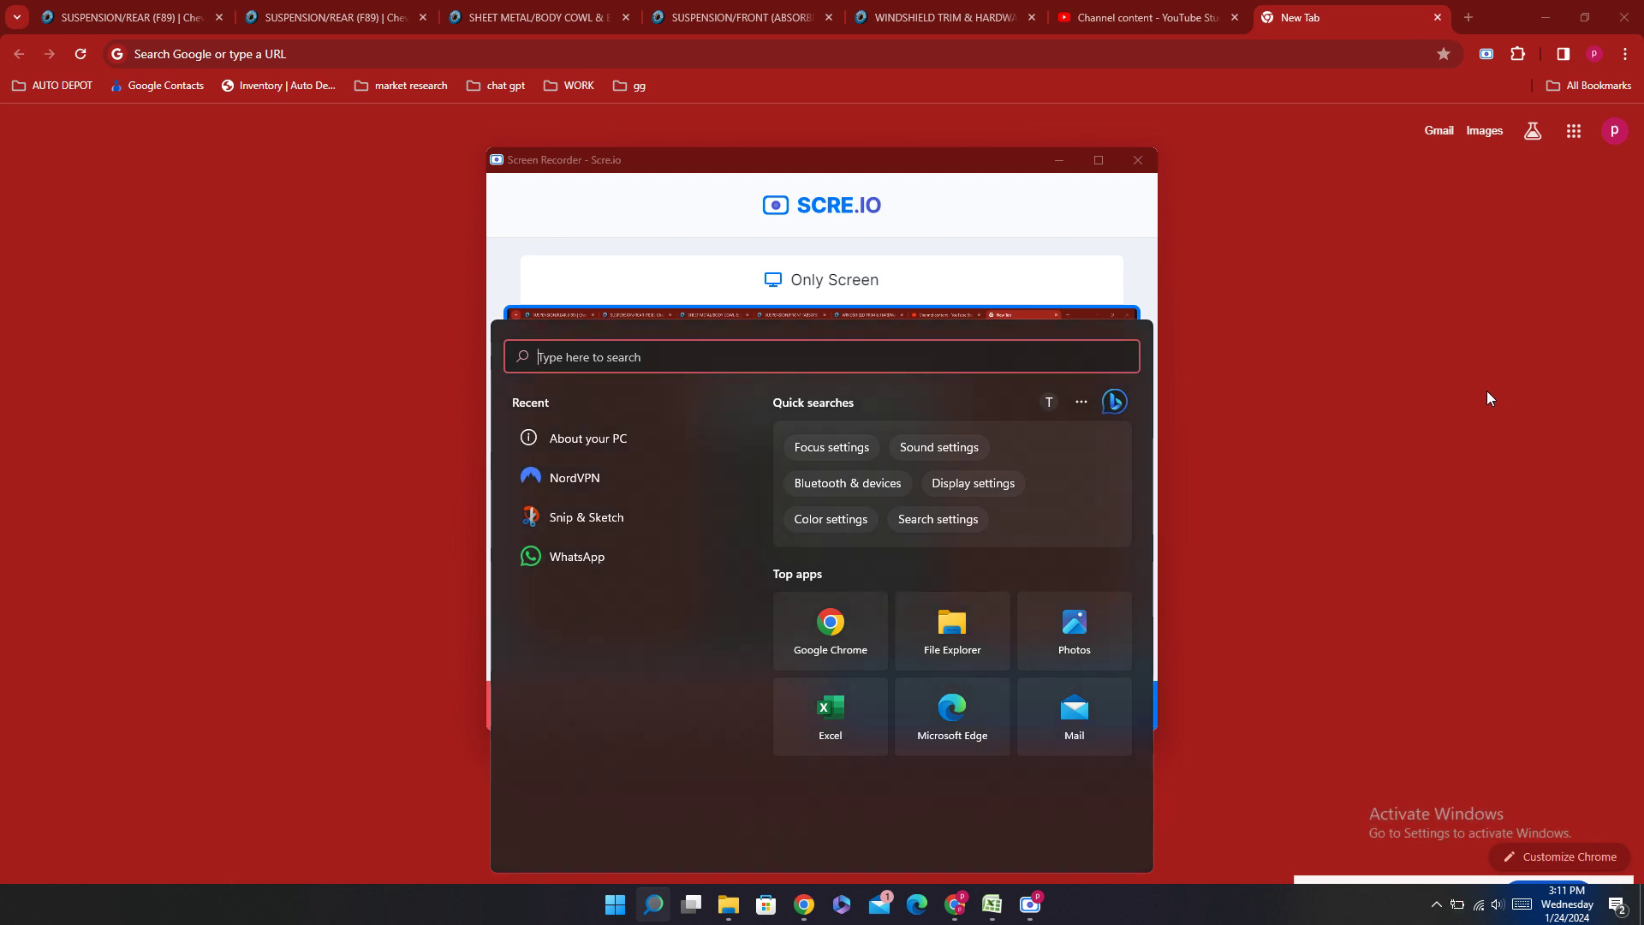
Step: Drag screen-capture (13) from Downloads onto the YouTube Studio page, where it opens for playback in a tab
{"action": "left_click", "coordinate": [1113, 17]}
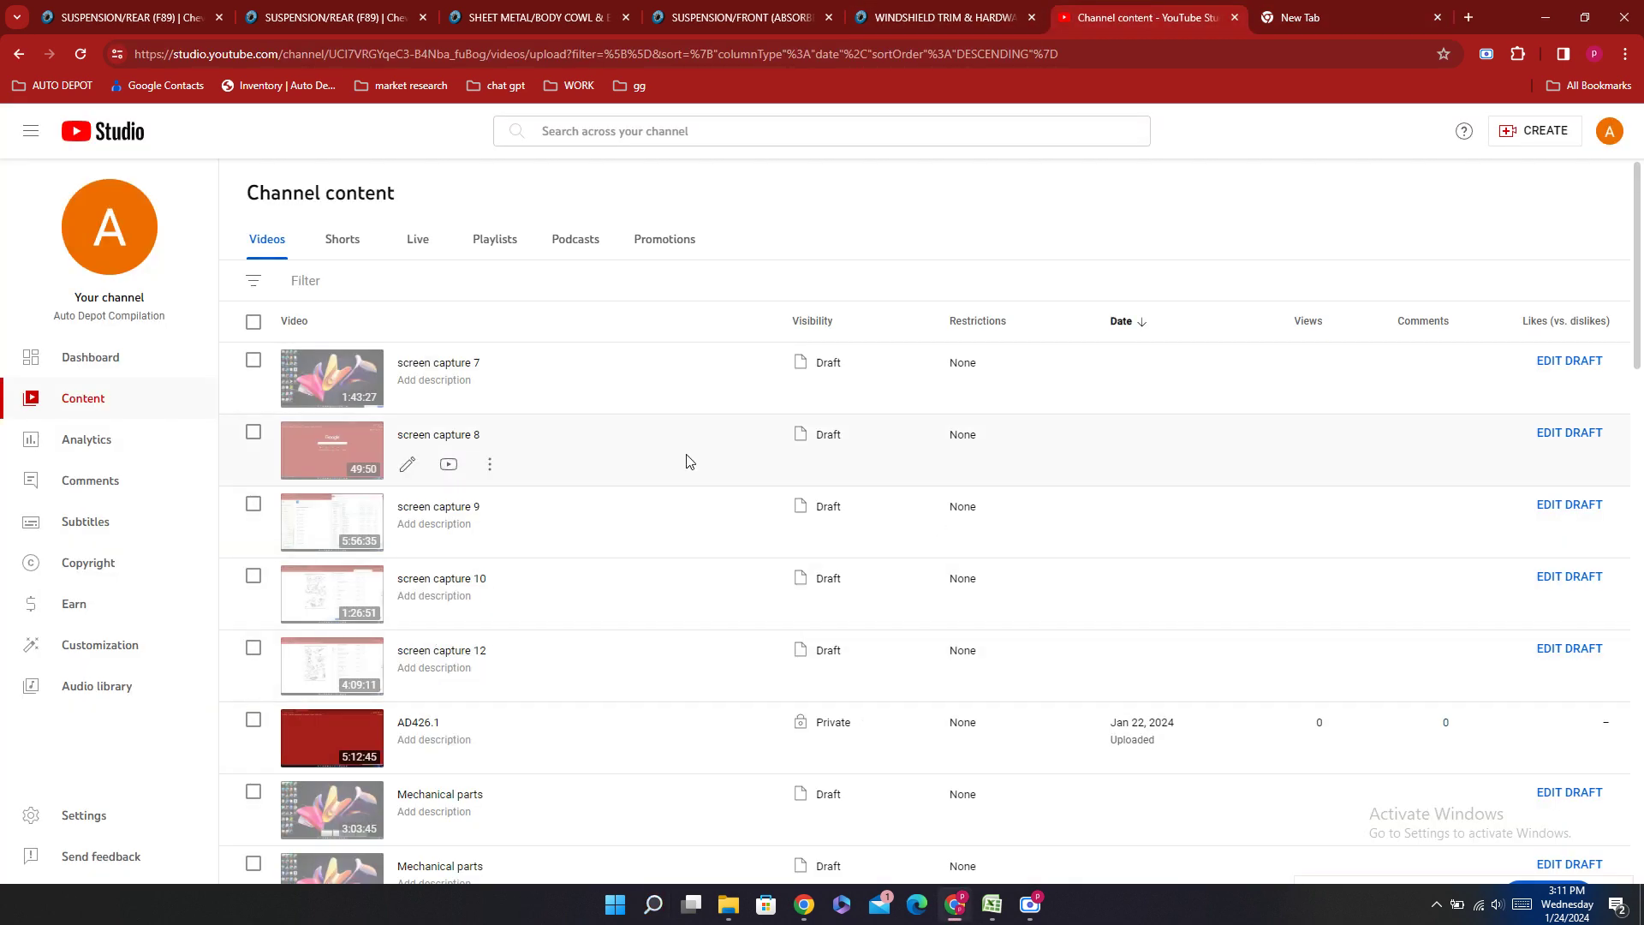
{"action": "left_click", "coordinate": [728, 914]}
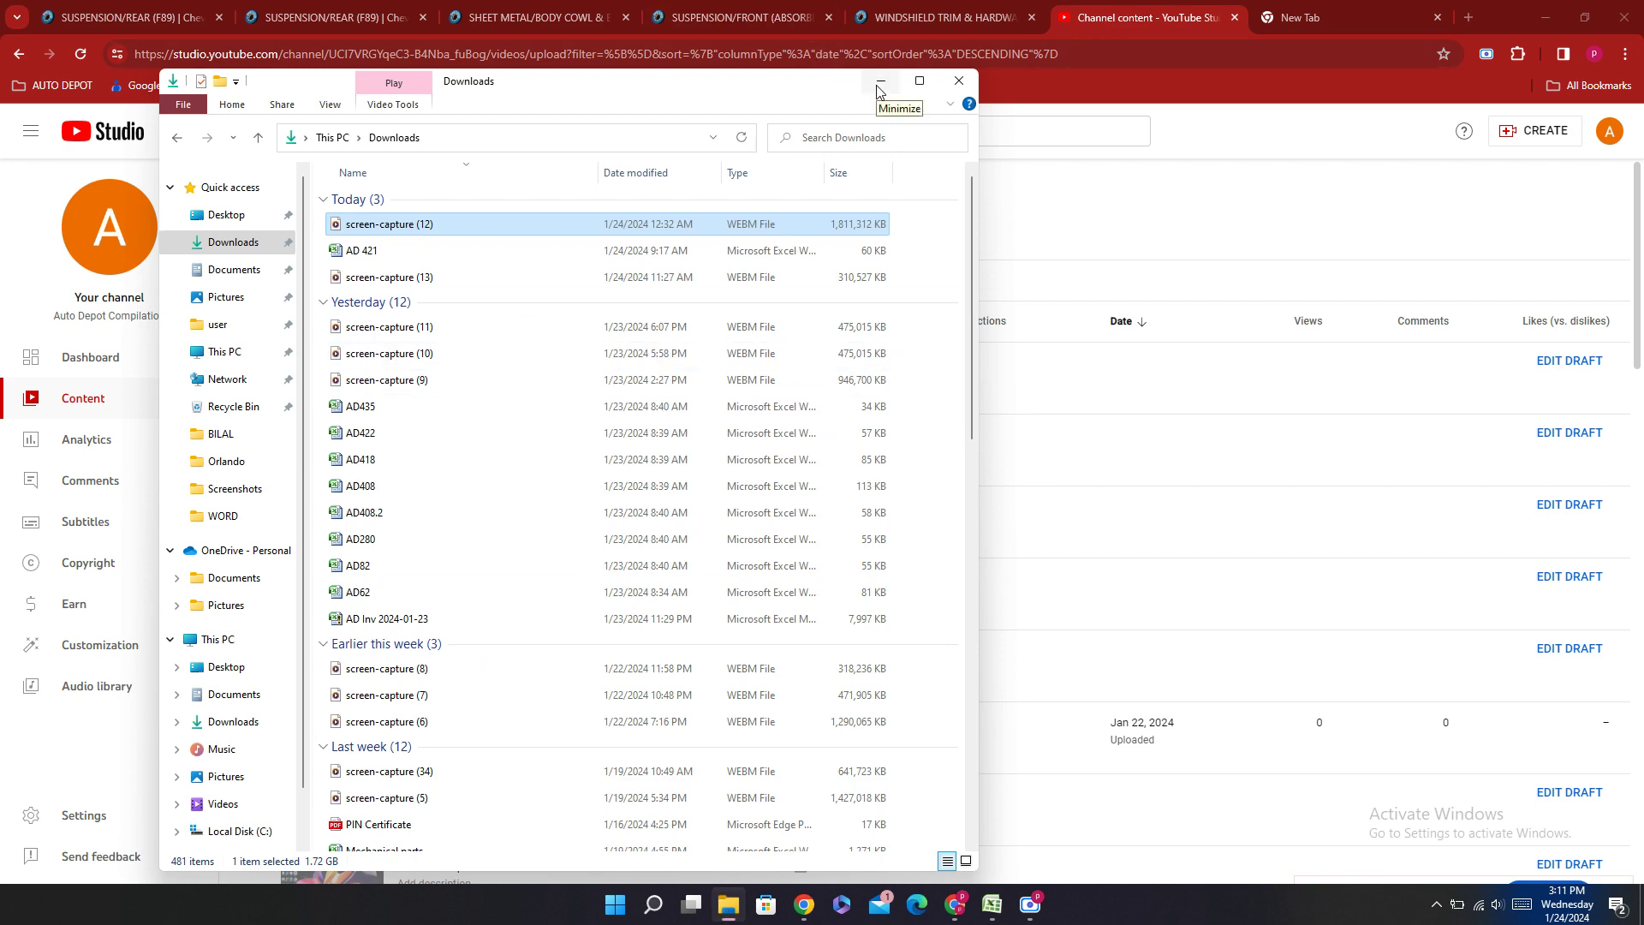
{"action": "left_click", "coordinate": [878, 88]}
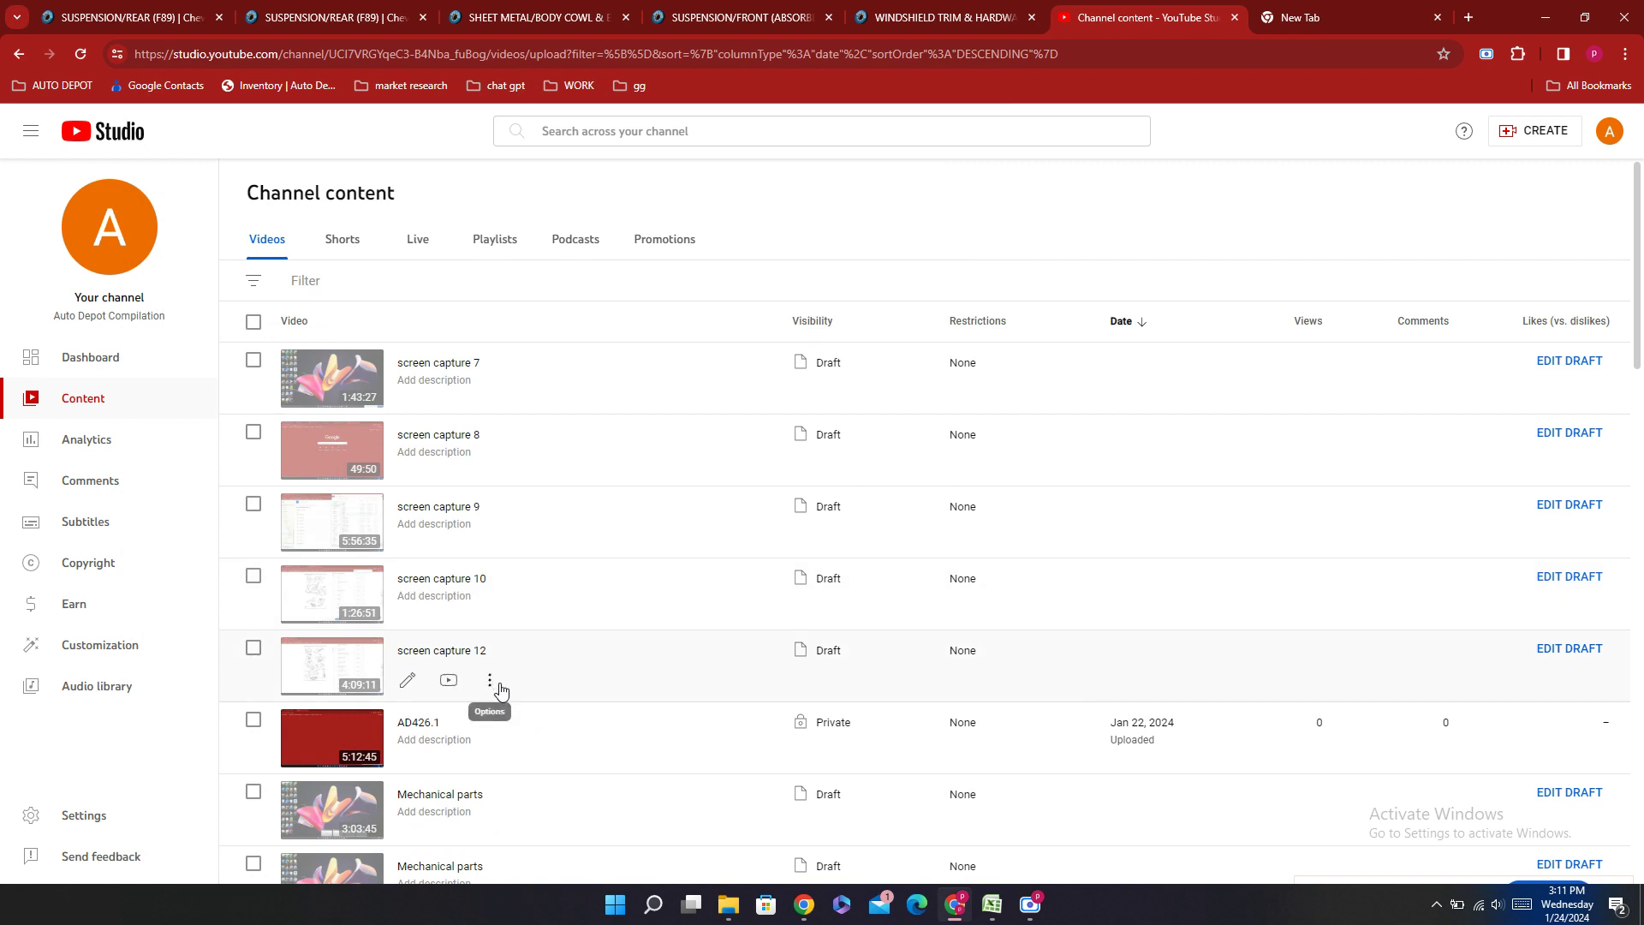
{"action": "scroll", "coordinate": [789, 690], "scroll_direction": "down", "scroll_amount": 3}
{"action": "scroll", "coordinate": [797, 686], "scroll_direction": "up", "scroll_amount": 3}
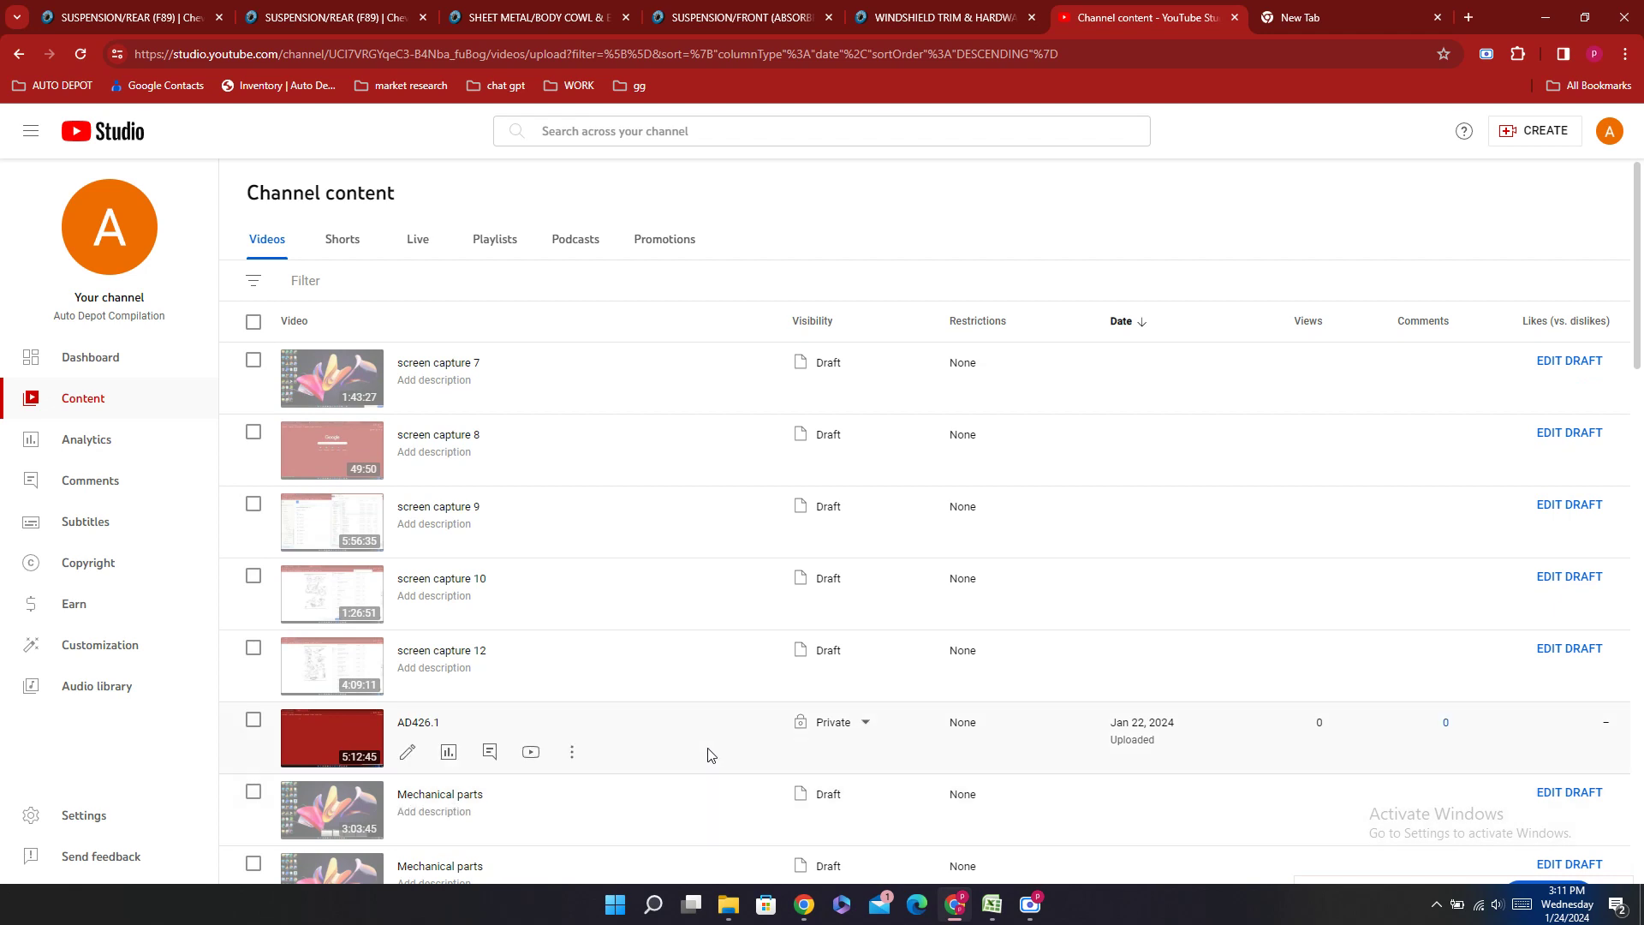
{"action": "mouse_move", "coordinate": [992, 914]}
{"action": "left_click", "coordinate": [725, 909]}
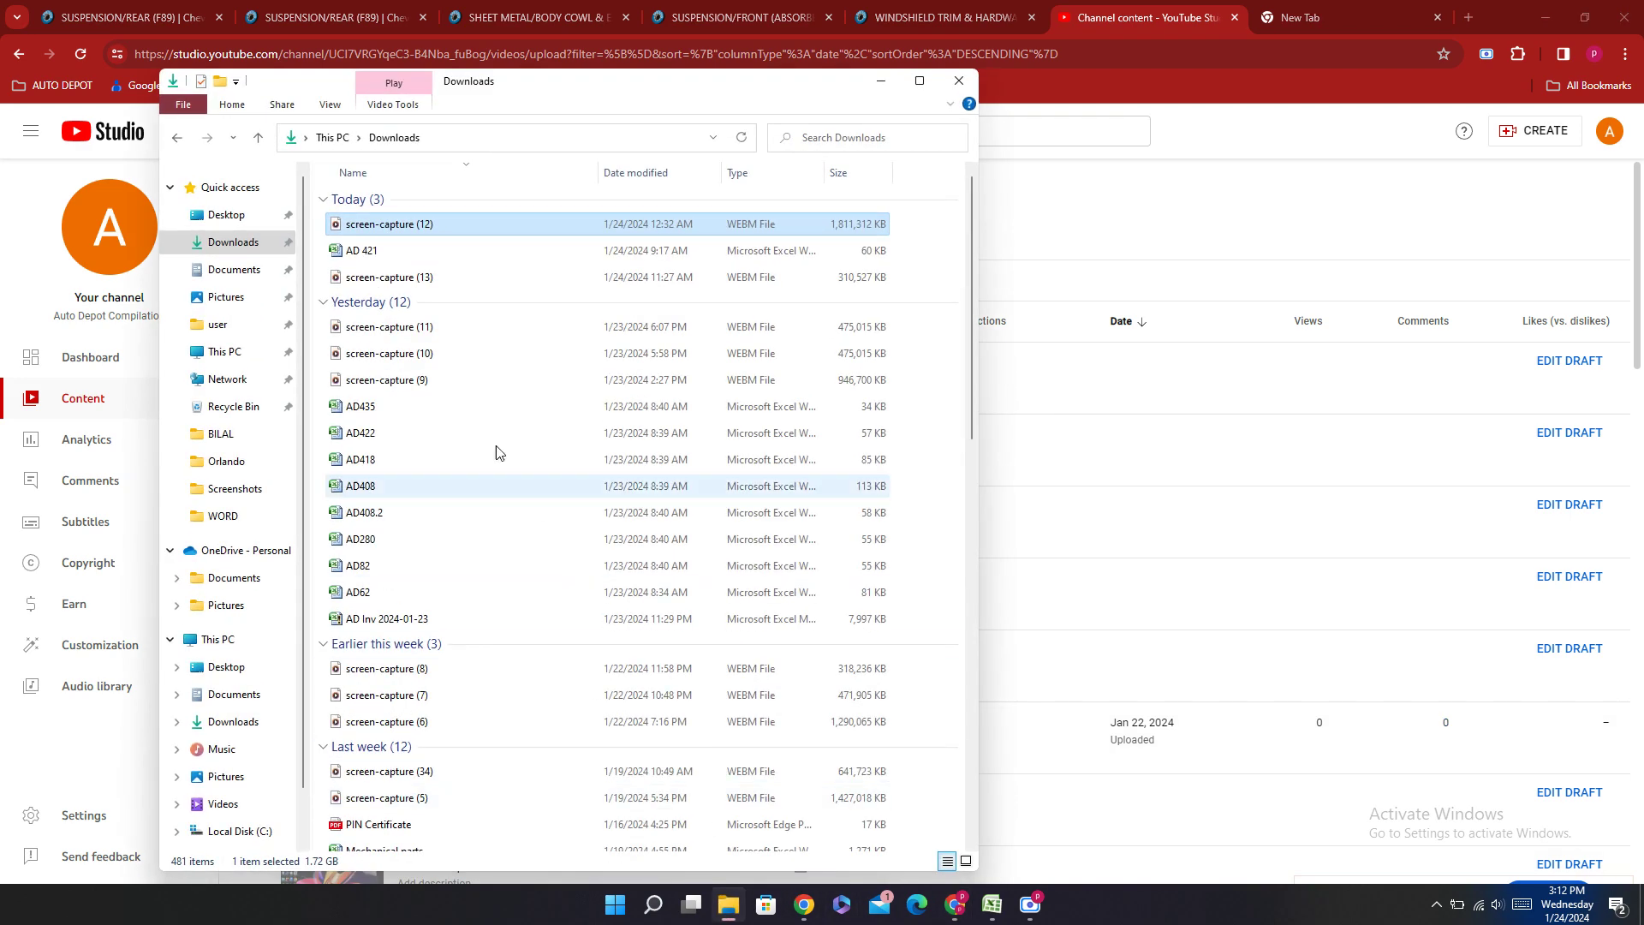
{"action": "left_click", "coordinate": [425, 278]}
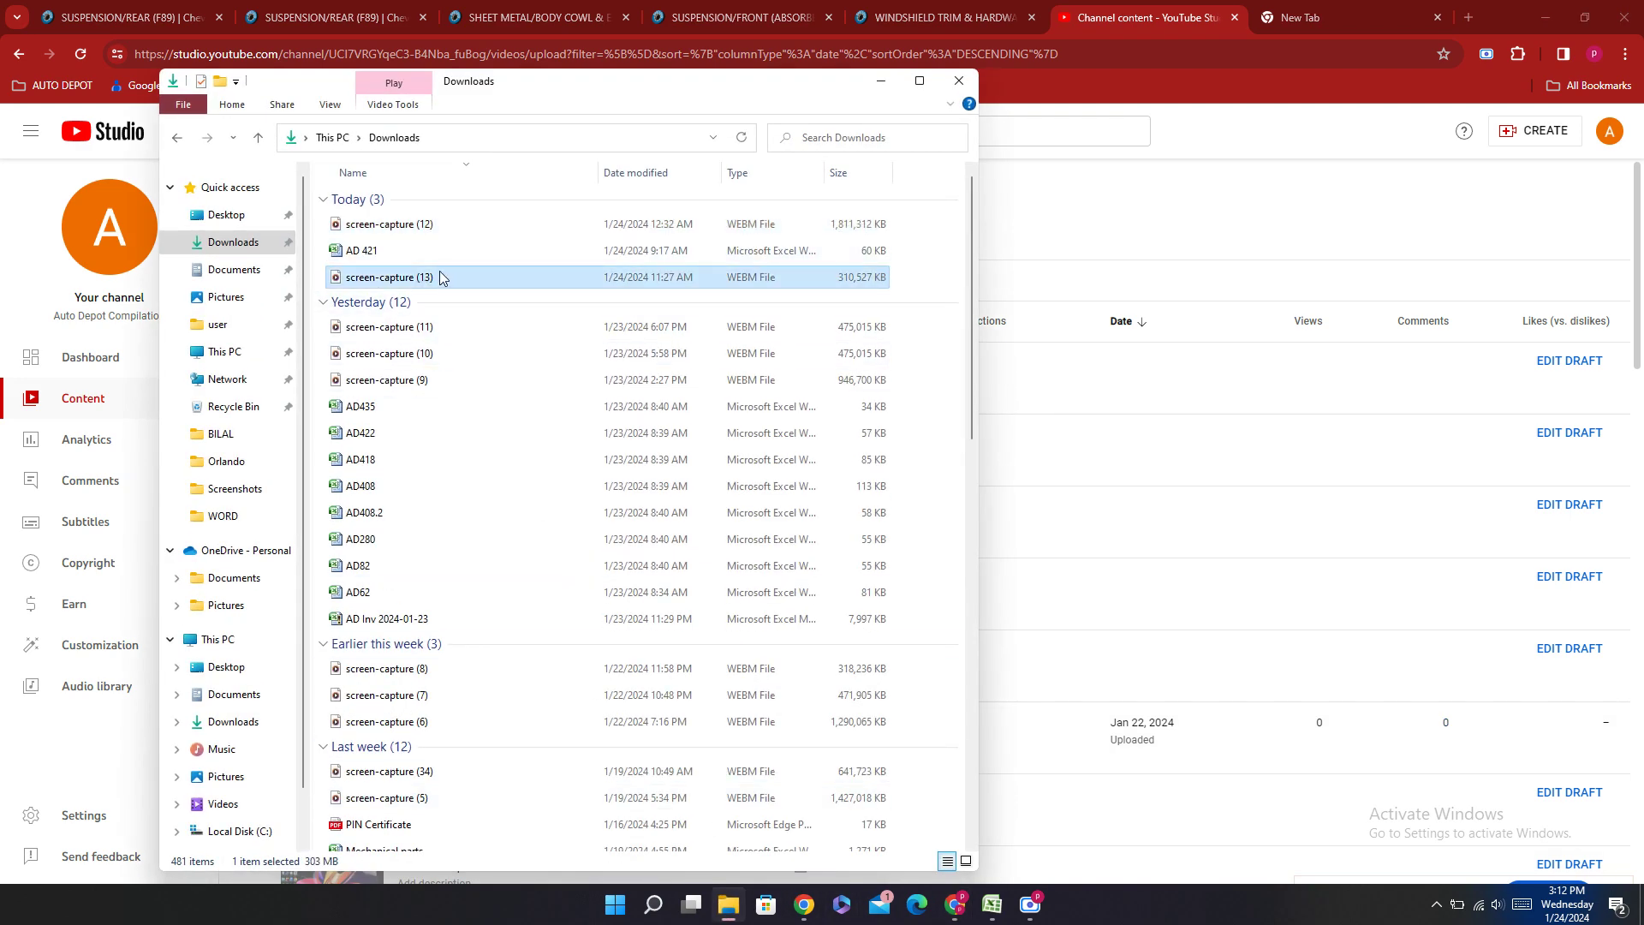
{"action": "left_click_drag", "start_coordinate": [441, 278], "coordinate": [1270, 11]}
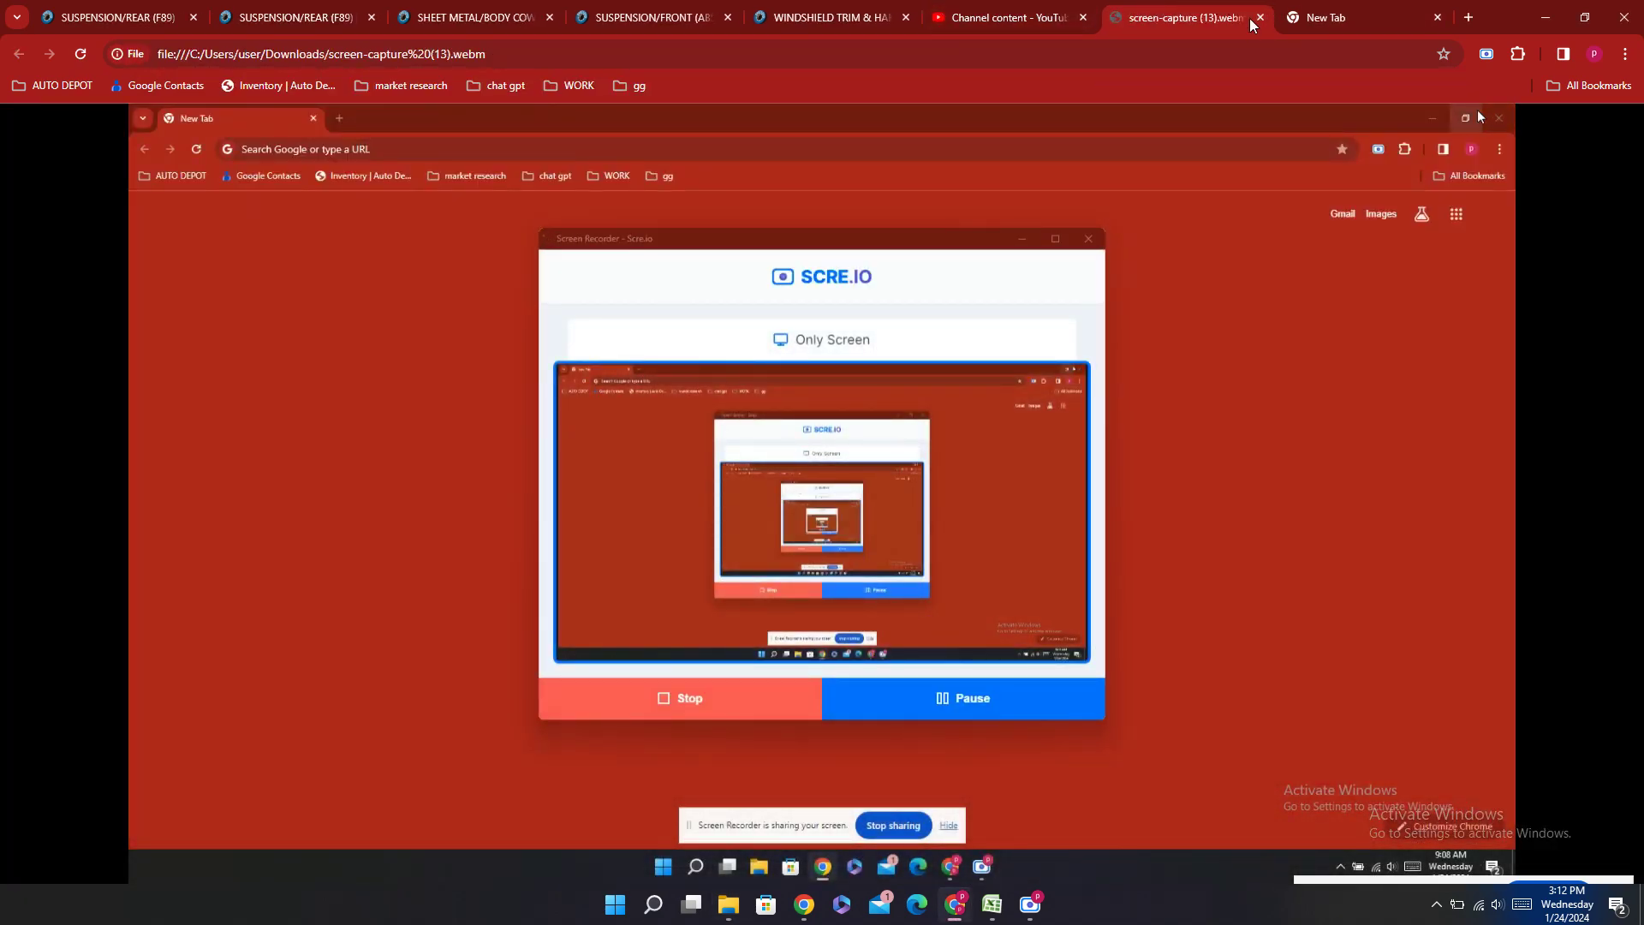
{"action": "left_click", "coordinate": [1259, 17]}
Step: Upload screen-capture (13) via CREATE > Upload videos and dismiss the video details
{"action": "left_click", "coordinate": [1542, 130]}
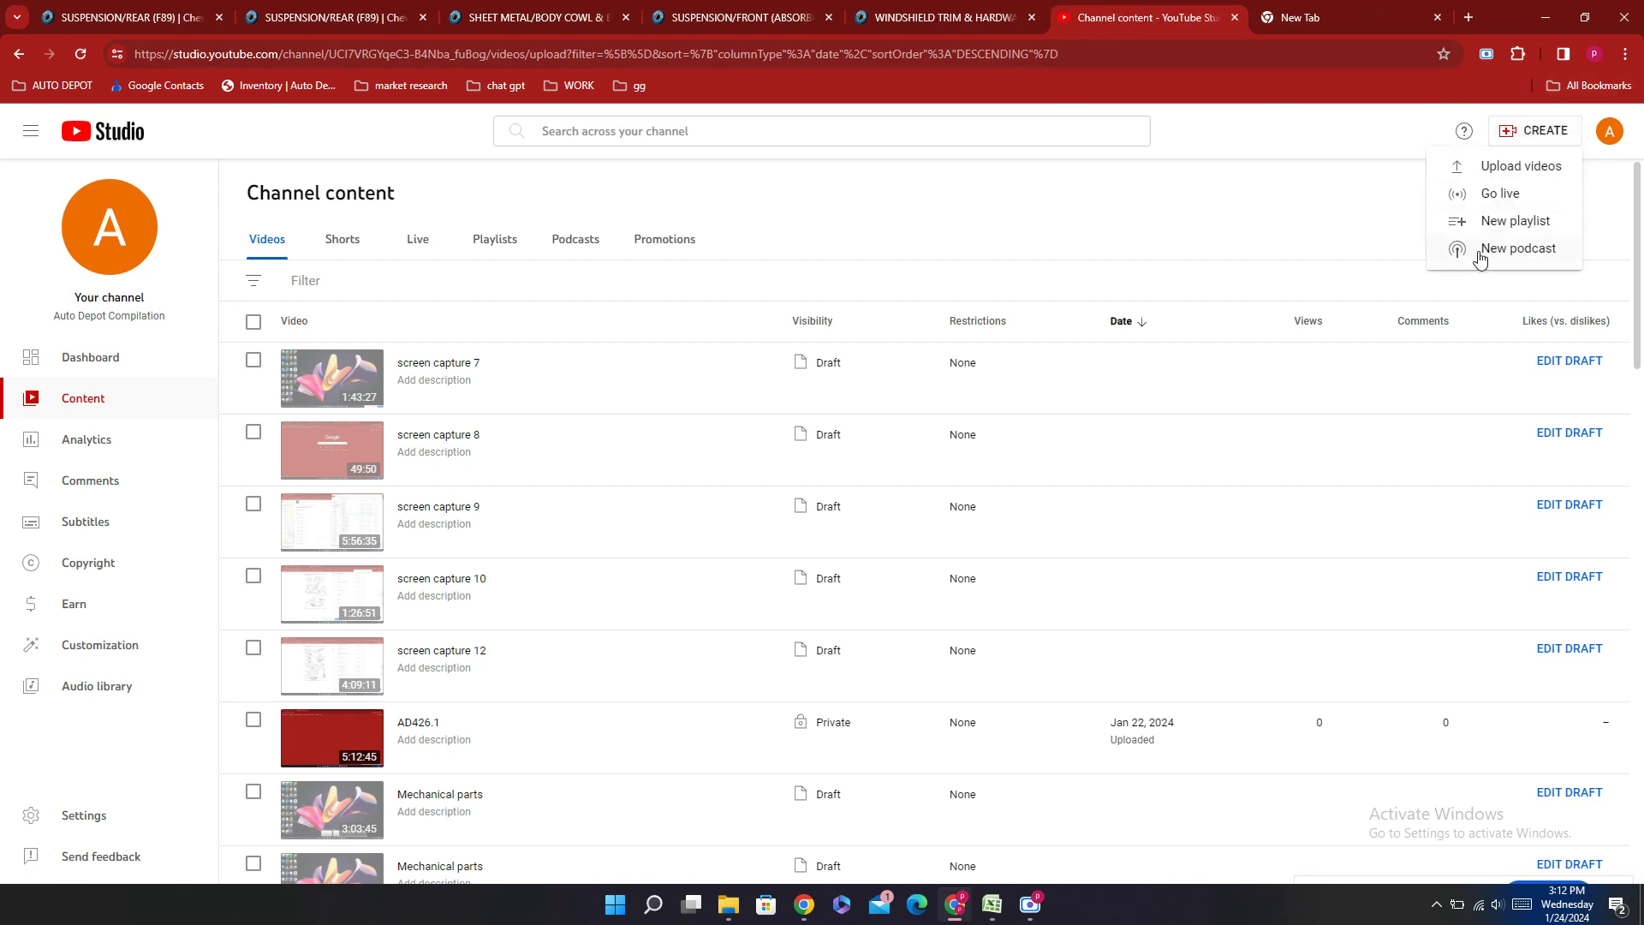
{"action": "left_click", "coordinate": [1482, 170]}
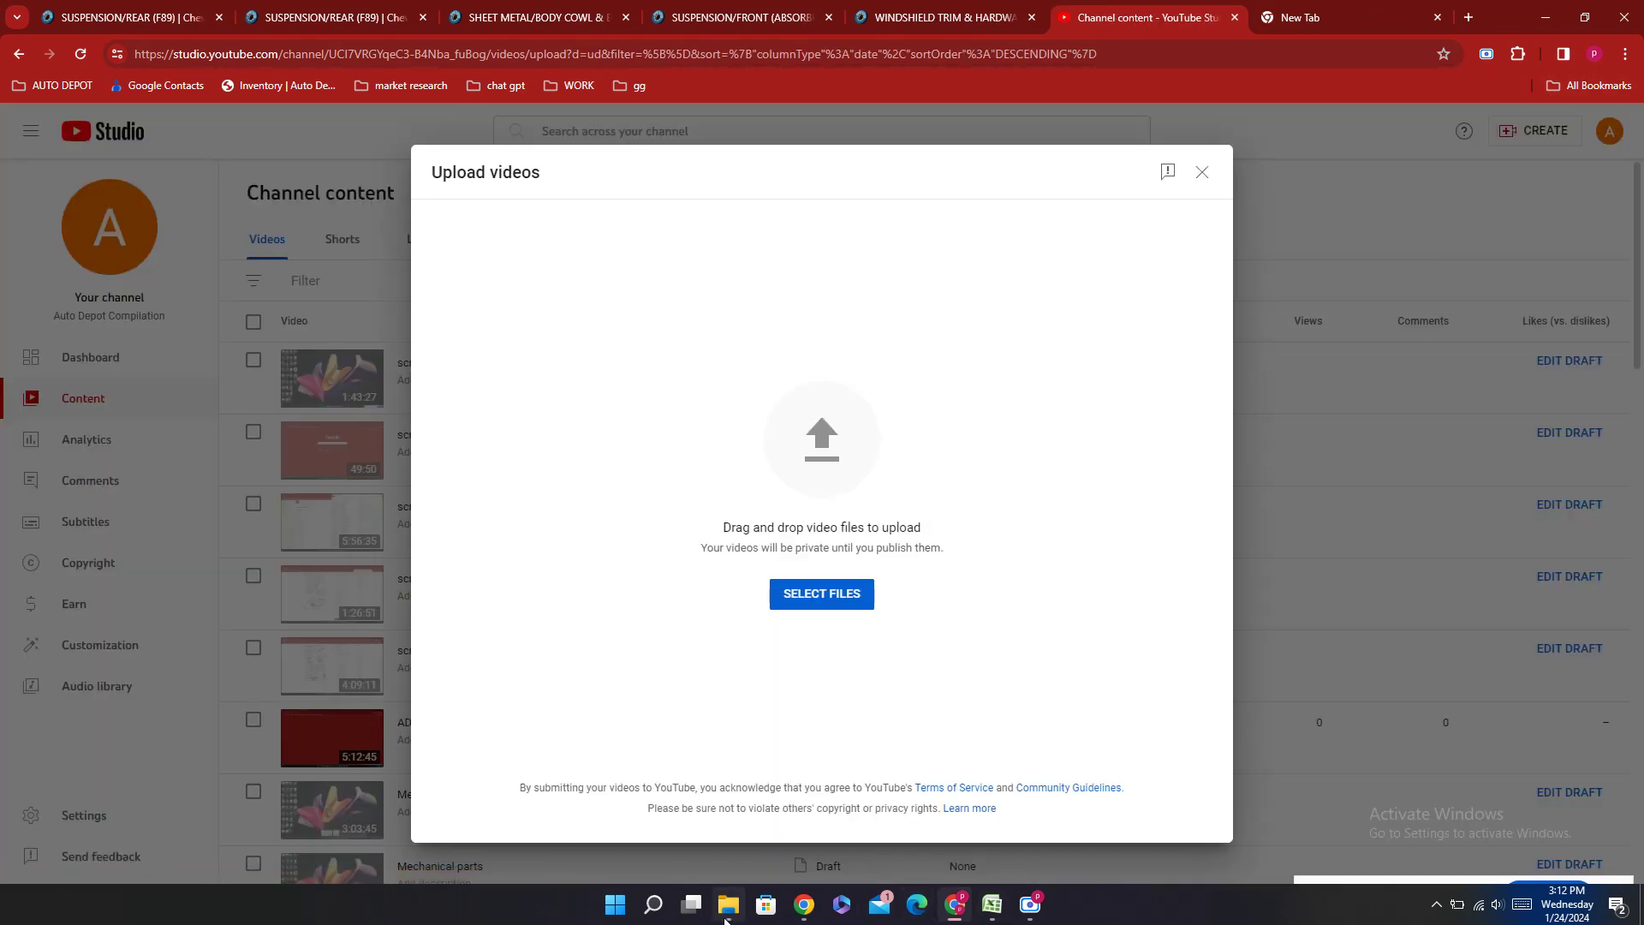
{"action": "left_click", "coordinate": [725, 916]}
{"action": "left_click_drag", "start_coordinate": [466, 276], "coordinate": [1130, 356]}
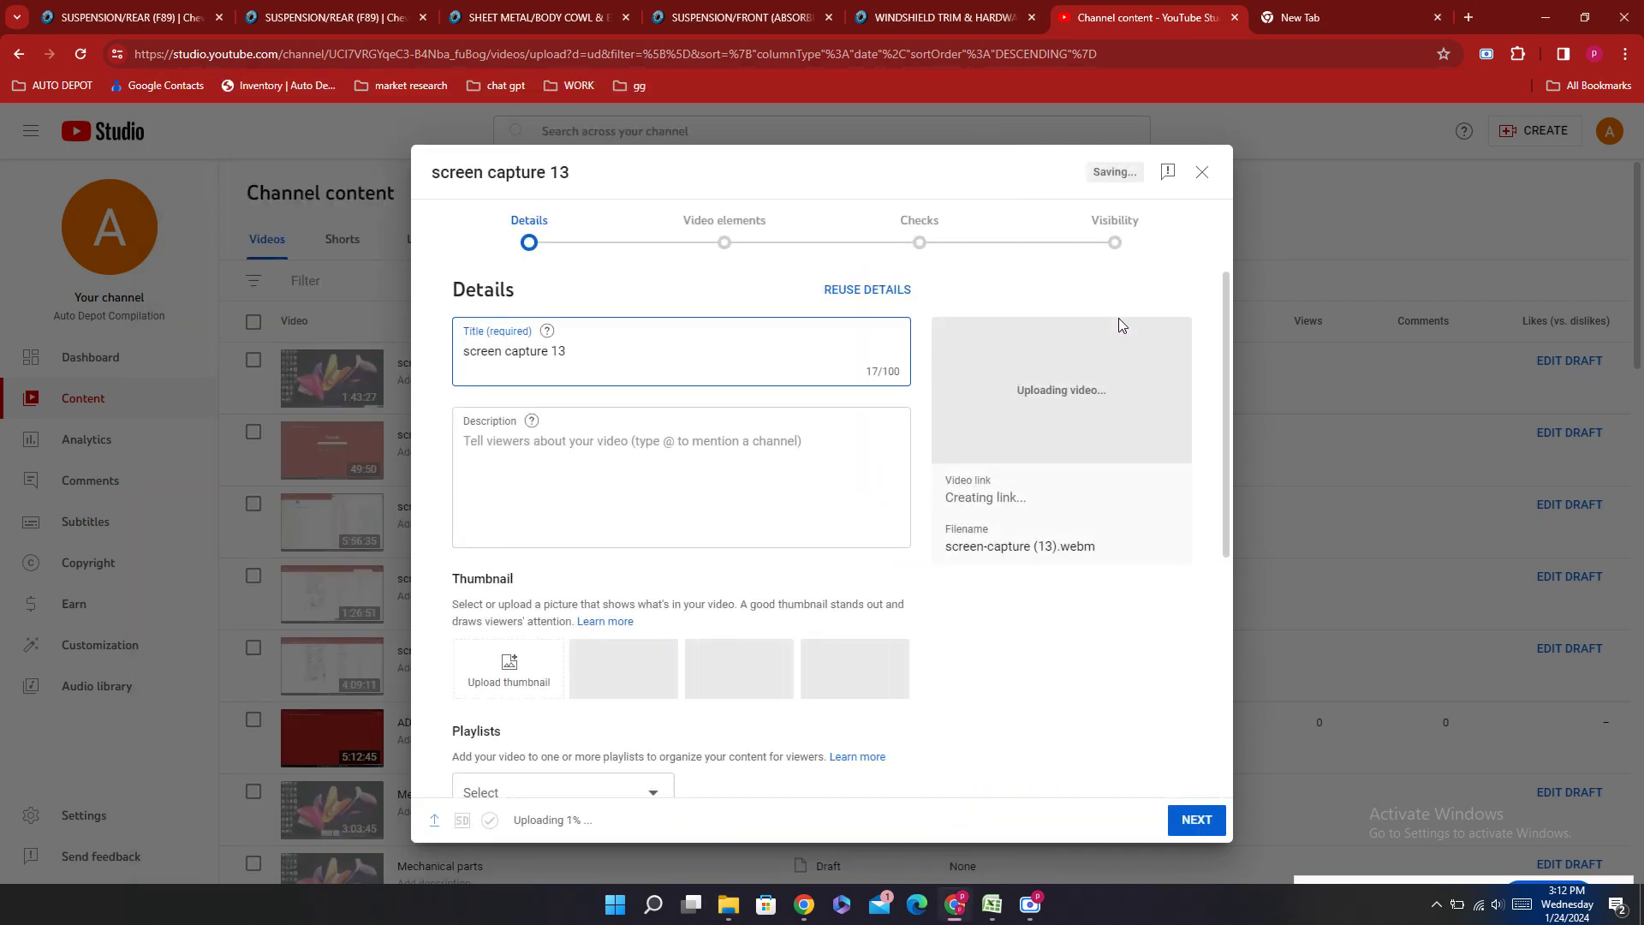
{"action": "left_click", "coordinate": [1202, 172]}
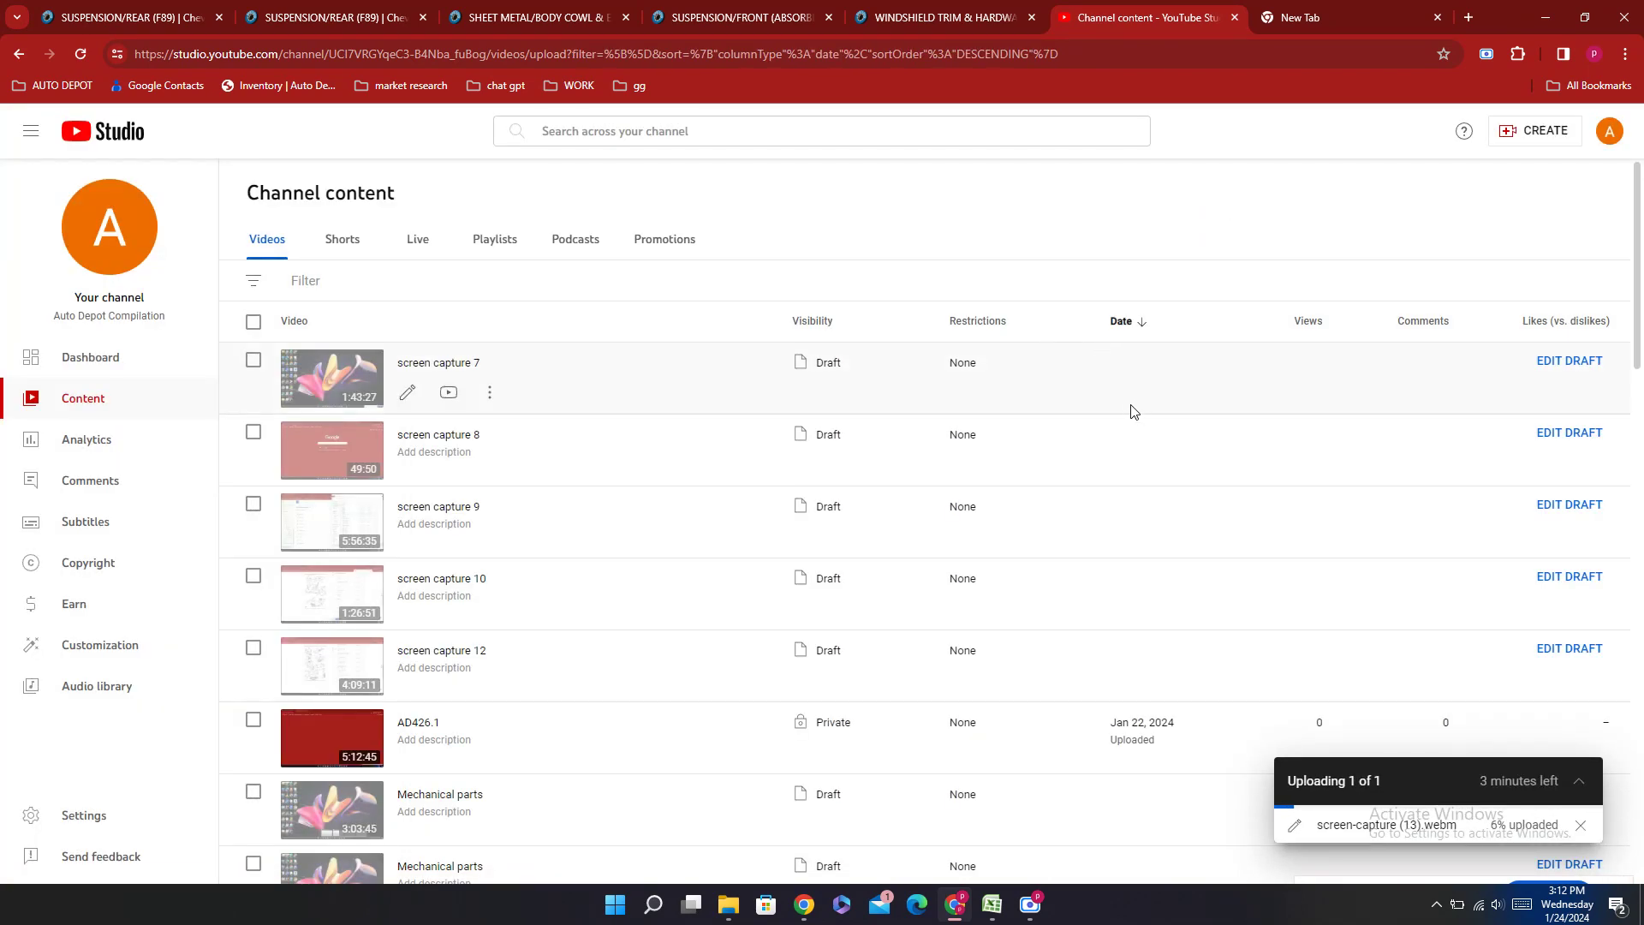
Step: Close the empty new tab, return to the PartSouq rear suspension catalog, then bring up the AD 426 workbook
{"action": "scroll", "coordinate": [873, 664], "scroll_direction": "down", "scroll_amount": 6}
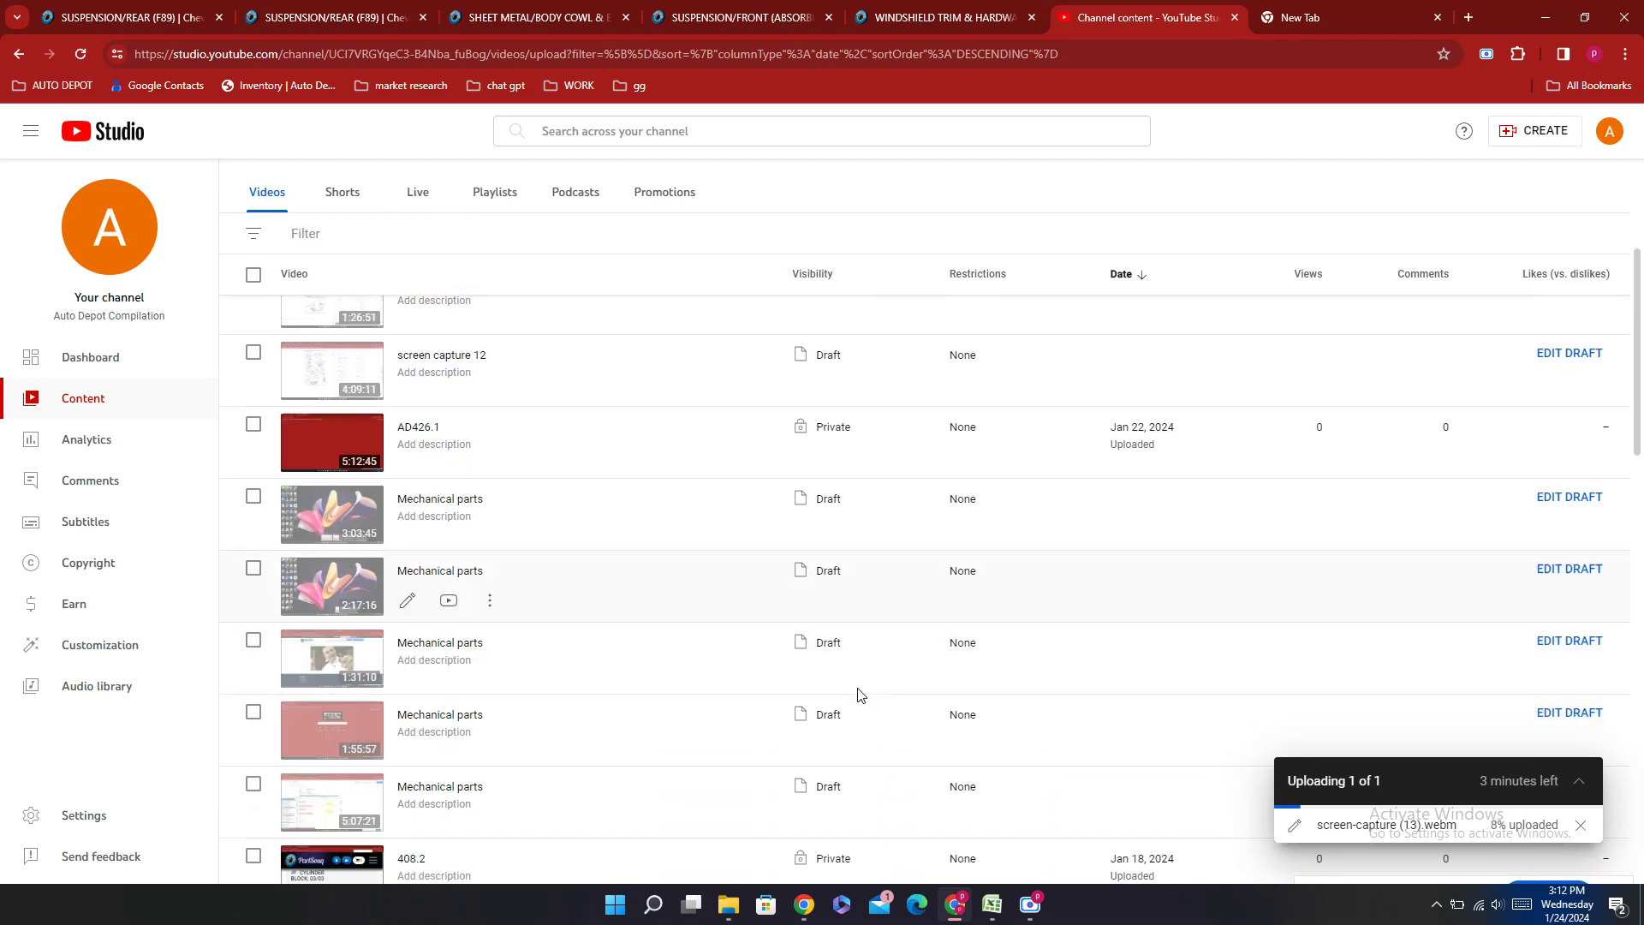
{"action": "scroll", "coordinate": [859, 683], "scroll_direction": "up", "scroll_amount": 5}
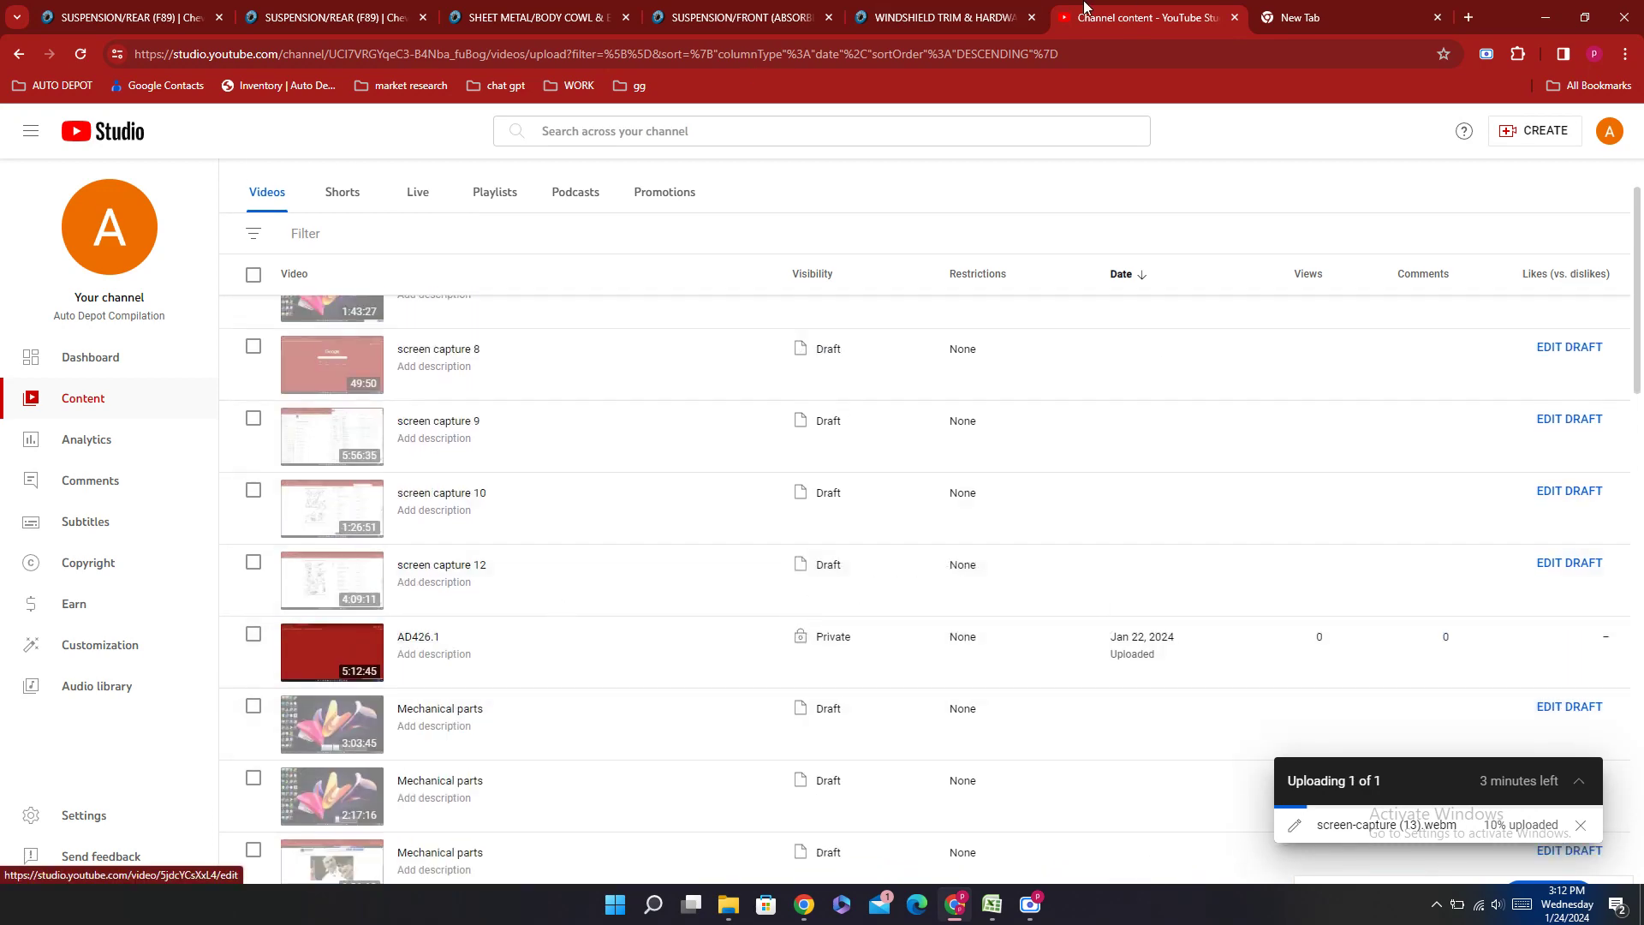
{"action": "left_click", "coordinate": [85, 7]}
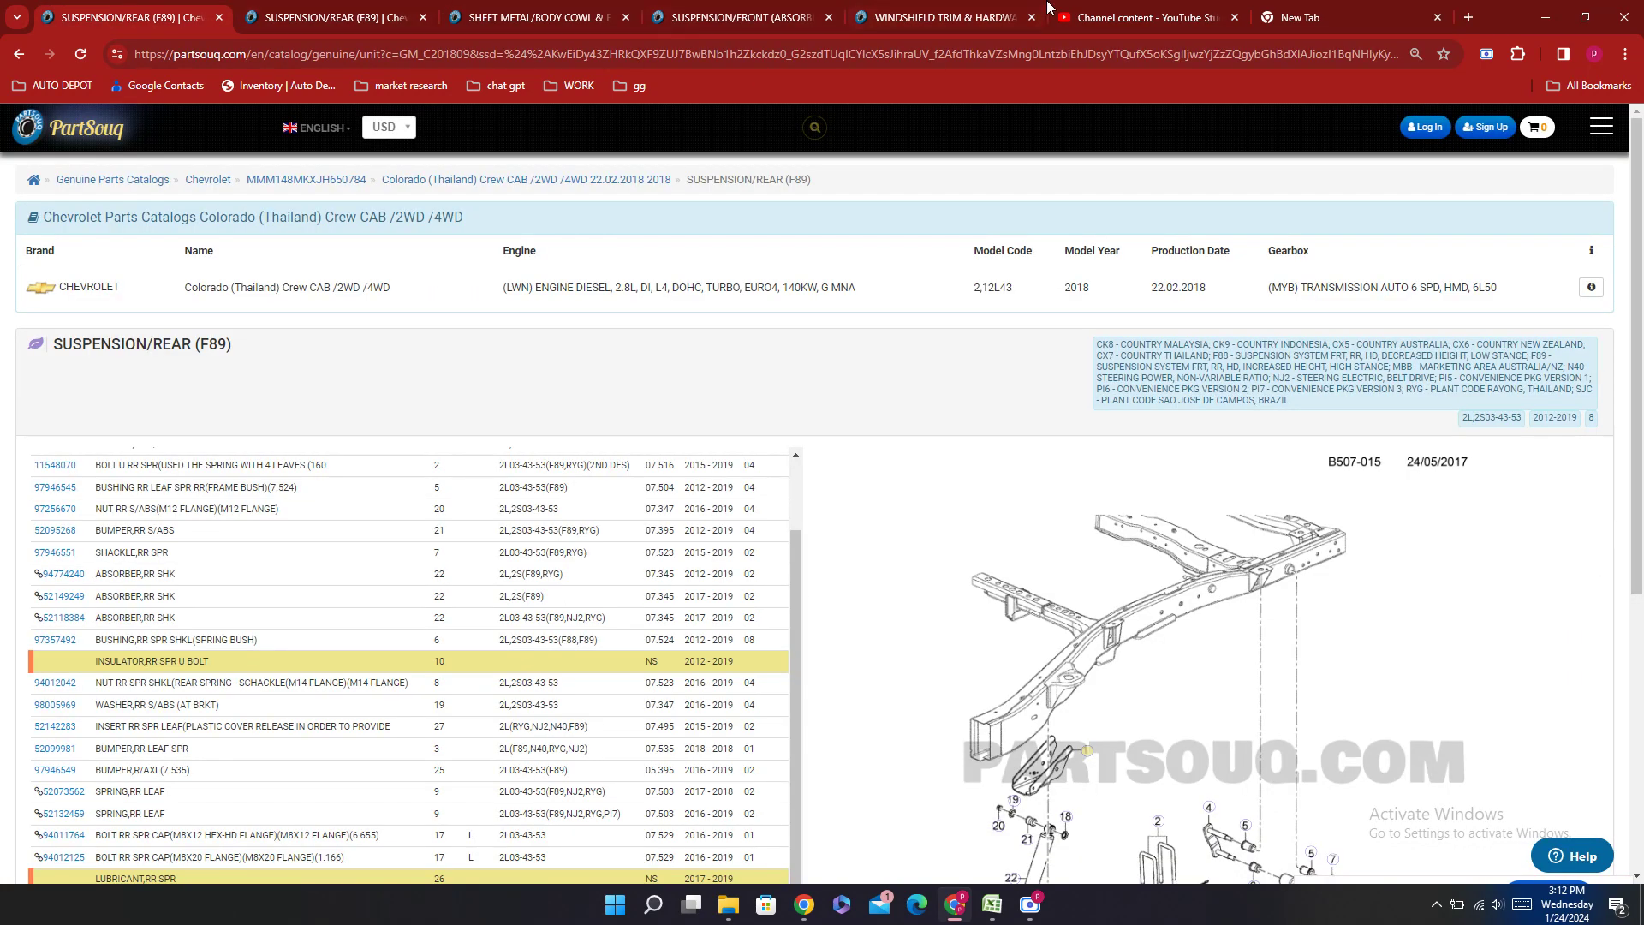
{"action": "left_click", "coordinate": [1370, 14]}
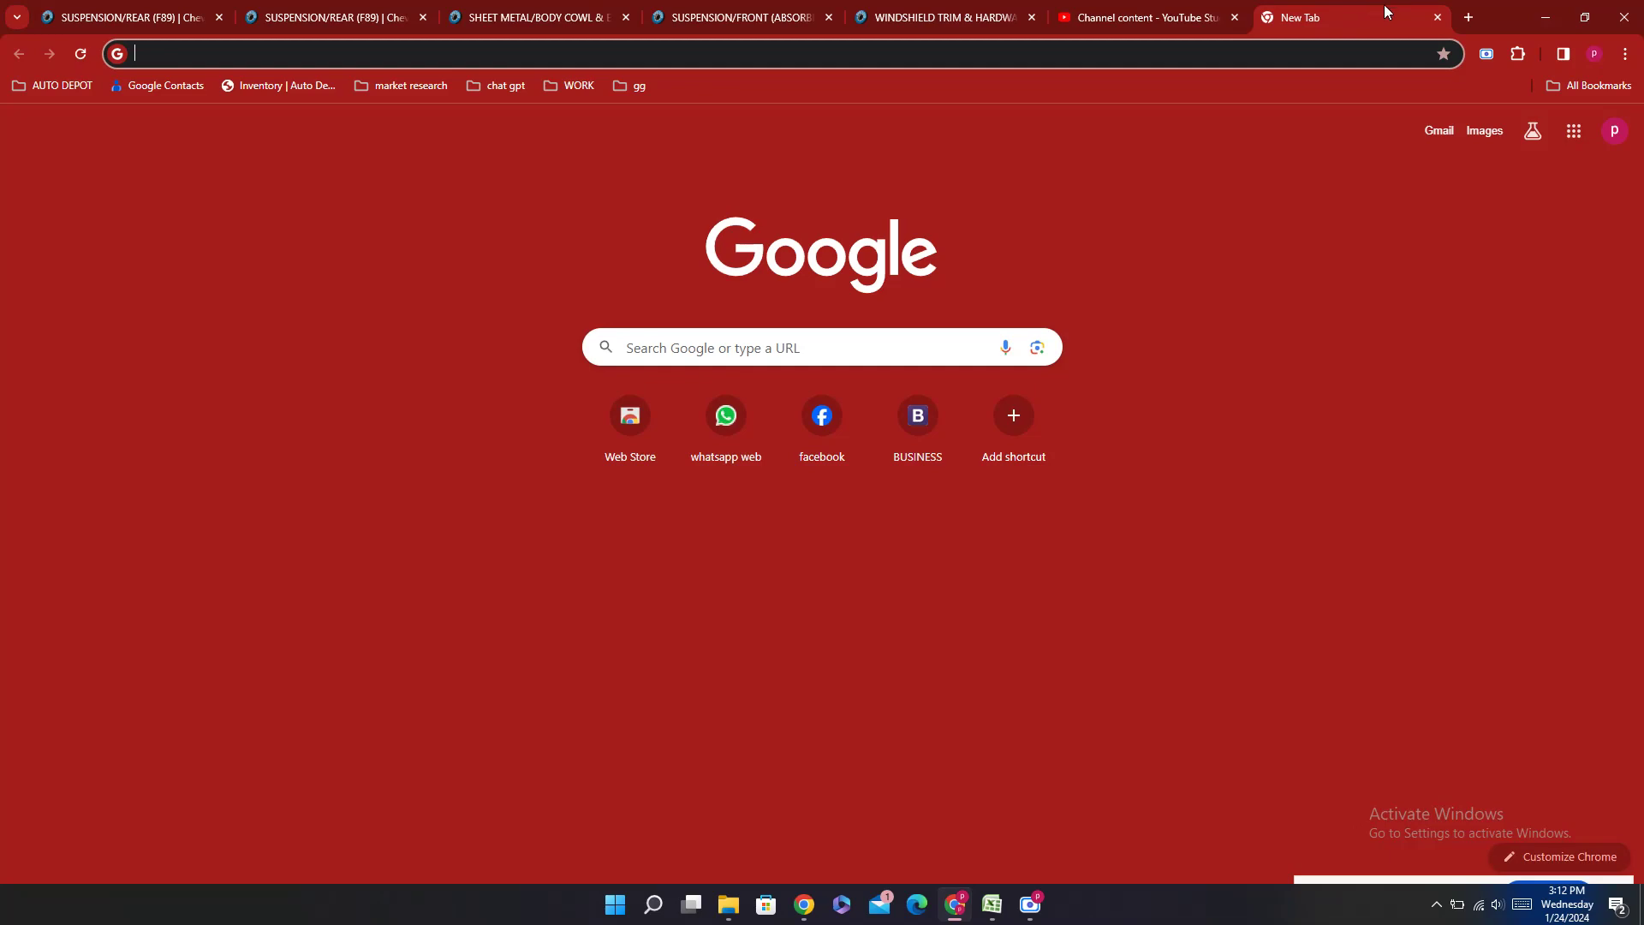
{"action": "left_click", "coordinate": [1438, 18]}
{"action": "left_click", "coordinate": [98, 10]}
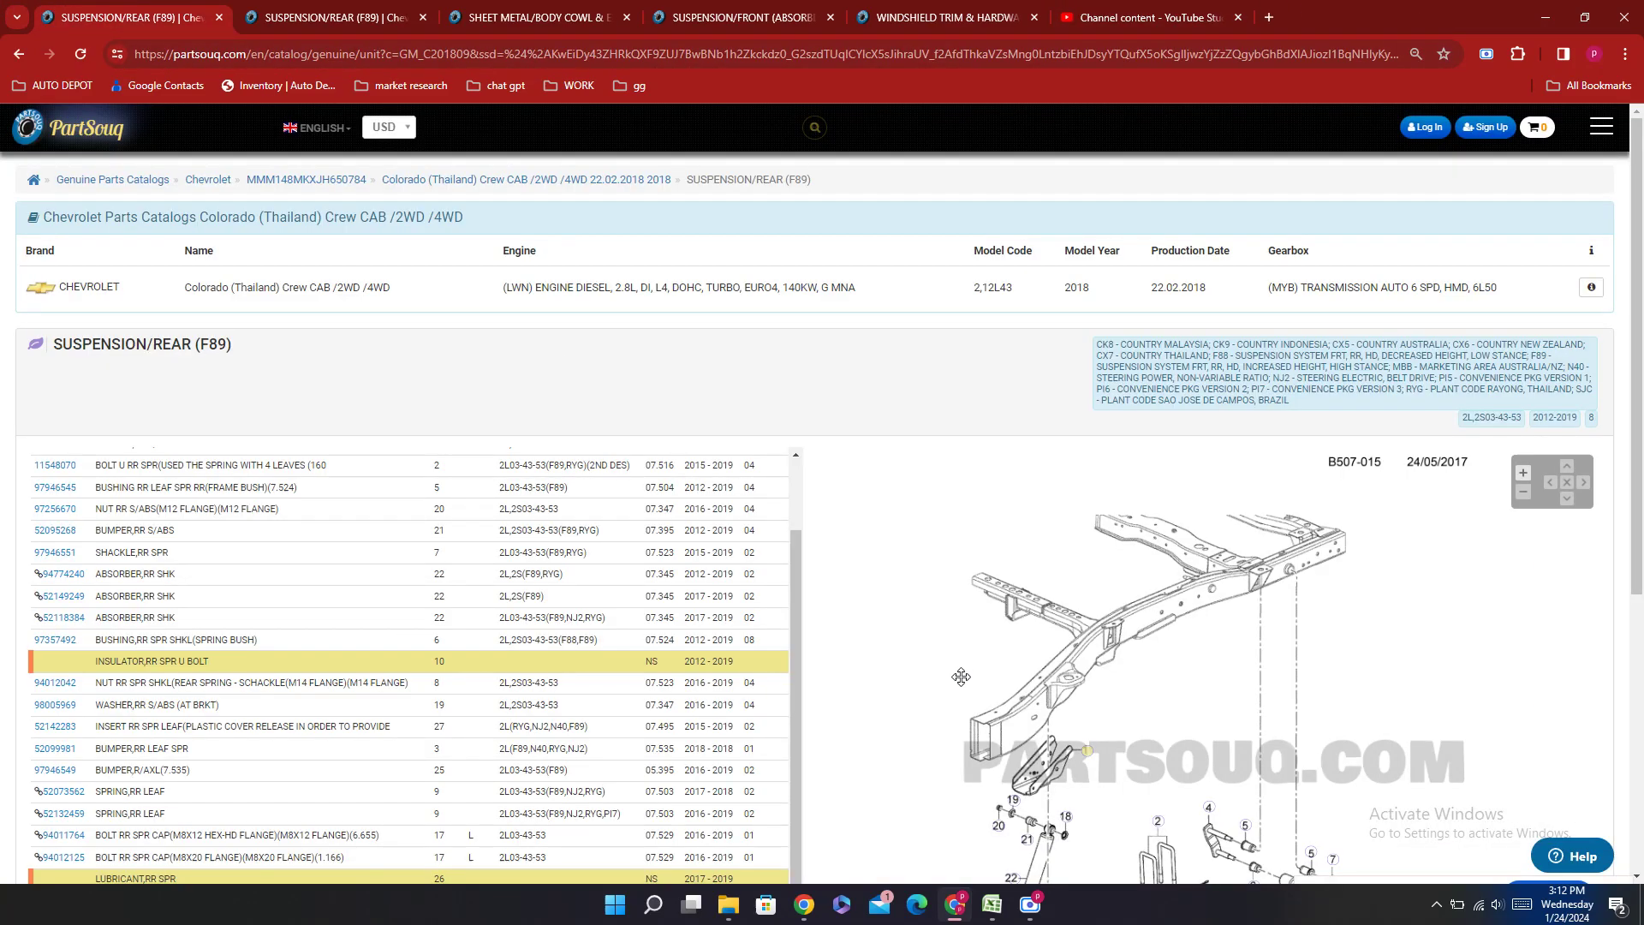
{"action": "scroll", "coordinate": [952, 677], "scroll_direction": "down", "scroll_amount": 7}
{"action": "left_click", "coordinate": [994, 916]}
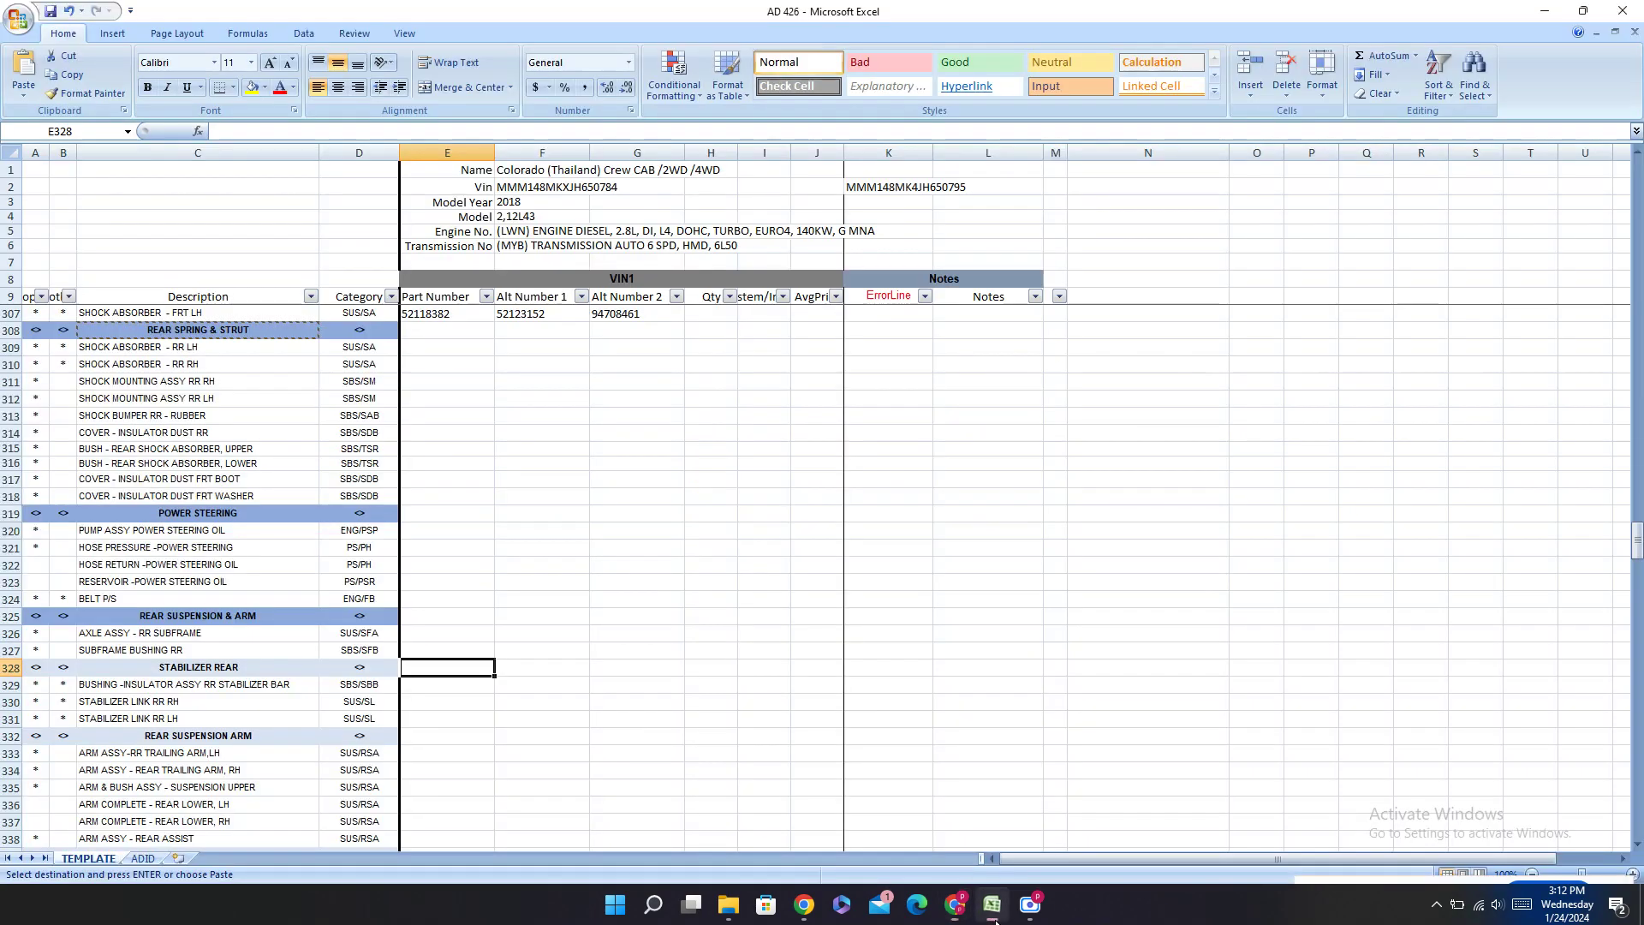
Step: Toggle the AD 426 workbook from the taskbar until it is back in front
{"action": "left_click", "coordinate": [995, 921]}
{"action": "left_click", "coordinate": [994, 916]}
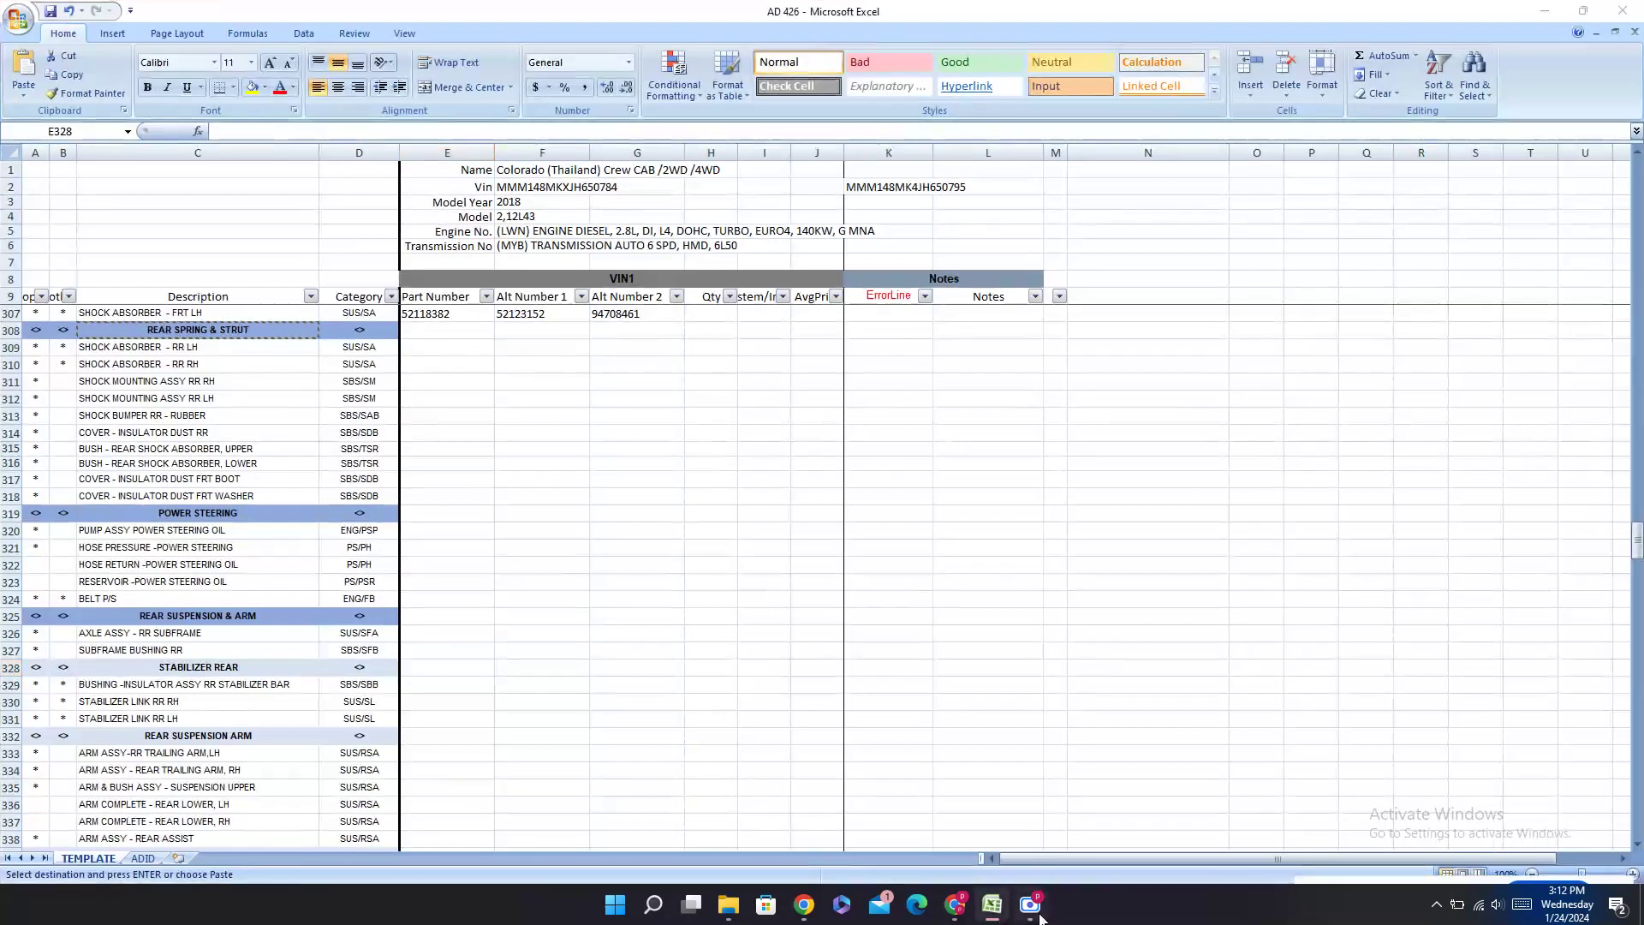
{"action": "left_click", "coordinate": [1027, 908]}
{"action": "left_click", "coordinate": [1028, 909]}
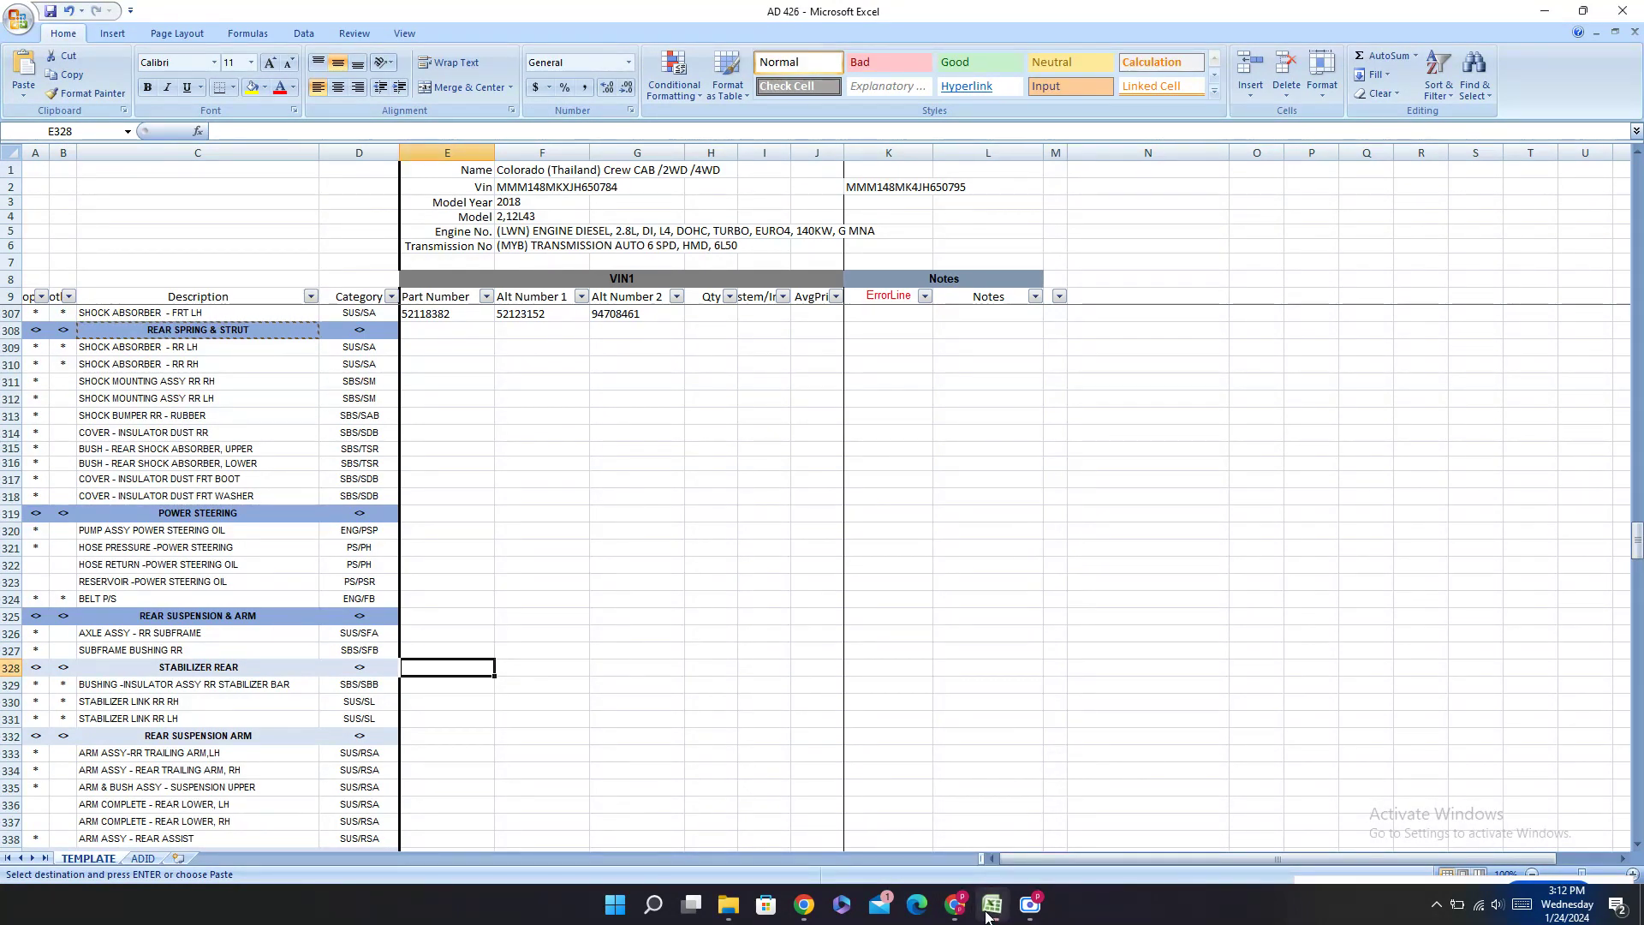
{"action": "left_click", "coordinate": [986, 916]}
{"action": "left_click", "coordinate": [987, 916]}
{"action": "mouse_move", "coordinate": [974, 915]}
Step: Select E309 for SHOCK ABSORBER - RR LH and switch to the PartSouq catalog
{"action": "left_click", "coordinate": [431, 360]}
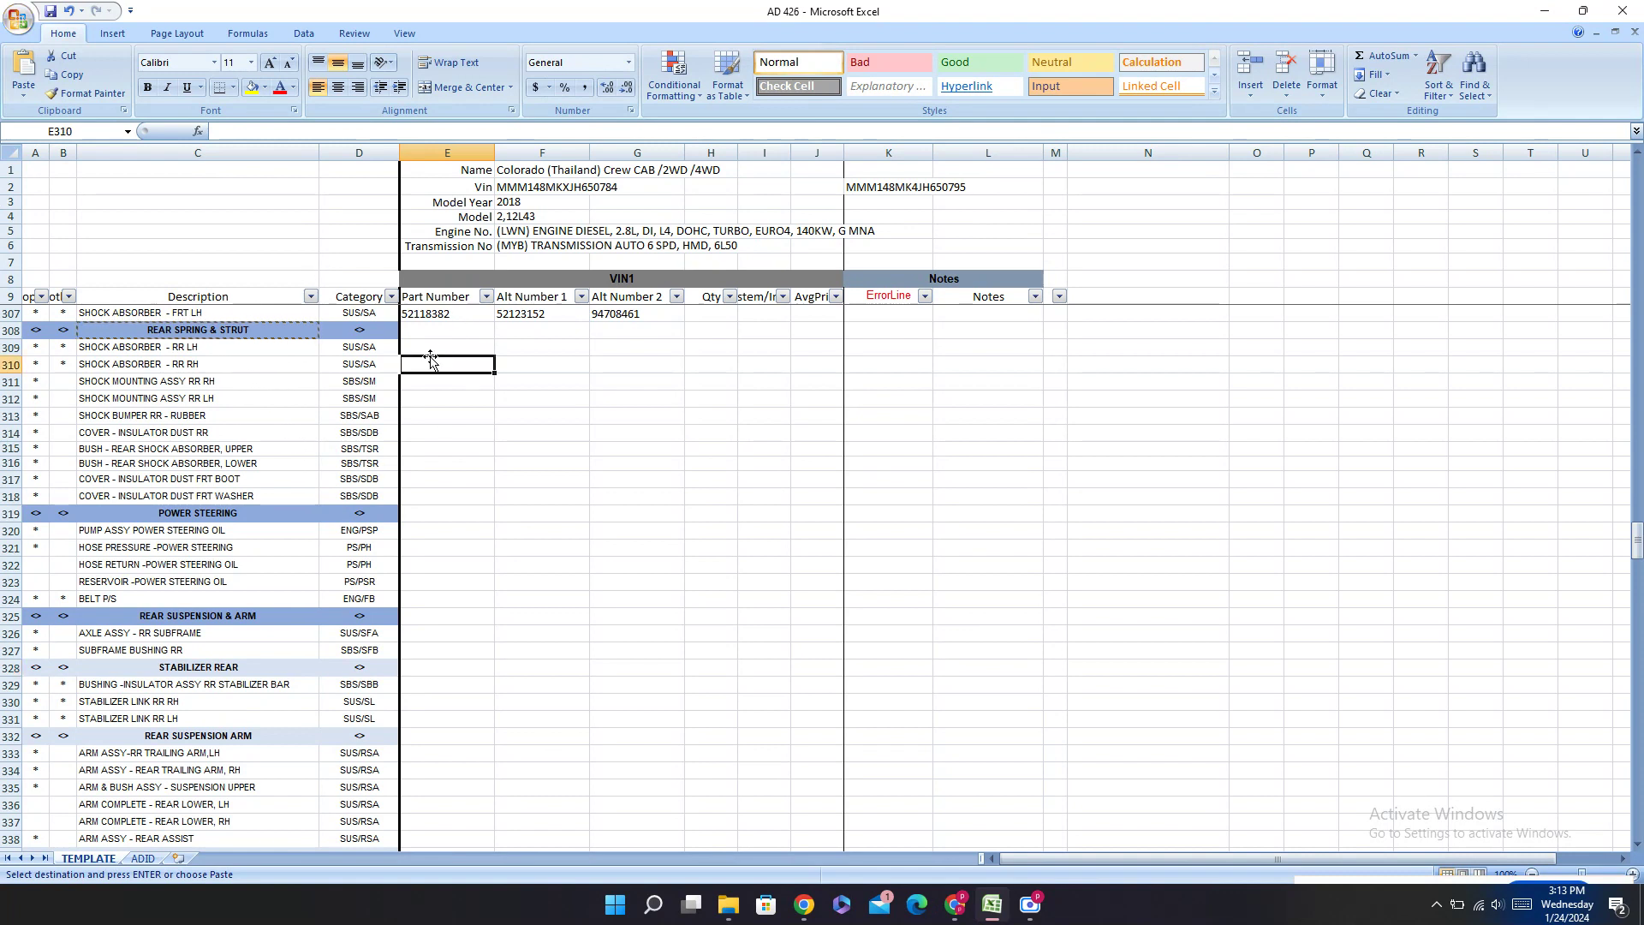
{"action": "left_click", "coordinate": [433, 346]}
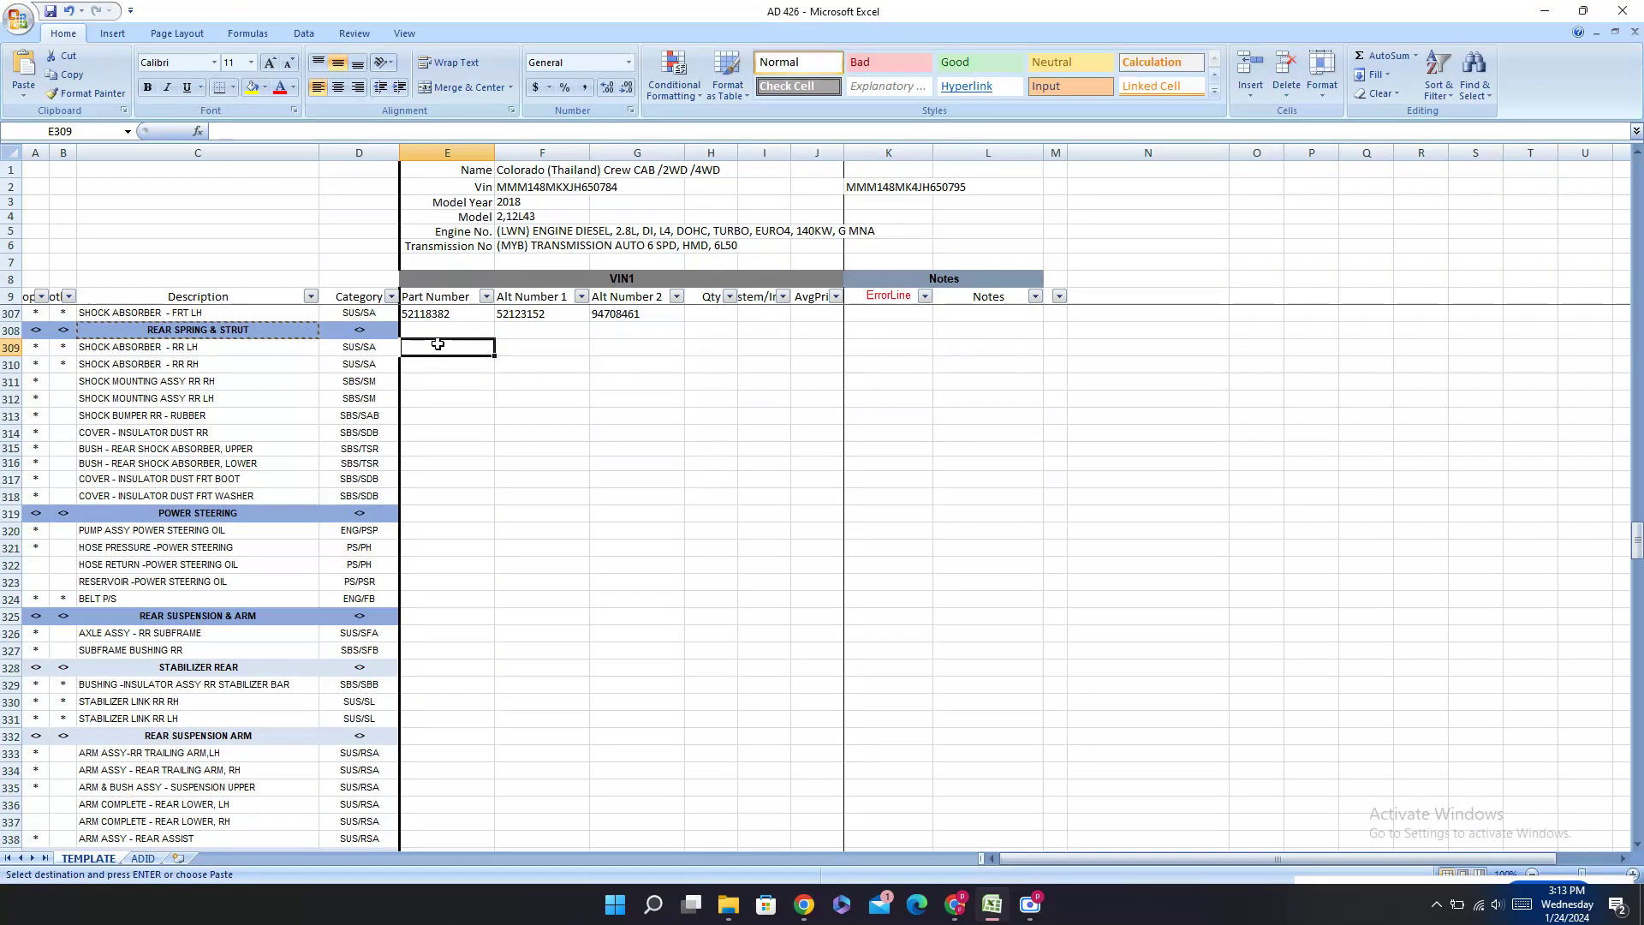
{"action": "left_click", "coordinate": [956, 908]}
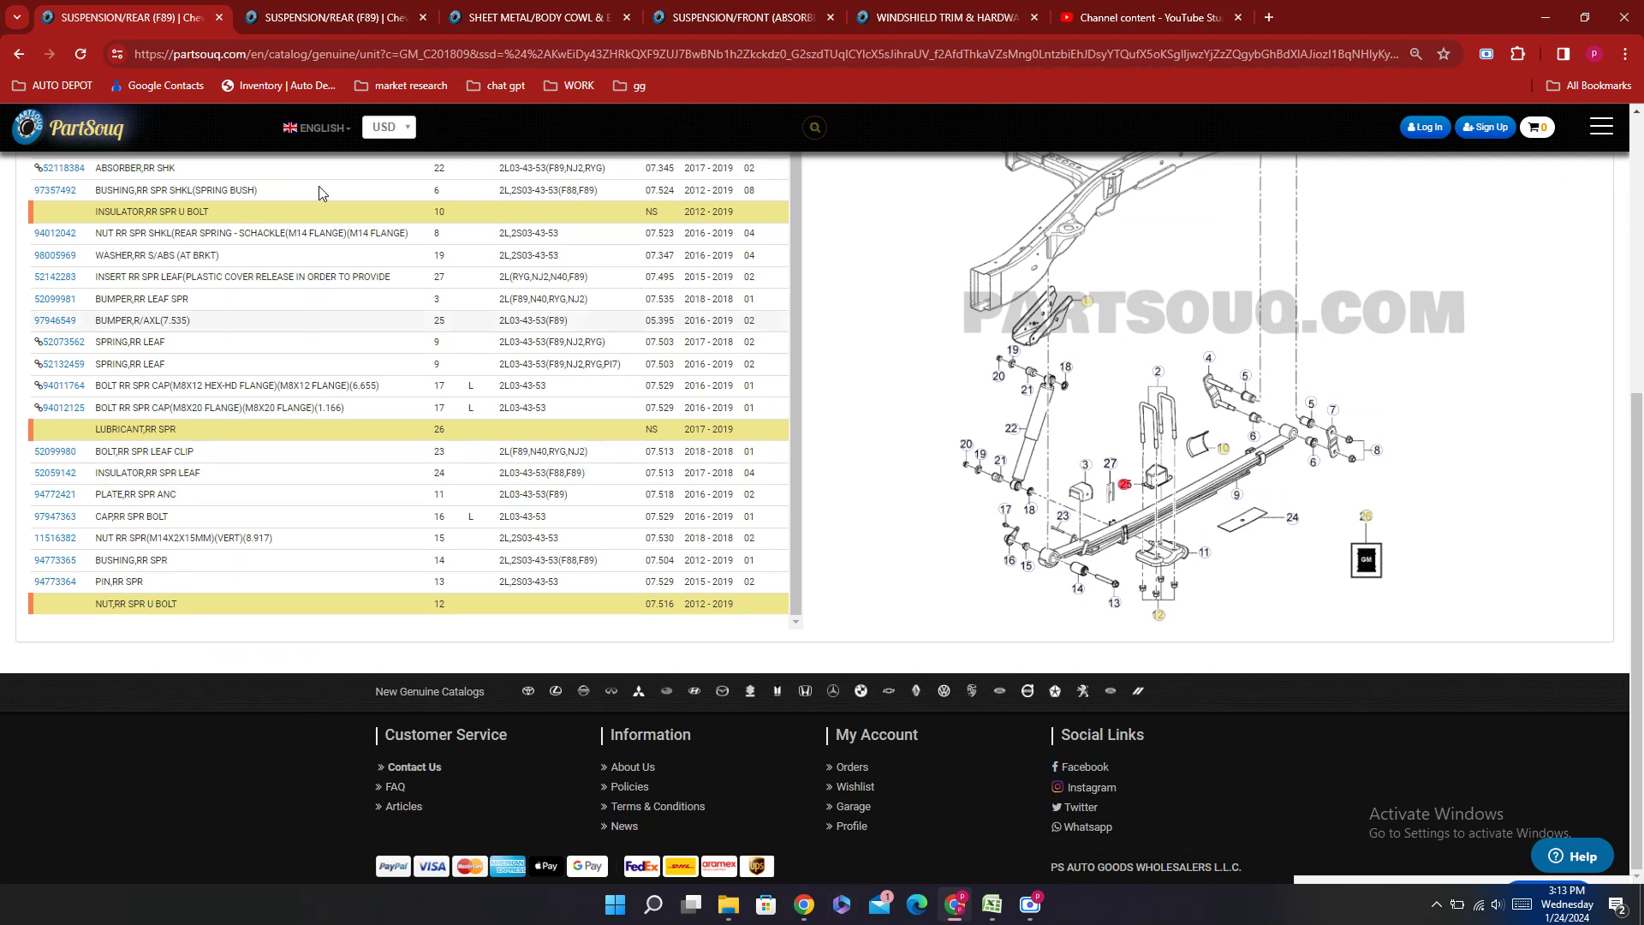
Step: Enter Not Indicated in E309 and fill it down through row 318
{"action": "scroll", "coordinate": [1279, 484], "scroll_direction": "up", "scroll_amount": 4}
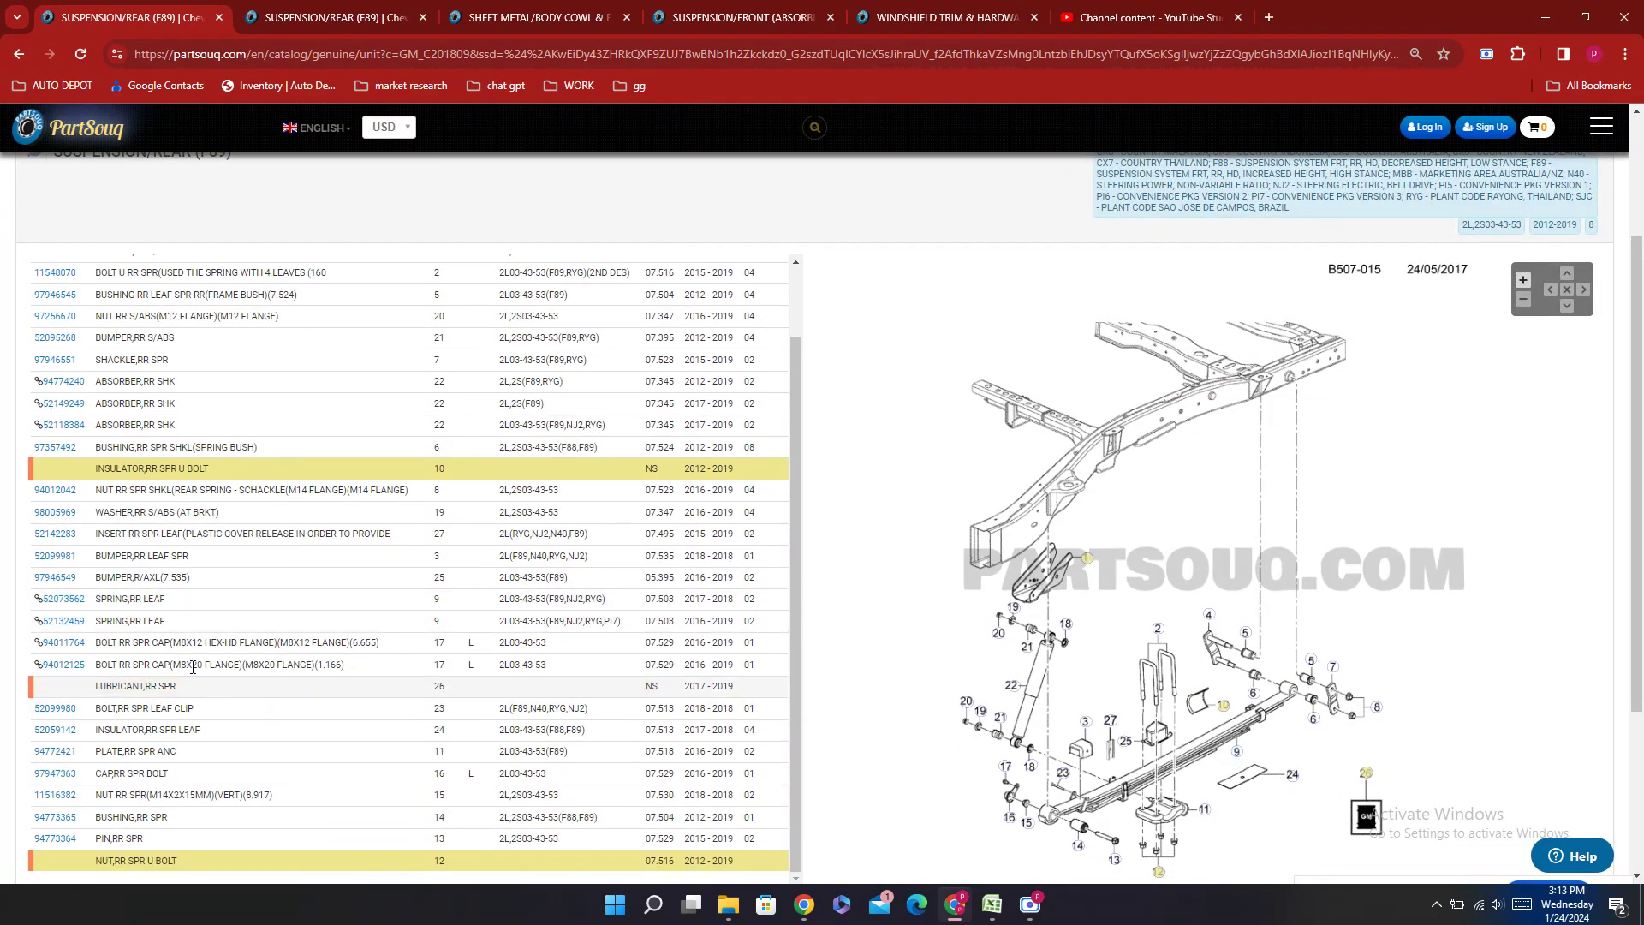
{"action": "double_click", "coordinate": [77, 609]}
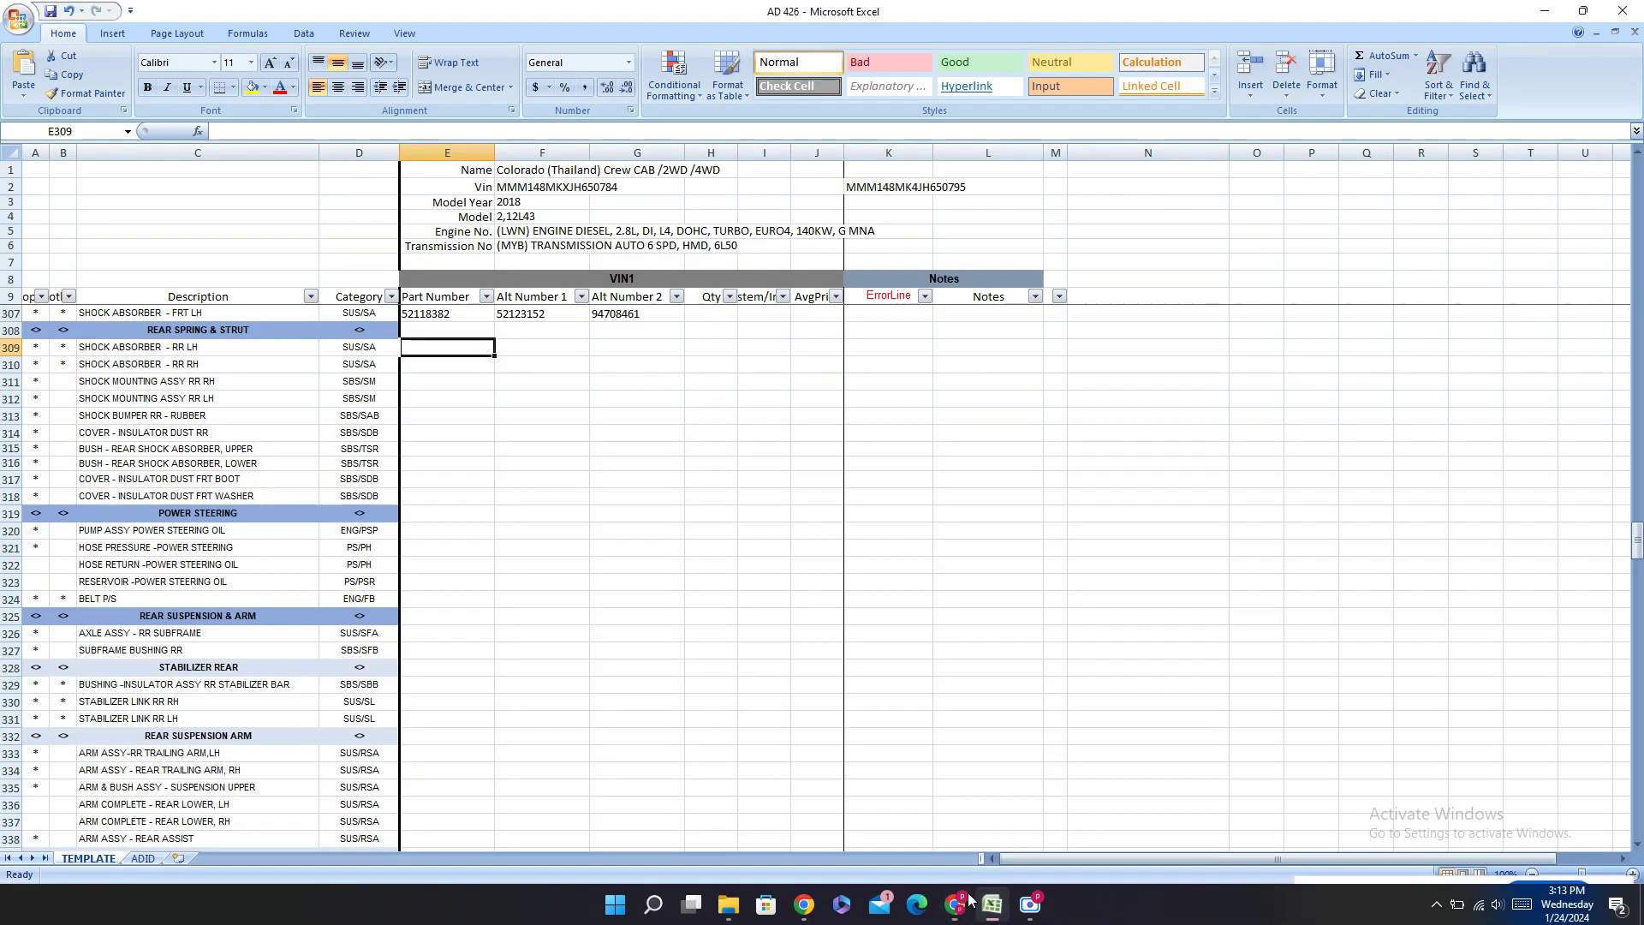
{"action": "left_click", "coordinate": [993, 904]}
{"action": "type", "text": "Not Indicated"}
{"action": "left_click", "coordinate": [638, 415]}
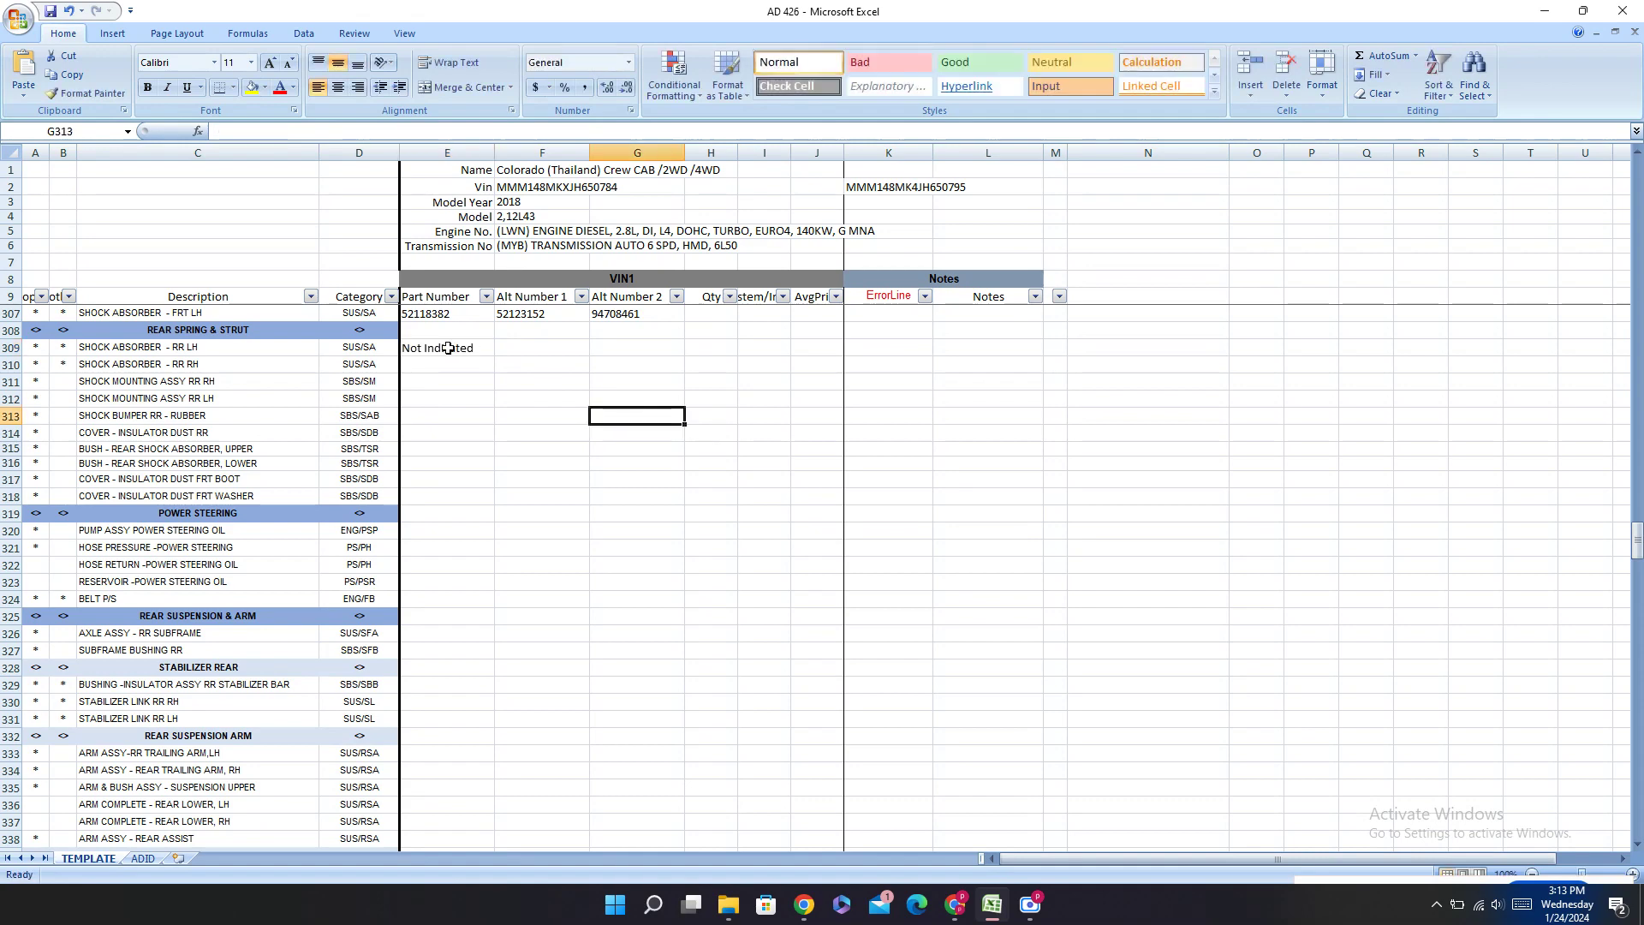
{"action": "left_click", "coordinate": [448, 349]}
{"action": "left_click_drag", "start_coordinate": [494, 354], "coordinate": [497, 507]}
Step: Enter part number 52073562 in E344 for the rear spring bushing
{"action": "left_click", "coordinate": [474, 672]}
{"action": "scroll", "coordinate": [451, 614], "scroll_direction": "down", "scroll_amount": 6}
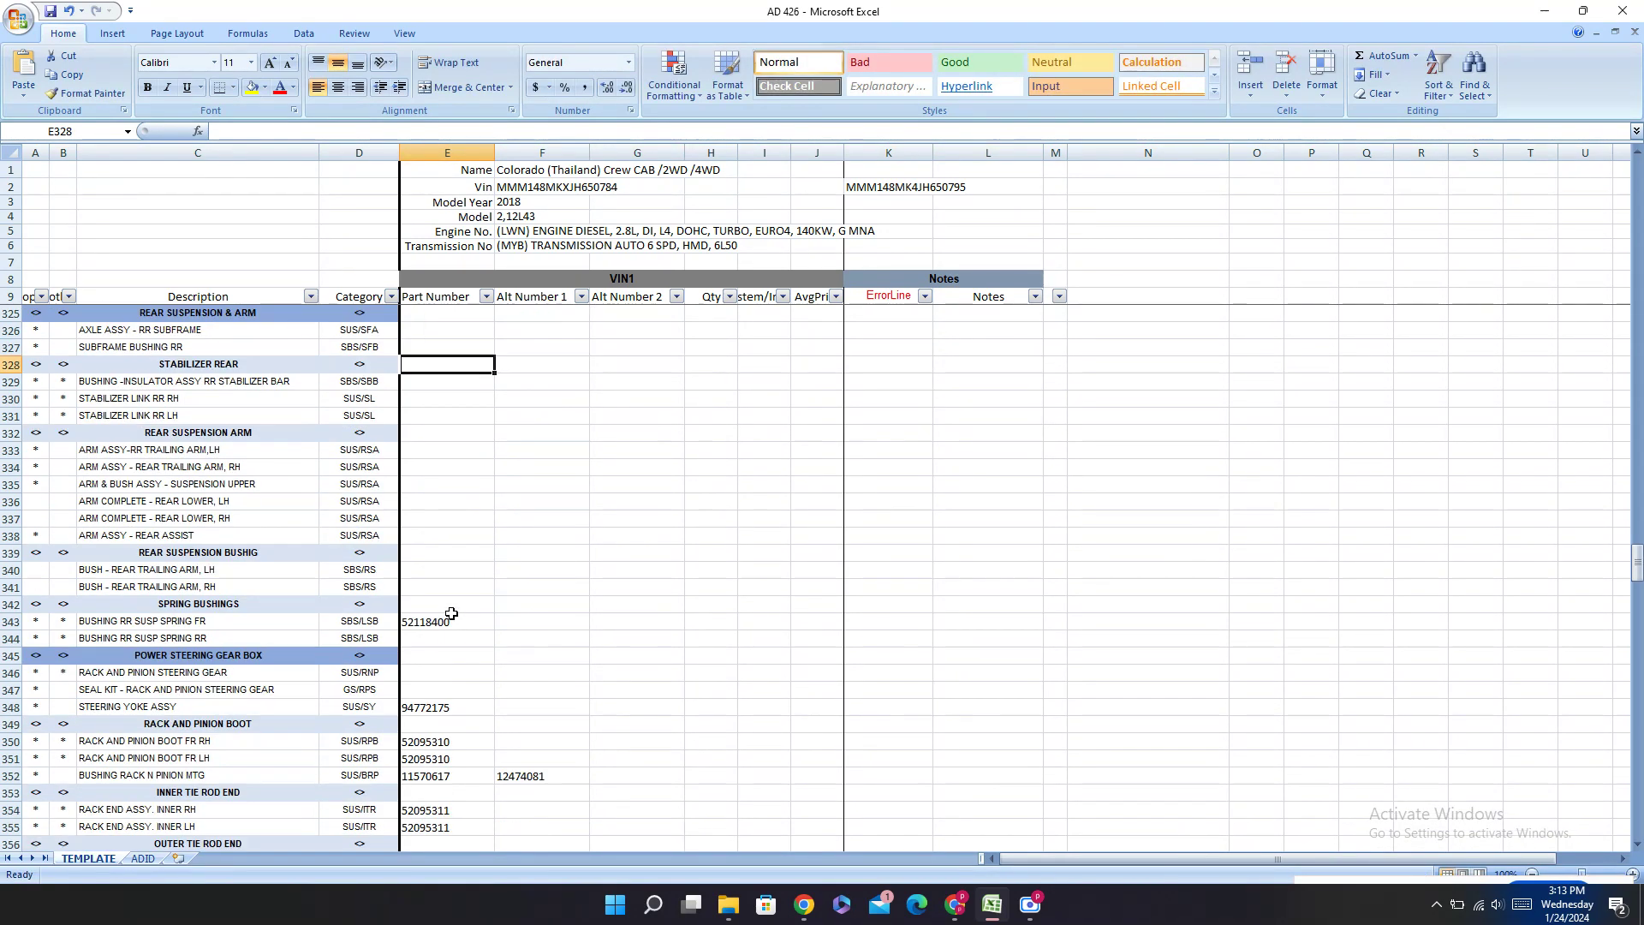
{"action": "left_click", "coordinate": [443, 633]}
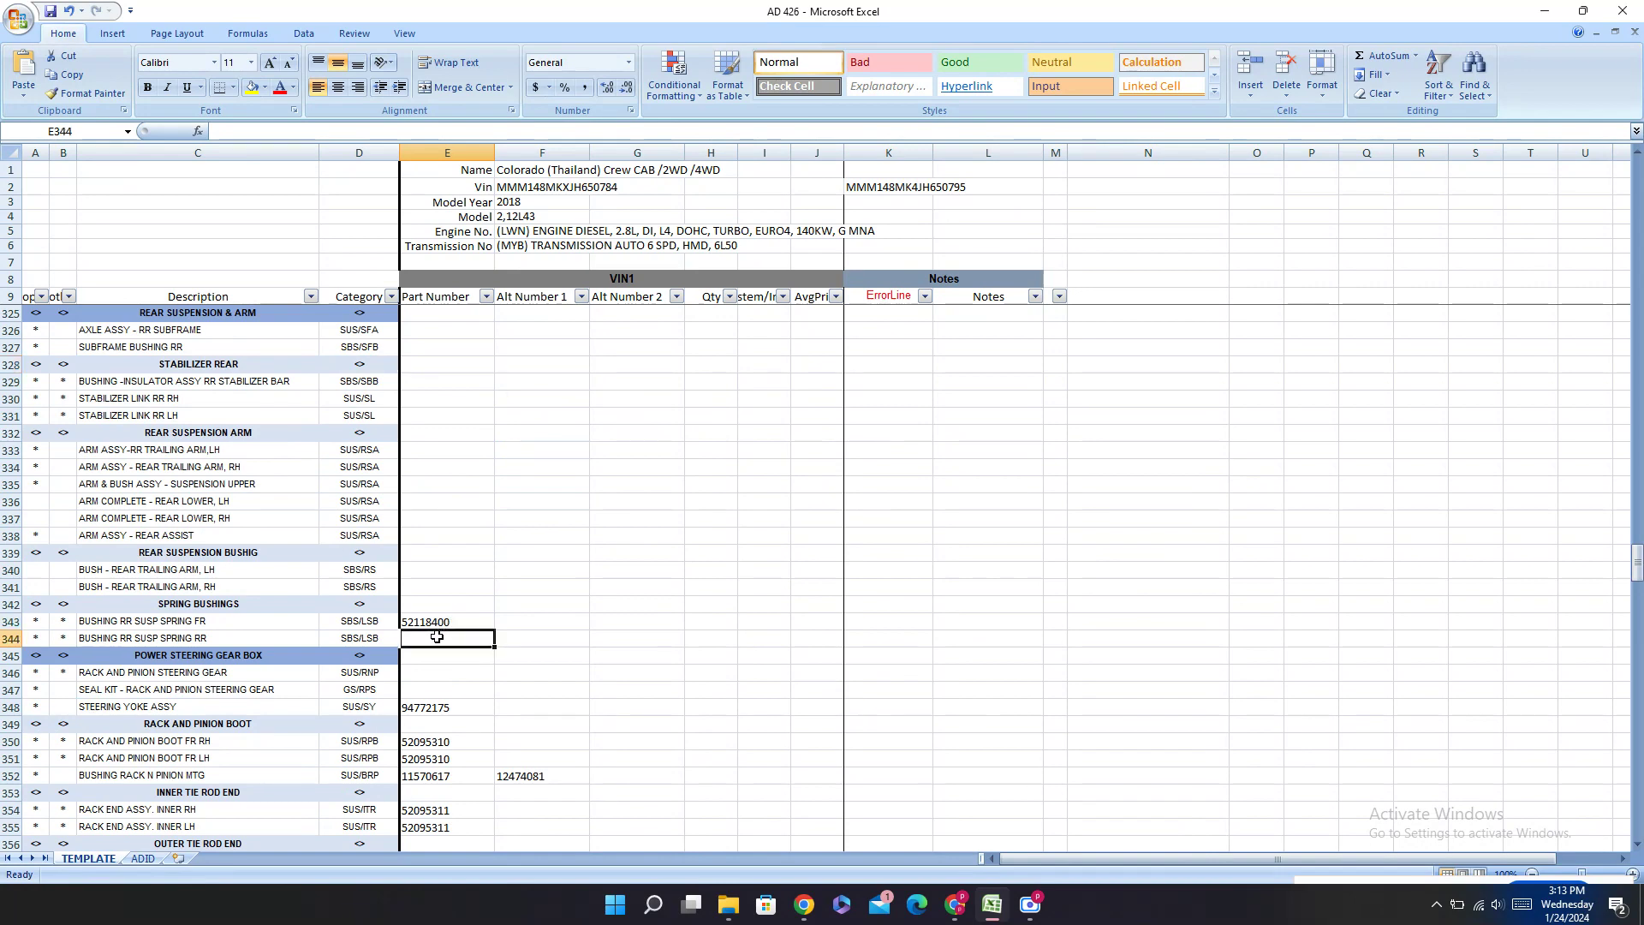
{"action": "type", "text": "52073562"}
{"action": "left_click", "coordinate": [539, 633]}
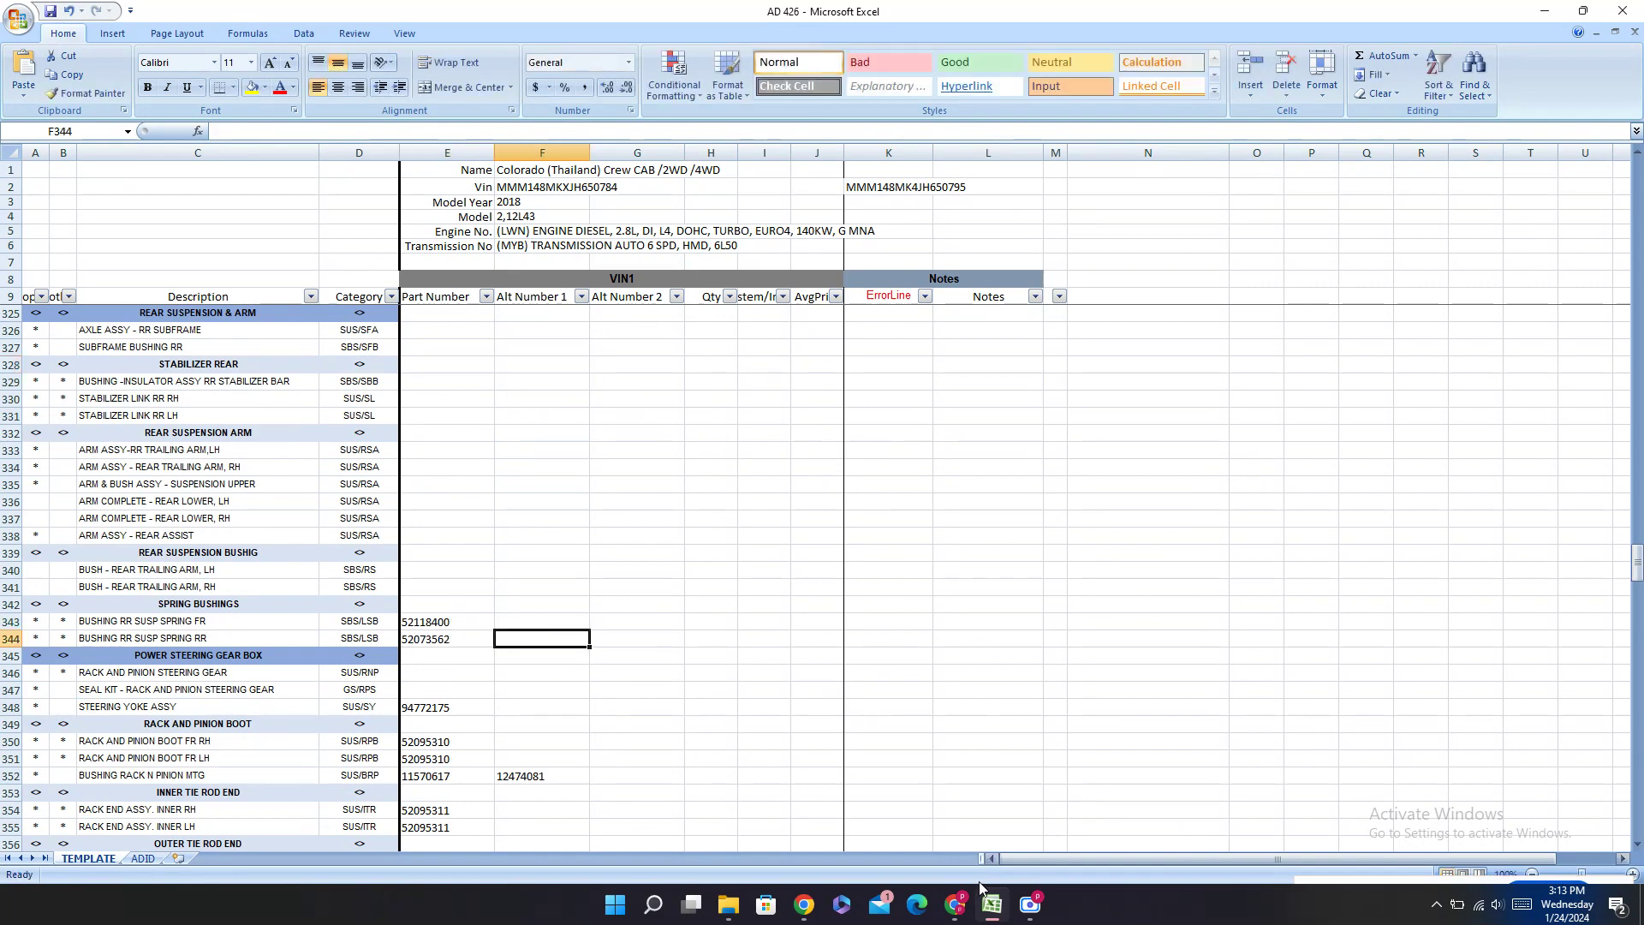
Step: Copy 52132459 from PartSouq and paste it as the bushing's first alternate number
{"action": "left_click", "coordinate": [955, 904]}
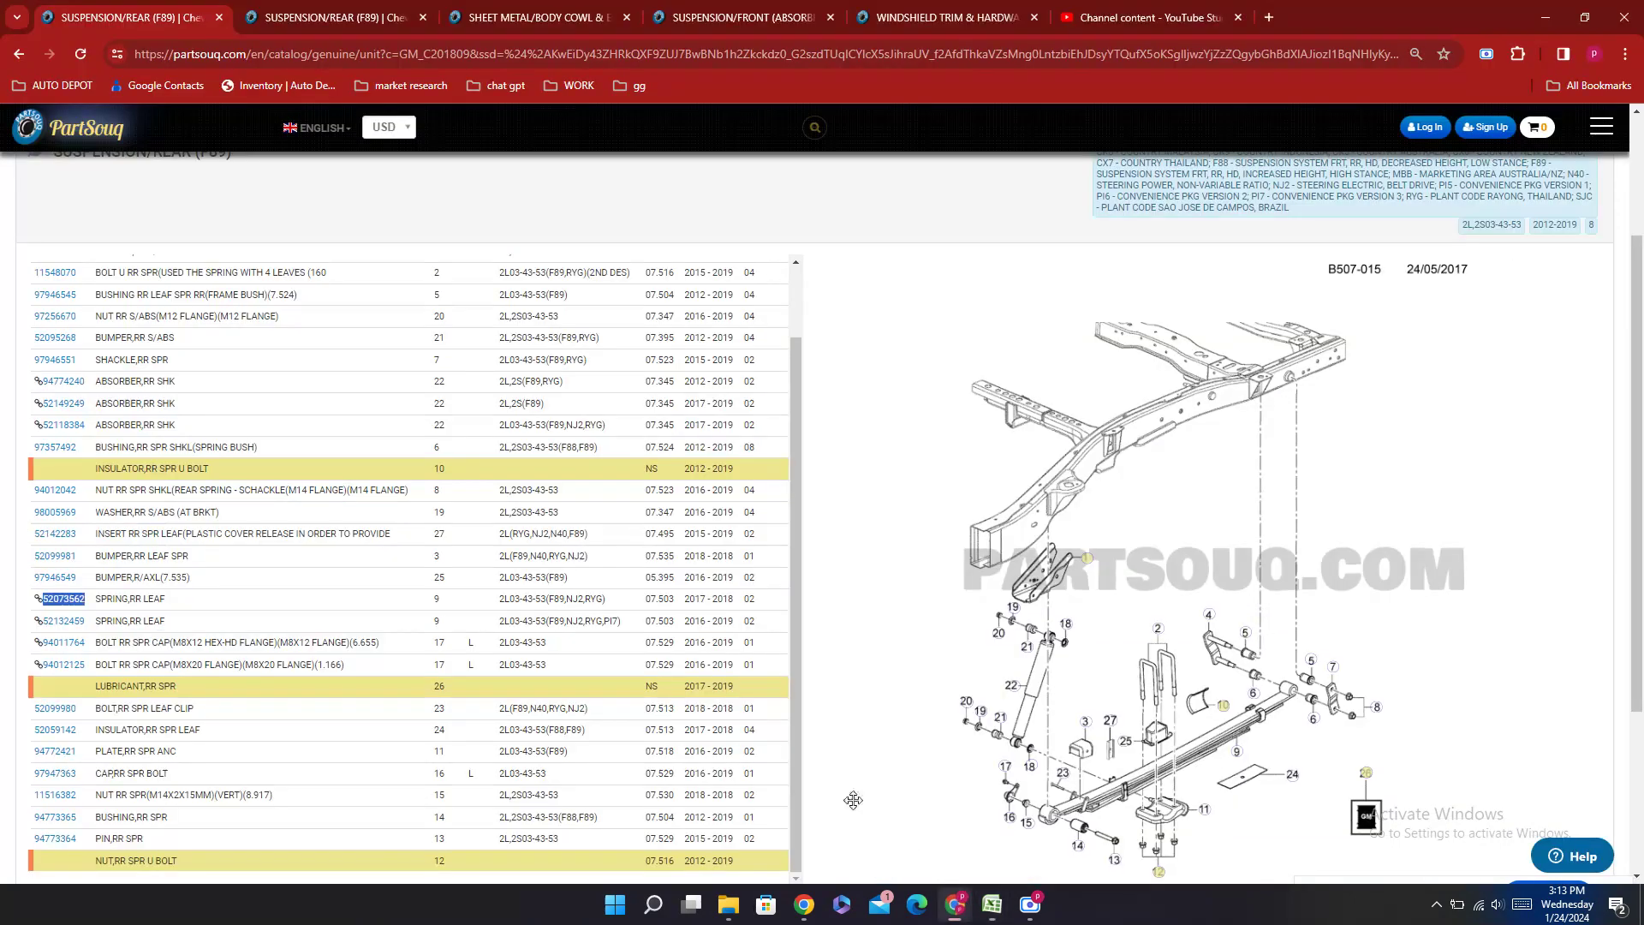
{"action": "double_click", "coordinate": [64, 621]}
{"action": "key", "text": "ctrl+c"}
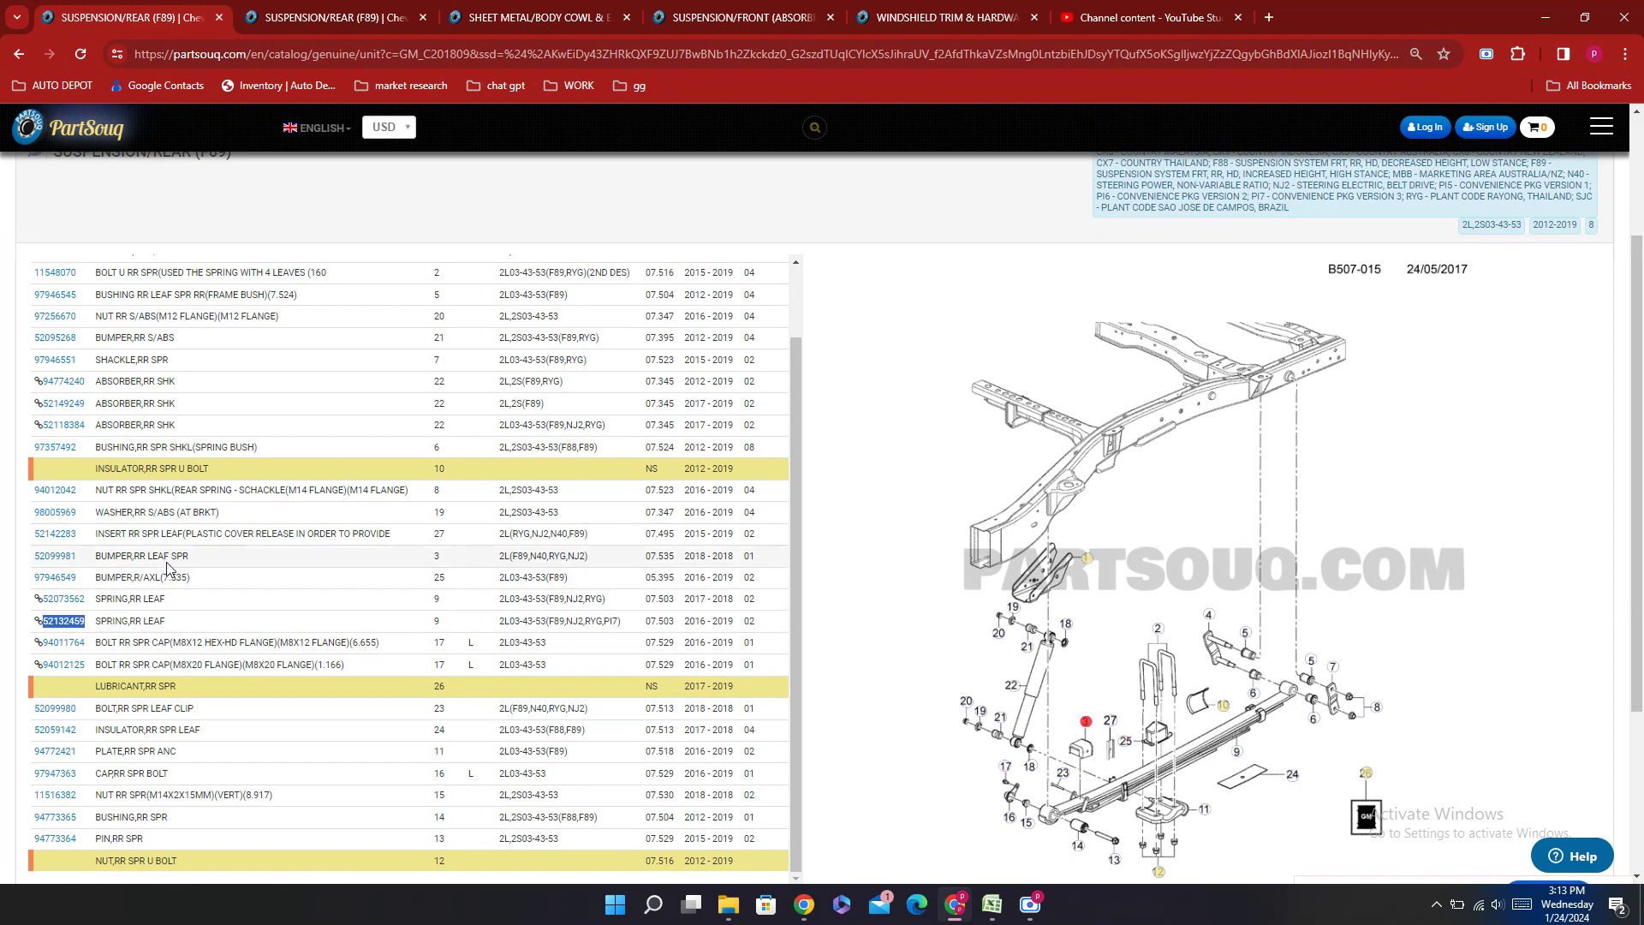
{"action": "left_click", "coordinate": [992, 905]}
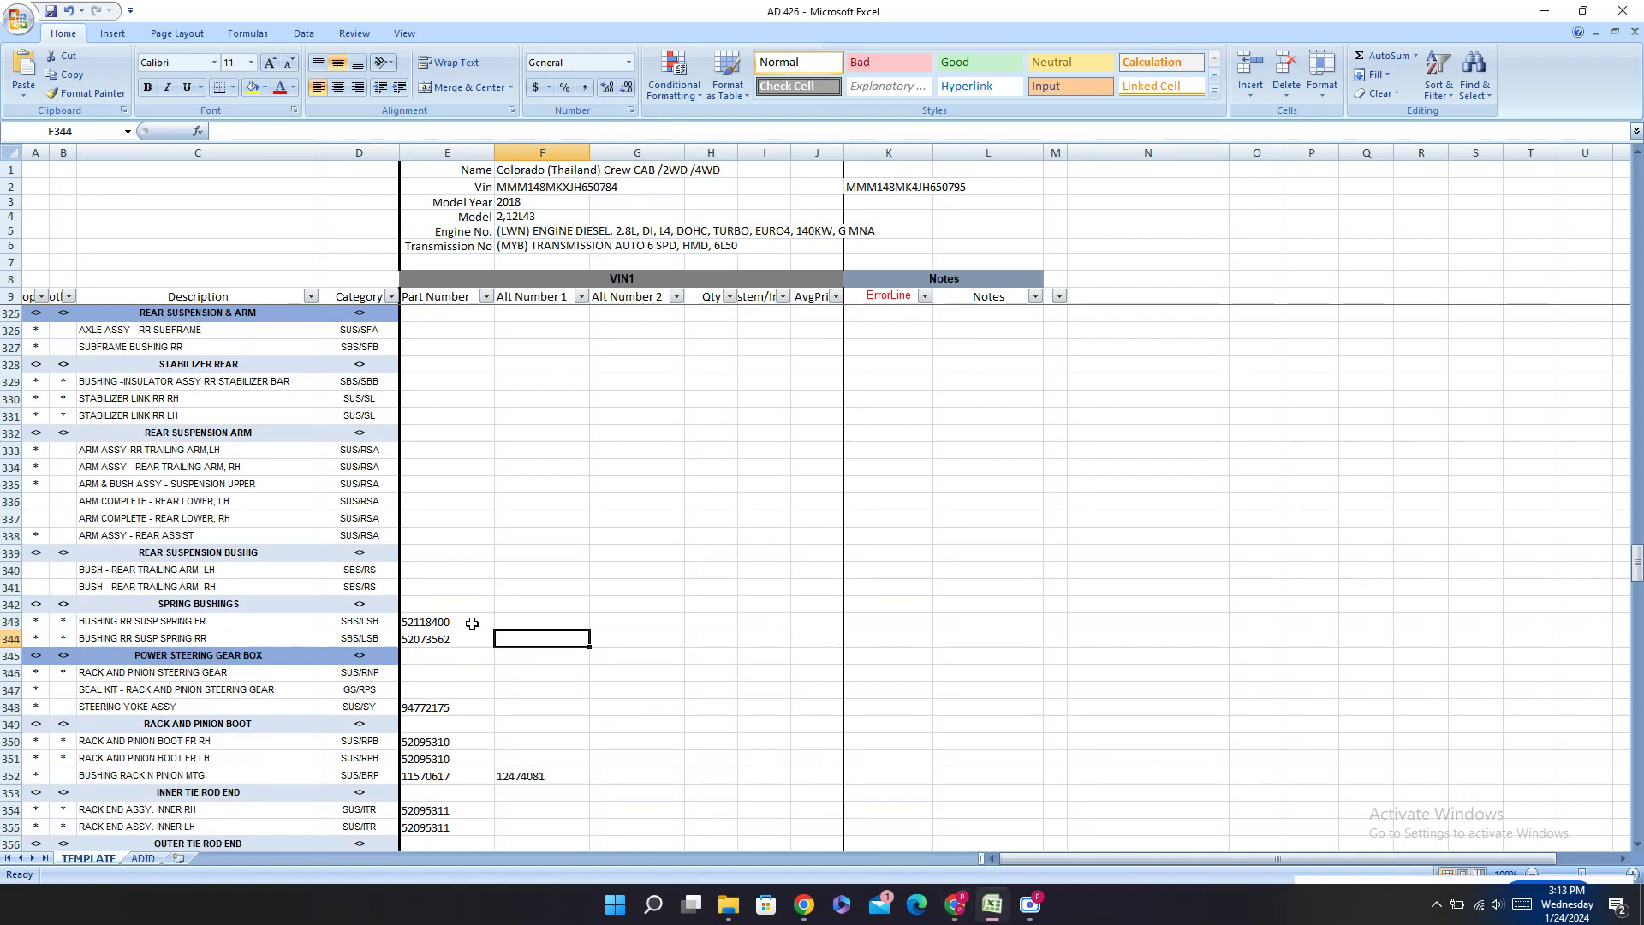
{"action": "key", "text": "ctrl+v"}
{"action": "left_click", "coordinate": [542, 570]}
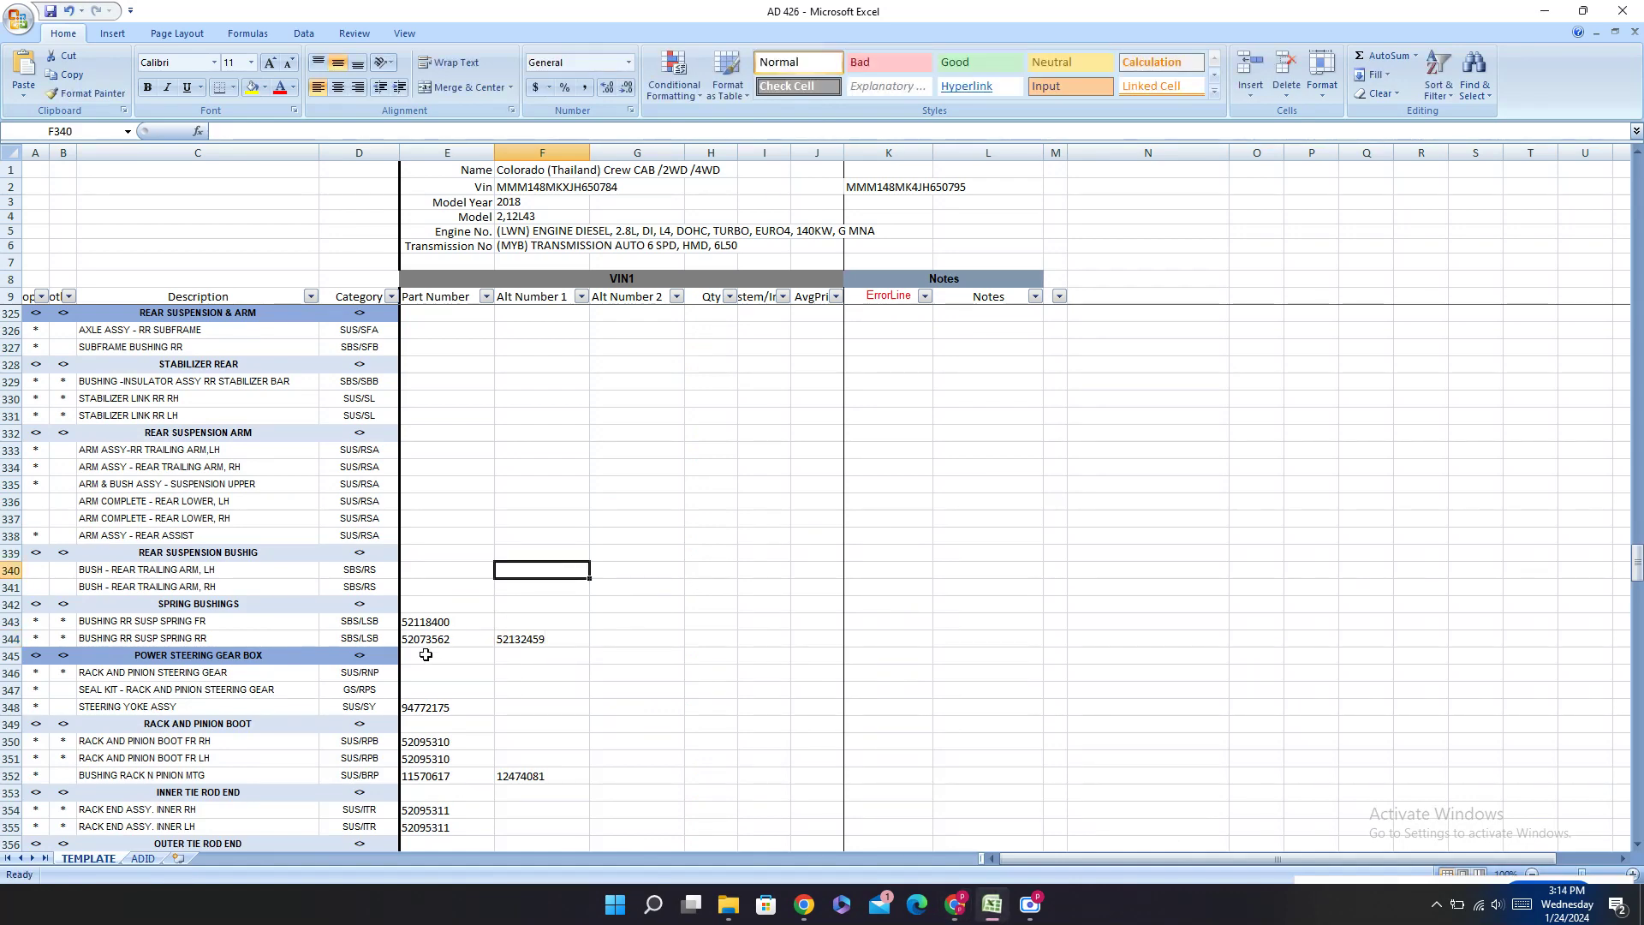
Step: Select the power steering pump's part number cell and return to the PartSouq catalogue
{"action": "scroll", "coordinate": [602, 604], "scroll_direction": "down", "scroll_amount": 7}
{"action": "scroll", "coordinate": [602, 605], "scroll_direction": "up", "scroll_amount": 3}
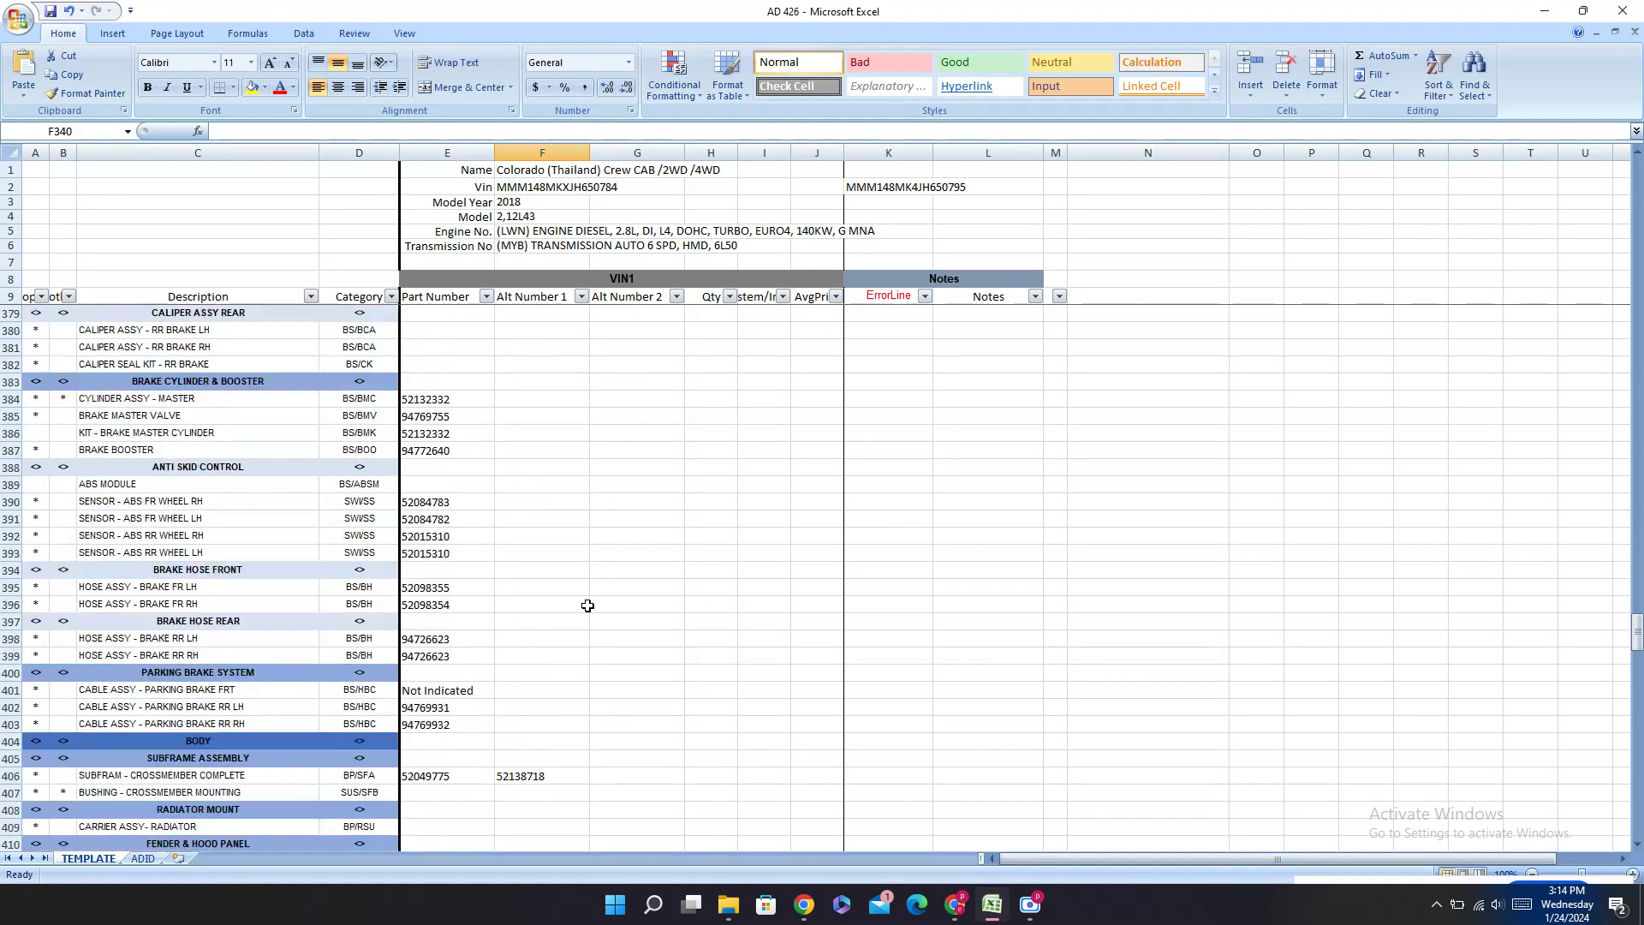
{"action": "scroll", "coordinate": [588, 605], "scroll_direction": "down", "scroll_amount": 4}
{"action": "scroll", "coordinate": [585, 605], "scroll_direction": "up", "scroll_amount": 12}
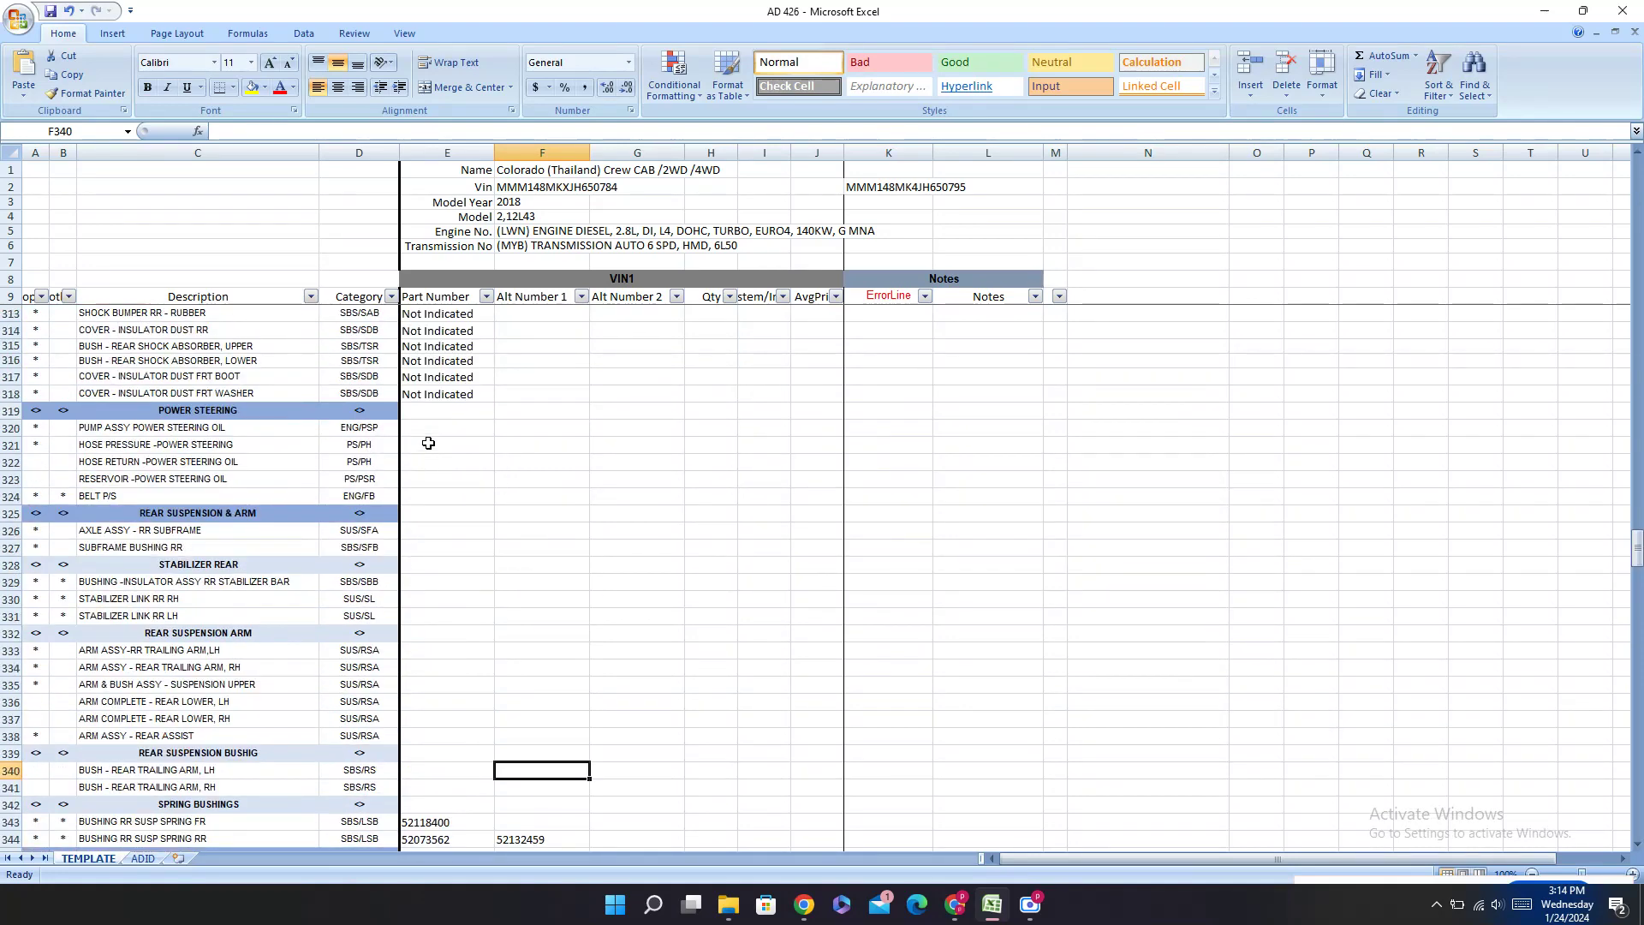
{"action": "left_click", "coordinate": [429, 441]}
{"action": "left_click", "coordinate": [432, 428]}
{"action": "scroll", "coordinate": [511, 601], "scroll_direction": "up", "scroll_amount": 5}
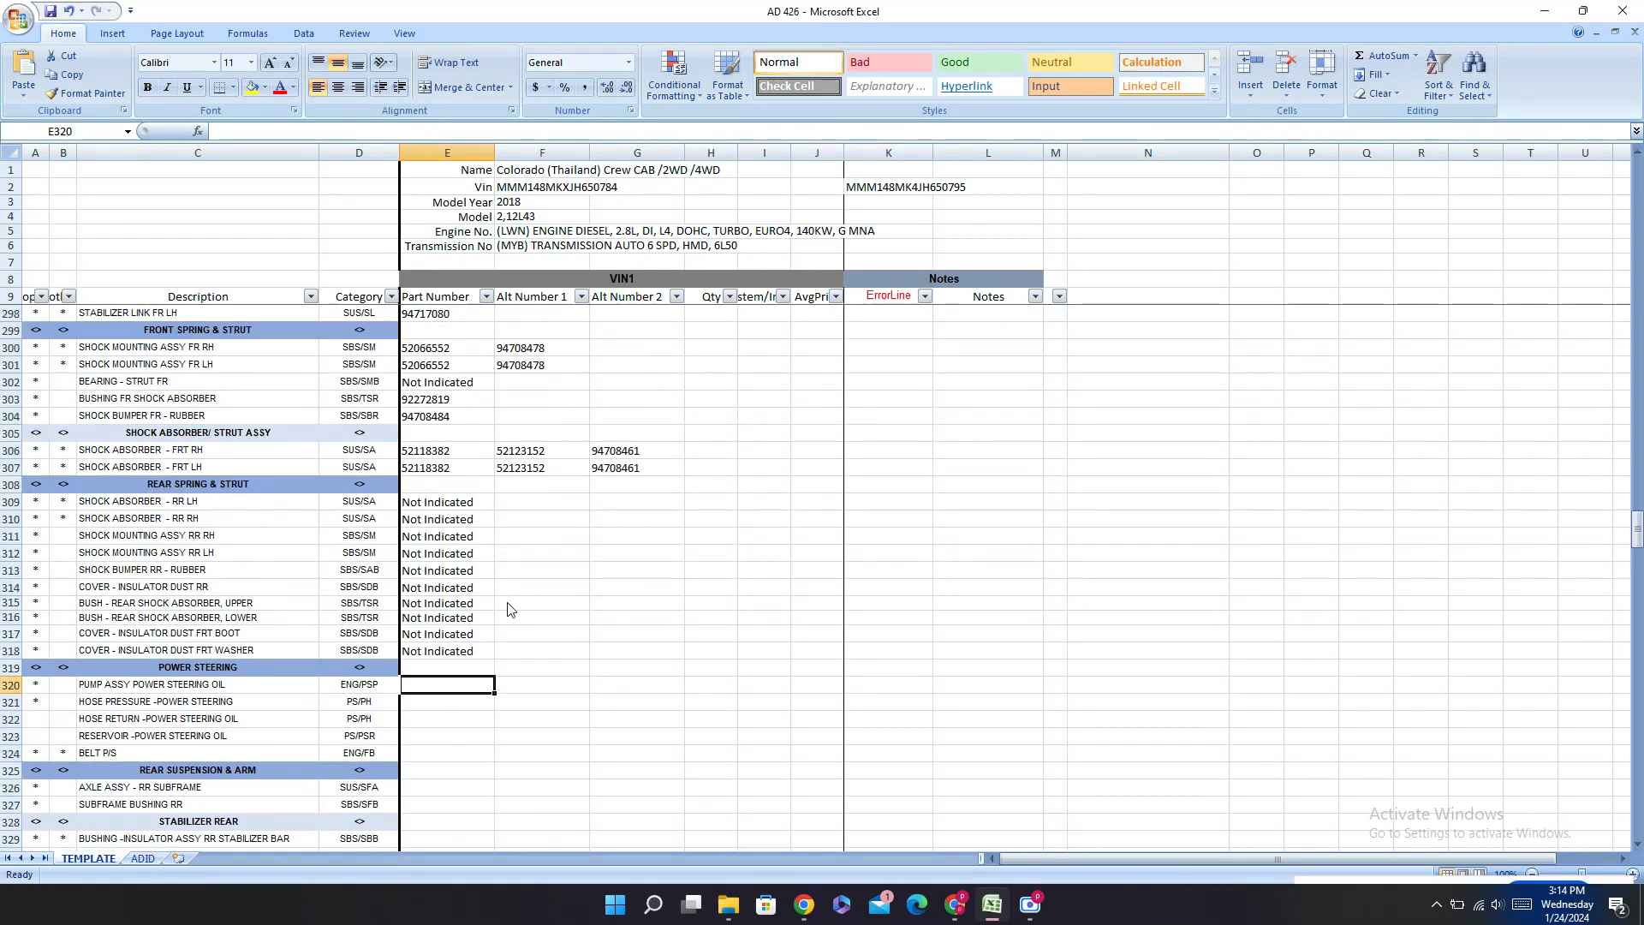
{"action": "scroll", "coordinate": [508, 609], "scroll_direction": "down", "scroll_amount": 5}
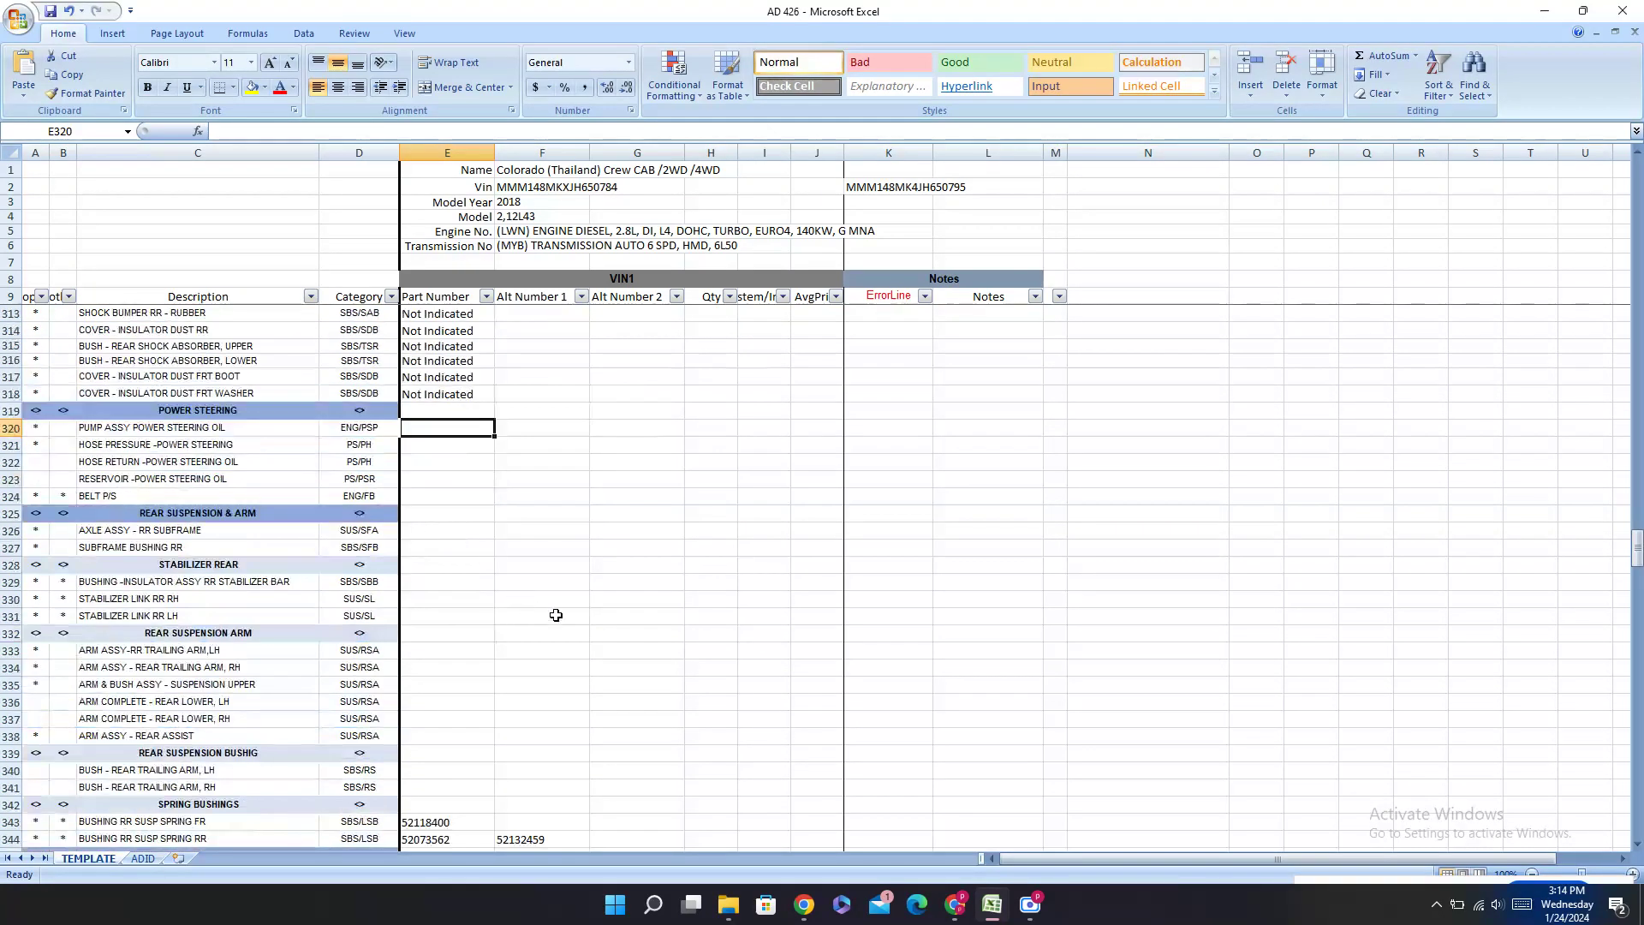
{"action": "left_click", "coordinate": [955, 903]}
Step: Return to the FRAMES-SPRINGS-SHOCKS-BUMPERS diagram list and open B507-025 ABSORBER/FRONT SHOCK
{"action": "scroll", "coordinate": [145, 300], "scroll_direction": "up", "scroll_amount": 1}
{"action": "left_click", "coordinate": [146, 300]}
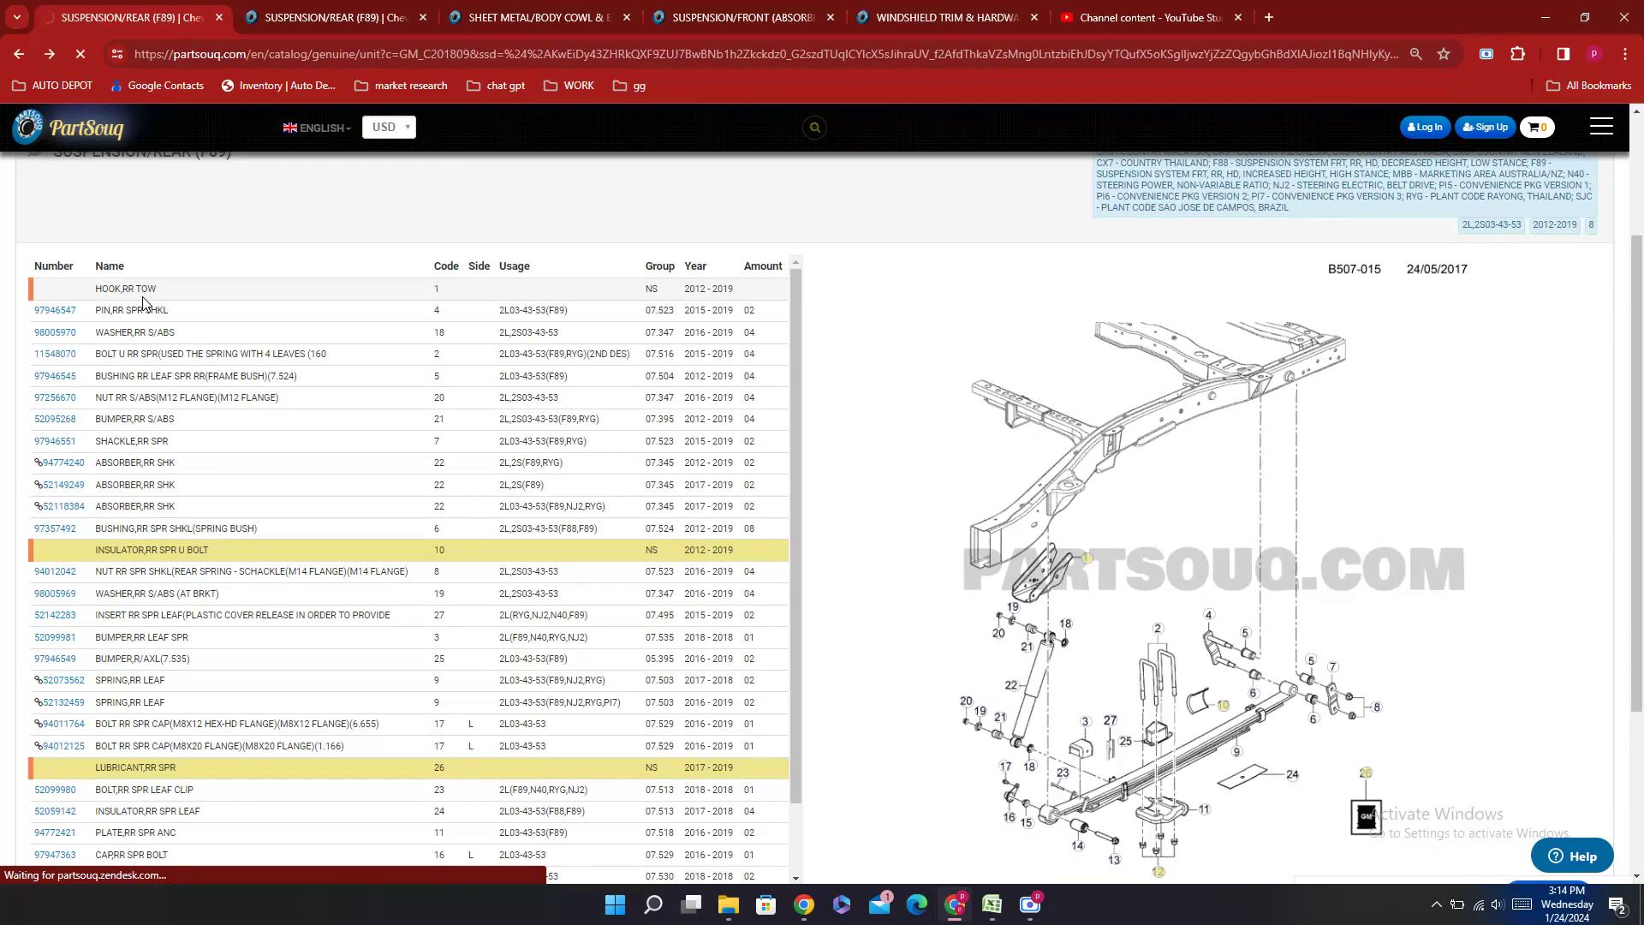
{"action": "scroll", "coordinate": [876, 443], "scroll_direction": "down", "scroll_amount": 5}
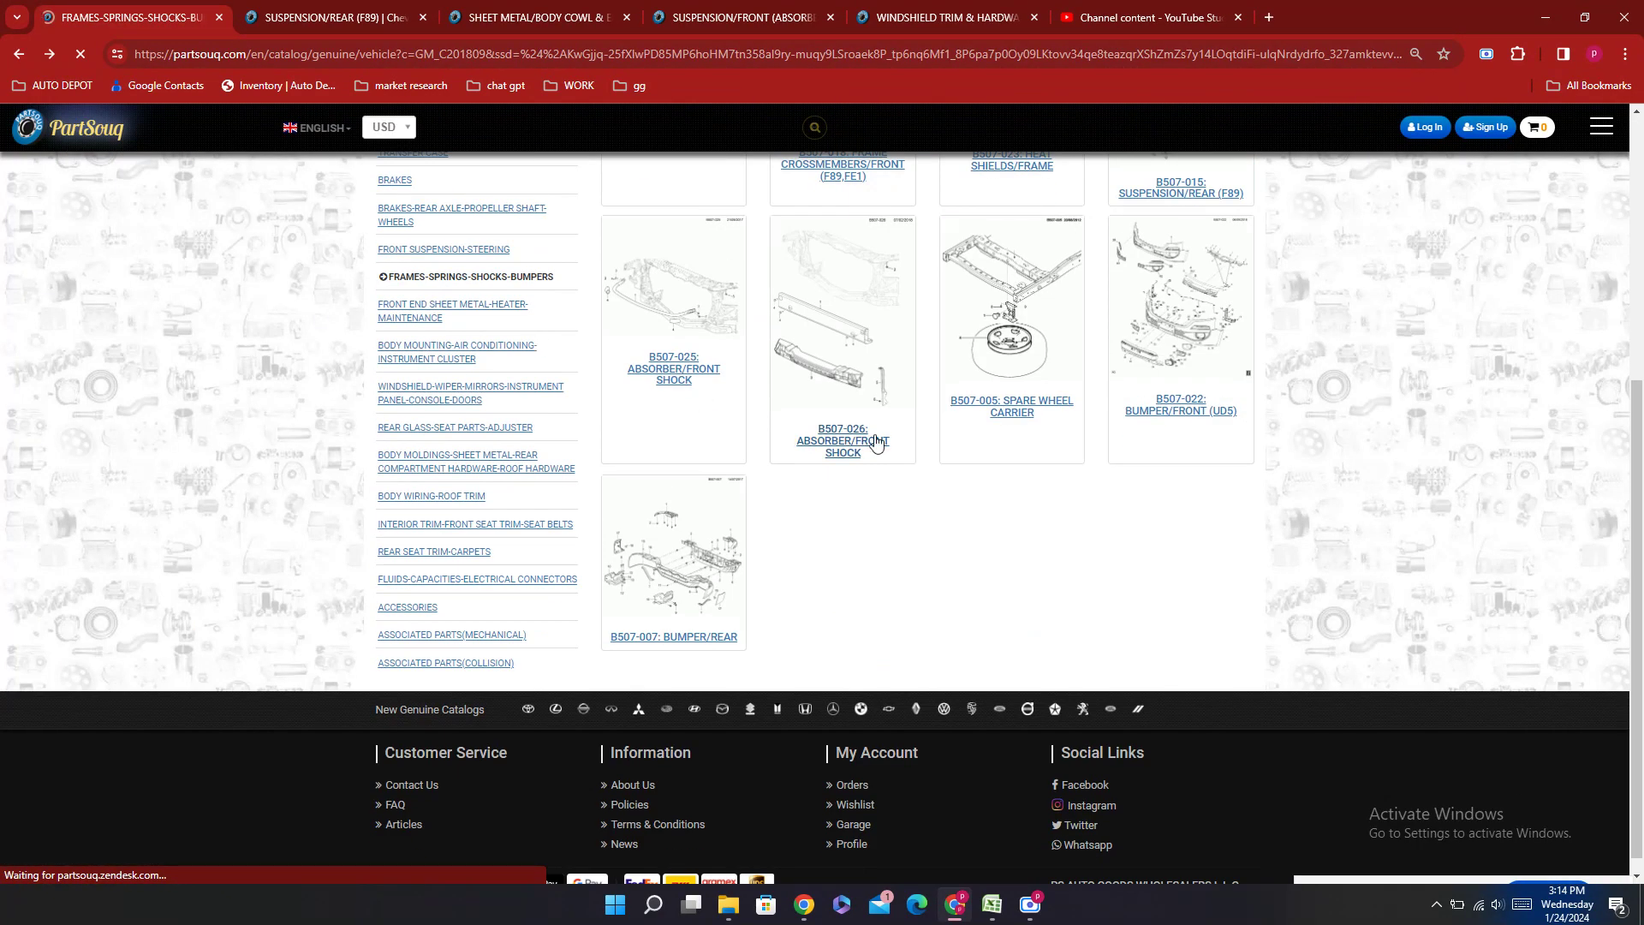
{"action": "scroll", "coordinate": [875, 442], "scroll_direction": "up", "scroll_amount": 4}
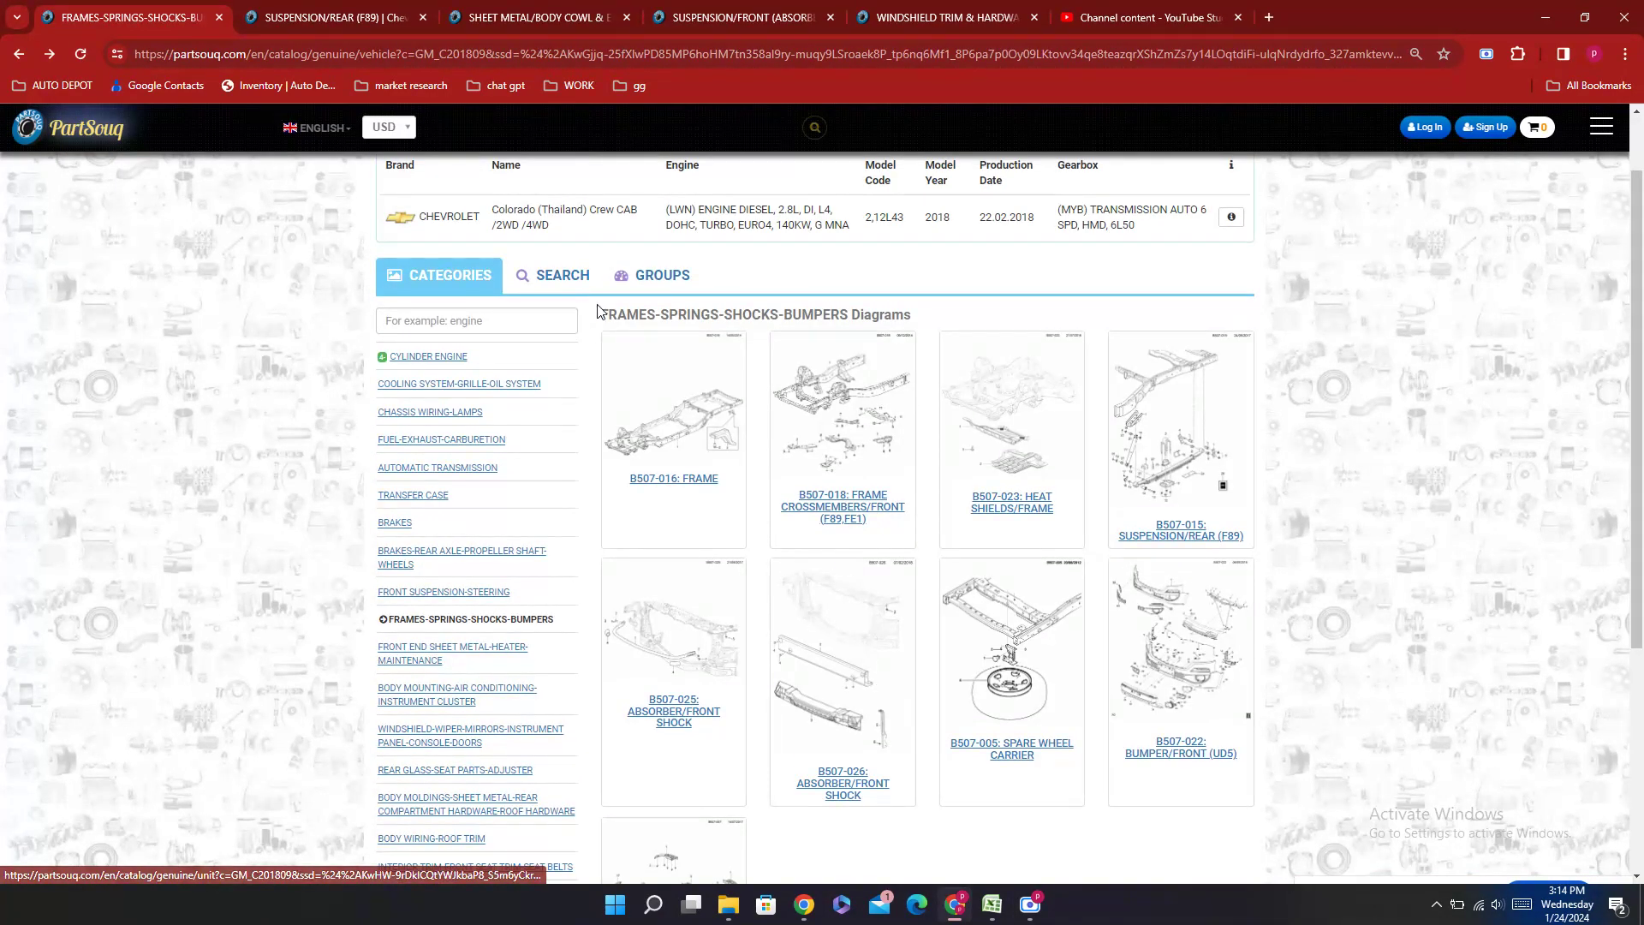
{"action": "left_click", "coordinate": [672, 714]}
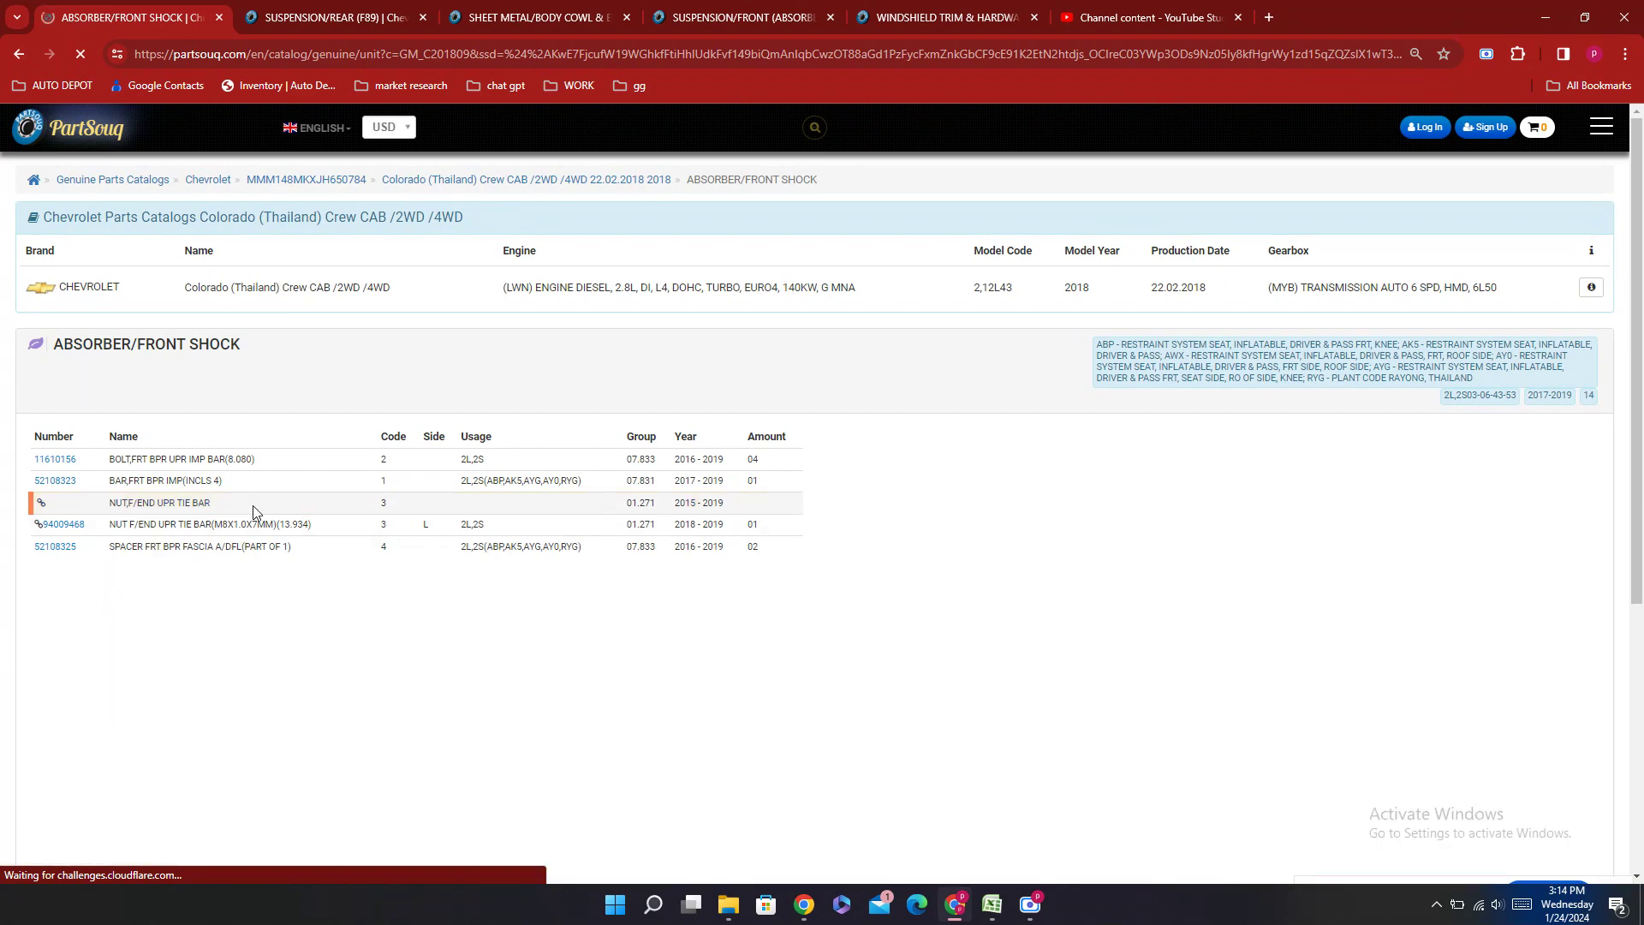
Step: Go from B507-025 to the B507-026 diagram and copy part number 52119915 for the workbook
{"action": "scroll", "coordinate": [1305, 666], "scroll_direction": "down", "scroll_amount": 4}
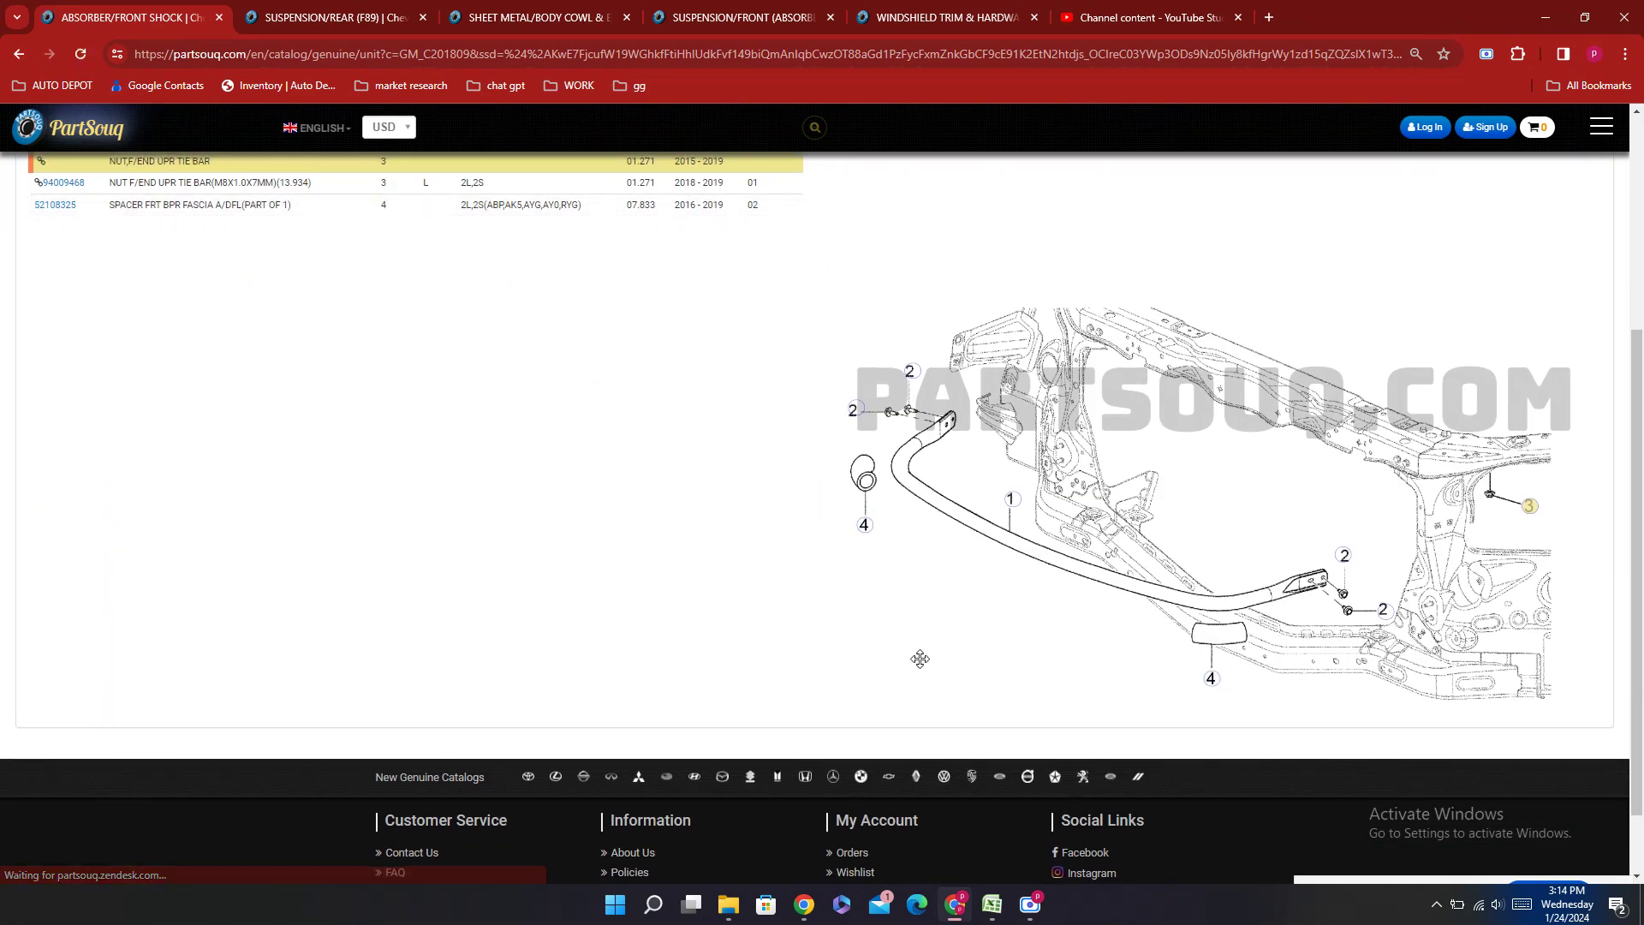
{"action": "scroll", "coordinate": [732, 667], "scroll_direction": "up", "scroll_amount": 4}
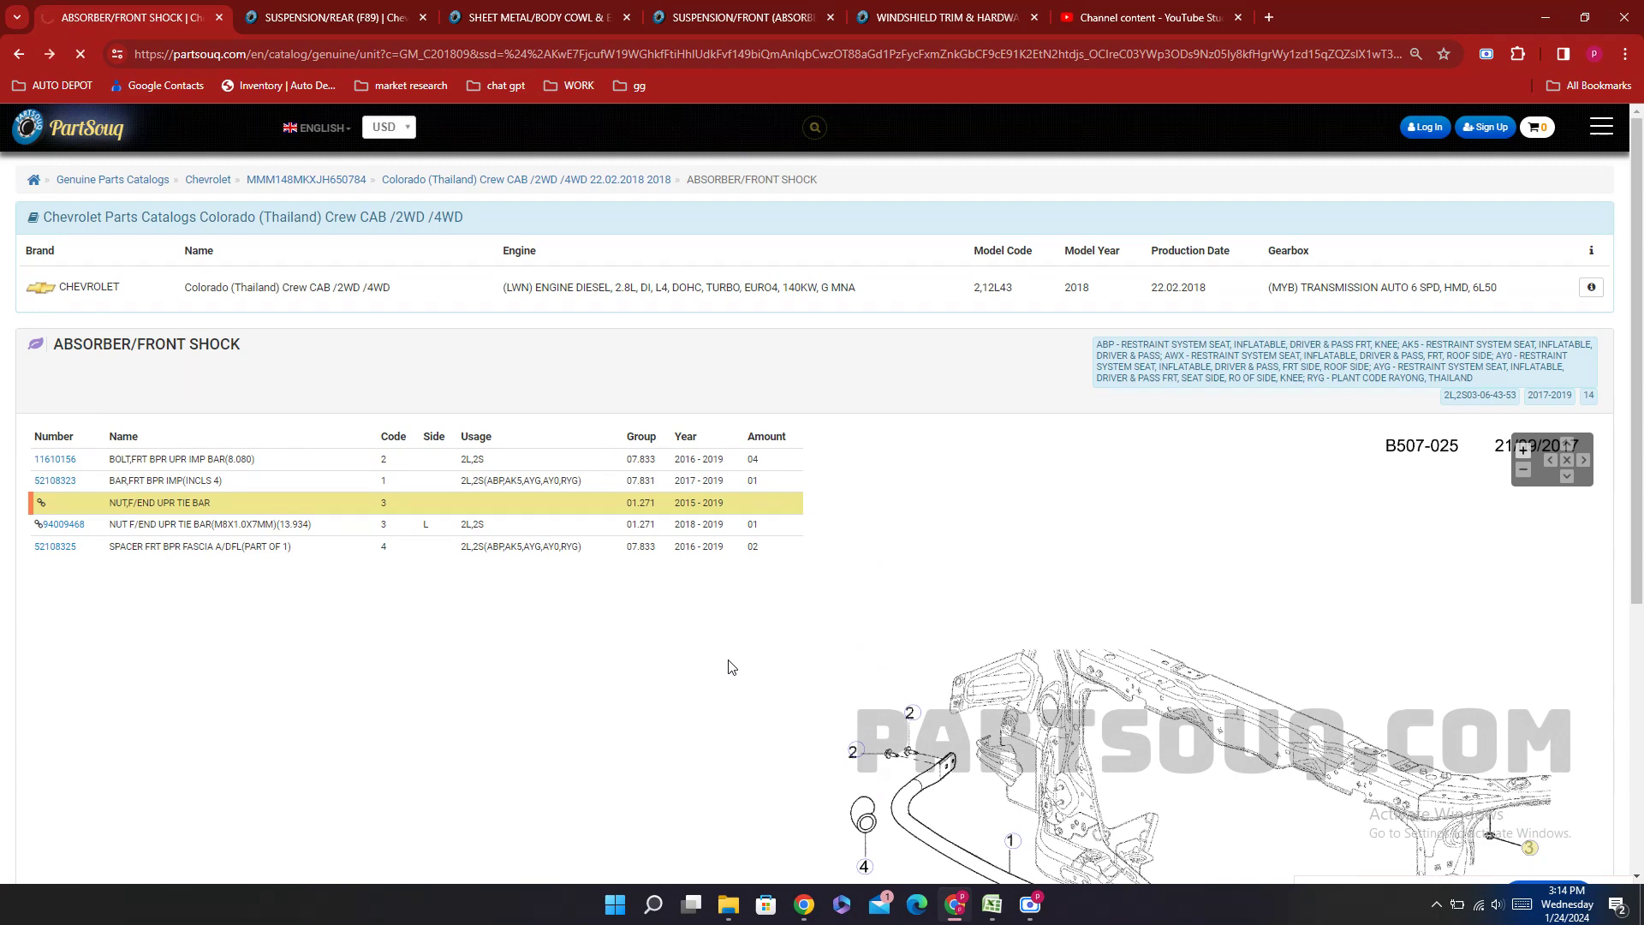
{"action": "key", "text": "alt+Left"}
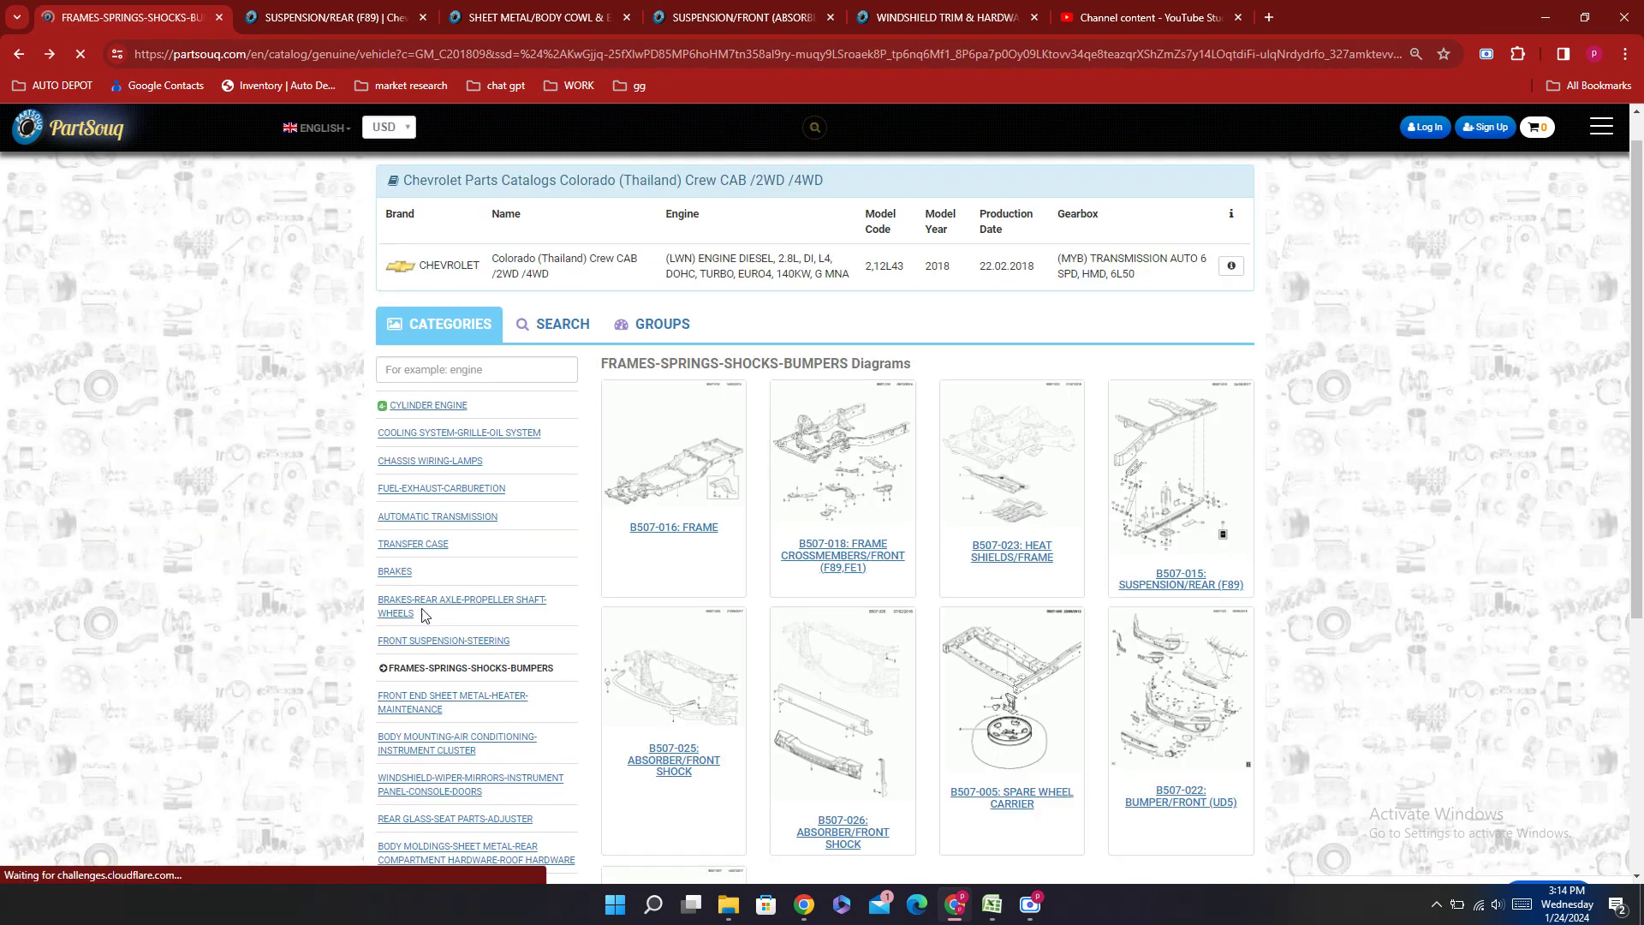
{"action": "scroll", "coordinate": [989, 576], "scroll_direction": "down", "scroll_amount": 3}
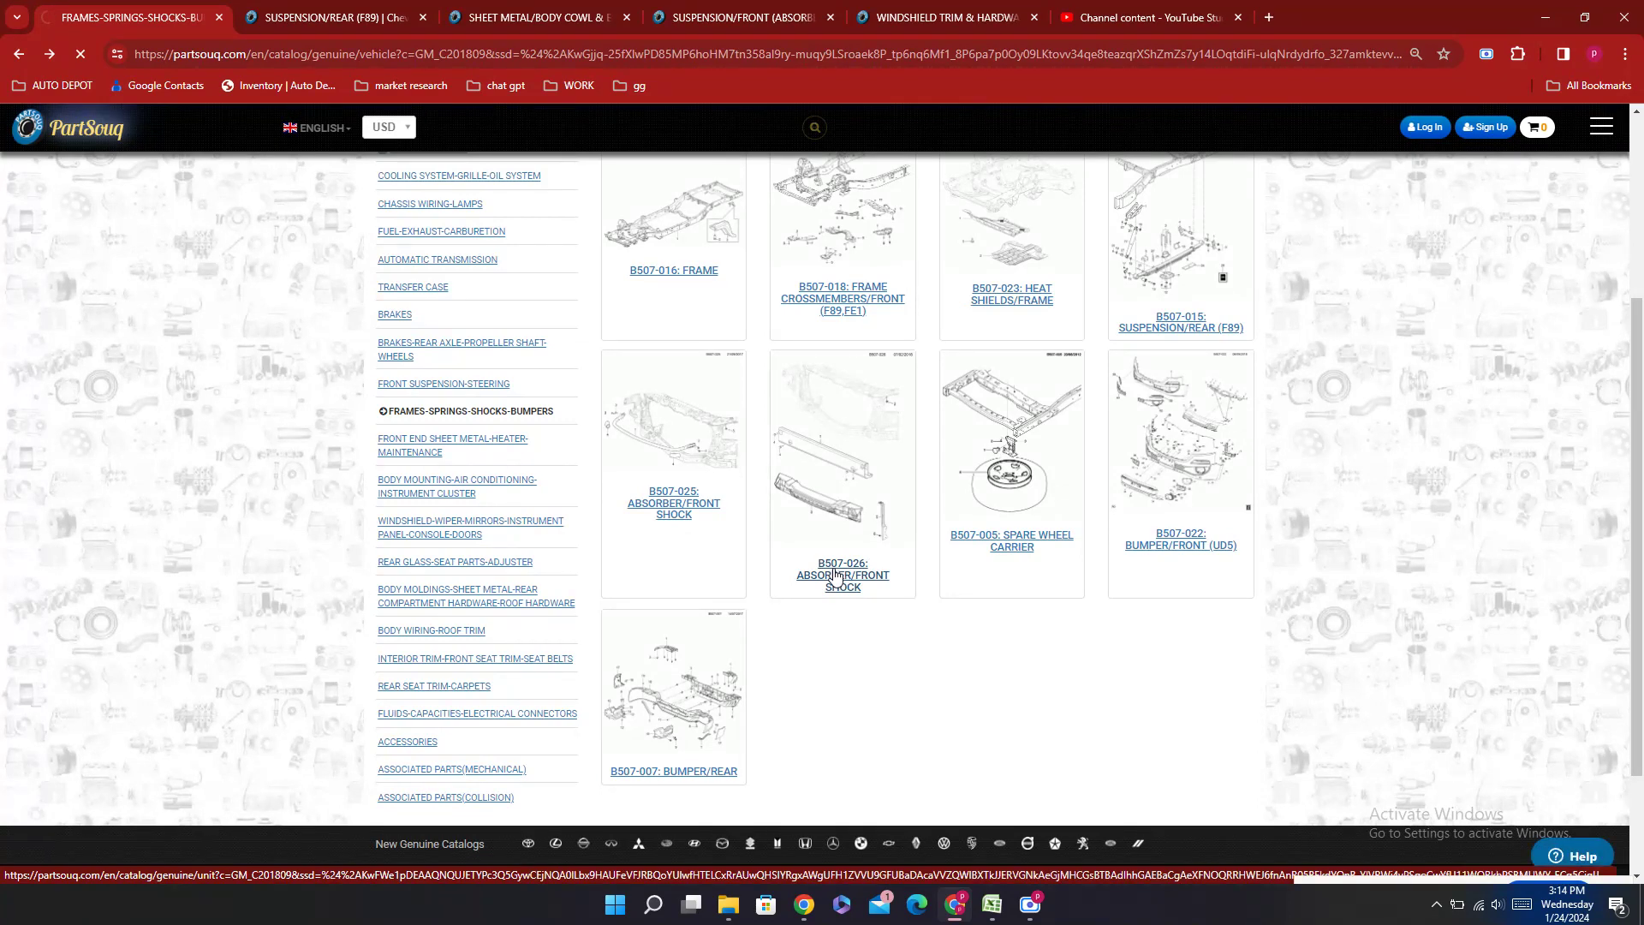
{"action": "left_click", "coordinate": [837, 575]}
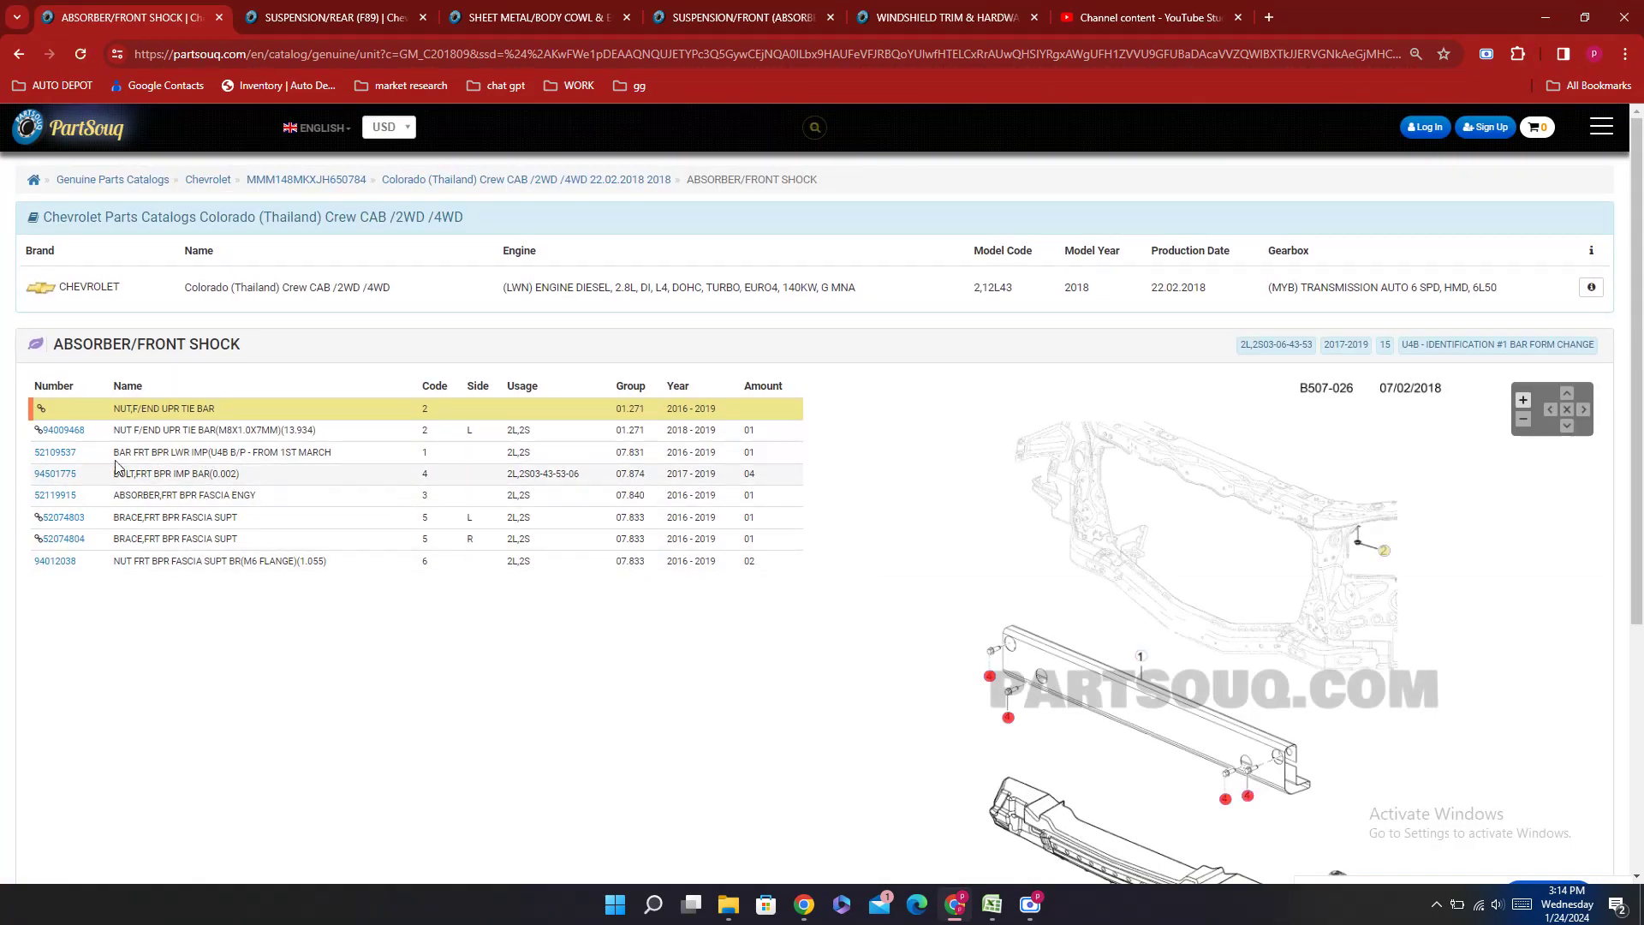
{"action": "double_click", "coordinate": [75, 452]}
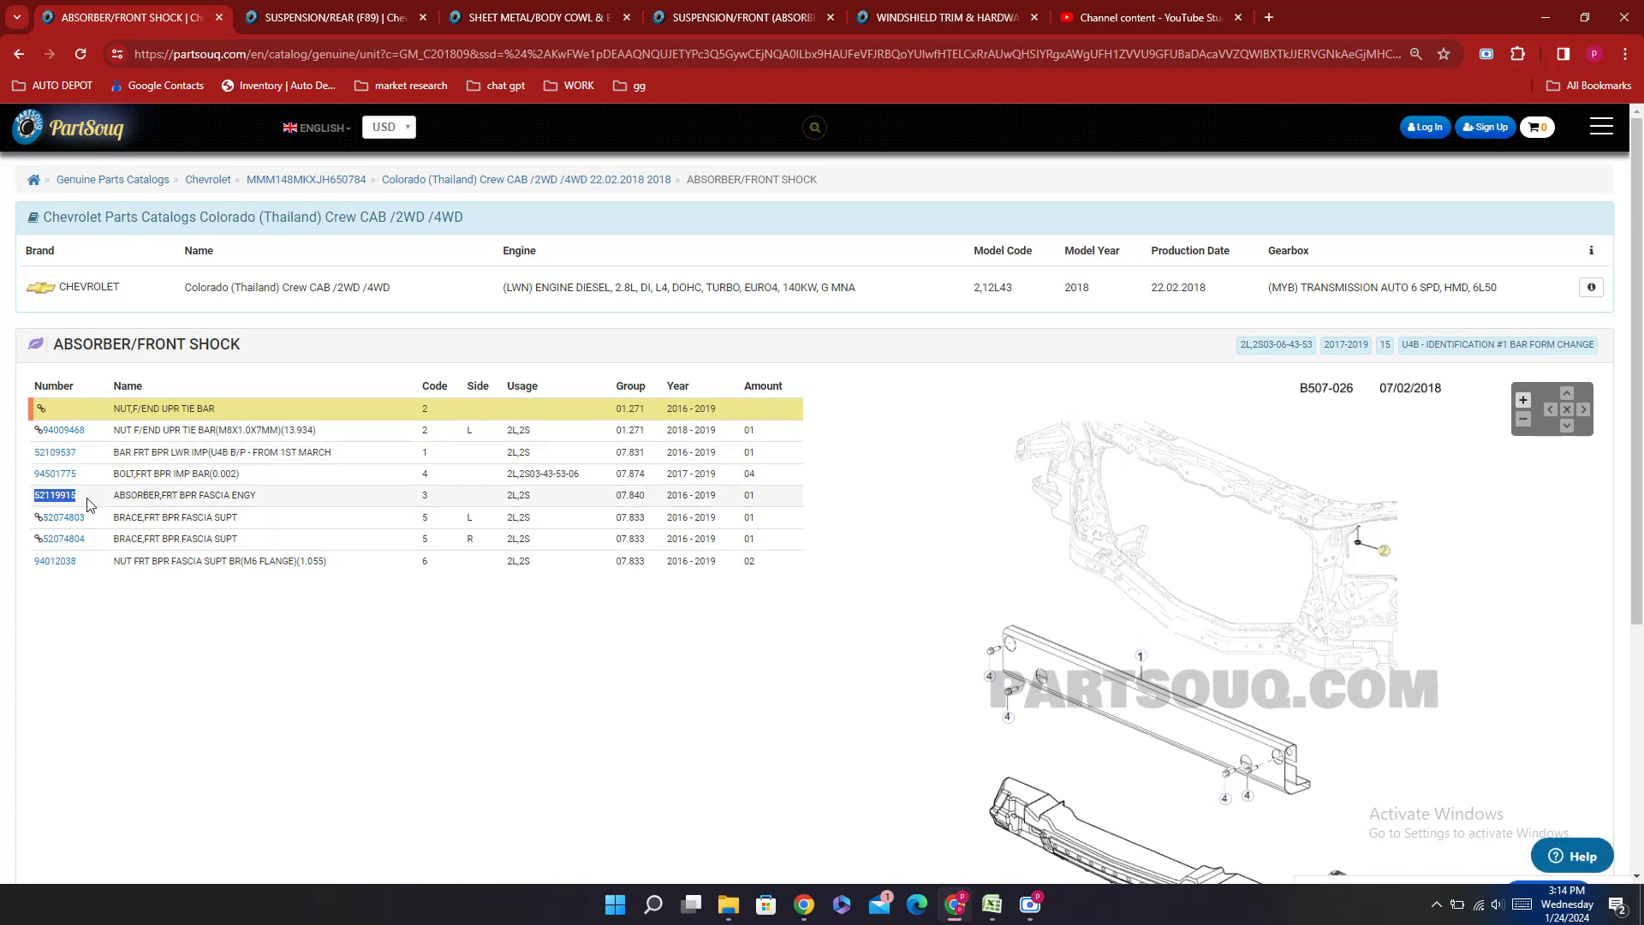
{"action": "scroll", "coordinate": [225, 495], "scroll_direction": "down", "scroll_amount": 2}
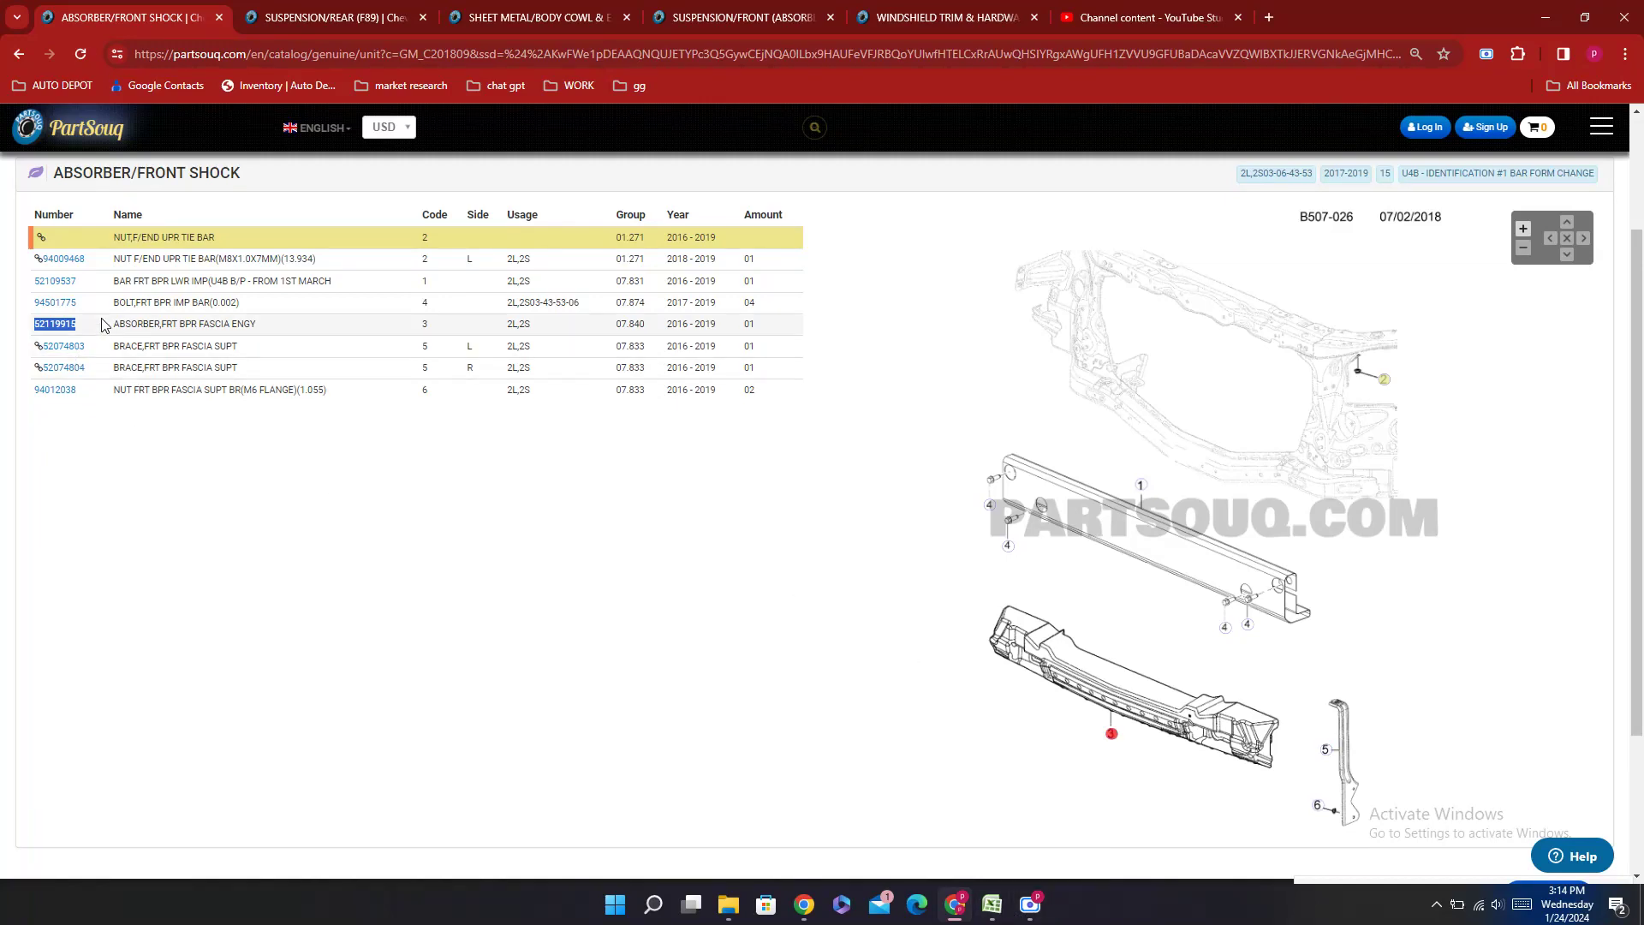
{"action": "left_click", "coordinate": [997, 899]}
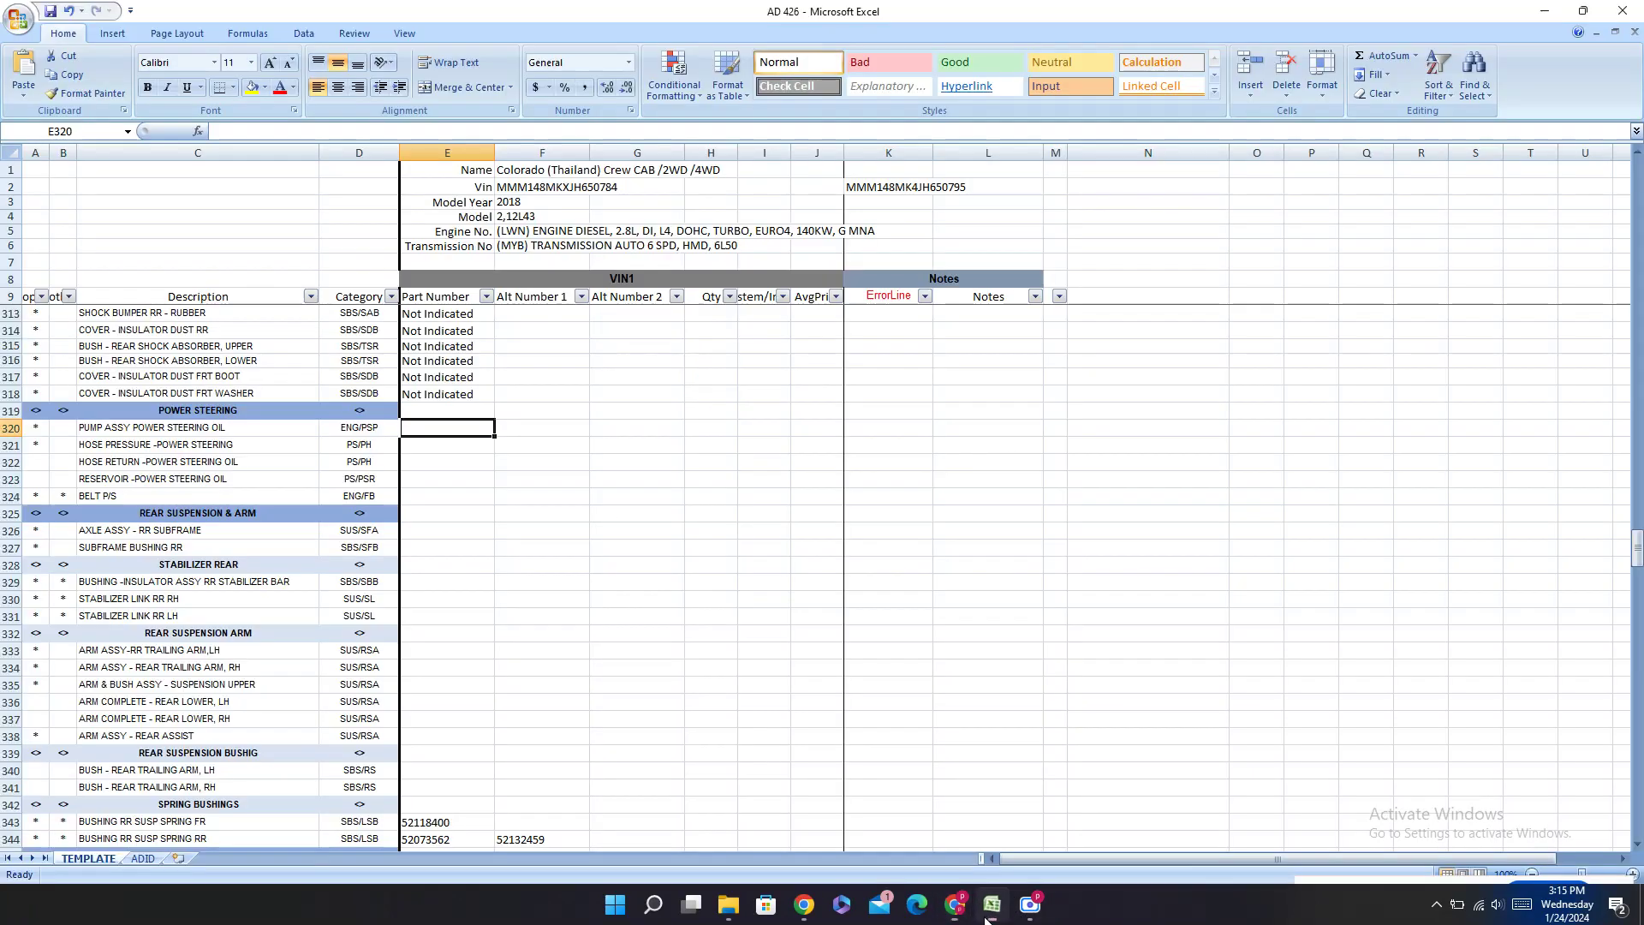
Step: Start a 52119915 entry in F457 among the FRONT BUMPER rows, leaving it uncommitted
{"action": "scroll", "coordinate": [406, 531], "scroll_direction": "down", "scroll_amount": 20}
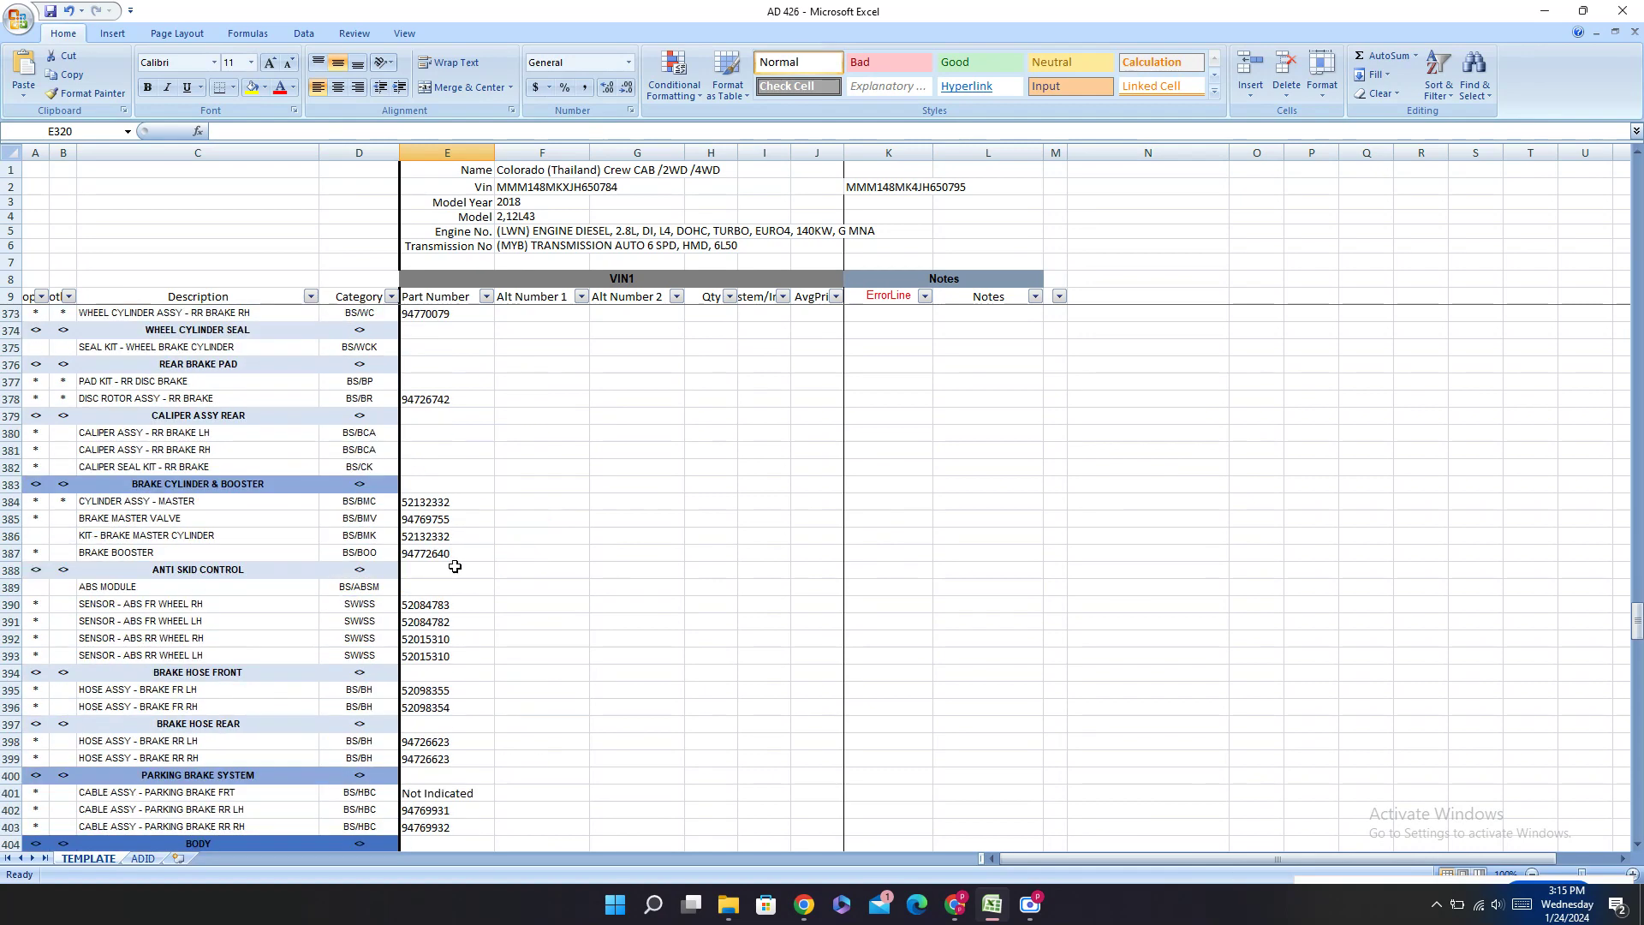
{"action": "scroll", "coordinate": [442, 592], "scroll_direction": "down", "scroll_amount": 13}
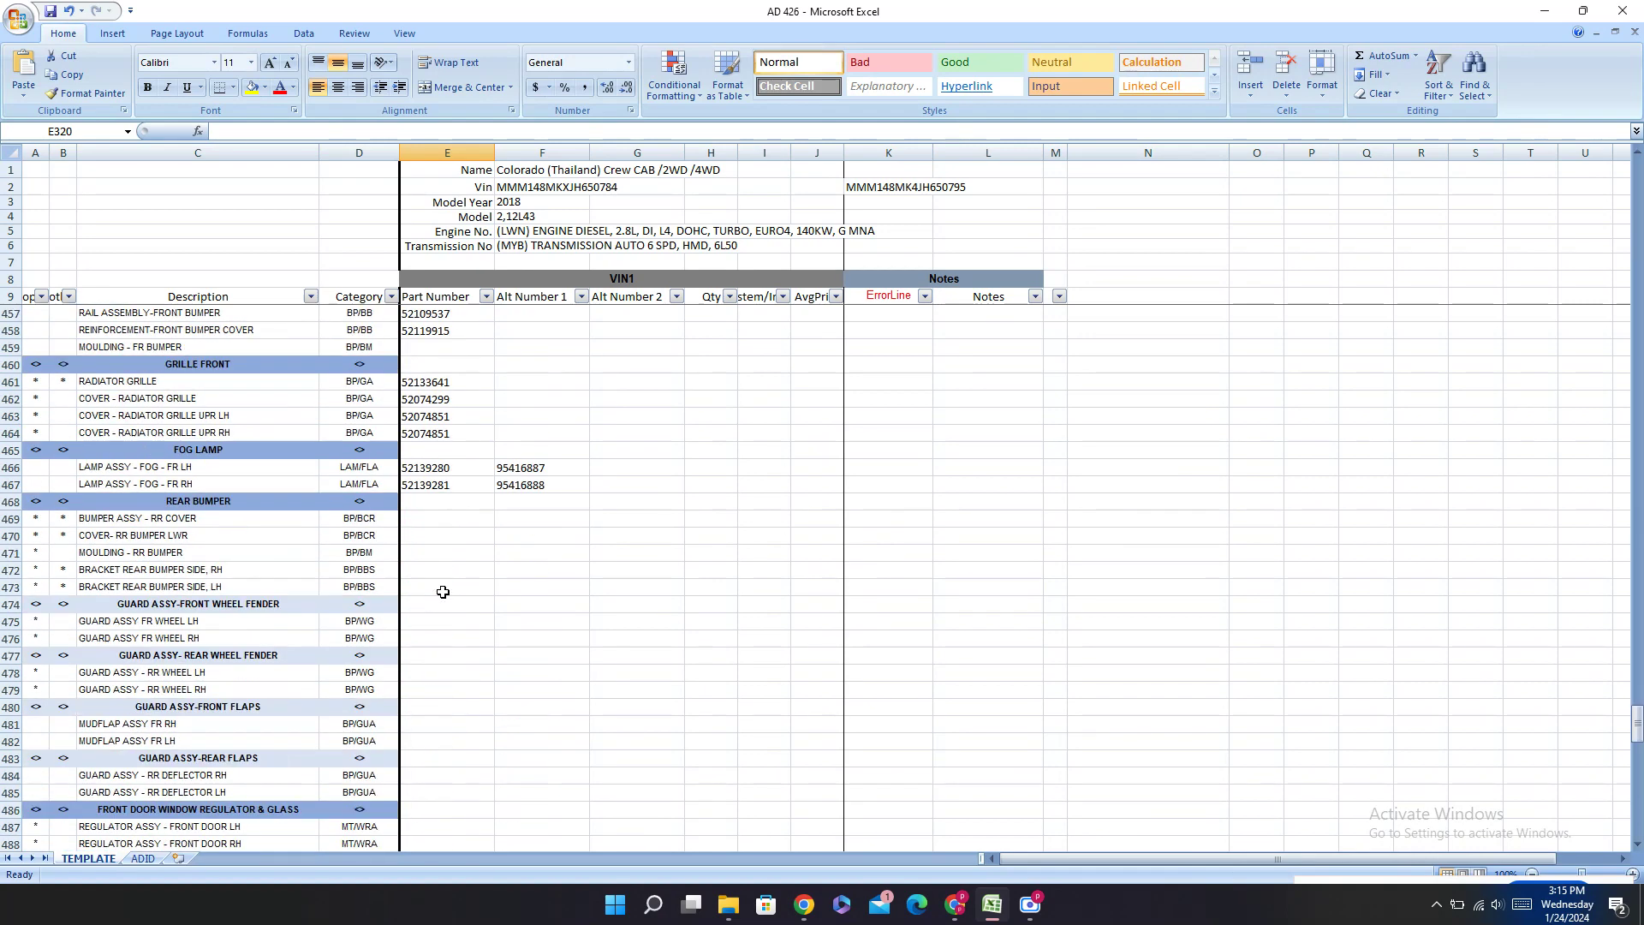
{"action": "scroll", "coordinate": [443, 592], "scroll_direction": "down", "scroll_amount": 20}
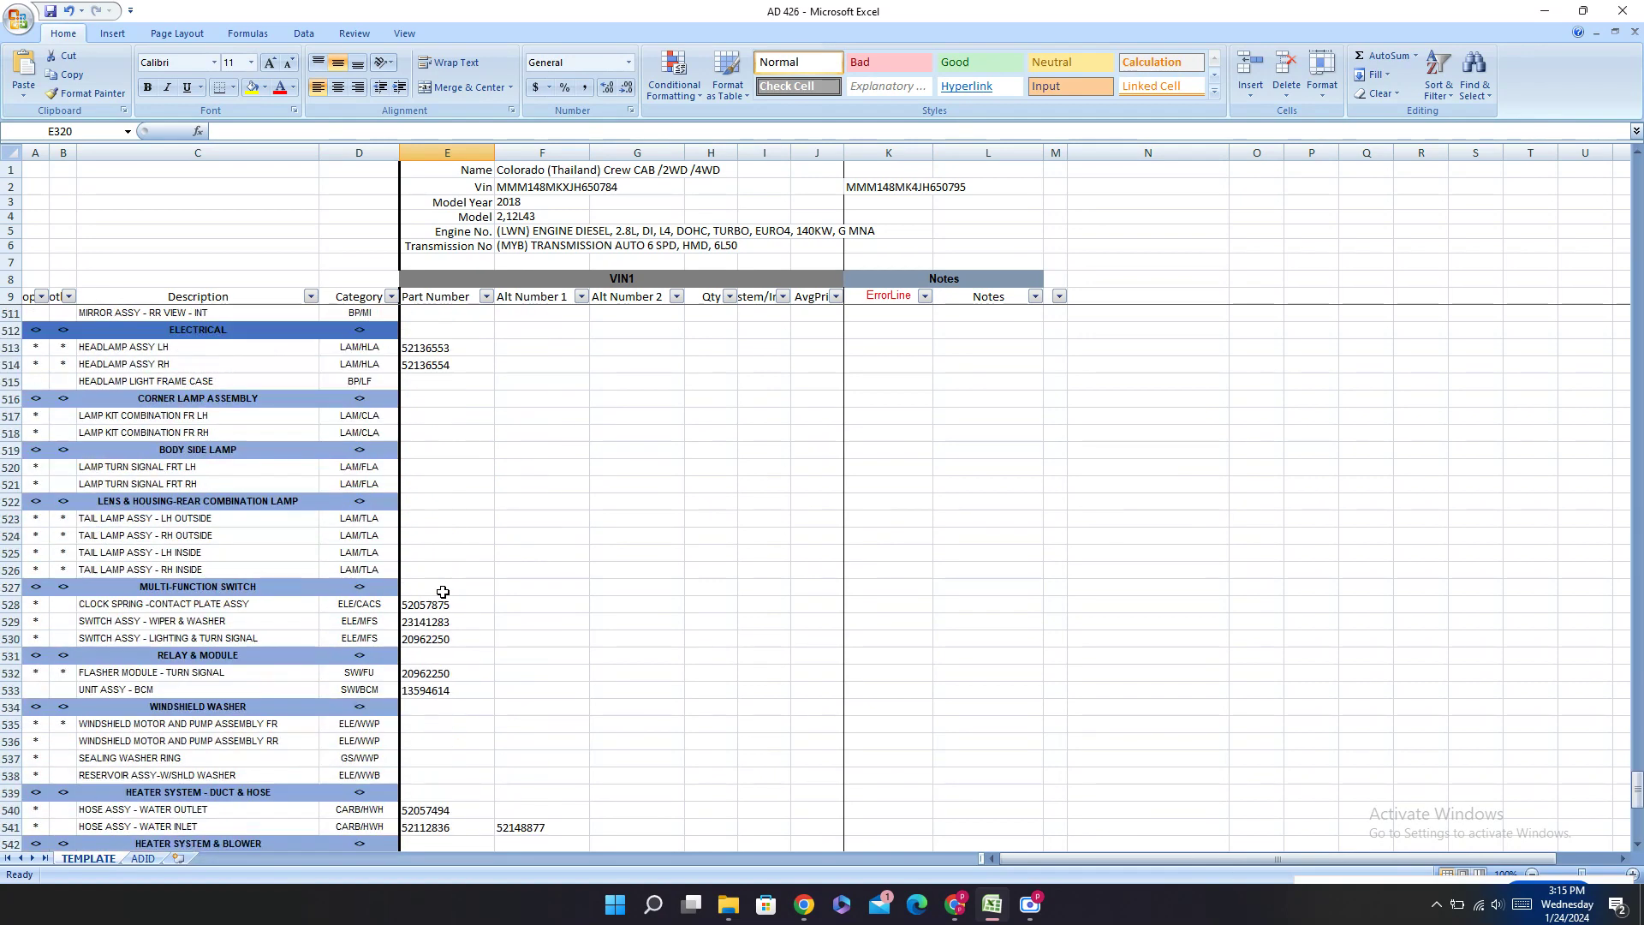
{"action": "scroll", "coordinate": [442, 591], "scroll_direction": "up", "scroll_amount": 20}
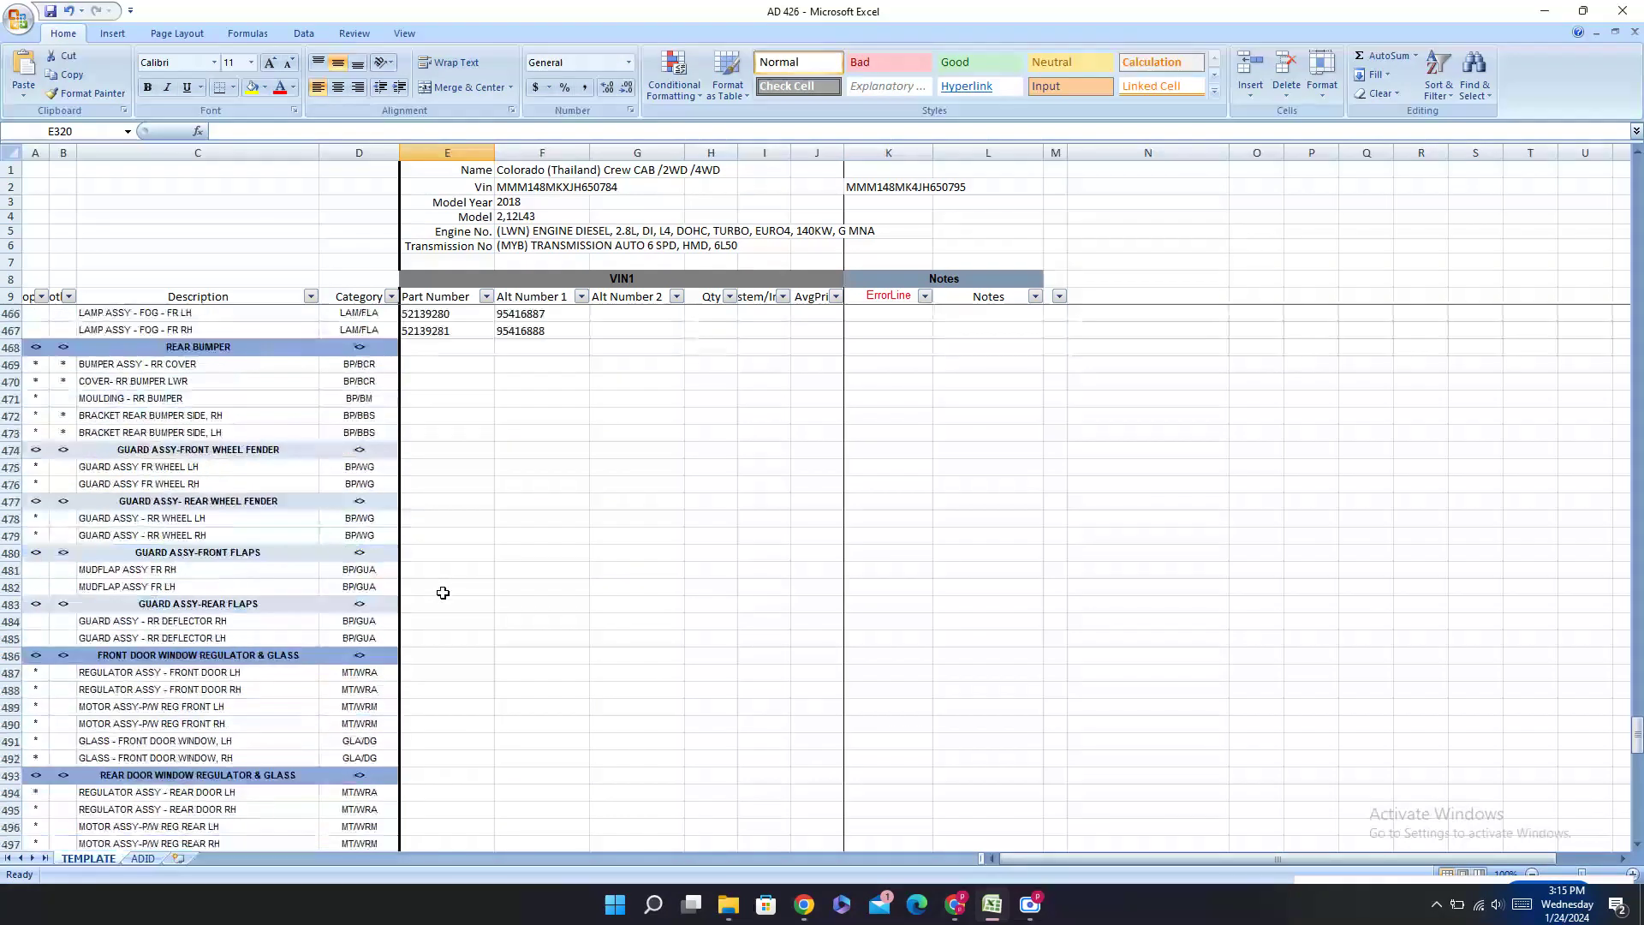
{"action": "scroll", "coordinate": [443, 591], "scroll_direction": "up", "scroll_amount": 7}
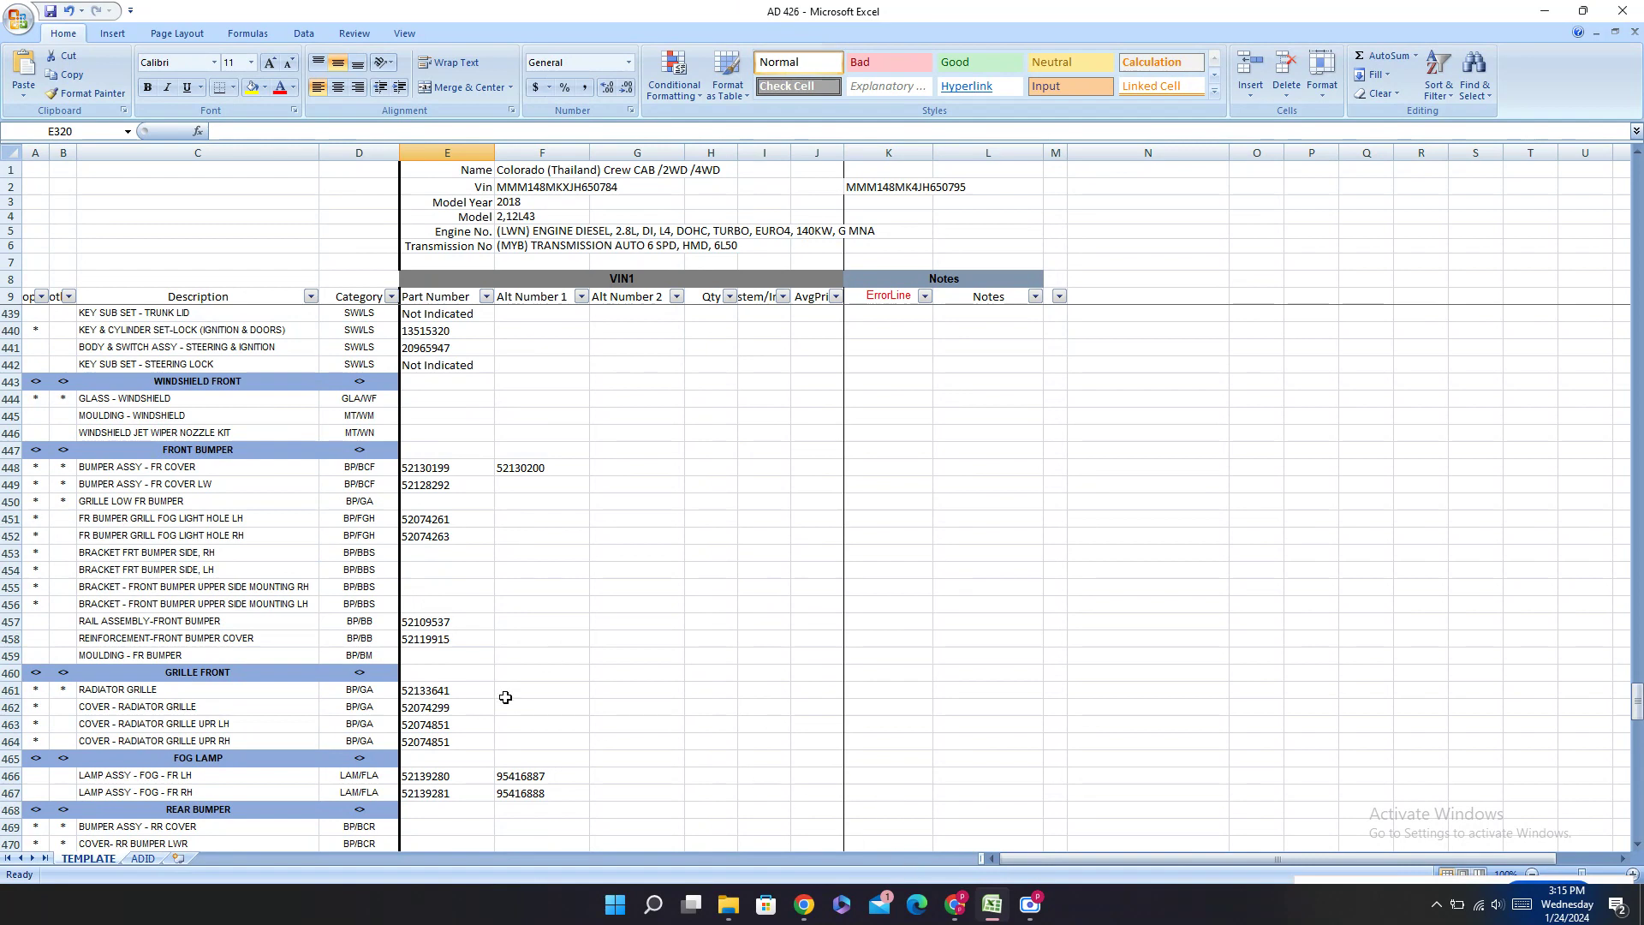
{"action": "left_click", "coordinate": [503, 625]}
{"action": "type", "text": "52119915"}
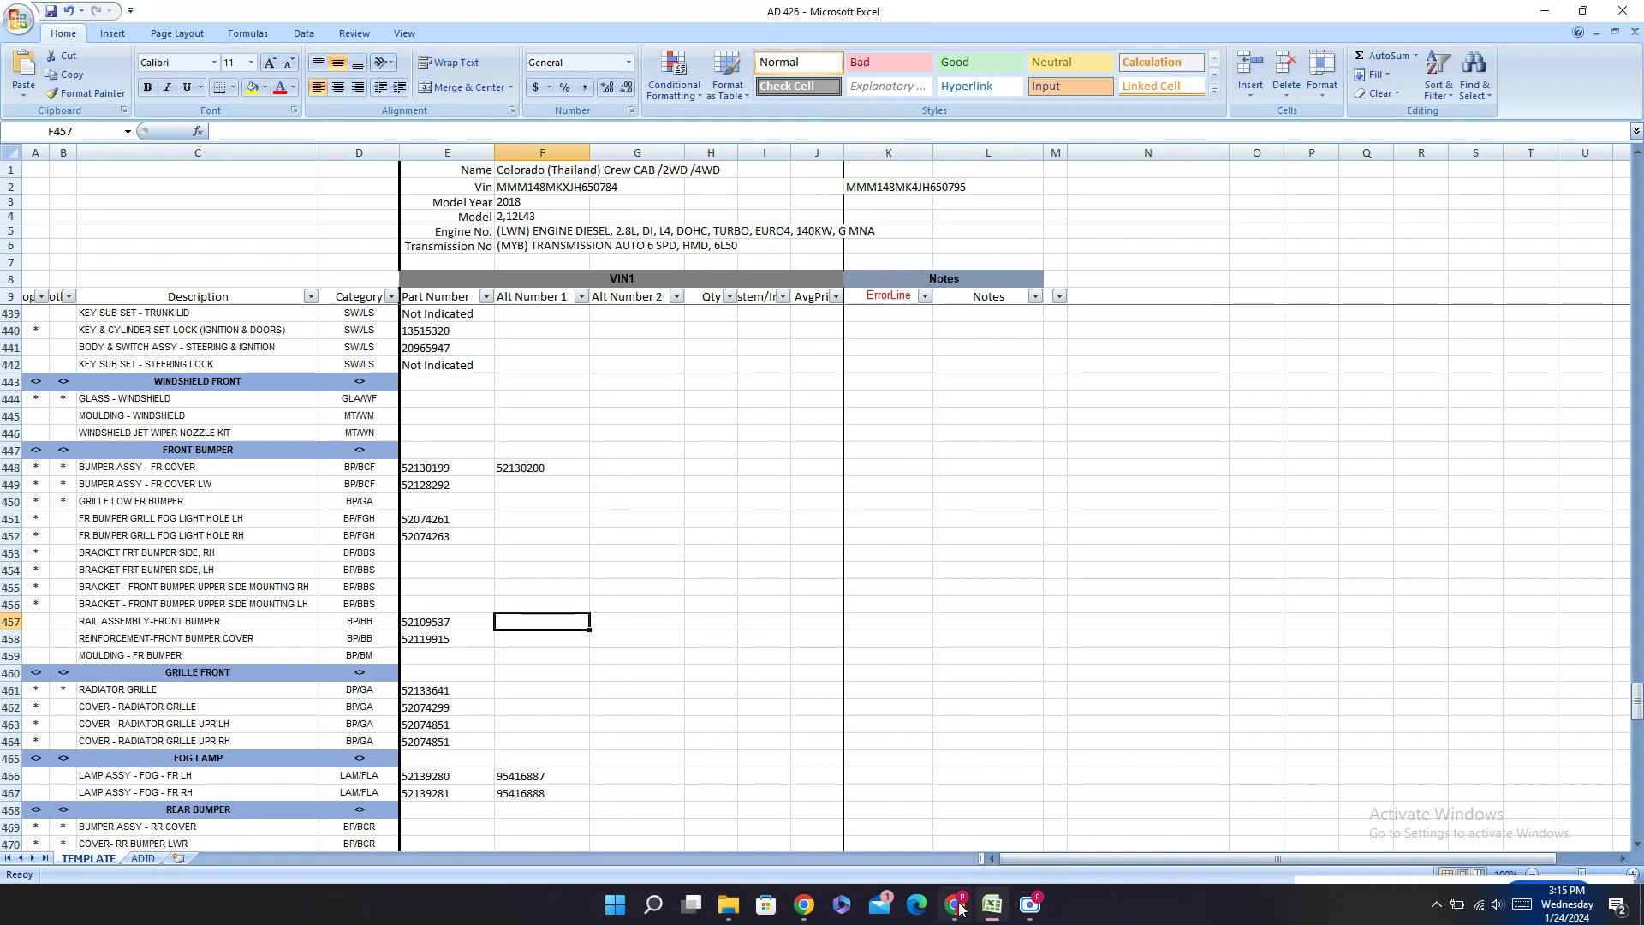
{"action": "key", "text": "alt+Tab"}
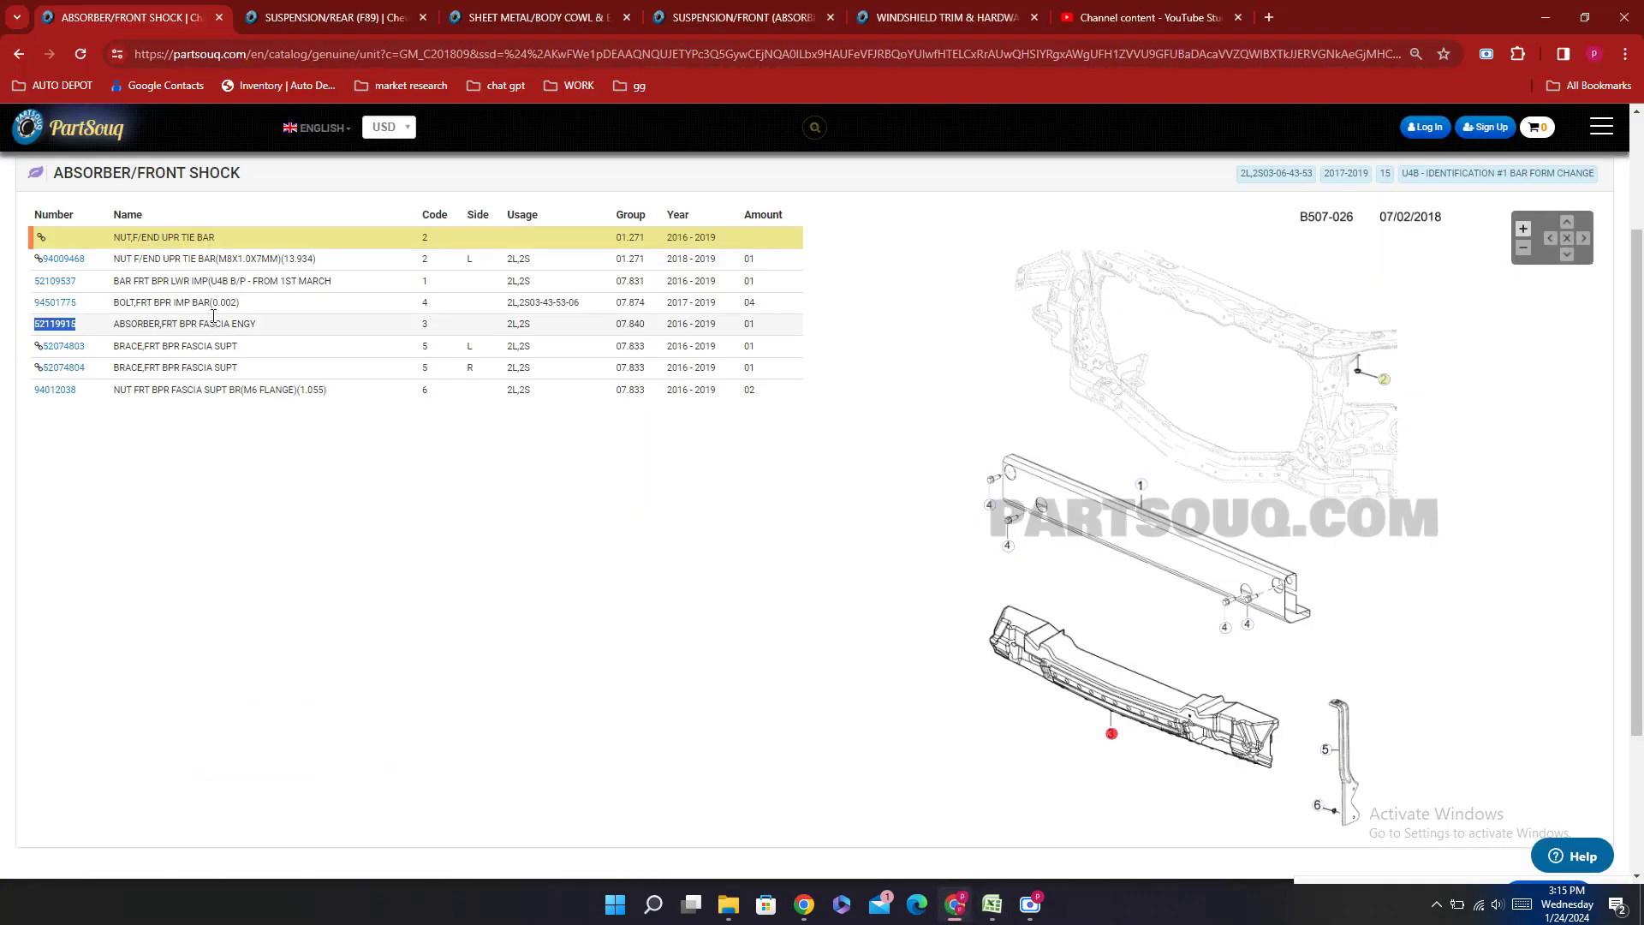
Step: Open the B507-022 BUMPER/FRONT (UD5) diagram in PartSouq
{"action": "left_click", "coordinate": [168, 389]}
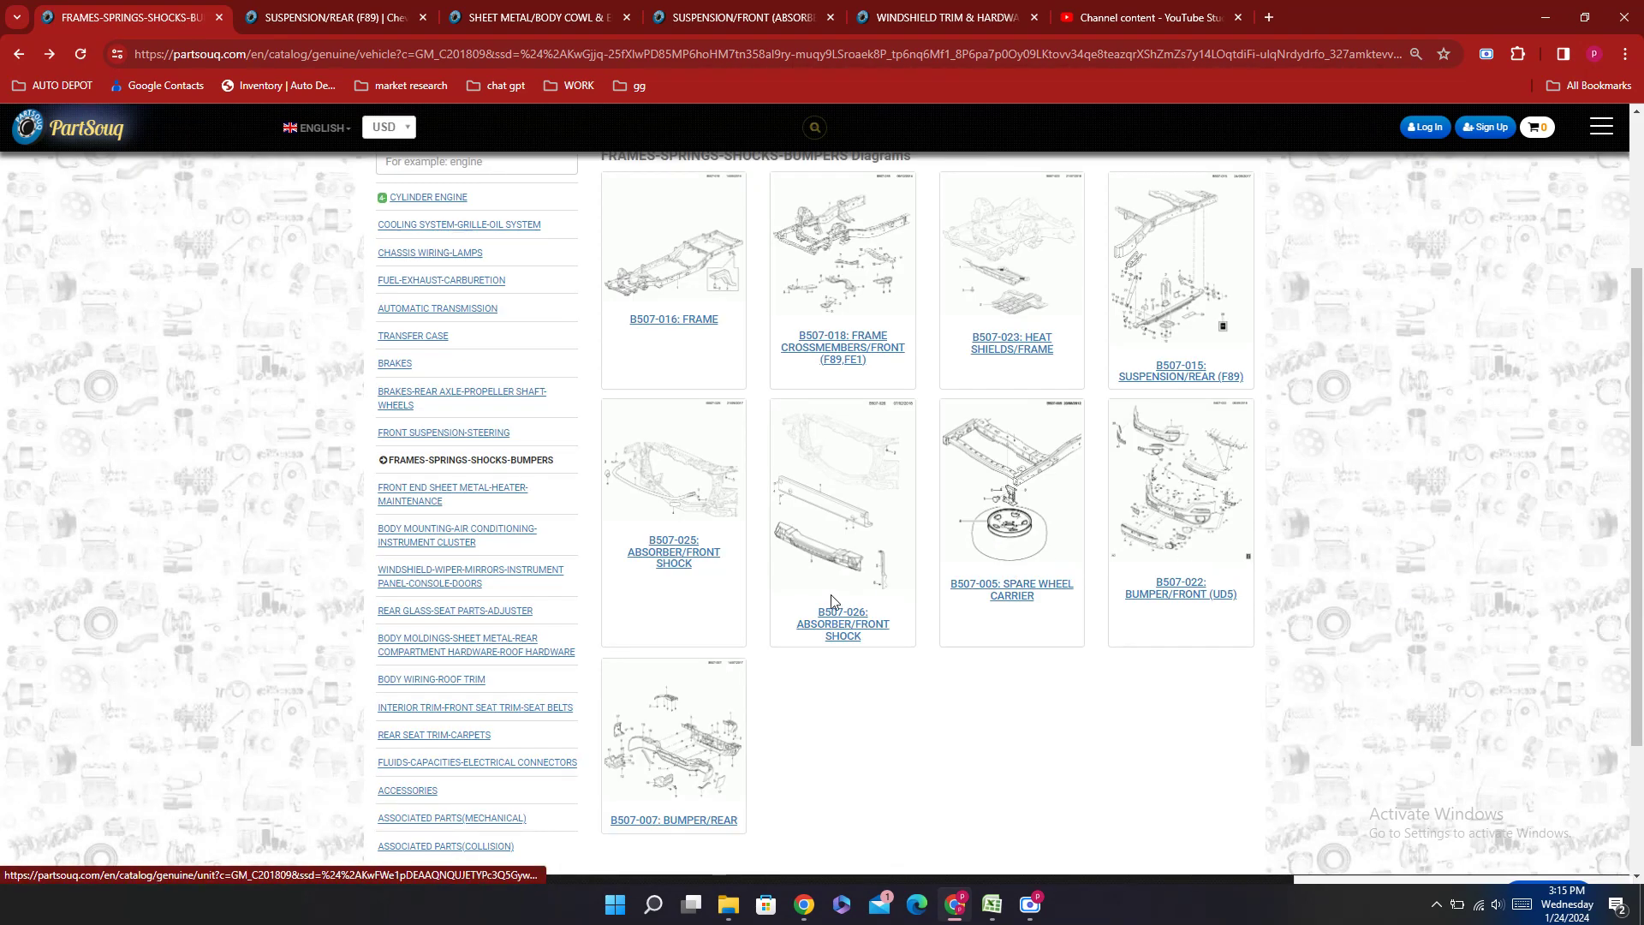
{"action": "left_click", "coordinate": [1182, 591]}
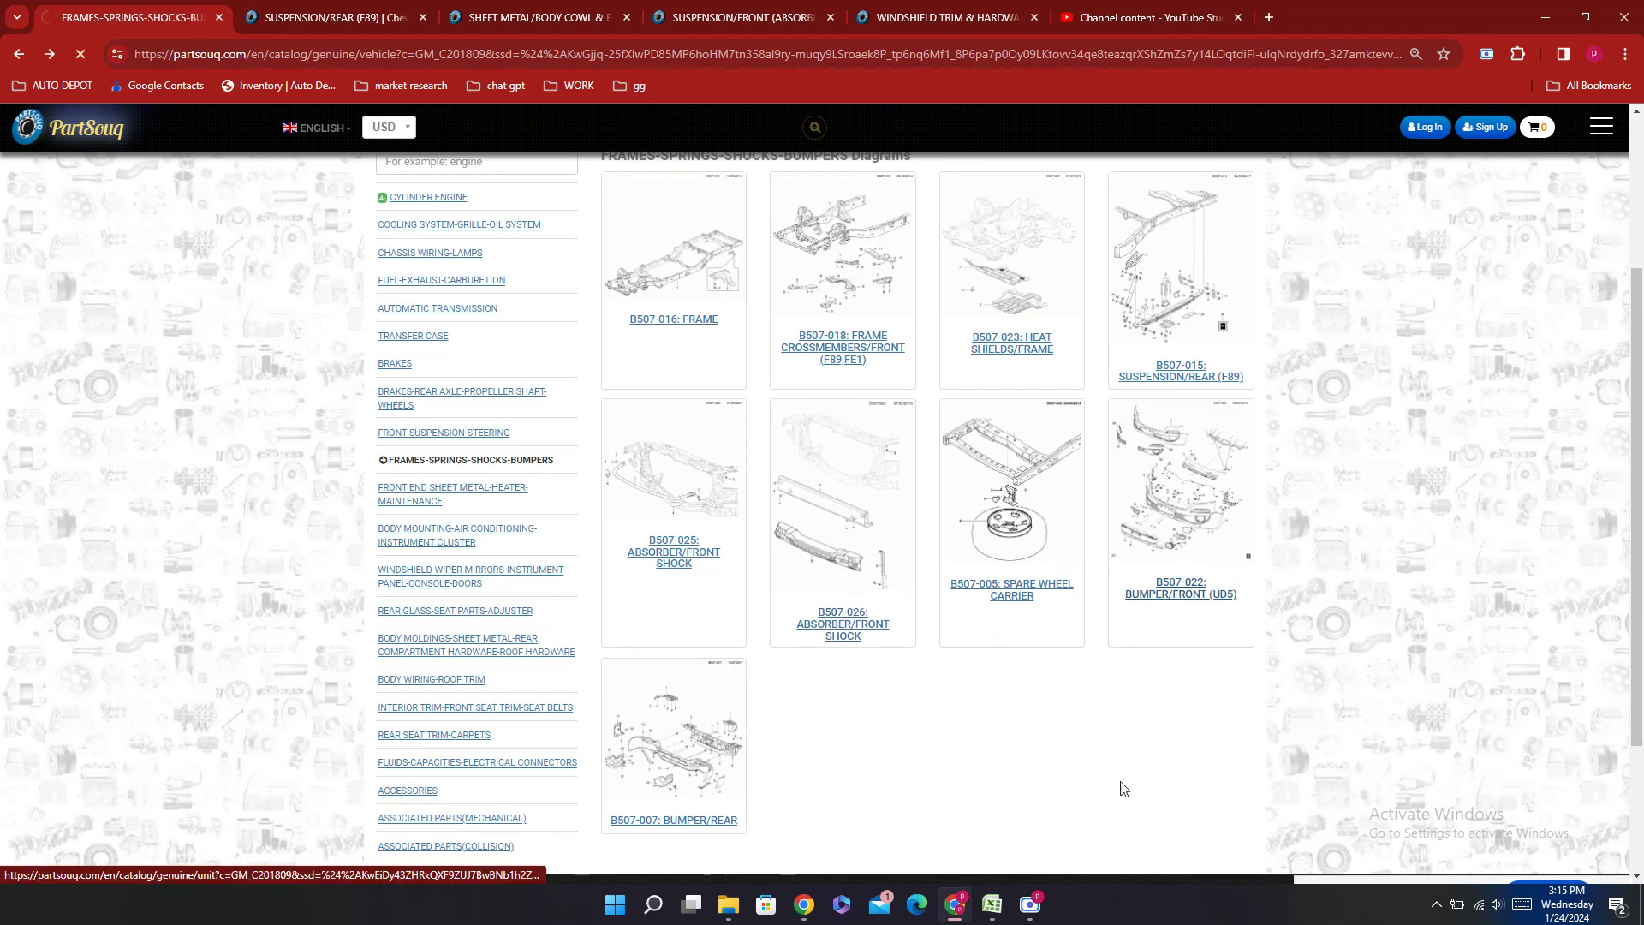
{"action": "left_click", "coordinate": [991, 914]}
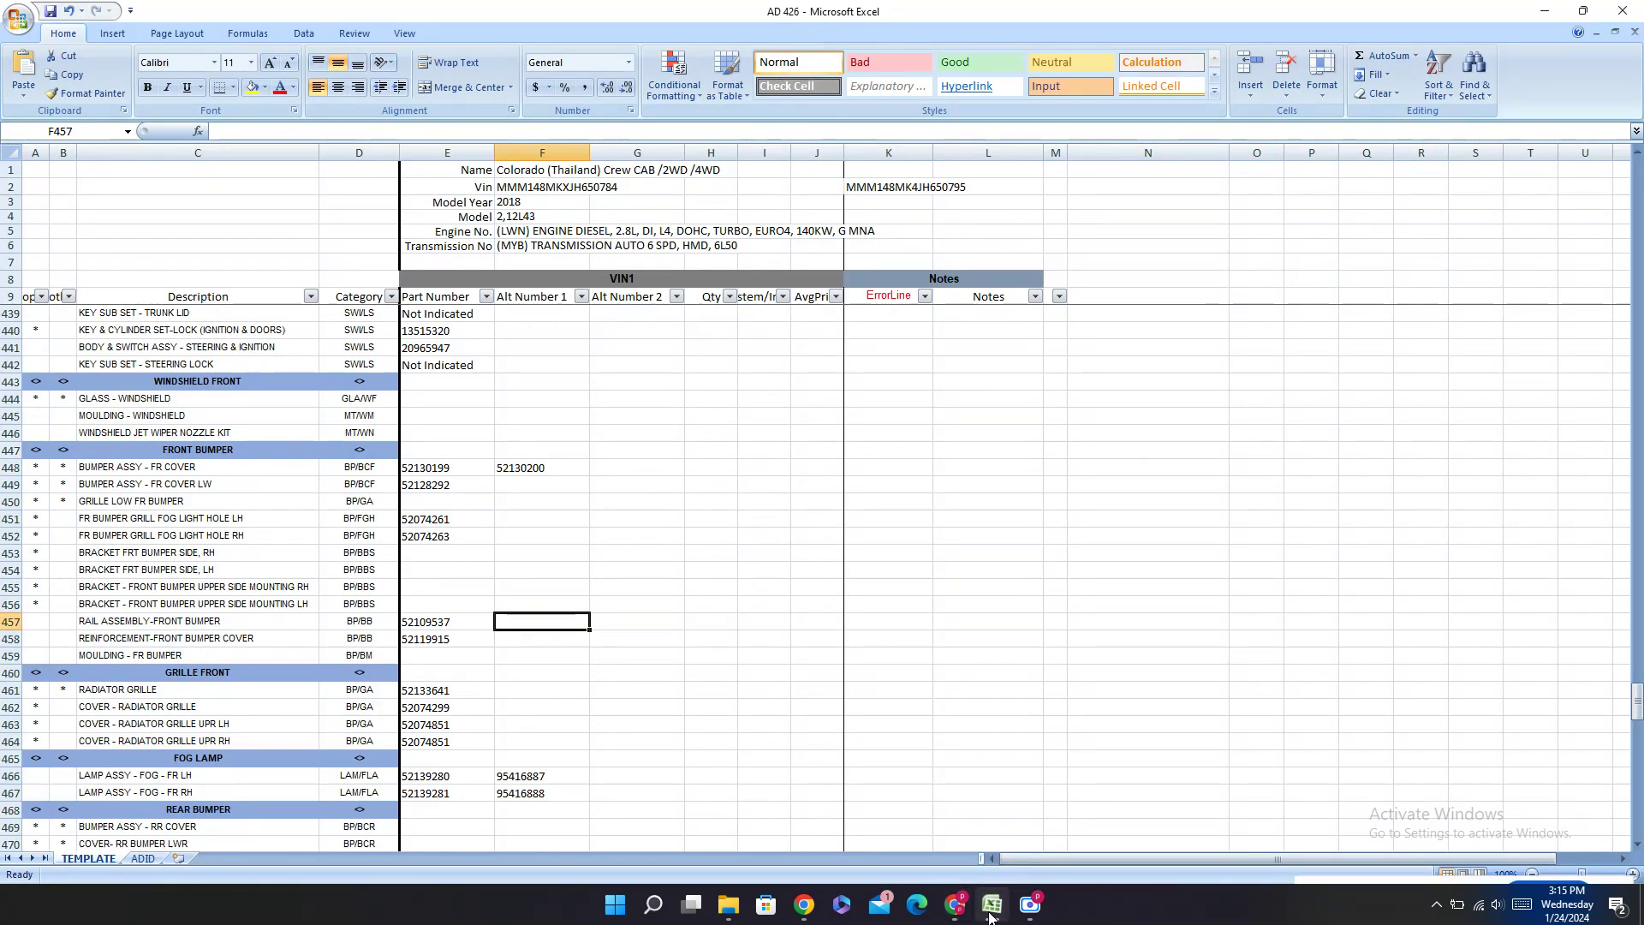
{"action": "left_click", "coordinate": [991, 915]}
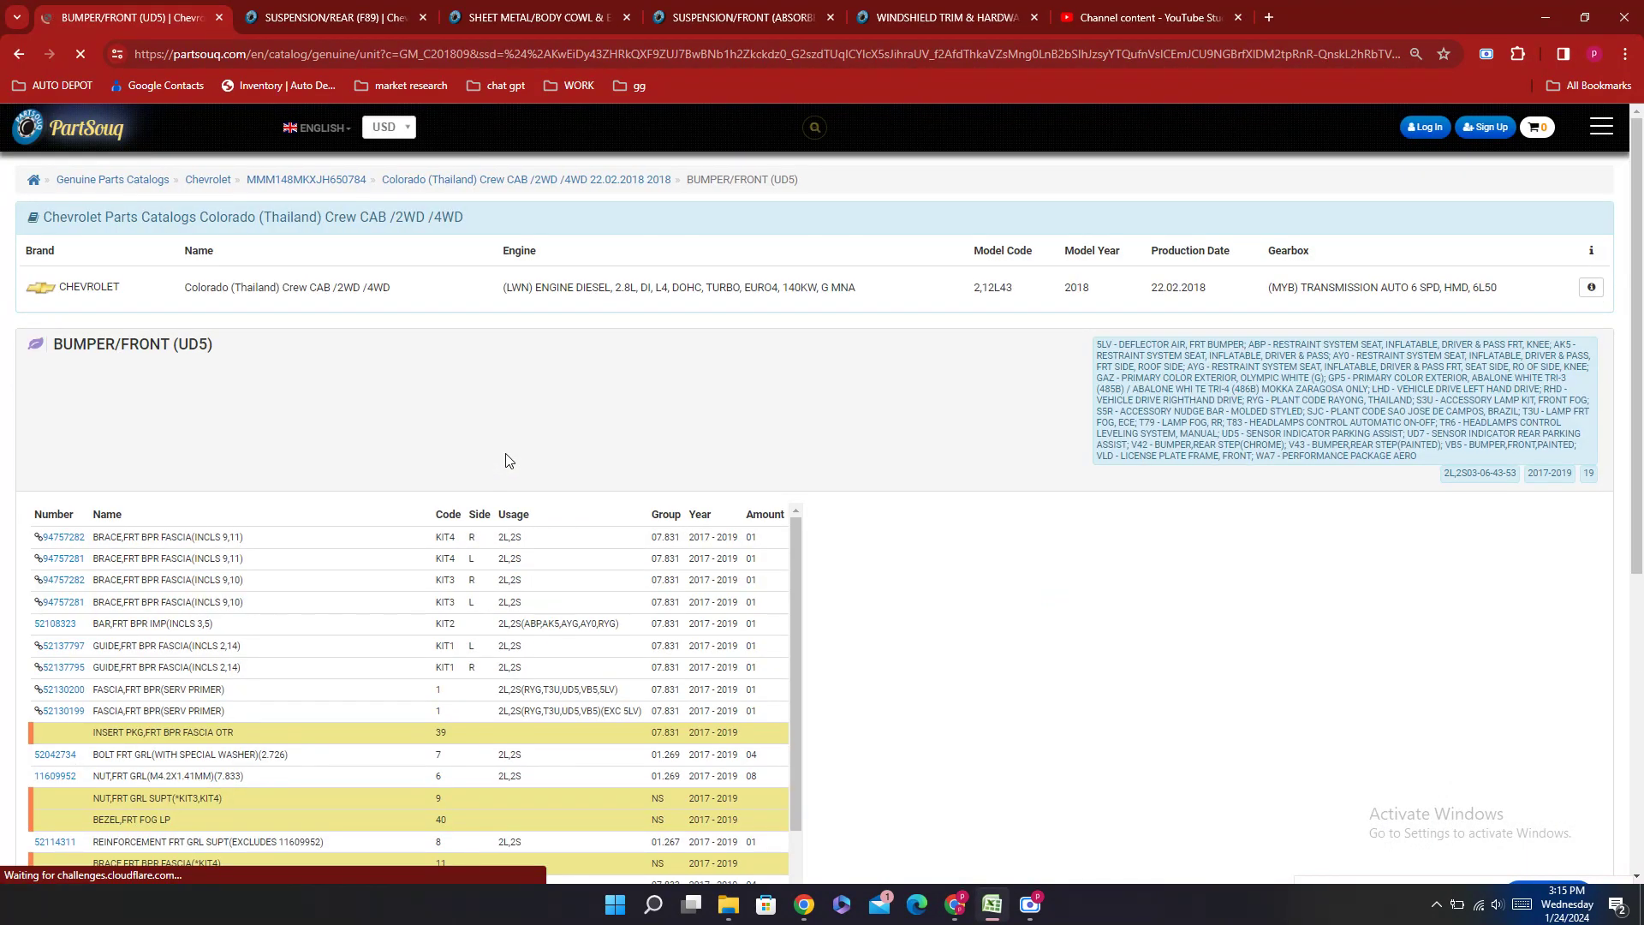
{"action": "scroll", "coordinate": [850, 483], "scroll_direction": "down", "scroll_amount": 4}
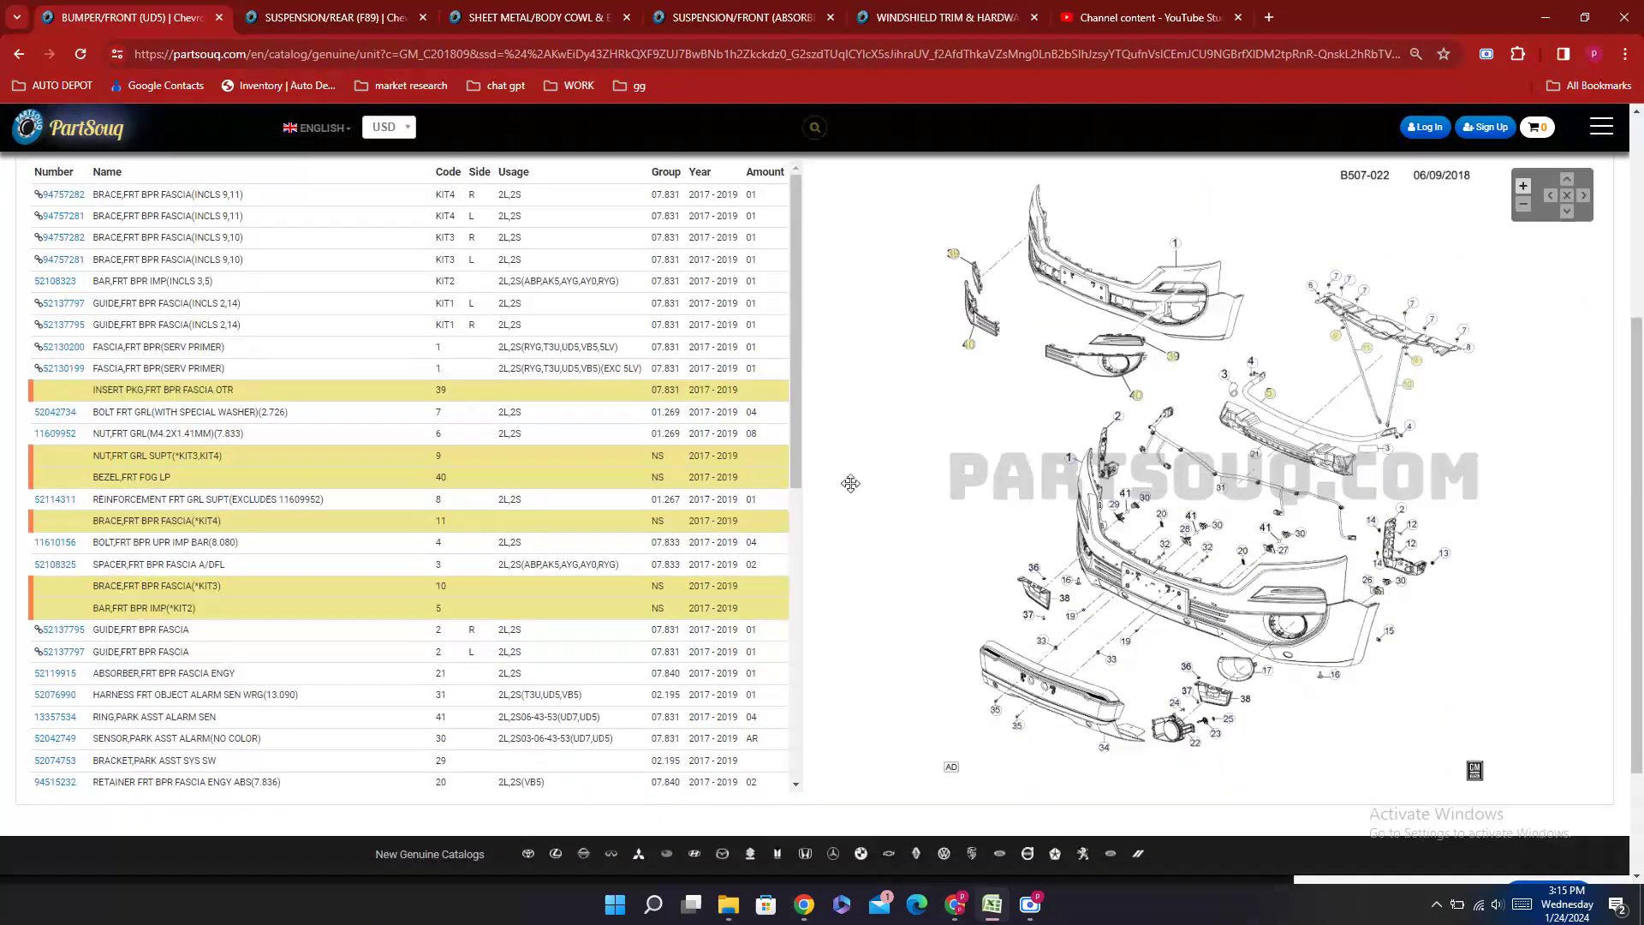
{"action": "left_click", "coordinate": [1139, 381]}
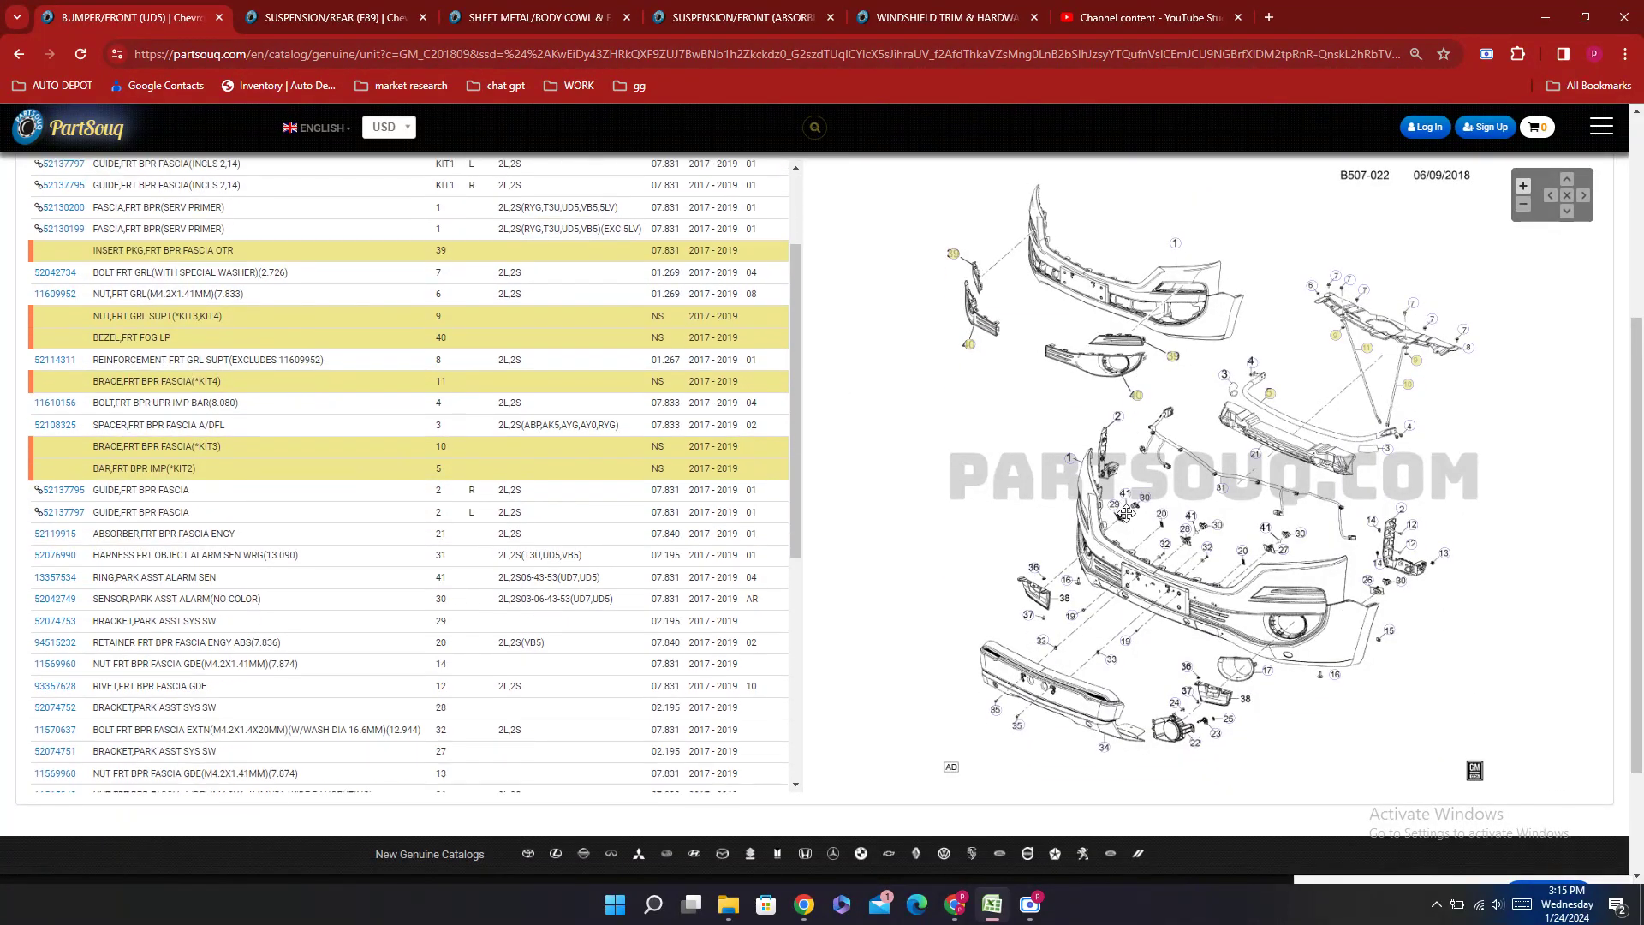
{"action": "left_click", "coordinate": [1124, 511]}
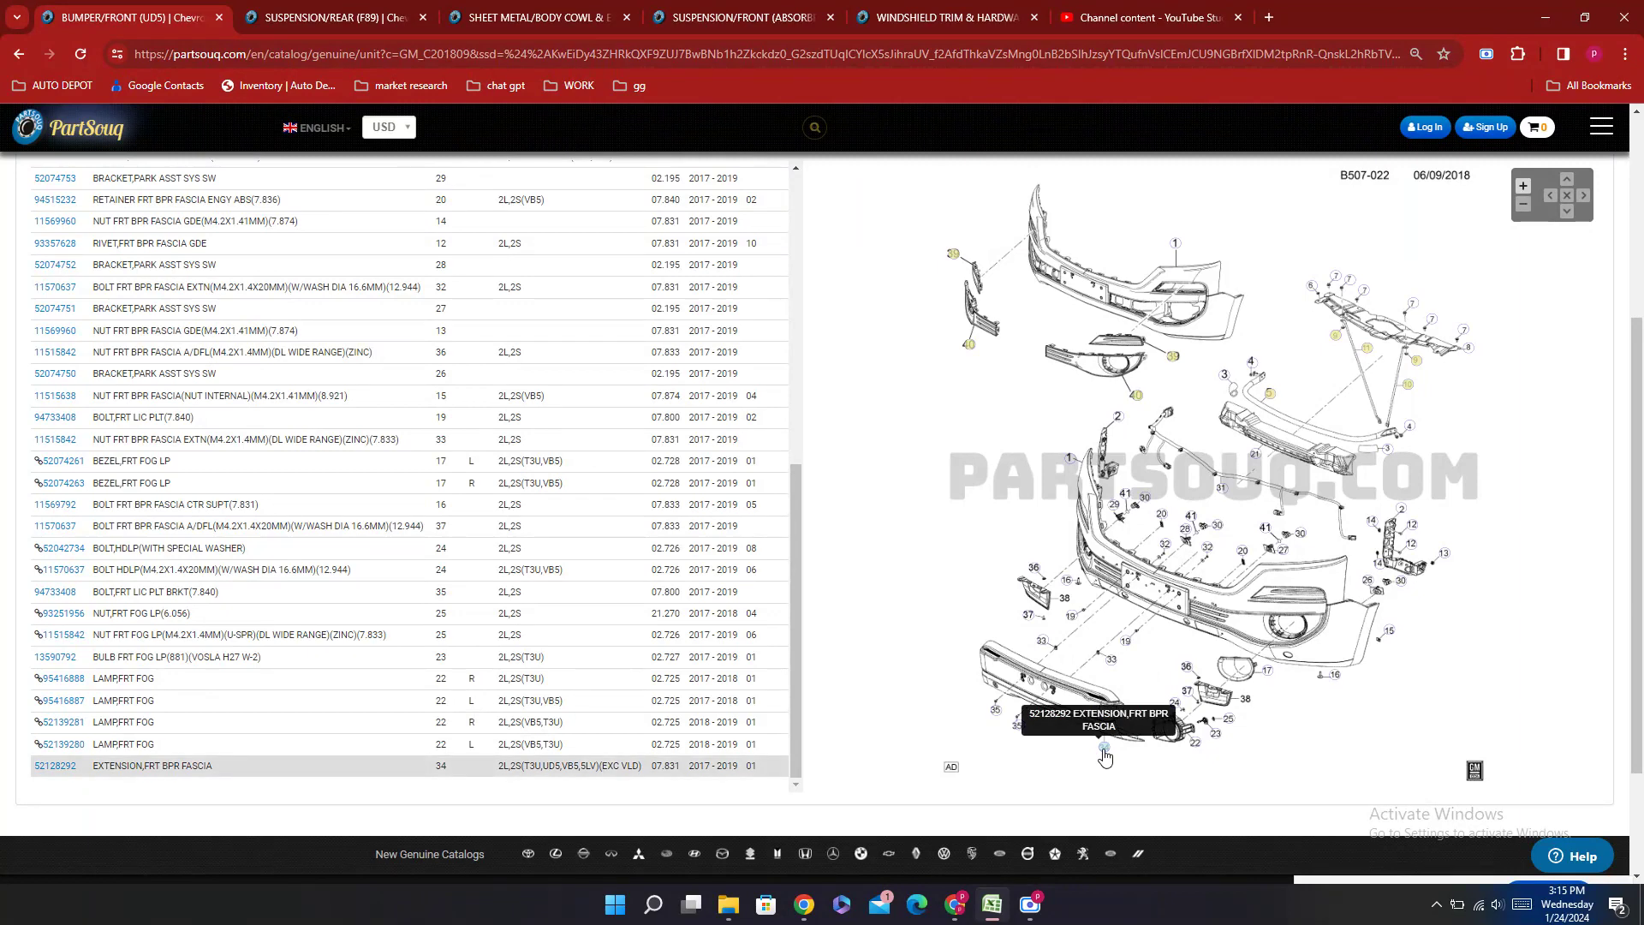
Step: Copy part number 52128292 and try it in F449, then cancel the entry
{"action": "double_click", "coordinate": [50, 775]}
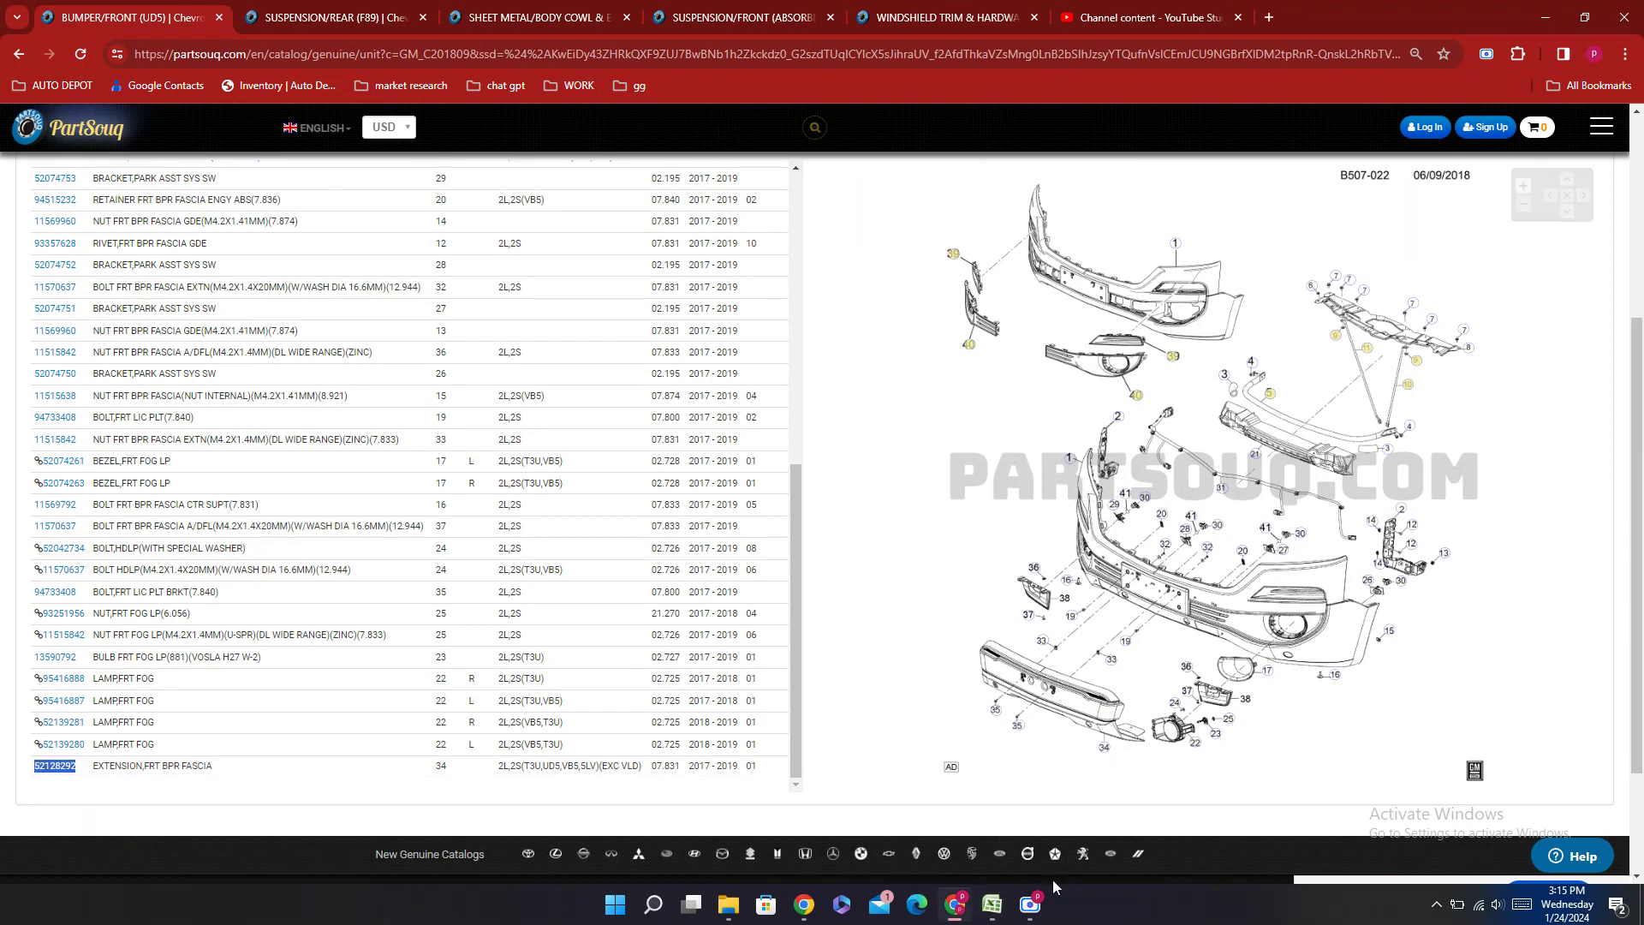
{"action": "left_click", "coordinate": [992, 904]}
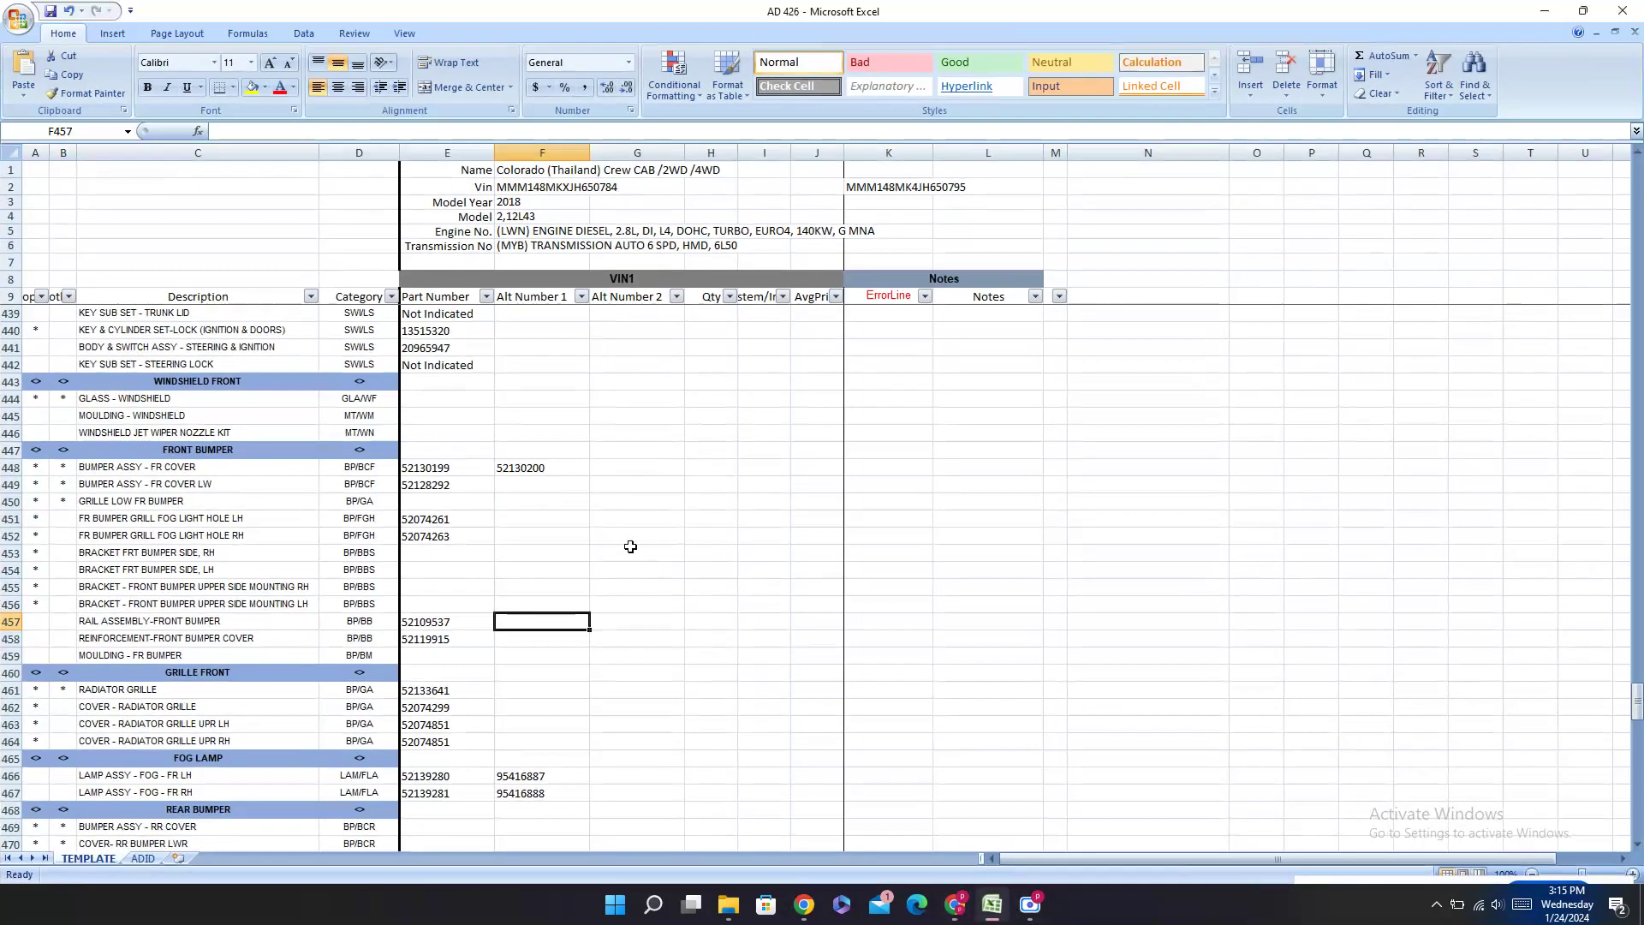
{"action": "left_click", "coordinate": [534, 486]}
{"action": "type", "text": "52128292"}
{"action": "key", "text": "Escape"}
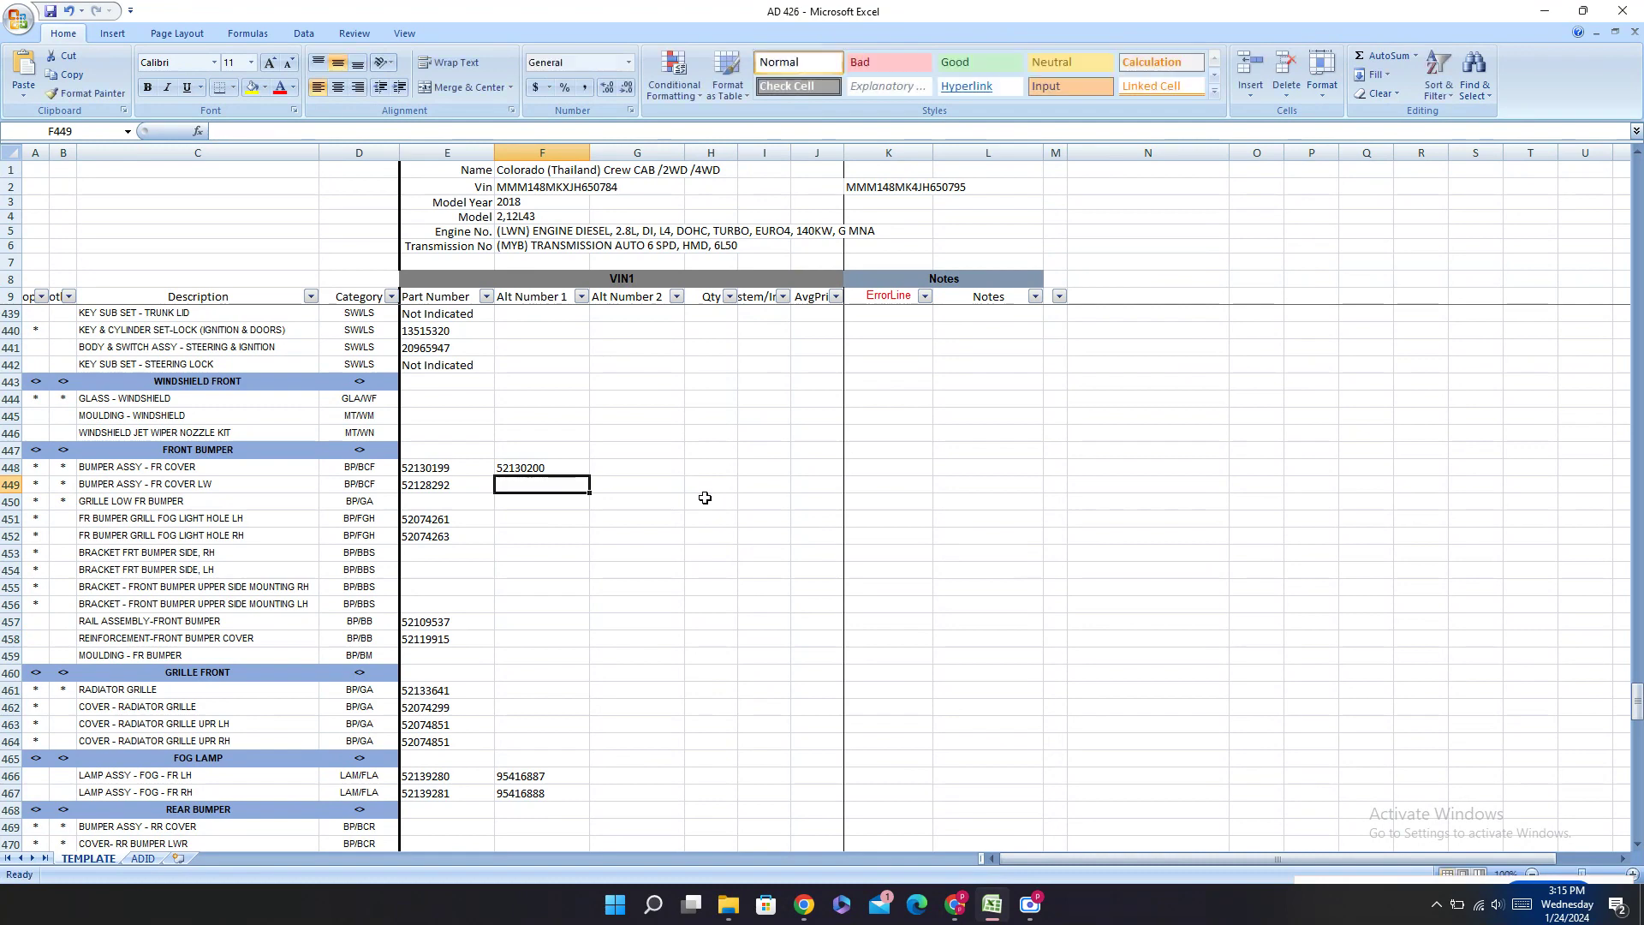
{"action": "key", "text": "alt+Tab"}
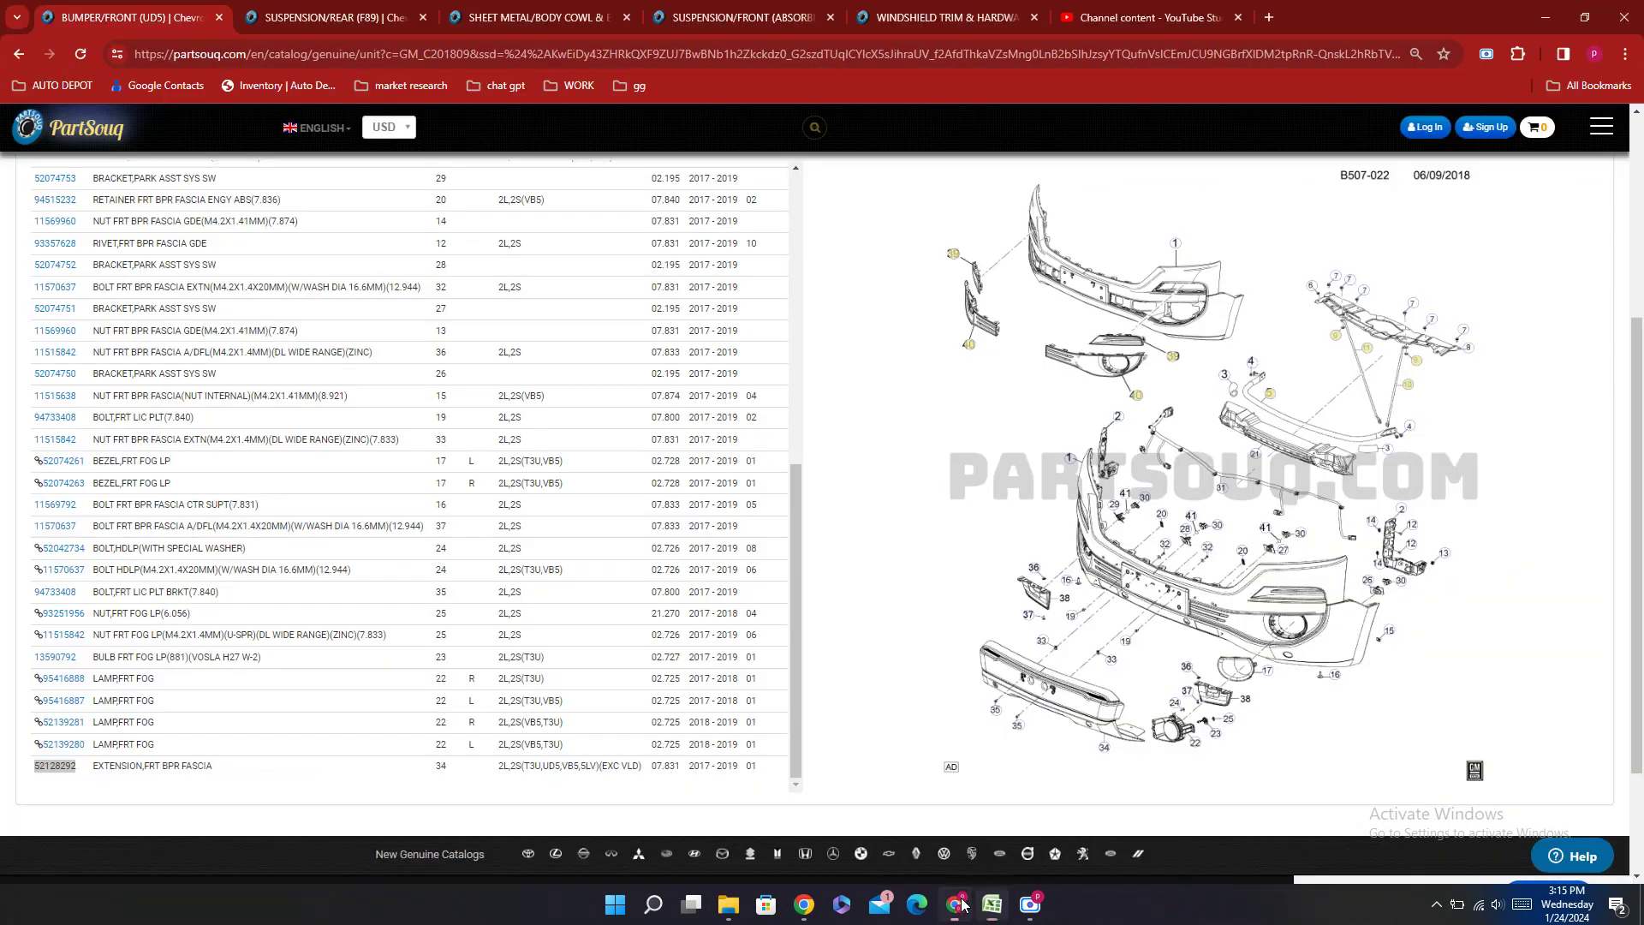
Step: Search the bumper page for 'grille' and step through the matches, finding no low grille
{"action": "key", "text": "ctrl+f"}
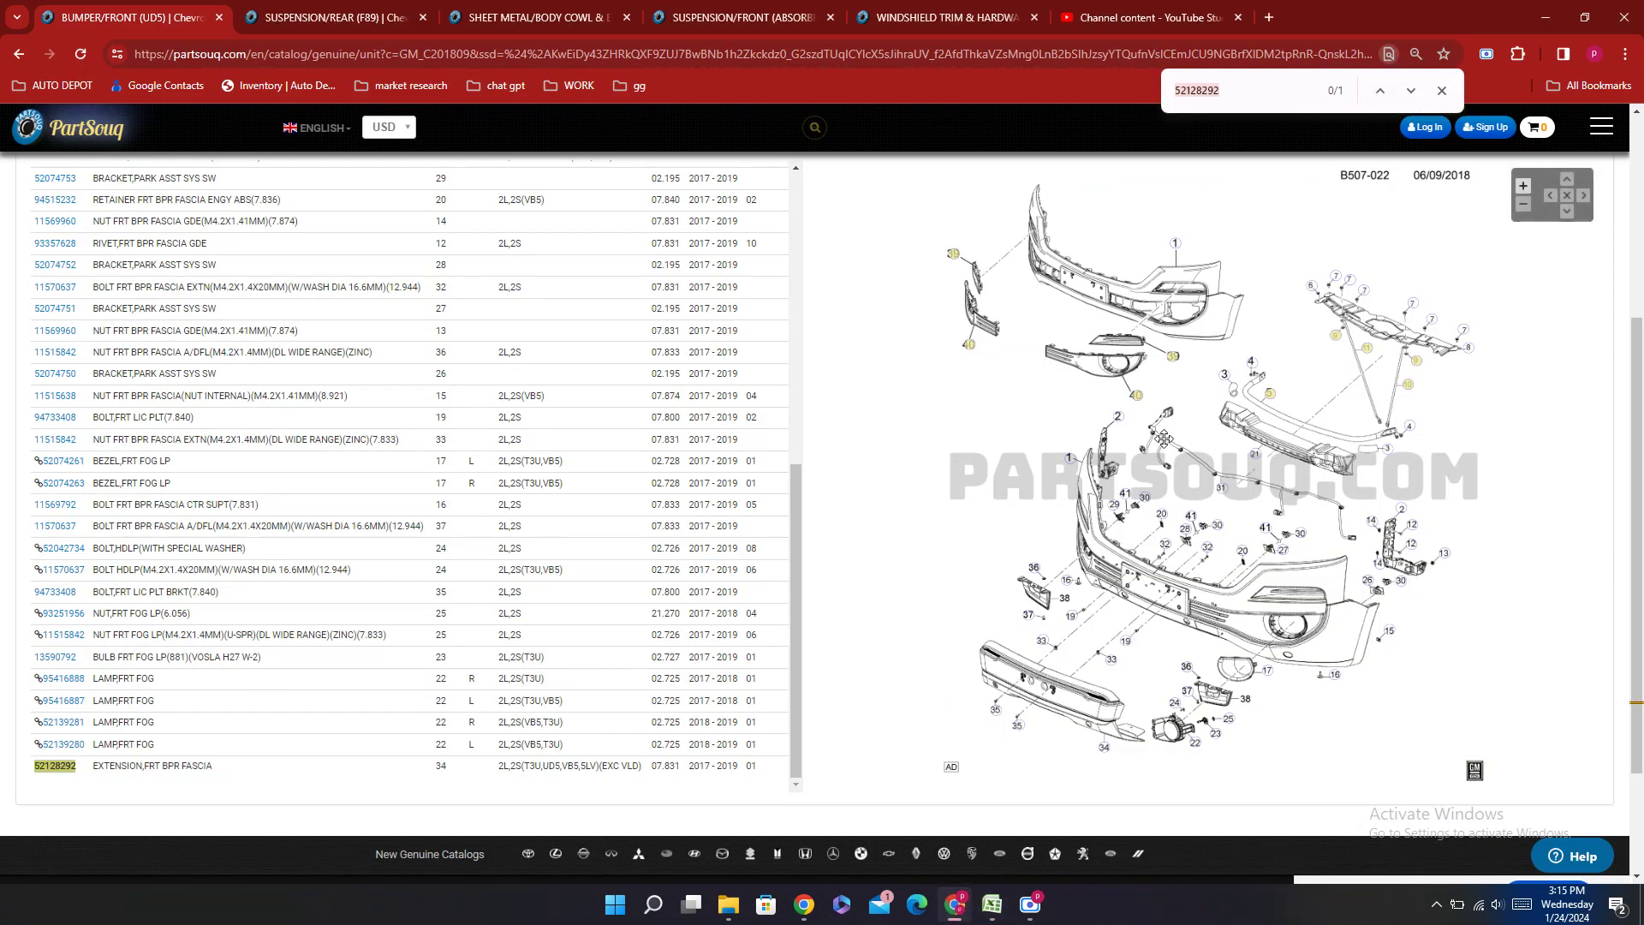
{"action": "type", "text": "grille"}
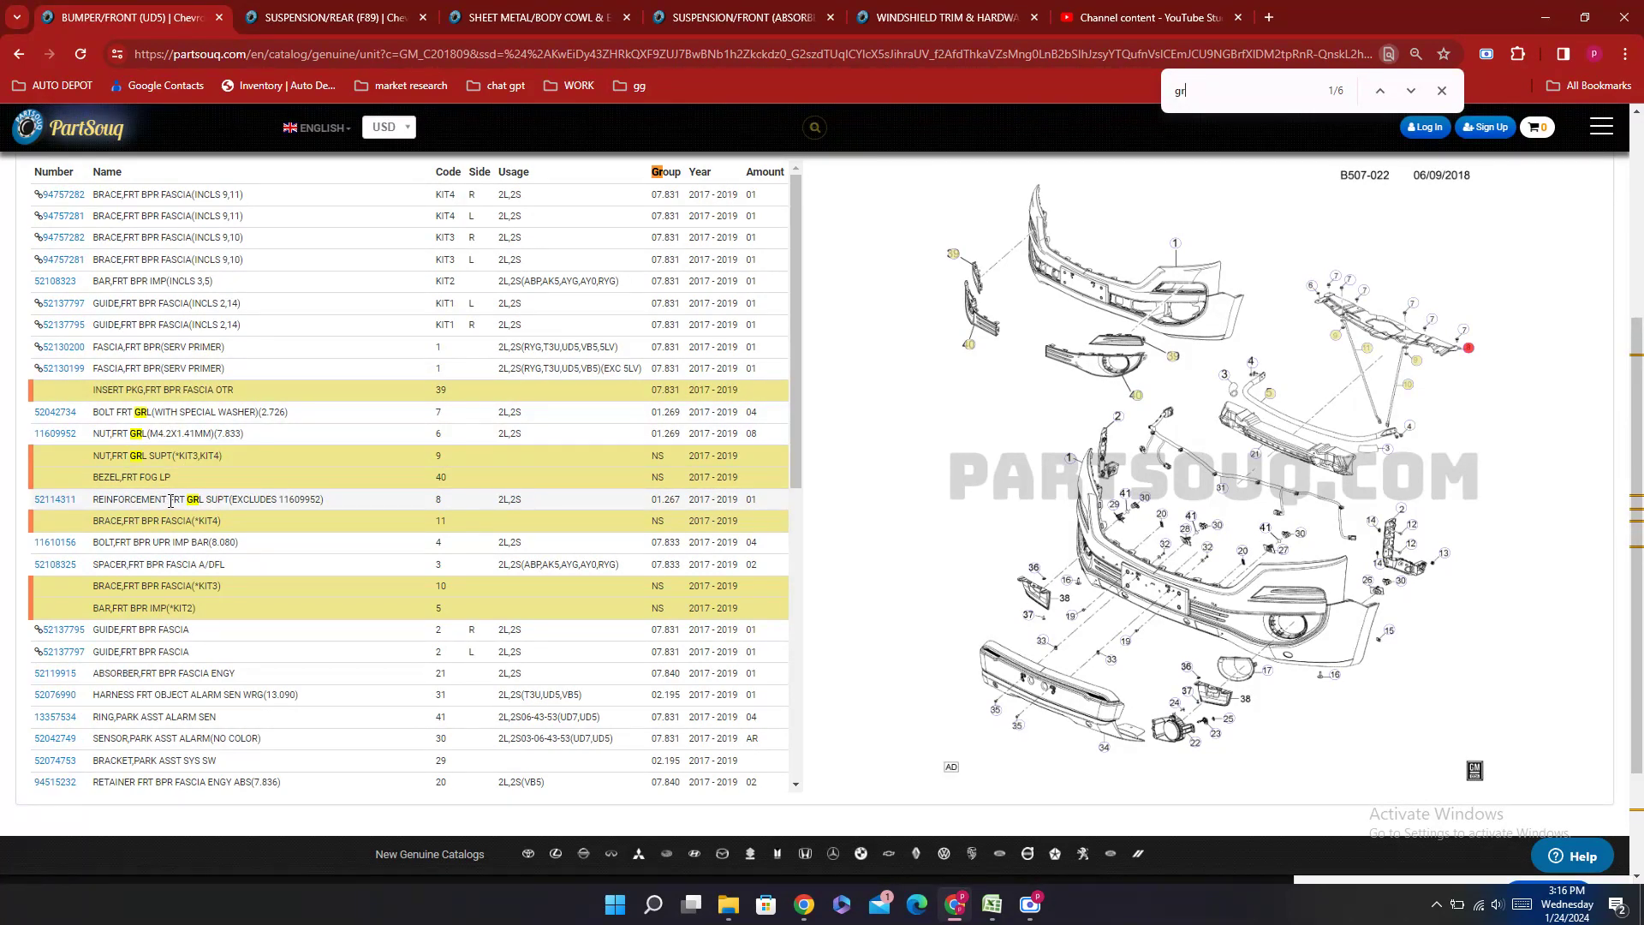
{"action": "left_click", "coordinate": [1380, 92]}
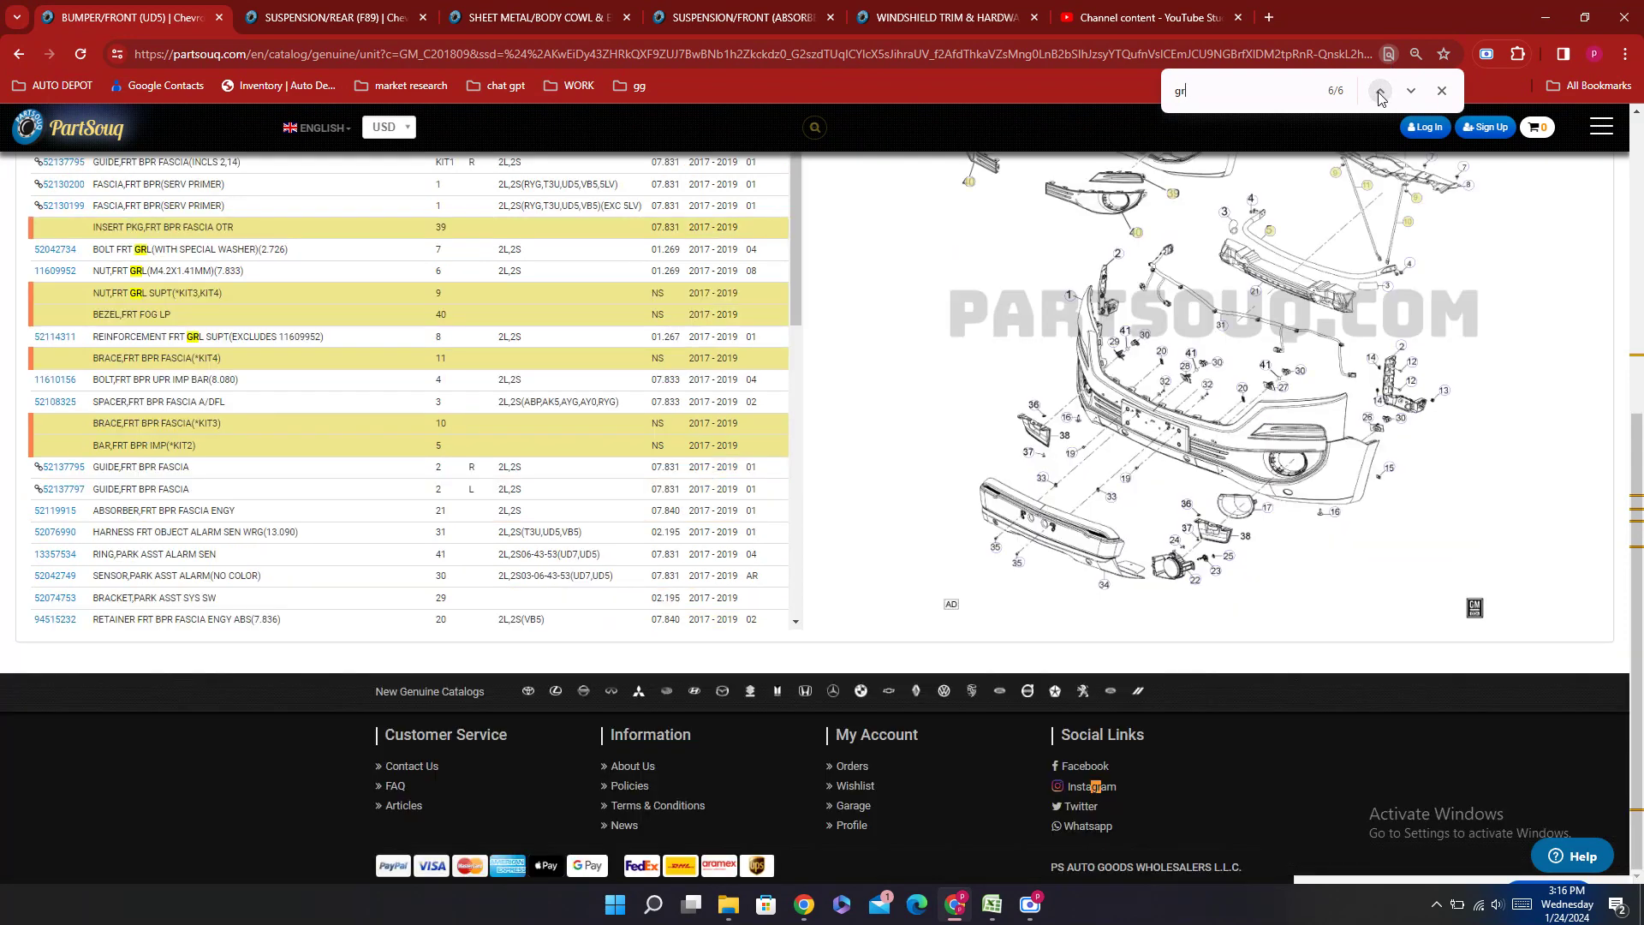
{"action": "left_click", "coordinate": [1380, 91]}
{"action": "left_click", "coordinate": [1378, 95]}
{"action": "left_click", "coordinate": [1378, 95]}
{"action": "left_click", "coordinate": [1378, 95]}
{"action": "left_click", "coordinate": [1378, 94]}
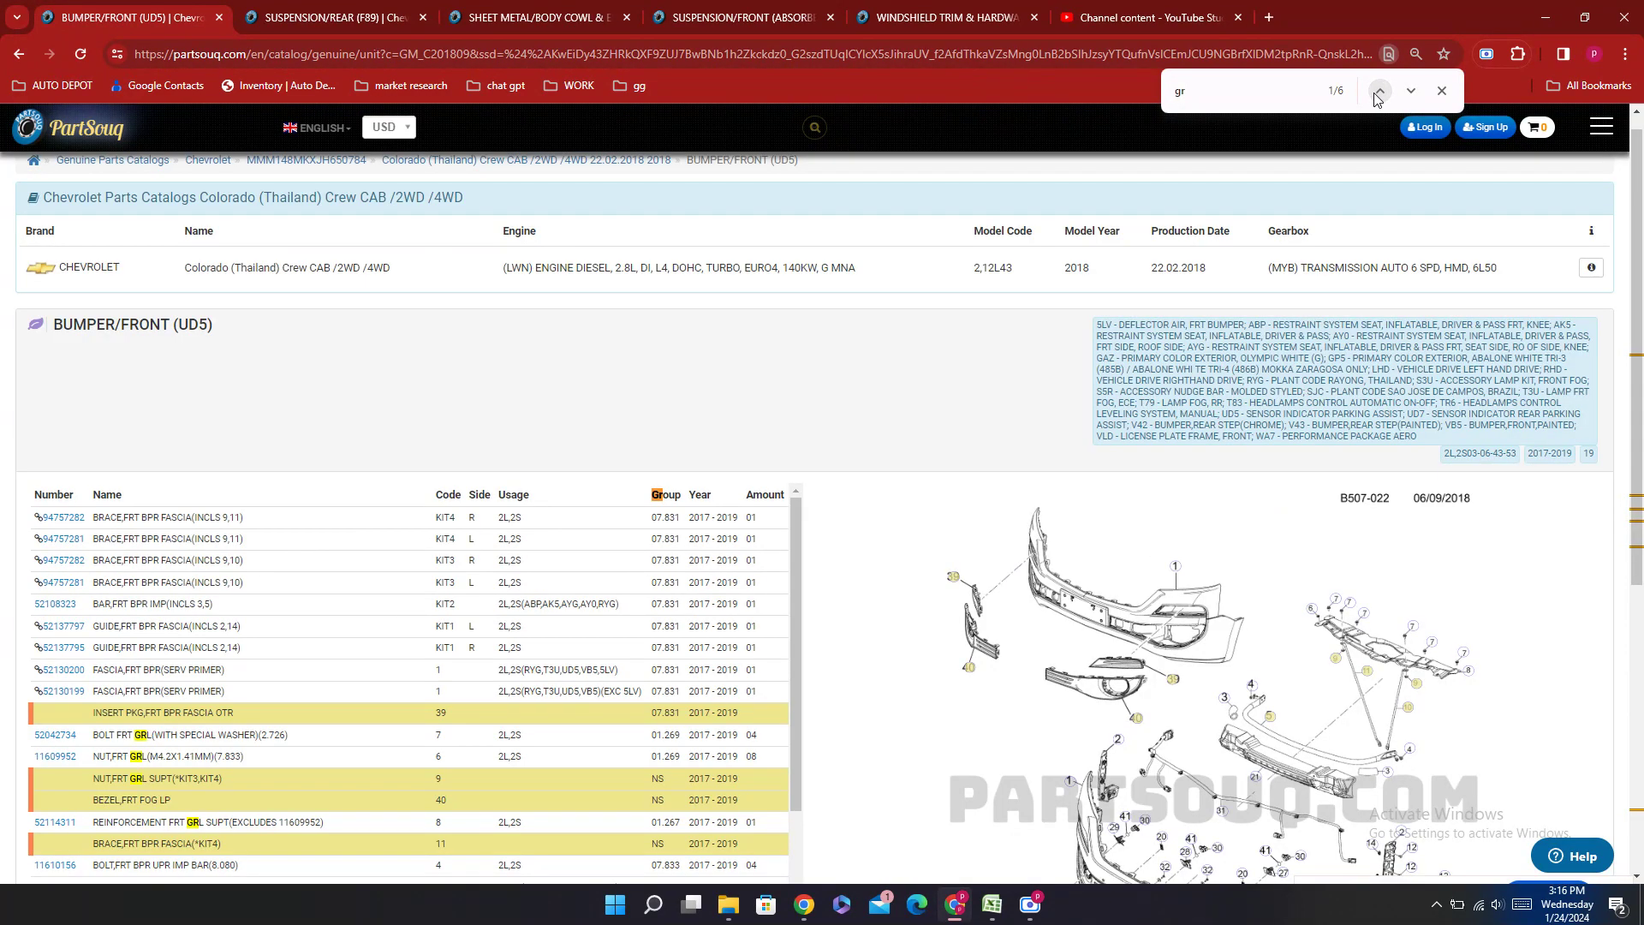
Step: Enter Not Indicated for GRILLE LOW FR BUMPER in E450 and select the RH bracket's part cell
{"action": "left_click", "coordinate": [993, 905]}
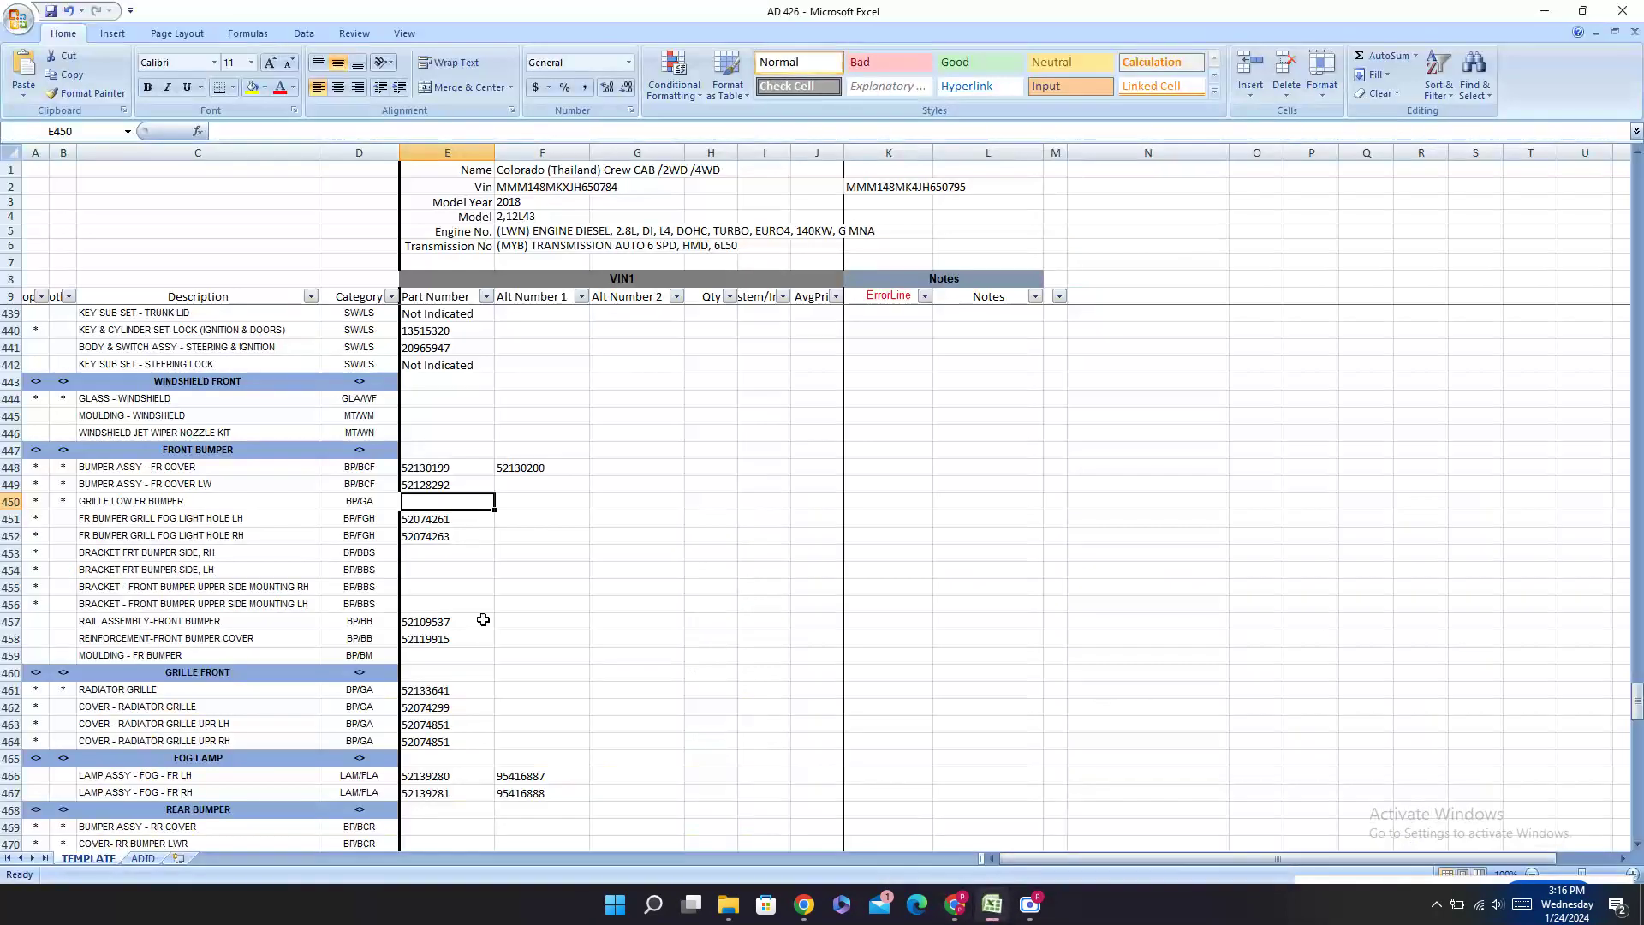
{"action": "type", "text": "Not Indicated"}
{"action": "left_click", "coordinate": [426, 558]}
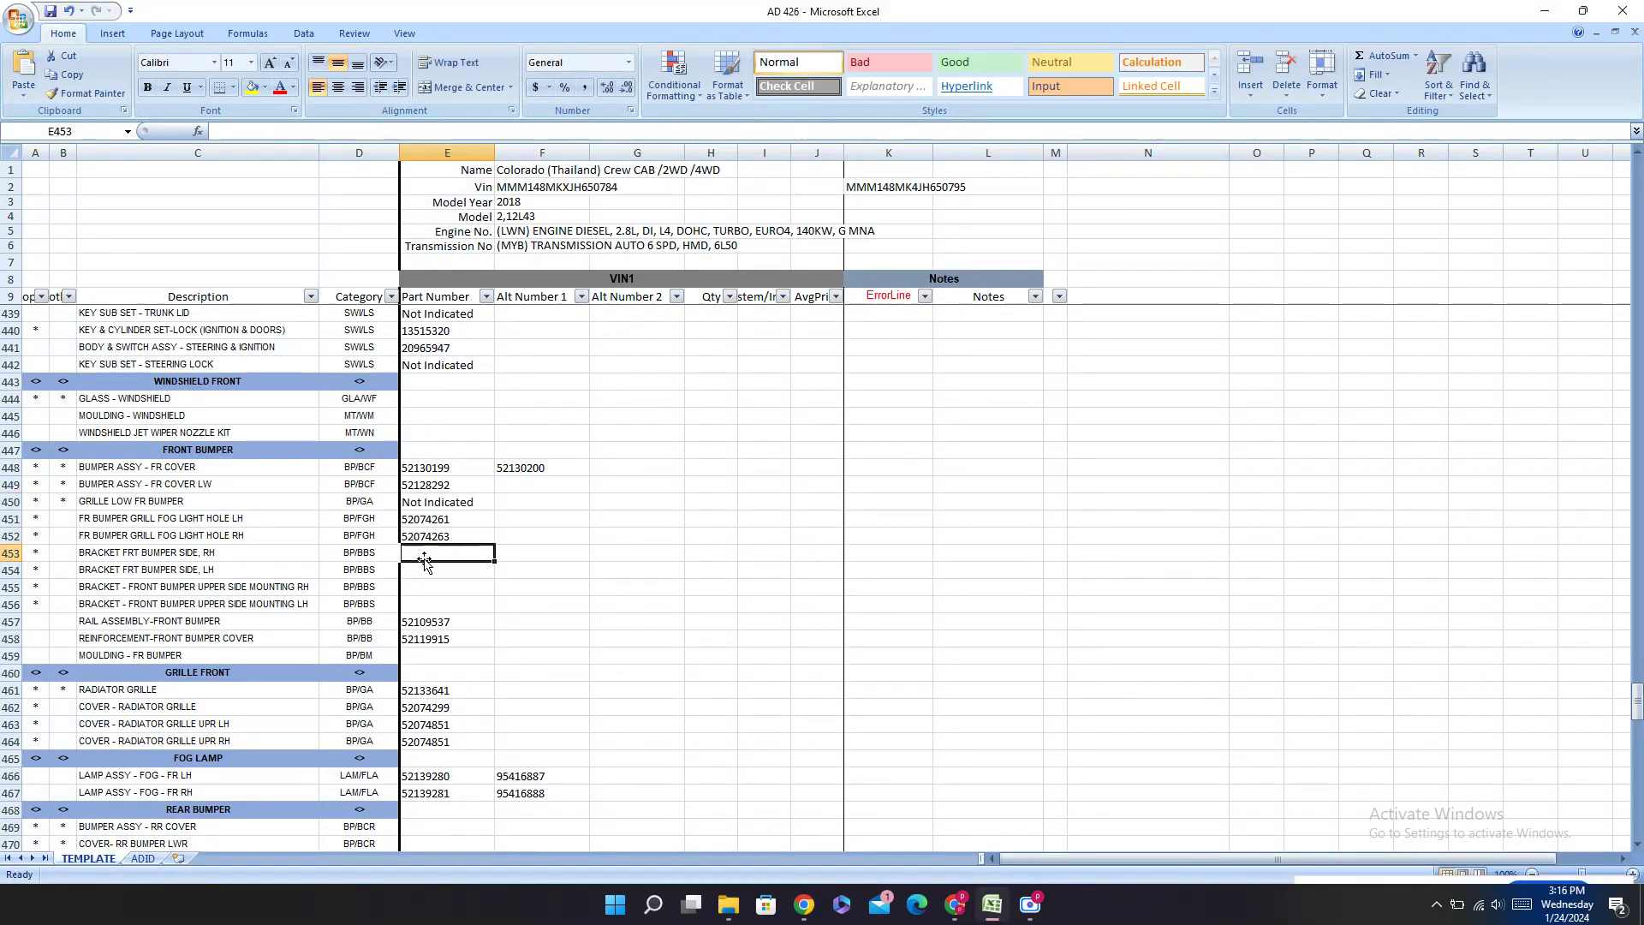
{"action": "left_click", "coordinate": [426, 563]}
{"action": "left_click", "coordinate": [426, 558]}
{"action": "left_click", "coordinate": [955, 904]}
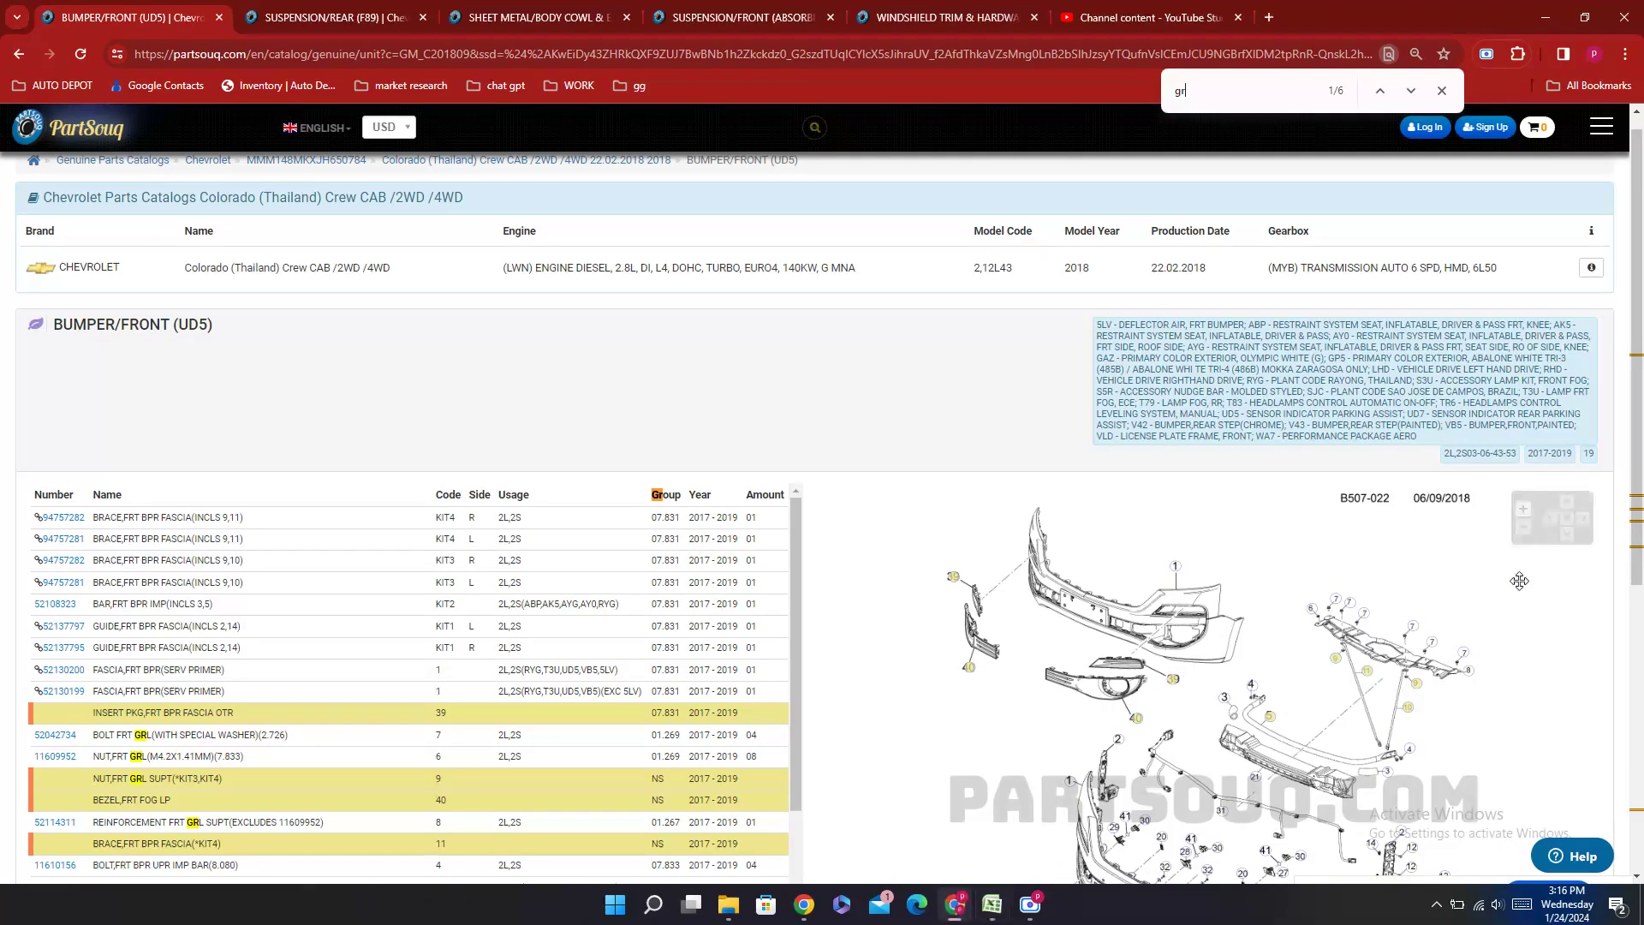
Step: Show diagram callout 2's parts and select GUIDE,FRT BPR FASCIA part number 52137795
{"action": "scroll", "coordinate": [1180, 504], "scroll_direction": "down", "scroll_amount": 2}
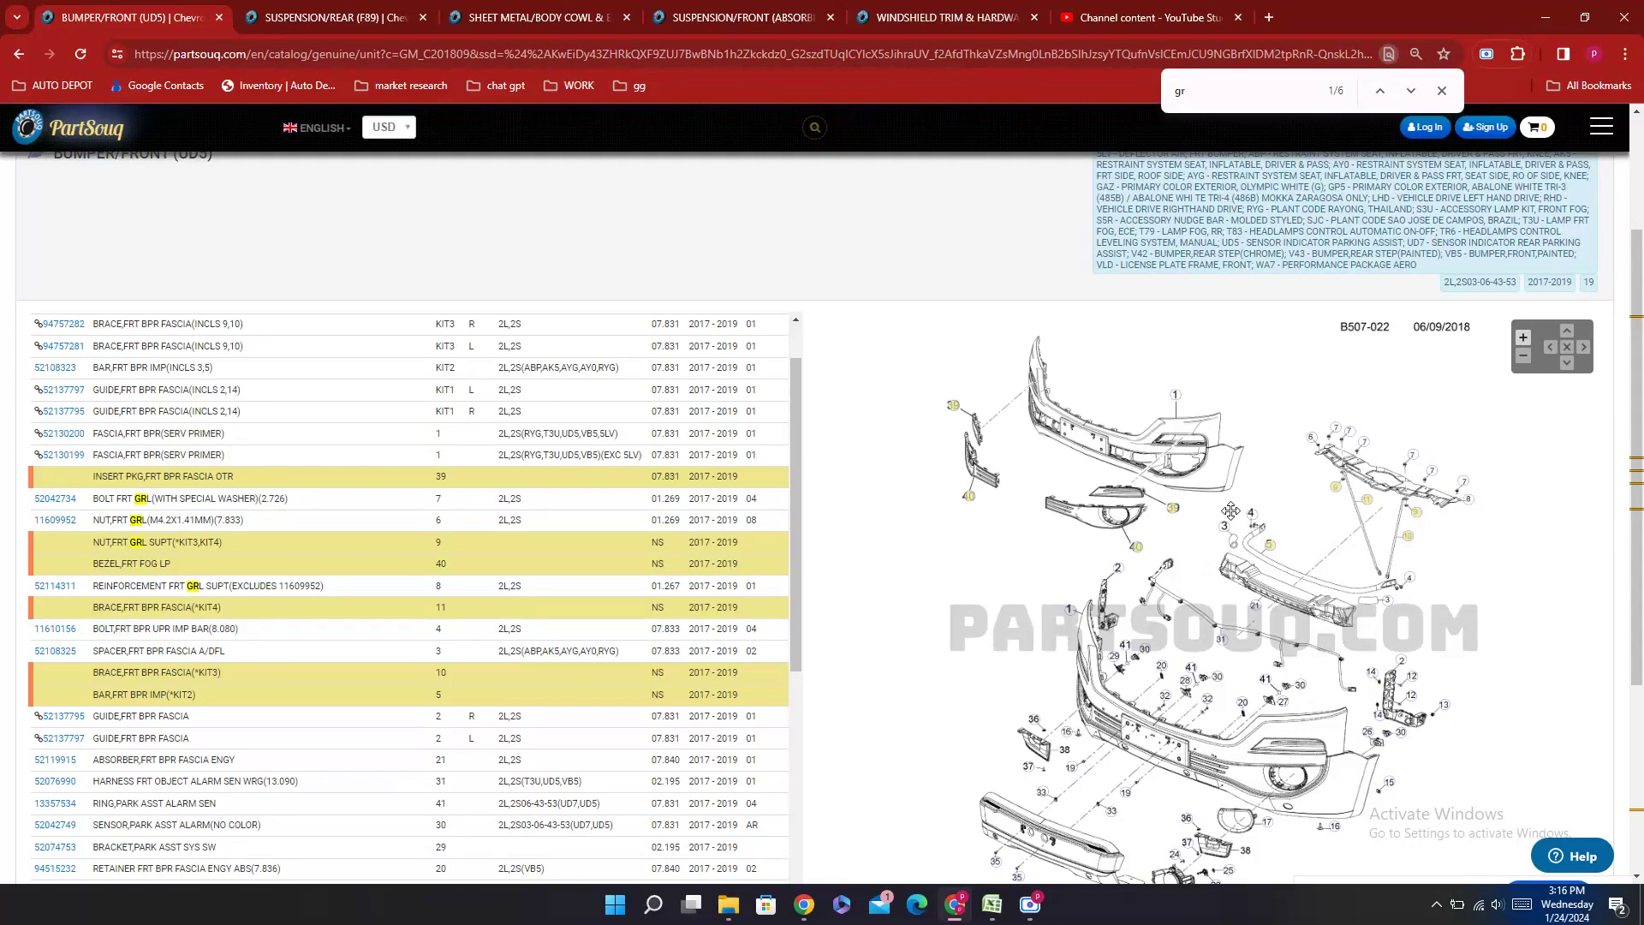
{"action": "scroll", "coordinate": [1231, 511], "scroll_direction": "down", "scroll_amount": 6}
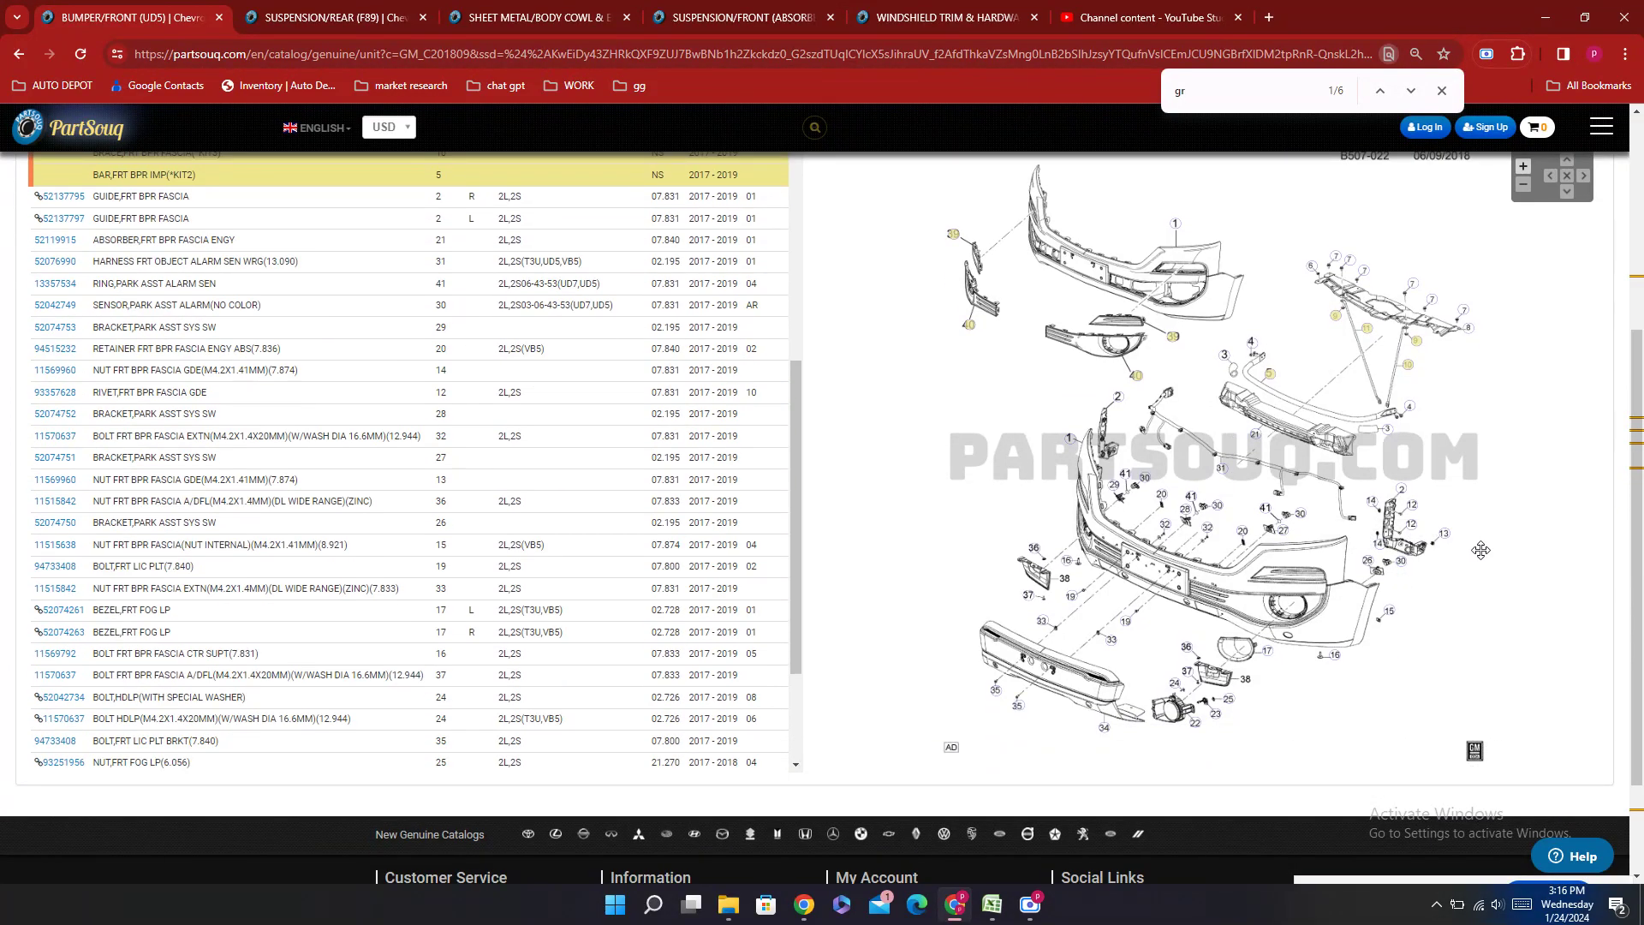
{"action": "left_click", "coordinate": [1403, 493]}
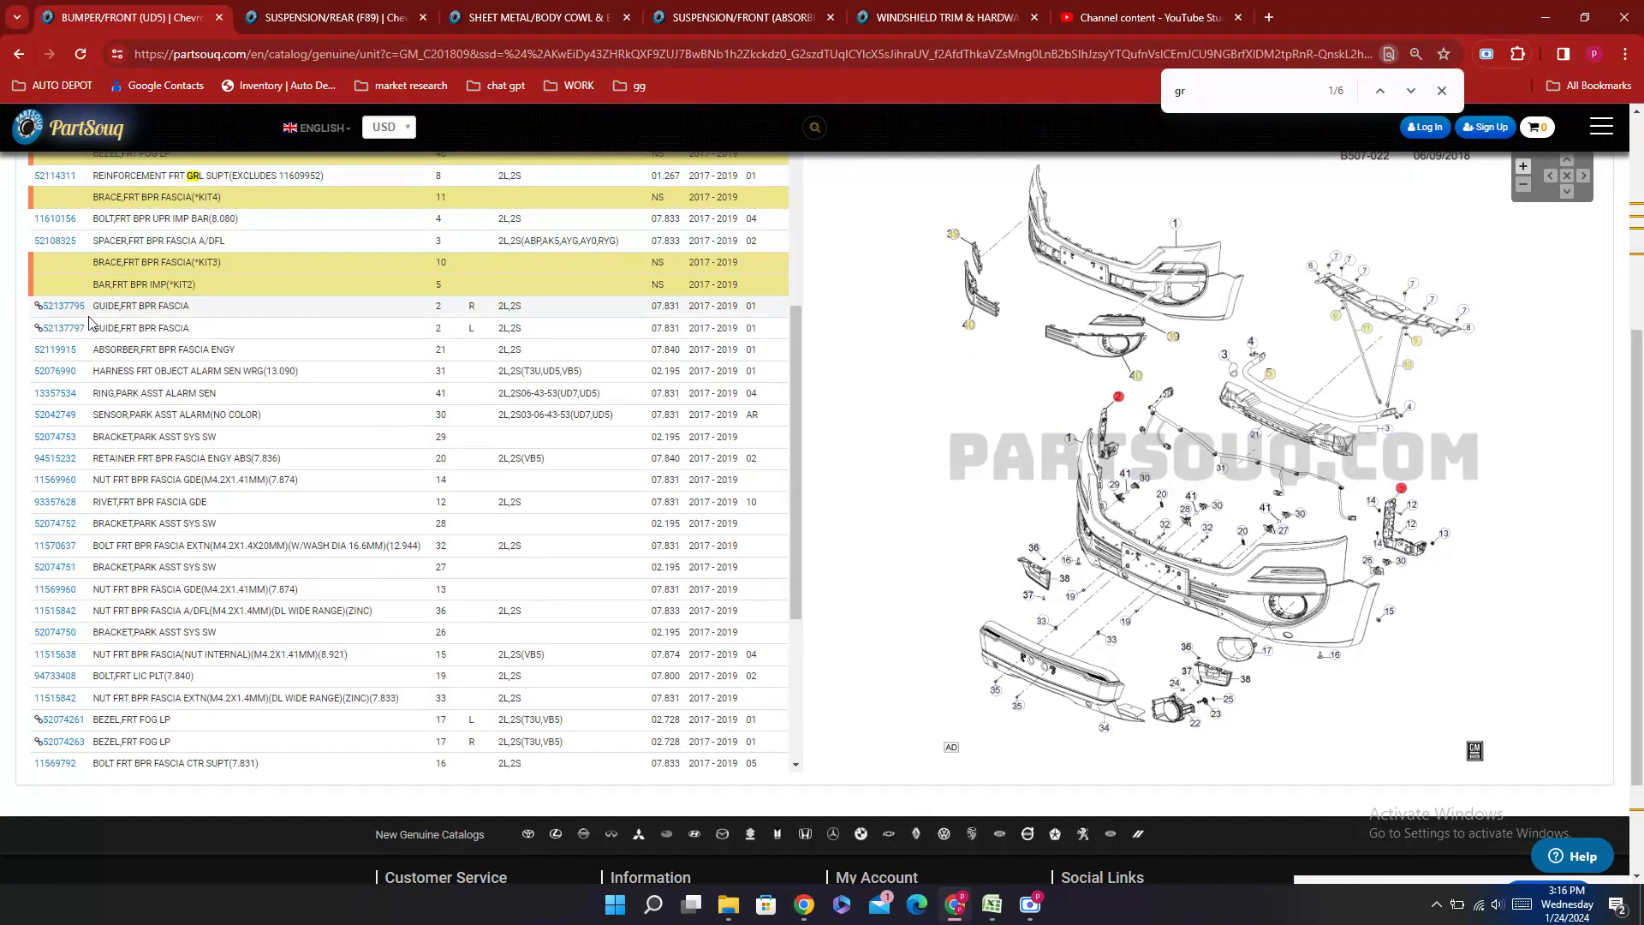
{"action": "left_click_drag", "start_coordinate": [89, 322], "coordinate": [83, 322]}
{"action": "key", "text": "ctrl+c"}
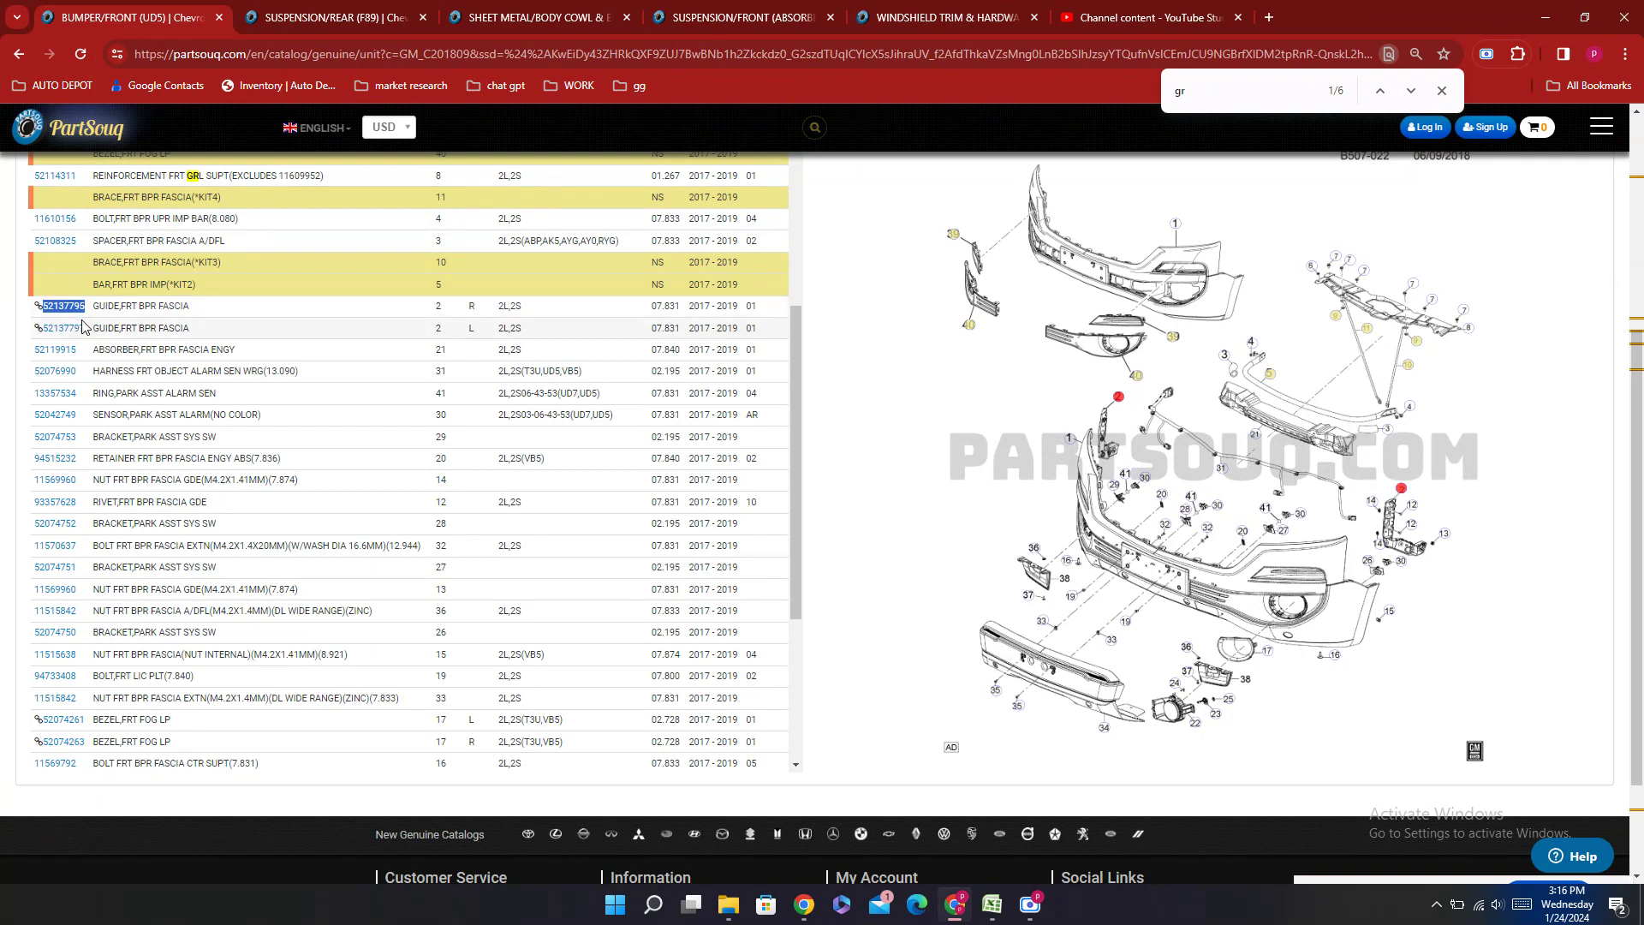
{"action": "left_click", "coordinate": [993, 903]}
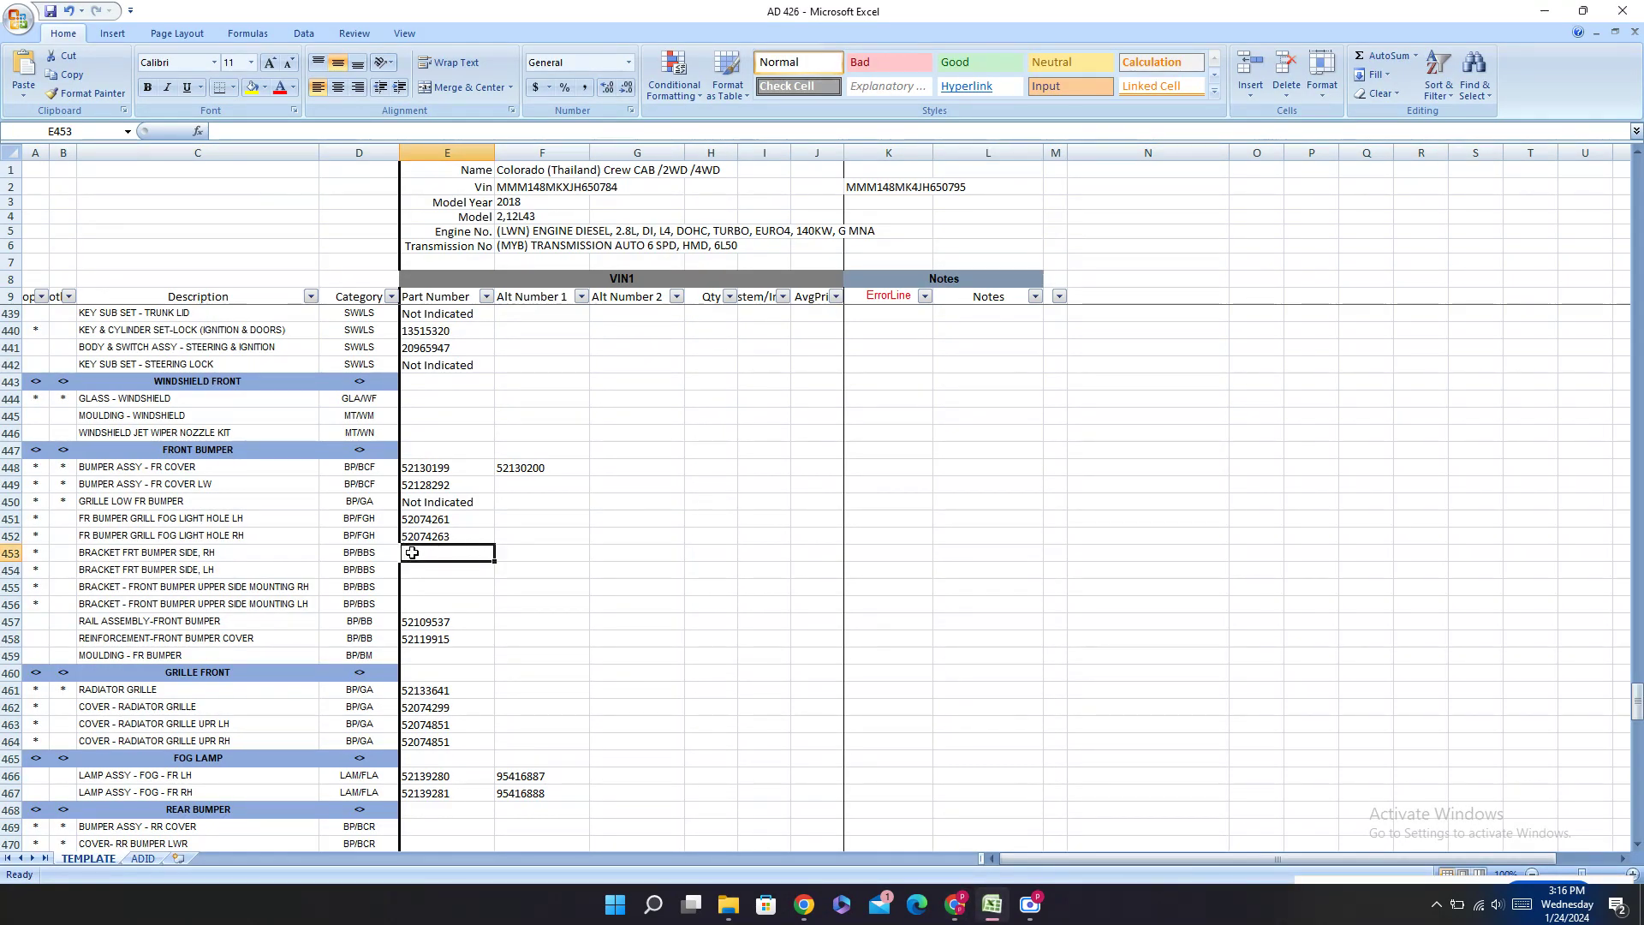
Step: Paste the front upper side guide numbers 52137795 into E455 and 52137797 into E456
{"action": "left_click", "coordinate": [428, 581]}
{"action": "key", "text": "ctrl+v"}
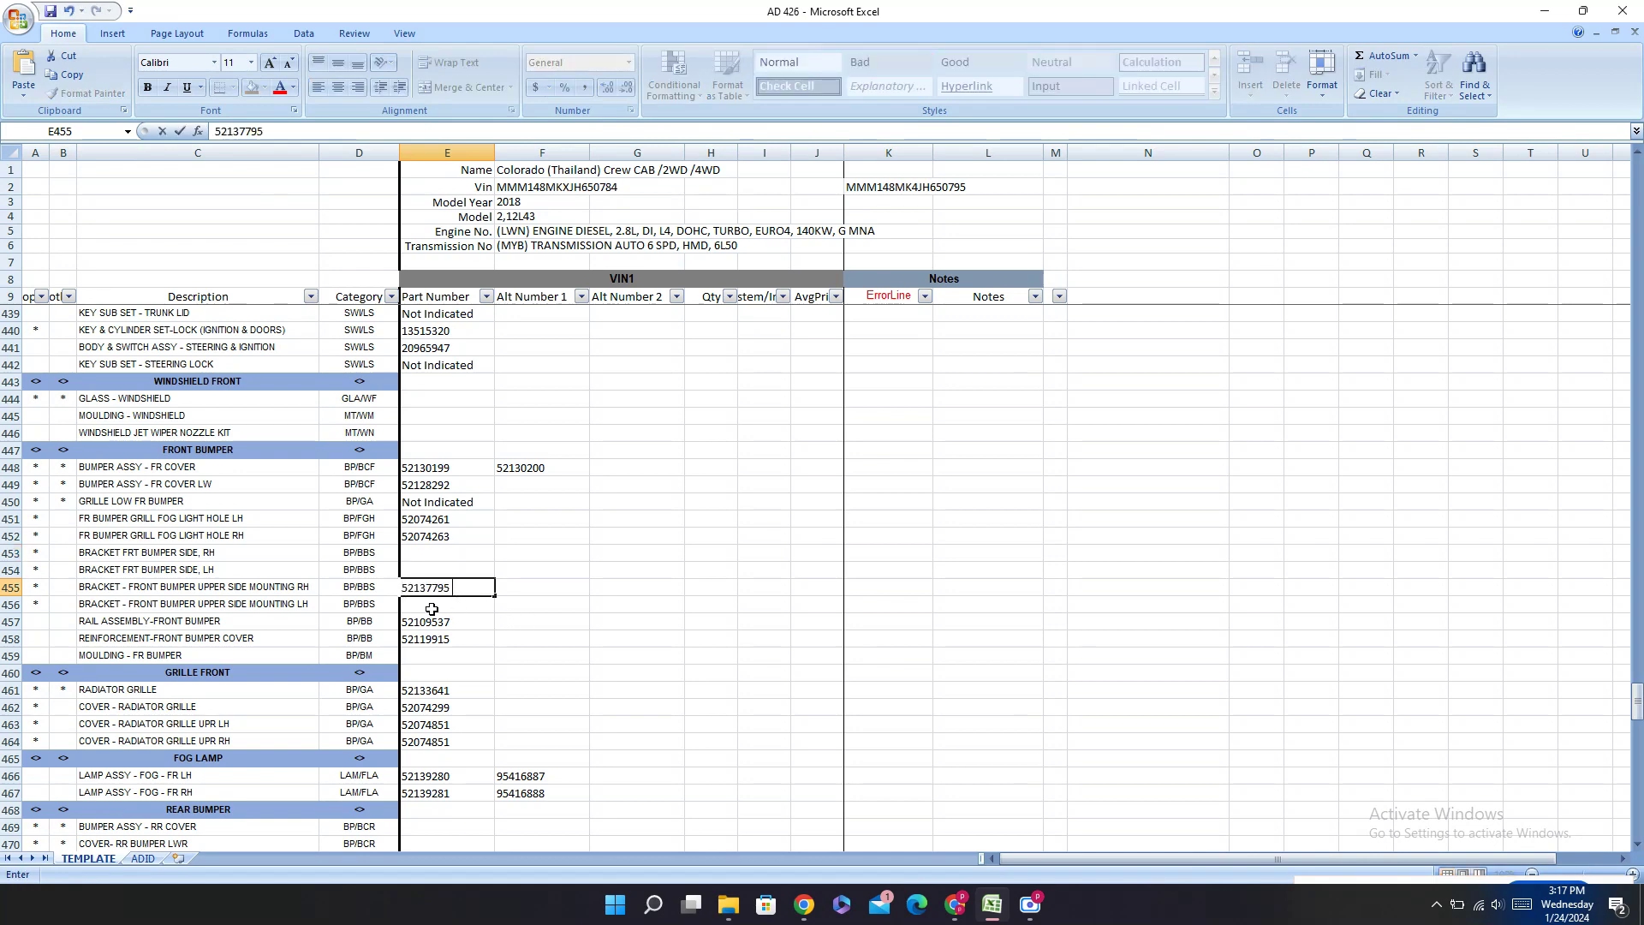
{"action": "key", "text": "Return"}
{"action": "left_click", "coordinate": [955, 903]}
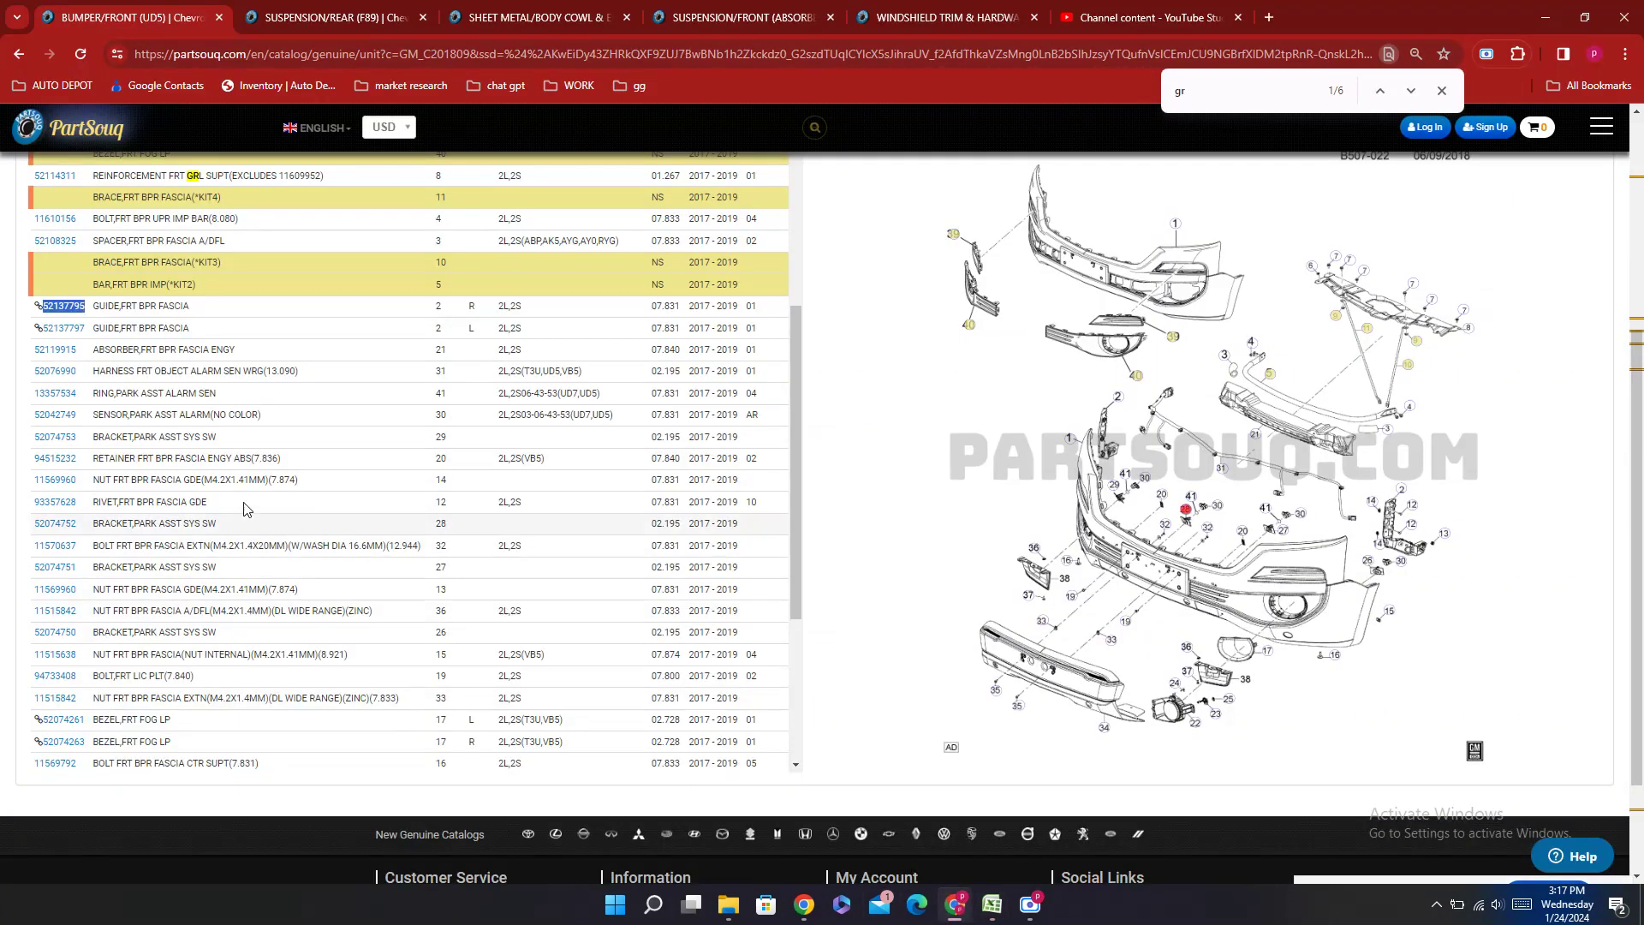
{"action": "double_click", "coordinate": [72, 339]}
{"action": "key", "text": "ctrl+c"}
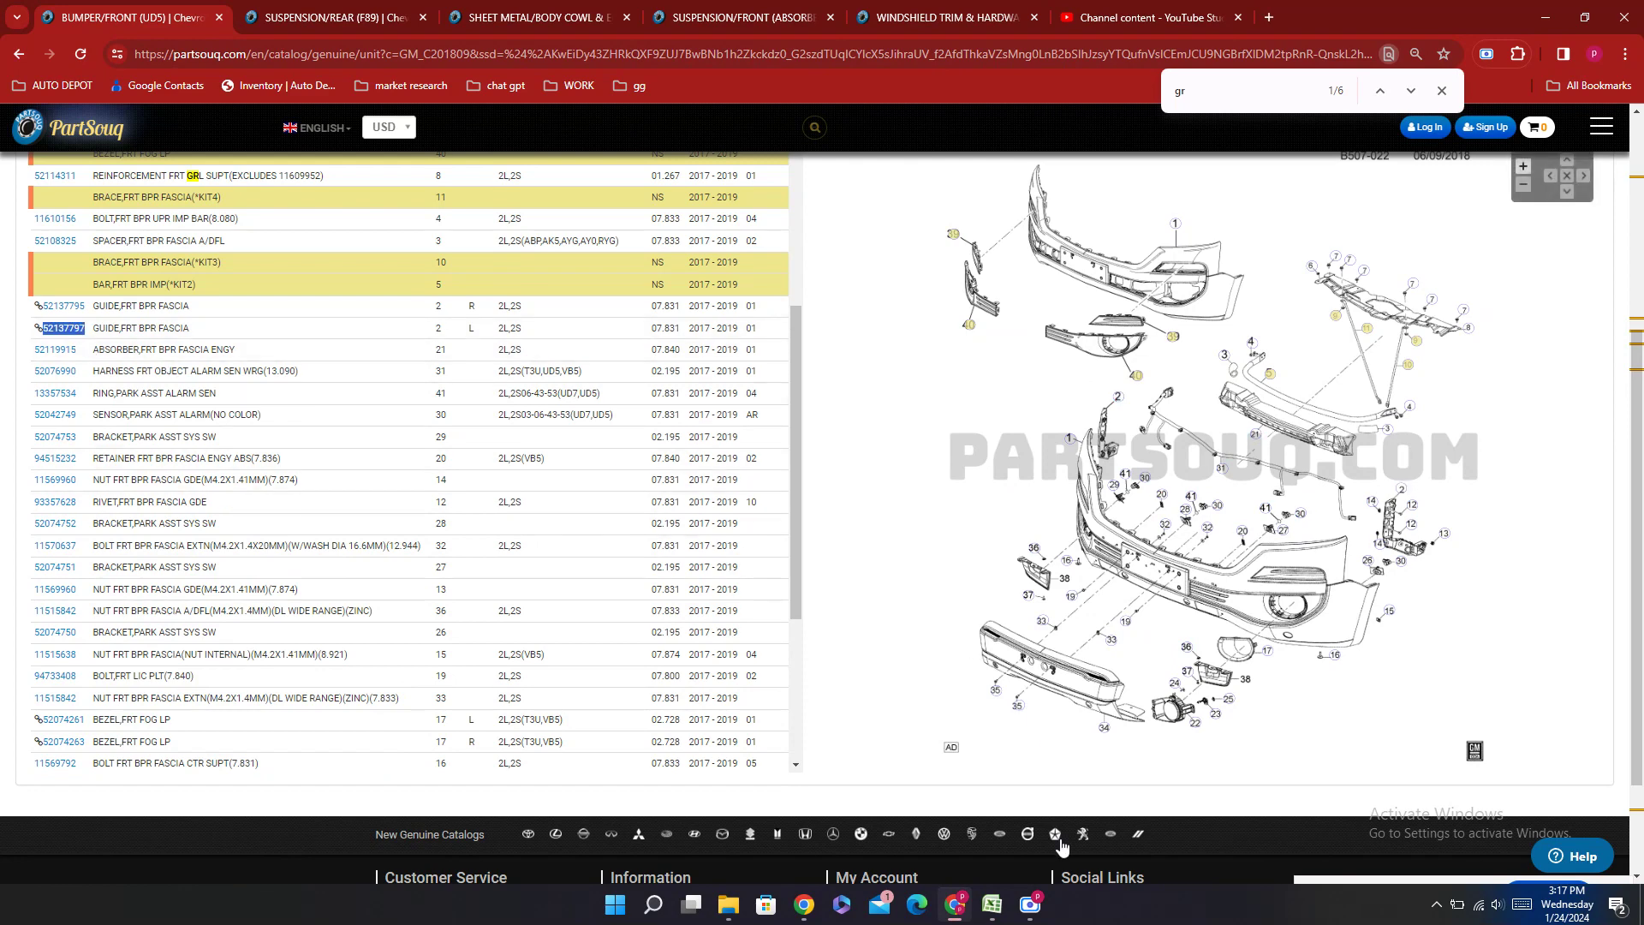
{"action": "left_click", "coordinate": [992, 904]}
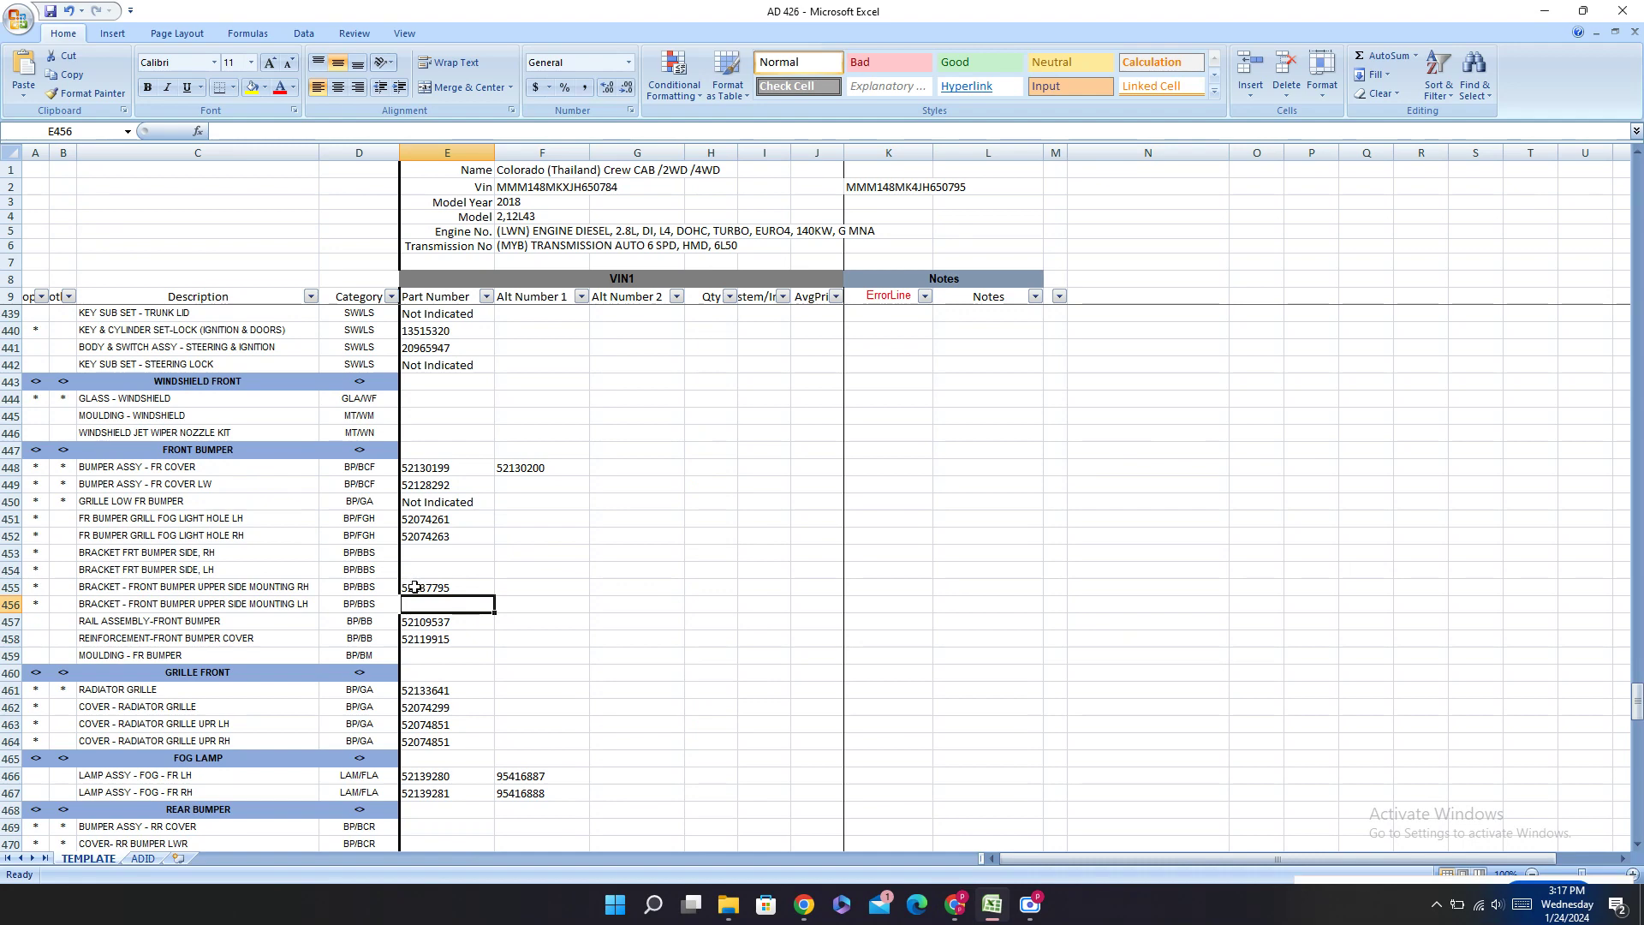
{"action": "key", "text": "ctrl+v"}
Step: Select E459 for the front bumper moulding and step through the 'mo' matches on the PartSouq page
{"action": "left_click", "coordinate": [453, 656]}
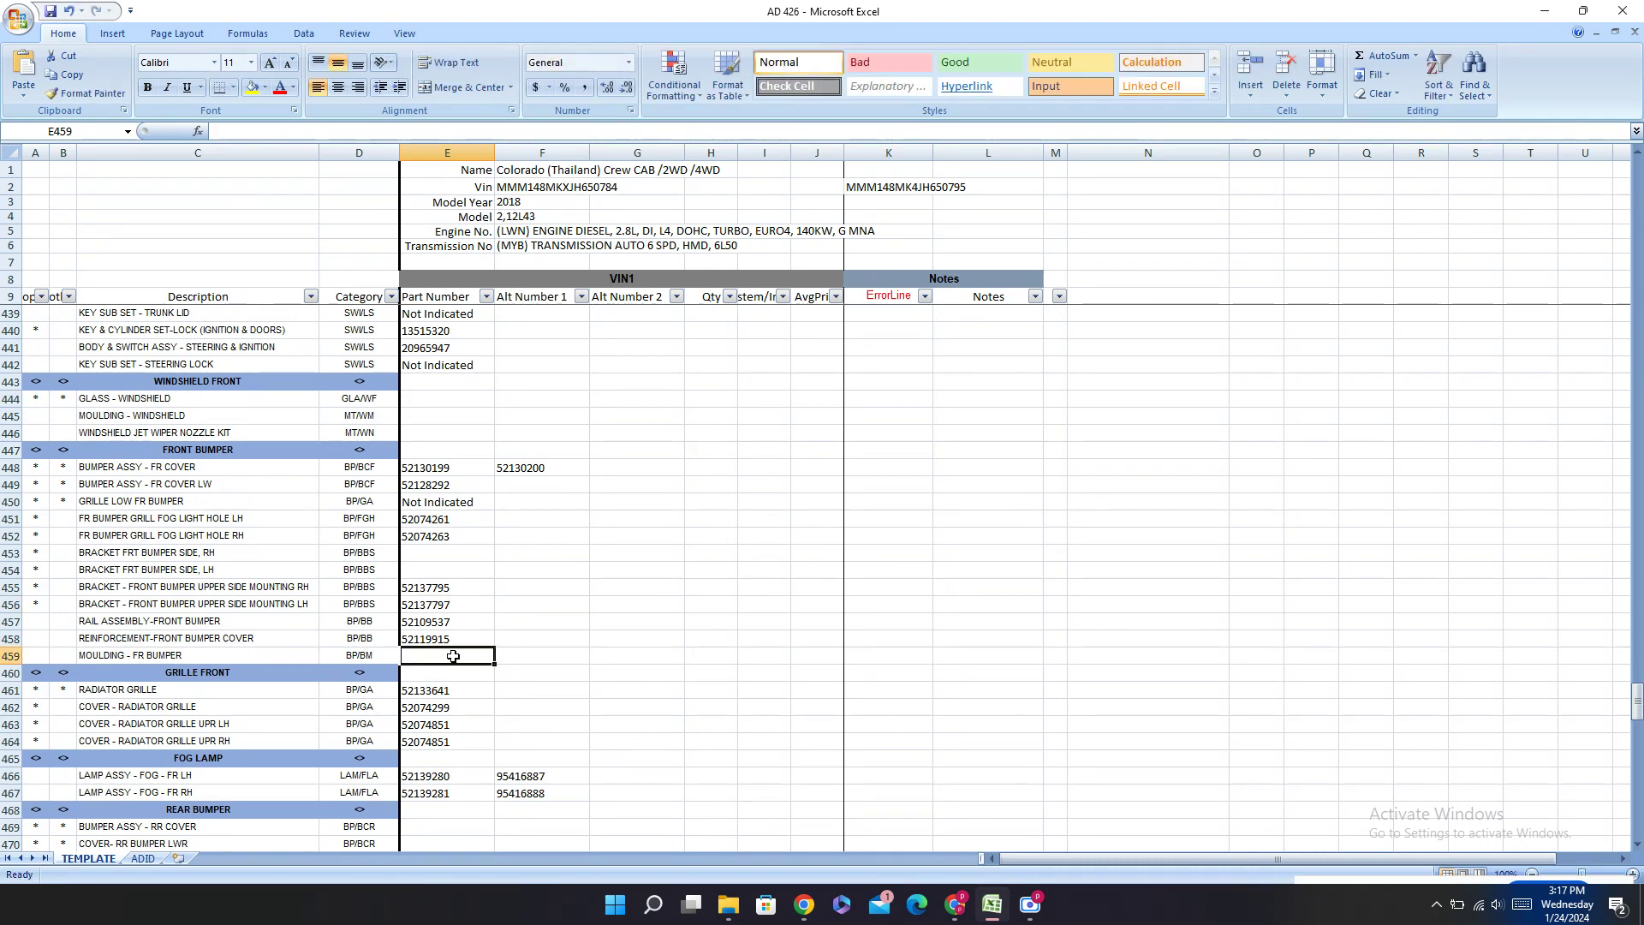
{"action": "left_click", "coordinate": [955, 905]}
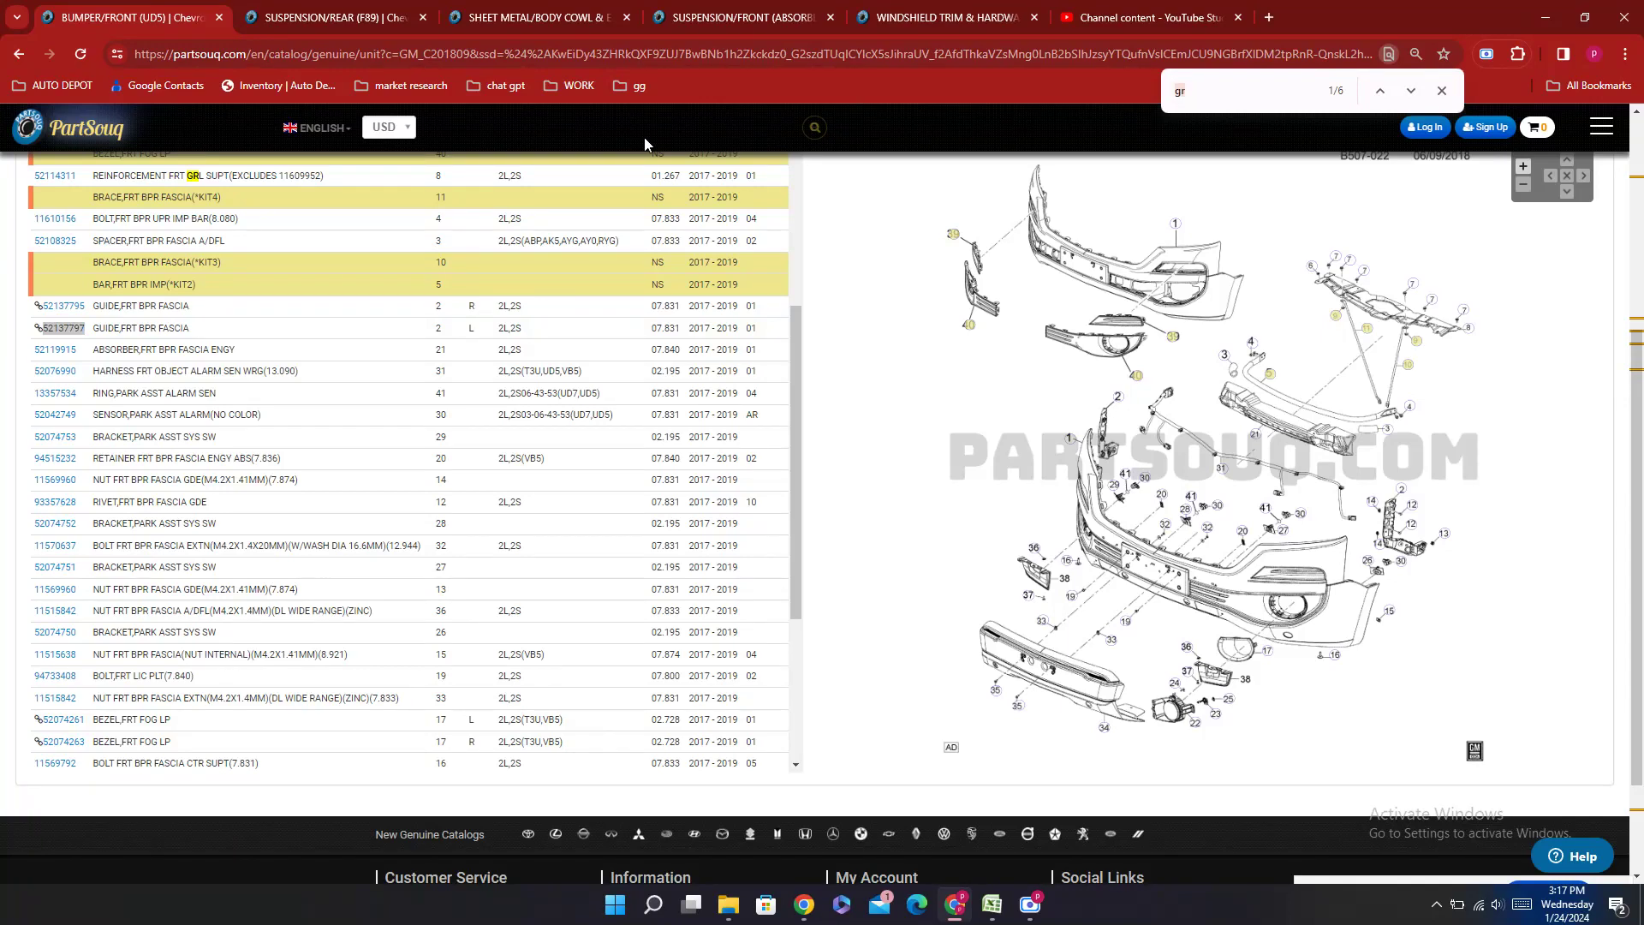
{"action": "type", "text": "mo"}
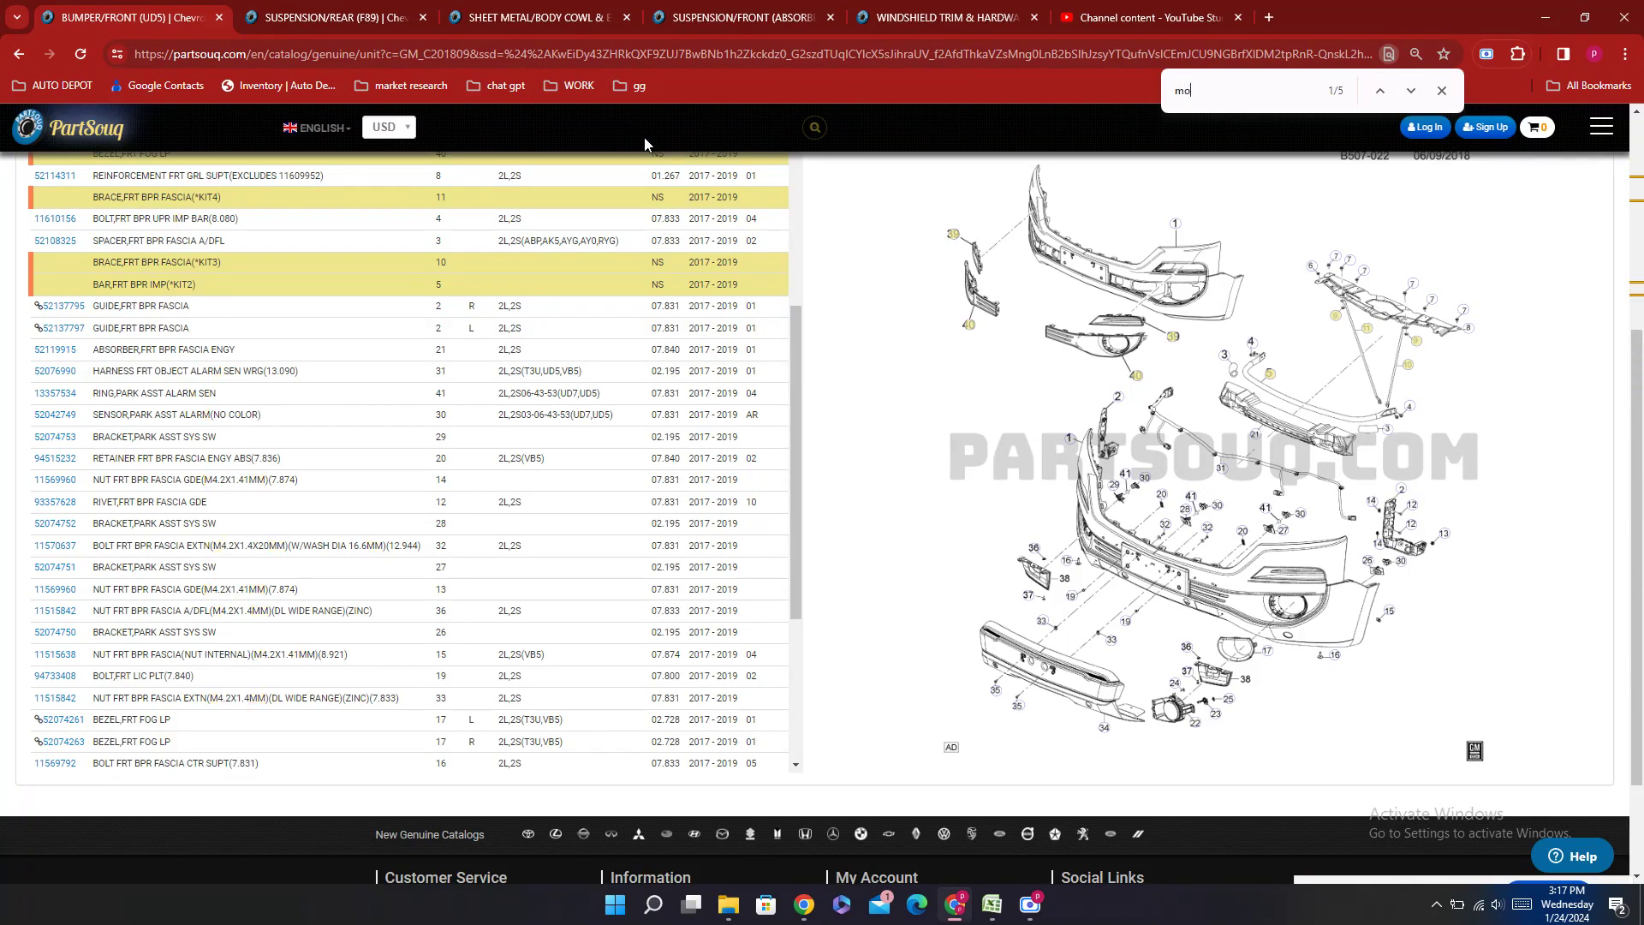
{"action": "scroll", "coordinate": [278, 341], "scroll_direction": "up", "scroll_amount": 8}
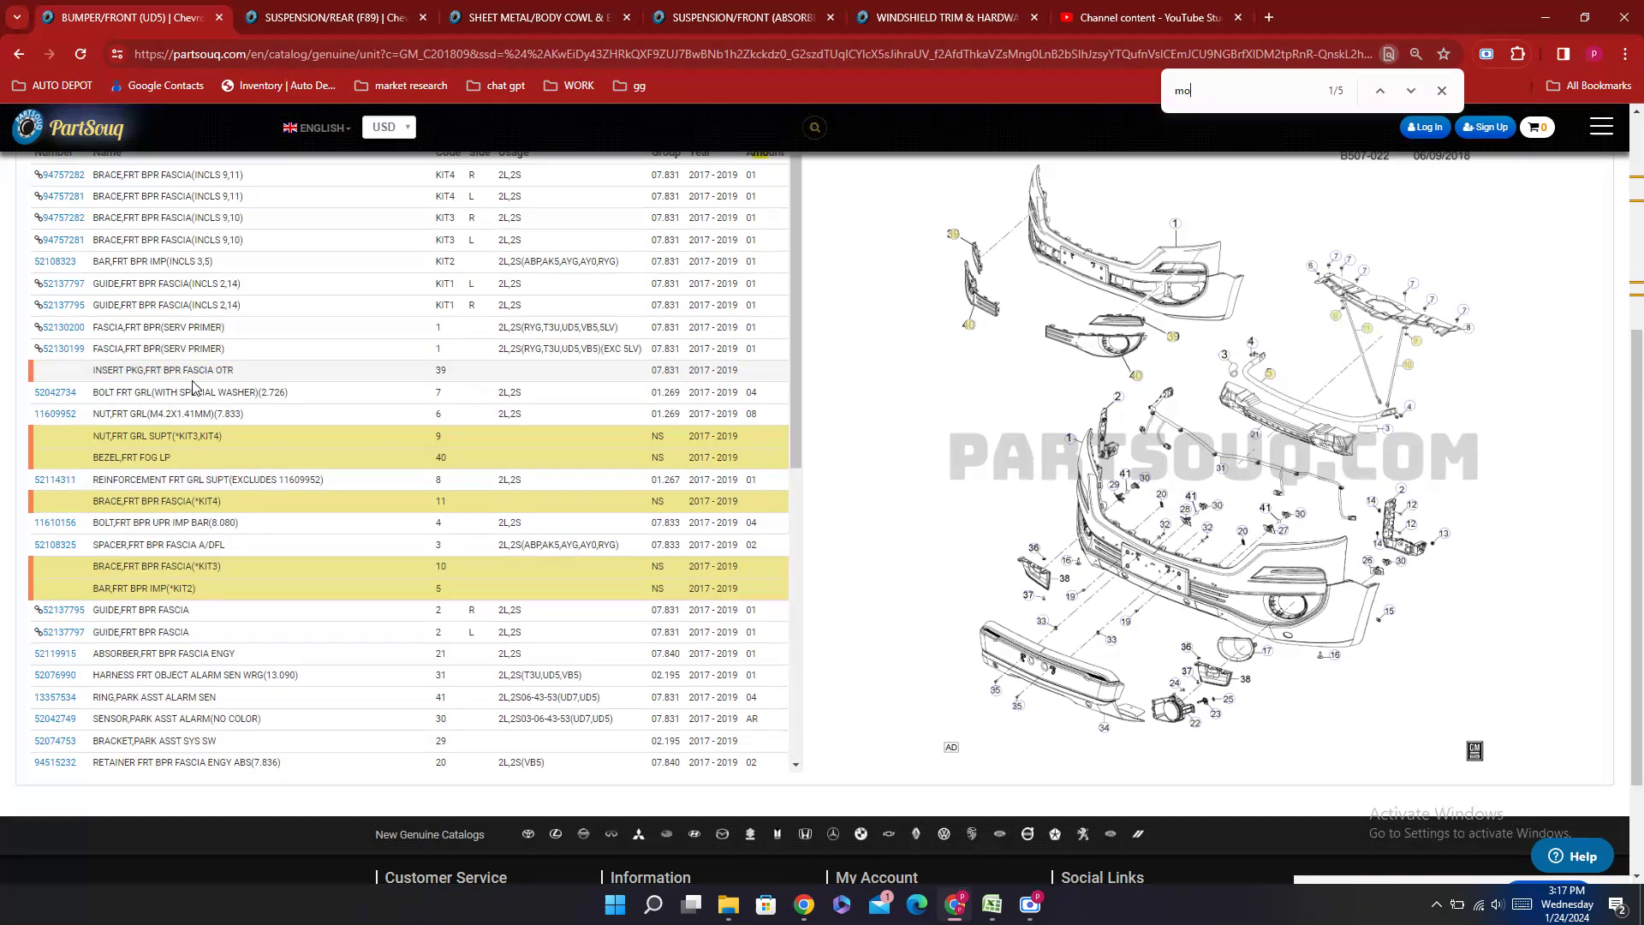
{"action": "left_click", "coordinate": [1413, 91]}
{"action": "left_click", "coordinate": [1412, 91]}
{"action": "left_click", "coordinate": [1413, 91]}
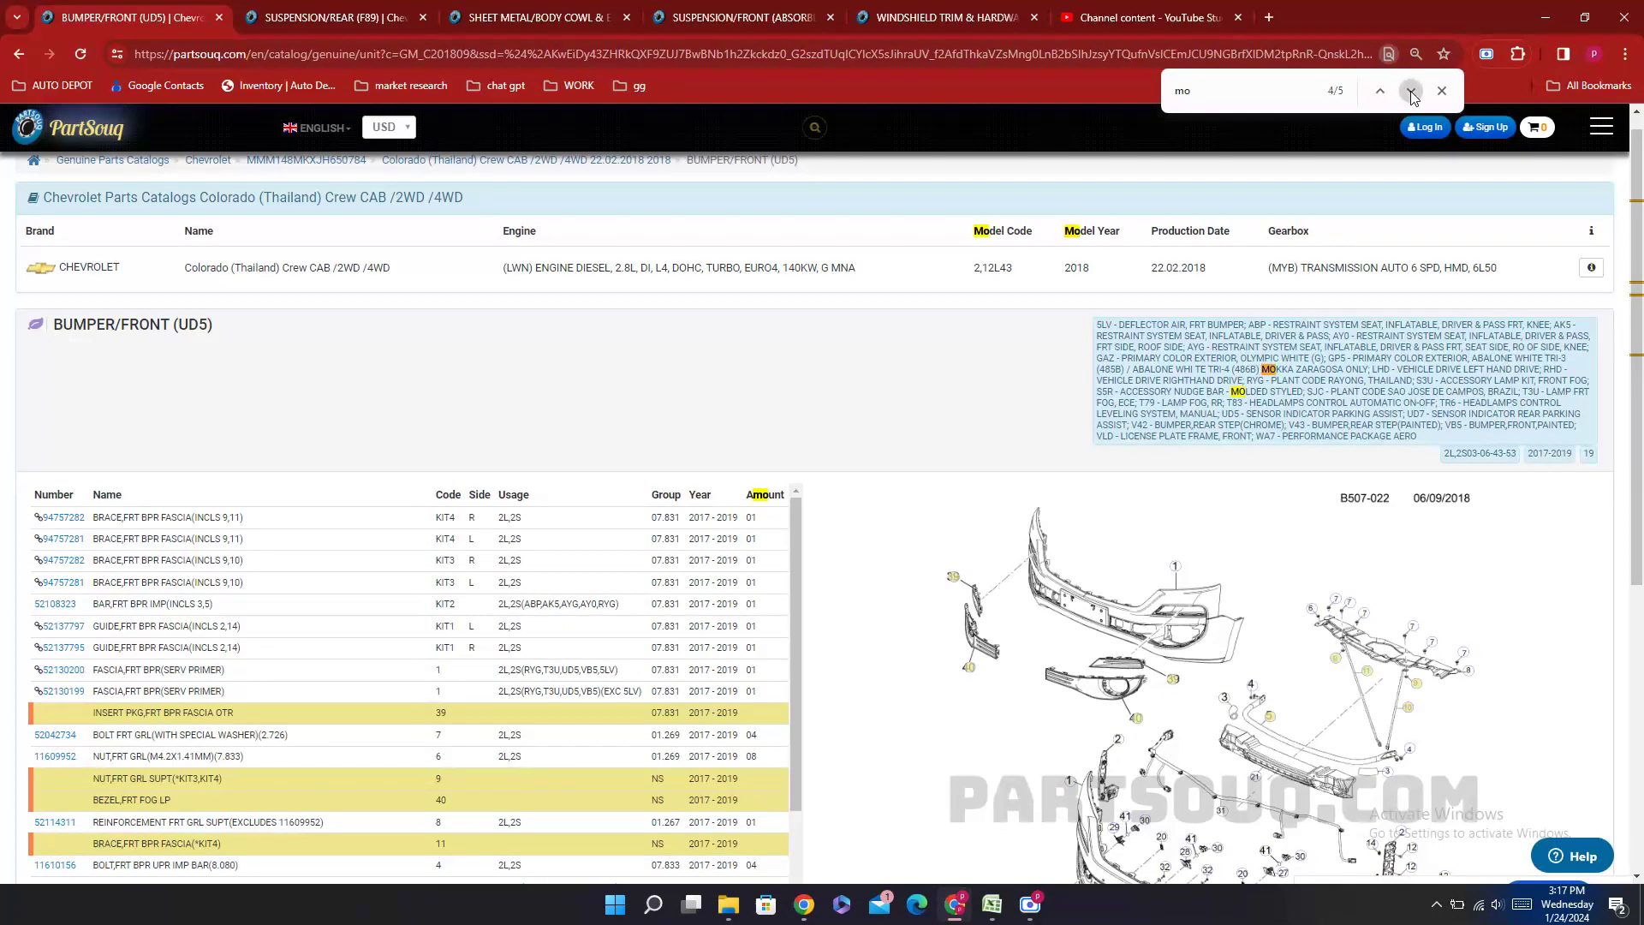
{"action": "left_click", "coordinate": [1412, 91]}
{"action": "left_click", "coordinate": [1412, 90]}
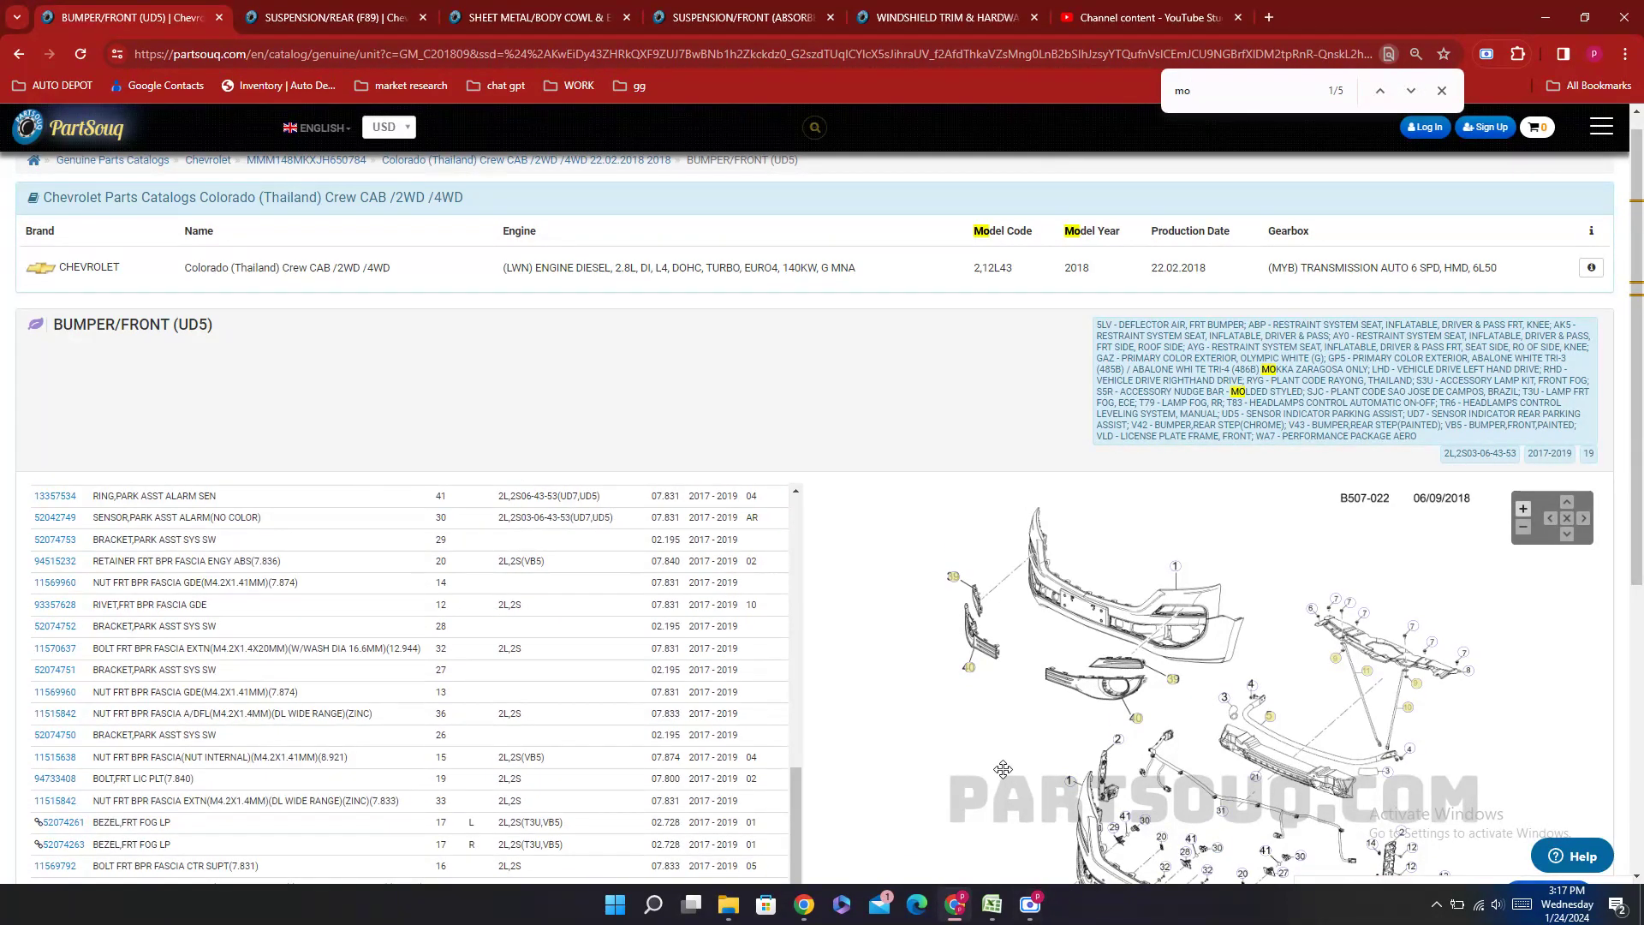
{"action": "scroll", "coordinate": [411, 514], "scroll_direction": "down", "scroll_amount": 8}
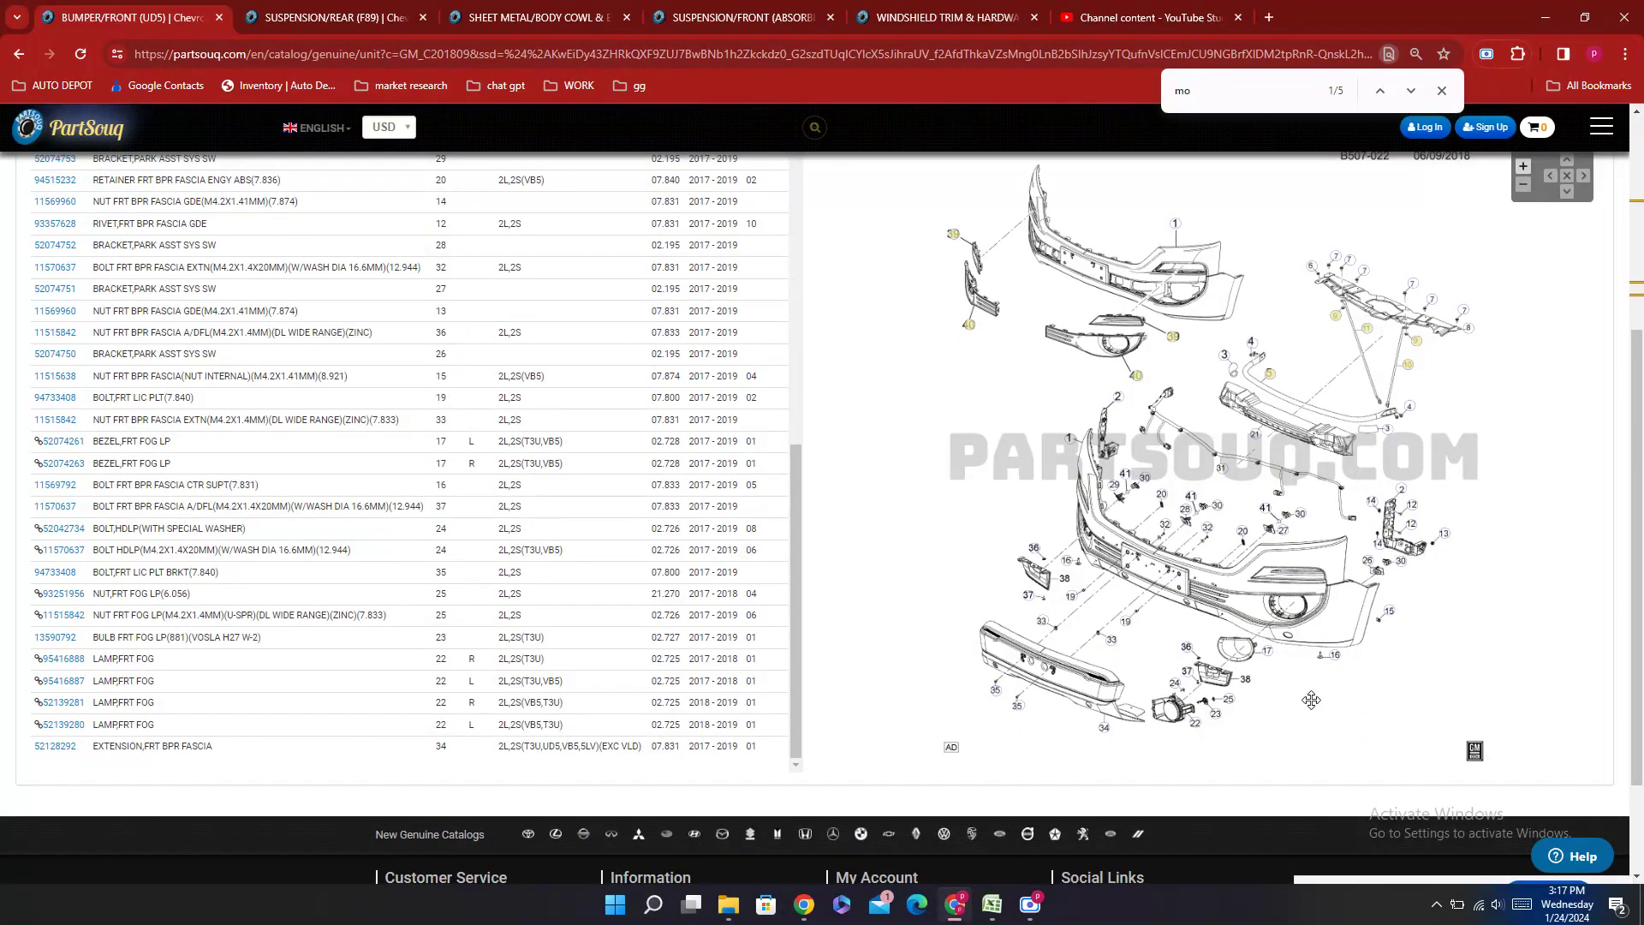
{"action": "scroll", "coordinate": [561, 591], "scroll_direction": "down", "scroll_amount": 3}
{"action": "scroll", "coordinate": [480, 604], "scroll_direction": "up", "scroll_amount": 3}
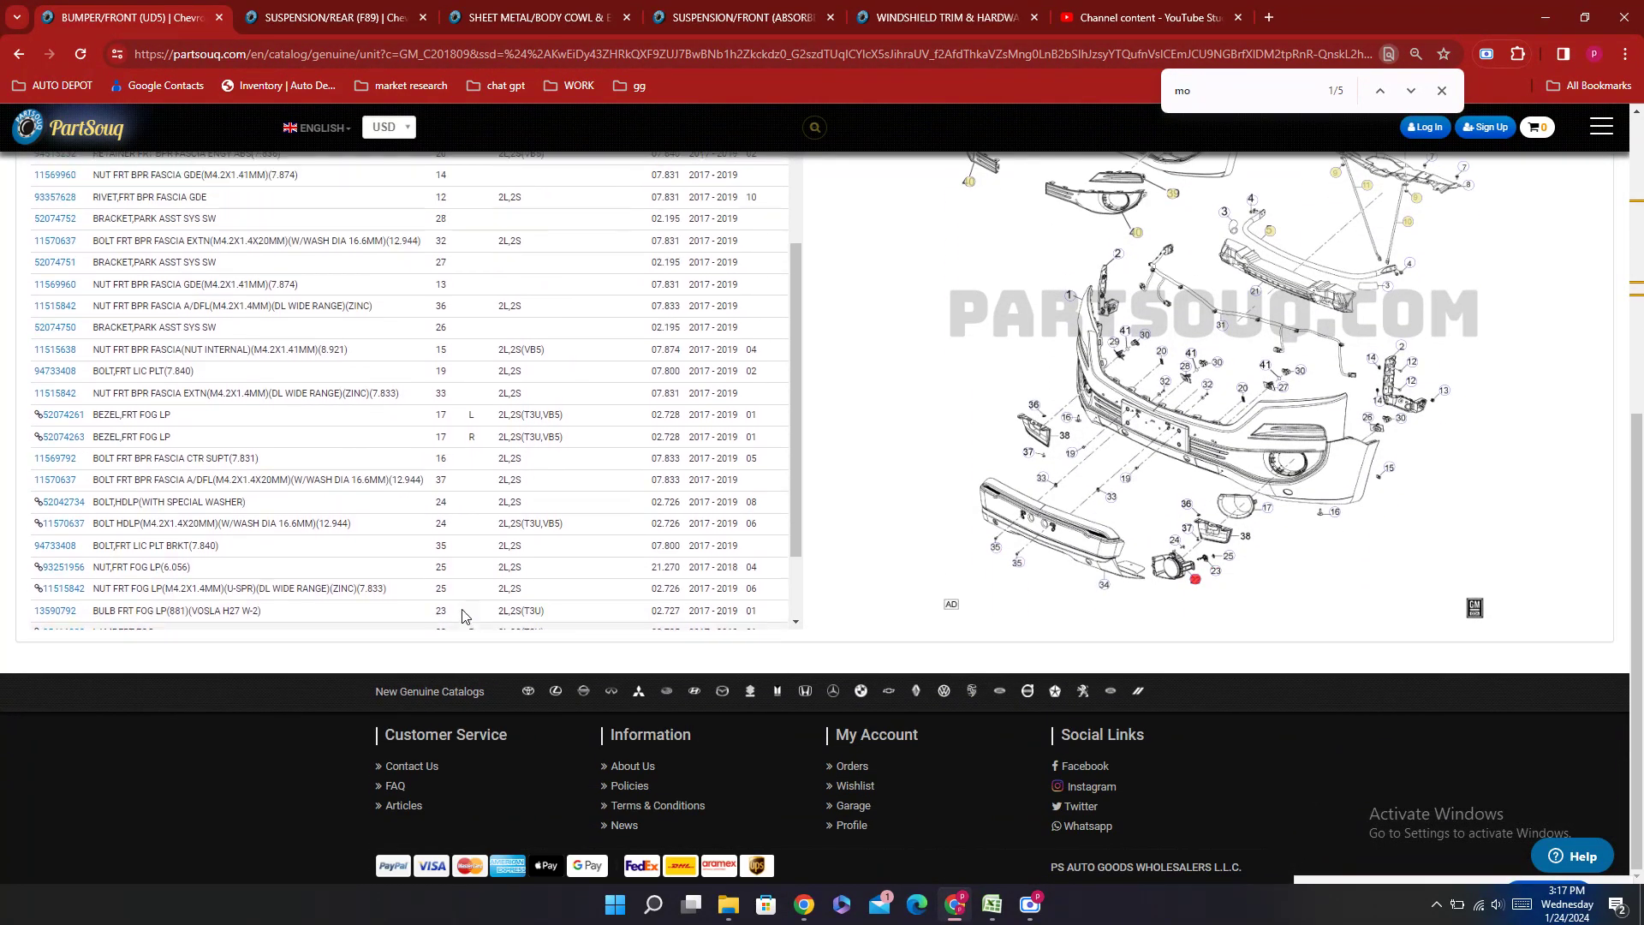
{"action": "scroll", "coordinate": [462, 599], "scroll_direction": "up", "scroll_amount": 10}
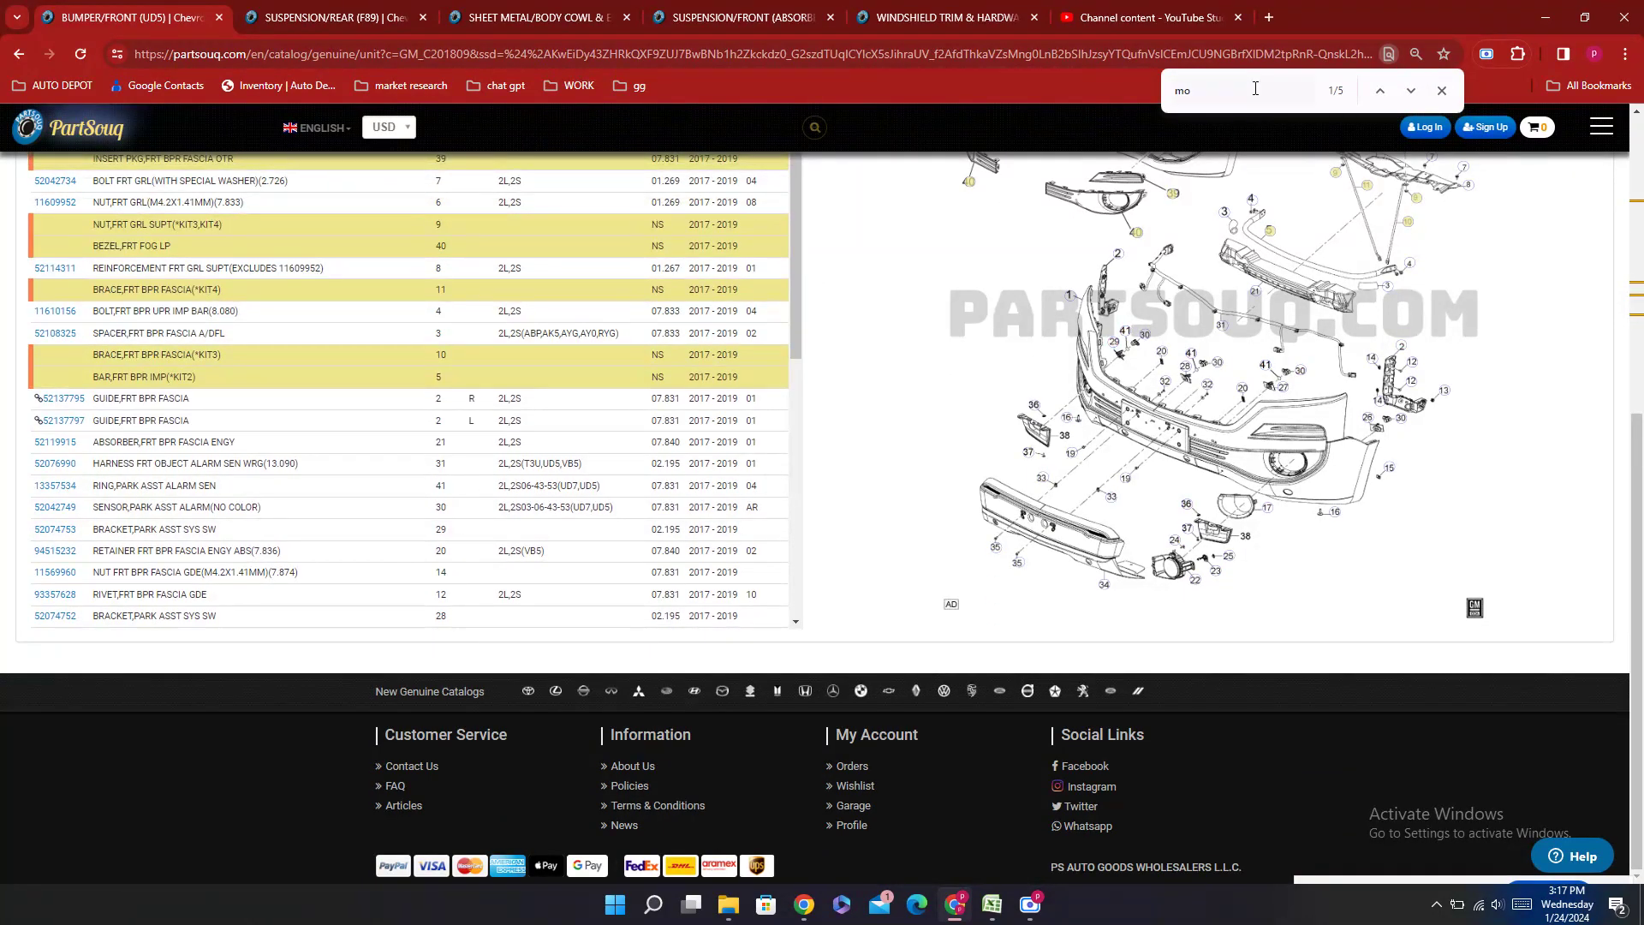
Step: Search the page for 38 instead, then return to the previous catalog page
{"action": "left_click", "coordinate": [1255, 88]}
{"action": "key", "text": "BackSpace"}
{"action": "key", "text": "BackSpace"}
{"action": "type", "text": "38"}
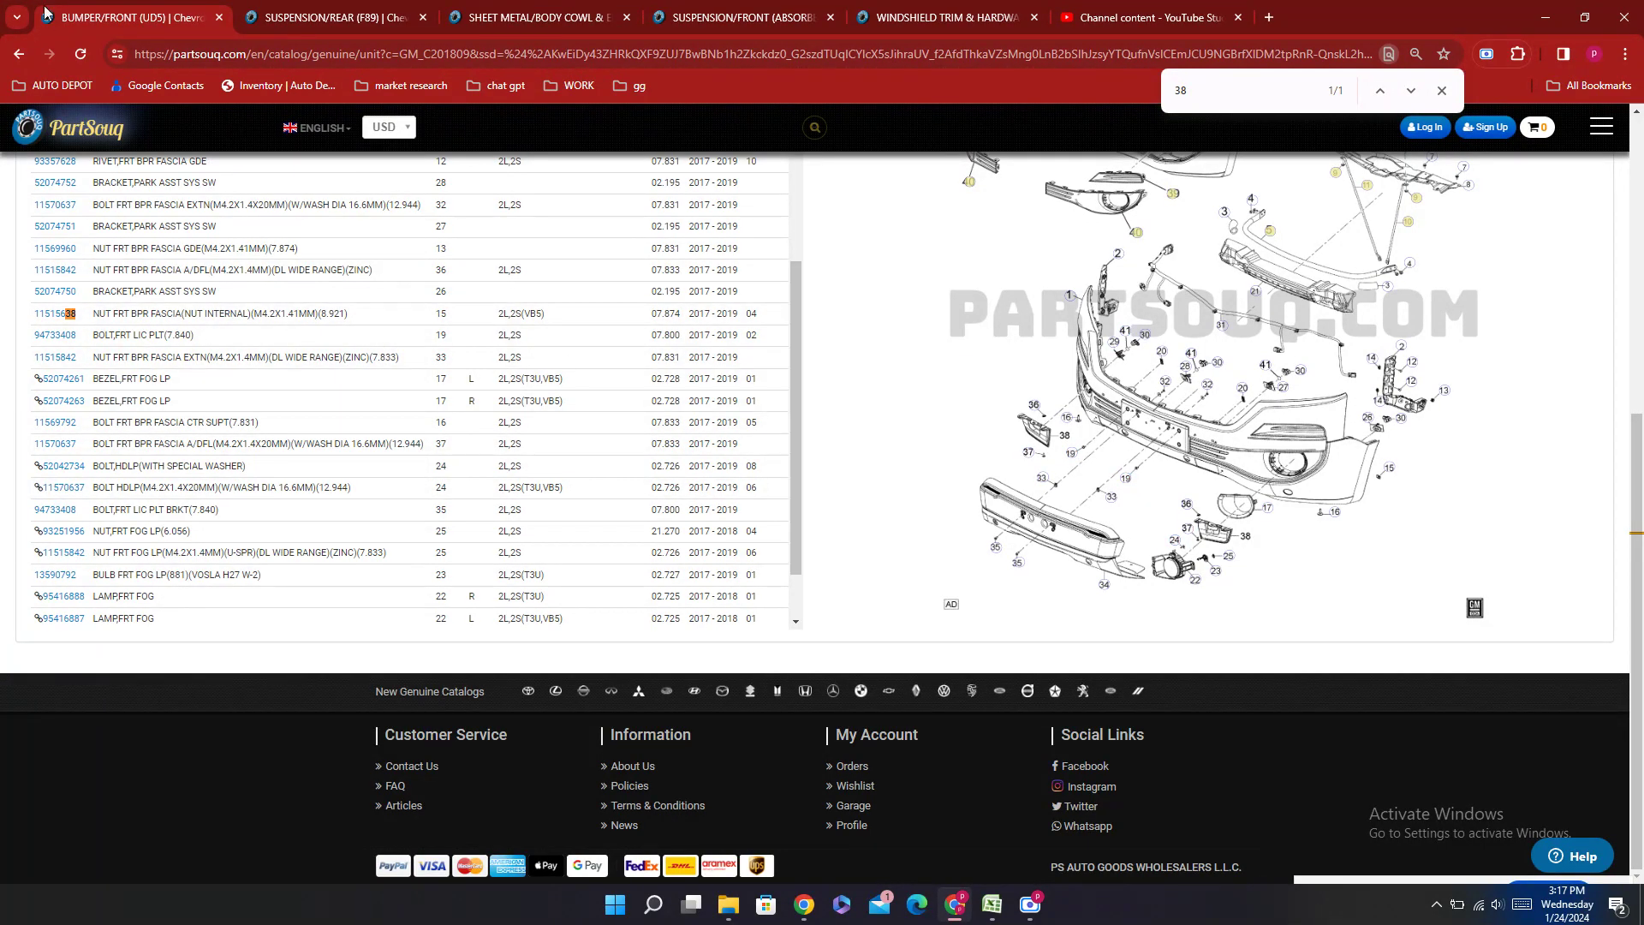
{"action": "key", "text": "alt+Left"}
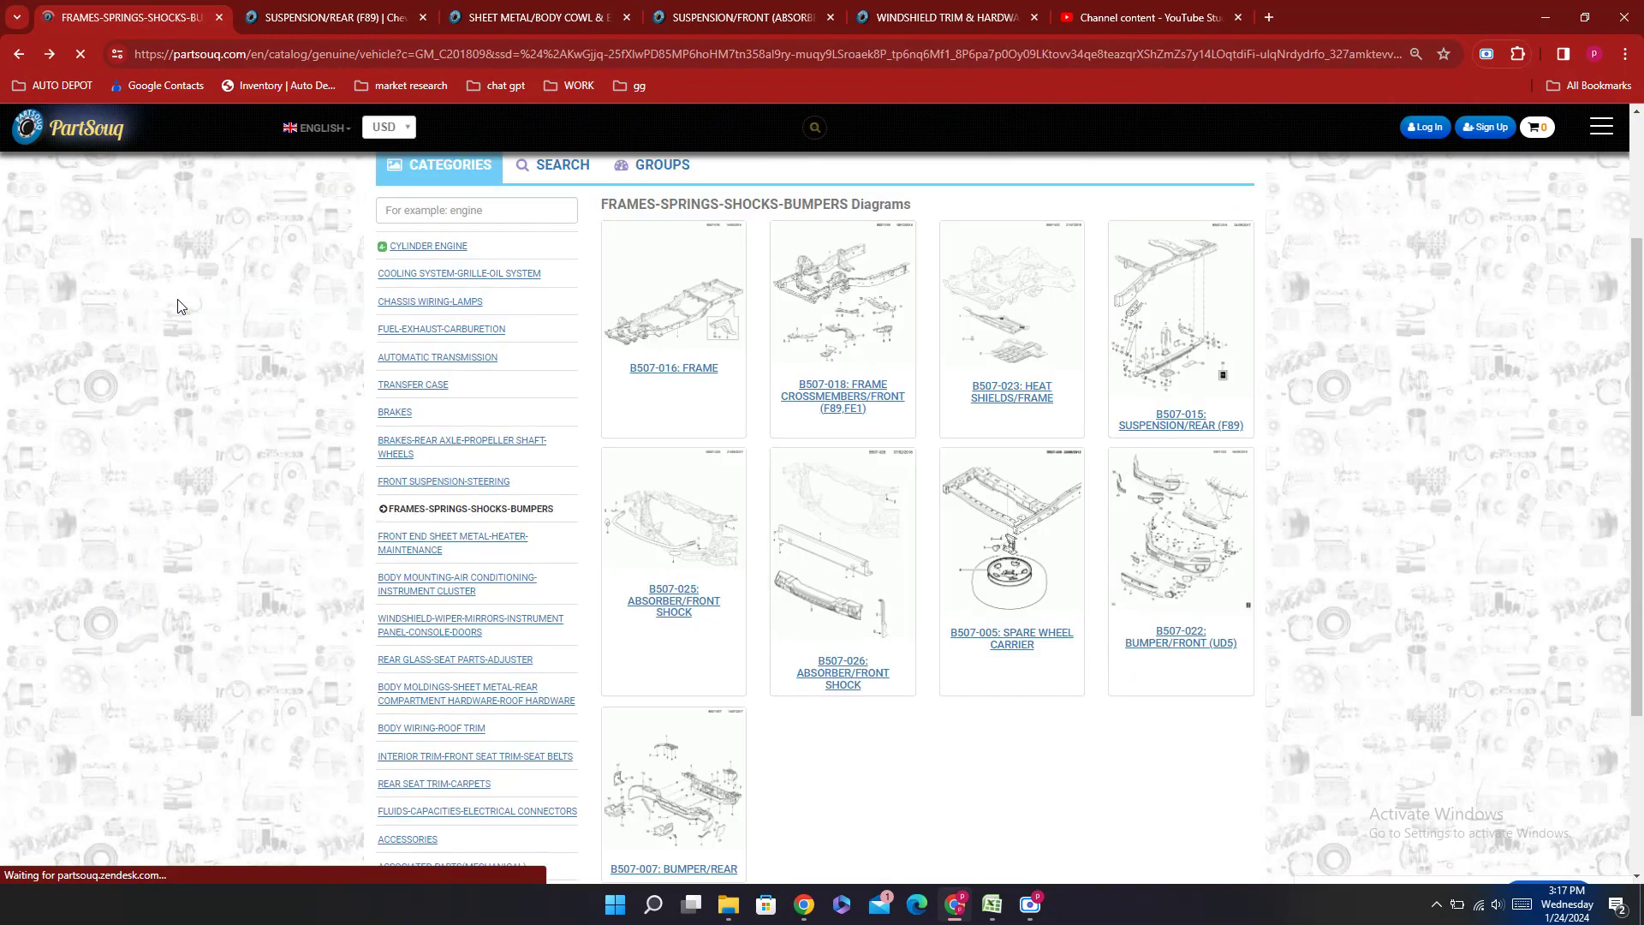
{"action": "scroll", "coordinate": [1355, 467], "scroll_direction": "down", "scroll_amount": 2}
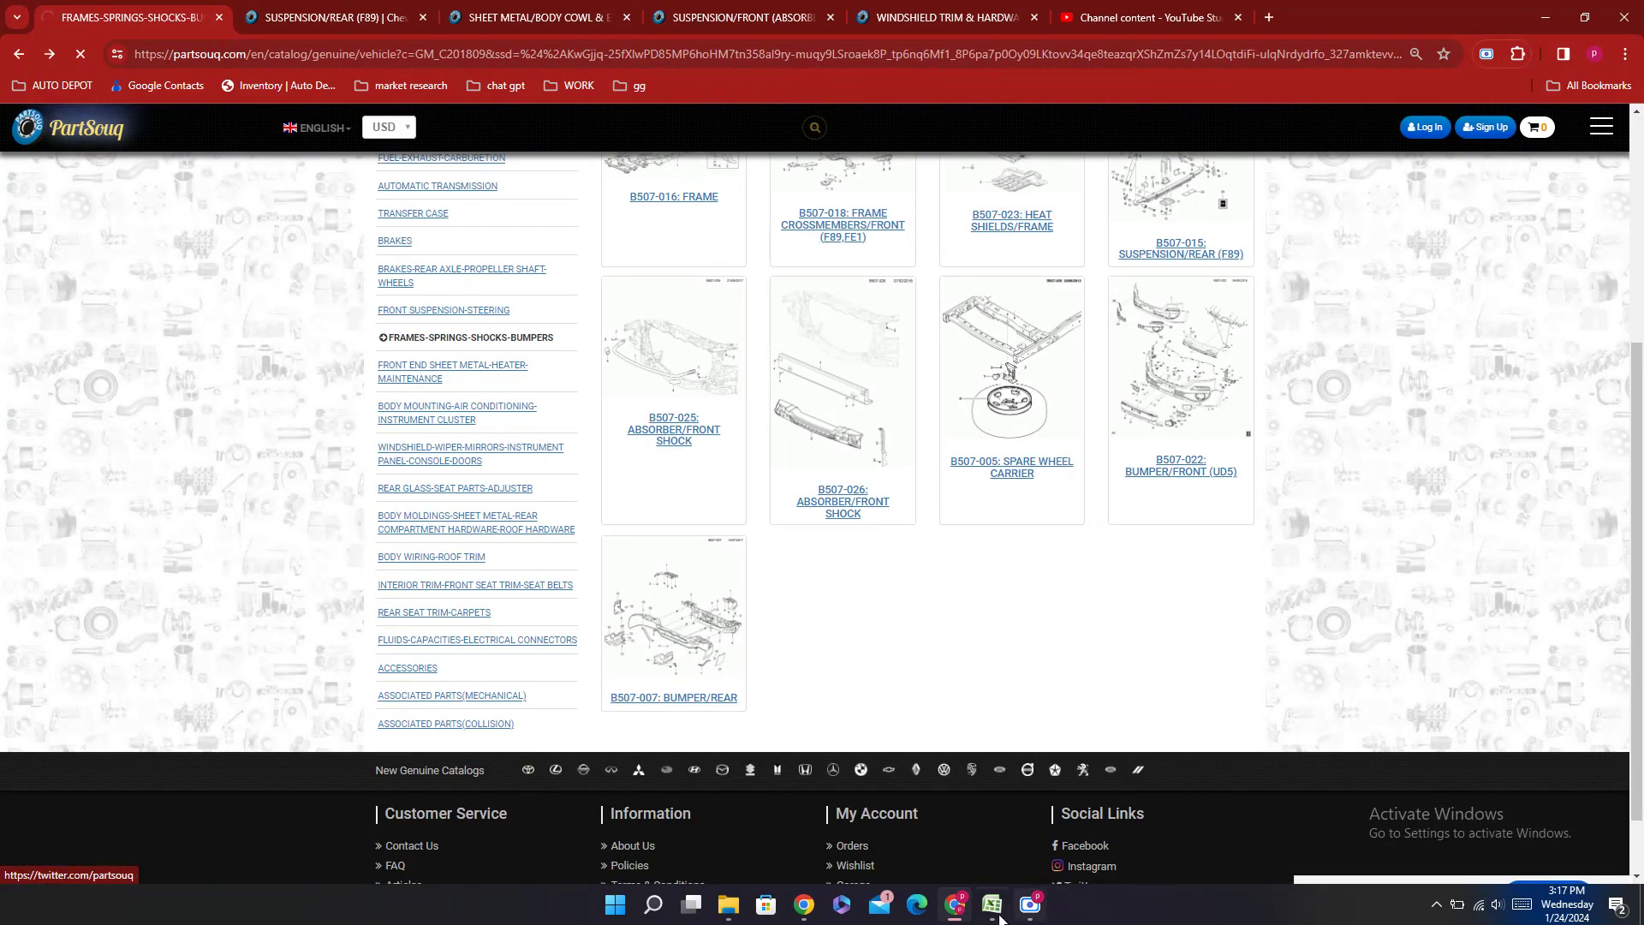
Step: Enter Not Indicated for the front bumper side bracket RH using AutoComplete
{"action": "key", "text": "alt+Tab"}
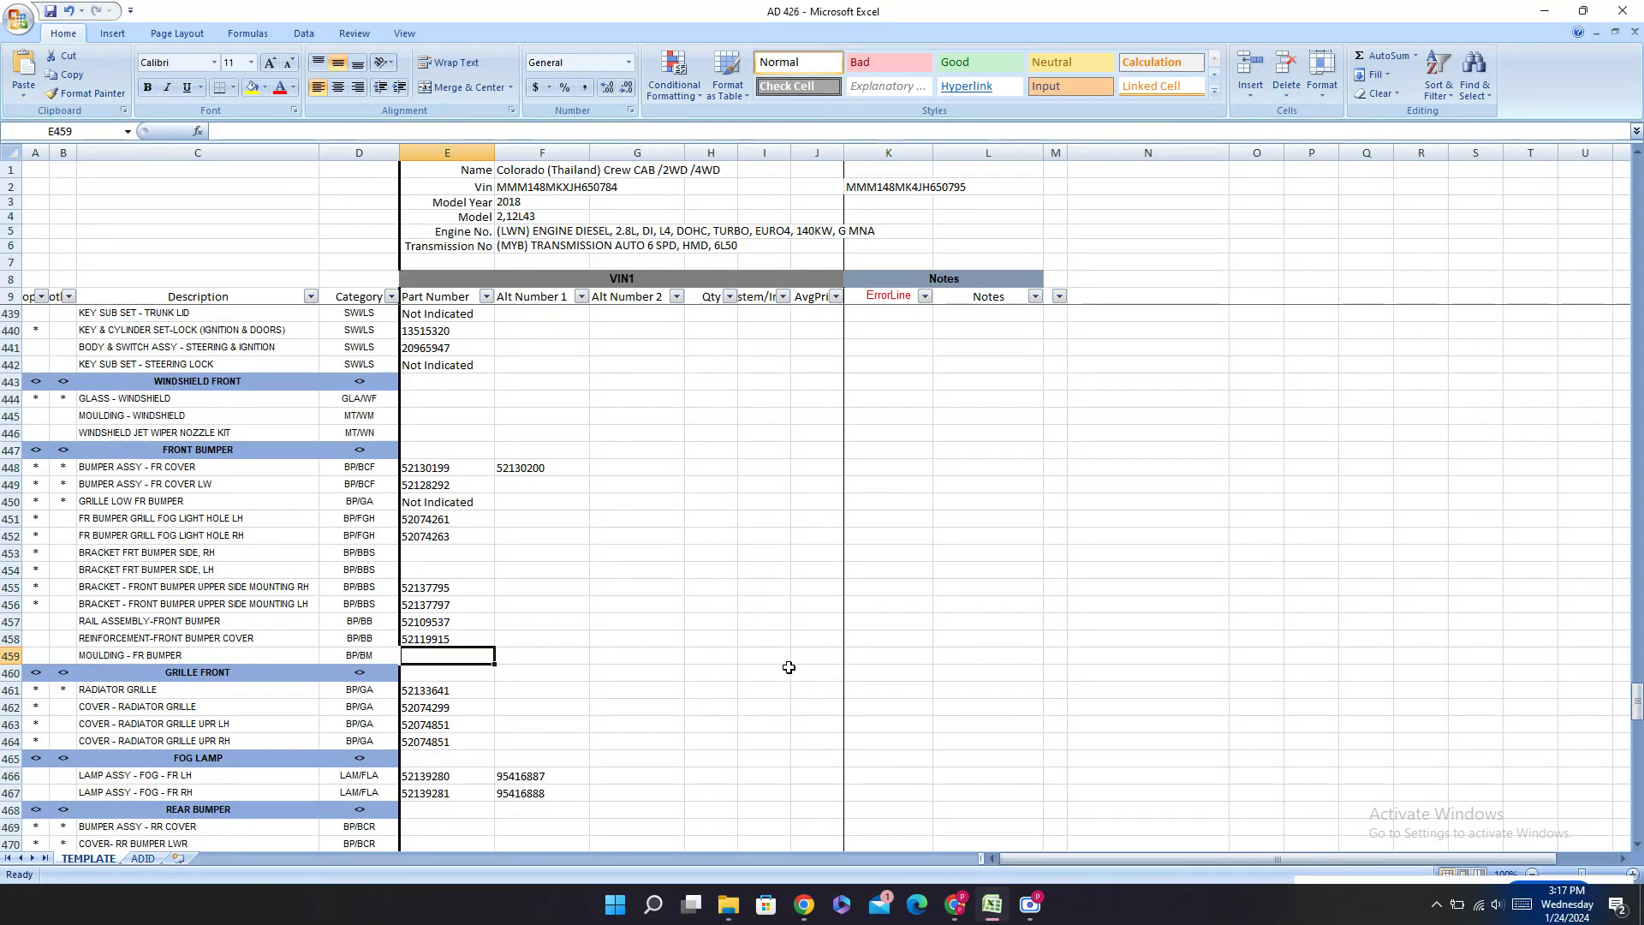
{"action": "type", "text": "n"}
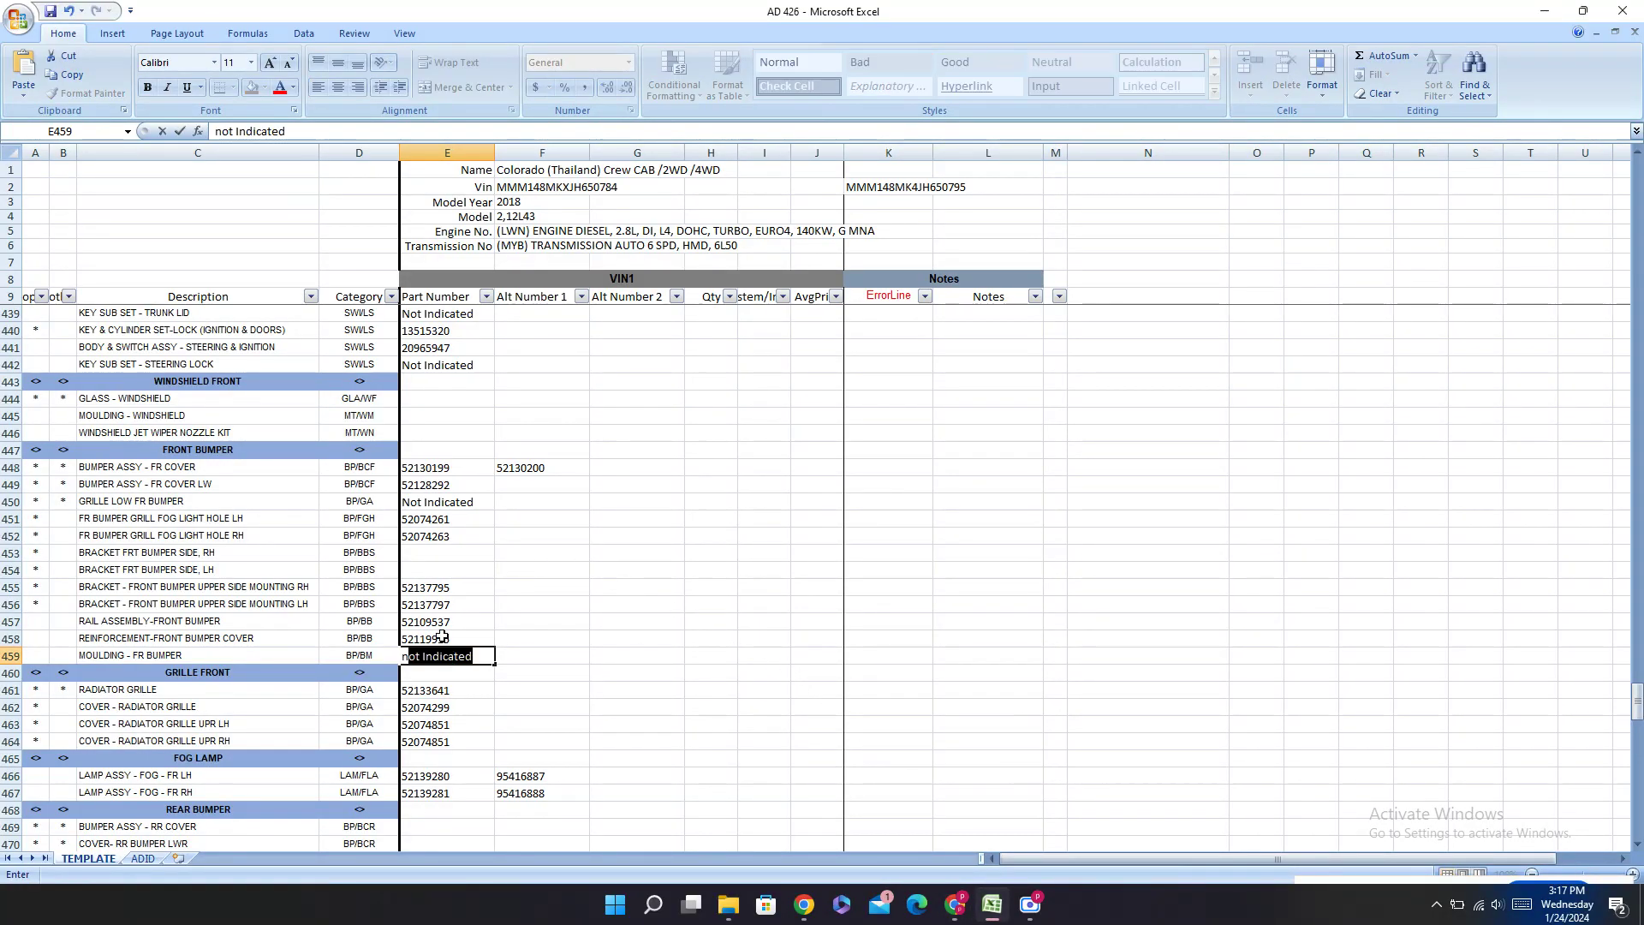
{"action": "left_click", "coordinate": [429, 552]}
{"action": "type", "text": "n"}
{"action": "key", "text": "Return"}
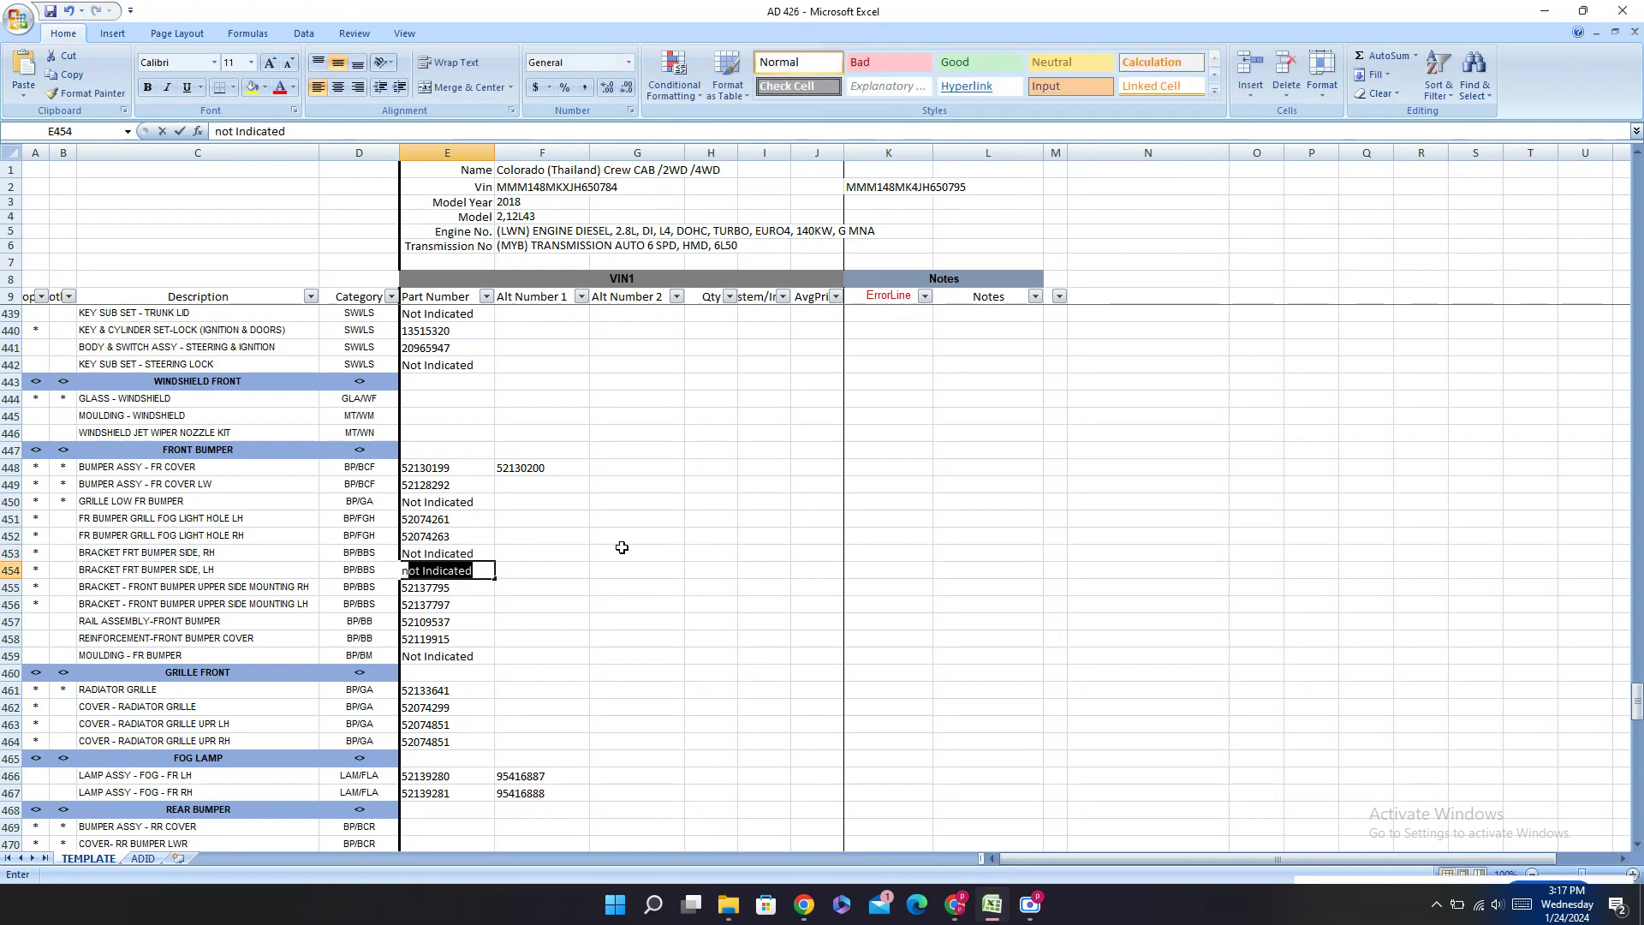
{"action": "type", "text": "n"}
{"action": "left_click", "coordinate": [446, 401]}
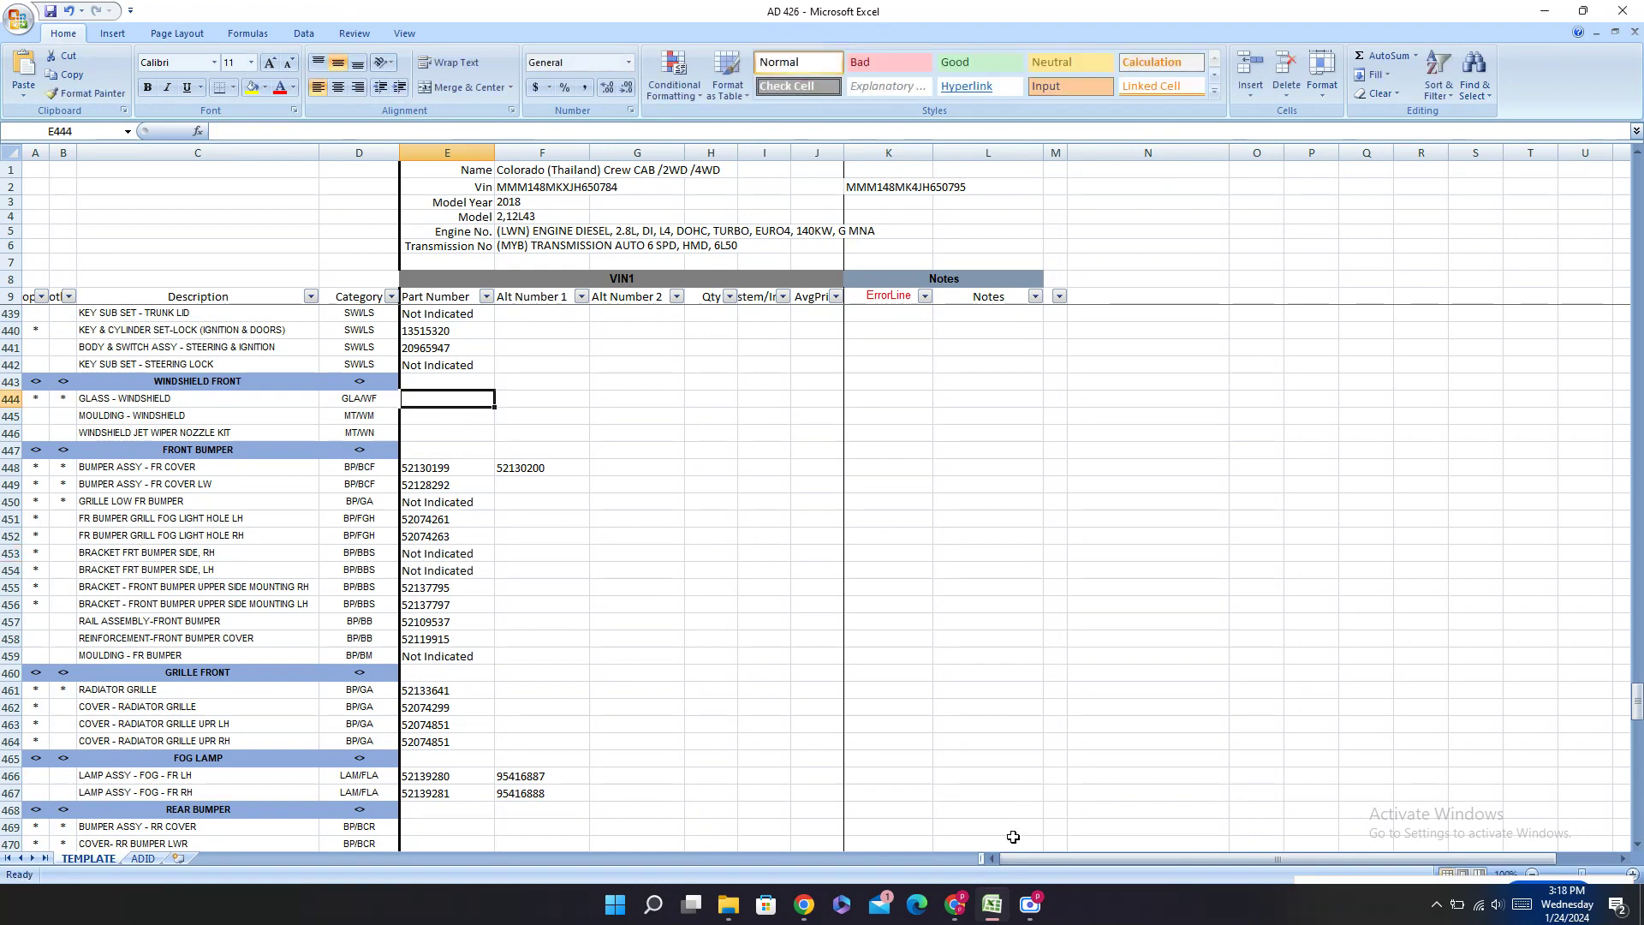
Step: Fill the rear bumper side brackets RH and LH with 94777788 and 94777789
{"action": "left_click", "coordinate": [955, 905]}
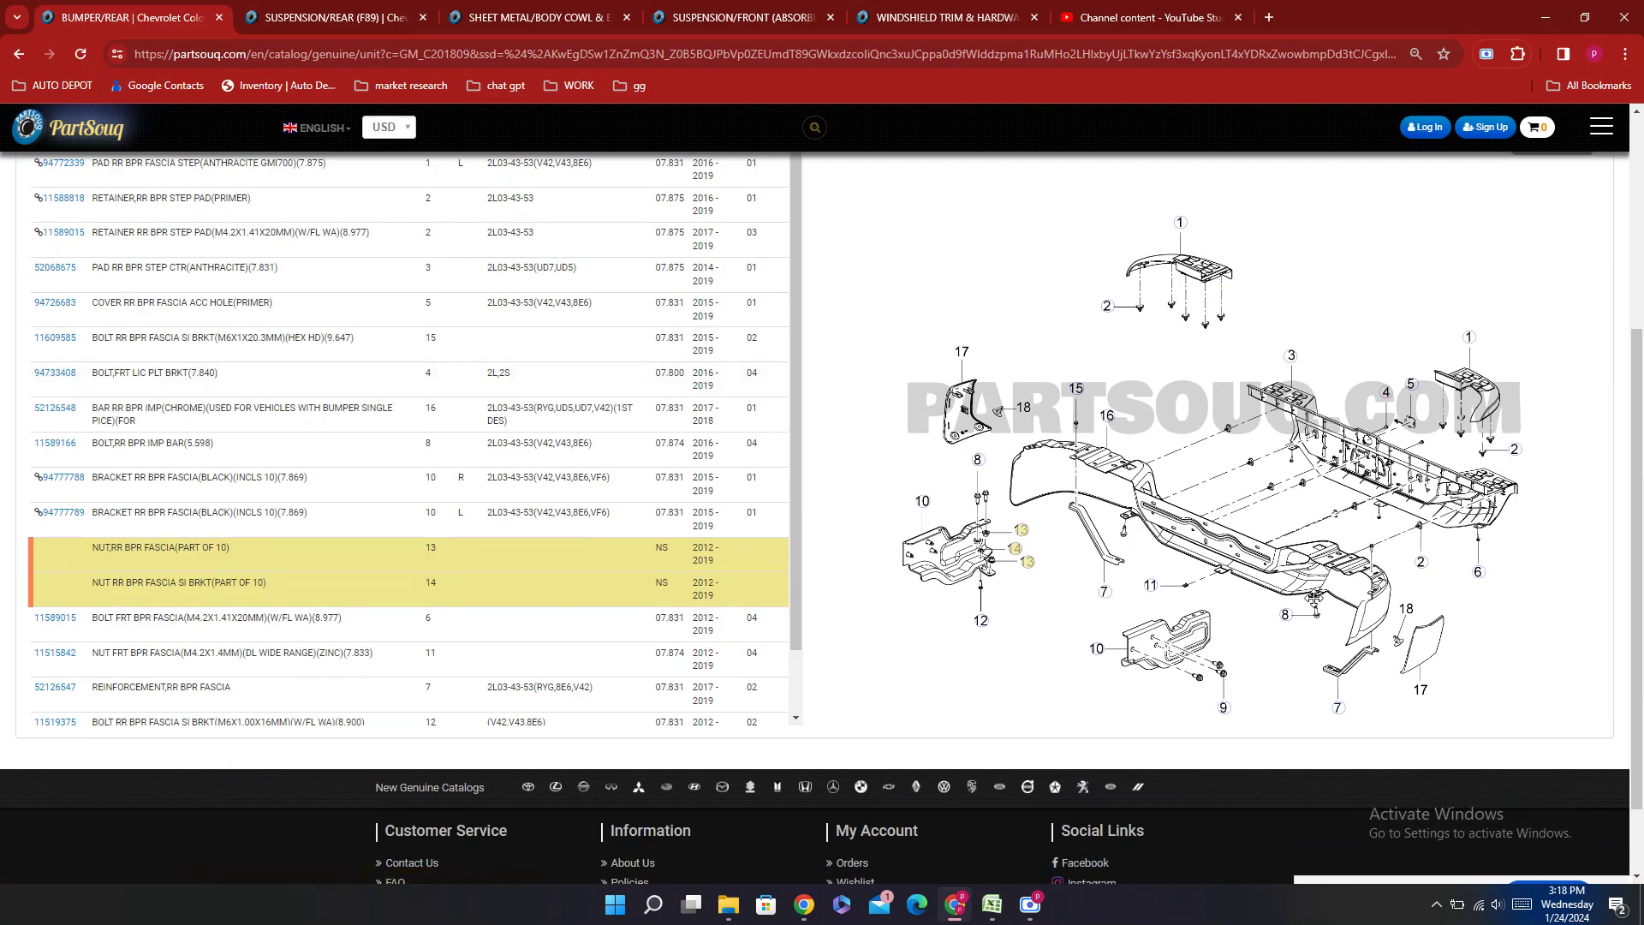
{"action": "mouse_move", "coordinate": [1110, 419]}
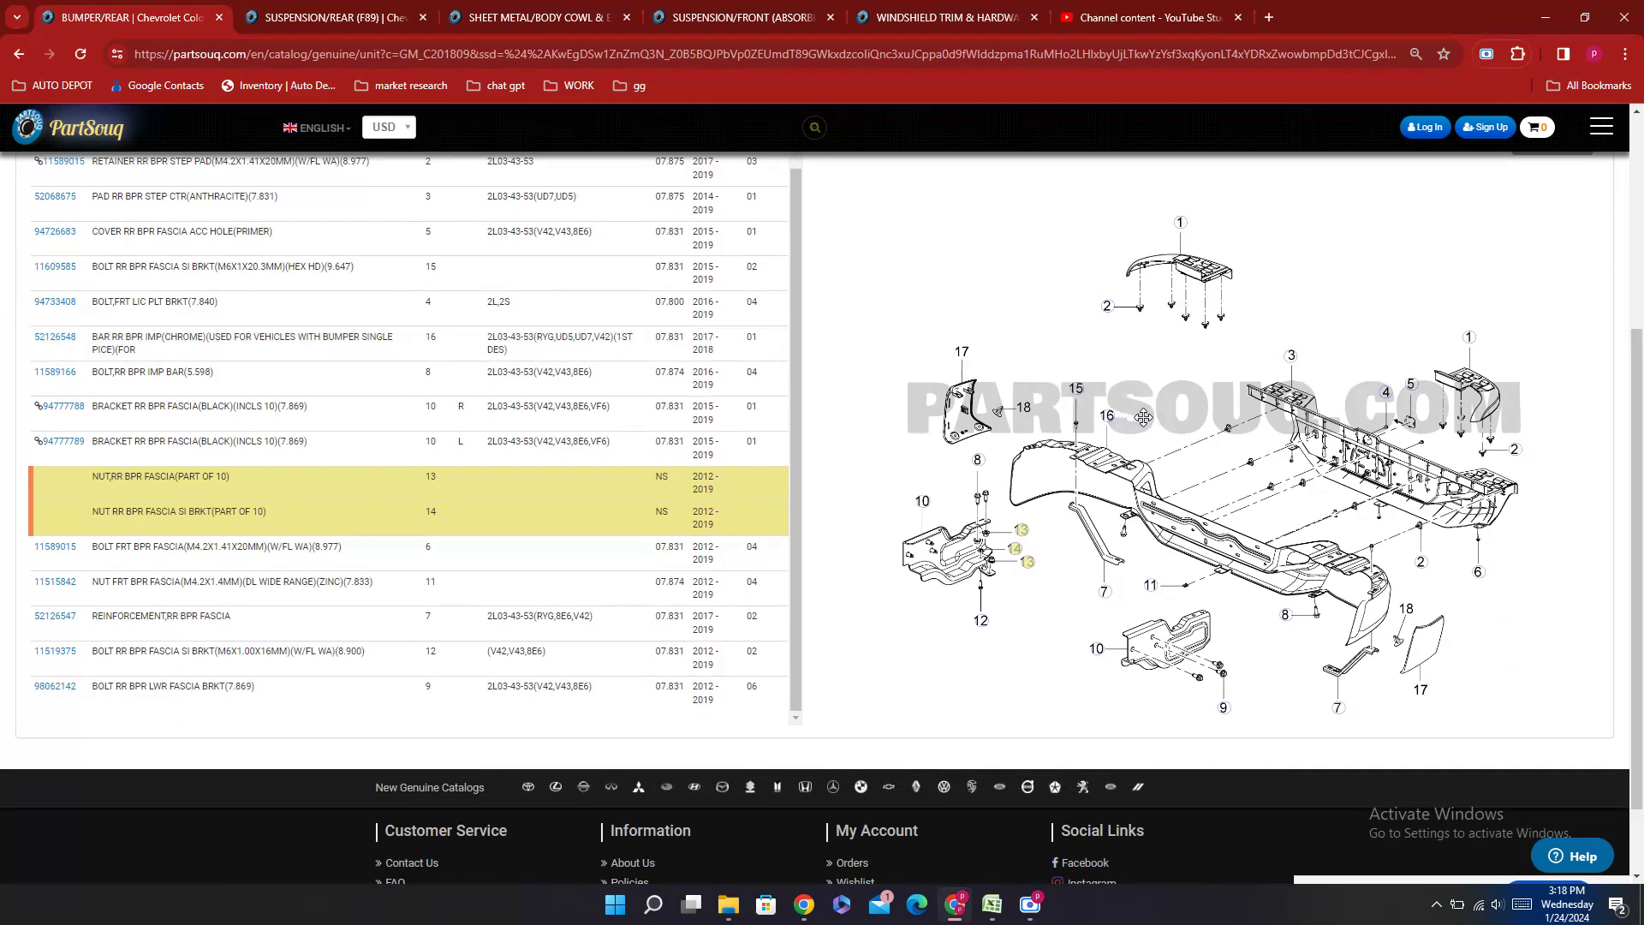
{"action": "mouse_move", "coordinate": [1290, 362]}
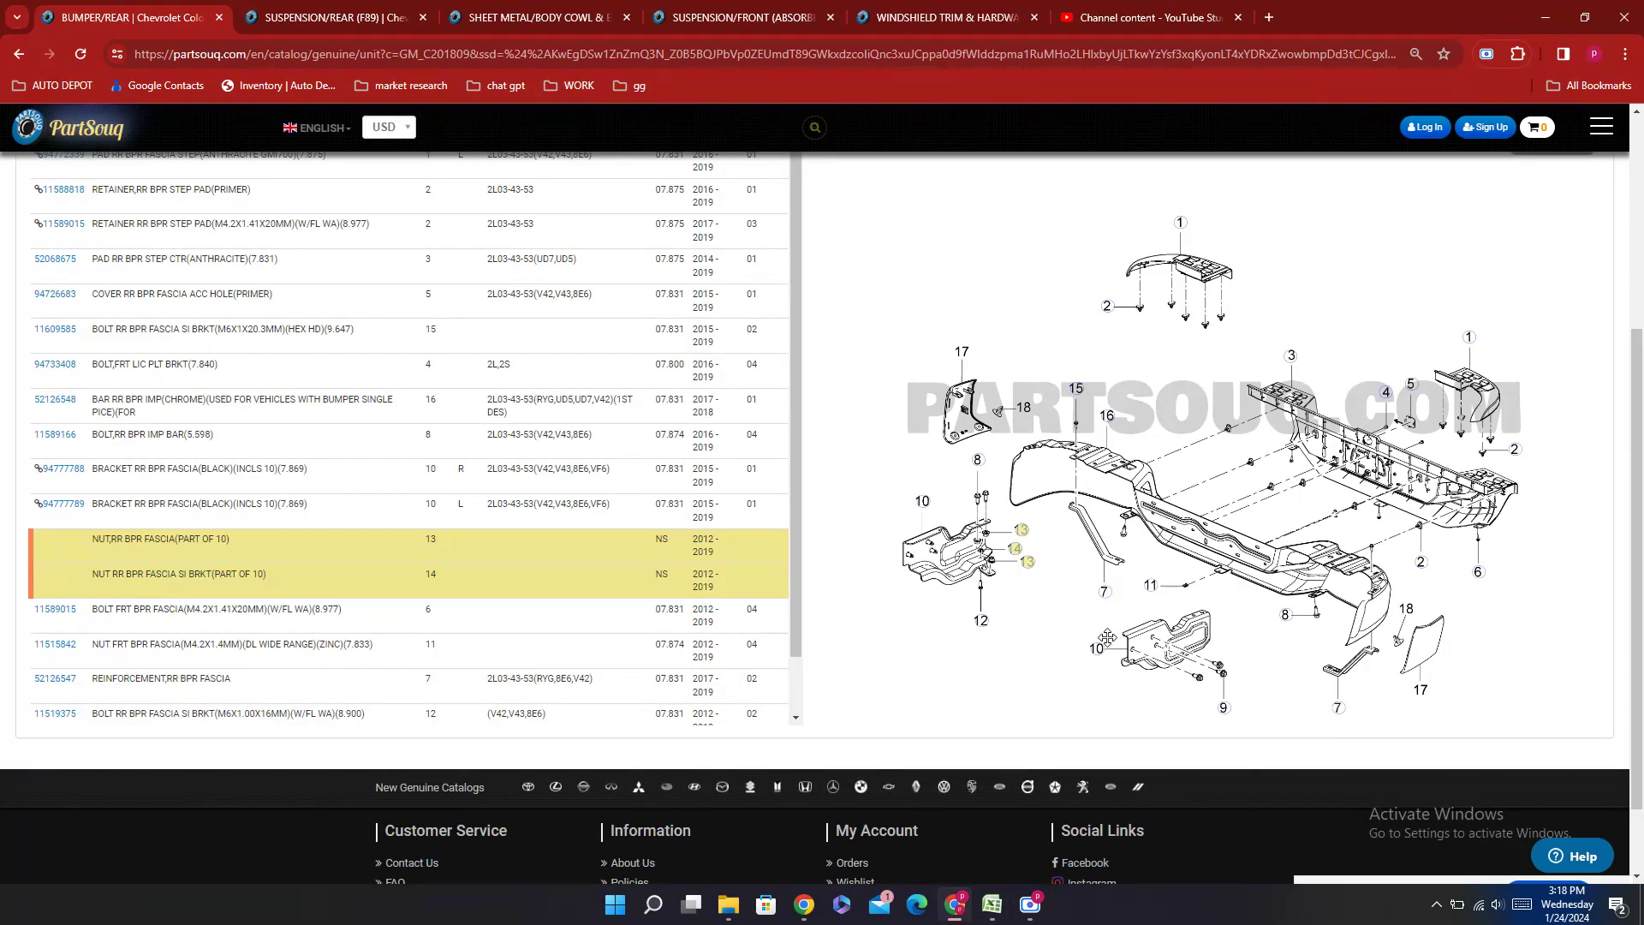
{"action": "mouse_move", "coordinate": [1102, 653]}
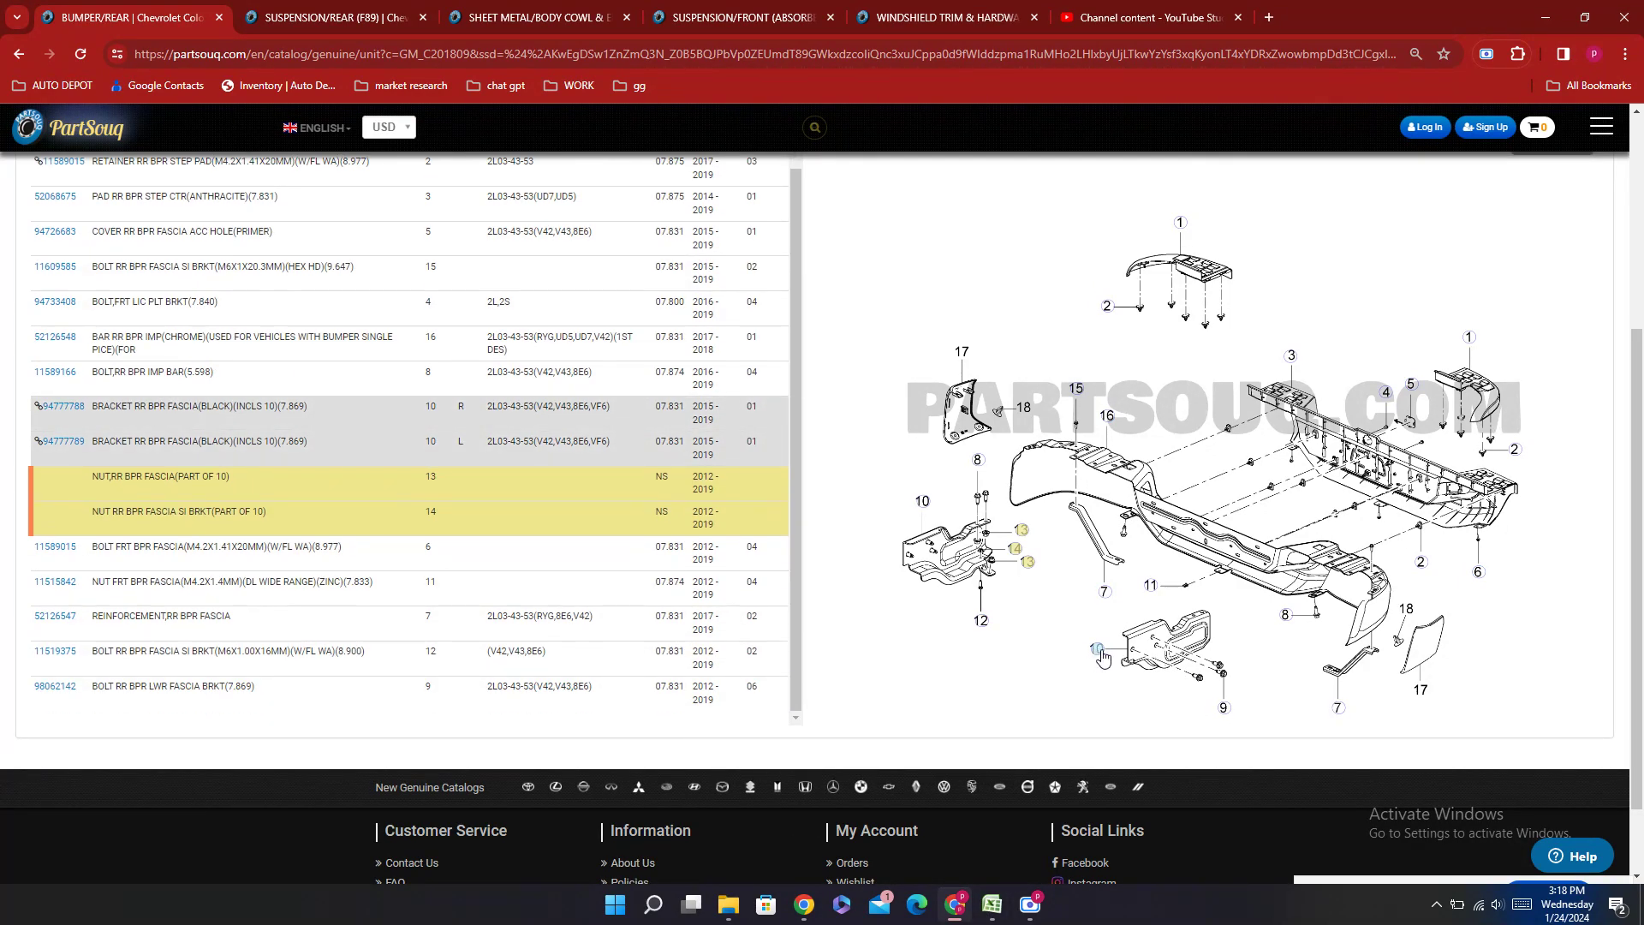
{"action": "double_click", "coordinate": [56, 433]}
{"action": "key", "text": "ctrl+c"}
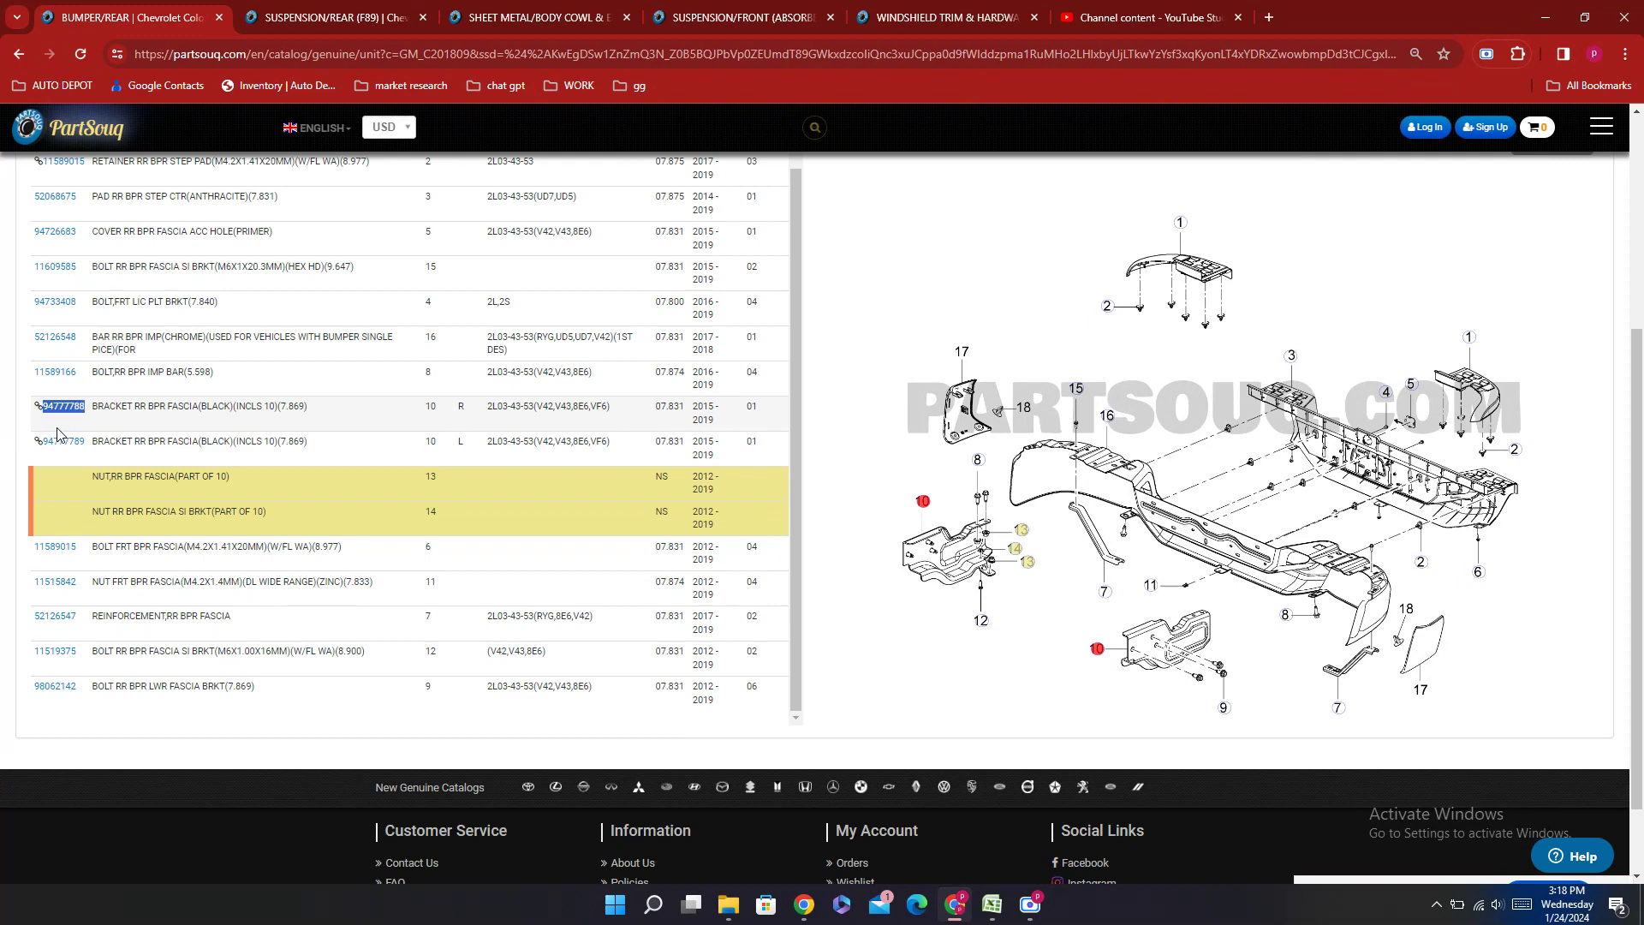
{"action": "left_click", "coordinate": [991, 904]}
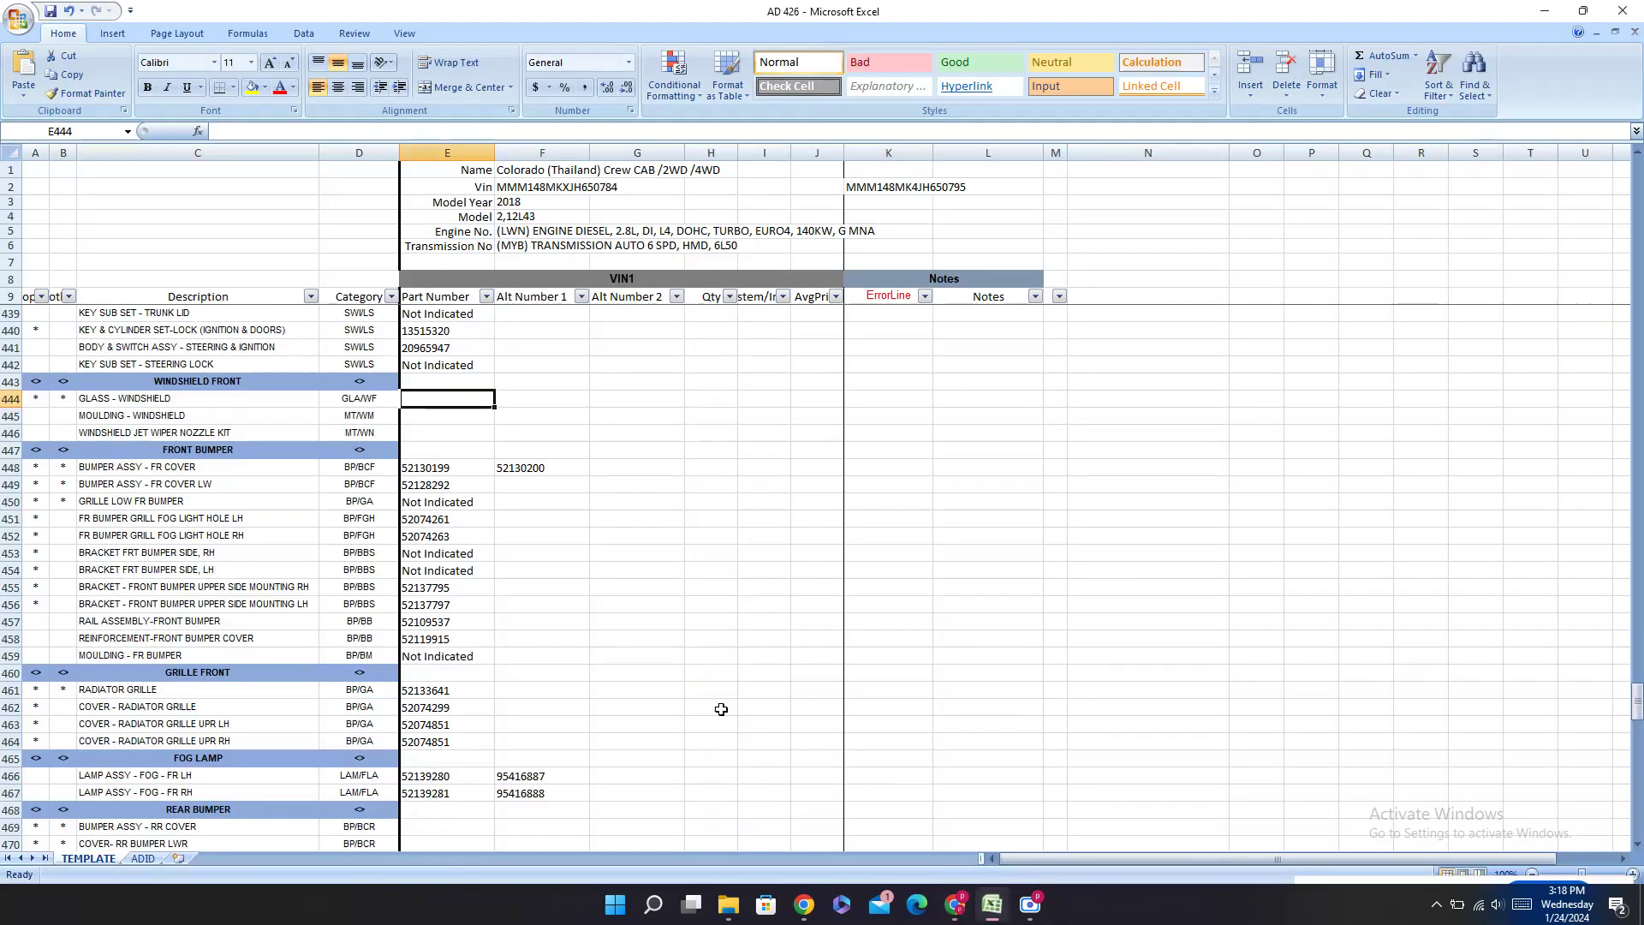
{"action": "scroll", "coordinate": [533, 597], "scroll_direction": "down", "scroll_amount": 4}
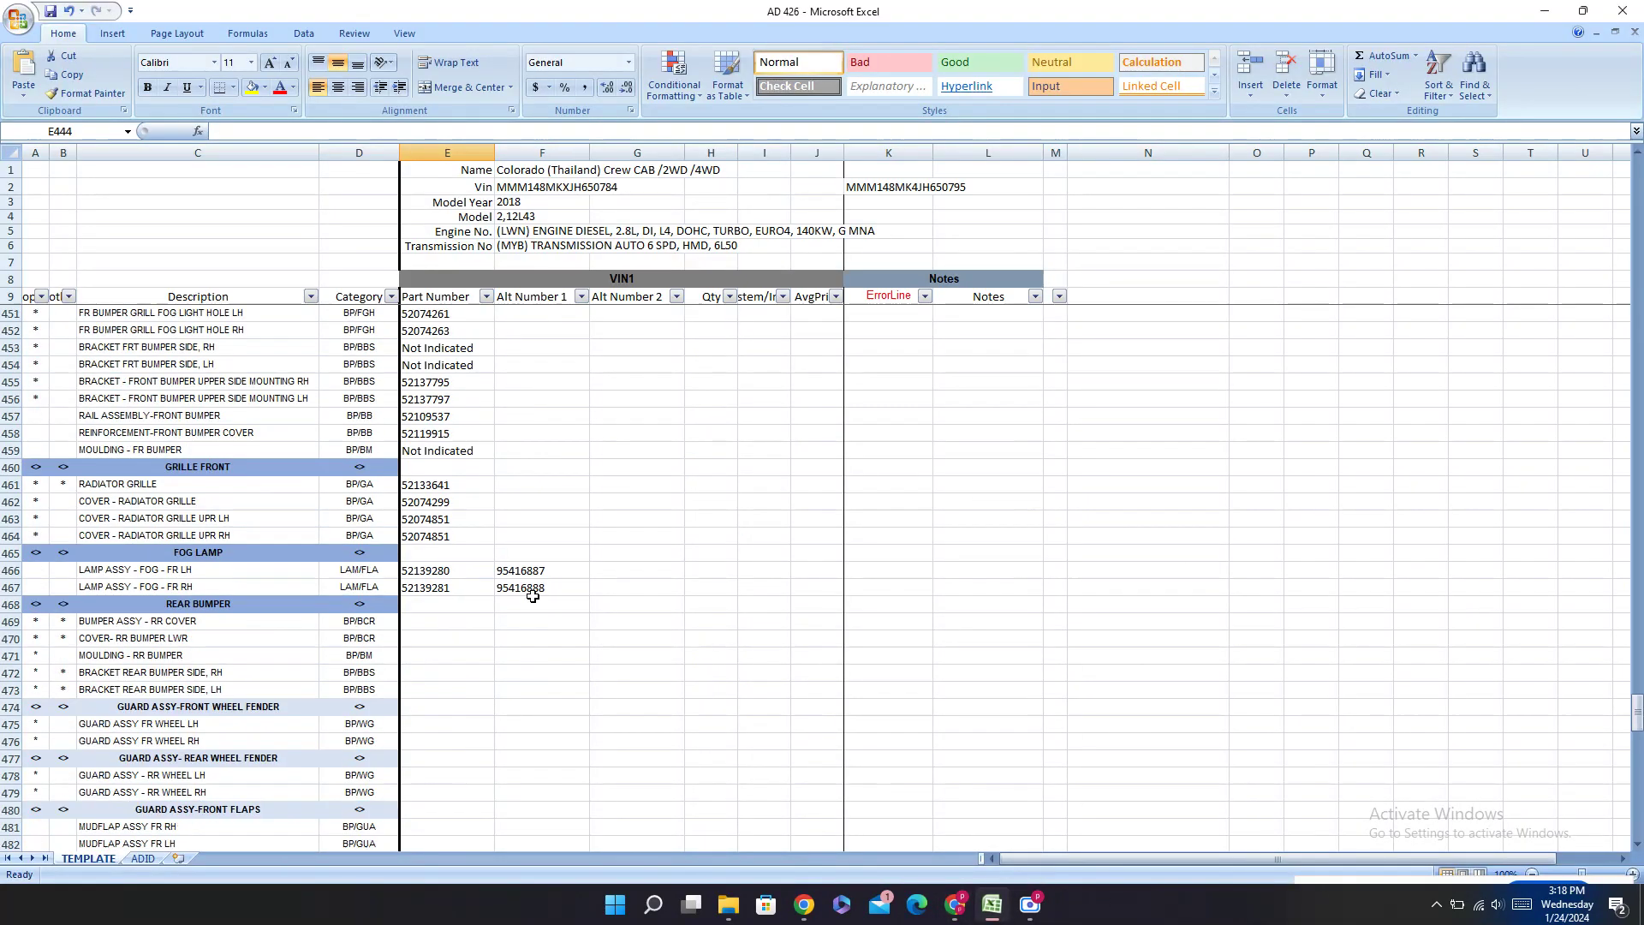
{"action": "left_click", "coordinate": [411, 662]}
{"action": "key", "text": "ctrl+v"}
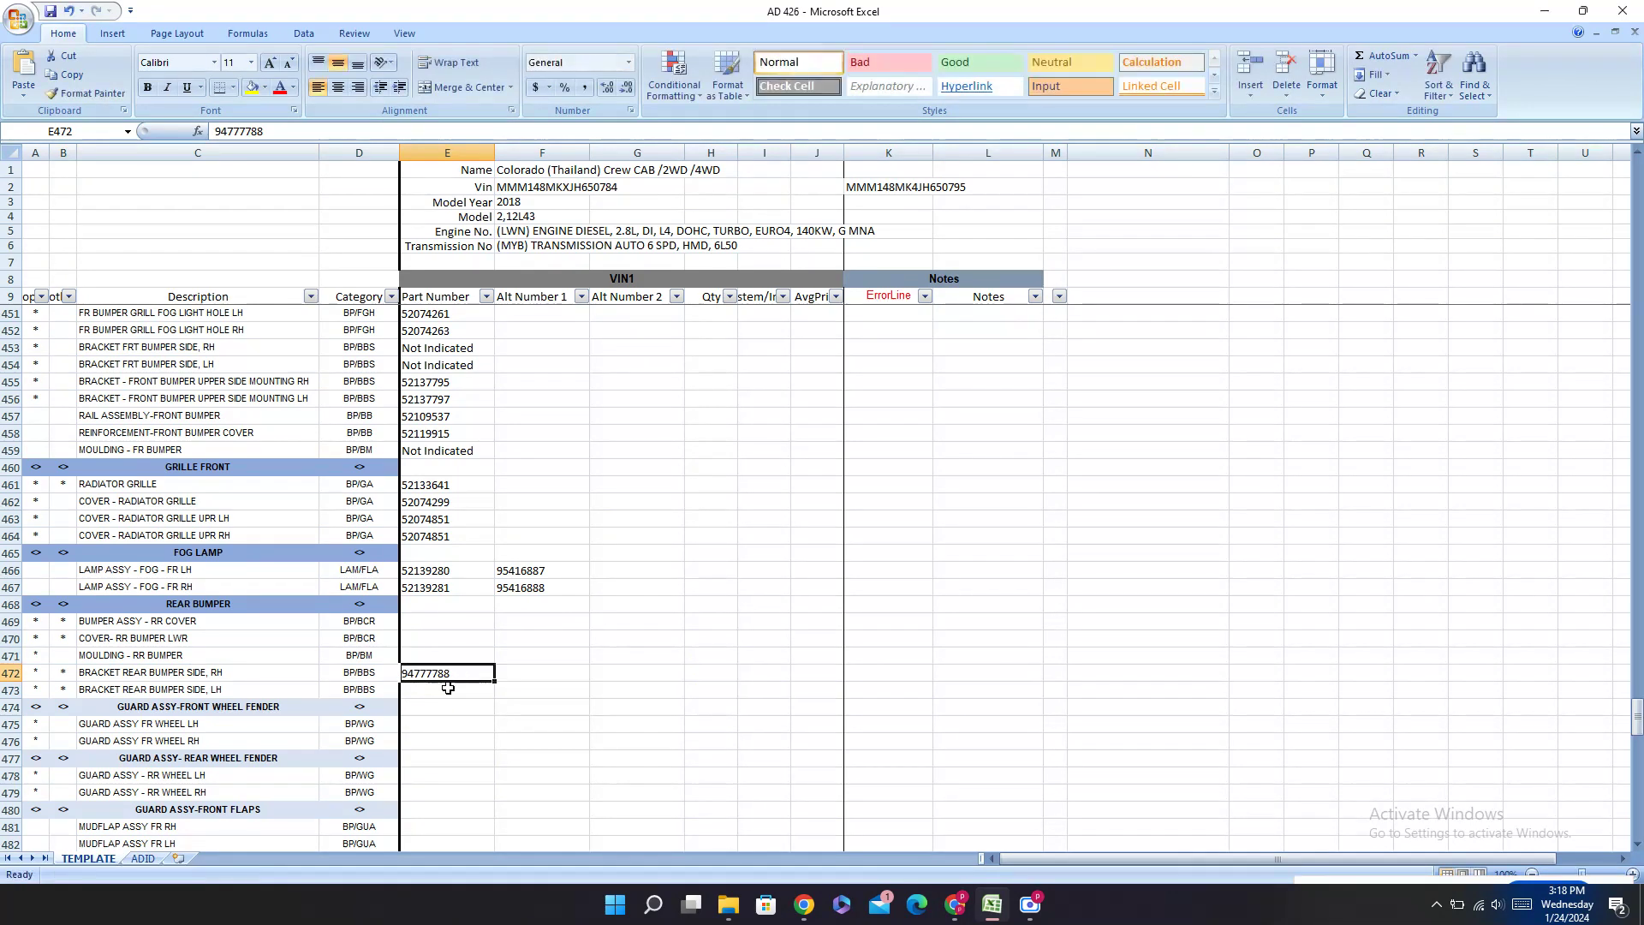
{"action": "key", "text": "alt+Tab"}
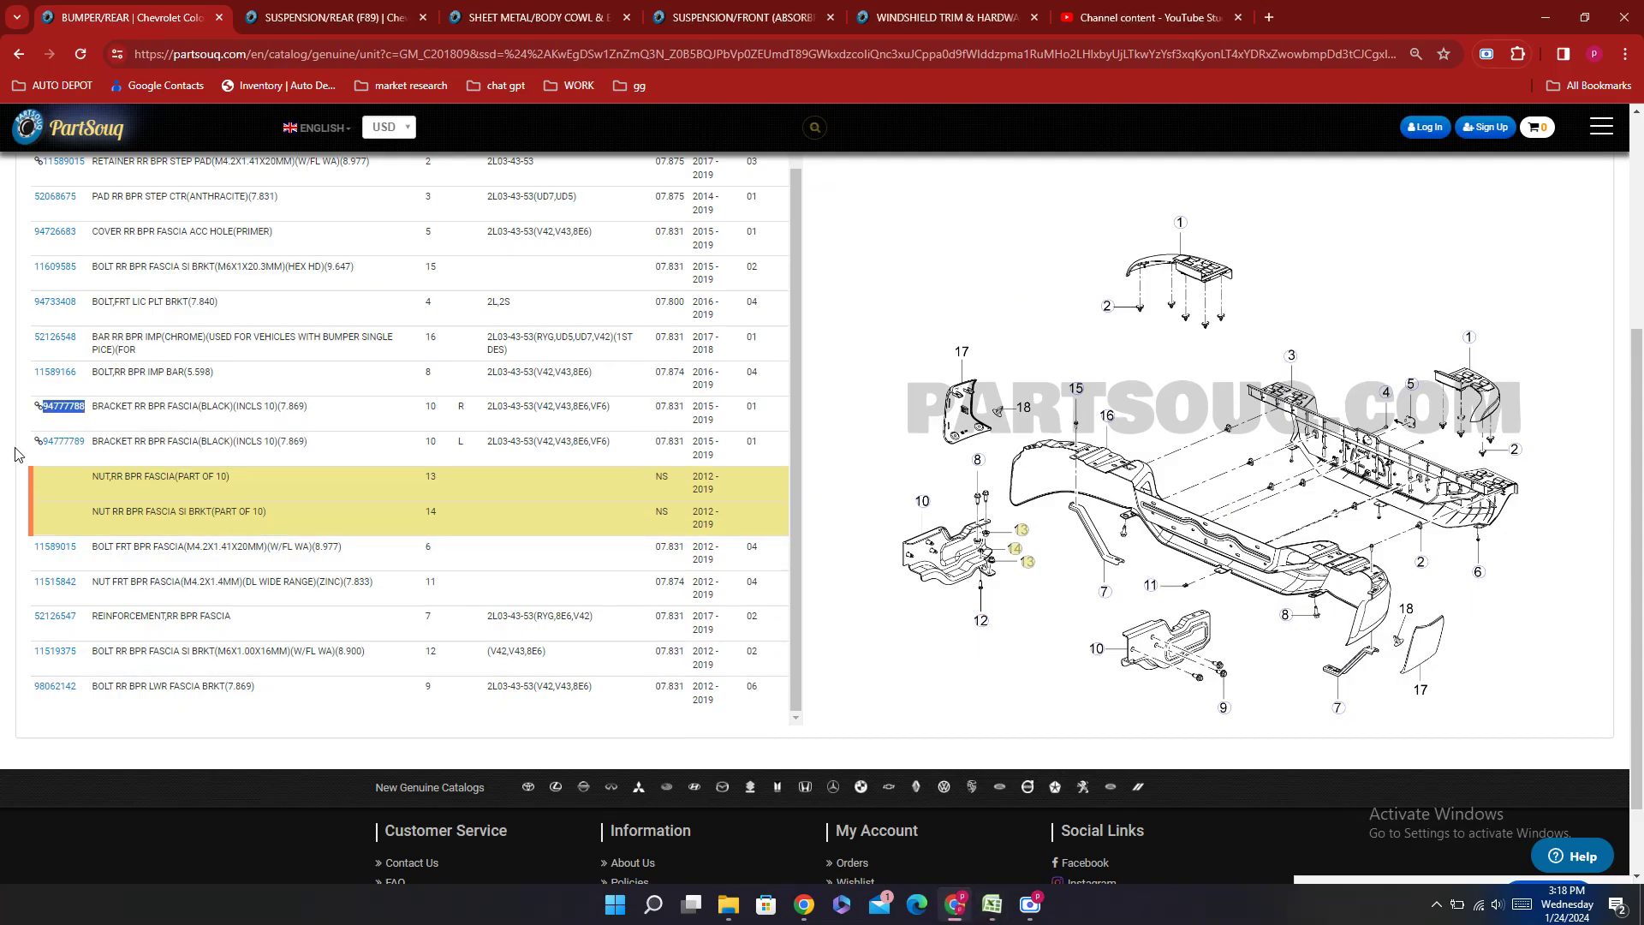
{"action": "double_click", "coordinate": [63, 441]}
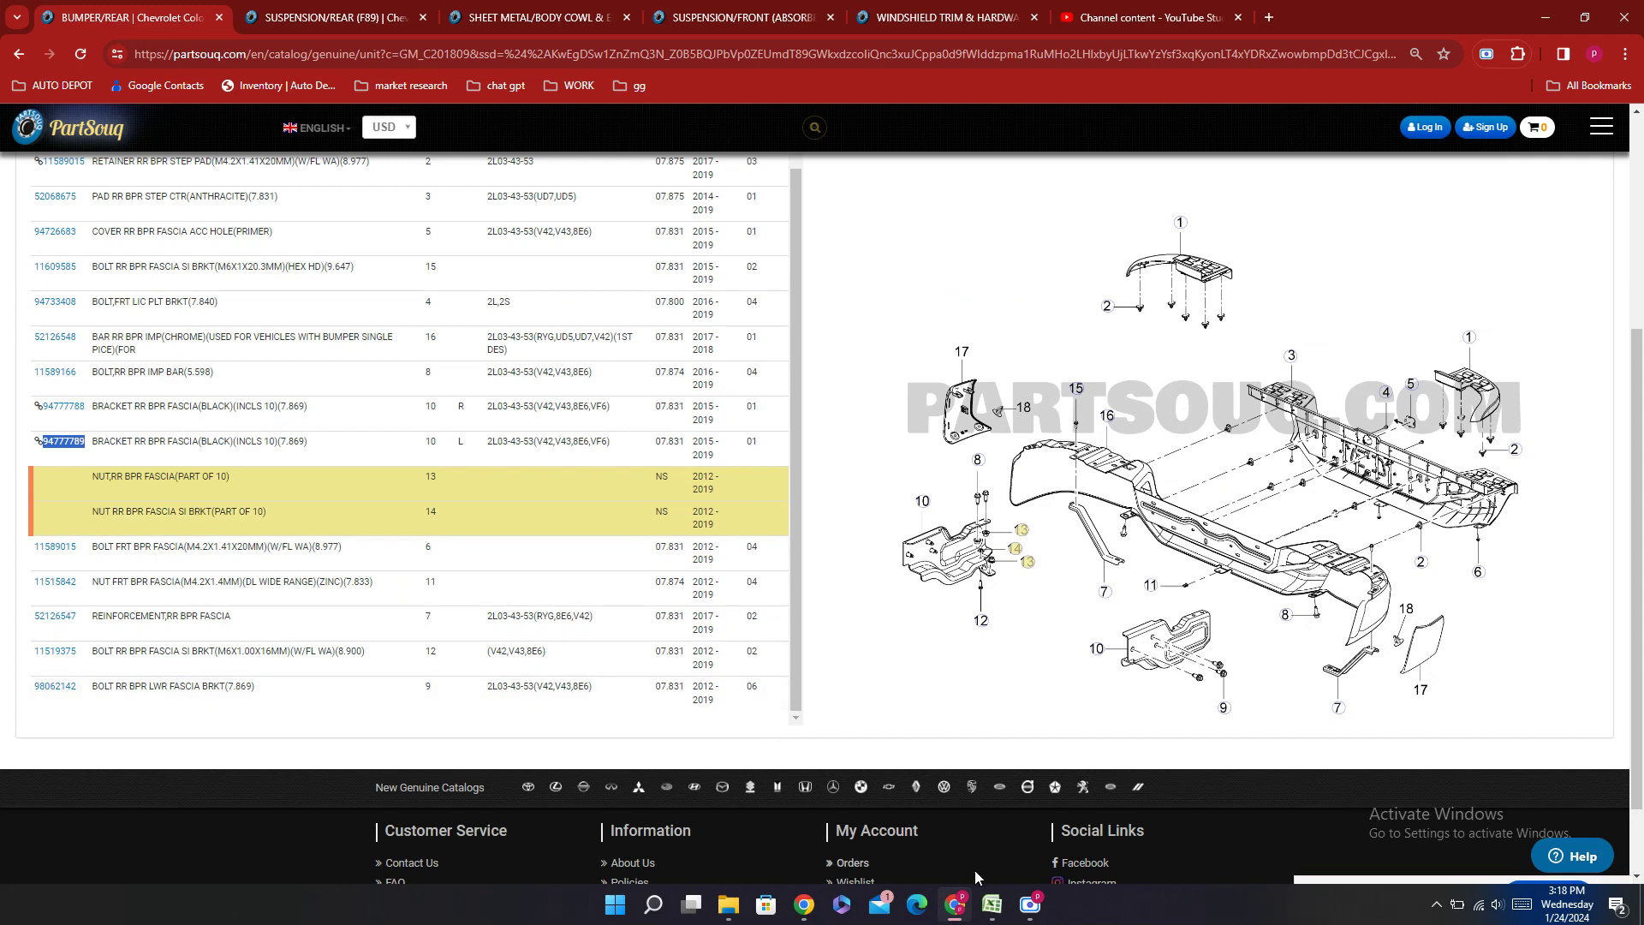
{"action": "left_click", "coordinate": [991, 904]}
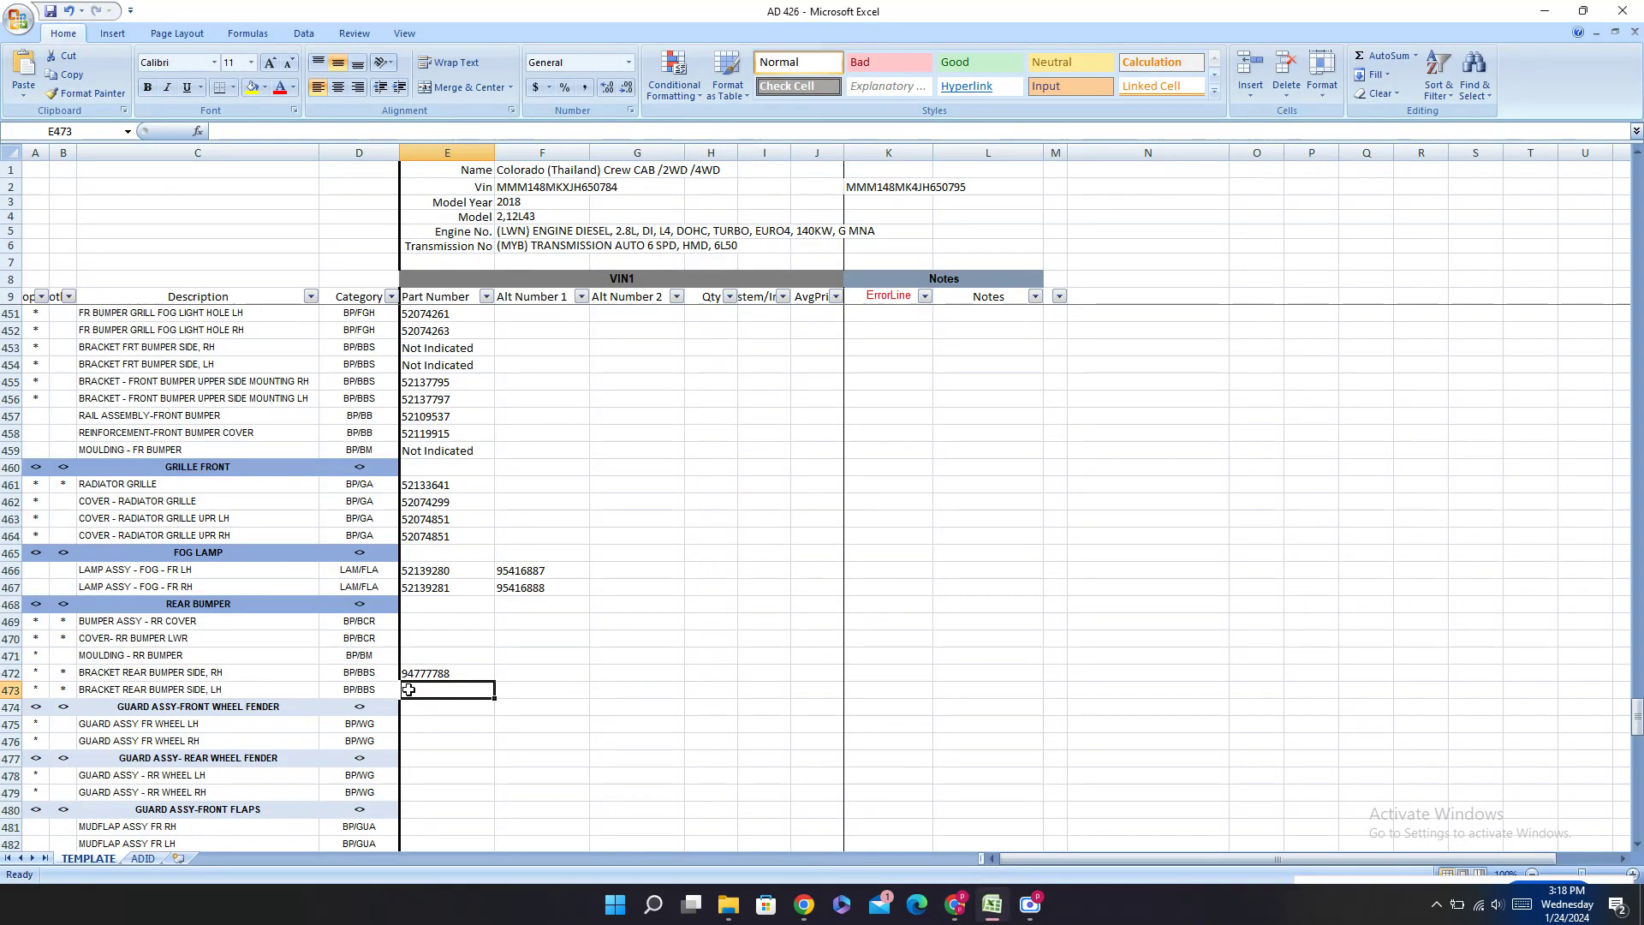
{"action": "type", "text": "94777789"}
Step: Mark the rear bumper moulding as Not Indicated
{"action": "left_click", "coordinate": [956, 911]}
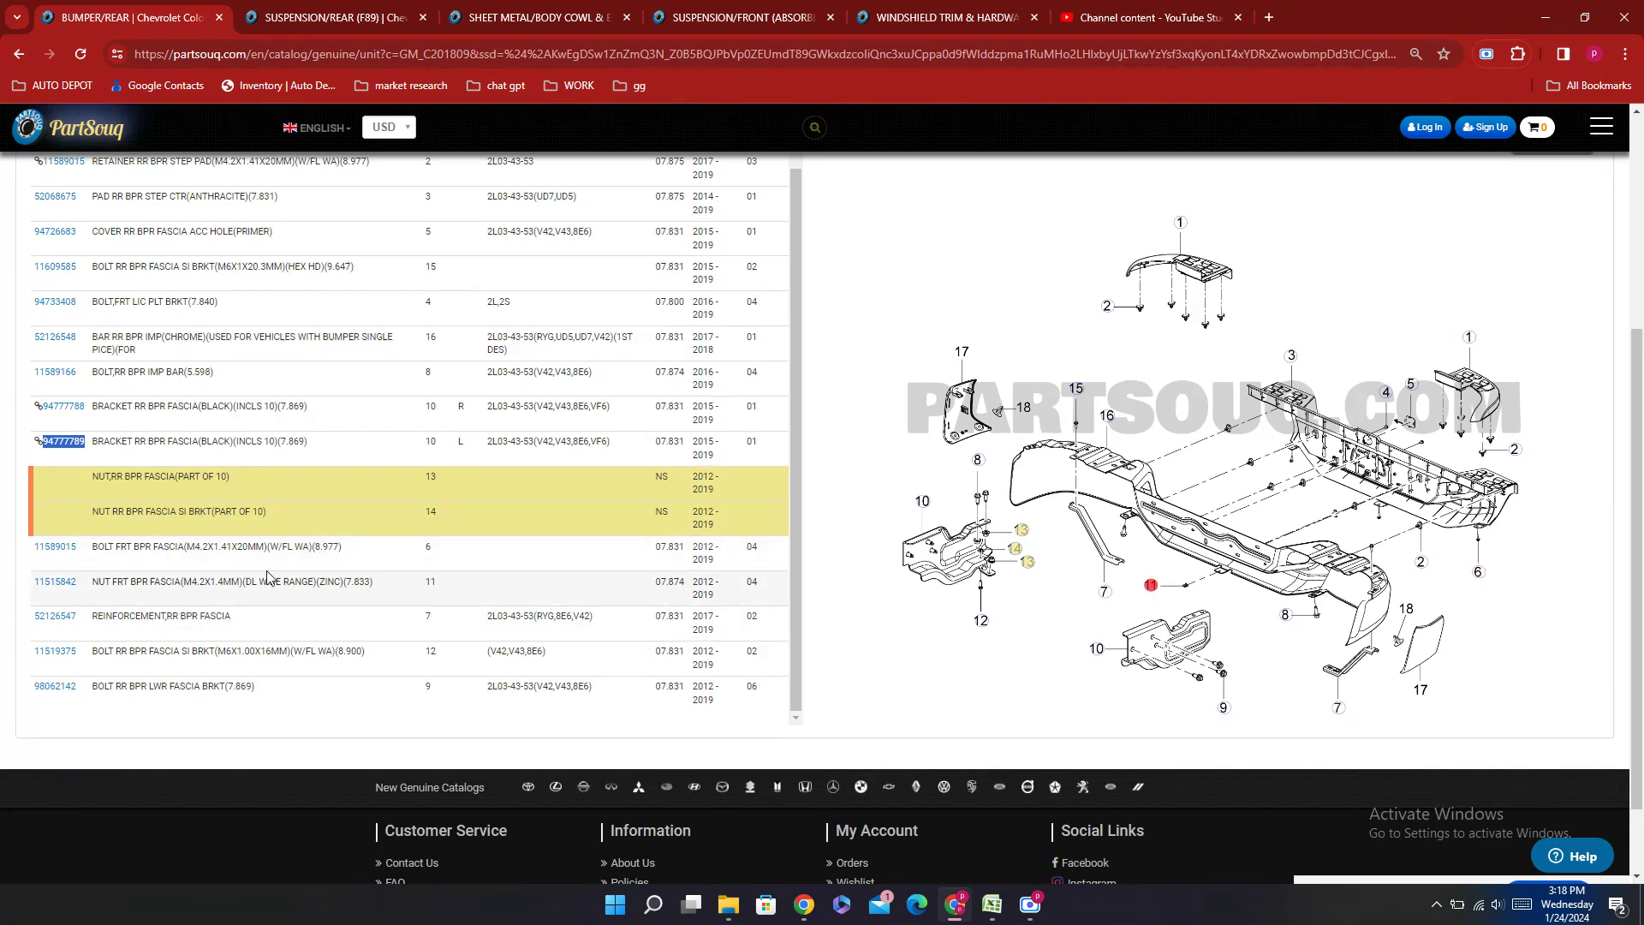
{"action": "scroll", "coordinate": [2, 402], "scroll_direction": "up", "scroll_amount": 3}
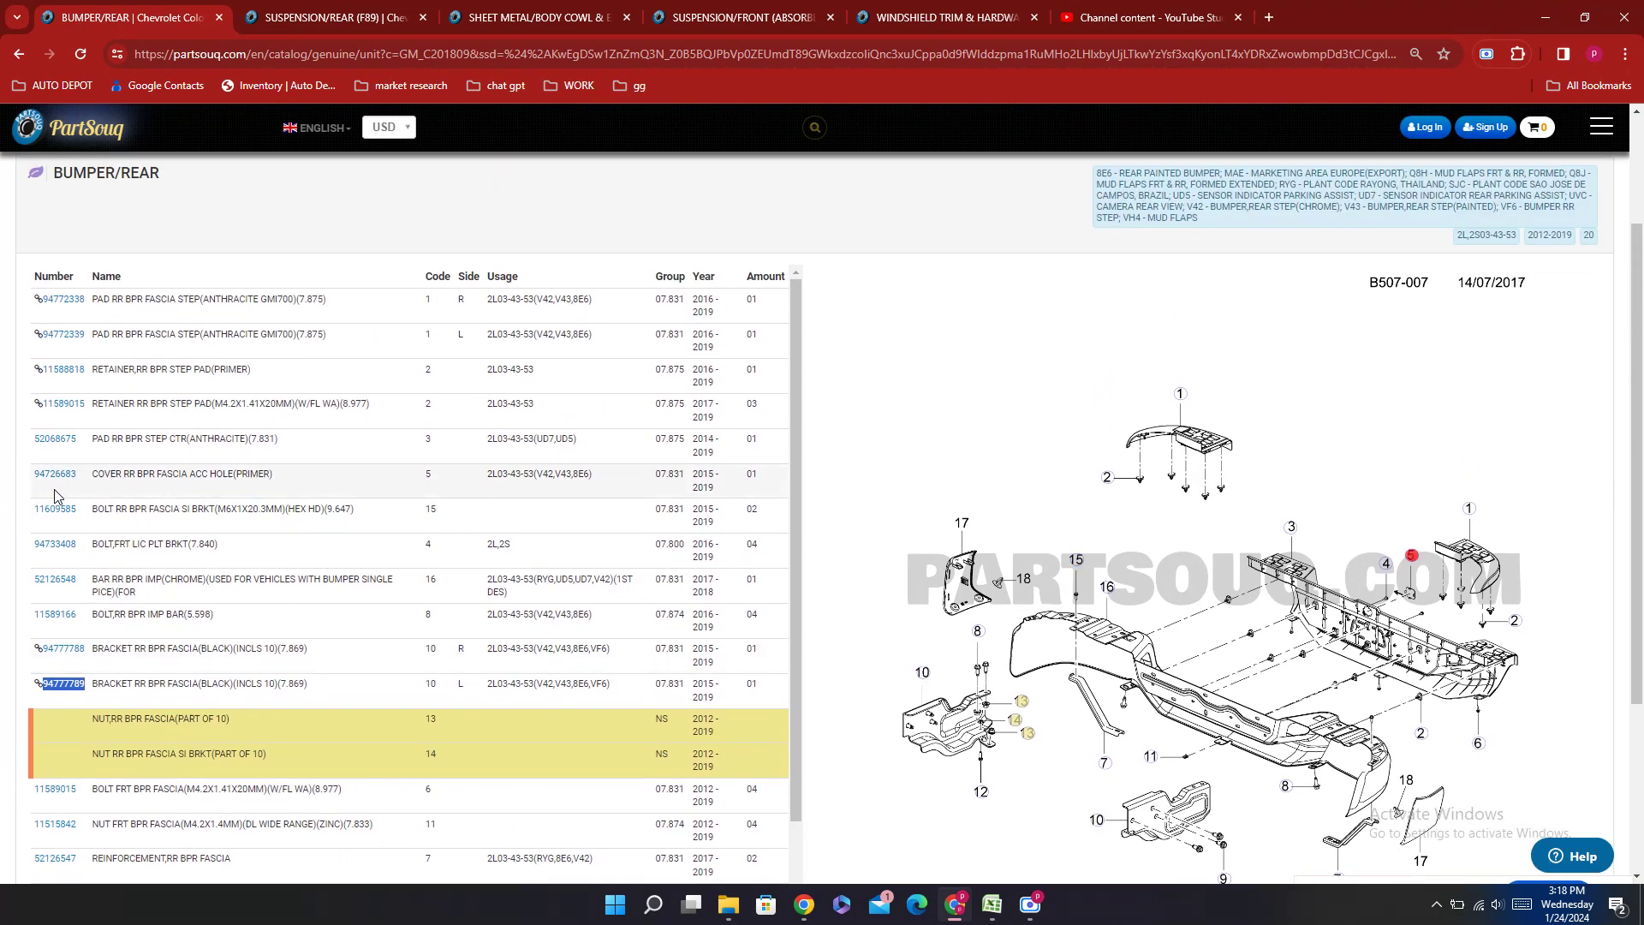
{"action": "scroll", "coordinate": [323, 428], "scroll_direction": "up", "scroll_amount": 1}
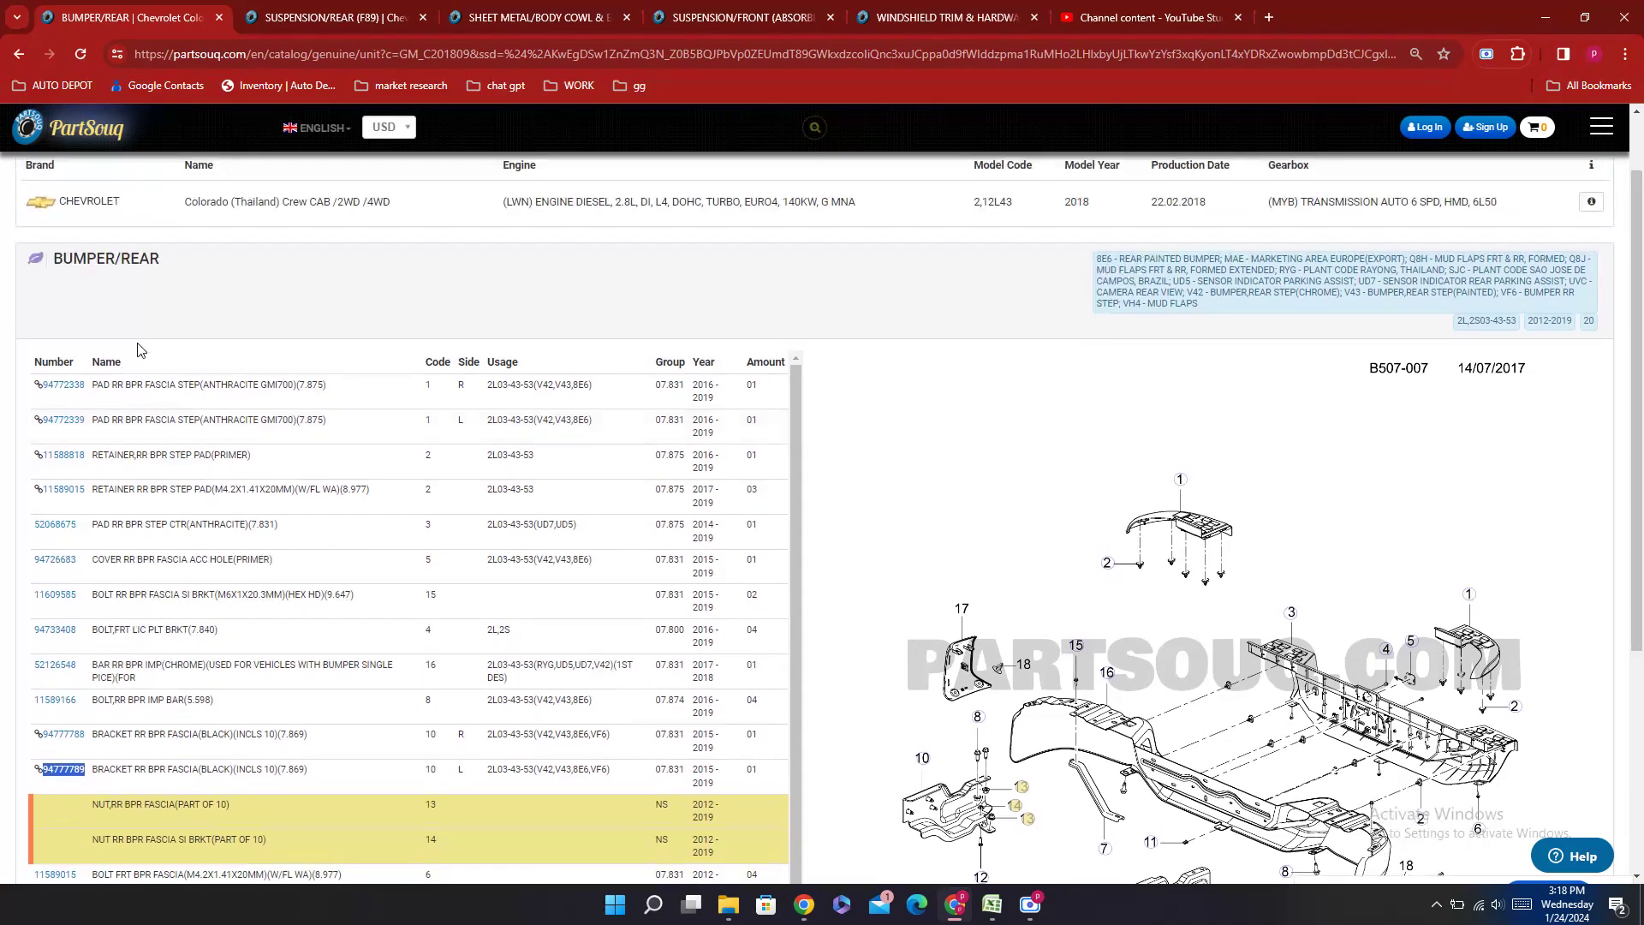
{"action": "scroll", "coordinate": [322, 432], "scroll_direction": "down", "scroll_amount": 1}
{"action": "scroll", "coordinate": [334, 548], "scroll_direction": "down", "scroll_amount": 1}
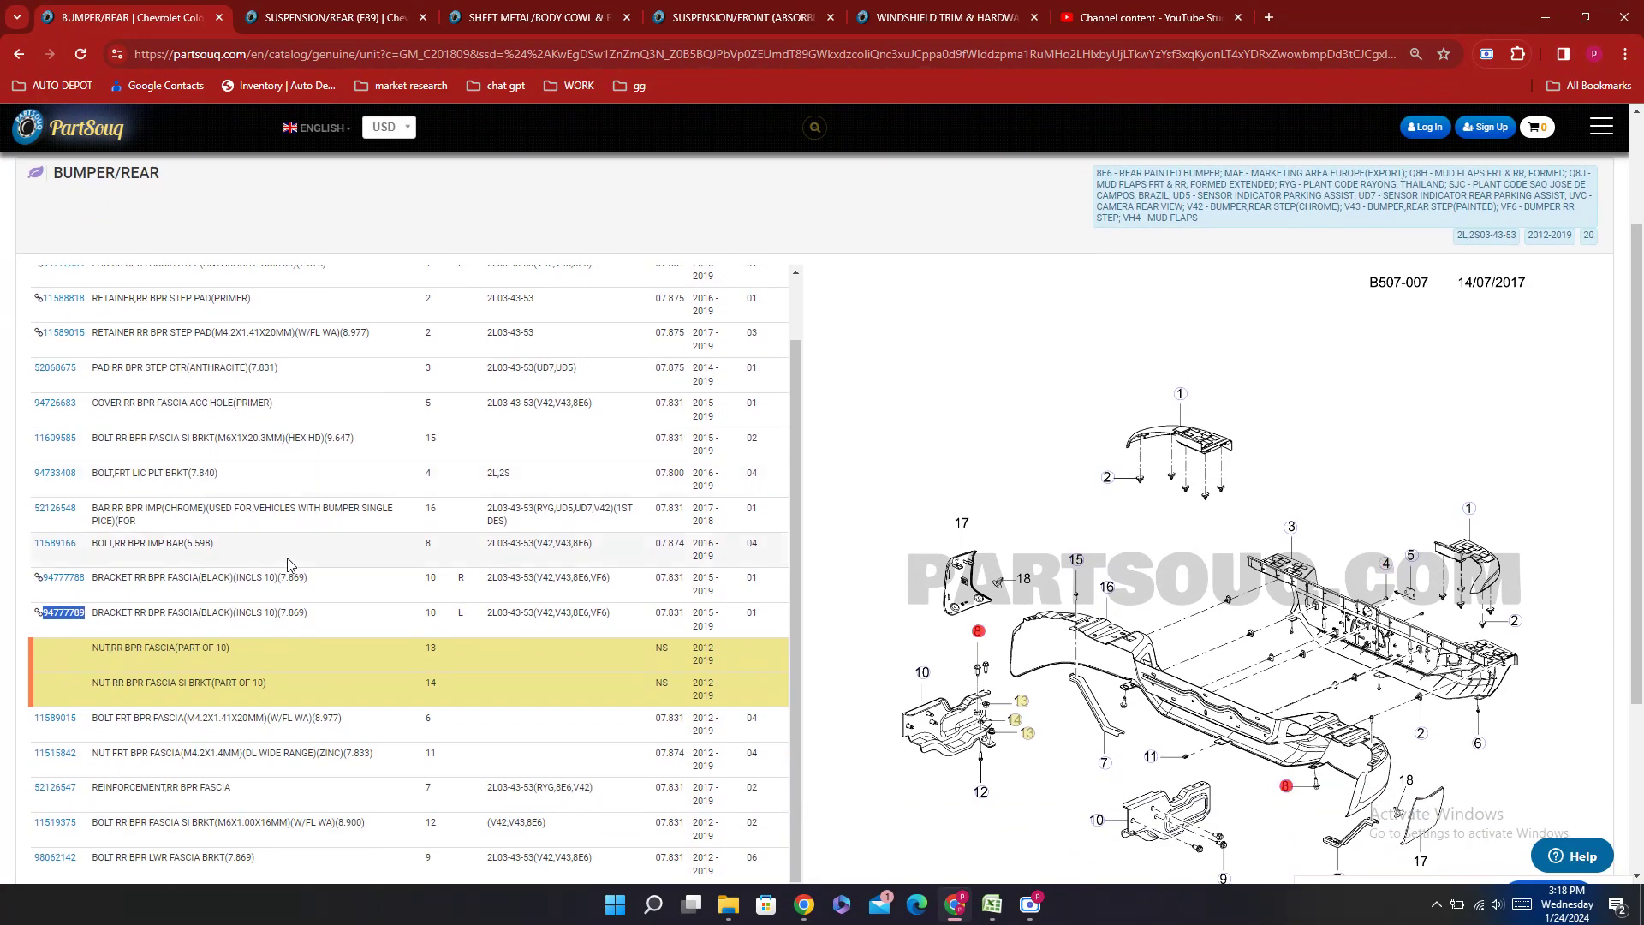
{"action": "left_click", "coordinate": [992, 904]}
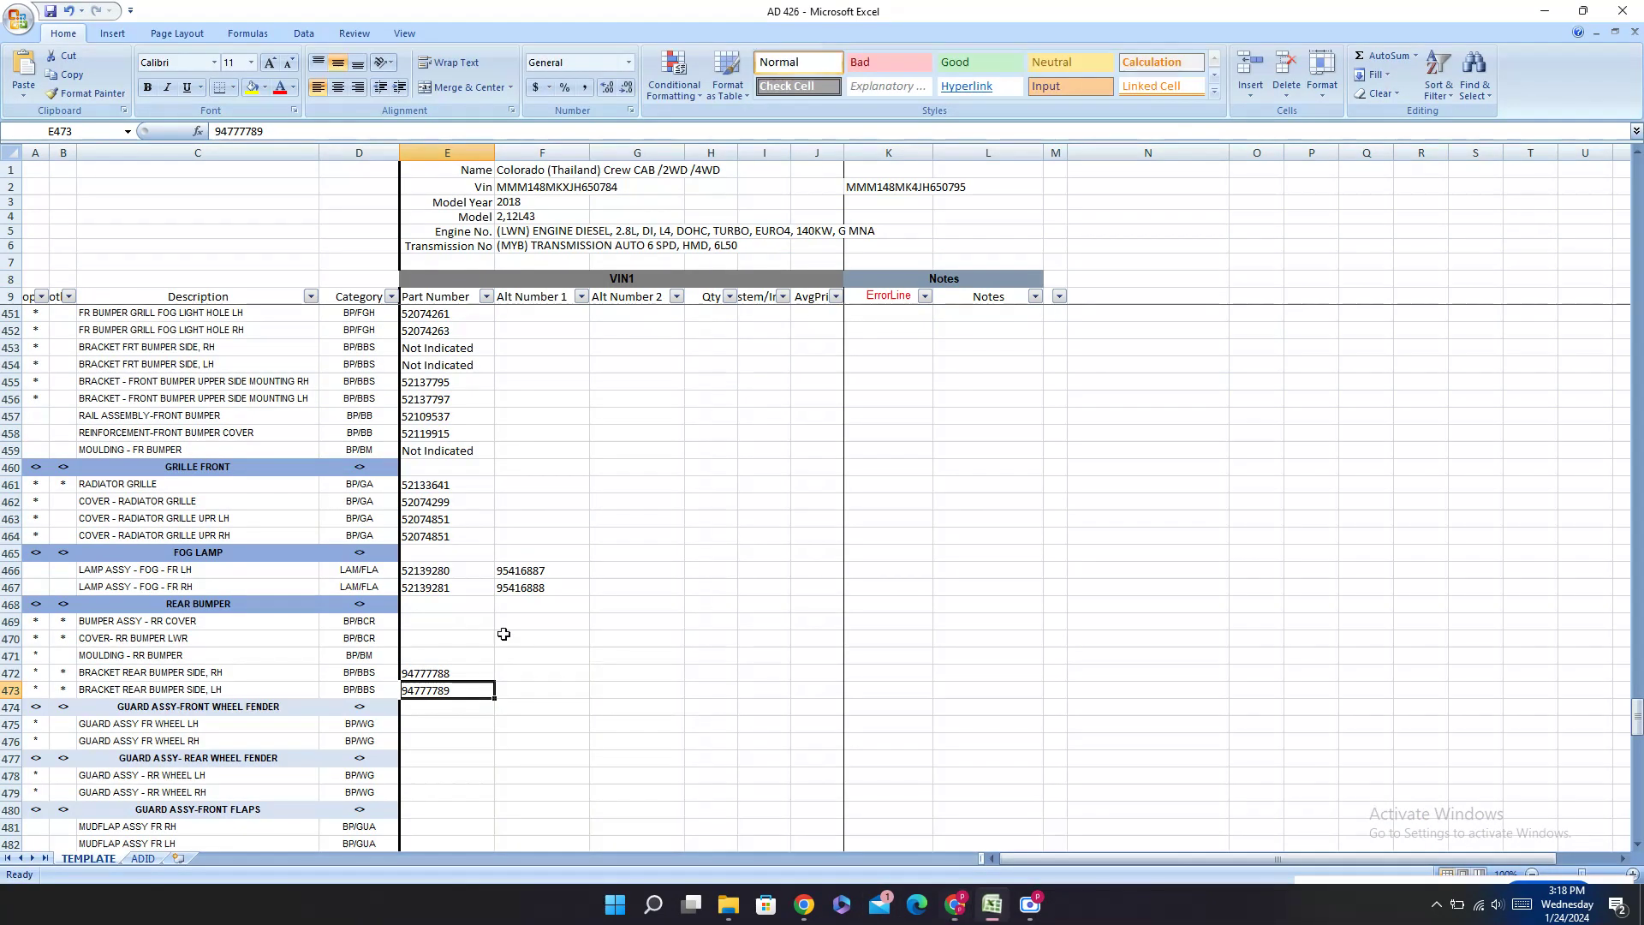
{"action": "left_click", "coordinate": [432, 653]}
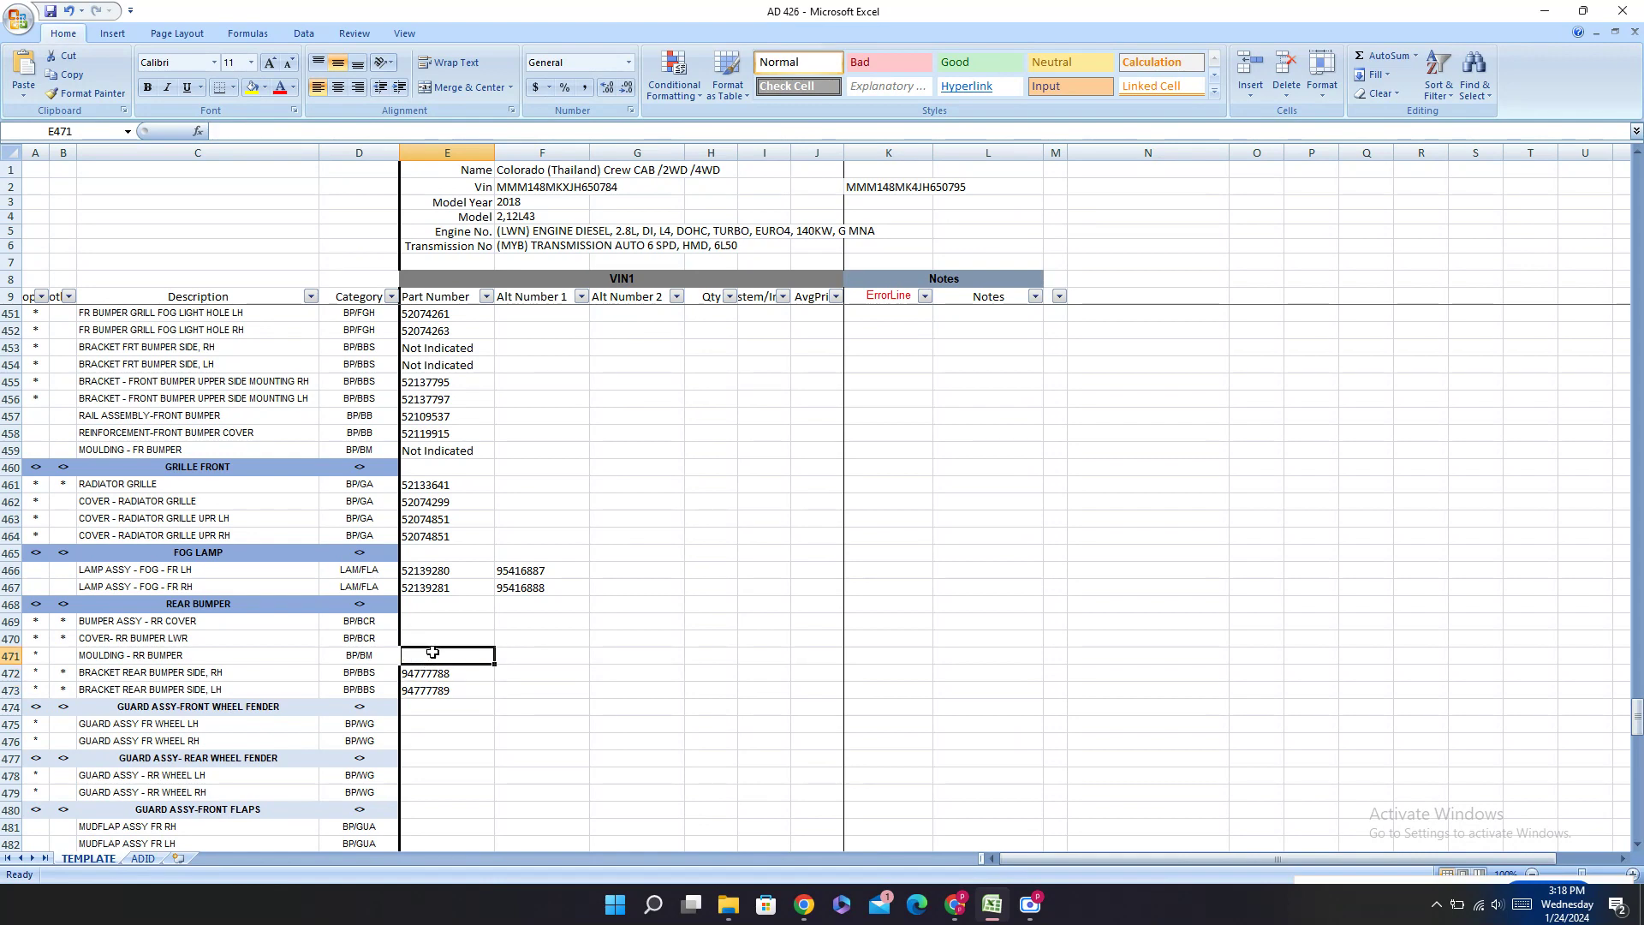
{"action": "type", "text": "Not Indicated"}
{"action": "left_click", "coordinate": [433, 603]}
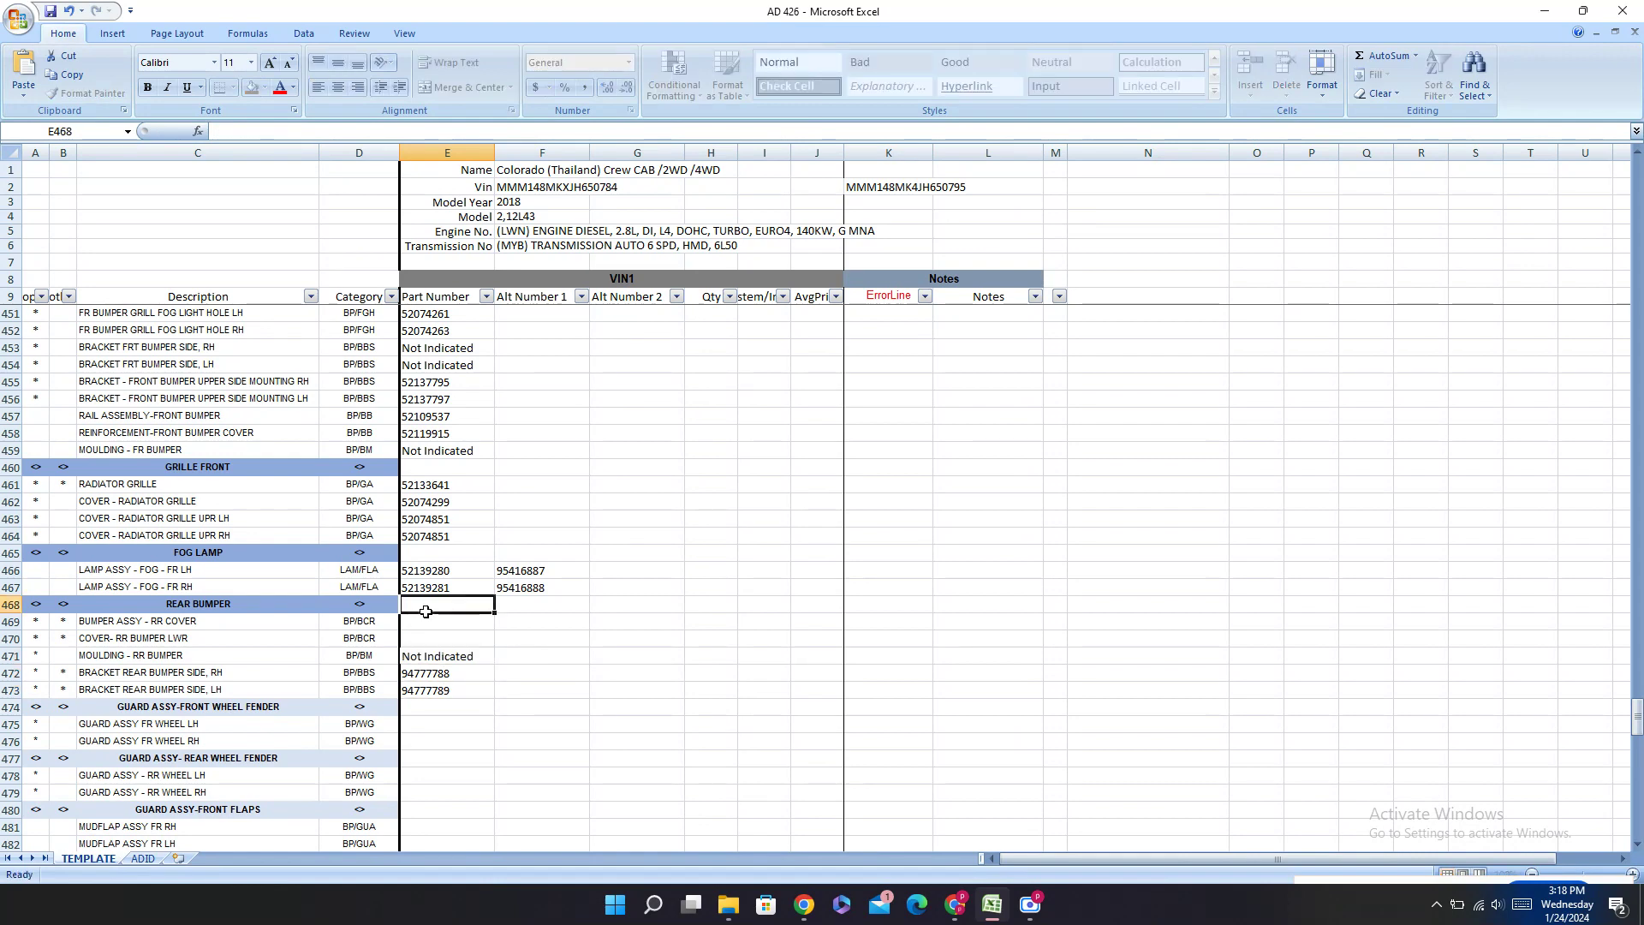
Step: Enter step pad number 52068675 for the rear bumper lower cover
{"action": "left_click", "coordinate": [437, 638]}
{"action": "left_click", "coordinate": [956, 904]}
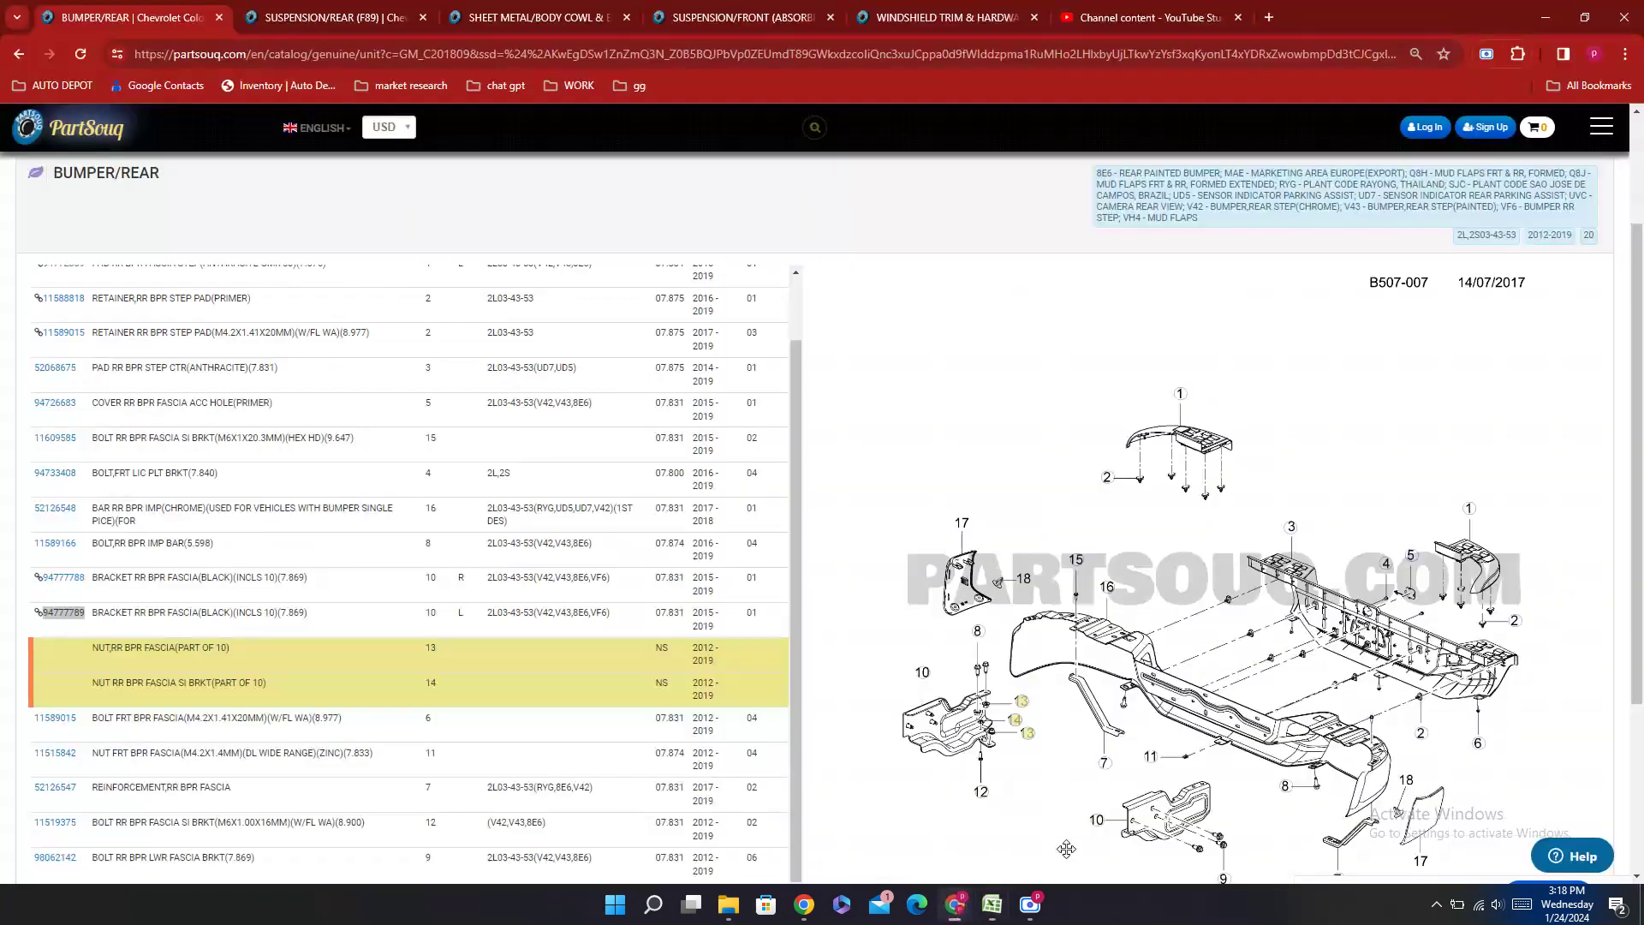
{"action": "left_click", "coordinate": [1285, 528]}
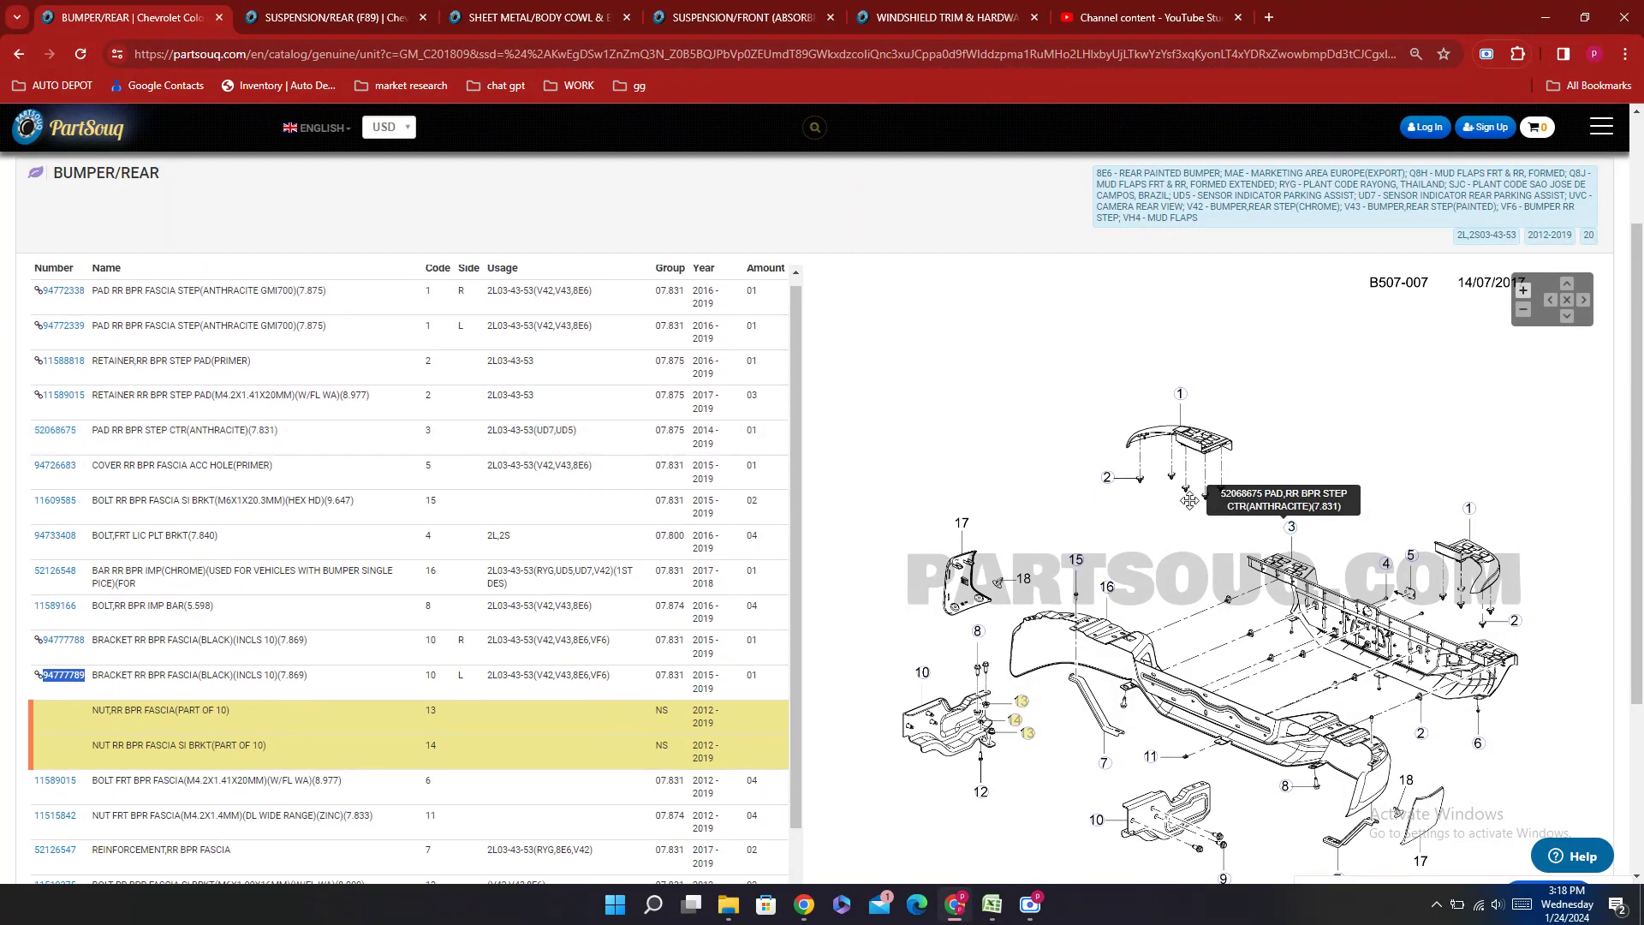
{"action": "left_click", "coordinate": [52, 455]}
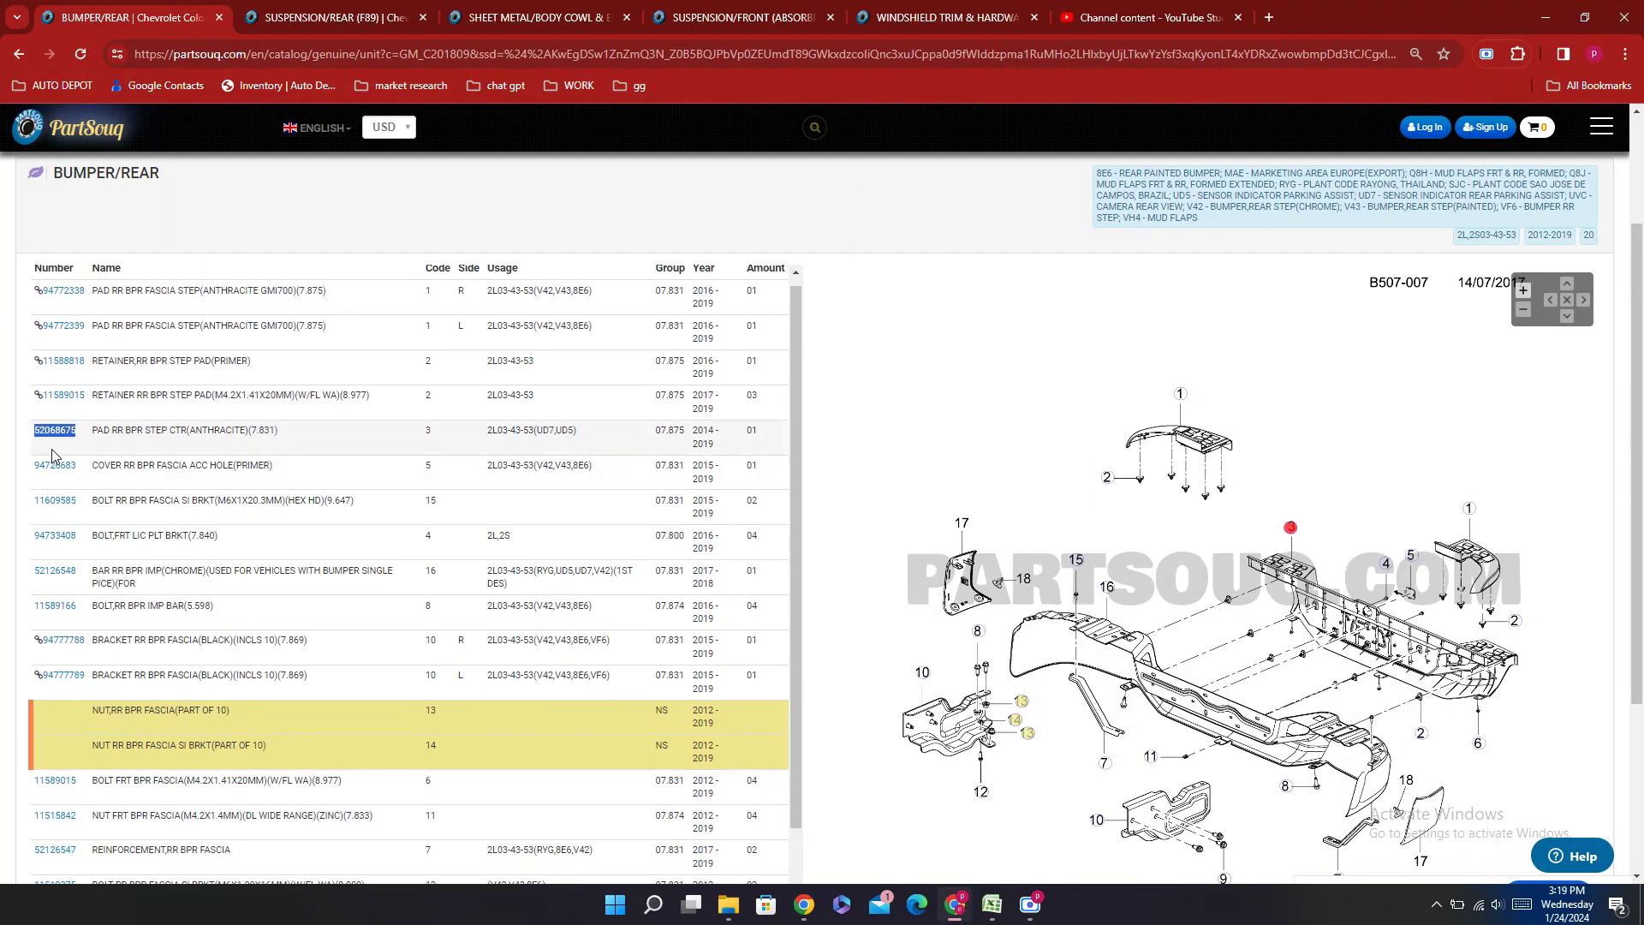
{"action": "left_click", "coordinate": [991, 904]}
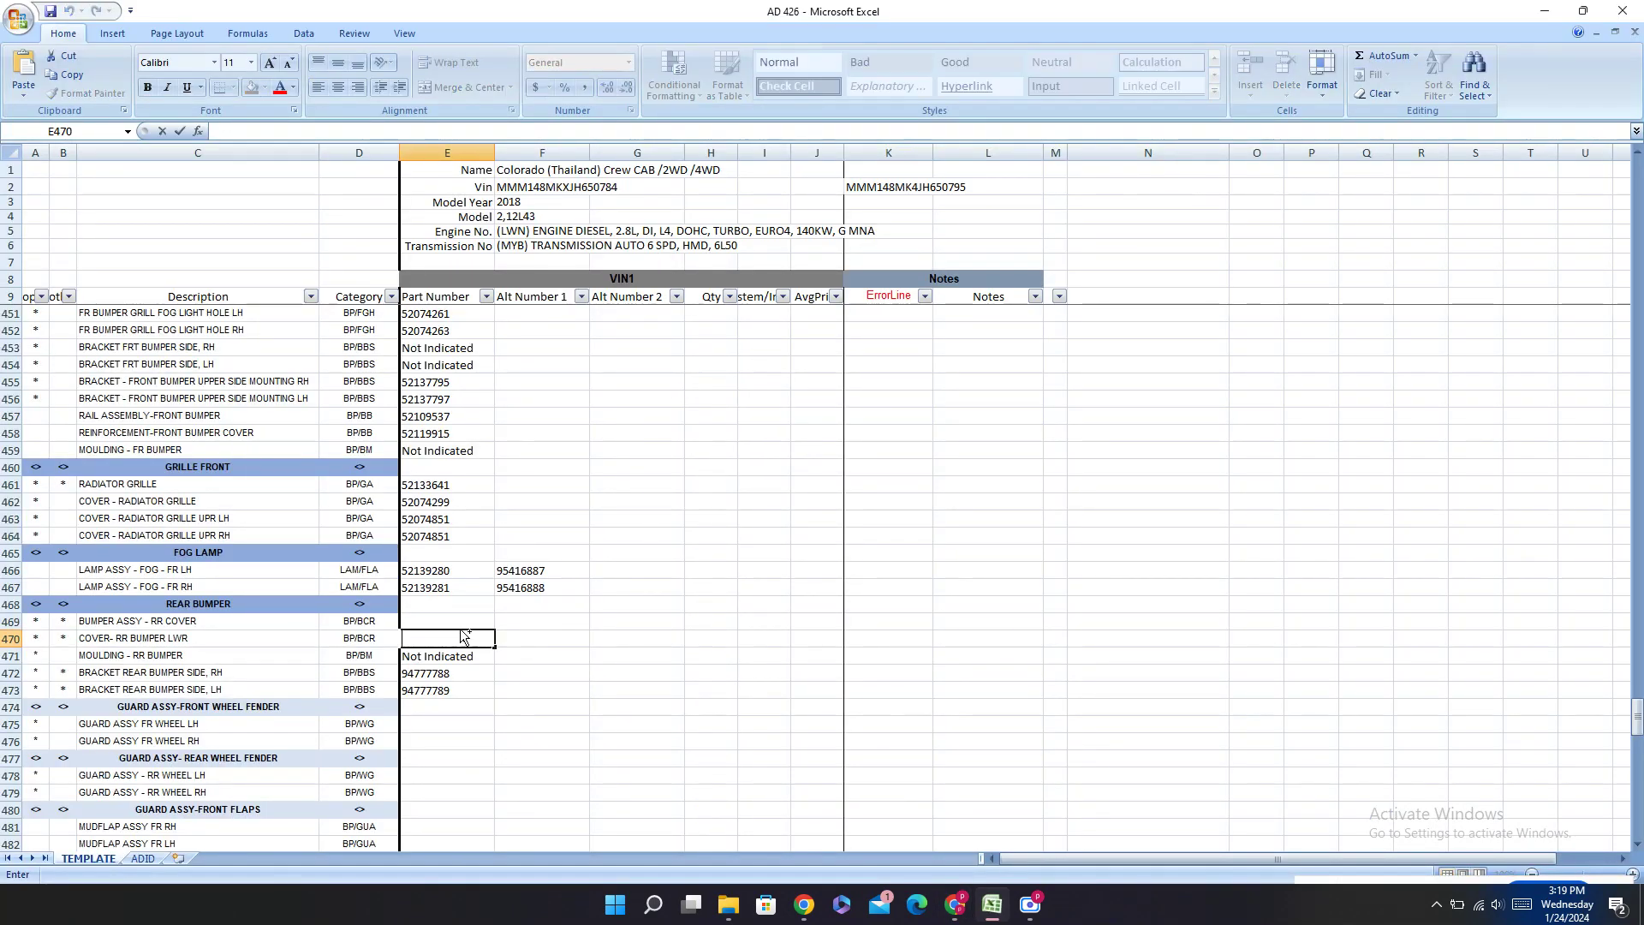
{"action": "type", "text": "52068675"}
{"action": "key", "text": "Up"}
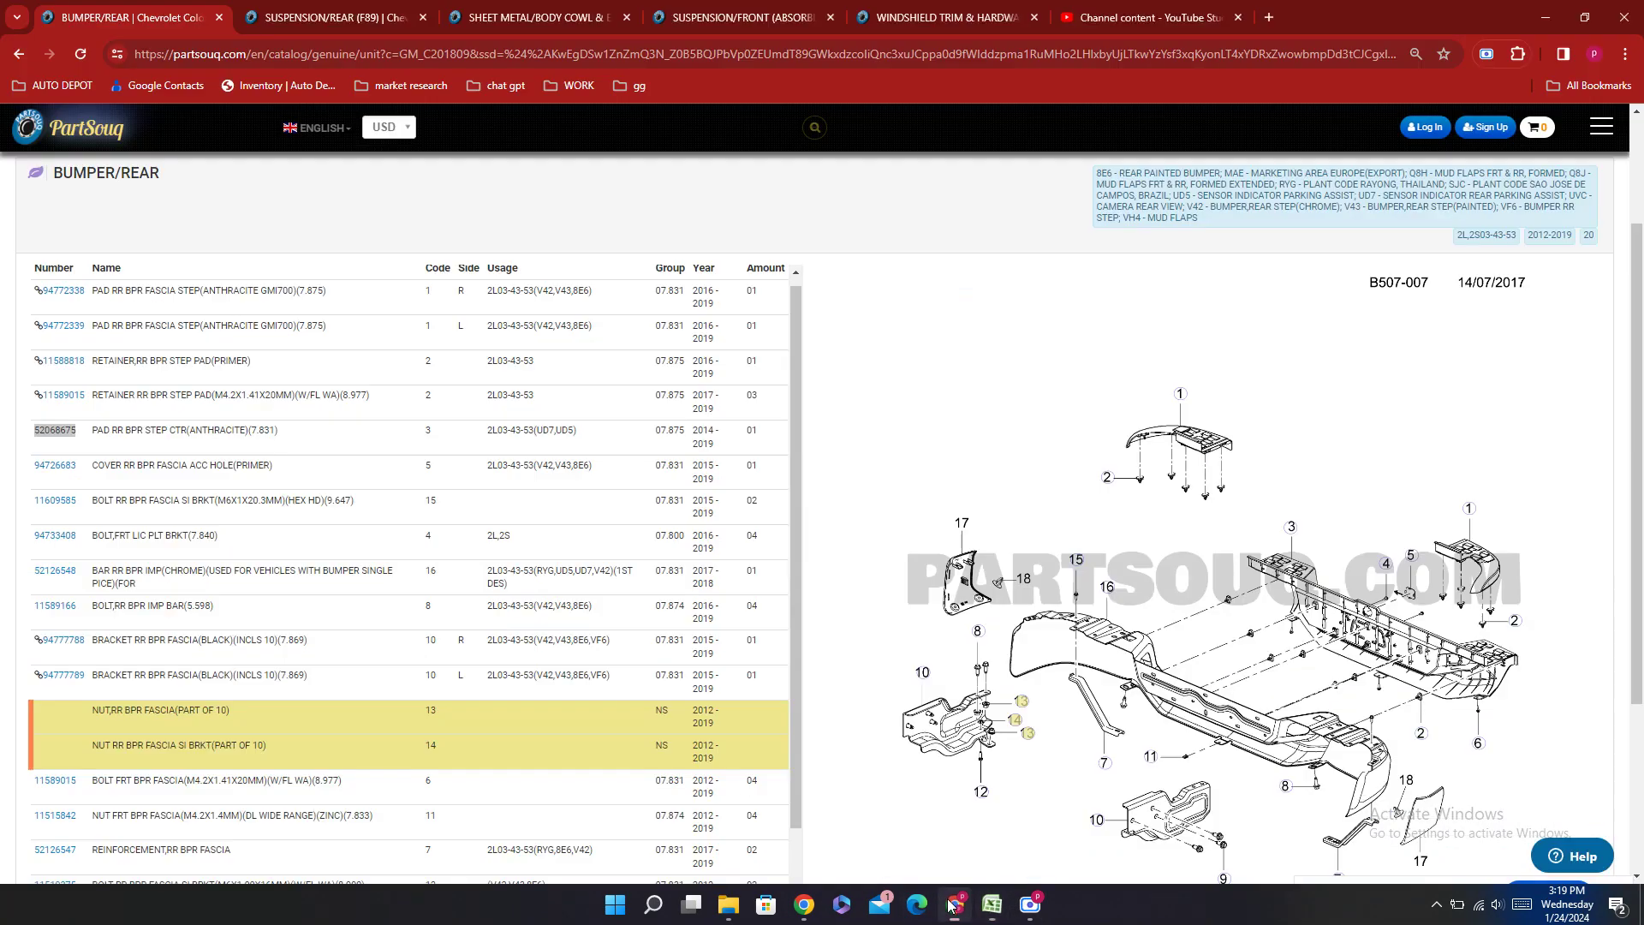
Step: Enter 52126548 for the rear bumper cover from callout 16
{"action": "left_click", "coordinate": [955, 904]}
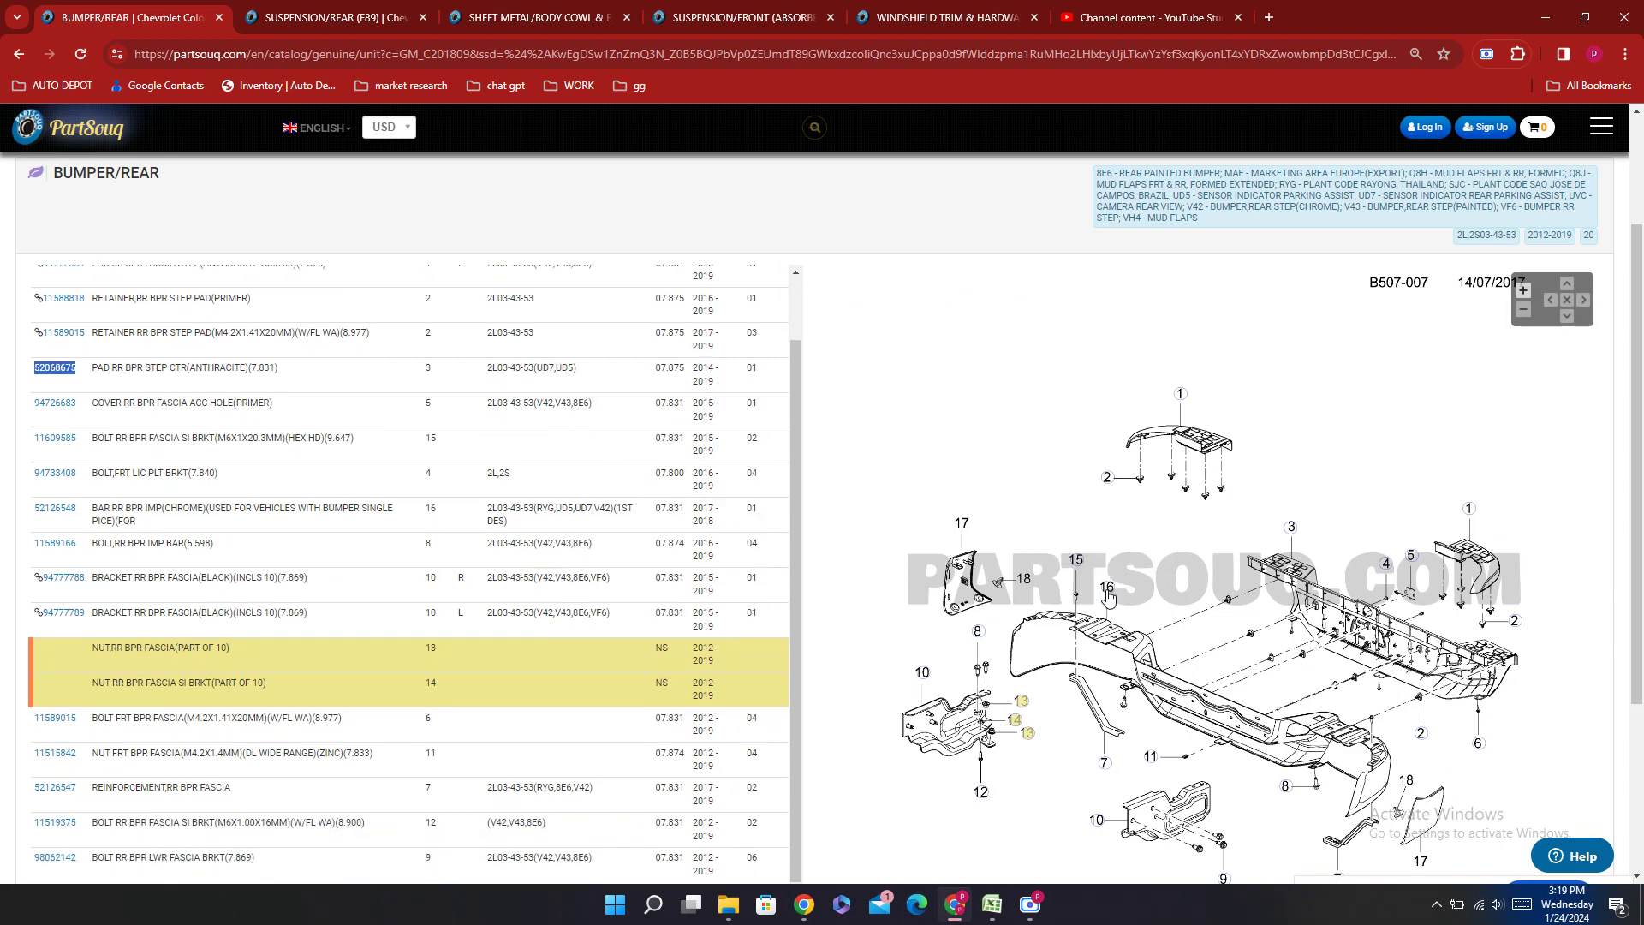
{"action": "left_click", "coordinate": [1107, 591]}
{"action": "double_click", "coordinate": [54, 508]}
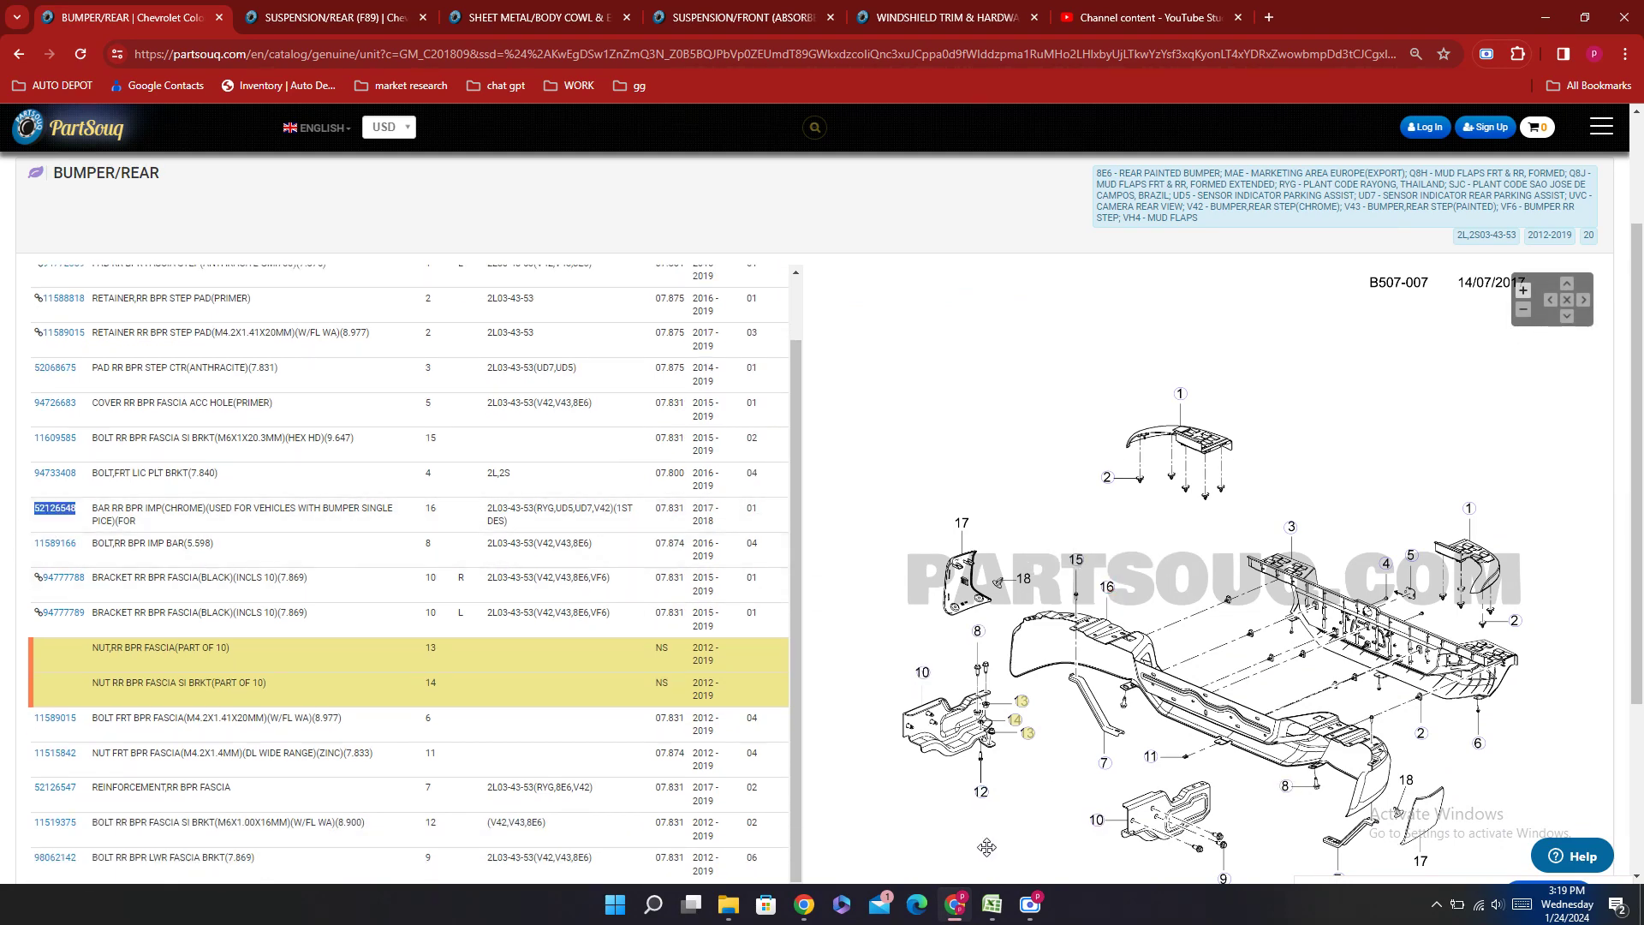
{"action": "left_click", "coordinate": [992, 904]}
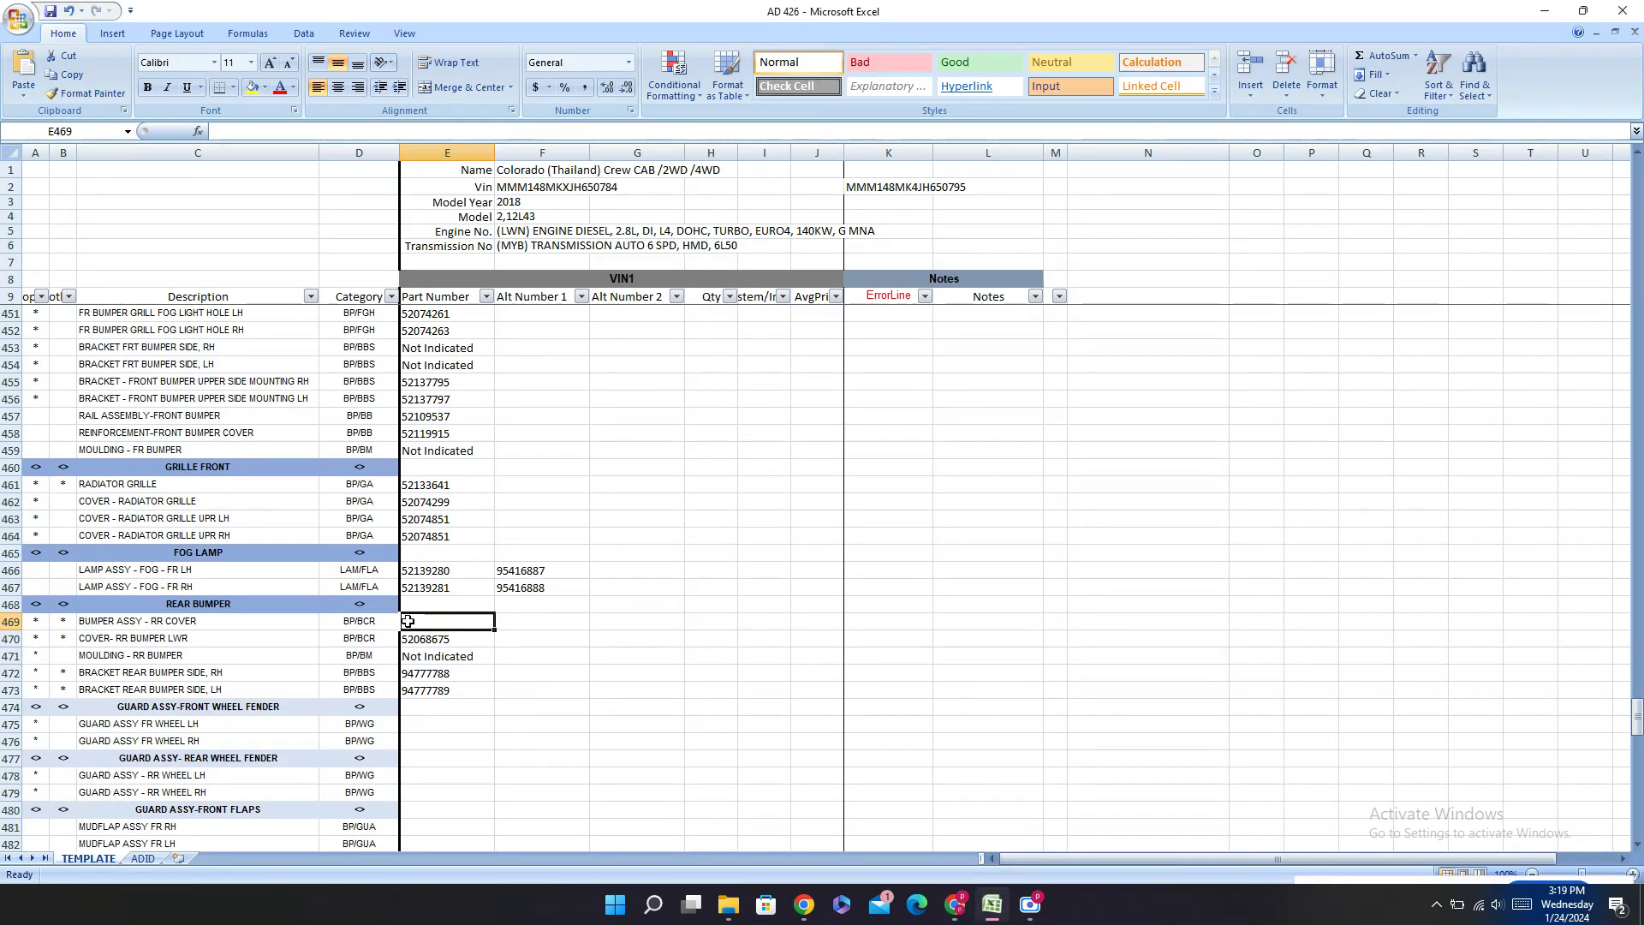
{"action": "type", "text": "52126548"}
{"action": "left_click", "coordinate": [445, 739]}
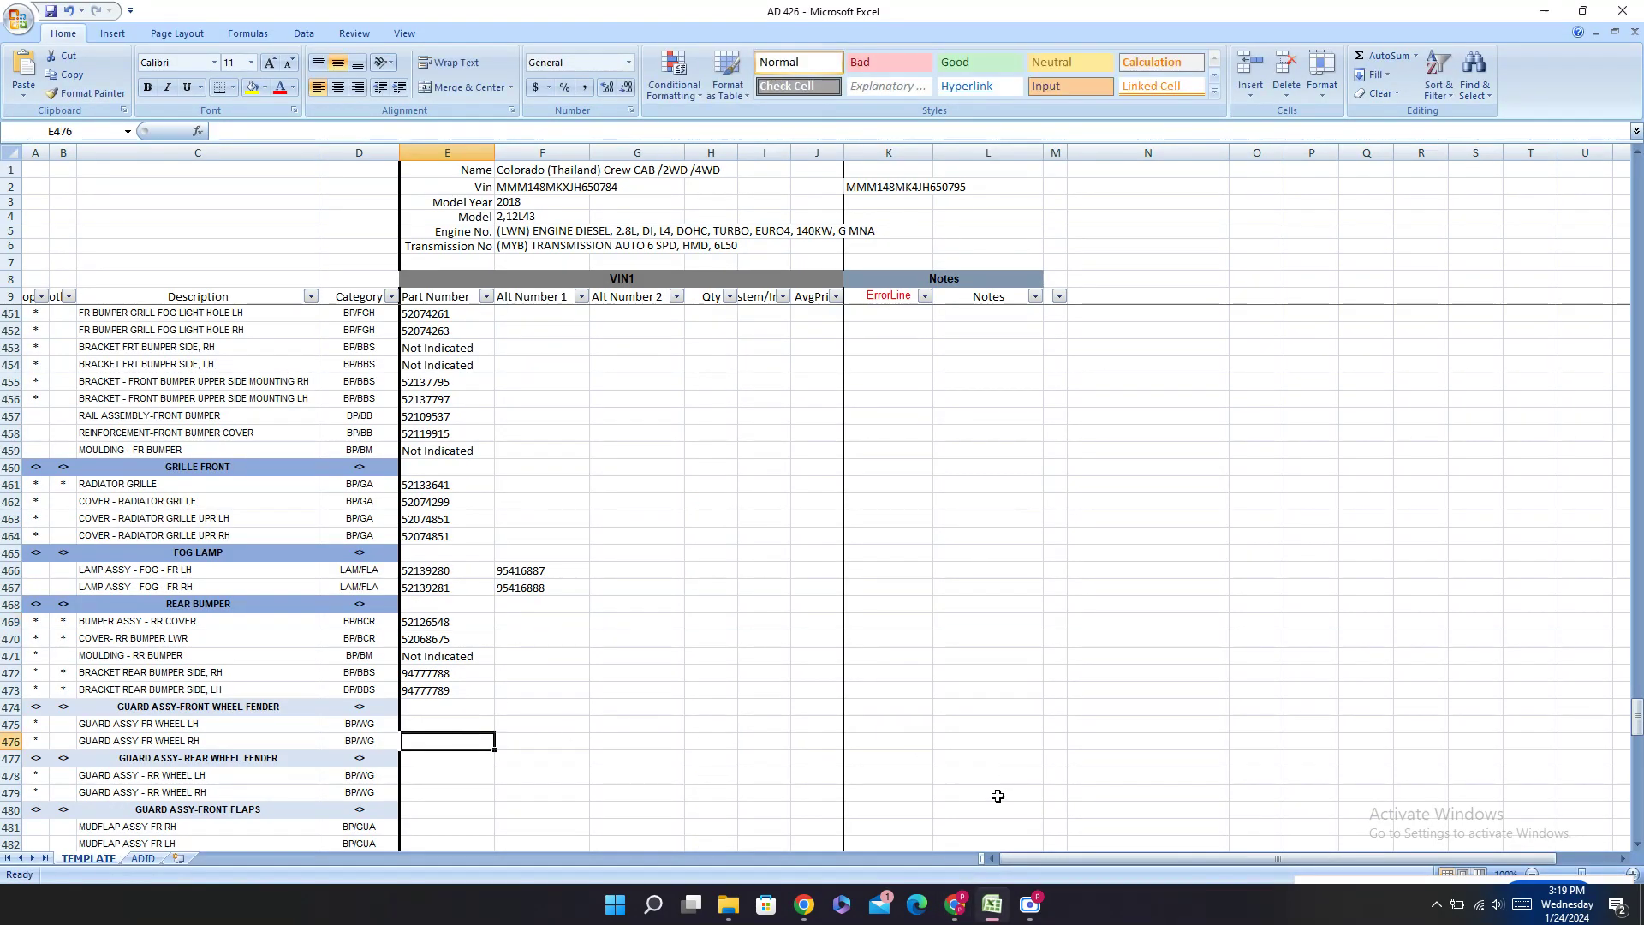
{"action": "left_click", "coordinate": [951, 913]}
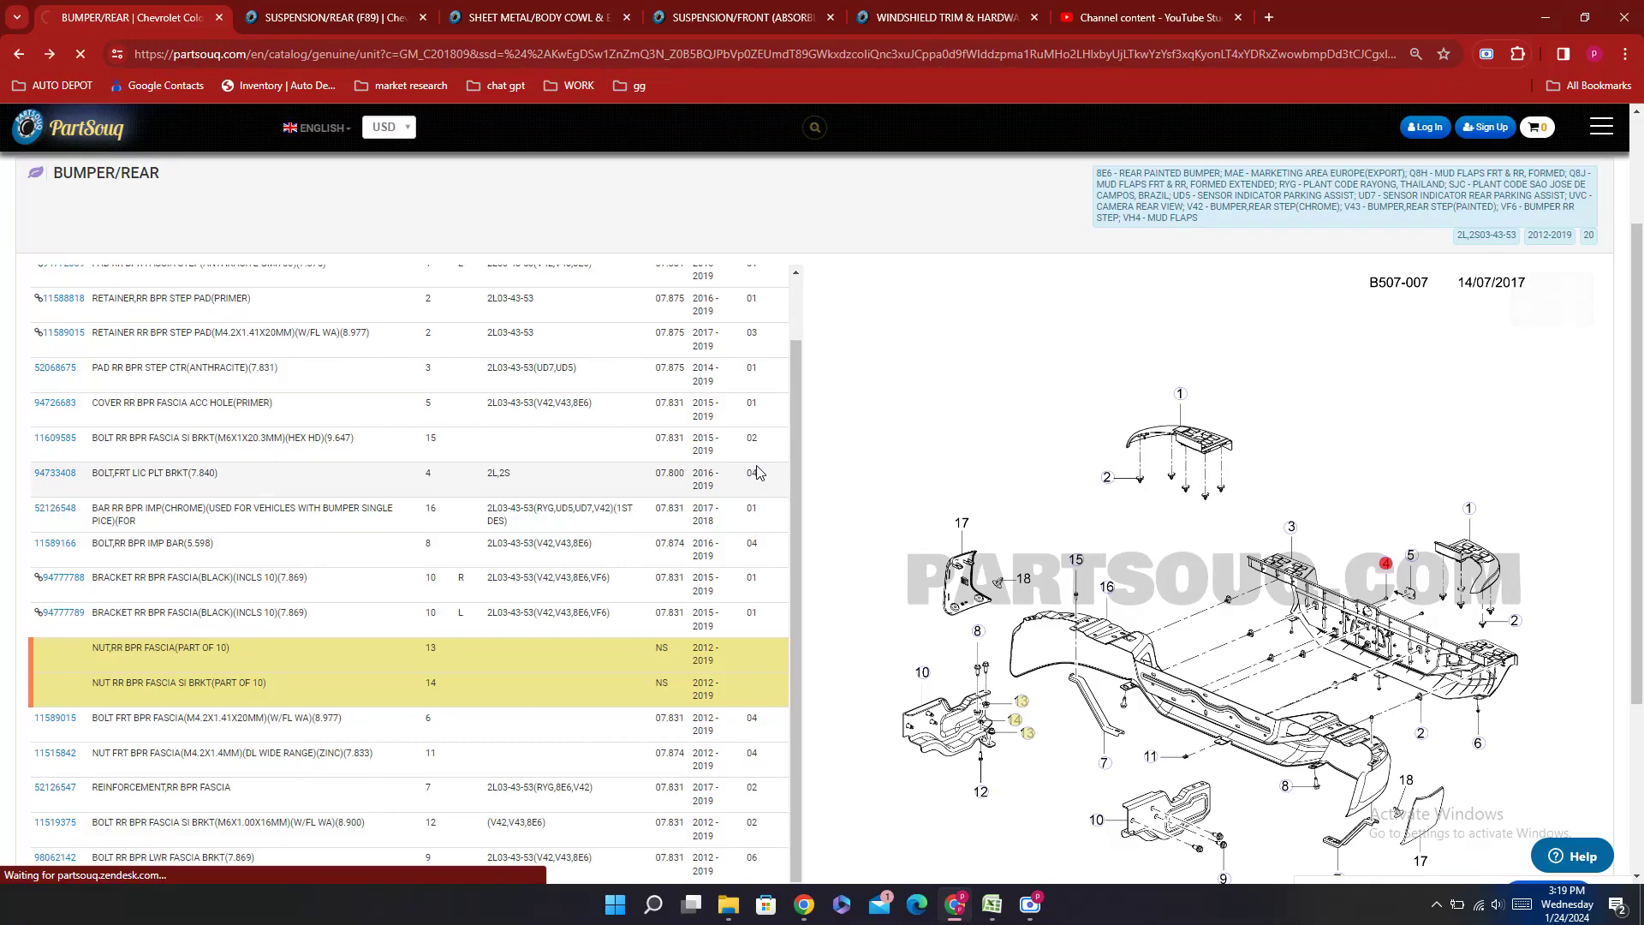
Step: Go back to the bumper diagrams and search the Colorado catalog for MUD GUARD
{"action": "key", "text": "alt+Left"}
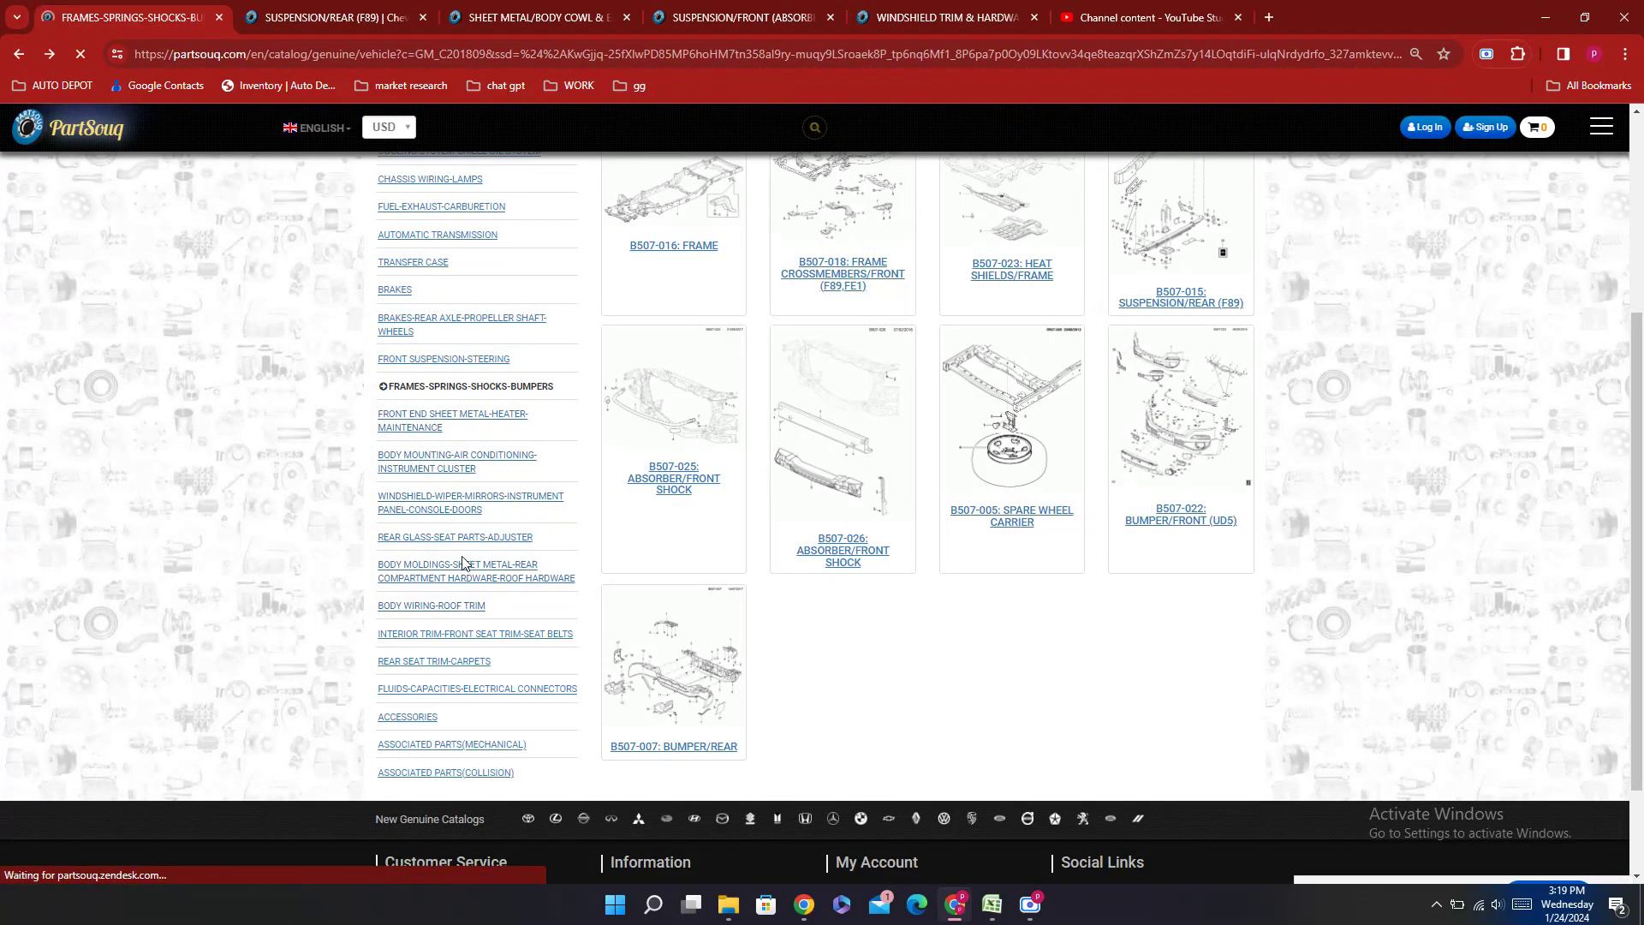
{"action": "scroll", "coordinate": [479, 424], "scroll_direction": "down", "scroll_amount": 1}
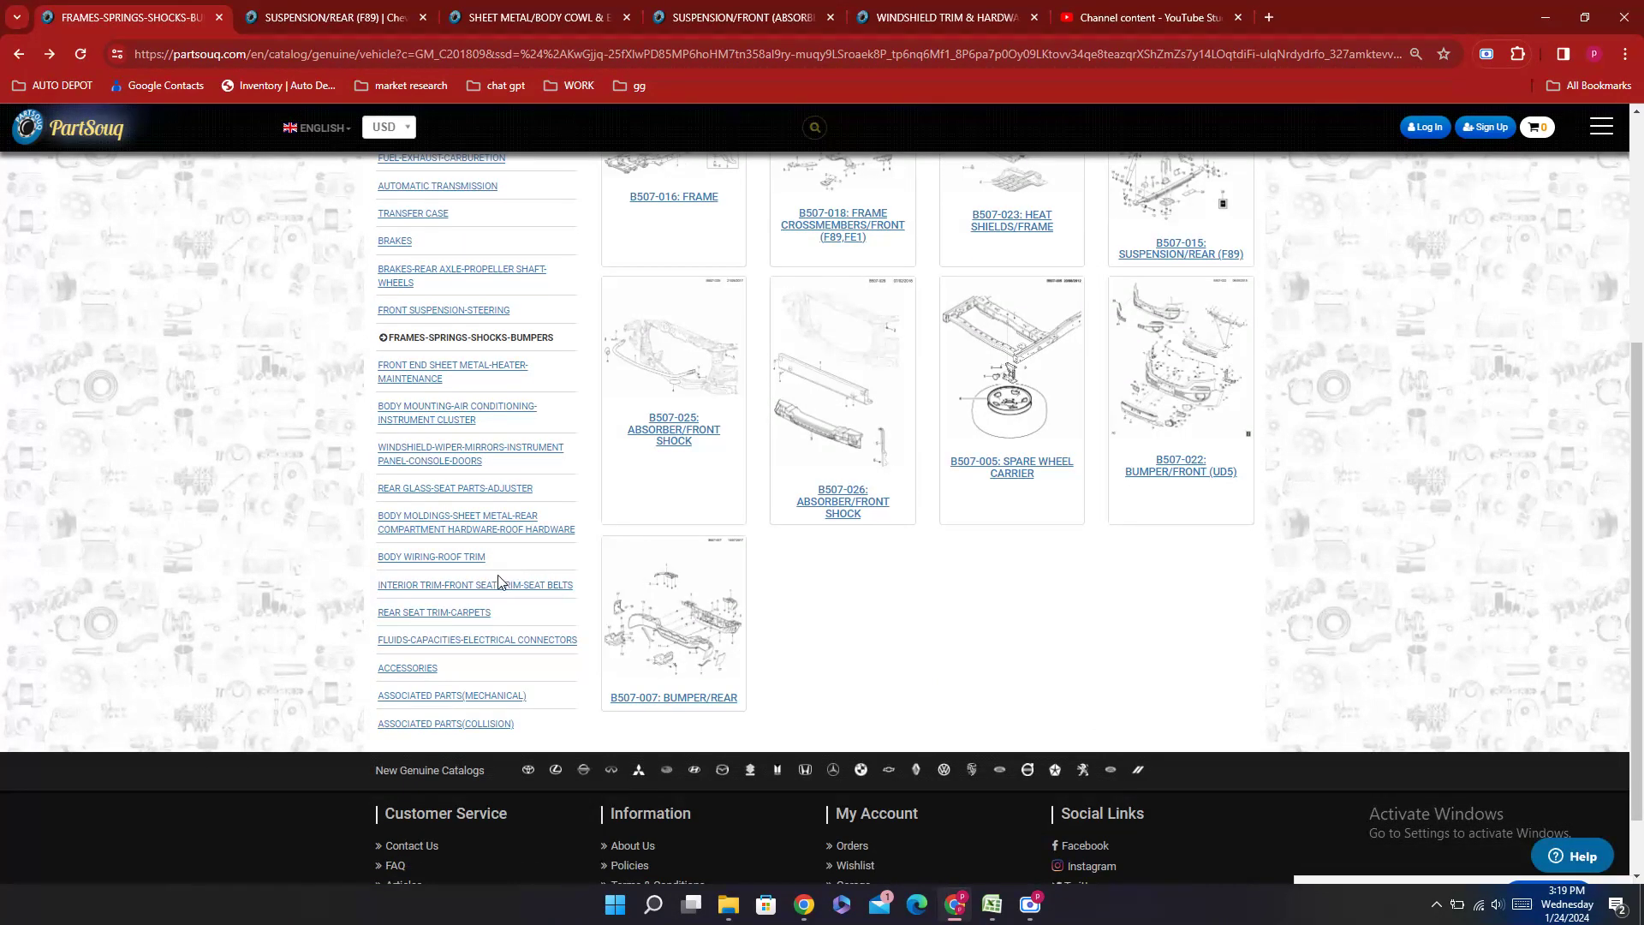
{"action": "scroll", "coordinate": [865, 788], "scroll_direction": "up", "scroll_amount": 3}
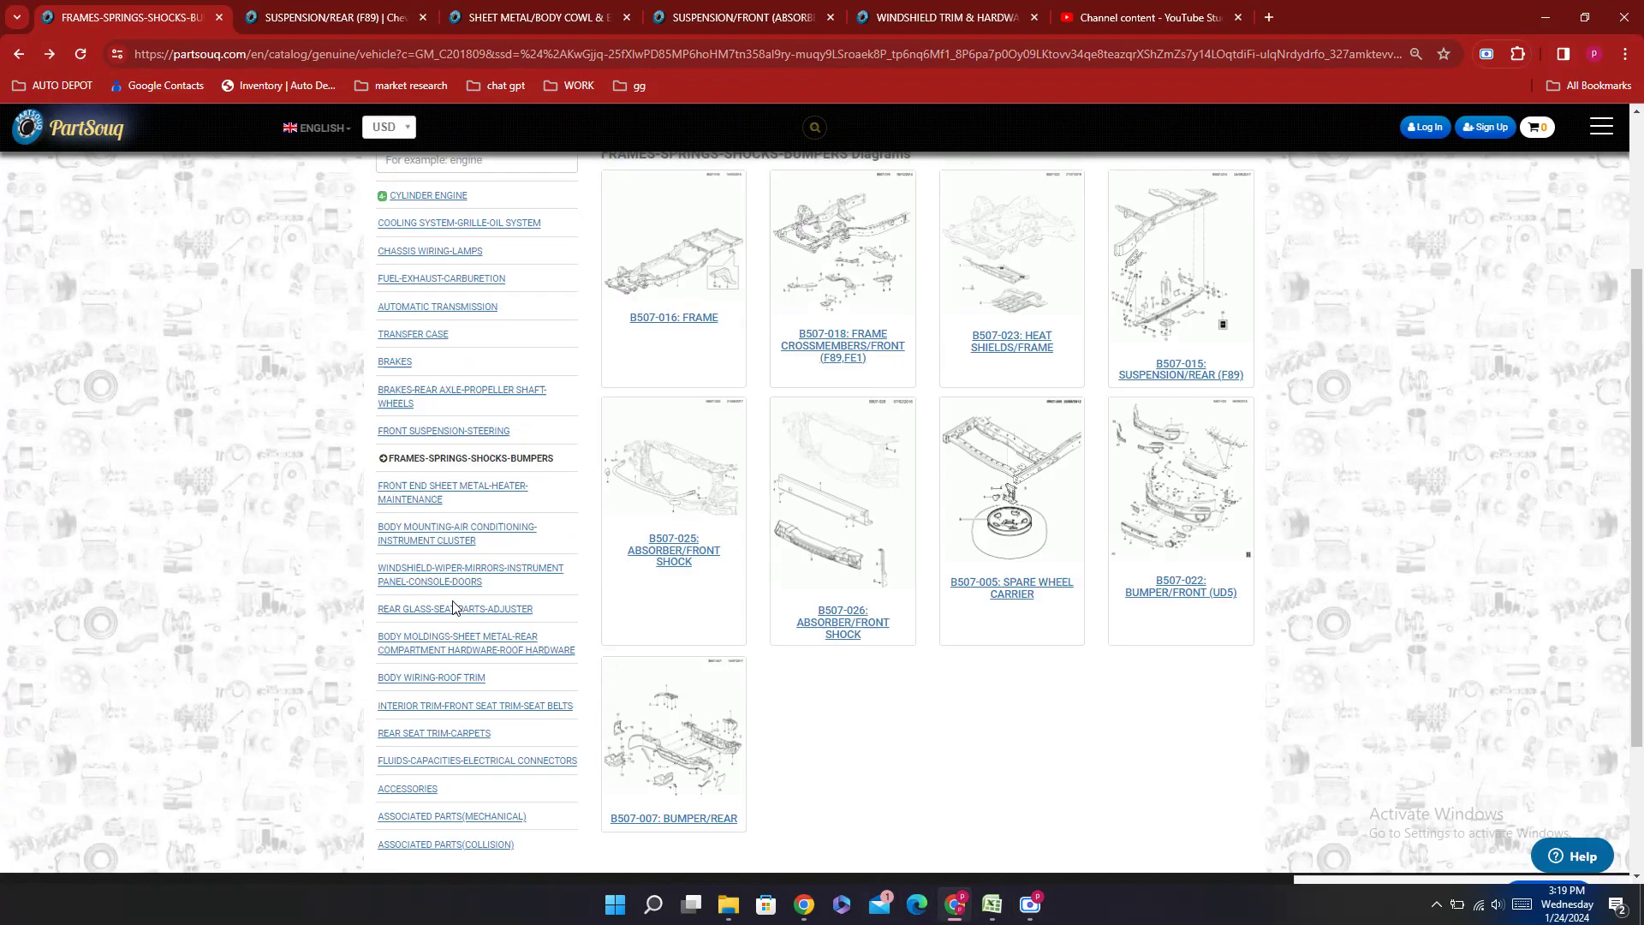
{"action": "left_click", "coordinate": [548, 261]}
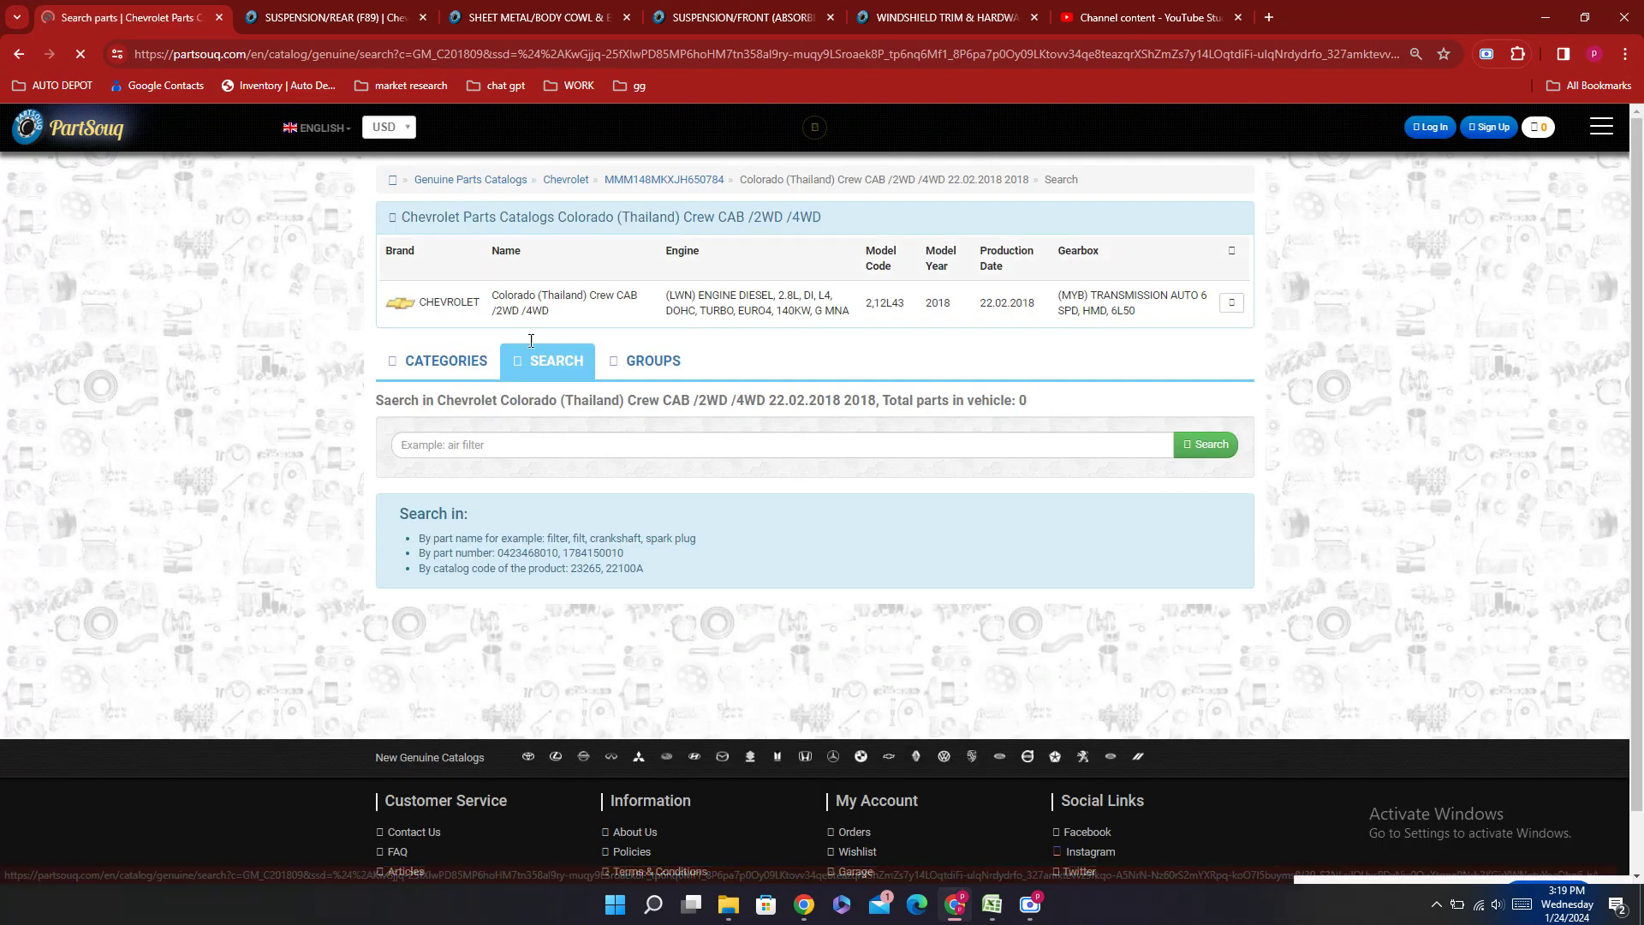
{"action": "left_click", "coordinate": [502, 446]}
{"action": "type", "text": "mud"}
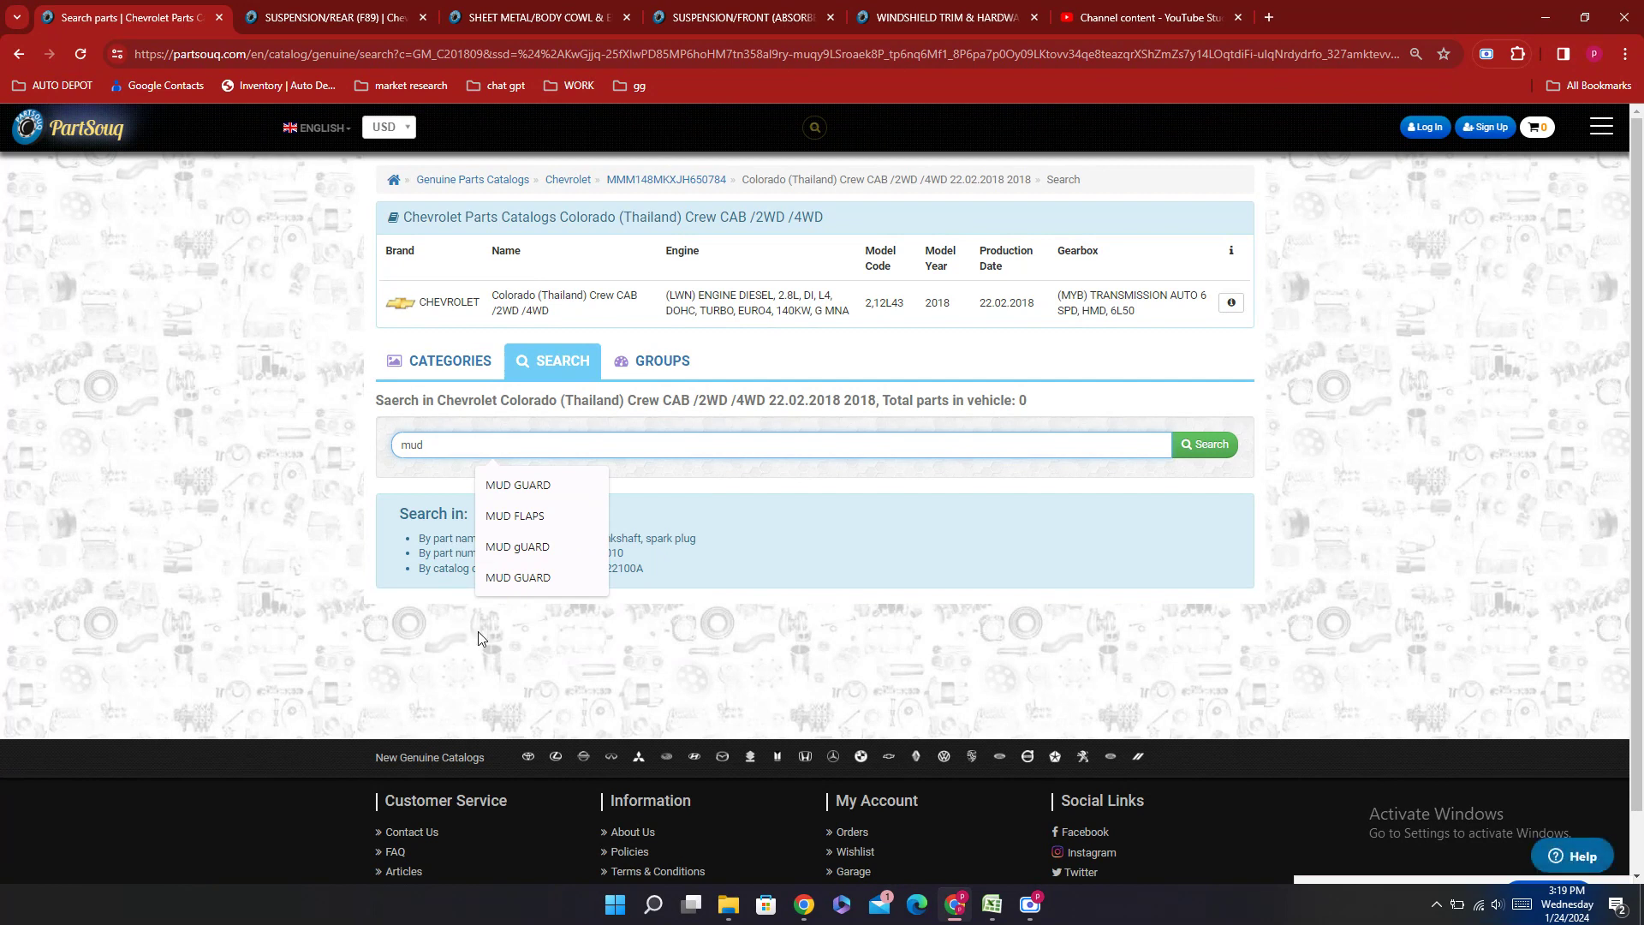
{"action": "left_click", "coordinate": [541, 485]}
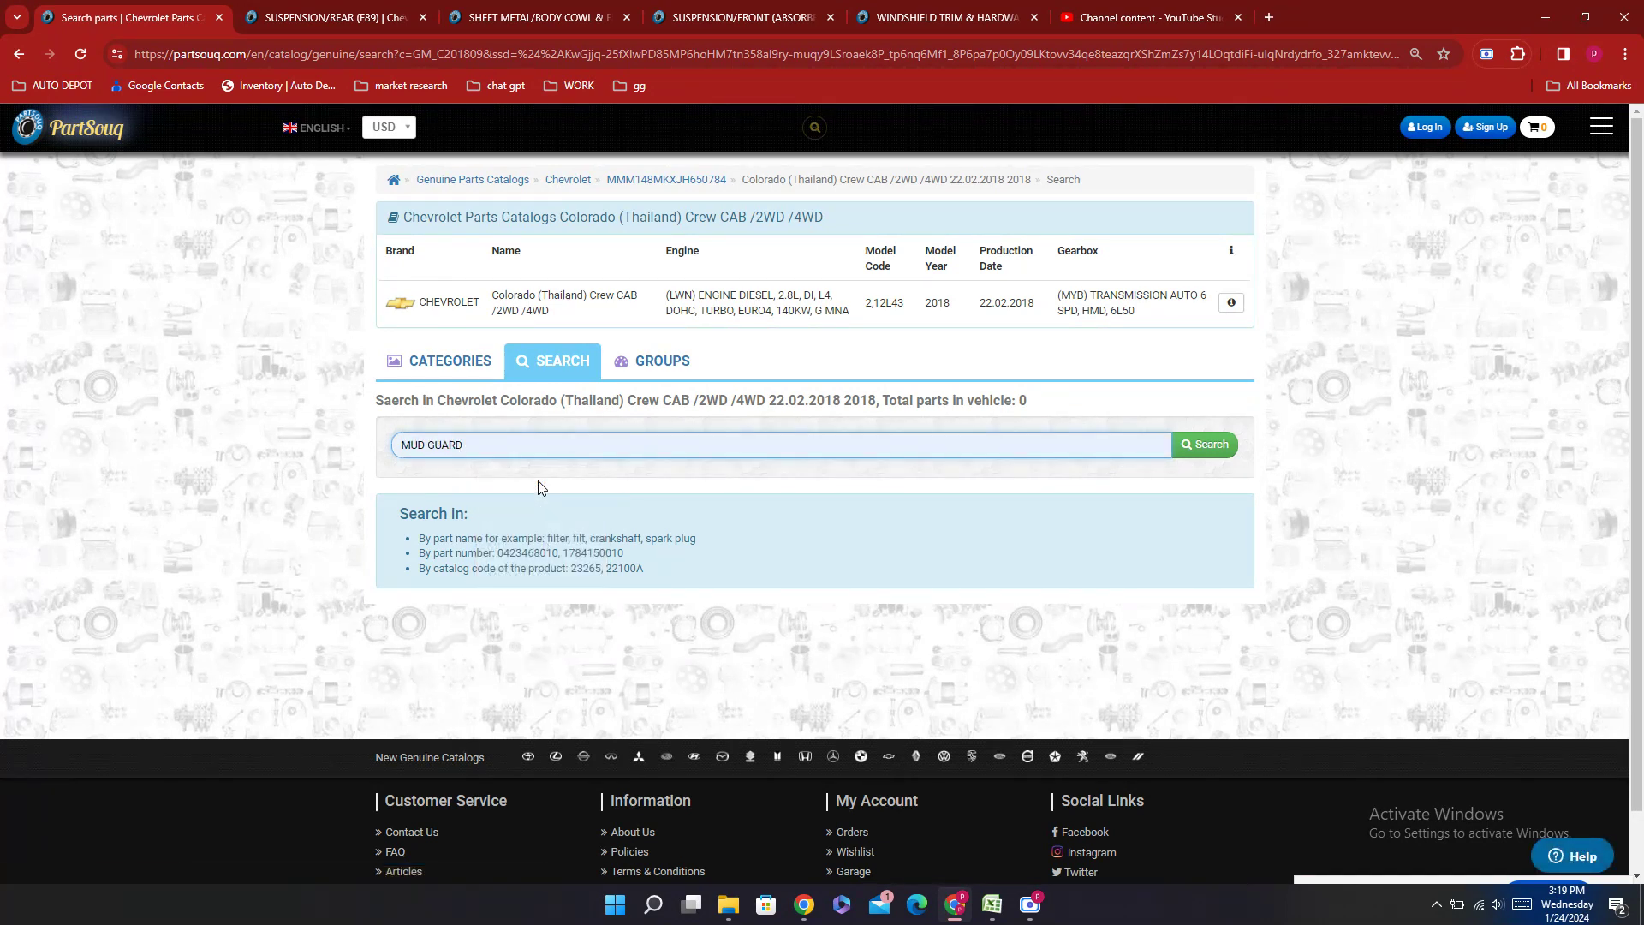
{"action": "key", "text": "Return"}
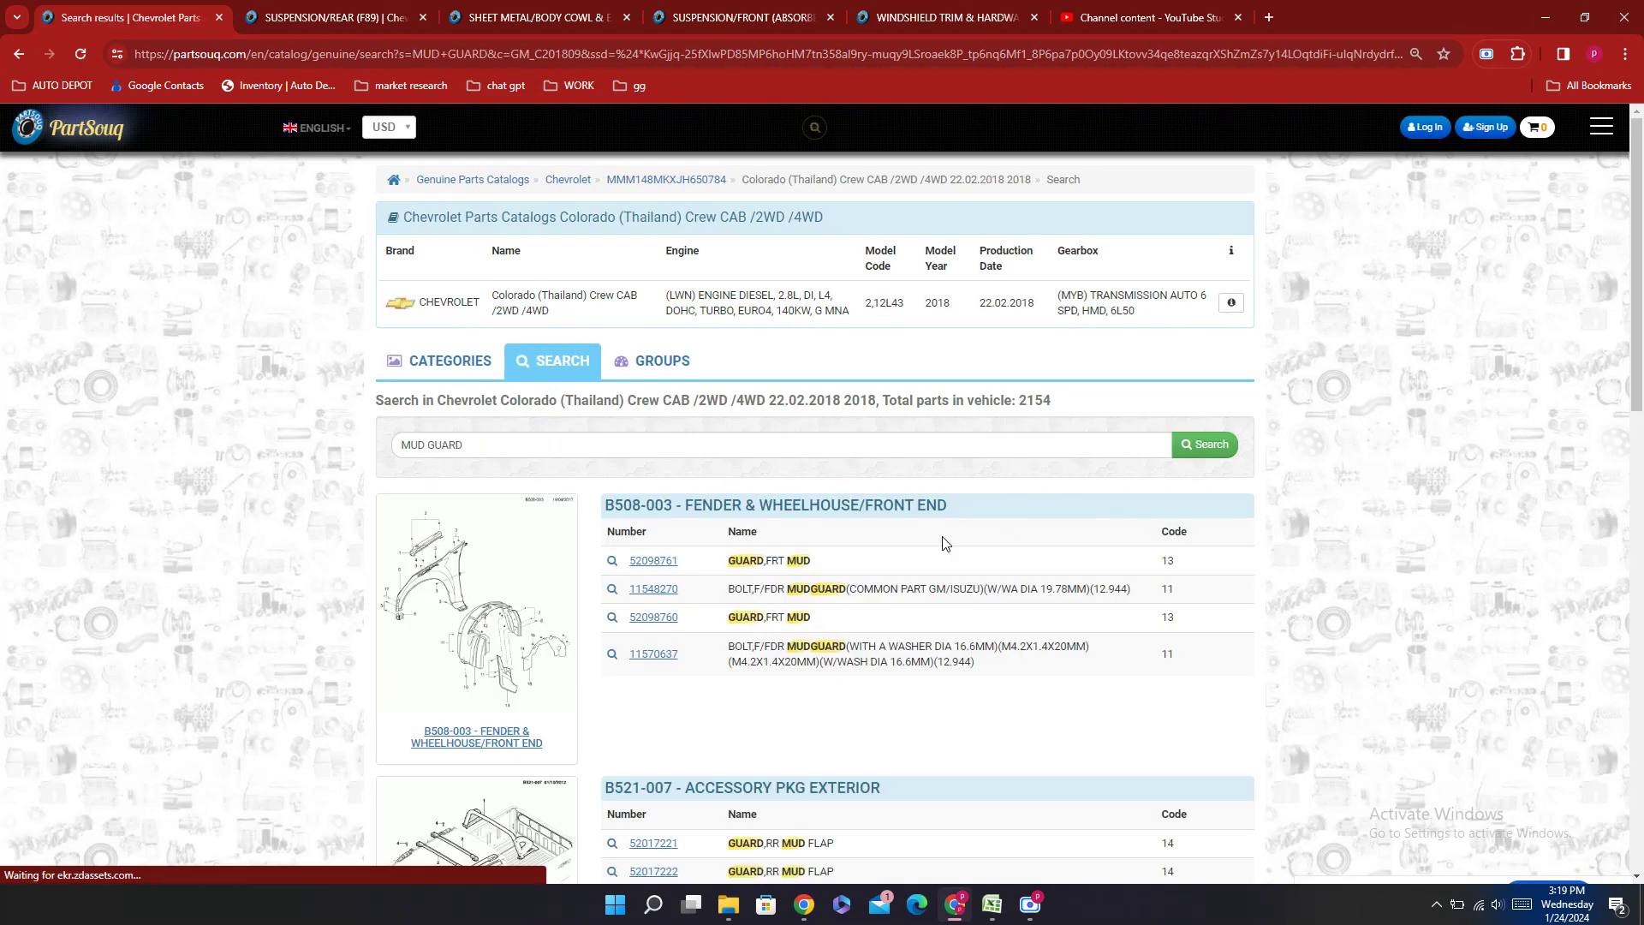
{"action": "scroll", "coordinate": [580, 510], "scroll_direction": "down", "scroll_amount": 1}
Step: Enter front wheel guard liners 52130703 in E475 and 52130705 in E476
{"action": "left_click", "coordinate": [516, 505]}
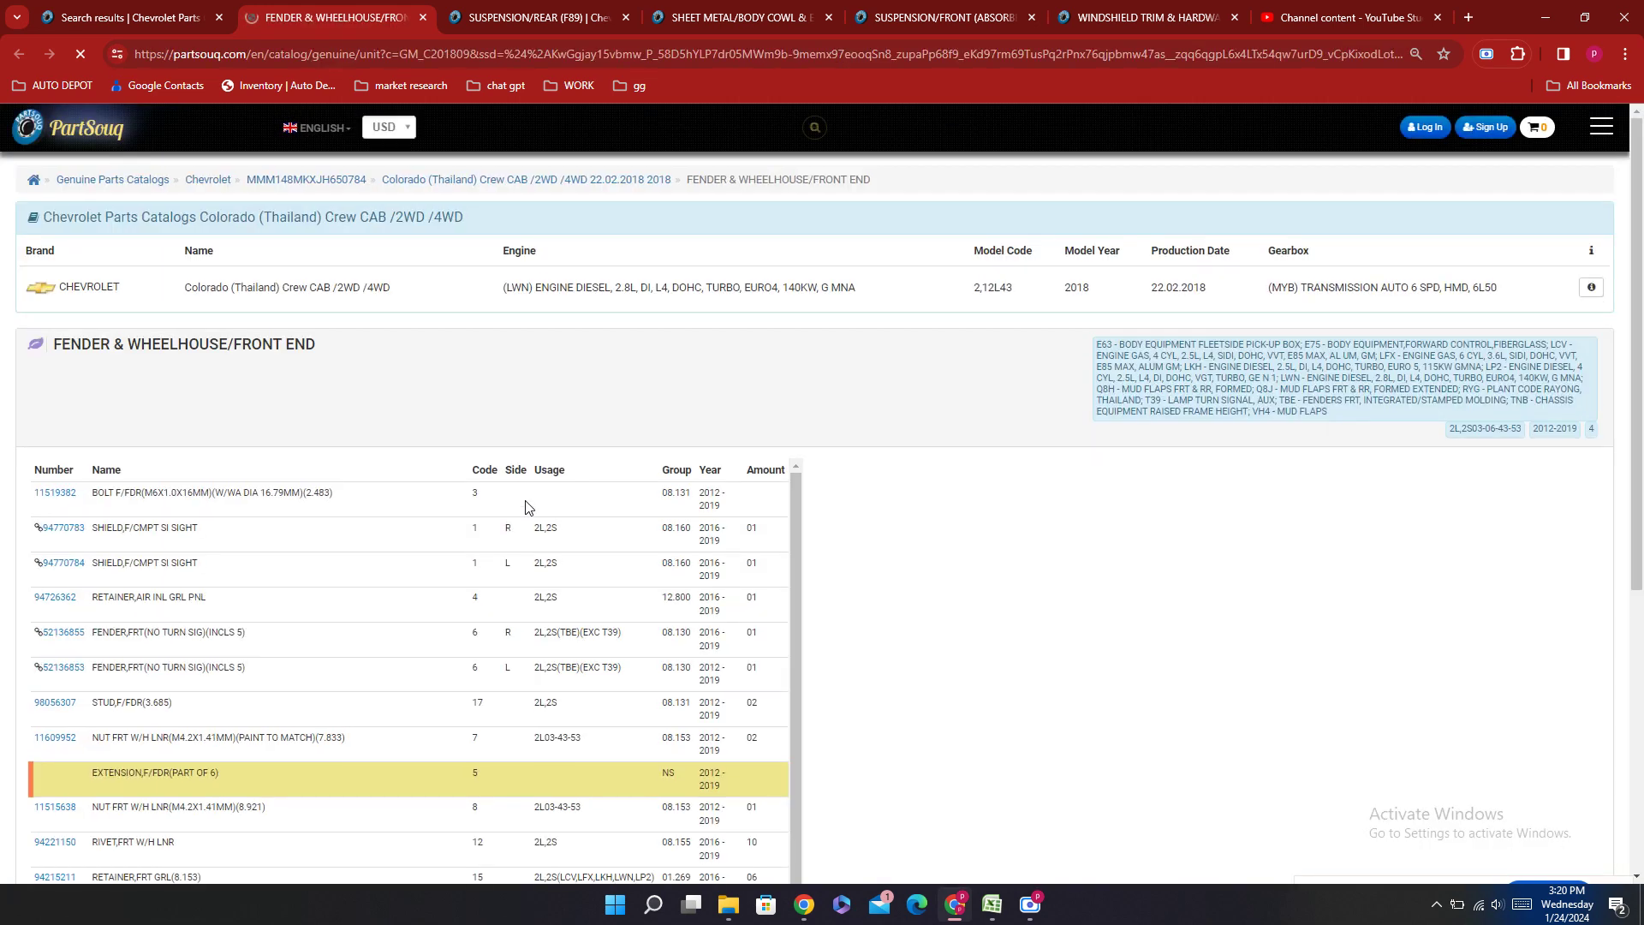
{"action": "scroll", "coordinate": [1051, 531], "scroll_direction": "down", "scroll_amount": 5}
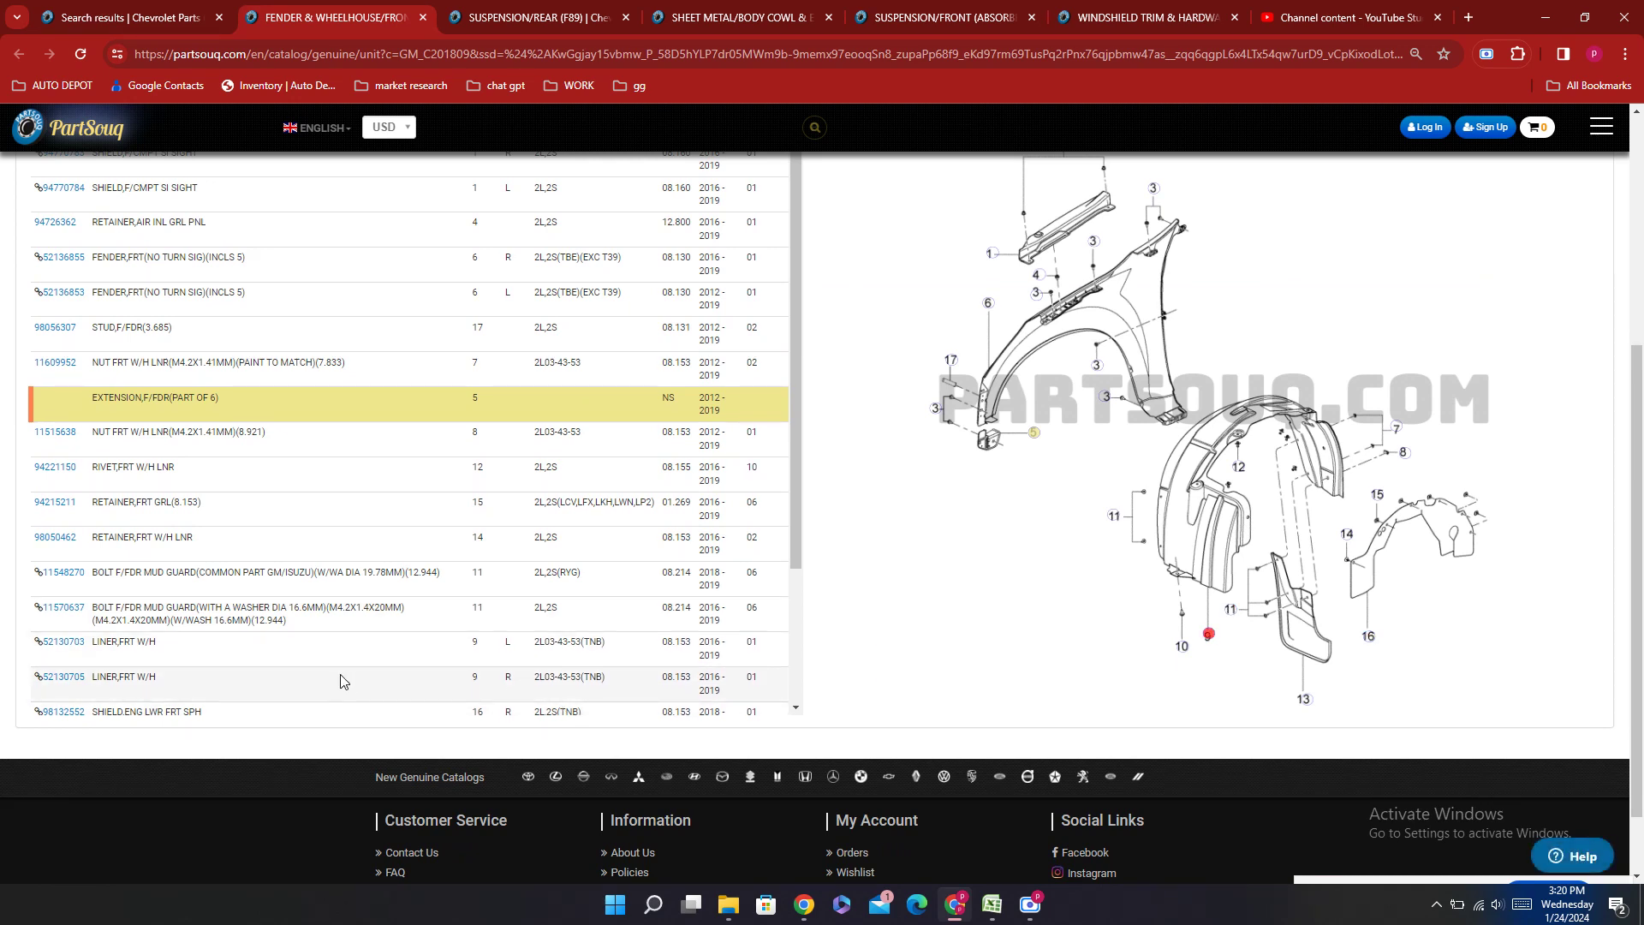
{"action": "double_click", "coordinate": [63, 659]}
{"action": "key", "text": "ctrl+c"}
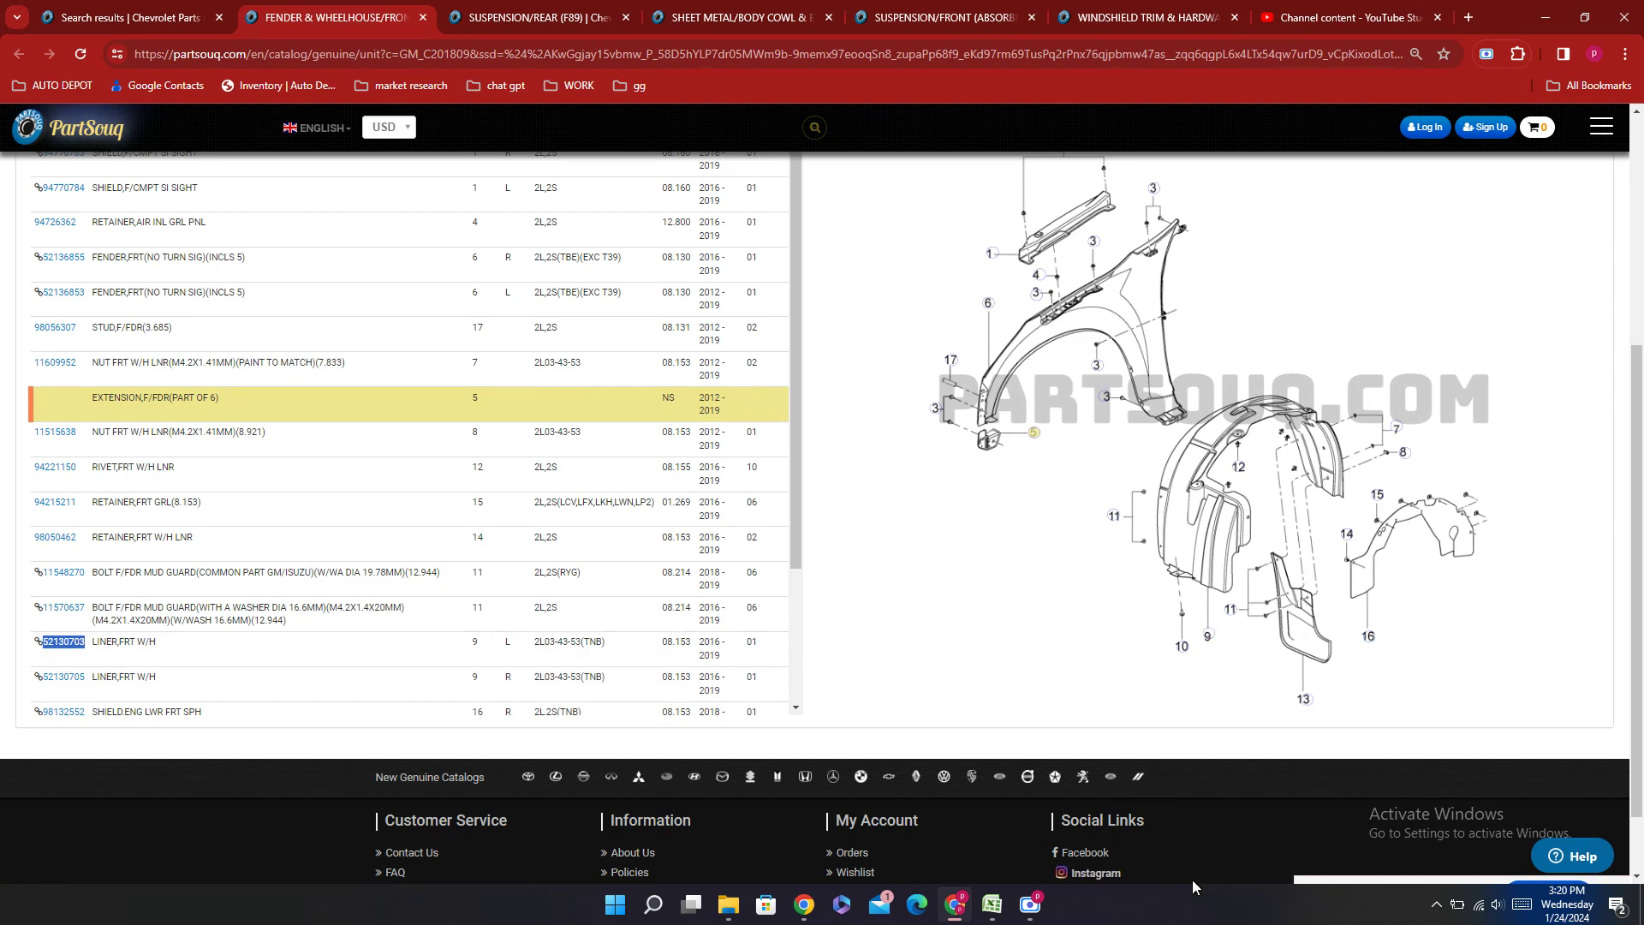
{"action": "left_click", "coordinate": [991, 910]}
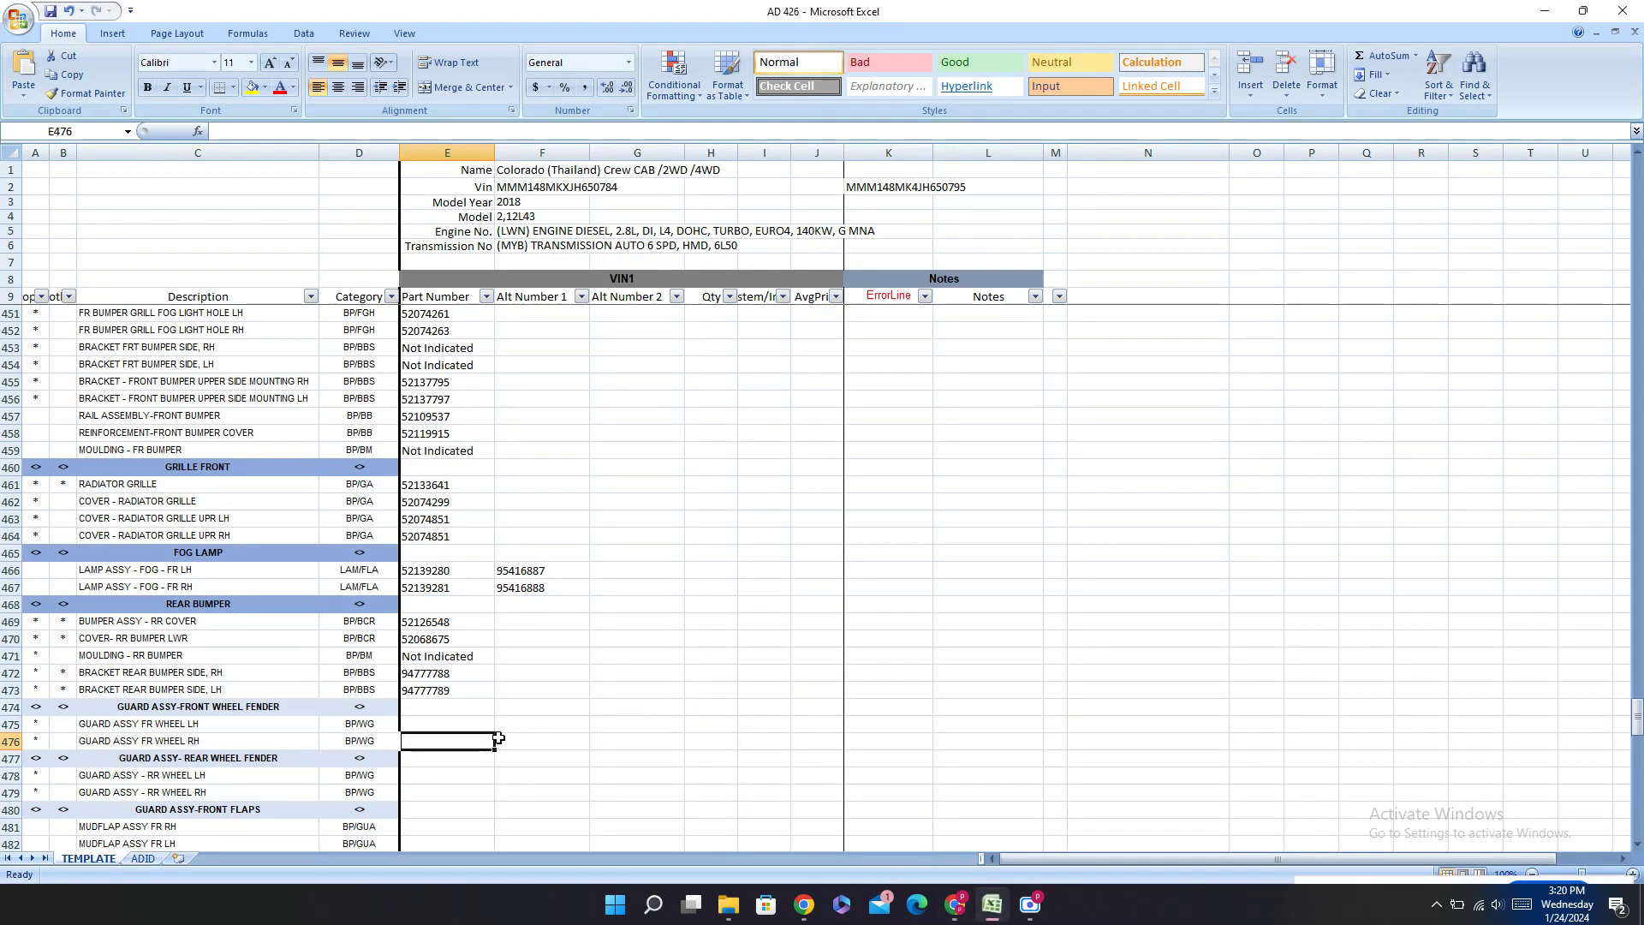
{"action": "left_click", "coordinate": [404, 726]}
{"action": "key", "text": "ctrl+v"}
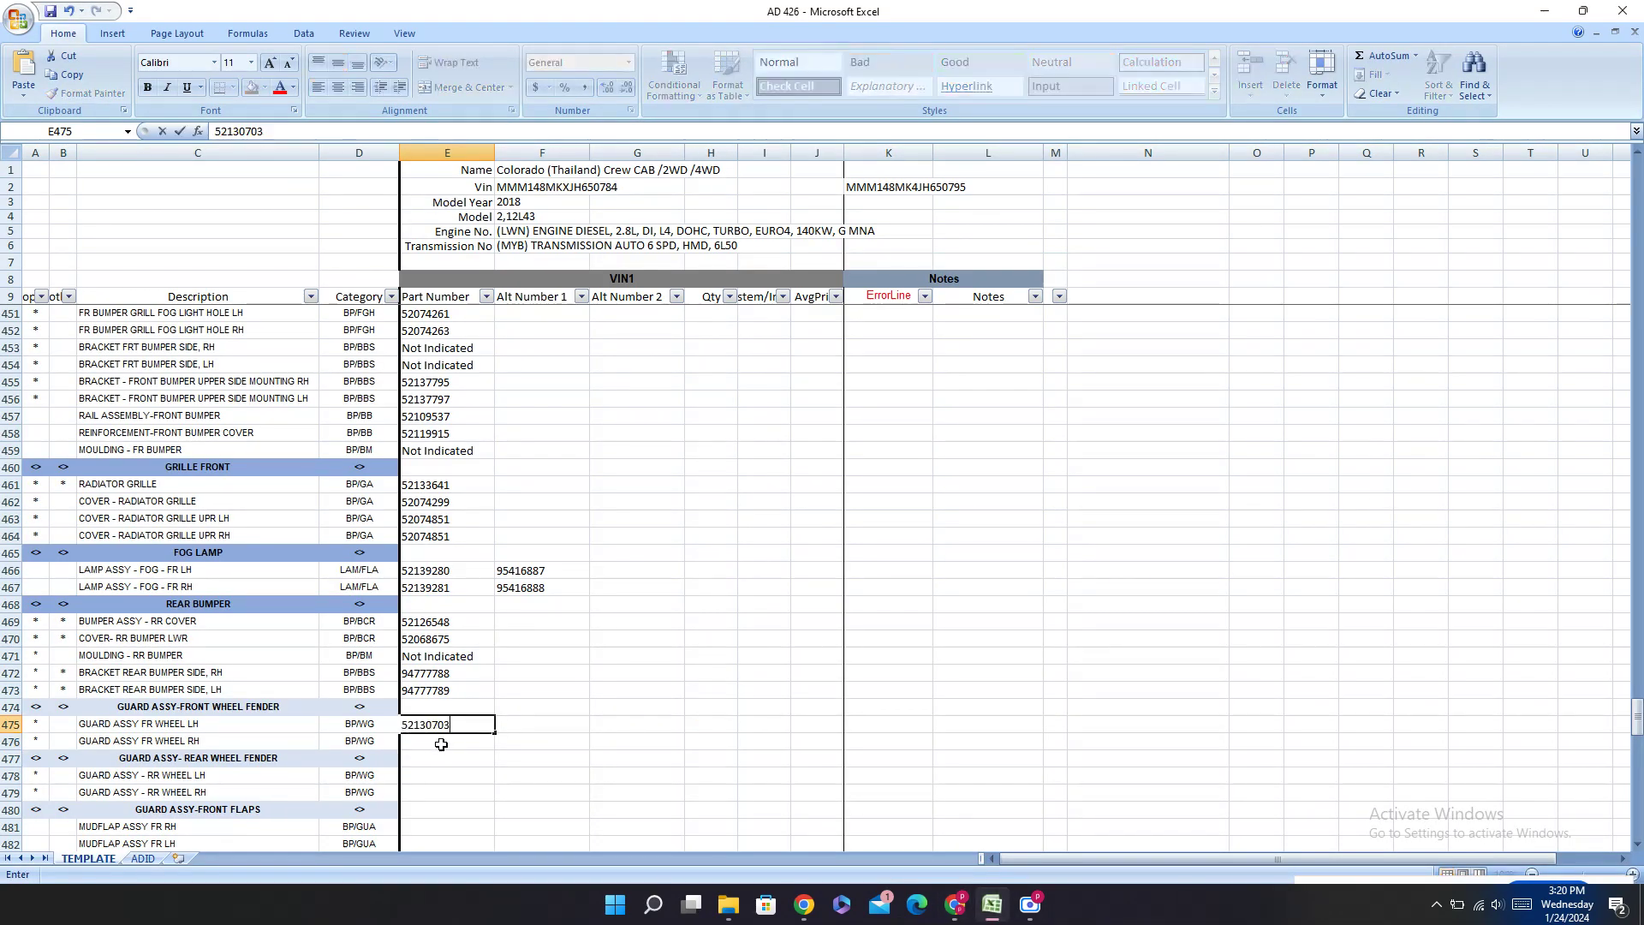
{"action": "key", "text": "Return"}
{"action": "left_click", "coordinate": [966, 910]}
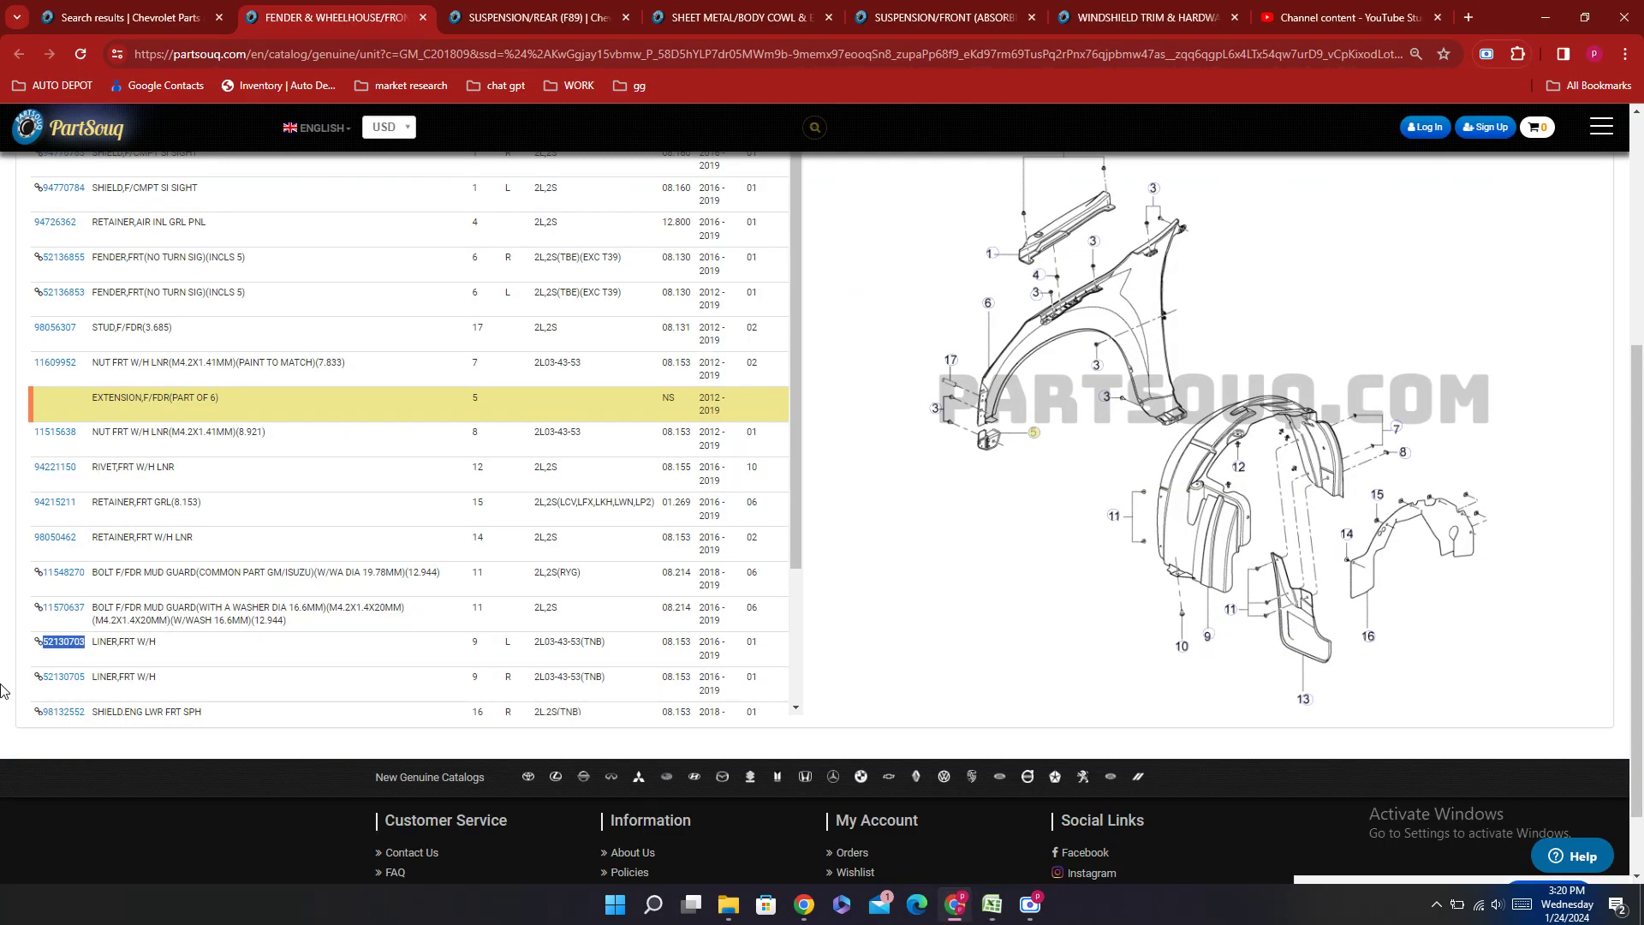
{"action": "double_click", "coordinate": [64, 676]}
{"action": "key", "text": "ctrl+c"}
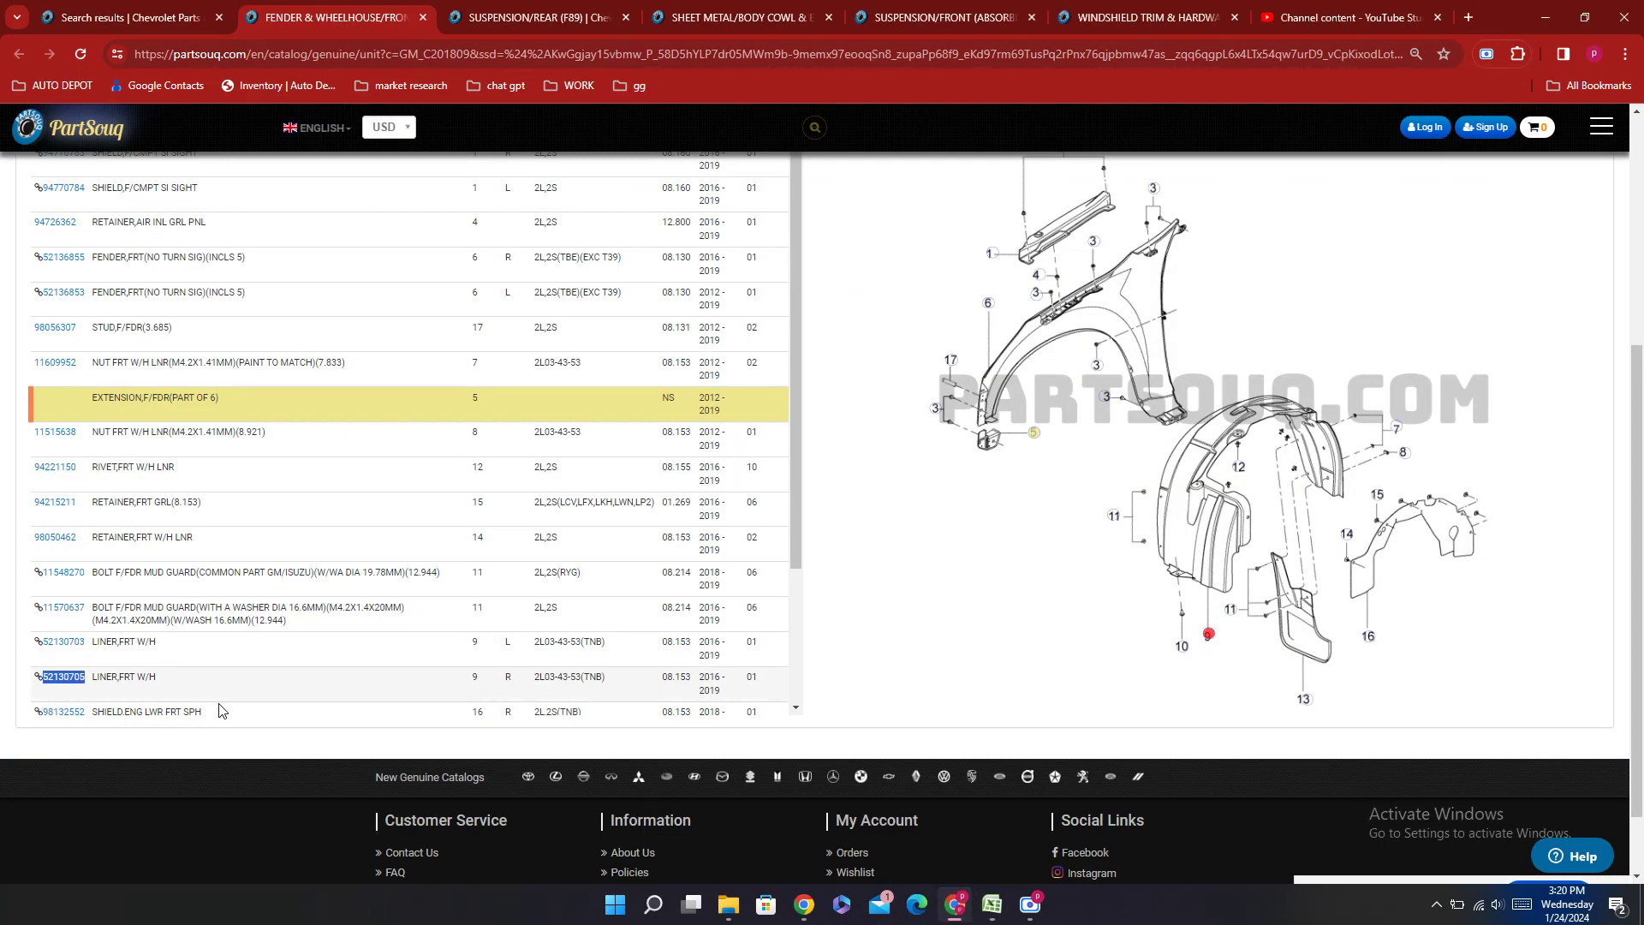
{"action": "left_click", "coordinate": [991, 905]}
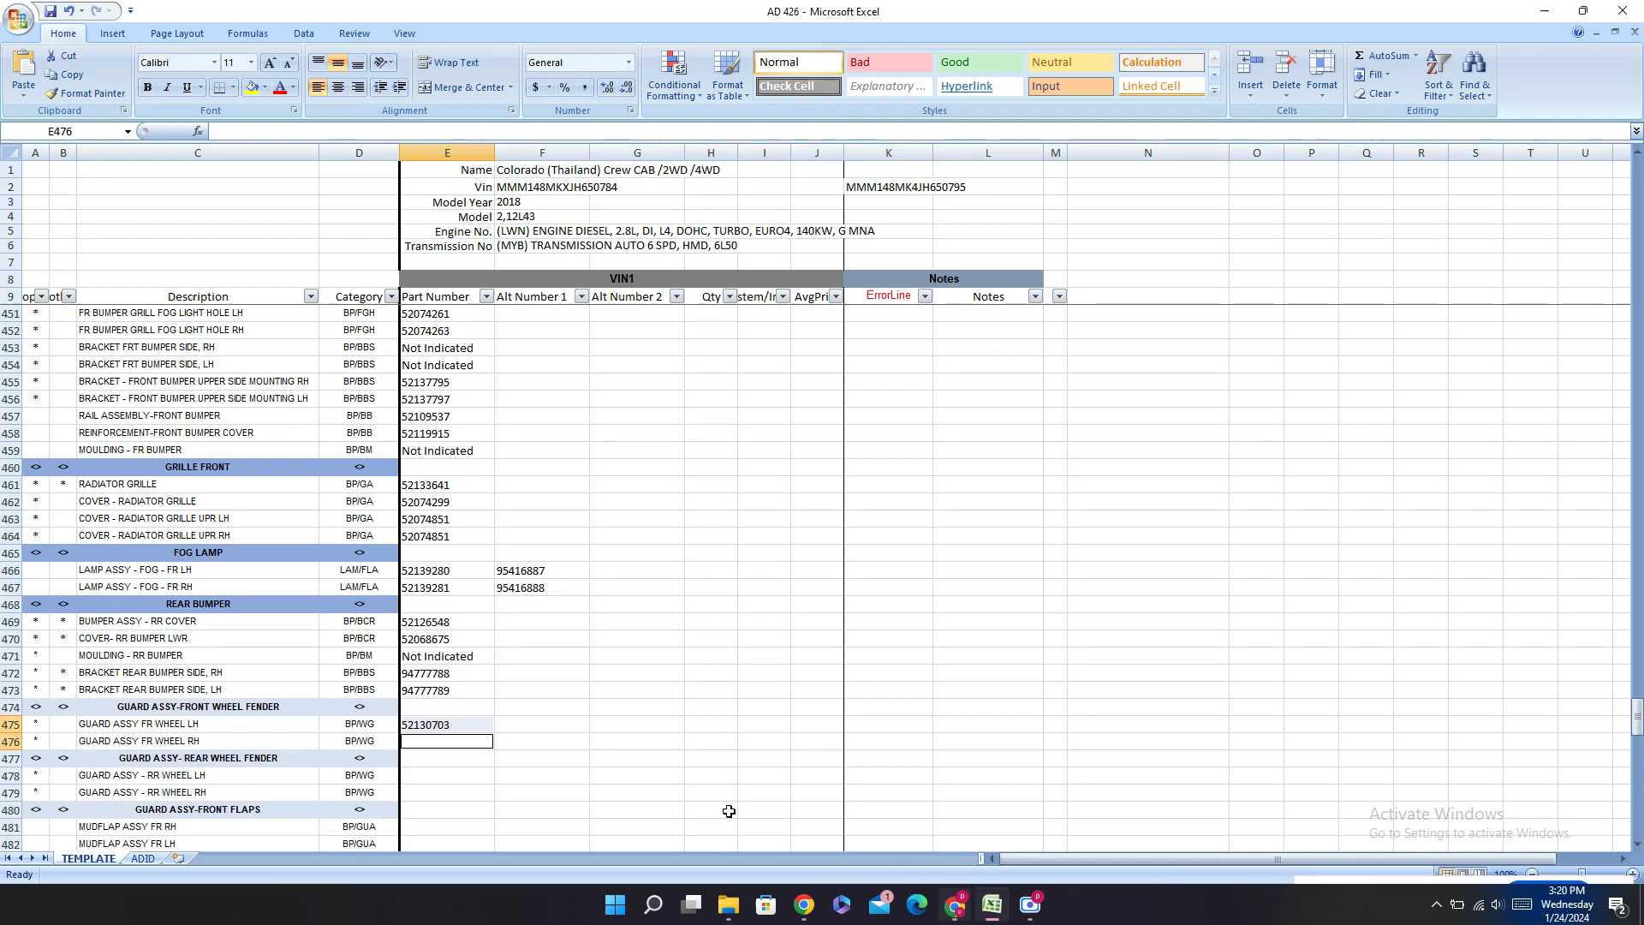
{"action": "double_click", "coordinate": [420, 741]}
{"action": "key", "text": "ctrl+v"}
Step: Paste mud guard number 52098760 into rear wheel guard E478, then undo it
{"action": "left_click", "coordinate": [971, 905]}
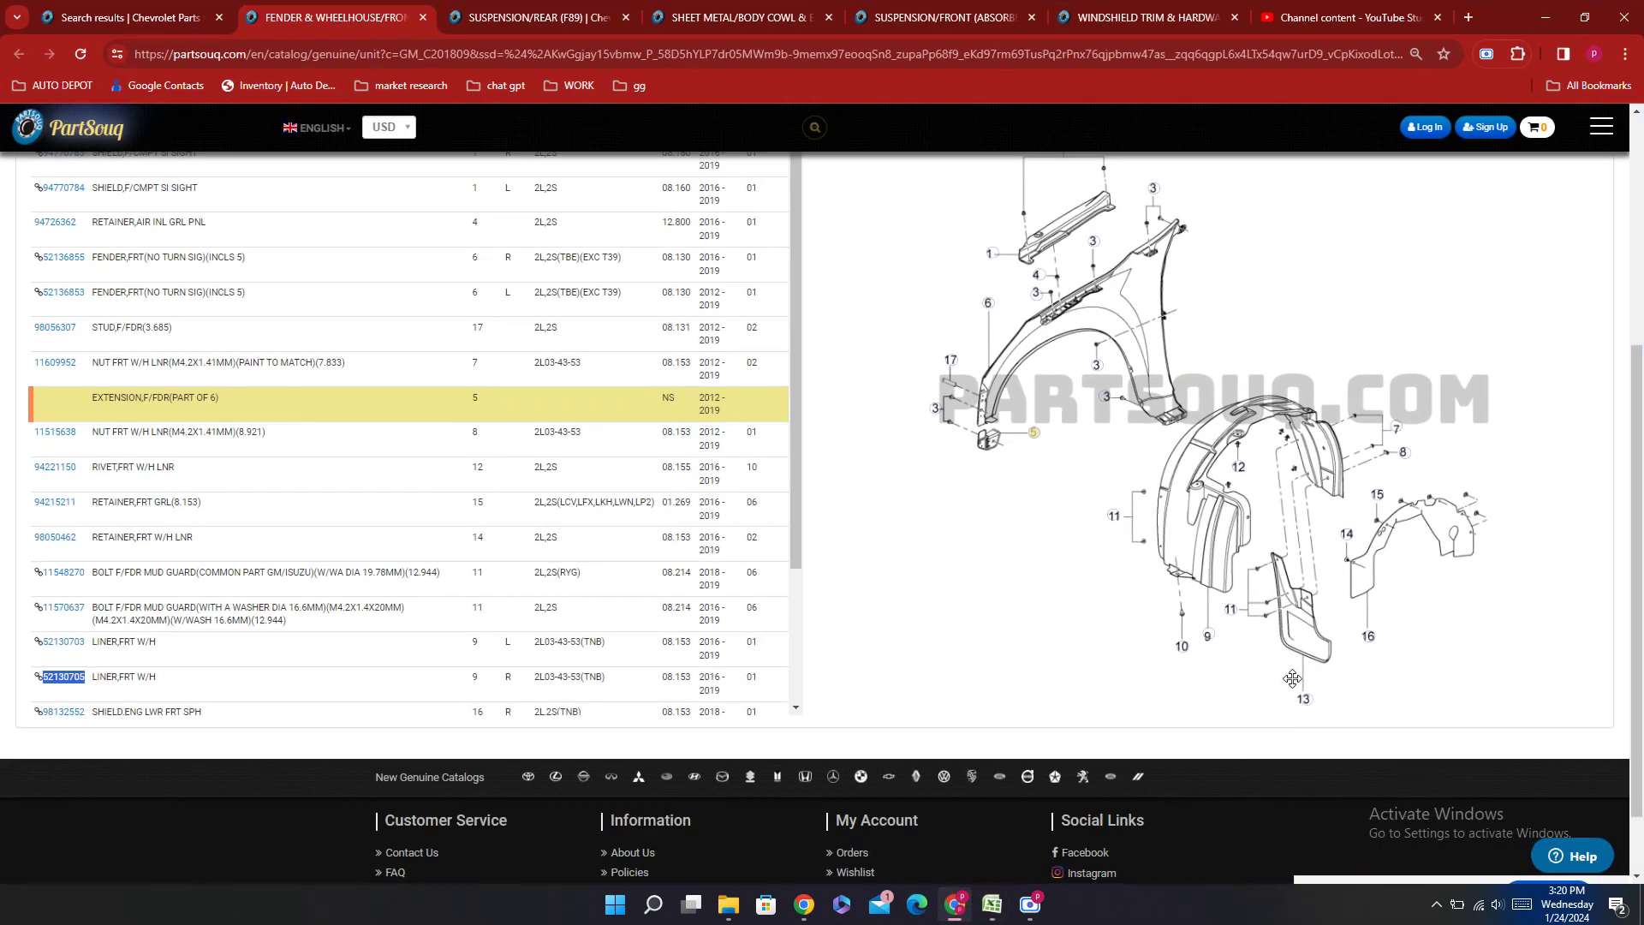
{"action": "scroll", "coordinate": [1169, 537], "scroll_direction": "up", "scroll_amount": 1}
{"action": "scroll", "coordinate": [1166, 536], "scroll_direction": "down", "scroll_amount": 1}
{"action": "scroll", "coordinate": [373, 680], "scroll_direction": "down", "scroll_amount": 2}
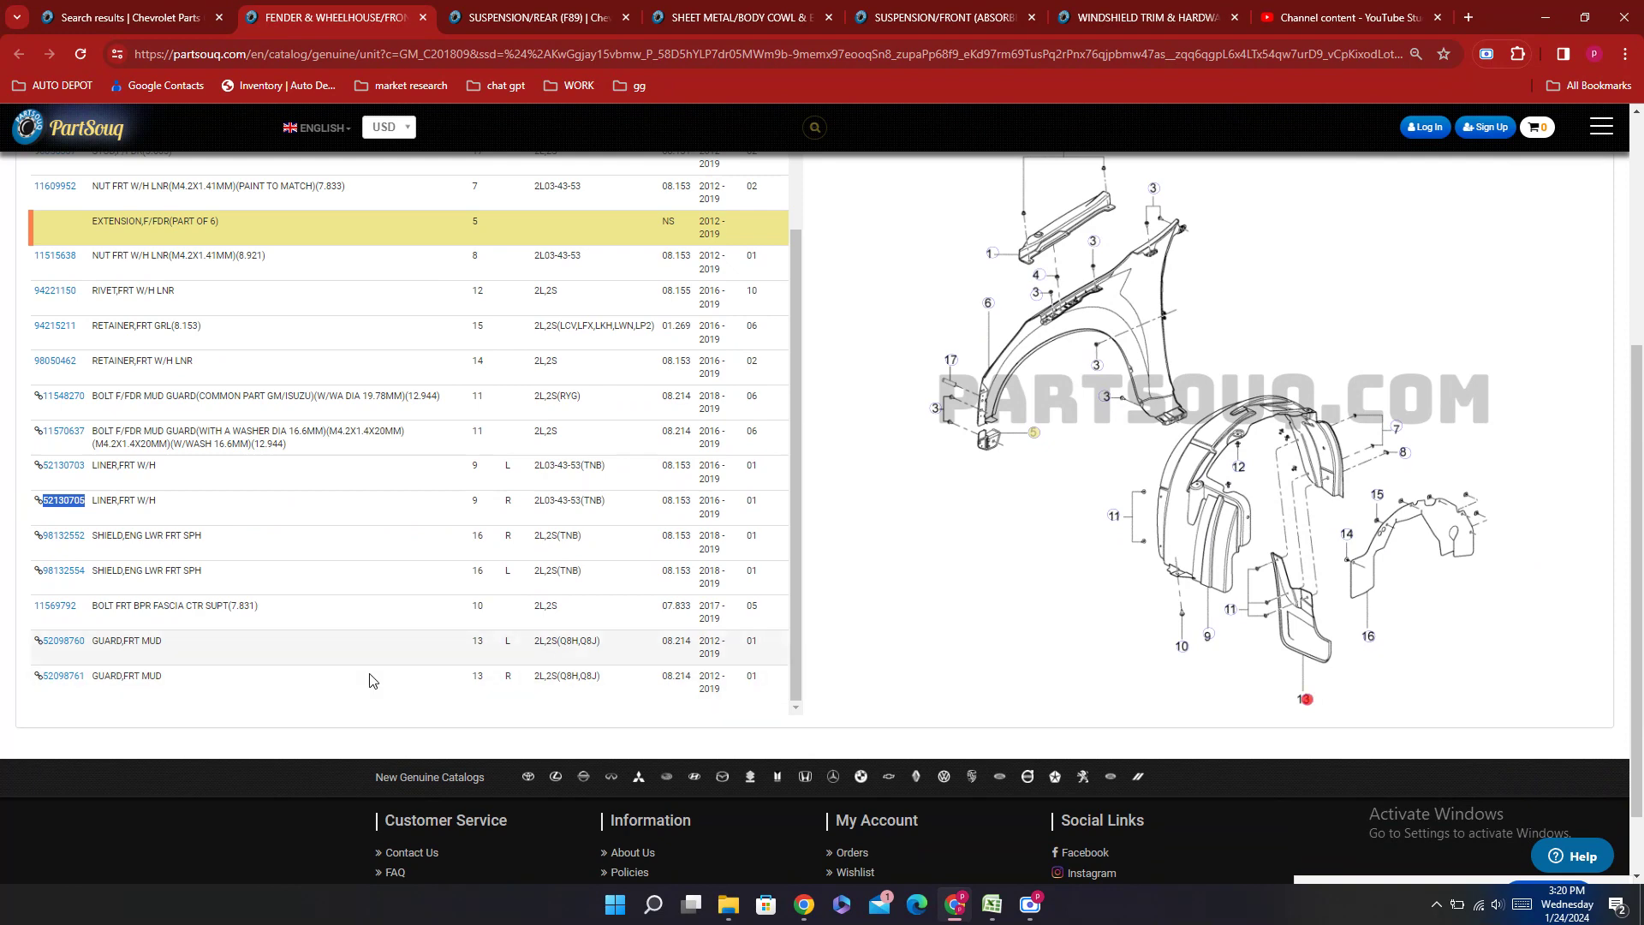
{"action": "left_click", "coordinate": [58, 663]}
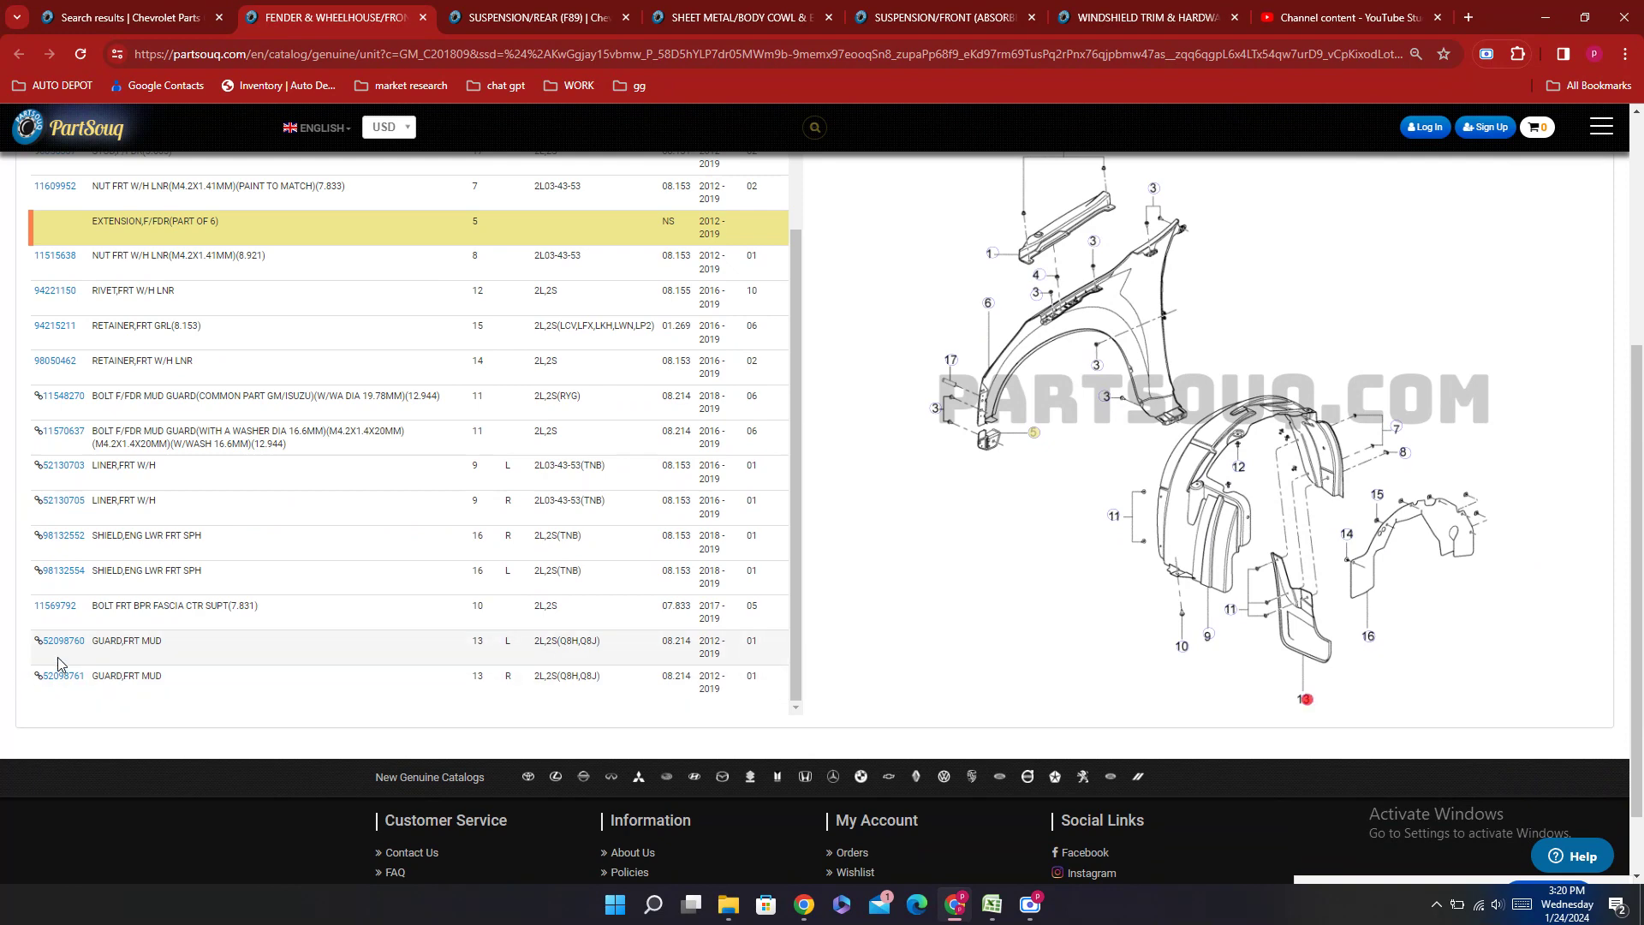
{"action": "left_click", "coordinate": [996, 913]}
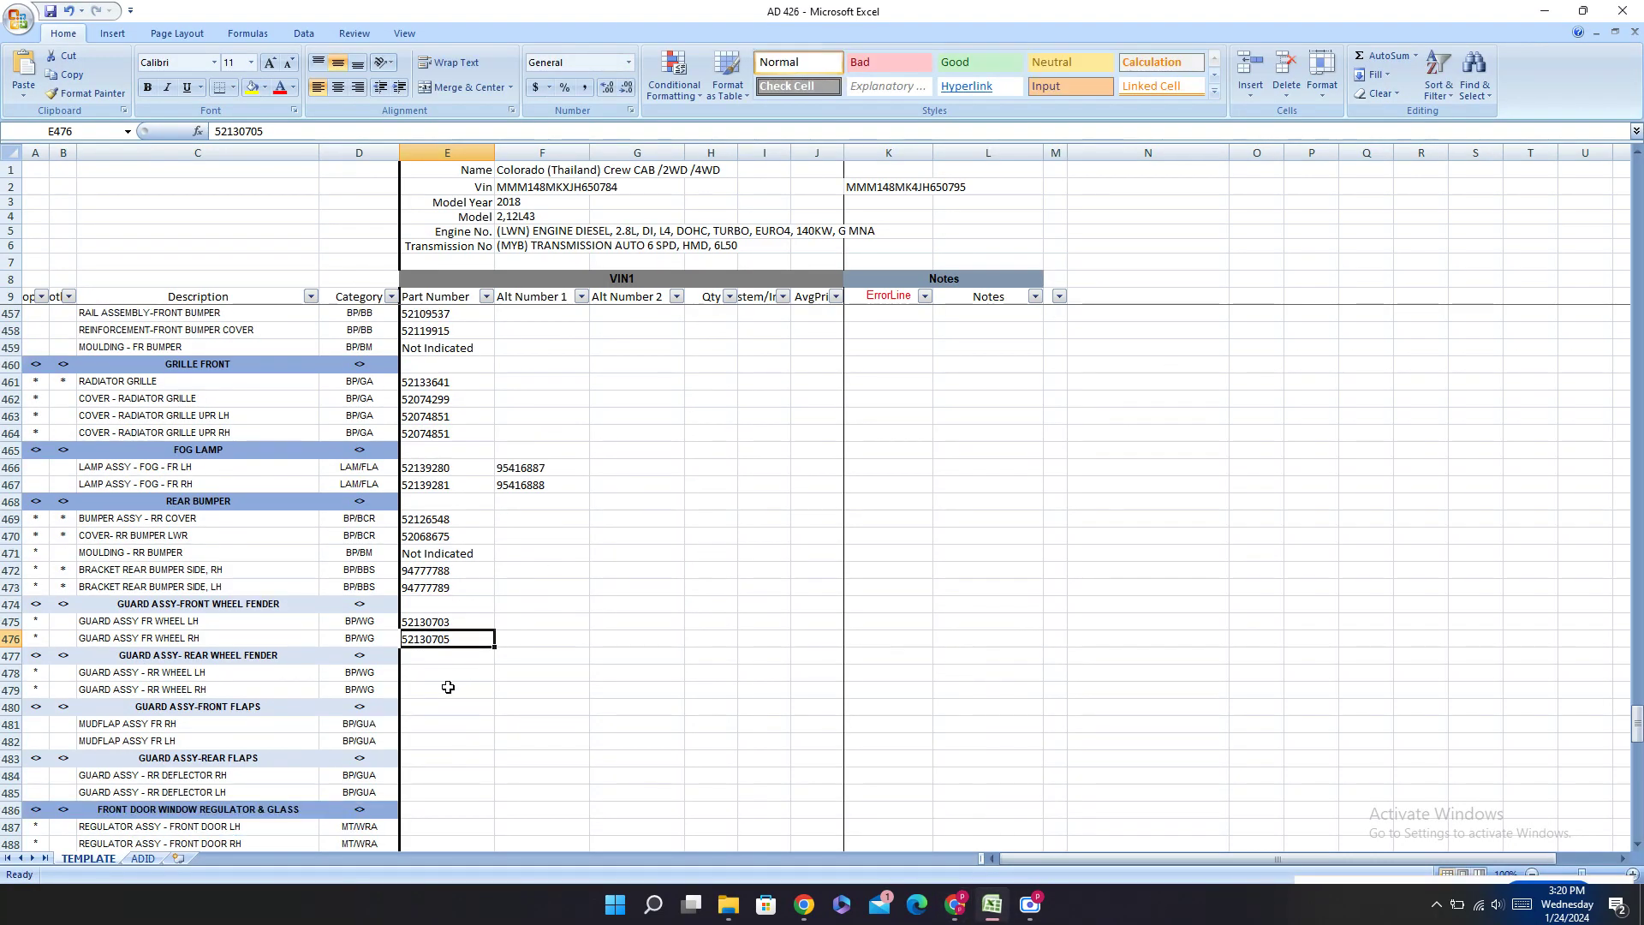
{"action": "left_click", "coordinate": [433, 673]}
{"action": "type", "text": "52098760"}
{"action": "key", "text": "Return"}
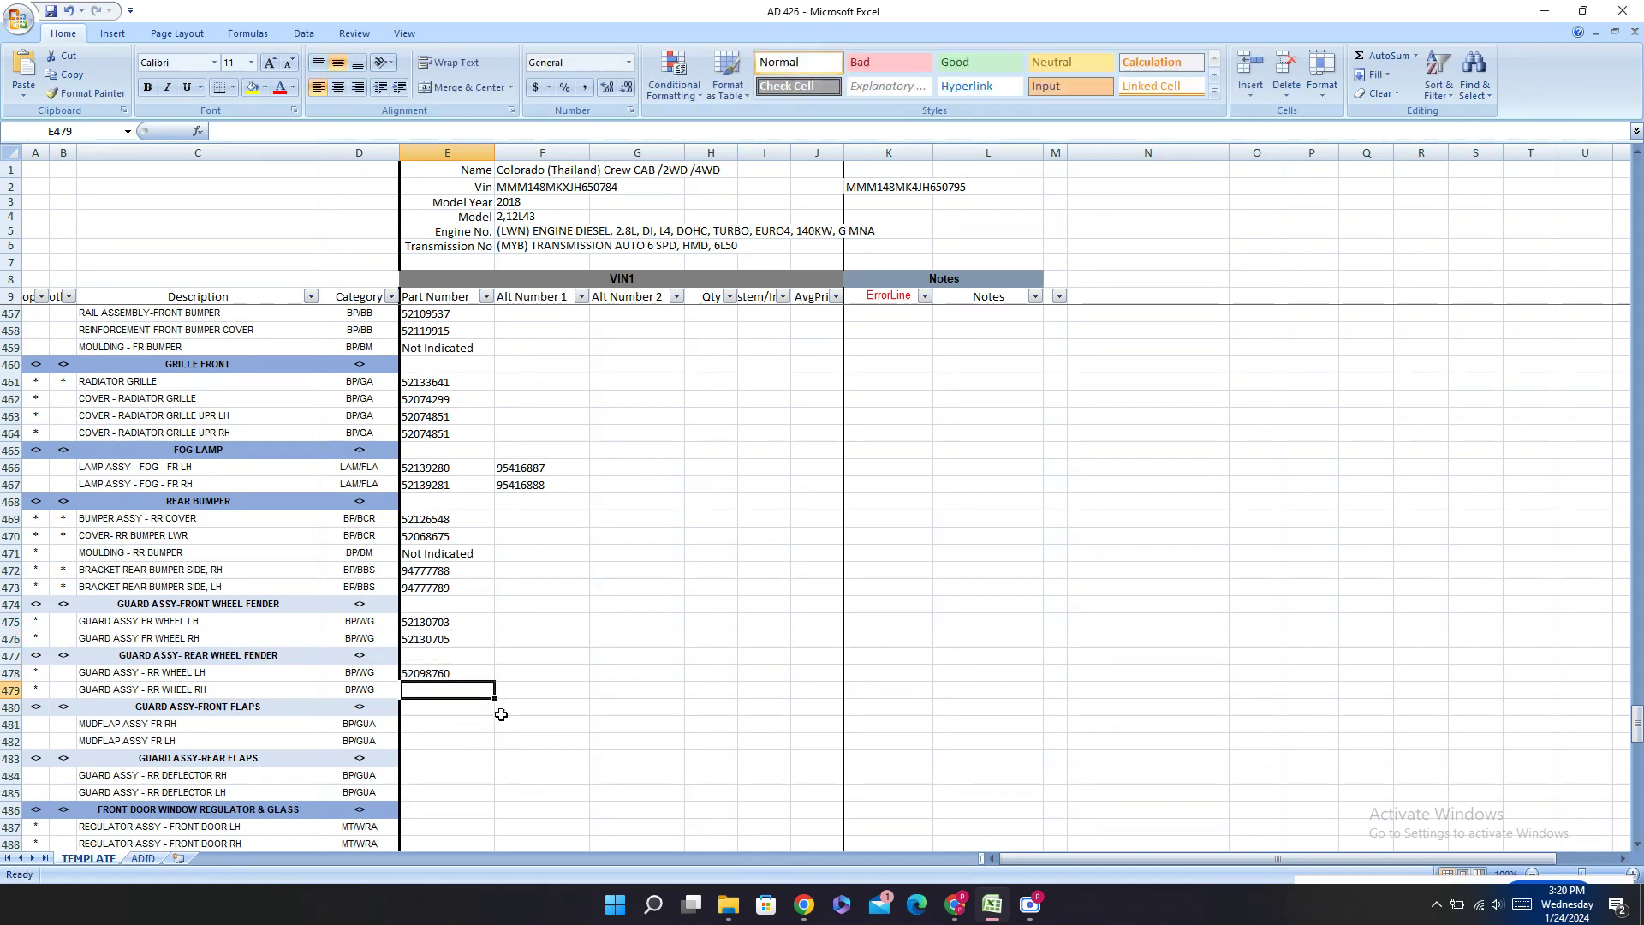
{"action": "mouse_move", "coordinate": [959, 903]}
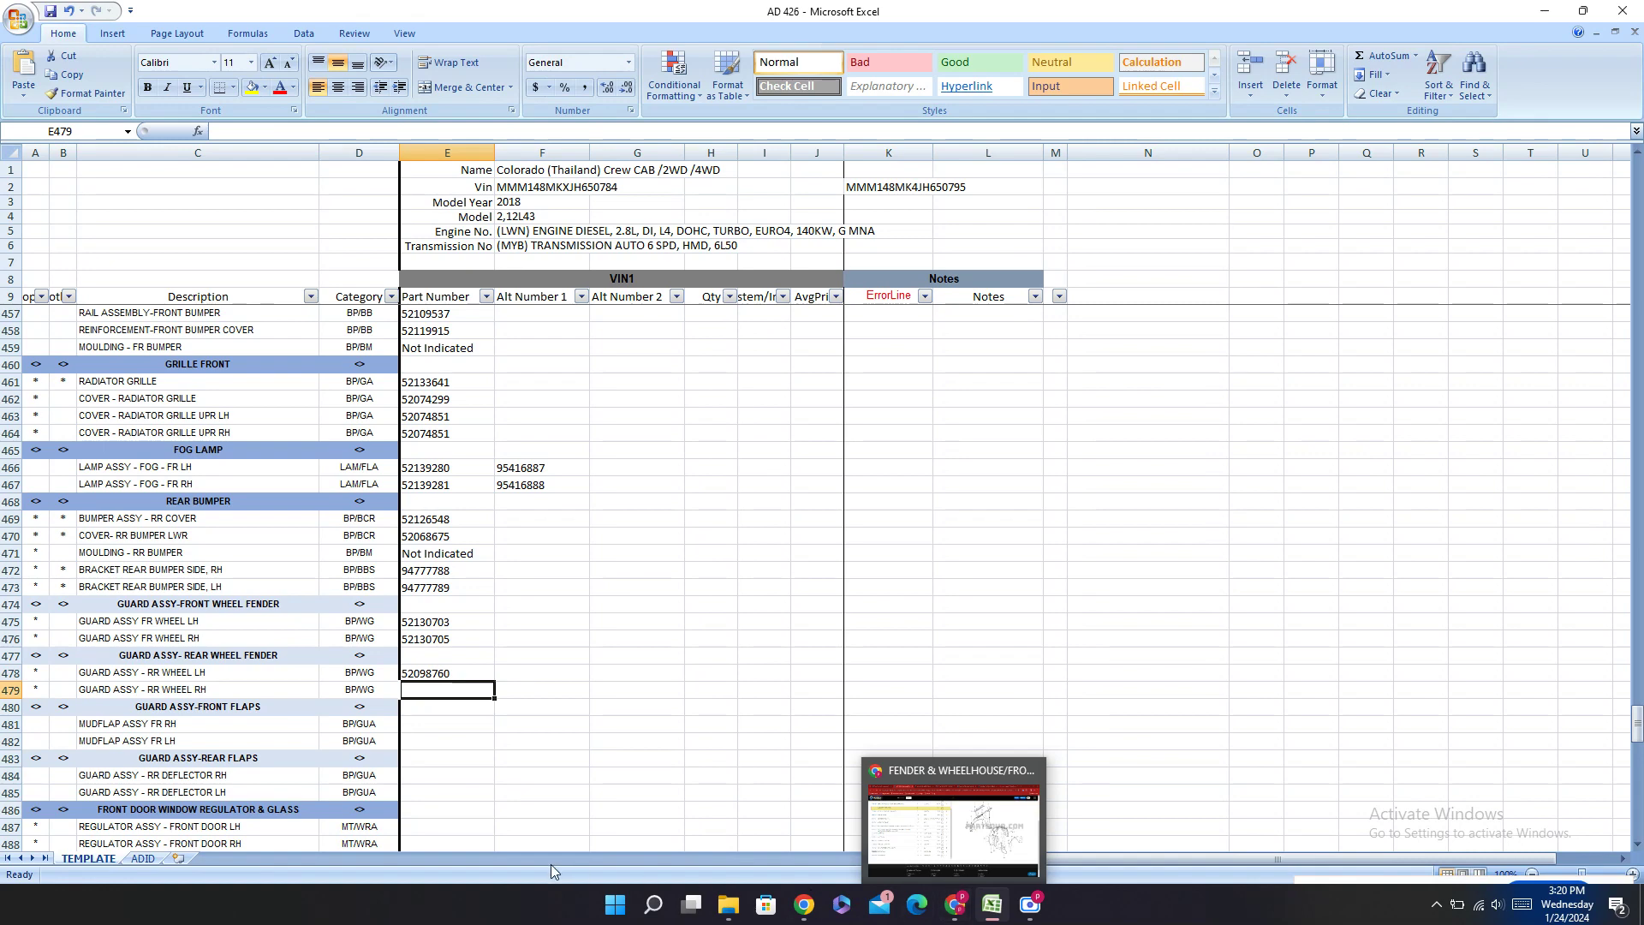
{"action": "key", "text": "ctrl+z"}
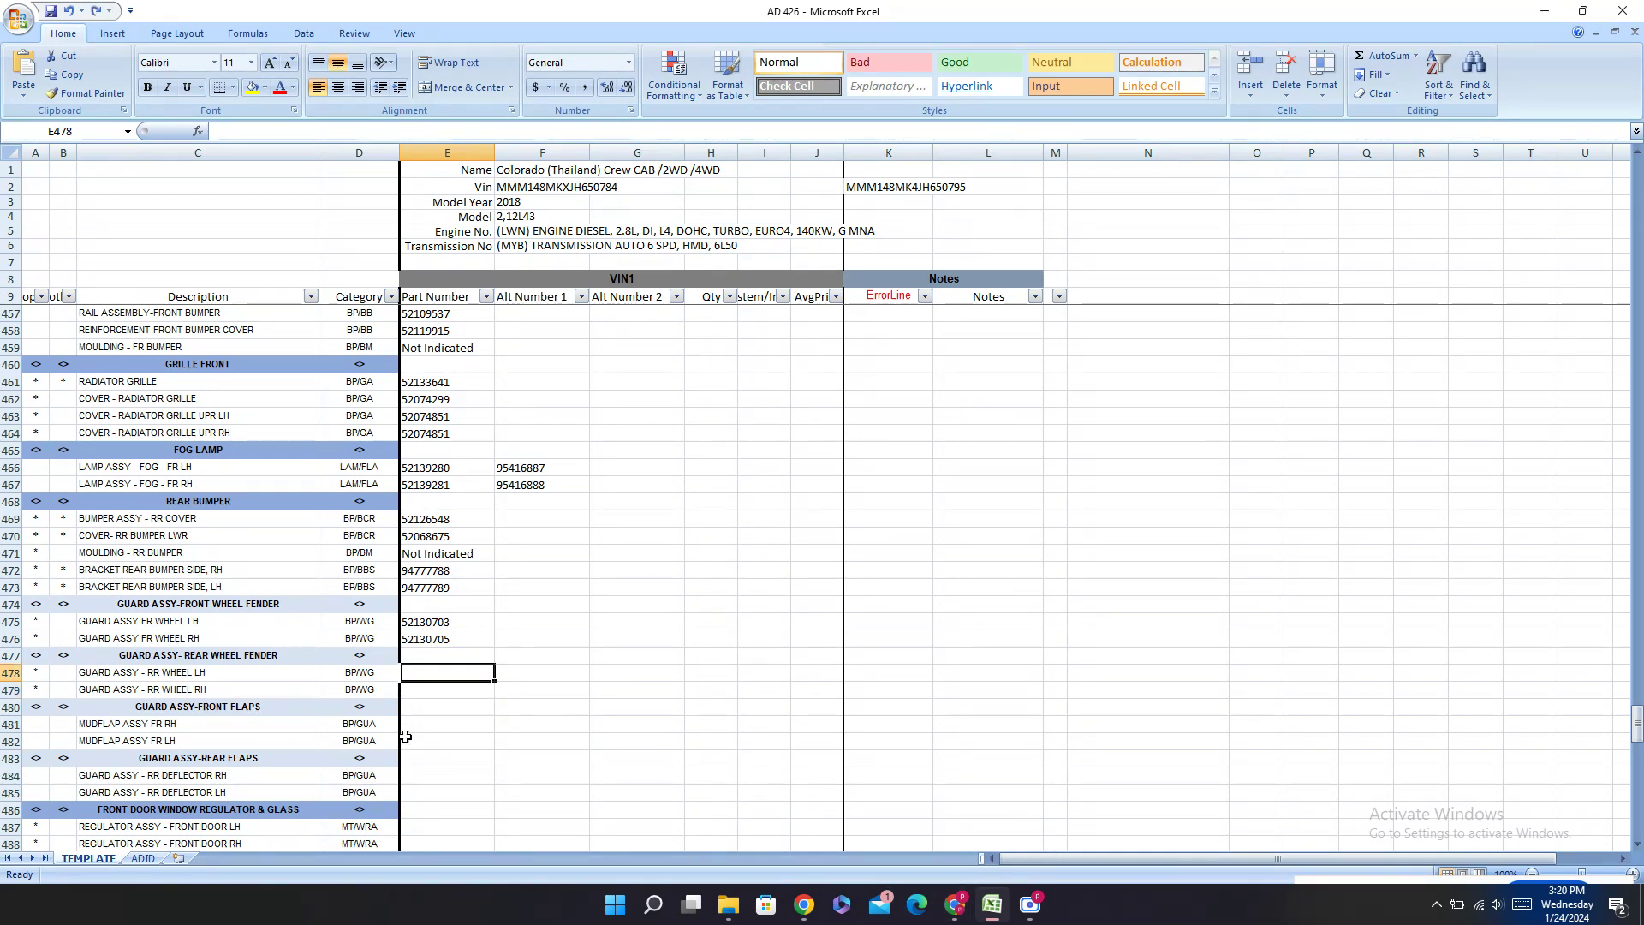
Step: Enter front mudflap numbers 52098760 in E482 (LH) and 52098761 in E481 (RH)
{"action": "left_click", "coordinate": [953, 908]}
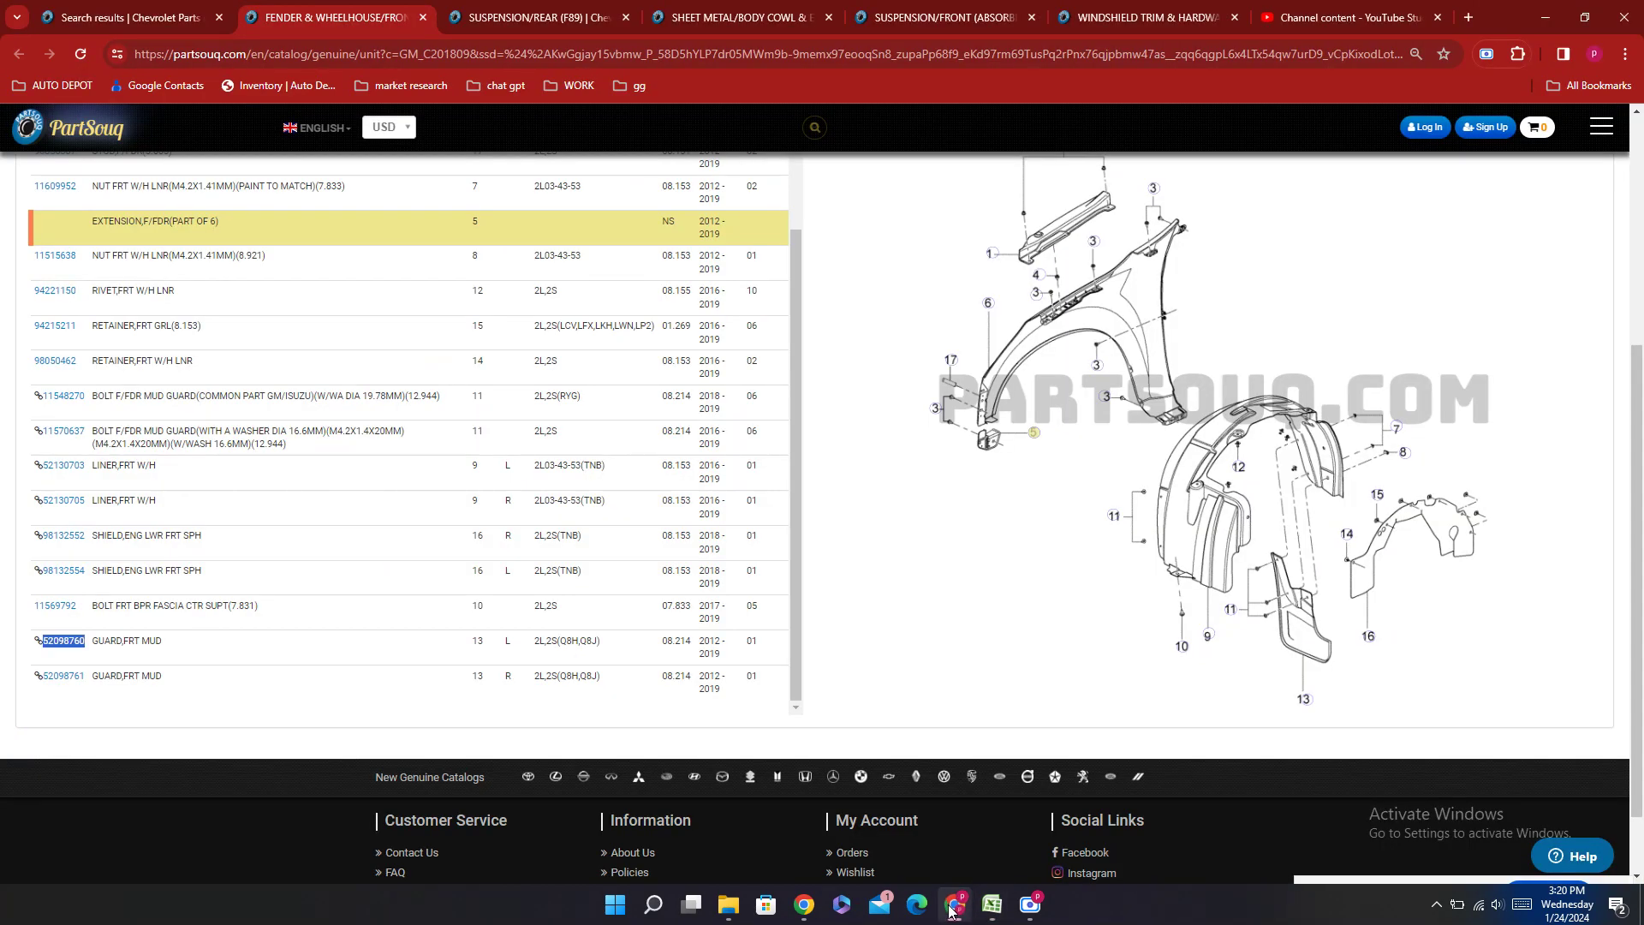
{"action": "left_click", "coordinate": [928, 881]}
{"action": "left_click", "coordinate": [990, 905]}
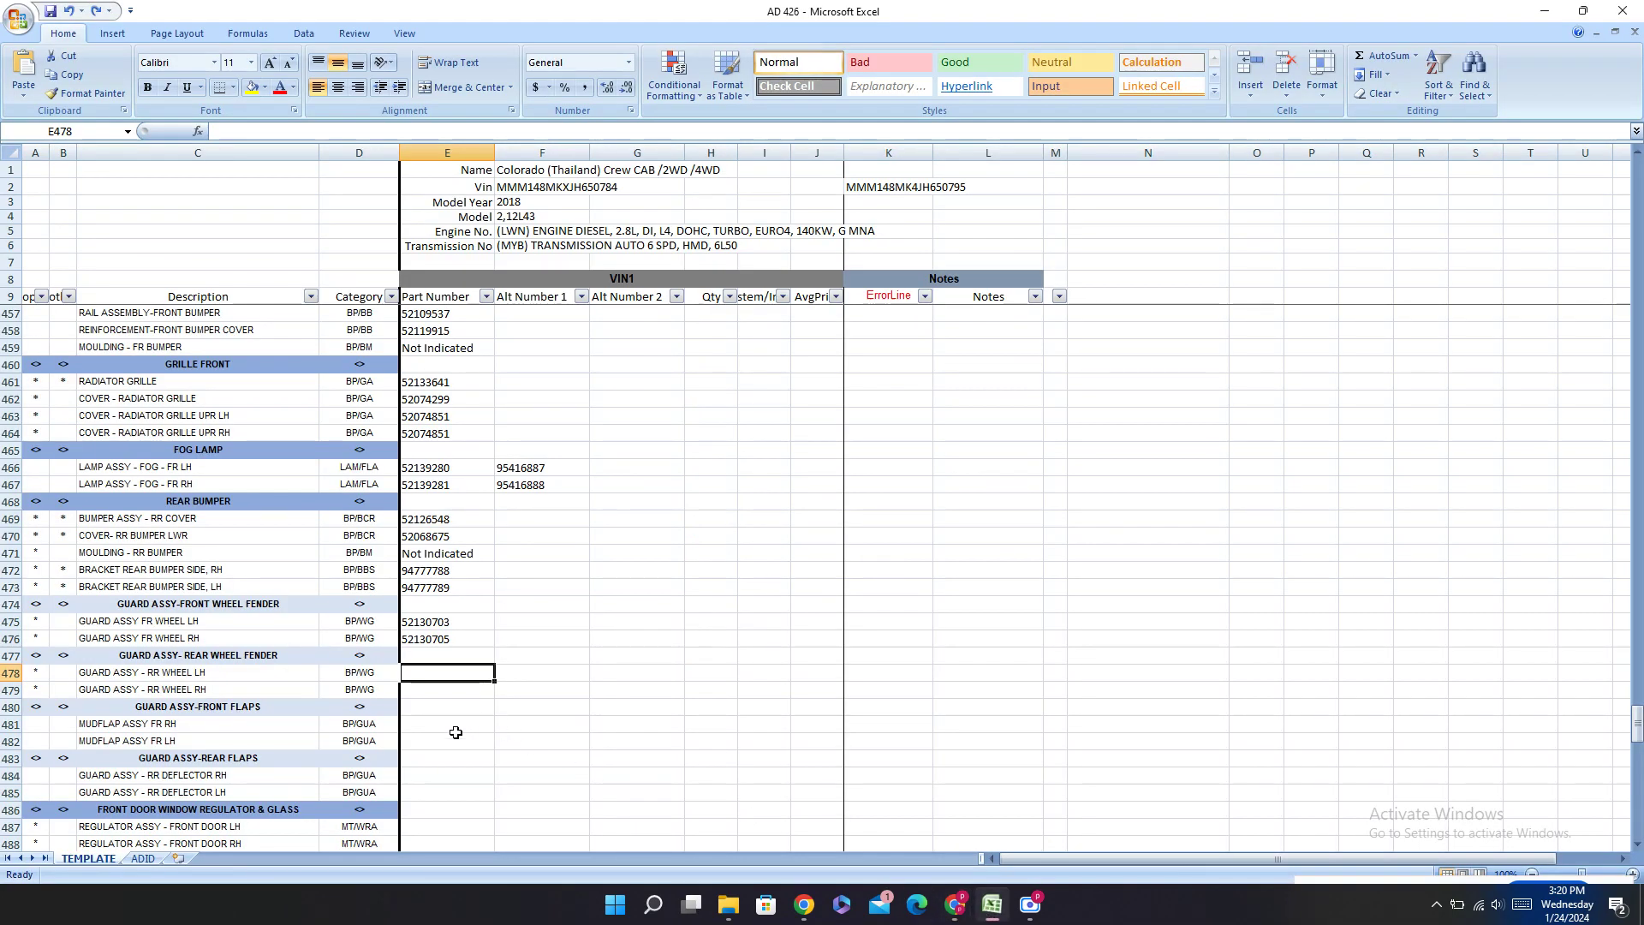
{"action": "left_click", "coordinate": [421, 743]}
{"action": "type", "text": "52098760"}
{"action": "left_click", "coordinate": [425, 724]}
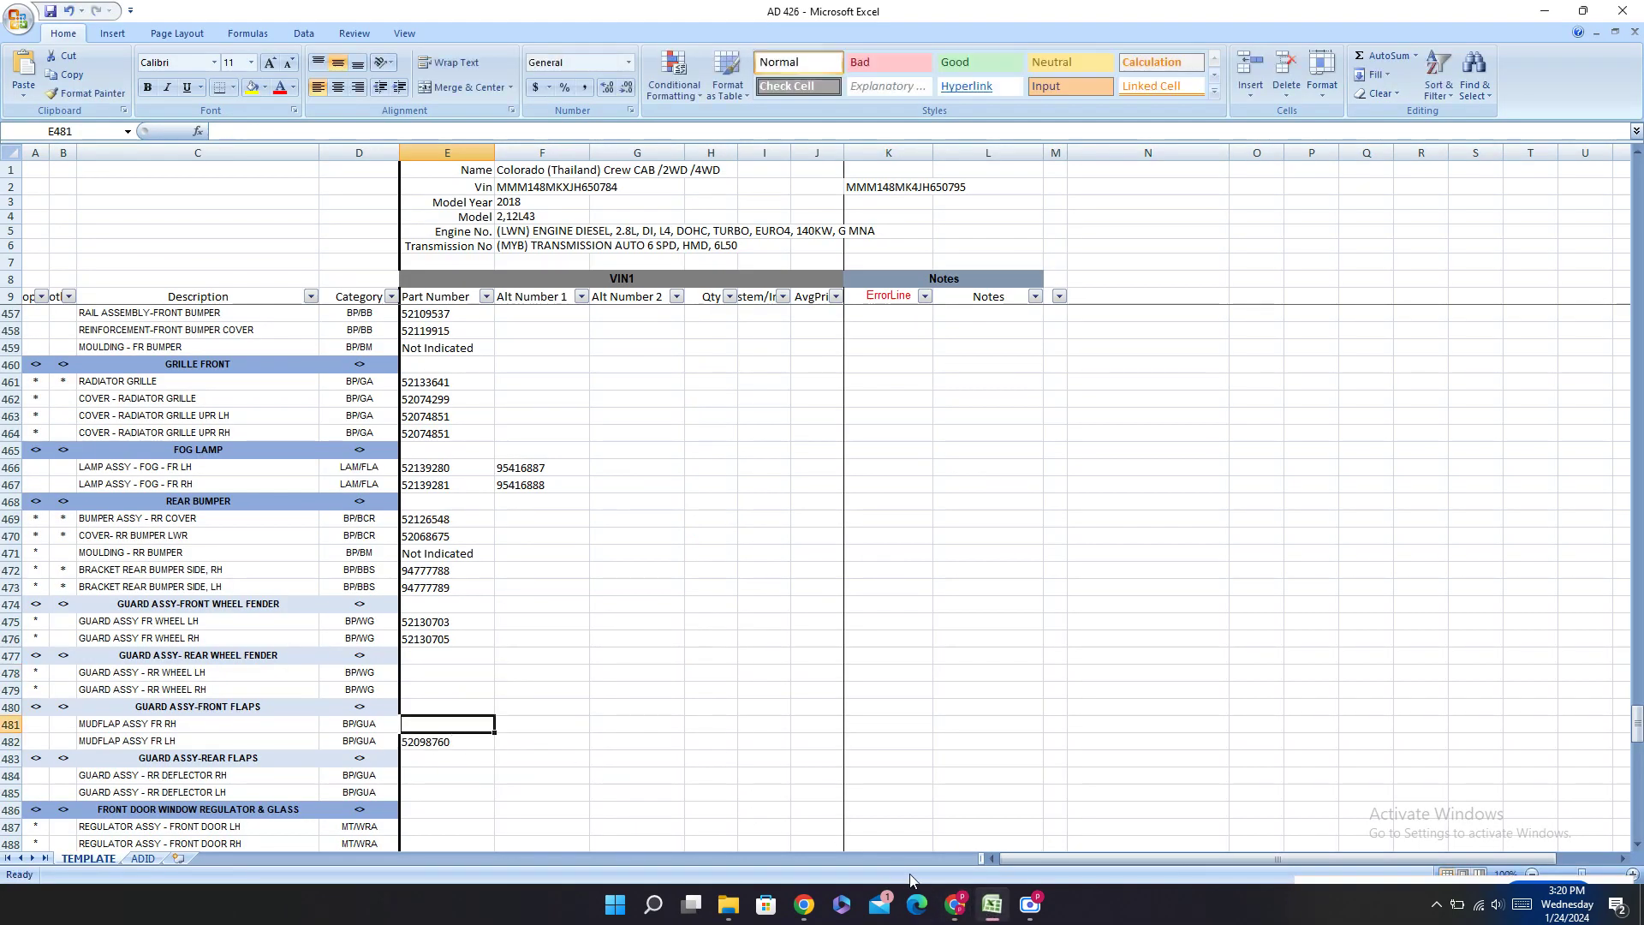
{"action": "left_click", "coordinate": [953, 912]}
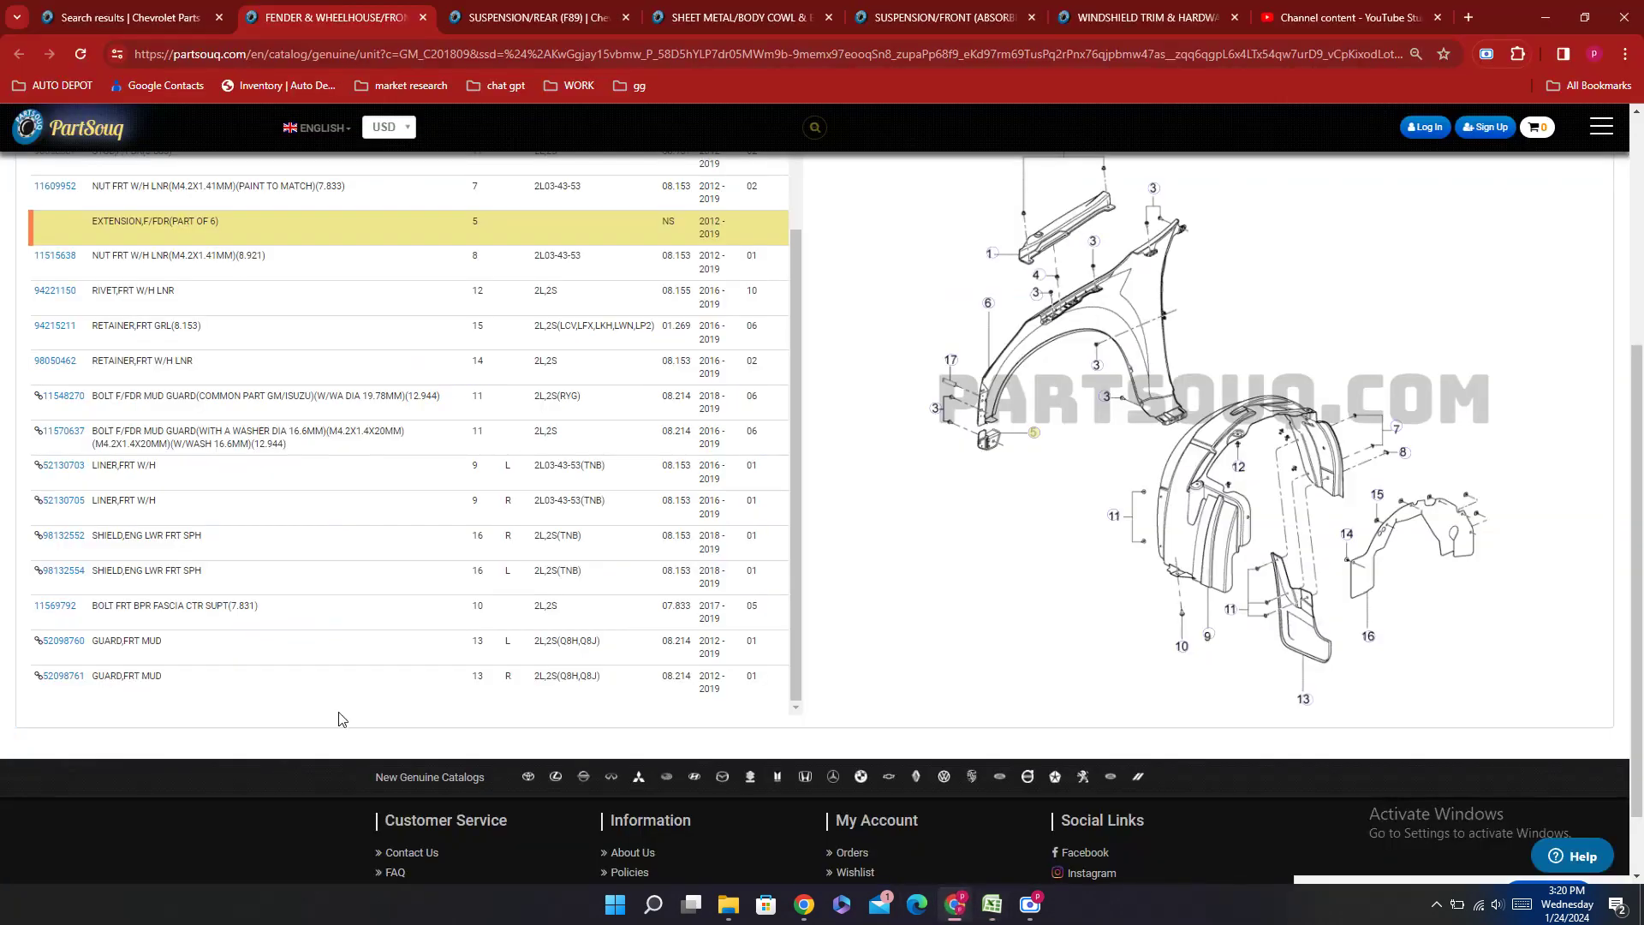
{"action": "double_click", "coordinate": [62, 677]}
{"action": "key", "text": "ctrl+c"}
{"action": "left_click", "coordinate": [992, 905]}
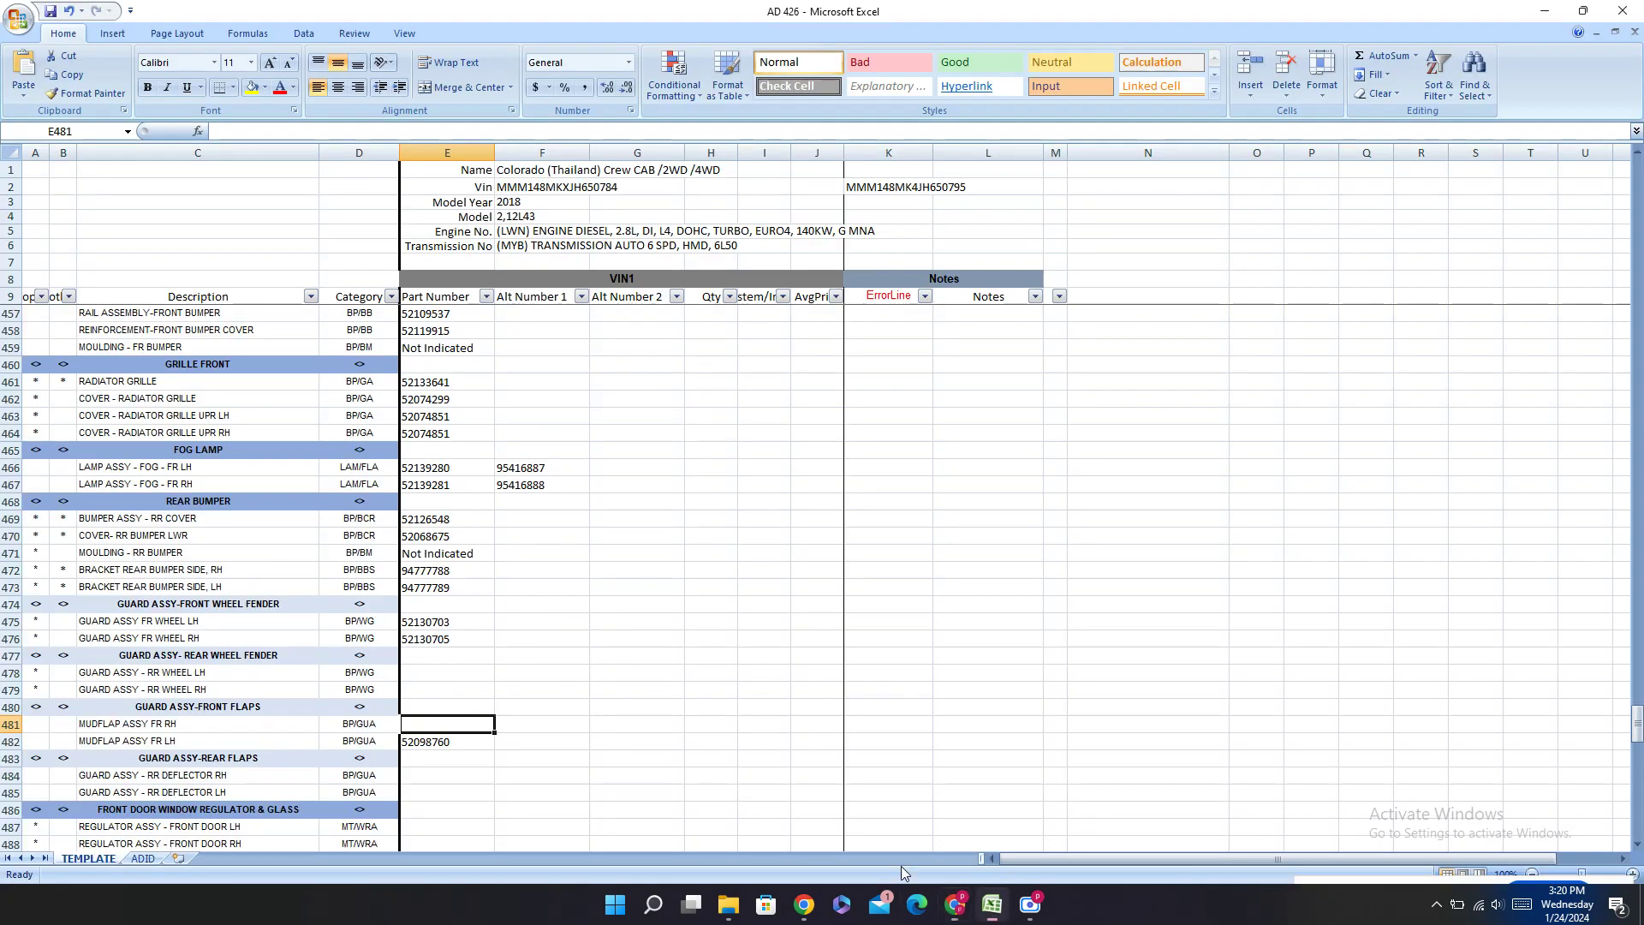
{"action": "key", "text": "ctrl+v"}
{"action": "left_click", "coordinate": [425, 673]}
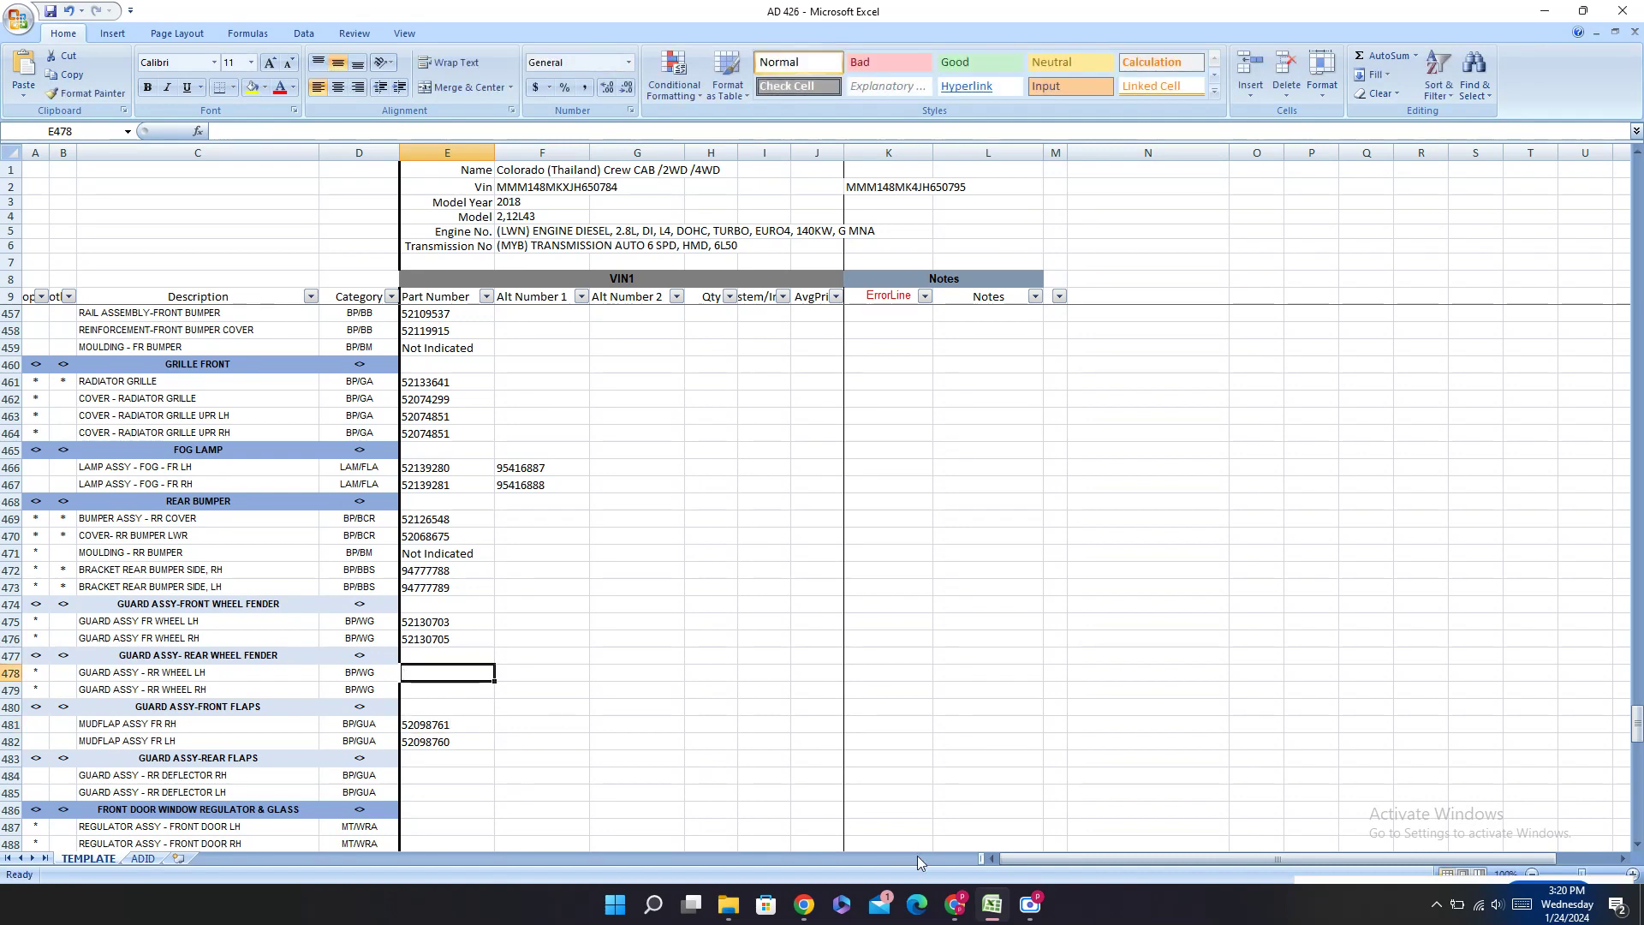
{"action": "left_click", "coordinate": [967, 908]}
{"action": "scroll", "coordinate": [648, 573], "scroll_direction": "up", "scroll_amount": 5}
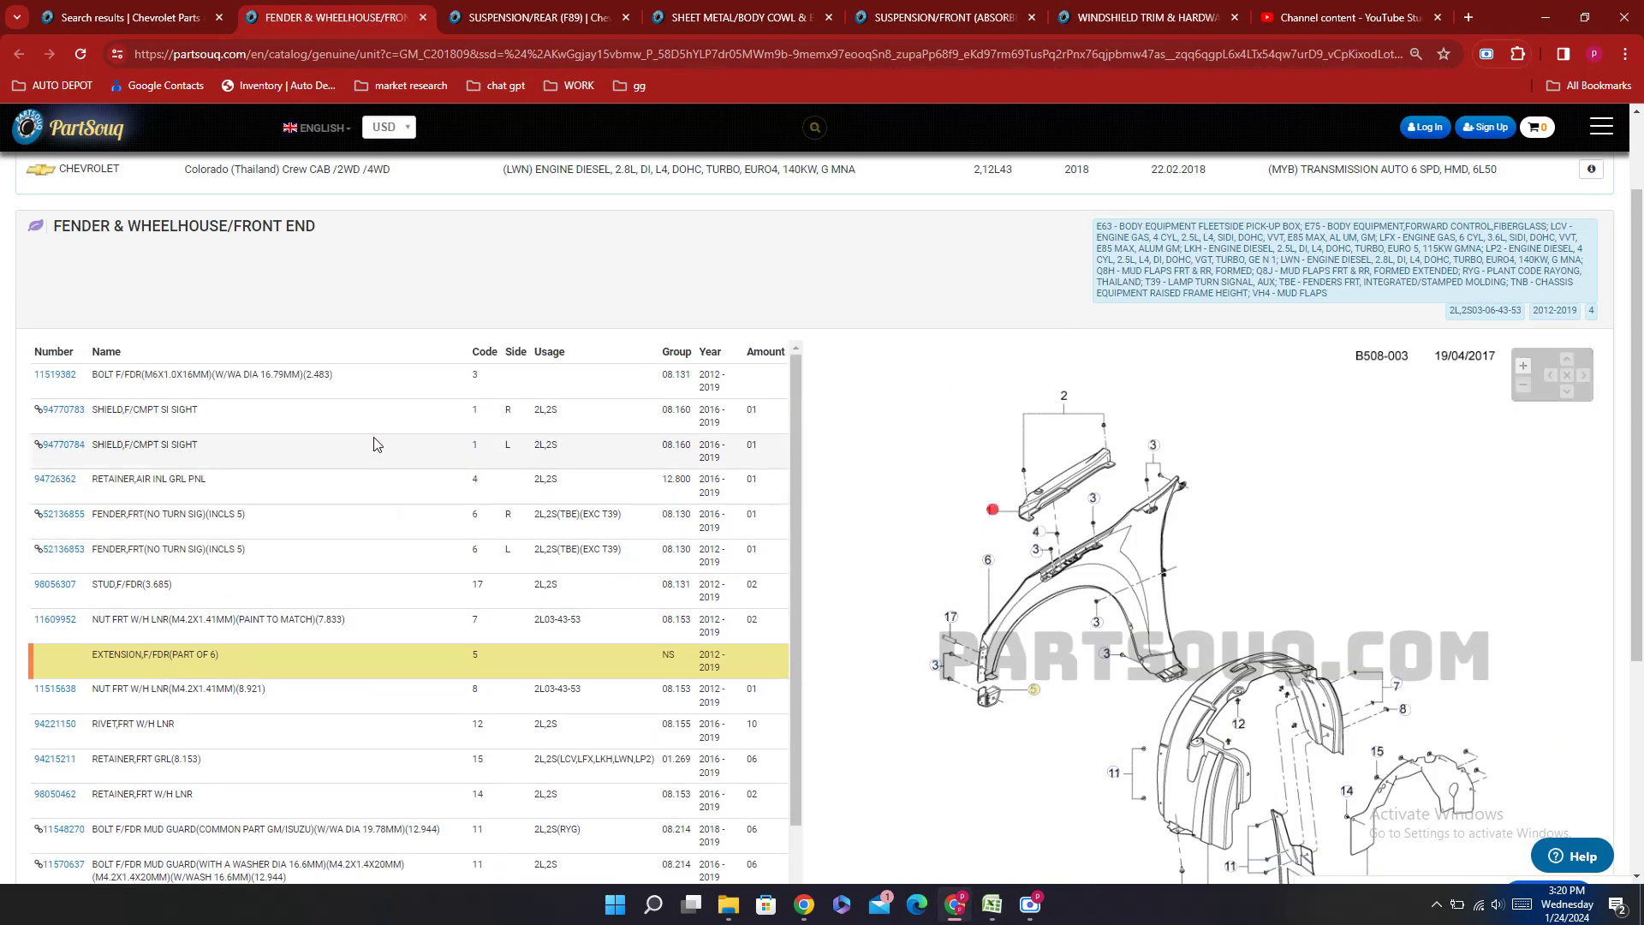
Step: Open the Accessory Pkg Exterior and Wheelhouse Liner diagrams from the MUD GUARD results in new tabs
{"action": "left_click", "coordinate": [60, 10]}
{"action": "scroll", "coordinate": [1011, 569], "scroll_direction": "down", "scroll_amount": 2}
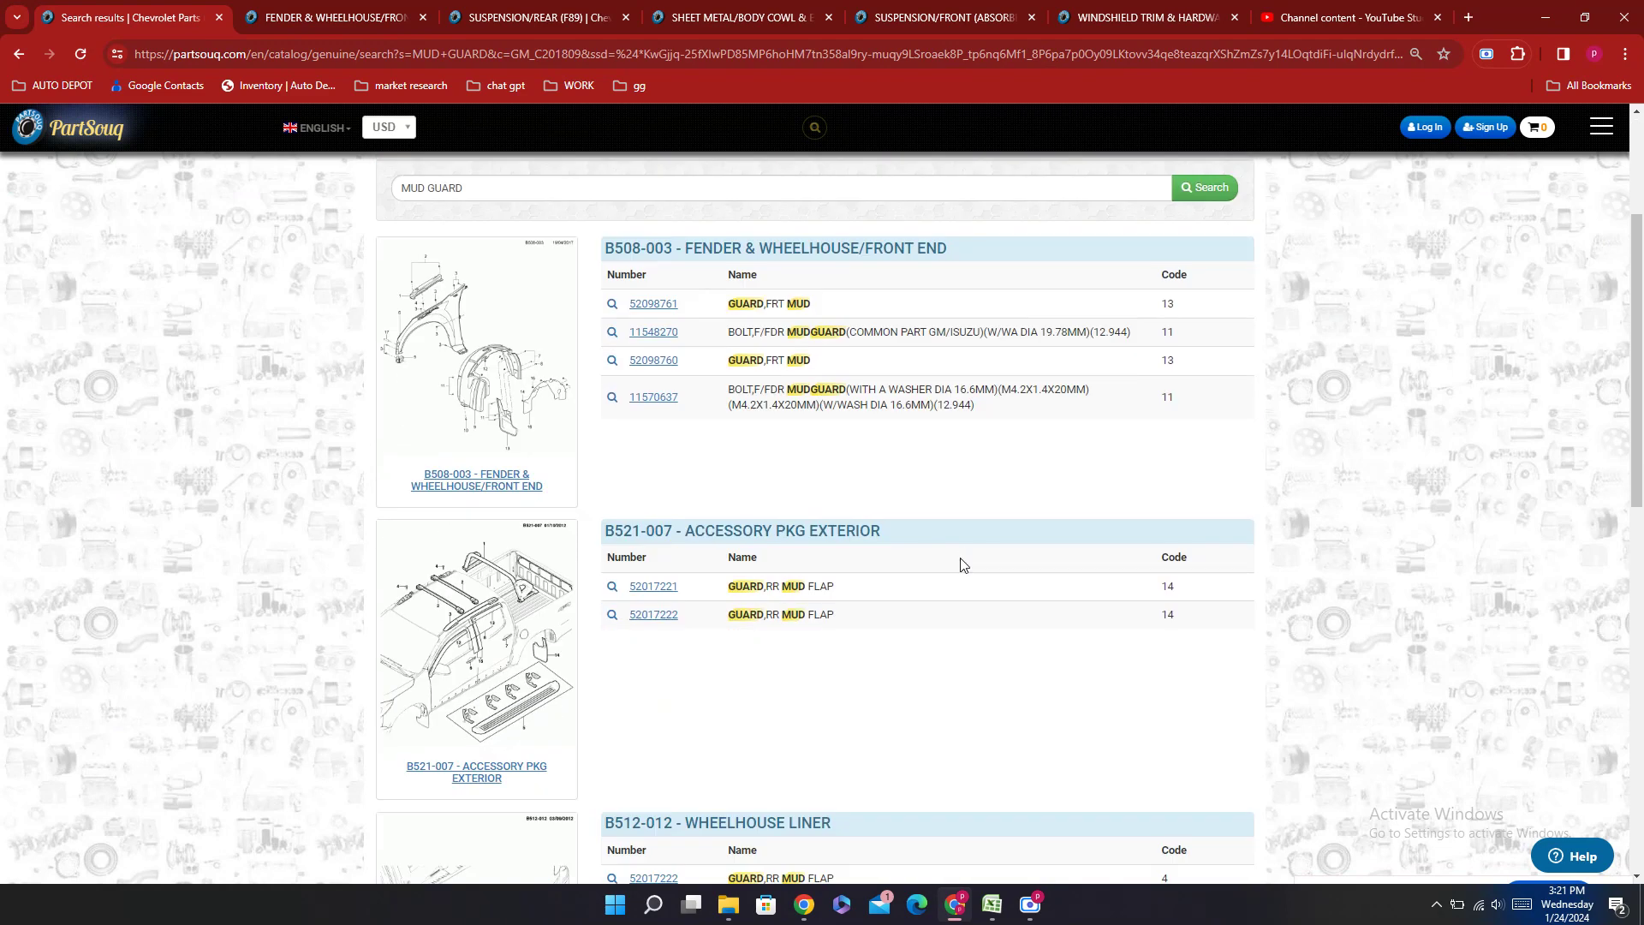
{"action": "left_click", "coordinate": [462, 677]}
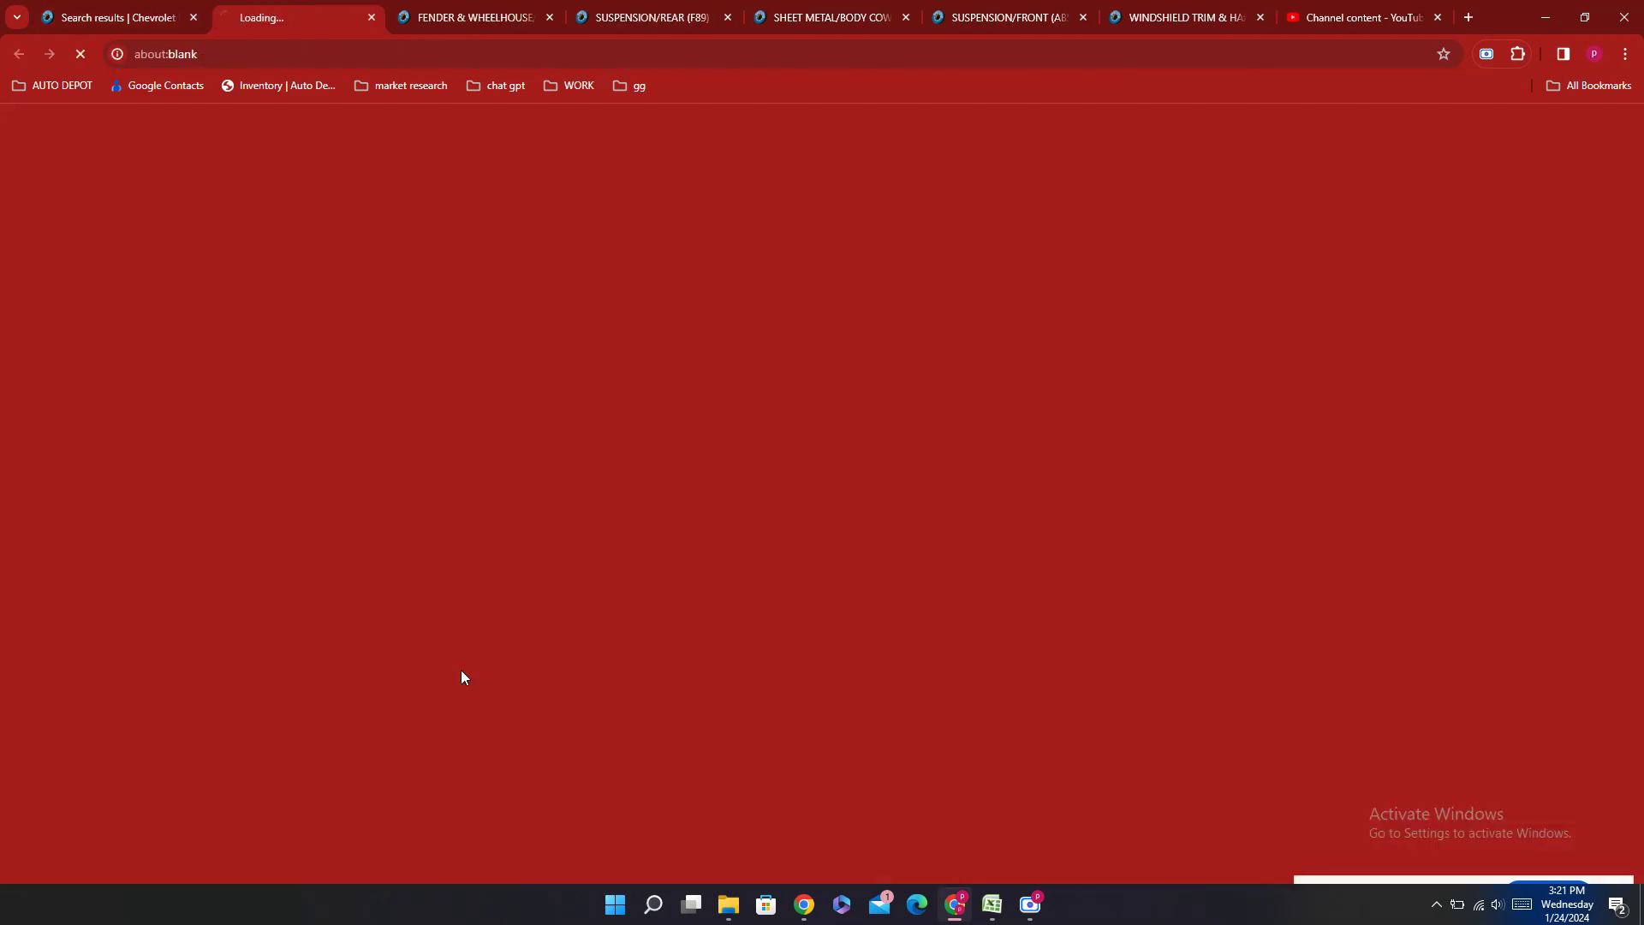
{"action": "left_click", "coordinate": [140, 7]}
{"action": "scroll", "coordinate": [960, 618], "scroll_direction": "down", "scroll_amount": 5}
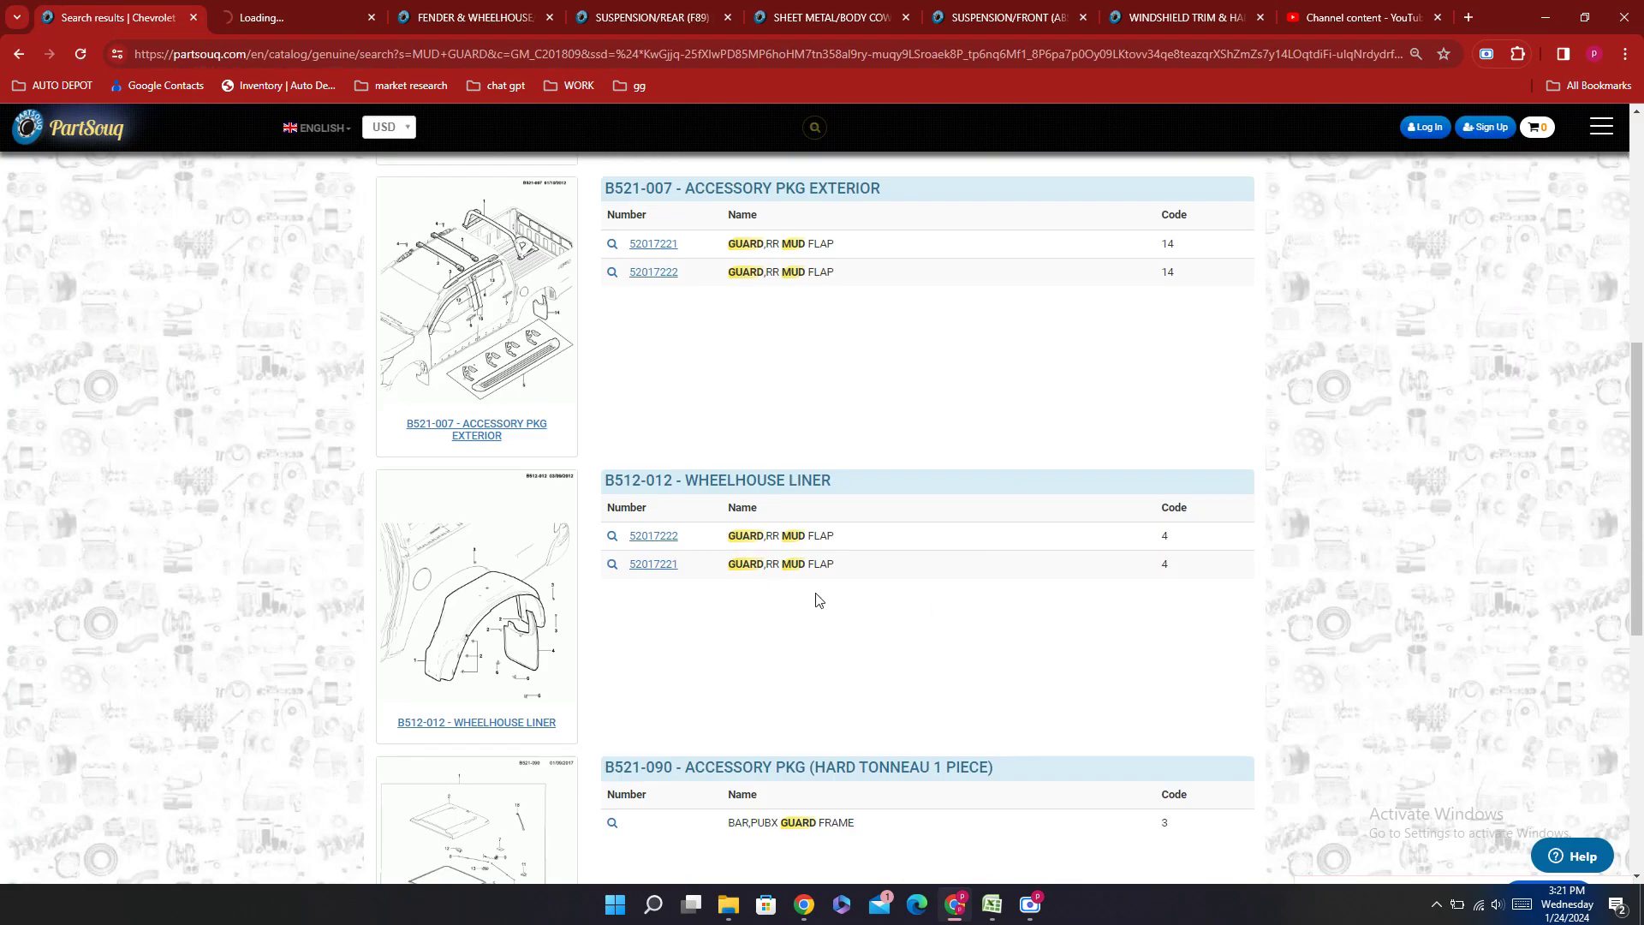
{"action": "left_click", "coordinate": [521, 605]}
Step: View the Wheelhouse Liner tab listing rear liners 94755851 (R) and 94755852 (L)
{"action": "left_click", "coordinate": [111, 16]}
{"action": "scroll", "coordinate": [1076, 558], "scroll_direction": "down", "scroll_amount": 6}
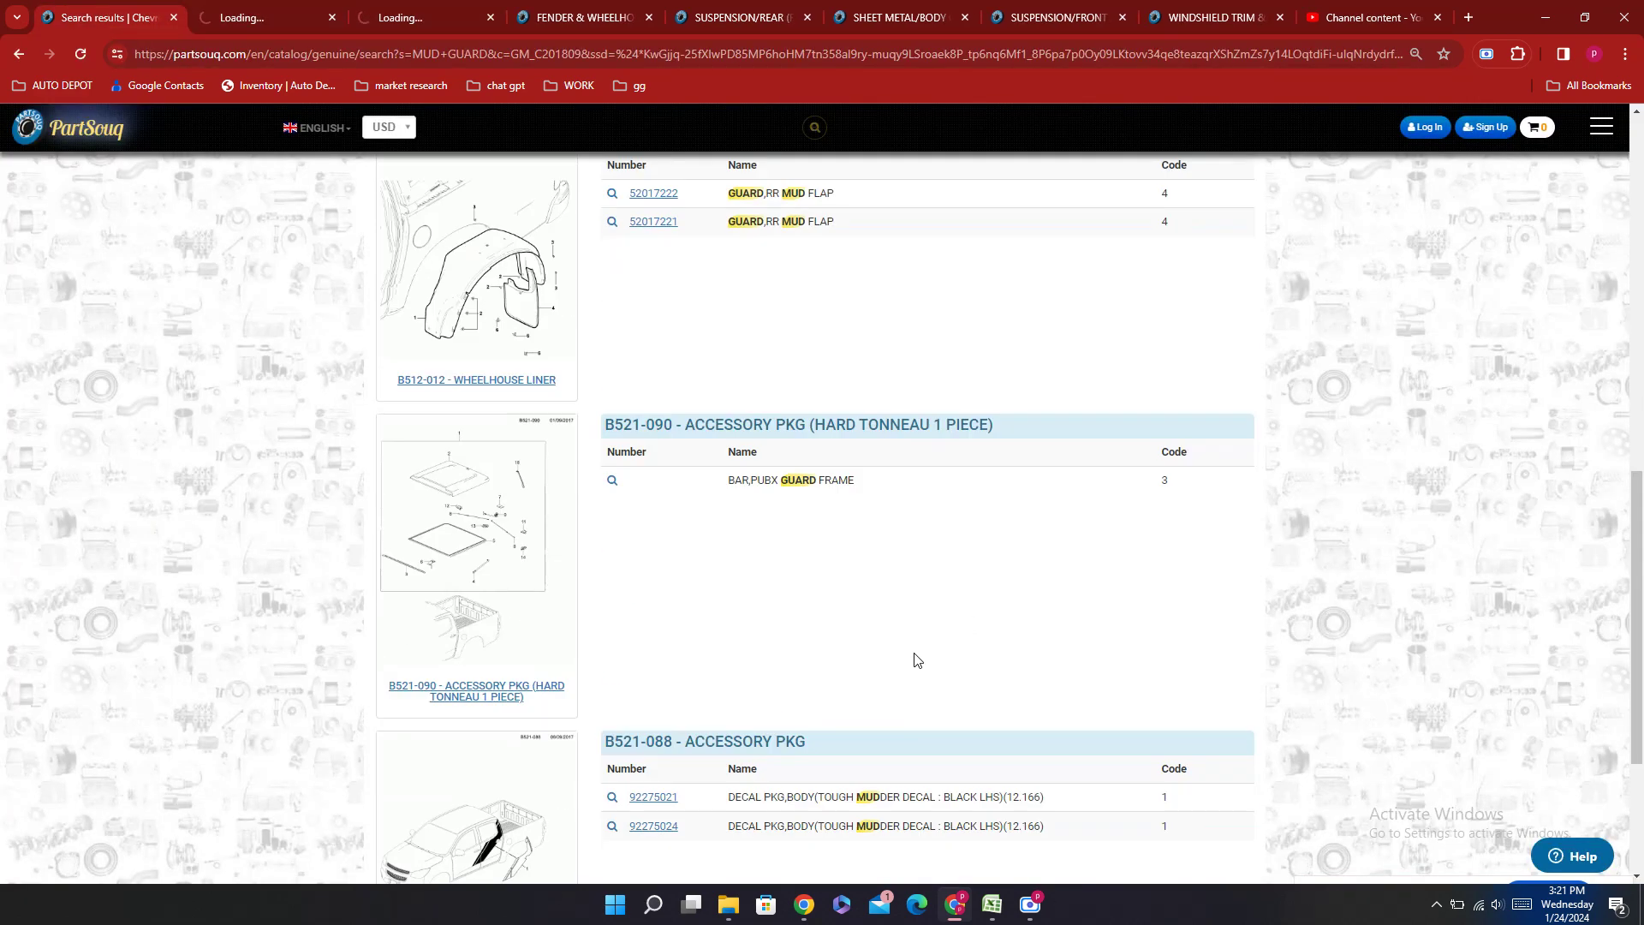
{"action": "scroll", "coordinate": [720, 657], "scroll_direction": "down", "scroll_amount": 2}
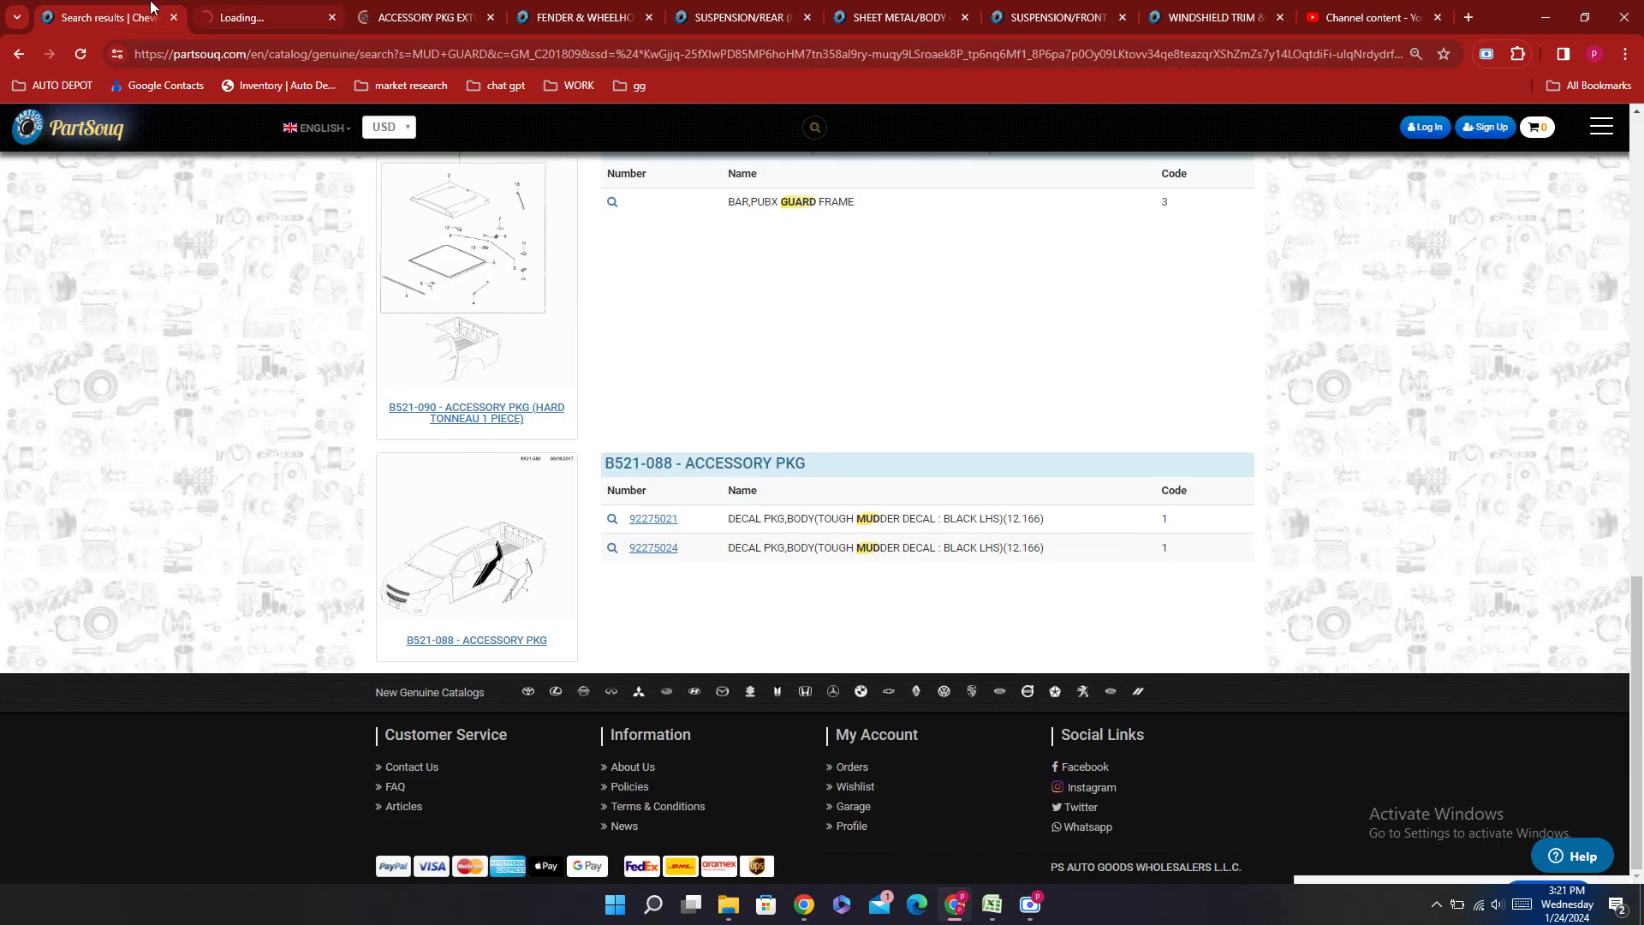
{"action": "left_click", "coordinate": [992, 904]}
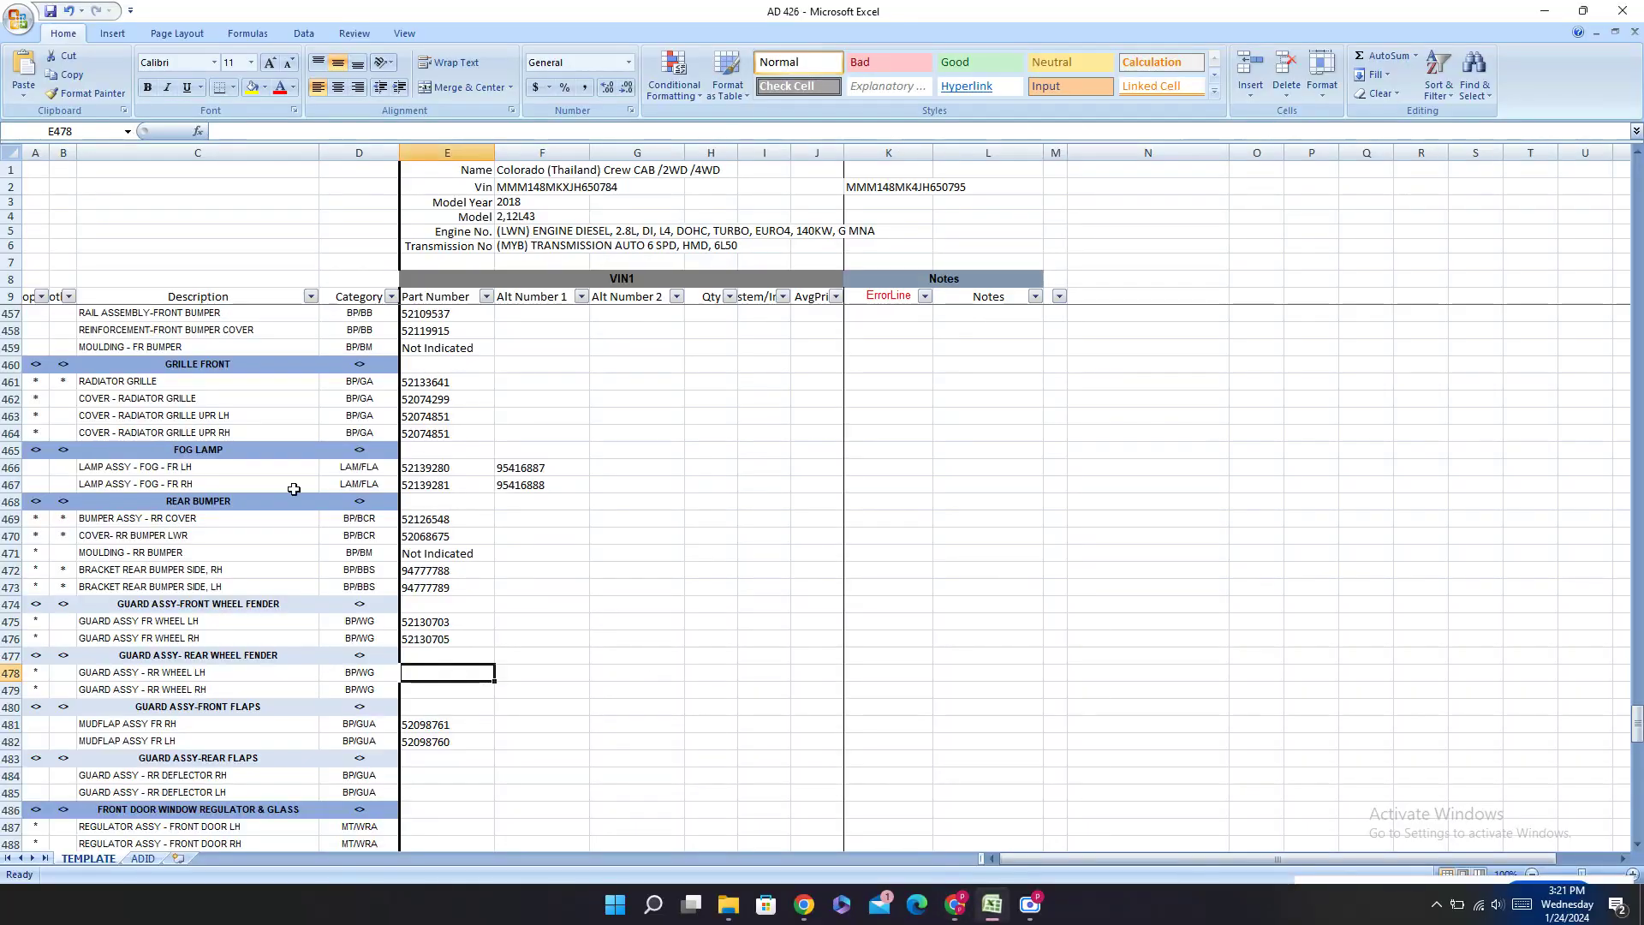
{"action": "scroll", "coordinate": [437, 659], "scroll_direction": "down", "scroll_amount": 3}
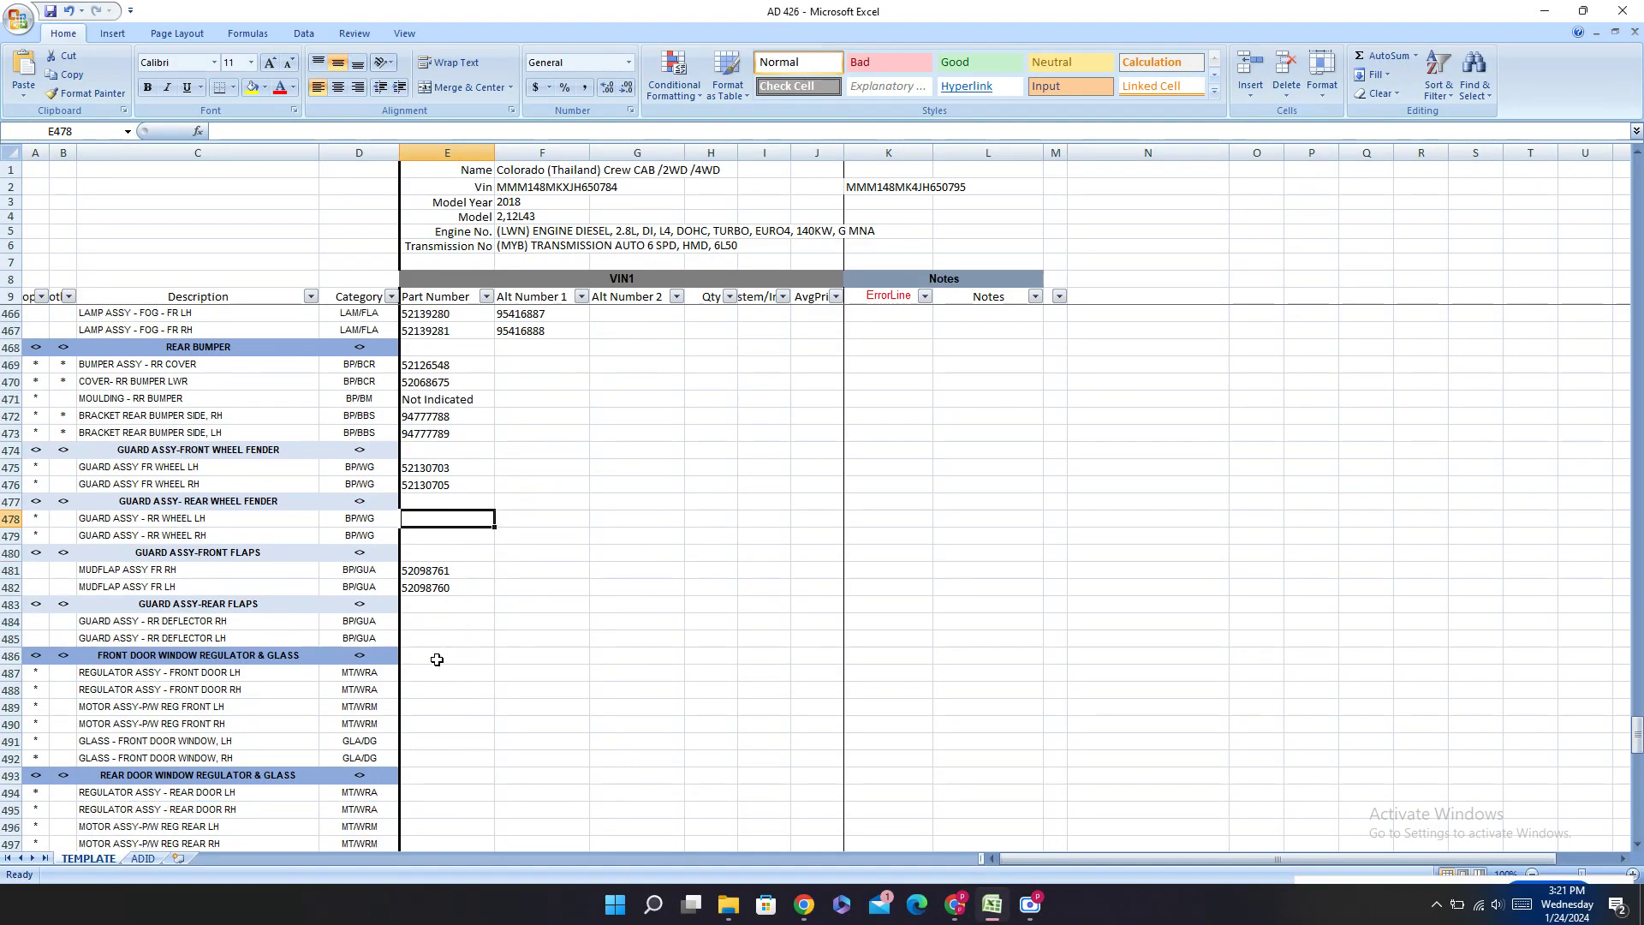
{"action": "left_click", "coordinate": [953, 908]}
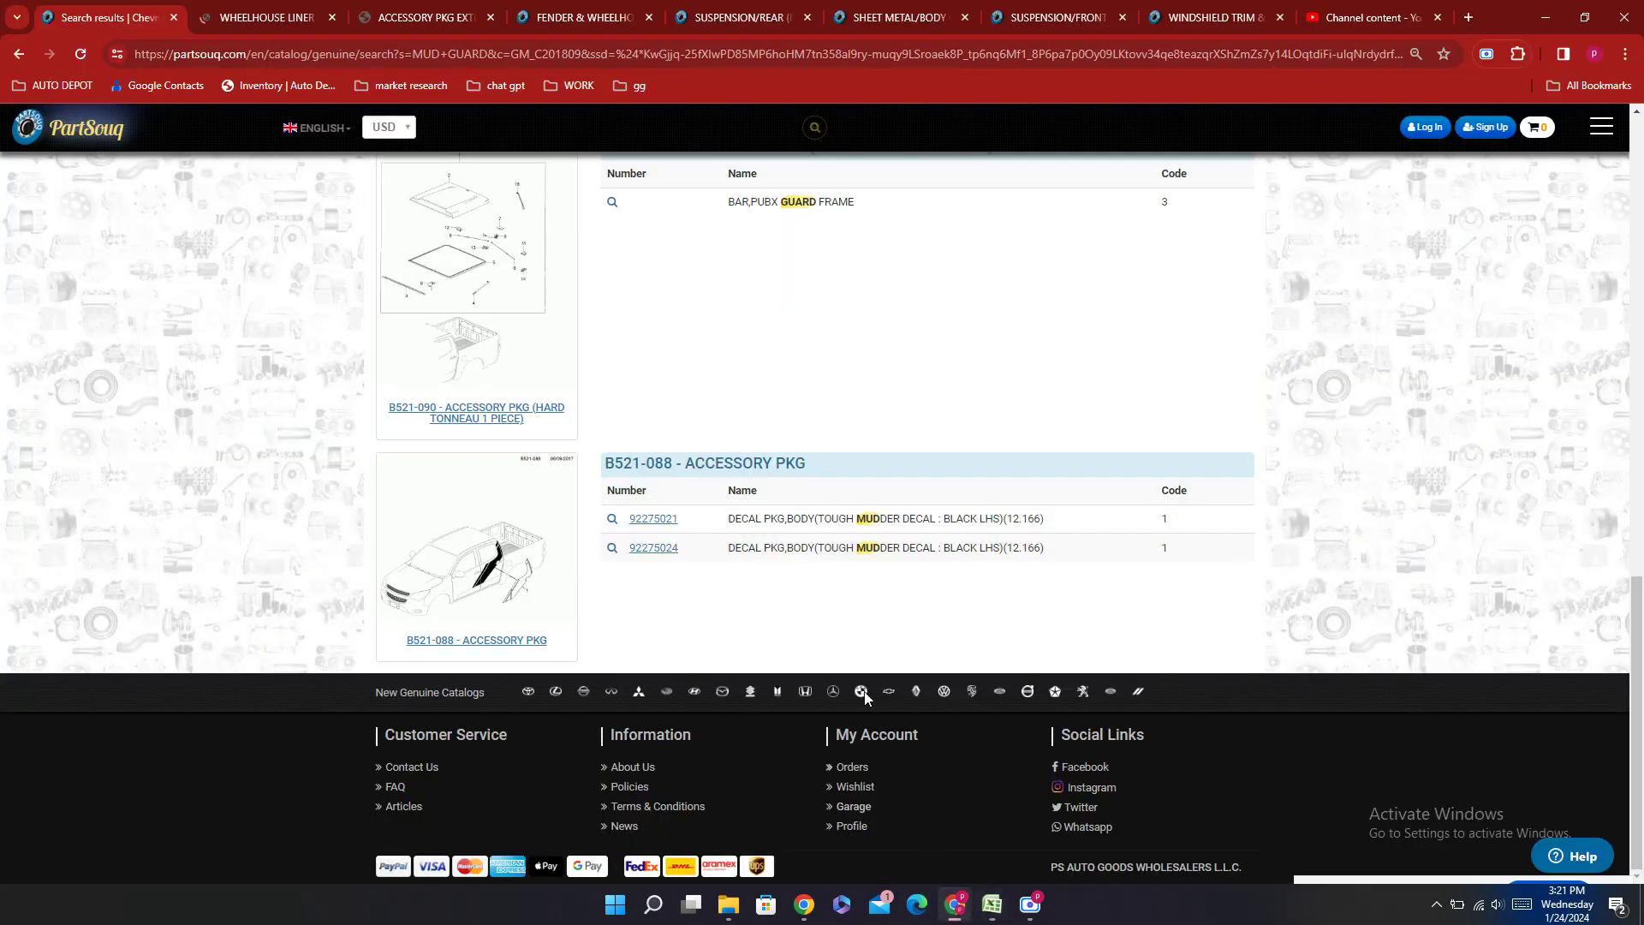
{"action": "scroll", "coordinate": [548, 394], "scroll_direction": "up", "scroll_amount": 15}
{"action": "scroll", "coordinate": [1049, 529], "scroll_direction": "down", "scroll_amount": 5}
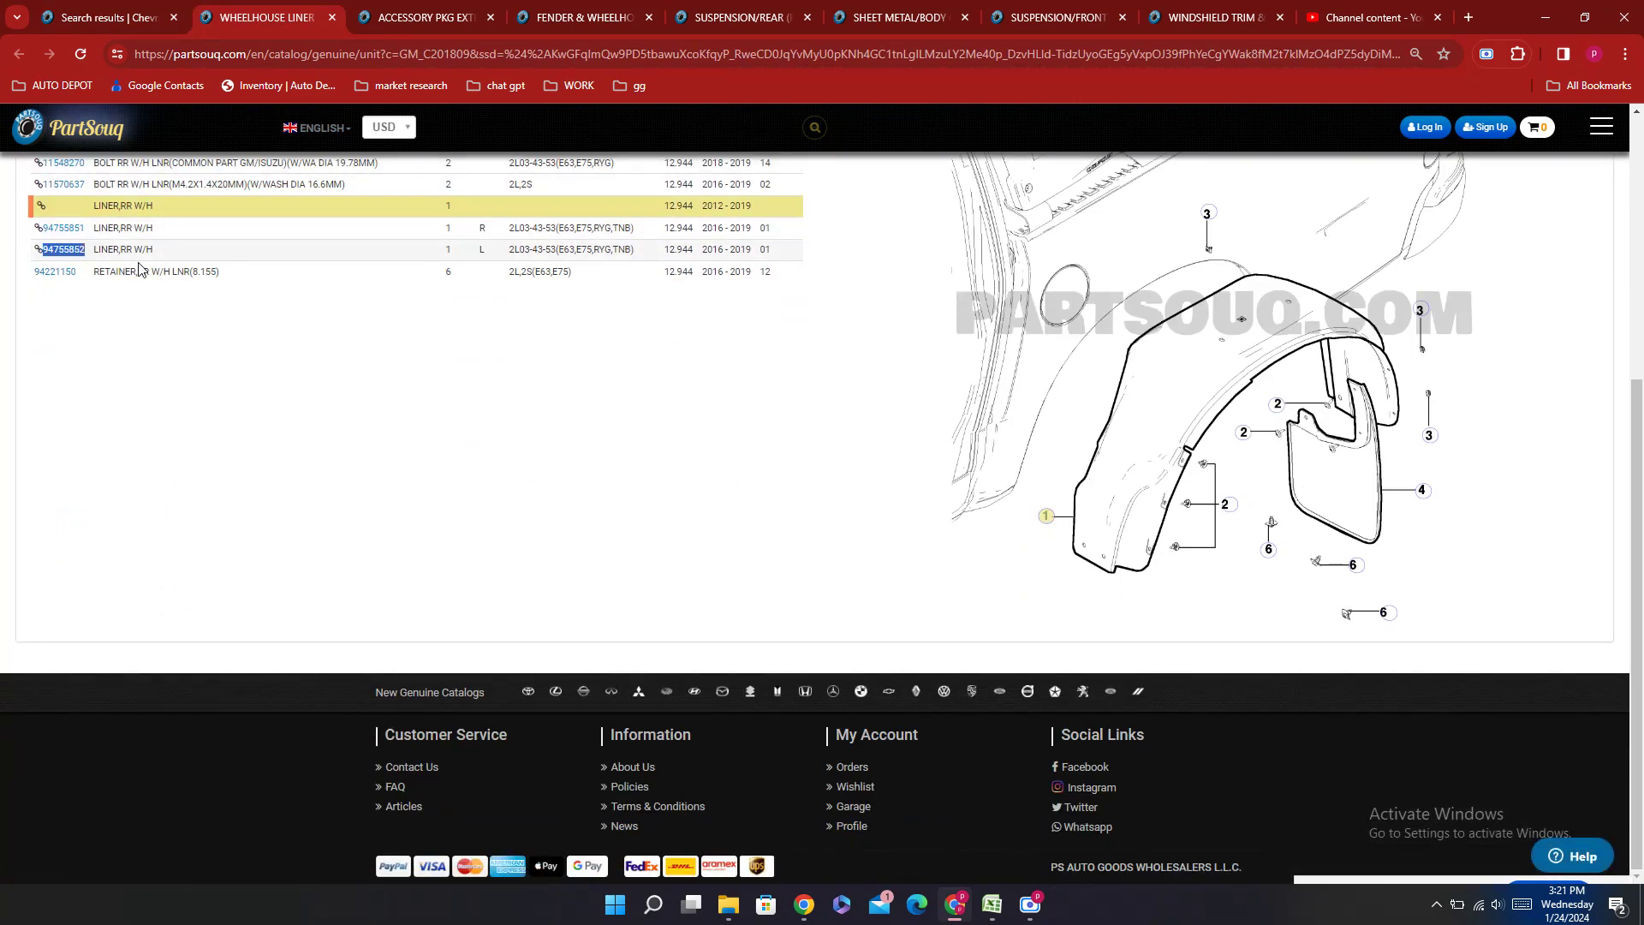
Step: Enter the rear wheelhouse liner numbers 94755852 in E478 and 94755851 in E479
{"action": "left_click", "coordinate": [992, 905]}
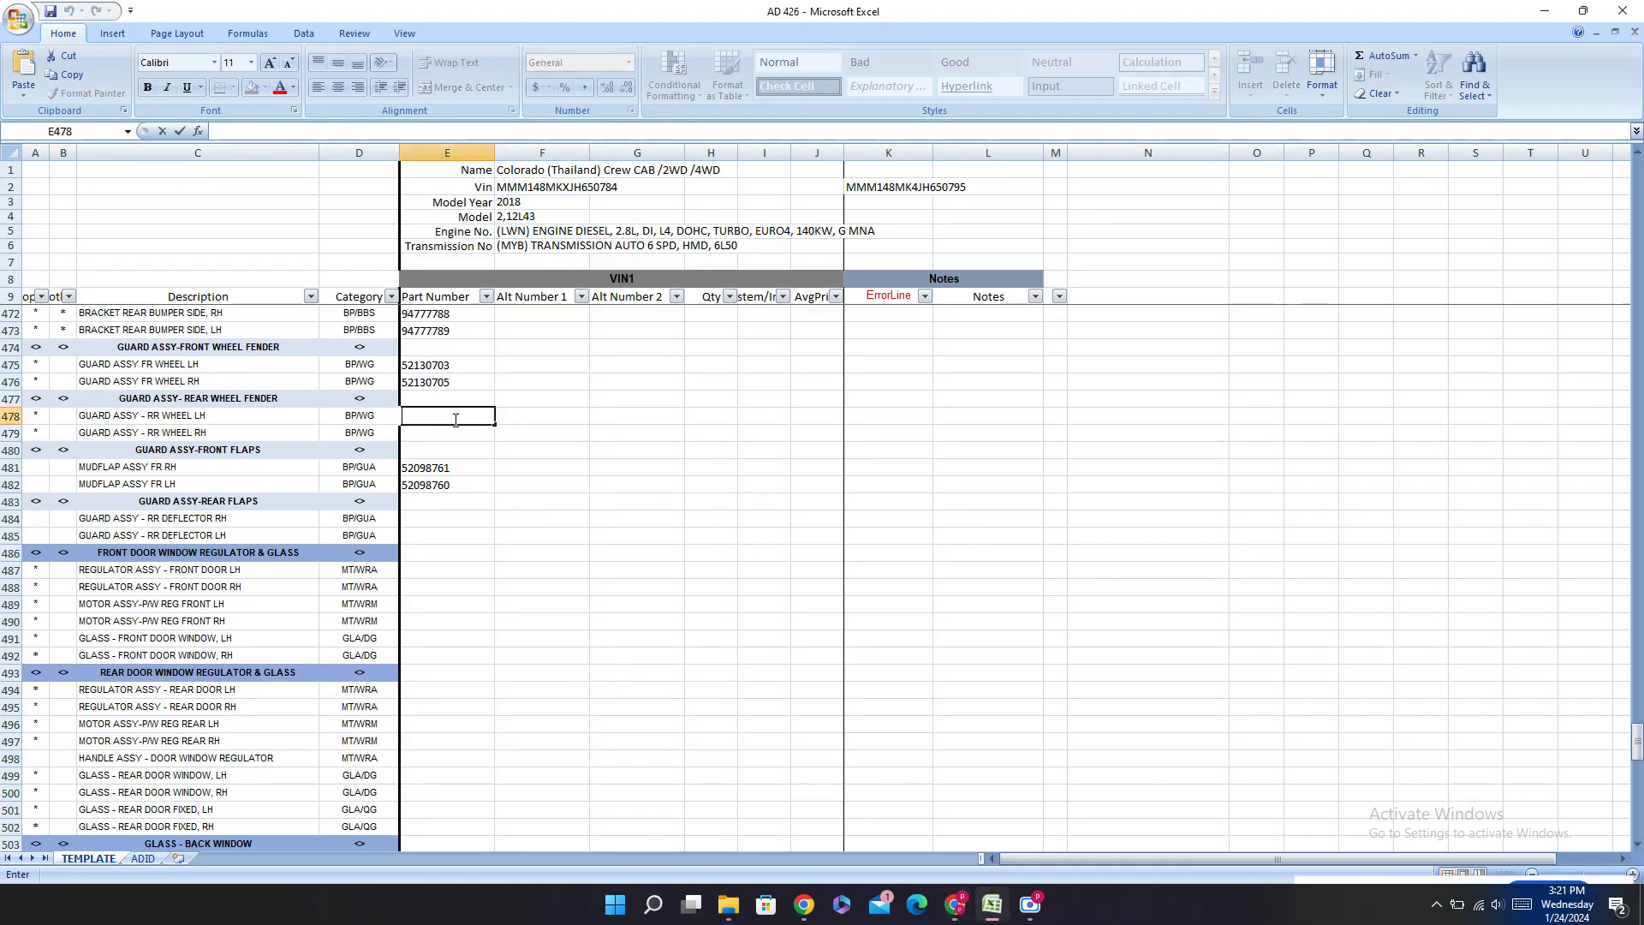
{"action": "key", "text": "ctrl+v"}
{"action": "key", "text": "Return"}
{"action": "left_click", "coordinate": [961, 909]}
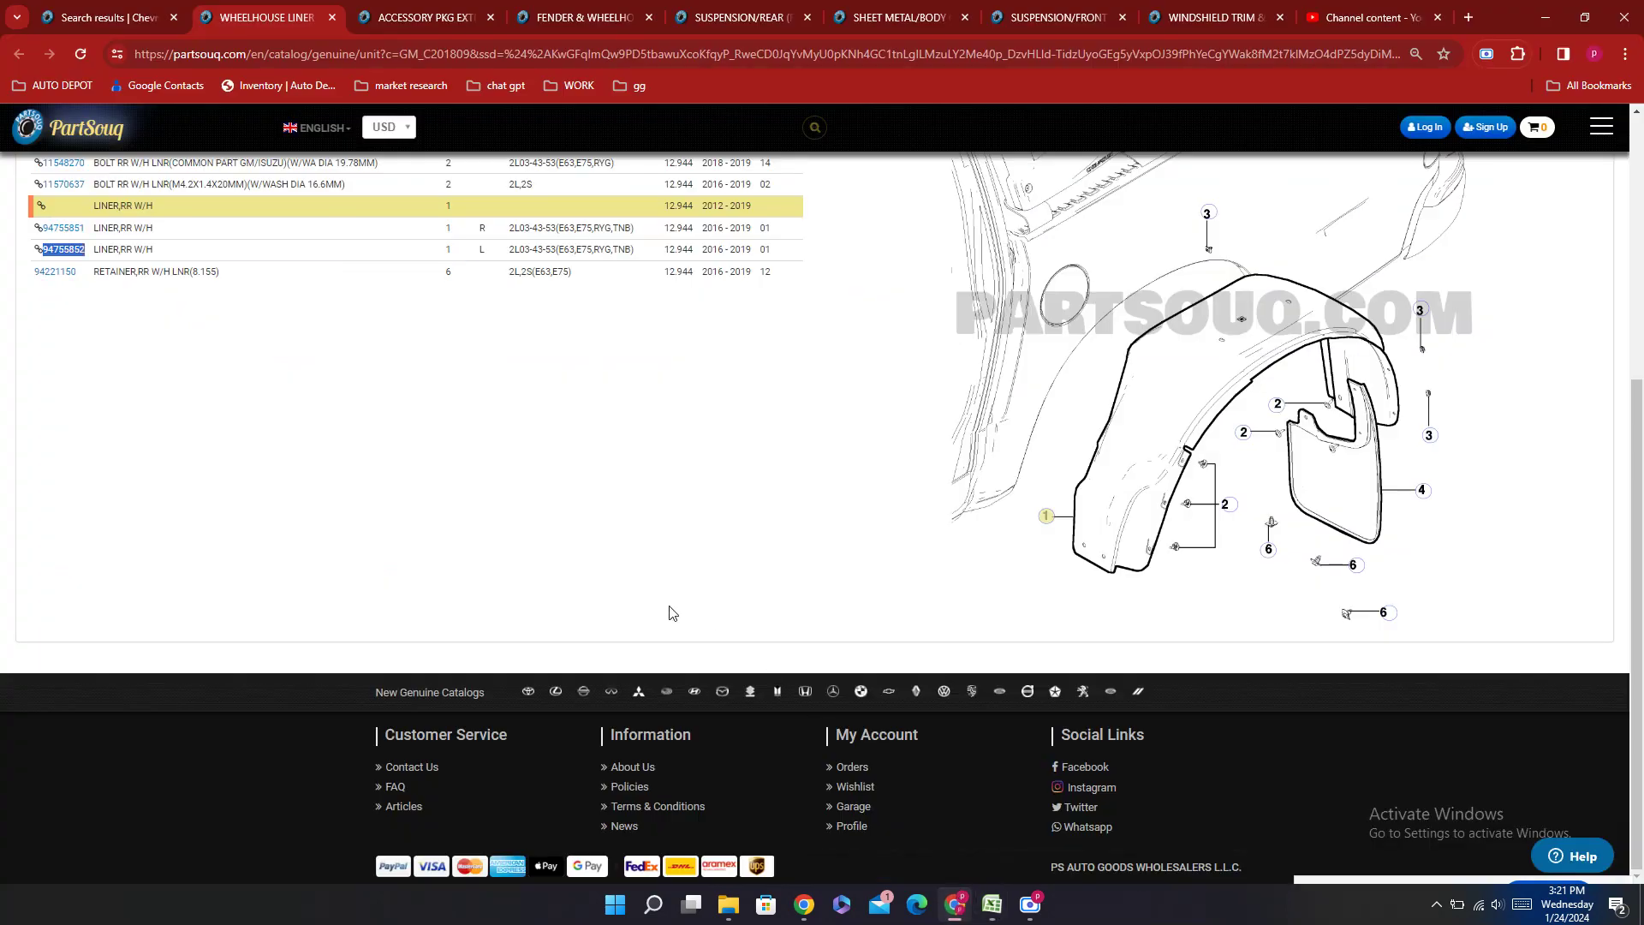
{"action": "double_click", "coordinate": [65, 230]}
{"action": "left_click", "coordinate": [1001, 916]}
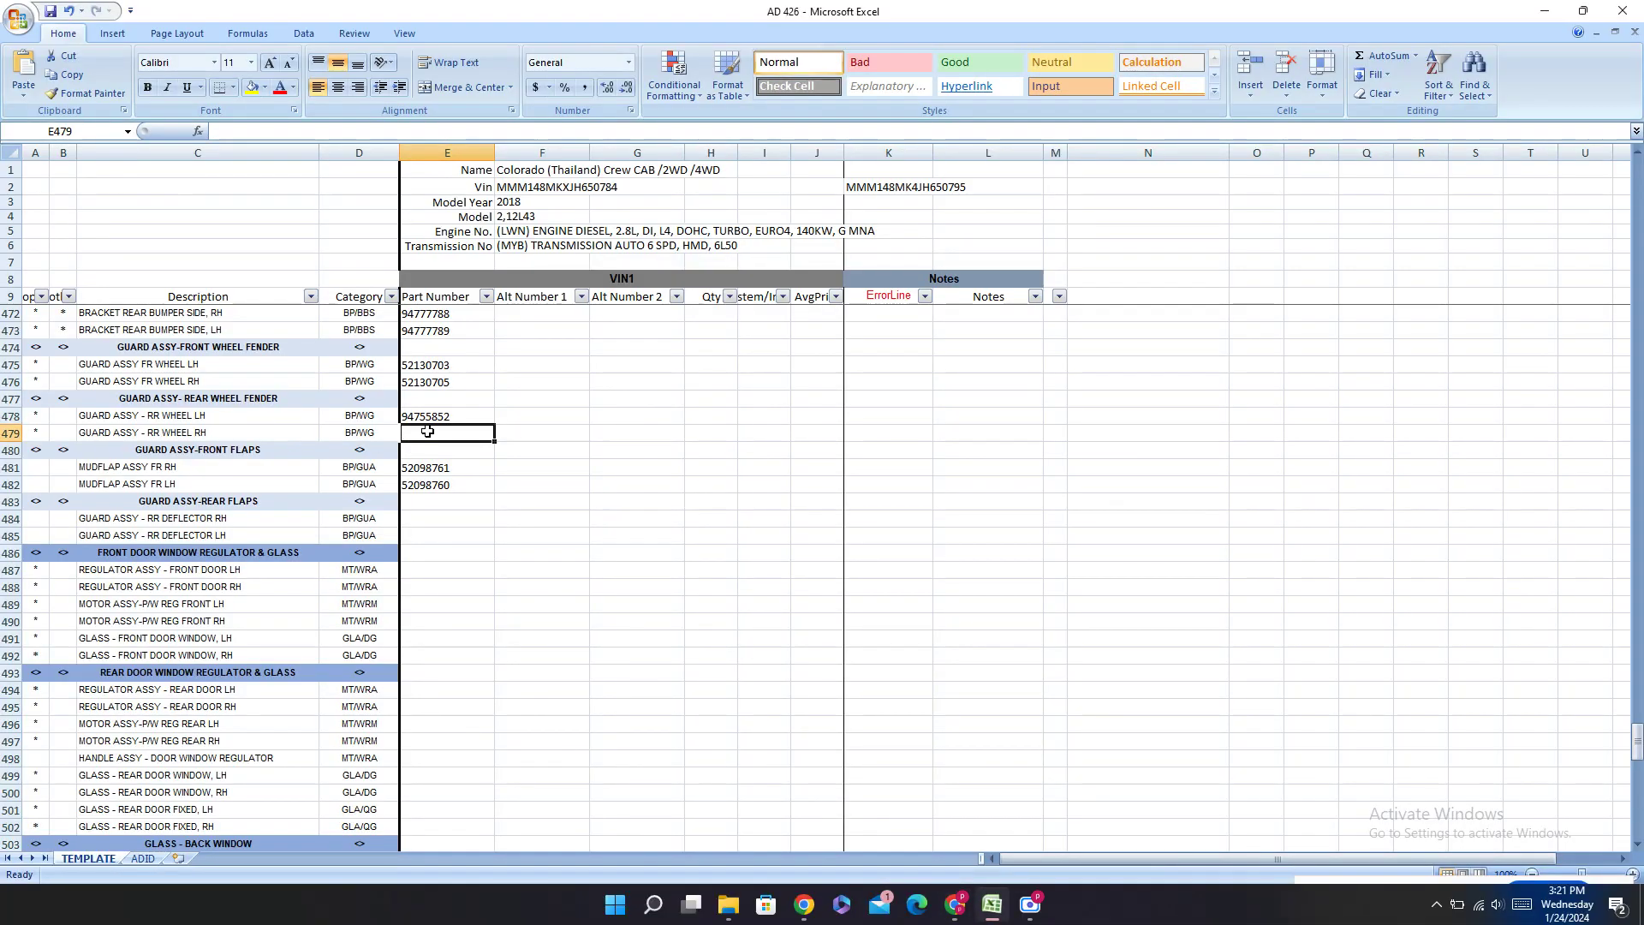
{"action": "type", "text": "94755851"}
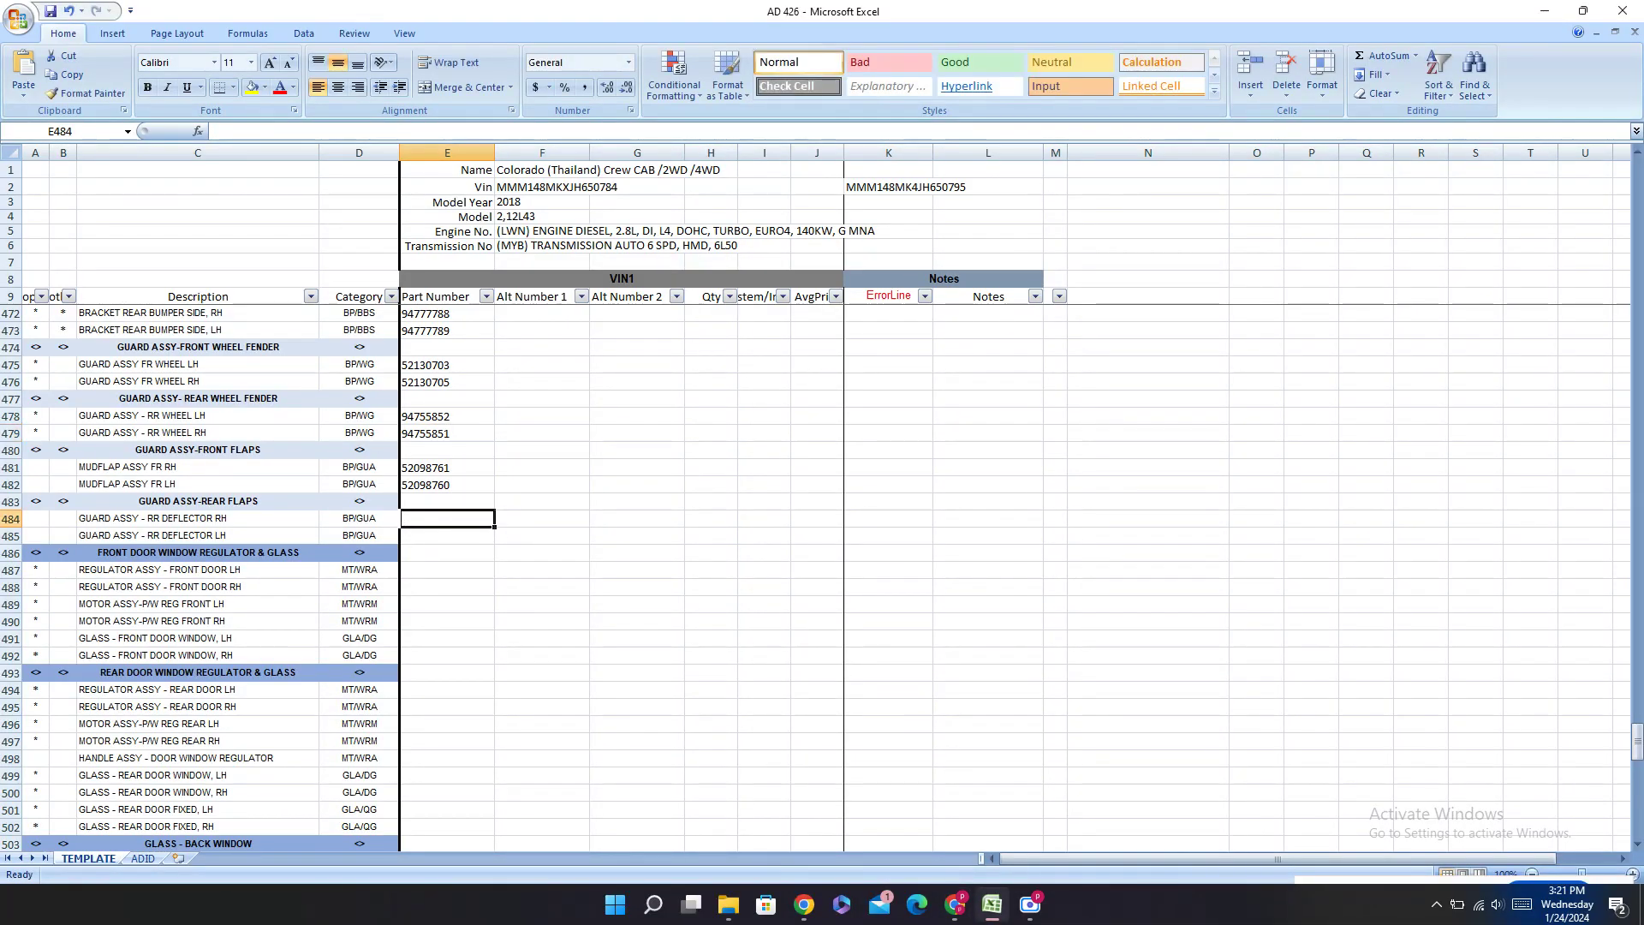
Step: Copy the left rear mud flap number 52017221 from PartSouq into E485
{"action": "left_click", "coordinate": [955, 906]}
{"action": "scroll", "coordinate": [1457, 632], "scroll_direction": "up", "scroll_amount": 1}
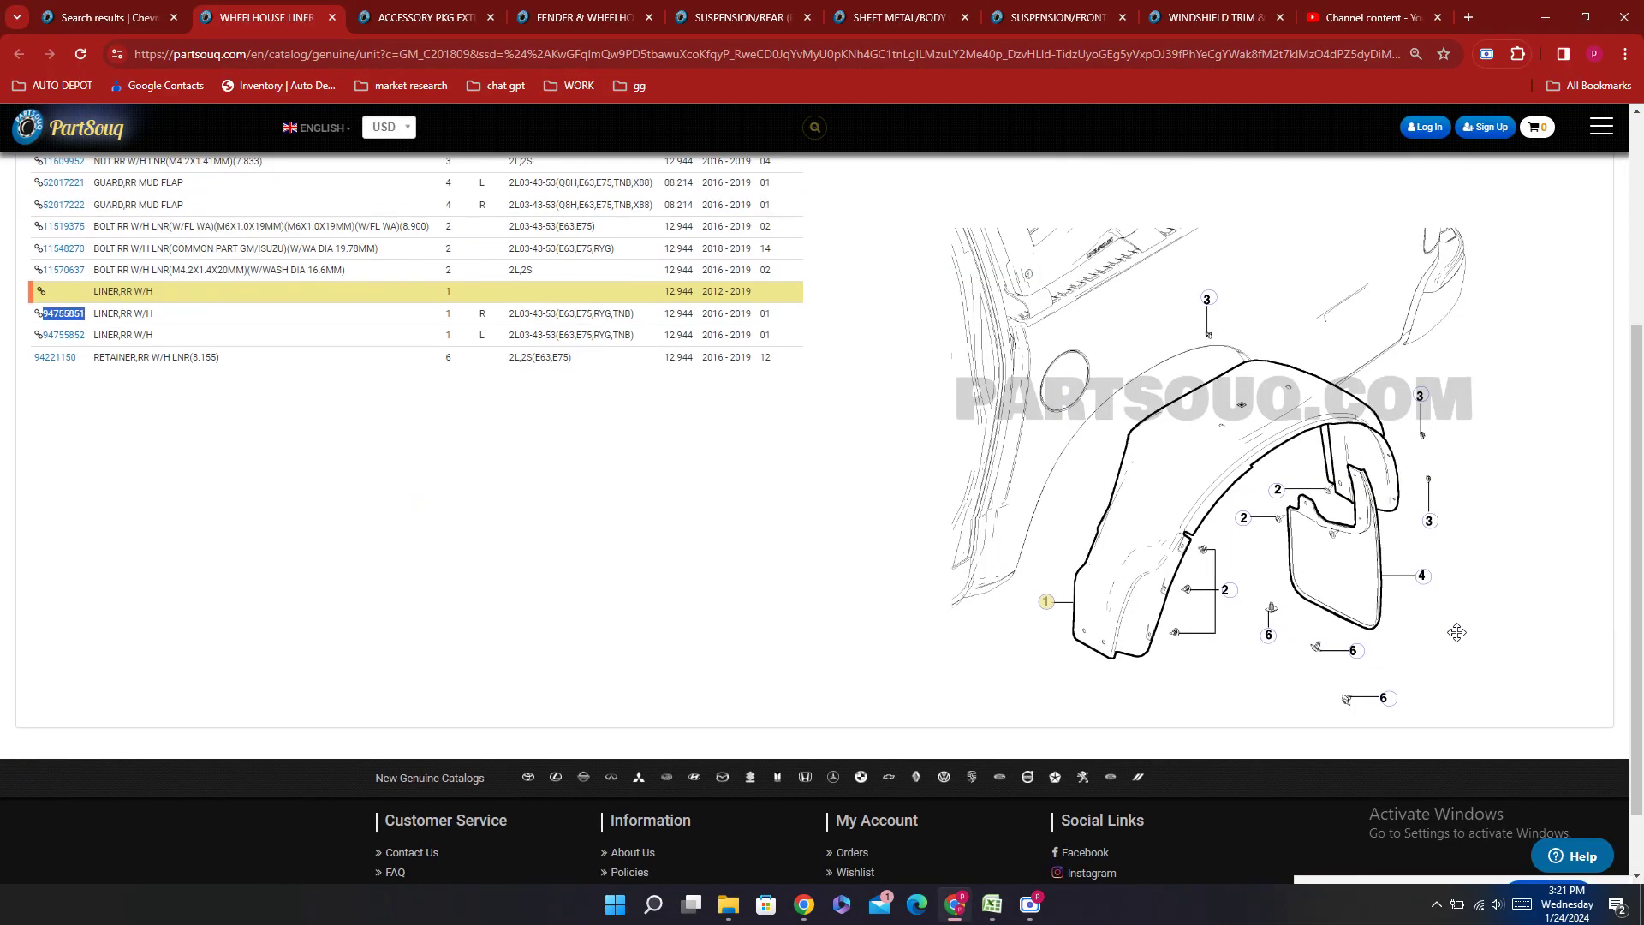
{"action": "left_click", "coordinate": [1425, 578]}
{"action": "scroll", "coordinate": [1428, 591], "scroll_direction": "up", "scroll_amount": 2}
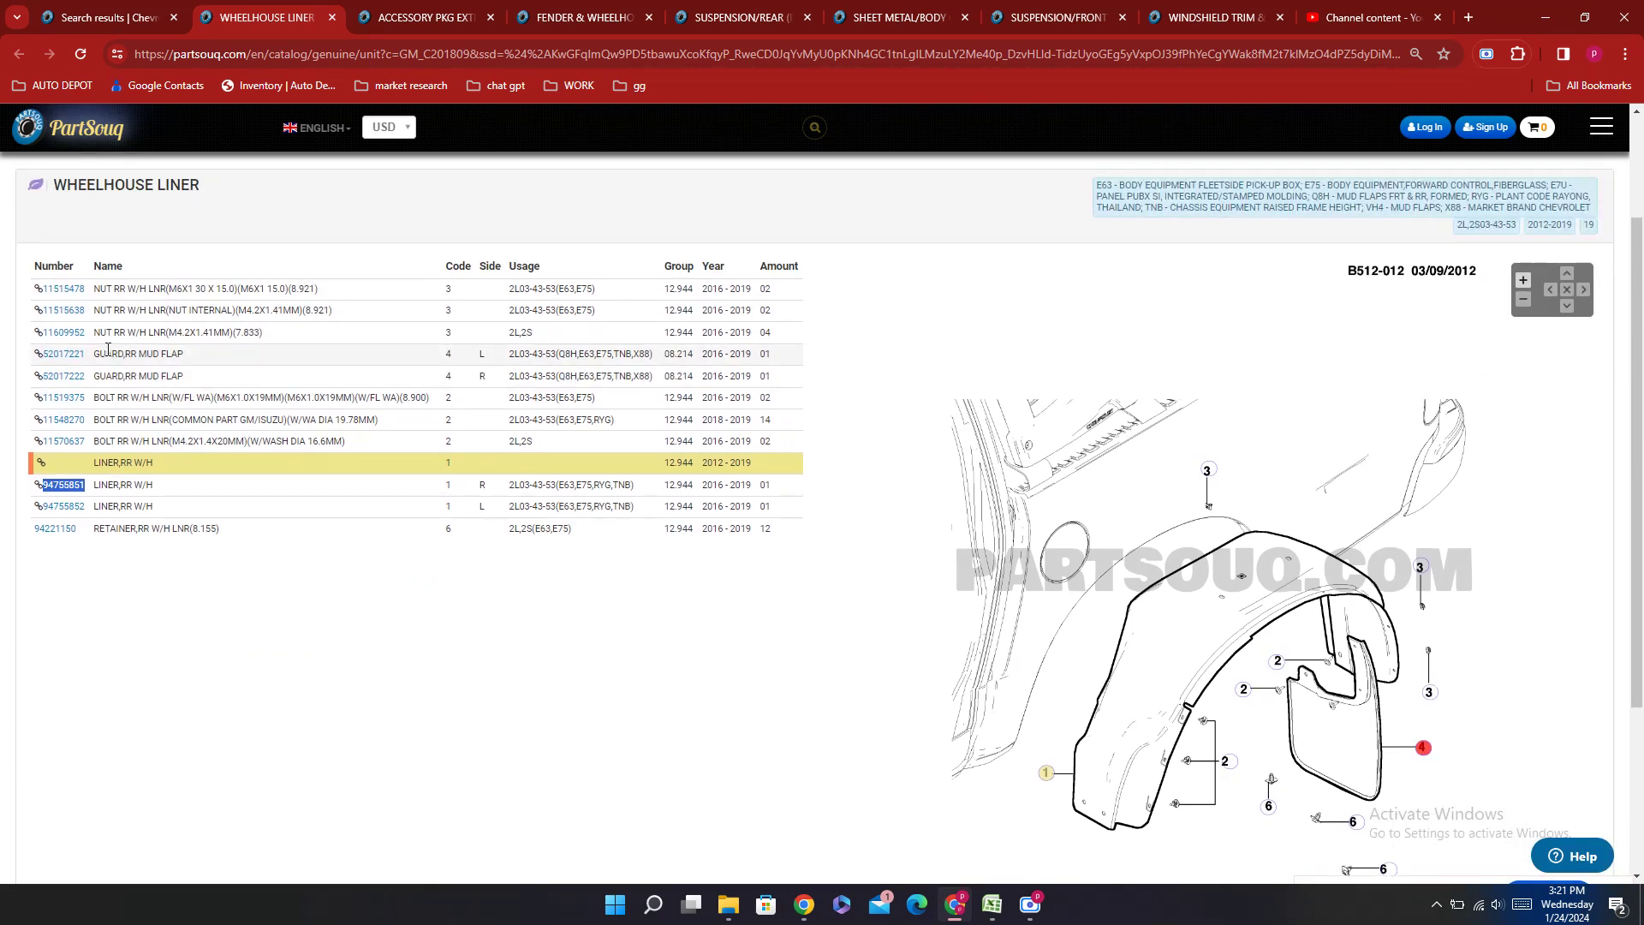
{"action": "double_click", "coordinate": [64, 354]}
{"action": "key", "text": "ctrl+c"}
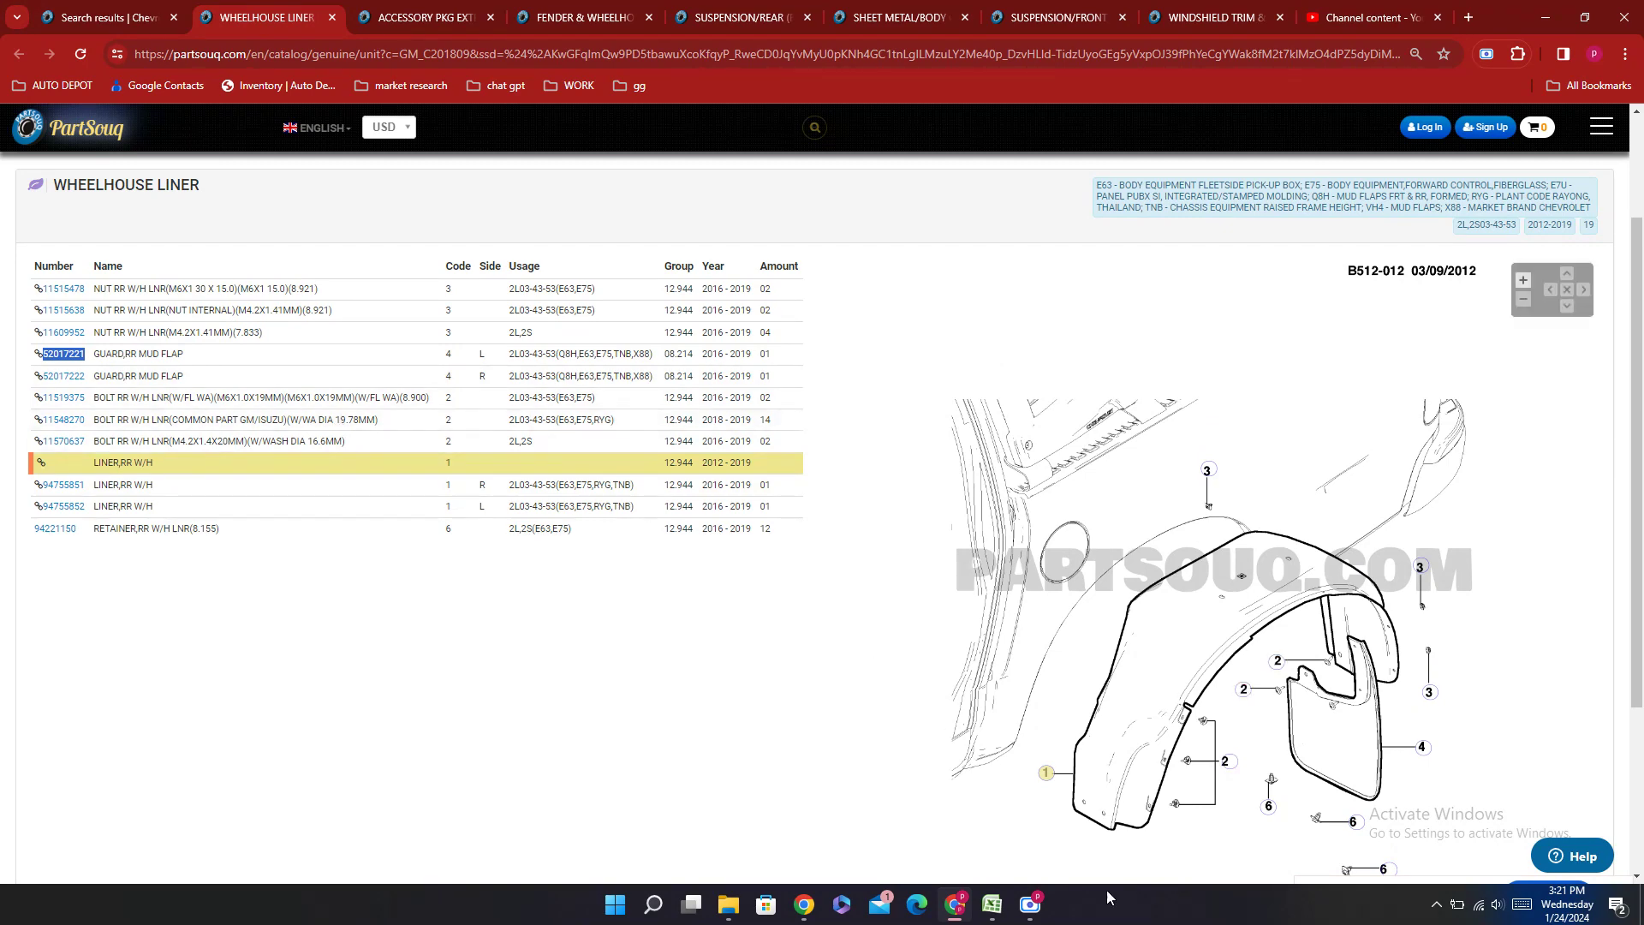
{"action": "left_click", "coordinate": [991, 904]}
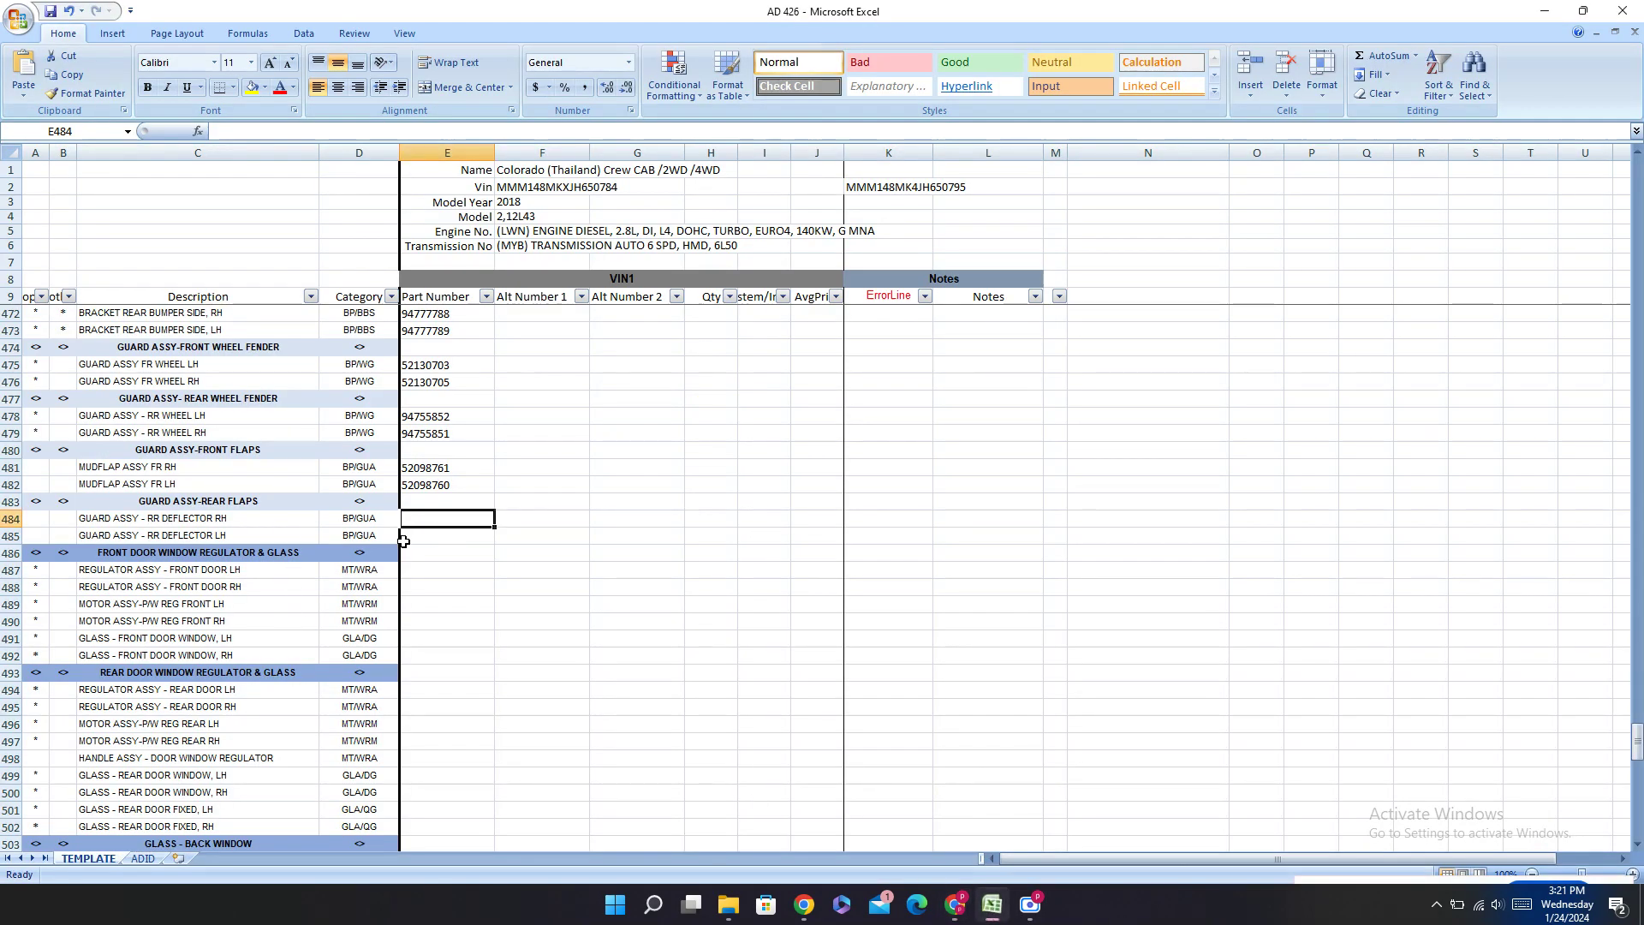
{"action": "left_click", "coordinate": [404, 537]}
{"action": "key", "text": "ctrl+v"}
Step: Copy the right rear mud flap number 52017222 into E484
{"action": "left_click", "coordinate": [403, 517]}
{"action": "left_click", "coordinate": [955, 904]}
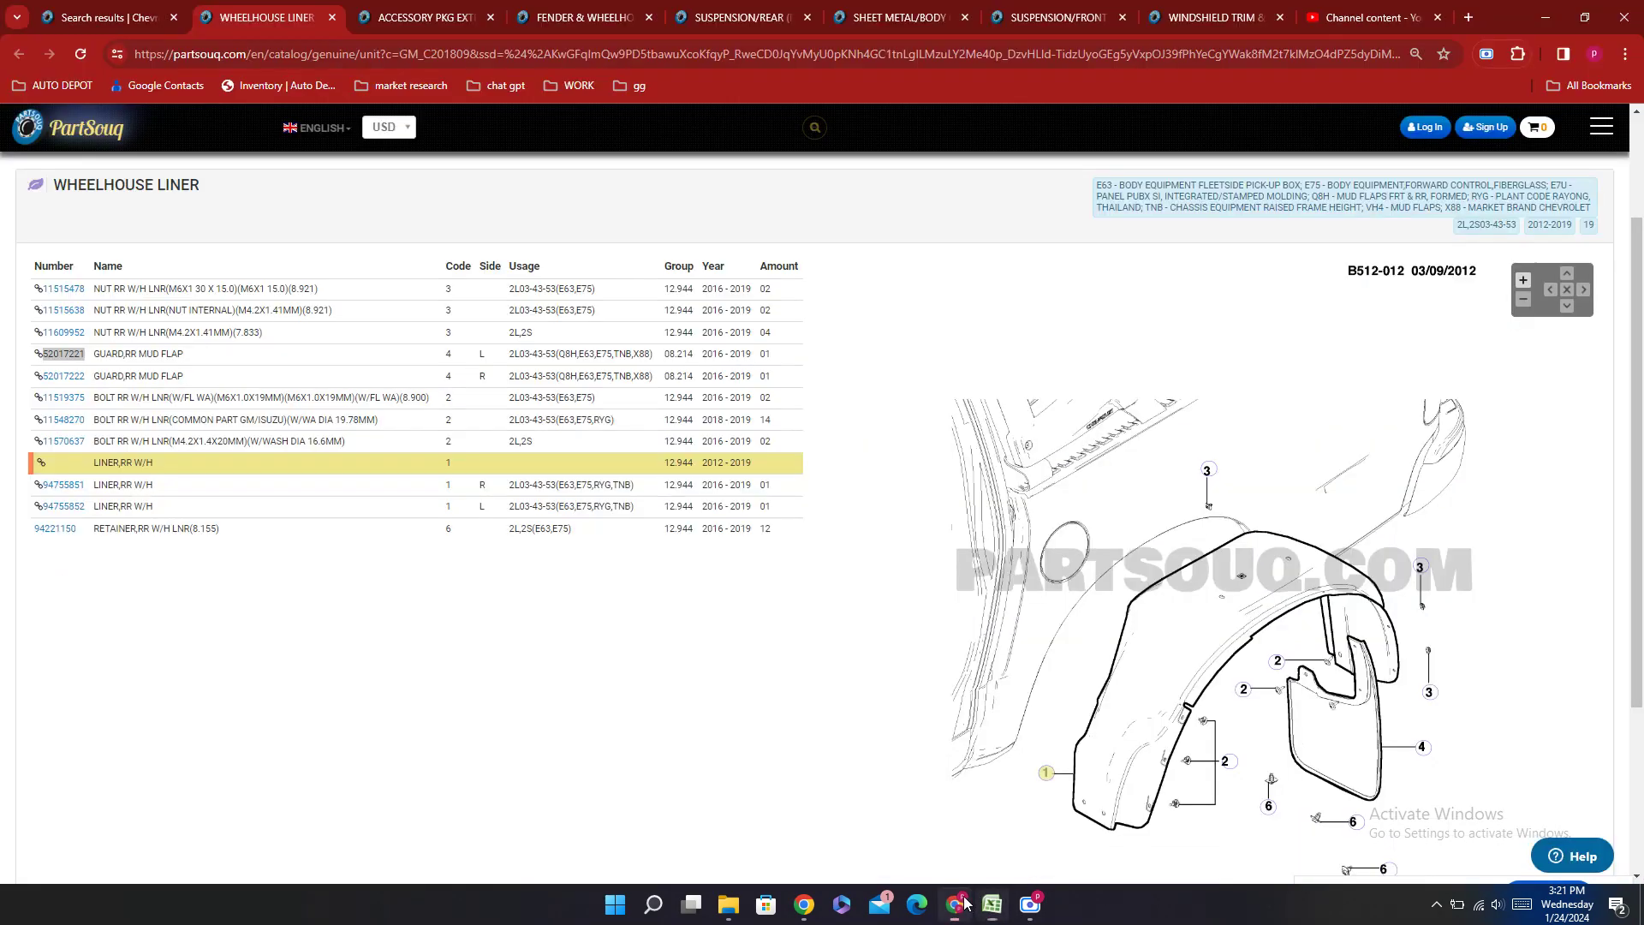
{"action": "double_click", "coordinate": [75, 377]}
{"action": "key", "text": "ctrl+c"}
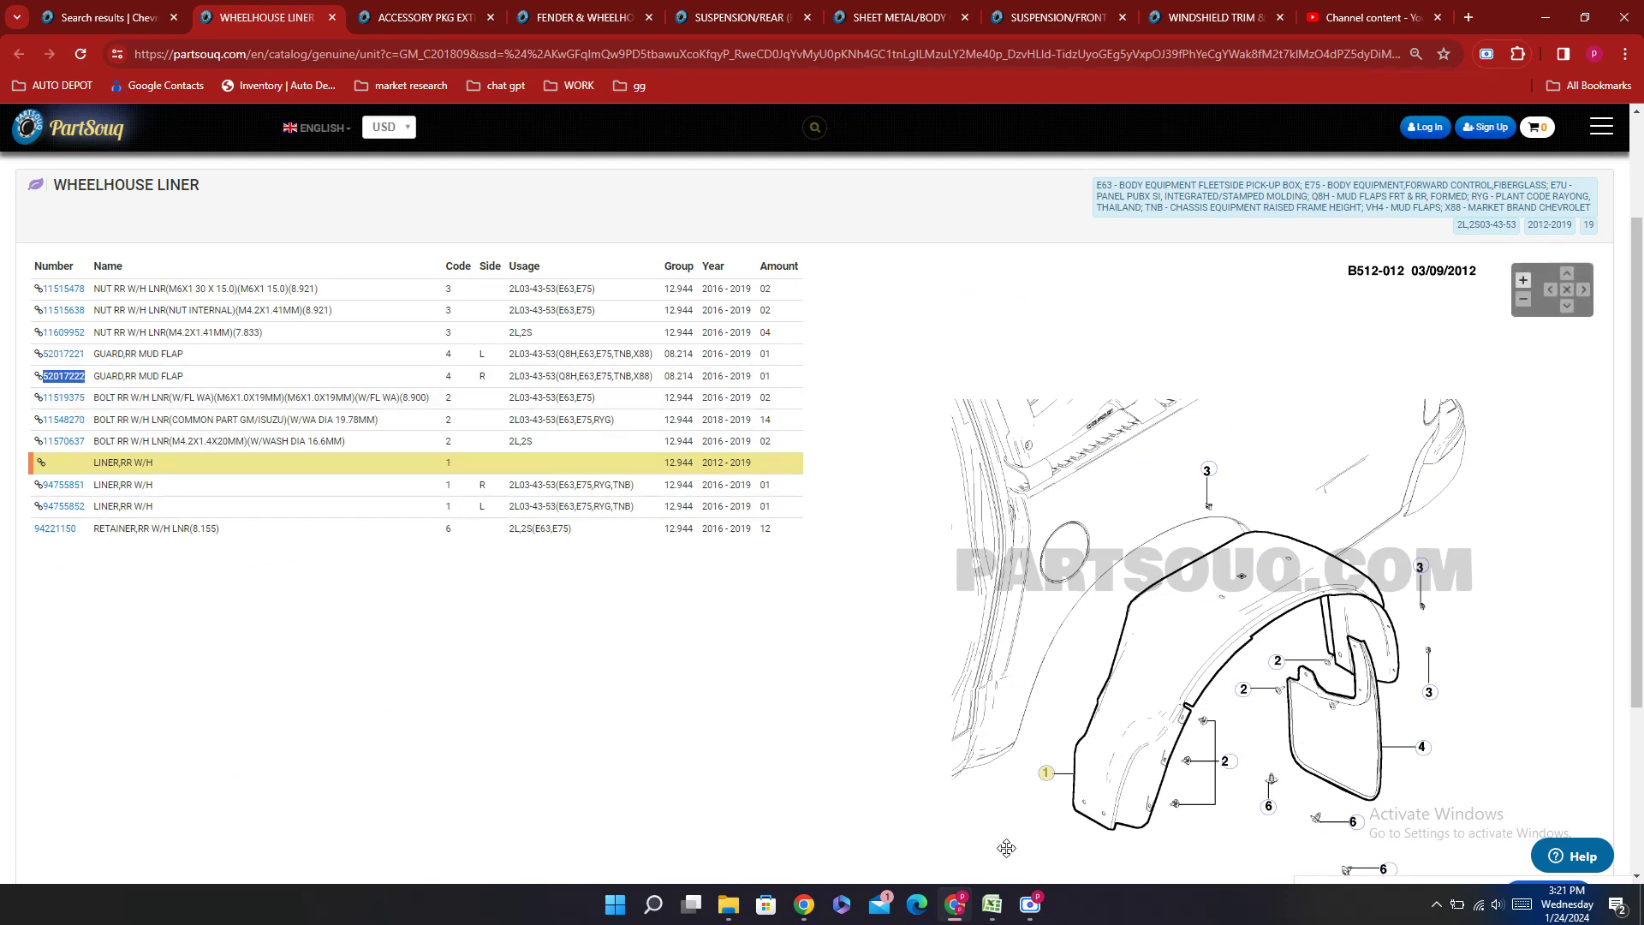
{"action": "left_click", "coordinate": [992, 904]}
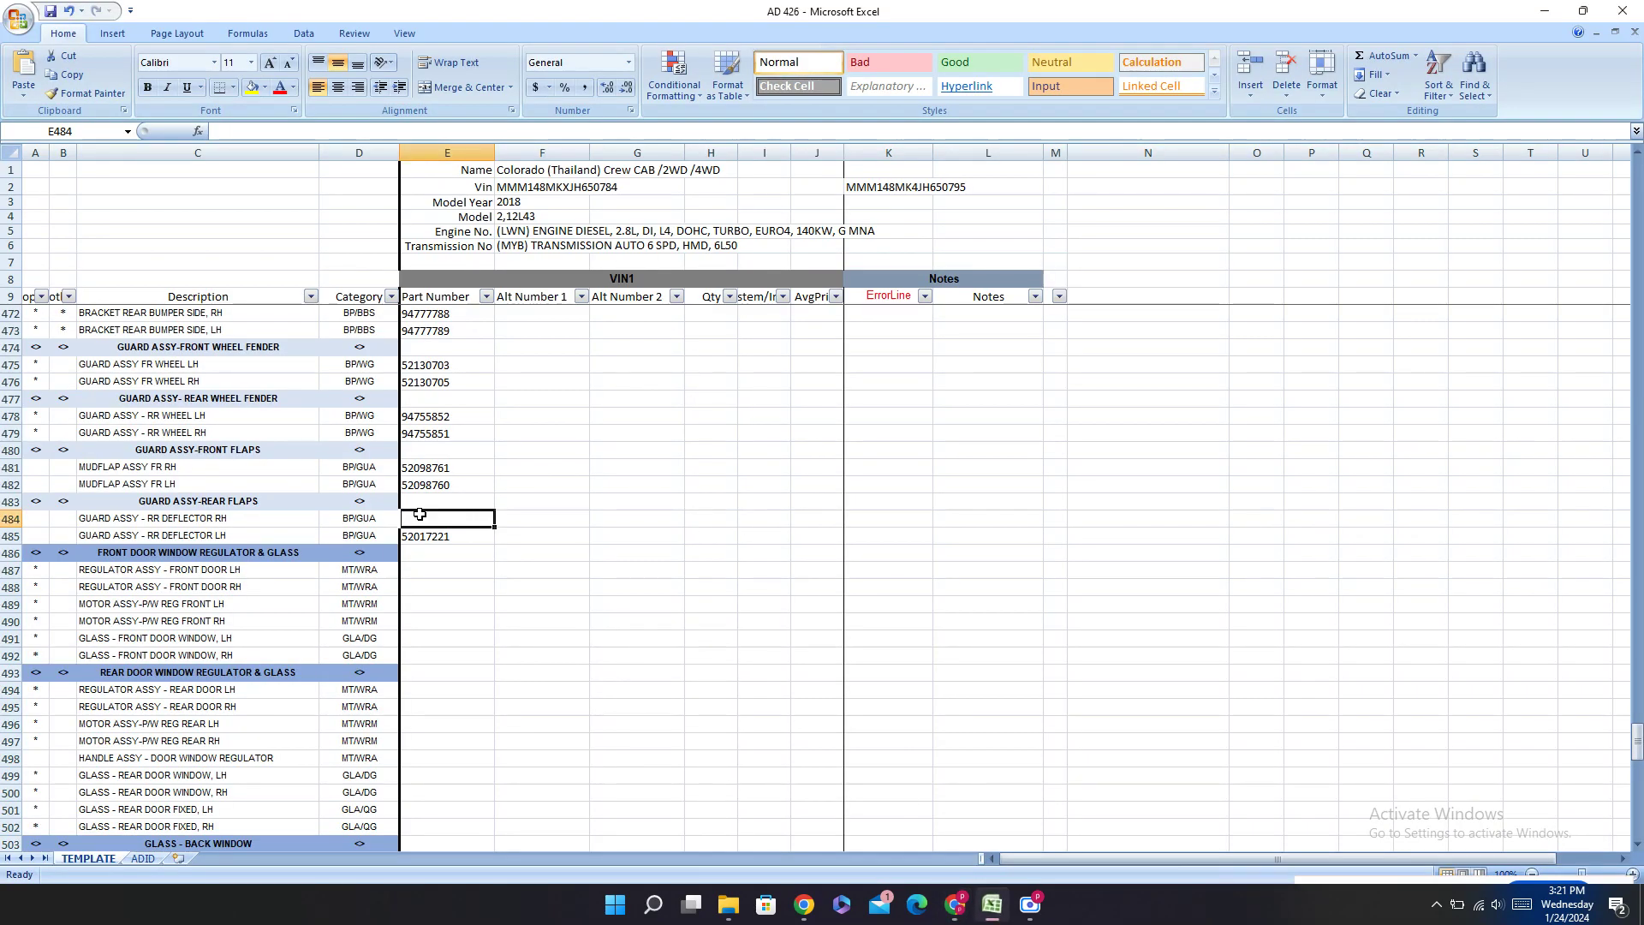
{"action": "double_click", "coordinate": [469, 516]}
{"action": "key", "text": "ctrl+v"}
{"action": "left_click", "coordinate": [423, 573]}
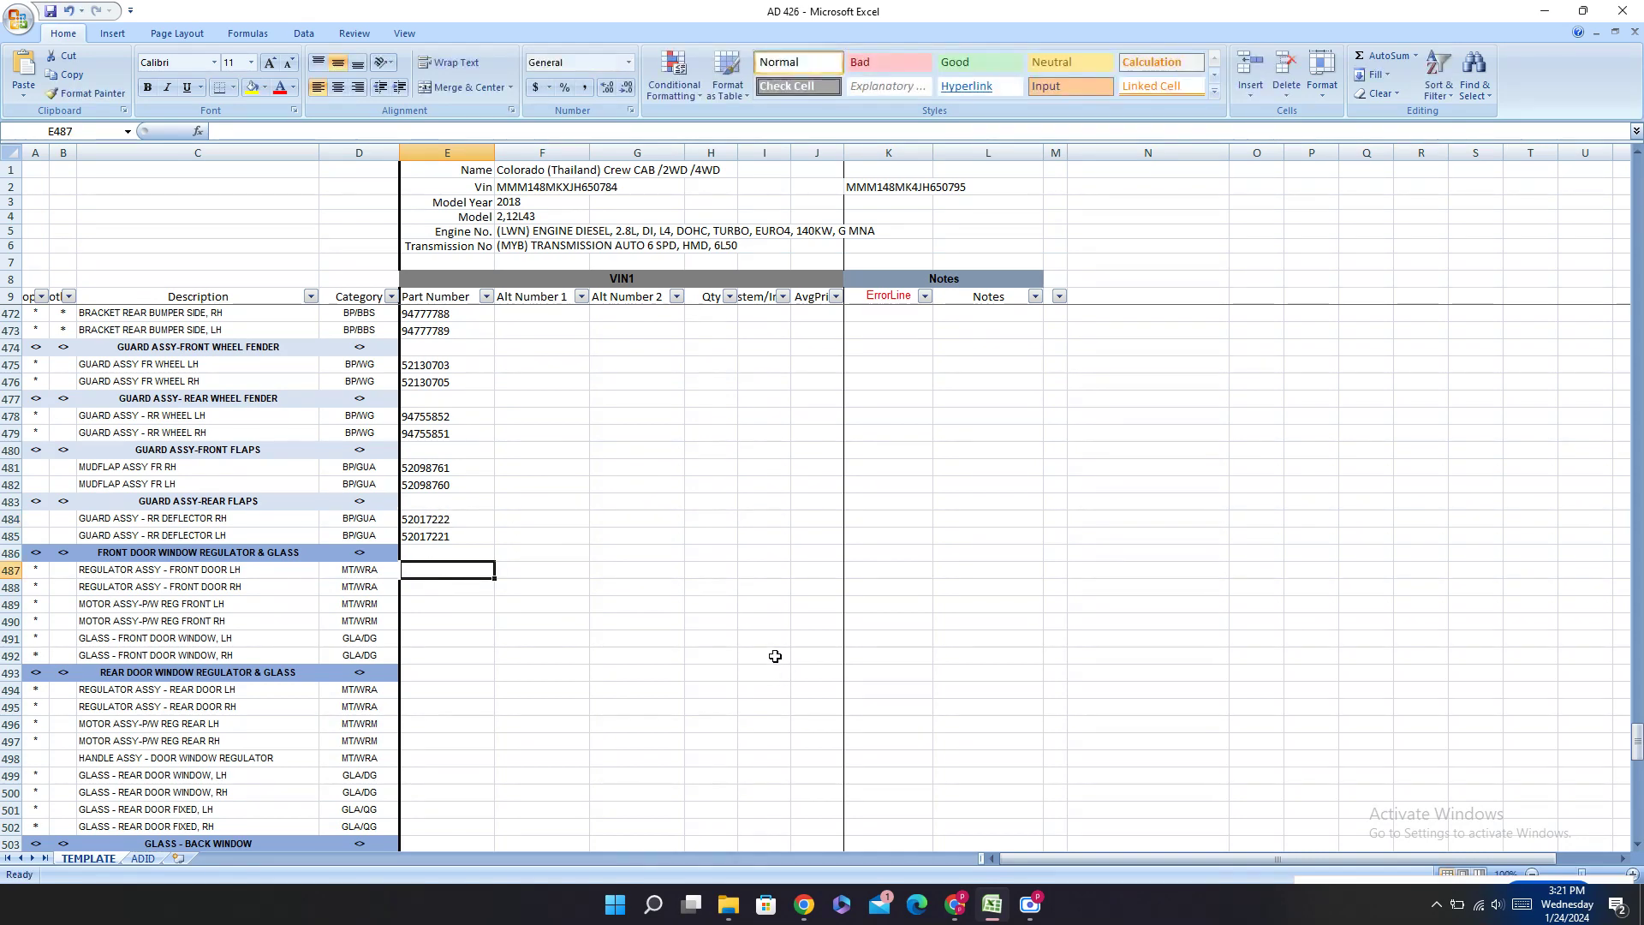
{"action": "scroll", "coordinate": [737, 609], "scroll_direction": "down", "scroll_amount": 3}
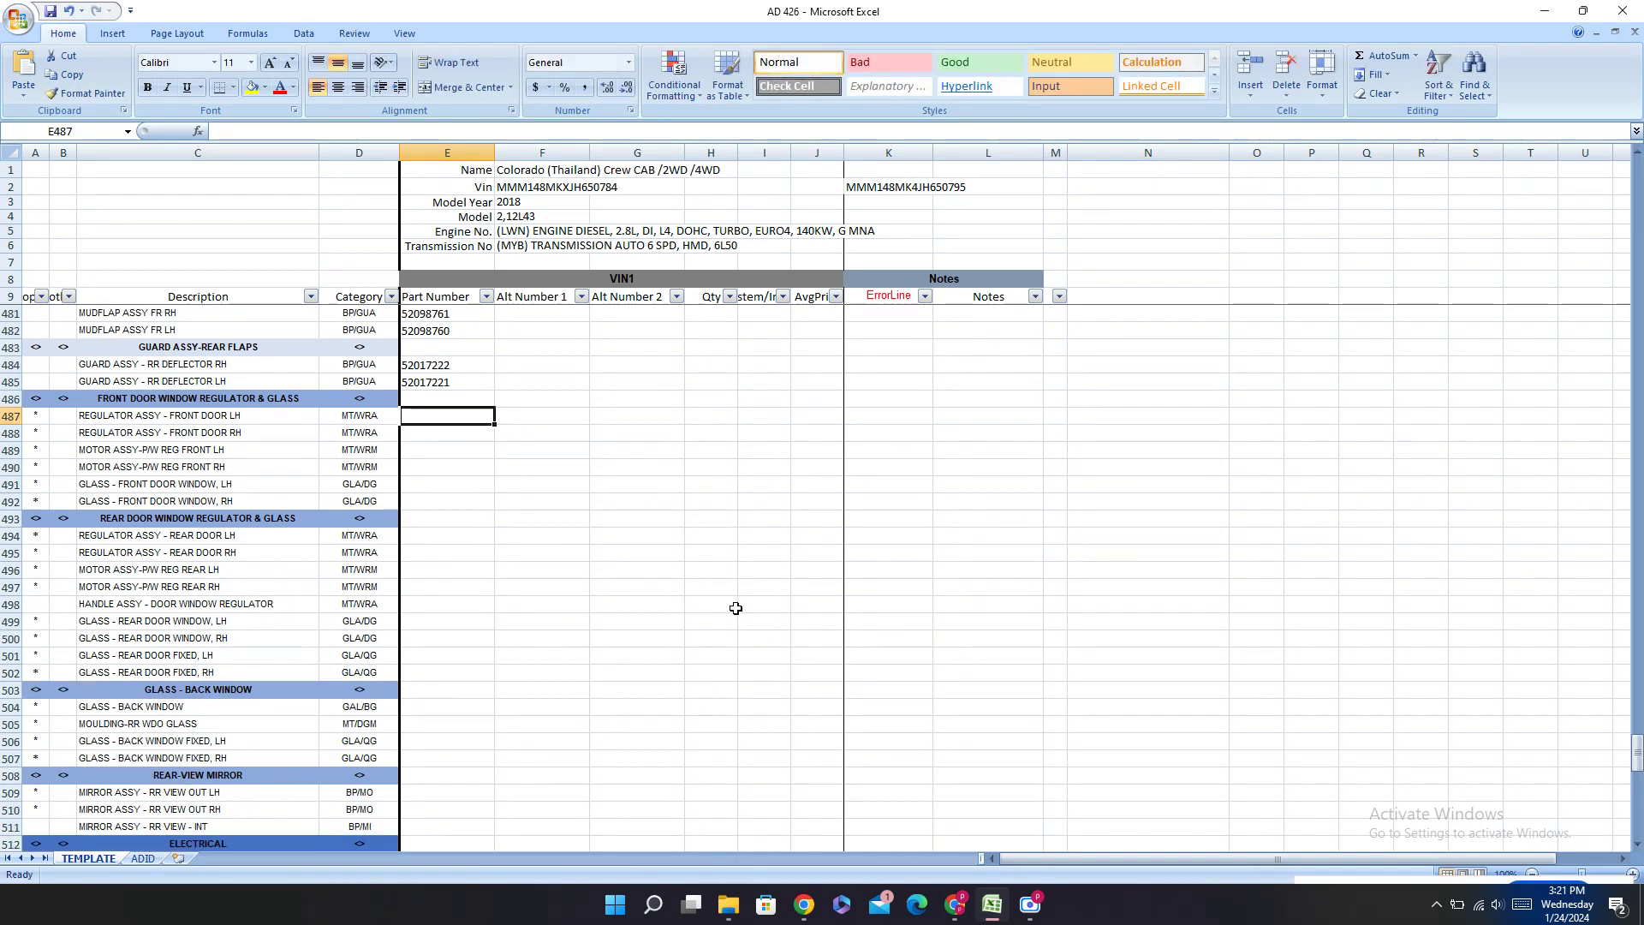
Step: Go from the mud guard search to the REAR GLASS-SEAT PARTS-ADJUSTER category's B511-001 Rear Window diagram
{"action": "left_click", "coordinate": [955, 904]}
{"action": "left_click", "coordinate": [64, 9]}
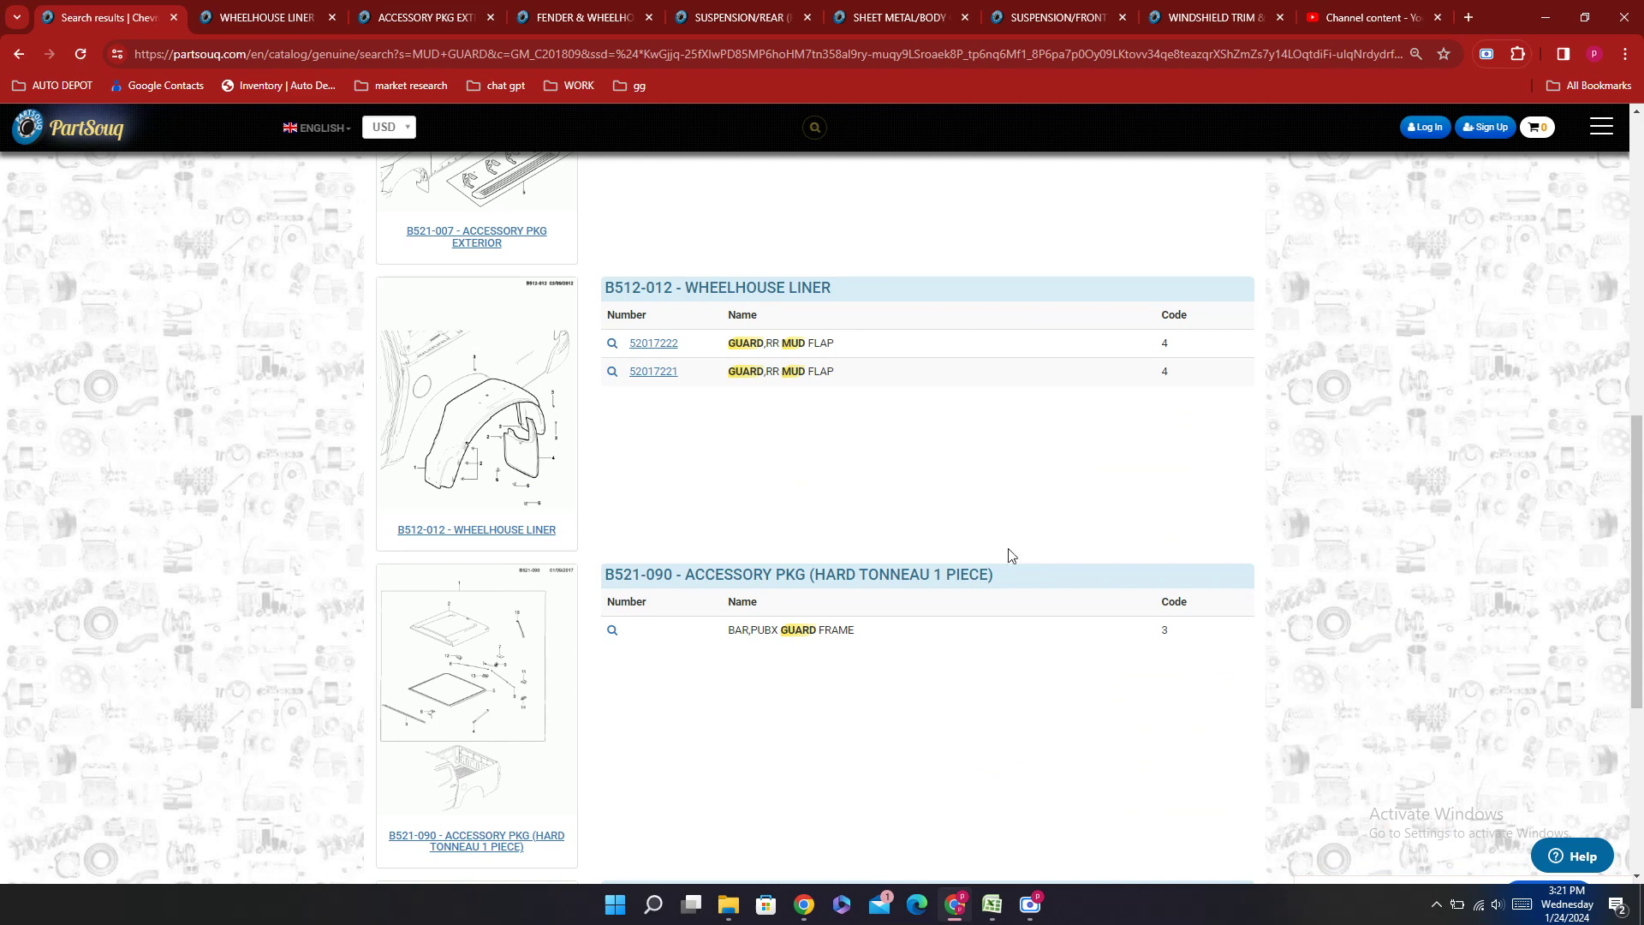
{"action": "scroll", "coordinate": [1011, 555], "scroll_direction": "down", "scroll_amount": 5}
{"action": "scroll", "coordinate": [891, 583], "scroll_direction": "up", "scroll_amount": 15}
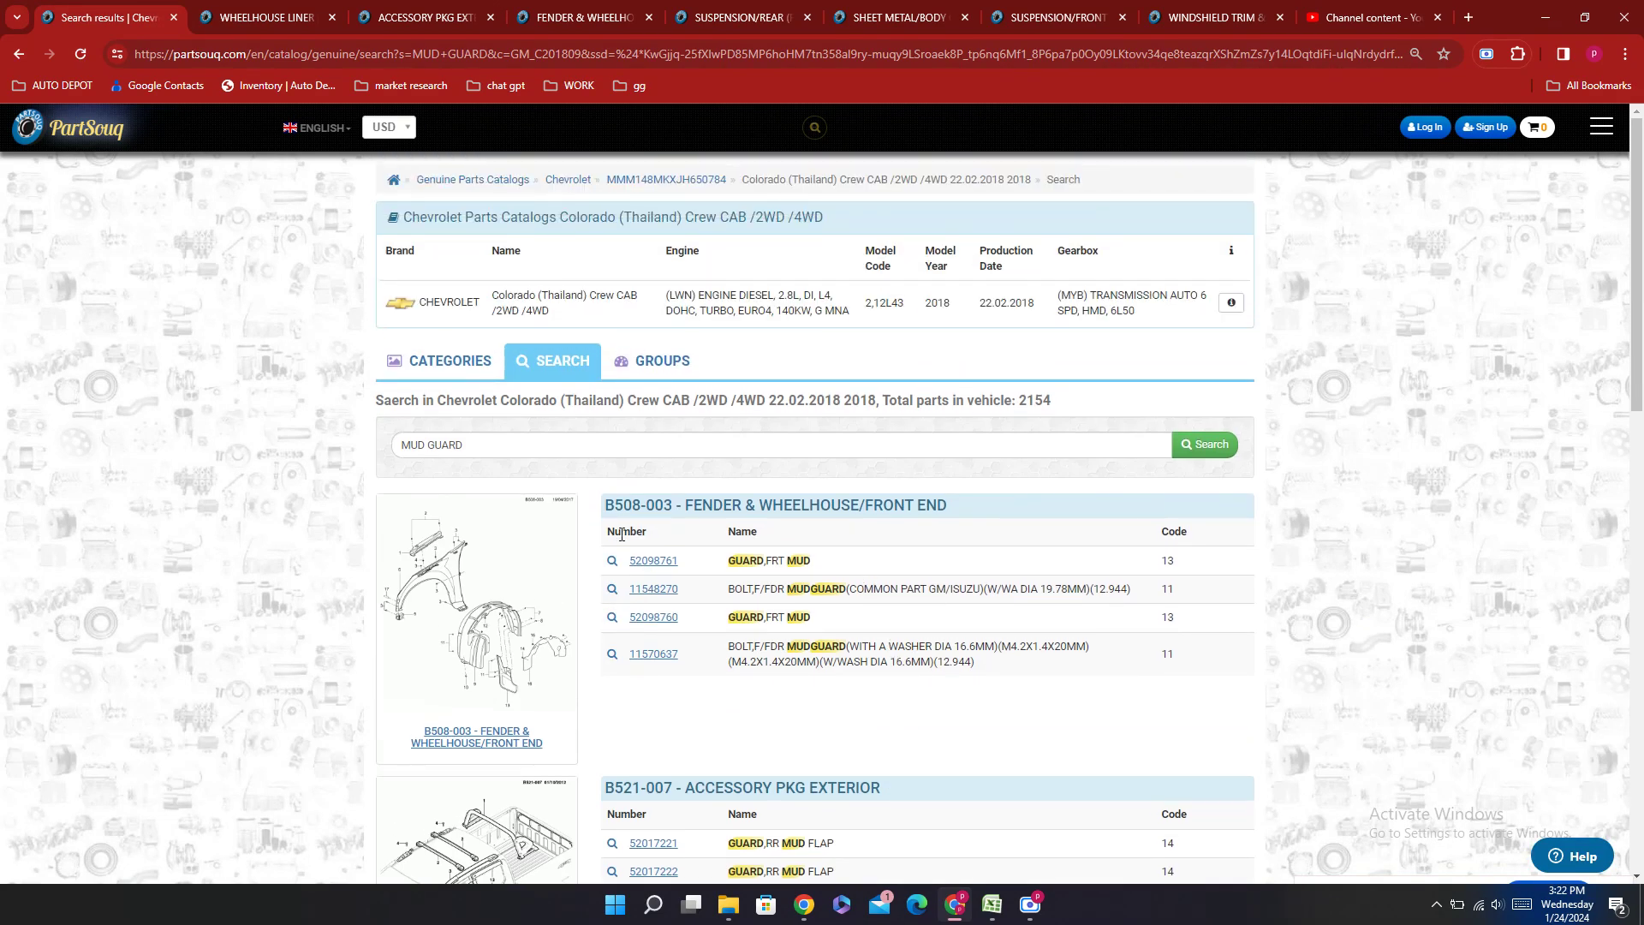
{"action": "left_click", "coordinate": [561, 446]}
{"action": "left_click_drag", "start_coordinate": [561, 445], "coordinate": [368, 441]}
{"action": "left_click", "coordinate": [462, 366]}
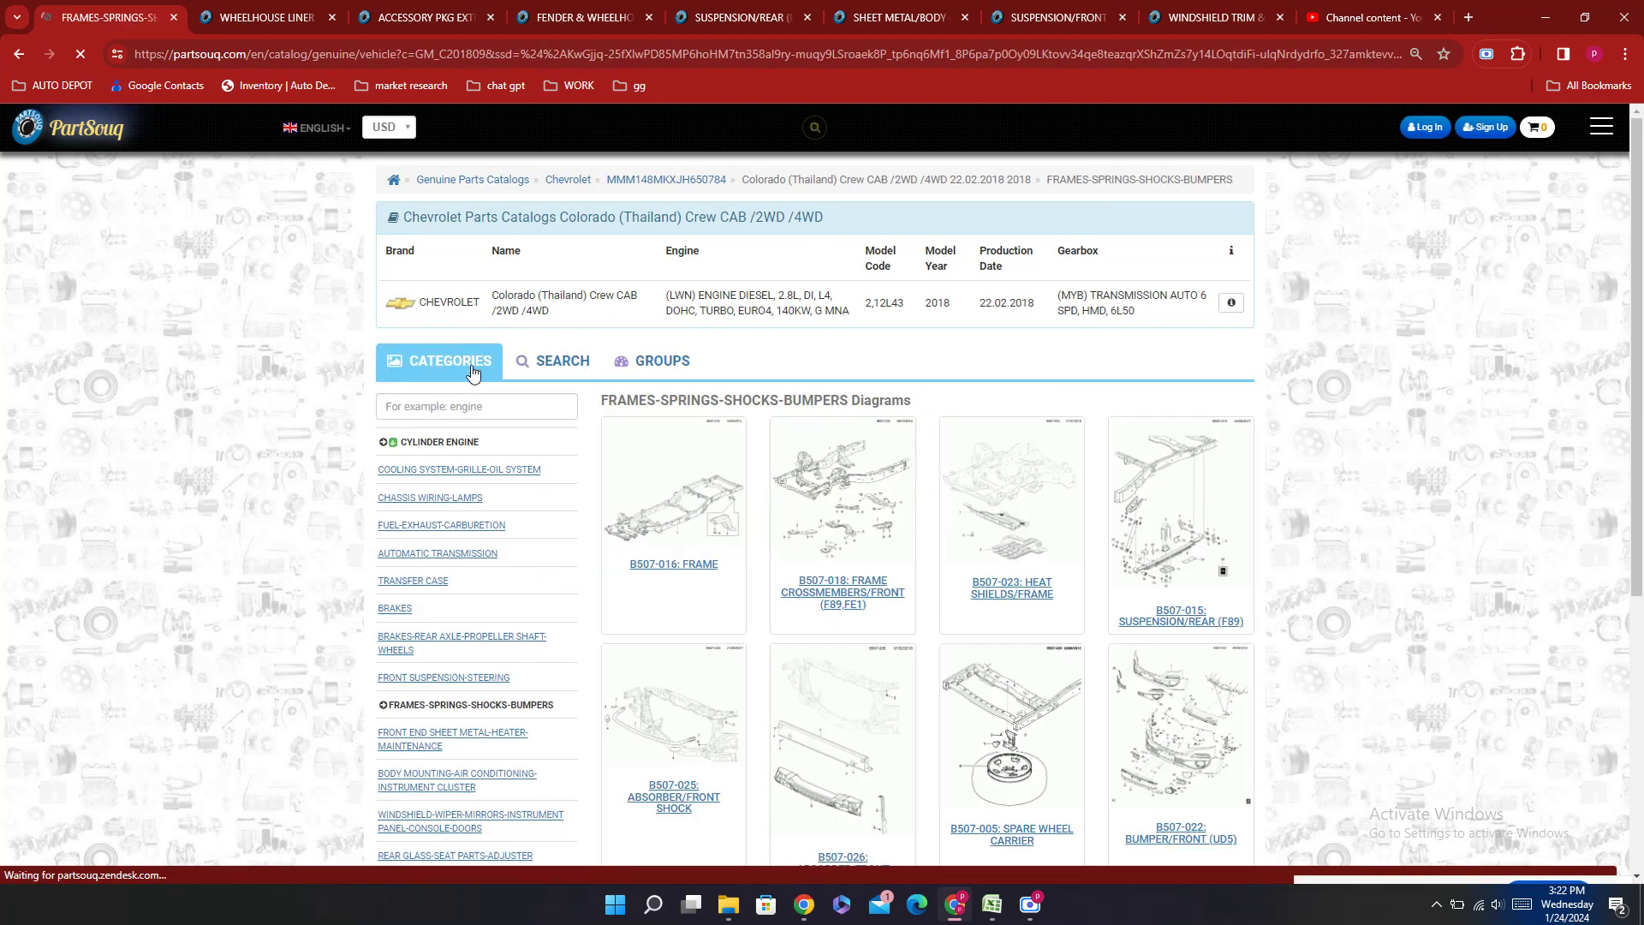
{"action": "scroll", "coordinate": [531, 406], "scroll_direction": "down", "scroll_amount": 5}
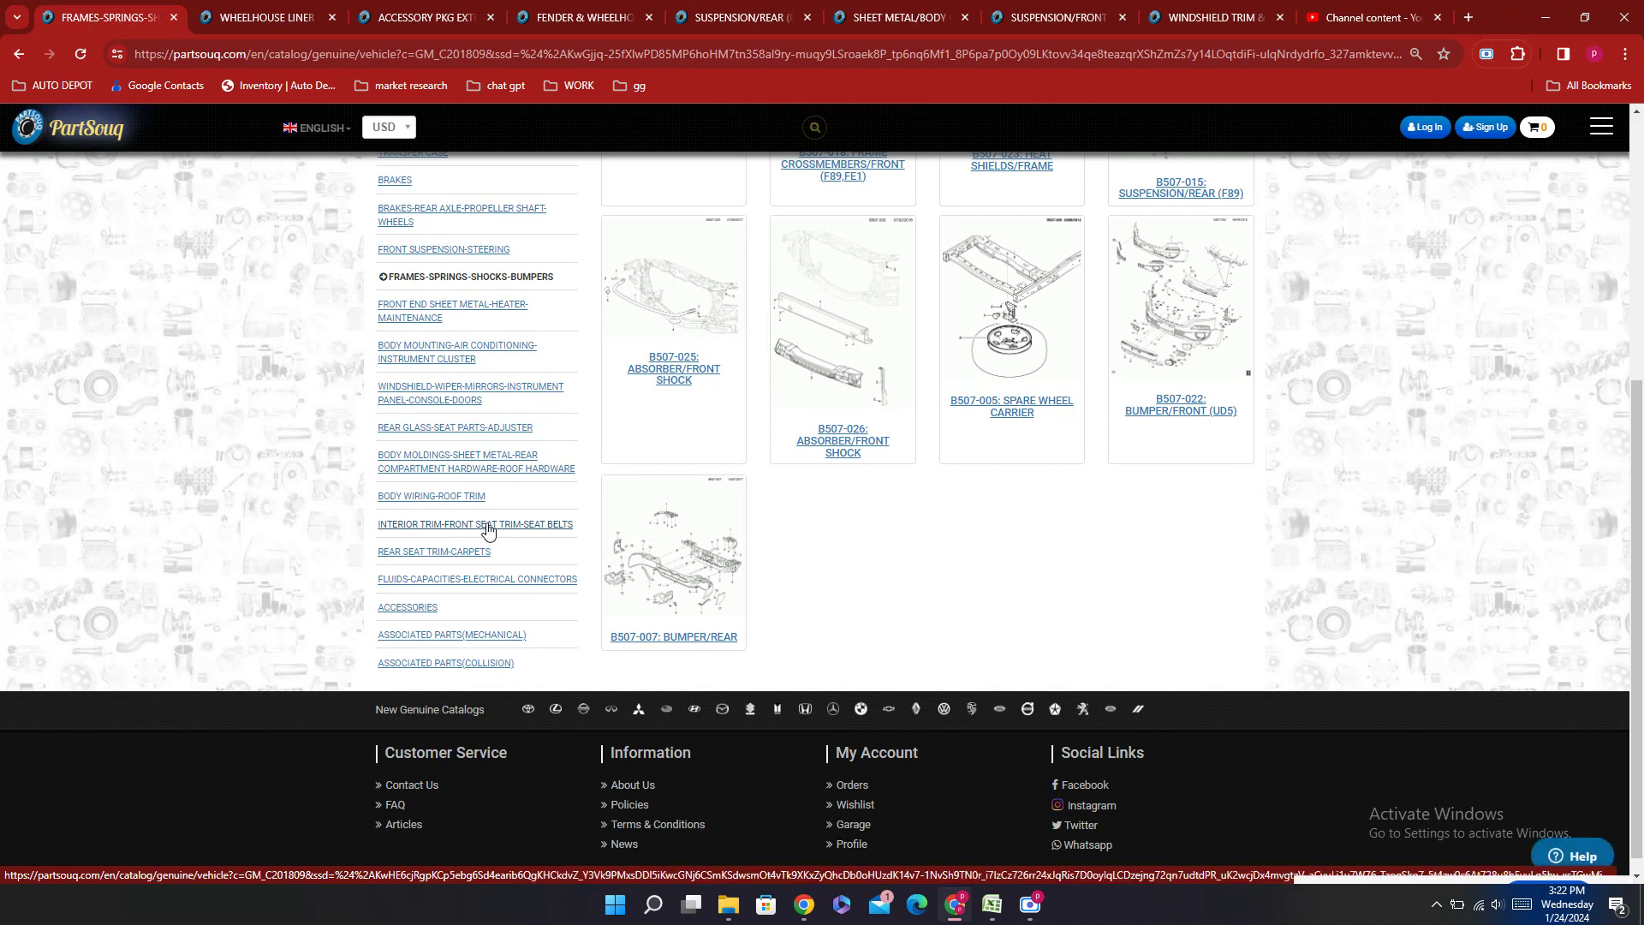
{"action": "left_click", "coordinate": [459, 428]}
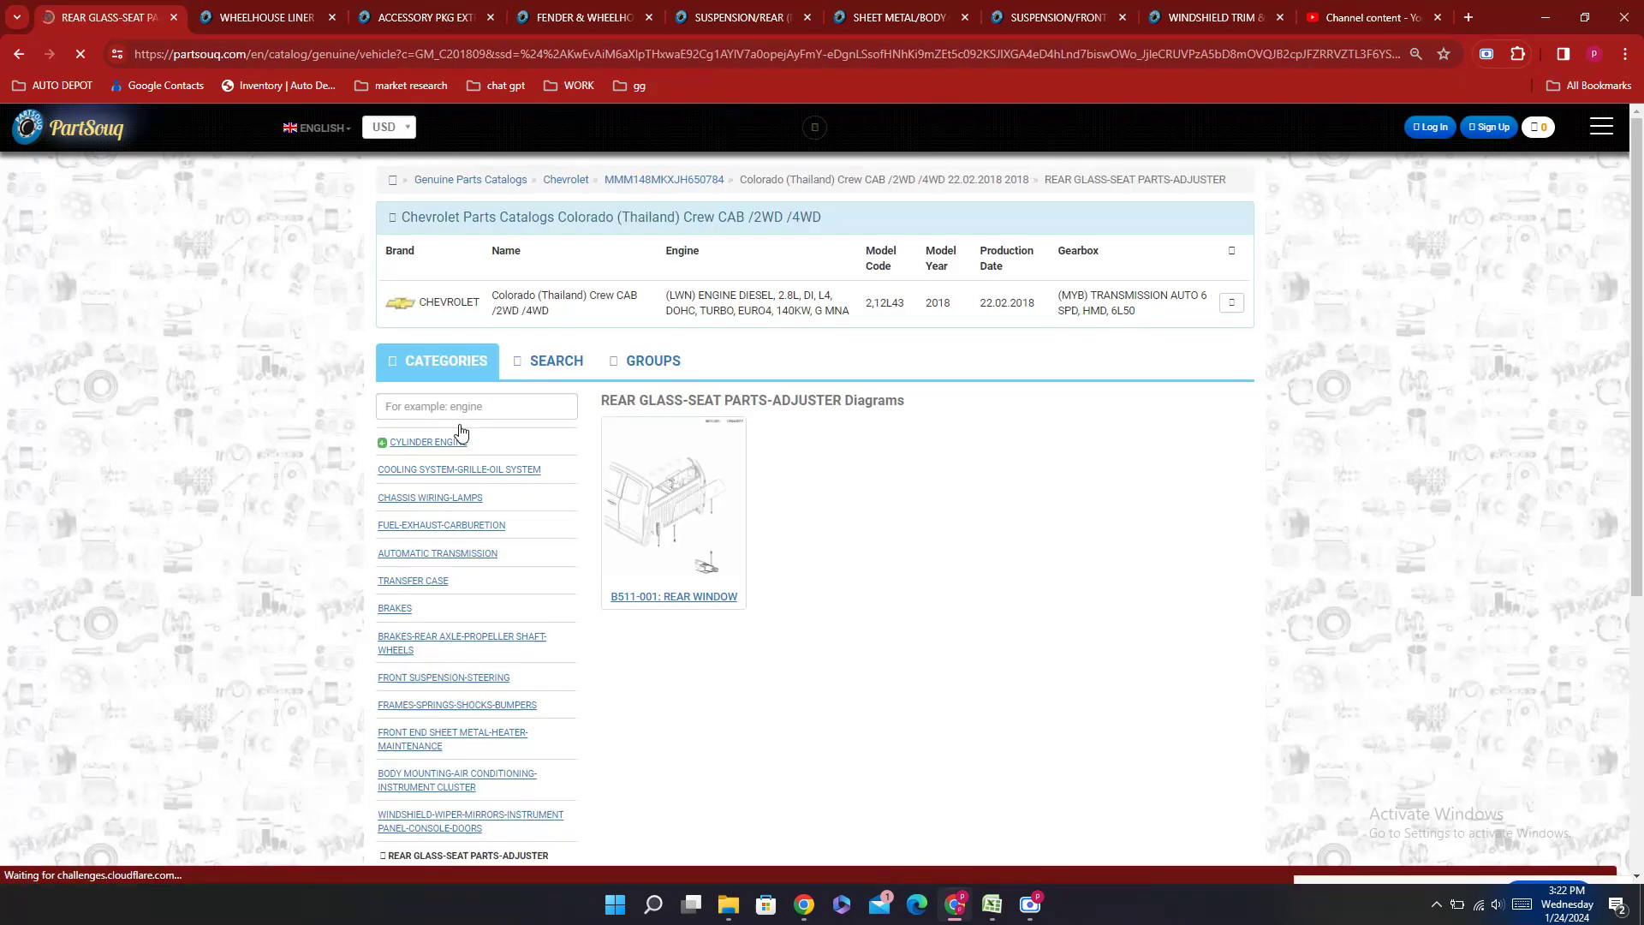
{"action": "left_click", "coordinate": [678, 561]}
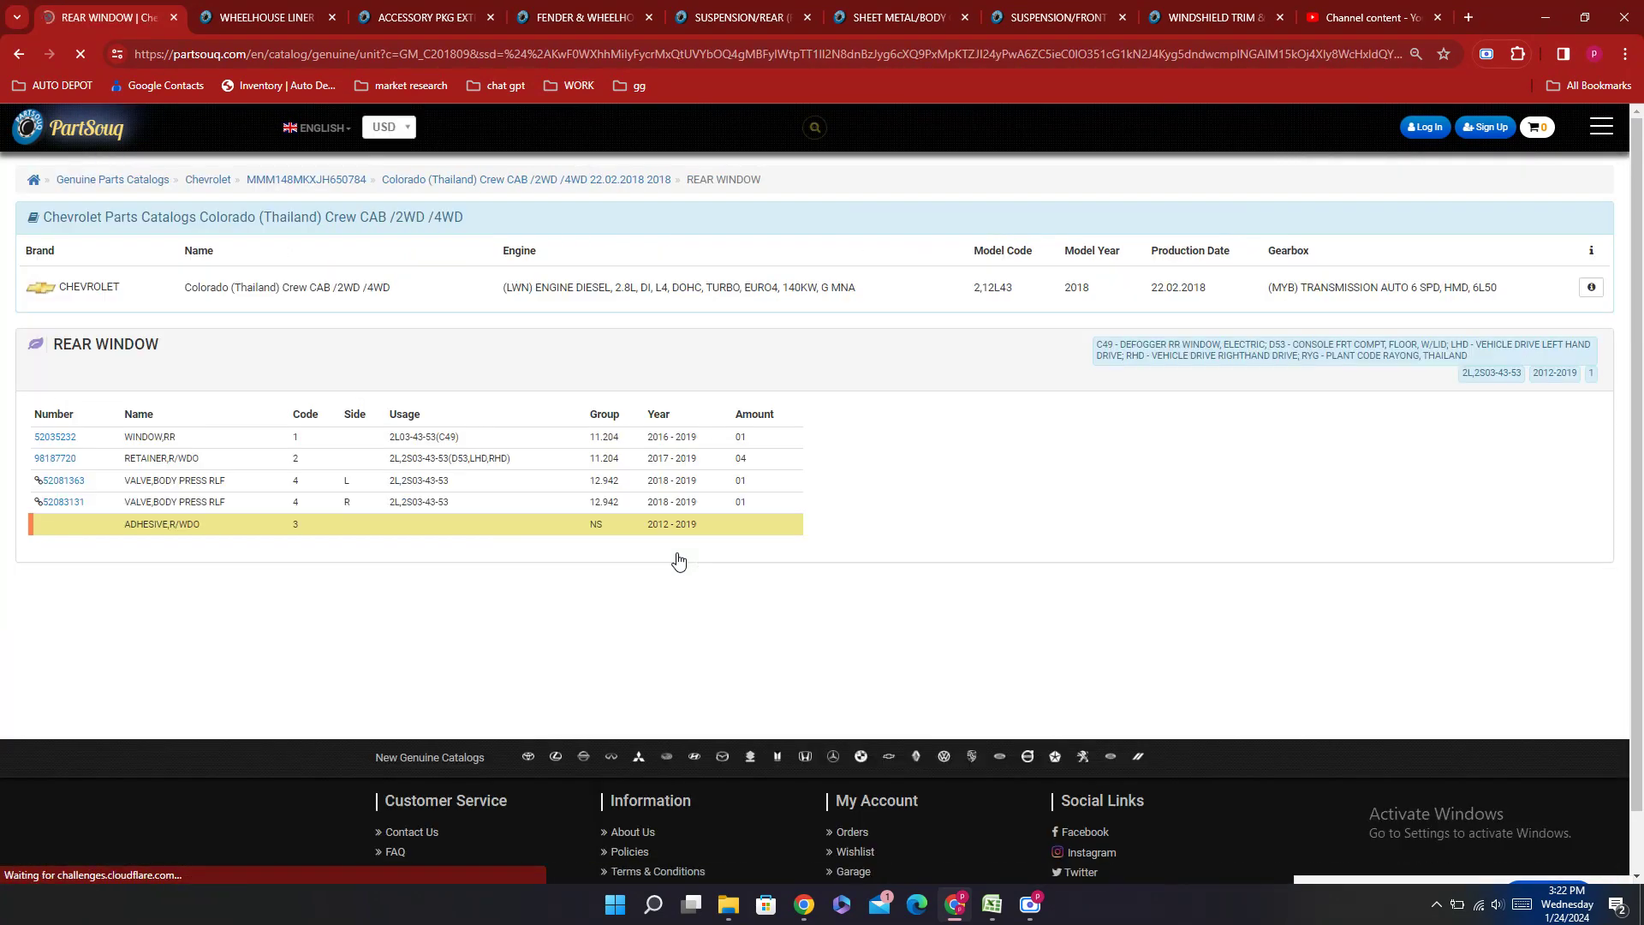
Step: Enter rear window part number 52035232 for GLASS - BACK WINDOW in E504
{"action": "scroll", "coordinate": [283, 627], "scroll_direction": "down", "scroll_amount": 1}
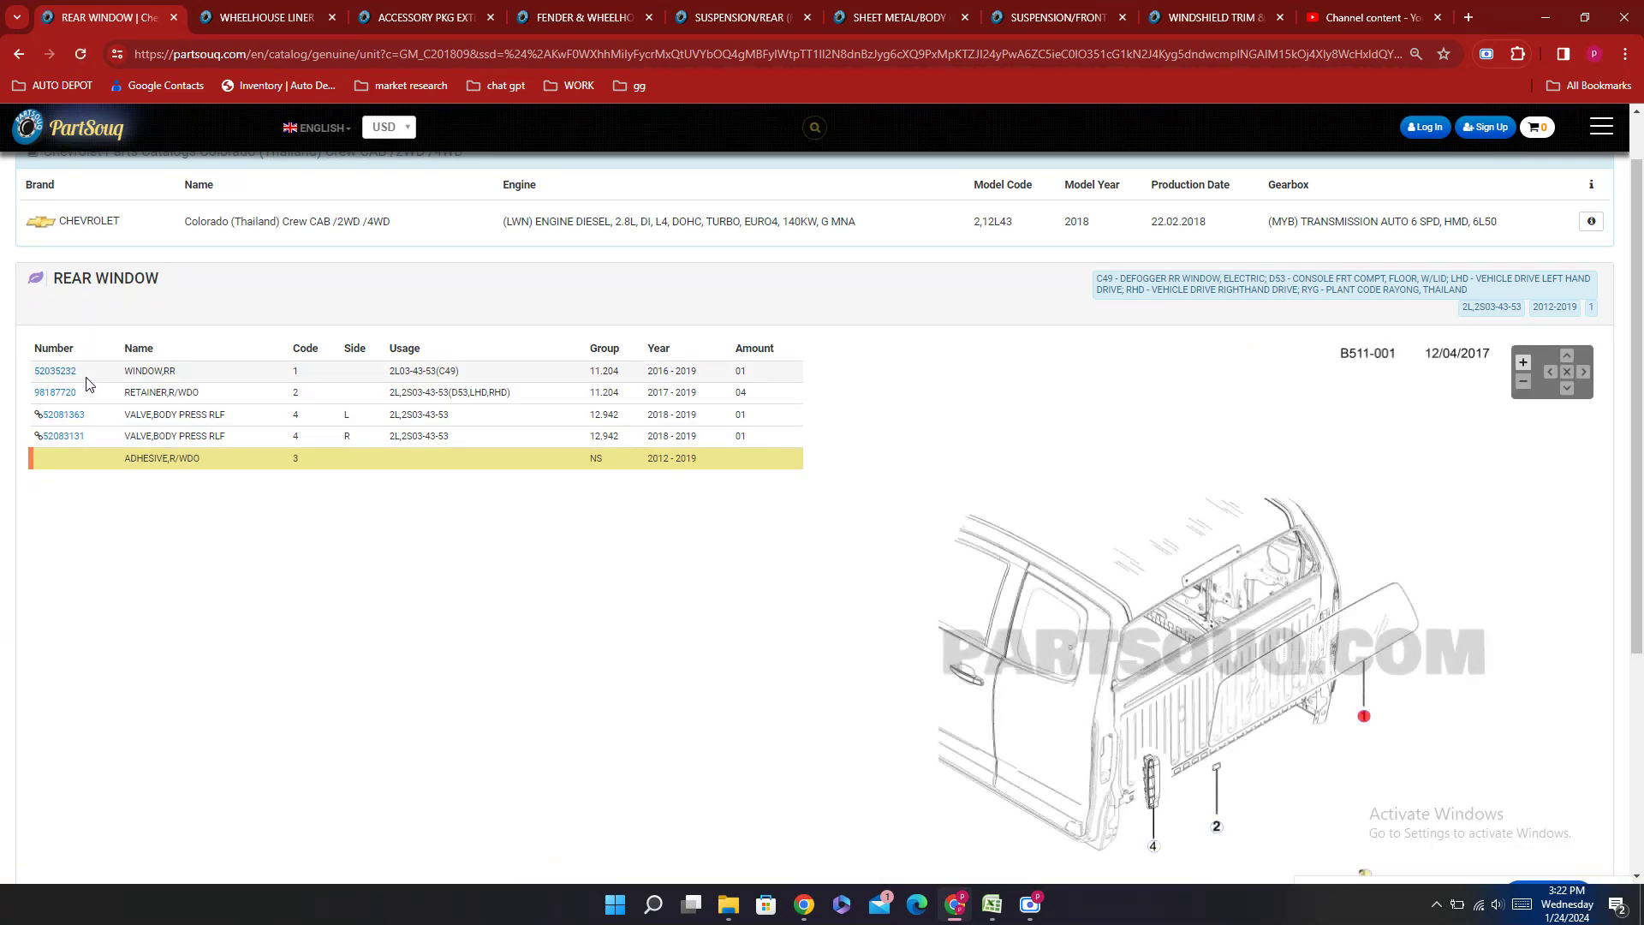
{"action": "double_click", "coordinate": [86, 381]}
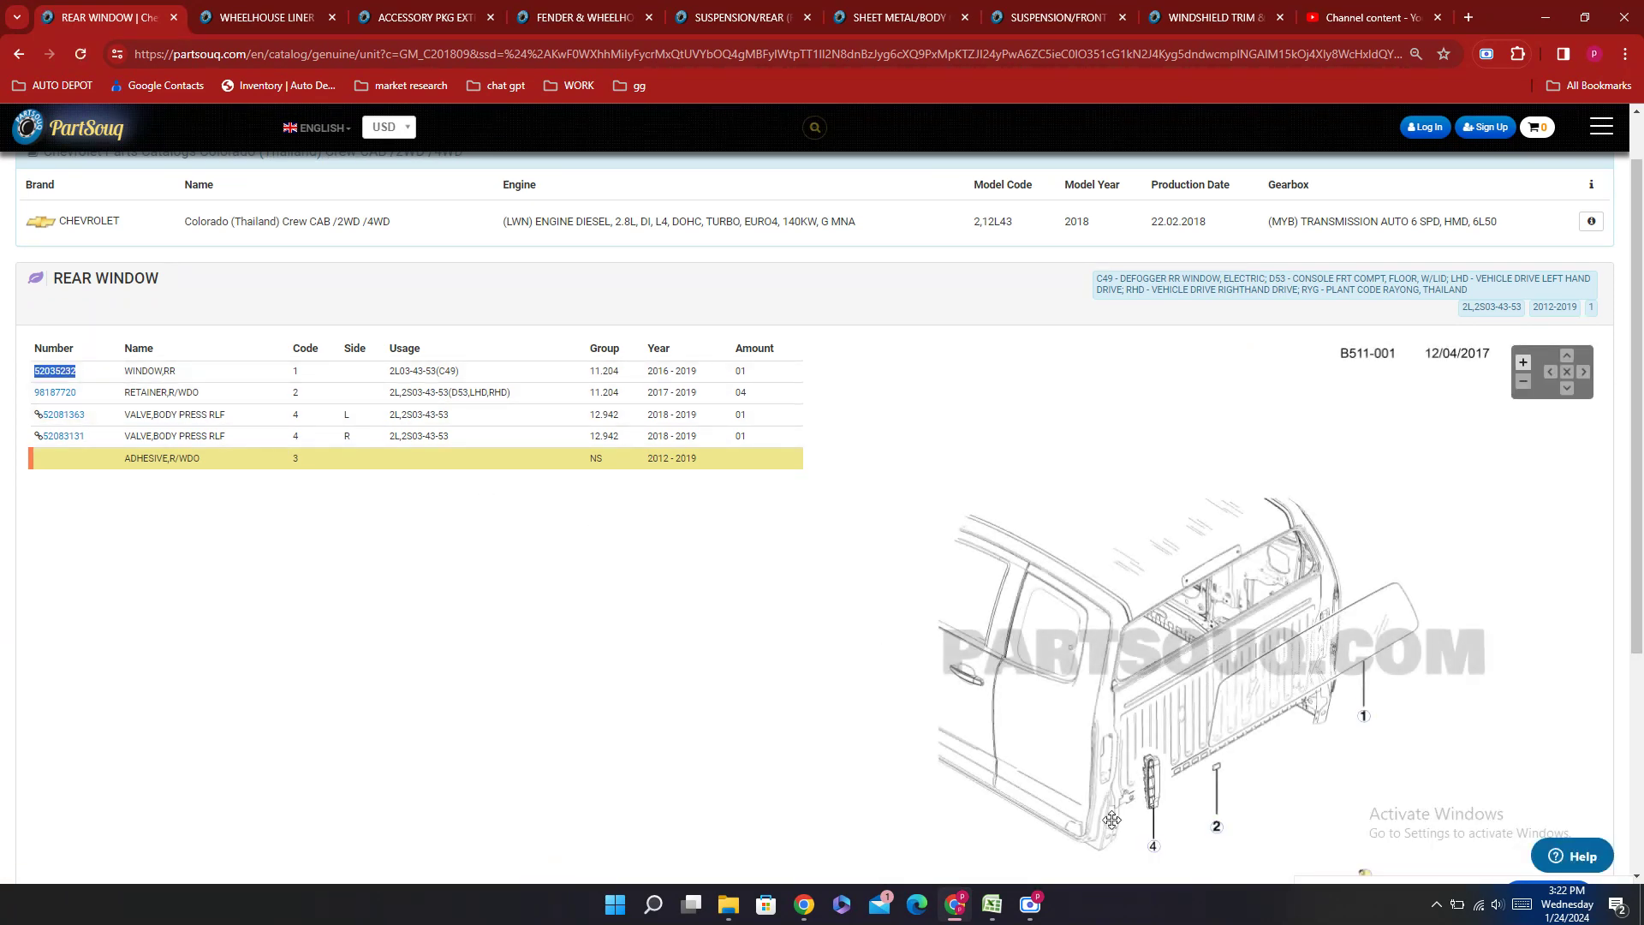
{"action": "left_click", "coordinate": [990, 905]}
{"action": "scroll", "coordinate": [444, 513], "scroll_direction": "down", "scroll_amount": 5}
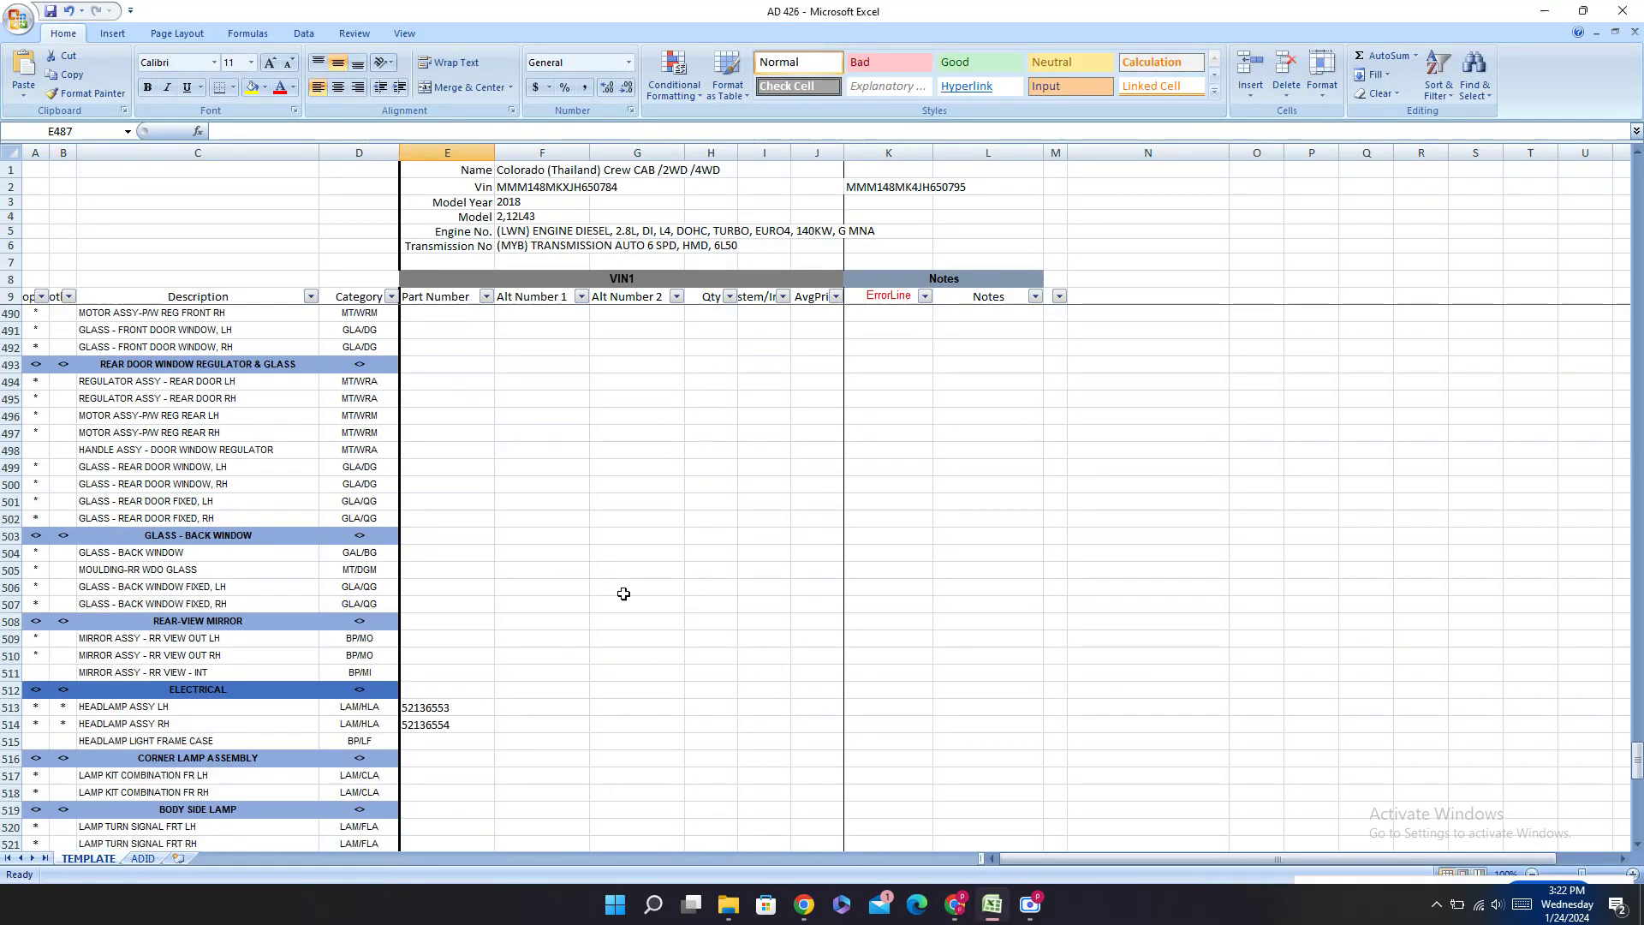
{"action": "left_click", "coordinate": [420, 500]}
{"action": "type", "text": "52035232"}
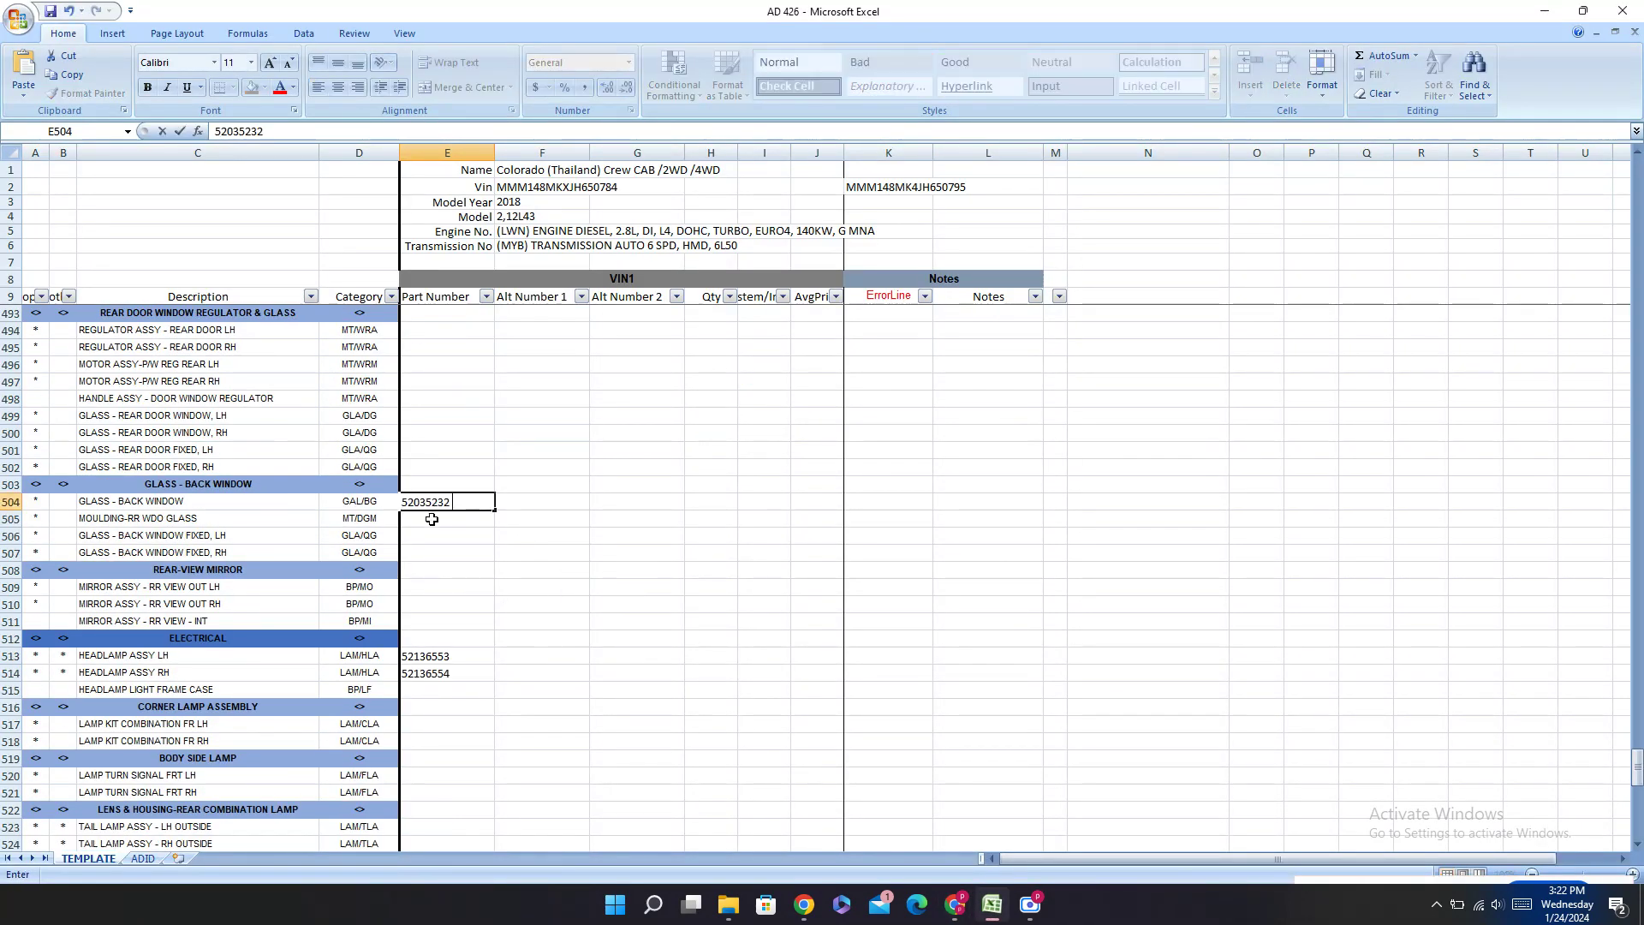
Step: Mark both fixed back windows, E506 and E507, as Not Indicated using AutoComplete
{"action": "left_click", "coordinate": [424, 533]}
{"action": "type", "text": "N"}
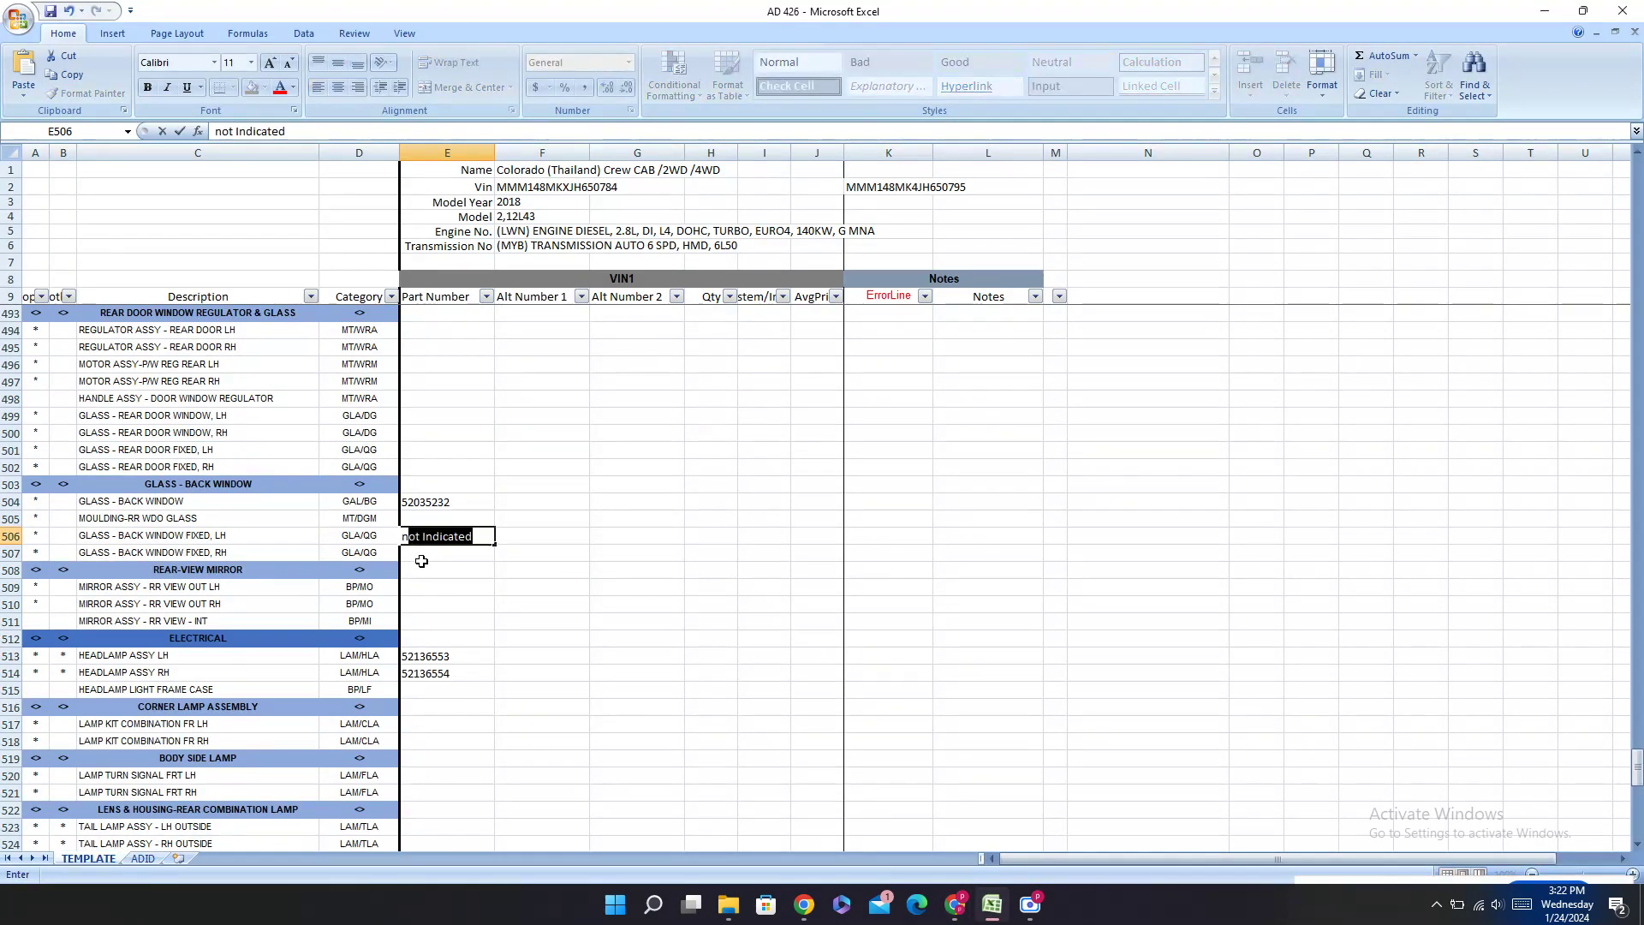
{"action": "key", "text": "Return"}
{"action": "left_click", "coordinate": [425, 553]}
{"action": "type", "text": "N"}
{"action": "left_click", "coordinate": [420, 502]}
{"action": "left_click", "coordinate": [415, 518]}
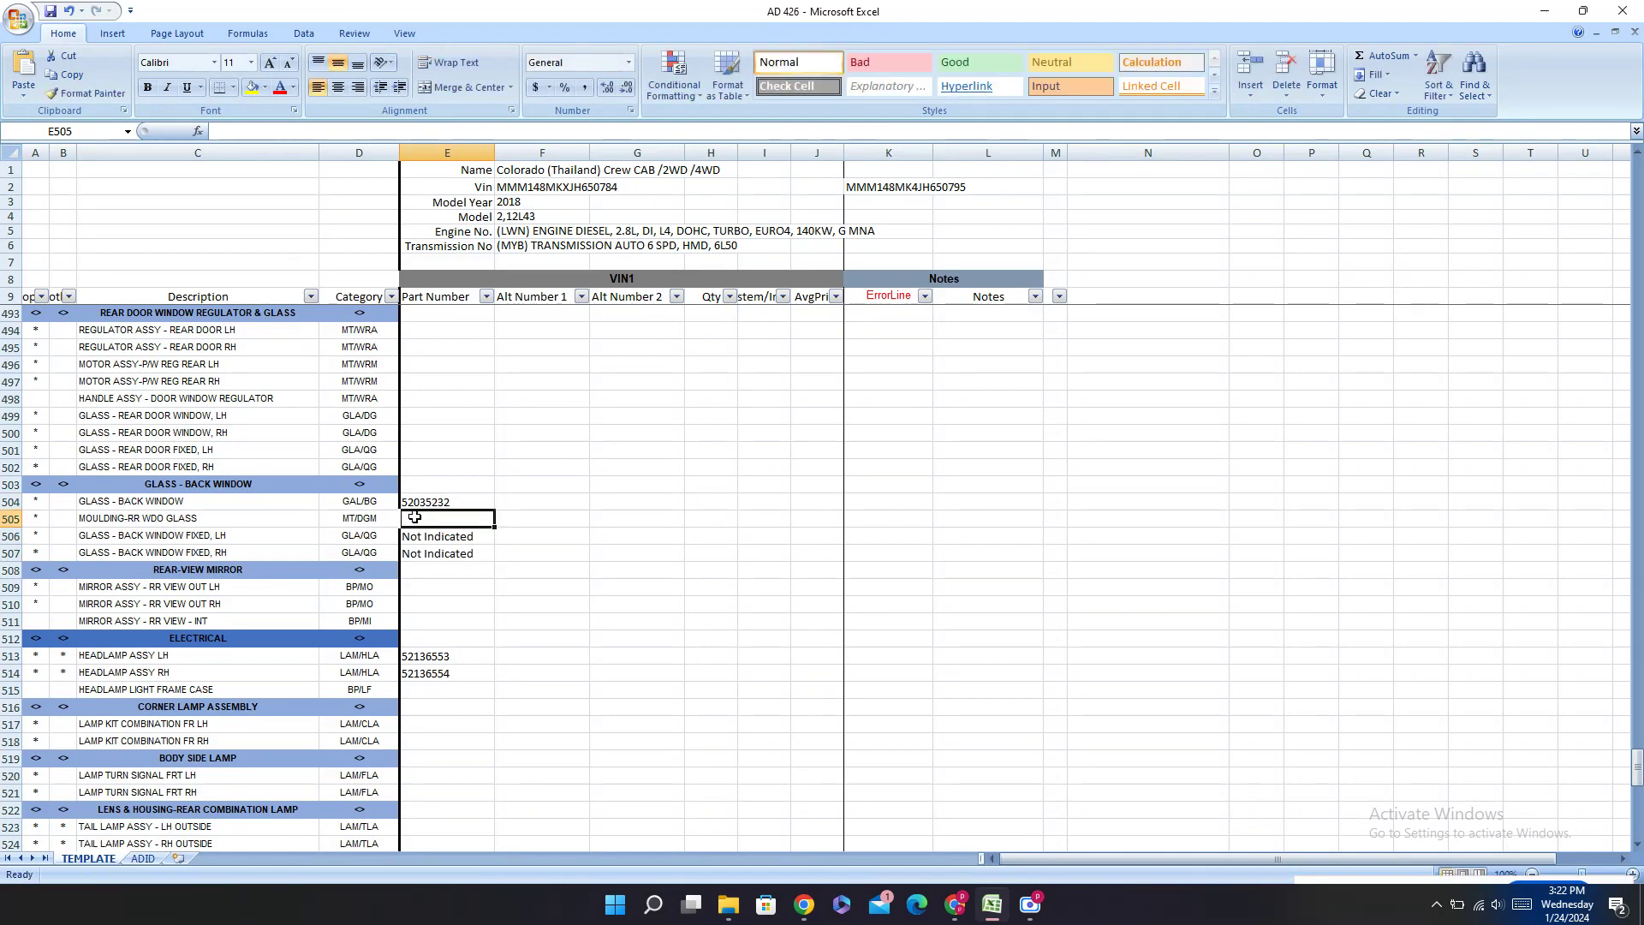
{"action": "left_click", "coordinate": [954, 903]}
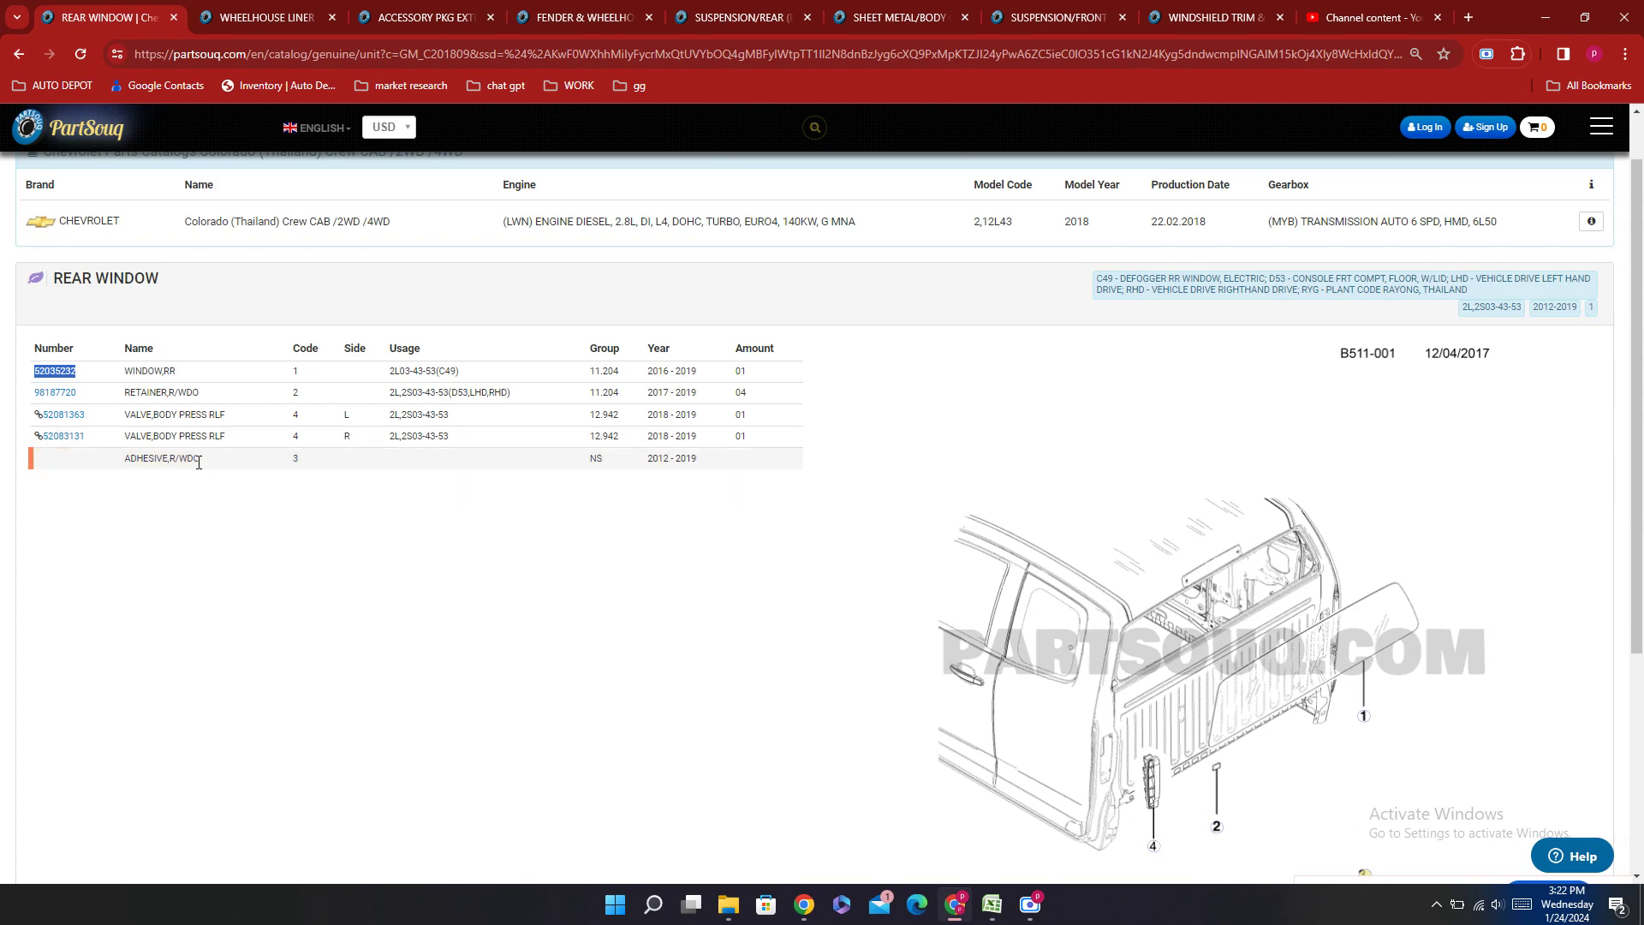
Step: Open the WINDSHIELD-WIPER-MIRRORS category and its B510-001 Windshield Trim & Hardware & Mirror diagram
{"action": "left_click", "coordinate": [199, 462]}
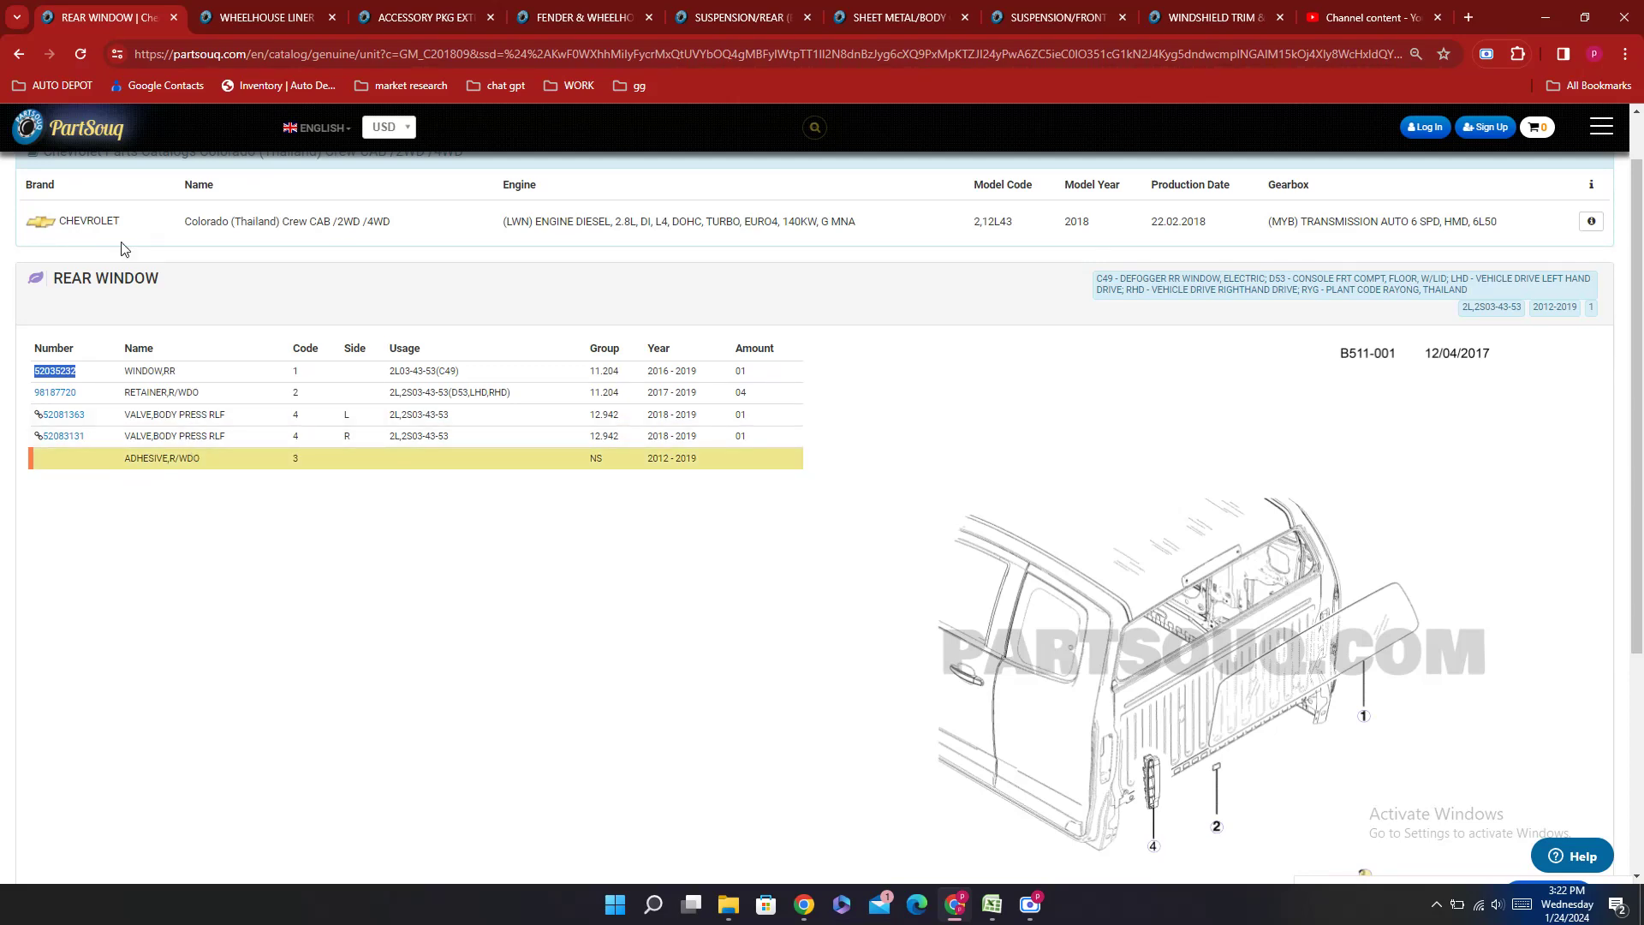
{"action": "key", "text": "F5"}
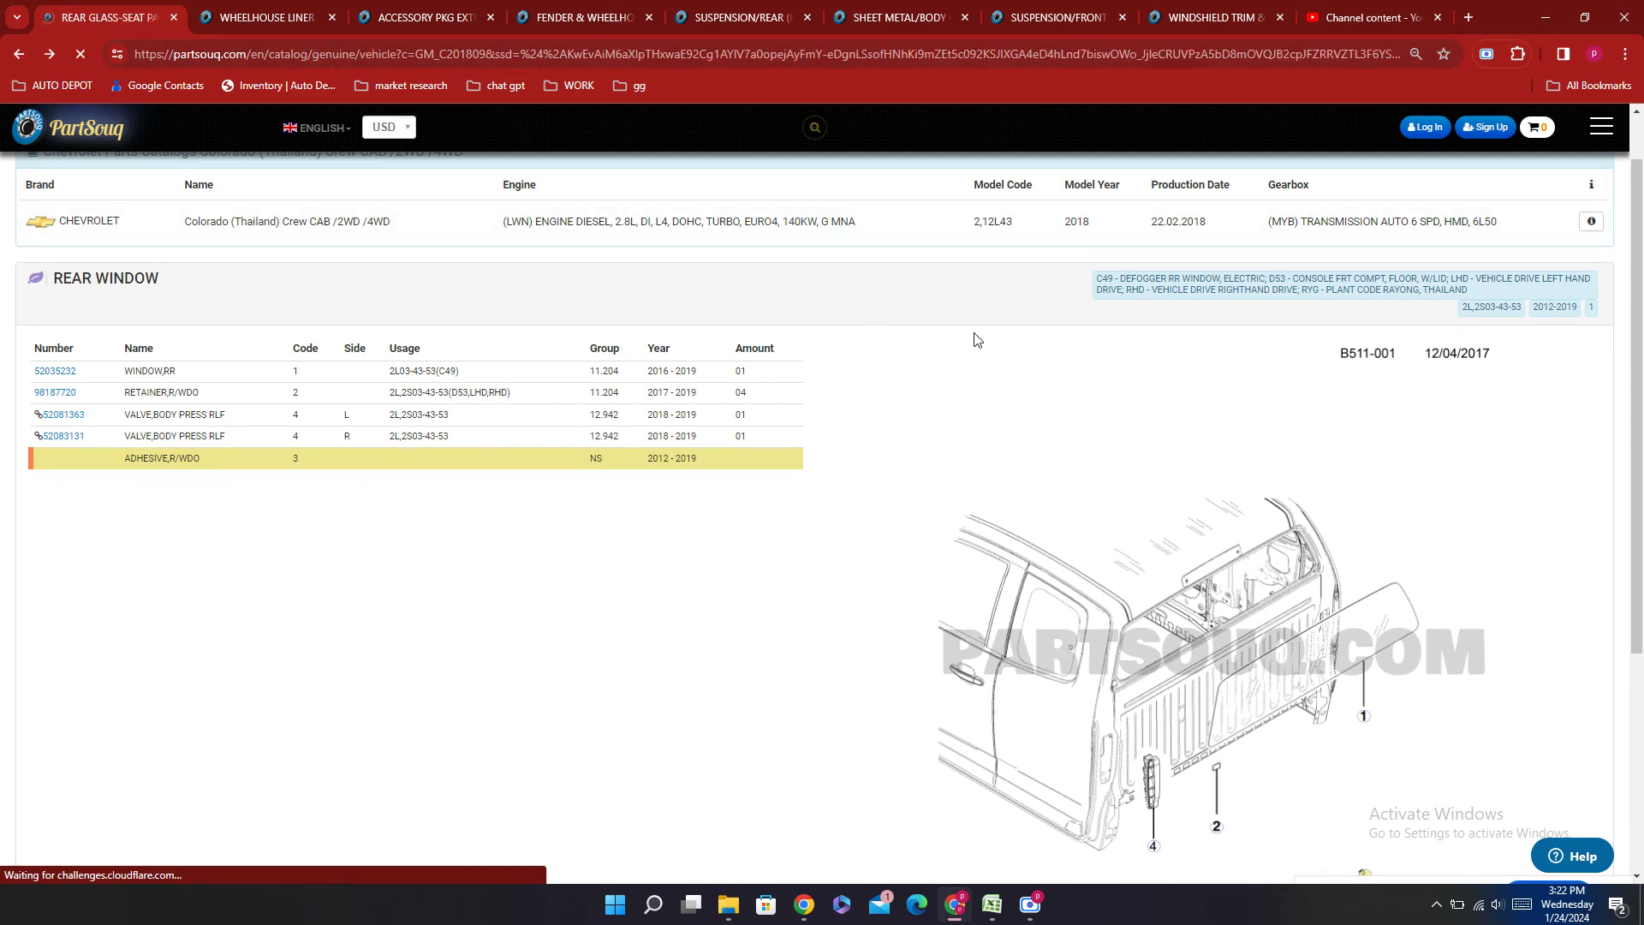
{"action": "scroll", "coordinate": [839, 576], "scroll_direction": "down", "scroll_amount": 3}
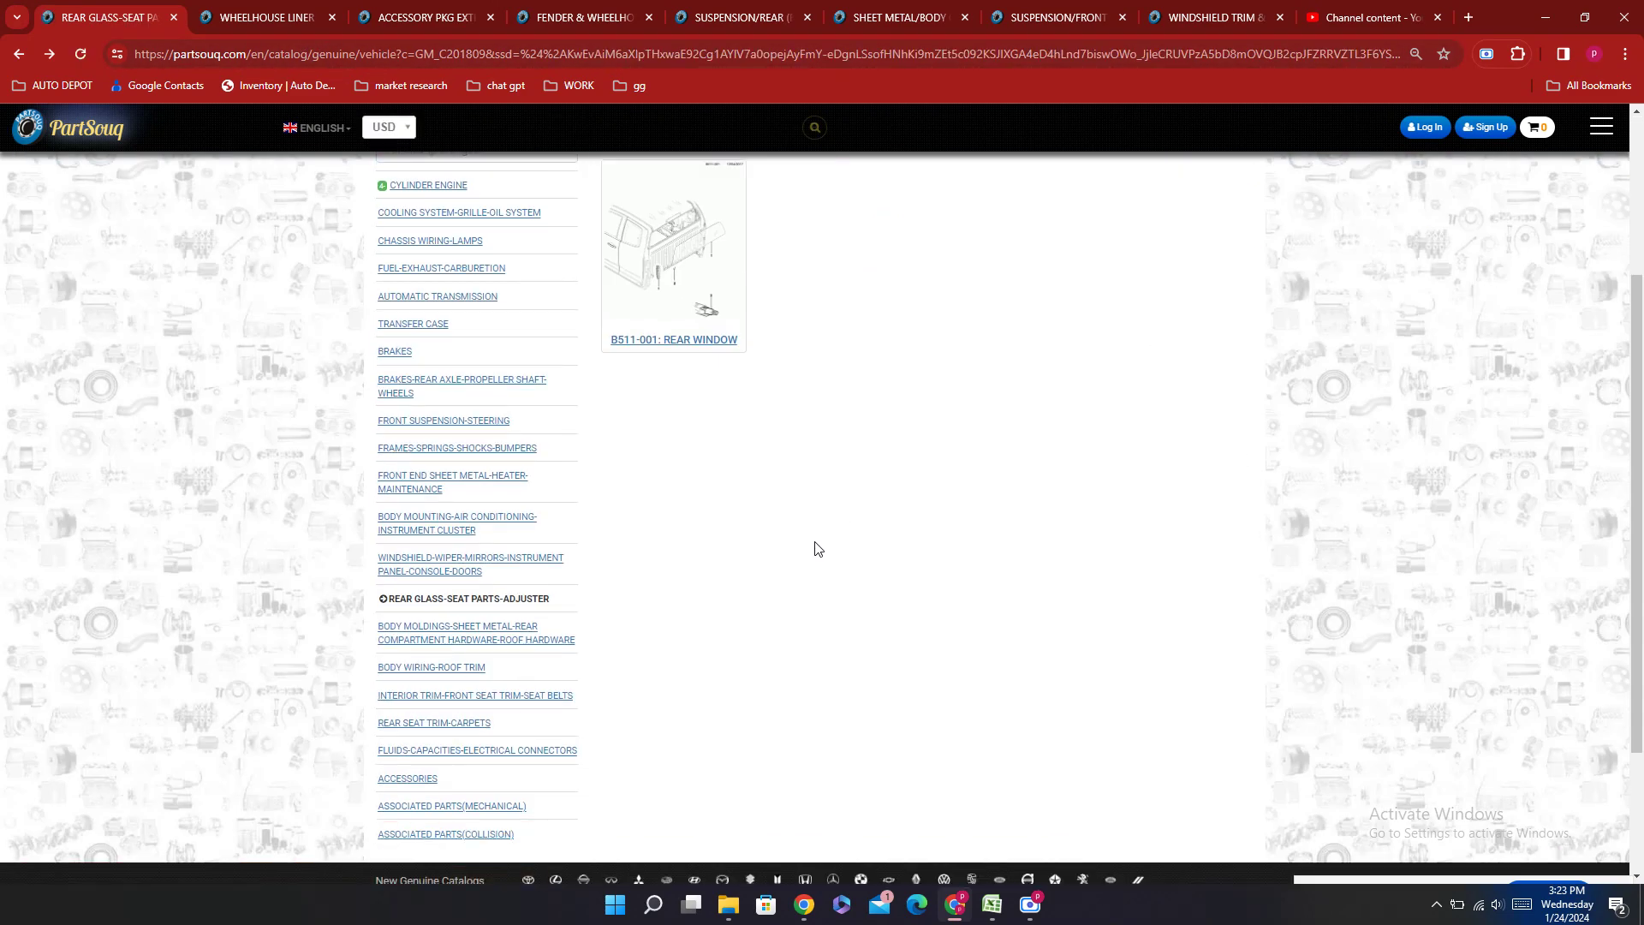
{"action": "left_click", "coordinate": [473, 564]}
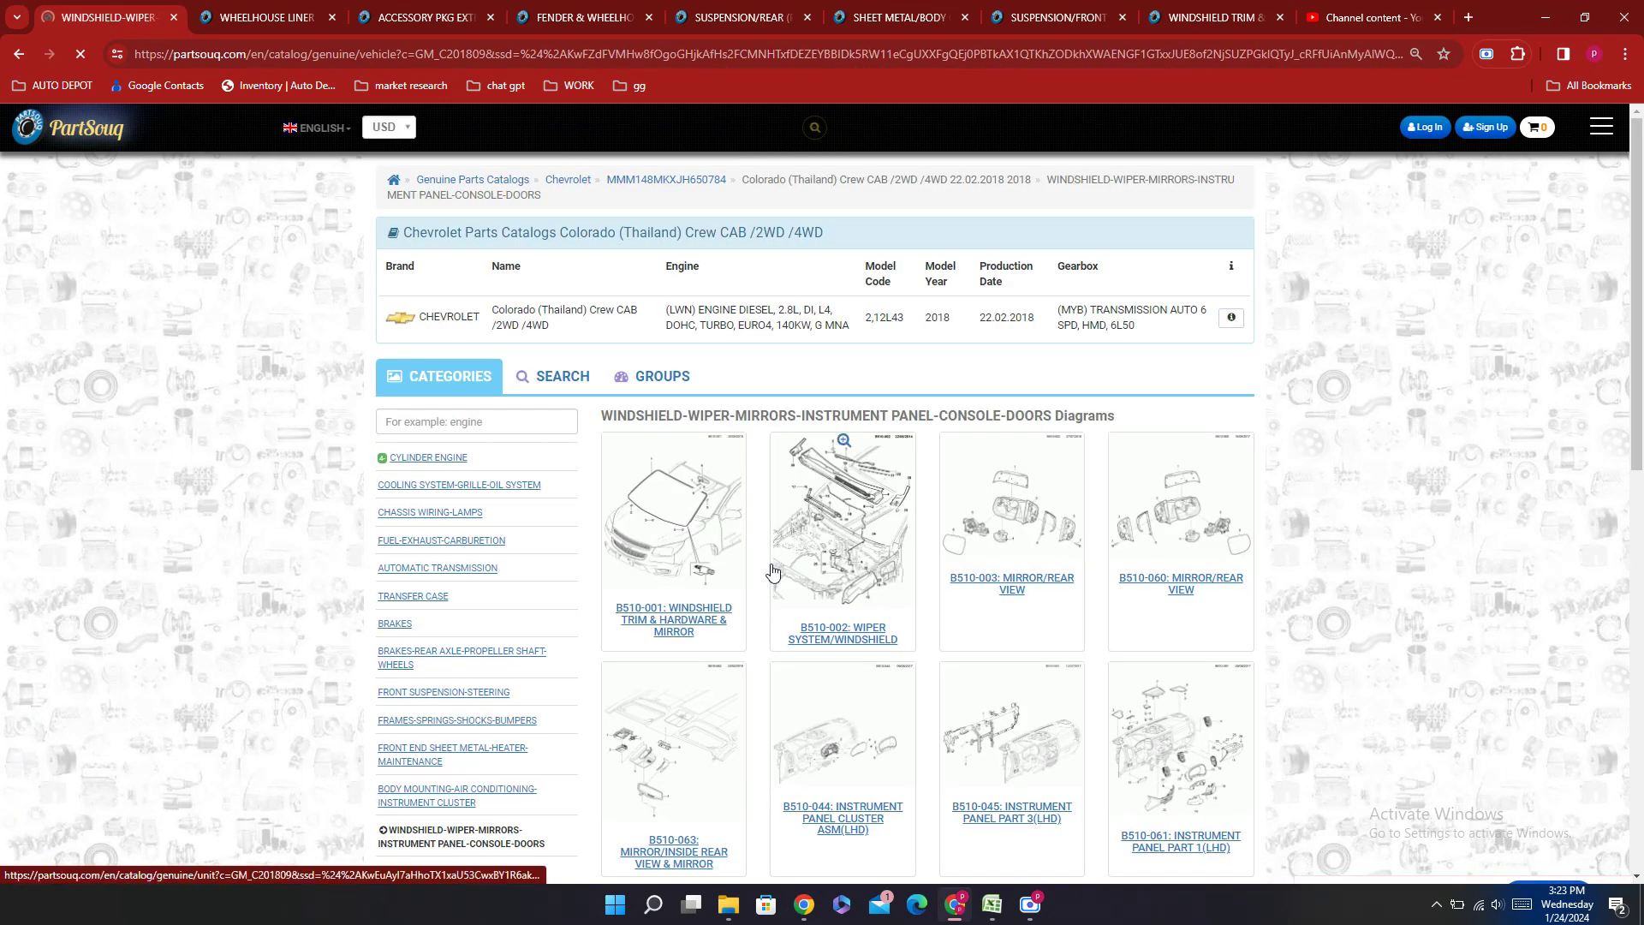
{"action": "left_click", "coordinate": [674, 526]}
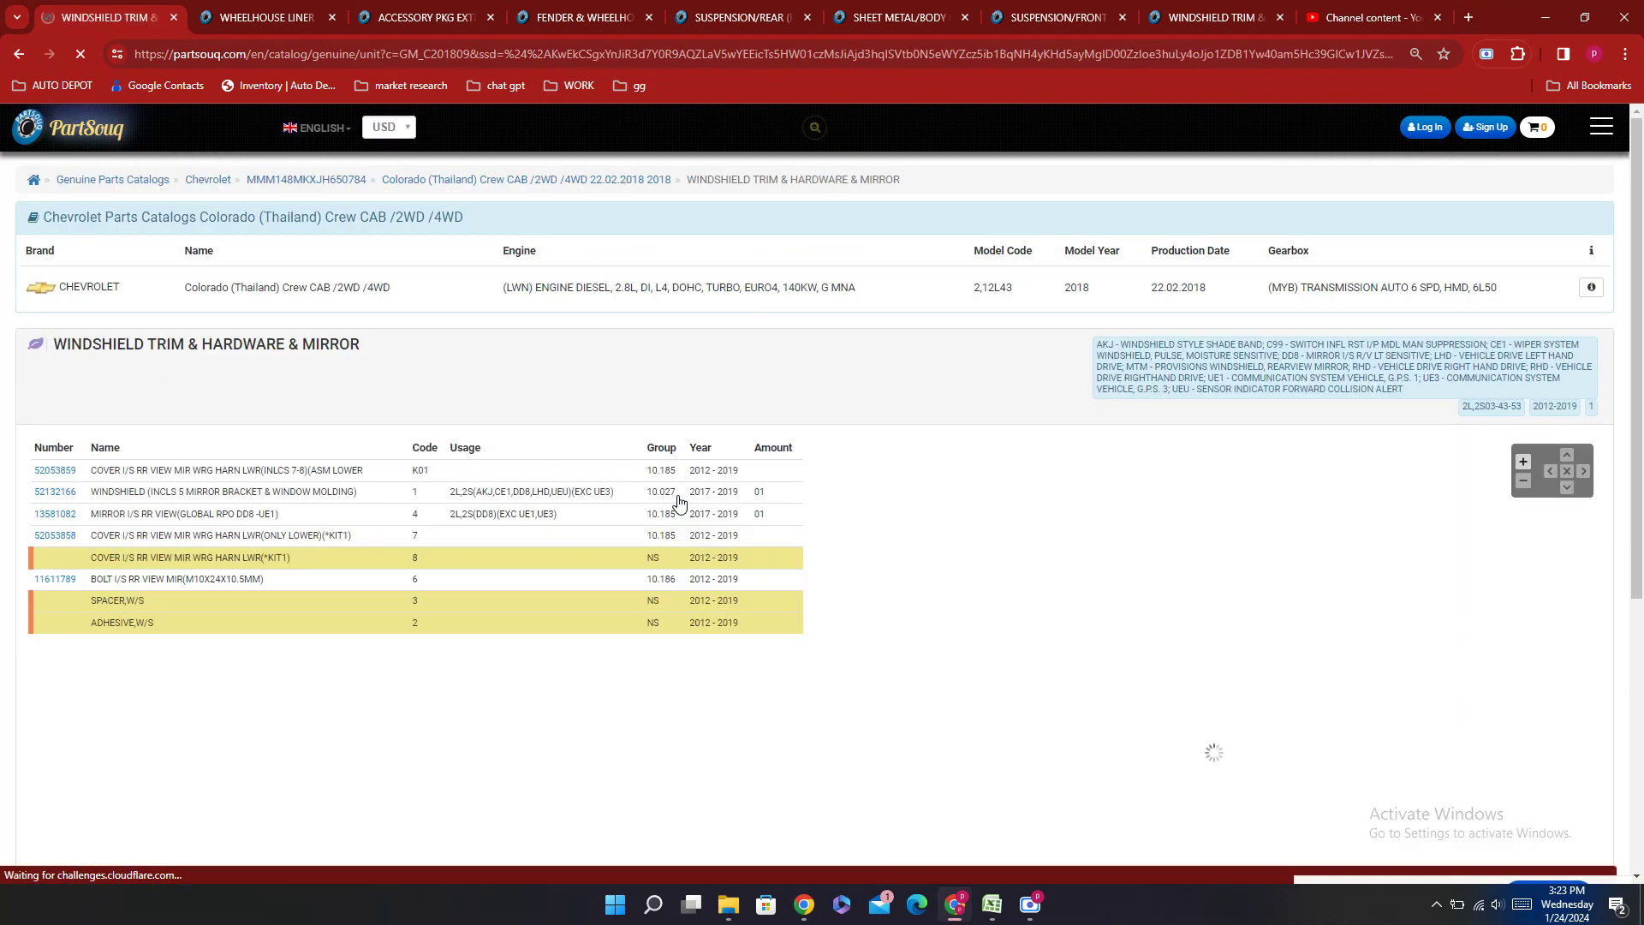
{"action": "scroll", "coordinate": [305, 557], "scroll_direction": "down", "scroll_amount": 3}
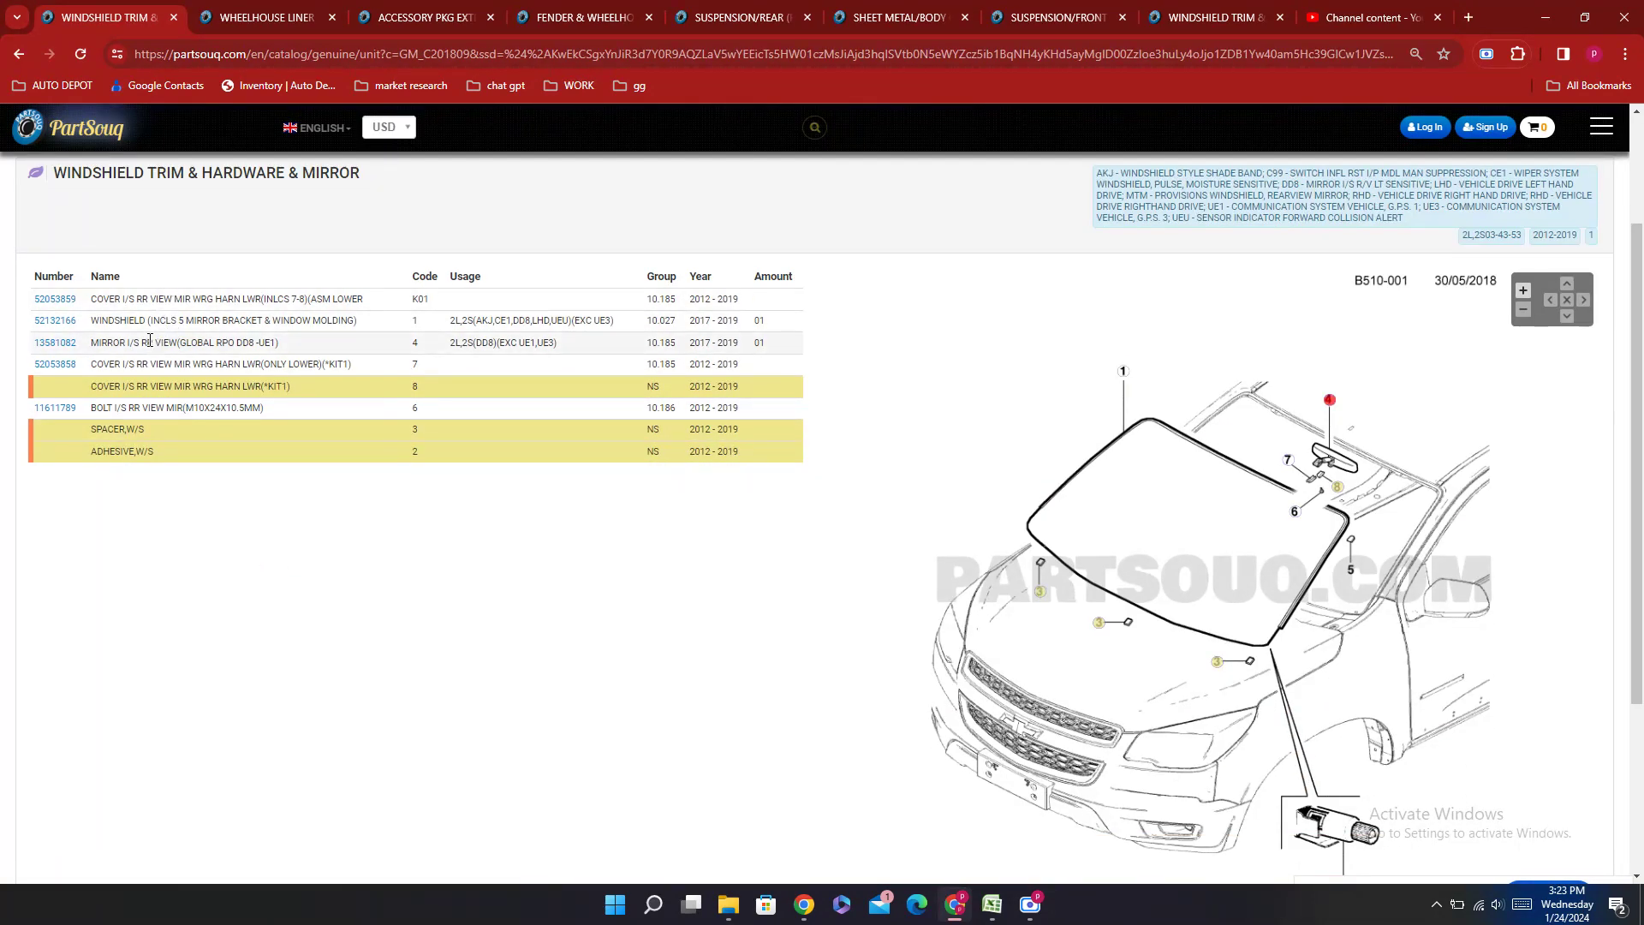
Step: Copy the interior mirror number 13581082 from PartSouq into E511
{"action": "left_click_drag", "start_coordinate": [79, 343], "coordinate": [33, 342]}
{"action": "key", "text": "ctrl+c"}
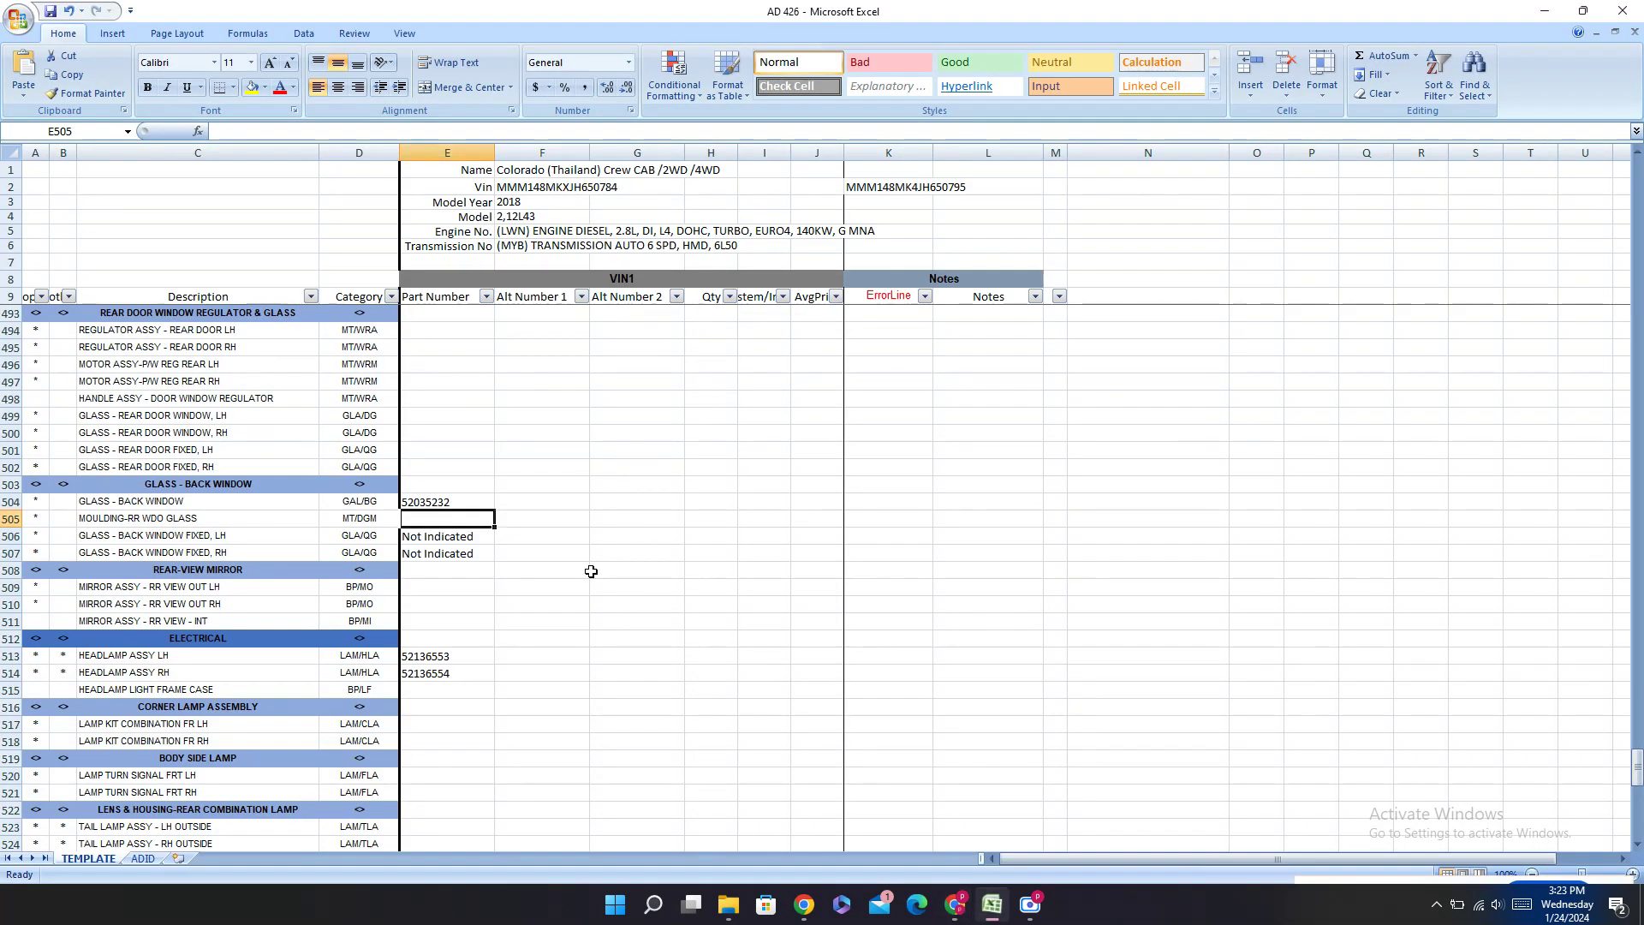
{"action": "left_click", "coordinate": [992, 904]}
{"action": "scroll", "coordinate": [455, 625], "scroll_direction": "up", "scroll_amount": 1}
{"action": "scroll", "coordinate": [437, 624], "scroll_direction": "down", "scroll_amount": 1}
{"action": "scroll", "coordinate": [430, 584], "scroll_direction": "up", "scroll_amount": 3}
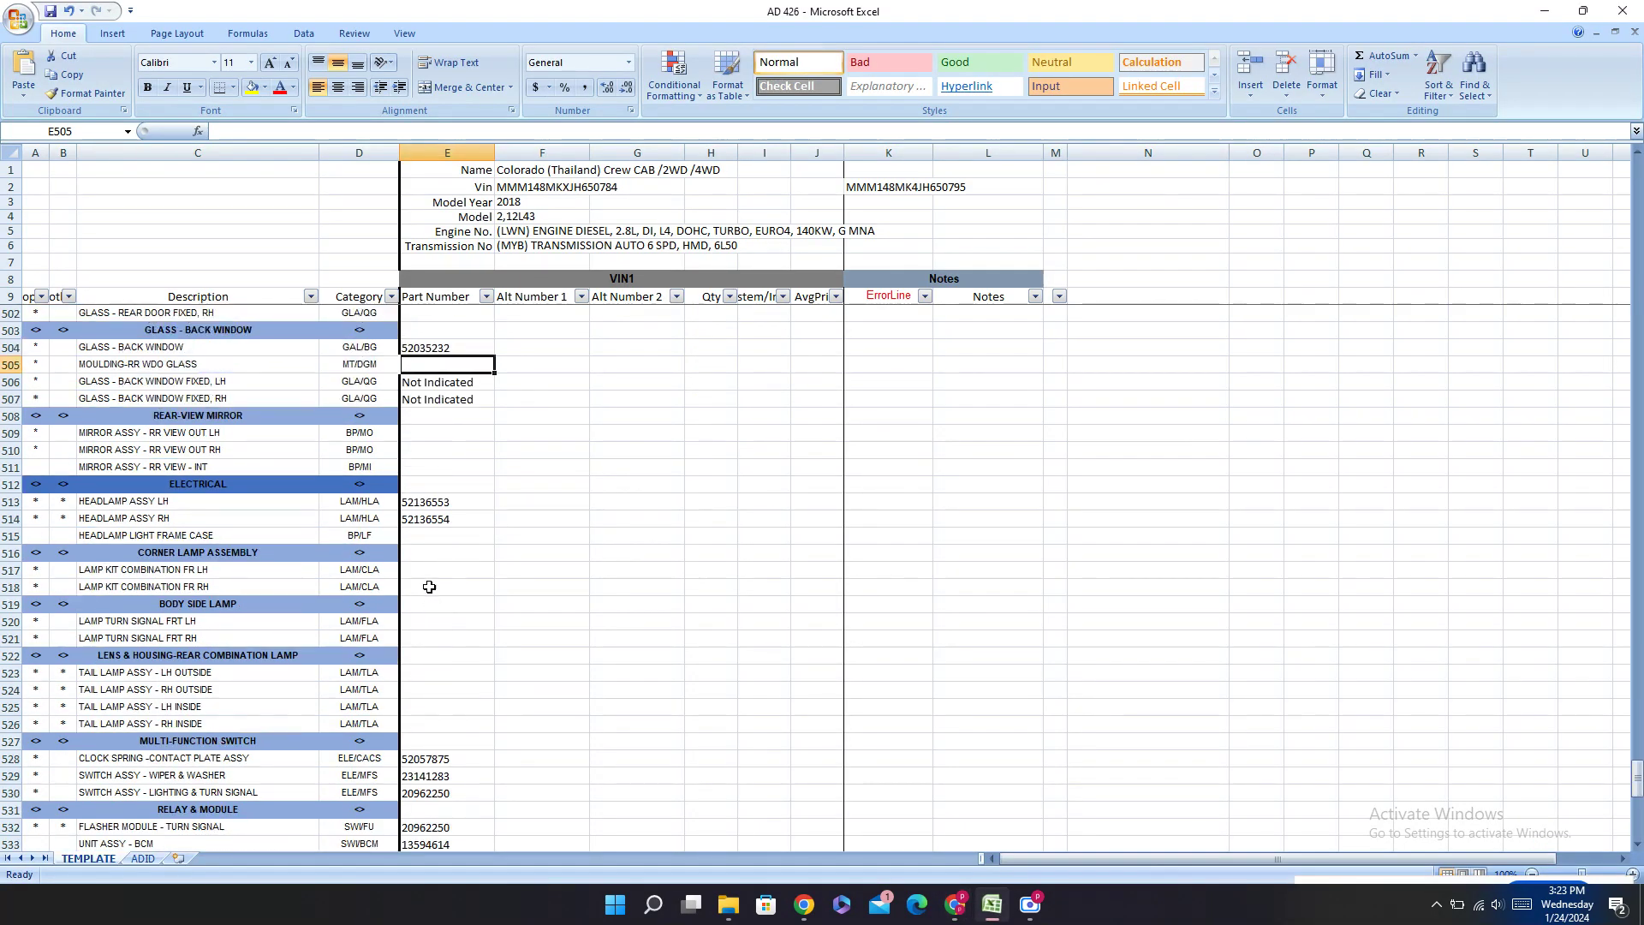
{"action": "left_click", "coordinate": [441, 467]}
{"action": "key", "text": "ctrl+v"}
{"action": "left_click", "coordinate": [540, 452]}
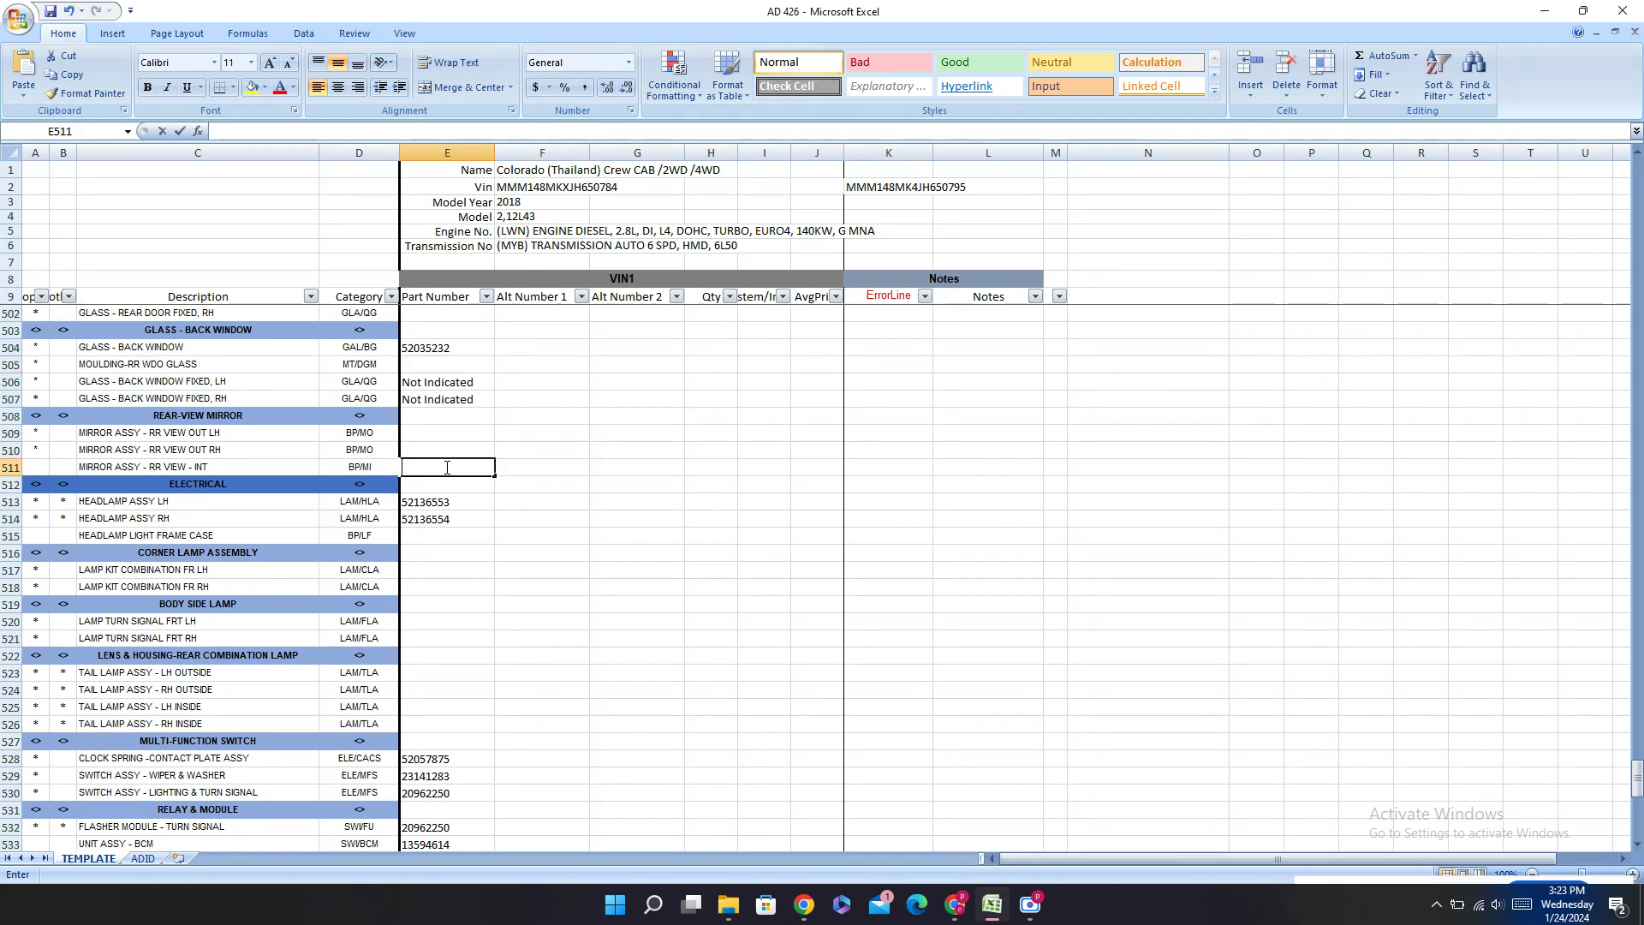
Step: Enter windshield number 52132166 for both the windshield glass (E444) and moulding (E445)
{"action": "left_click", "coordinate": [955, 904]}
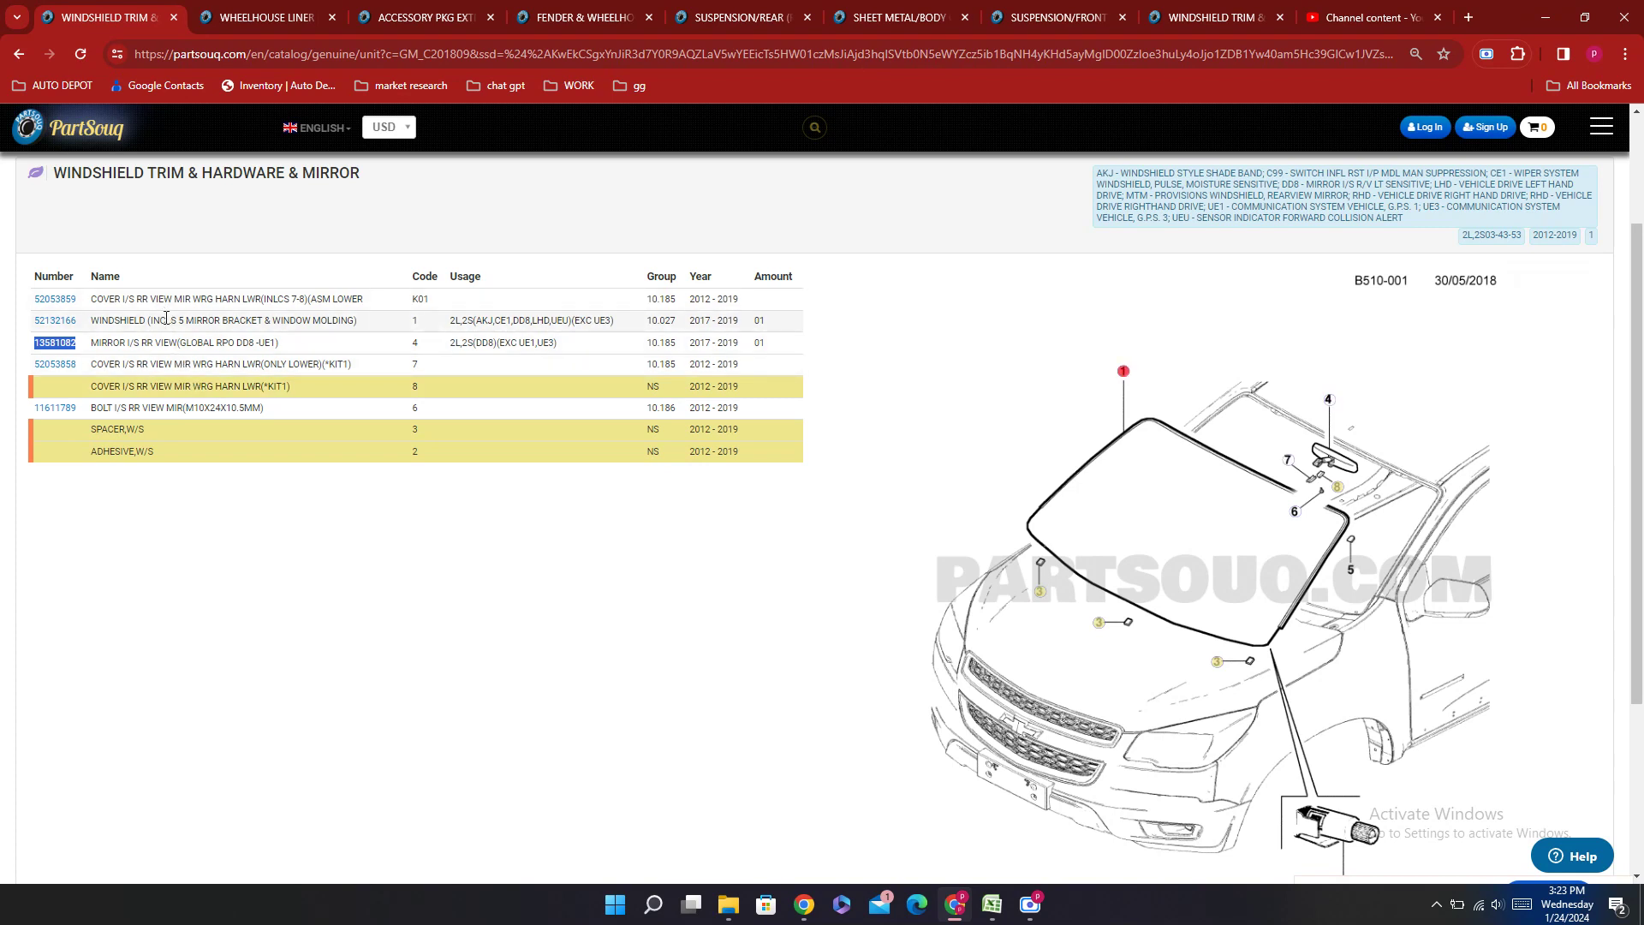
{"action": "double_click", "coordinate": [84, 324]}
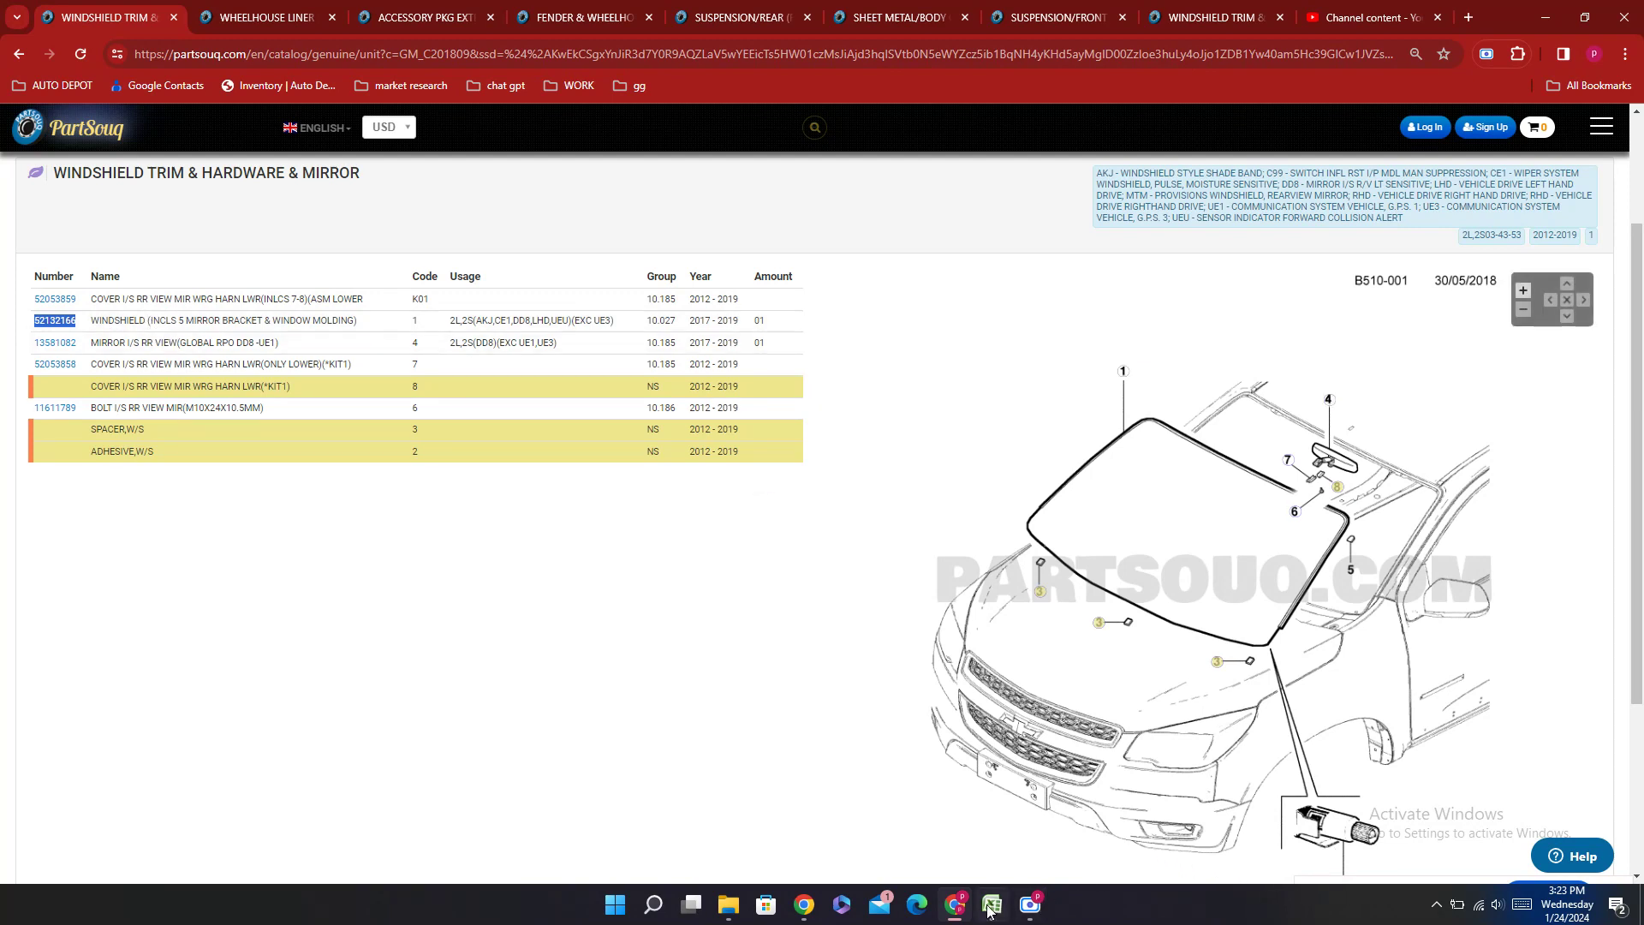
{"action": "mouse_move", "coordinate": [989, 910]}
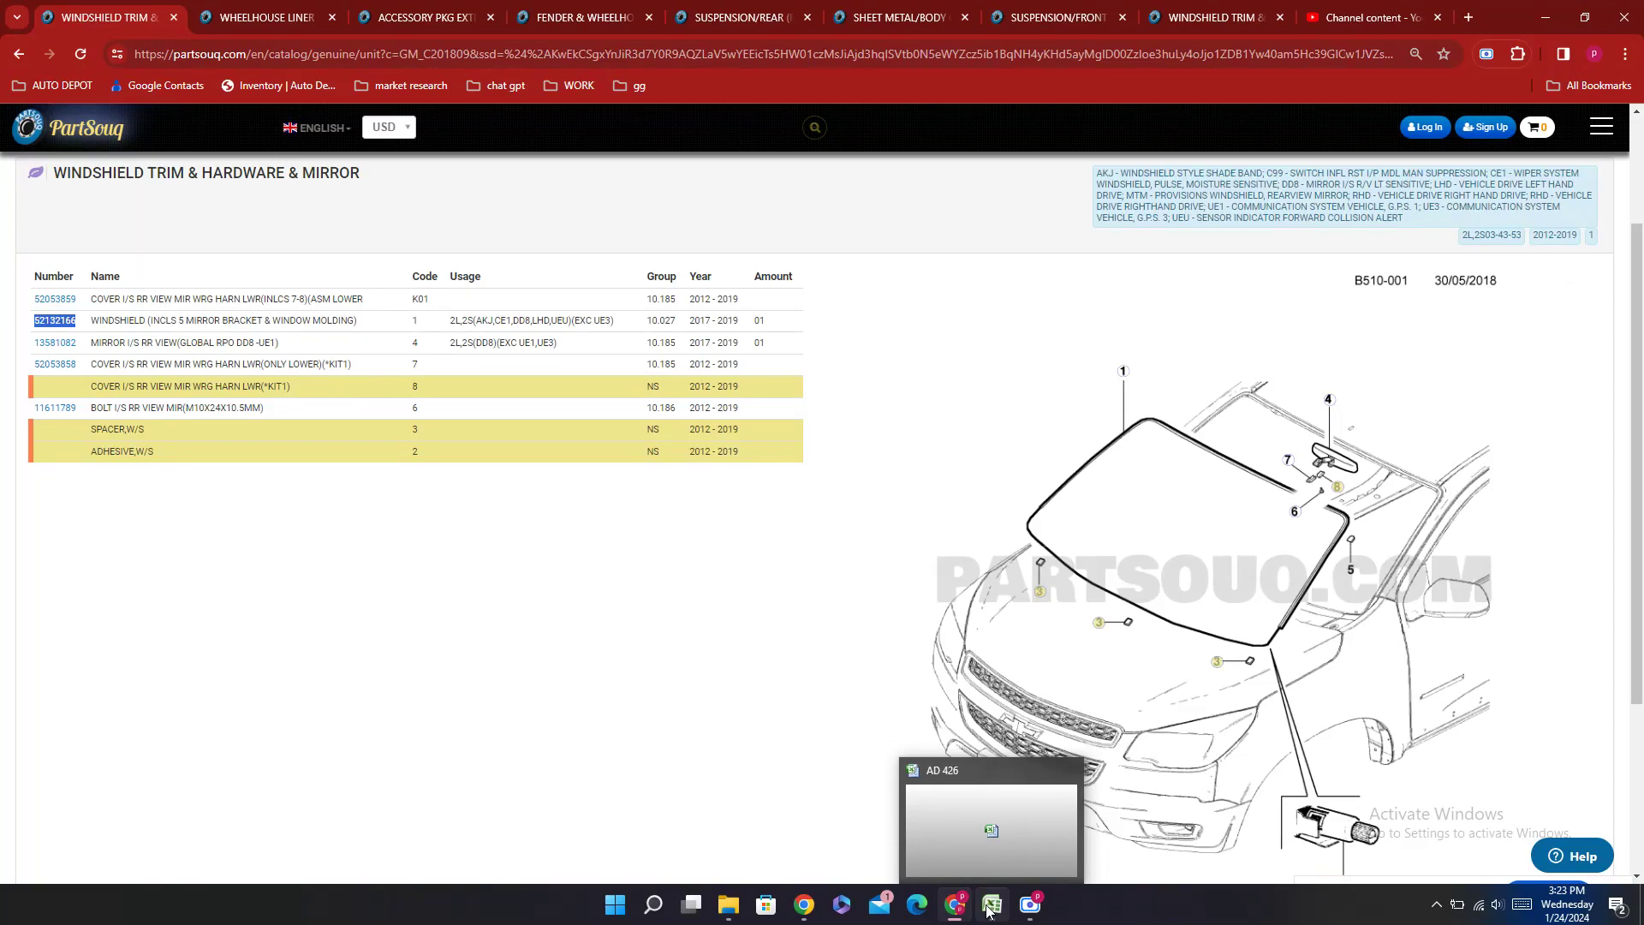
{"action": "left_click", "coordinate": [987, 910]}
{"action": "scroll", "coordinate": [467, 413], "scroll_direction": "up", "scroll_amount": 15}
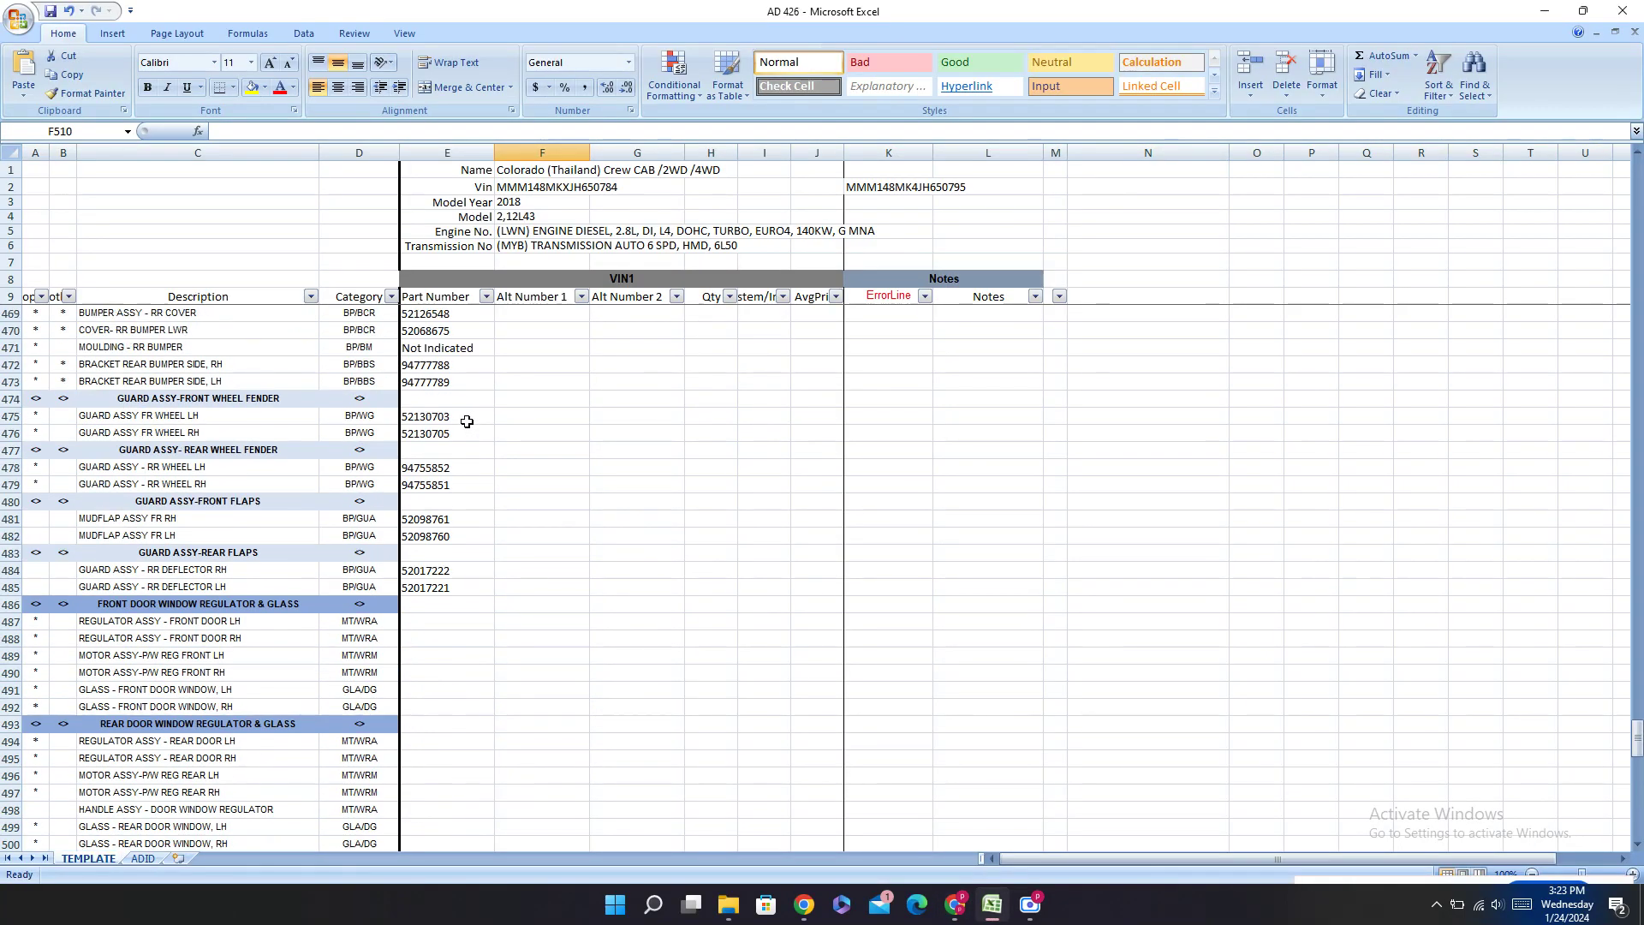
{"action": "scroll", "coordinate": [466, 413], "scroll_direction": "up", "scroll_amount": 9}
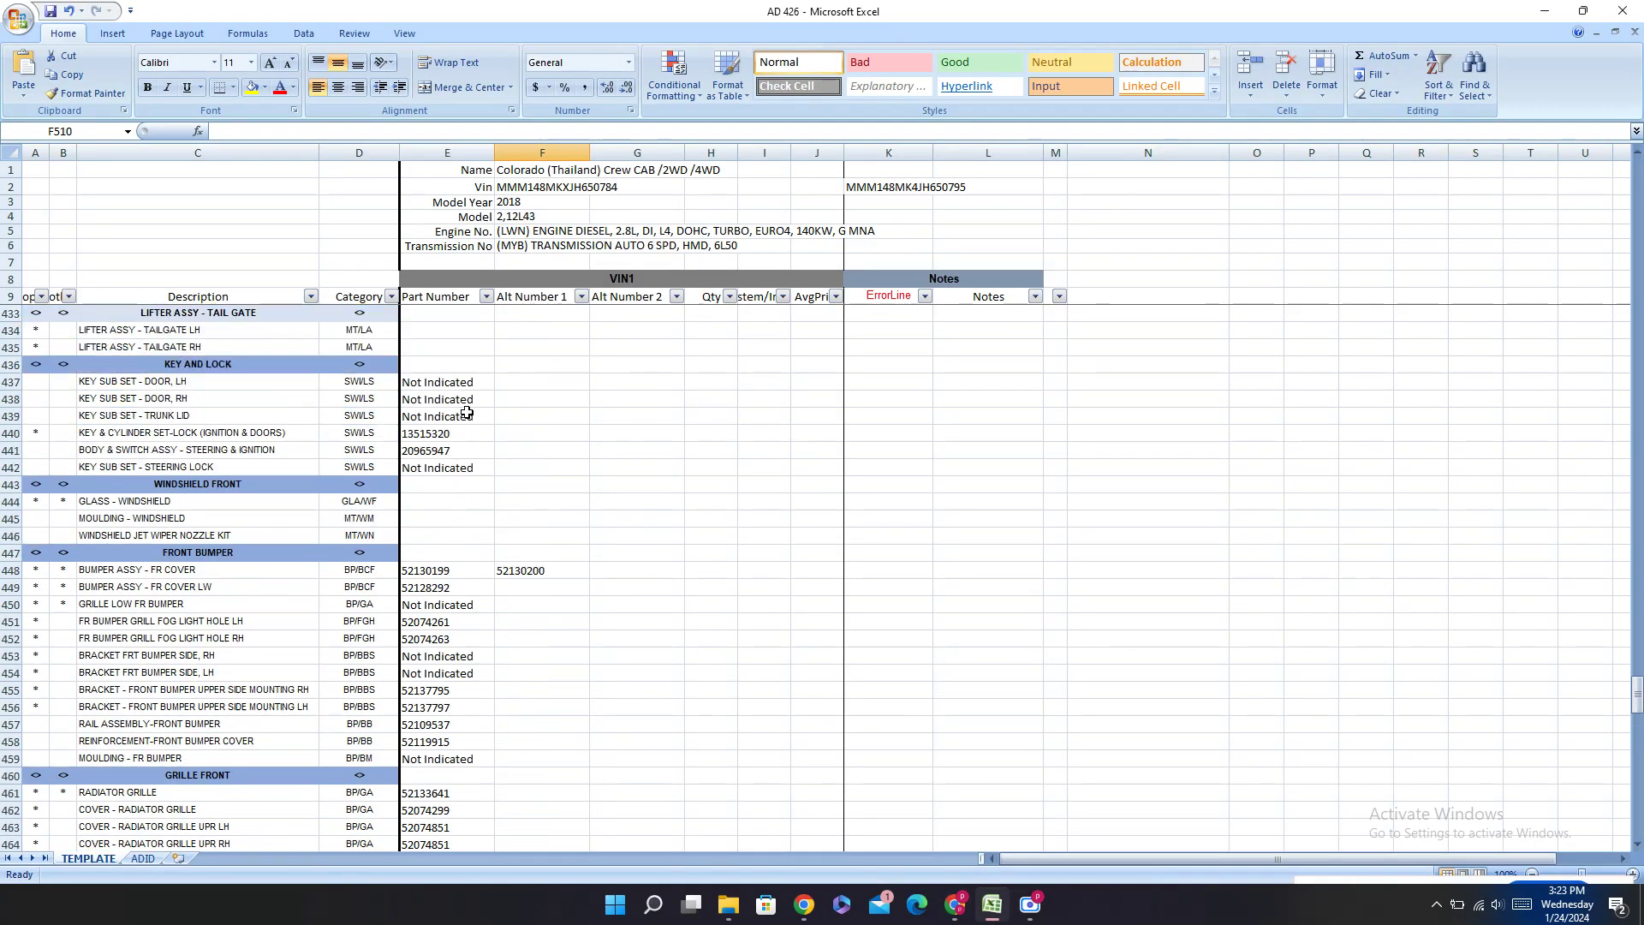
{"action": "left_click", "coordinate": [418, 504]}
{"action": "type", "text": "52132166"}
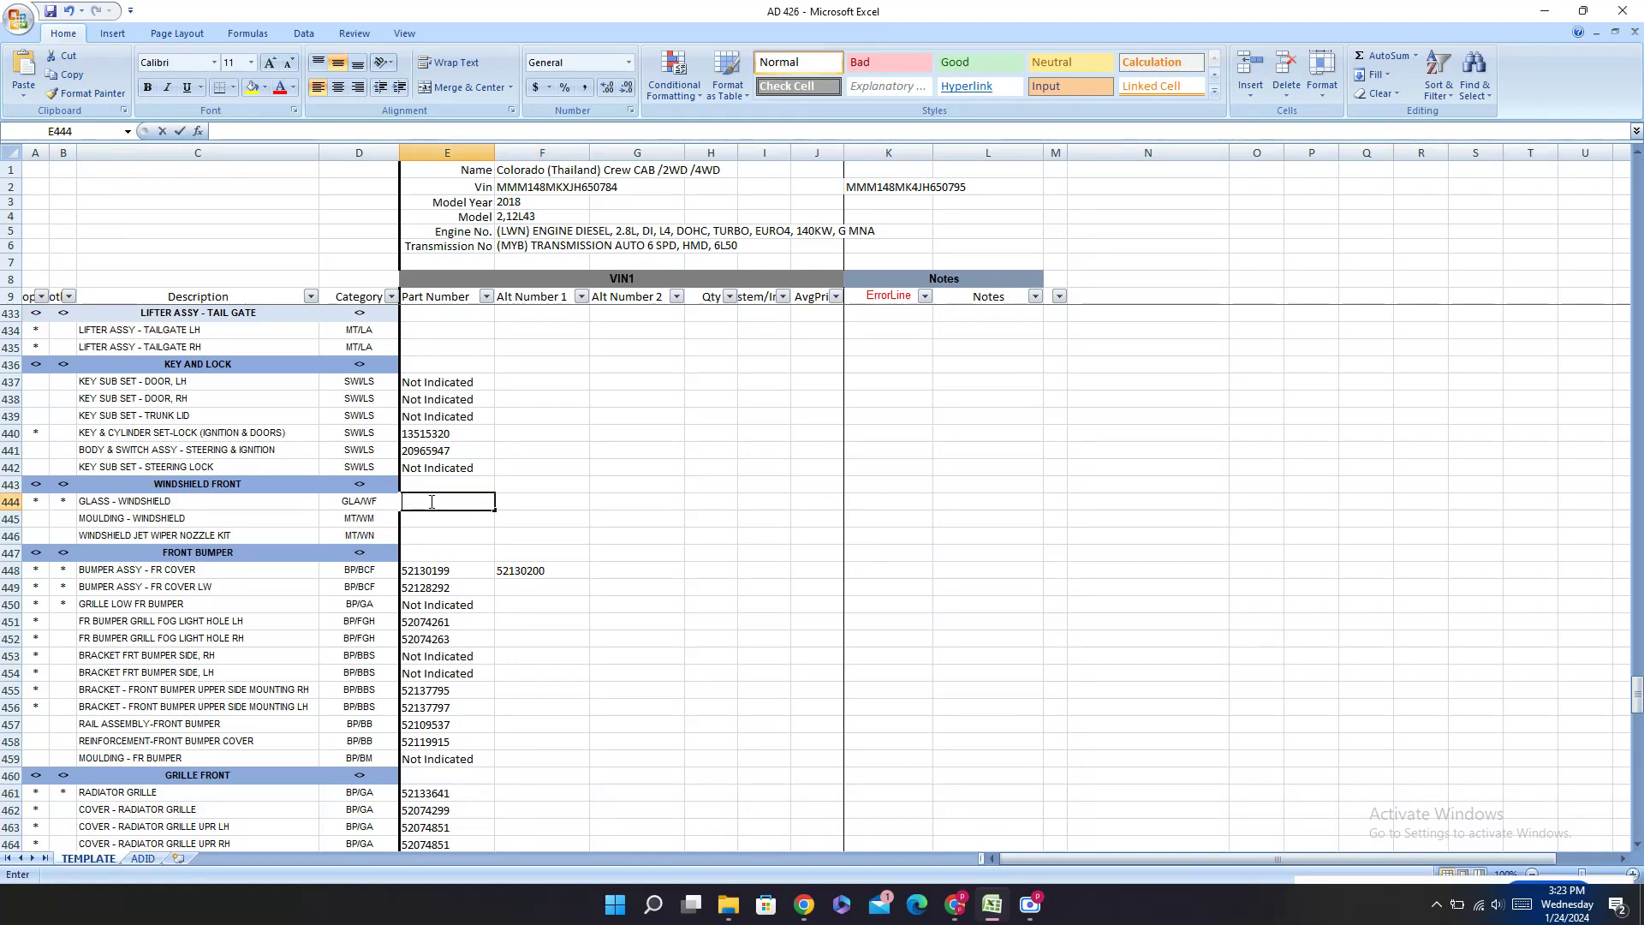
{"action": "key", "text": "Return"}
{"action": "type", "text": "52132166"}
{"action": "key", "text": "Return"}
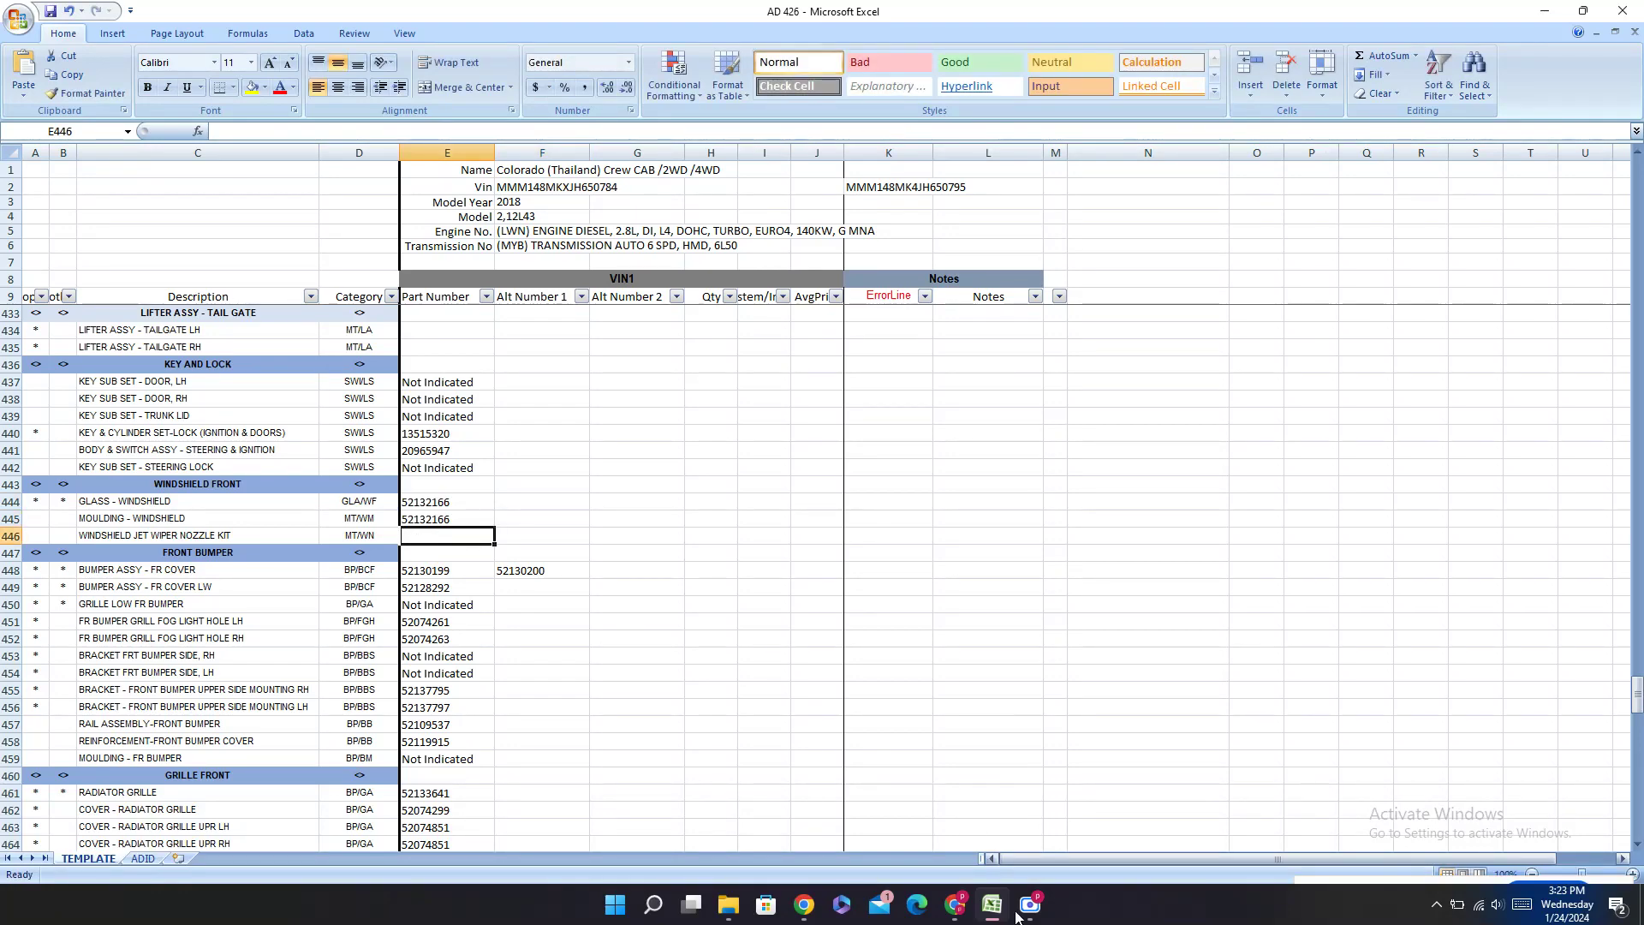
Step: Go back in PartSouq to the windshield-wiper-mirrors diagram list
{"action": "left_click", "coordinate": [956, 907]}
{"action": "scroll", "coordinate": [1319, 681], "scroll_direction": "down", "scroll_amount": 3}
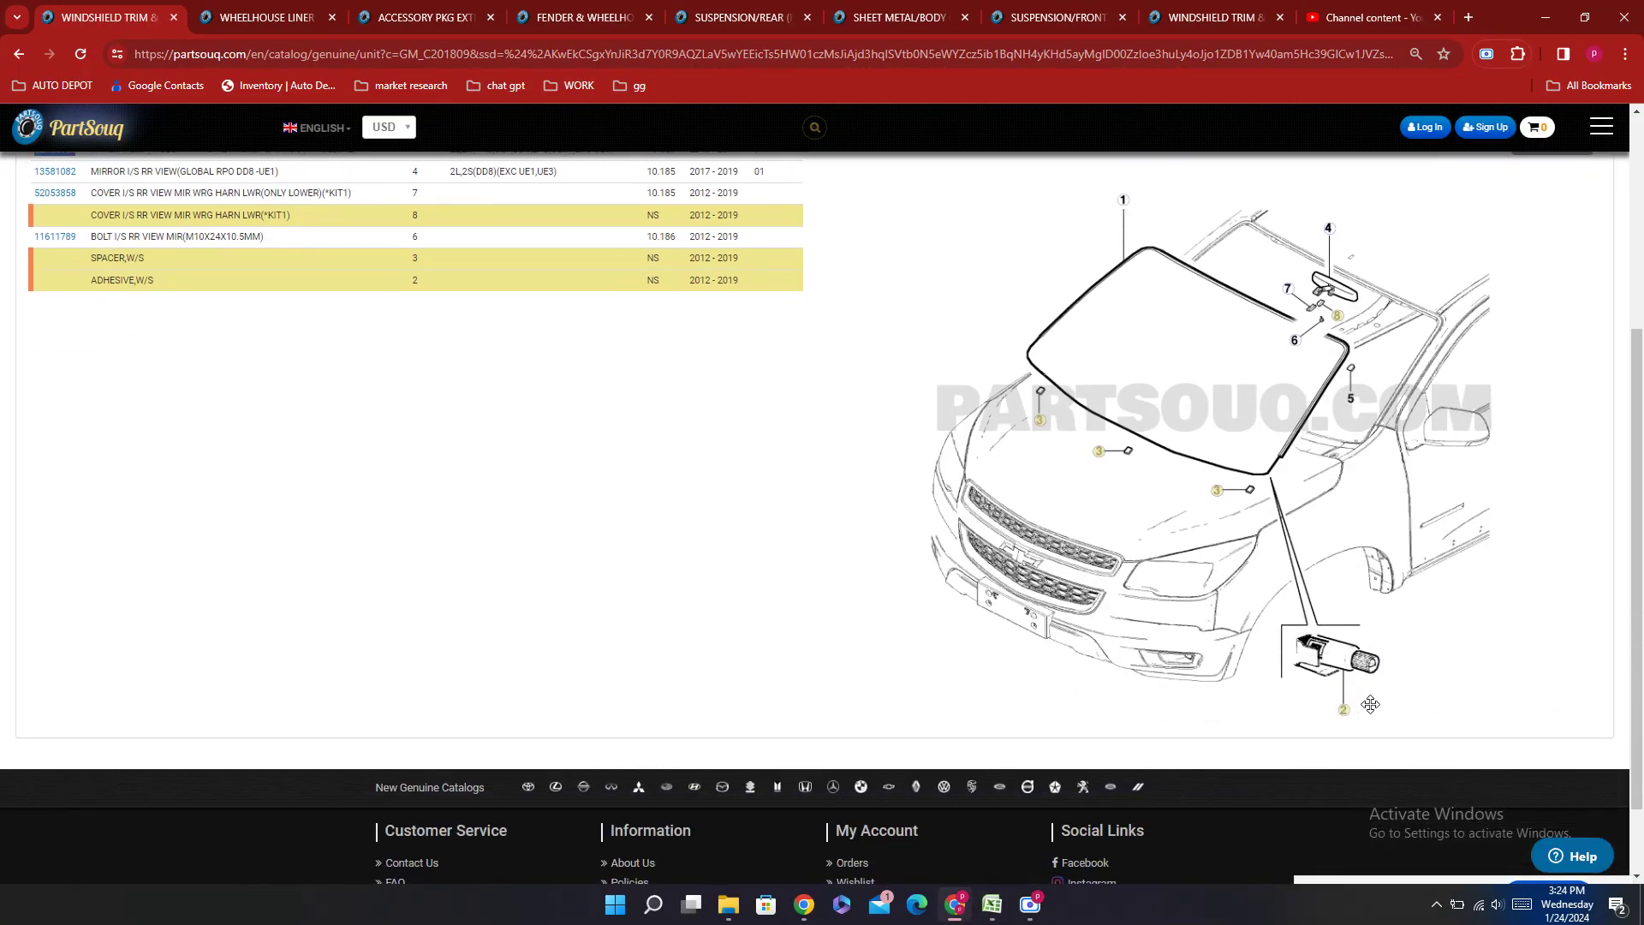
{"action": "scroll", "coordinate": [850, 622], "scroll_direction": "up", "scroll_amount": 2}
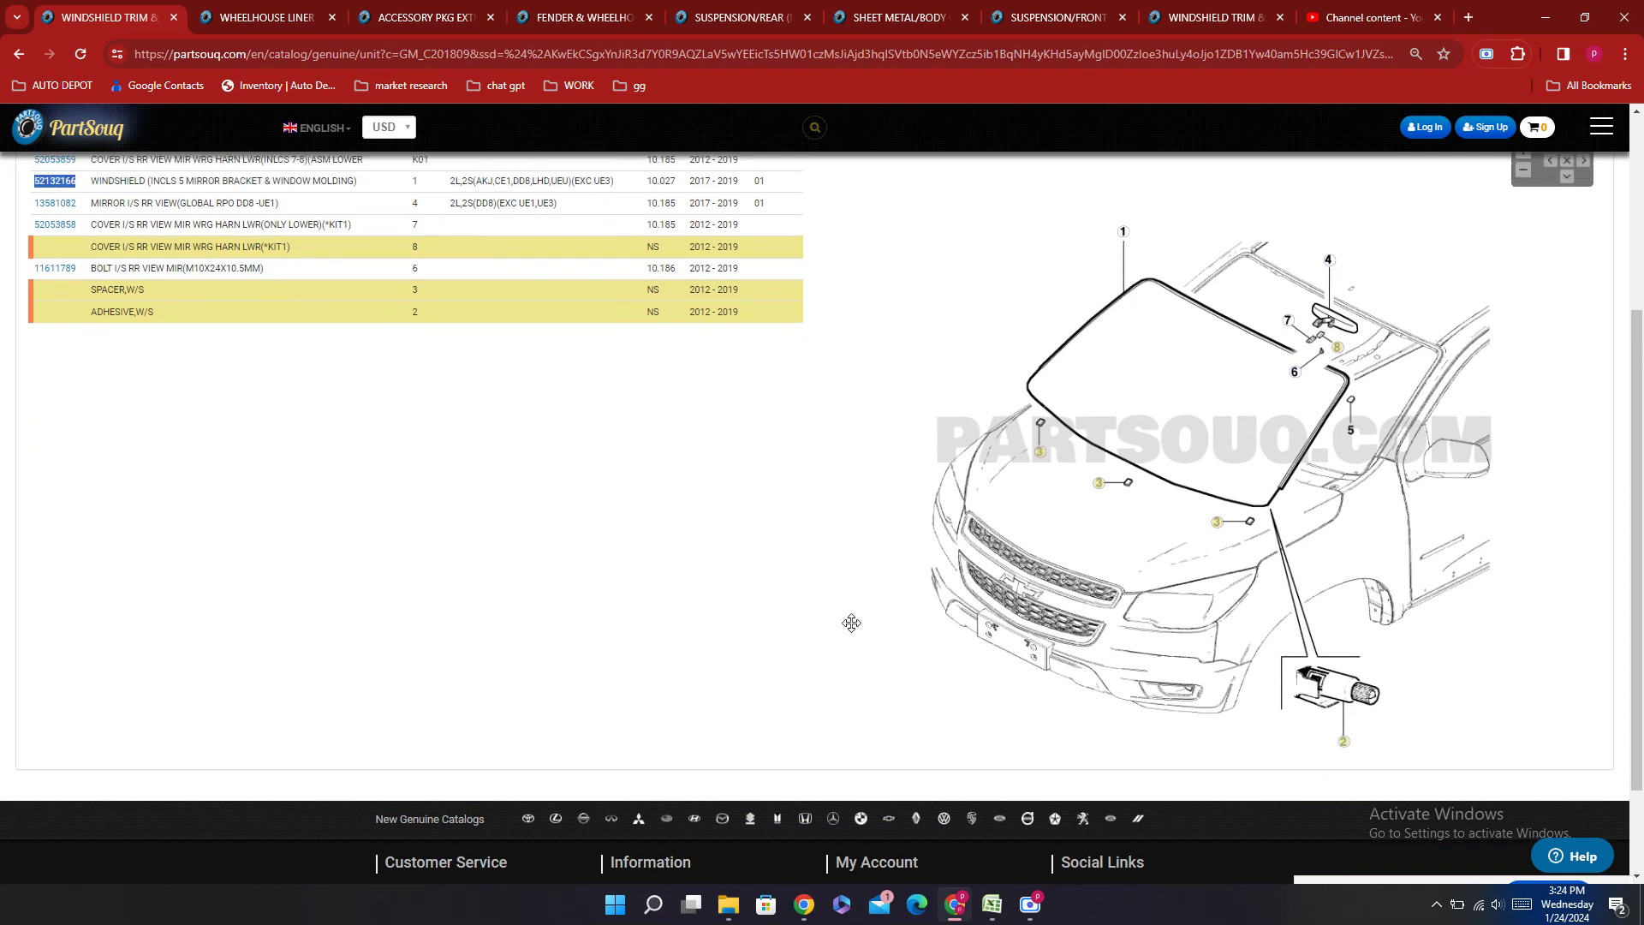
{"action": "scroll", "coordinate": [850, 622], "scroll_direction": "down", "scroll_amount": 1}
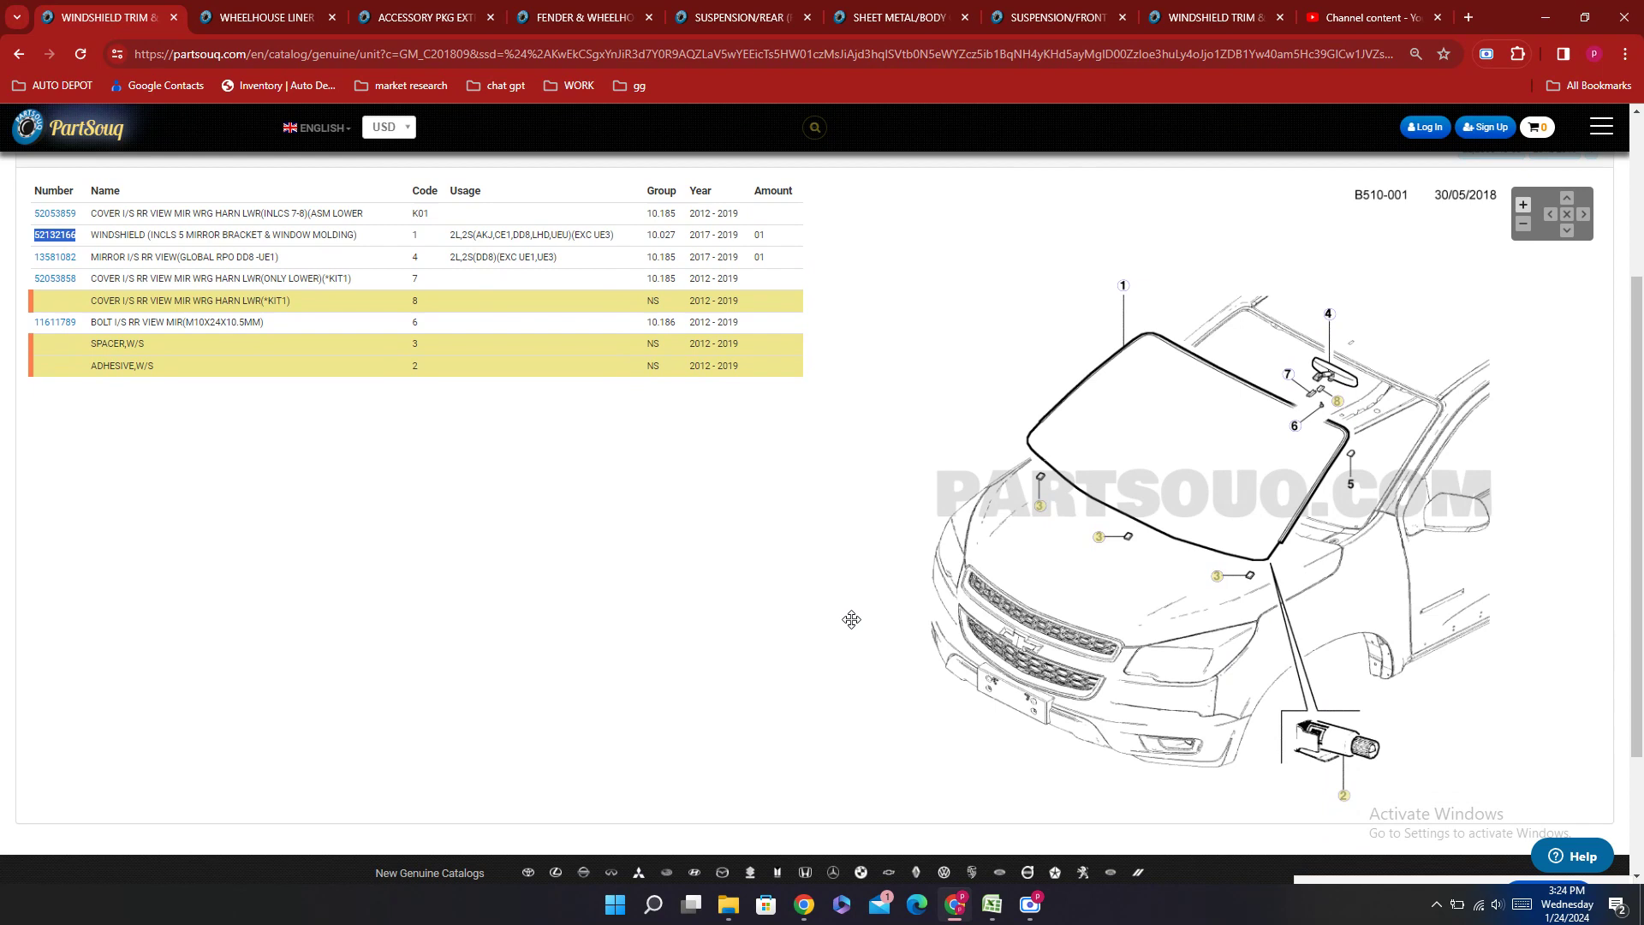
{"action": "key", "text": "alt+Left"}
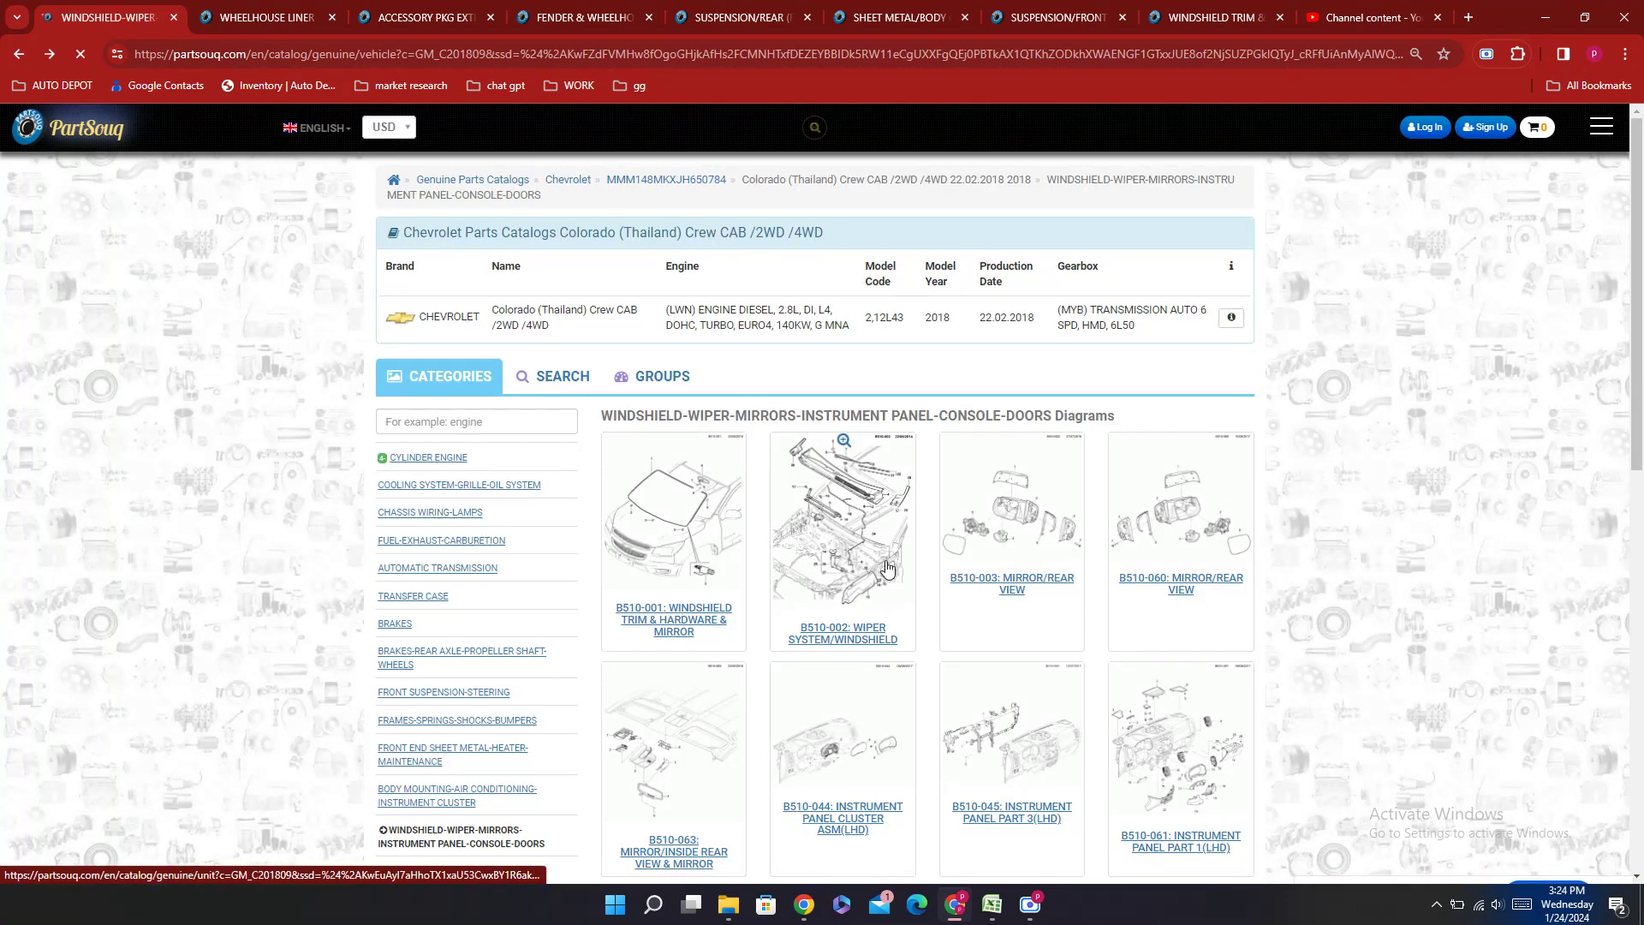
Step: Open the B510-003 Mirror/Rear View diagram and select outside mirror number 52106597
{"action": "left_click", "coordinate": [1018, 585]}
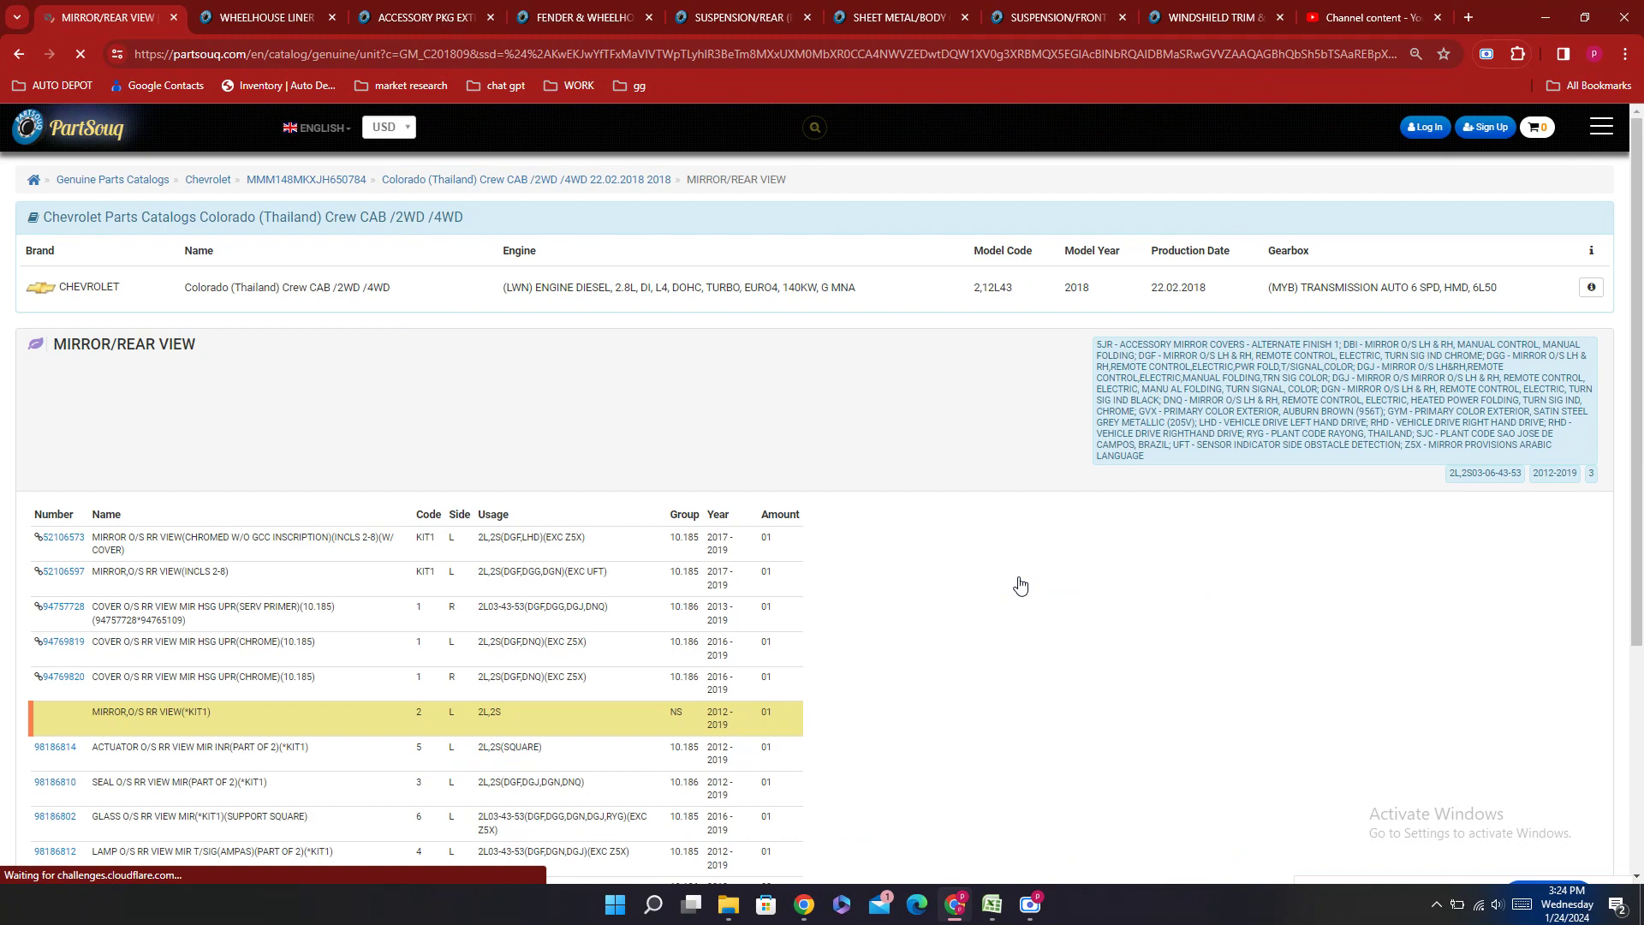
{"action": "scroll", "coordinate": [1050, 547], "scroll_direction": "down", "scroll_amount": 3}
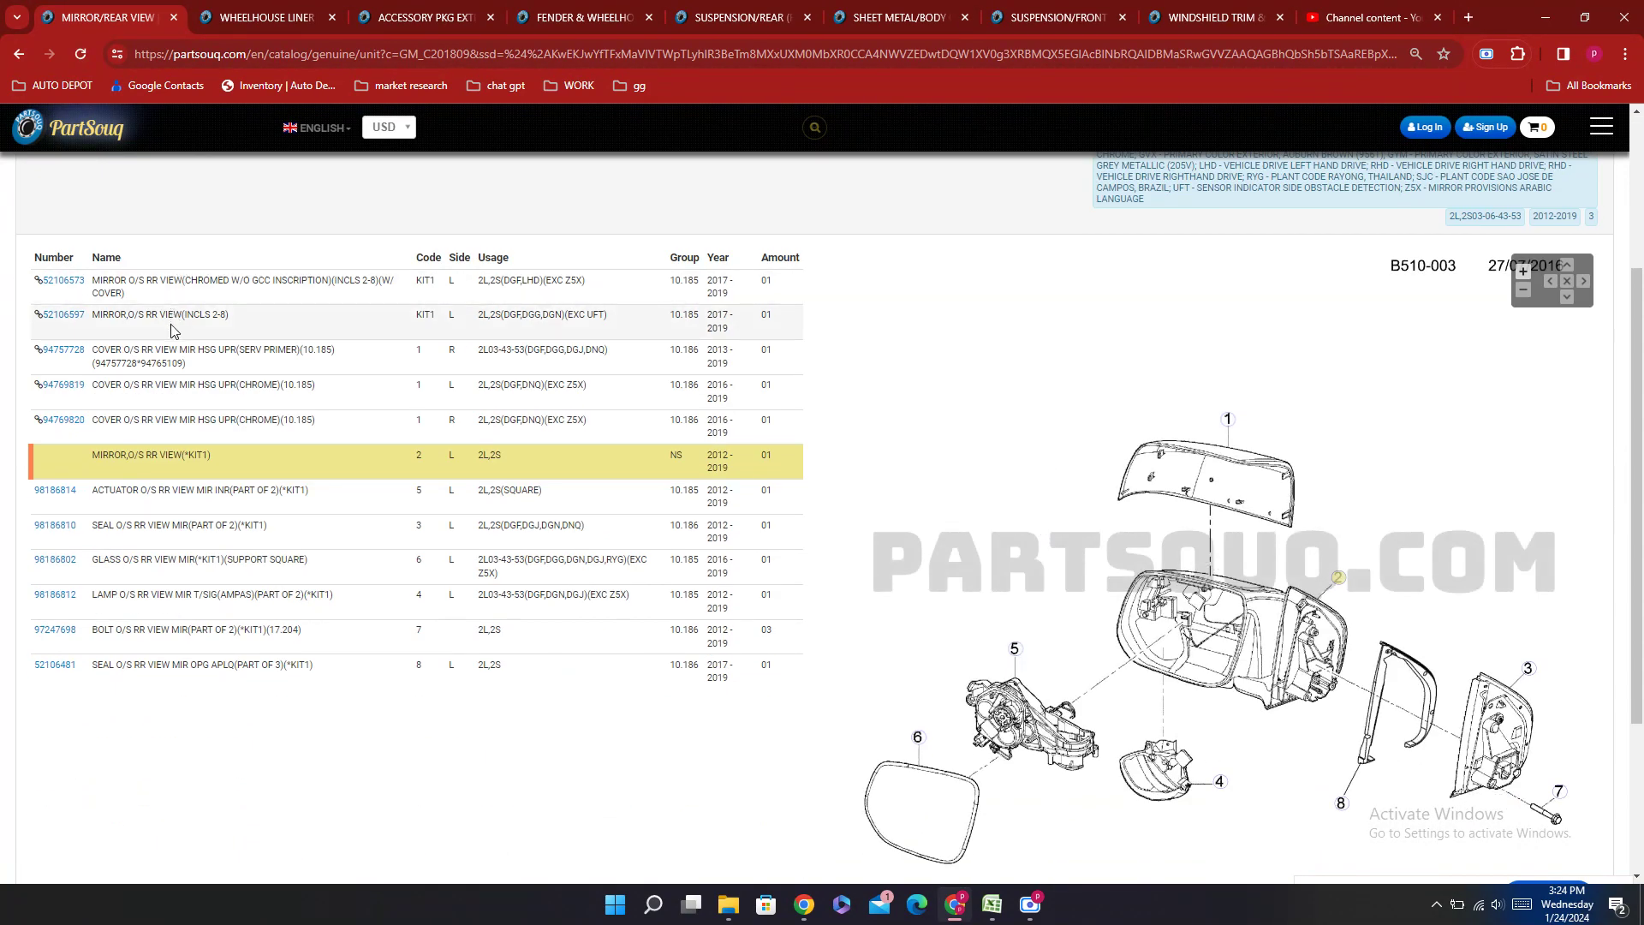
{"action": "double_click", "coordinate": [48, 333]}
{"action": "key", "text": "ctrl+c"}
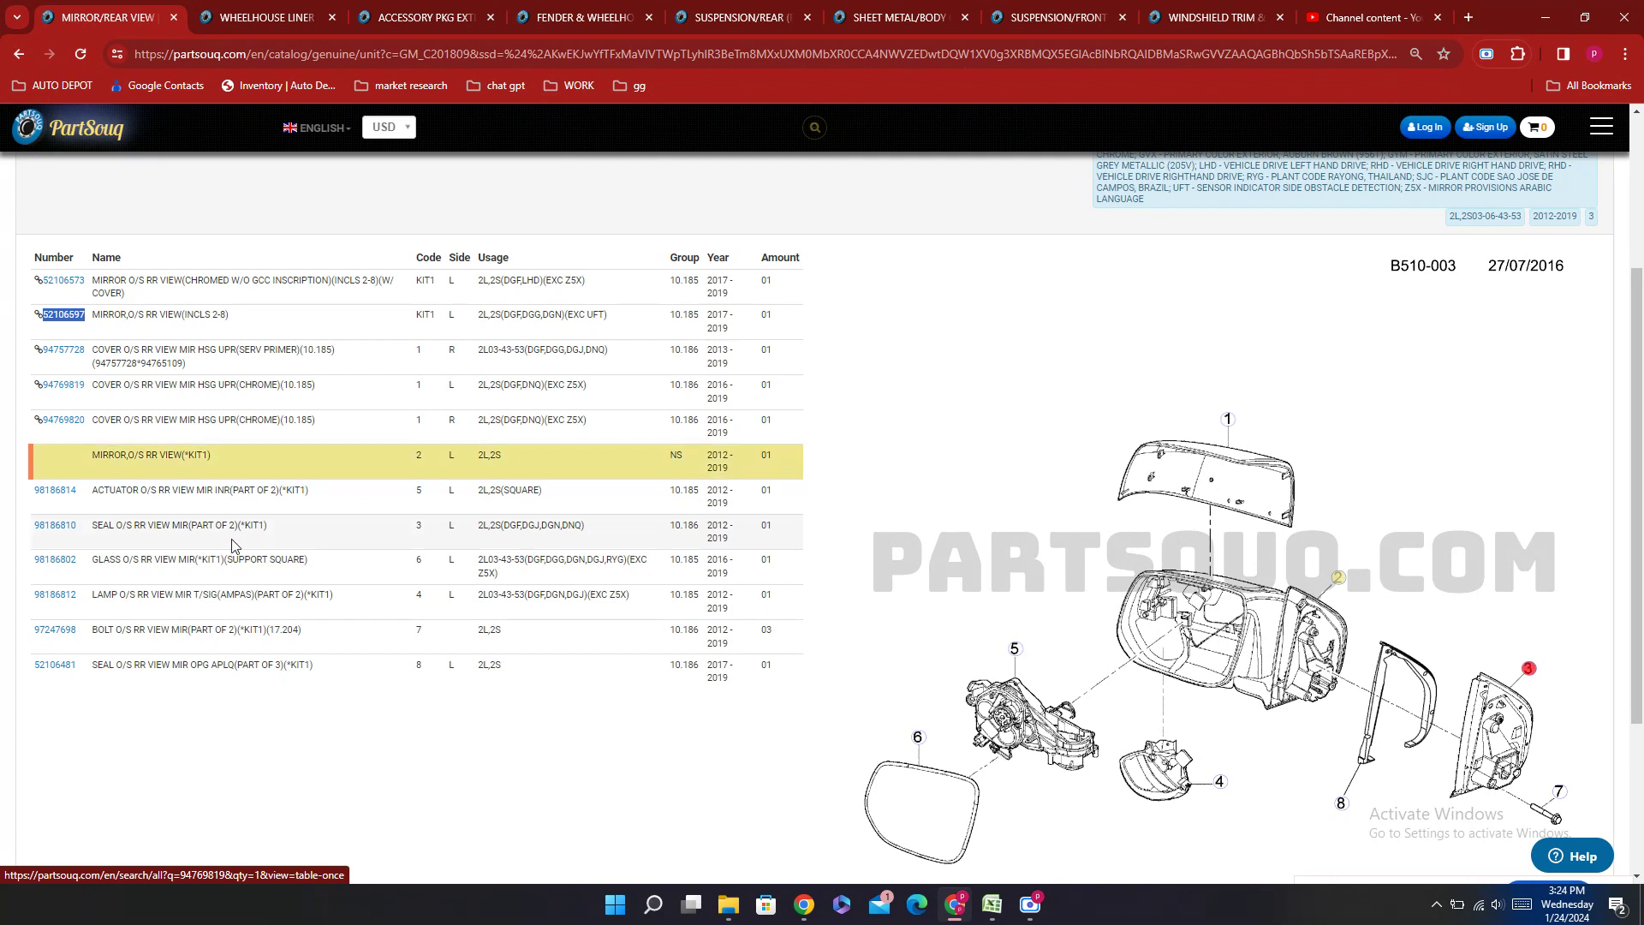
{"action": "mouse_move", "coordinate": [965, 900]}
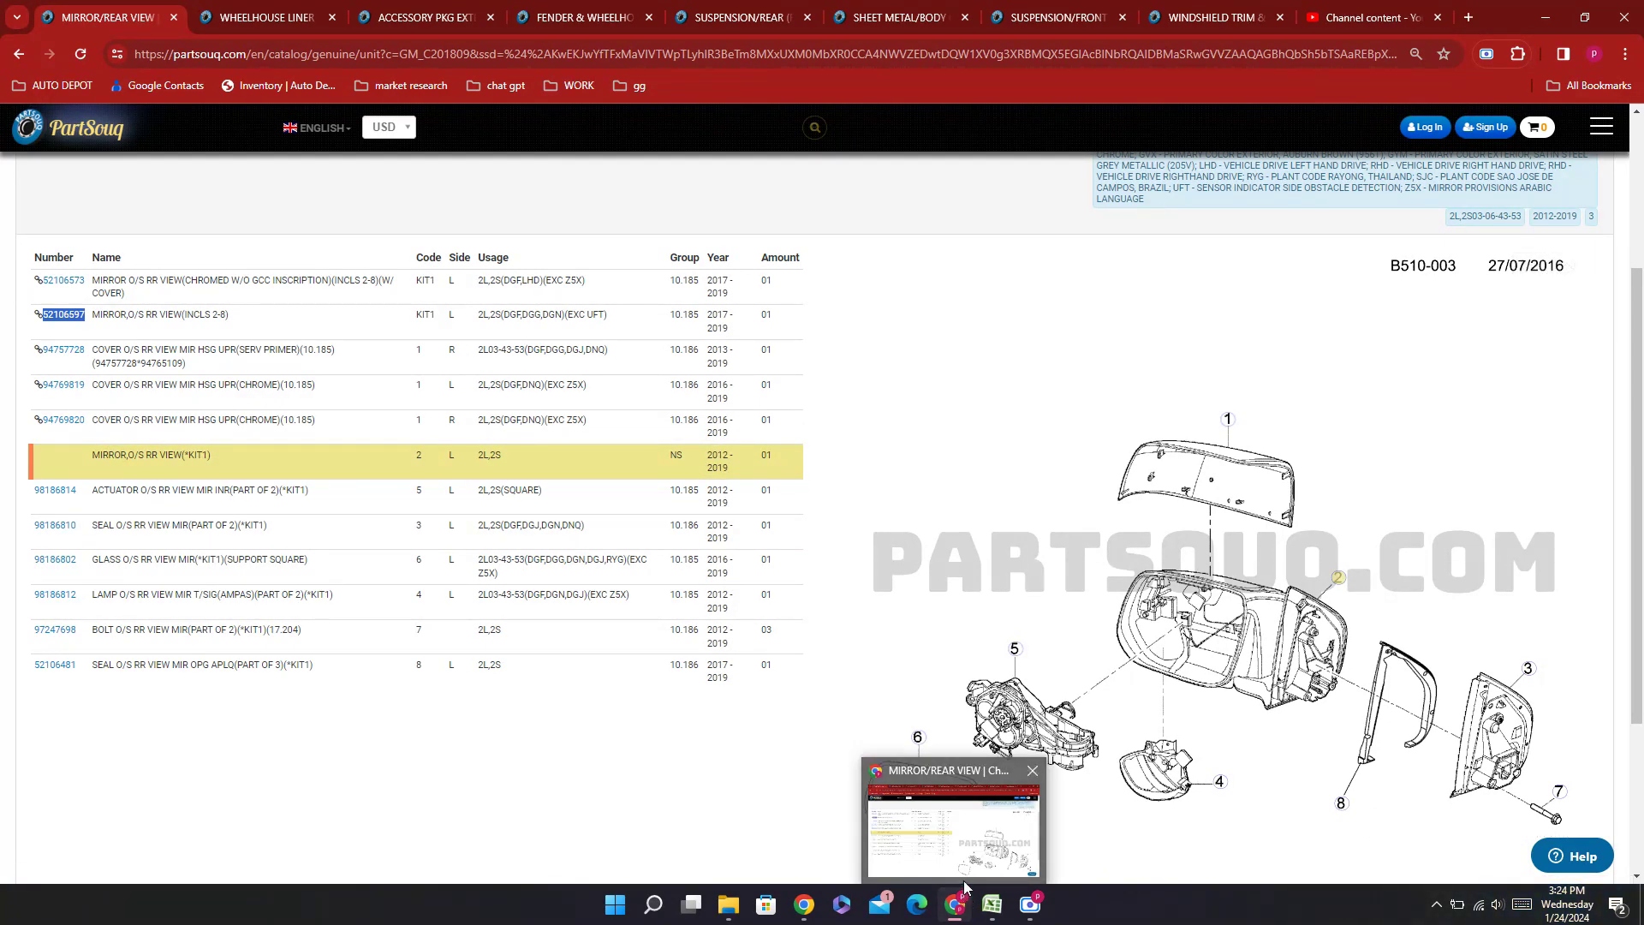
{"action": "left_click", "coordinate": [991, 904]}
{"action": "scroll", "coordinate": [594, 662], "scroll_direction": "down", "scroll_amount": 10}
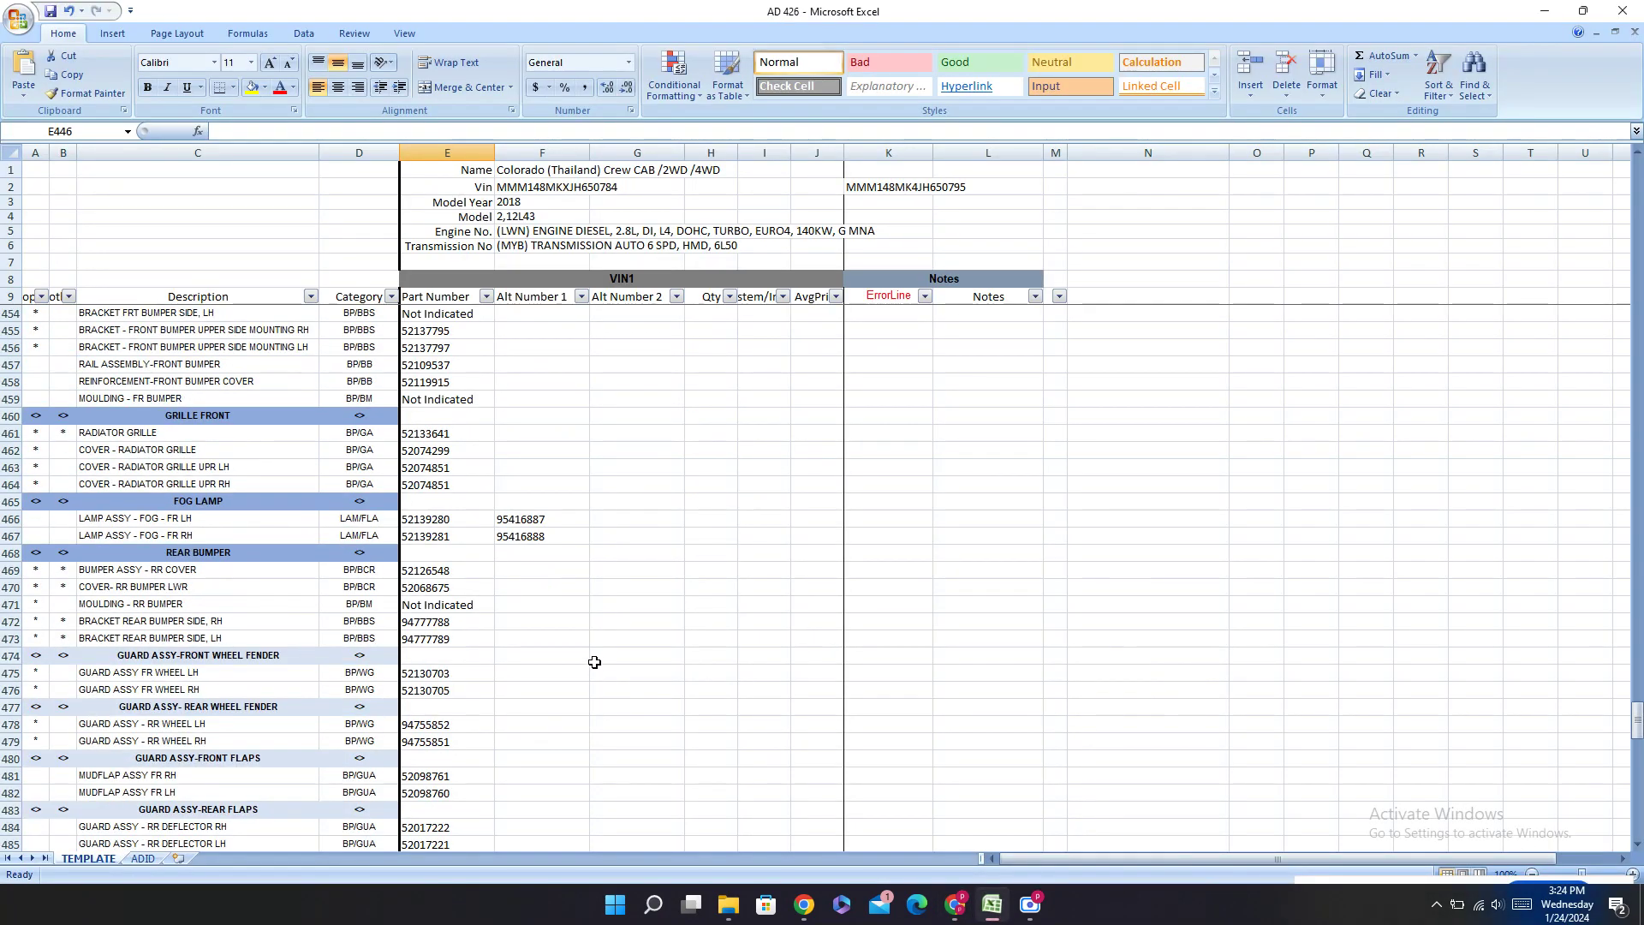
Step: Paste outside mirror number 52106597 into E509 for the left mirror
{"action": "scroll", "coordinate": [580, 658], "scroll_direction": "down", "scroll_amount": 4}
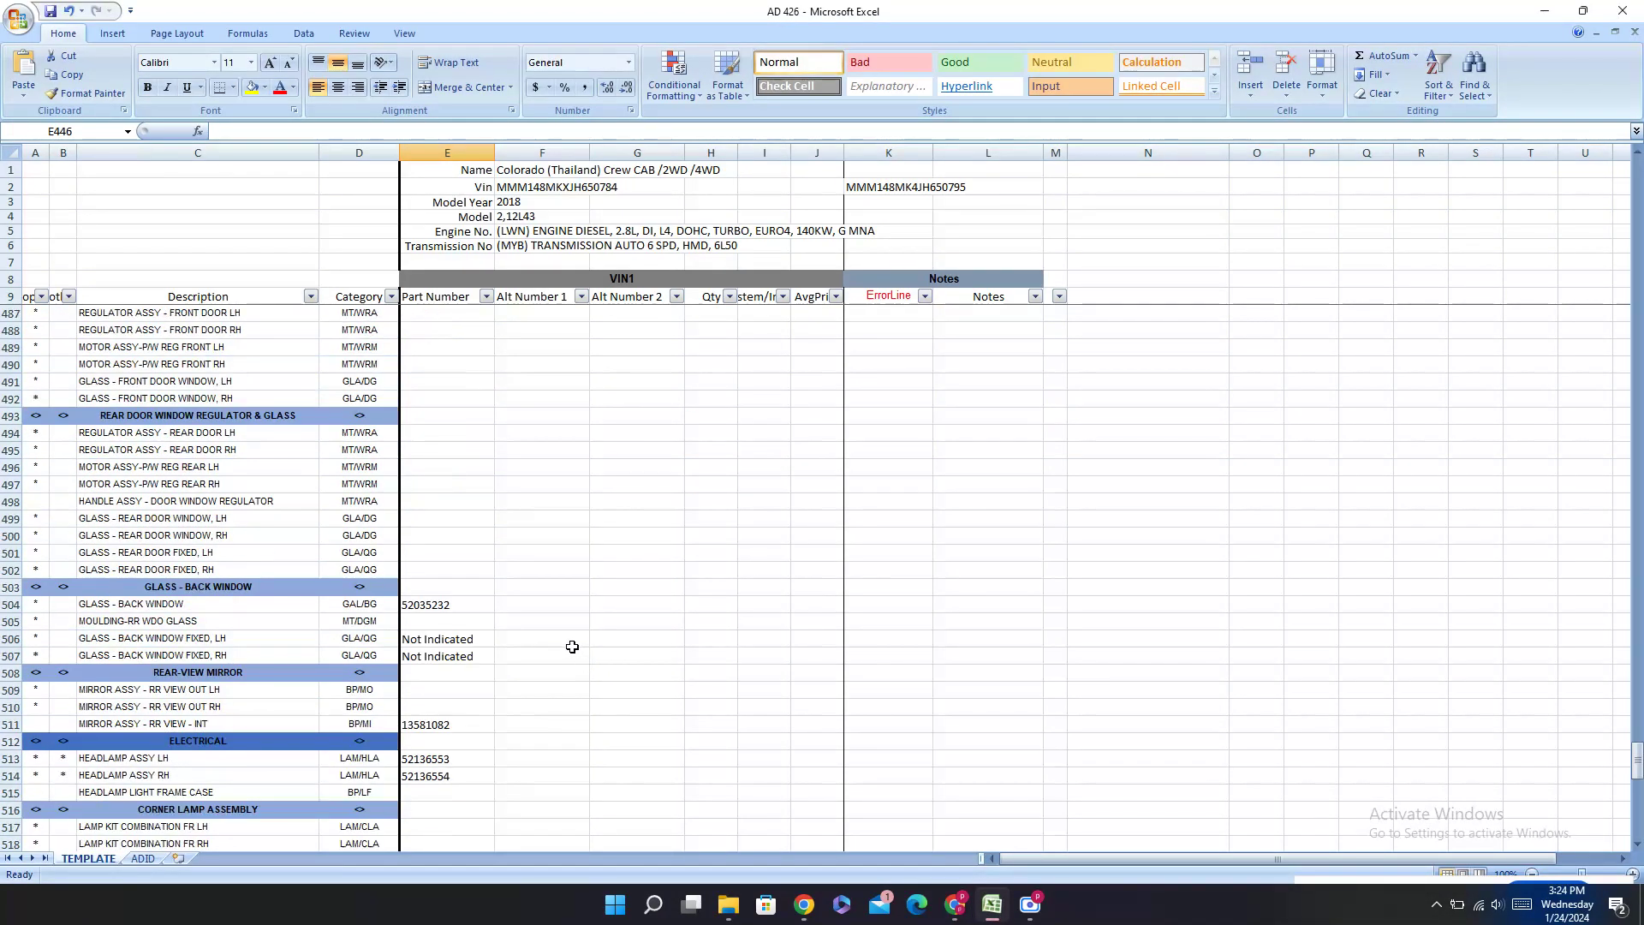
{"action": "scroll", "coordinate": [572, 647], "scroll_direction": "down", "scroll_amount": 11}
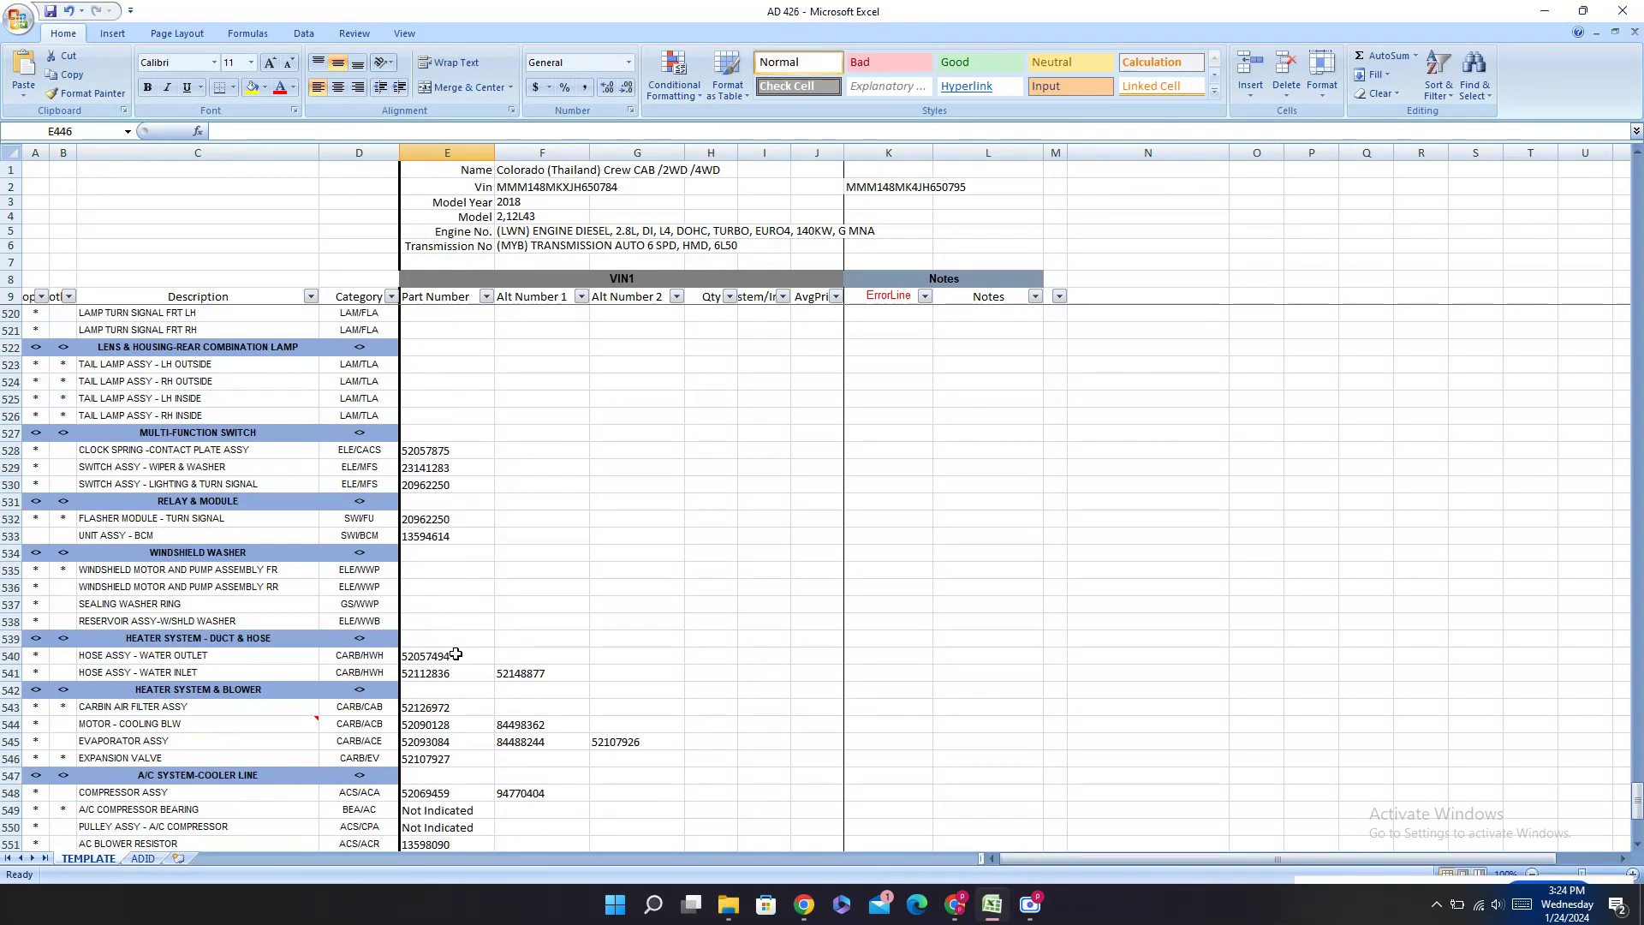
{"action": "scroll", "coordinate": [455, 654], "scroll_direction": "up", "scroll_amount": 5}
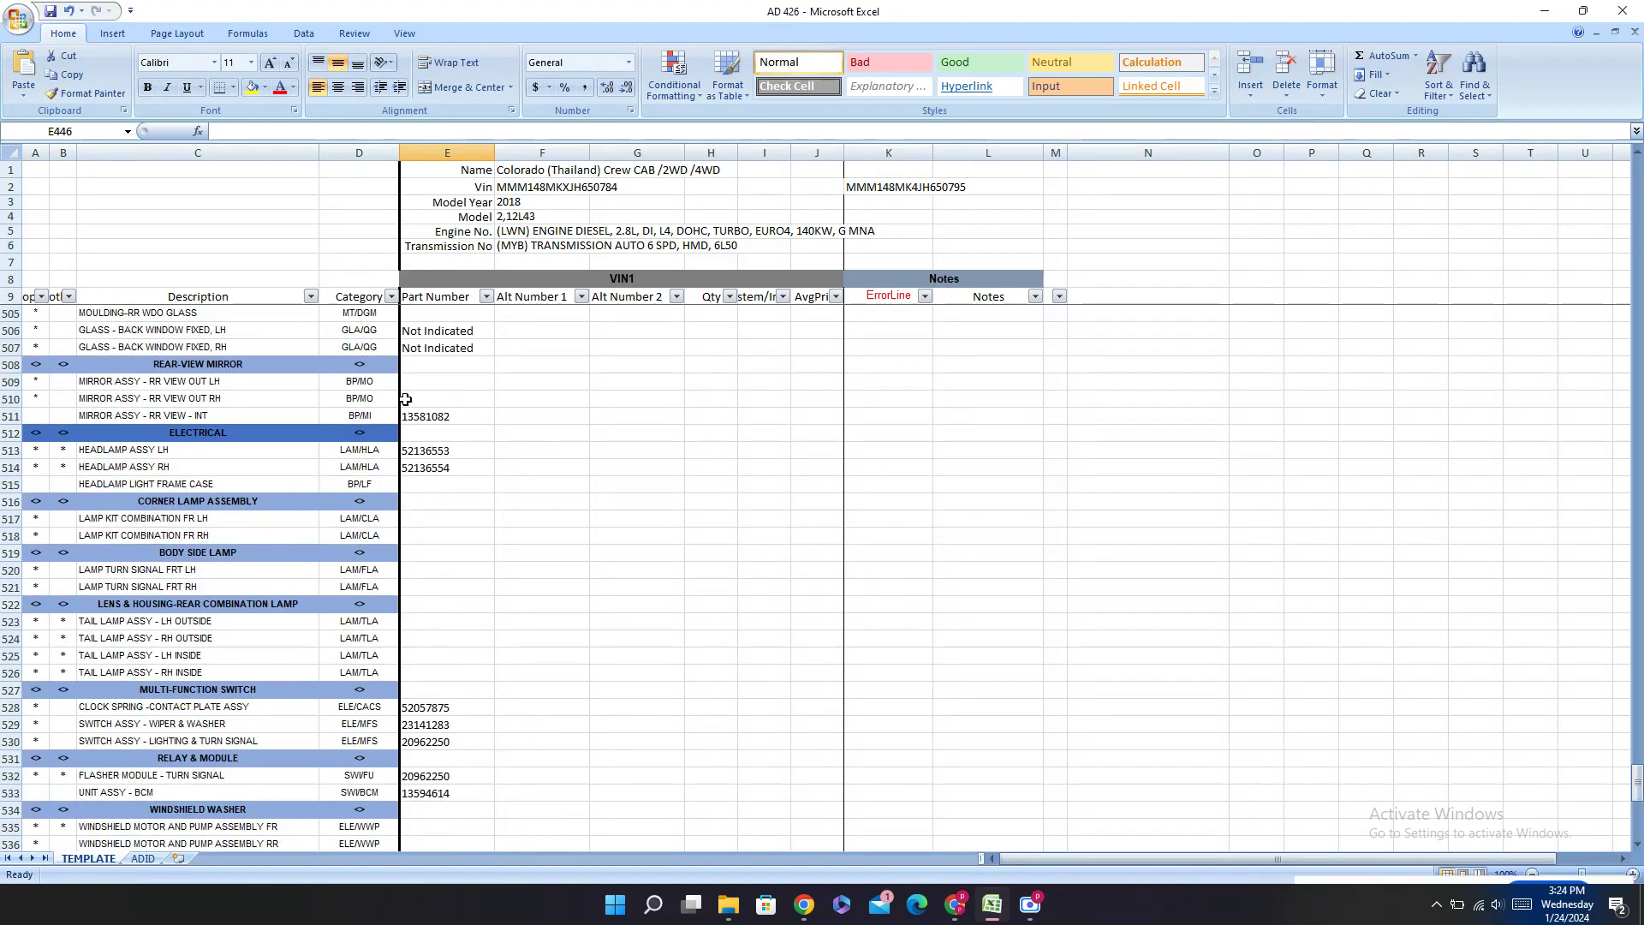
{"action": "left_click", "coordinate": [412, 382]}
{"action": "key", "text": "ctrl+v"}
{"action": "key", "text": "Tab"}
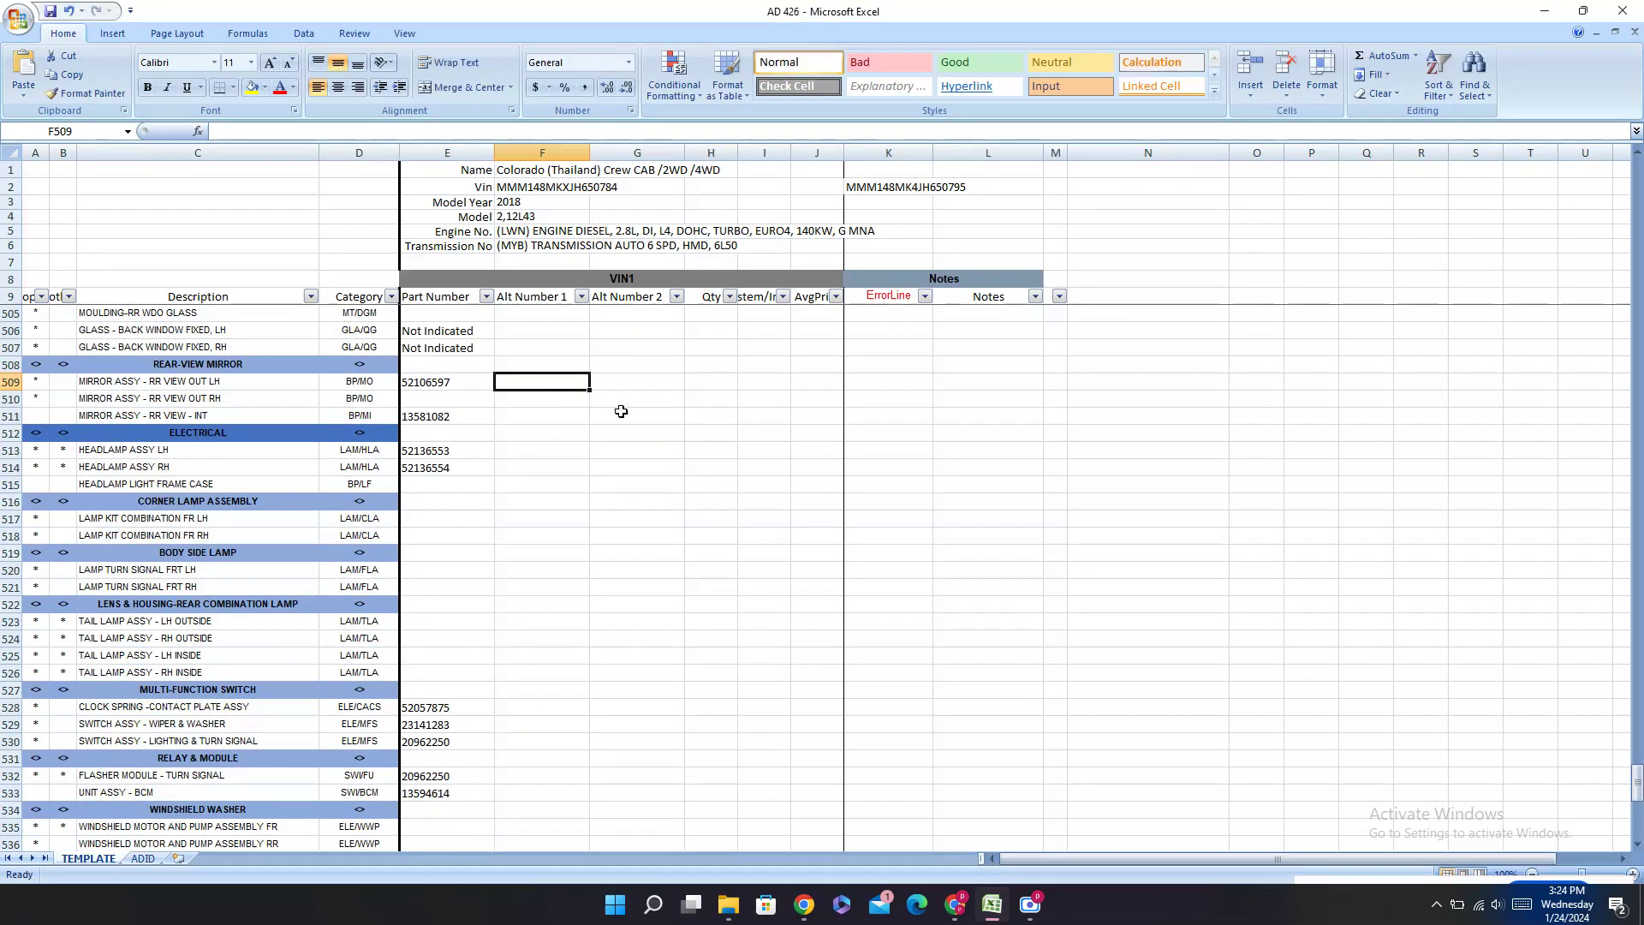
{"action": "left_click", "coordinate": [955, 903]}
{"action": "double_click", "coordinate": [63, 280]}
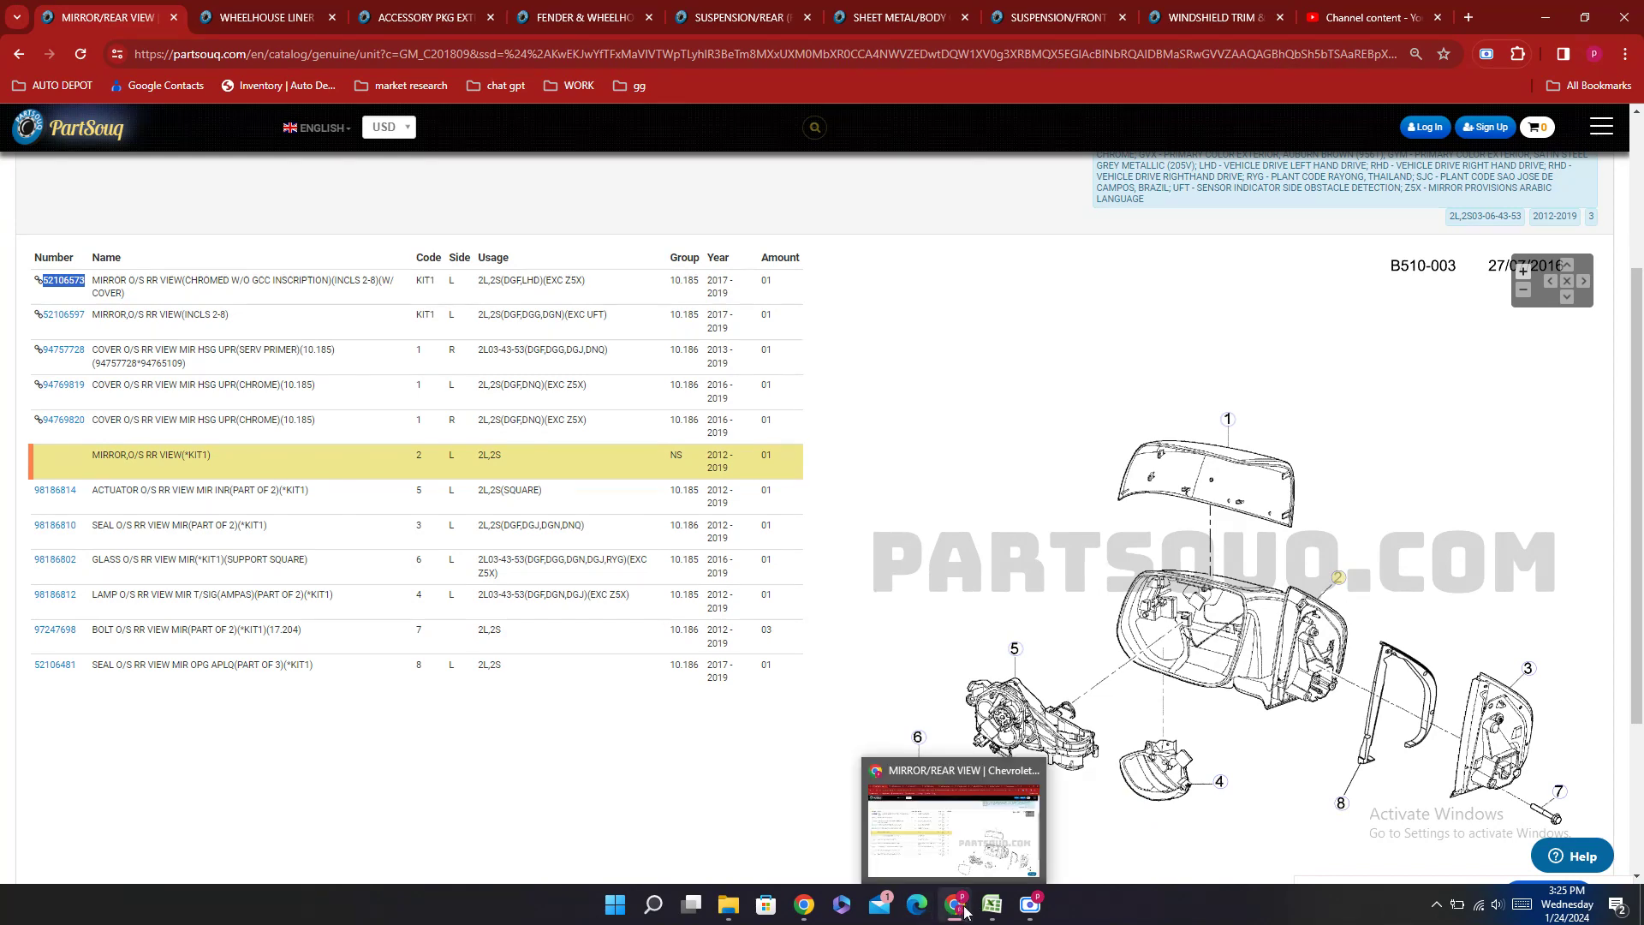
{"action": "left_click", "coordinate": [992, 904]}
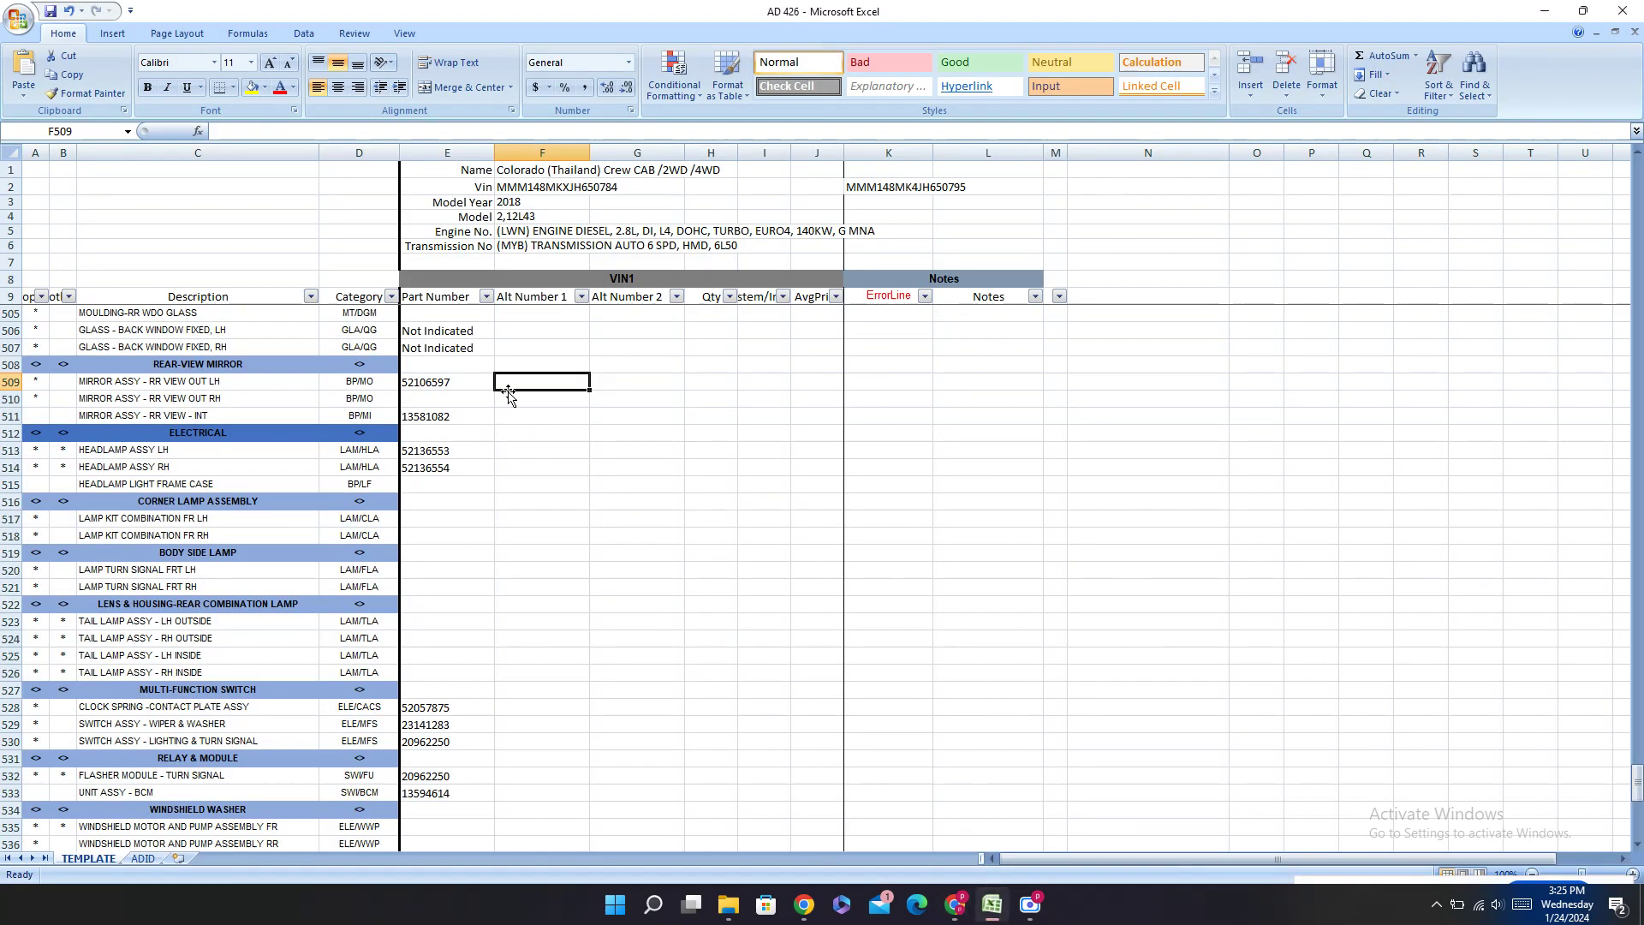
{"action": "type", "text": "52106573"}
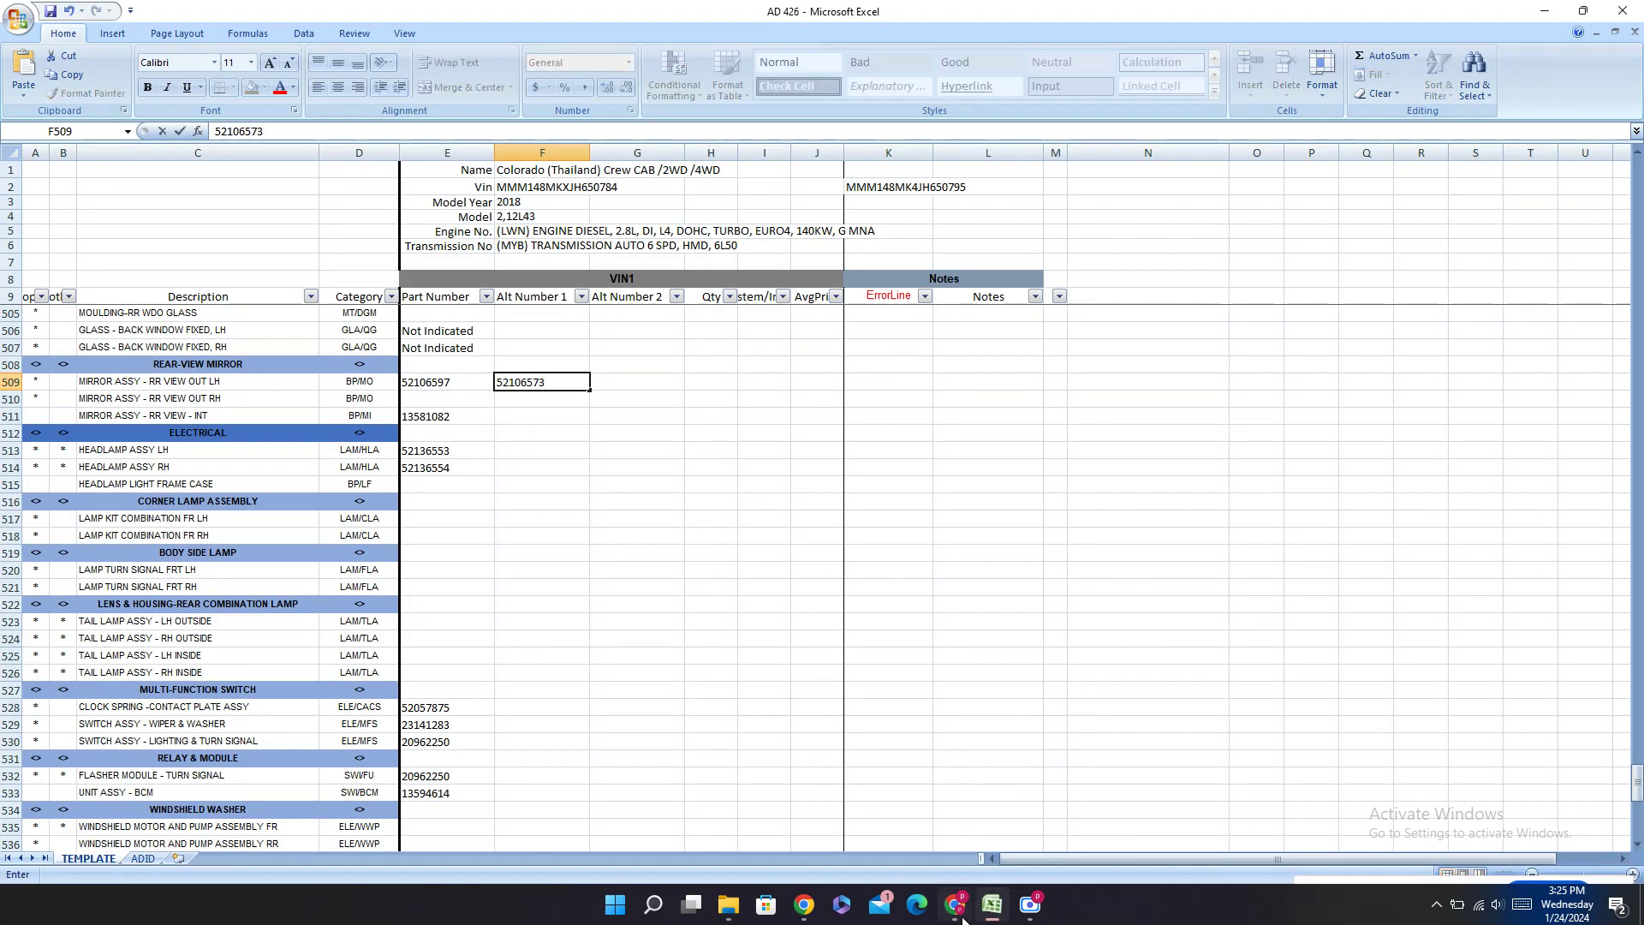
{"action": "left_click", "coordinate": [962, 921]}
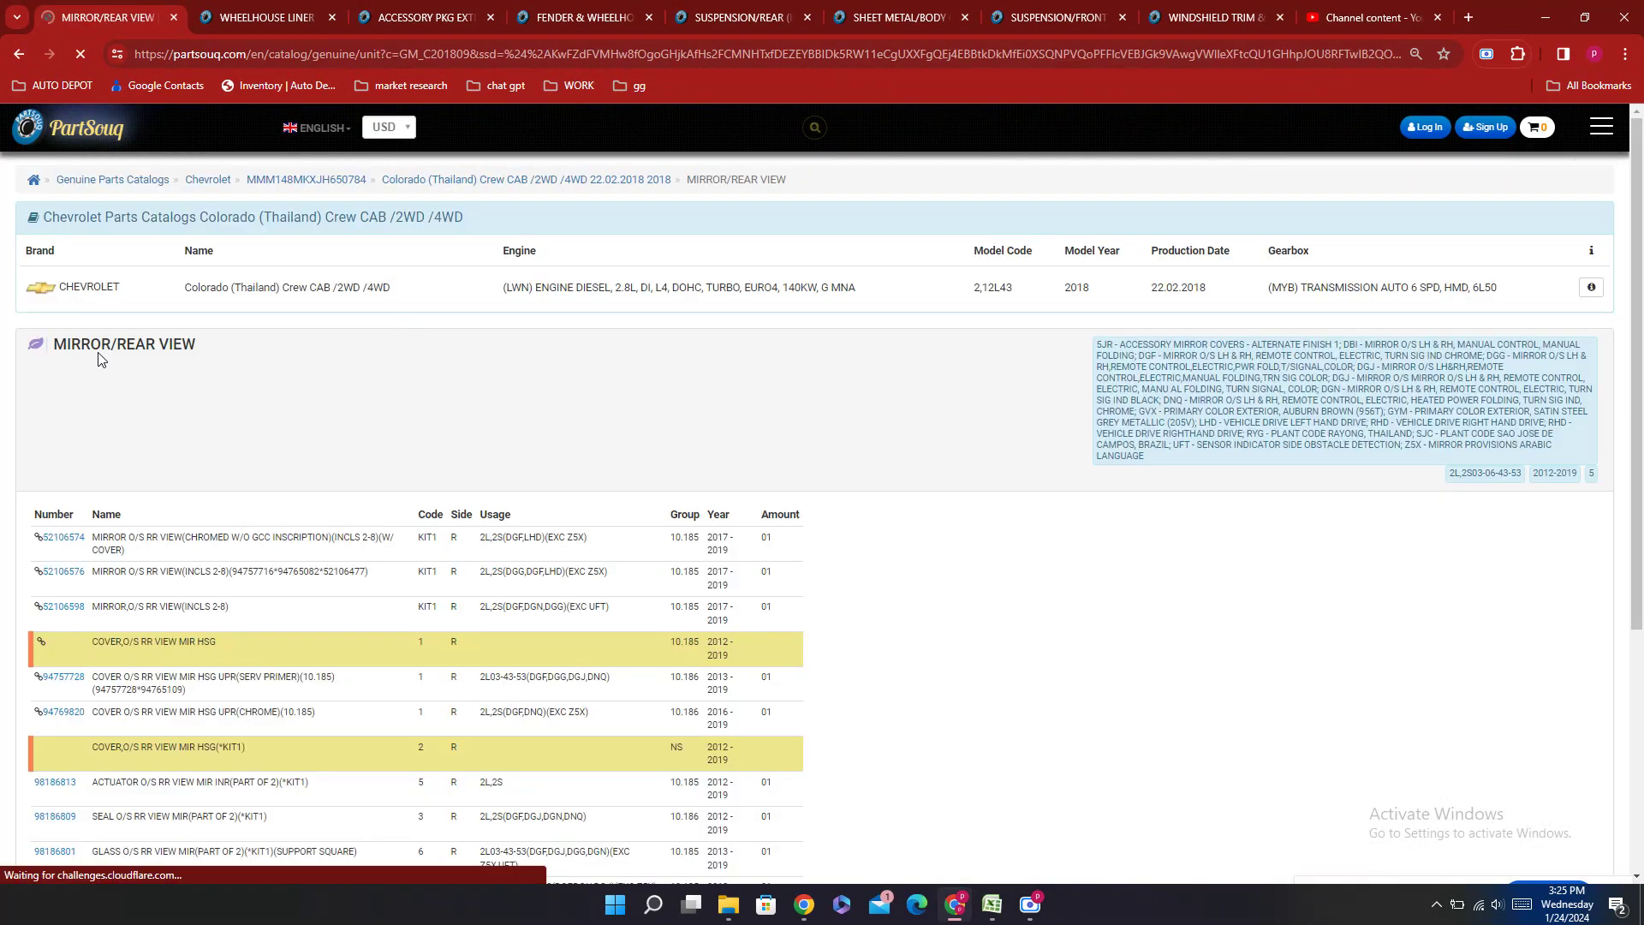
Step: Copy right mirror part number 52106576 from PartSouq into E510
{"action": "double_click", "coordinate": [65, 589]}
{"action": "key", "text": "ctrl+c"}
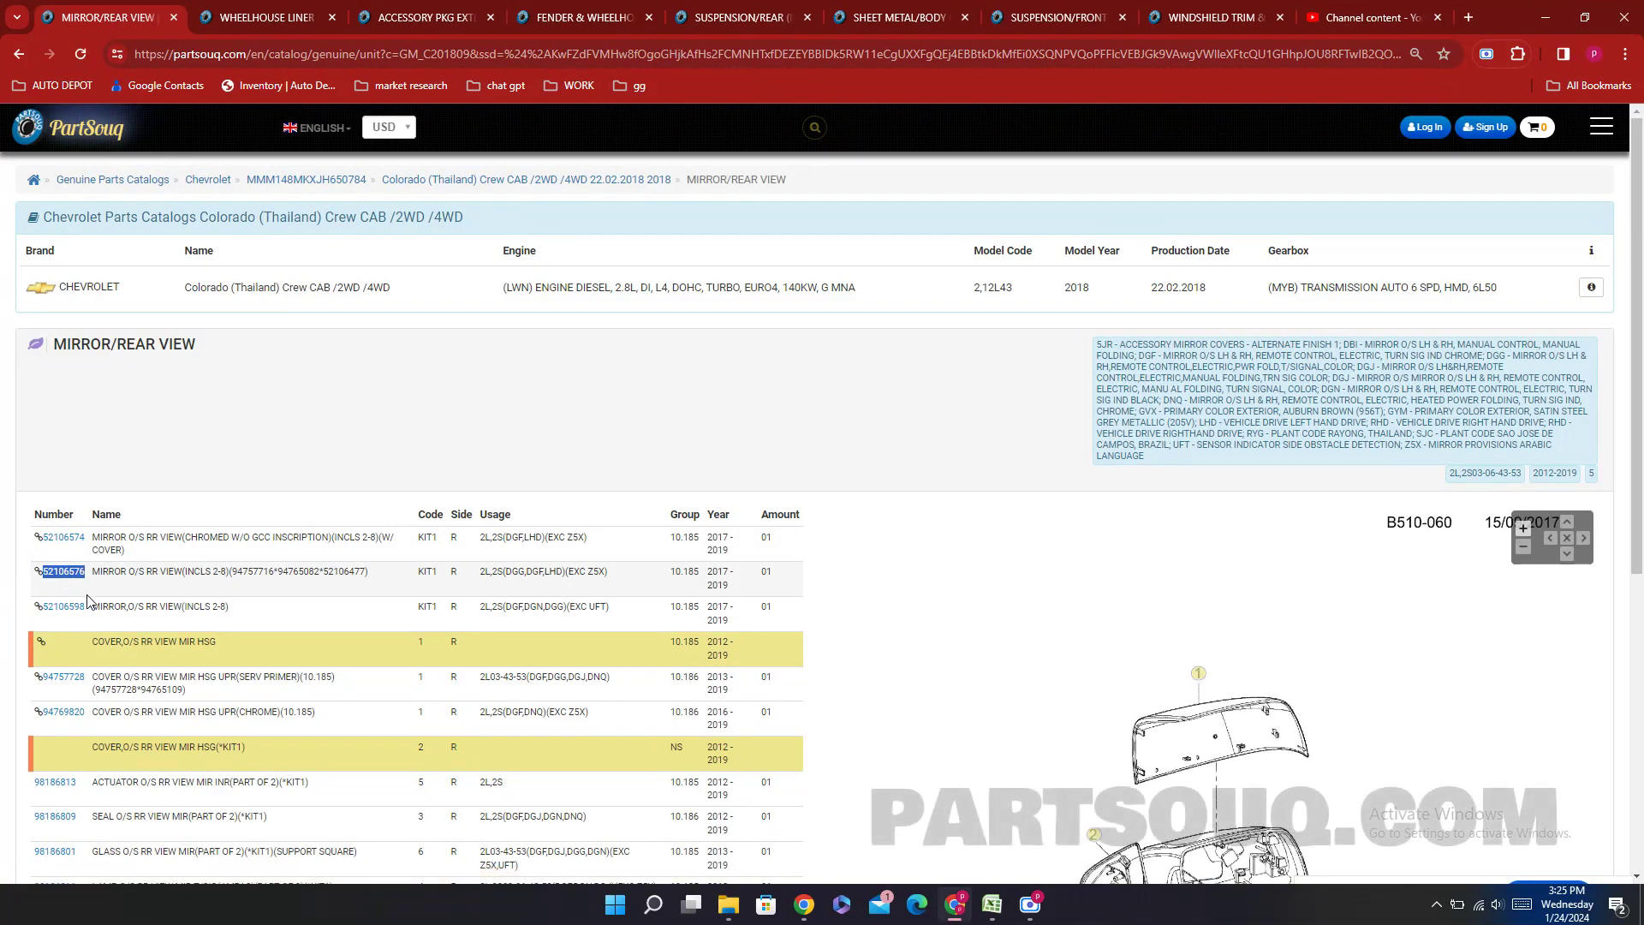
{"action": "left_click", "coordinate": [992, 904]}
{"action": "left_click", "coordinate": [431, 399]}
{"action": "key", "text": "ctrl+v"}
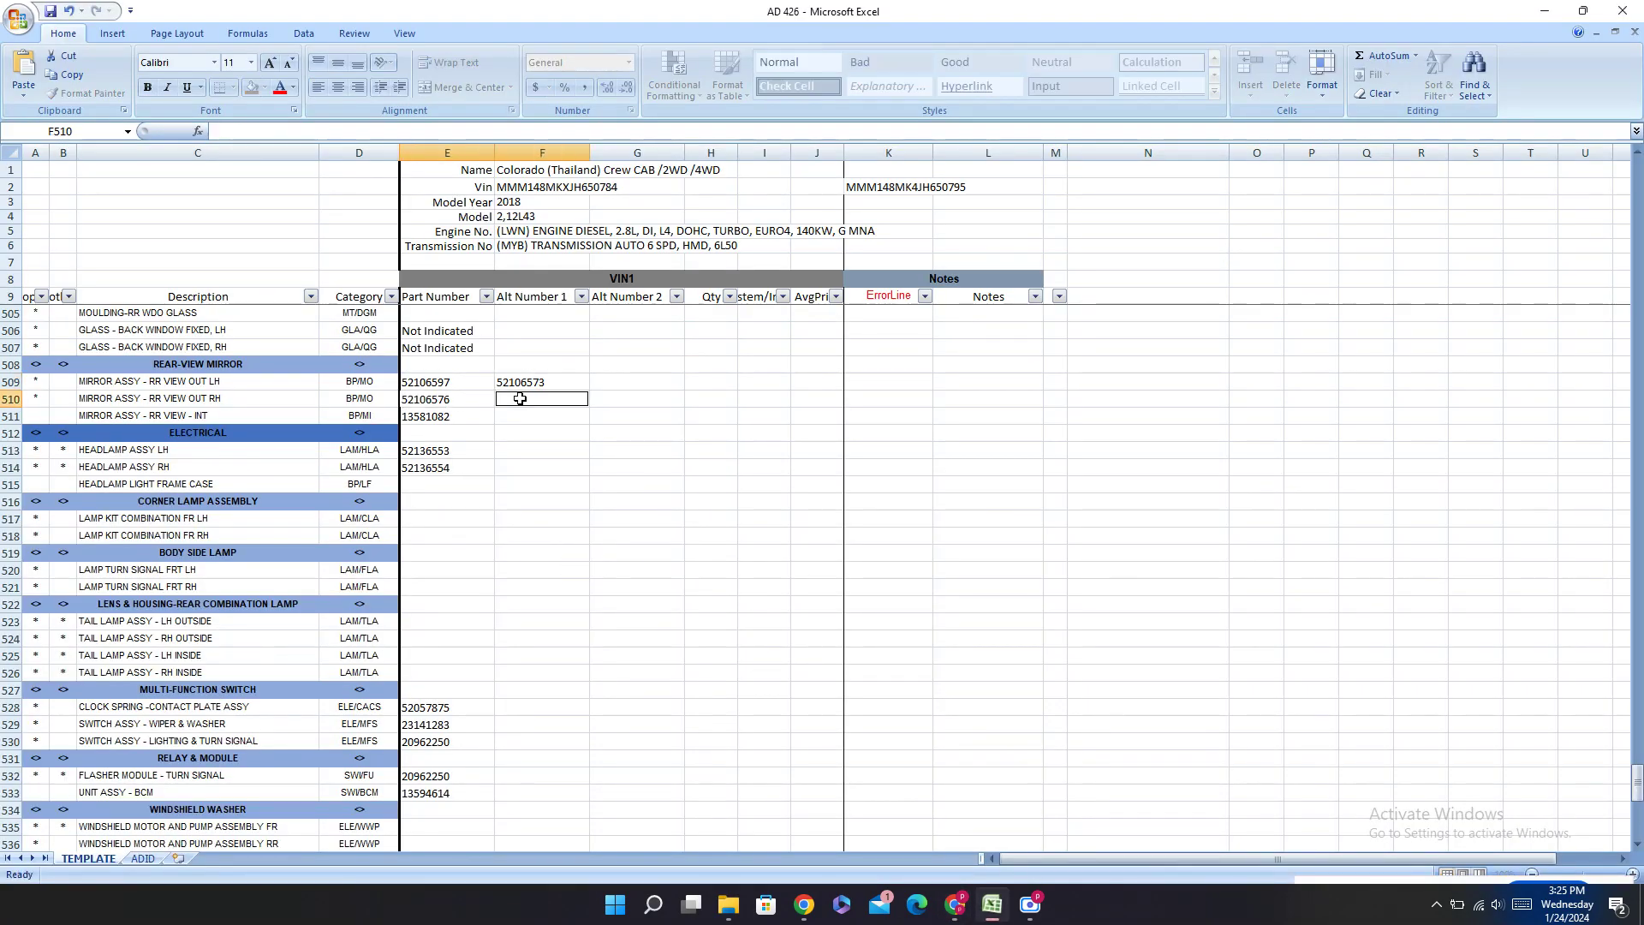
{"action": "key", "text": "Return"}
Step: Copy the right mirror alternate 52106574 into F510
{"action": "left_click", "coordinate": [955, 904]}
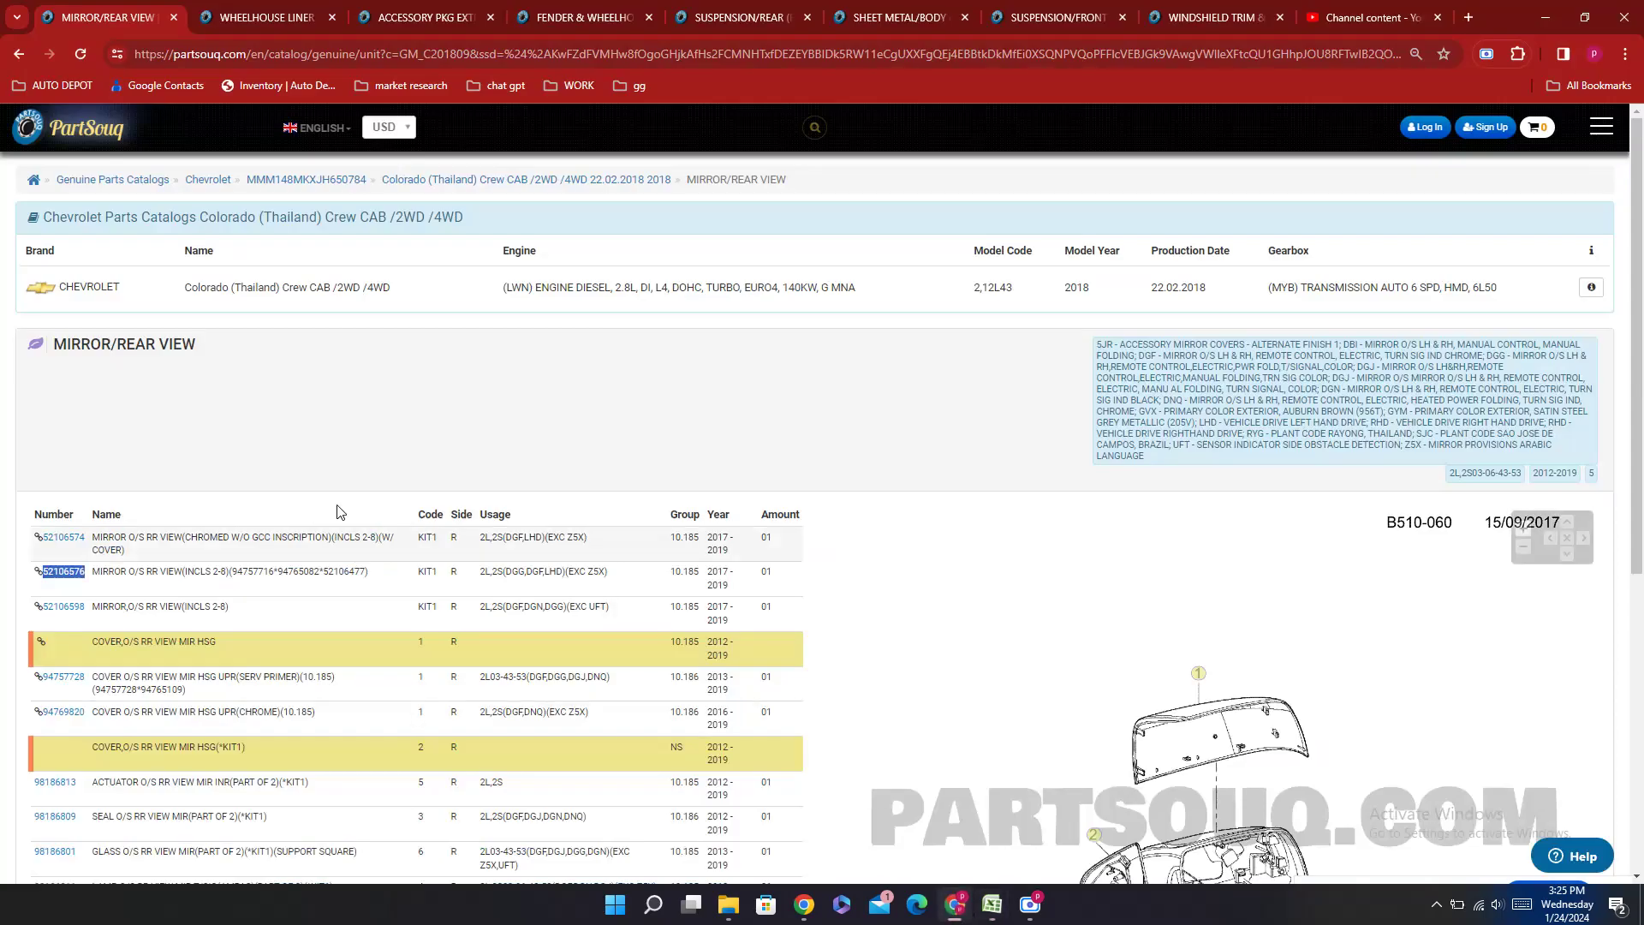
{"action": "double_click", "coordinate": [63, 538]}
{"action": "key", "text": "ctrl+c"}
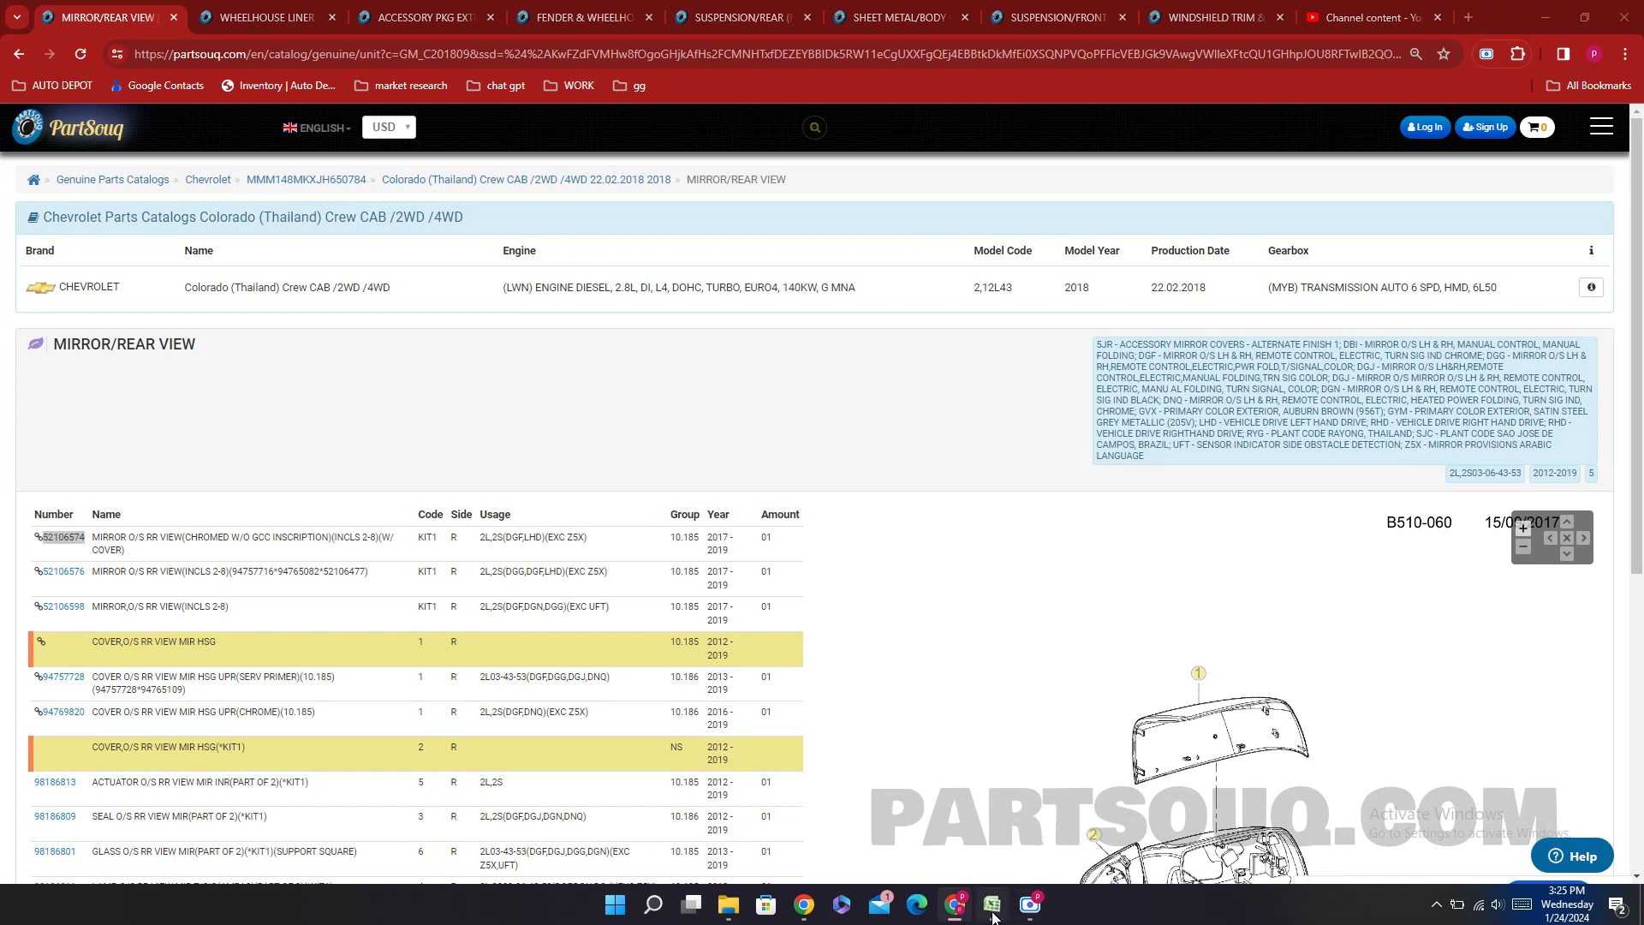
{"action": "left_click", "coordinate": [992, 904]}
{"action": "left_click", "coordinate": [516, 399]}
{"action": "key", "text": "ctrl+v"}
{"action": "key", "text": "Return"}
{"action": "key", "text": "Return"}
{"action": "key", "text": "Return"}
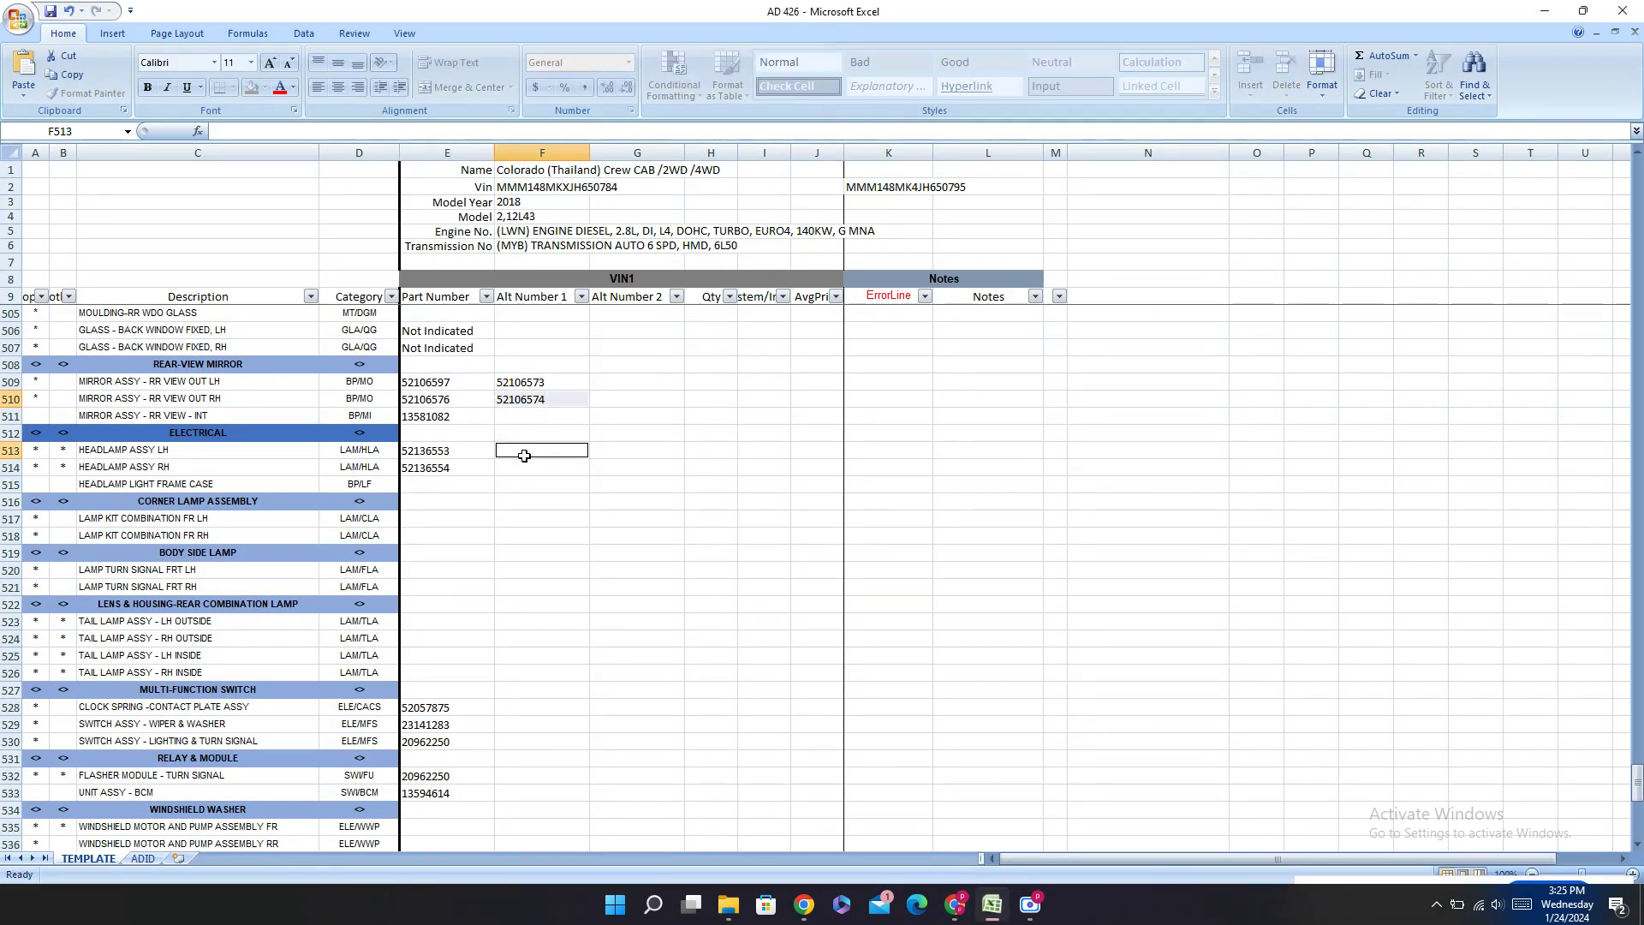
Step: Return PartSouq to the mirrors category diagrams list
{"action": "key", "text": "alt+Tab"}
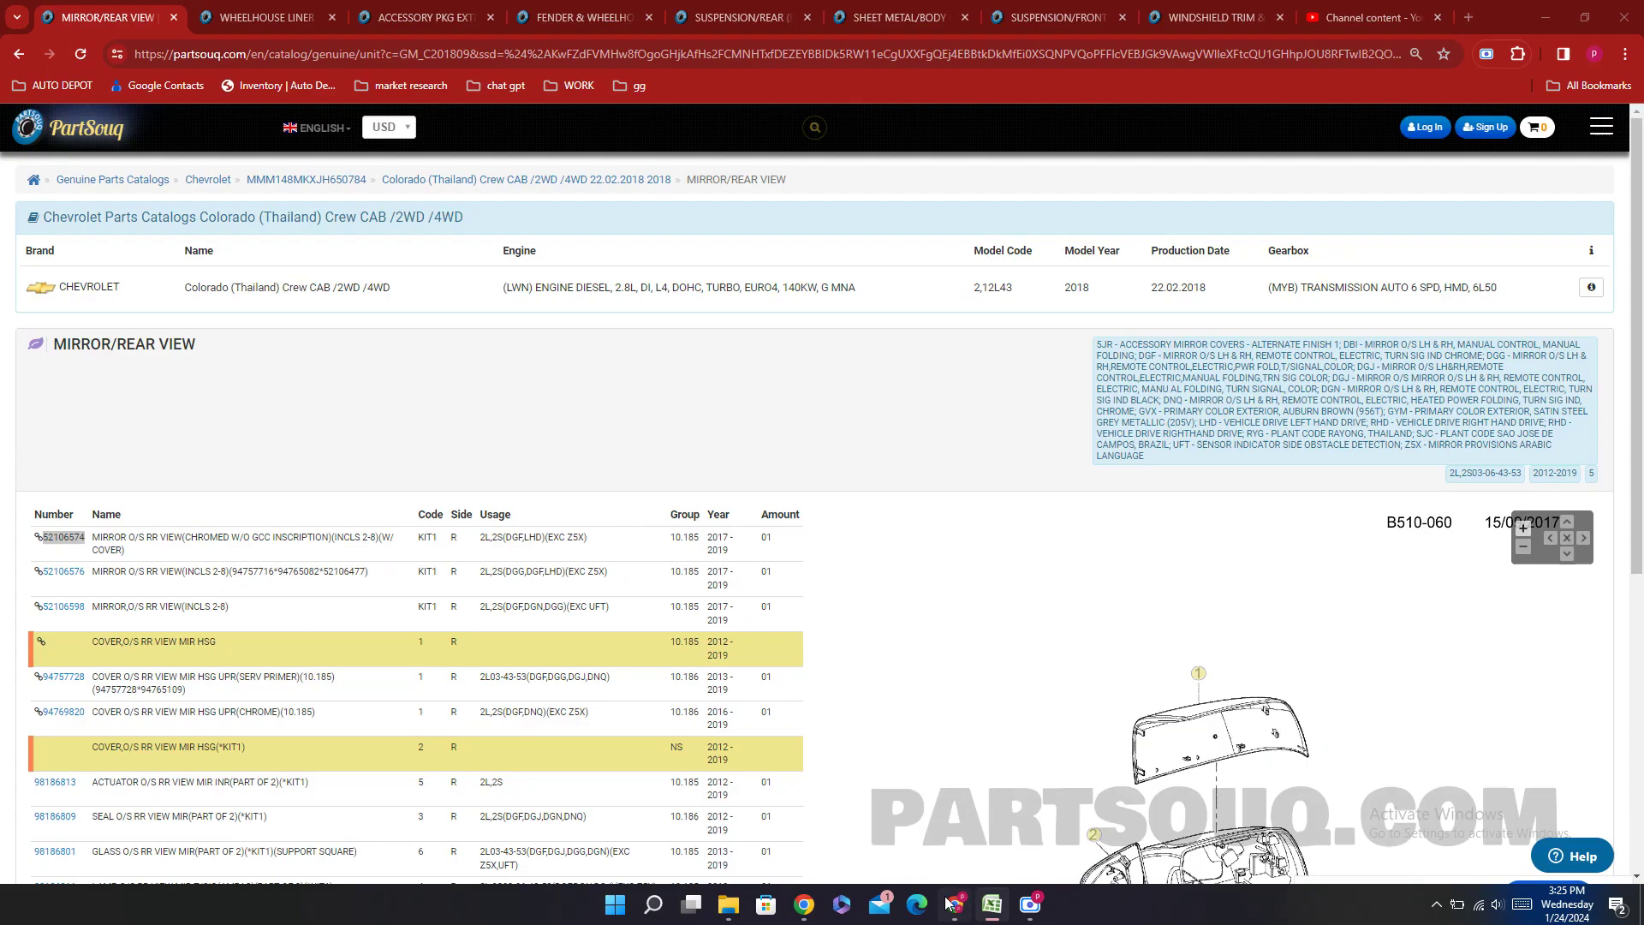
{"action": "scroll", "coordinate": [1113, 600], "scroll_direction": "down", "scroll_amount": 4}
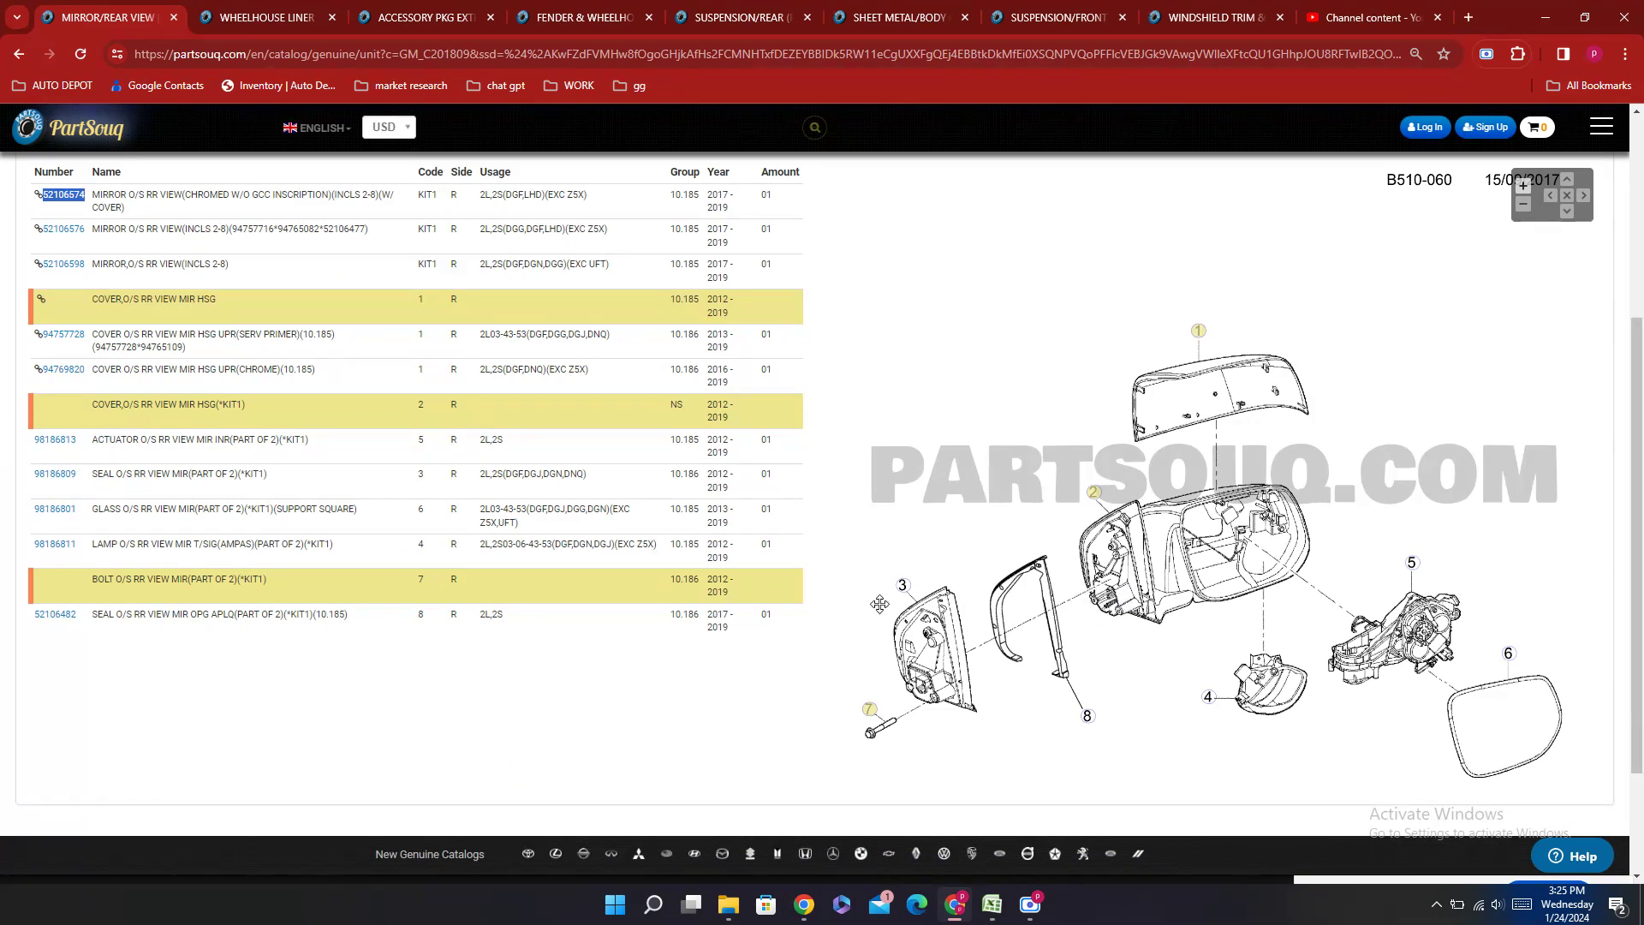
{"action": "left_click", "coordinate": [336, 664]}
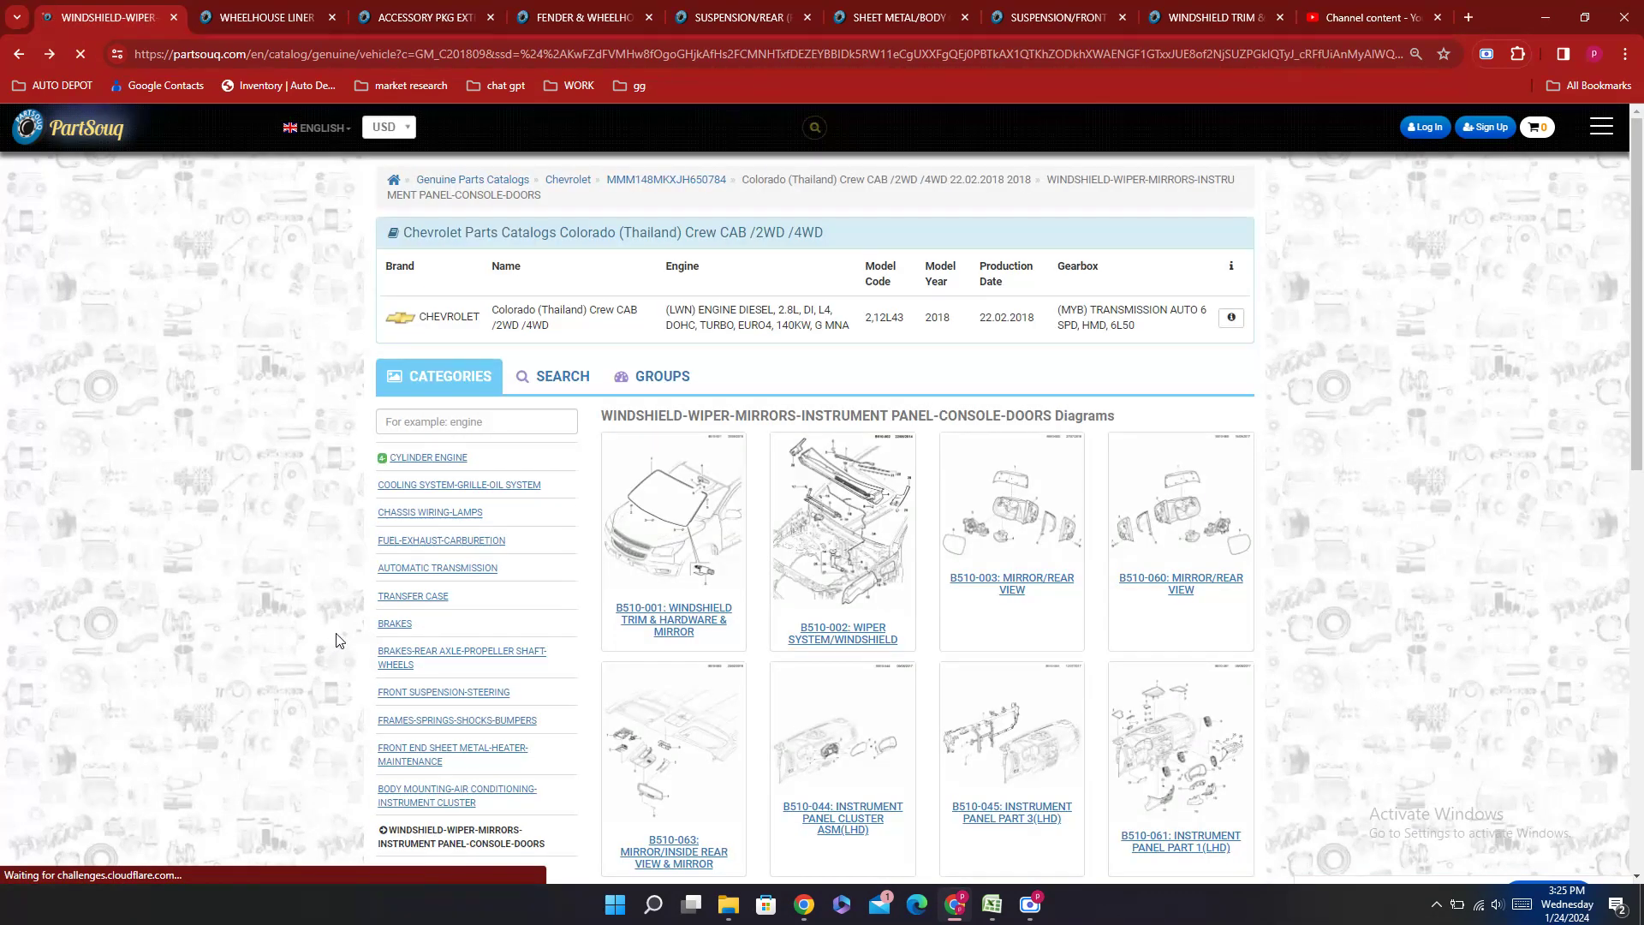
Step: After finding no match in the diagrams, mark HEADLAMP LIGHT FRAME CASE (E515) Not Indicated
{"action": "scroll", "coordinate": [709, 544], "scroll_direction": "down", "scroll_amount": 3}
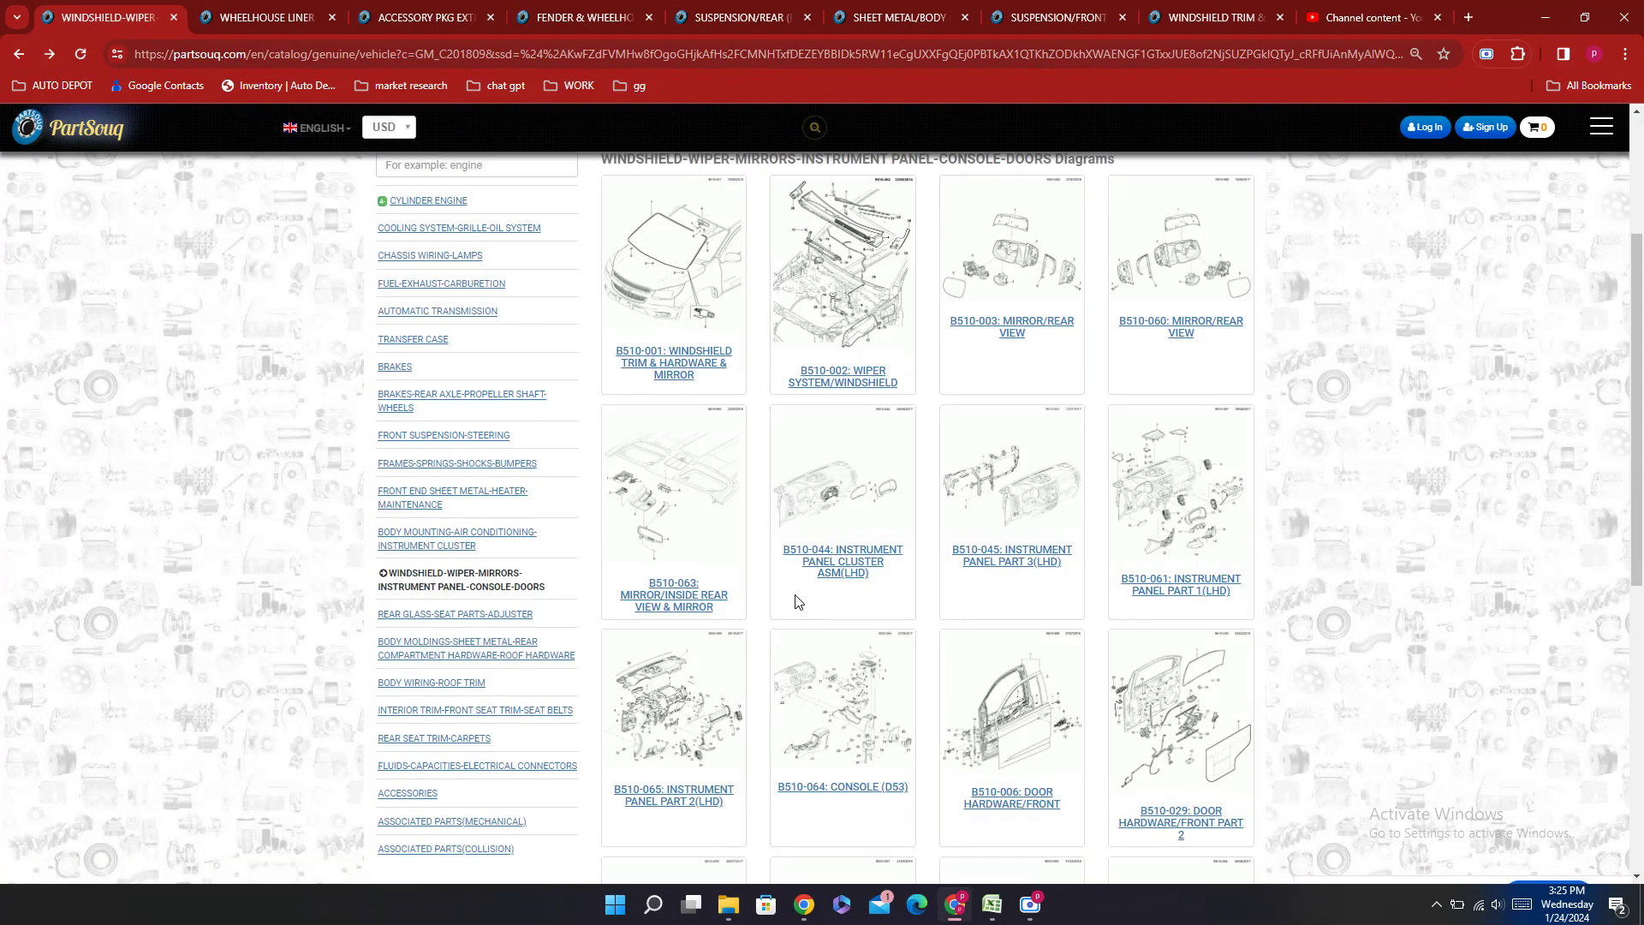
{"action": "scroll", "coordinate": [1344, 634], "scroll_direction": "down", "scroll_amount": 2}
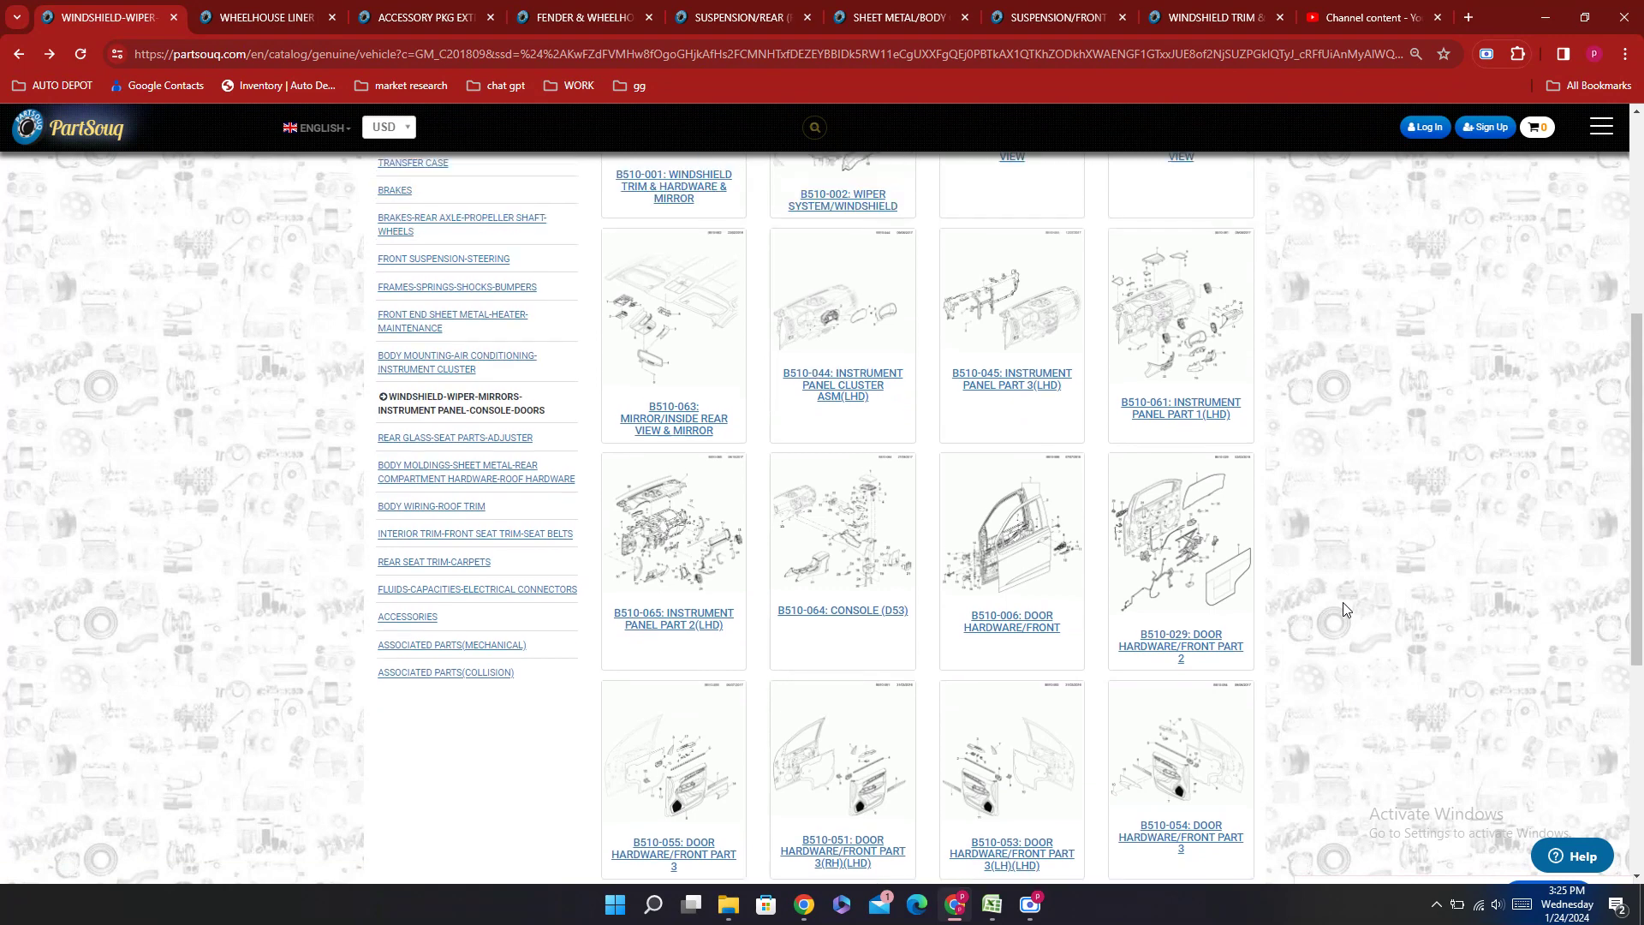
{"action": "scroll", "coordinate": [1344, 609], "scroll_direction": "up", "scroll_amount": 2}
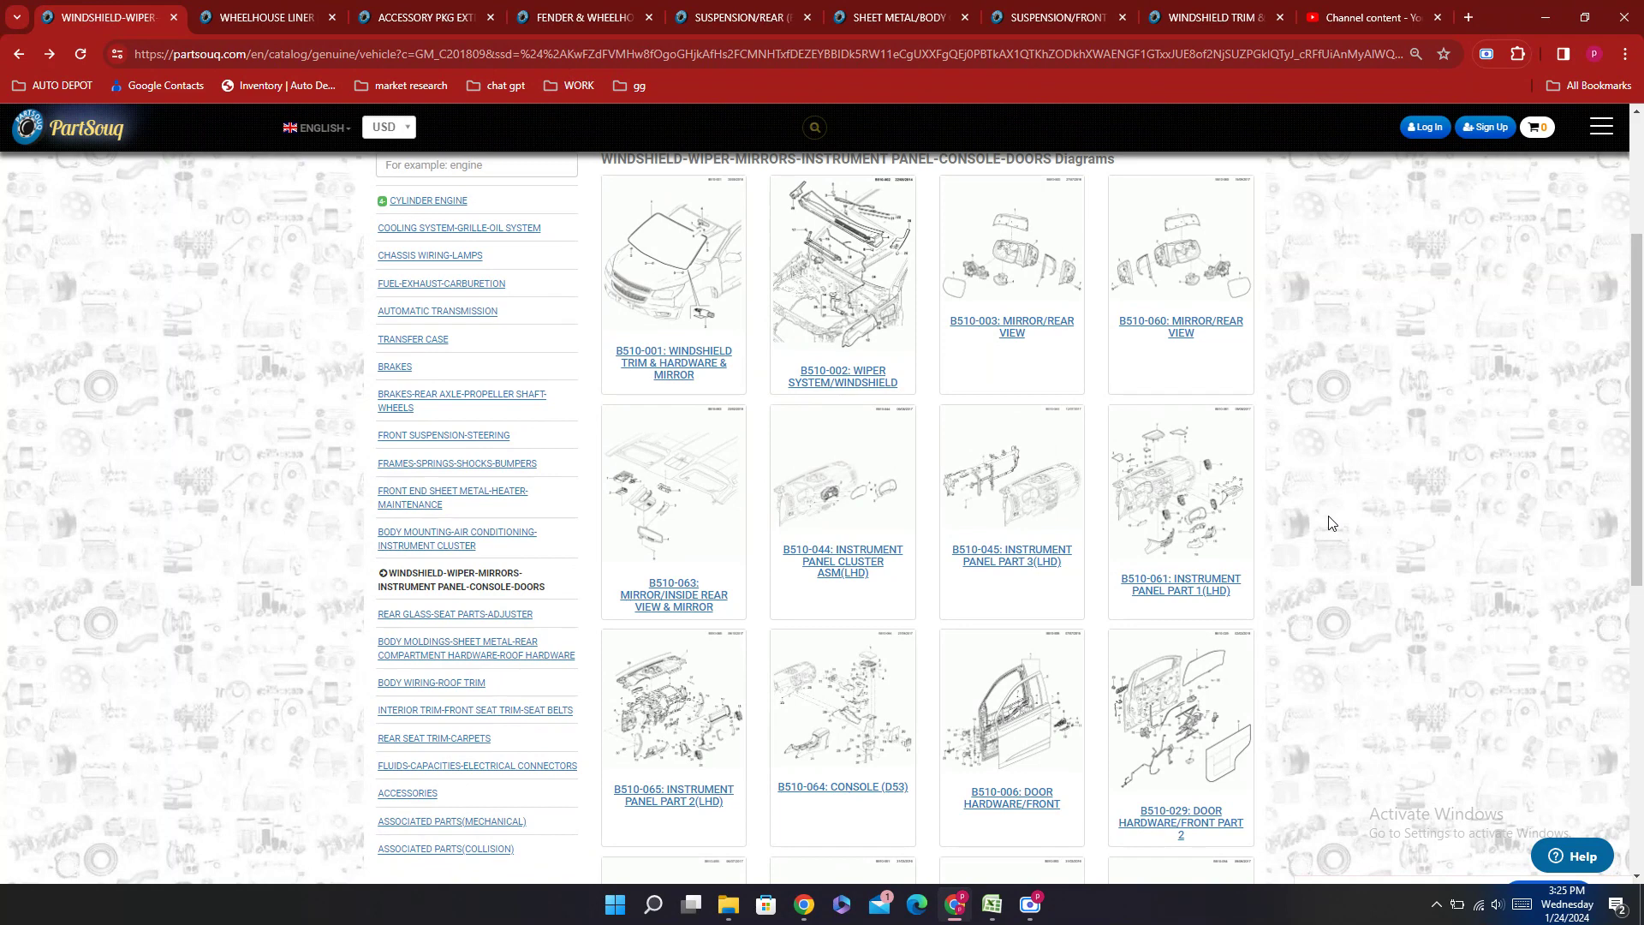
{"action": "scroll", "coordinate": [1319, 505], "scroll_direction": "down", "scroll_amount": 3}
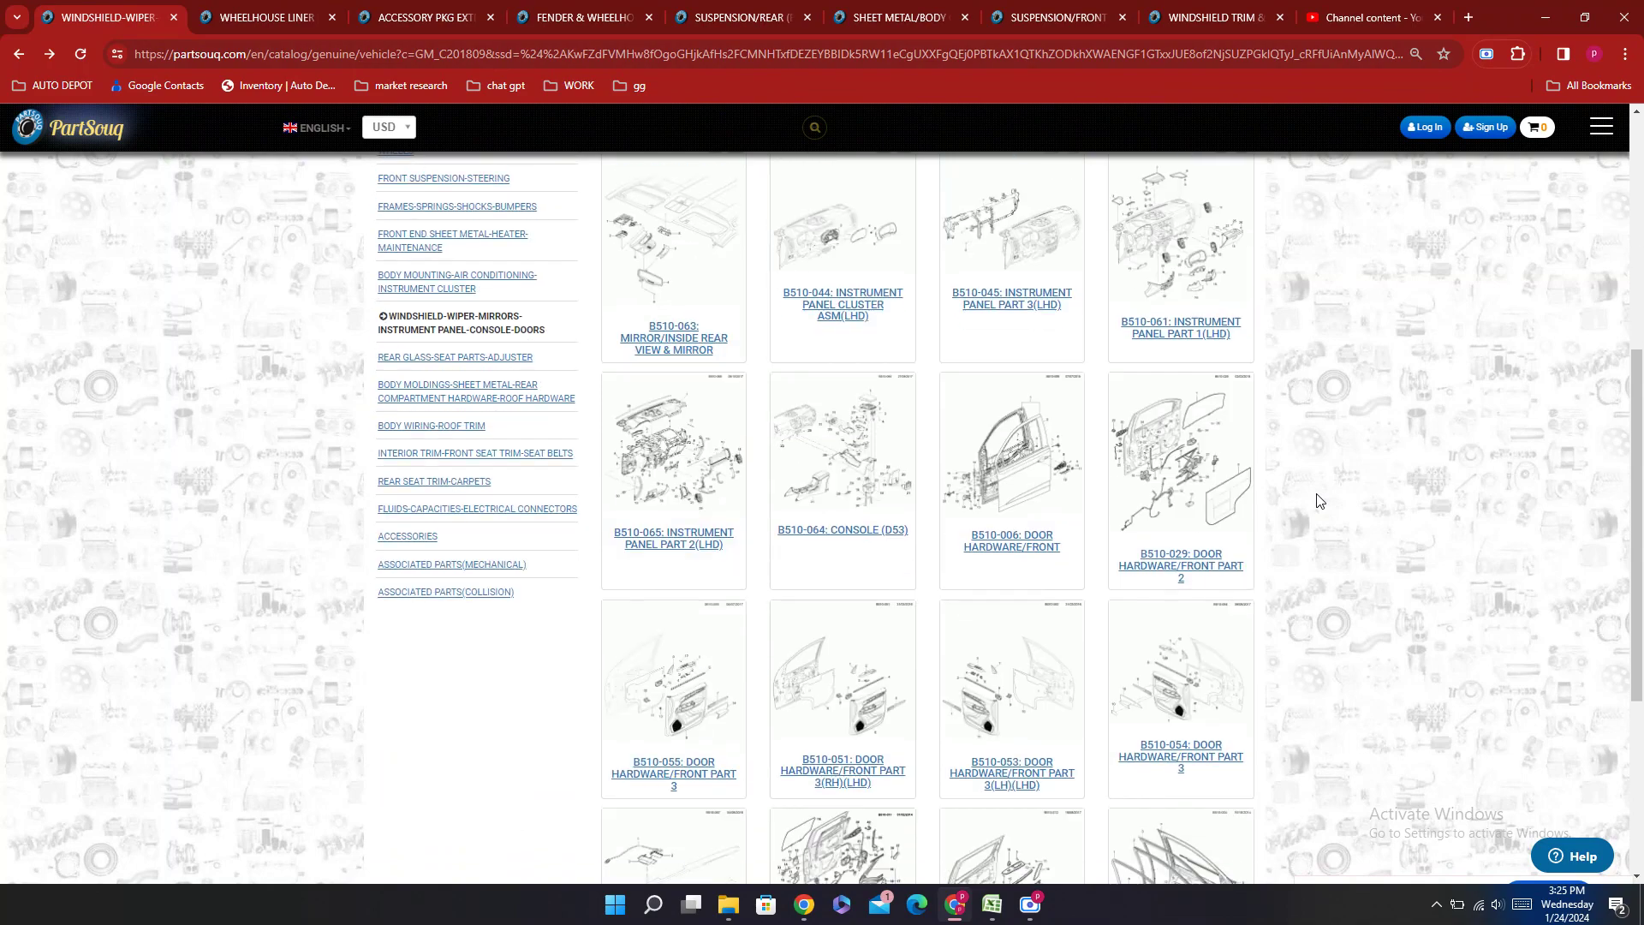
{"action": "left_click", "coordinate": [993, 904]}
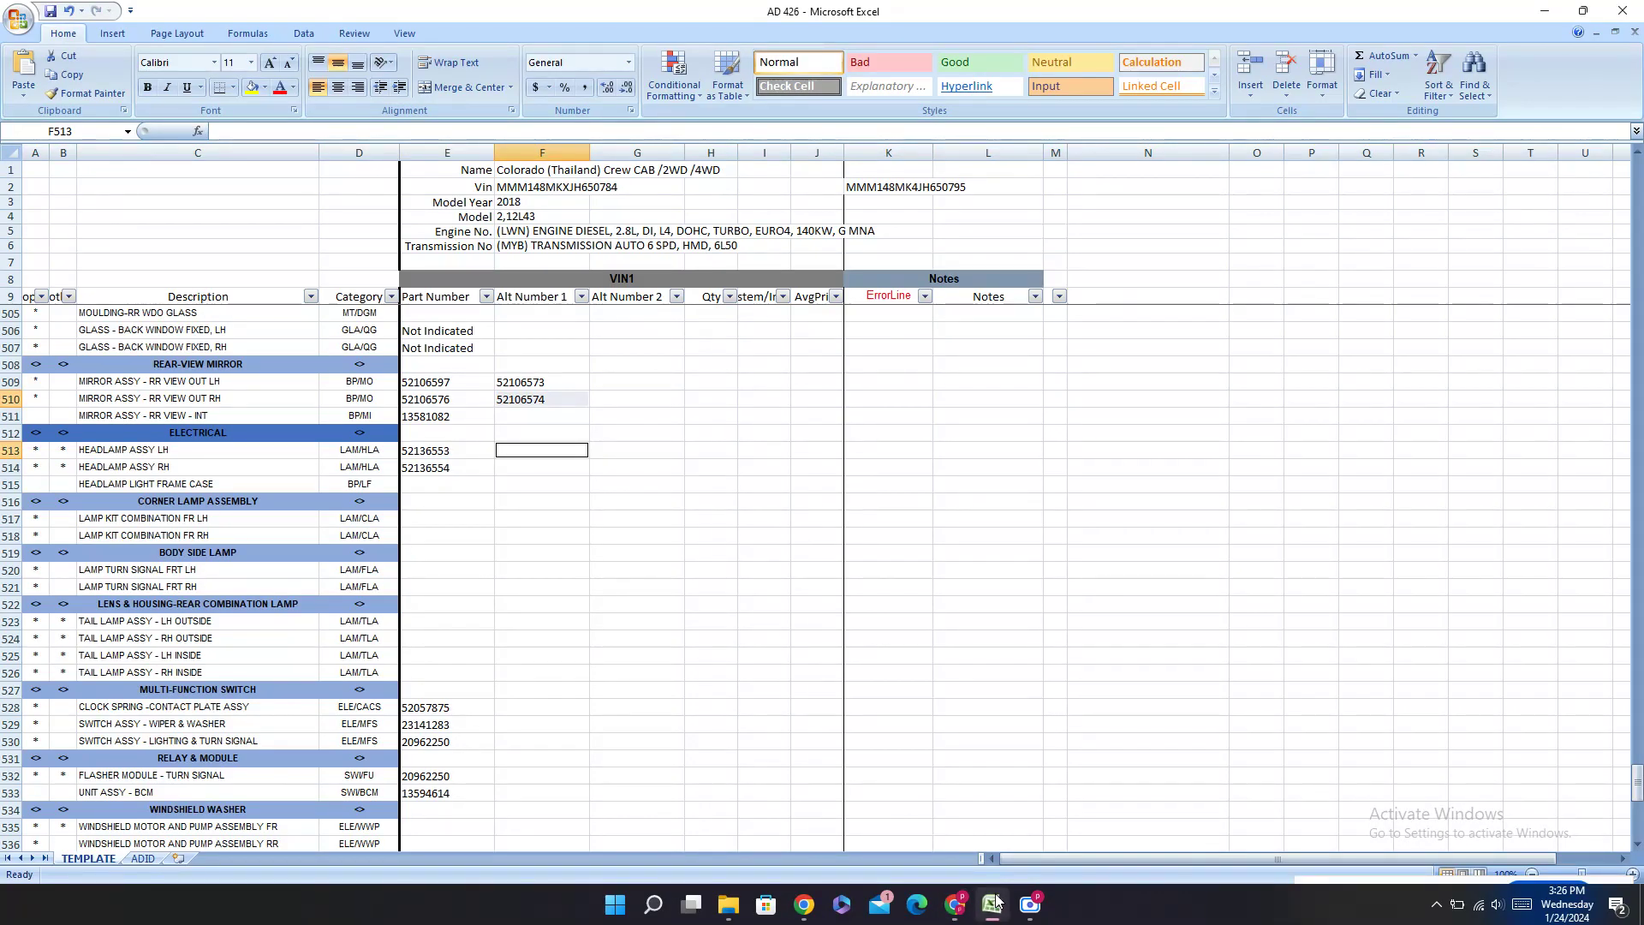
{"action": "left_click", "coordinate": [415, 485]}
{"action": "type", "text": "N"}
{"action": "key", "text": "Return"}
{"action": "key", "text": "Return"}
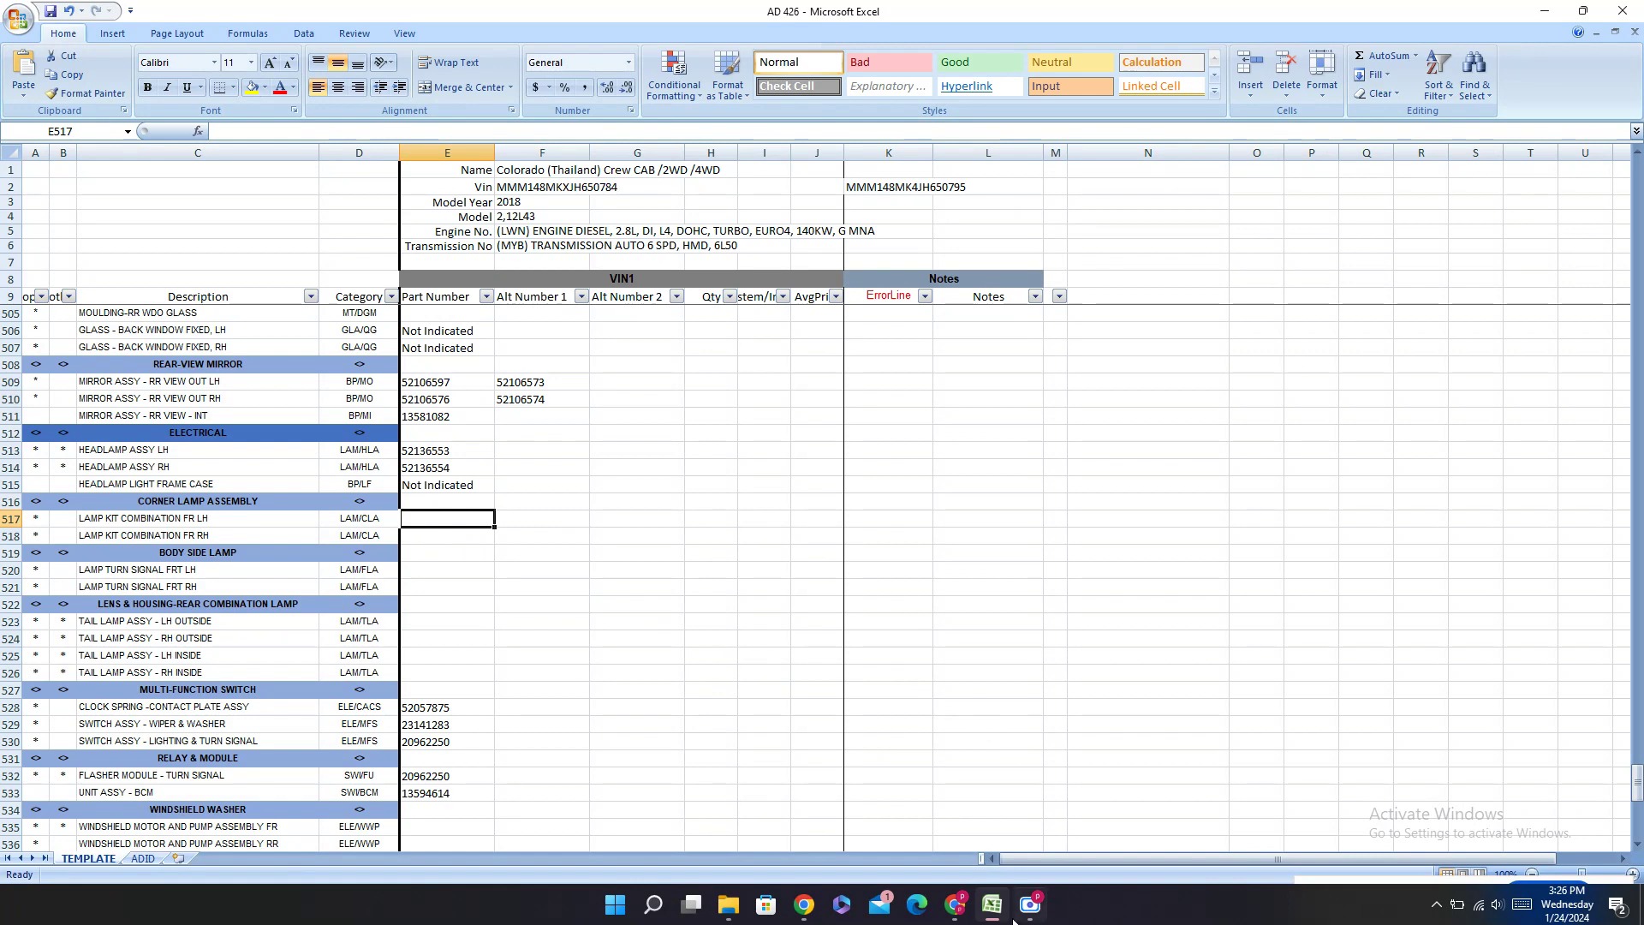
{"action": "left_click", "coordinate": [956, 906]}
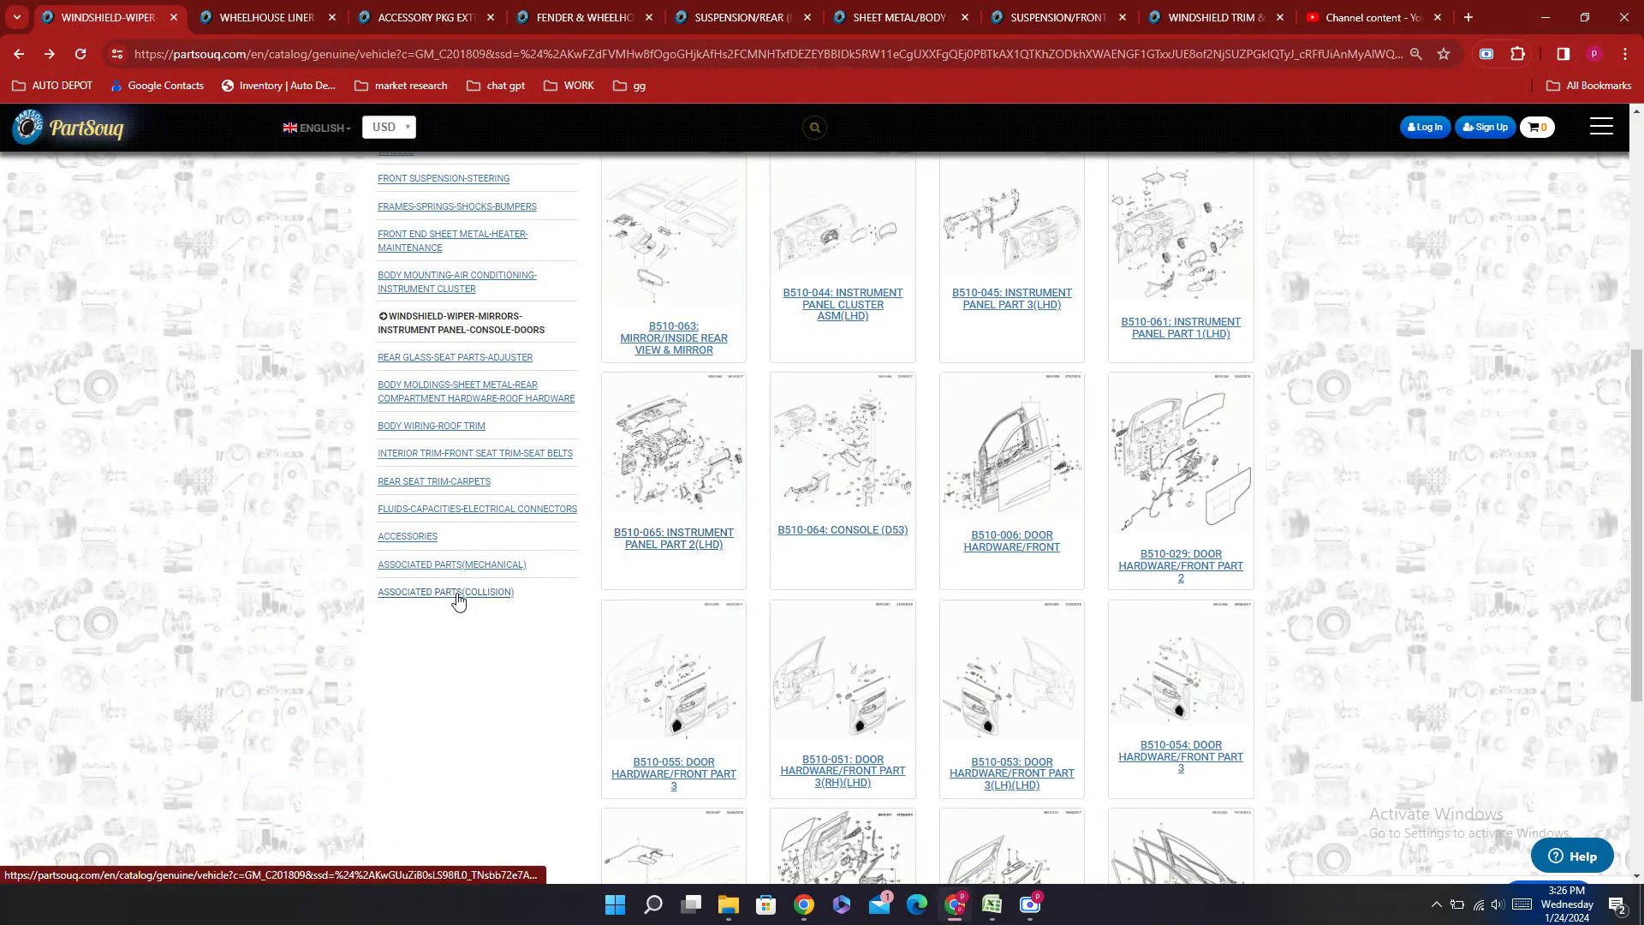
Step: Open FLUIDS-CAPACITIES-ELECTRICAL CONNECTORS and its B518-010 Fluid and Lubricant Recommendations diagram
{"action": "left_click", "coordinate": [463, 509]}
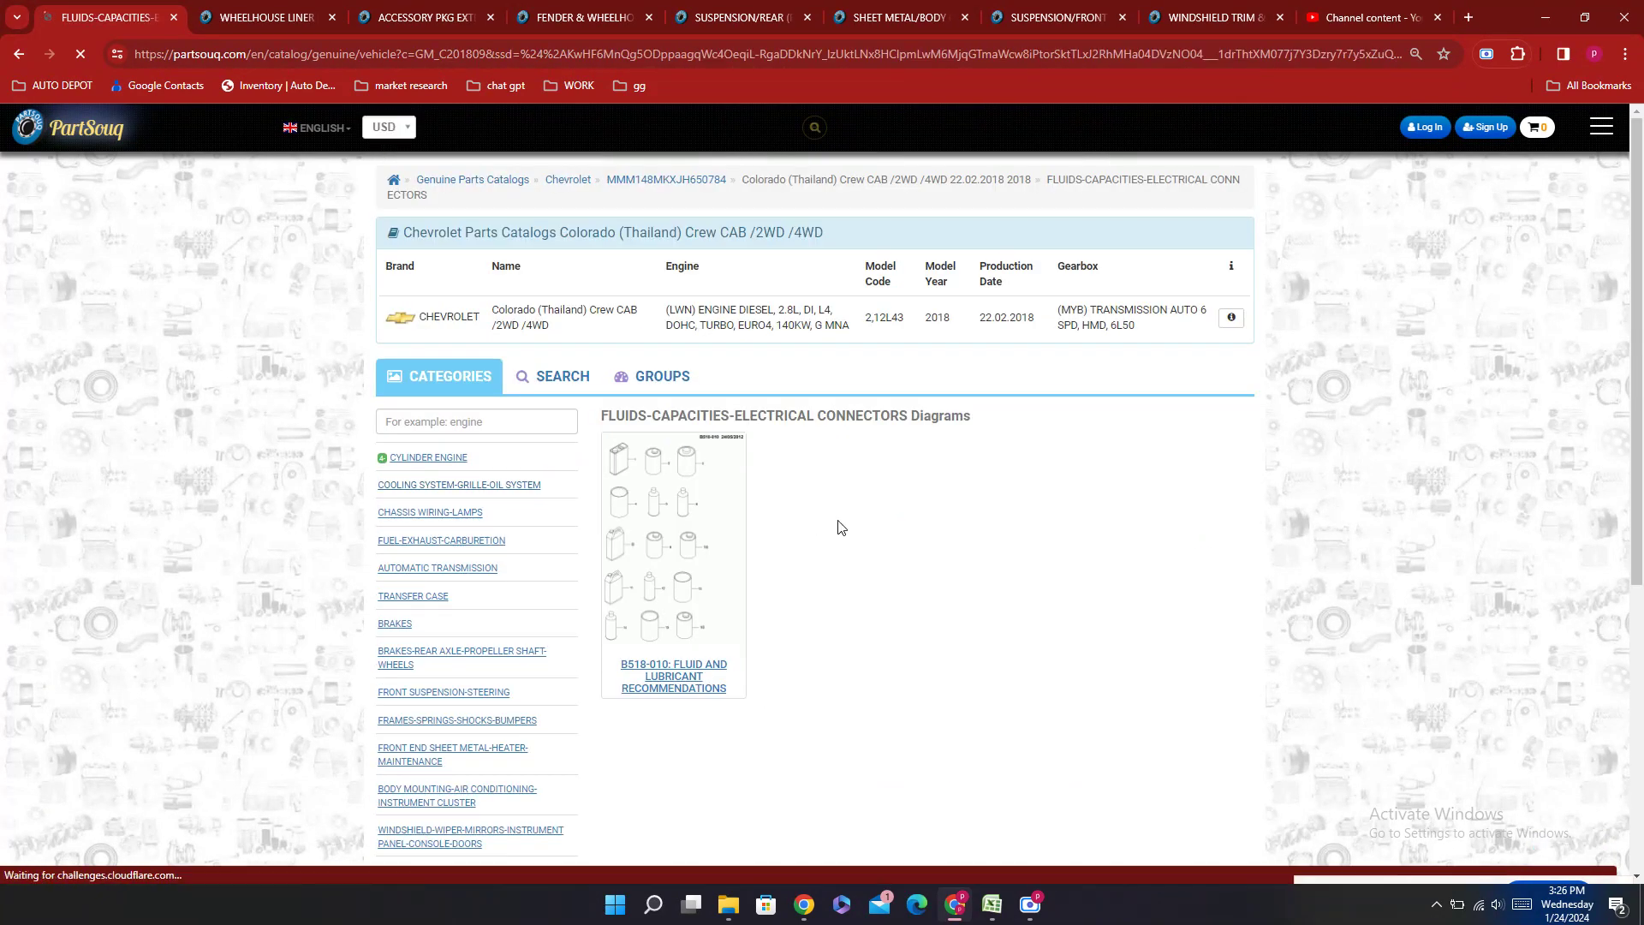
{"action": "scroll", "coordinate": [771, 531], "scroll_direction": "down", "scroll_amount": 1}
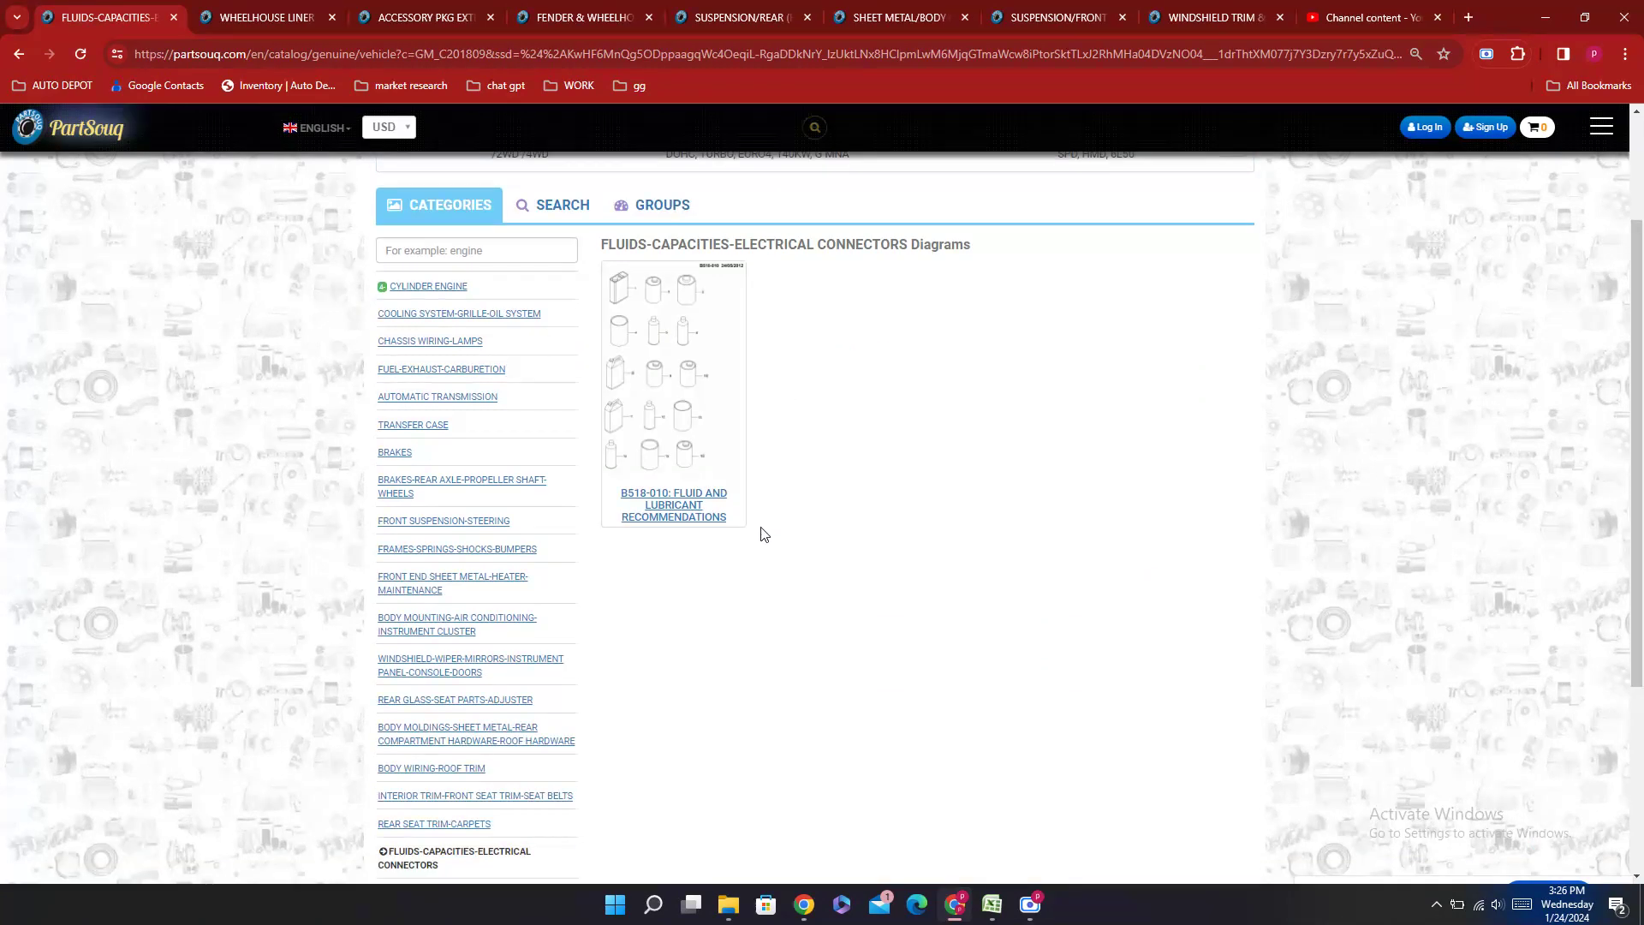
{"action": "left_click", "coordinate": [677, 511]}
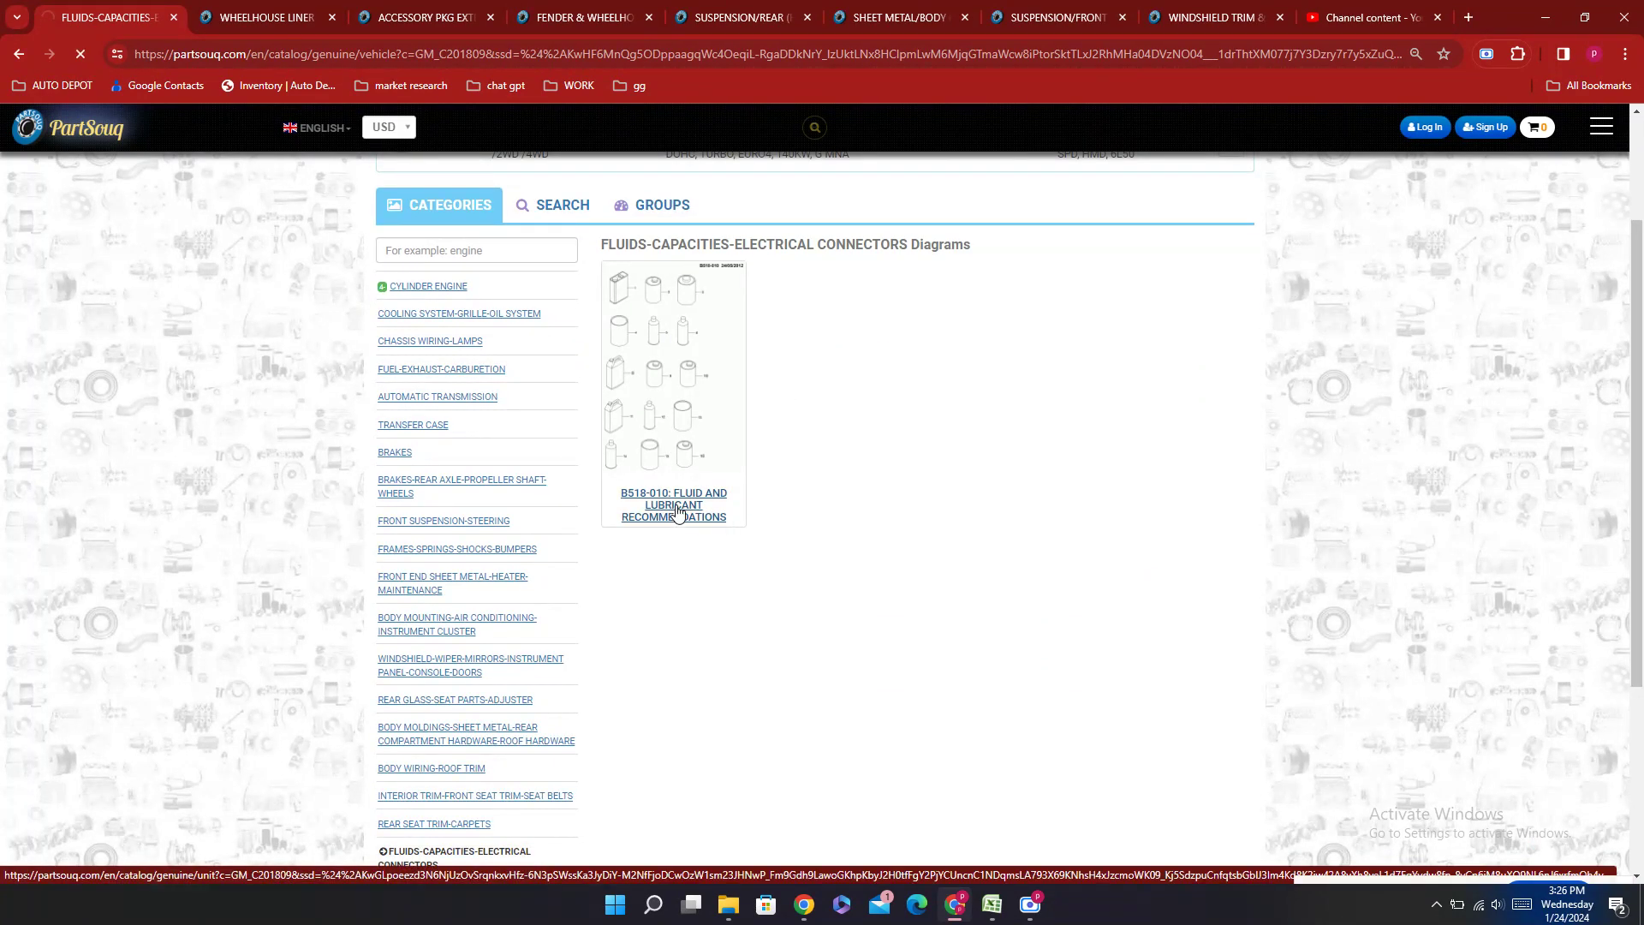
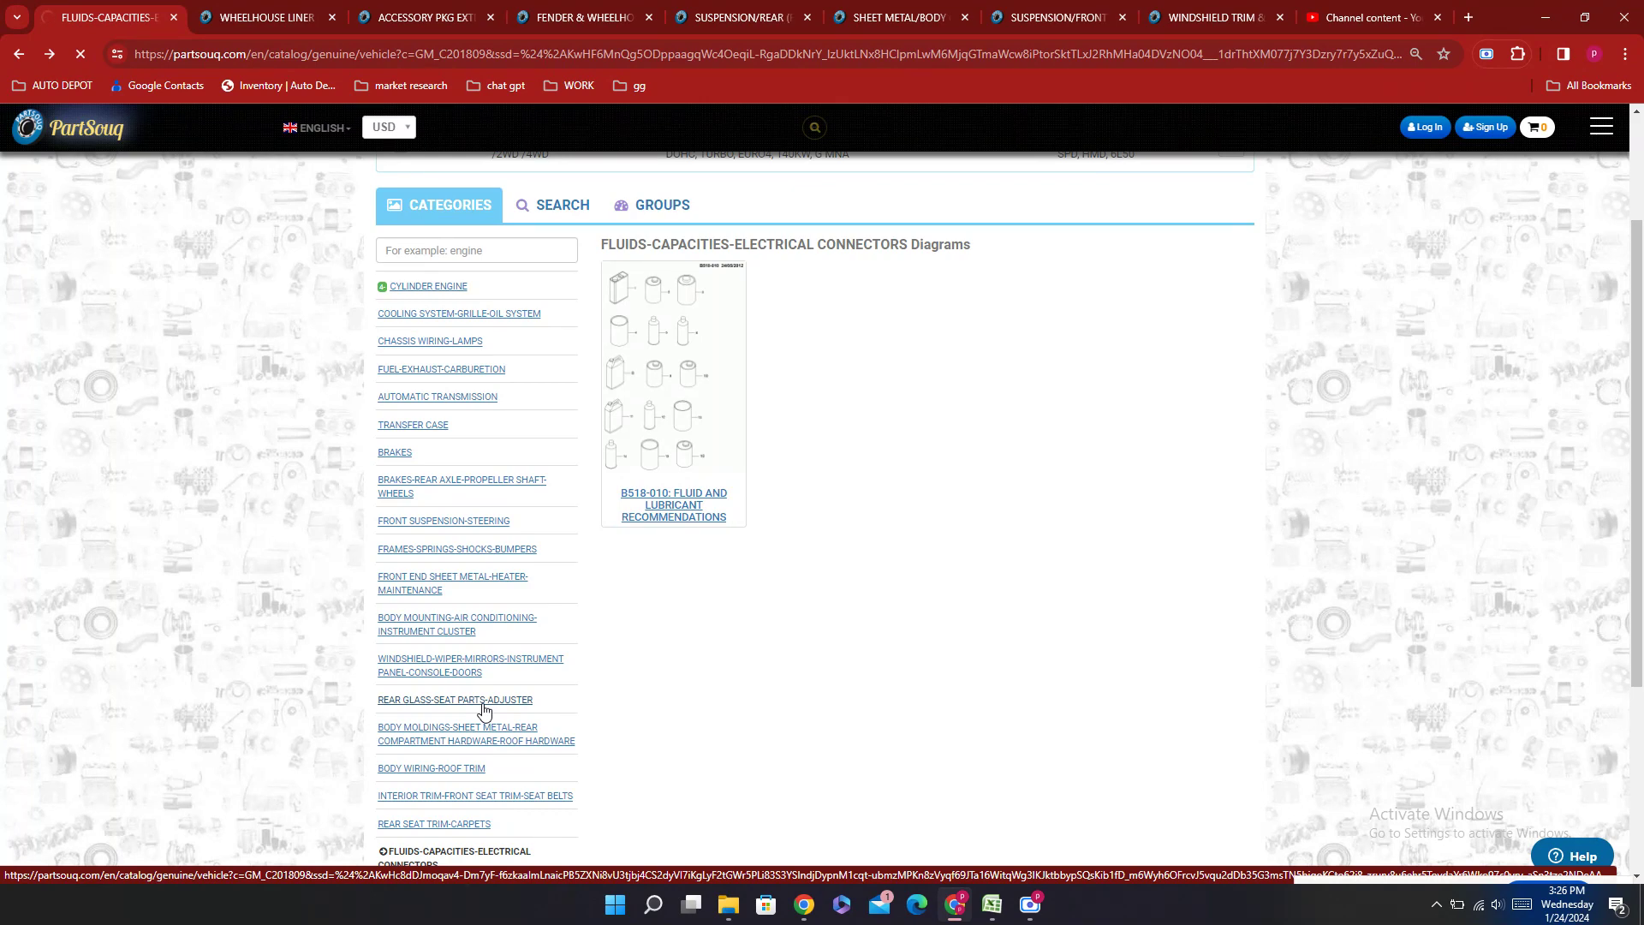
Step: Open the Rear Glass-Seat Parts-Adjuster category and find its only diagram, B511-001 Rear Window
{"action": "left_click", "coordinate": [484, 710]}
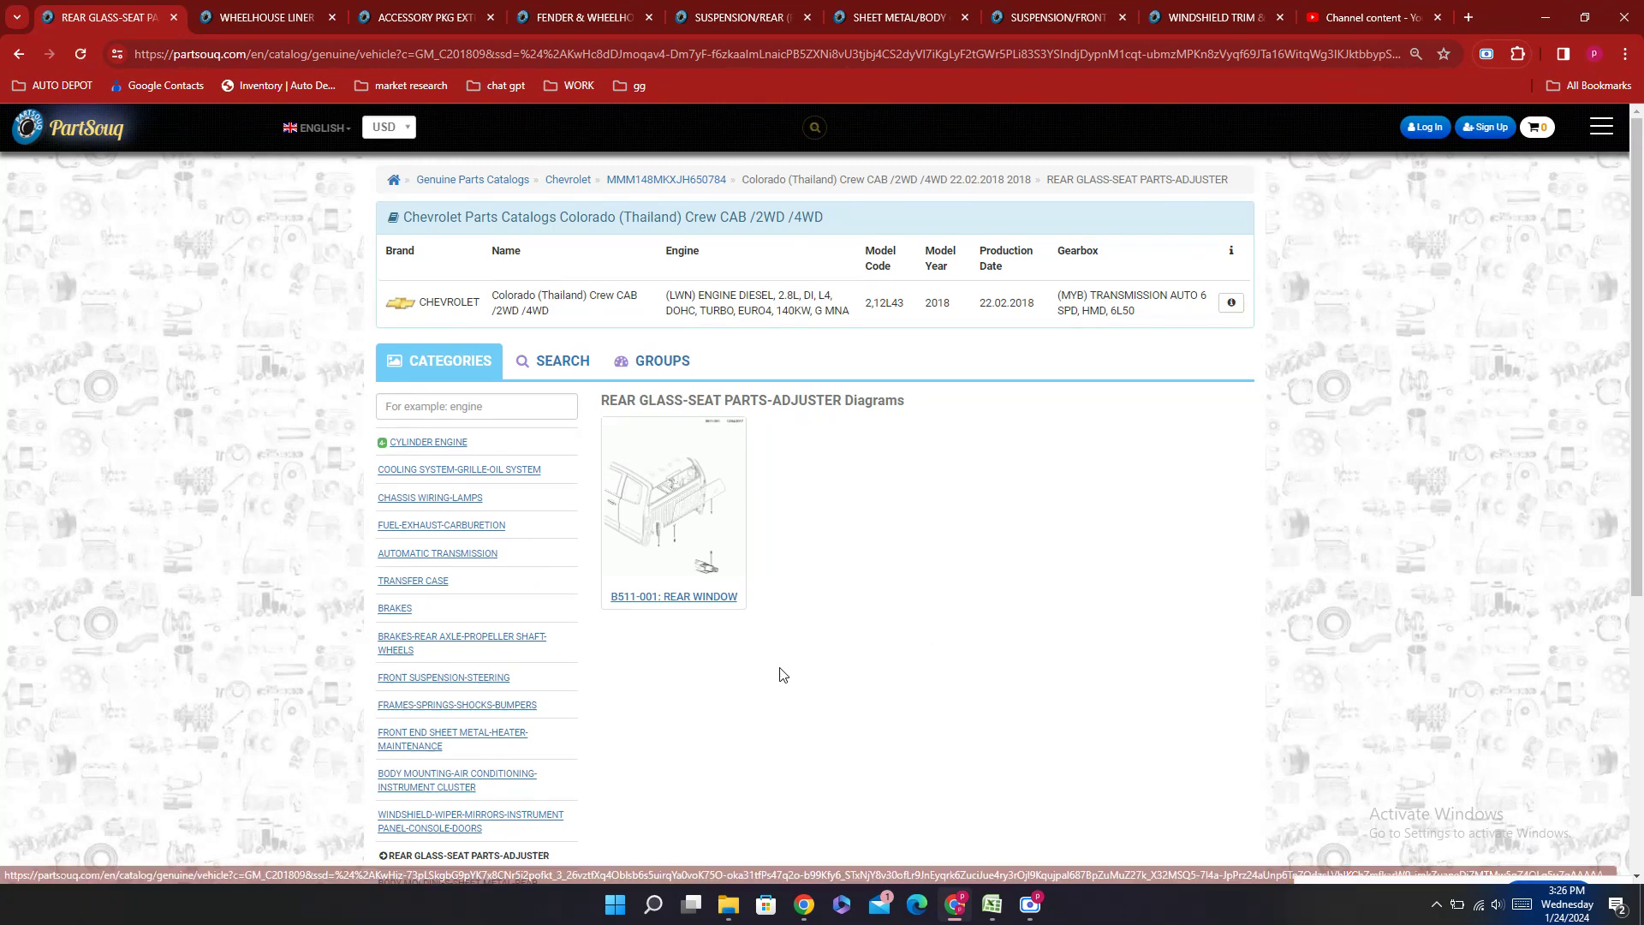
{"action": "scroll", "coordinate": [734, 679], "scroll_direction": "down", "scroll_amount": 3}
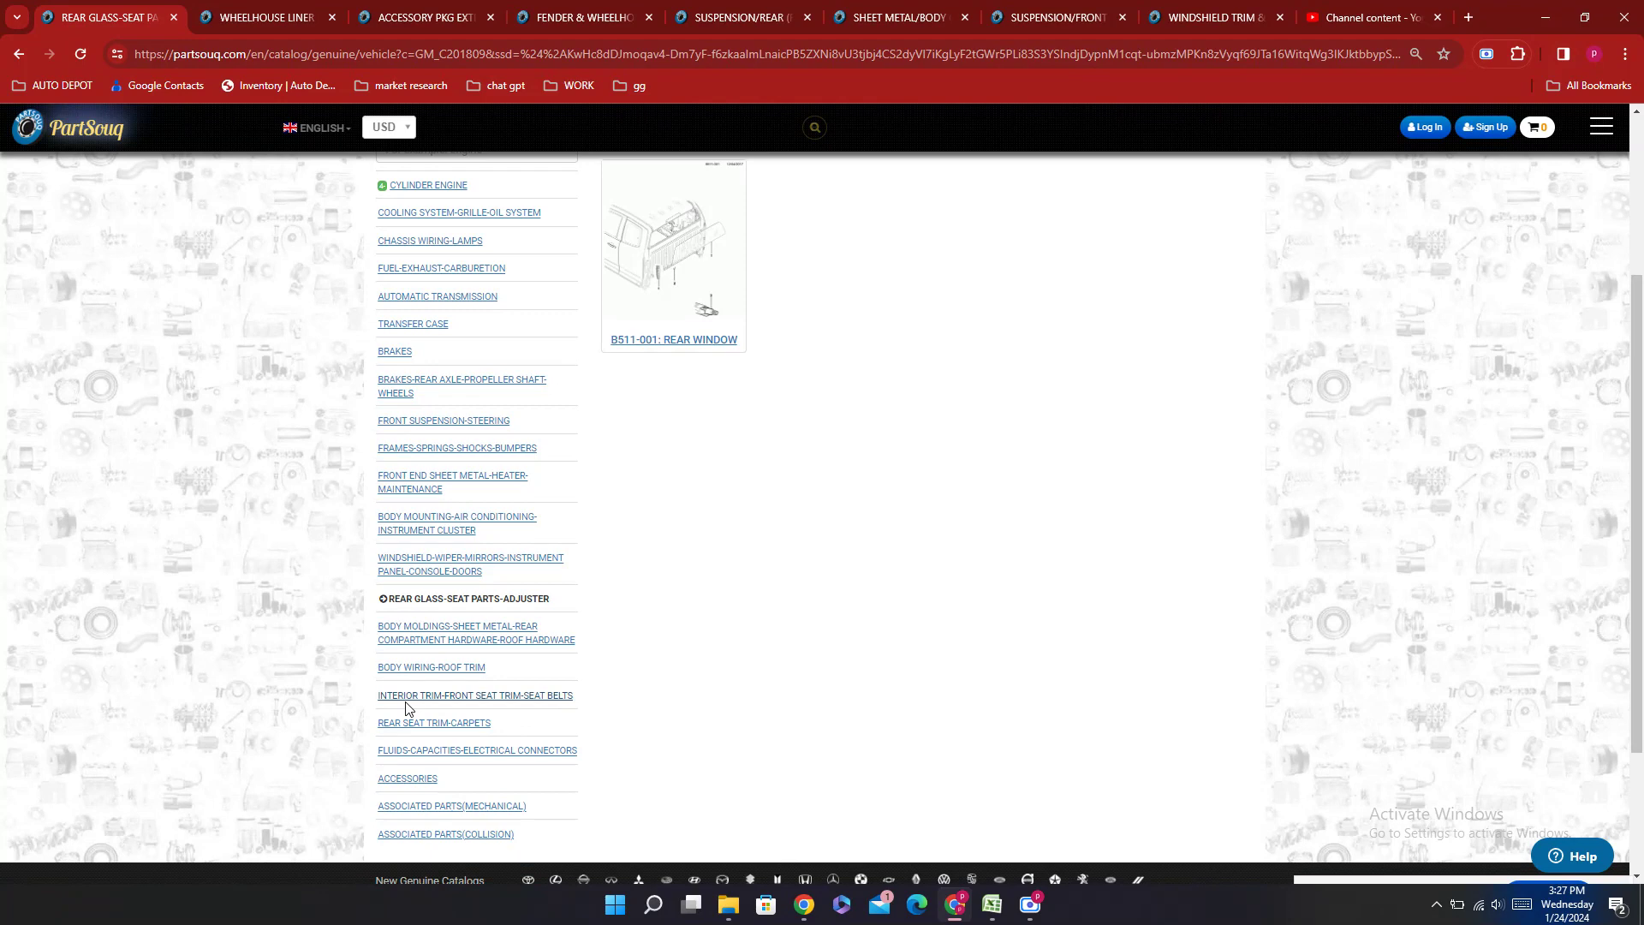
{"action": "scroll", "coordinate": [613, 690], "scroll_direction": "down", "scroll_amount": 3}
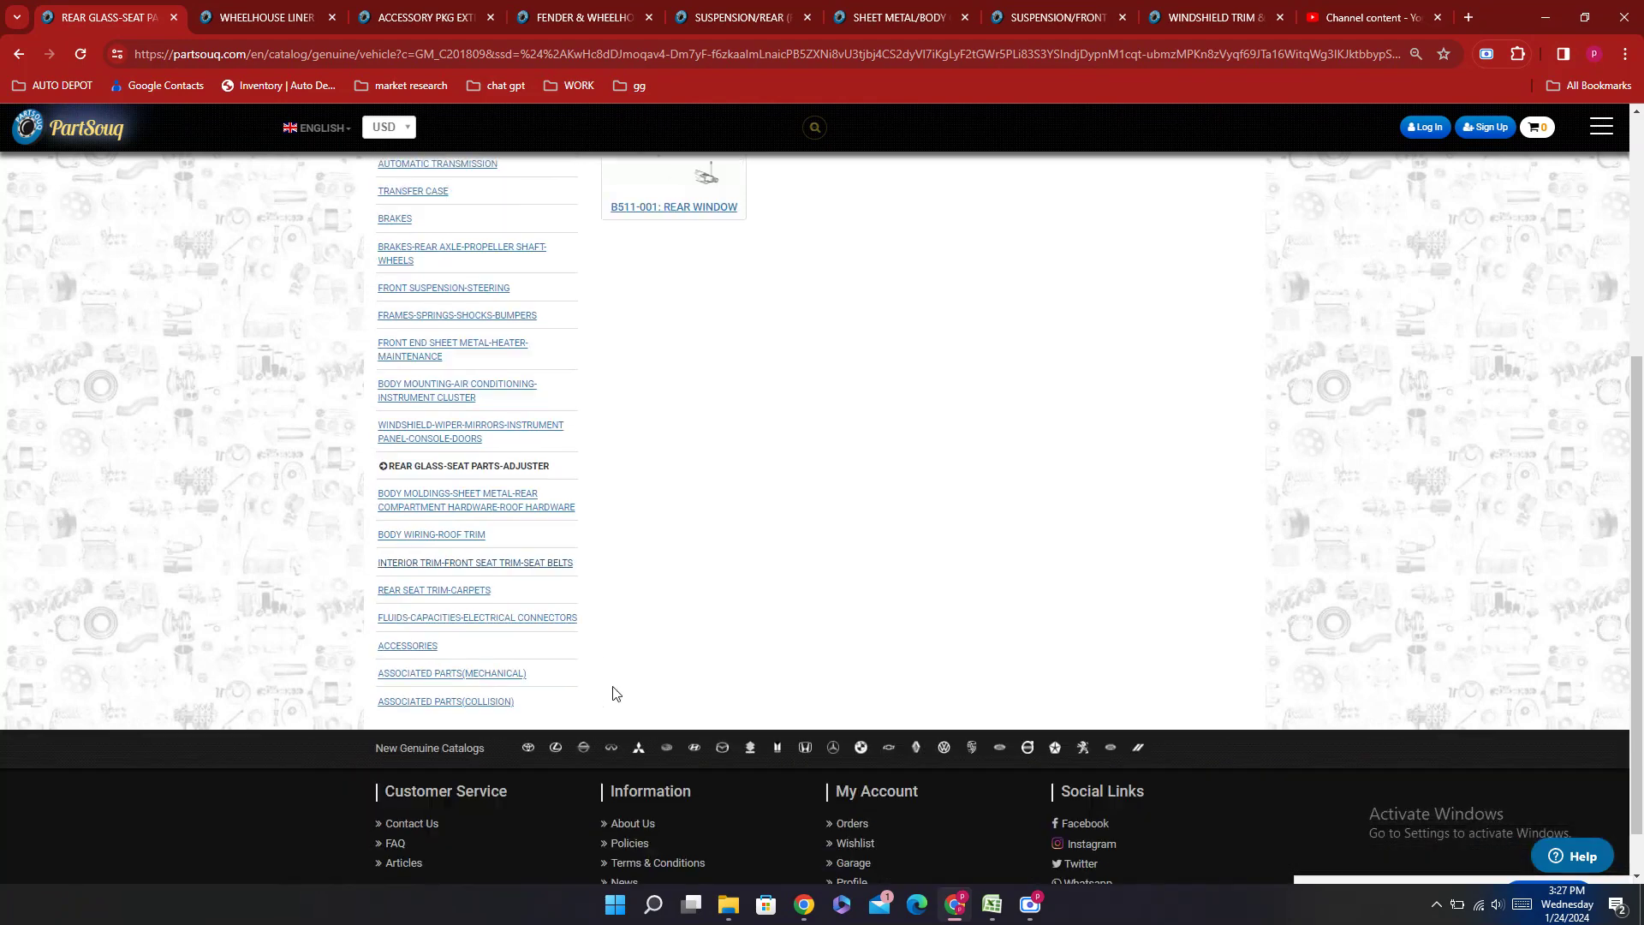
{"action": "scroll", "coordinate": [717, 657], "scroll_direction": "up", "scroll_amount": 5}
{"action": "scroll", "coordinate": [716, 653], "scroll_direction": "down", "scroll_amount": 3}
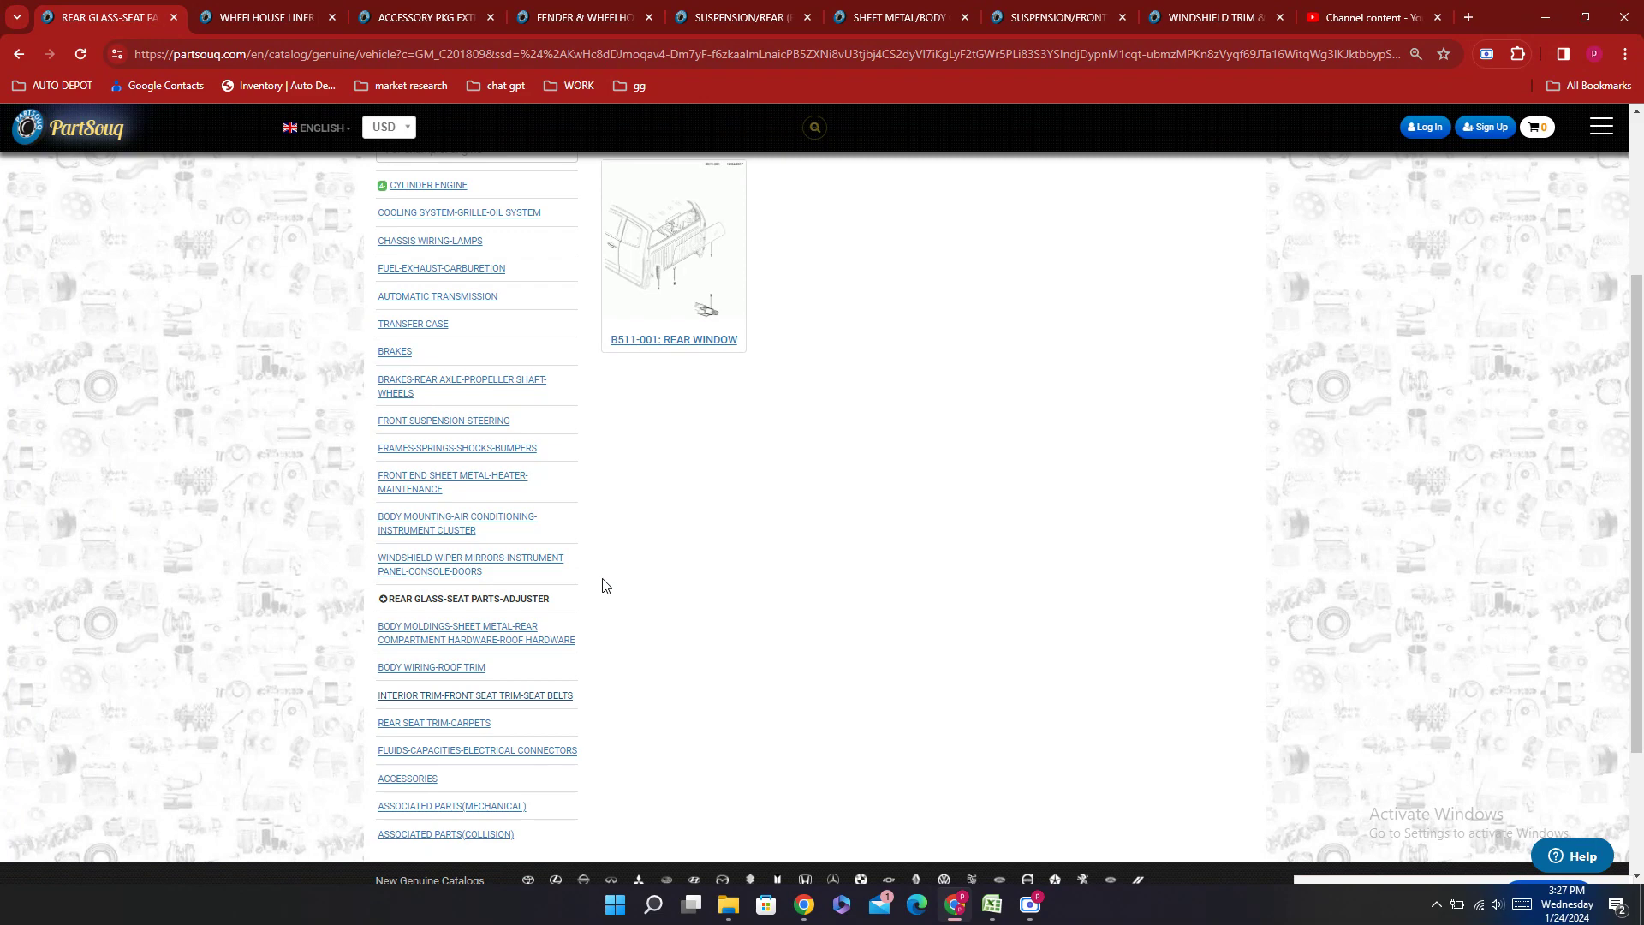
{"action": "scroll", "coordinate": [603, 585], "scroll_direction": "up", "scroll_amount": 3}
{"action": "left_click", "coordinate": [562, 368]}
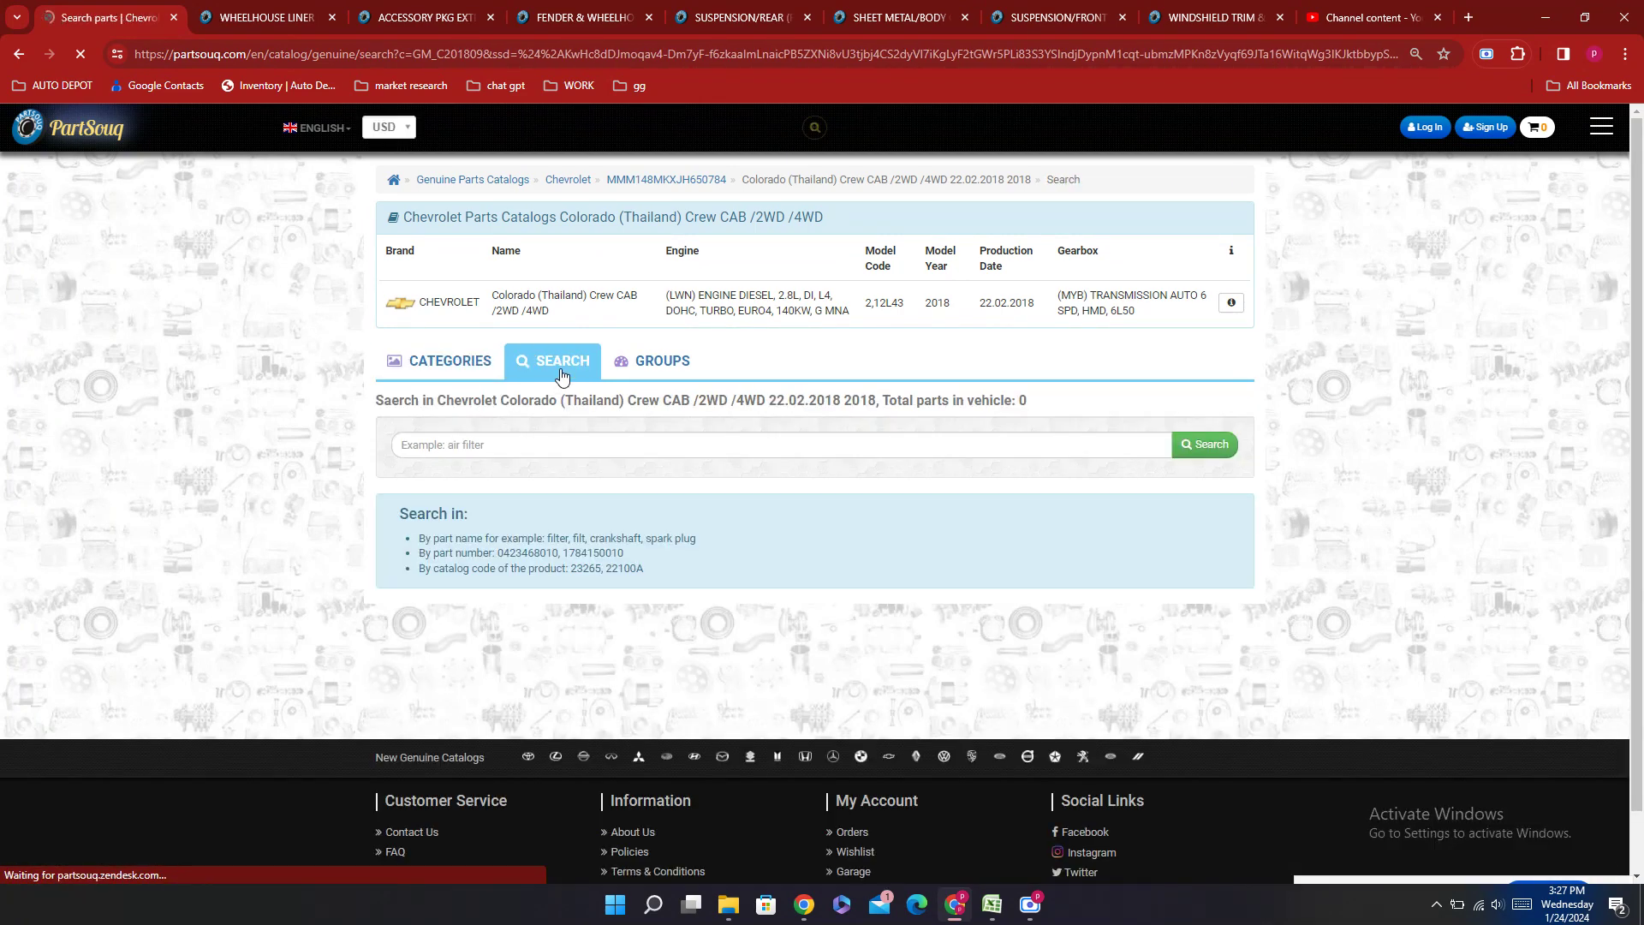
Step: Search the Colorado parts catalog for GLASS
{"action": "left_click", "coordinate": [565, 438]}
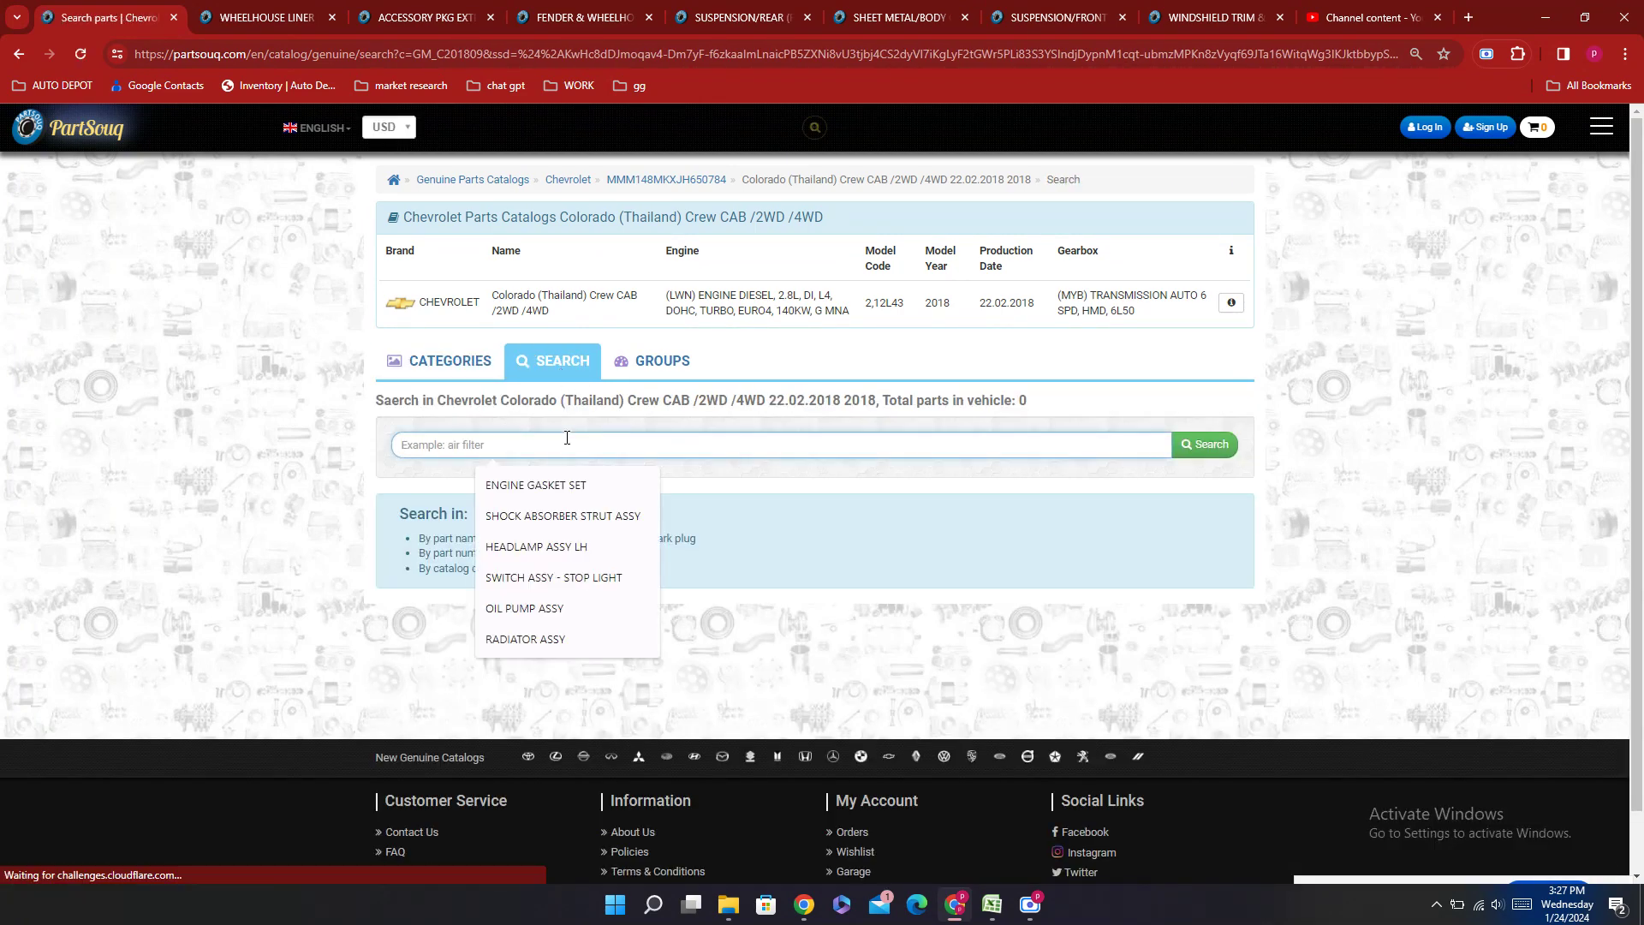
{"action": "type", "text": "glass"}
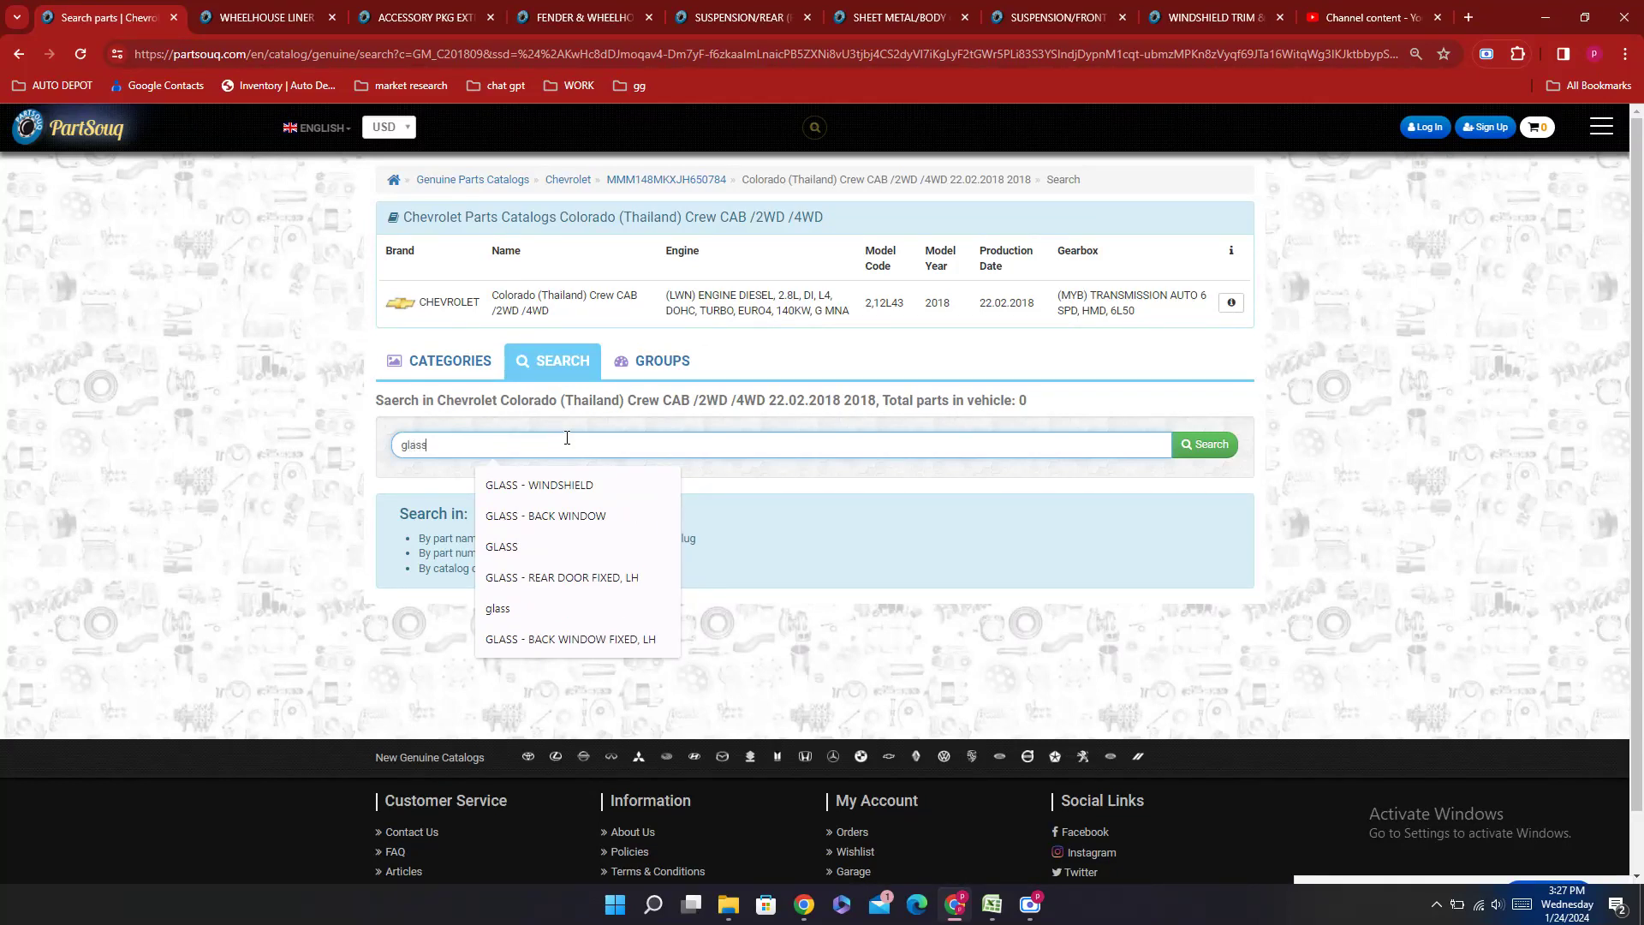
{"action": "left_click", "coordinate": [537, 547]}
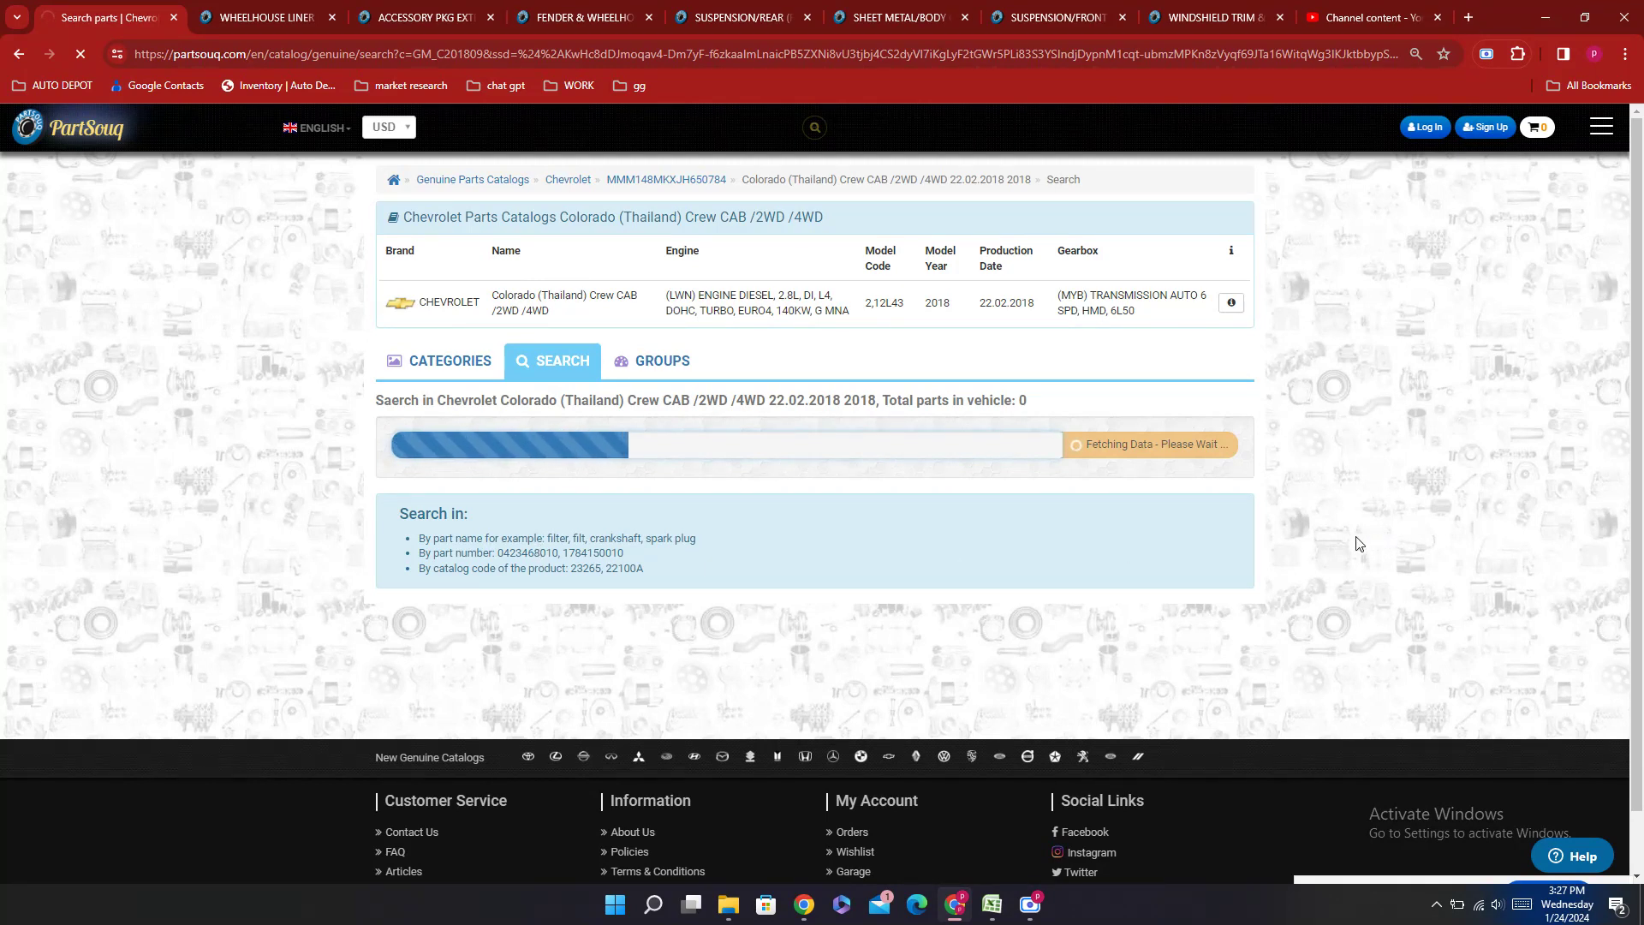
Step: Close the six leftover catalog tabs and browse the GLASS results, such as outside mirror glass
{"action": "left_click", "coordinate": [332, 19]}
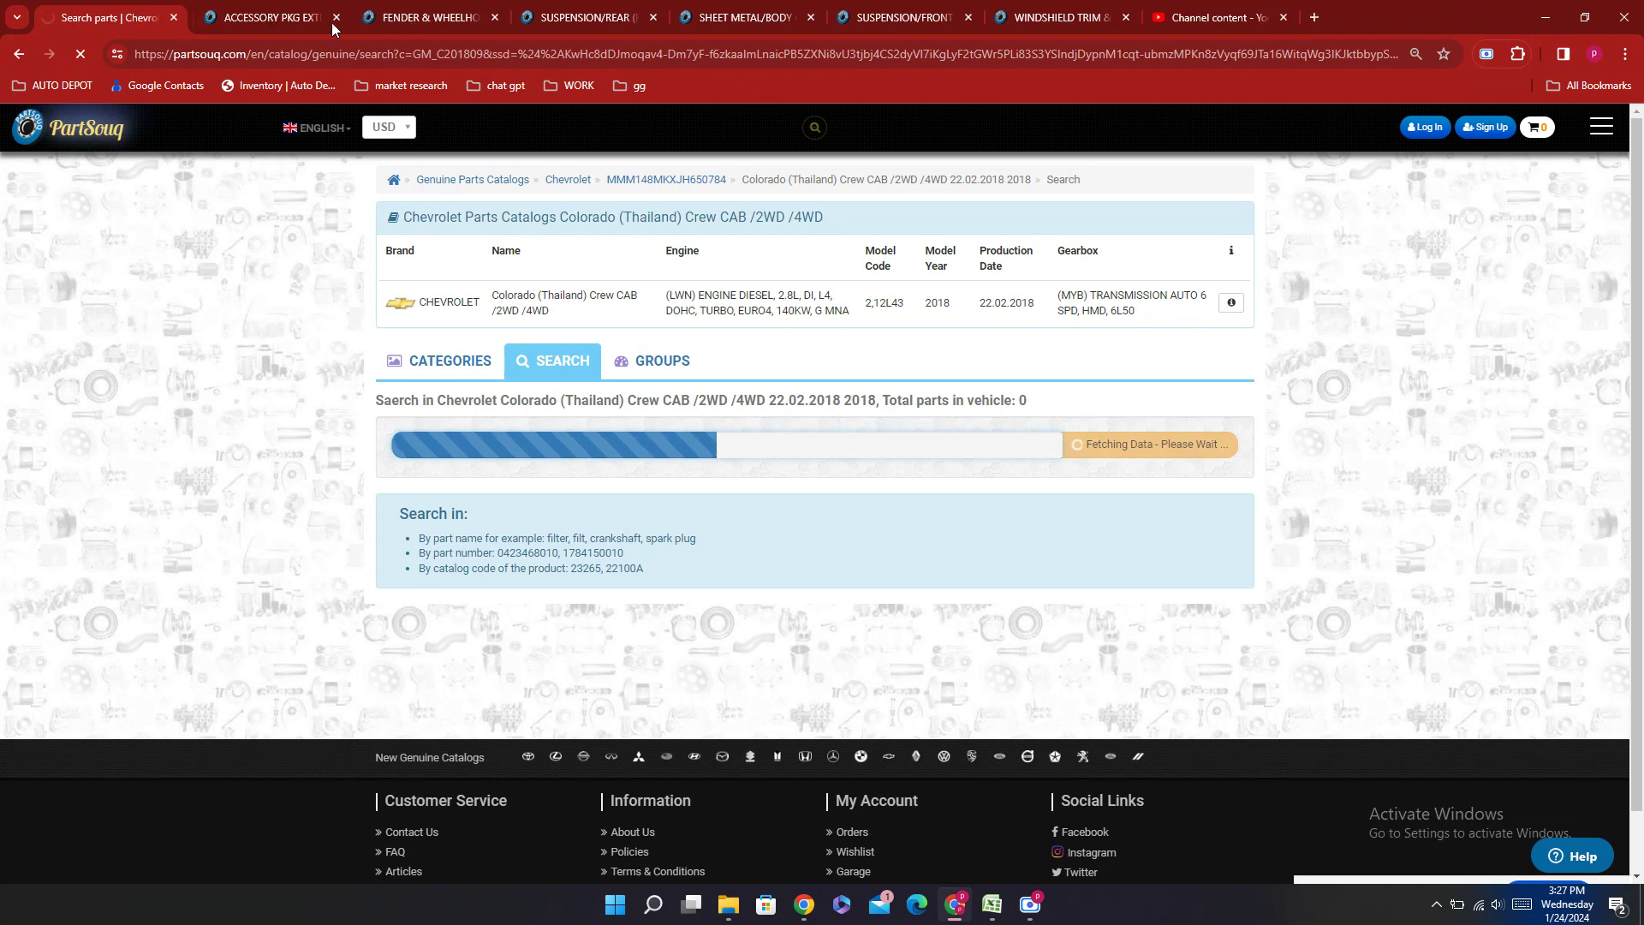
{"action": "left_click", "coordinate": [332, 18]}
{"action": "left_click", "coordinate": [332, 19]}
{"action": "left_click", "coordinate": [331, 19]}
{"action": "left_click", "coordinate": [332, 19]}
{"action": "left_click", "coordinate": [331, 19]}
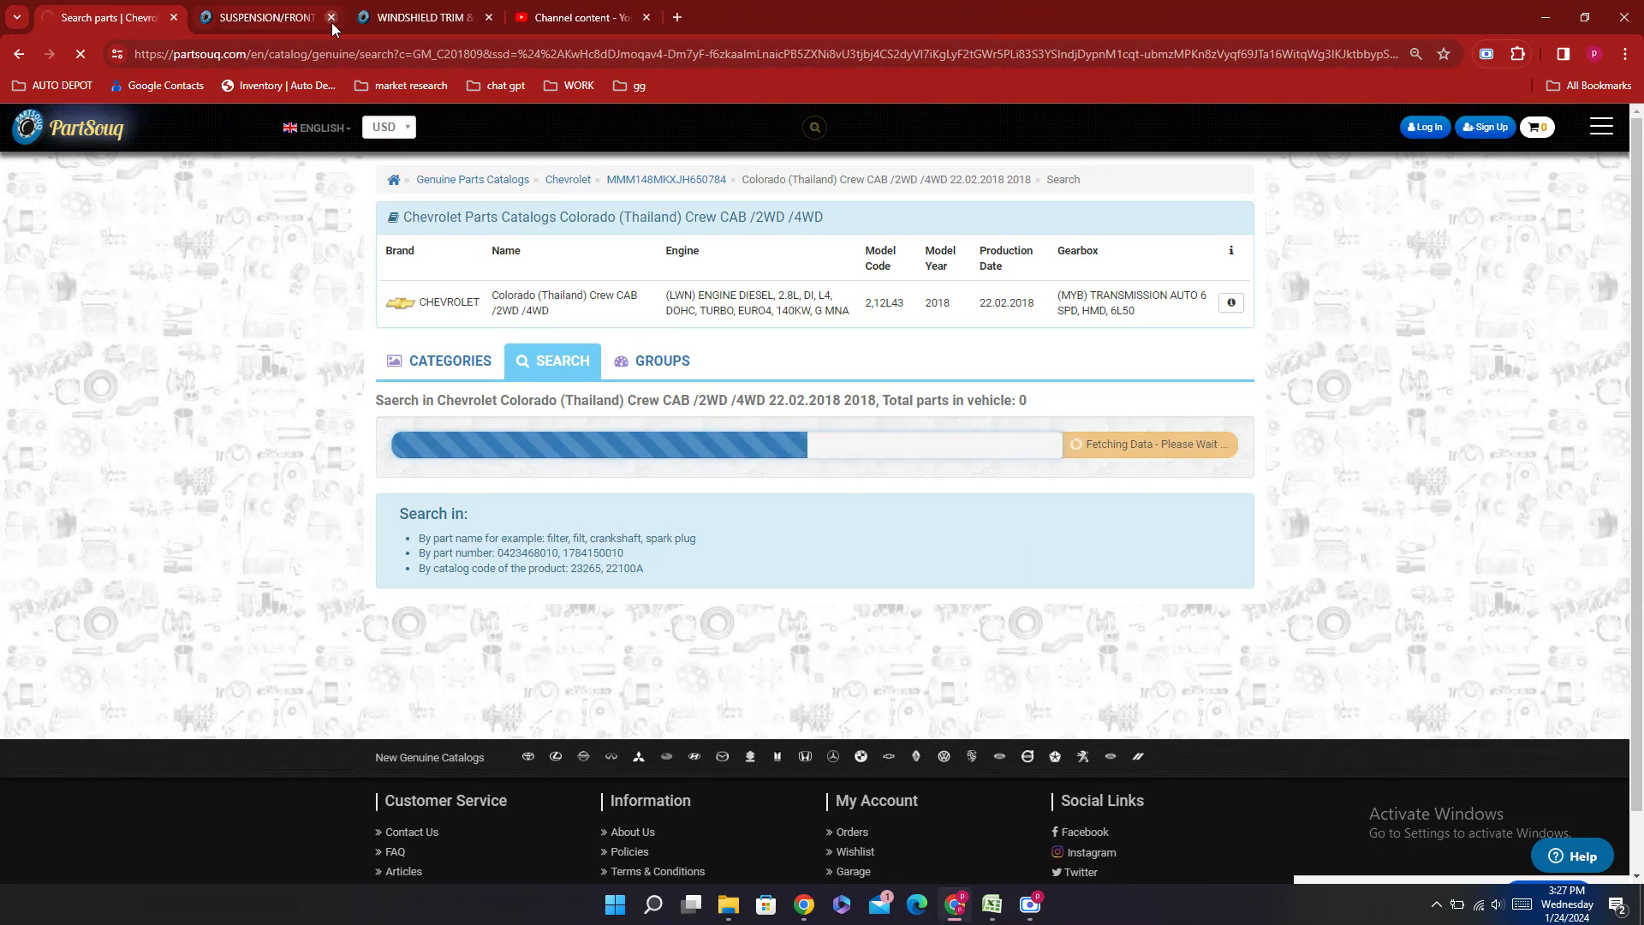
{"action": "left_click", "coordinate": [331, 20]}
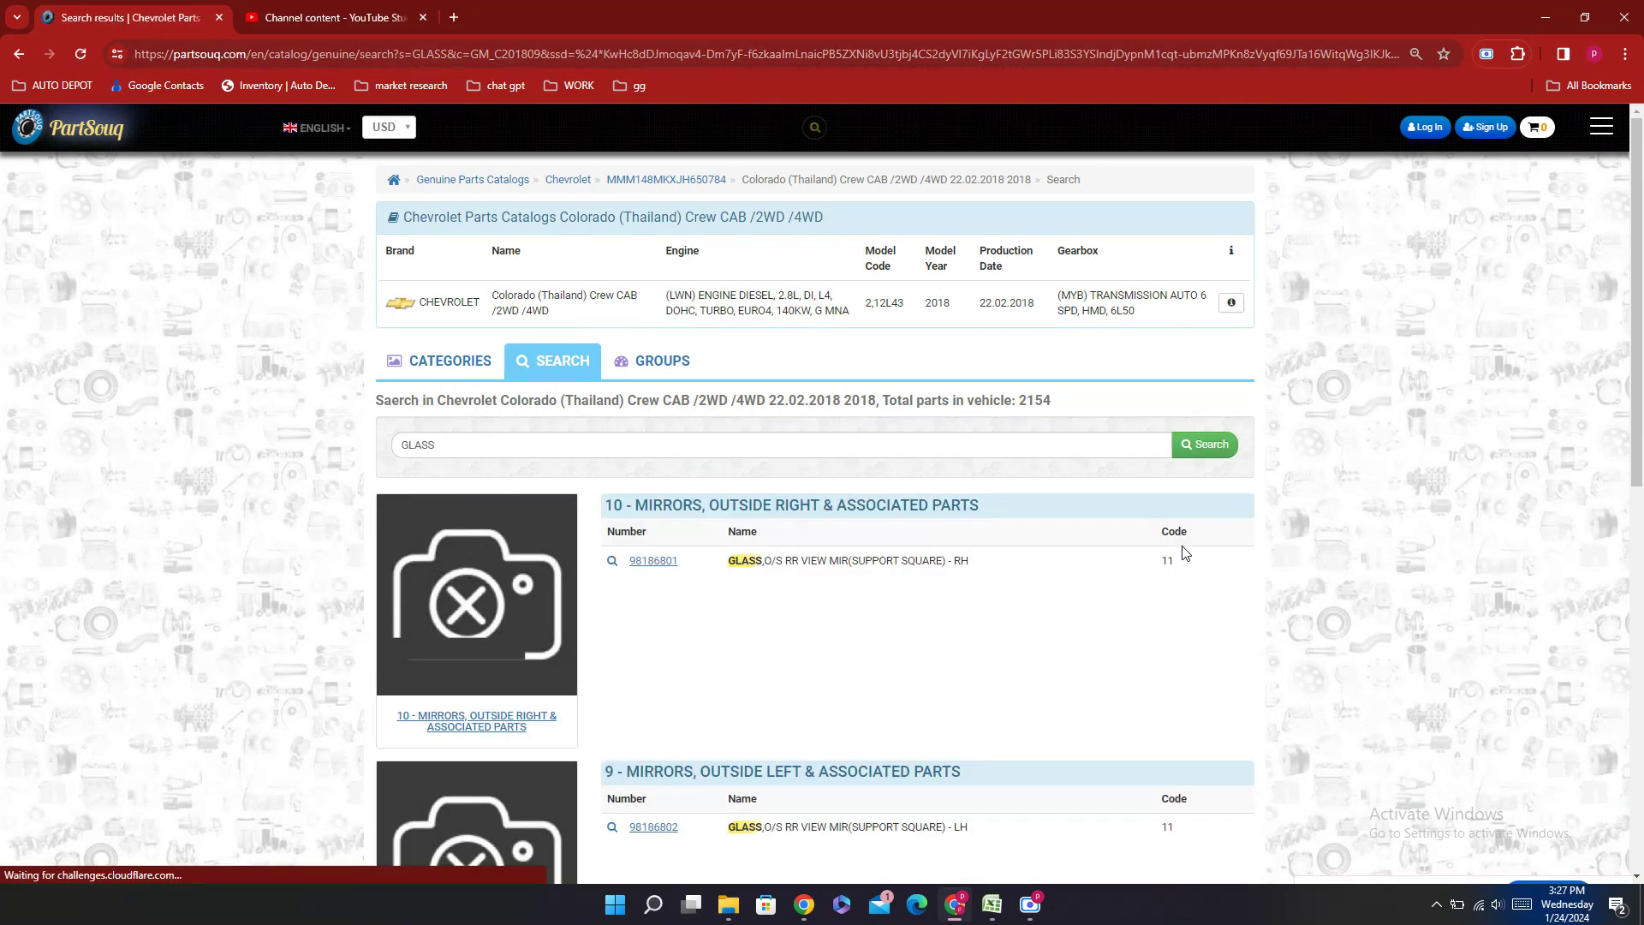
{"action": "scroll", "coordinate": [1173, 549], "scroll_direction": "down", "scroll_amount": 2}
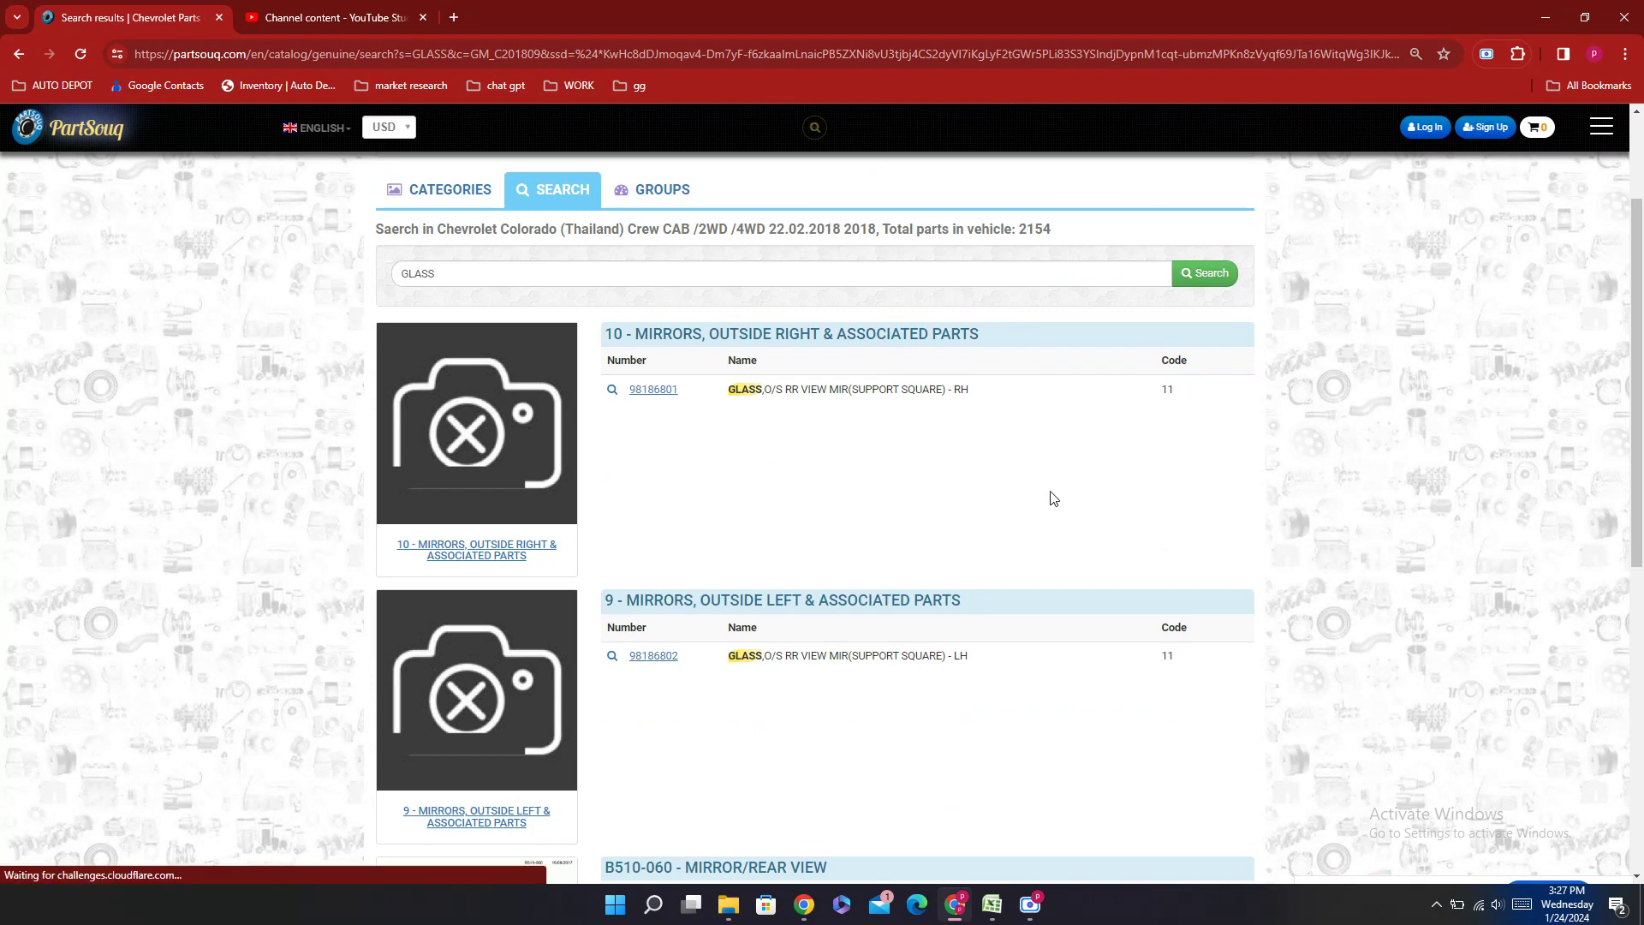
{"action": "scroll", "coordinate": [817, 532], "scroll_direction": "down", "scroll_amount": 4}
{"action": "scroll", "coordinate": [820, 525], "scroll_direction": "down", "scroll_amount": 4}
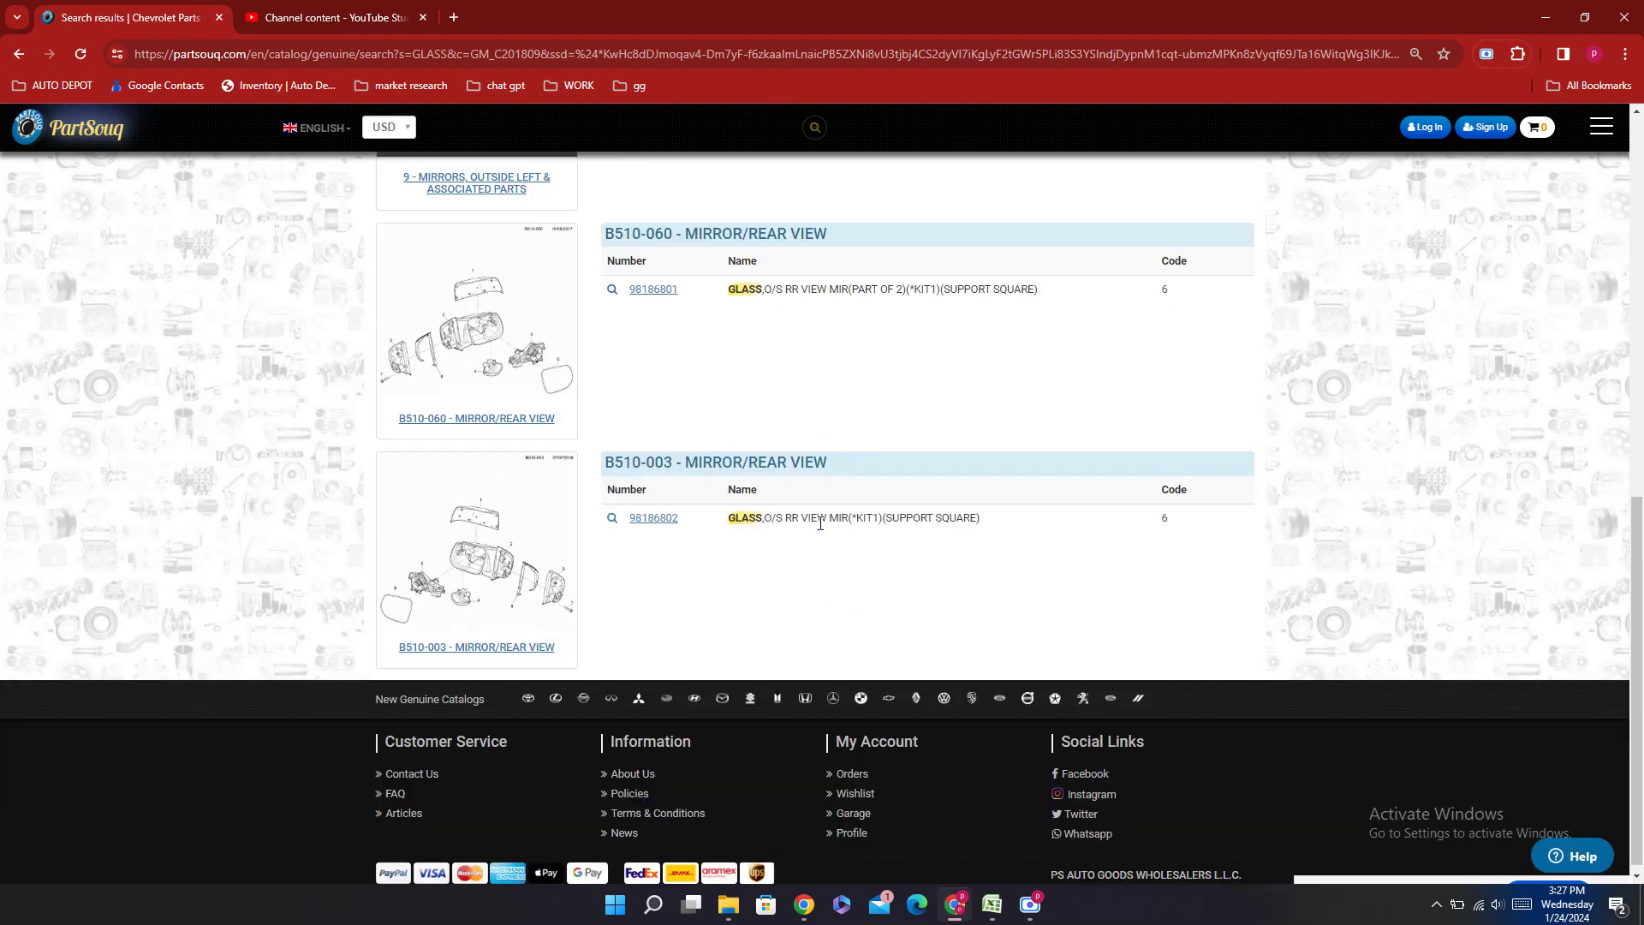
{"action": "scroll", "coordinate": [822, 526], "scroll_direction": "up", "scroll_amount": 9}
{"action": "scroll", "coordinate": [824, 527], "scroll_direction": "up", "scroll_amount": 1}
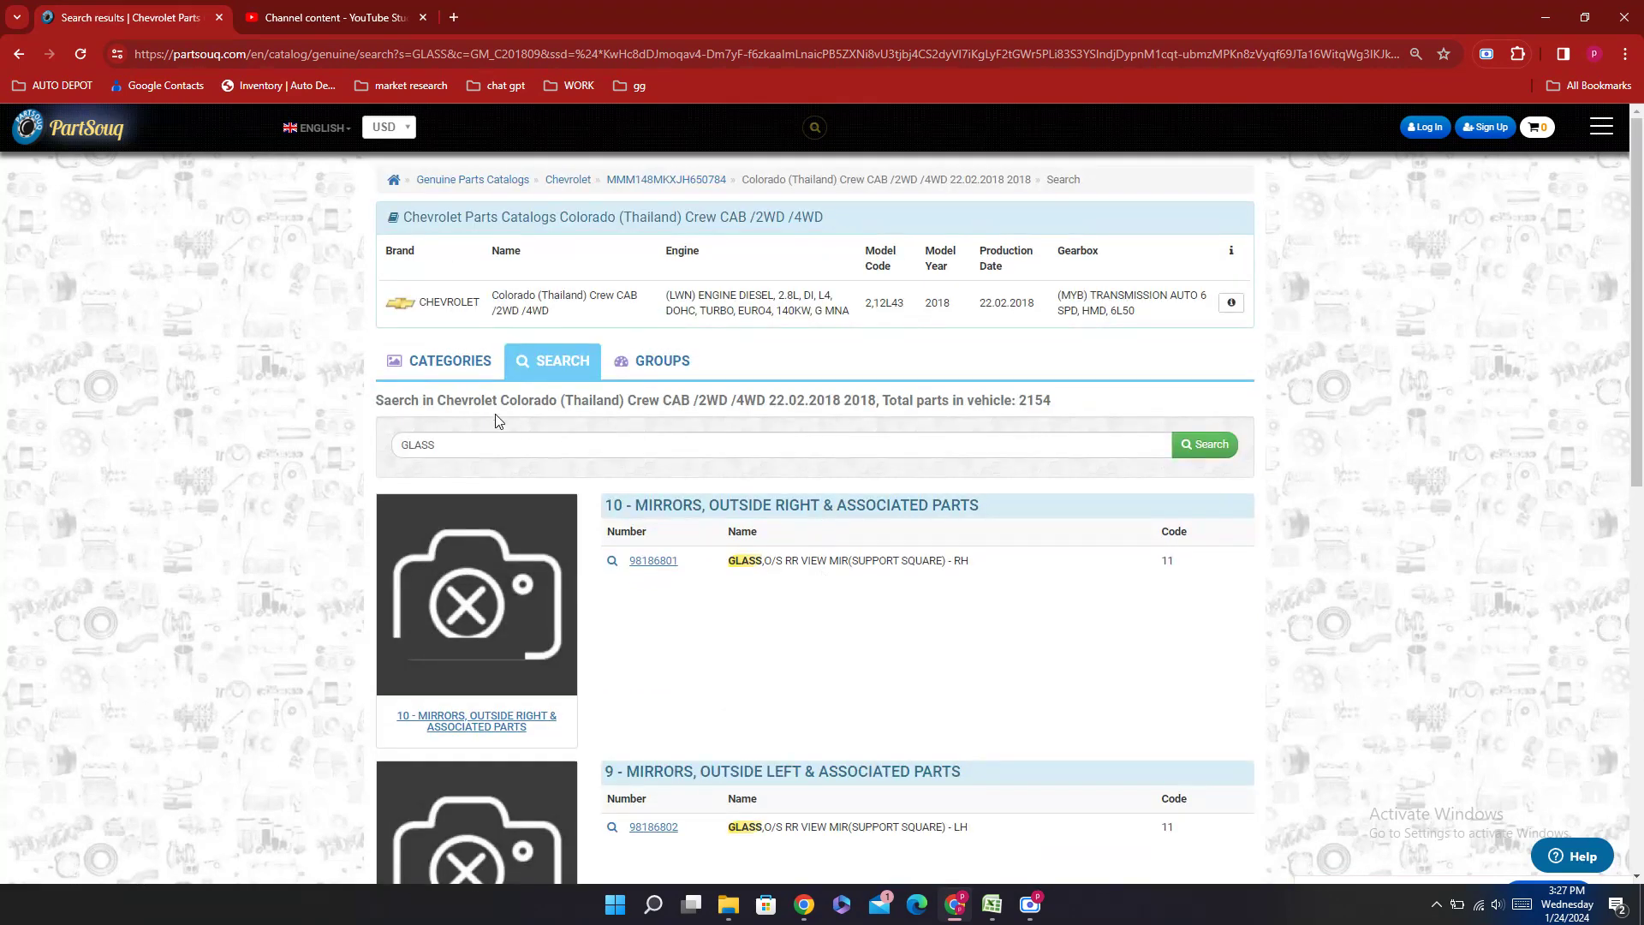
Step: Replace the search term with WINDOW and run the search
{"action": "left_click", "coordinate": [450, 445]}
{"action": "left_click_drag", "start_coordinate": [451, 444], "coordinate": [319, 480]}
{"action": "type", "text": "w"}
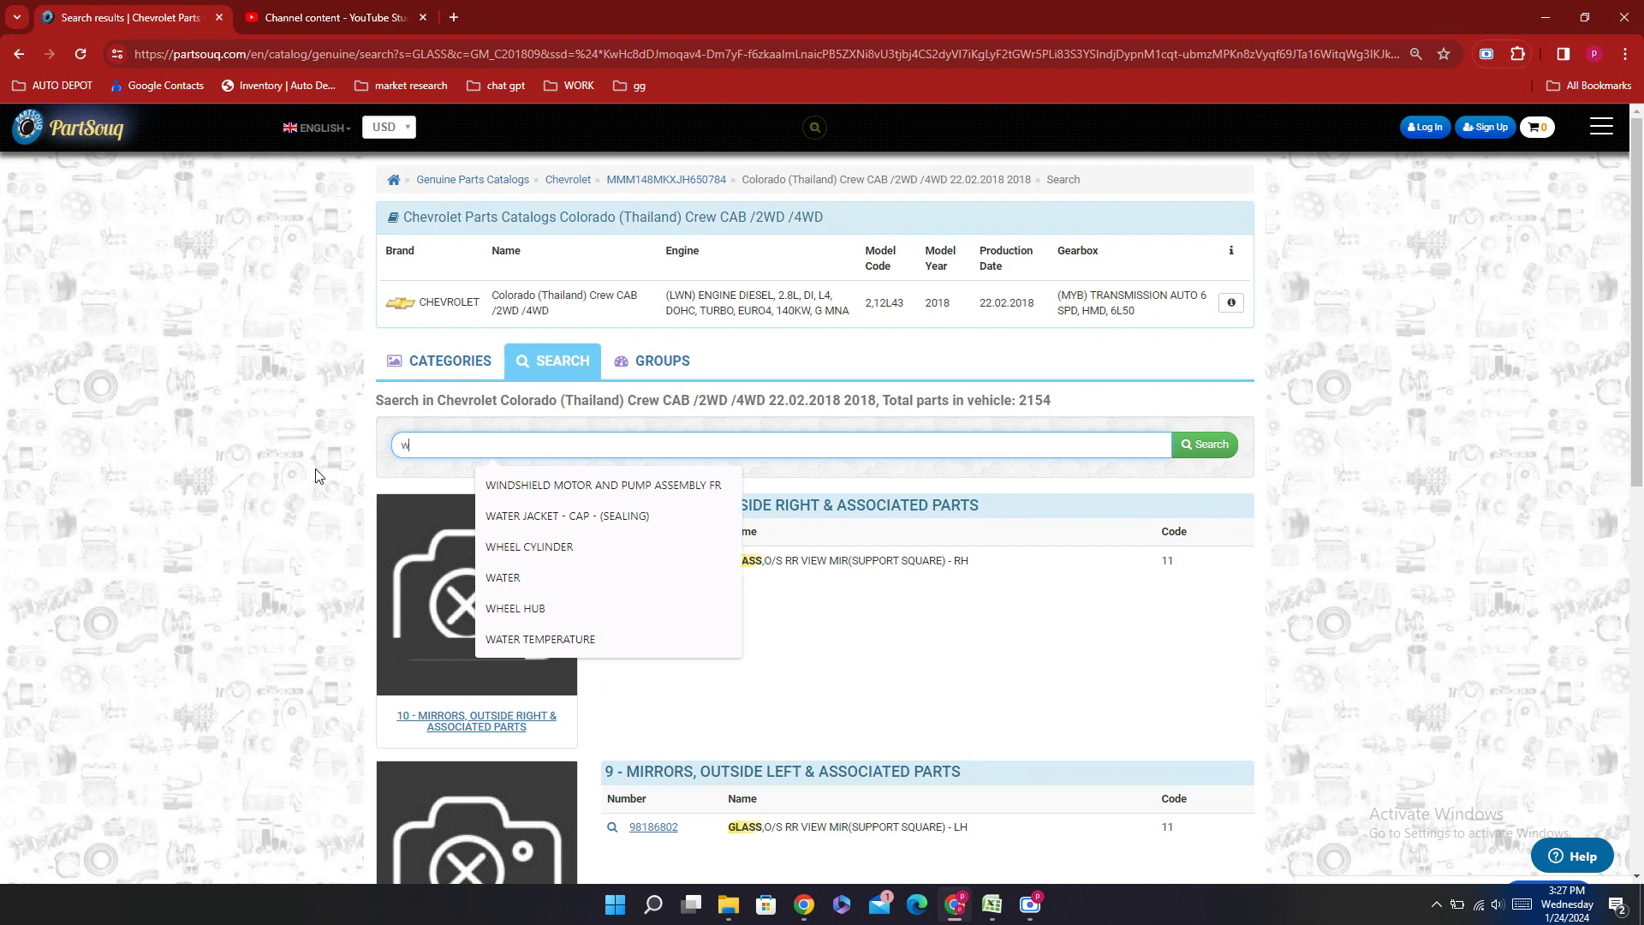
{"action": "type", "text": "id"}
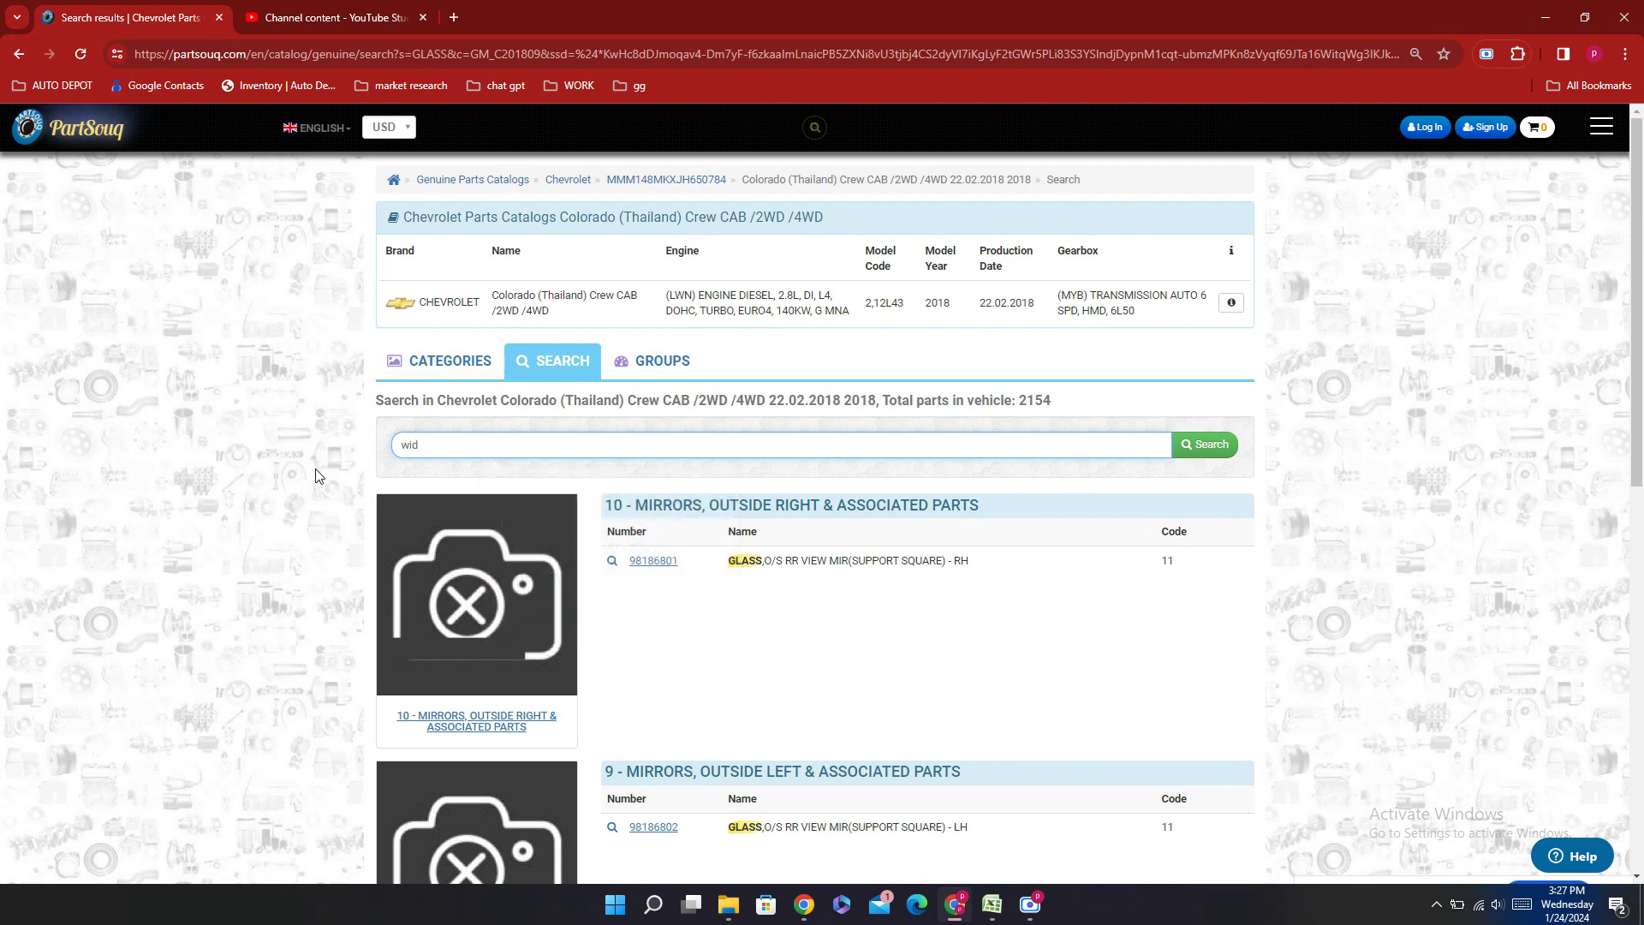
{"action": "key", "text": "BackSpace"}
{"action": "key", "text": "BackSpace"}
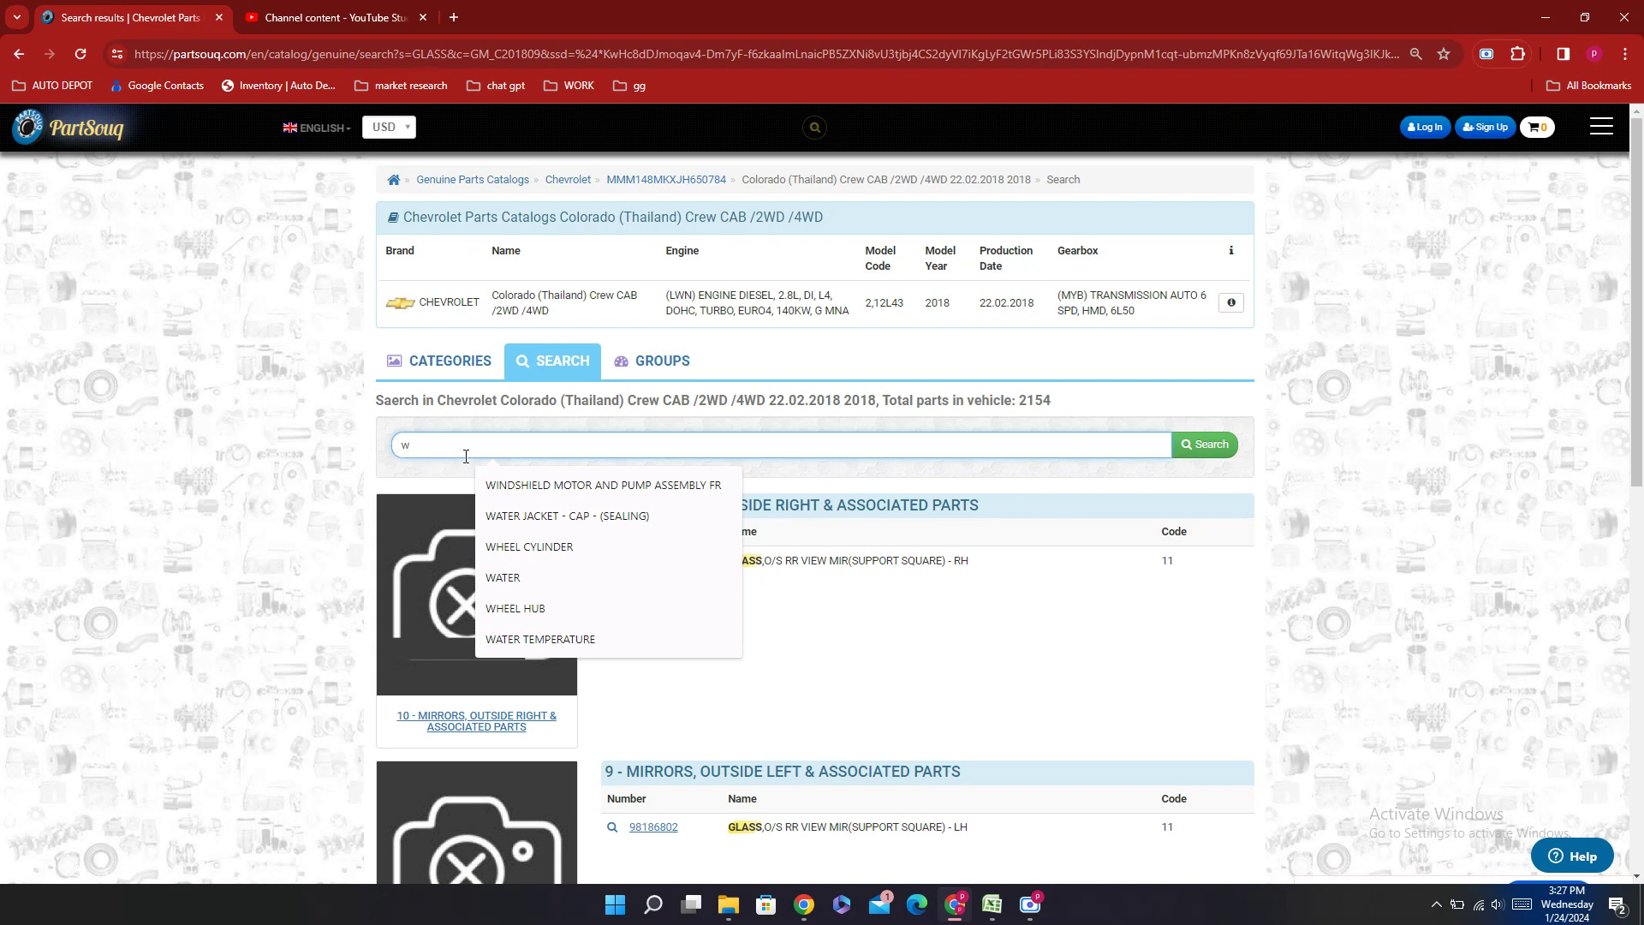
{"action": "type", "text": "indow"}
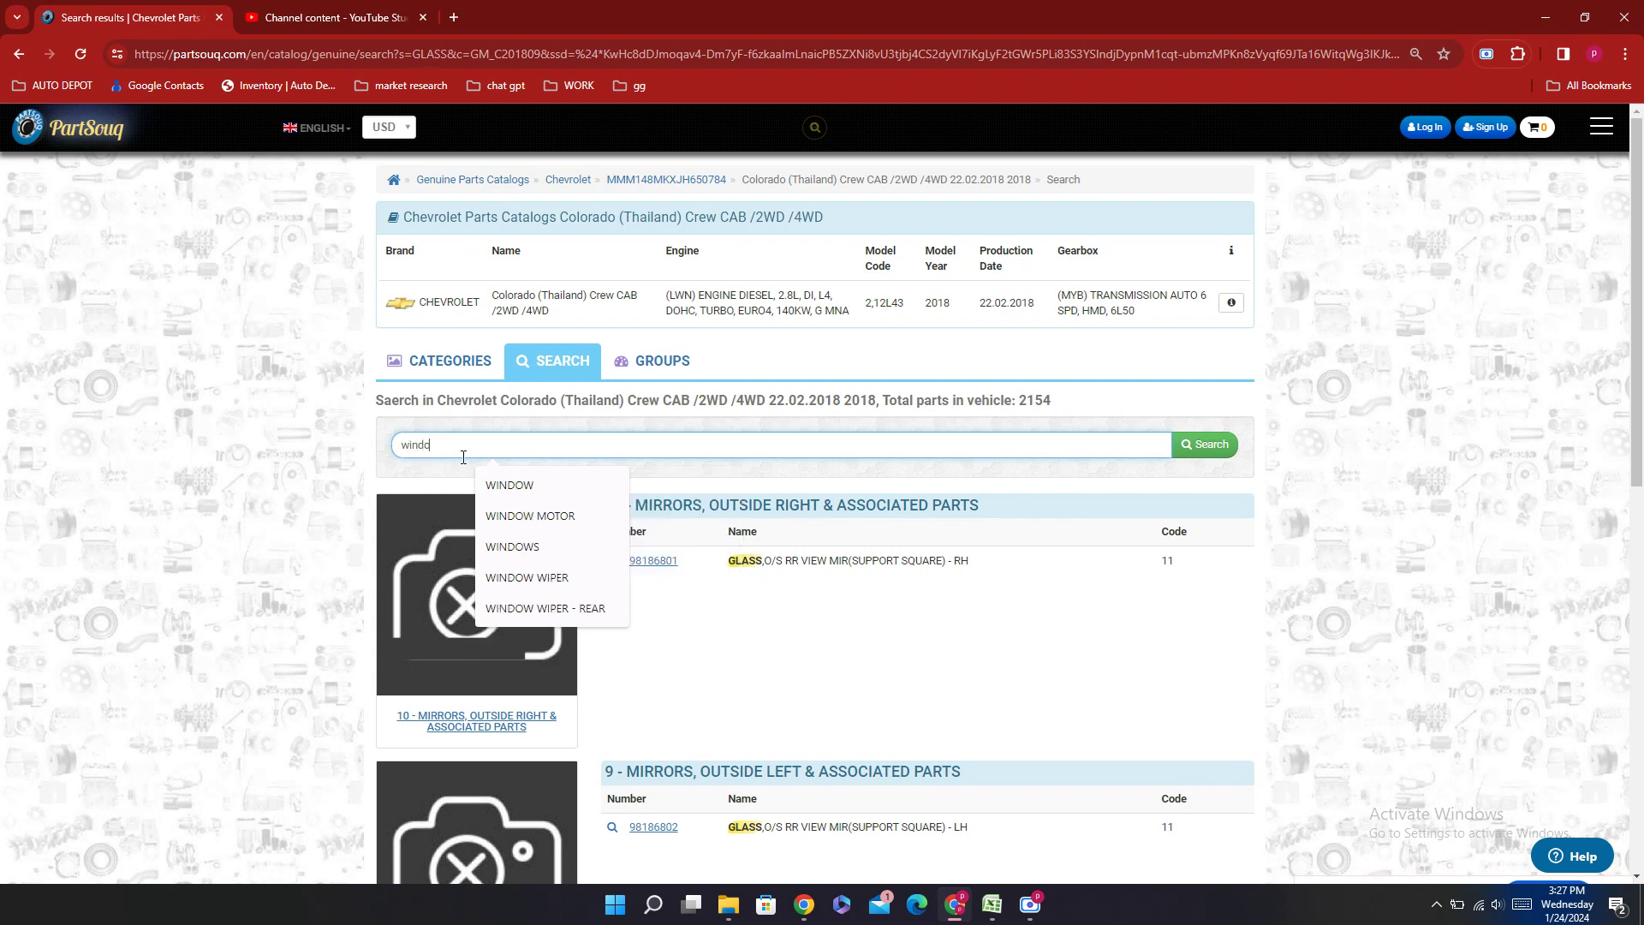
{"action": "key", "text": "Down"}
{"action": "key", "text": "Return"}
{"action": "left_click", "coordinate": [1208, 452]}
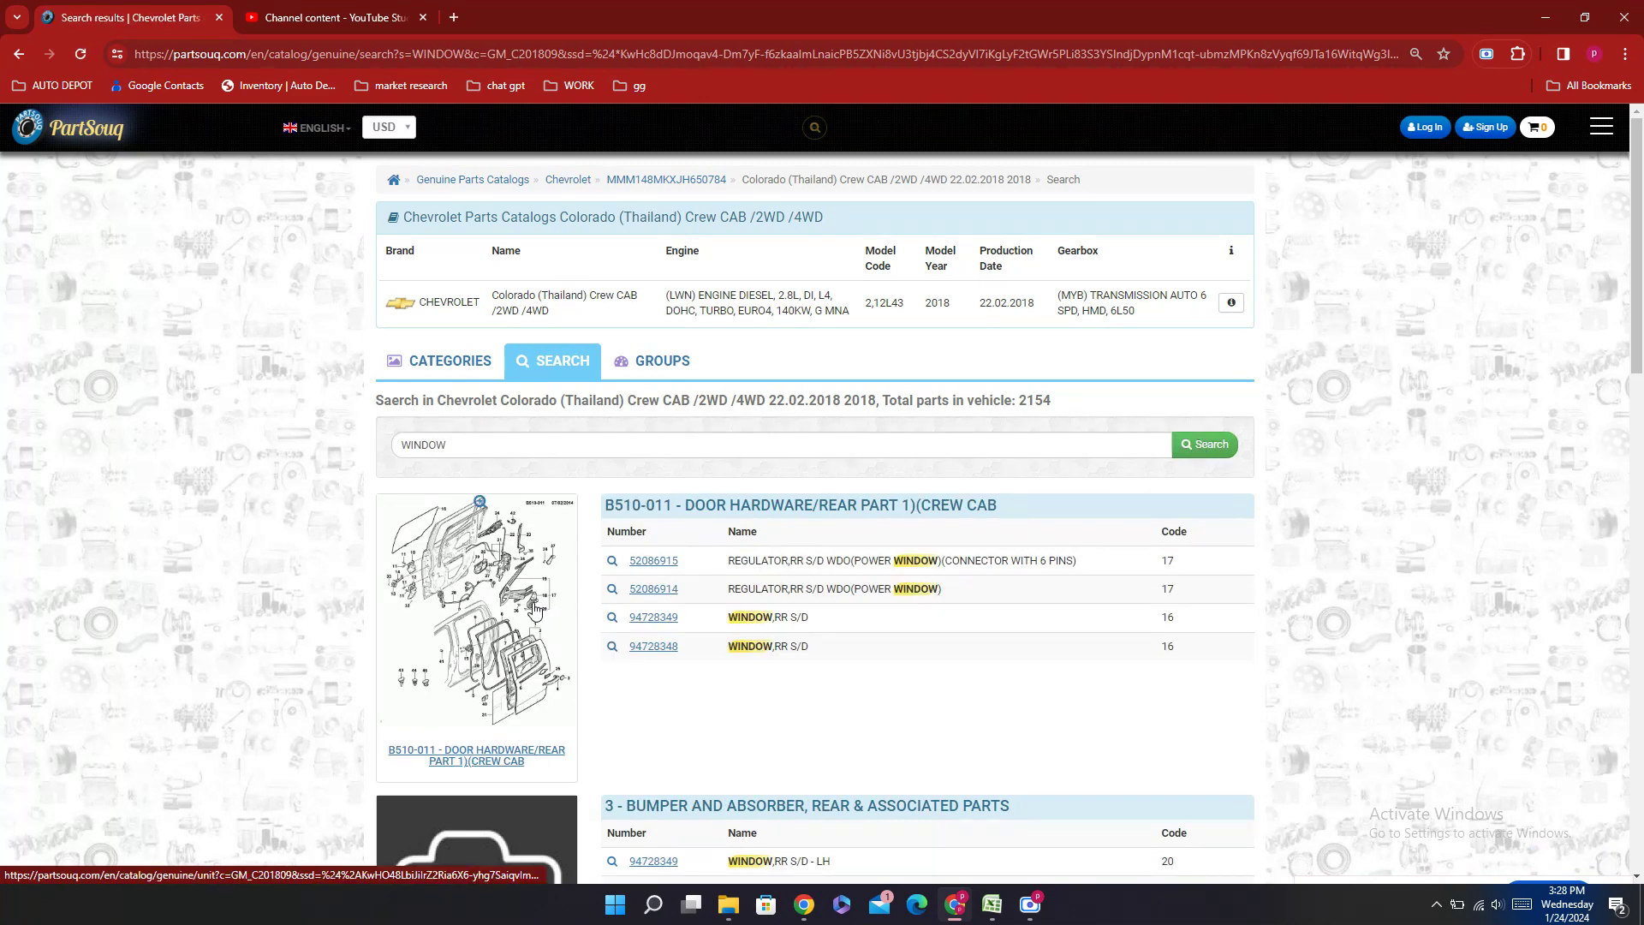
Step: Open the B510-011 Door Hardware/Rear Part 1 (Crew Cab) diagram in its own tab
{"action": "left_click", "coordinate": [540, 610]}
{"action": "left_click", "coordinate": [137, 17]}
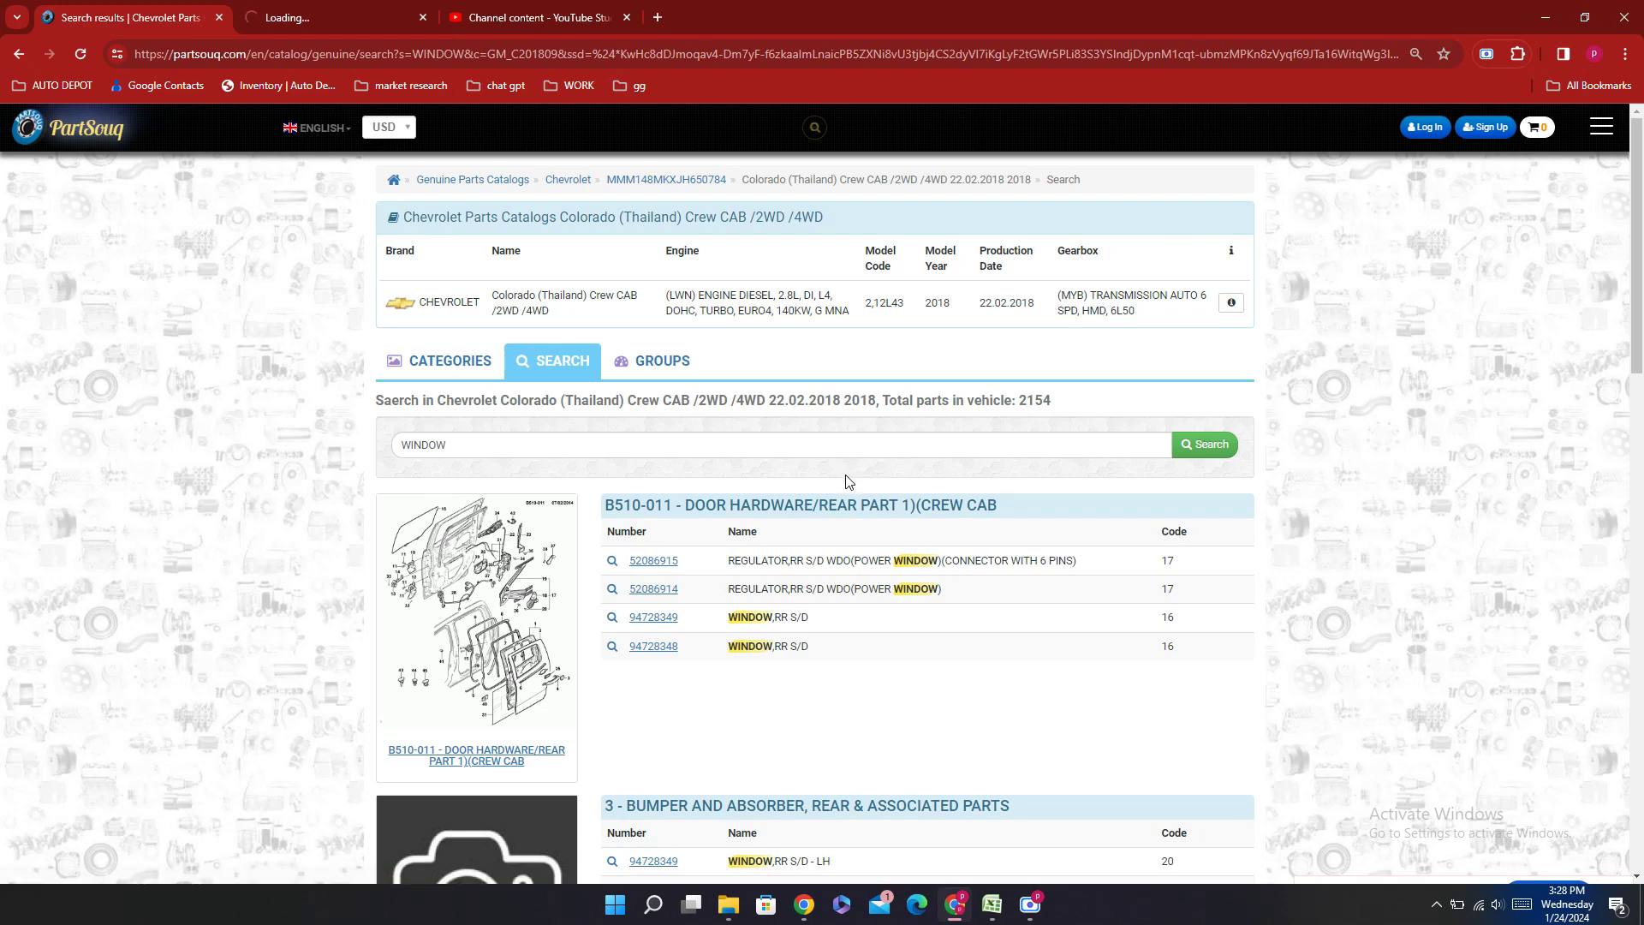
{"action": "scroll", "coordinate": [838, 482], "scroll_direction": "down", "scroll_amount": 3}
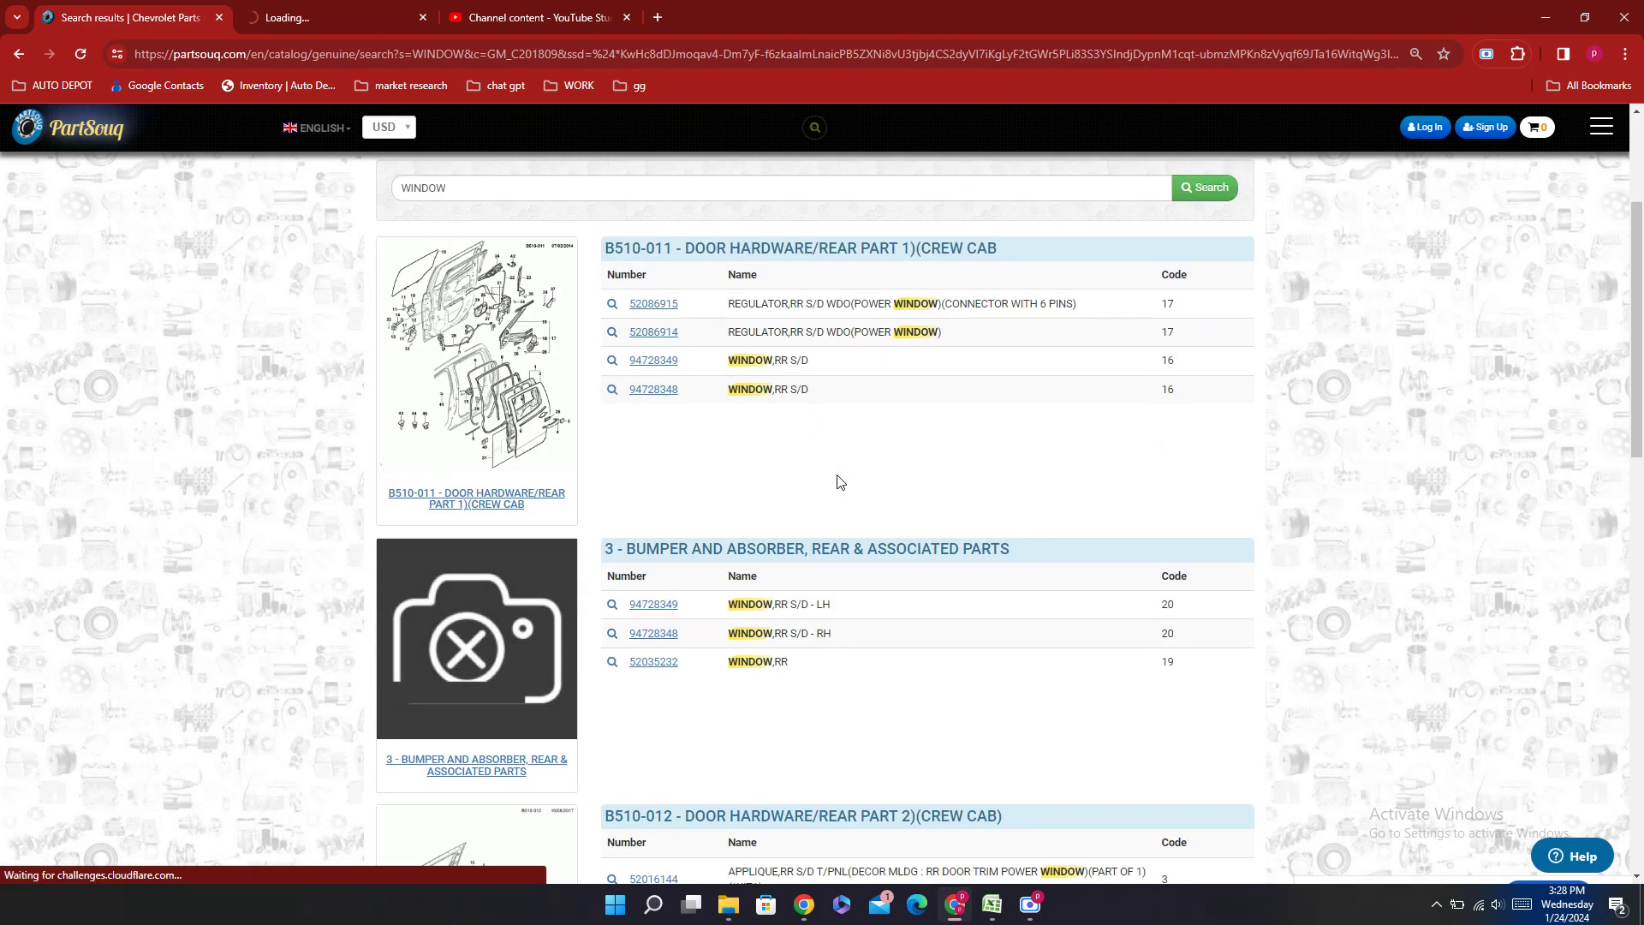
{"action": "scroll", "coordinate": [838, 482], "scroll_direction": "down", "scroll_amount": 2}
{"action": "scroll", "coordinate": [838, 483], "scroll_direction": "down", "scroll_amount": 2}
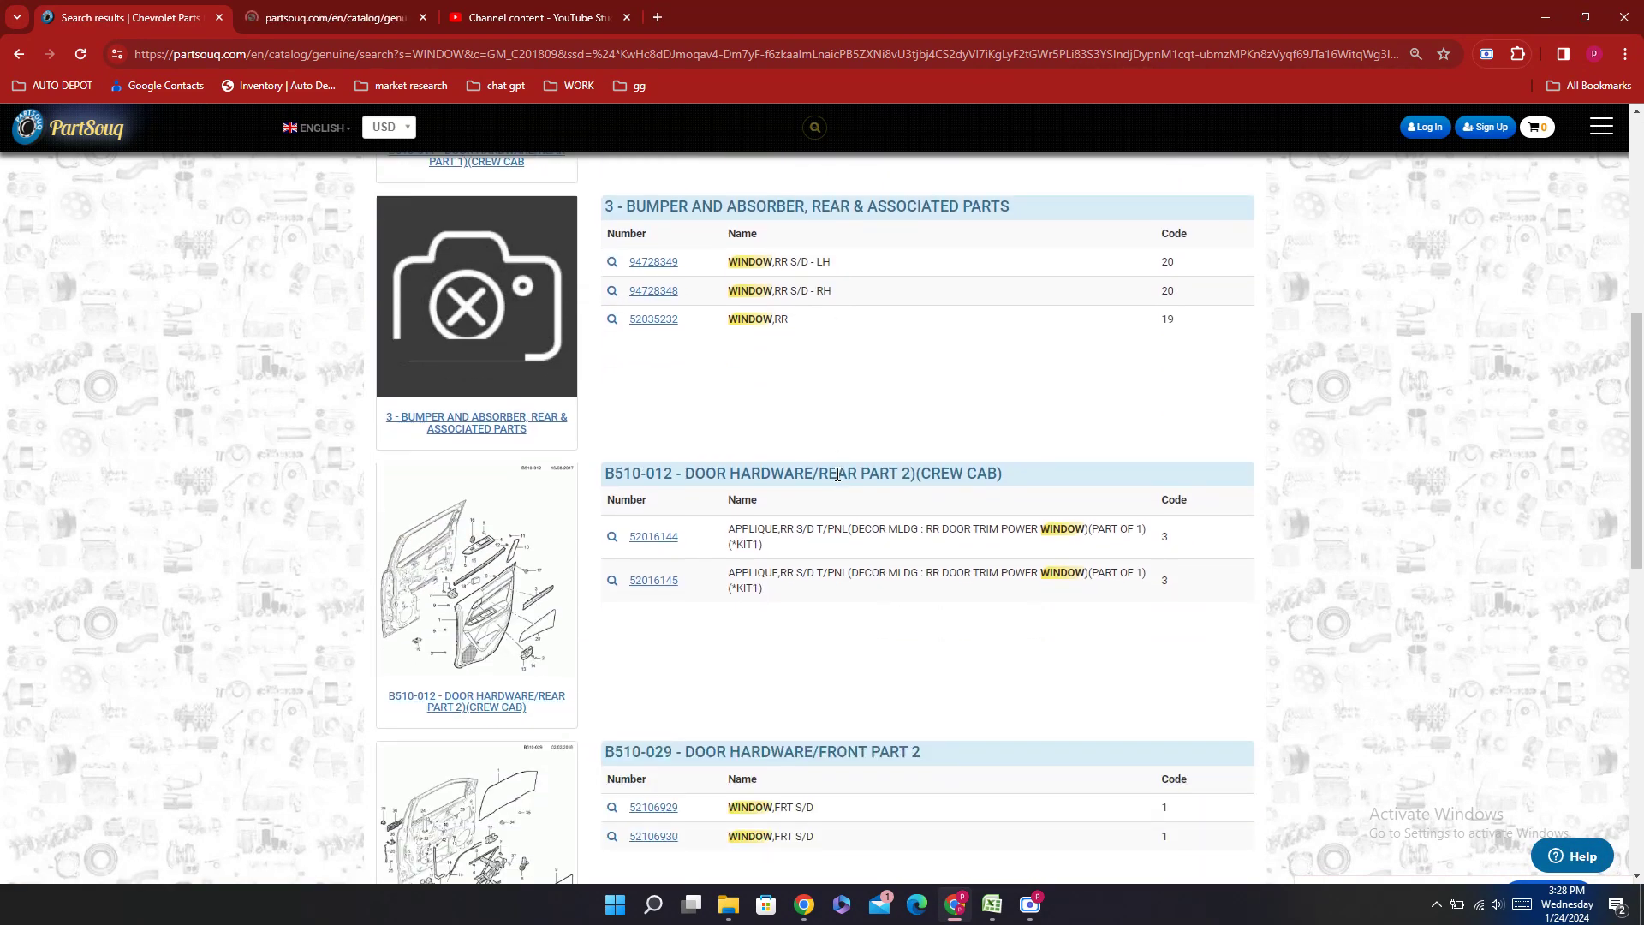
{"action": "scroll", "coordinate": [837, 474], "scroll_direction": "down", "scroll_amount": 4}
{"action": "scroll", "coordinate": [837, 480], "scroll_direction": "up", "scroll_amount": 6}
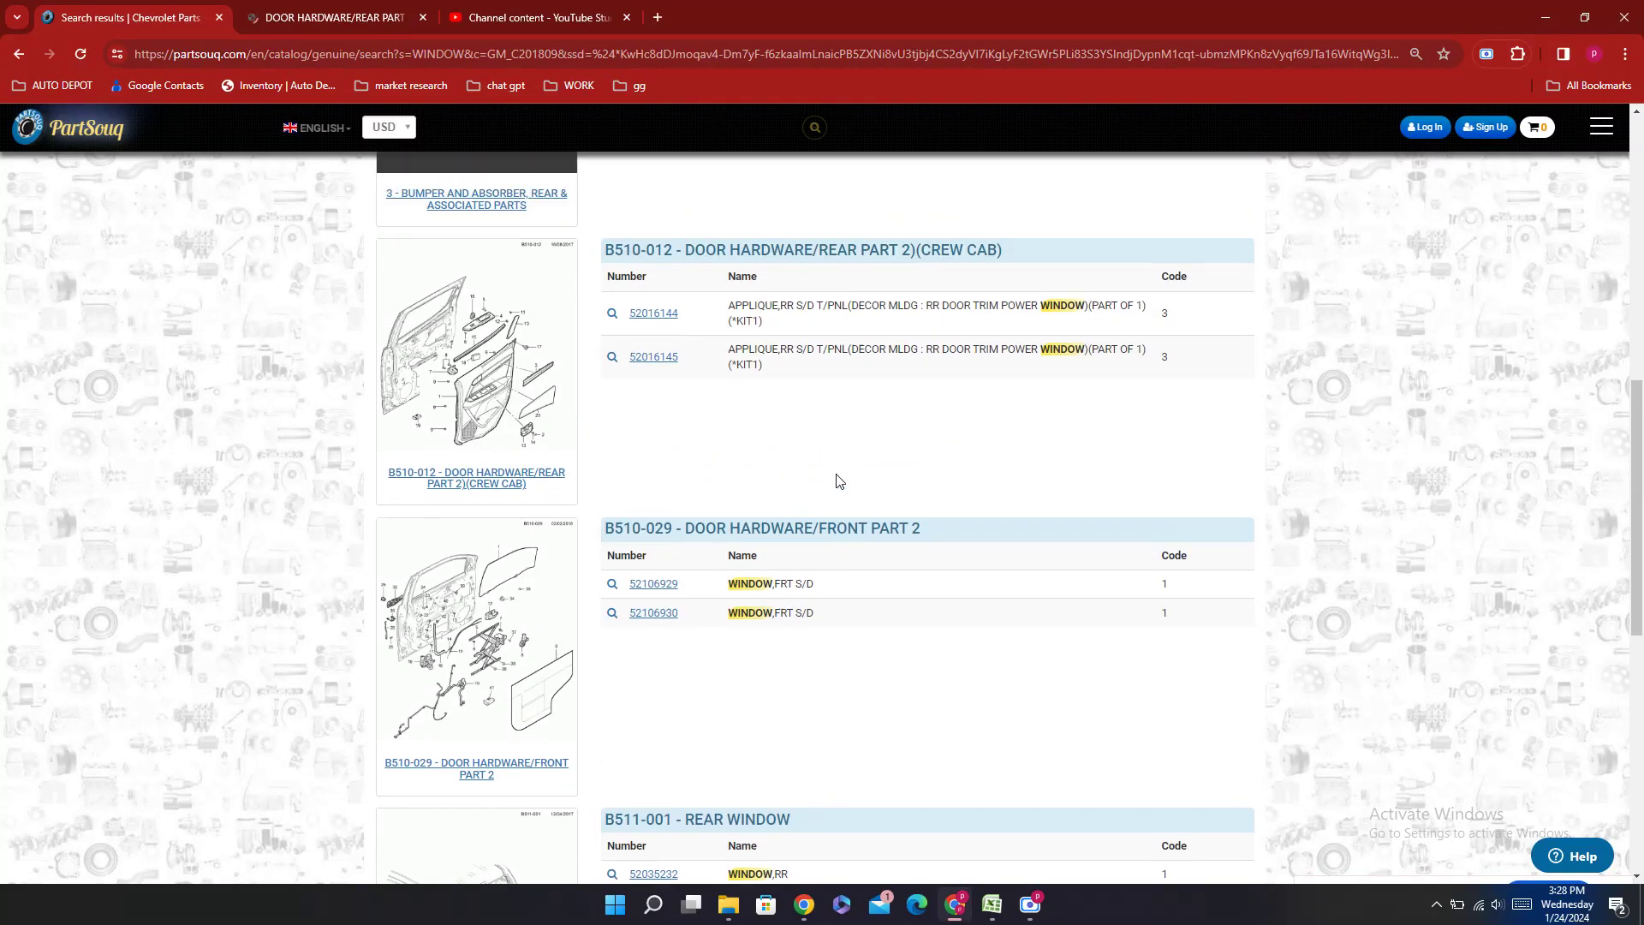
{"action": "left_click", "coordinate": [294, 10]}
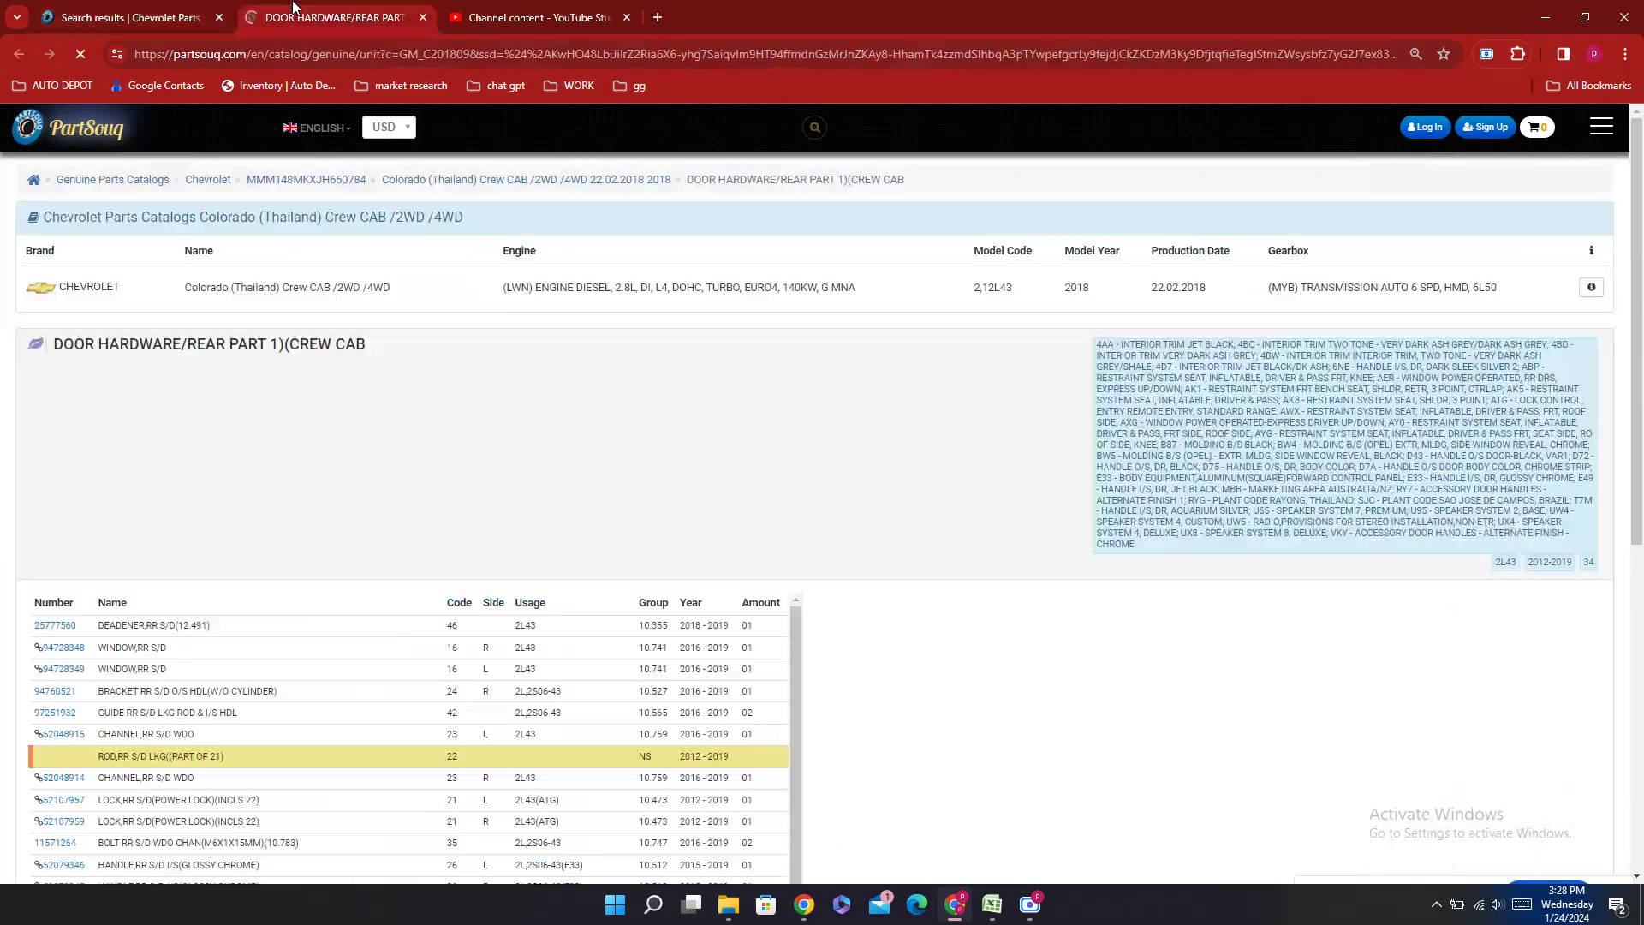
Step: Select right rear window part number 94728348 (WINDOW,RR S/D) and switch to the AD 426 workbook
{"action": "scroll", "coordinate": [881, 459], "scroll_direction": "down", "scroll_amount": 3}
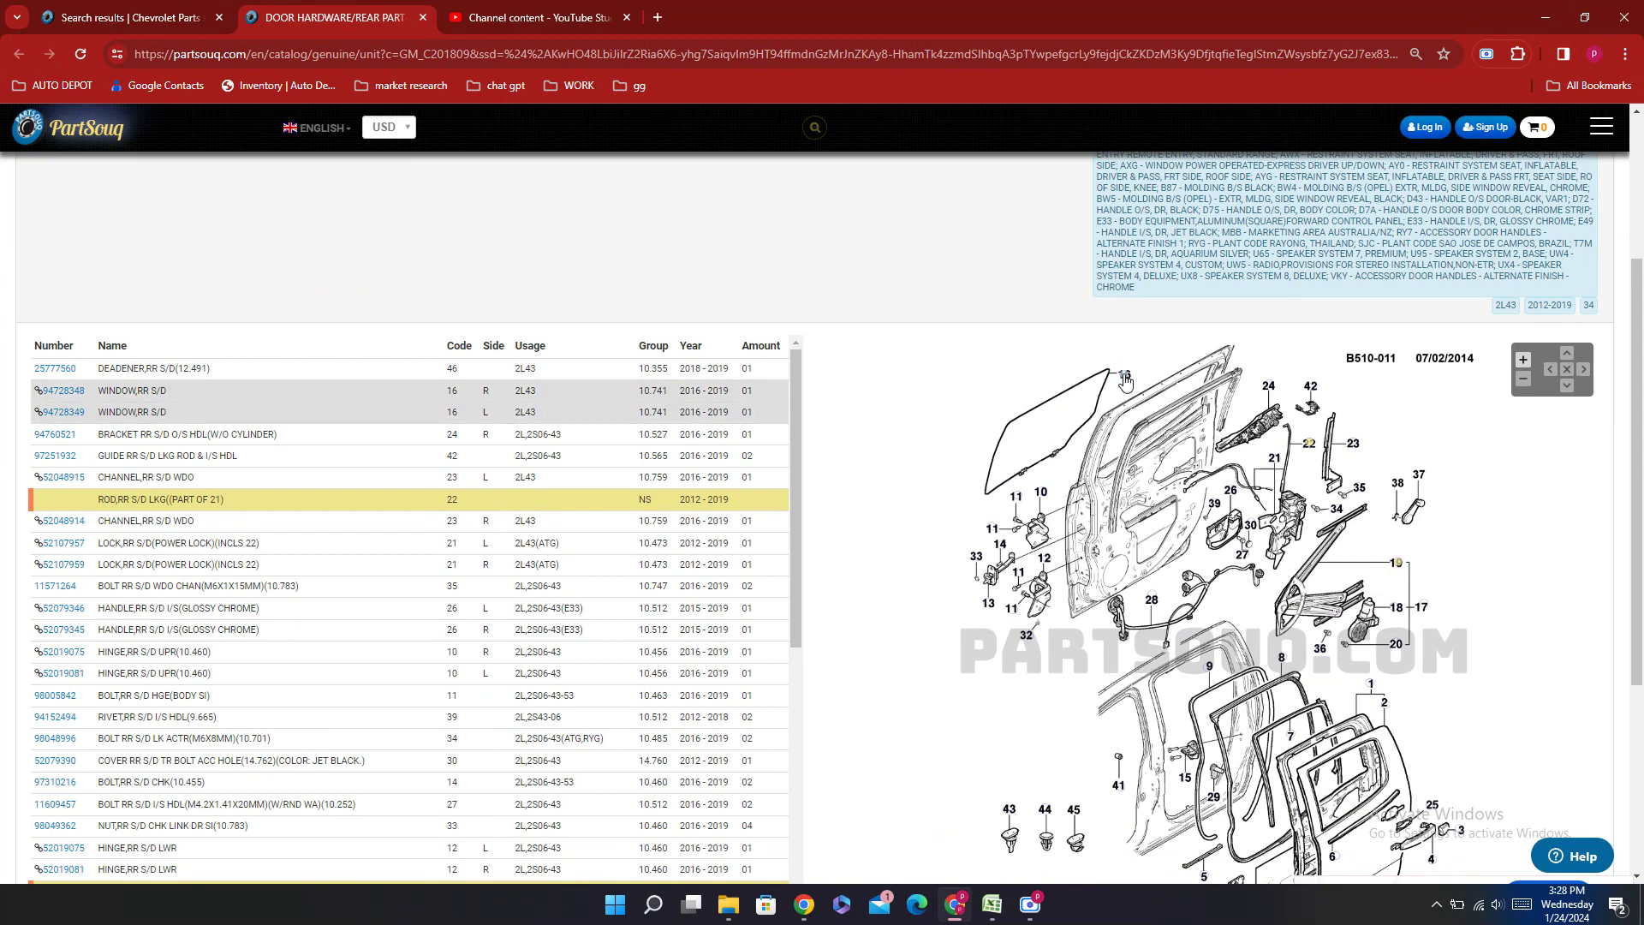
{"action": "scroll", "coordinate": [683, 432], "scroll_direction": "up", "scroll_amount": 3}
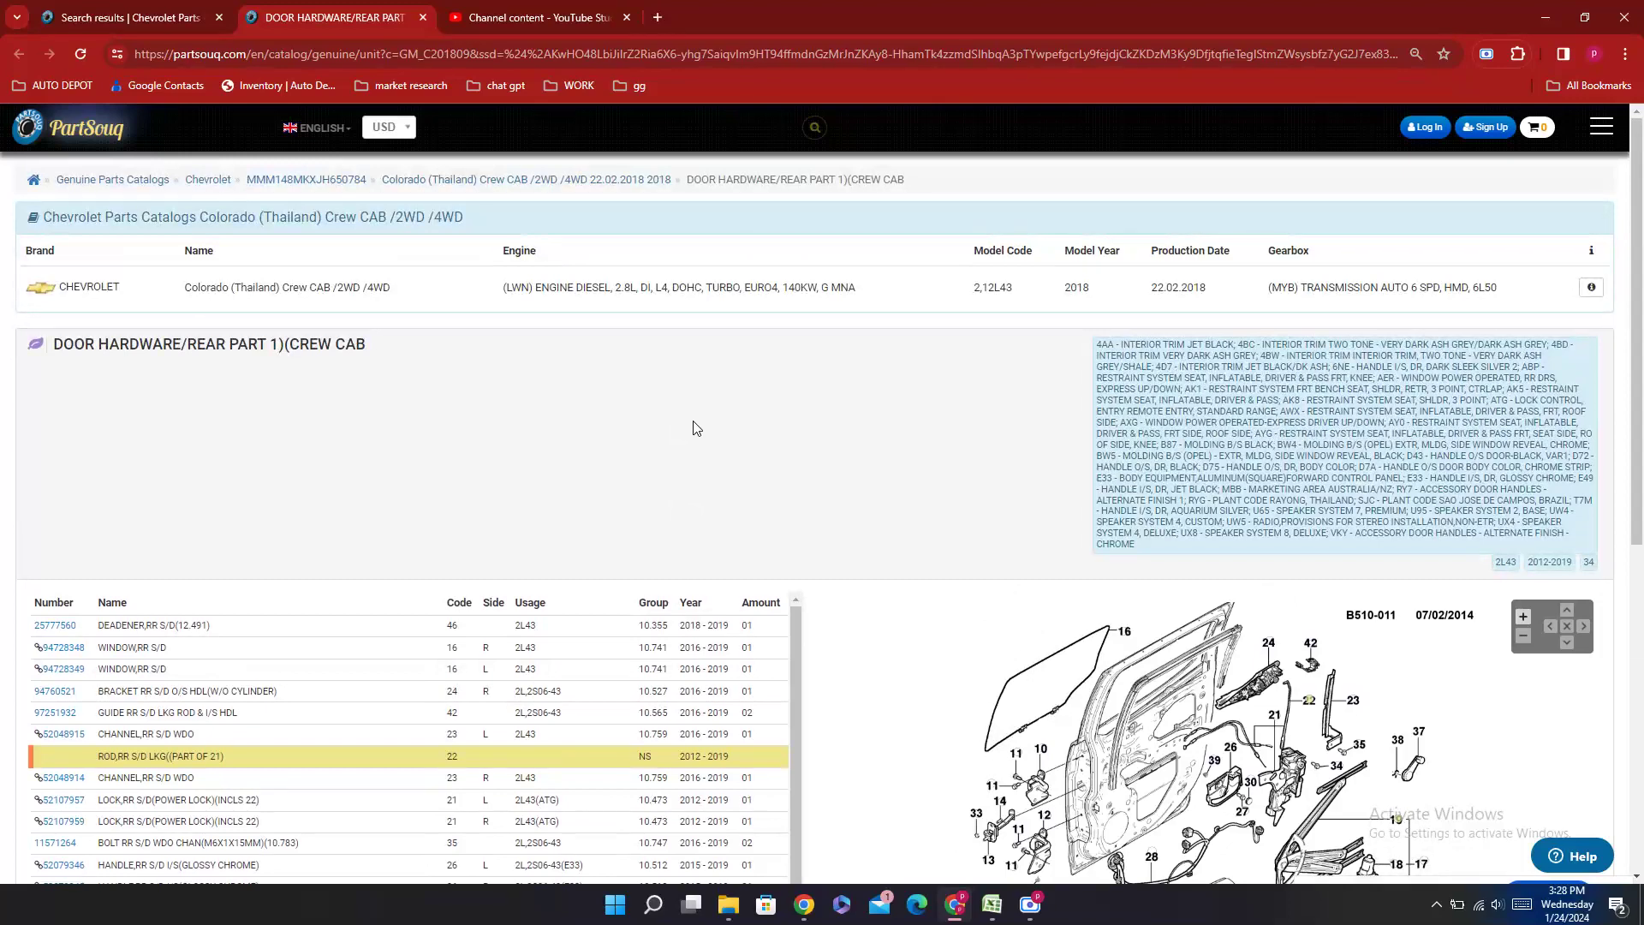
{"action": "scroll", "coordinate": [705, 460], "scroll_direction": "down", "scroll_amount": 2}
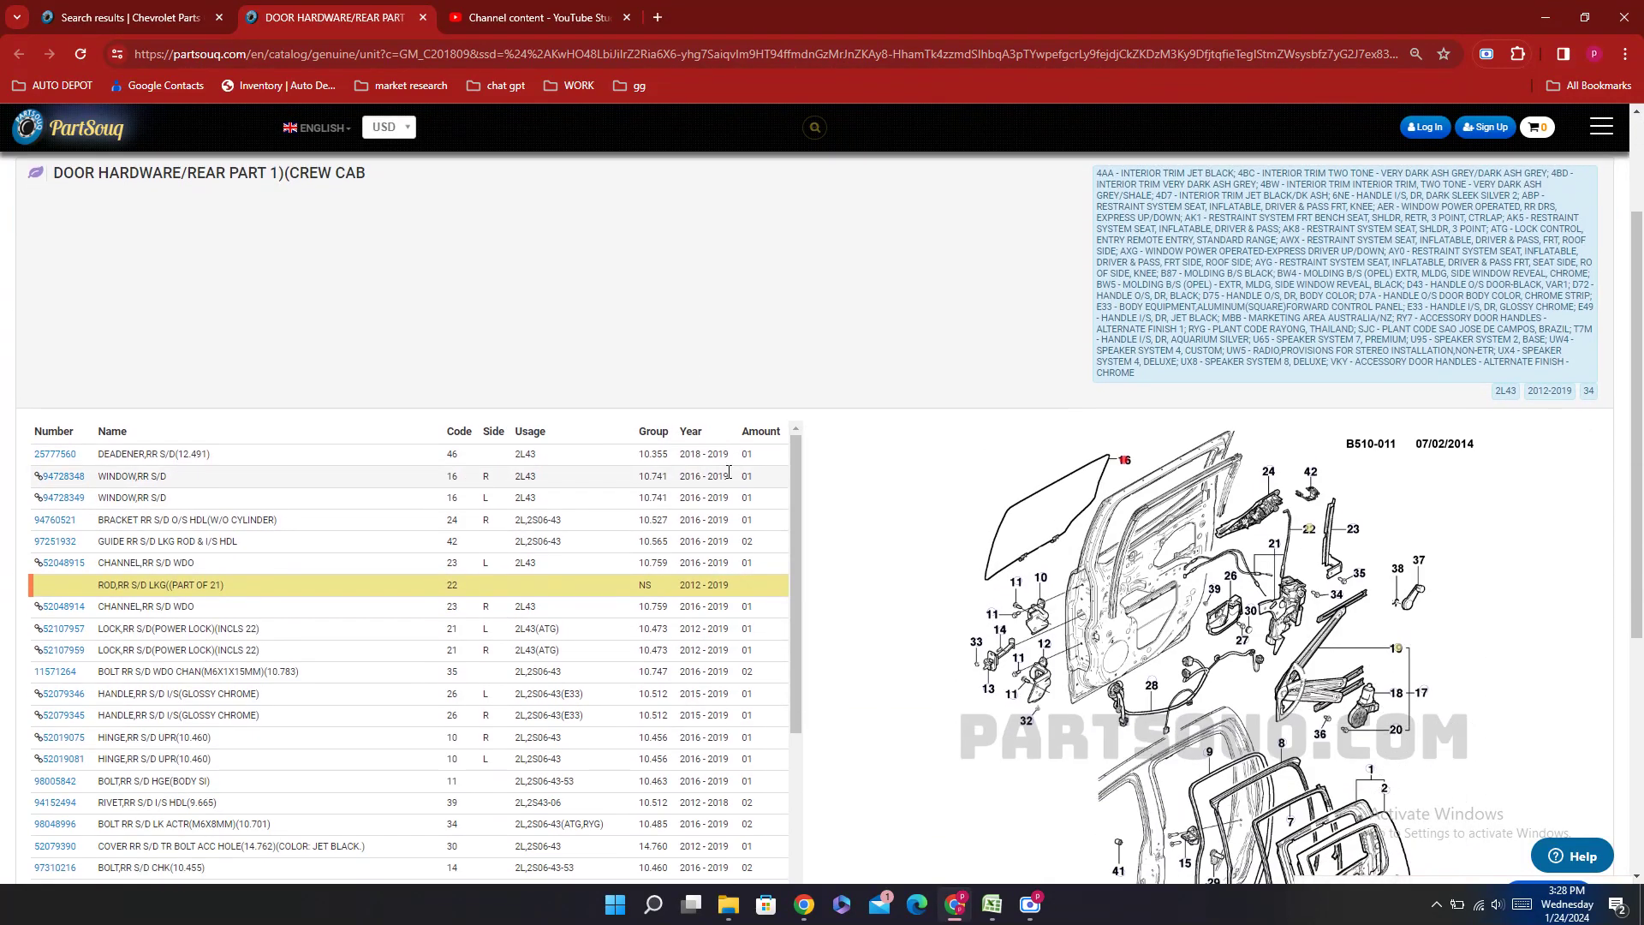
{"action": "double_click", "coordinate": [78, 476]}
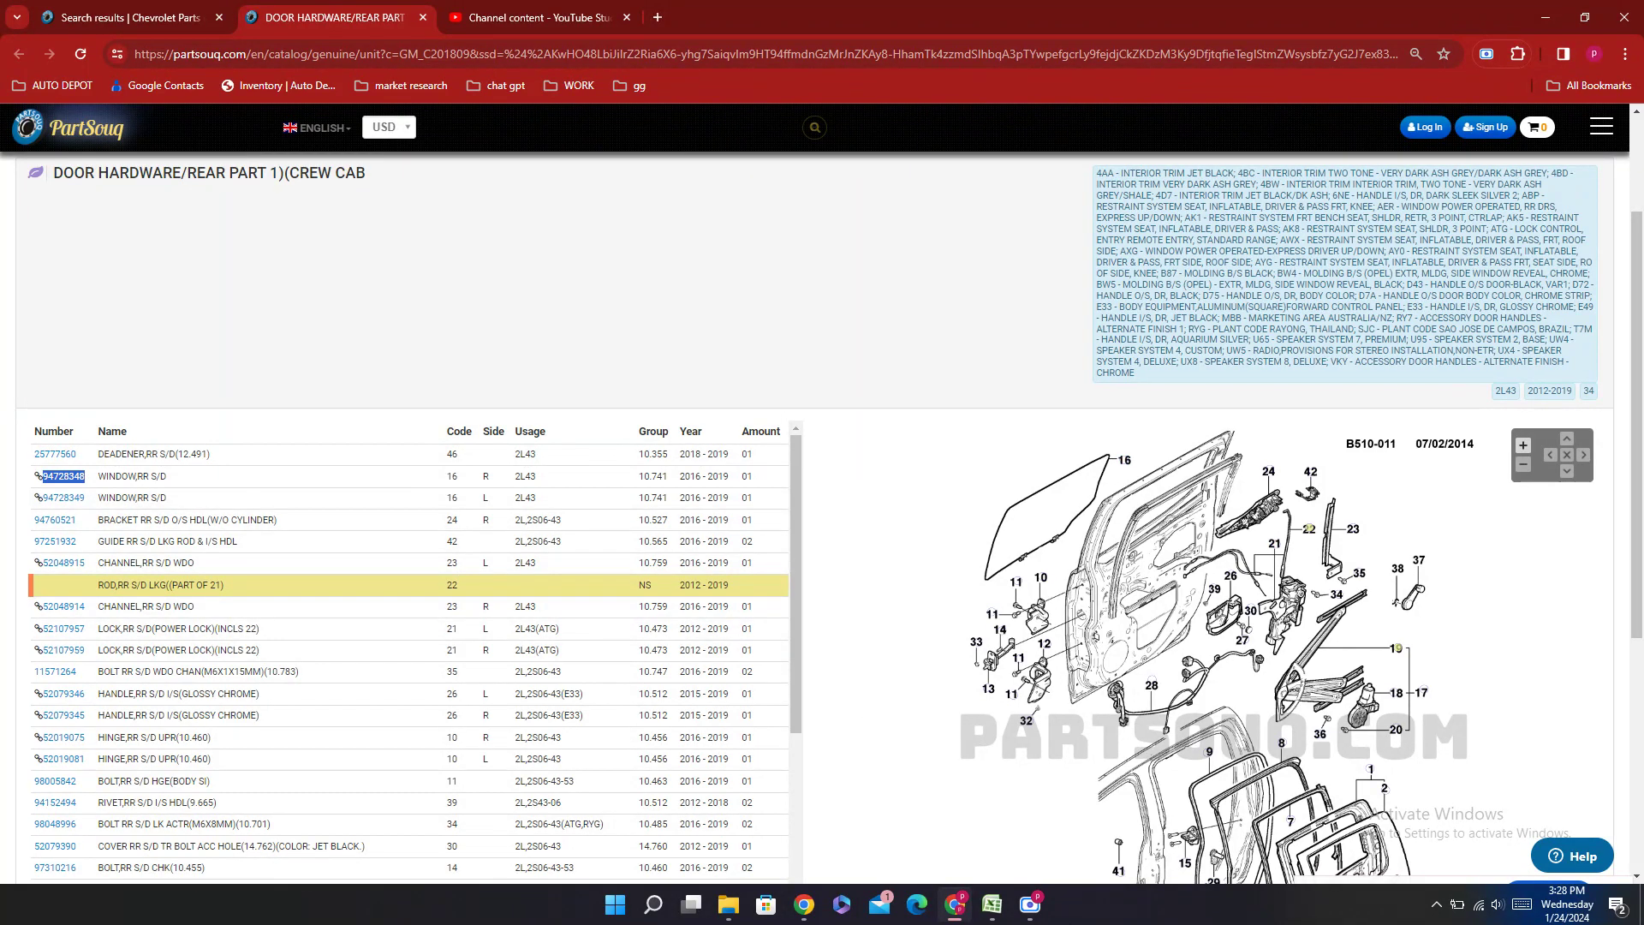
{"action": "left_click", "coordinate": [966, 845]}
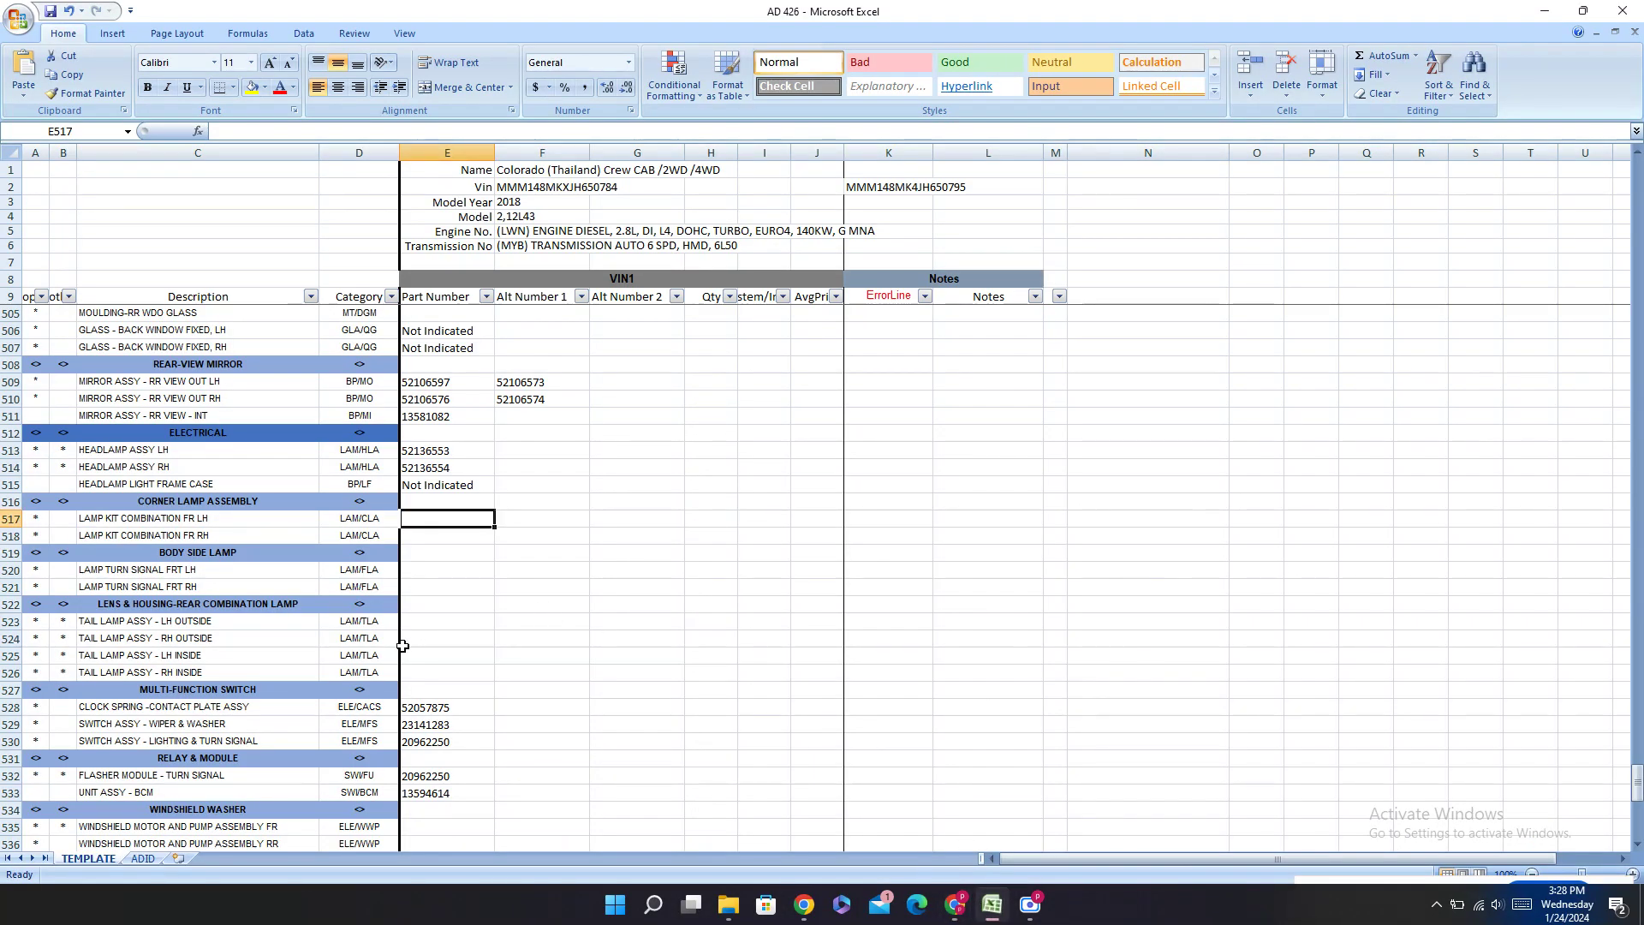
Step: Enter 94728348 as the rear door window glass RH part number in E500
{"action": "scroll", "coordinate": [445, 514], "scroll_direction": "up", "scroll_amount": 8}
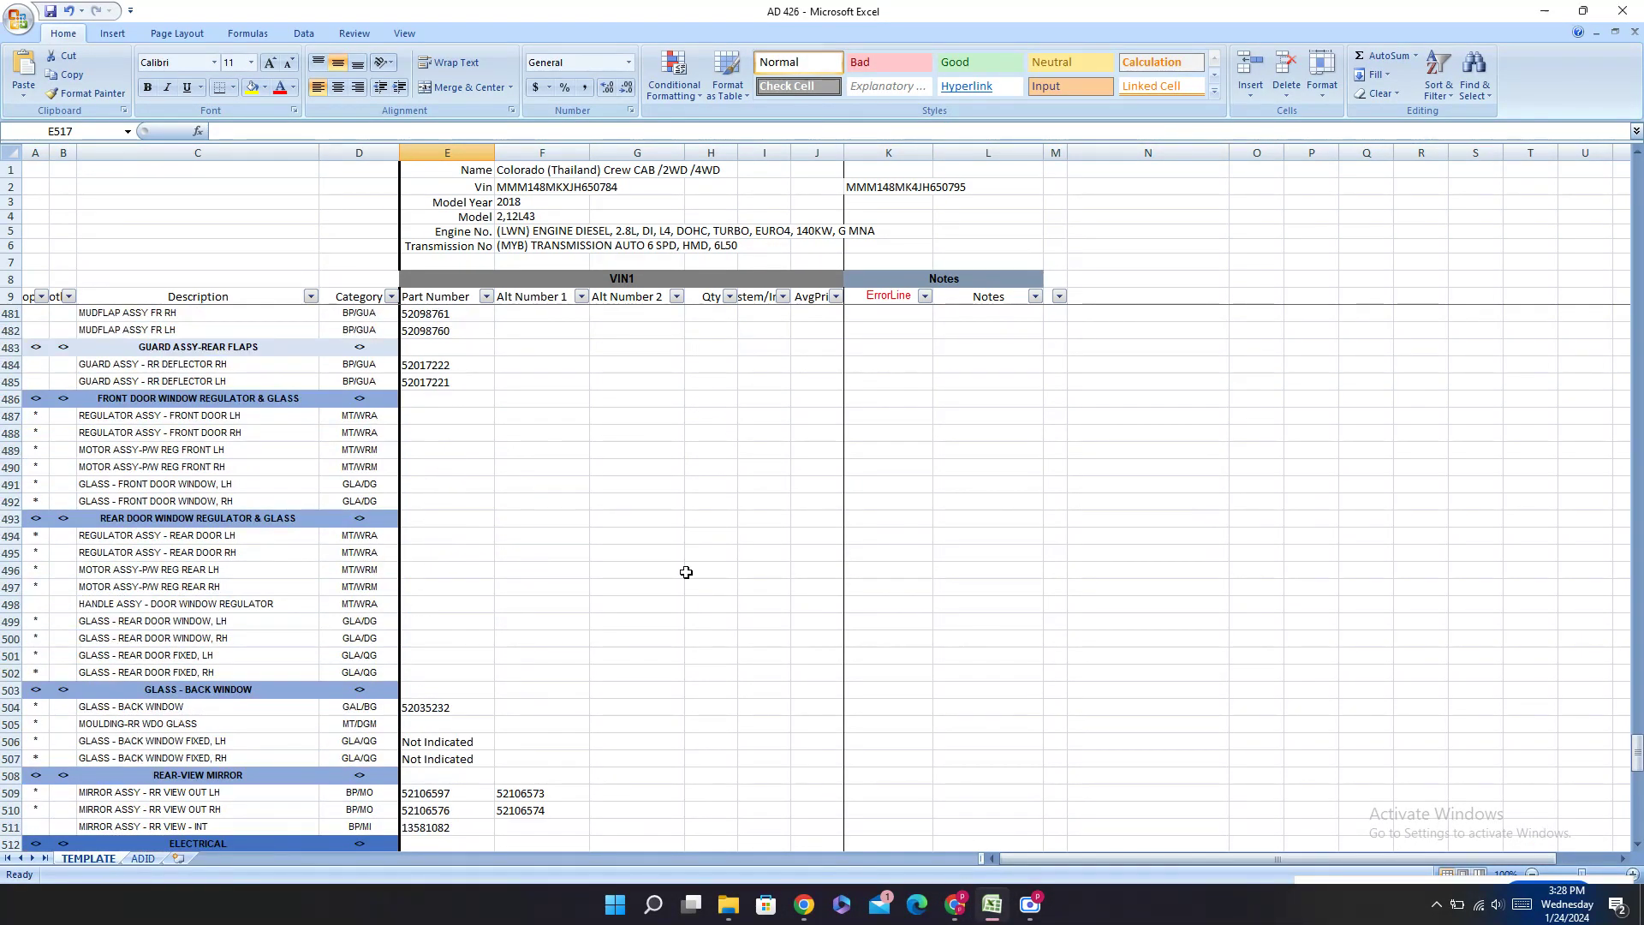
{"action": "left_click", "coordinate": [413, 499]}
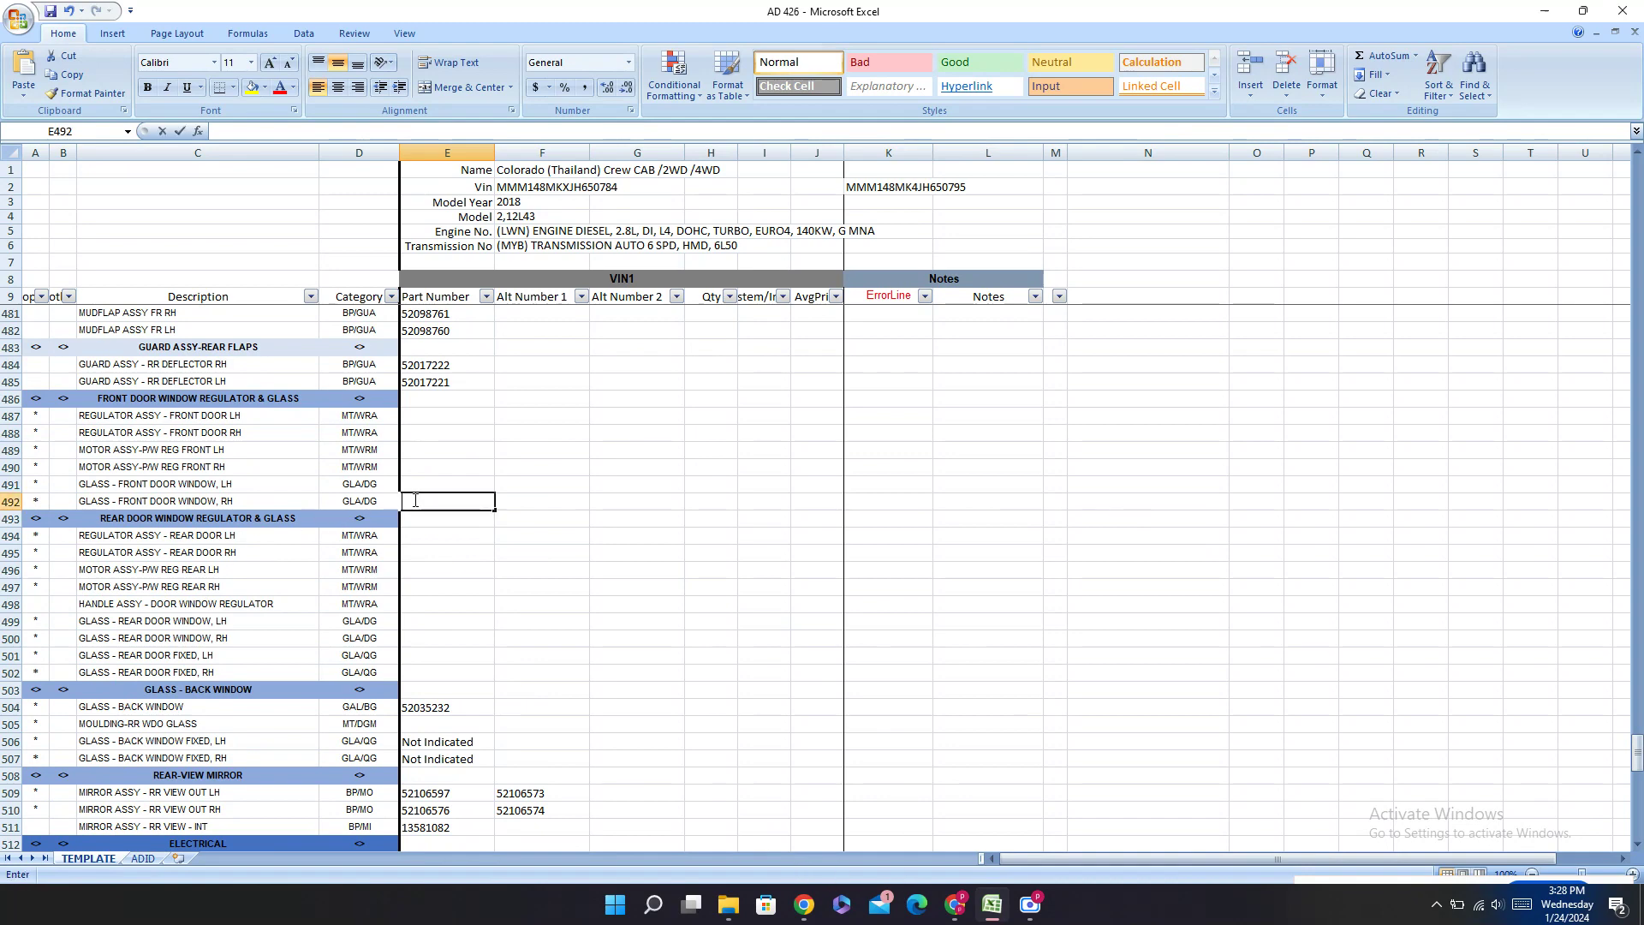
{"action": "left_click", "coordinate": [417, 634]}
{"action": "type", "text": "94728348"}
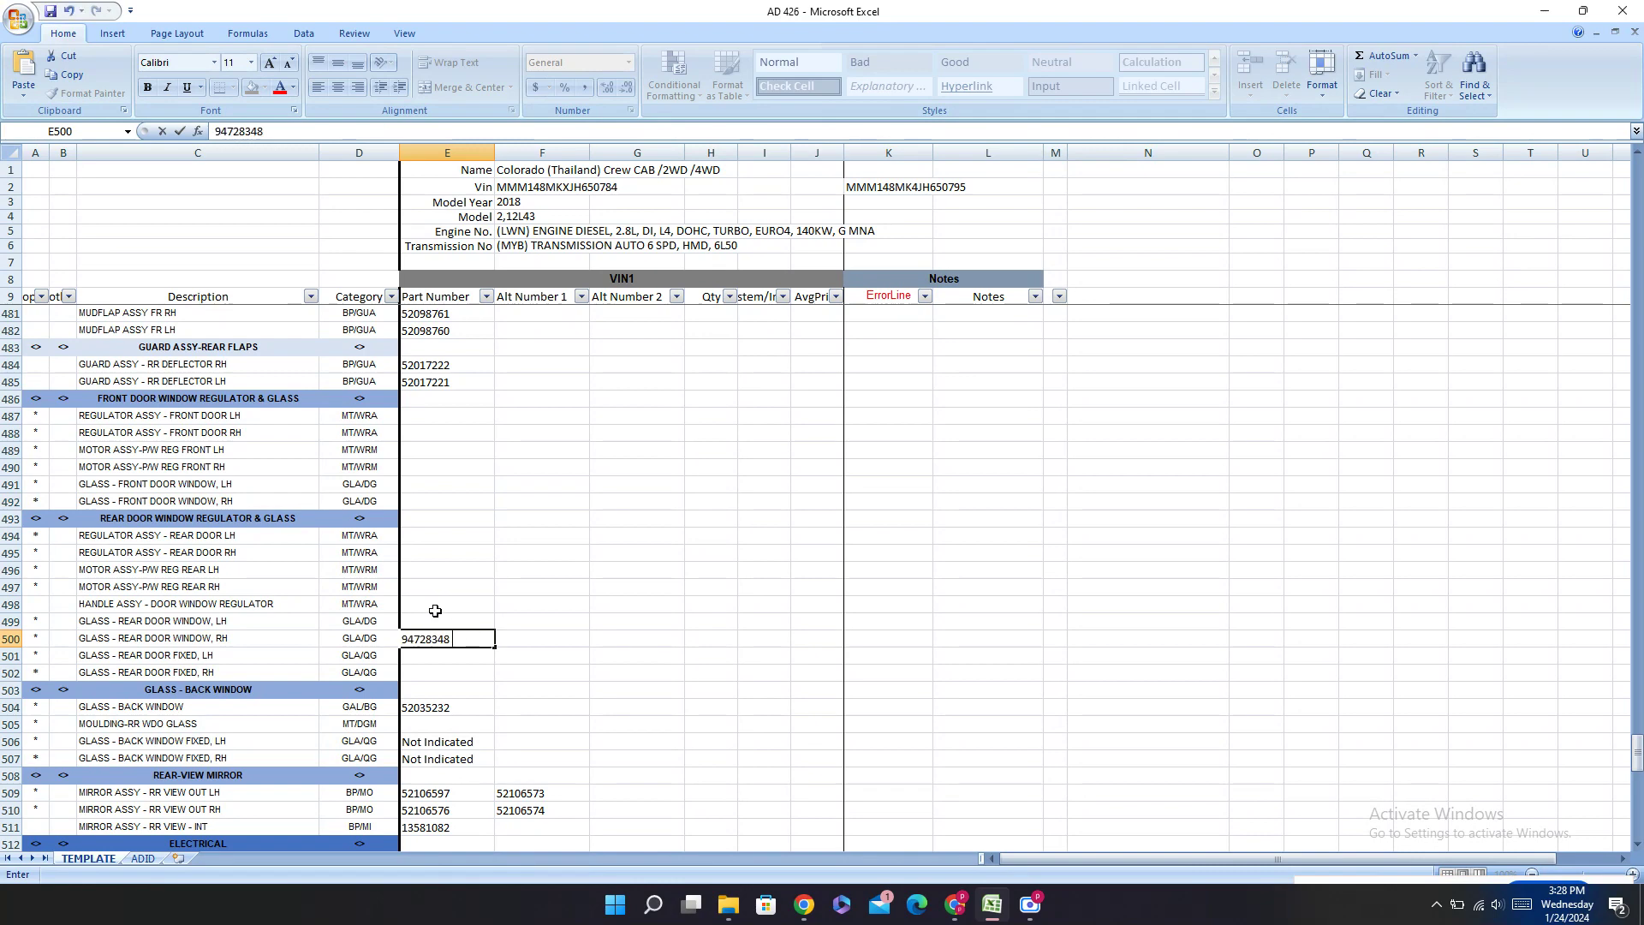
{"action": "left_click", "coordinate": [436, 610]}
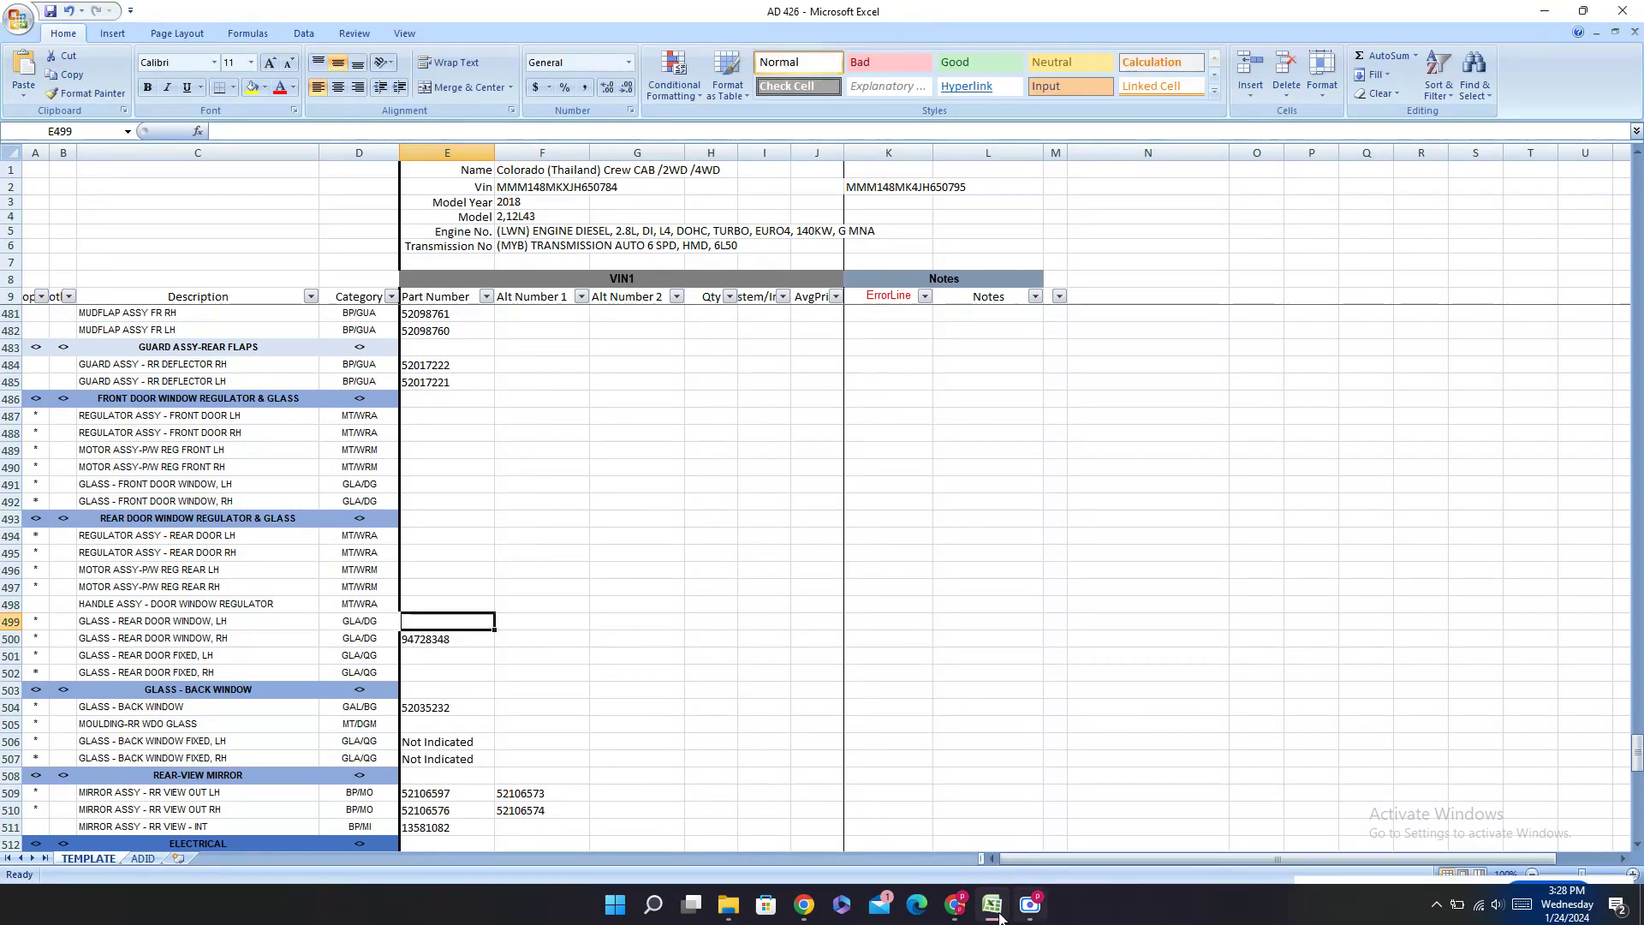
Step: Copy left rear window part 94728349 from PartSouq into E499
{"action": "left_click", "coordinate": [955, 904]}
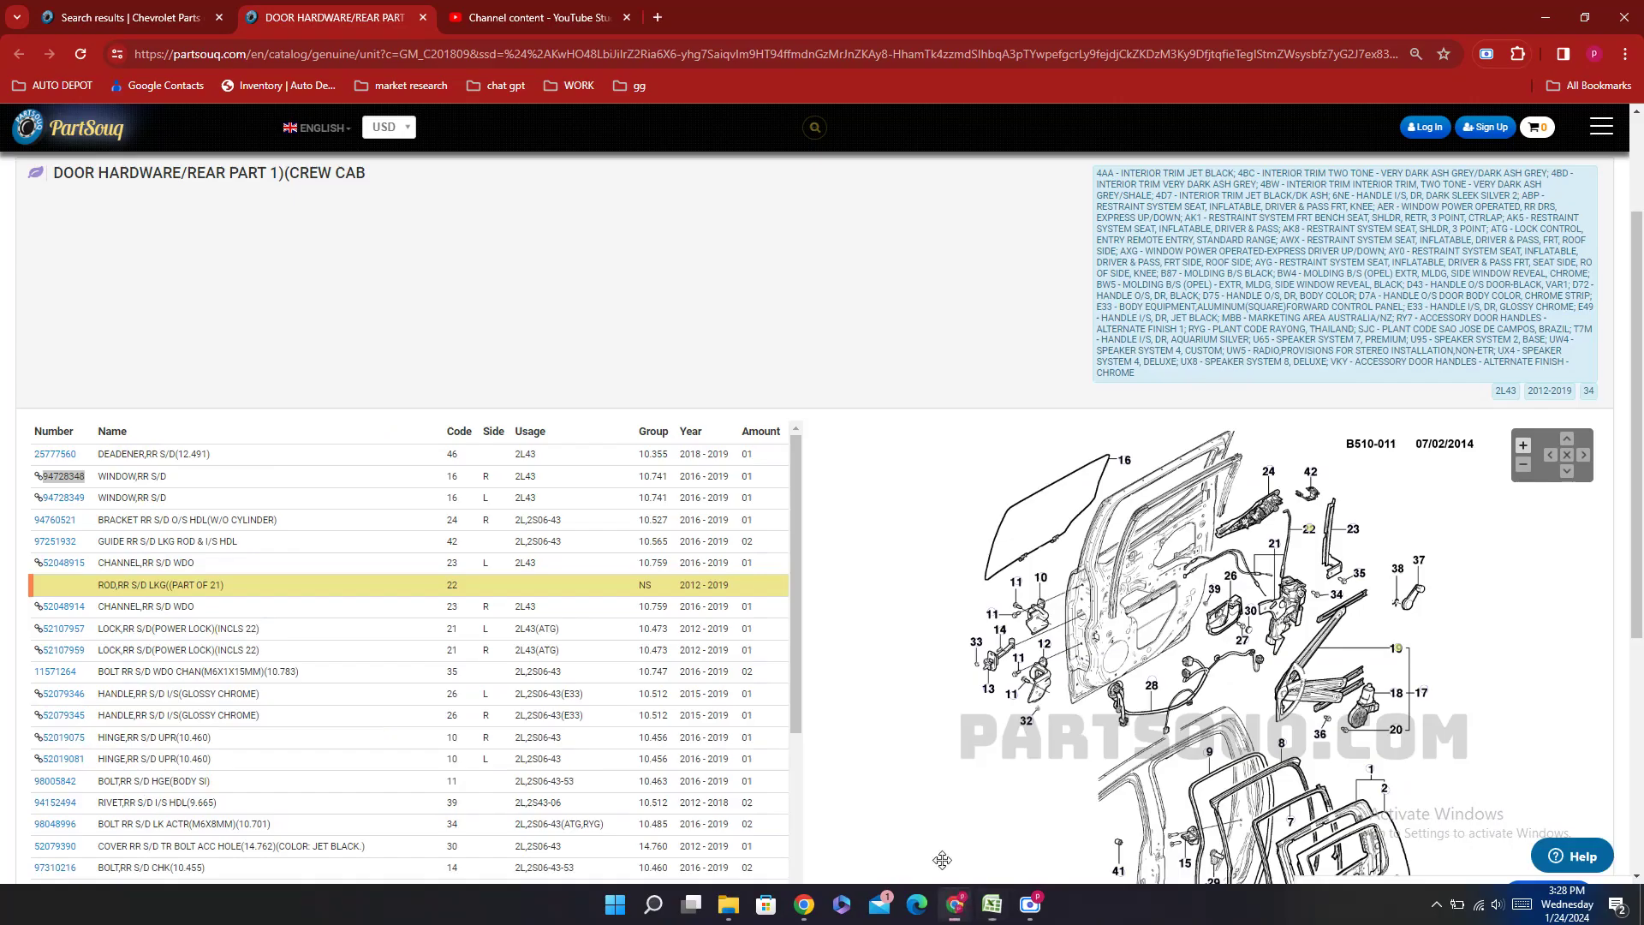
{"action": "double_click", "coordinate": [84, 502]}
{"action": "key", "text": "ctrl+c"}
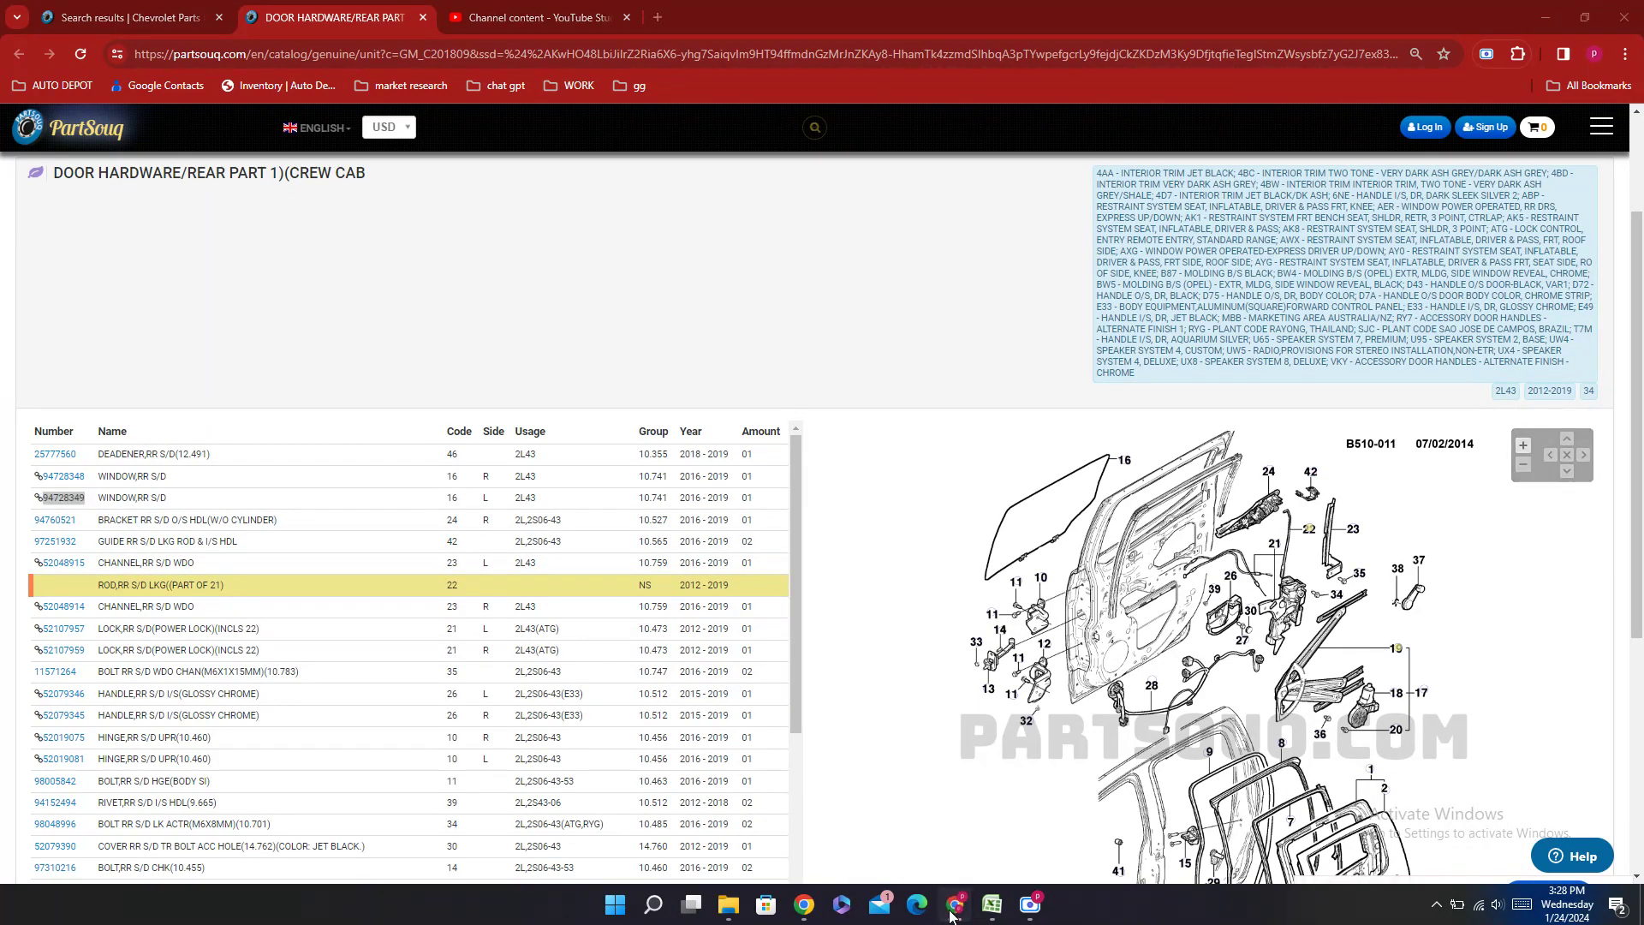
{"action": "left_click", "coordinate": [992, 904]}
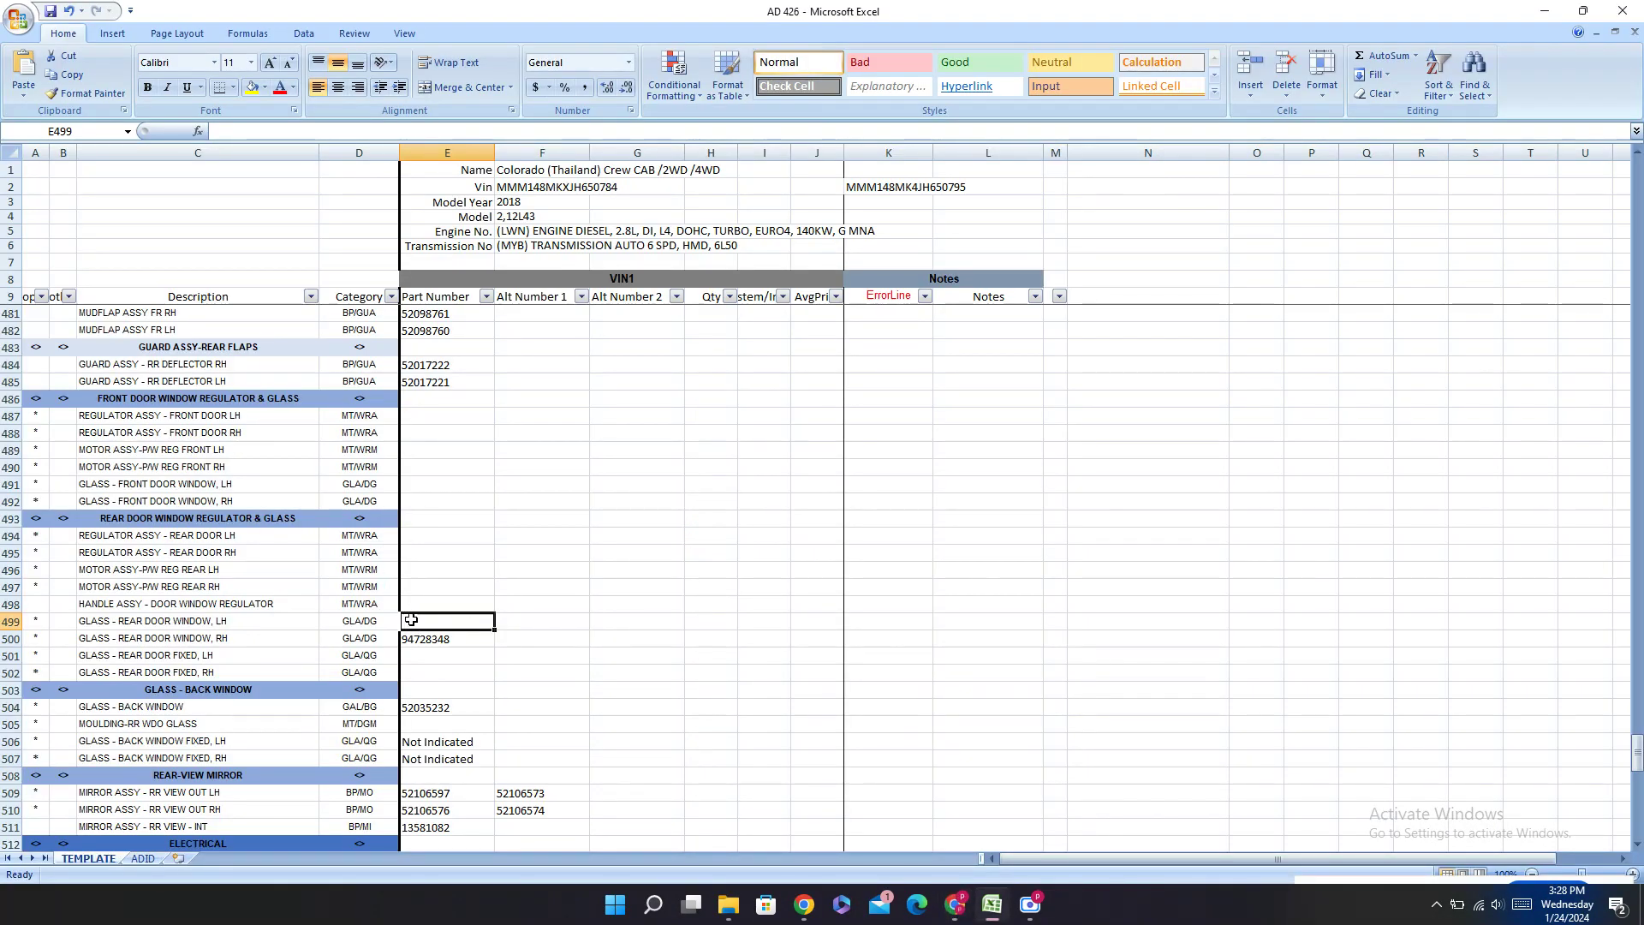
{"action": "key", "text": "ctrl+v"}
{"action": "left_click", "coordinate": [457, 505]}
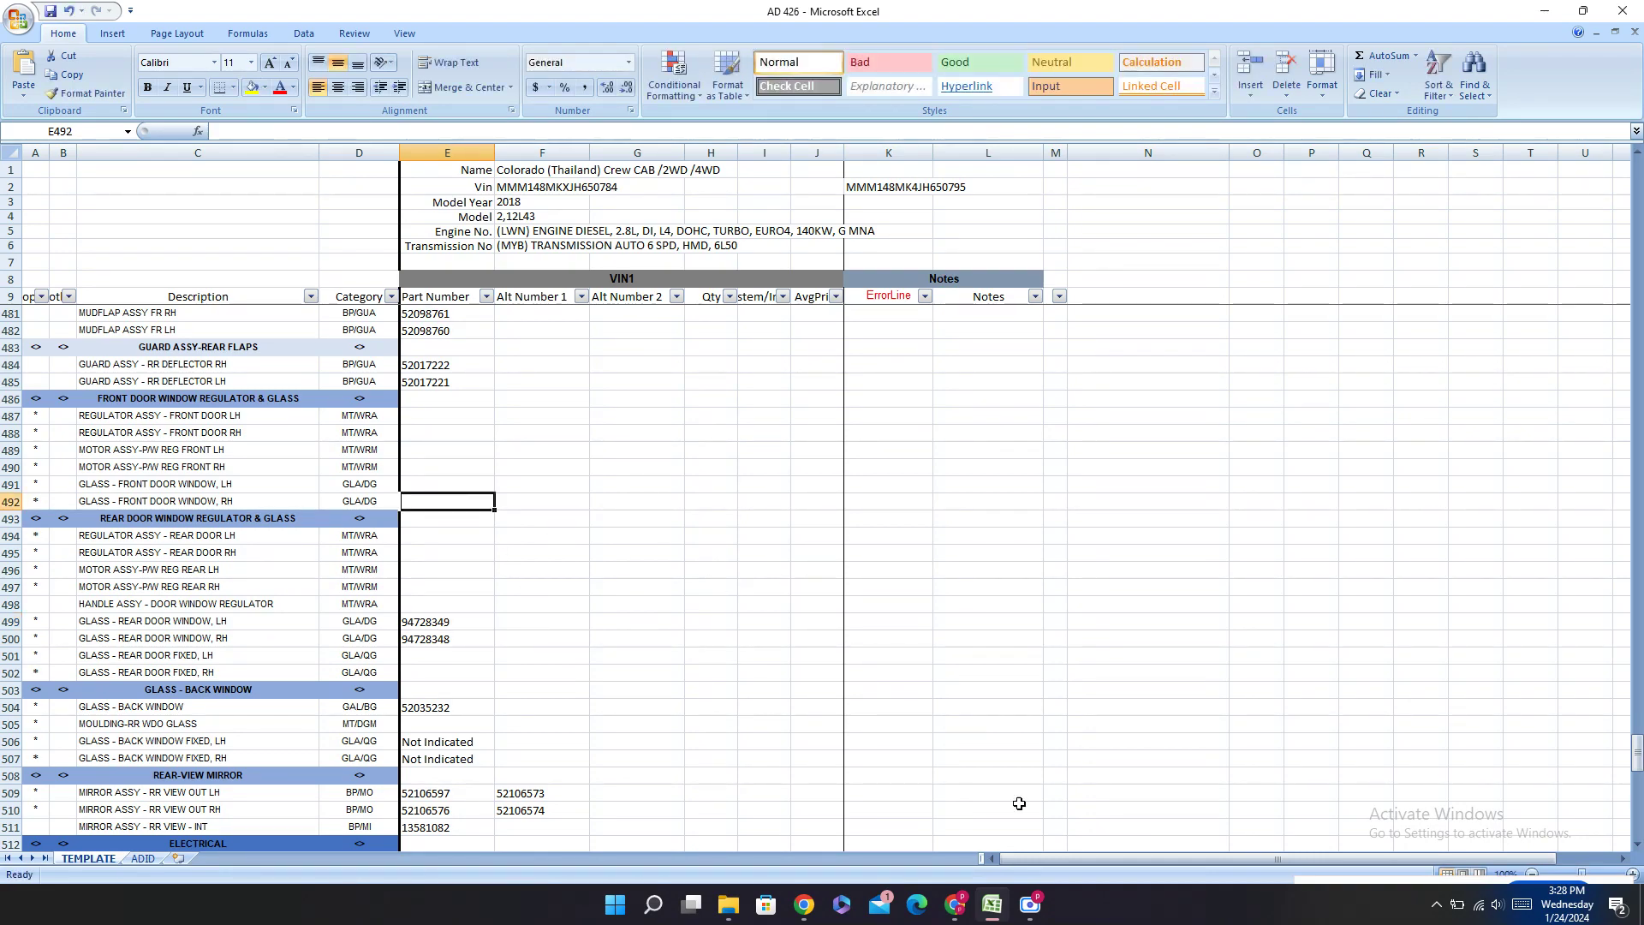
{"action": "left_click", "coordinate": [954, 905]}
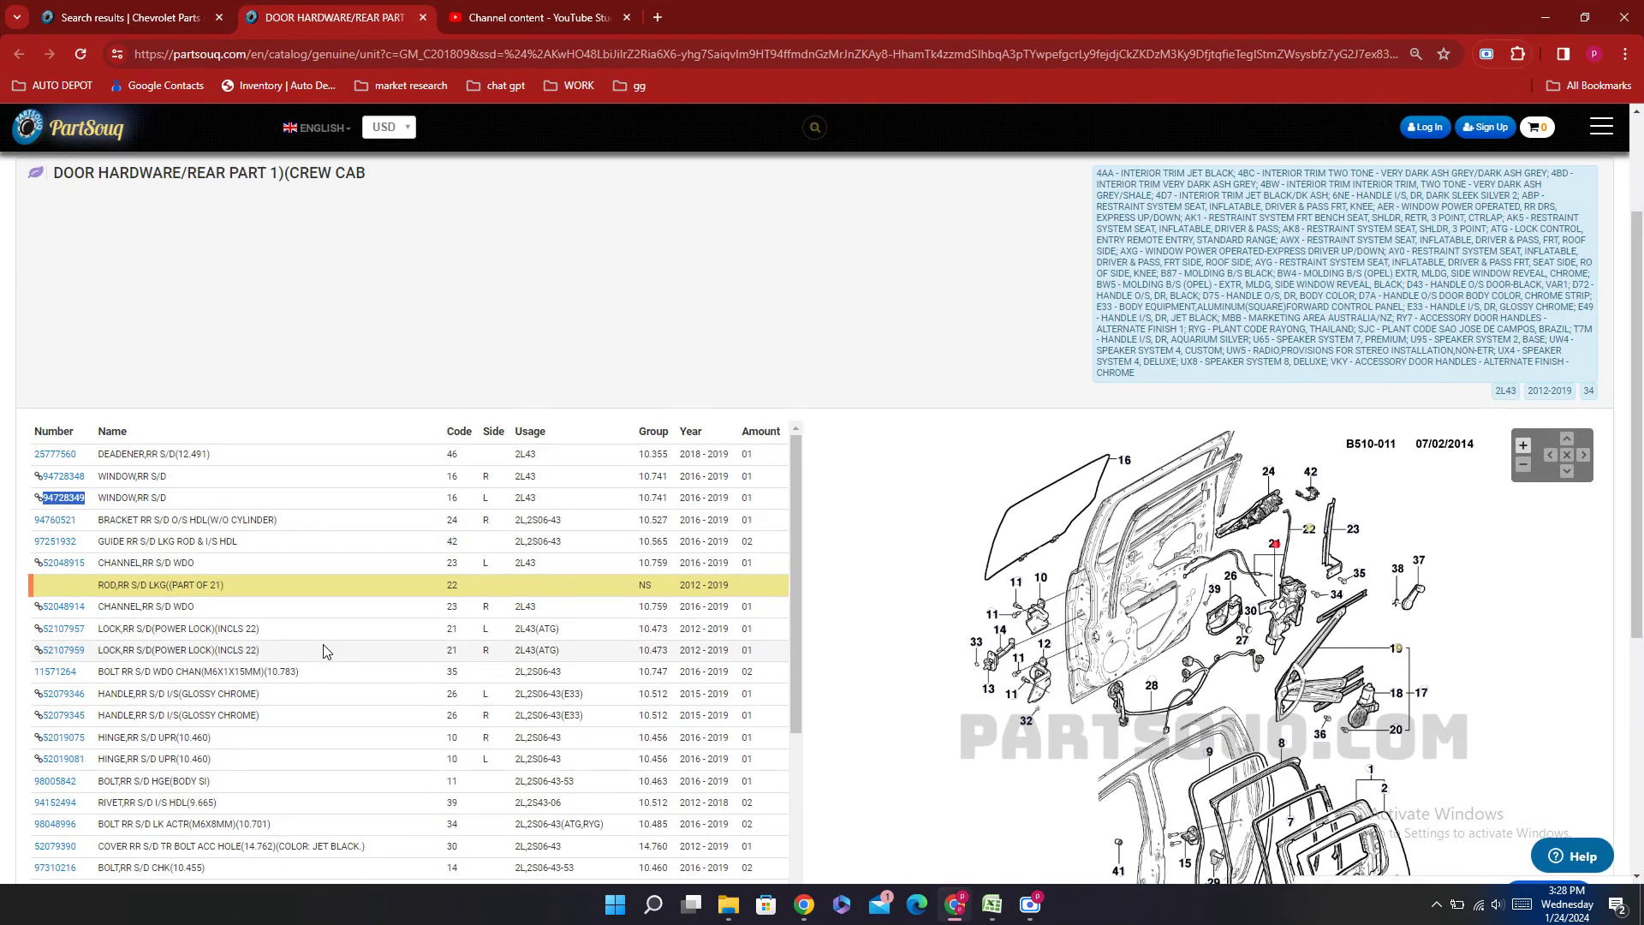
Step: Select rear inside door handle part number 52079346 in the door hardware table
{"action": "scroll", "coordinate": [324, 650], "scroll_direction": "down", "scroll_amount": 3}
{"action": "scroll", "coordinate": [880, 437], "scroll_direction": "down", "scroll_amount": 5}
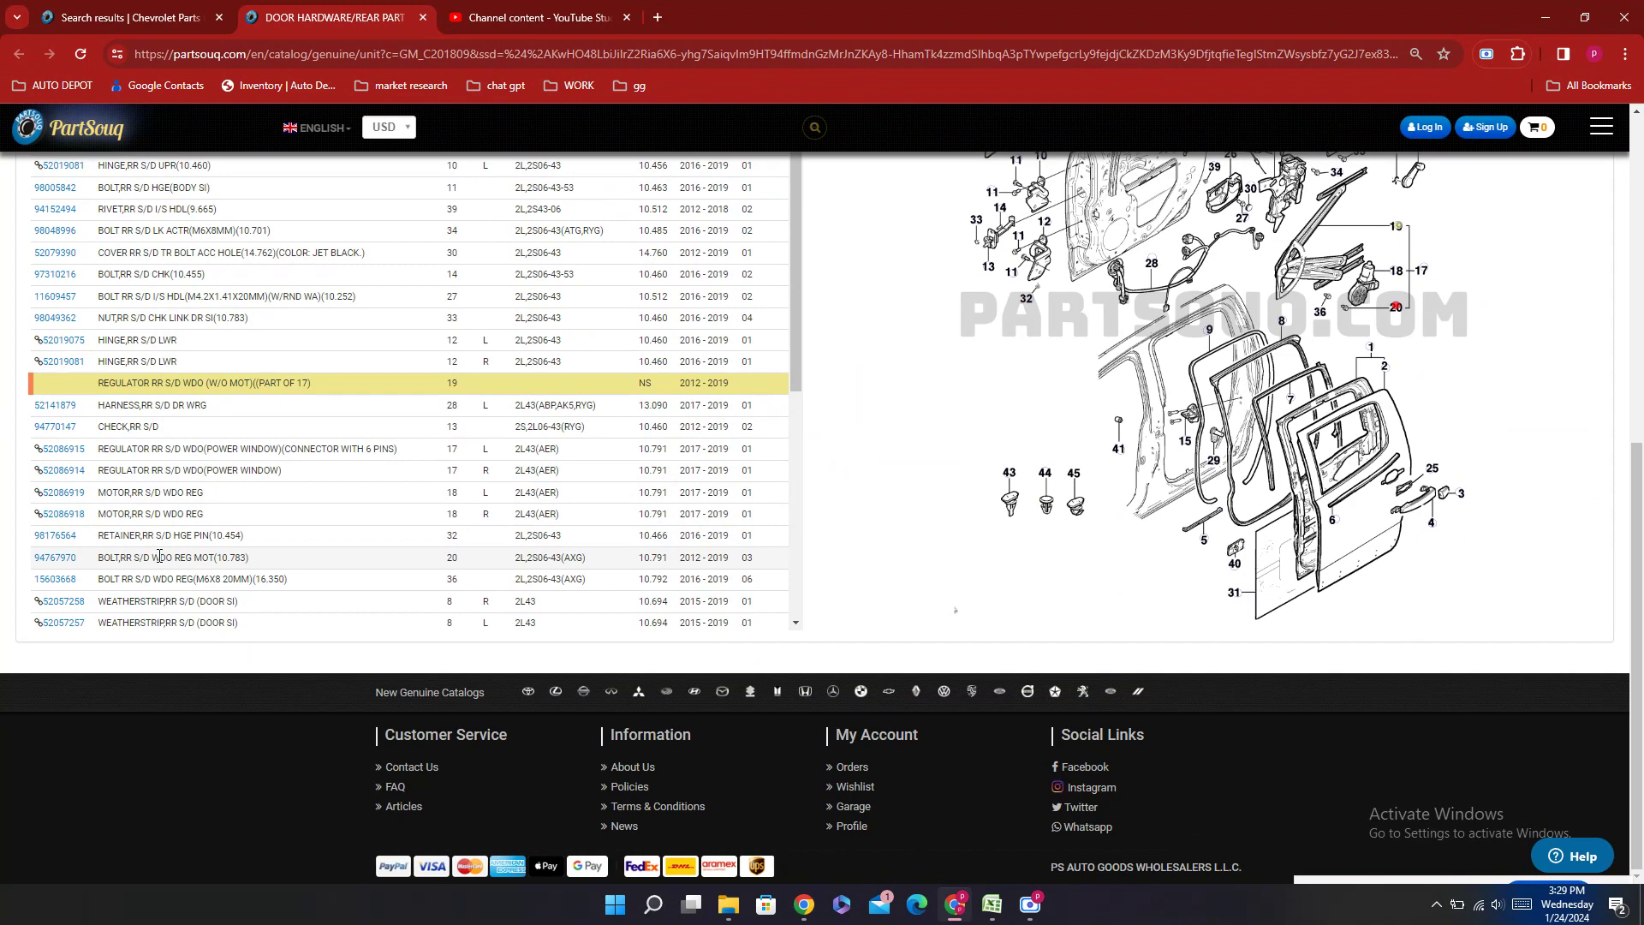
{"action": "scroll", "coordinate": [160, 556], "scroll_direction": "up", "scroll_amount": 10}
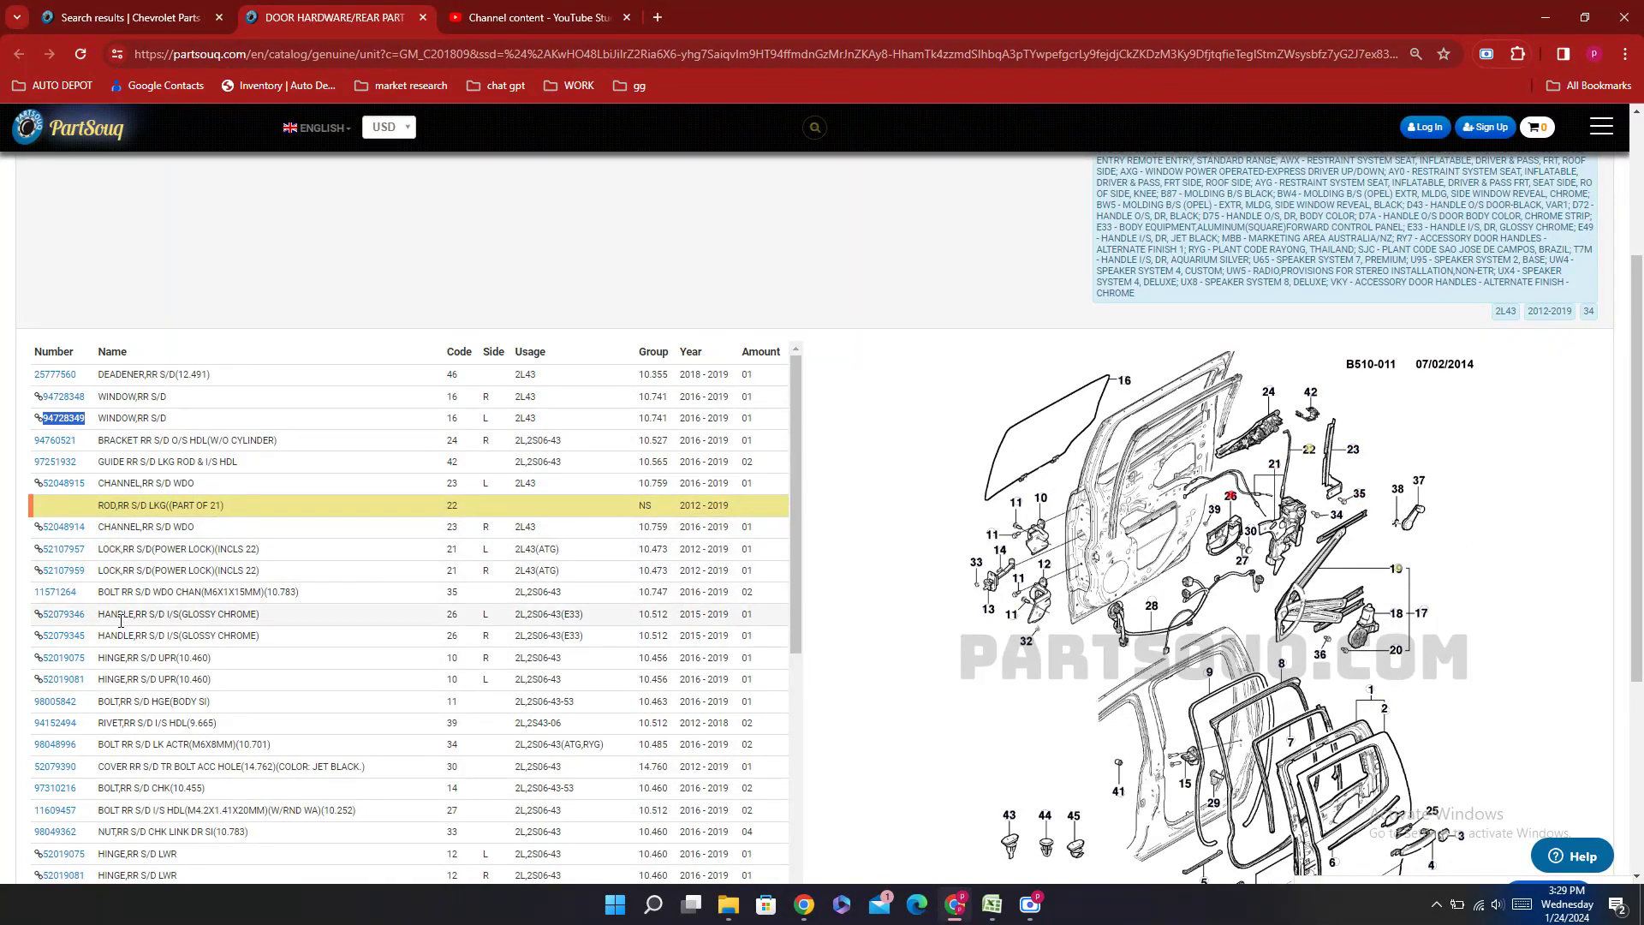
{"action": "left_click", "coordinate": [86, 632]}
{"action": "double_click", "coordinate": [85, 625]}
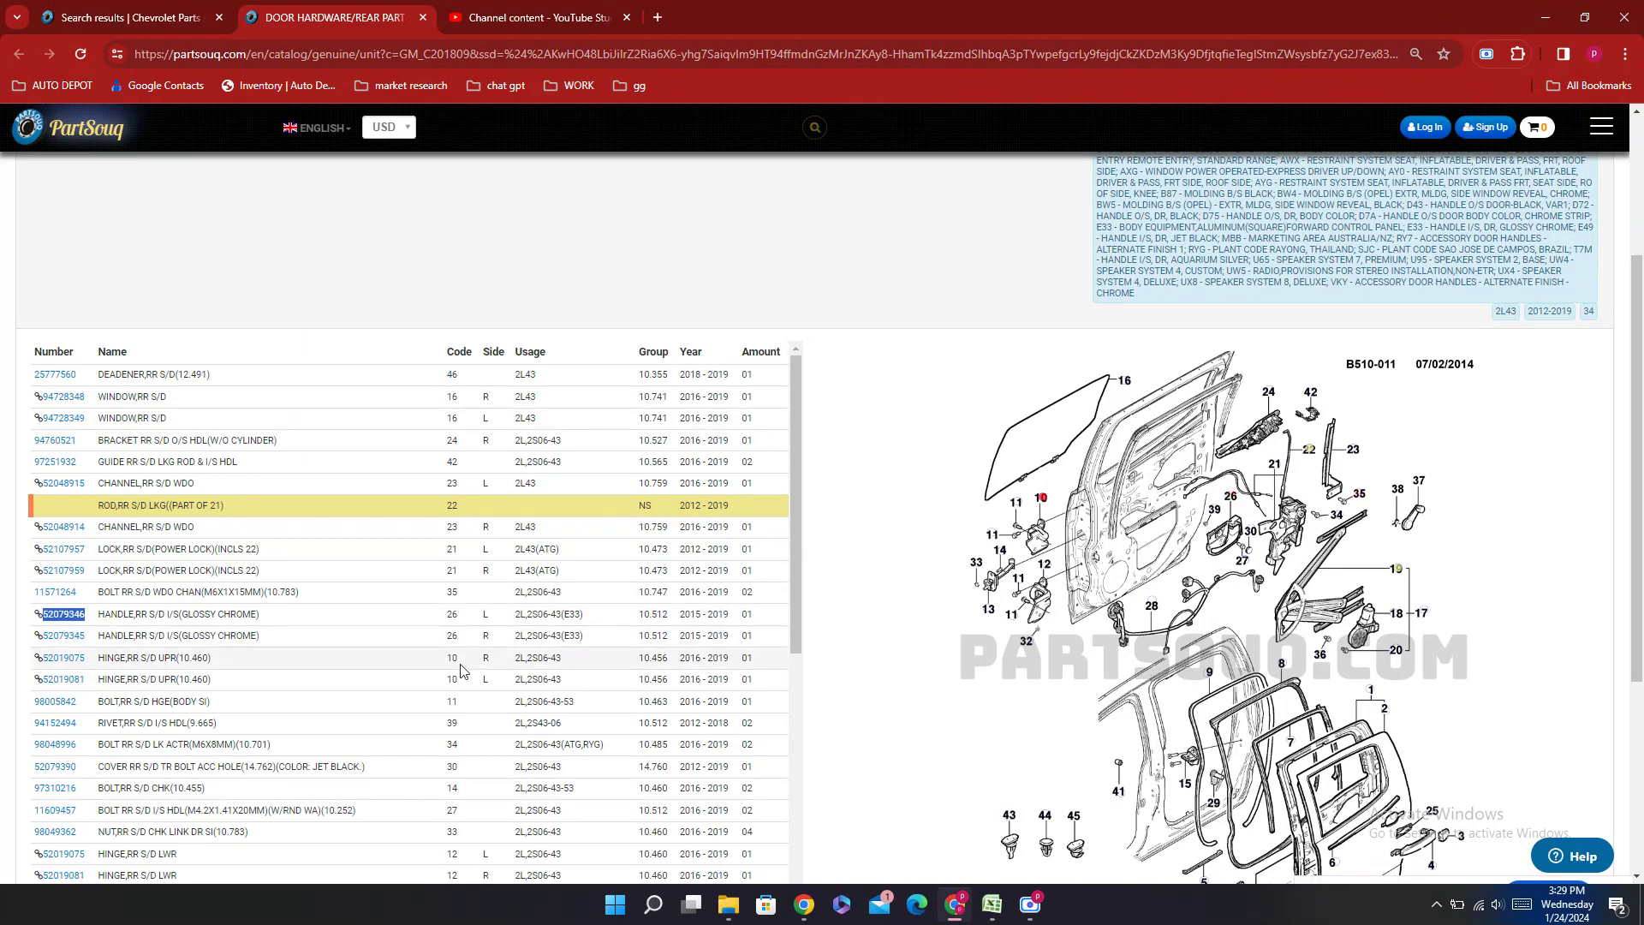
{"action": "key", "text": "alt+Tab"}
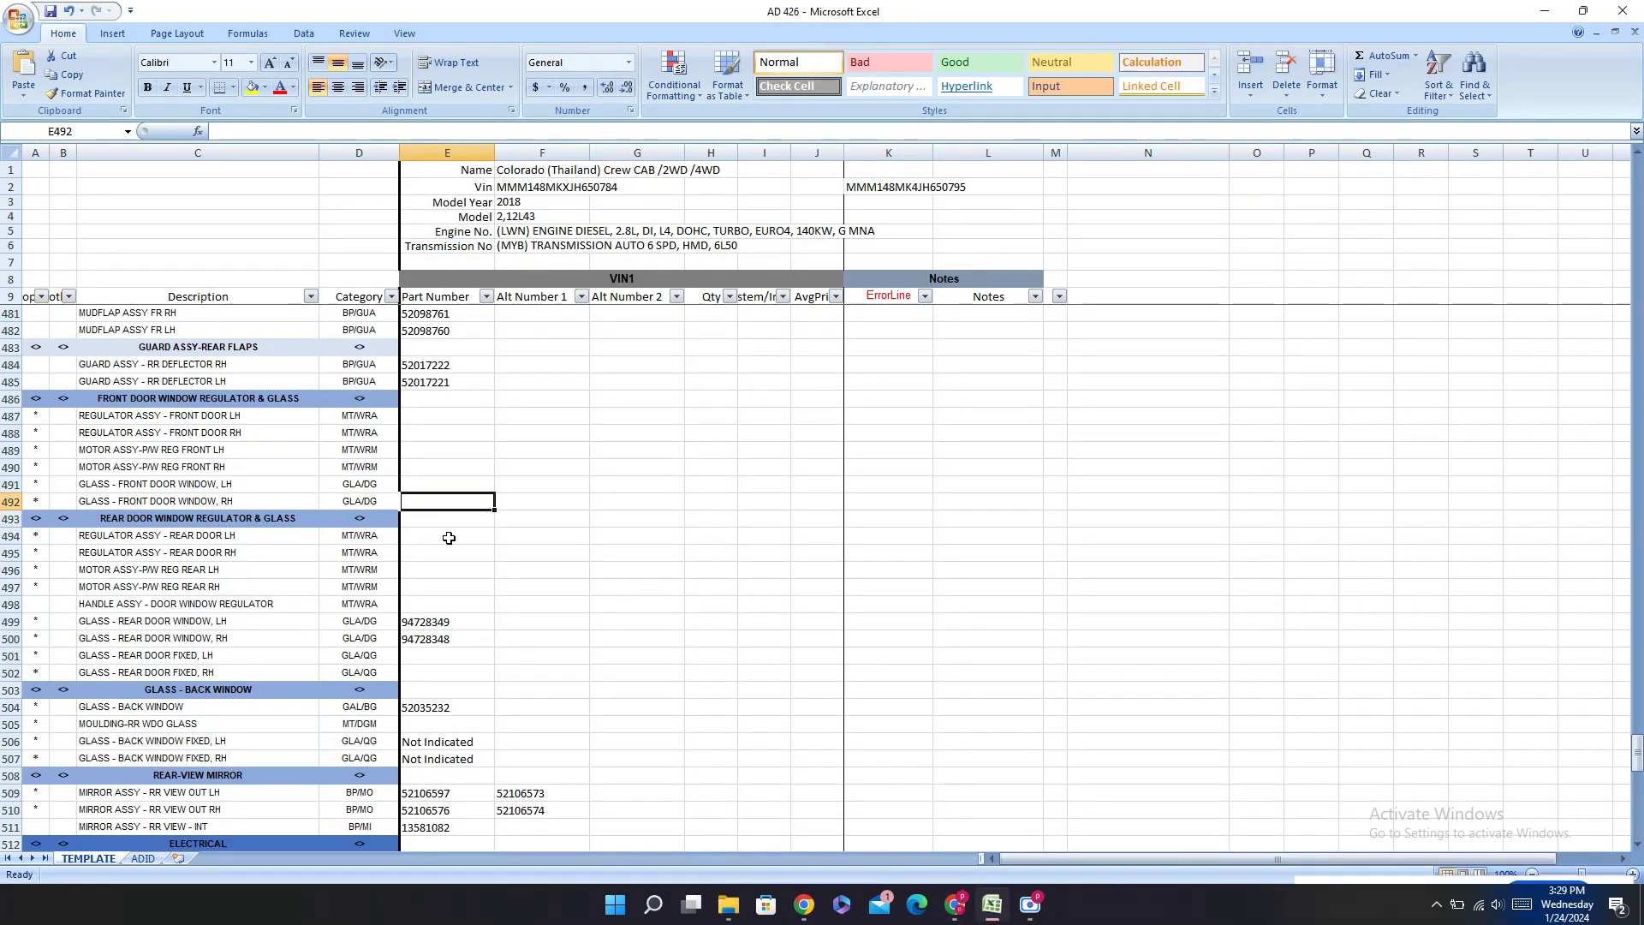
Step: Enter 52079346 as the rear inside door handle LH part number in E425
{"action": "scroll", "coordinate": [506, 439], "scroll_direction": "up", "scroll_amount": 20}
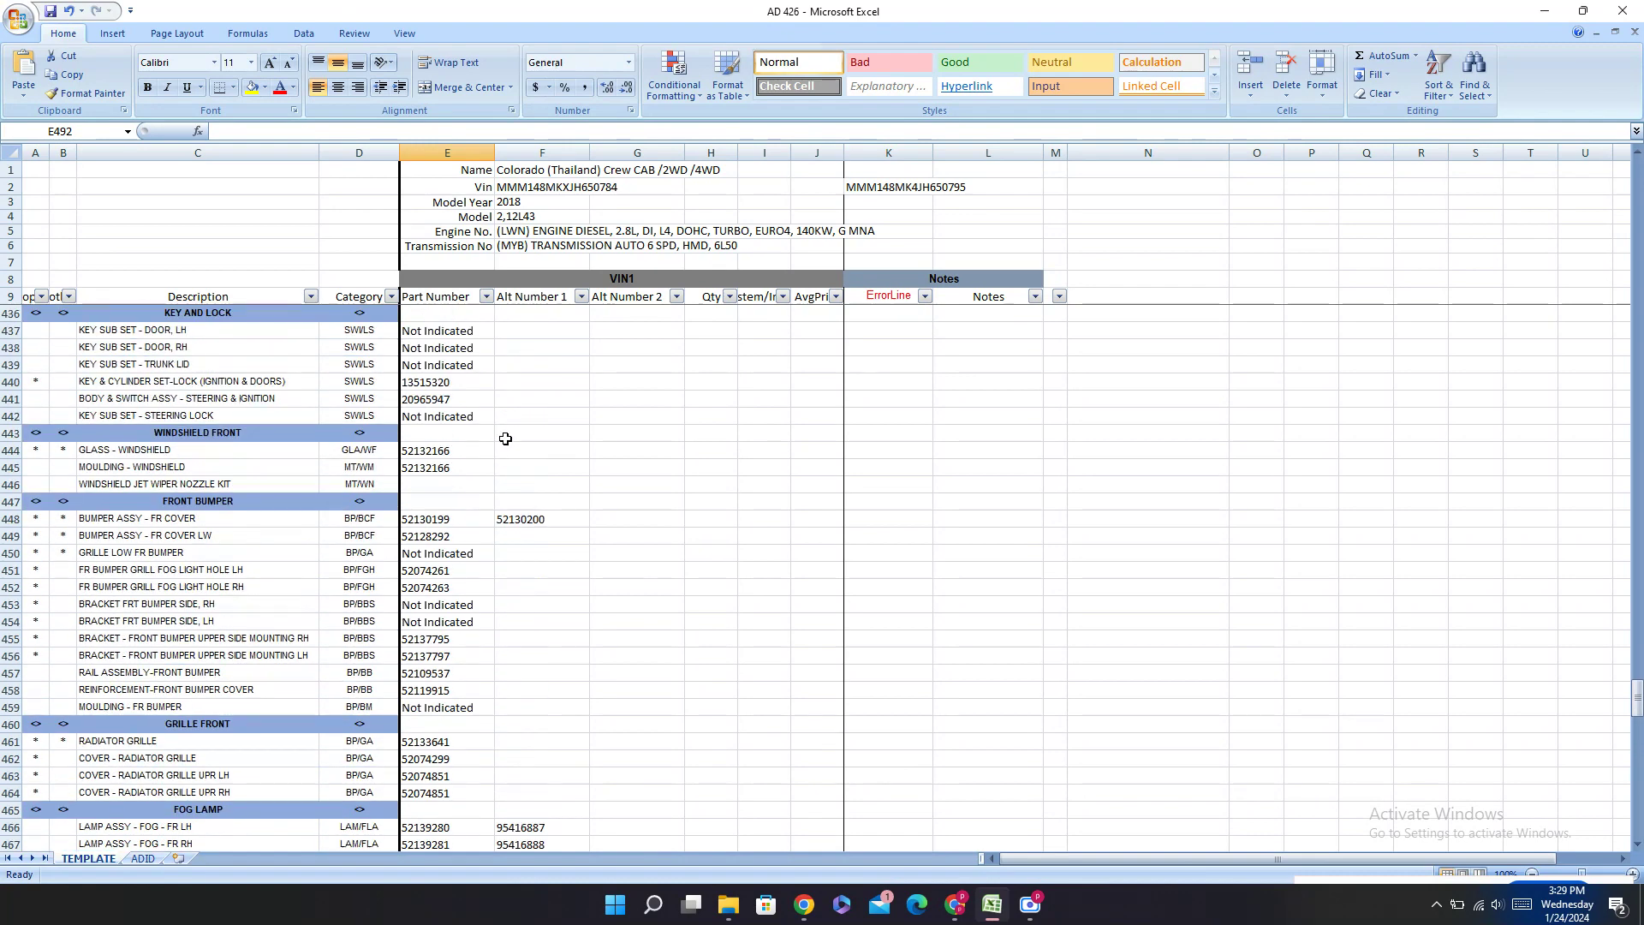
{"action": "scroll", "coordinate": [506, 439], "scroll_direction": "up", "scroll_amount": 1}
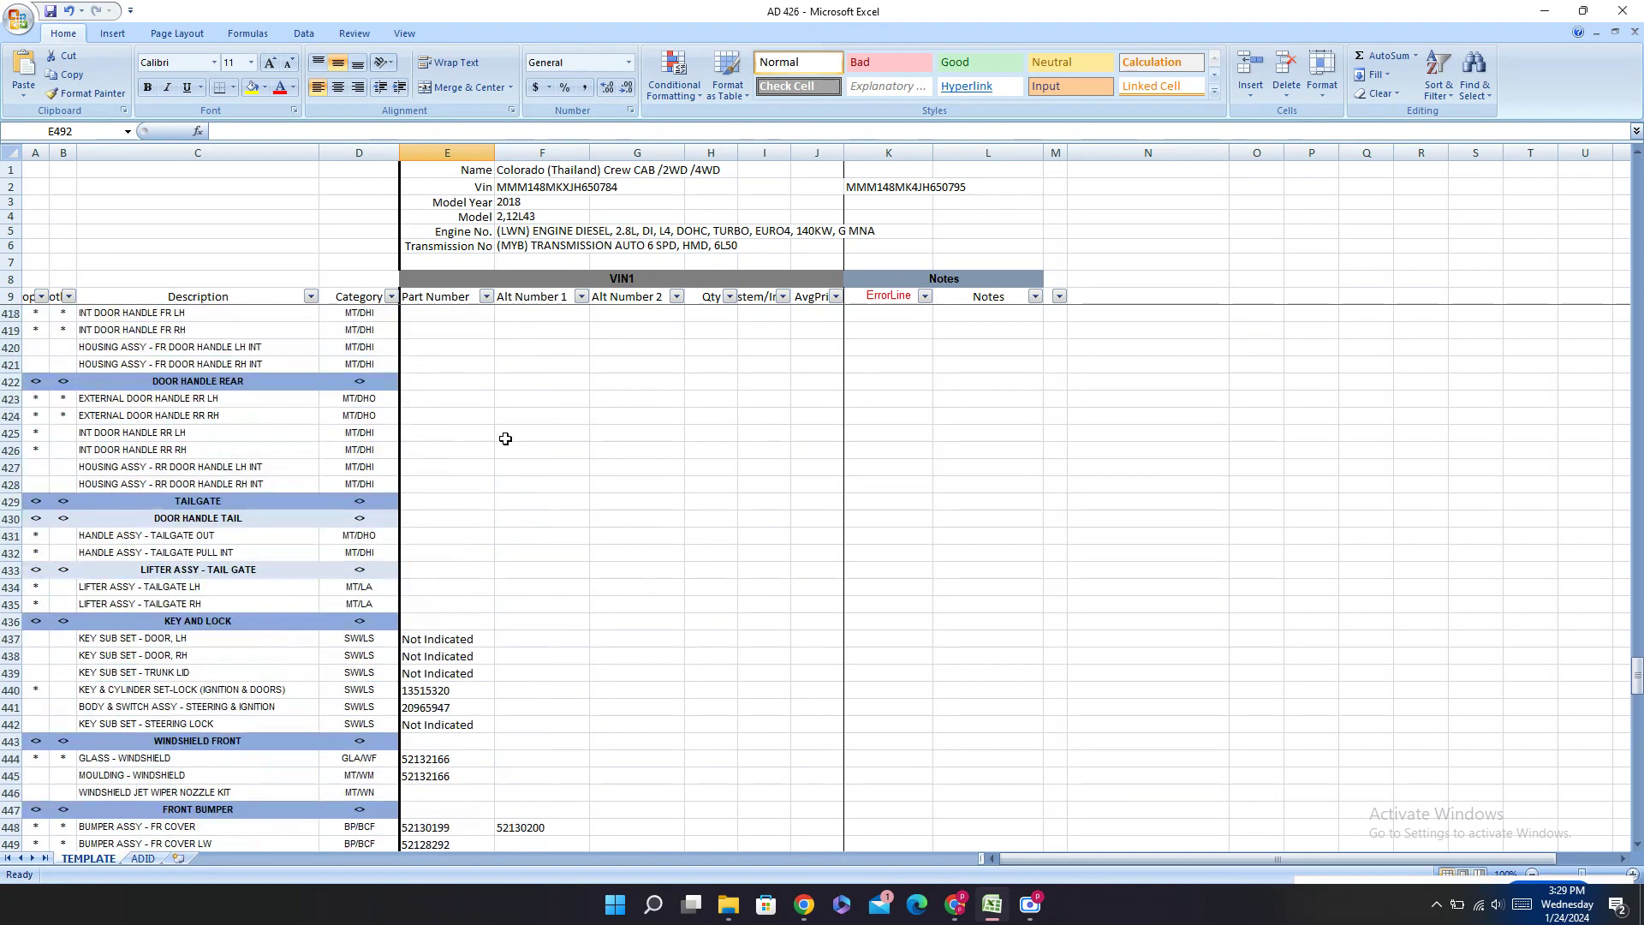
{"action": "left_click", "coordinate": [401, 432]}
{"action": "type", "text": "52079346"}
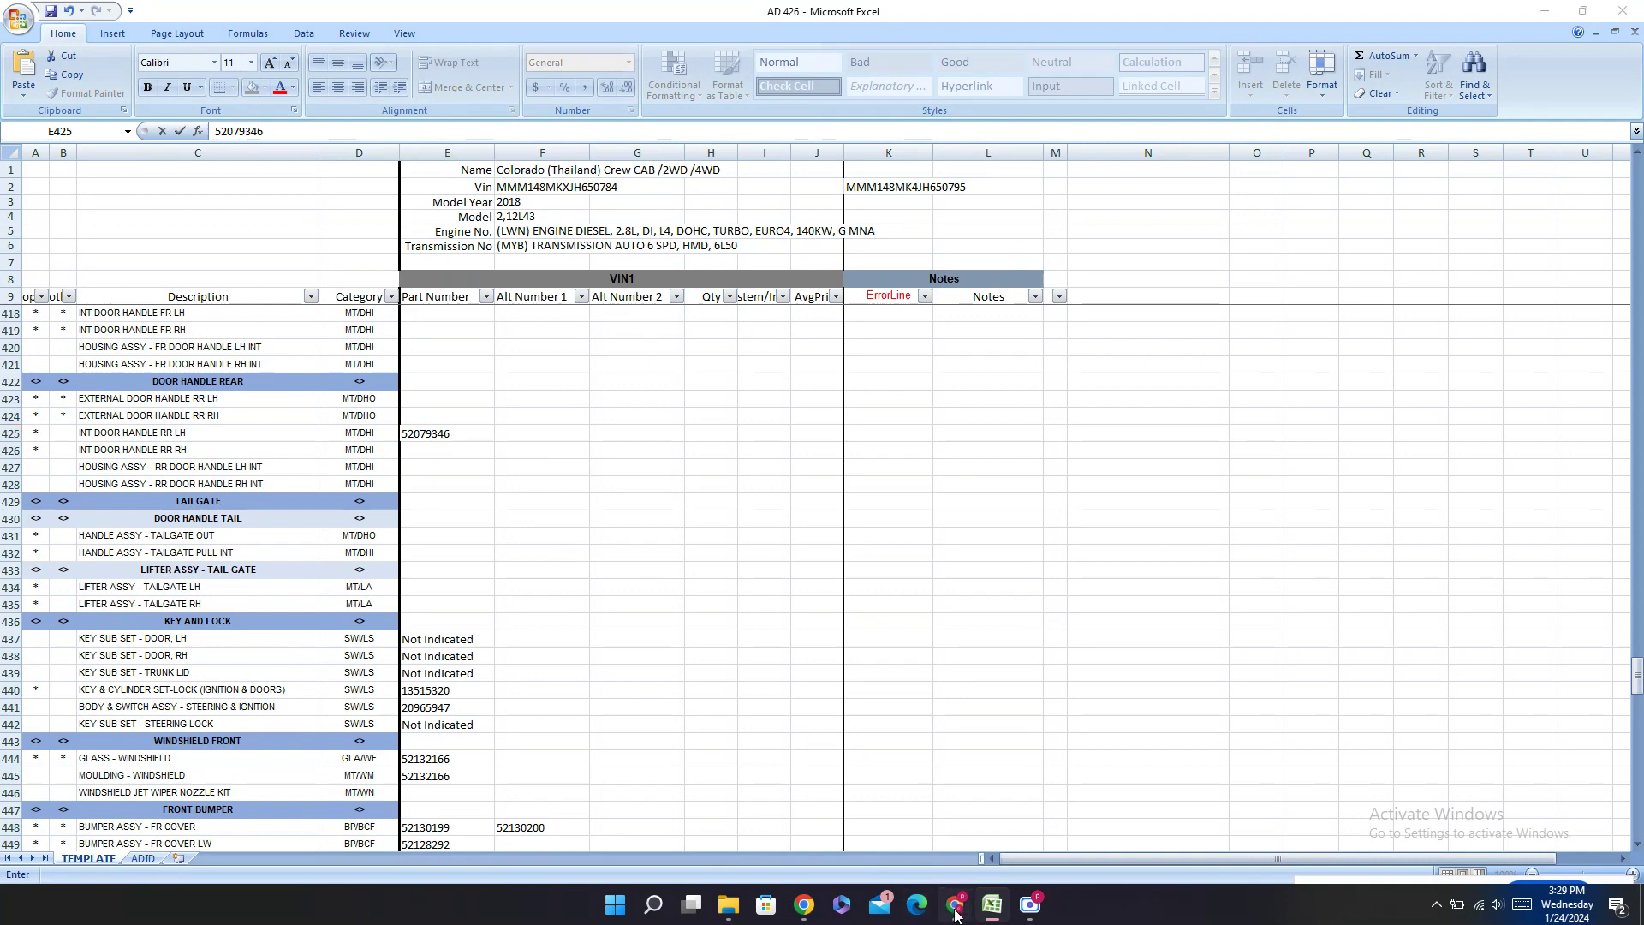
Step: Copy right inside handle part 52079345 from PartSouq into E426
{"action": "left_click", "coordinate": [955, 907]}
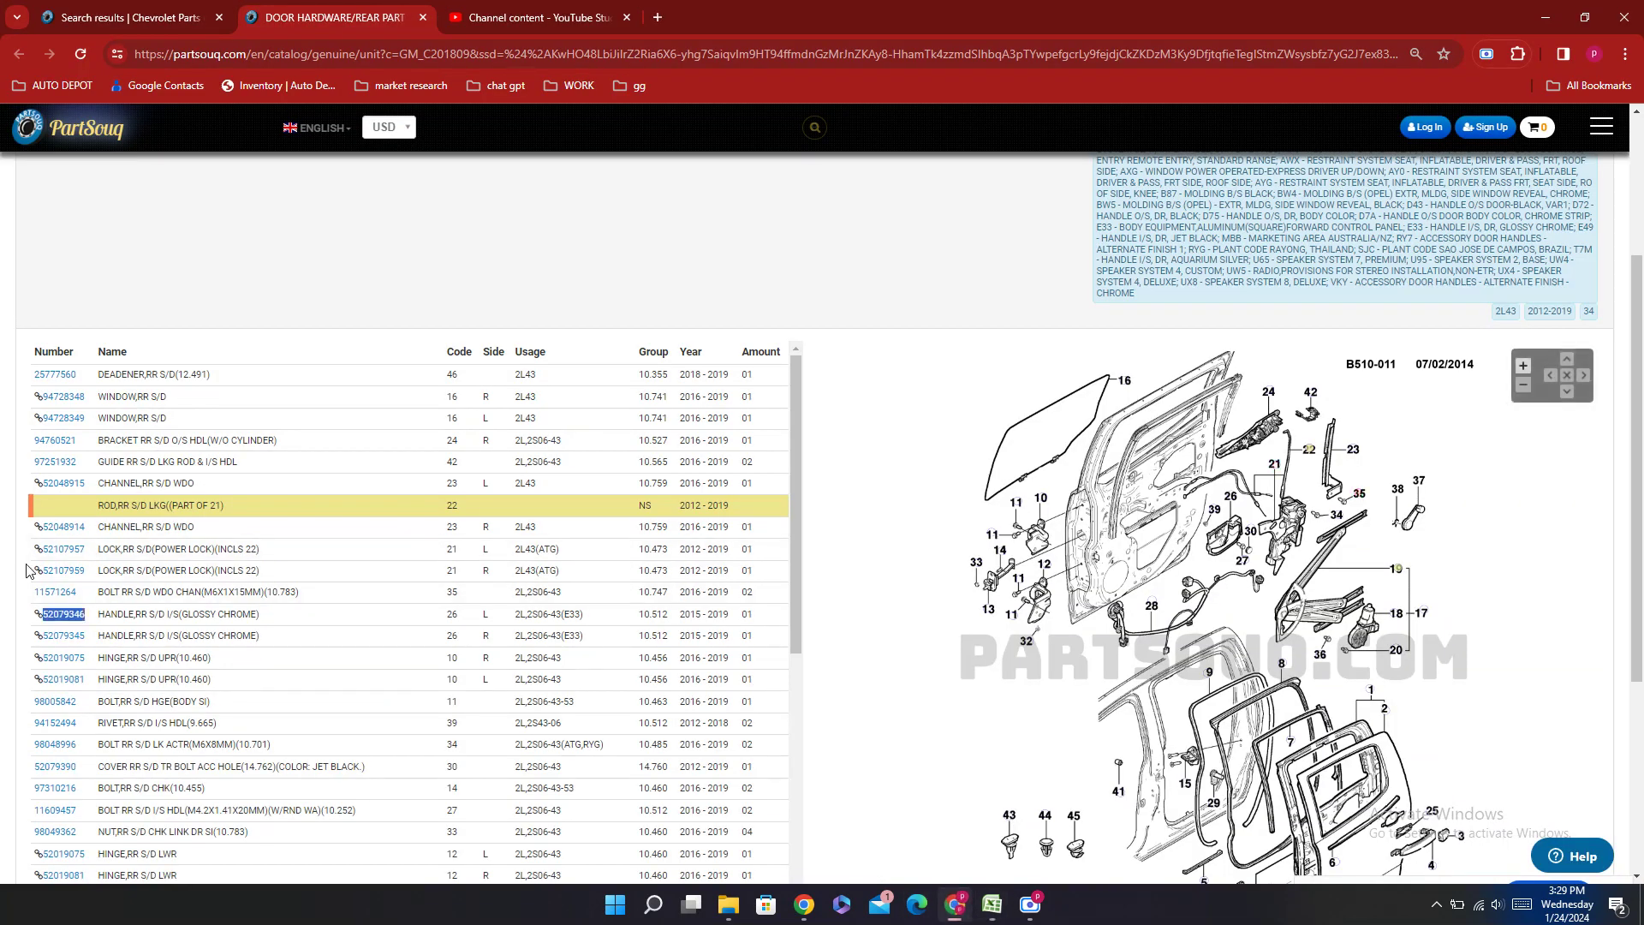
{"action": "double_click", "coordinate": [79, 636]}
{"action": "key", "text": "ctrl+c"}
{"action": "left_click", "coordinate": [991, 905]}
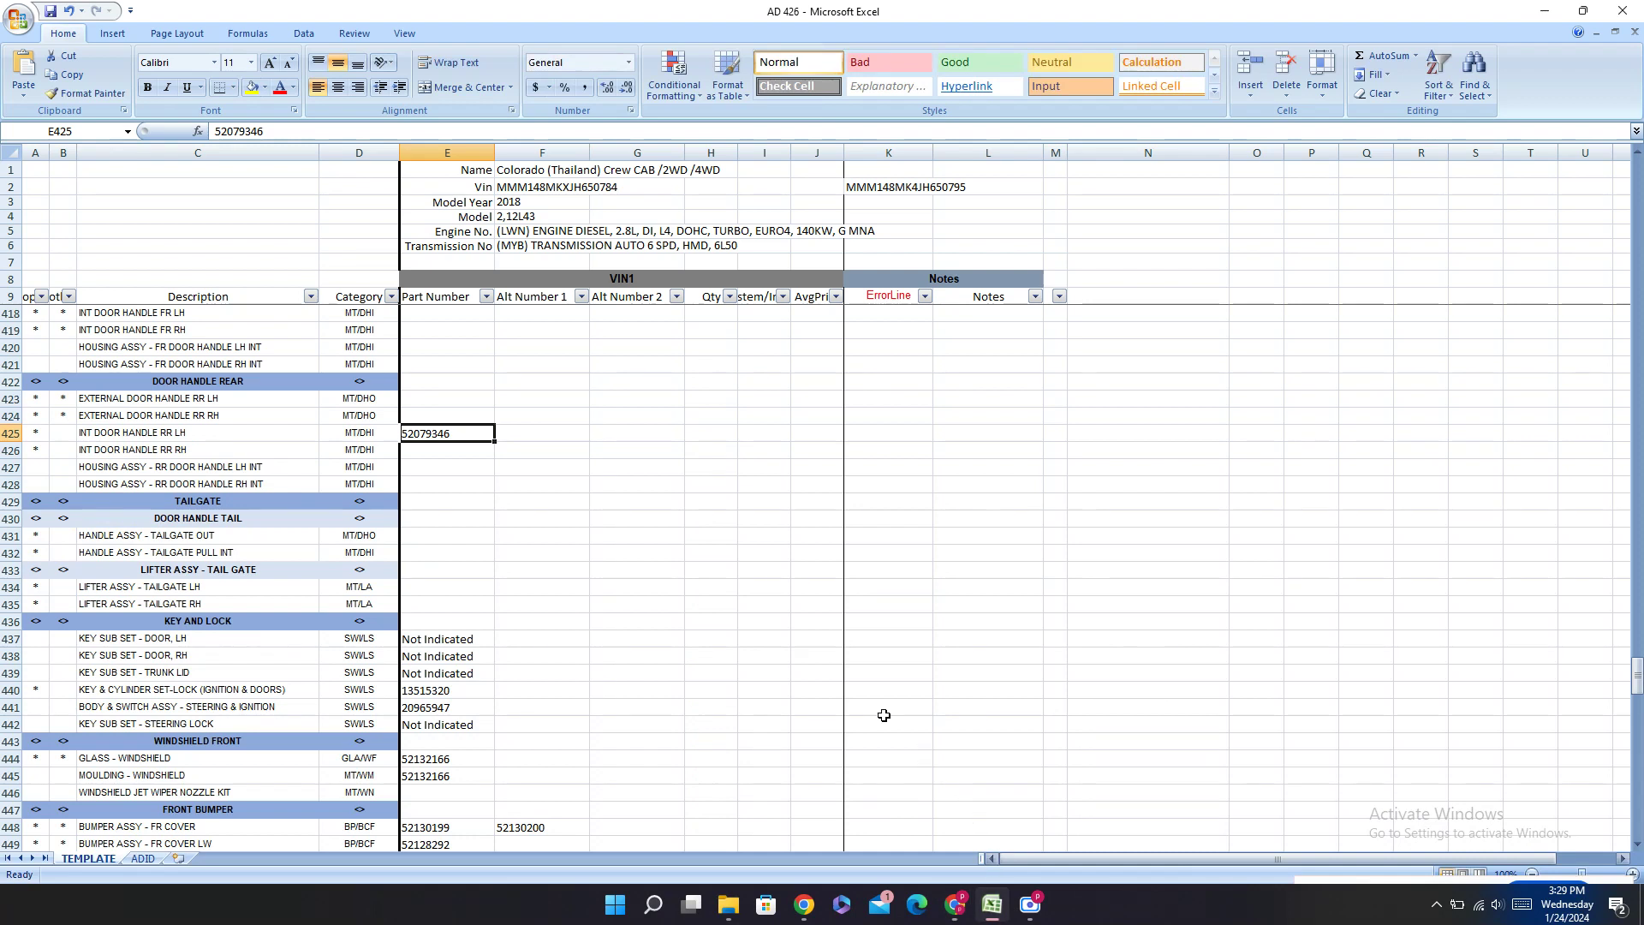
{"action": "left_click", "coordinate": [422, 456]}
{"action": "double_click", "coordinate": [422, 449]}
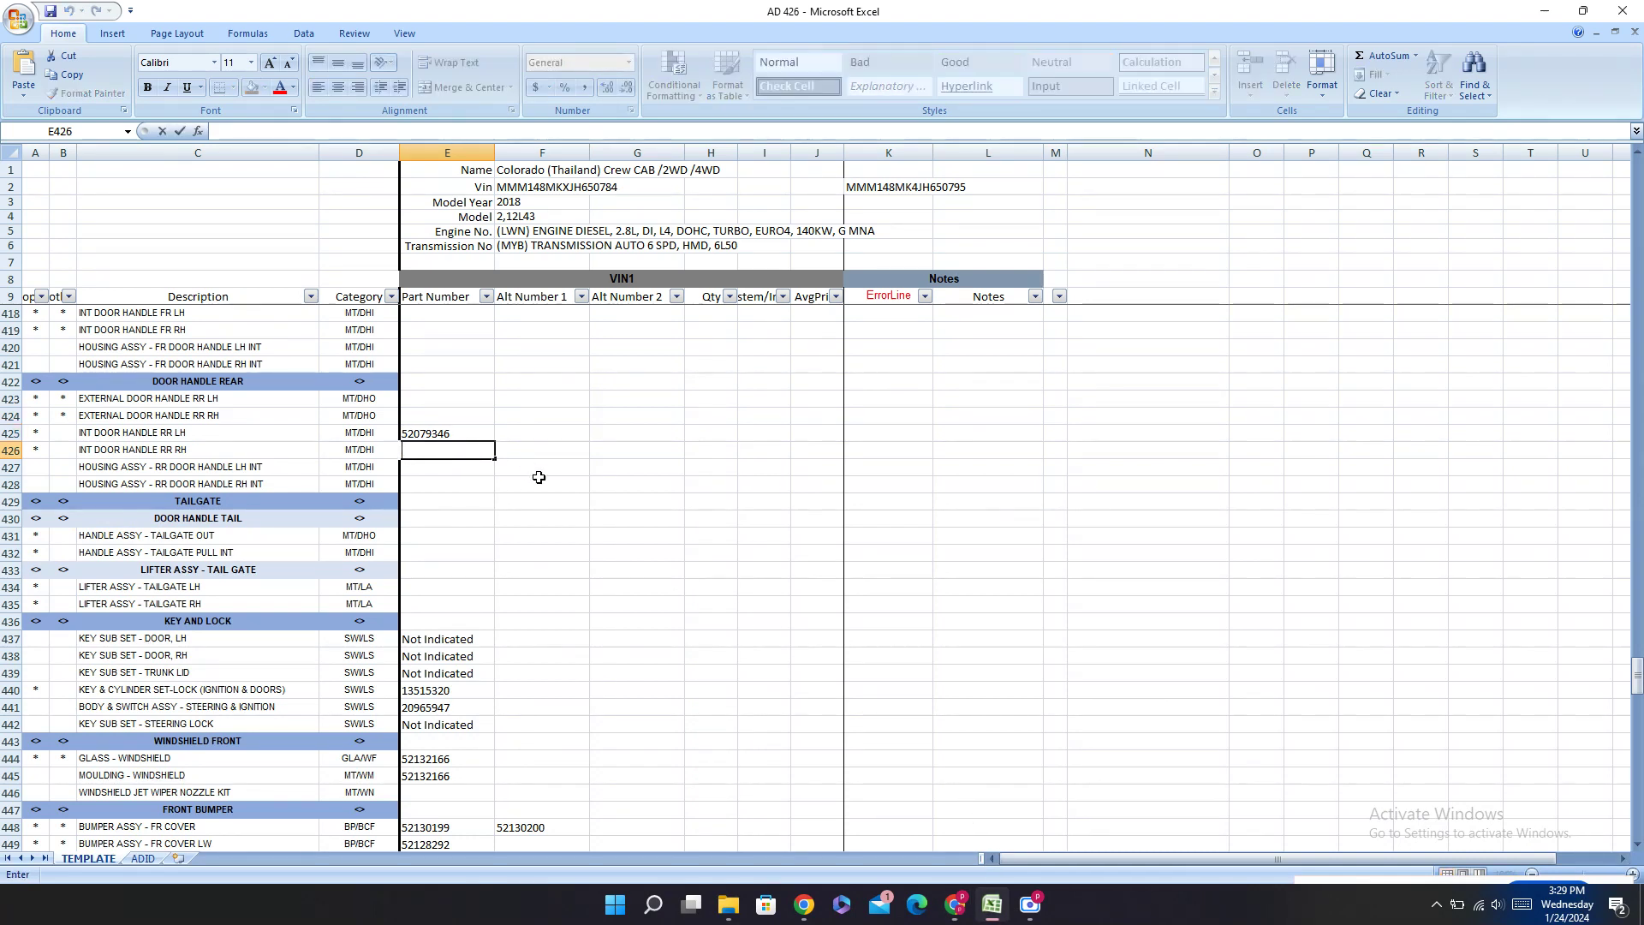
{"action": "key", "text": "ctrl+v"}
Step: Select left window regulator part number 52086915 in PartSouq
{"action": "left_click", "coordinate": [957, 902]}
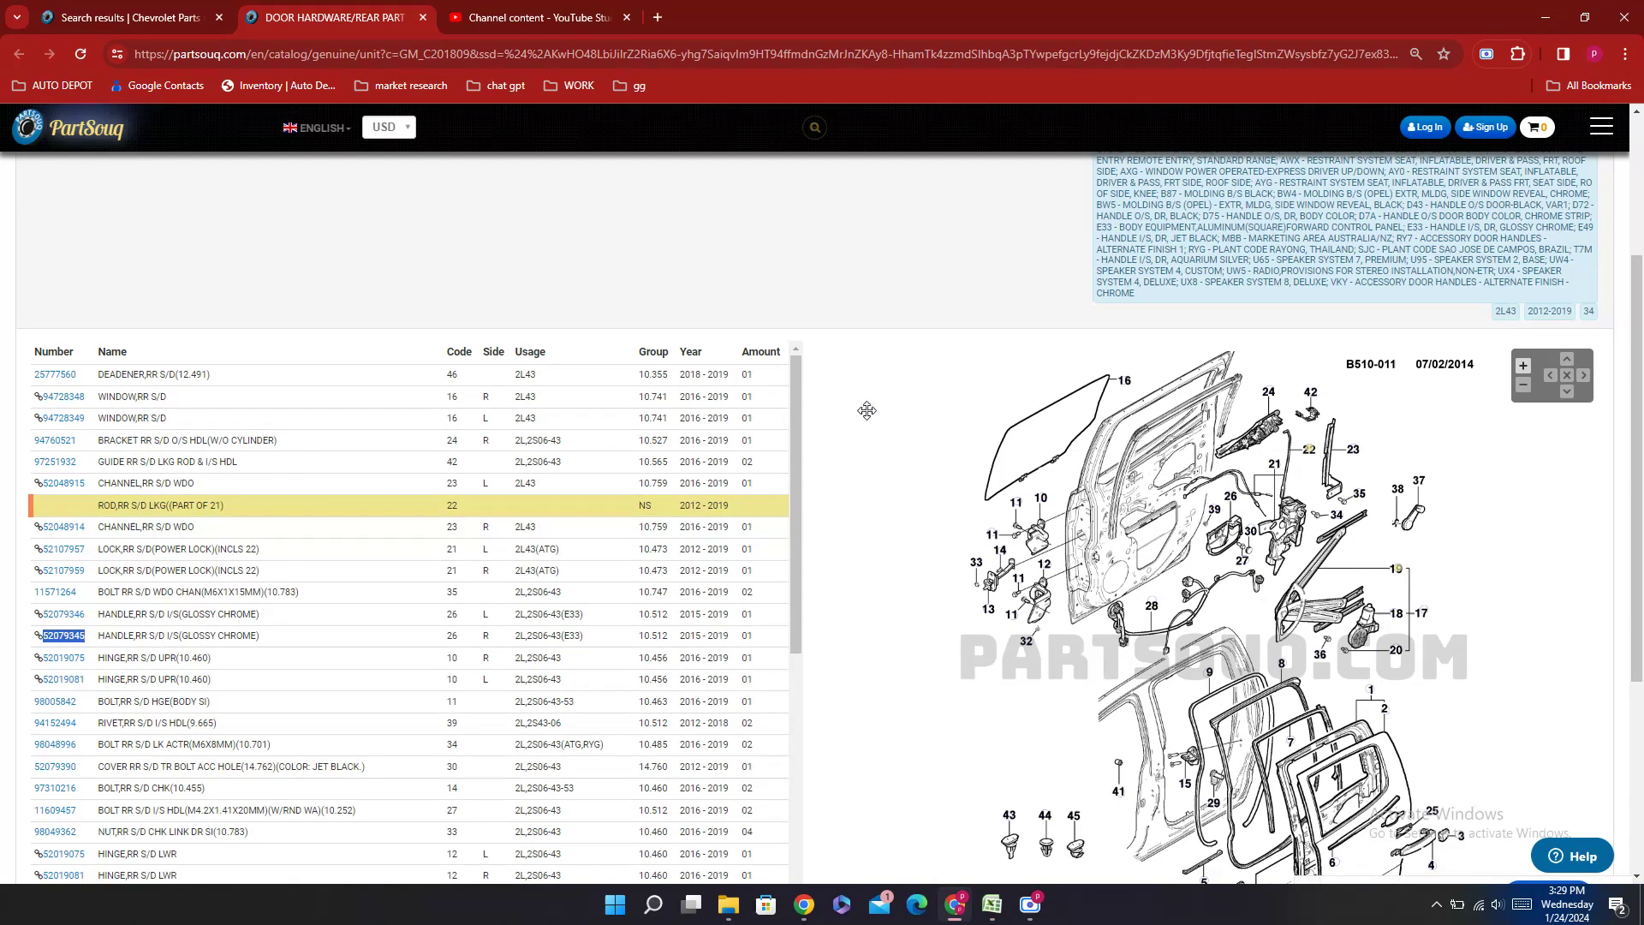
{"action": "scroll", "coordinate": [868, 410], "scroll_direction": "down", "scroll_amount": 2}
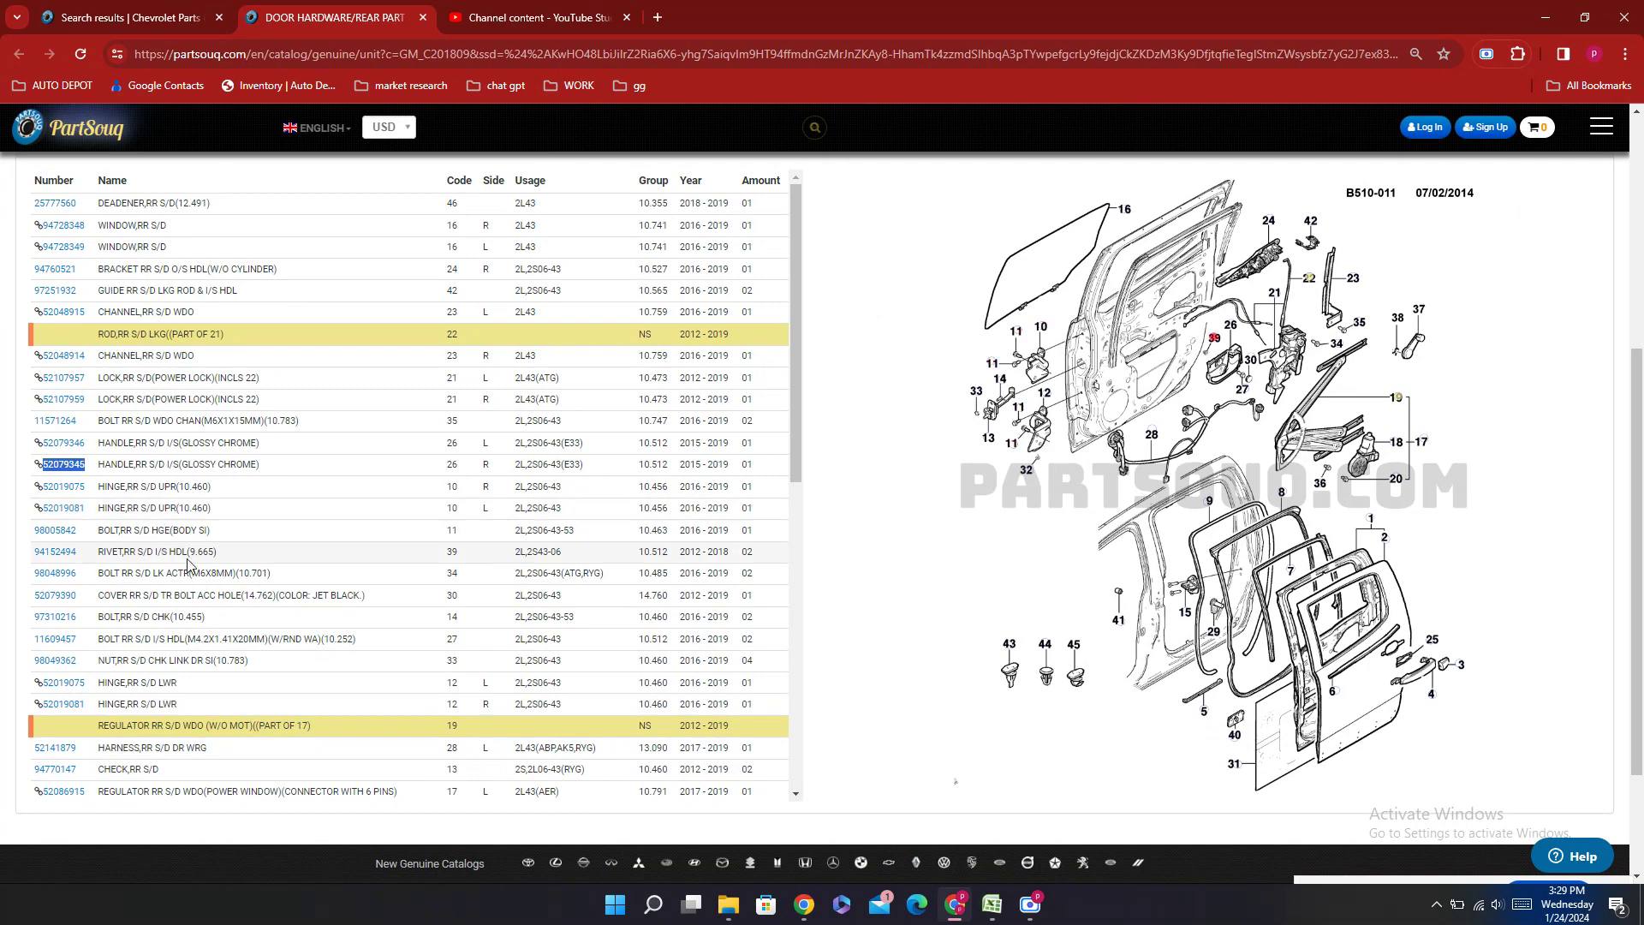
{"action": "scroll", "coordinate": [218, 575], "scroll_direction": "down", "scroll_amount": 1}
{"action": "scroll", "coordinate": [219, 575], "scroll_direction": "down", "scroll_amount": 4}
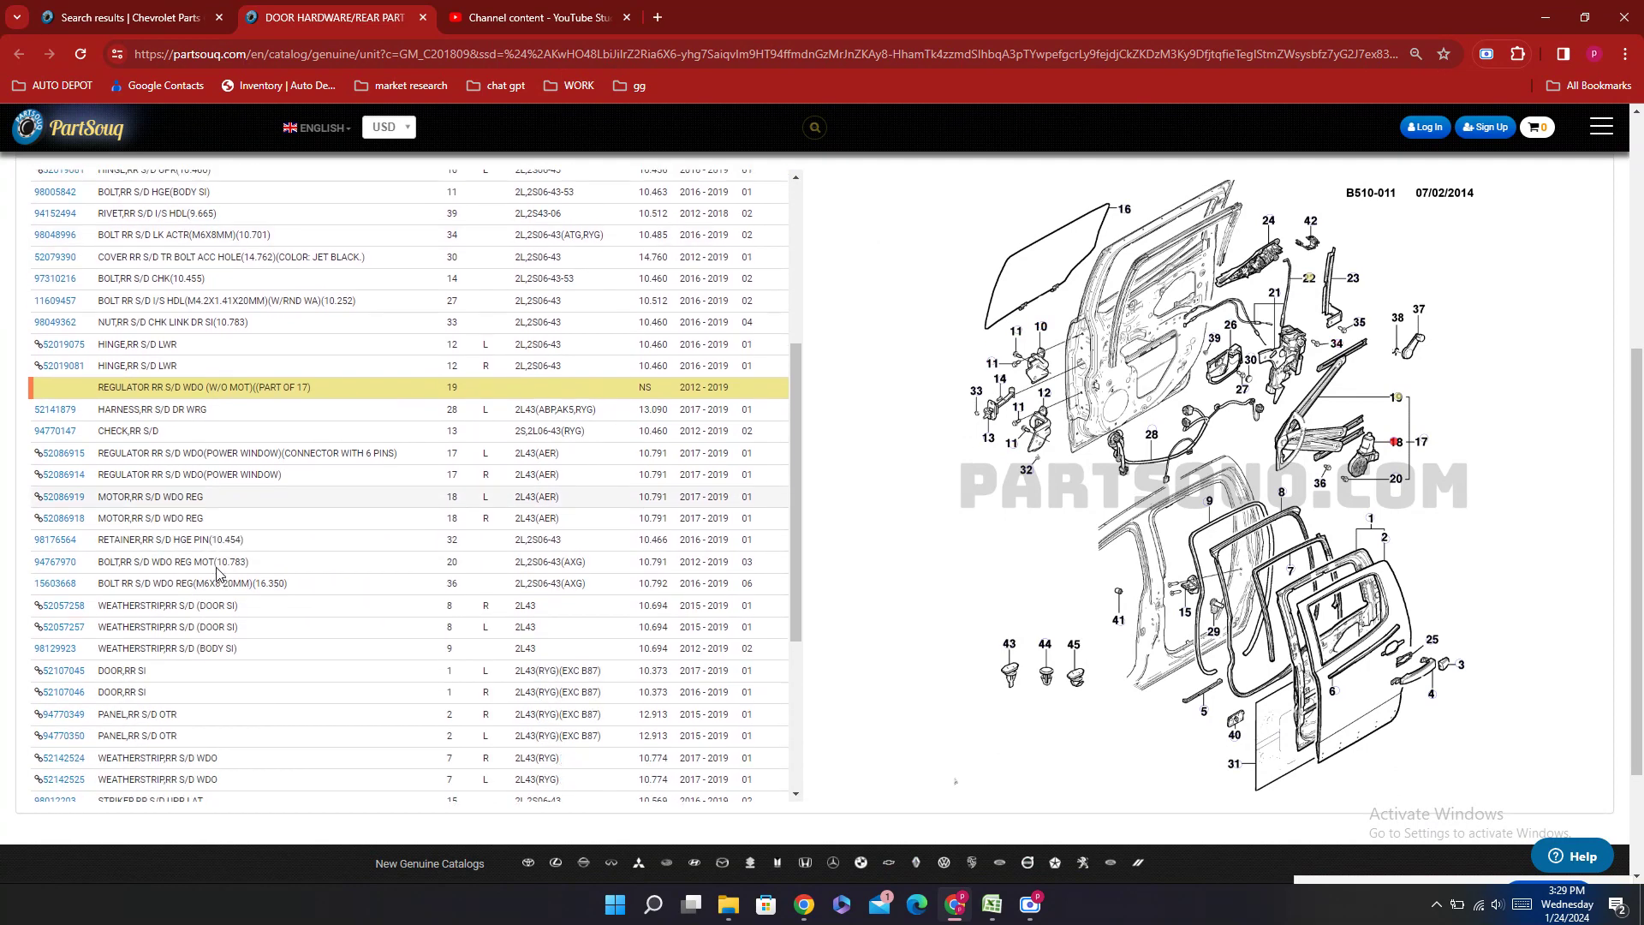
{"action": "double_click", "coordinate": [89, 452]}
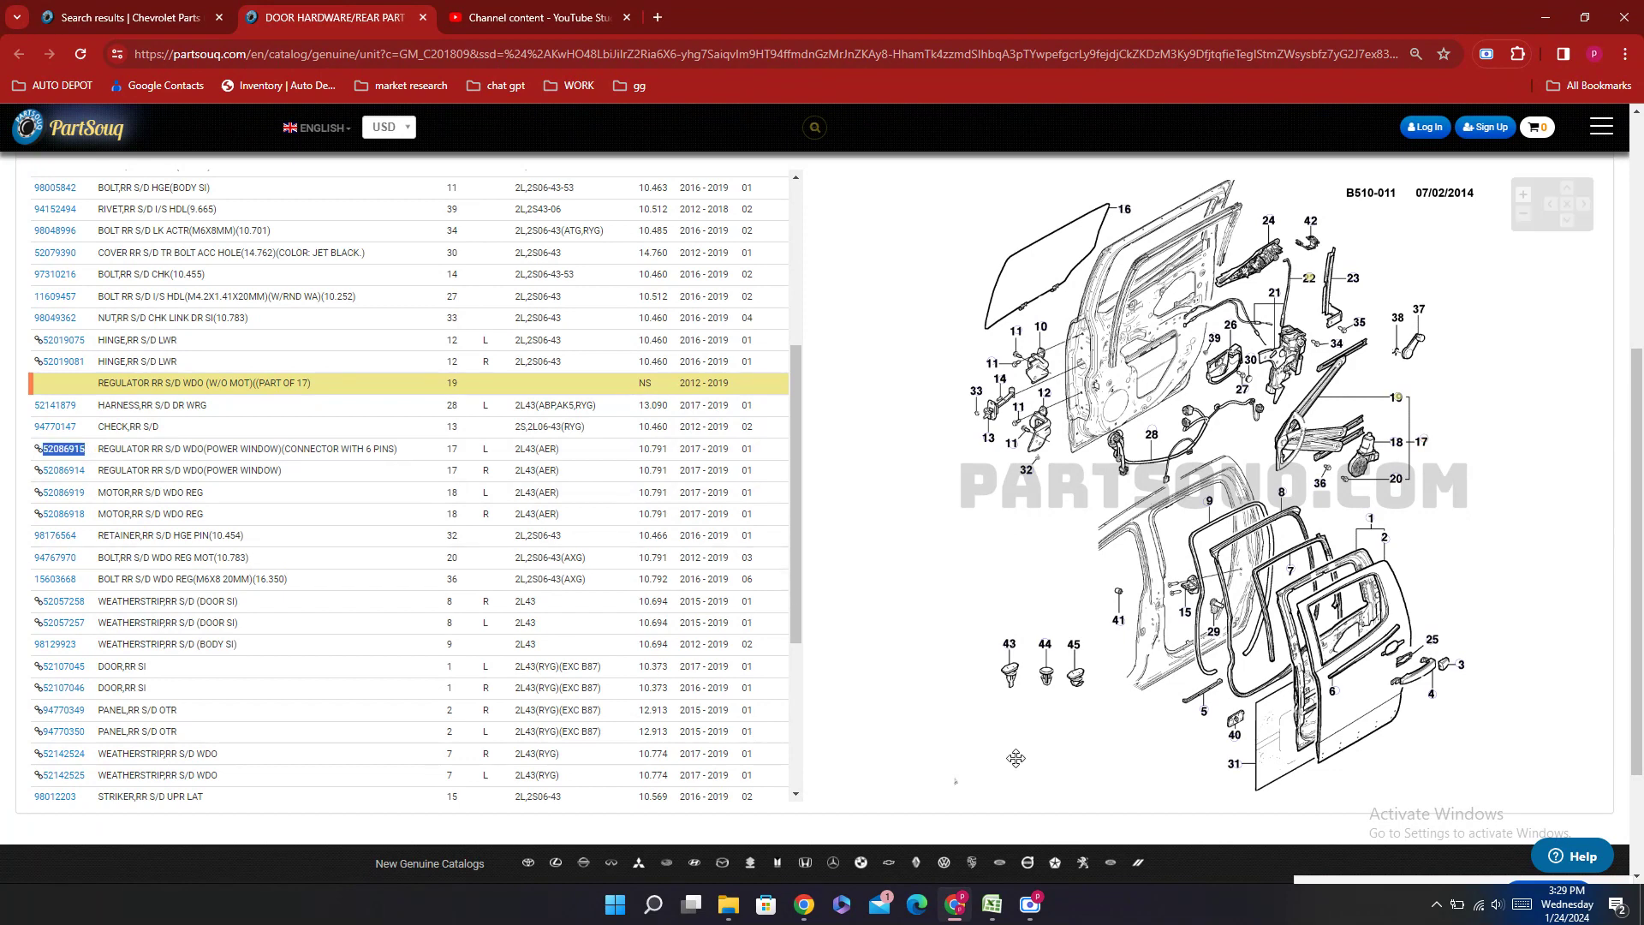
{"action": "left_click", "coordinate": [992, 905]}
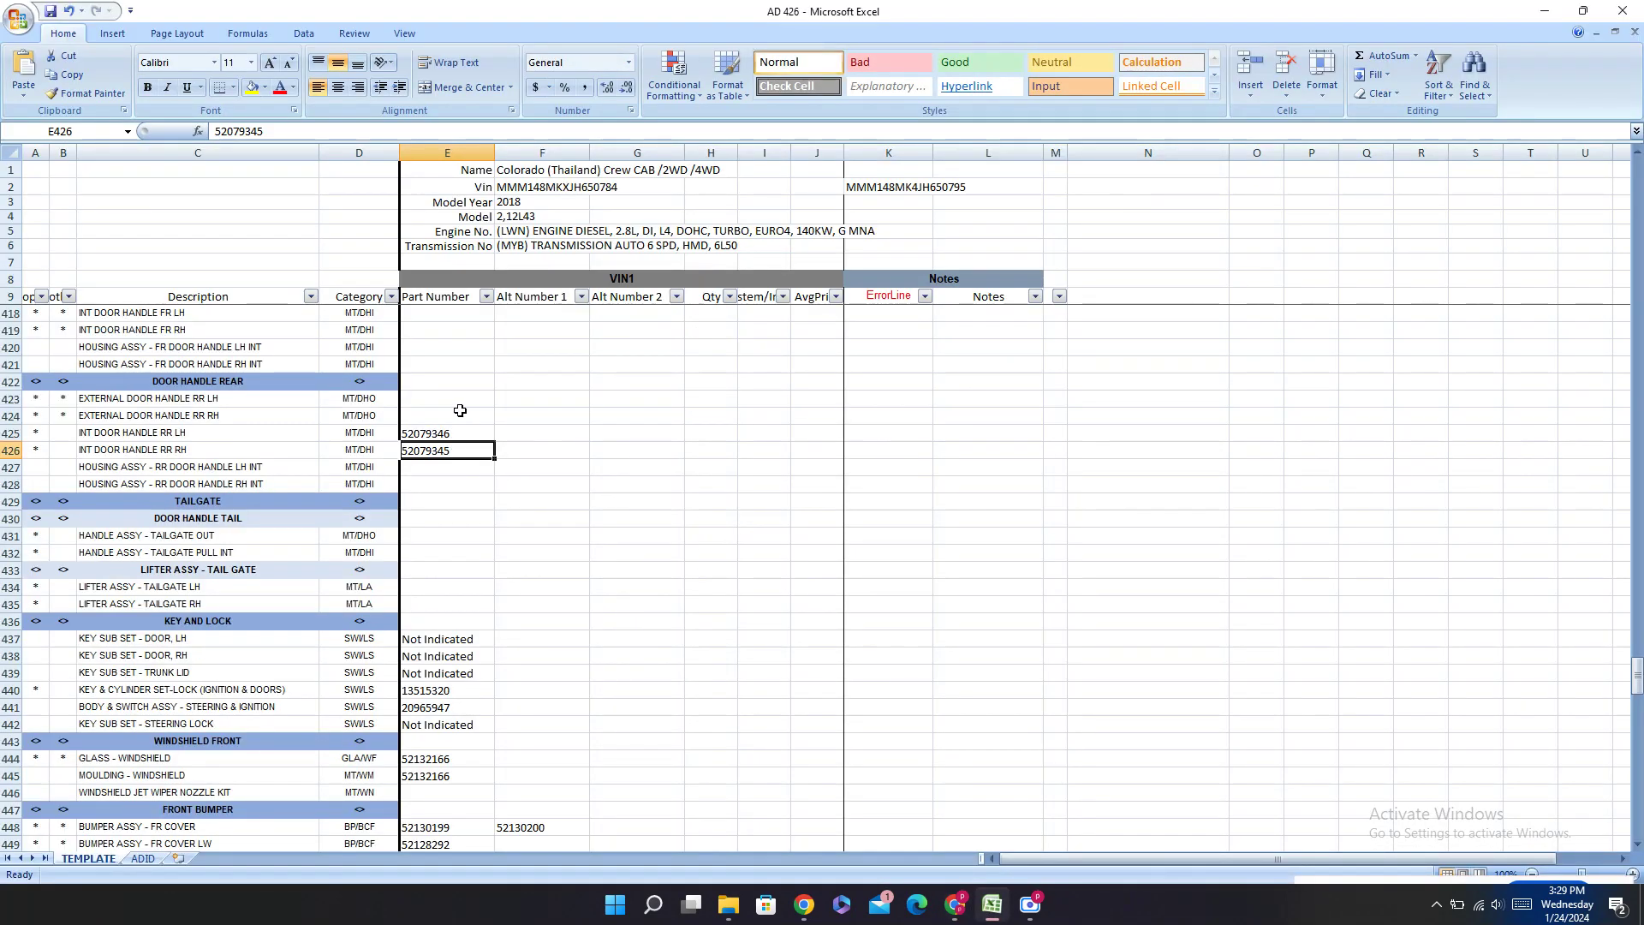
{"action": "scroll", "coordinate": [460, 410], "scroll_direction": "down", "scroll_amount": 20}
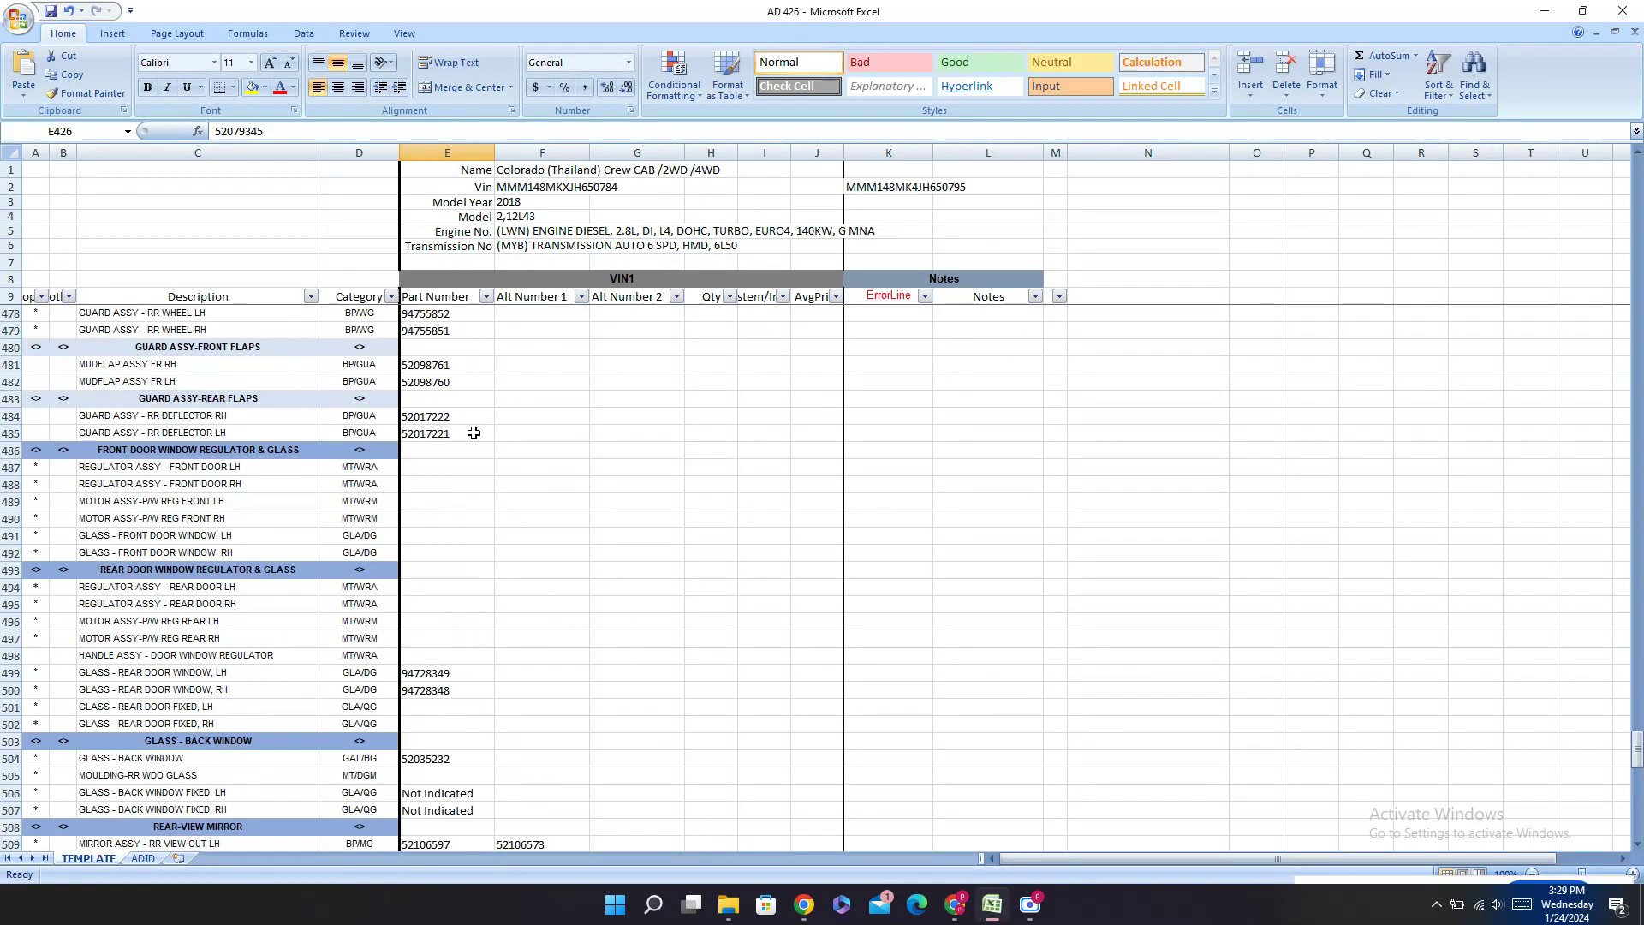
Step: Enter rear door regulator numbers 52086915 (LH, E494) and 52086914 (RH, E495)
{"action": "scroll", "coordinate": [473, 432], "scroll_direction": "down", "scroll_amount": 2}
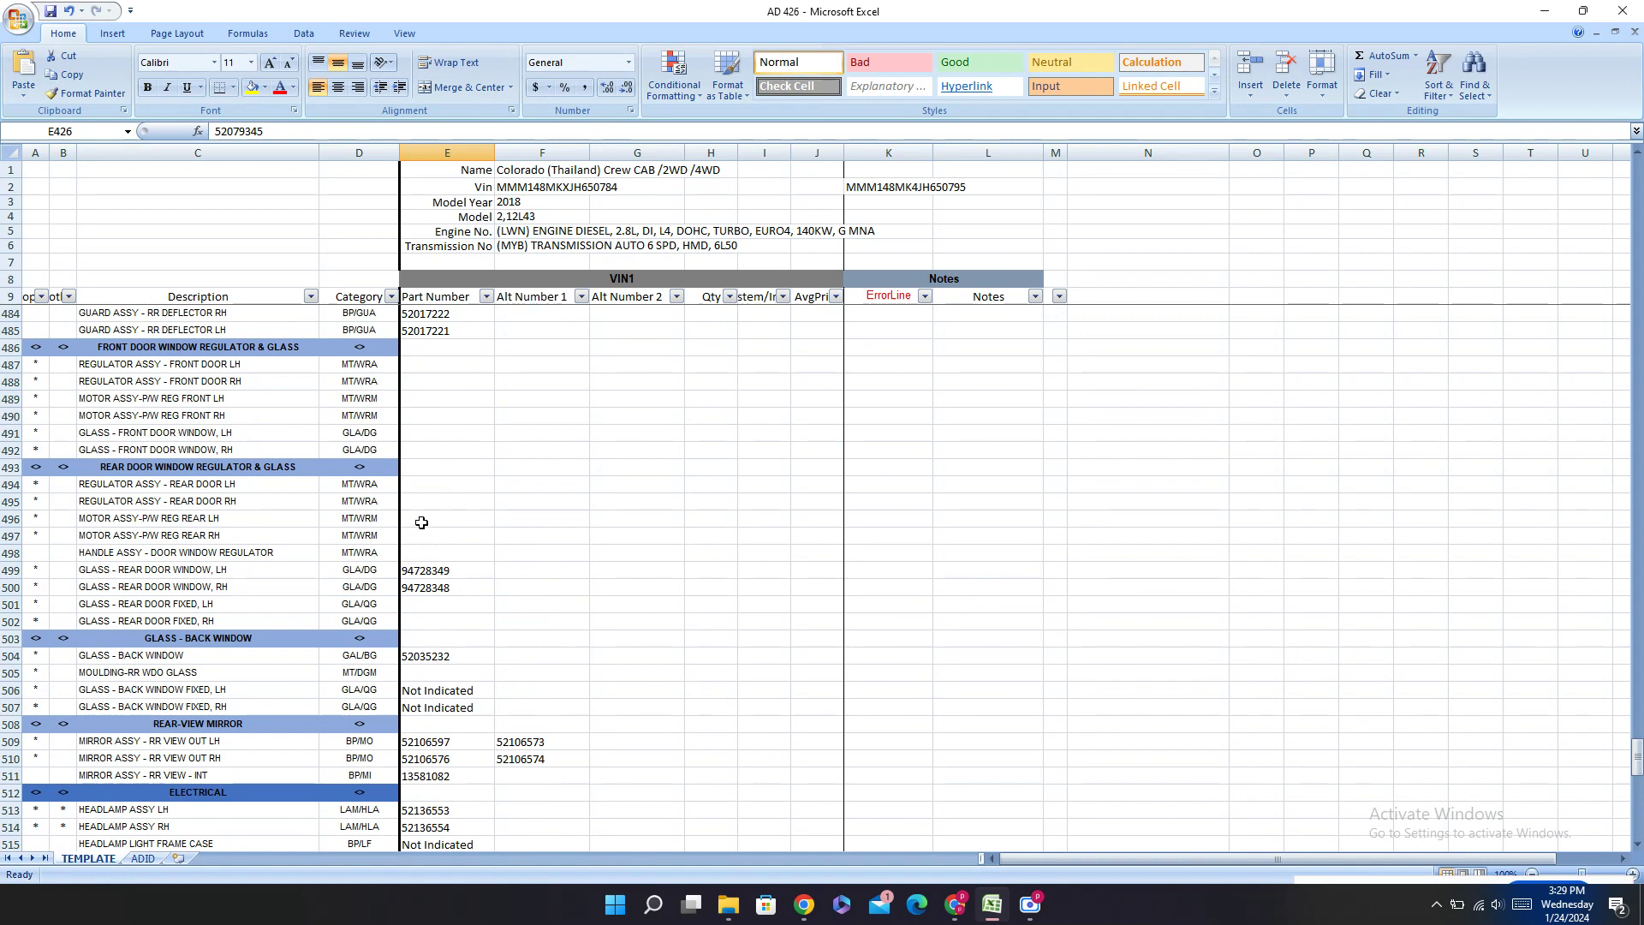
{"action": "left_click", "coordinate": [406, 485]}
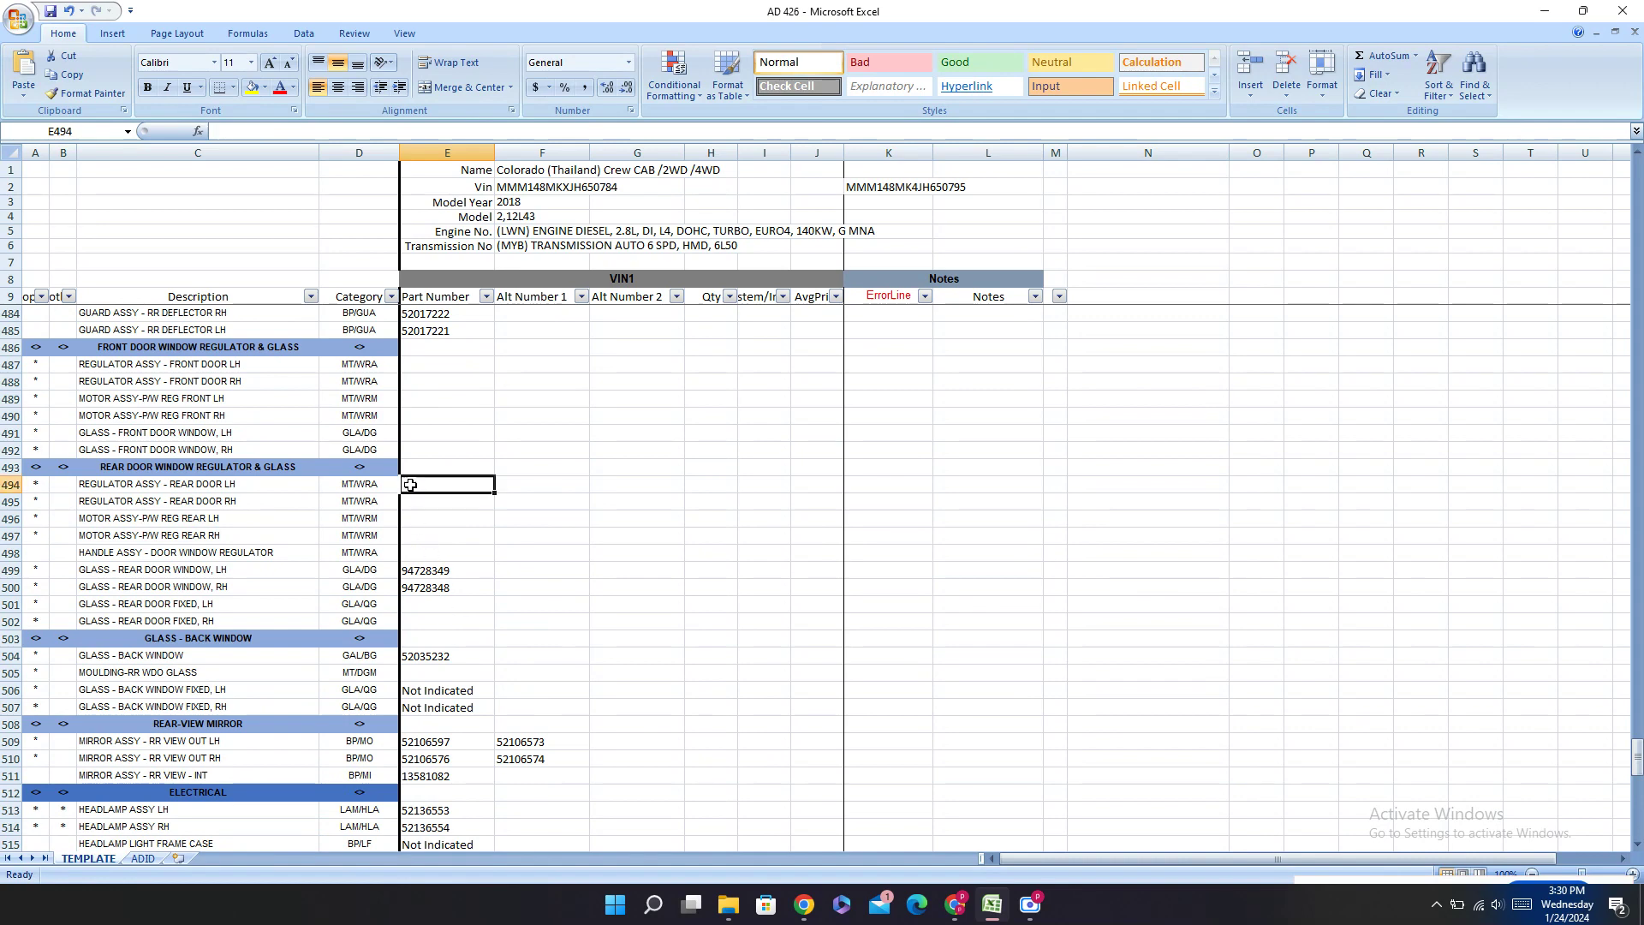
{"action": "type", "text": "52086915"}
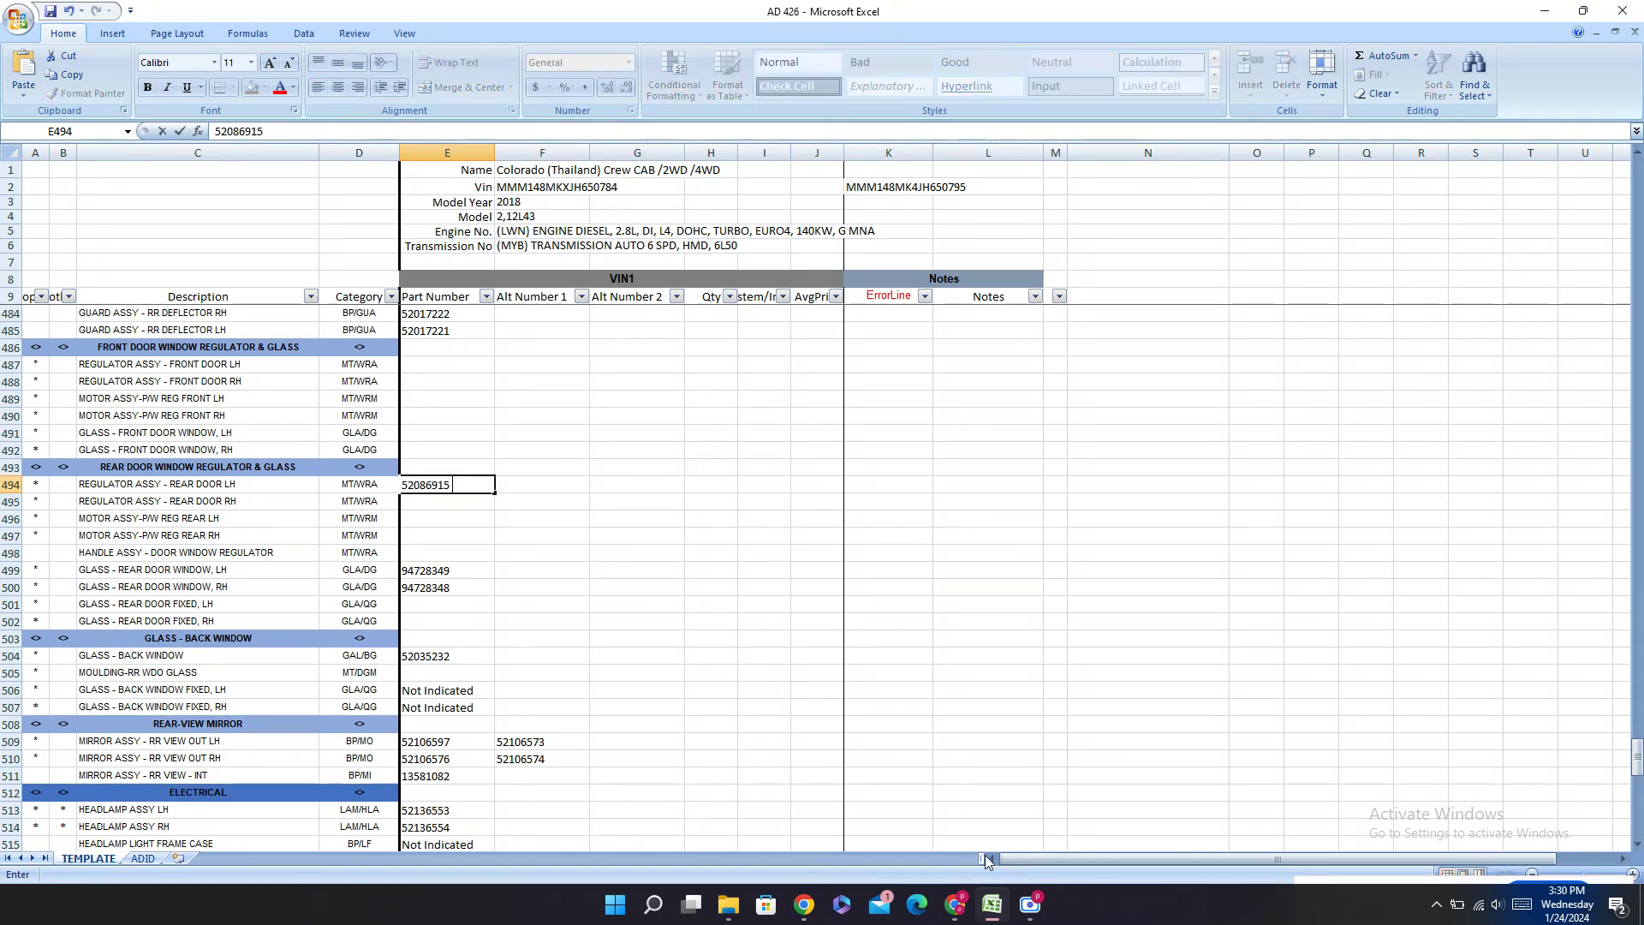
{"action": "left_click", "coordinate": [955, 904]}
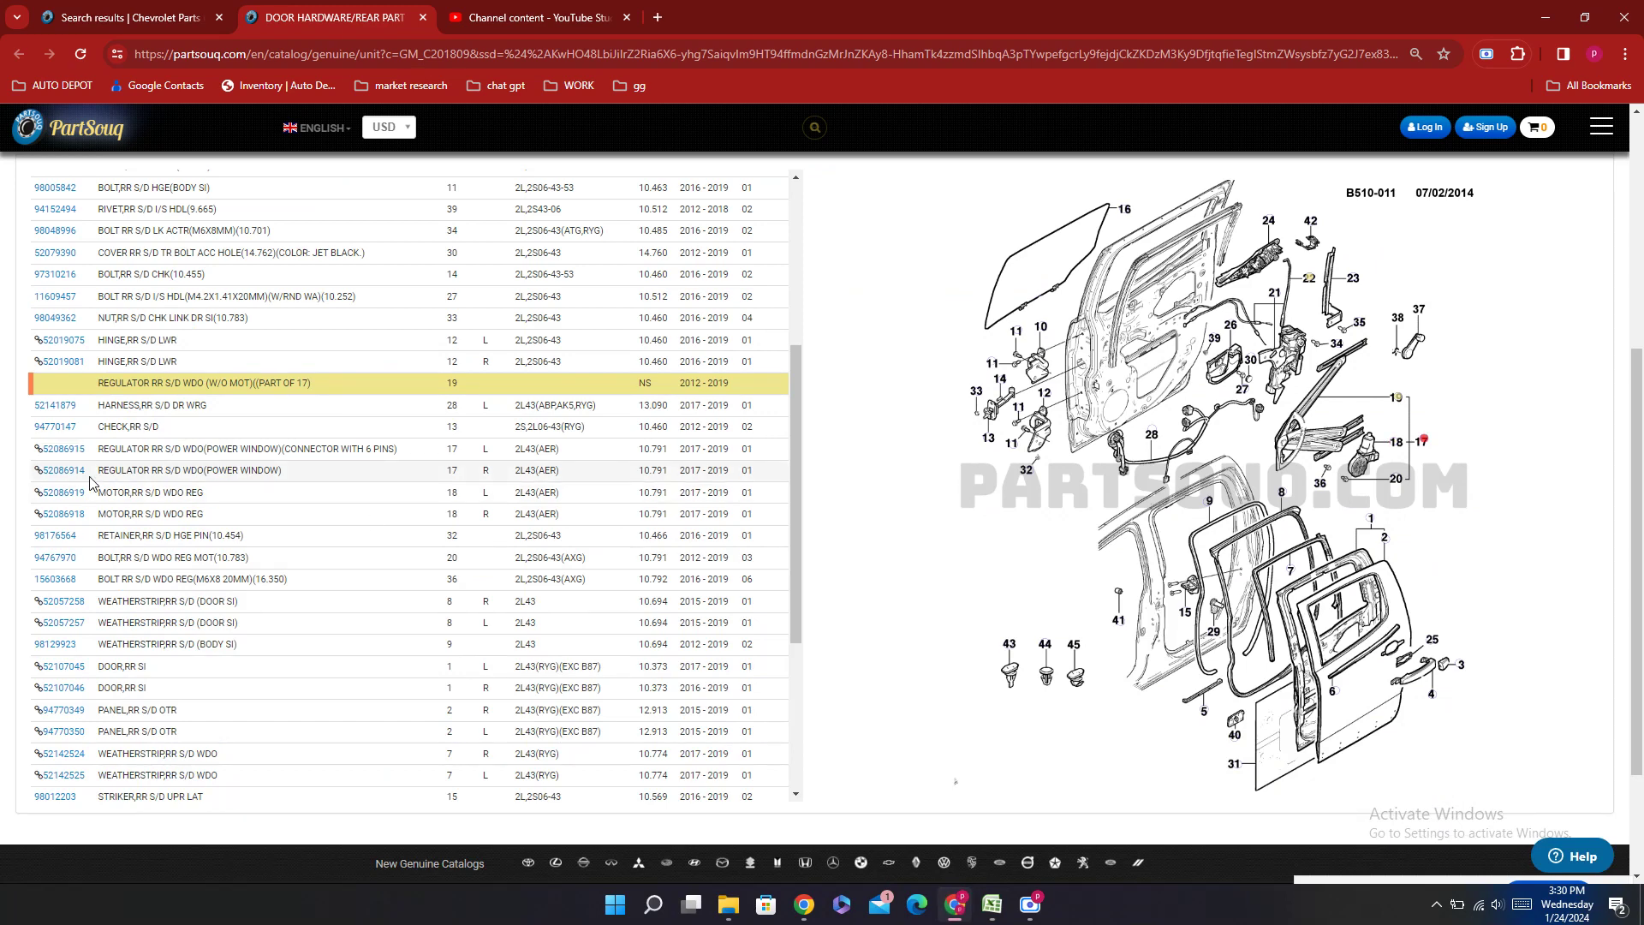
{"action": "double_click", "coordinate": [63, 471]}
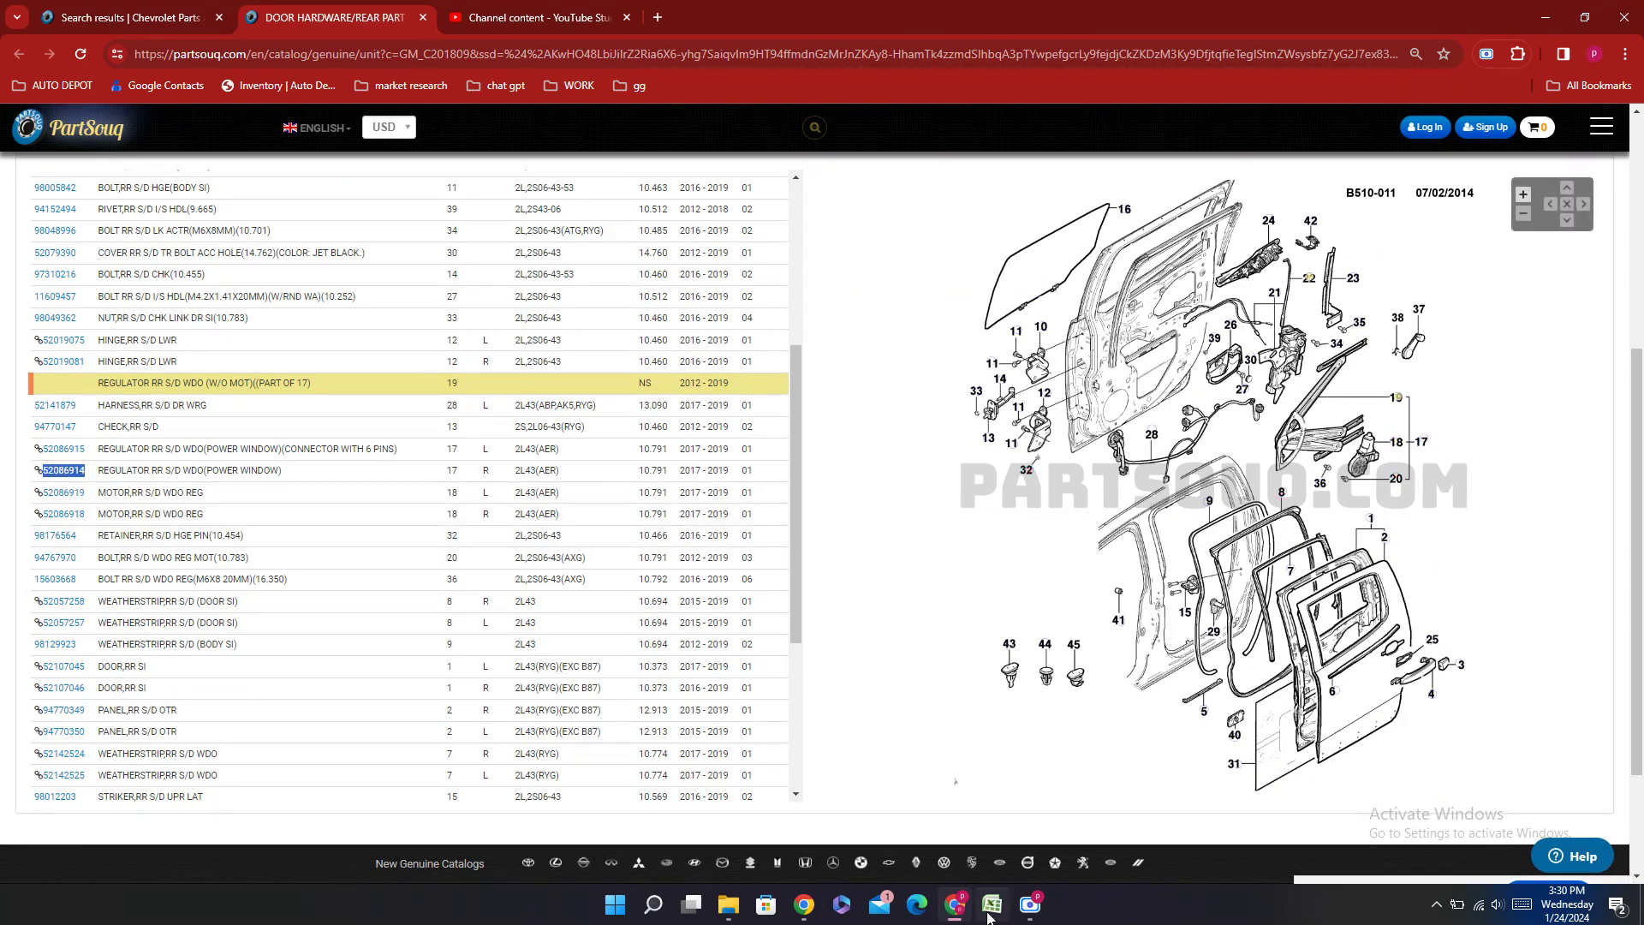
{"action": "left_click", "coordinate": [991, 904]}
{"action": "left_click", "coordinate": [429, 497]}
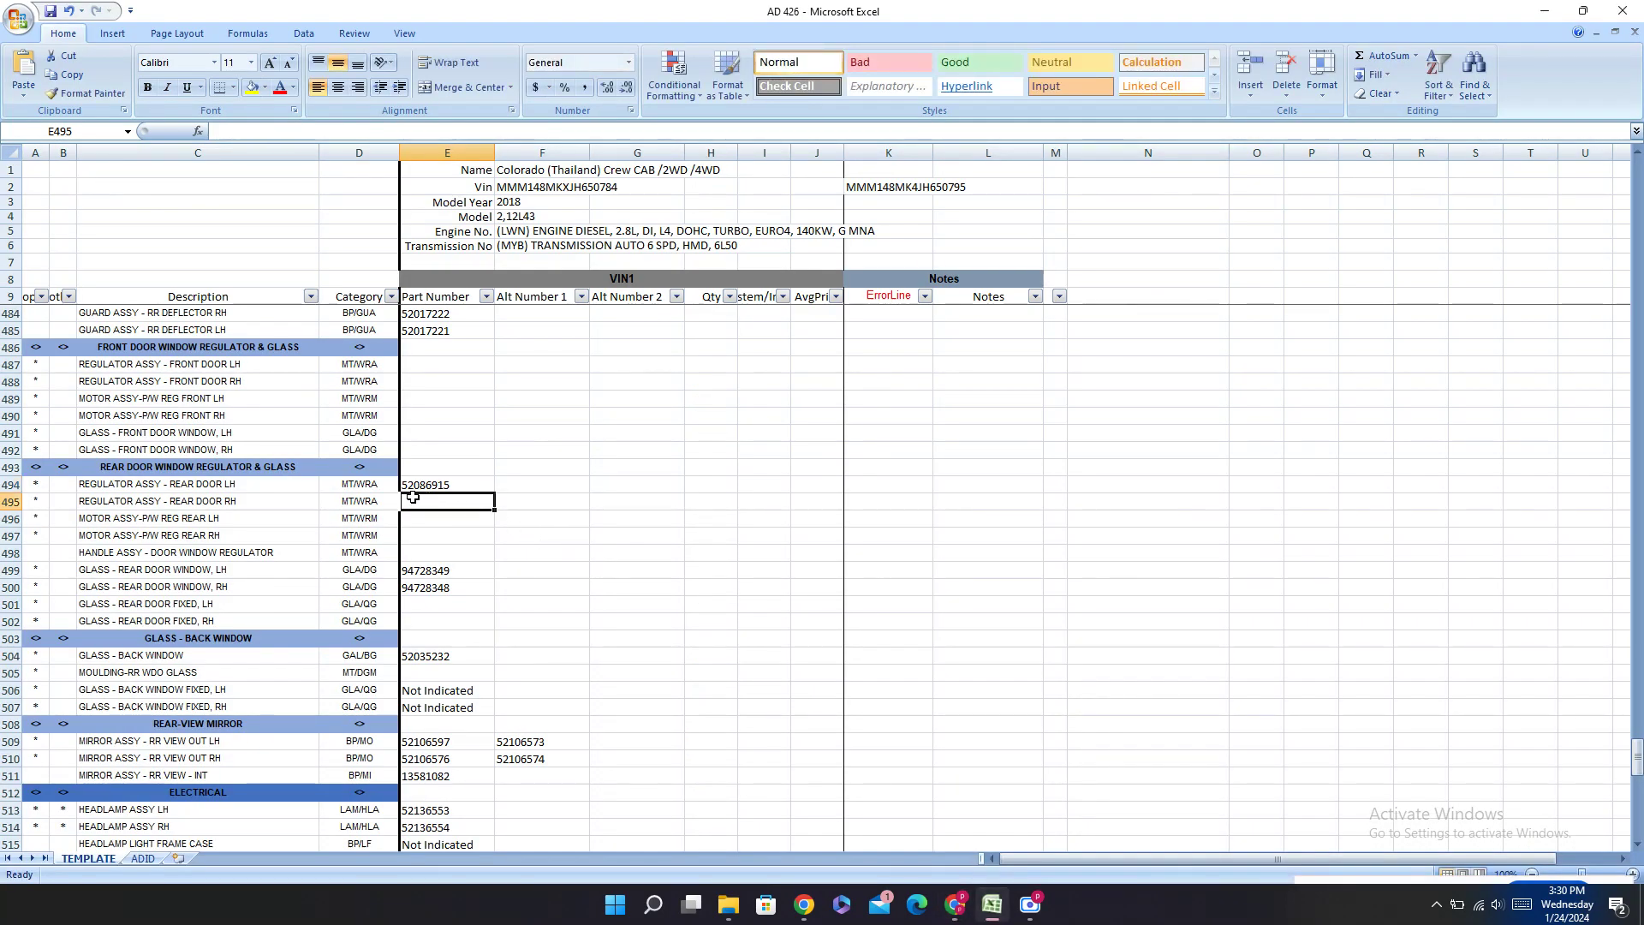
{"action": "type", "text": "52086914"}
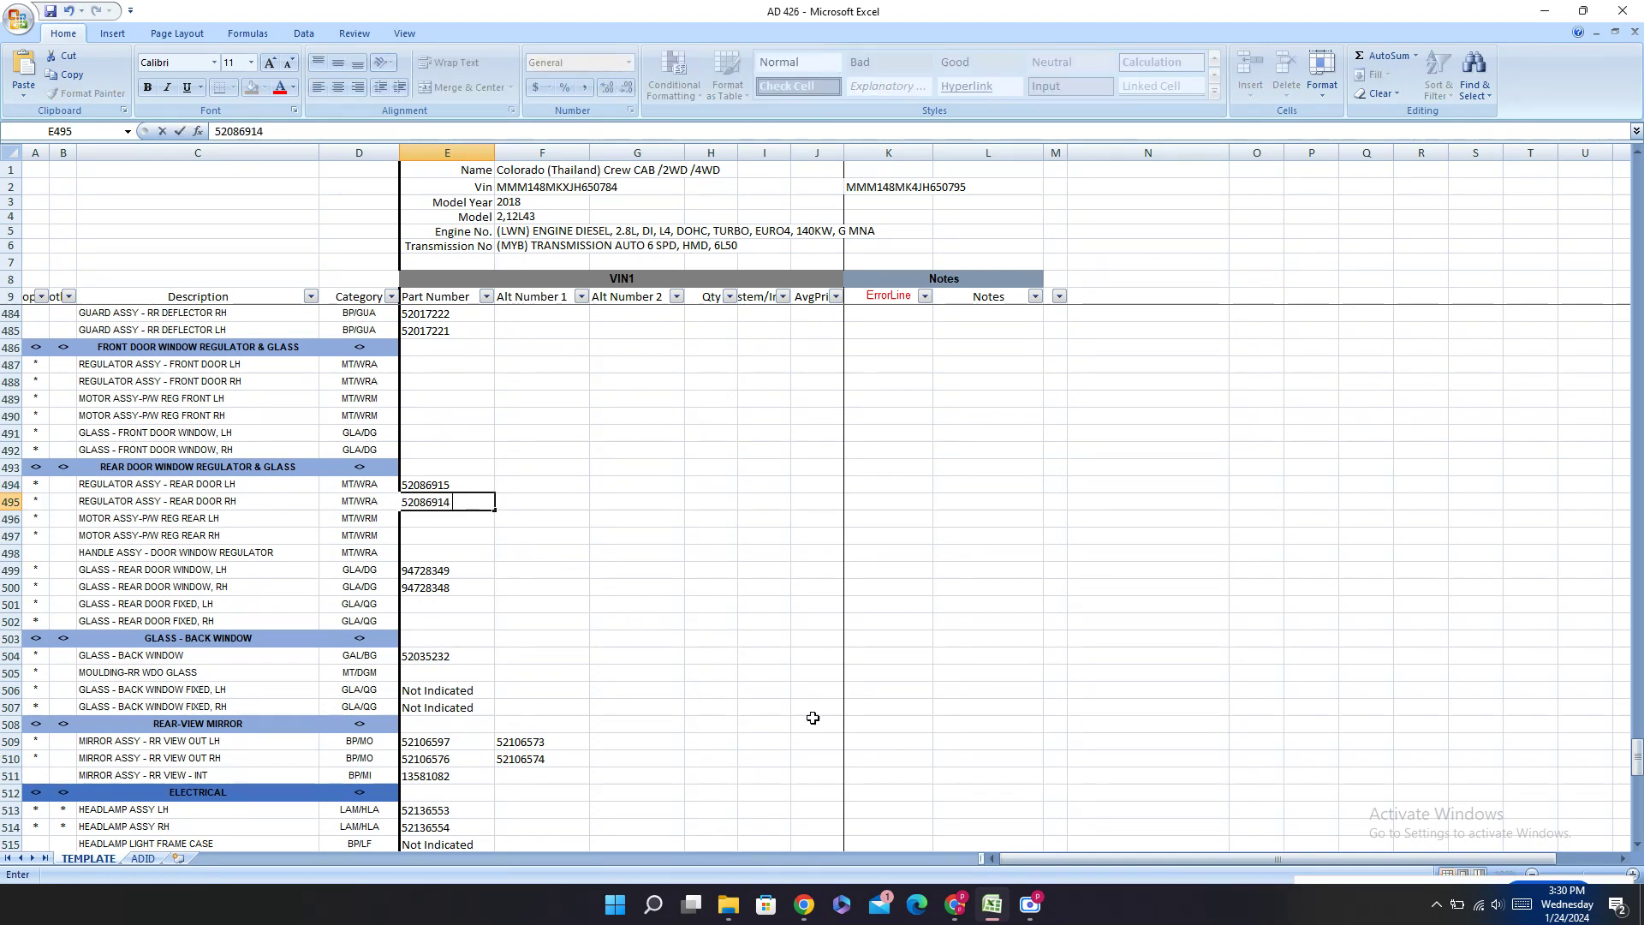
Step: Copy rear motor LH part 52086919 from PartSouq into E496
{"action": "left_click", "coordinate": [955, 904]}
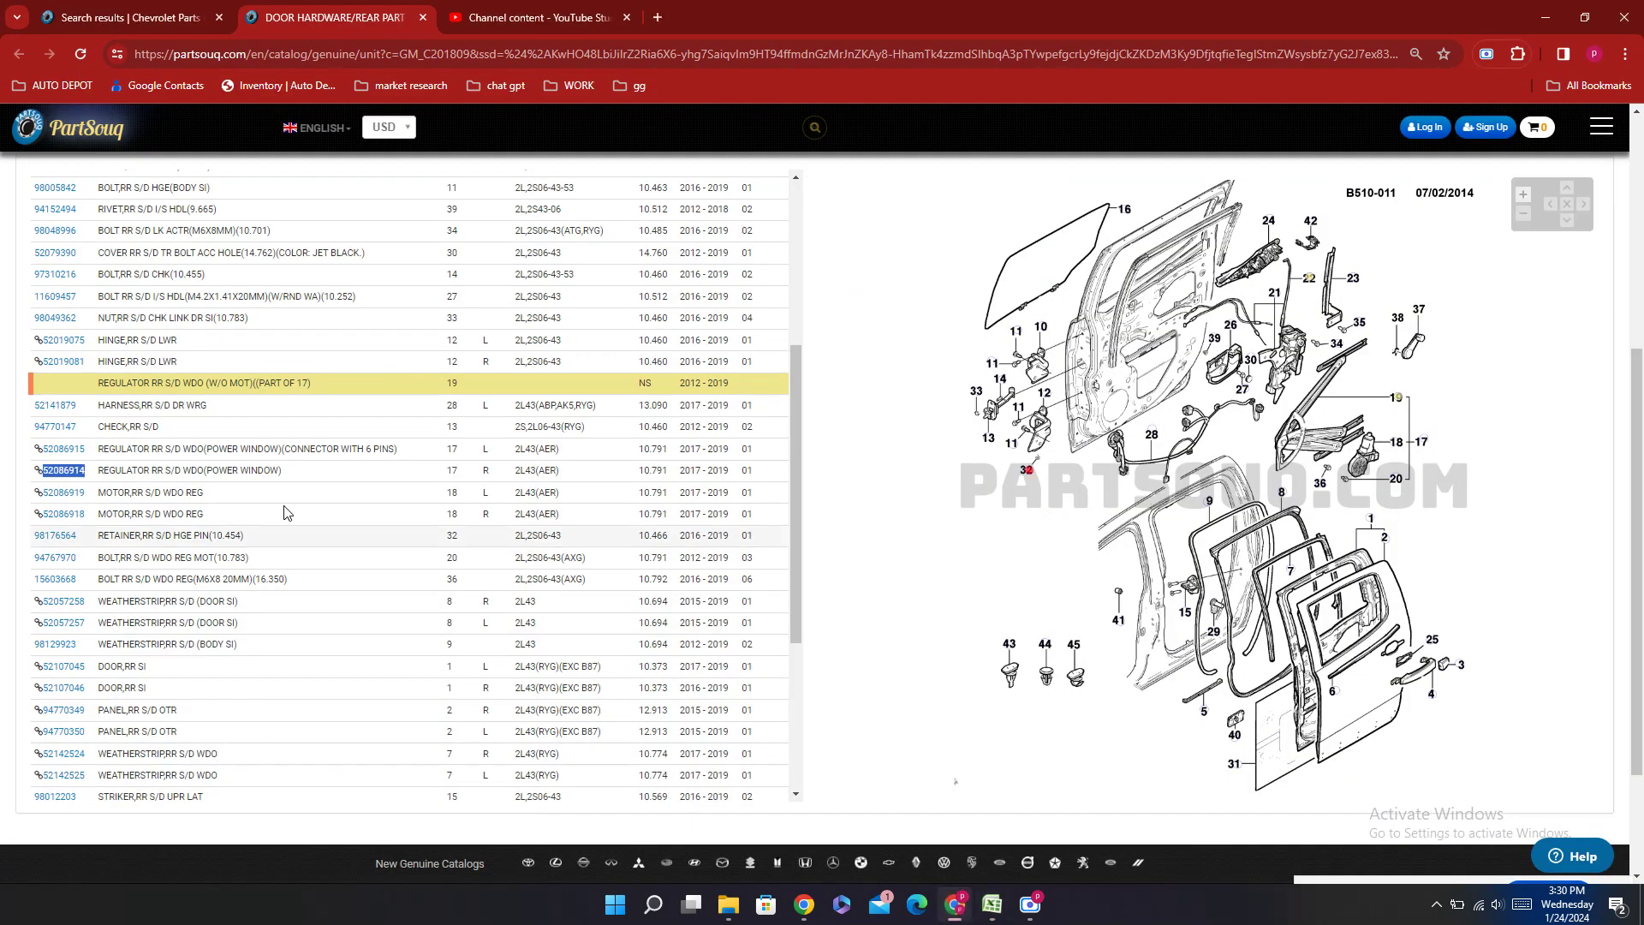
{"action": "double_click", "coordinate": [83, 499]}
{"action": "key", "text": "ctrl+c"}
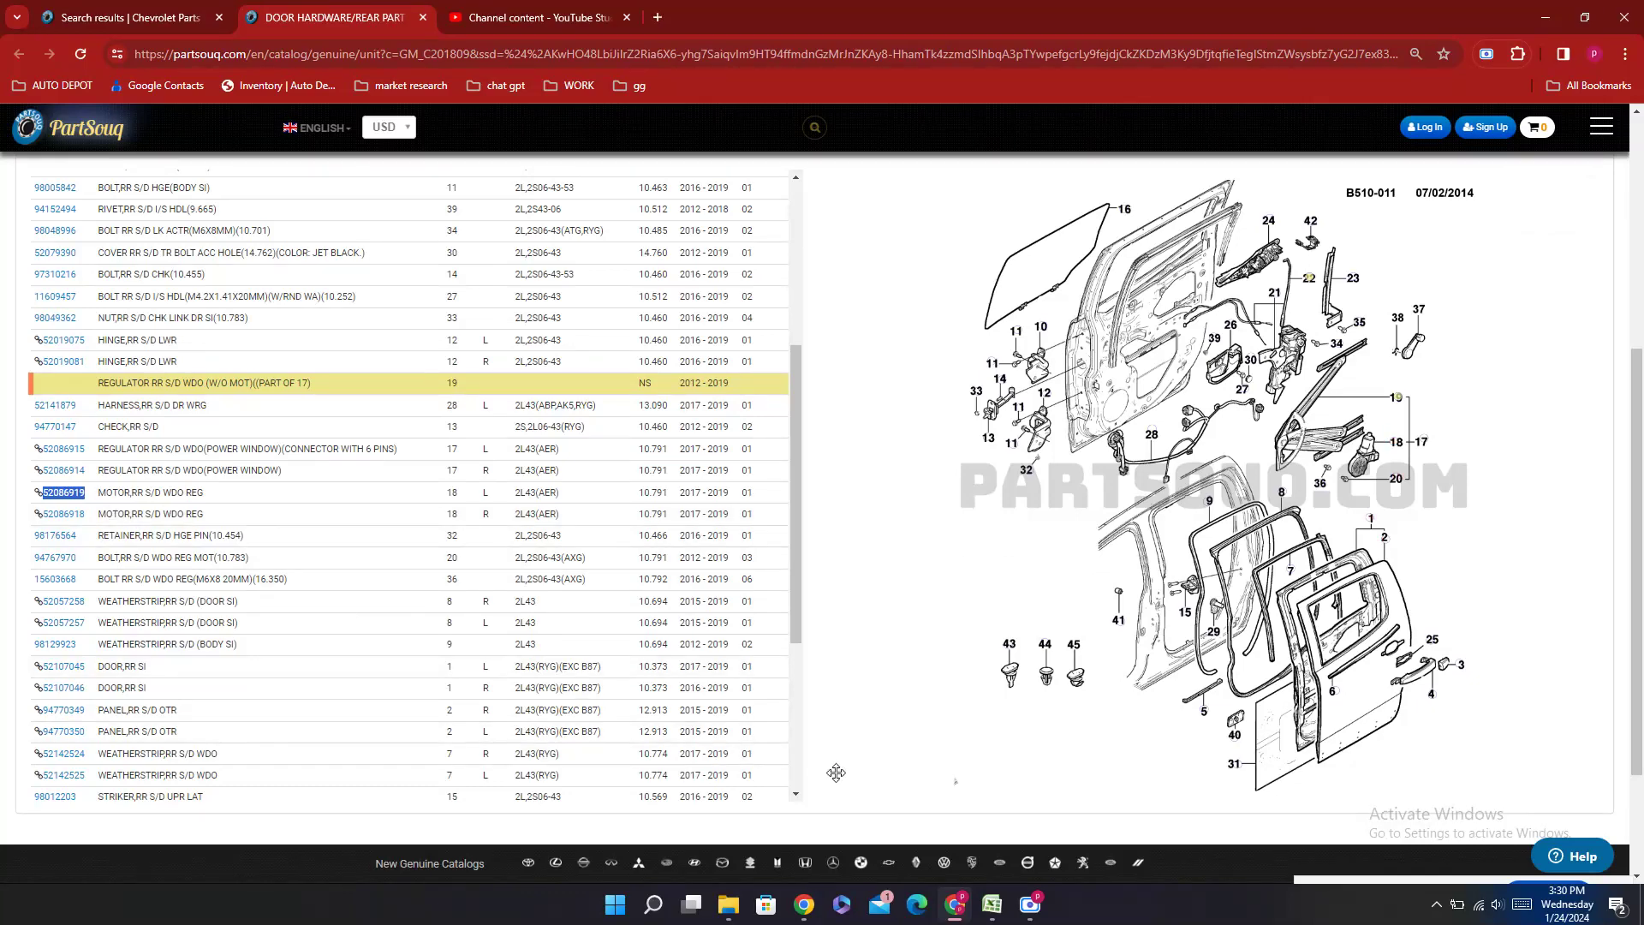
{"action": "left_click", "coordinate": [989, 908]}
{"action": "left_click", "coordinate": [425, 517]}
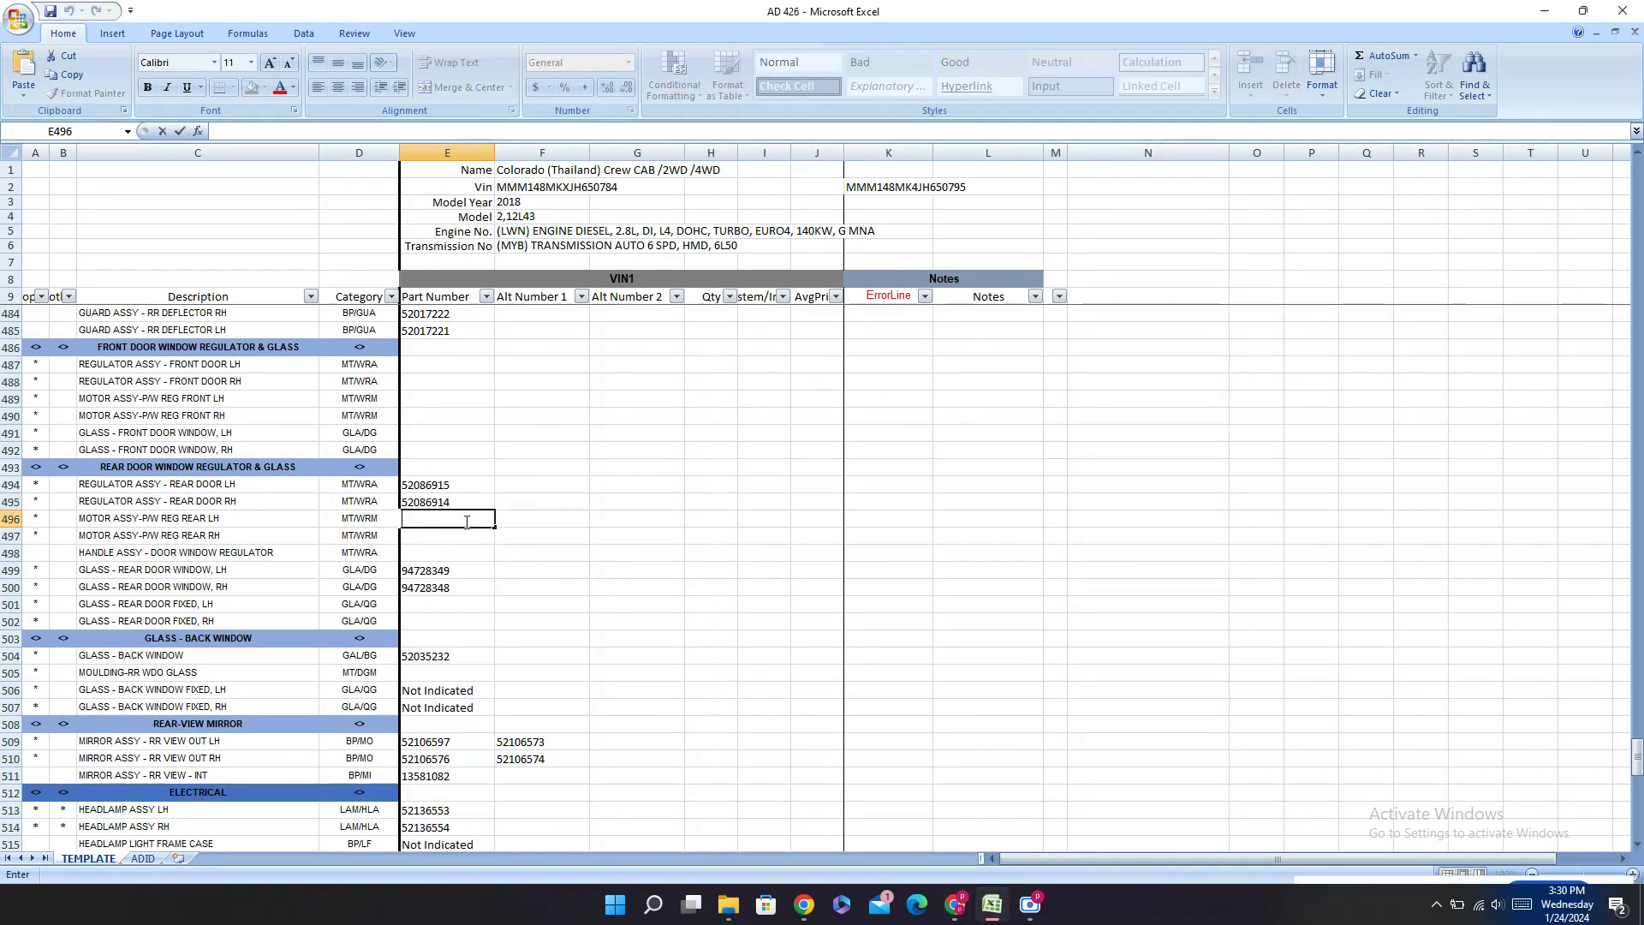
{"action": "key", "text": "ctrl+v"}
{"action": "key", "text": "Return"}
Step: Copy rear motor RH part 52086918 from PartSouq into E497
{"action": "left_click", "coordinate": [957, 901]}
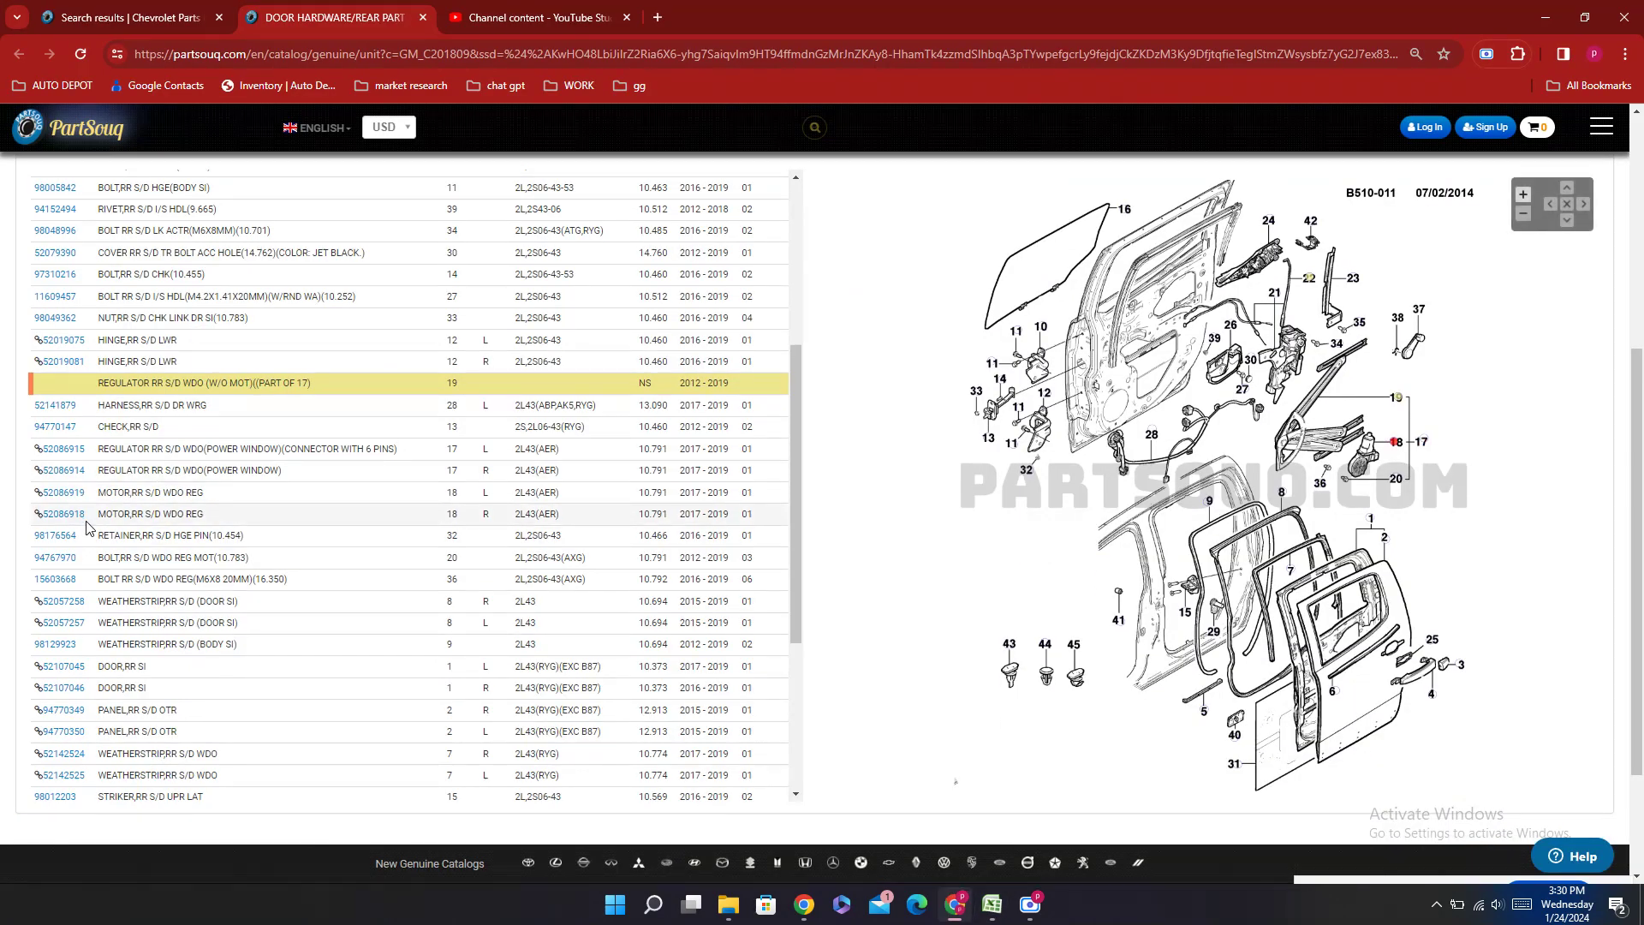
{"action": "double_click", "coordinate": [66, 514]}
{"action": "key", "text": "ctrl+c"}
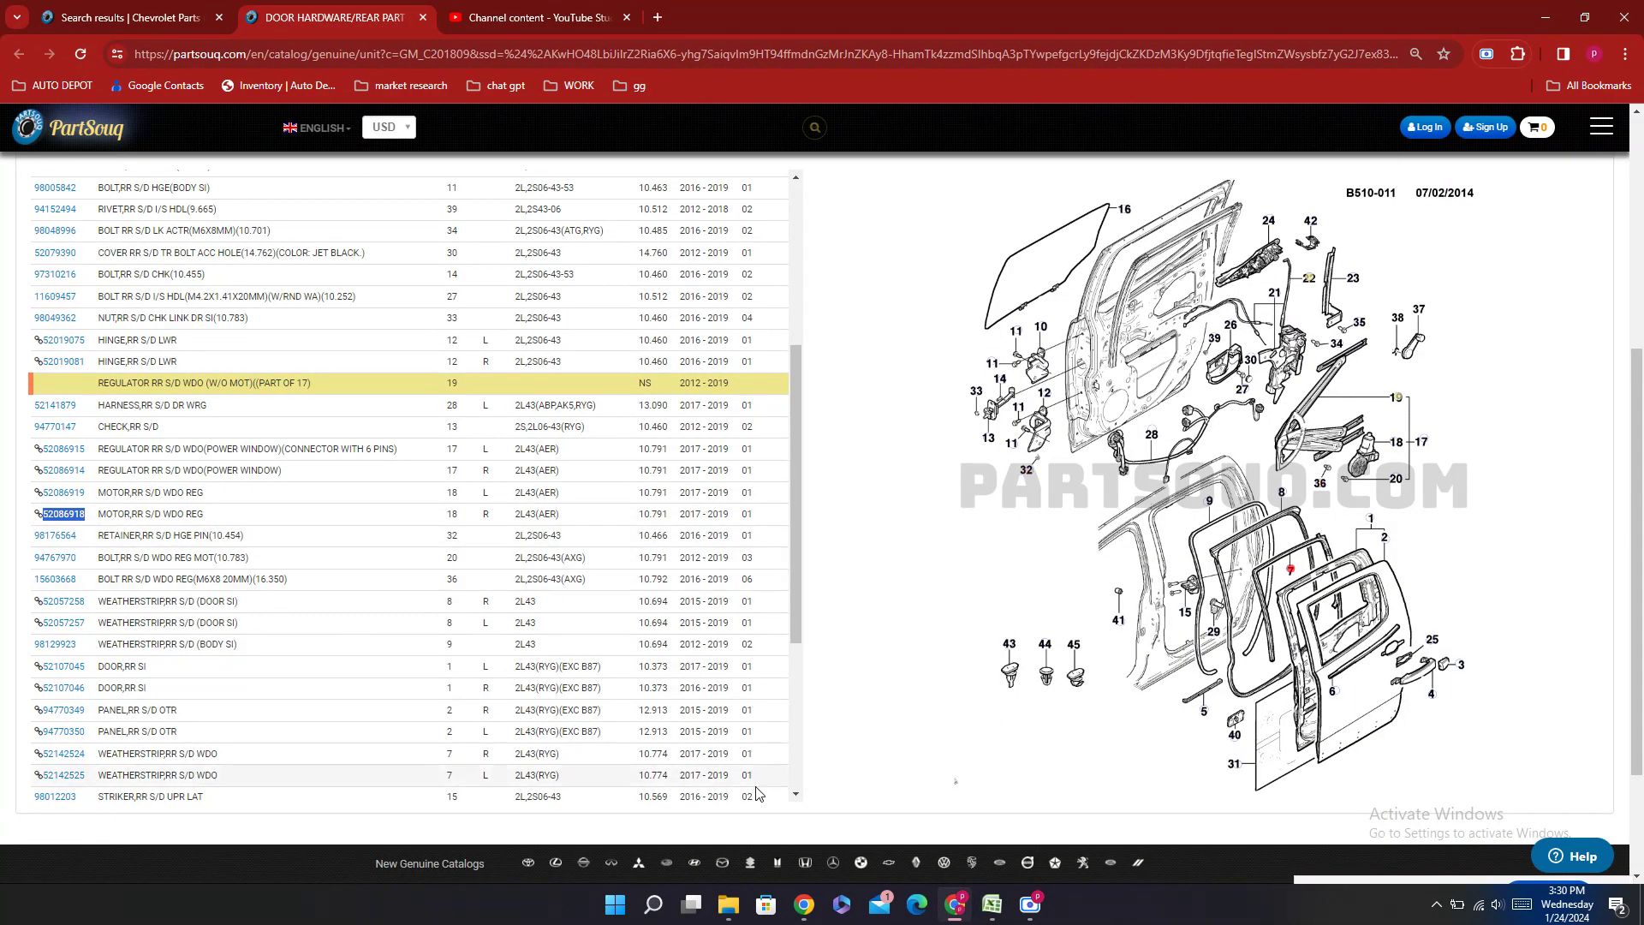
{"action": "left_click", "coordinate": [992, 903]}
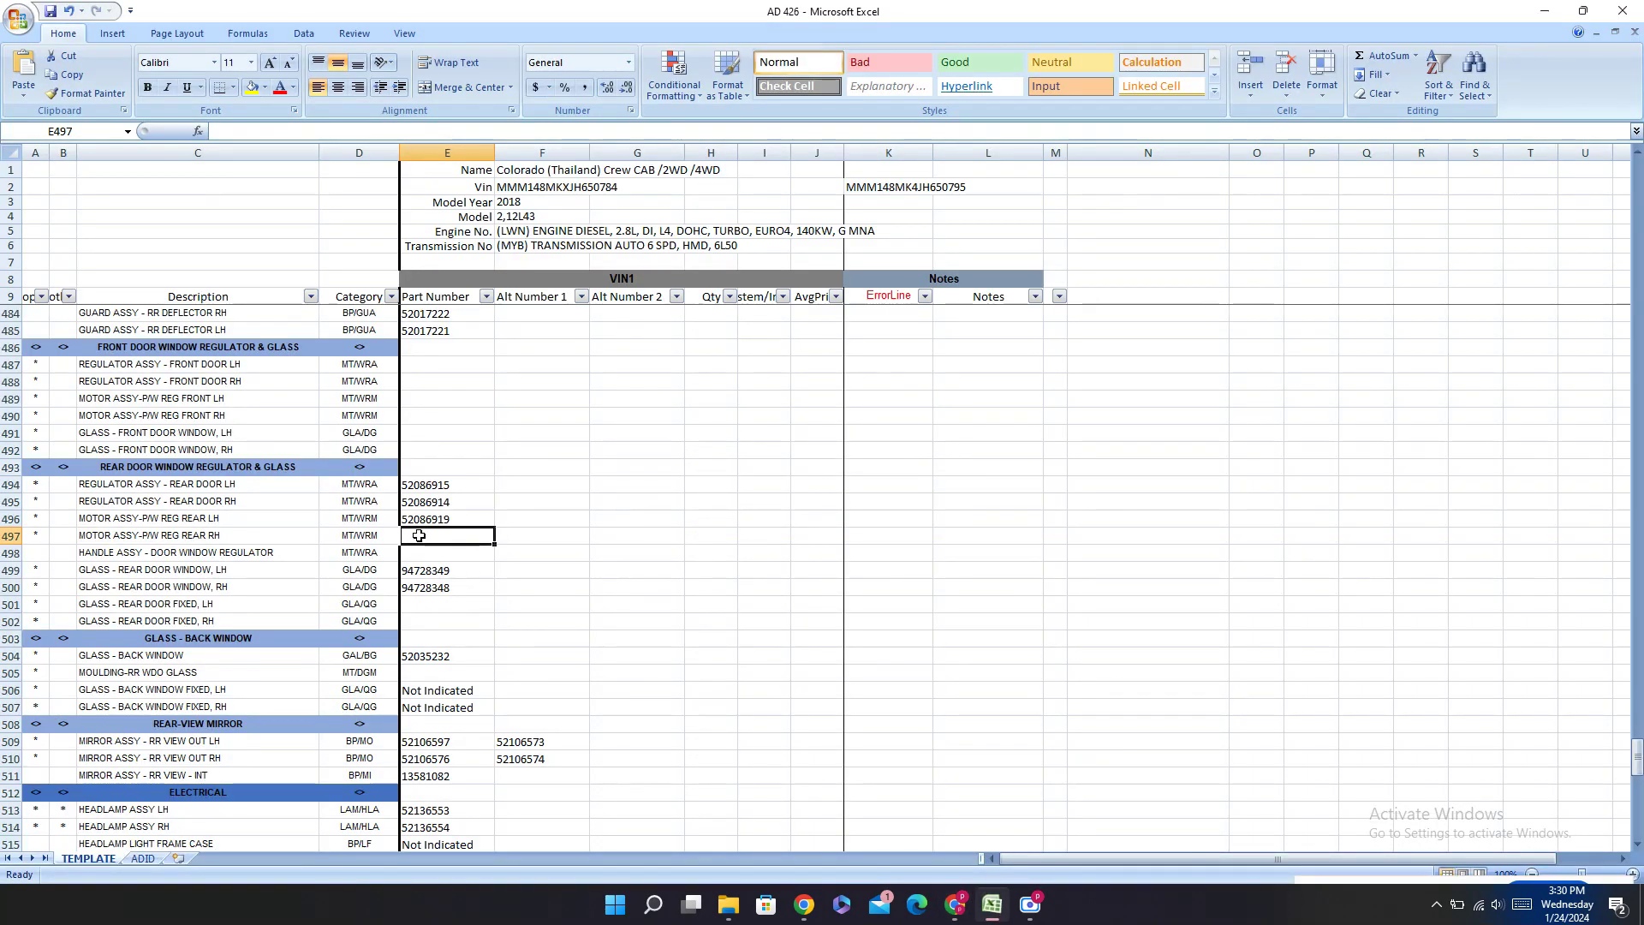
{"action": "key", "text": "ctrl+v"}
{"action": "left_click", "coordinate": [428, 610]}
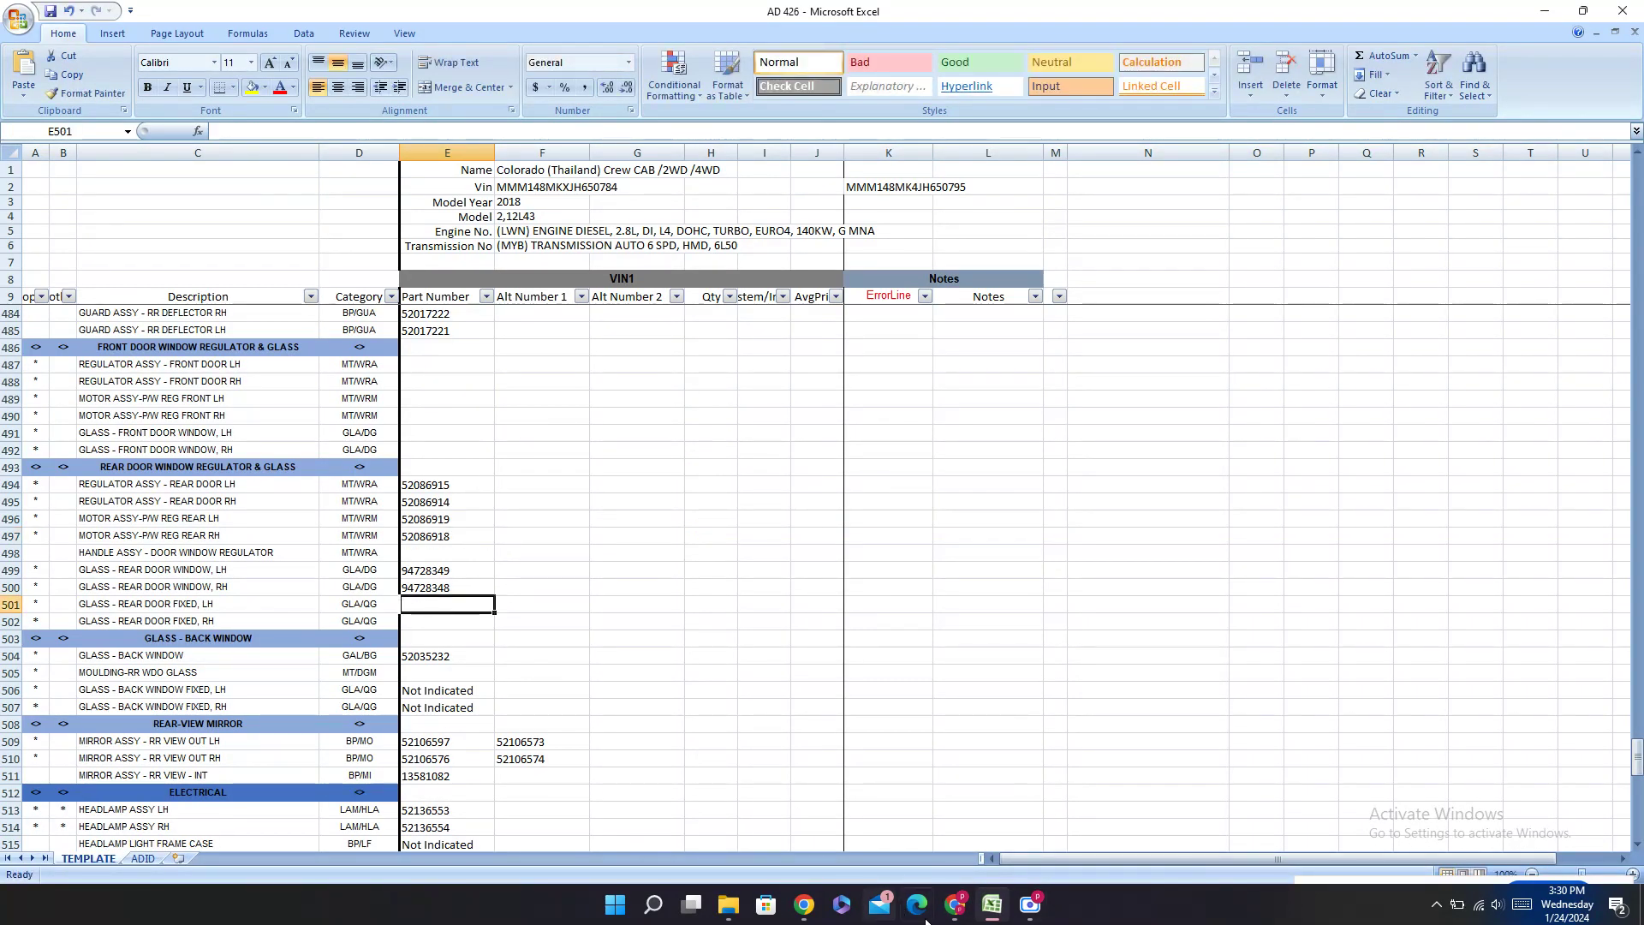
{"action": "left_click", "coordinate": [955, 904]}
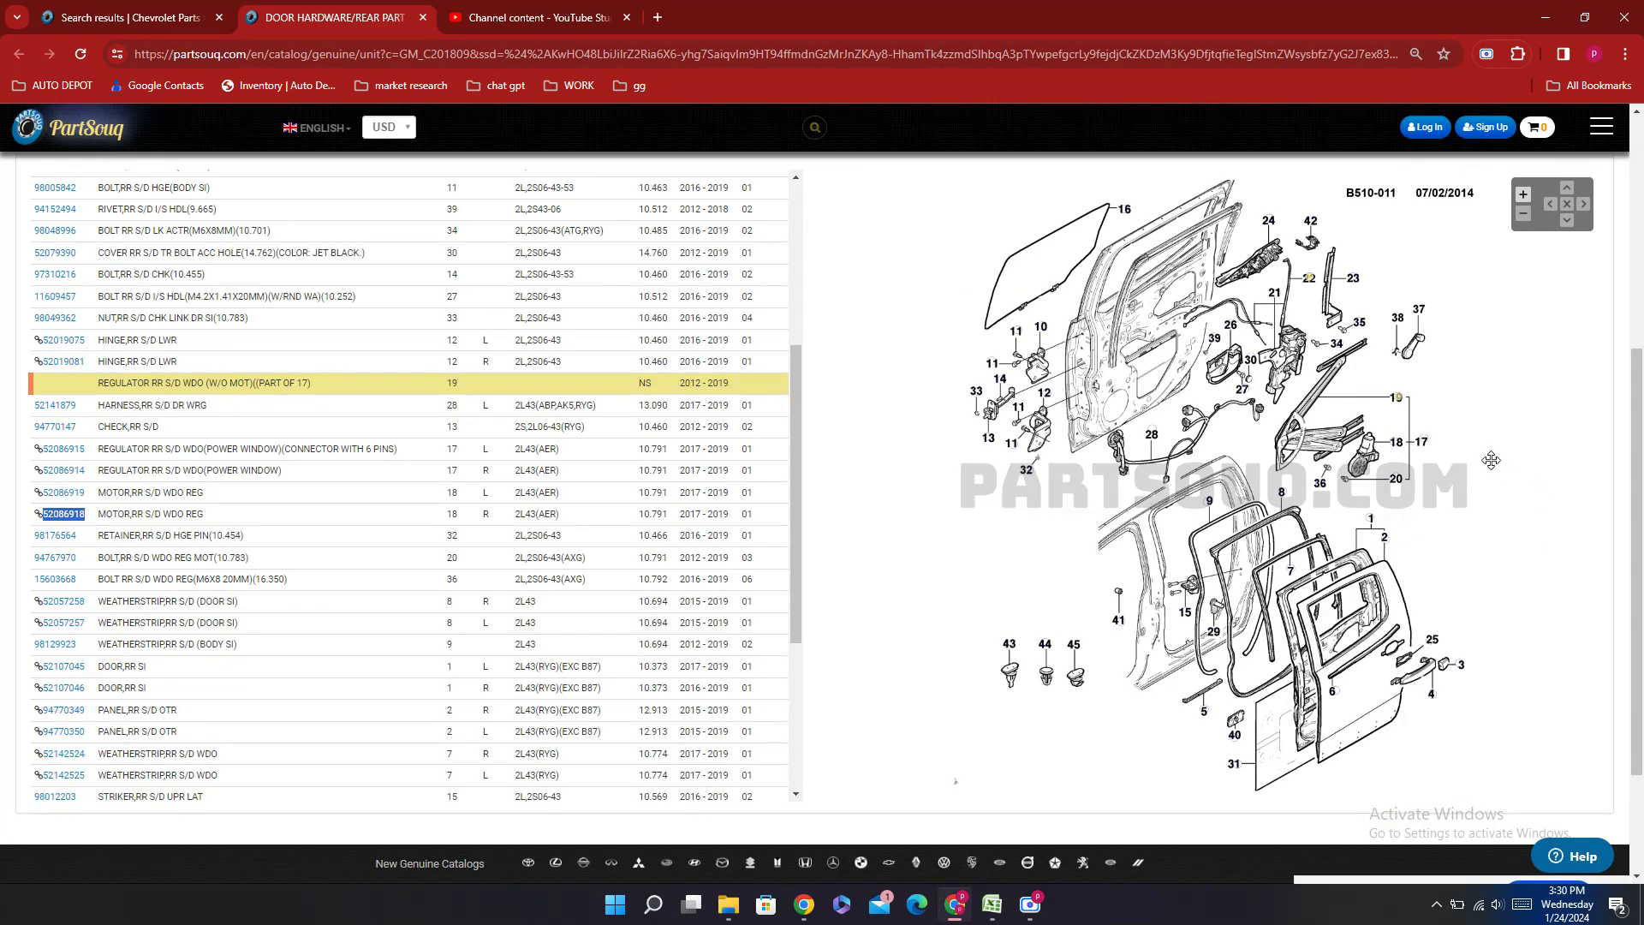
{"action": "mouse_move", "coordinate": [1422, 445]}
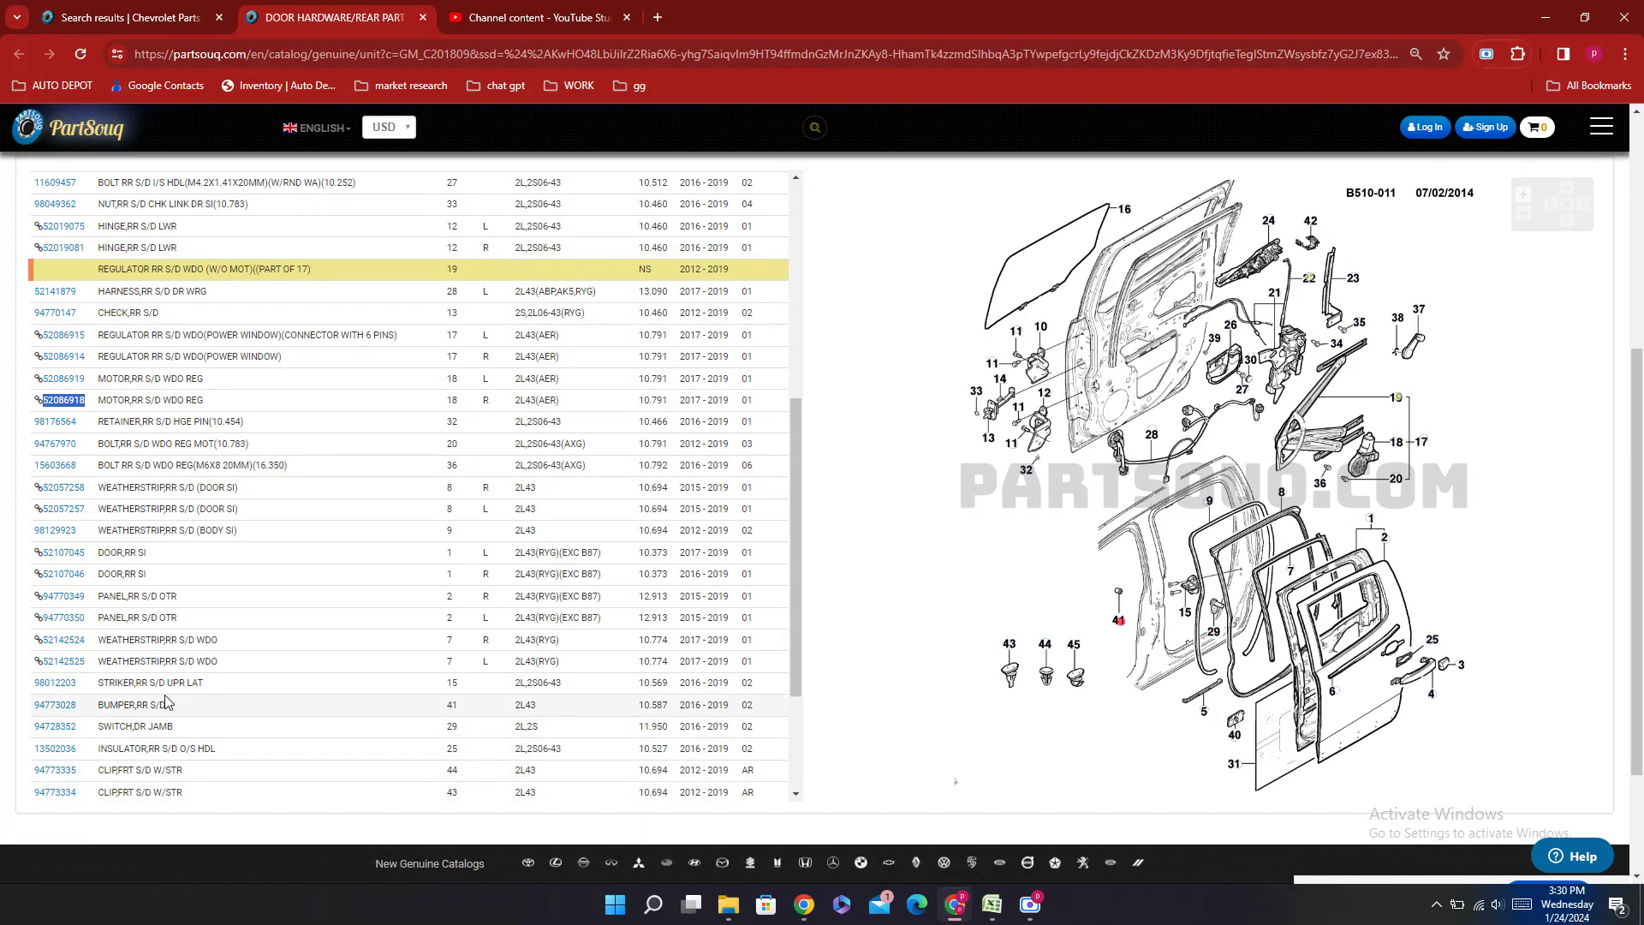
Step: Find handle 25936893 on the catalog page and paste it into rear external handle rows E423 and E424
{"action": "key", "text": "ctrl+f"}
{"action": "type", "text": "handle"}
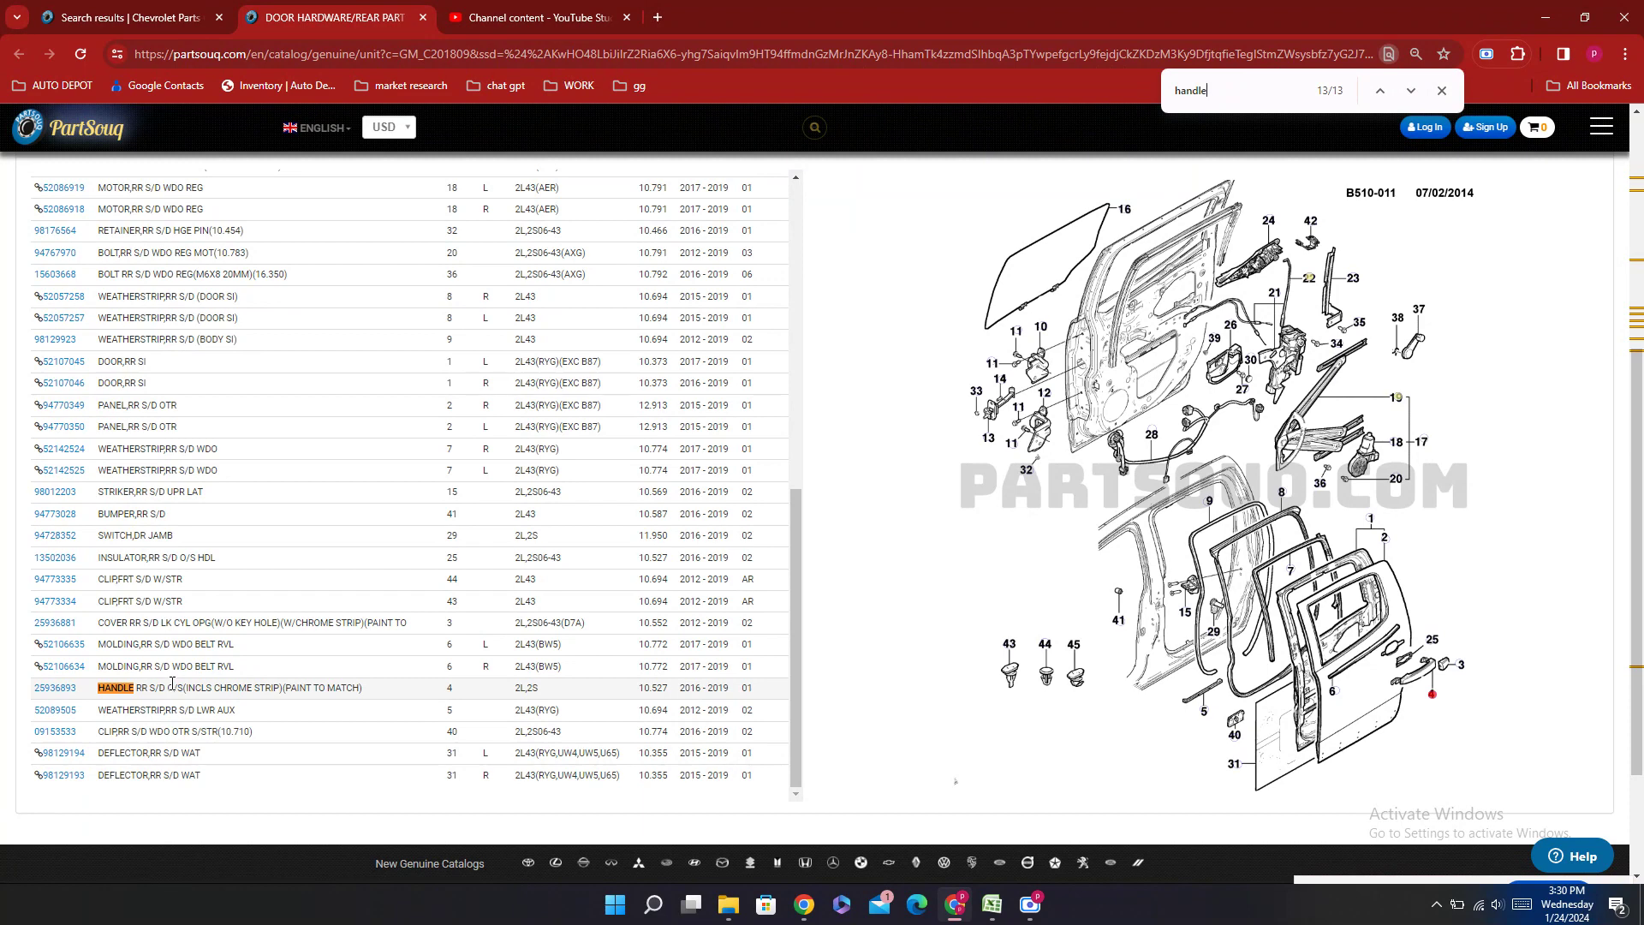
{"action": "double_click", "coordinate": [83, 697]}
{"action": "key", "text": "ctrl+c"}
{"action": "left_click", "coordinate": [945, 914]}
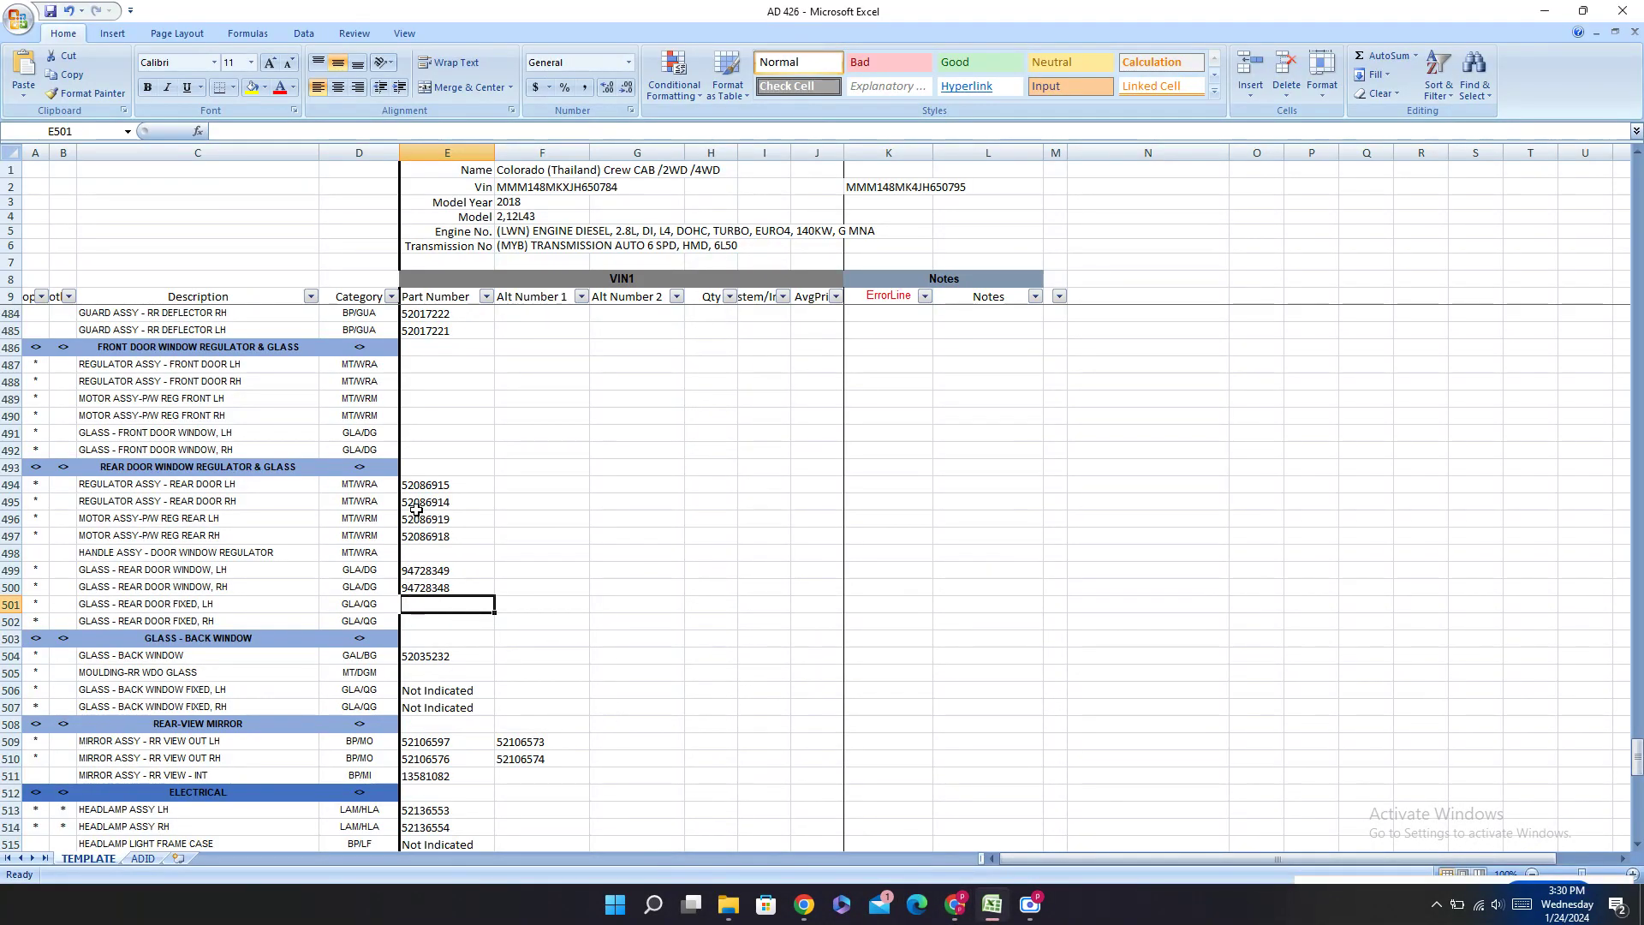
{"action": "scroll", "coordinate": [416, 511], "scroll_direction": "up", "scroll_amount": 20}
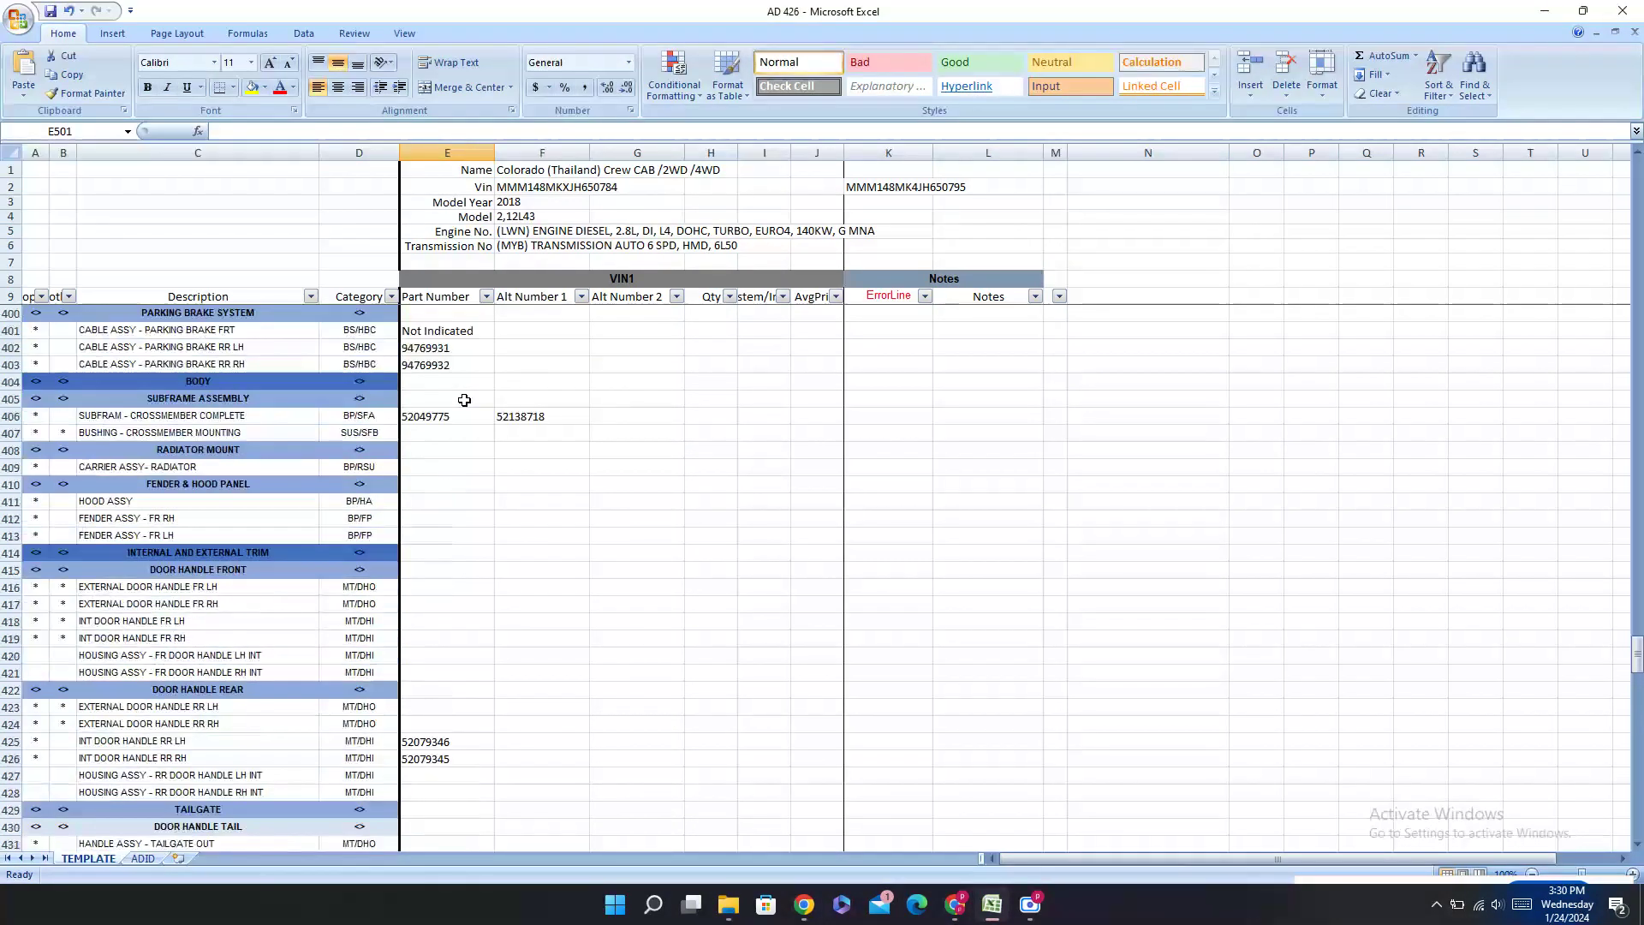
{"action": "scroll", "coordinate": [465, 400], "scroll_direction": "down", "scroll_amount": 3}
{"action": "left_click", "coordinate": [450, 552]}
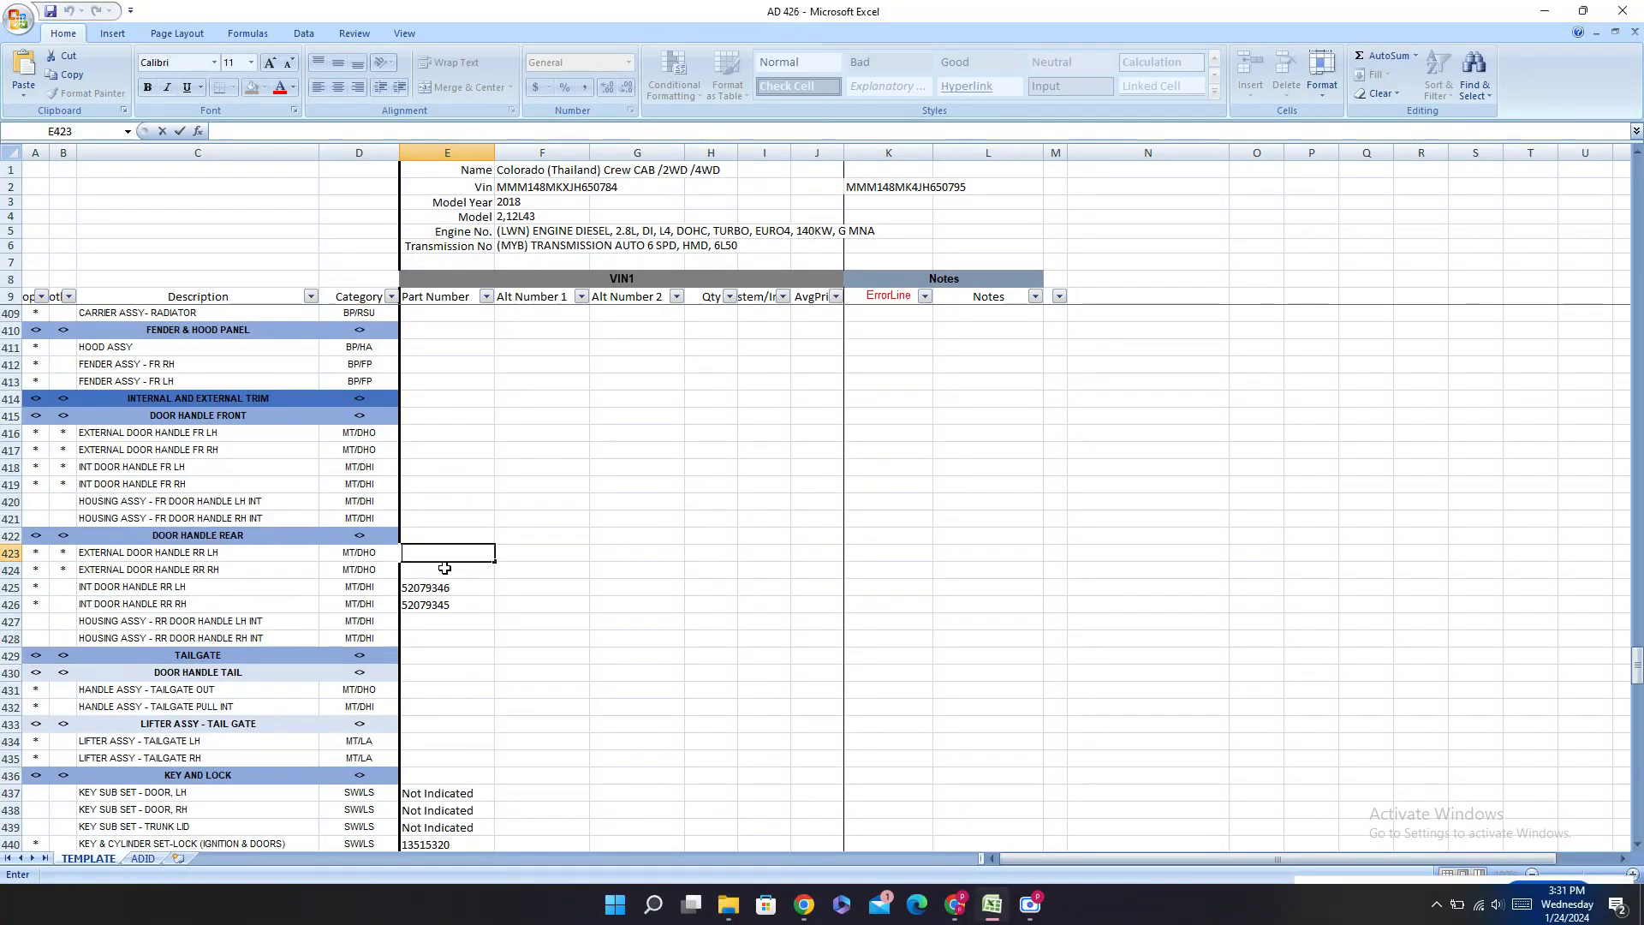
{"action": "key", "text": "ctrl+v"}
{"action": "key", "text": "Return"}
{"action": "key", "text": "ctrl+v"}
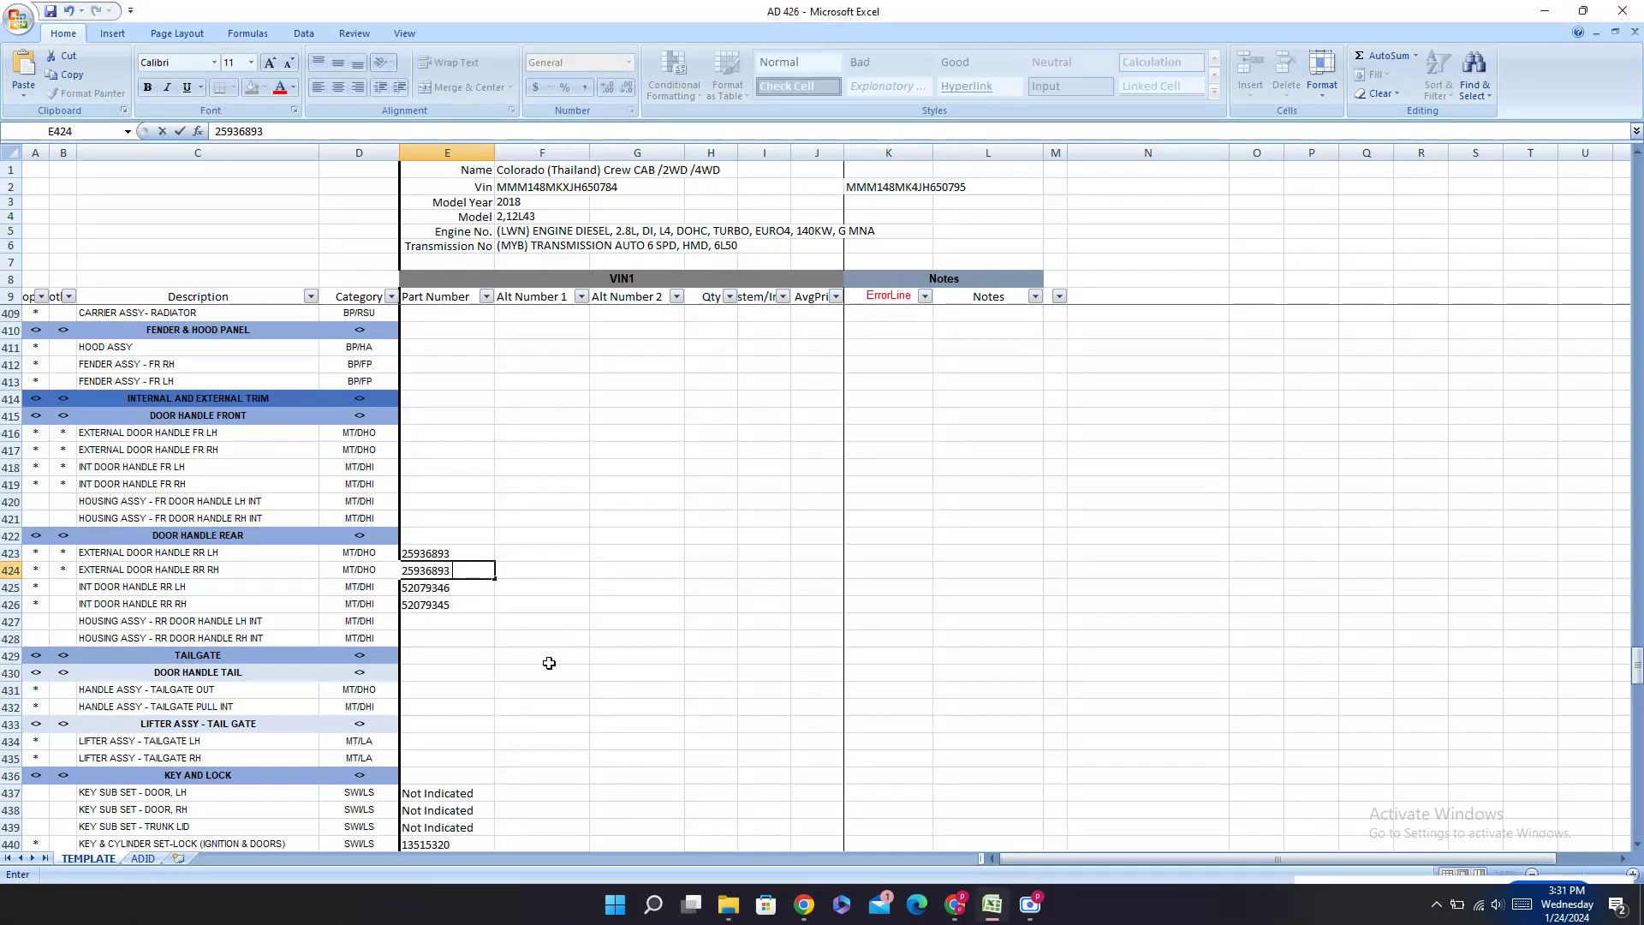
Step: Copy 52079346 and 52079345 from E425:E426 into the rear housing rows E427:E428
{"action": "left_click", "coordinate": [955, 905]}
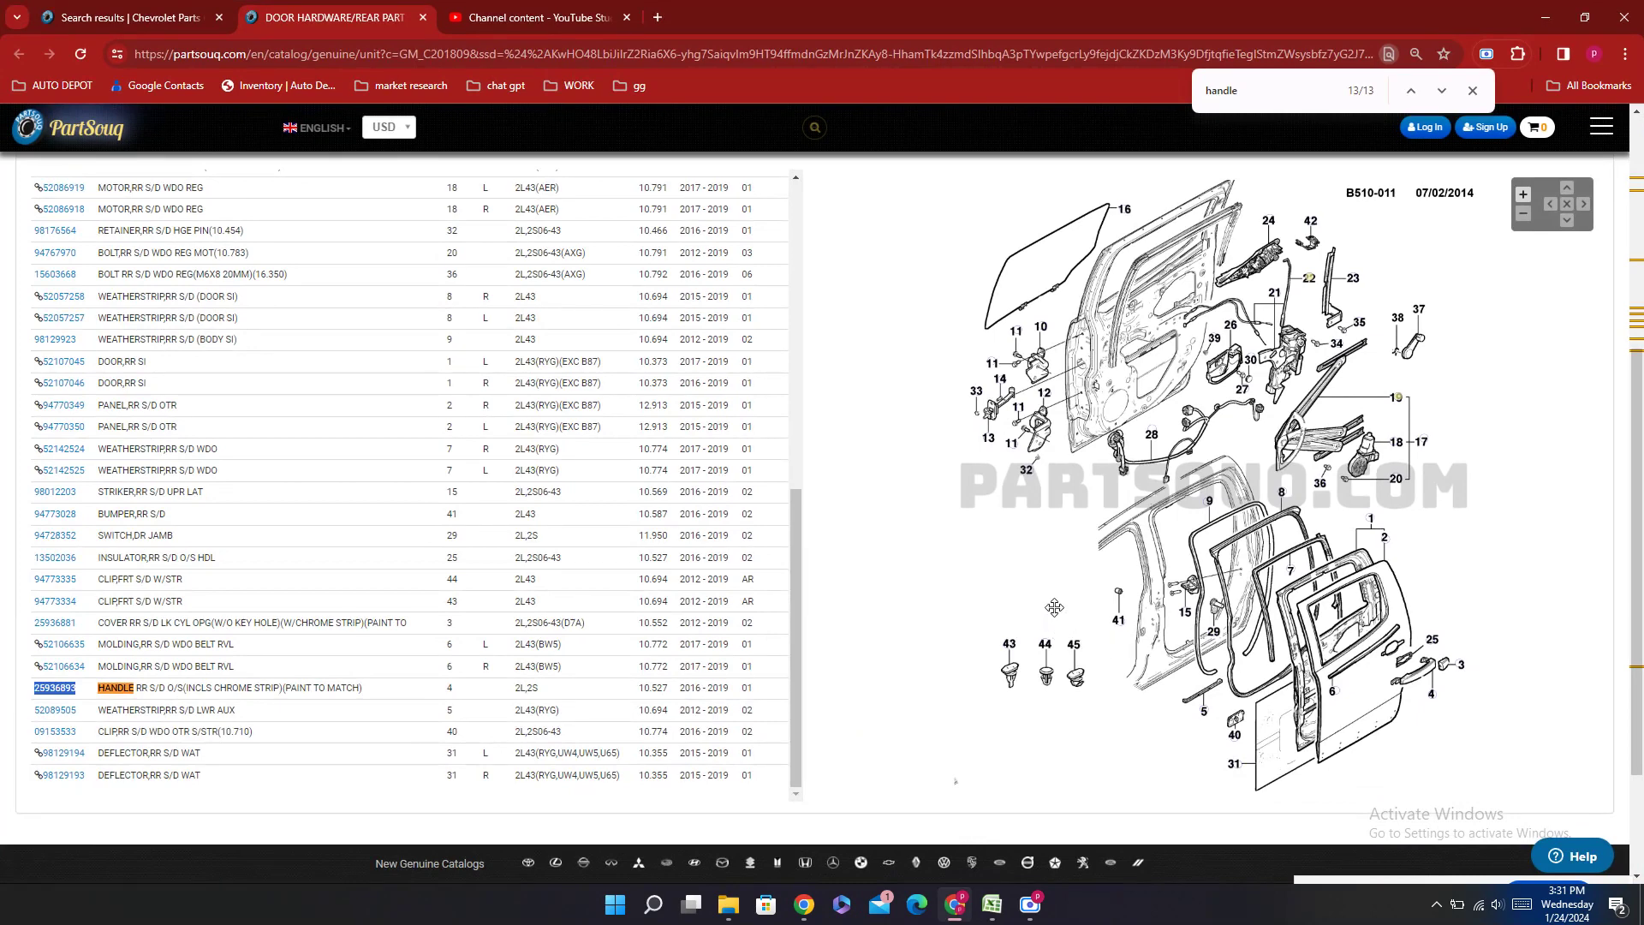
{"action": "left_click", "coordinate": [1230, 327]}
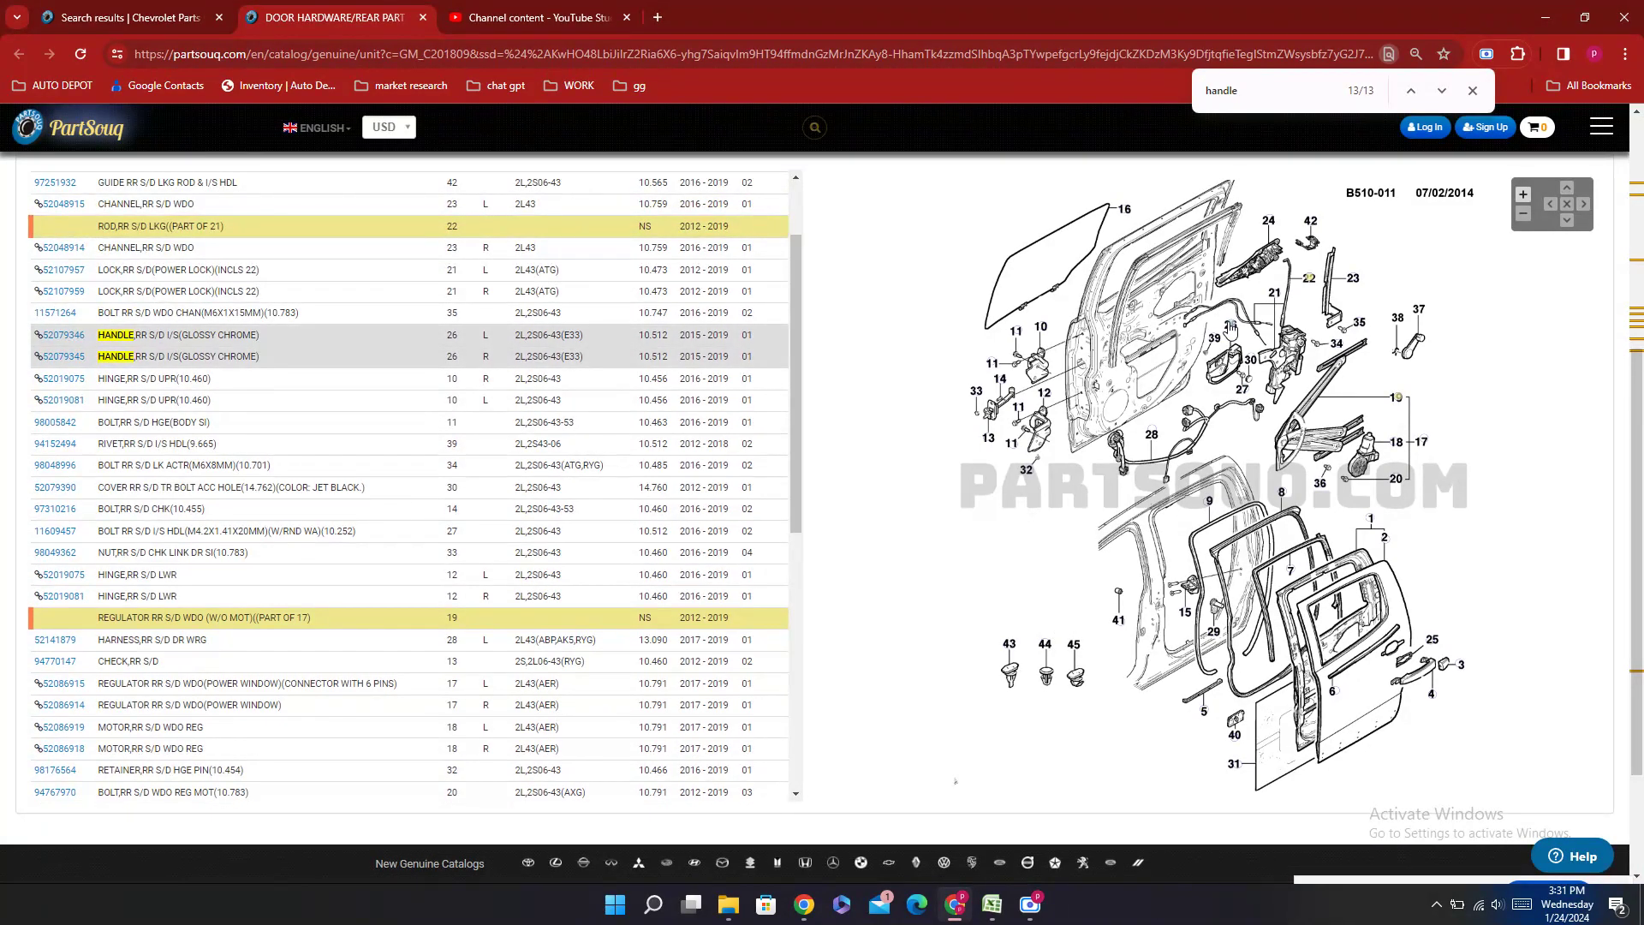
{"action": "left_click", "coordinate": [992, 905]}
{"action": "left_click", "coordinate": [405, 622]}
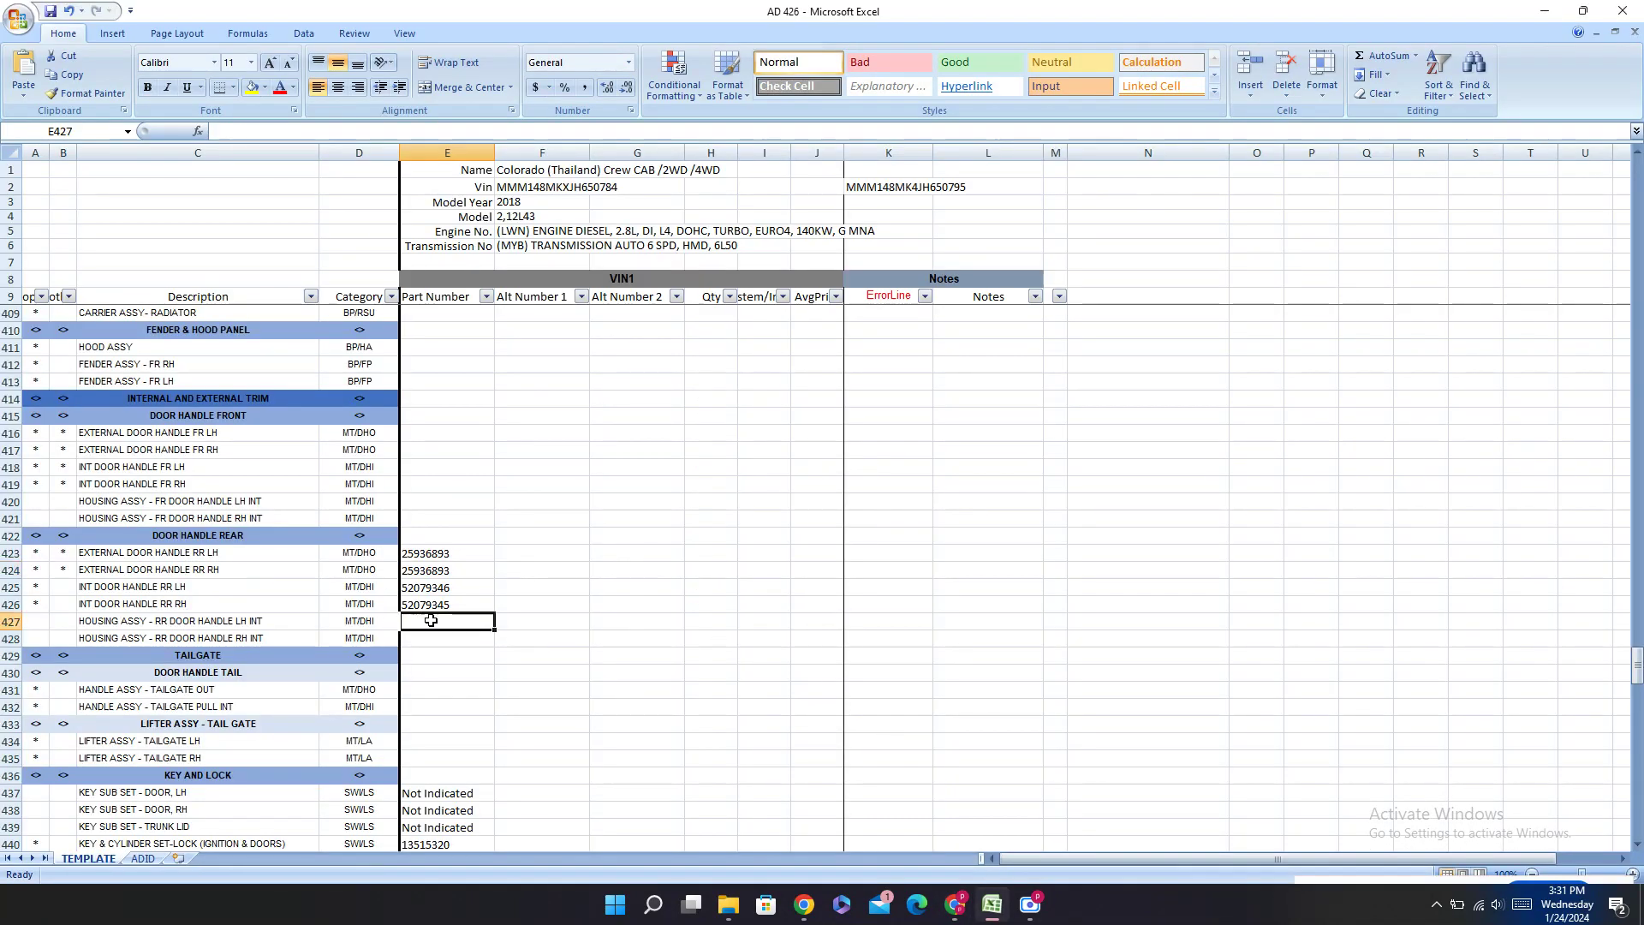
{"action": "left_click_drag", "start_coordinate": [448, 587], "coordinate": [444, 605]}
{"action": "key", "text": "ctrl+c"}
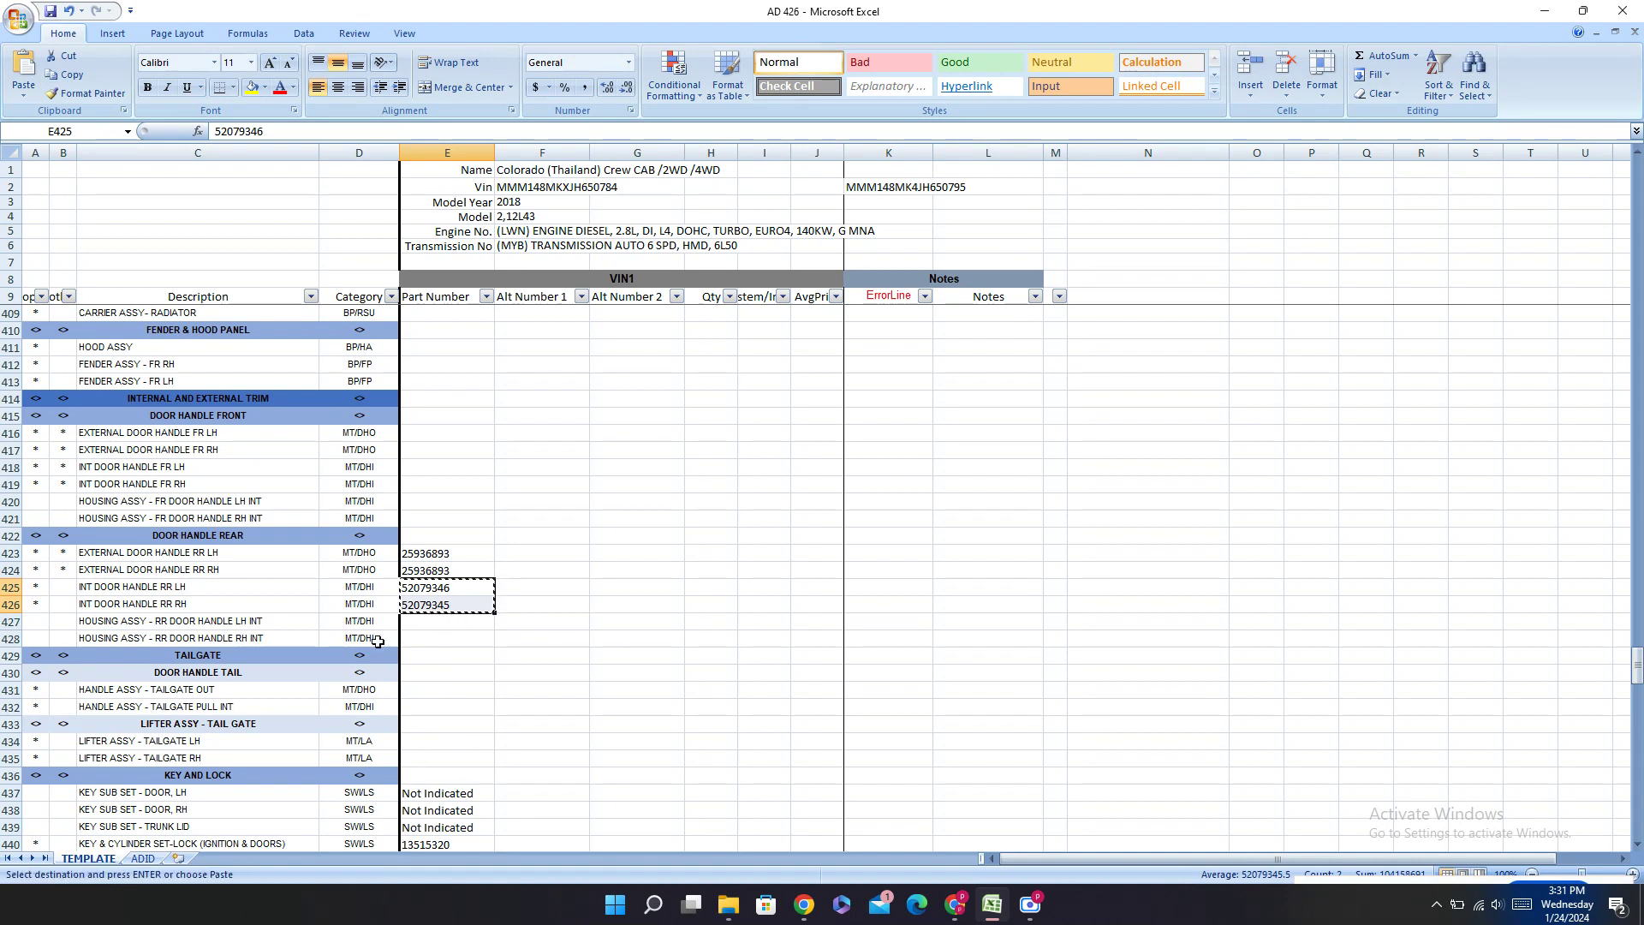
{"action": "left_click", "coordinate": [441, 623]}
{"action": "key", "text": "ctrl+v"}
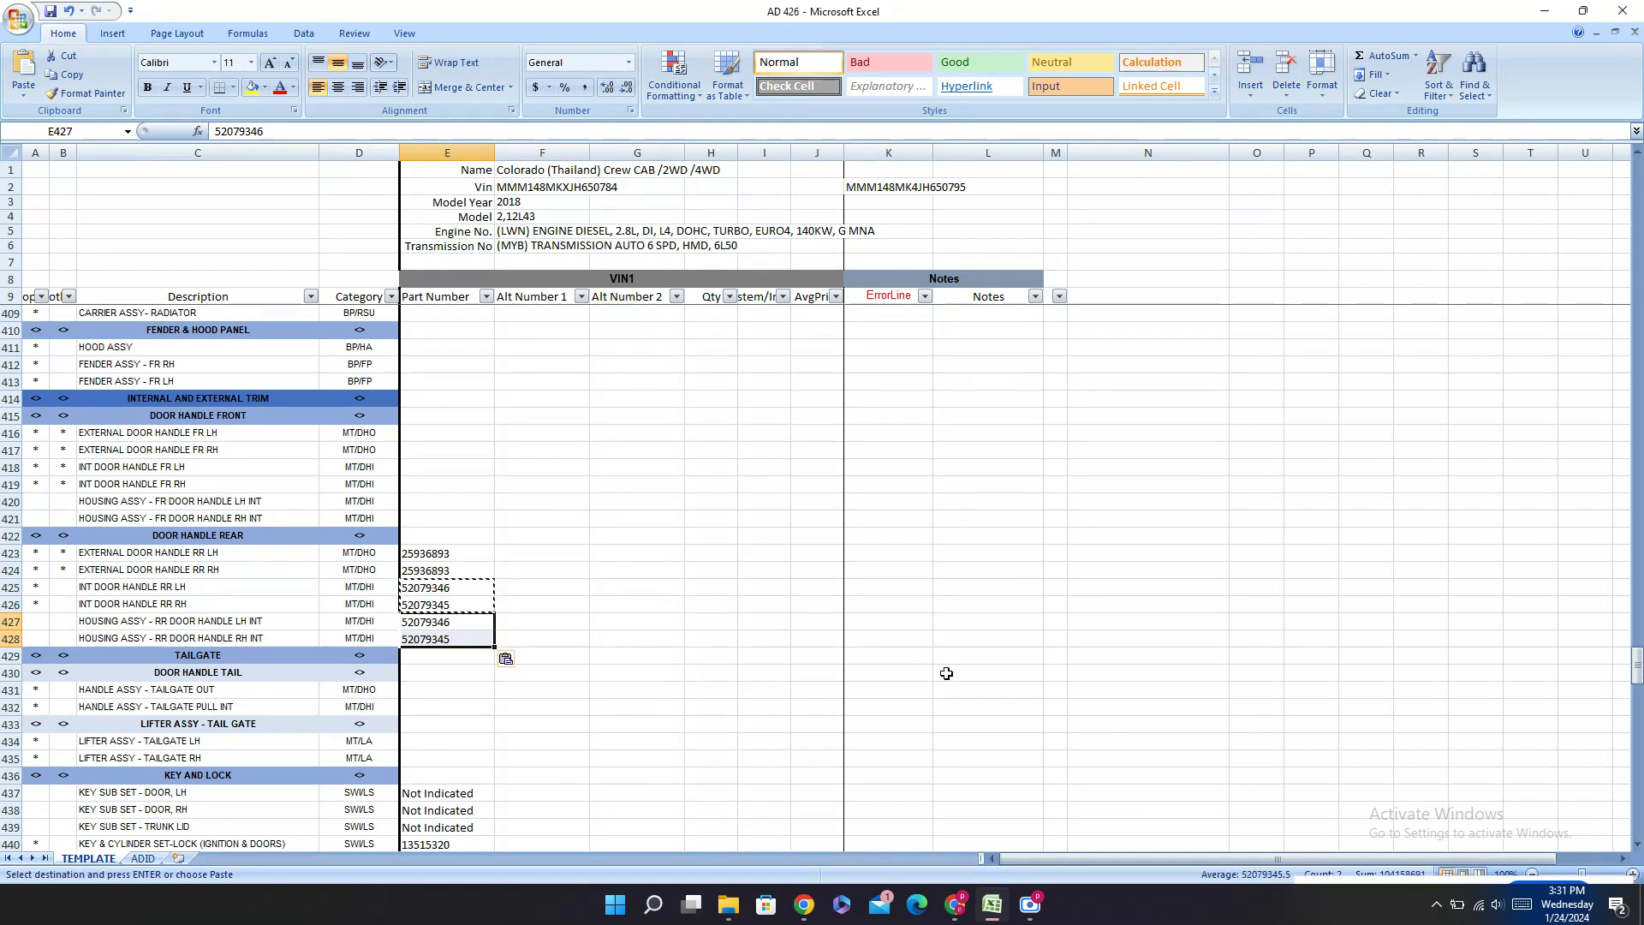
{"action": "left_click", "coordinate": [955, 905]}
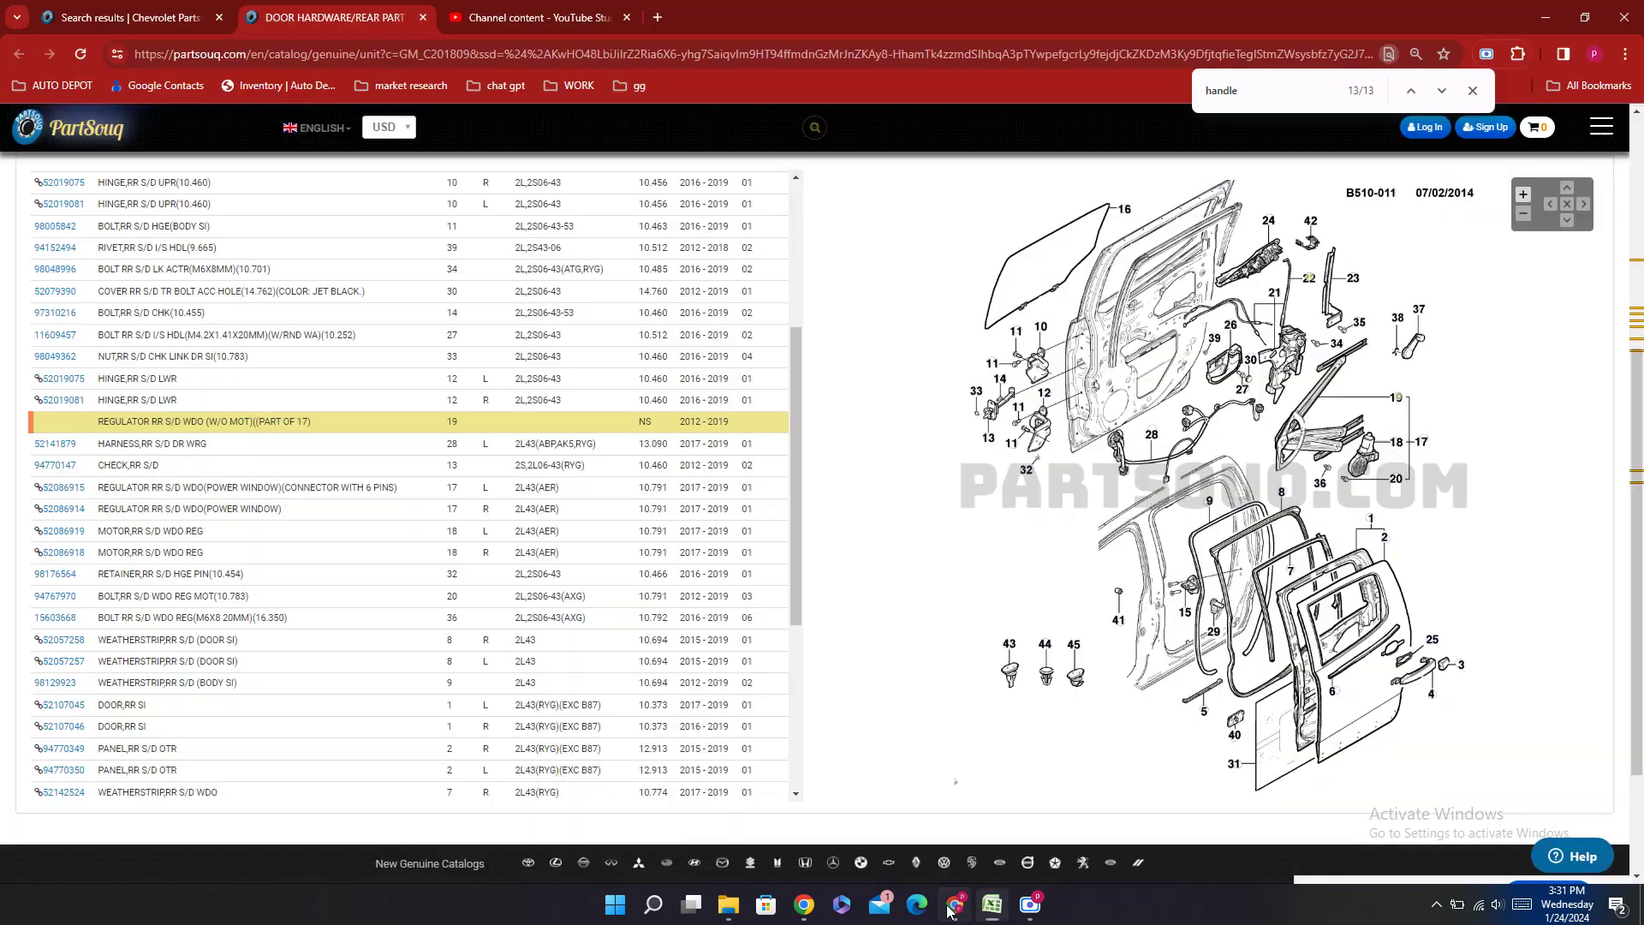
Step: Browse the WINDOW search results for the front door hardware diagram
{"action": "left_click", "coordinate": [172, 8]}
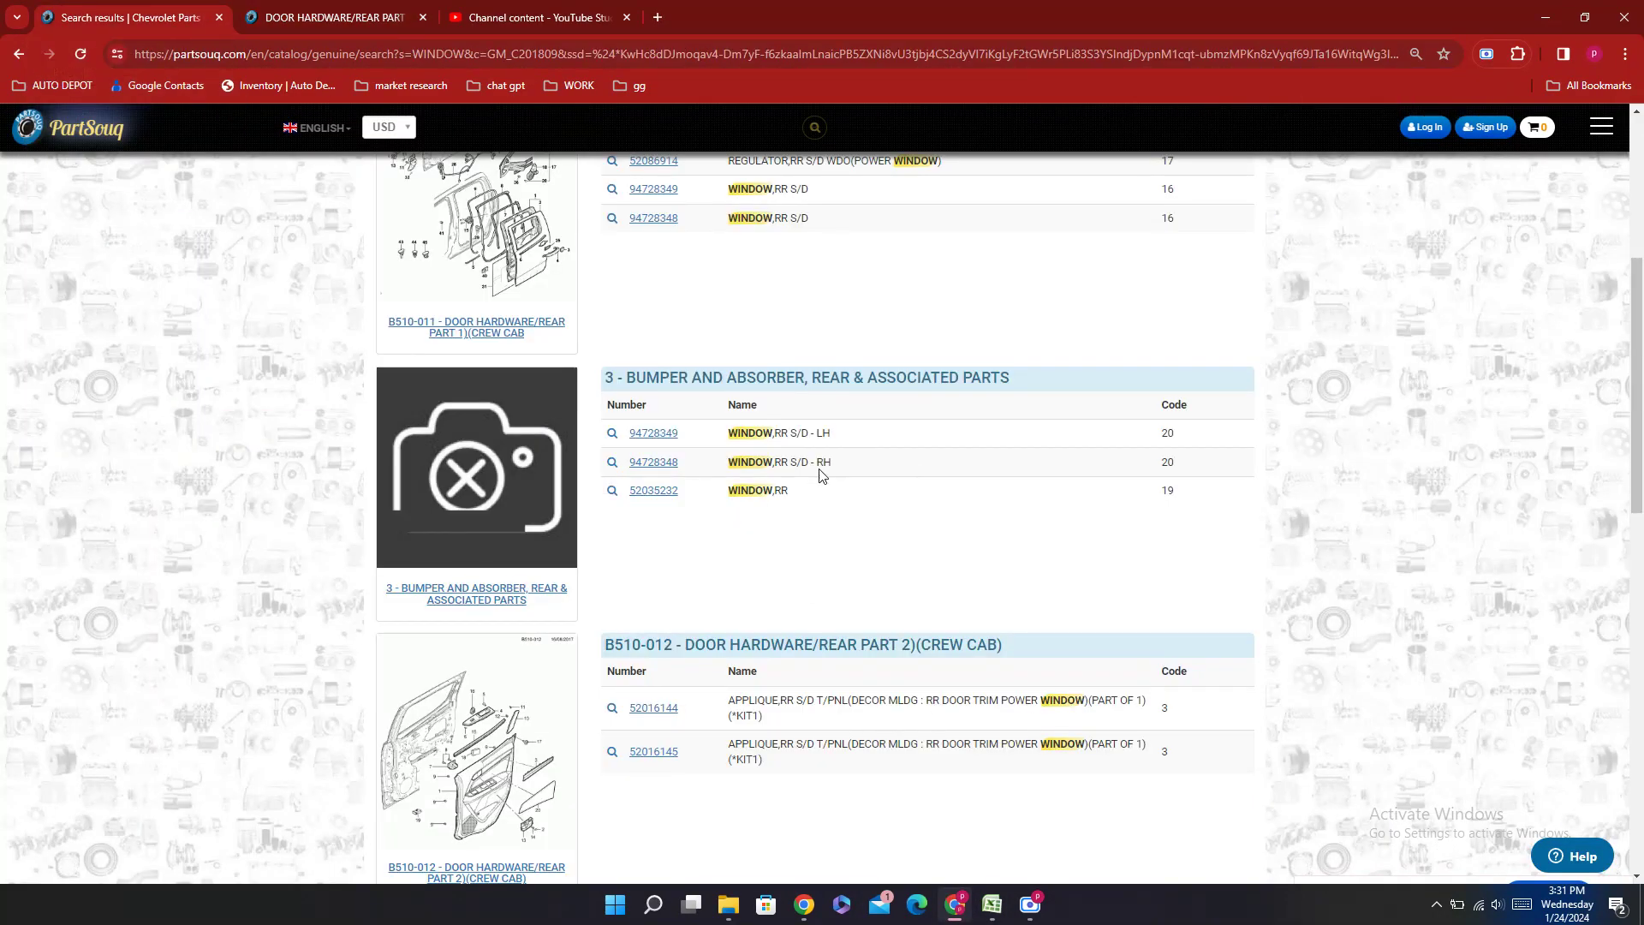
{"action": "scroll", "coordinate": [821, 477], "scroll_direction": "up", "scroll_amount": 2}
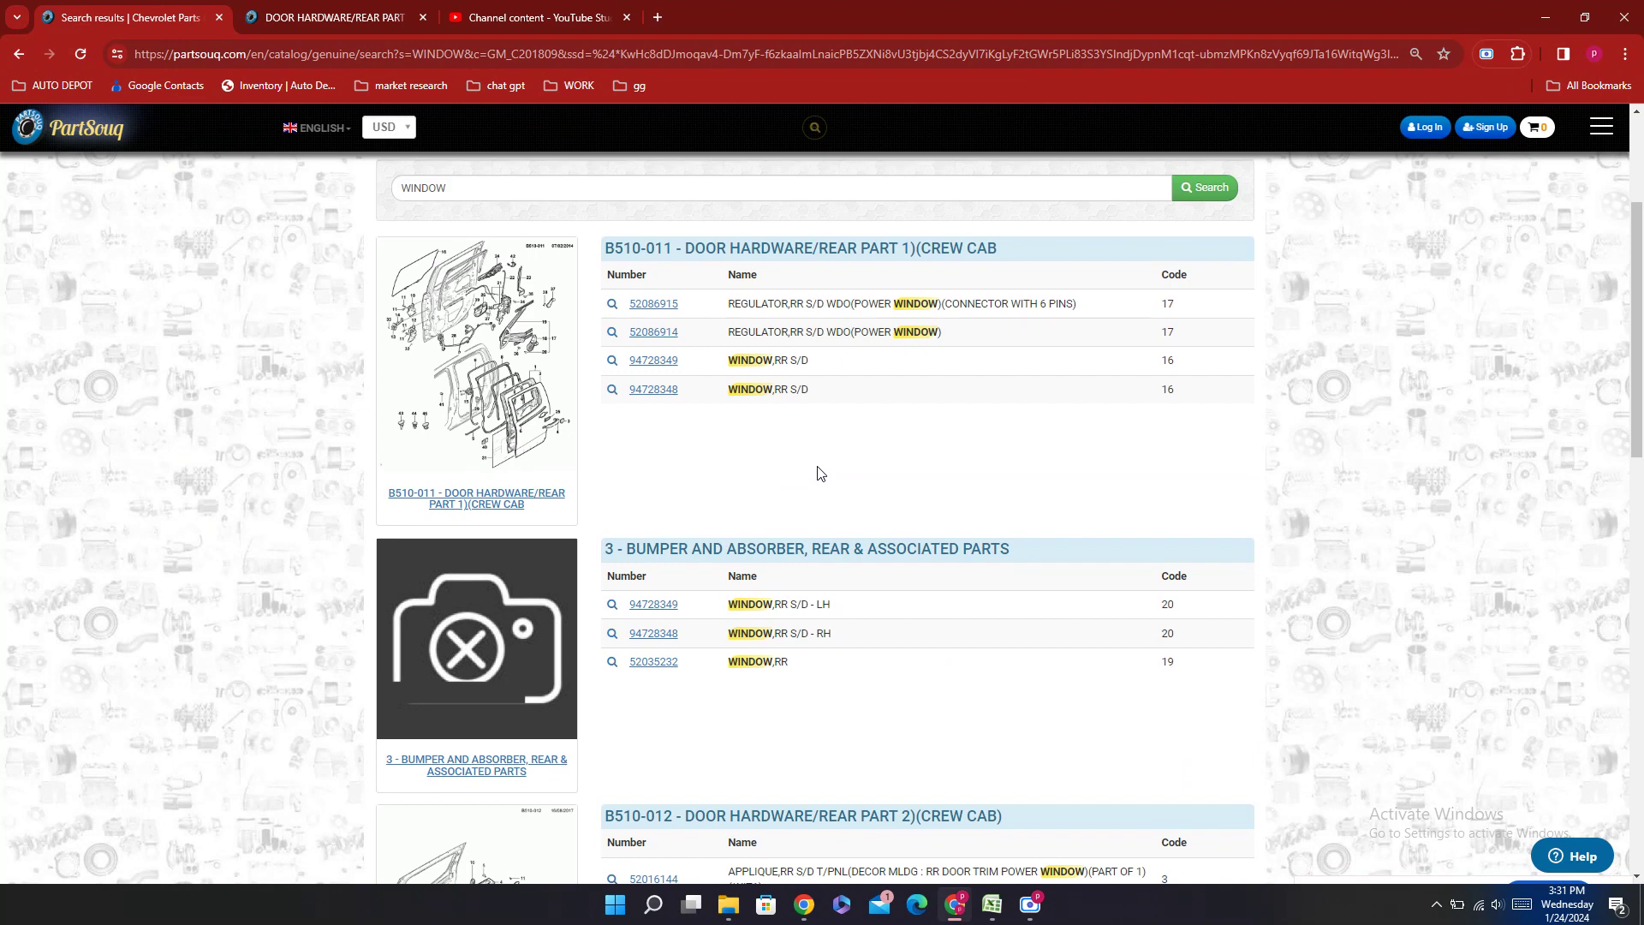
{"action": "scroll", "coordinate": [820, 473], "scroll_direction": "down", "scroll_amount": 4}
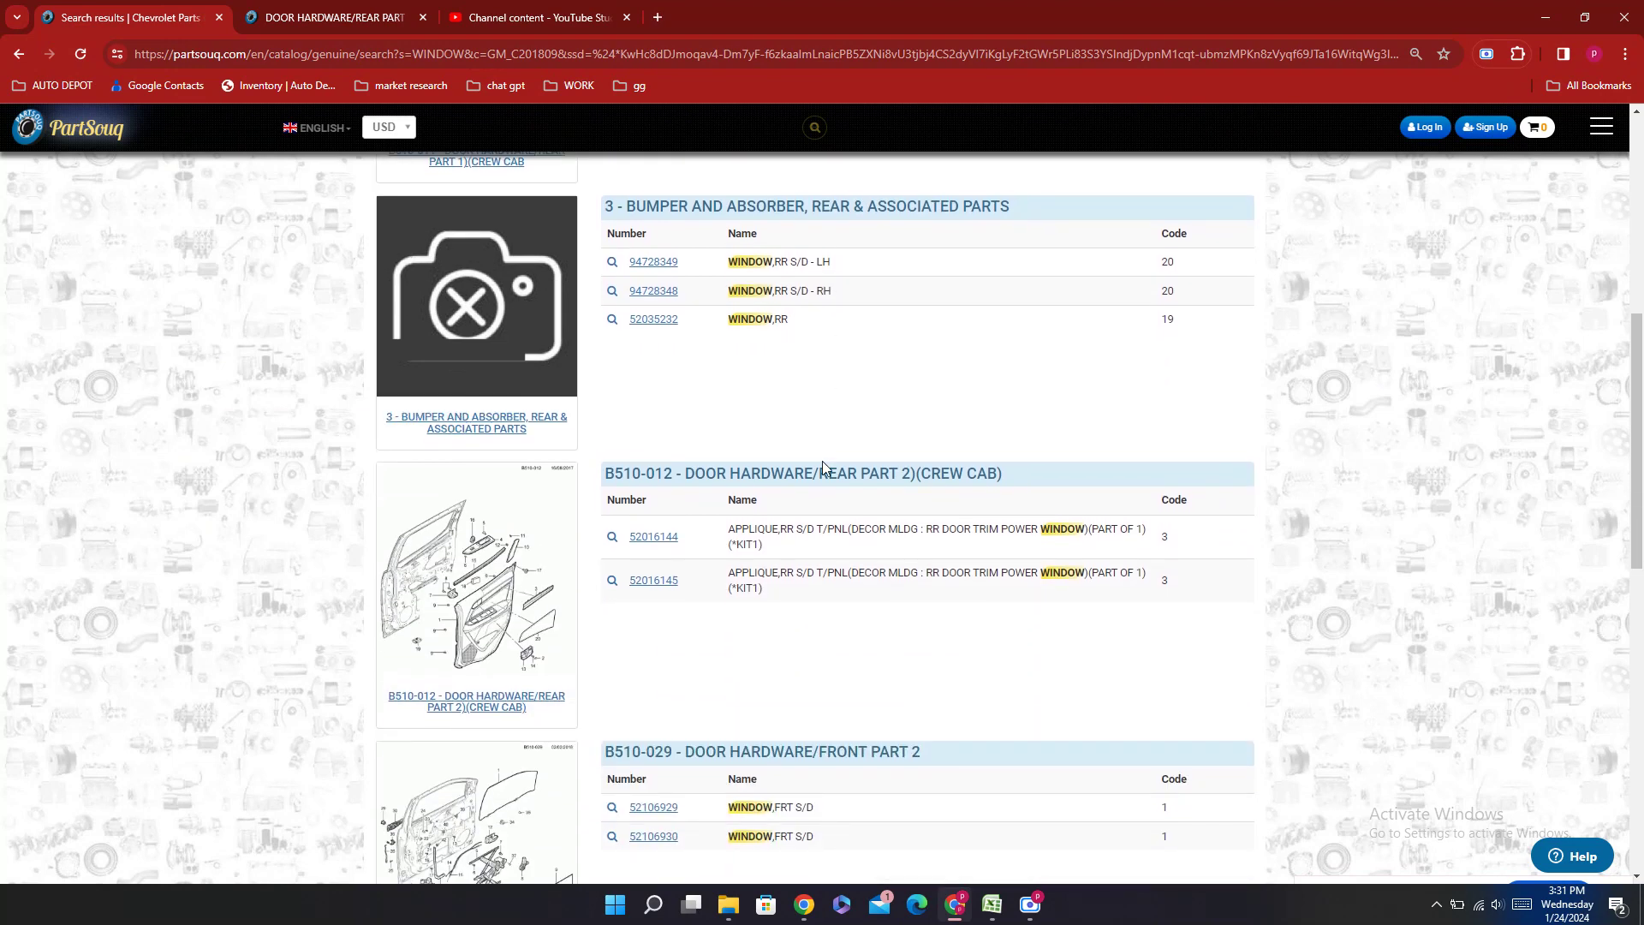
{"action": "scroll", "coordinate": [838, 438], "scroll_direction": "up", "scroll_amount": 4}
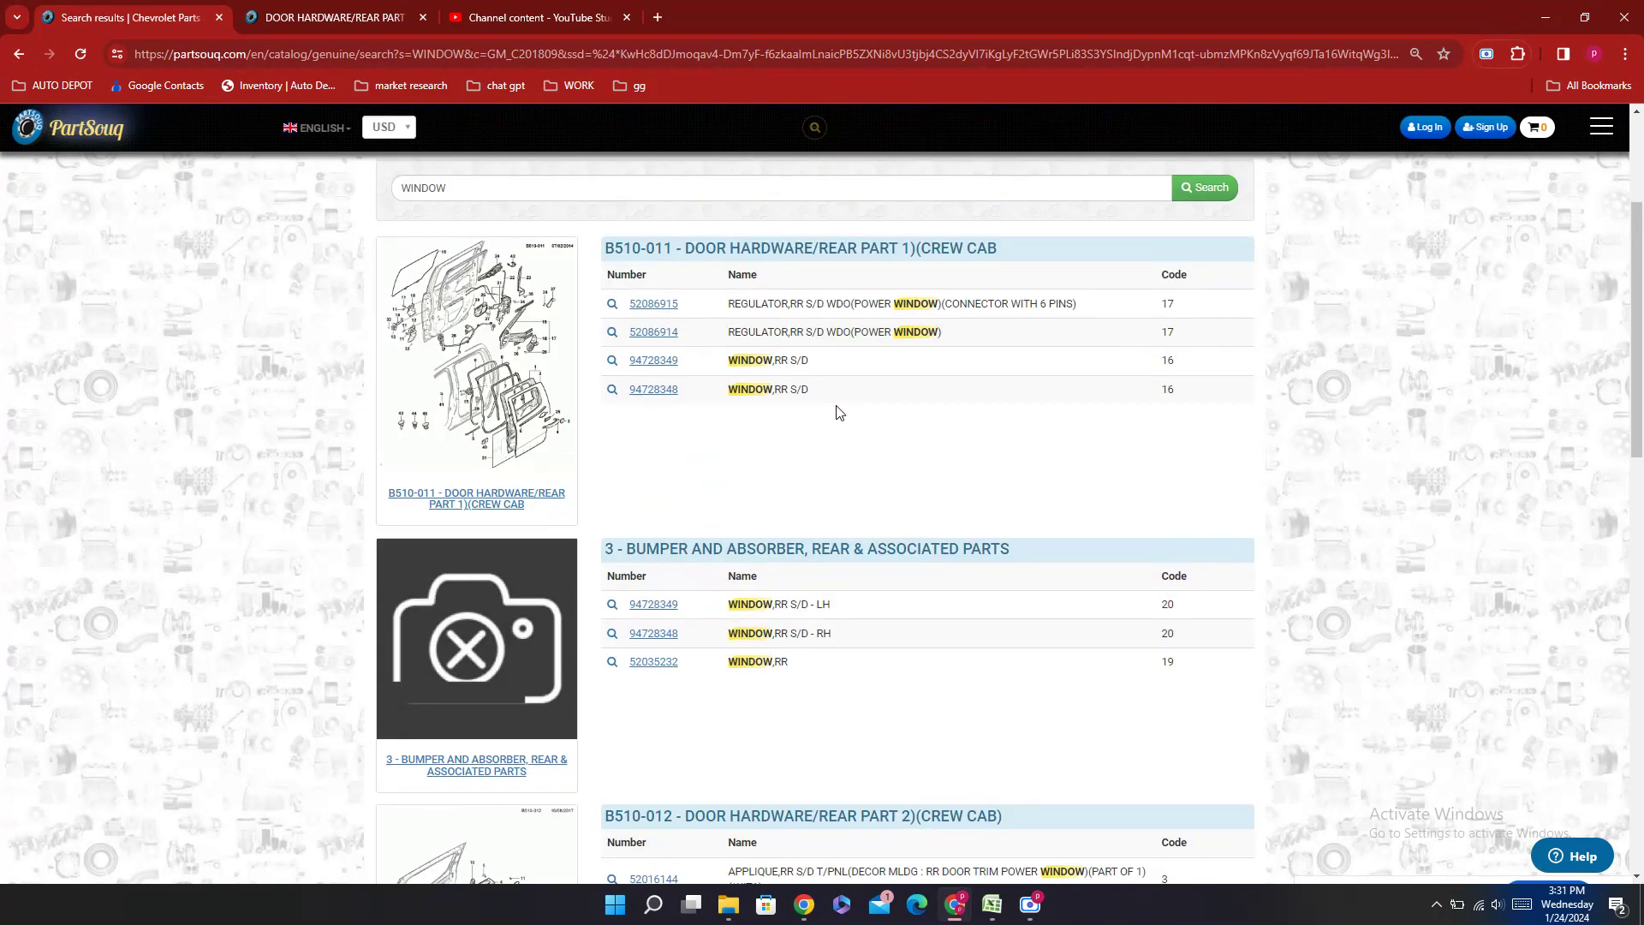
{"action": "scroll", "coordinate": [838, 412], "scroll_direction": "down", "scroll_amount": 3}
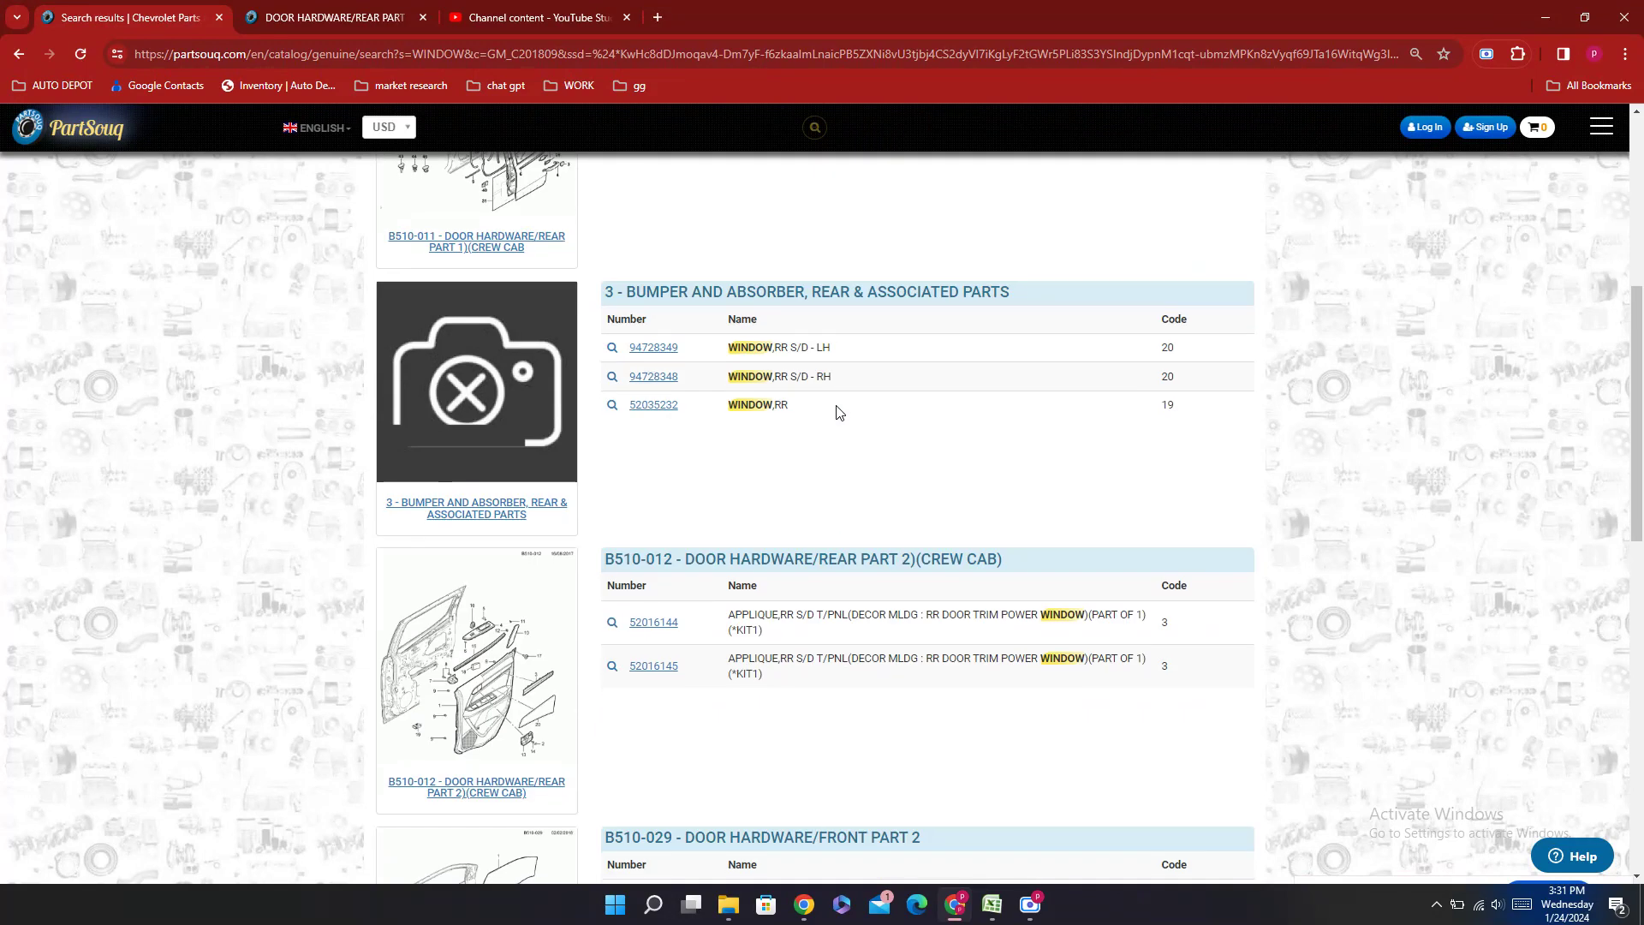
{"action": "left_click", "coordinate": [97, 10]}
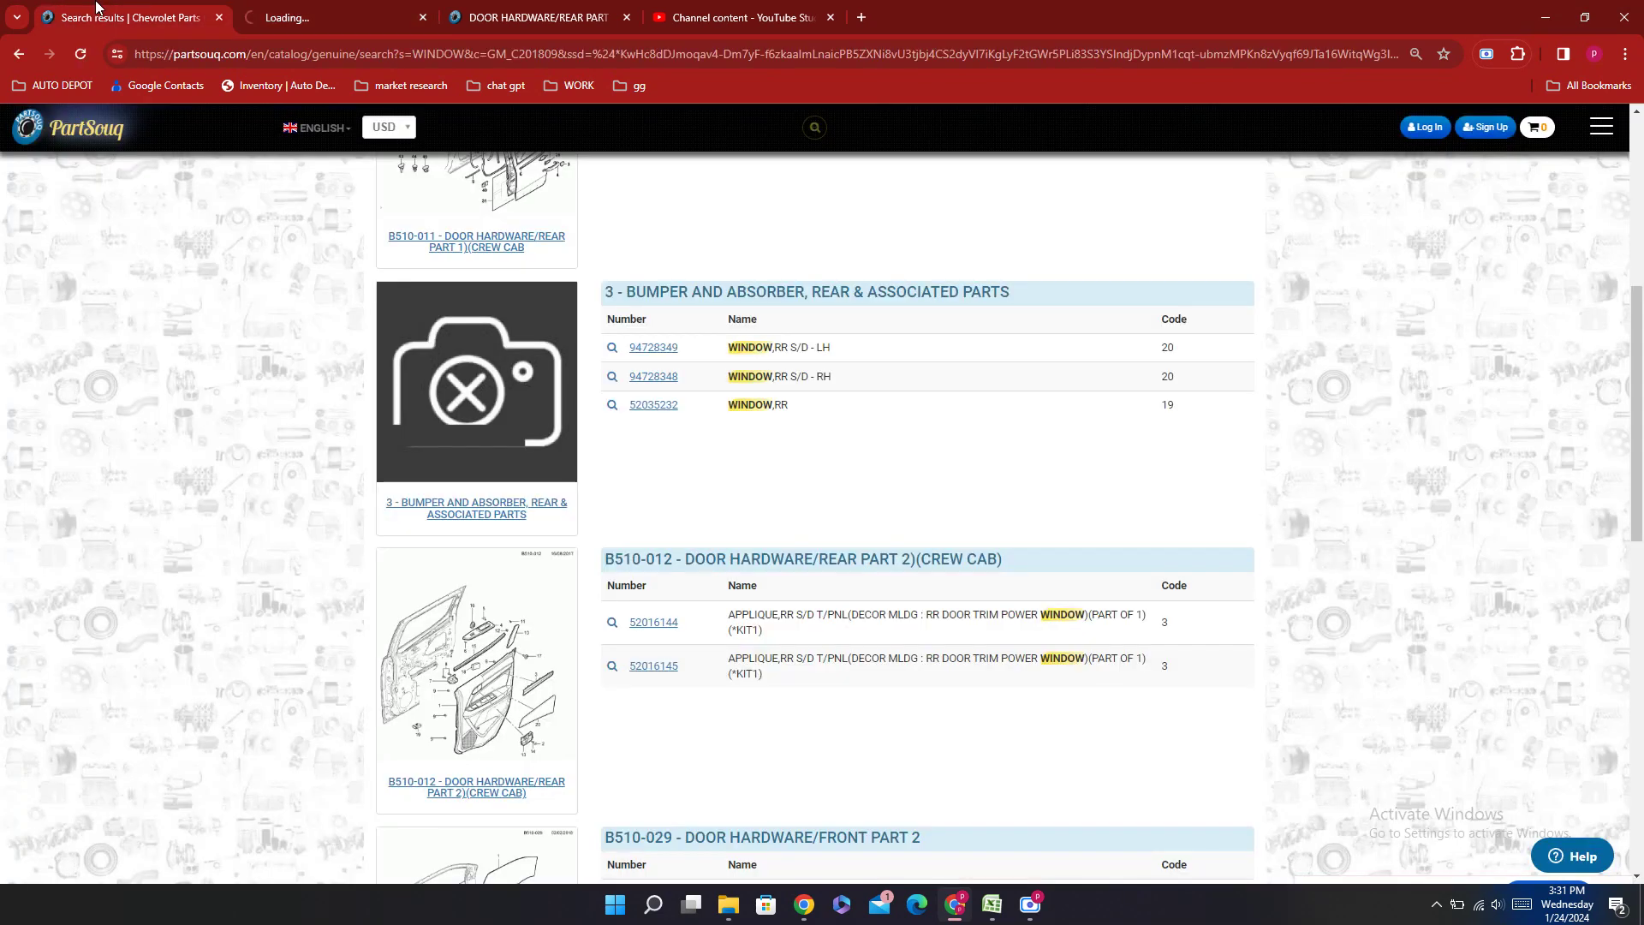
{"action": "scroll", "coordinate": [661, 537], "scroll_direction": "down", "scroll_amount": 4}
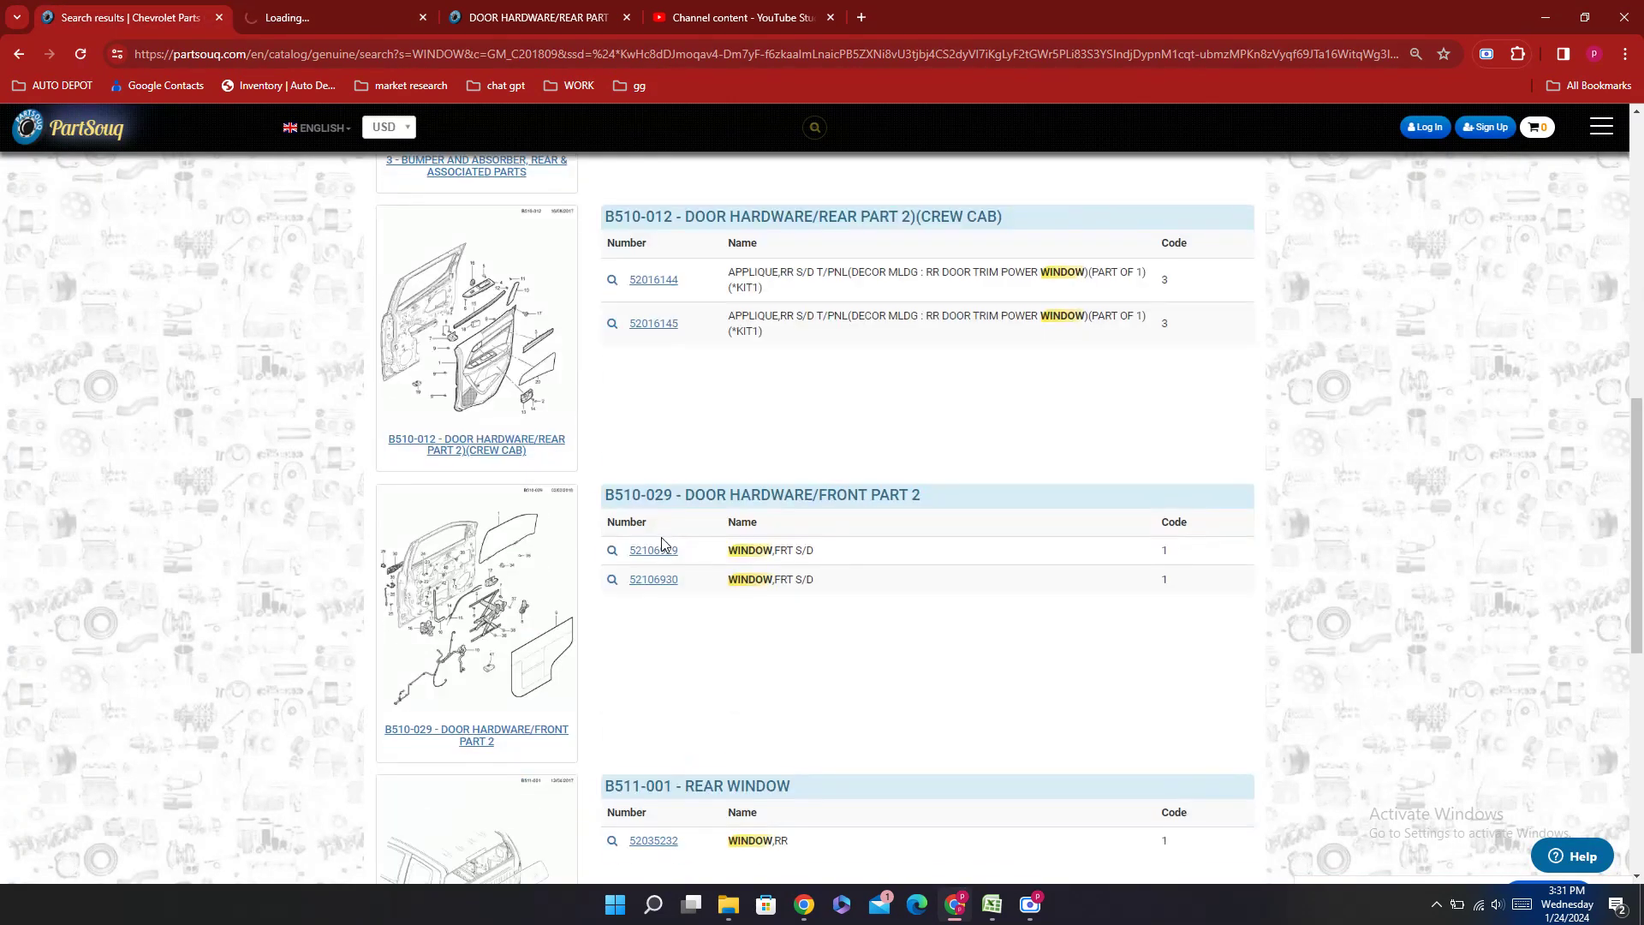
Step: Open B510-029 Door Hardware/Front Part 2 in its own tab and select front window part 52106929
{"action": "left_click", "coordinate": [523, 605]}
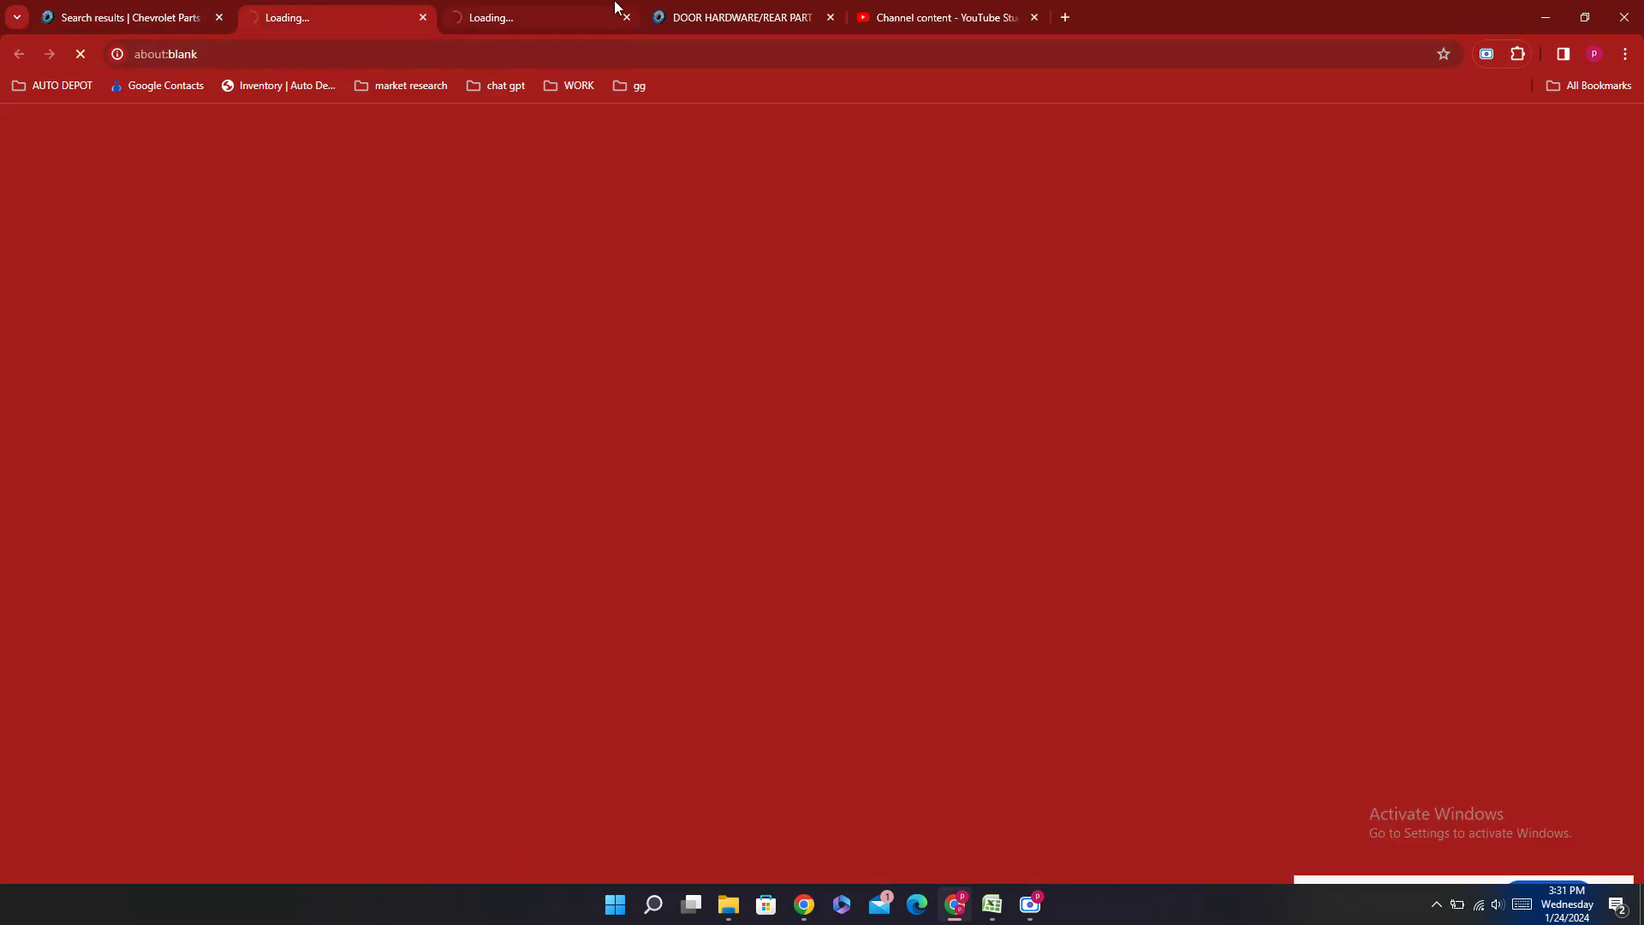
{"action": "left_click", "coordinate": [129, 17]}
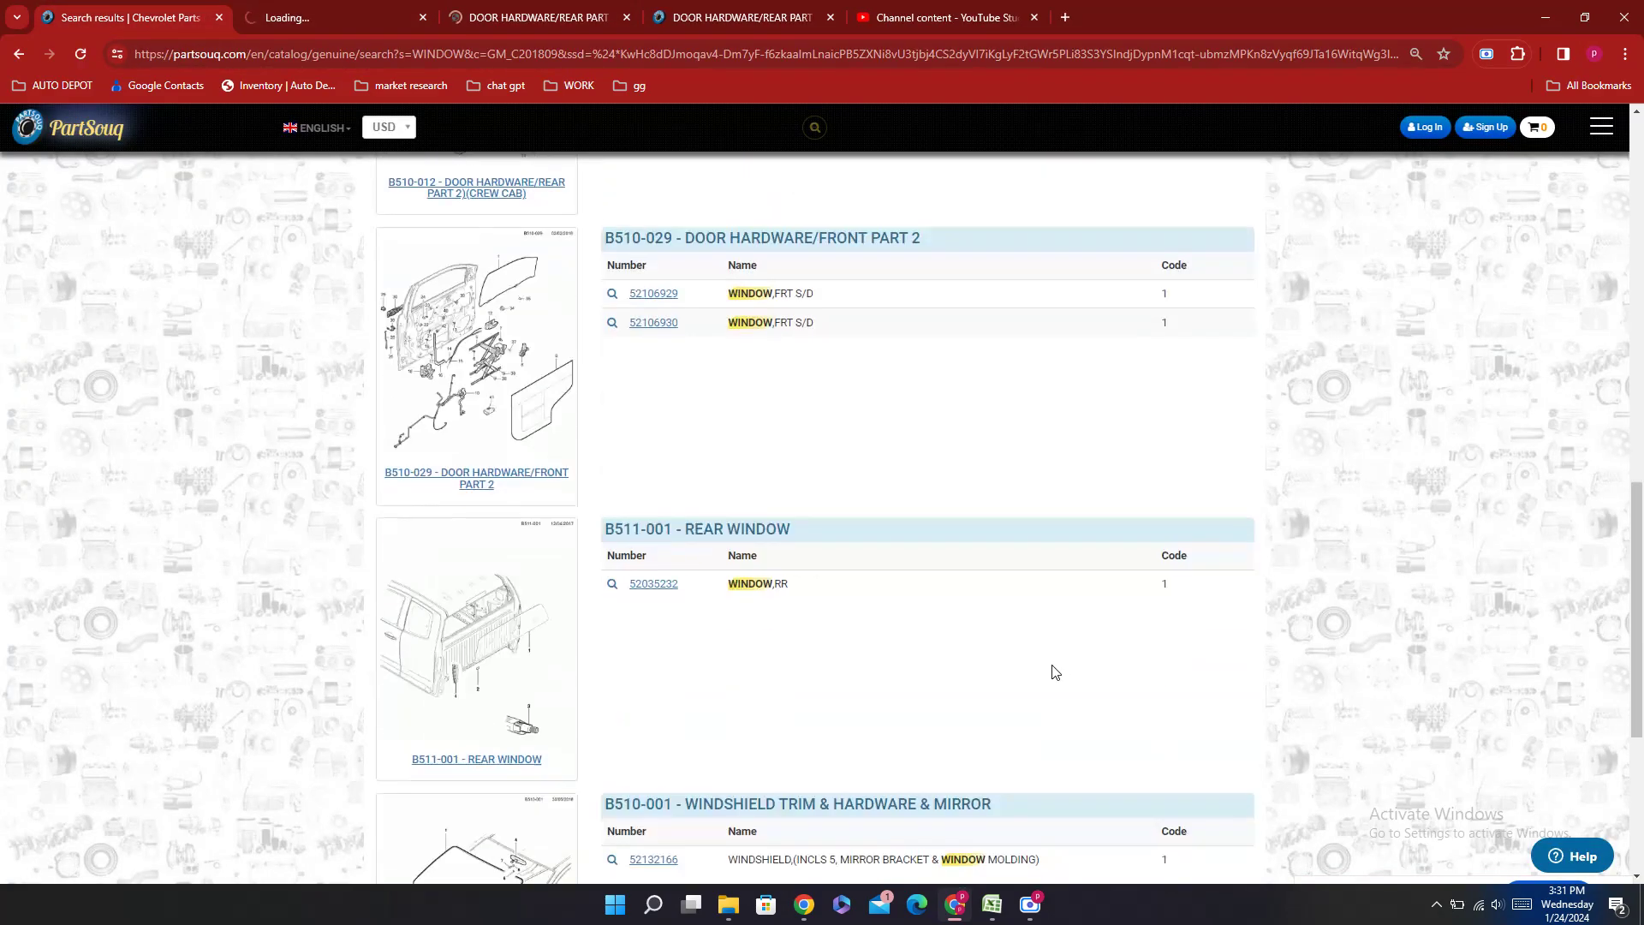
{"action": "scroll", "coordinate": [1050, 670], "scroll_direction": "down", "scroll_amount": 4}
{"action": "scroll", "coordinate": [1045, 664], "scroll_direction": "up", "scroll_amount": 5}
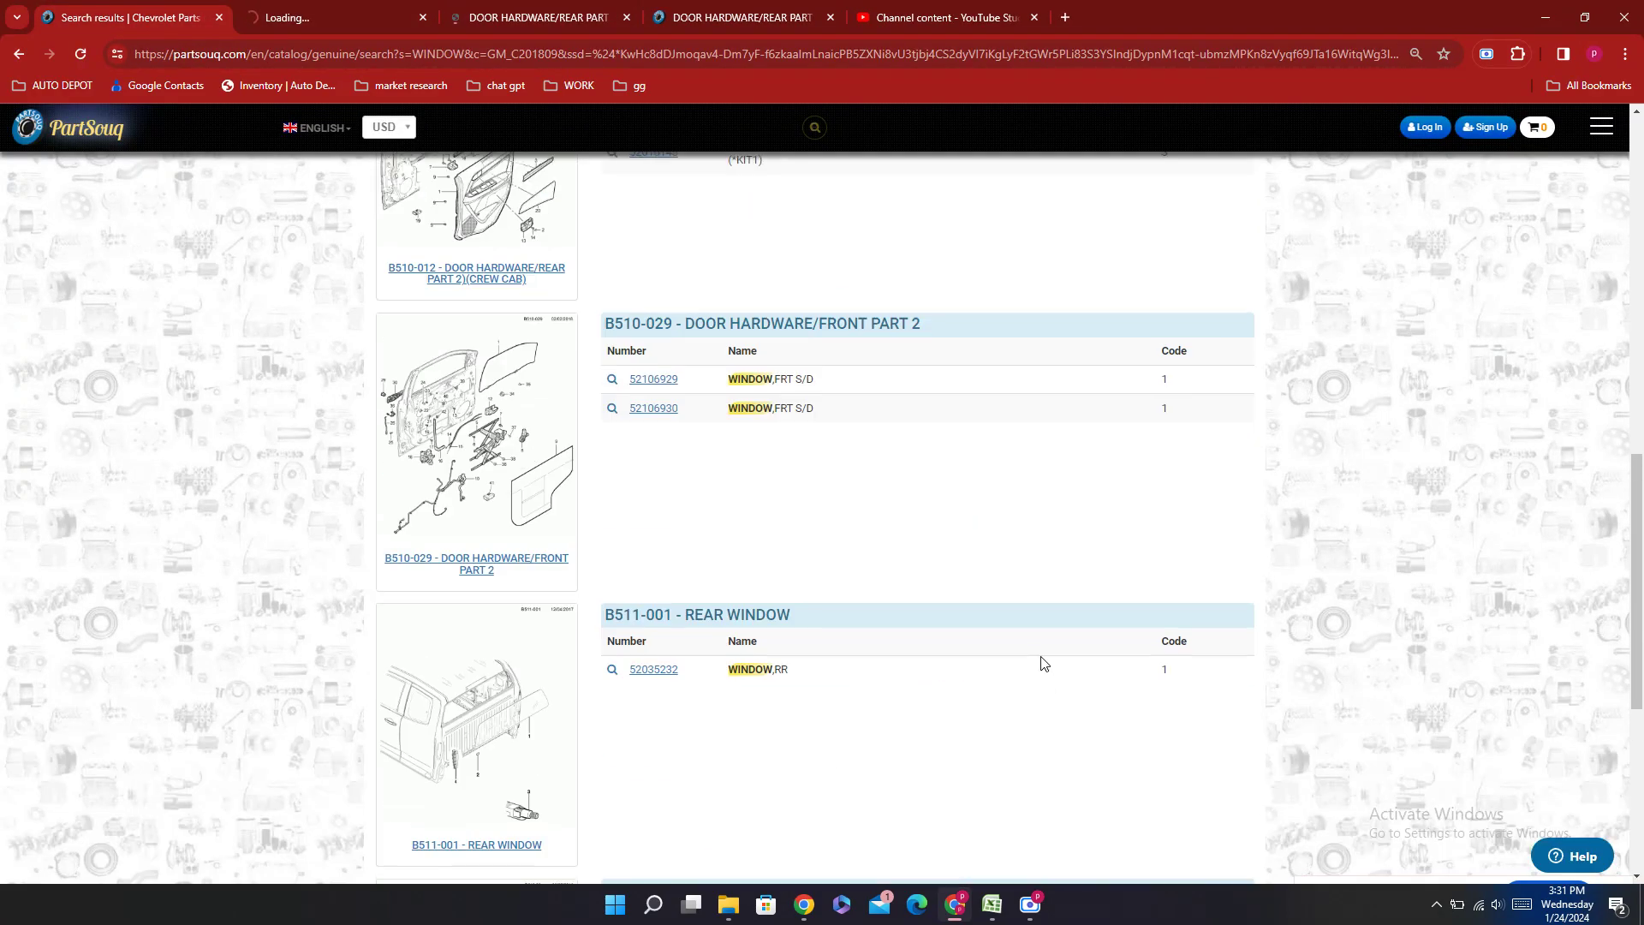
{"action": "scroll", "coordinate": [1015, 617], "scroll_direction": "up", "scroll_amount": 5}
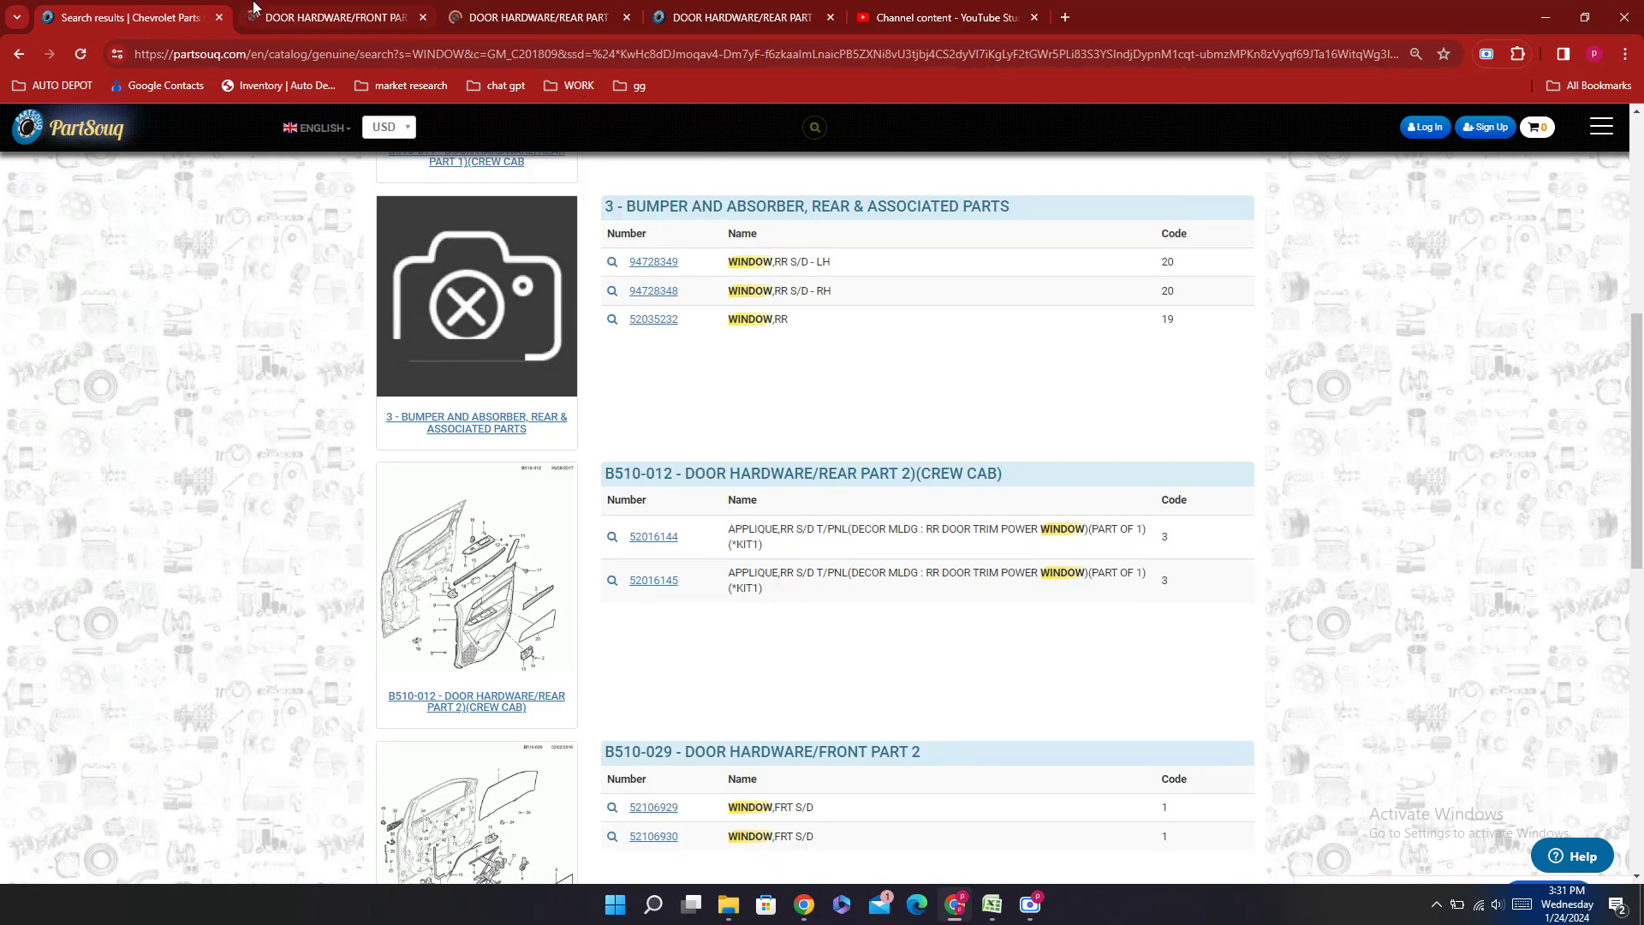
{"action": "left_click", "coordinate": [254, 9]}
{"action": "scroll", "coordinate": [994, 548], "scroll_direction": "down", "scroll_amount": 3}
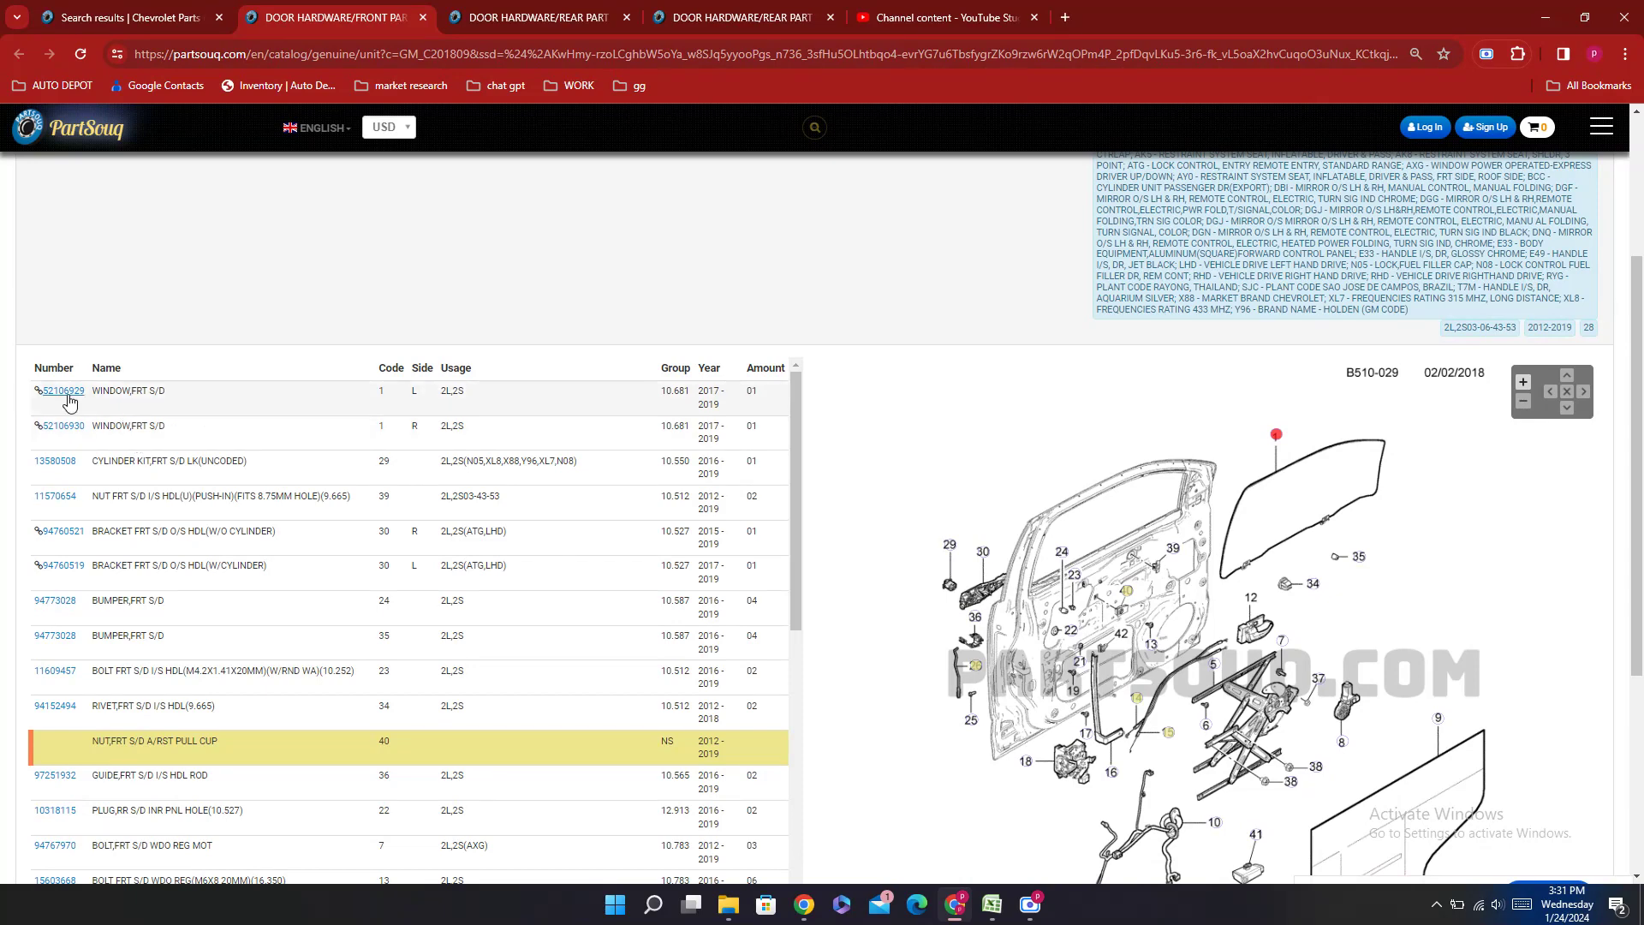
{"action": "double_click", "coordinate": [65, 420]}
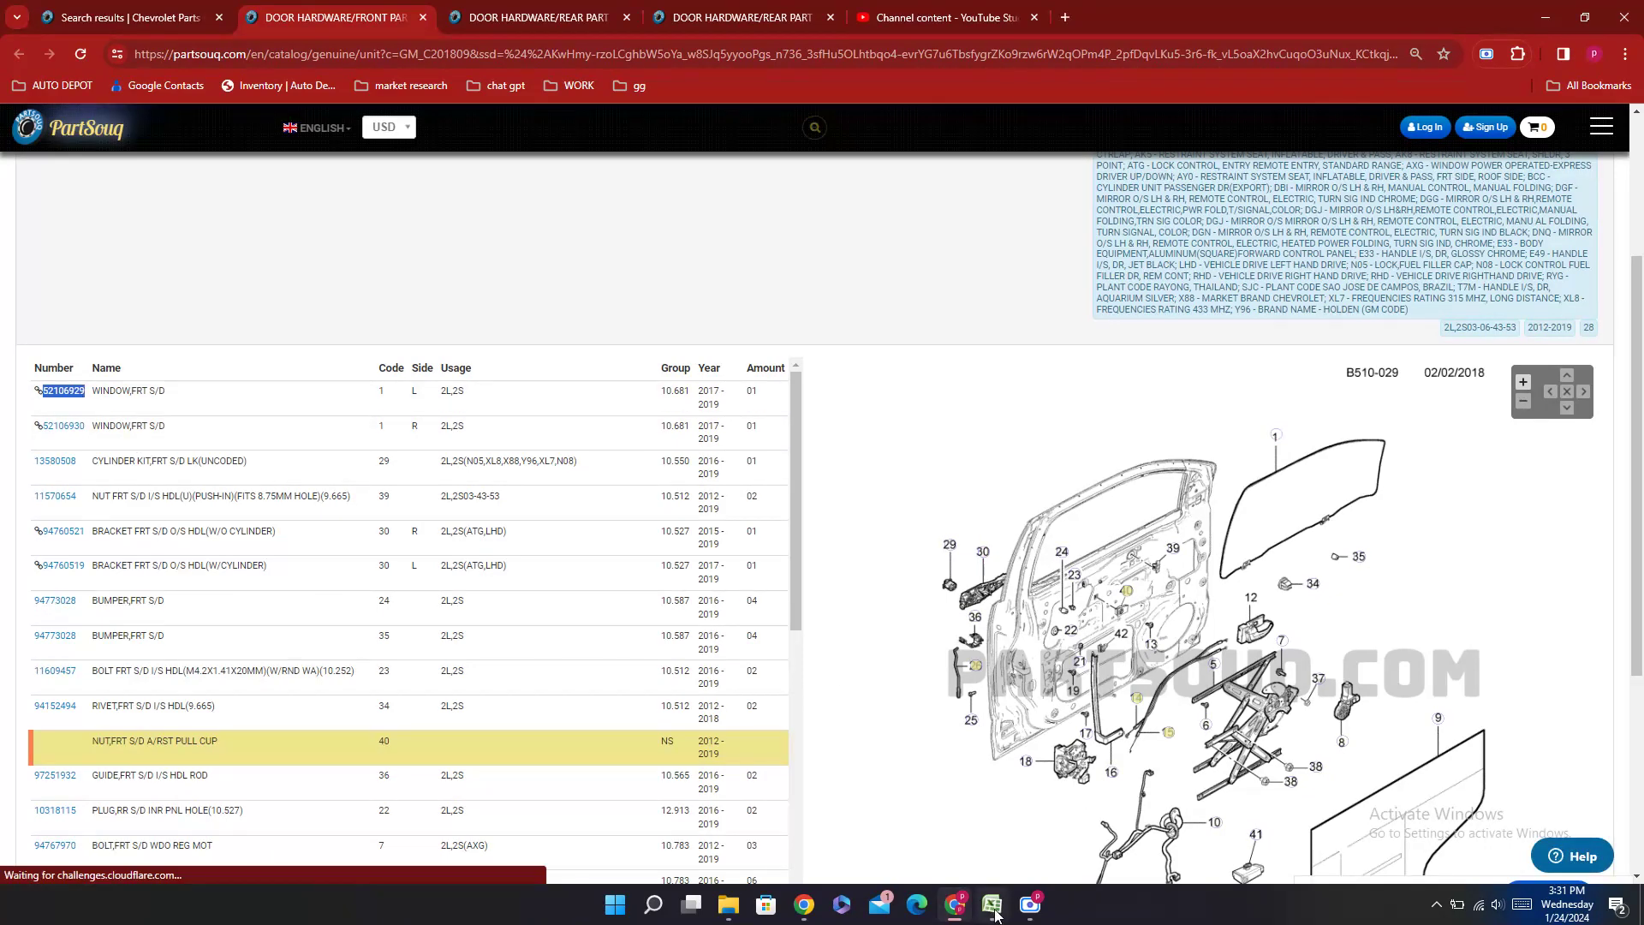
Step: Enter part number 52106929 in cell E487 for the front door regulator LH
{"action": "left_click", "coordinate": [992, 858]}
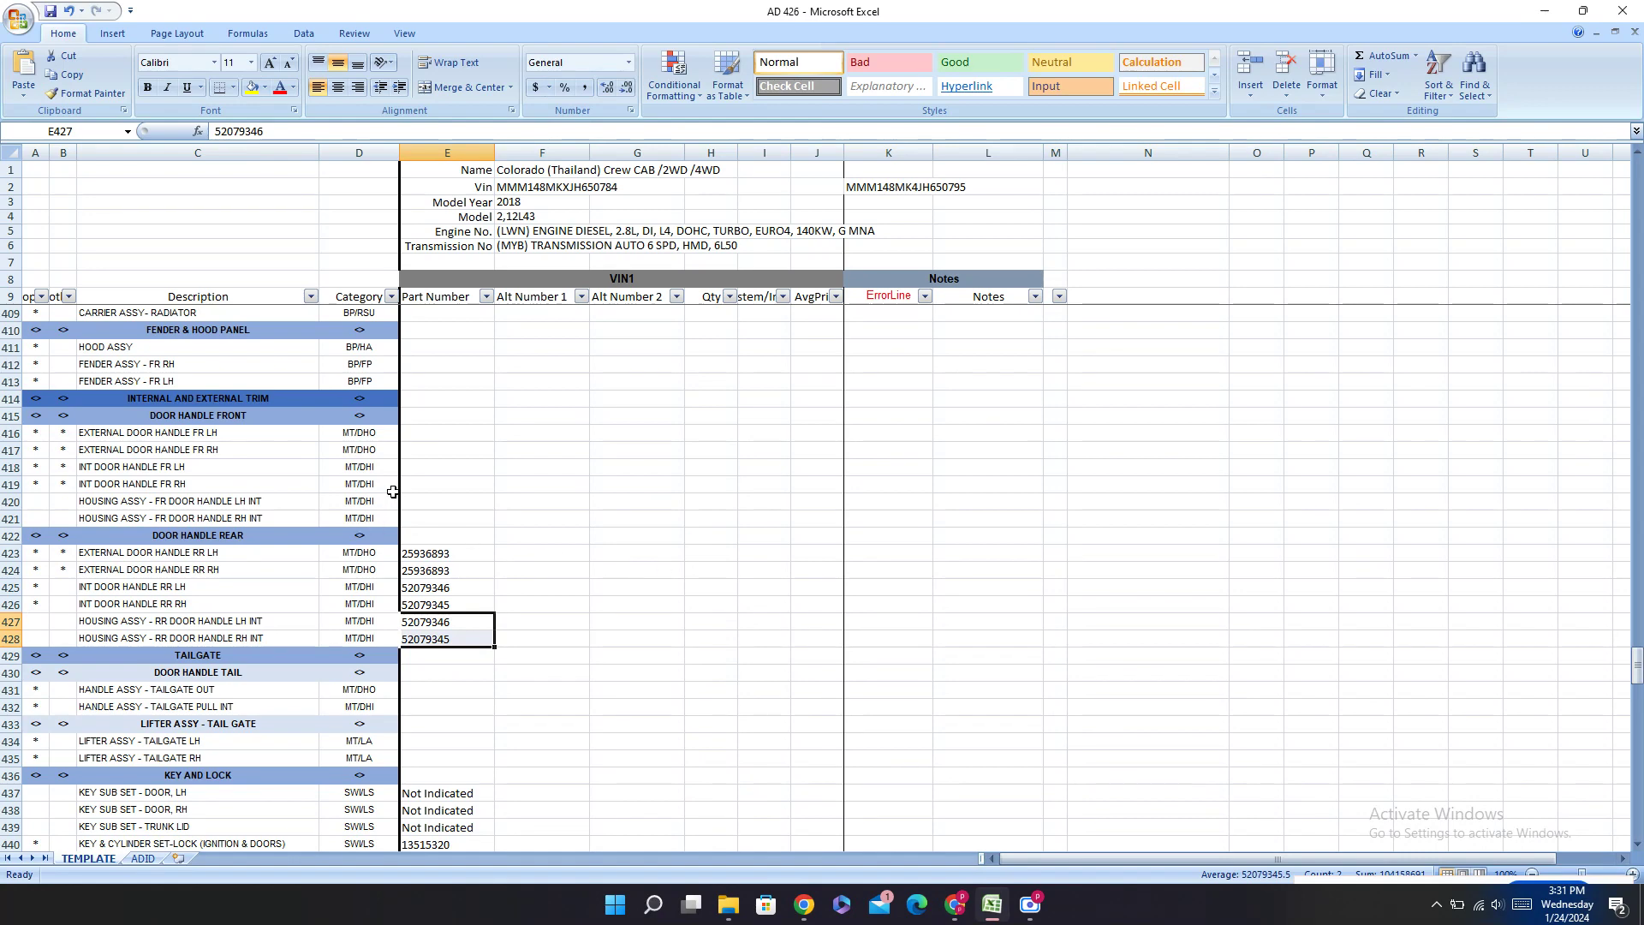
{"action": "scroll", "coordinate": [563, 545], "scroll_direction": "down", "scroll_amount": 20}
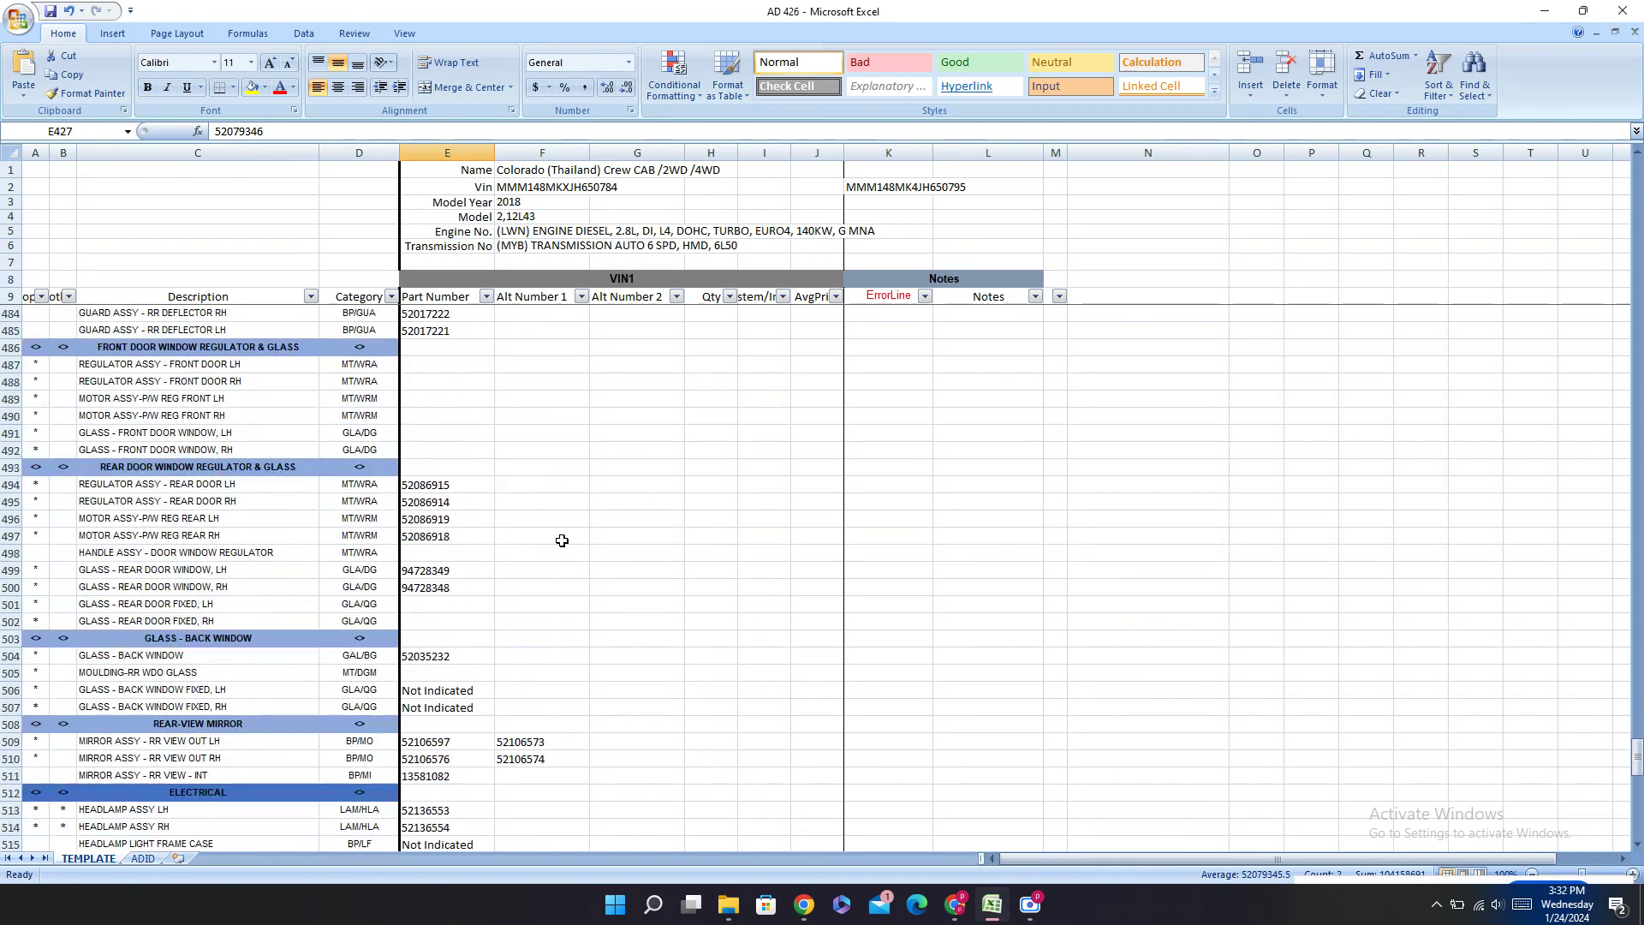
{"action": "left_click", "coordinate": [429, 368]}
{"action": "type", "text": "52106929"}
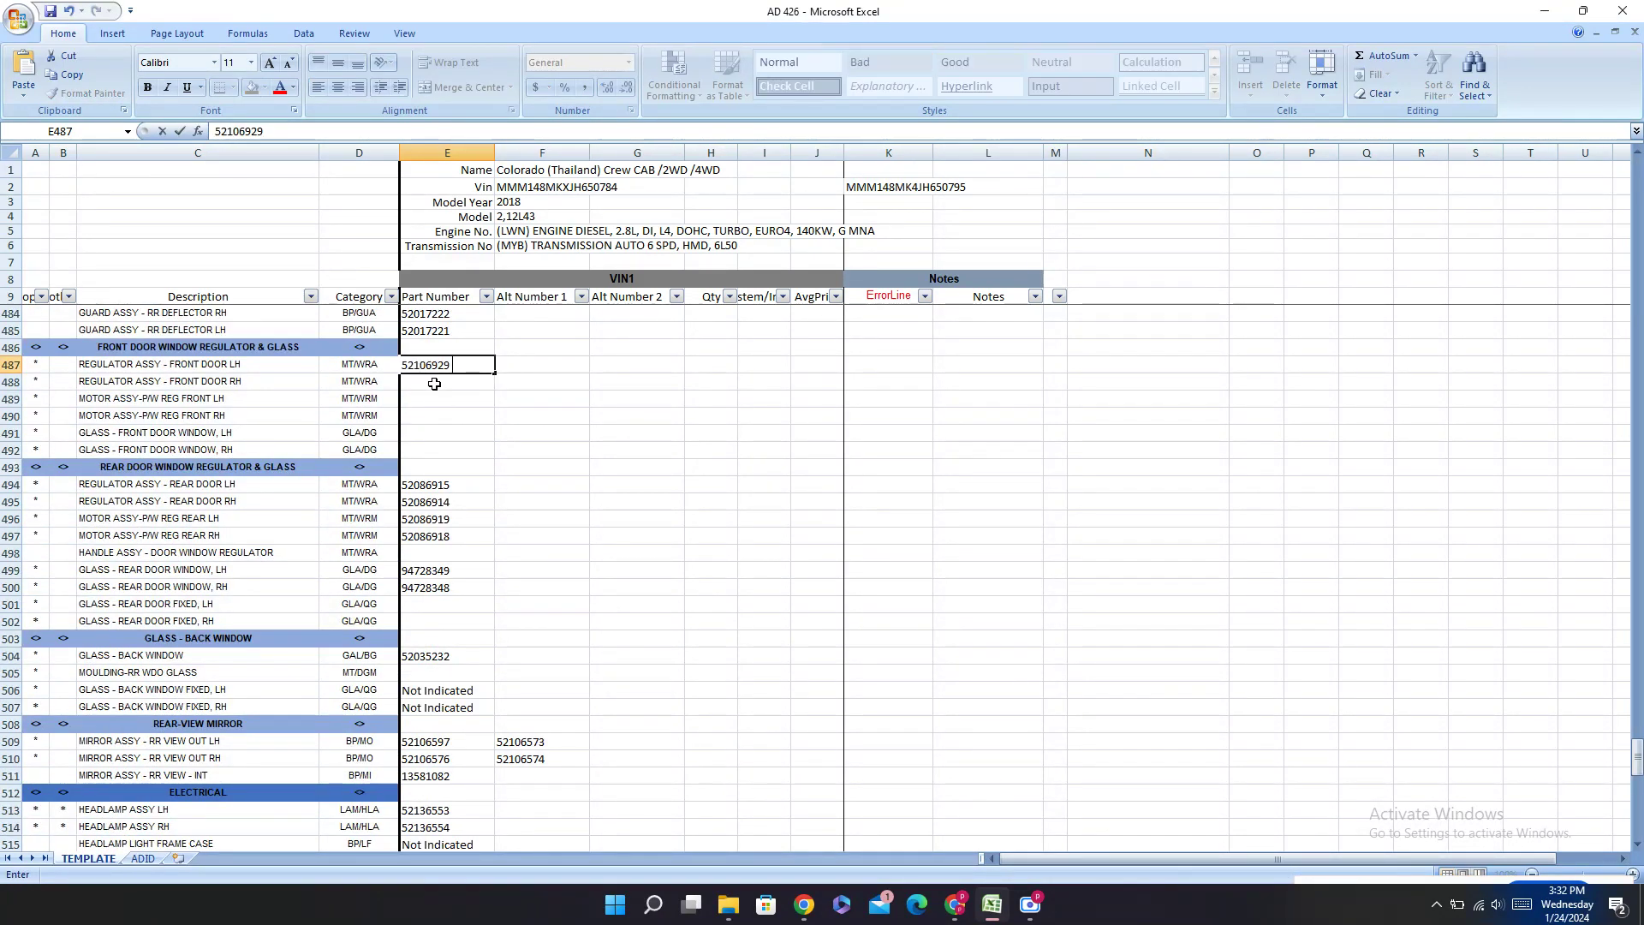
{"action": "key", "text": "Return"}
Step: Copy 52106930 from PartSouq and paste it into E488 for the front door regulator RH
{"action": "left_click", "coordinate": [953, 906]}
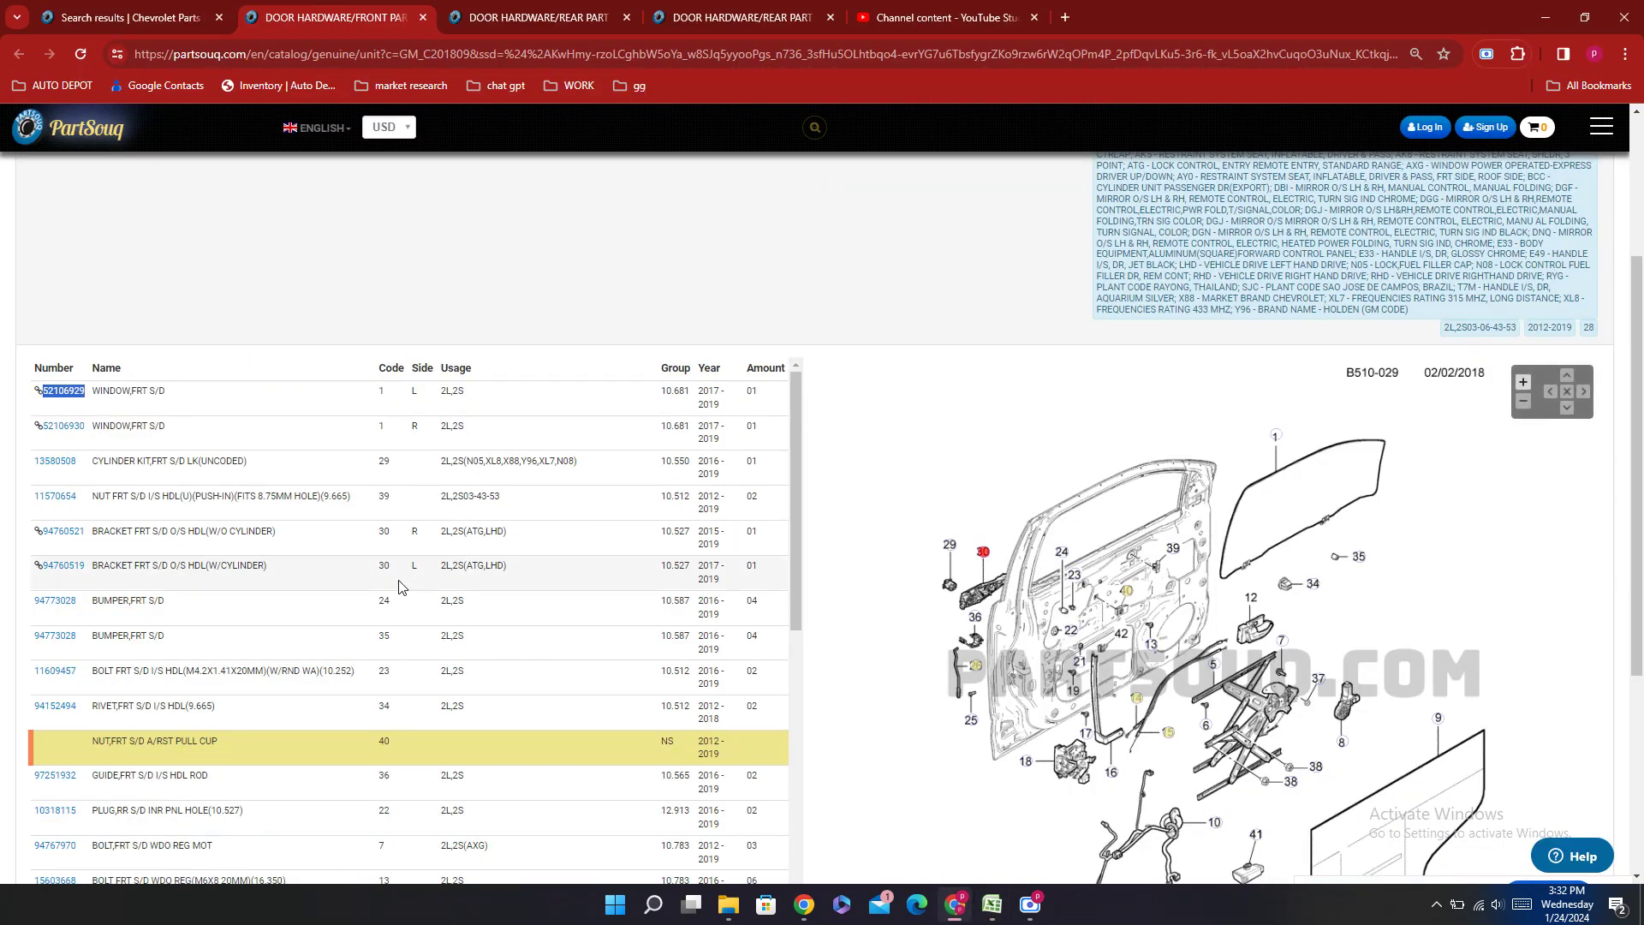
{"action": "double_click", "coordinate": [63, 426]}
{"action": "key", "text": "ctrl+c"}
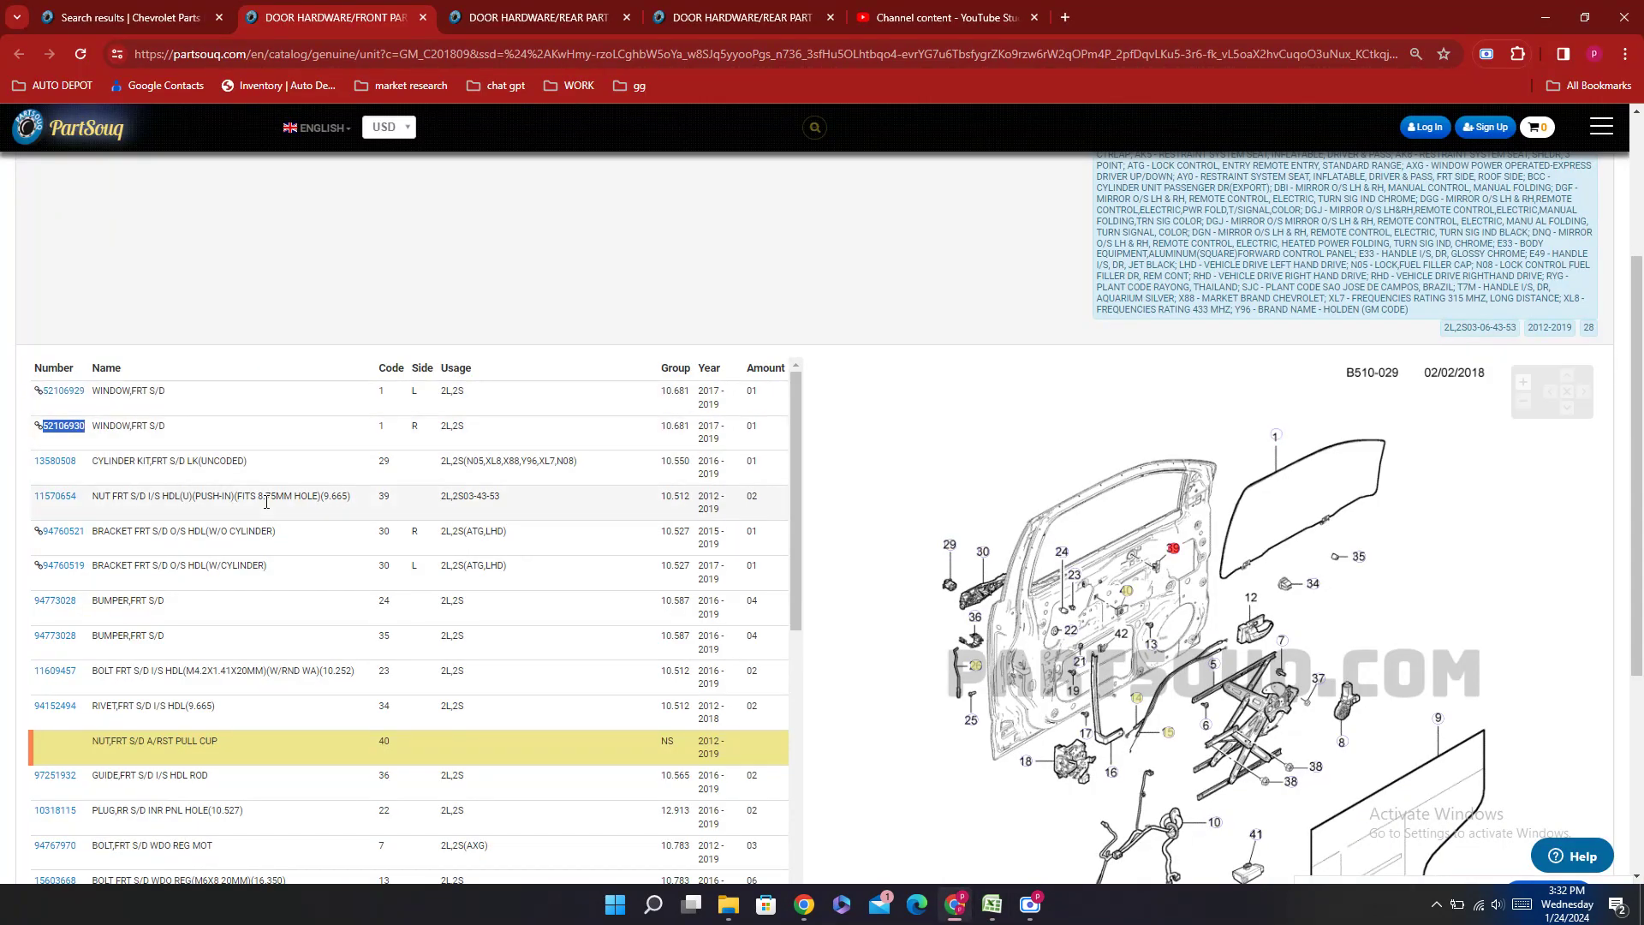
{"action": "left_click", "coordinate": [989, 908]}
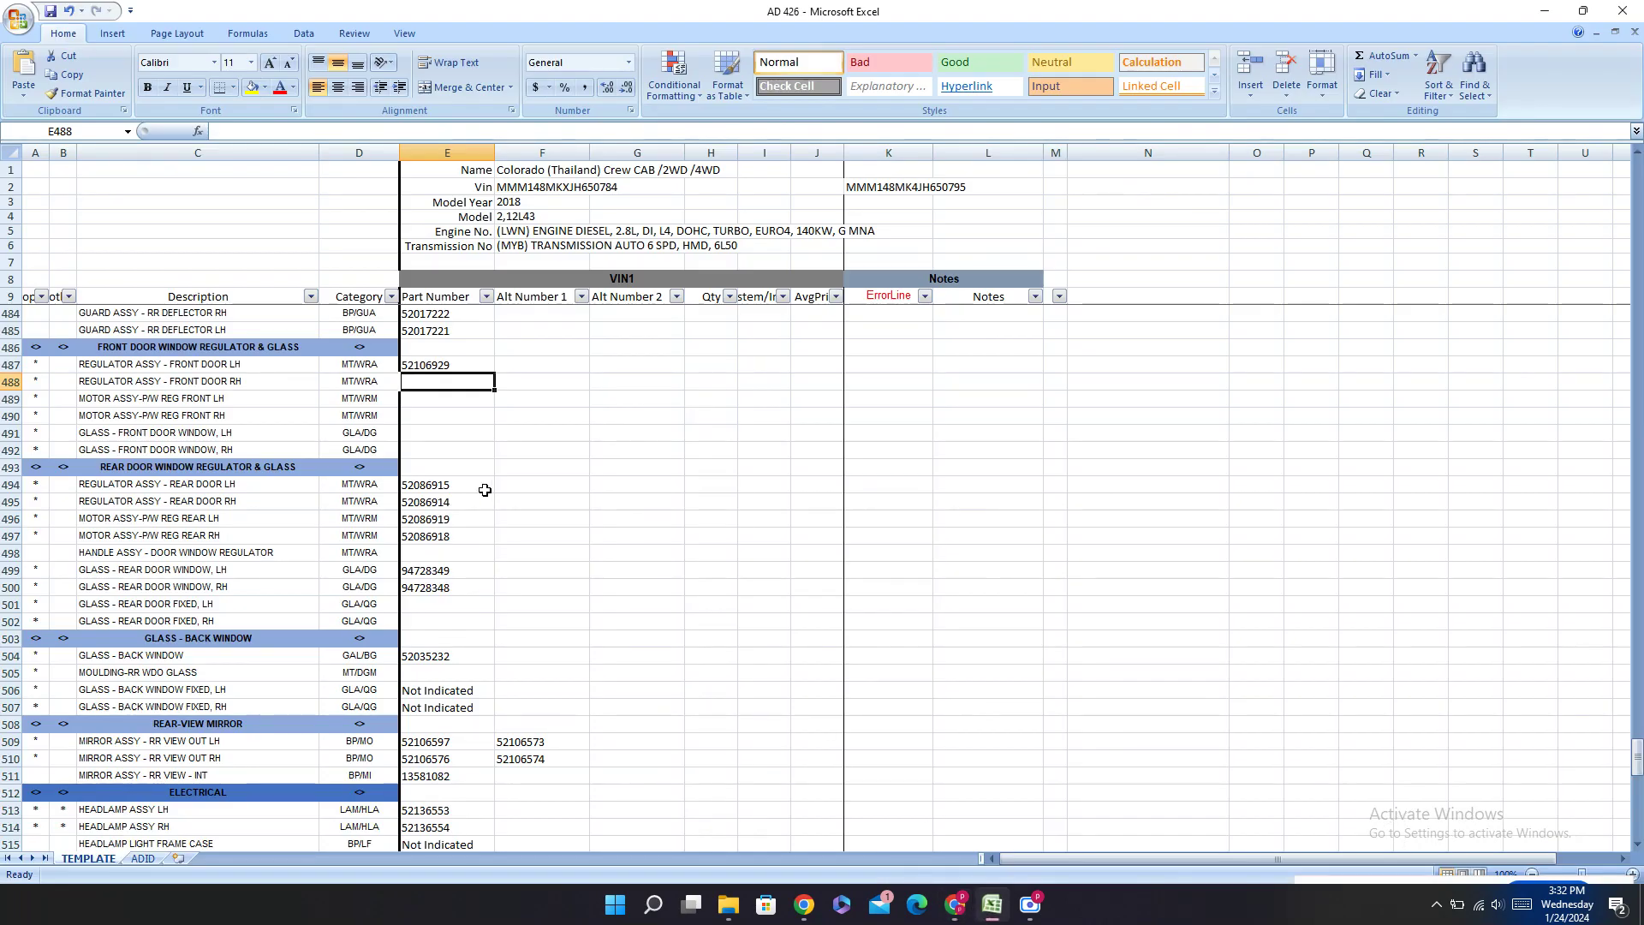
{"action": "key", "text": "ctrl+v"}
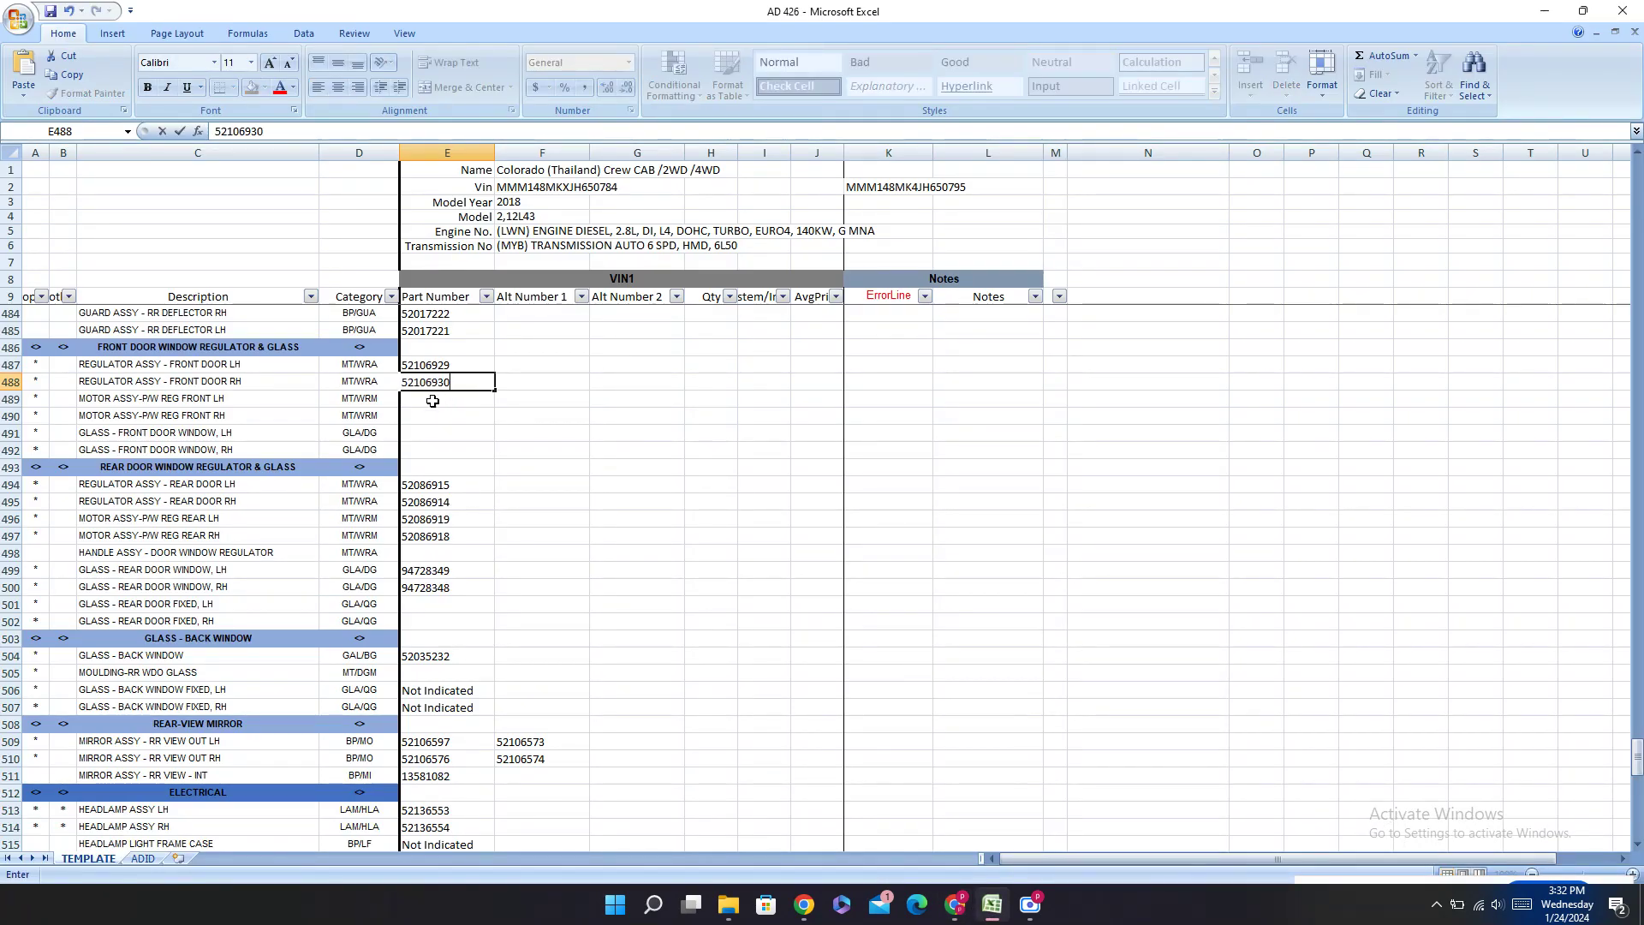
{"action": "key", "text": "Return"}
Step: Copy regulator part number 52055600 from PartSouq and look over the workbook's regulator rows
{"action": "left_click", "coordinate": [955, 904]}
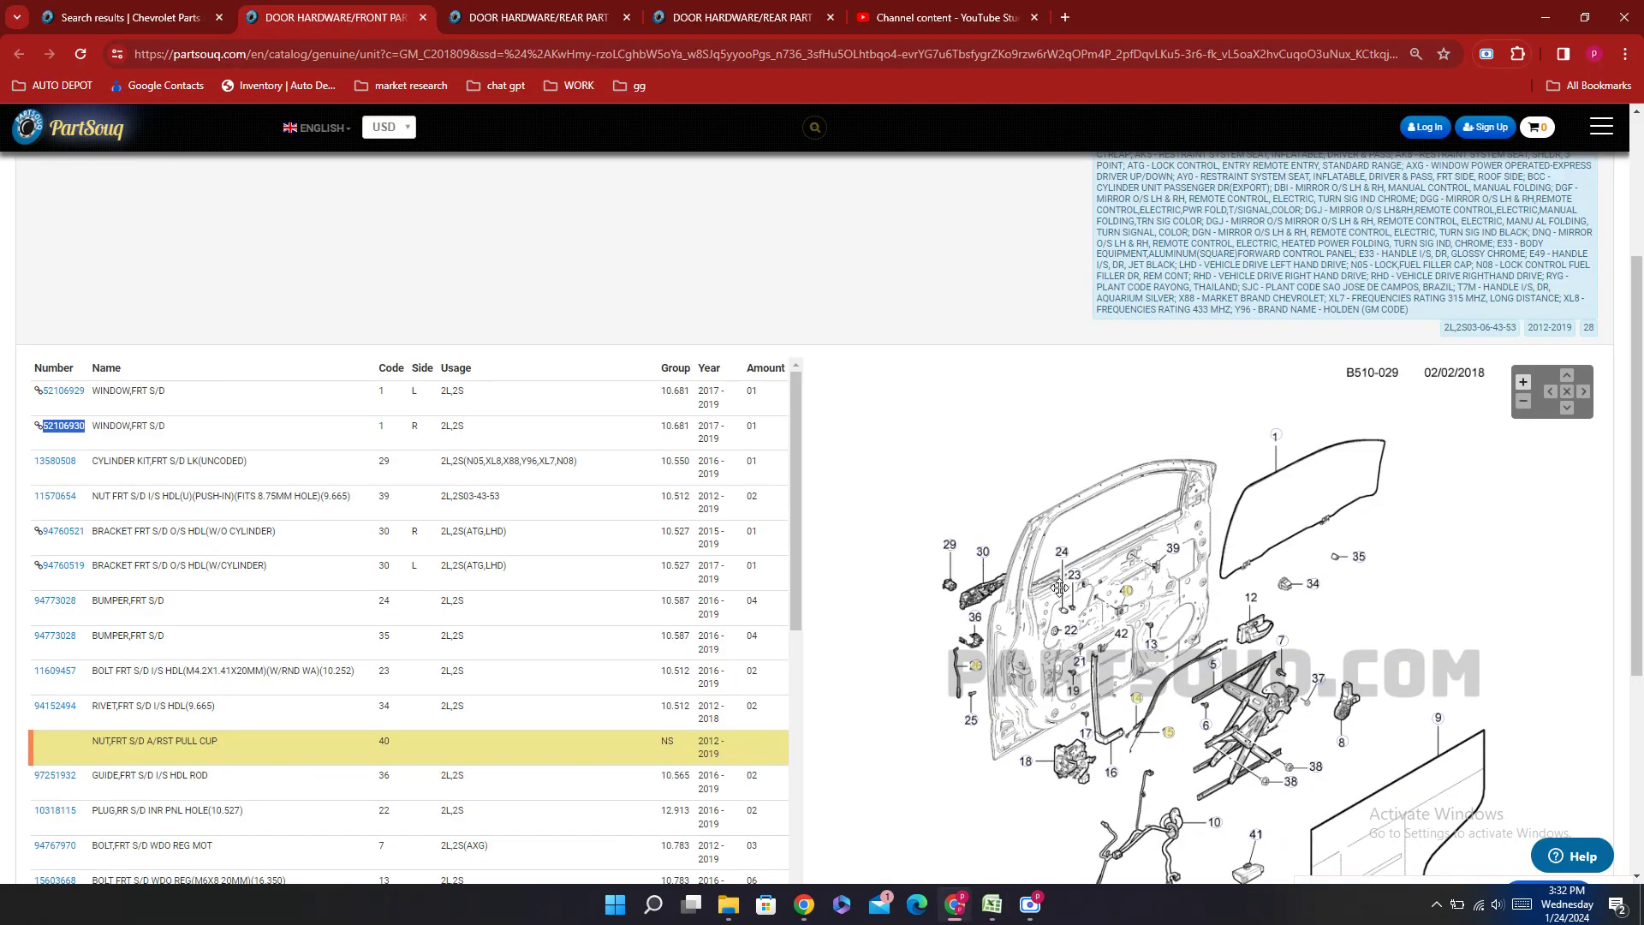
{"action": "scroll", "coordinate": [192, 538], "scroll_direction": "down", "scroll_amount": 3}
{"action": "scroll", "coordinate": [192, 538], "scroll_direction": "down", "scroll_amount": 2}
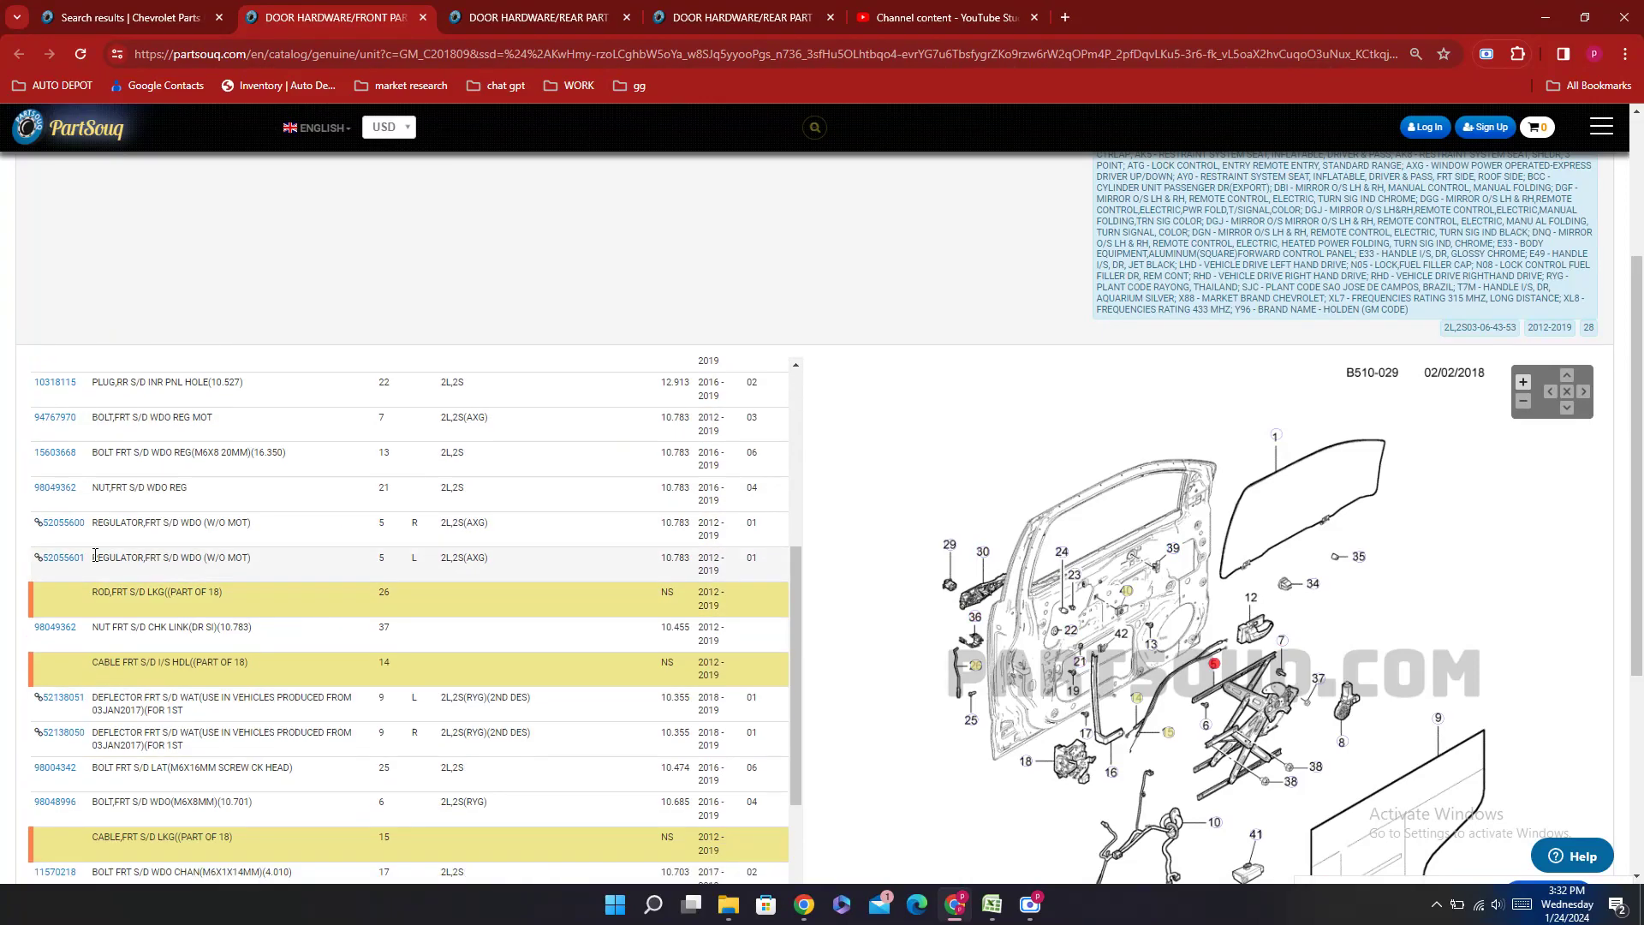
{"action": "double_click", "coordinate": [65, 544]}
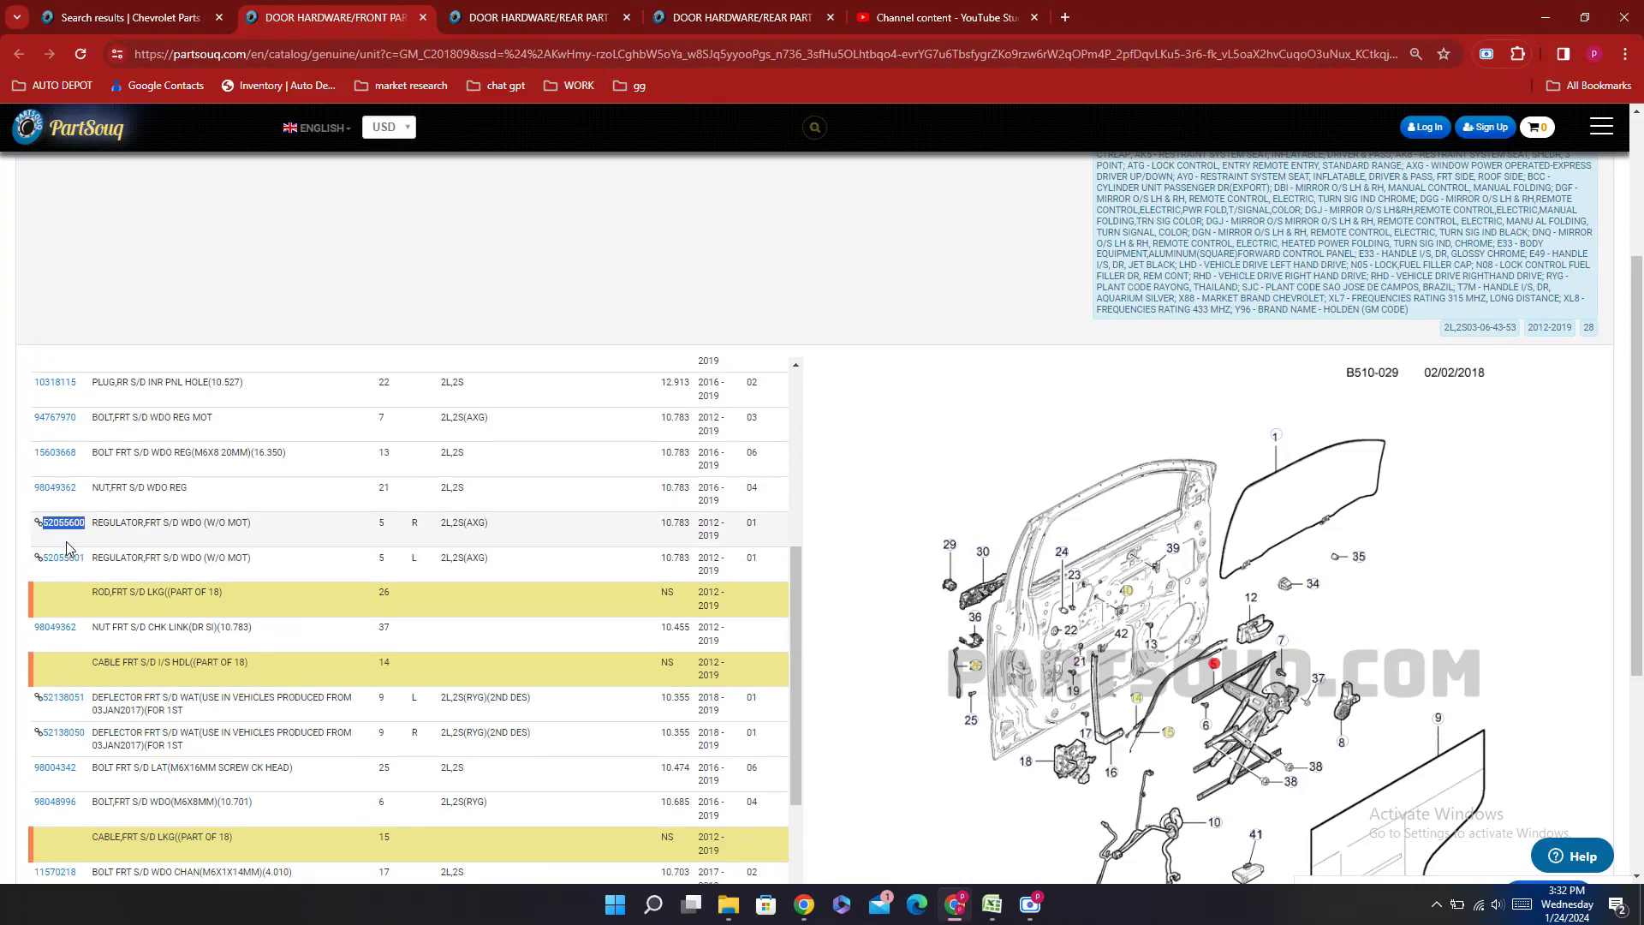
{"action": "key", "text": "alt+Tab"}
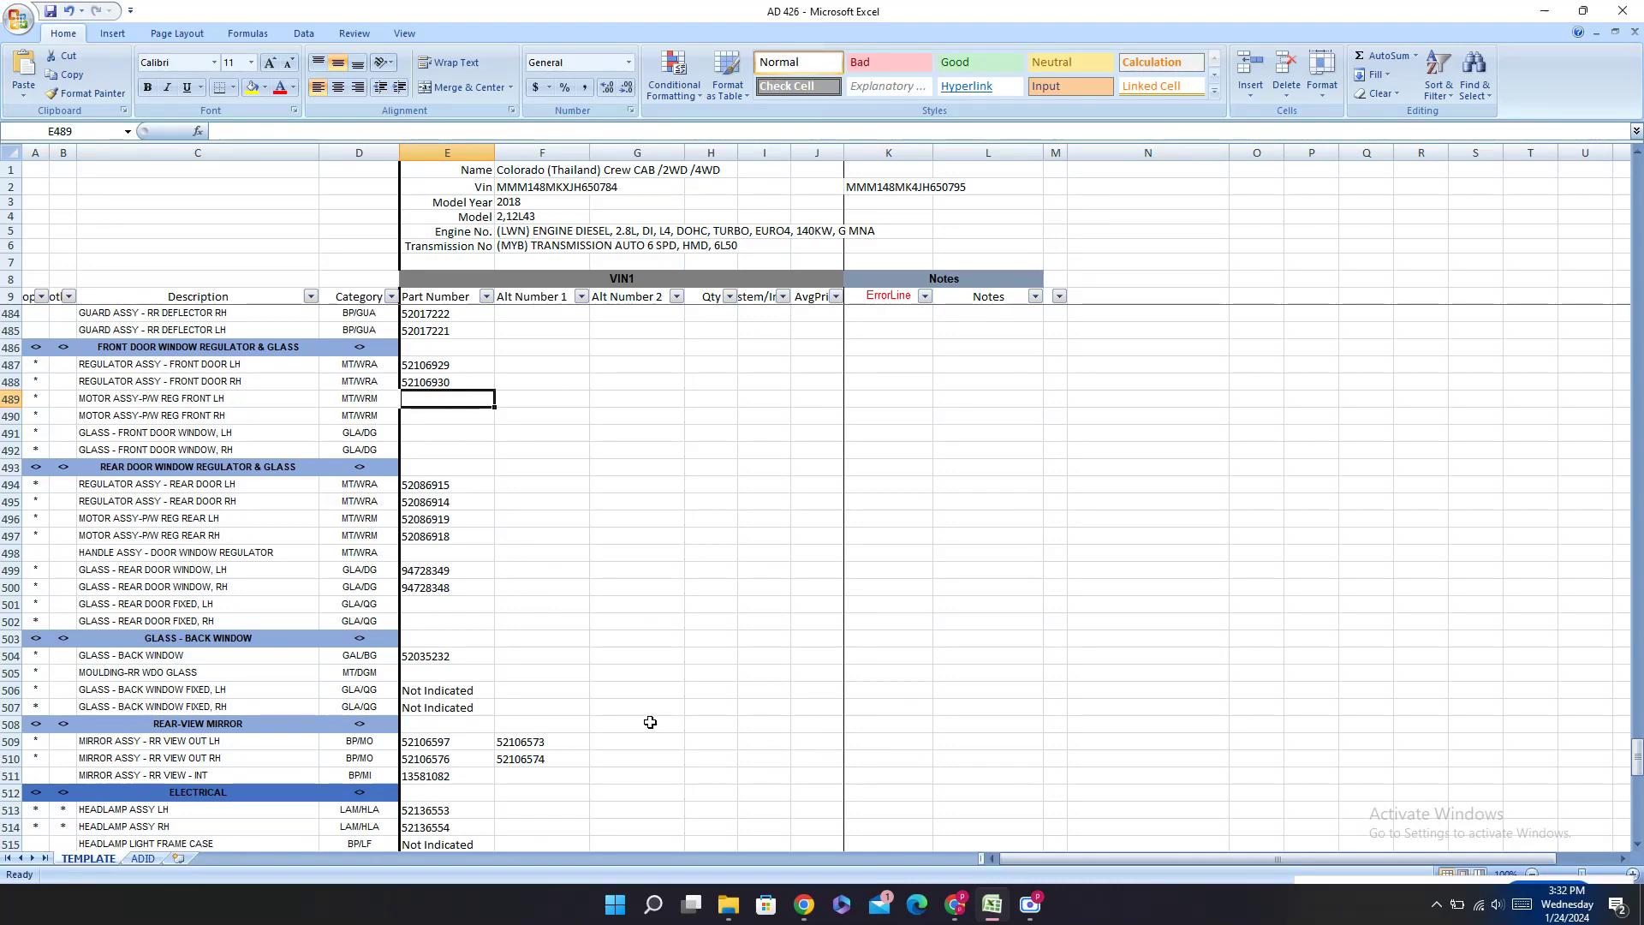
{"action": "scroll", "coordinate": [646, 685], "scroll_direction": "down", "scroll_amount": 8}
{"action": "scroll", "coordinate": [634, 651], "scroll_direction": "up", "scroll_amount": 16}
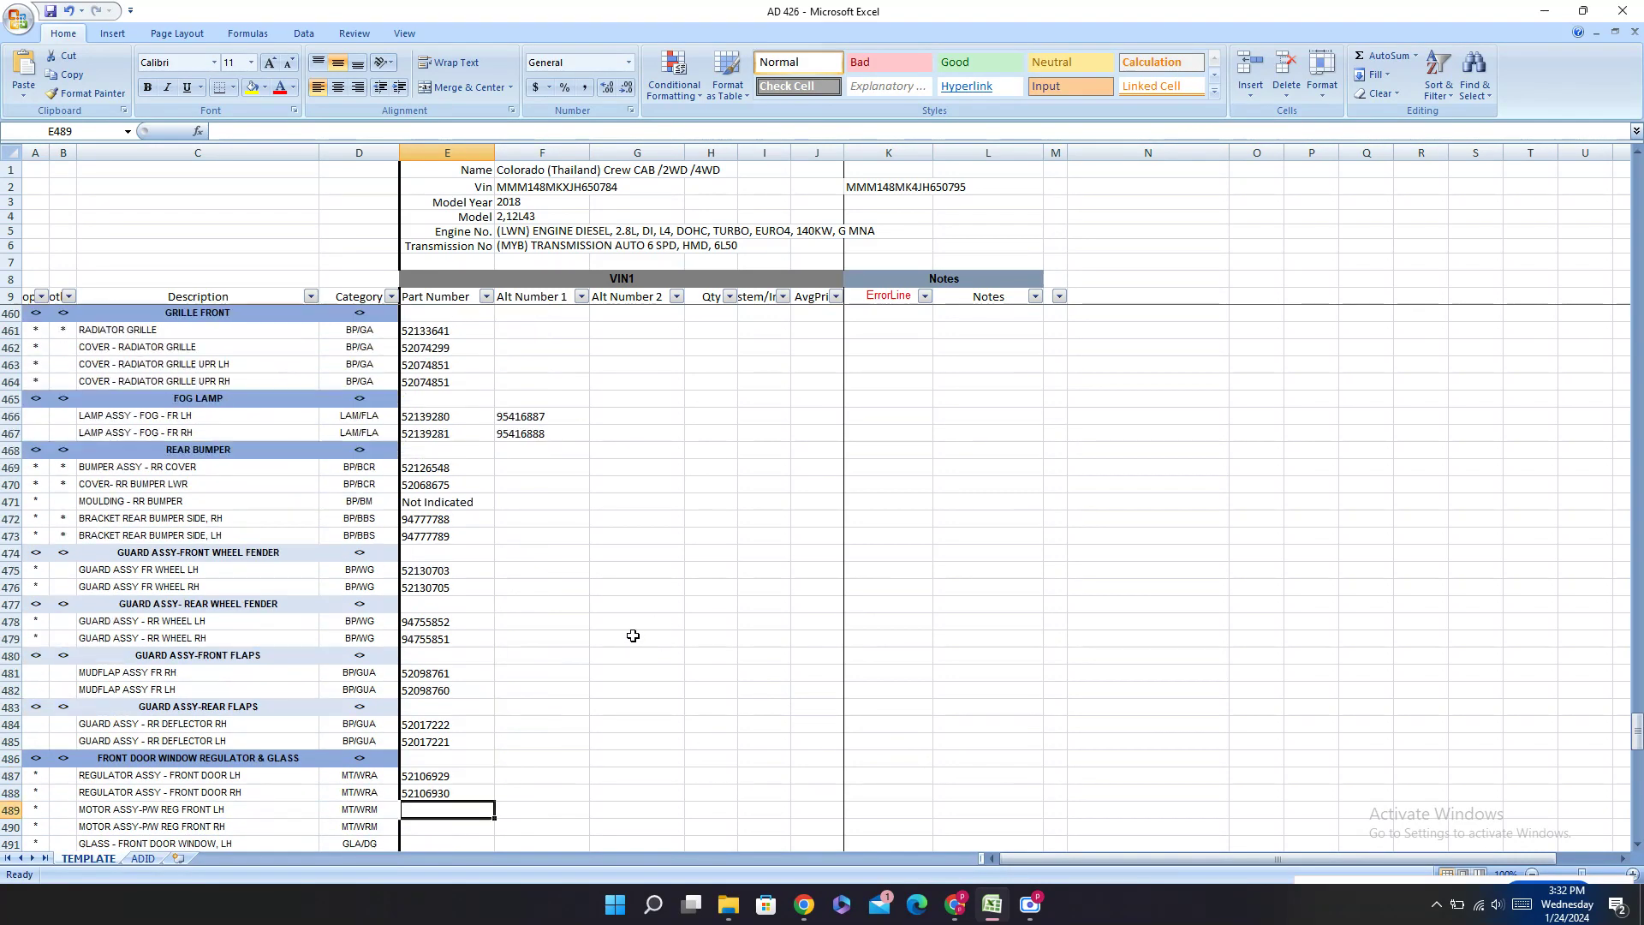
{"action": "scroll", "coordinate": [633, 636], "scroll_direction": "up", "scroll_amount": 17}
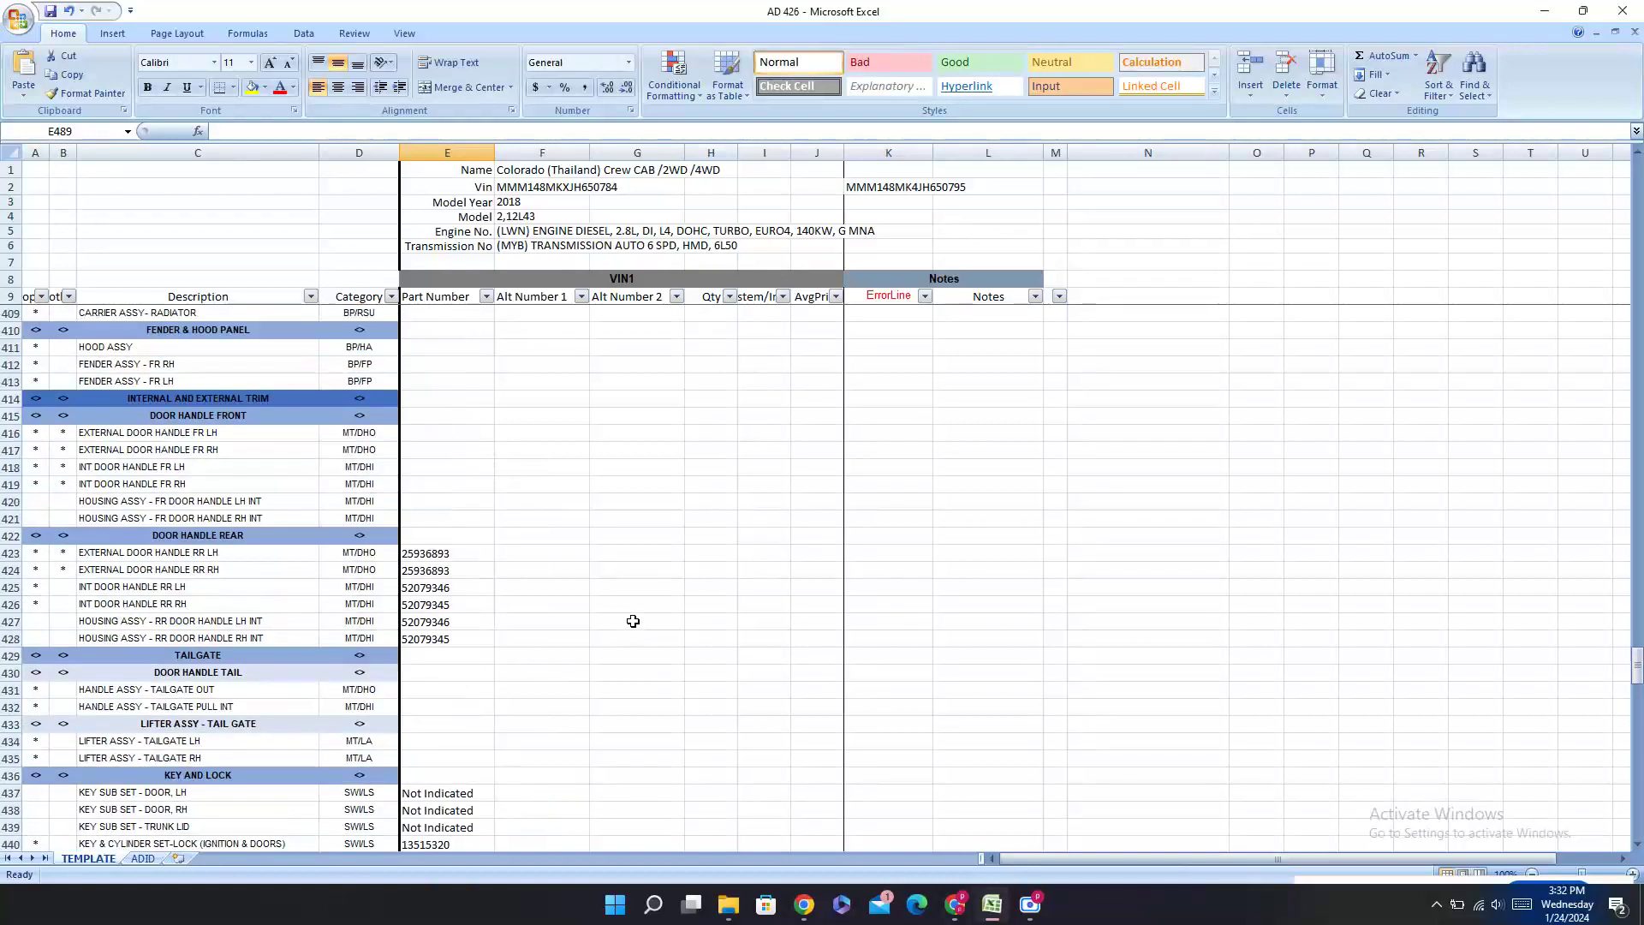
{"action": "scroll", "coordinate": [632, 621], "scroll_direction": "down", "scroll_amount": 14}
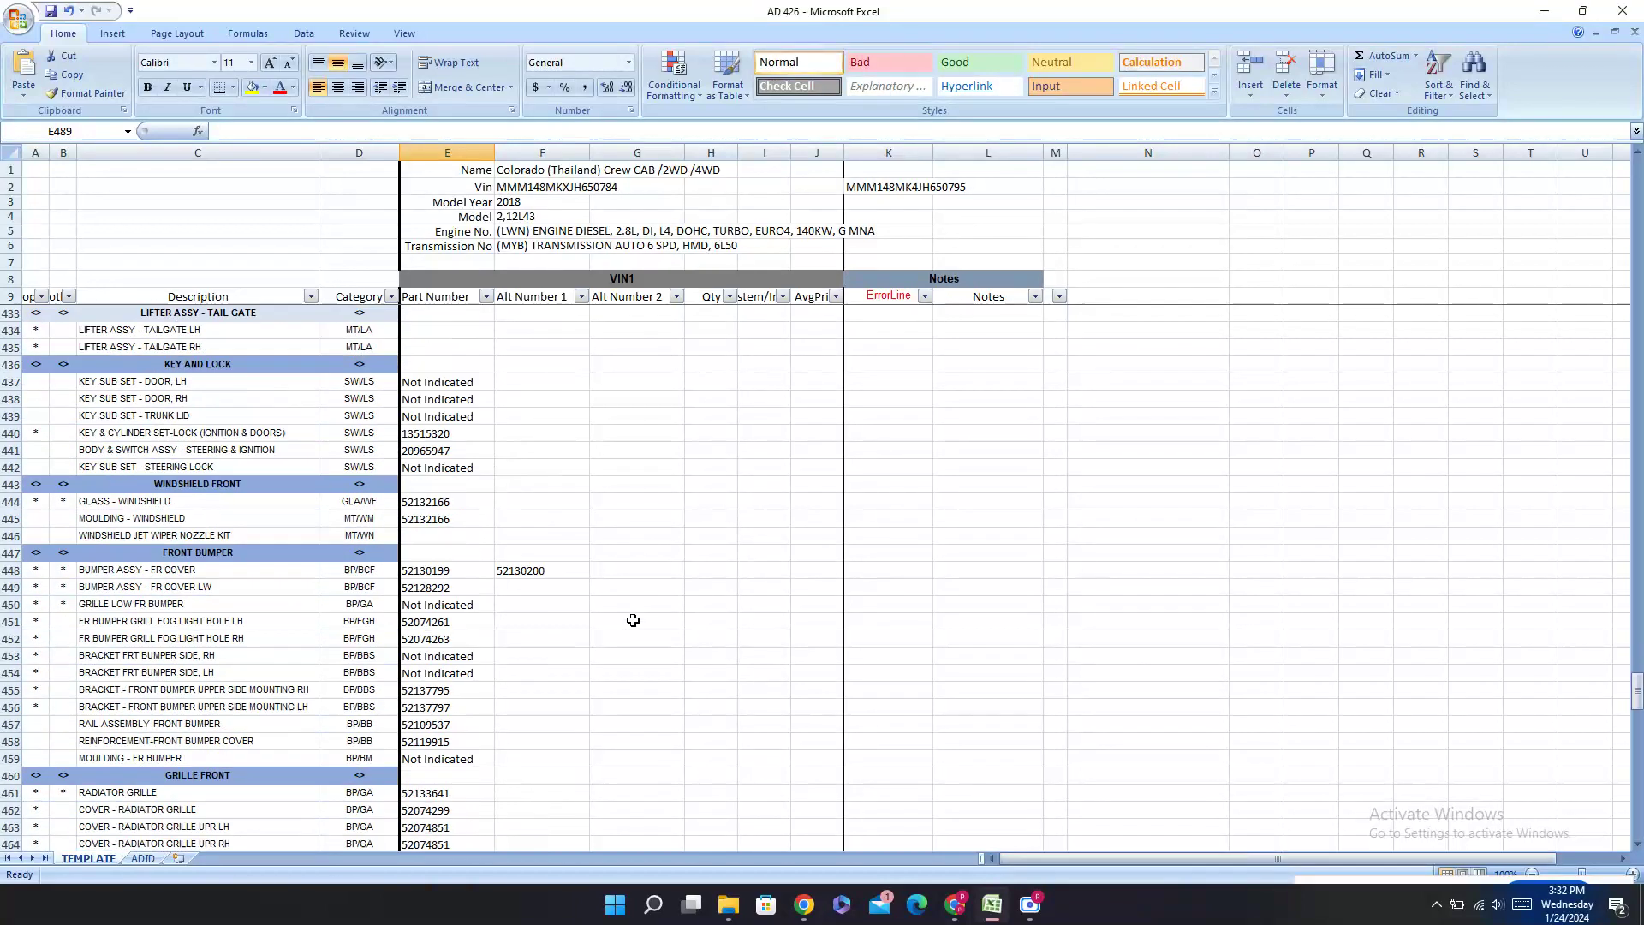
{"action": "scroll", "coordinate": [633, 620], "scroll_direction": "down", "scroll_amount": 9}
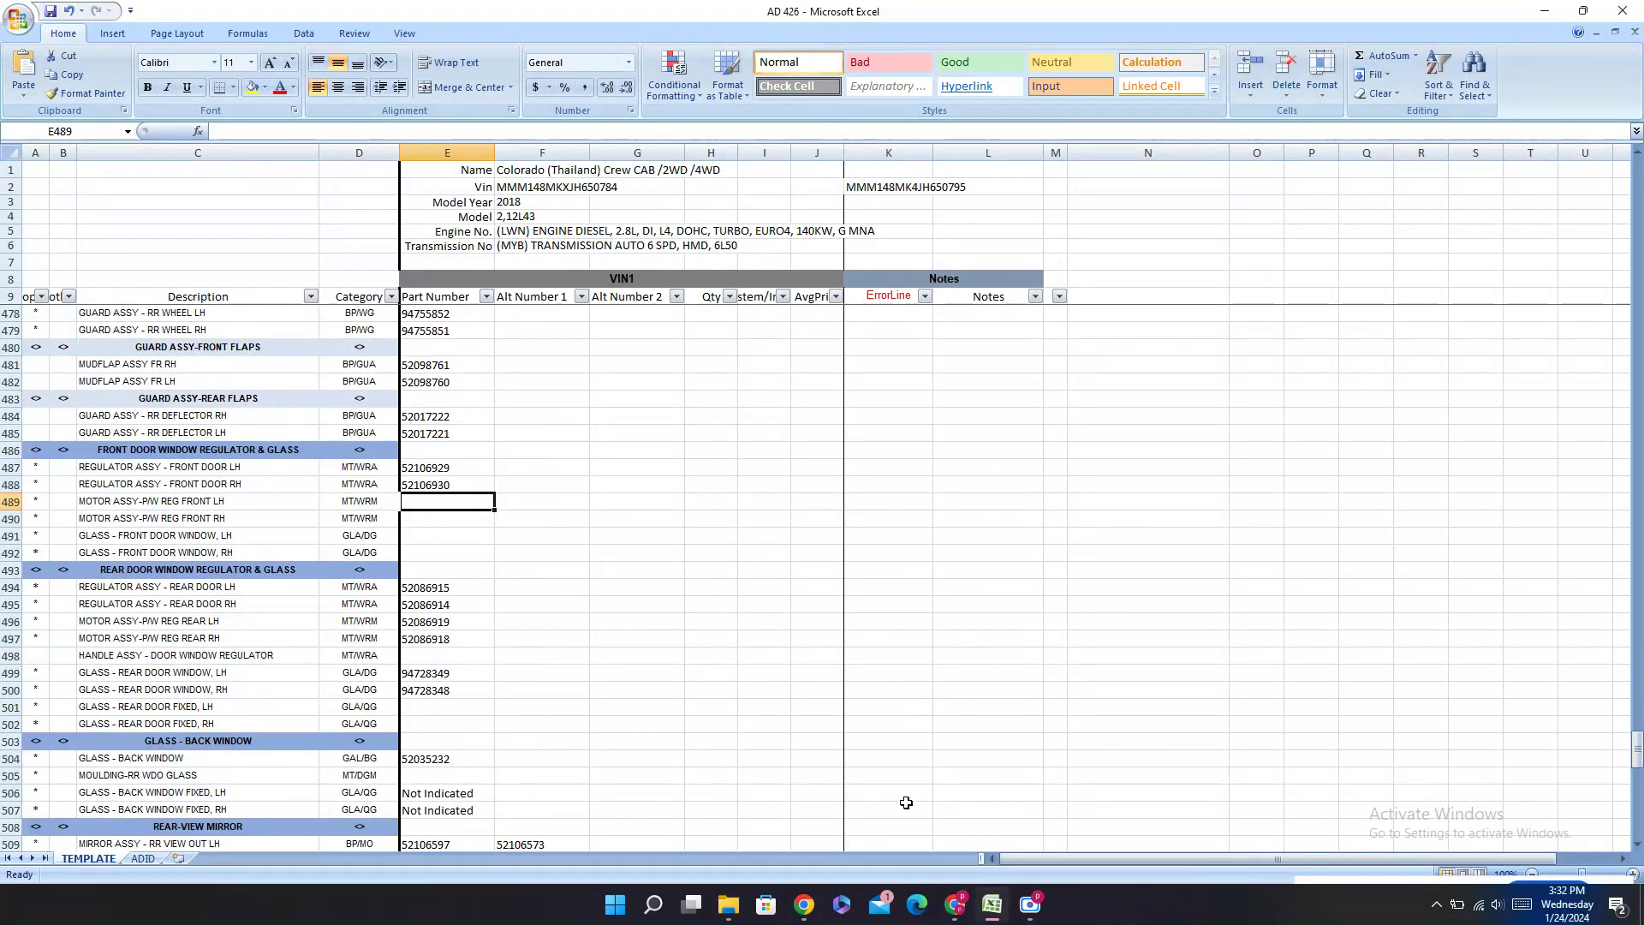
Step: Return to the PartSouq Front Part 2 parts page and scroll through its list
{"action": "left_click", "coordinate": [956, 908]}
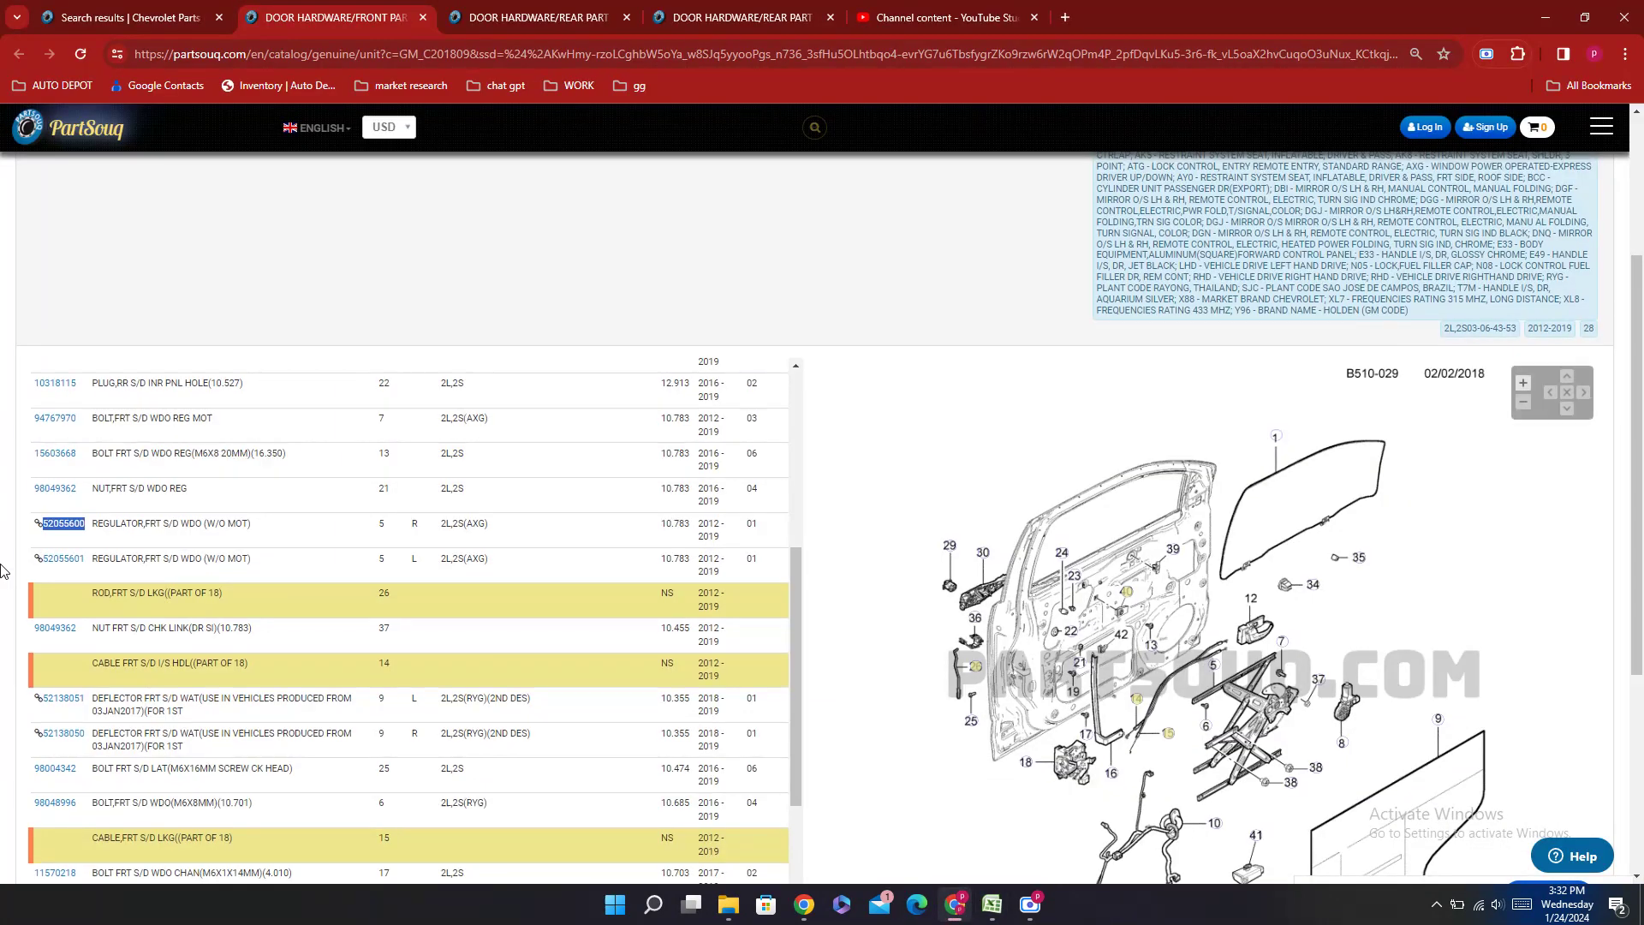
{"action": "scroll", "coordinate": [231, 608], "scroll_direction": "up", "scroll_amount": 3}
{"action": "scroll", "coordinate": [276, 664], "scroll_direction": "up", "scroll_amount": 3}
{"action": "scroll", "coordinate": [276, 665], "scroll_direction": "up", "scroll_amount": 3}
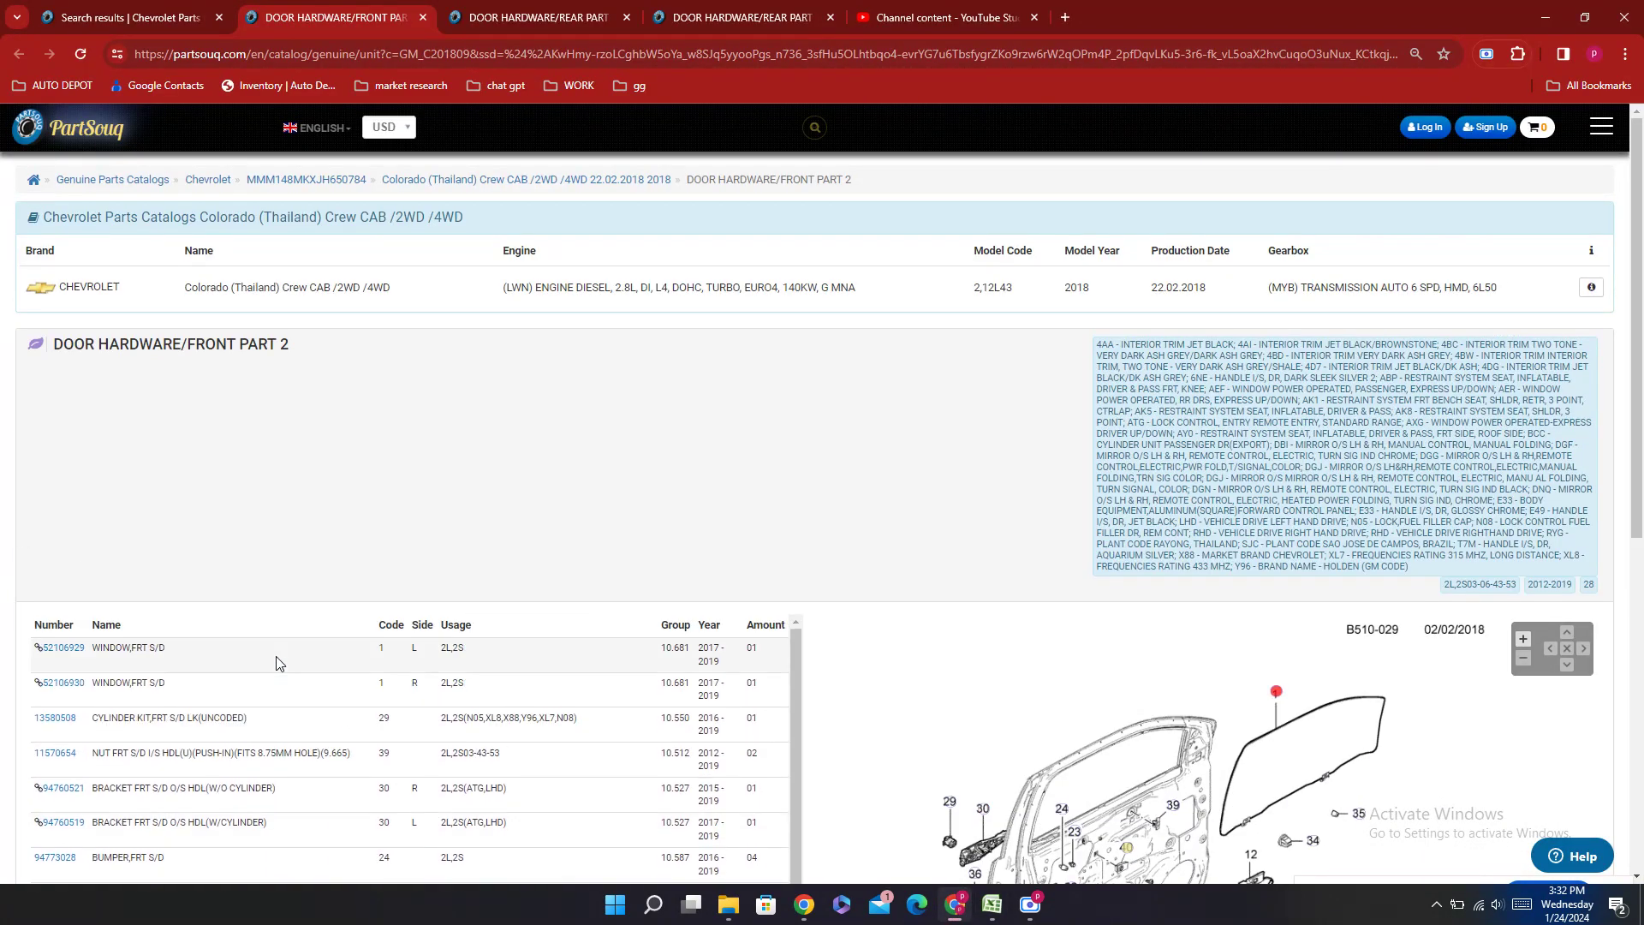
{"action": "scroll", "coordinate": [280, 664], "scroll_direction": "down", "scroll_amount": 10}
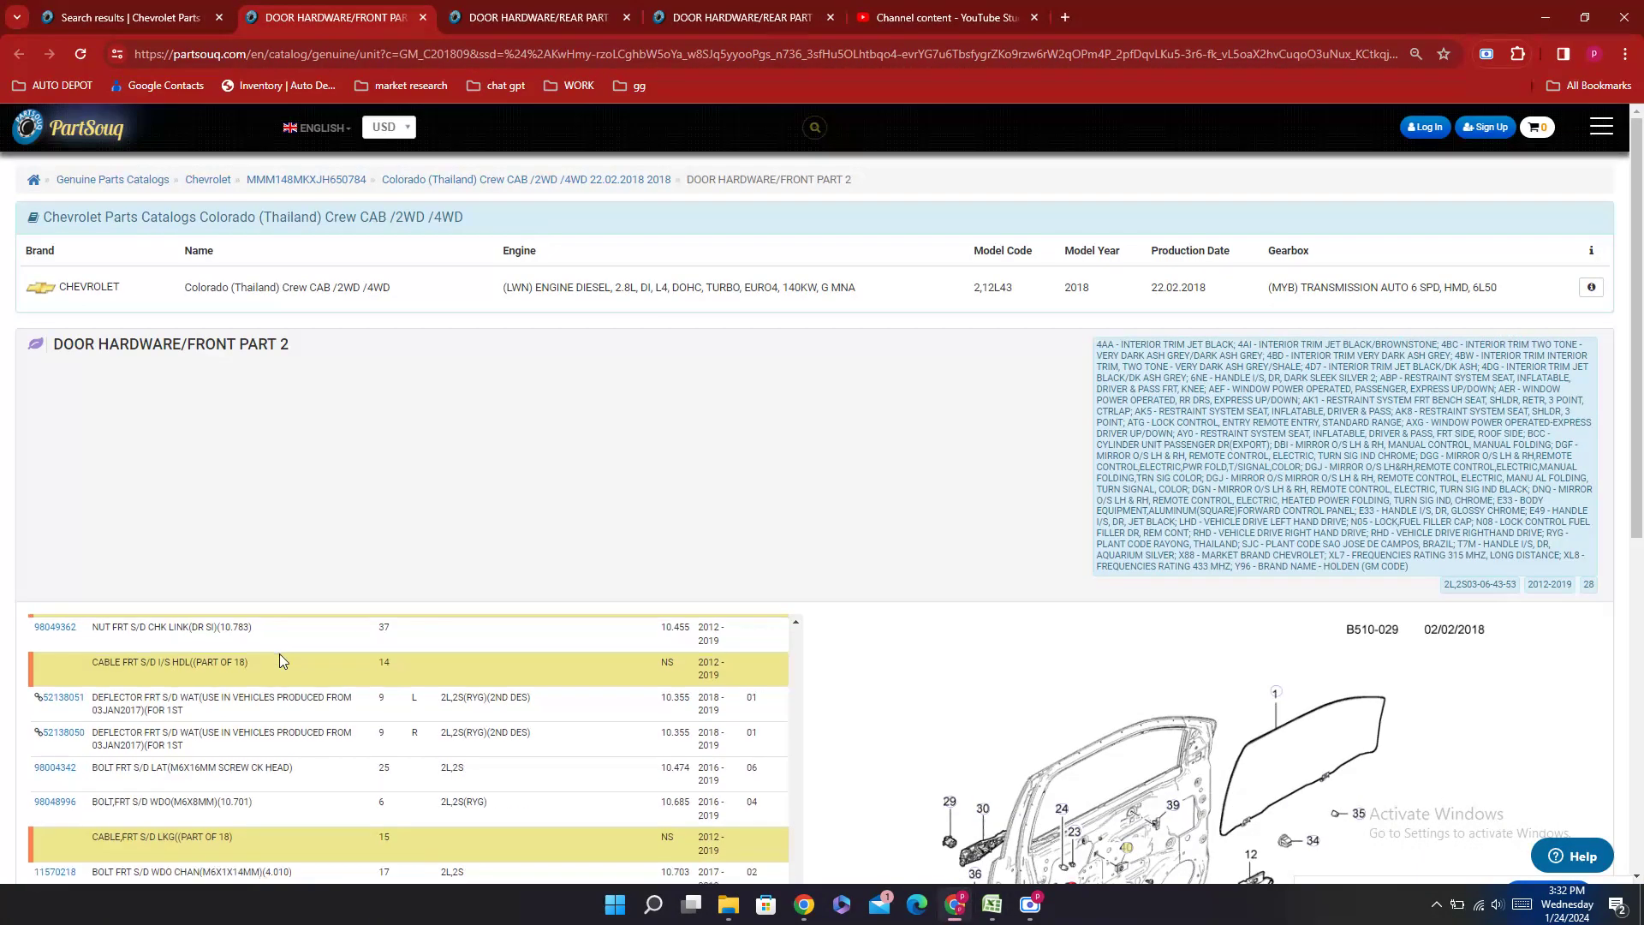
{"action": "scroll", "coordinate": [984, 405], "scroll_direction": "down", "scroll_amount": 2}
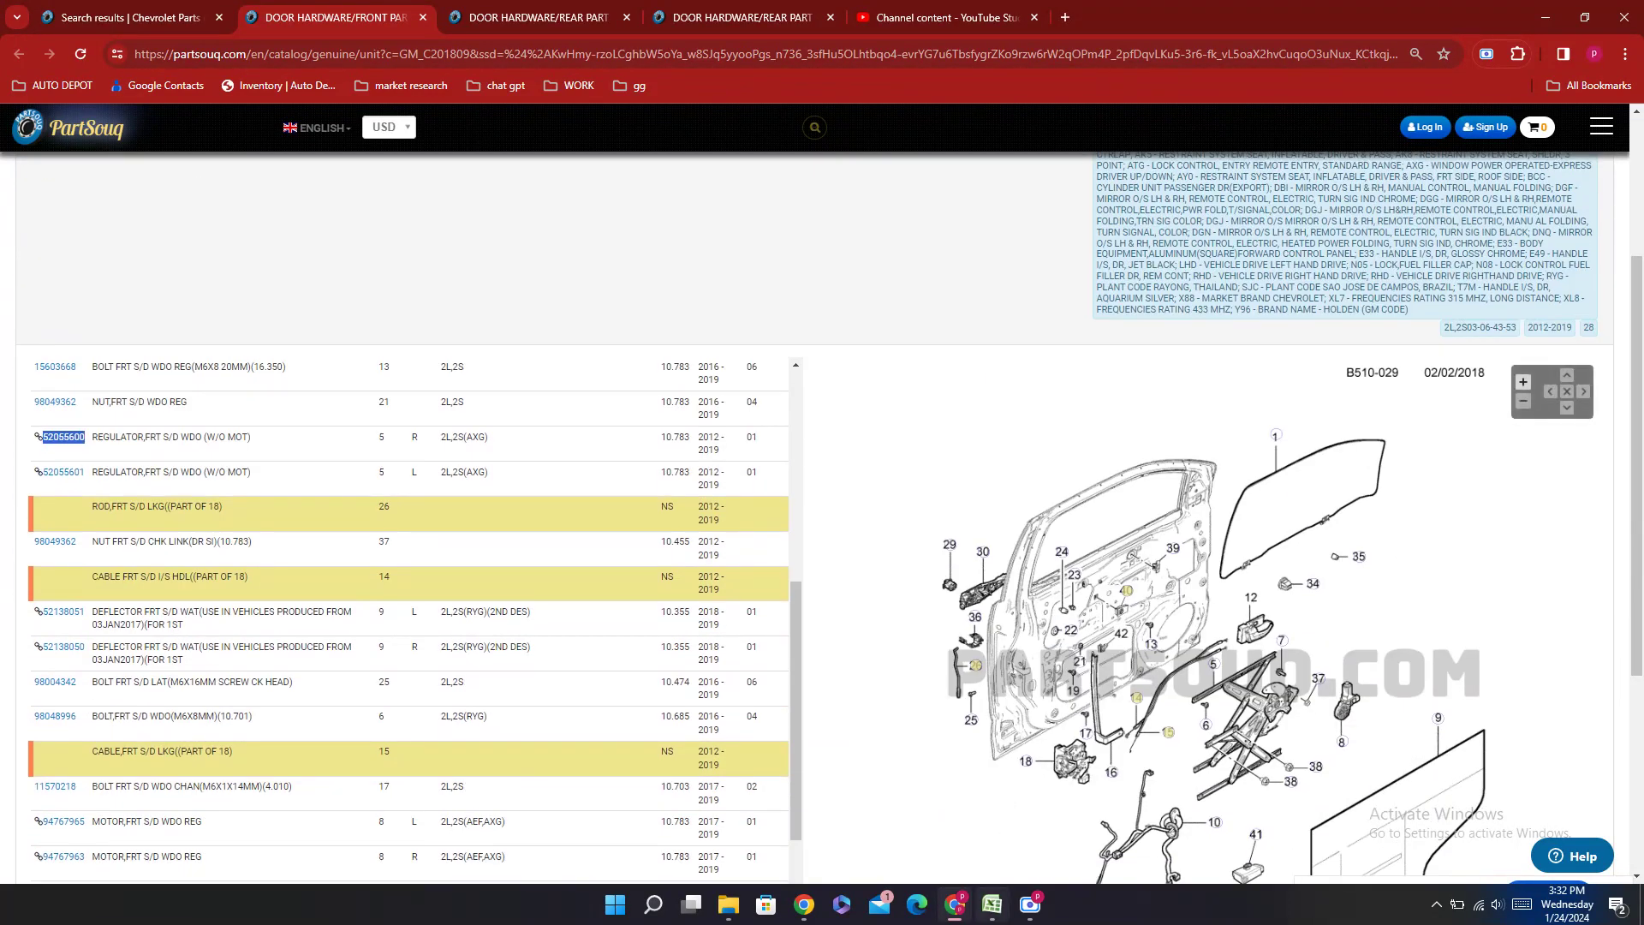
Step: Copy the E487:E488 part numbers down to E491 and reselect the original cells
{"action": "left_click", "coordinate": [994, 909]}
{"action": "left_click_drag", "start_coordinate": [462, 474], "coordinate": [449, 481]}
{"action": "key", "text": "ctrl+c"}
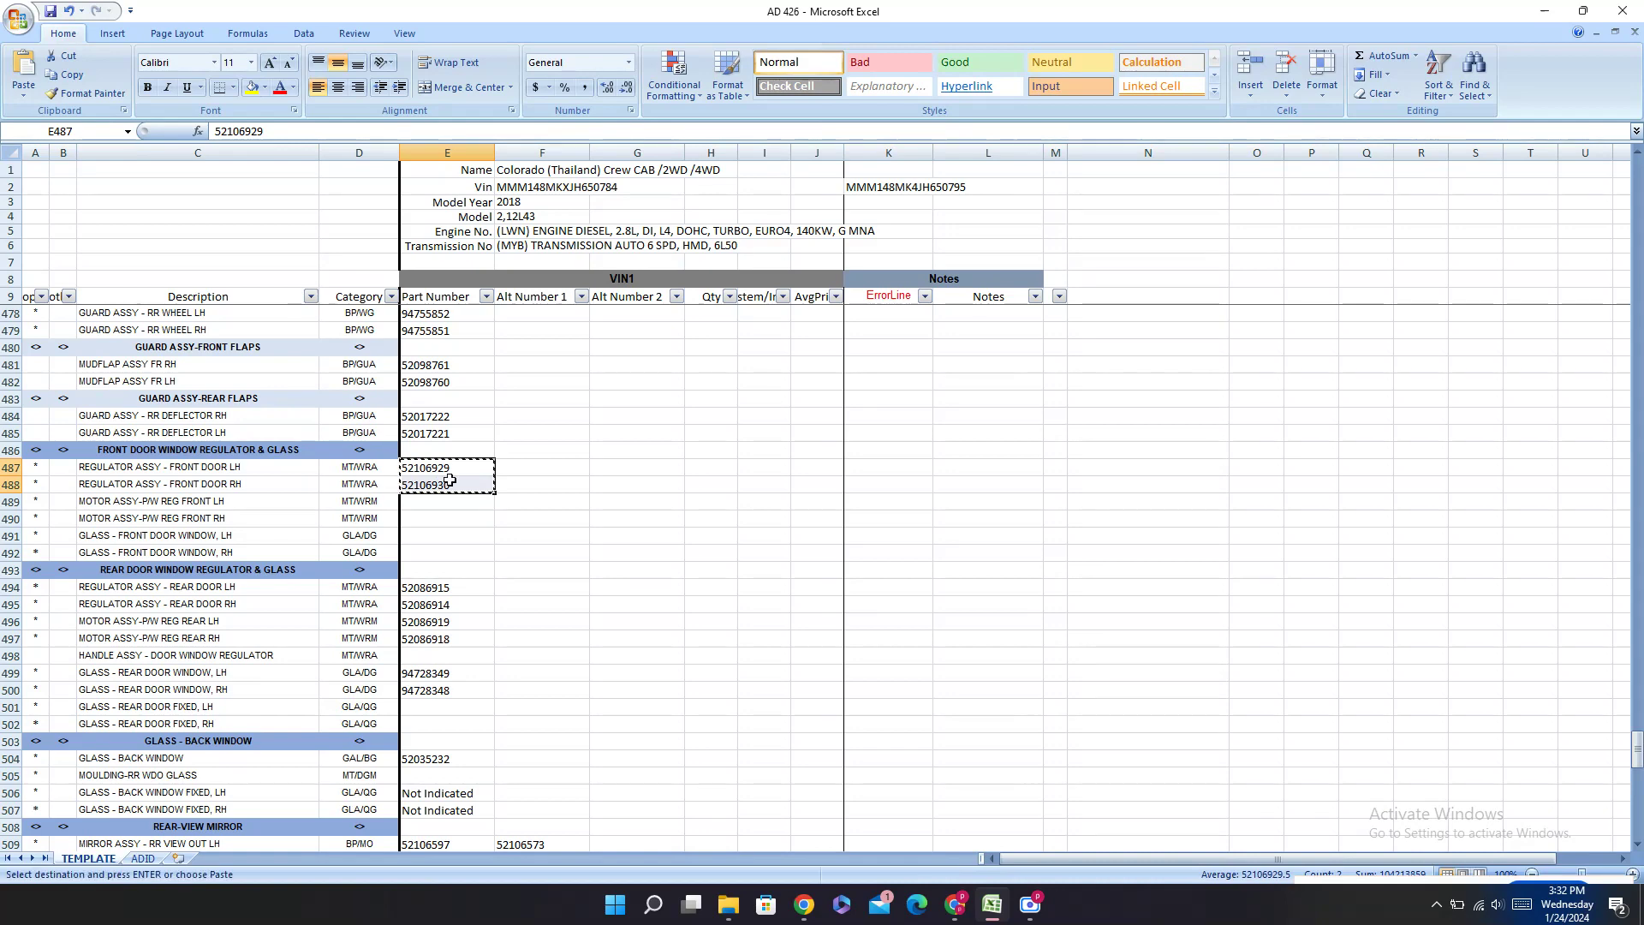
{"action": "left_click", "coordinate": [423, 536]}
{"action": "key", "text": "ctrl+v"}
{"action": "left_click_drag", "start_coordinate": [454, 469], "coordinate": [450, 483]}
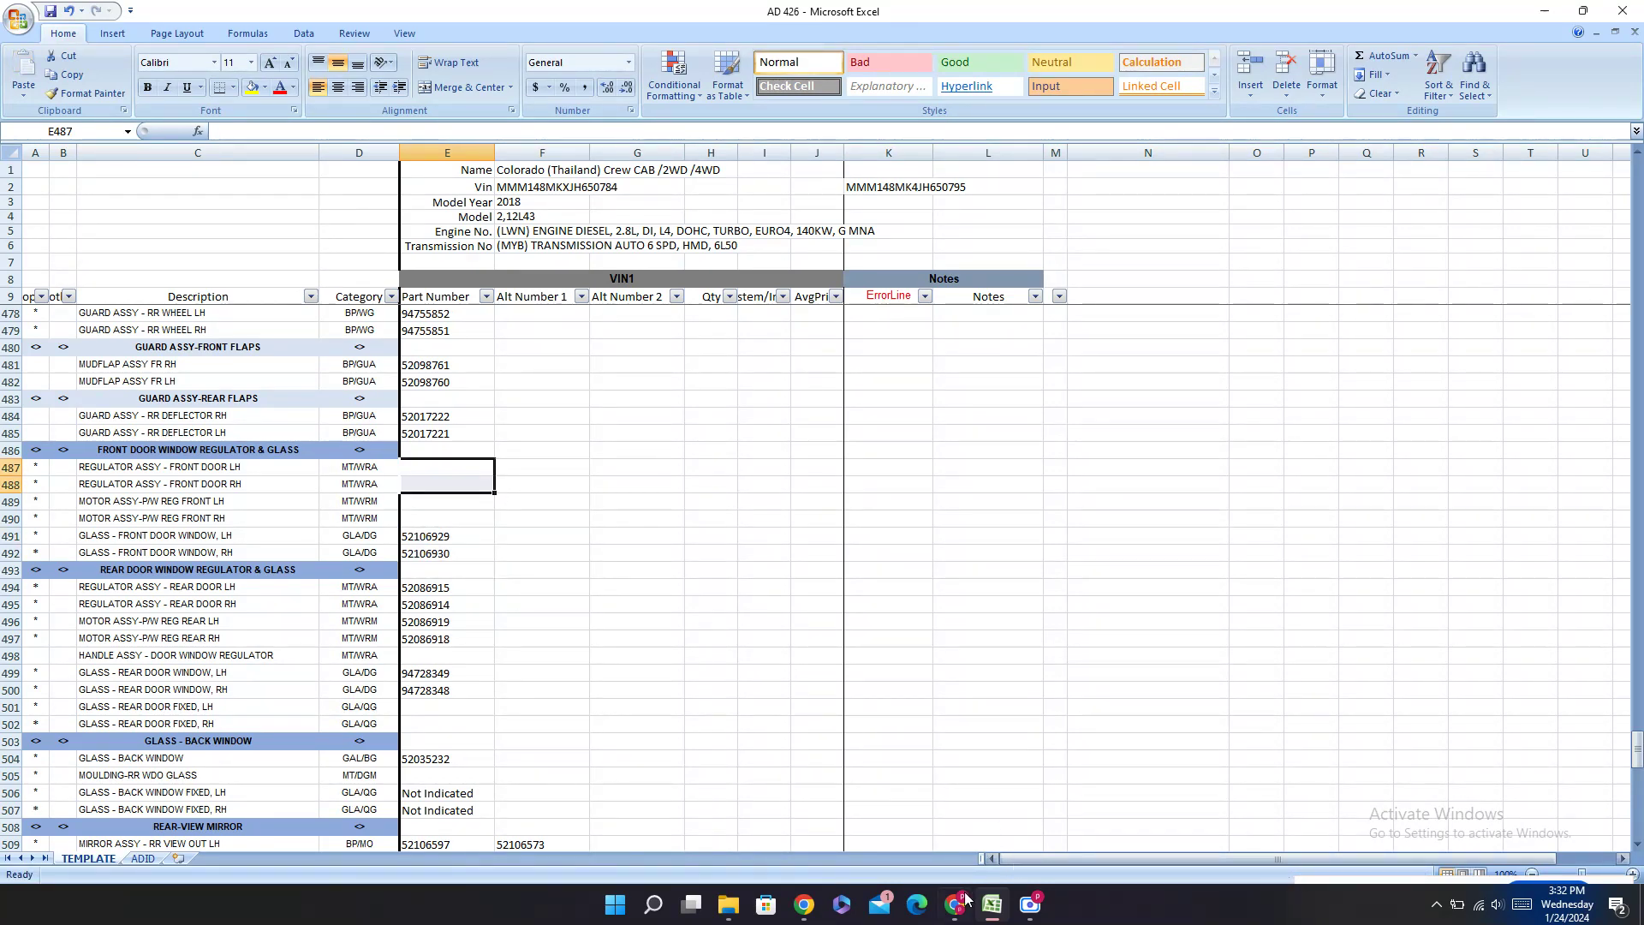
Step: Enter 52055600 in the front RH regulator cell
{"action": "mouse_move", "coordinate": [955, 903]}
{"action": "left_click", "coordinate": [888, 777]}
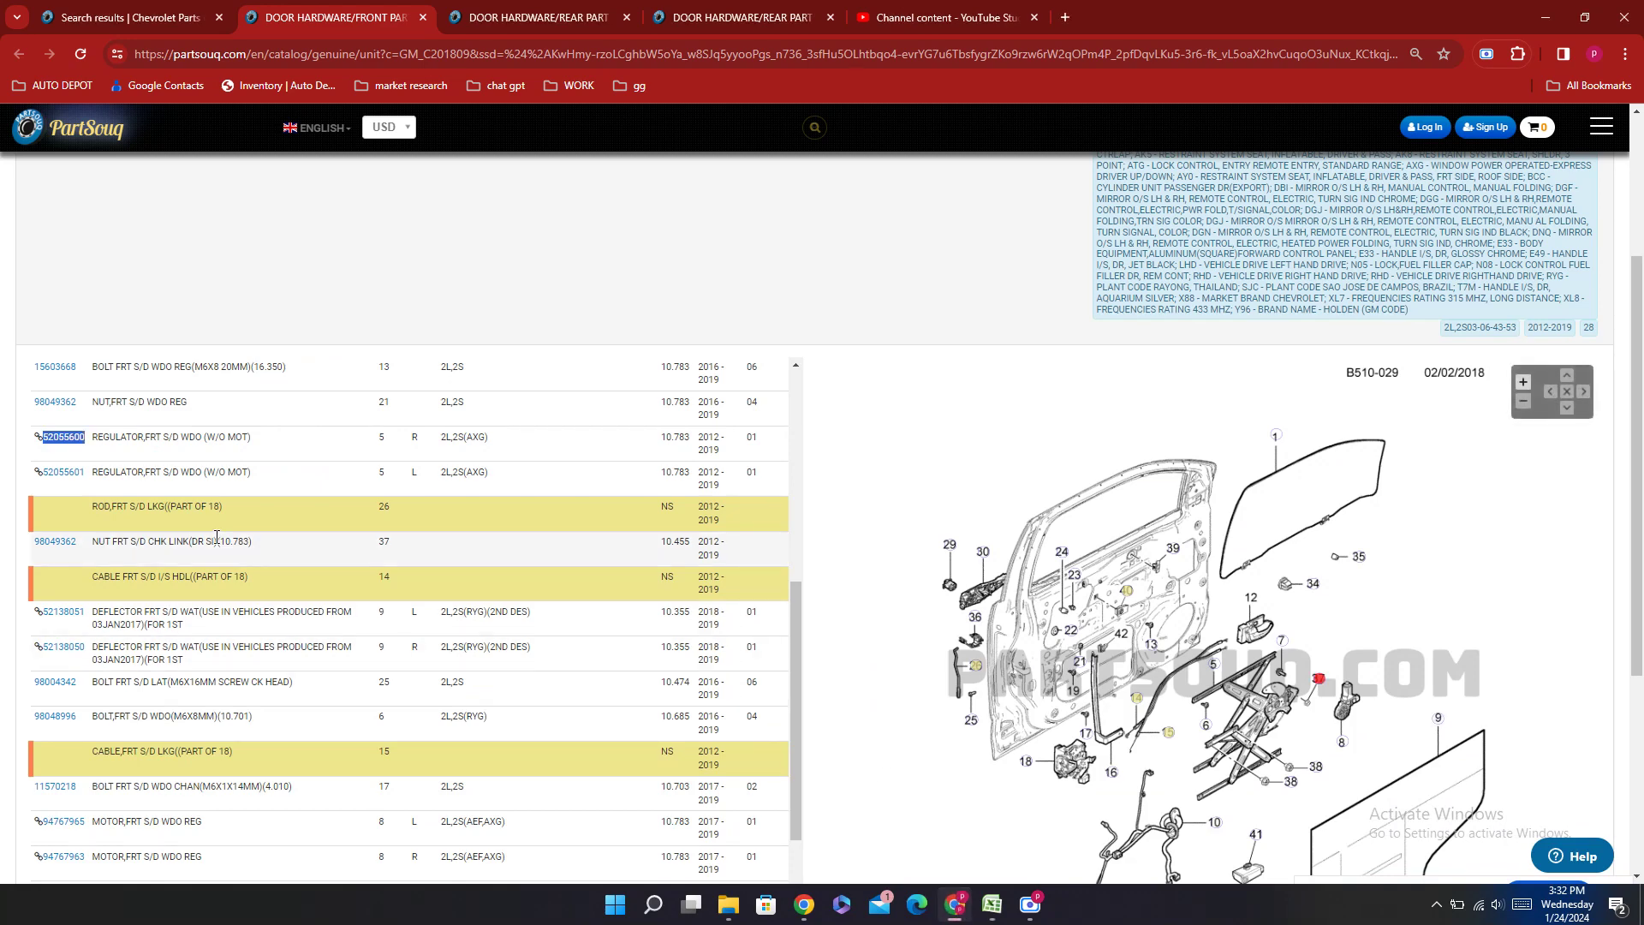
{"action": "left_click", "coordinate": [995, 910]}
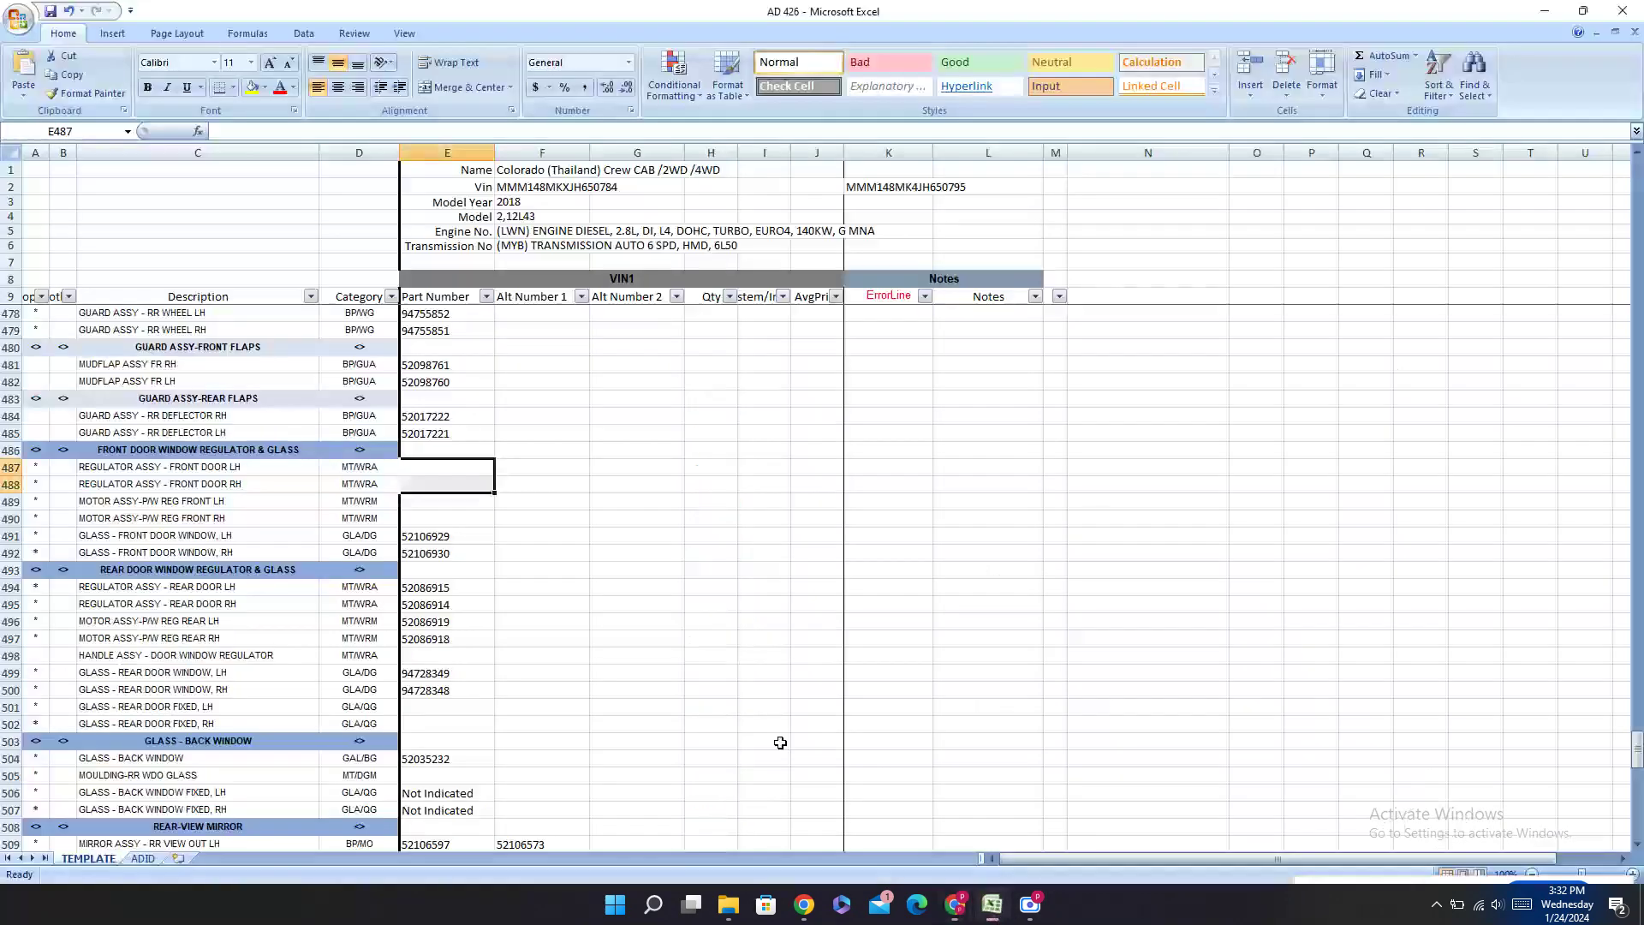
{"action": "left_click", "coordinate": [413, 479]}
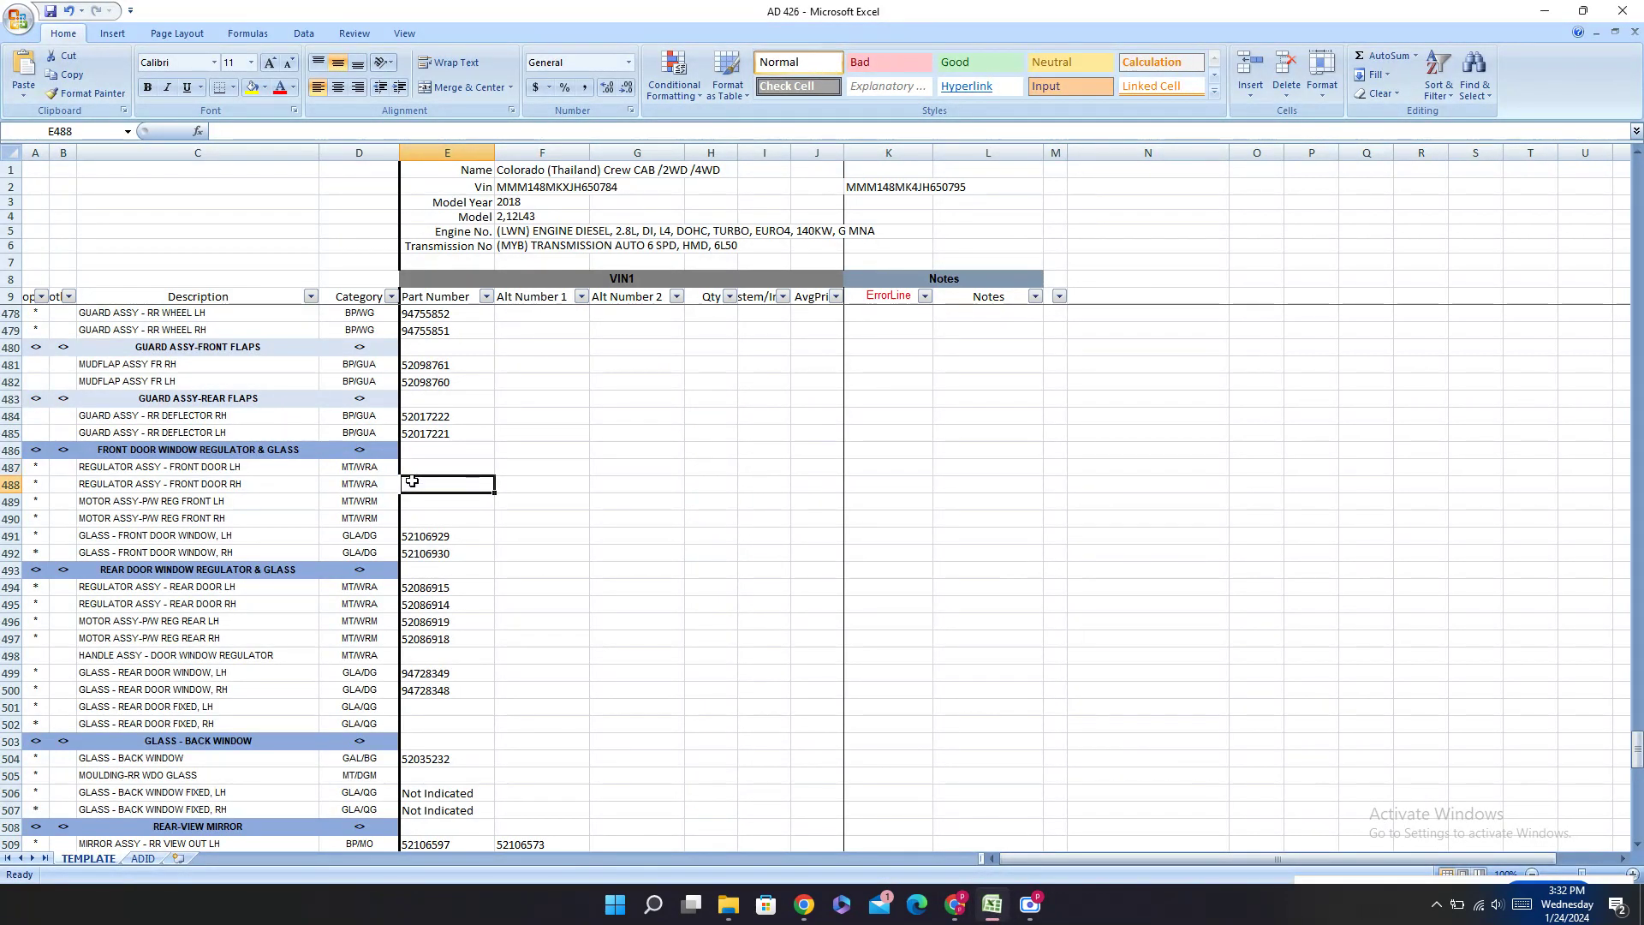
{"action": "type", "text": "52055600"}
{"action": "left_click", "coordinate": [423, 471]}
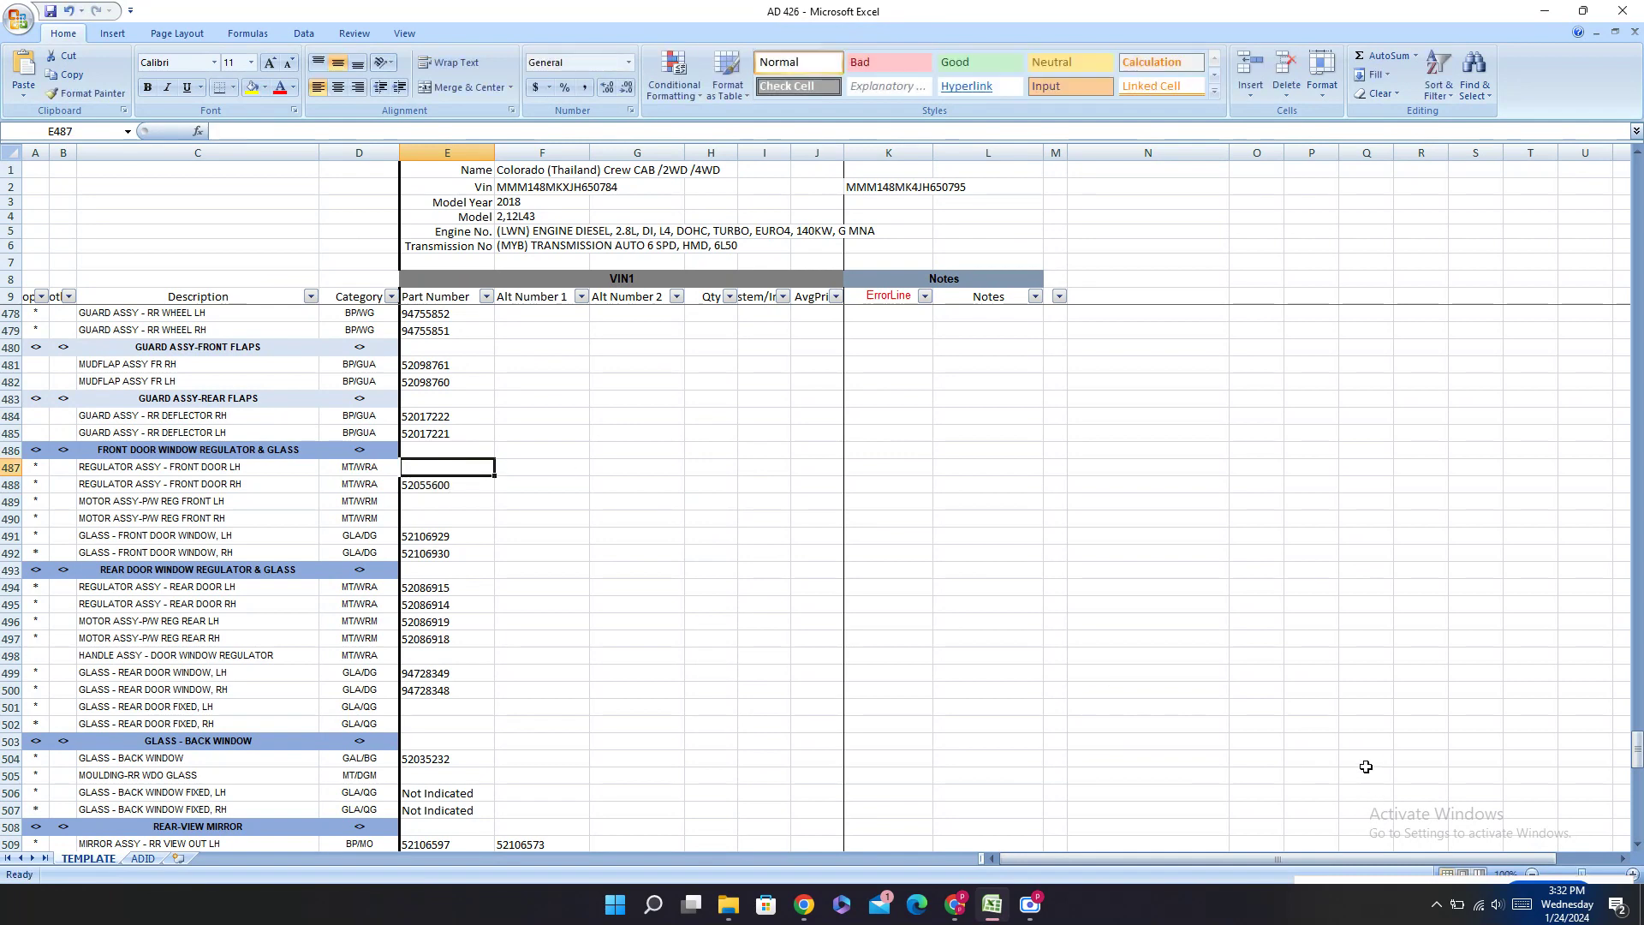
Step: Paste left regulator part number 52055601 from PartSouq into E487
{"action": "left_click", "coordinate": [955, 904]}
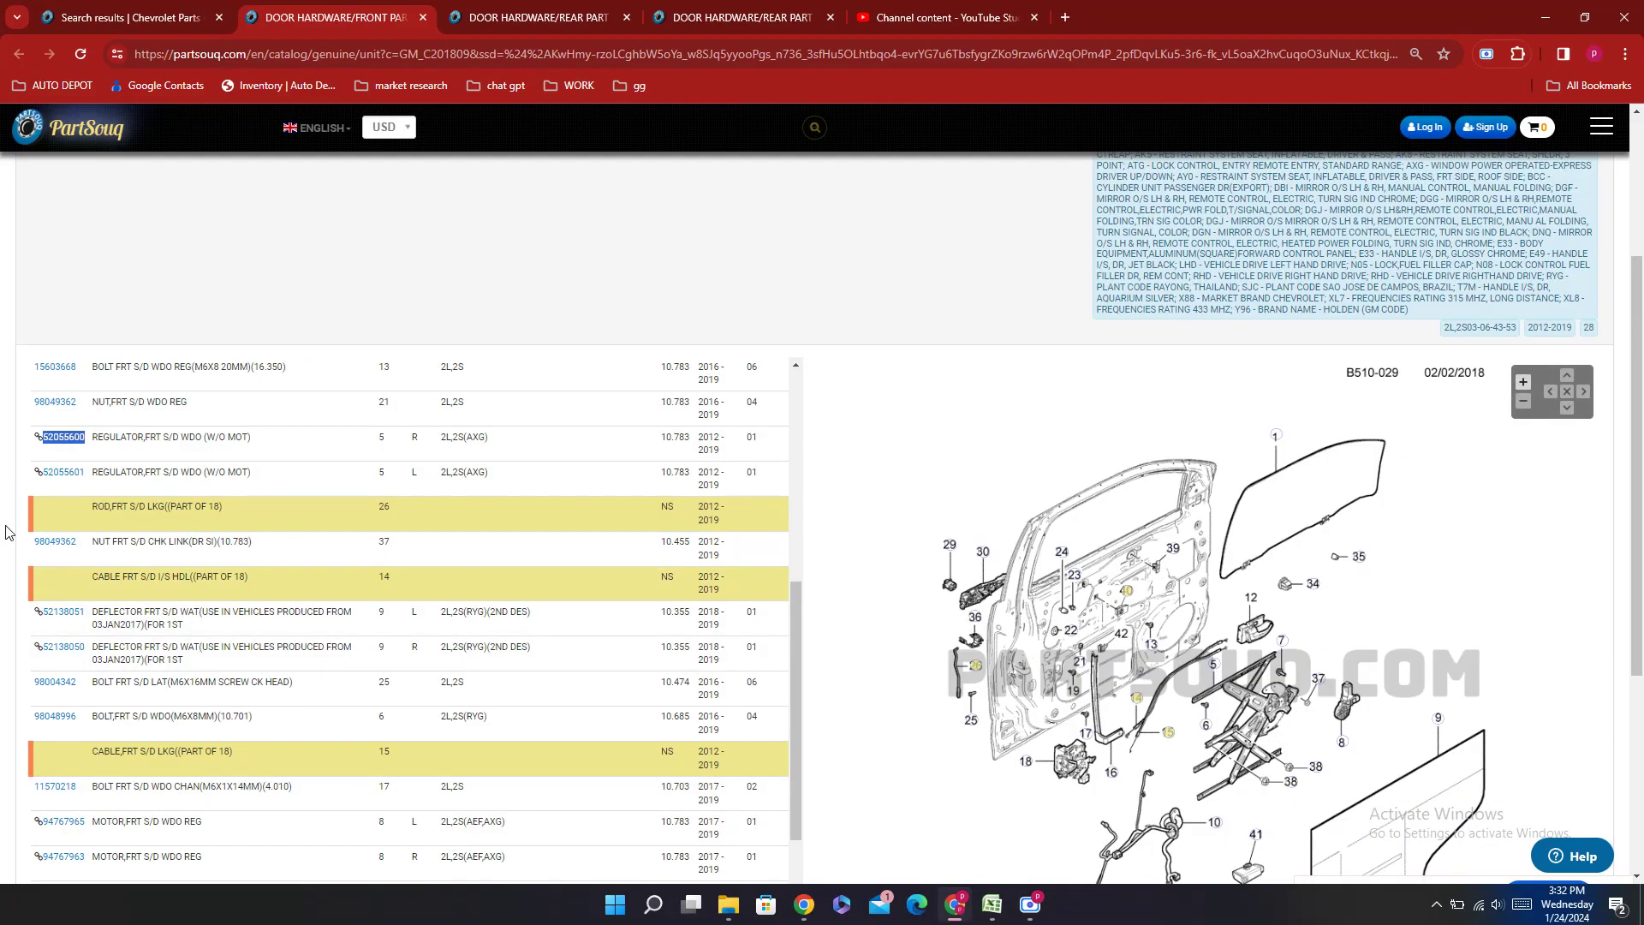
{"action": "double_click", "coordinate": [64, 472]}
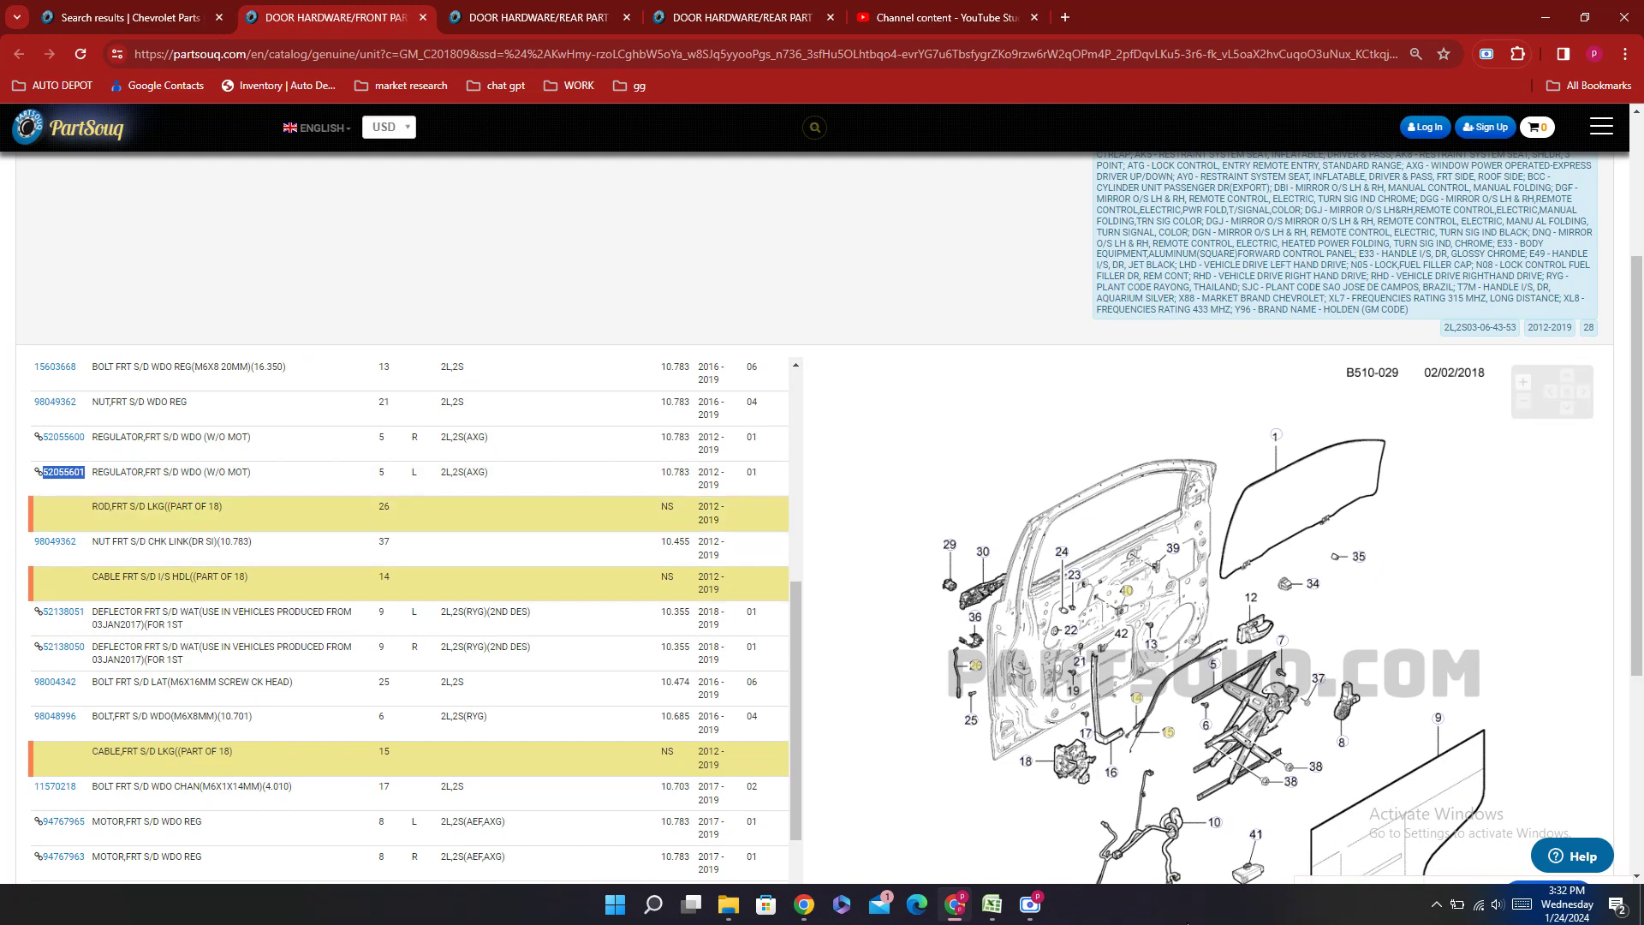
{"action": "left_click", "coordinate": [991, 905]}
{"action": "key", "text": "ctrl+v"}
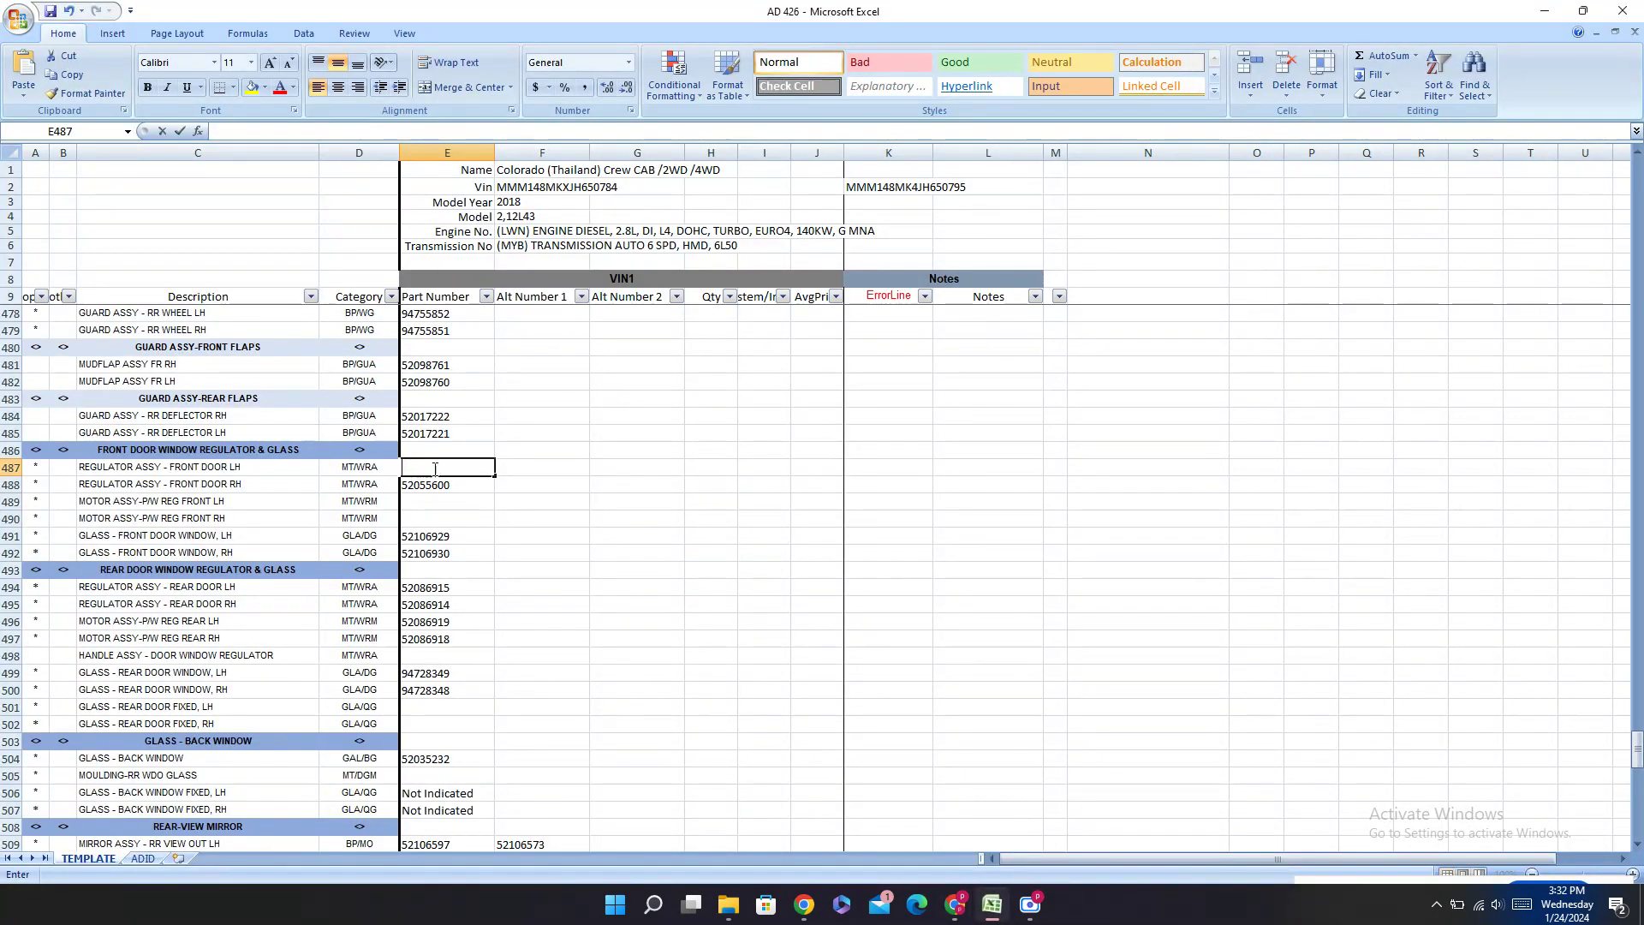
{"action": "left_click", "coordinate": [424, 502]}
Step: Fill the front motor LH and RH cells with 94767965 and 94767963 (E490) from PartSouq
{"action": "left_click", "coordinate": [959, 908]}
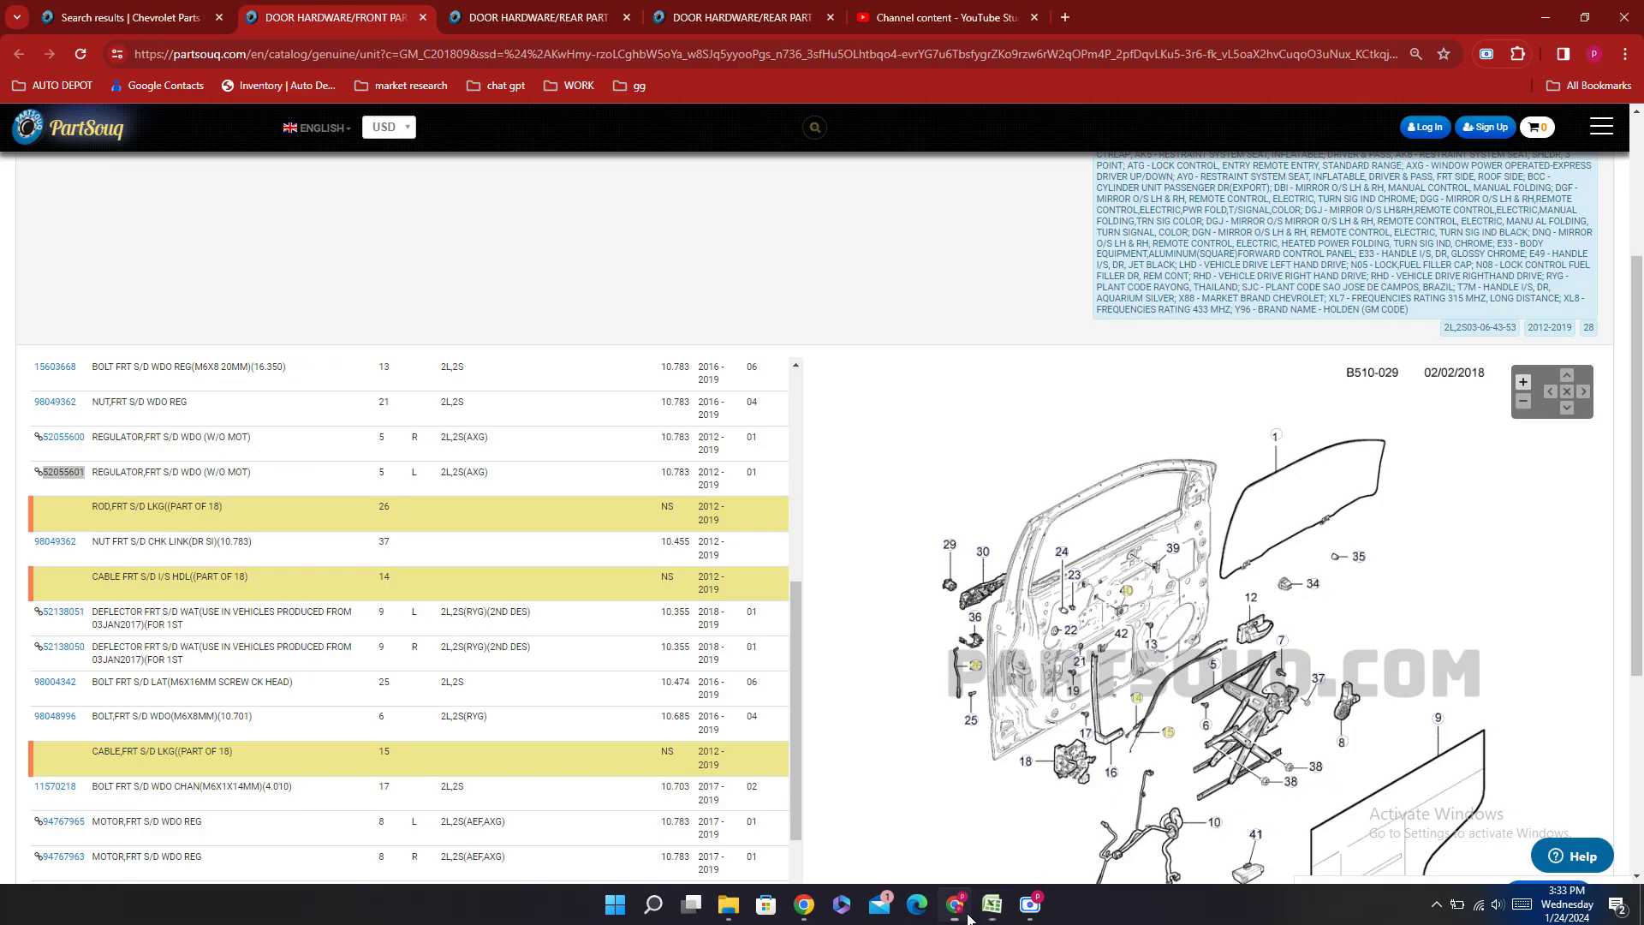
{"action": "scroll", "coordinate": [814, 623], "scroll_direction": "down", "scroll_amount": 2}
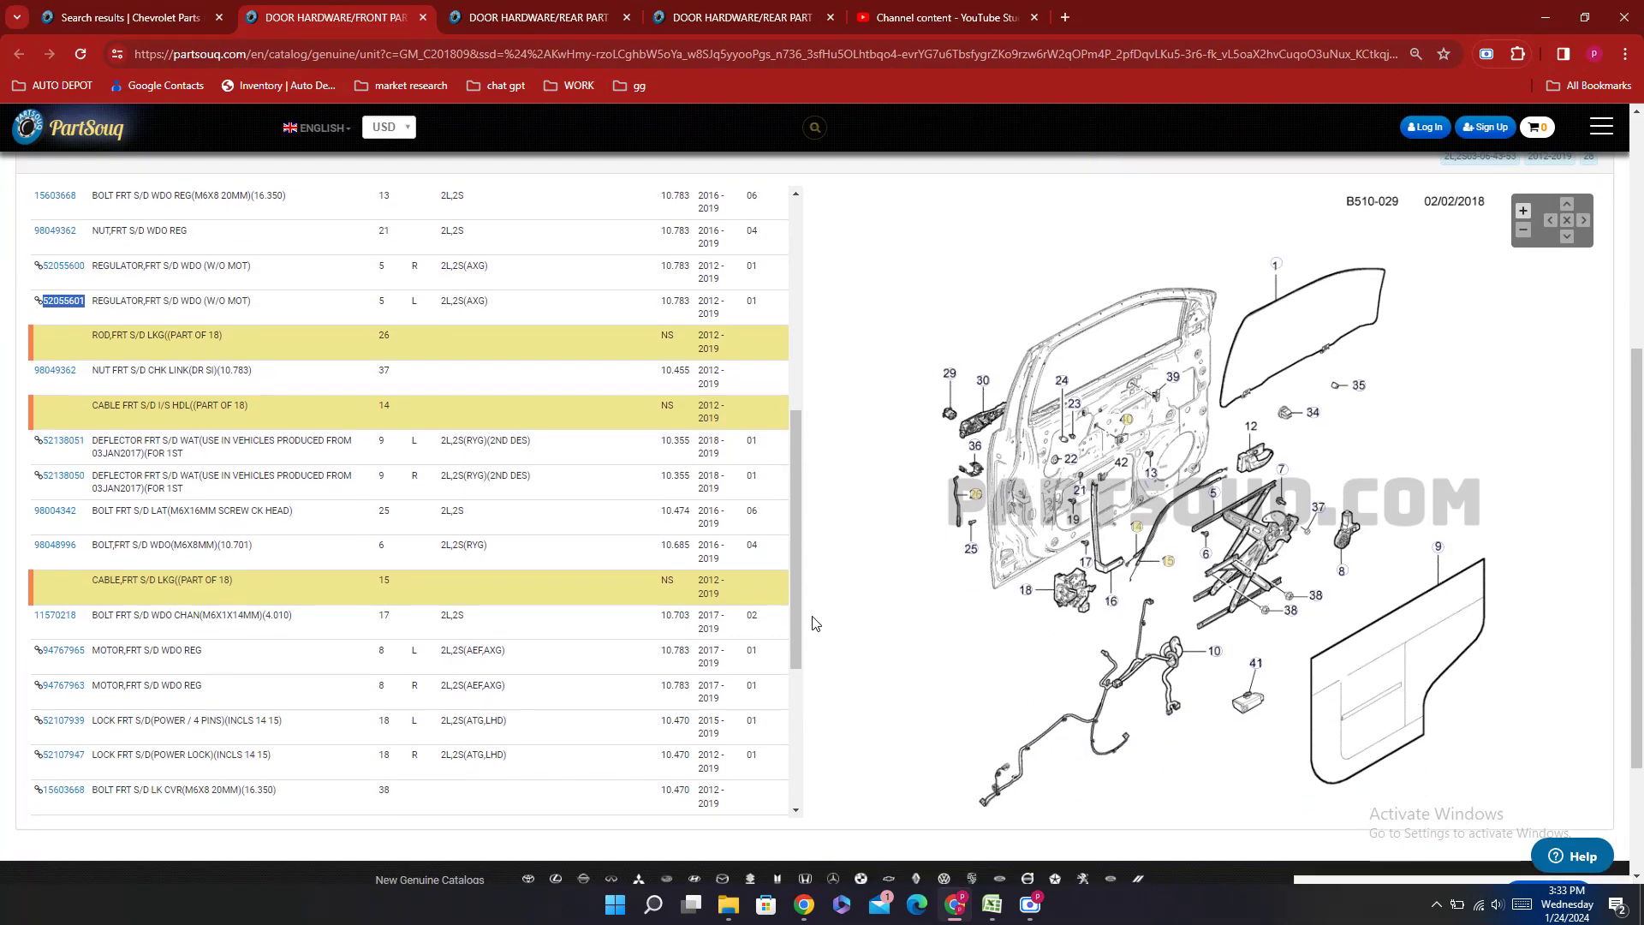
{"action": "double_click", "coordinate": [64, 665]}
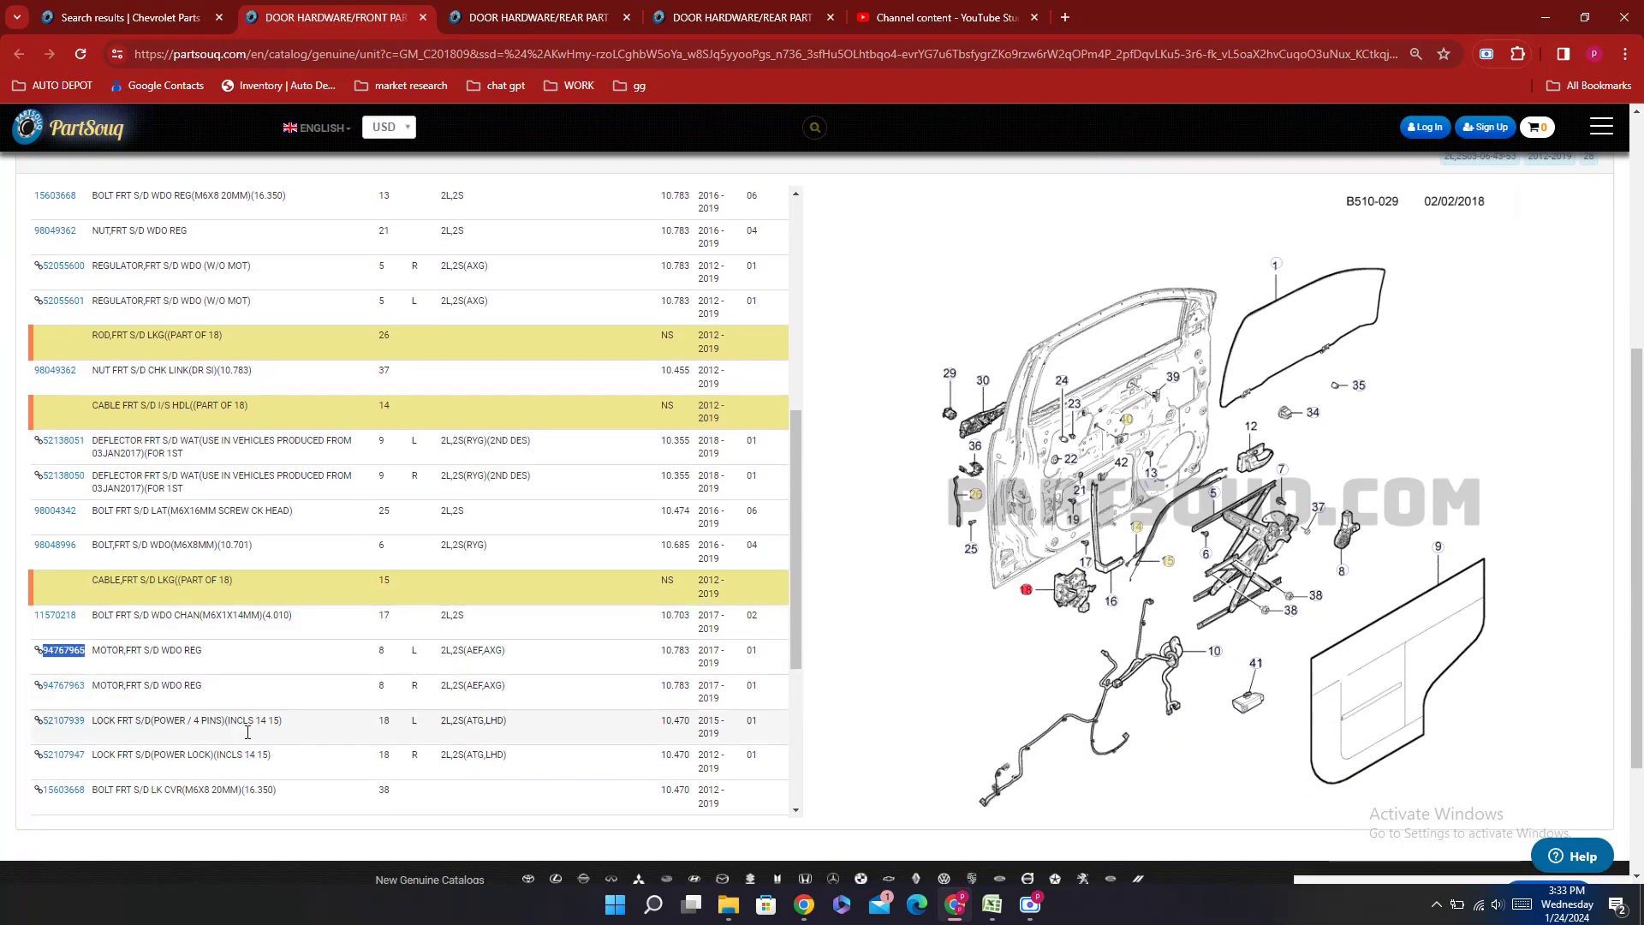
{"action": "left_click", "coordinate": [990, 908]}
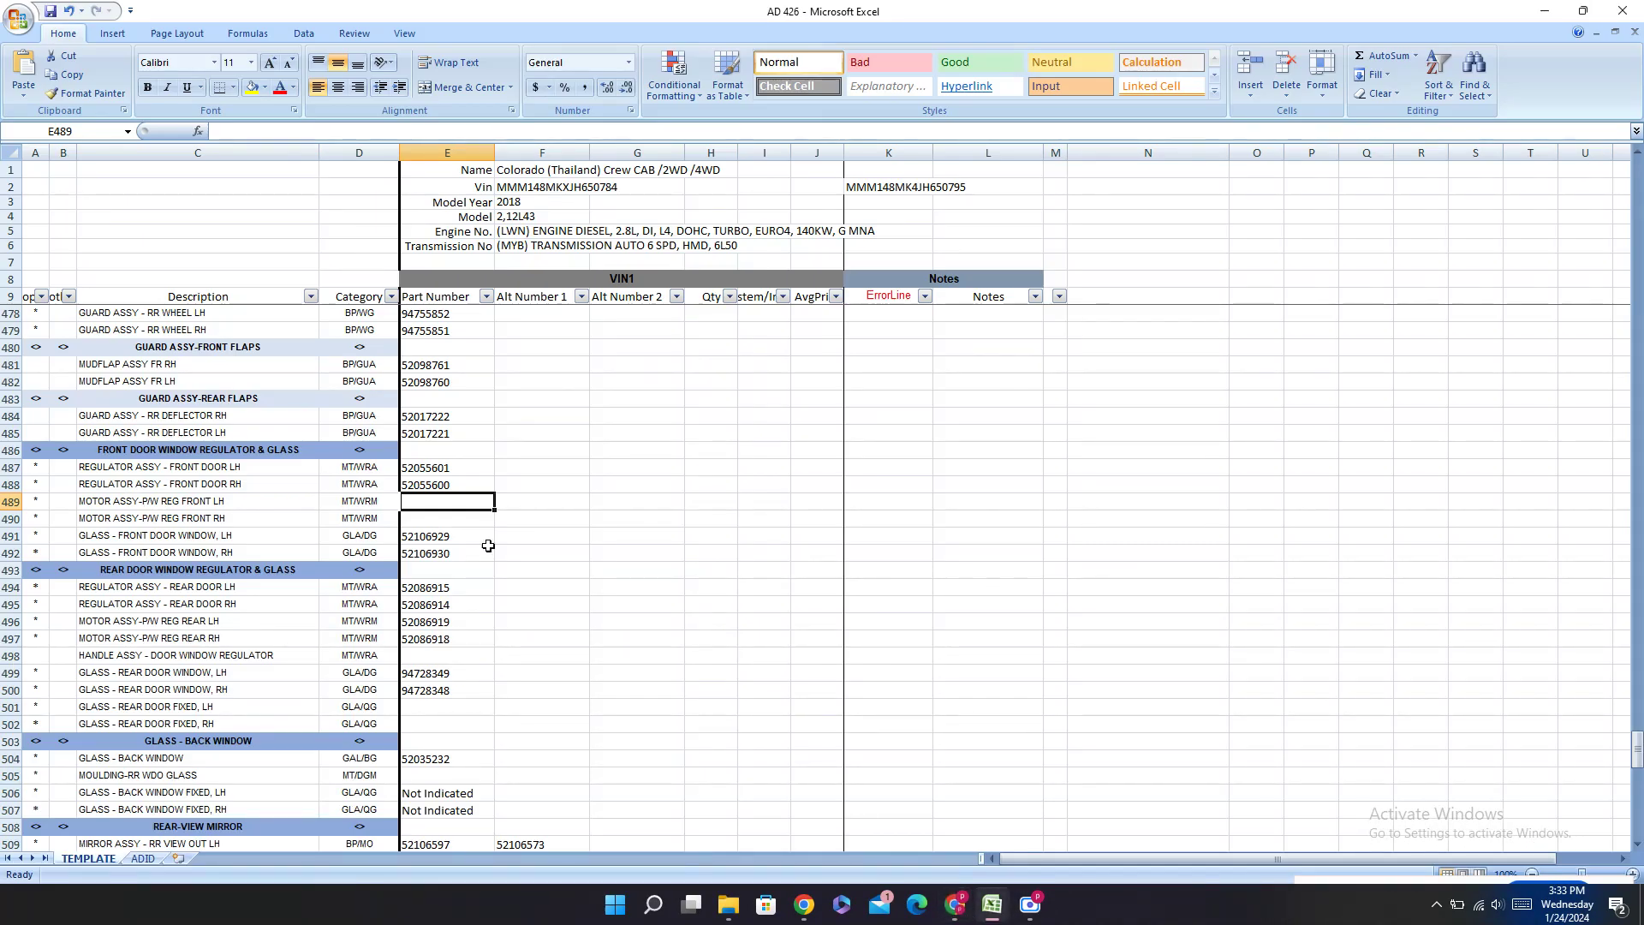
{"action": "key", "text": "ctrl+v"}
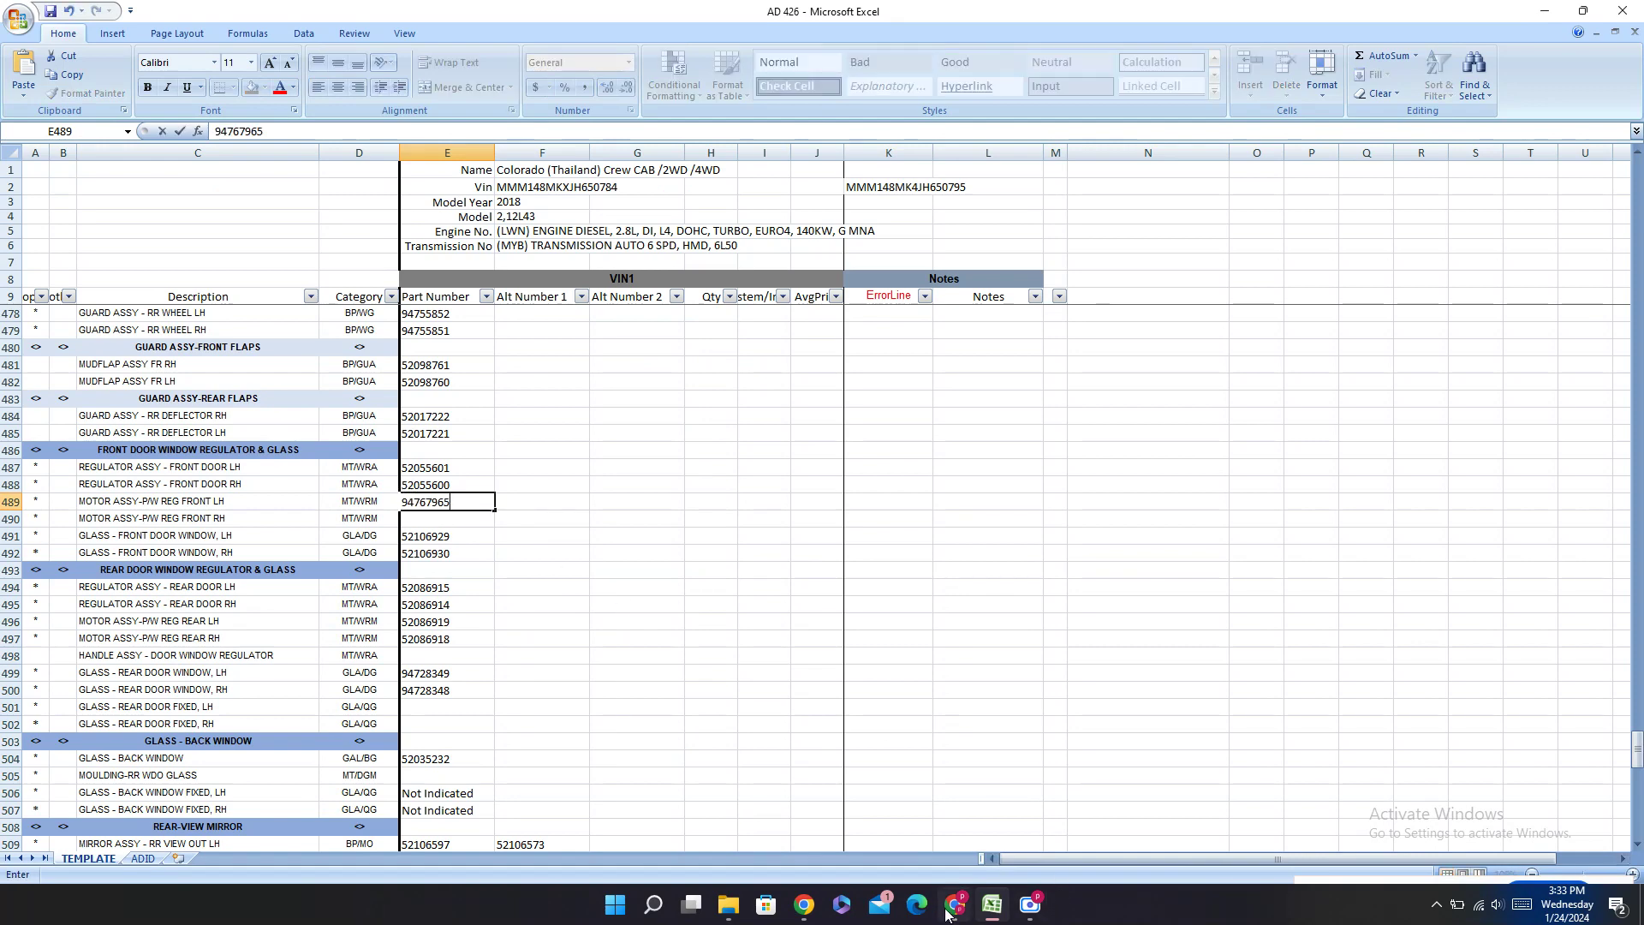
{"action": "left_click", "coordinate": [955, 905]}
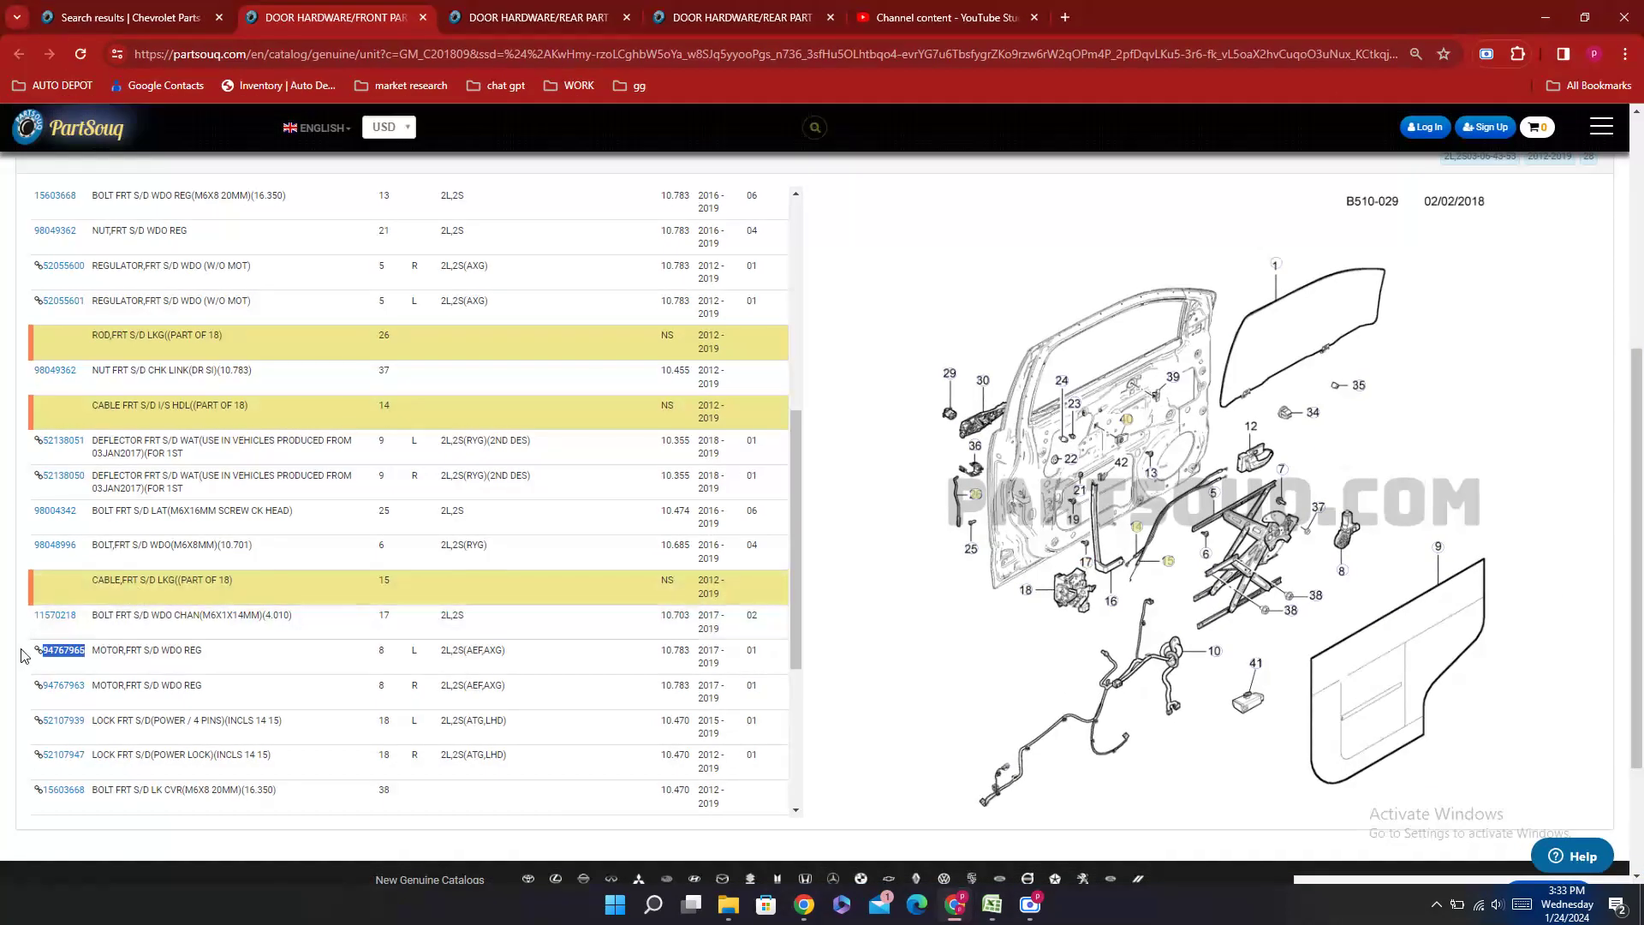
{"action": "double_click", "coordinate": [64, 685]}
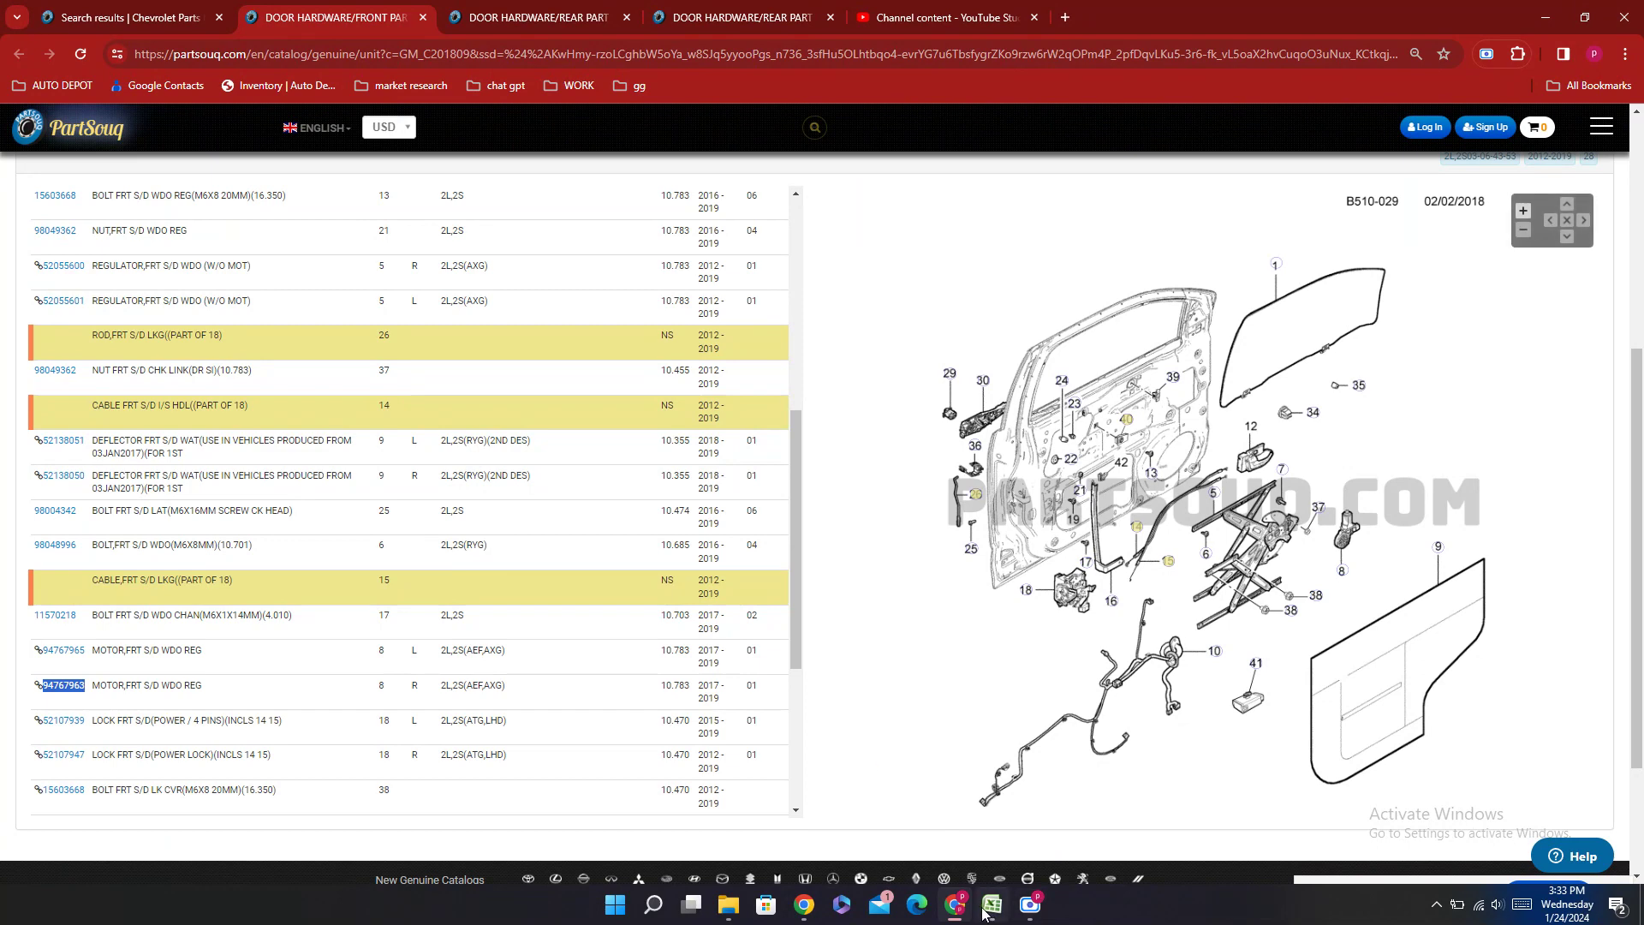
{"action": "left_click", "coordinate": [992, 905]}
{"action": "left_click", "coordinate": [402, 520]}
{"action": "key", "text": "ctrl+v"}
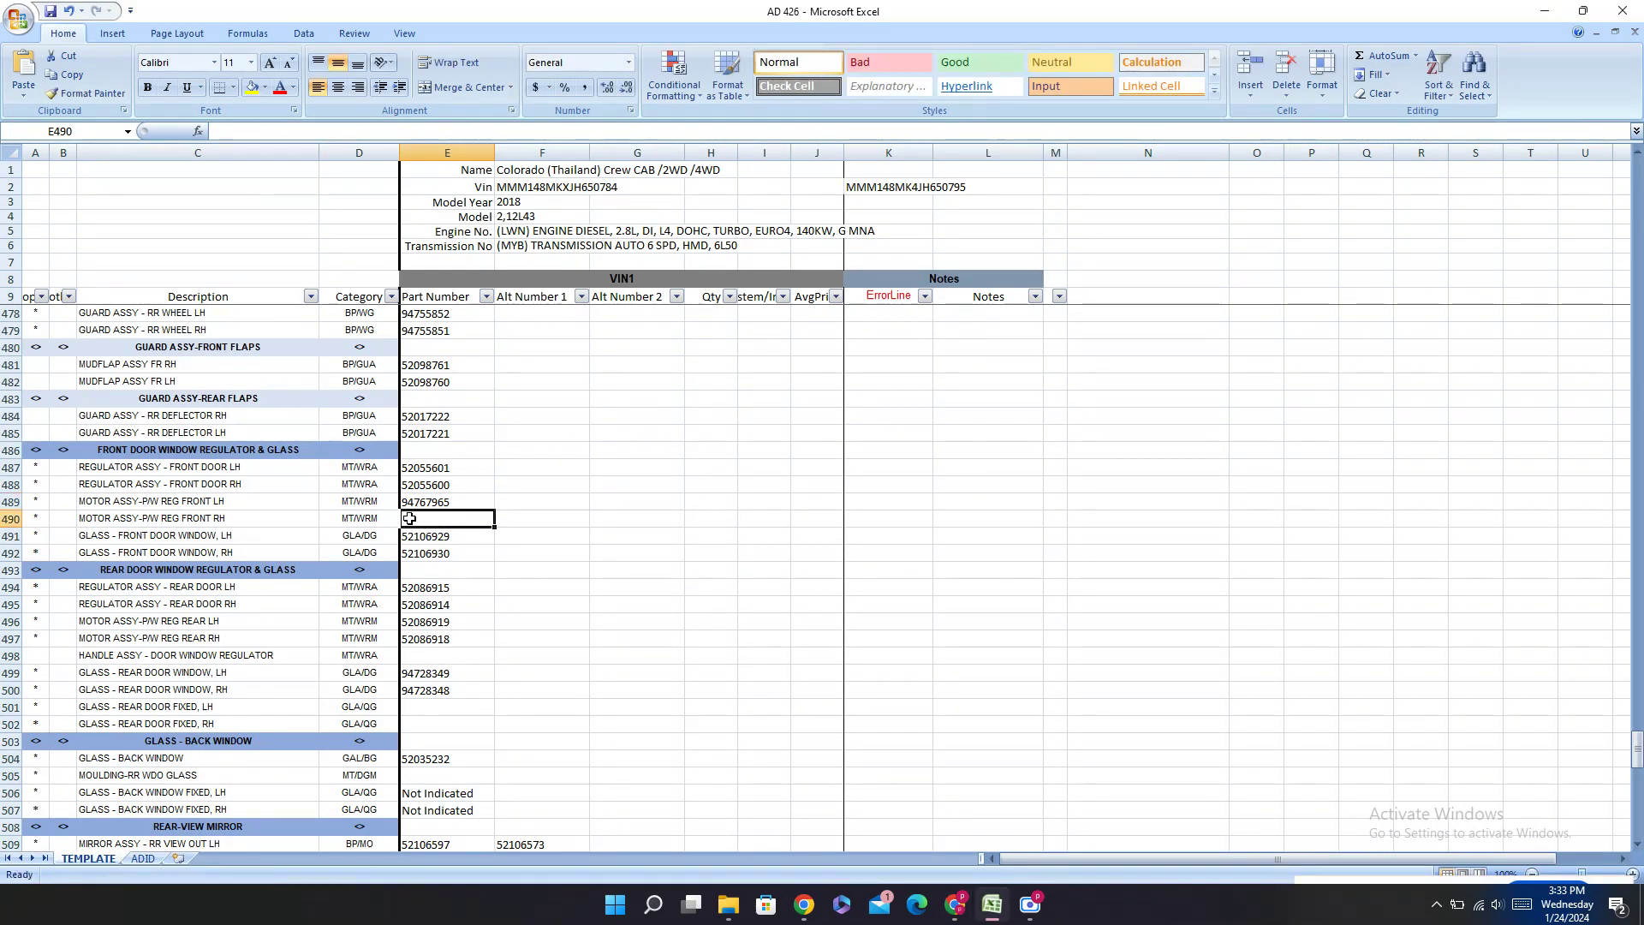
{"action": "left_click", "coordinate": [962, 913]}
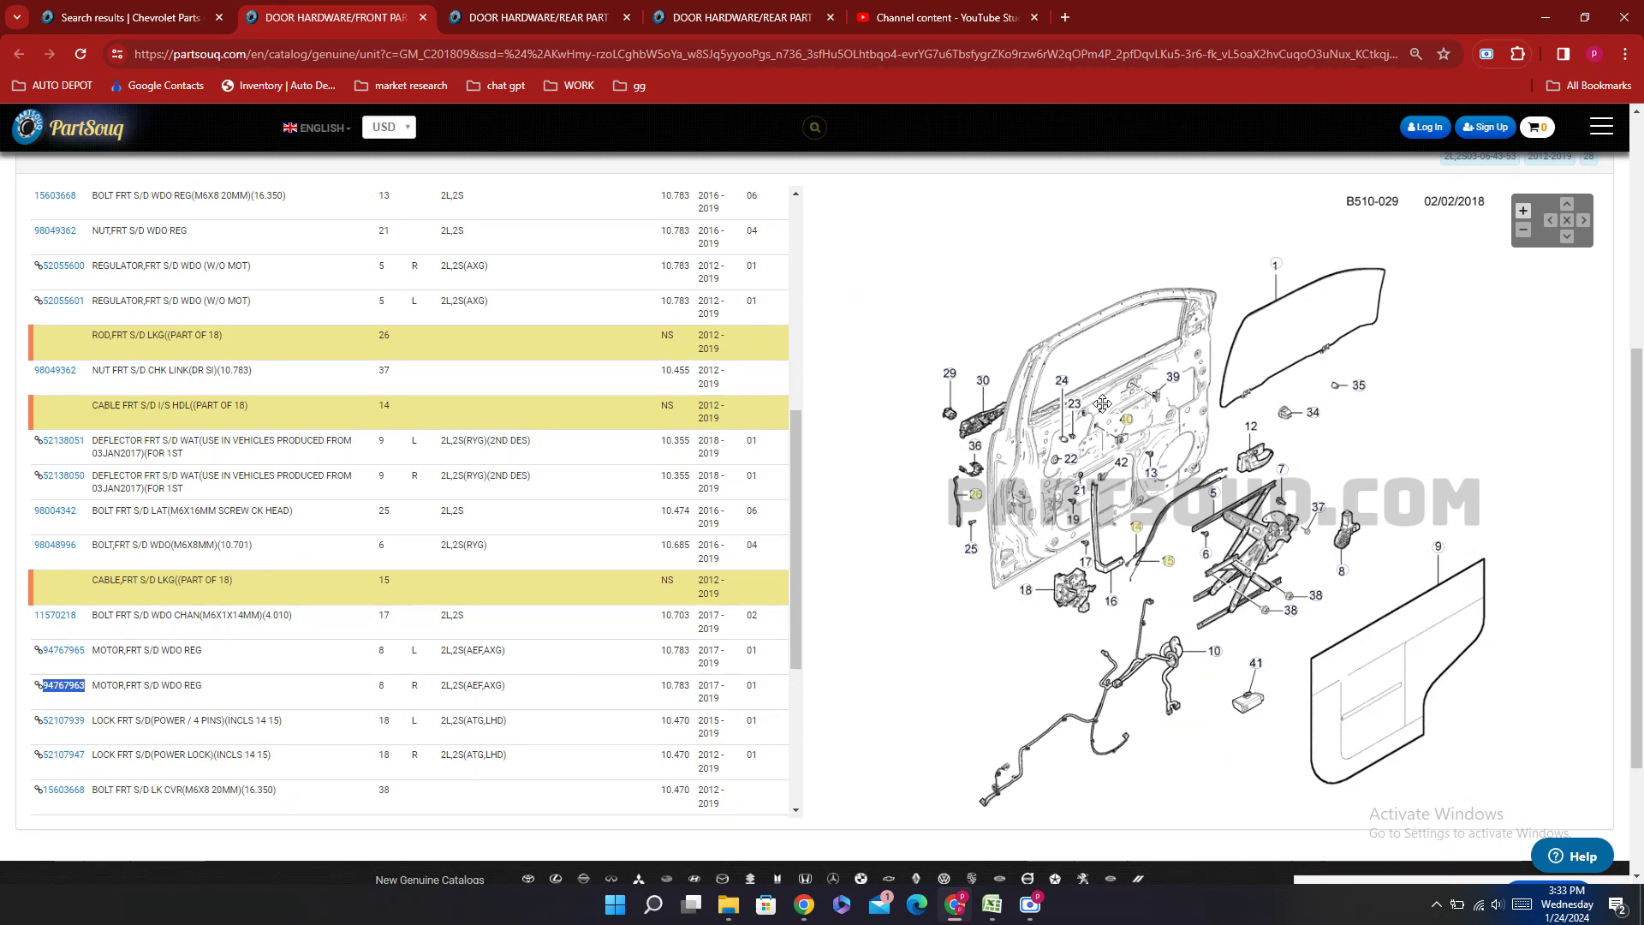
Step: Highlight diagram item 30 and search the front door page for 'handle'
{"action": "left_click", "coordinate": [983, 380]}
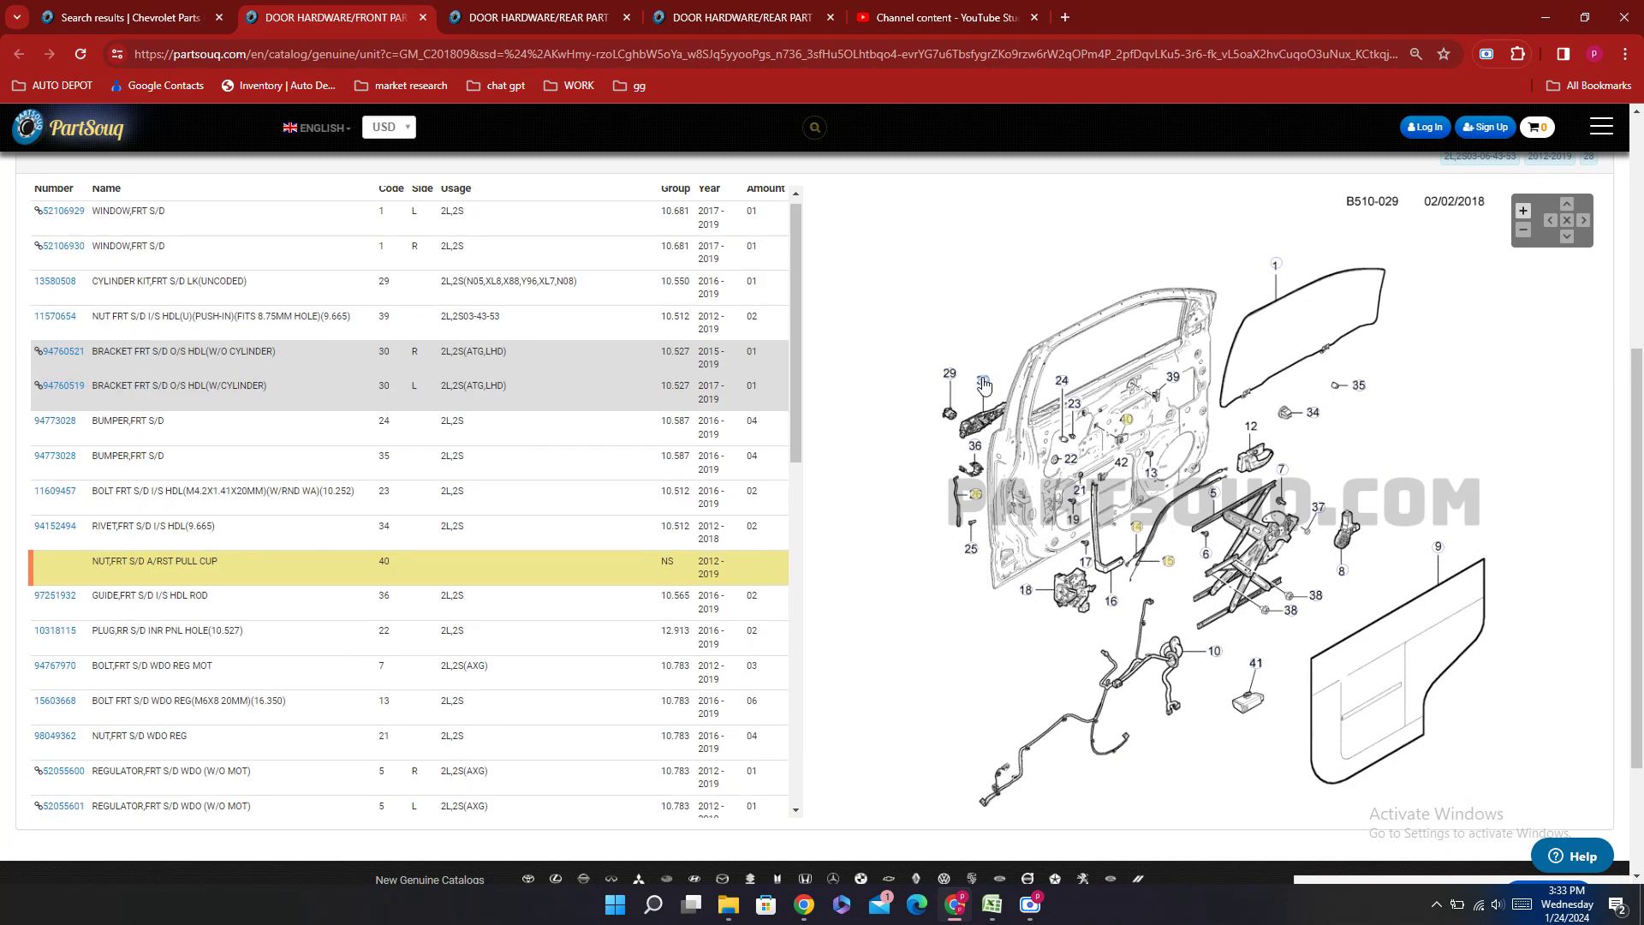
{"action": "key", "text": "ctrl+f"}
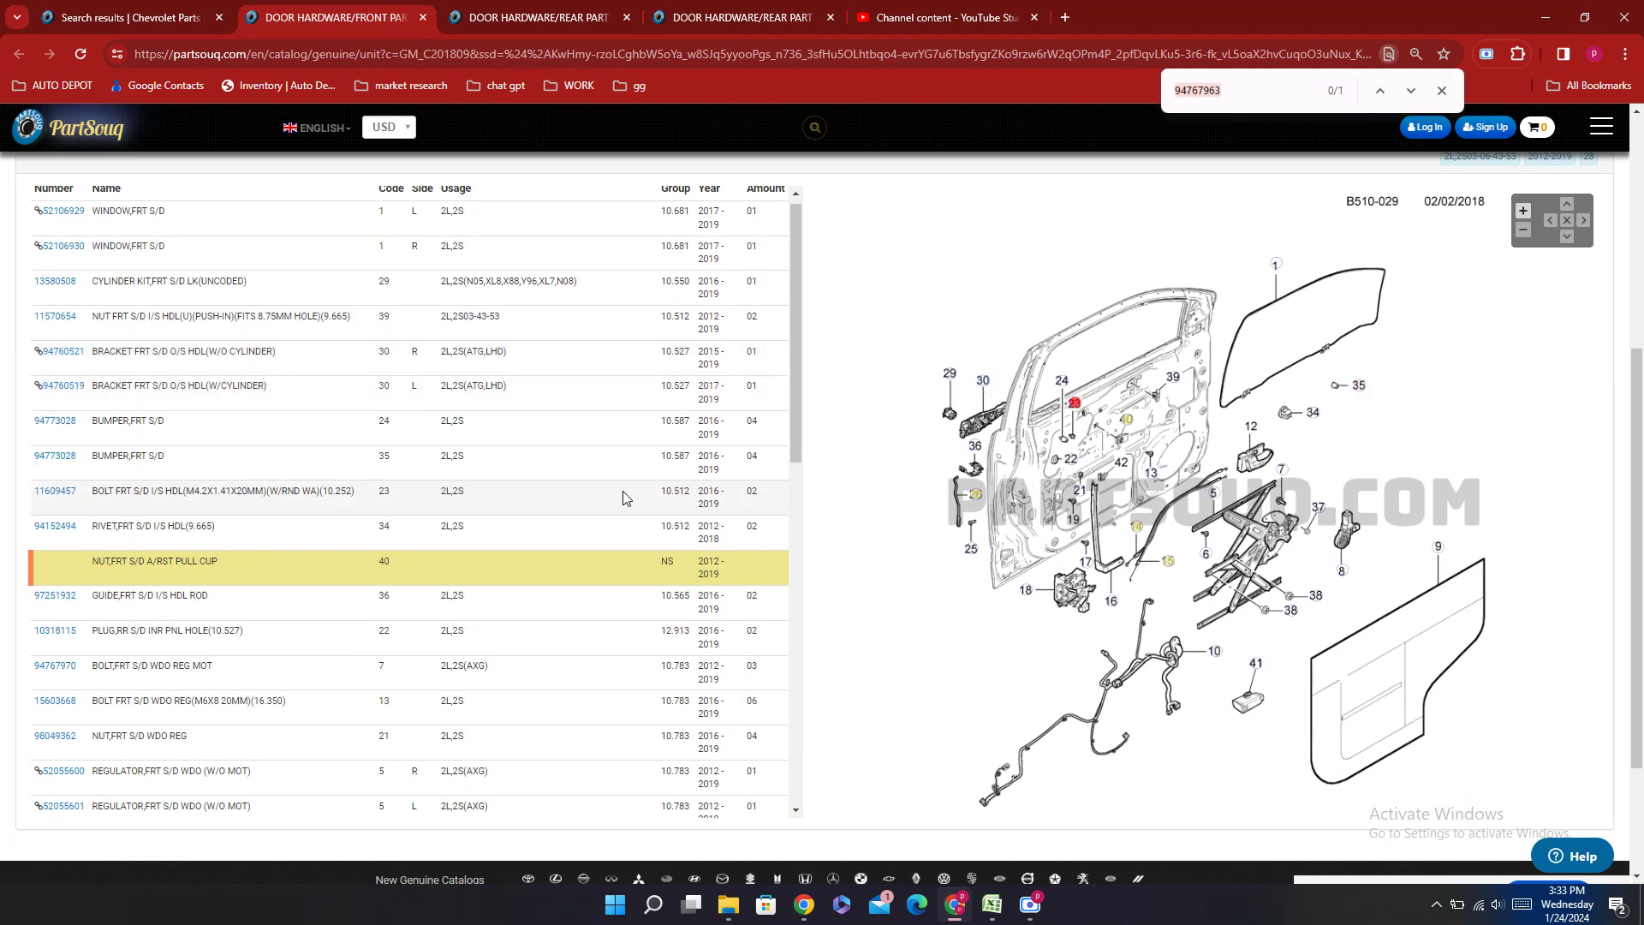
{"action": "type", "text": "han"}
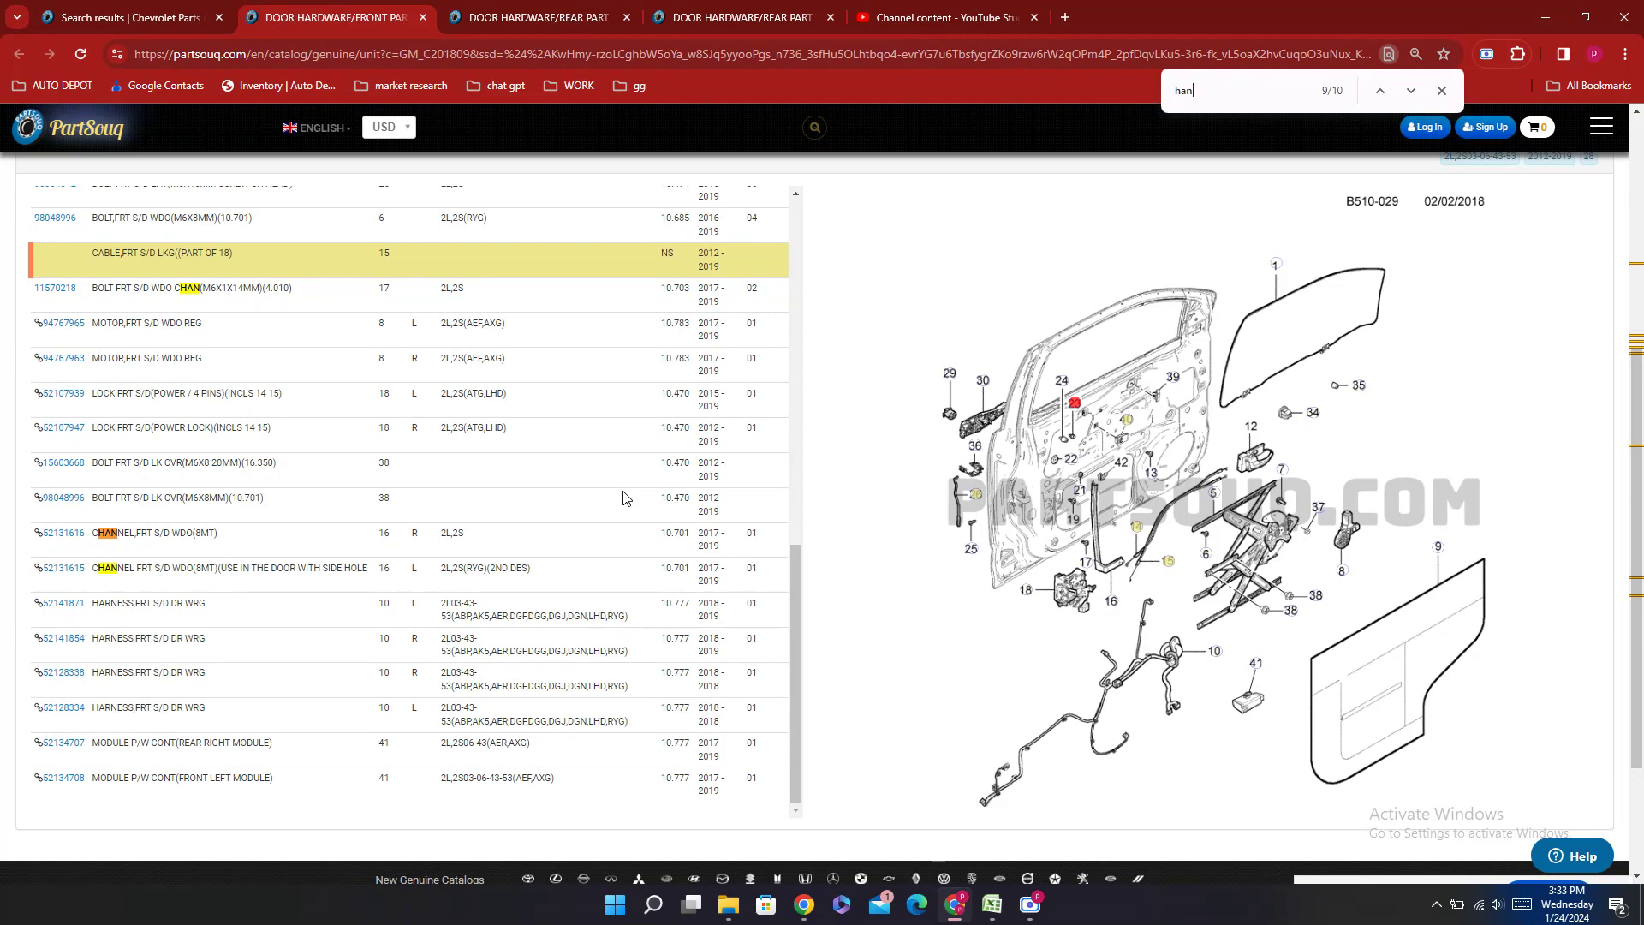
{"action": "type", "text": "dle"}
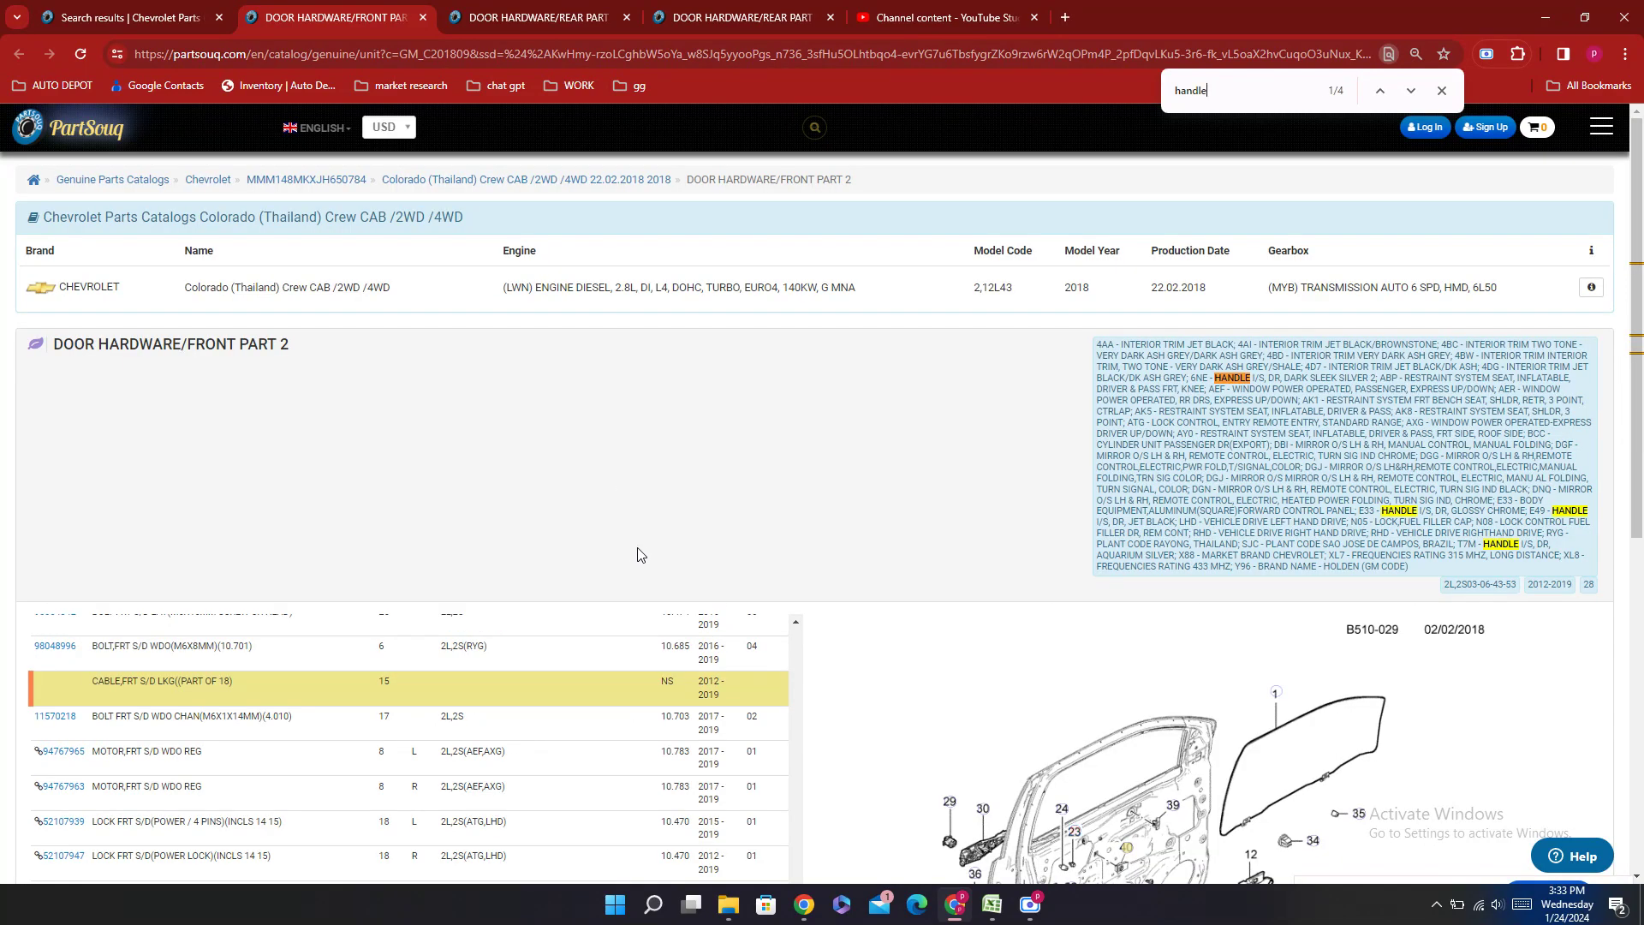
{"action": "scroll", "coordinate": [641, 555], "scroll_direction": "down", "scroll_amount": 6}
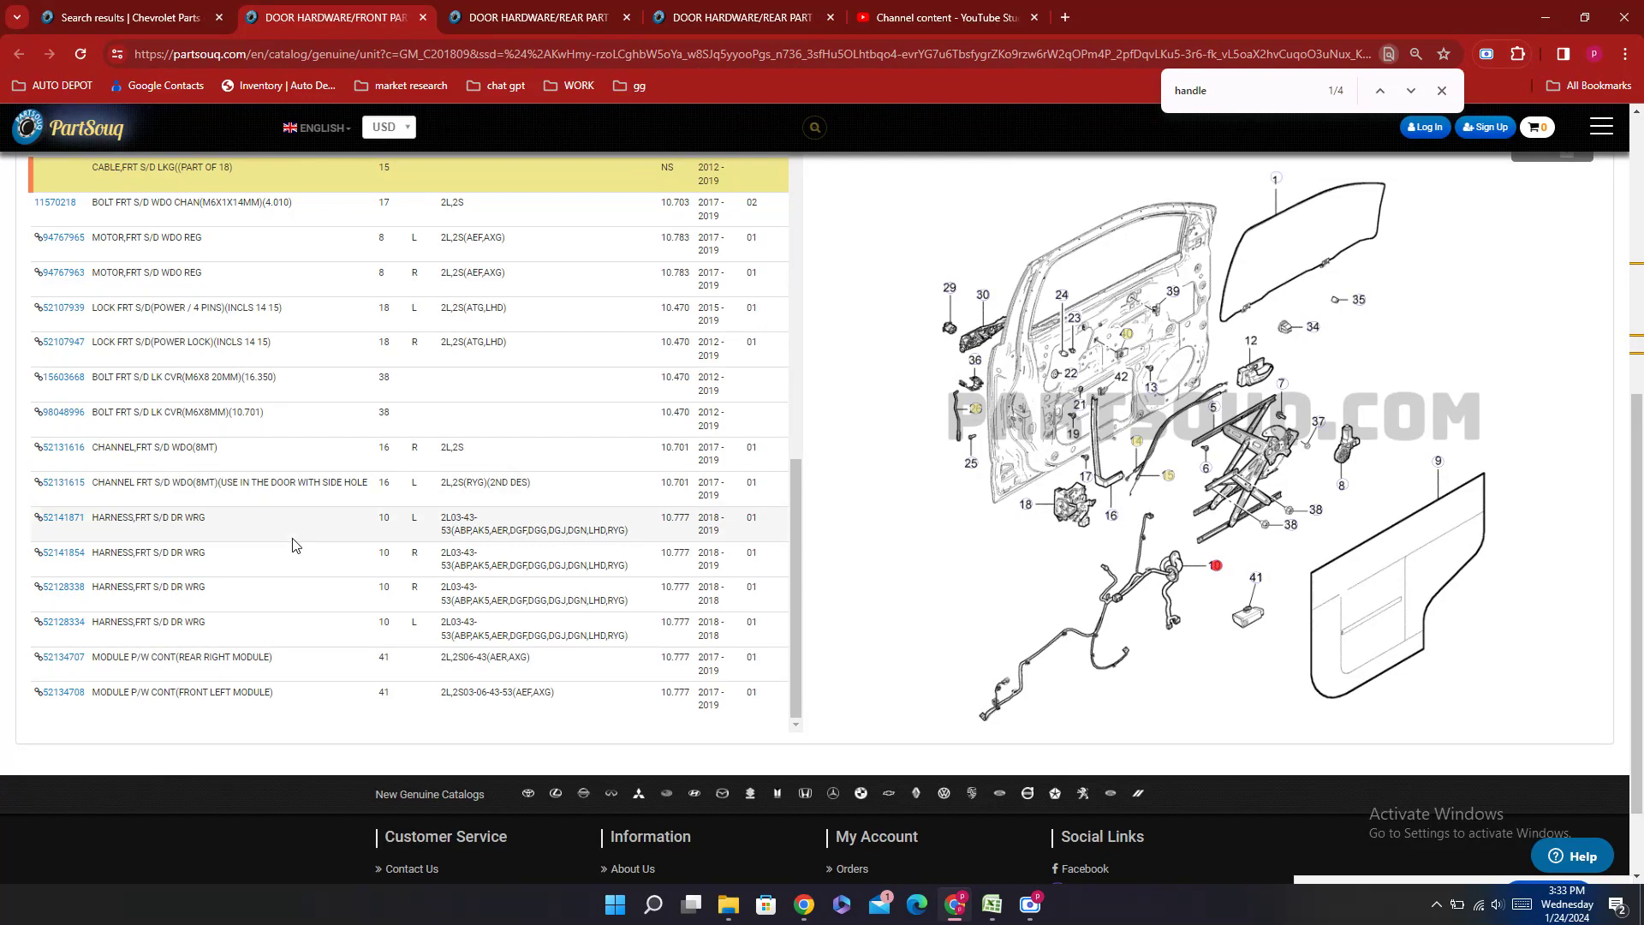
{"action": "scroll", "coordinate": [239, 651], "scroll_direction": "up", "scroll_amount": 4}
{"action": "scroll", "coordinate": [206, 580], "scroll_direction": "up", "scroll_amount": 8}
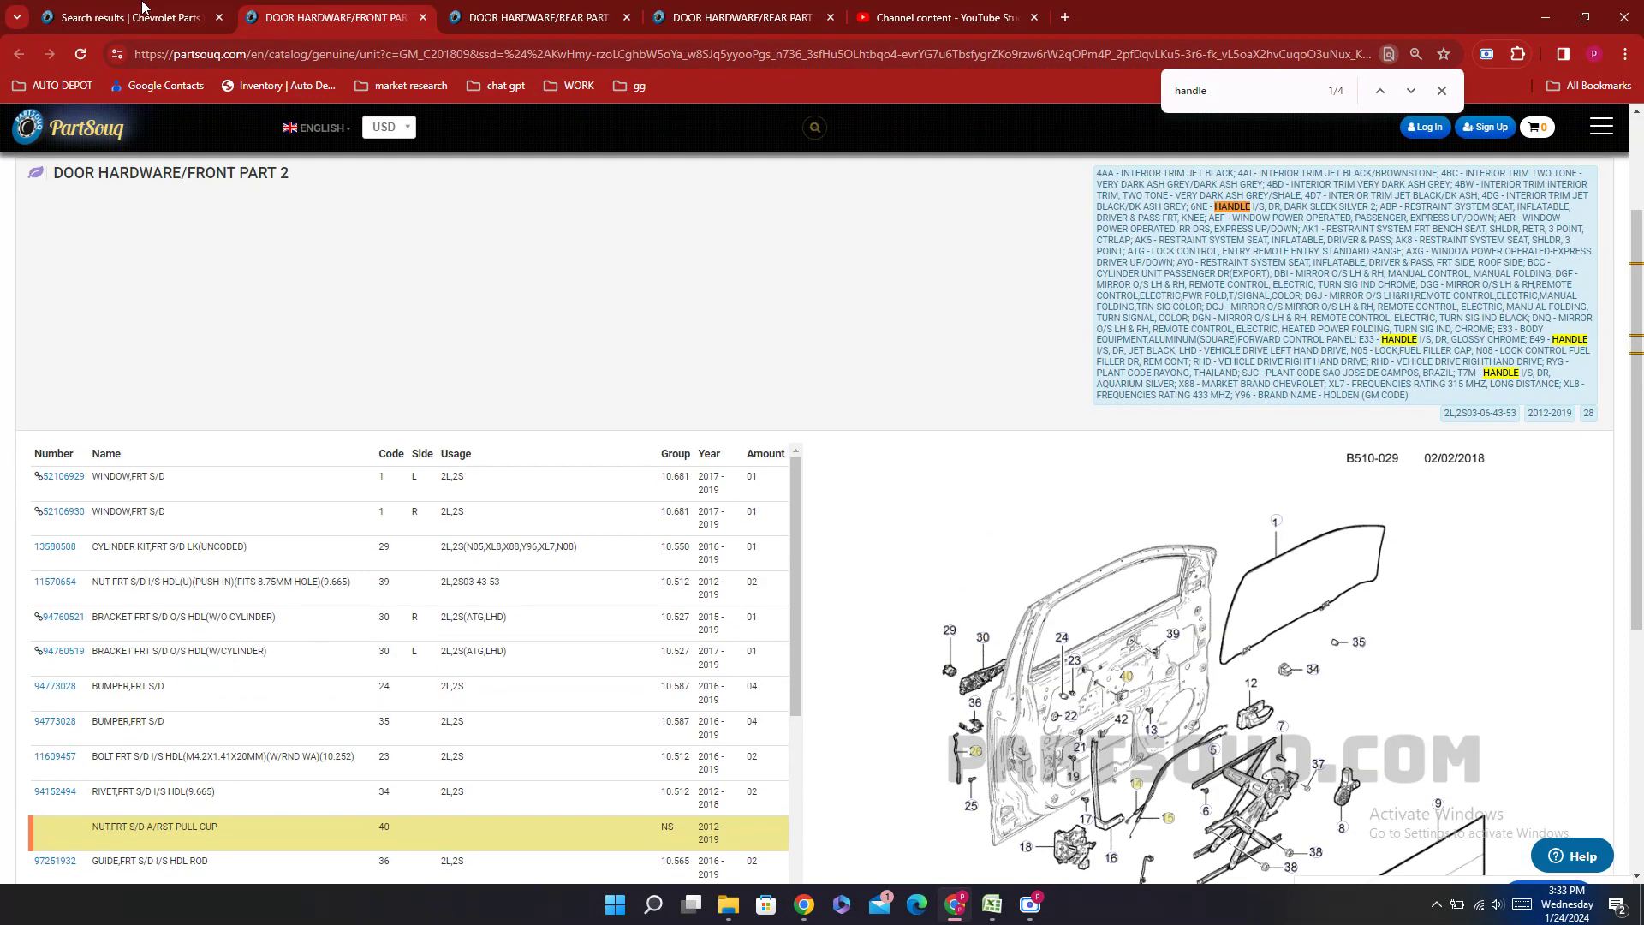
Step: Locate rear outside door handle 25936893 on the rear door hardware parts list
{"action": "left_click", "coordinate": [144, 16]}
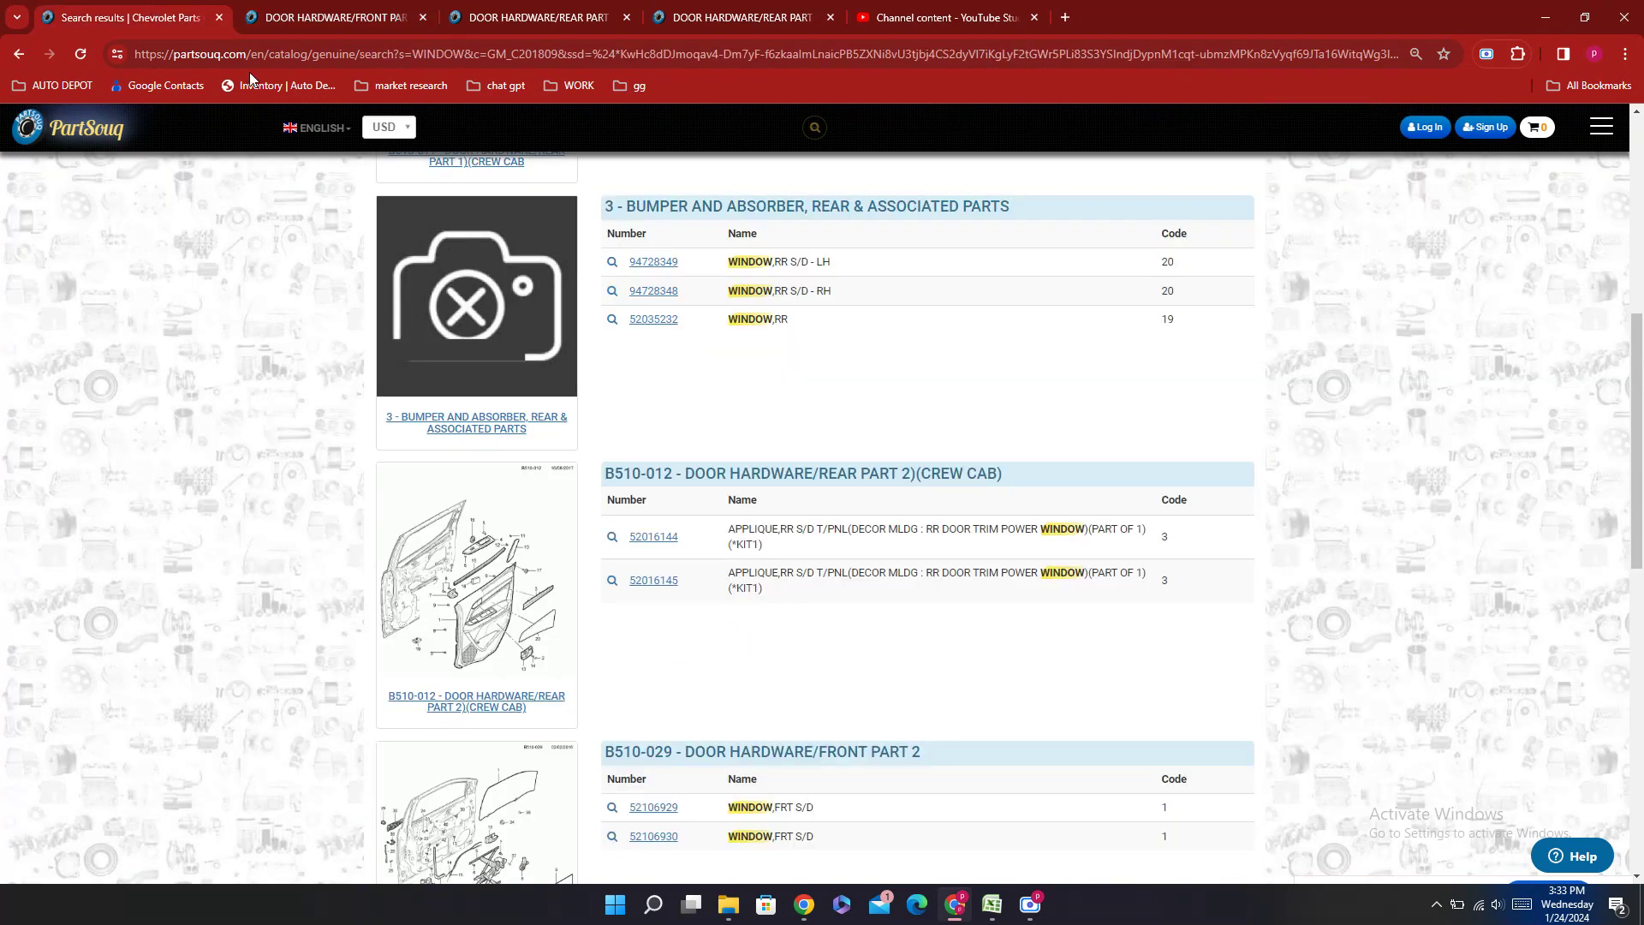
{"action": "scroll", "coordinate": [857, 514], "scroll_direction": "up", "scroll_amount": 5}
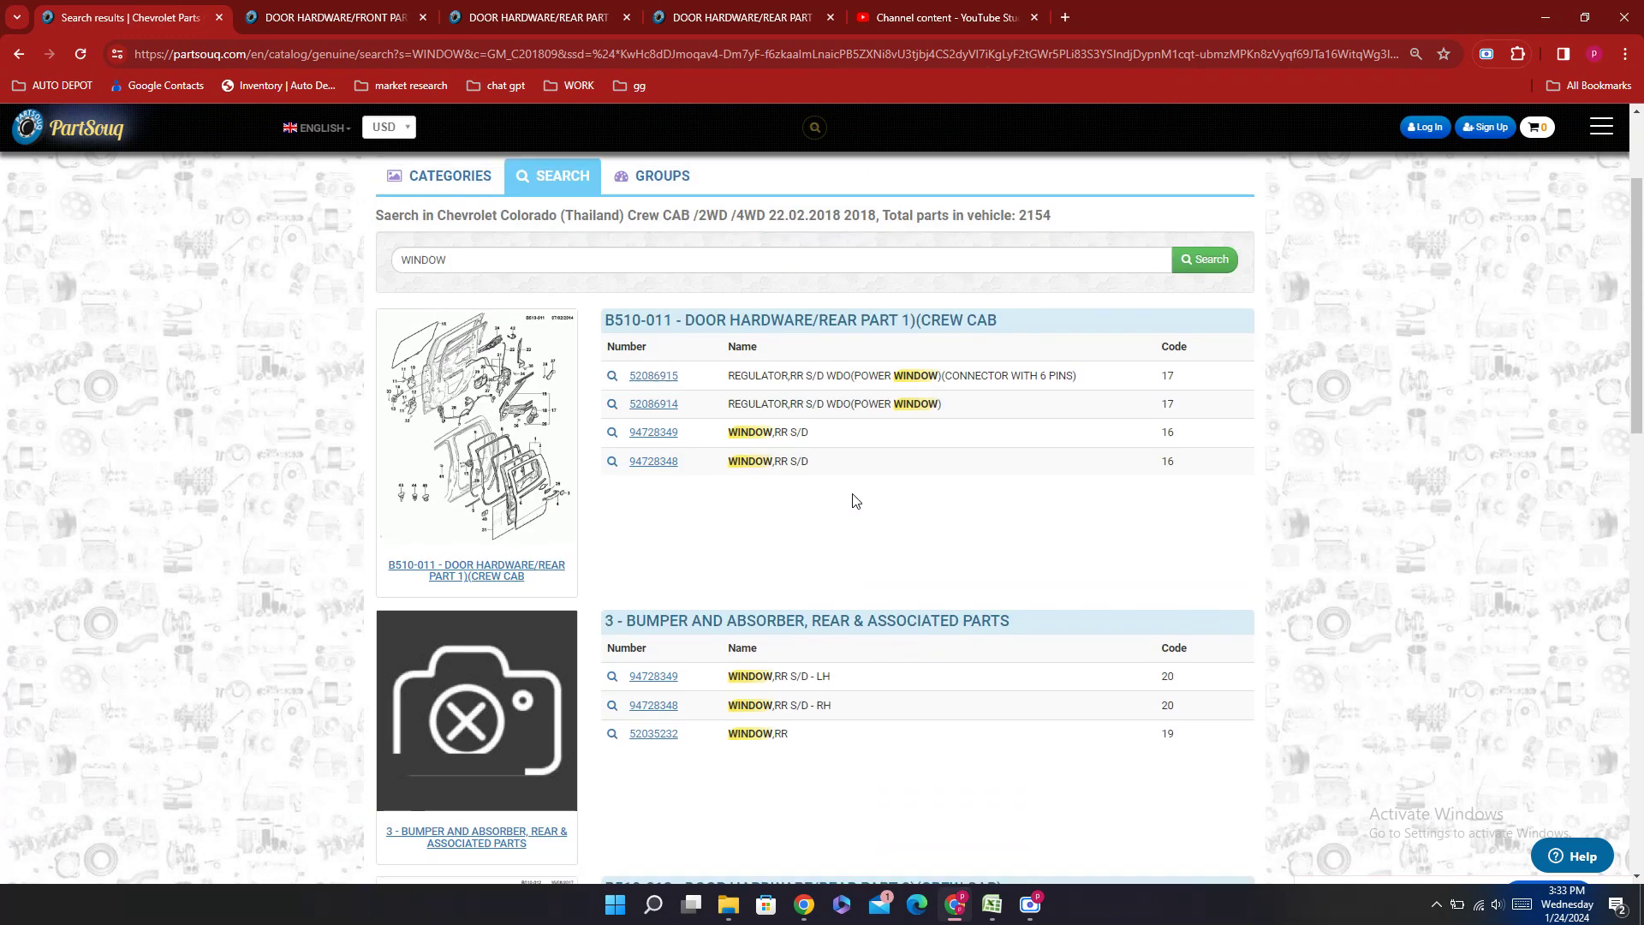
{"action": "scroll", "coordinate": [853, 501], "scroll_direction": "down", "scroll_amount": 6}
{"action": "scroll", "coordinate": [852, 501], "scroll_direction": "down", "scroll_amount": 2}
{"action": "scroll", "coordinate": [852, 496], "scroll_direction": "up", "scroll_amount": 5}
{"action": "left_click", "coordinate": [742, 18]}
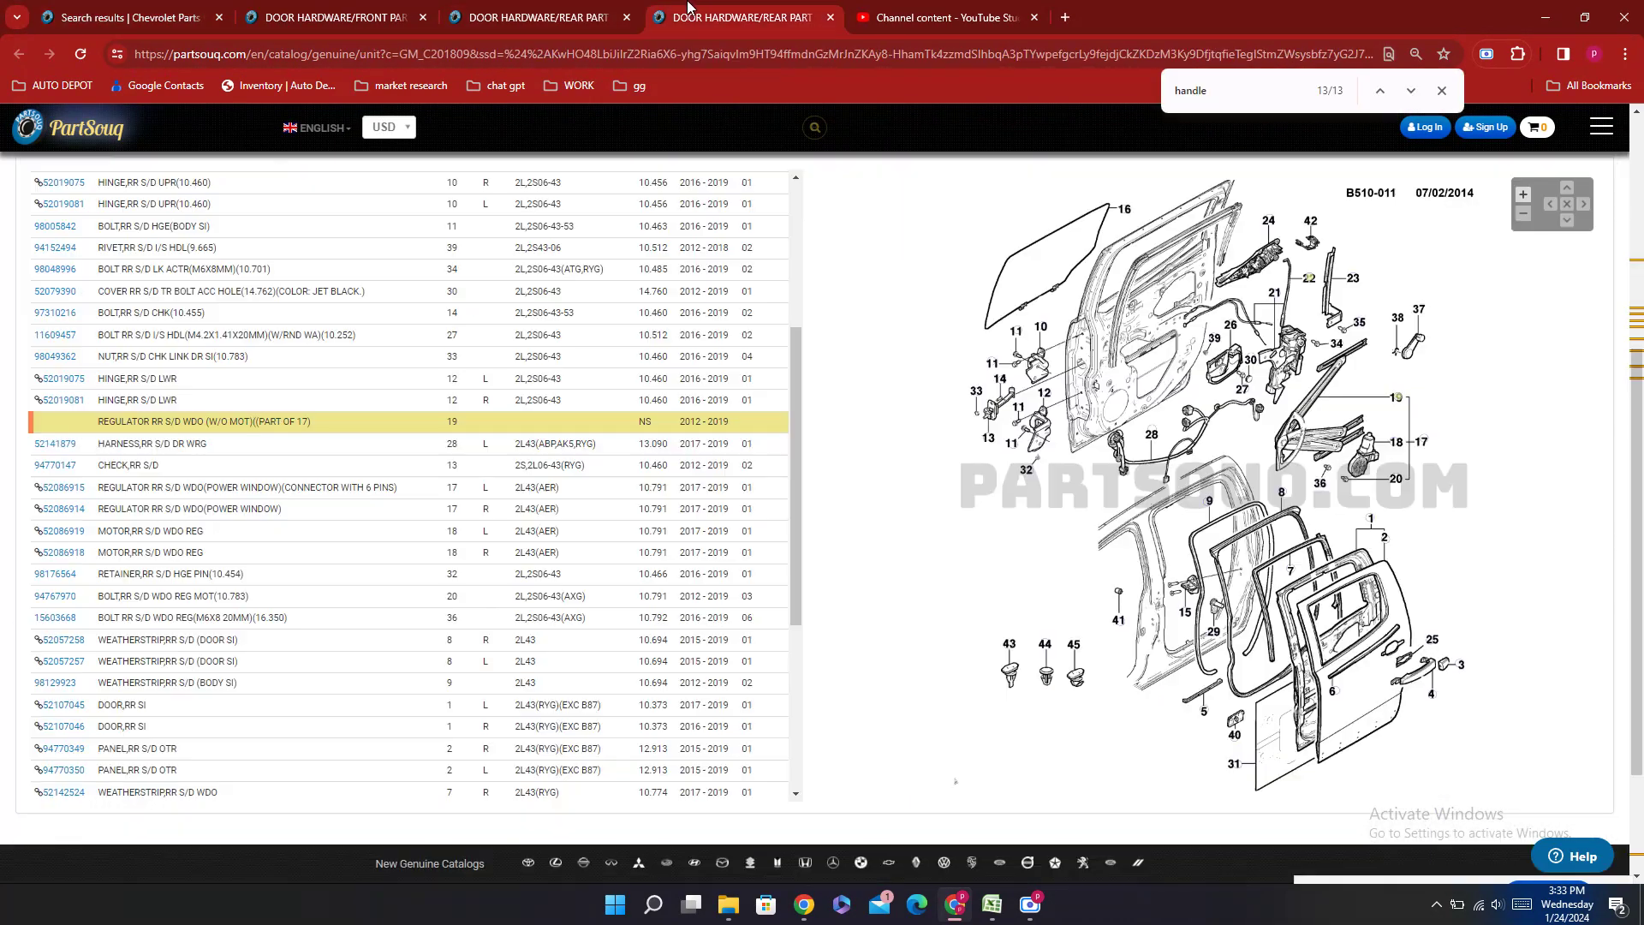
{"action": "left_click", "coordinate": [1432, 701]}
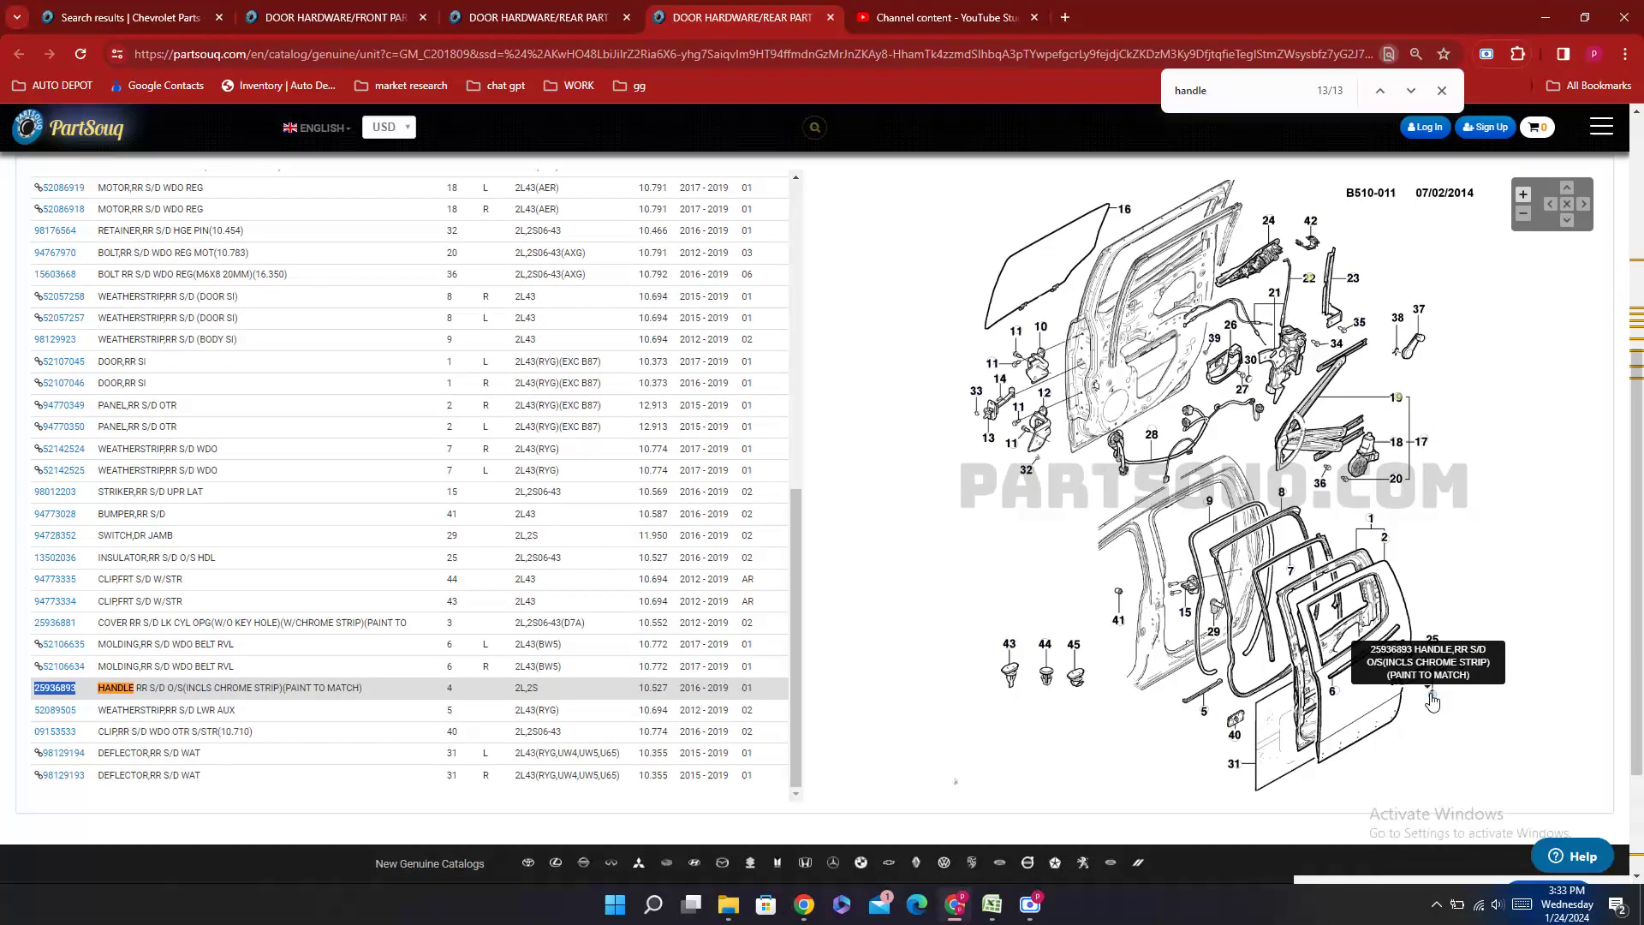
Step: Search the catalog for HANDLE and open the B512-043 ENDGATE diagram in a new tab
{"action": "left_click", "coordinate": [128, 17]}
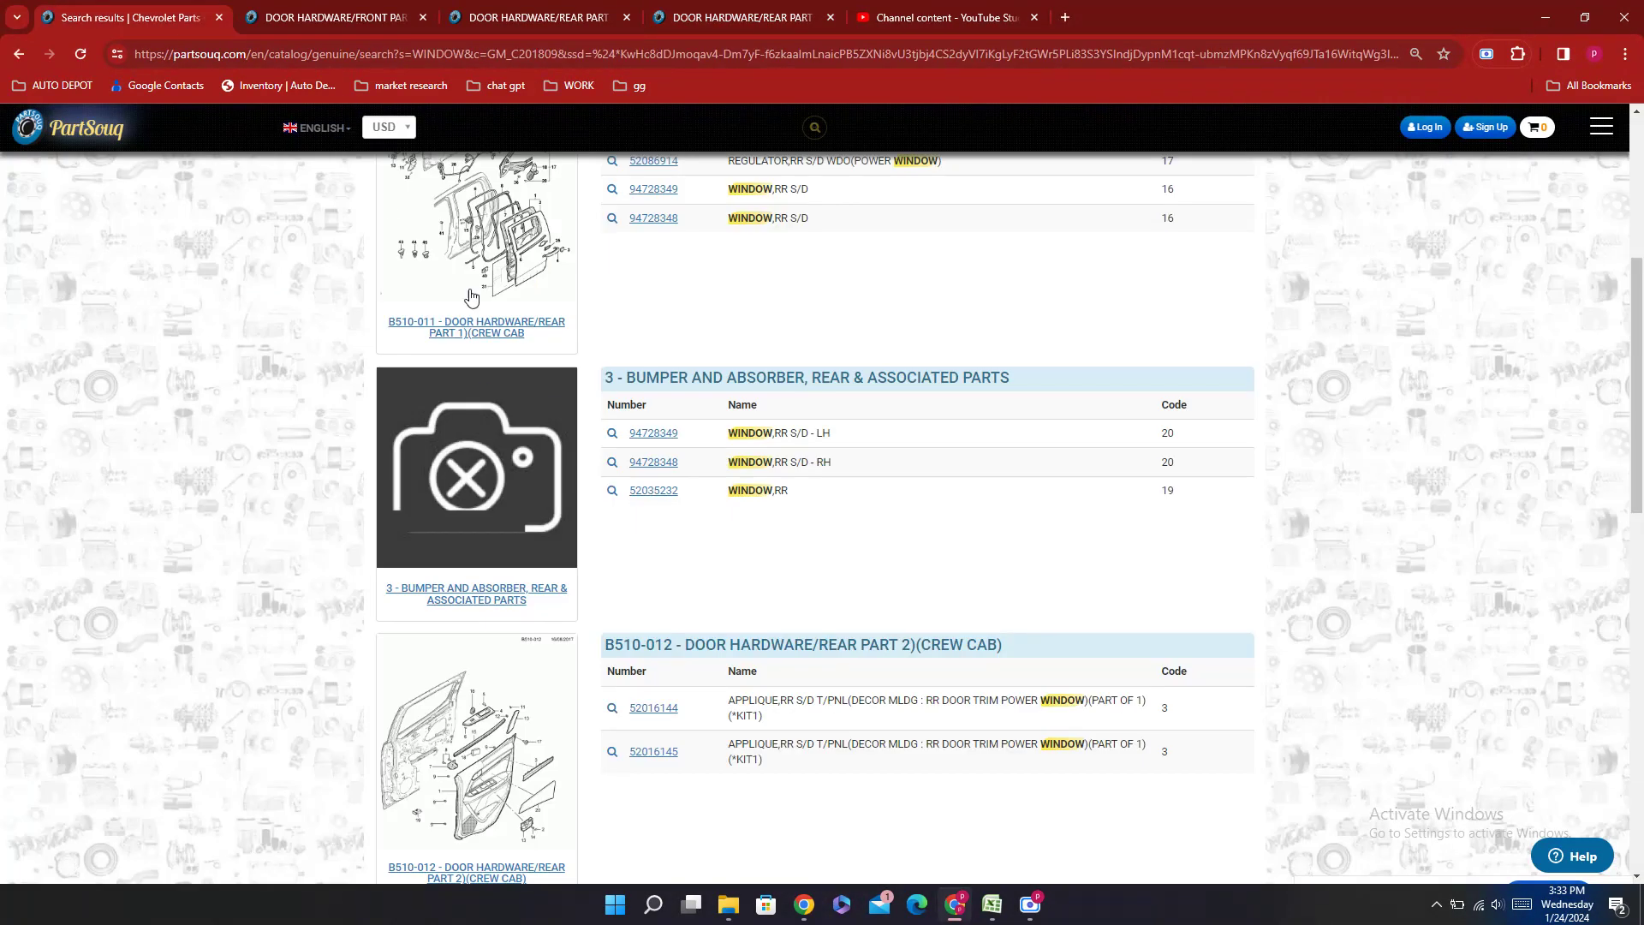
{"action": "scroll", "coordinate": [508, 486], "scroll_direction": "up", "scroll_amount": 5}
{"action": "left_click", "coordinate": [472, 452]}
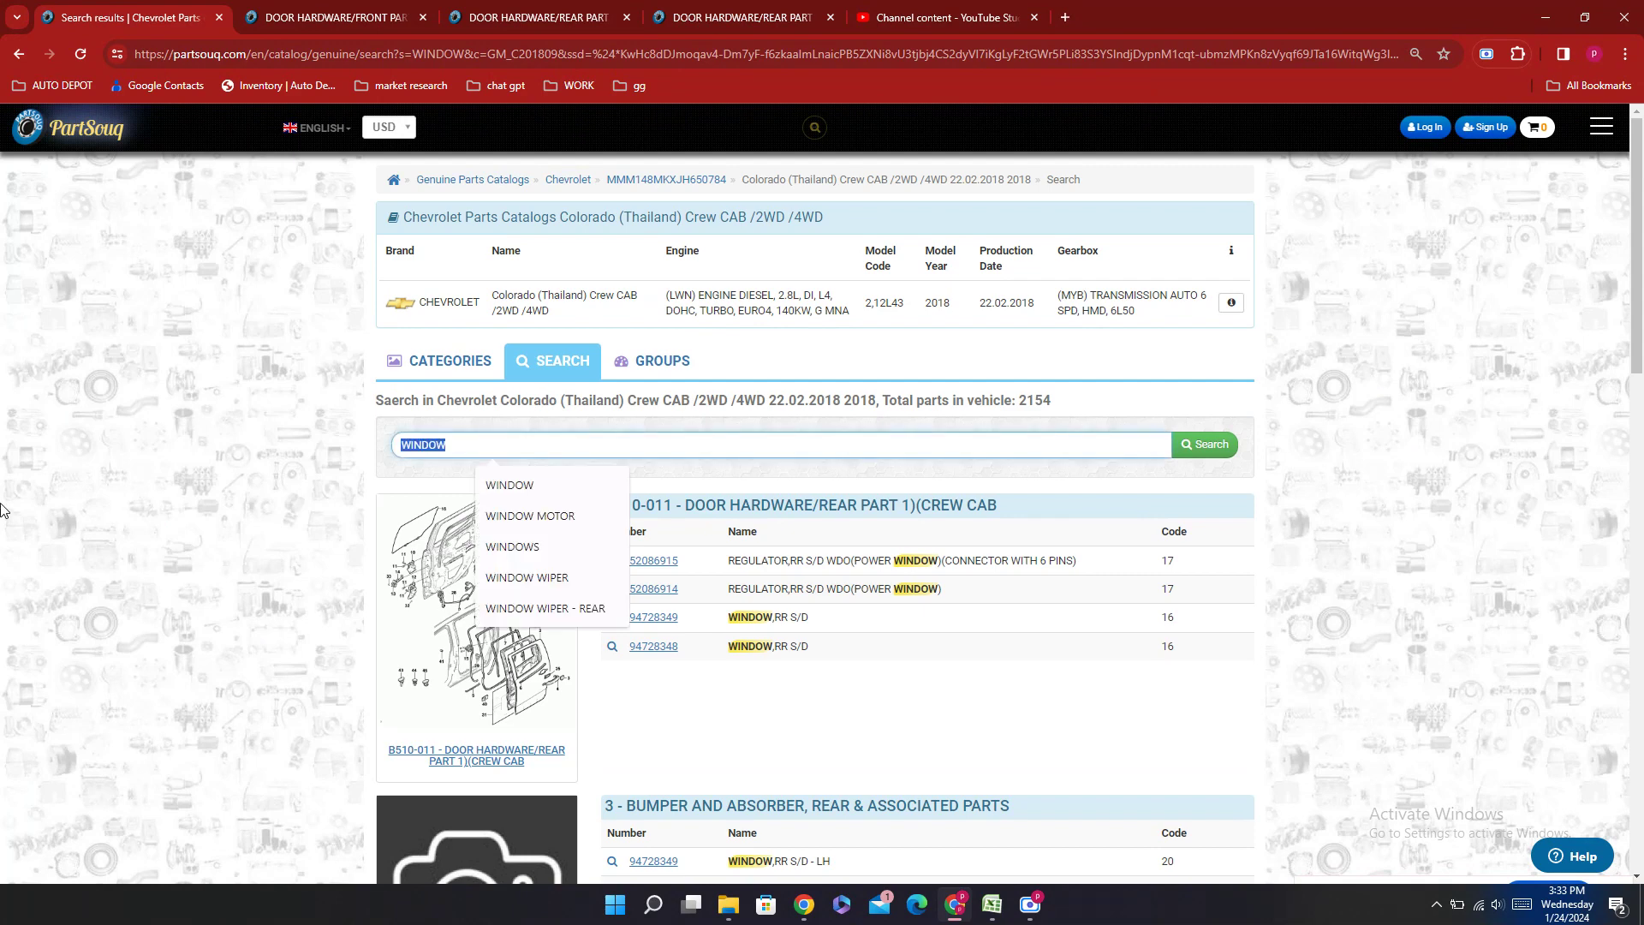
{"action": "type", "text": "har"}
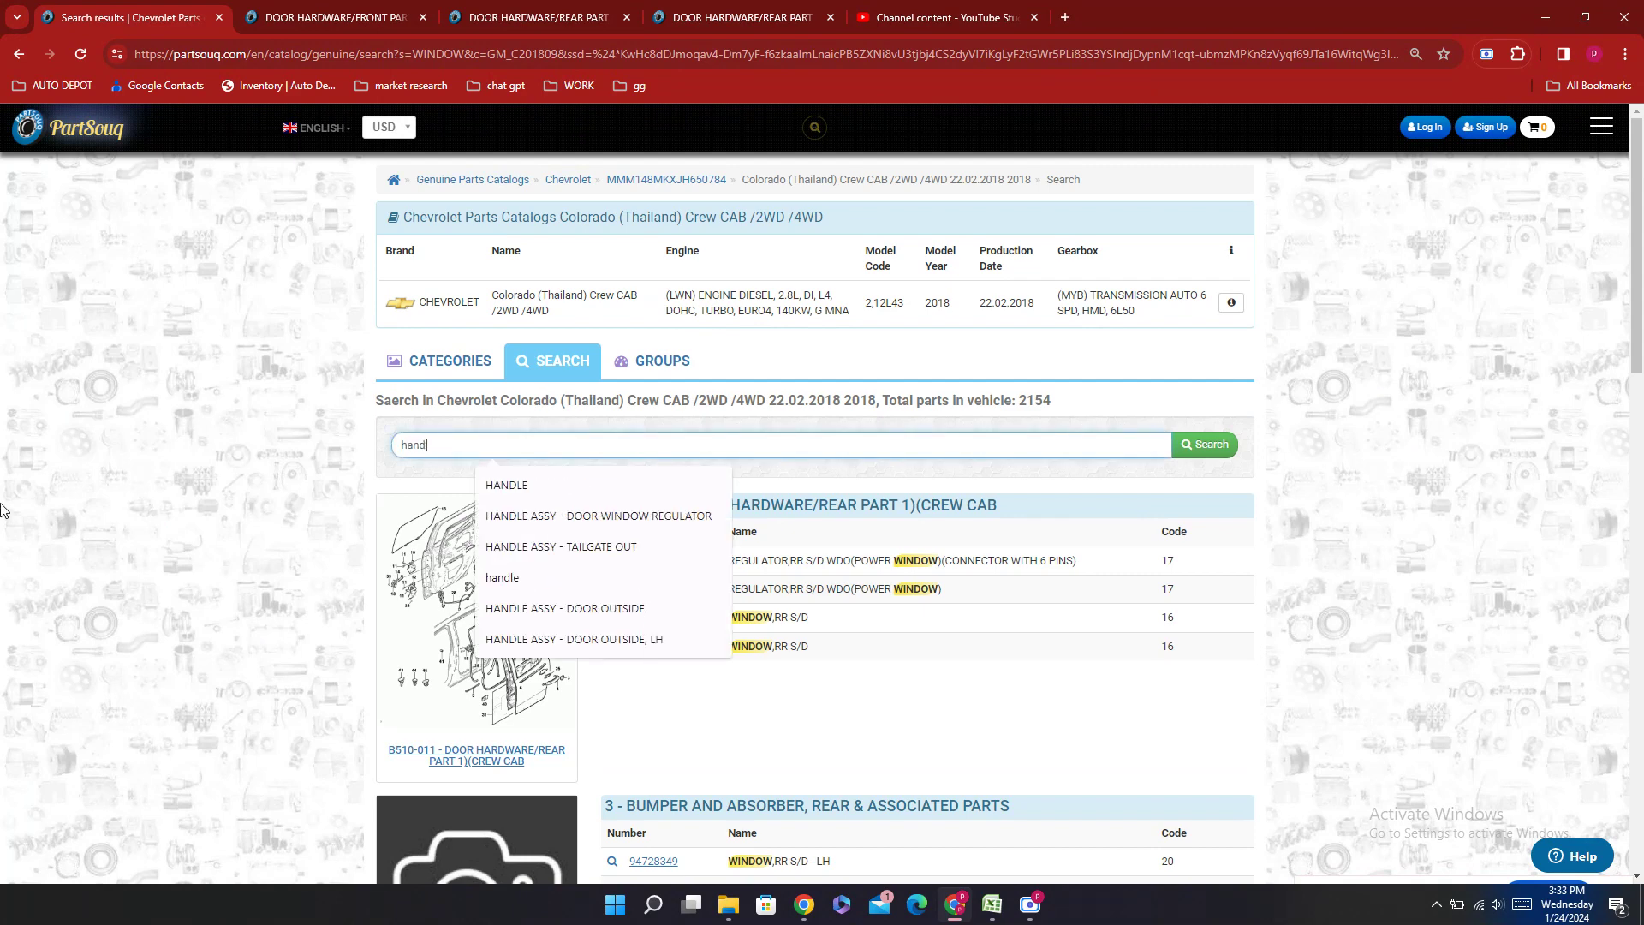
{"action": "type", "text": "dle"}
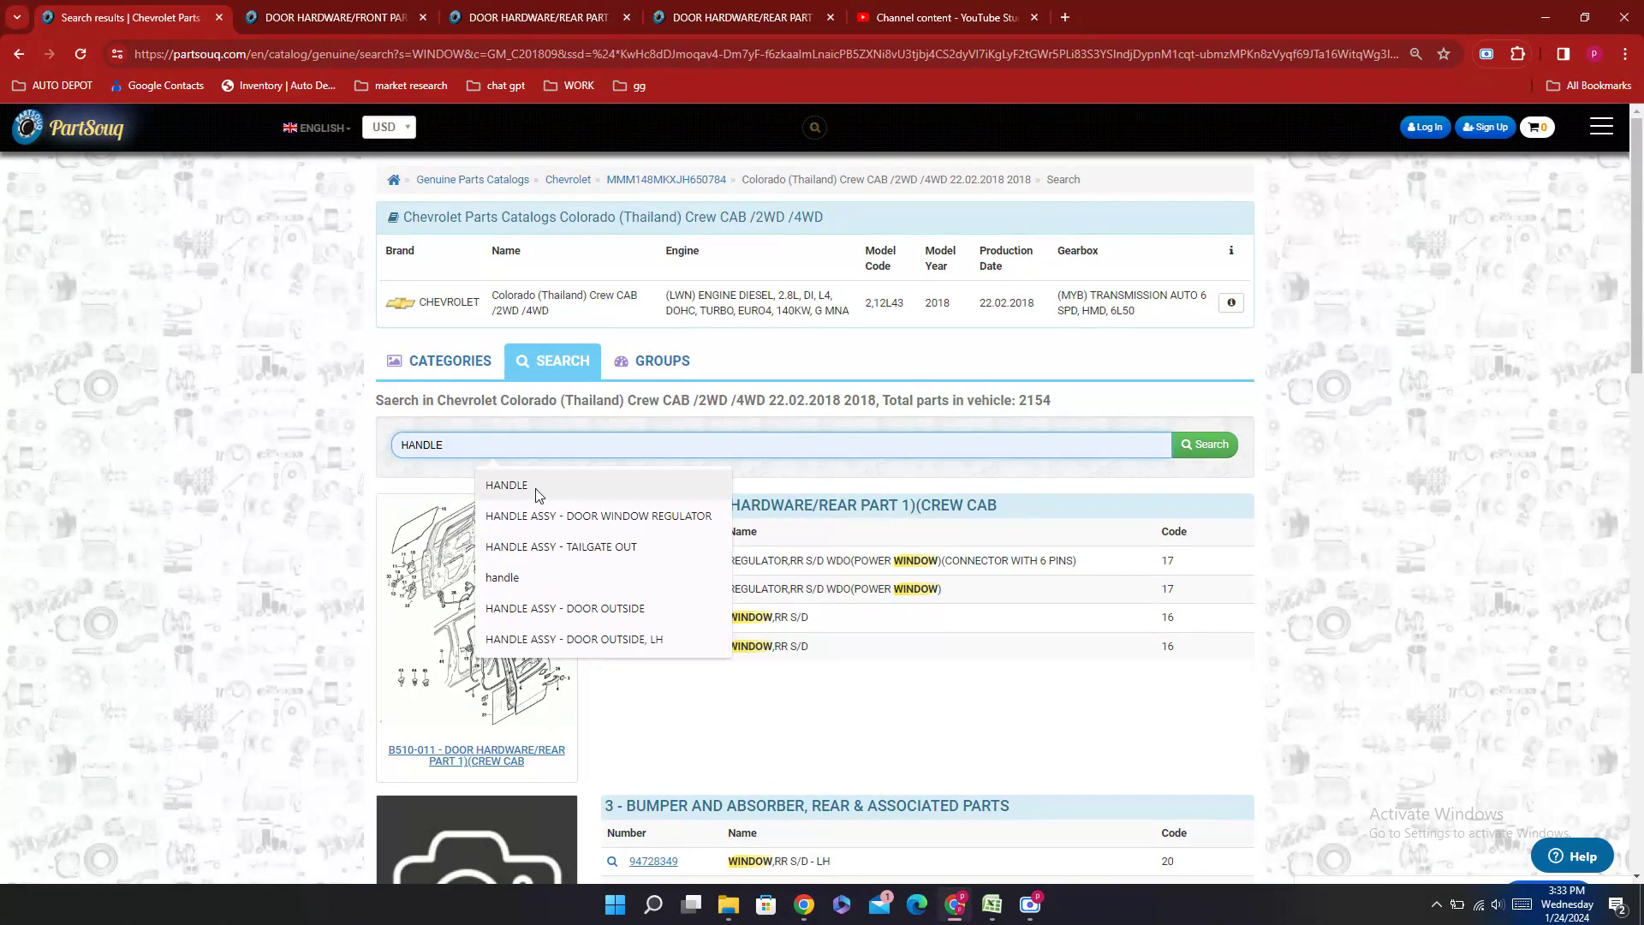
{"action": "left_click", "coordinate": [536, 486]}
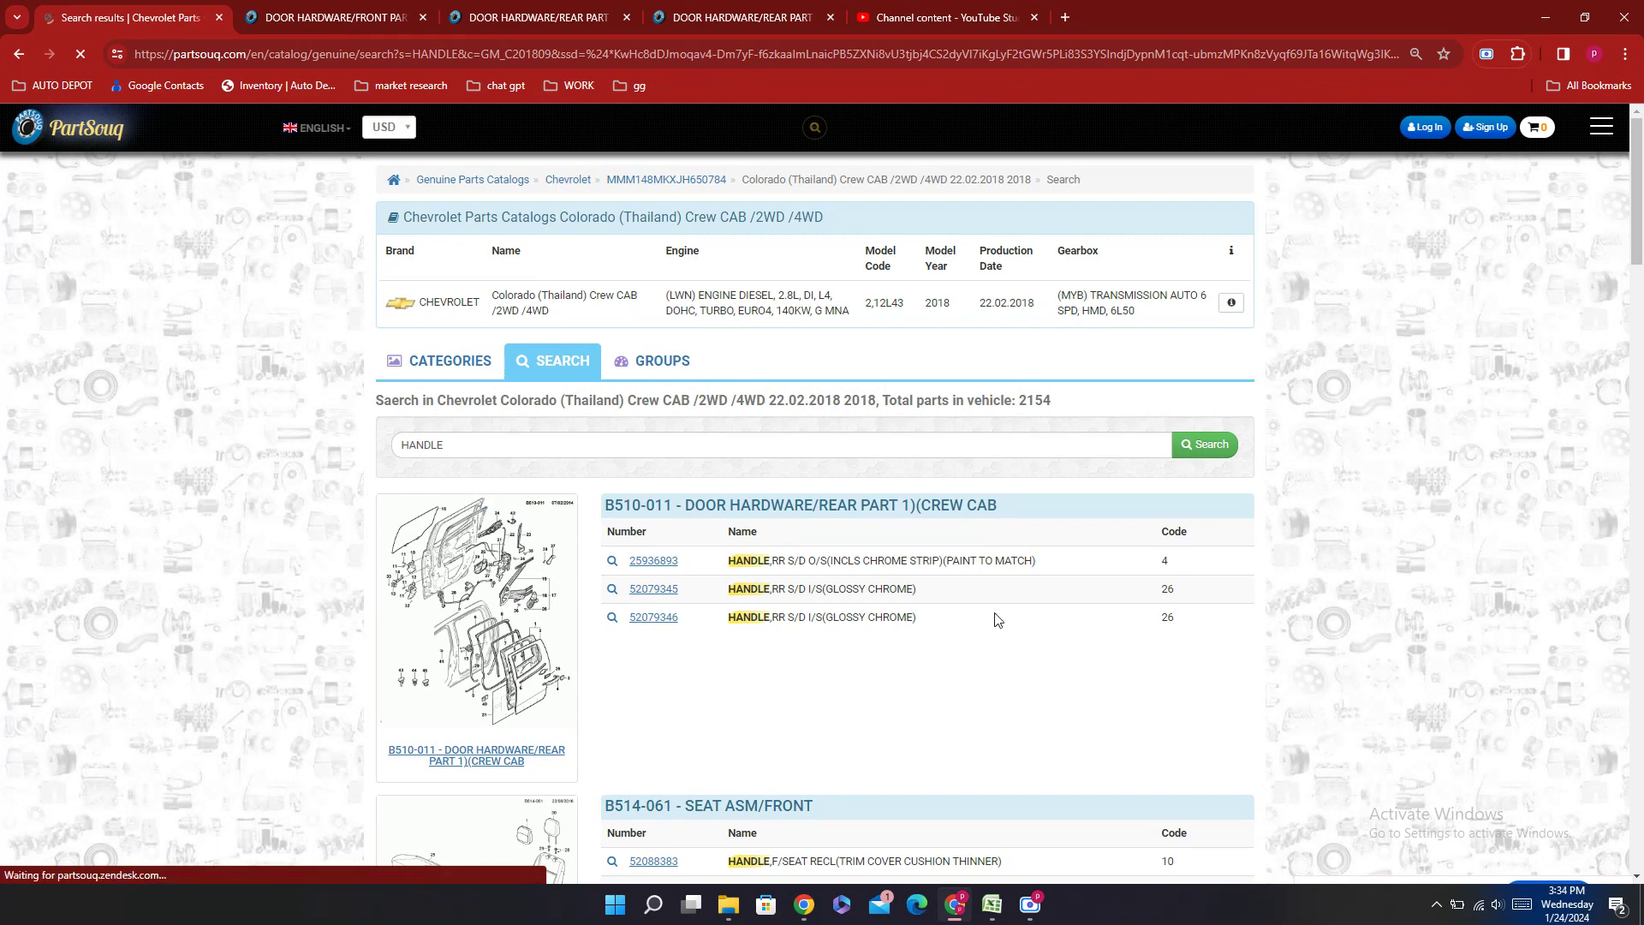
{"action": "scroll", "coordinate": [1432, 568], "scroll_direction": "down", "scroll_amount": 2}
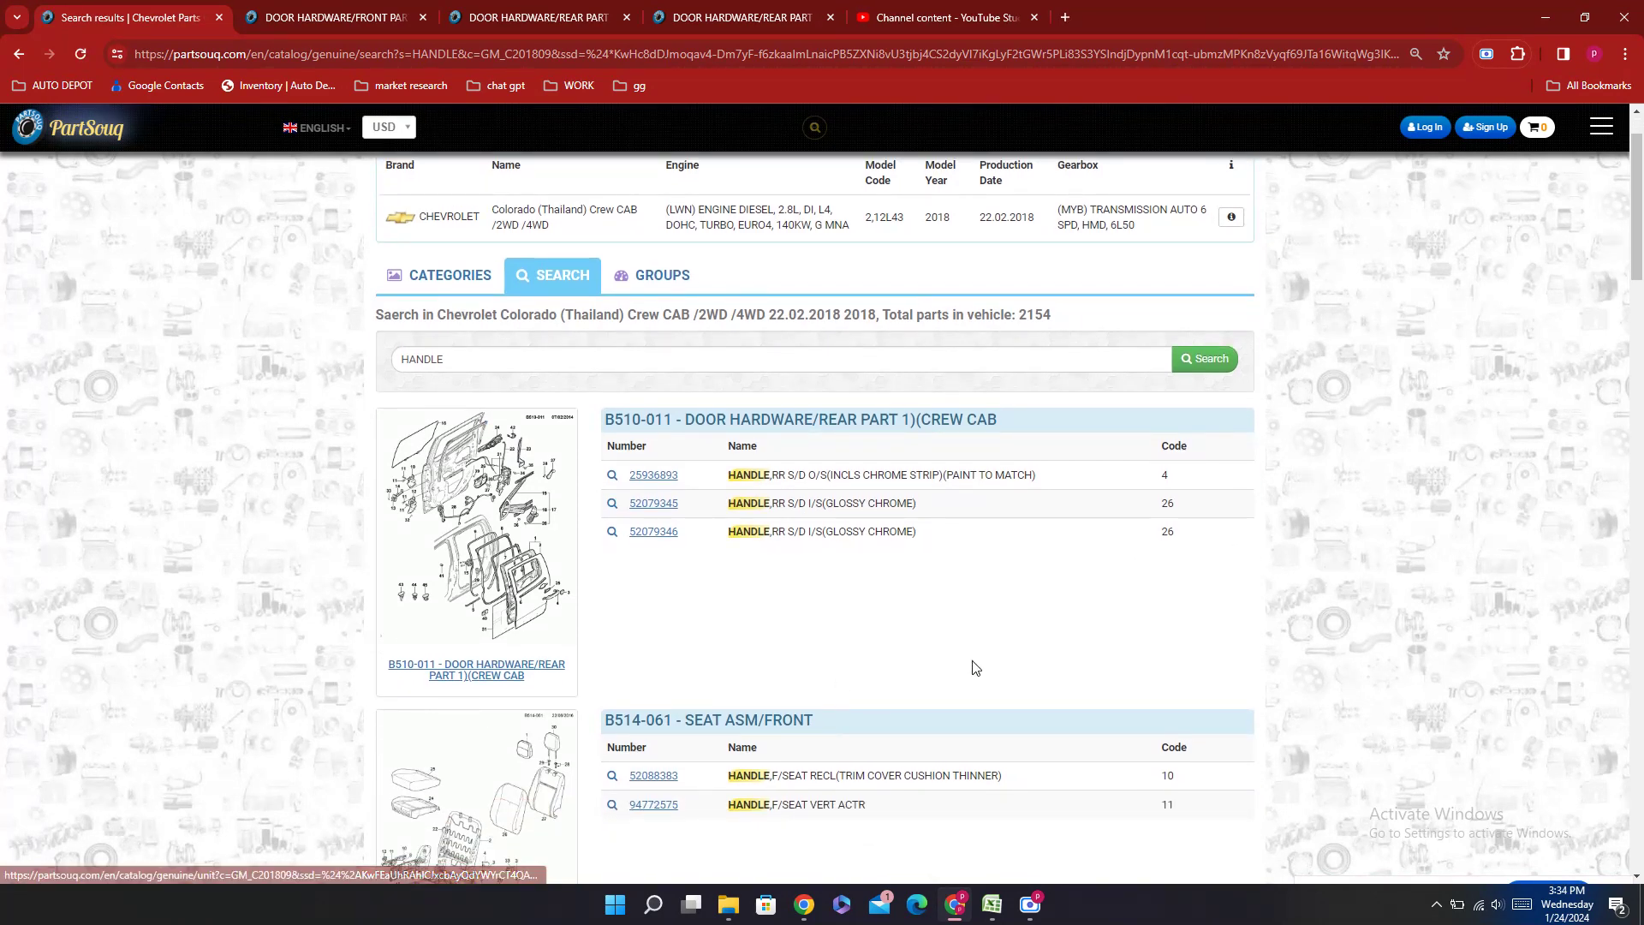
{"action": "scroll", "coordinate": [972, 666], "scroll_direction": "down", "scroll_amount": 1}
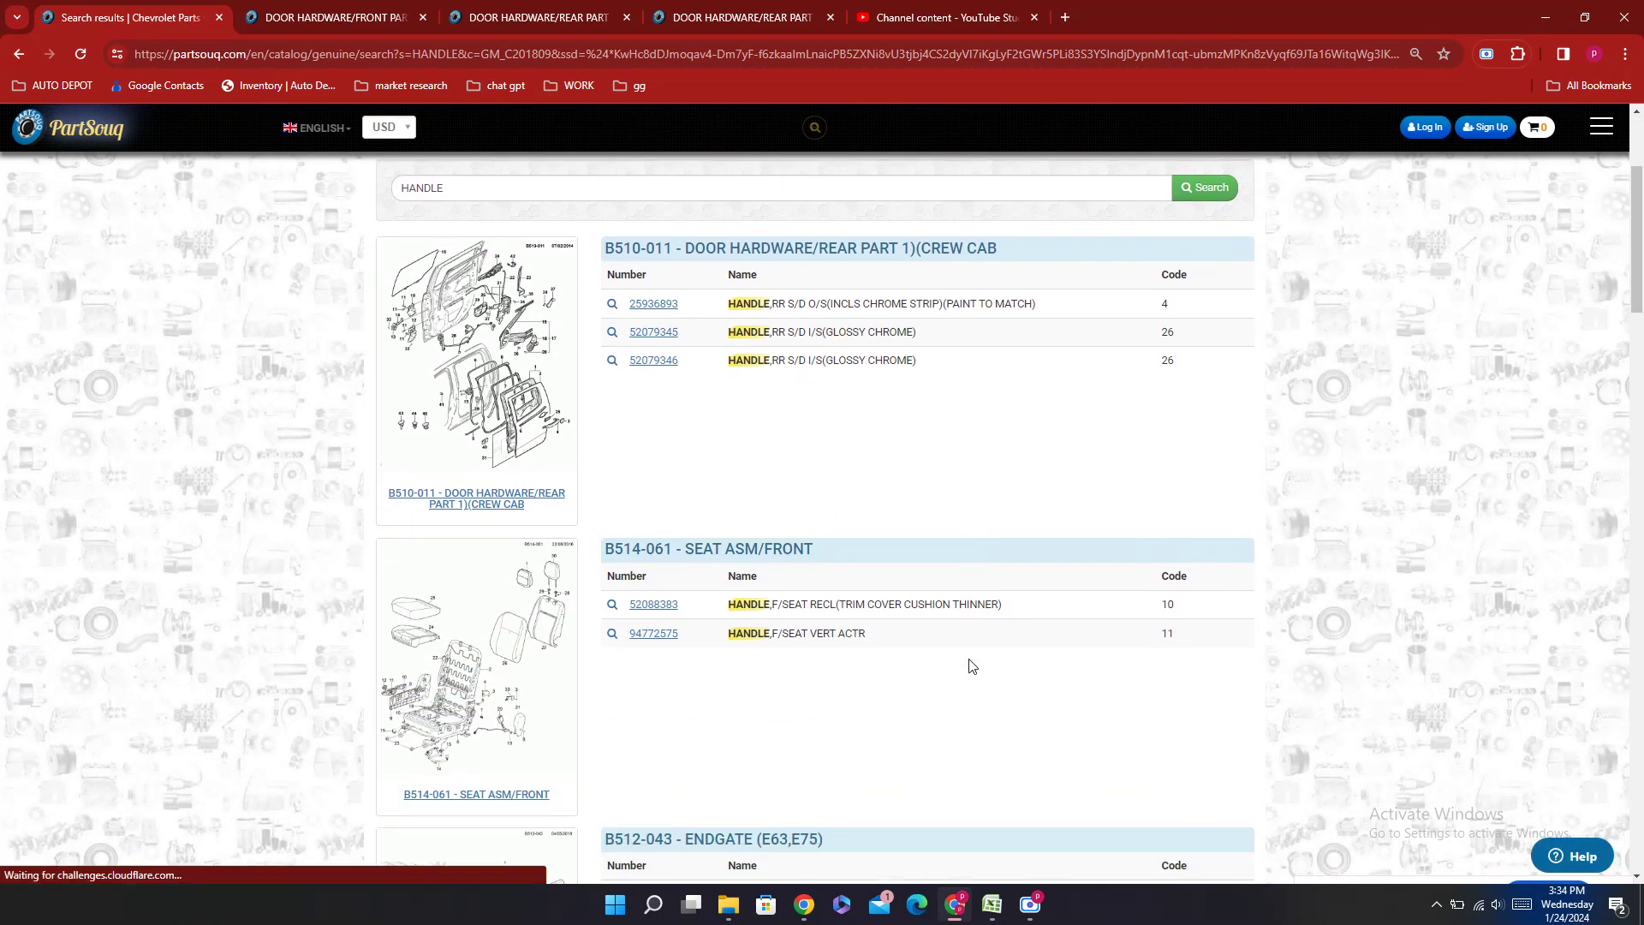
{"action": "scroll", "coordinate": [972, 666], "scroll_direction": "down", "scroll_amount": 2}
{"action": "scroll", "coordinate": [968, 656], "scroll_direction": "down", "scroll_amount": 1}
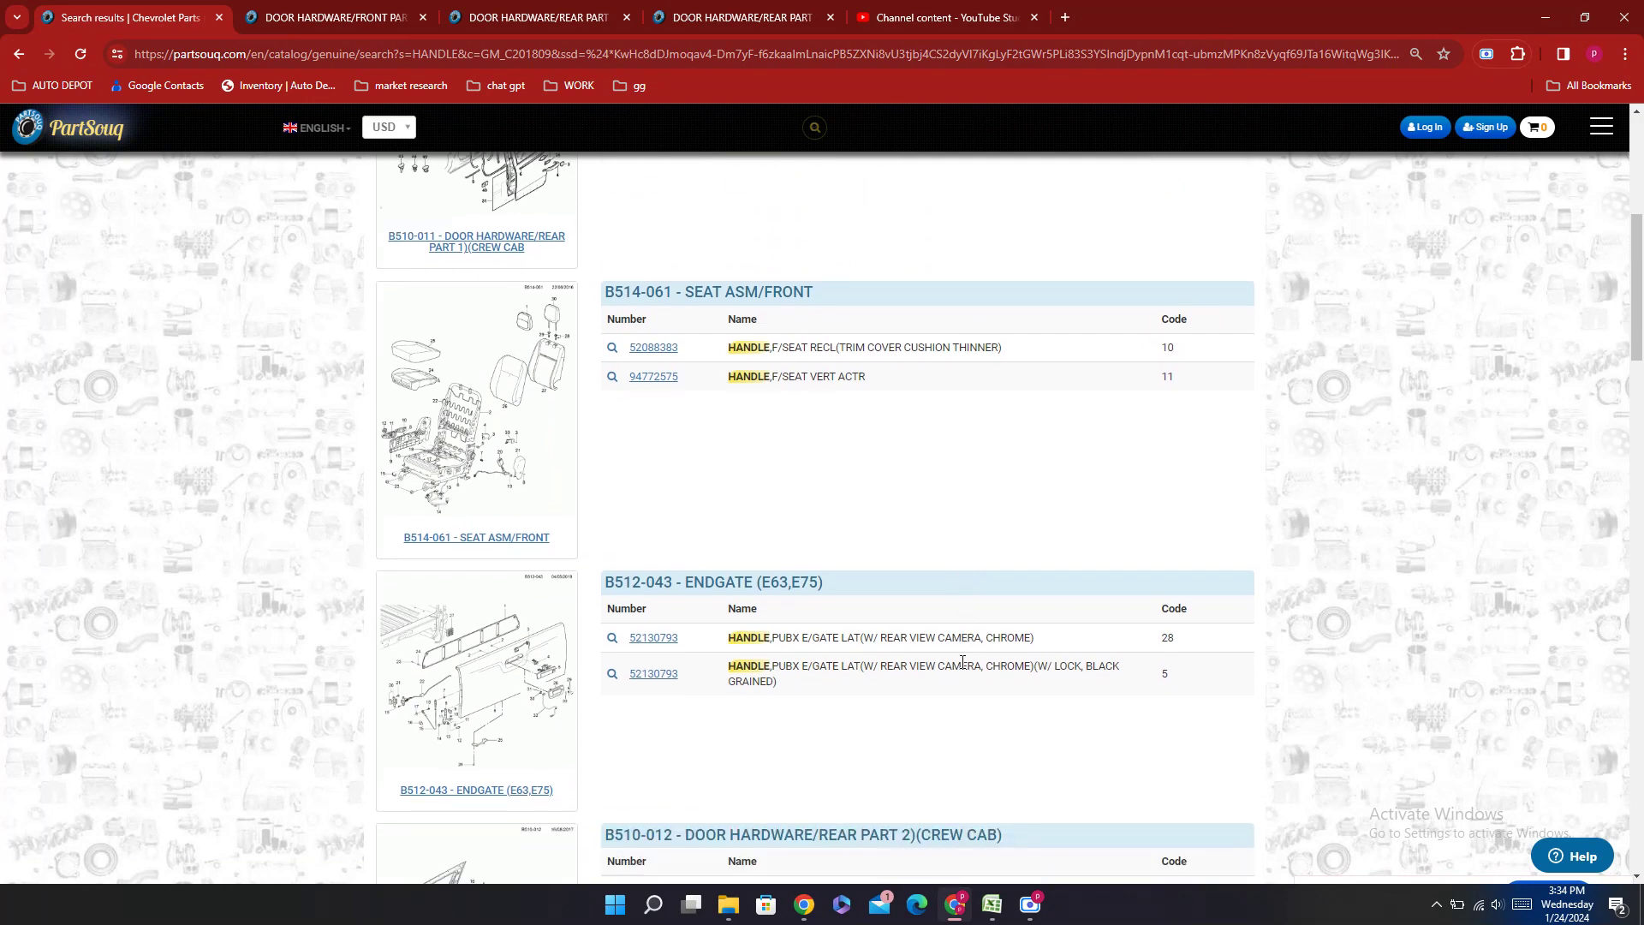
{"action": "left_click", "coordinate": [532, 695]}
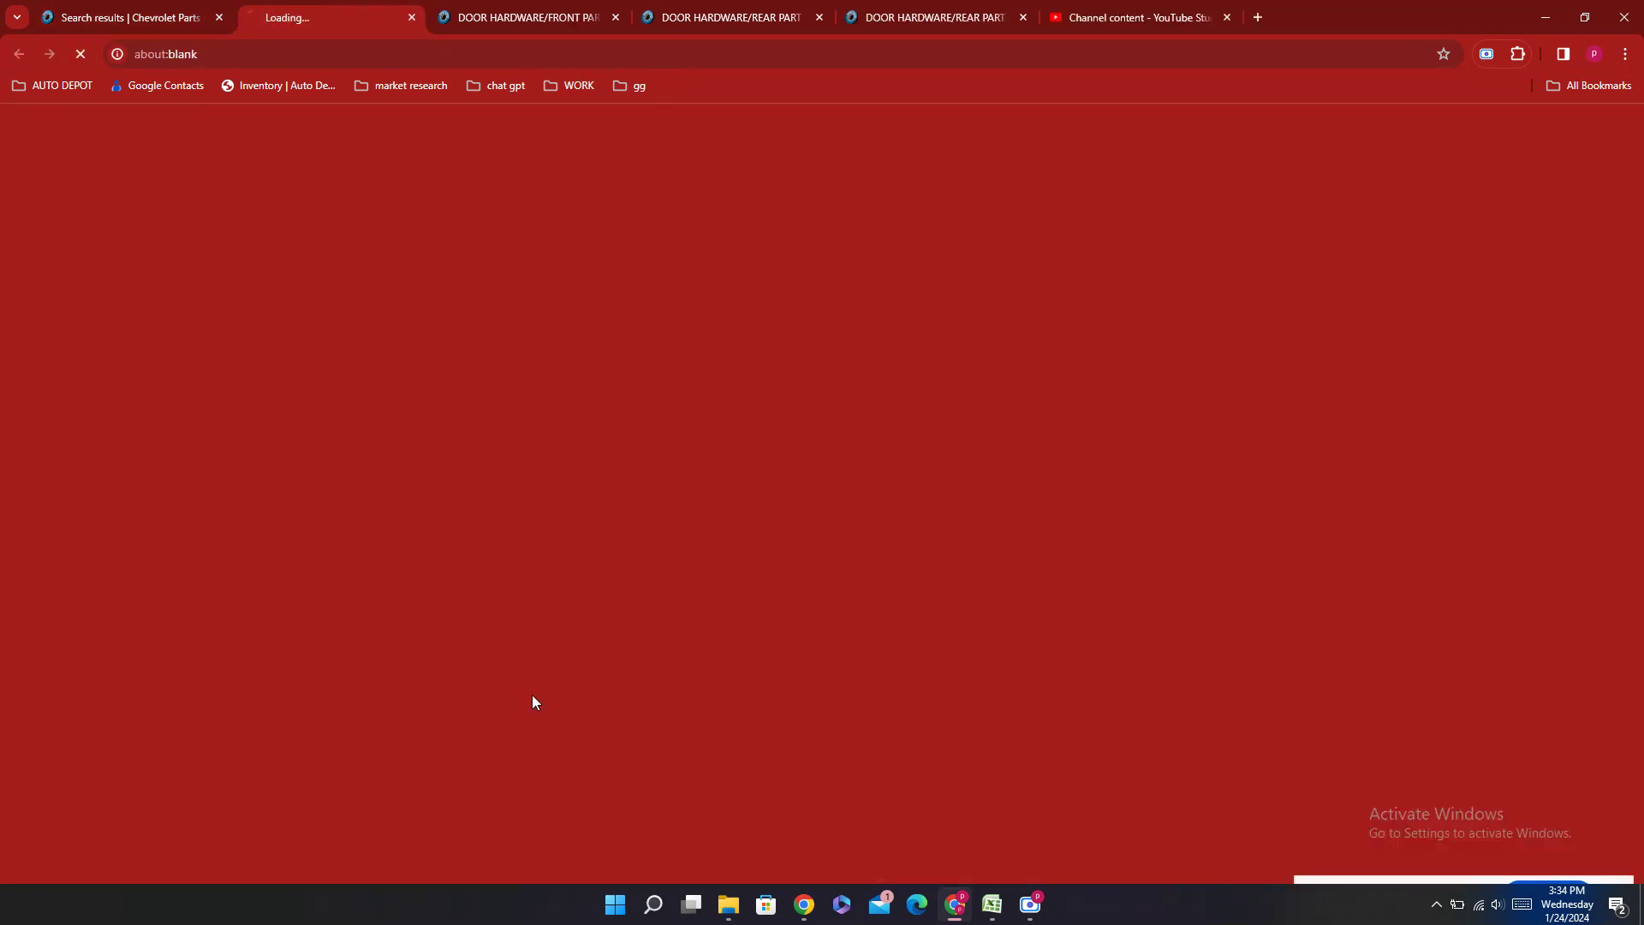
Step: Scroll through the rest of the HANDLE results, then bring up the ENDGATE (E63,E75) parts tab
{"action": "left_click", "coordinate": [150, 6]}
{"action": "scroll", "coordinate": [857, 565], "scroll_direction": "down", "scroll_amount": 2}
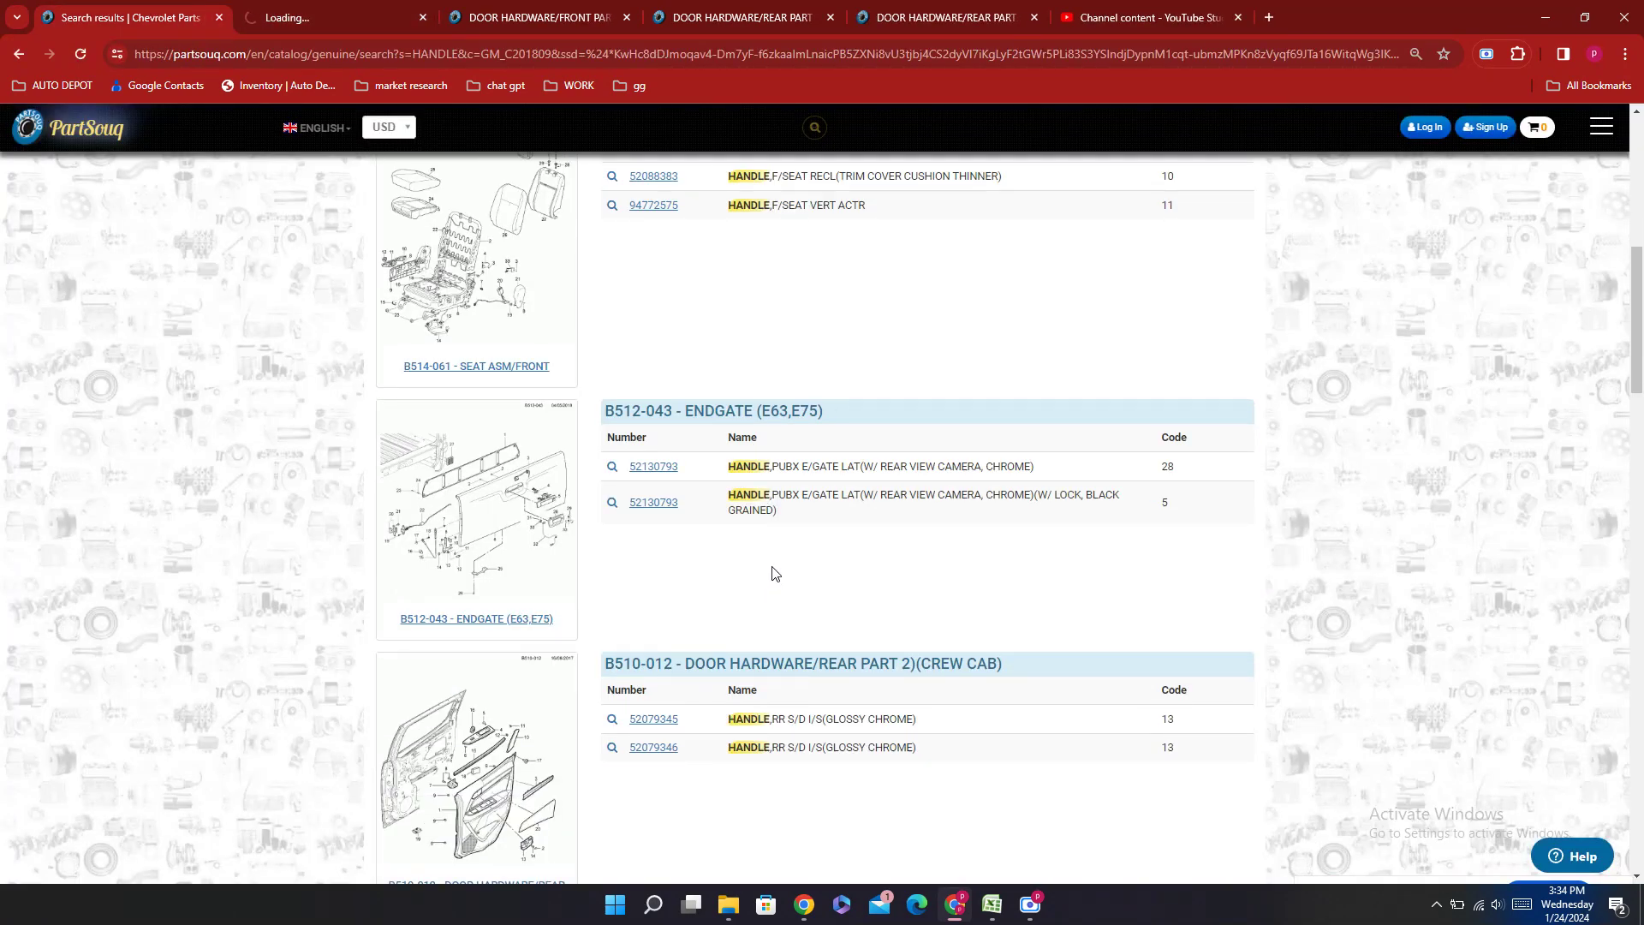
{"action": "scroll", "coordinate": [775, 573], "scroll_direction": "down", "scroll_amount": 4}
{"action": "scroll", "coordinate": [782, 561], "scroll_direction": "up", "scroll_amount": 1}
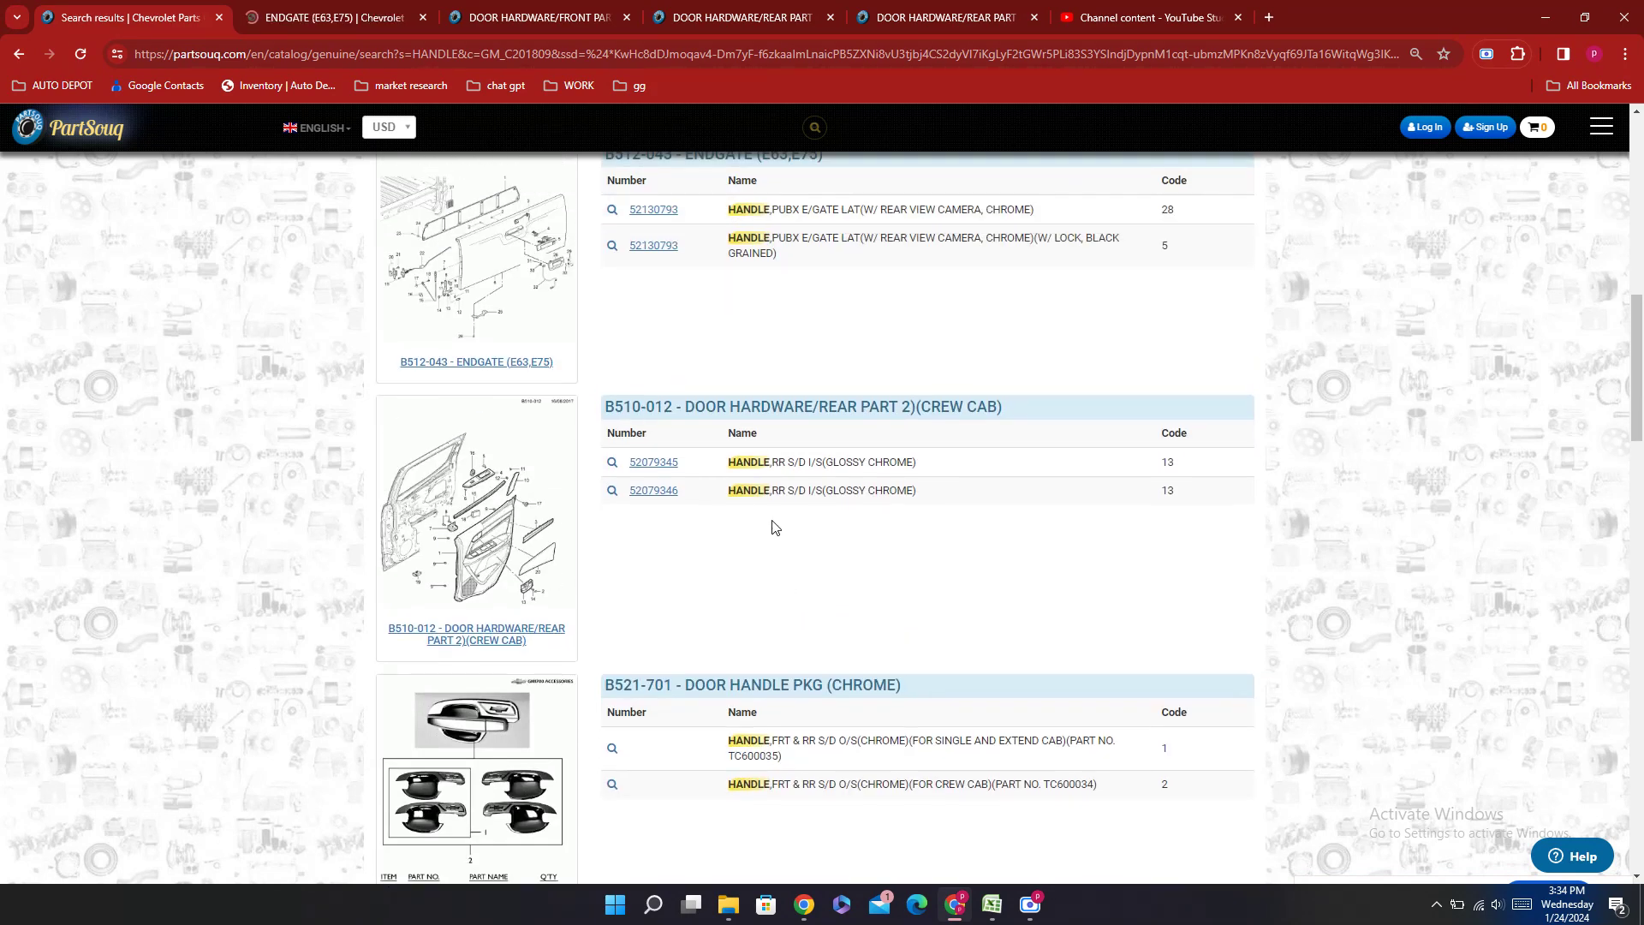
{"action": "scroll", "coordinate": [774, 527], "scroll_direction": "down", "scroll_amount": 4}
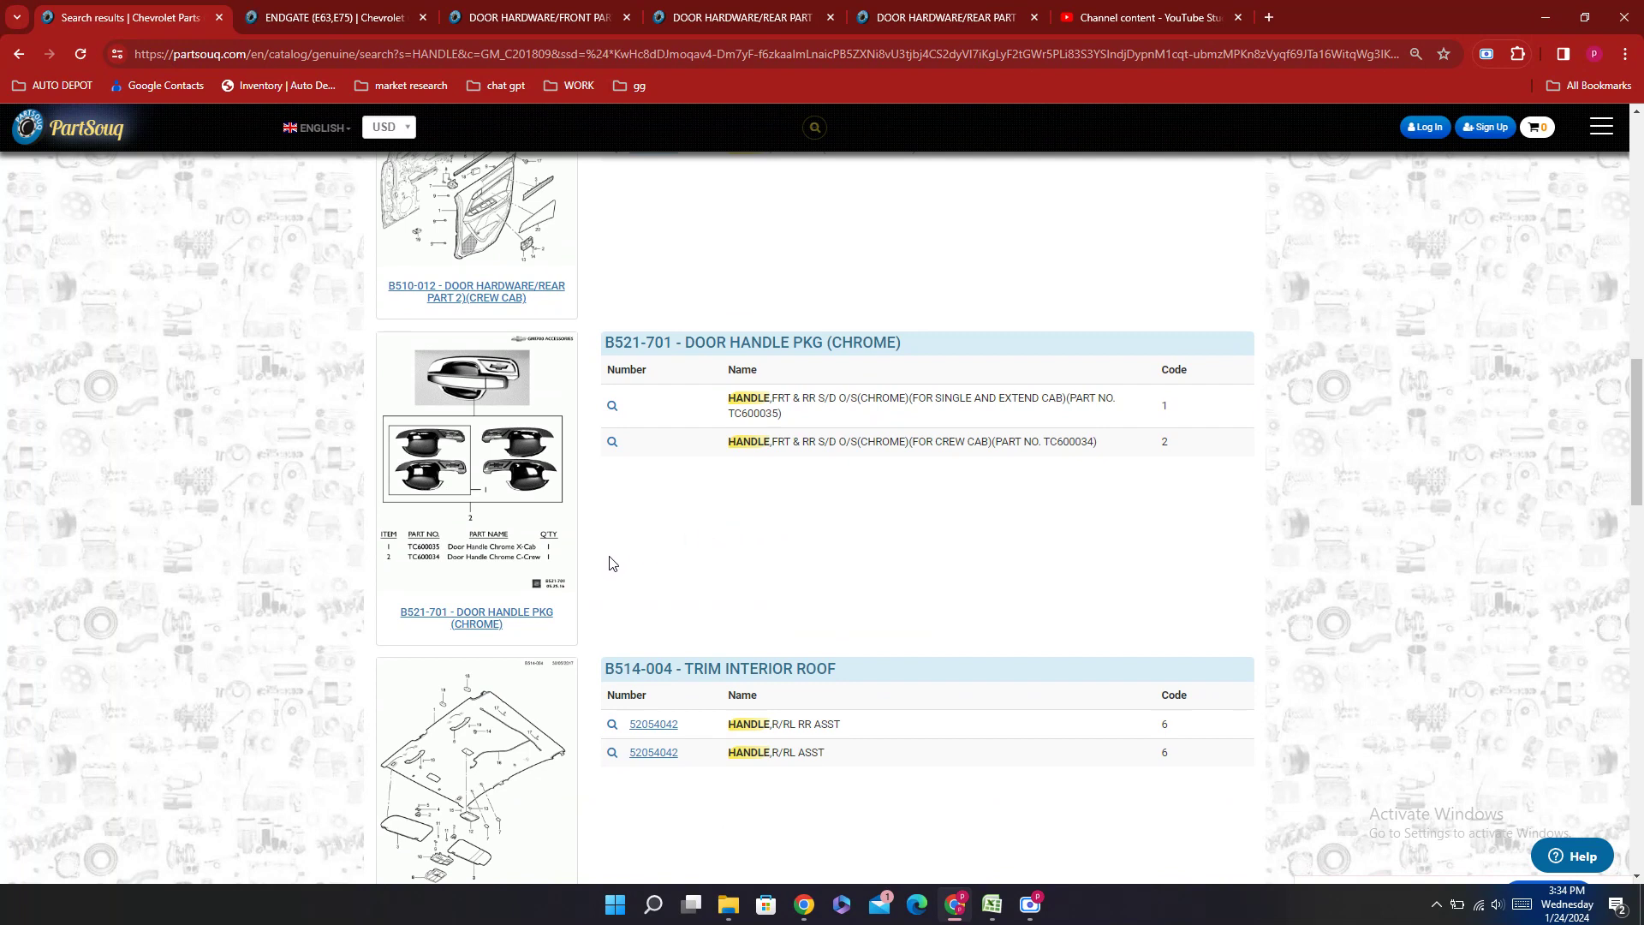
{"action": "scroll", "coordinate": [613, 560], "scroll_direction": "down", "scroll_amount": 2}
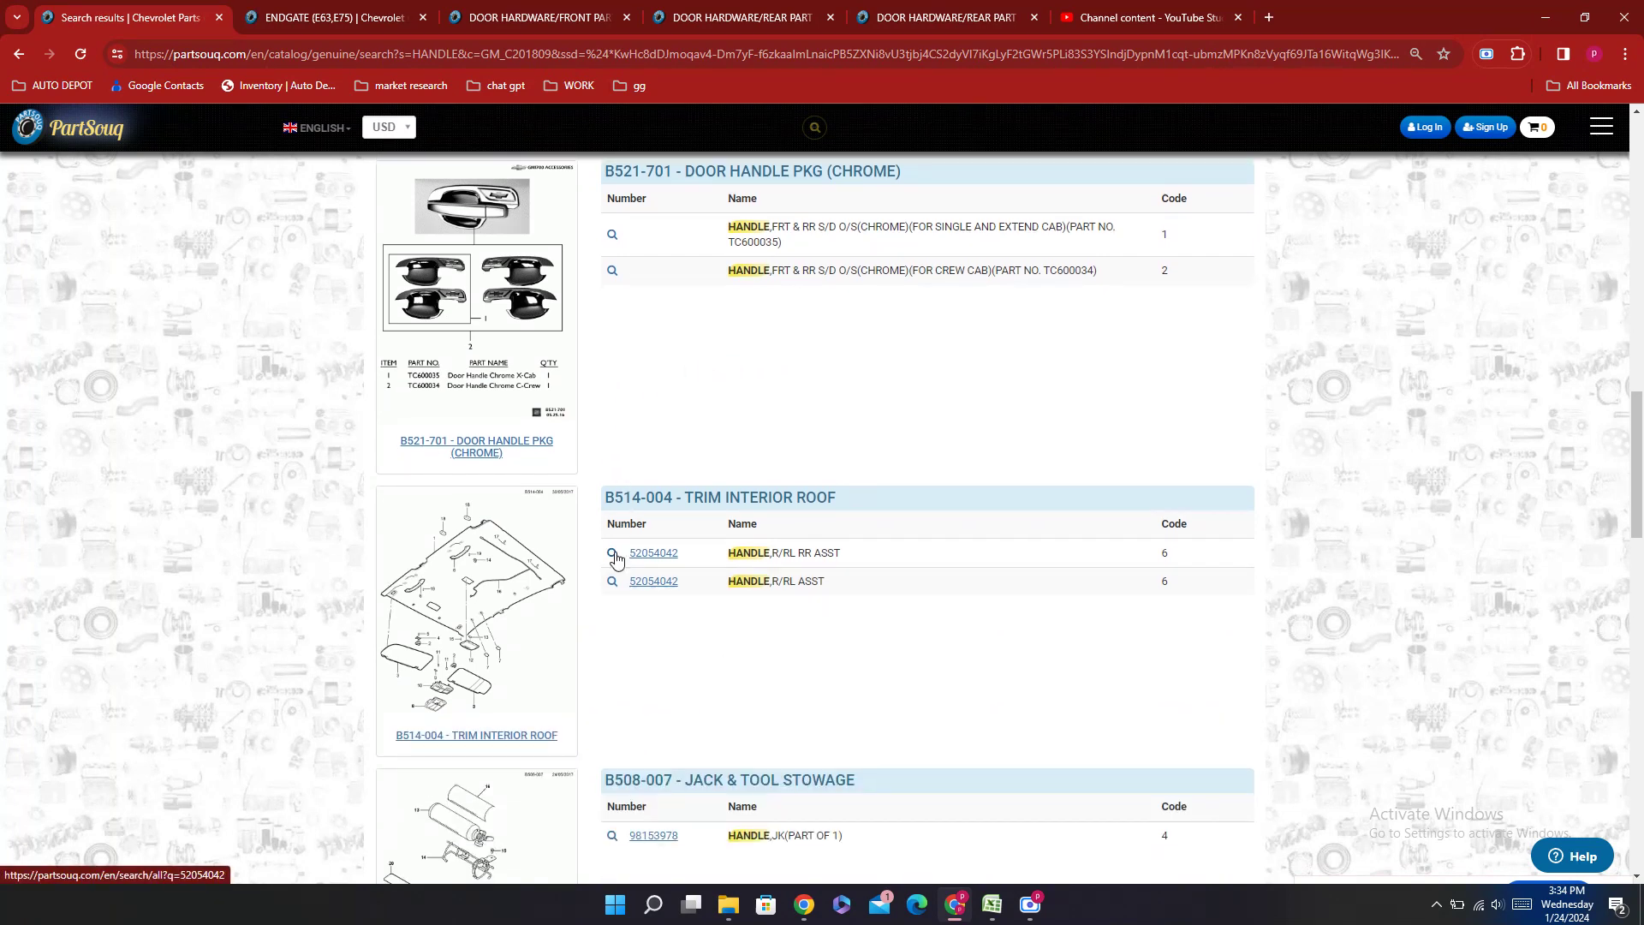
{"action": "scroll", "coordinate": [623, 557], "scroll_direction": "down", "scroll_amount": 3}
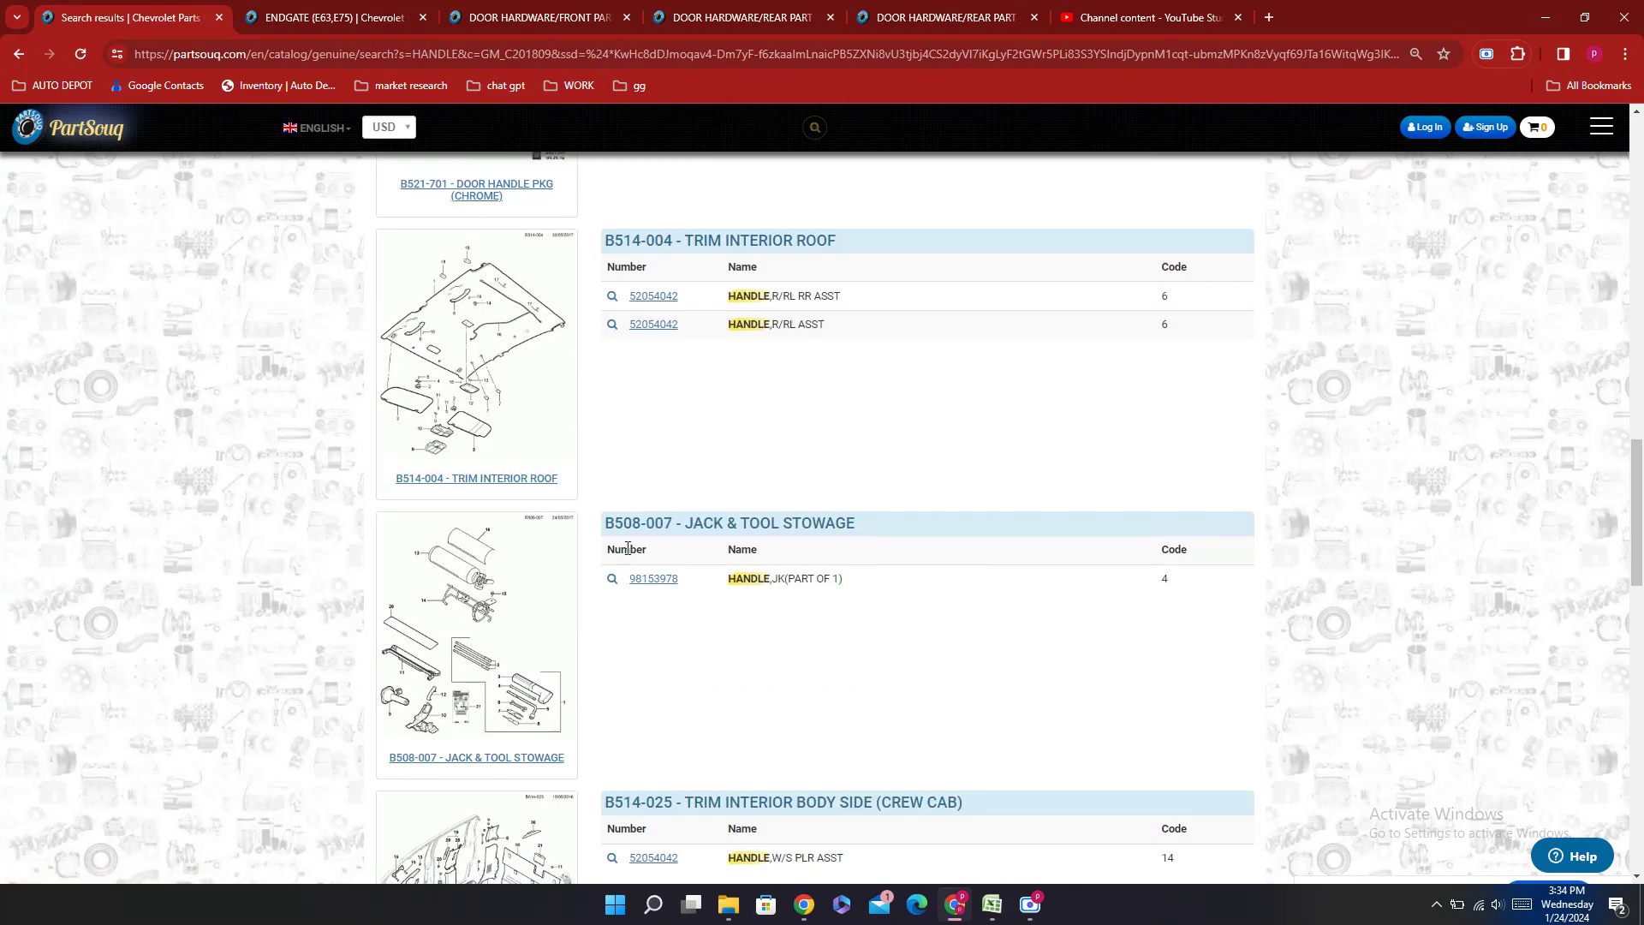
{"action": "scroll", "coordinate": [874, 600], "scroll_direction": "down", "scroll_amount": 7}
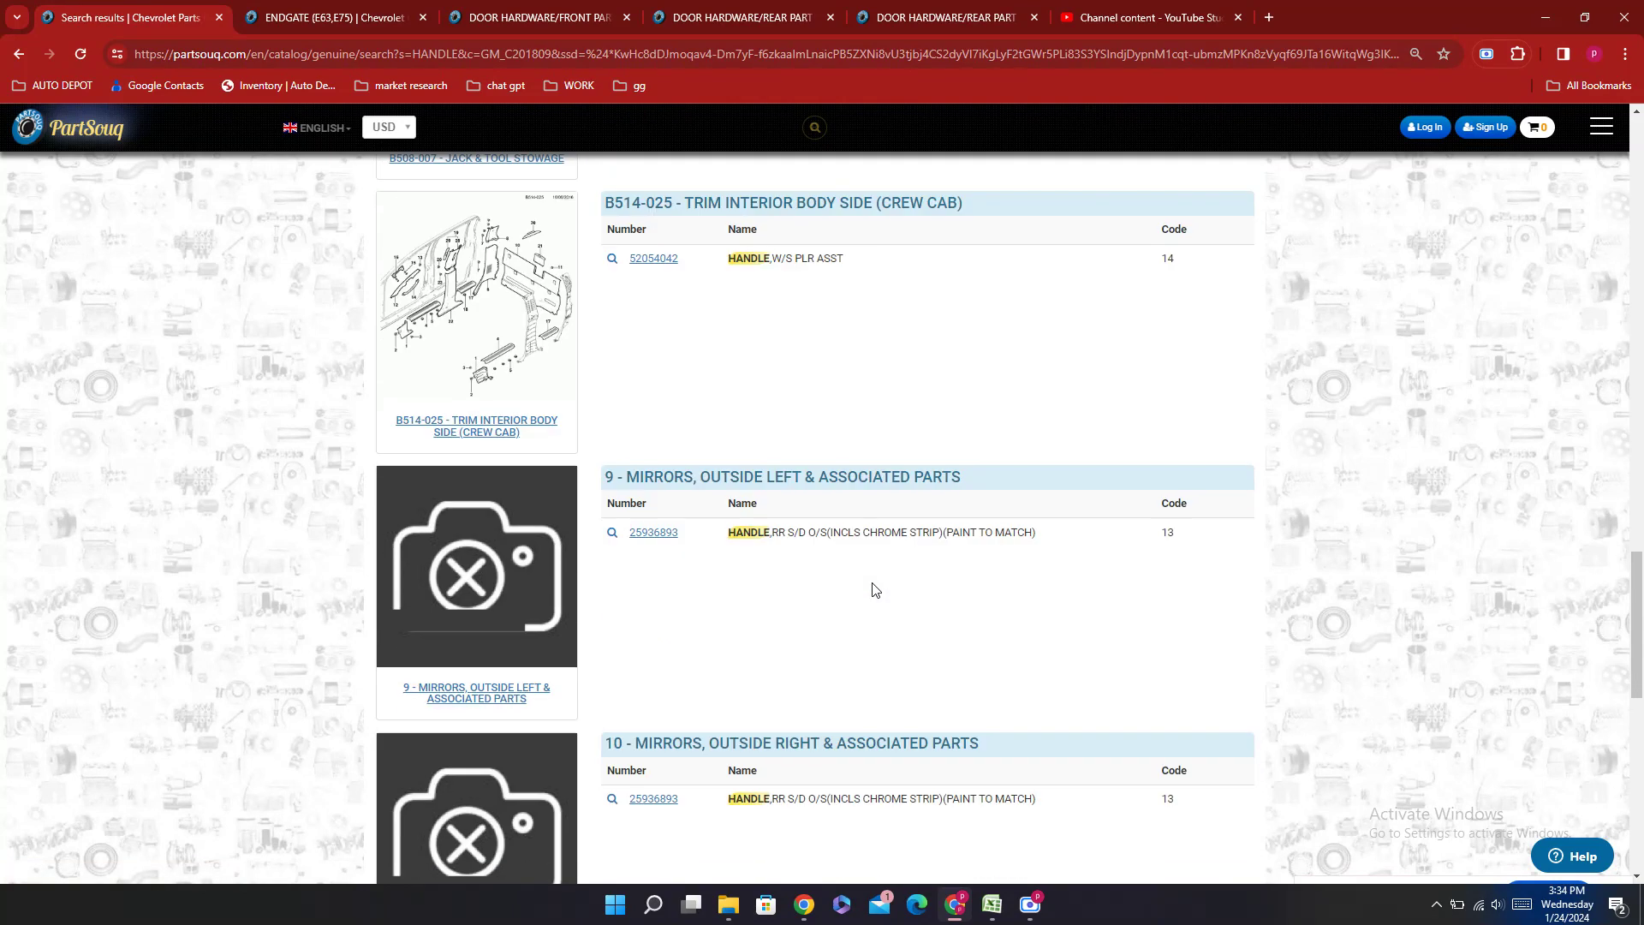
{"action": "scroll", "coordinate": [874, 589], "scroll_direction": "down", "scroll_amount": 4}
{"action": "scroll", "coordinate": [873, 589], "scroll_direction": "down", "scroll_amount": 7}
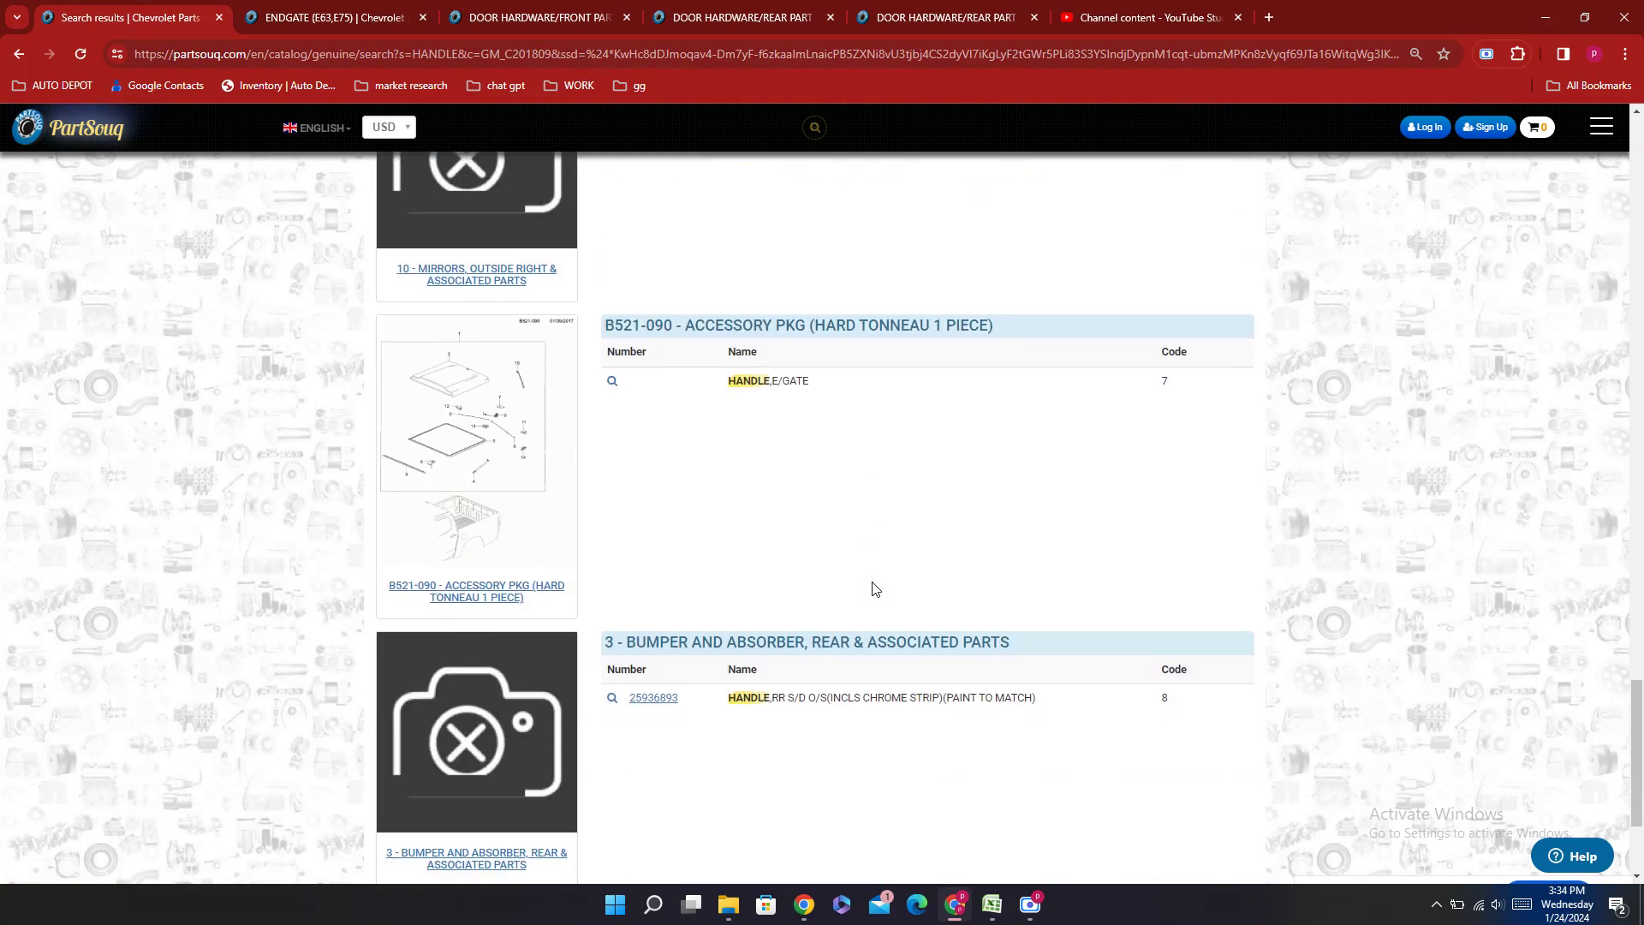
{"action": "scroll", "coordinate": [874, 589], "scroll_direction": "up", "scroll_amount": 5}
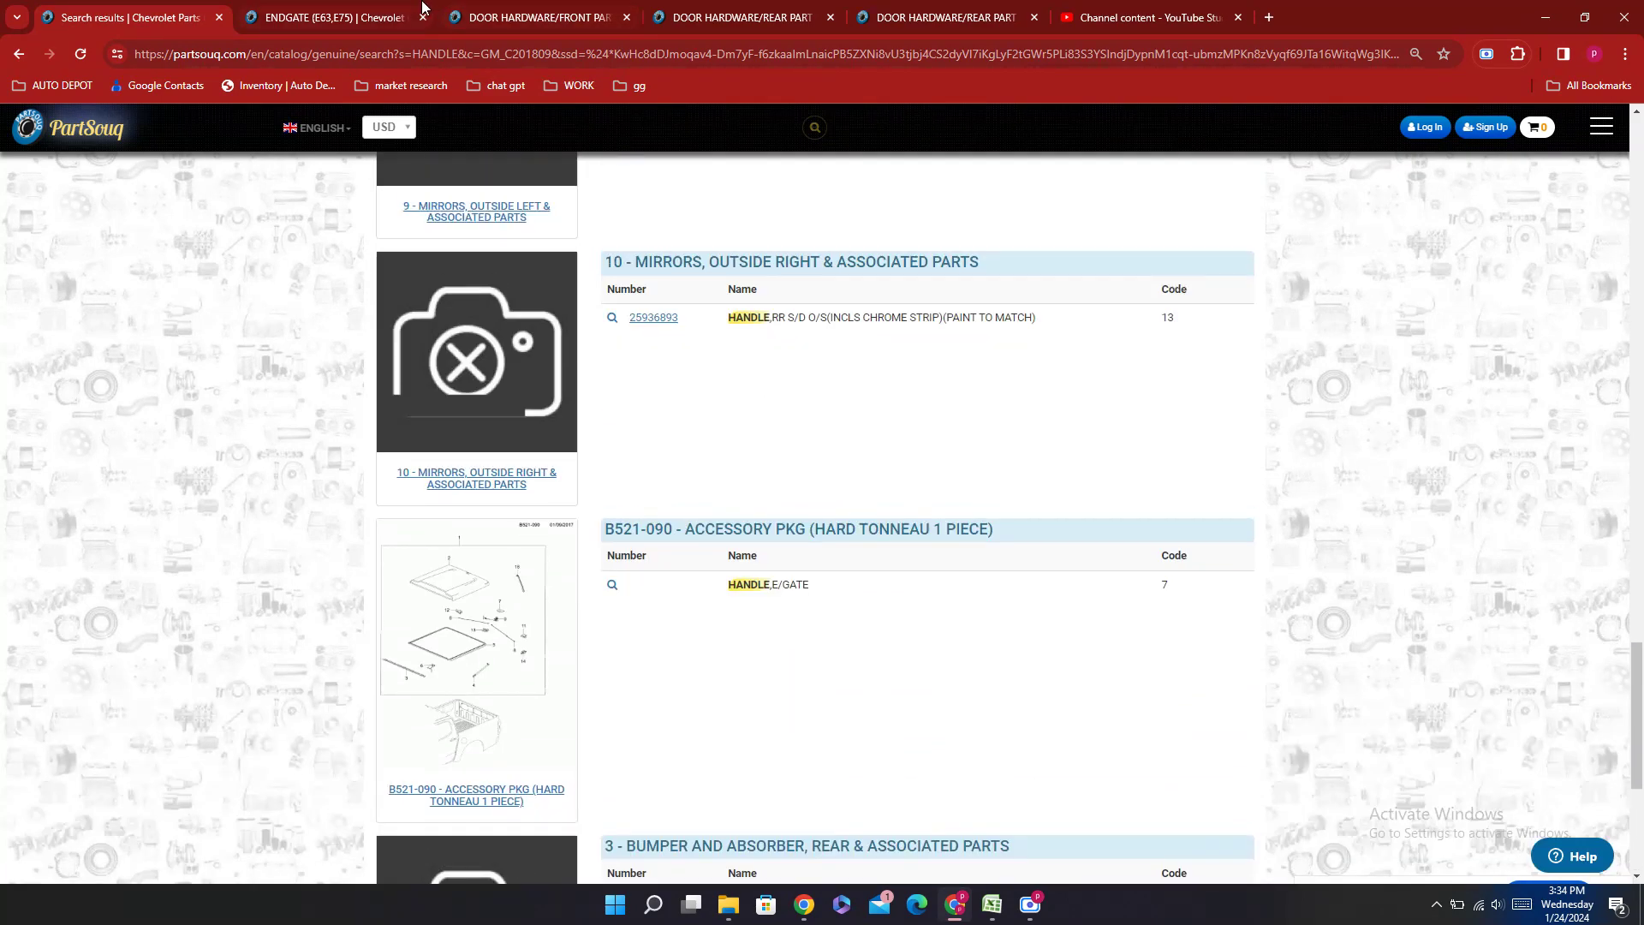
{"action": "key", "text": "ctrl+Tab"}
{"action": "scroll", "coordinate": [1091, 672], "scroll_direction": "down", "scroll_amount": 8}
{"action": "scroll", "coordinate": [1310, 583], "scroll_direction": "up", "scroll_amount": 6}
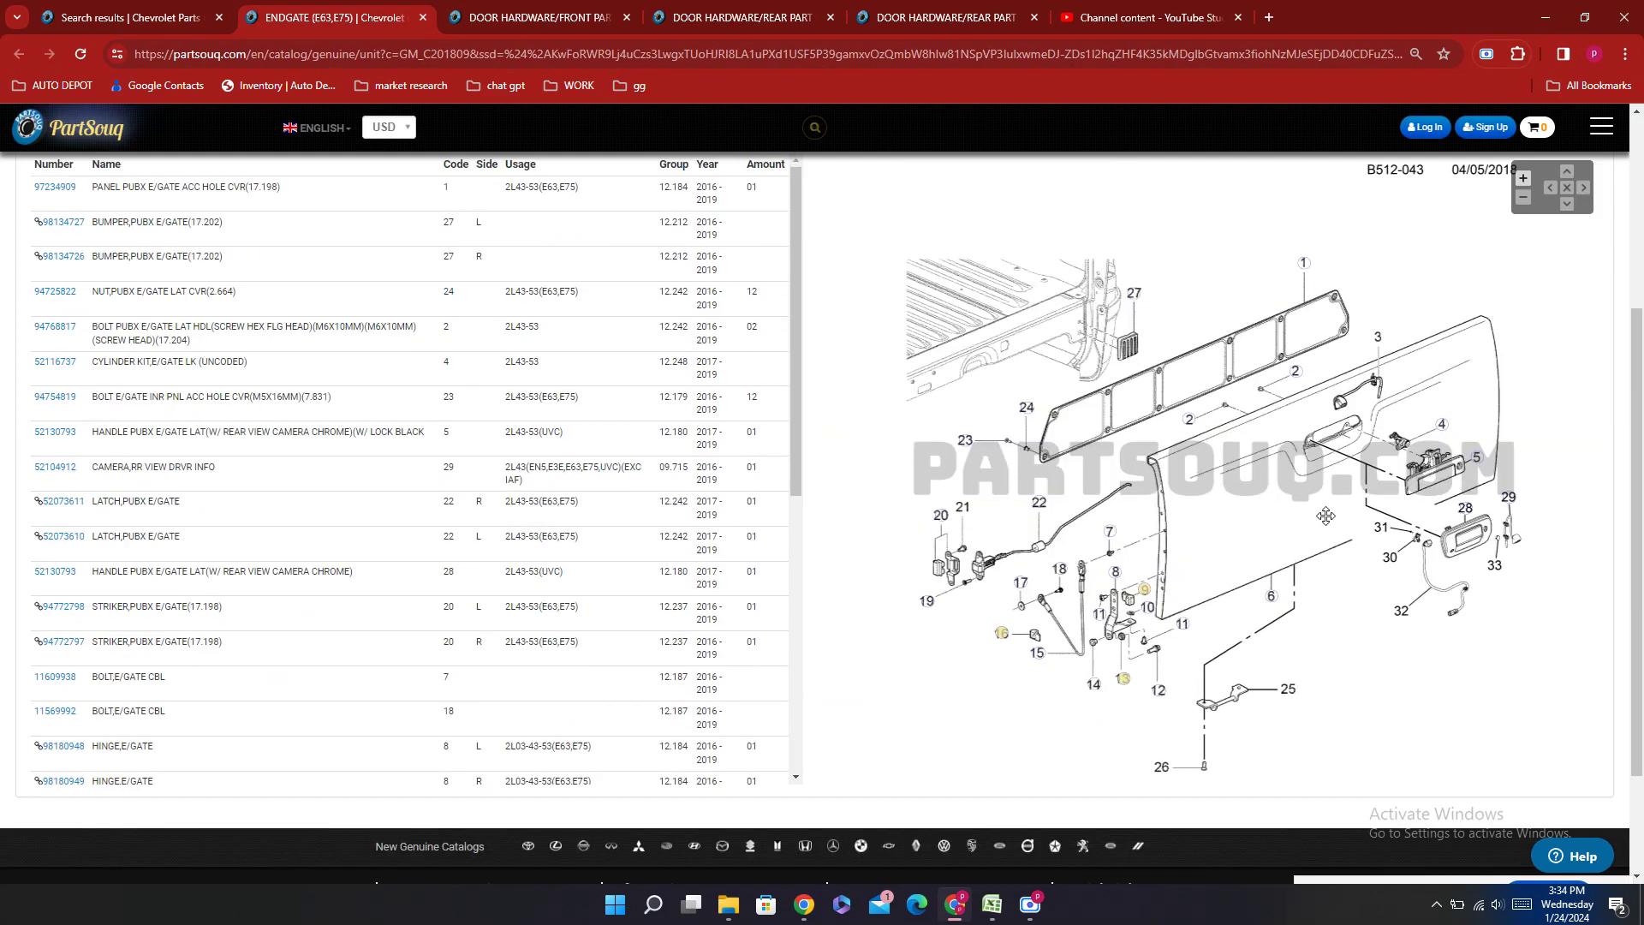
Step: Check callouts 5 and 28, select endgate handle number 52130793, then bring up the AD 426 workbook
{"action": "left_click", "coordinate": [1481, 608]}
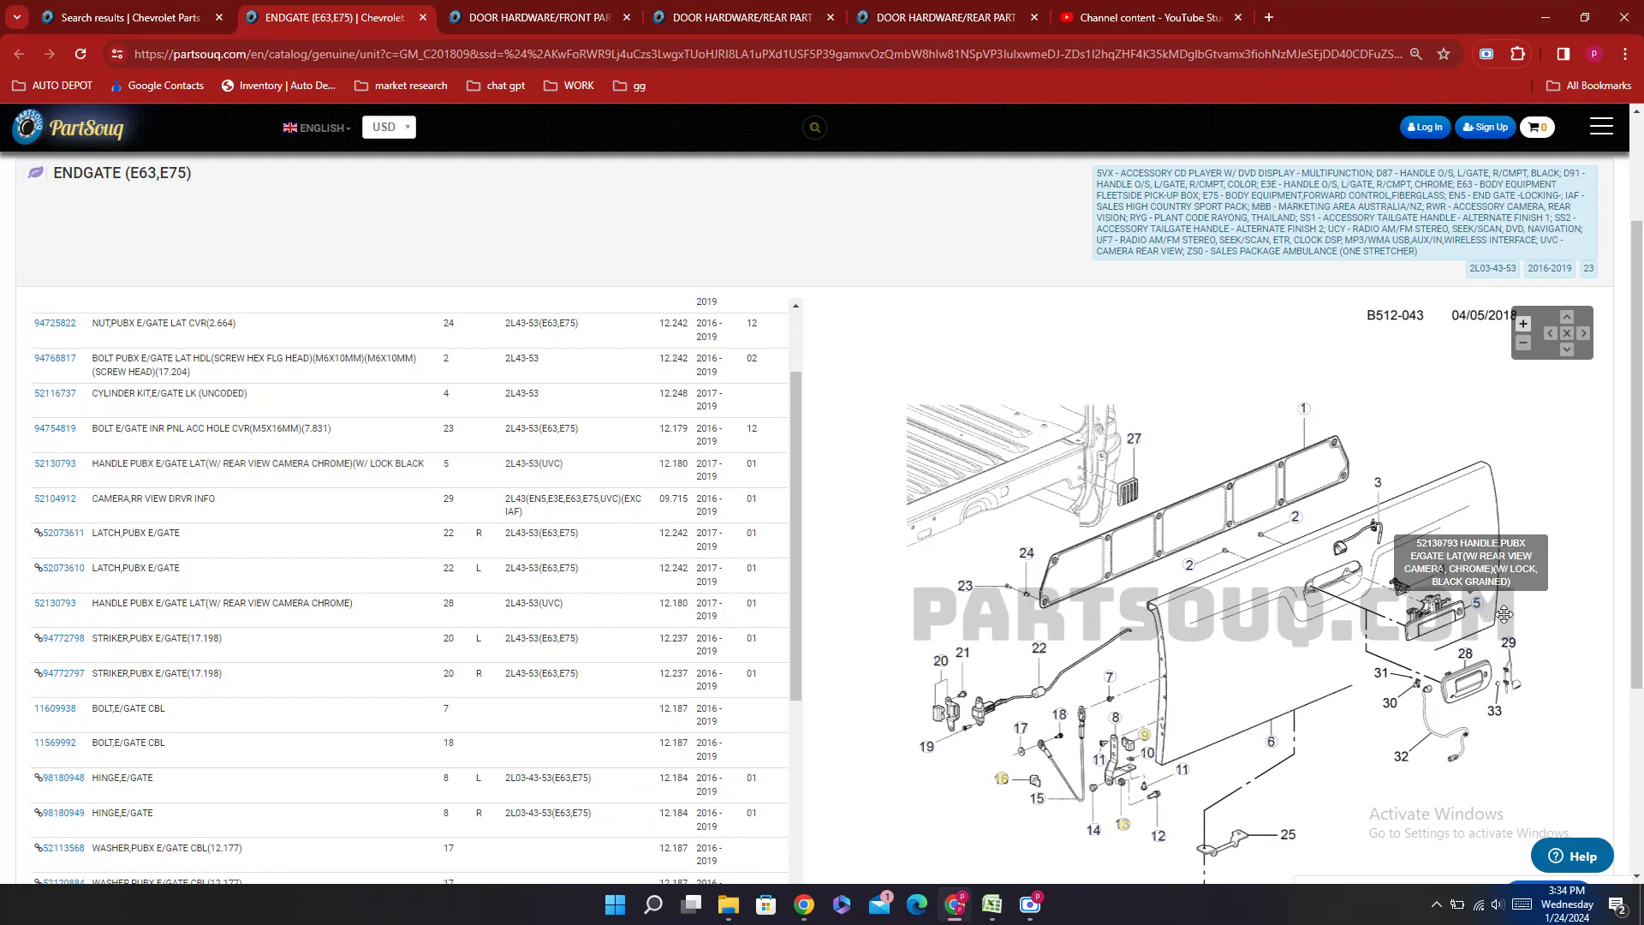
{"action": "left_click", "coordinate": [1466, 656]}
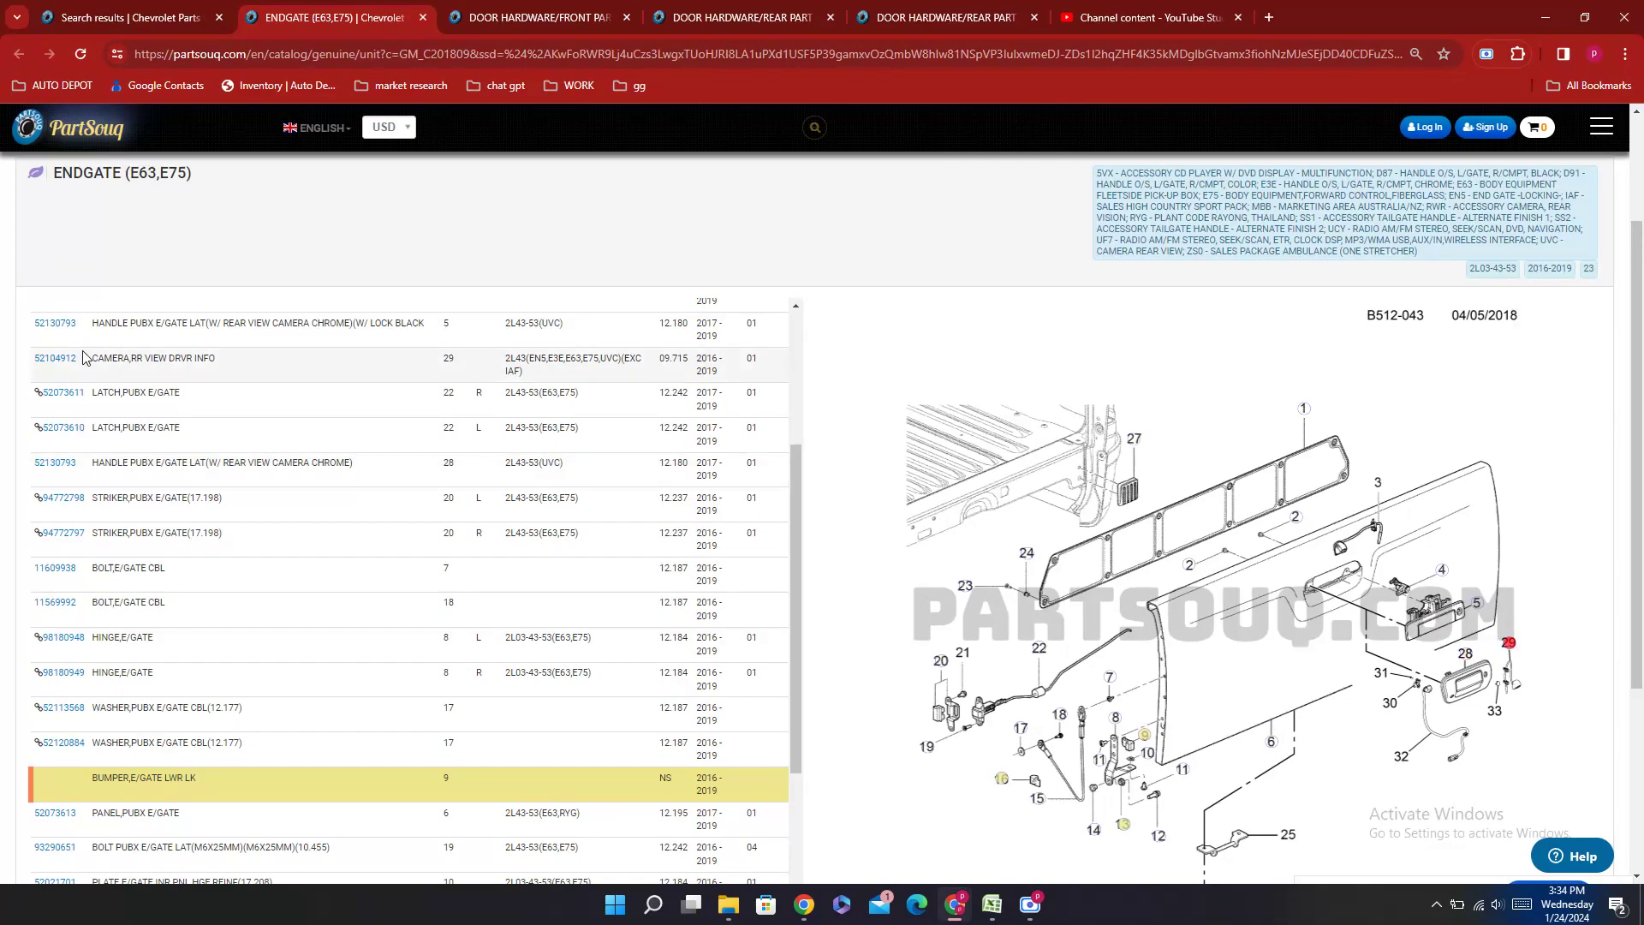
{"action": "double_click", "coordinate": [64, 478]}
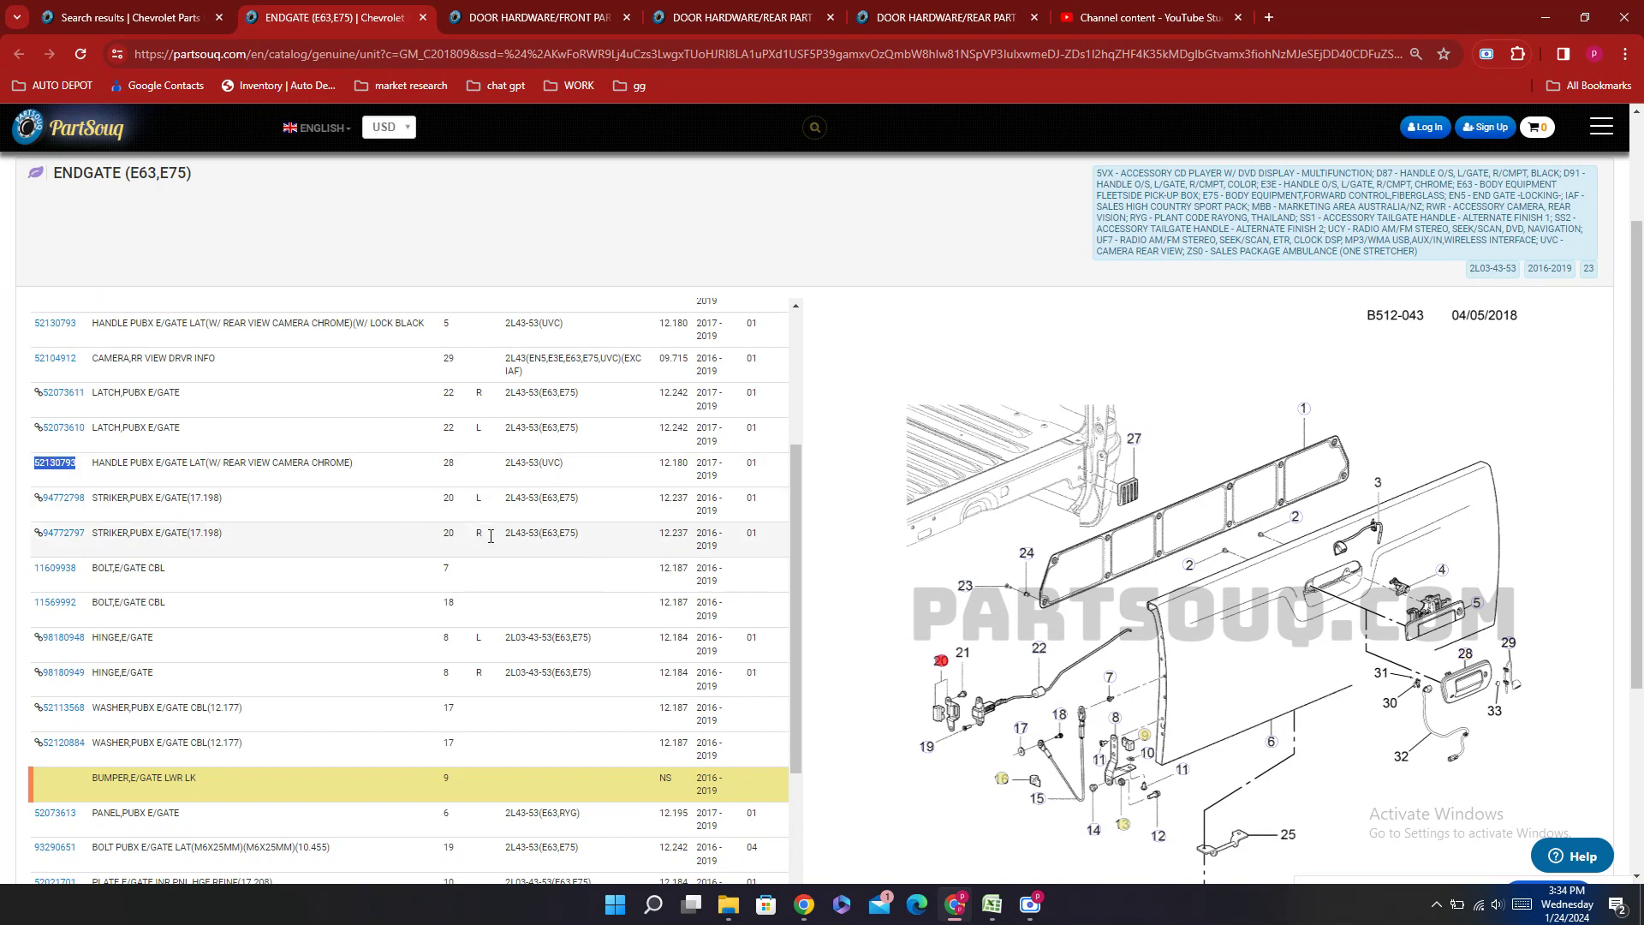
{"action": "scroll", "coordinate": [412, 600], "scroll_direction": "down", "scroll_amount": 3}
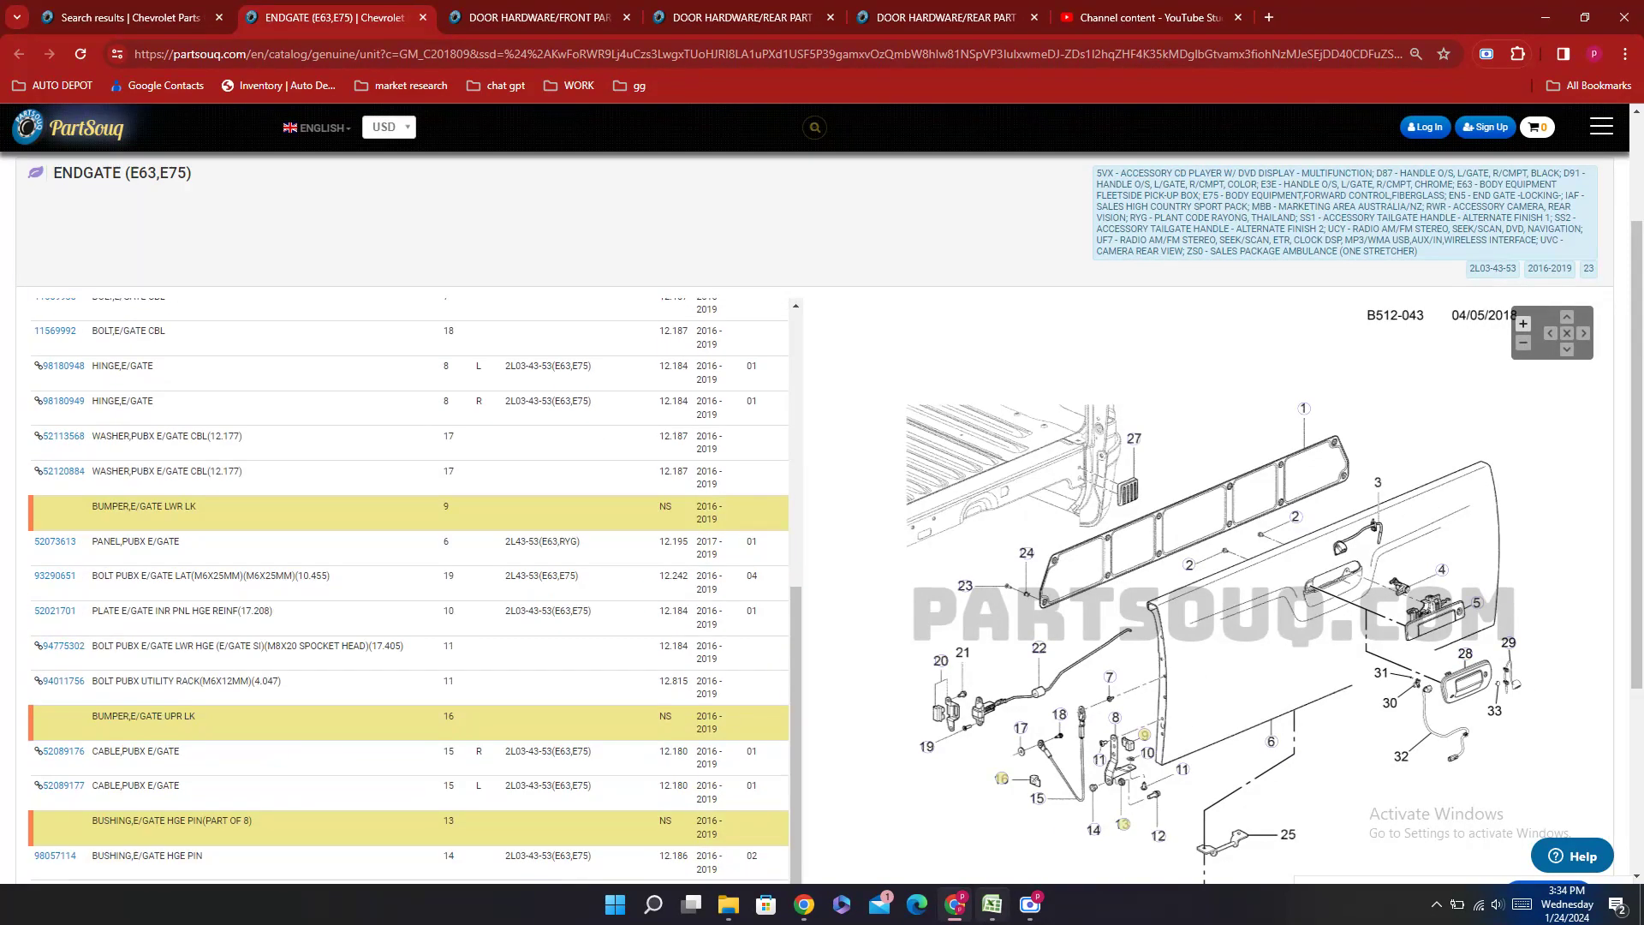
{"action": "mouse_move", "coordinate": [992, 904]}
{"action": "left_click", "coordinate": [991, 822]}
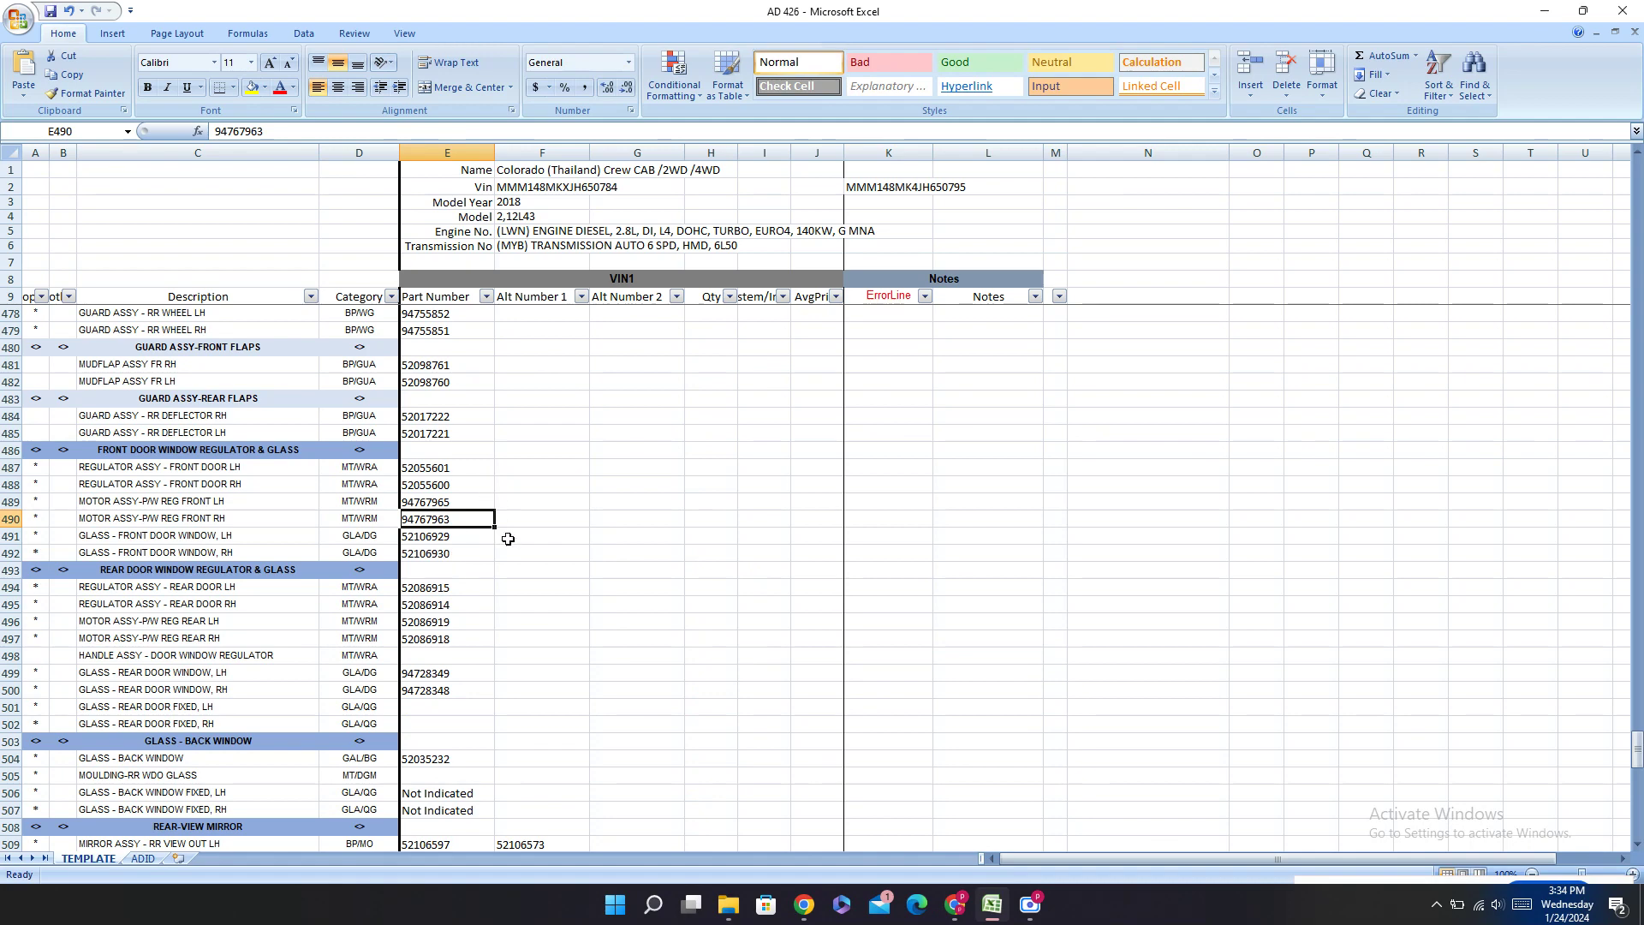
Step: Enter 52130793 for HANDLE ASSY - TAILGATE OUT in E431
{"action": "scroll", "coordinate": [454, 536], "scroll_direction": "down", "scroll_amount": 18}
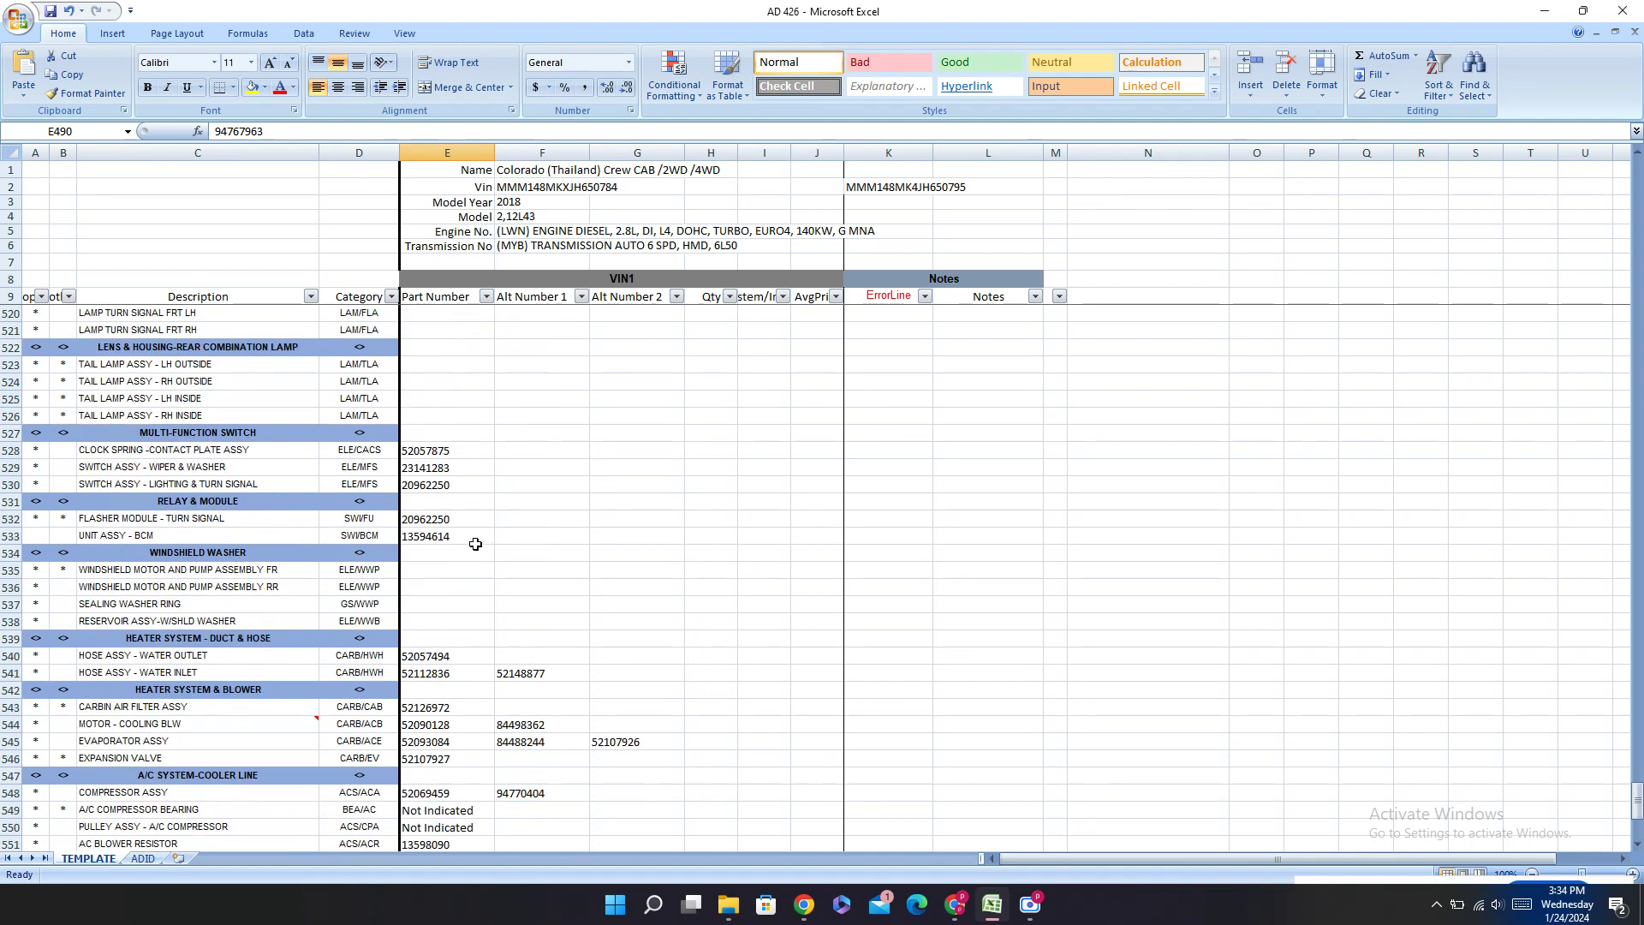
{"action": "scroll", "coordinate": [478, 544], "scroll_direction": "up", "scroll_amount": 14}
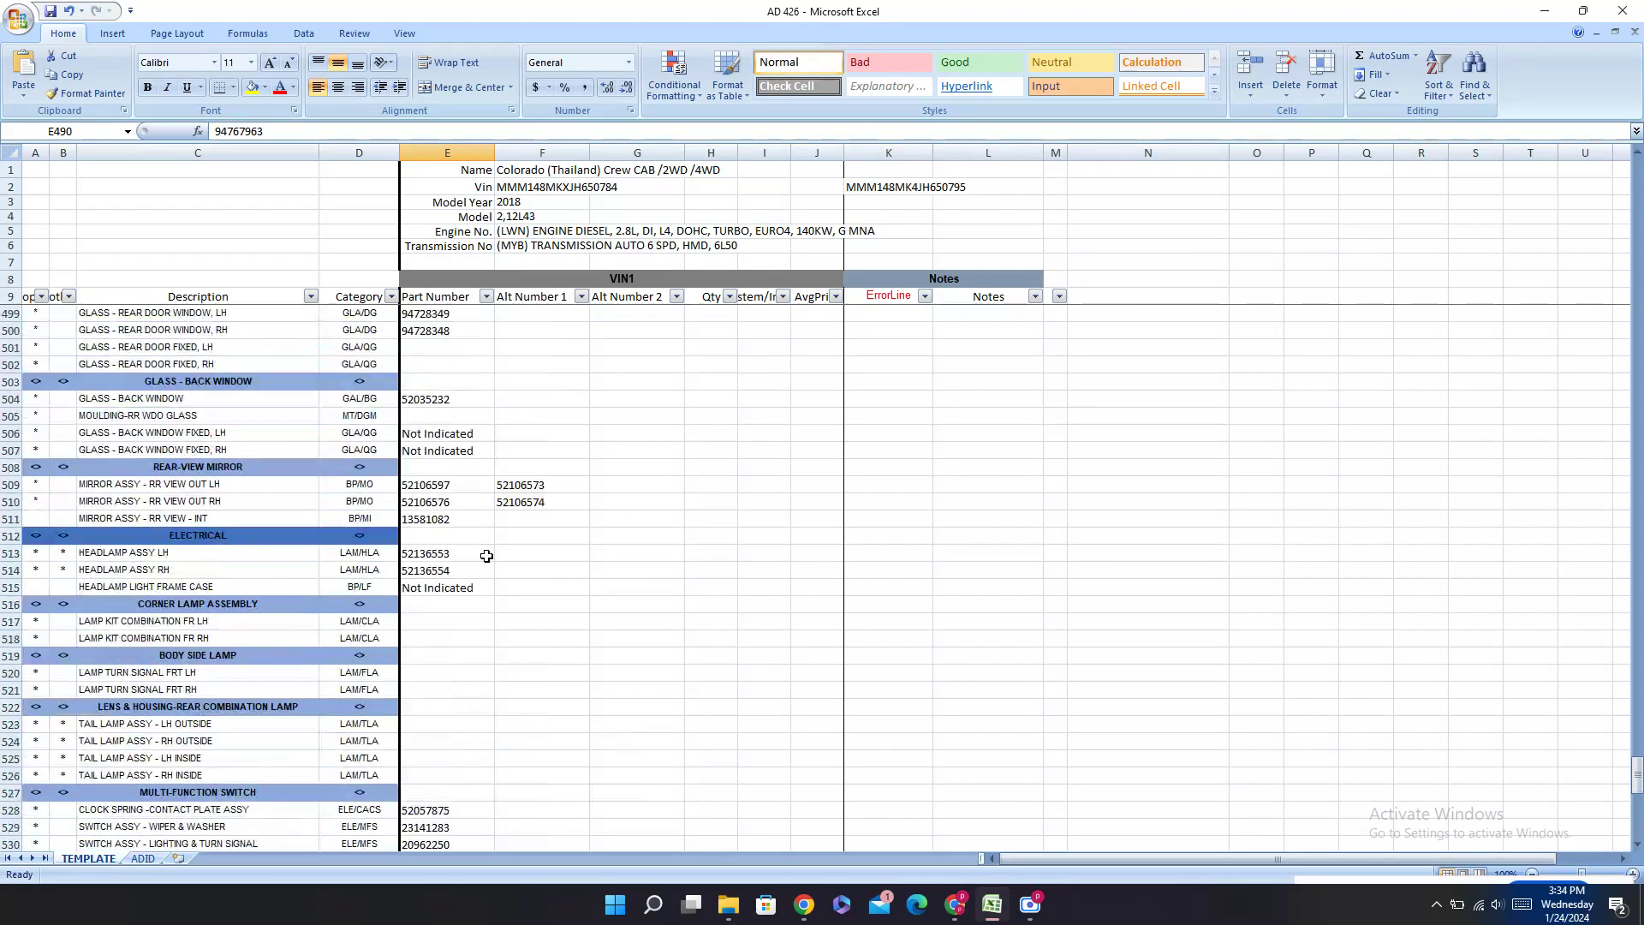
{"action": "scroll", "coordinate": [486, 557], "scroll_direction": "up", "scroll_amount": 20}
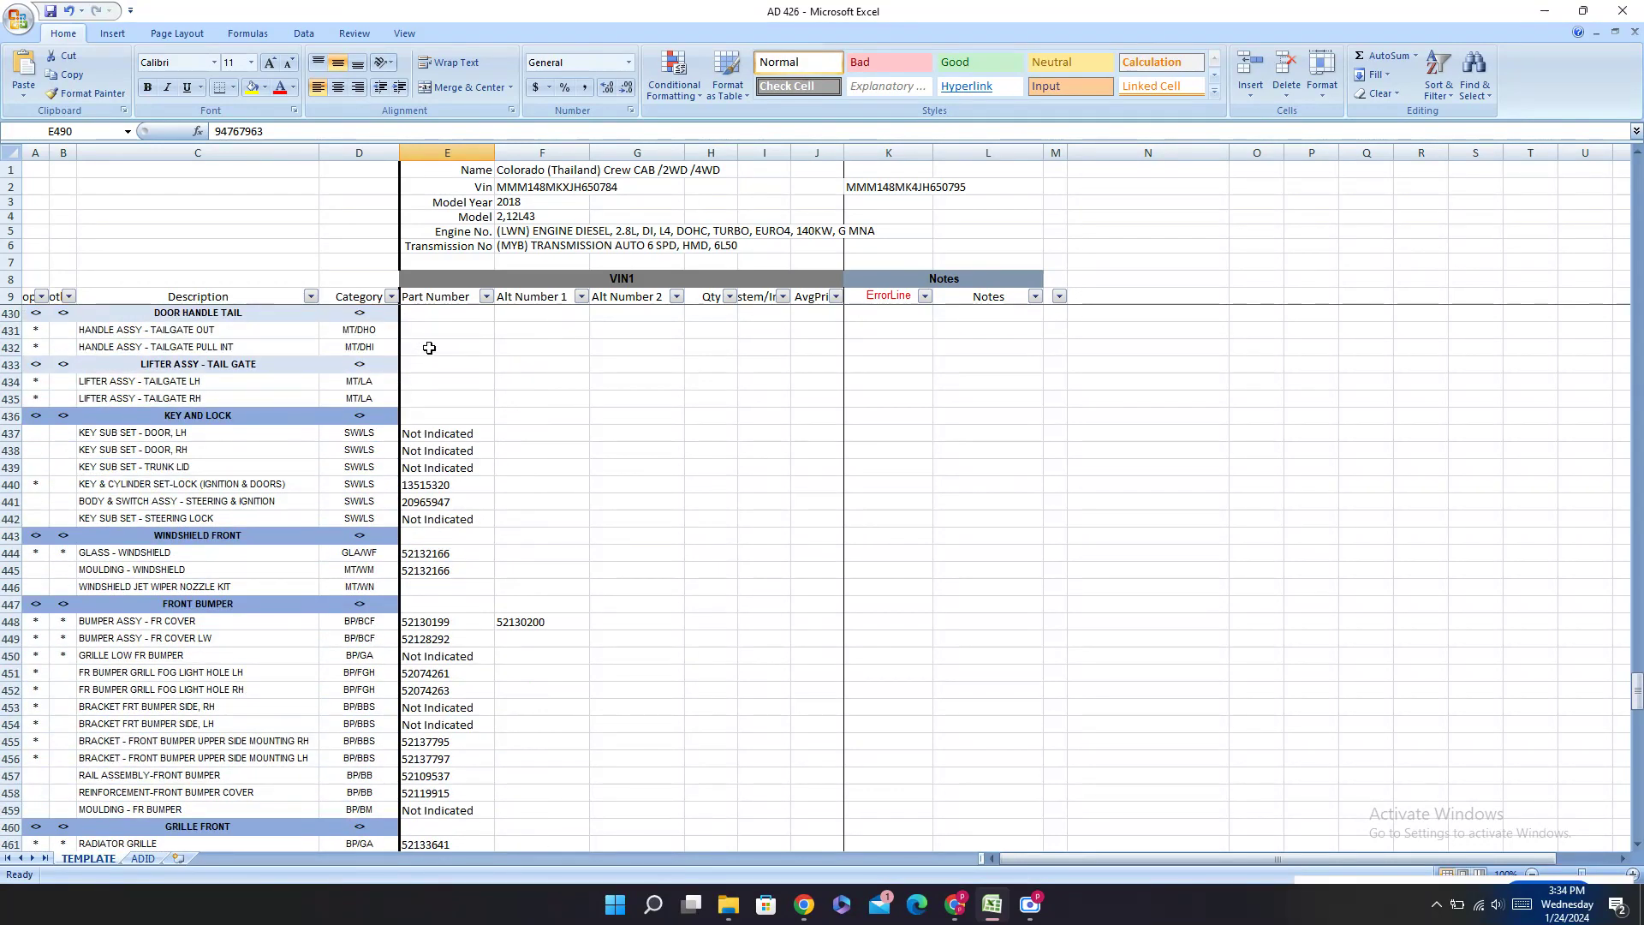
{"action": "left_click", "coordinate": [422, 334]}
{"action": "key", "text": "Up"}
{"action": "key", "text": "Up"}
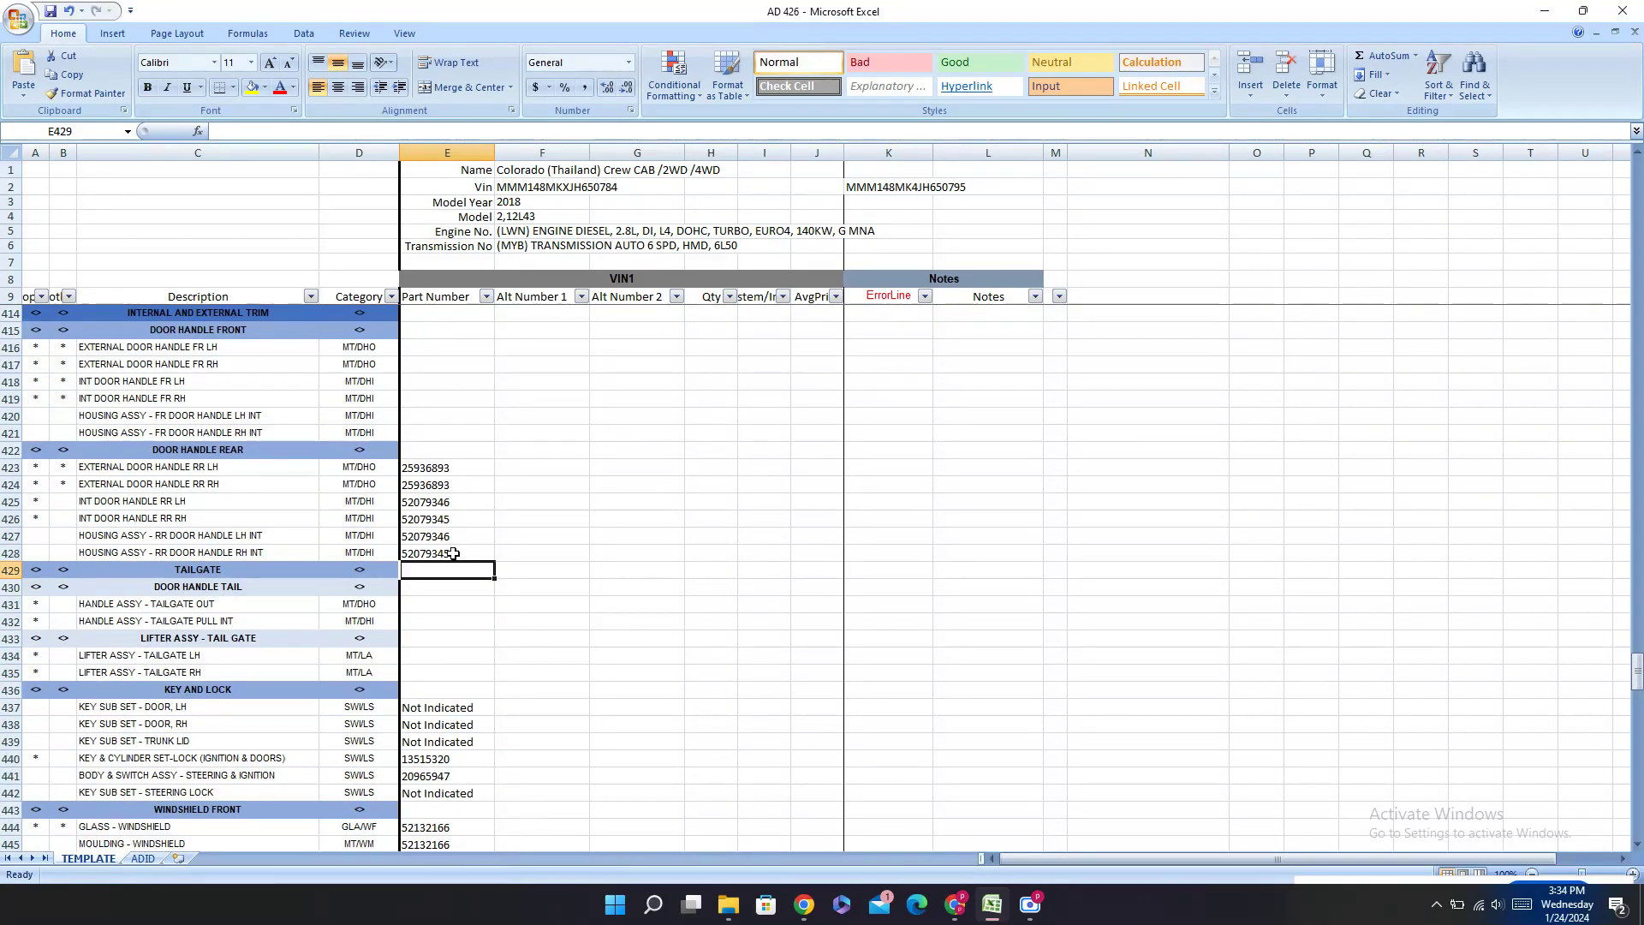
{"action": "left_click", "coordinate": [410, 602]}
{"action": "type", "text": "52130793"}
{"action": "left_click", "coordinate": [420, 632]}
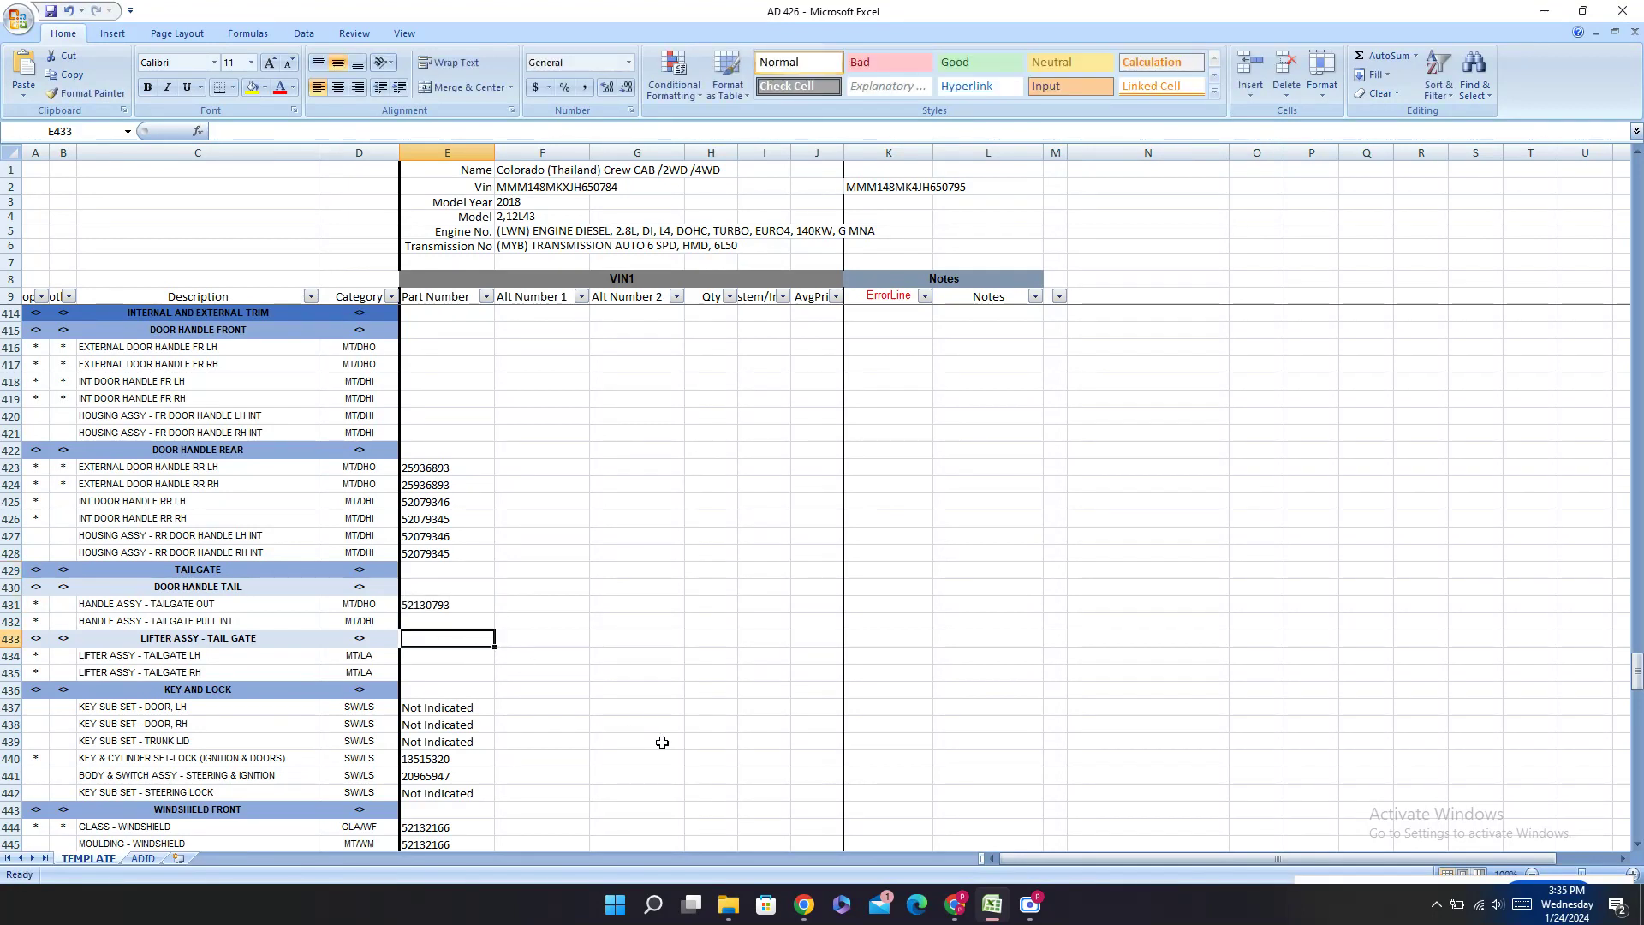
Step: Mark the tailgate pull handle part number as Not Indicated
{"action": "mouse_move", "coordinate": [960, 910]}
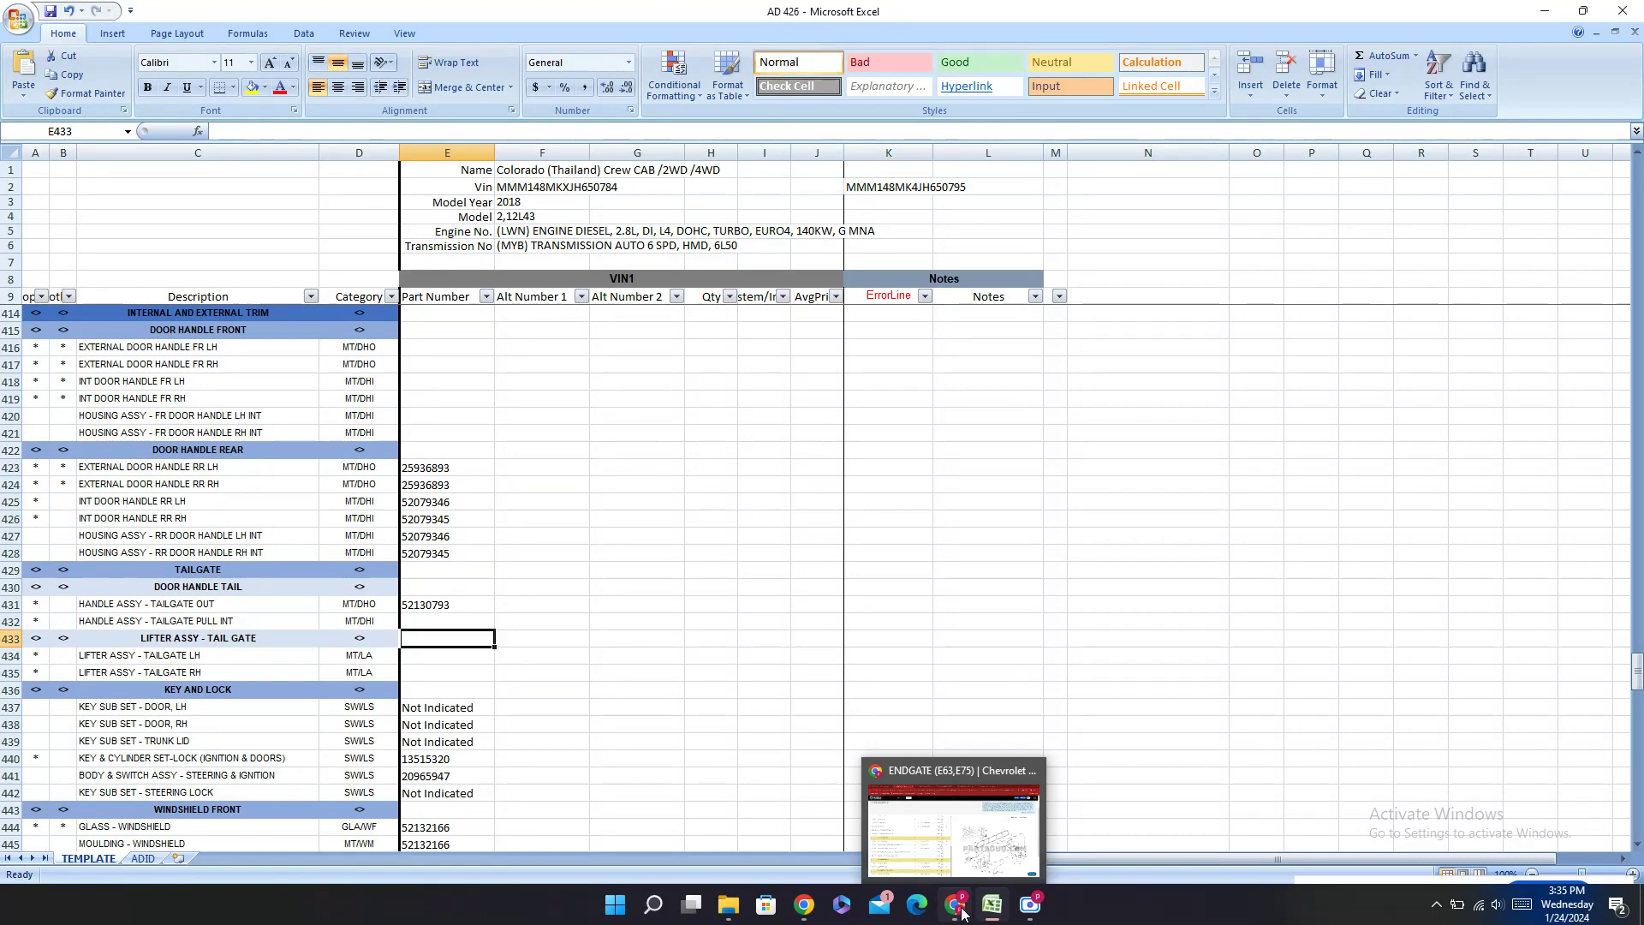
{"action": "left_click", "coordinate": [428, 627]}
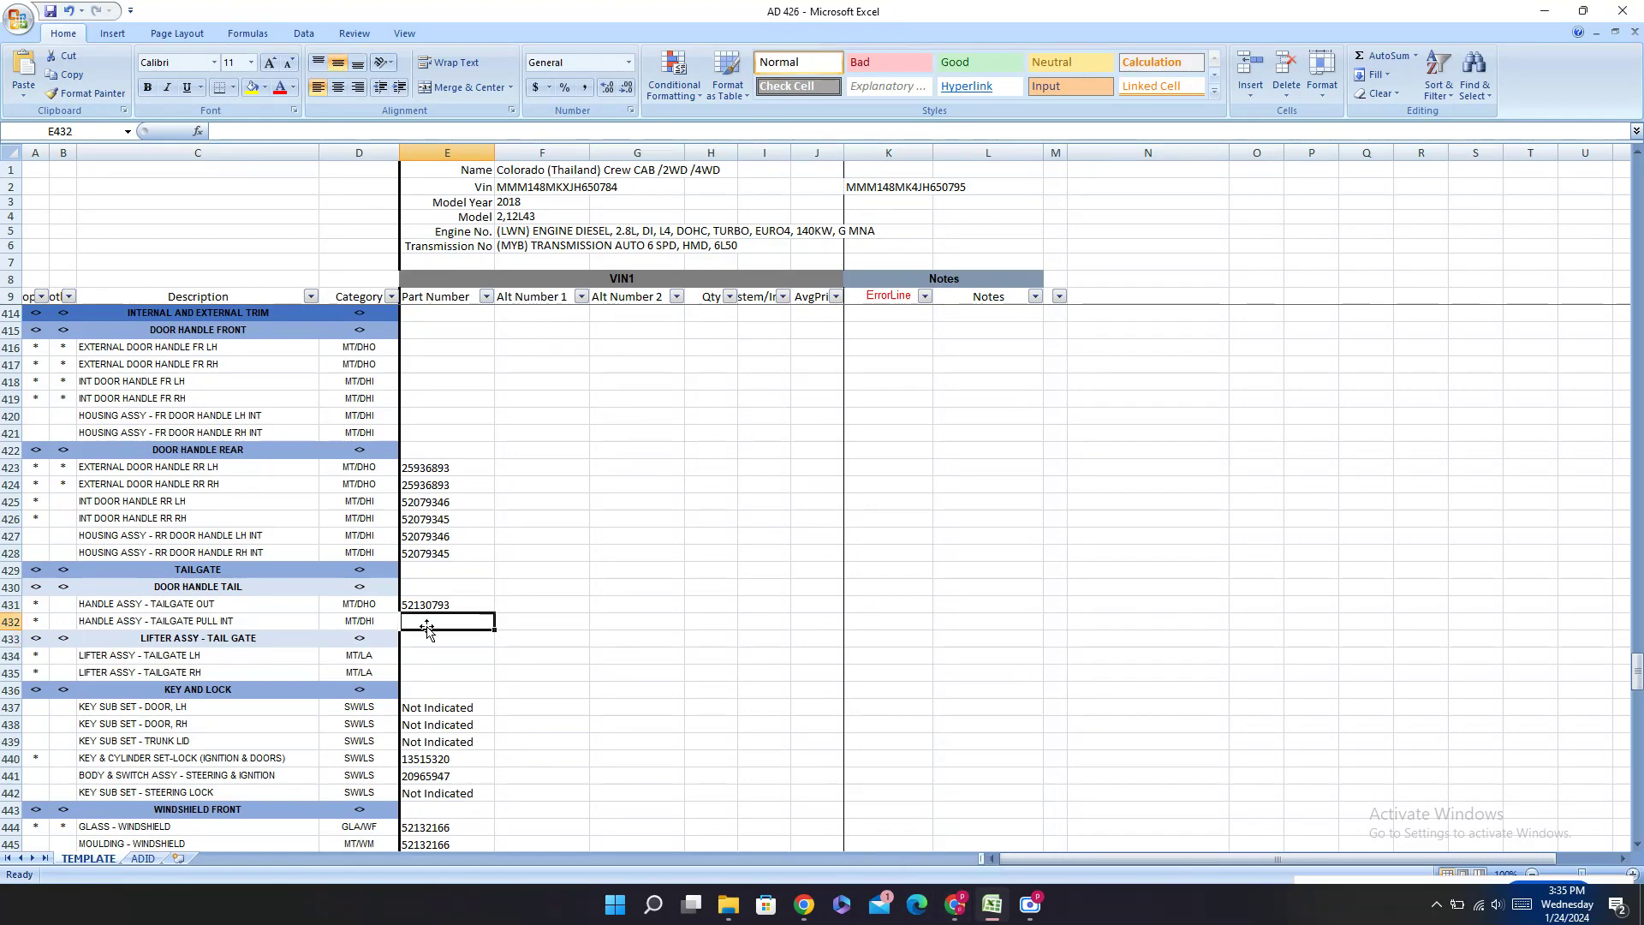
{"action": "type", "text": "N"}
{"action": "left_click", "coordinate": [439, 657]}
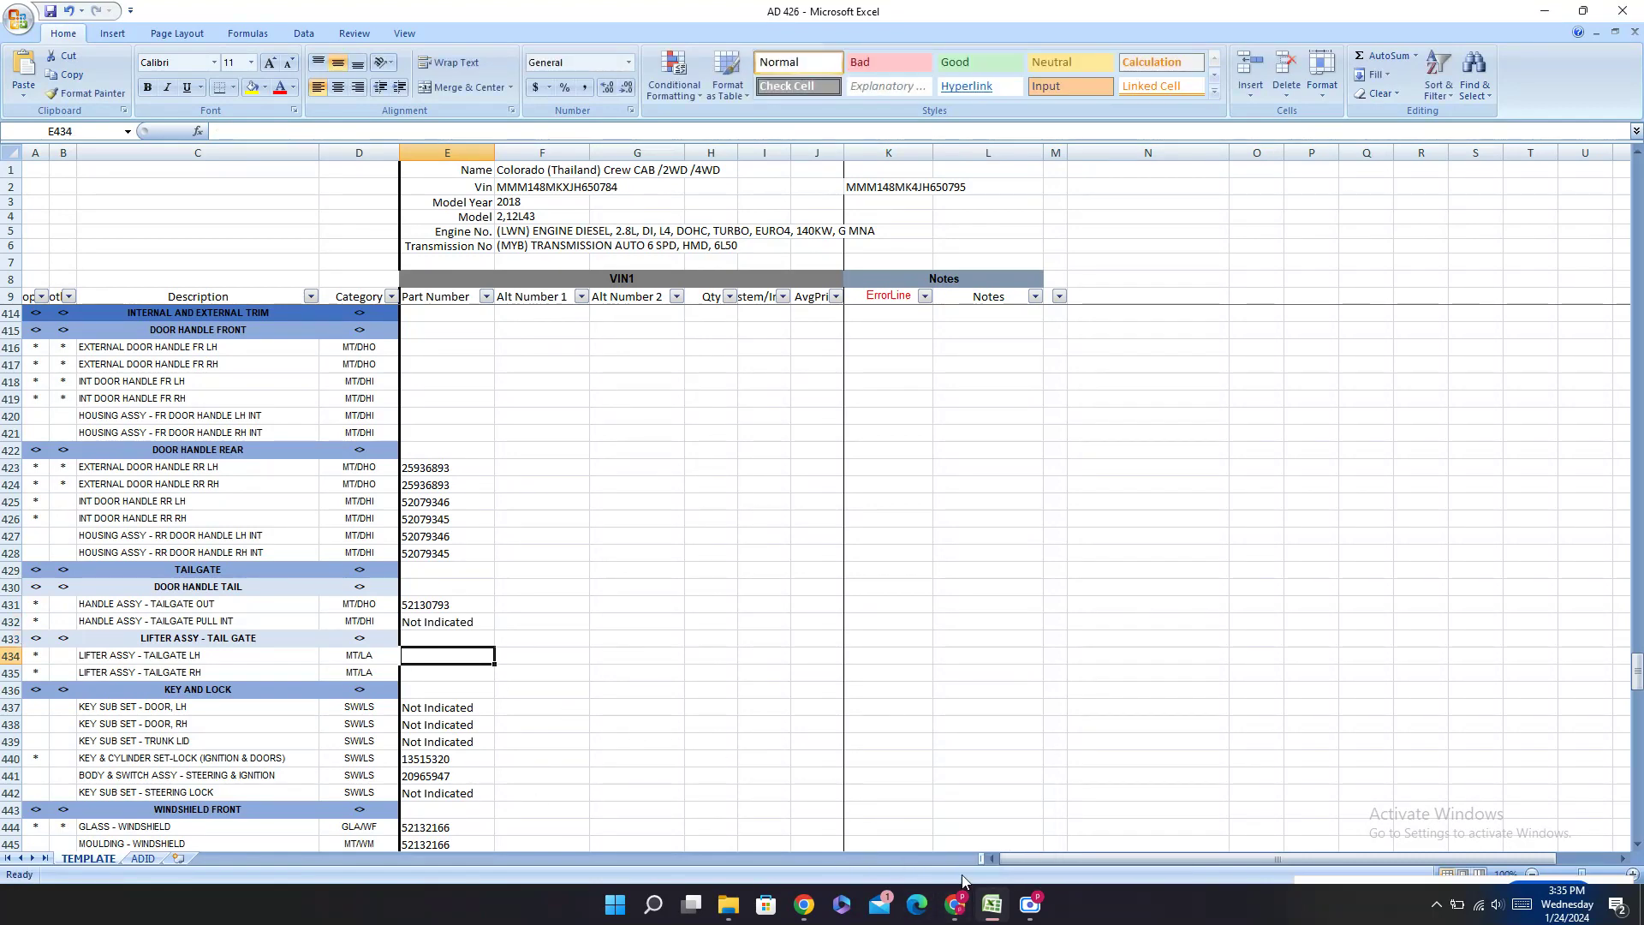
{"action": "left_click", "coordinate": [963, 912]}
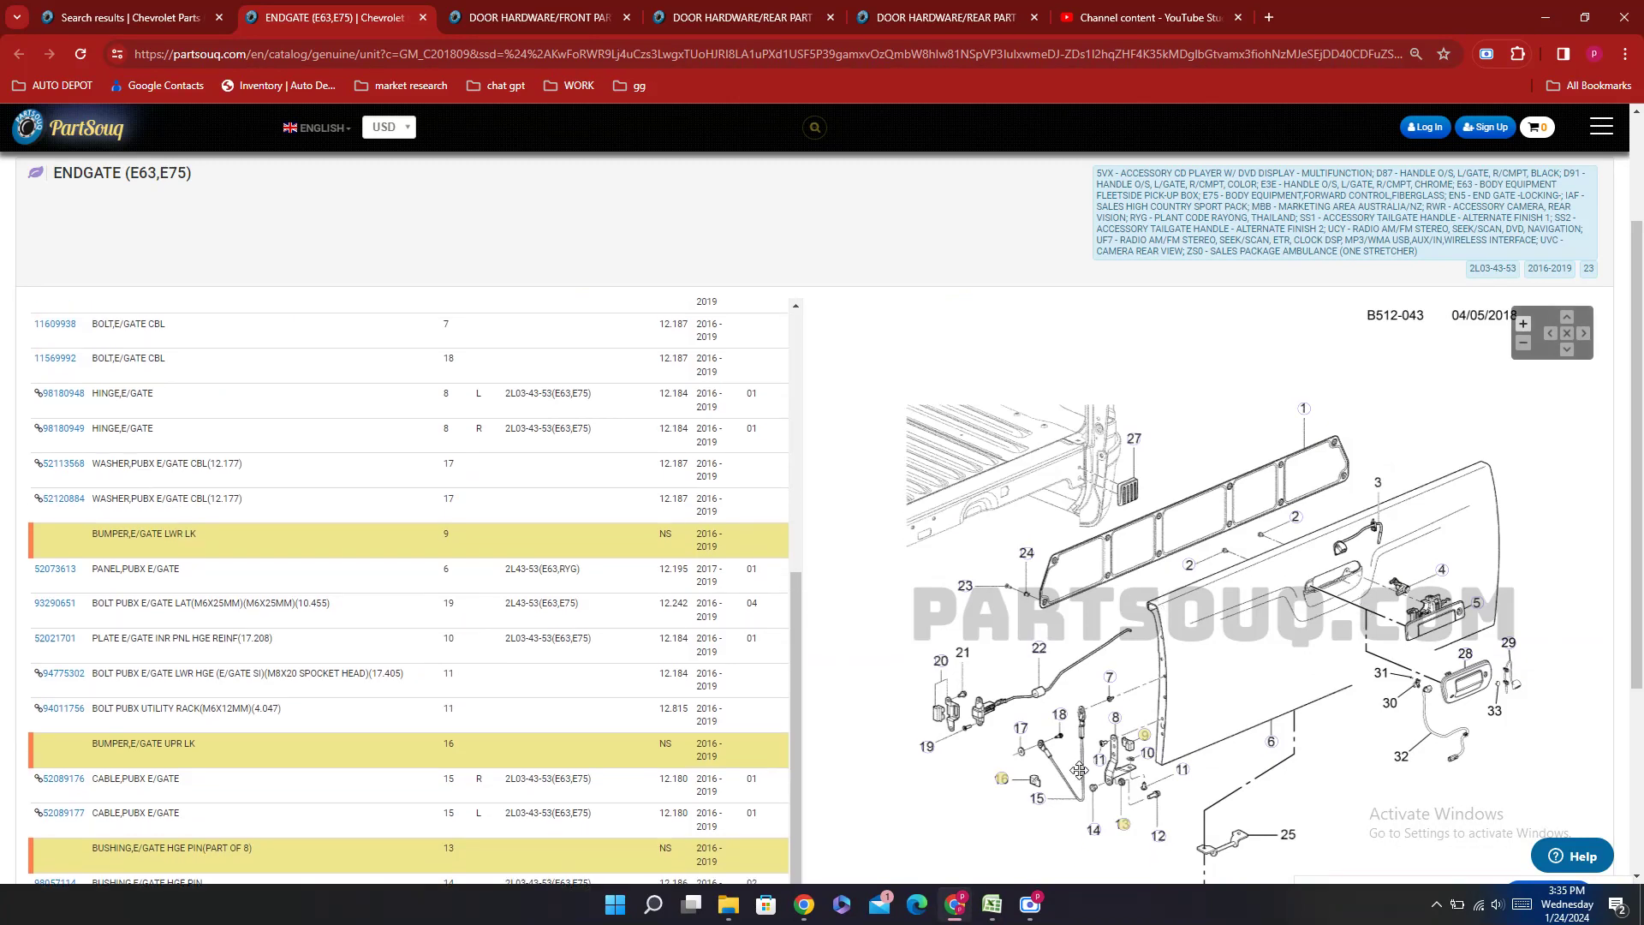
Step: Look over the ENDGATE page and check the hinge parts at callout 8
{"action": "mouse_move", "coordinate": [1036, 807]}
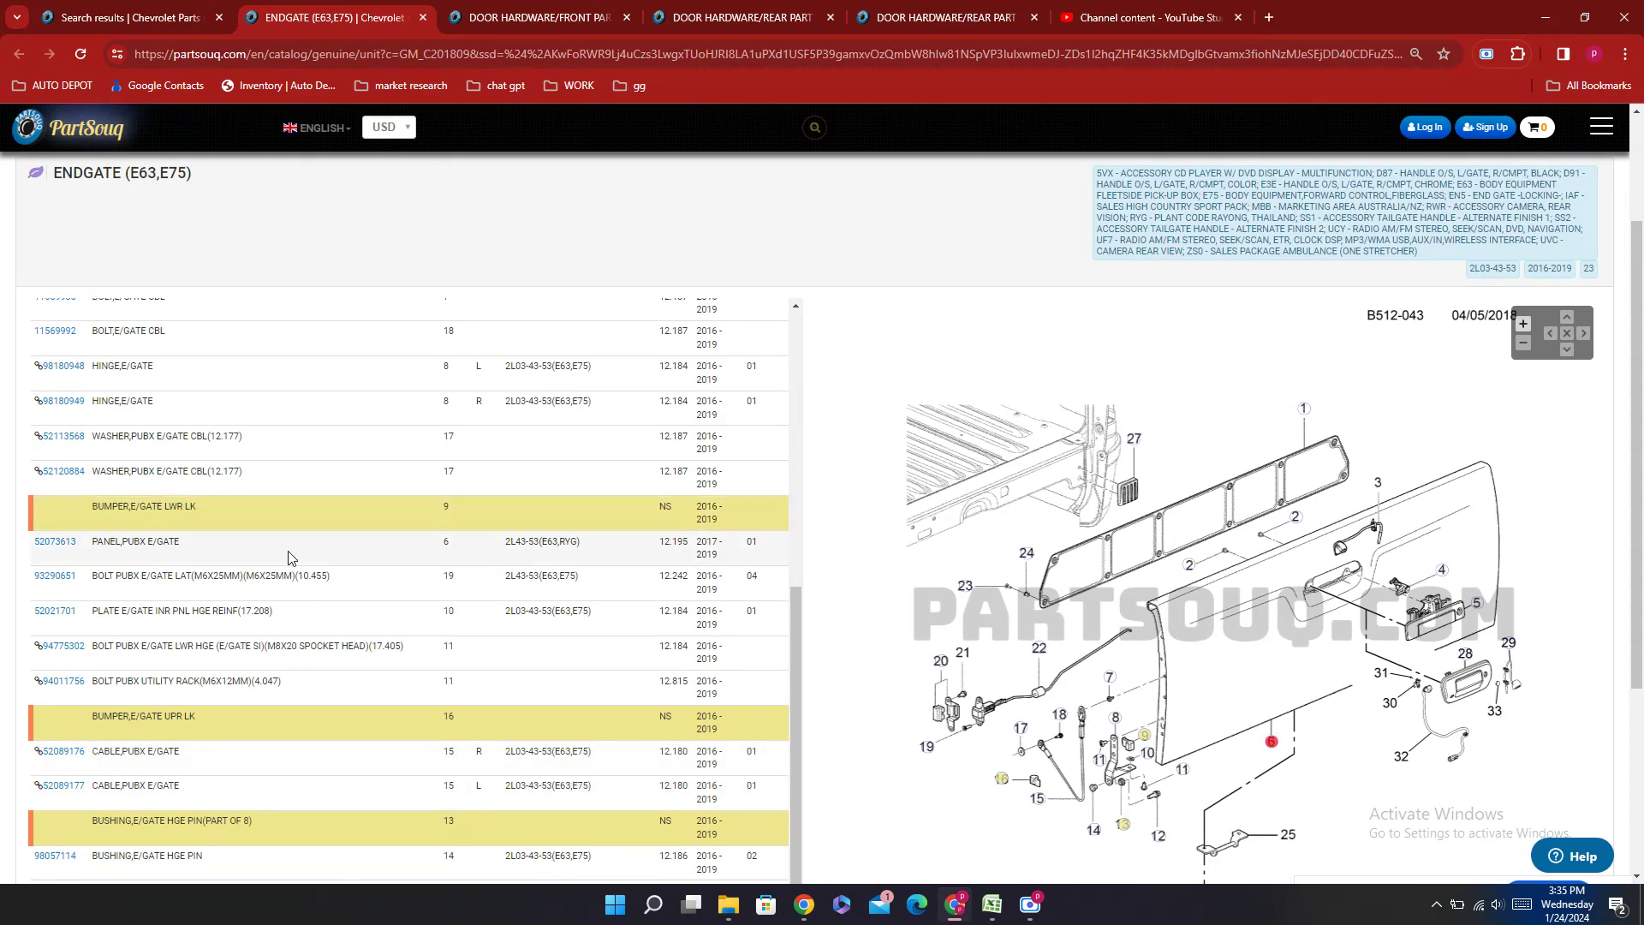
{"action": "scroll", "coordinate": [292, 557], "scroll_direction": "up", "scroll_amount": 5}
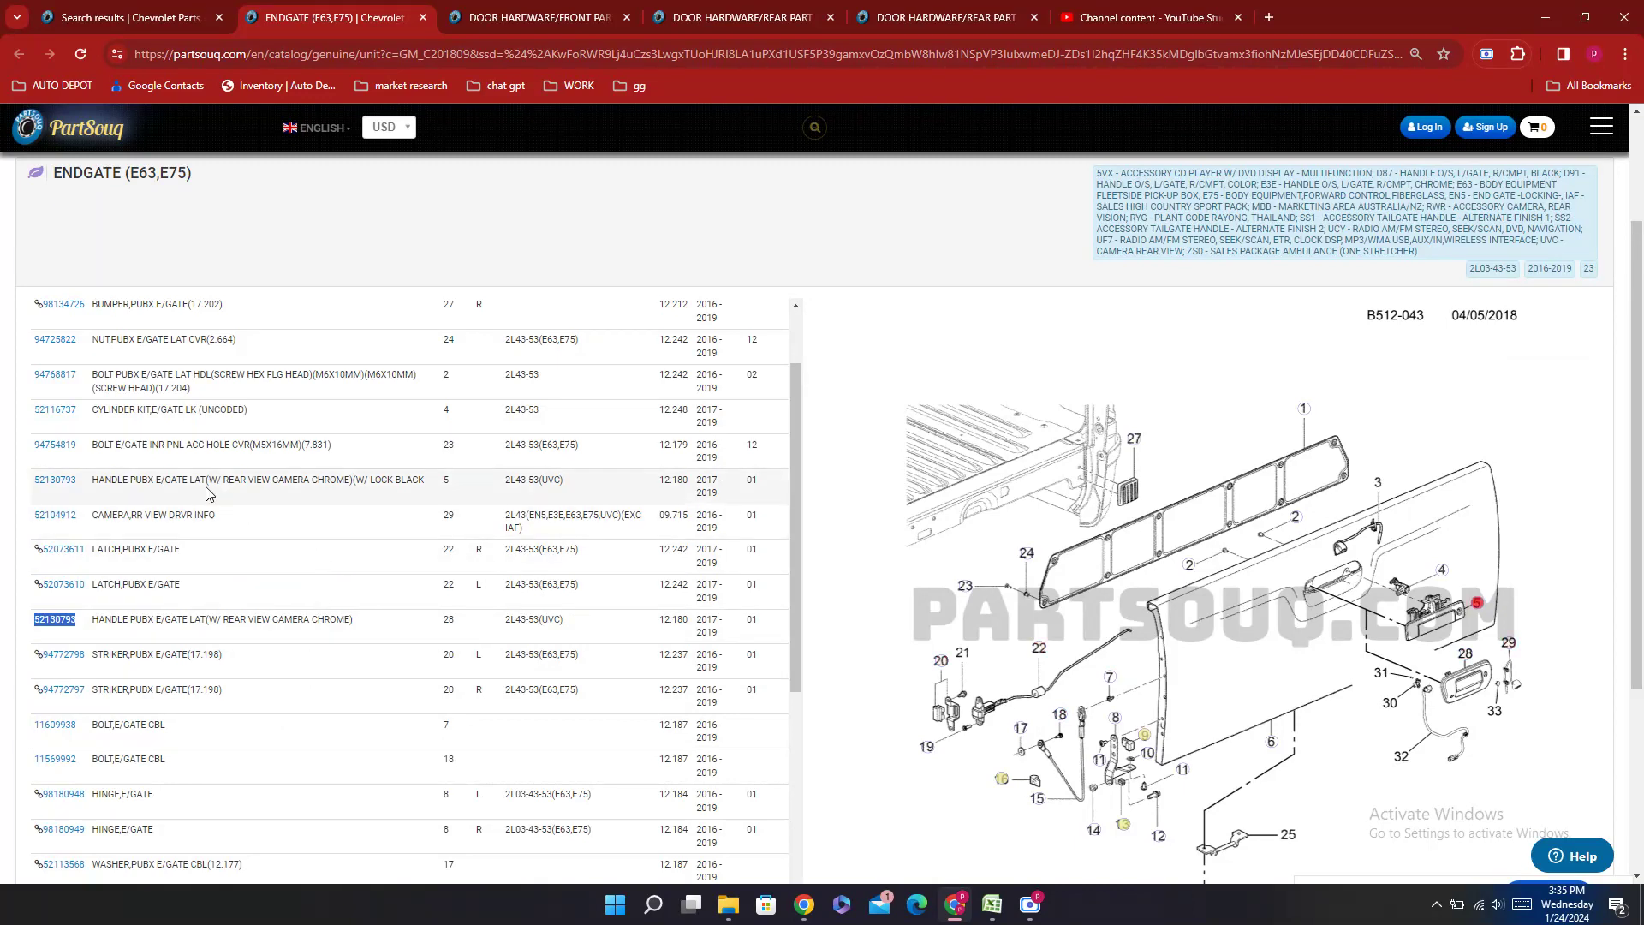
{"action": "scroll", "coordinate": [206, 494], "scroll_direction": "up", "scroll_amount": 2}
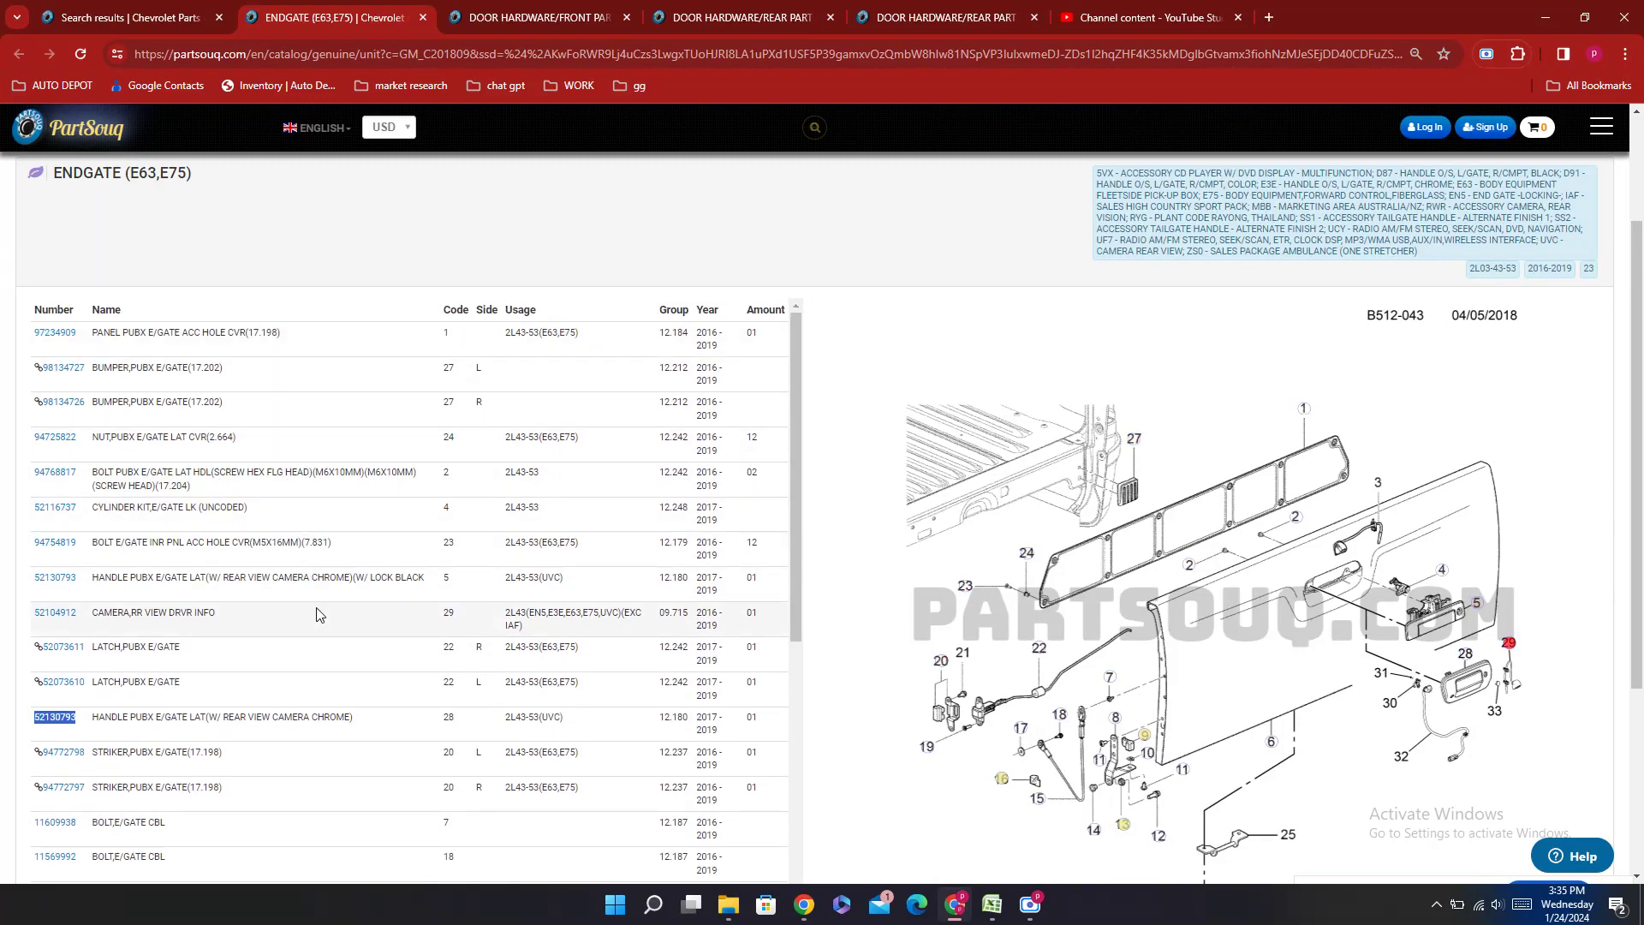
{"action": "scroll", "coordinate": [338, 605], "scroll_direction": "down", "scroll_amount": 5}
{"action": "scroll", "coordinate": [411, 658], "scroll_direction": "down", "scroll_amount": 5}
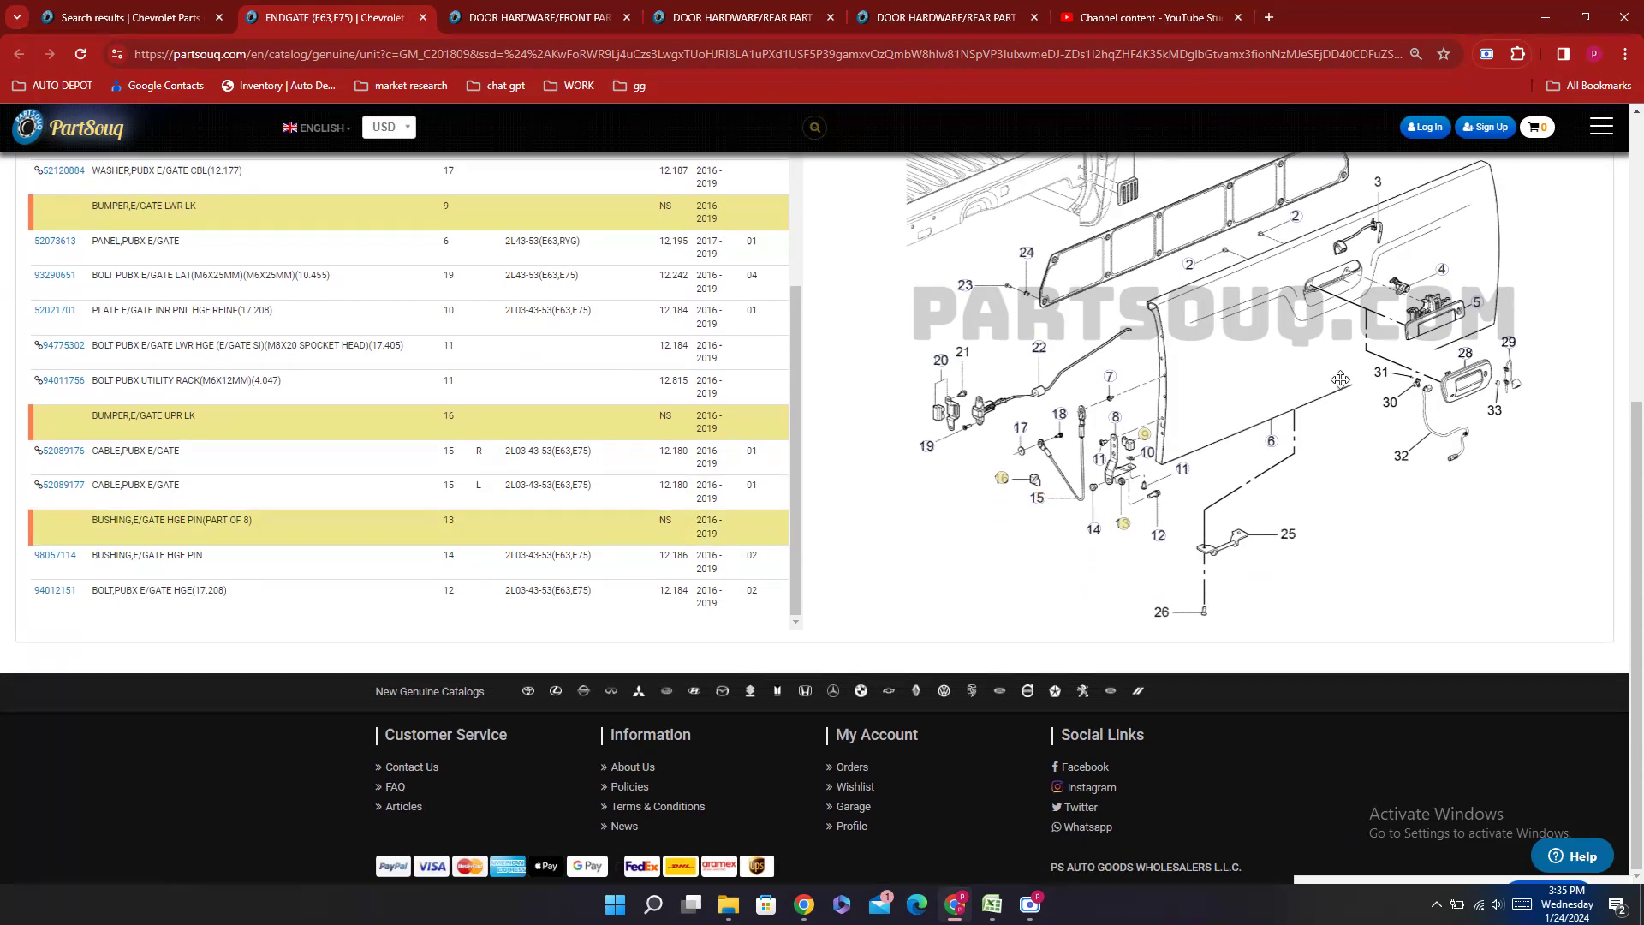
{"action": "left_click", "coordinate": [1115, 418]}
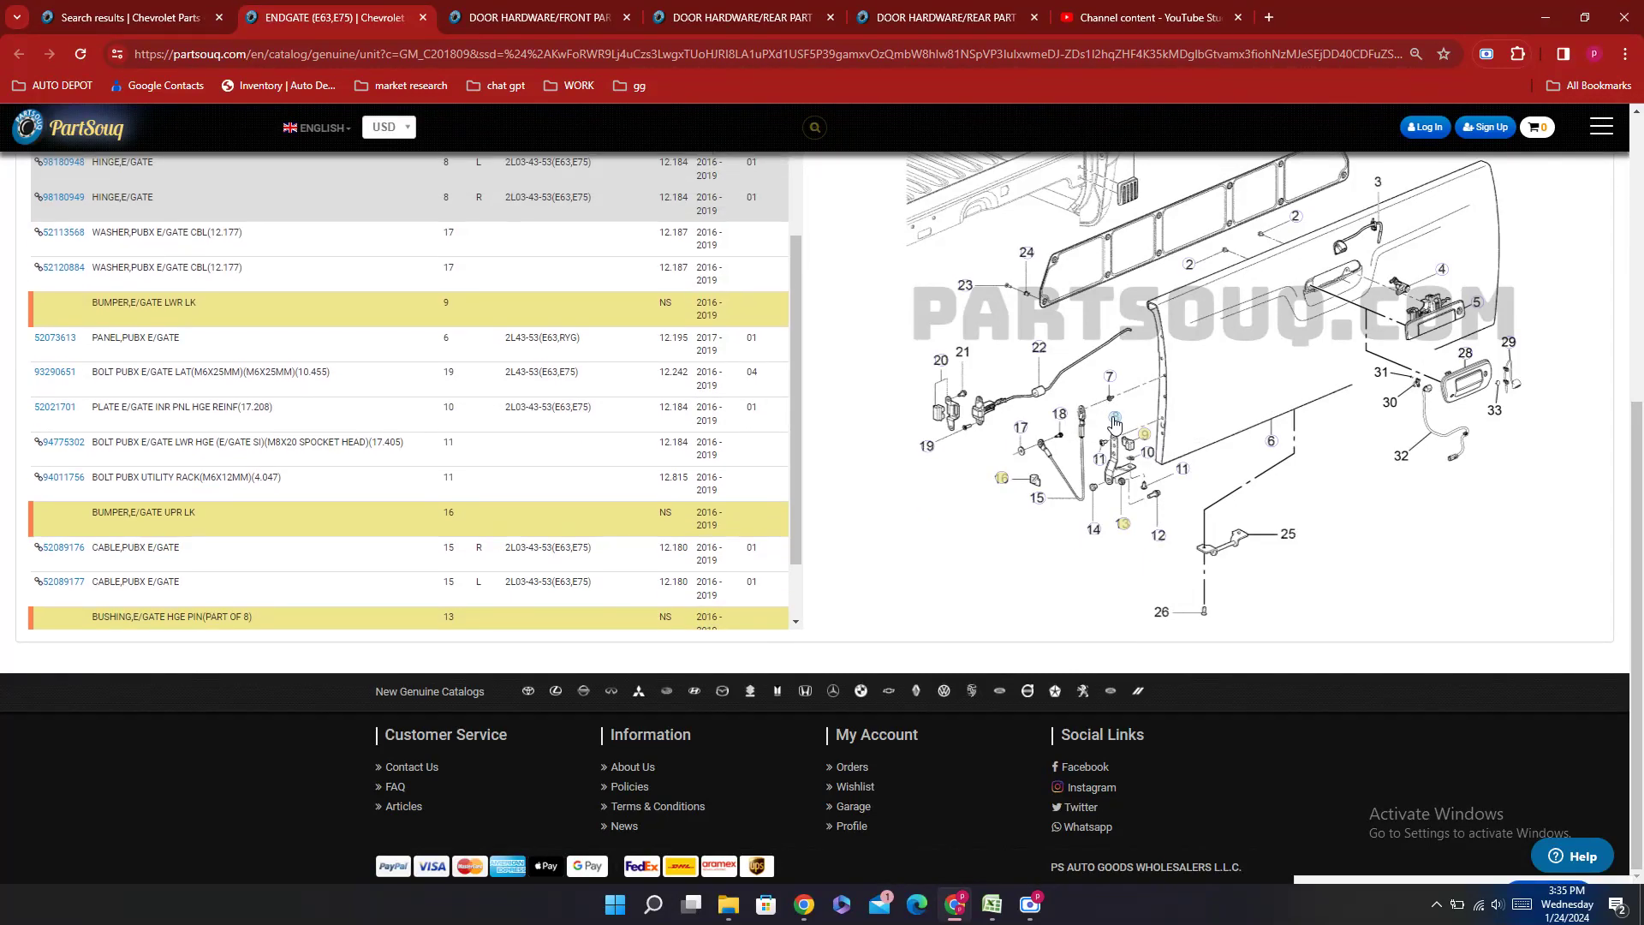
Step: Scroll the HANDLE search results, then return to the workbook at cell E416
{"action": "left_click", "coordinate": [63, 7]}
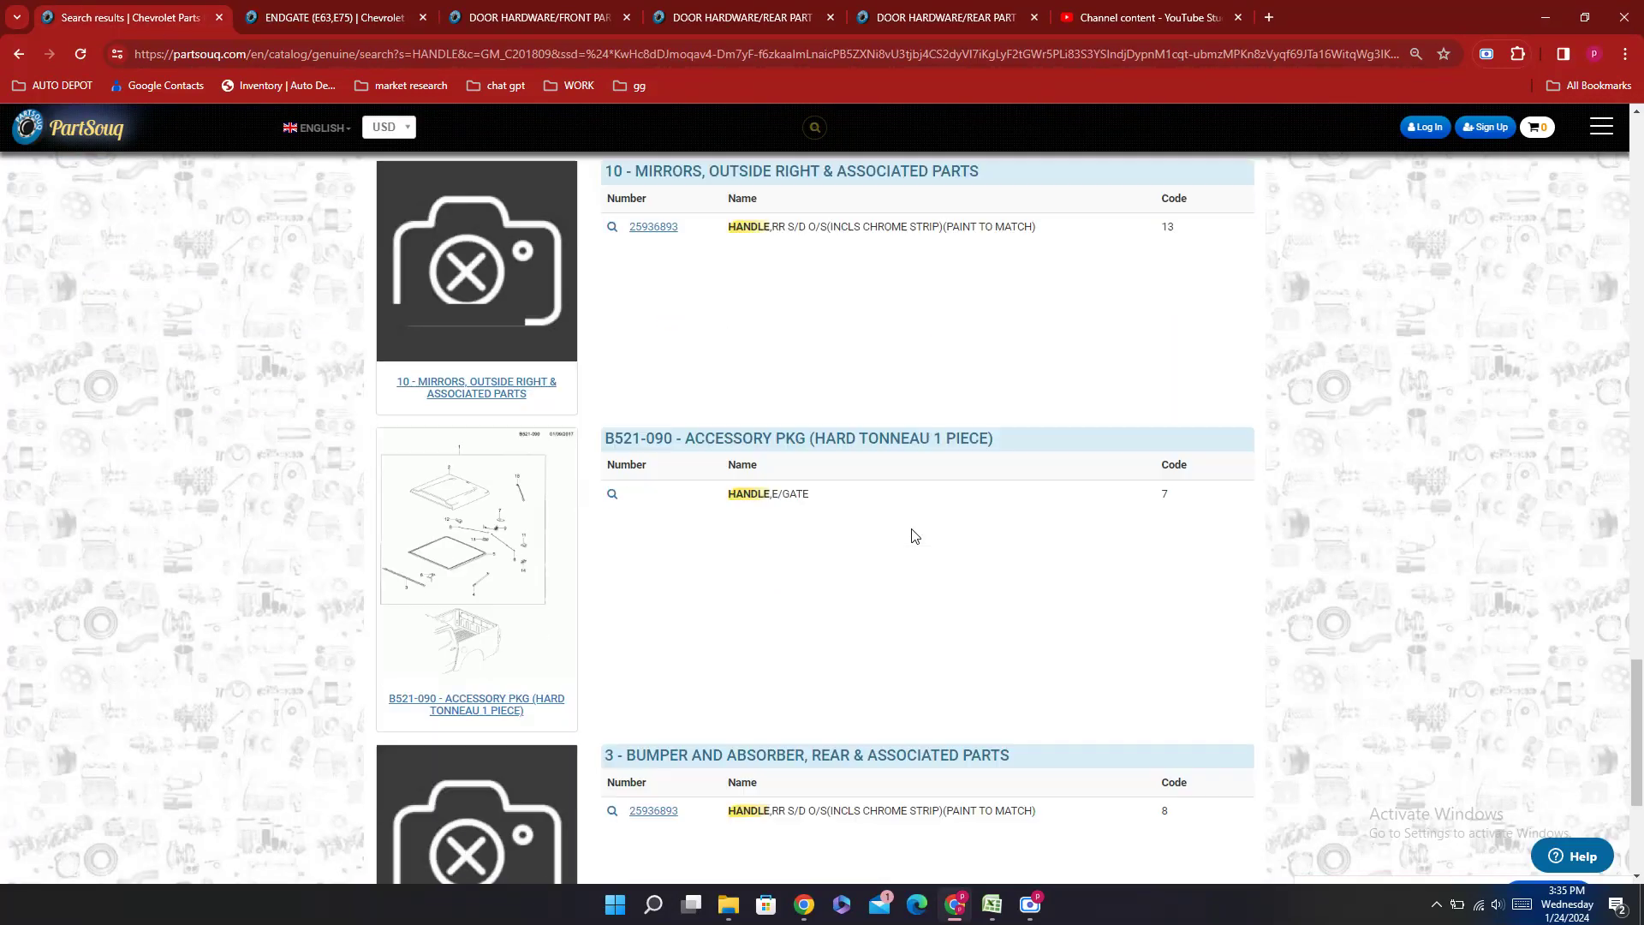
{"action": "scroll", "coordinate": [914, 535], "scroll_direction": "down", "scroll_amount": 4}
{"action": "scroll", "coordinate": [885, 526], "scroll_direction": "up", "scroll_amount": 14}
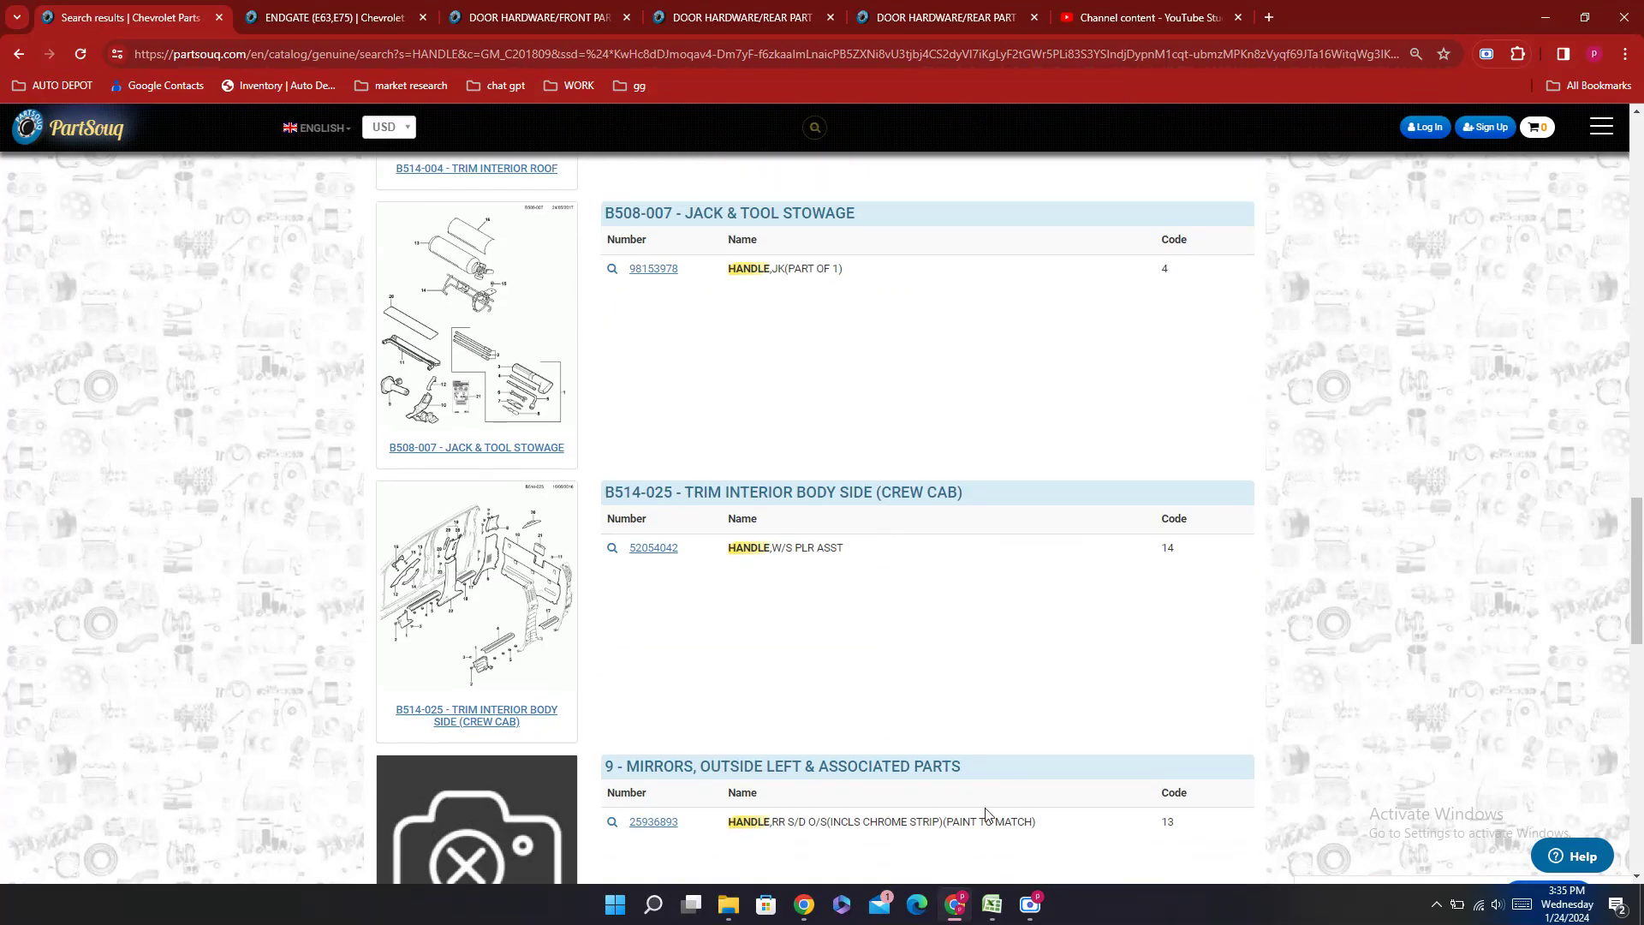
{"action": "left_click", "coordinate": [992, 905]}
{"action": "left_click", "coordinate": [424, 342]}
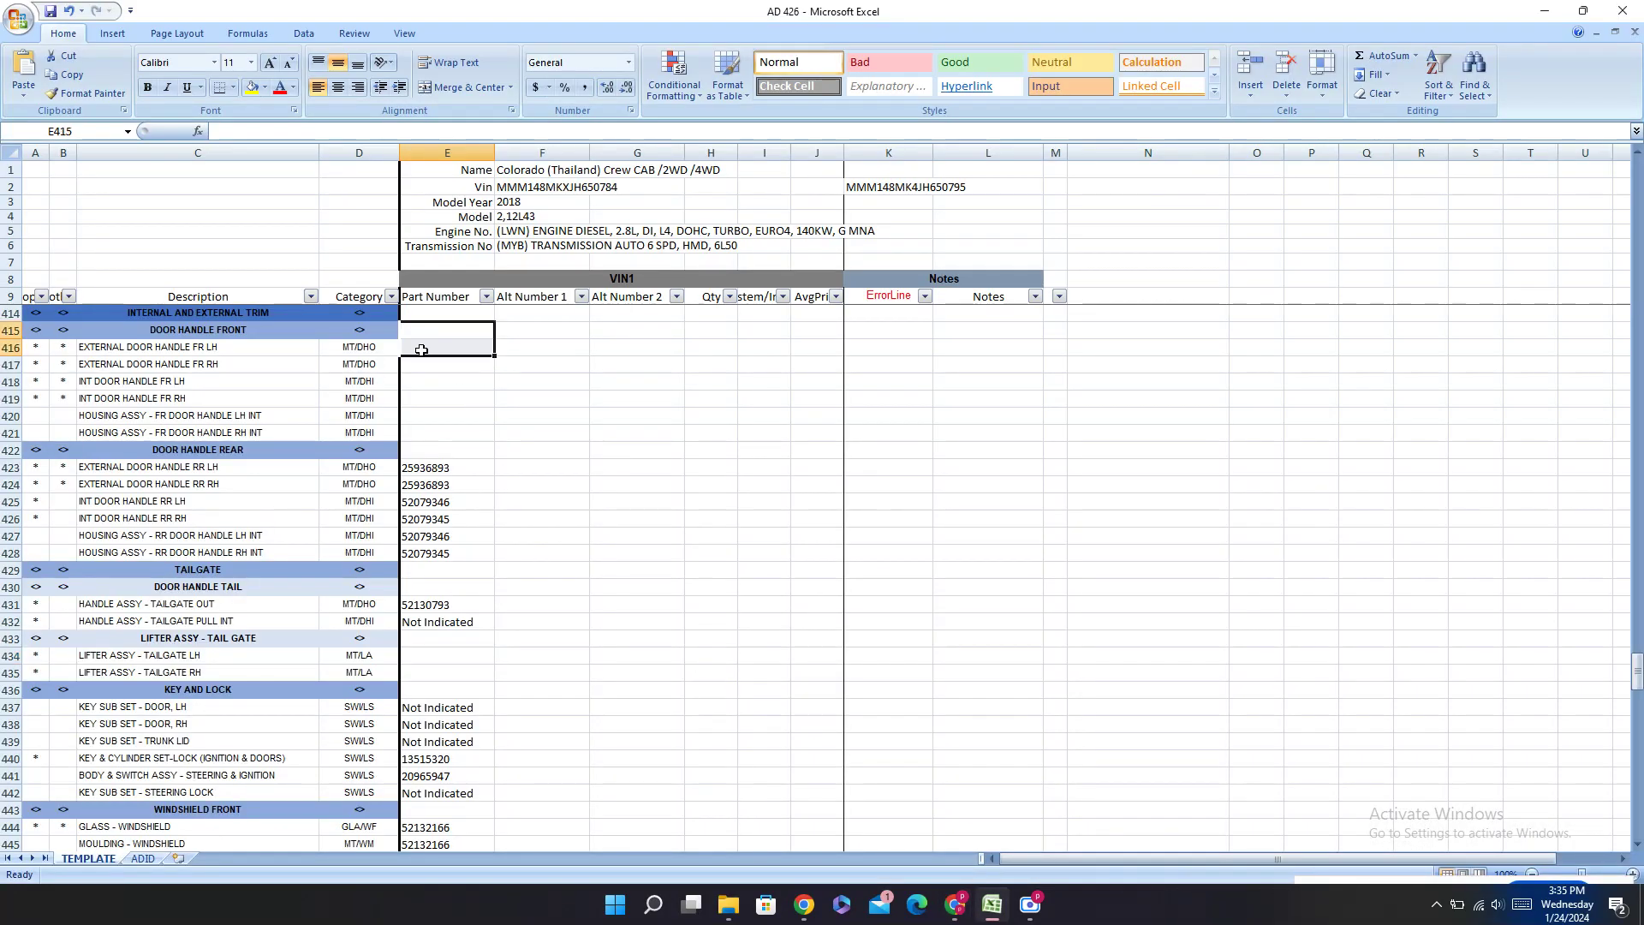
Step: Open the SEAT ASM/FRONT diagram from the HANDLE results in its own tab
{"action": "left_click", "coordinate": [955, 904]}
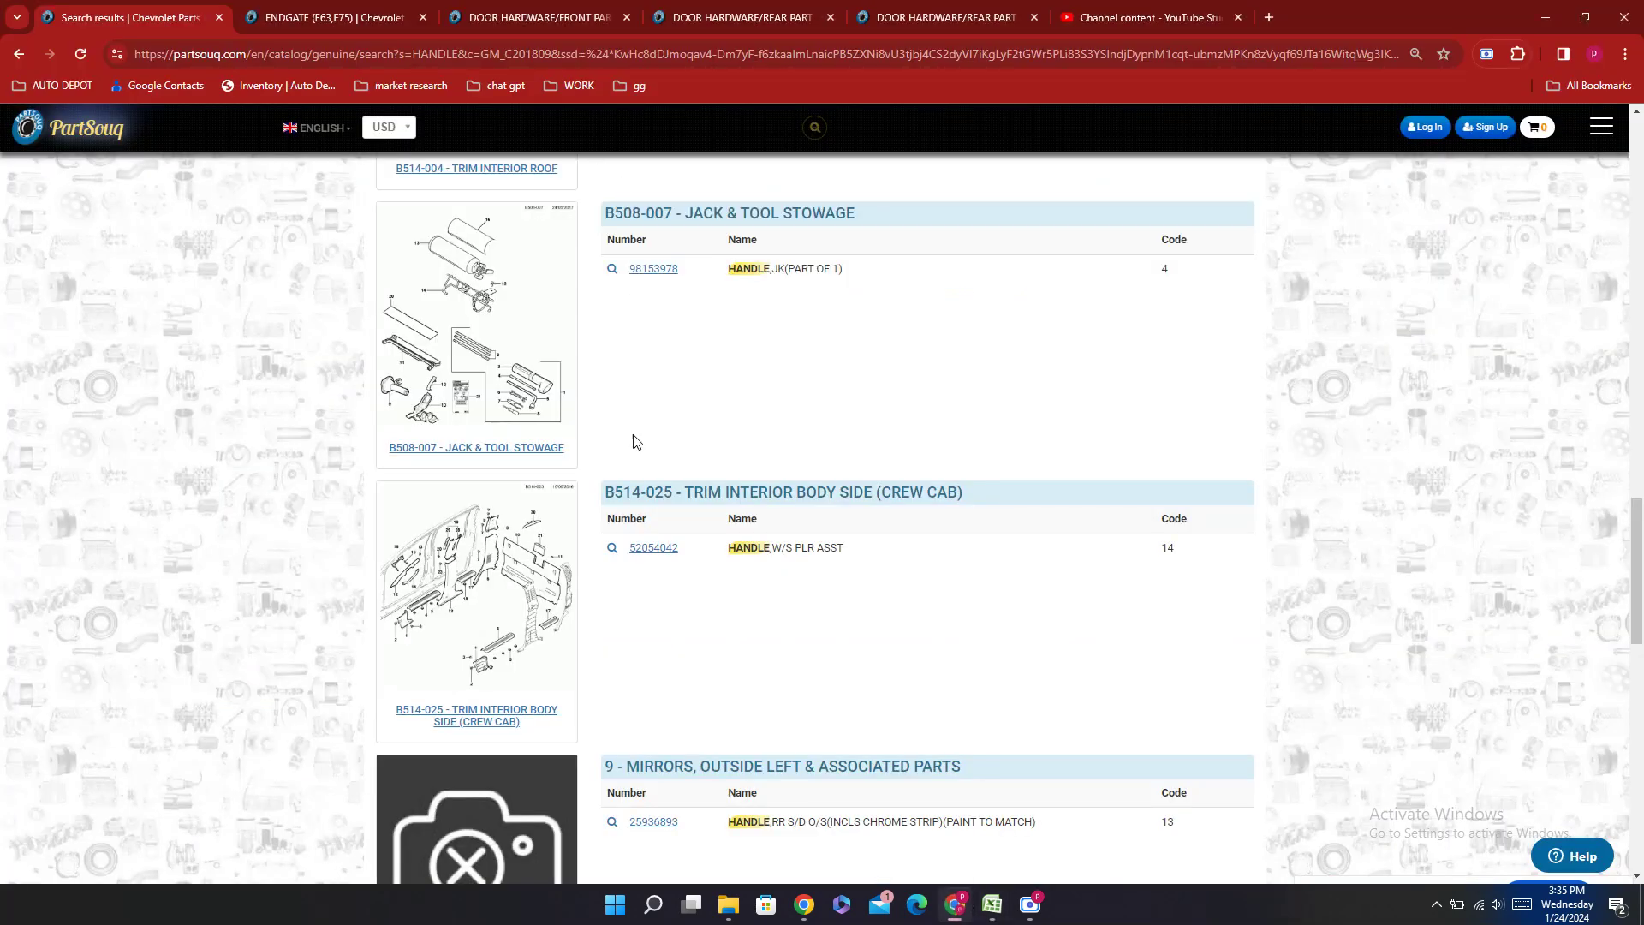
{"action": "scroll", "coordinate": [810, 420], "scroll_direction": "up", "scroll_amount": 6}
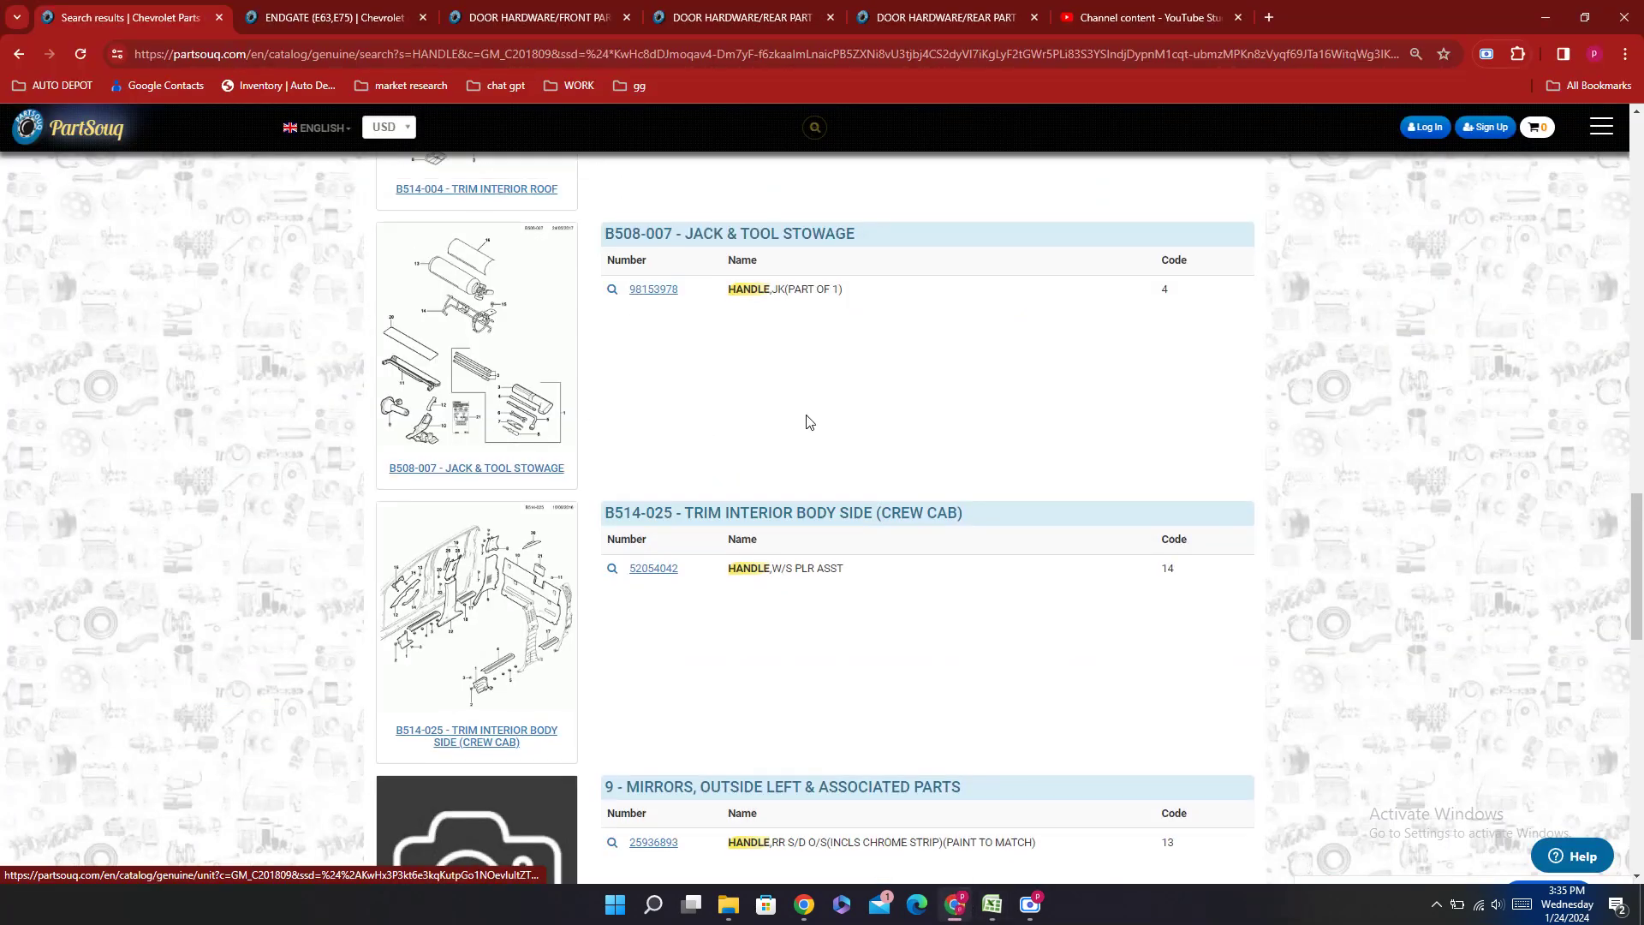
{"action": "scroll", "coordinate": [823, 399], "scroll_direction": "up", "scroll_amount": 5}
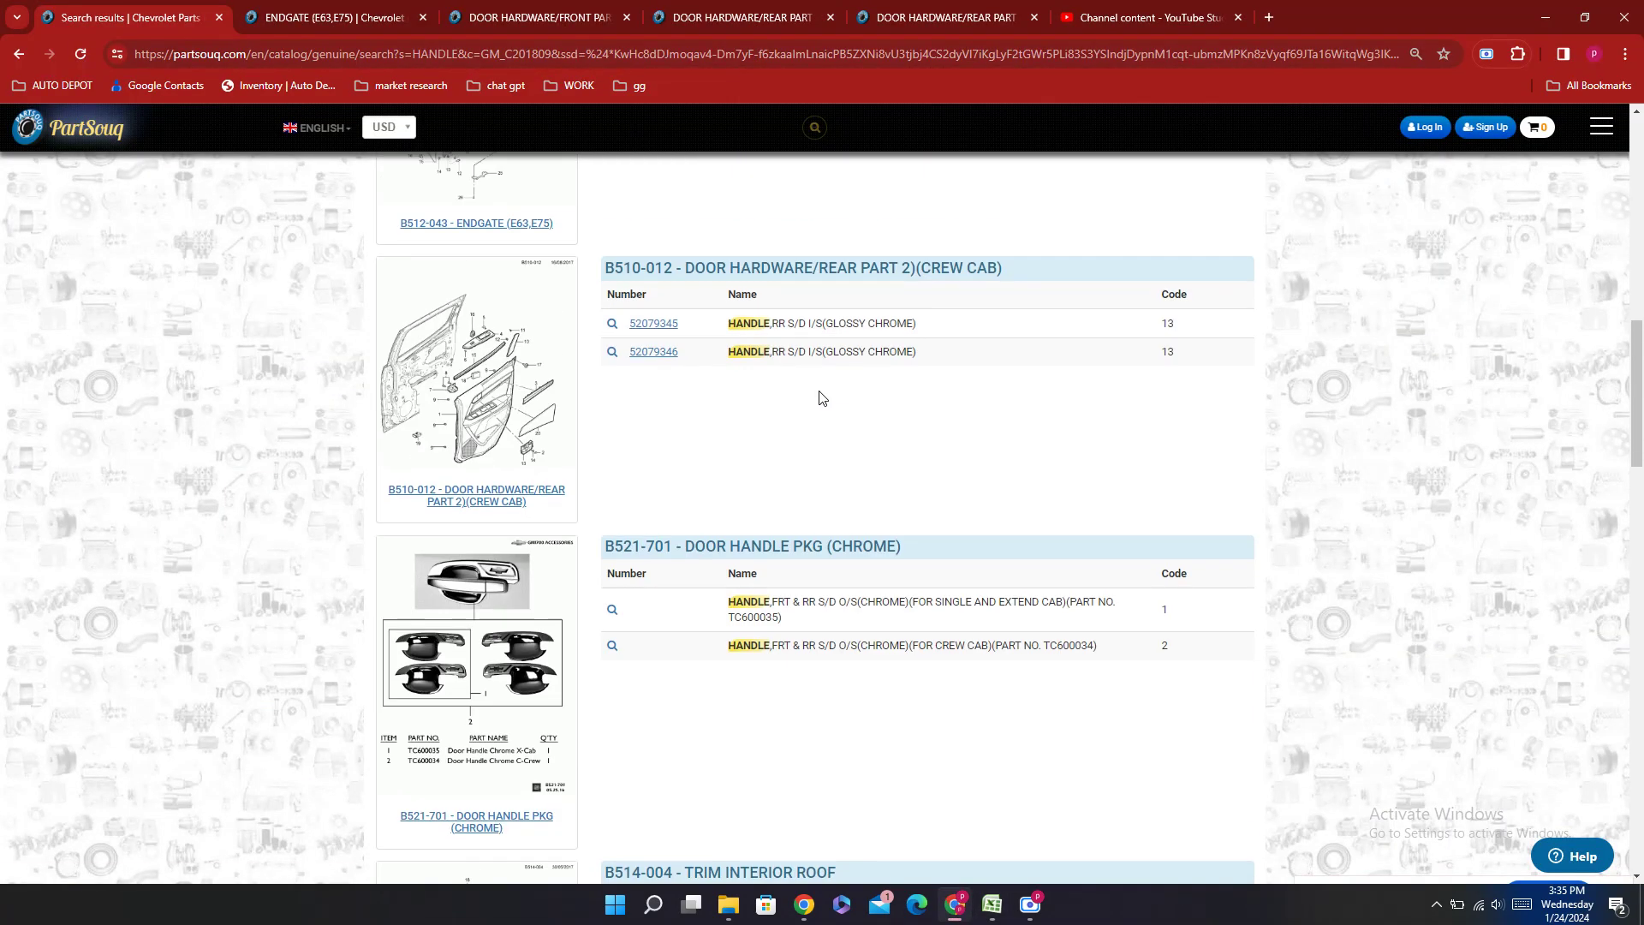
{"action": "scroll", "coordinate": [813, 398], "scroll_direction": "up", "scroll_amount": 6}
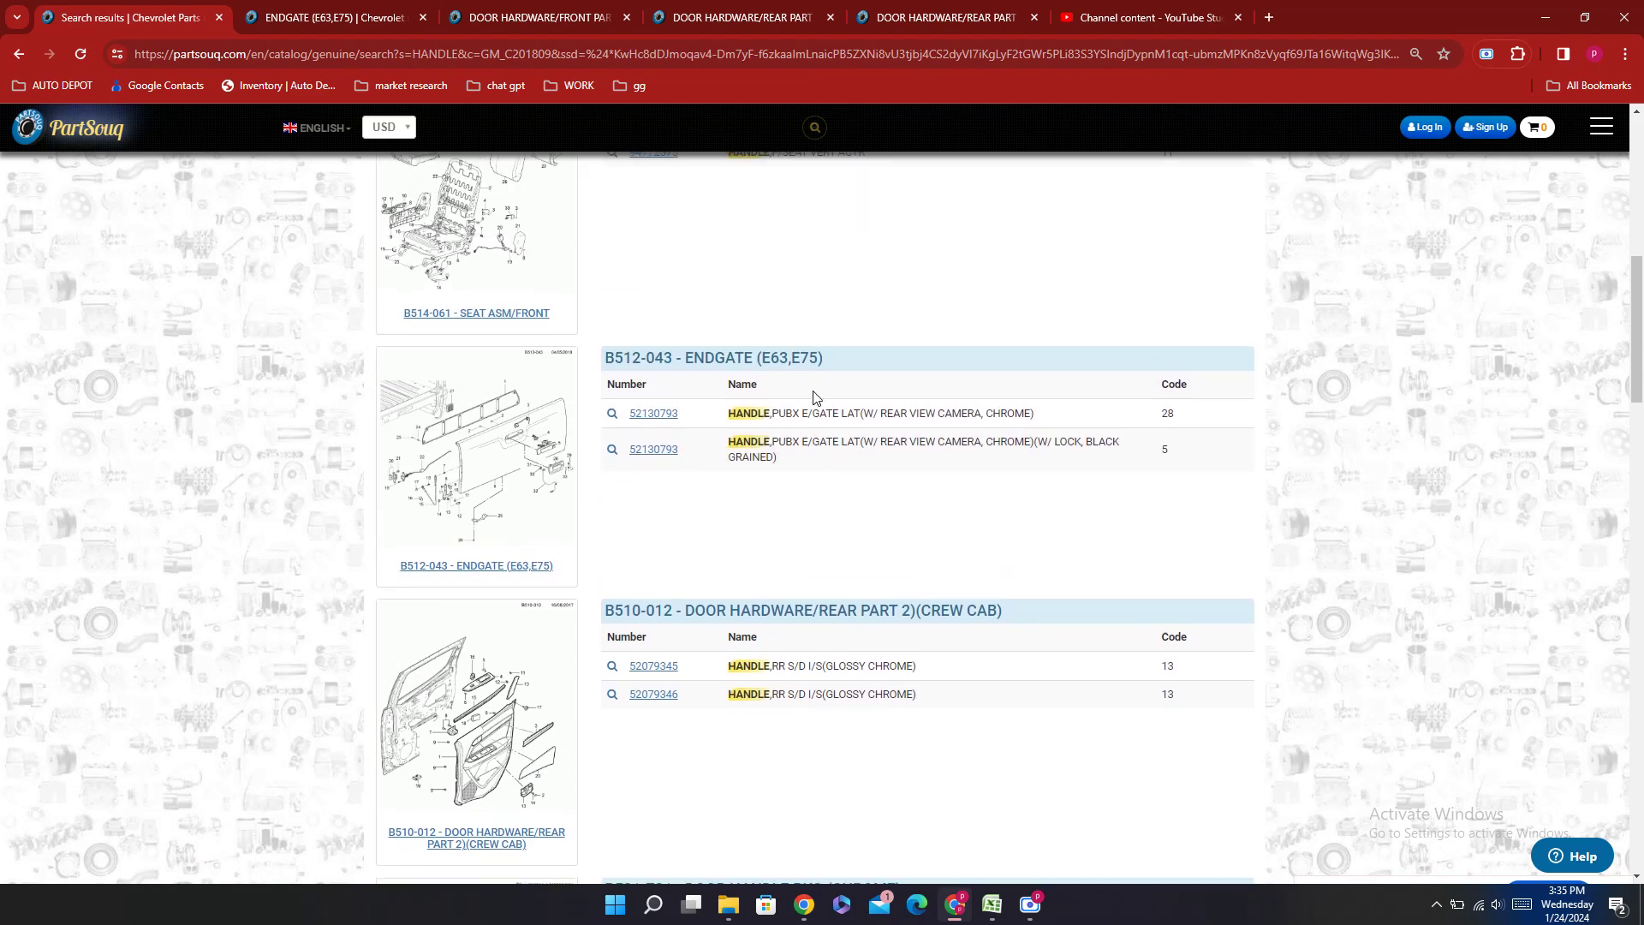
{"action": "scroll", "coordinate": [814, 395], "scroll_direction": "up", "scroll_amount": 5}
{"action": "scroll", "coordinate": [796, 395], "scroll_direction": "down", "scroll_amount": 1}
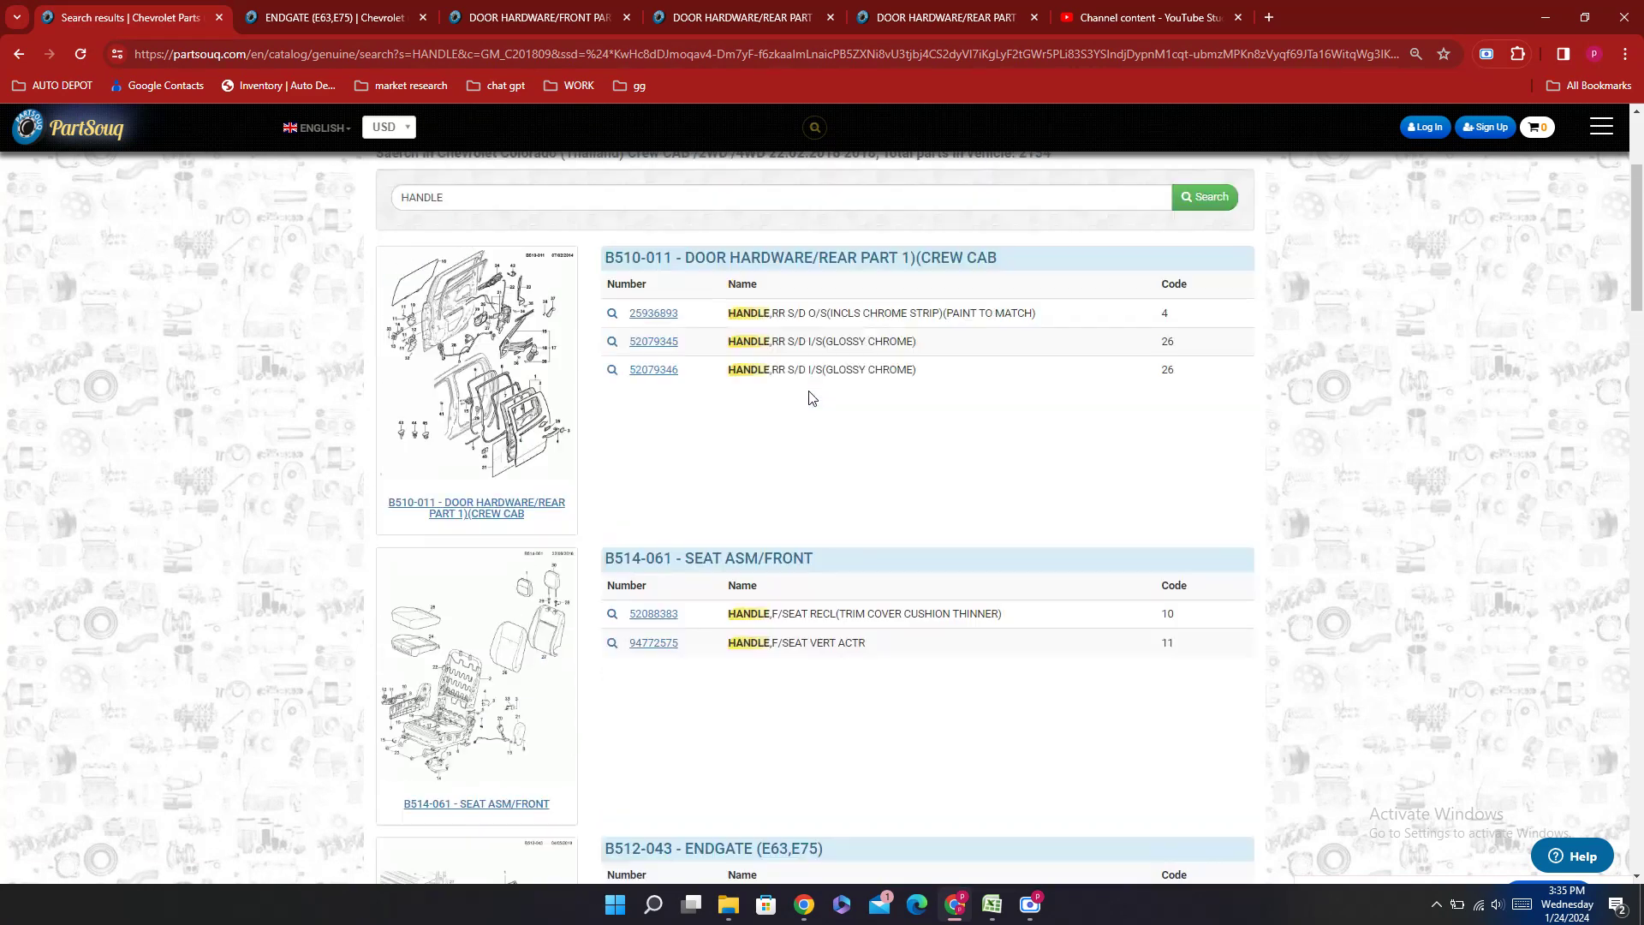
{"action": "scroll", "coordinate": [779, 399], "scroll_direction": "up", "scroll_amount": 1}
{"action": "left_click", "coordinate": [510, 769]}
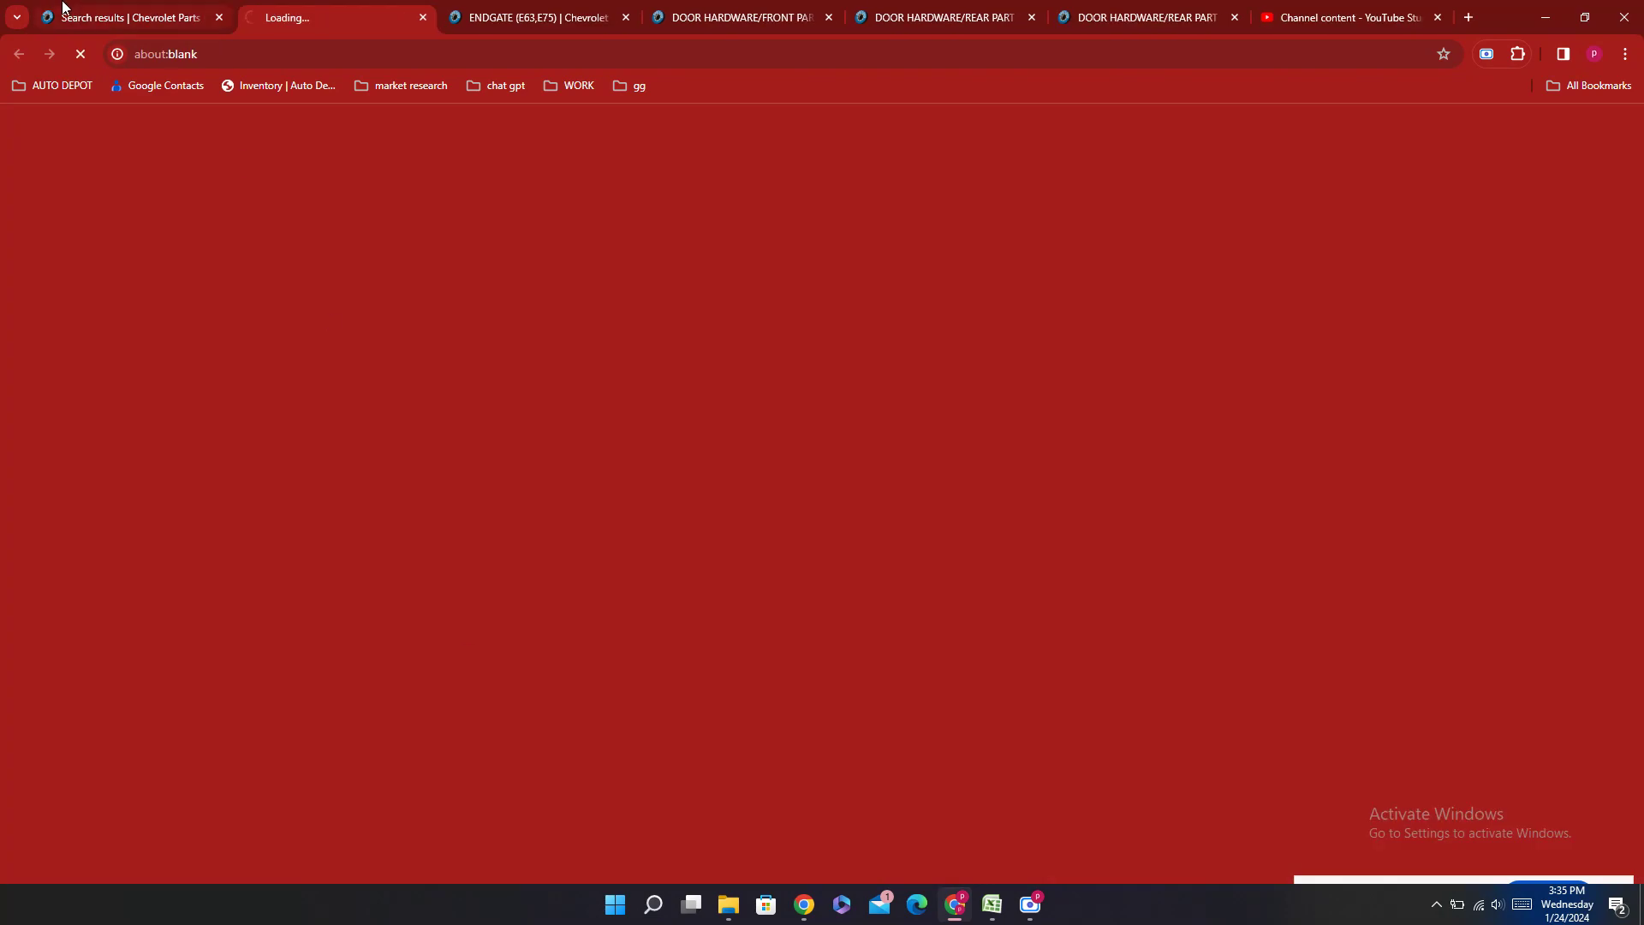
{"action": "left_click", "coordinate": [99, 15]}
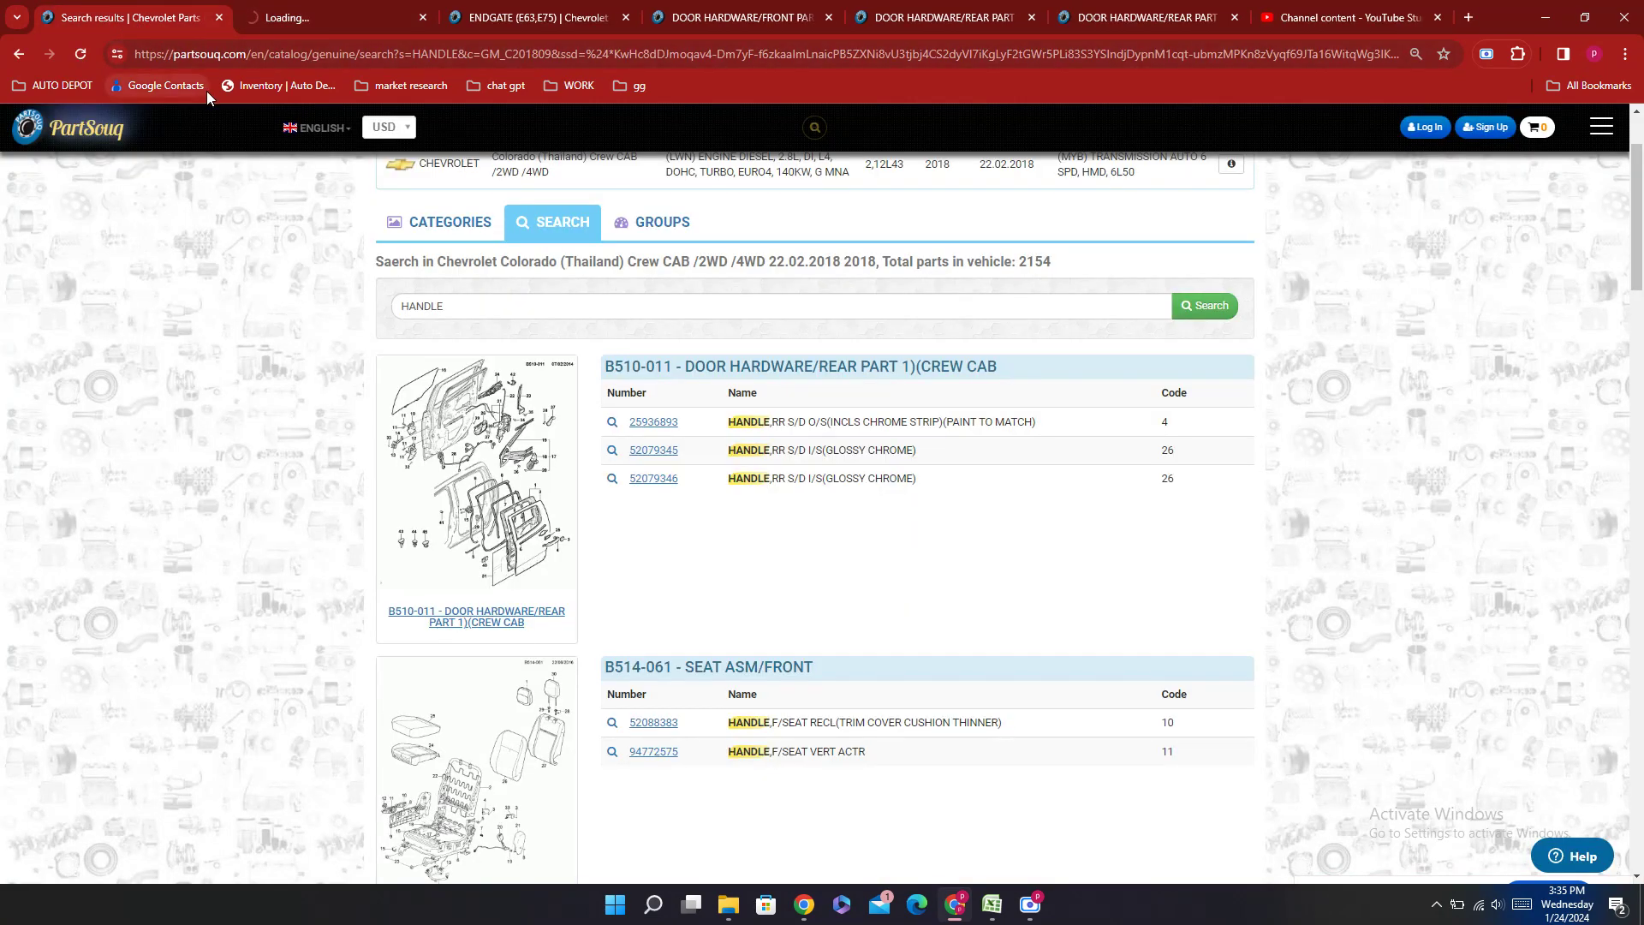
{"action": "left_click", "coordinate": [270, 10]}
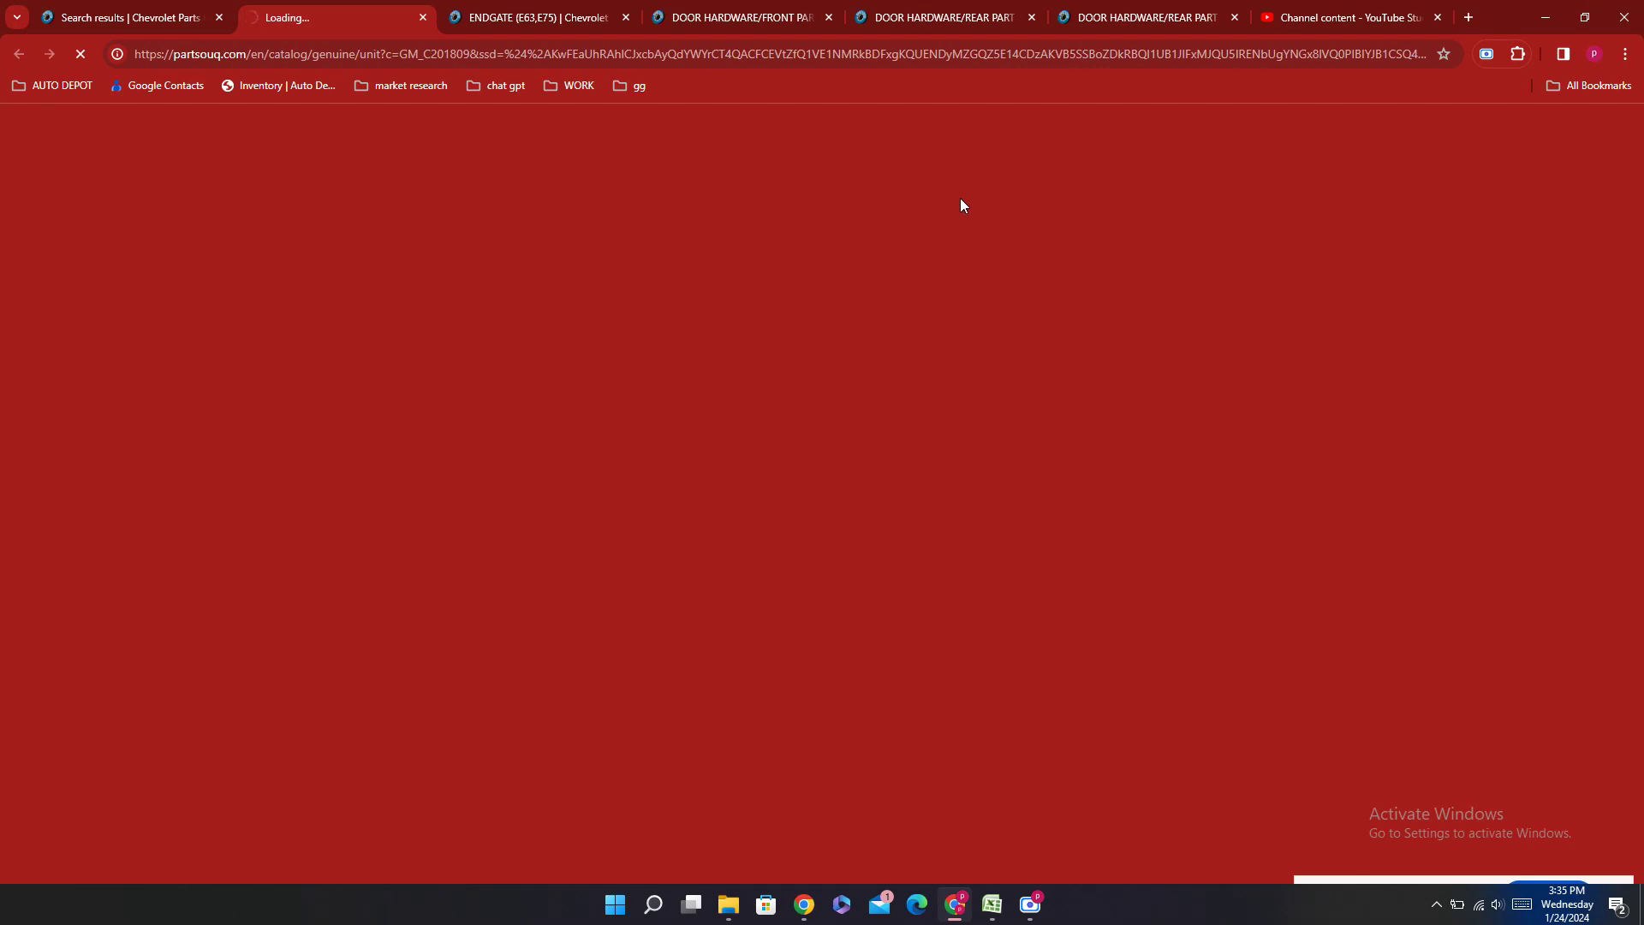
Step: Review the front seat parts list, rescan the HANDLE results, and return to the workbook
{"action": "scroll", "coordinate": [770, 548], "scroll_direction": "down", "scroll_amount": 7}
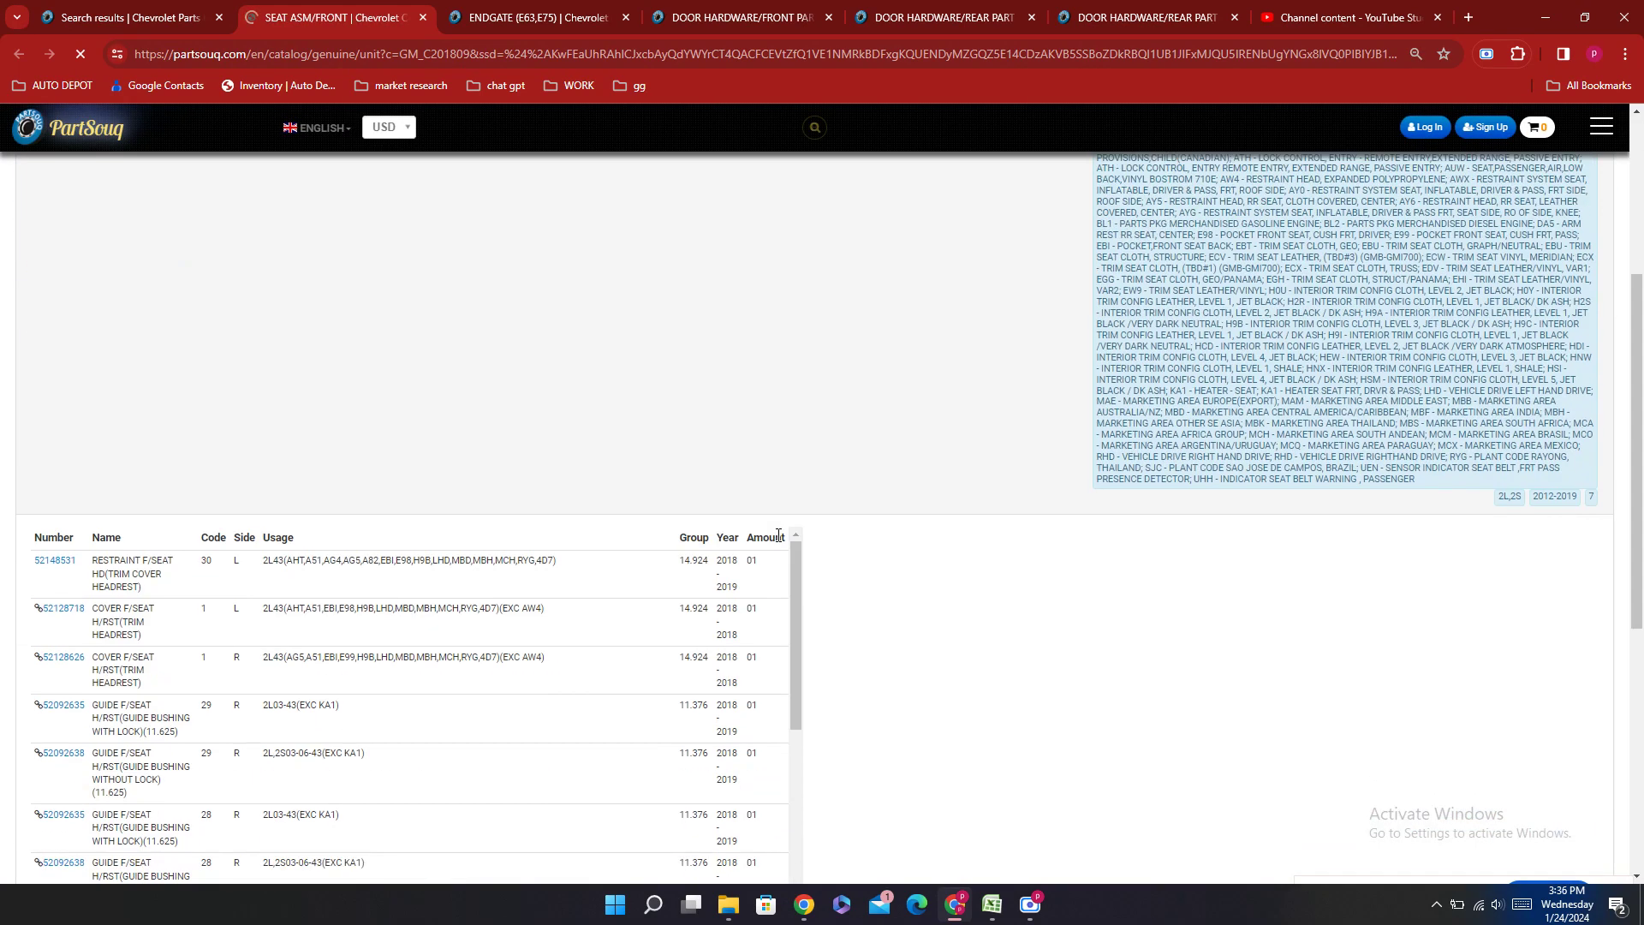
{"action": "scroll", "coordinate": [779, 534], "scroll_direction": "down", "scroll_amount": 3}
{"action": "scroll", "coordinate": [1160, 573], "scroll_direction": "down", "scroll_amount": 4}
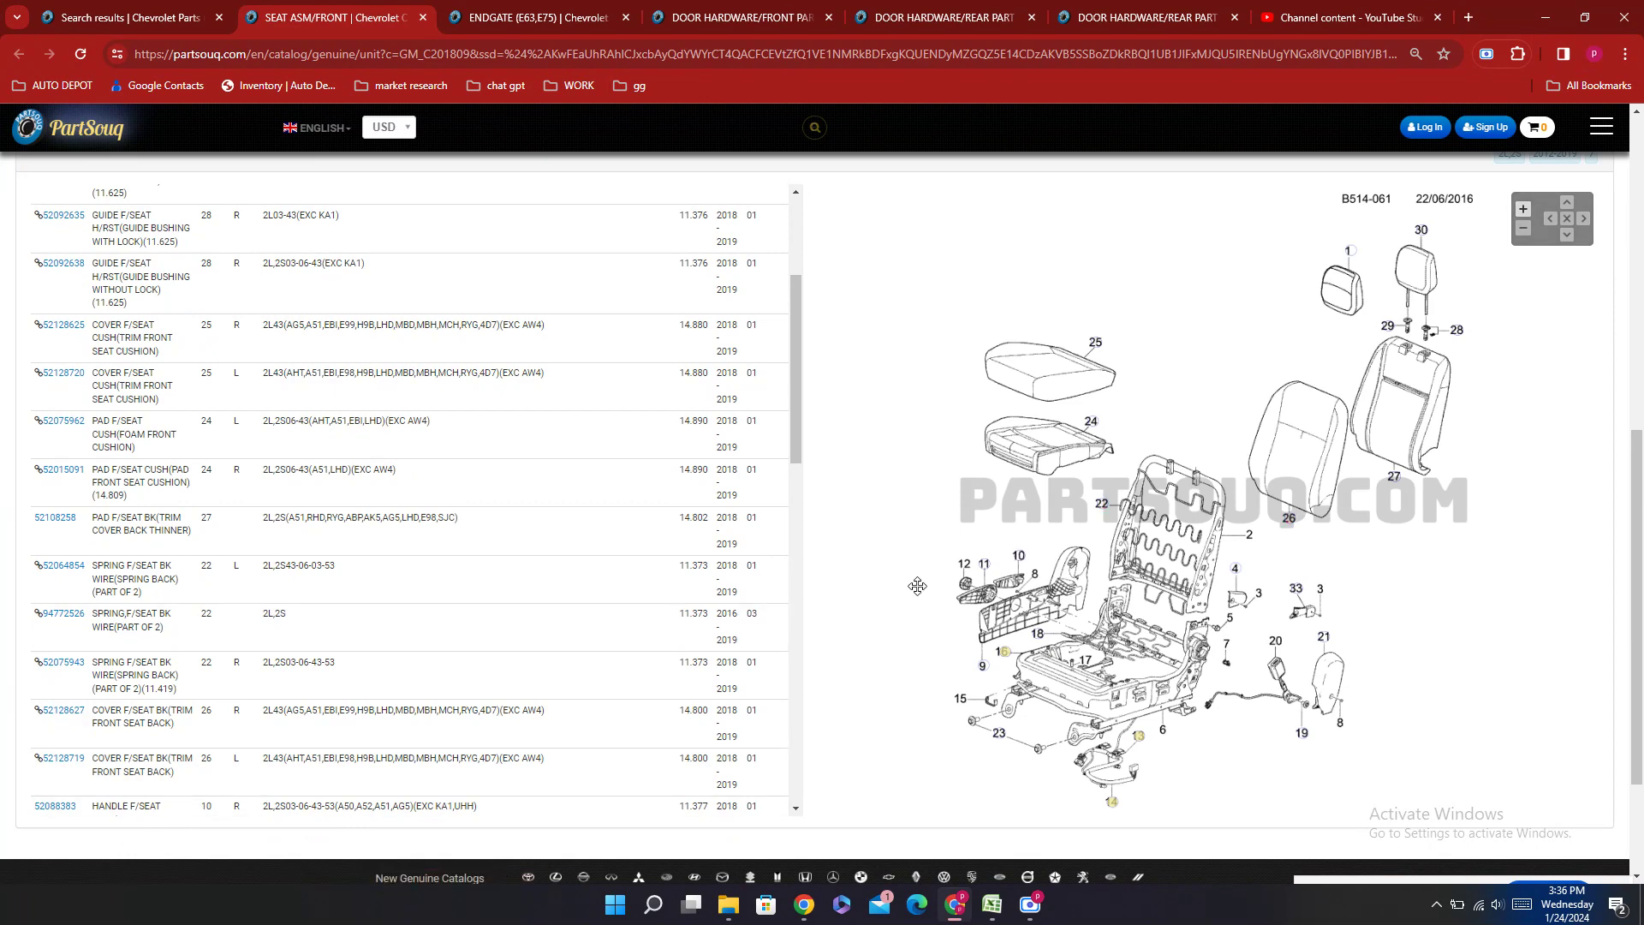
{"action": "scroll", "coordinate": [613, 668], "scroll_direction": "up", "scroll_amount": 3}
{"action": "left_click", "coordinate": [137, 17]}
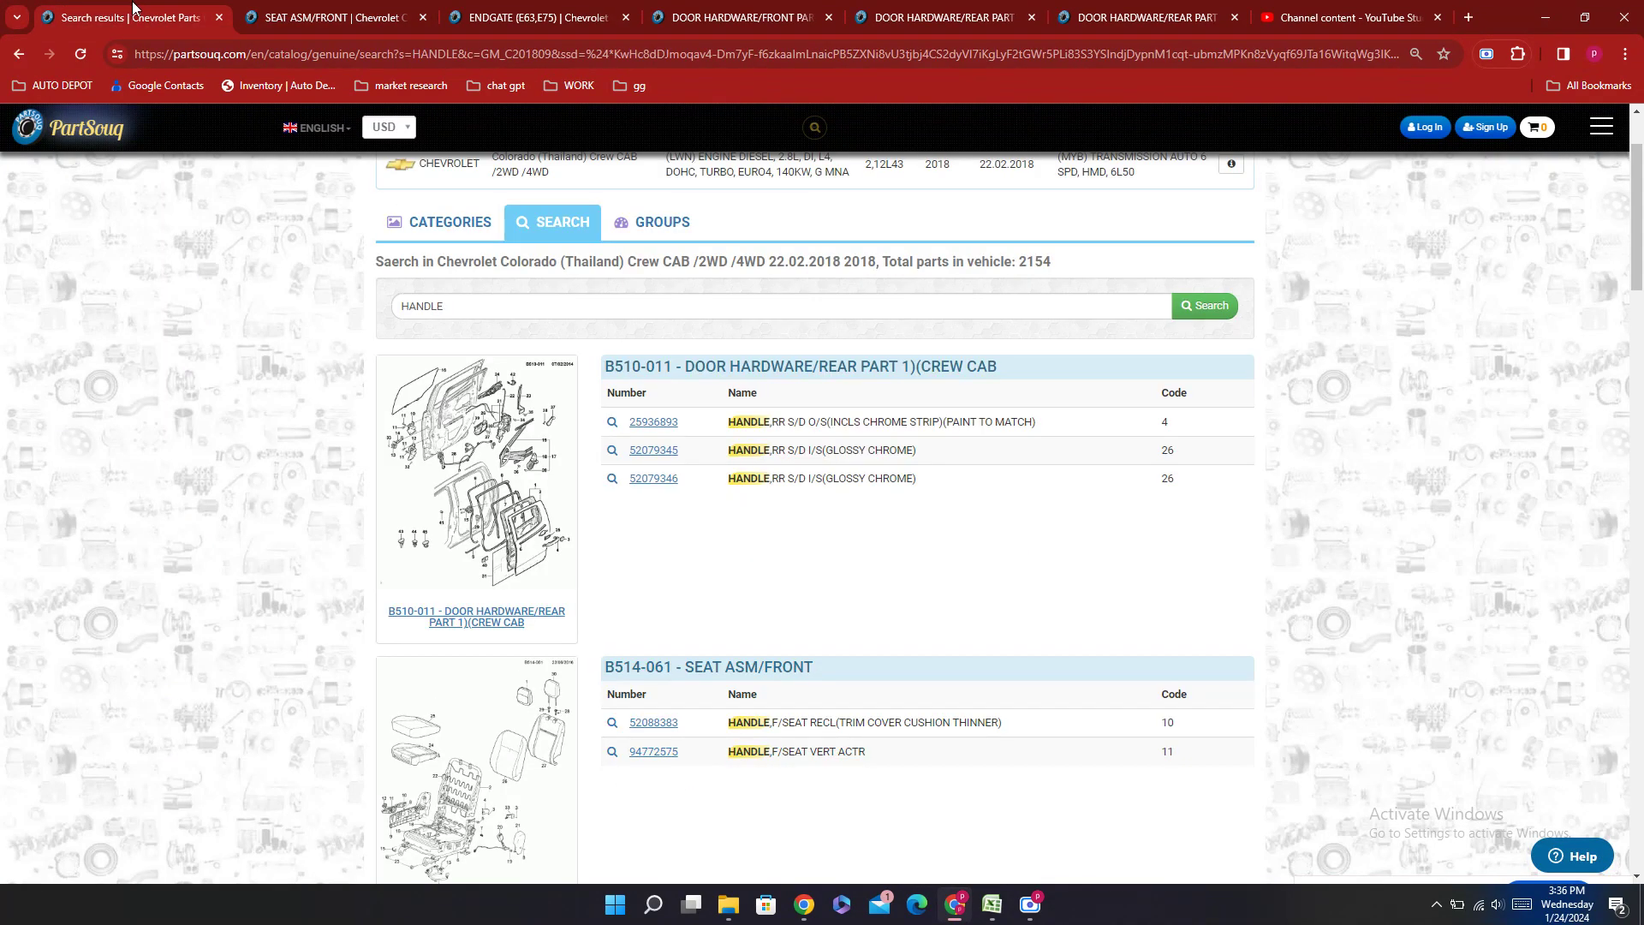
{"action": "scroll", "coordinate": [870, 669], "scroll_direction": "down", "scroll_amount": 16}
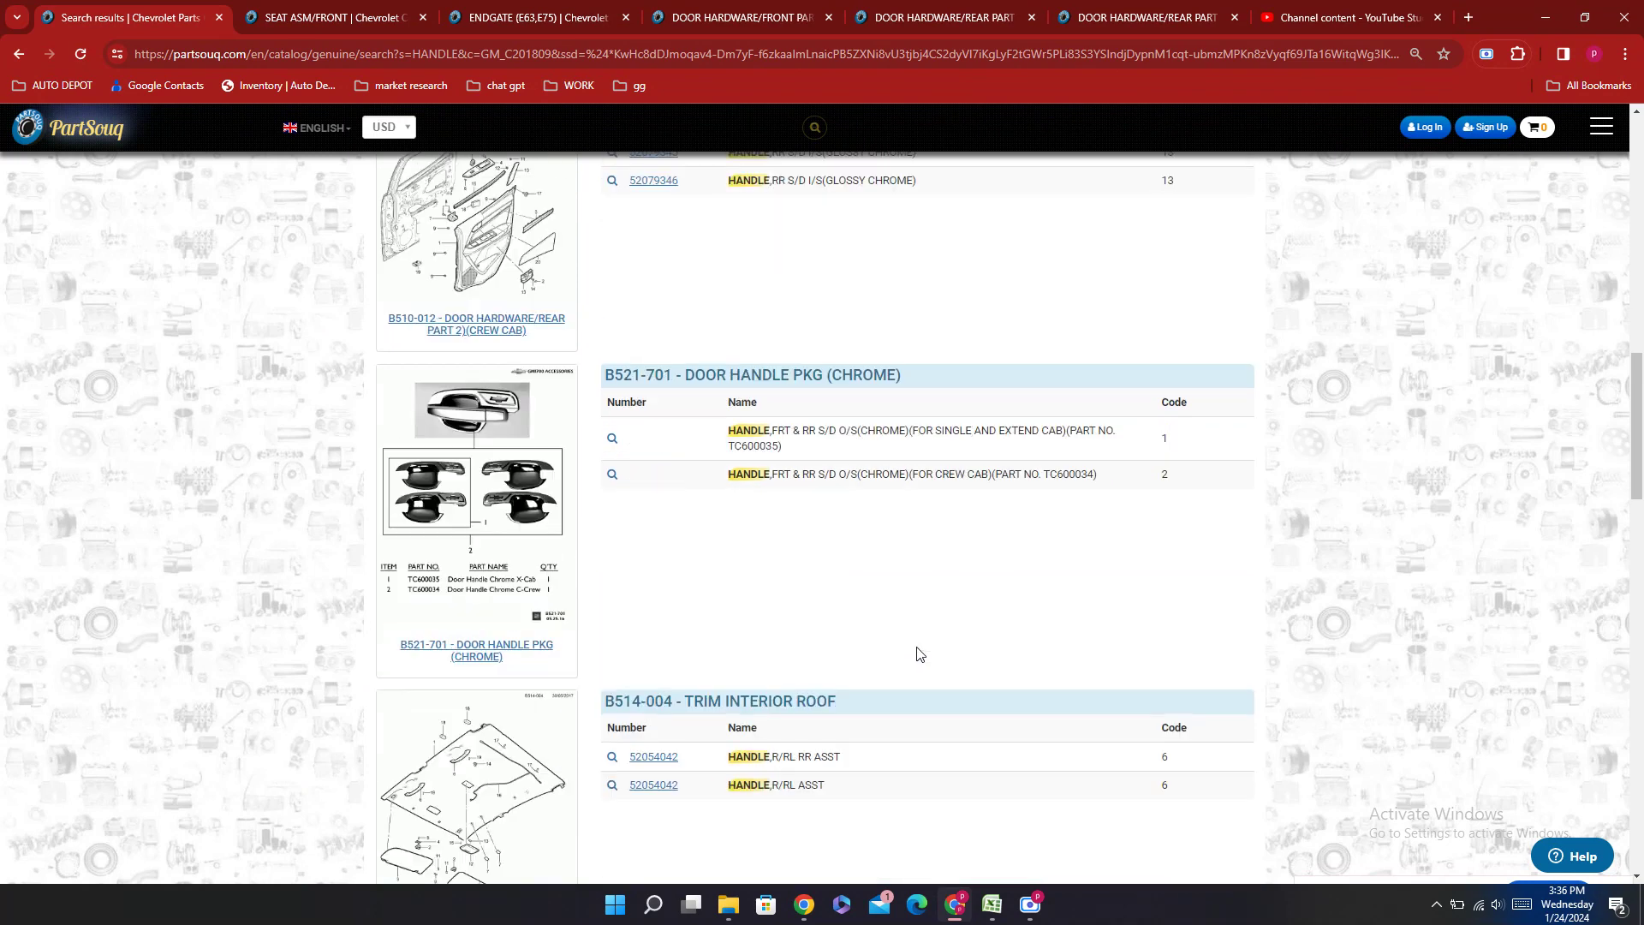
{"action": "scroll", "coordinate": [918, 652], "scroll_direction": "down", "scroll_amount": 18}
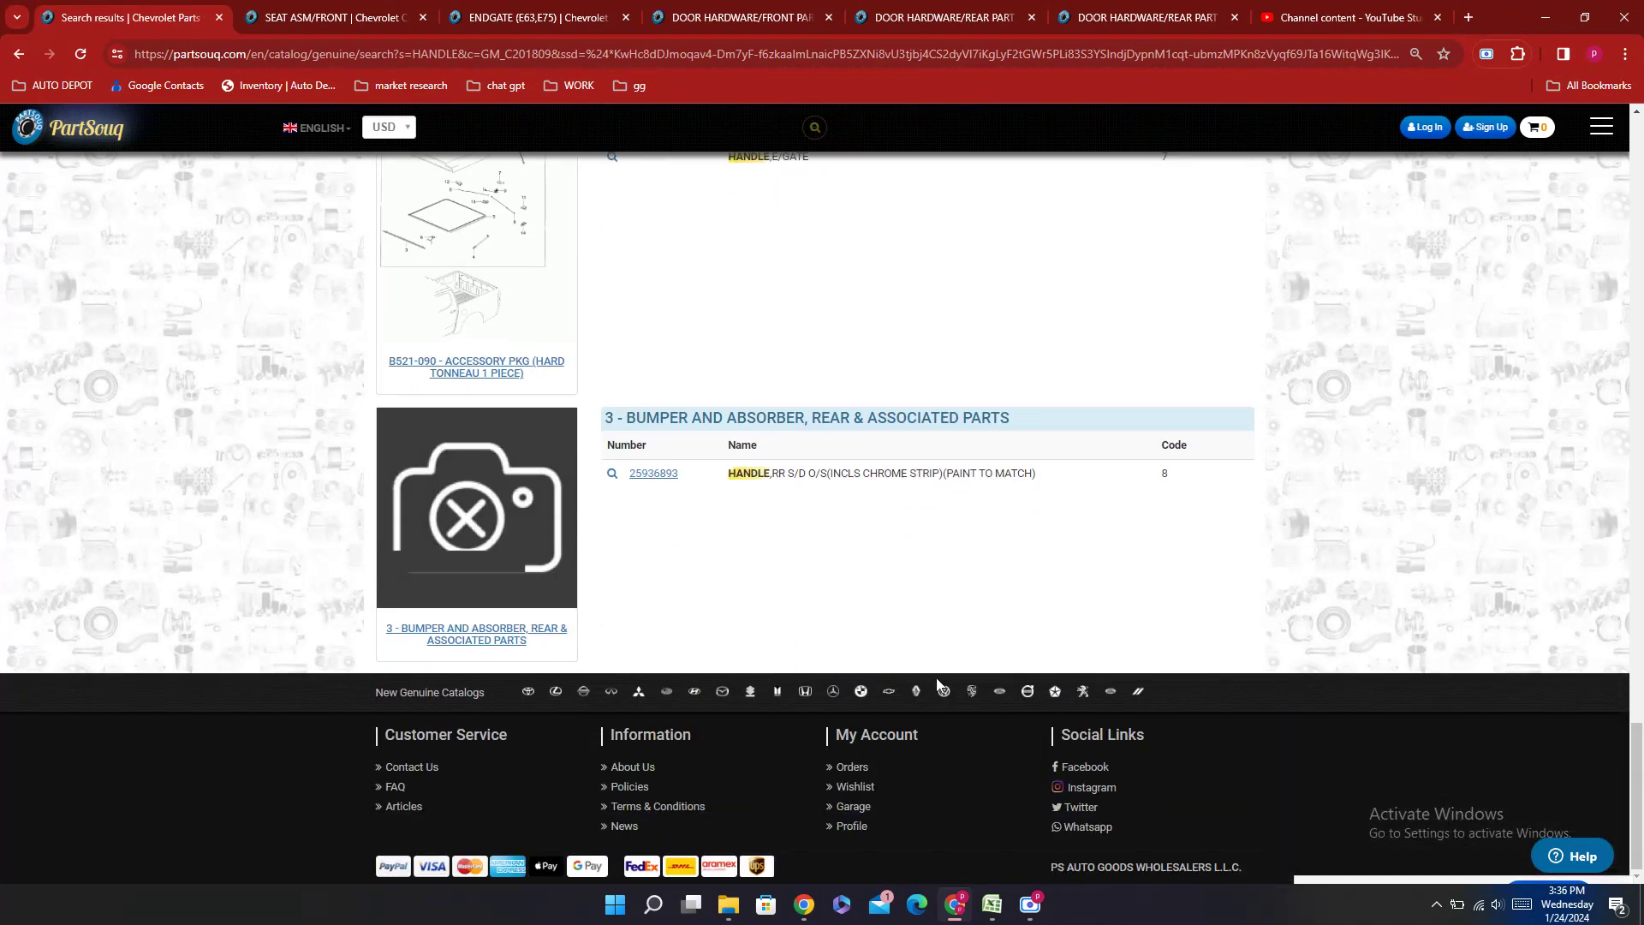
{"action": "scroll", "coordinate": [938, 685], "scroll_direction": "up", "scroll_amount": 3}
{"action": "left_click", "coordinate": [992, 904]}
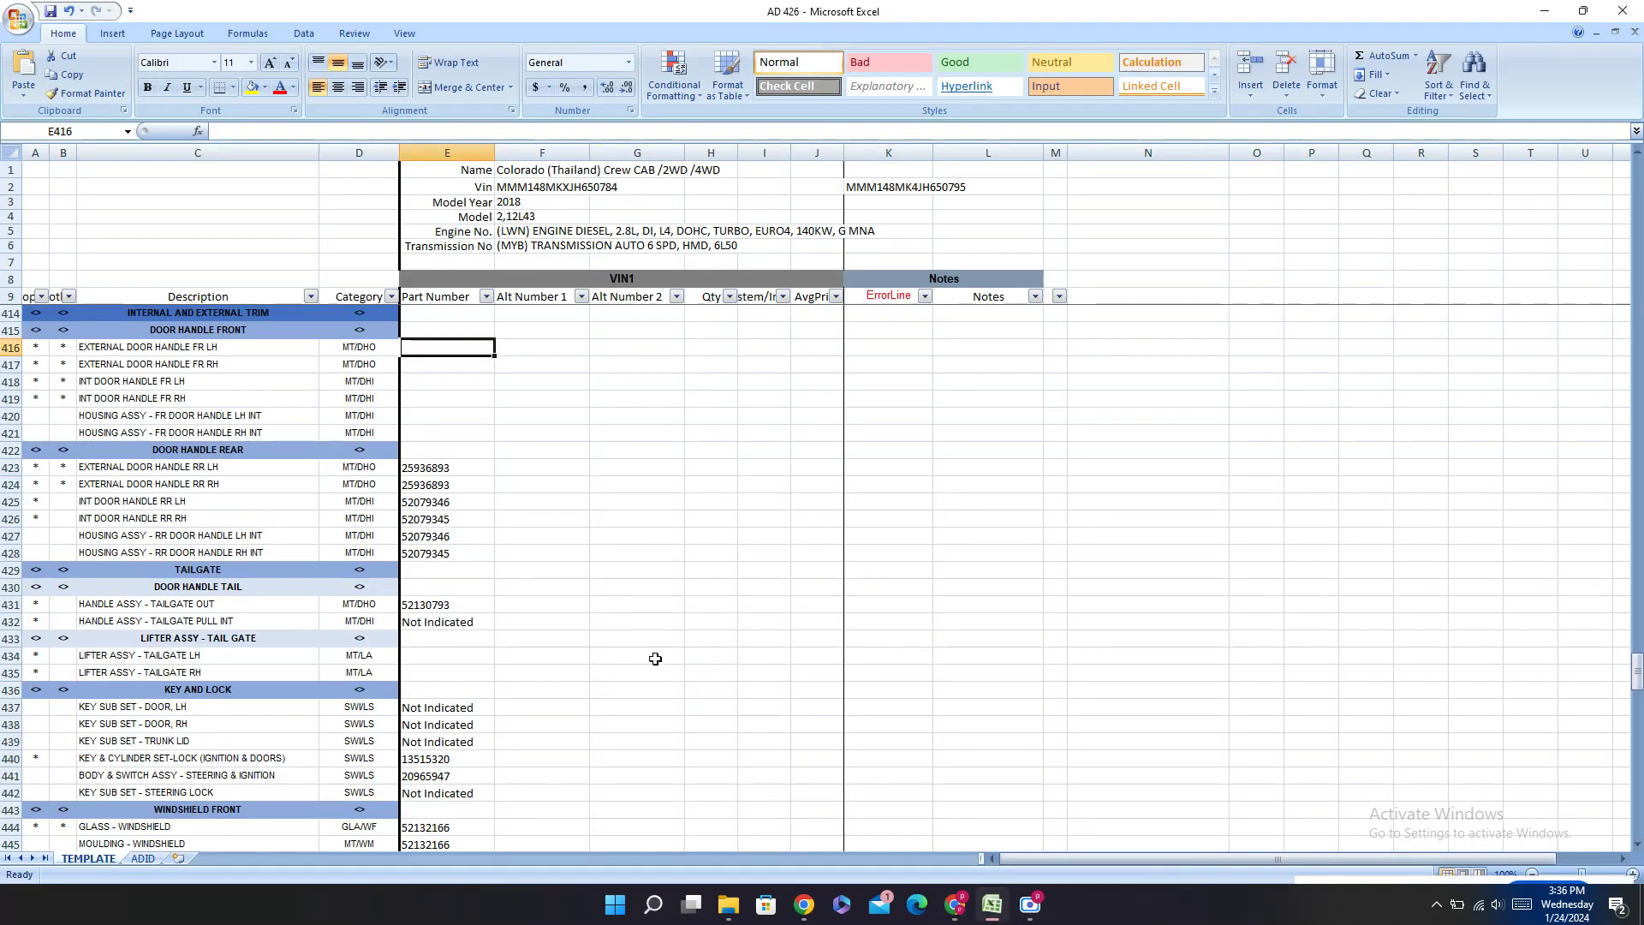
Step: Enter 'Not Indicated' in E416 and fill it down through E421 for the front door handles
{"action": "type", "text": "Not Indicated"}
{"action": "key", "text": "Return"}
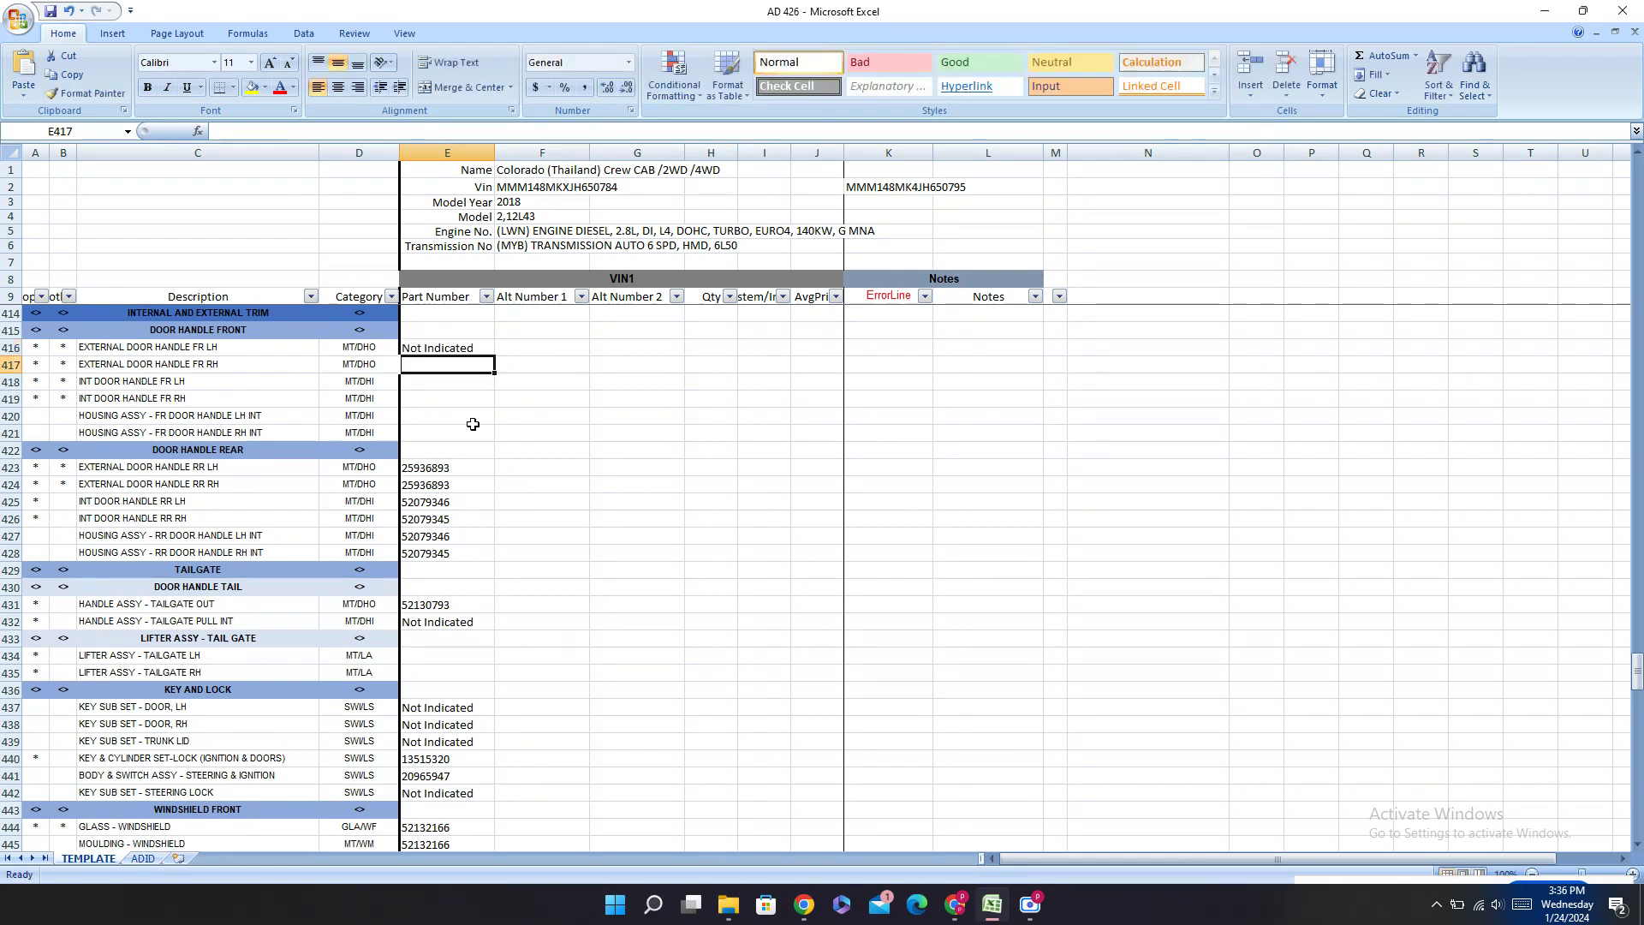
{"action": "left_click", "coordinate": [471, 346]}
{"action": "left_click_drag", "start_coordinate": [494, 356], "coordinate": [492, 443]}
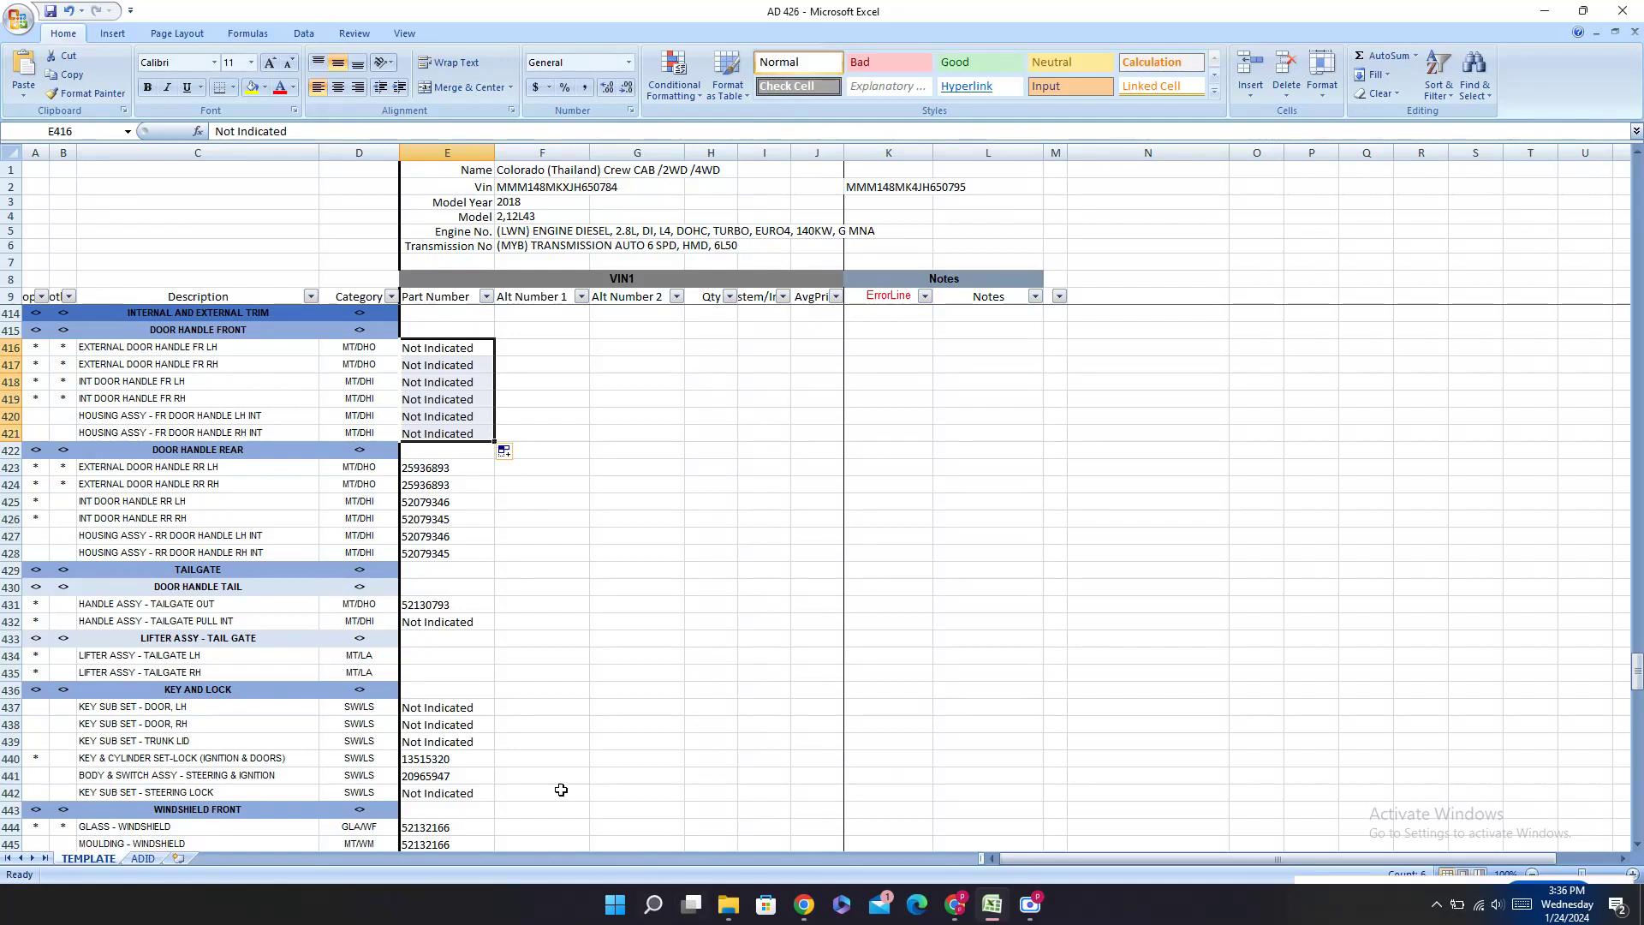
Step: Mark both tailgate lifters (E434, E435) and the wiper nozzle kit (E446) as 'Not Indicated'
{"action": "left_click", "coordinate": [412, 652]}
{"action": "type", "text": "Not Indicated"}
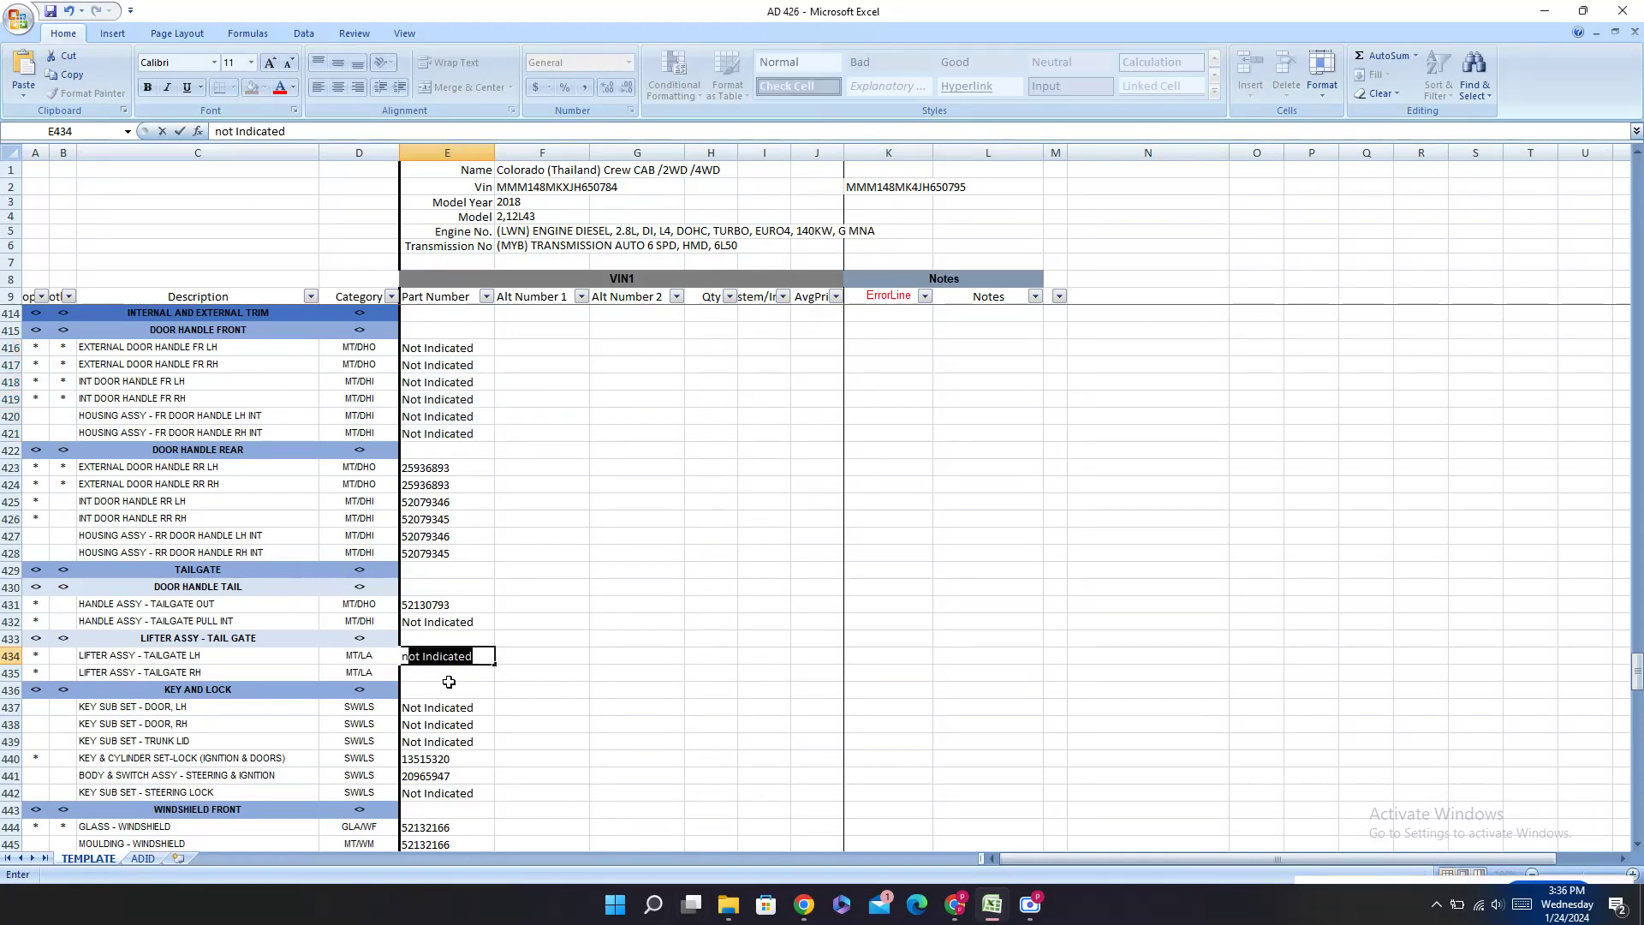
{"action": "key", "text": "Return"}
{"action": "type", "text": "Not Indicated"}
{"action": "left_click", "coordinate": [656, 713]}
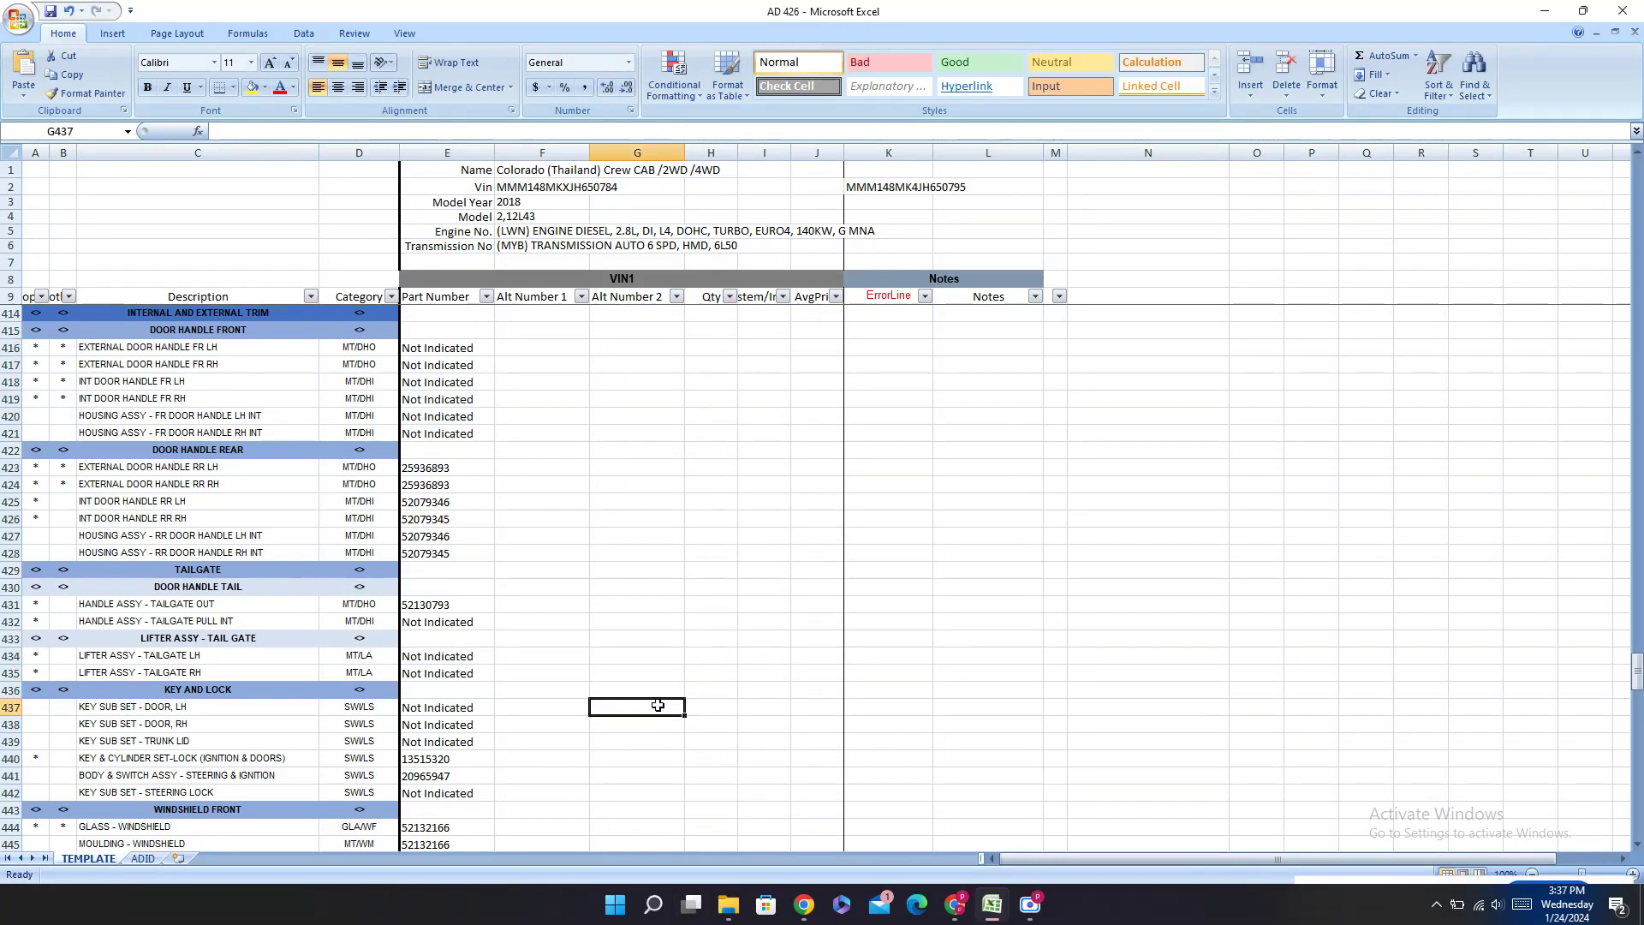
{"action": "scroll", "coordinate": [594, 685], "scroll_direction": "down", "scroll_amount": 7}
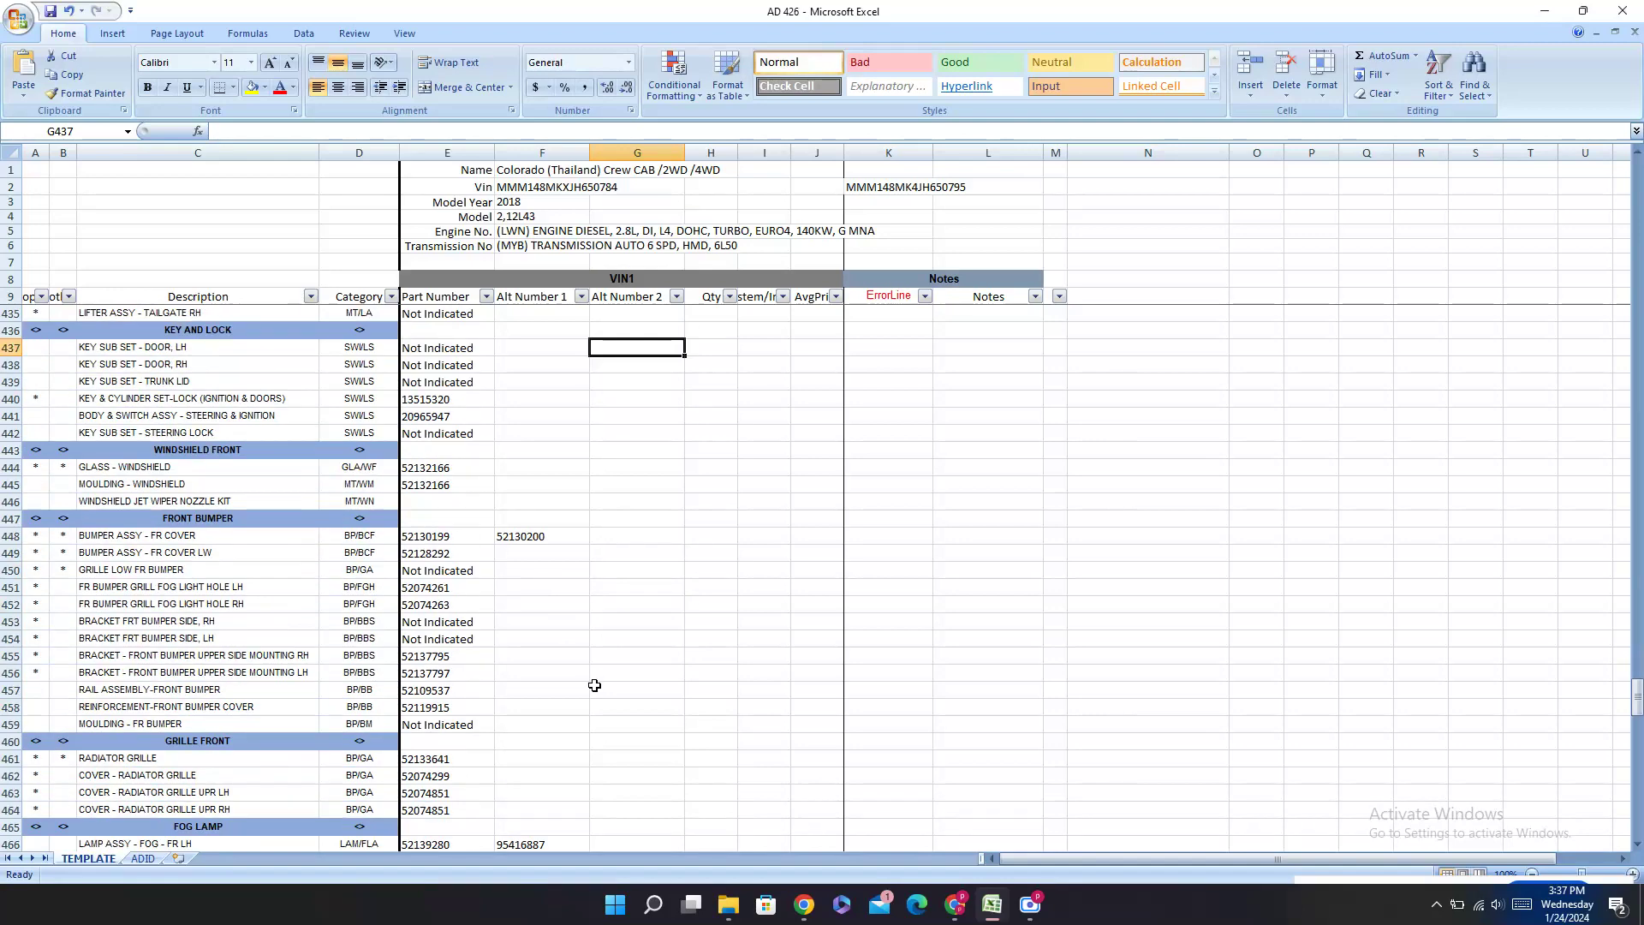
{"action": "left_click", "coordinate": [433, 502]}
{"action": "type", "text": "Not Indicated"}
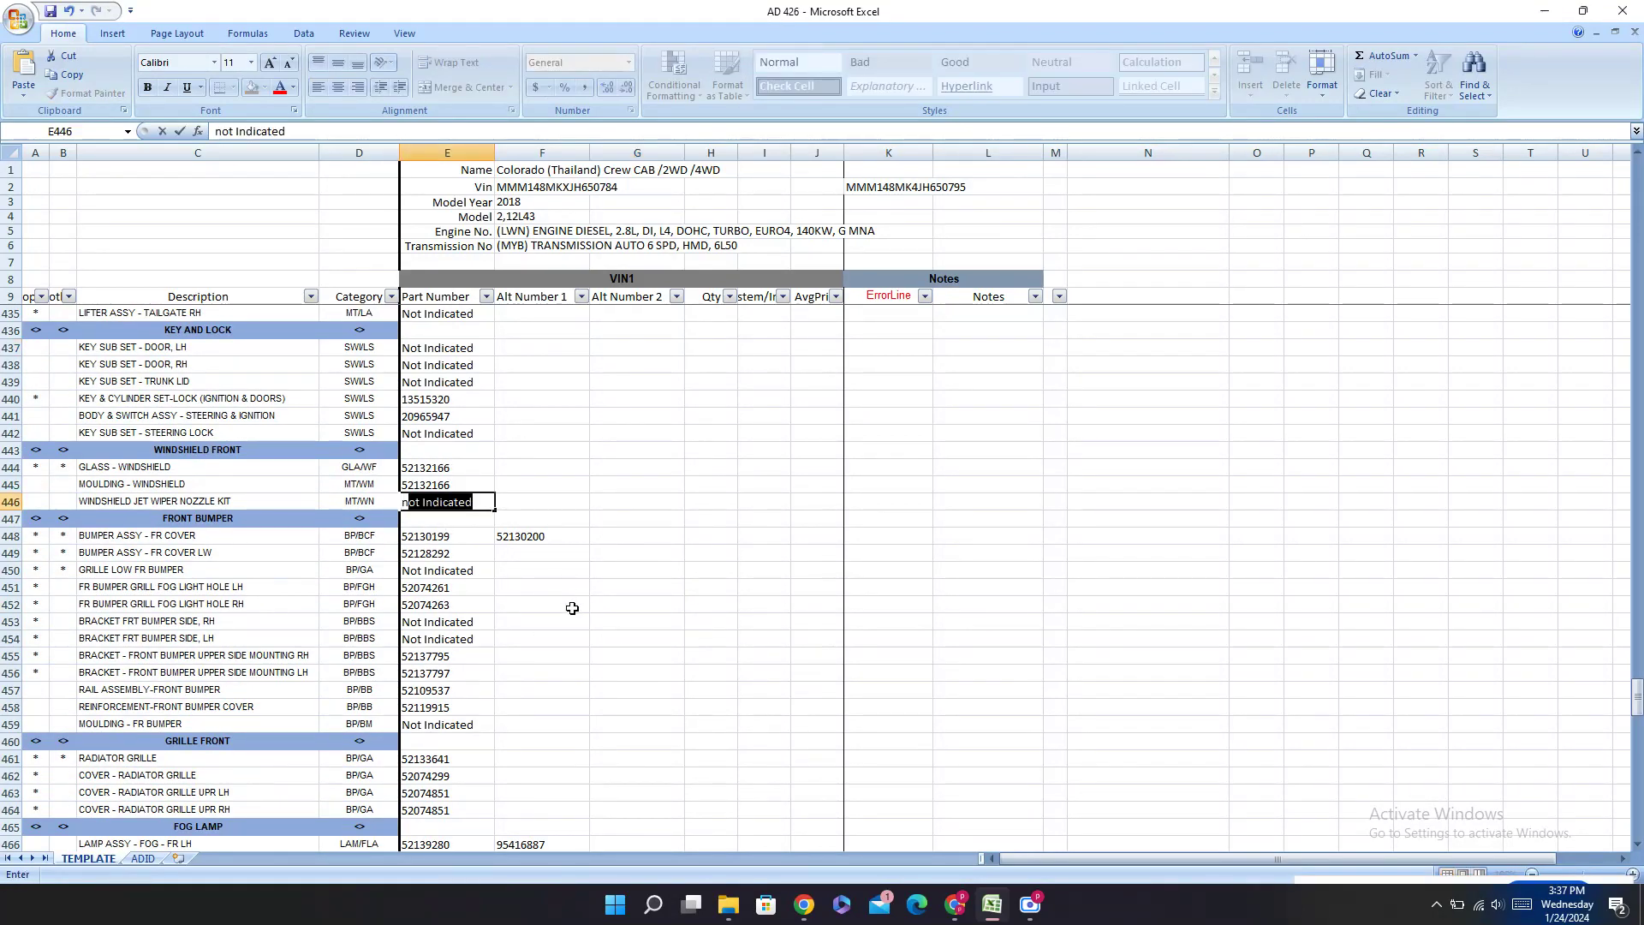
{"action": "left_click", "coordinate": [575, 606]}
Step: Select cell E501 for the fixed rear door glass and return to PartSouq in Chrome
{"action": "scroll", "coordinate": [591, 664], "scroll_direction": "down", "scroll_amount": 11}
{"action": "scroll", "coordinate": [592, 670], "scroll_direction": "down", "scroll_amount": 8}
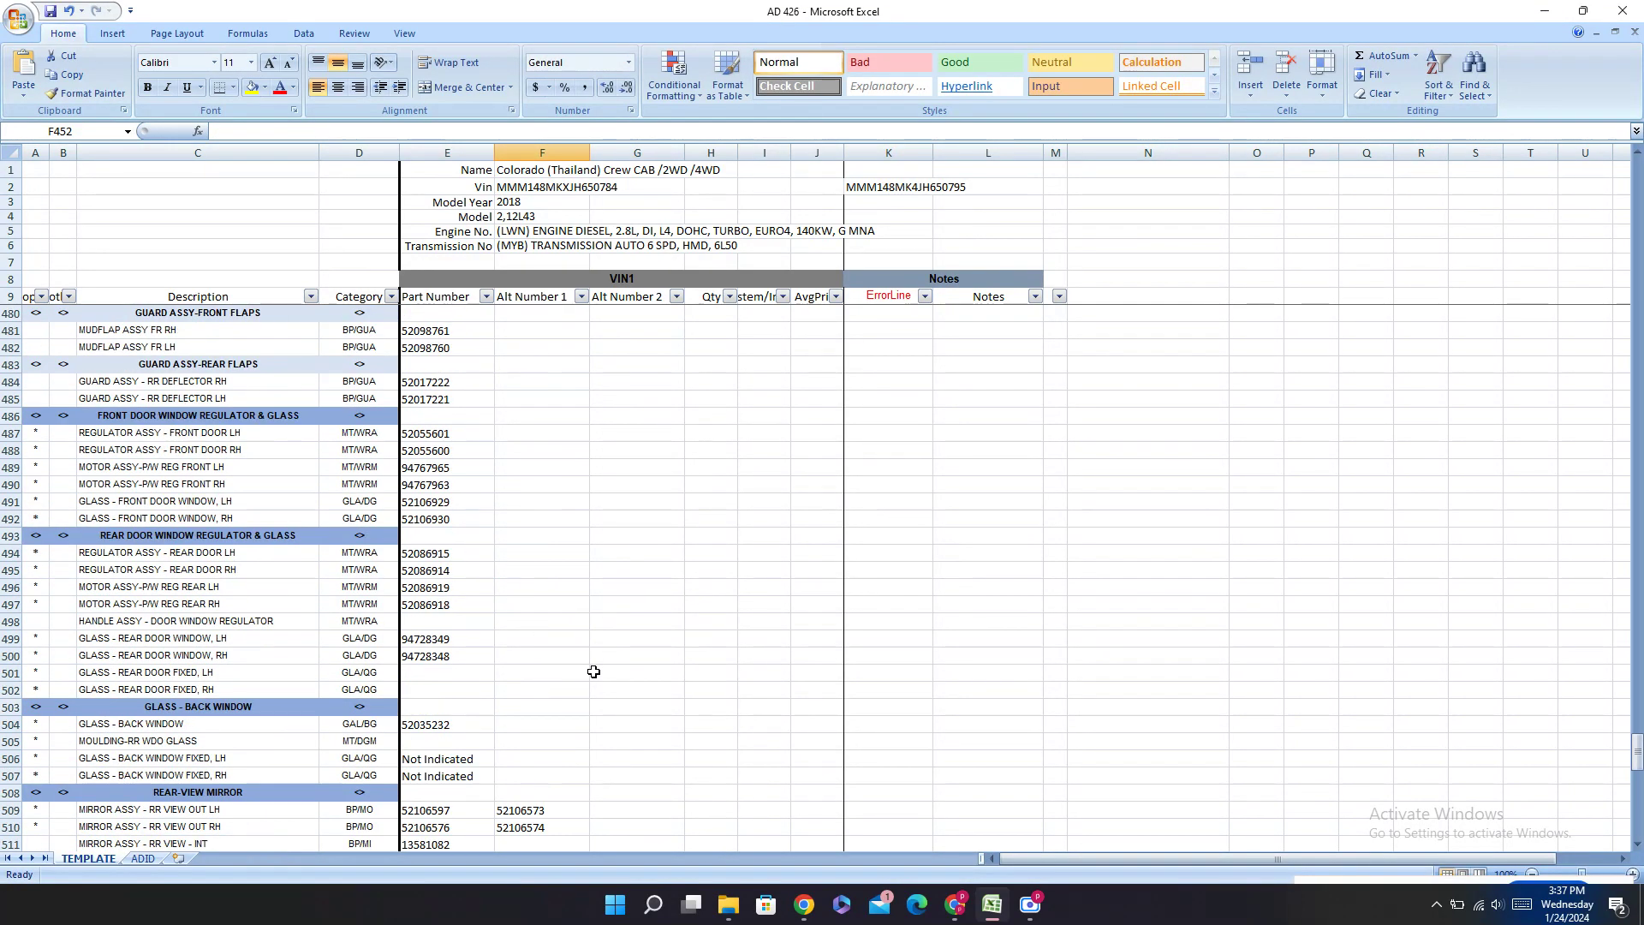
{"action": "left_click", "coordinate": [445, 467]}
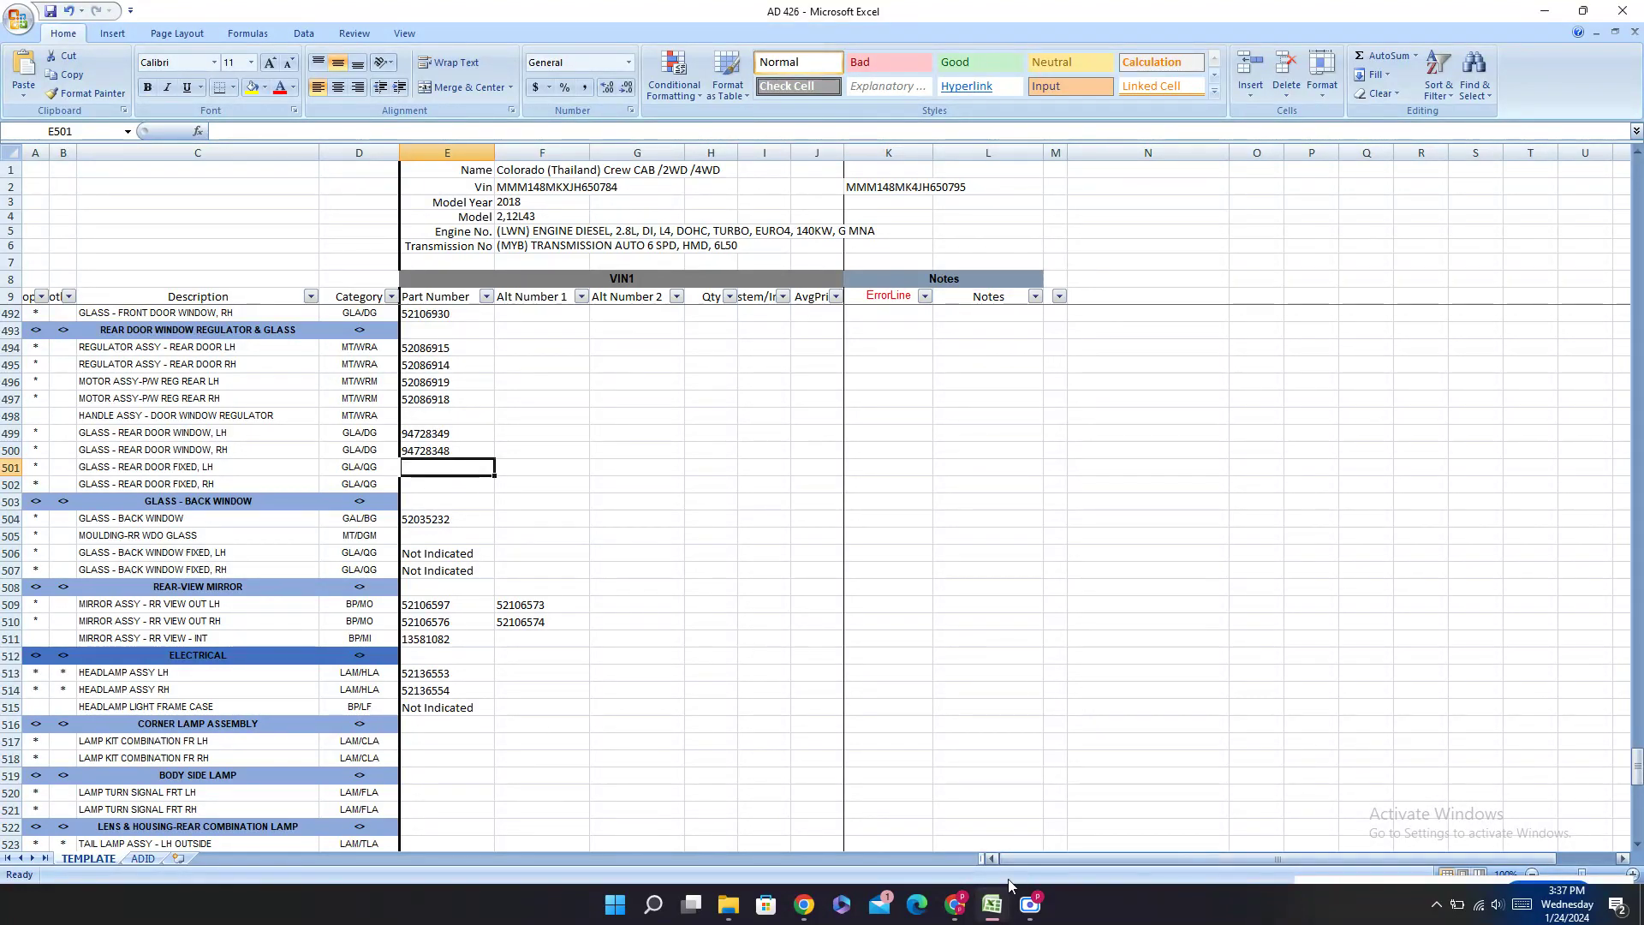
{"action": "left_click", "coordinate": [955, 904]}
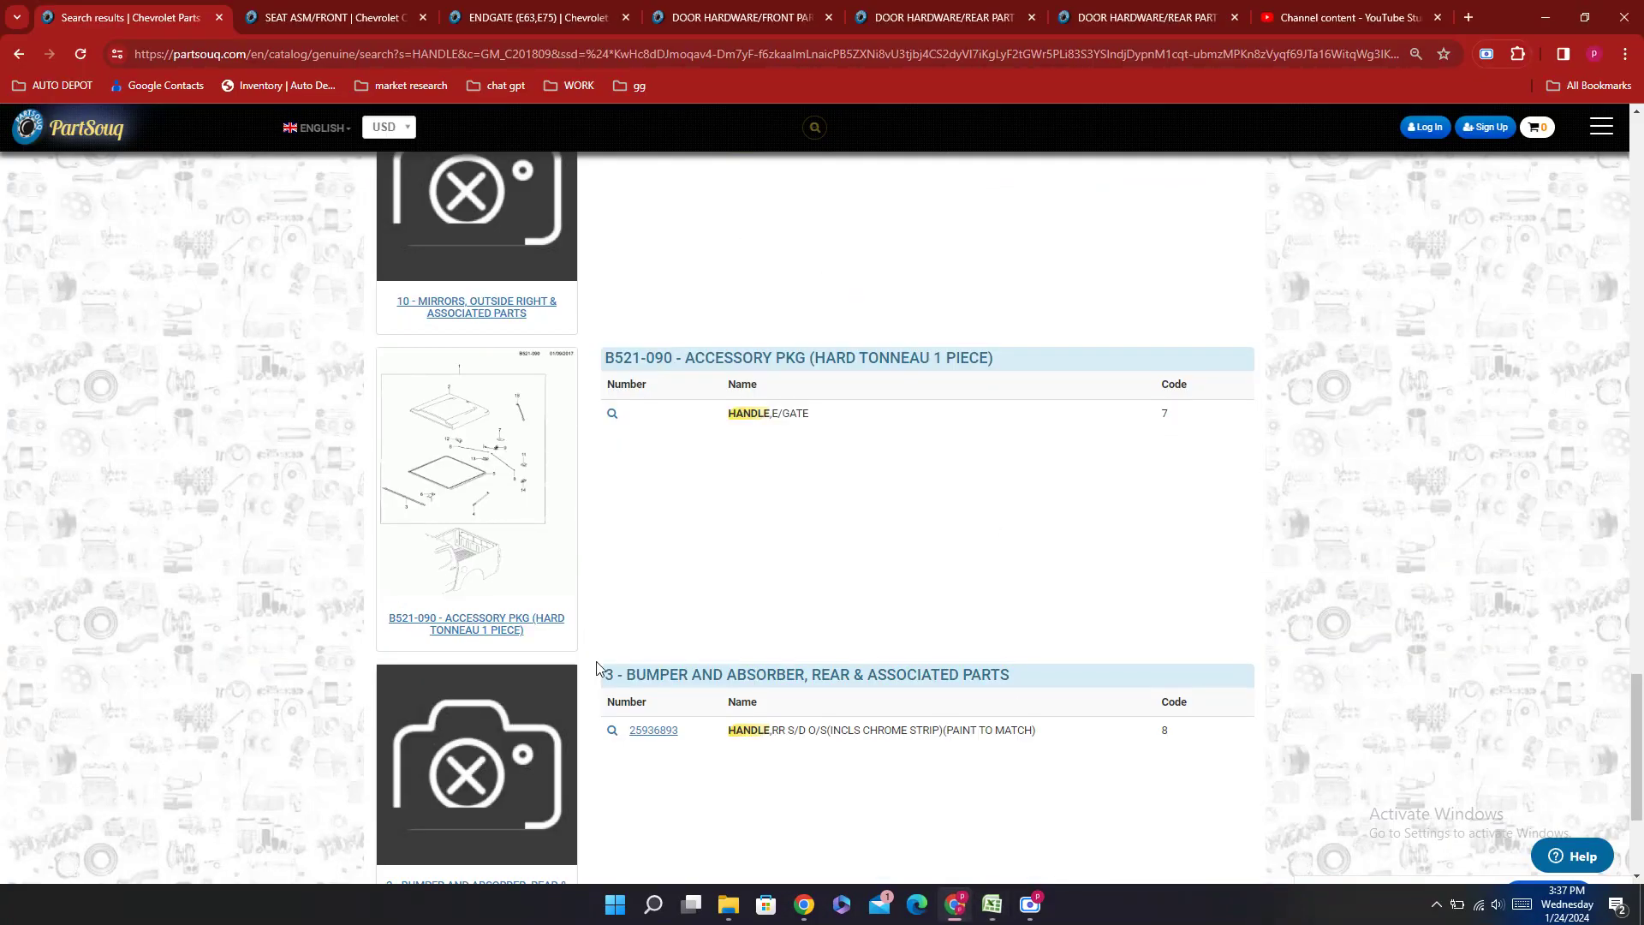
Step: Open the AutoResource demo store (ar-demo.tradesoft.pro) in a new tab via Google, then return to Excel
{"action": "scroll", "coordinate": [977, 248], "scroll_direction": "up", "scroll_amount": 5}
{"action": "left_click", "coordinate": [1355, 10]}
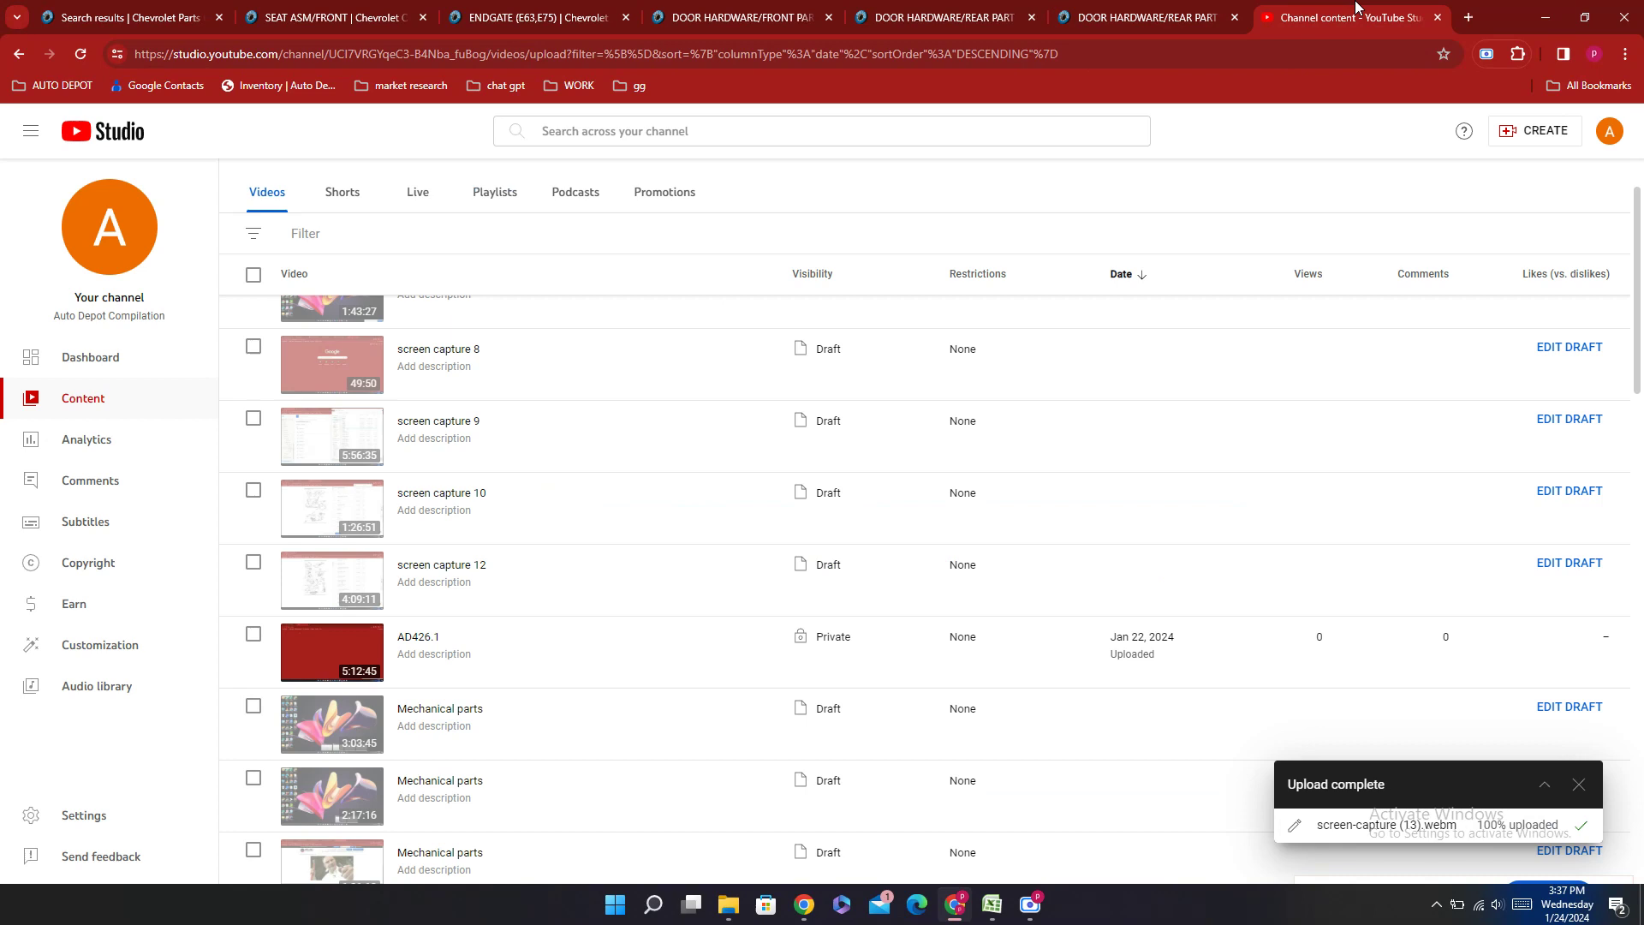
{"action": "left_click", "coordinate": [1466, 16]}
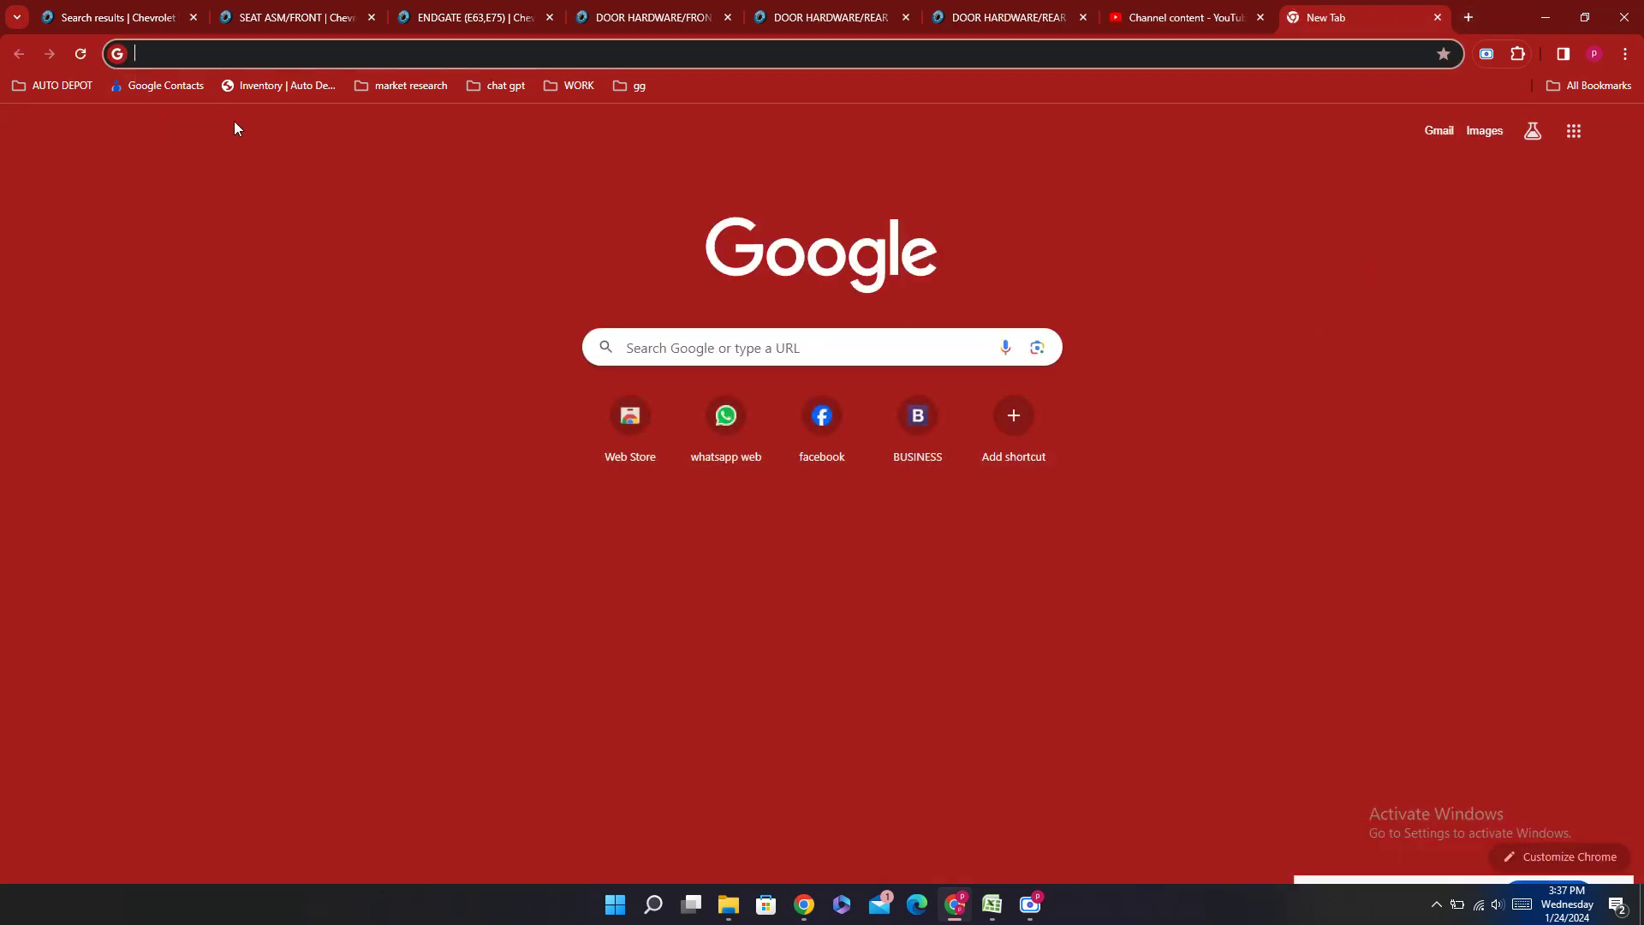
{"action": "left_click", "coordinate": [153, 55]}
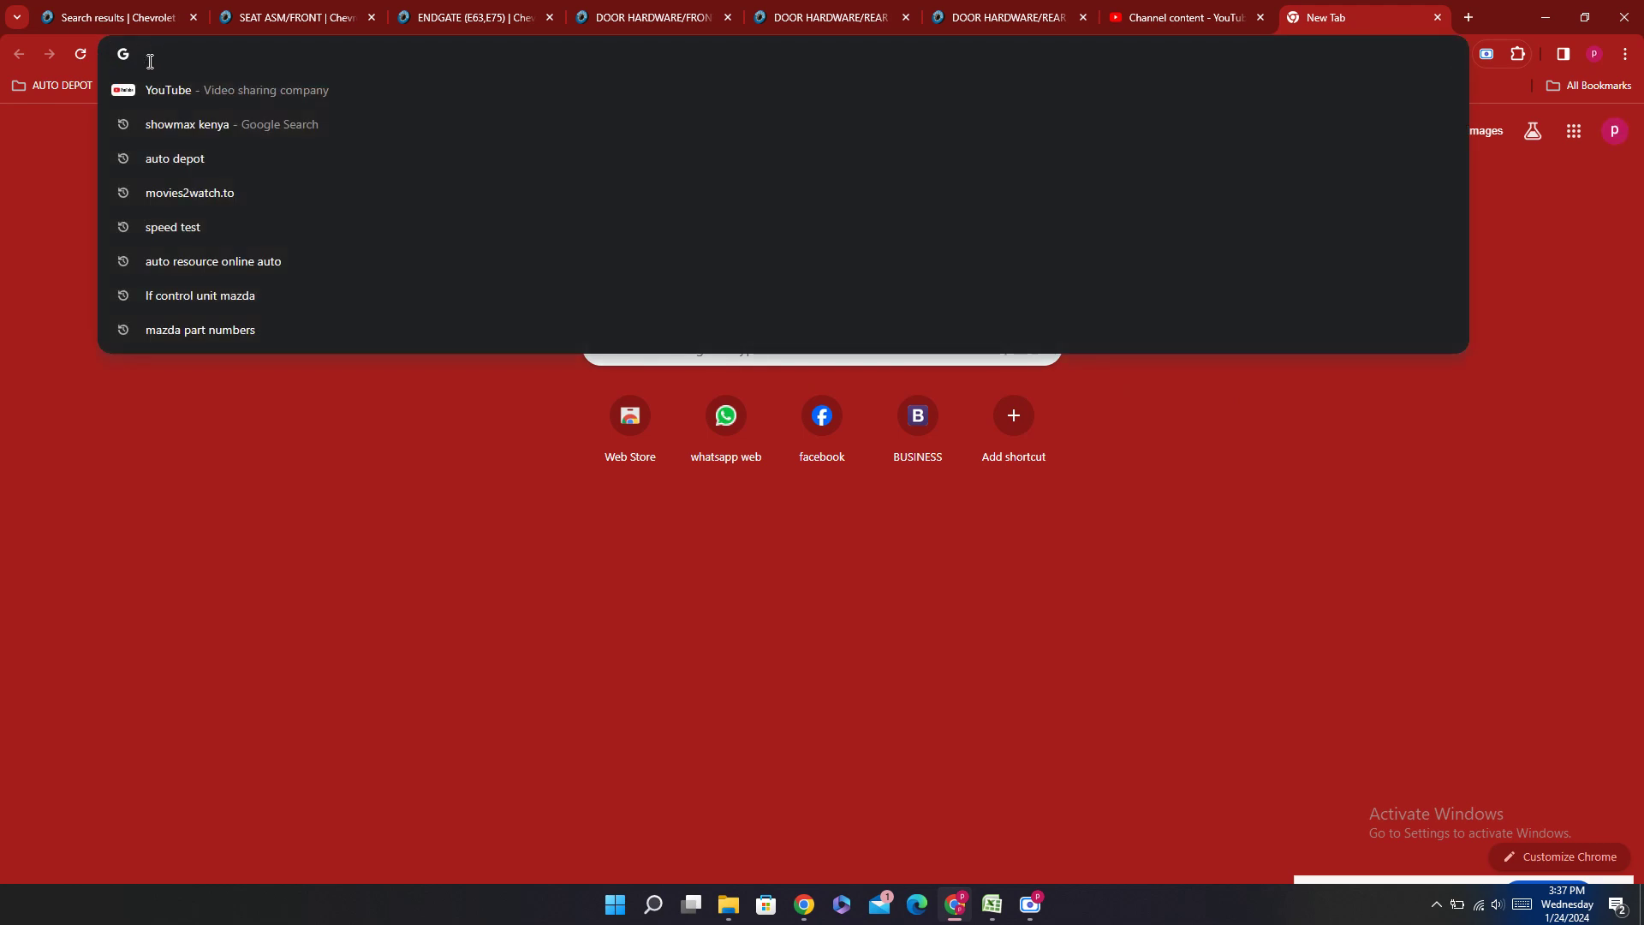
{"action": "type", "text": "aut"}
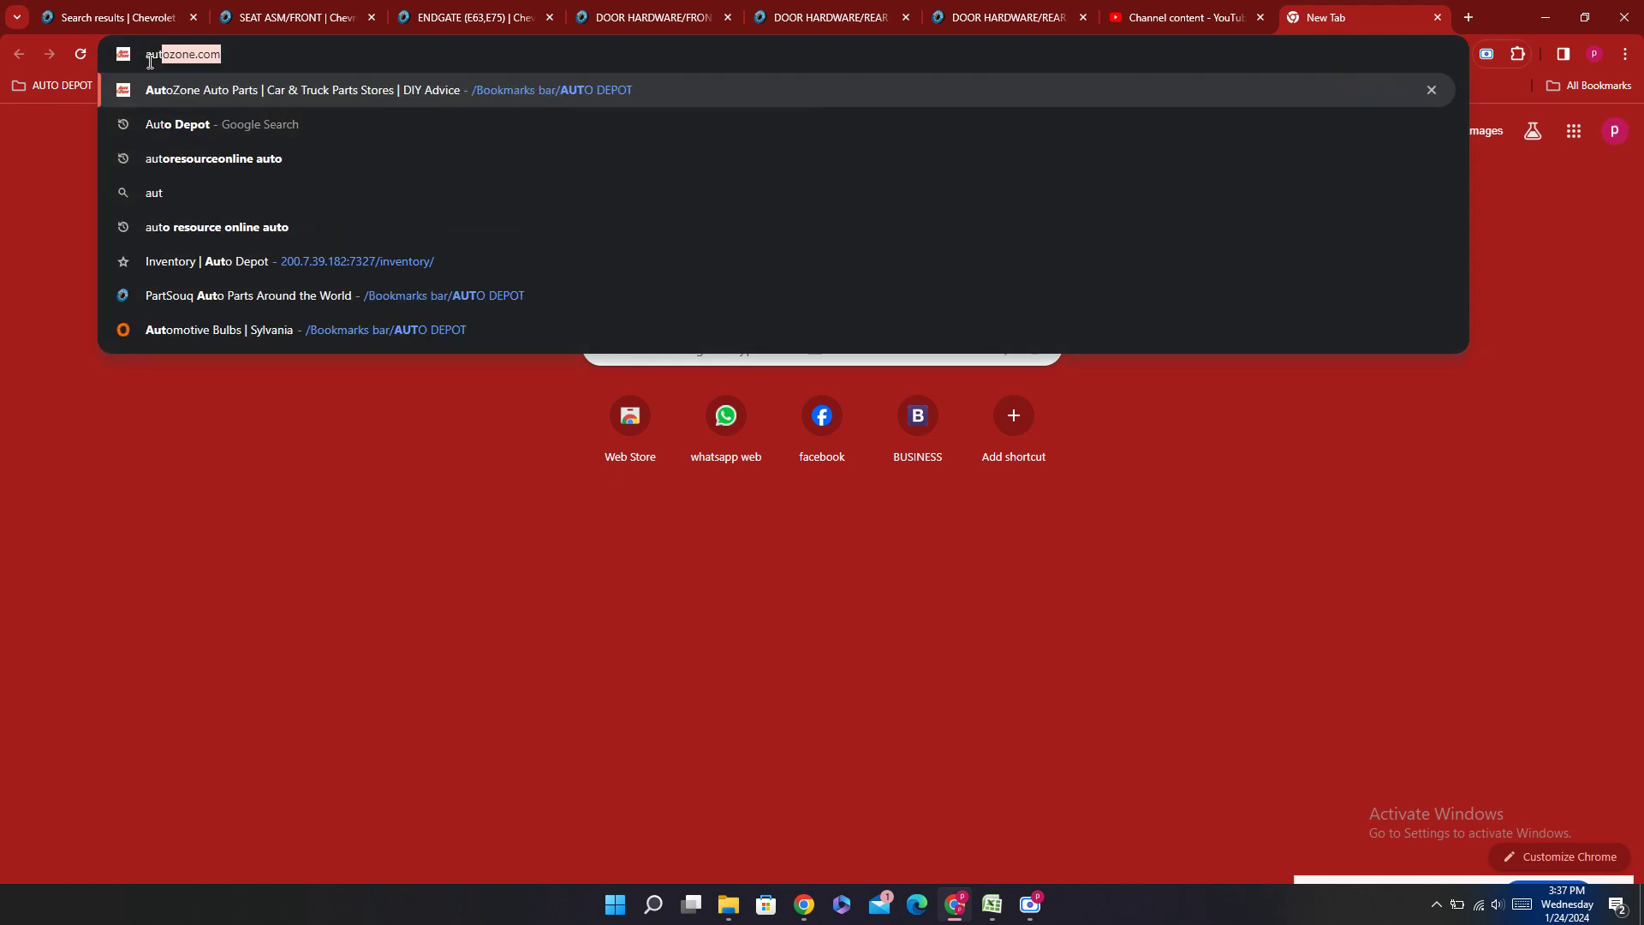
{"action": "type", "text": "o re"}
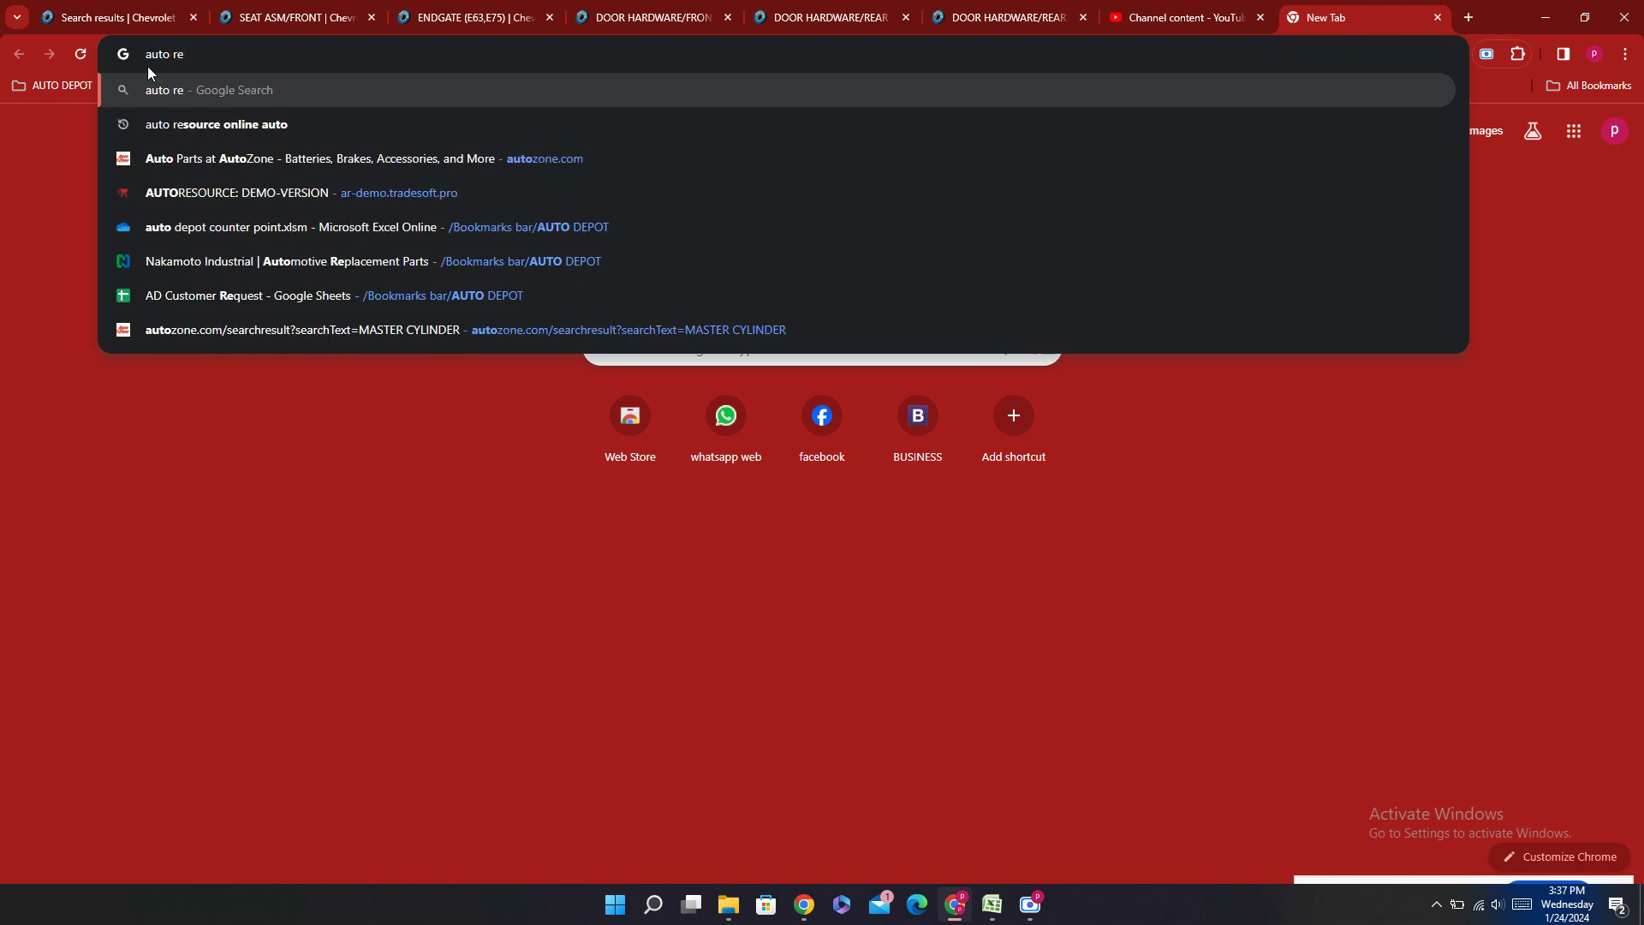
{"action": "left_click", "coordinate": [222, 126]}
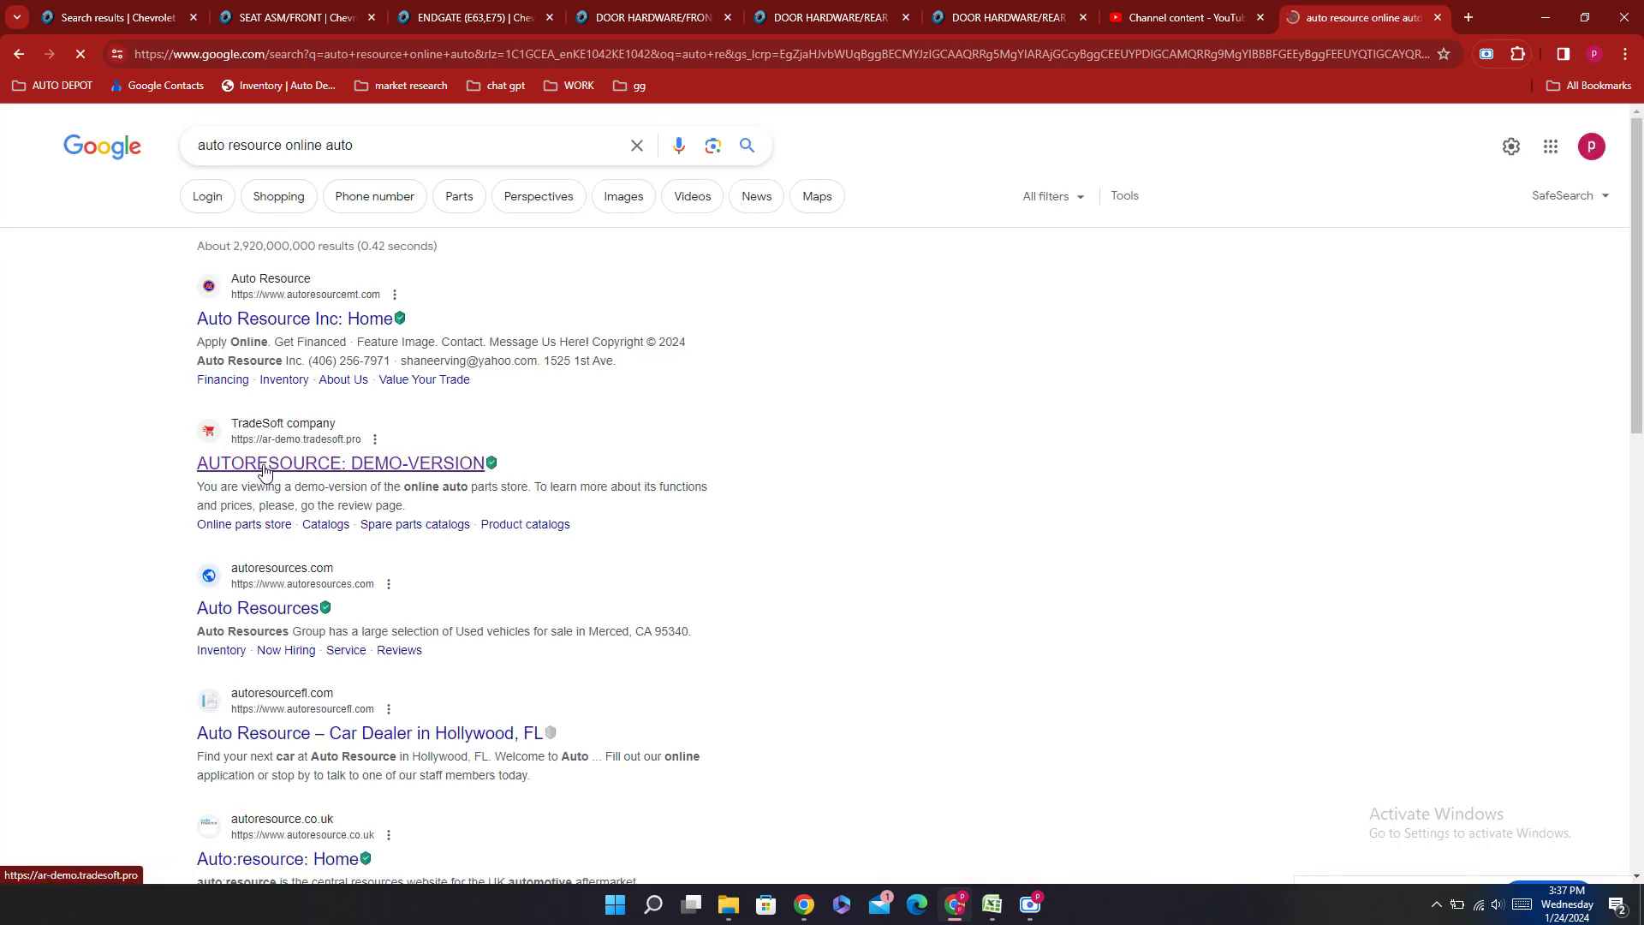
{"action": "left_click", "coordinate": [265, 471]}
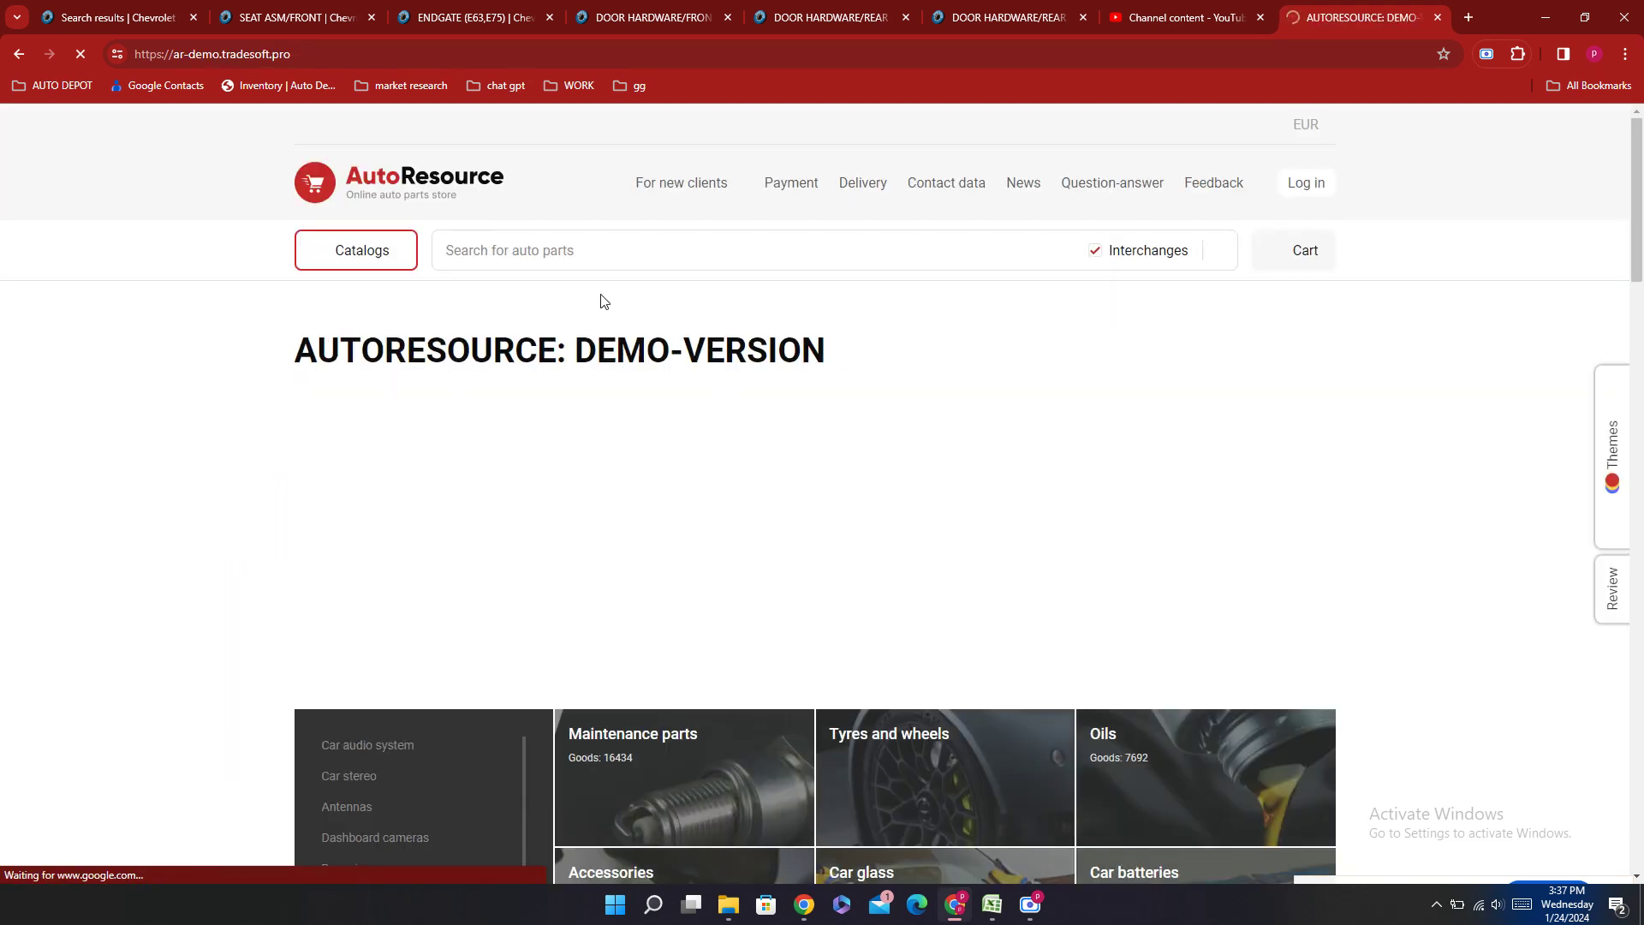
{"action": "left_click", "coordinate": [991, 905]}
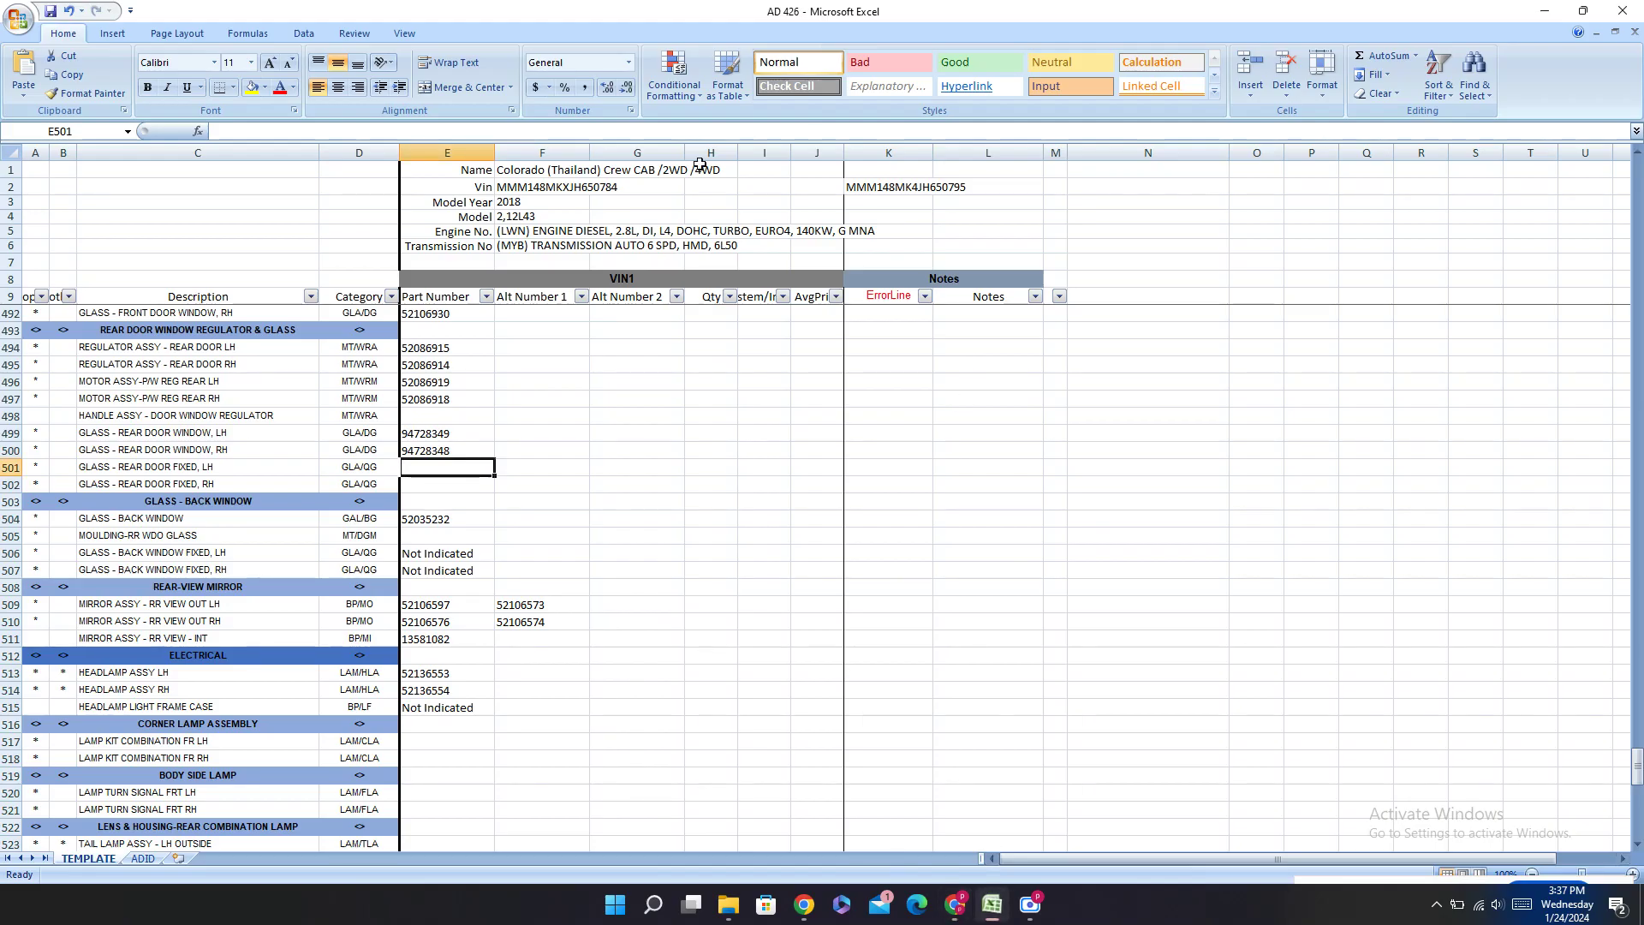
{"action": "right_click", "coordinate": [576, 187]}
{"action": "left_click", "coordinate": [614, 217]}
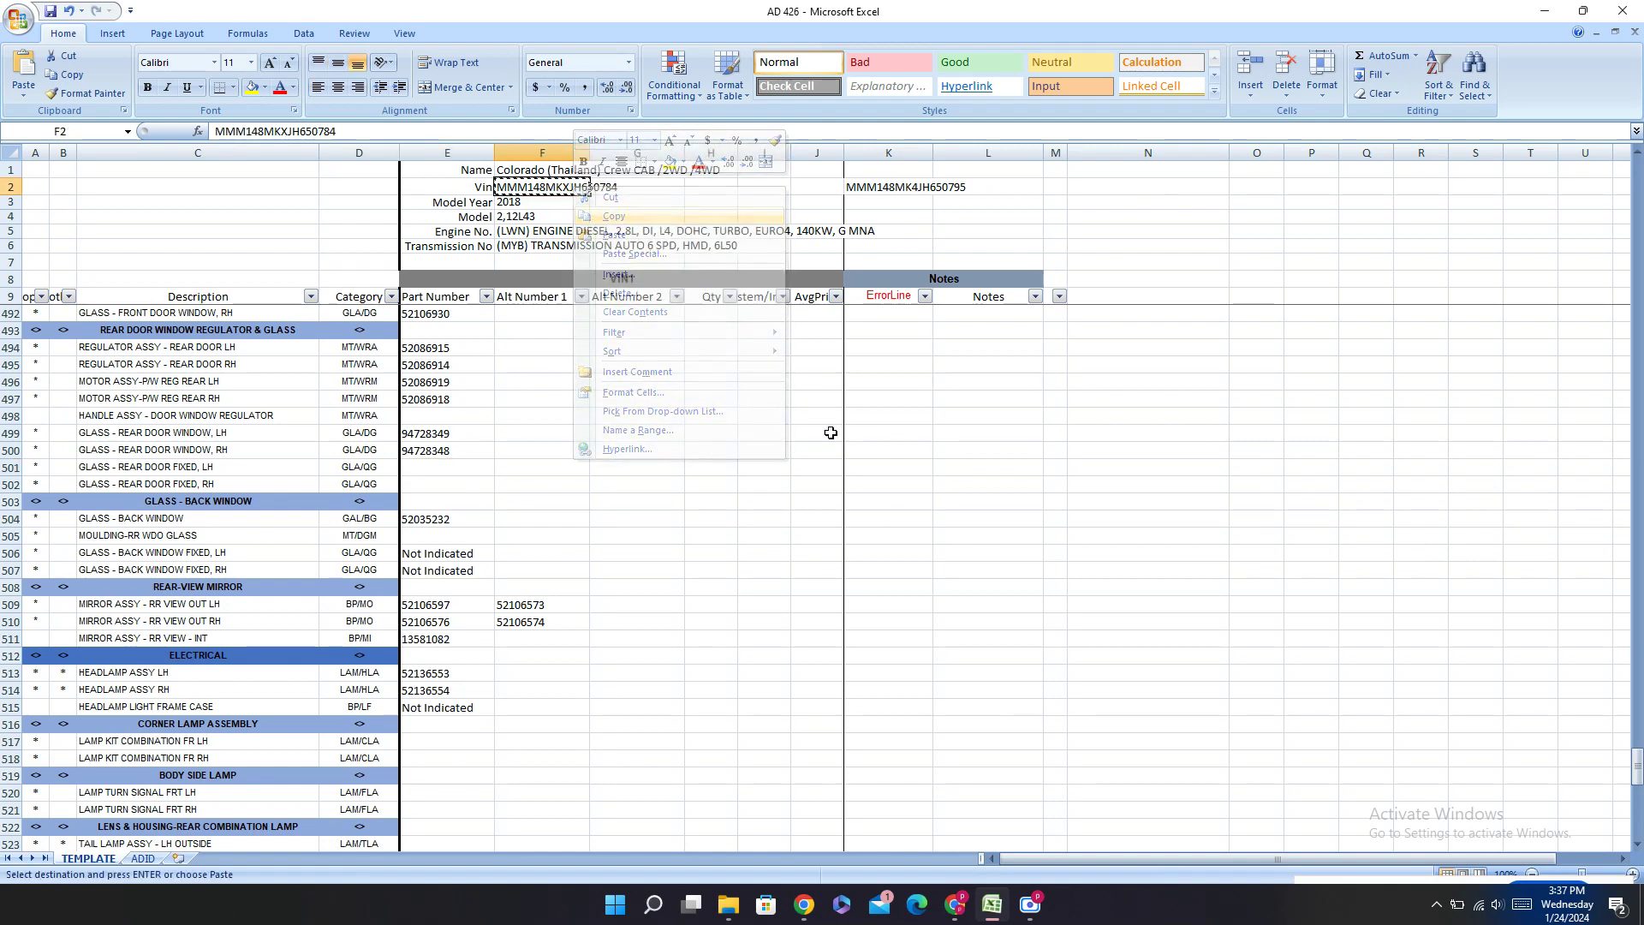
{"action": "left_click", "coordinate": [954, 914]}
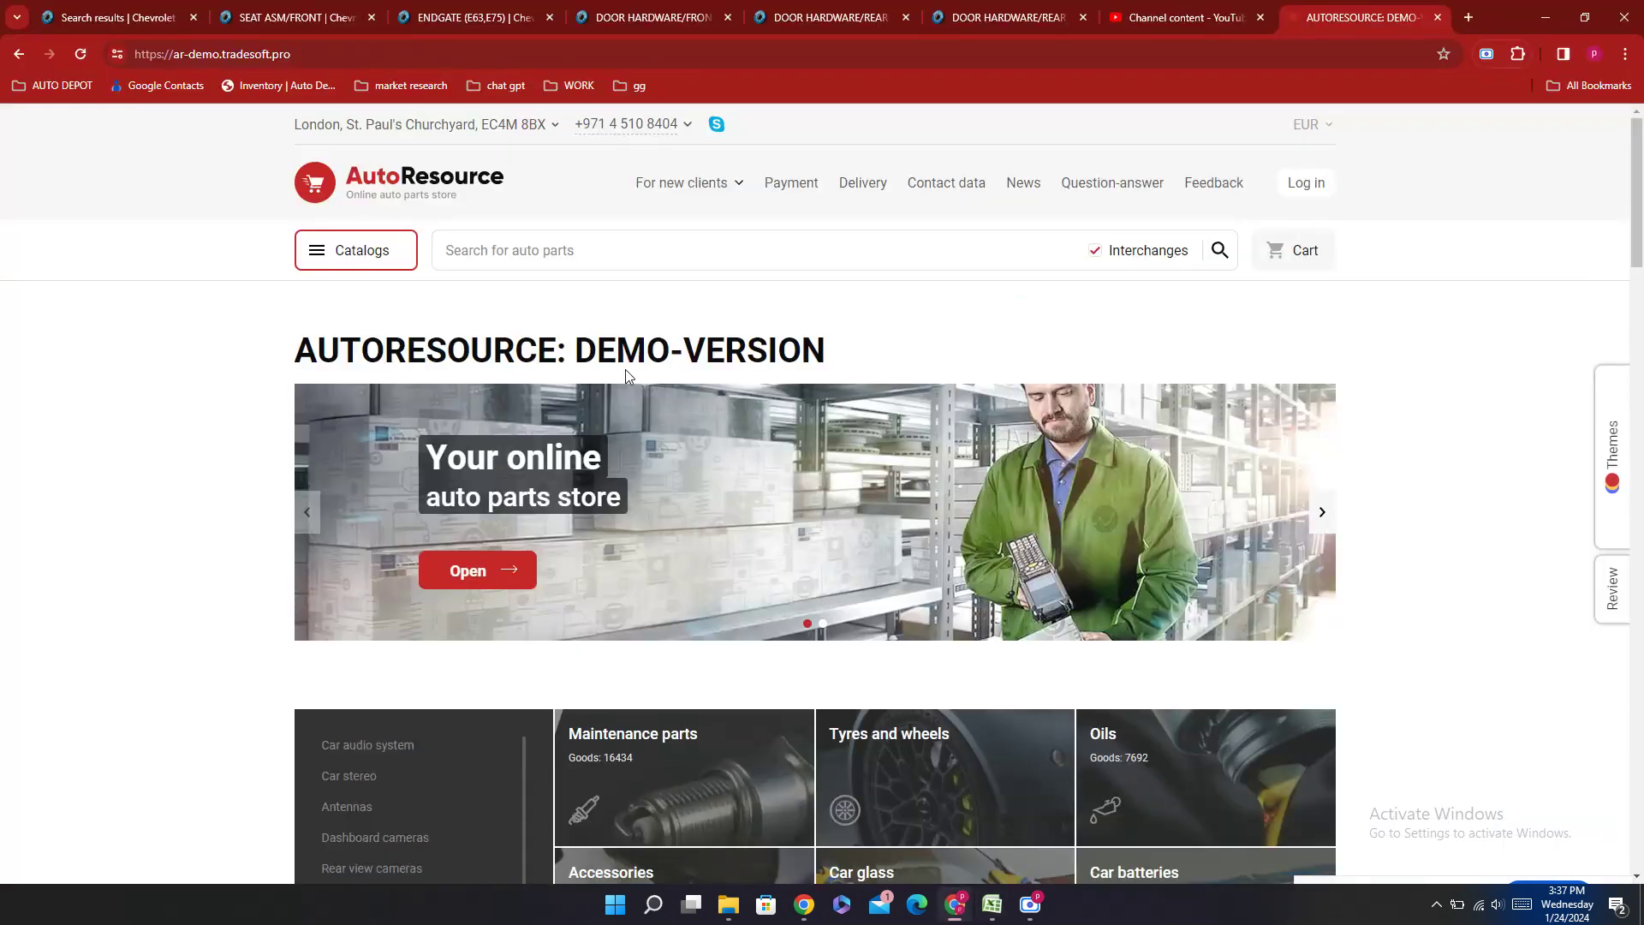
{"action": "right_click", "coordinate": [449, 243]}
{"action": "left_click", "coordinate": [509, 402]}
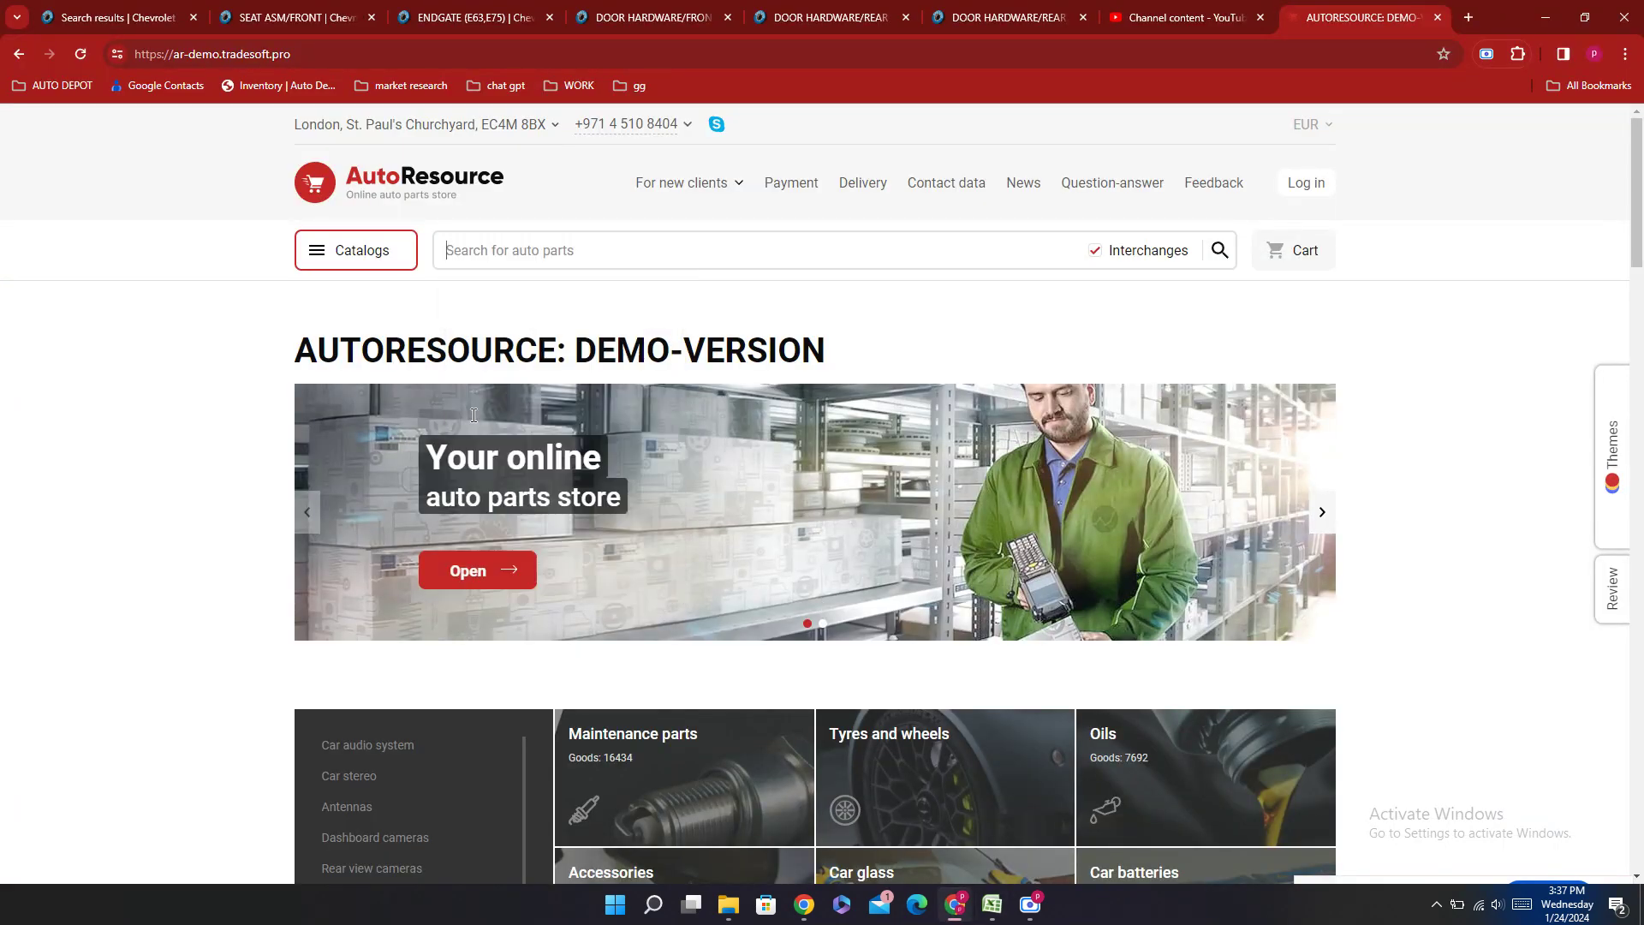
{"action": "left_click", "coordinate": [1218, 250]}
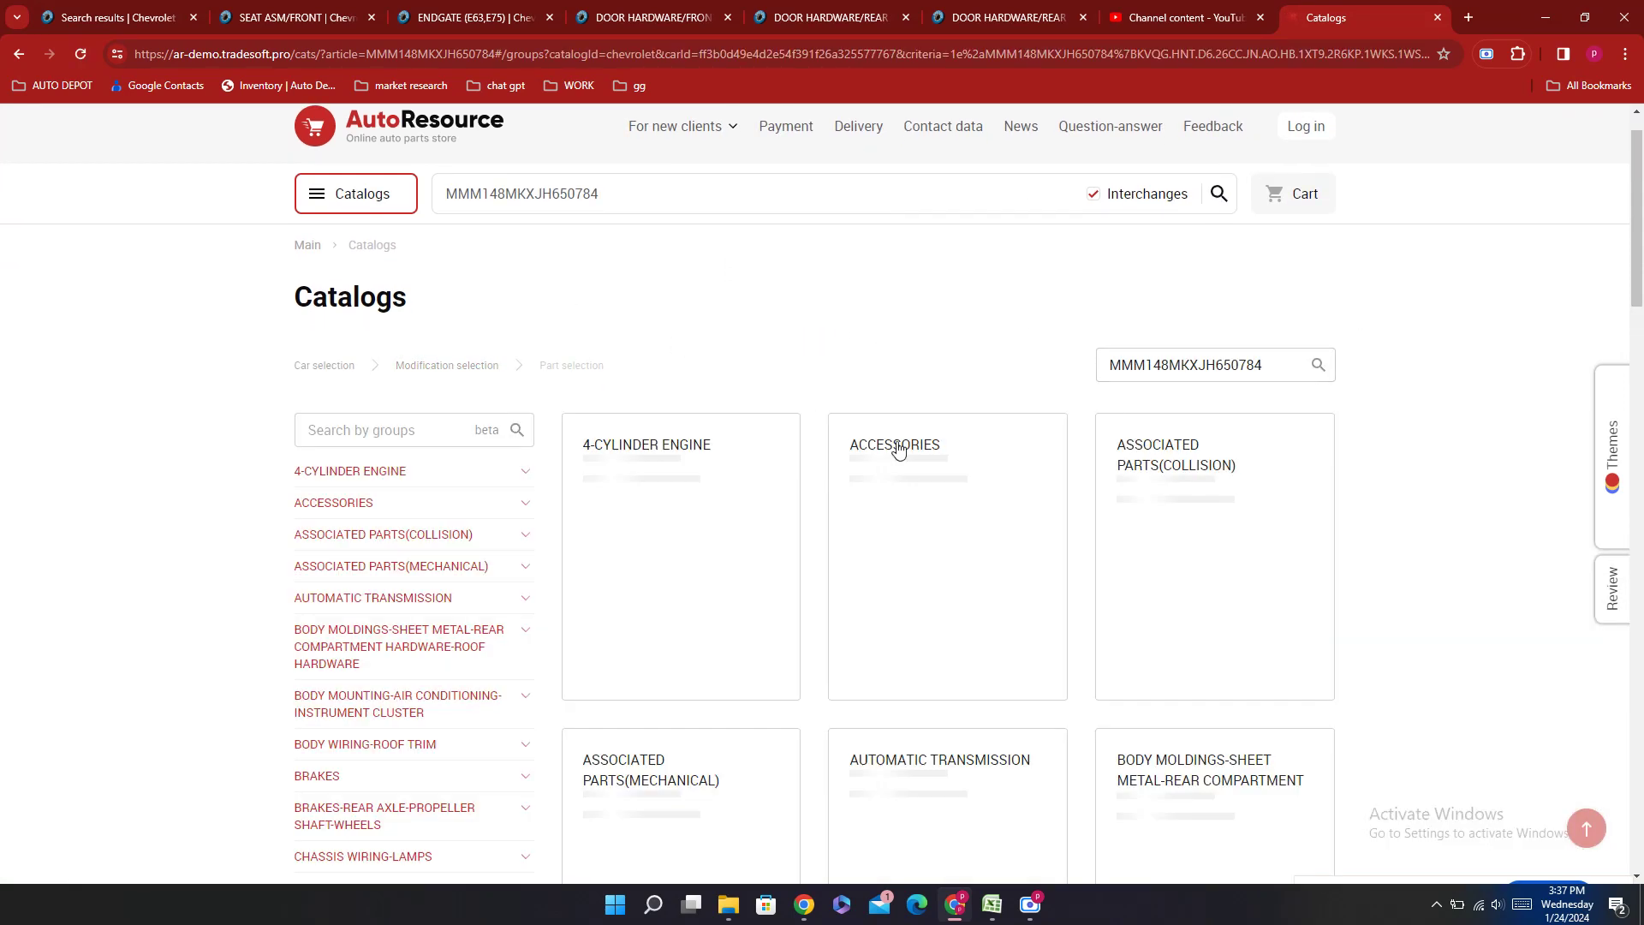
{"action": "scroll", "coordinate": [266, 565], "scroll_direction": "down", "scroll_amount": 5}
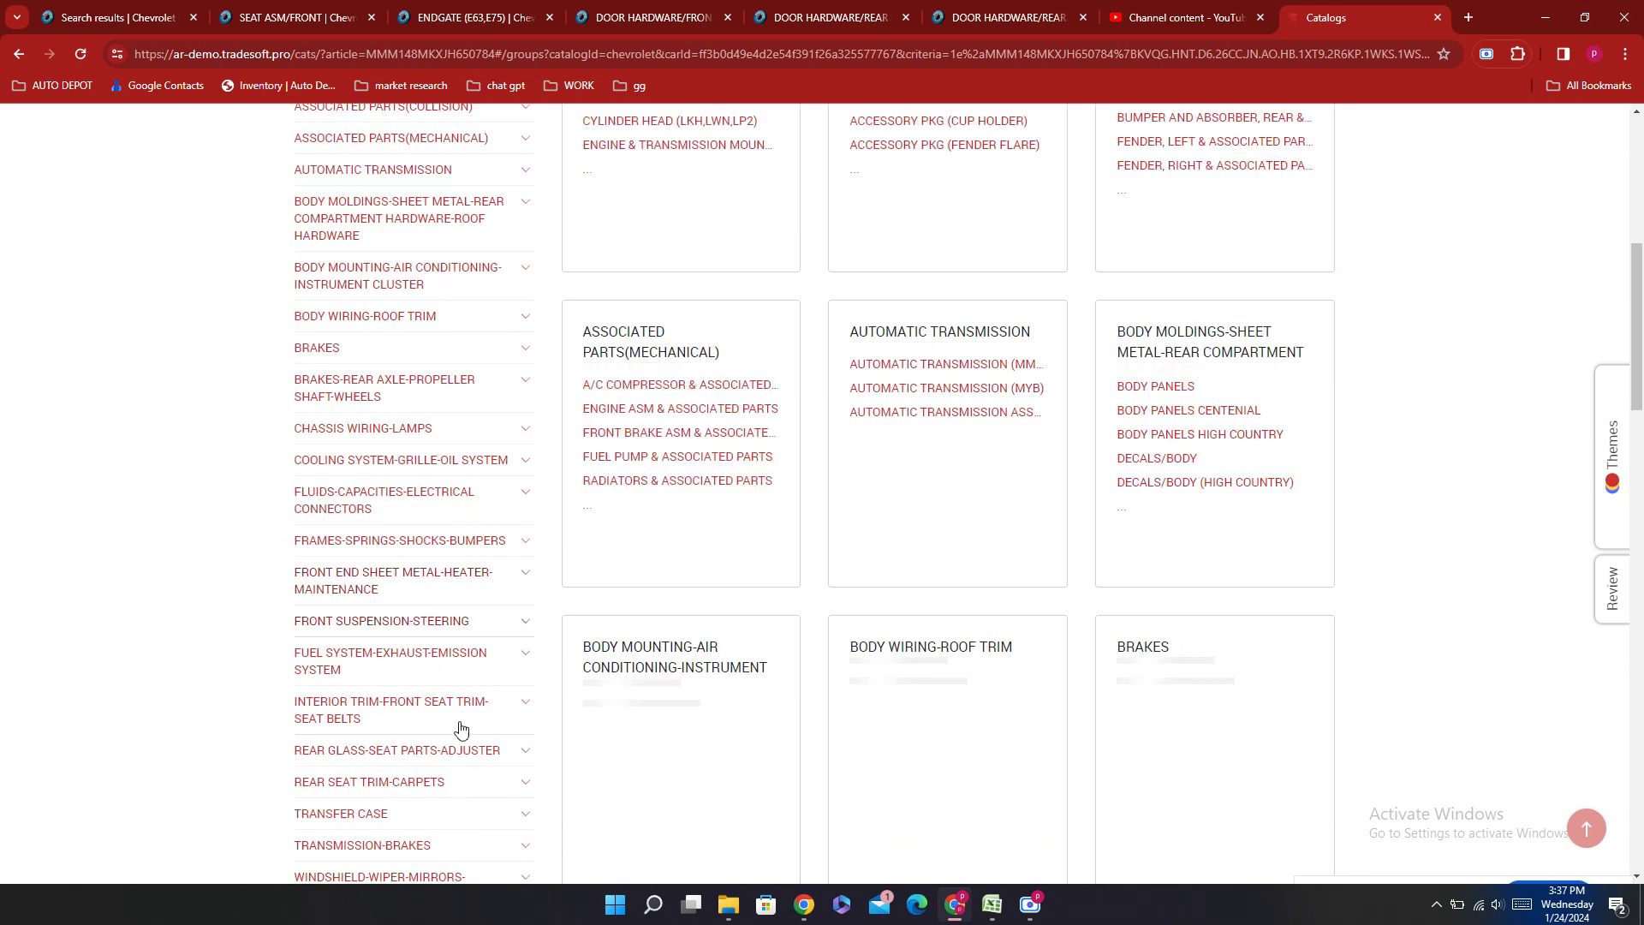
{"action": "scroll", "coordinate": [176, 623], "scroll_direction": "down", "scroll_amount": 3}
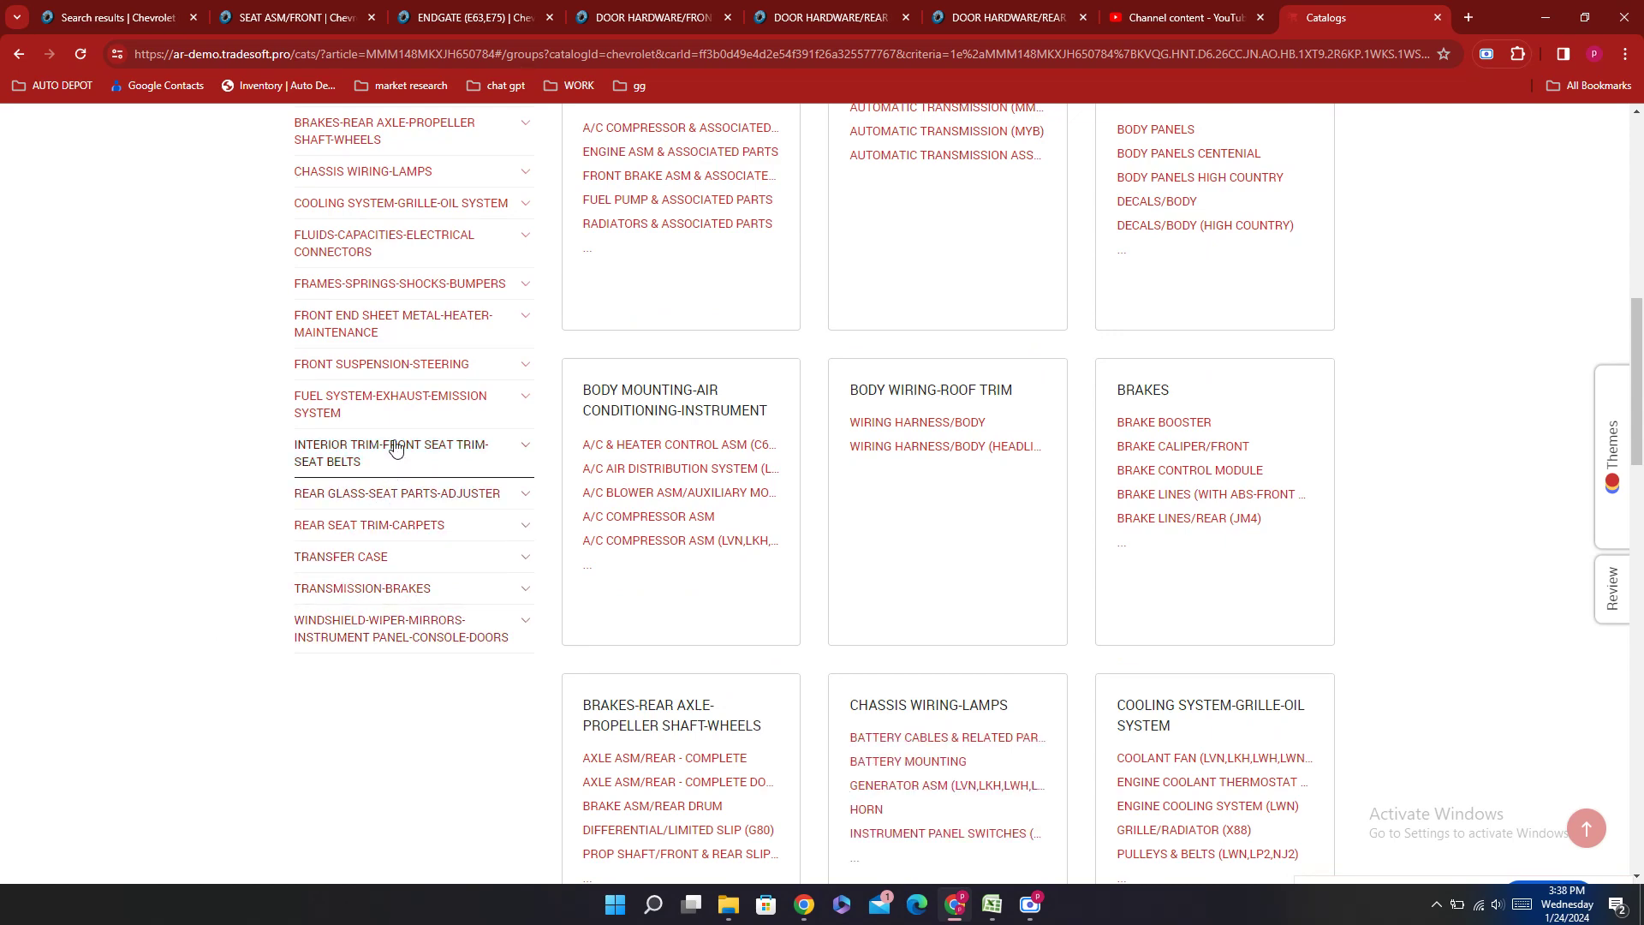
{"action": "scroll", "coordinate": [409, 370], "scroll_direction": "up", "scroll_amount": 3}
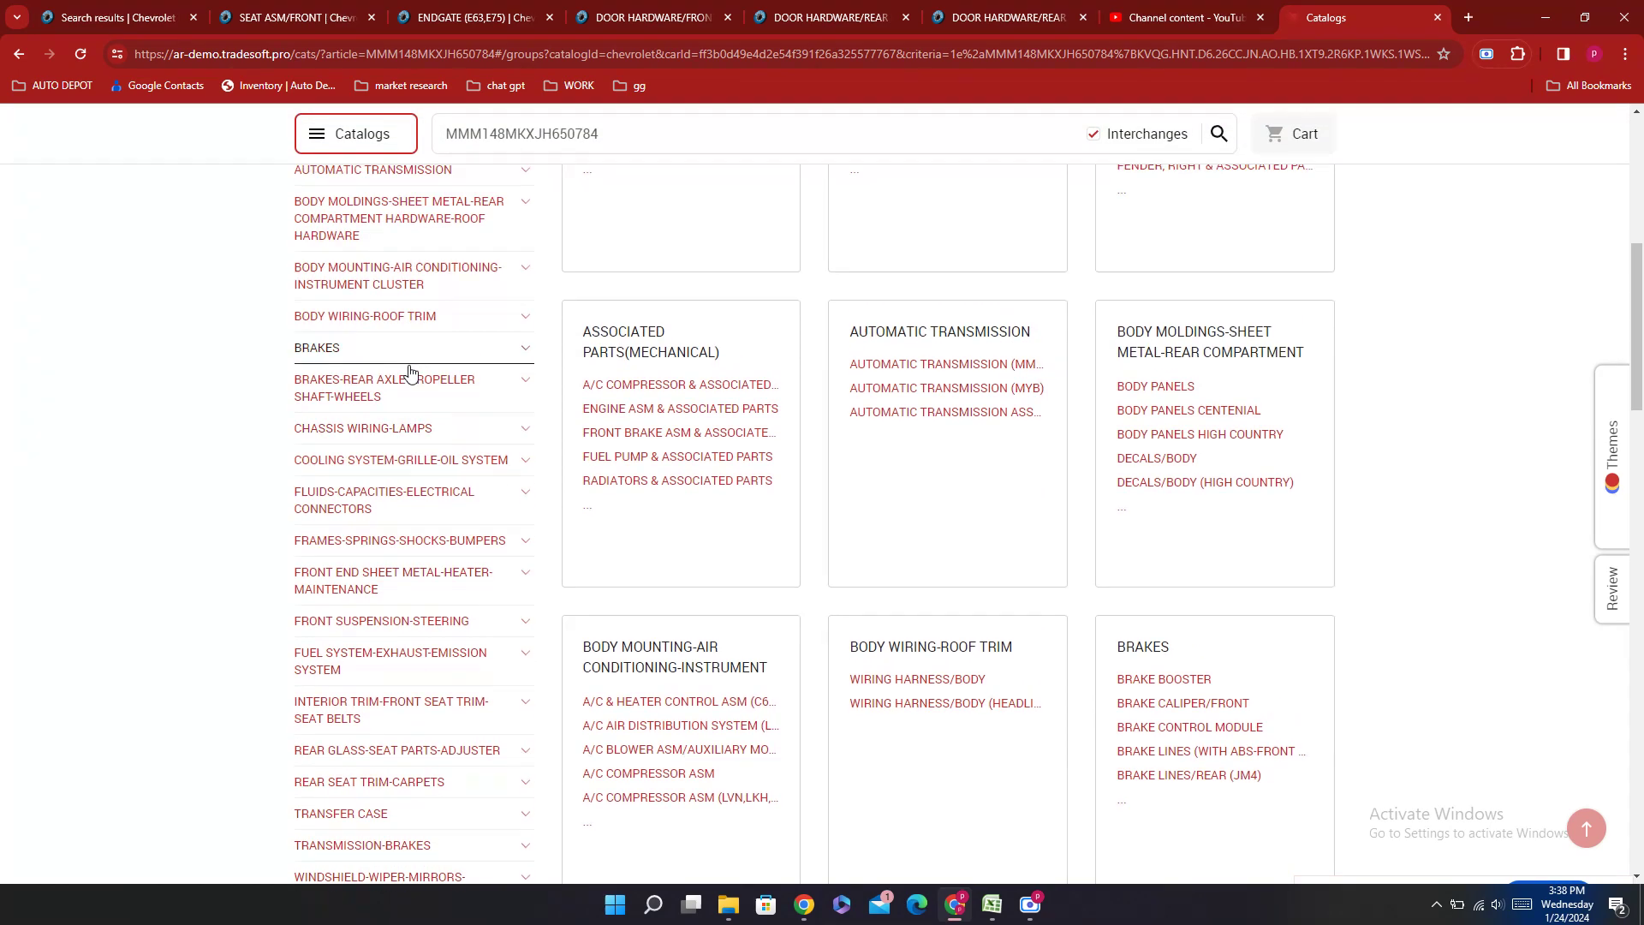
{"action": "scroll", "coordinate": [409, 370], "scroll_direction": "up", "scroll_amount": 3}
Step: Search the catalog groups for Inner door handle, Glass lifter actuator and Door trim, finding no subgroups
{"action": "left_click", "coordinate": [375, 261]}
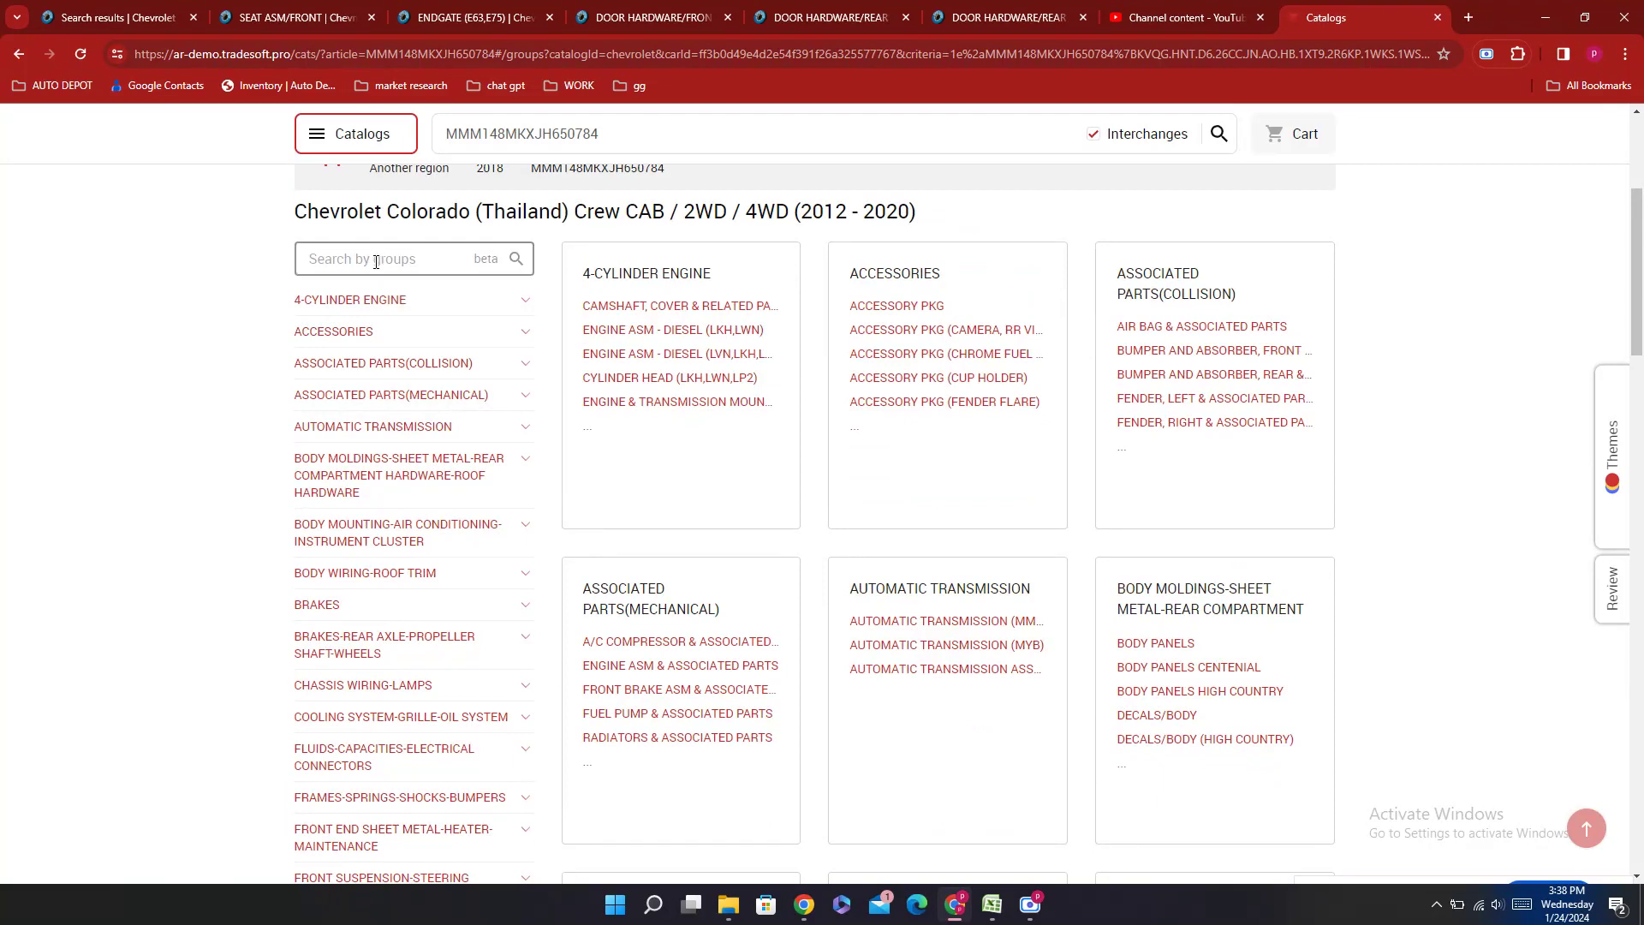
{"action": "type", "text": "handle"}
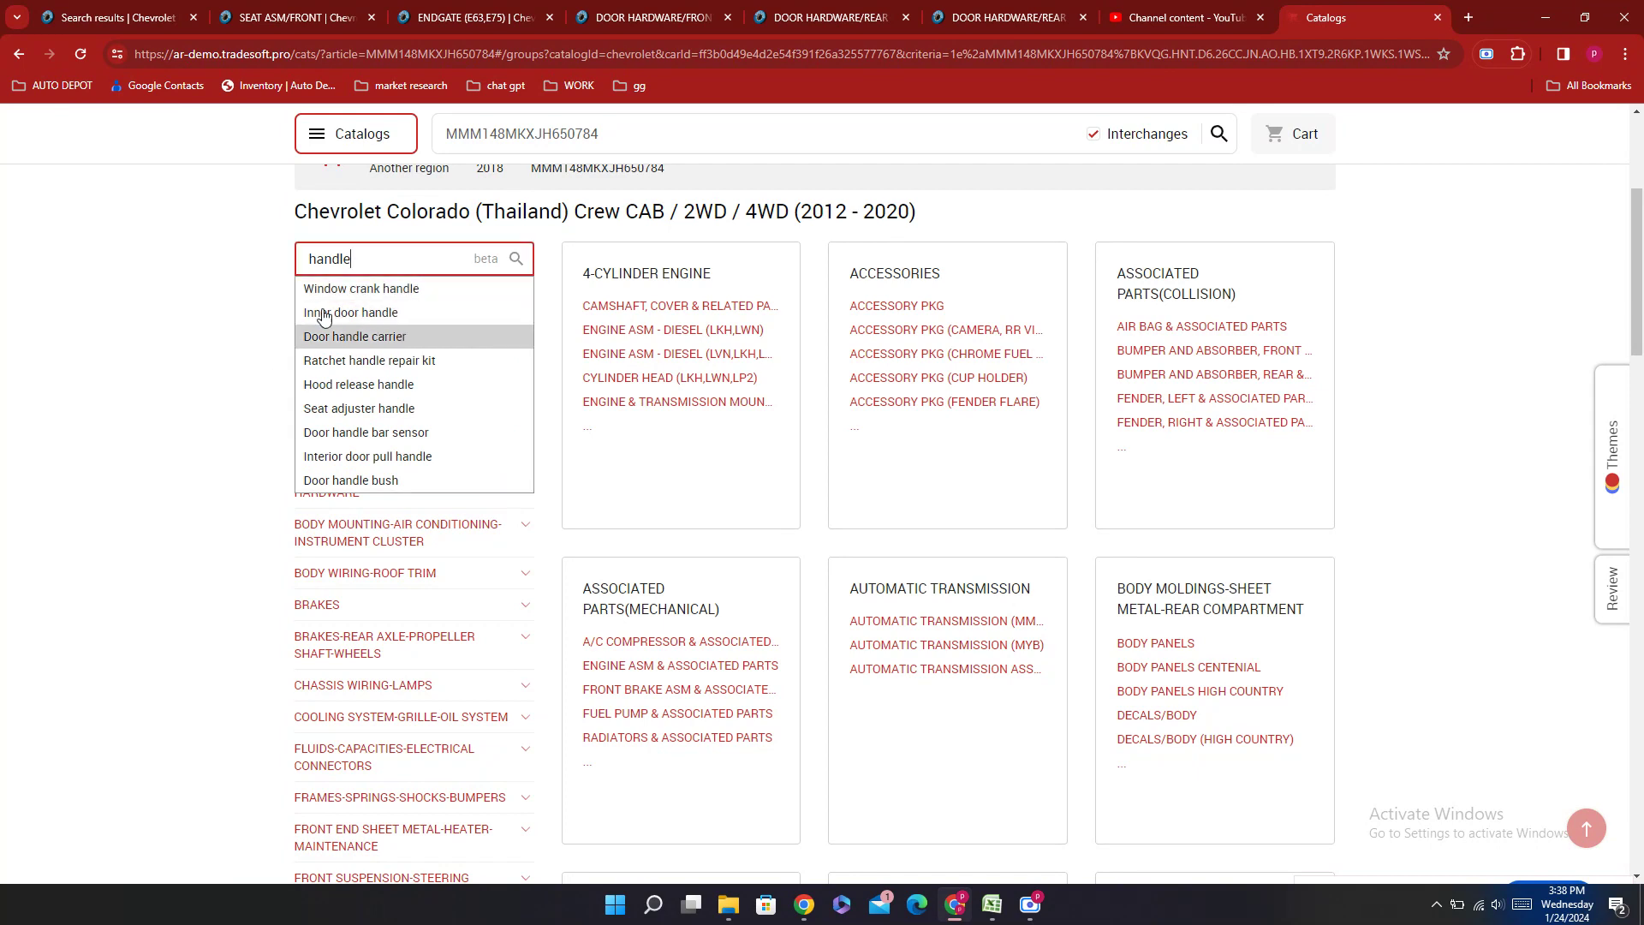
{"action": "left_click", "coordinate": [352, 312]}
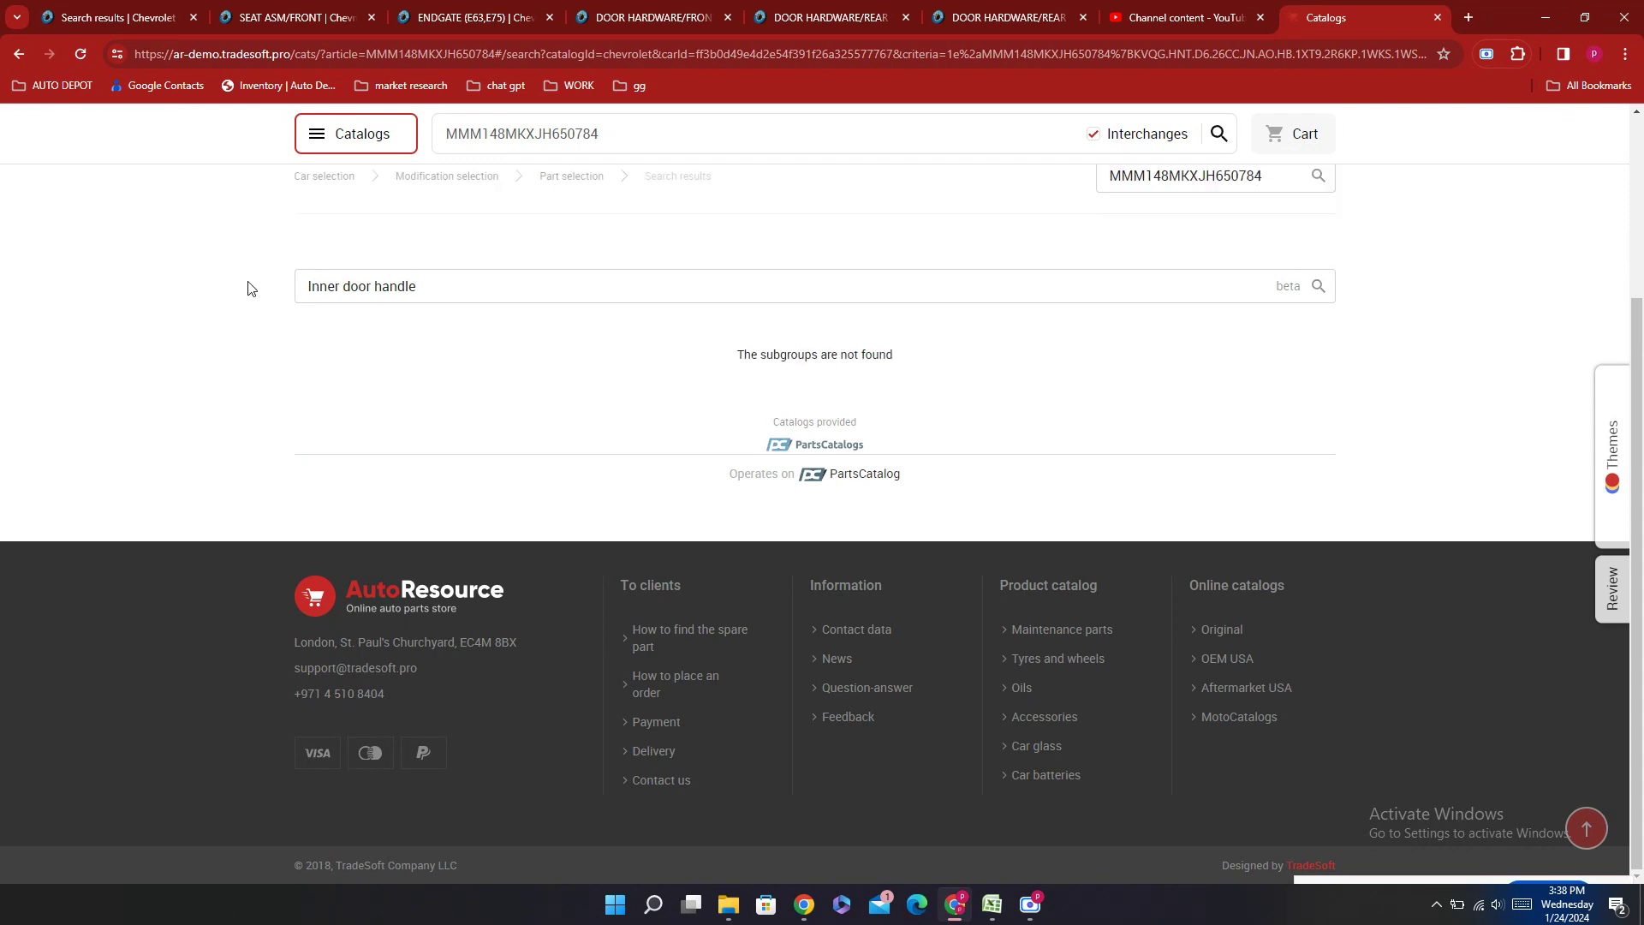
{"action": "triple_click", "coordinate": [455, 291]}
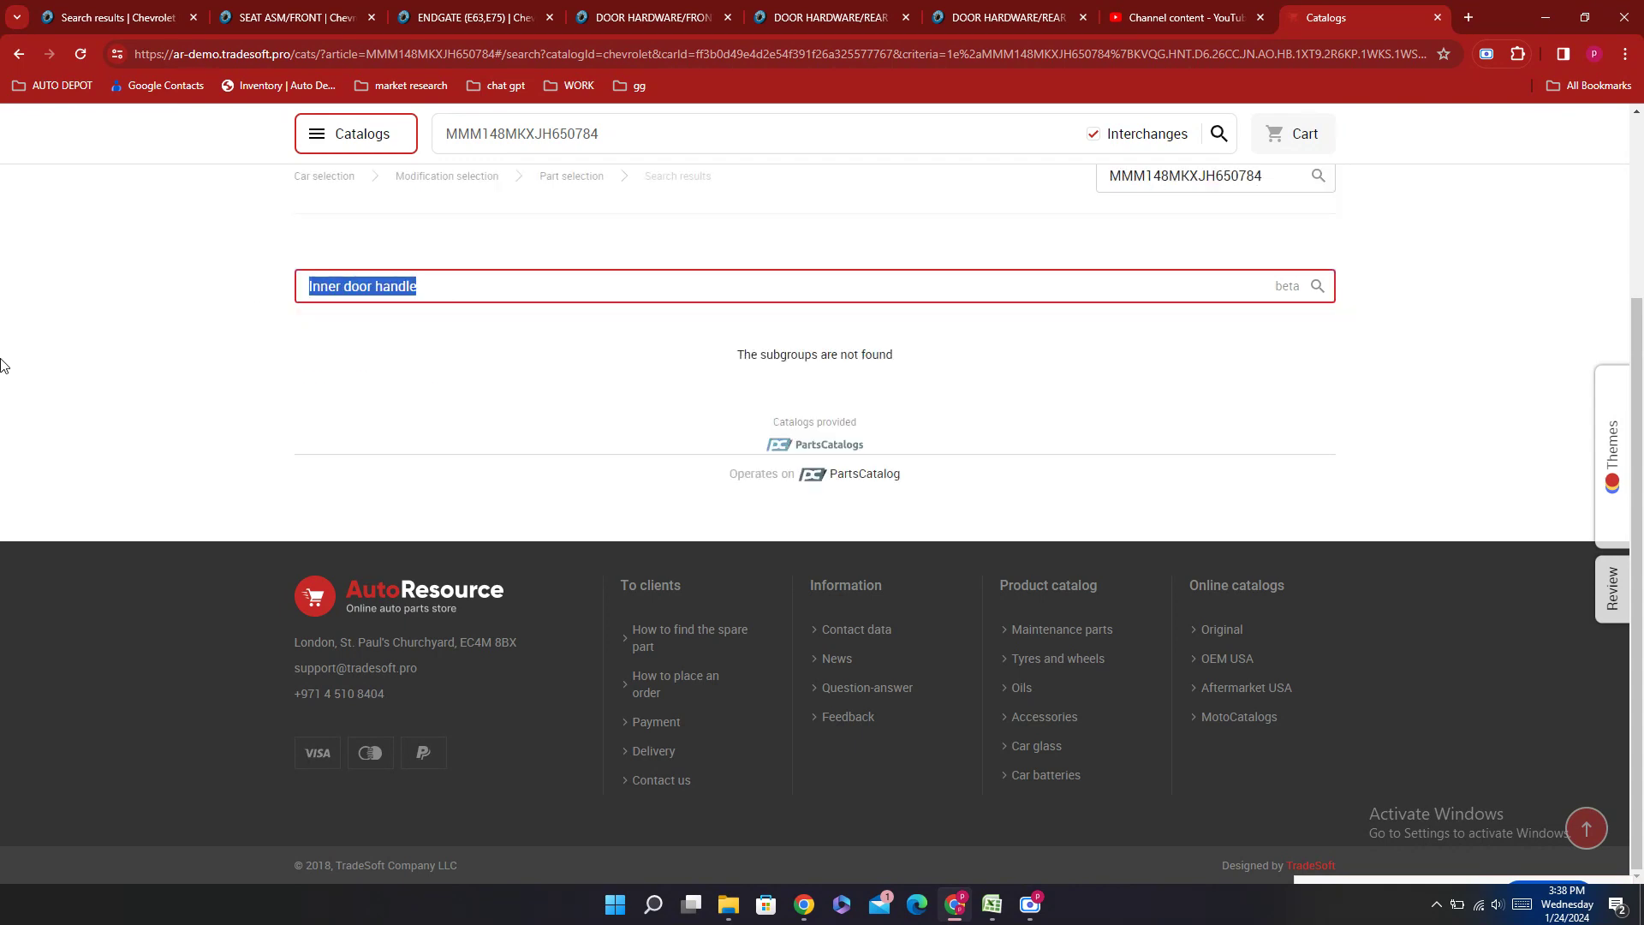
{"action": "type", "text": "glass"}
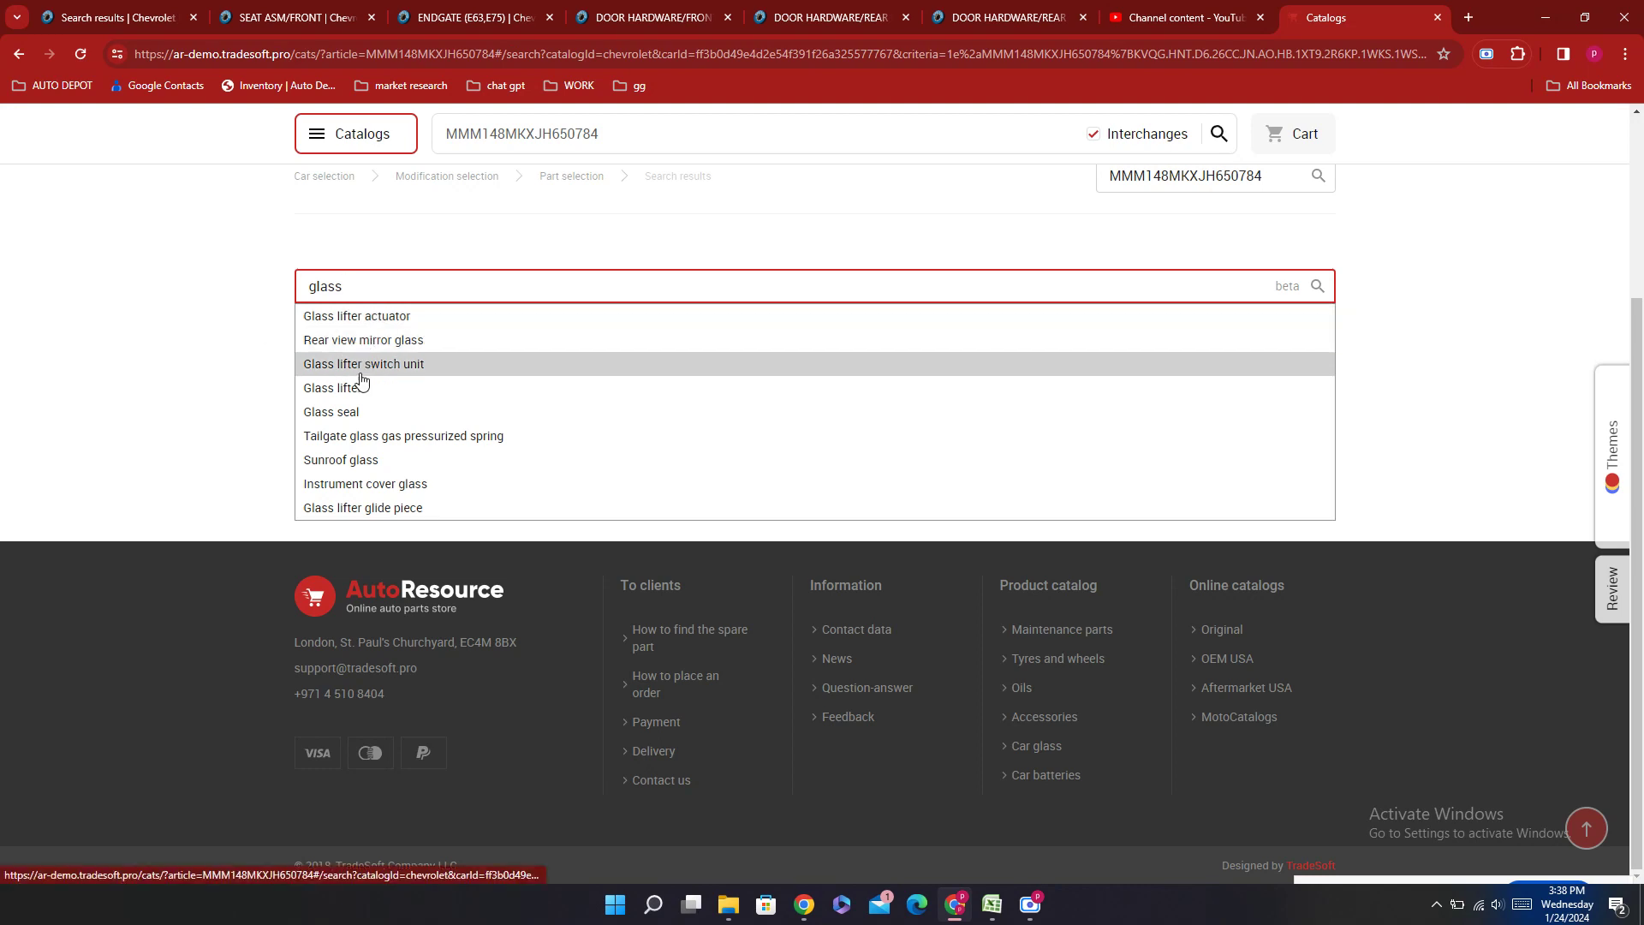
{"action": "left_click", "coordinate": [367, 319]}
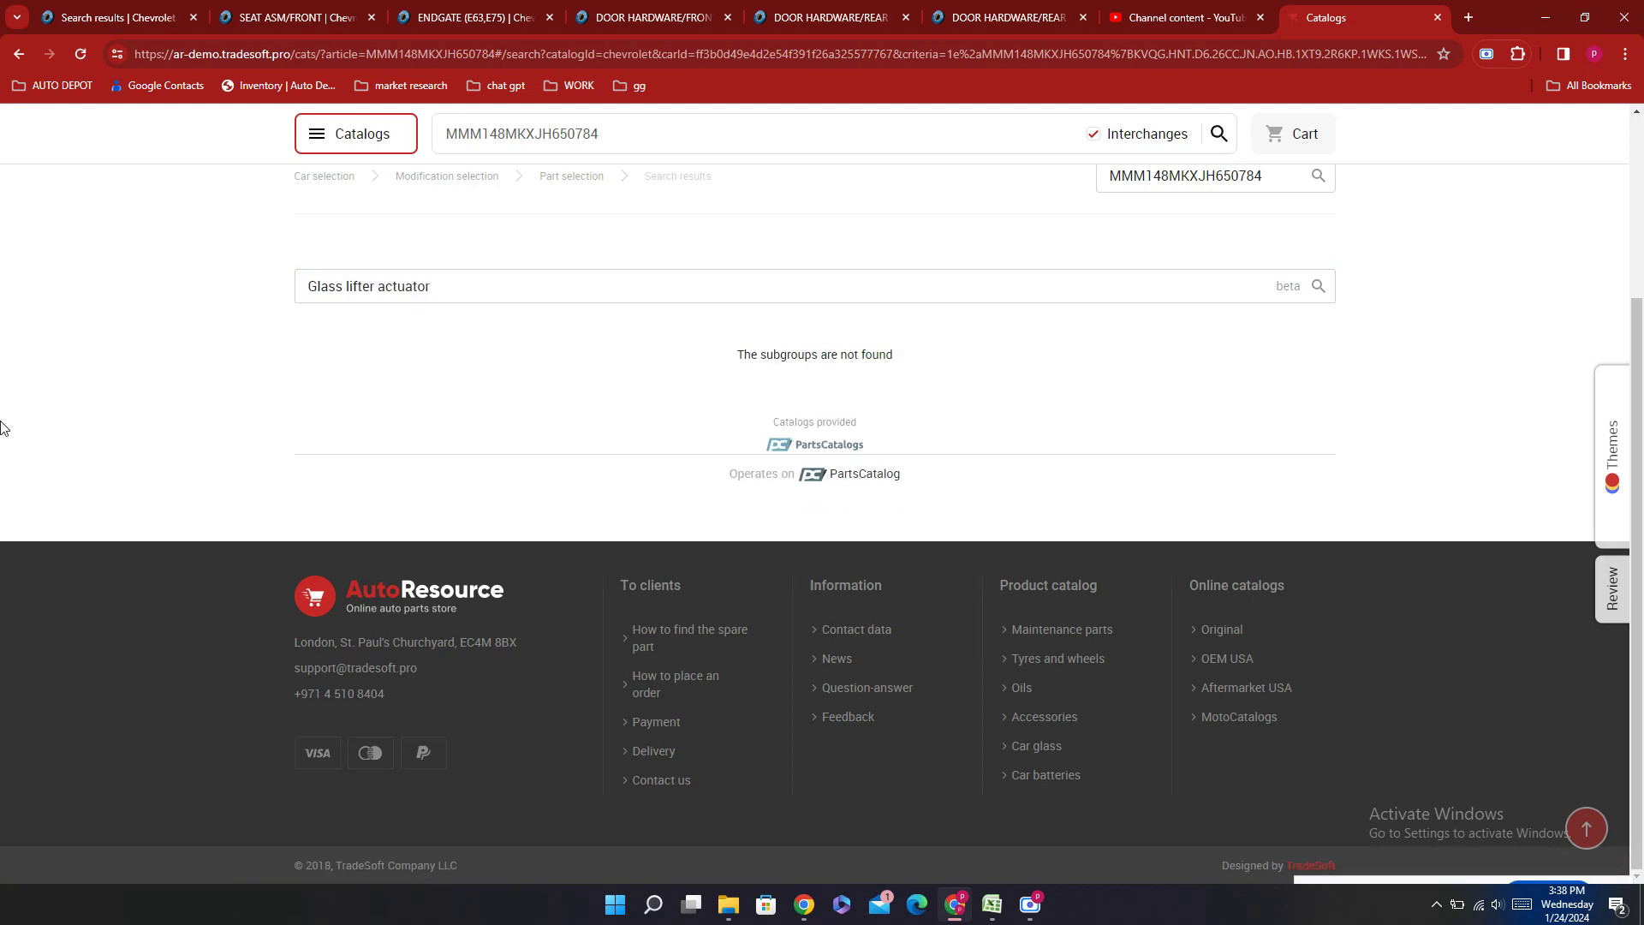
{"action": "left_click", "coordinate": [435, 291]}
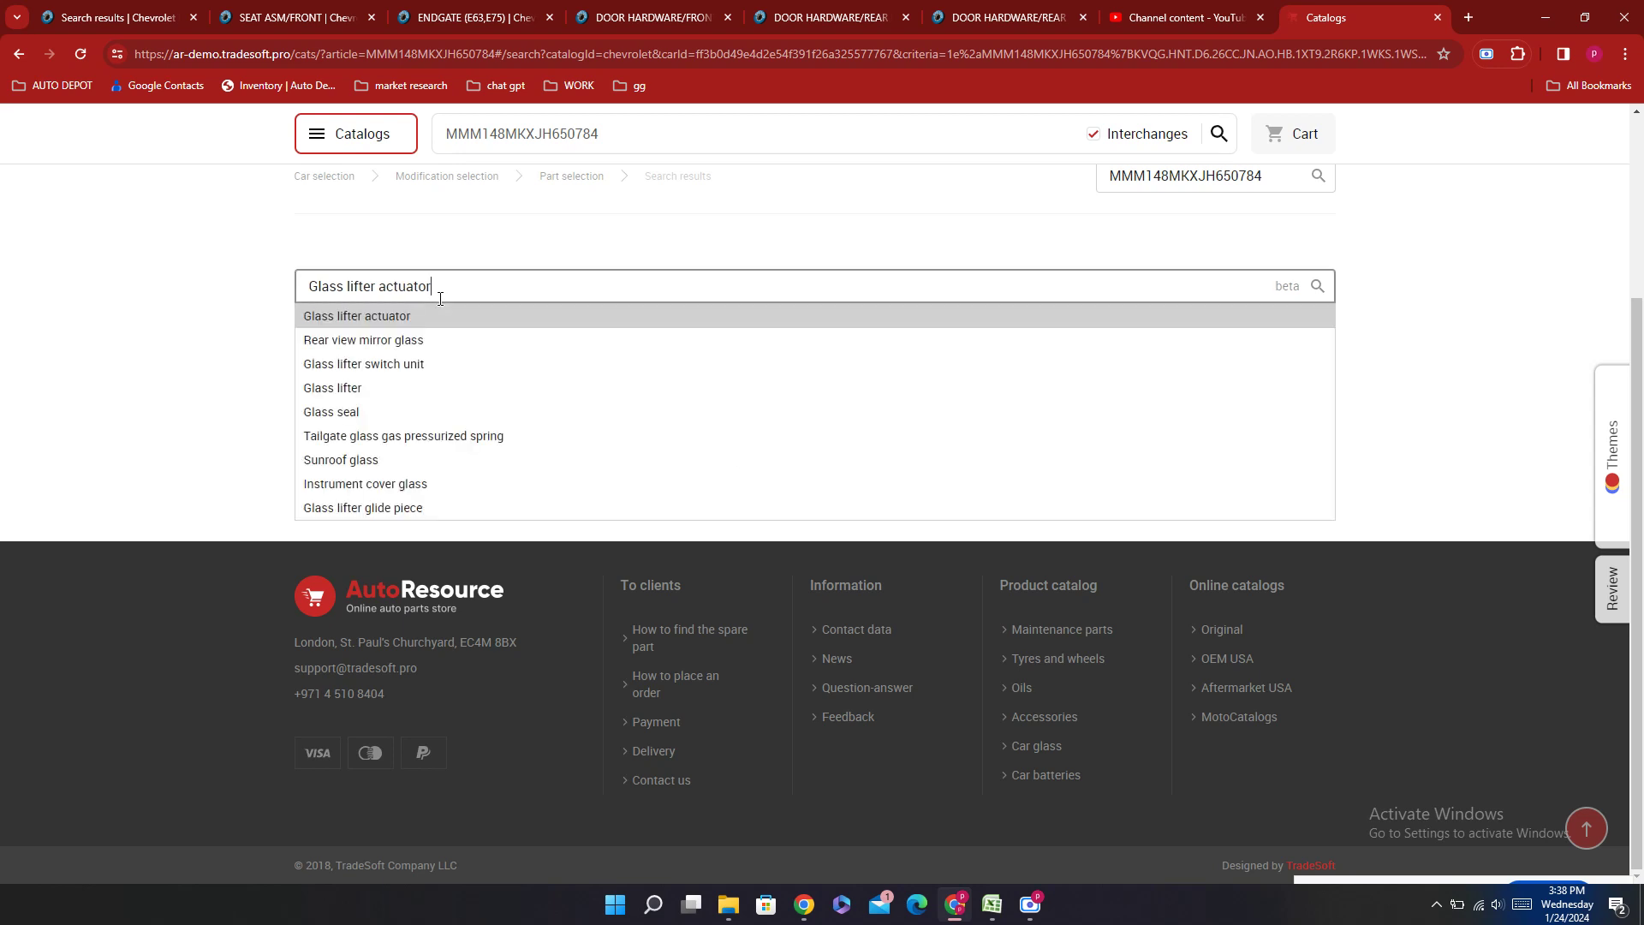
{"action": "left_click", "coordinate": [71, 401]}
{"action": "left_click", "coordinate": [392, 279]}
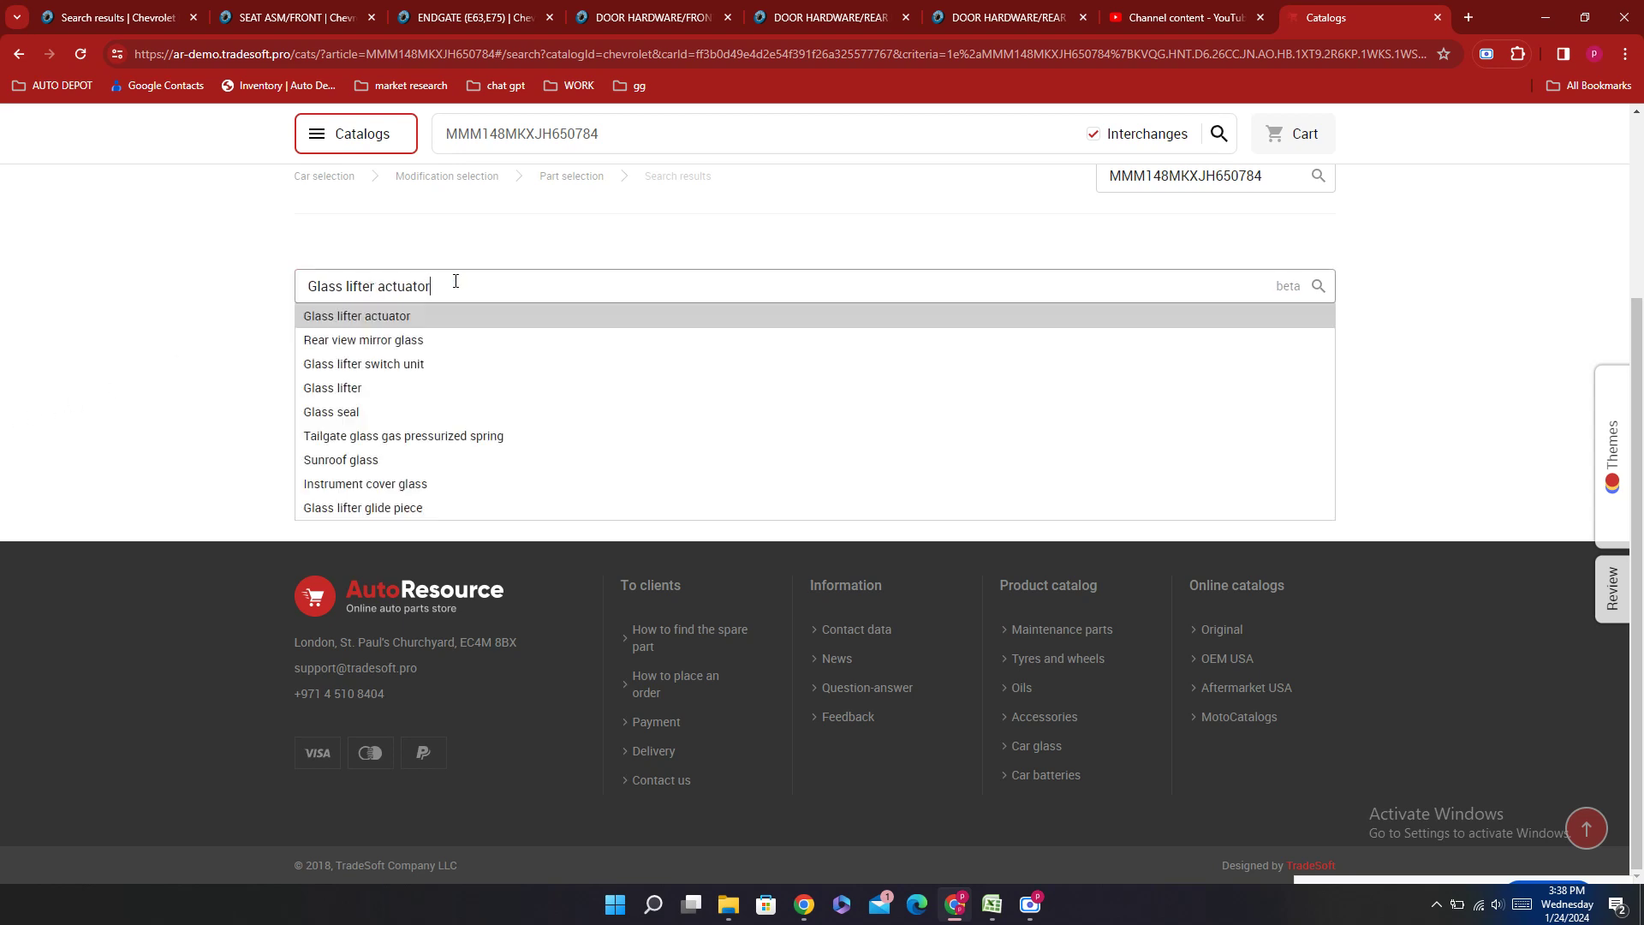
{"action": "key", "text": "ctrl+a"}
{"action": "type", "text": "d"}
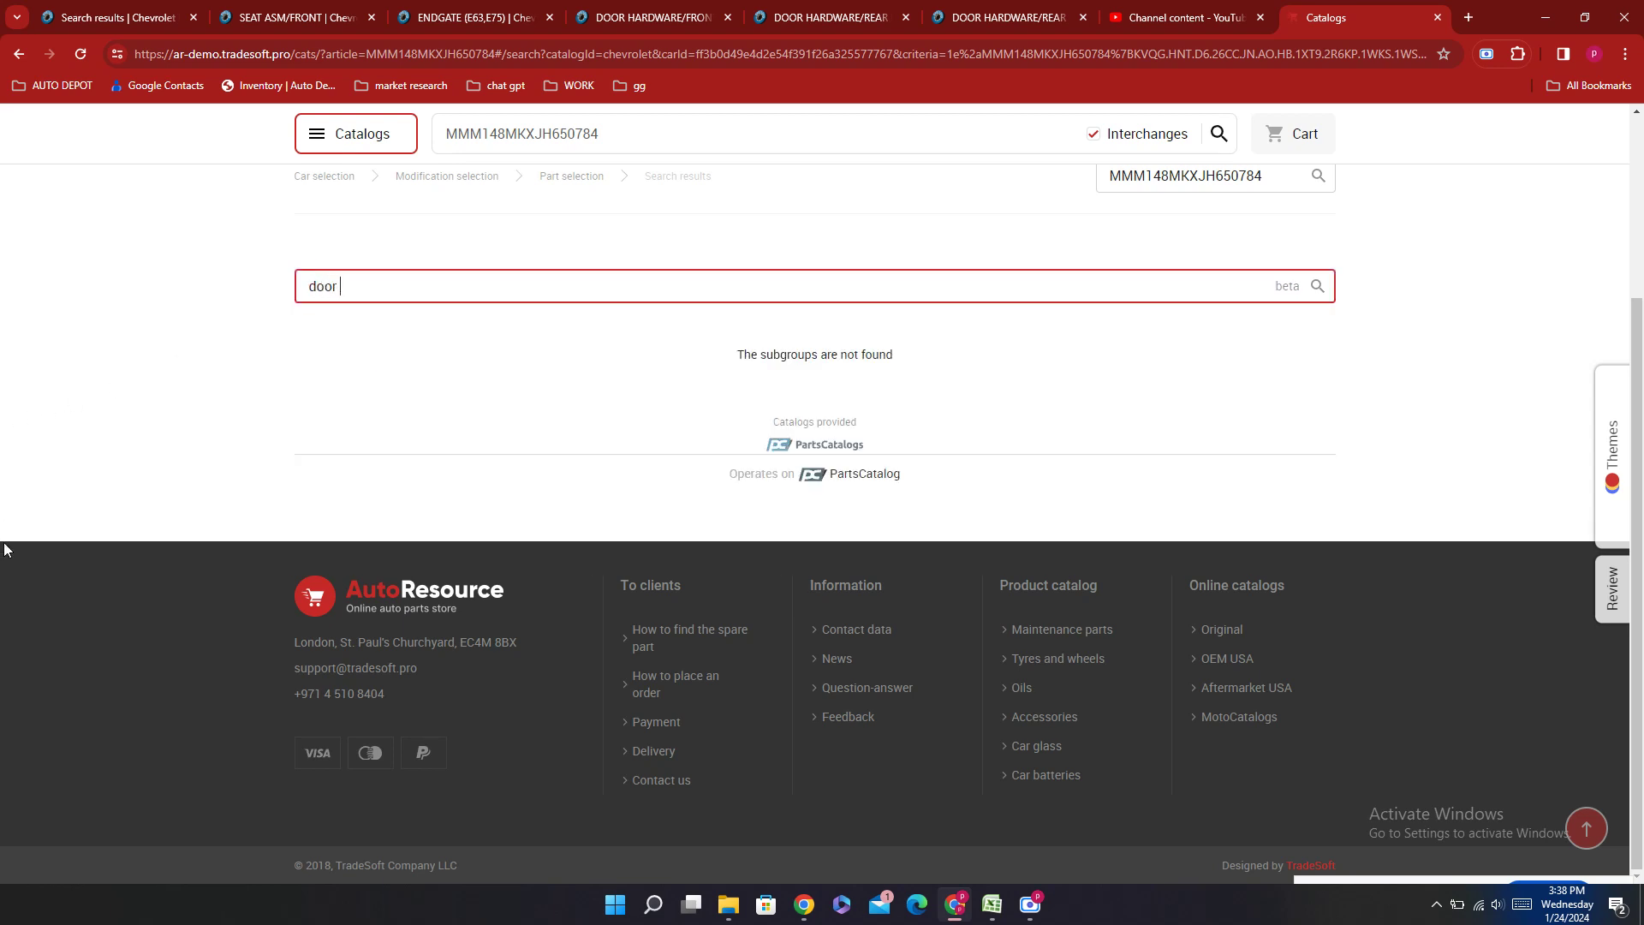
{"action": "type", "text": "oor trim"}
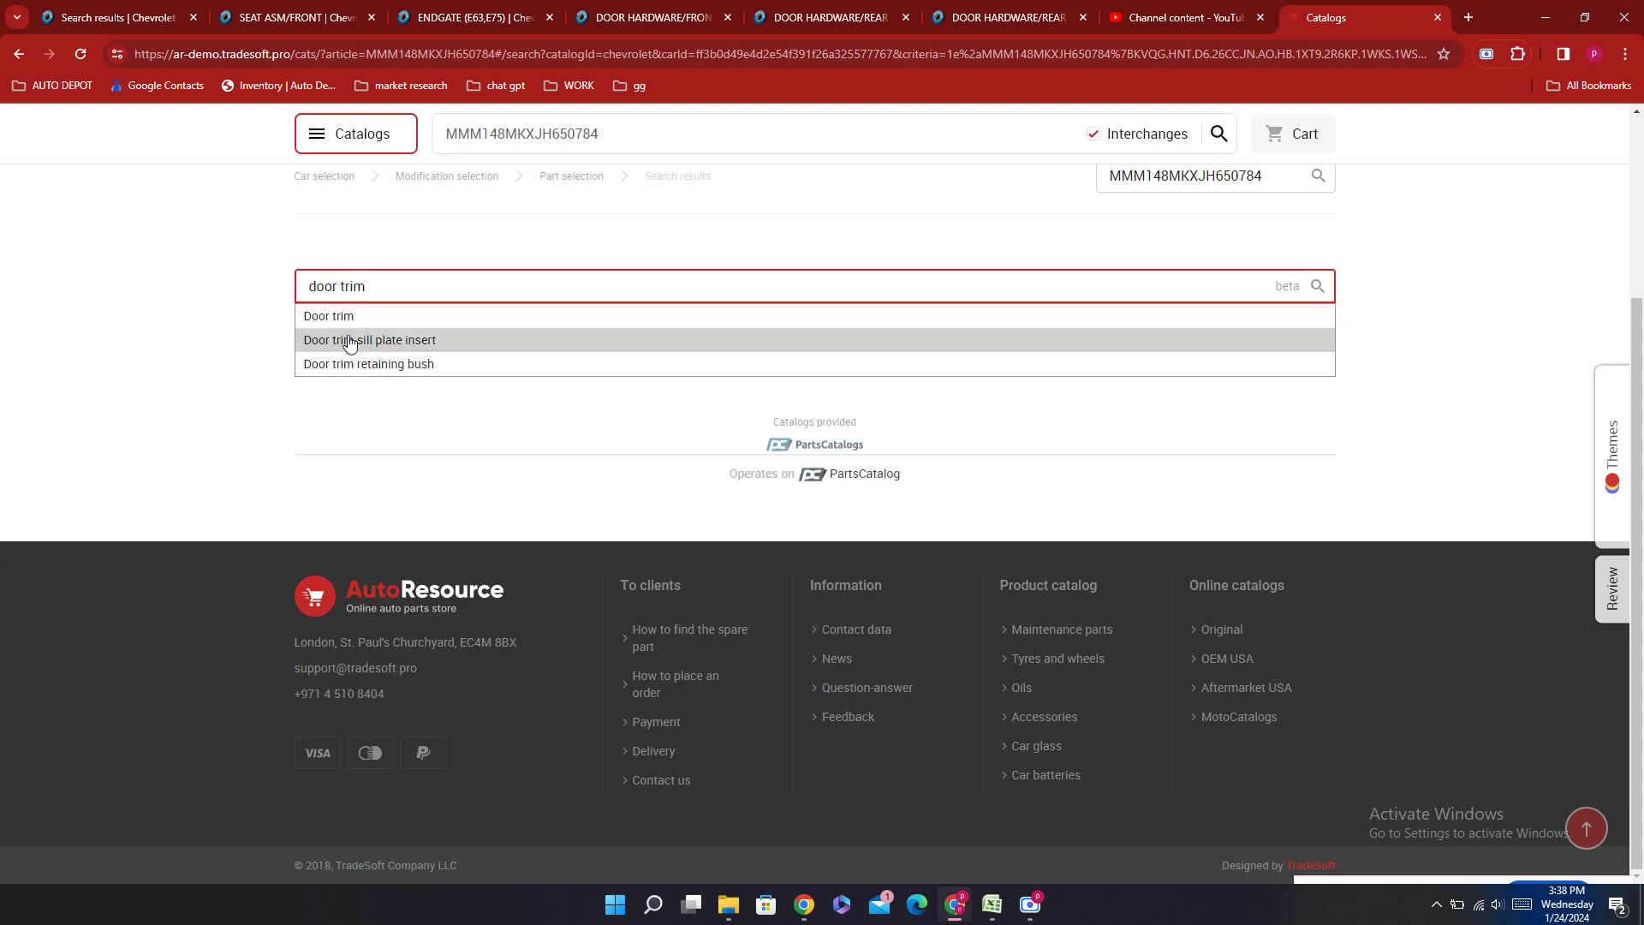
{"action": "left_click", "coordinate": [376, 319]}
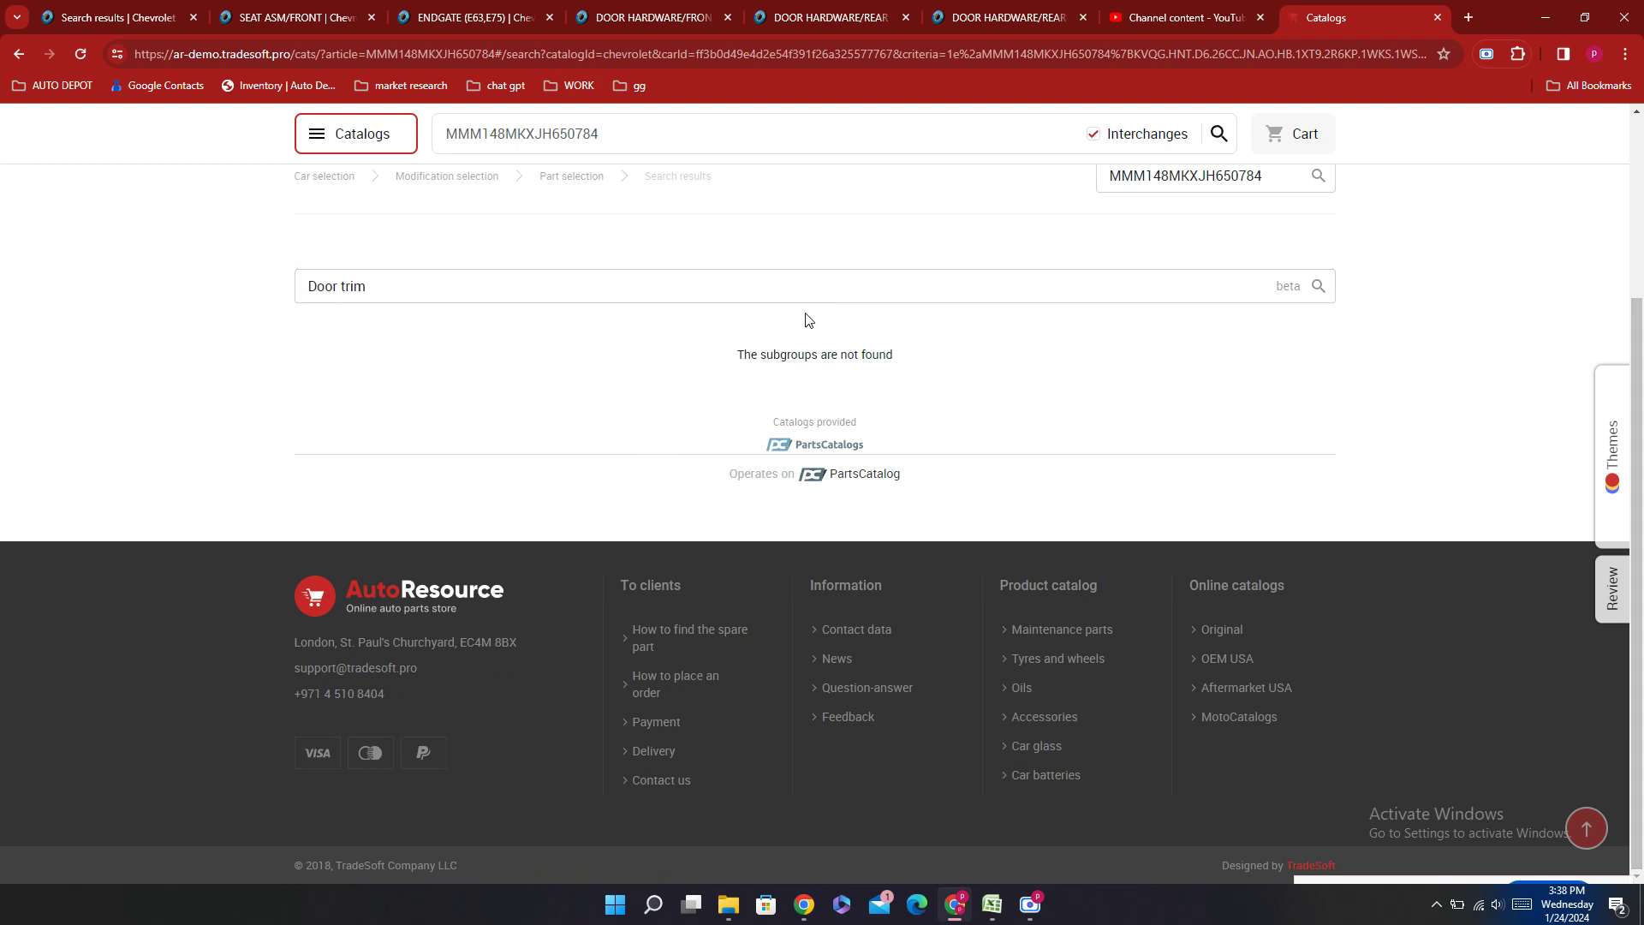
Step: Narrow the group search to 'trim', open Bumper trims, set with three diagrams, and begin a DOOR search
{"action": "double_click", "coordinate": [319, 286]}
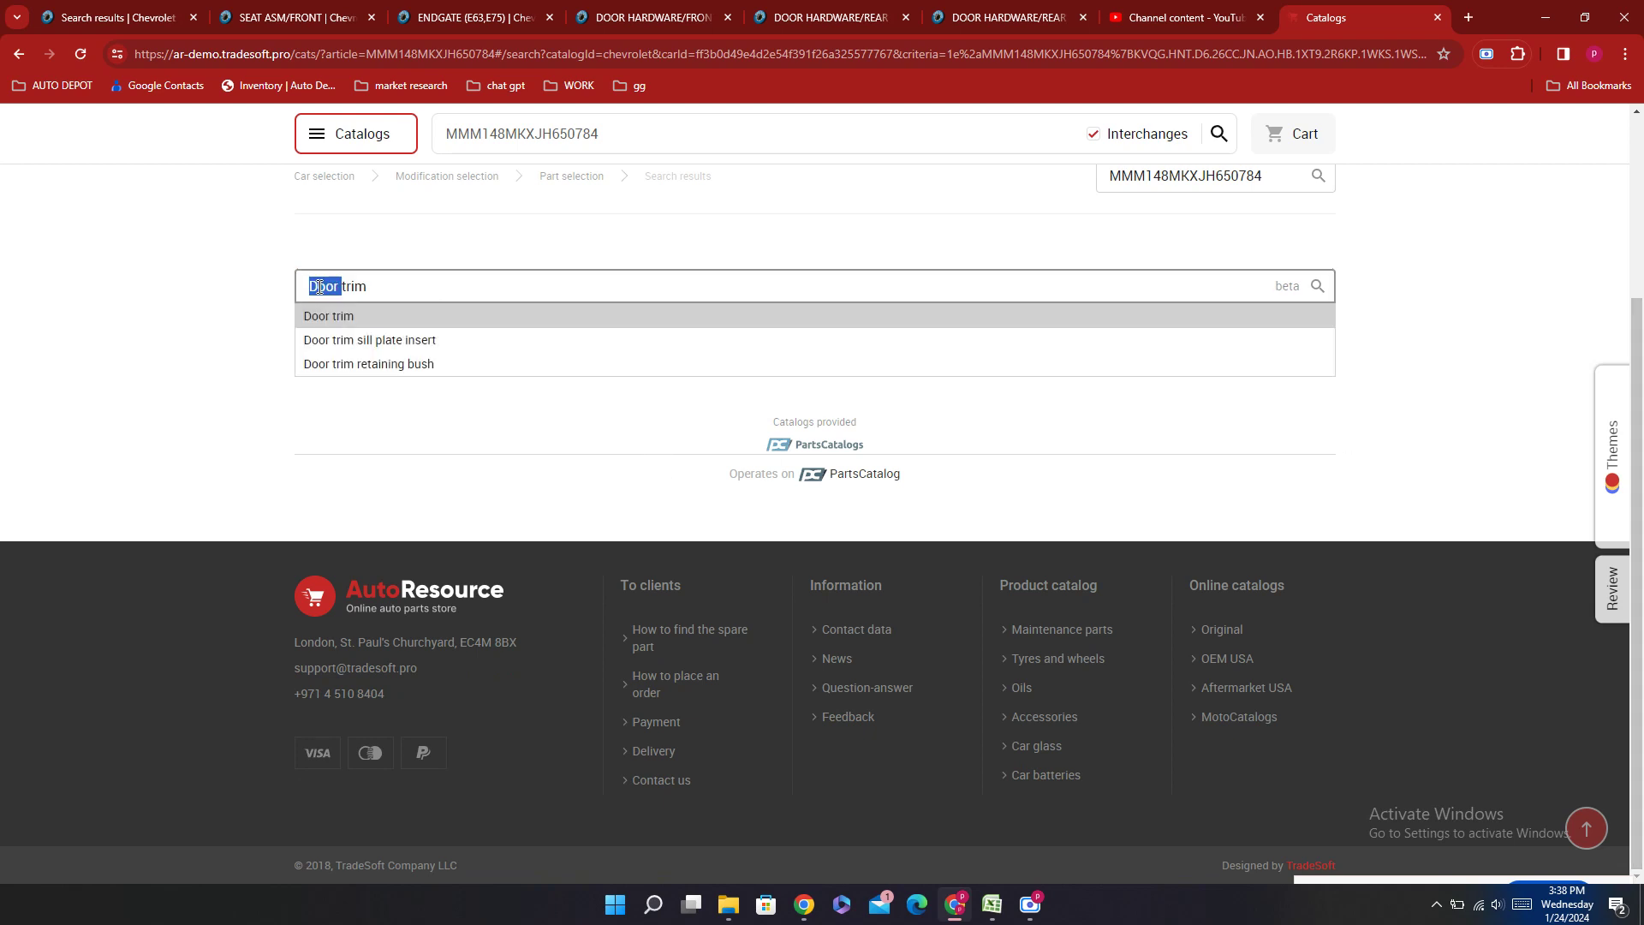
{"action": "key", "text": "BackSpace"}
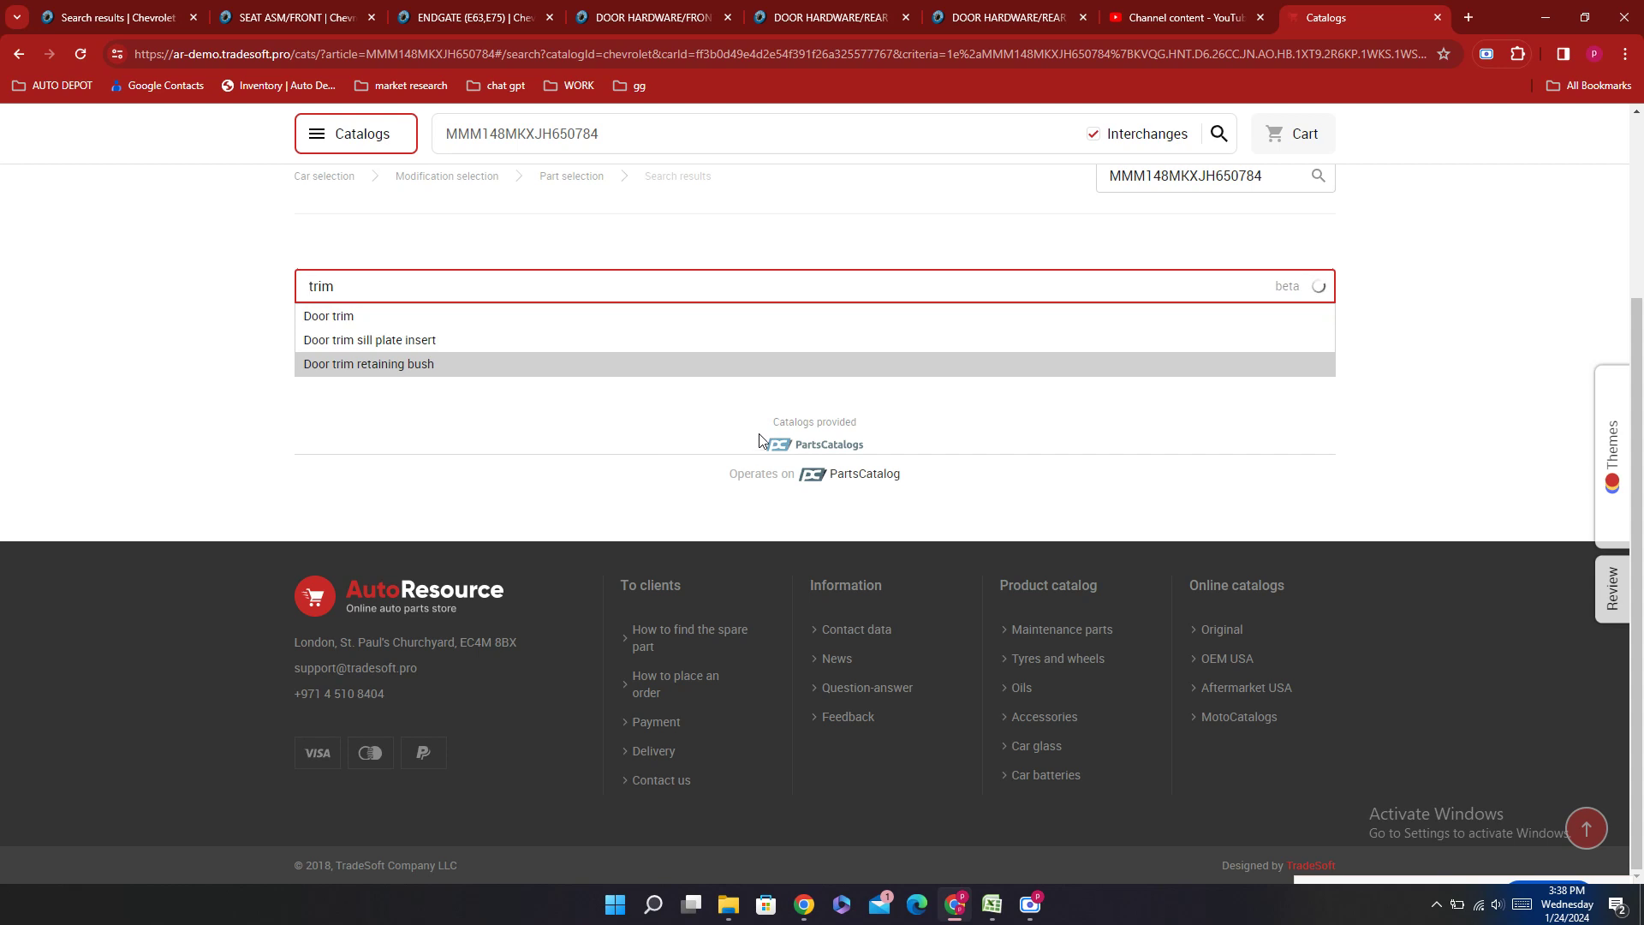
{"action": "left_click", "coordinate": [30, 421]}
{"action": "left_click", "coordinate": [367, 285]}
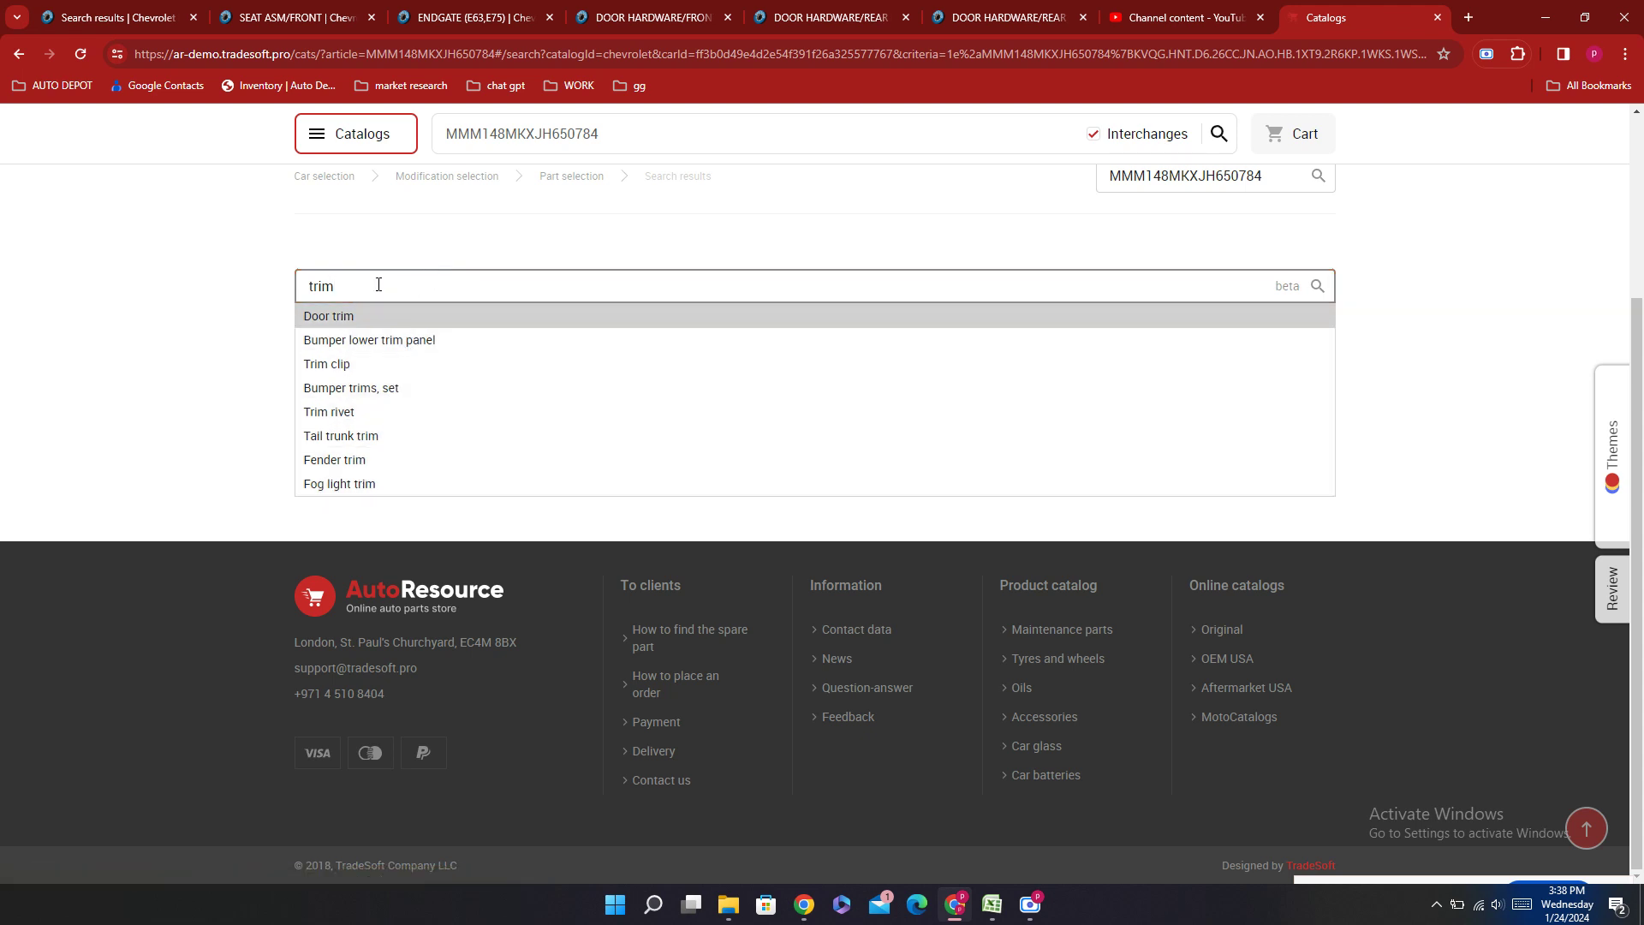
{"action": "left_click", "coordinate": [381, 399]}
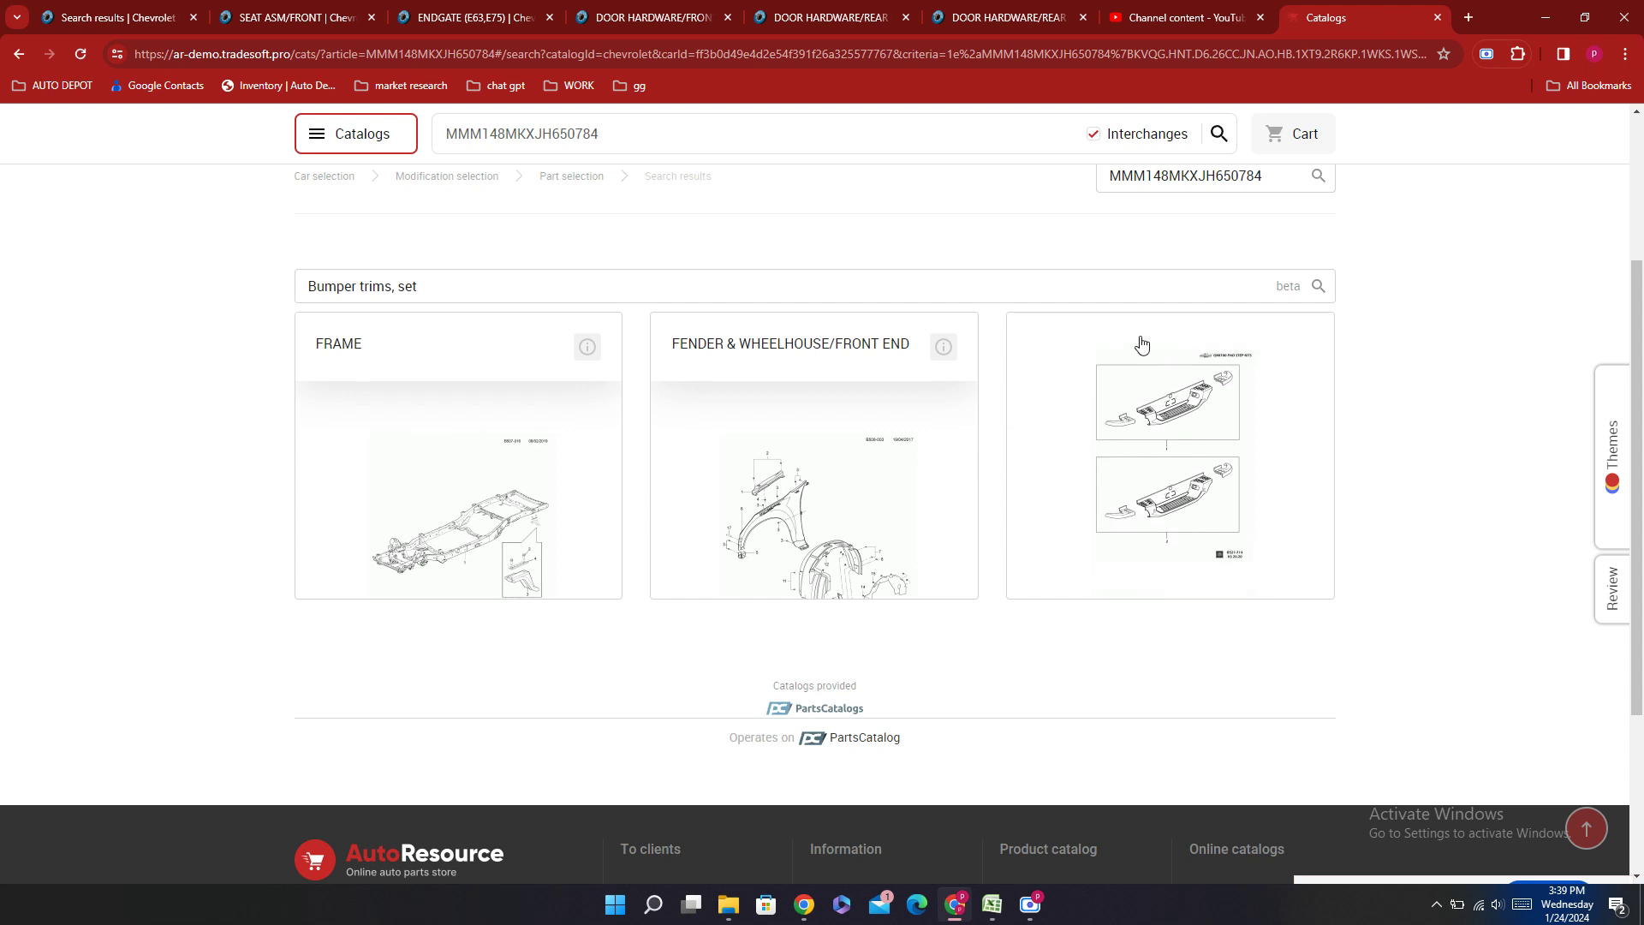
{"action": "left_click", "coordinate": [466, 281]}
{"action": "key", "text": "Escape"}
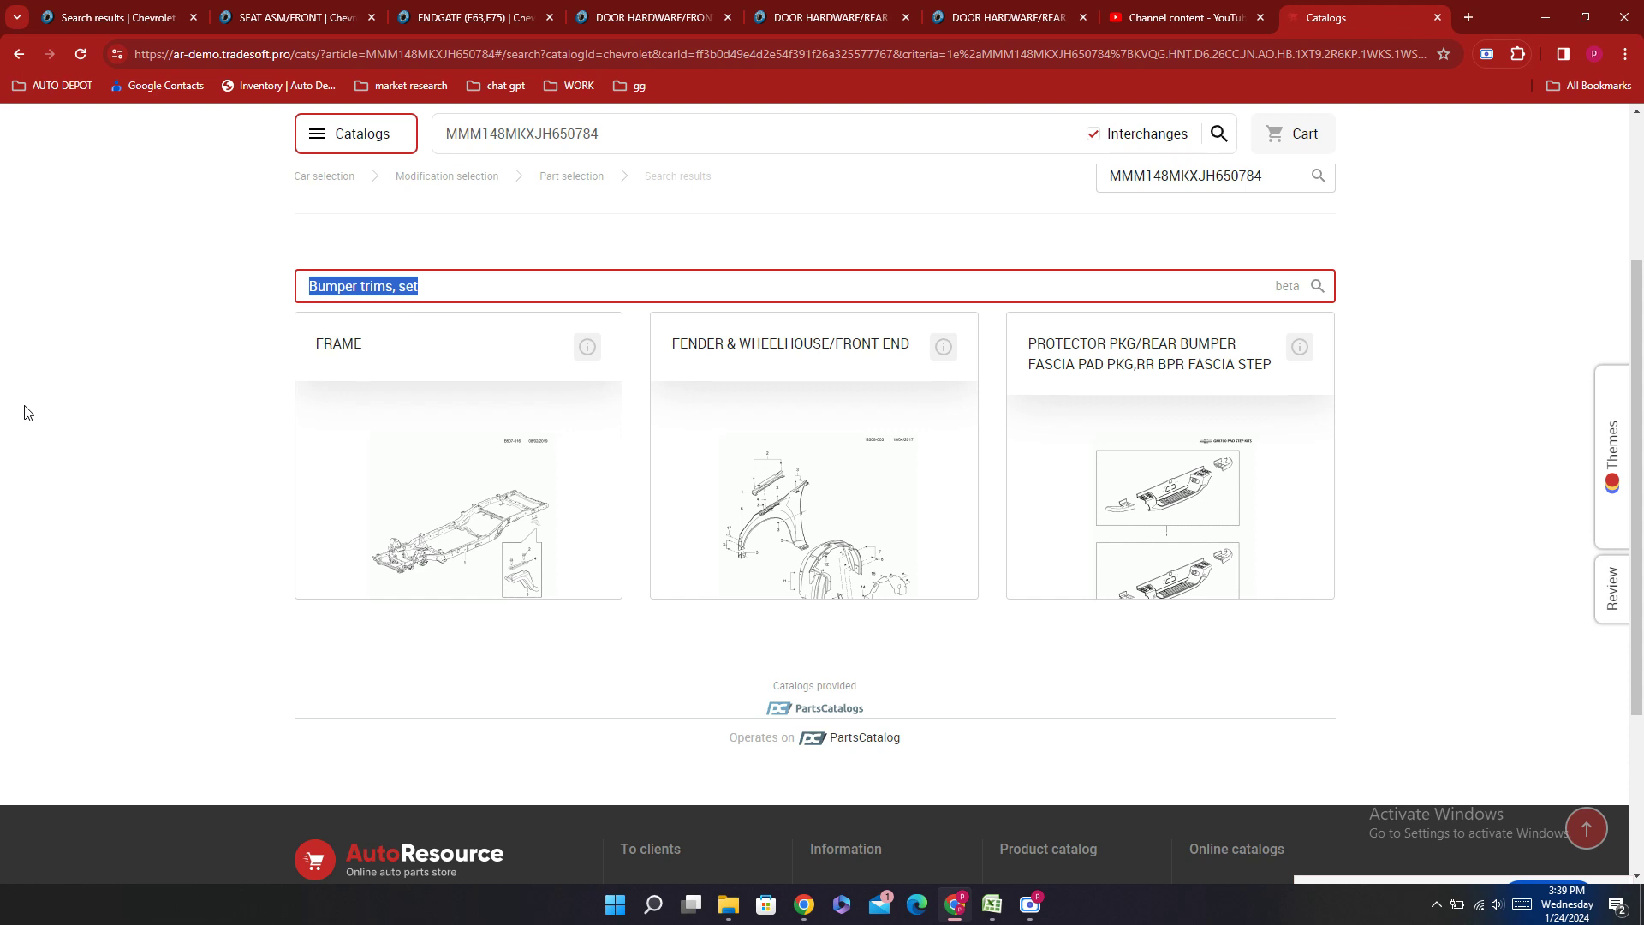
{"action": "type", "text": "DOO"}
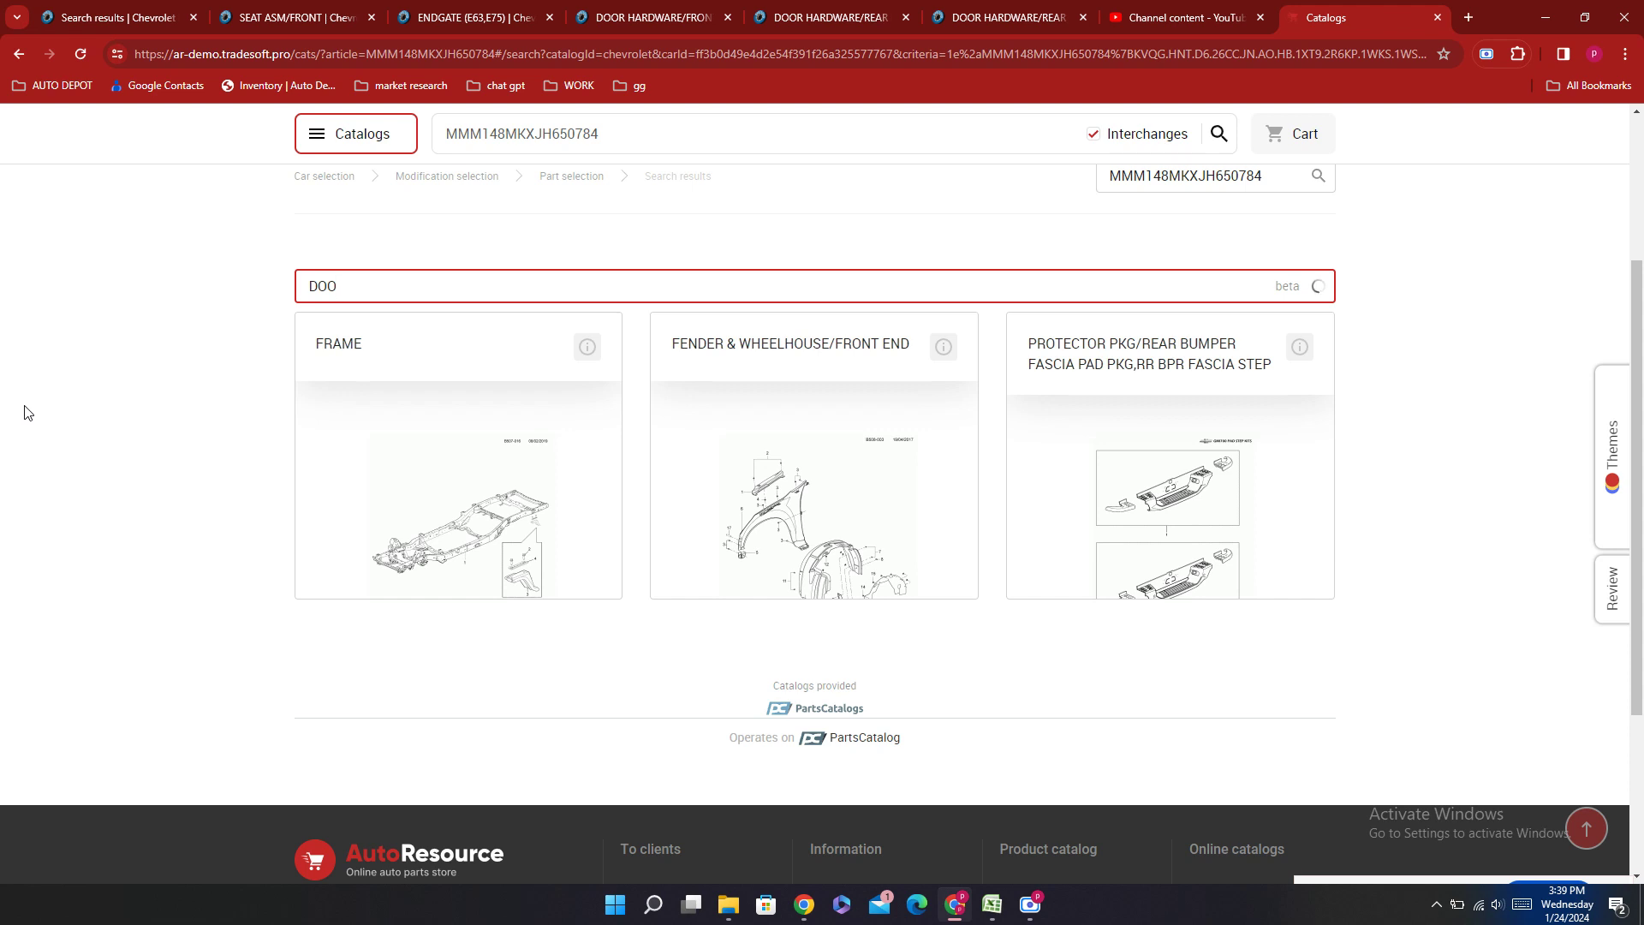
{"action": "type", "text": "R"}
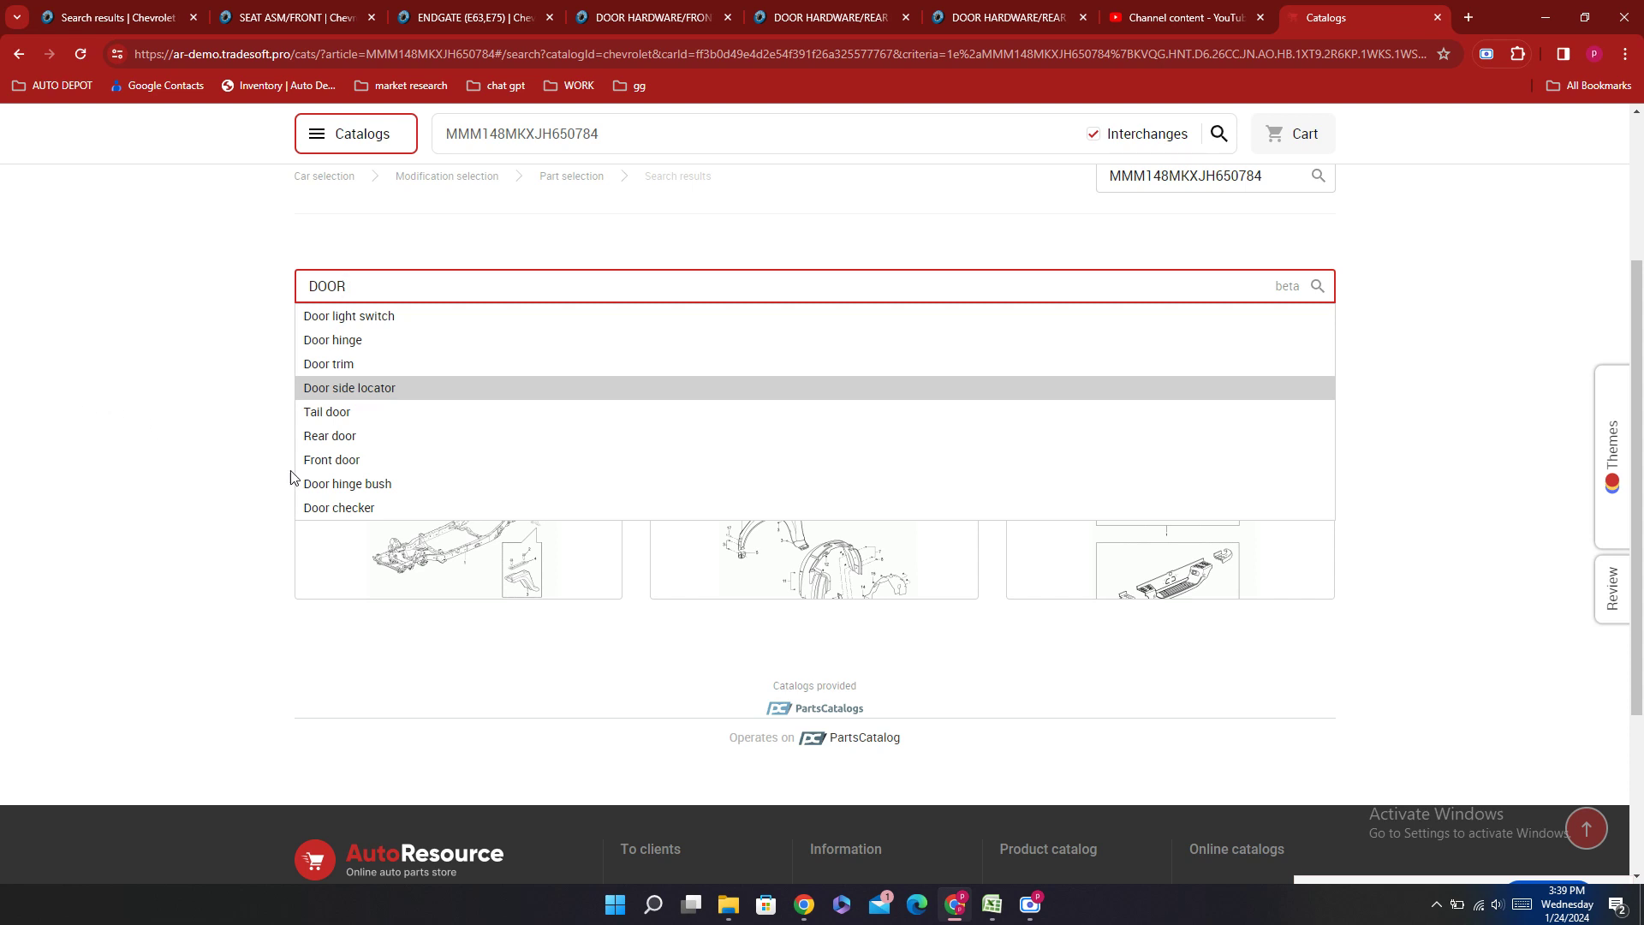
Step: Search AutoResource subgroups Front door, Door light switch and Rear door, then reload the Catalogs page
{"action": "left_click", "coordinate": [330, 460]}
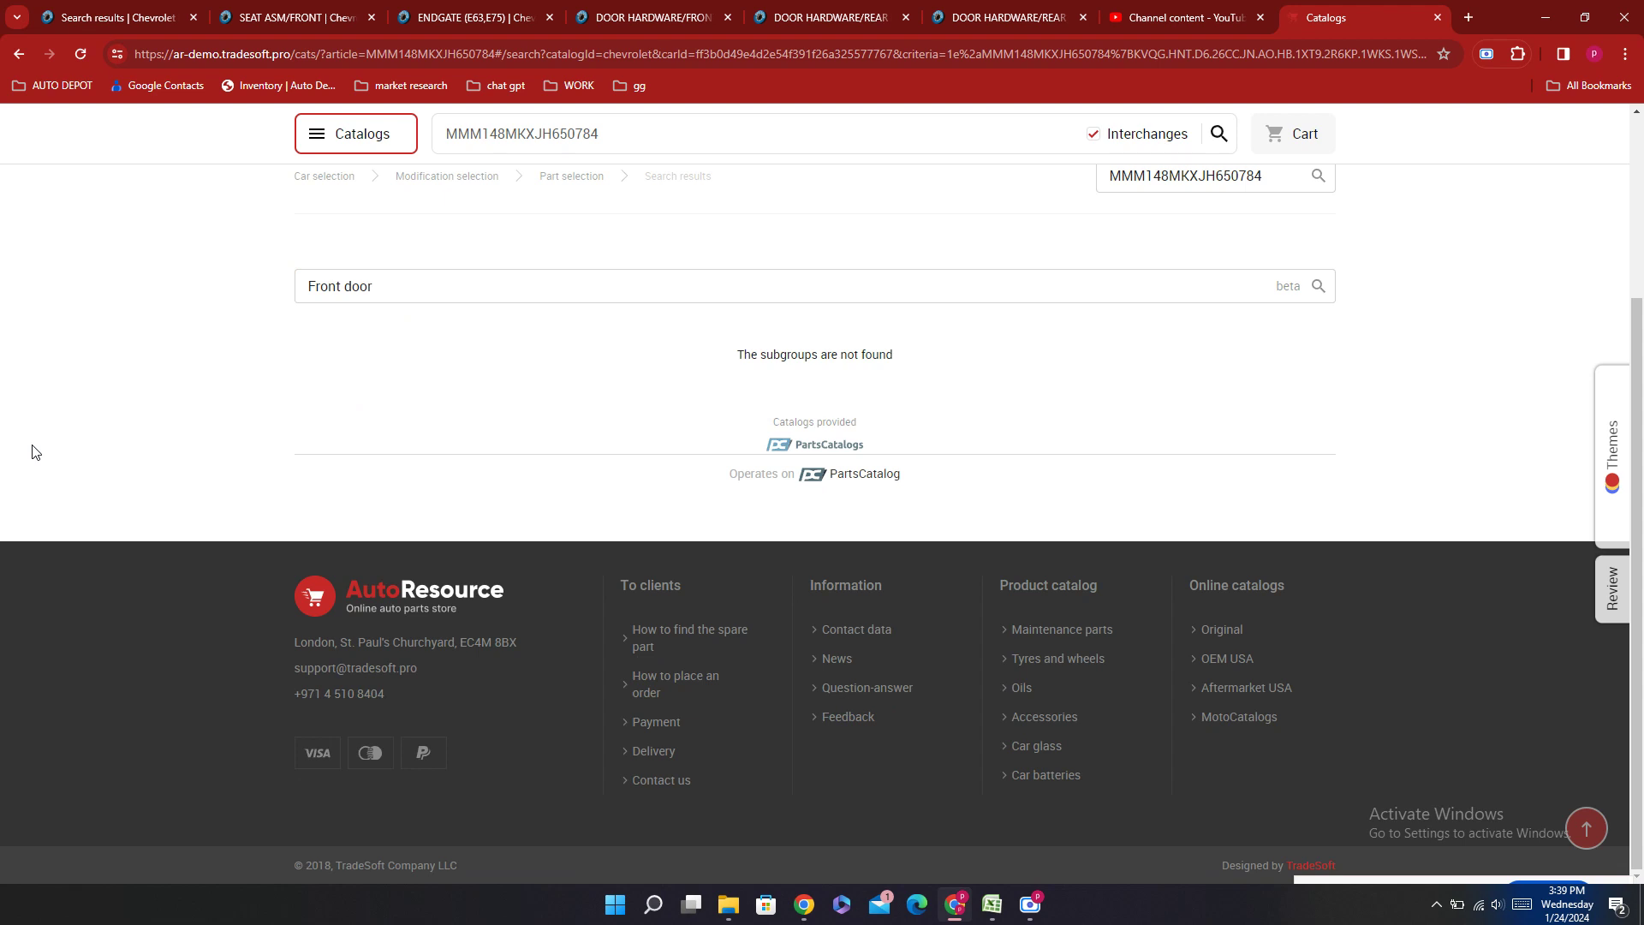
{"action": "left_click", "coordinate": [484, 281]}
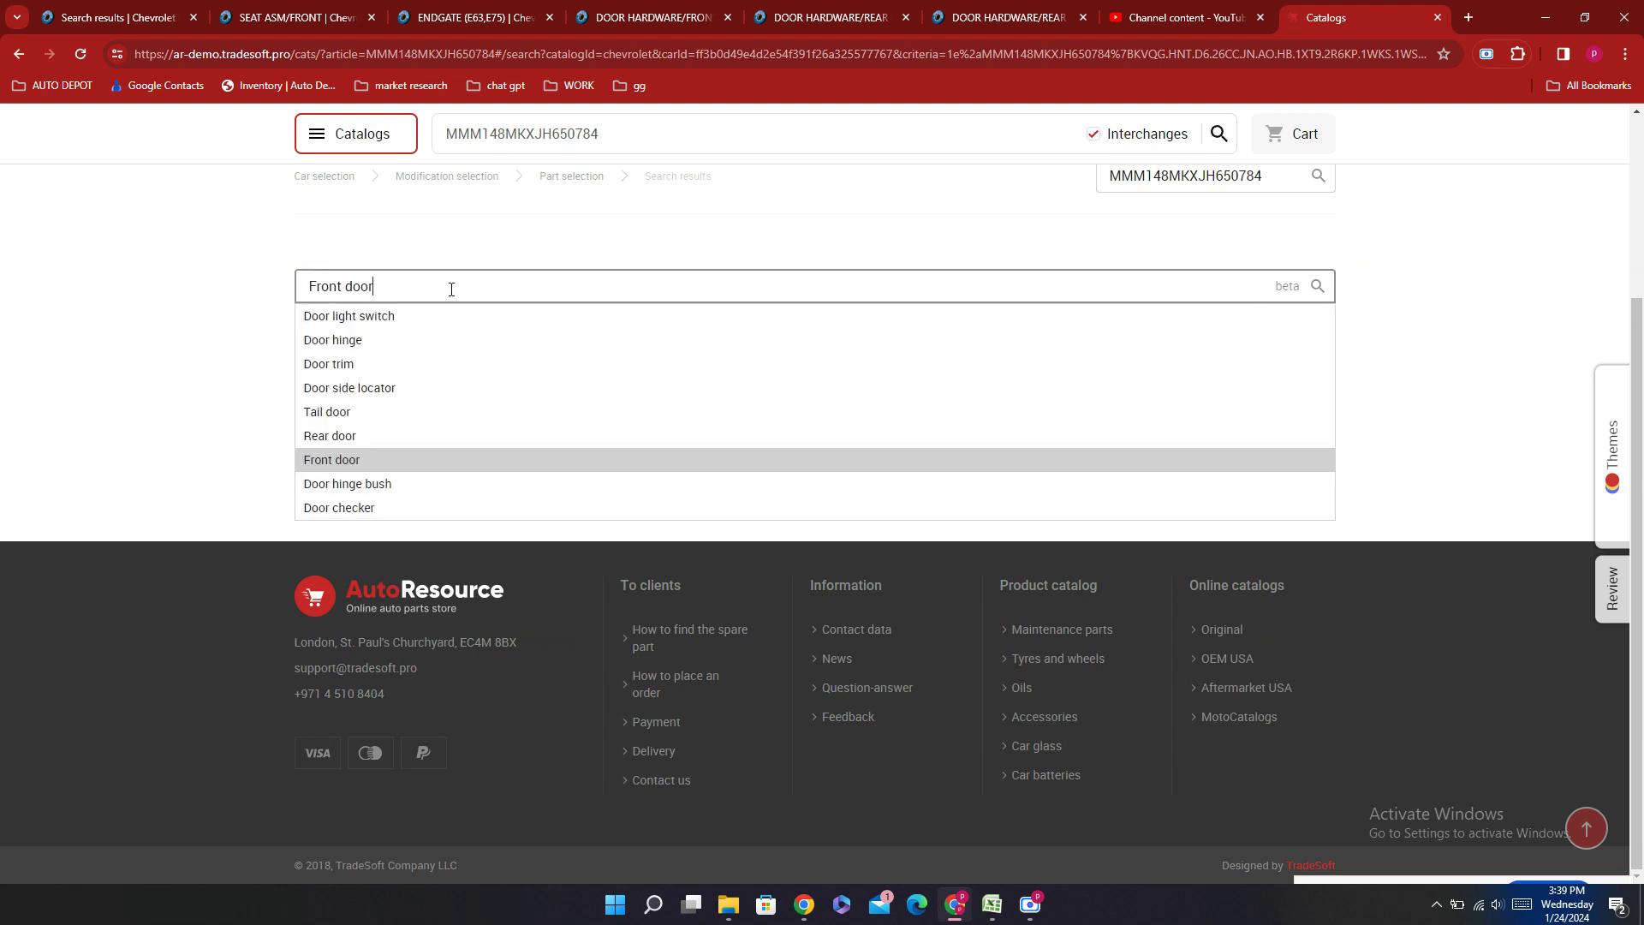
{"action": "left_click", "coordinate": [49, 424]}
{"action": "left_click", "coordinate": [397, 282]}
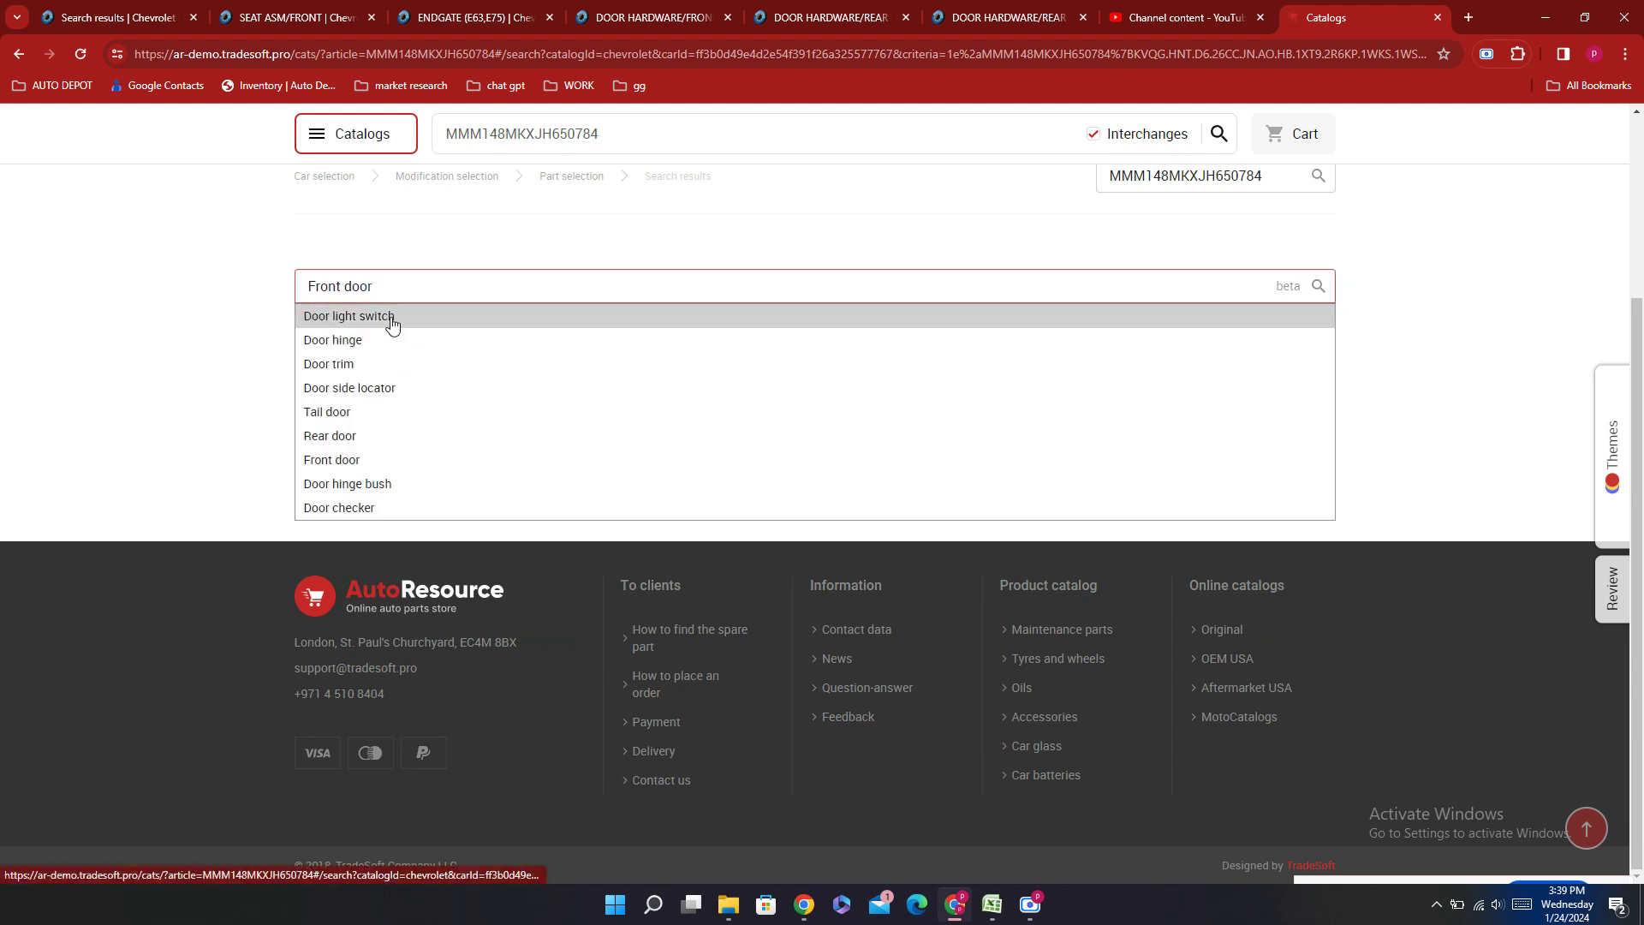
{"action": "left_click", "coordinate": [392, 317]}
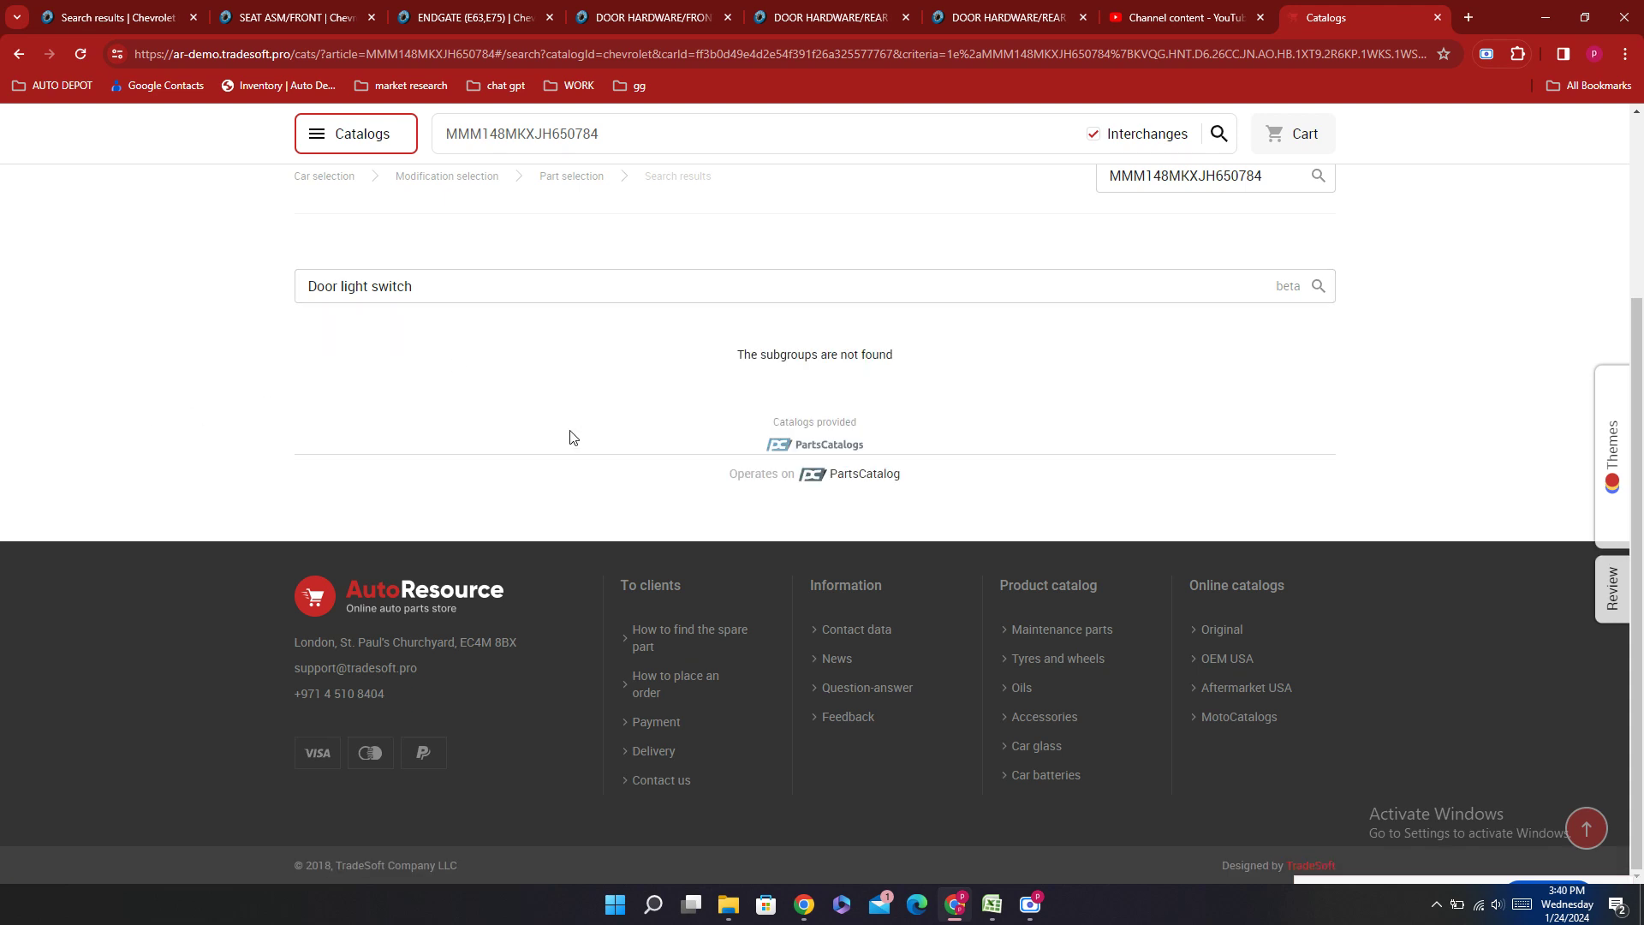
{"action": "left_click", "coordinate": [496, 291]}
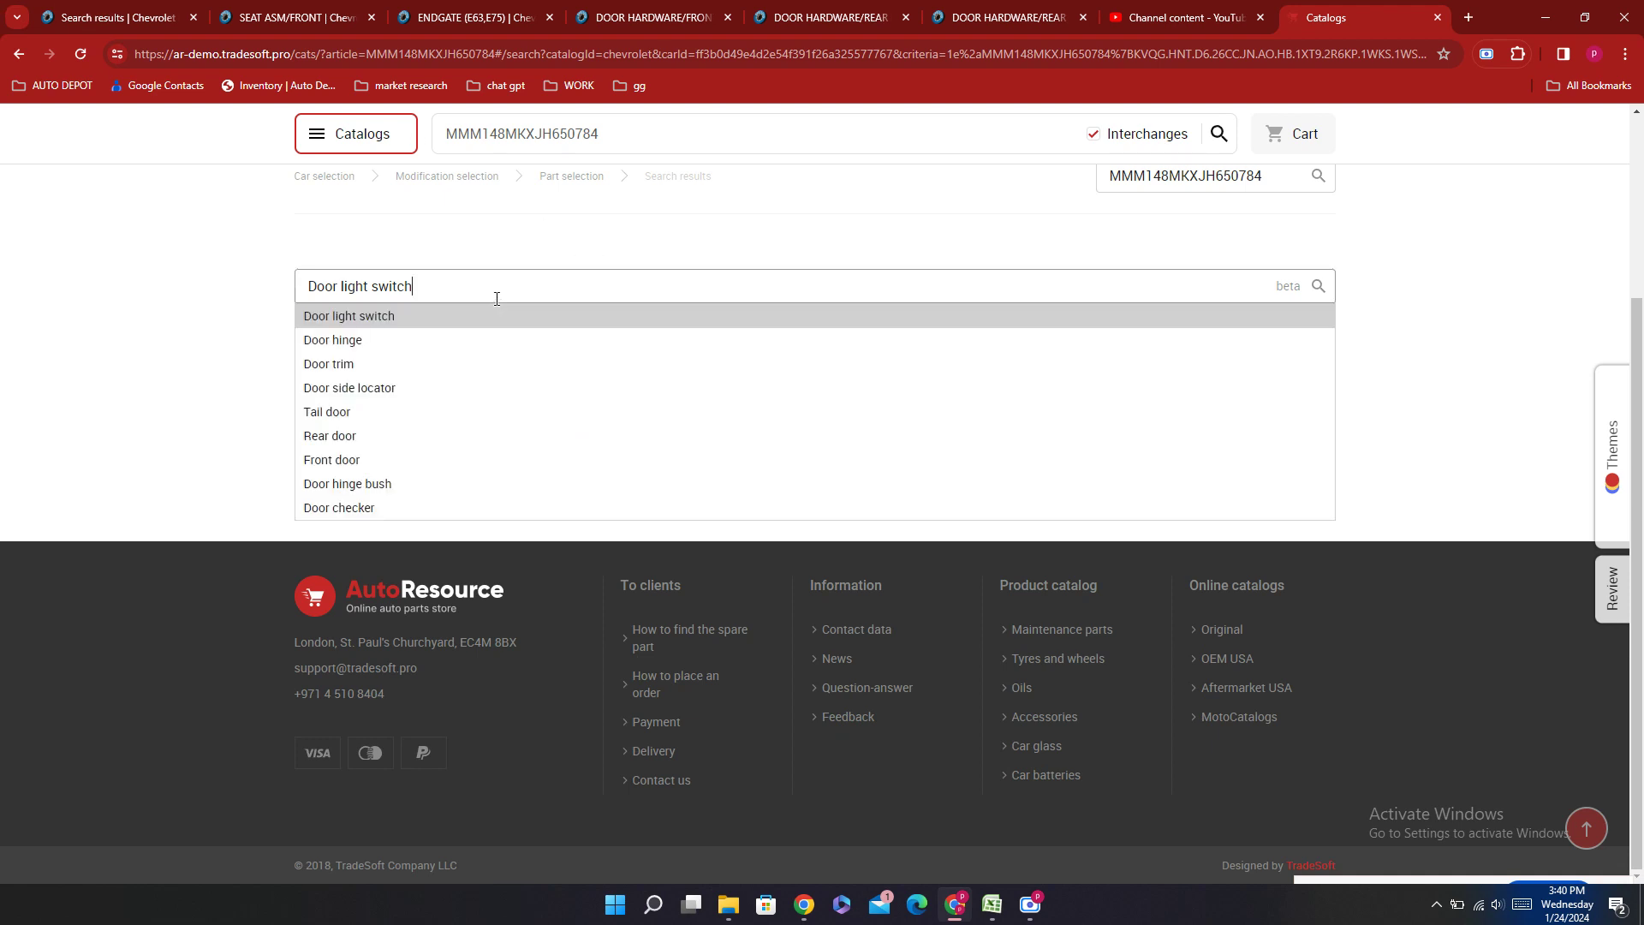
{"action": "left_click", "coordinate": [337, 441]}
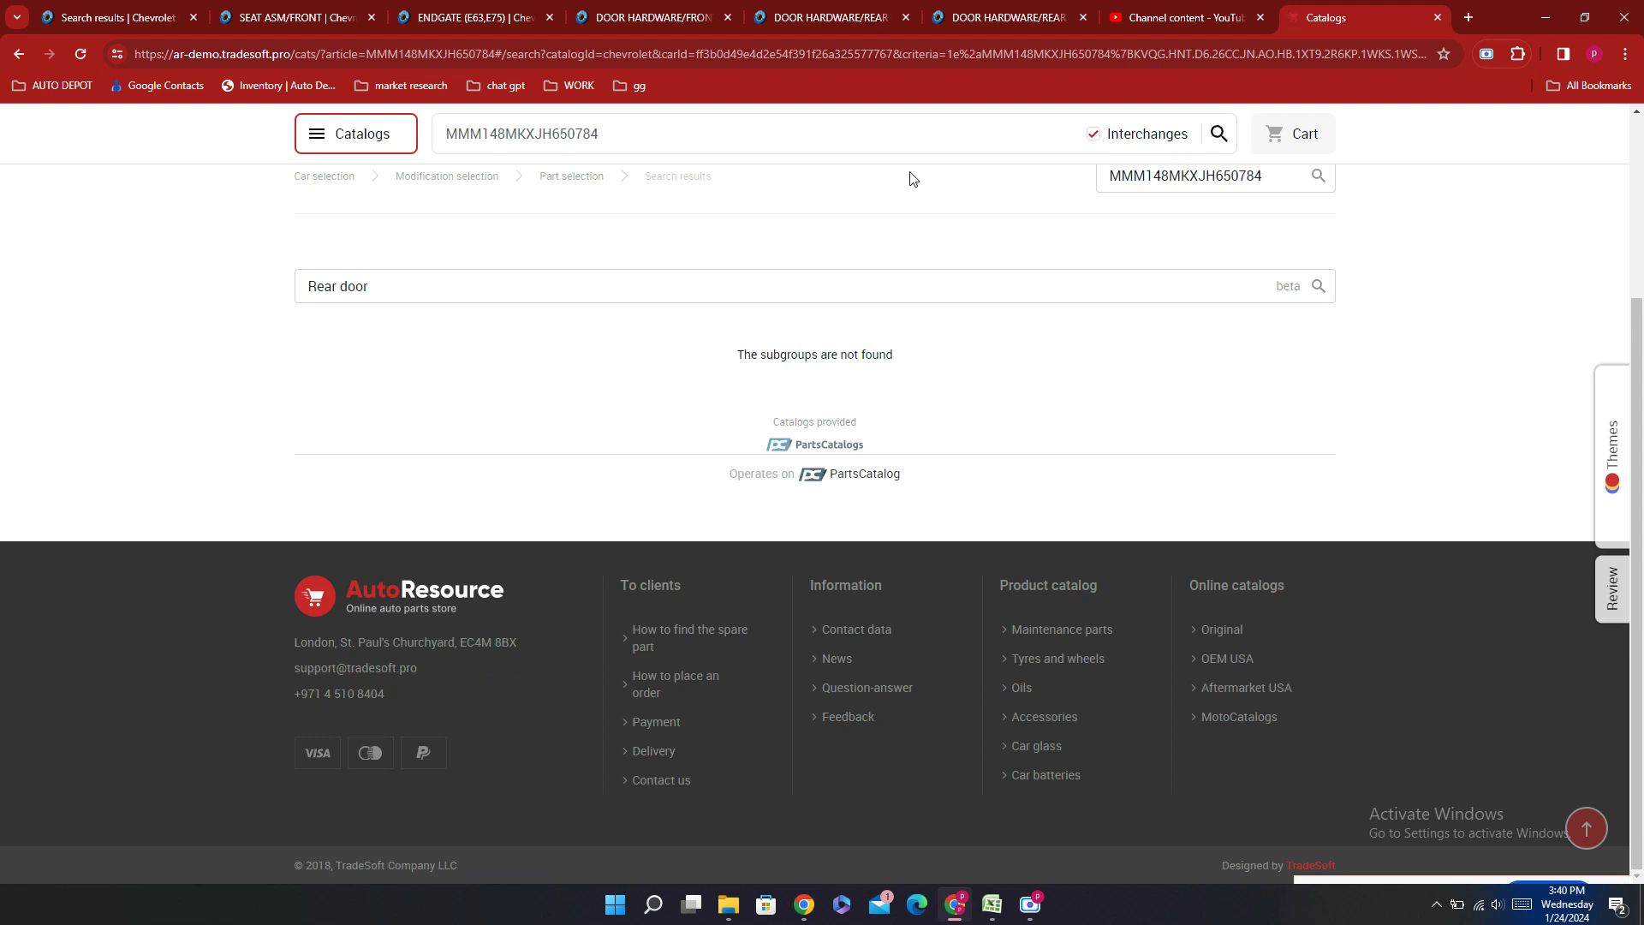
{"action": "left_click", "coordinate": [519, 378]}
{"action": "left_click", "coordinate": [519, 377]}
{"action": "left_click", "coordinate": [511, 289]}
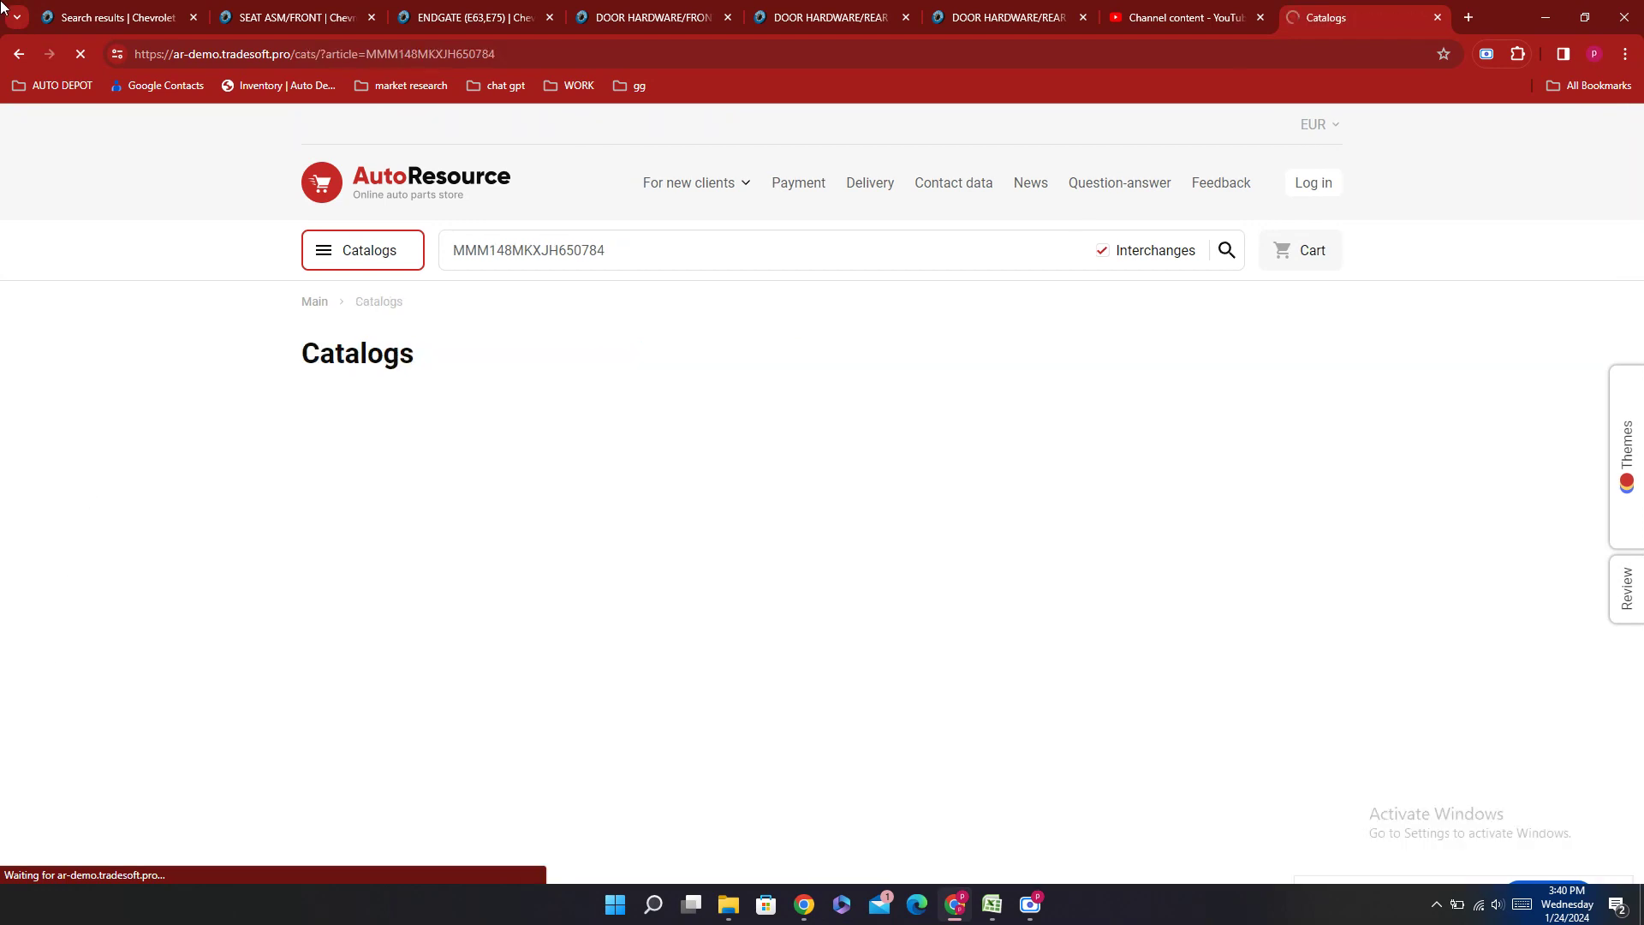
Step: Review PartSouq's HANDLE results for rear-door, seat and endgate handle part numbers
{"action": "left_click", "coordinate": [107, 9]}
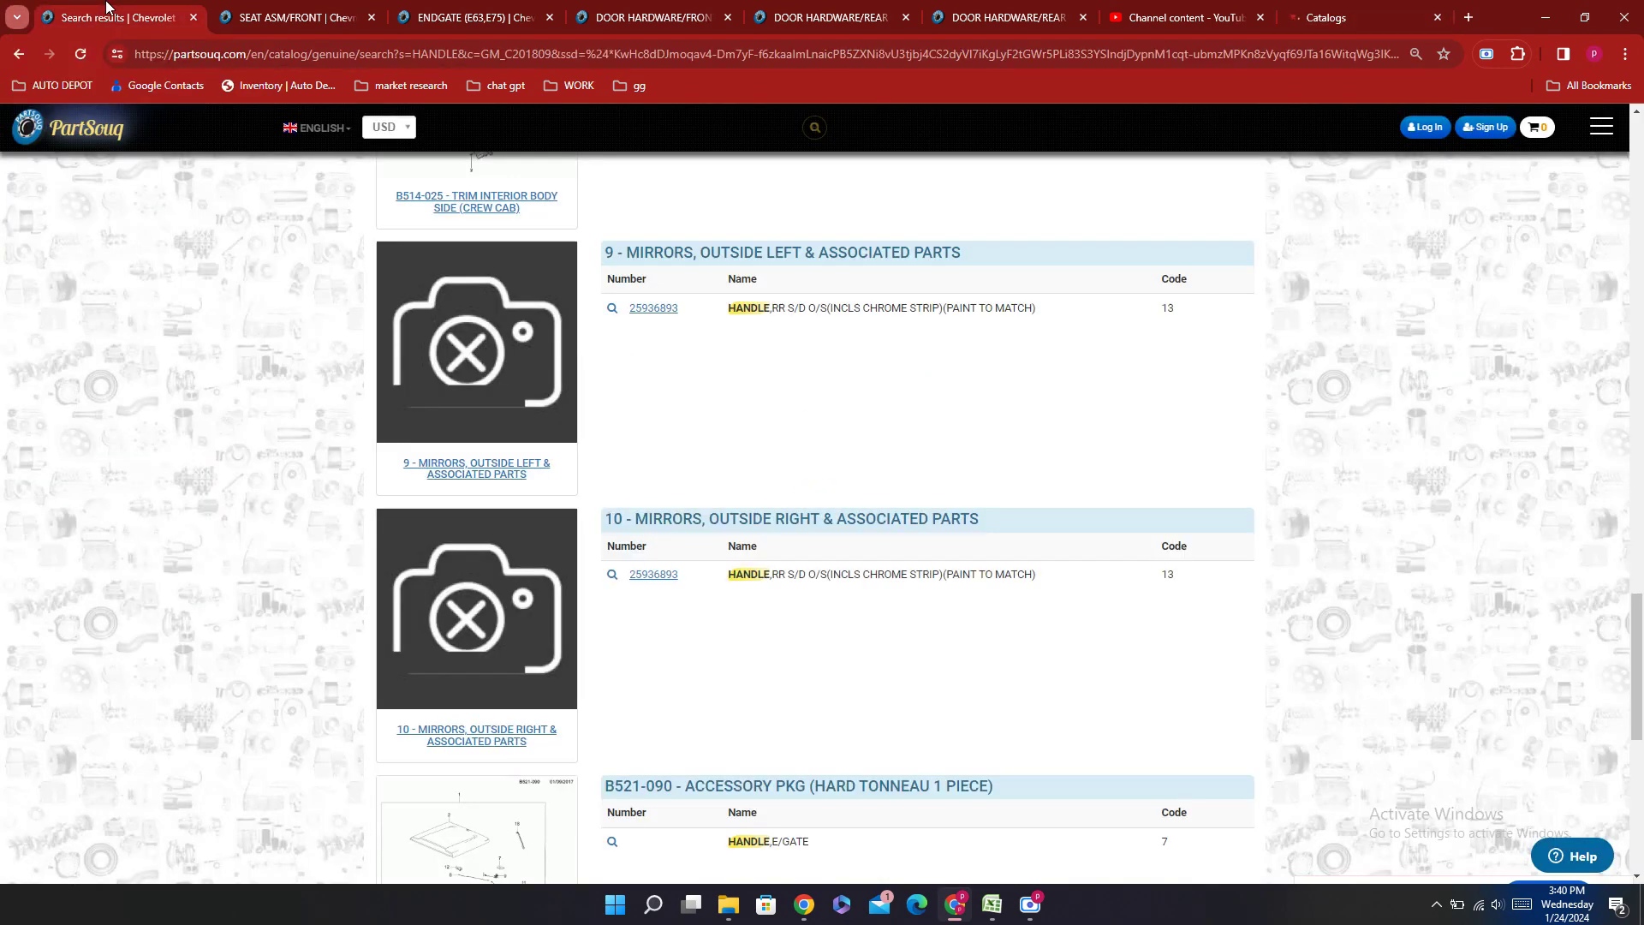
{"action": "scroll", "coordinate": [981, 632], "scroll_direction": "down", "scroll_amount": 3}
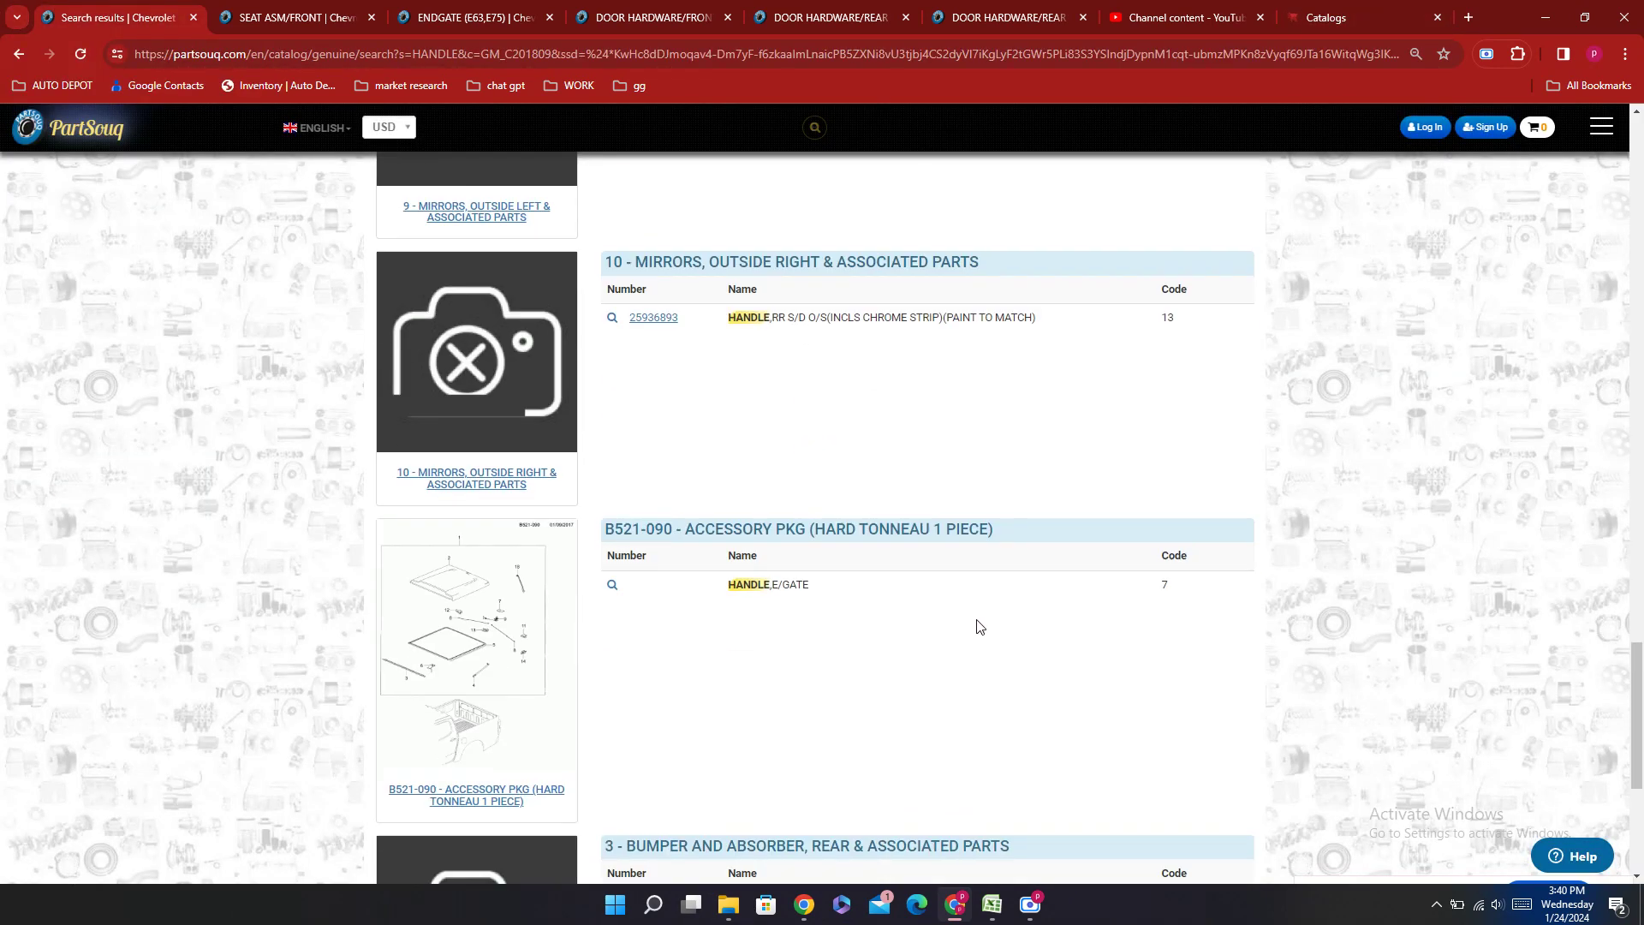
{"action": "scroll", "coordinate": [768, 710], "scroll_direction": "down", "scroll_amount": 5}
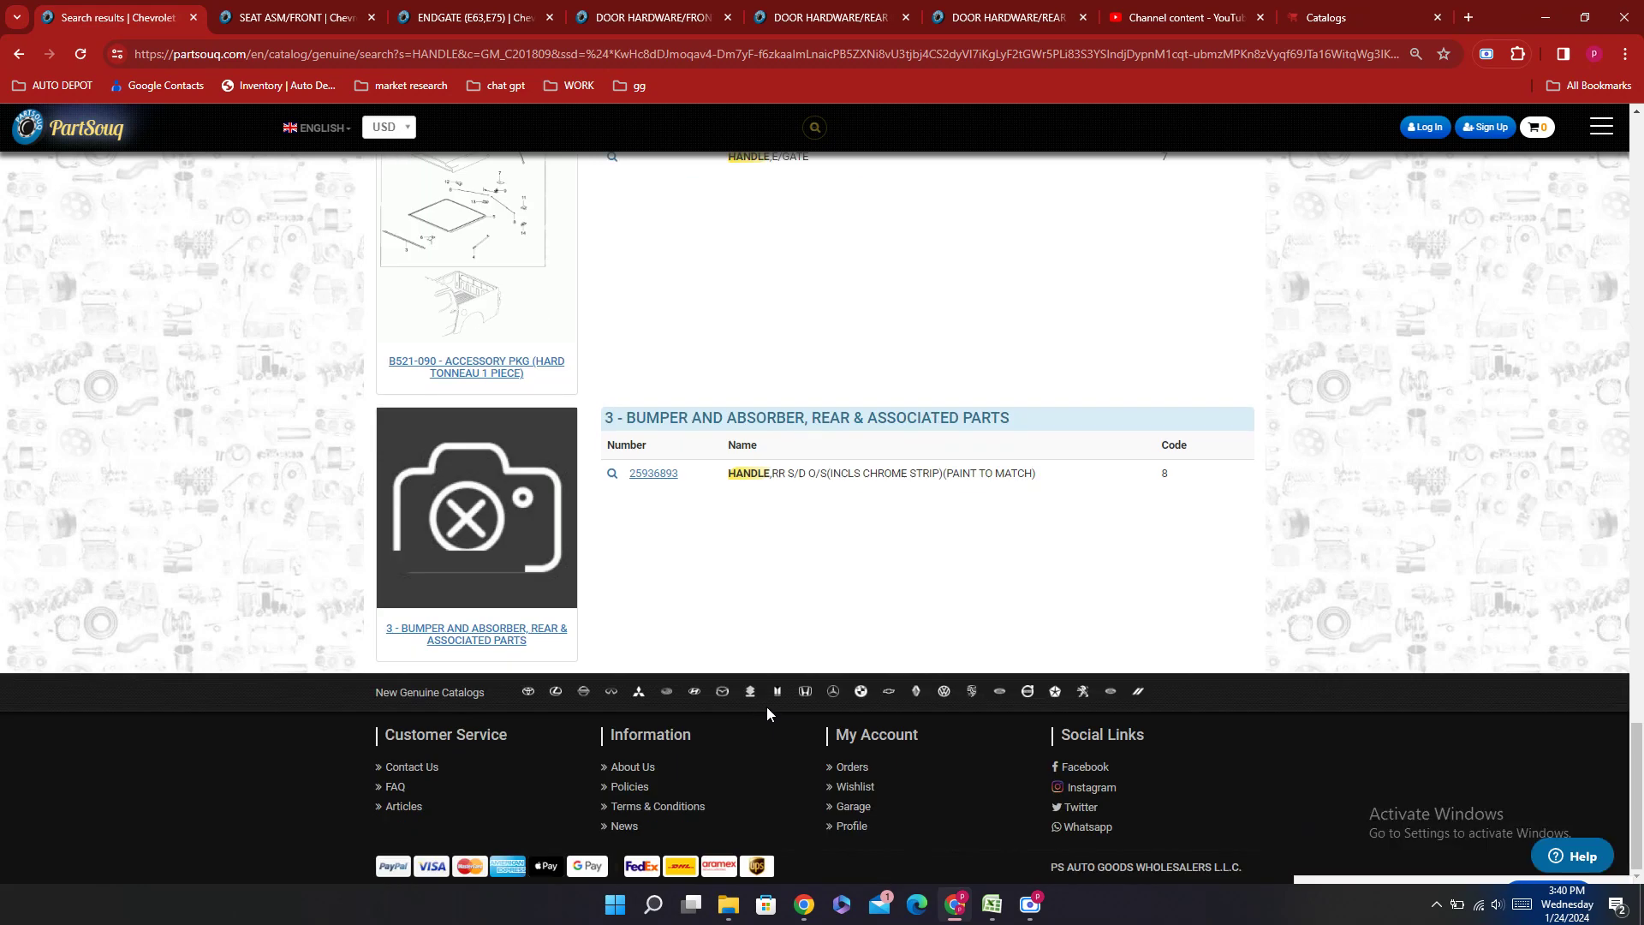
{"action": "scroll", "coordinate": [767, 706], "scroll_direction": "up", "scroll_amount": 3}
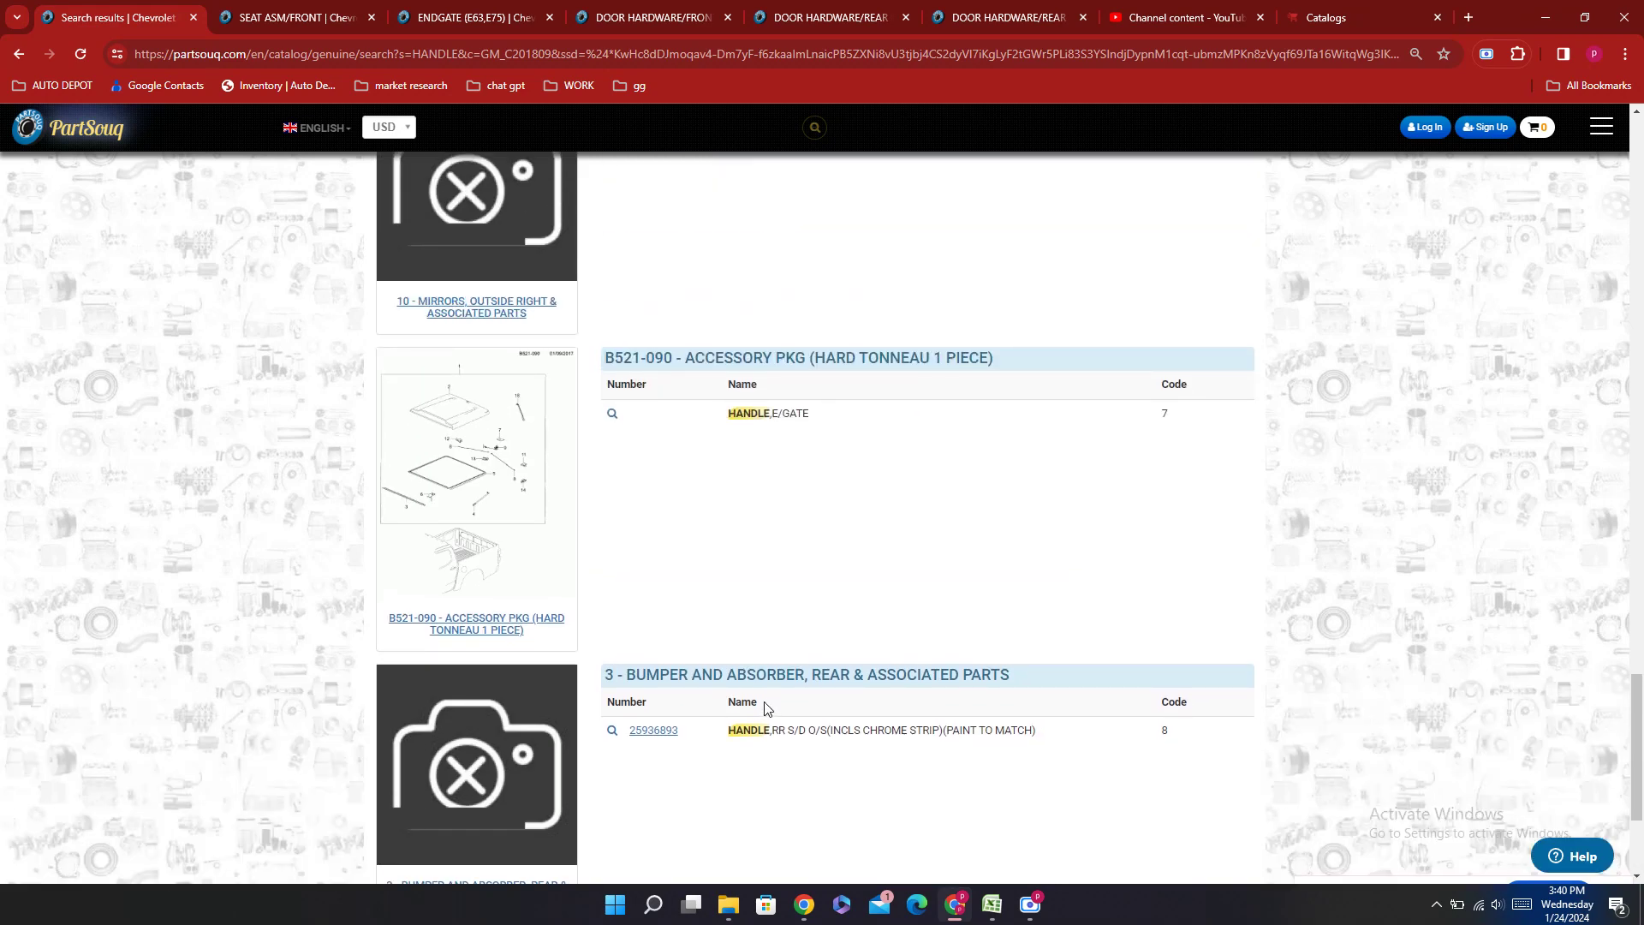
{"action": "scroll", "coordinate": [764, 707], "scroll_direction": "up", "scroll_amount": 10}
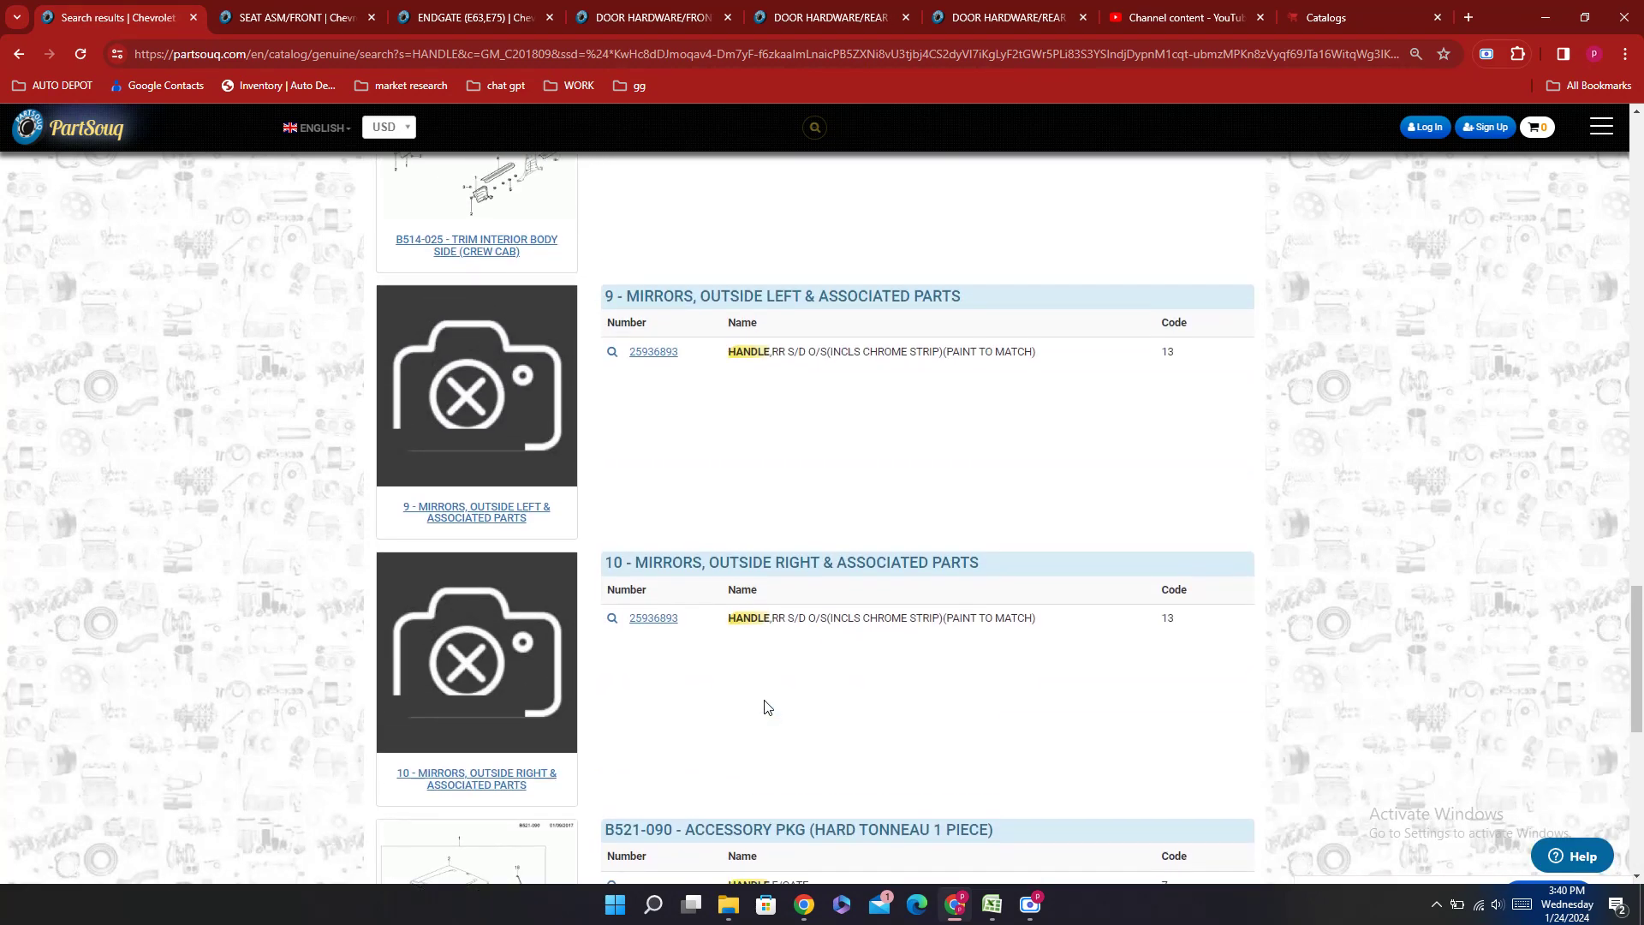
{"action": "scroll", "coordinate": [757, 689], "scroll_direction": "up", "scroll_amount": 3}
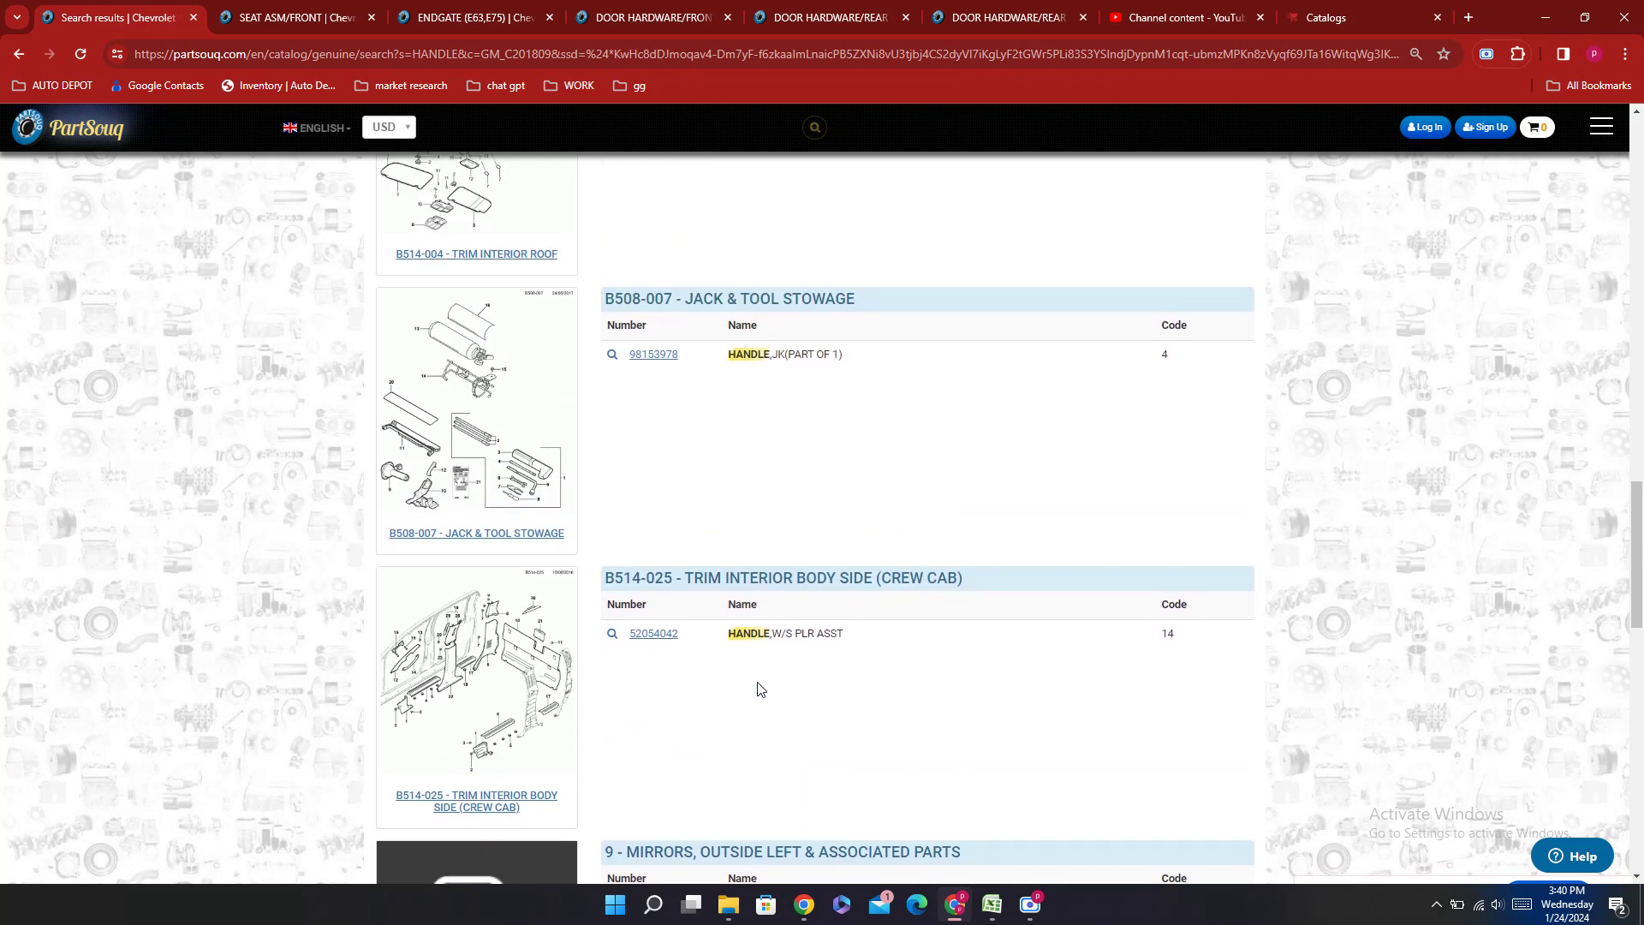
{"action": "scroll", "coordinate": [758, 690], "scroll_direction": "up", "scroll_amount": 2}
{"action": "scroll", "coordinate": [758, 689], "scroll_direction": "down", "scroll_amount": 3}
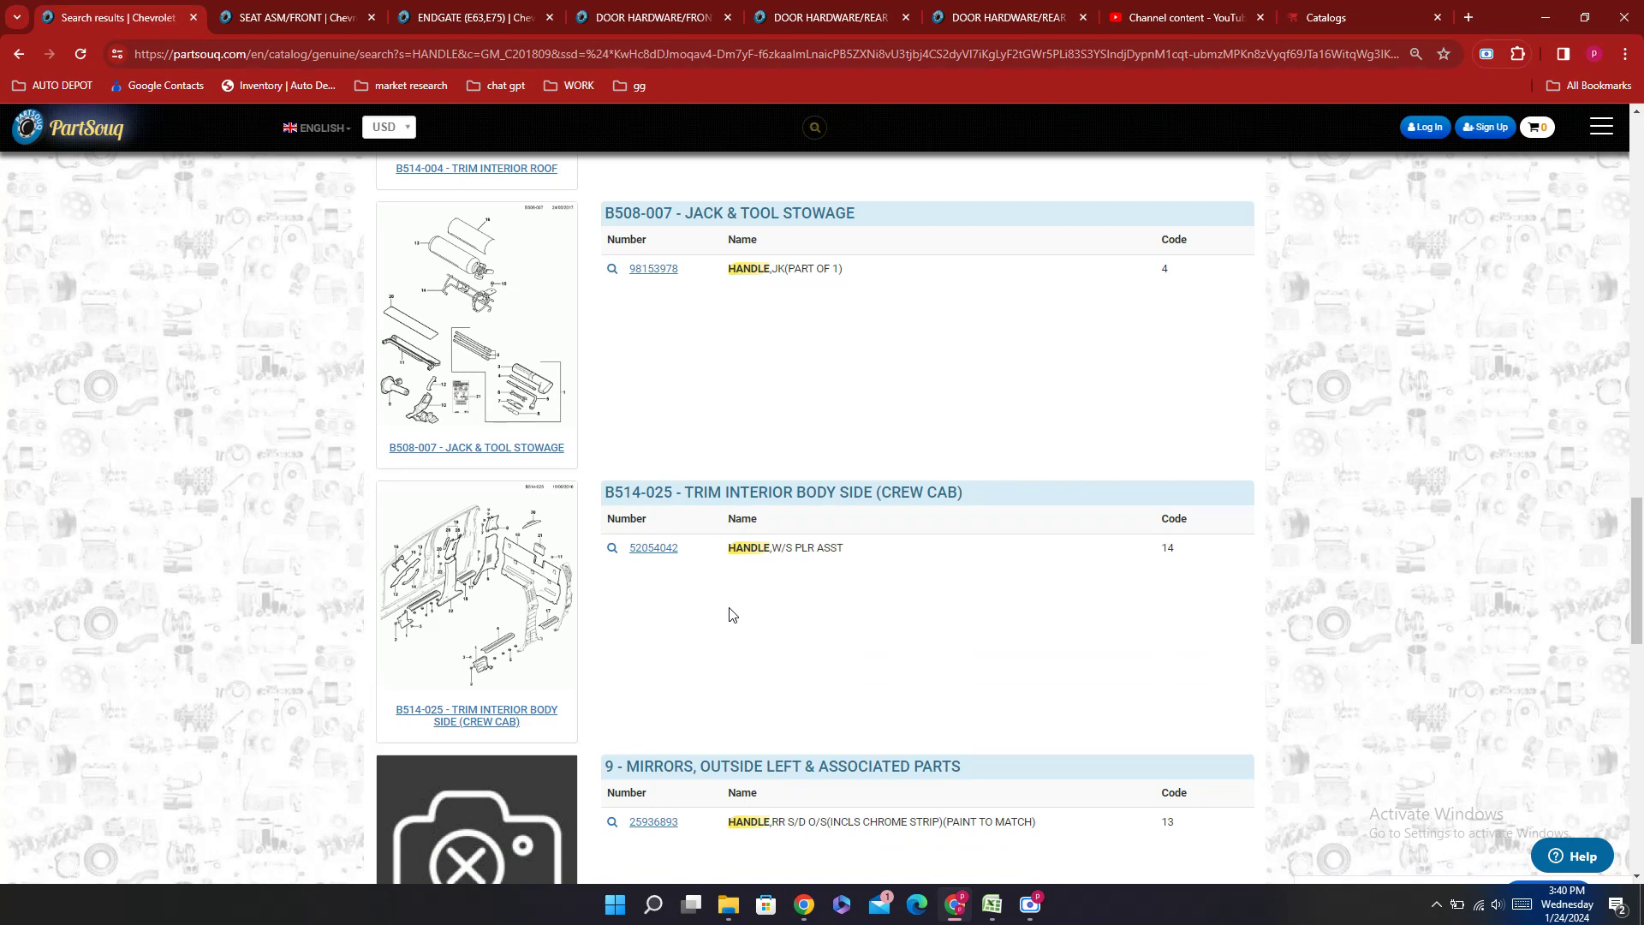
{"action": "scroll", "coordinate": [719, 501], "scroll_direction": "up", "scroll_amount": 5}
{"action": "scroll", "coordinate": [720, 501], "scroll_direction": "up", "scroll_amount": 9}
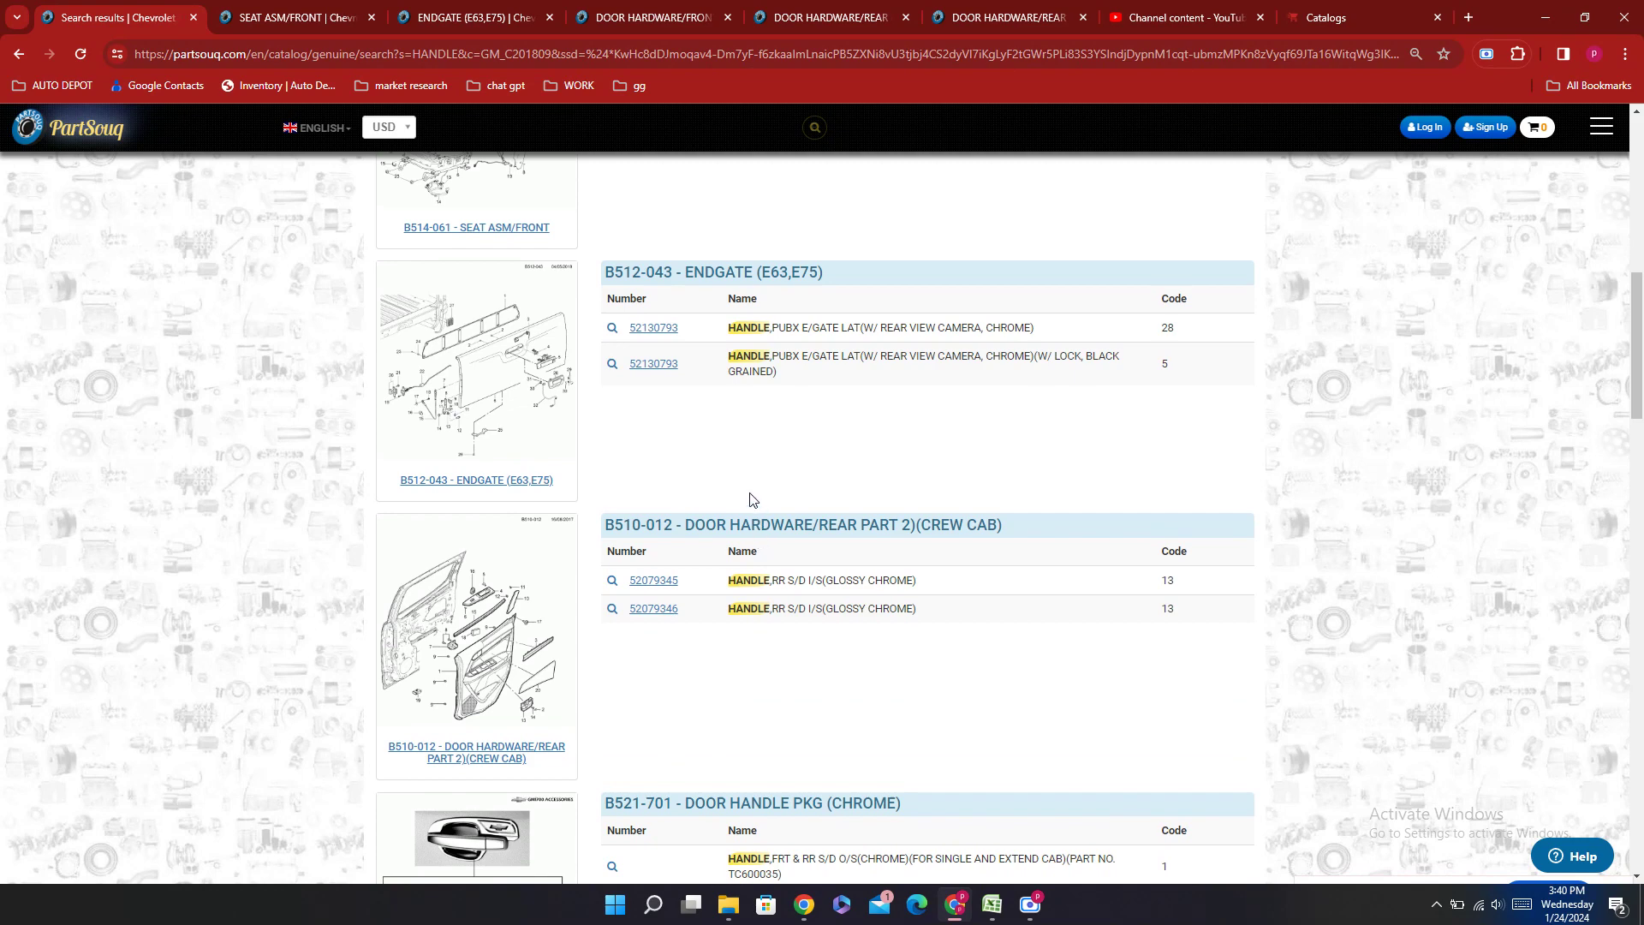
{"action": "scroll", "coordinate": [750, 500], "scroll_direction": "up", "scroll_amount": 4}
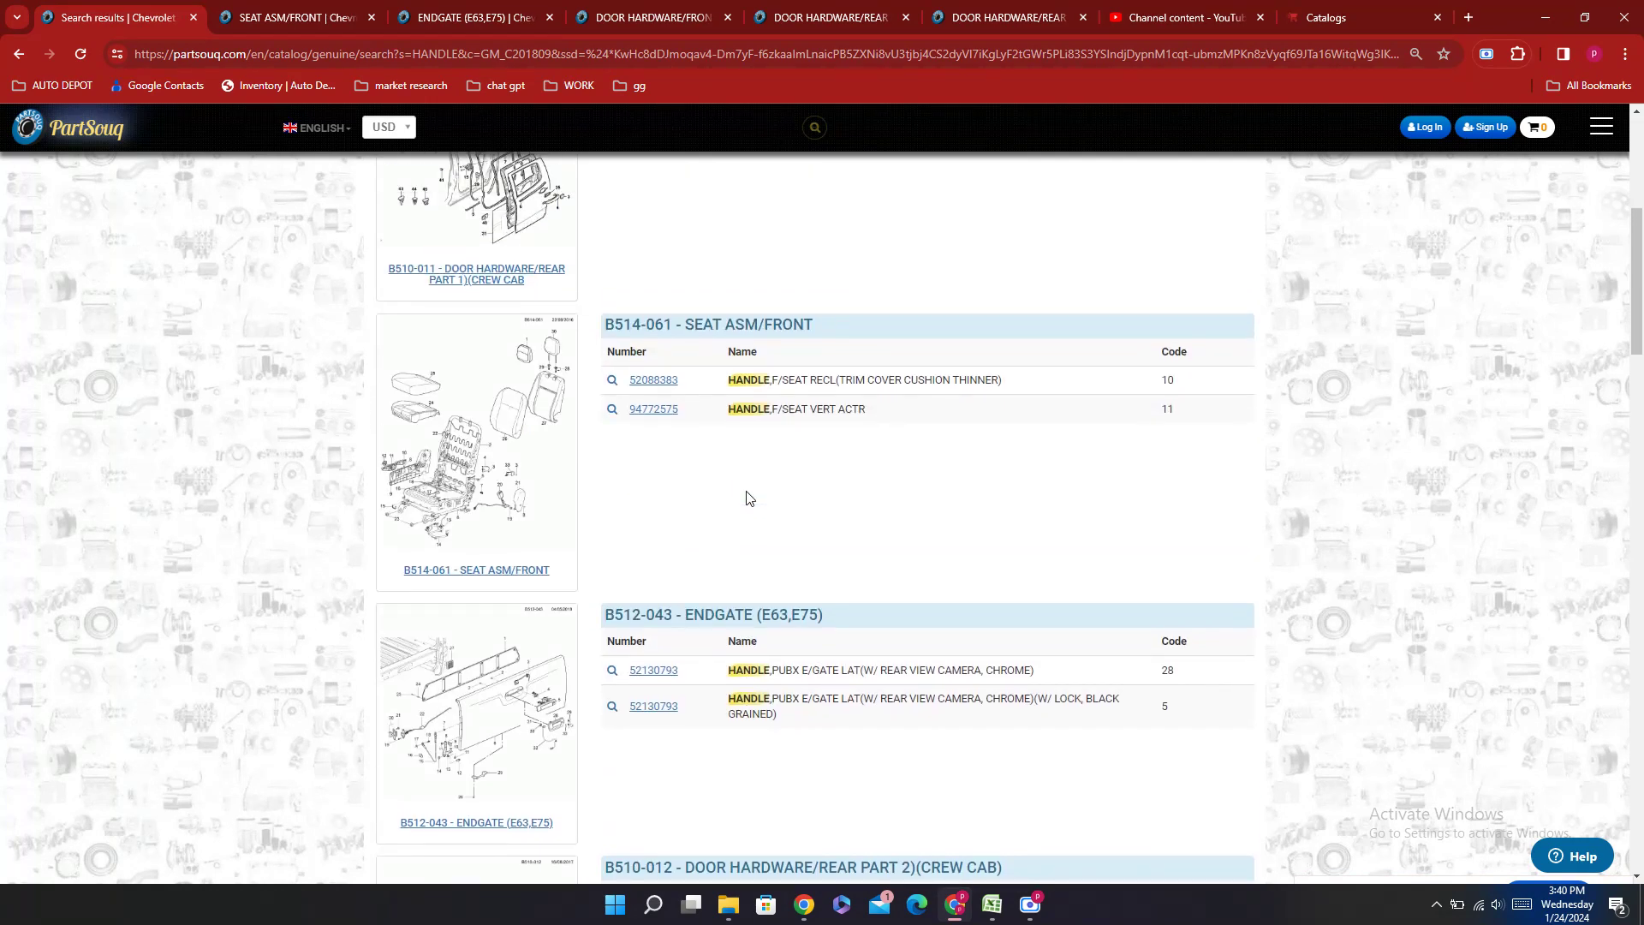
{"action": "scroll", "coordinate": [740, 463], "scroll_direction": "up", "scroll_amount": 5}
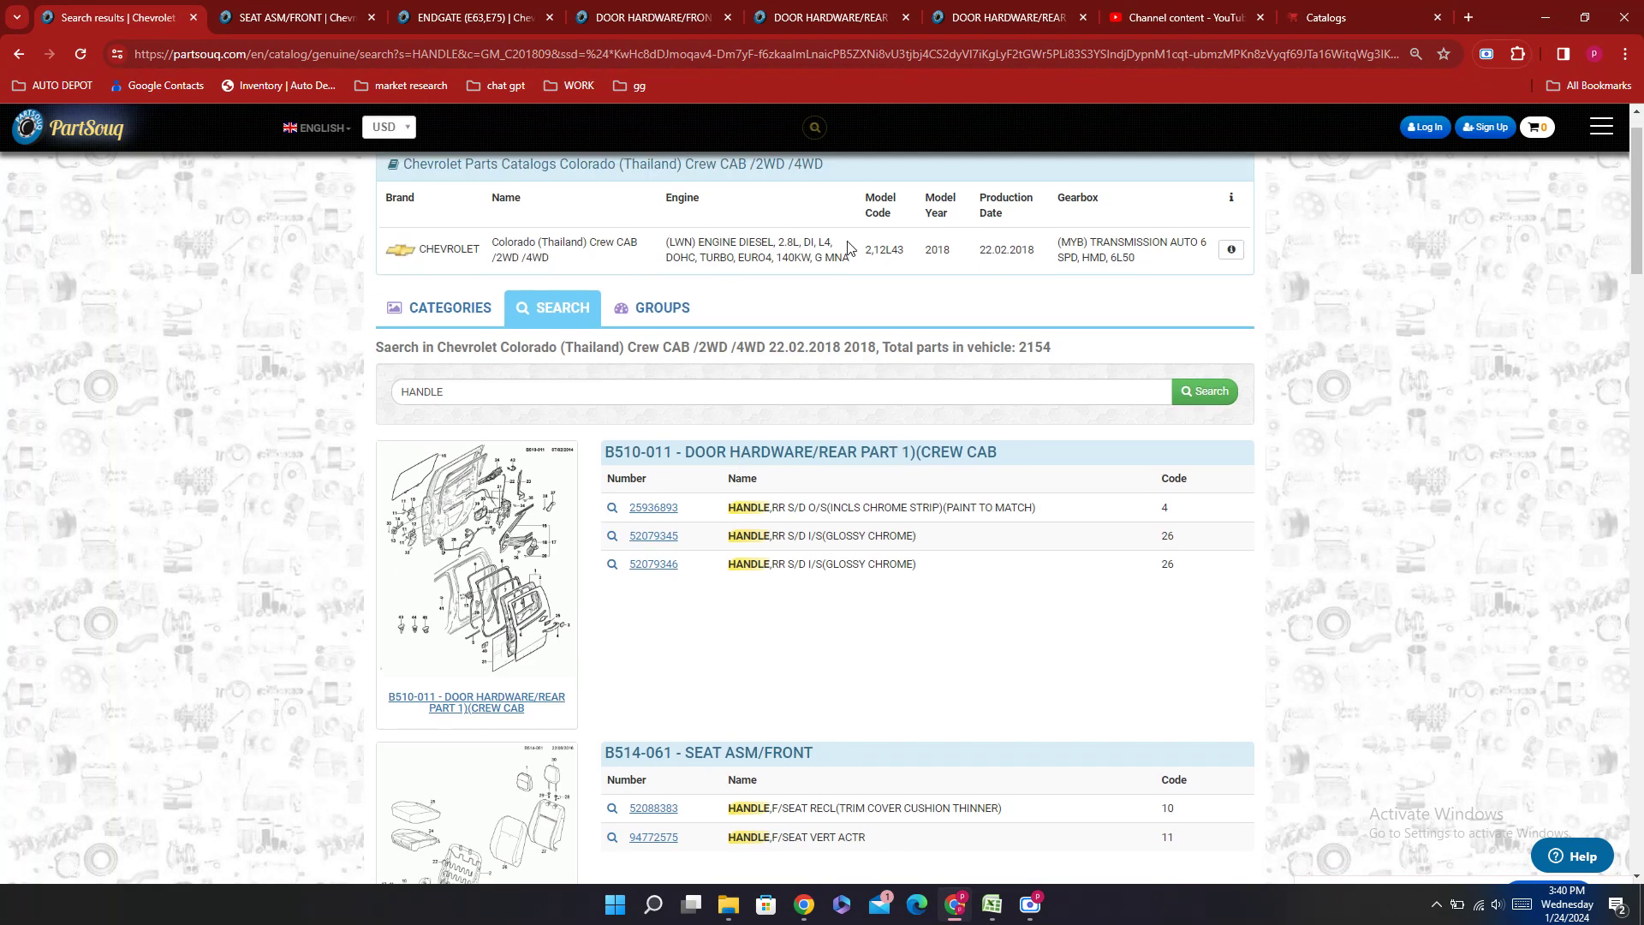
Step: Check the empty part number cell in Excel row 501, then return to PartSouq
{"action": "left_click", "coordinate": [992, 905]}
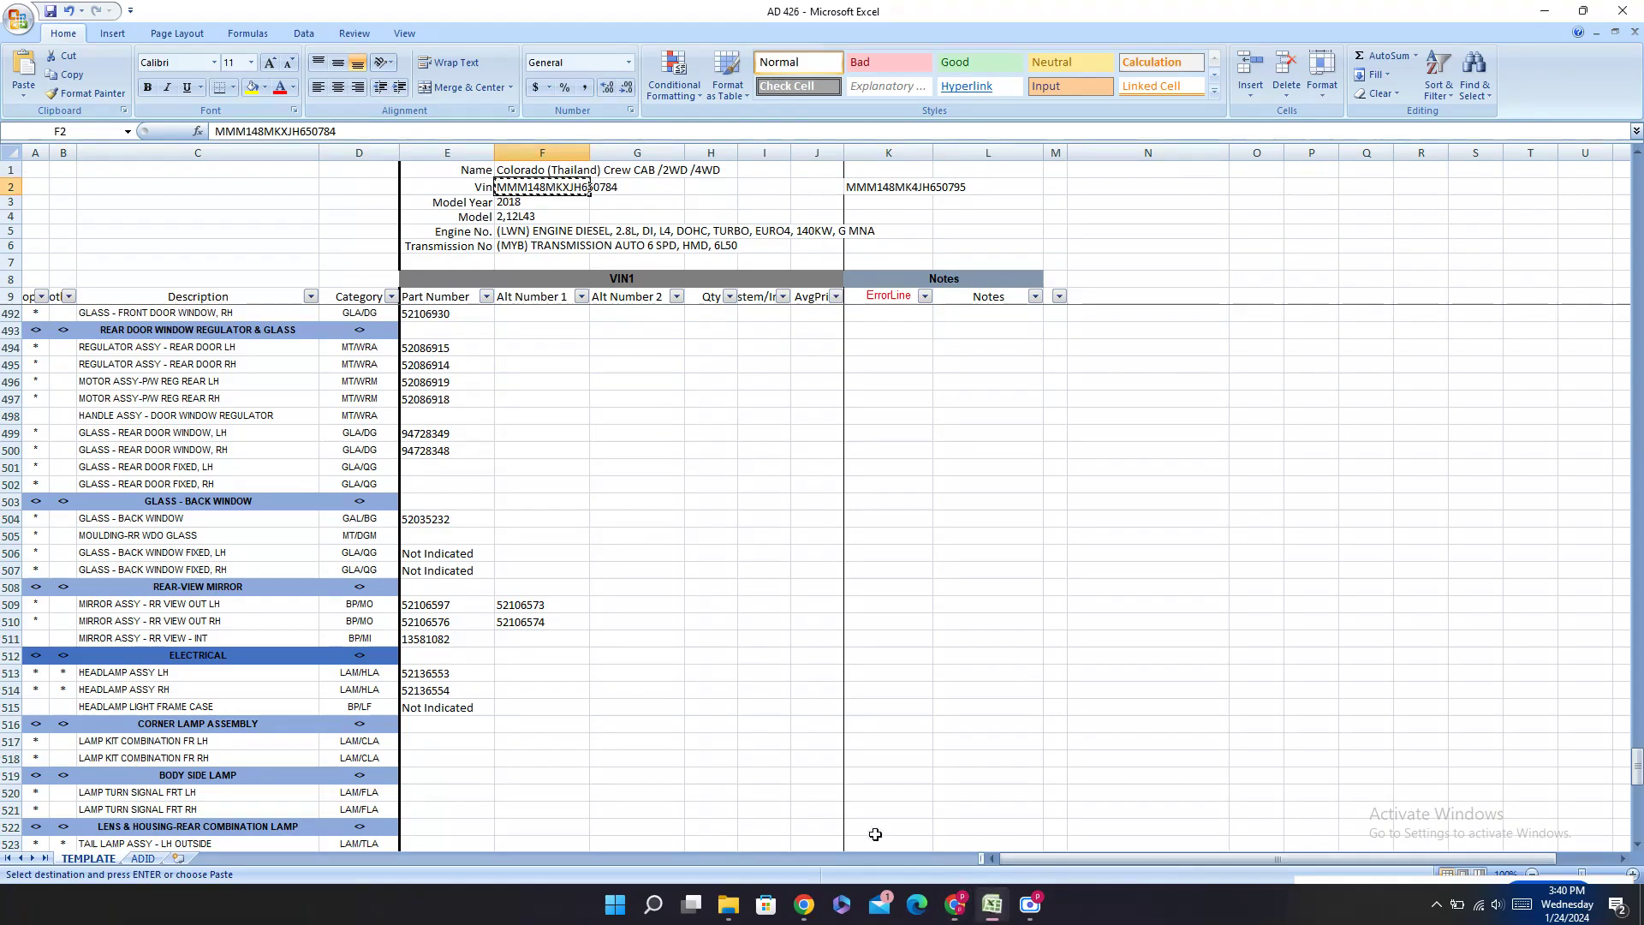
{"action": "left_click", "coordinate": [416, 467]}
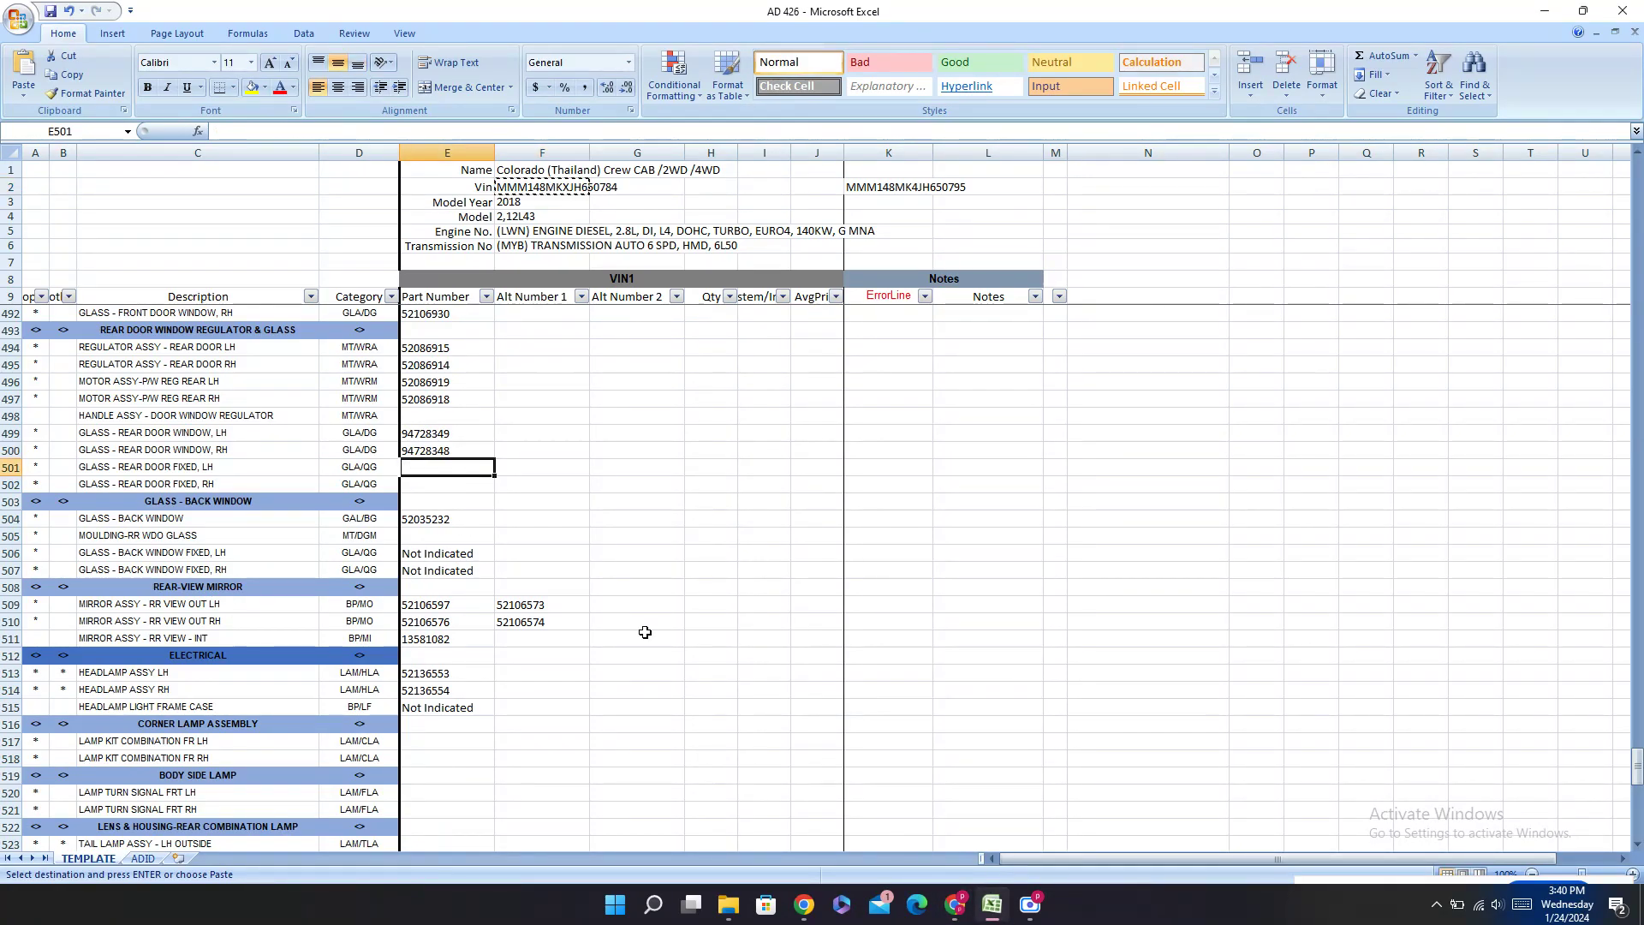
{"action": "left_click", "coordinate": [954, 904]}
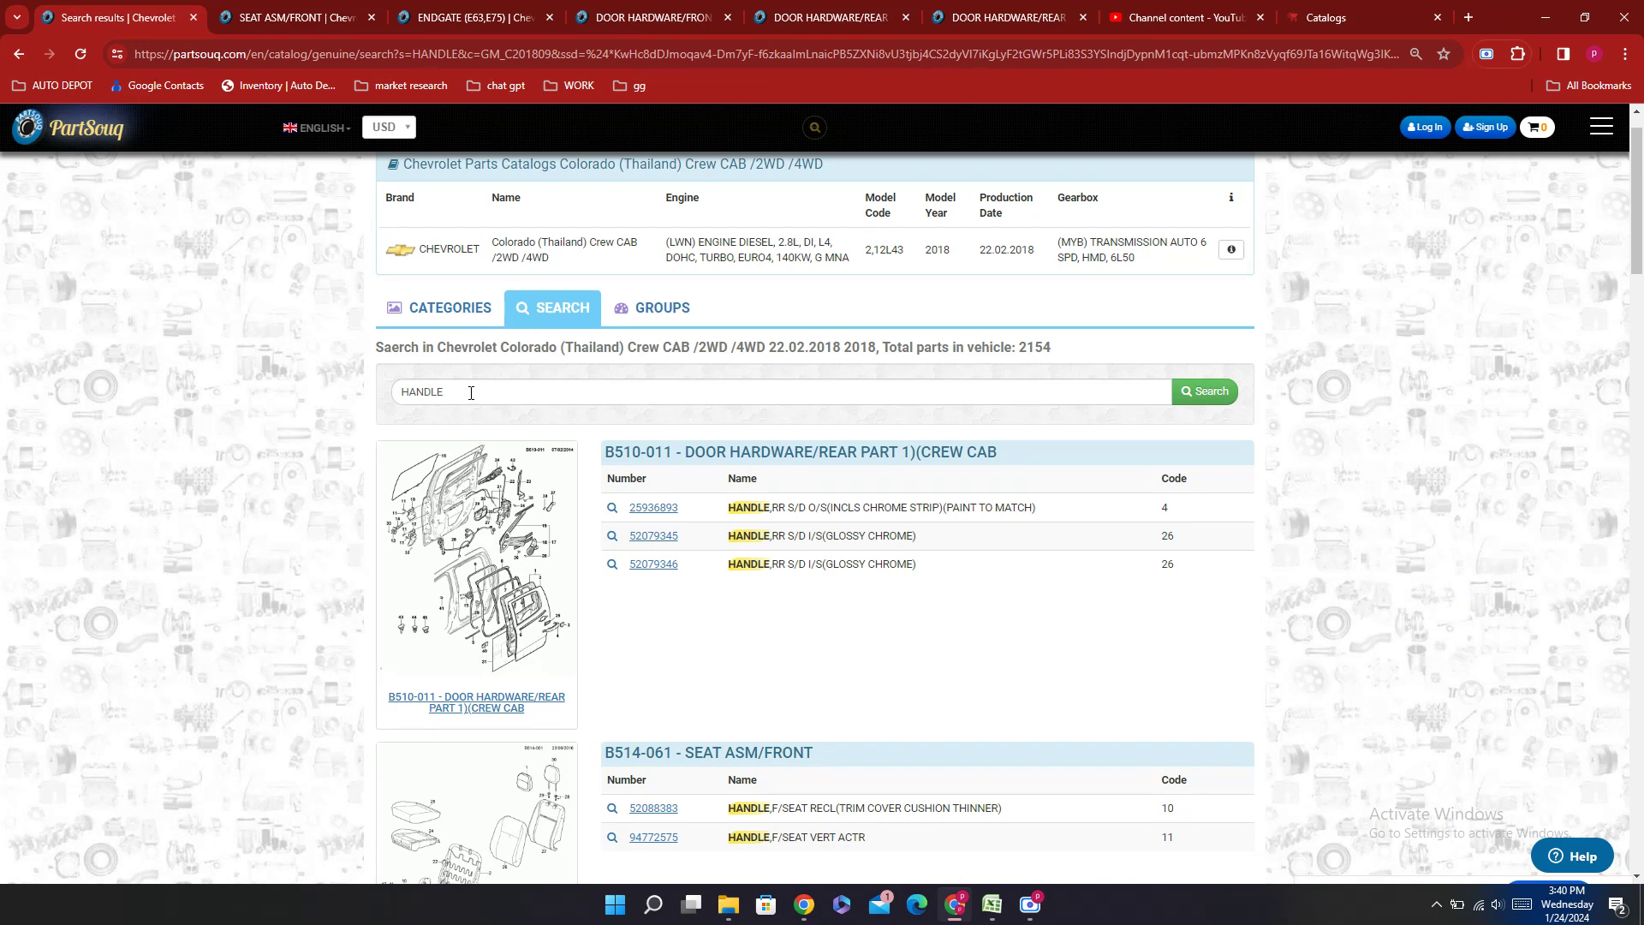
Step: Replace the HANDLE search term with REAR WINDOW and run the PartSouq search
{"action": "double_click", "coordinate": [472, 392]}
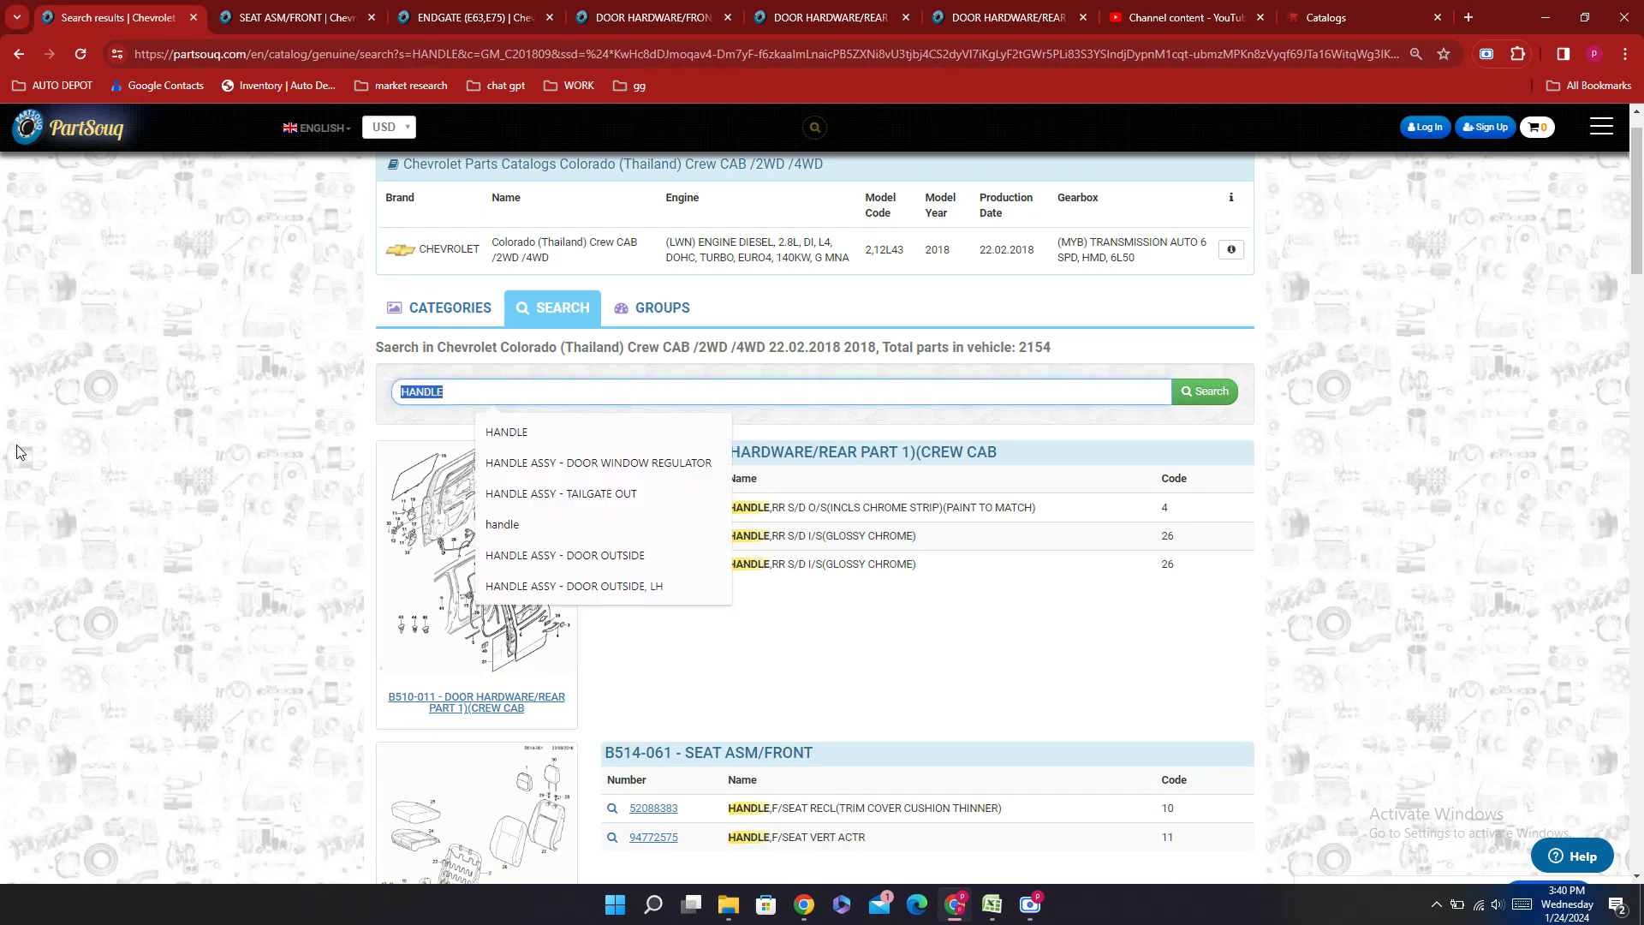
{"action": "type", "text": "READ"}
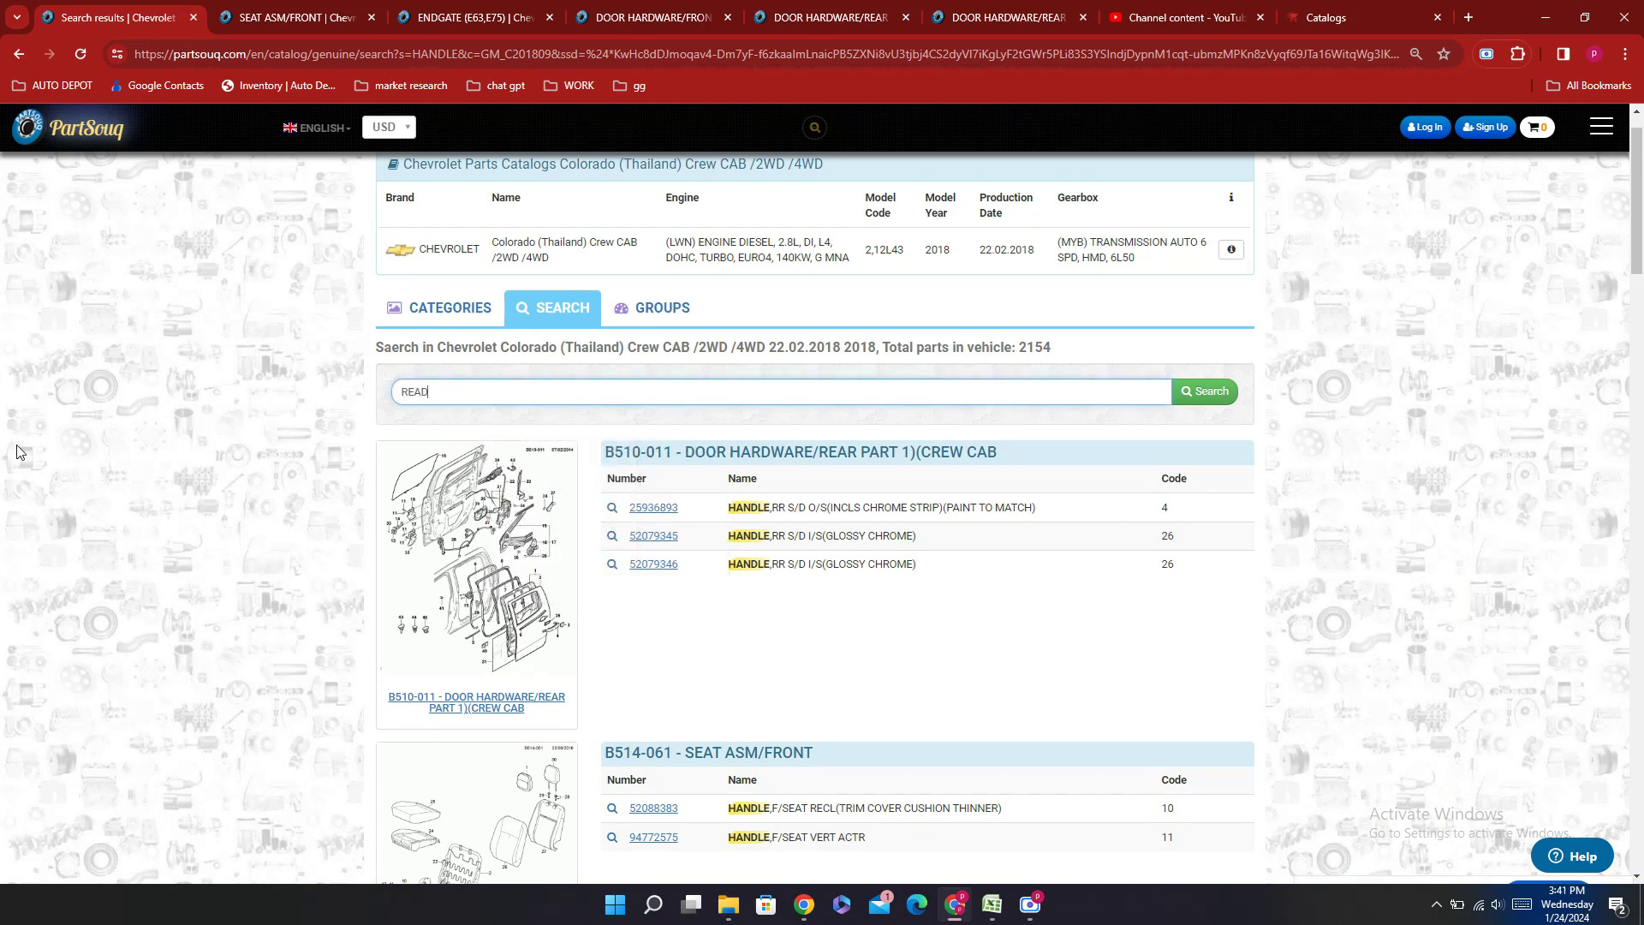
{"action": "key", "text": "BackSpace"}
{"action": "type", "text": "R WINDO"}
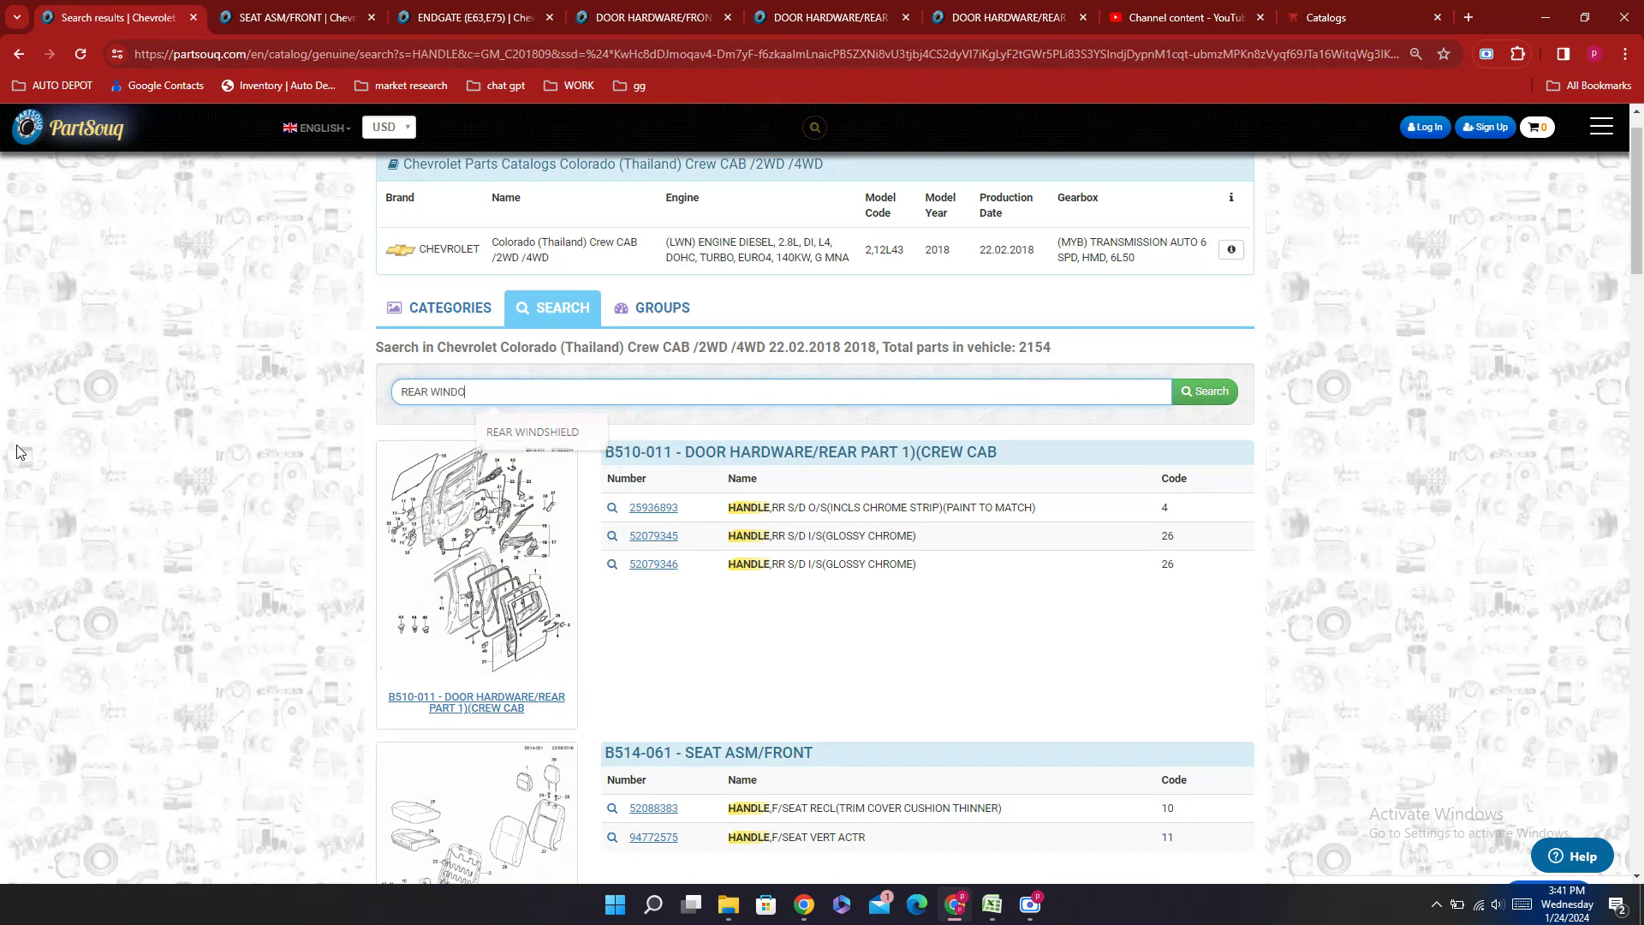
{"action": "type", "text": "E"}
{"action": "key", "text": "Return"}
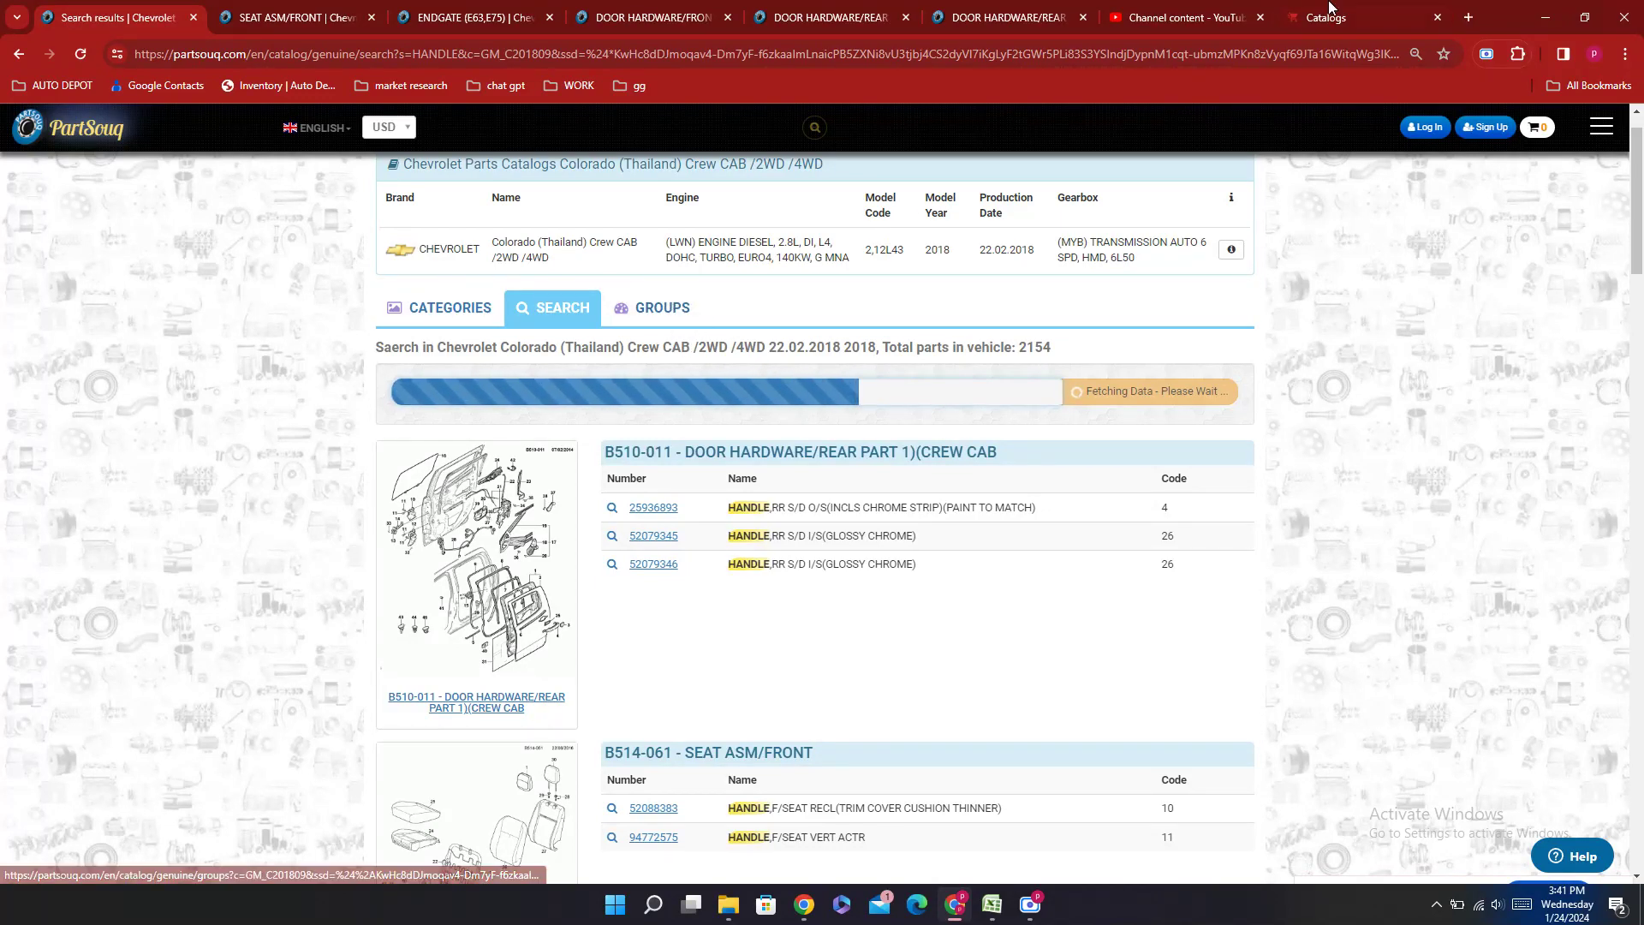
Step: Dismiss the upload-complete notice and refresh Channel content to show the screen capture 13 draft
{"action": "left_click", "coordinate": [1199, 19]}
{"action": "scroll", "coordinate": [670, 482], "scroll_direction": "up", "scroll_amount": 1}
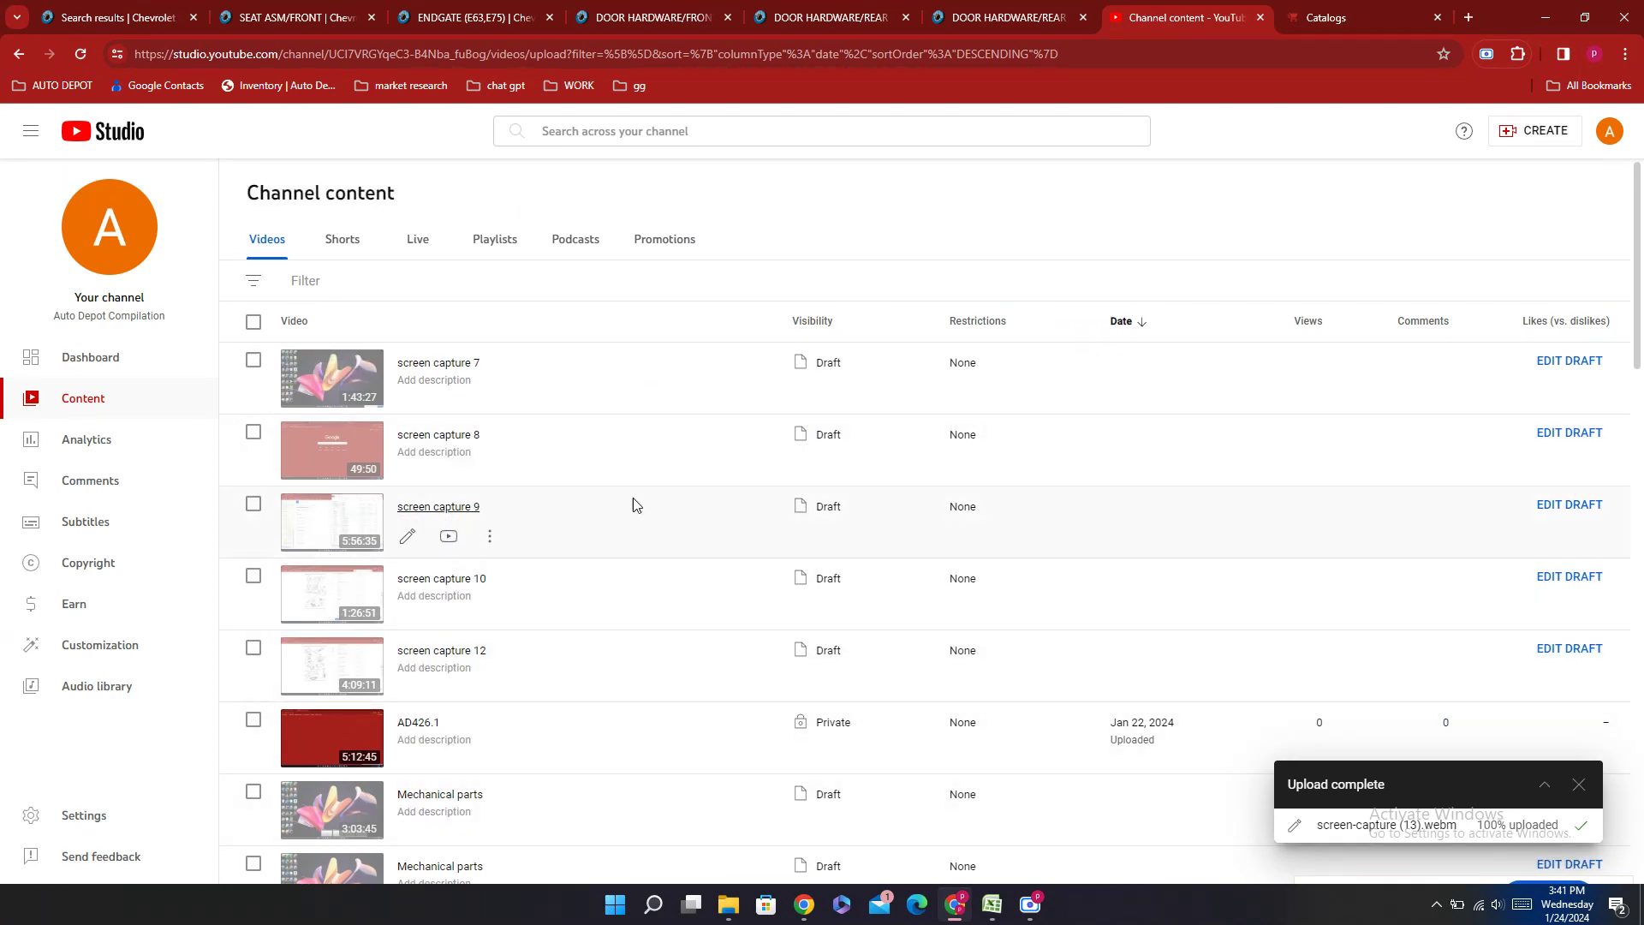
{"action": "scroll", "coordinate": [644, 535], "scroll_direction": "down", "scroll_amount": 3}
{"action": "scroll", "coordinate": [644, 535], "scroll_direction": "up", "scroll_amount": 3}
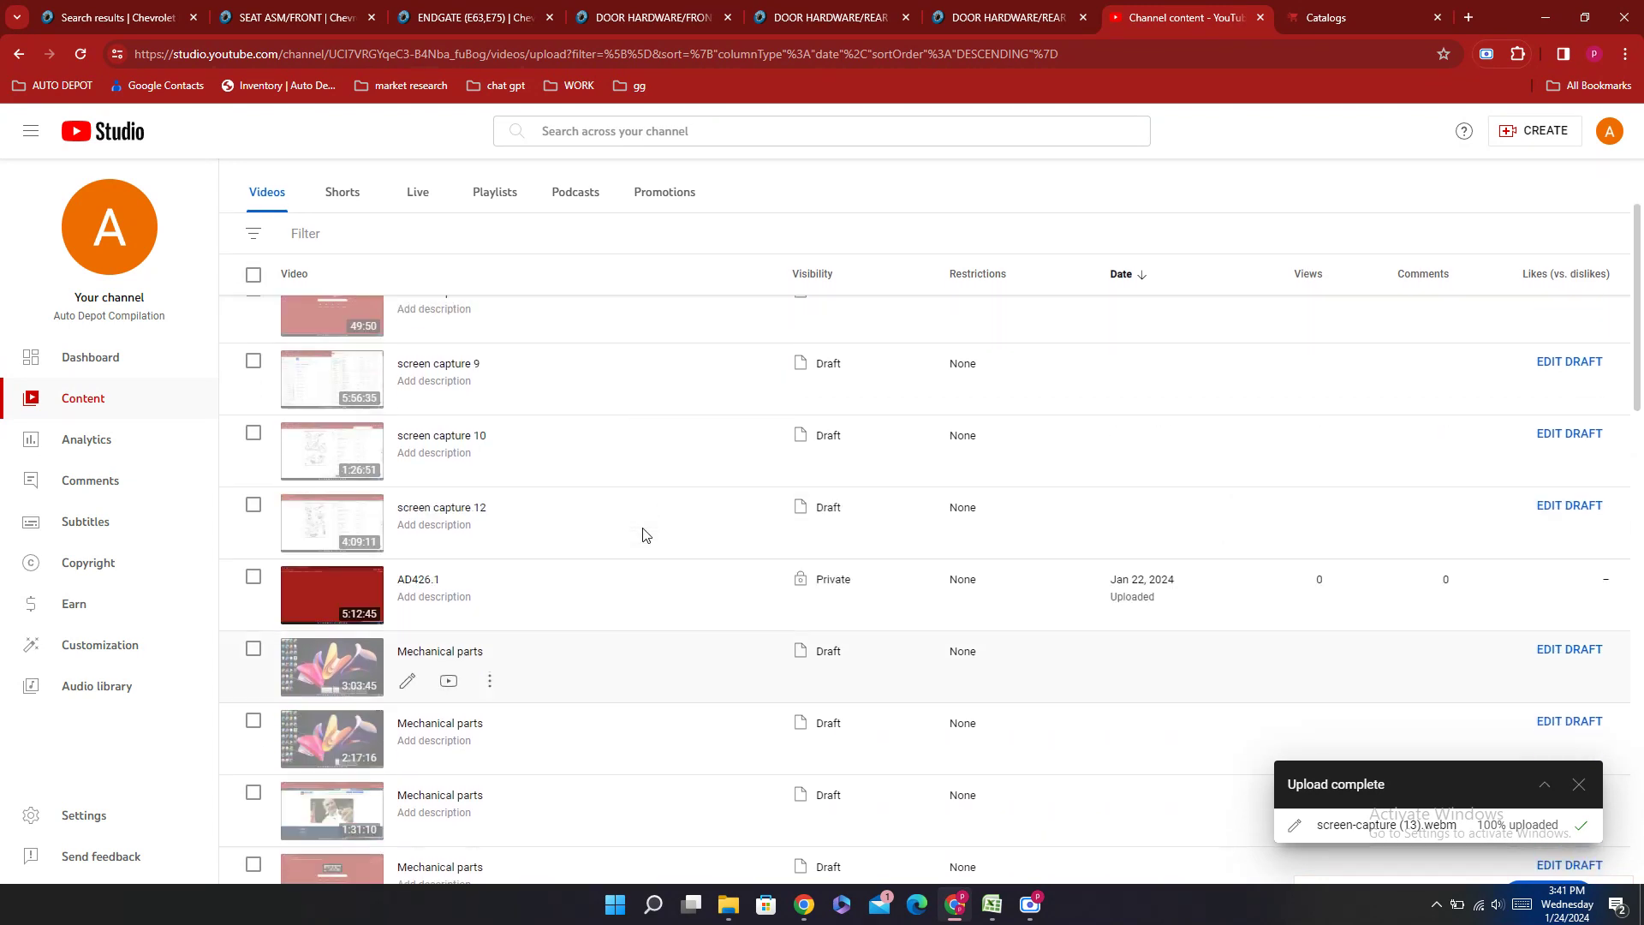
{"action": "left_click", "coordinate": [1578, 785]}
{"action": "scroll", "coordinate": [954, 691], "scroll_direction": "down", "scroll_amount": 4}
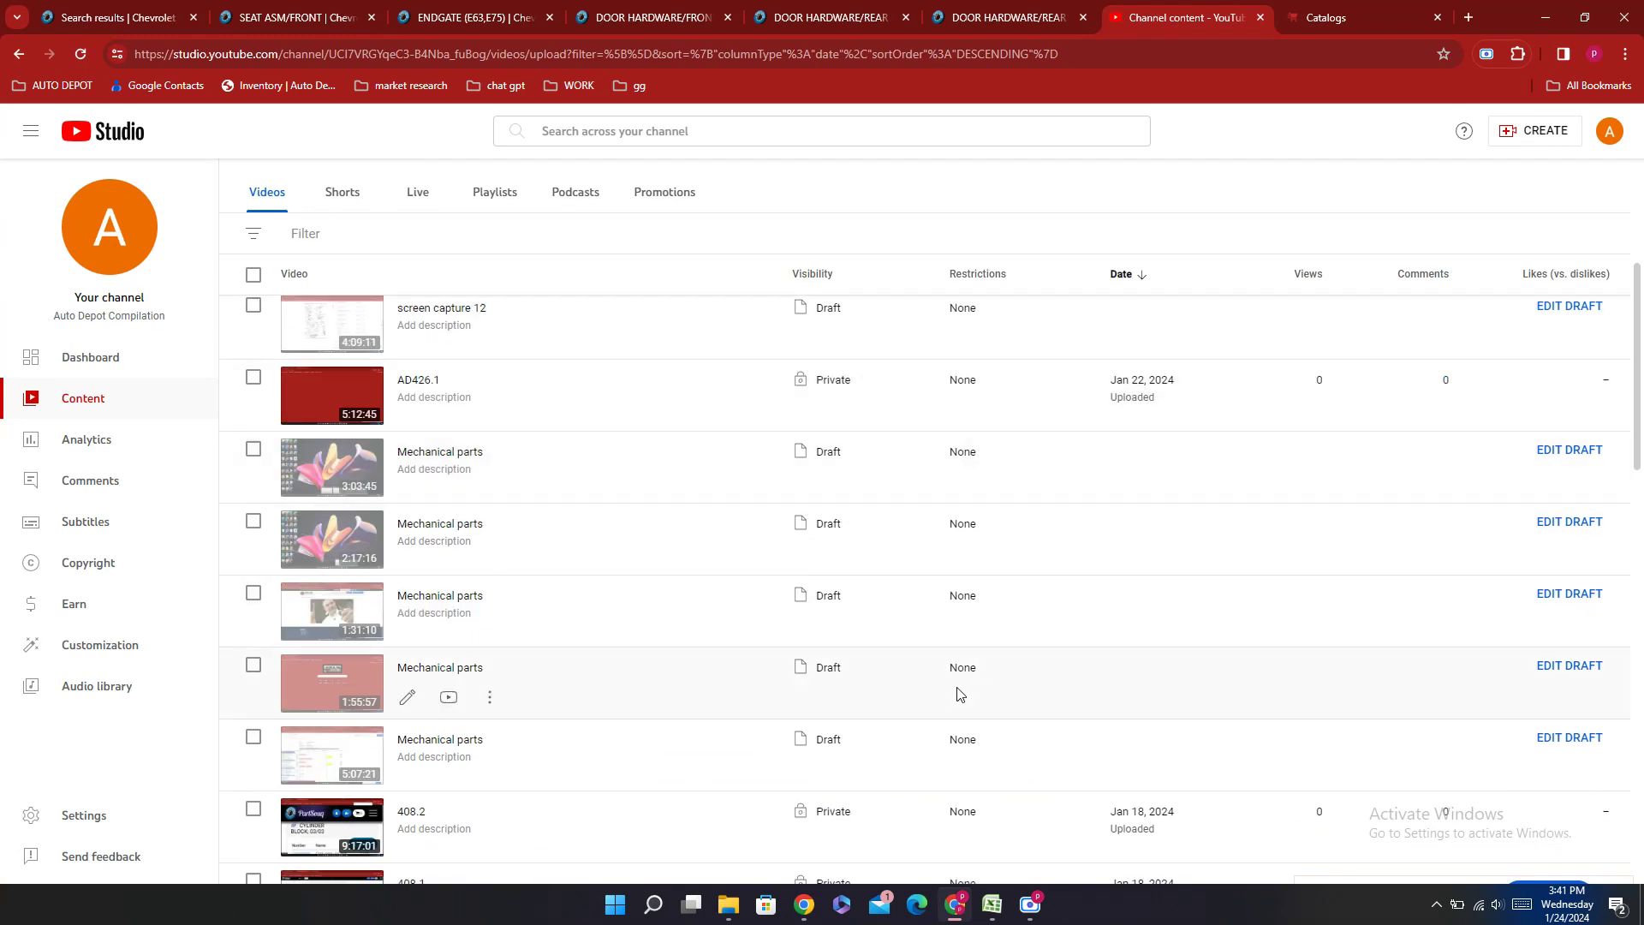
{"action": "scroll", "coordinate": [733, 580], "scroll_direction": "up", "scroll_amount": 4}
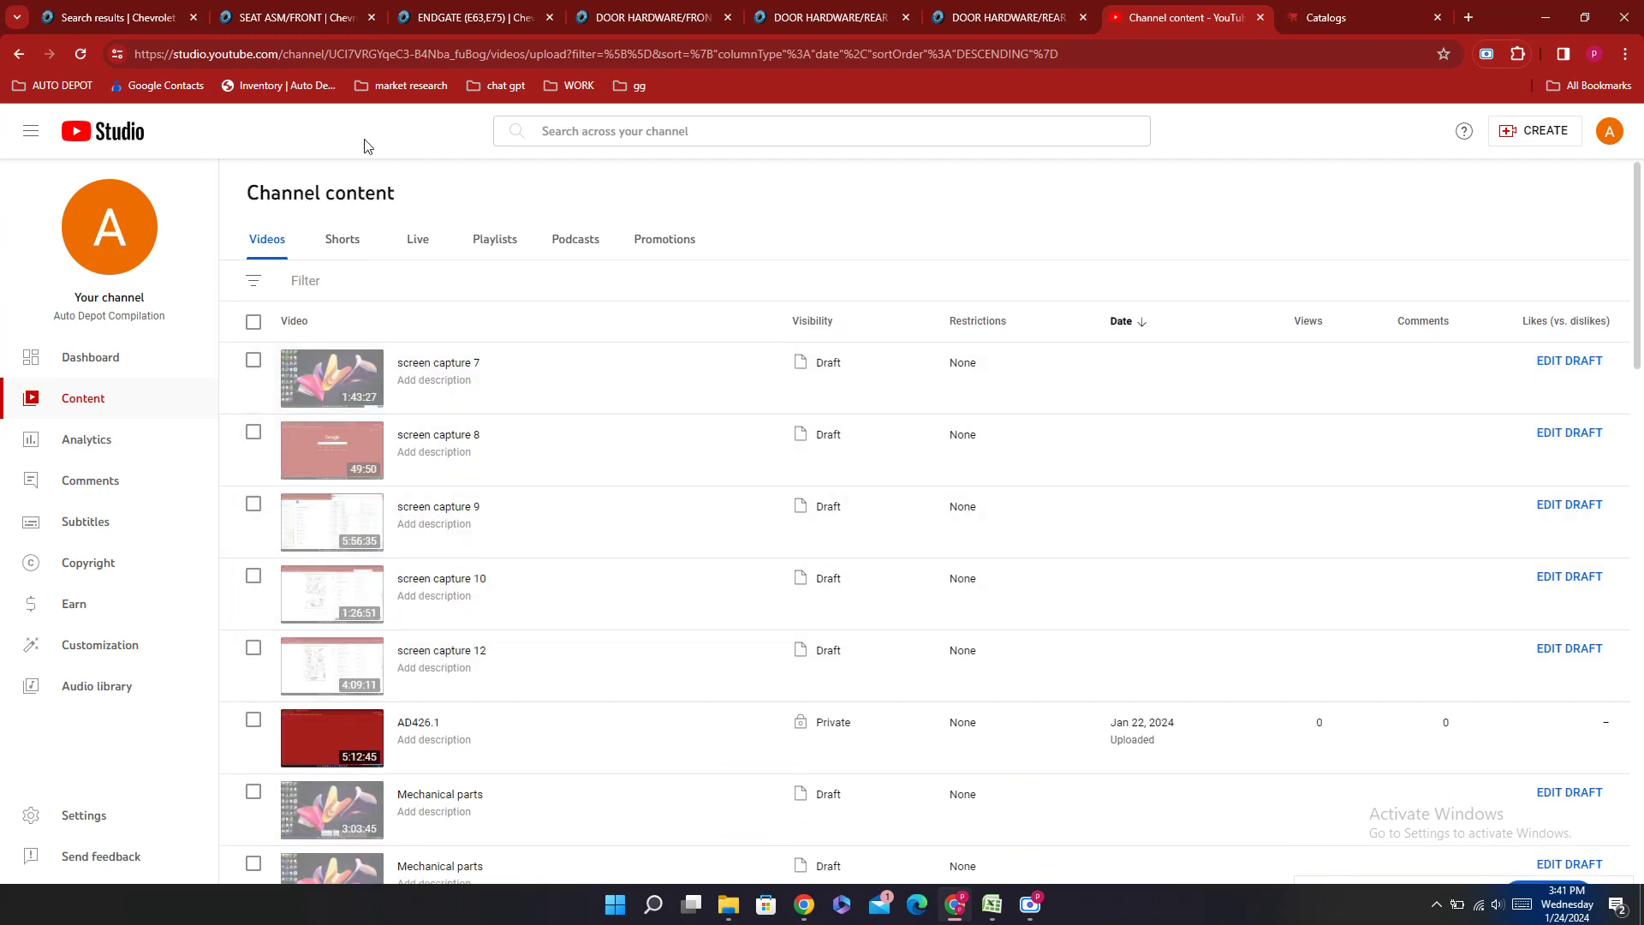
{"action": "left_click", "coordinate": [76, 60]}
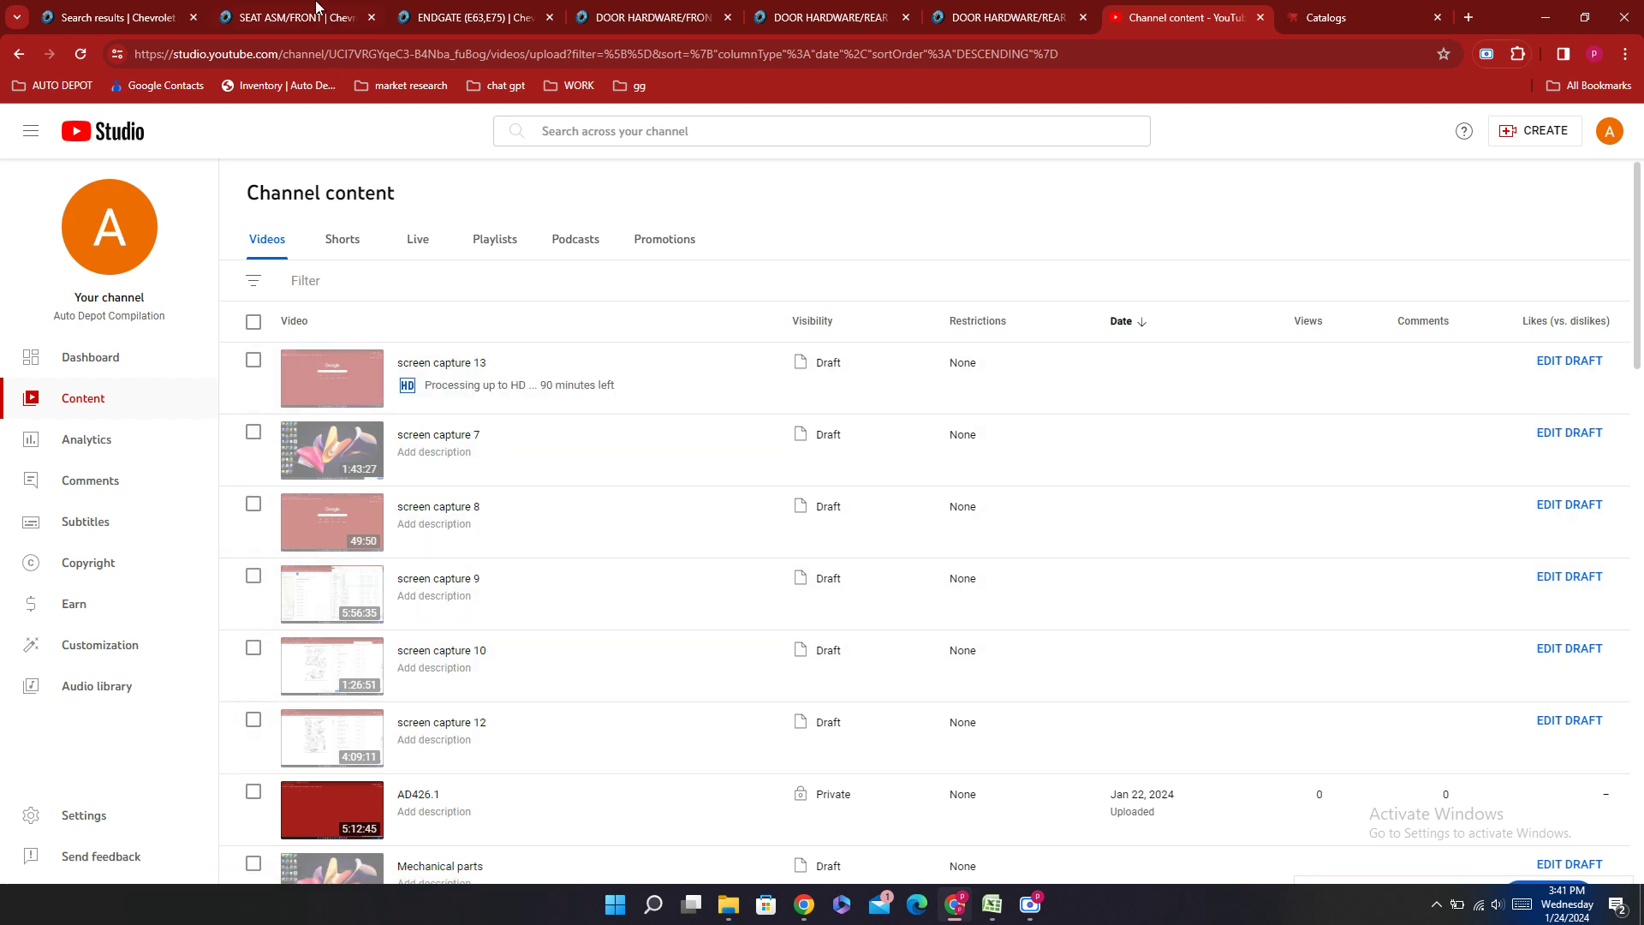
Step: Browse Body parts > Windows/ Mirrors > Windows to review the Colorado's rear window parts
{"action": "left_click", "coordinate": [106, 9]}
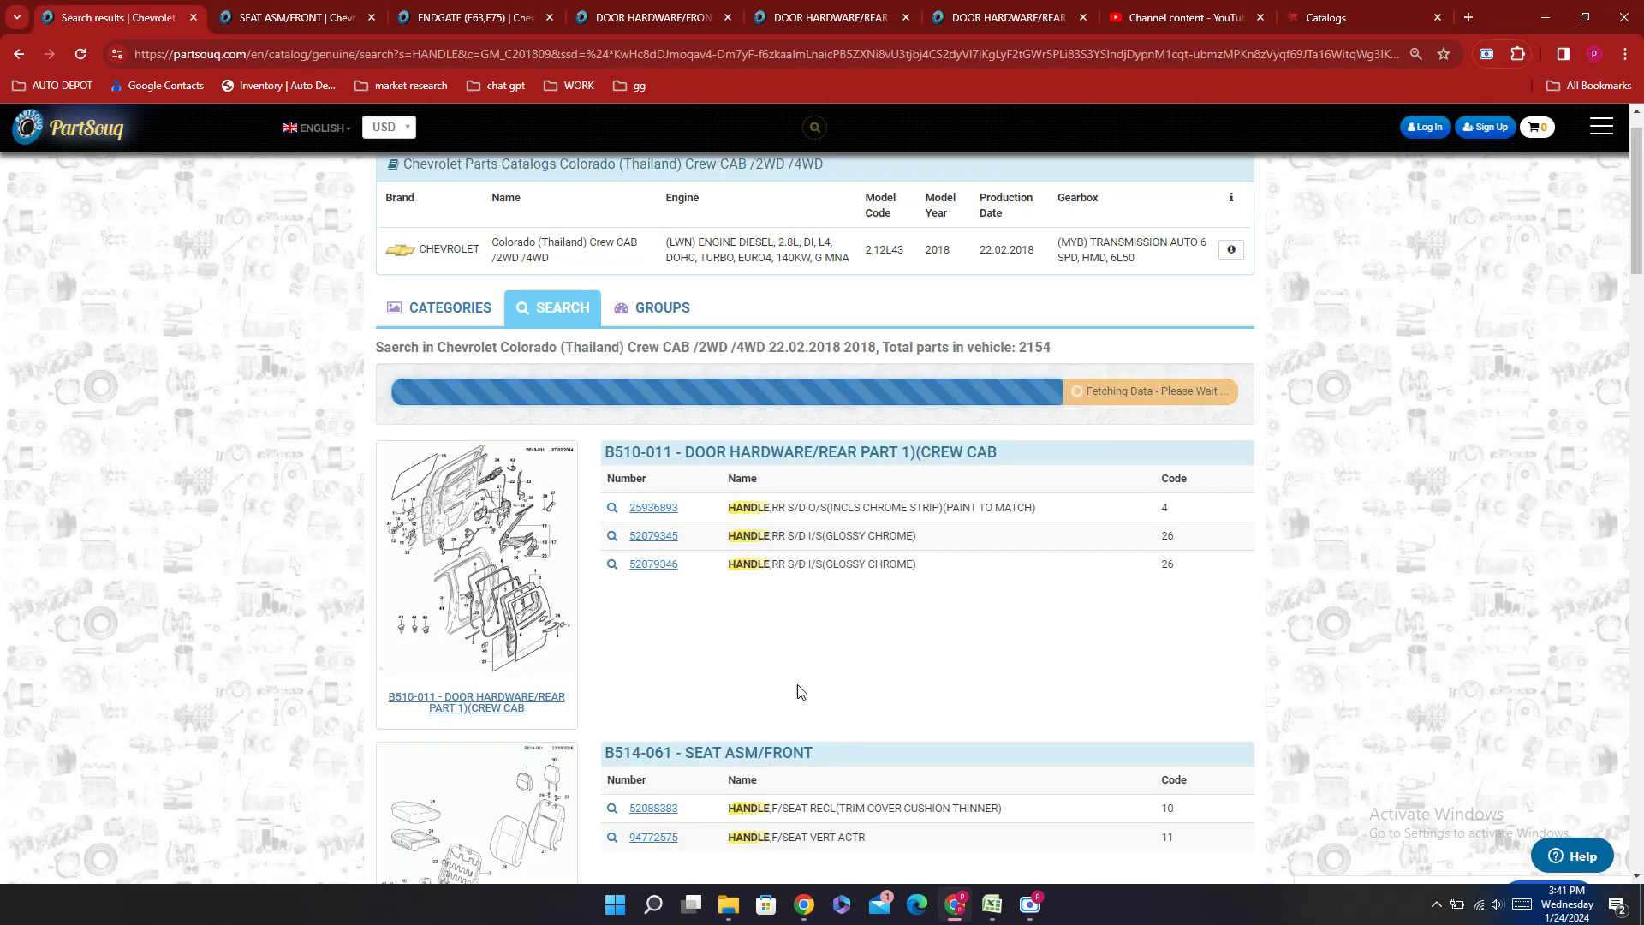
{"action": "left_click", "coordinate": [627, 326]}
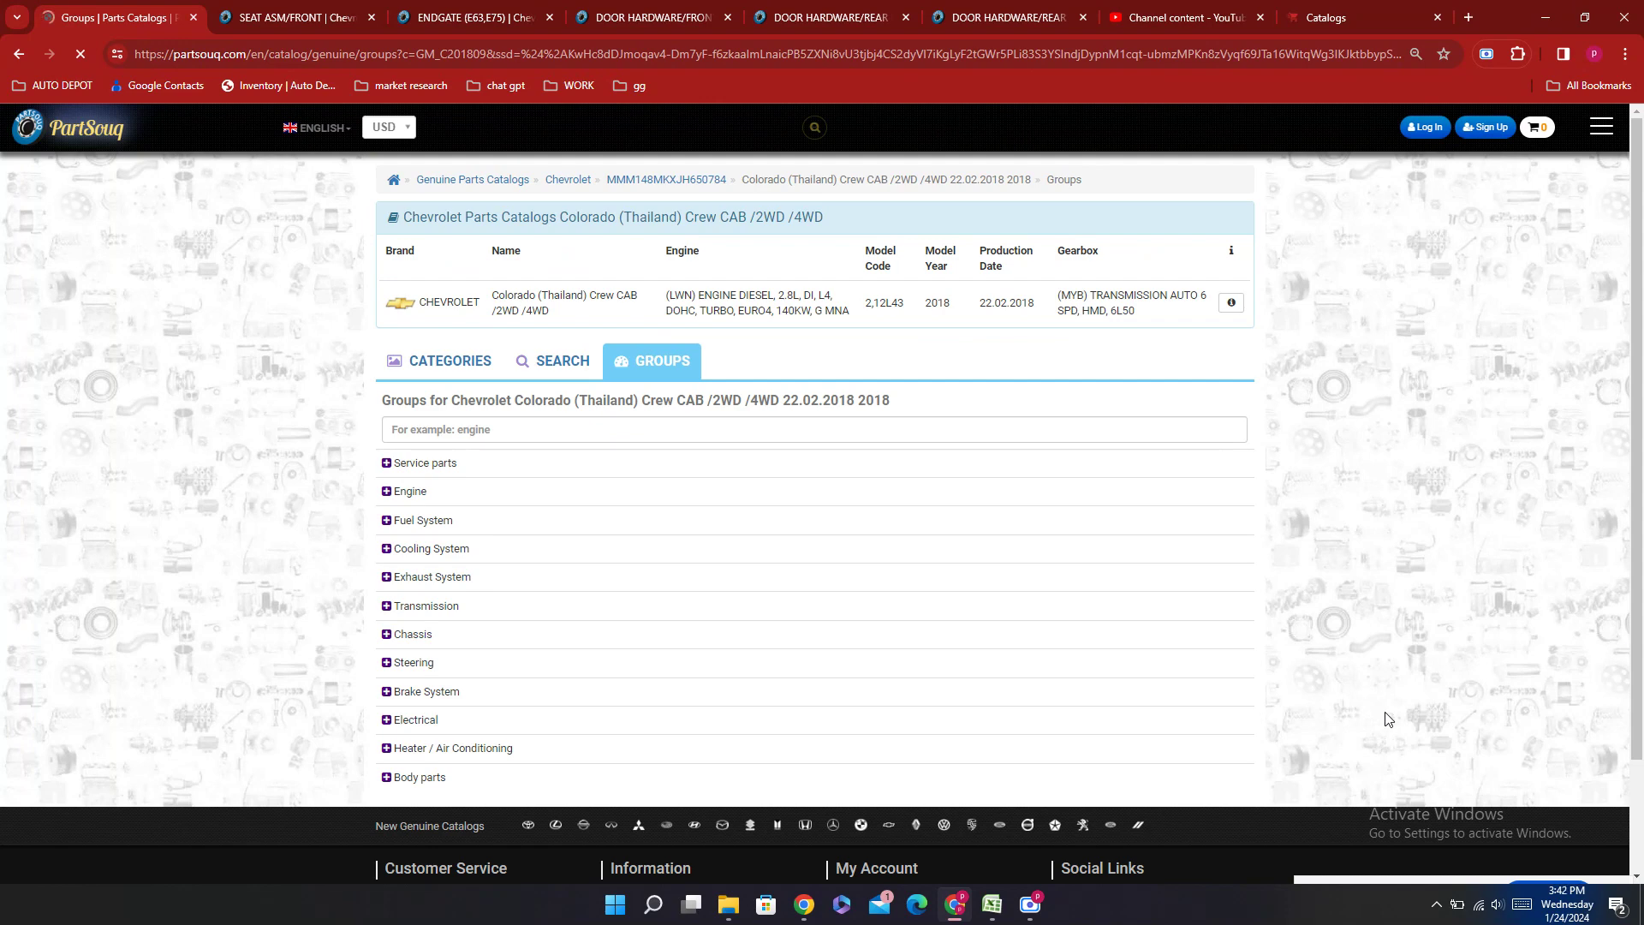
{"action": "left_click", "coordinate": [431, 782]}
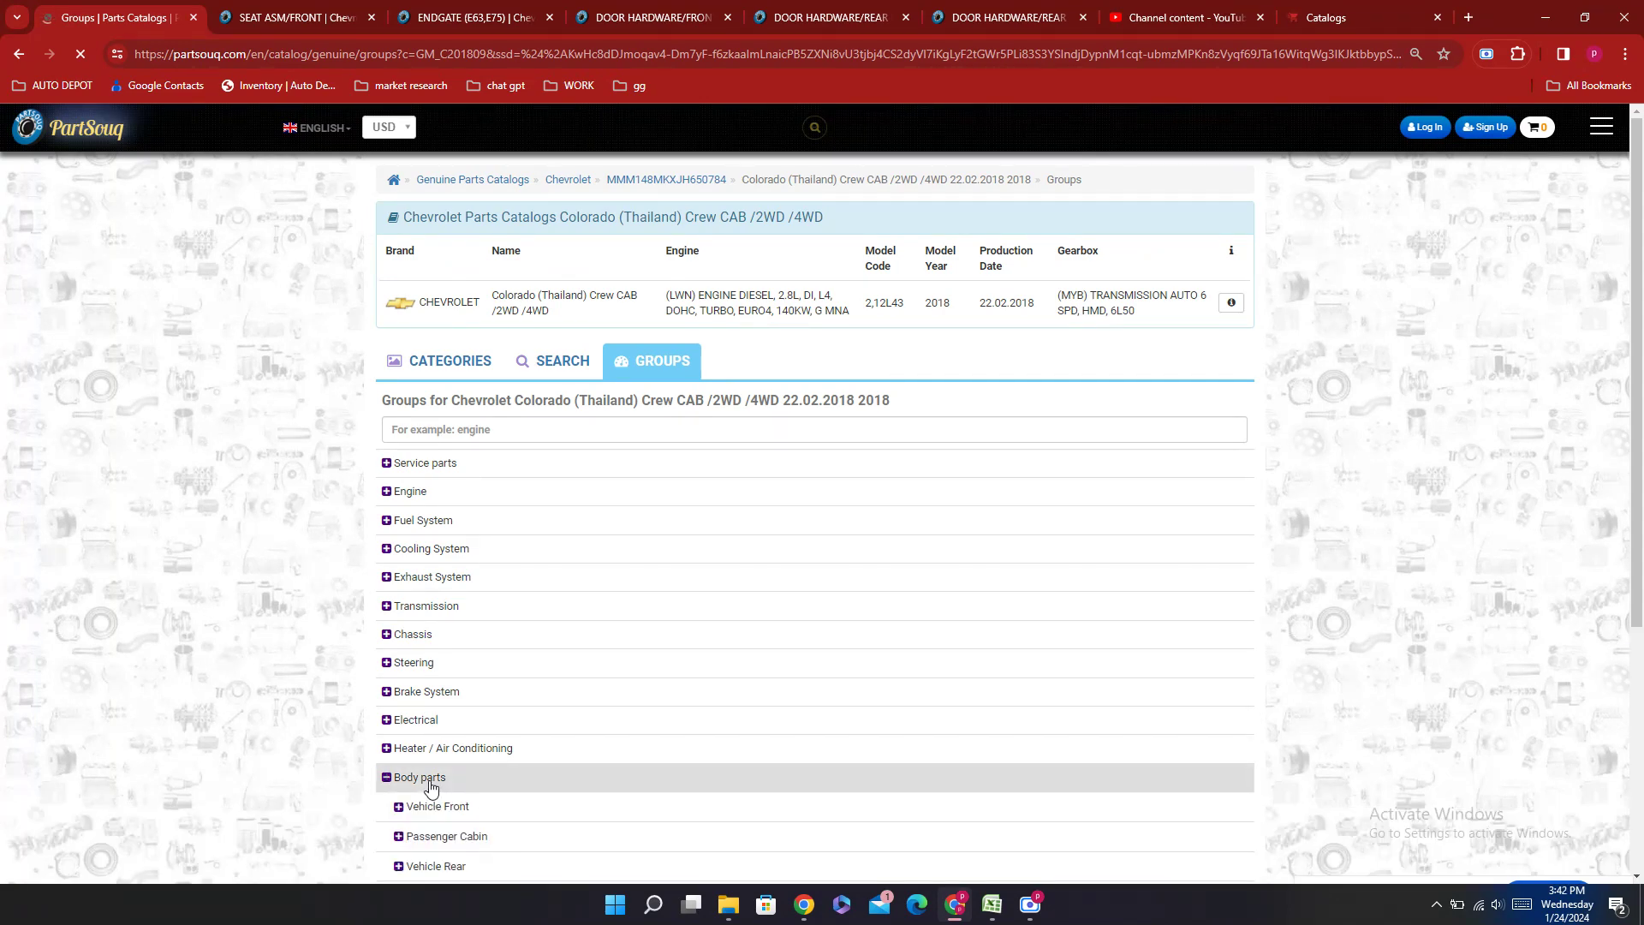
{"action": "scroll", "coordinate": [484, 769], "scroll_direction": "down", "scroll_amount": 4}
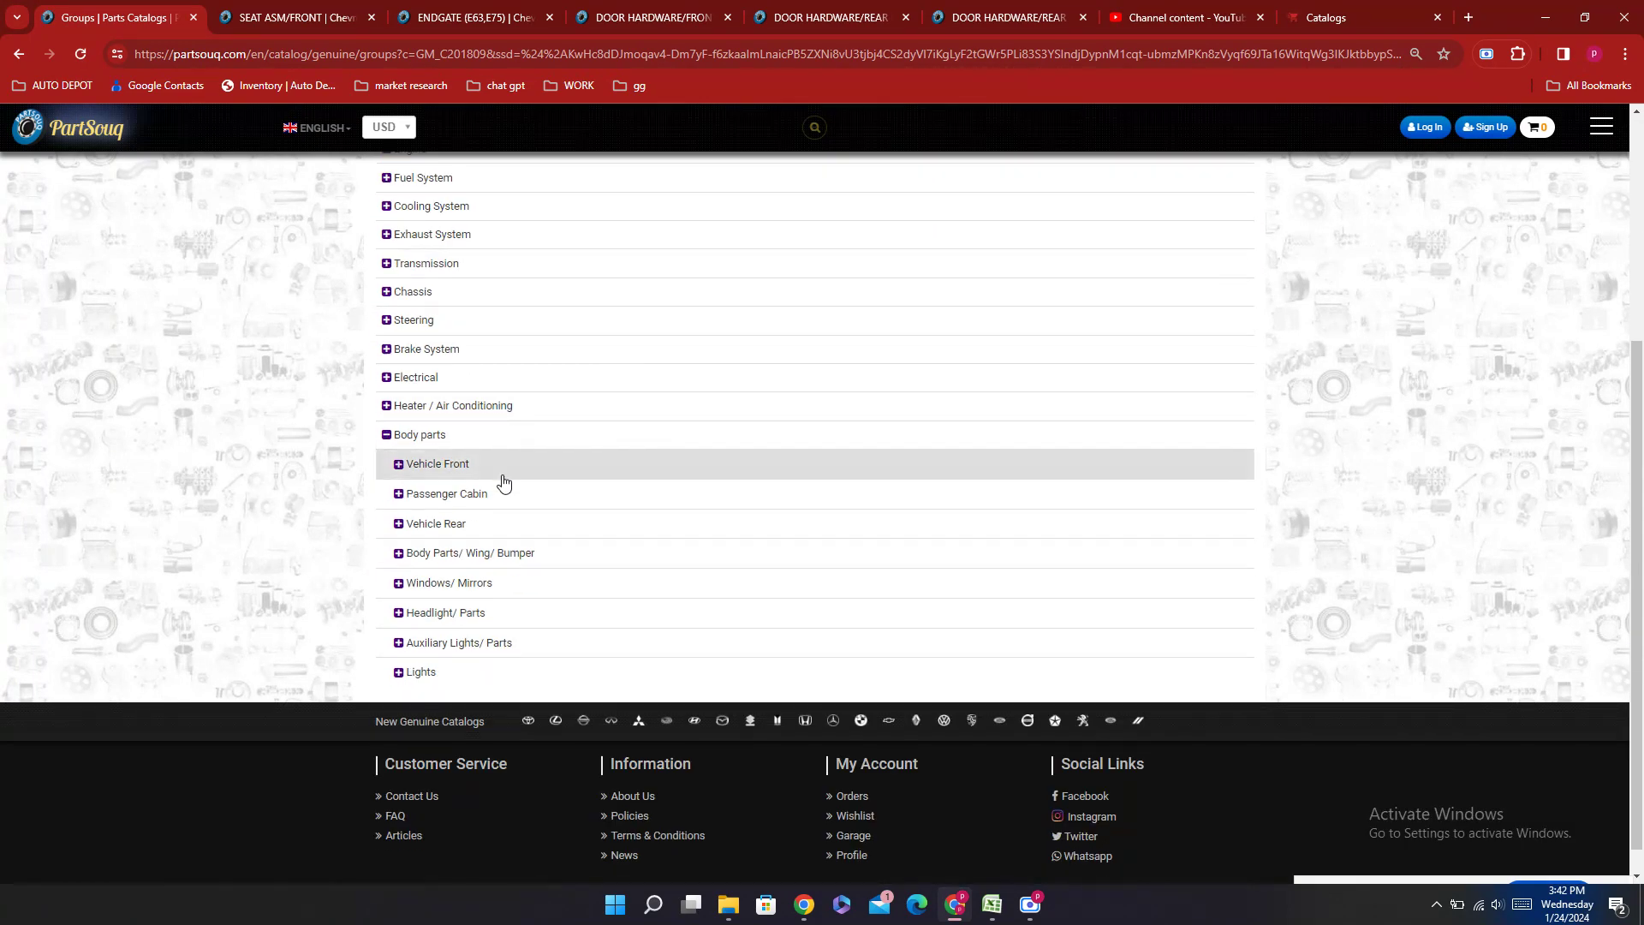
{"action": "left_click", "coordinate": [476, 595]}
{"action": "left_click", "coordinate": [451, 617]}
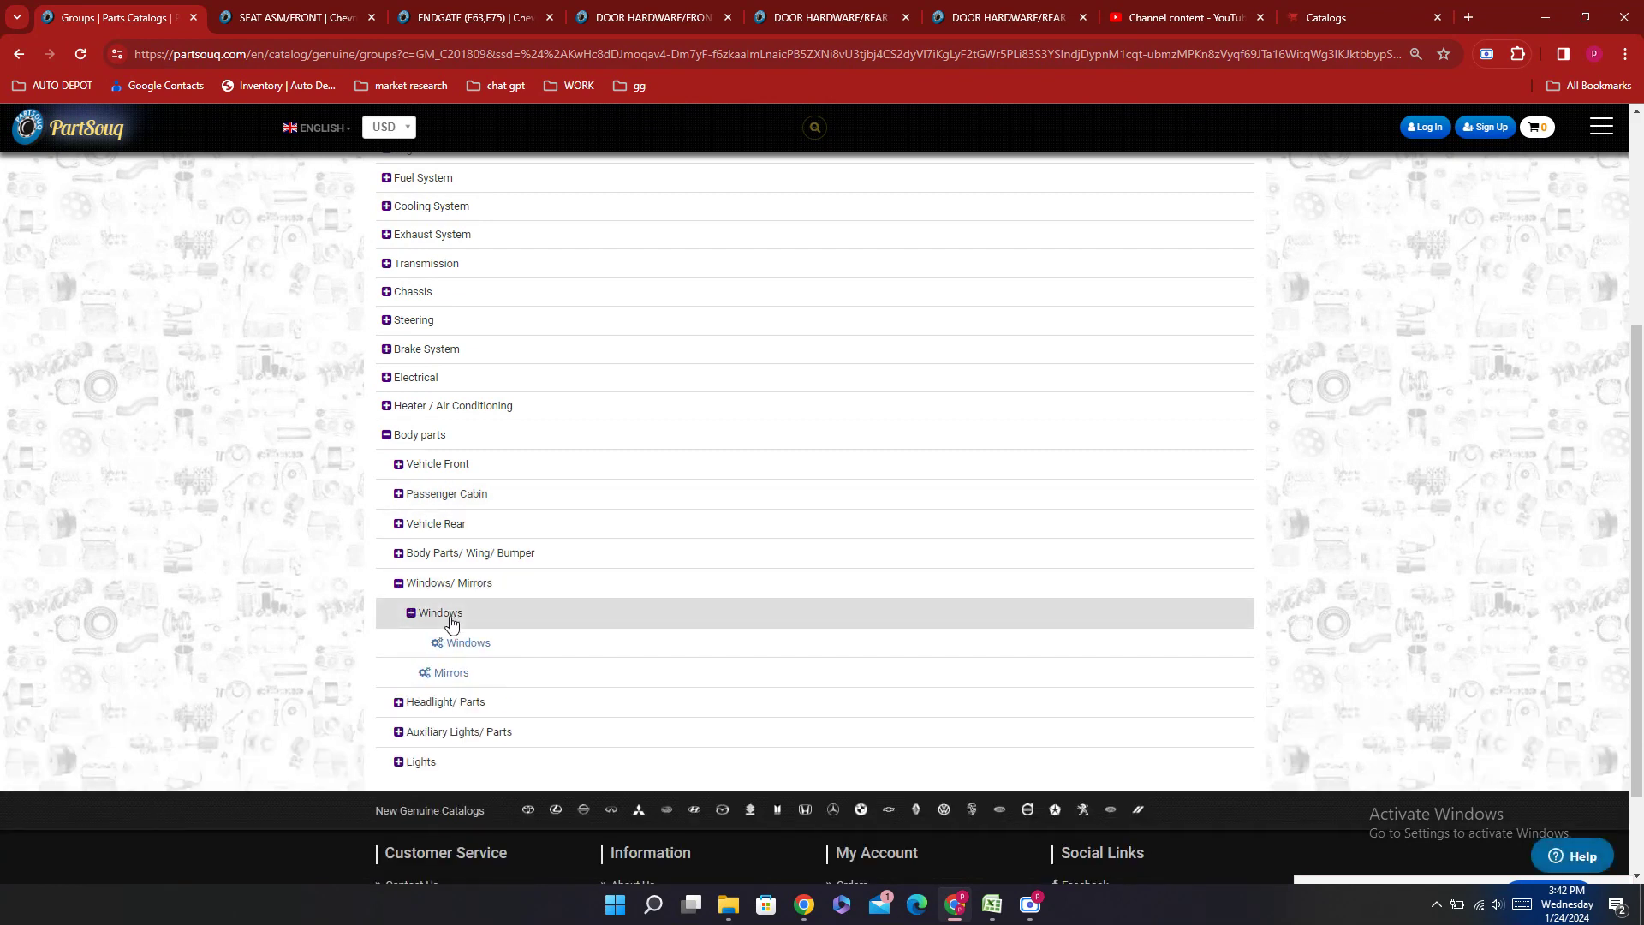
{"action": "left_click", "coordinate": [485, 654]}
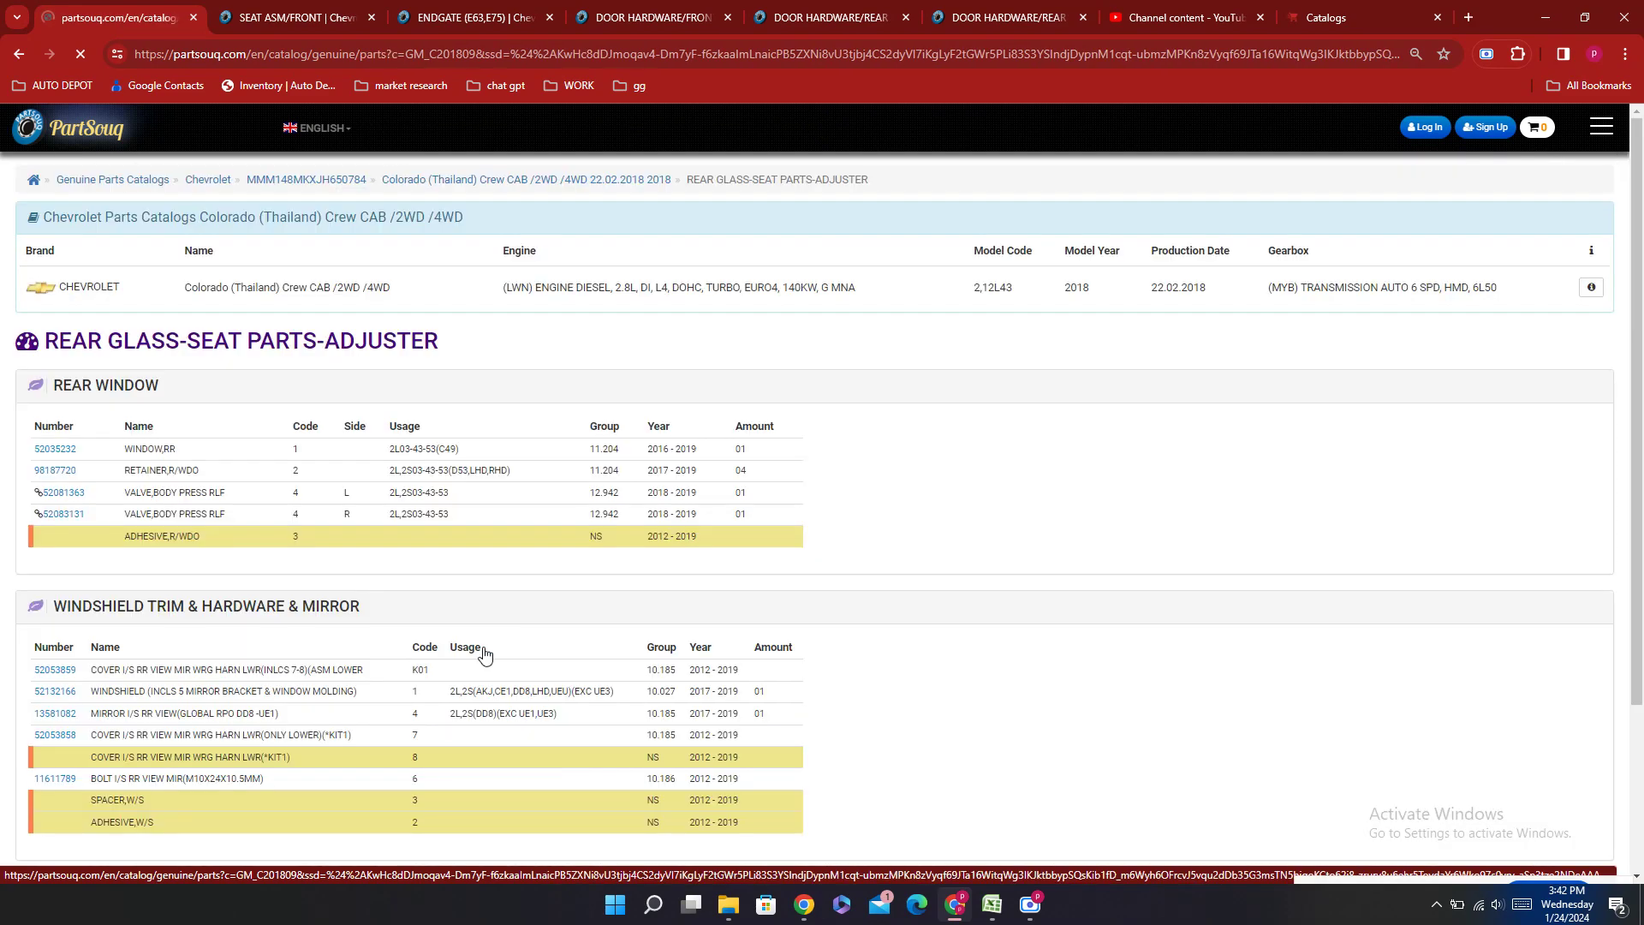
{"action": "scroll", "coordinate": [961, 621], "scroll_direction": "down", "scroll_amount": 3}
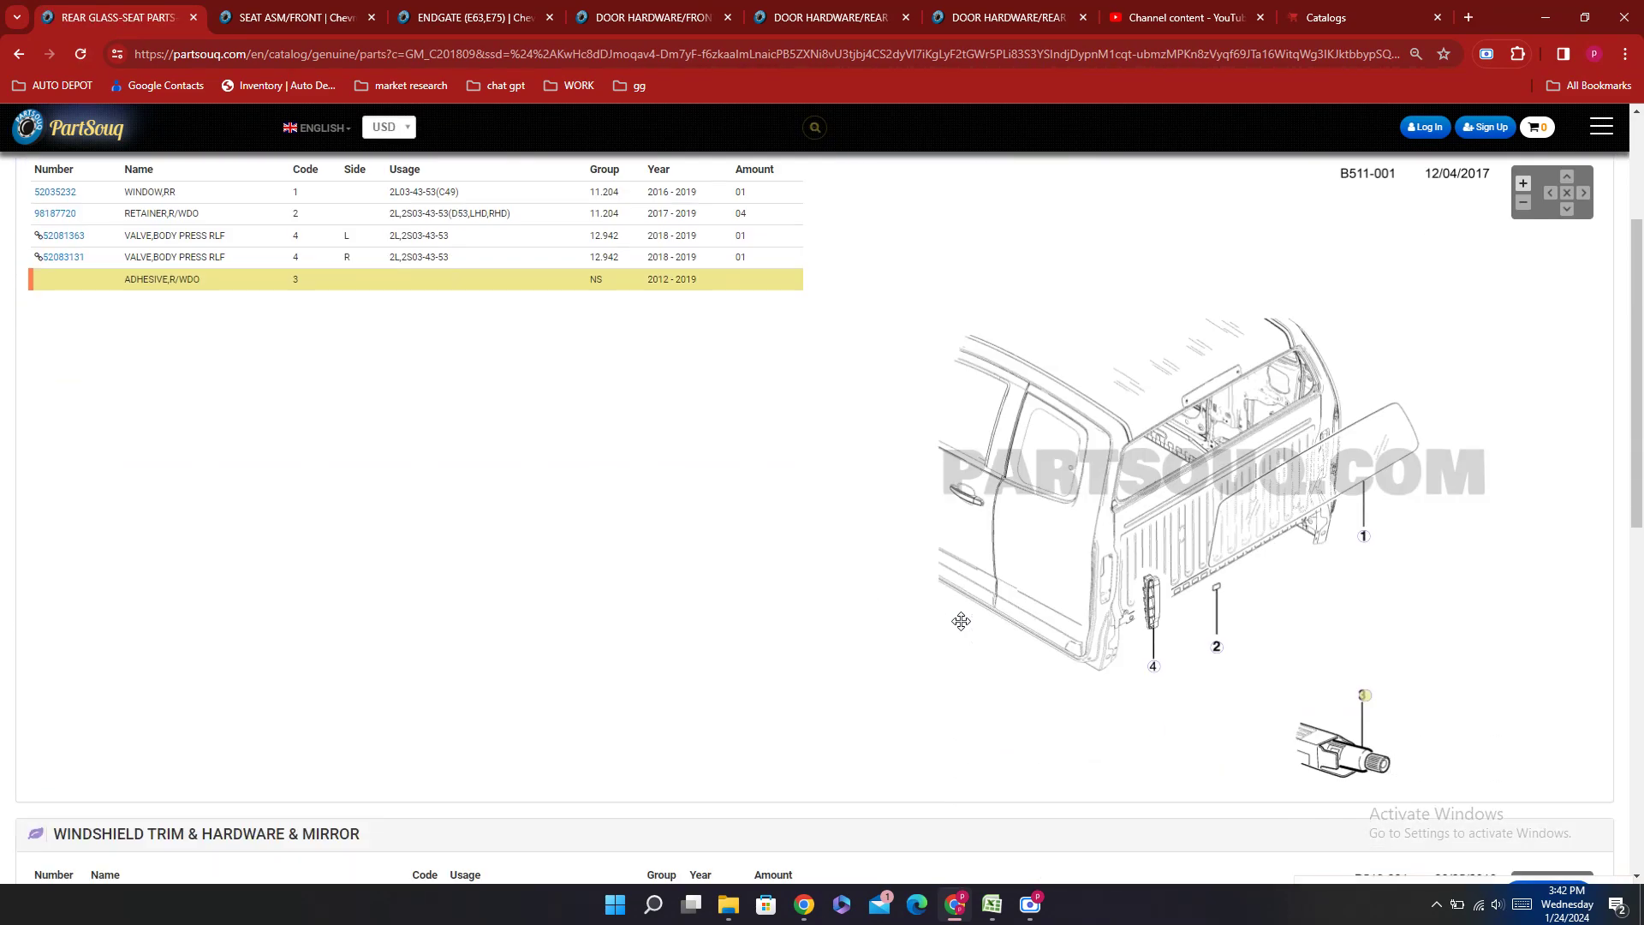
{"action": "scroll", "coordinate": [912, 615], "scroll_direction": "down", "scroll_amount": 6}
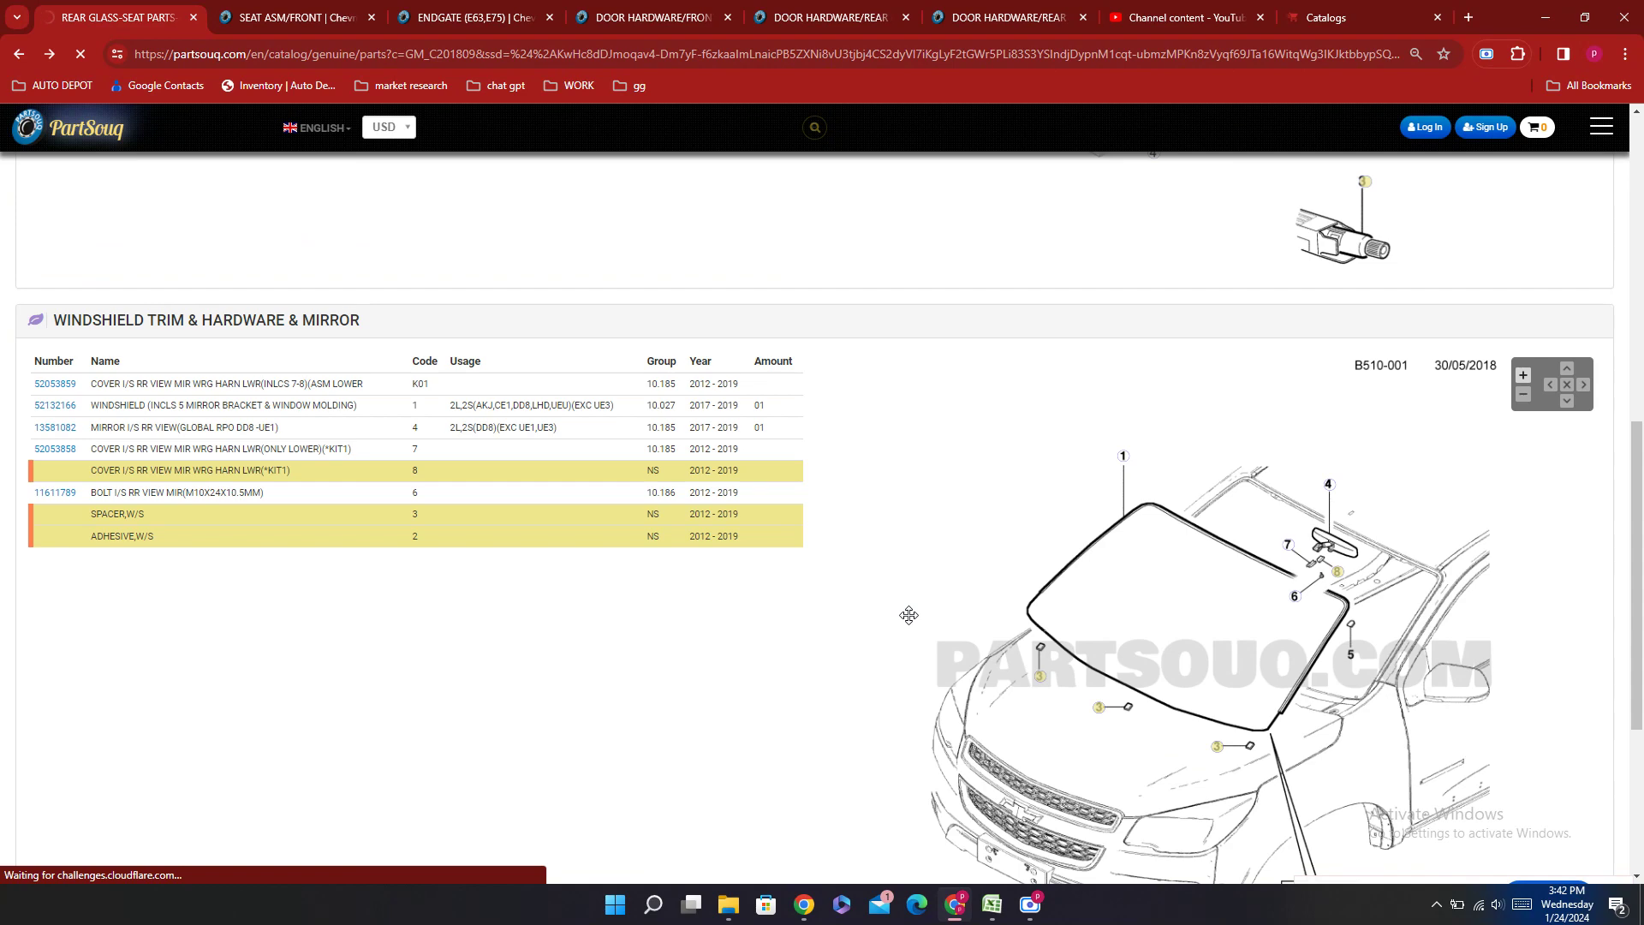
{"action": "key", "text": "alt+Left"}
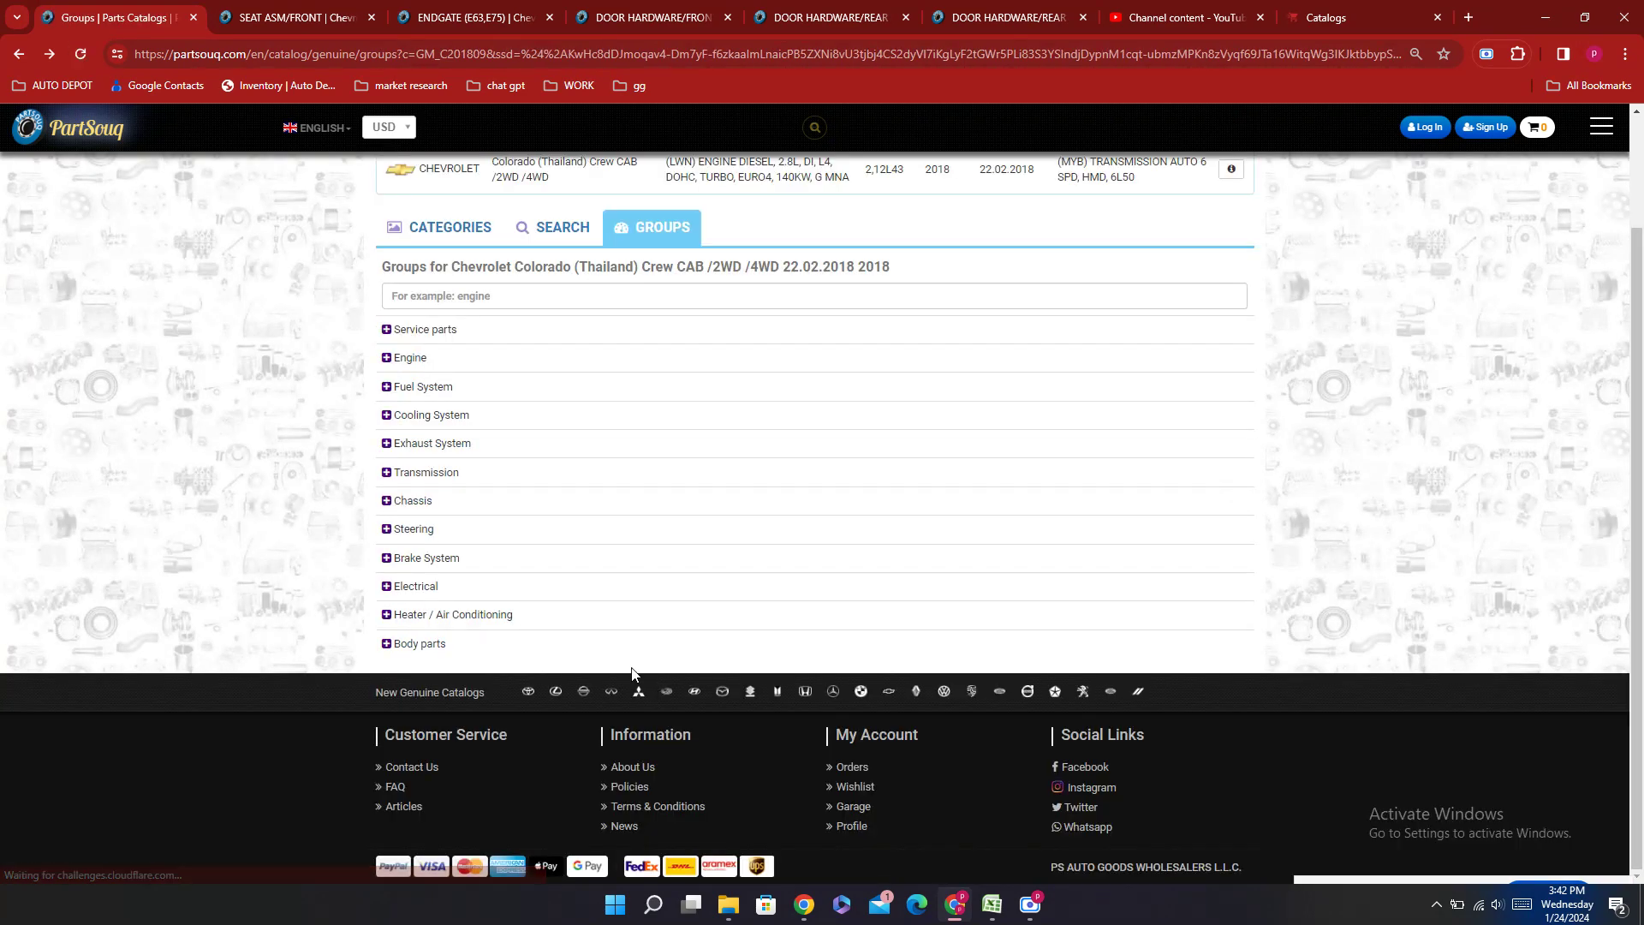
Step: Reopen the rear window parts page and look through it again
{"action": "left_click", "coordinate": [432, 644]}
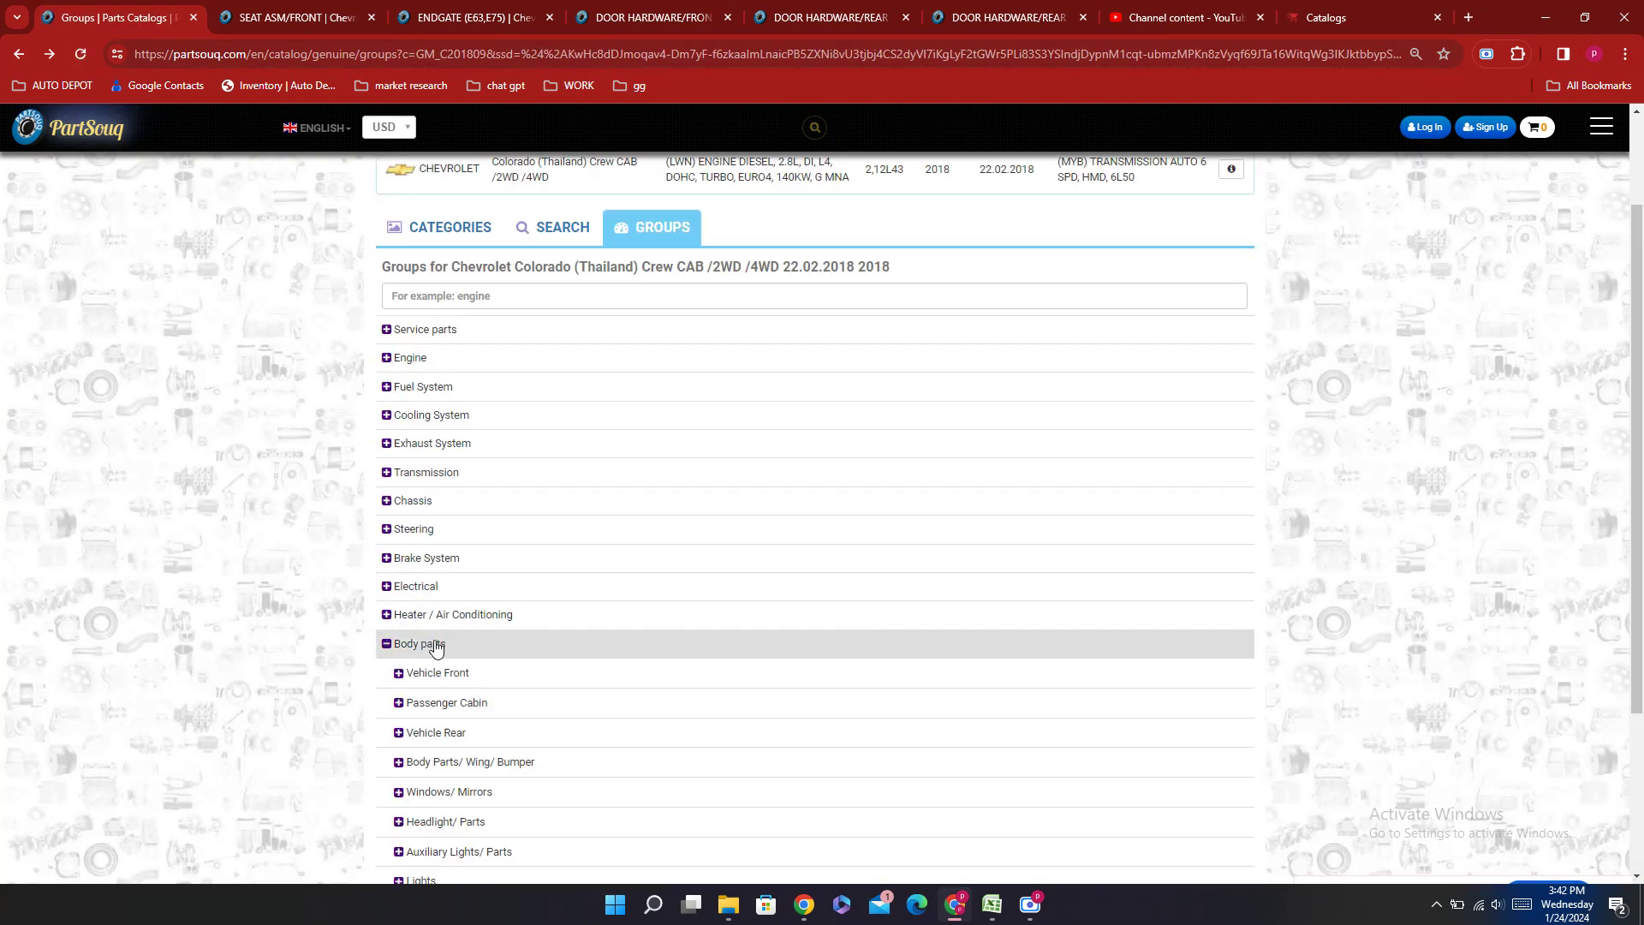
{"action": "scroll", "coordinate": [497, 686], "scroll_direction": "down", "scroll_amount": 3}
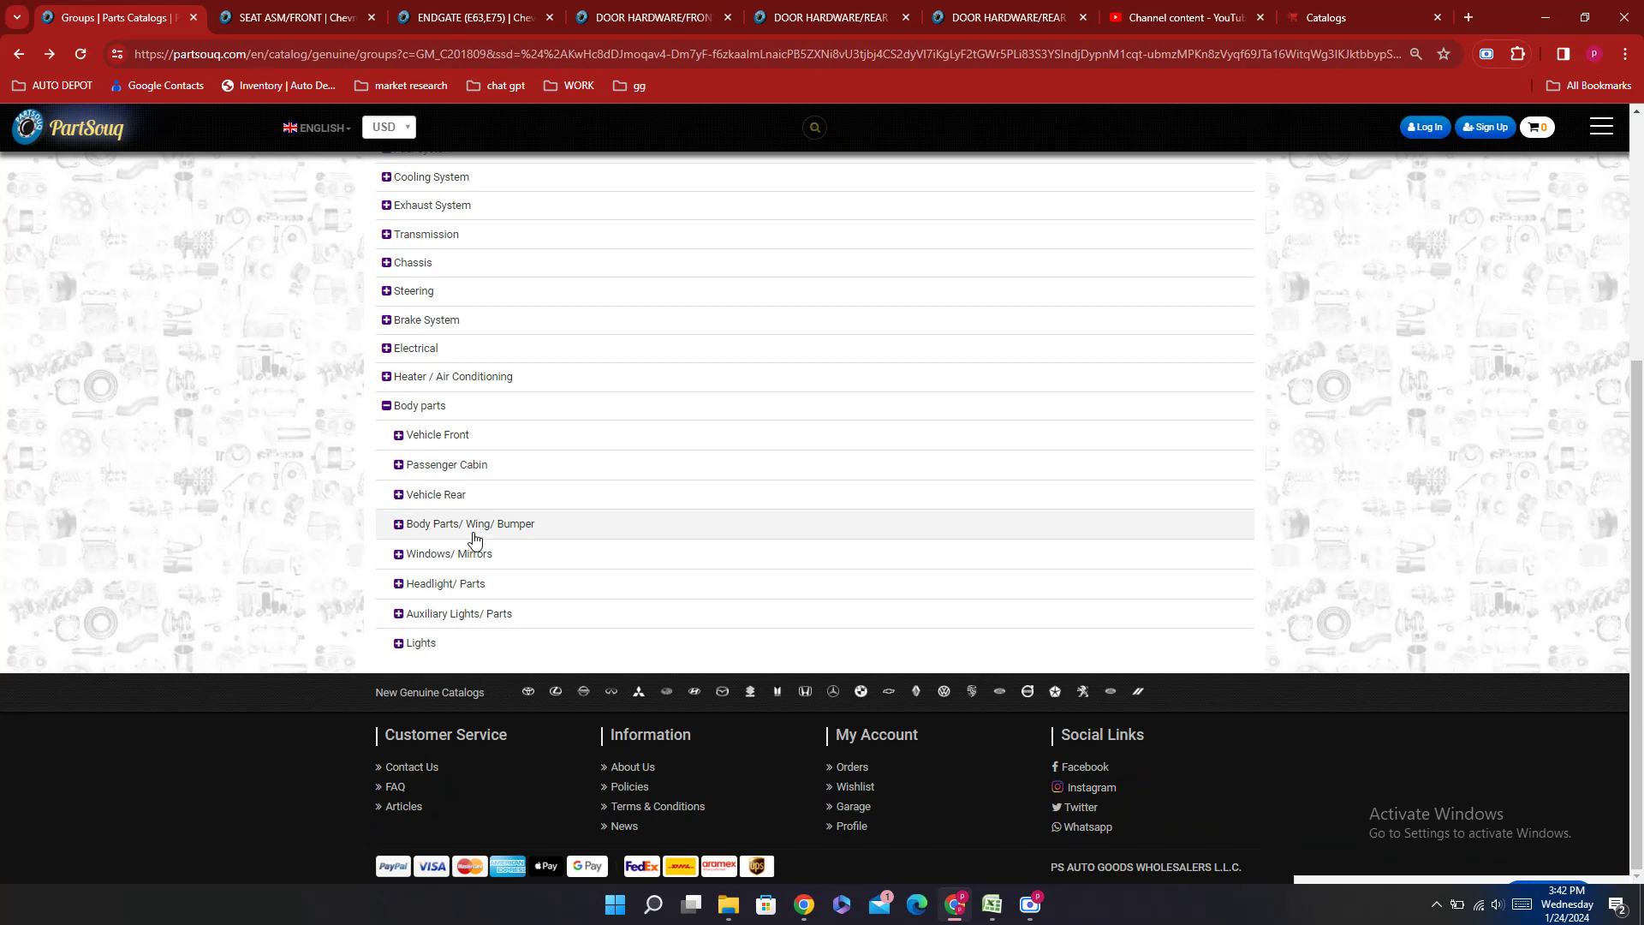
{"action": "left_click", "coordinate": [463, 554]}
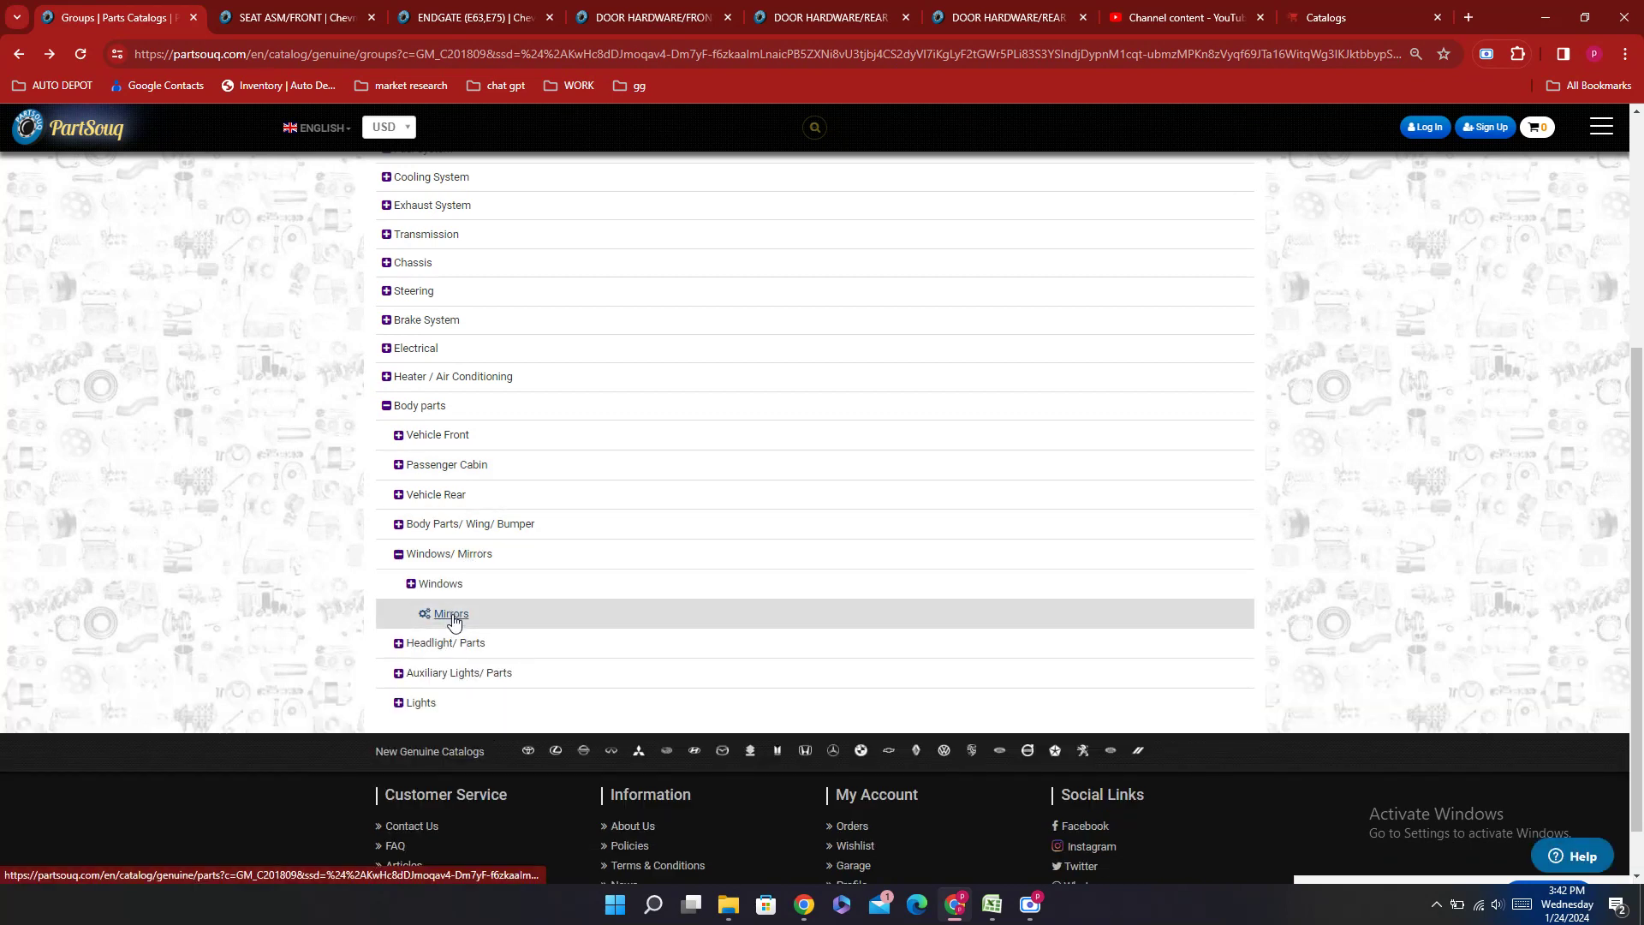
{"action": "left_click", "coordinate": [438, 583]}
{"action": "left_click", "coordinate": [462, 616]}
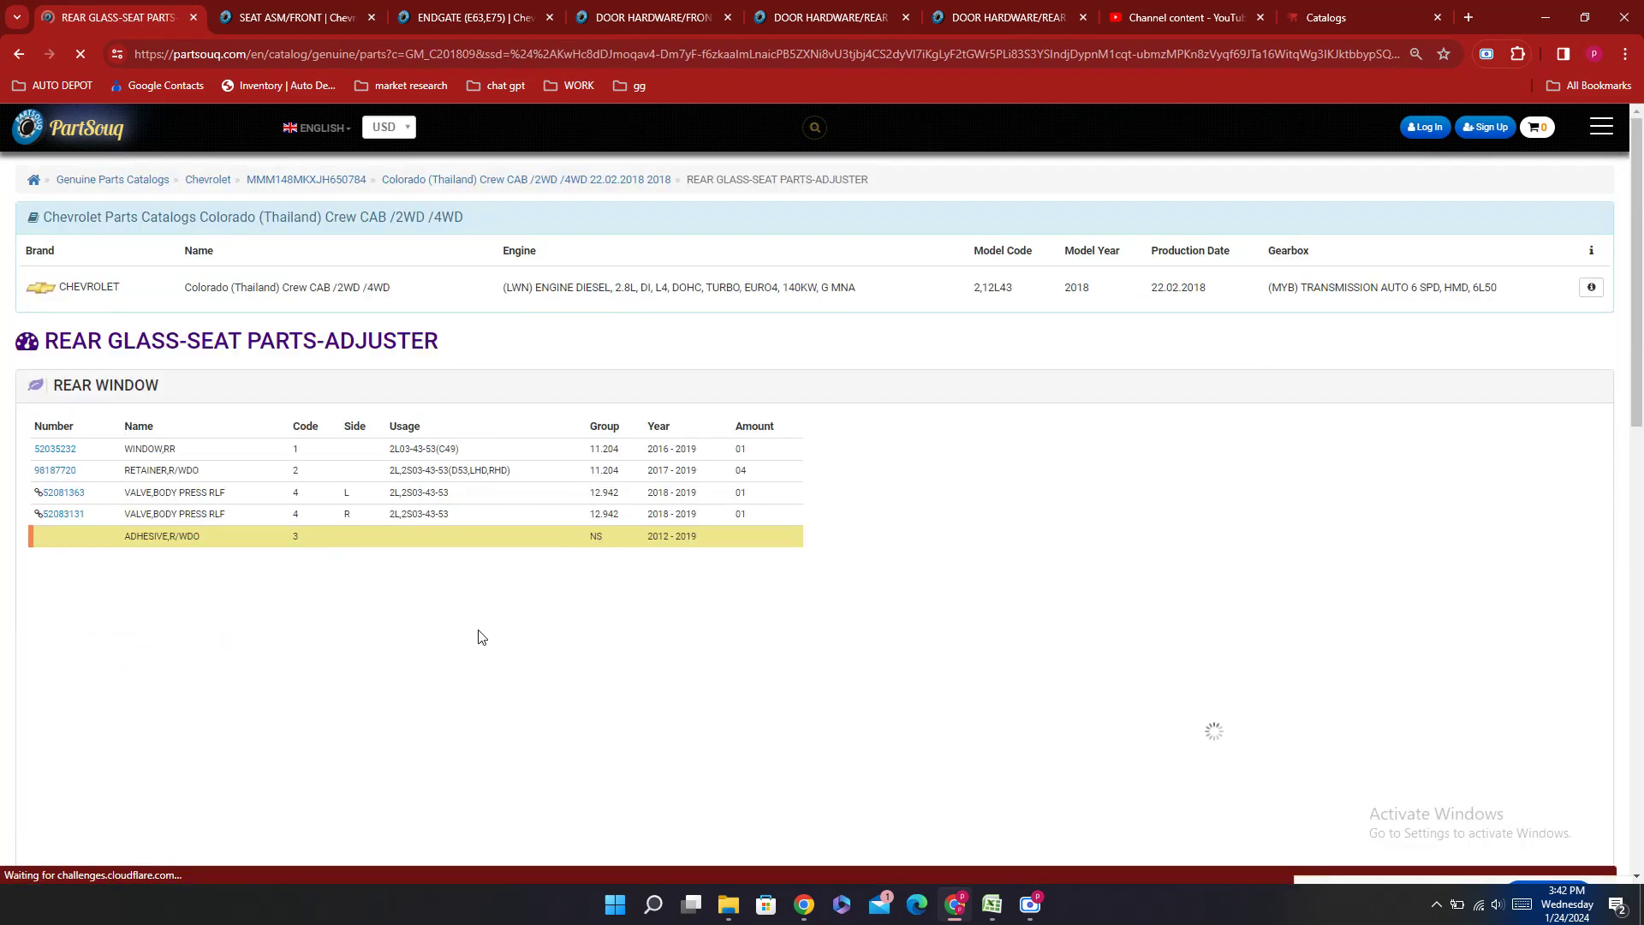
{"action": "scroll", "coordinate": [948, 505], "scroll_direction": "down", "scroll_amount": 10}
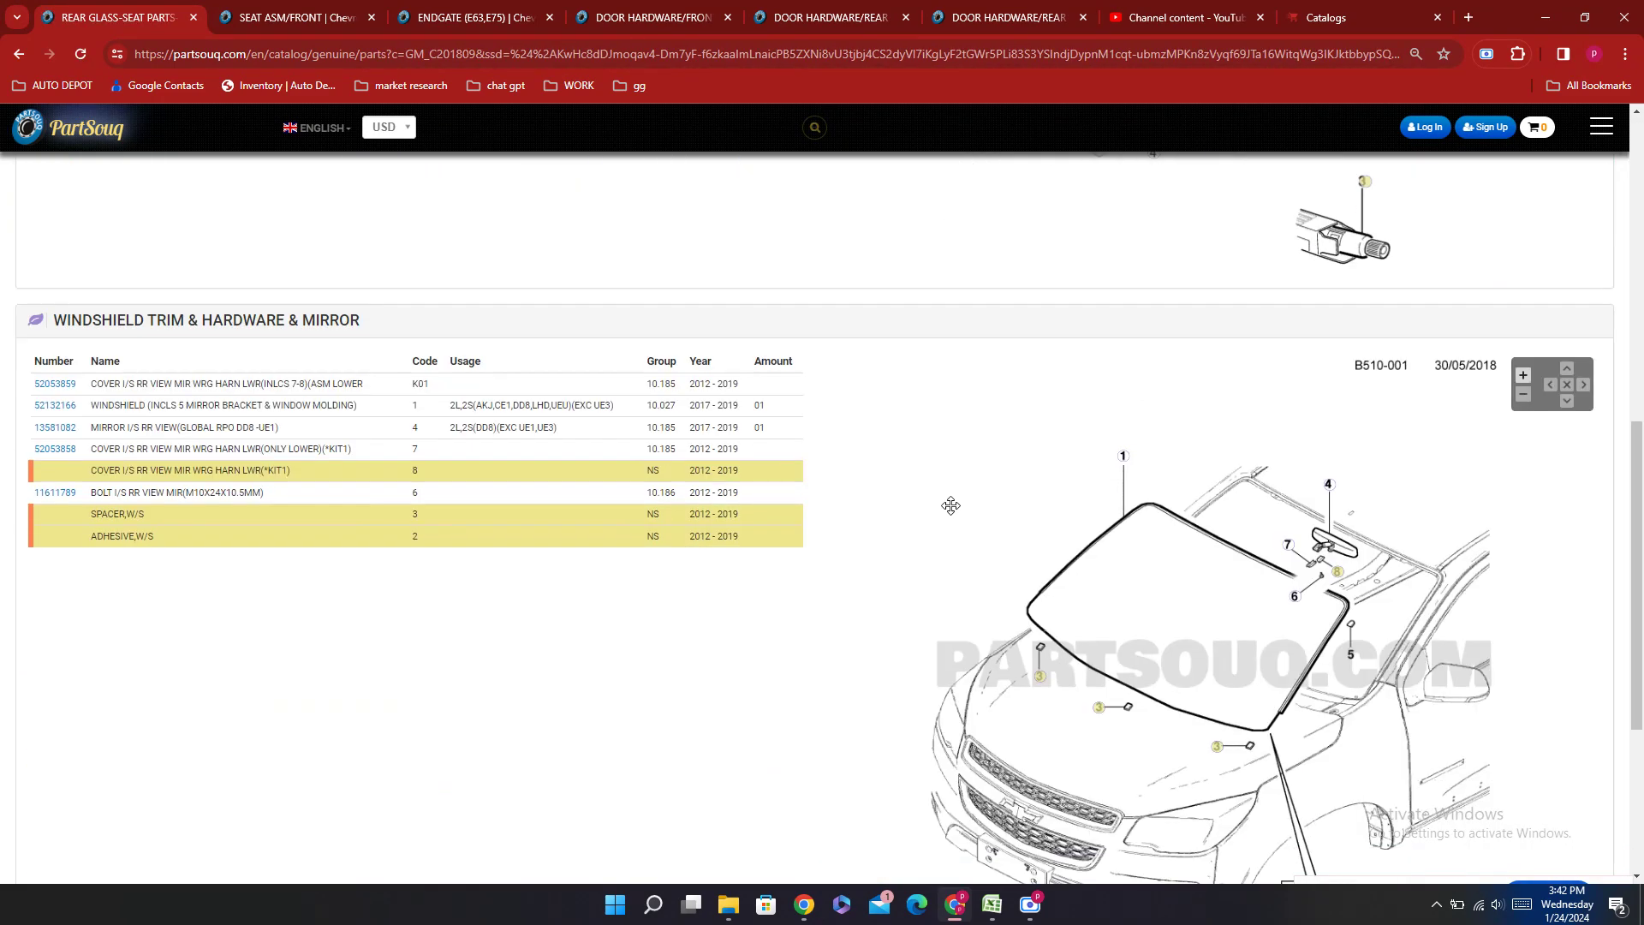
{"action": "scroll", "coordinate": [949, 505], "scroll_direction": "down", "scroll_amount": 4}
{"action": "scroll", "coordinate": [947, 508], "scroll_direction": "up", "scroll_amount": 5}
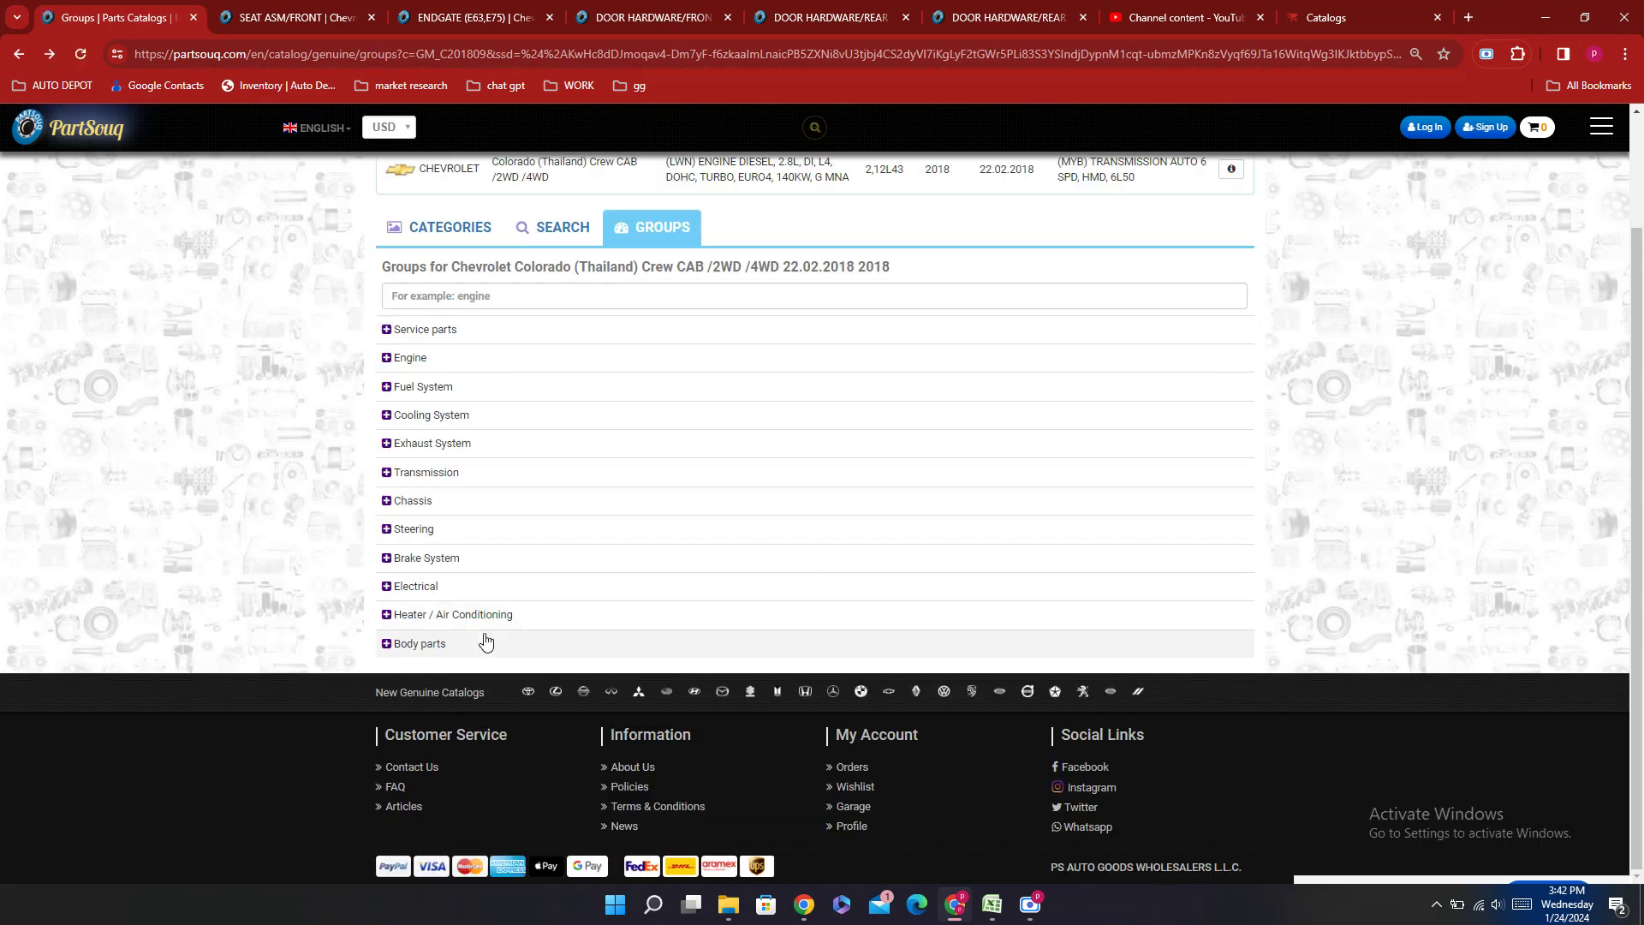
Step: Open the Mirrors parts page under Windows/ Mirrors and review the rear-view mirror parts
{"action": "left_click", "coordinate": [486, 643]}
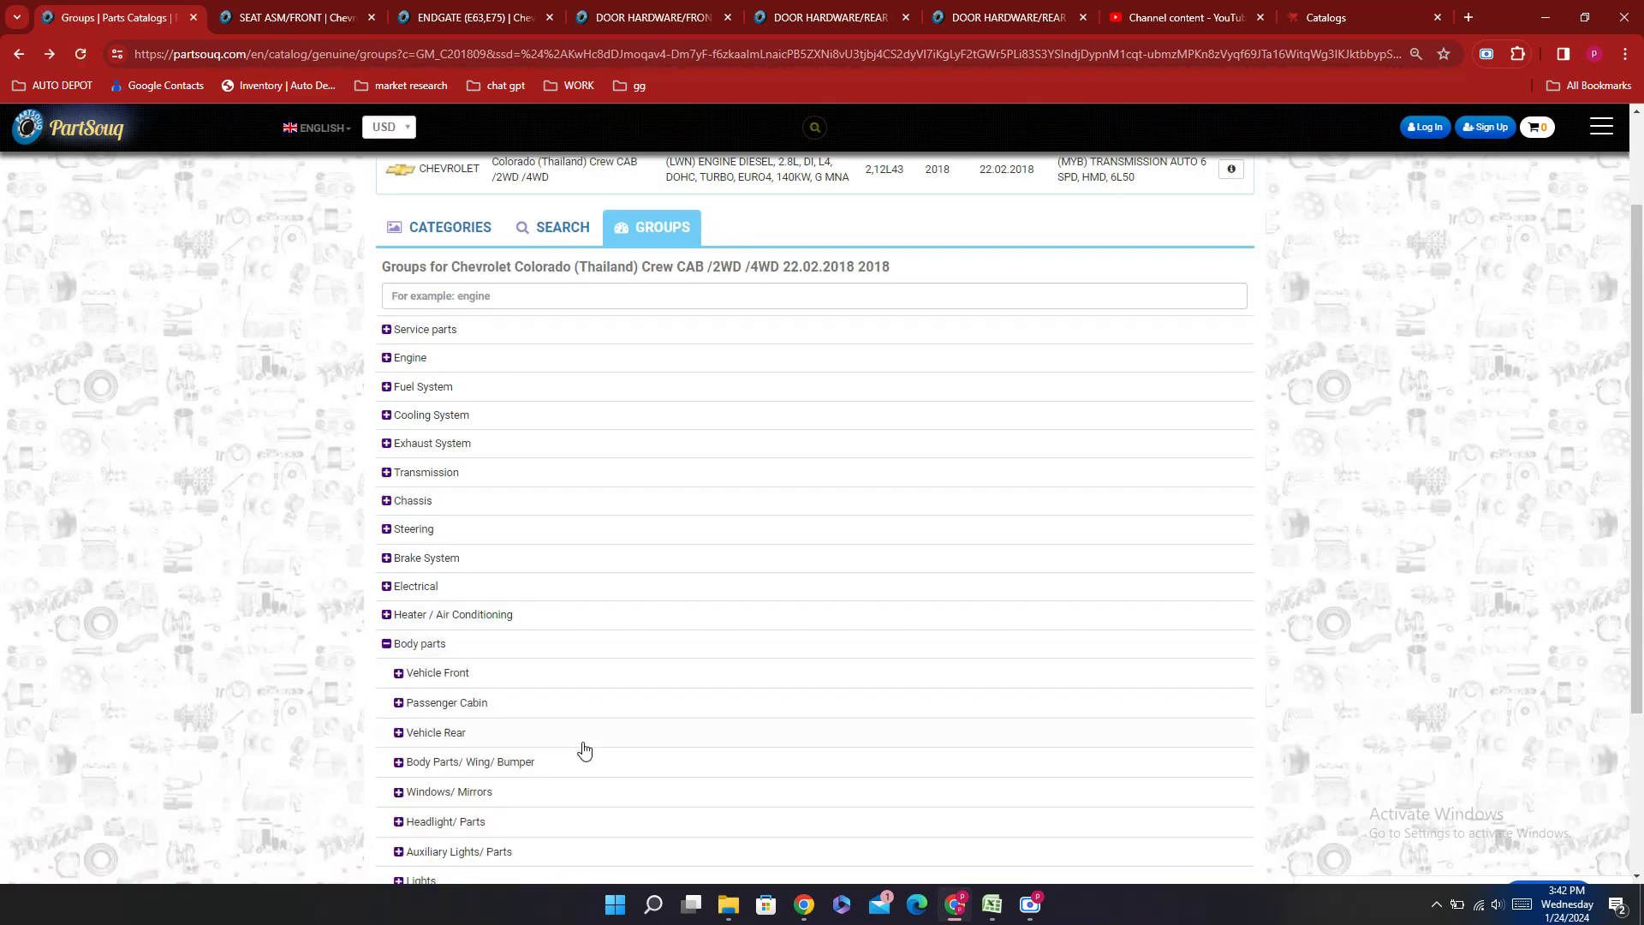
{"action": "scroll", "coordinate": [583, 745], "scroll_direction": "down", "scroll_amount": 3}
{"action": "left_click", "coordinate": [462, 555]}
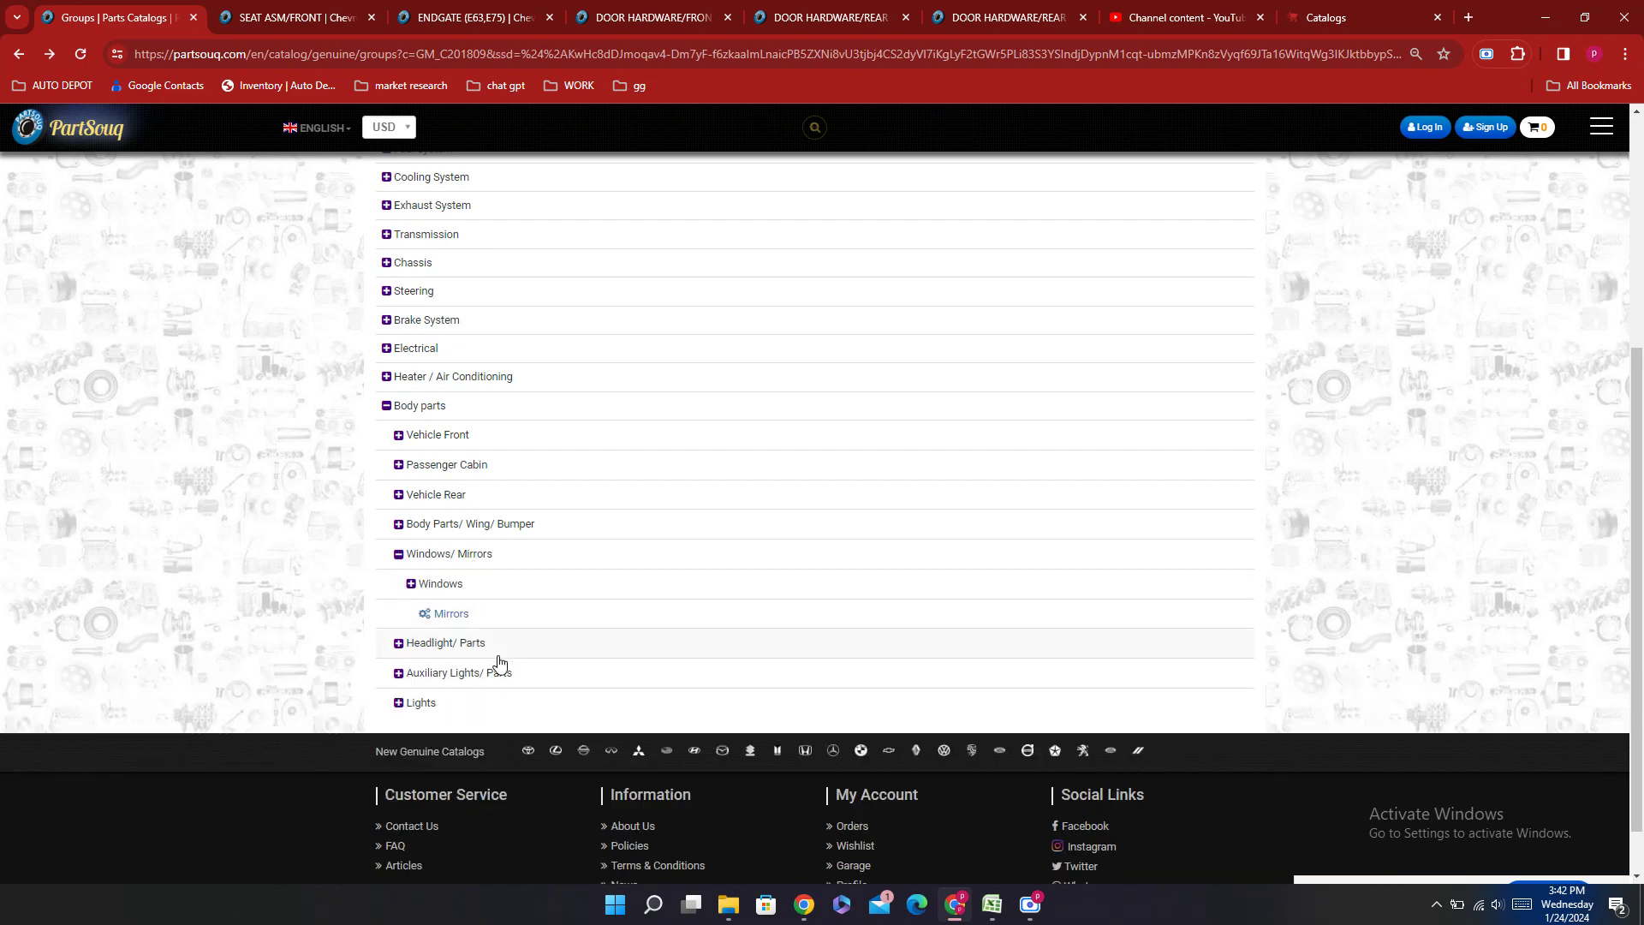
{"action": "left_click", "coordinate": [445, 616]}
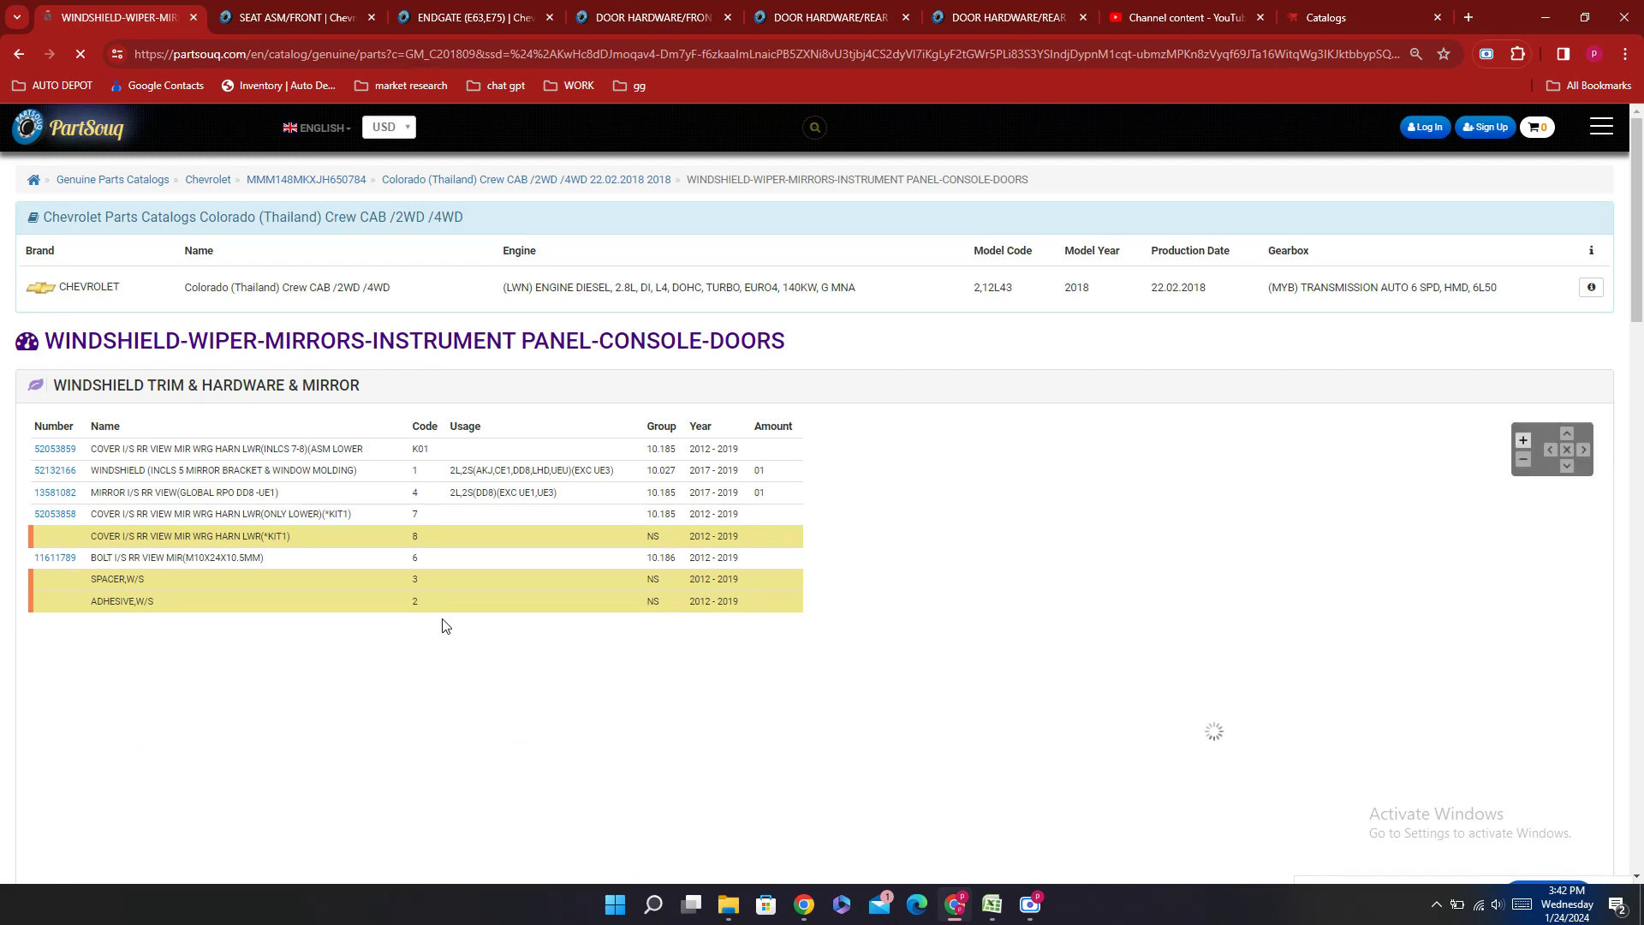
{"action": "scroll", "coordinate": [869, 625], "scroll_direction": "down", "scroll_amount": 4}
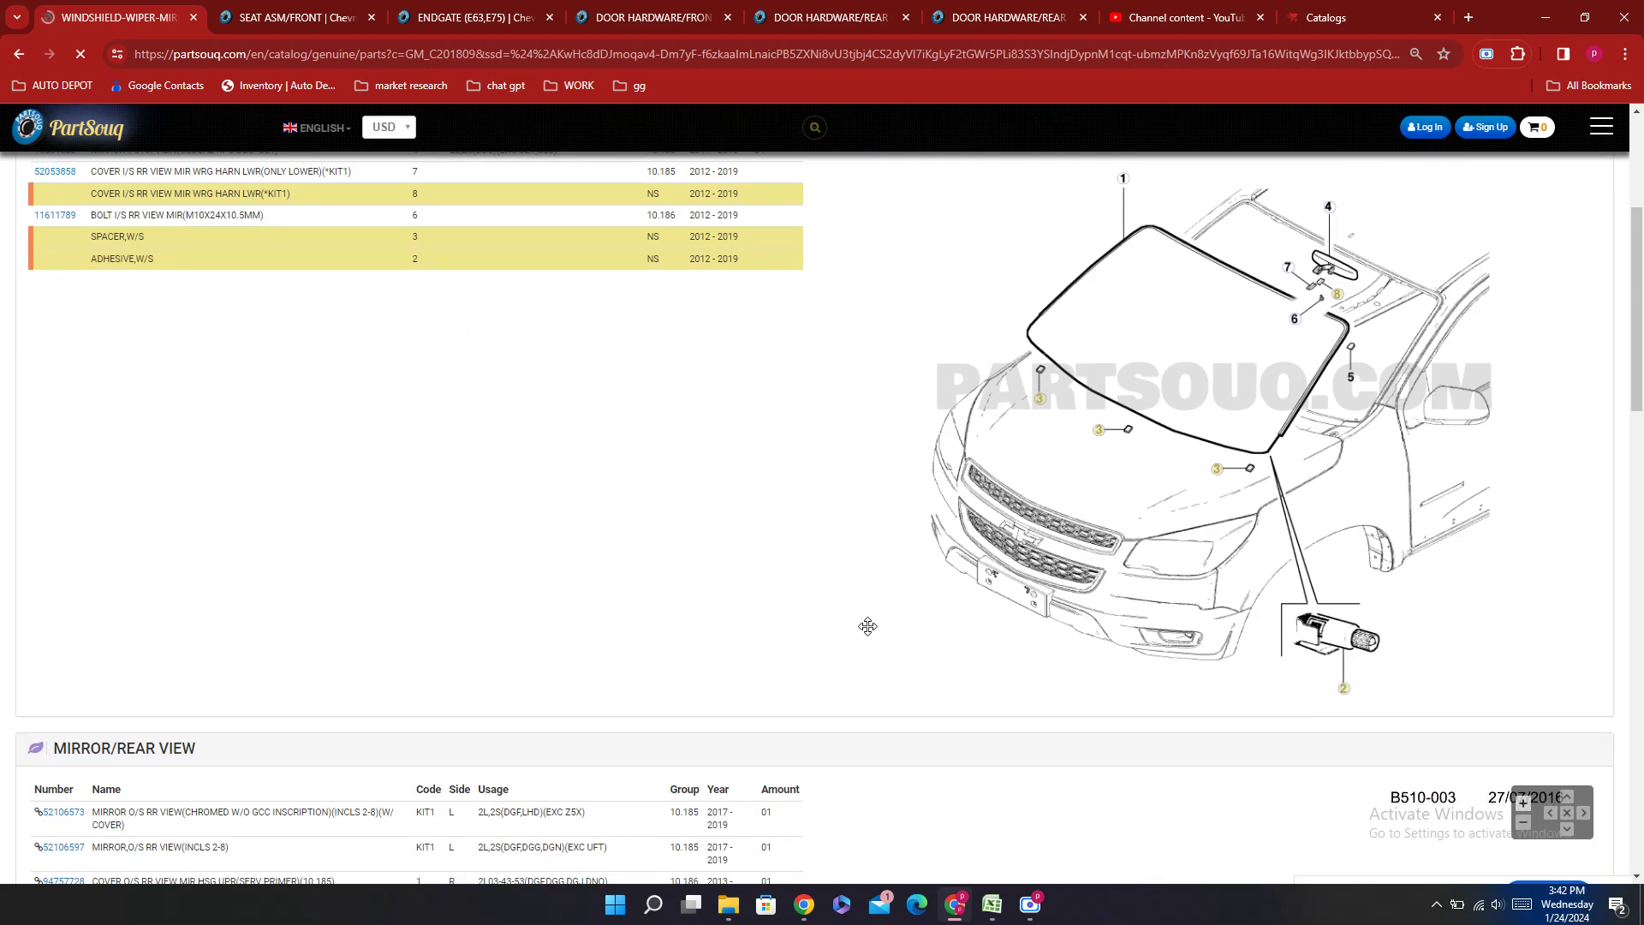
{"action": "scroll", "coordinate": [868, 626], "scroll_direction": "down", "scroll_amount": 5}
{"action": "scroll", "coordinate": [868, 626], "scroll_direction": "down", "scroll_amount": 5}
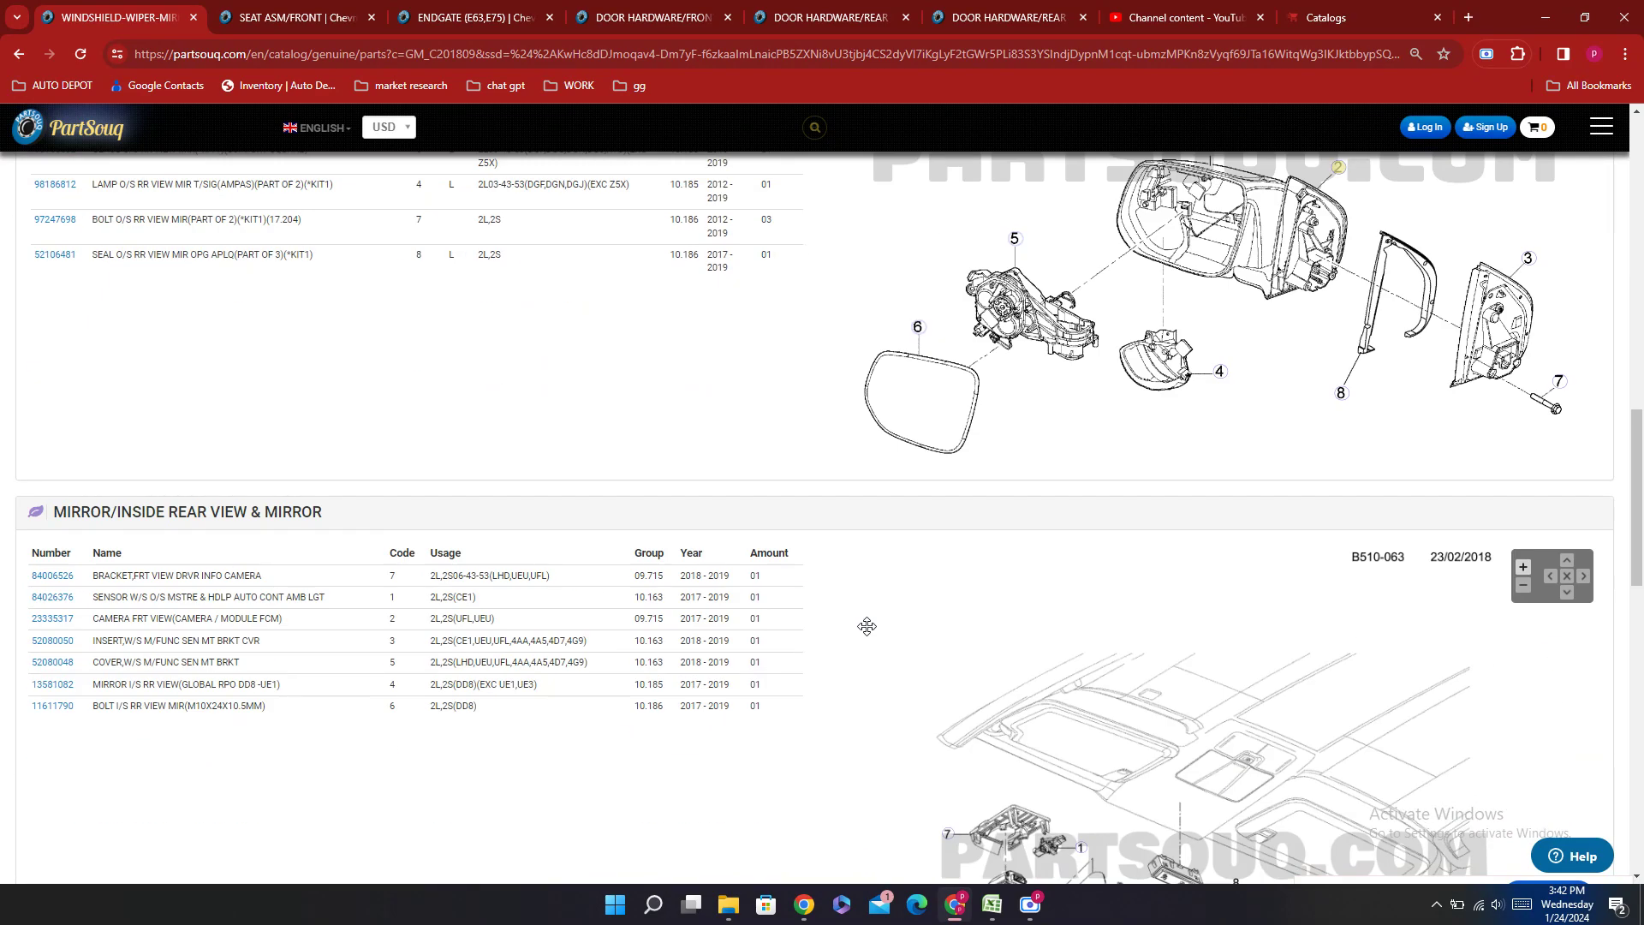
{"action": "scroll", "coordinate": [867, 626], "scroll_direction": "down", "scroll_amount": 10}
{"action": "scroll", "coordinate": [868, 626], "scroll_direction": "down", "scroll_amount": 5}
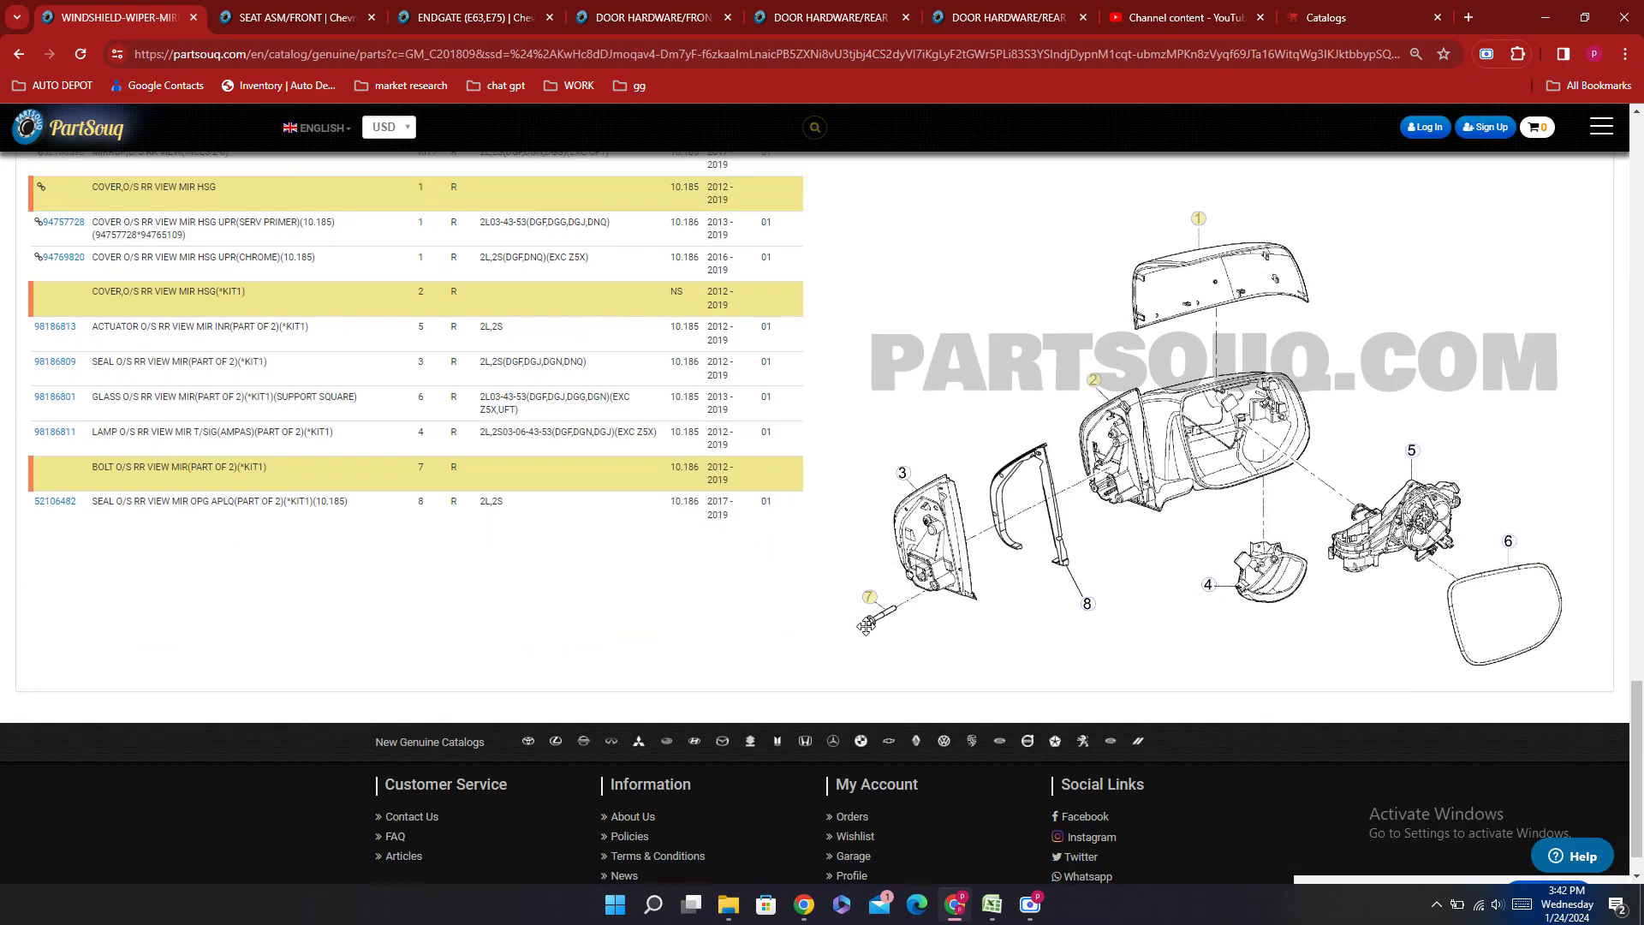
{"action": "key", "text": "alt+Left"}
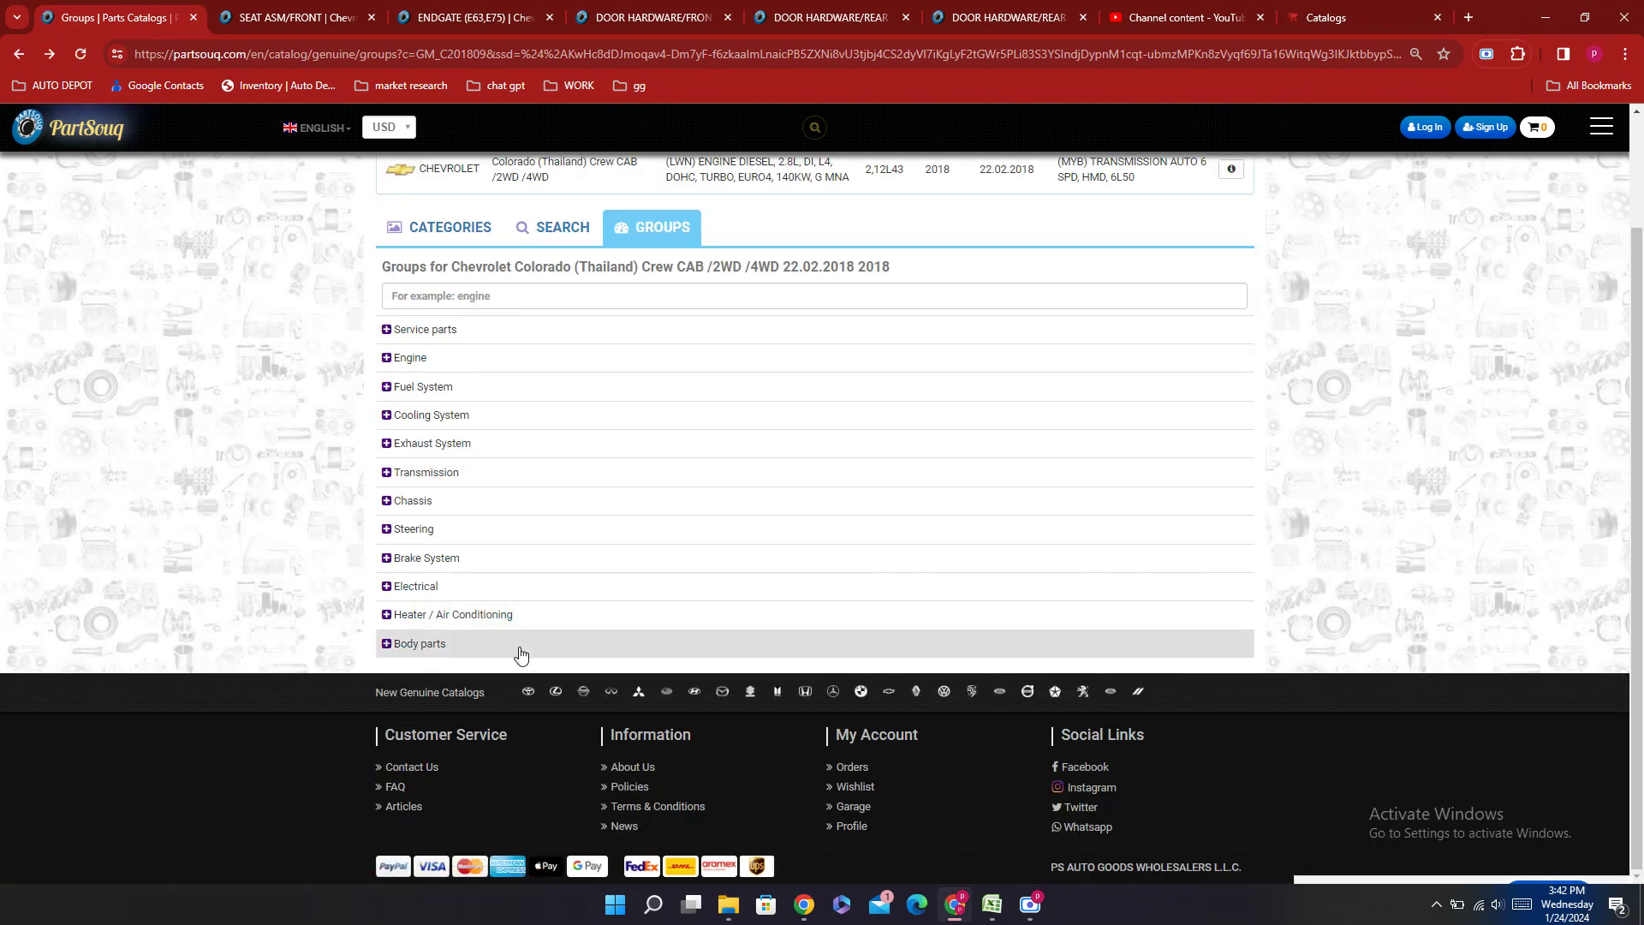
Step: Inspect the Body Parts/ Wing/ Bumper subgroups (Vehicle Rear, Passenger Cabin, Vehicle Front), then return to Excel
{"action": "left_click", "coordinate": [444, 656]}
{"action": "scroll", "coordinate": [593, 633], "scroll_direction": "down", "scroll_amount": 3}
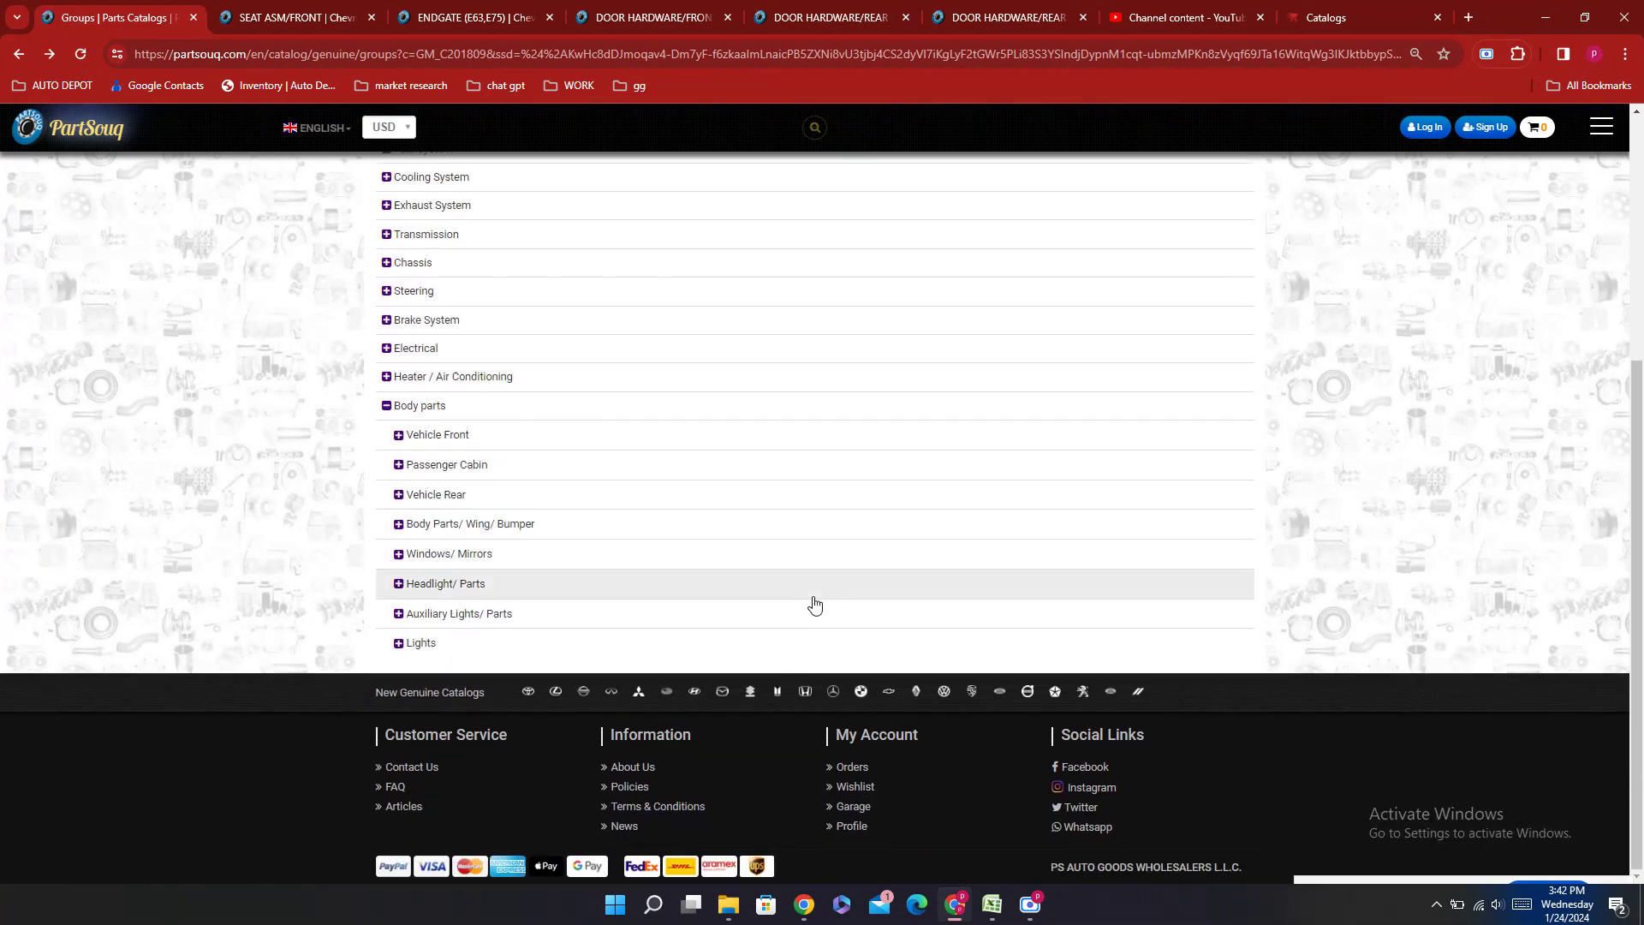
{"action": "left_click", "coordinate": [495, 525]}
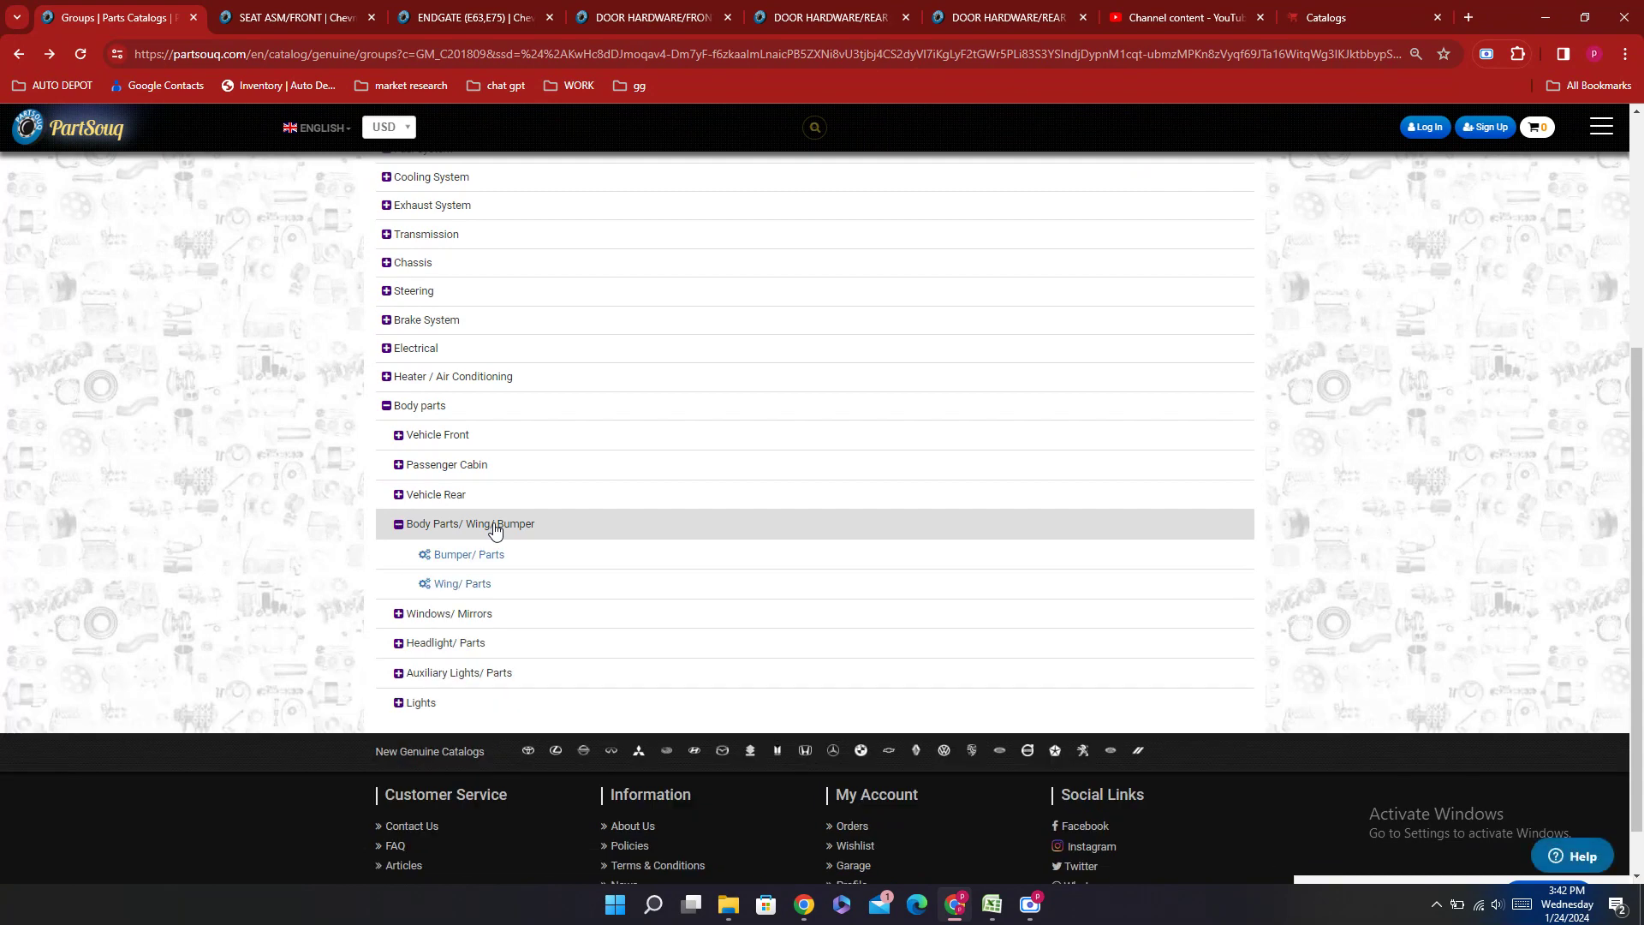
{"action": "left_click", "coordinate": [443, 504]}
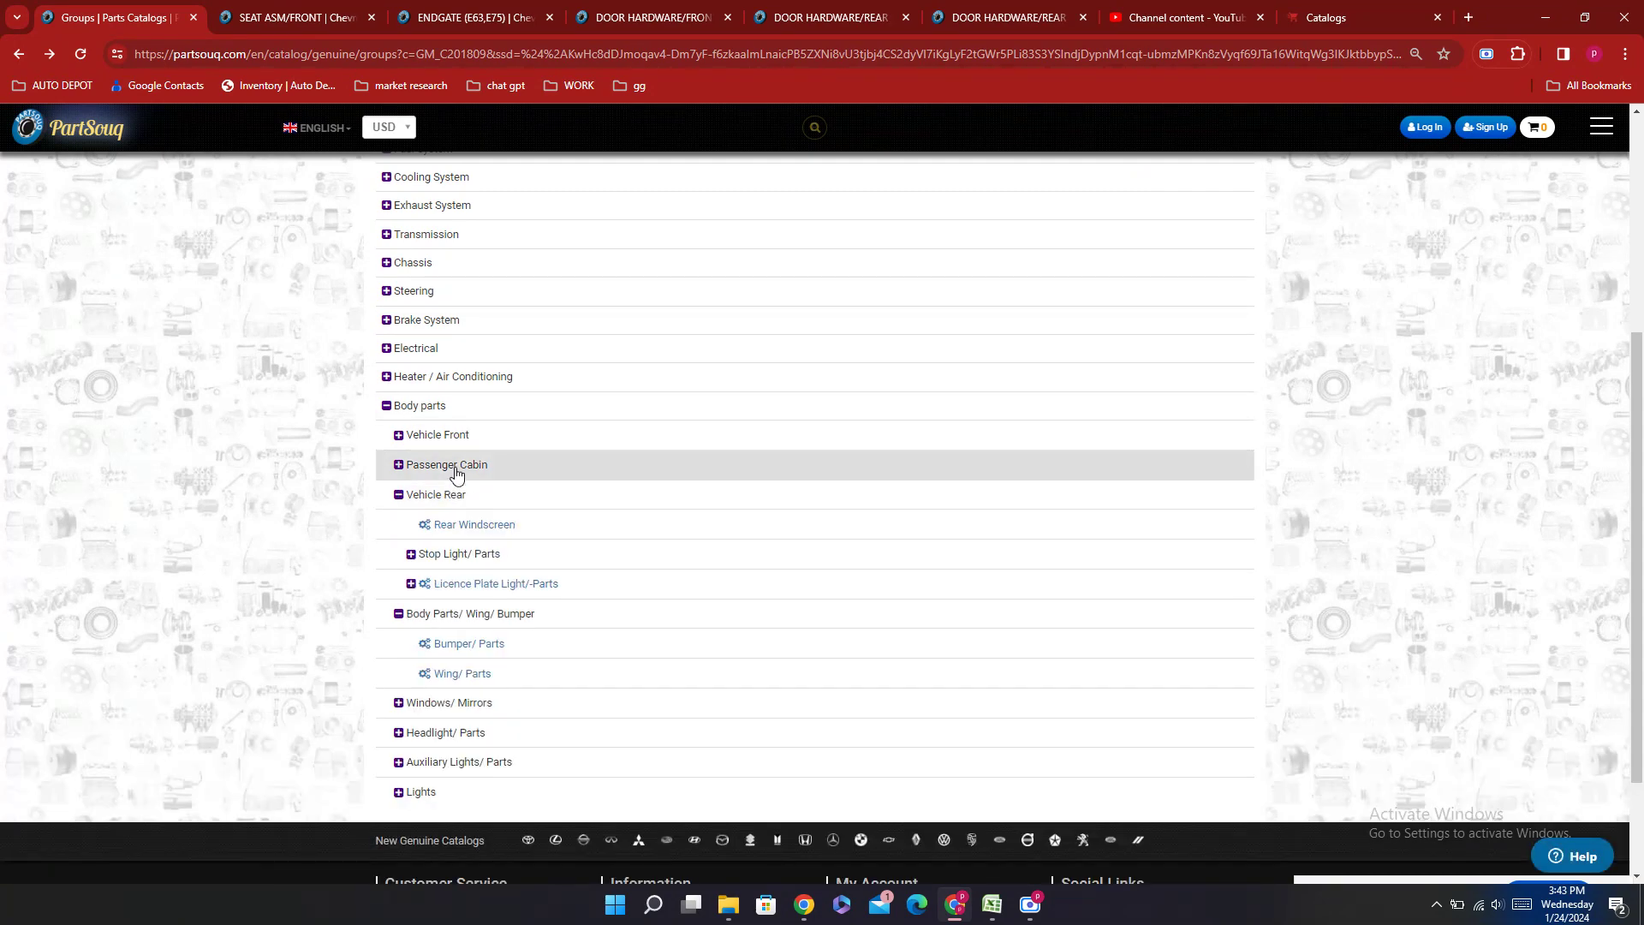
{"action": "left_click", "coordinate": [456, 476]}
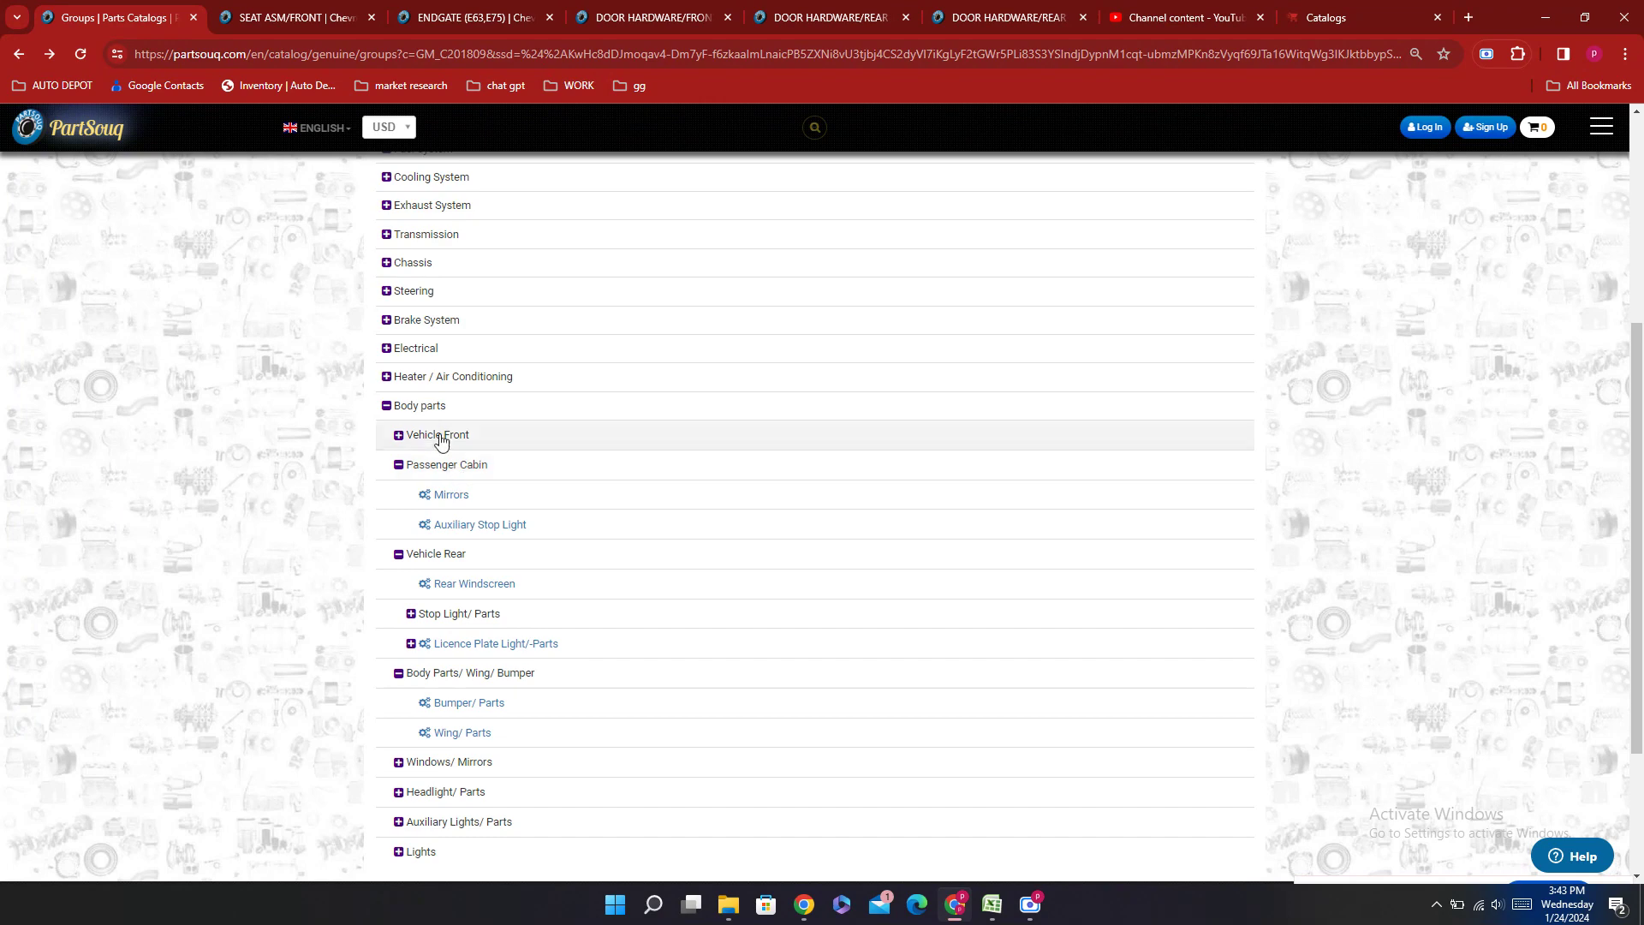
{"action": "left_click", "coordinate": [441, 438]}
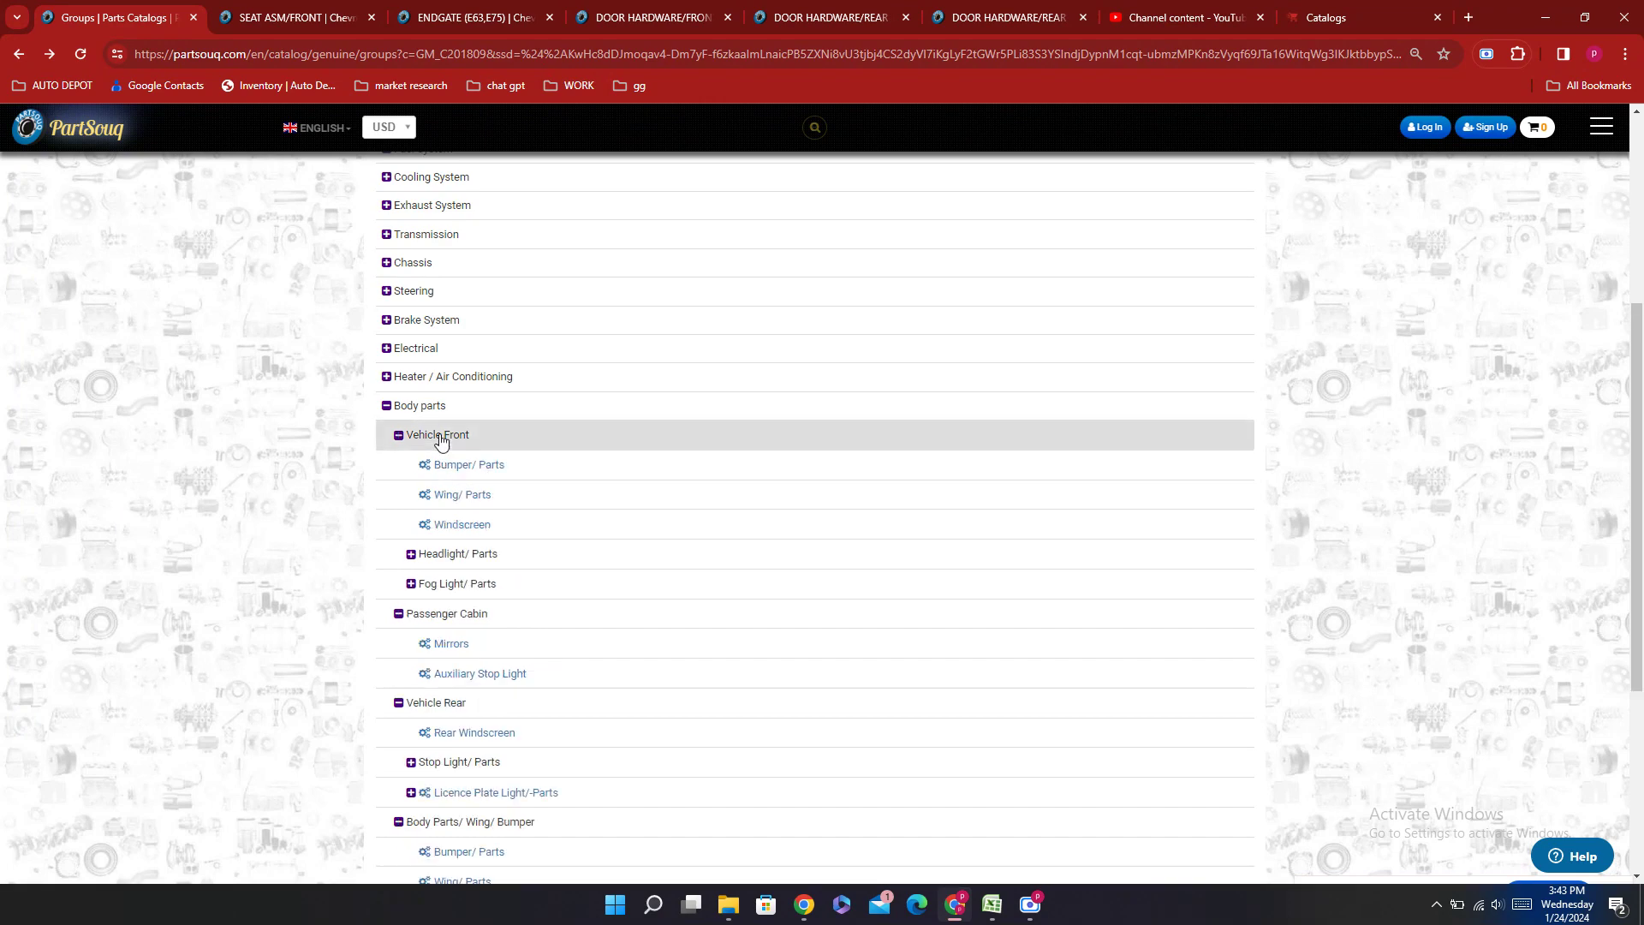
{"action": "scroll", "coordinate": [488, 441], "scroll_direction": "down", "scroll_amount": 4}
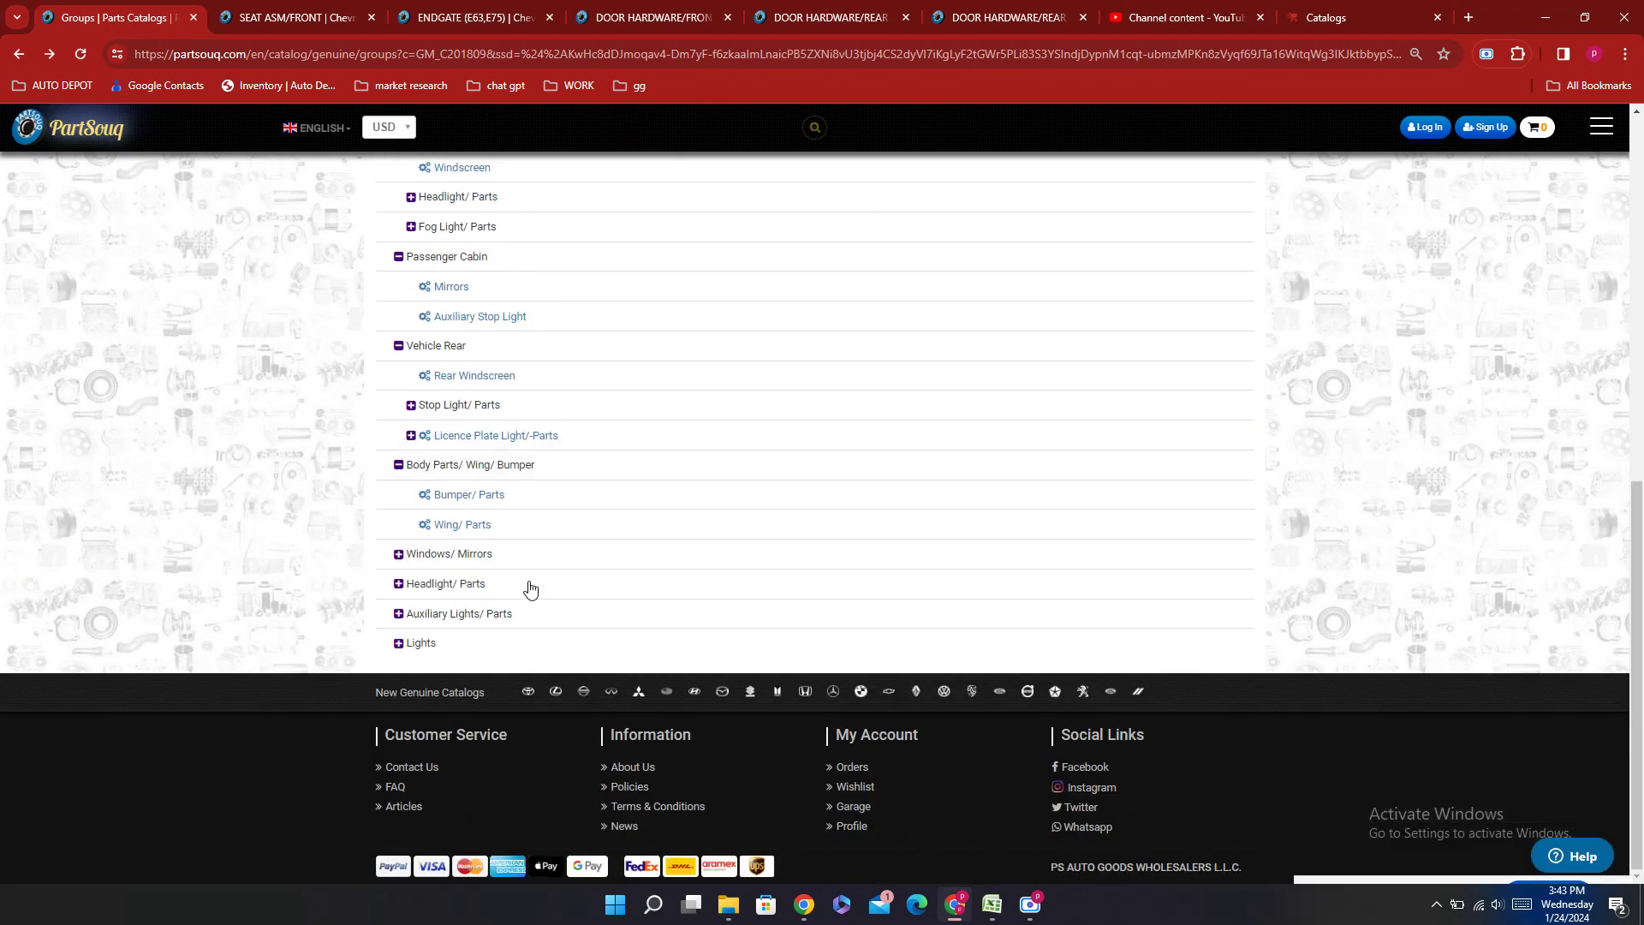
{"action": "left_click", "coordinate": [507, 474]}
{"action": "left_click", "coordinate": [441, 403]}
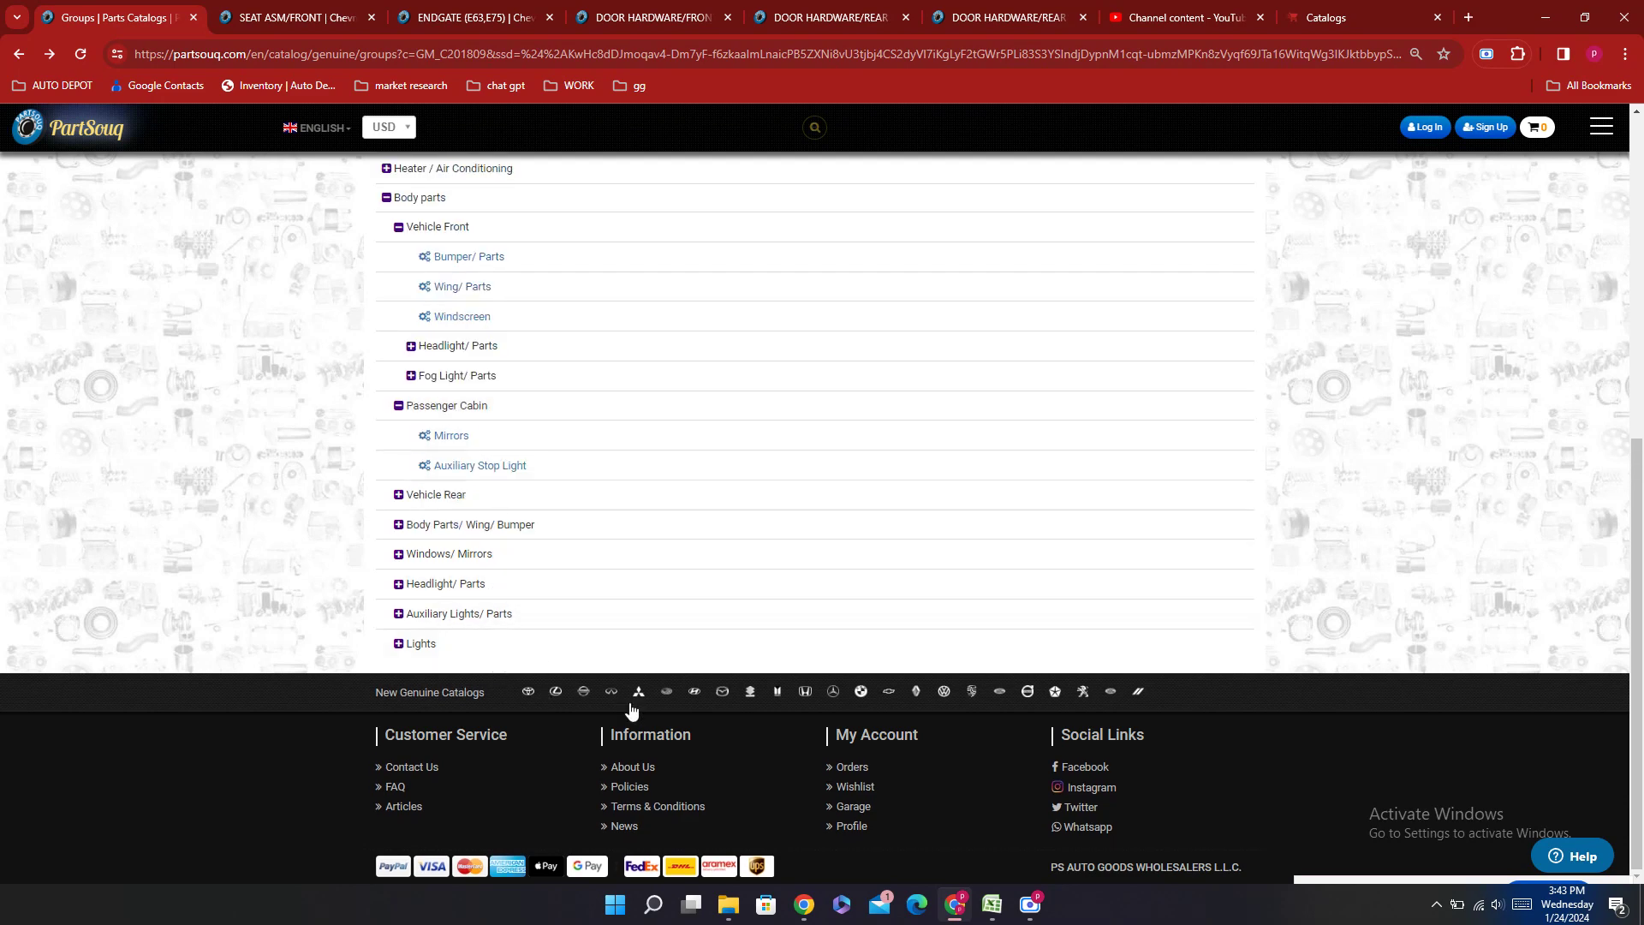
{"action": "left_click", "coordinate": [989, 906]}
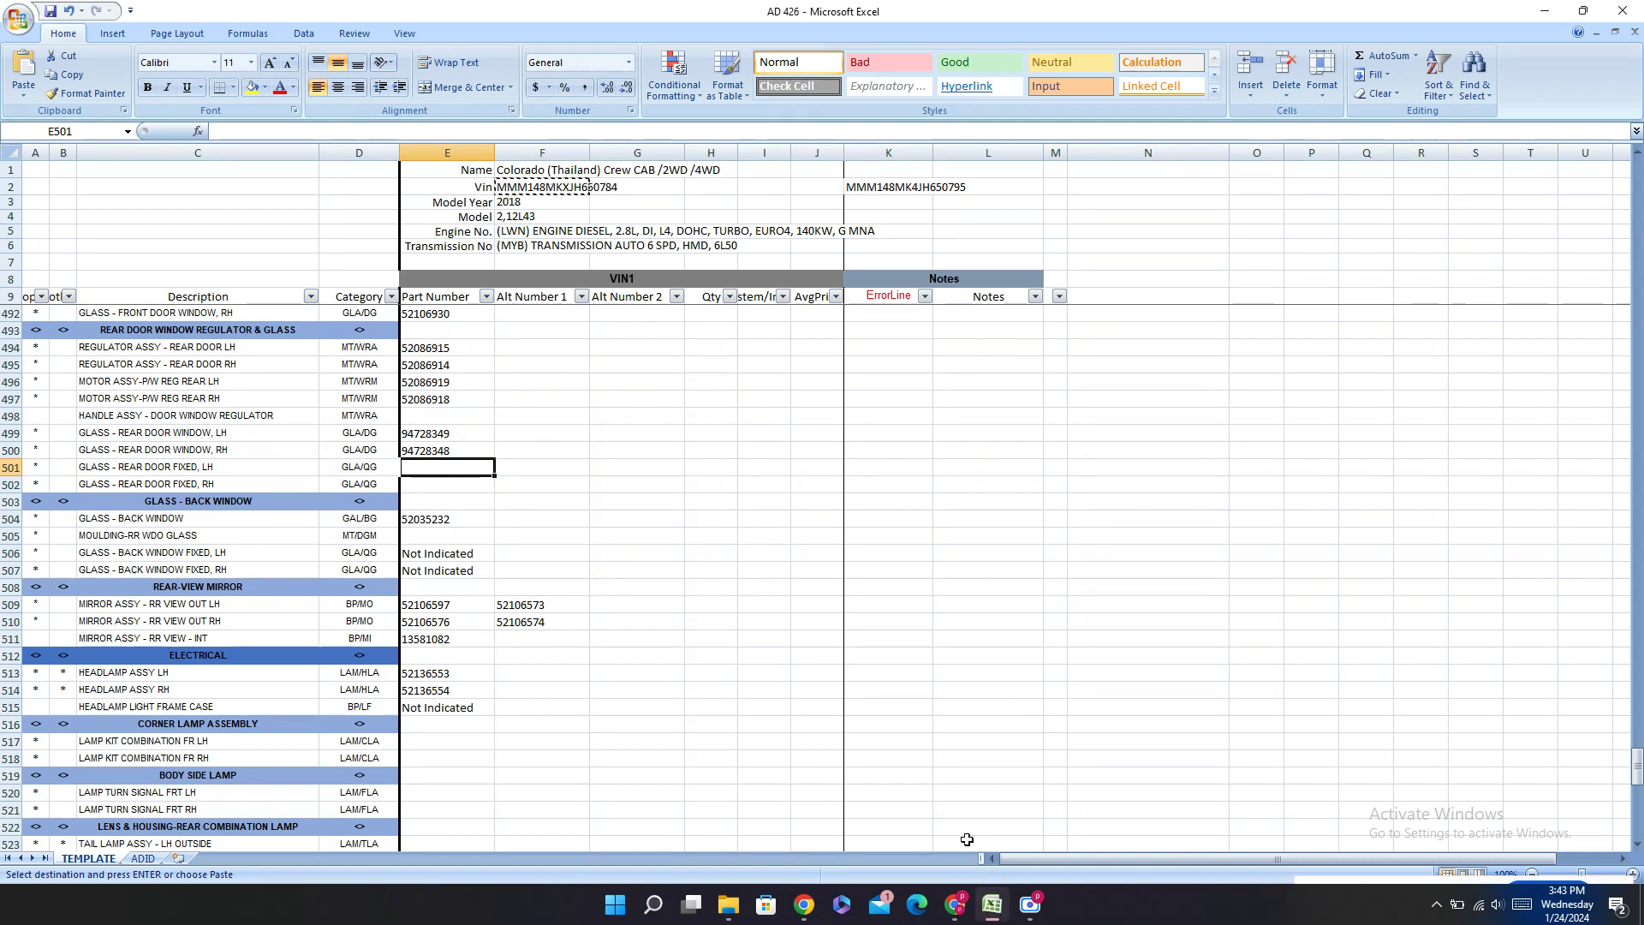
Step: Enter Not Indicated for the left and right fixed rear-door glass rows
{"action": "type", "text": "Not Indicated"}
{"action": "key", "text": "Return"}
{"action": "type", "text": "Not Indicated"}
{"action": "key", "text": "Return"}
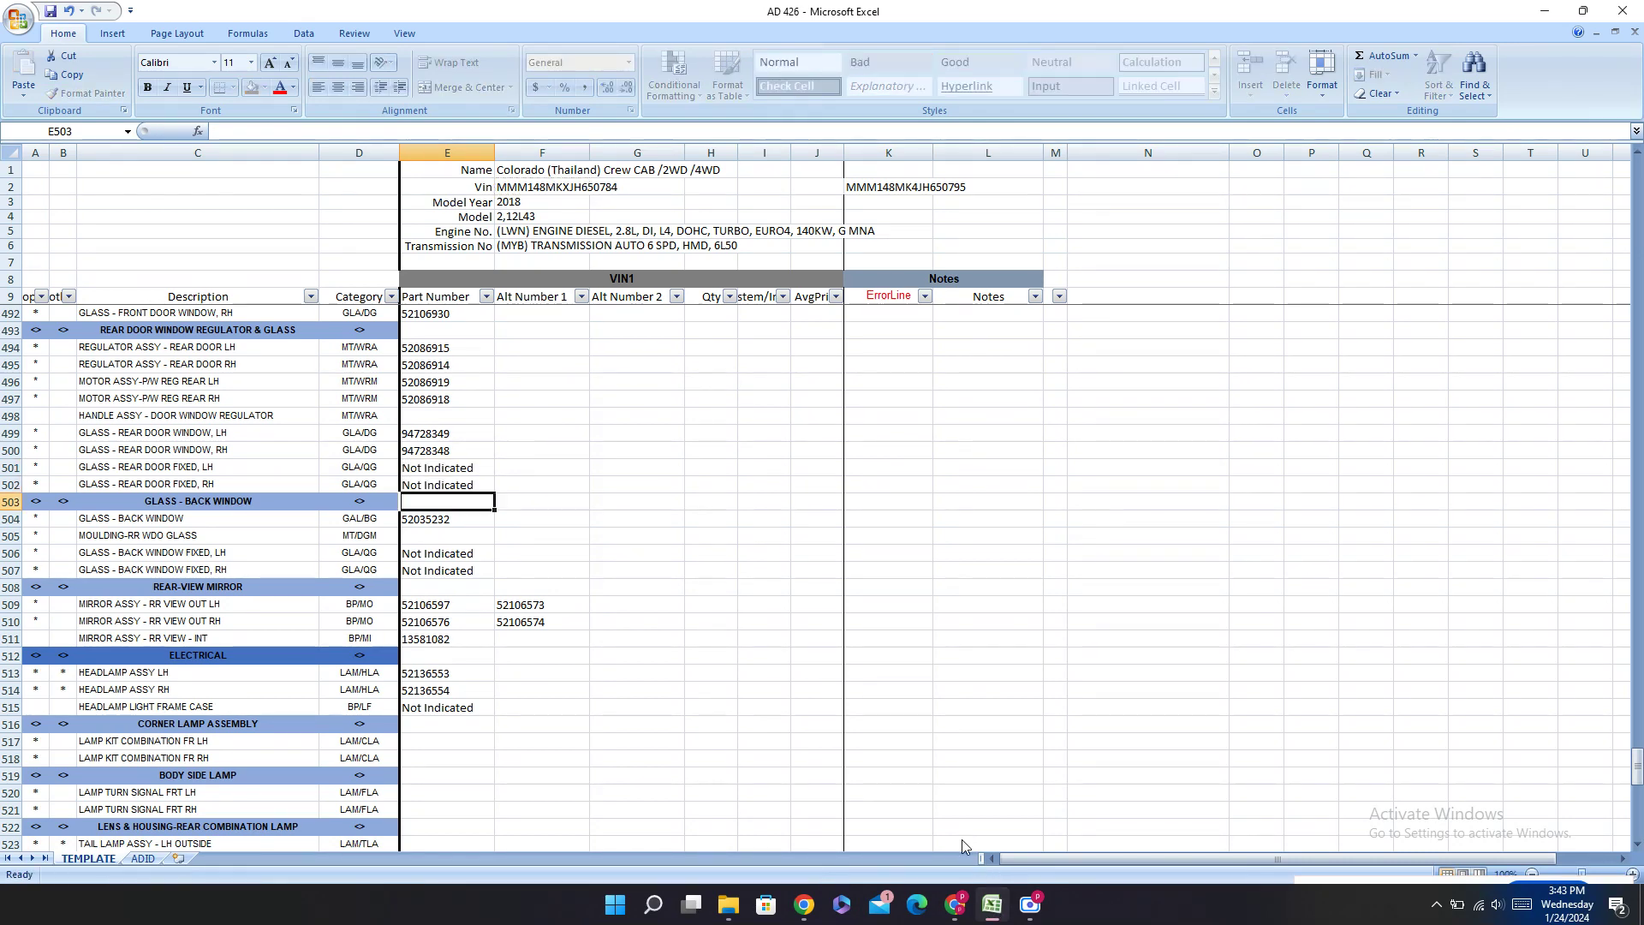
{"action": "key", "text": "Up"}
{"action": "key", "text": "Up"}
{"action": "key", "text": "Up"}
{"action": "key", "text": "Up"}
{"action": "key", "text": "Up"}
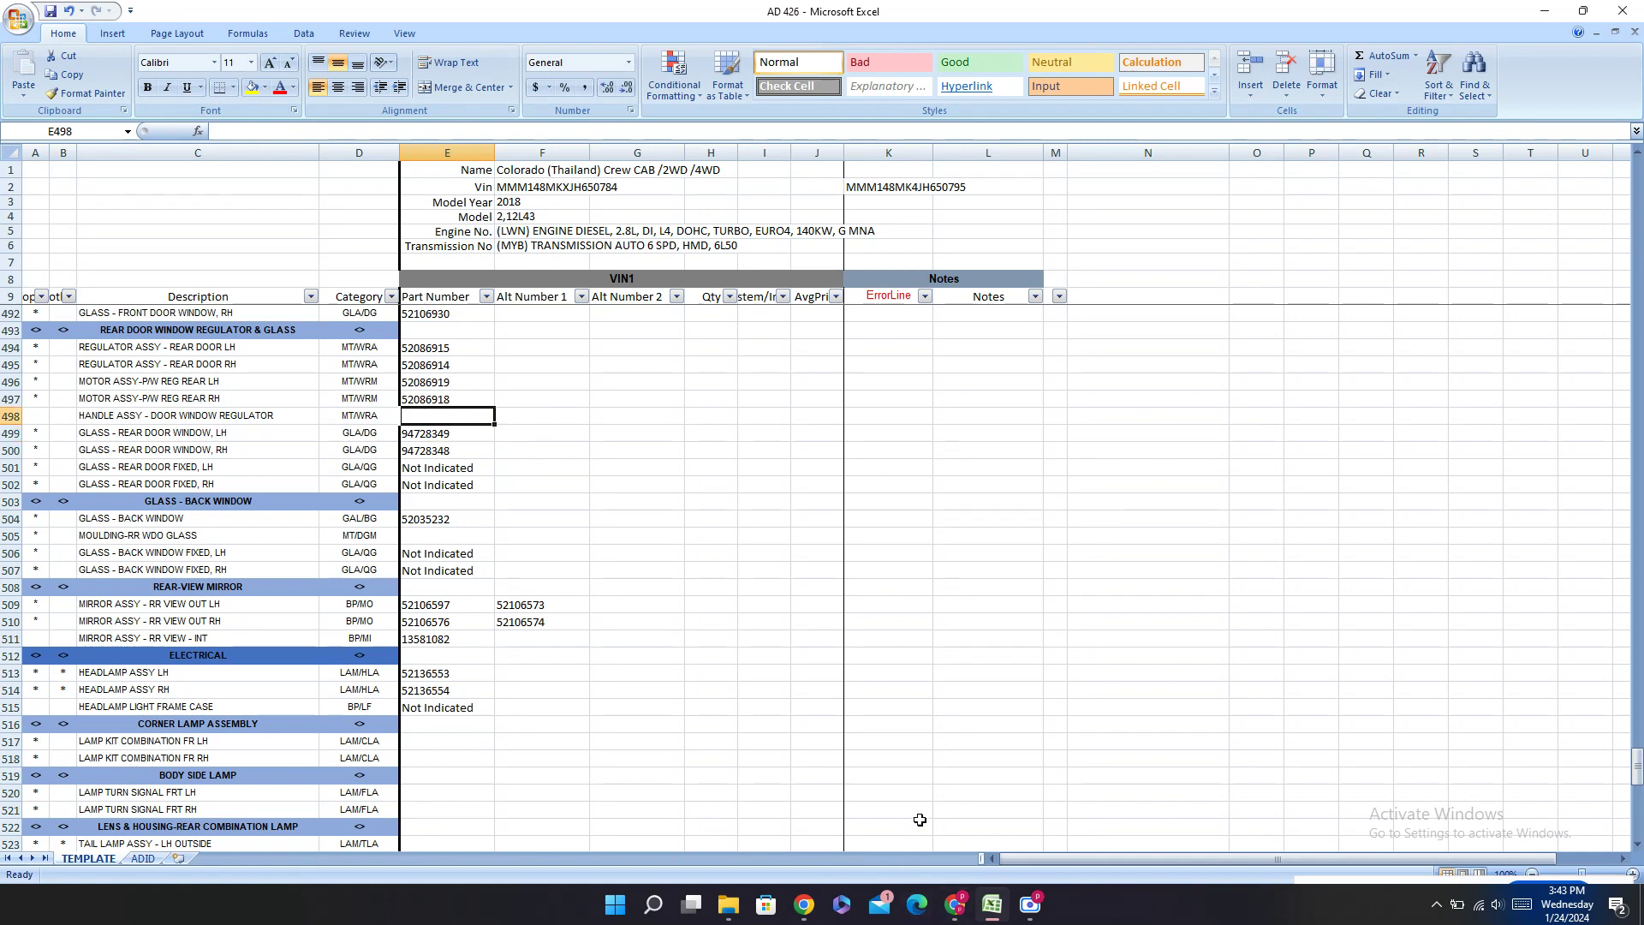
{"action": "scroll", "coordinate": [543, 403], "scroll_direction": "up", "scroll_amount": 10}
{"action": "scroll", "coordinate": [542, 404], "scroll_direction": "up", "scroll_amount": 18}
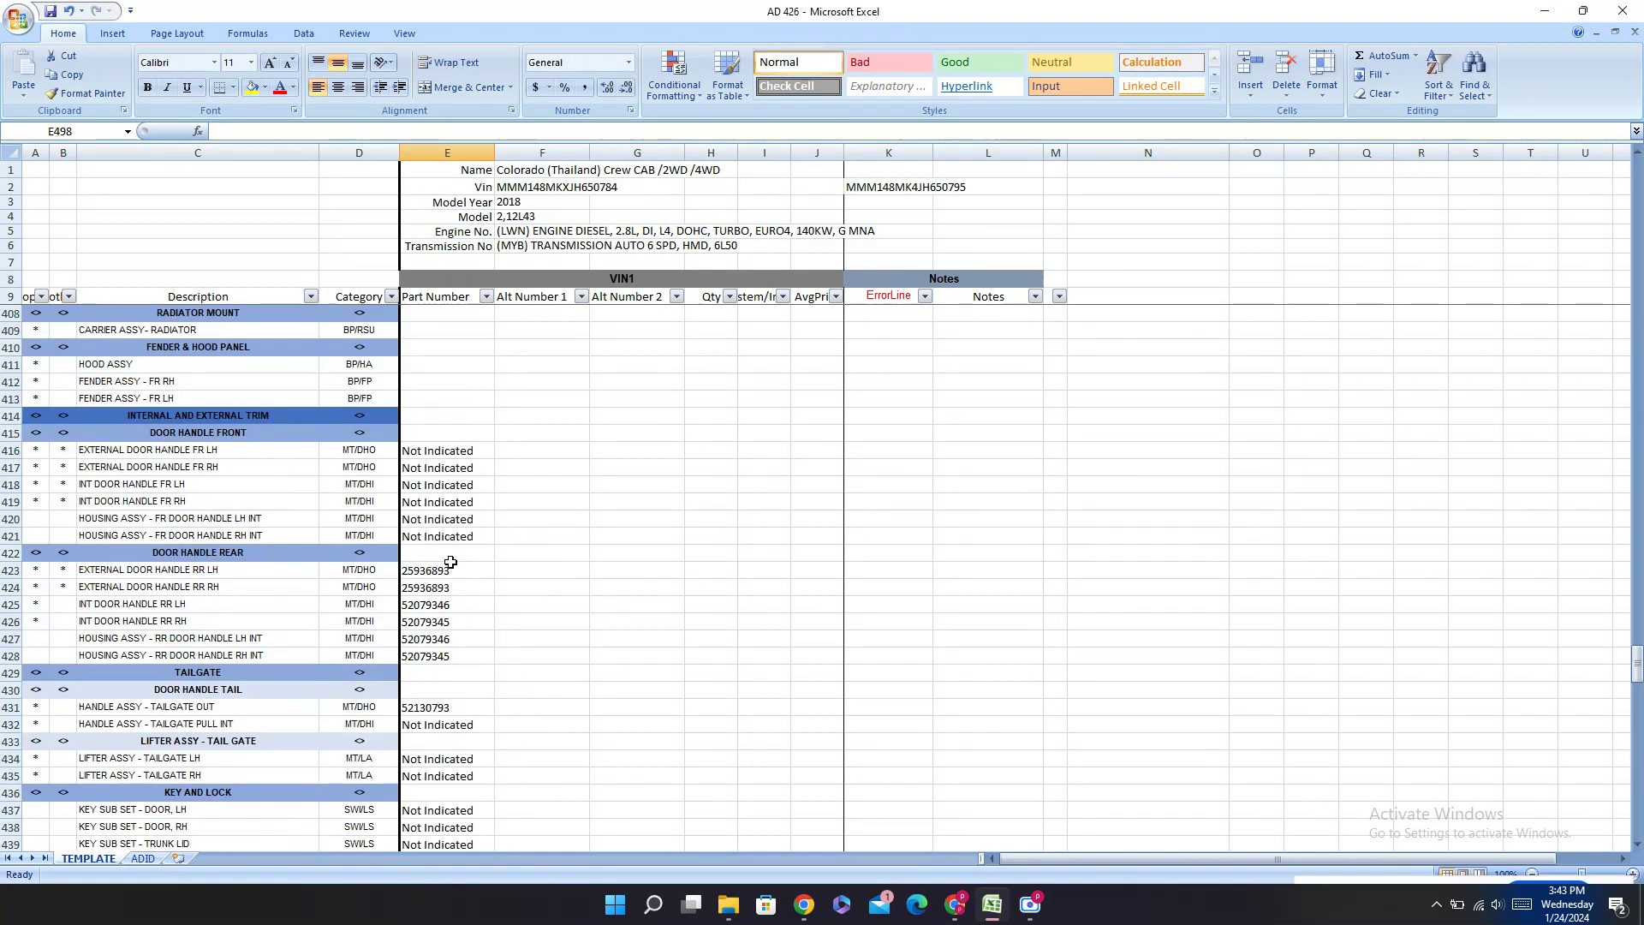
Step: Copy part number 25936893 from E423 and paste it into E498
{"action": "right_click", "coordinate": [441, 572]}
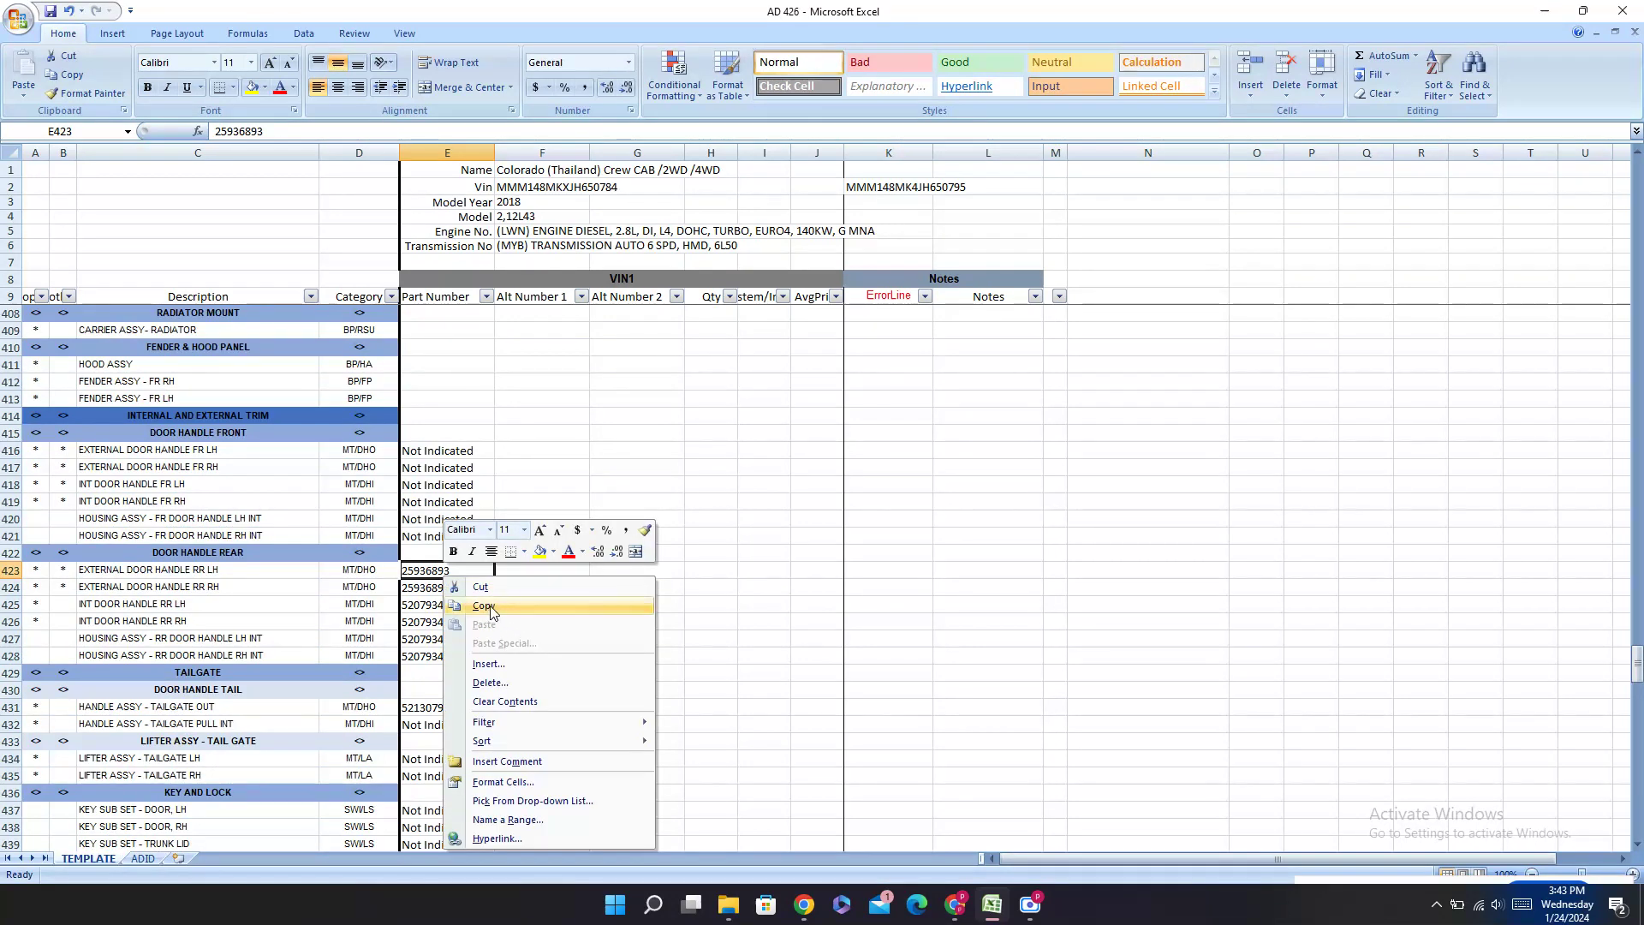
{"action": "left_click", "coordinate": [497, 602]}
{"action": "scroll", "coordinate": [716, 599], "scroll_direction": "down", "scroll_amount": 20}
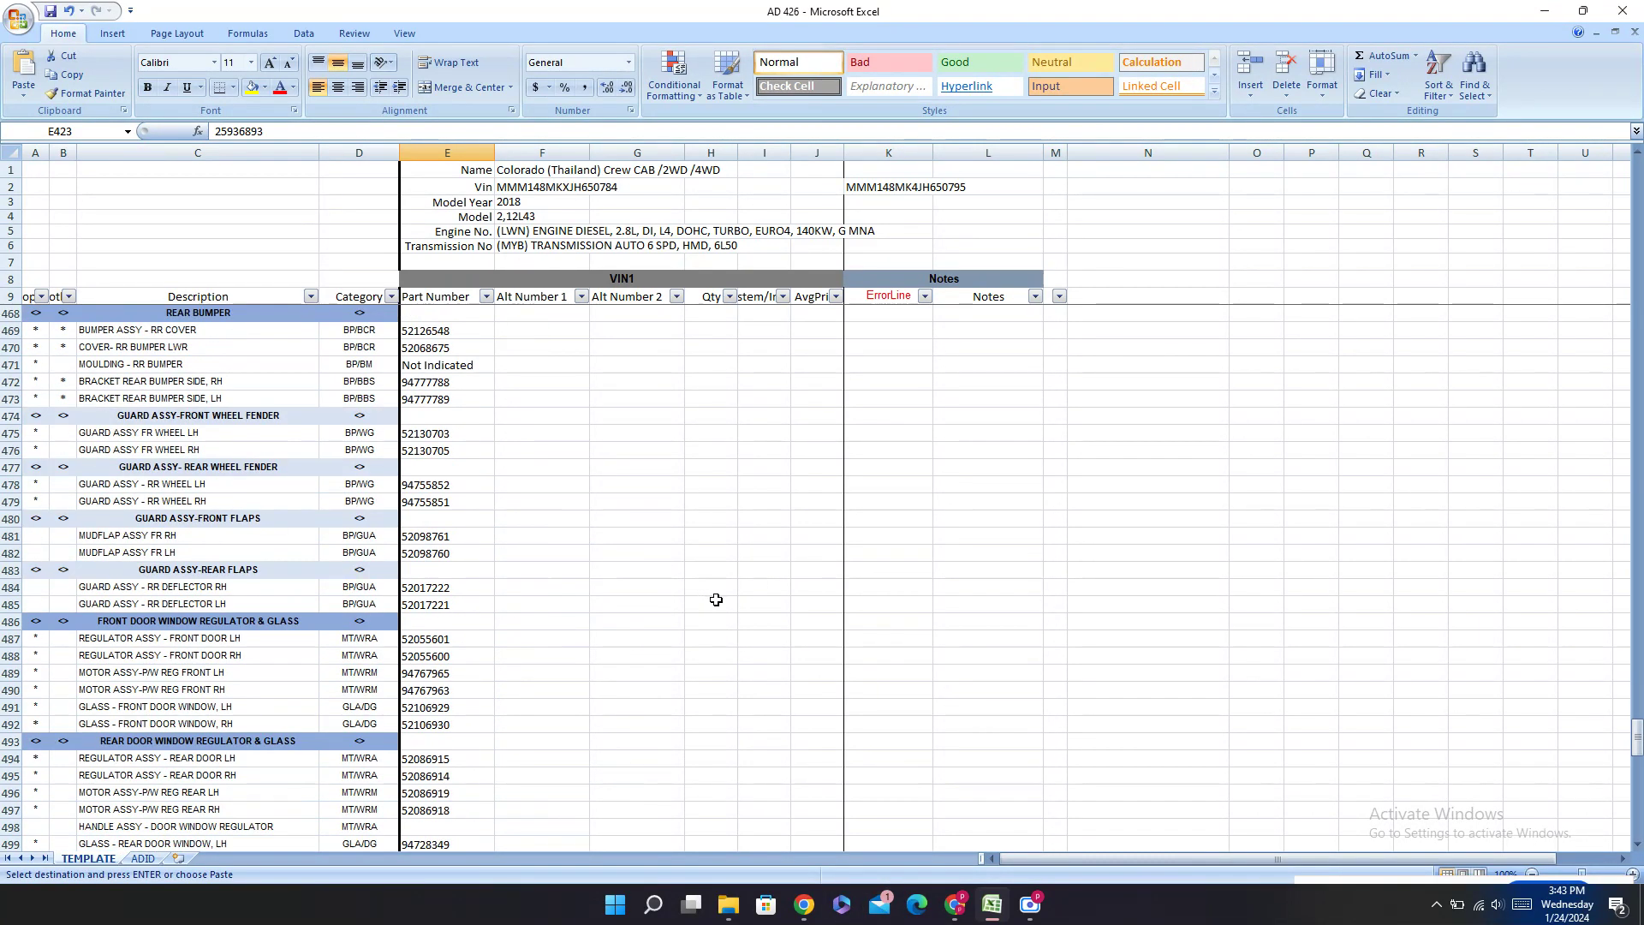
{"action": "scroll", "coordinate": [716, 599], "scroll_direction": "up", "scroll_amount": 13}
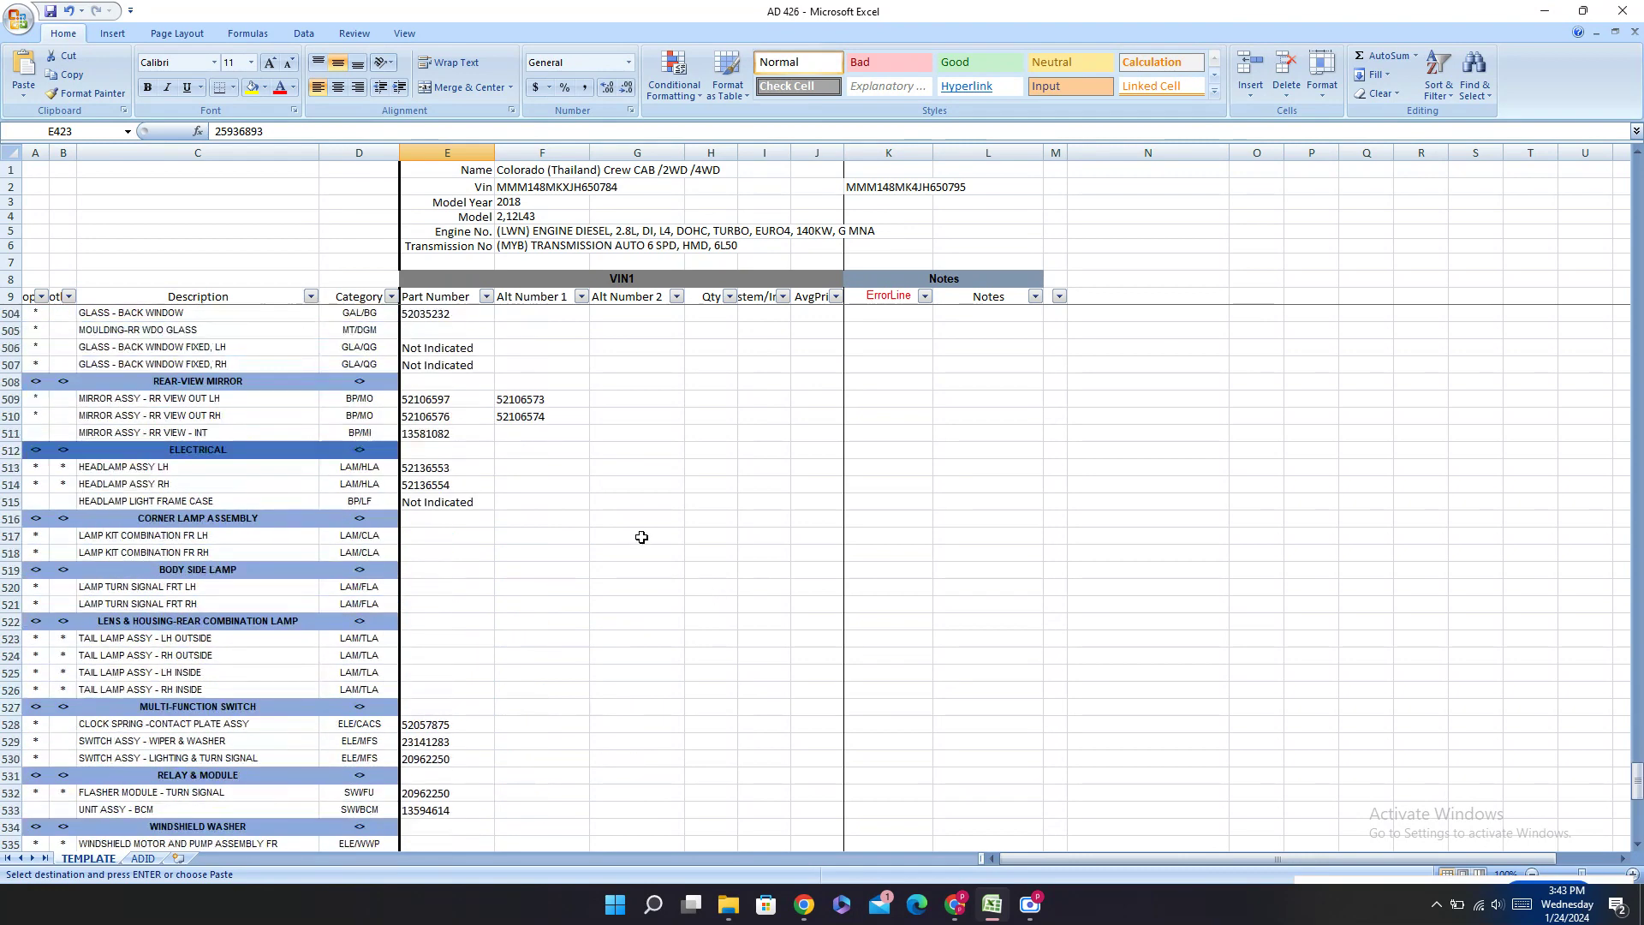
{"action": "right_click", "coordinate": [448, 568]}
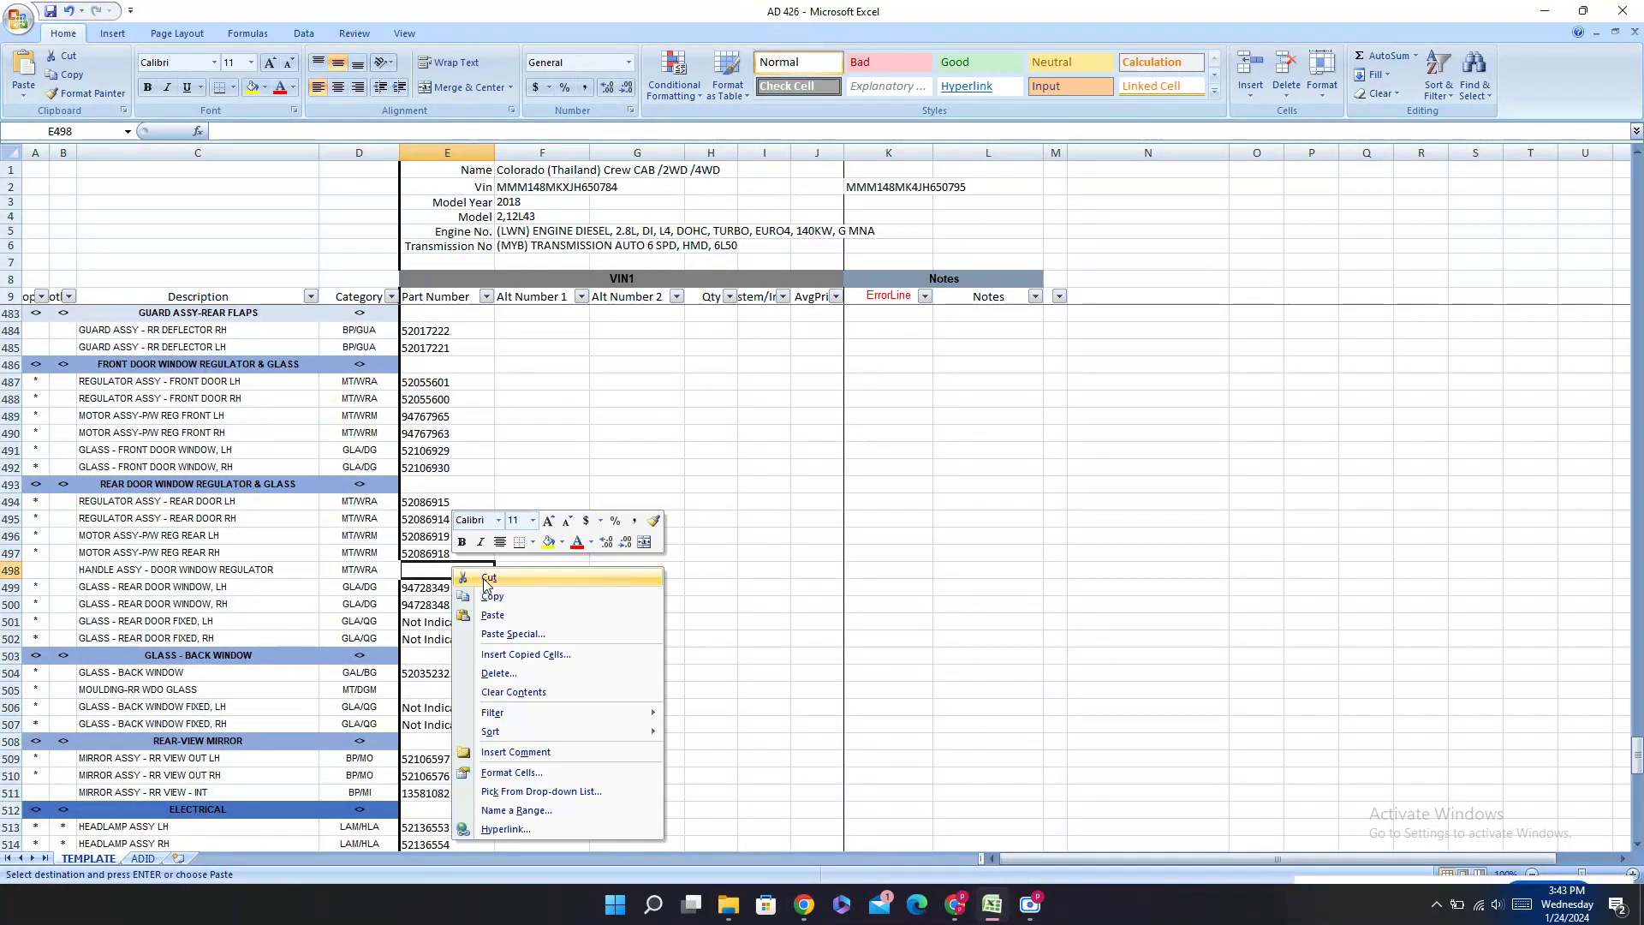
{"action": "left_click", "coordinate": [505, 616]}
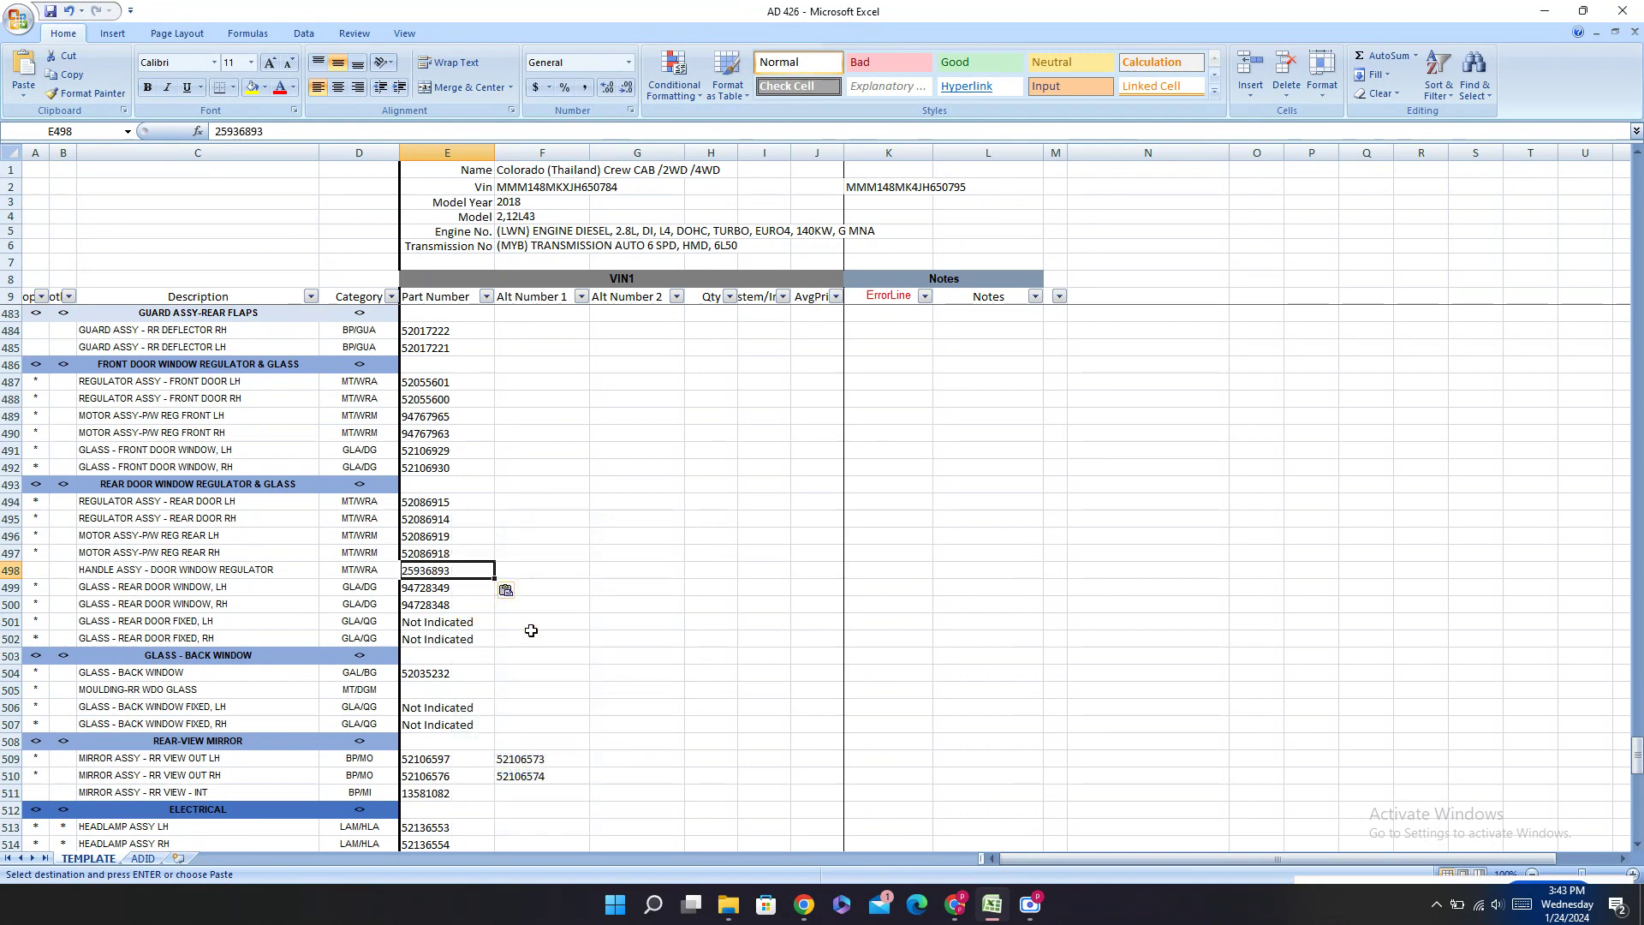
Step: Enter Not Indicated in E505 for the rear window moulding, then move down to E533
{"action": "left_click", "coordinate": [436, 704]}
{"action": "left_click", "coordinate": [447, 692]}
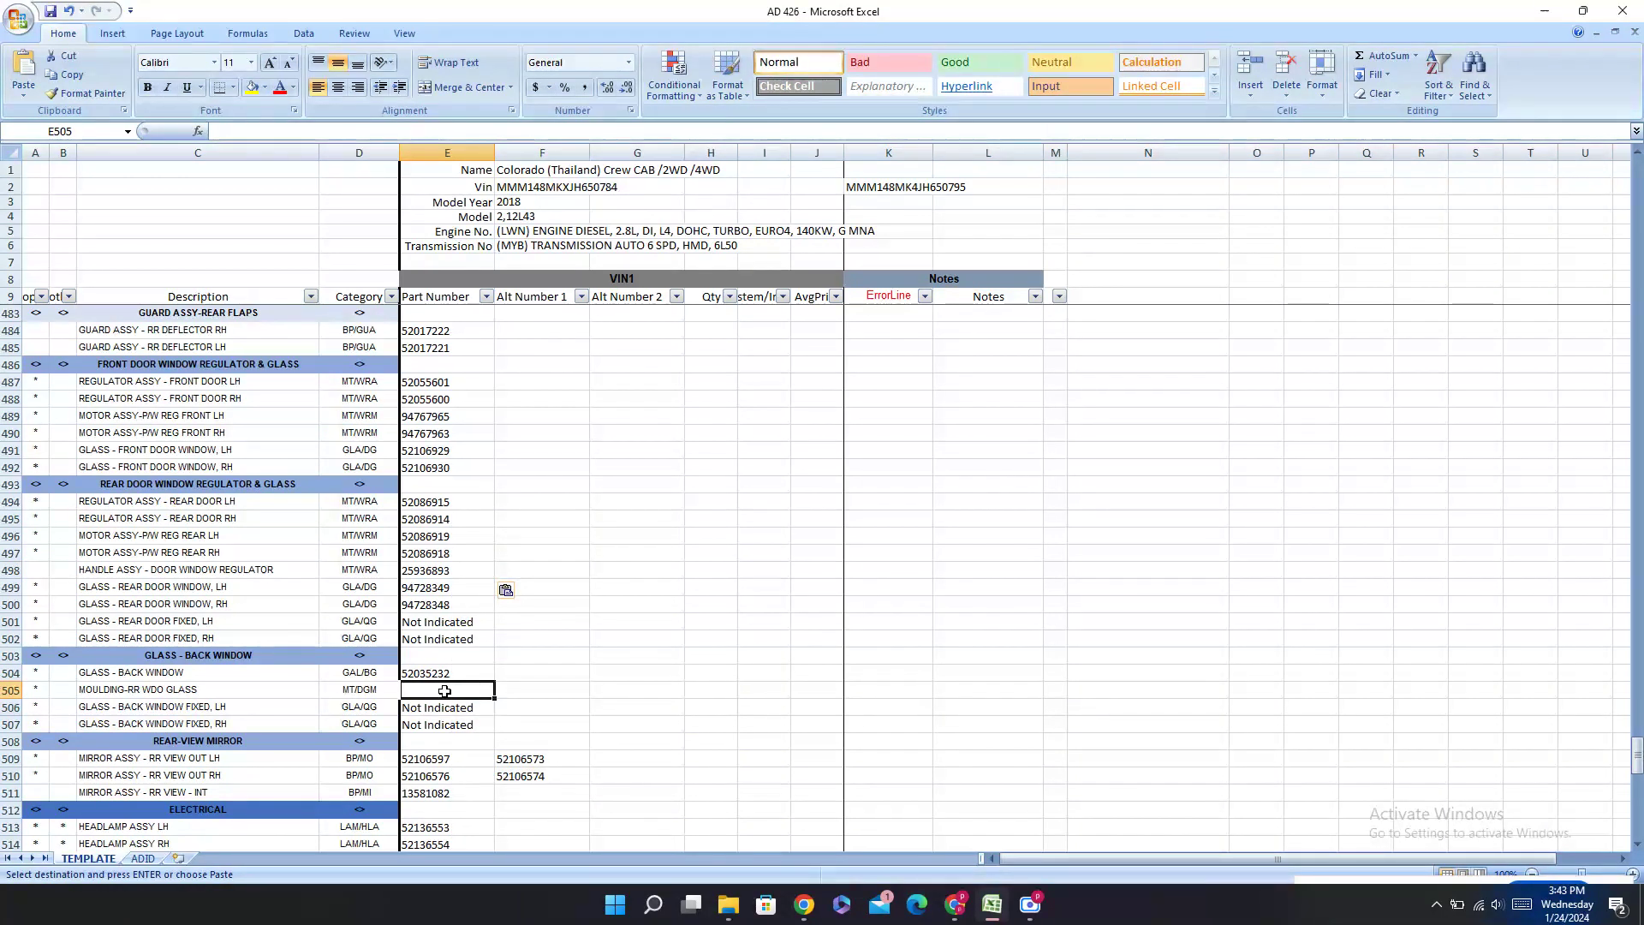
{"action": "type", "text": "N"}
{"action": "key", "text": "Return"}
{"action": "key", "text": "Down"}
{"action": "key", "text": "Down"}
{"action": "key", "text": "Down"}
{"action": "key", "text": "Down"}
{"action": "key", "text": "Down"}
{"action": "key", "text": "Down"}
{"action": "key", "text": "Down"}
{"action": "key", "text": "Down"}
{"action": "key", "text": "Down"}
{"action": "key", "text": "Down"}
{"action": "key", "text": "Down"}
{"action": "key", "text": "Down"}
{"action": "key", "text": "Down"}
{"action": "key", "text": "Down"}
{"action": "key", "text": "Down"}
{"action": "key", "text": "Down"}
{"action": "key", "text": "Down"}
{"action": "key", "text": "Down"}
{"action": "key", "text": "Down"}
{"action": "key", "text": "Down"}
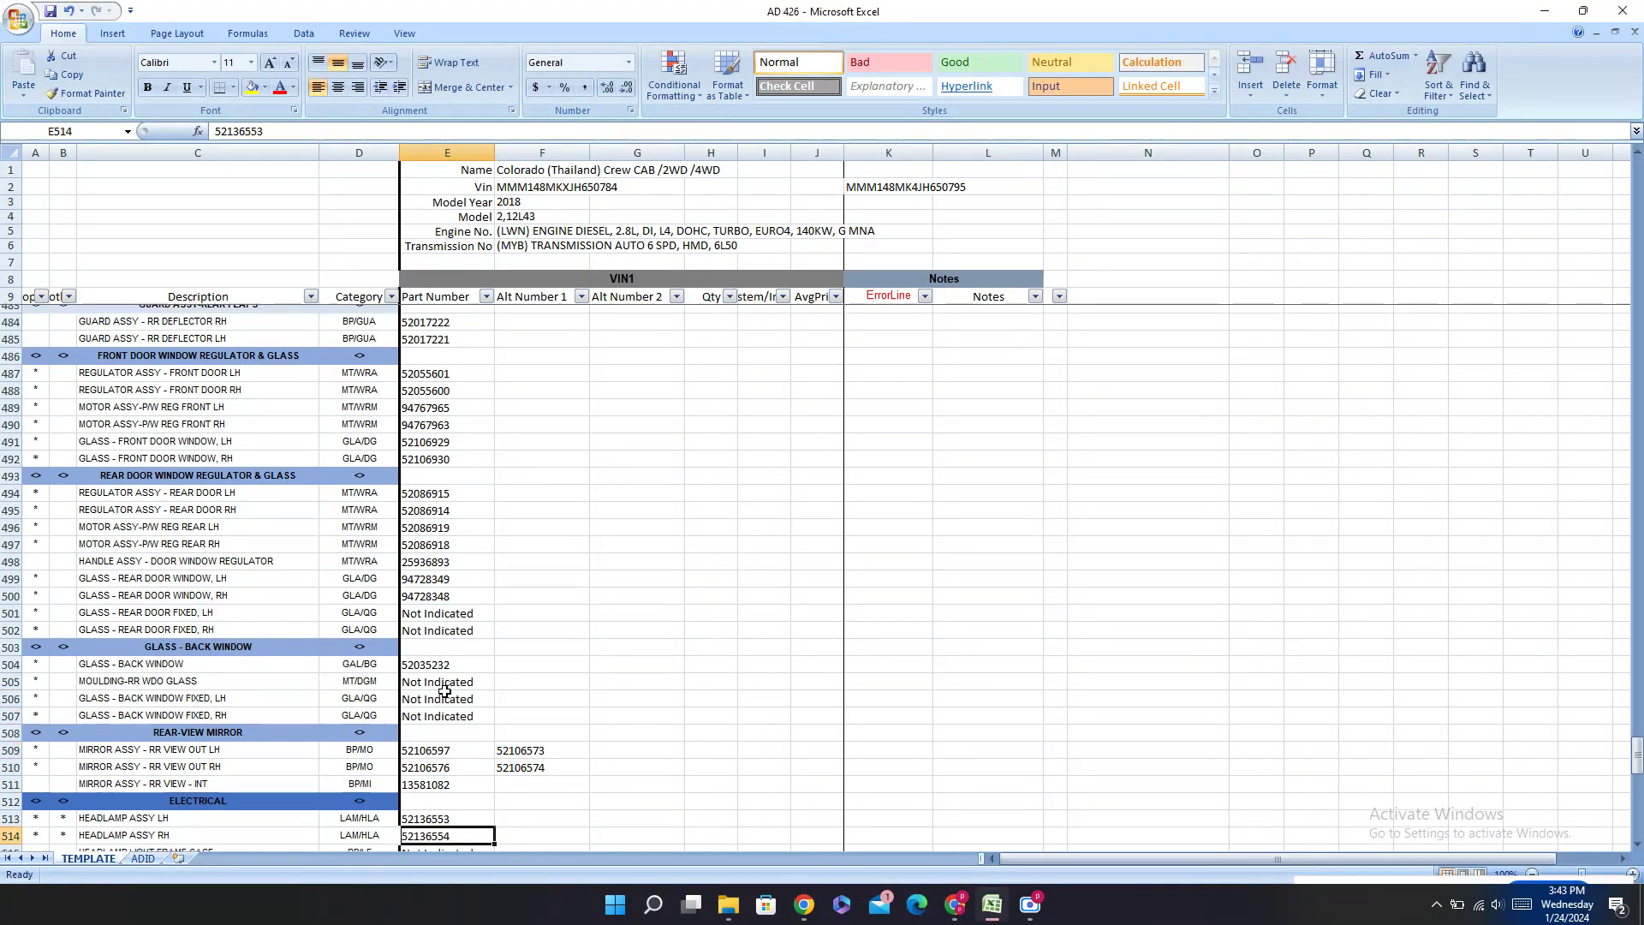
{"action": "key", "text": "Down"}
{"action": "key", "text": "Down"}
{"action": "key", "text": "Down"}
{"action": "key", "text": "Down"}
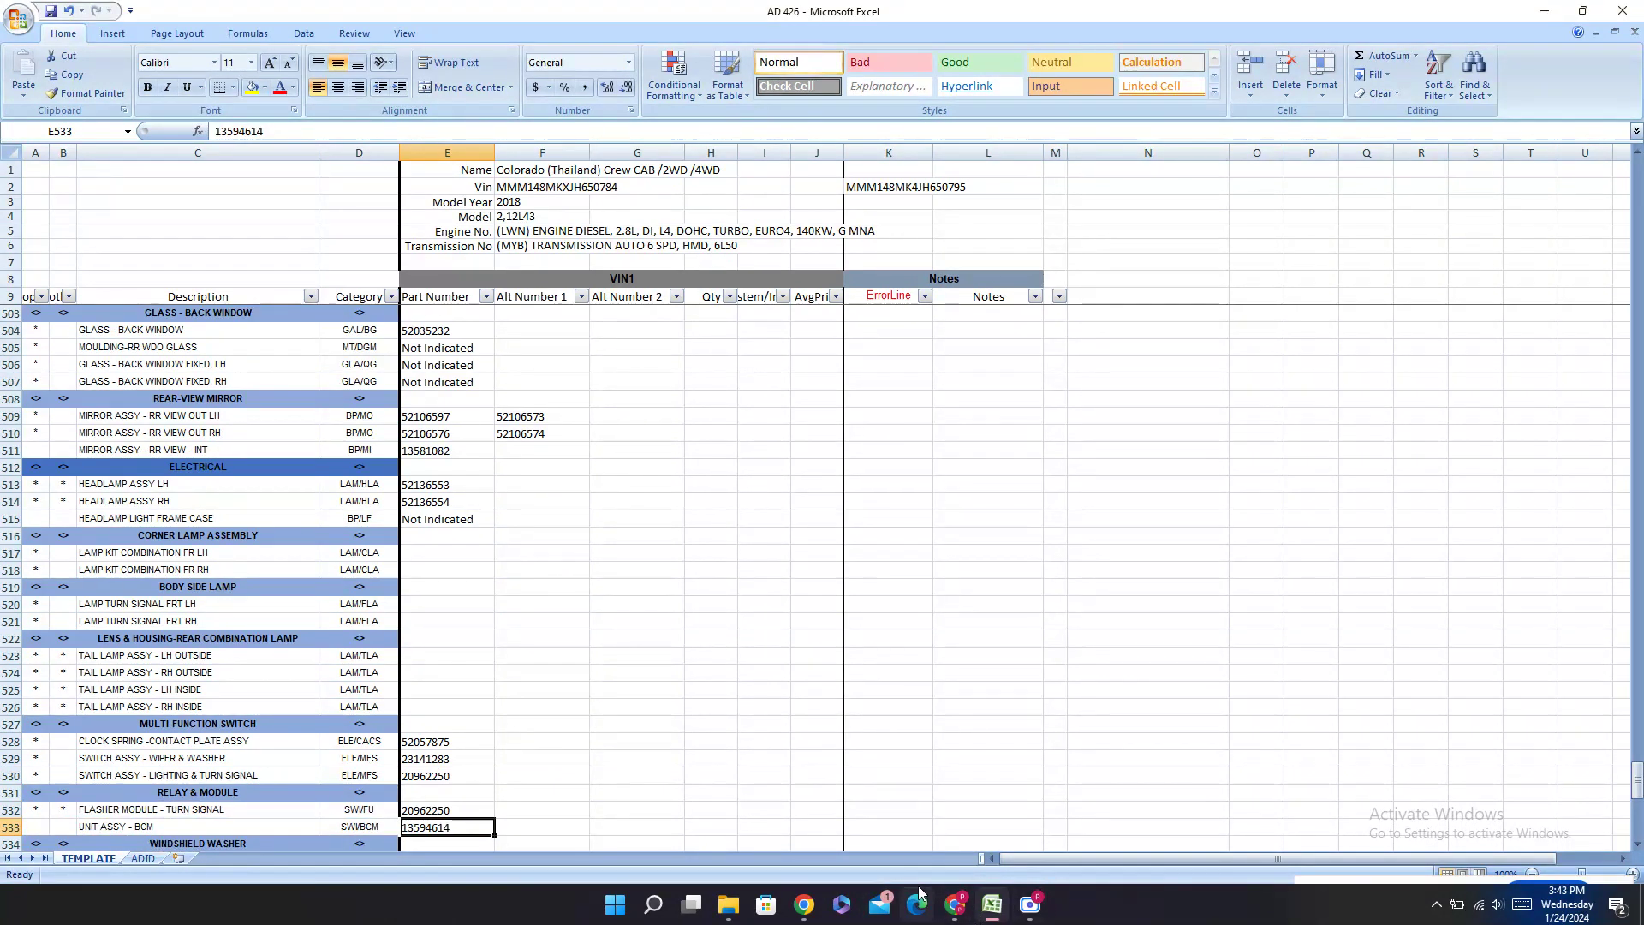
Step: Expand Lights > Stop Light/ Parts and open the Auxiliary Stop Light rear lamps page
{"action": "left_click", "coordinate": [954, 906]}
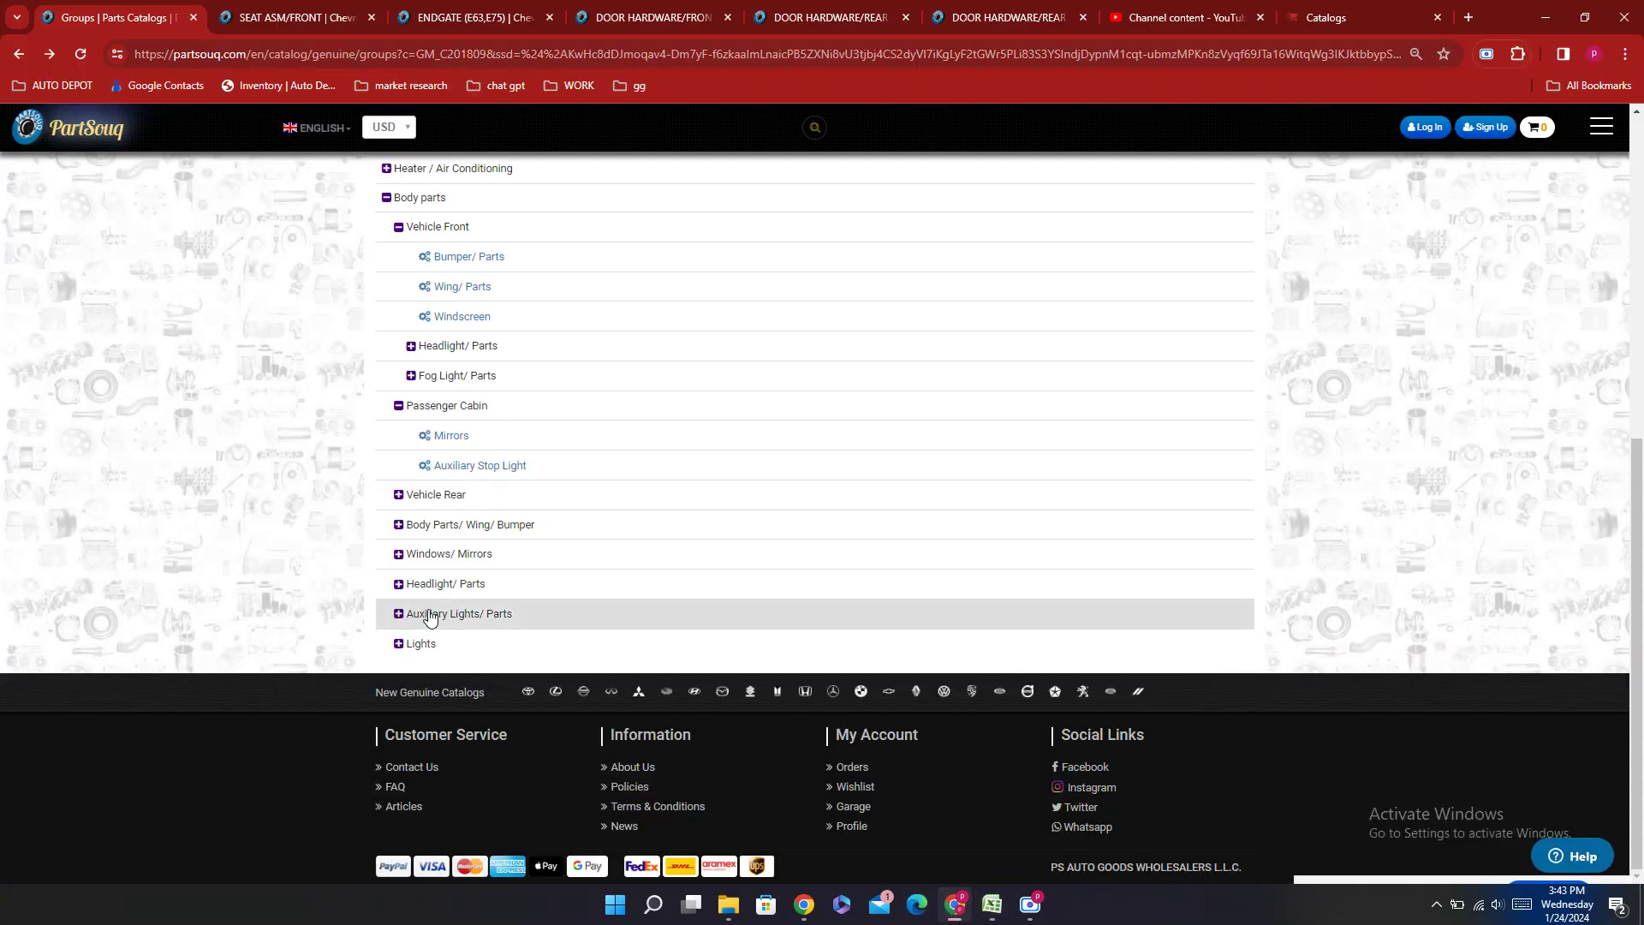
{"action": "left_click", "coordinate": [477, 616]}
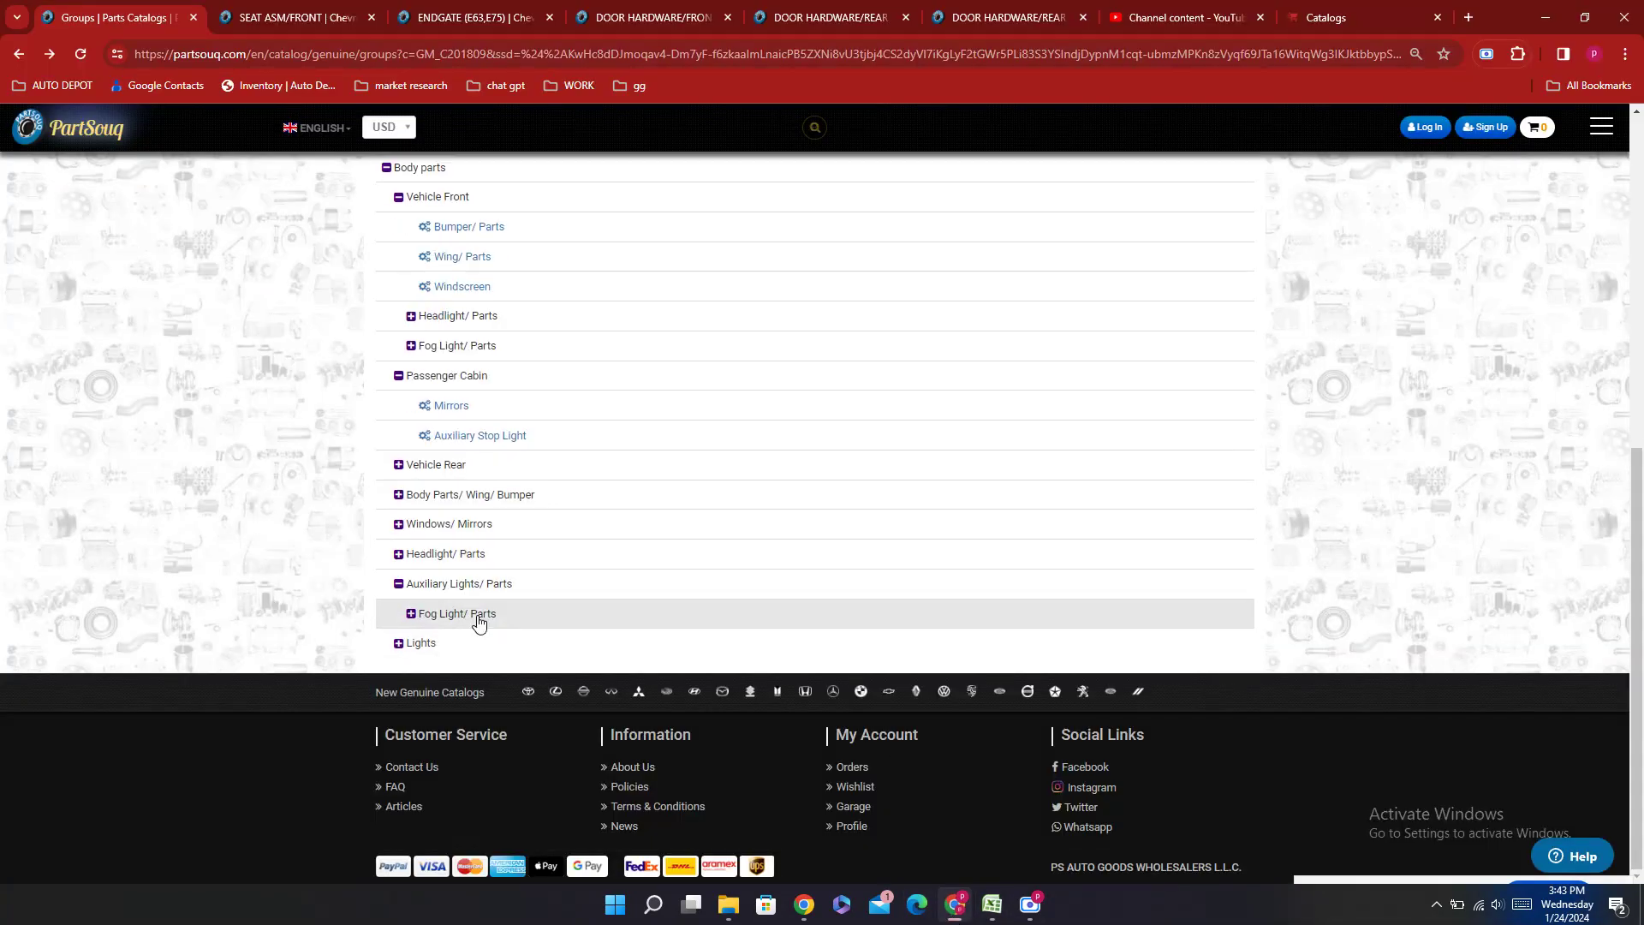
{"action": "left_click", "coordinate": [470, 620]}
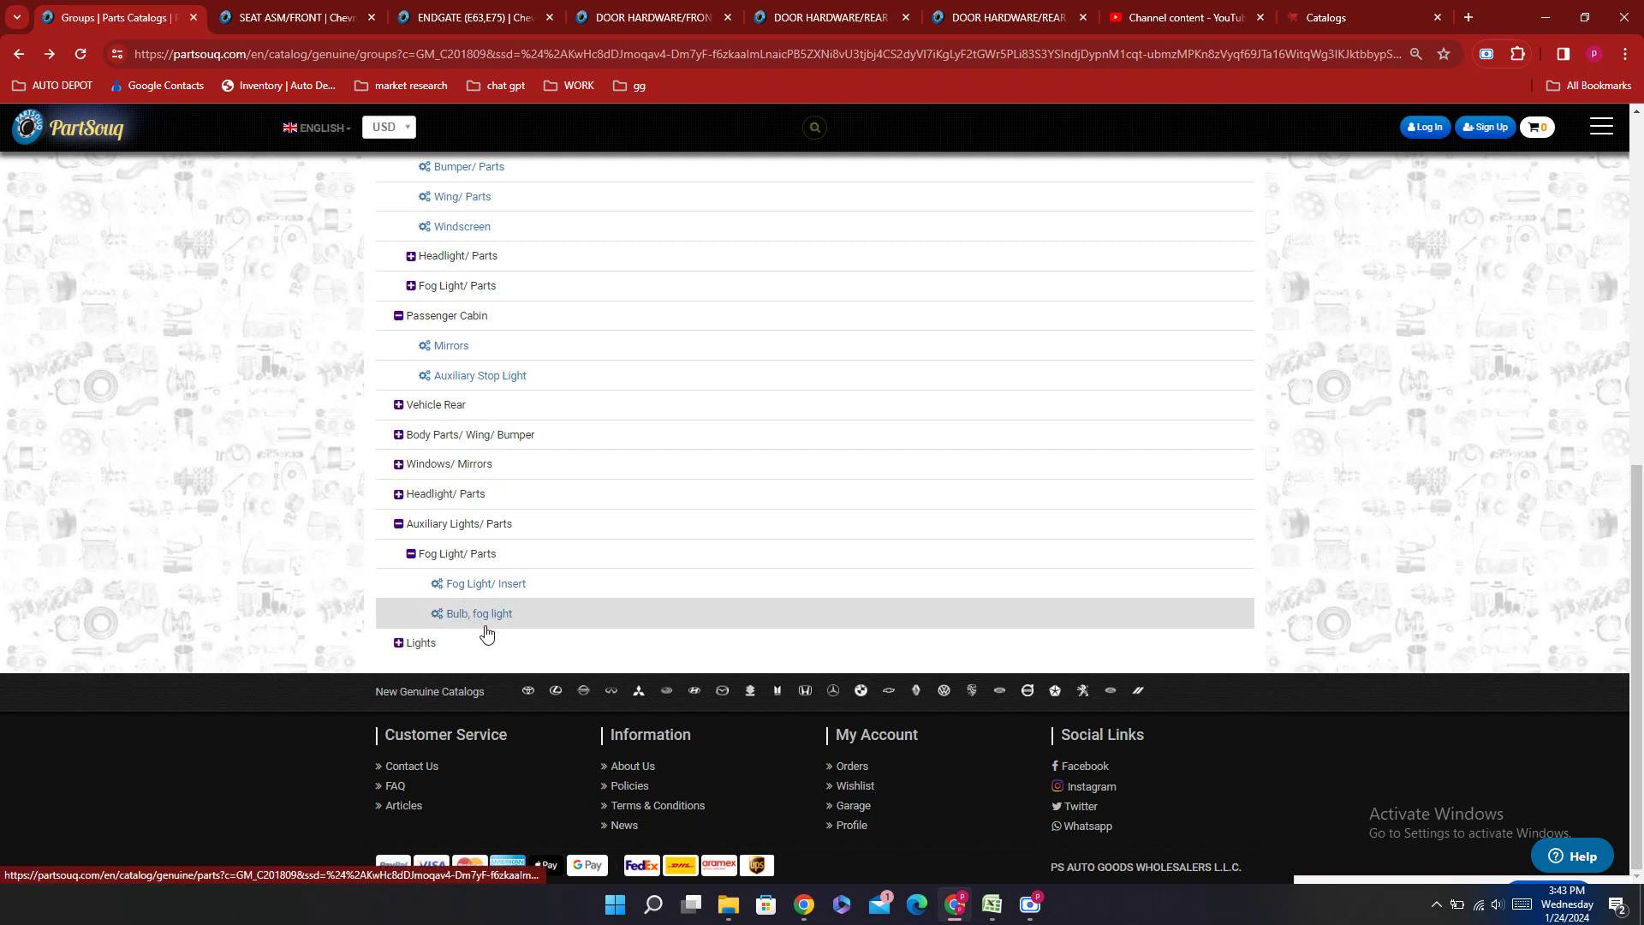
{"action": "left_click", "coordinate": [409, 644]}
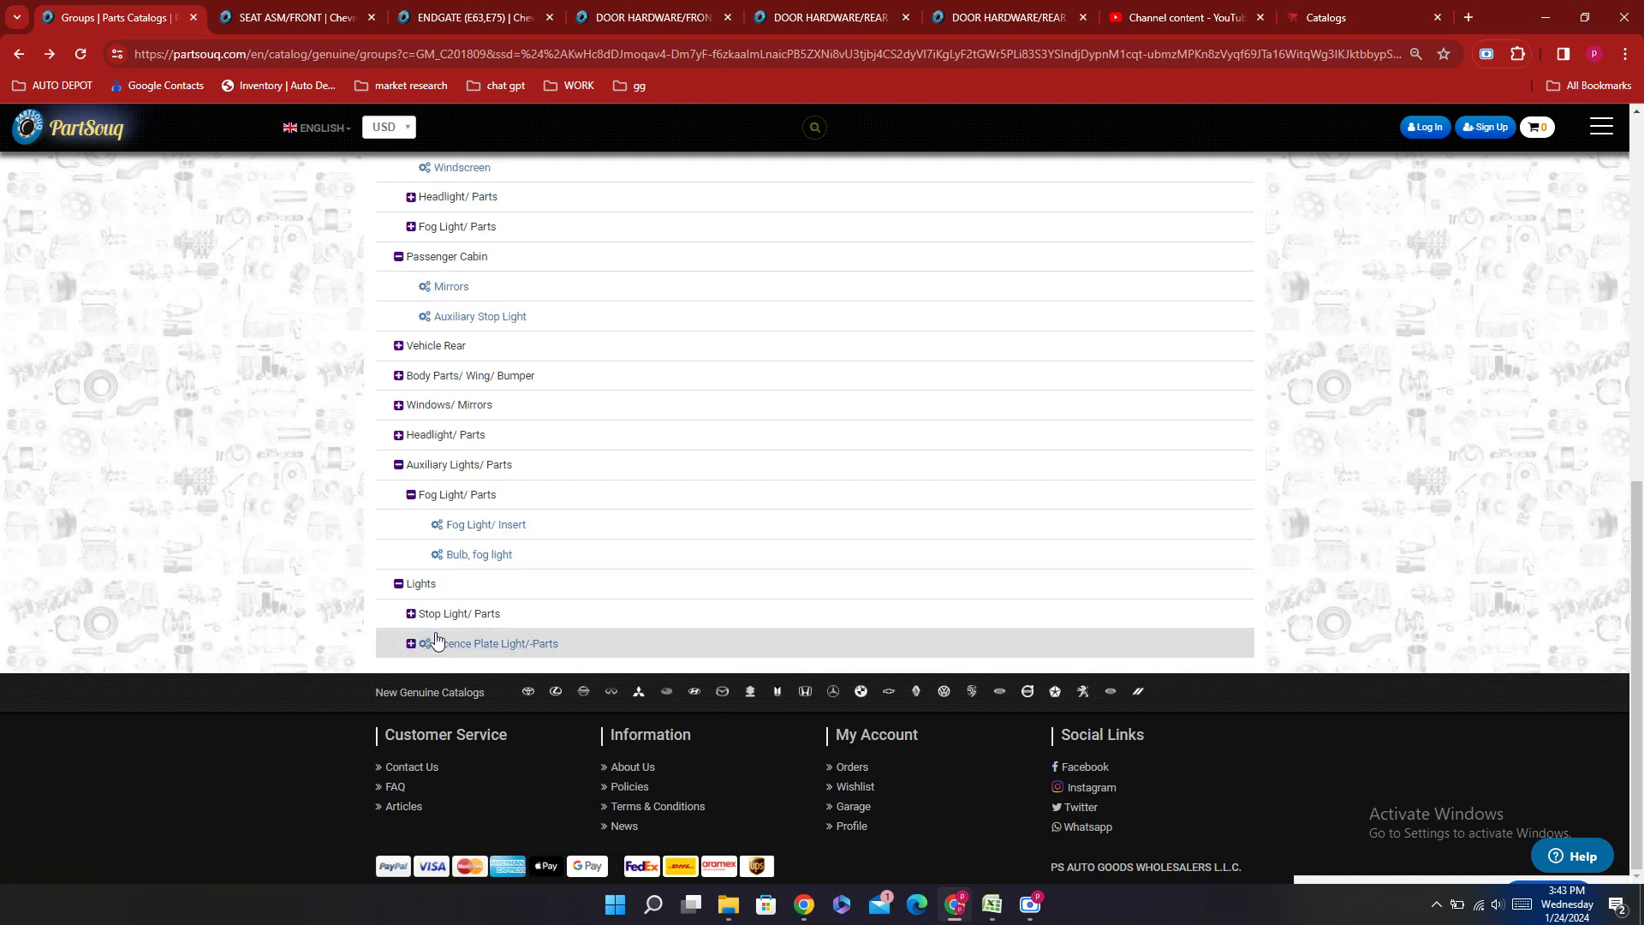
{"action": "left_click", "coordinate": [470, 614]}
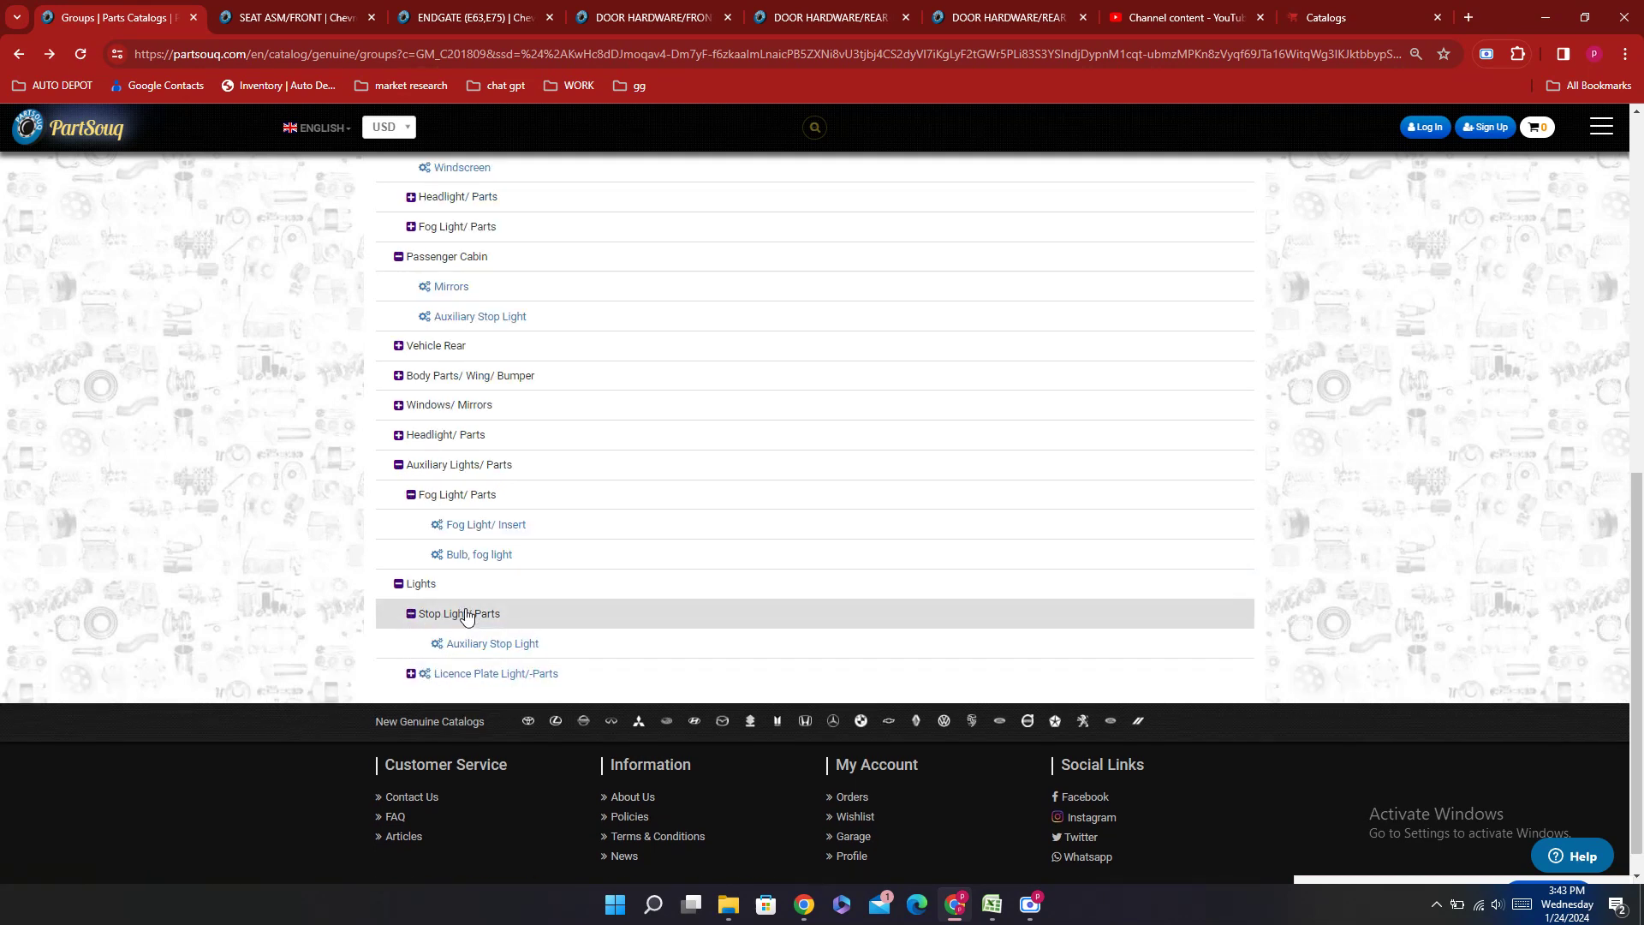
{"action": "left_click", "coordinate": [505, 650]}
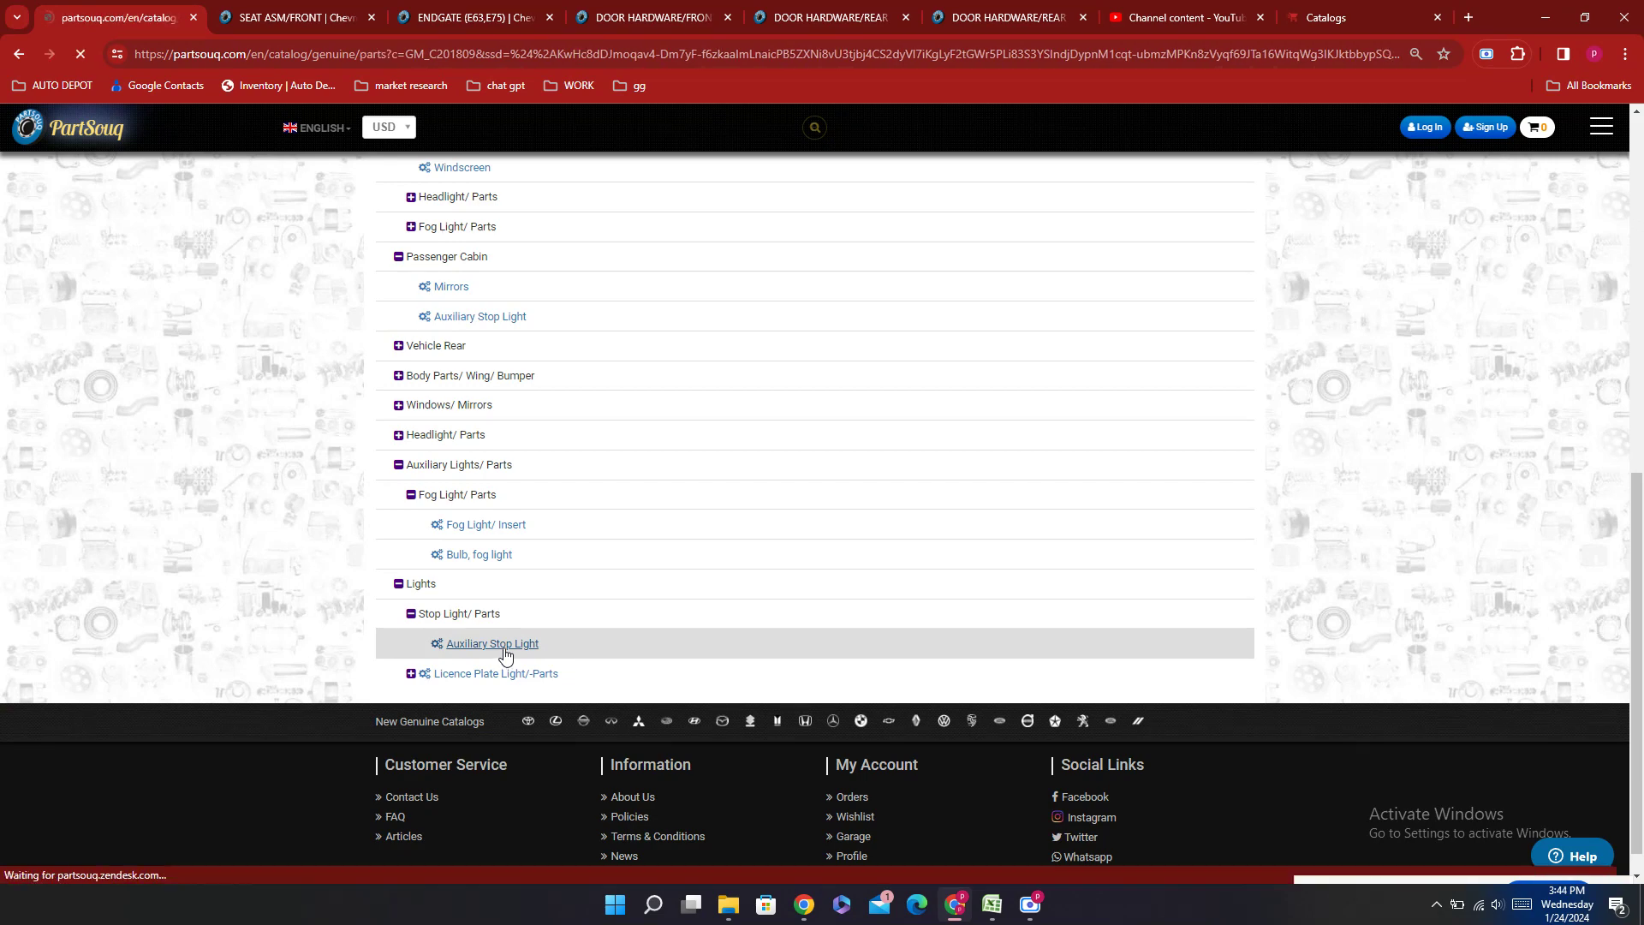
{"action": "scroll", "coordinate": [1361, 423], "scroll_direction": "down", "scroll_amount": 2}
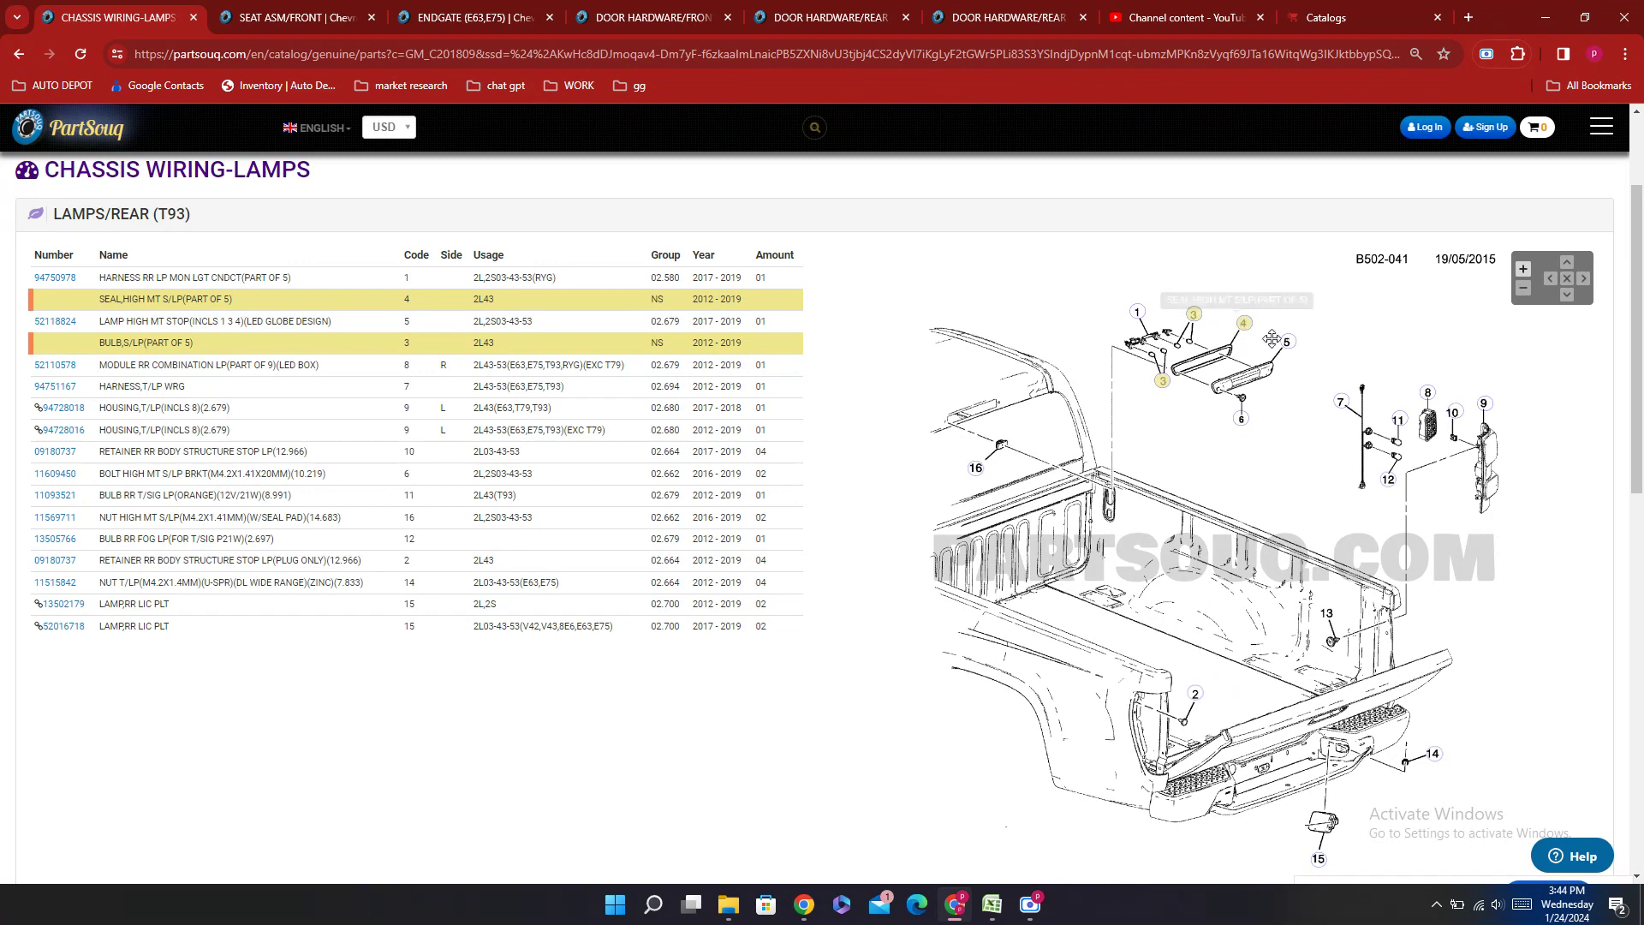
Step: Copy the high-mount stop lamp part number 52118824
{"action": "double_click", "coordinate": [85, 321]}
{"action": "right_click", "coordinate": [85, 321]}
{"action": "left_click", "coordinate": [132, 346]}
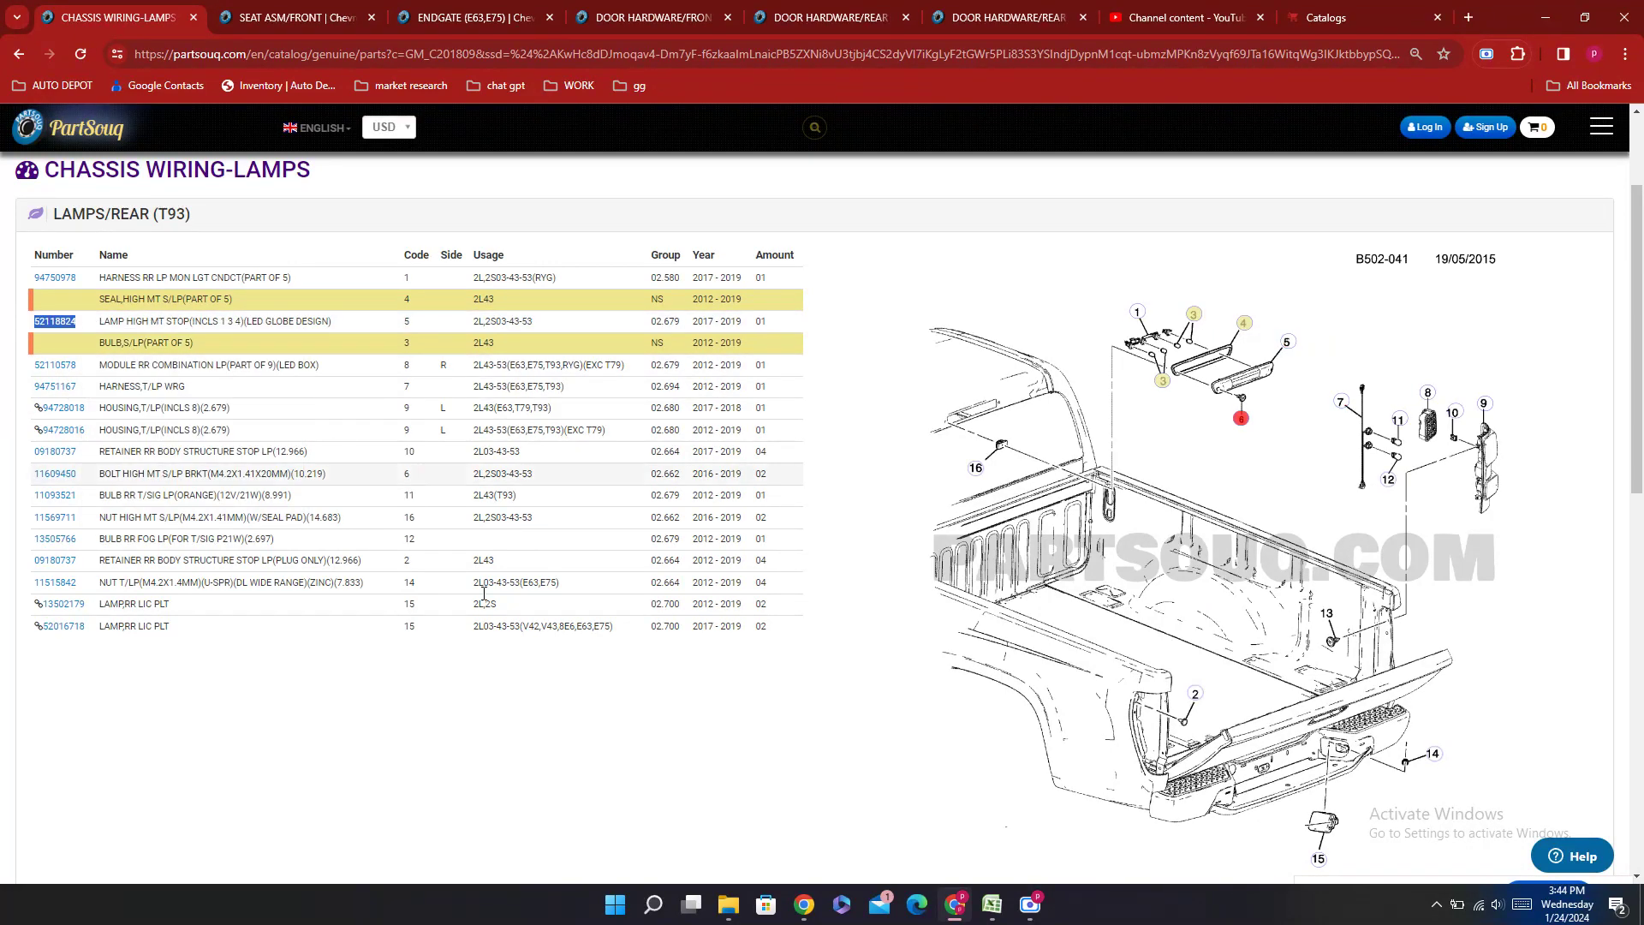
Step: Enter Not Indicated in E535 through E538 for the four windshield washer rows
{"action": "left_click", "coordinate": [992, 903]}
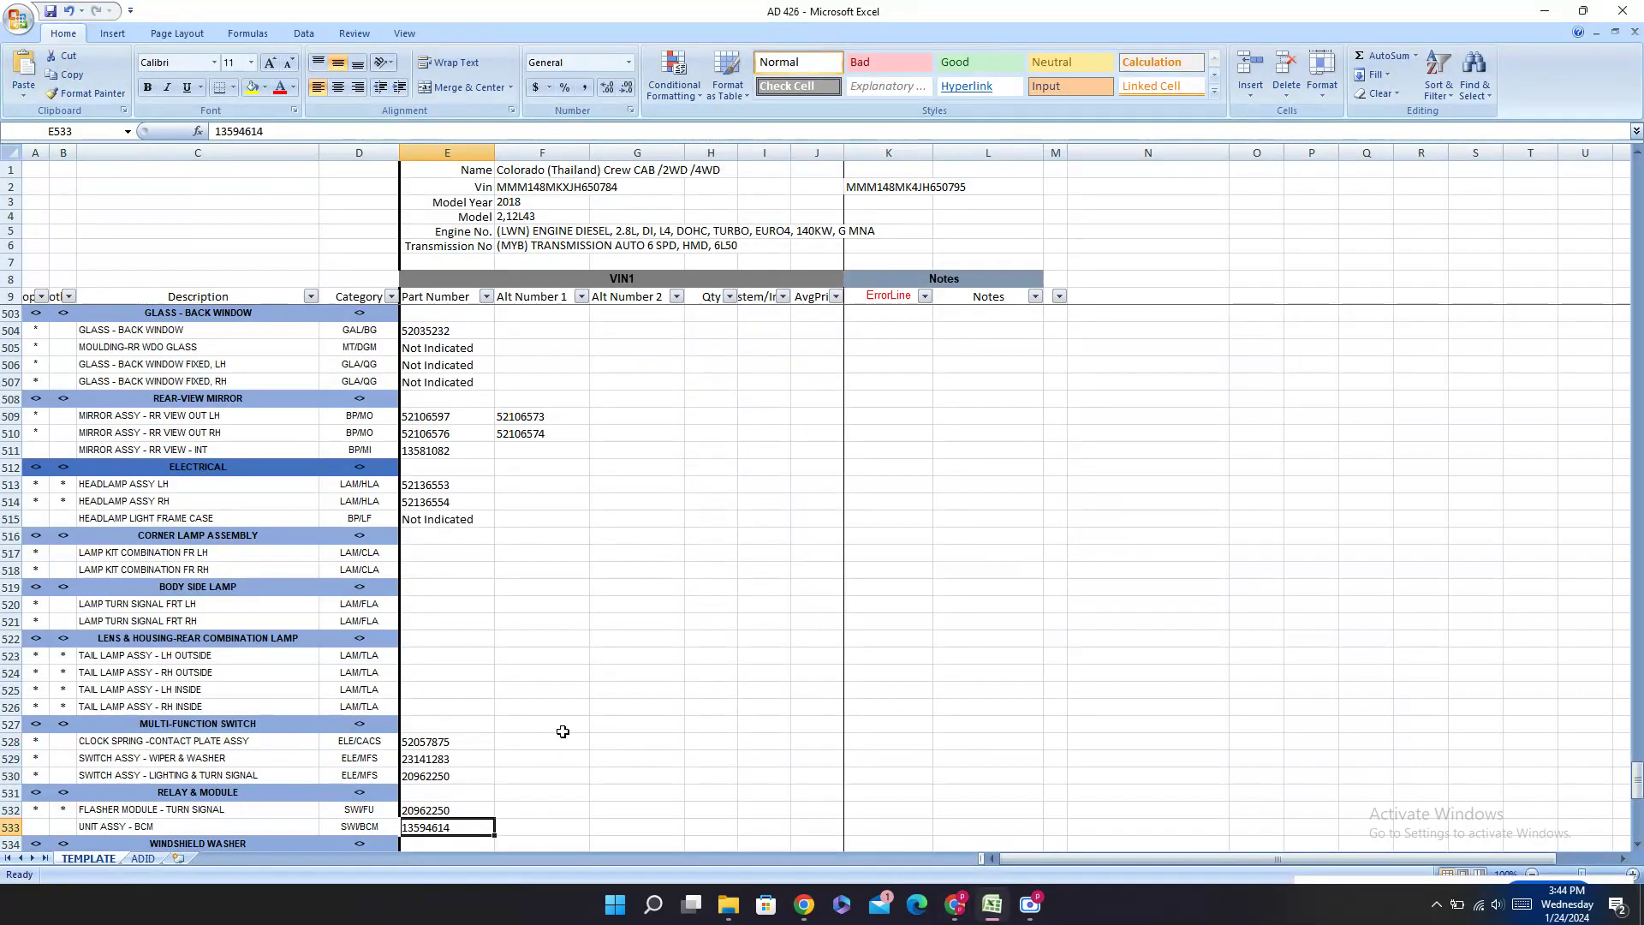
{"action": "scroll", "coordinate": [549, 665], "scroll_direction": "down", "scroll_amount": 3}
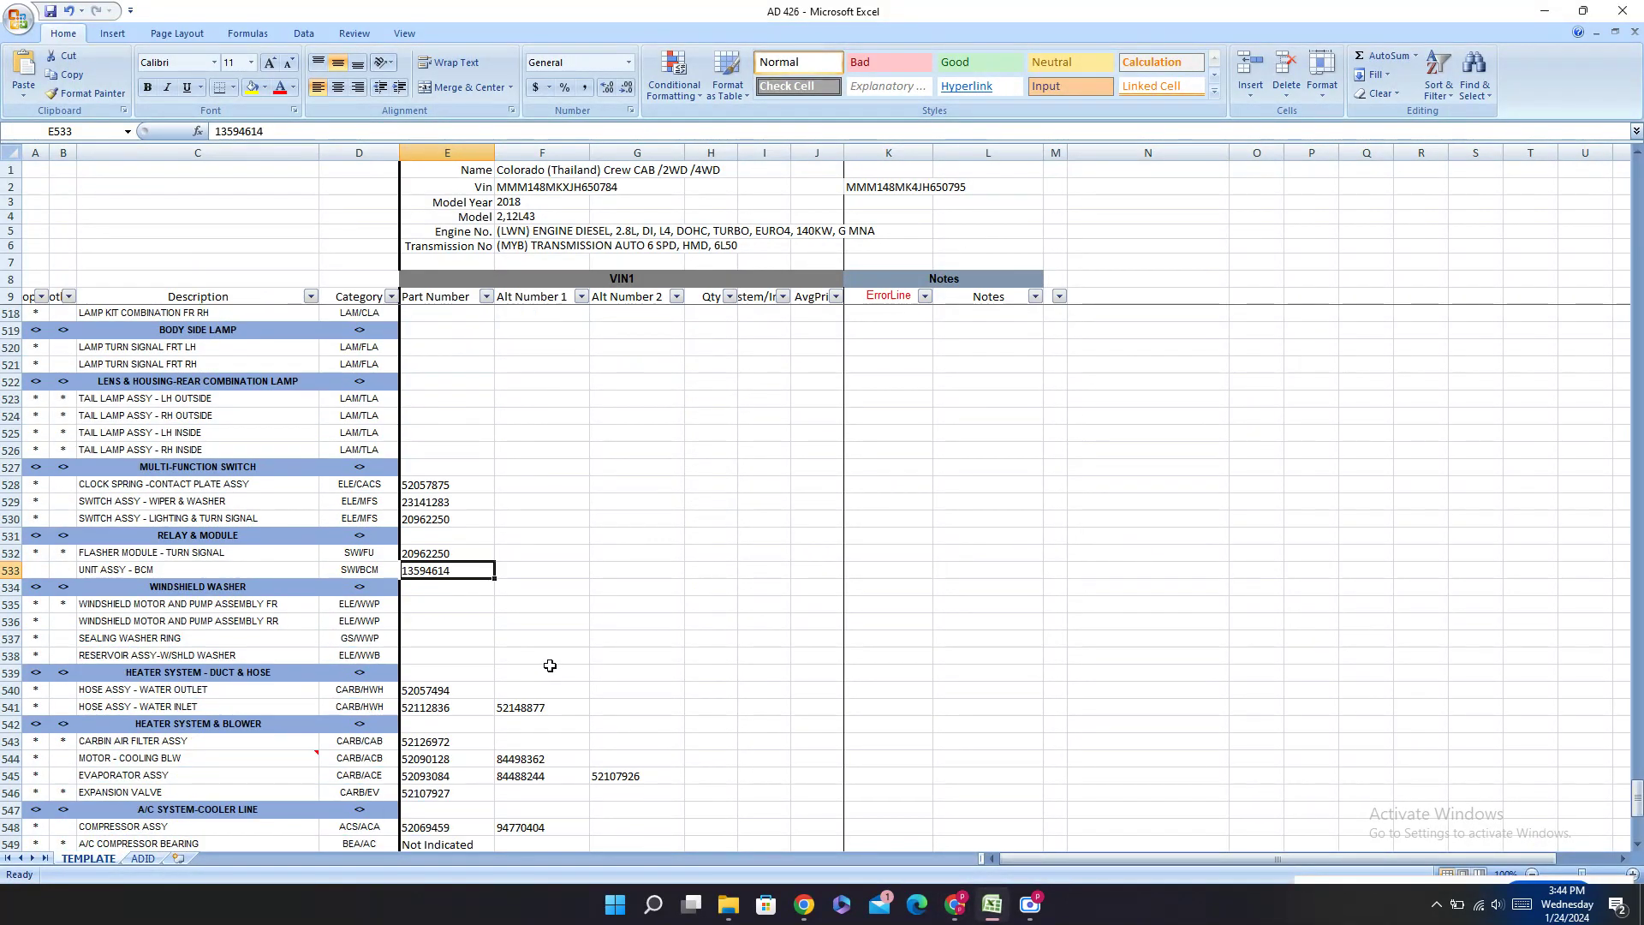
{"action": "scroll", "coordinate": [549, 665], "scroll_direction": "down", "scroll_amount": 1}
{"action": "left_click", "coordinate": [418, 550]}
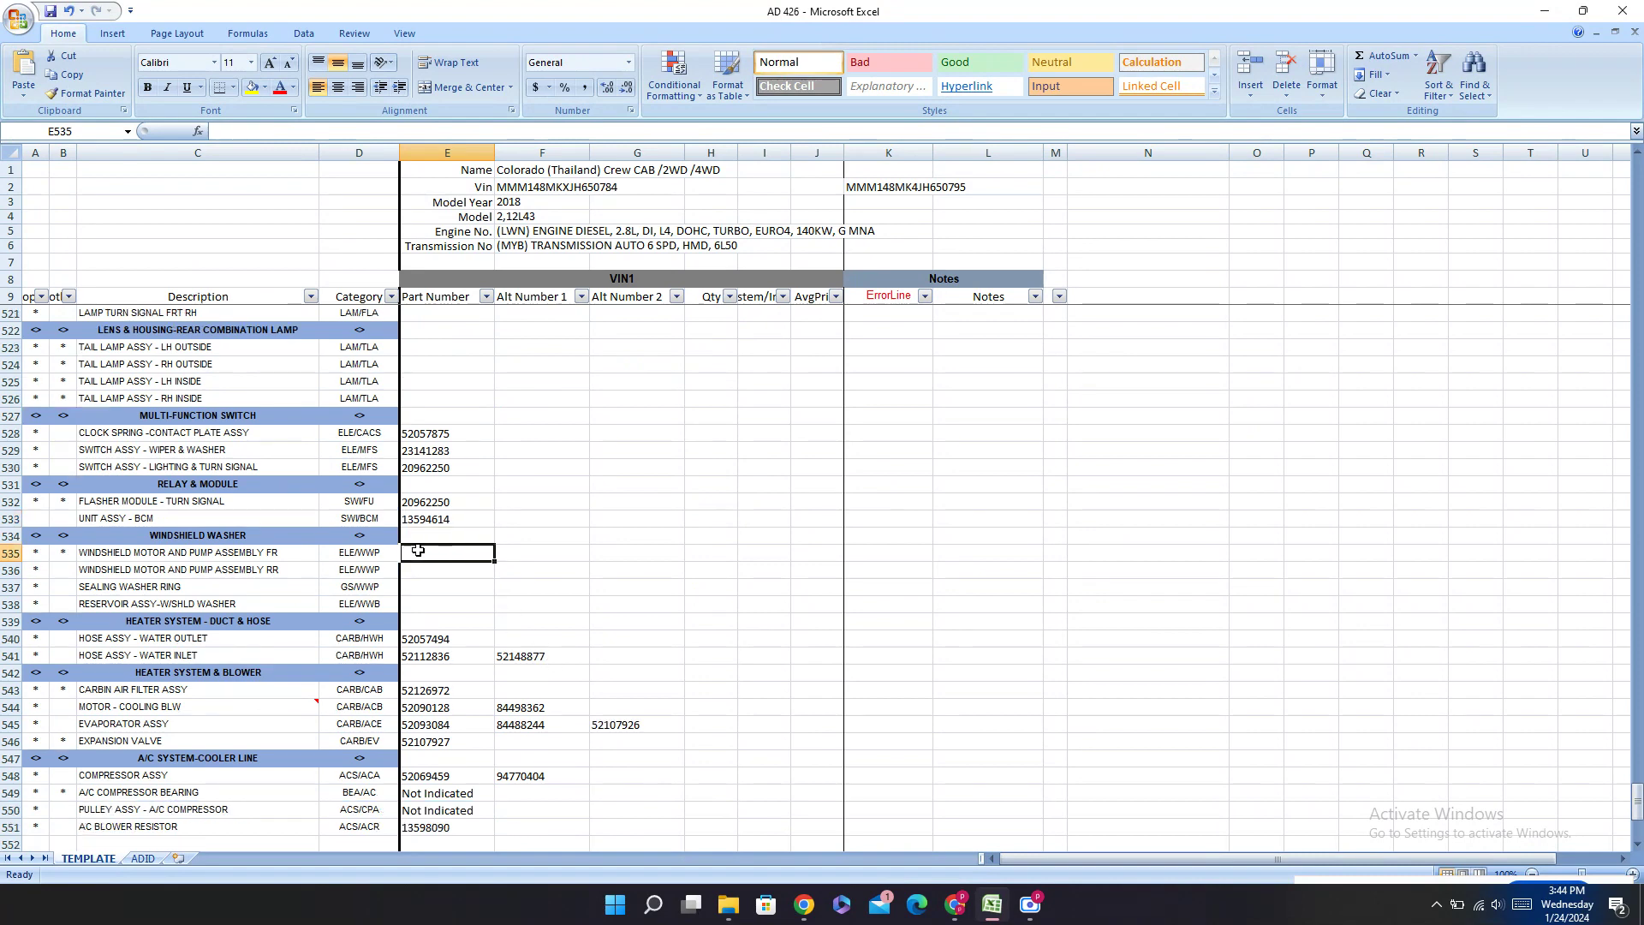
{"action": "type", "text": "Not Indicated"}
{"action": "key", "text": "Return"}
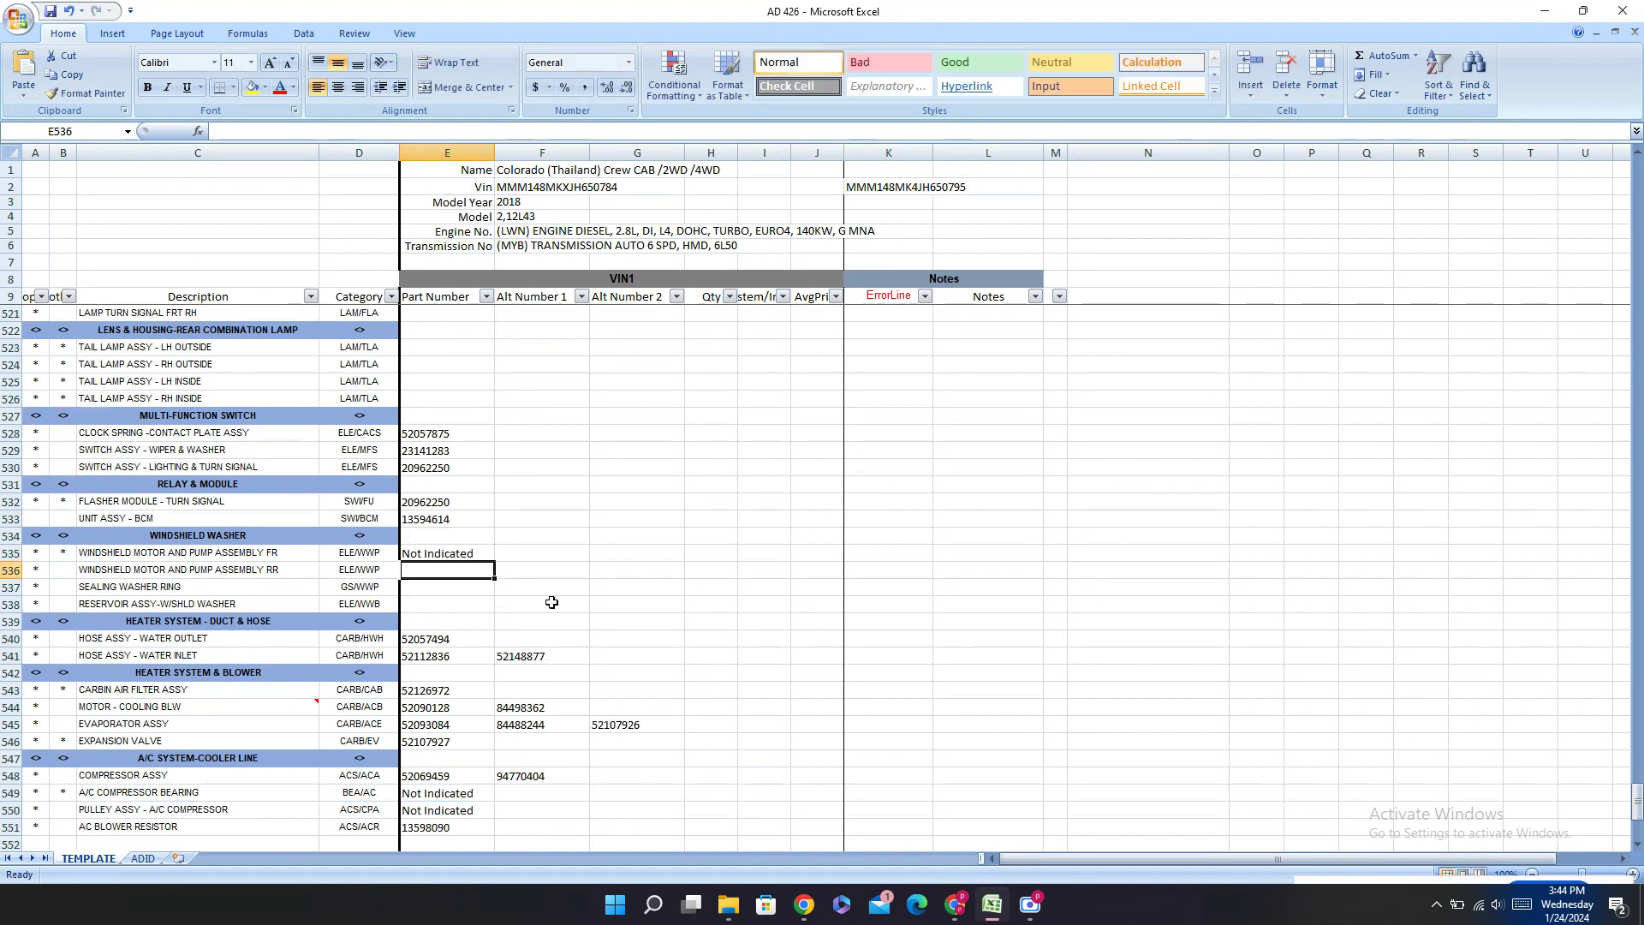
{"action": "type", "text": "N"}
{"action": "key", "text": "Return"}
{"action": "type", "text": "N"}
{"action": "key", "text": "Return"}
{"action": "type", "text": "N"}
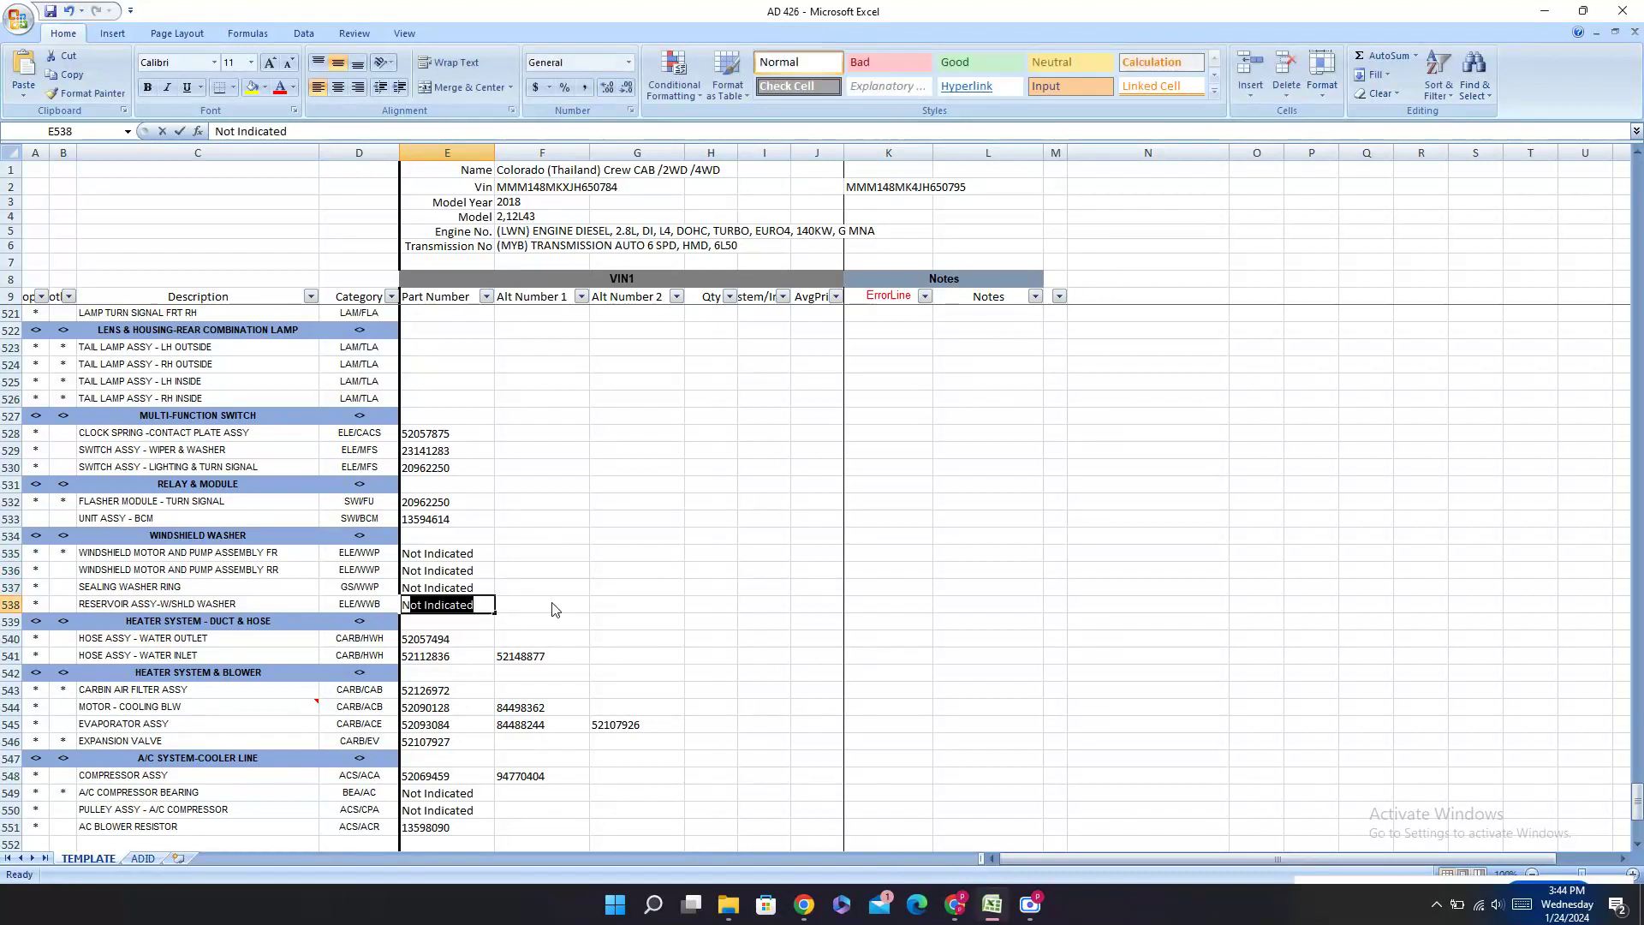
{"action": "key", "text": "Return"}
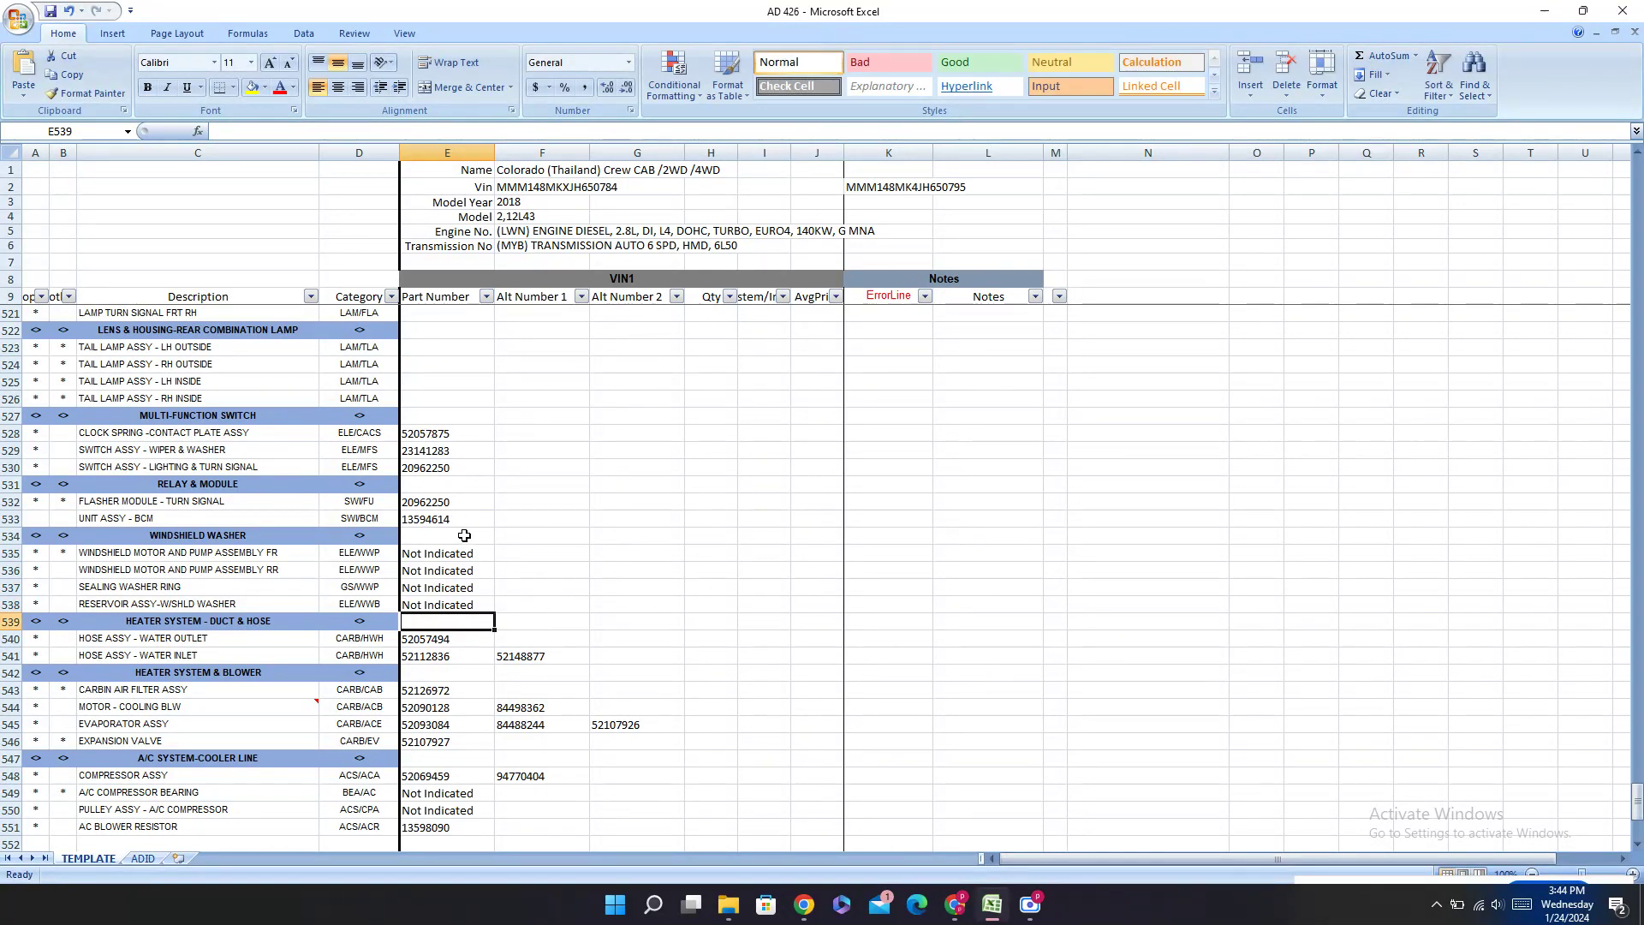
Step: Select E520 for the lamp turn signal row, then go back to PartSouq
{"action": "scroll", "coordinate": [444, 432], "scroll_direction": "up", "scroll_amount": 3}
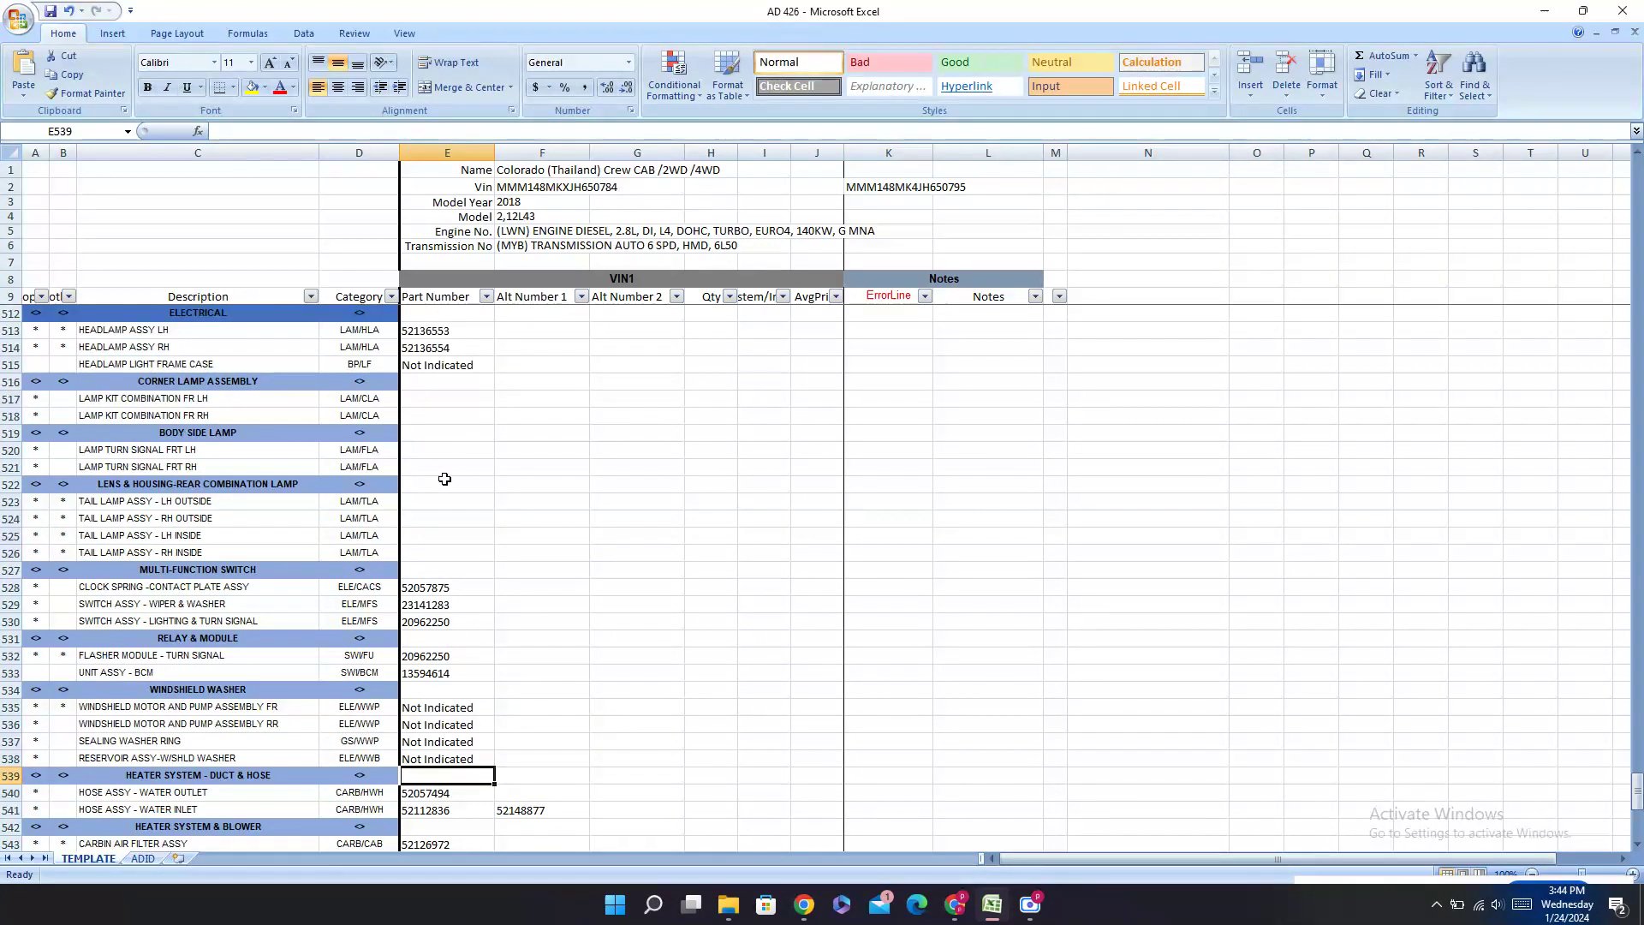
{"action": "left_click", "coordinate": [417, 446]}
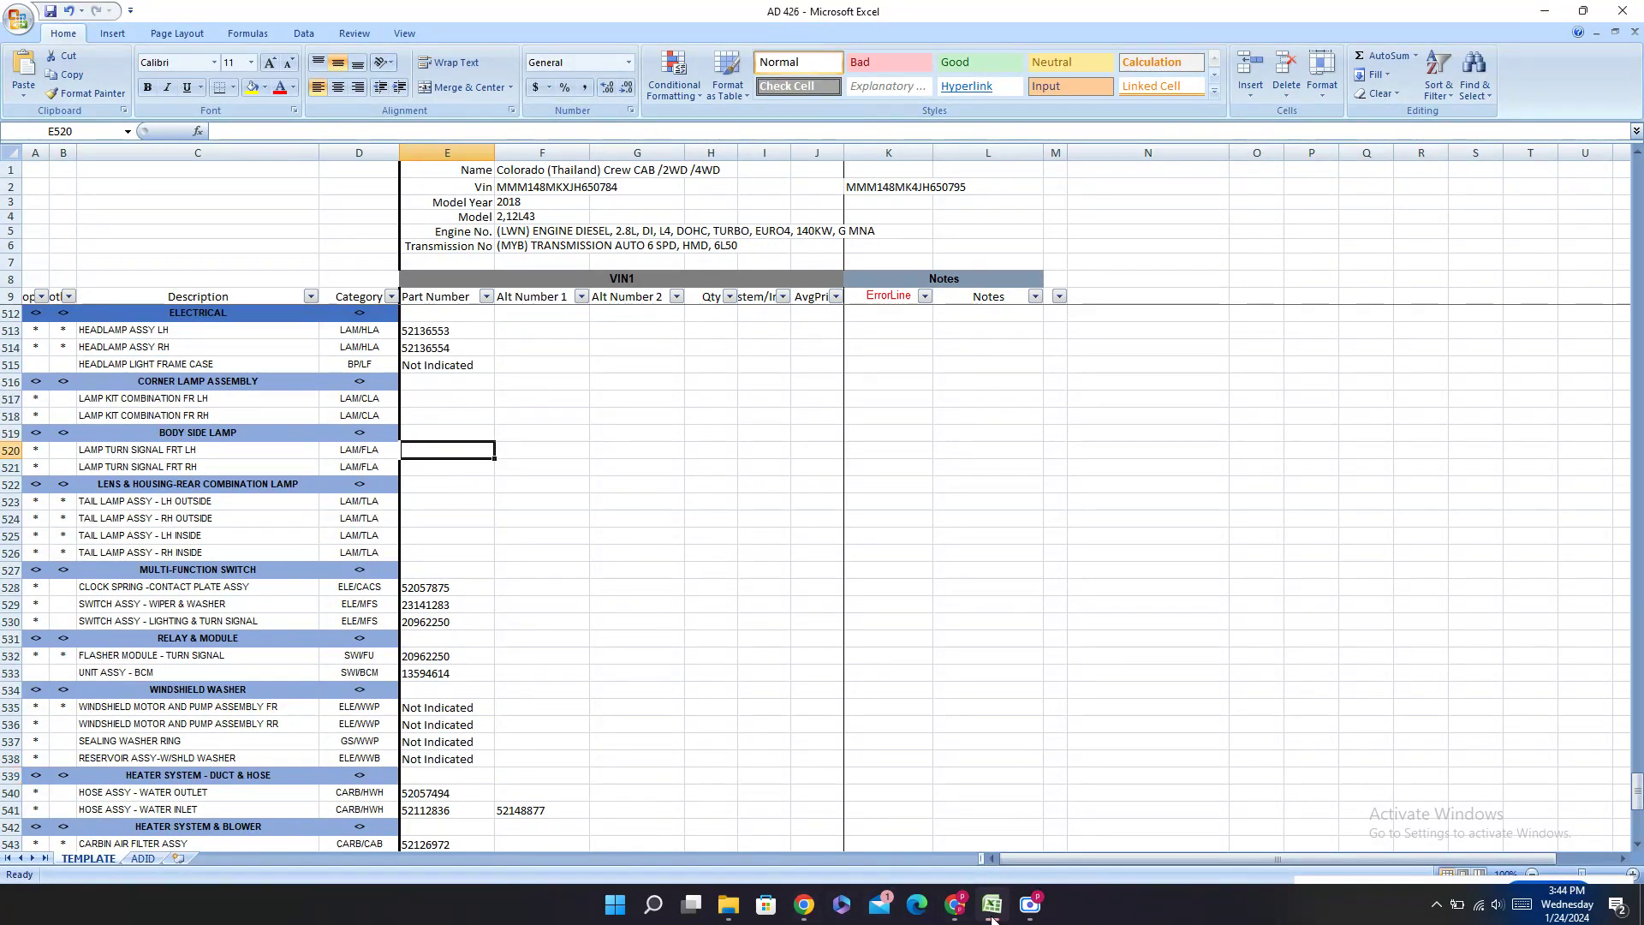
{"action": "left_click", "coordinate": [955, 905]}
{"action": "scroll", "coordinate": [884, 558], "scroll_direction": "down", "scroll_amount": 10}
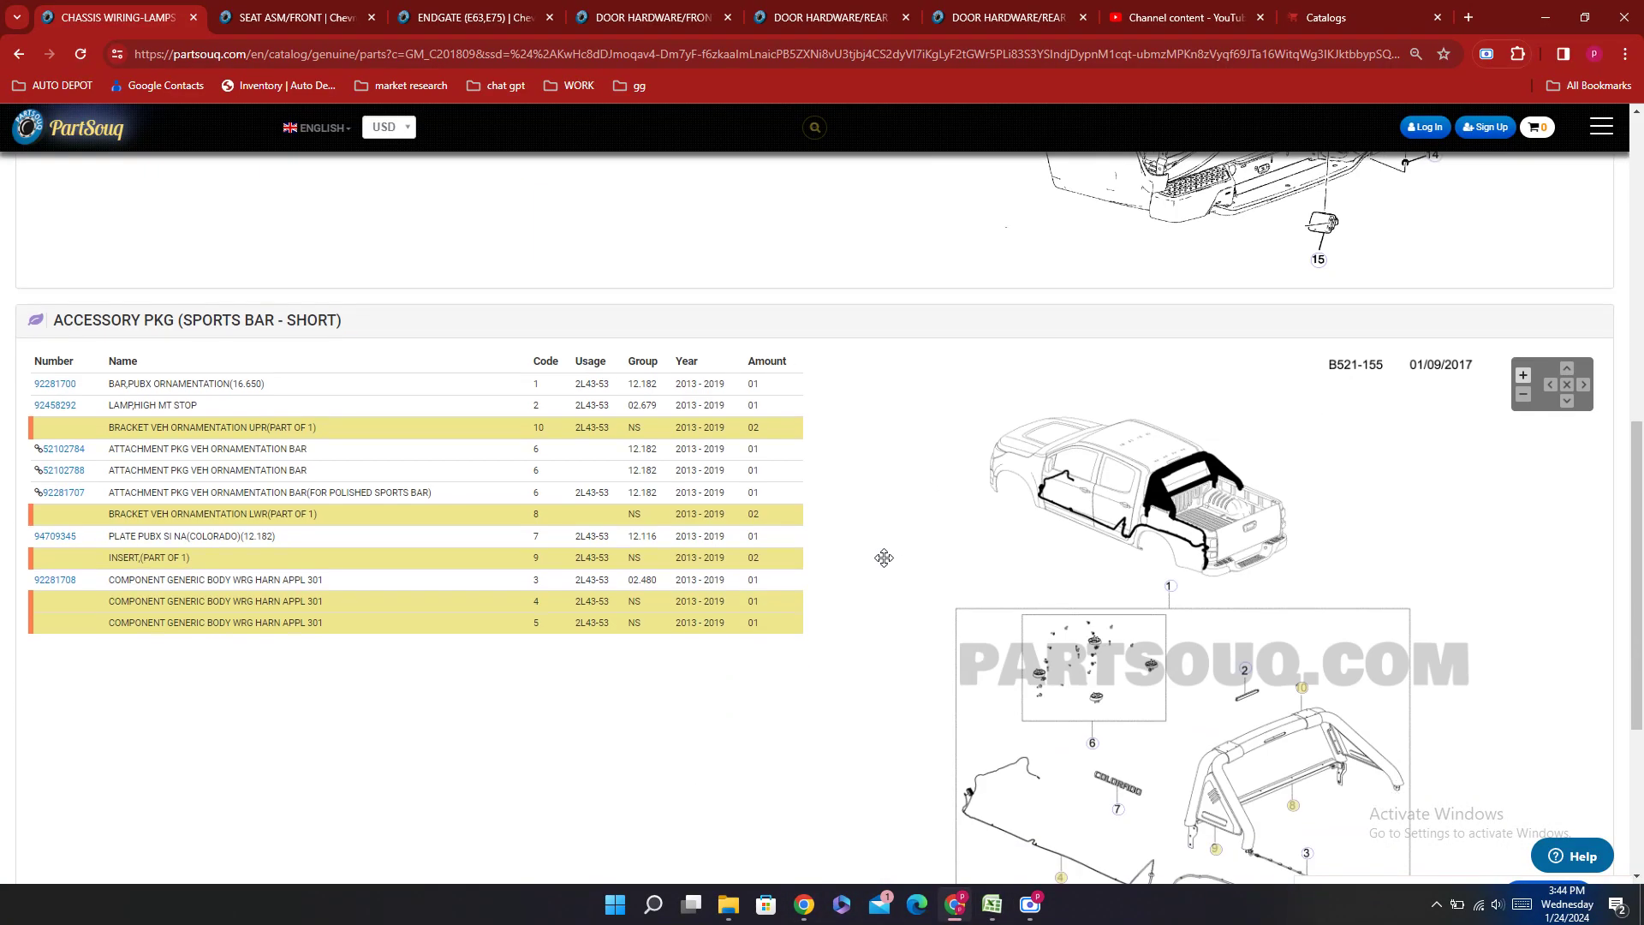
{"action": "scroll", "coordinate": [884, 558], "scroll_direction": "down", "scroll_amount": 3}
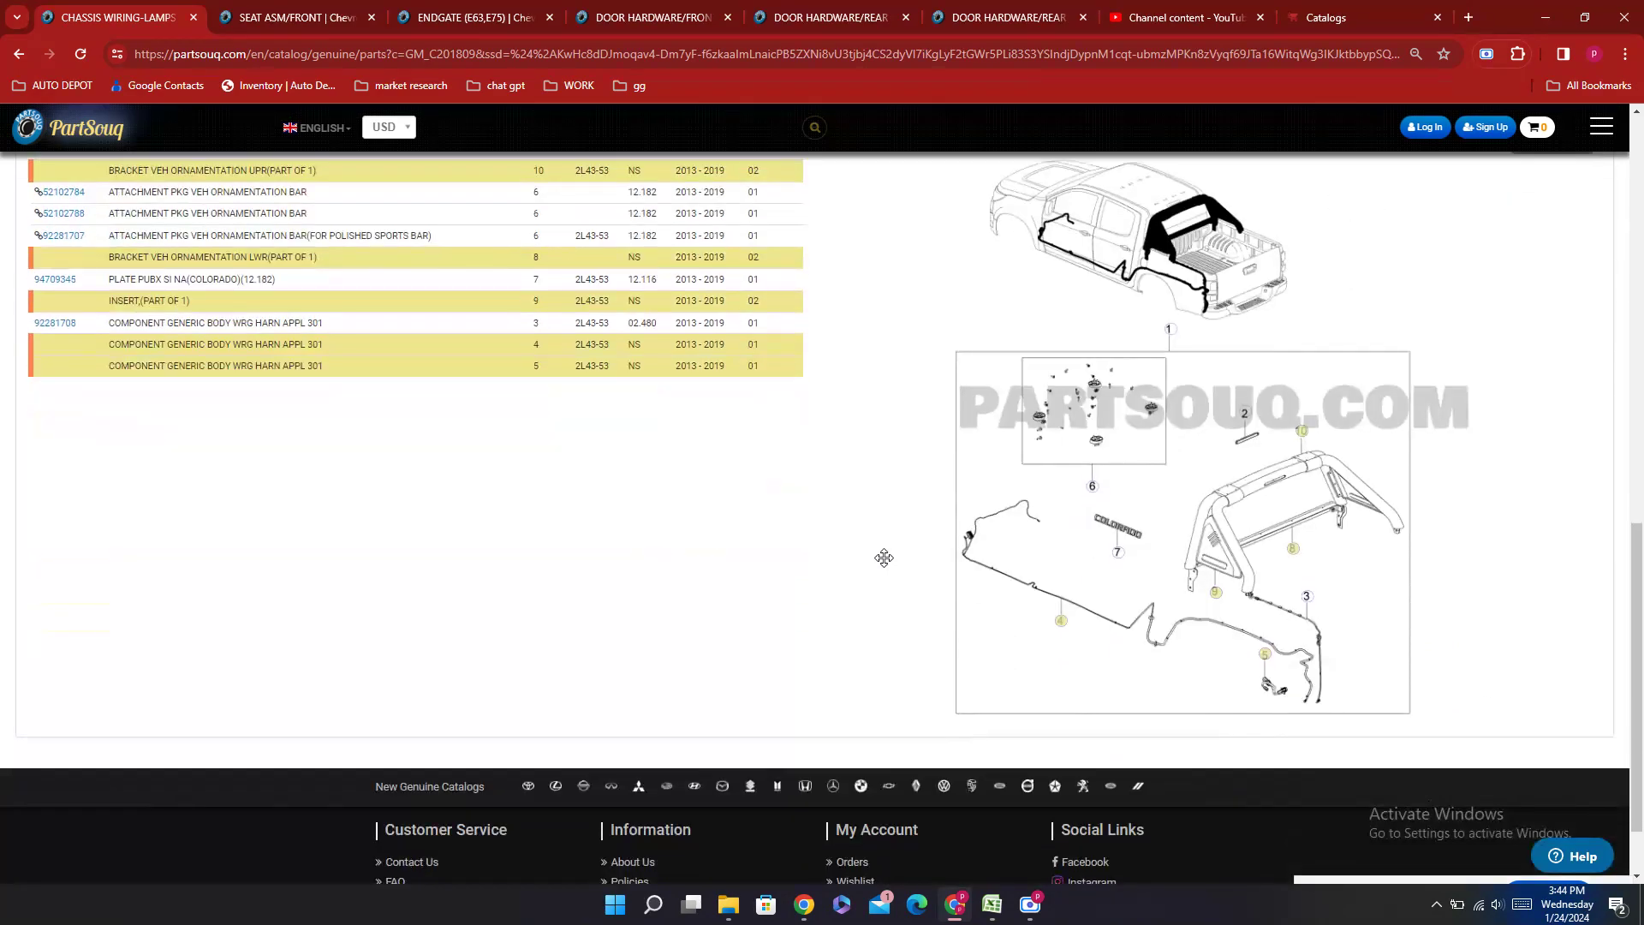
{"action": "scroll", "coordinate": [884, 558], "scroll_direction": "up", "scroll_amount": 5}
{"action": "scroll", "coordinate": [889, 569], "scroll_direction": "down", "scroll_amount": 3}
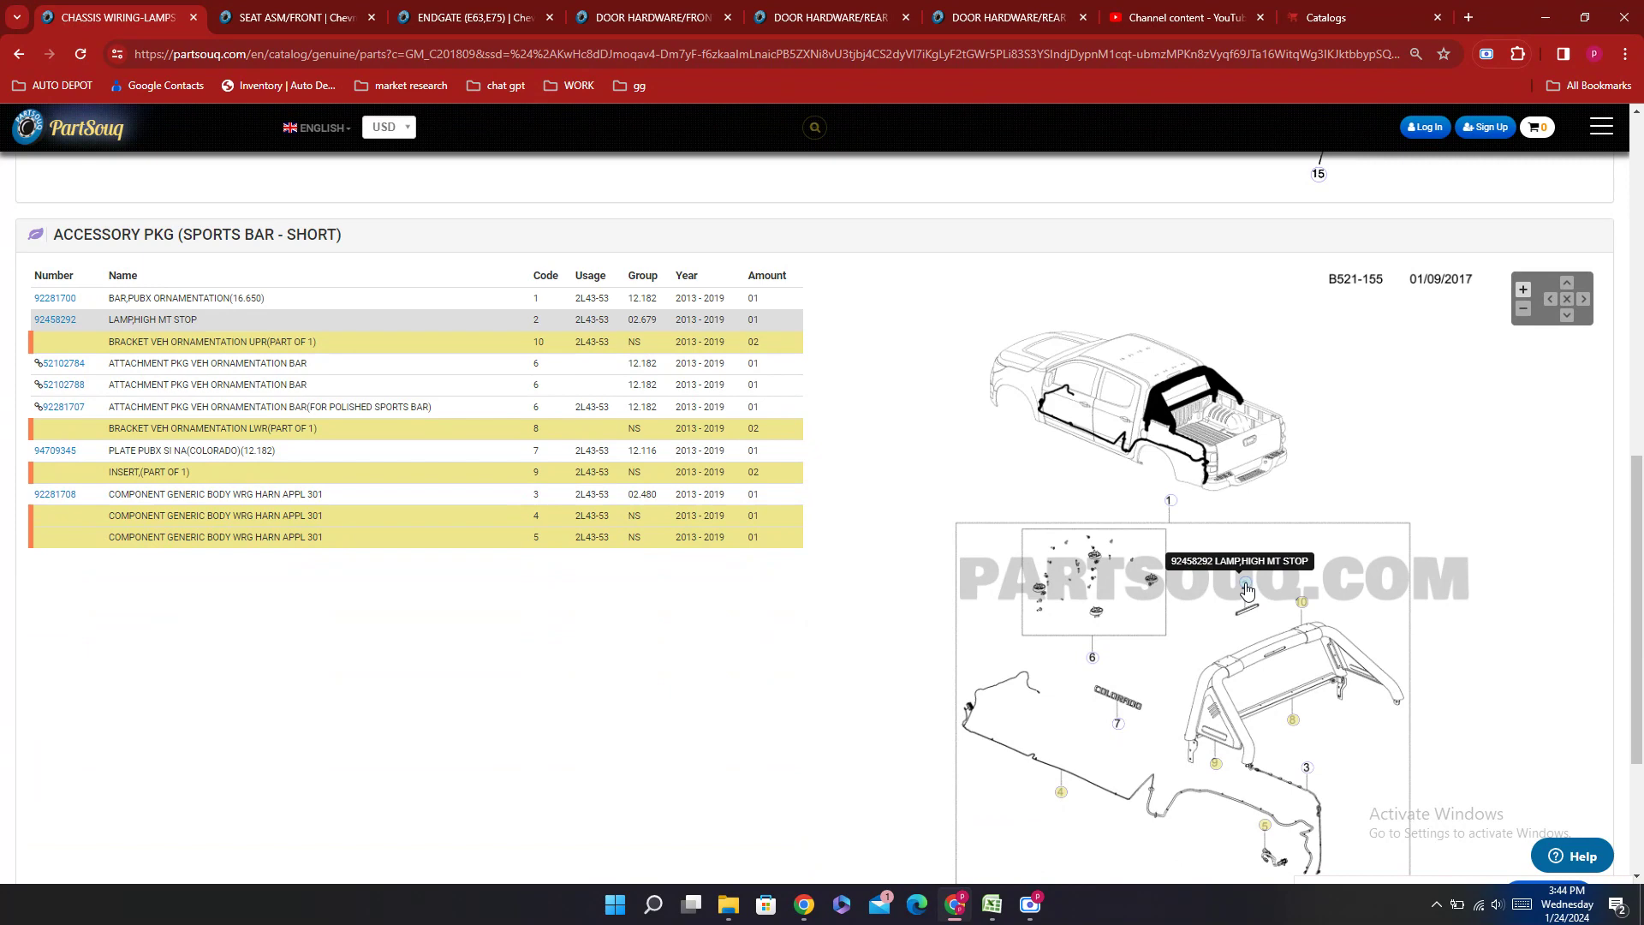
{"action": "scroll", "coordinate": [1246, 589], "scroll_direction": "up", "scroll_amount": 10}
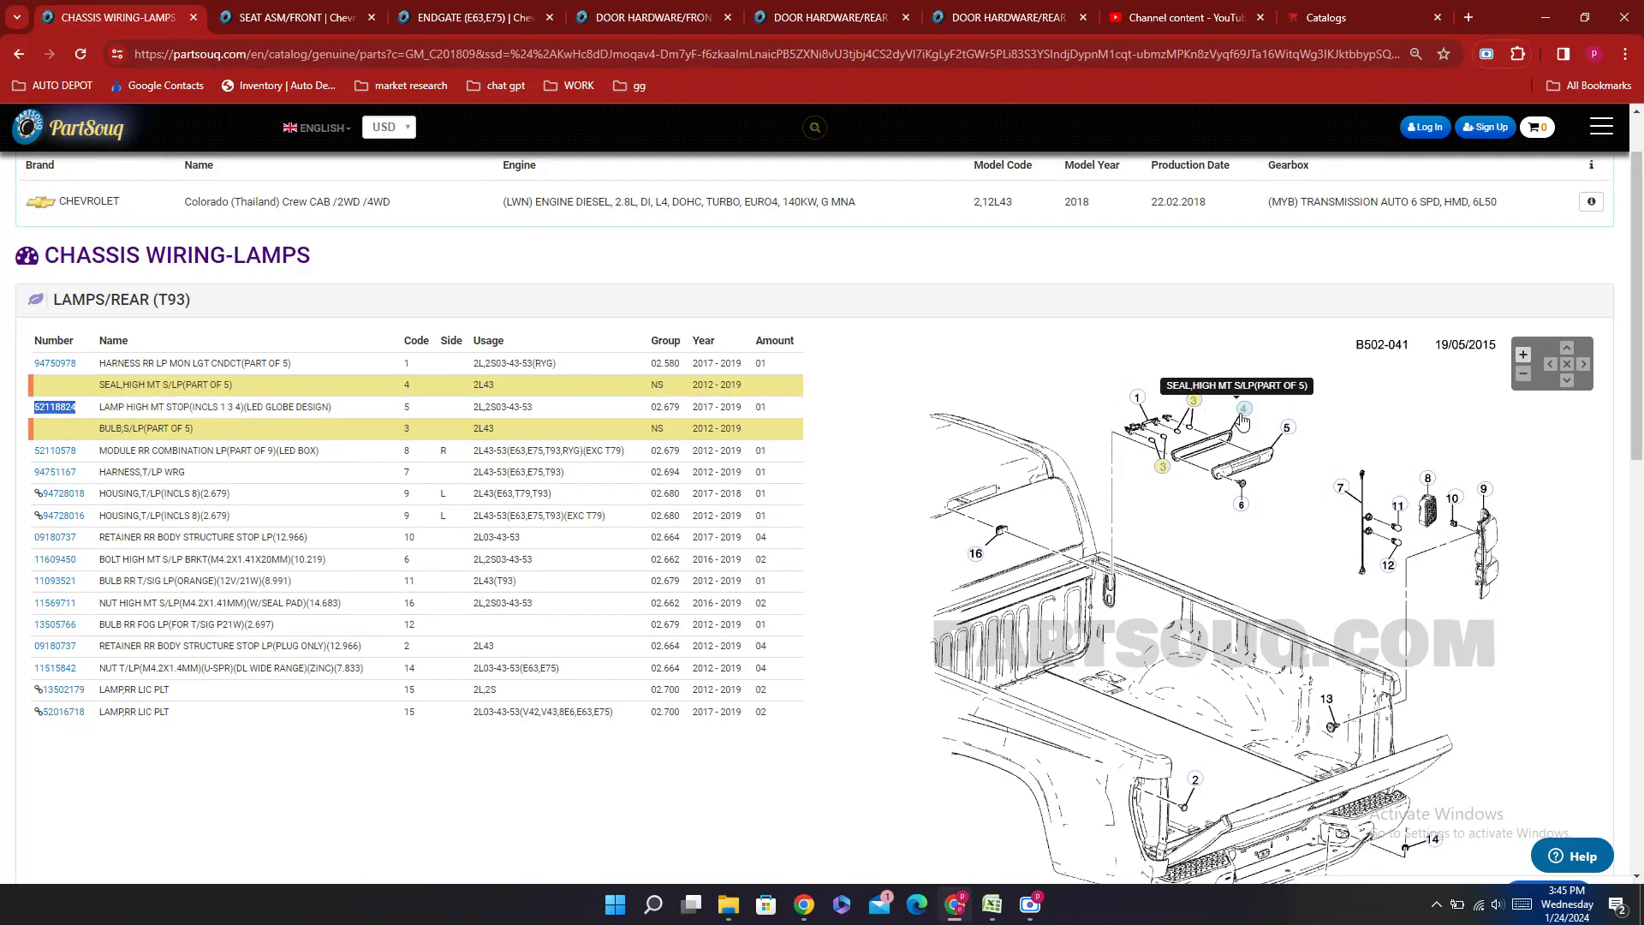
{"action": "left_click", "coordinate": [992, 904]}
Step: Search the sheet for STOP to find the stop light switch row
{"action": "key", "text": "ctrl+f"}
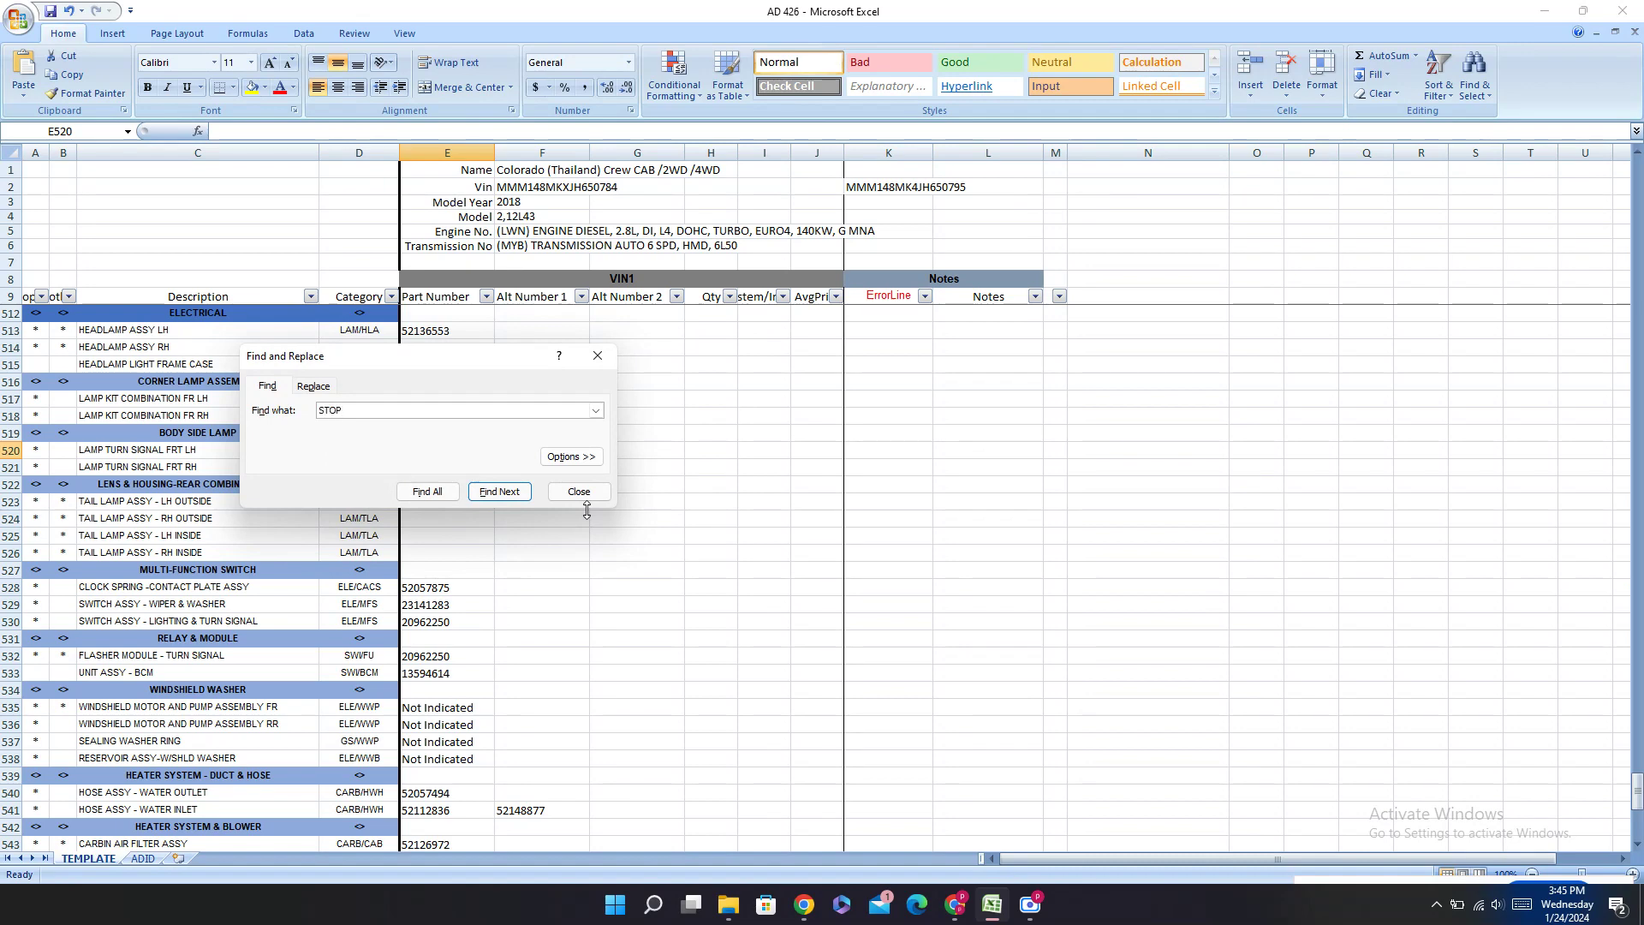
{"action": "key", "text": "Return"}
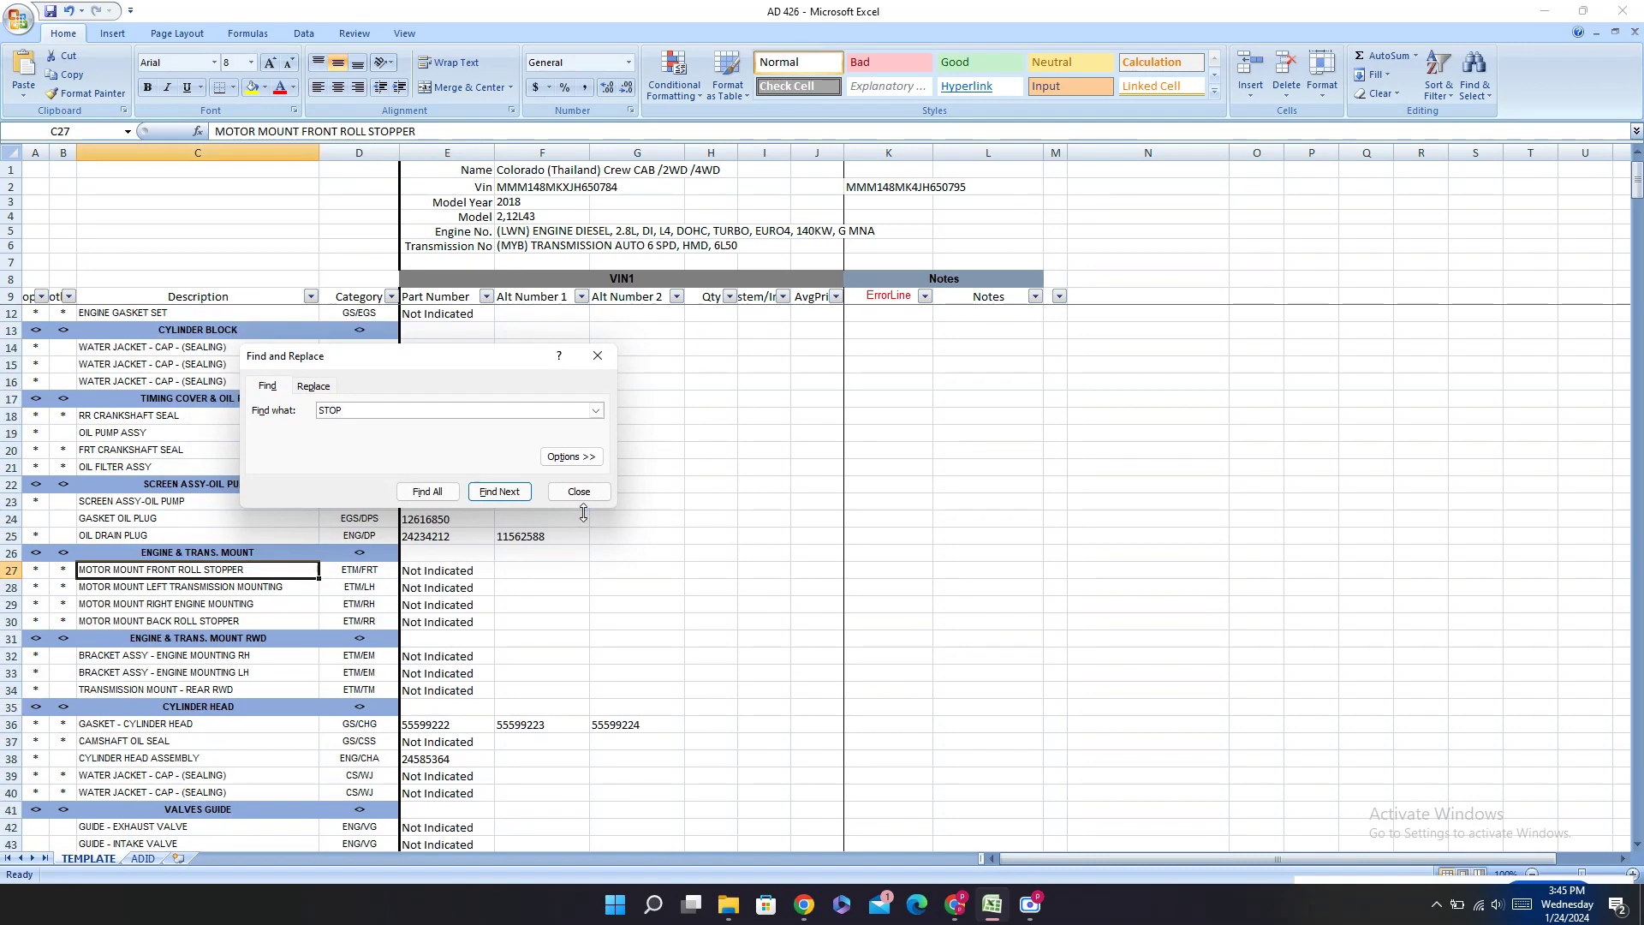
{"action": "key", "text": "Return"}
{"action": "key", "text": "Return"}
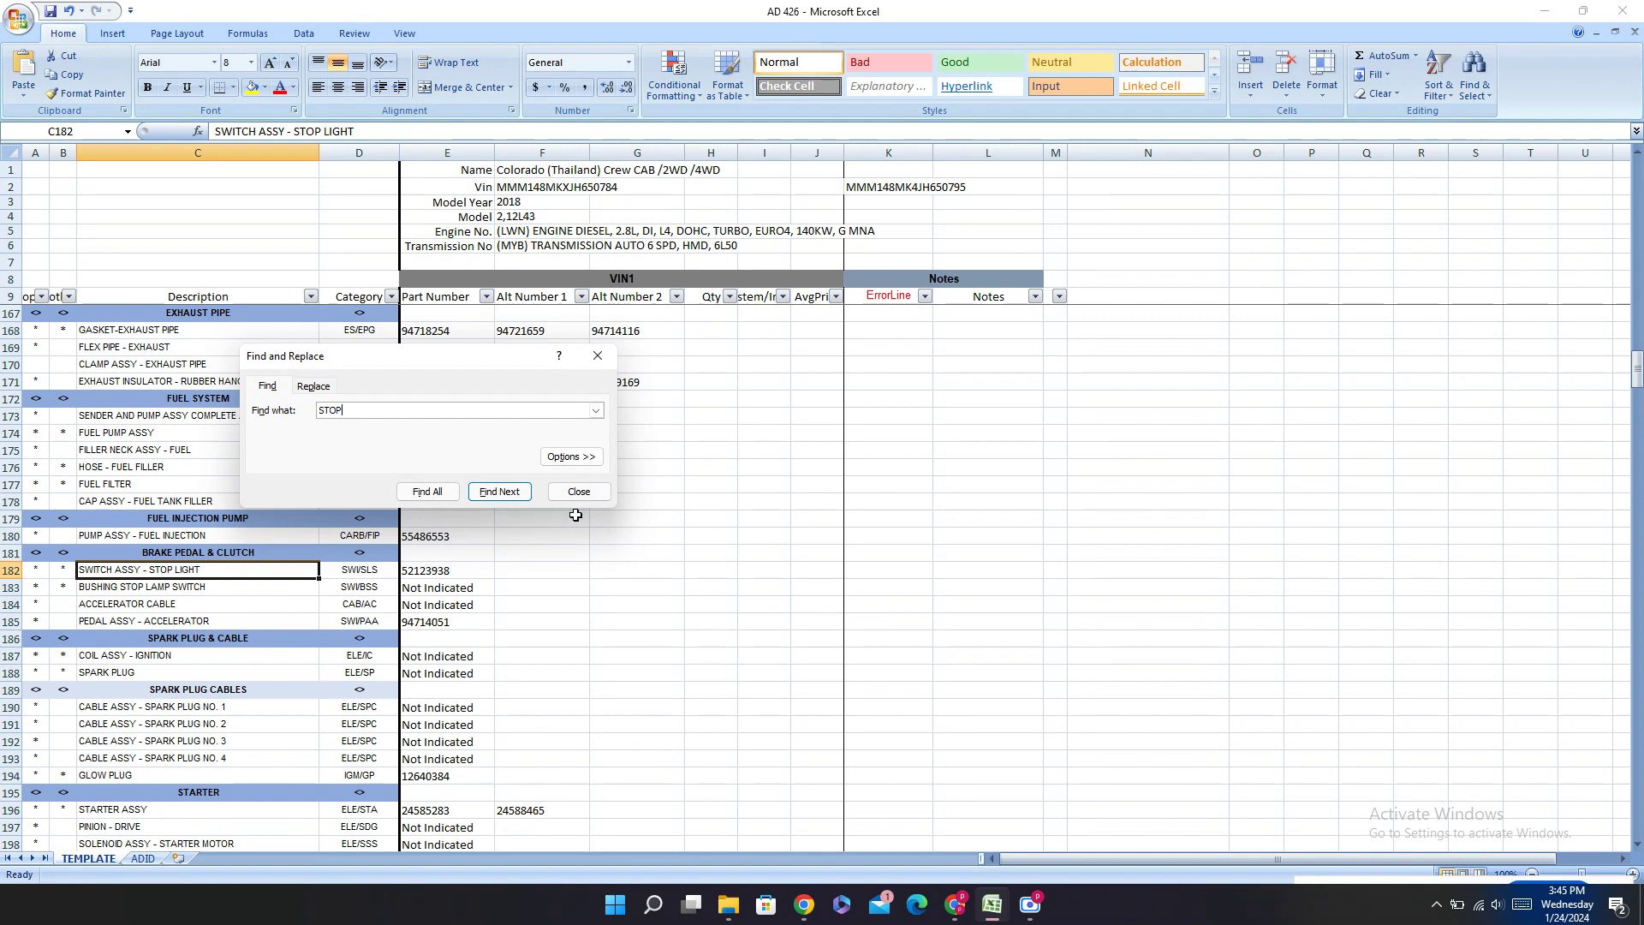
Step: Paste alternate part number 52118824 into F182 and copy 52123938 from E182
{"action": "left_click", "coordinate": [956, 905]}
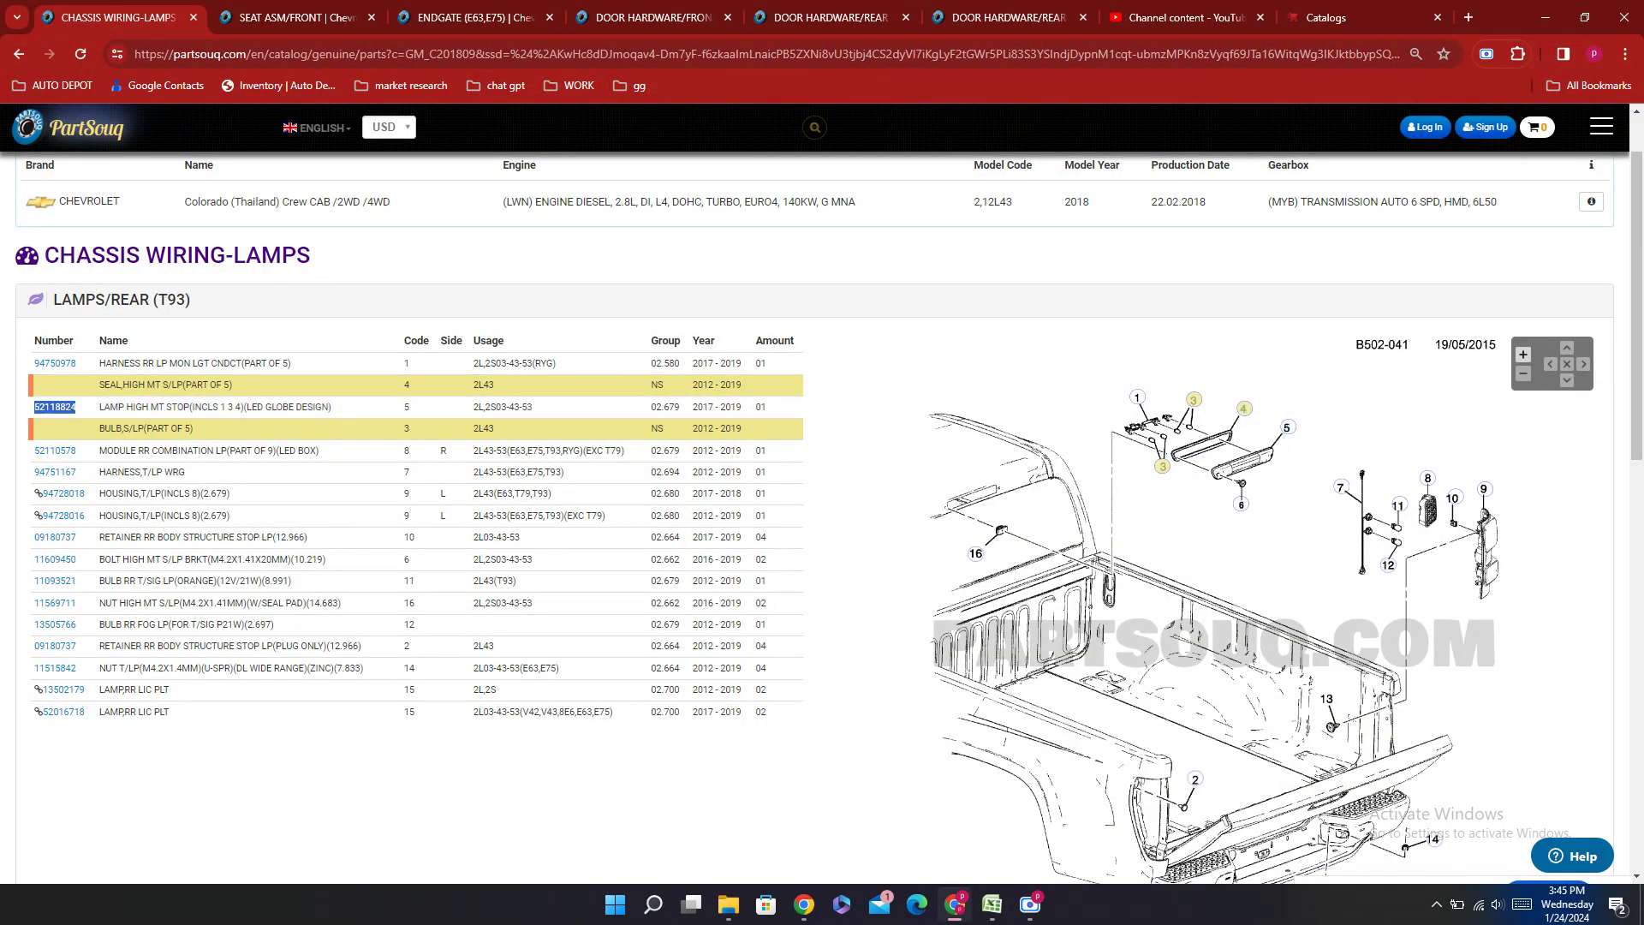
{"action": "left_click", "coordinate": [992, 905]}
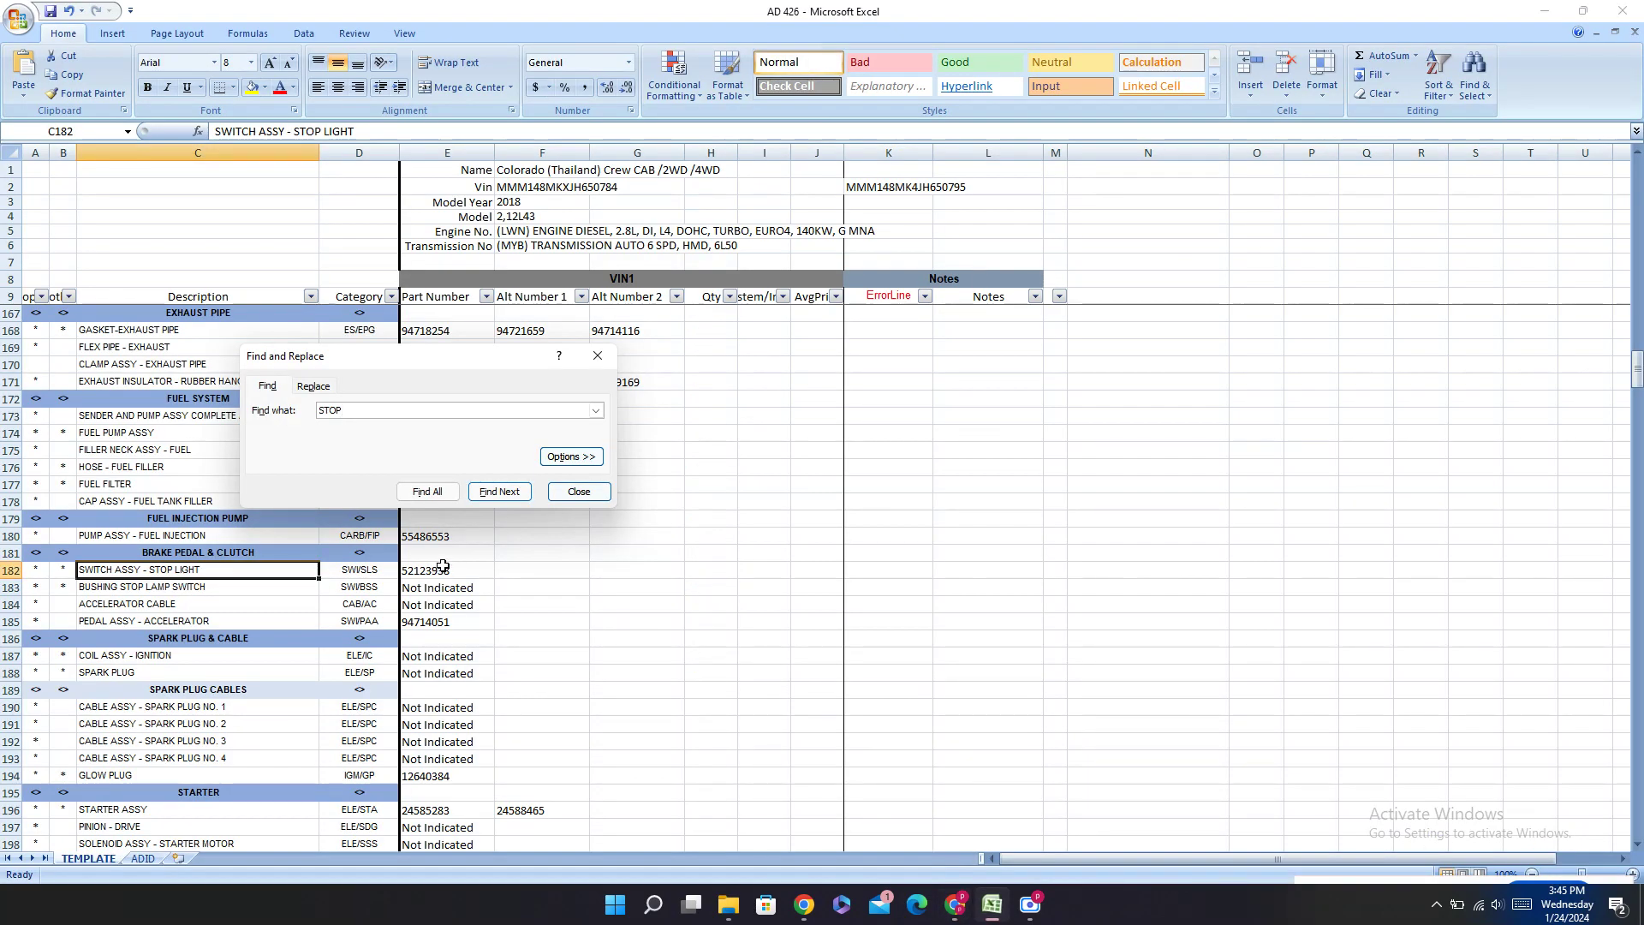
{"action": "left_click", "coordinate": [503, 575]}
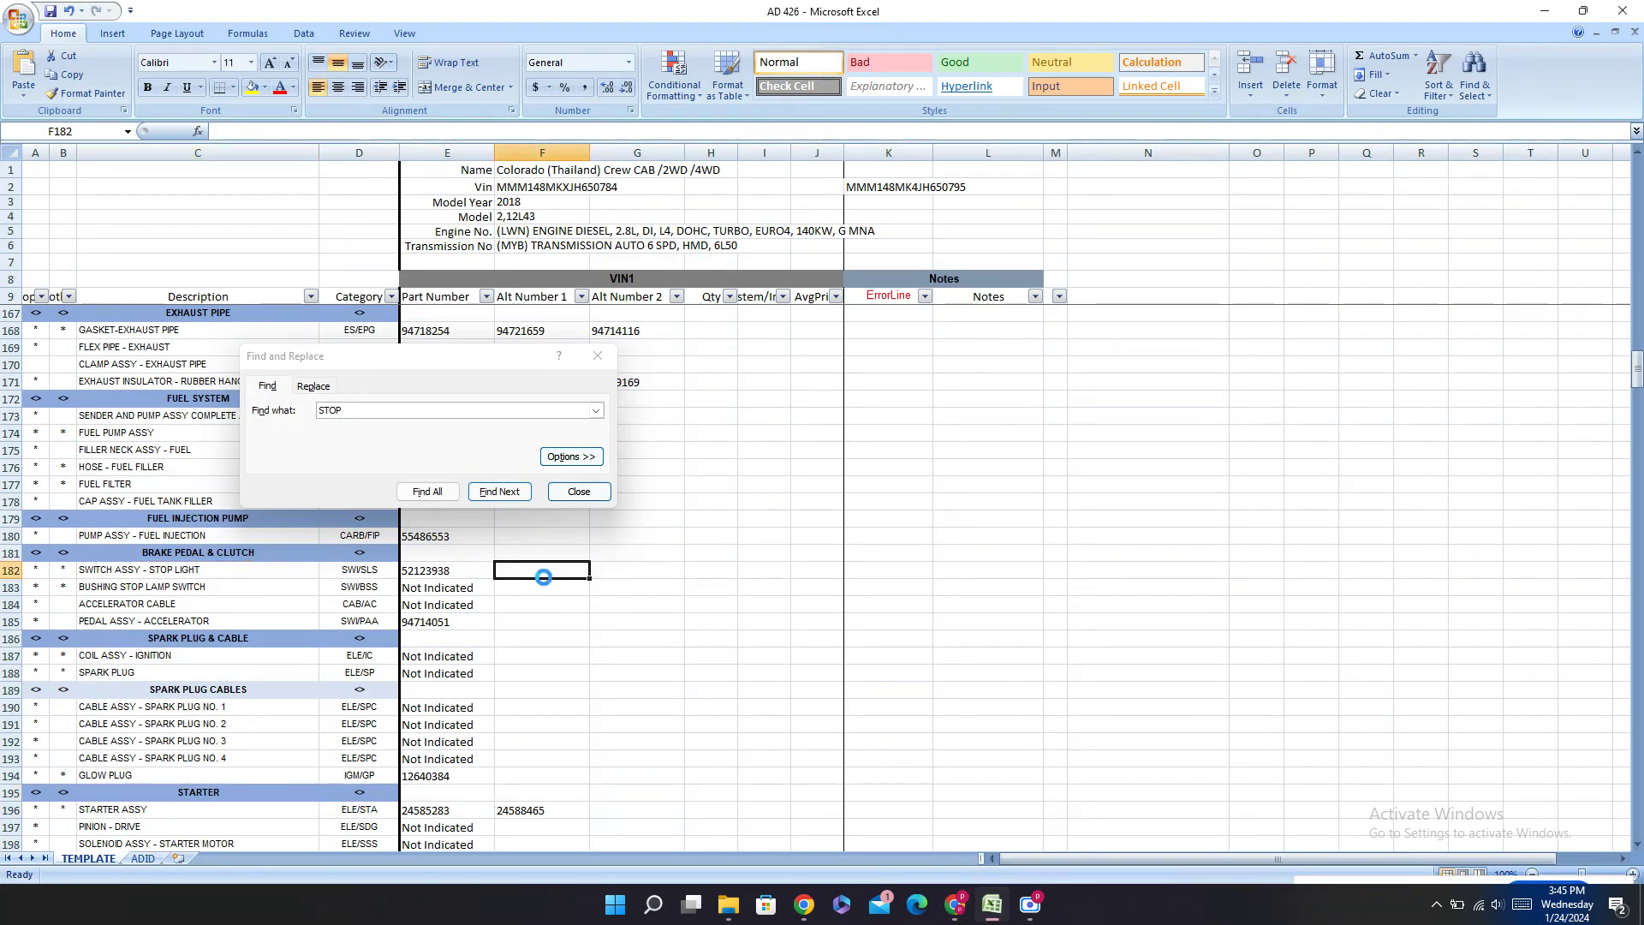
{"action": "type", "text": "52118824"}
{"action": "key", "text": "Left"}
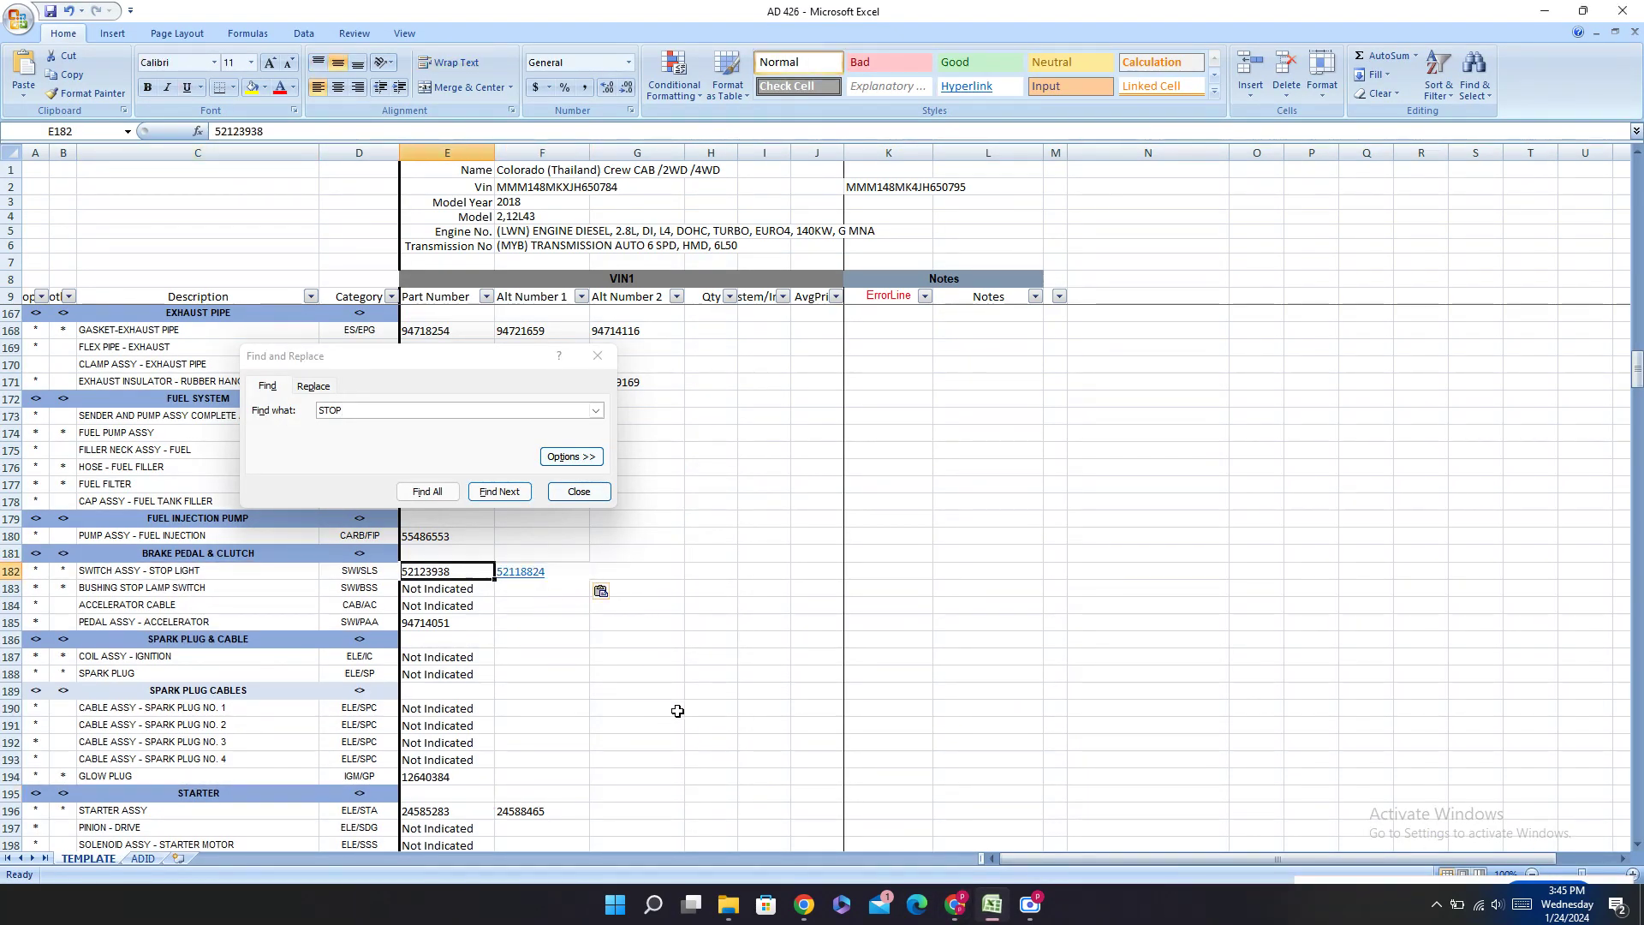
{"action": "key", "text": "ctrl+c"}
Step: In PartSouq, go from the rear door hardware tab to the vehicle's main catalog page
{"action": "left_click", "coordinate": [955, 904]}
{"action": "right_click", "coordinate": [79, 12]}
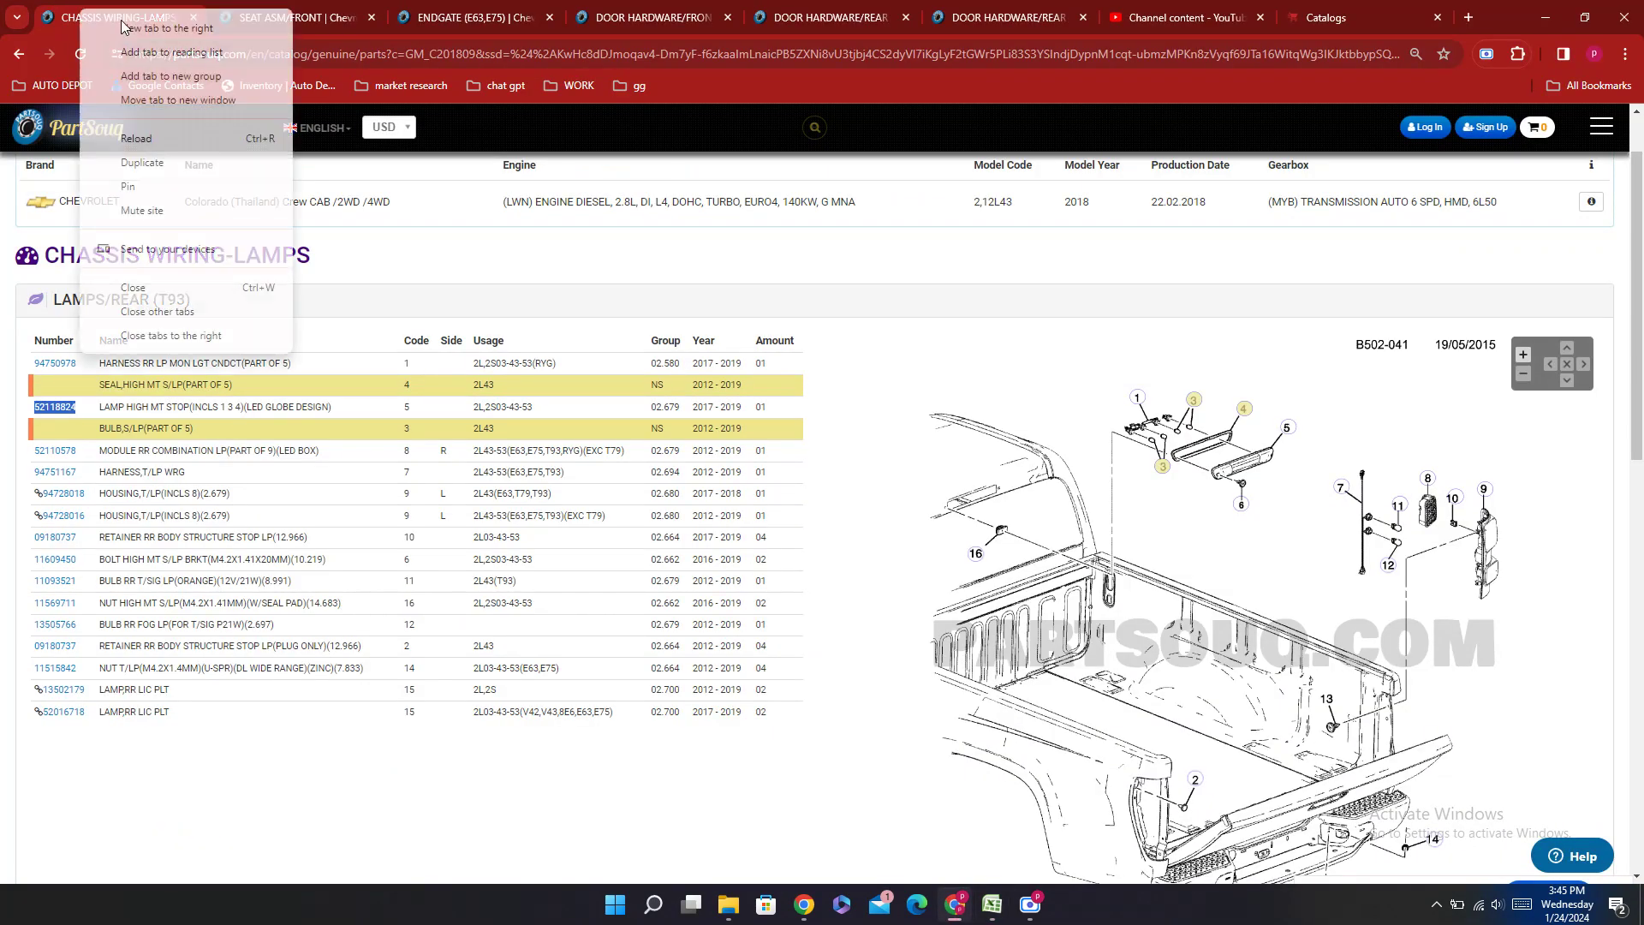
{"action": "left_click", "coordinate": [951, 7]}
{"action": "scroll", "coordinate": [797, 359], "scroll_direction": "up", "scroll_amount": 15}
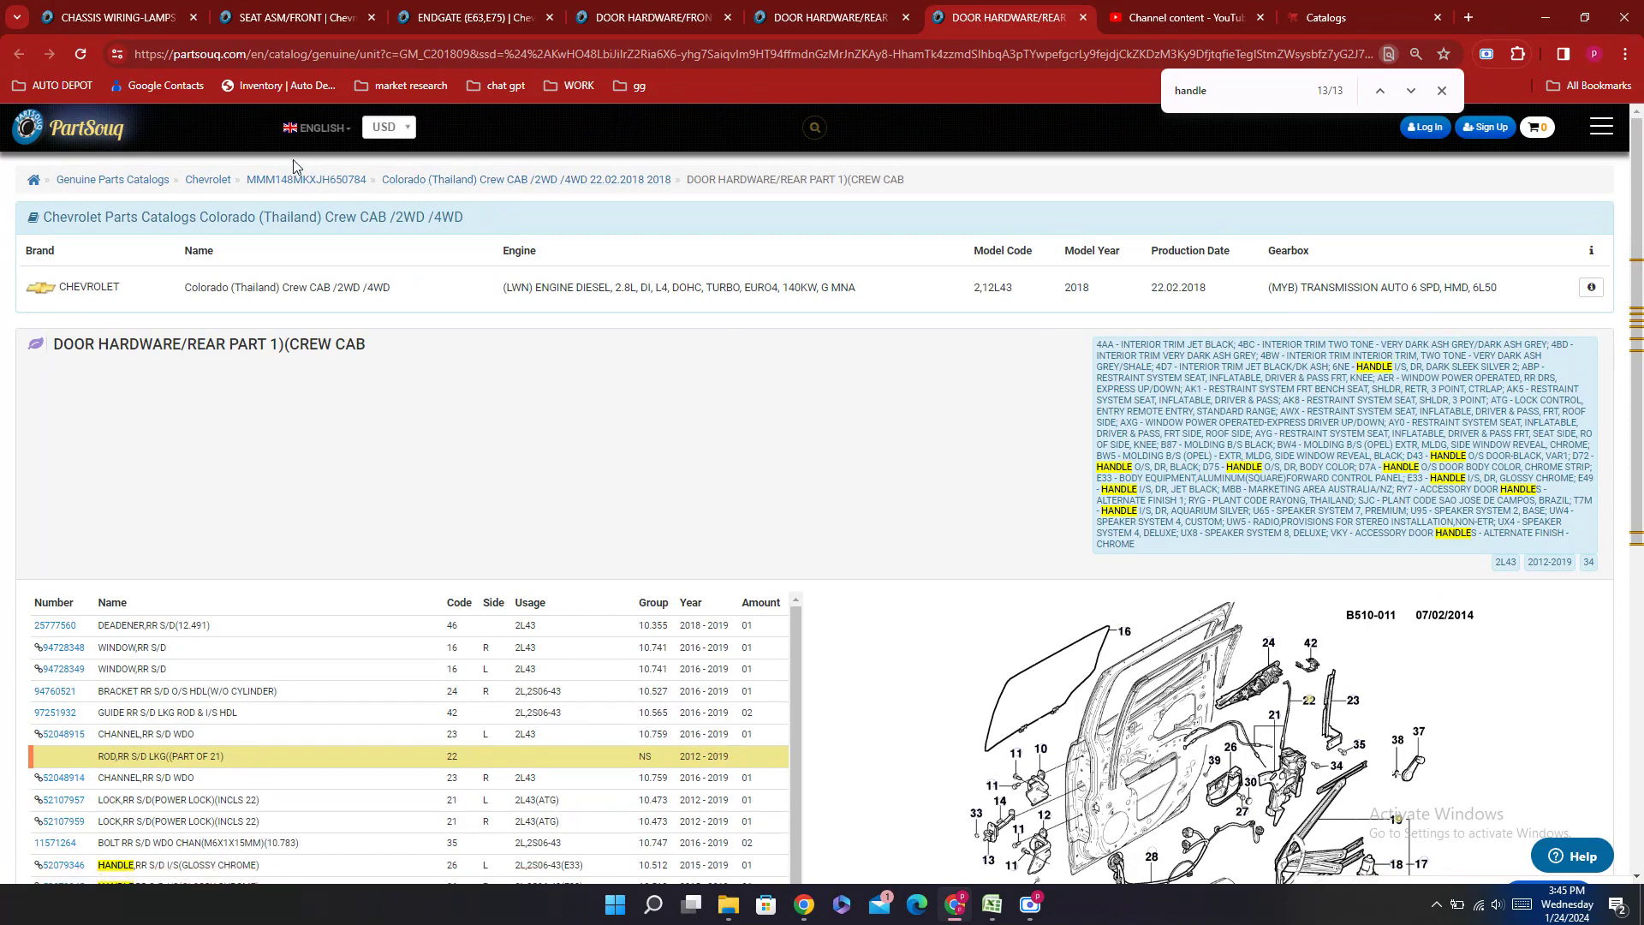
{"action": "left_click", "coordinate": [291, 181]}
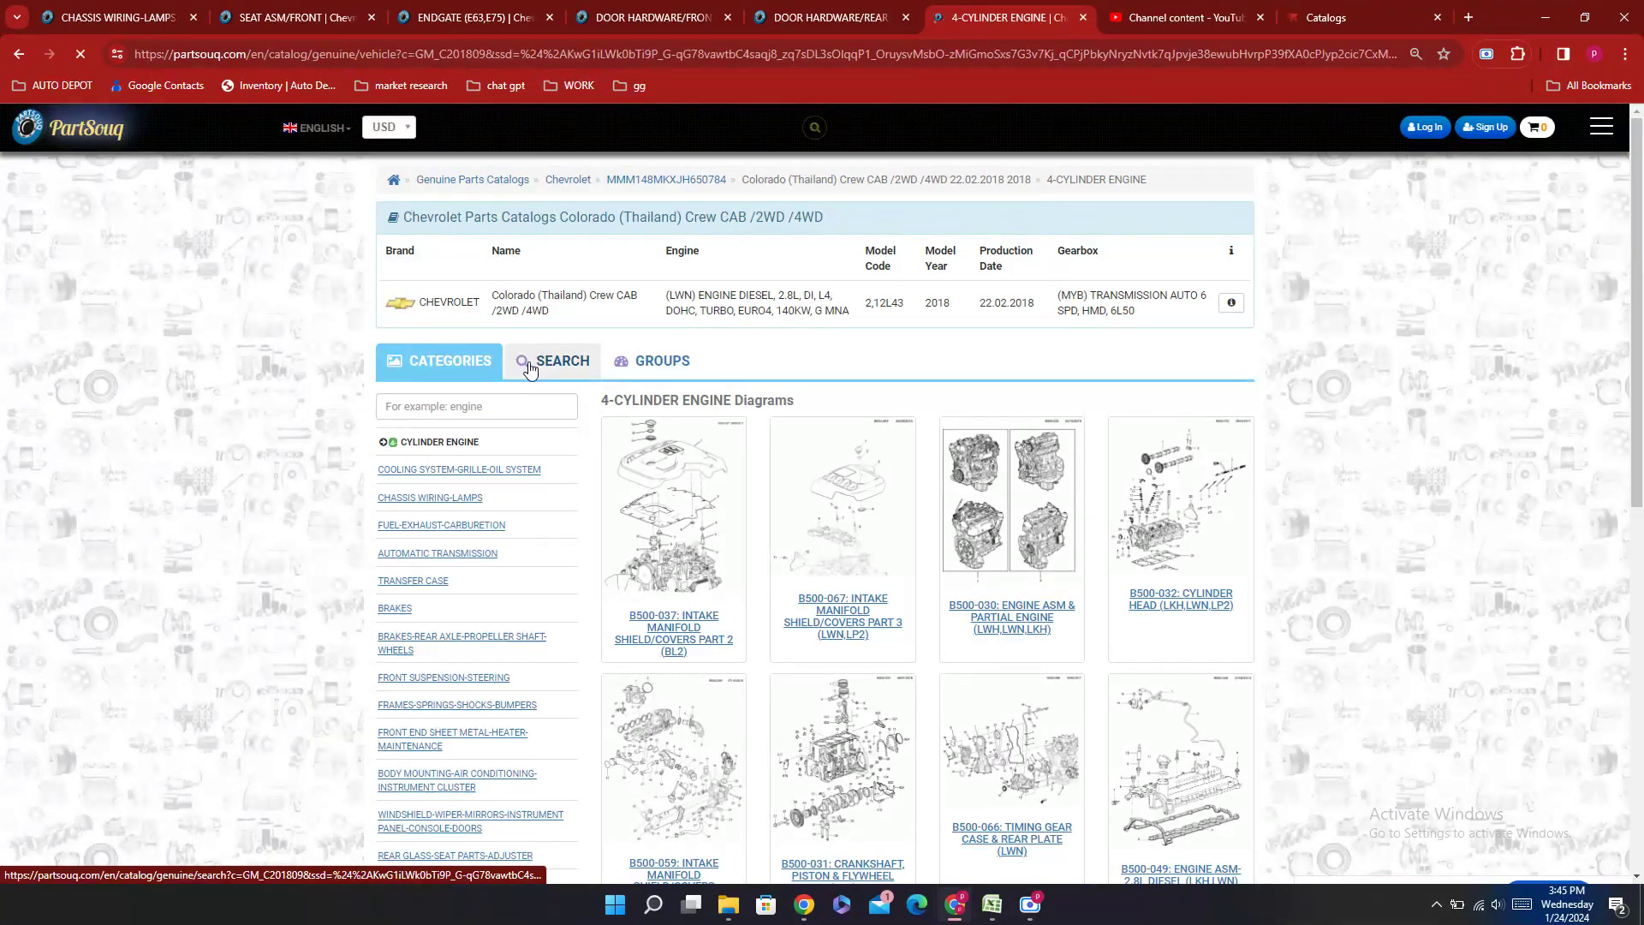
Step: Search PartSouq for part number 52123938, which shows a headlamp switch, then return to Excel
{"action": "left_click", "coordinate": [529, 369]}
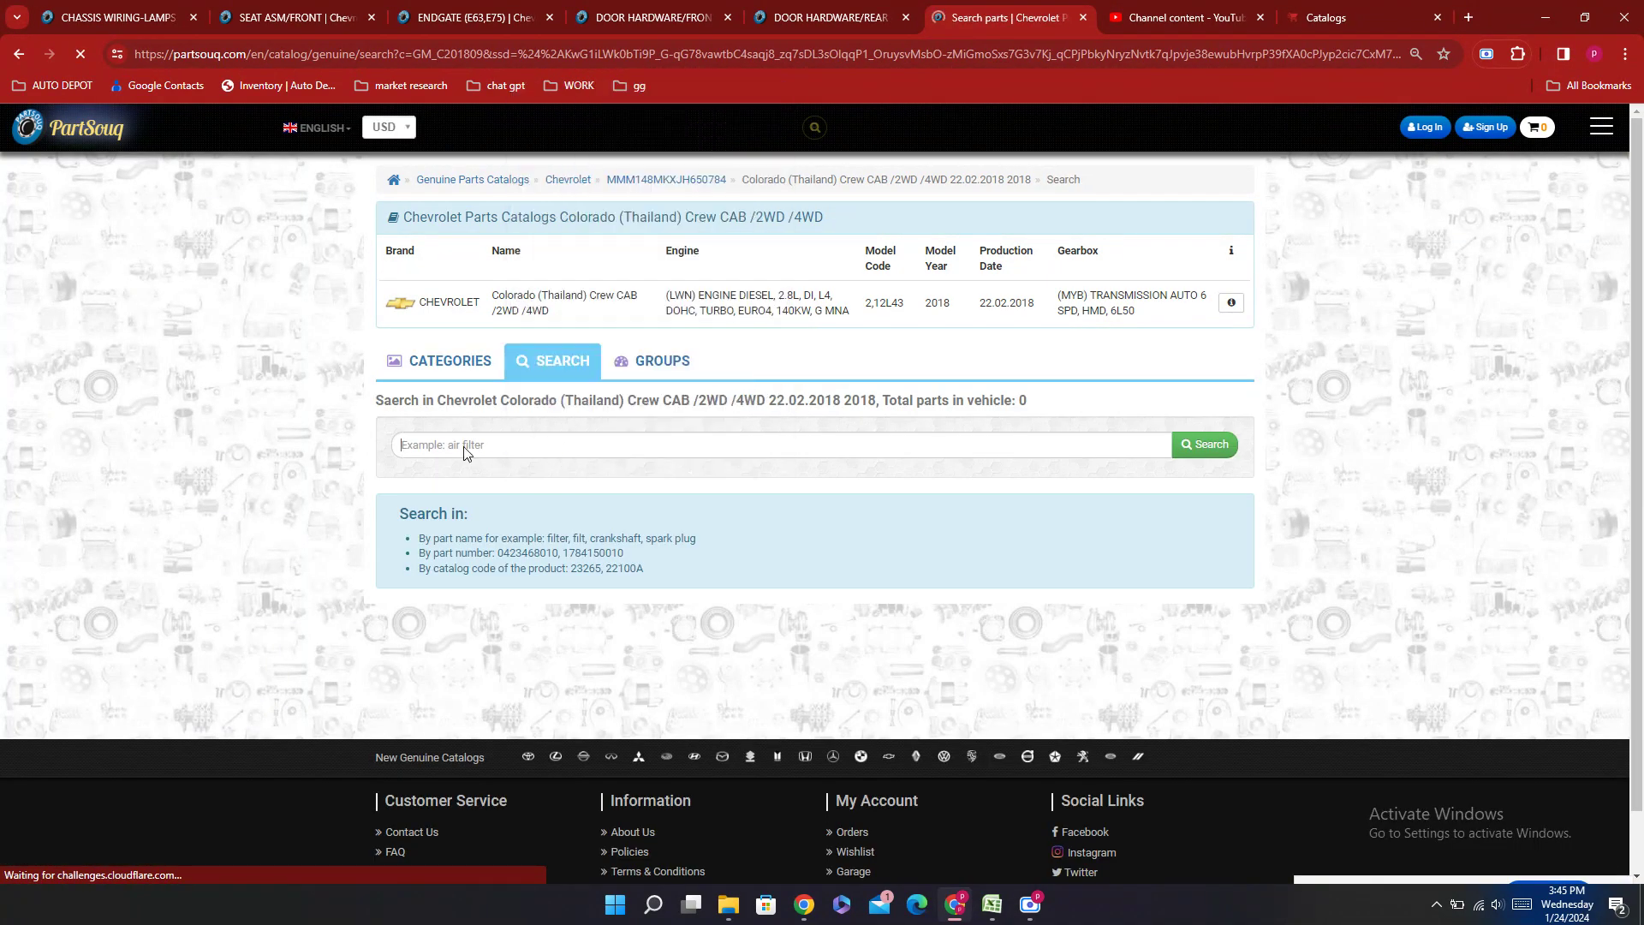
{"action": "right_click", "coordinate": [467, 451]}
{"action": "left_click", "coordinate": [516, 622]}
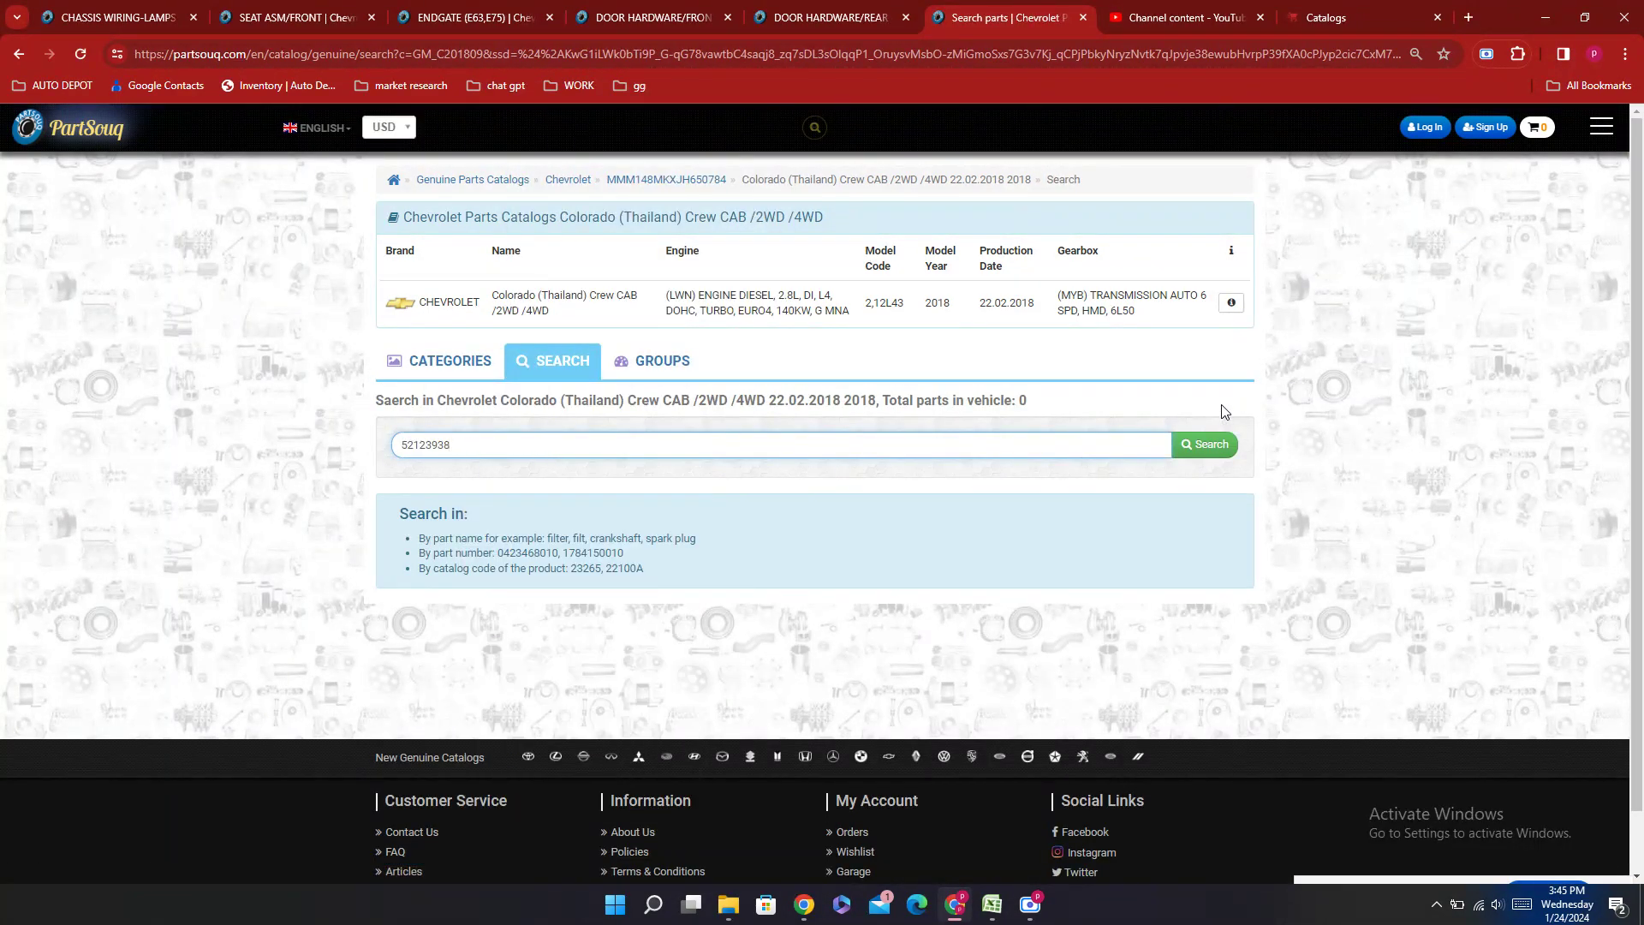
{"action": "left_click", "coordinate": [1200, 442]}
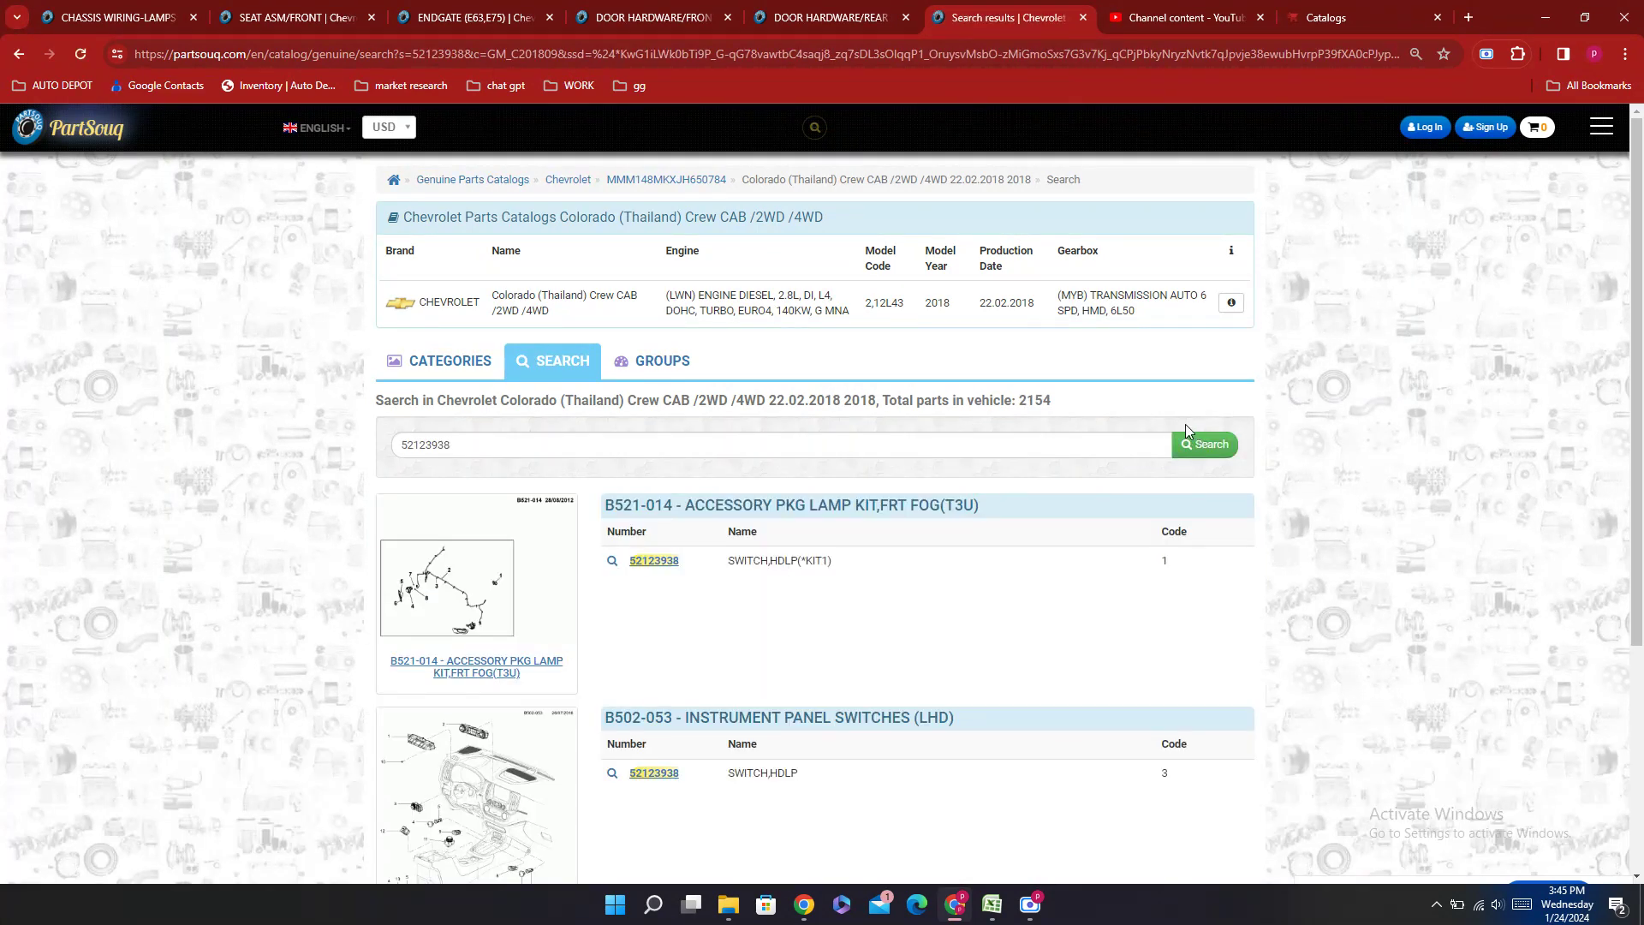
{"action": "key", "text": "ctrl+1"}
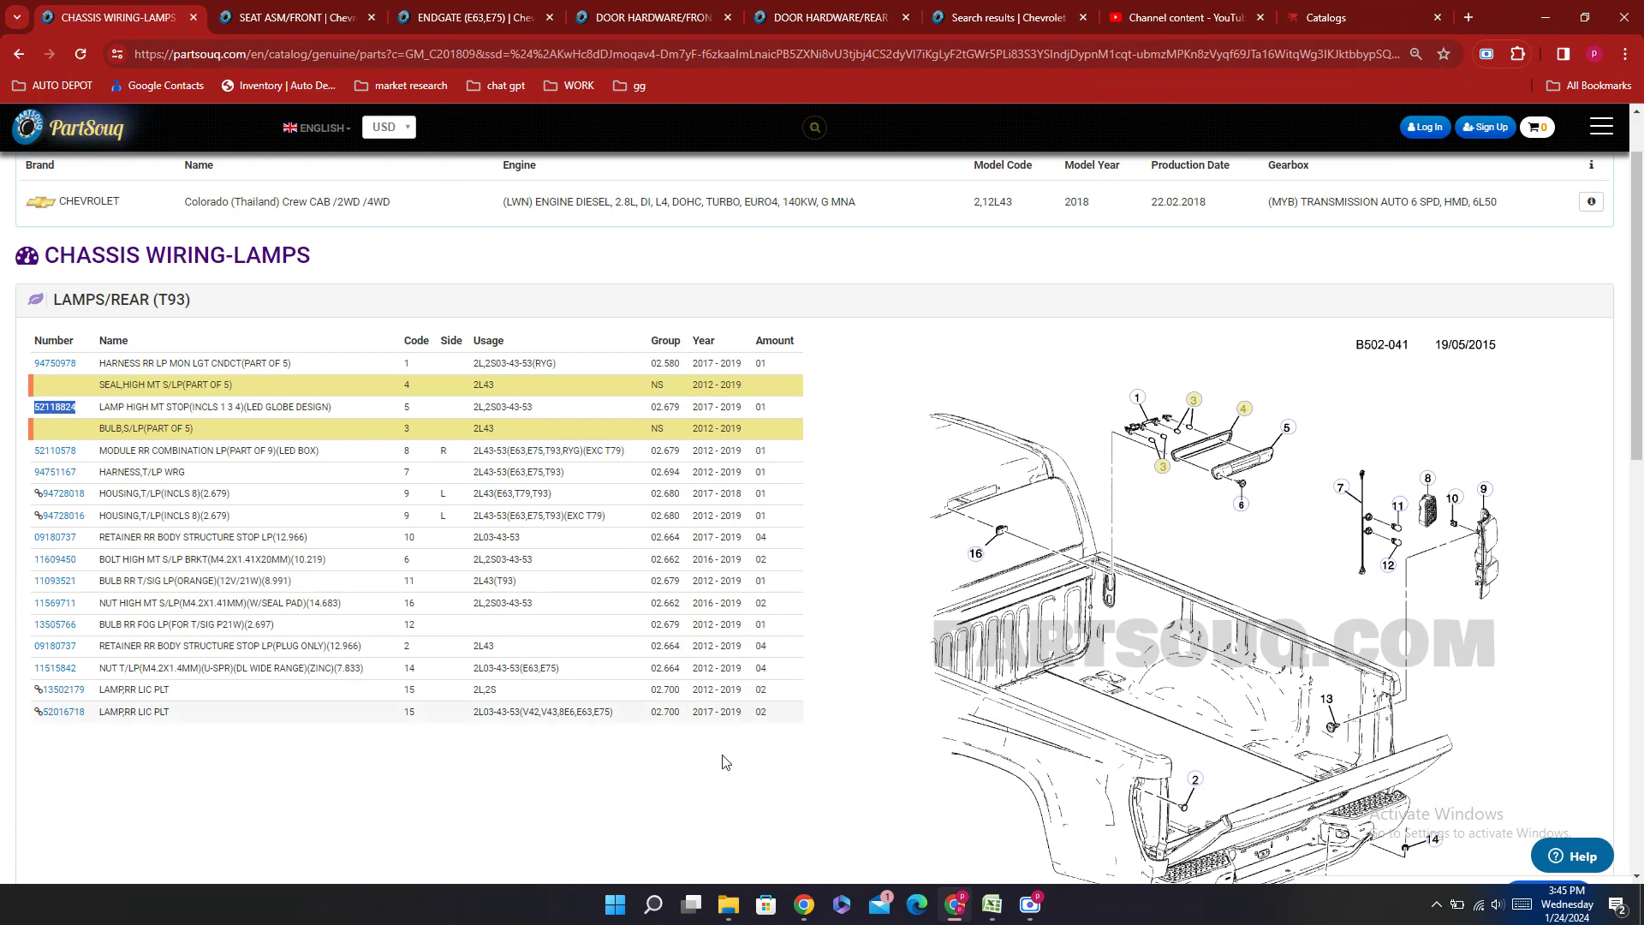
{"action": "left_click", "coordinate": [996, 909]}
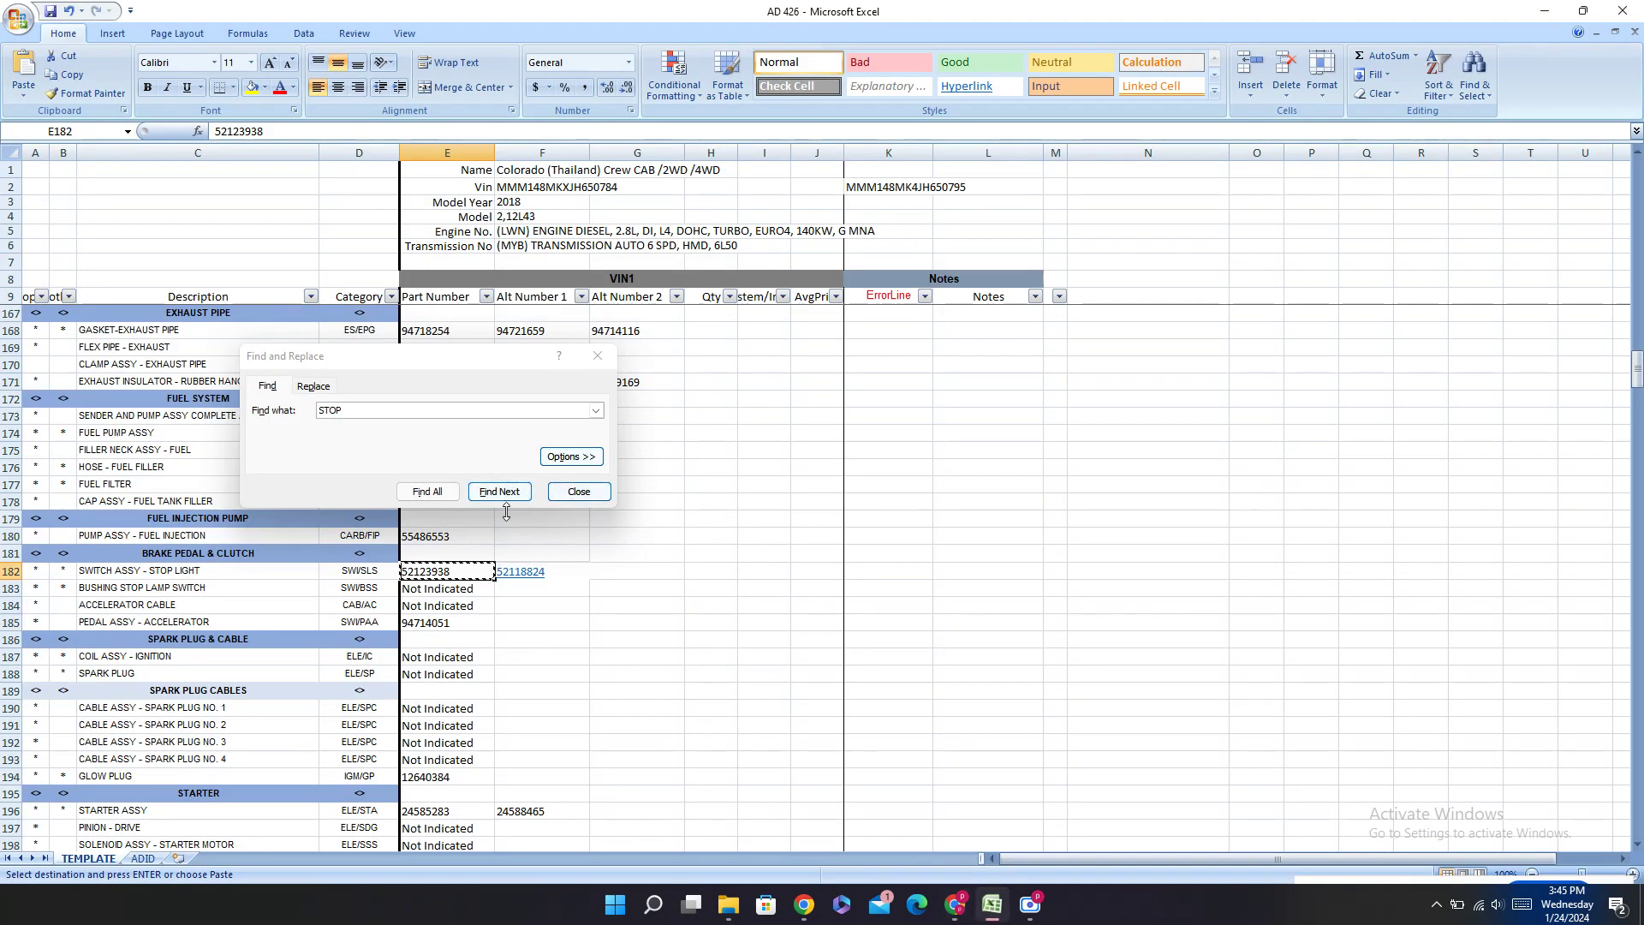
Step: Clear 52118824 from F182 and close the accidentally opened Edge window
{"action": "left_click", "coordinate": [568, 576]}
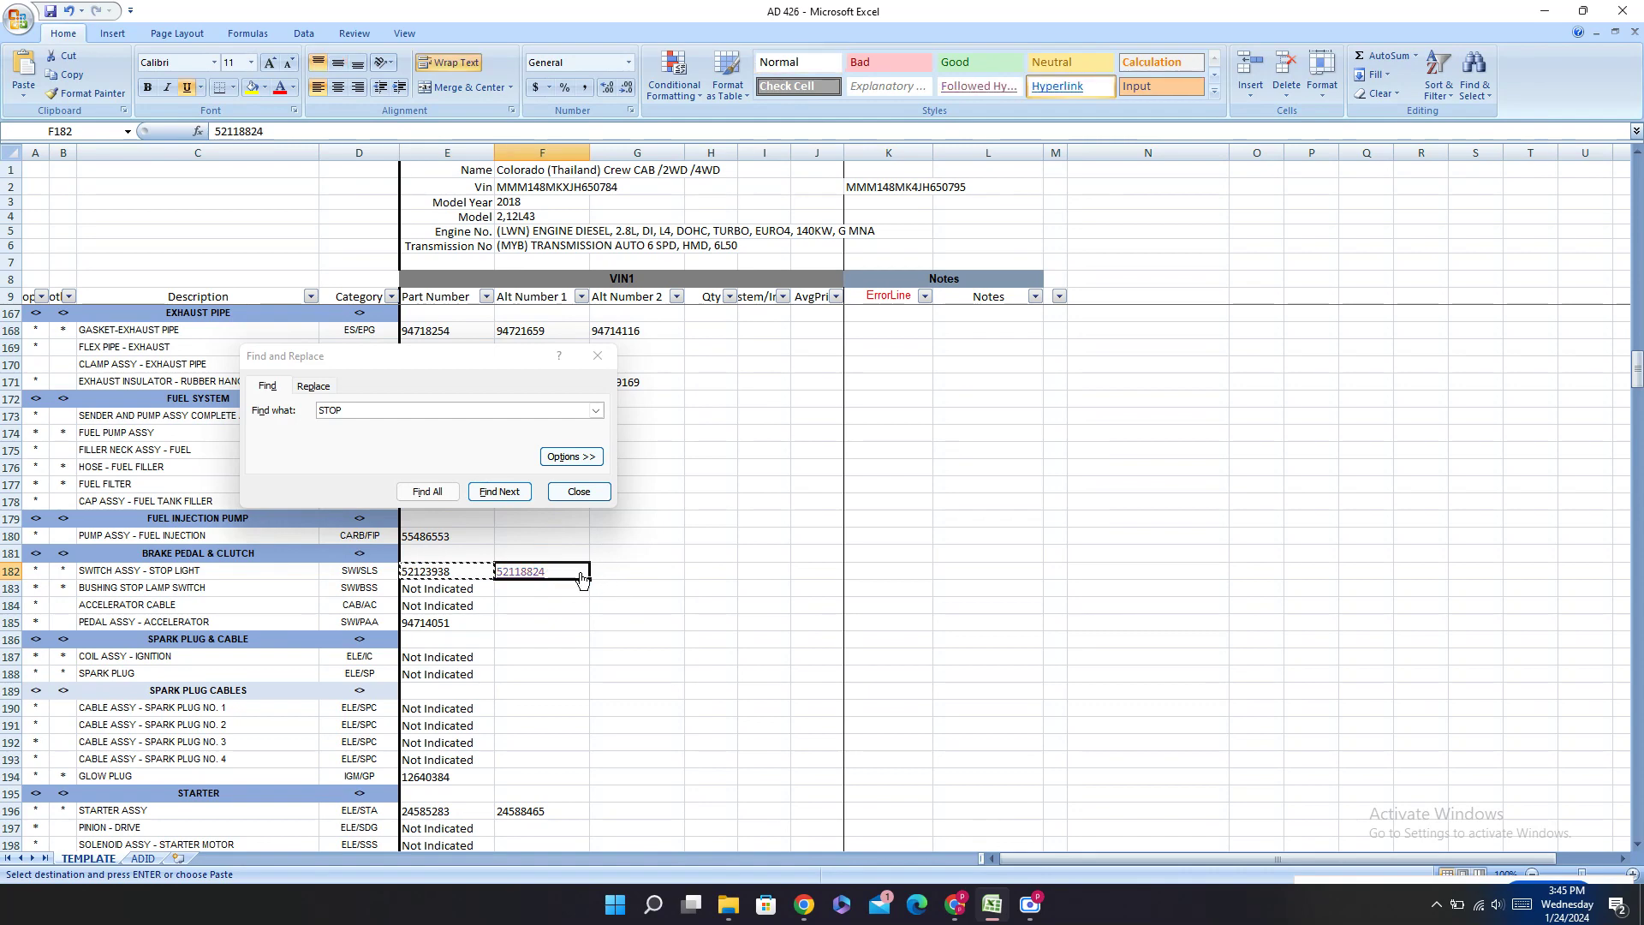
{"action": "key", "text": "Delete"}
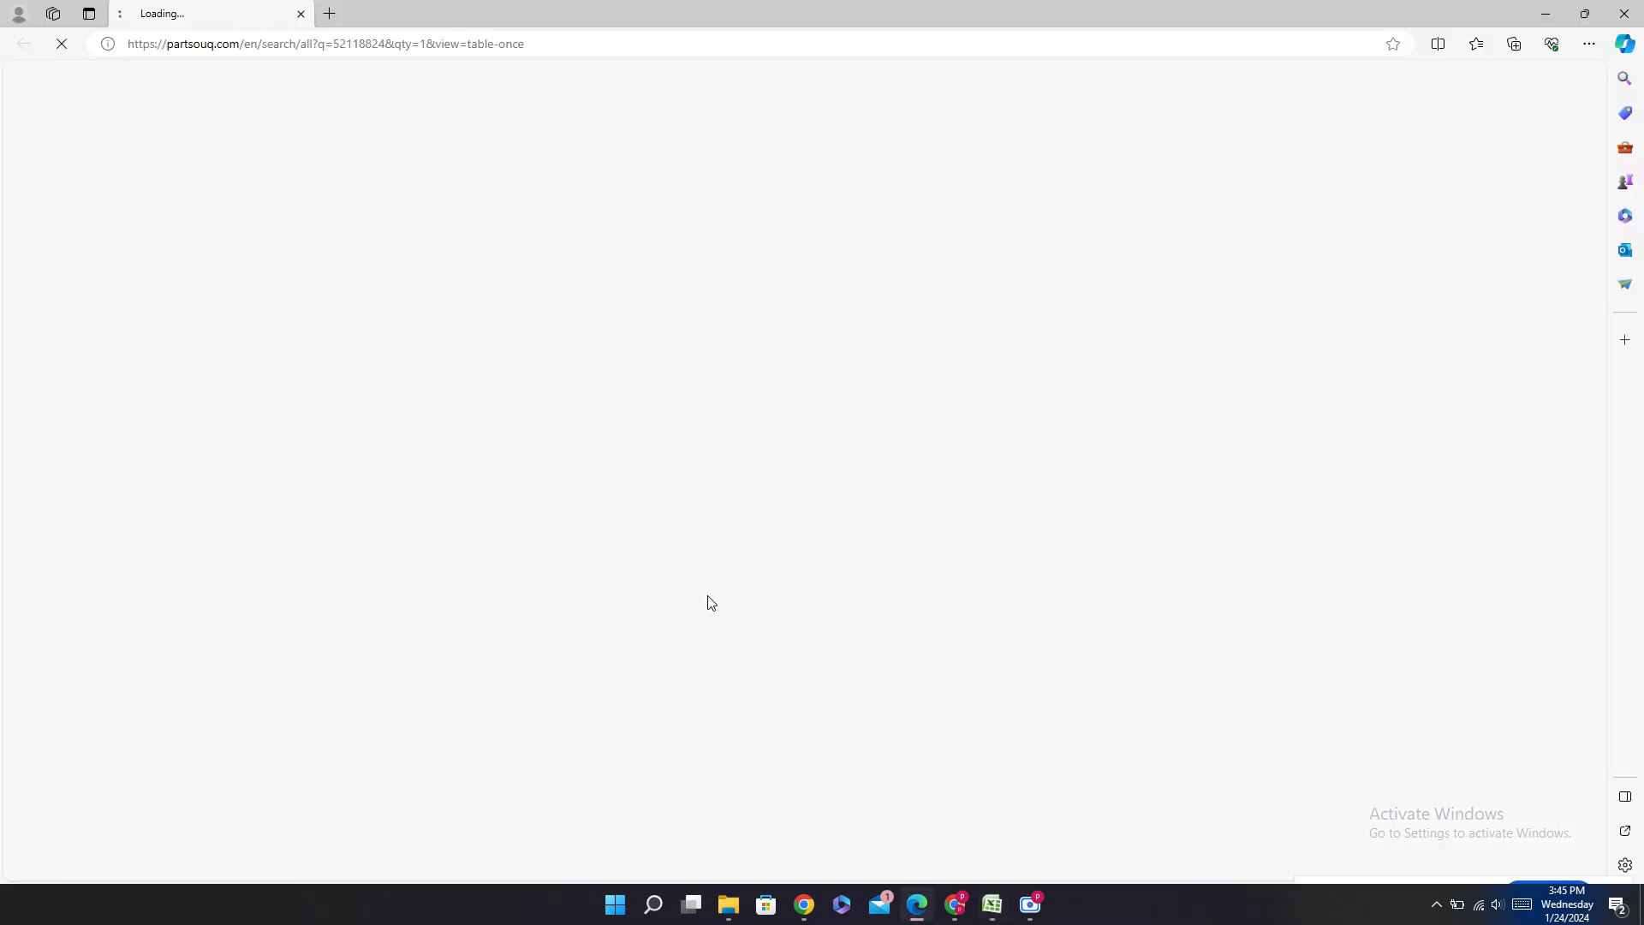
{"action": "left_click", "coordinate": [1585, 13]}
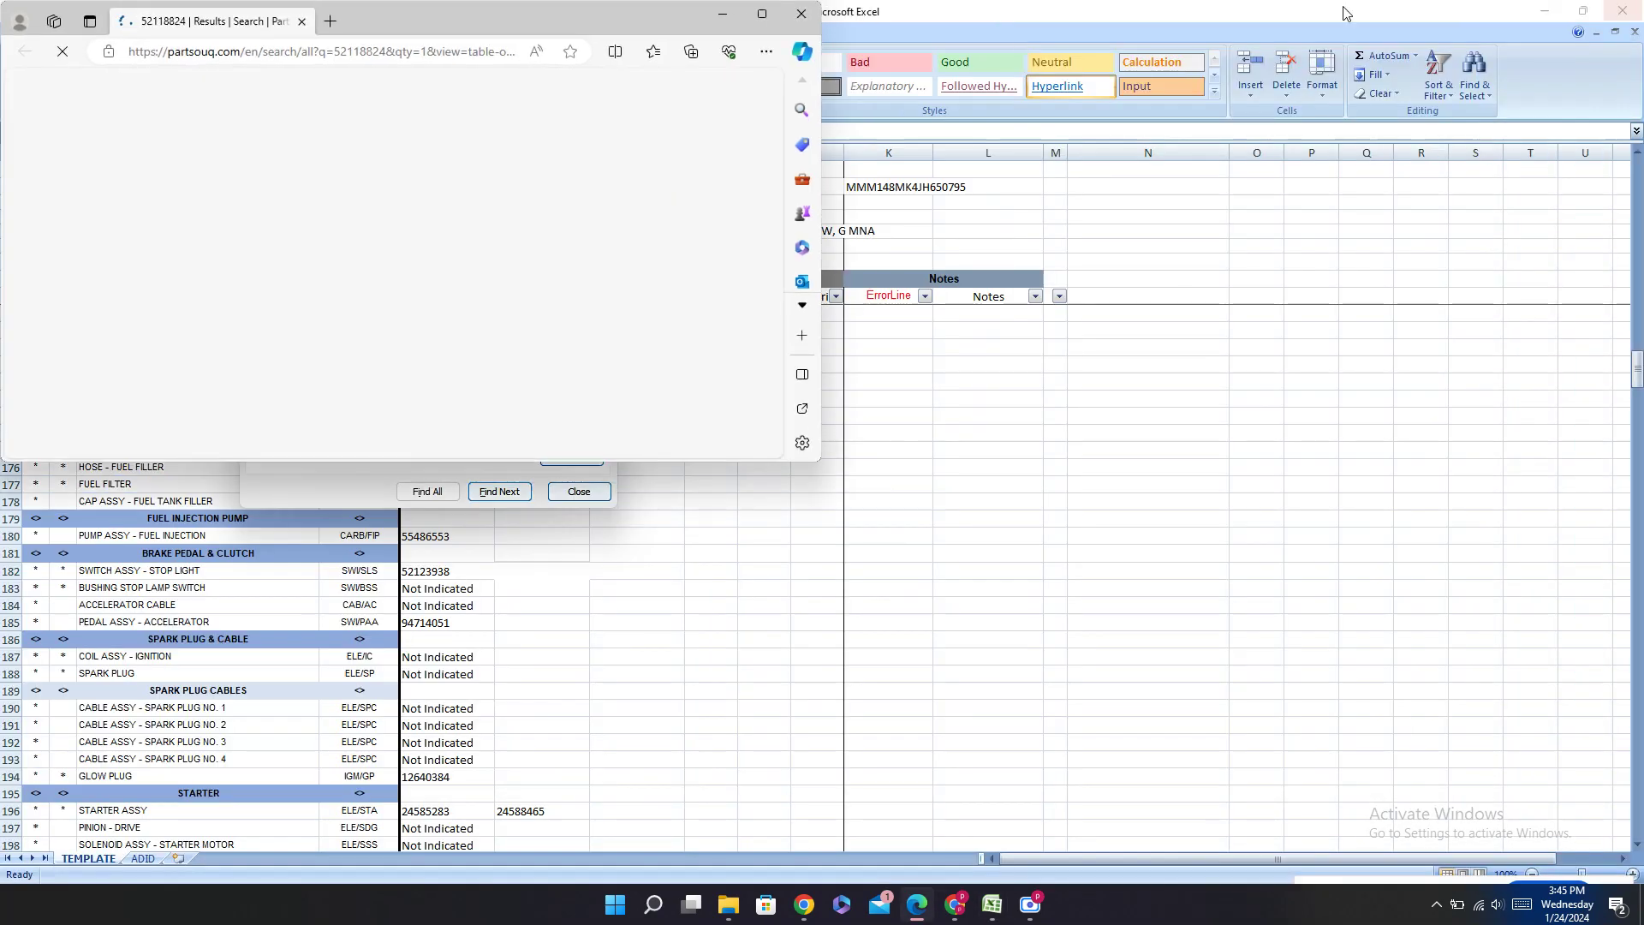
{"action": "left_click", "coordinate": [798, 12]}
Step: Review the blank part numbers for the grease CV joint, F230 and power steering rows
{"action": "scroll", "coordinate": [624, 606], "scroll_direction": "down", "scroll_amount": 14}
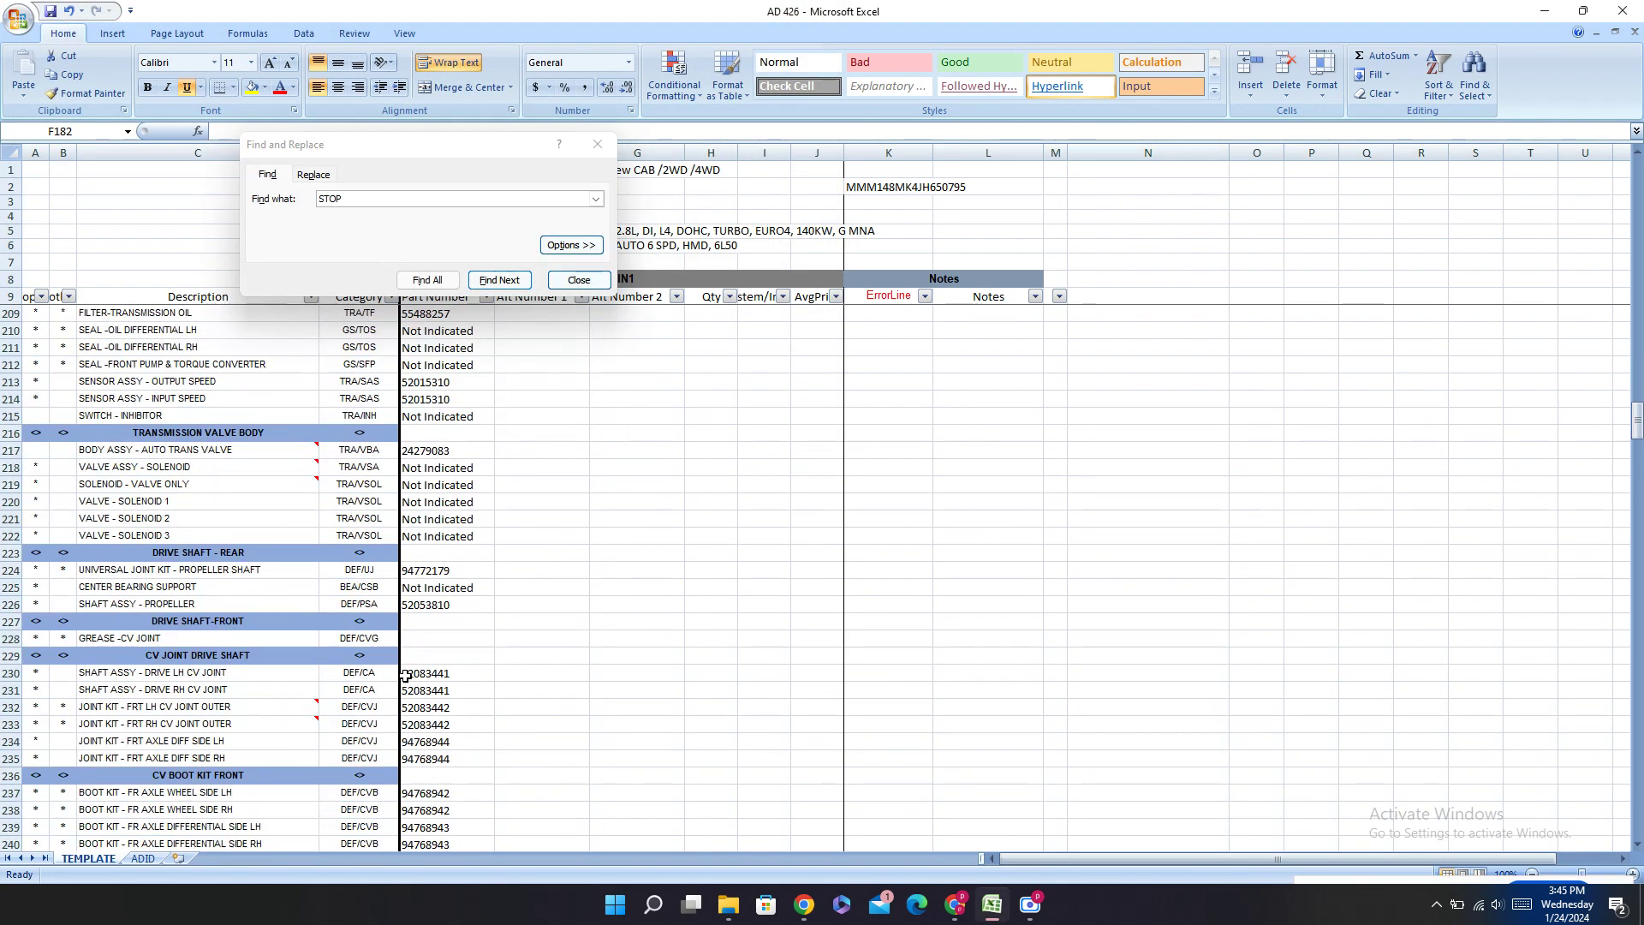
{"action": "left_click", "coordinate": [408, 637]}
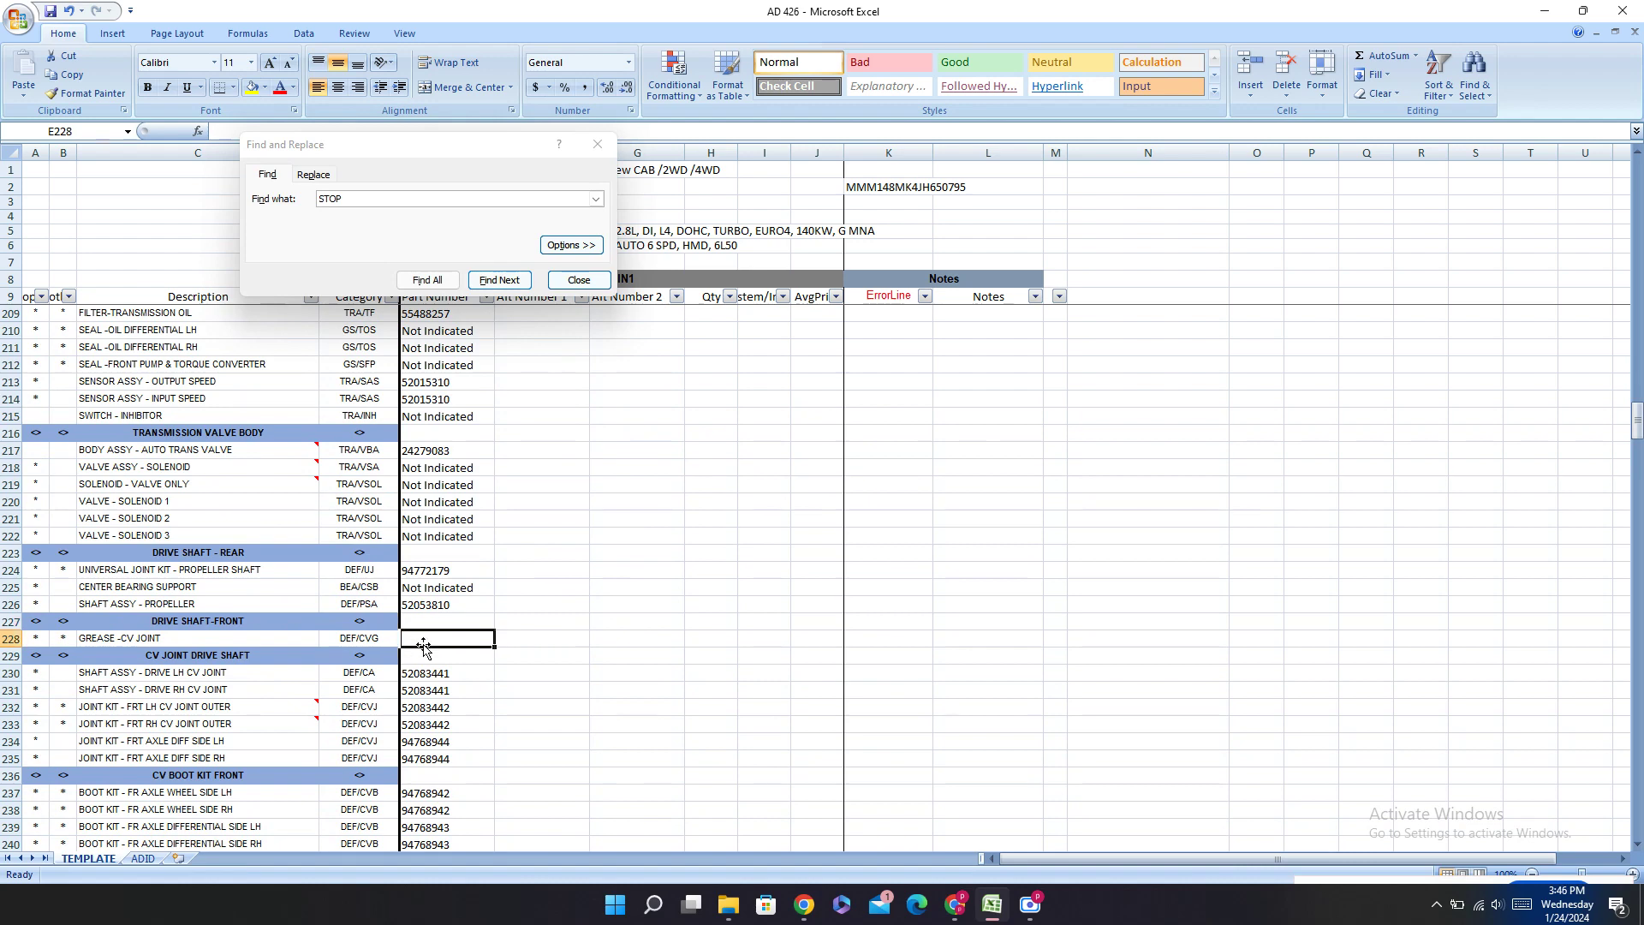
{"action": "left_click", "coordinate": [575, 673]}
{"action": "scroll", "coordinate": [610, 661], "scroll_direction": "down", "scroll_amount": 20}
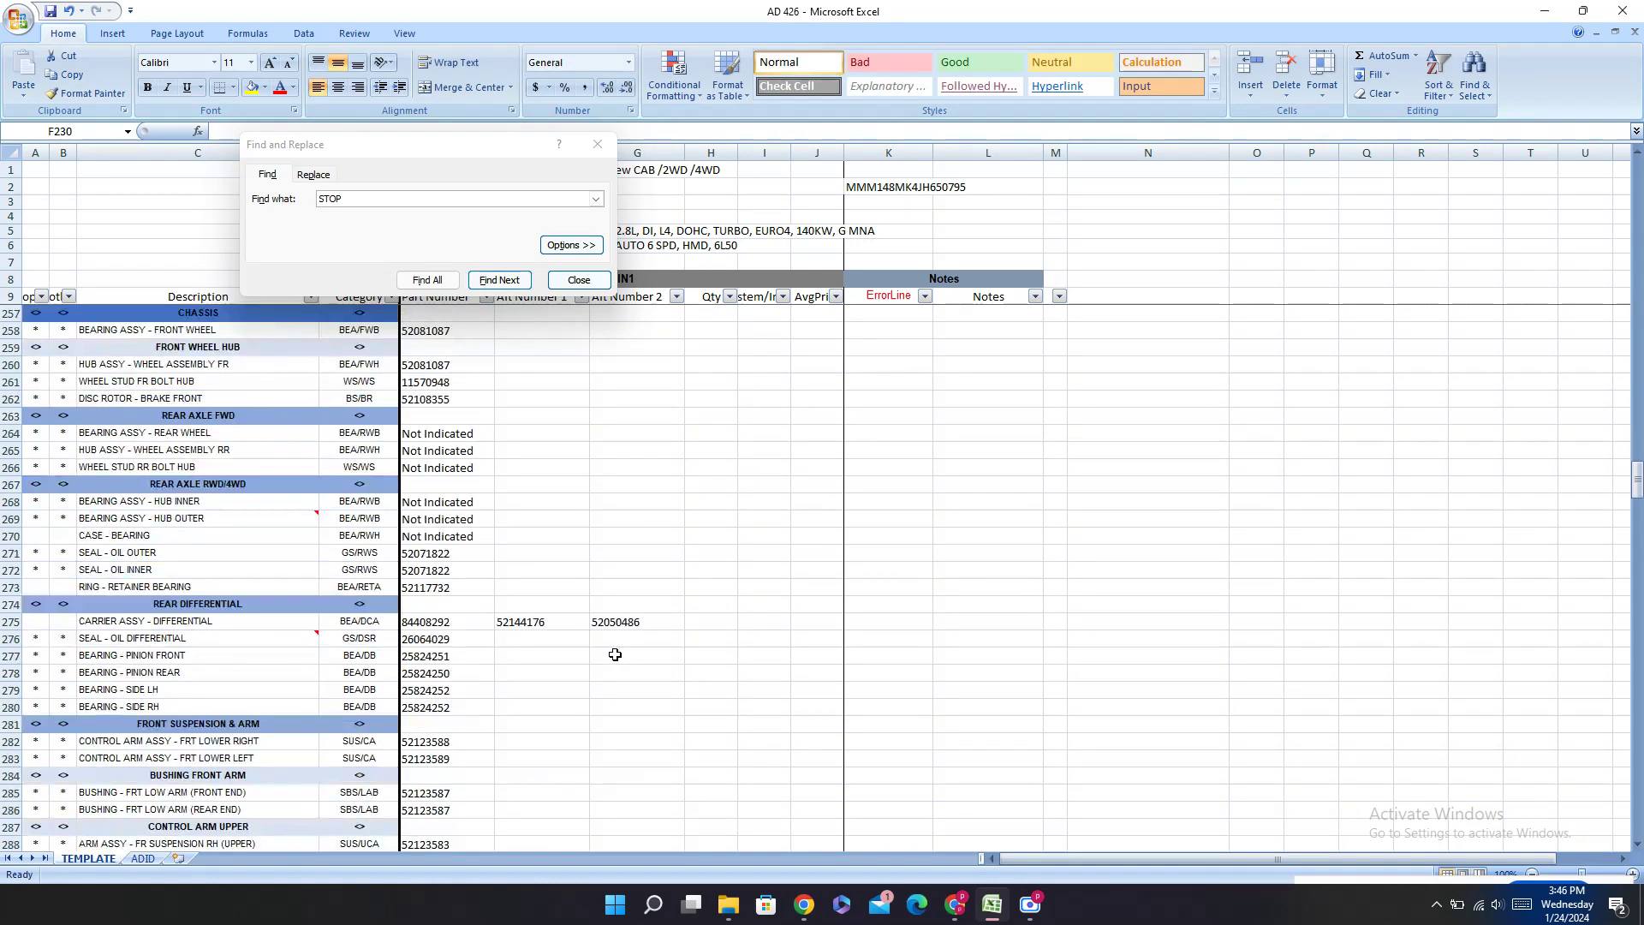
{"action": "scroll", "coordinate": [615, 654], "scroll_direction": "down", "scroll_amount": 5}
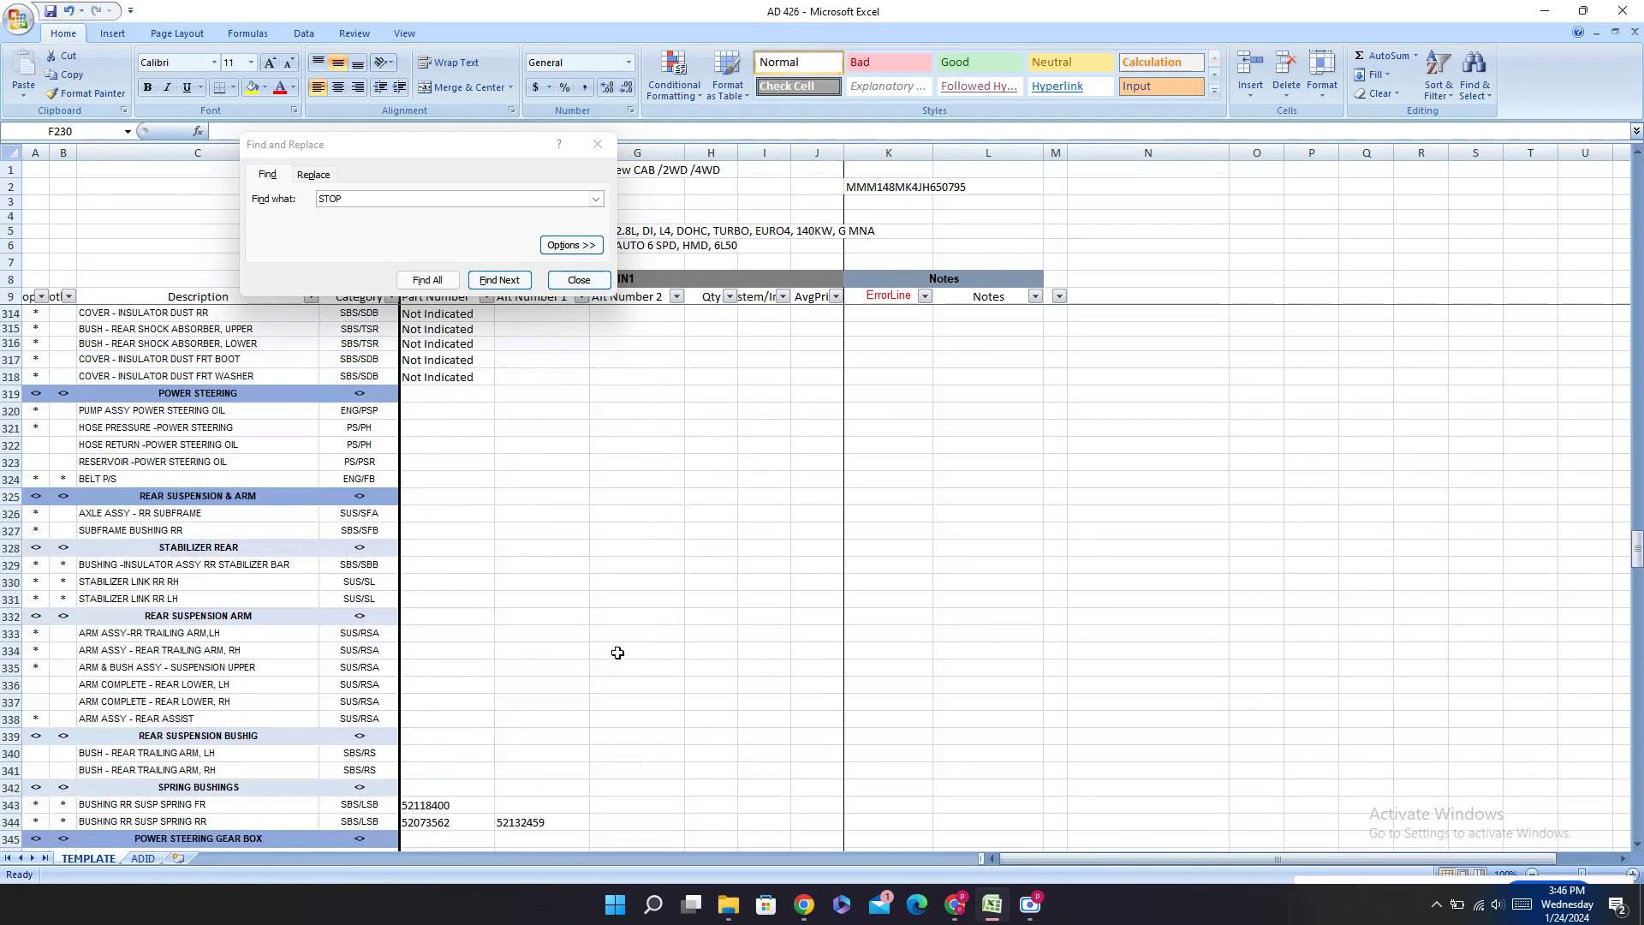
{"action": "left_click", "coordinate": [432, 411]}
Step: Check the blank lamp kit combination part number, then return to PartSouq's rear lamp page
{"action": "scroll", "coordinate": [657, 661], "scroll_direction": "down", "scroll_amount": 20}
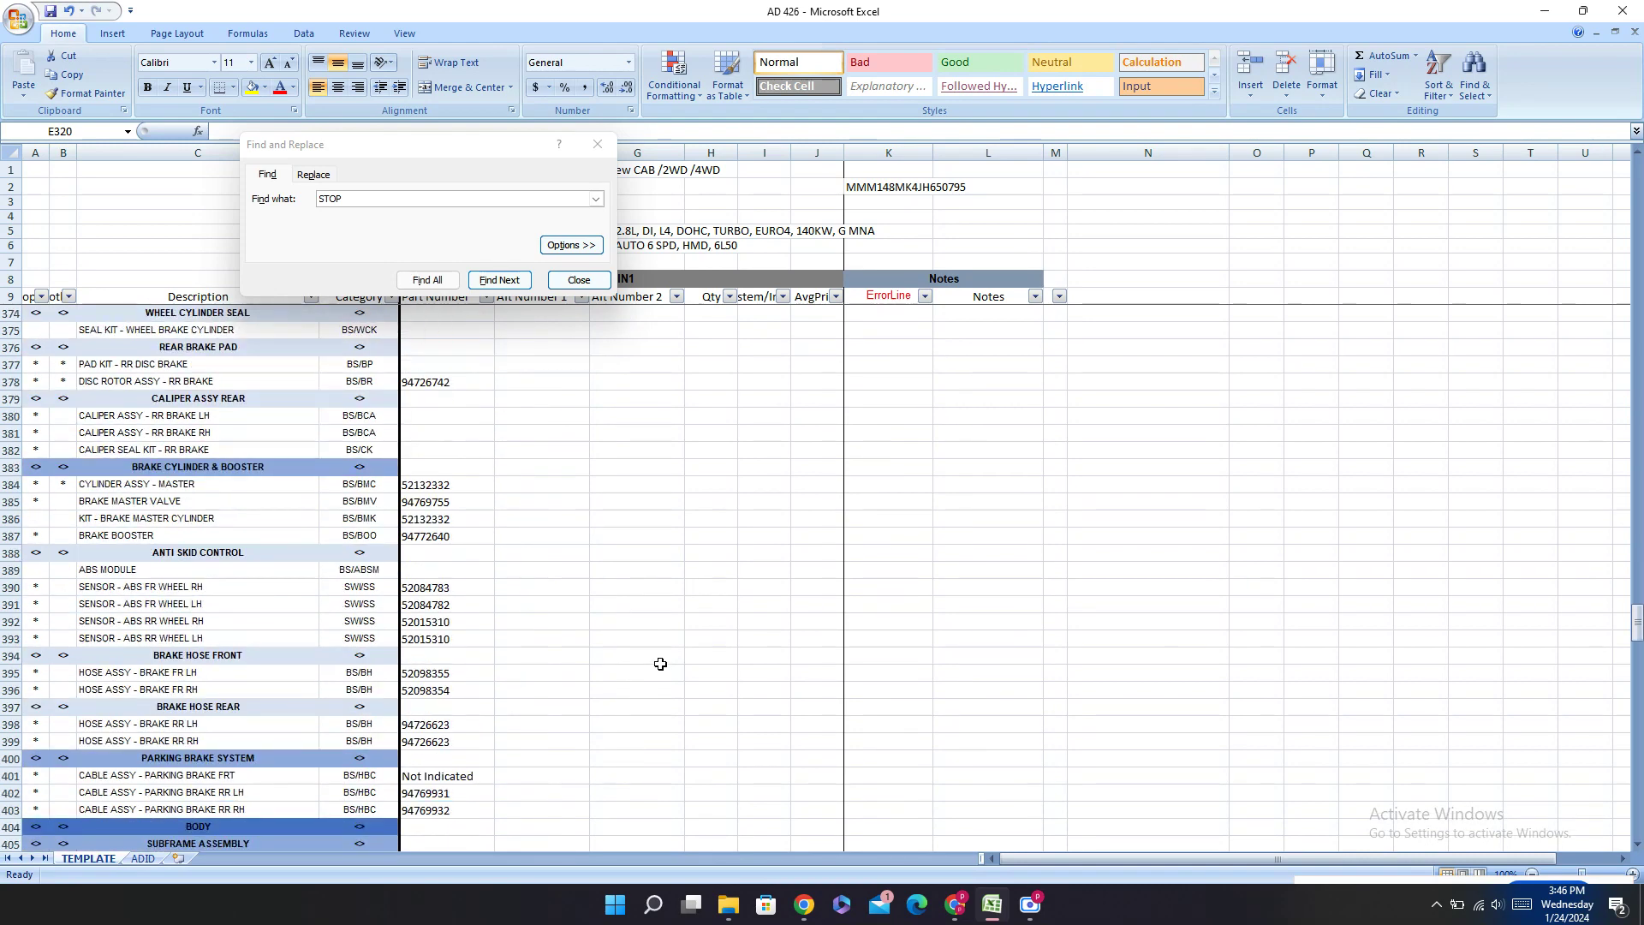
{"action": "scroll", "coordinate": [657, 661], "scroll_direction": "up", "scroll_amount": 10}
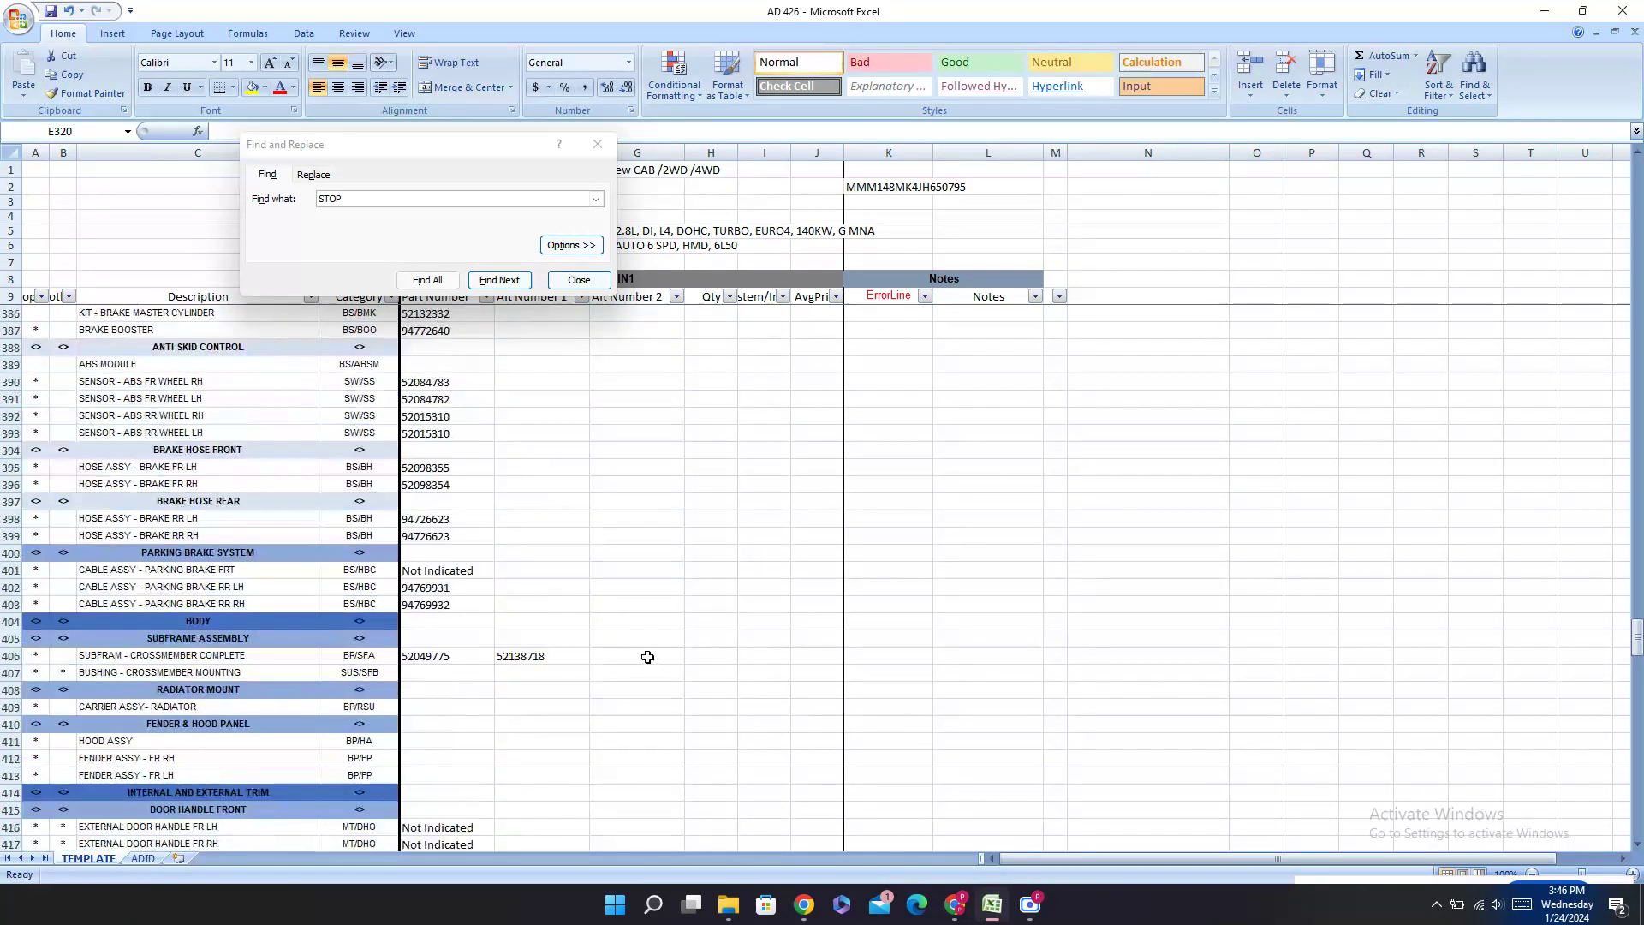
{"action": "scroll", "coordinate": [645, 657], "scroll_direction": "down", "scroll_amount": 20}
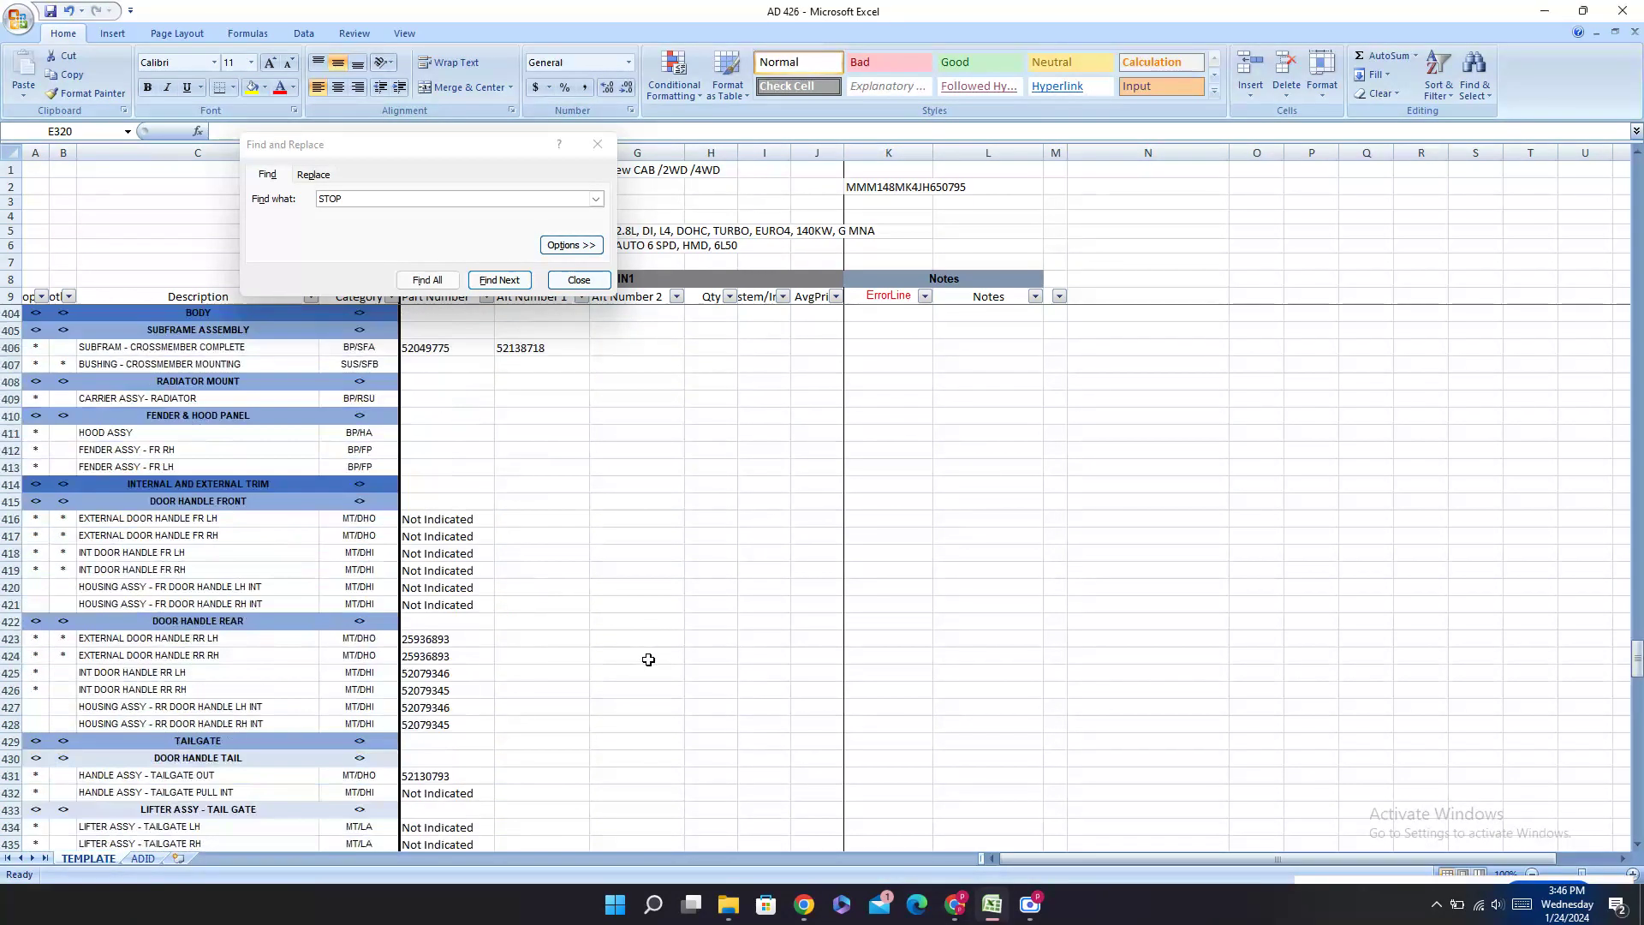
{"action": "scroll", "coordinate": [652, 664], "scroll_direction": "down", "scroll_amount": 20}
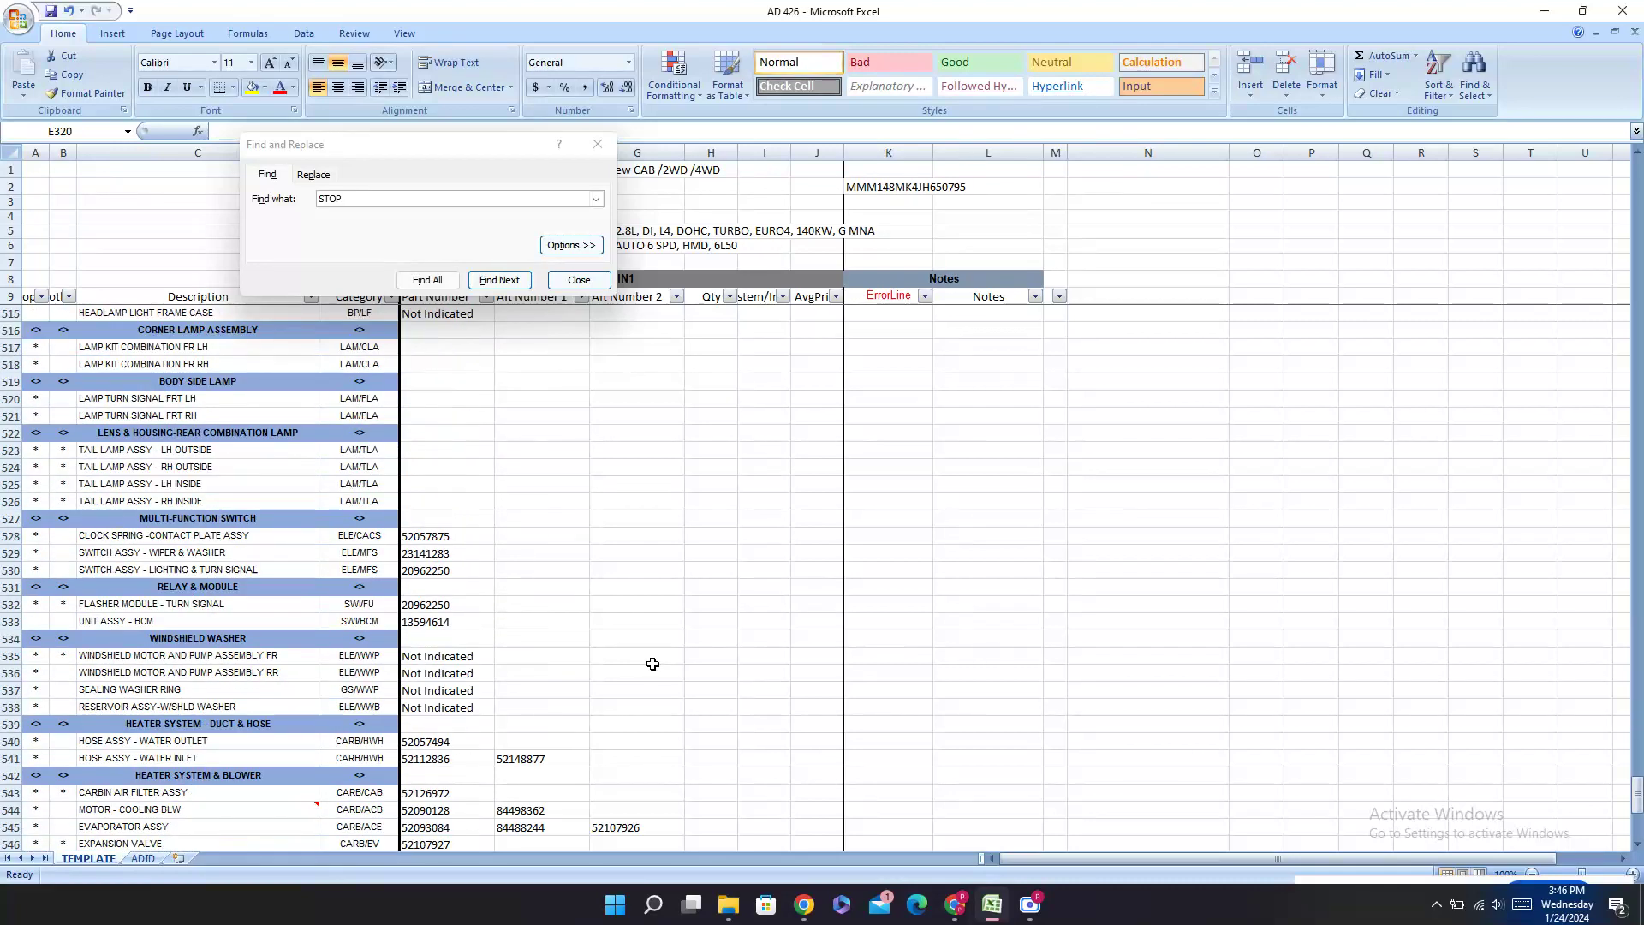
{"action": "scroll", "coordinate": [652, 664], "scroll_direction": "up", "scroll_amount": 15}
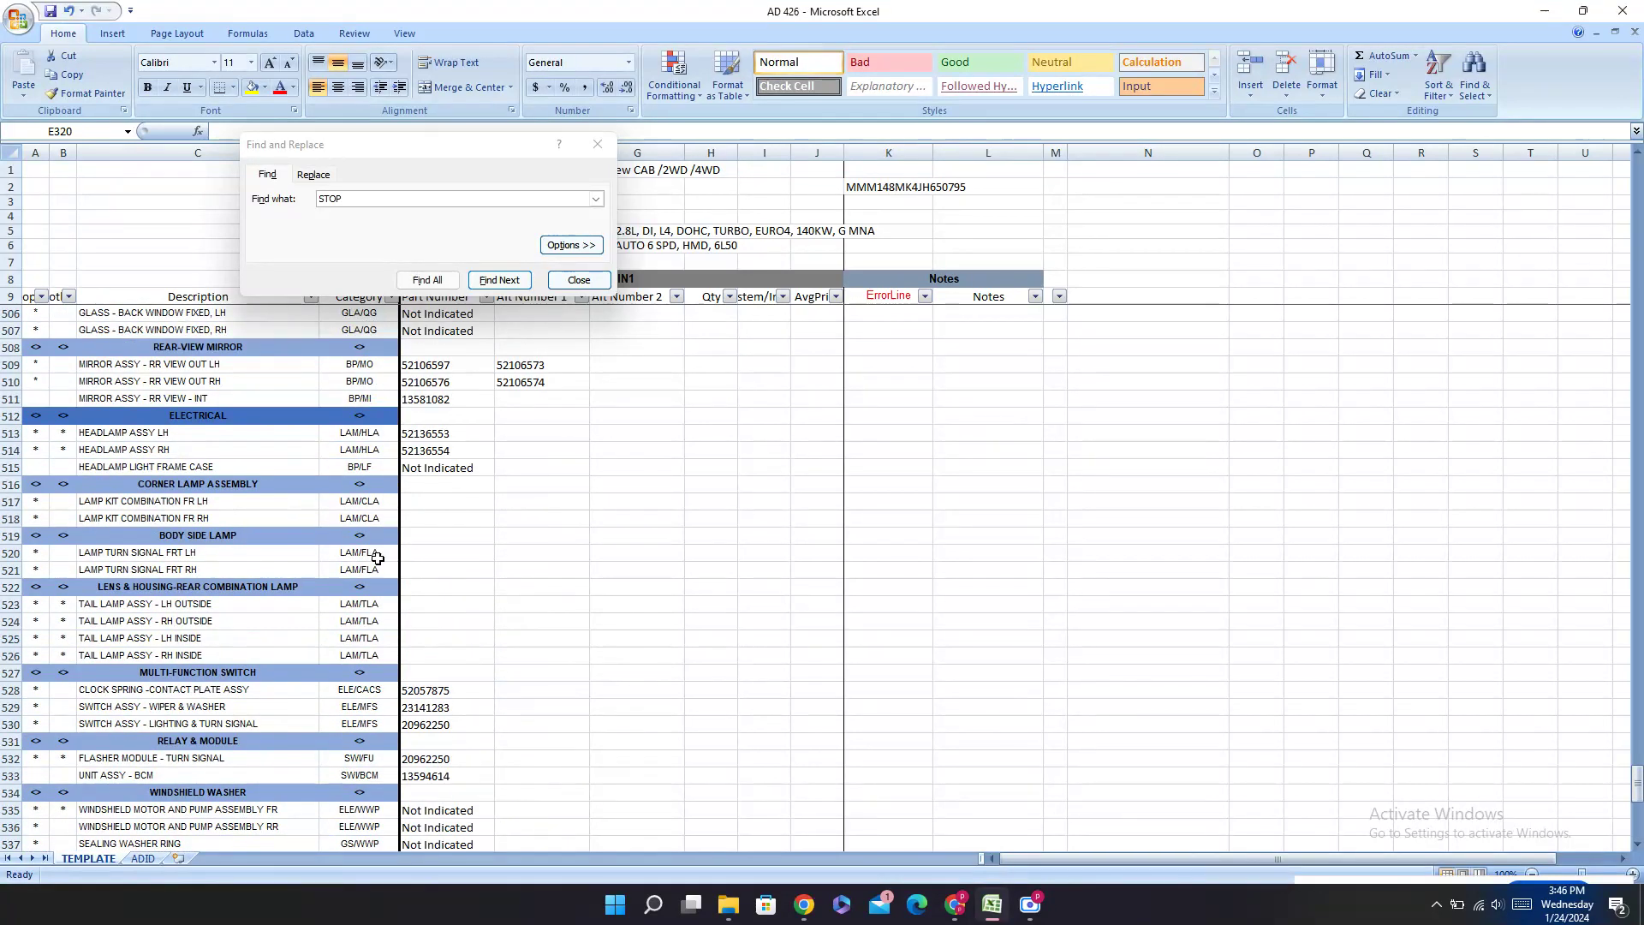
{"action": "left_click", "coordinate": [286, 506]}
{"action": "left_click", "coordinate": [424, 501]}
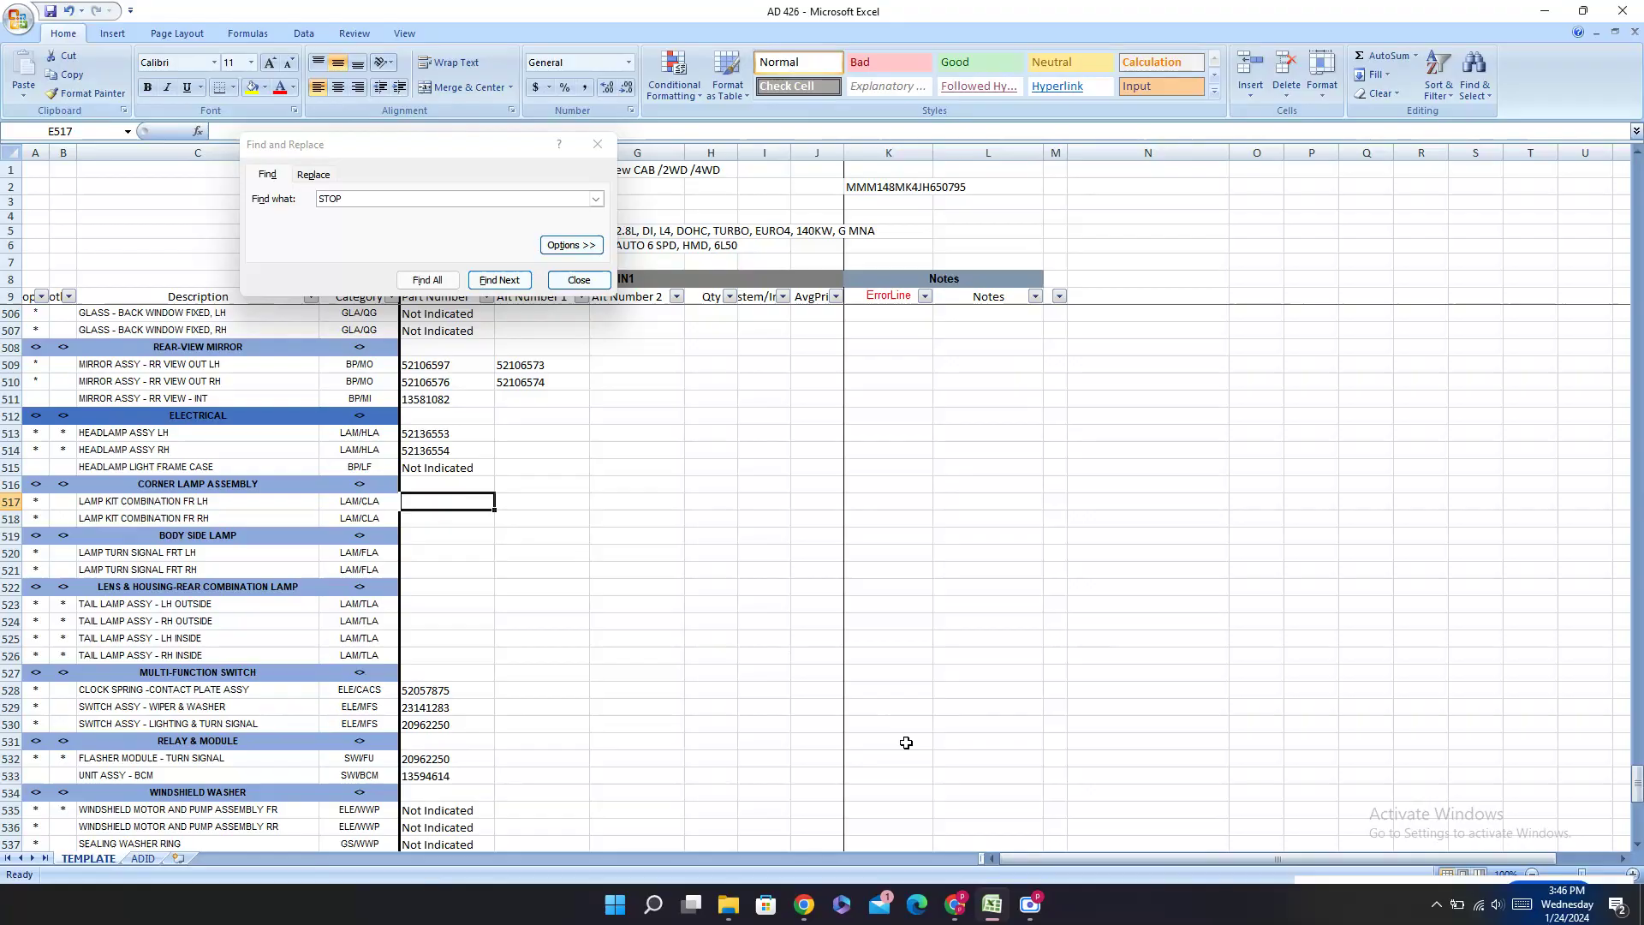
{"action": "left_click", "coordinate": [956, 904]}
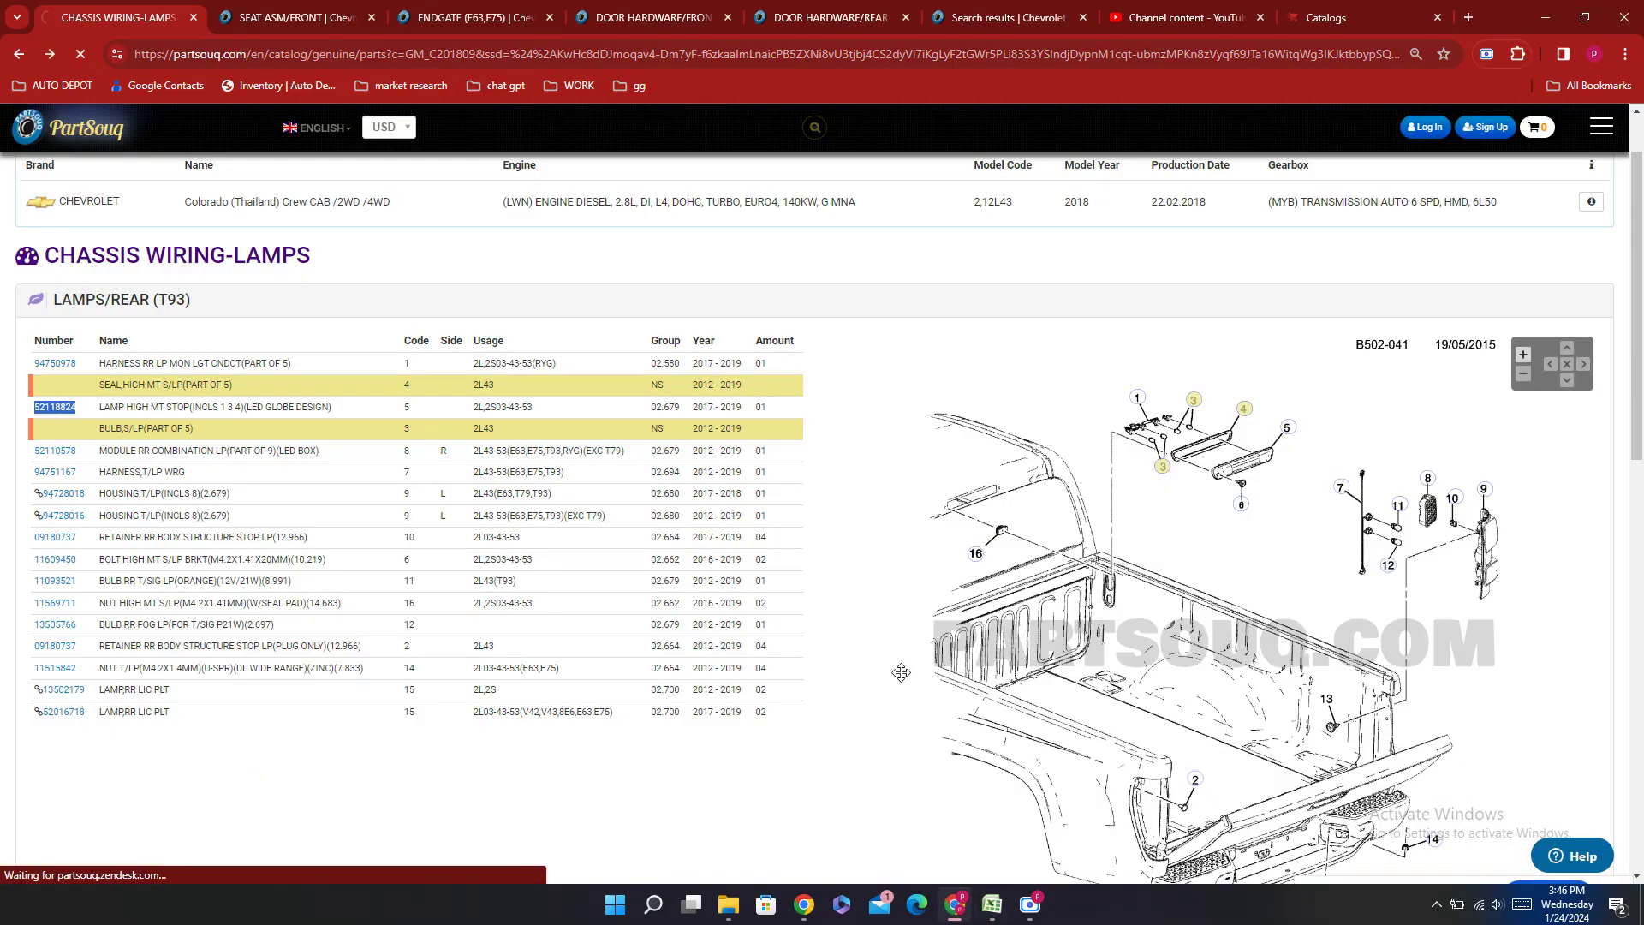
Step: Go back to the vehicle's groups list and expand the Electrical group
{"action": "key", "text": "alt+Left"}
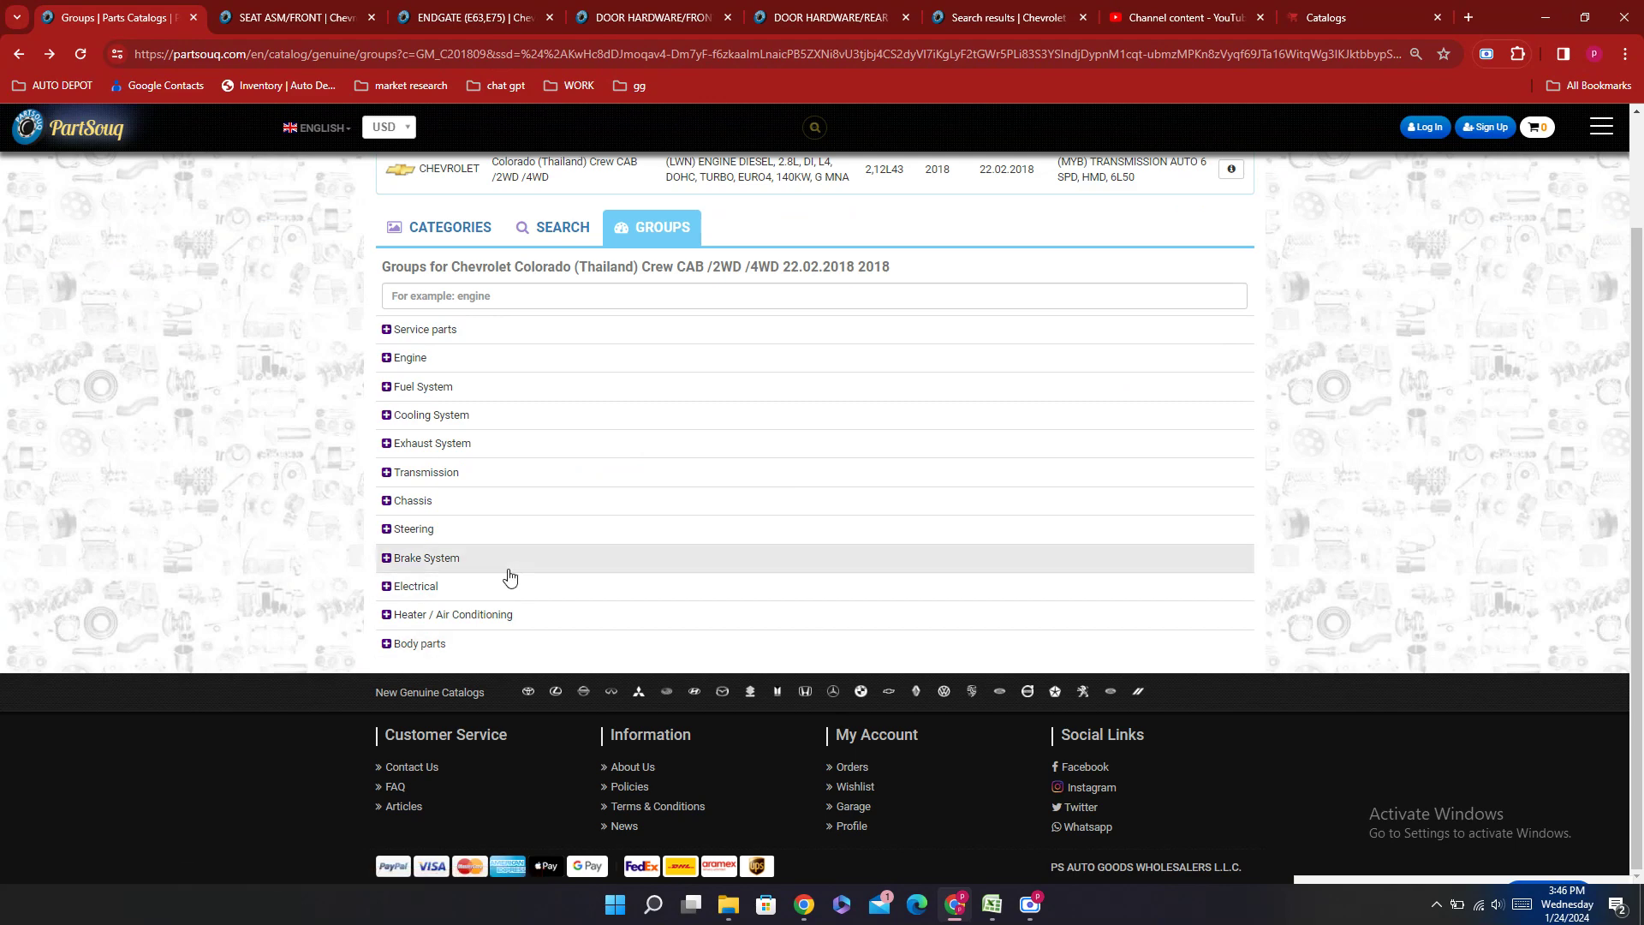
{"action": "left_click", "coordinate": [510, 574]}
{"action": "left_click", "coordinate": [447, 559]}
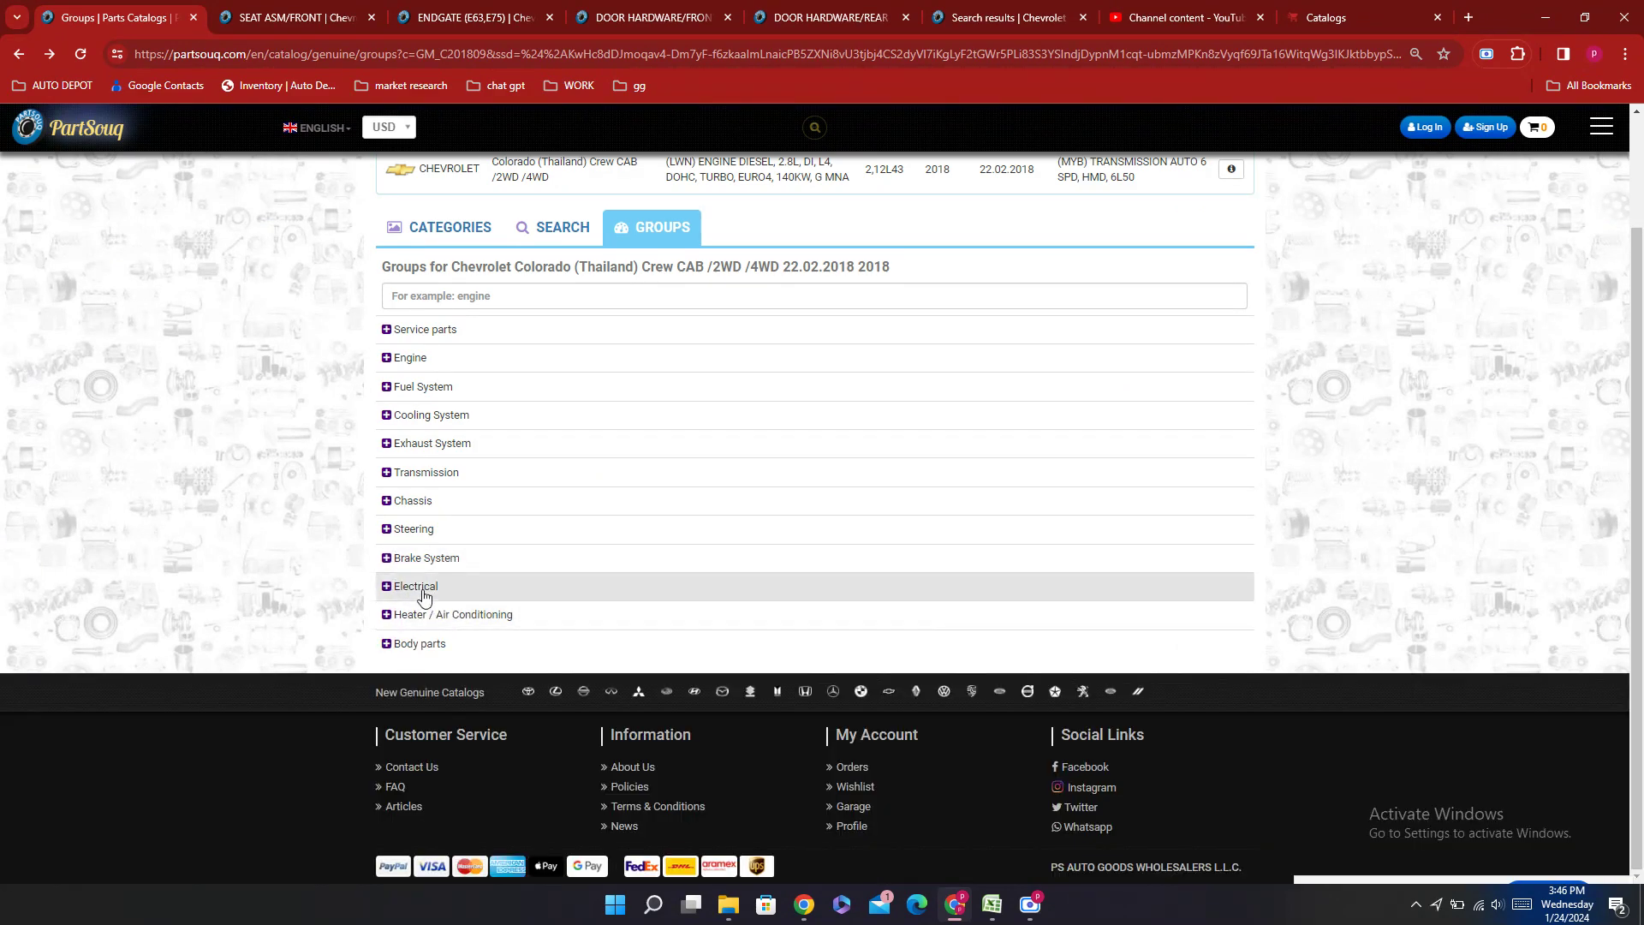
{"action": "left_click", "coordinate": [423, 591]}
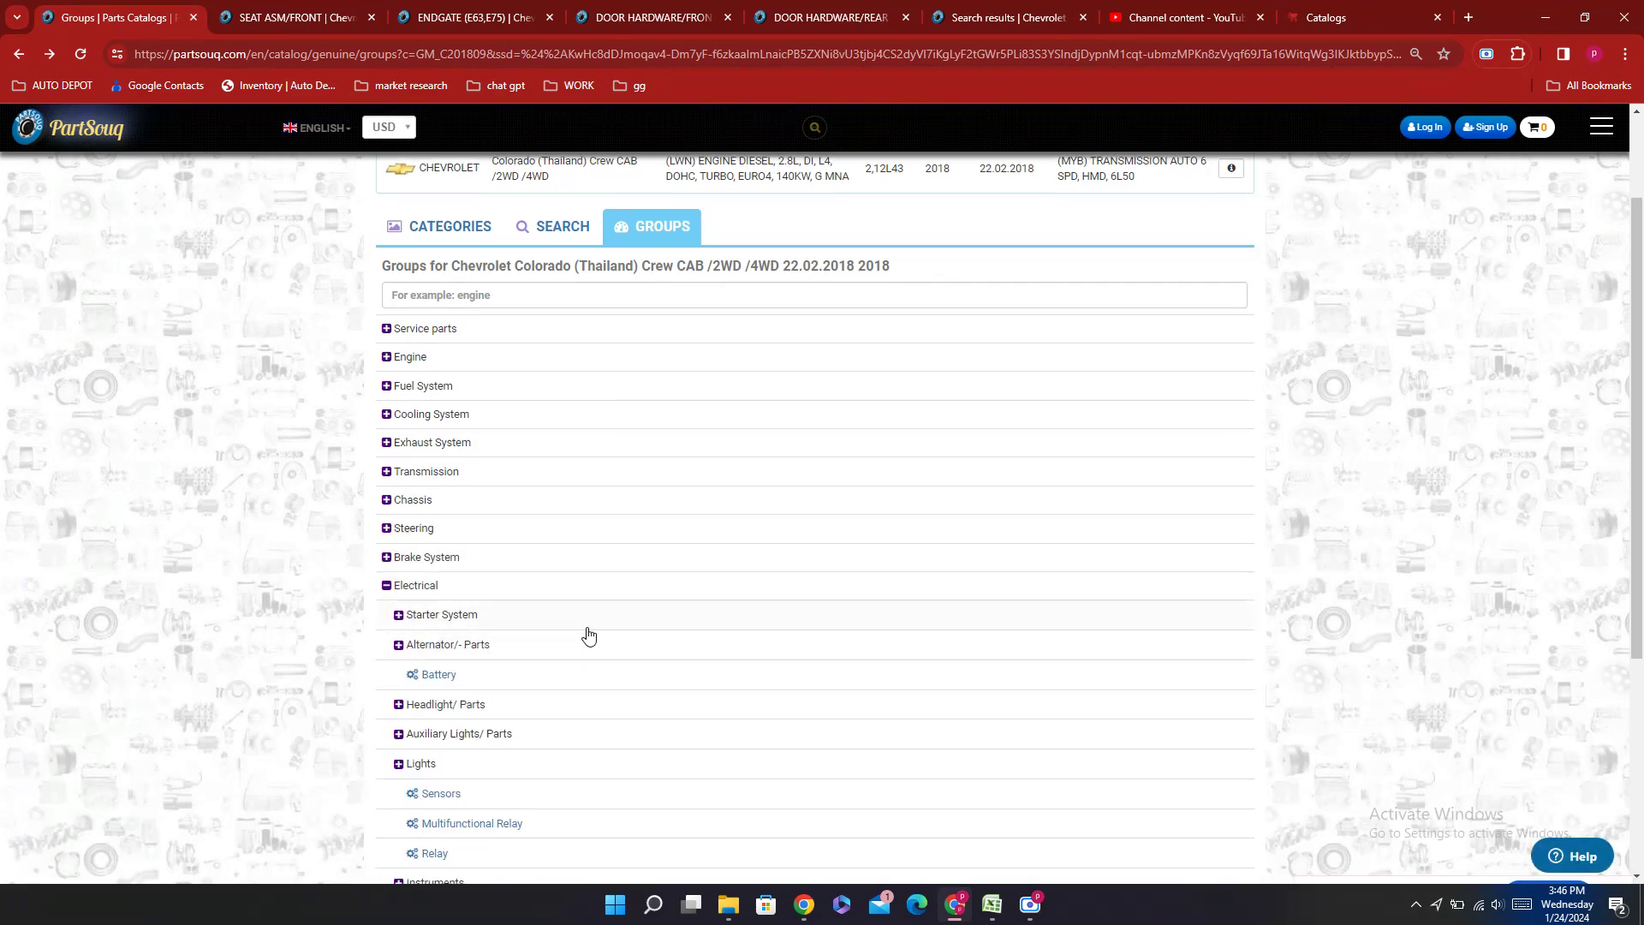
{"action": "scroll", "coordinate": [588, 635], "scroll_direction": "down", "scroll_amount": 2}
Step: Expand Lights > Auxiliary, Fog and Headlight parts, and open the Headlight/ Insert page
{"action": "left_click", "coordinate": [432, 600]}
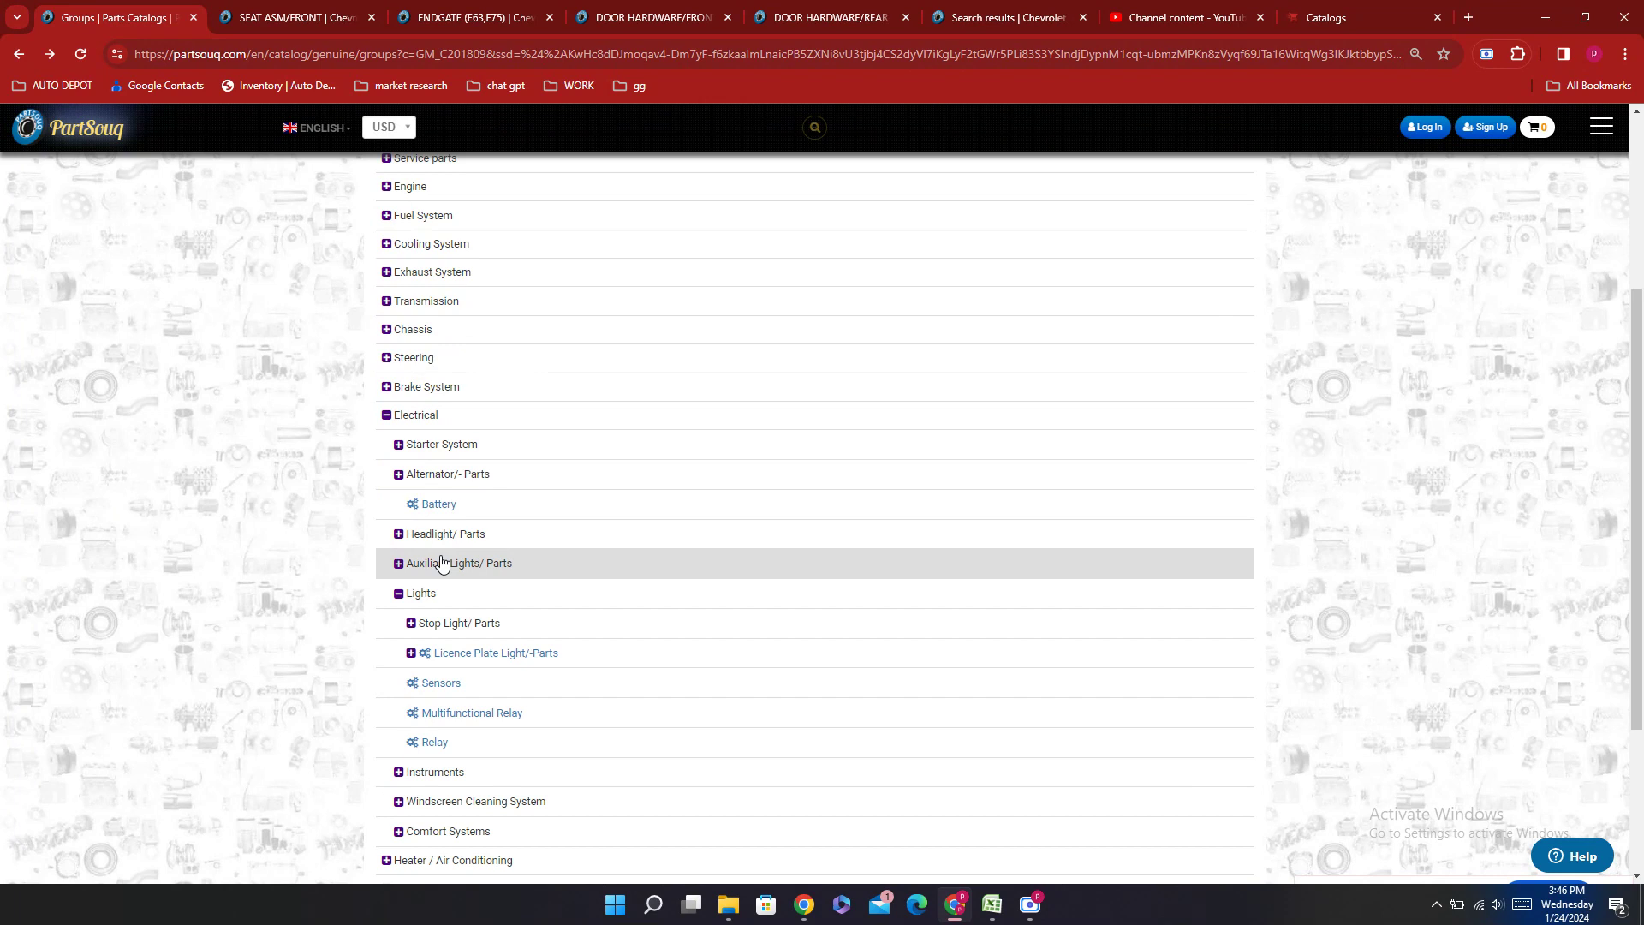
{"action": "left_click", "coordinate": [443, 564]}
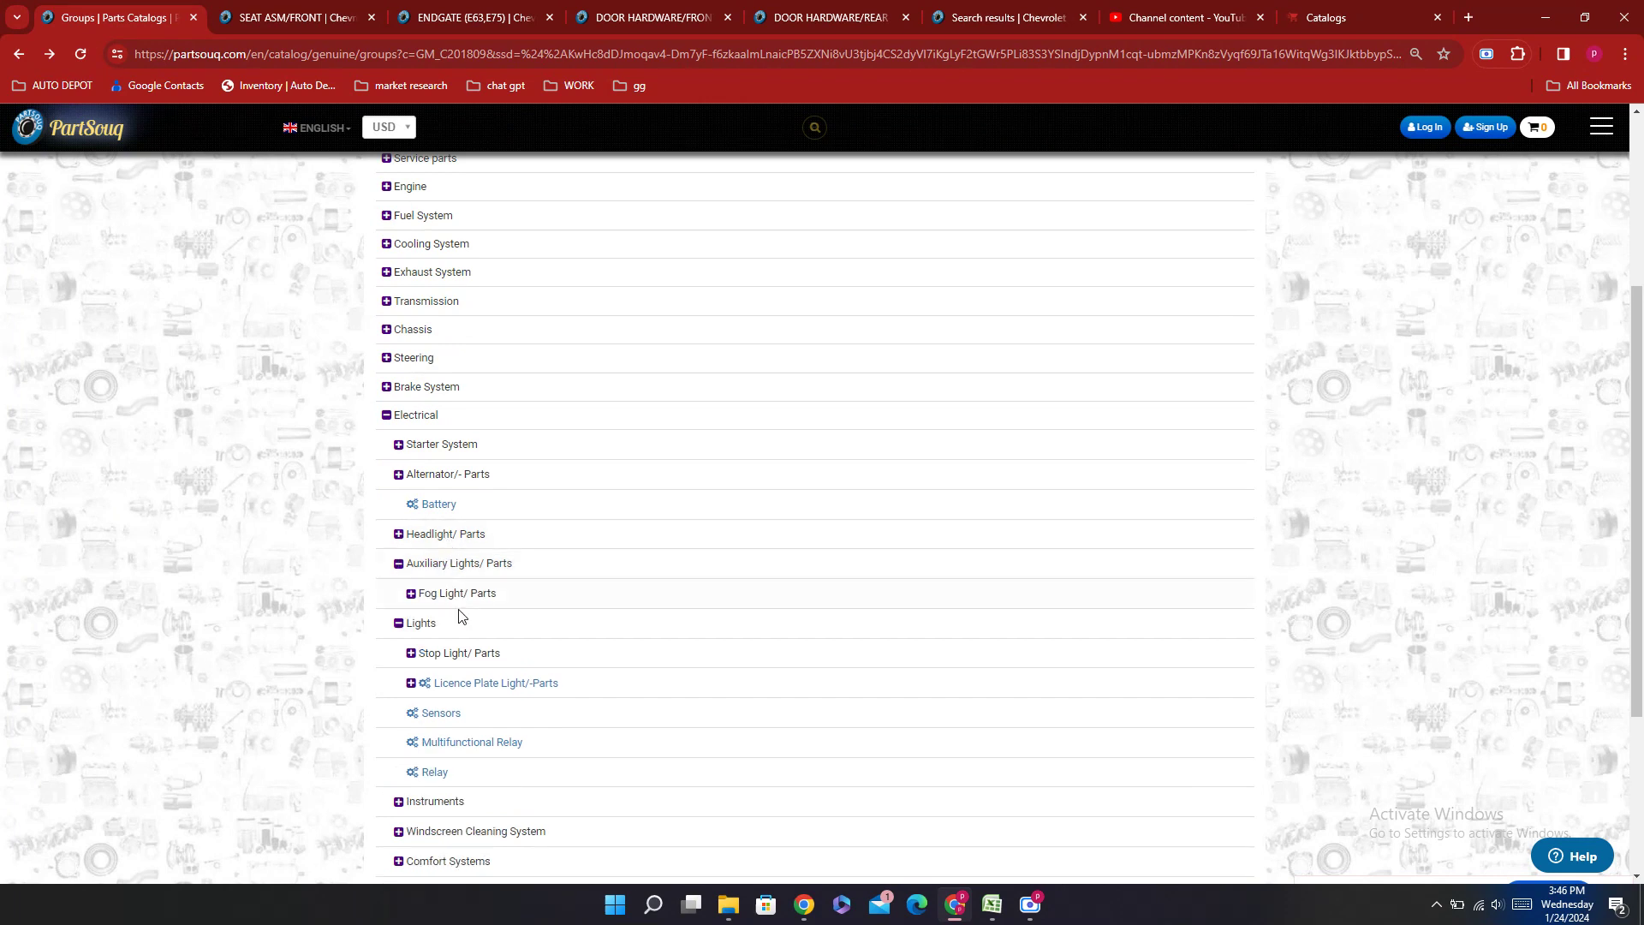
{"action": "left_click", "coordinate": [463, 592]}
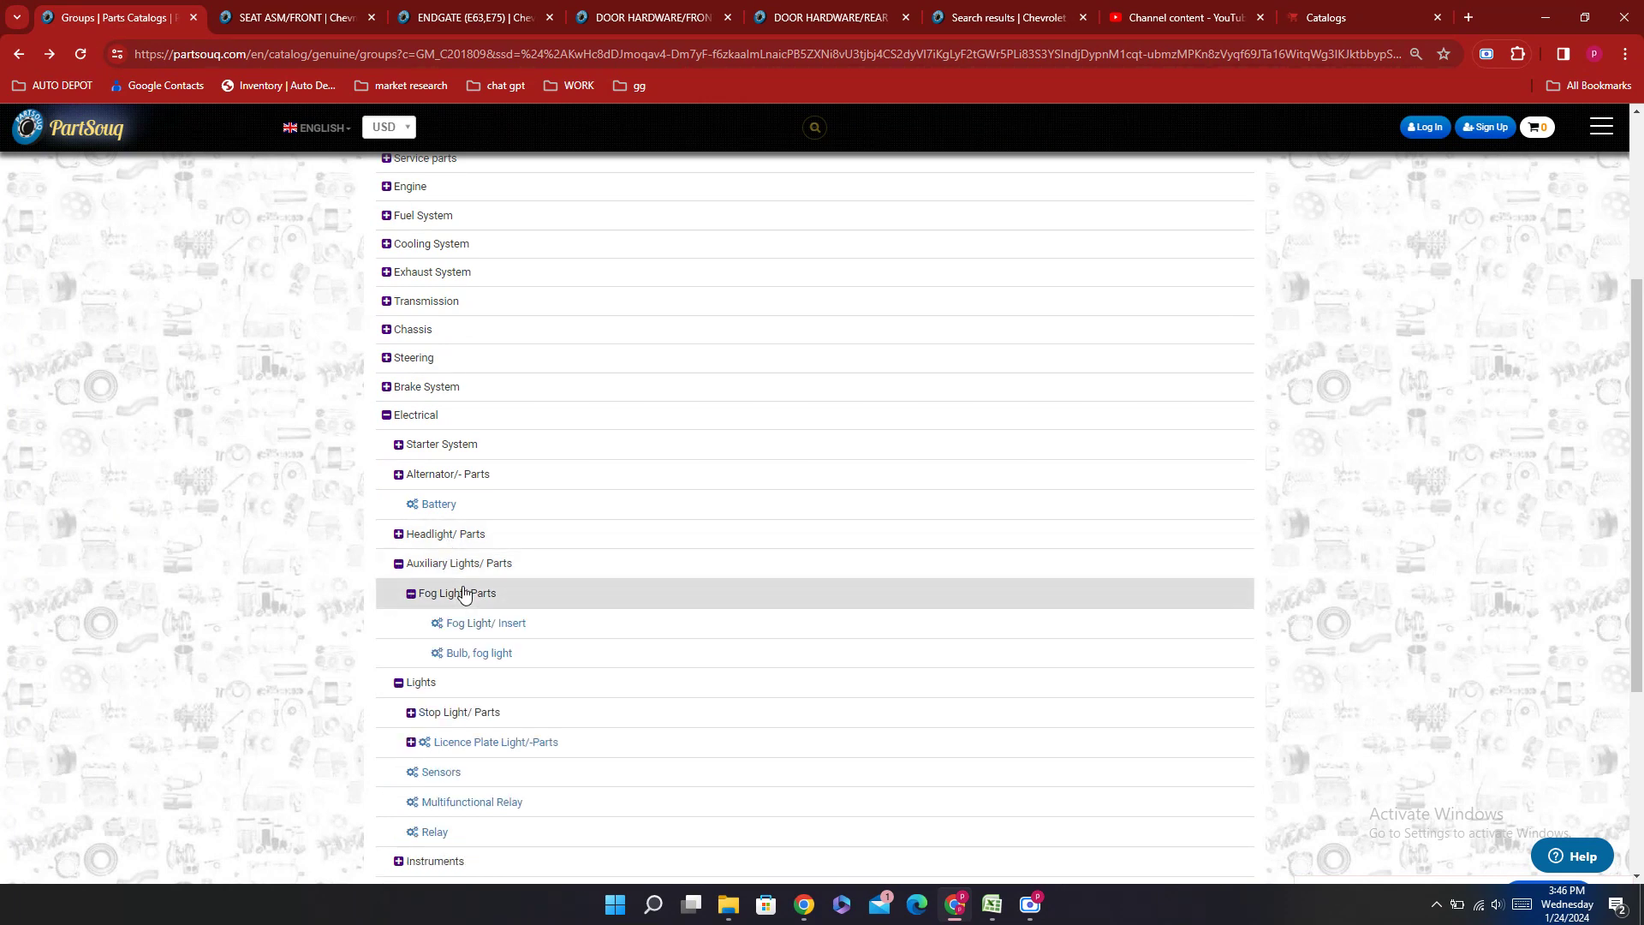
{"action": "left_click", "coordinate": [466, 534]}
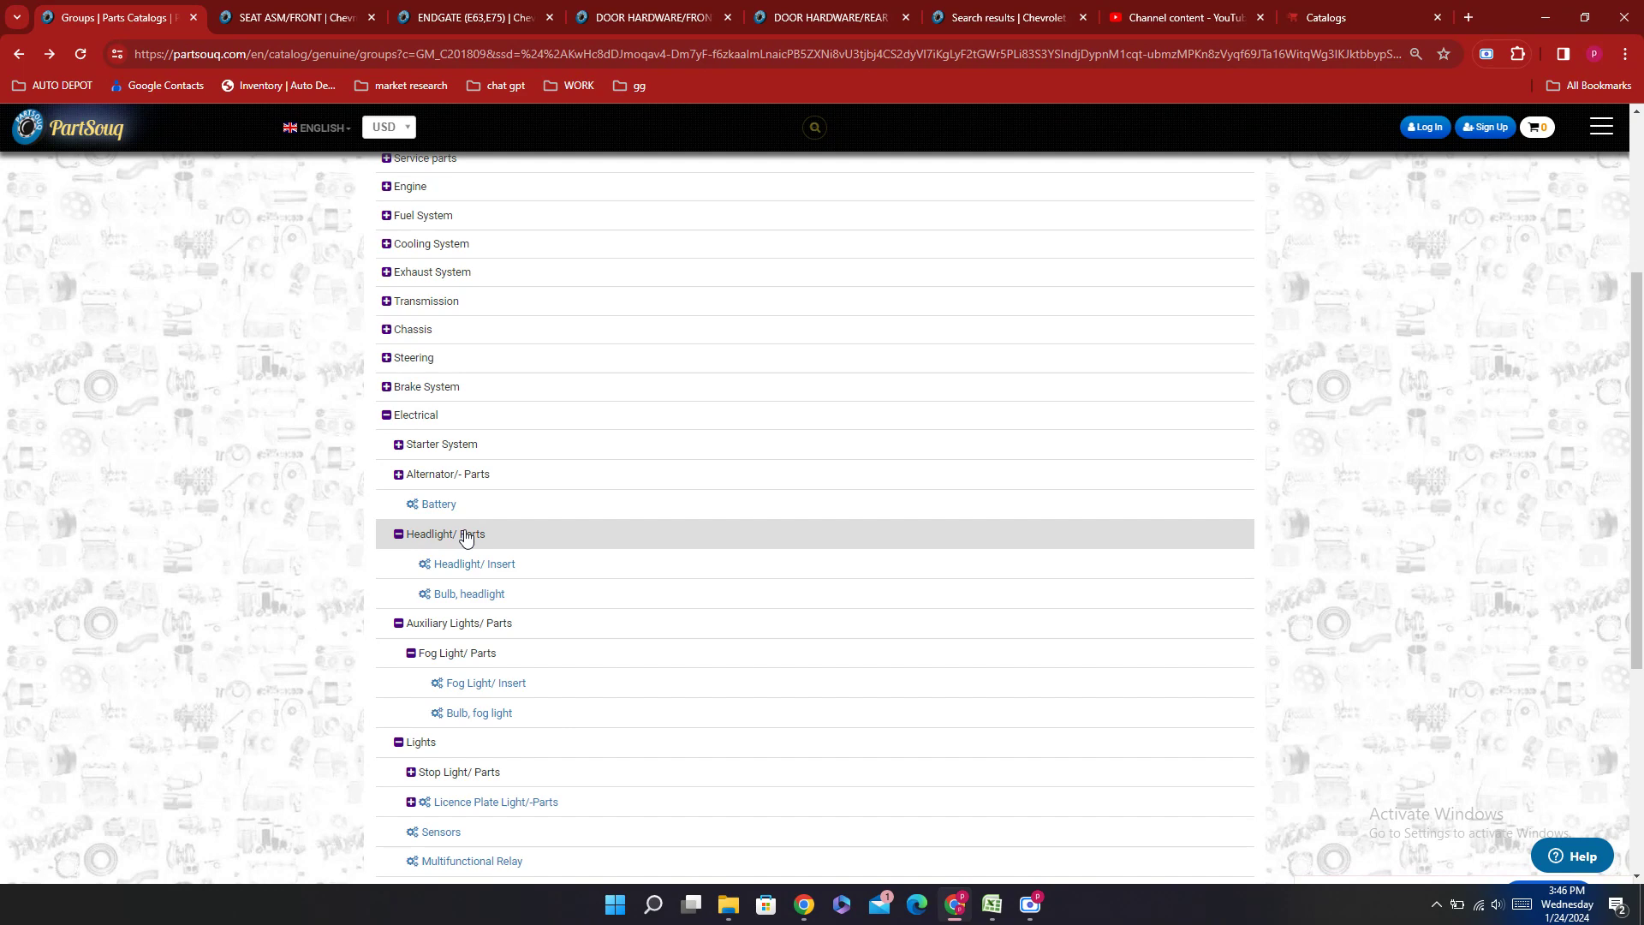
{"action": "scroll", "coordinate": [466, 535], "scroll_direction": "down", "scroll_amount": 3}
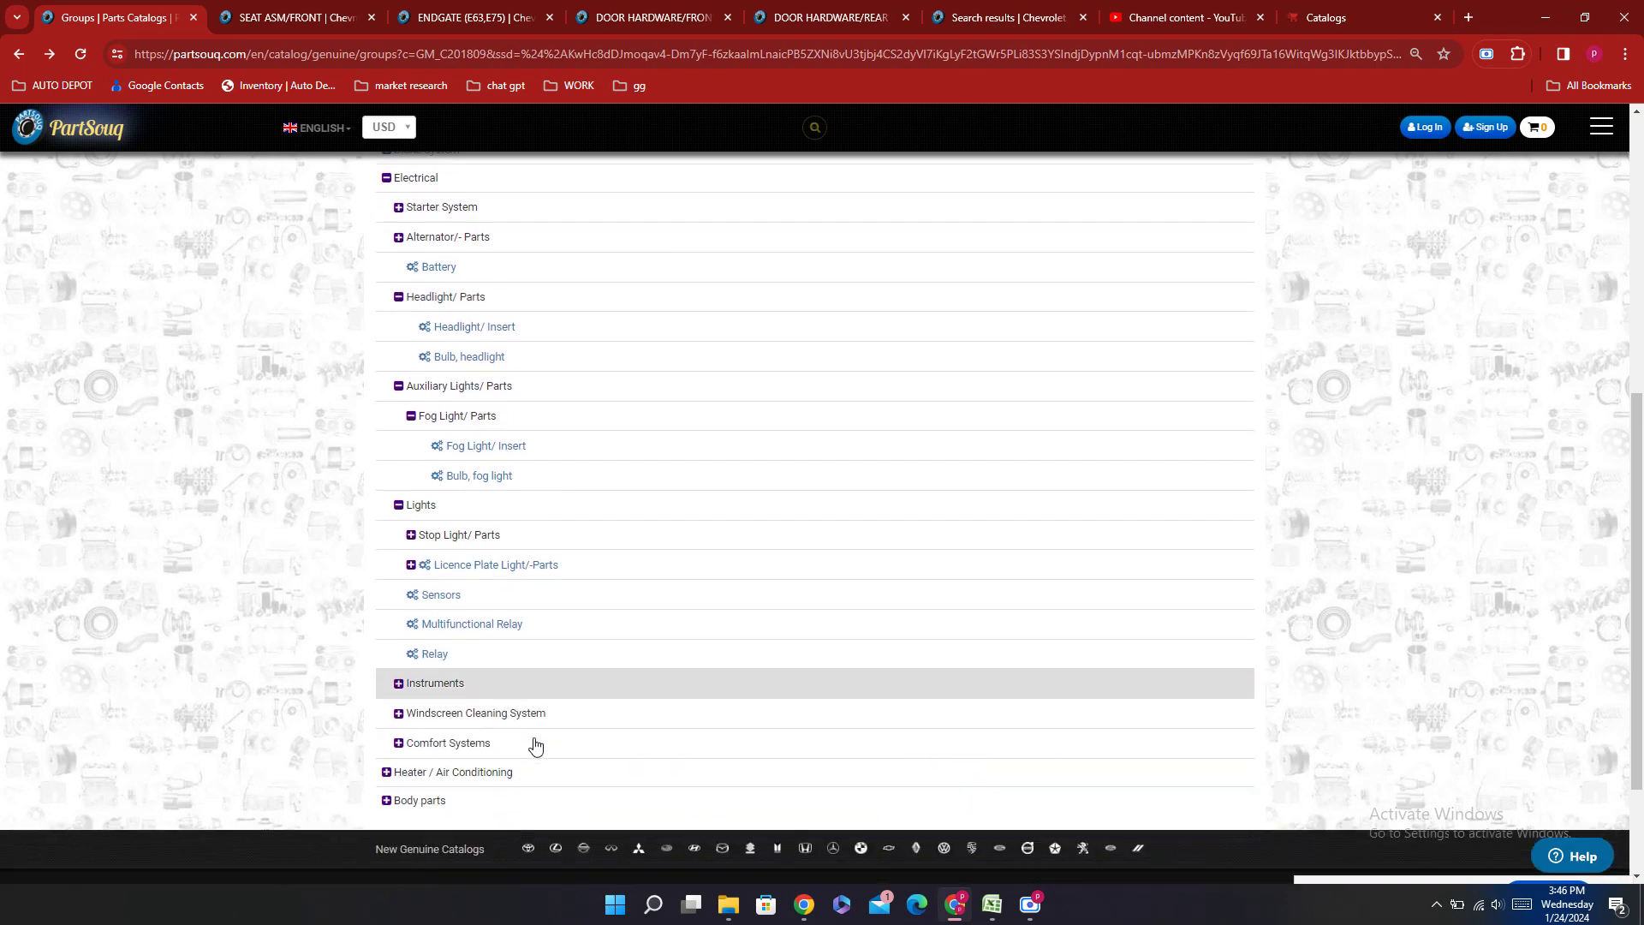
{"action": "scroll", "coordinate": [523, 738], "scroll_direction": "up", "scroll_amount": 5}
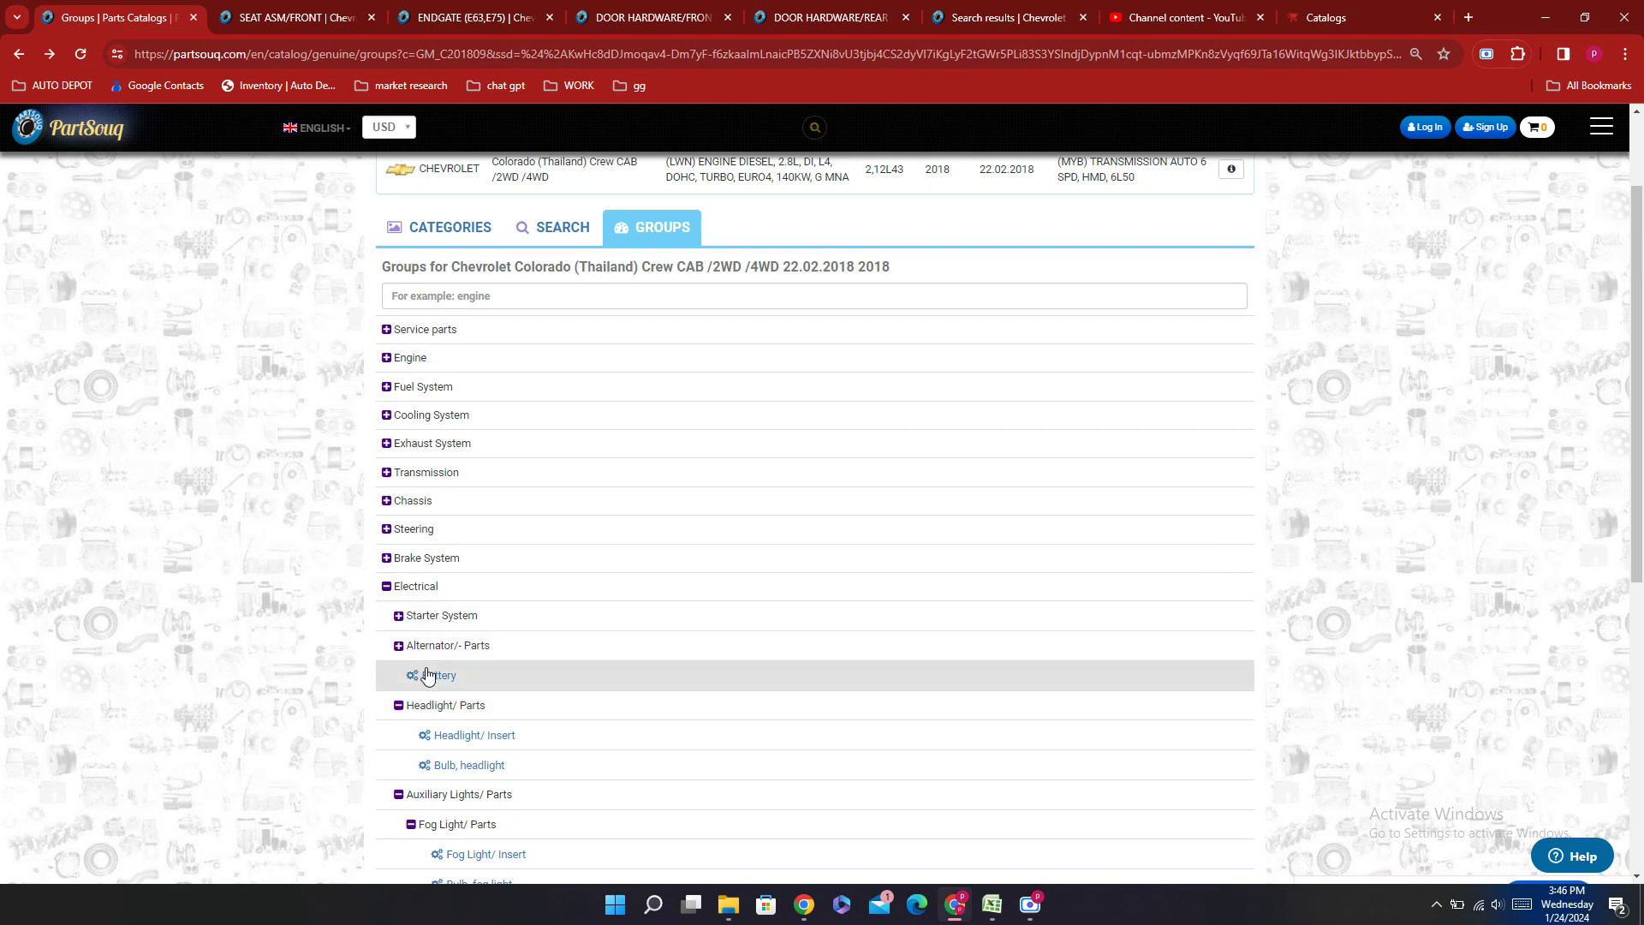
{"action": "left_click", "coordinate": [462, 617]}
{"action": "left_click", "coordinate": [462, 617]}
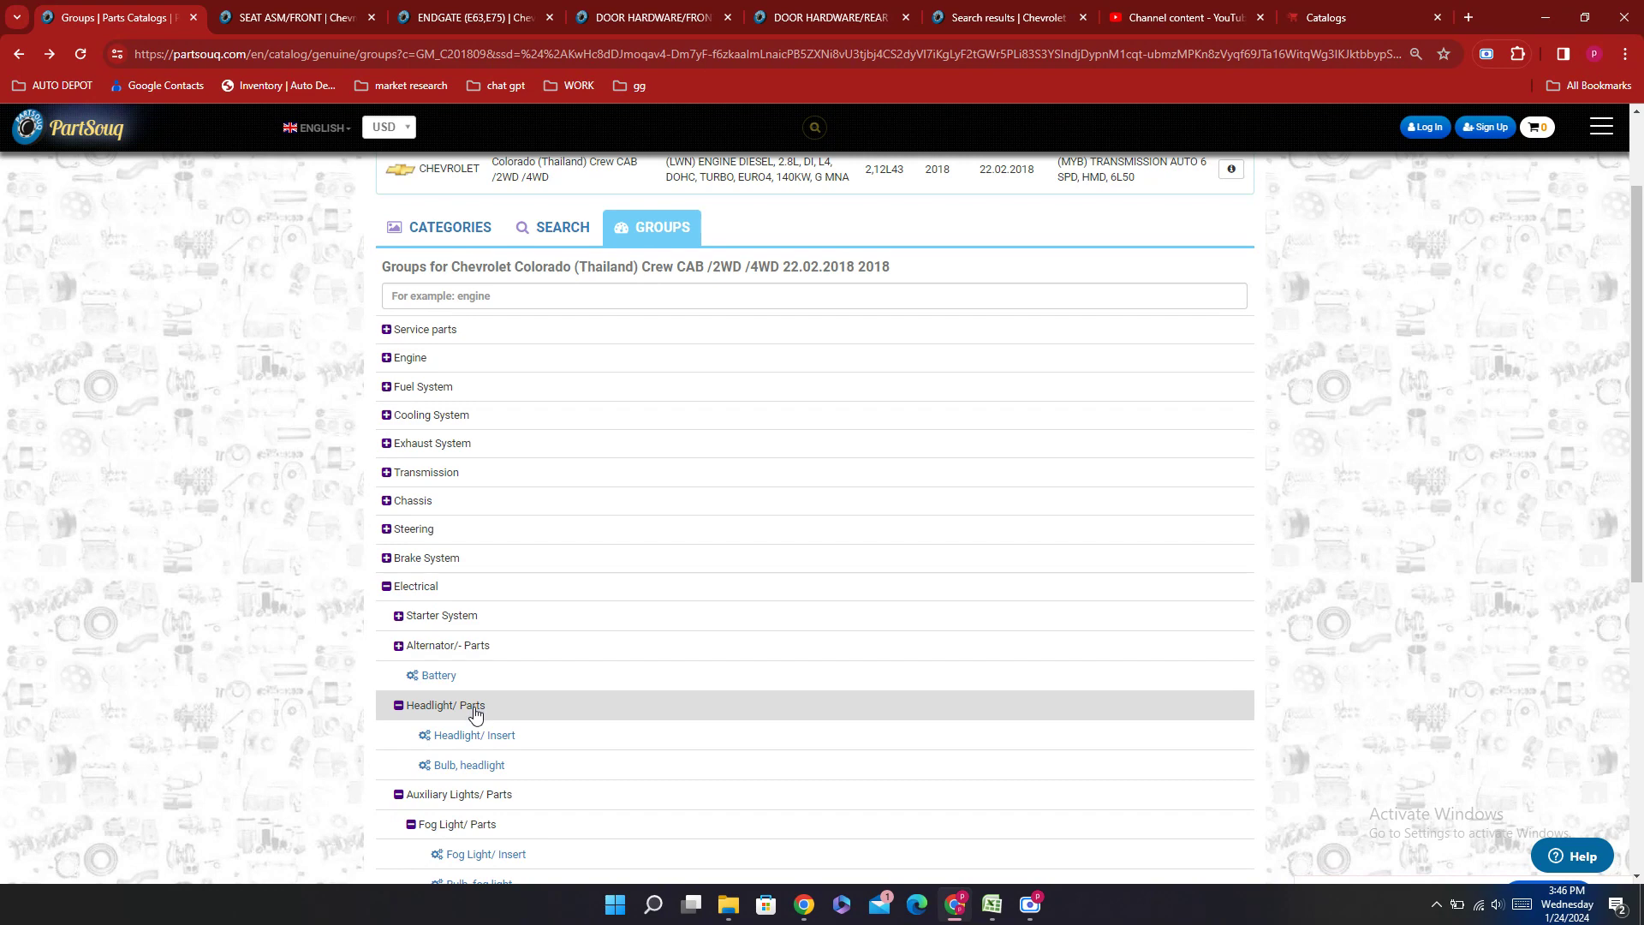
{"action": "left_click", "coordinate": [469, 742]}
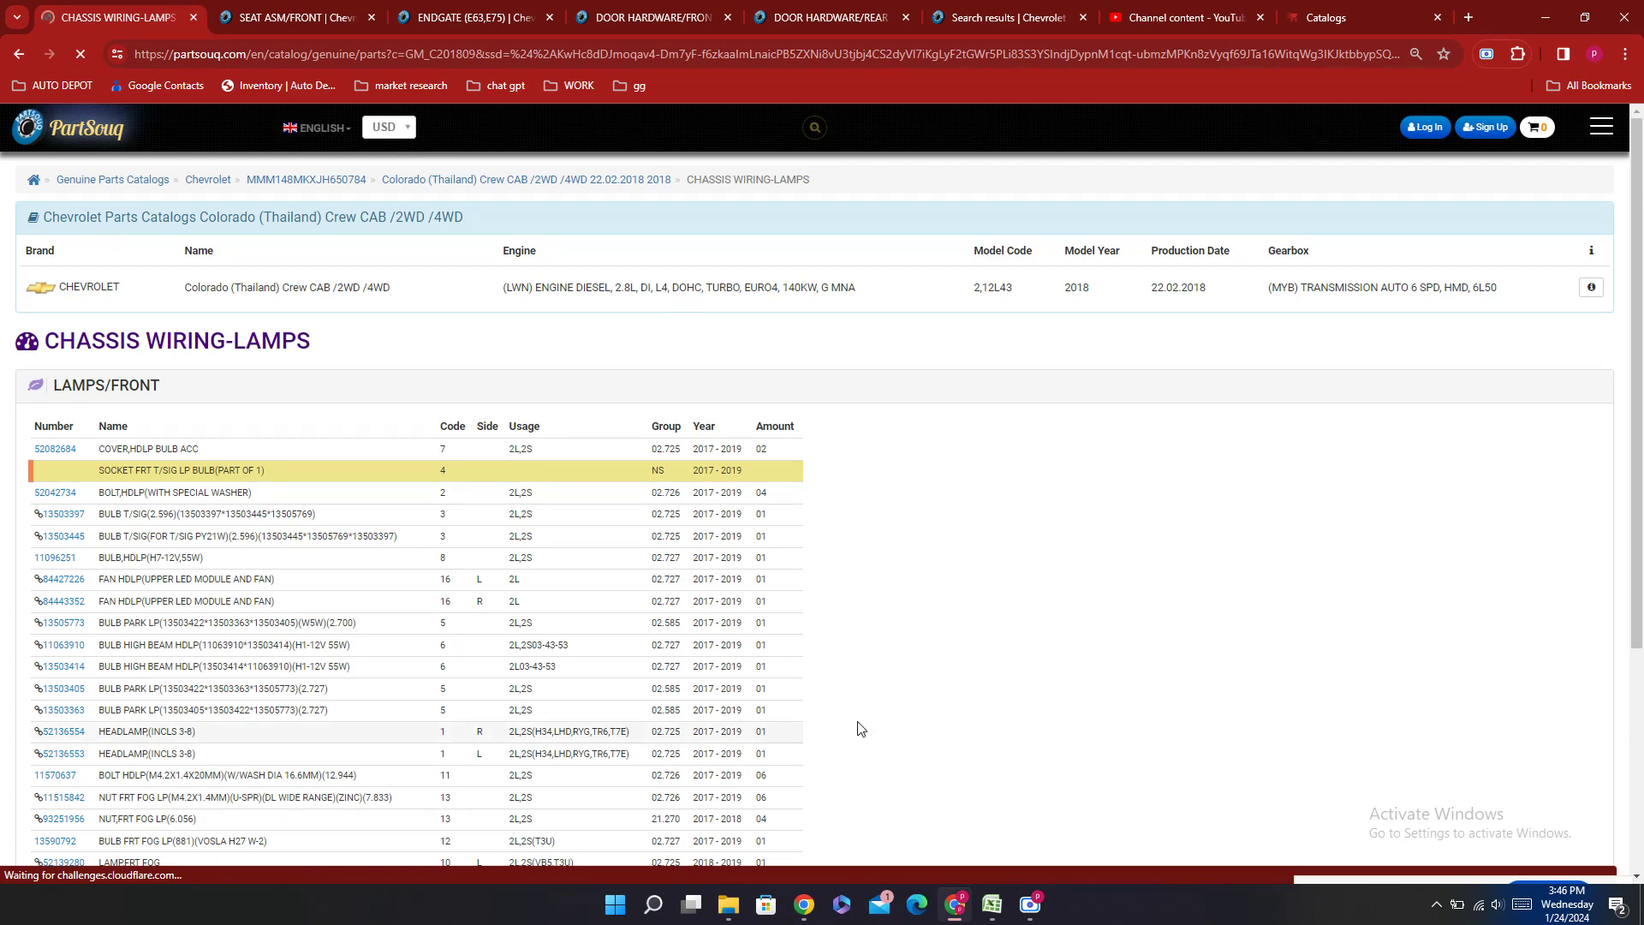
{"action": "scroll", "coordinate": [1210, 562], "scroll_direction": "down", "scroll_amount": 3}
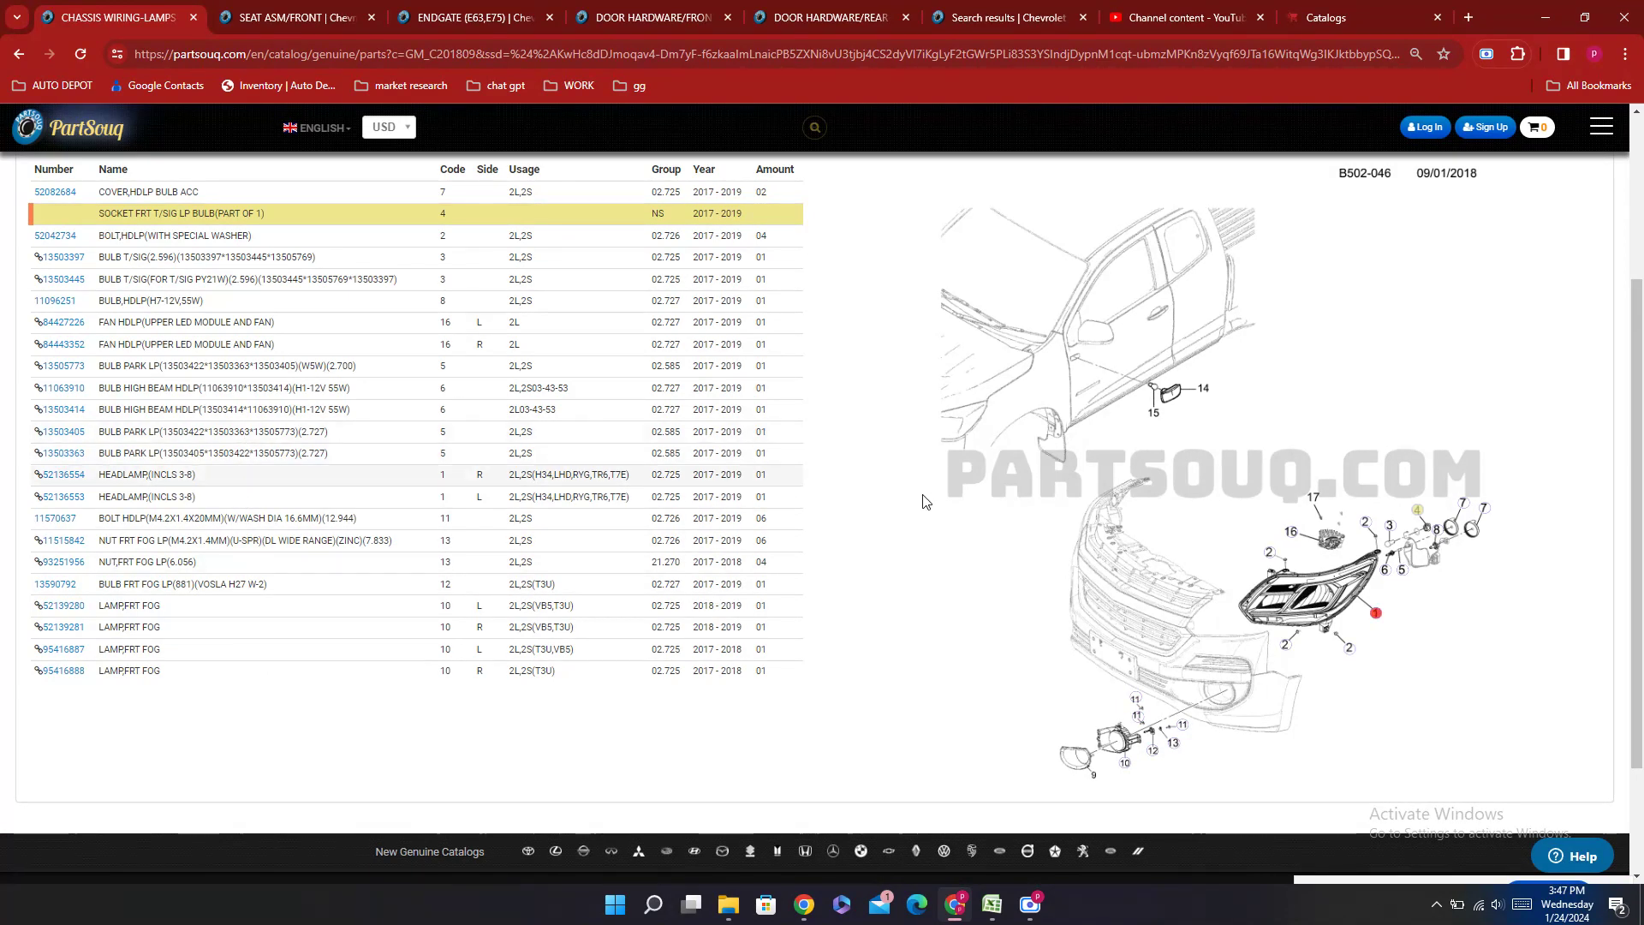
{"action": "mouse_move", "coordinate": [999, 905]}
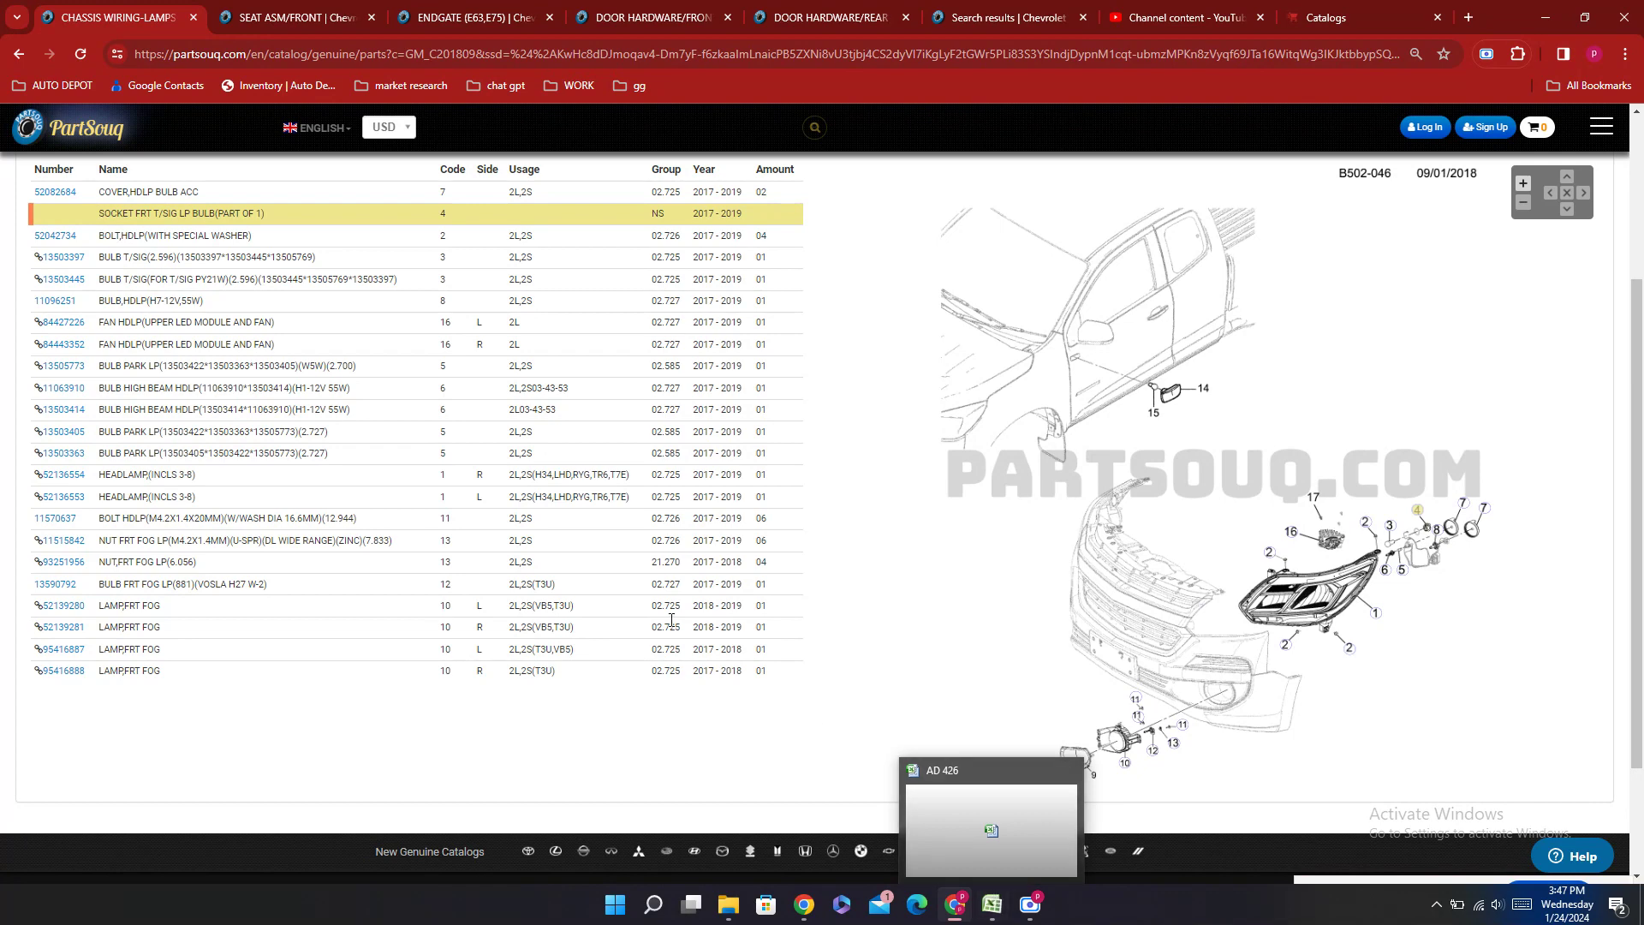
{"action": "scroll", "coordinate": [399, 394], "scroll_direction": "up", "scroll_amount": 3}
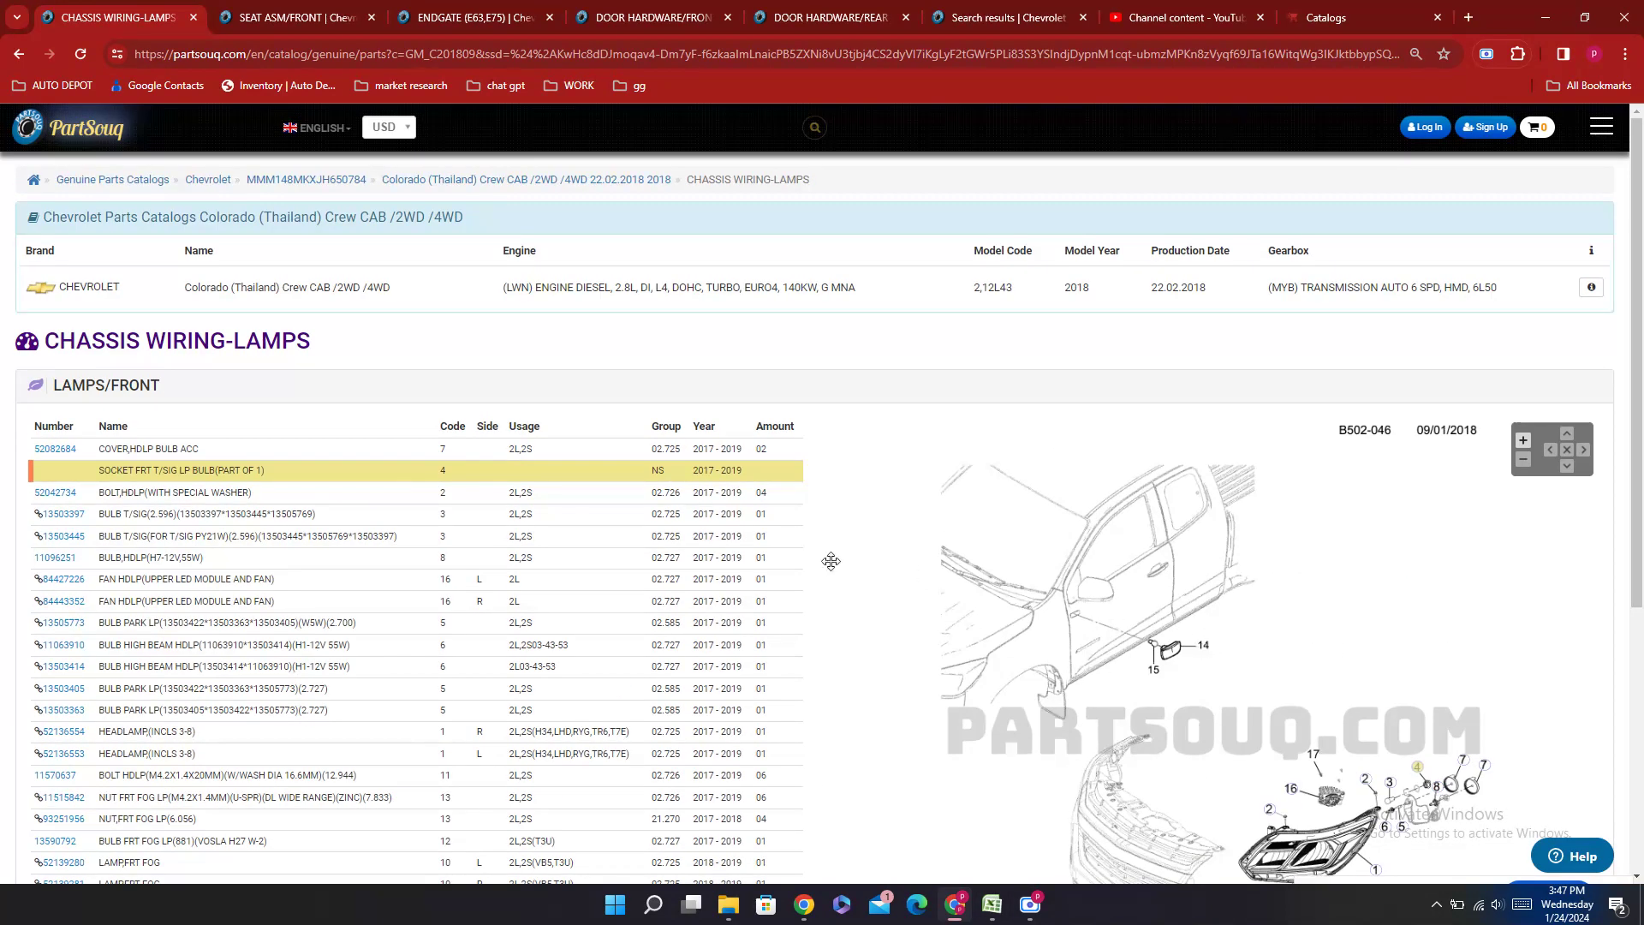
{"action": "scroll", "coordinate": [469, 479], "scroll_direction": "down", "scroll_amount": 3}
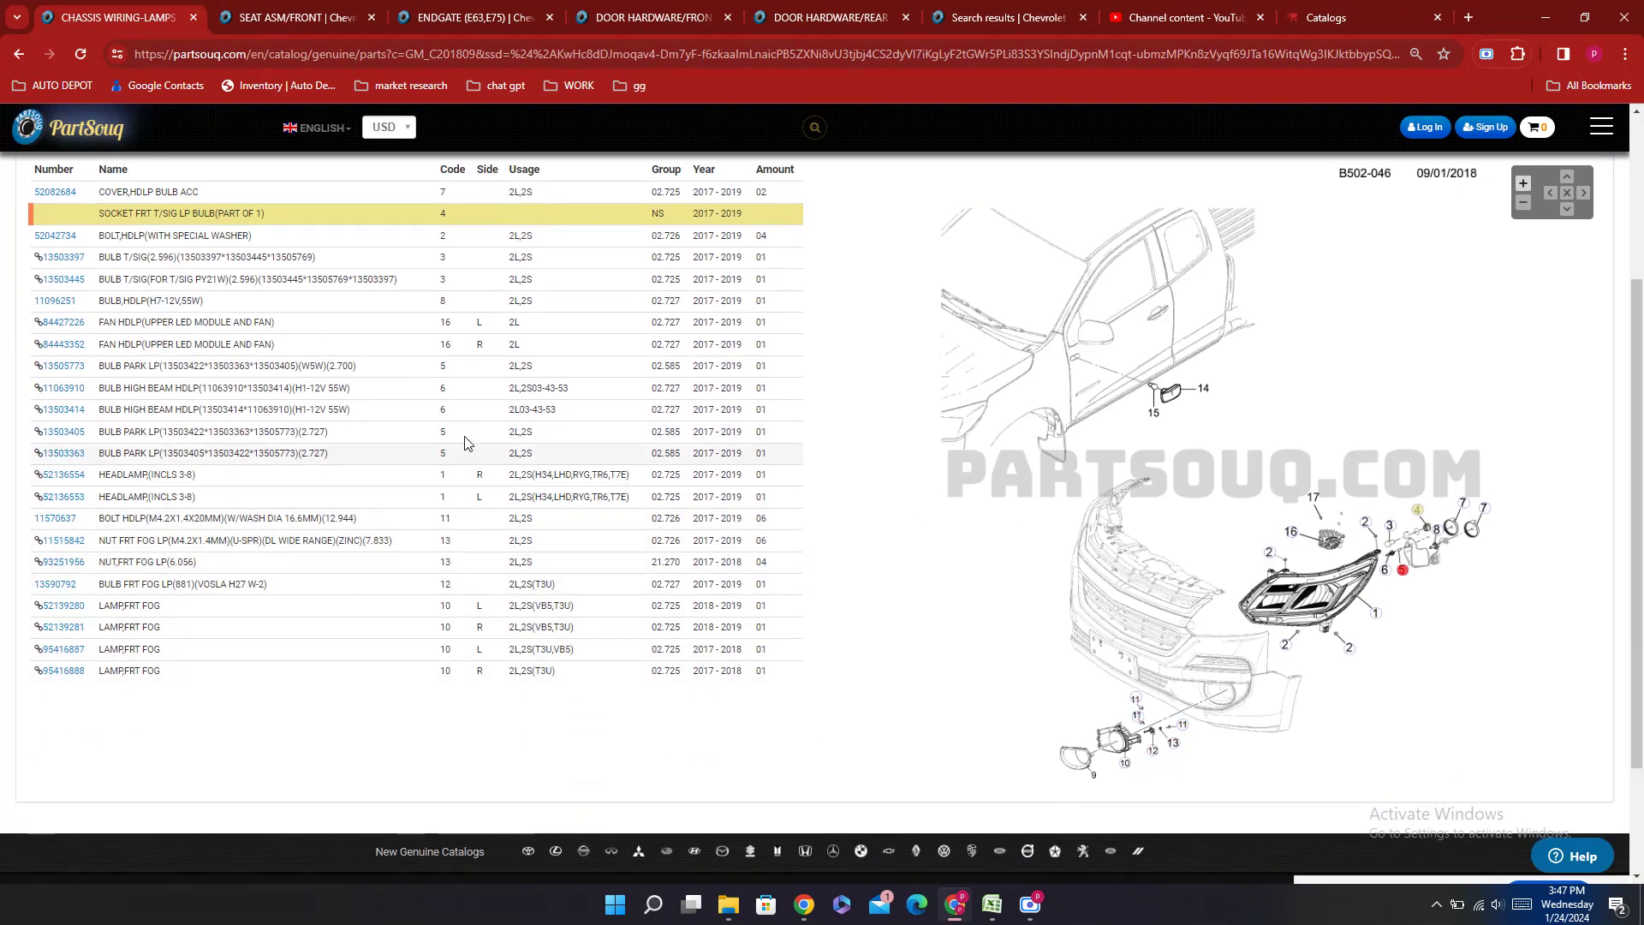
{"action": "left_click", "coordinate": [442, 211]}
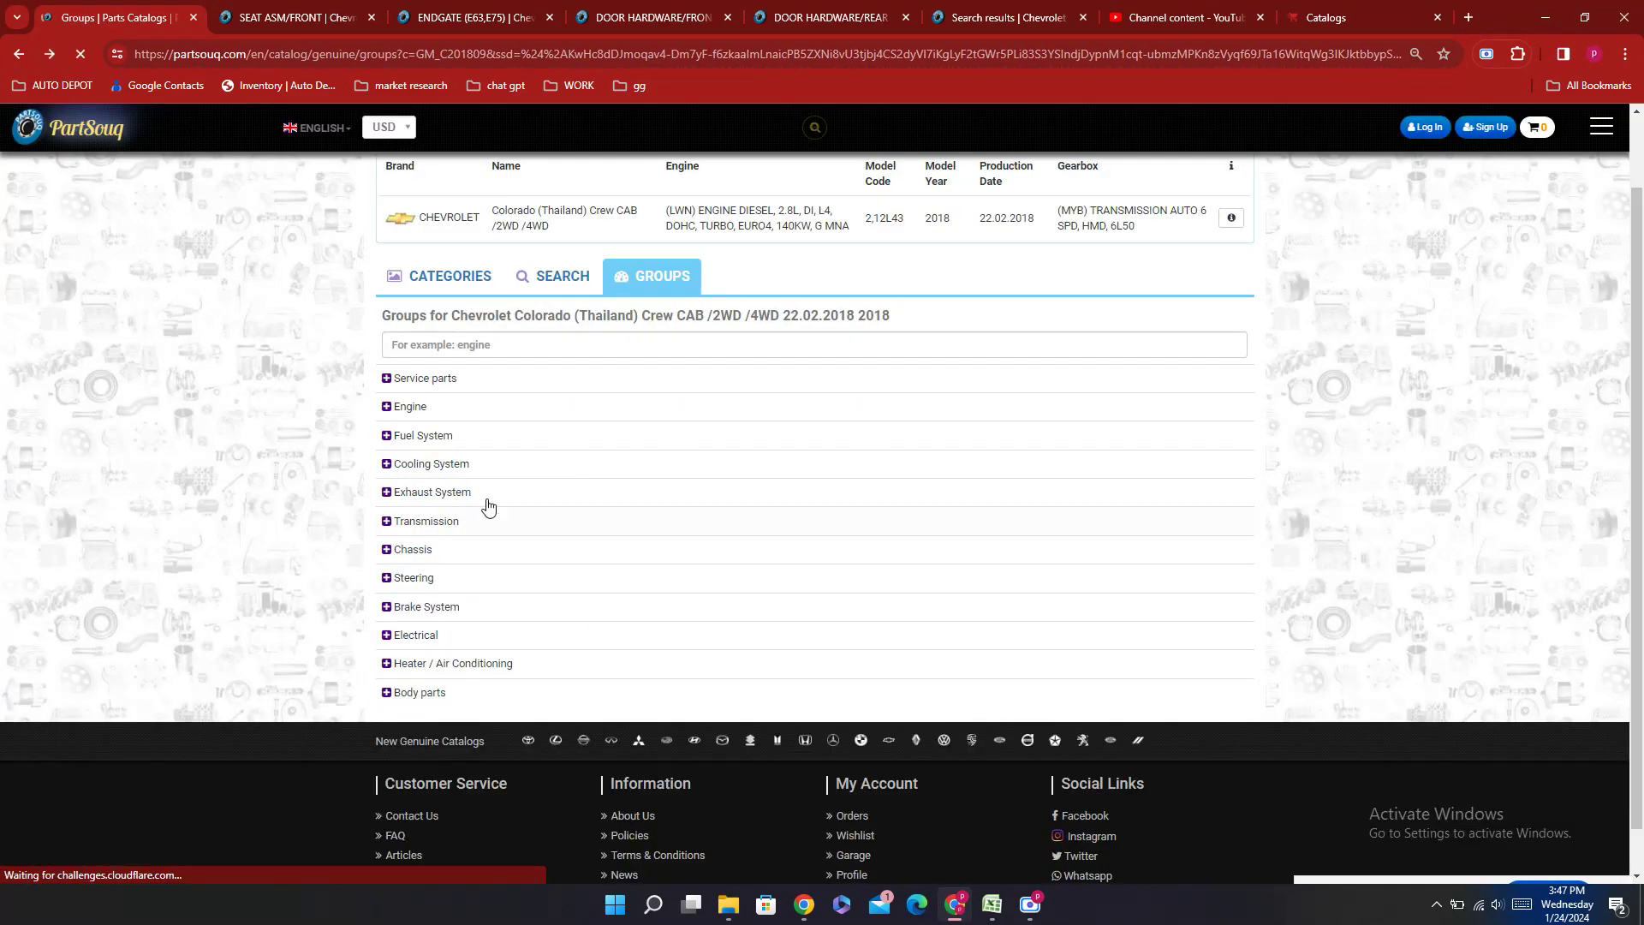
{"action": "scroll", "coordinate": [445, 616], "scroll_direction": "down", "scroll_amount": 1}
{"action": "left_click", "coordinate": [419, 589]}
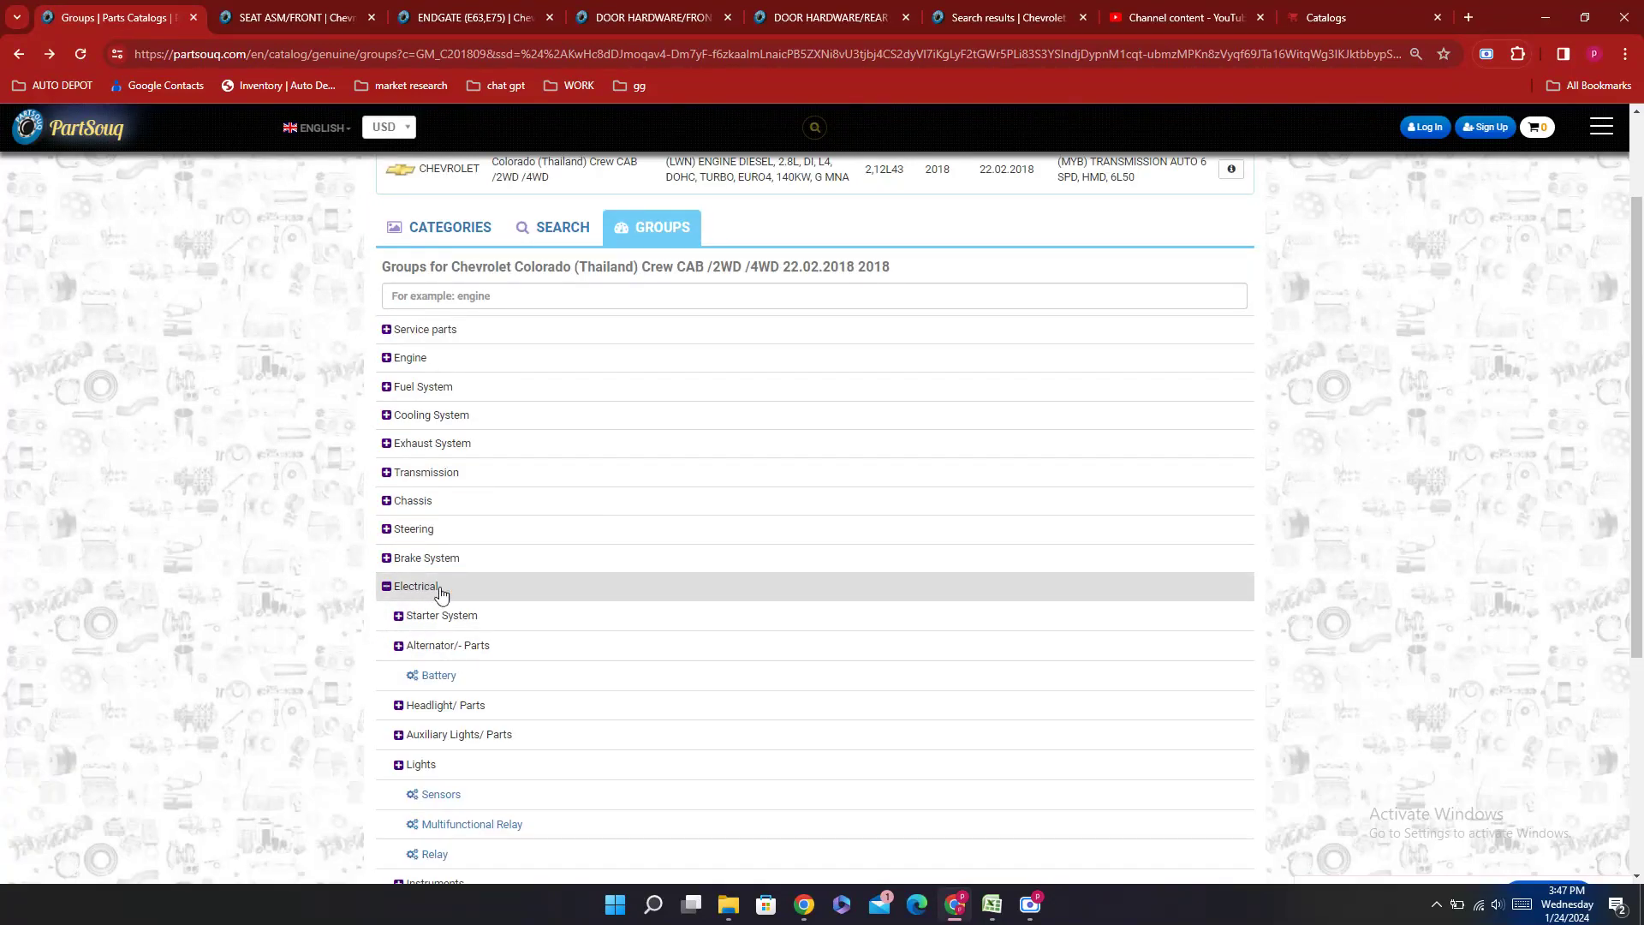
{"action": "left_click", "coordinate": [471, 743]}
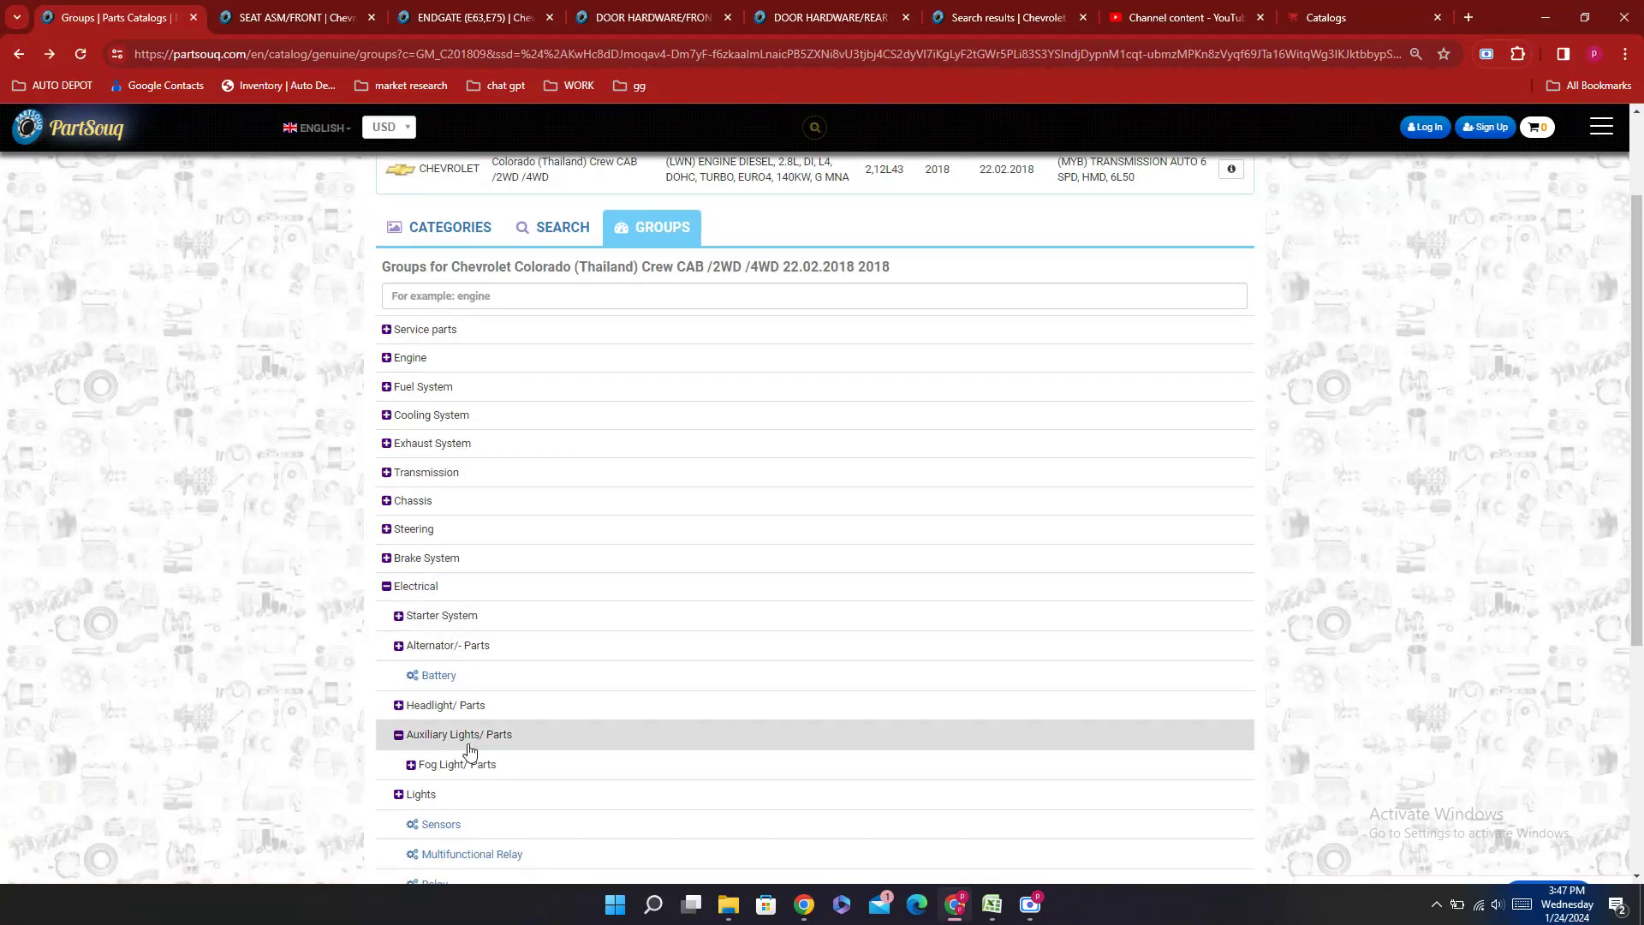
{"action": "left_click", "coordinate": [466, 765]}
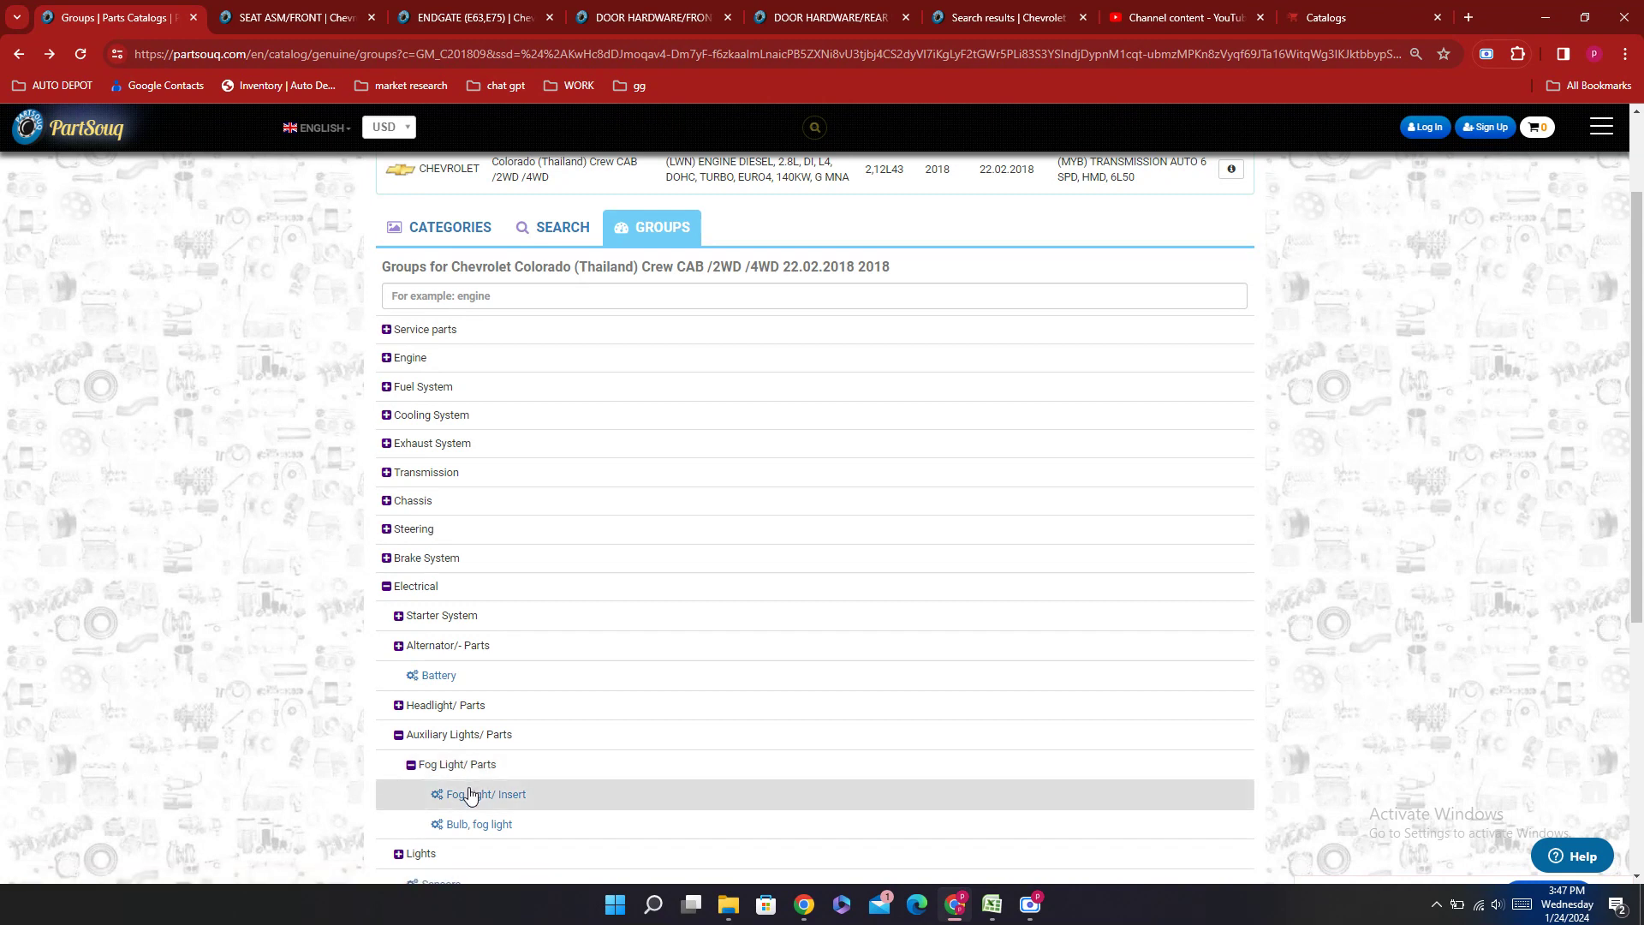
{"action": "left_click", "coordinate": [492, 801]}
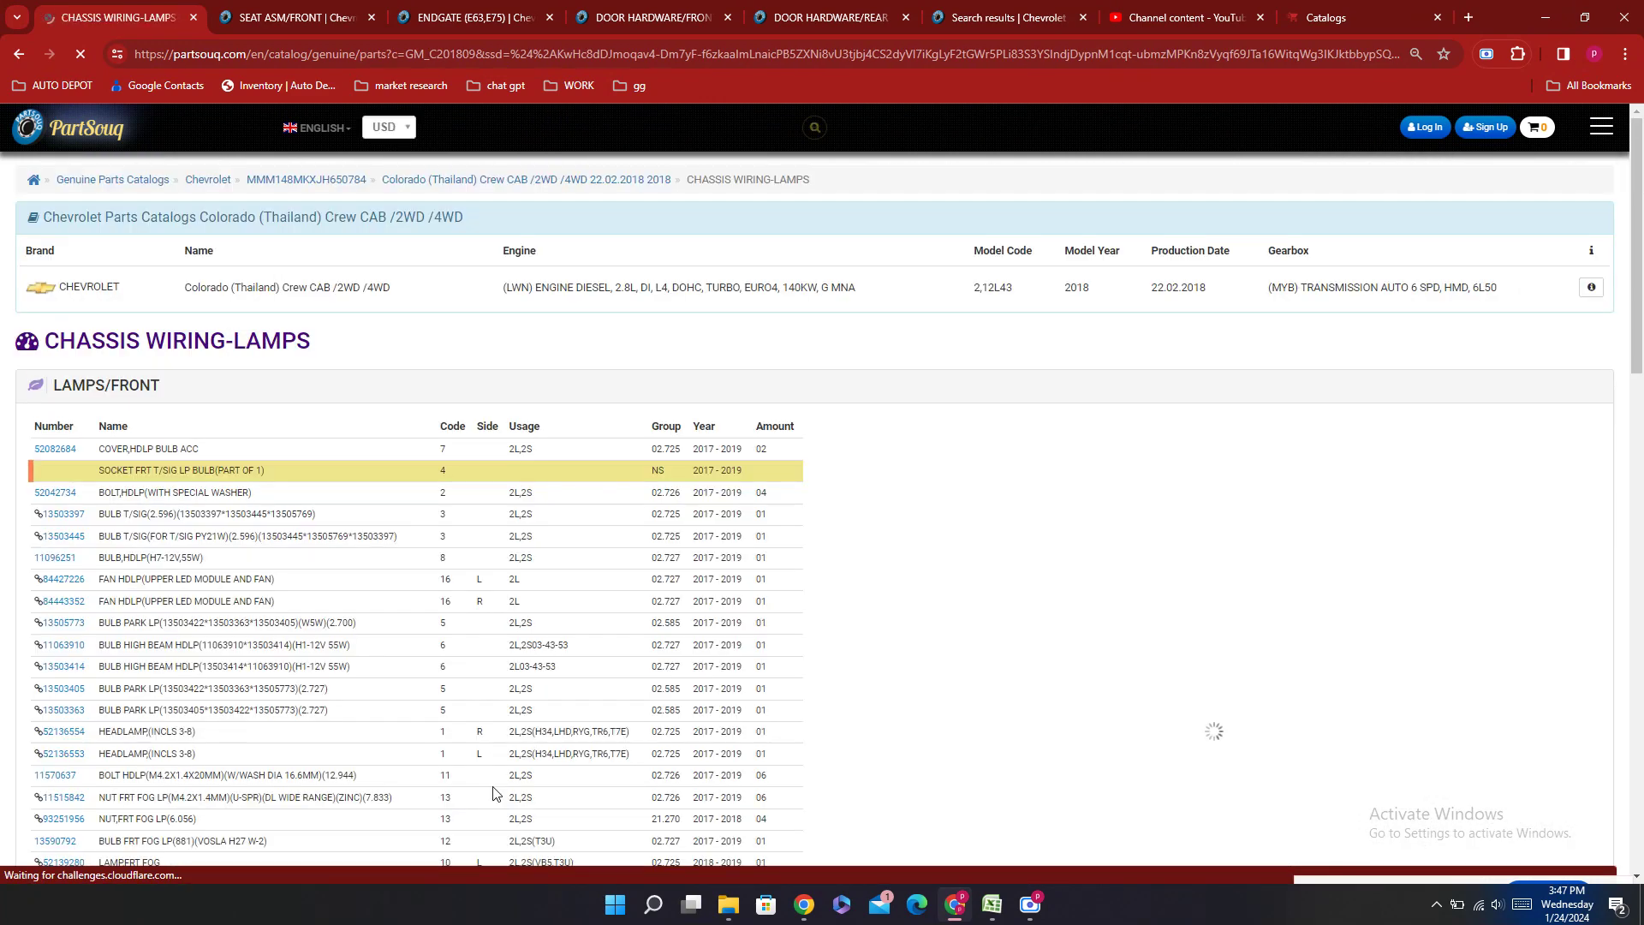
{"action": "scroll", "coordinate": [1084, 545], "scroll_direction": "down", "scroll_amount": 6}
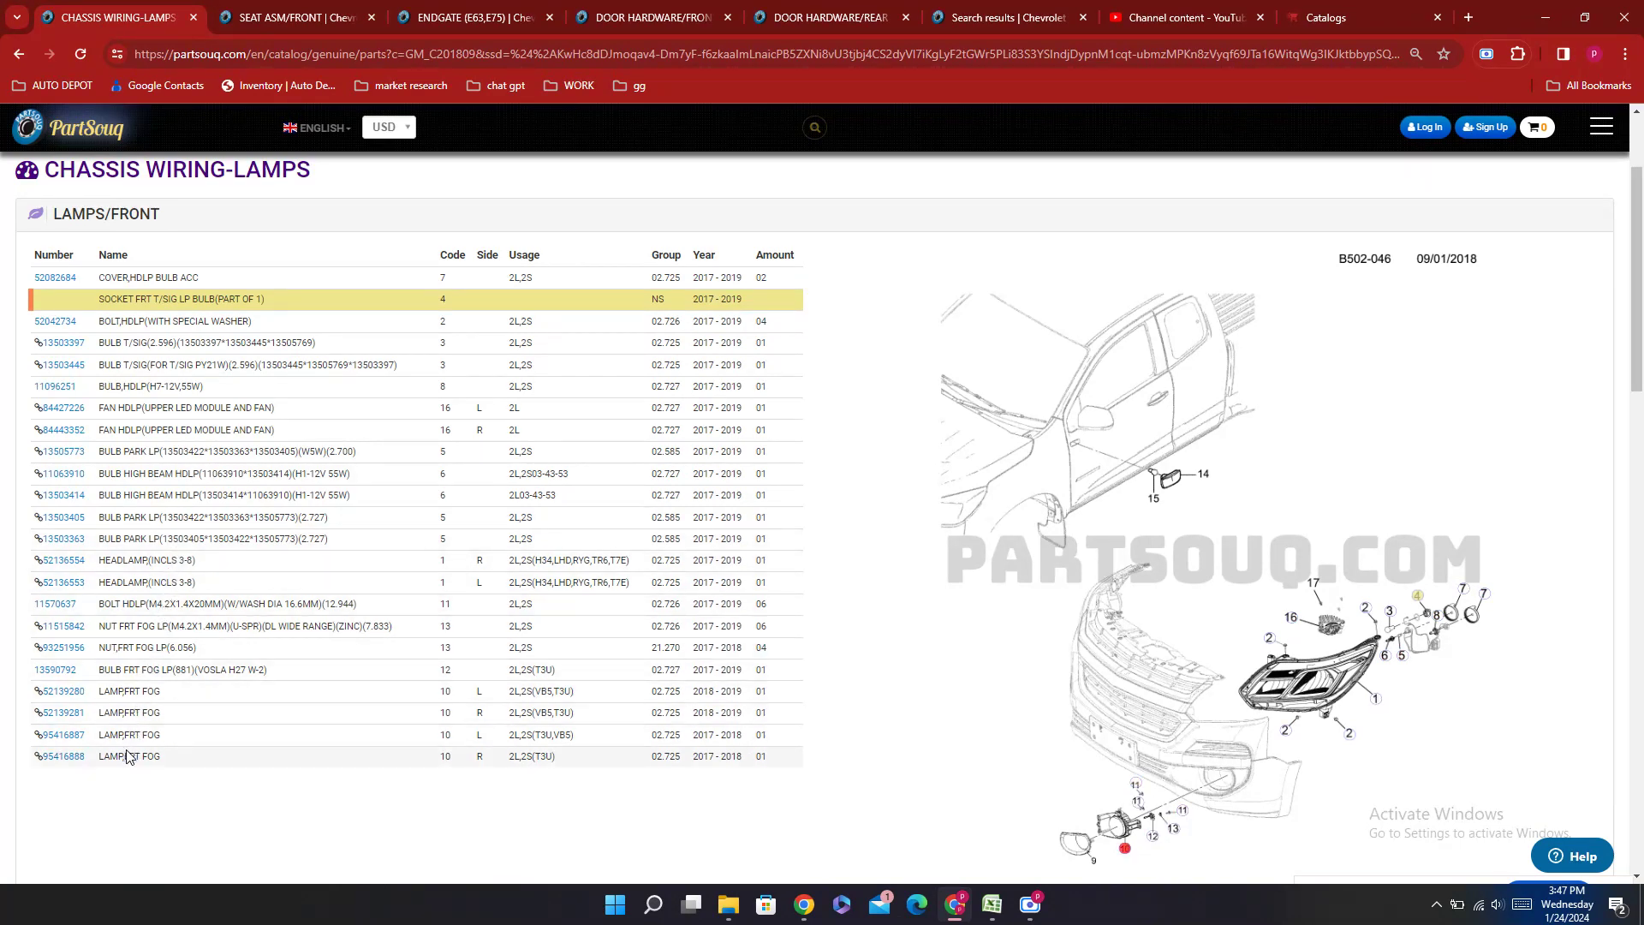
{"action": "left_click", "coordinate": [145, 582]}
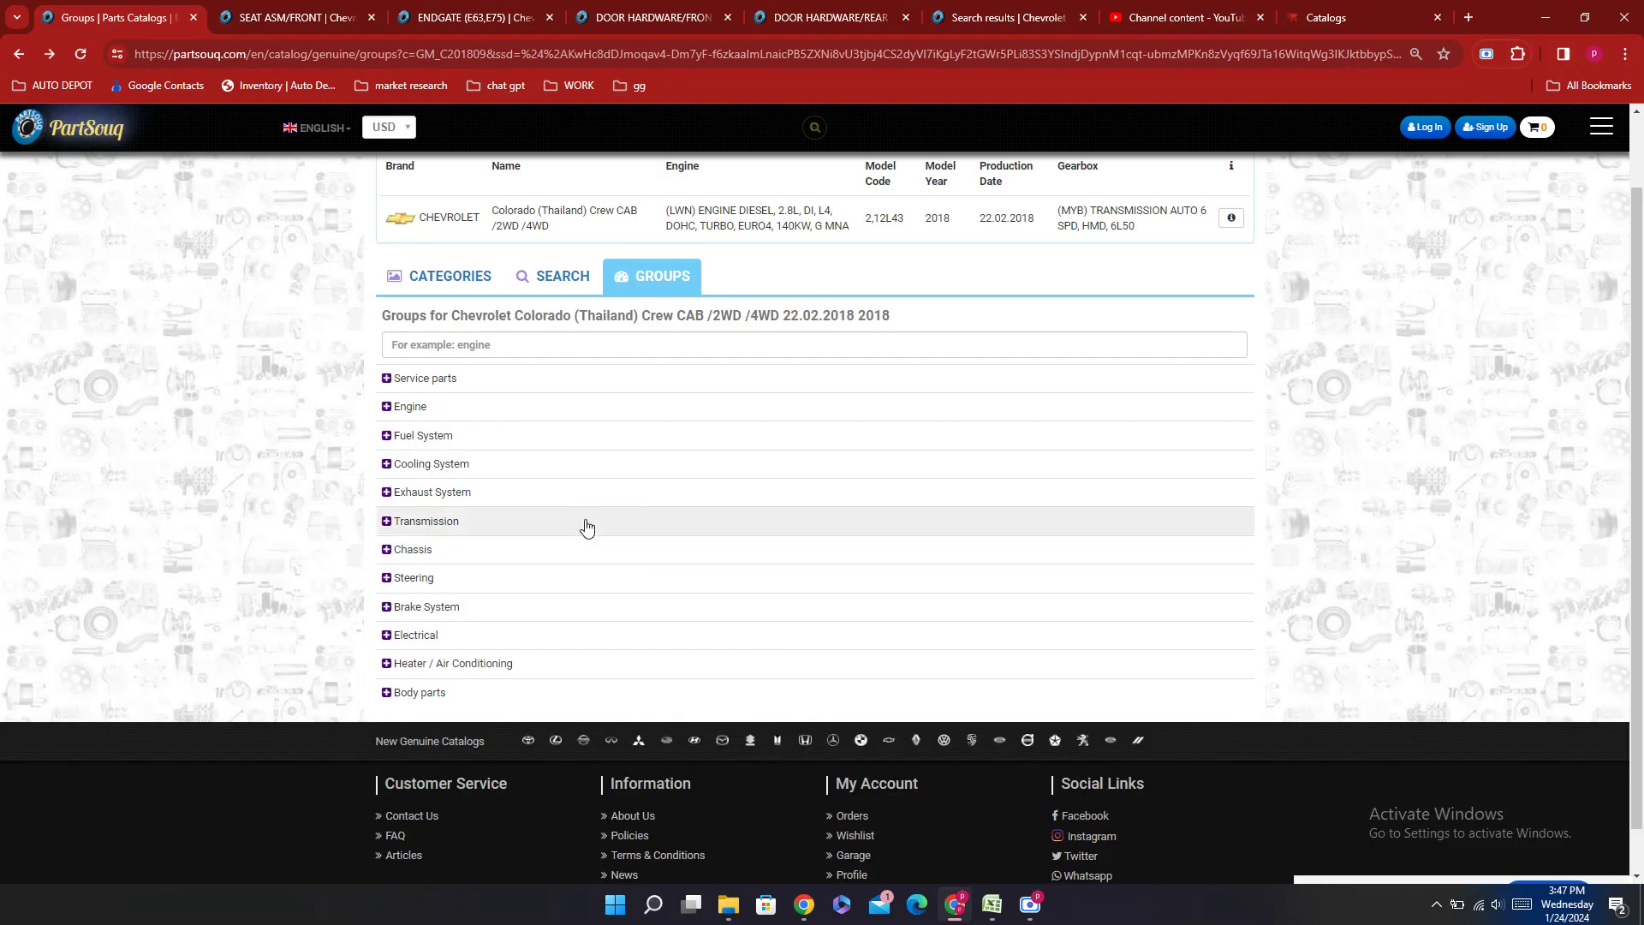
Step: Open Electrical > Lights > Stop Light > Auxiliary Stop Light and select housing 94728018
{"action": "left_click", "coordinate": [385, 636]}
{"action": "scroll", "coordinate": [531, 495], "scroll_direction": "down", "scroll_amount": 4}
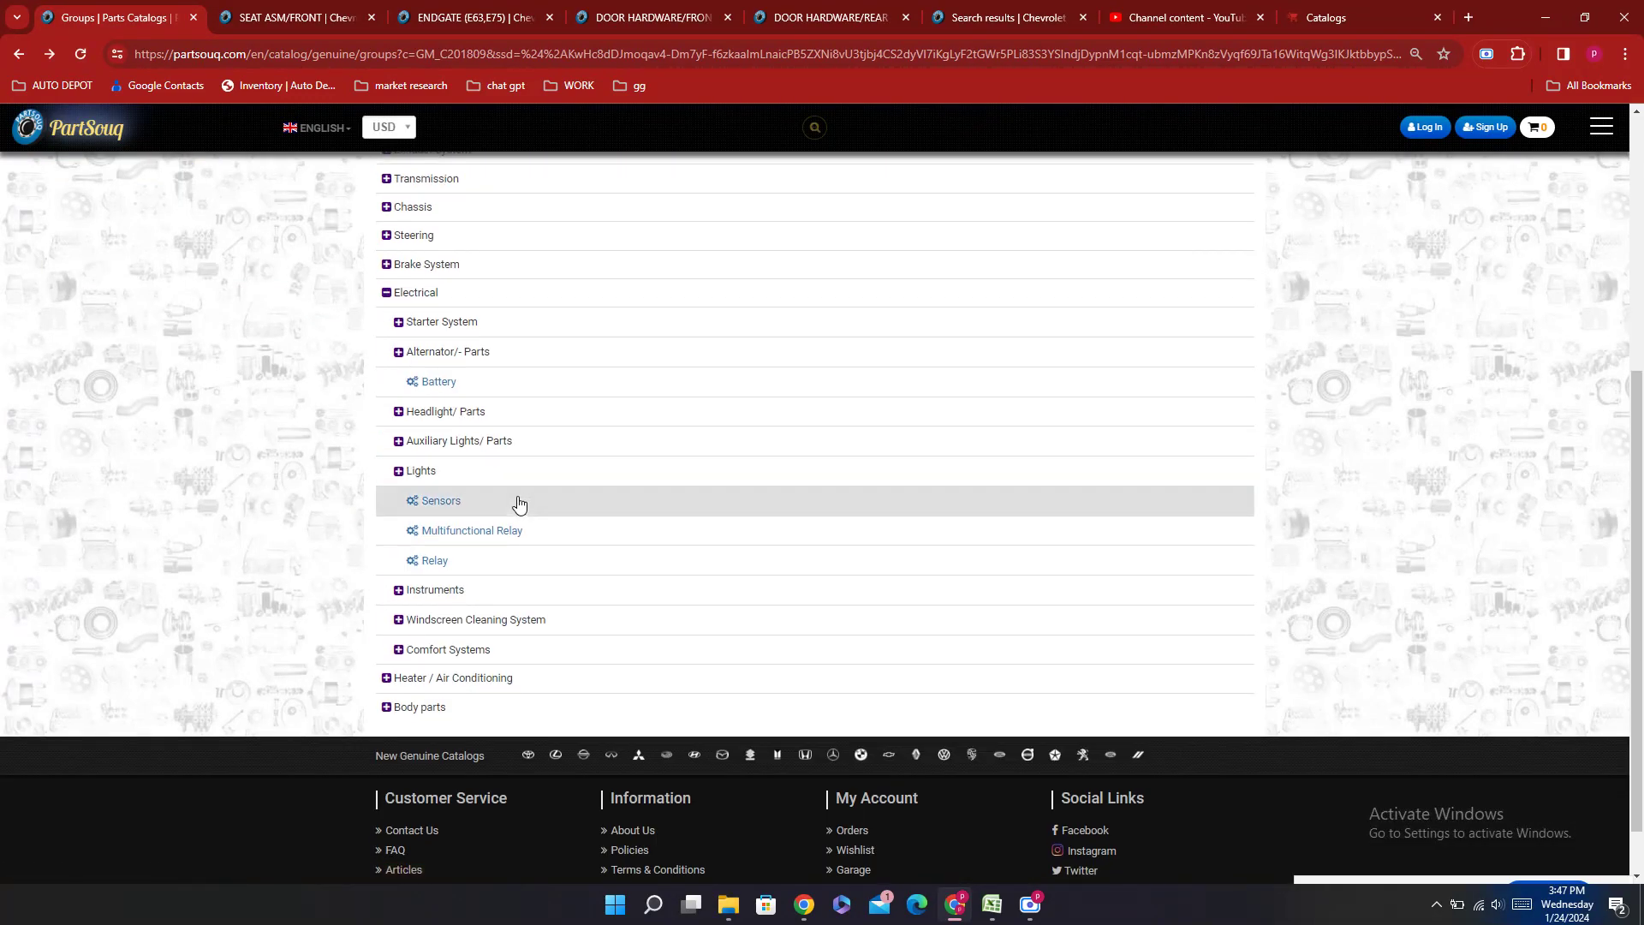
{"action": "left_click", "coordinate": [418, 472]}
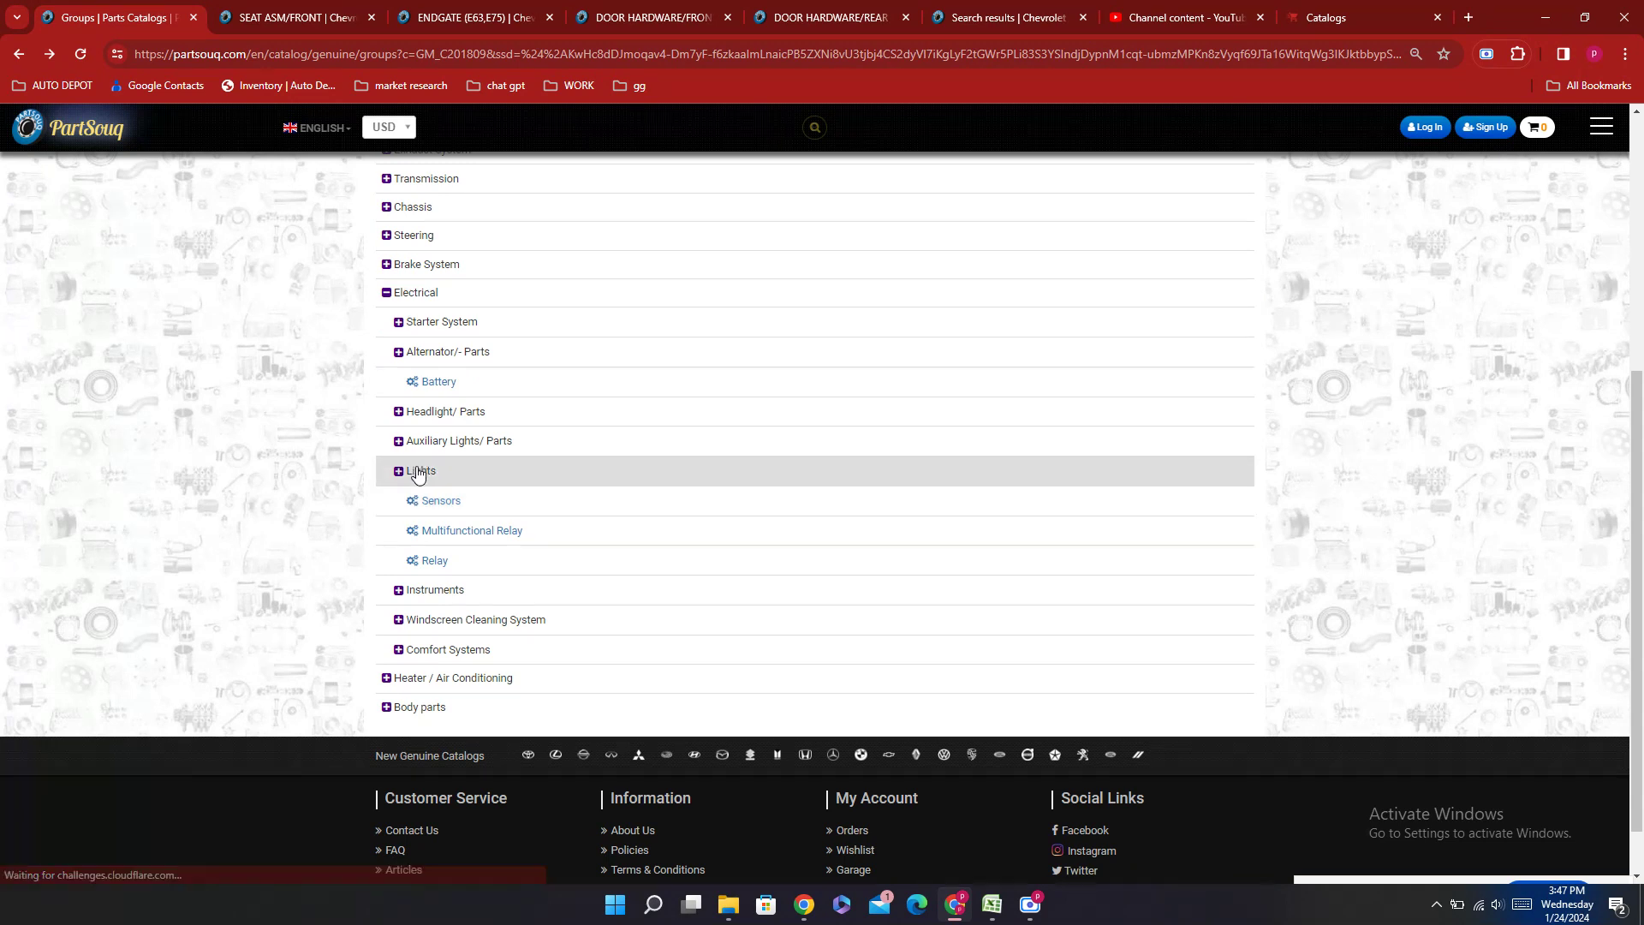
{"action": "left_click", "coordinate": [435, 507]}
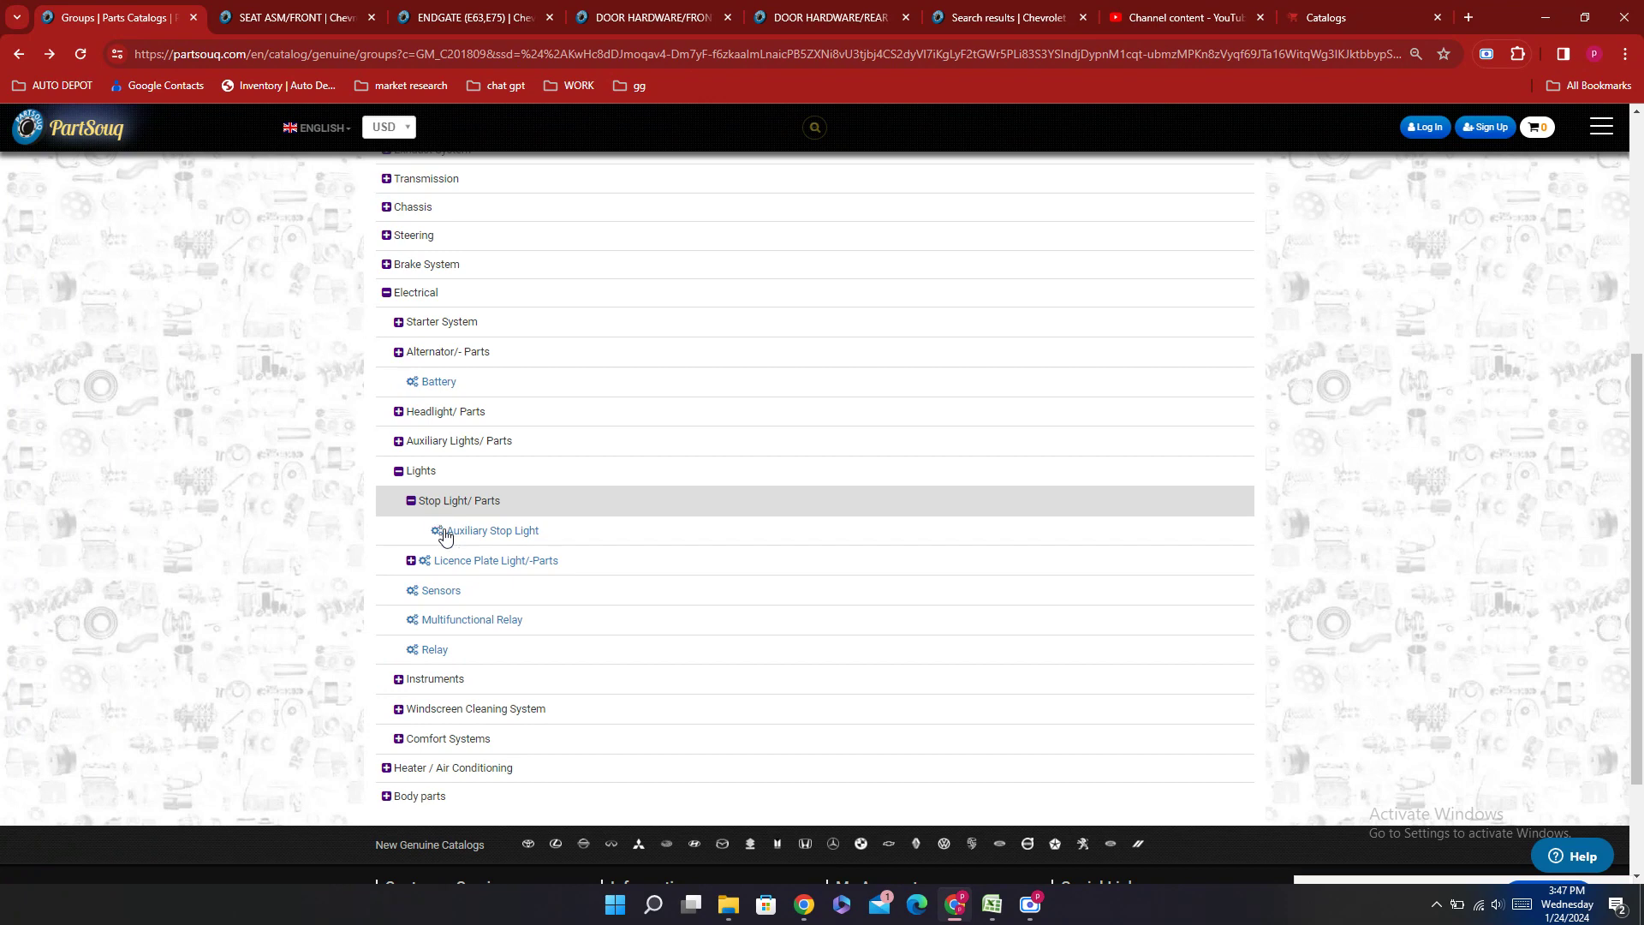
{"action": "left_click", "coordinate": [445, 535]}
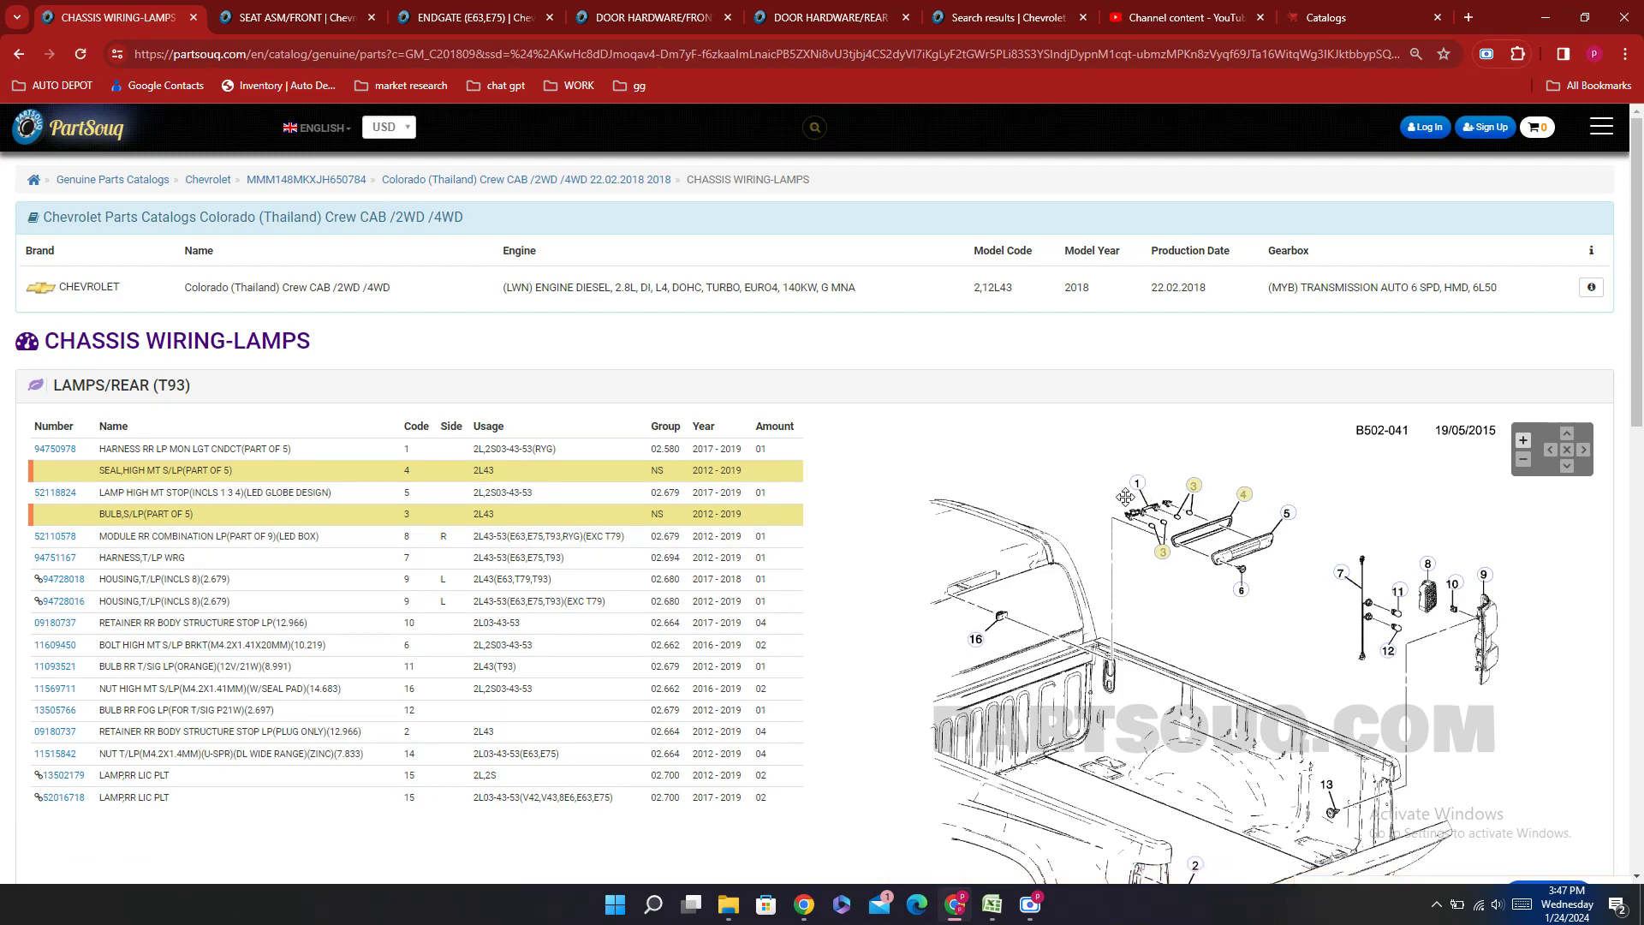
{"action": "scroll", "coordinate": [1125, 495], "scroll_direction": "down", "scroll_amount": 15}
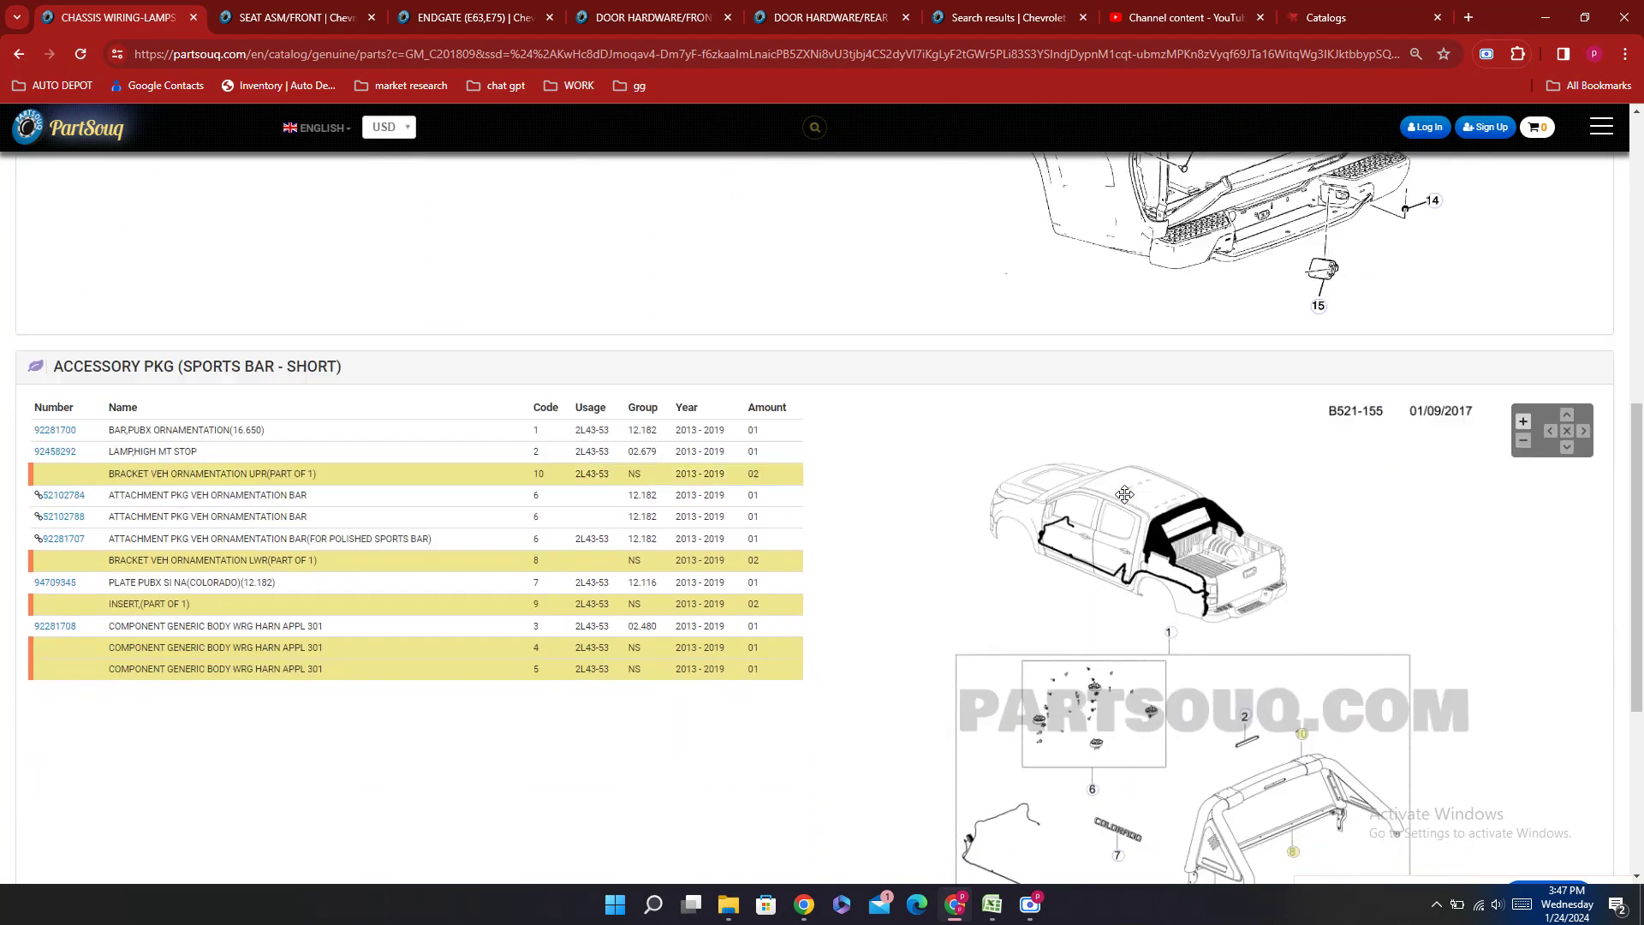
{"action": "scroll", "coordinate": [1124, 495], "scroll_direction": "up", "scroll_amount": 12}
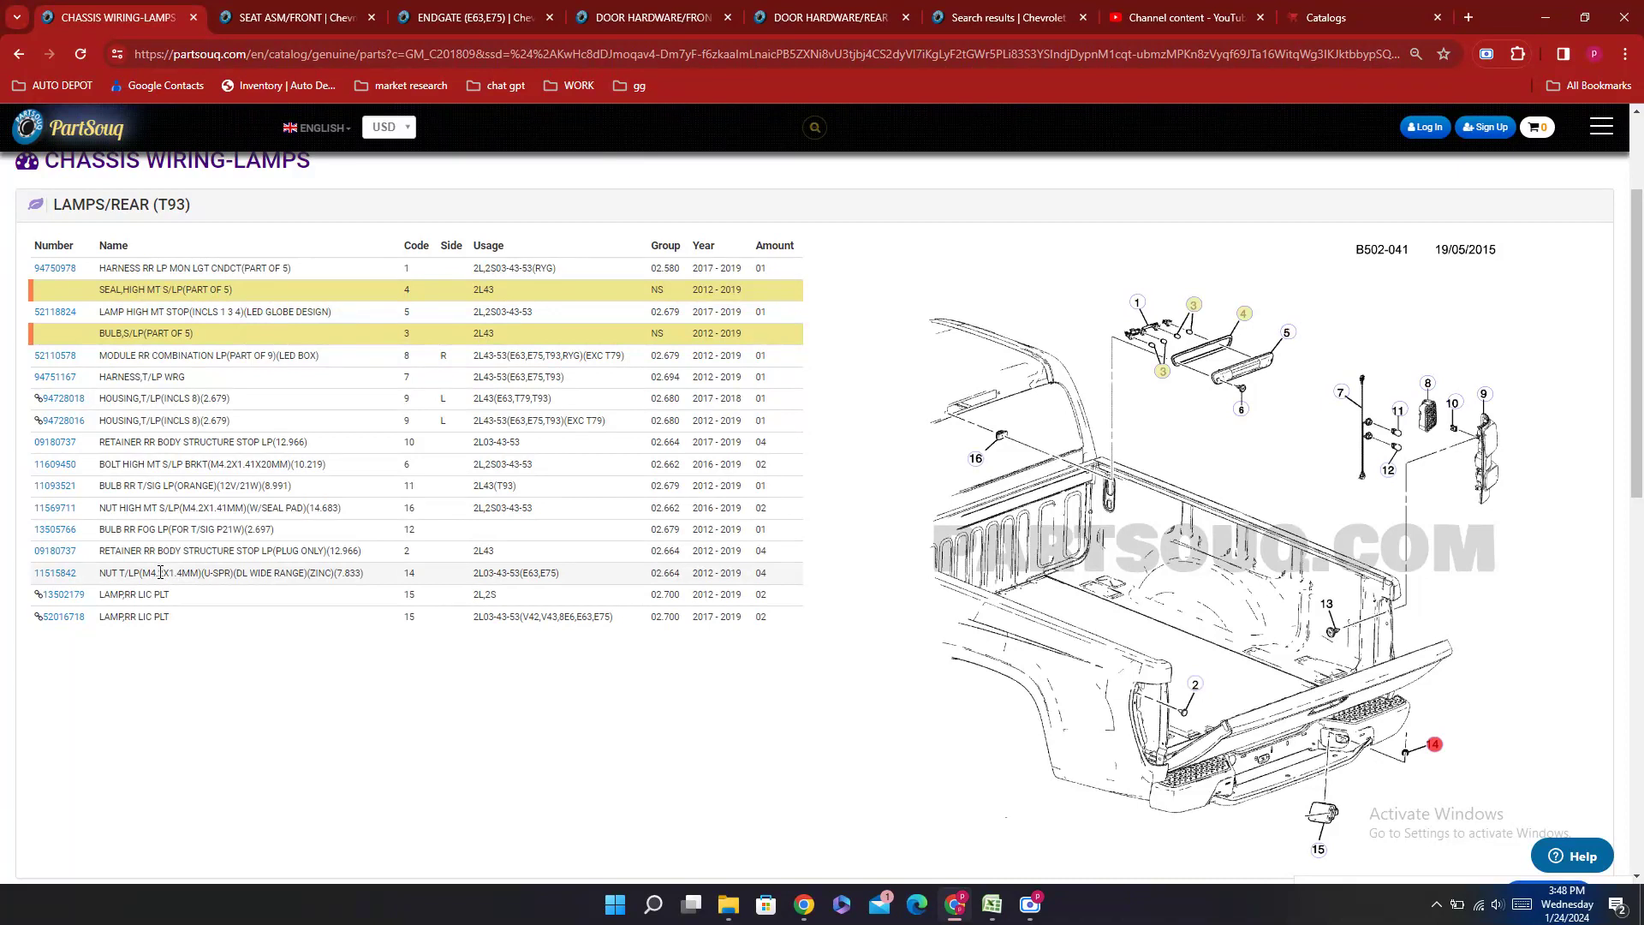
{"action": "double_click", "coordinate": [88, 404]}
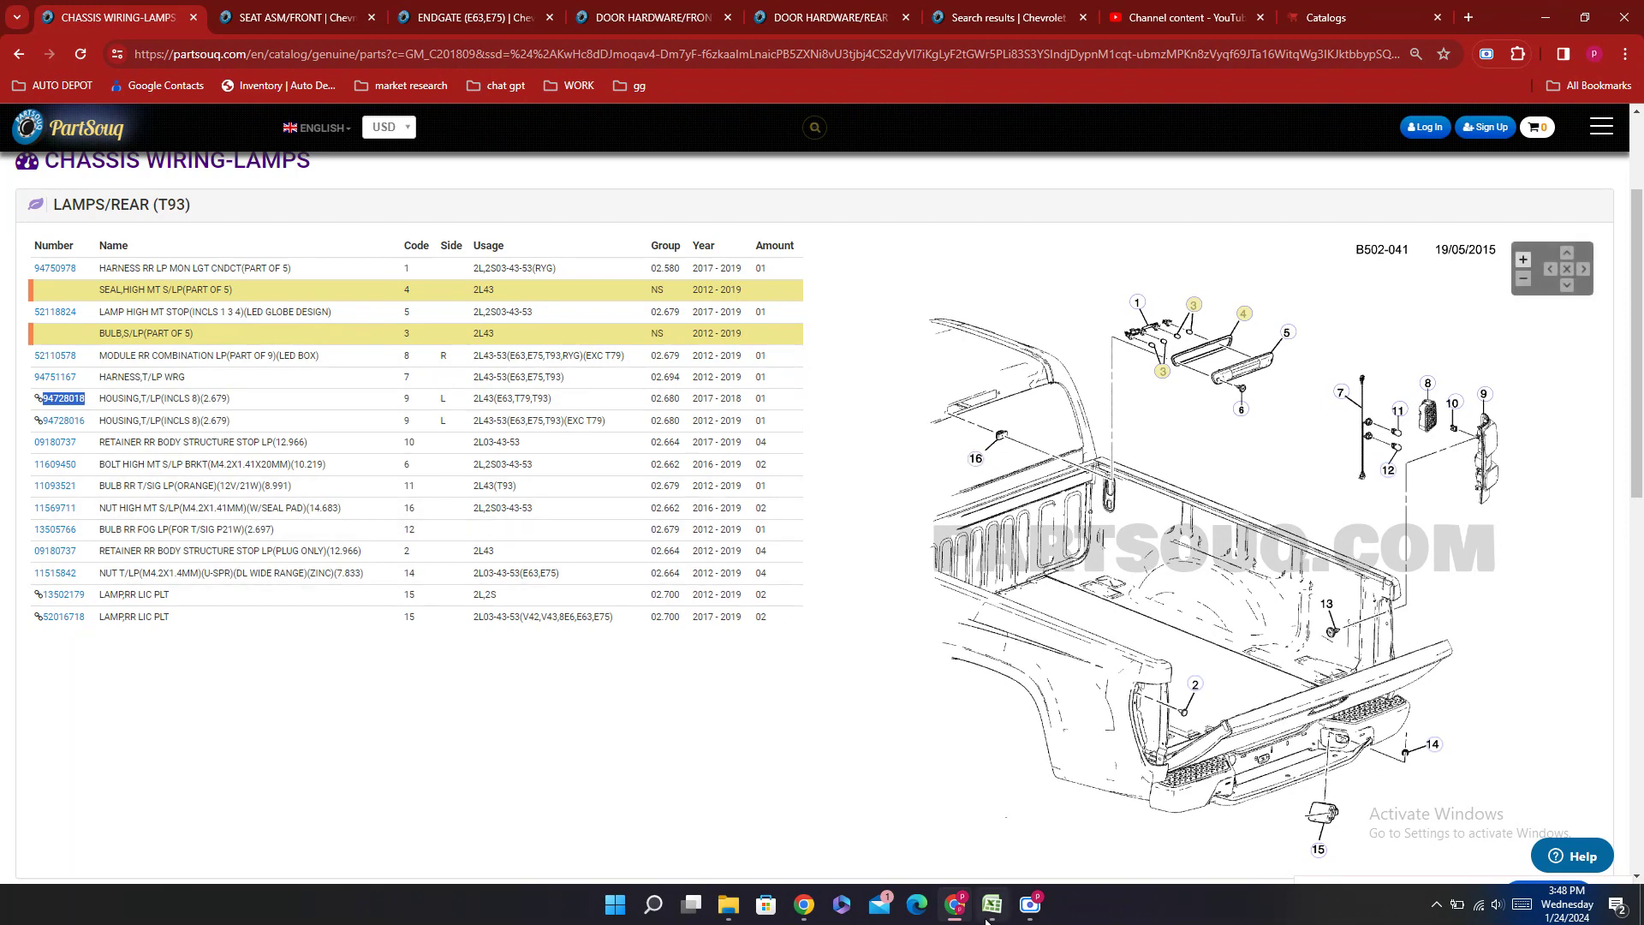
{"action": "mouse_move", "coordinate": [984, 917]}
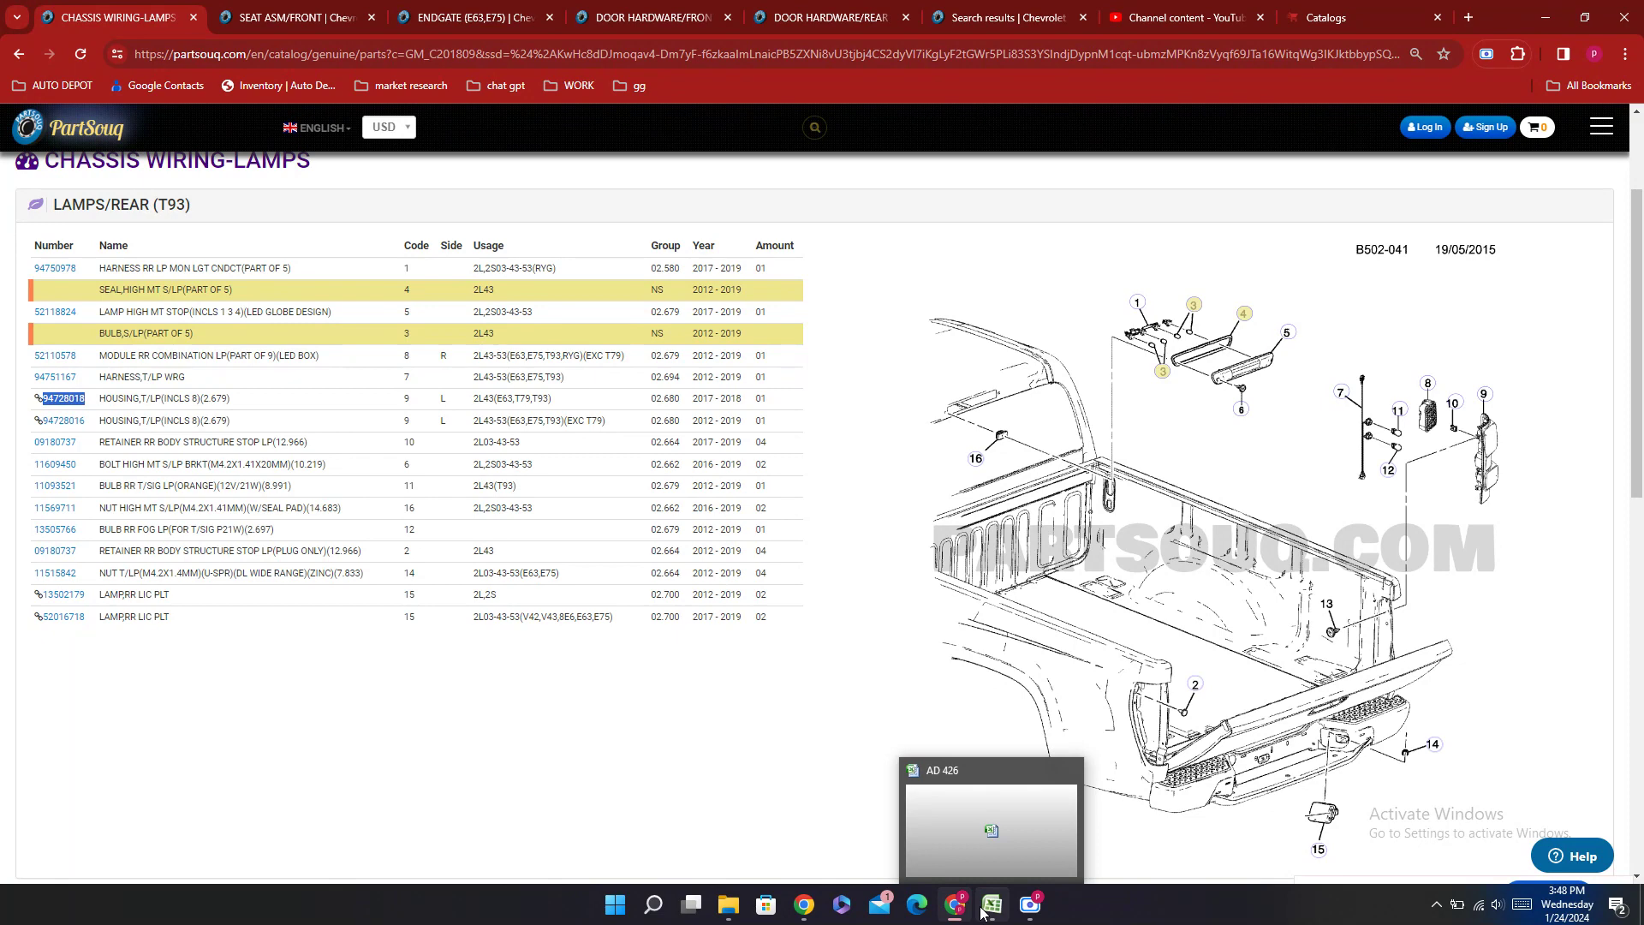
Step: Enter 94728018 in E523 and alternate 94728016 in F523 for the LH outside tail lamp
{"action": "left_click", "coordinate": [983, 914]}
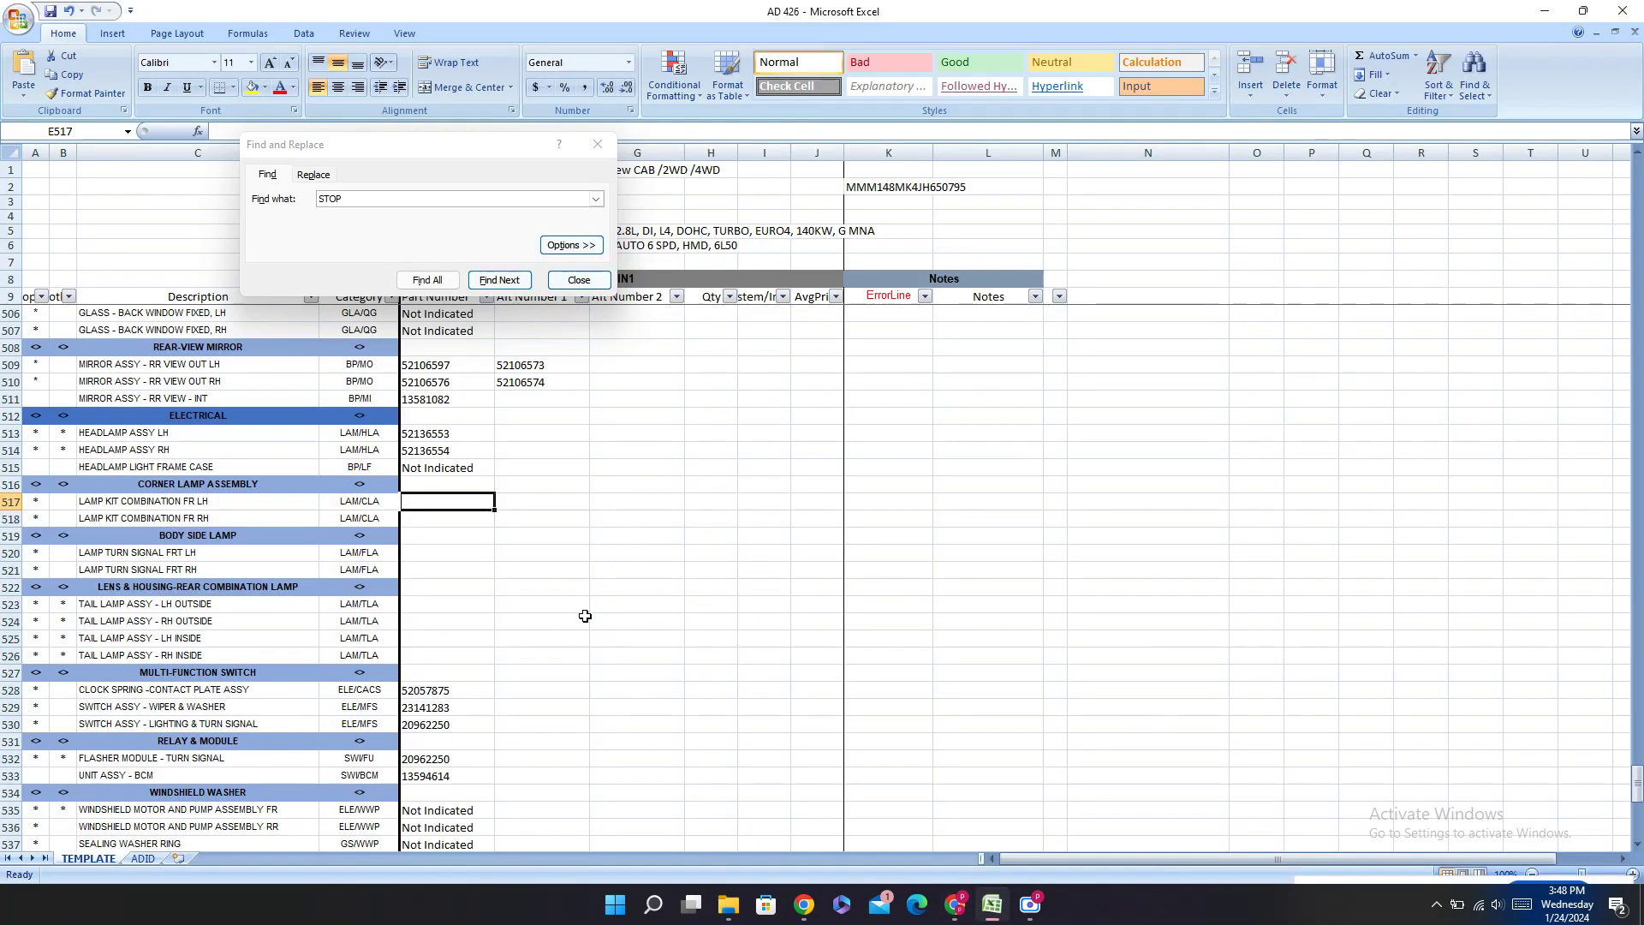
{"action": "scroll", "coordinate": [585, 616], "scroll_direction": "down", "scroll_amount": 2}
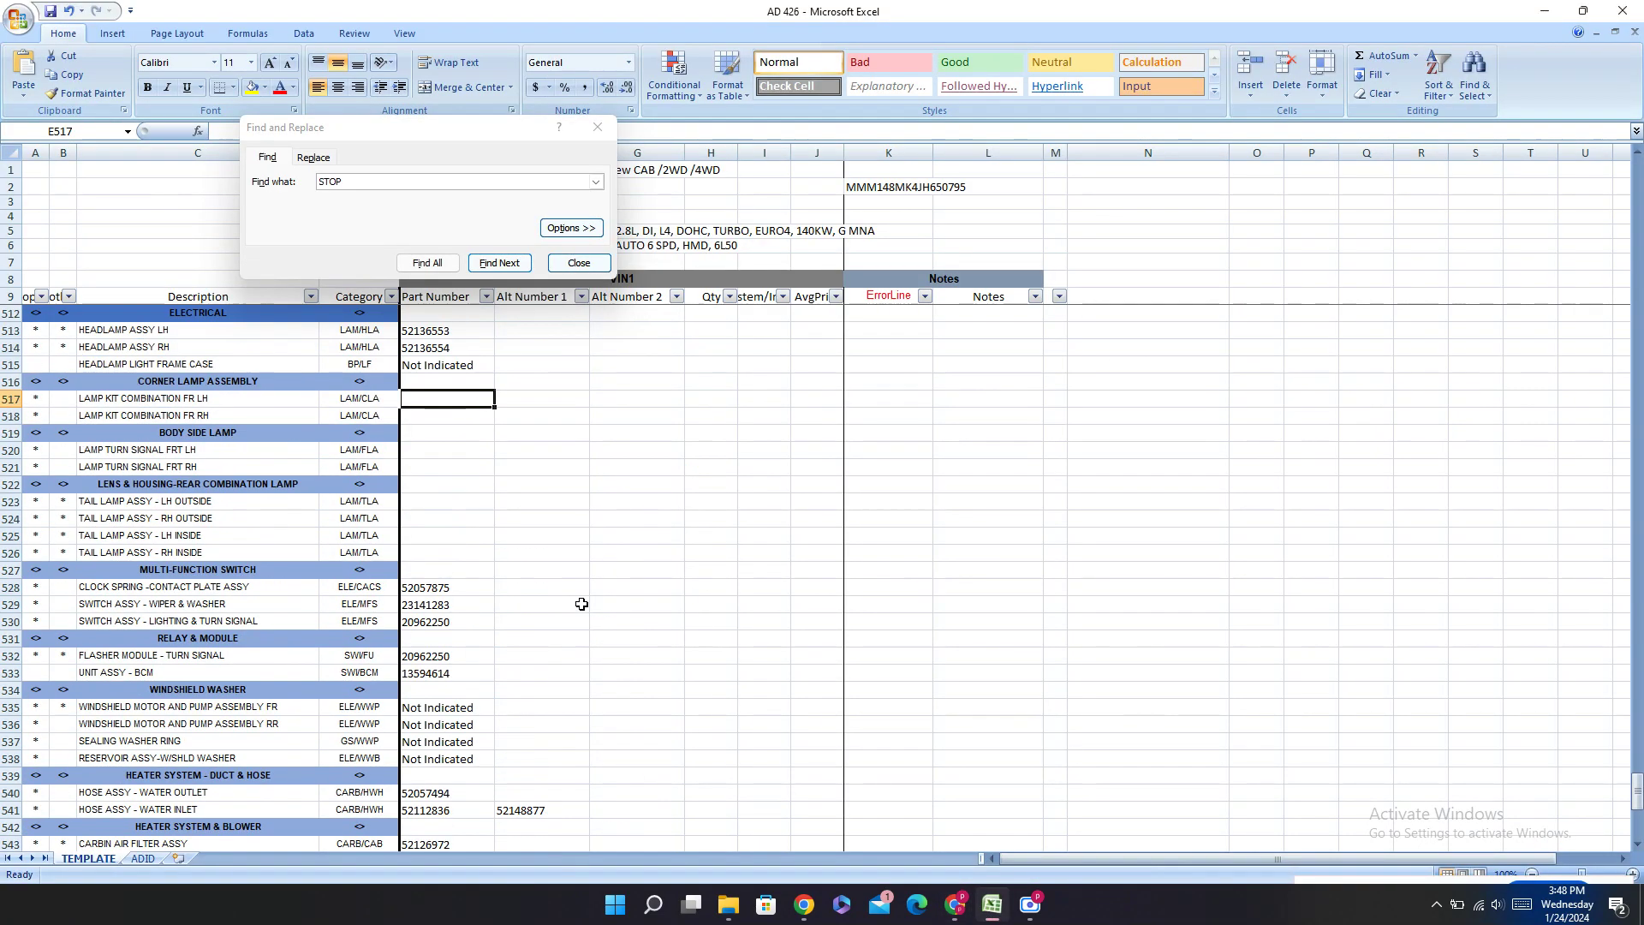
{"action": "left_click", "coordinate": [410, 503]}
{"action": "type", "text": "94728018"}
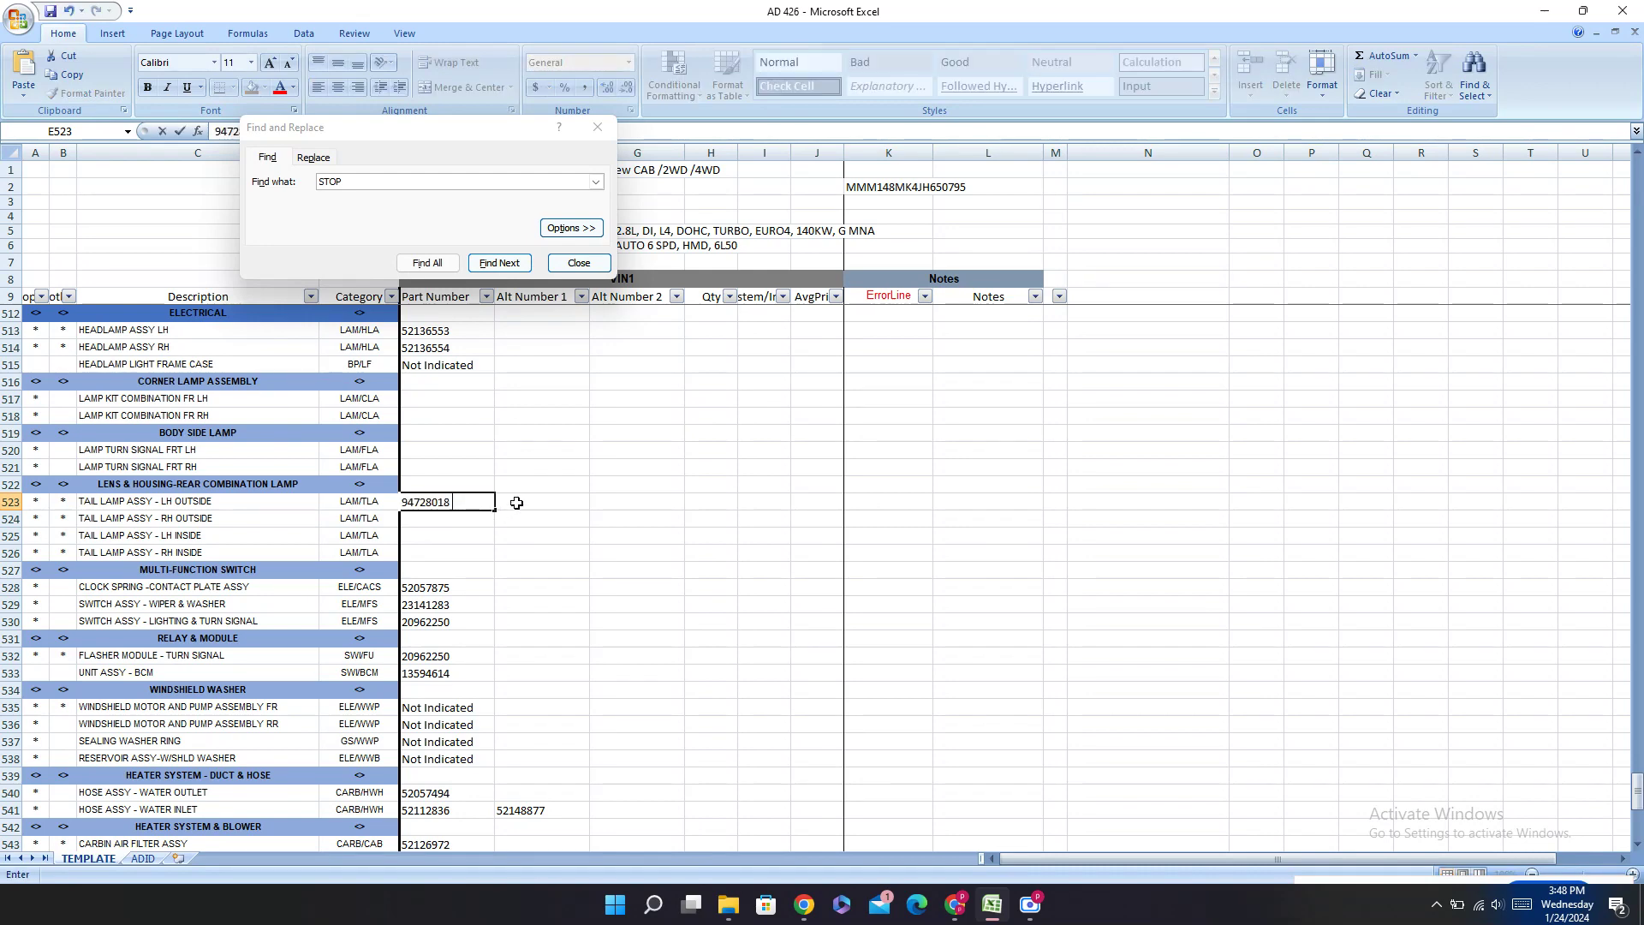
{"action": "left_click", "coordinate": [516, 502]}
{"action": "left_click", "coordinate": [955, 905]}
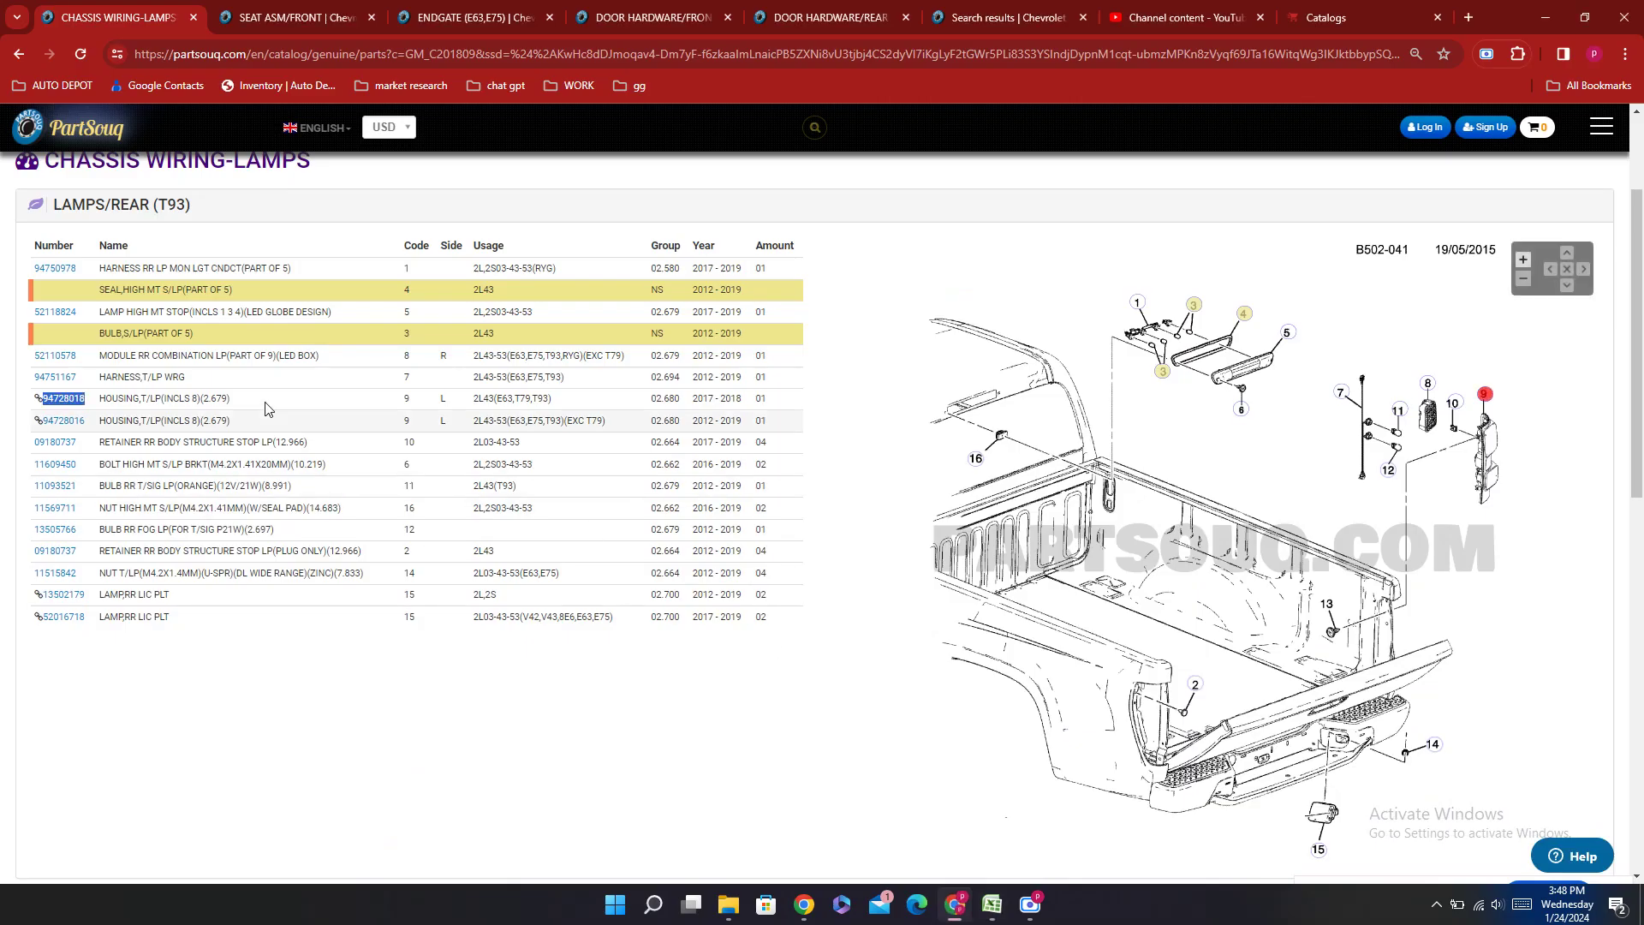
{"action": "double_click", "coordinate": [65, 420]}
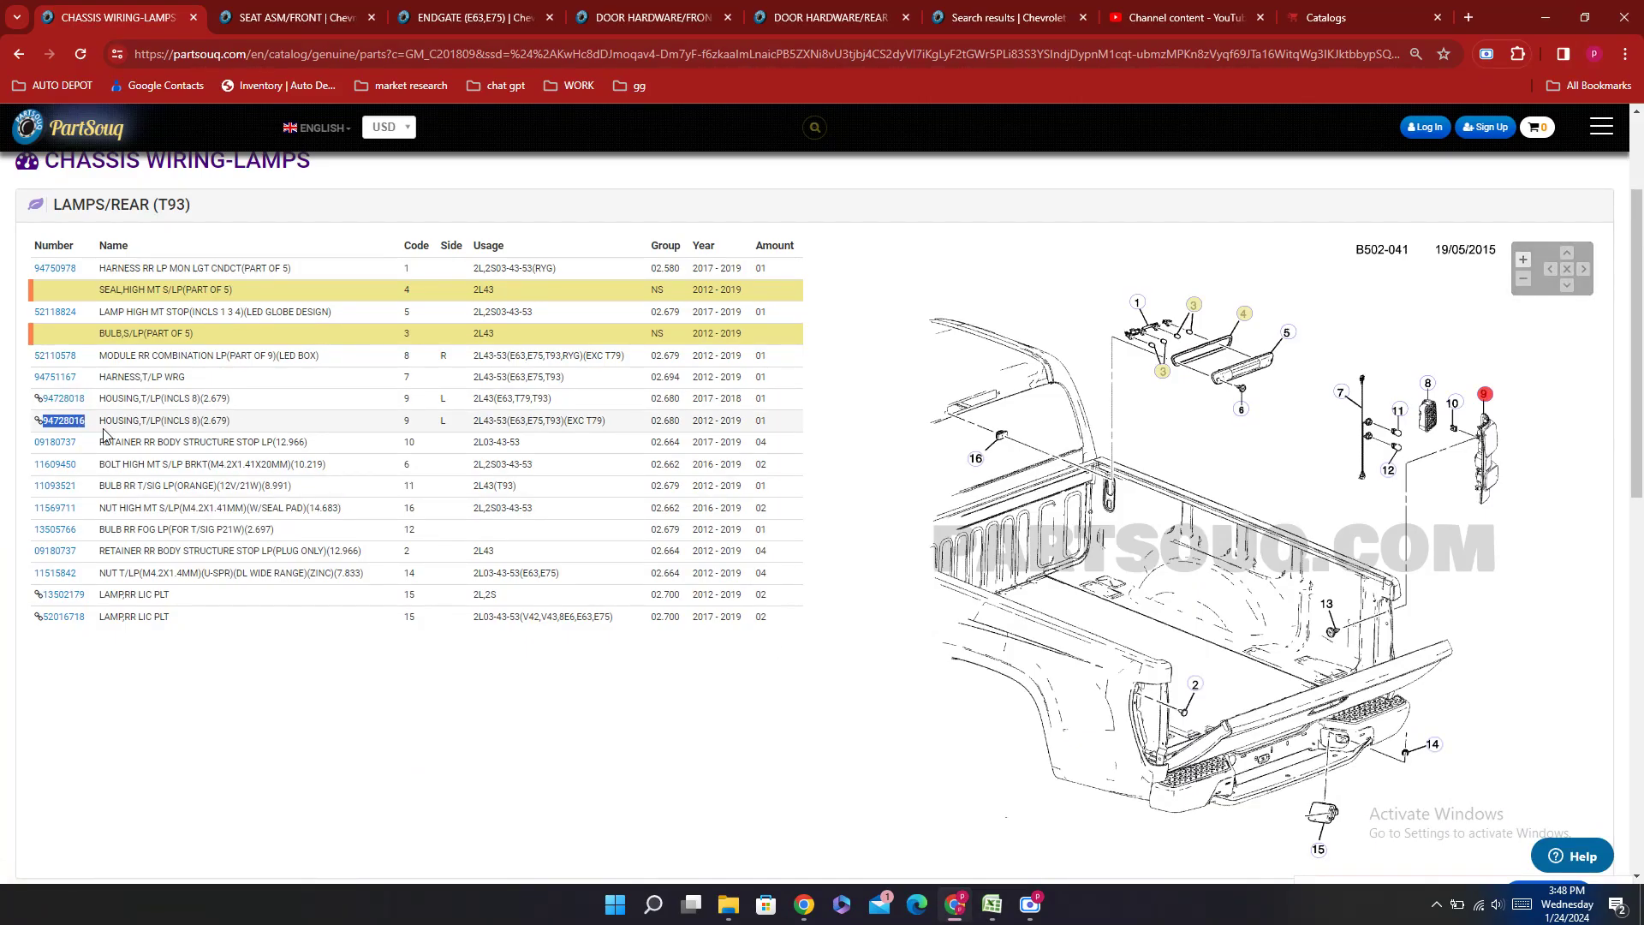
{"action": "left_click", "coordinate": [993, 908]}
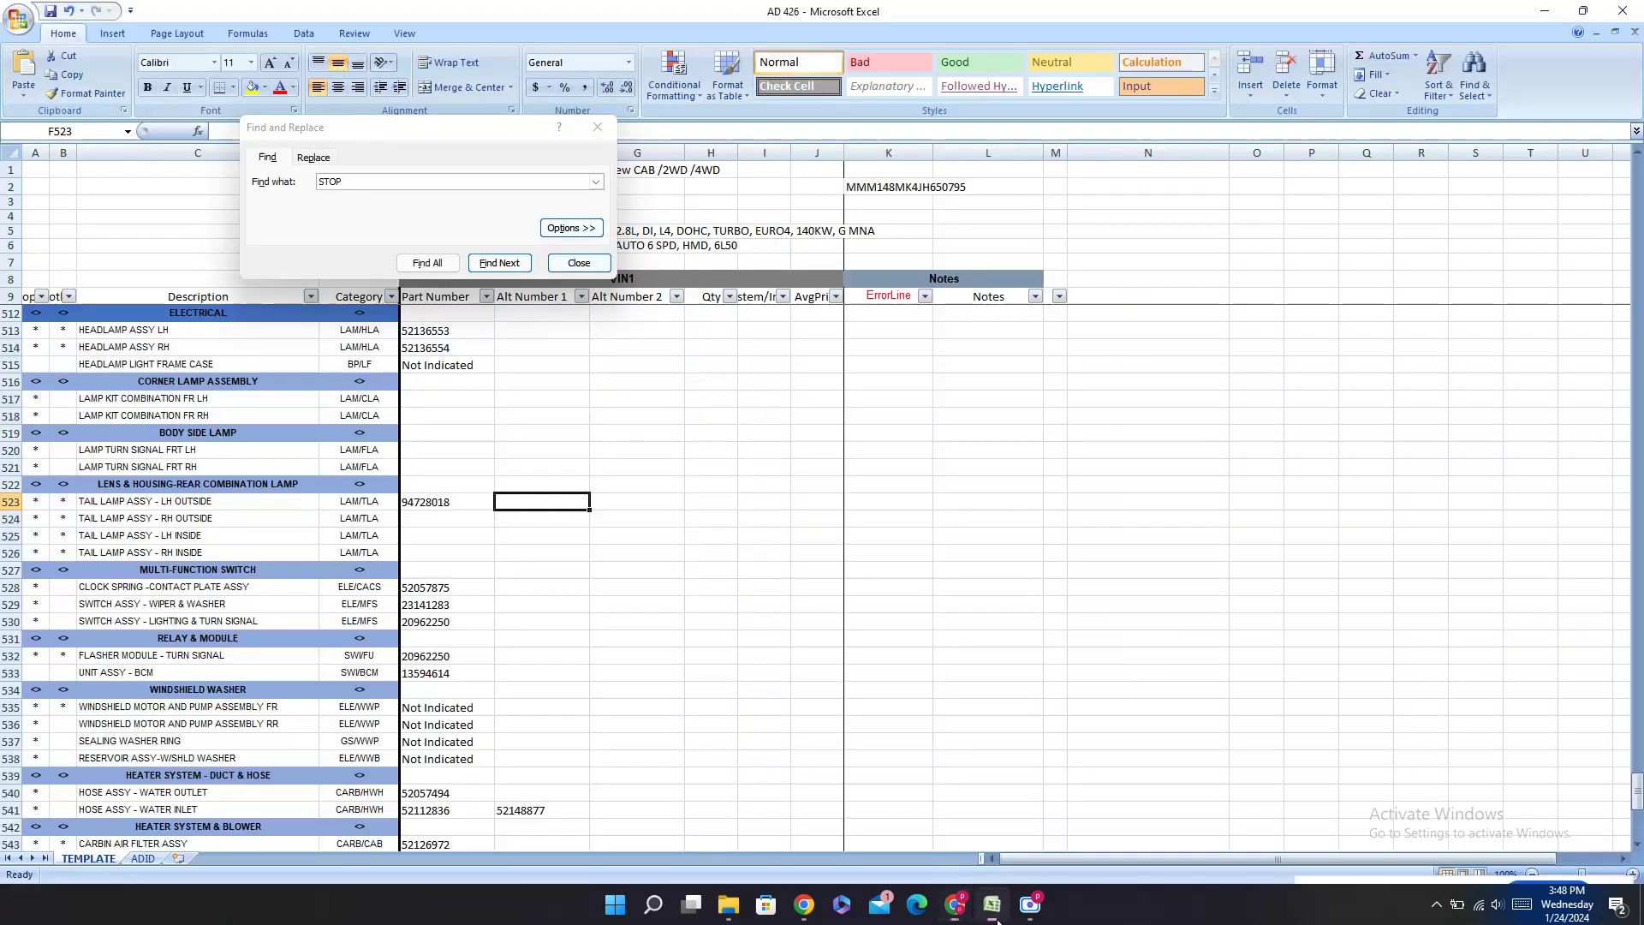
{"action": "left_click", "coordinate": [537, 505]}
{"action": "type", "text": "94728016"}
Step: Copy both tail lamp numbers to the RH outside tail lamp row E524:F524
{"action": "left_click_drag", "start_coordinate": [441, 502], "coordinate": [506, 503]}
{"action": "key", "text": "ctrl+c"}
{"action": "key", "text": "Down"}
{"action": "key", "text": "ctrl+v"}
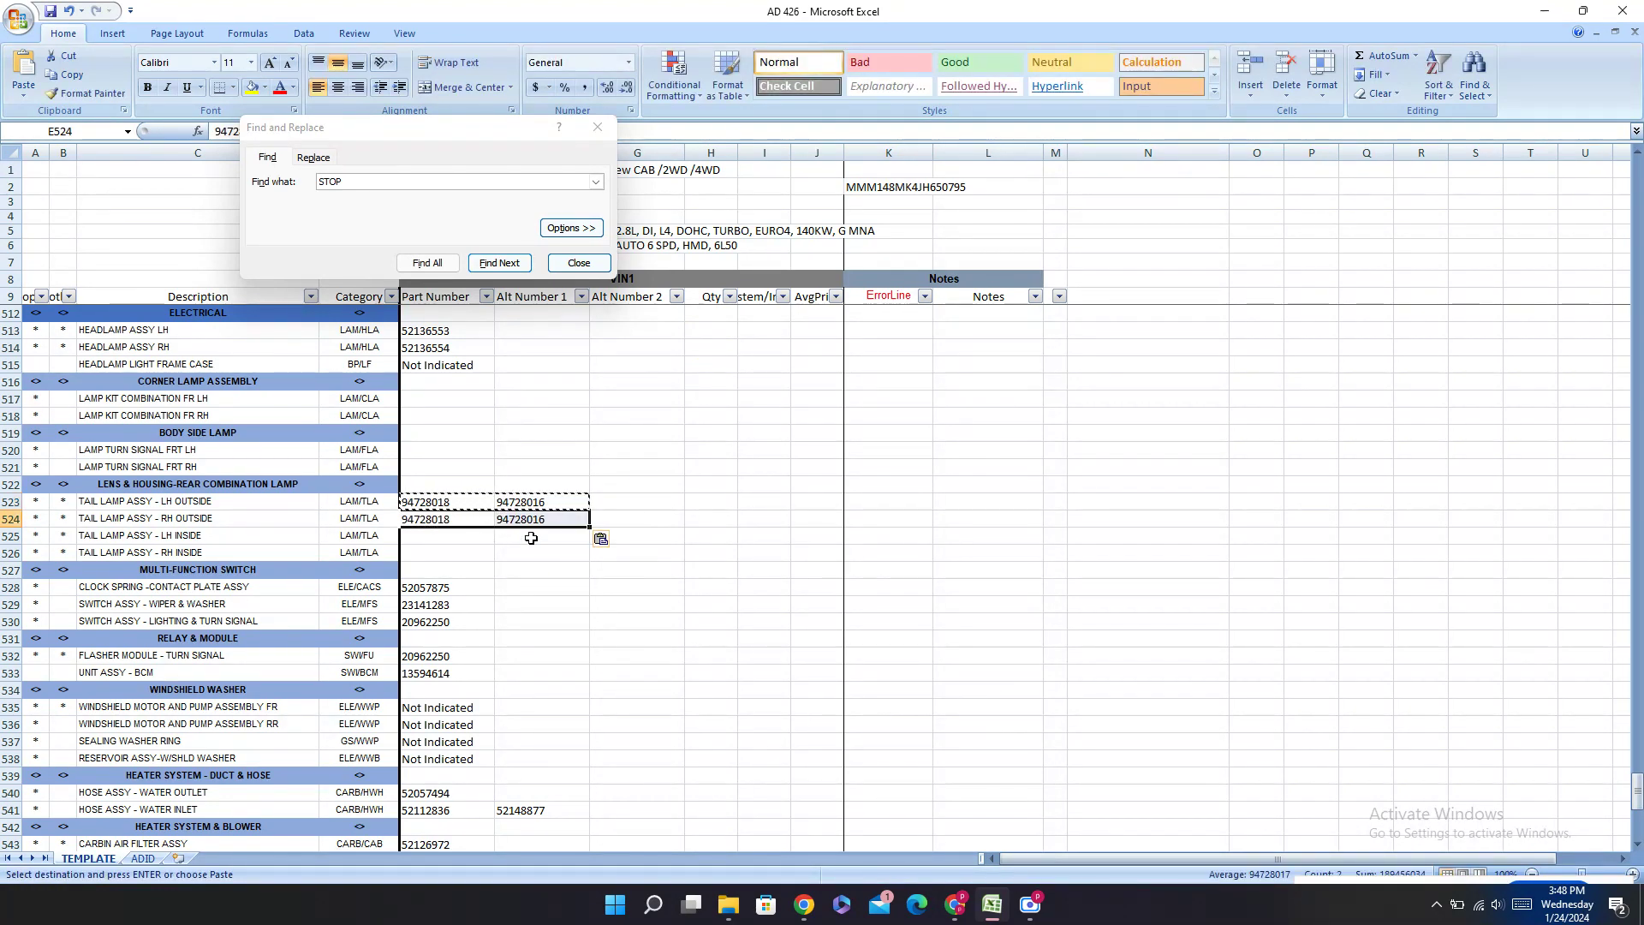
Step: Mark both inside tail lamp rows, E525 and E526, as Not Indicated
{"action": "left_click", "coordinate": [443, 541]}
{"action": "type", "text": "Not Indicated"}
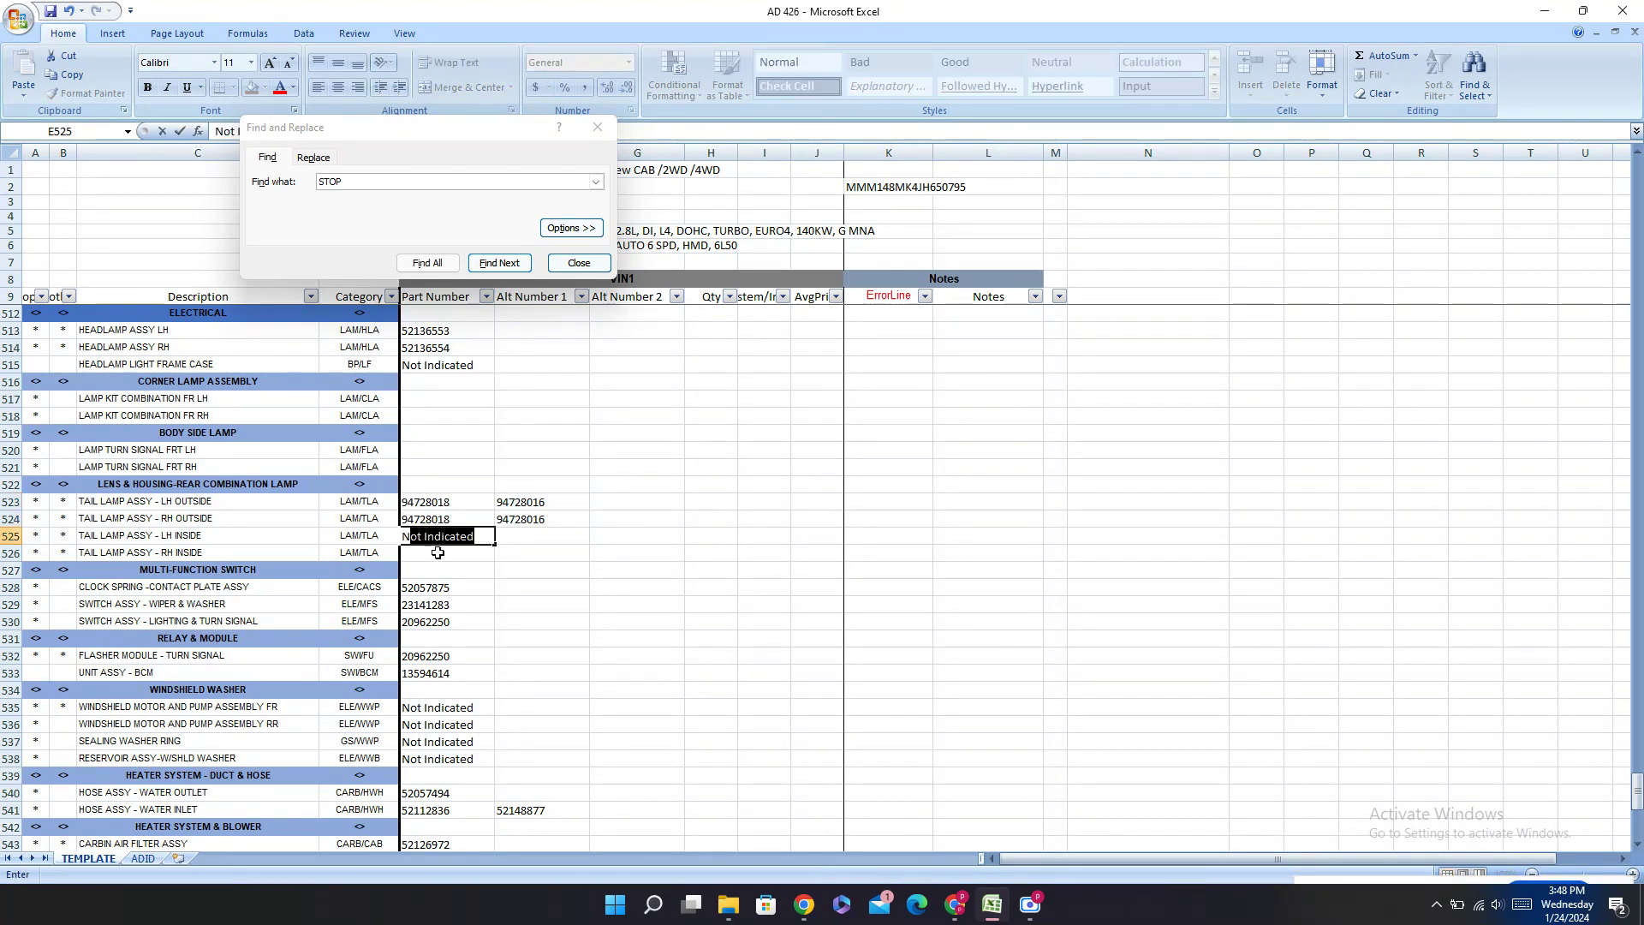
{"action": "key", "text": "Return"}
{"action": "type", "text": "Not Indicated"}
{"action": "left_click", "coordinate": [452, 467]}
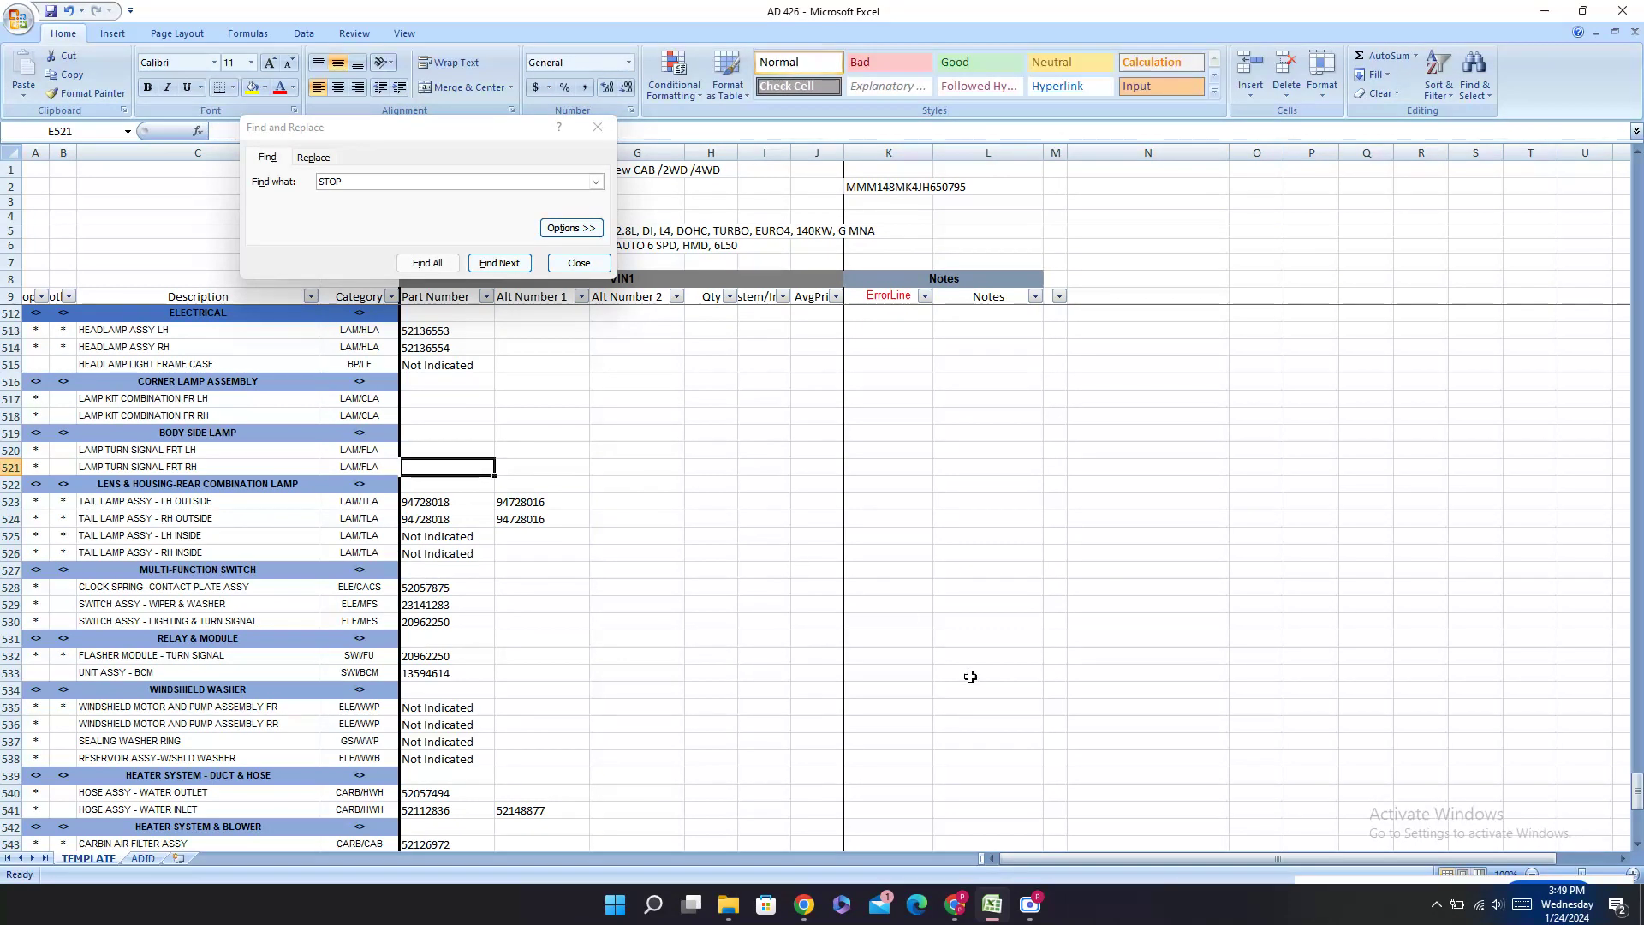
{"action": "left_click", "coordinate": [955, 903]}
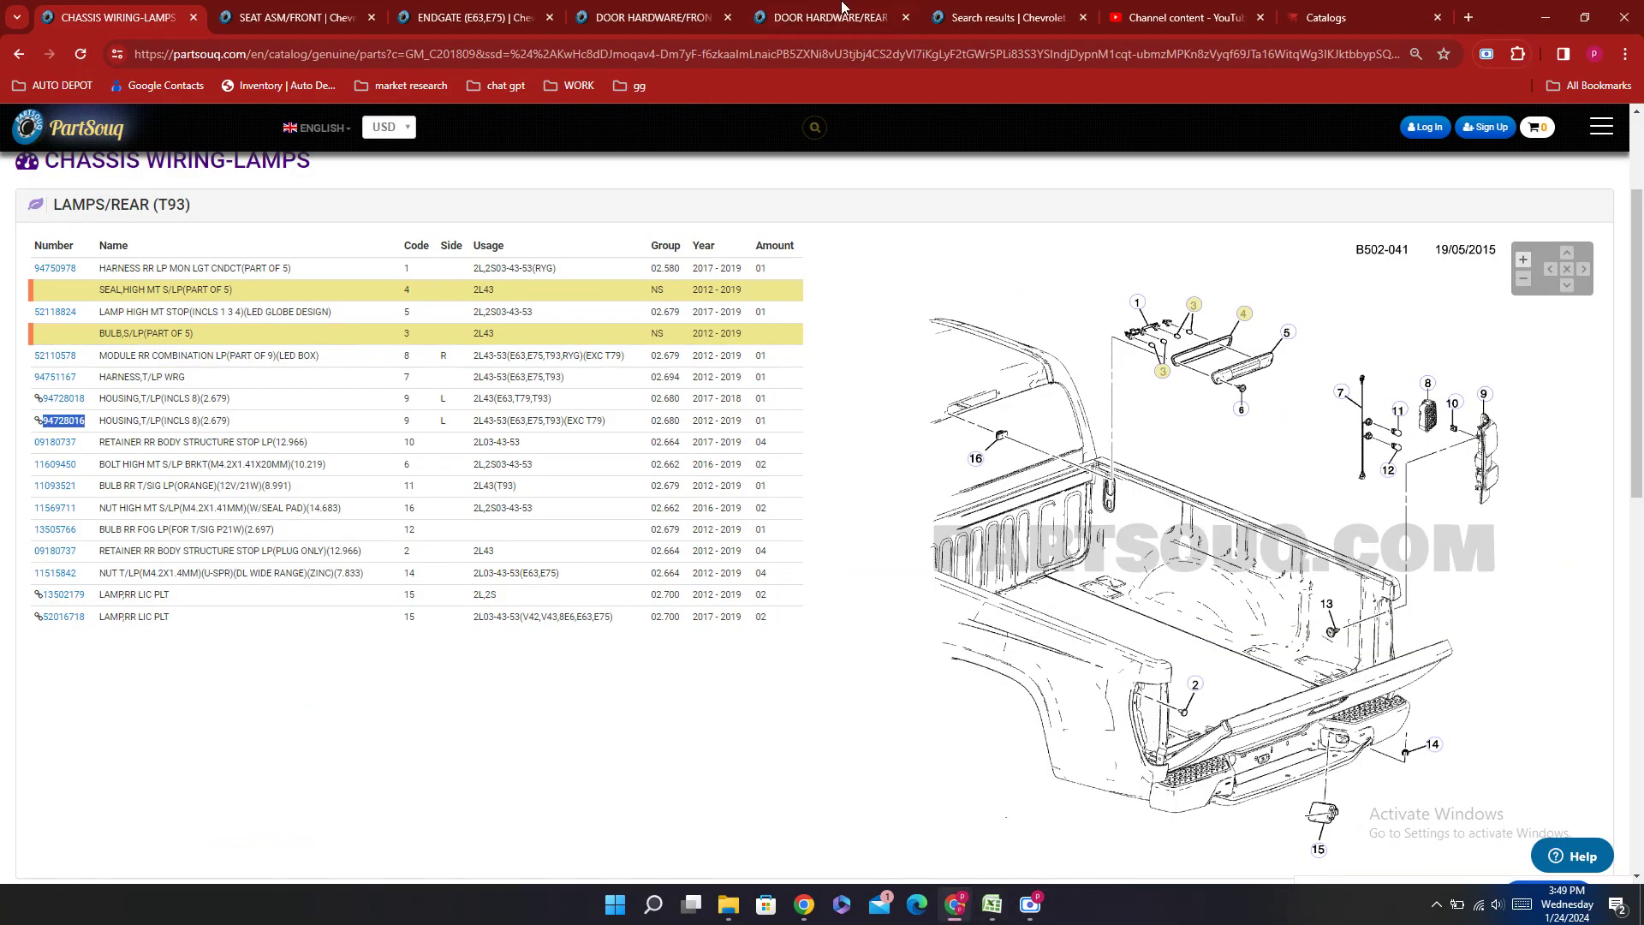
Step: Search the catalog for TURN SIGNAL, finding only no-turn-signal fender parts 52136853/52136855
{"action": "left_click", "coordinate": [1006, 17]}
{"action": "double_click", "coordinate": [509, 452]}
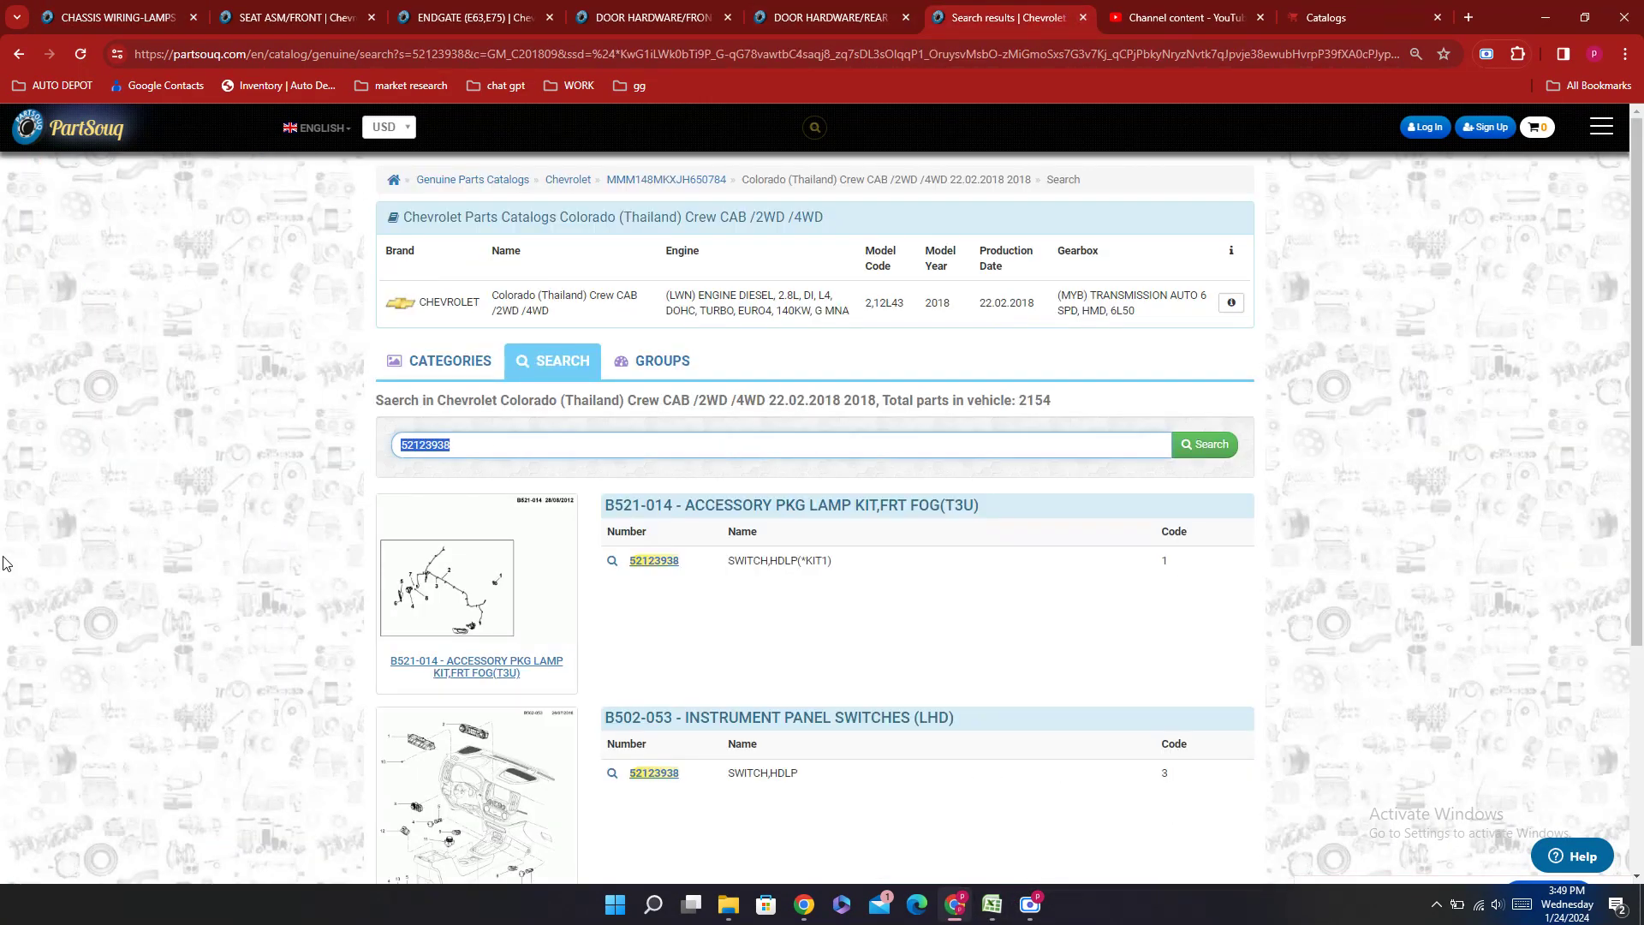
{"action": "type", "text": "TURN SIGNAL"}
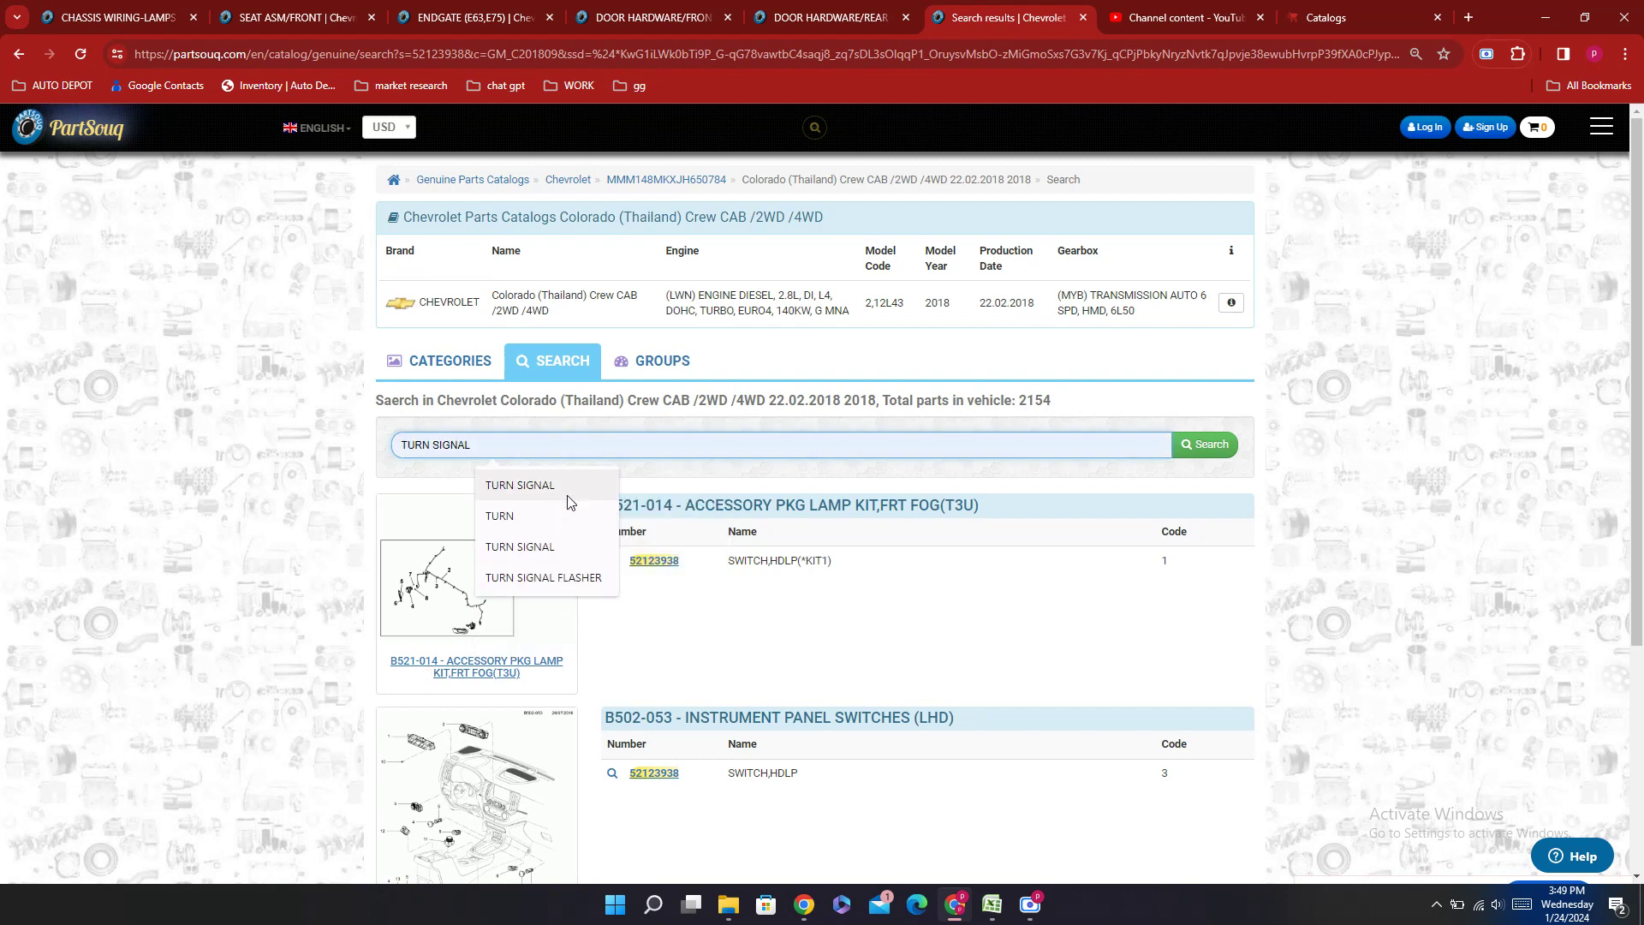
{"action": "left_click", "coordinate": [531, 578]}
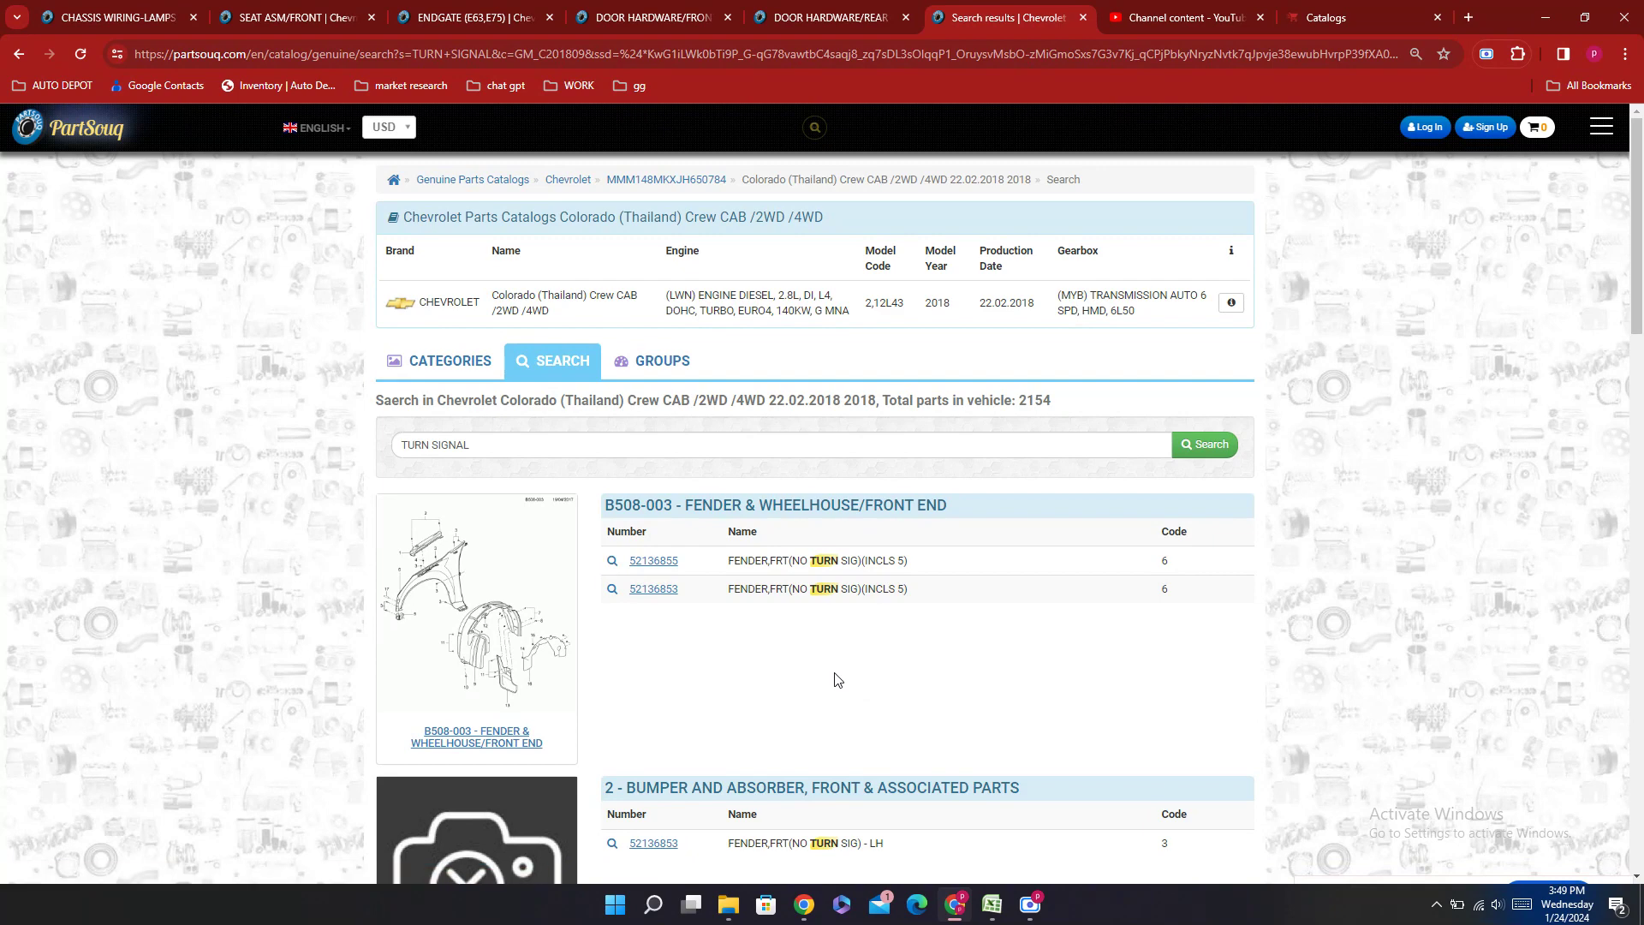
{"action": "scroll", "coordinate": [836, 679], "scroll_direction": "down", "scroll_amount": 4}
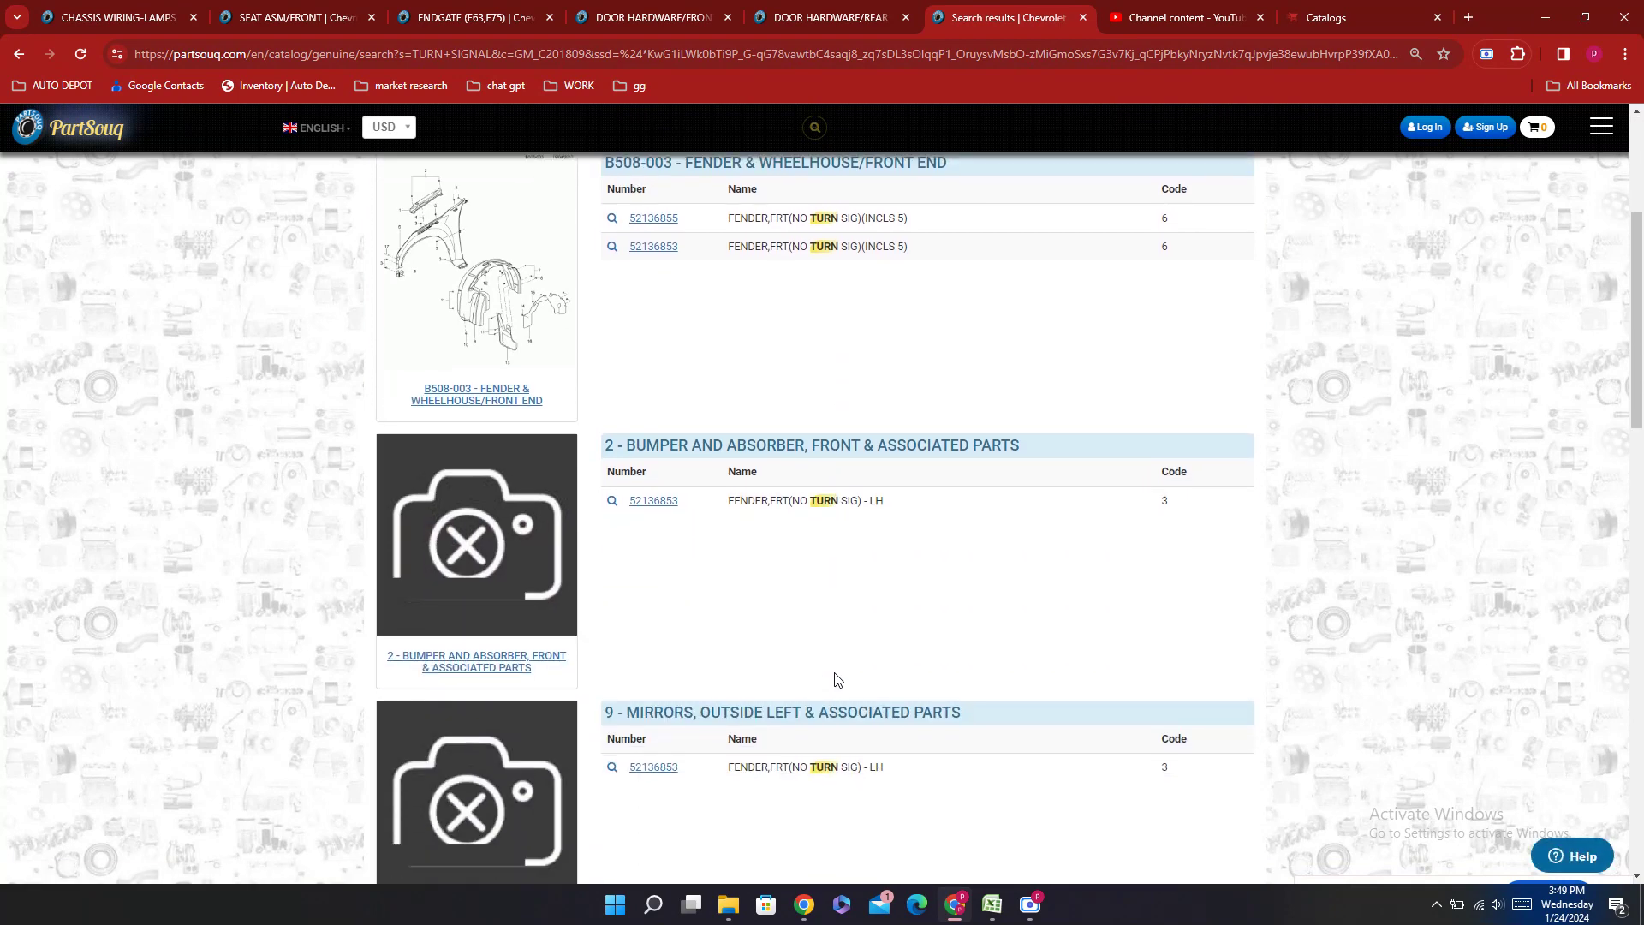
{"action": "scroll", "coordinate": [850, 634], "scroll_direction": "down", "scroll_amount": 14}
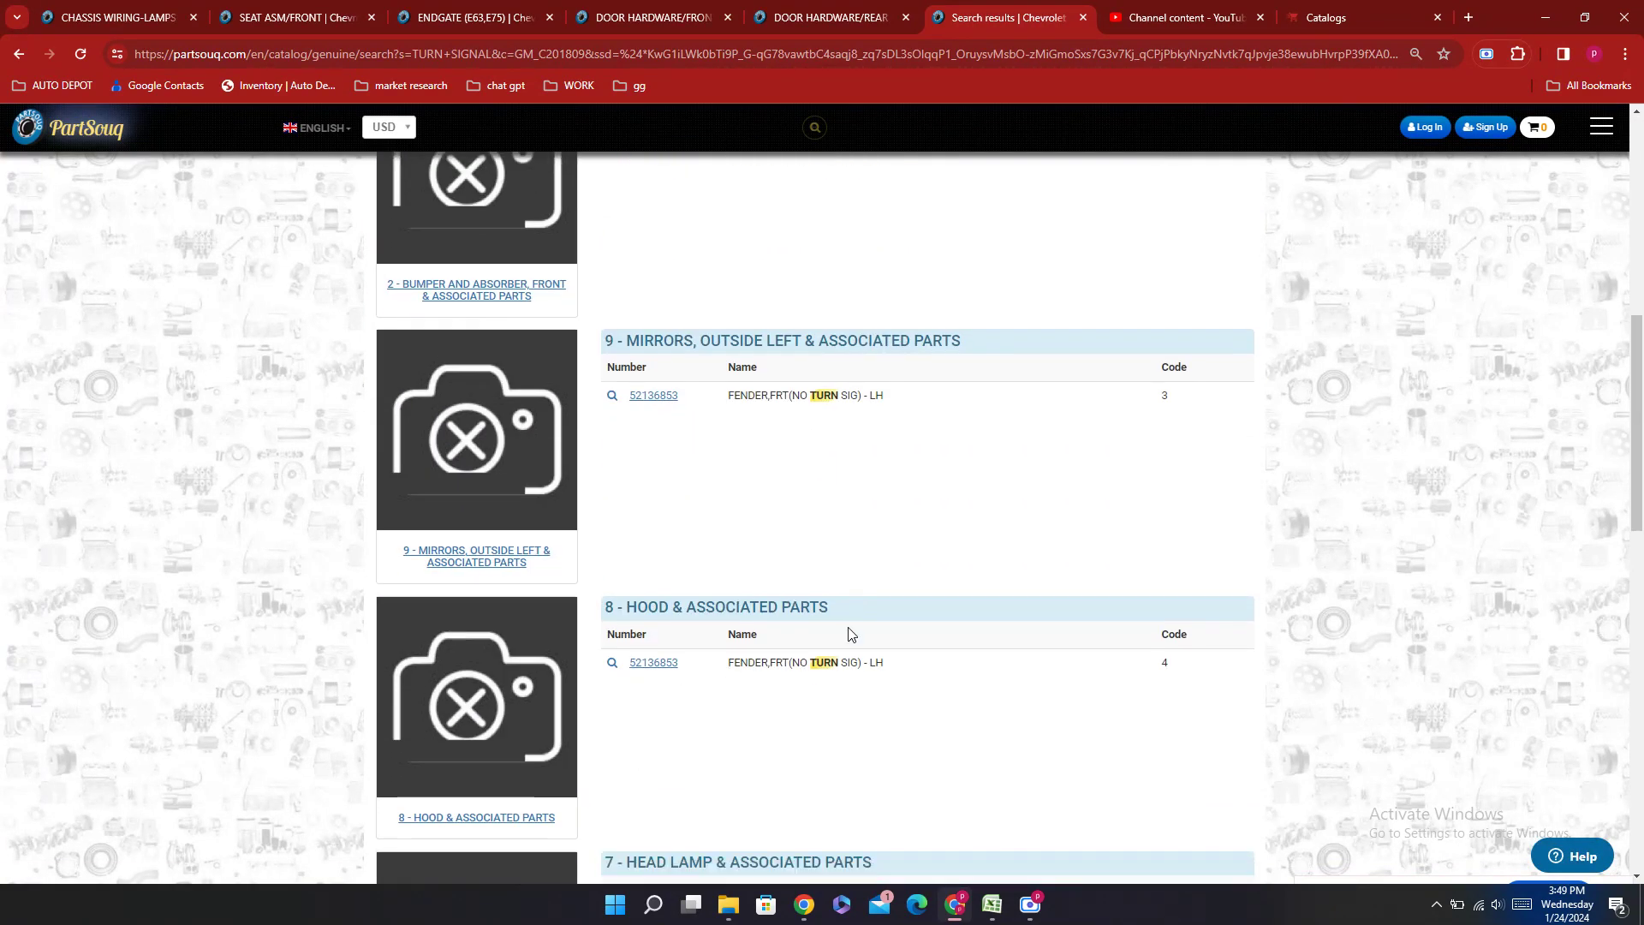
{"action": "scroll", "coordinate": [850, 633], "scroll_direction": "down", "scroll_amount": 5}
{"action": "scroll", "coordinate": [842, 612], "scroll_direction": "up", "scroll_amount": 17}
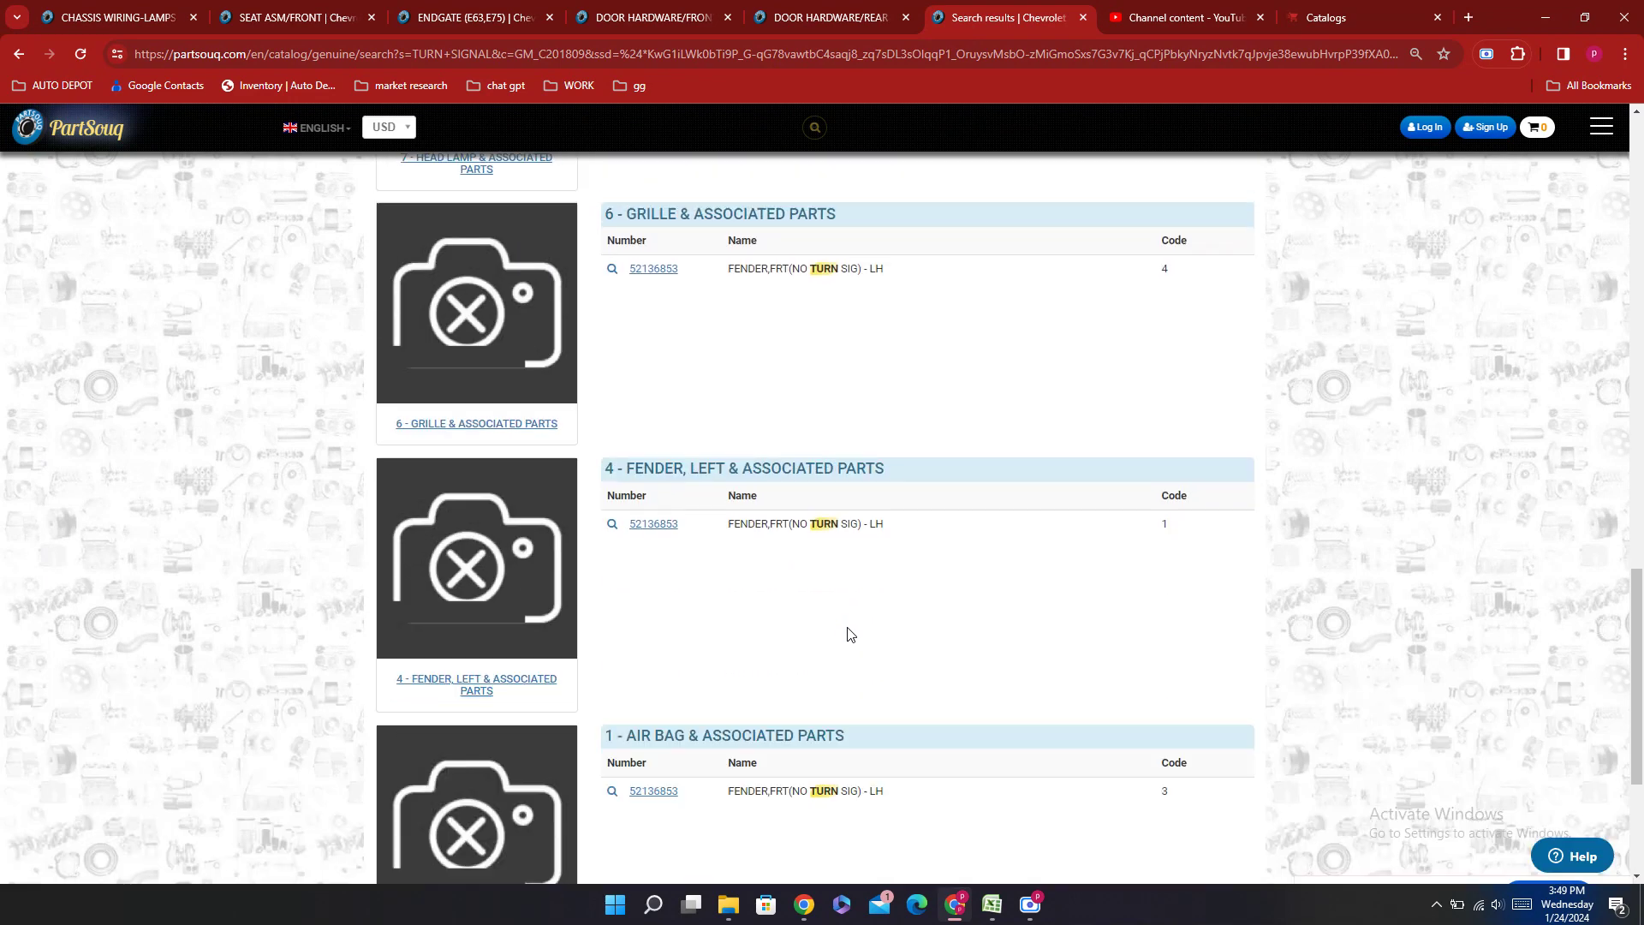
{"action": "scroll", "coordinate": [830, 628], "scroll_direction": "up", "scroll_amount": 5}
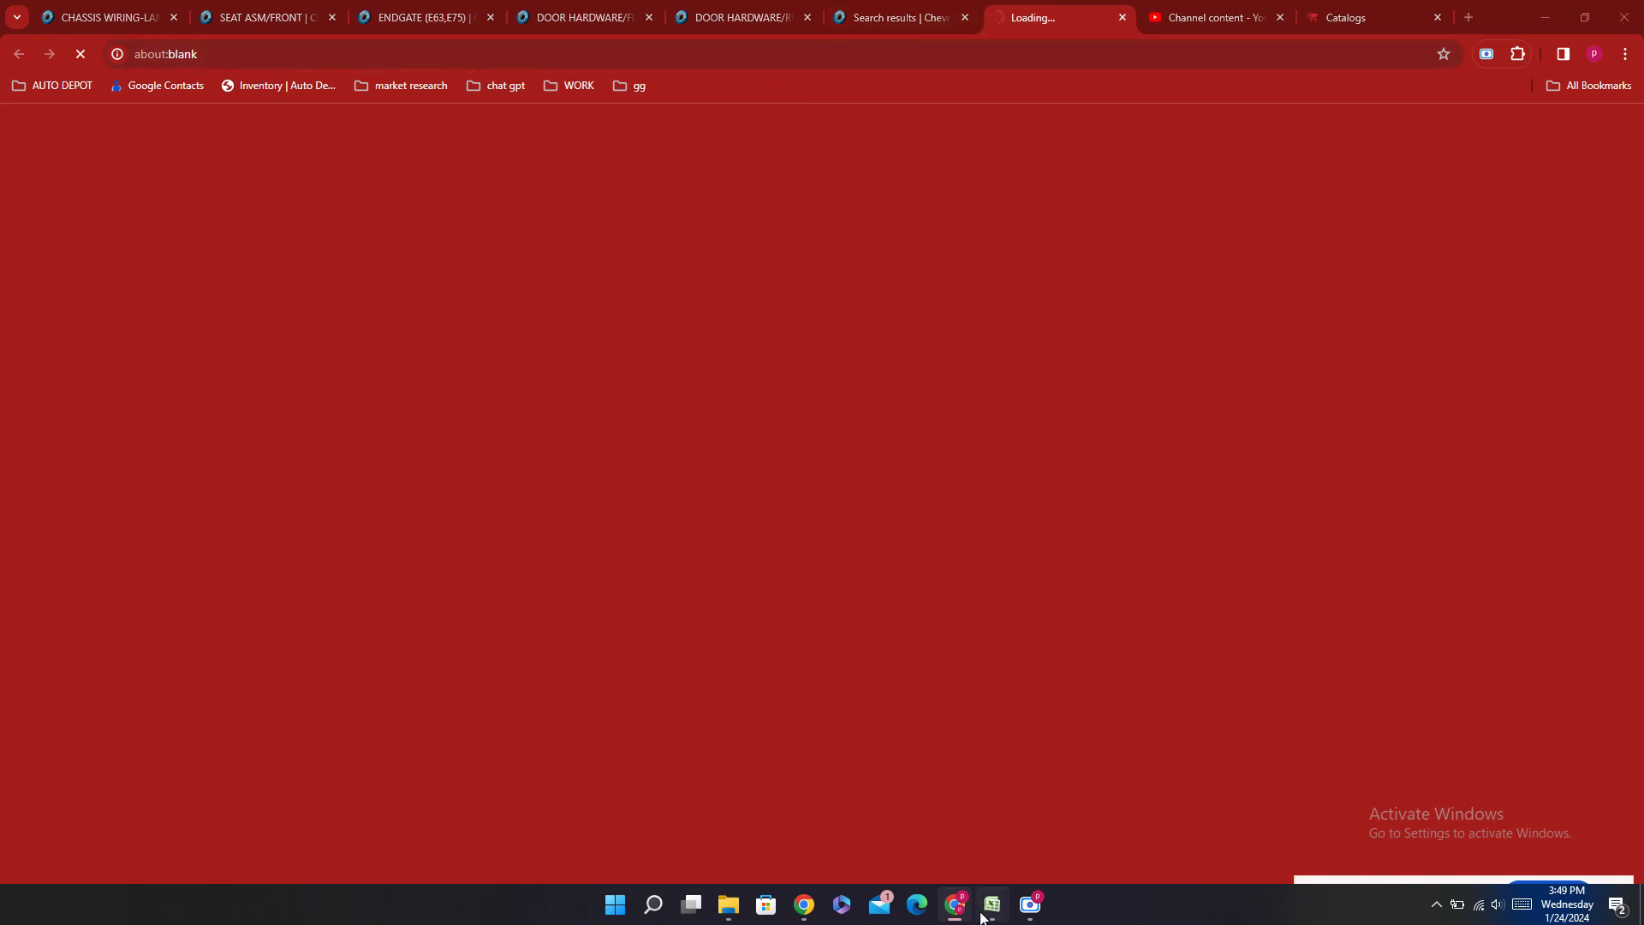
{"action": "left_click", "coordinate": [1002, 892]}
Step: Enter Not Indicated in E517, E518, E520 and E521 for lamp kits and turn-signal lamps
{"action": "left_click", "coordinate": [423, 402]}
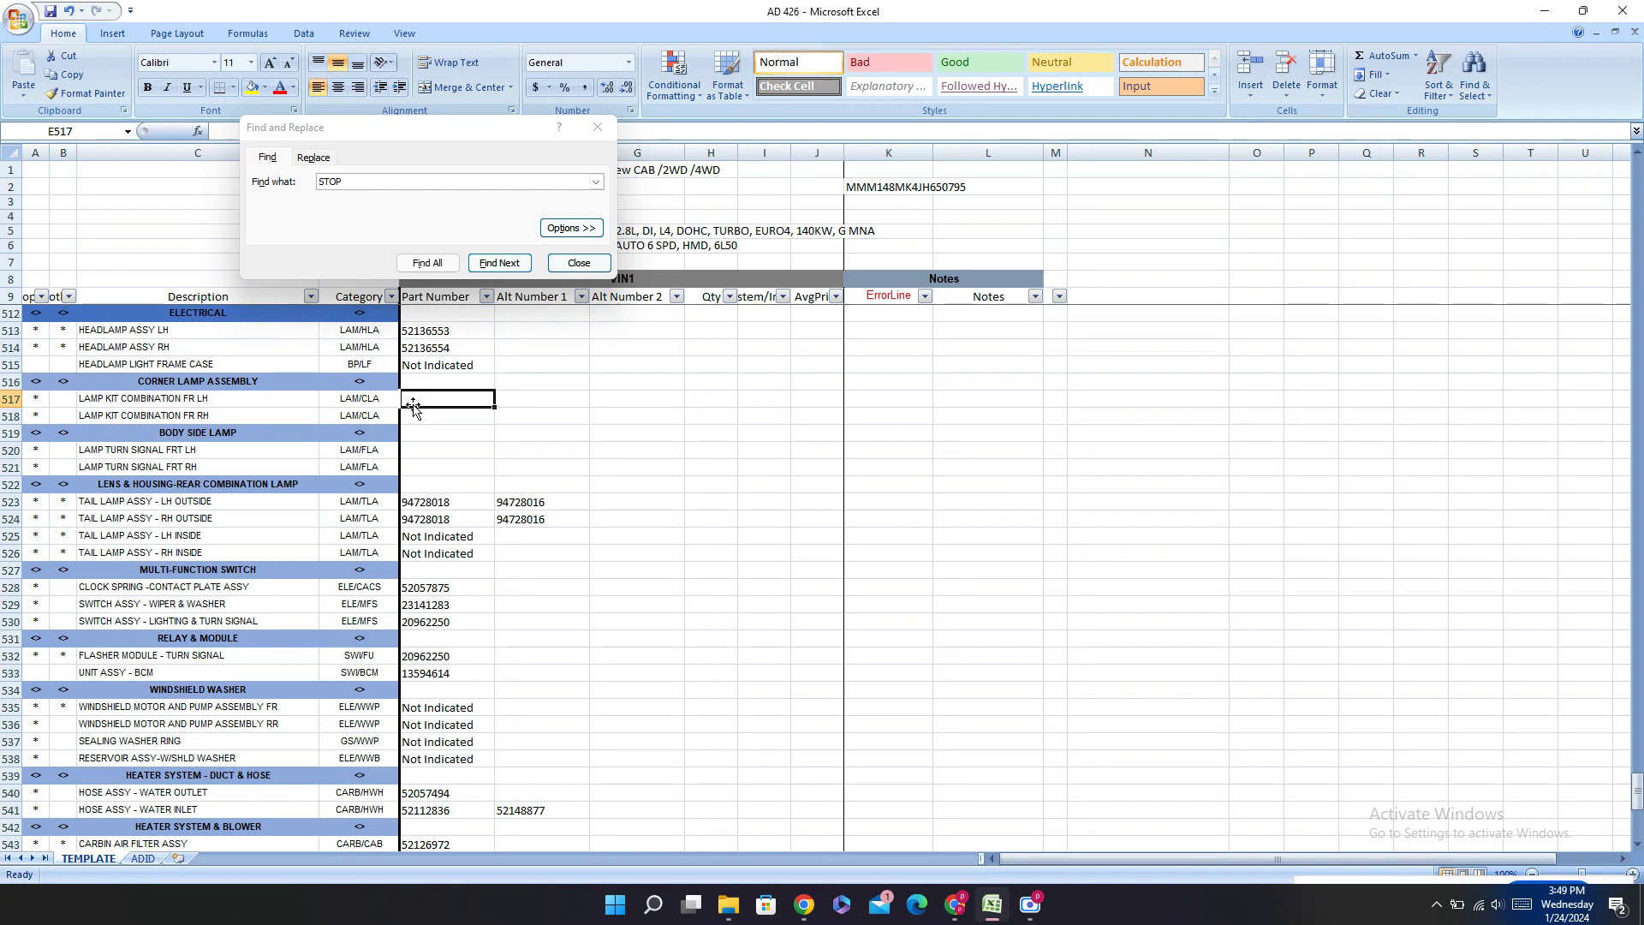
{"action": "type", "text": "N"}
{"action": "key", "text": "Return"}
{"action": "type", "text": "N"}
{"action": "key", "text": "Return"}
{"action": "key", "text": "Return"}
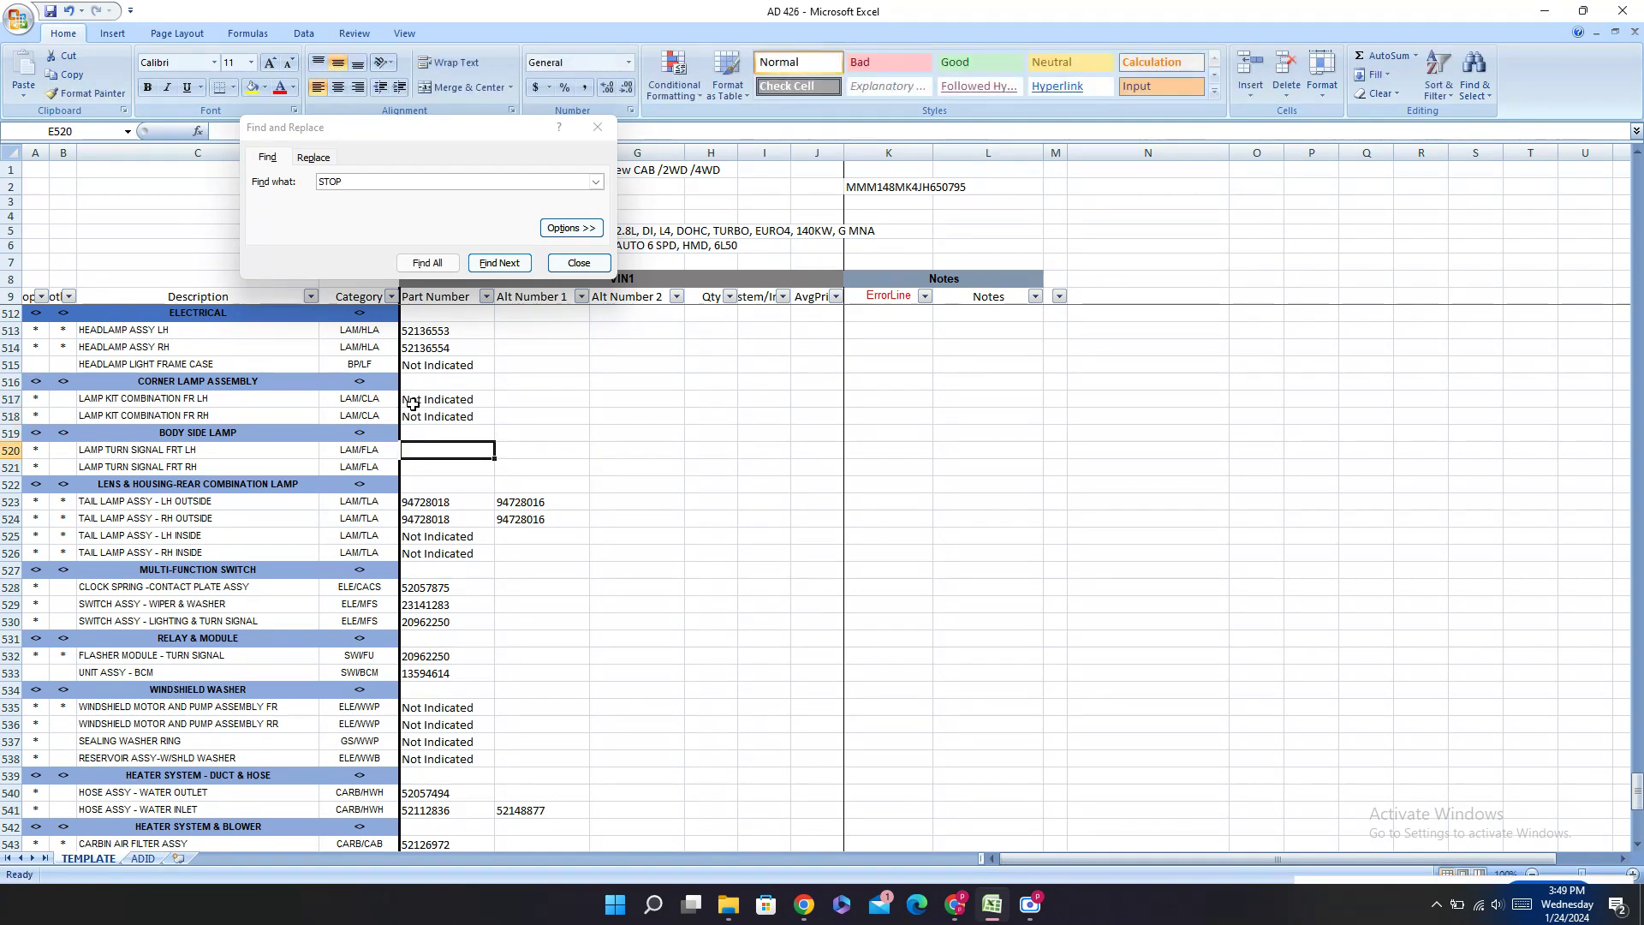
{"action": "type", "text": "N"}
{"action": "key", "text": "Return"}
{"action": "type", "text": "N"}
{"action": "key", "text": "Return"}
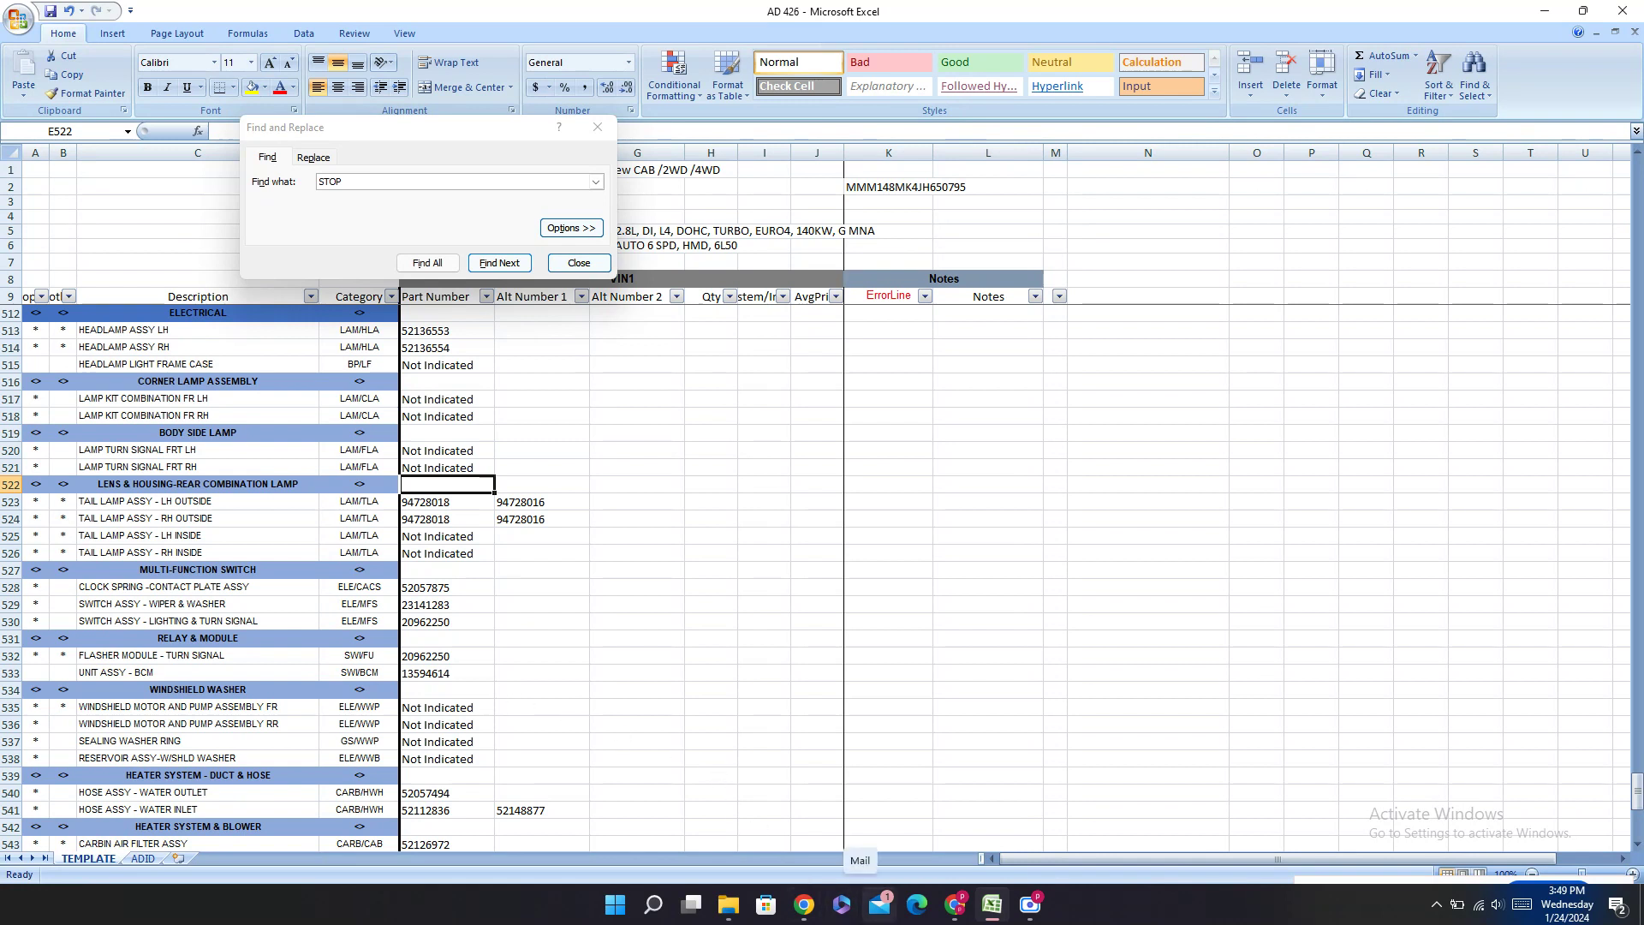
{"action": "left_click", "coordinate": [959, 913]}
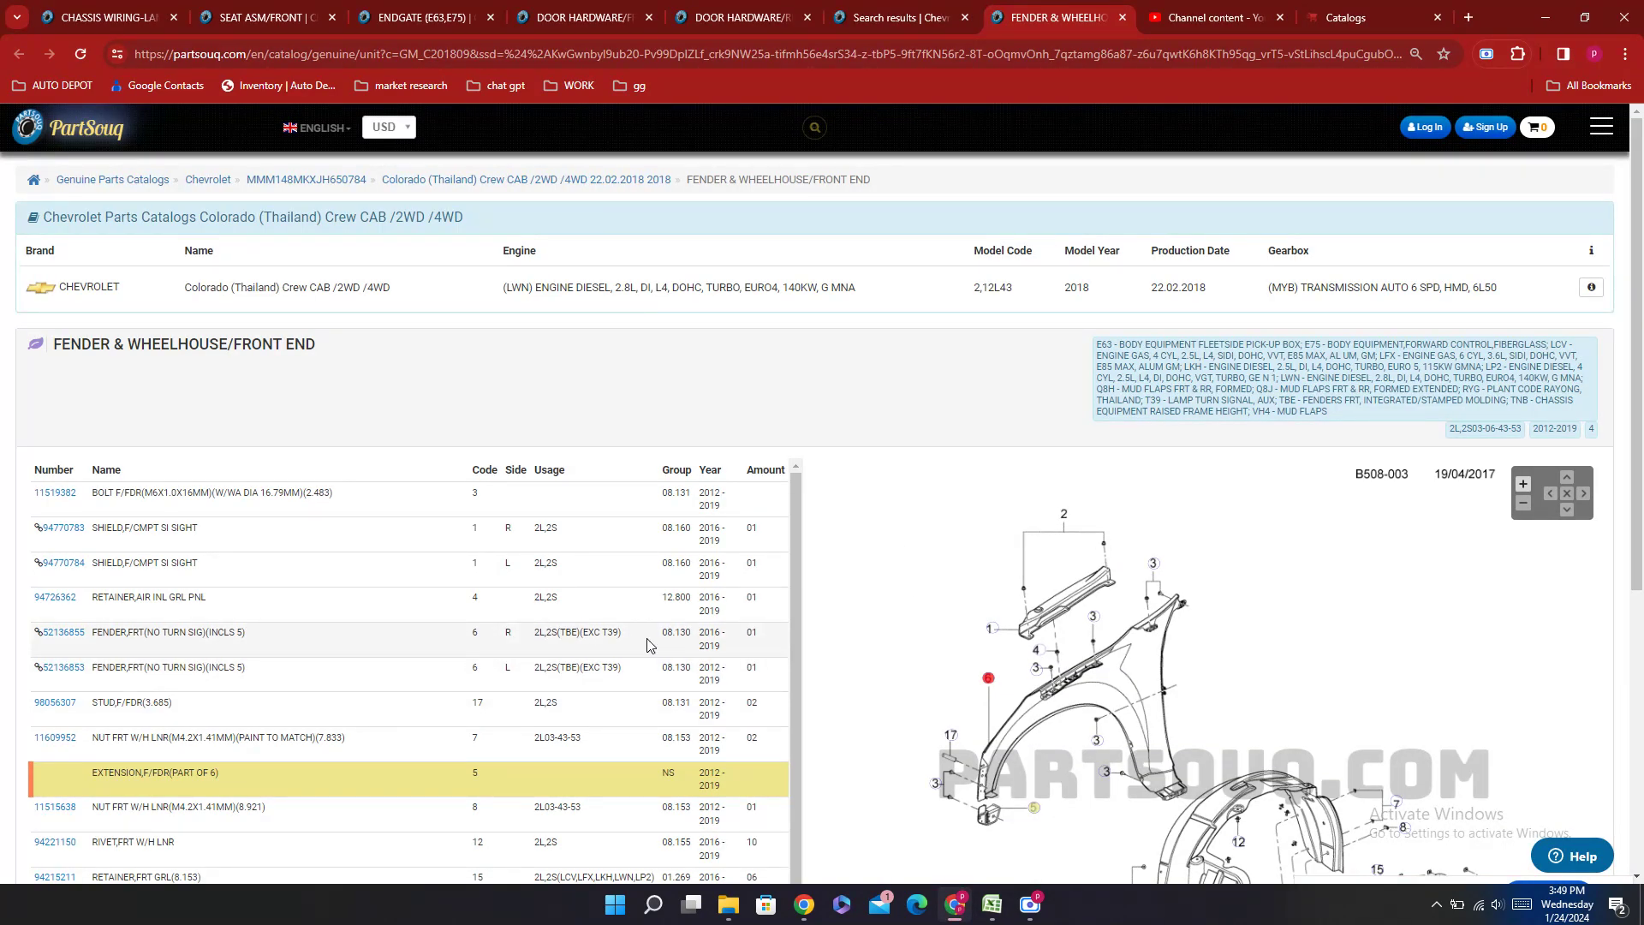
Step: Search the Fender & Wheelhouse/Front End page for TURN to check the front fender rows
{"action": "scroll", "coordinate": [646, 642], "scroll_direction": "down", "scroll_amount": 10}
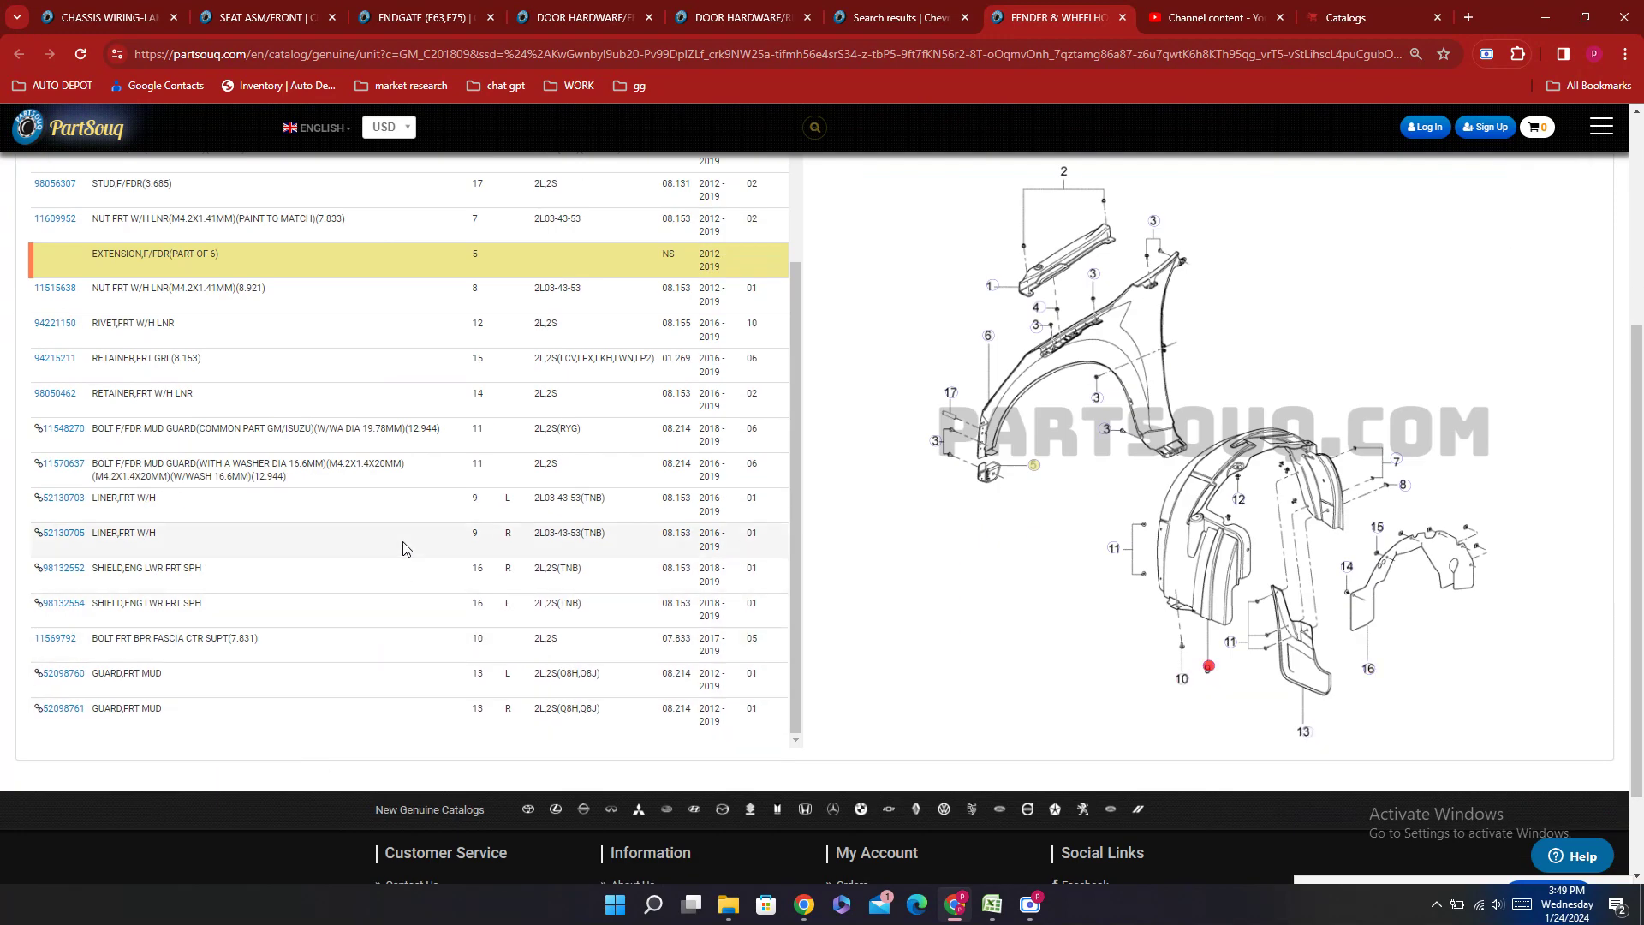
{"action": "key", "text": "ctrl+f"}
{"action": "type", "text": "TUR"}
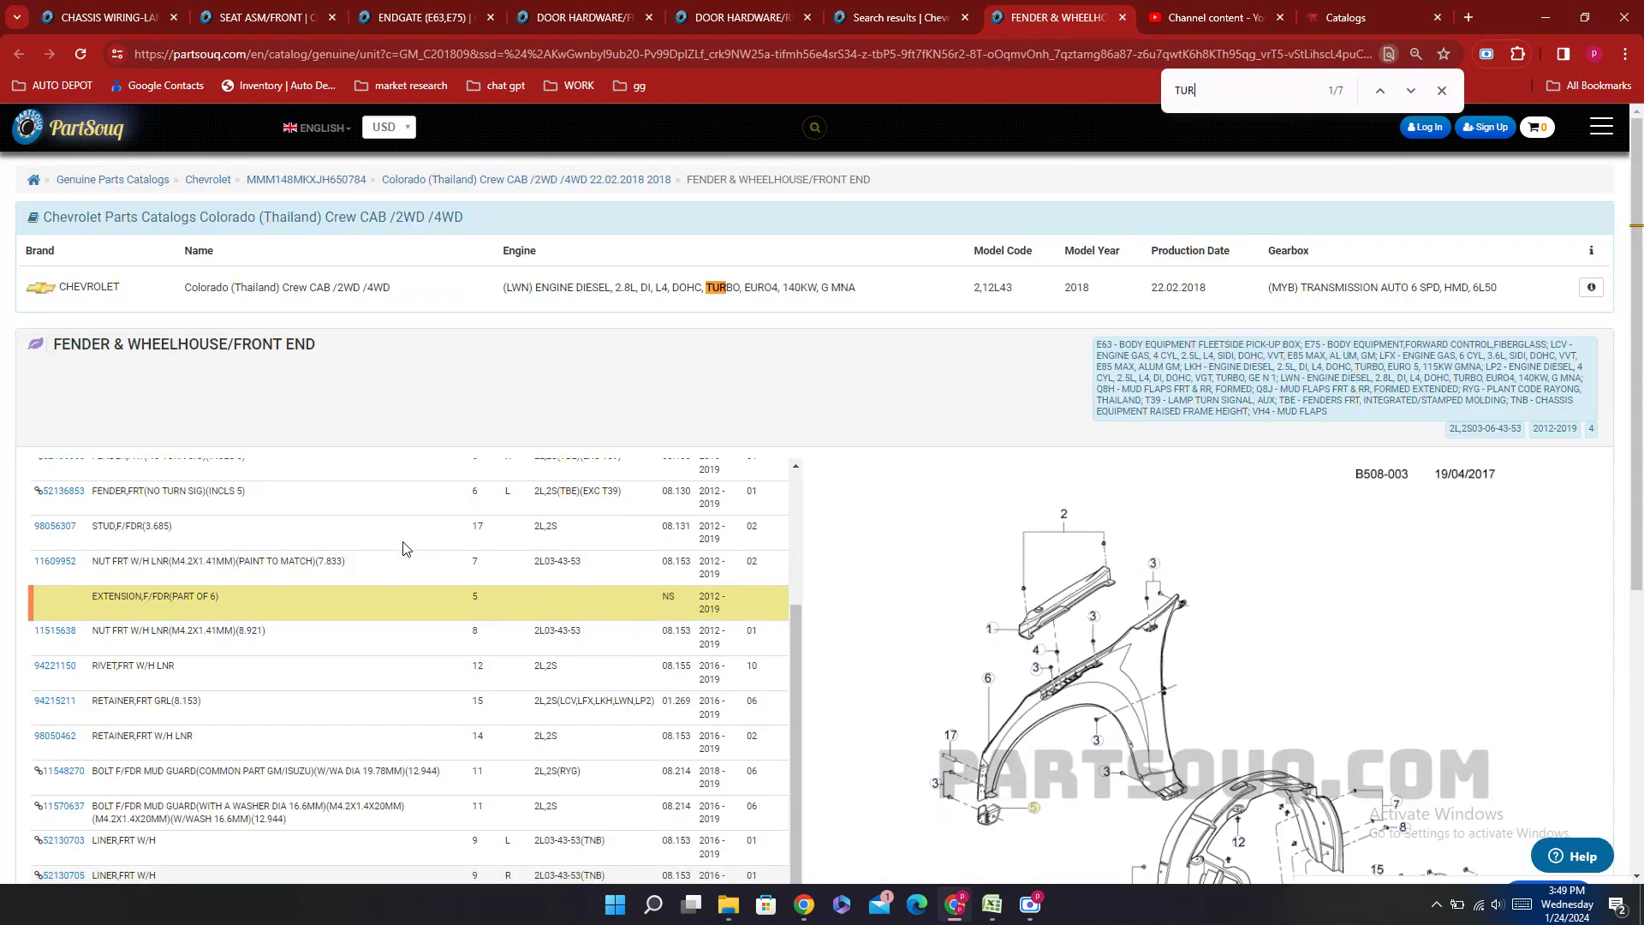
{"action": "type", "text": "N"}
{"action": "scroll", "coordinate": [214, 531], "scroll_direction": "up", "scroll_amount": 2}
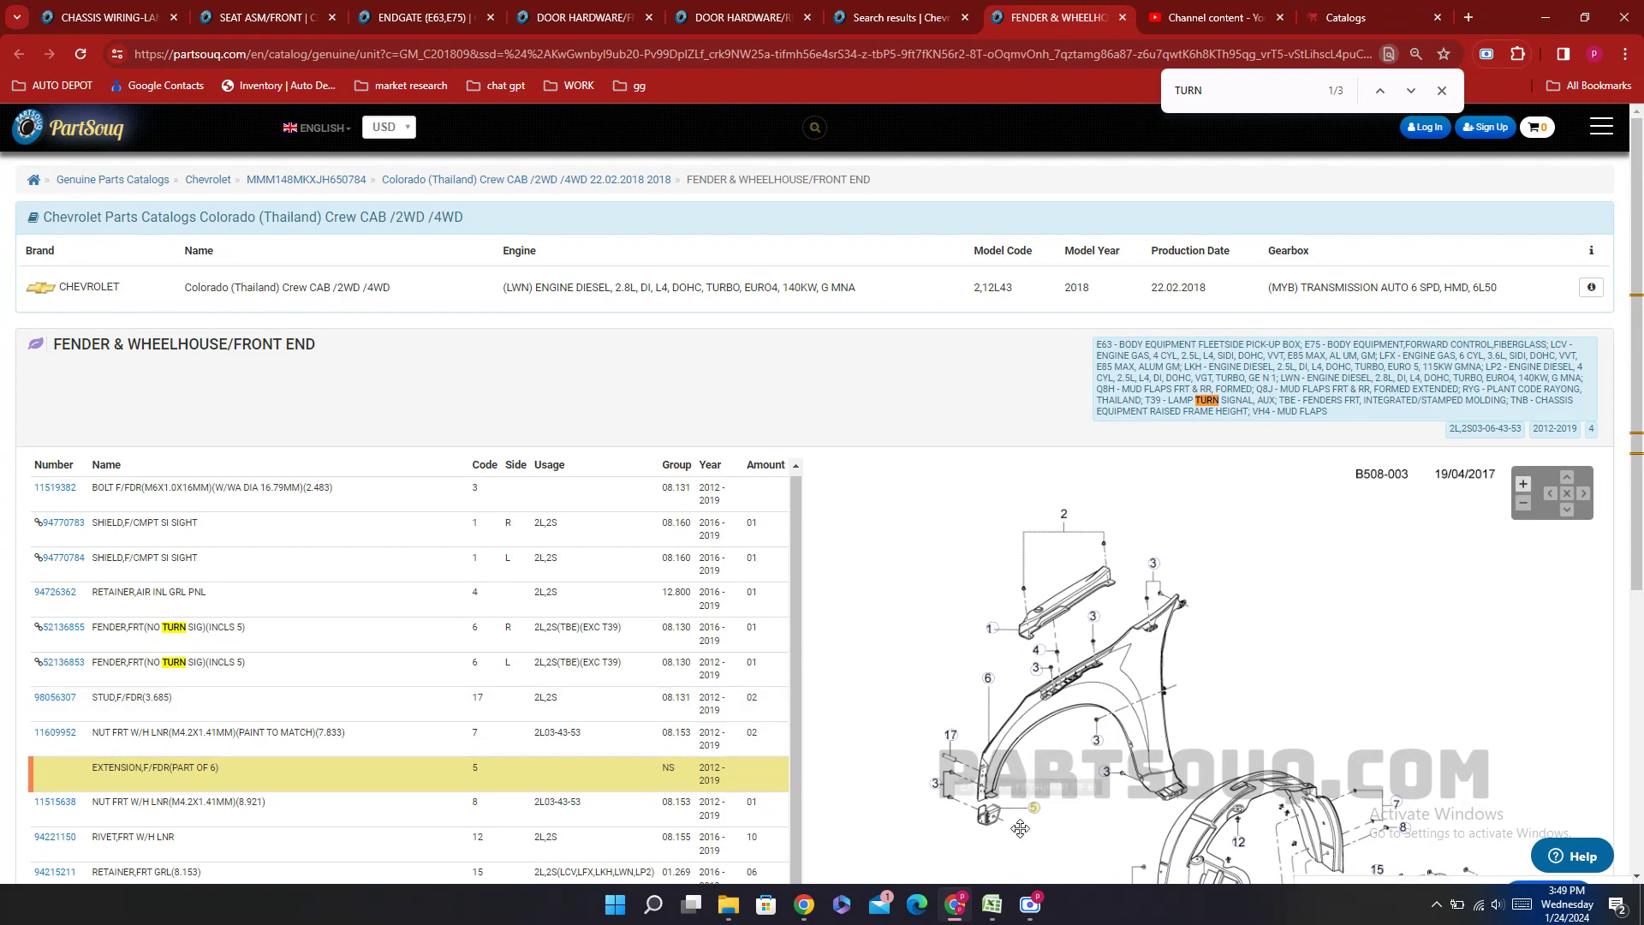
{"action": "scroll", "coordinate": [316, 702], "scroll_direction": "down", "scroll_amount": 2}
{"action": "key", "text": "alt+Tab"}
{"action": "scroll", "coordinate": [456, 643], "scroll_direction": "up", "scroll_amount": 20}
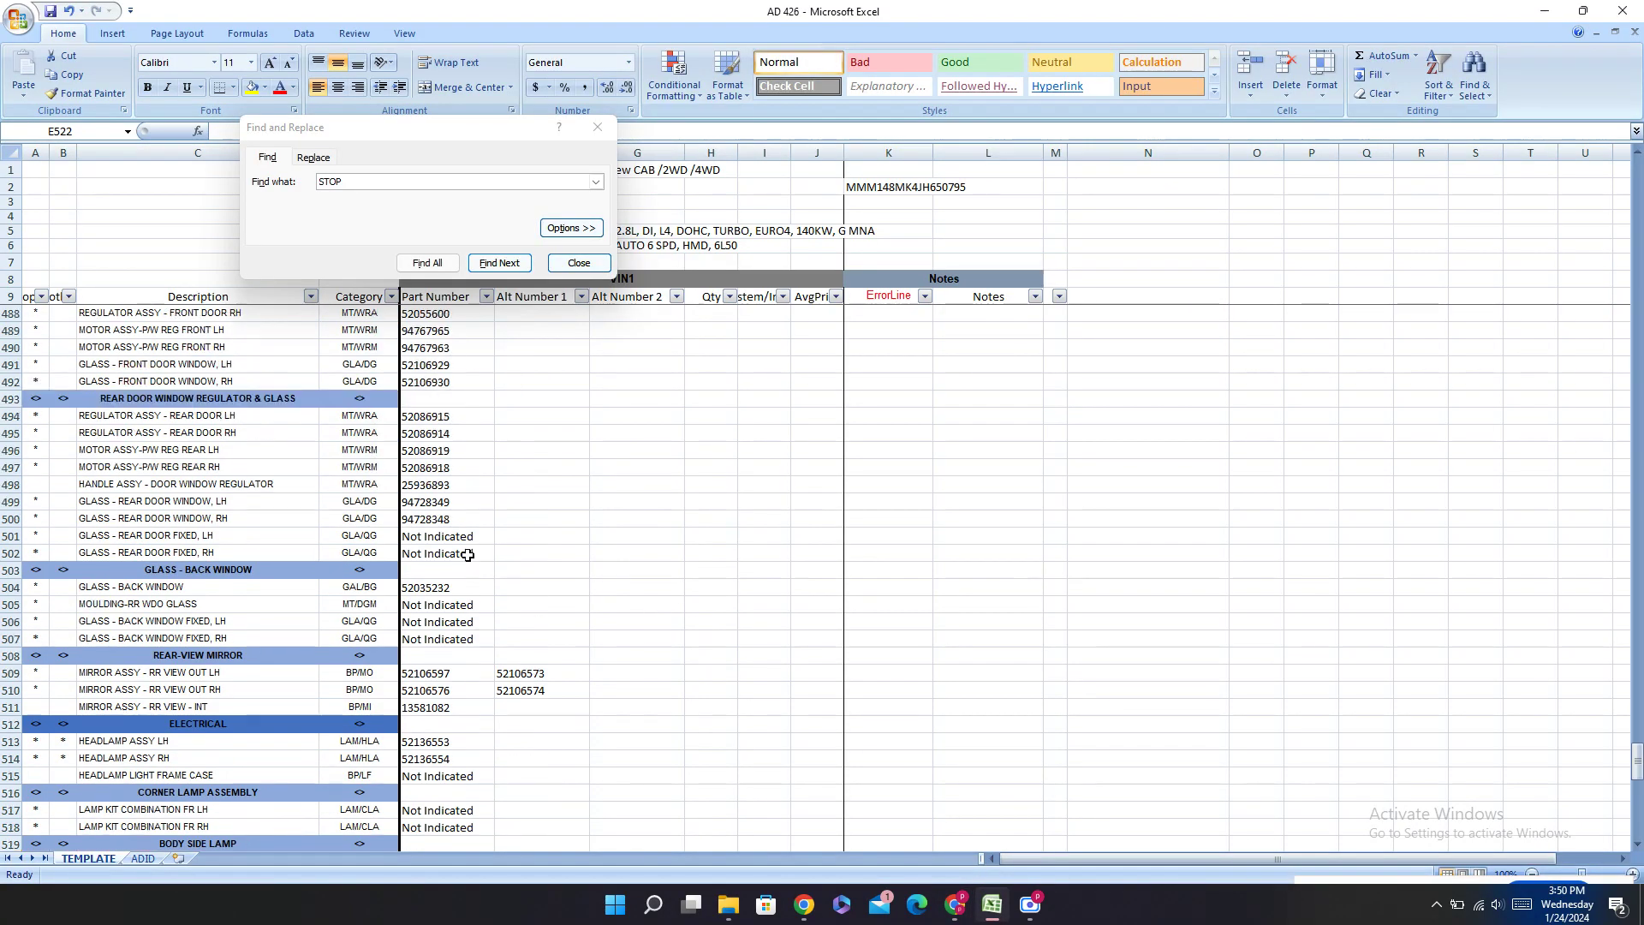
Step: Select the radiator carrier cell and bring back PartSouq's Fender & Wheelhouse parts list
{"action": "scroll", "coordinate": [478, 525], "scroll_direction": "up", "scroll_amount": 6}
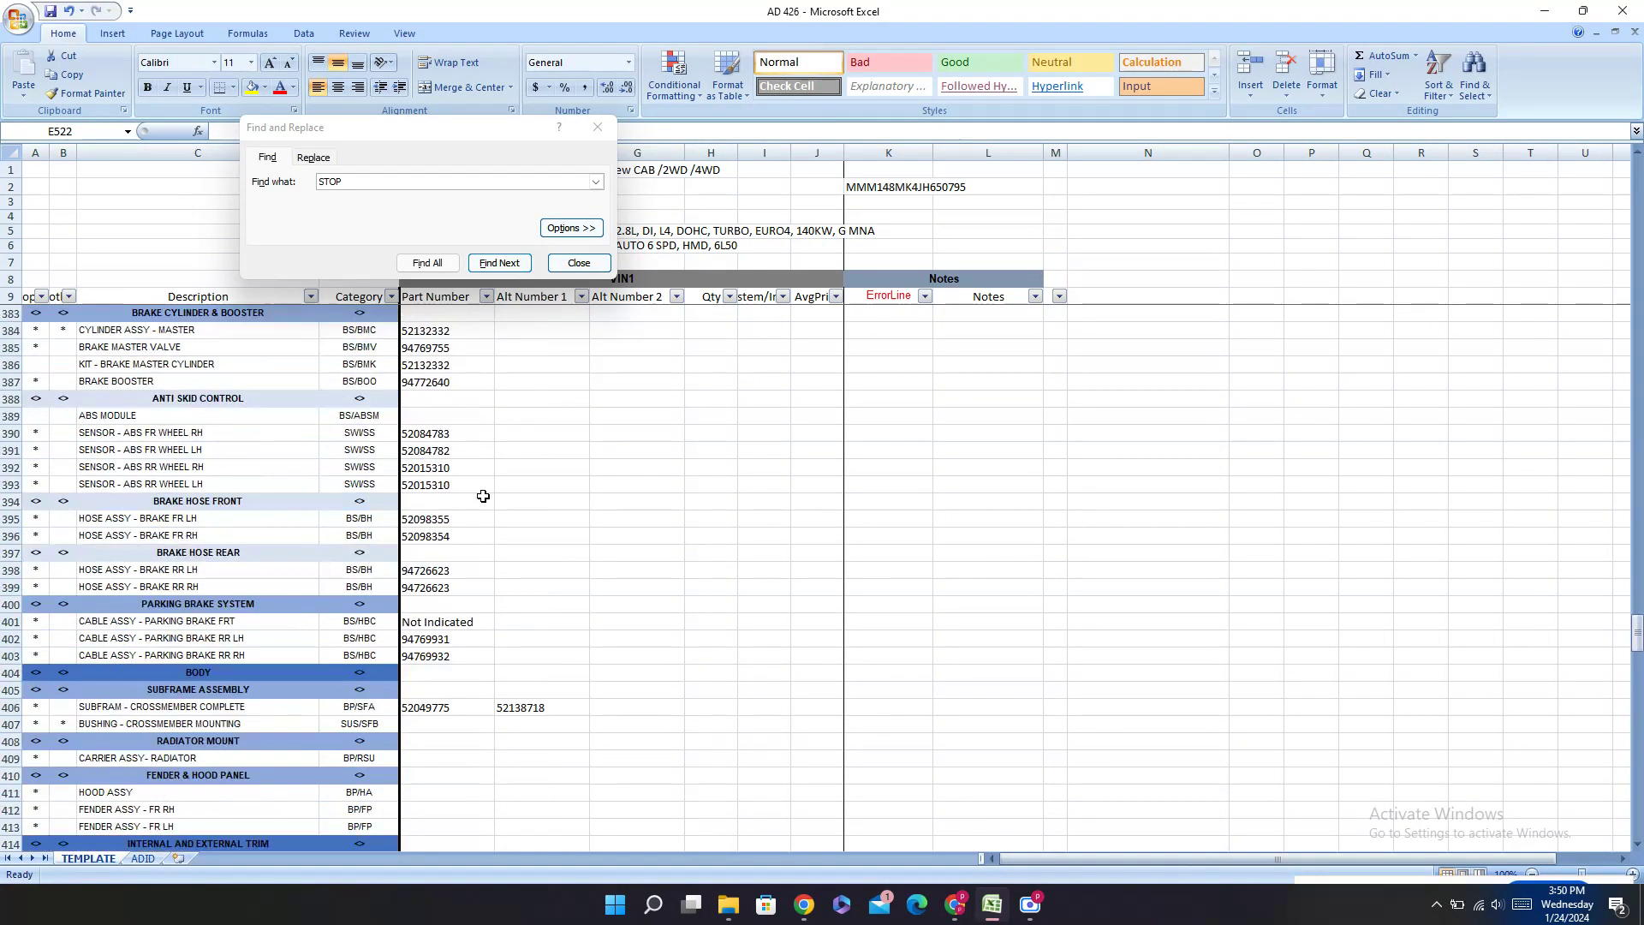
{"action": "left_click", "coordinate": [438, 548]}
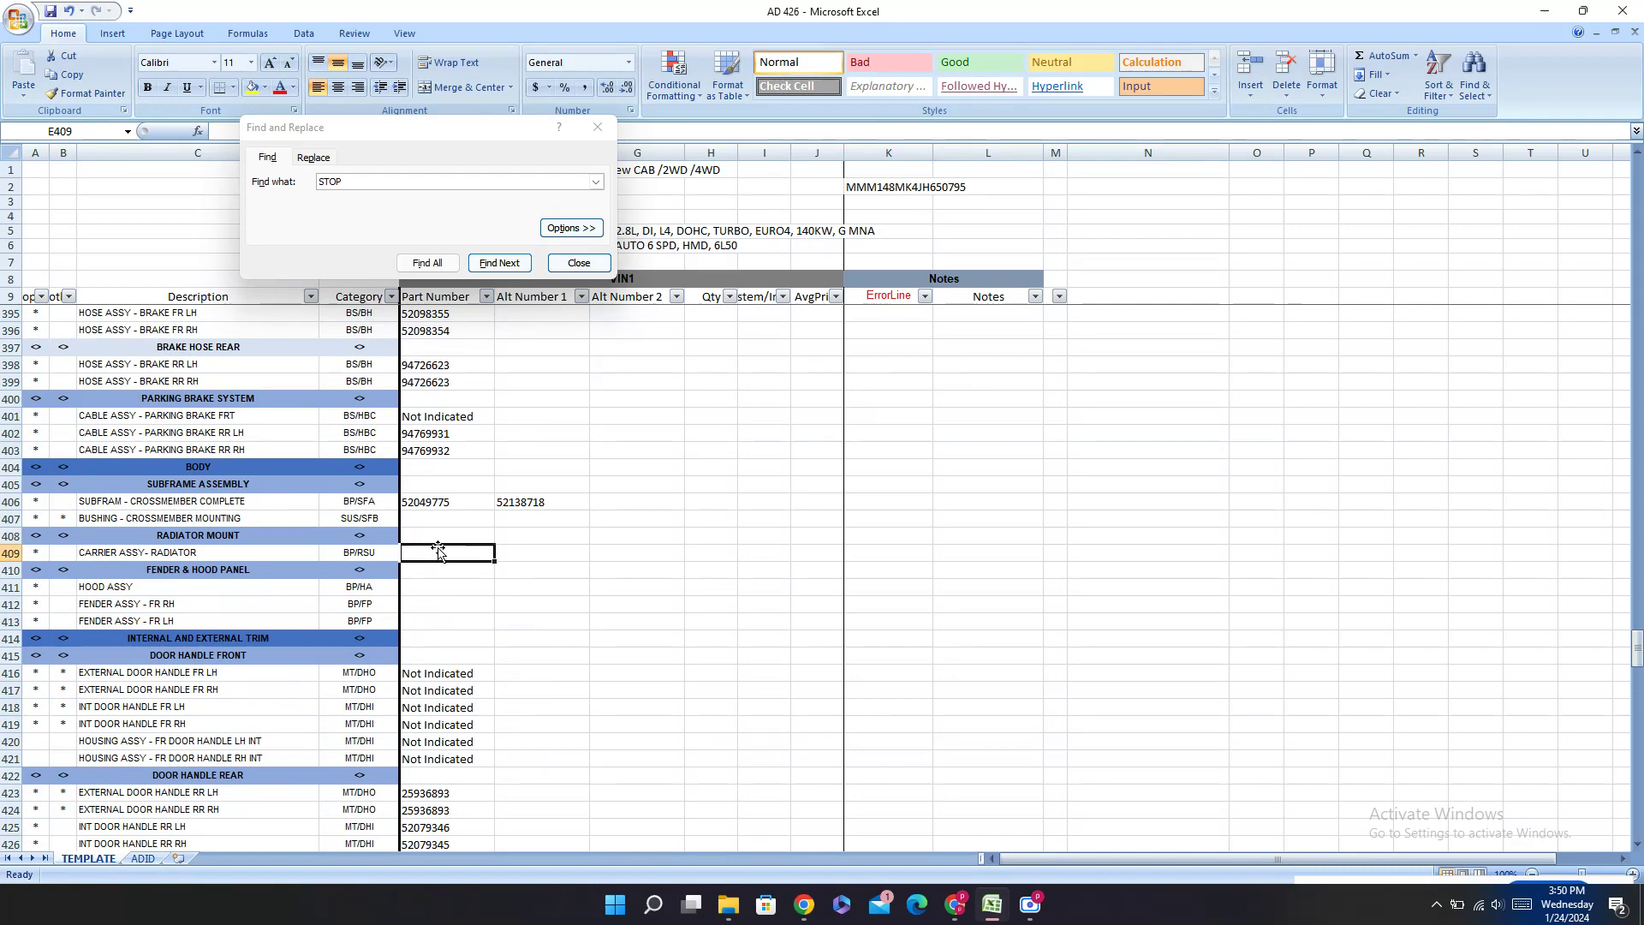
{"action": "left_click", "coordinate": [955, 903]}
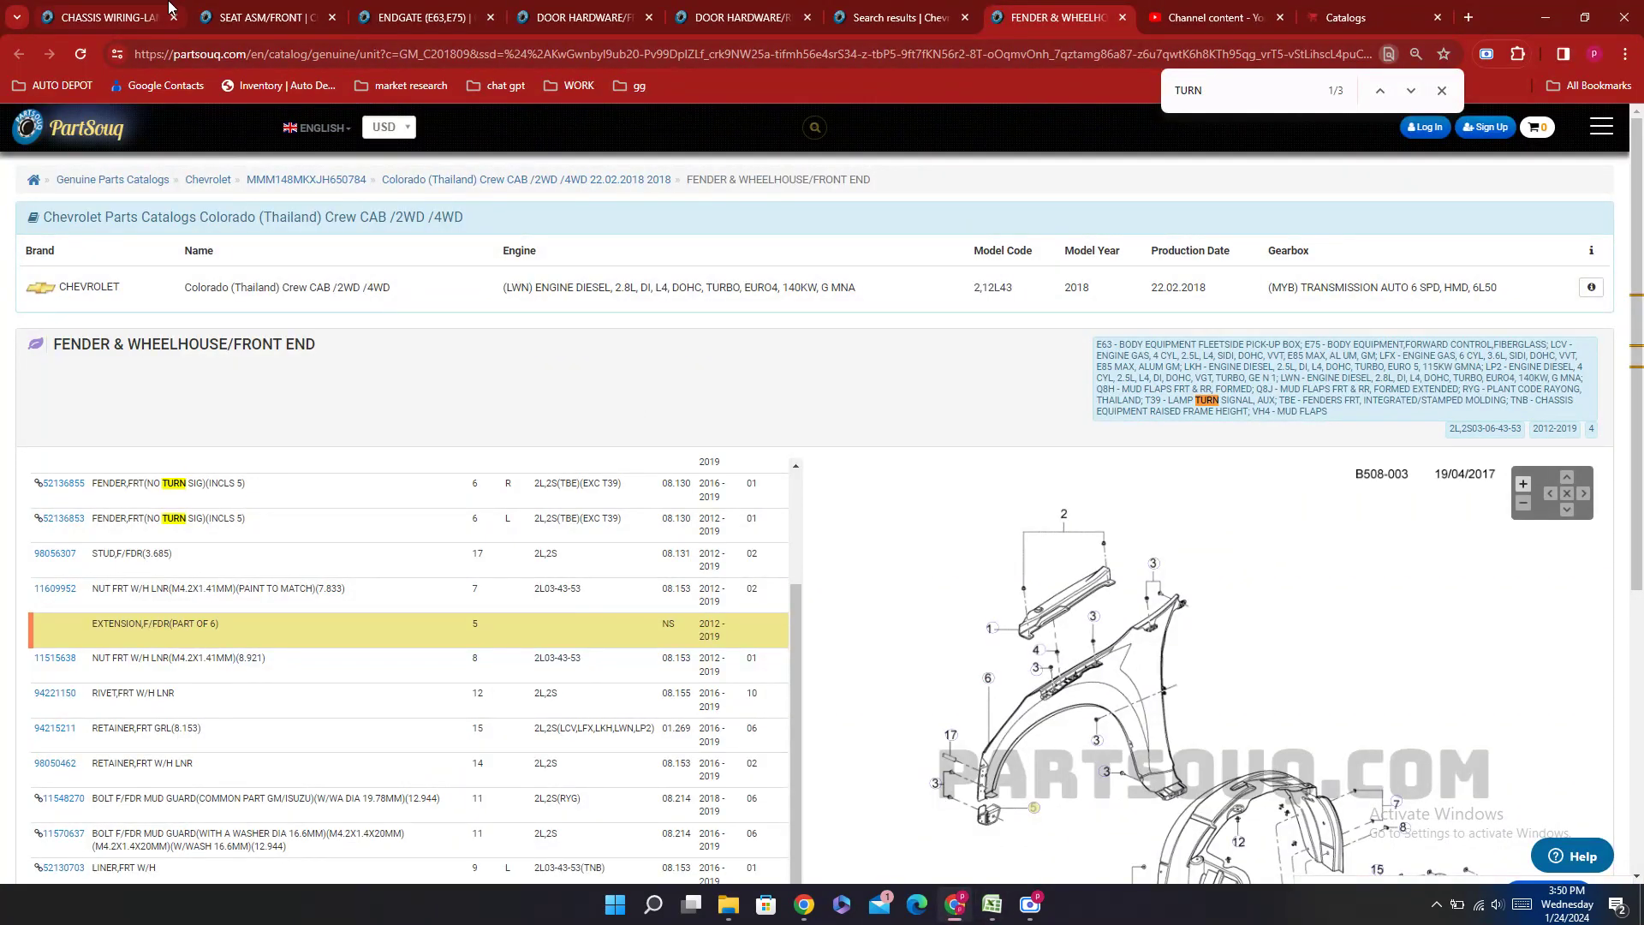
{"action": "left_click", "coordinate": [86, 10]}
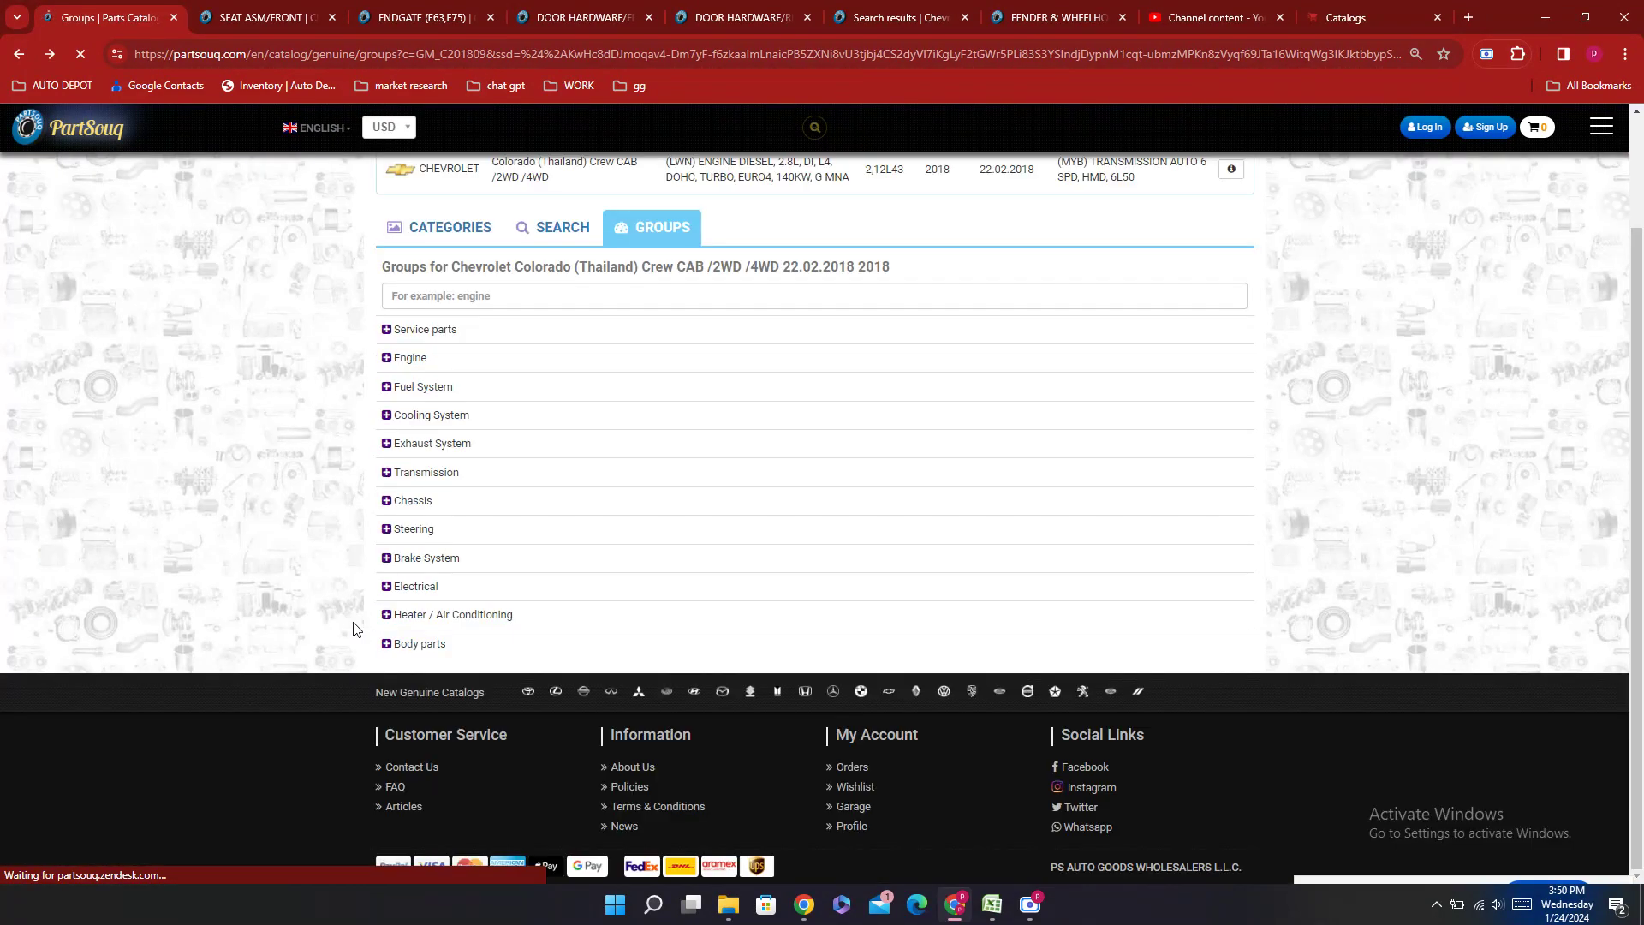
{"action": "left_click", "coordinate": [982, 915]}
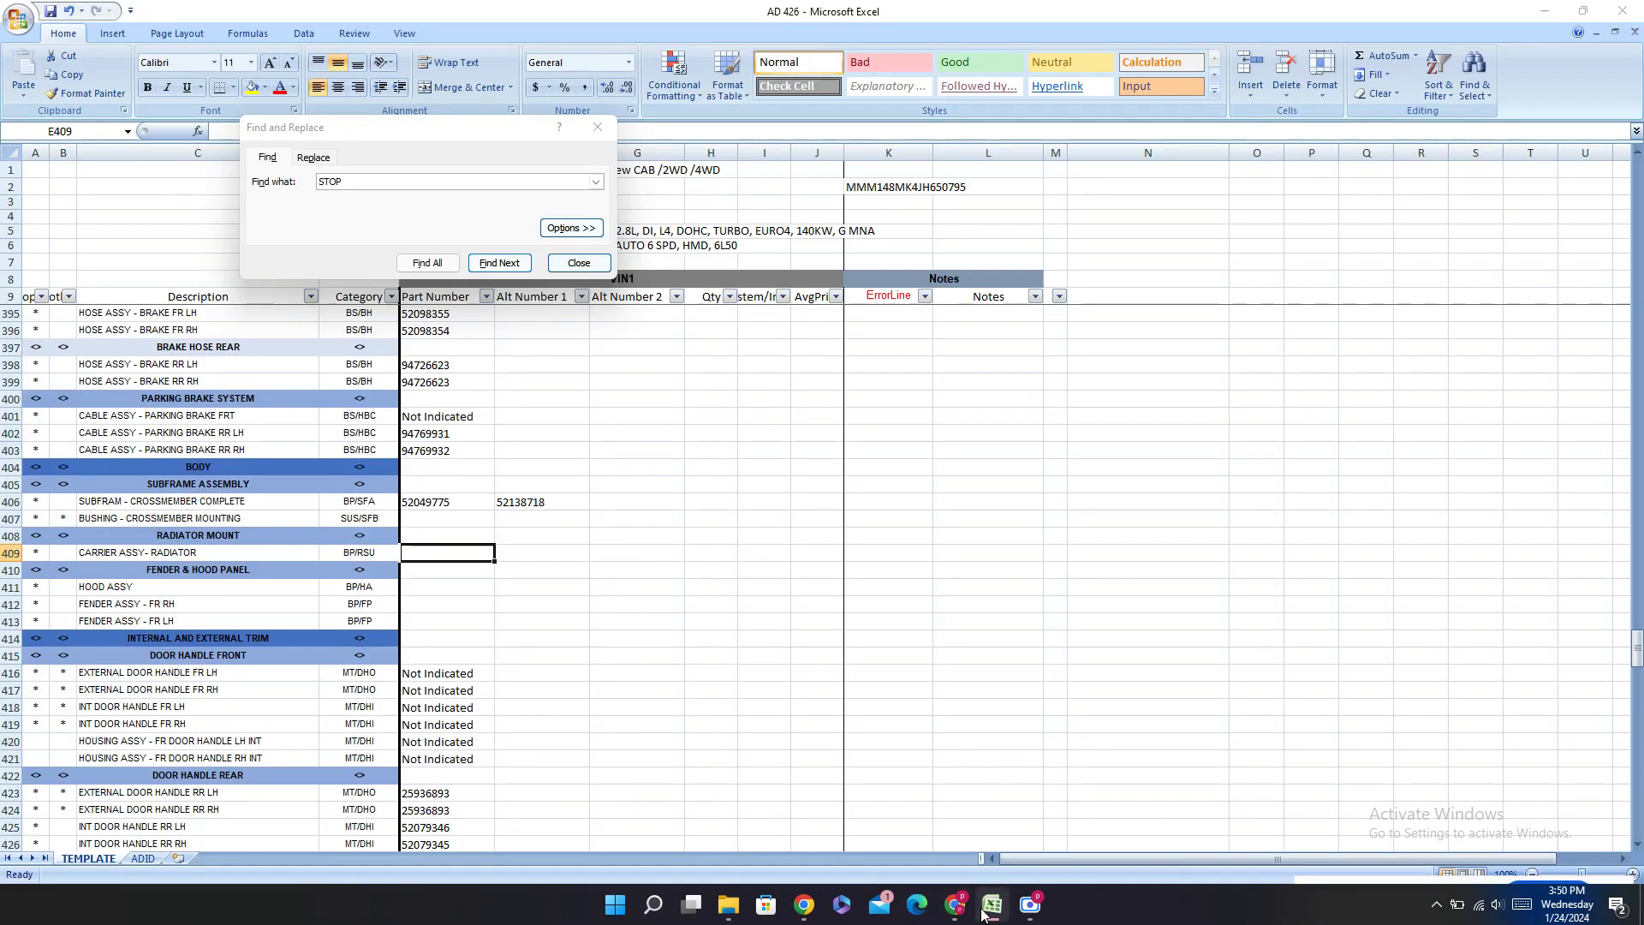
{"action": "left_click", "coordinate": [982, 914]}
{"action": "left_click", "coordinate": [1088, 15]}
{"action": "scroll", "coordinate": [1201, 579], "scroll_direction": "down", "scroll_amount": 3}
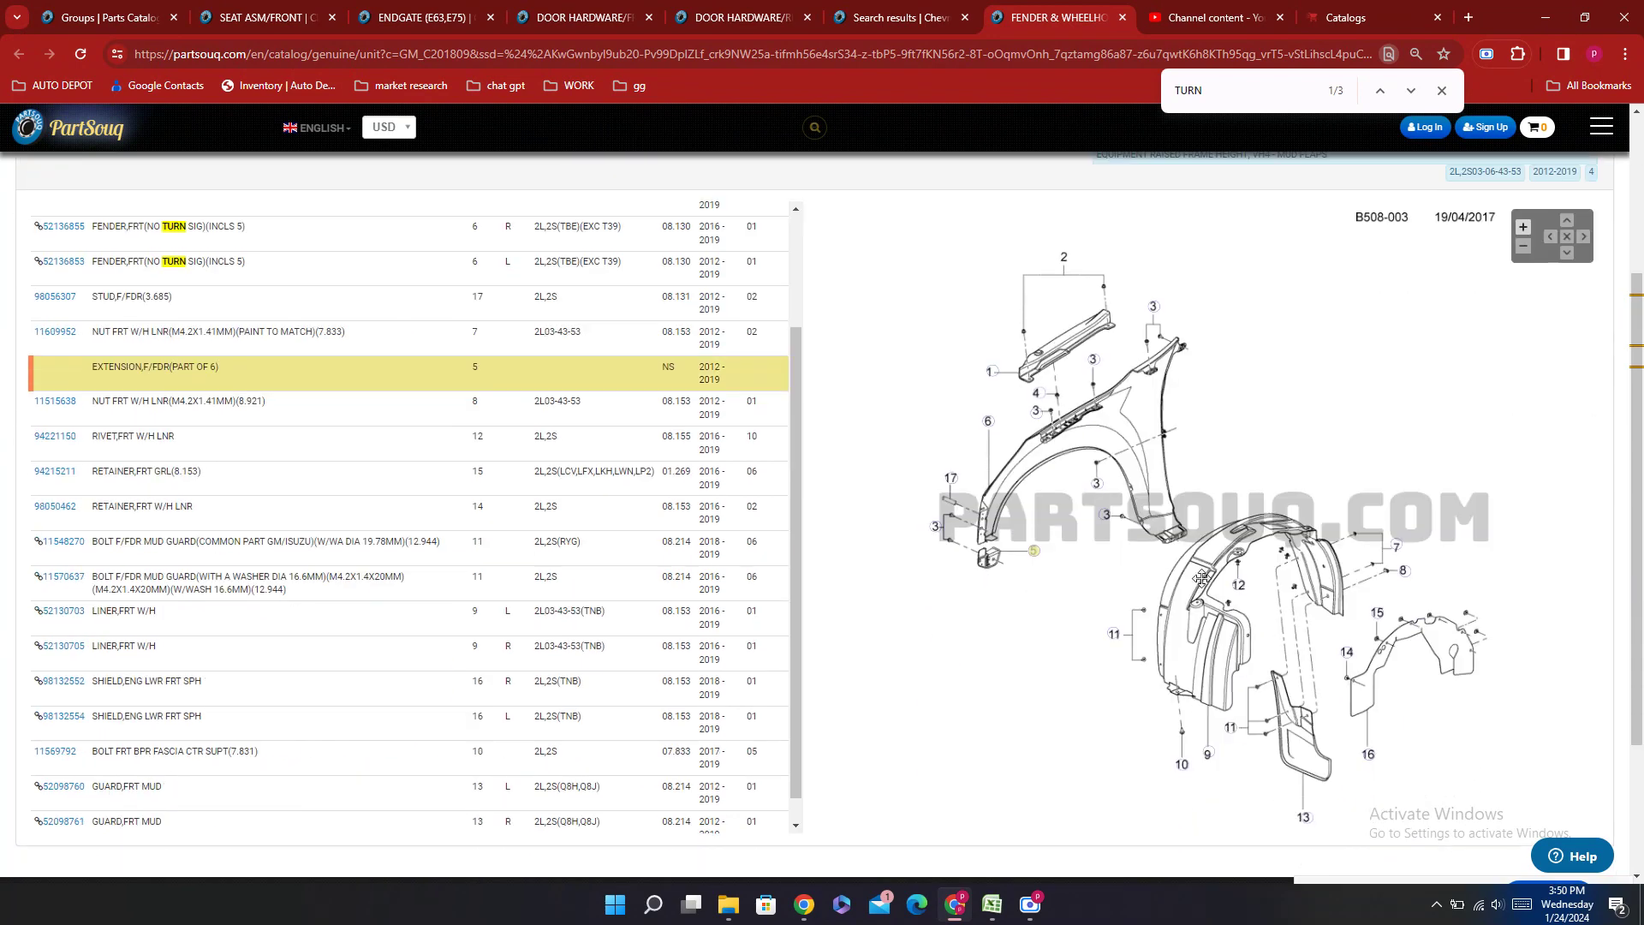
{"action": "scroll", "coordinate": [1202, 579], "scroll_direction": "up", "scroll_amount": 3}
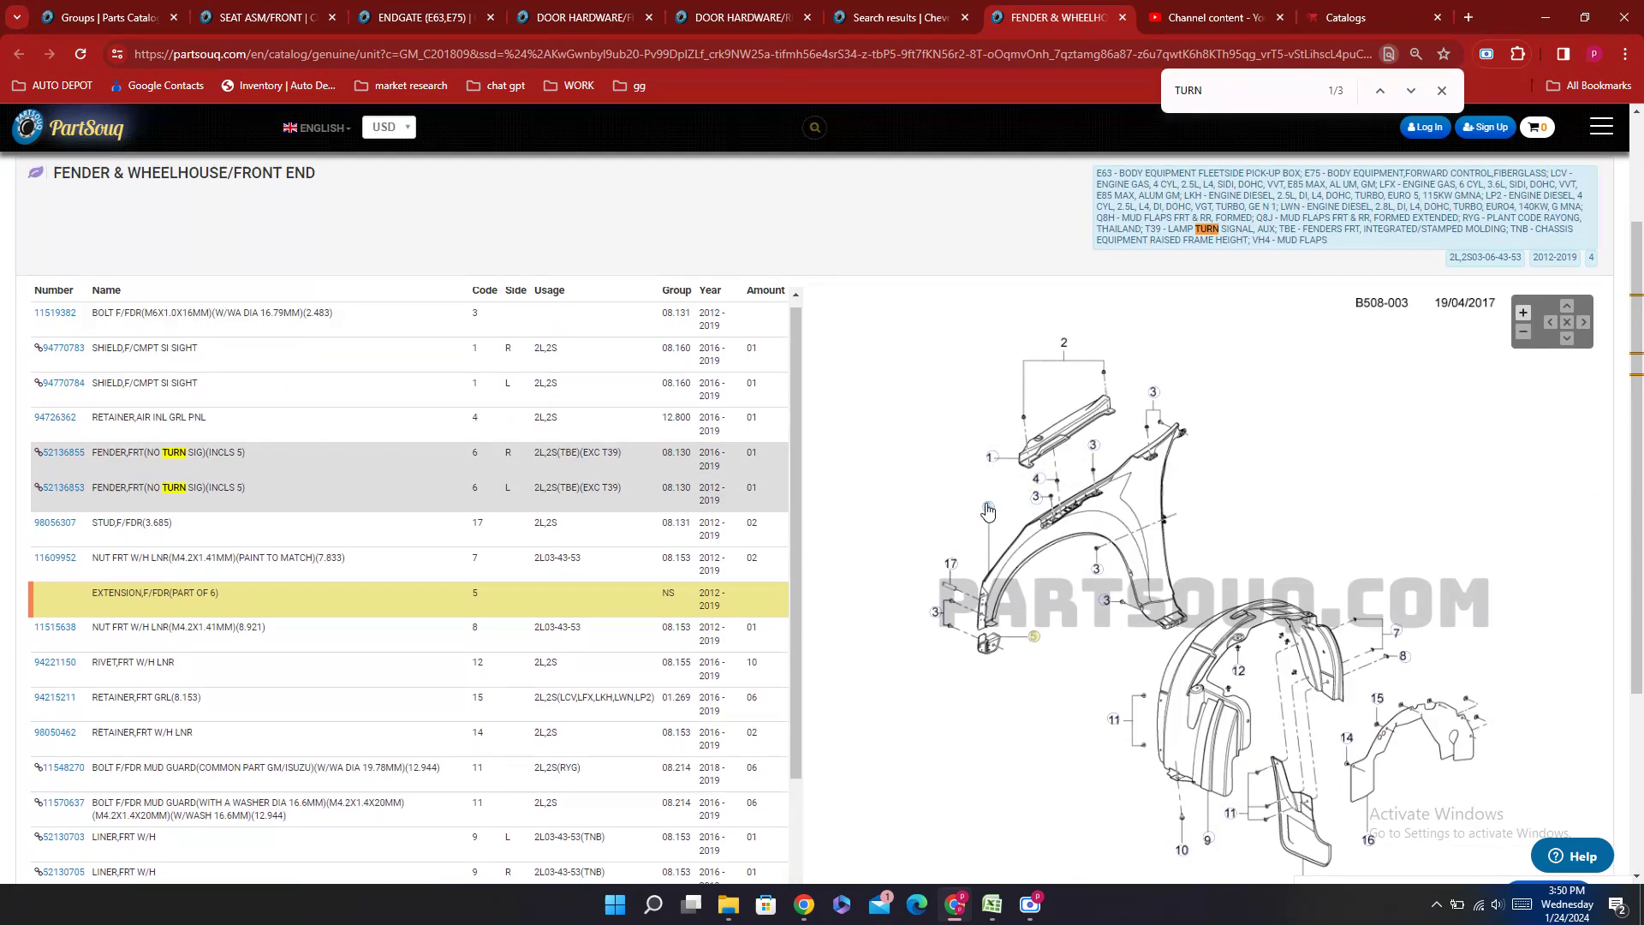
Step: Copy right front fender number 52136855 into E412
{"action": "double_click", "coordinate": [74, 454]}
{"action": "key", "text": "ctrl+c"}
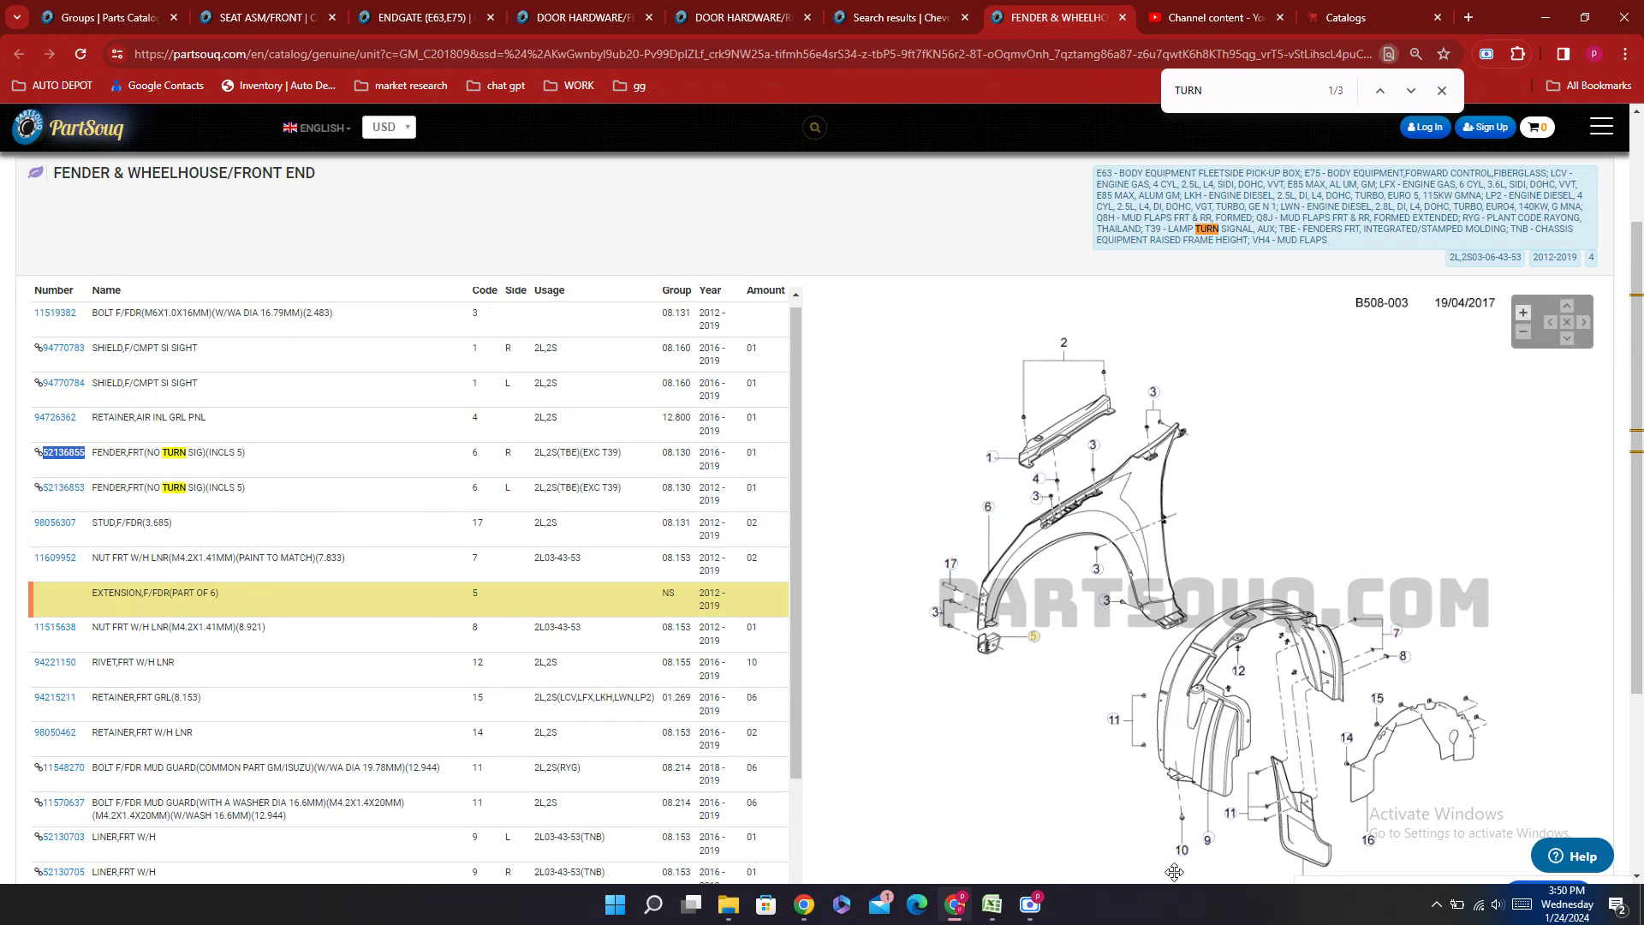
{"action": "left_click", "coordinate": [994, 905]}
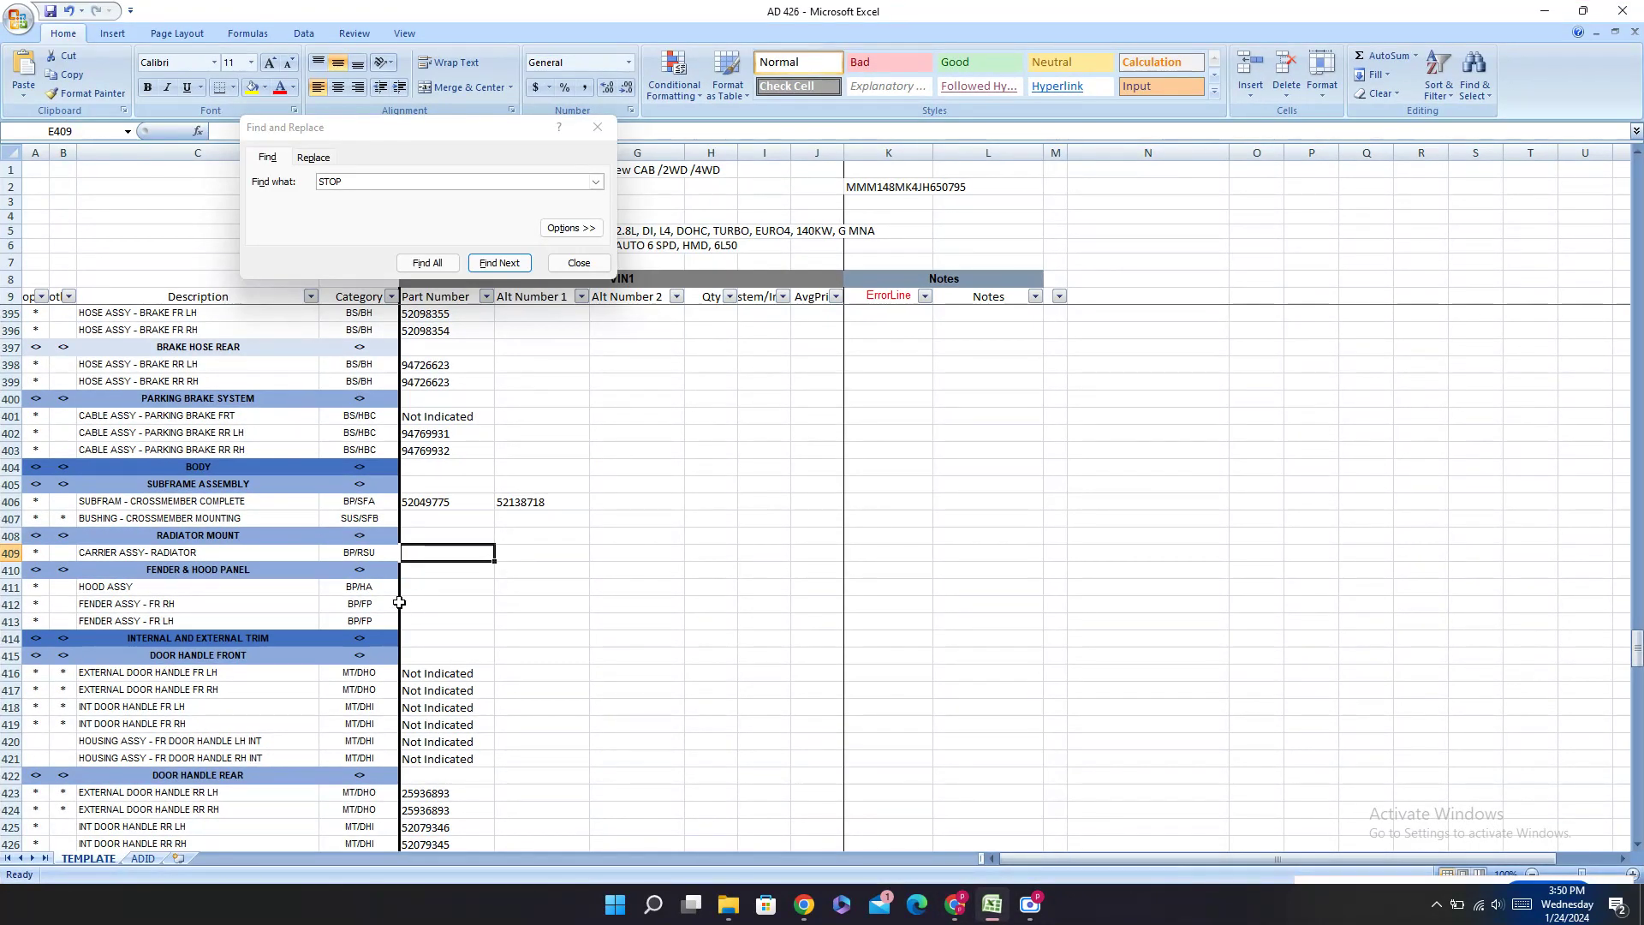
{"action": "left_click", "coordinate": [428, 604]}
{"action": "key", "text": "ctrl+v"}
{"action": "key", "text": "Return"}
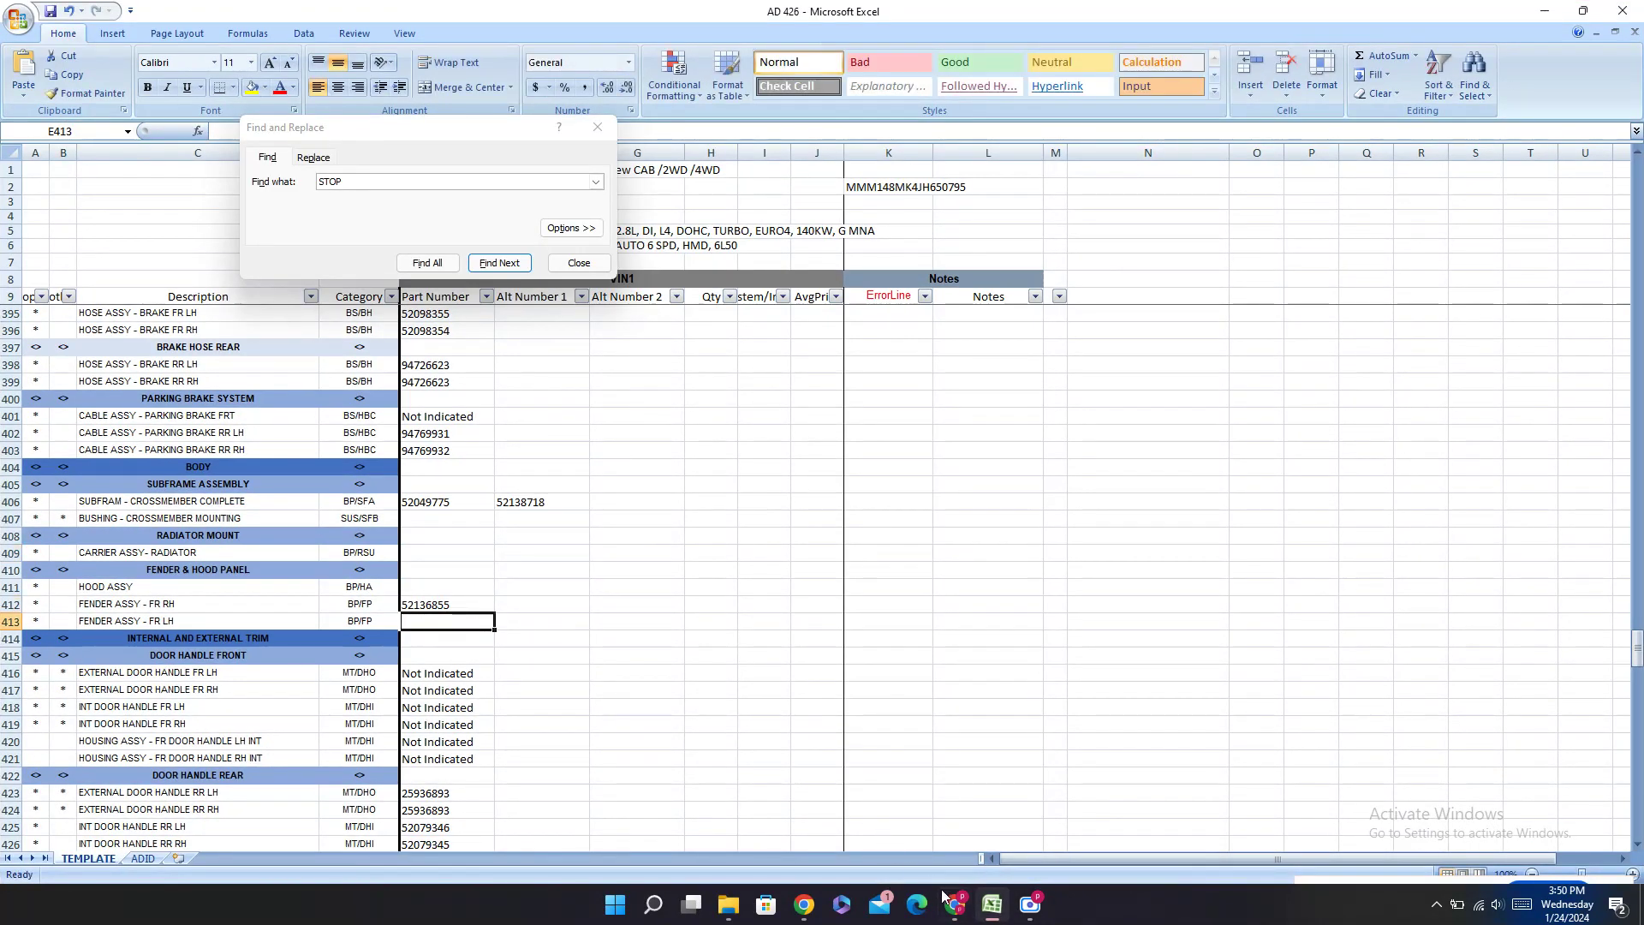
Step: Enter left front fender number 52136853 in E413
{"action": "left_click", "coordinate": [951, 903]}
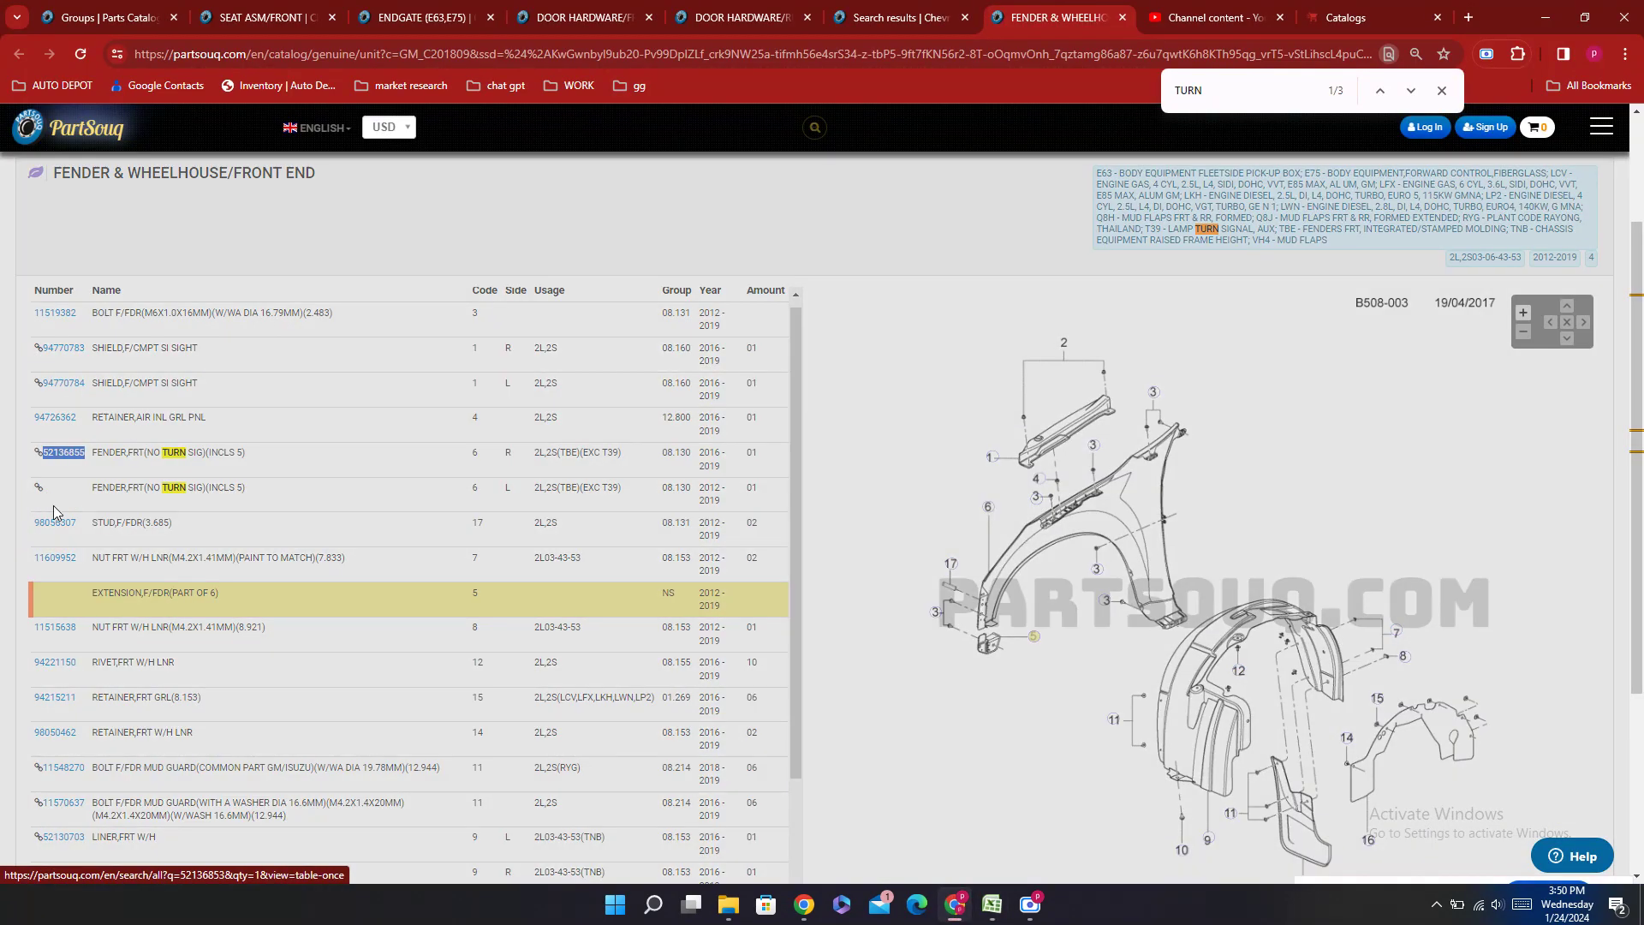
{"action": "left_click", "coordinate": [47, 510]}
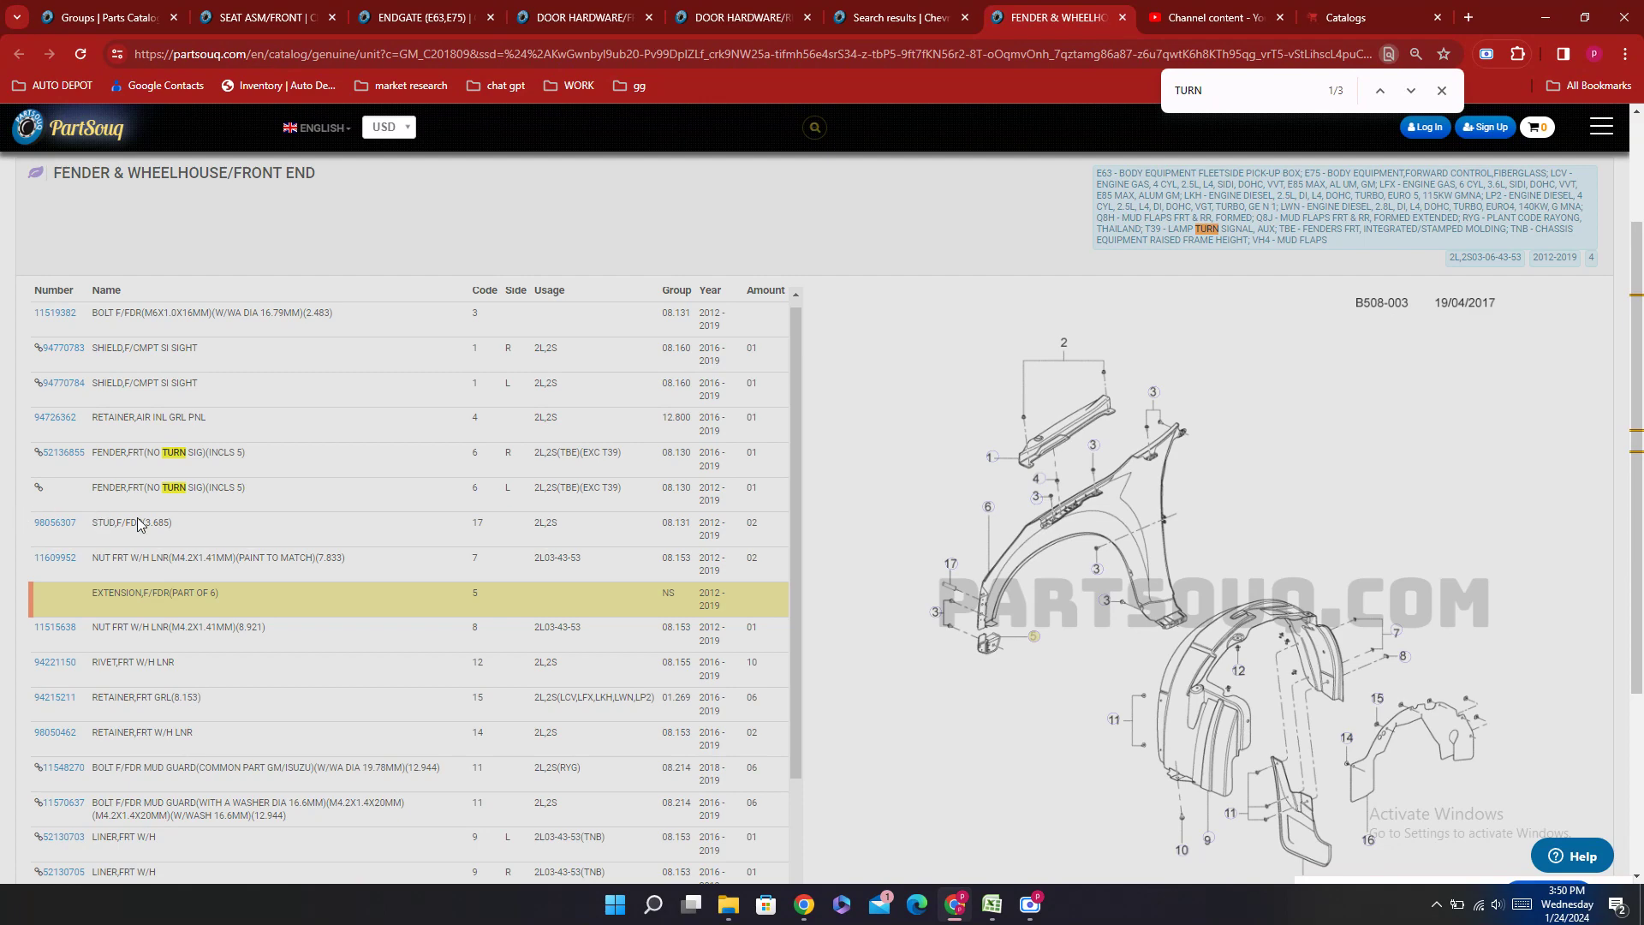
{"action": "left_click", "coordinate": [60, 488]}
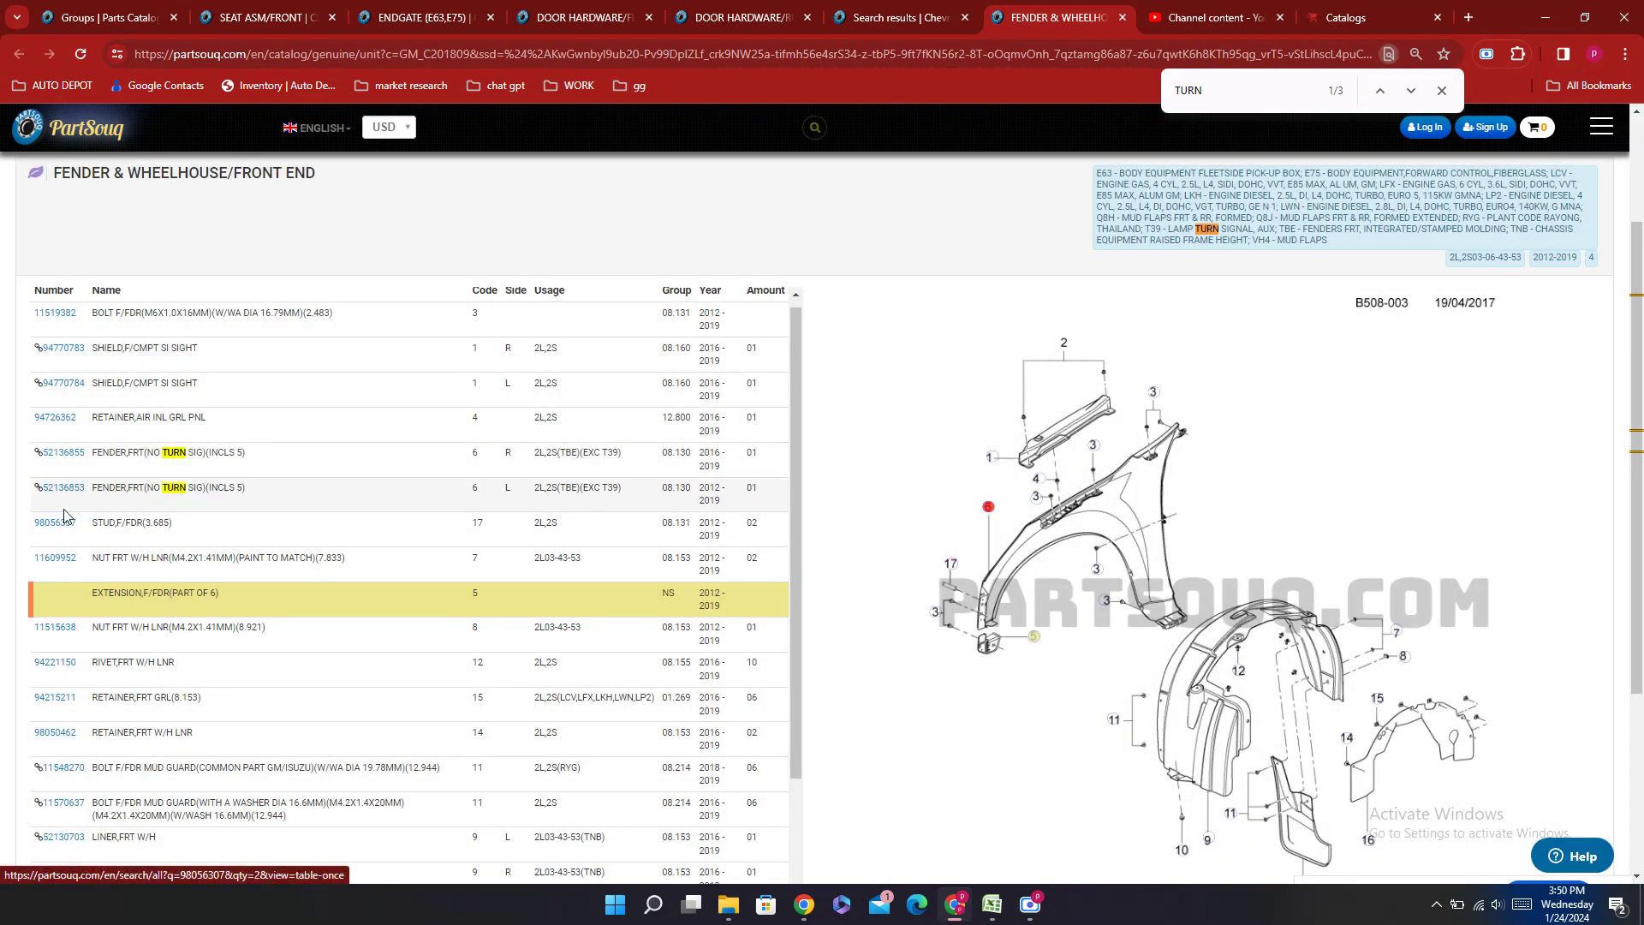
{"action": "double_click", "coordinate": [64, 488]}
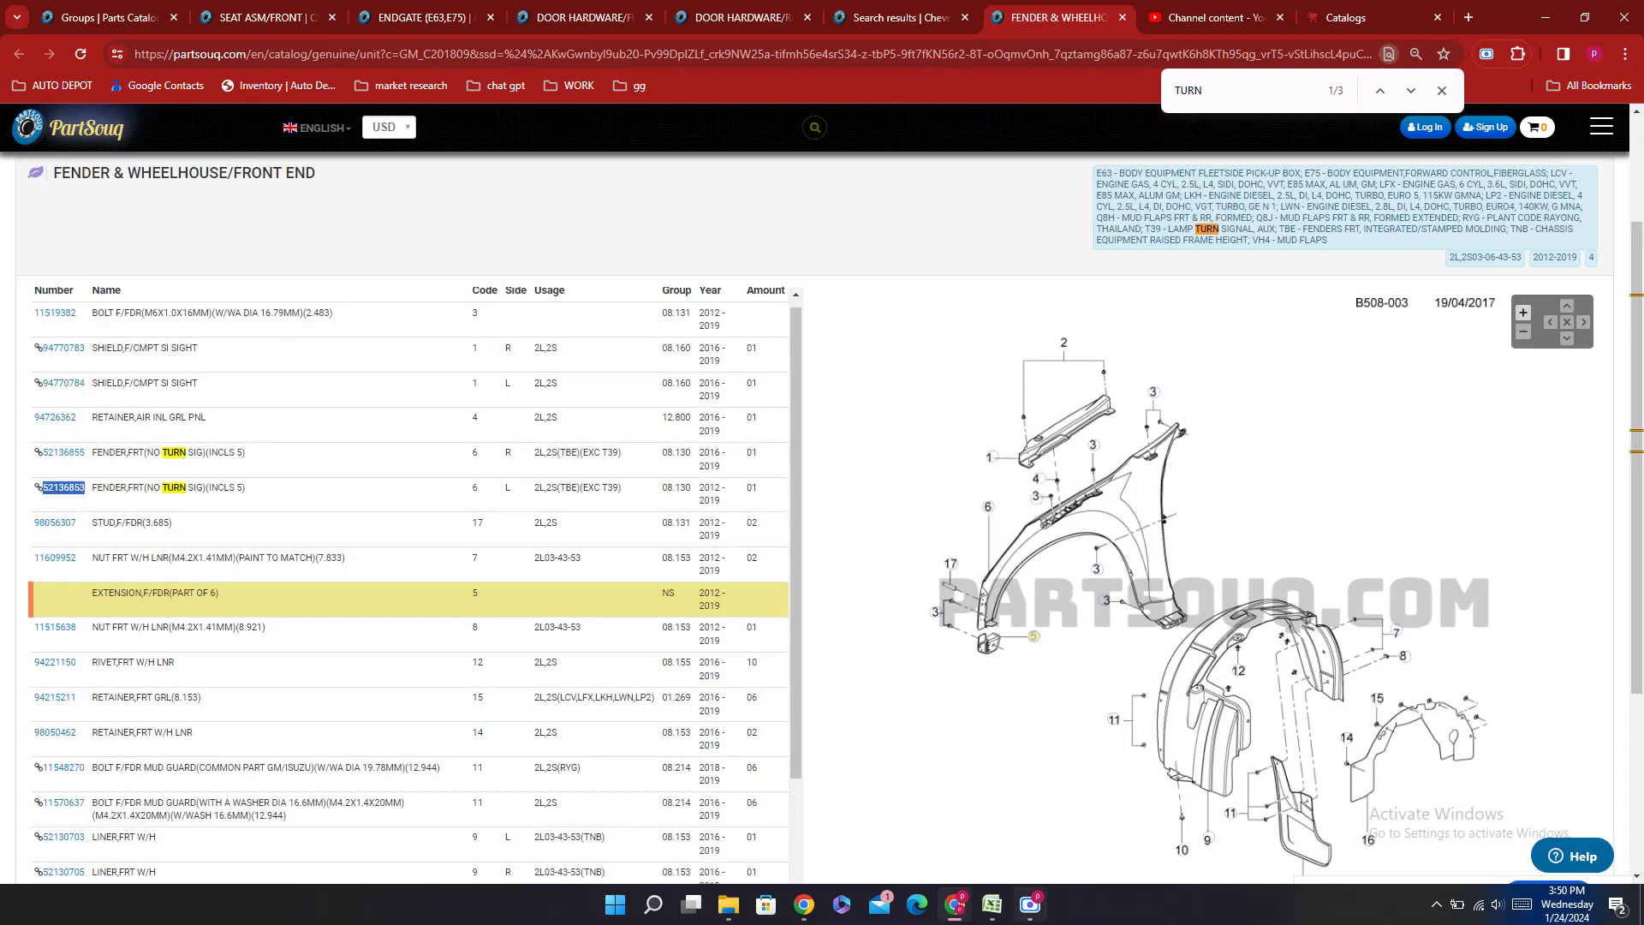
{"action": "left_click", "coordinate": [992, 903]}
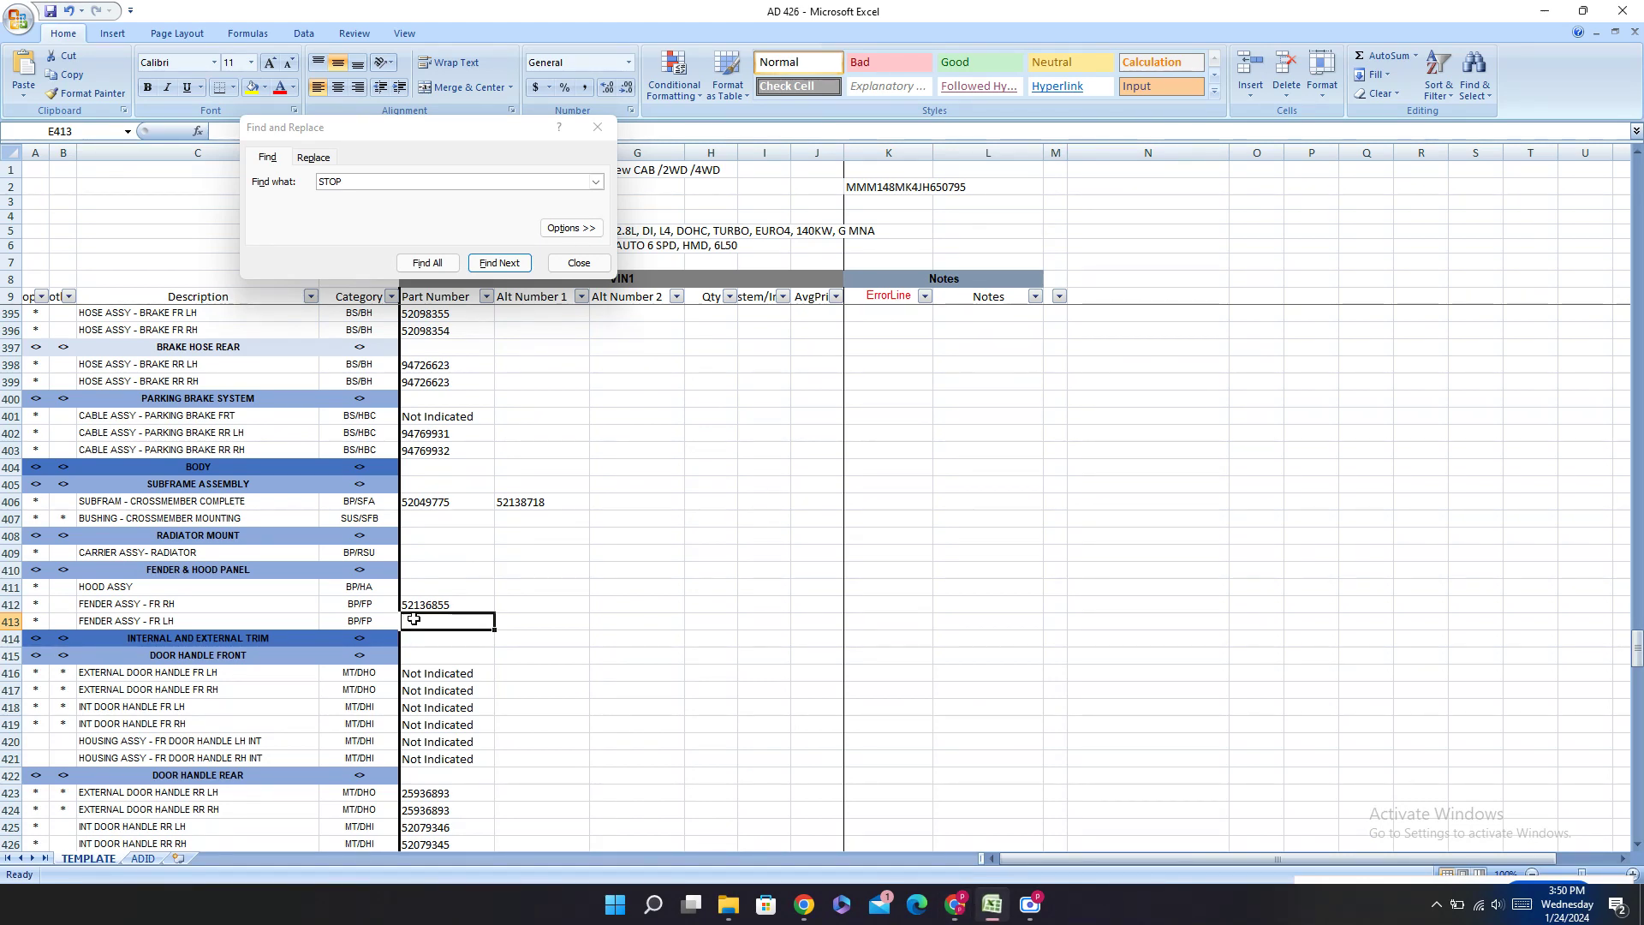
{"action": "type", "text": "52136853"}
{"action": "left_click", "coordinate": [418, 583]}
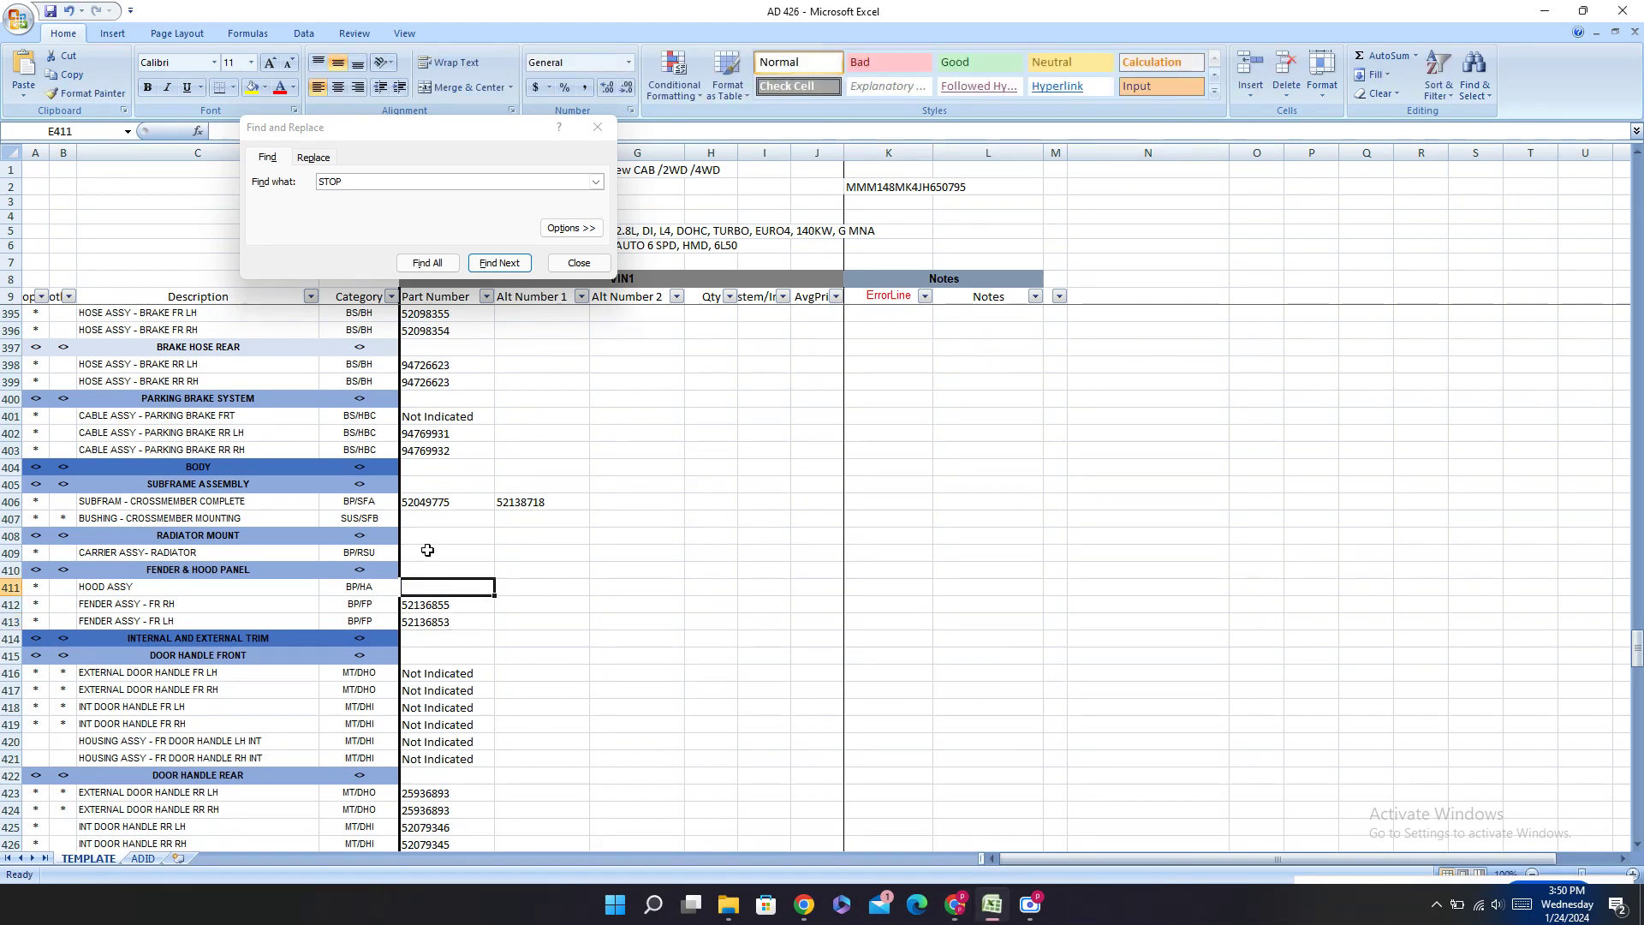
{"action": "left_click", "coordinate": [427, 551]}
{"action": "left_click", "coordinate": [955, 905]}
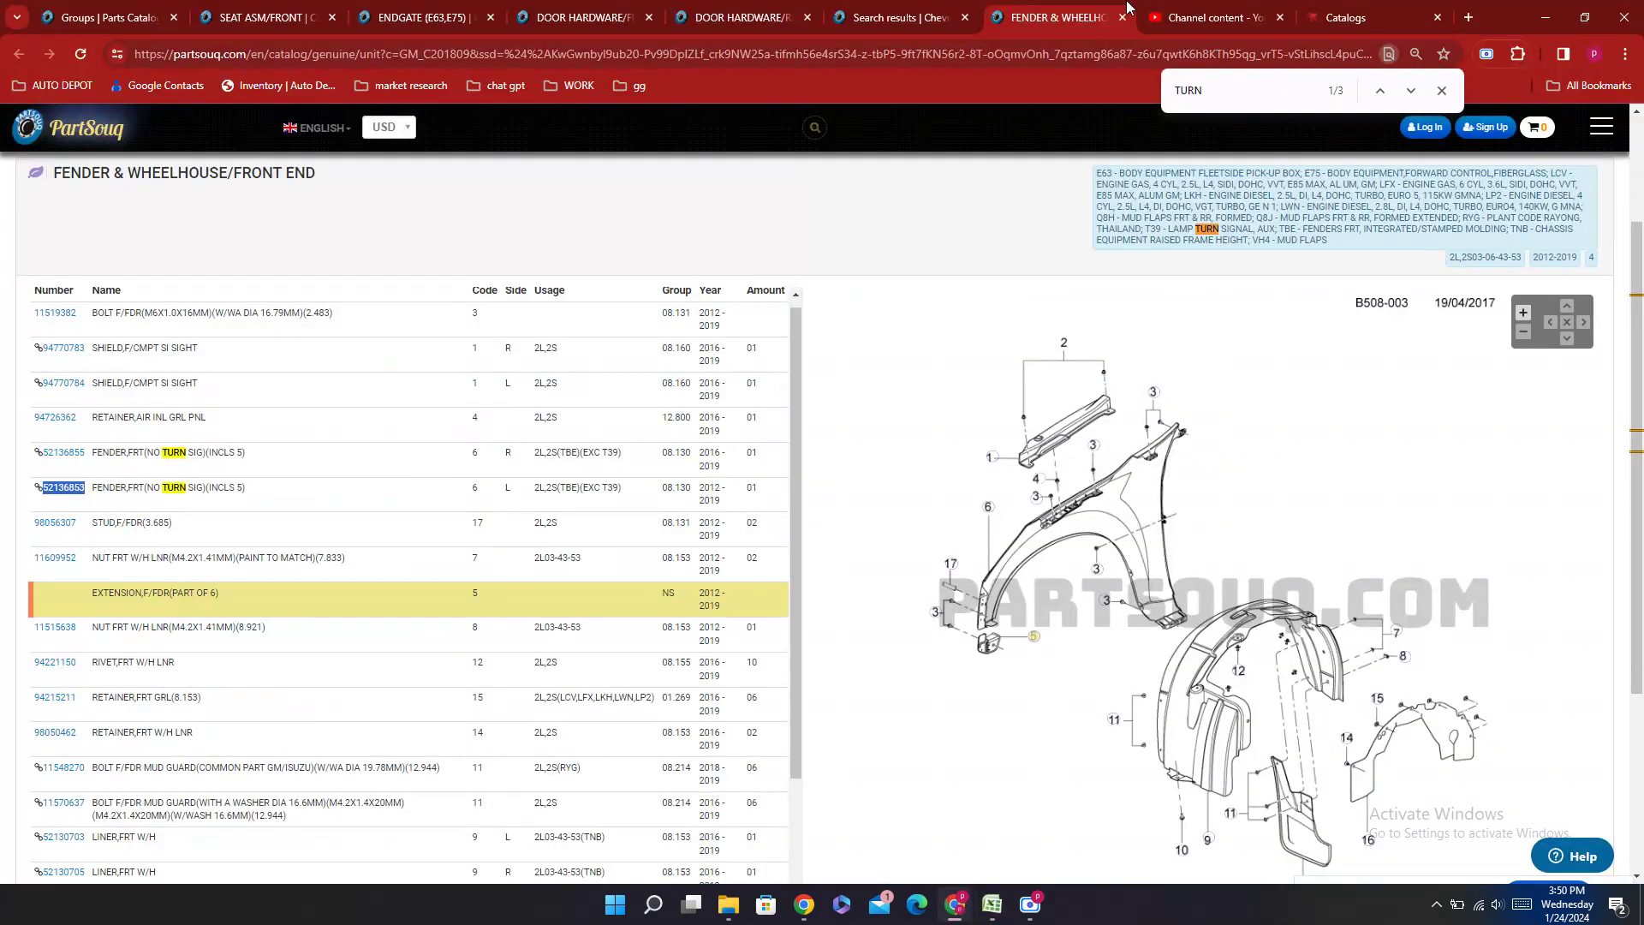
Step: Search the PartSouq catalog for HOOD
{"action": "left_click", "coordinate": [906, 17]}
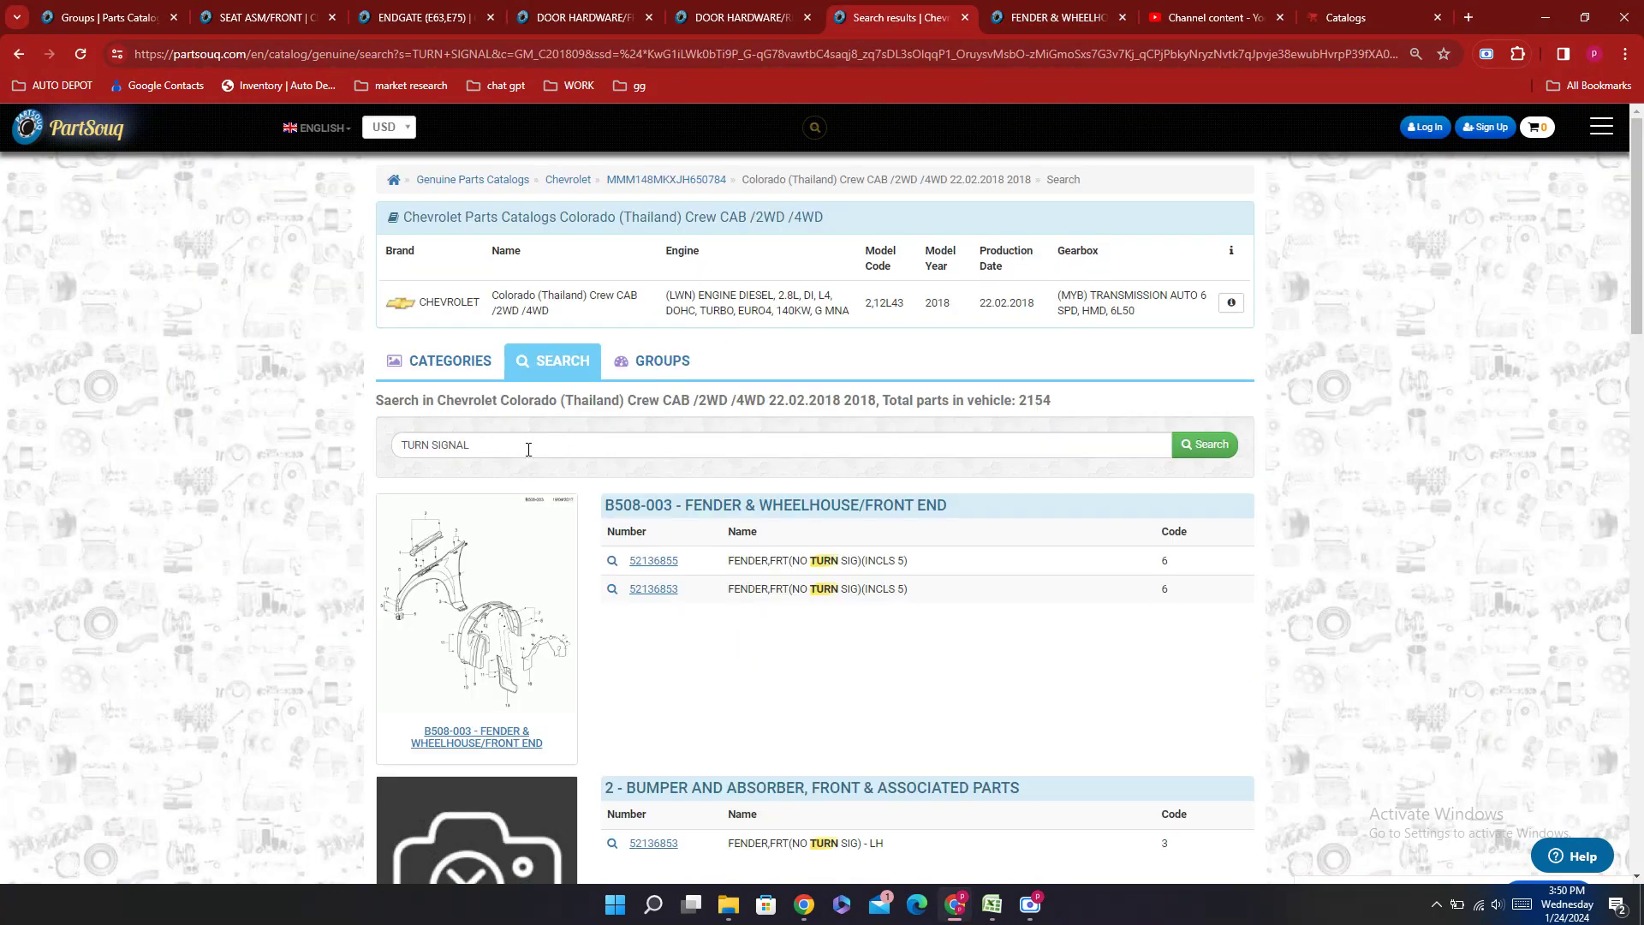
{"action": "triple_click", "coordinate": [493, 456]}
{"action": "type", "text": "D"}
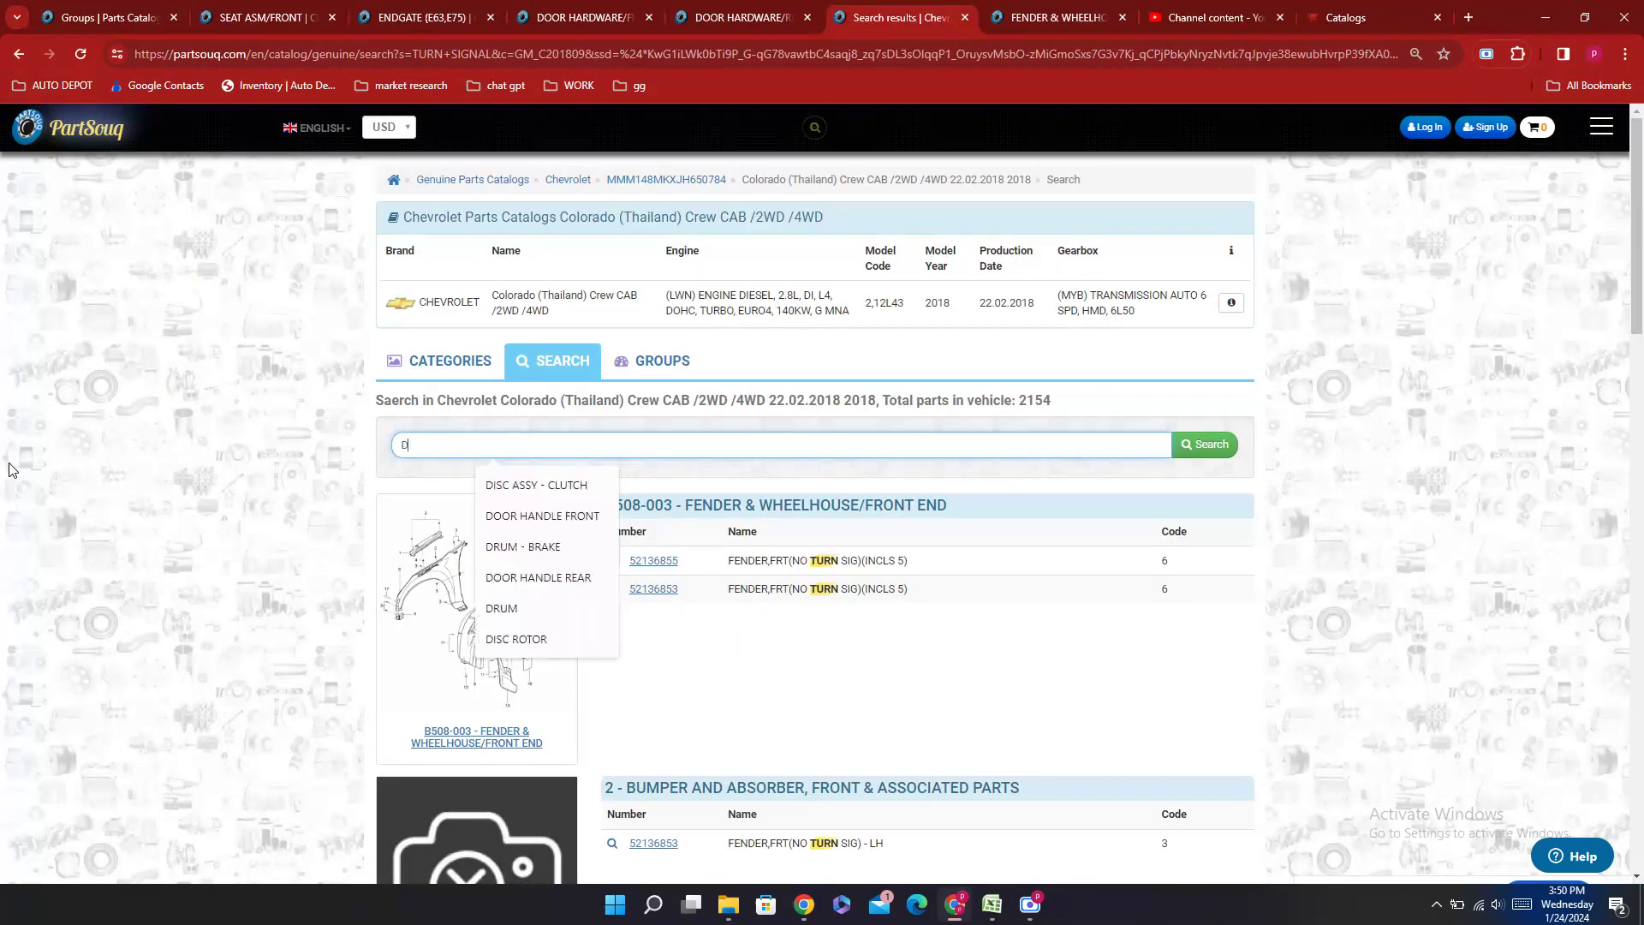
{"action": "key", "text": "BackSpace"}
{"action": "type", "text": "HOOD"}
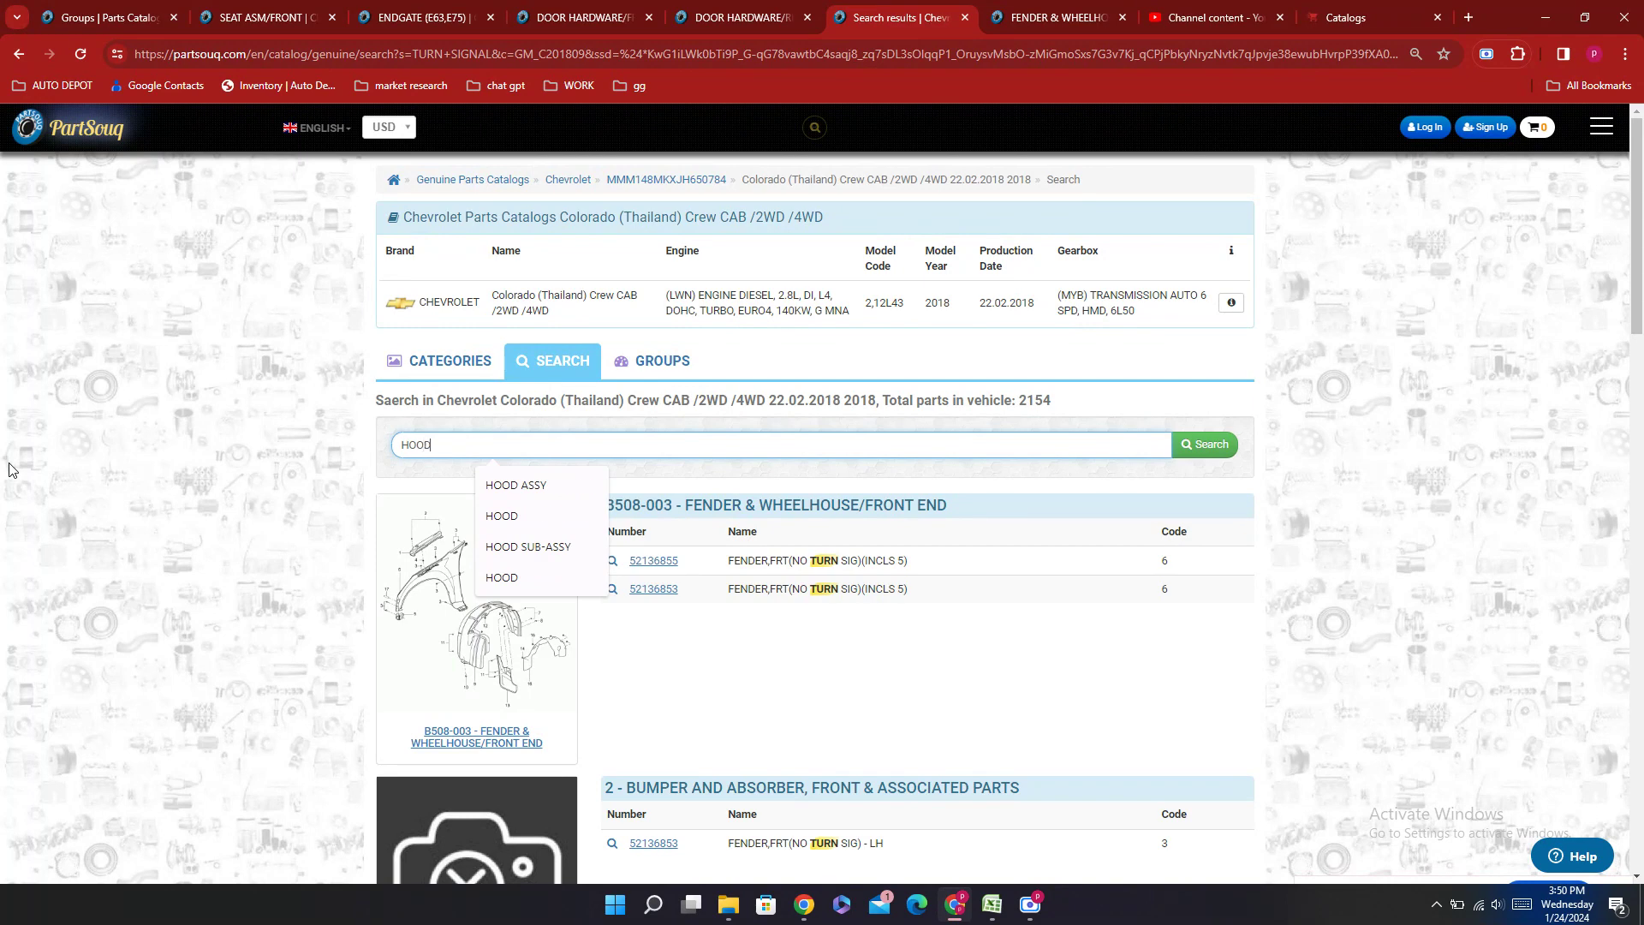
{"action": "key", "text": "Return"}
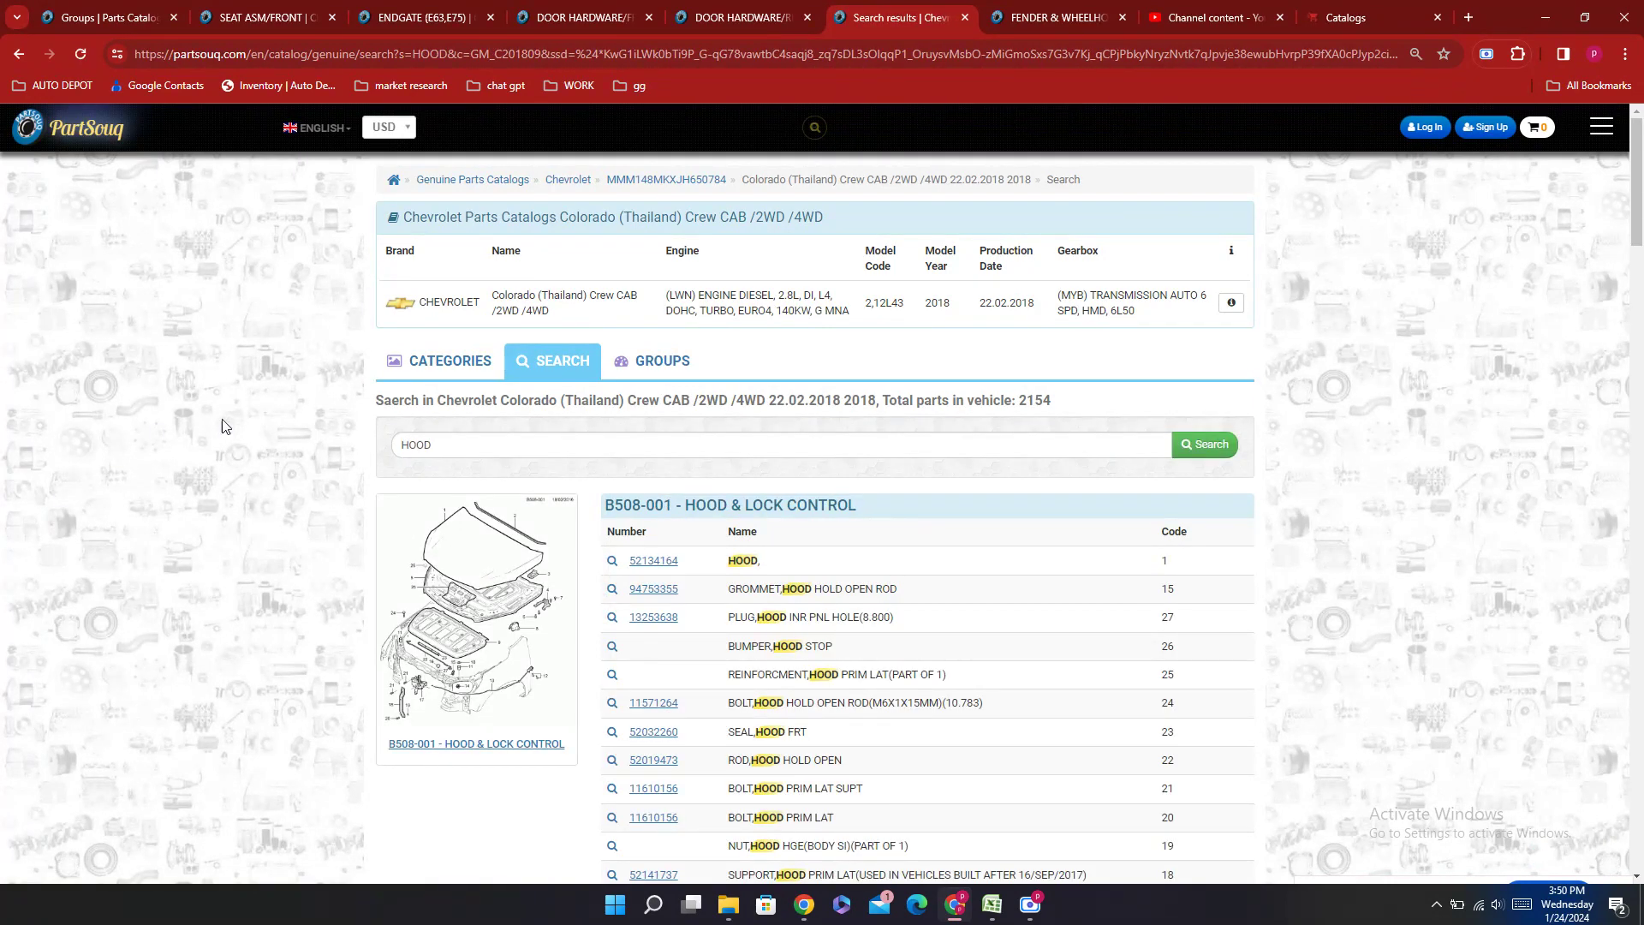
Step: Copy hood part number 52134164 into the HOOD ASSY cell E411
{"action": "double_click", "coordinate": [697, 560]}
{"action": "key", "text": "ctrl+c"}
{"action": "left_click", "coordinate": [991, 904]}
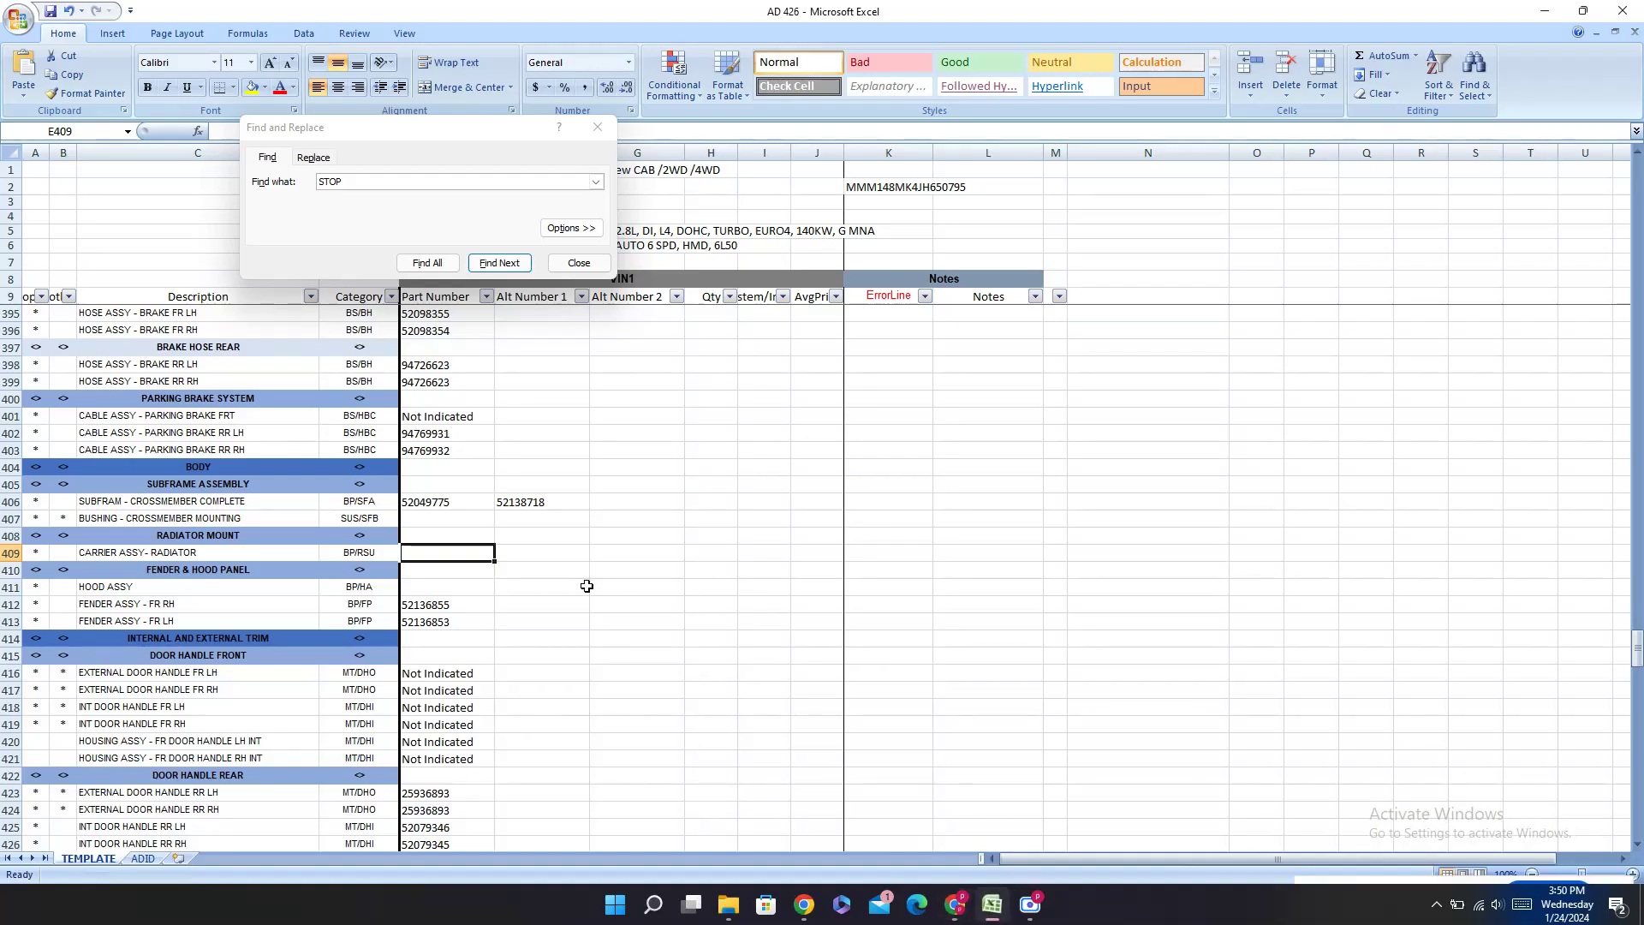
{"action": "left_click", "coordinate": [408, 589]}
{"action": "key", "text": "ctrl+v"}
{"action": "left_click", "coordinate": [424, 552]}
Step: Replace the PartSouq search term with RADI to look up the radiator carrier
{"action": "left_click", "coordinate": [962, 906]}
{"action": "scroll", "coordinate": [1031, 467], "scroll_direction": "down", "scroll_amount": 15}
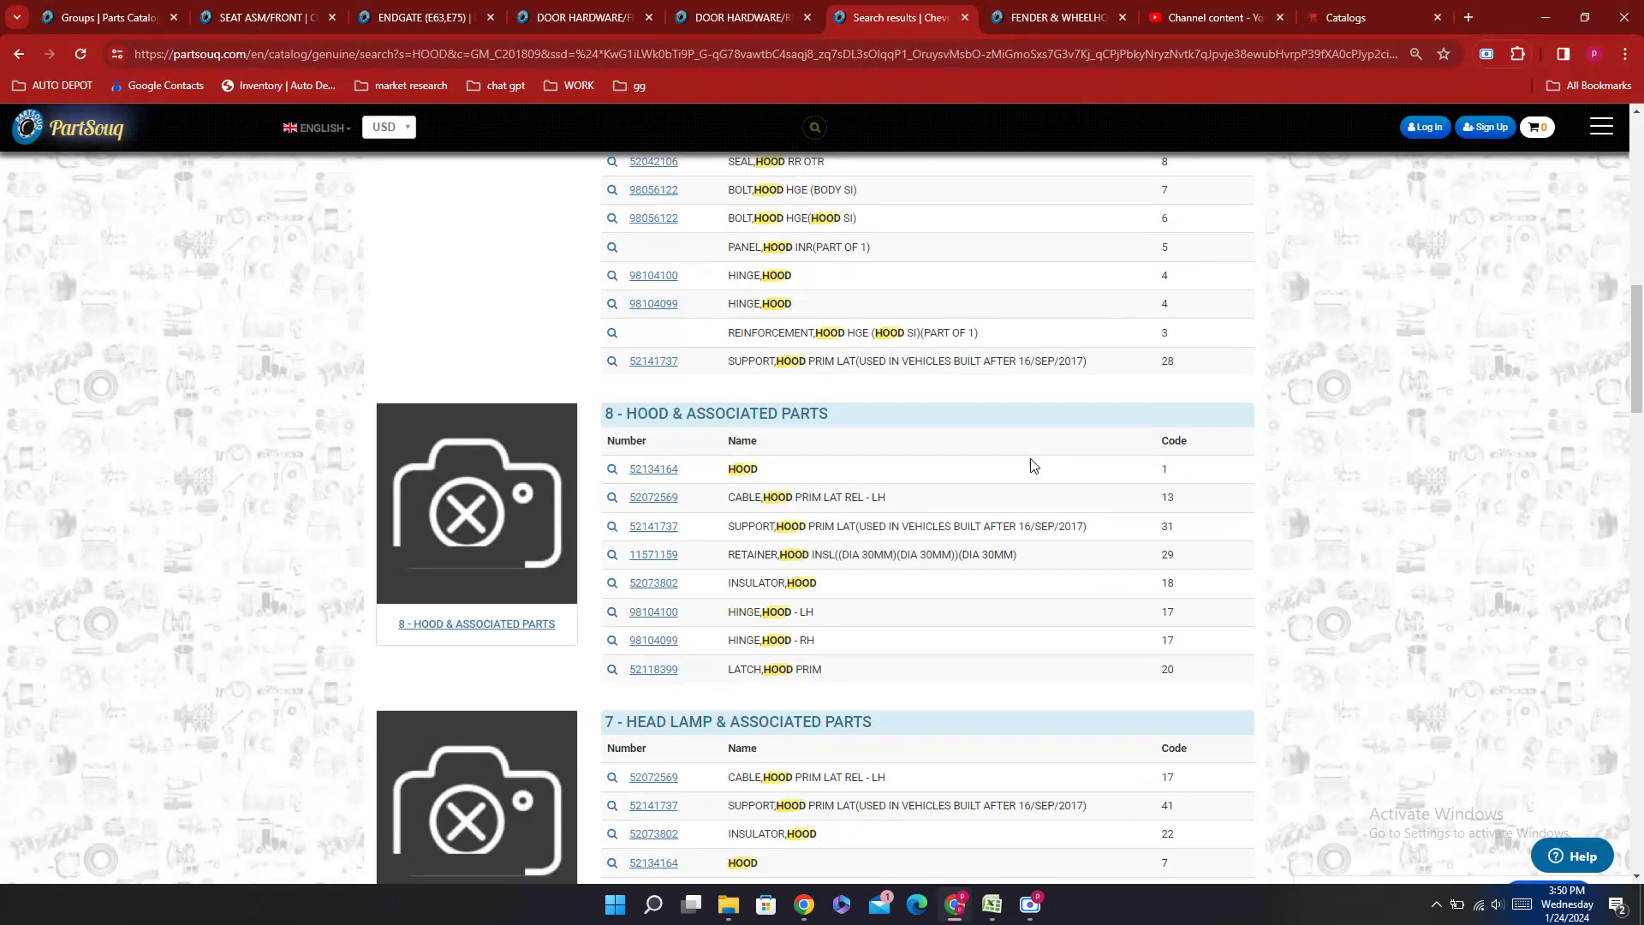
{"action": "scroll", "coordinate": [1024, 422], "scroll_direction": "up", "scroll_amount": 15}
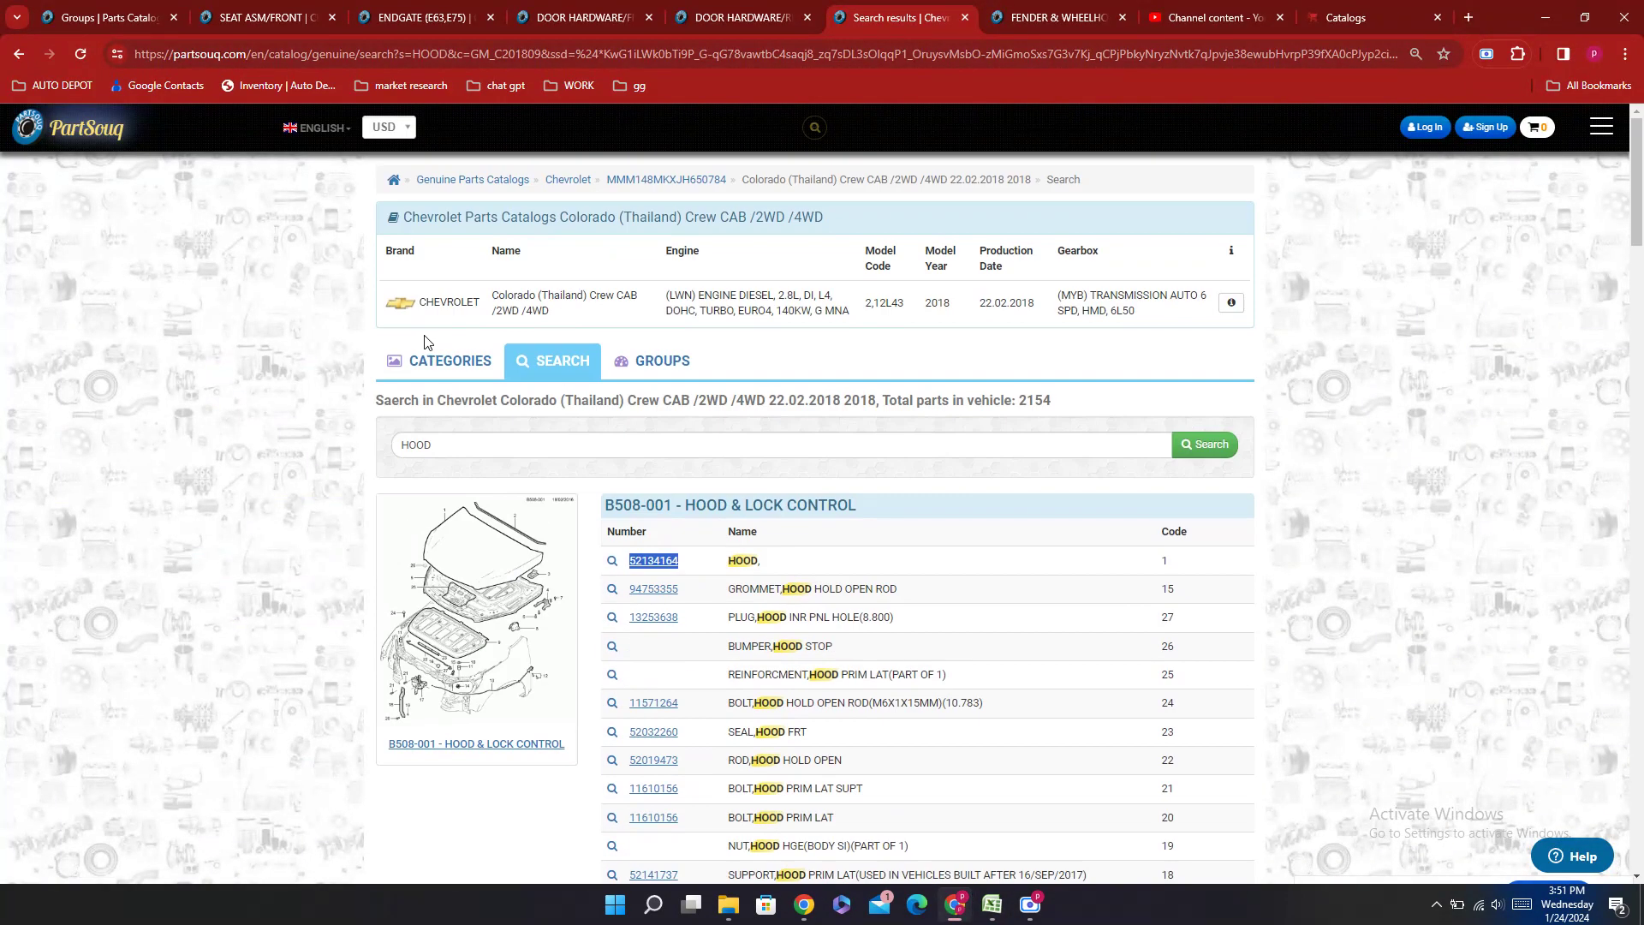
{"action": "left_click", "coordinate": [456, 435]}
{"action": "type", "text": "RAD"}
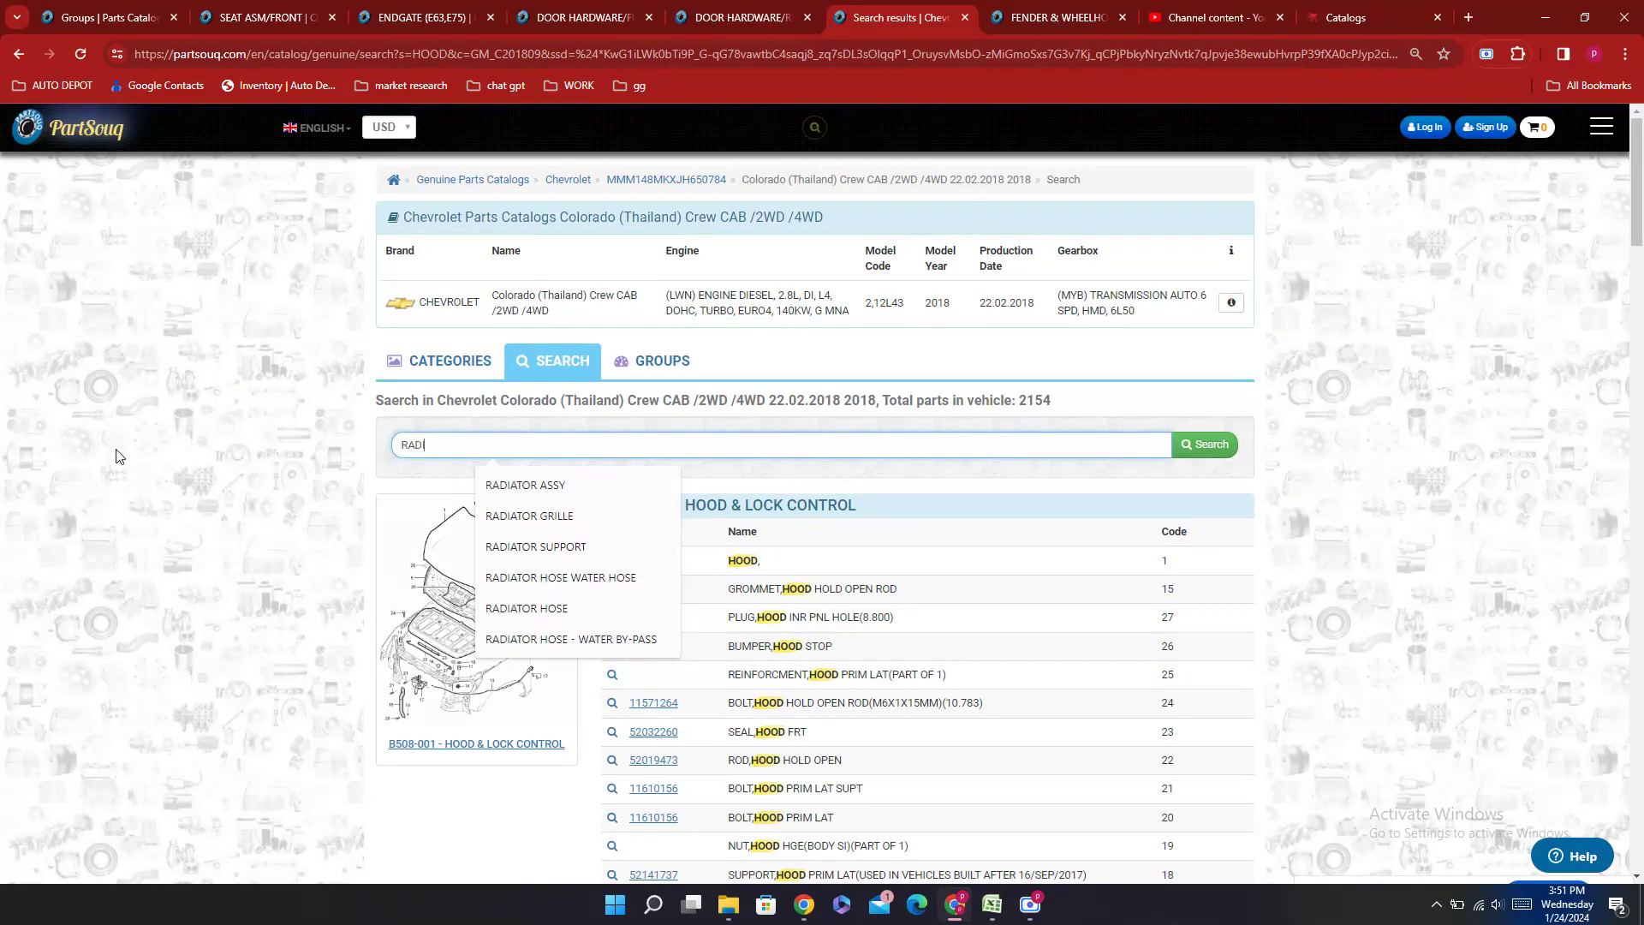
{"action": "type", "text": "I"}
Step: Search the catalog for RADIATOR SUPPORT and open the sheet metal cowl & engine compartment diagram
{"action": "left_click", "coordinate": [529, 547]}
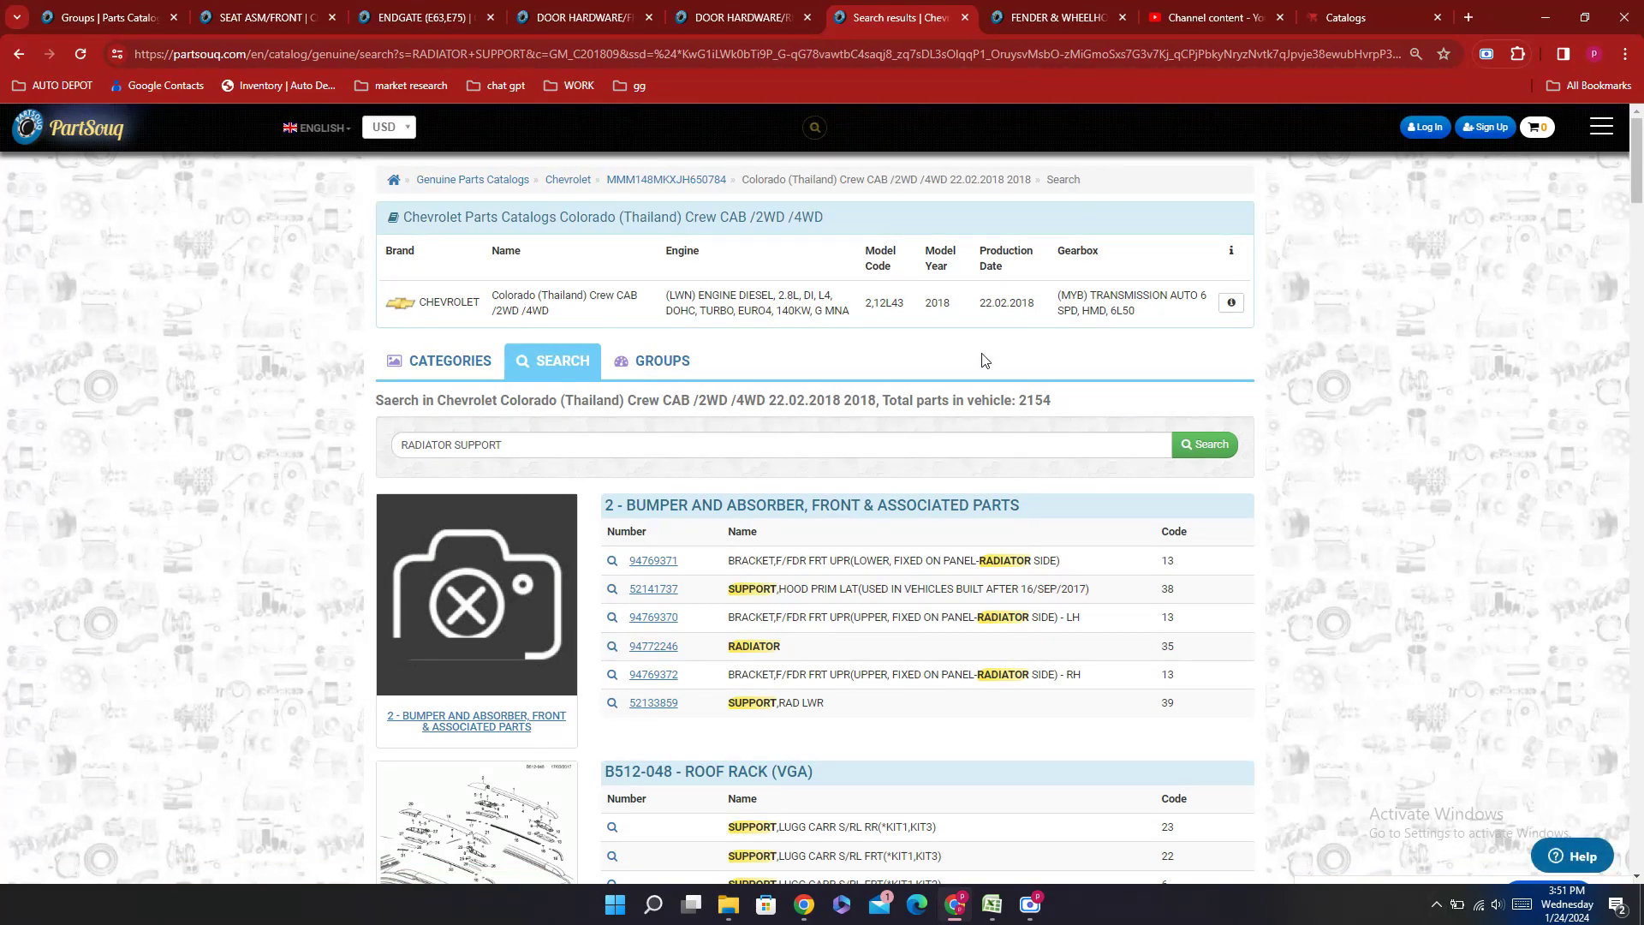
{"action": "scroll", "coordinate": [729, 770], "scroll_direction": "down", "scroll_amount": 4}
{"action": "scroll", "coordinate": [729, 769], "scroll_direction": "down", "scroll_amount": 1}
{"action": "scroll", "coordinate": [882, 767], "scroll_direction": "down", "scroll_amount": 4}
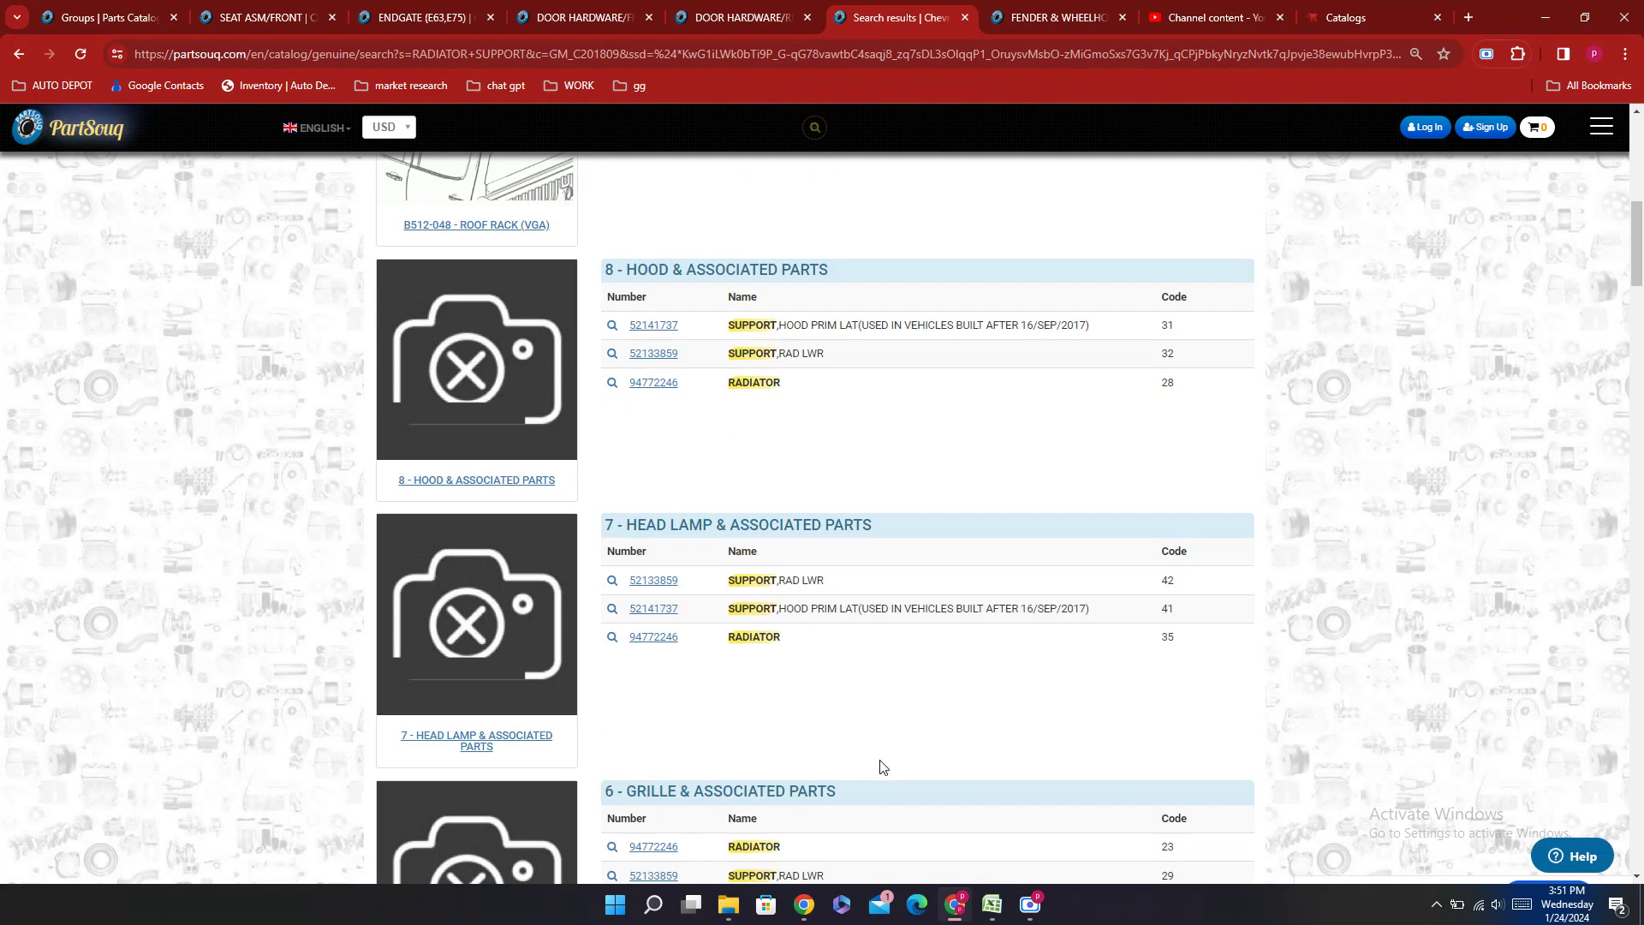
{"action": "scroll", "coordinate": [881, 767], "scroll_direction": "down", "scroll_amount": 3}
{"action": "scroll", "coordinate": [881, 768], "scroll_direction": "down", "scroll_amount": 5}
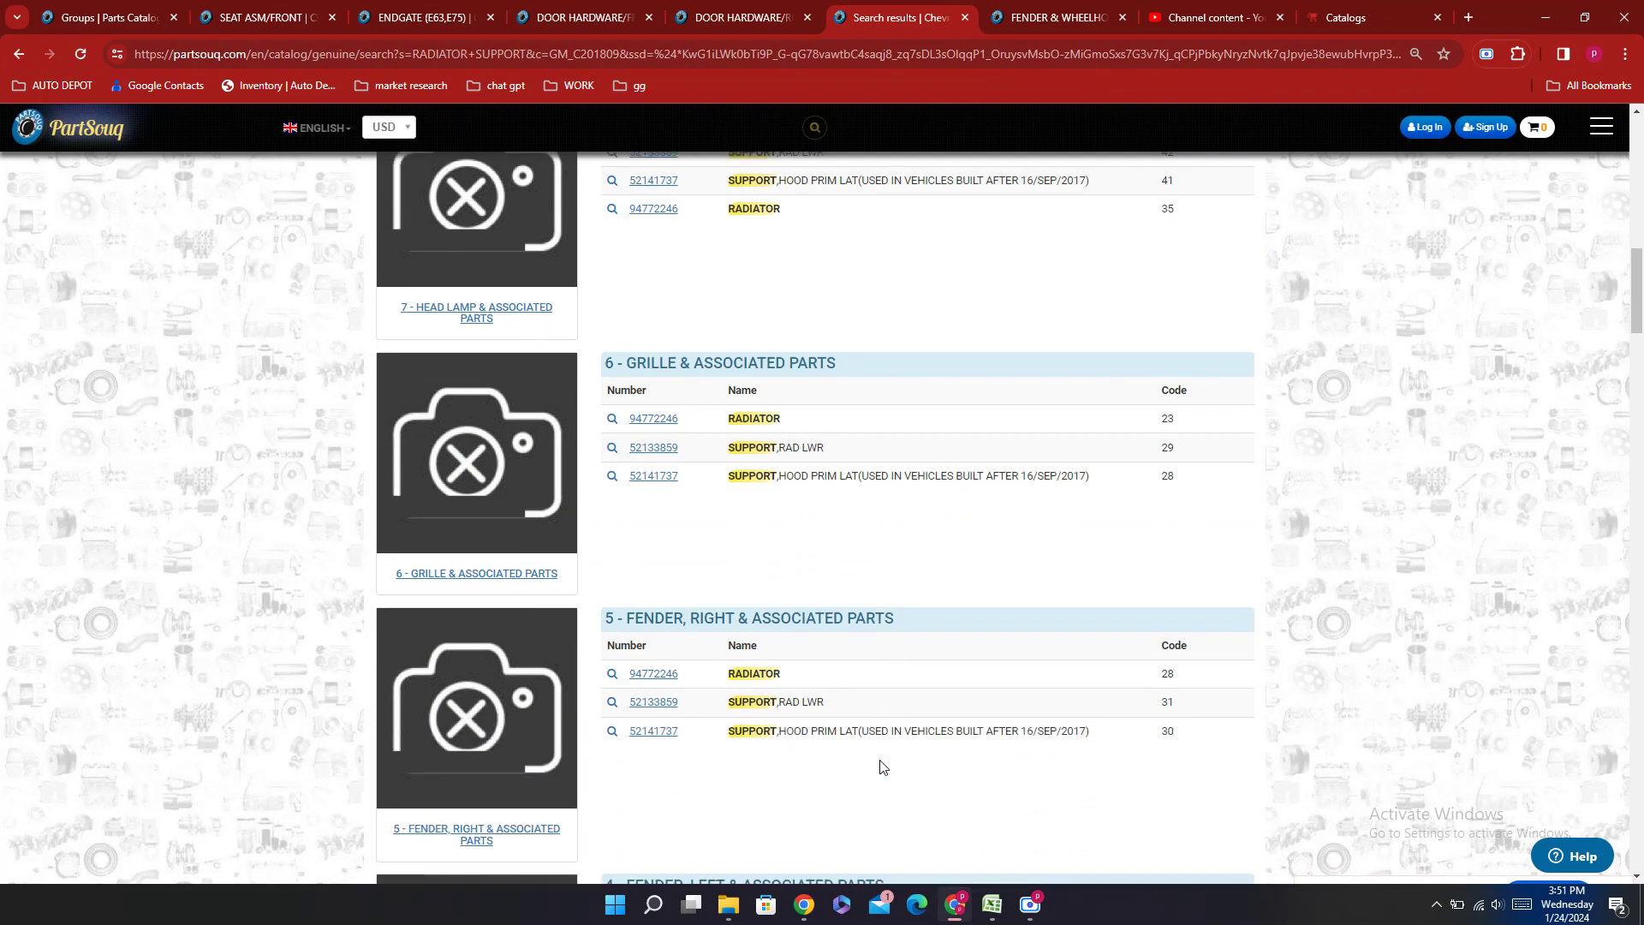
{"action": "scroll", "coordinate": [883, 766], "scroll_direction": "down", "scroll_amount": 6}
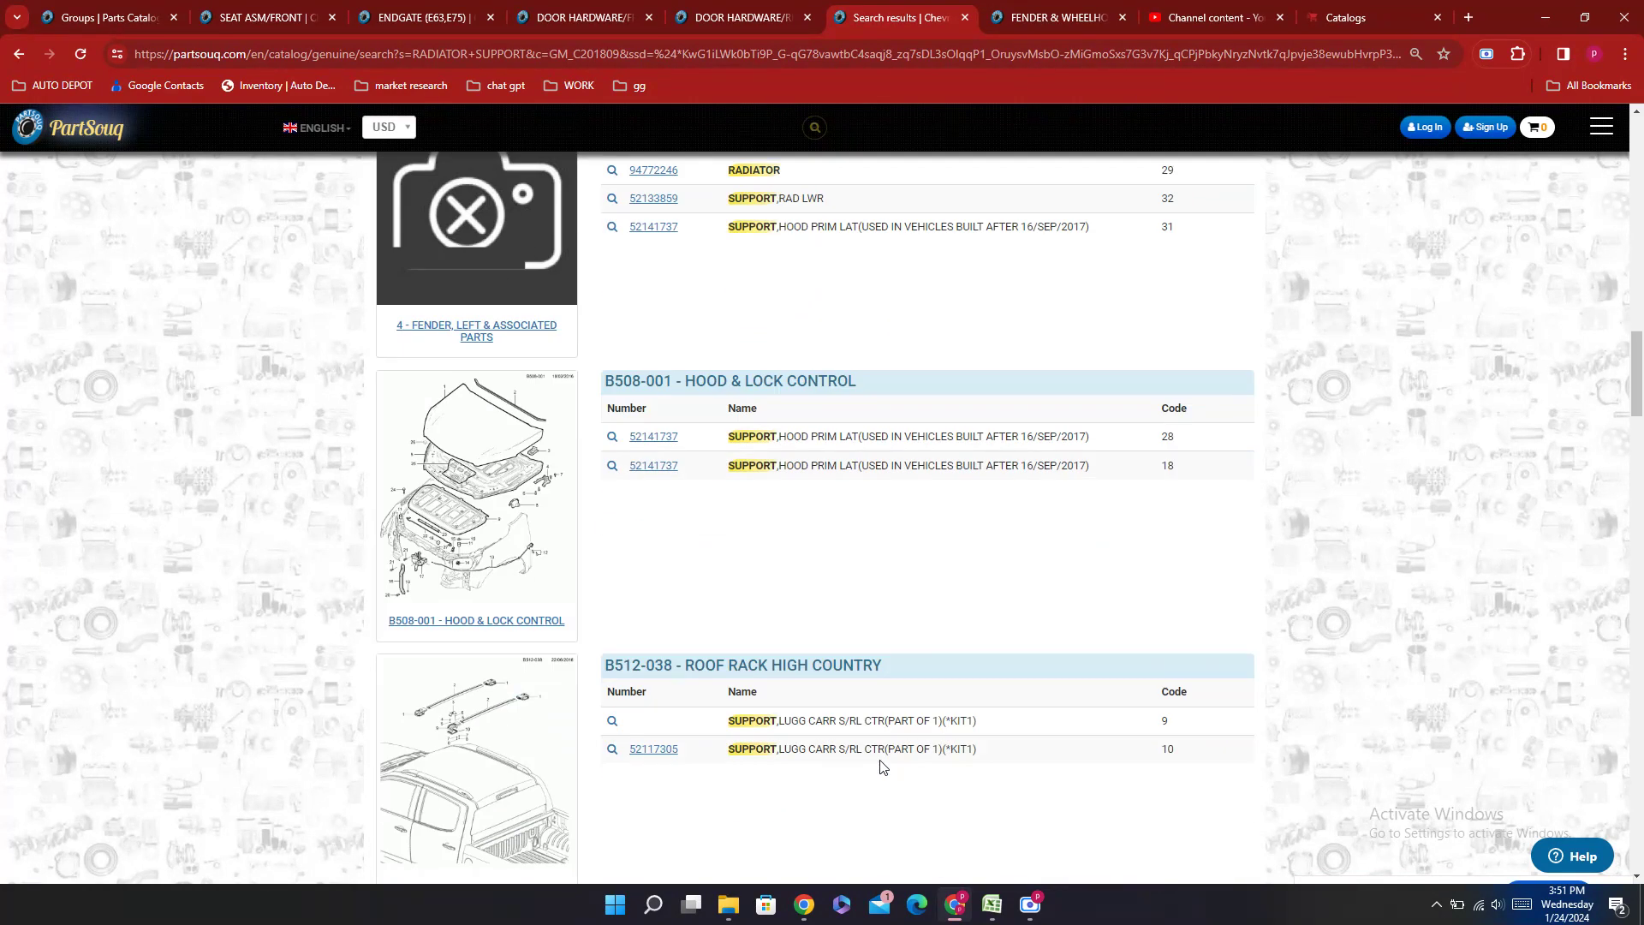
{"action": "scroll", "coordinate": [883, 767], "scroll_direction": "down", "scroll_amount": 4}
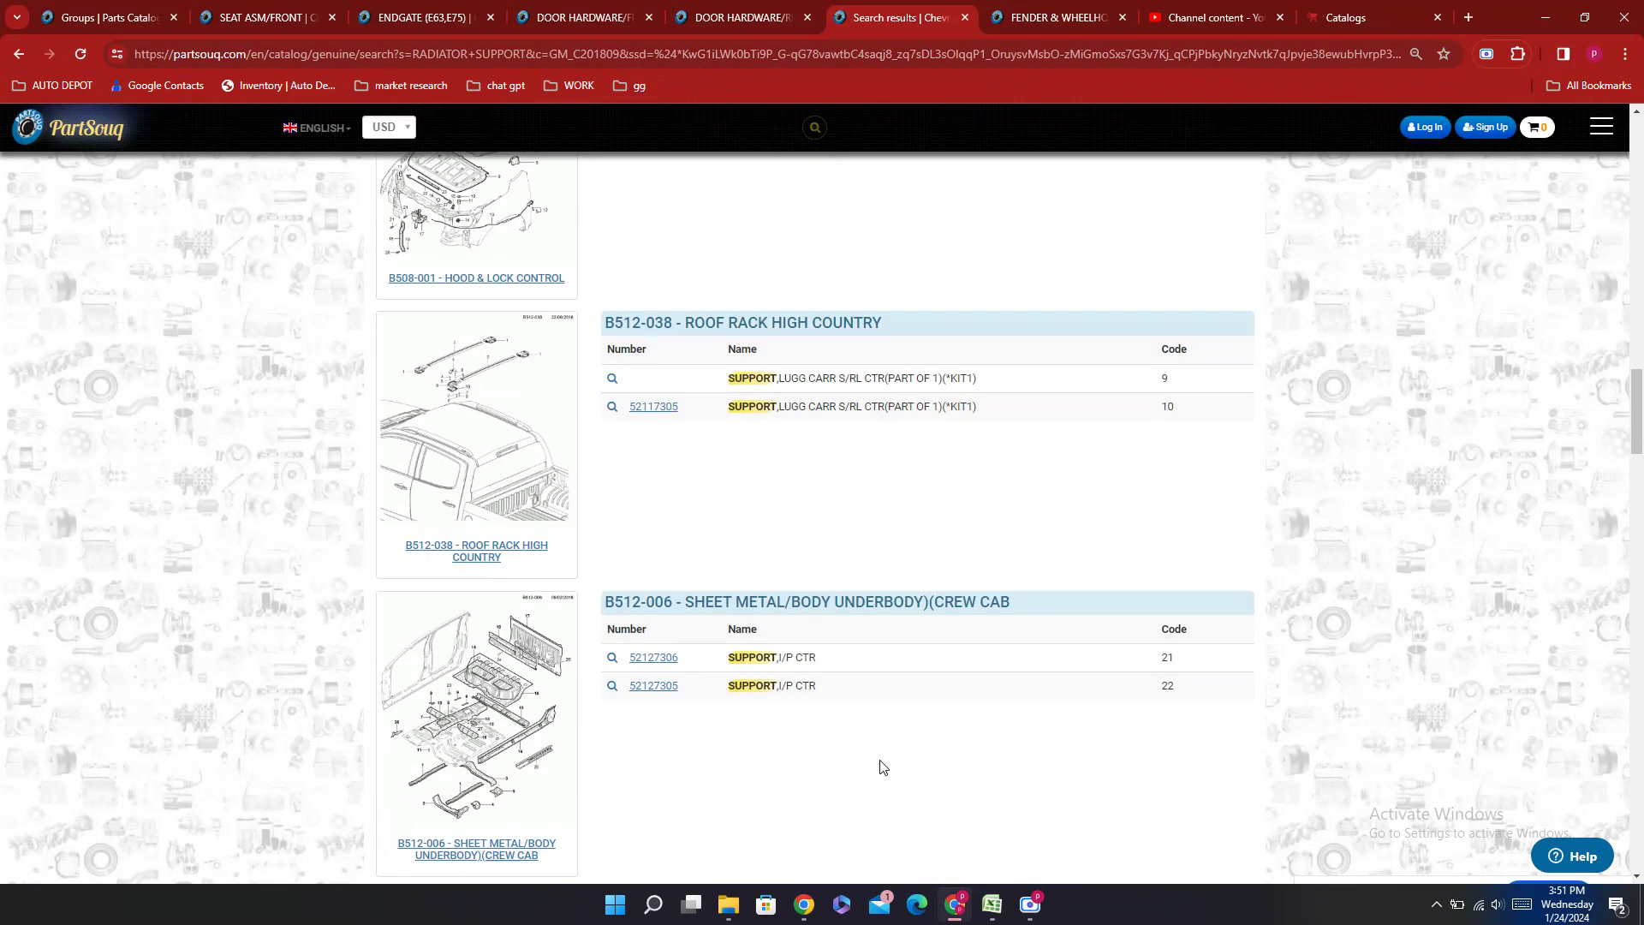
{"action": "scroll", "coordinate": [882, 768], "scroll_direction": "down", "scroll_amount": 20}
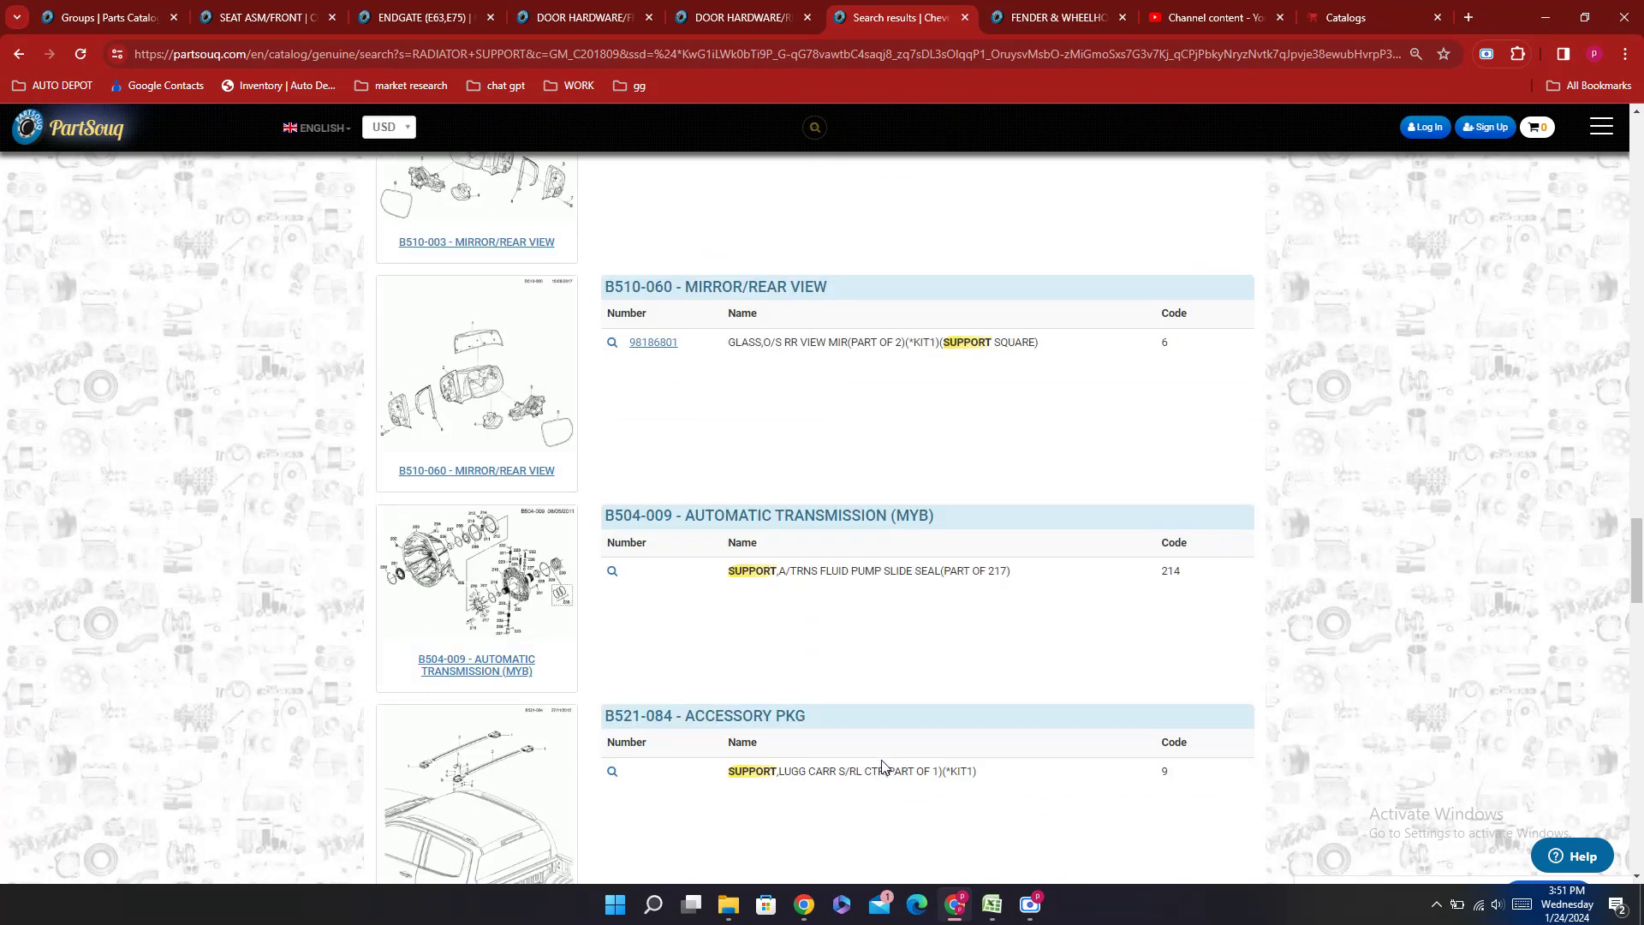
{"action": "scroll", "coordinate": [883, 766], "scroll_direction": "down", "scroll_amount": 6}
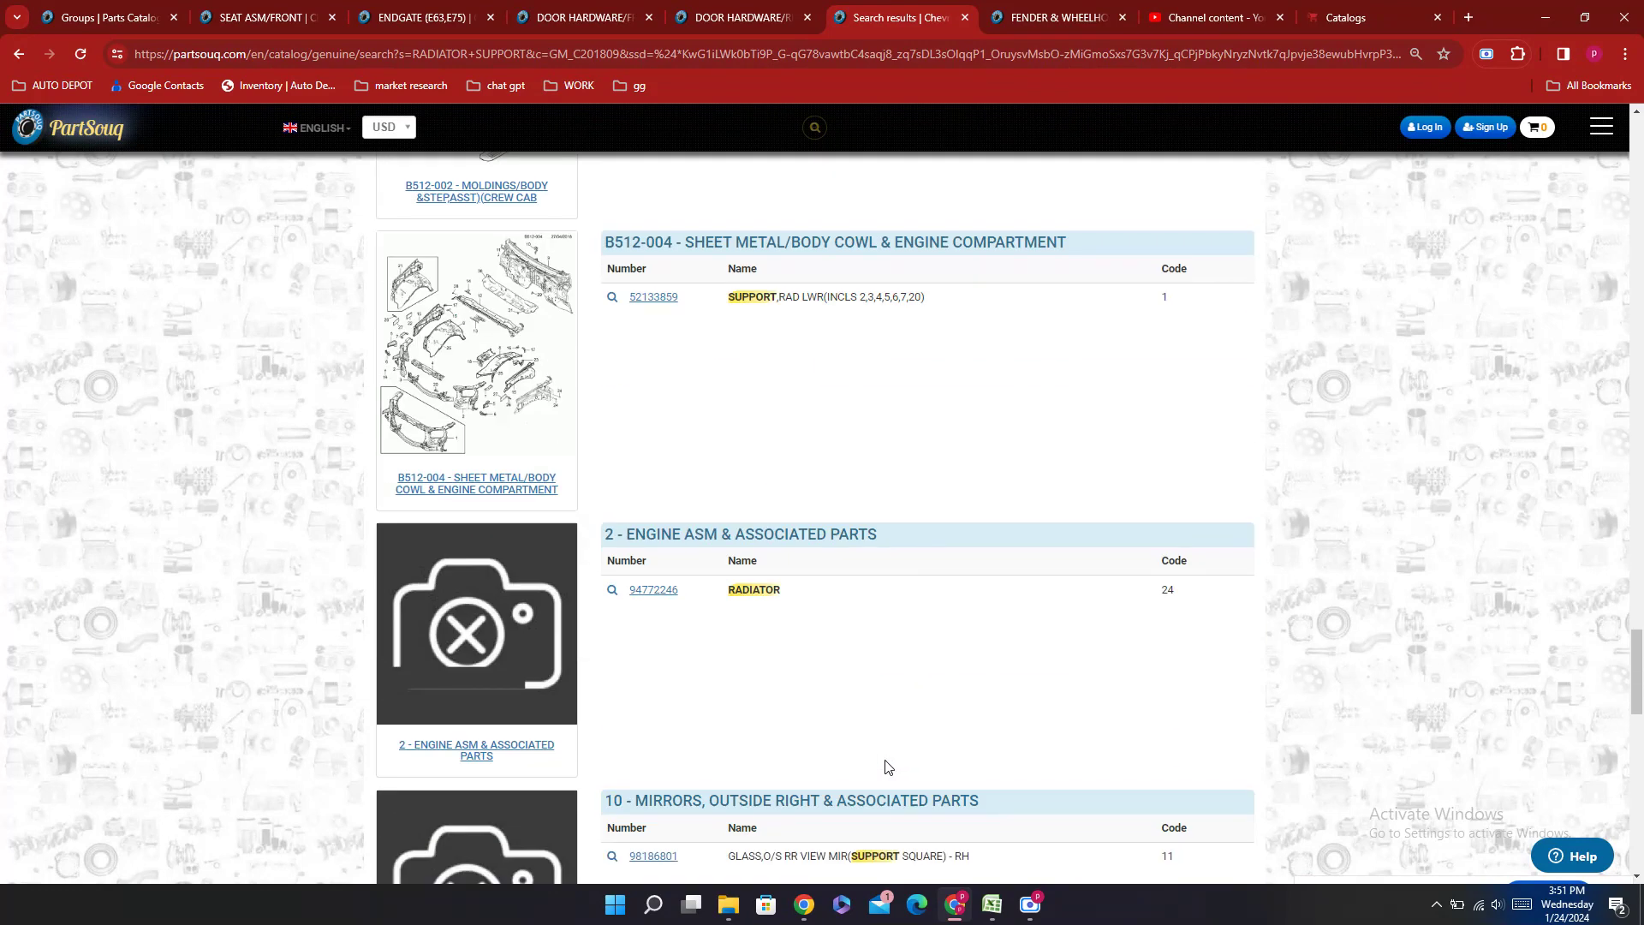
{"action": "left_click", "coordinate": [494, 409]}
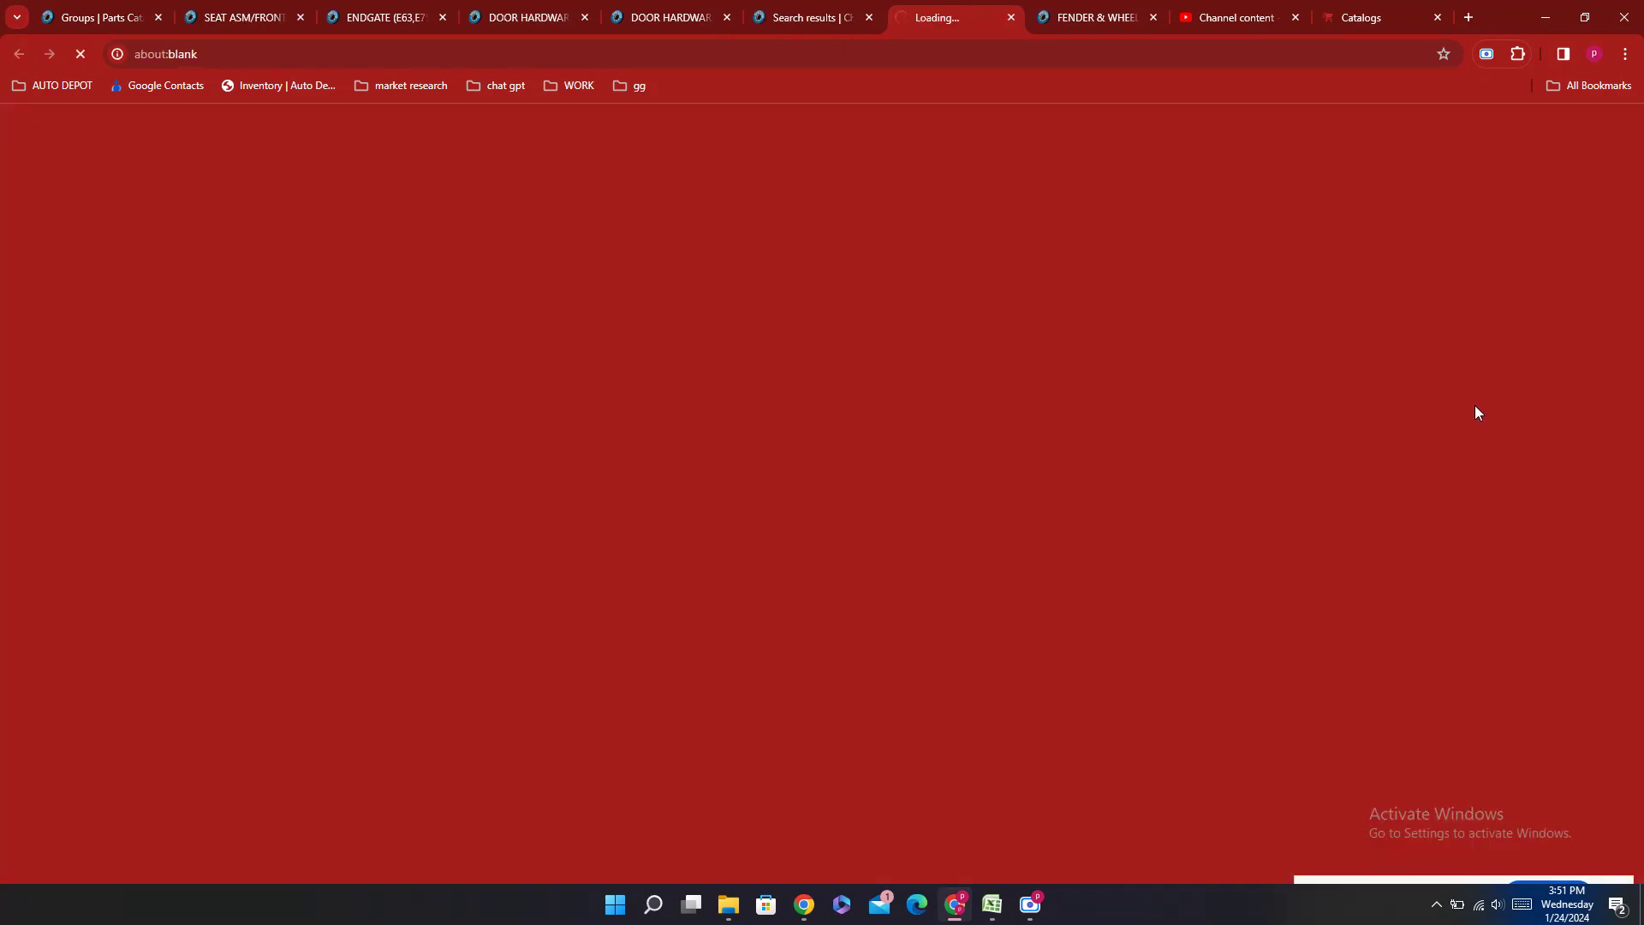
Step: Copy part number 52133859 from the diagram and paste it into the radiator carrier row, E409
{"action": "scroll", "coordinate": [1174, 463], "scroll_direction": "down", "scroll_amount": 8}
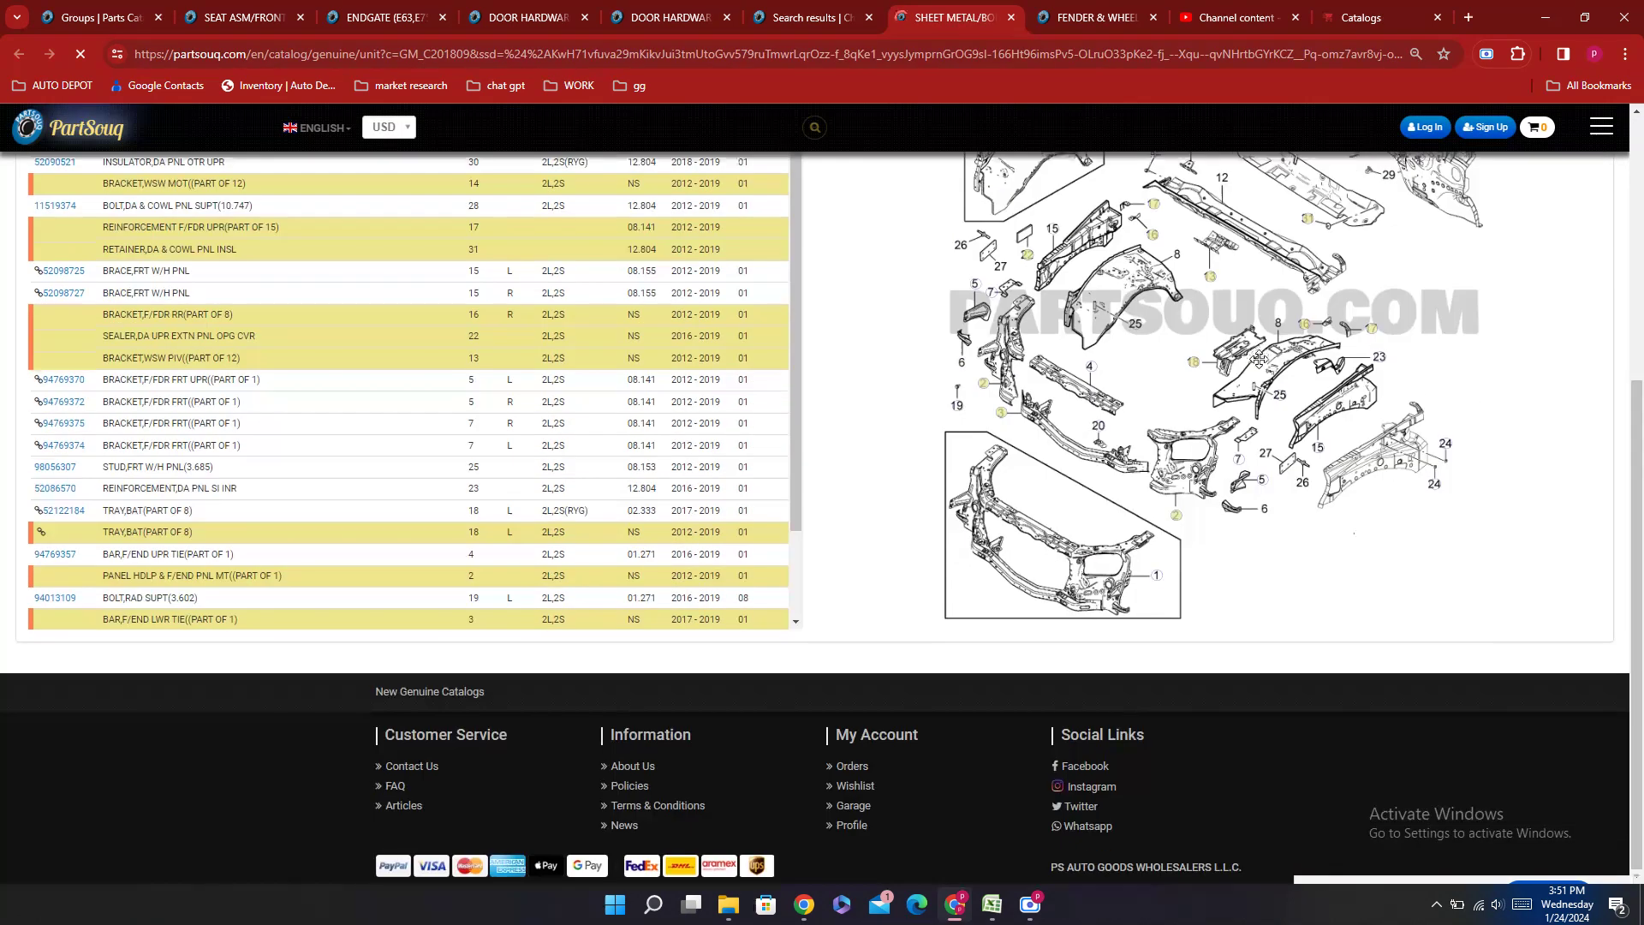
{"action": "left_click", "coordinate": [1160, 593]}
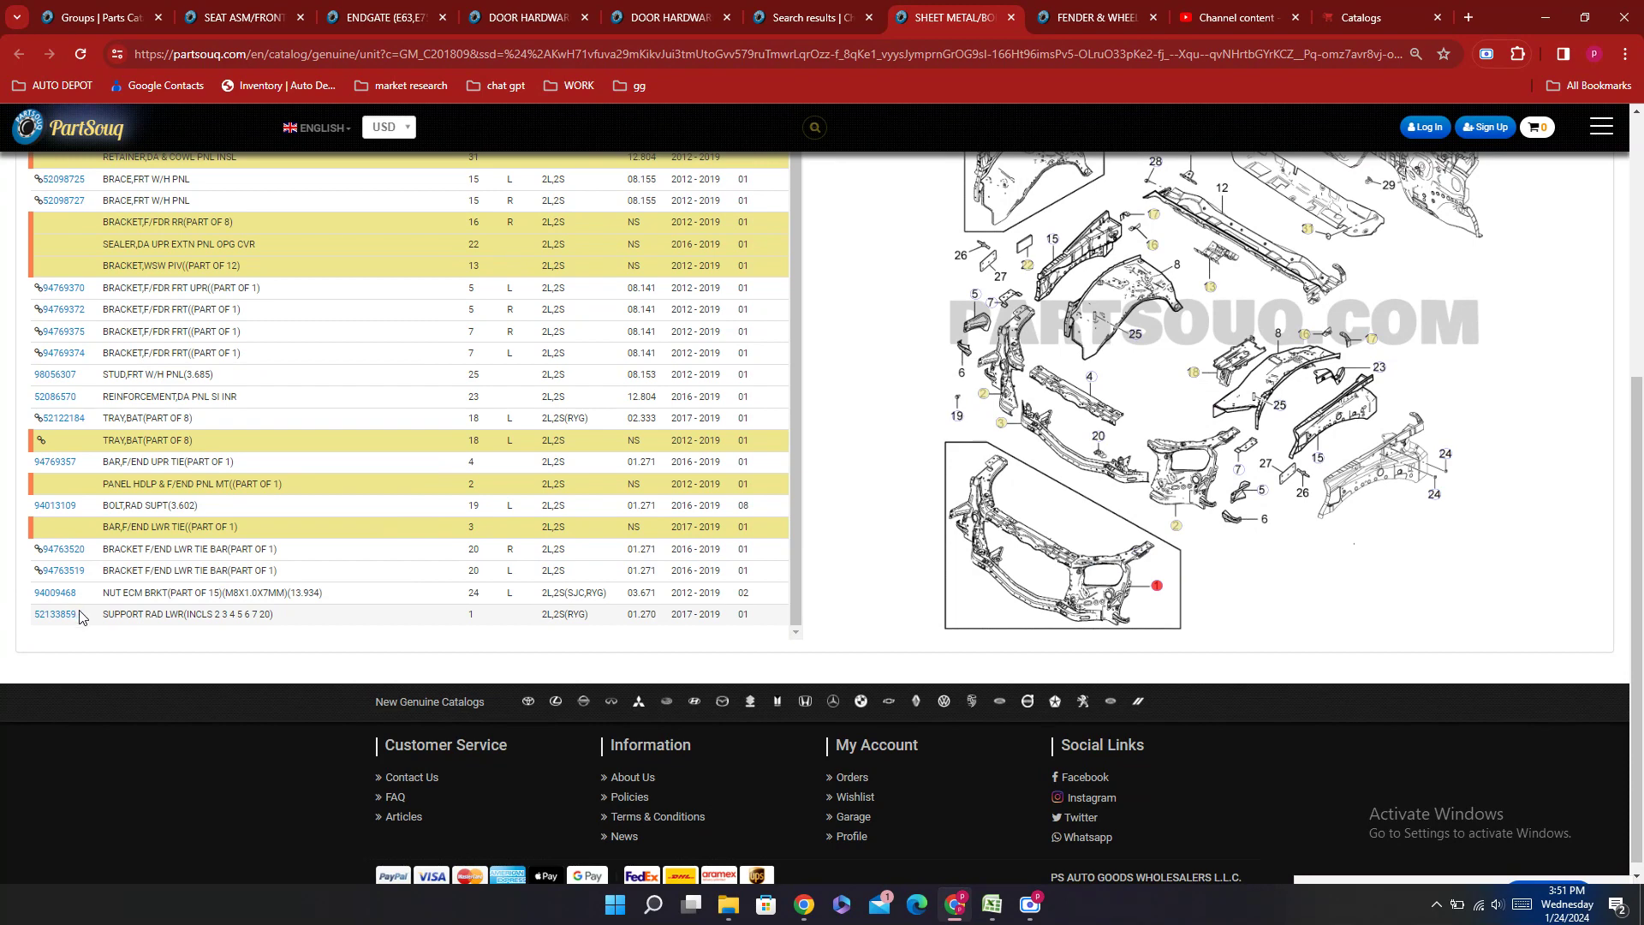
{"action": "double_click", "coordinate": [80, 617]}
{"action": "key", "text": "ctrl+c"}
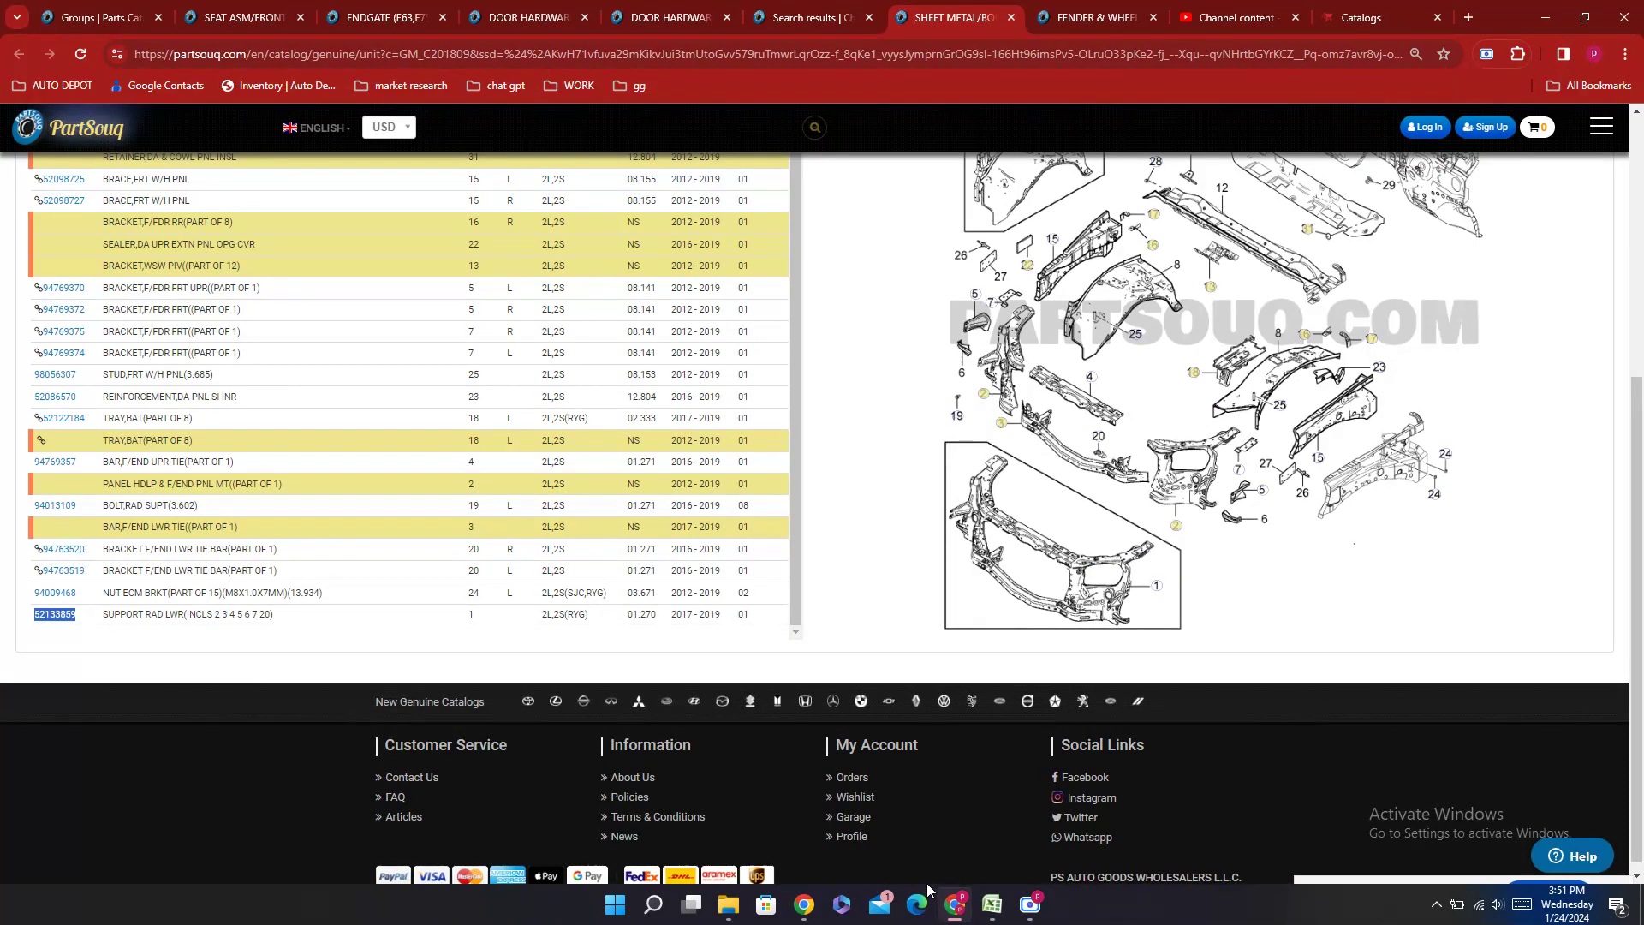
{"action": "left_click", "coordinate": [991, 904]}
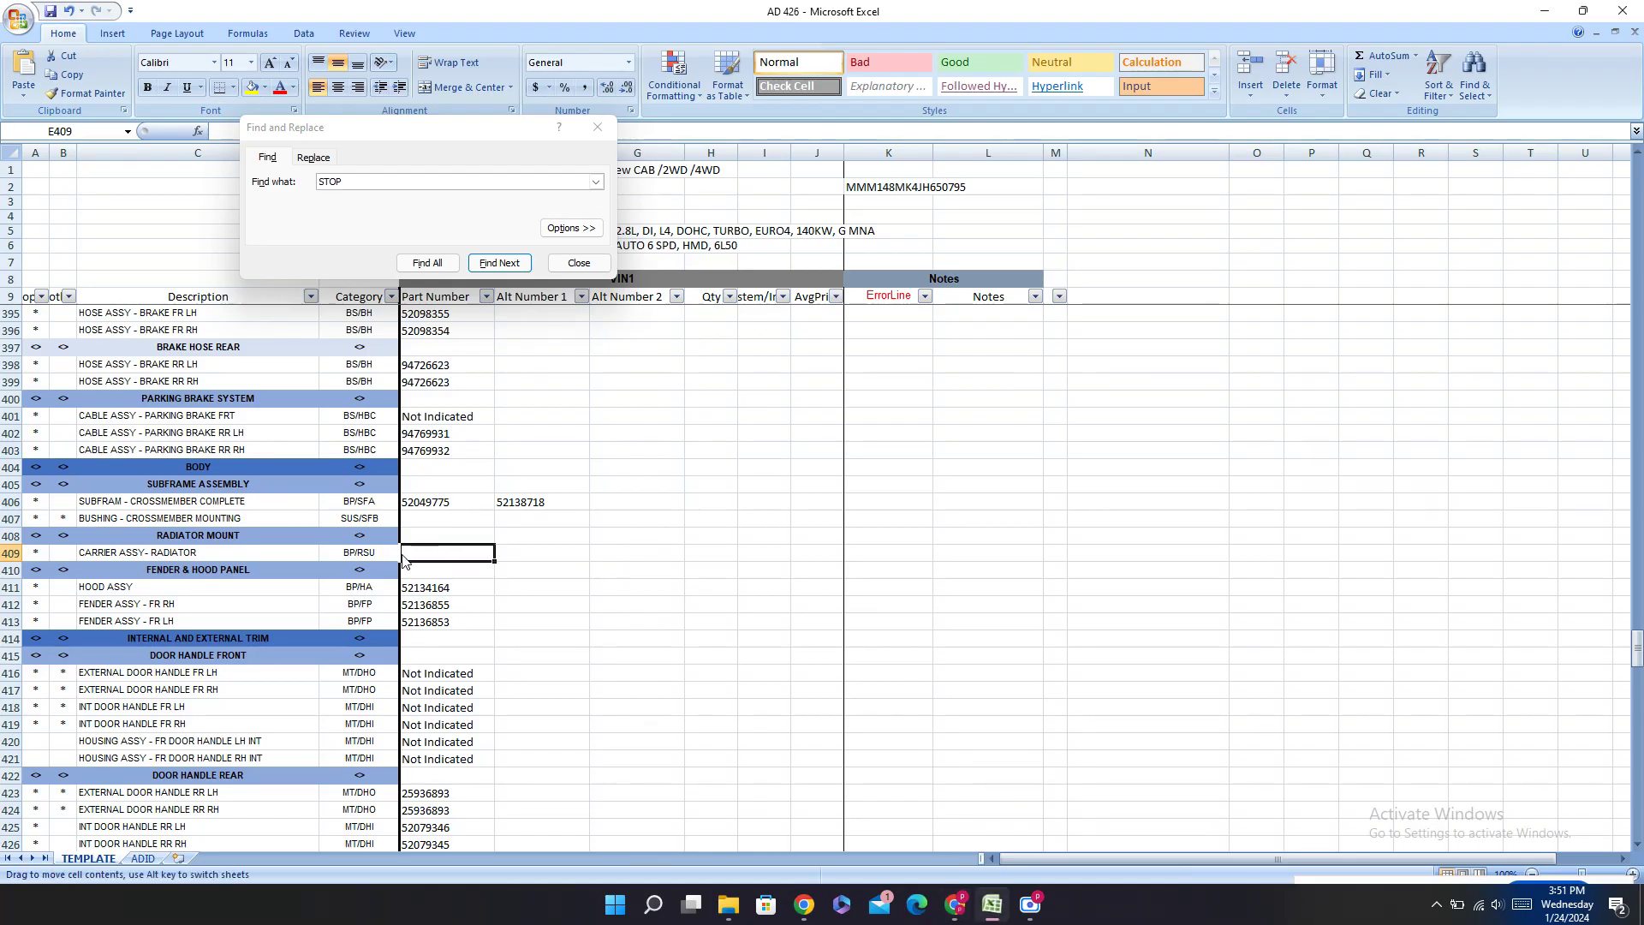
{"action": "key", "text": "ctrl+v"}
{"action": "left_click", "coordinate": [423, 518]}
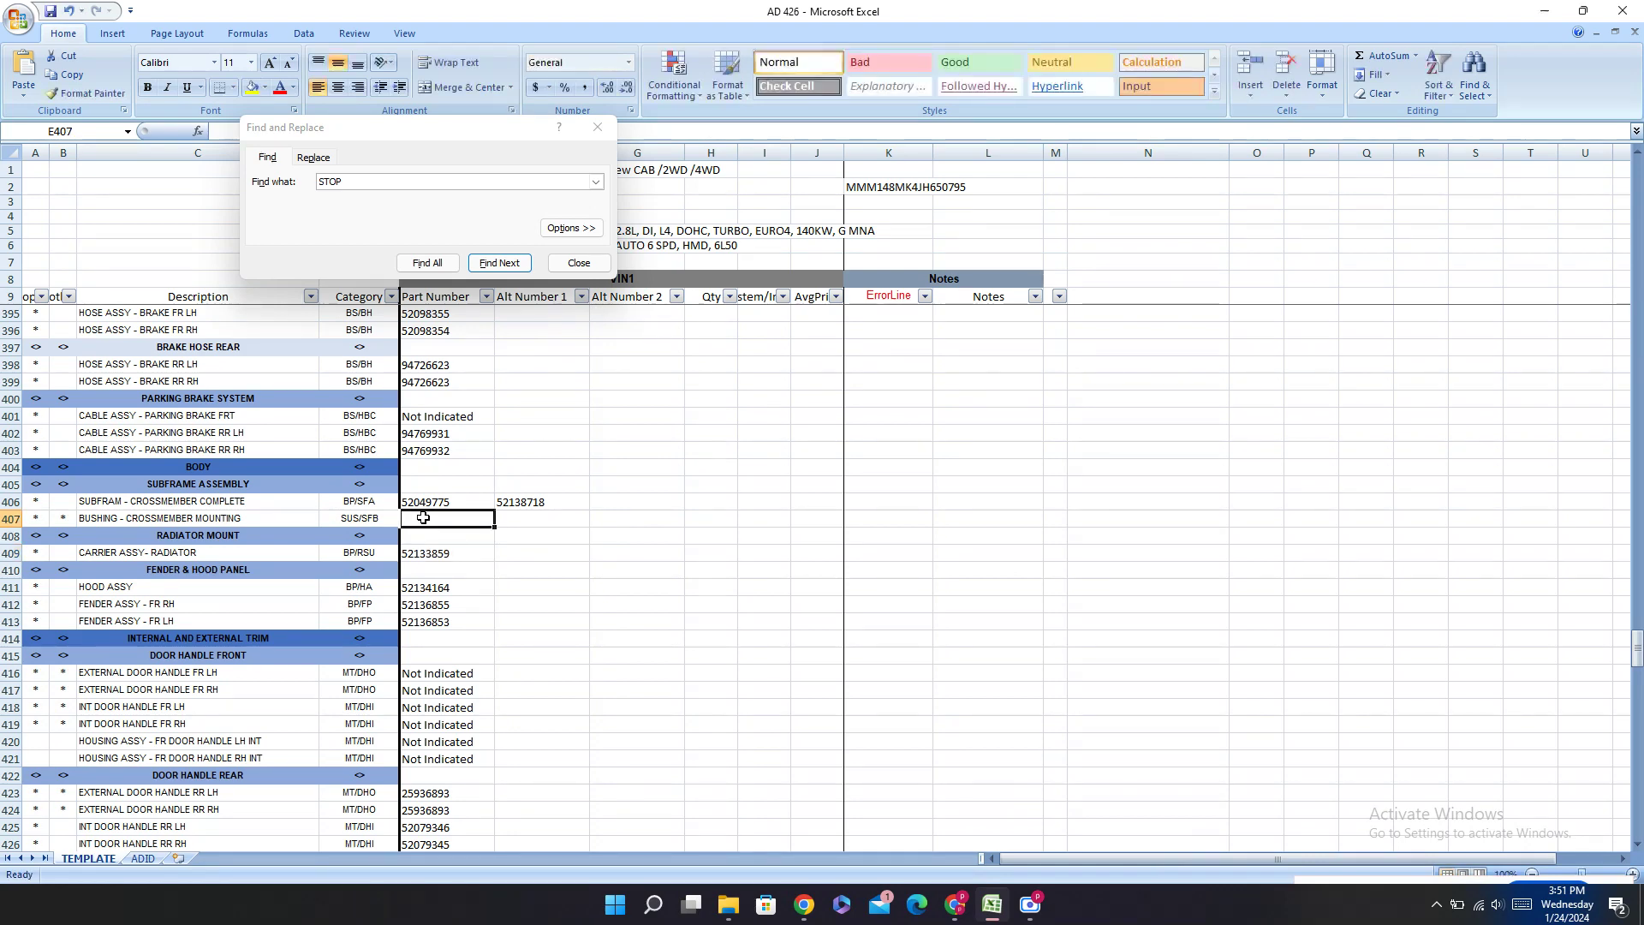
Step: Select the CALIPER ASSY - RR BRAKE LH part-number cell and check the PartSouq parts groups listing
{"action": "left_click", "coordinate": [765, 484]}
{"action": "scroll", "coordinate": [543, 498], "scroll_direction": "up", "scroll_amount": 10}
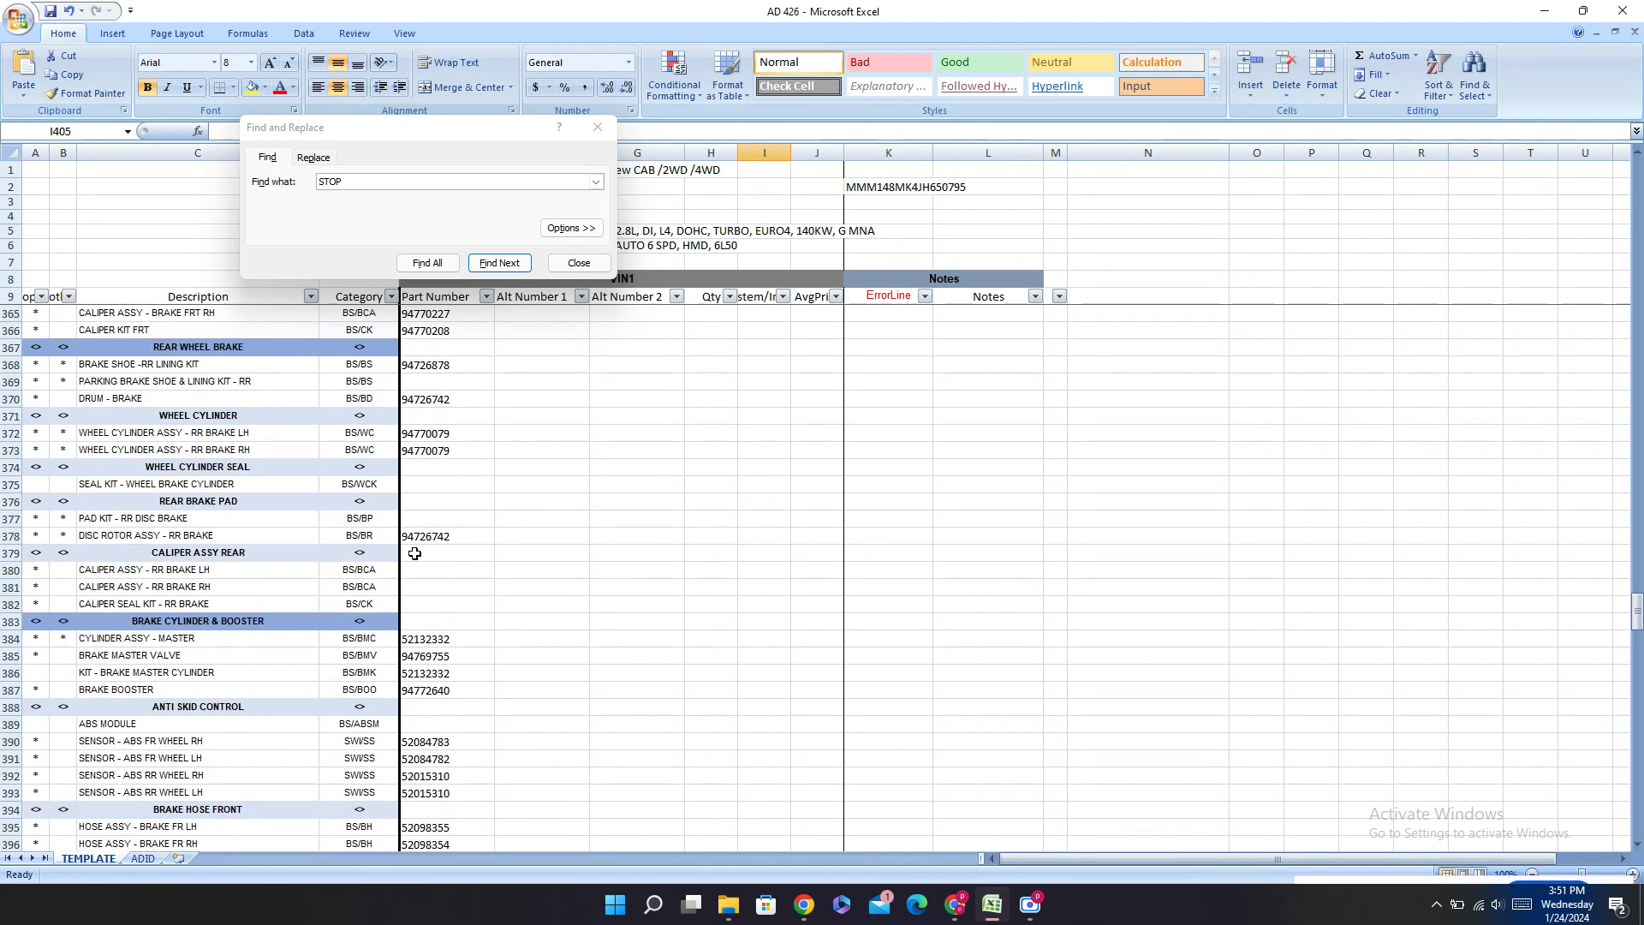
{"action": "left_click", "coordinate": [415, 553]}
{"action": "left_click", "coordinate": [405, 569]}
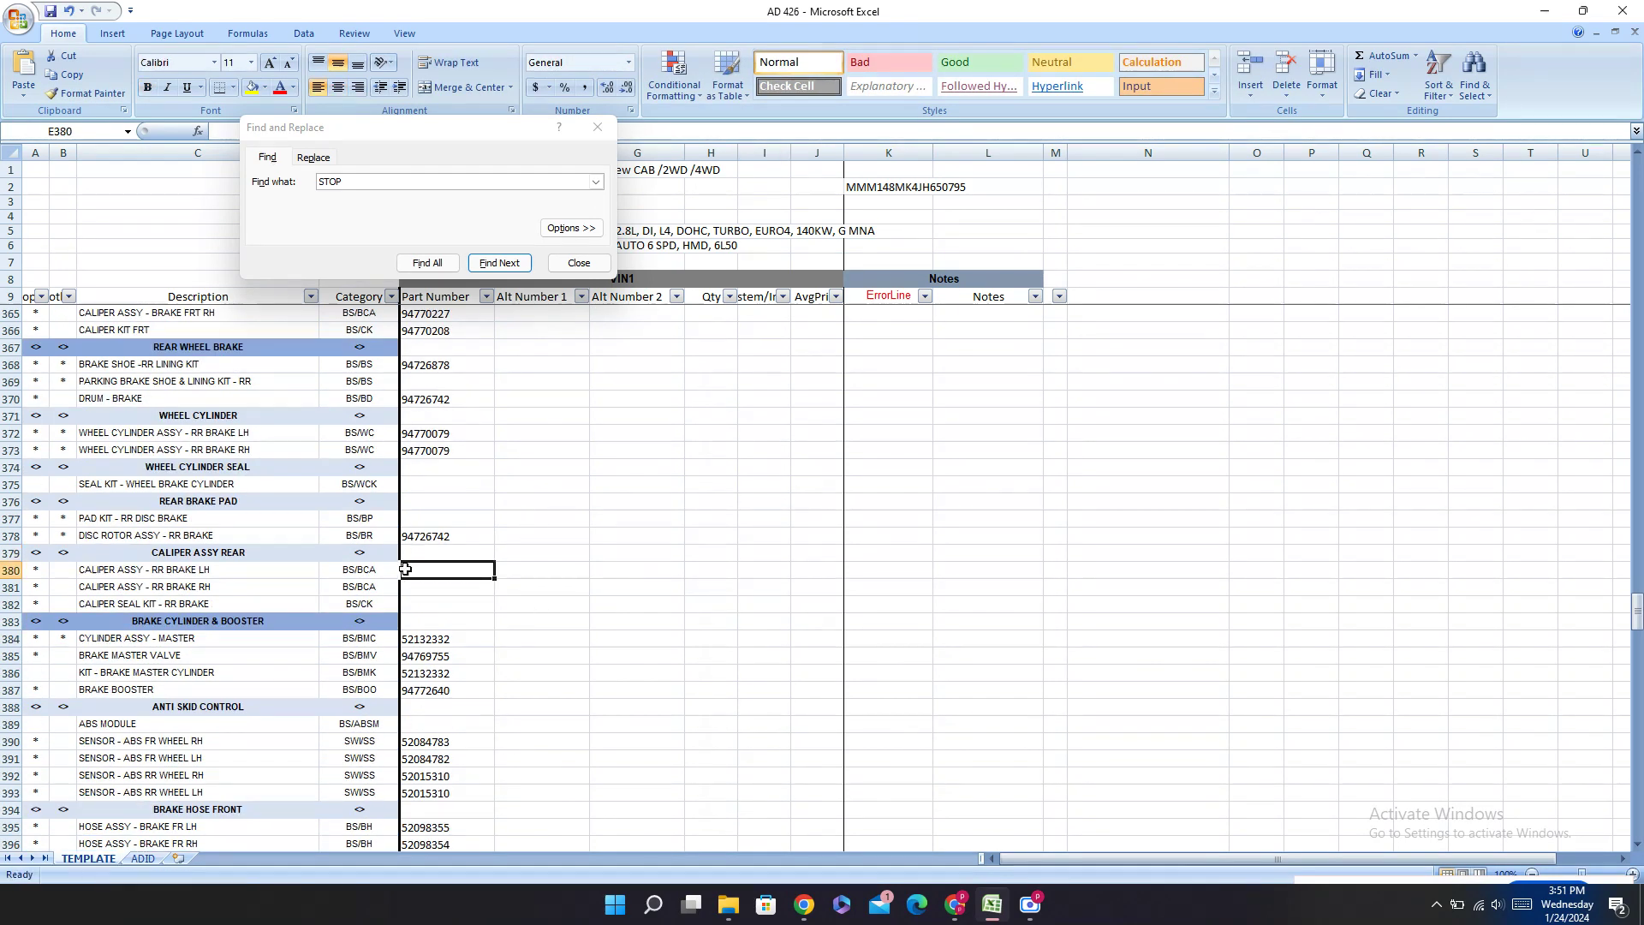
{"action": "left_click", "coordinate": [955, 904]}
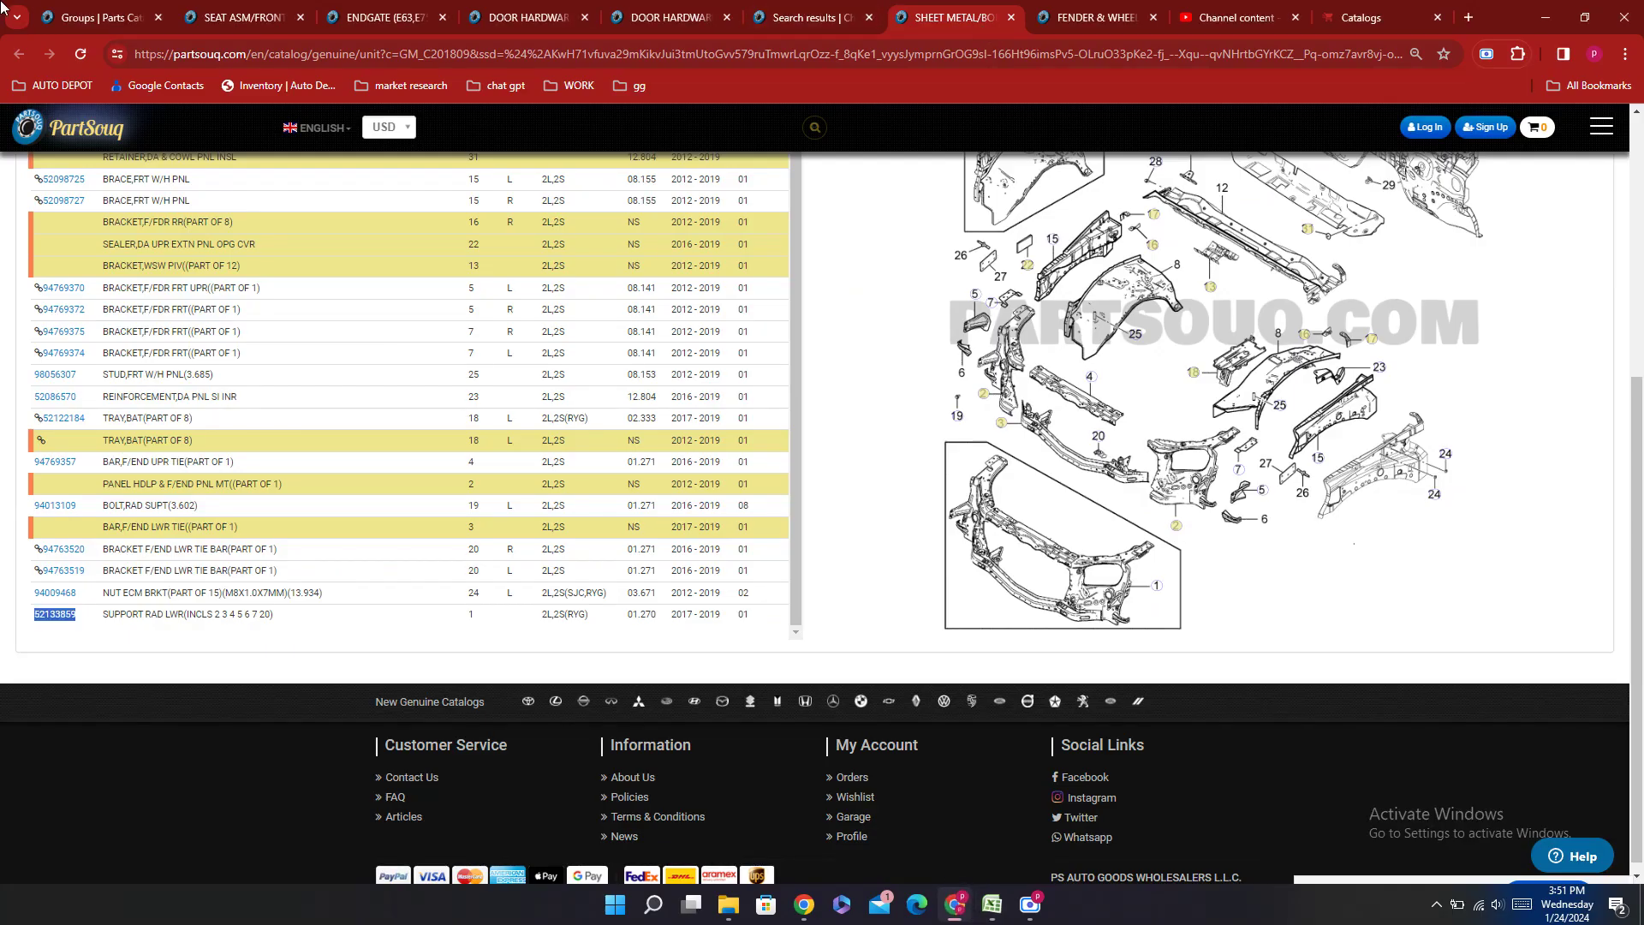
{"action": "left_click", "coordinate": [95, 17]}
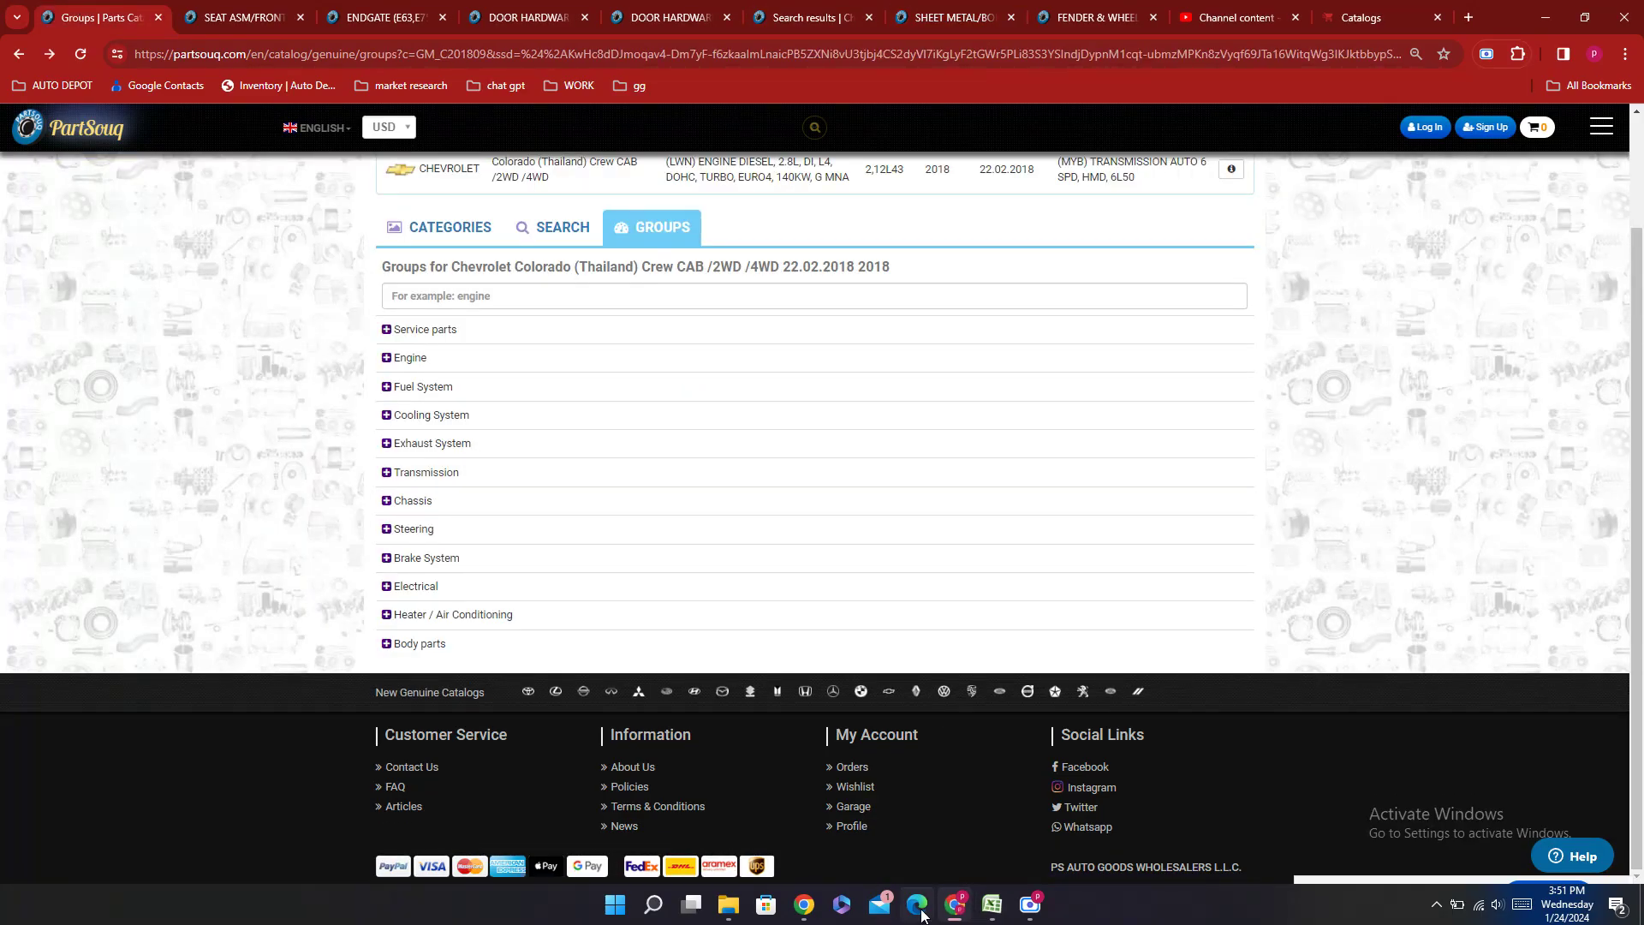
{"action": "left_click", "coordinate": [957, 909]}
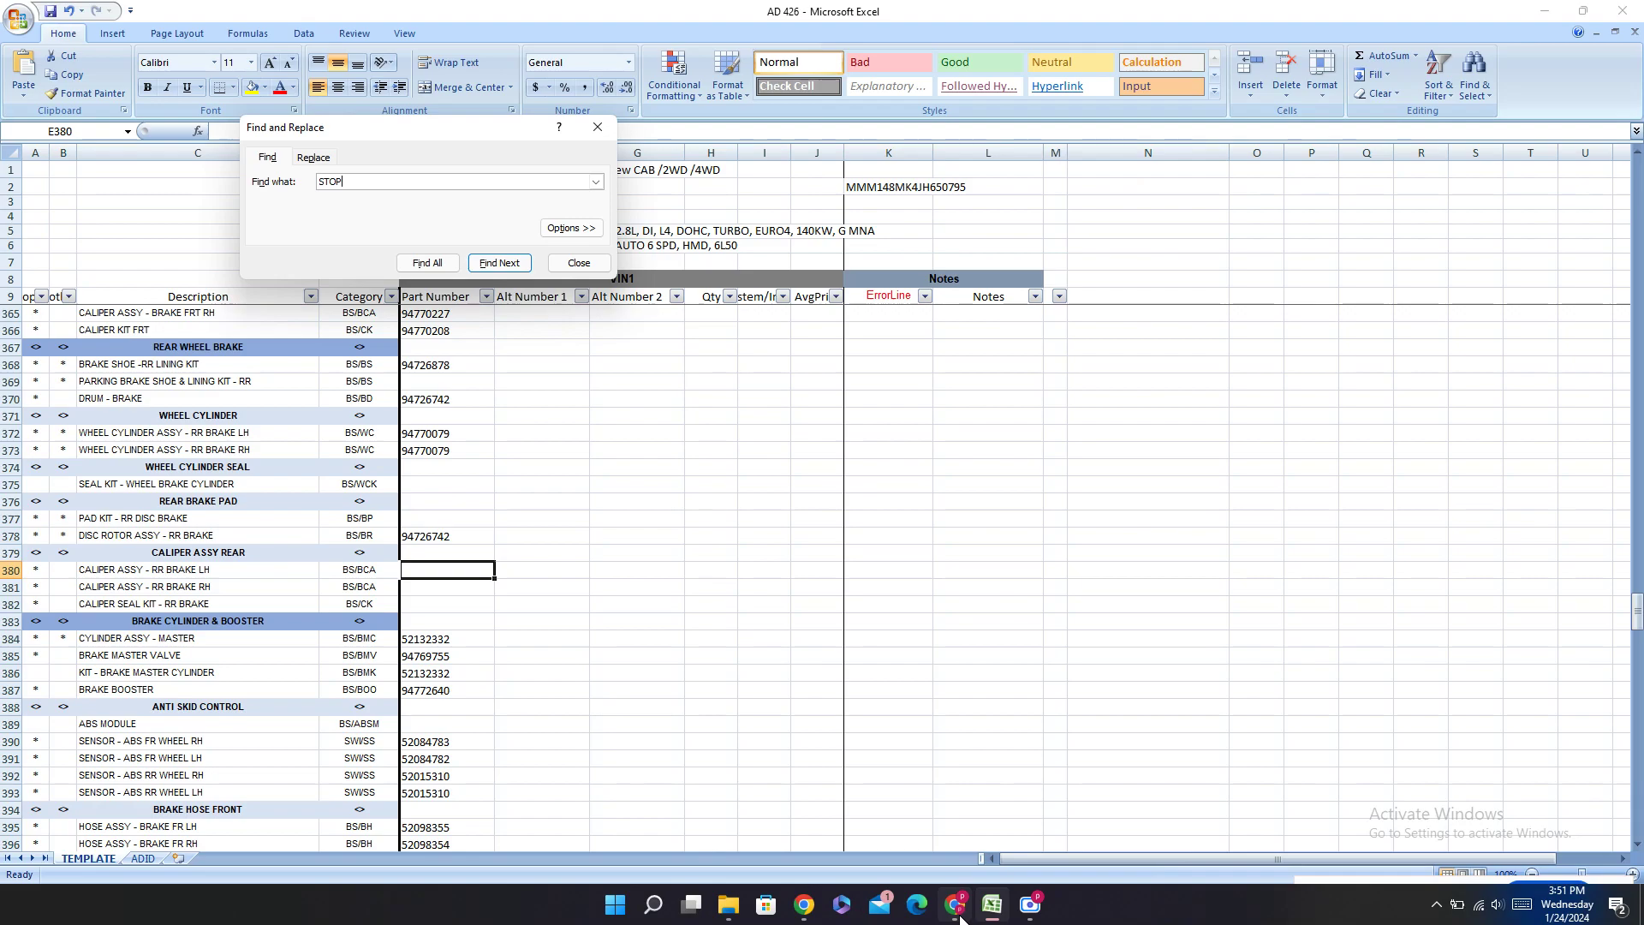
{"action": "left_click", "coordinate": [957, 908]}
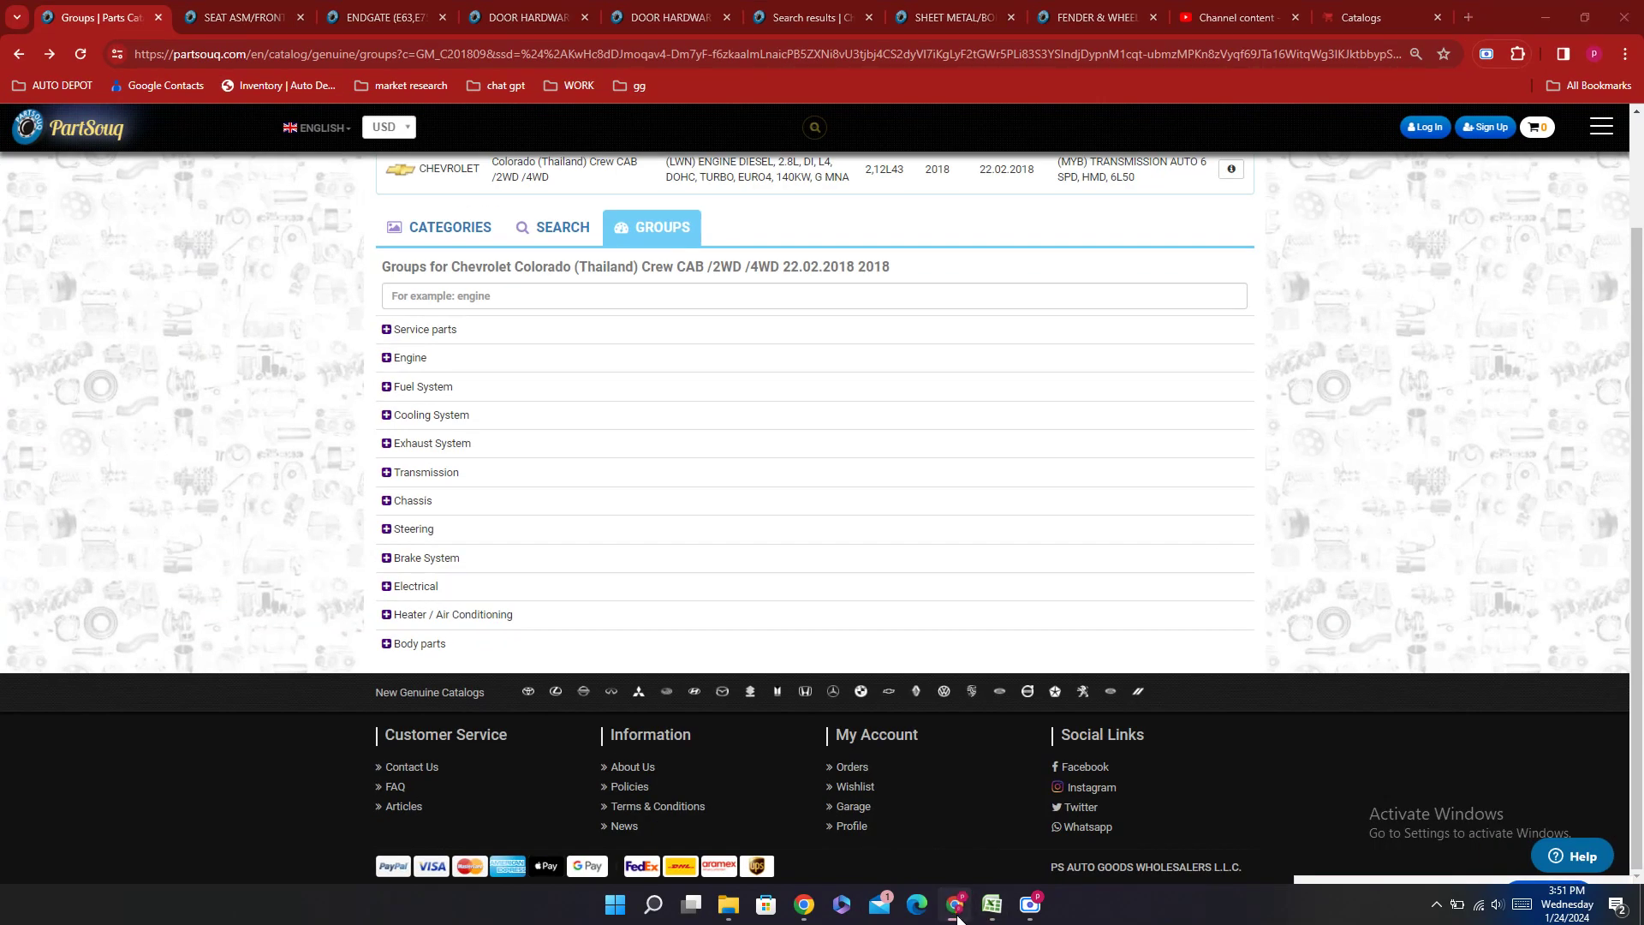
{"action": "left_click", "coordinate": [958, 909]}
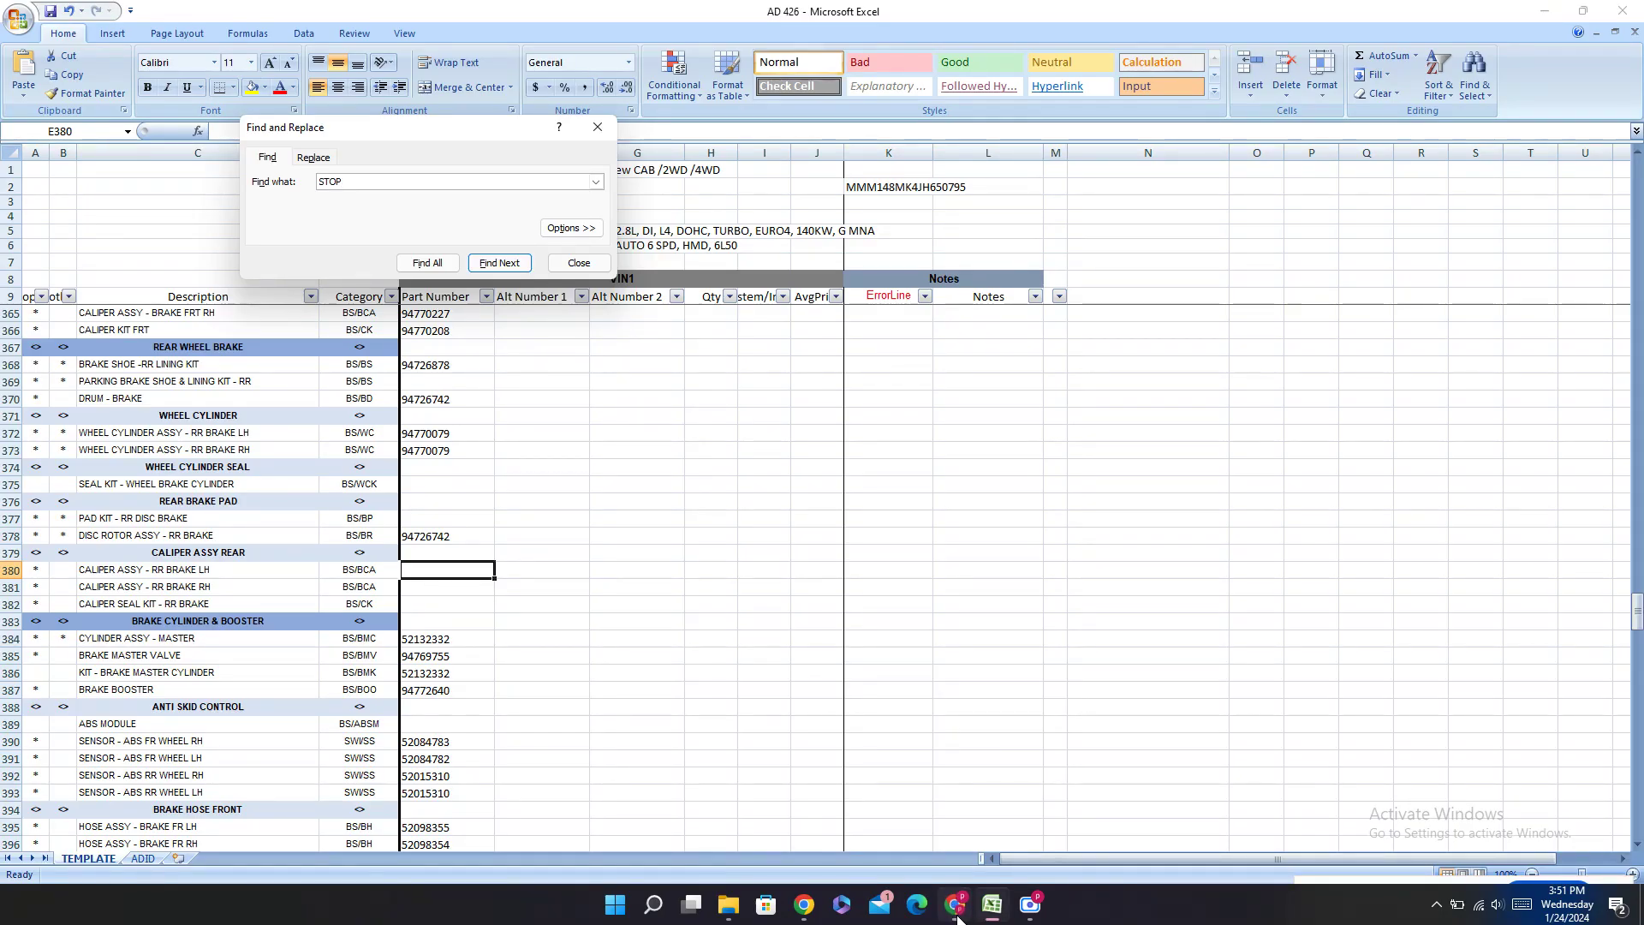
{"action": "left_click", "coordinate": [957, 909]}
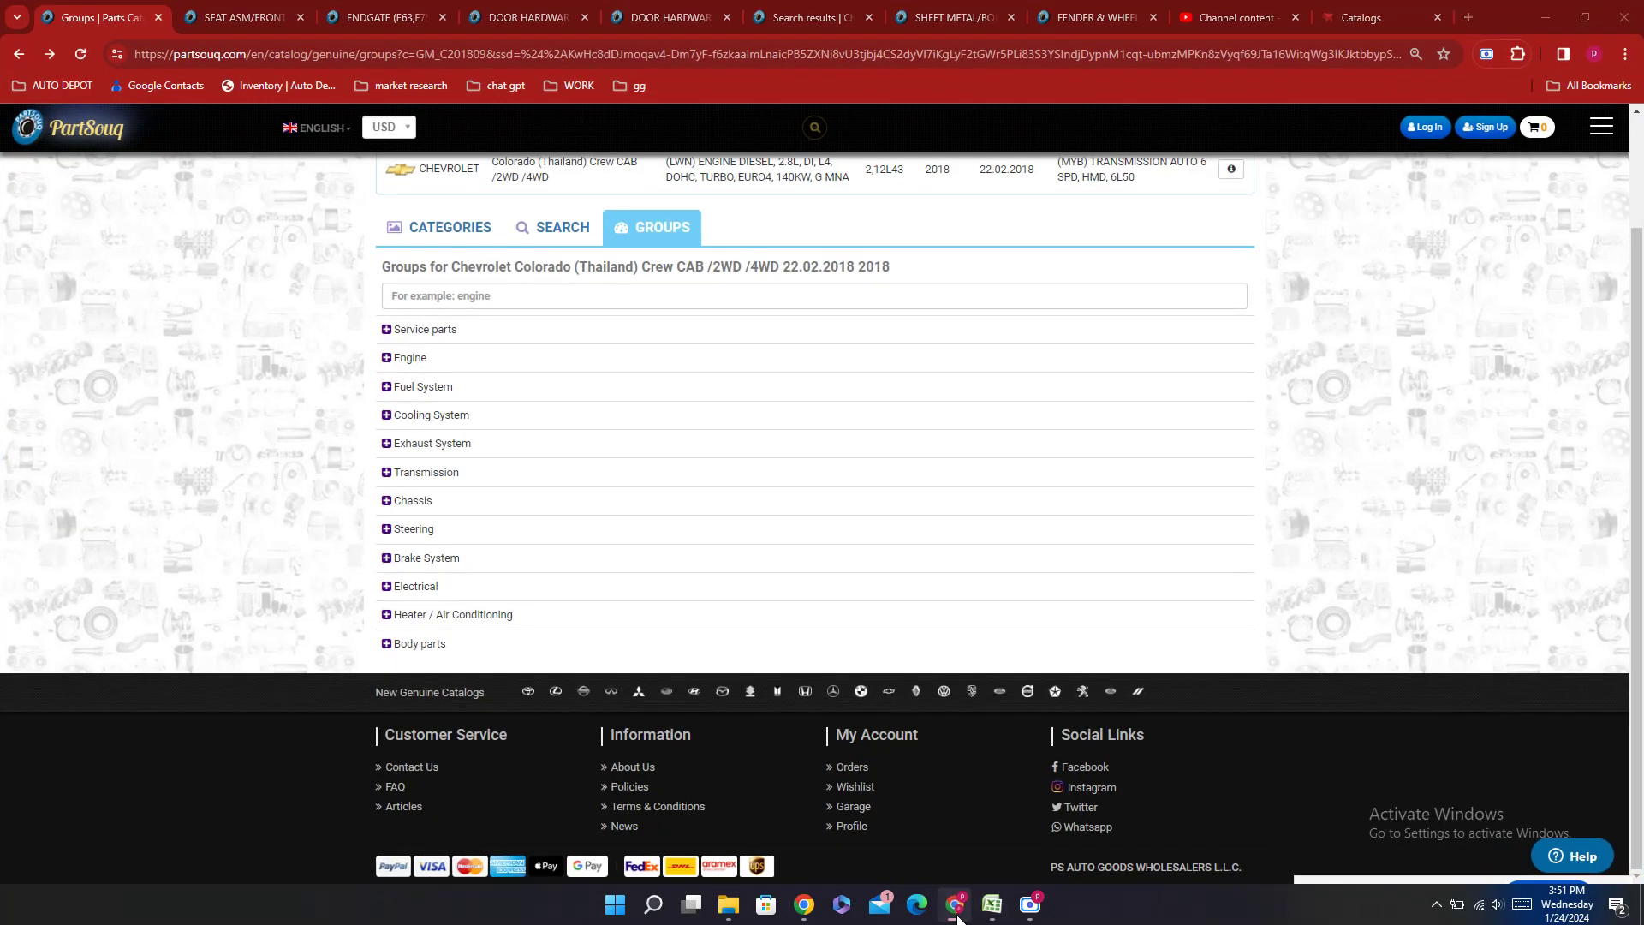
{"action": "left_click", "coordinate": [956, 909]}
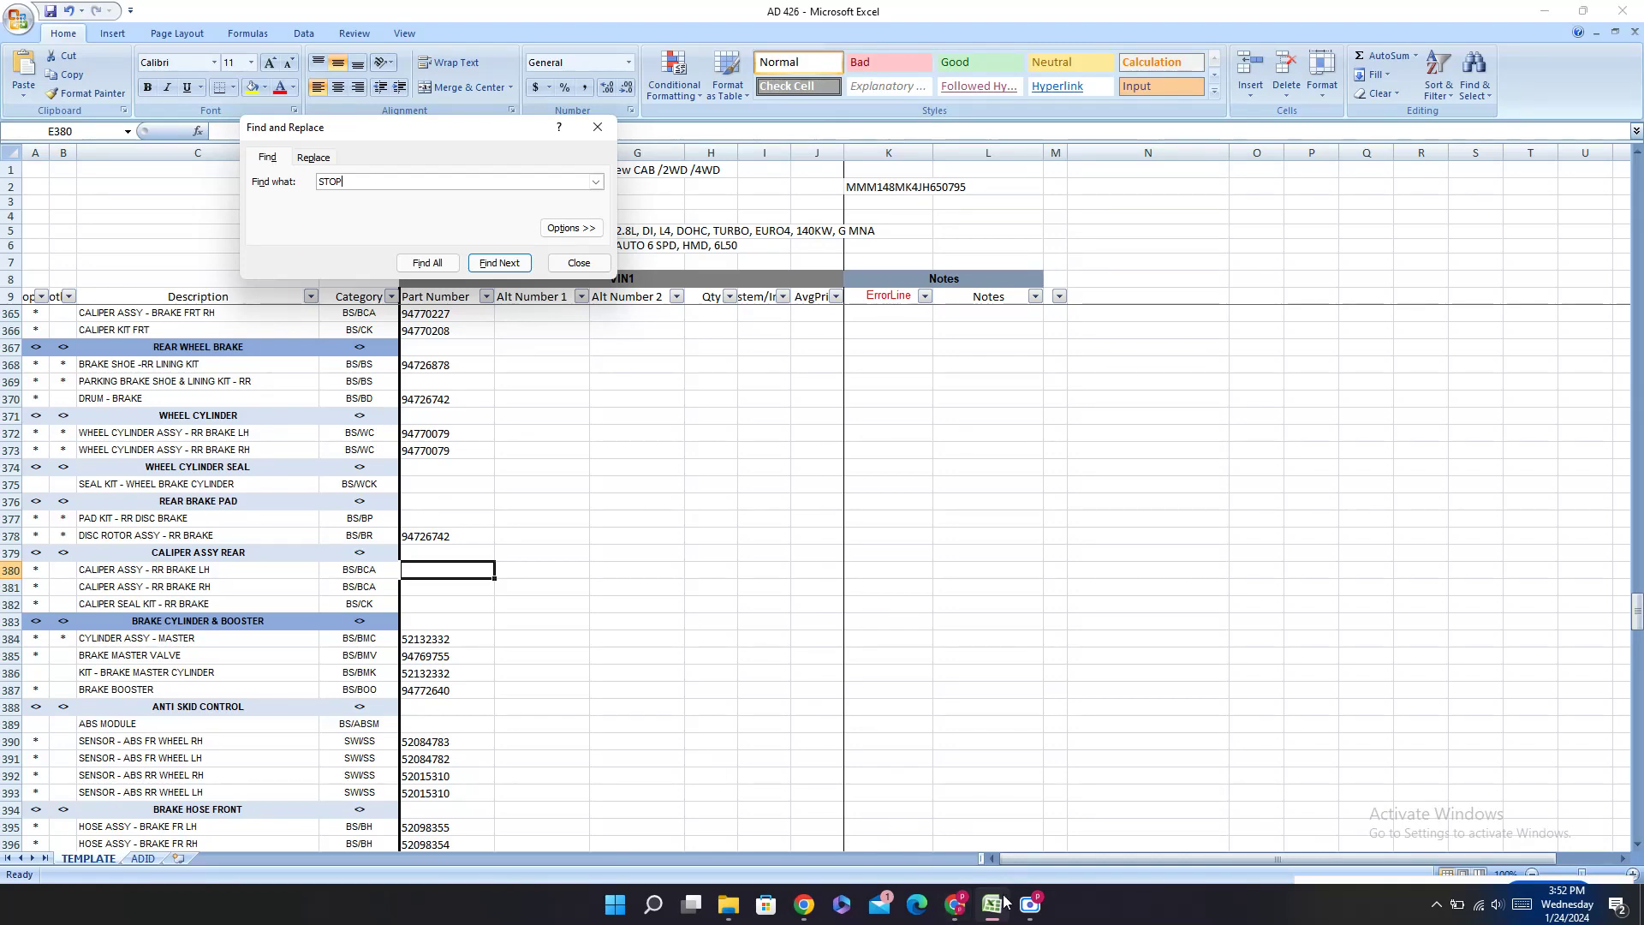
Step: Review the Part Number column upward from 13598090 and select the blank seal kit cell E375
{"action": "scroll", "coordinate": [693, 583], "scroll_direction": "down", "scroll_amount": 20}
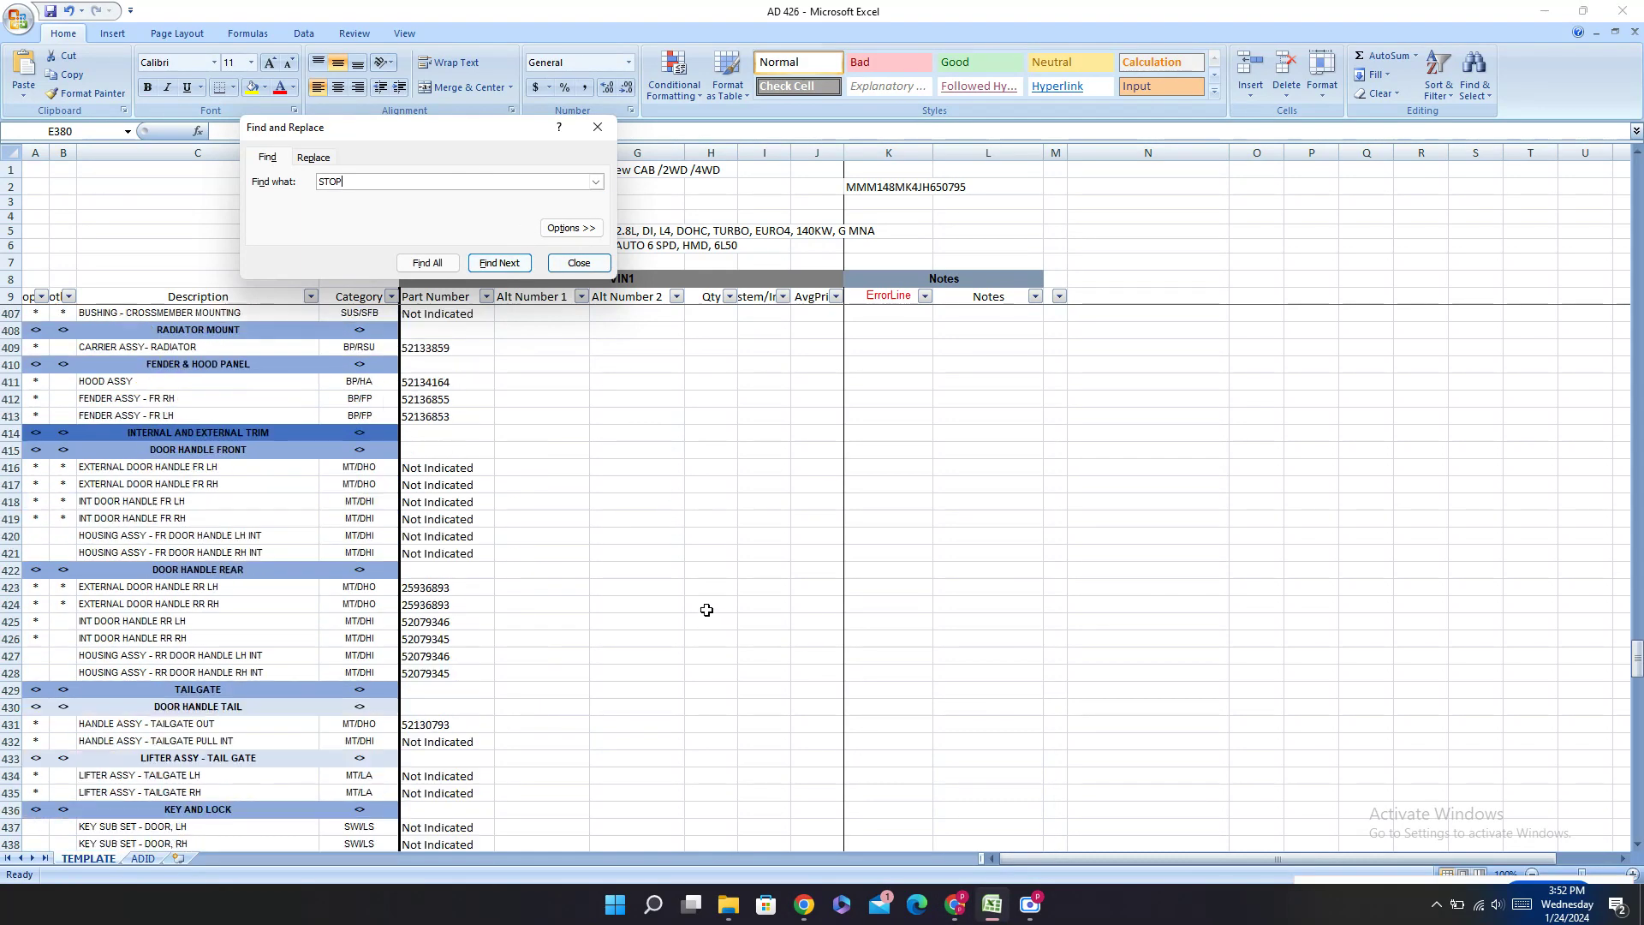
{"action": "scroll", "coordinate": [709, 633], "scroll_direction": "down", "scroll_amount": 20}
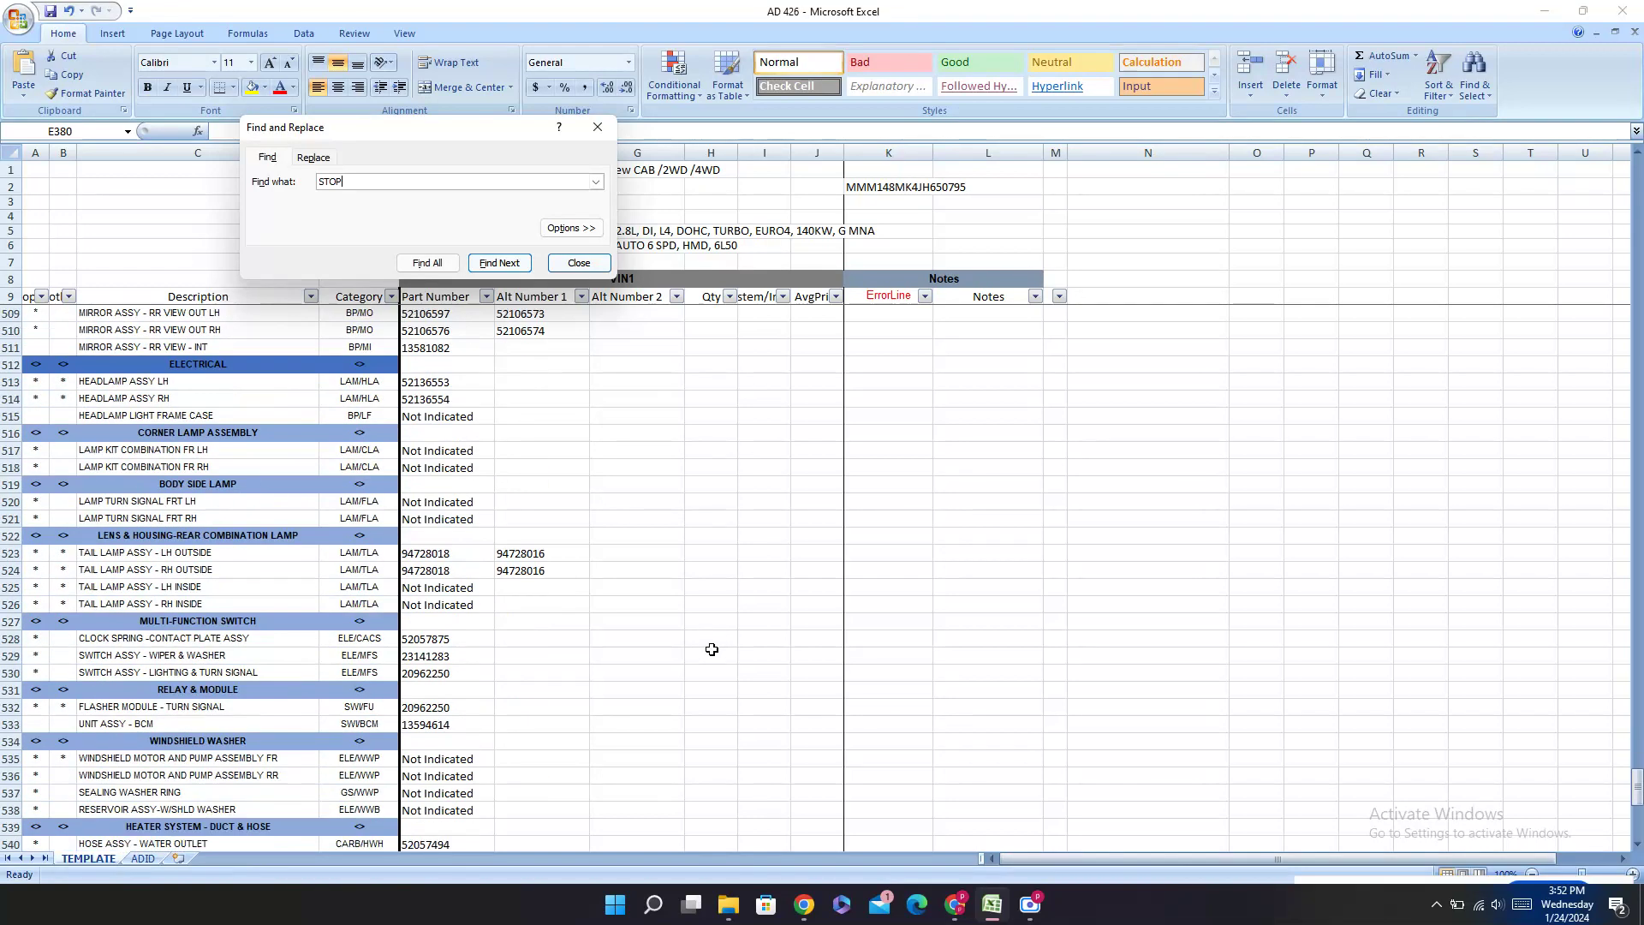
{"action": "left_click", "coordinate": [431, 679]}
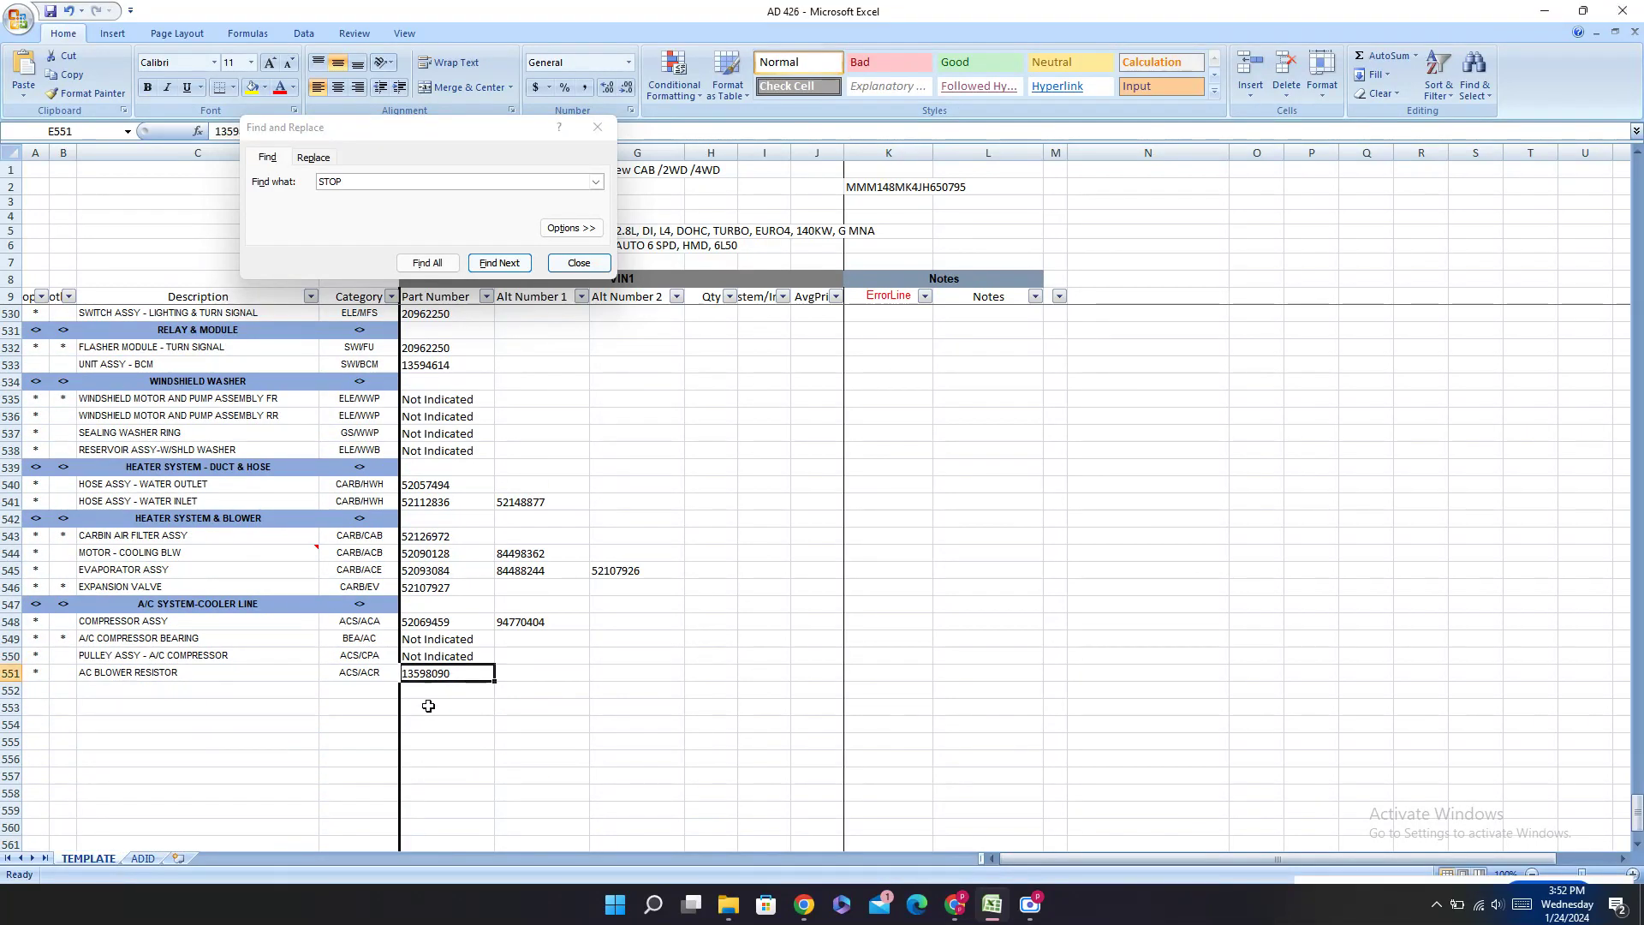
{"action": "key", "text": "Up"}
{"action": "key", "text": "Up"}
{"action": "key", "text": "Up"}
{"action": "key", "text": "Up"}
{"action": "key", "text": "Up"}
{"action": "key", "text": "Up"}
{"action": "key", "text": "Up"}
{"action": "key", "text": "Up"}
{"action": "key", "text": "Up"}
{"action": "key", "text": "Up"}
{"action": "key", "text": "Up"}
{"action": "key", "text": "Up"}
{"action": "key", "text": "Up"}
{"action": "key", "text": "Up"}
{"action": "key", "text": "Up"}
{"action": "key", "text": "Up"}
{"action": "key", "text": "Up"}
{"action": "key", "text": "Up"}
{"action": "key", "text": "Up"}
{"action": "key", "text": "Up"}
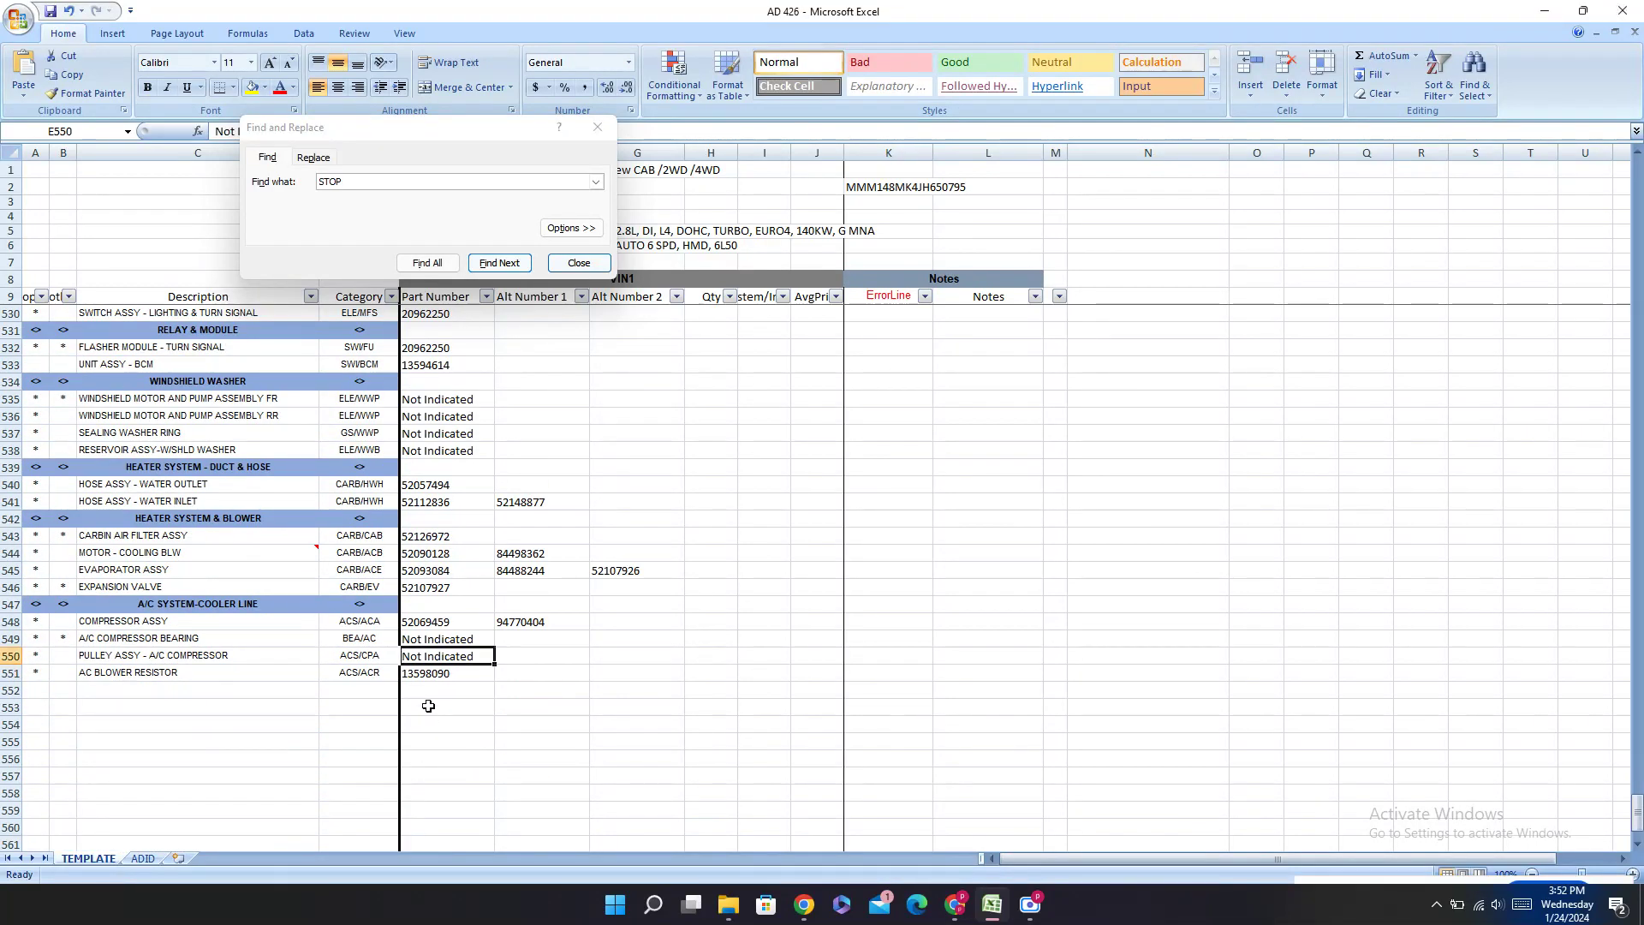
{"action": "key", "text": "Up"}
{"action": "key", "text": "Up"}
{"action": "key", "text": "Up"}
{"action": "key", "text": "Up"}
{"action": "key", "text": "Up"}
{"action": "key", "text": "Up"}
{"action": "key", "text": "Up"}
{"action": "key", "text": "Up"}
{"action": "key", "text": "Up"}
{"action": "key", "text": "Up"}
{"action": "key", "text": "Up"}
{"action": "key", "text": "Up"}
{"action": "key", "text": "Up"}
{"action": "key", "text": "Up"}
{"action": "key", "text": "Up"}
{"action": "key", "text": "Up"}
{"action": "key", "text": "Up"}
{"action": "key", "text": "Up"}
{"action": "key", "text": "Up"}
{"action": "key", "text": "Up"}
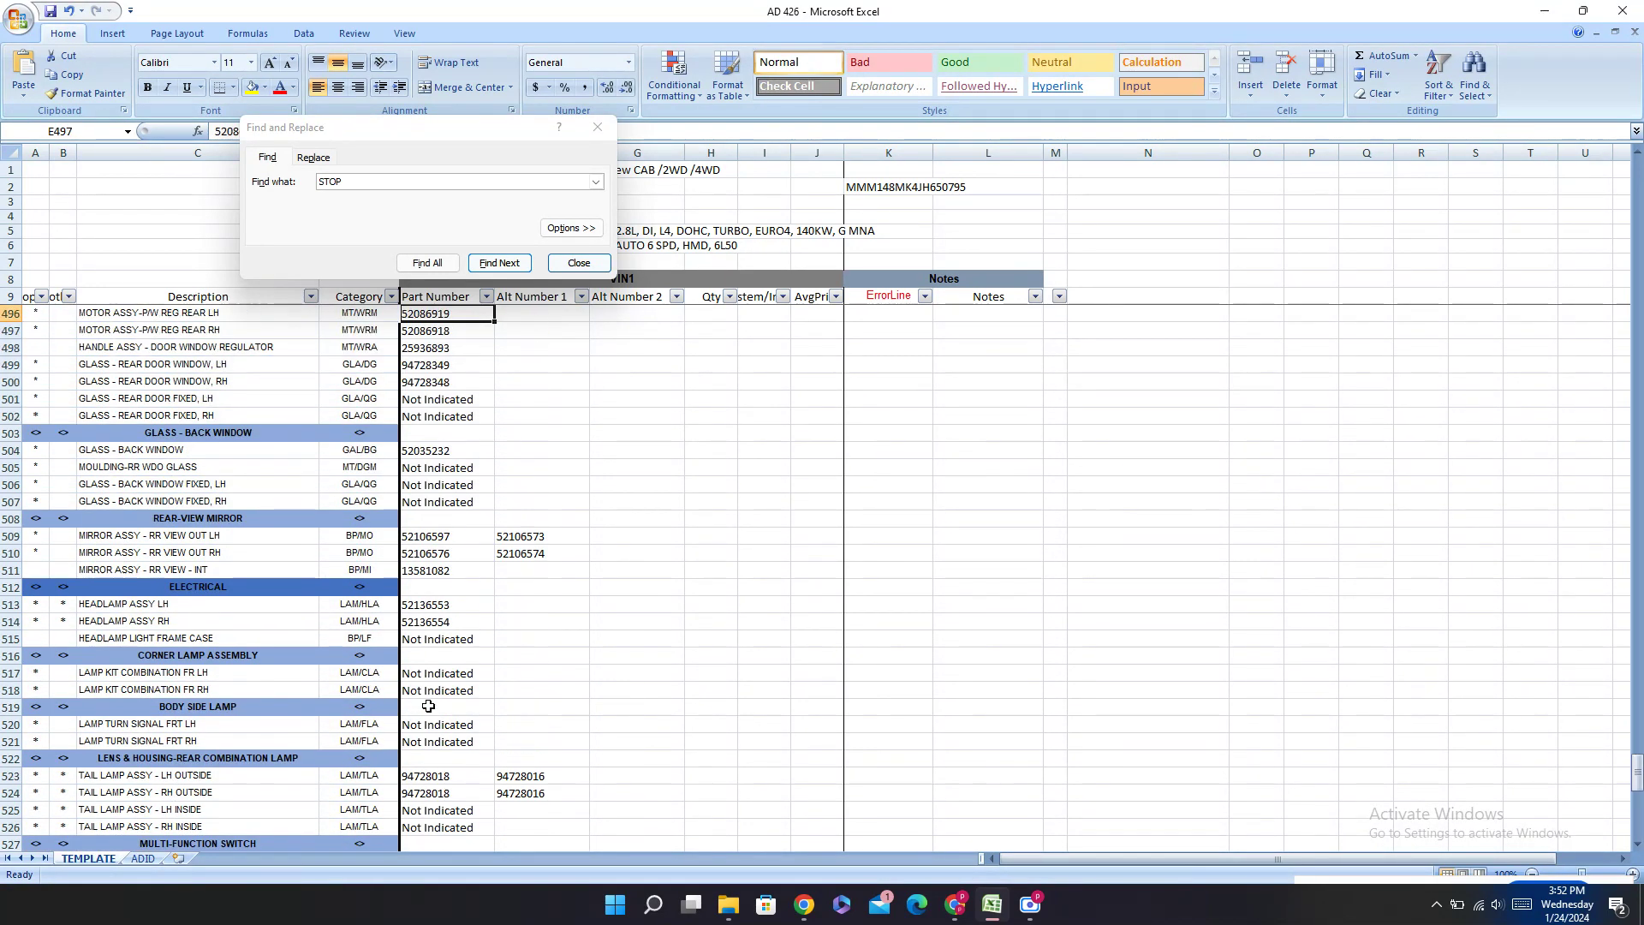
{"action": "key", "text": "Up"}
{"action": "key", "text": "Up"}
{"action": "key", "text": "Up"}
{"action": "key", "text": "Up"}
{"action": "key", "text": "Up"}
{"action": "key", "text": "Up"}
{"action": "key", "text": "Up"}
{"action": "key", "text": "Up"}
{"action": "key", "text": "Up"}
{"action": "key", "text": "Up"}
{"action": "key", "text": "Up"}
{"action": "key", "text": "Up"}
{"action": "key", "text": "Up"}
{"action": "key", "text": "Up"}
{"action": "key", "text": "Up"}
{"action": "key", "text": "Up"}
{"action": "key", "text": "Up"}
{"action": "key", "text": "Up"}
{"action": "key", "text": "Up"}
{"action": "key", "text": "Up"}
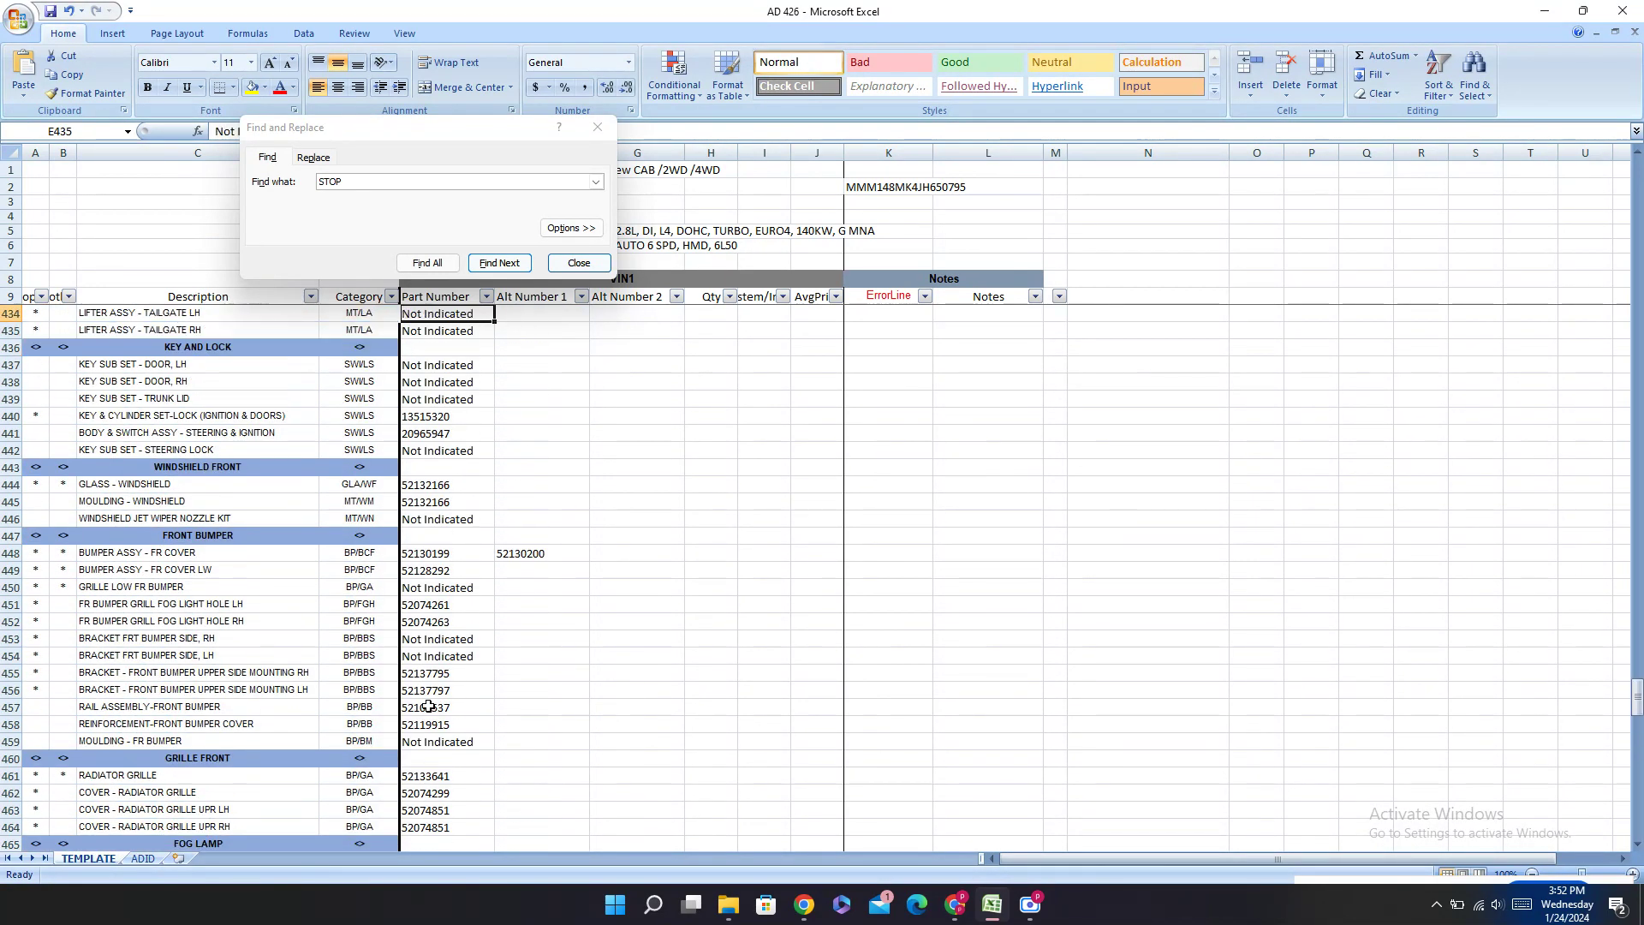
{"action": "key", "text": "Up"}
{"action": "key", "text": "Up"}
{"action": "key", "text": "Up"}
{"action": "key", "text": "Up"}
{"action": "key", "text": "Up"}
{"action": "key", "text": "Up"}
{"action": "key", "text": "Up"}
{"action": "key", "text": "Up"}
{"action": "key", "text": "Up"}
{"action": "key", "text": "Up"}
{"action": "key", "text": "Up"}
{"action": "key", "text": "Up"}
{"action": "key", "text": "Up"}
{"action": "key", "text": "Up"}
{"action": "key", "text": "Up"}
{"action": "key", "text": "Up"}
{"action": "key", "text": "Up"}
{"action": "key", "text": "Up"}
{"action": "key", "text": "Up"}
{"action": "key", "text": "Up"}
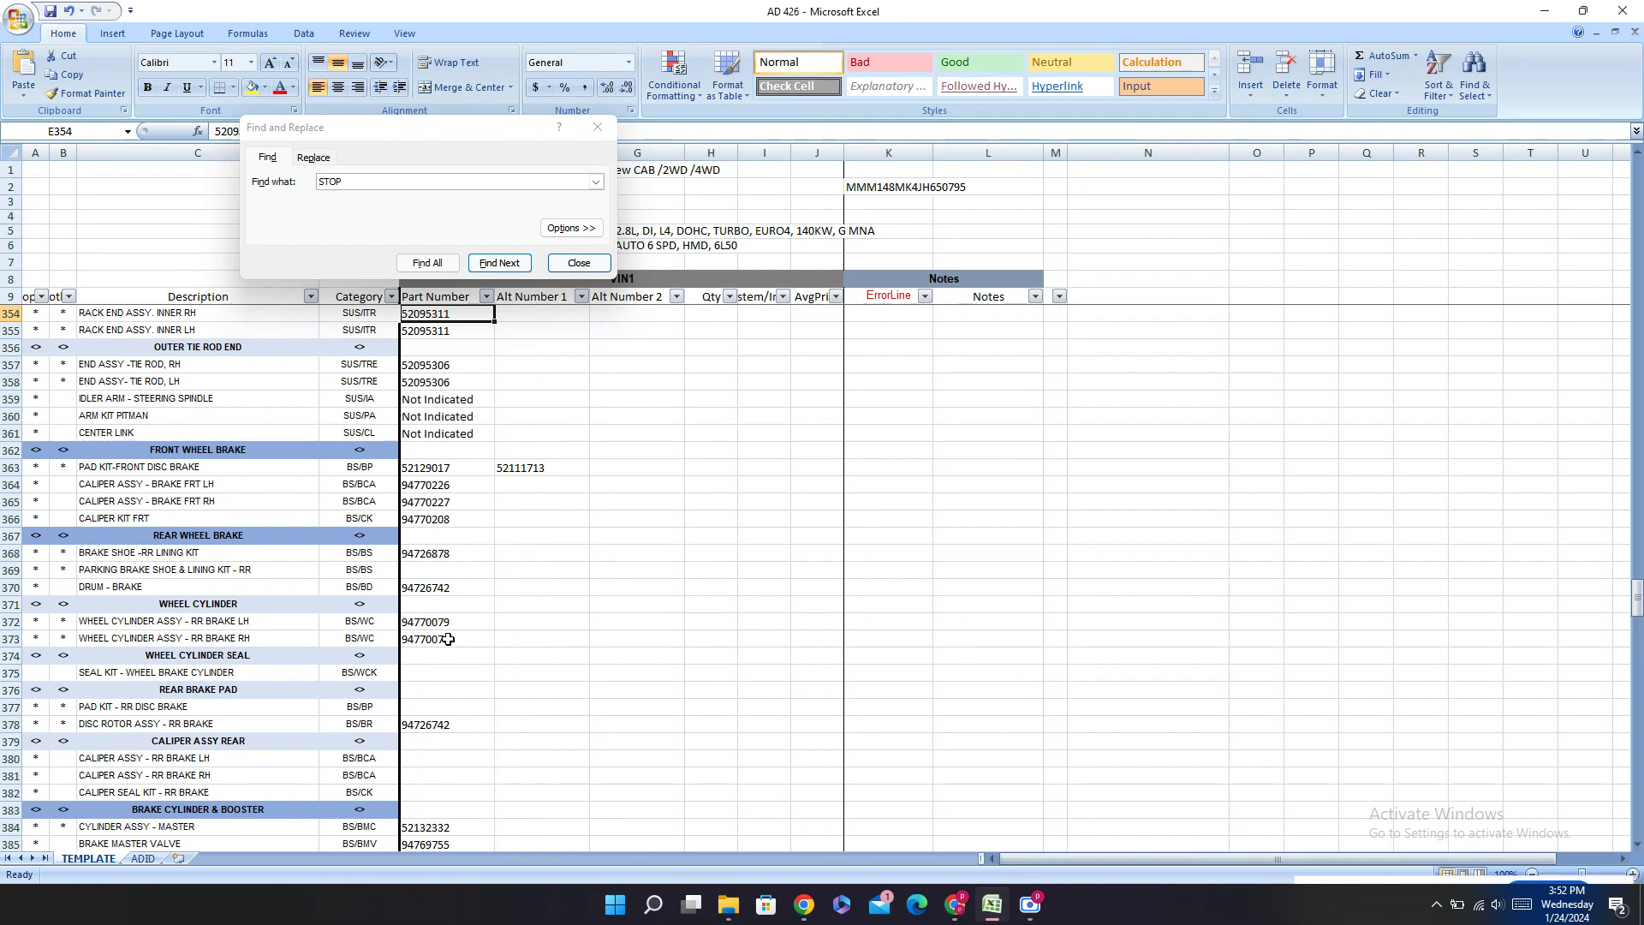
{"action": "left_click", "coordinate": [450, 670]}
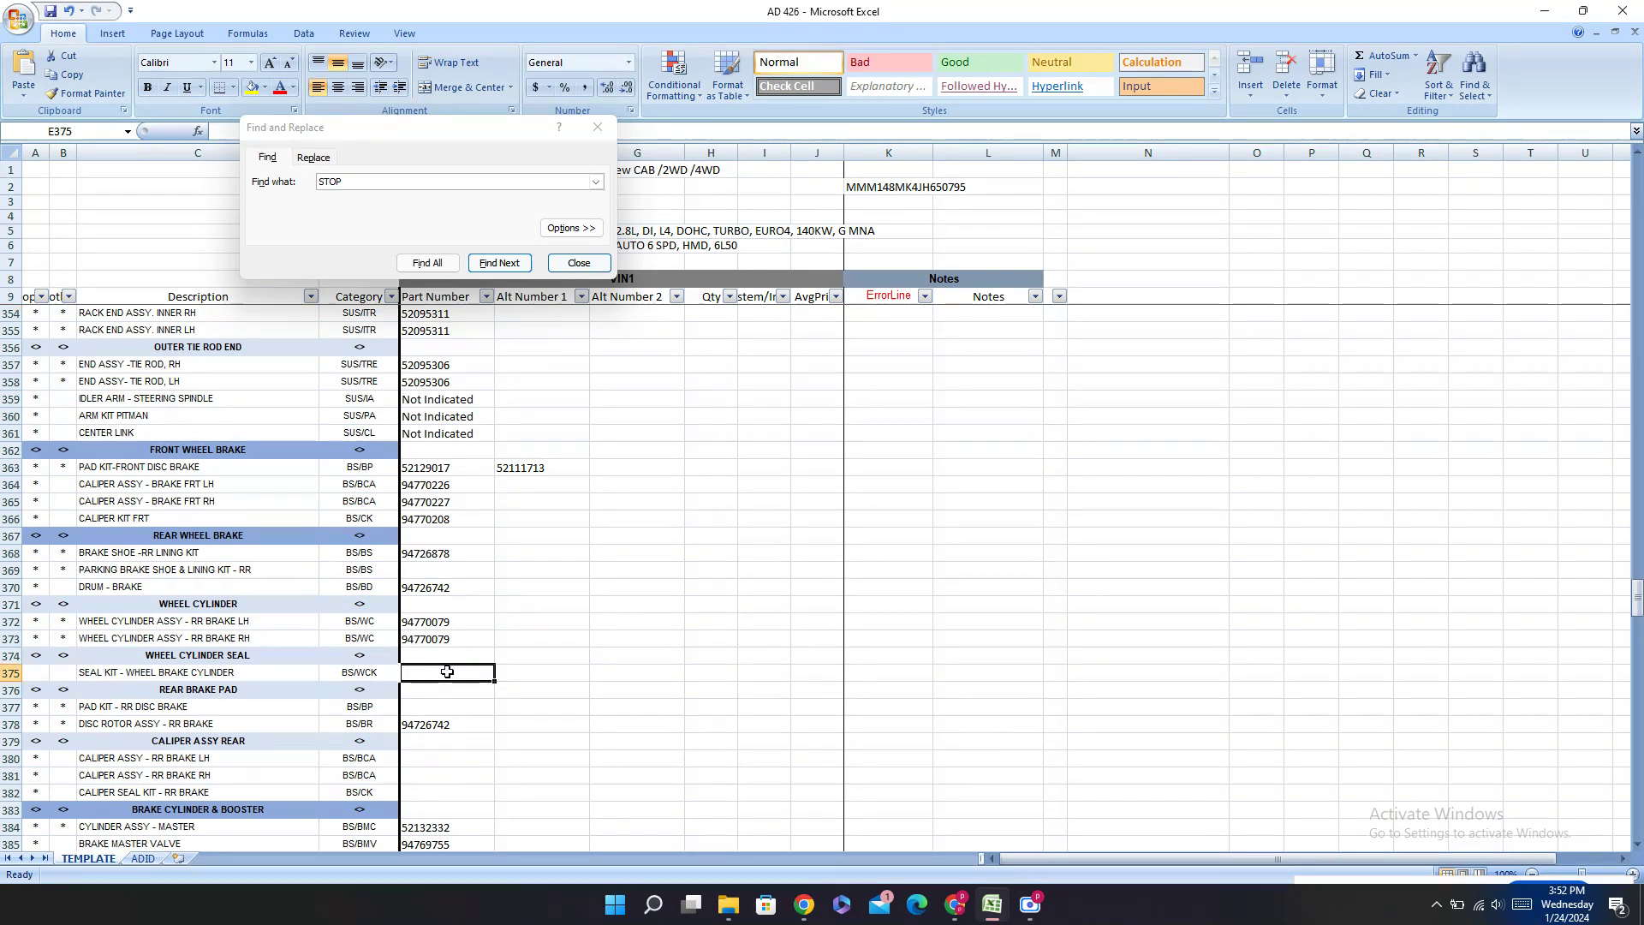
{"action": "left_click", "coordinate": [961, 906]}
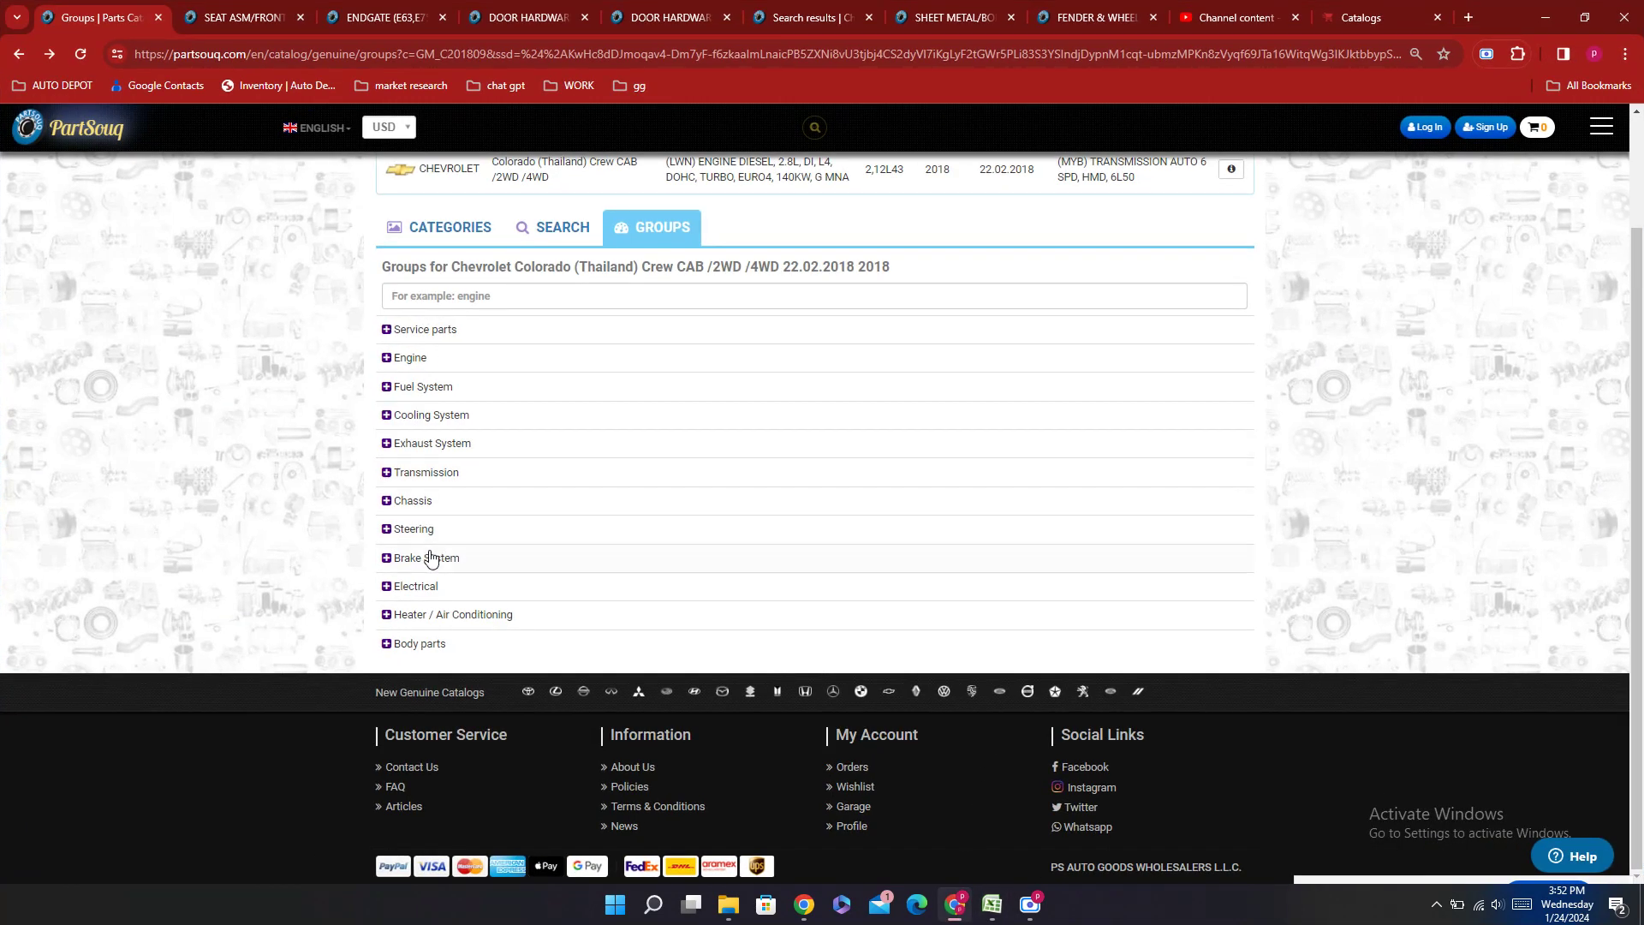
Step: Expand Brake System > Brake Calipers and review the Brake Caliper Parts listing
{"action": "left_click", "coordinate": [428, 565]}
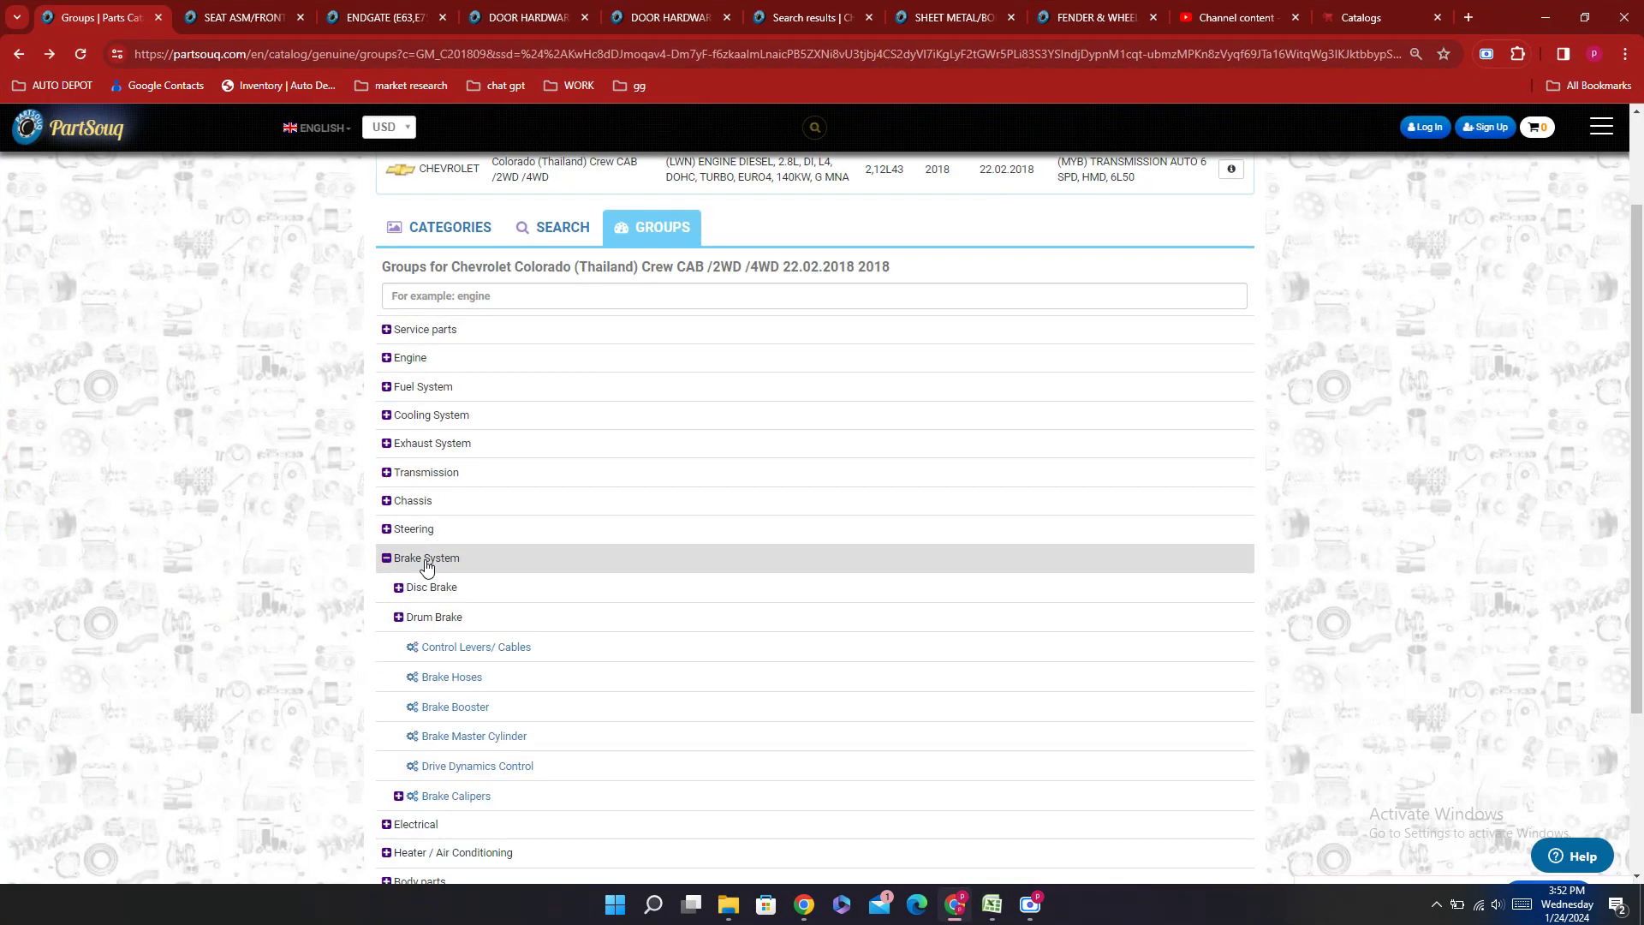
{"action": "scroll", "coordinate": [320, 658], "scroll_direction": "down", "scroll_amount": 2}
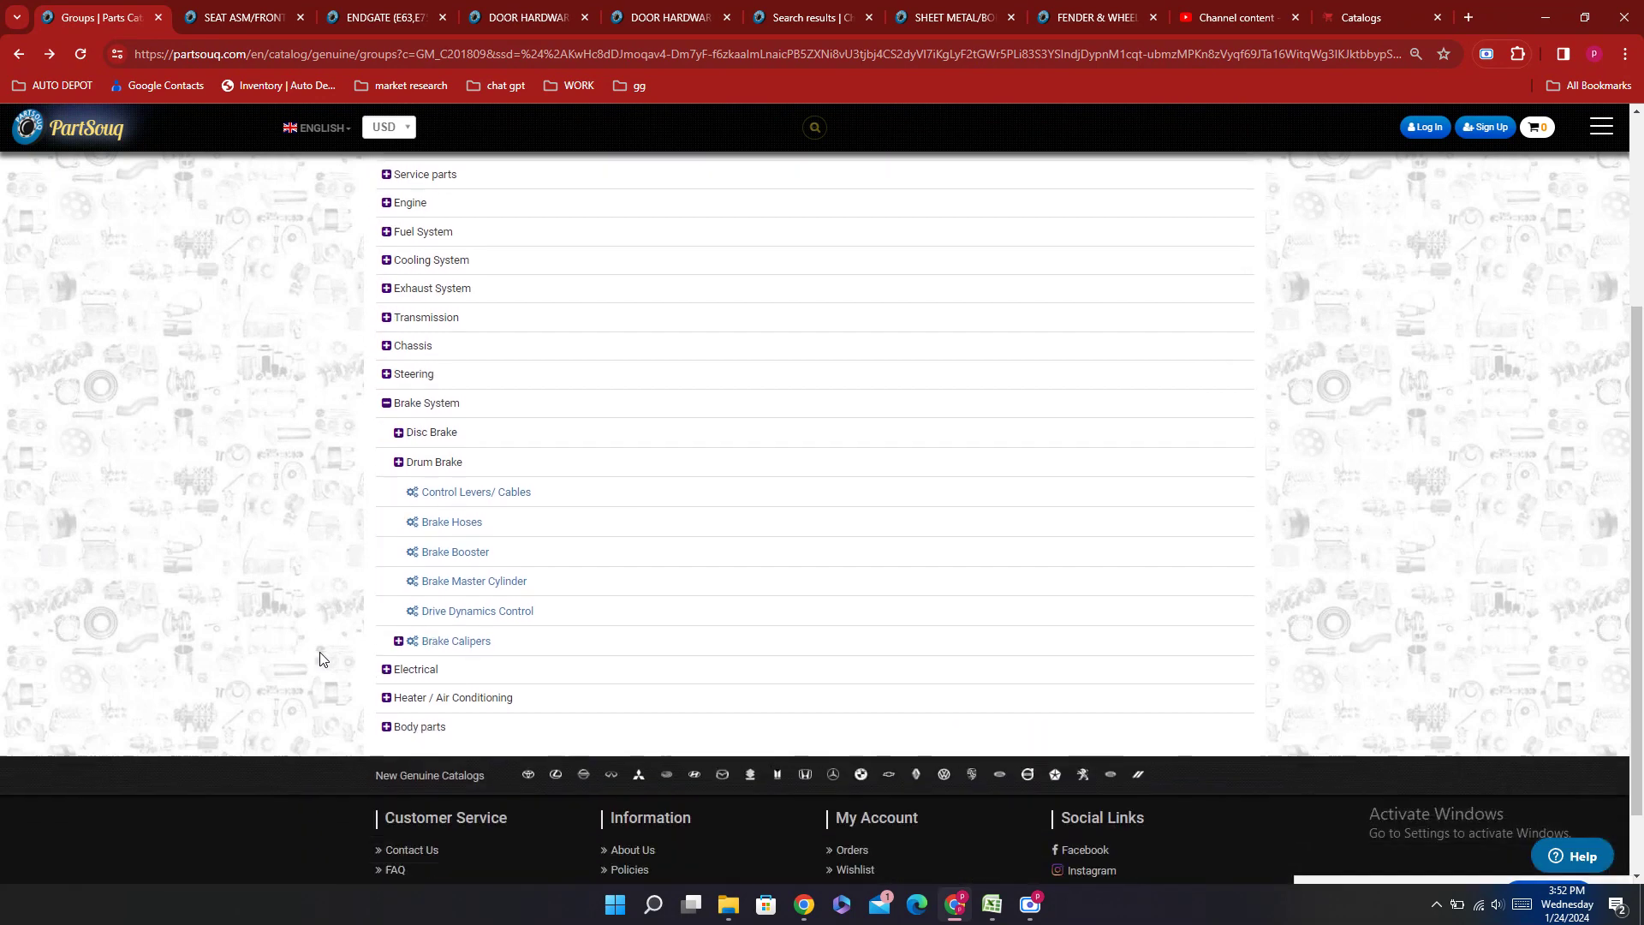
{"action": "left_click", "coordinate": [462, 624]}
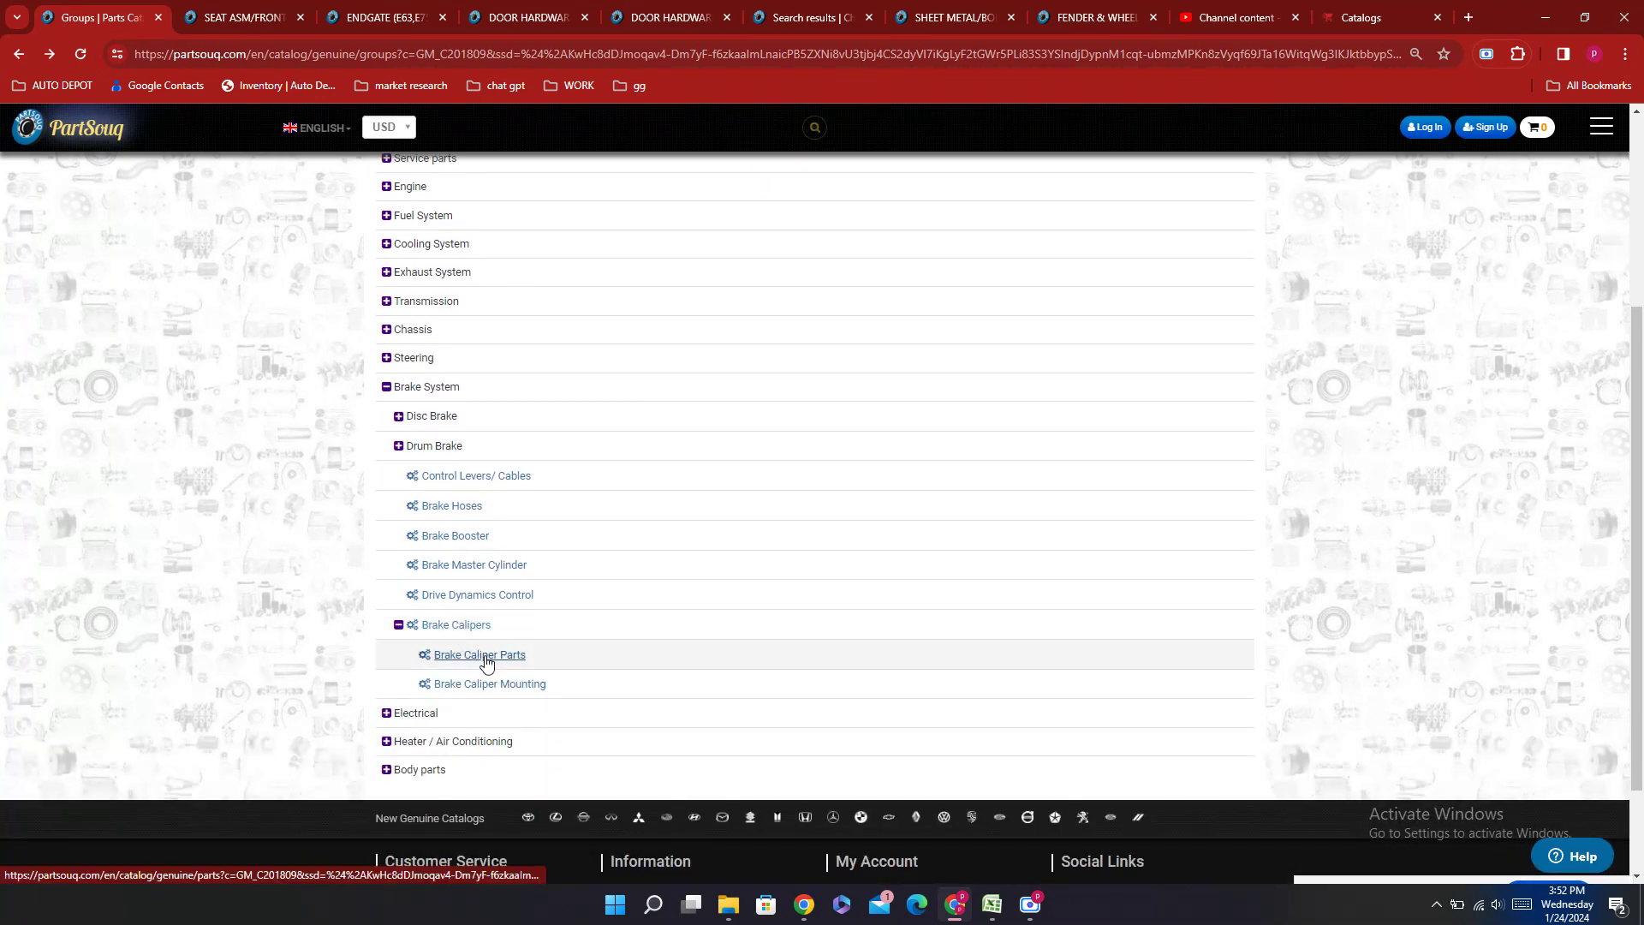
{"action": "left_click", "coordinate": [485, 659]}
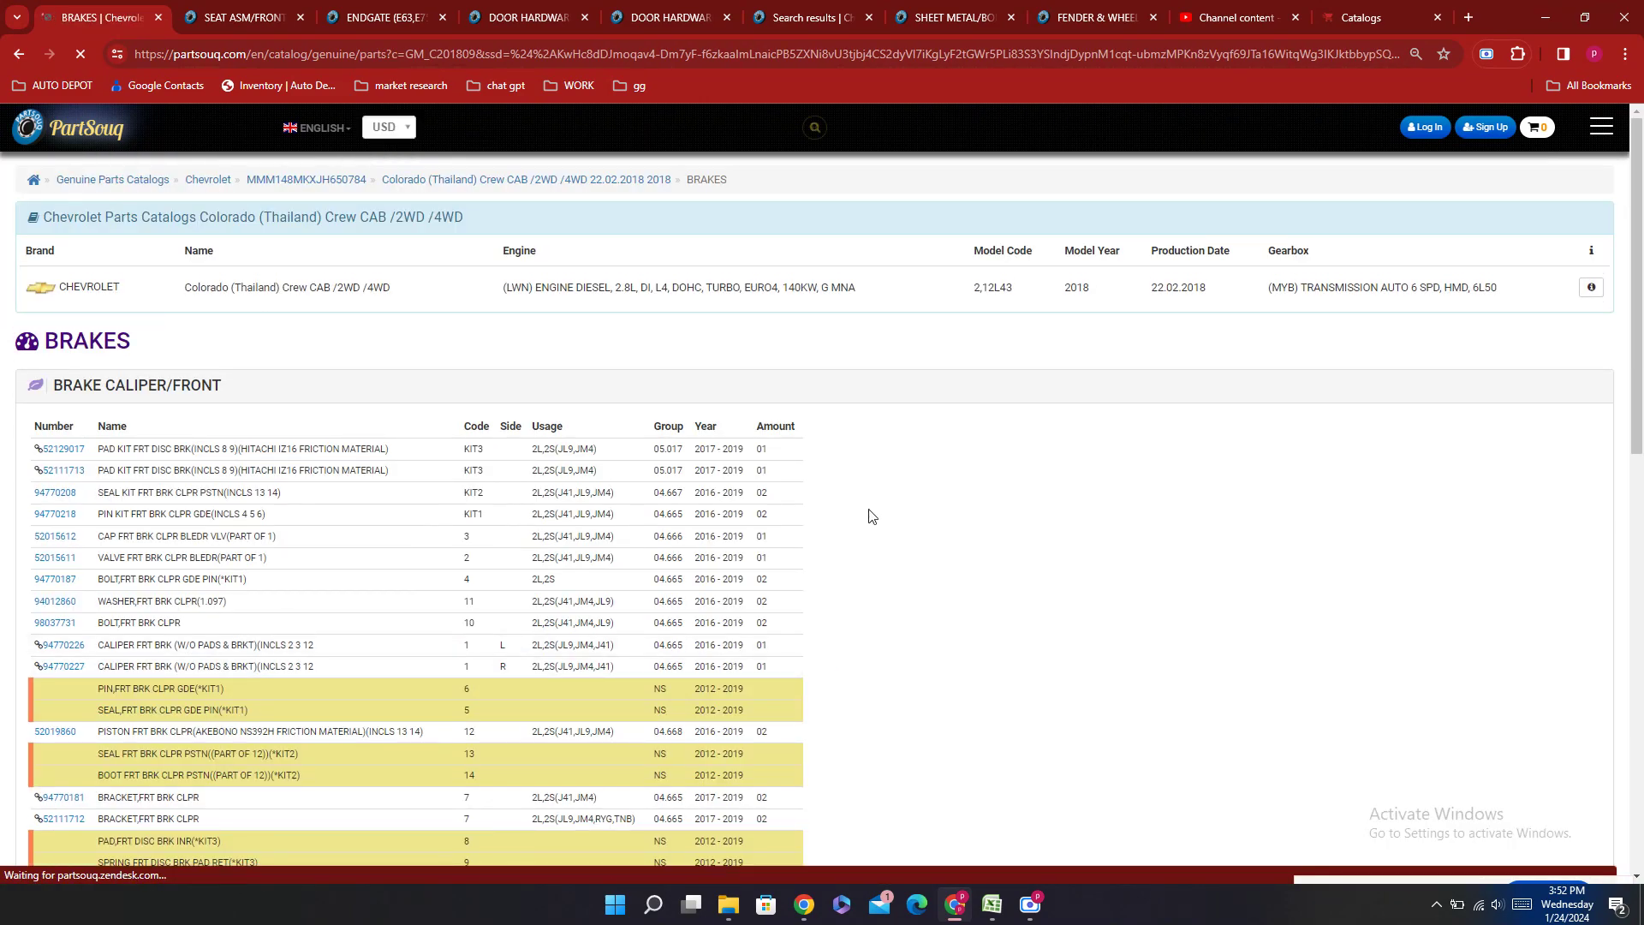
{"action": "scroll", "coordinate": [871, 515], "scroll_direction": "down", "scroll_amount": 5}
{"action": "scroll", "coordinate": [869, 512], "scroll_direction": "down", "scroll_amount": 5}
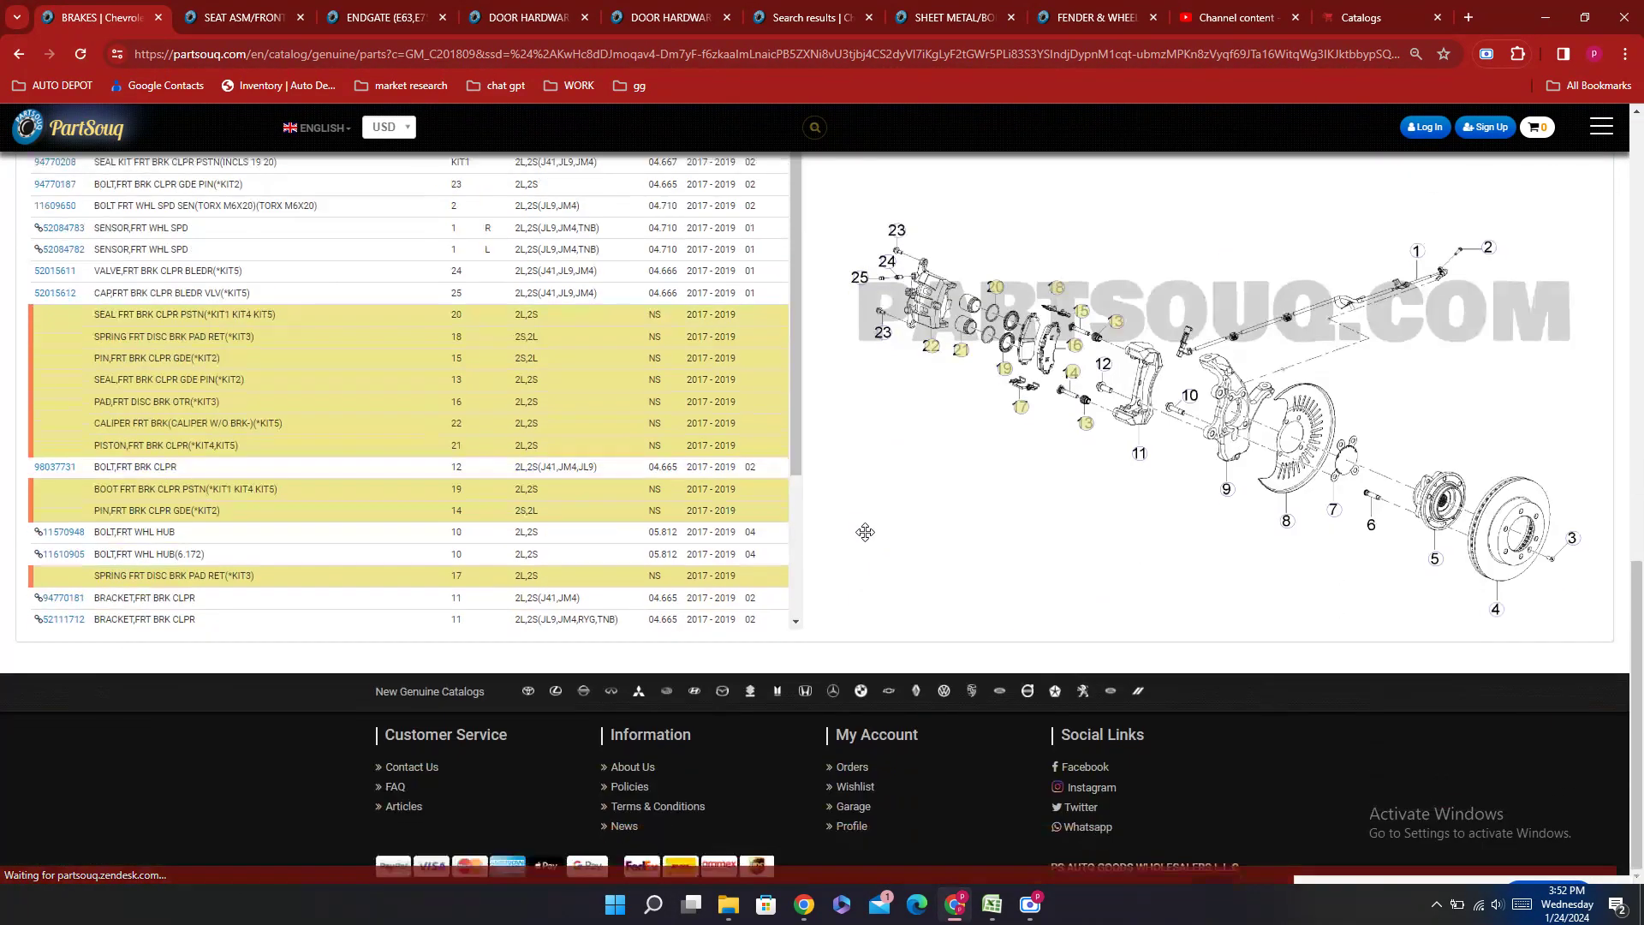
{"action": "scroll", "coordinate": [869, 587], "scroll_direction": "up", "scroll_amount": 4}
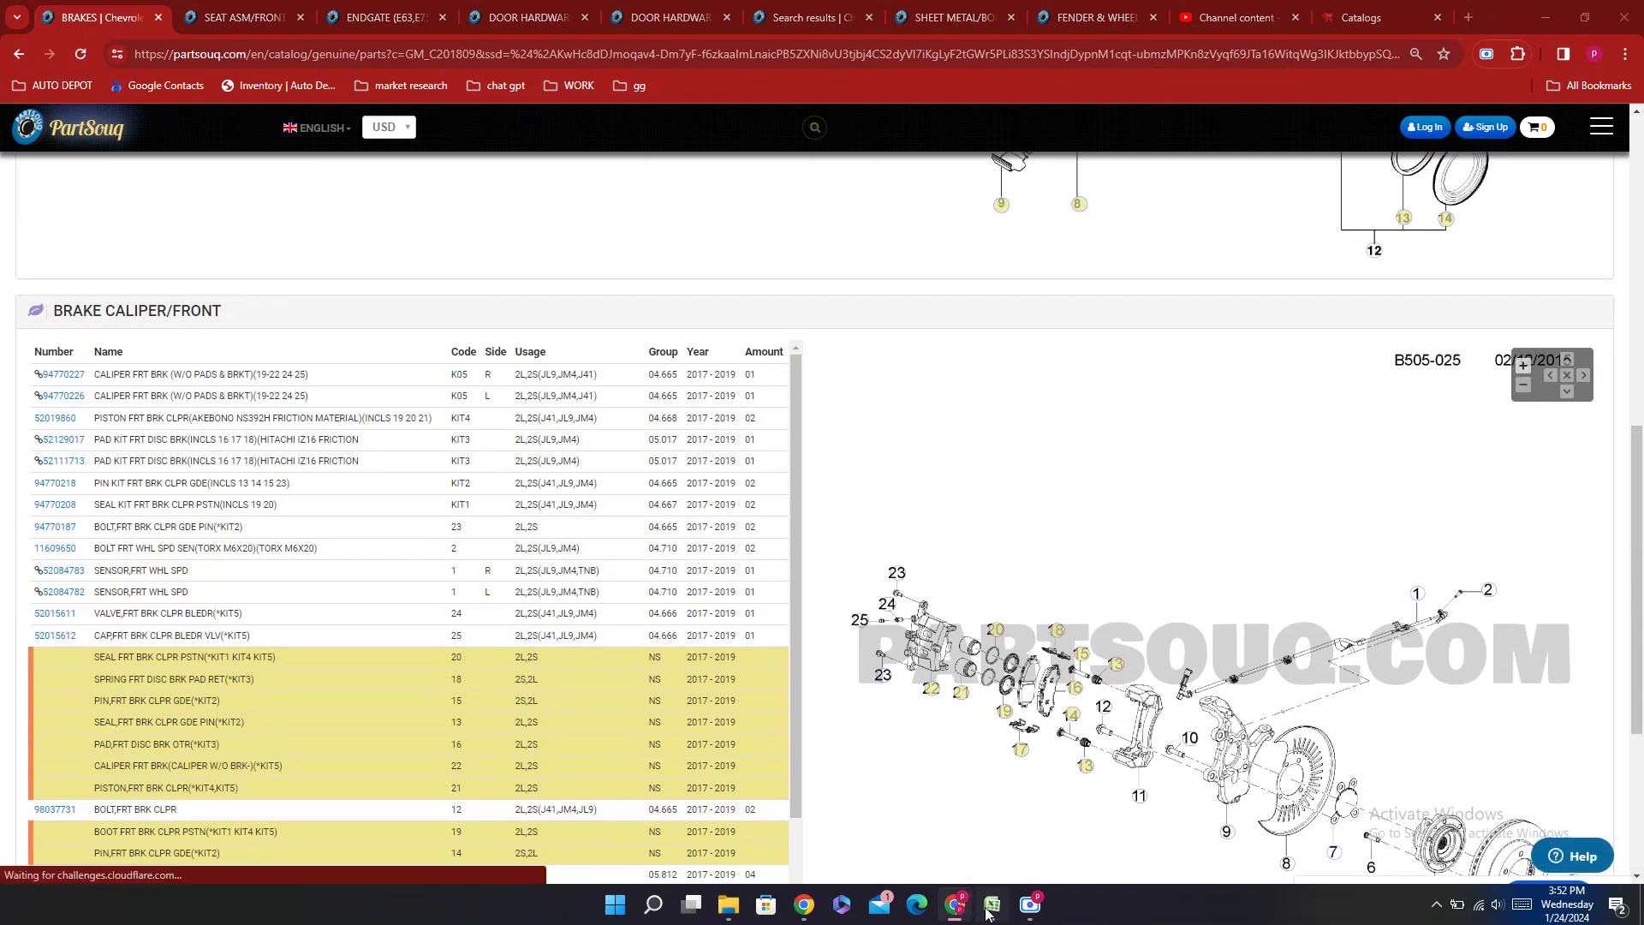
{"action": "left_click", "coordinate": [990, 910]}
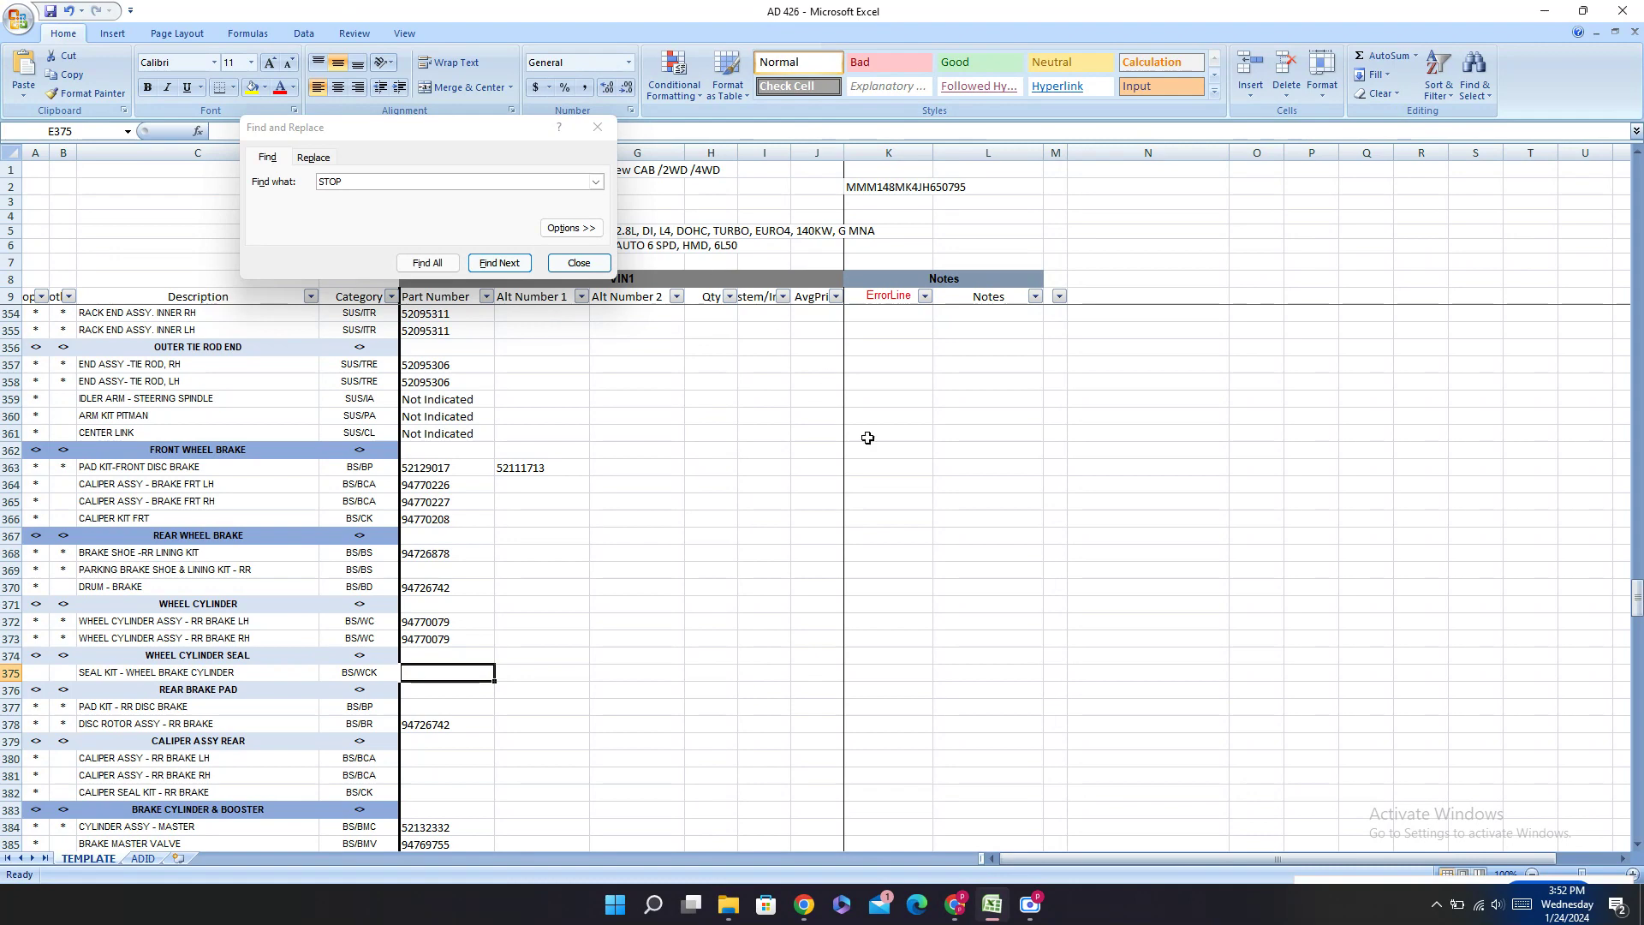
{"action": "left_click", "coordinate": [965, 904]}
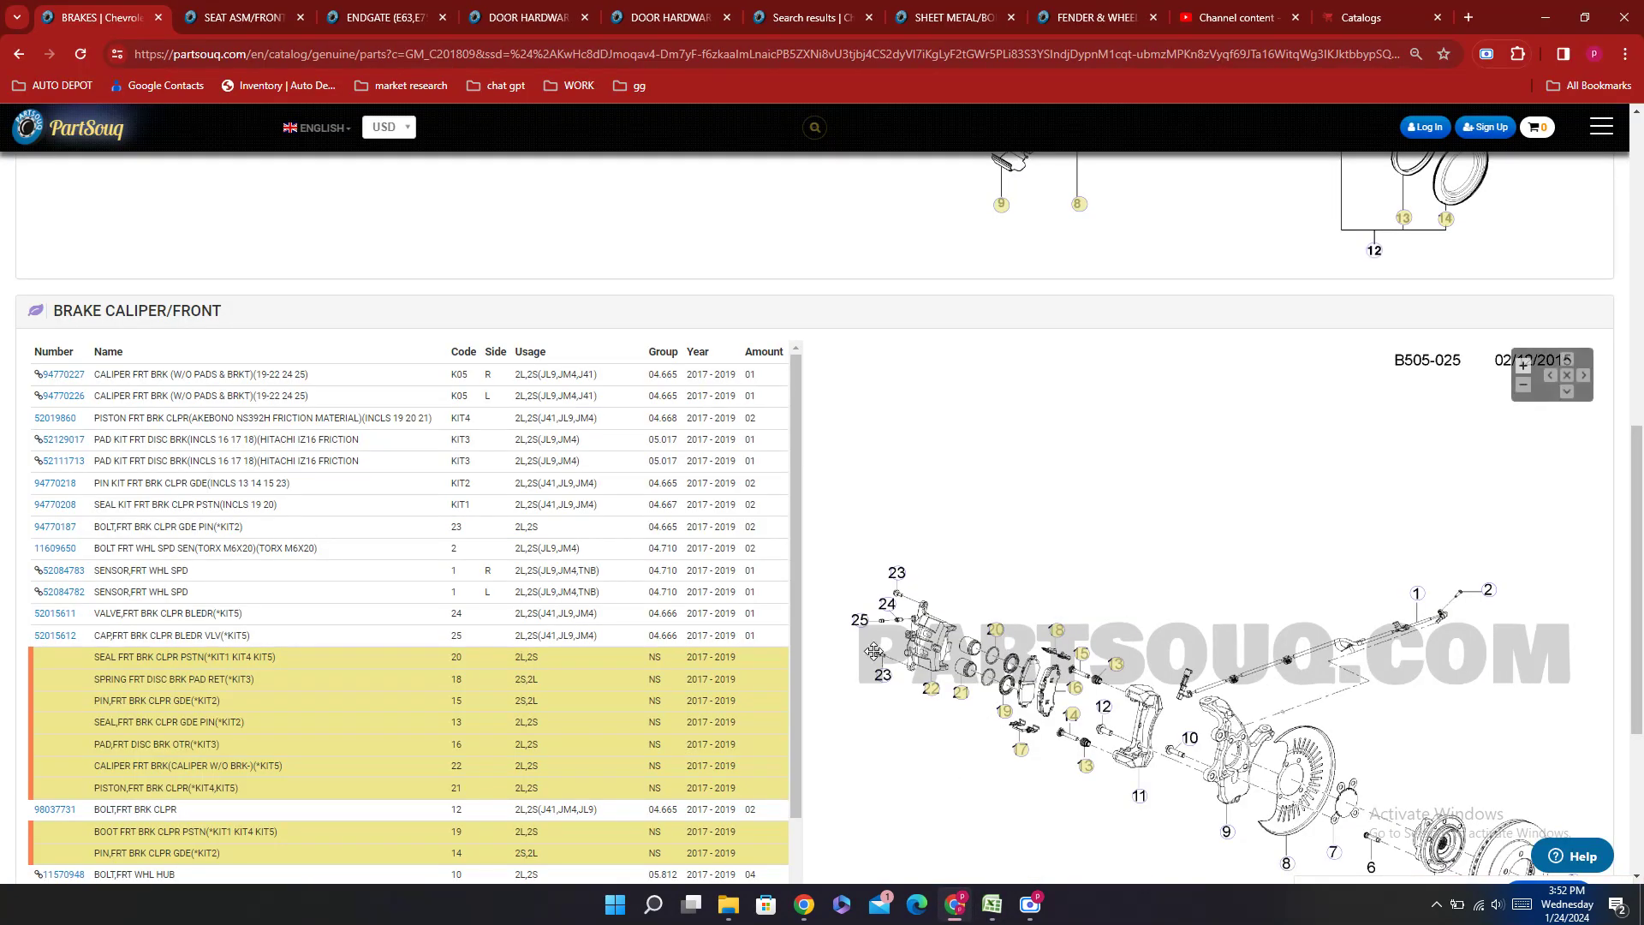
{"action": "scroll", "coordinate": [604, 642], "scroll_direction": "down", "scroll_amount": 2}
{"action": "left_click", "coordinate": [604, 636]}
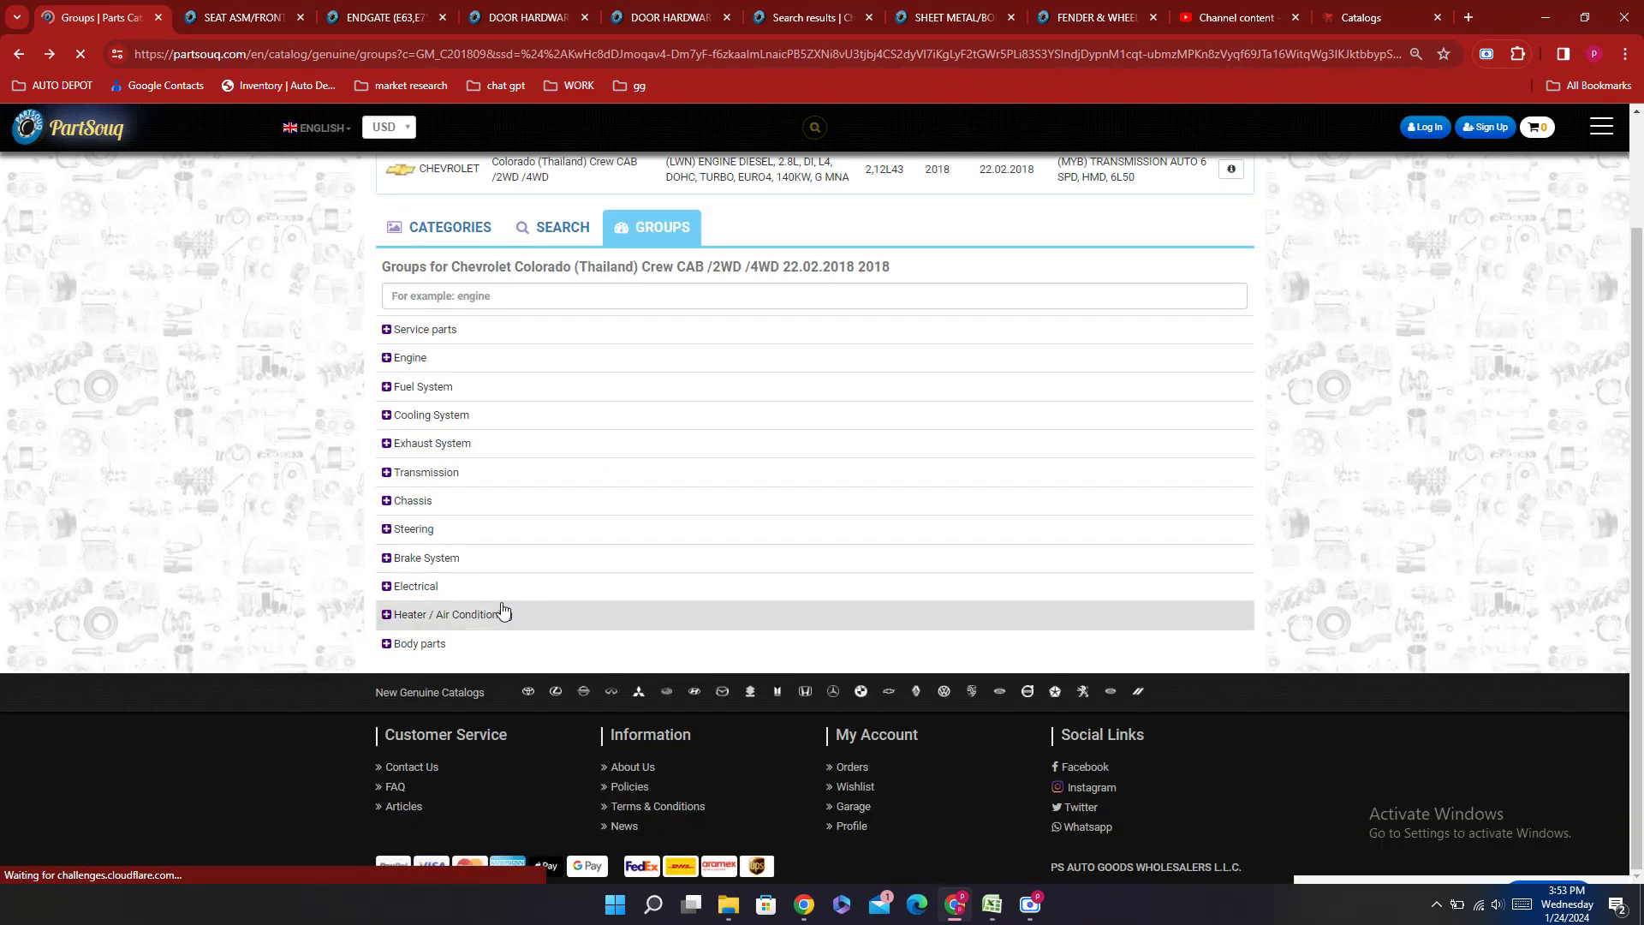
Step: Recheck the brake caliper parts, then review the Brake Master Cylinder parts listing
{"action": "left_click", "coordinate": [442, 566]}
{"action": "scroll", "coordinate": [581, 632], "scroll_direction": "down", "scroll_amount": 3}
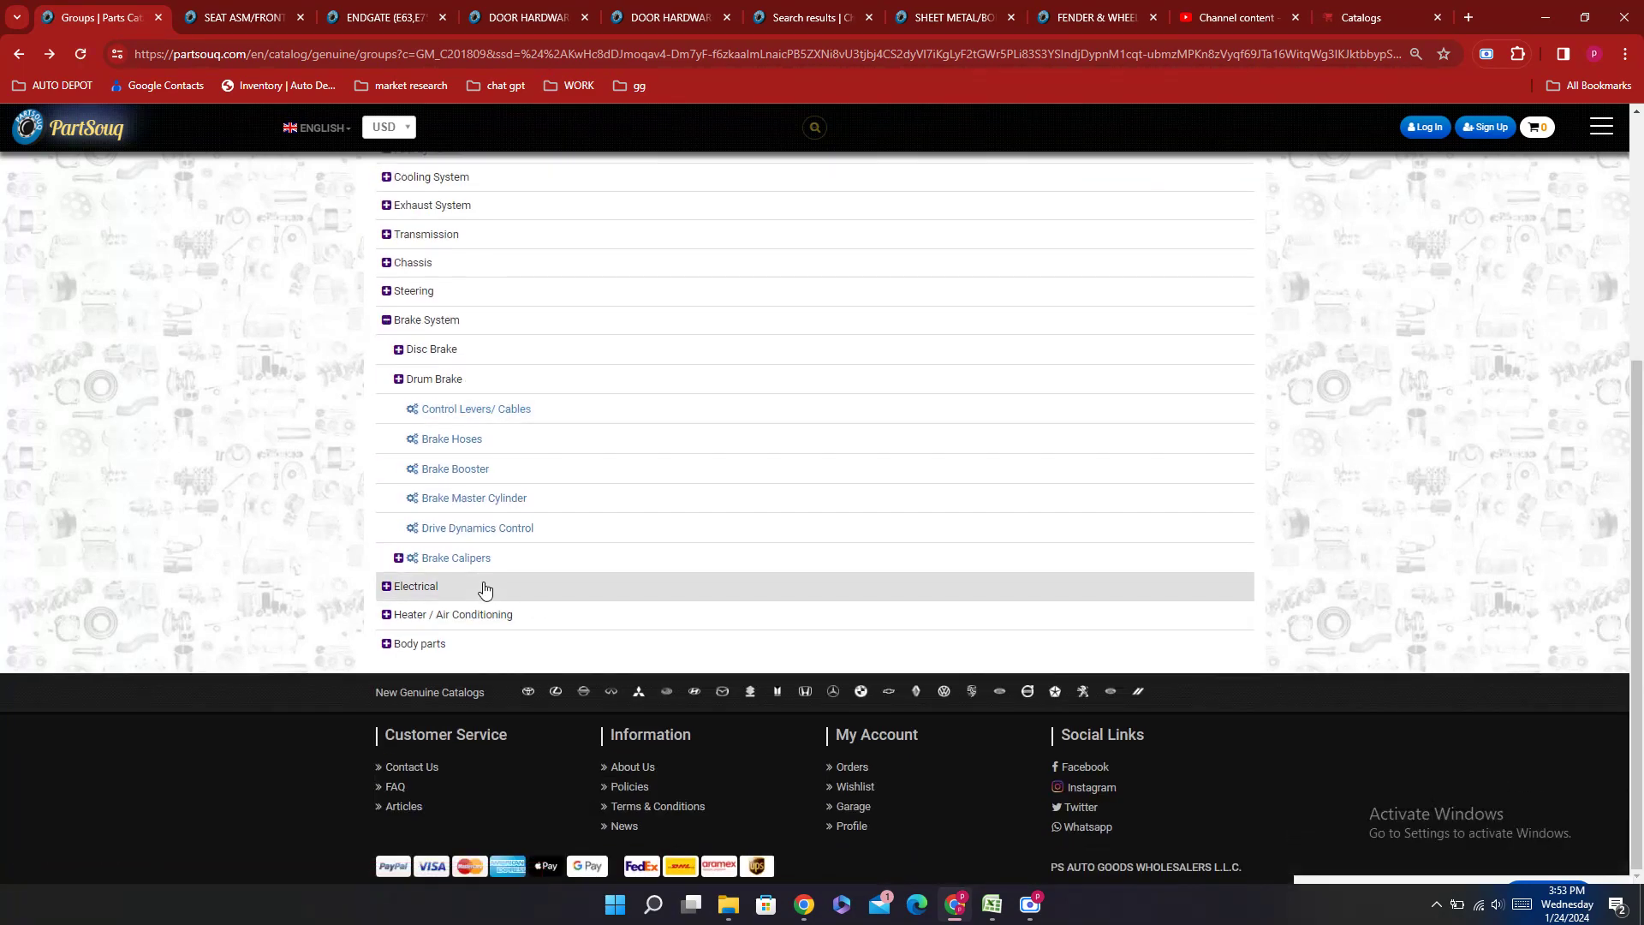
{"action": "left_click", "coordinate": [455, 559]}
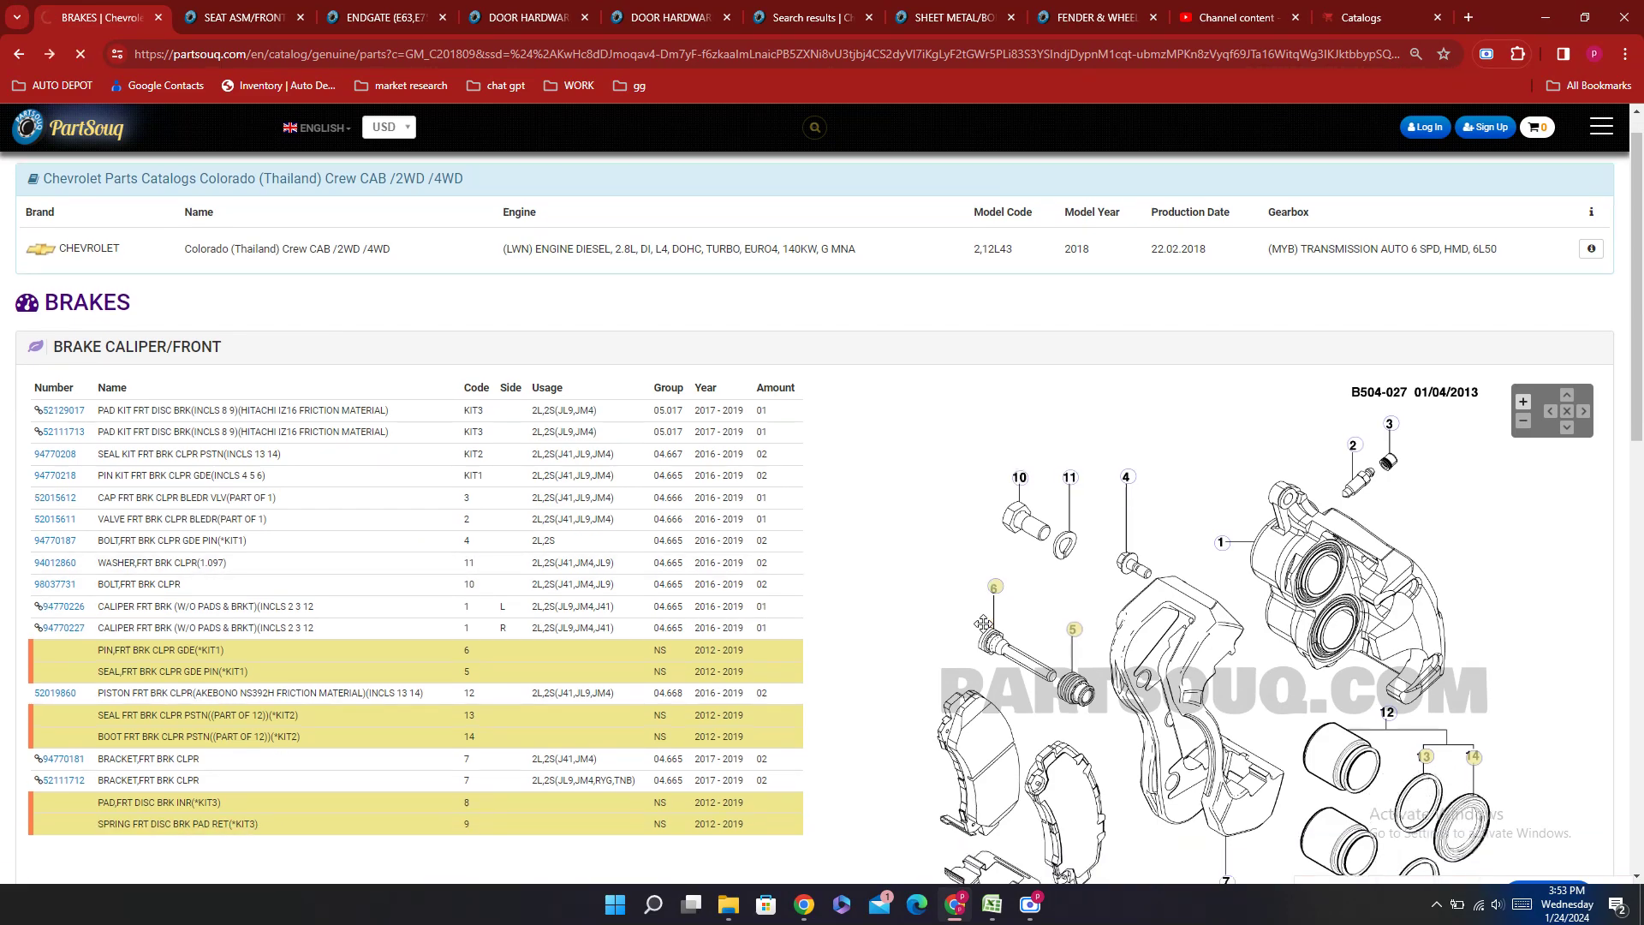
{"action": "key", "text": "alt+Left"}
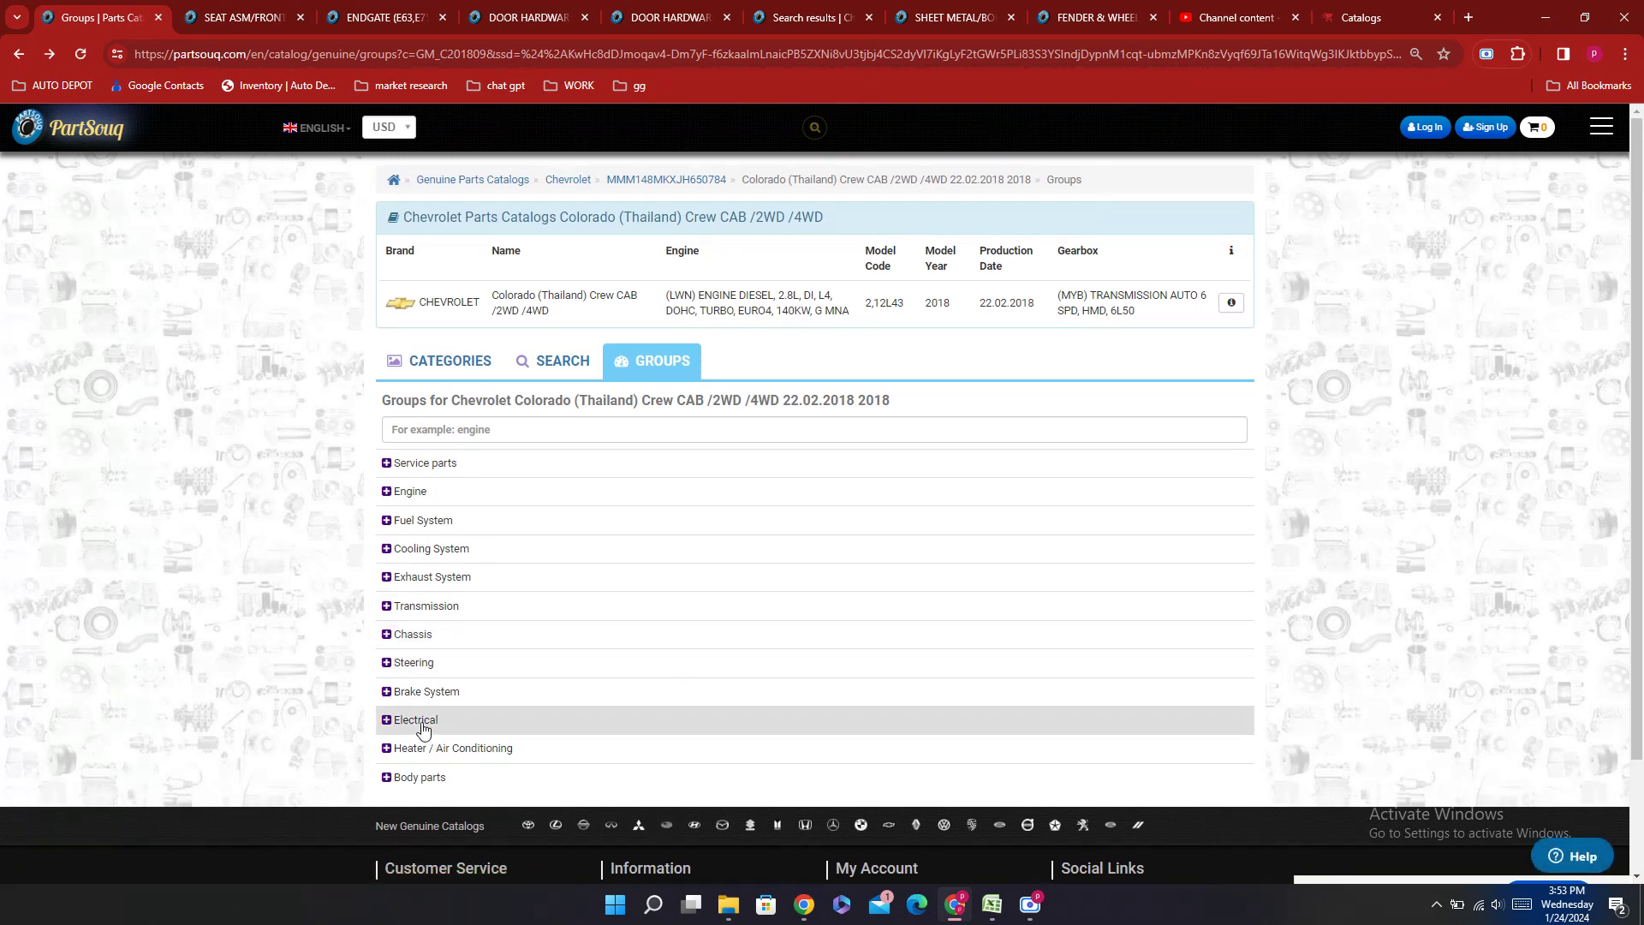
{"action": "left_click", "coordinate": [419, 696]}
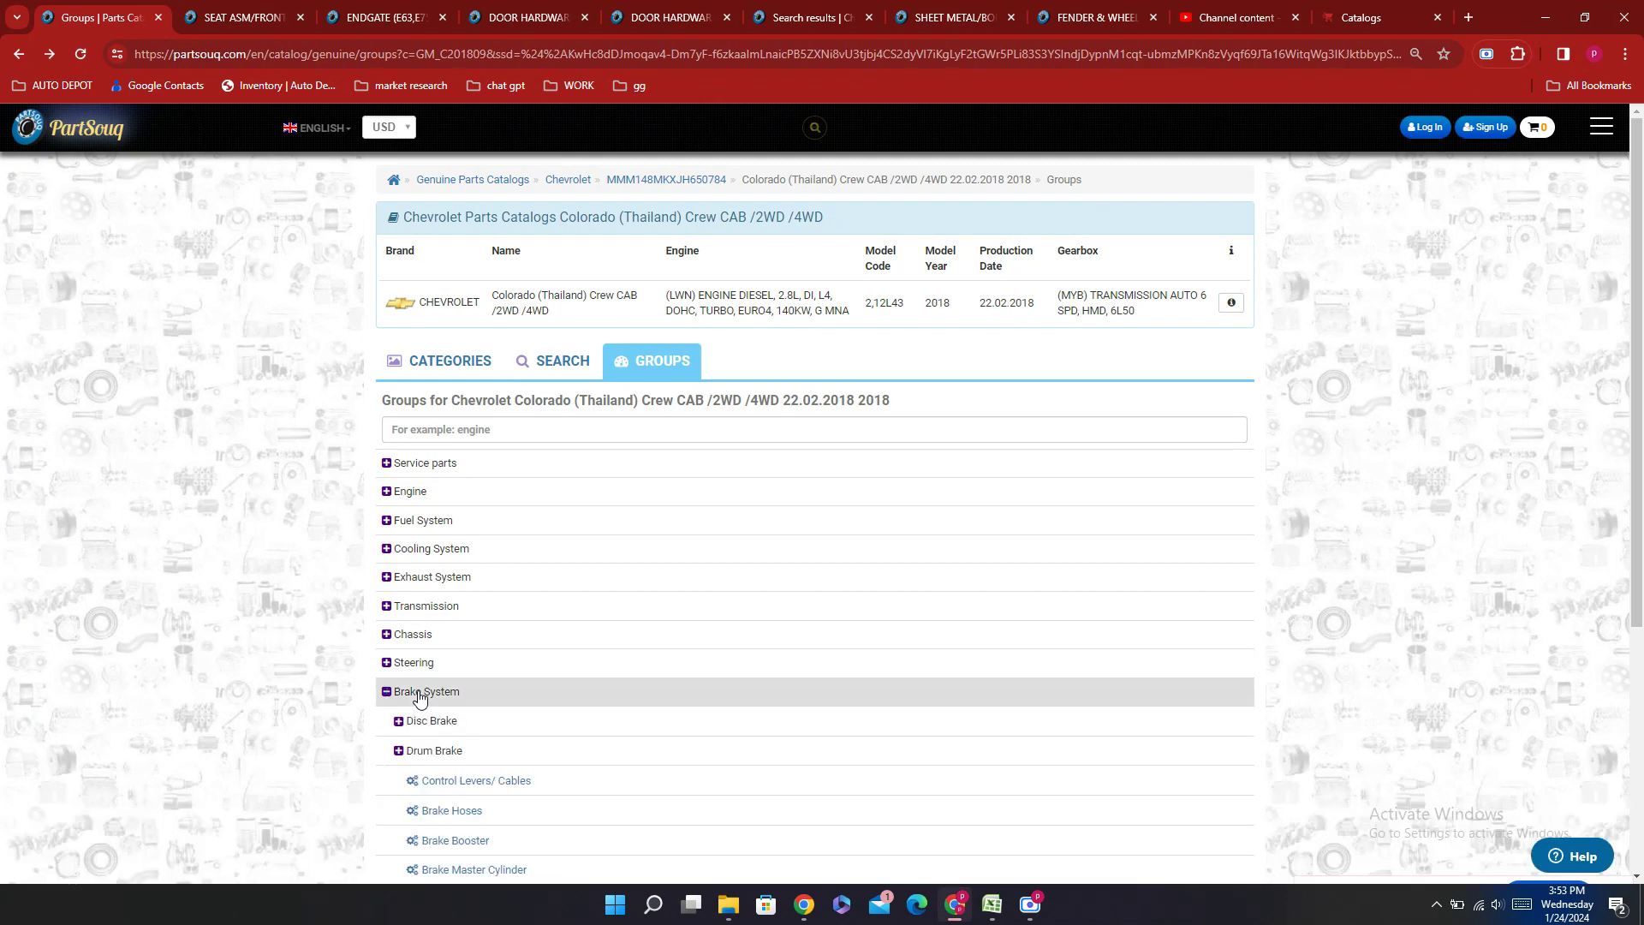
{"action": "scroll", "coordinate": [625, 653], "scroll_direction": "down", "scroll_amount": 4}
{"action": "scroll", "coordinate": [539, 631], "scroll_direction": "up", "scroll_amount": 1}
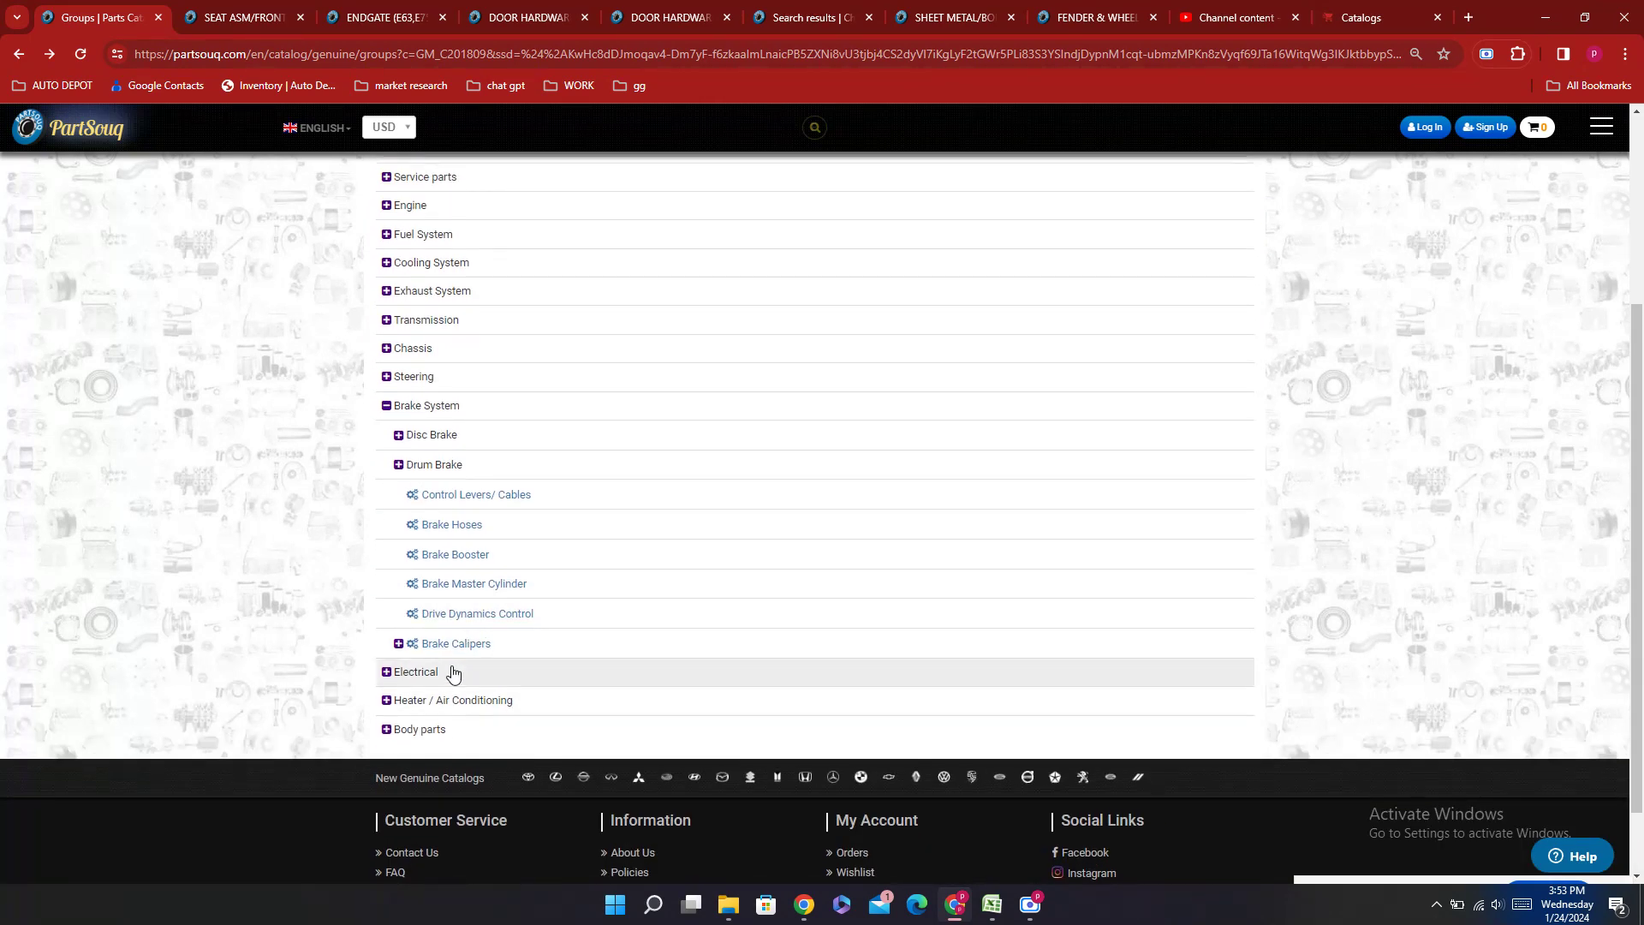
{"action": "left_click", "coordinate": [505, 595]}
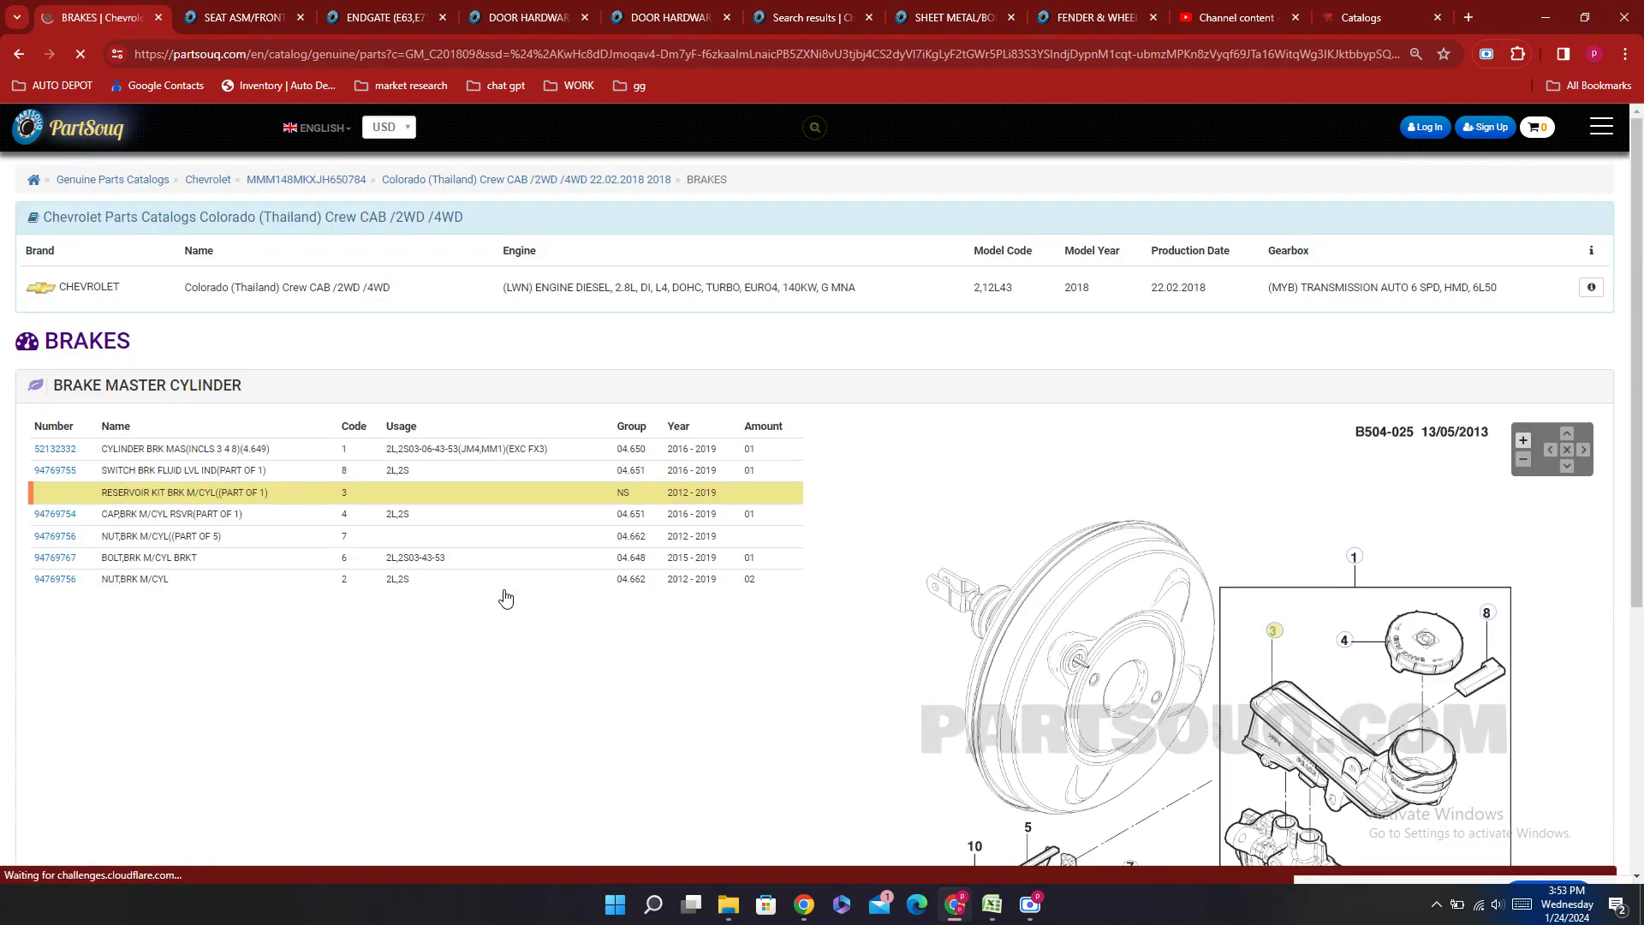
{"action": "scroll", "coordinate": [1031, 583], "scroll_direction": "down", "scroll_amount": 5}
{"action": "scroll", "coordinate": [1000, 559], "scroll_direction": "up", "scroll_amount": 5}
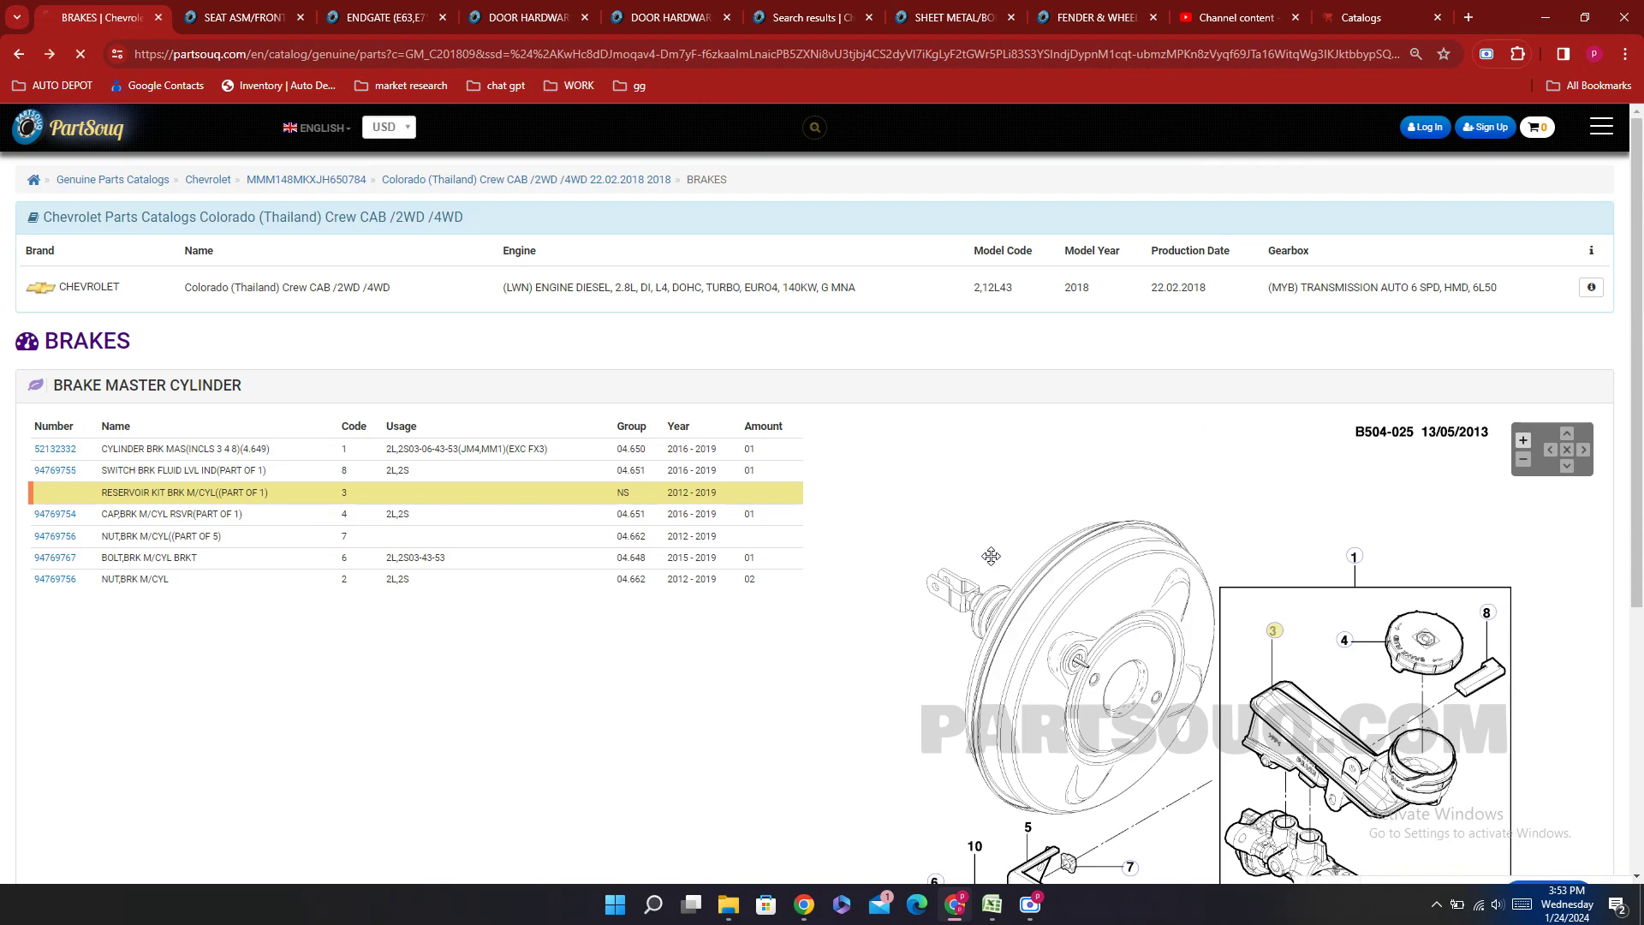
{"action": "key", "text": "alt+Left"}
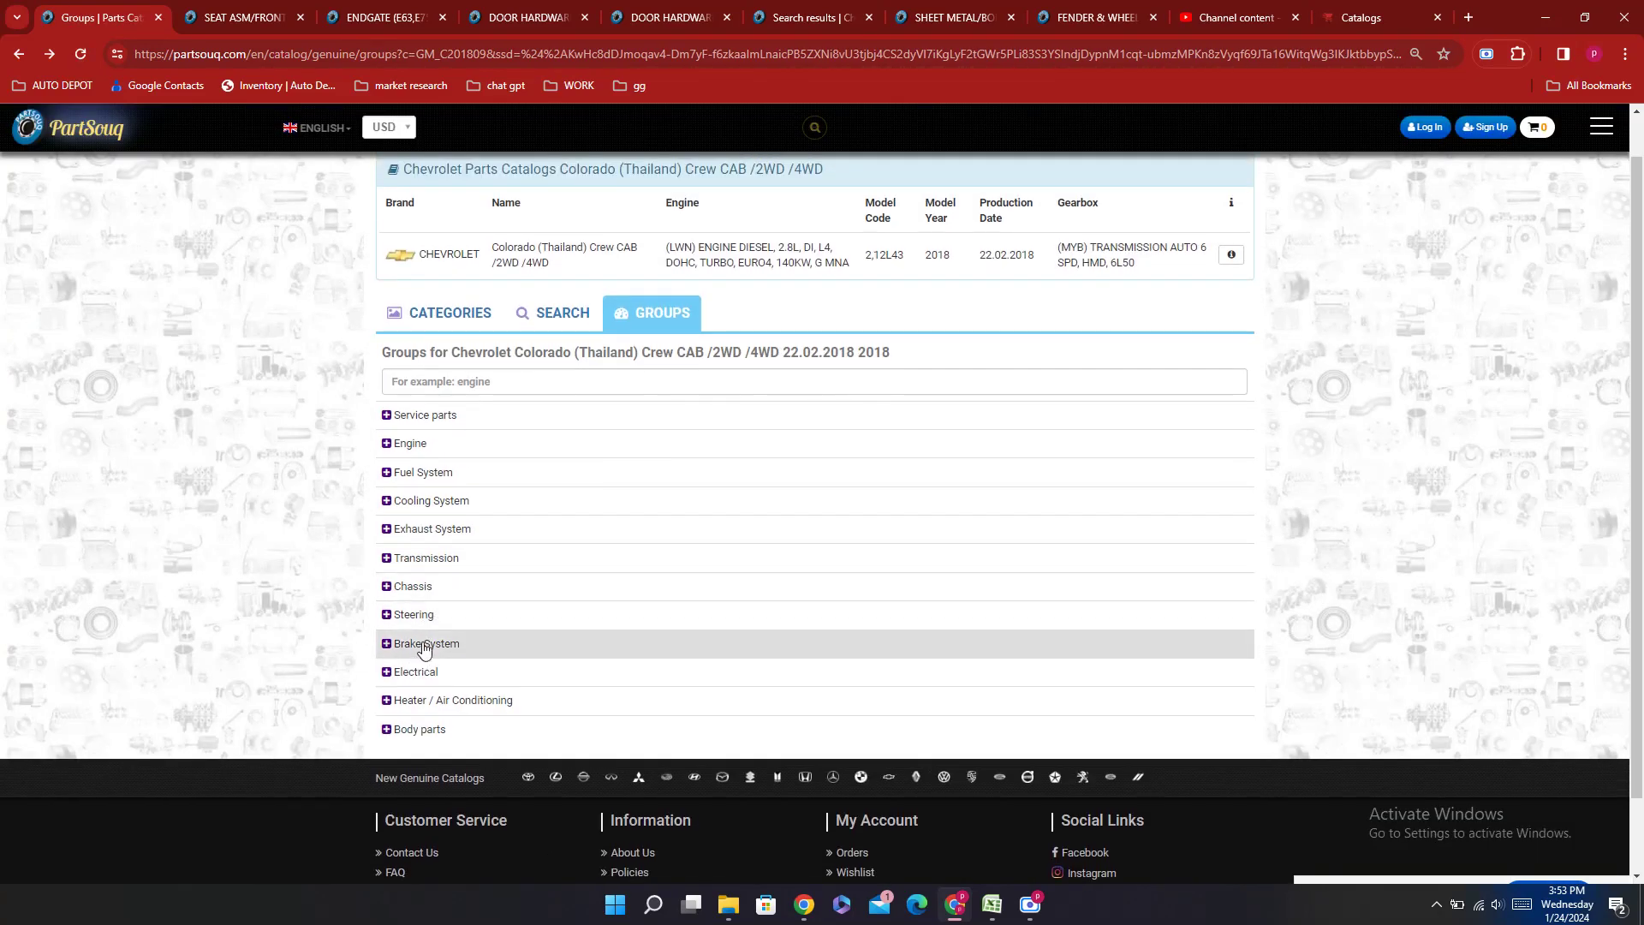
Step: Expand Brake System's Disc Brake subgroup, scan it, and return to the Excel sheet
{"action": "left_click", "coordinate": [423, 649]}
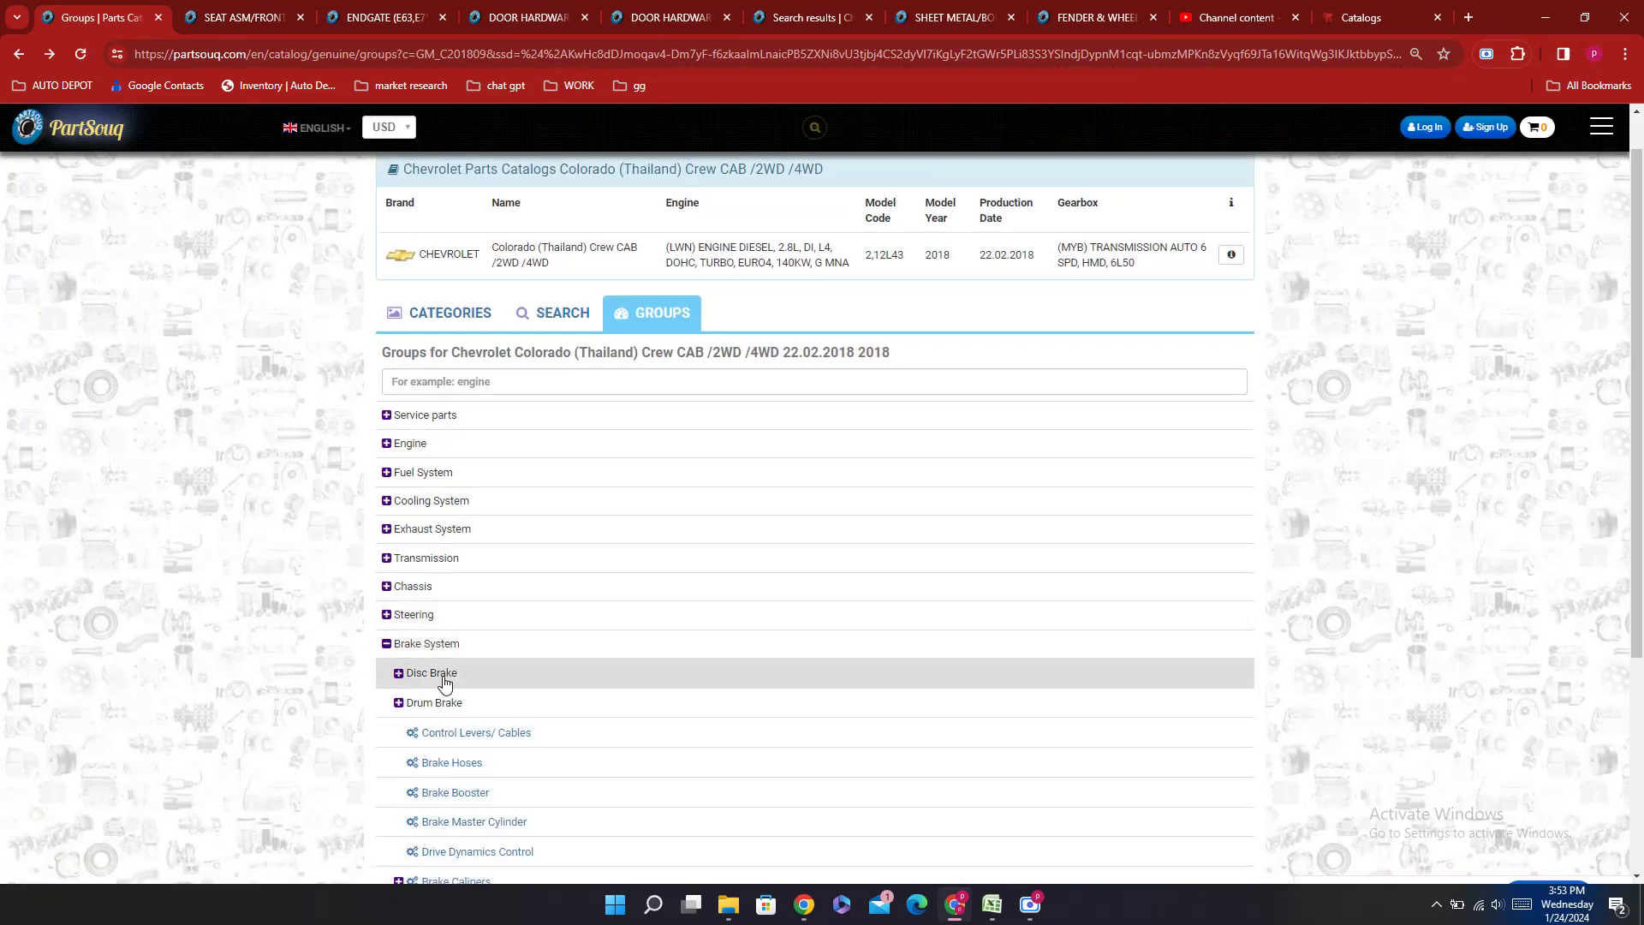
{"action": "left_click", "coordinate": [443, 683]}
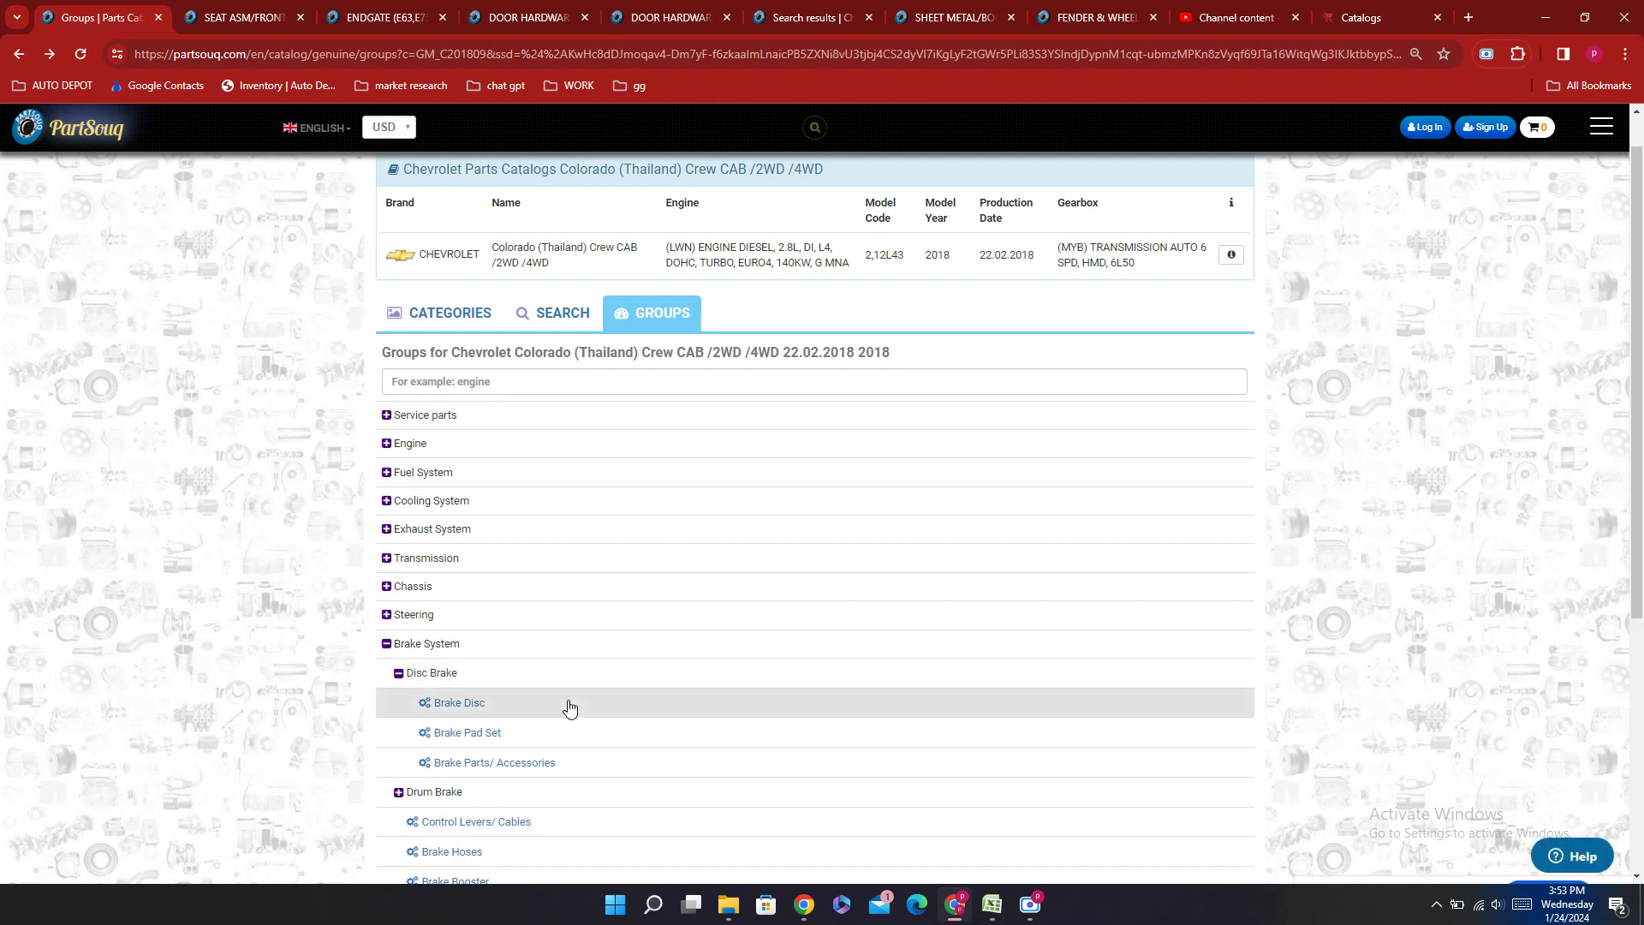
{"action": "scroll", "coordinate": [582, 715], "scroll_direction": "down", "scroll_amount": 2}
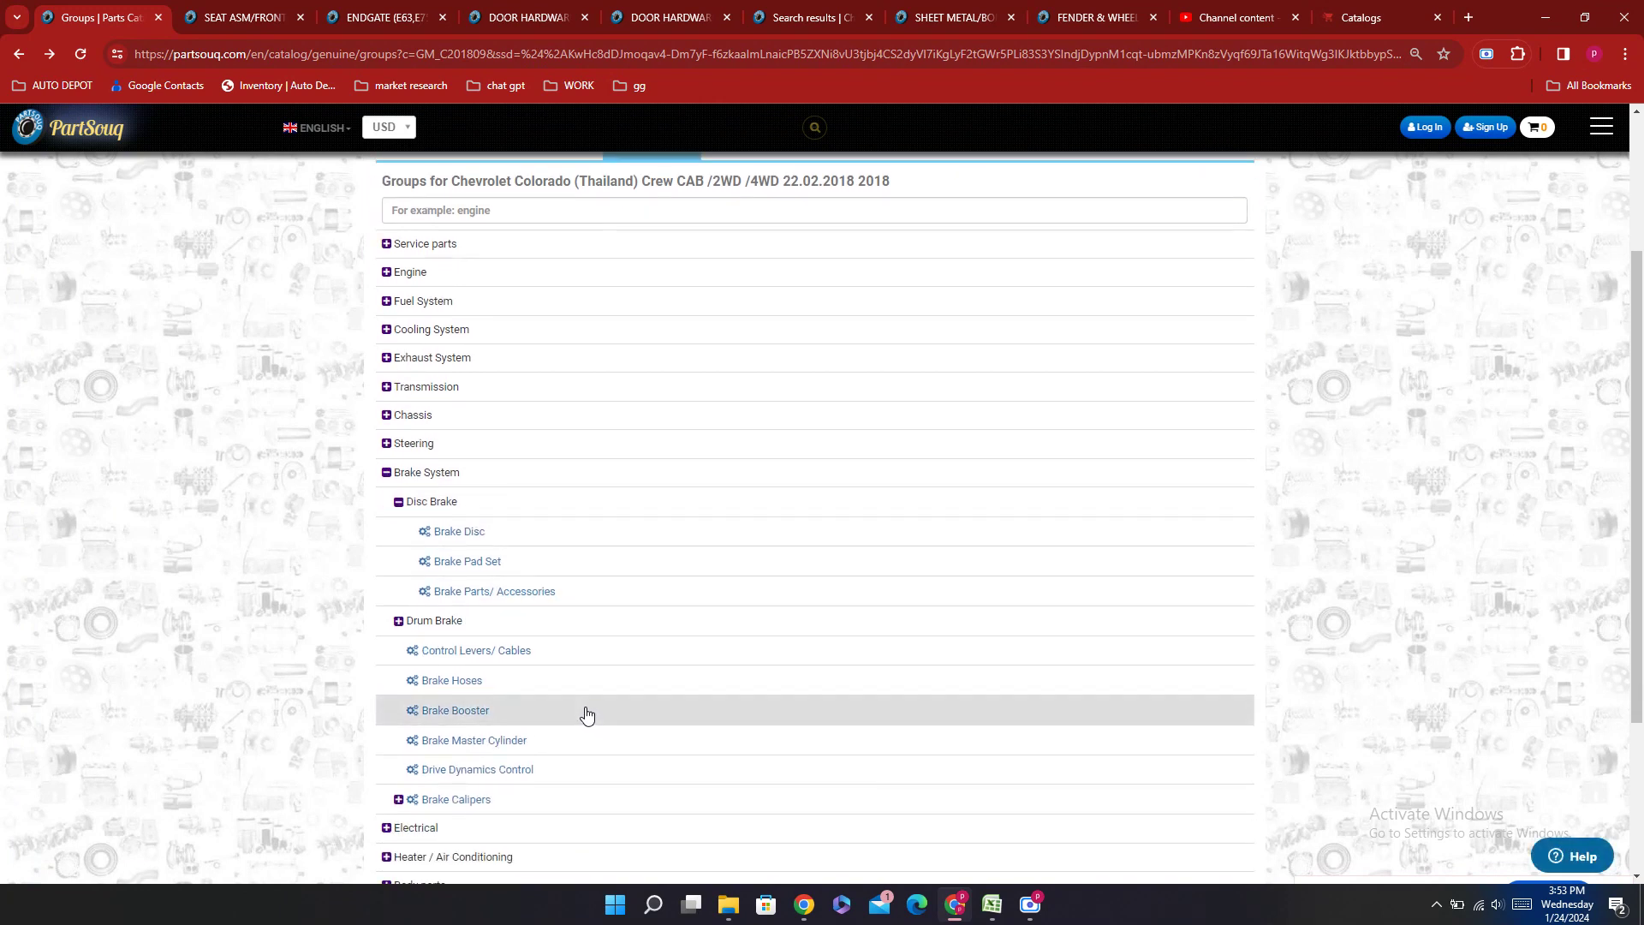
{"action": "scroll", "coordinate": [598, 718], "scroll_direction": "down", "scroll_amount": 1}
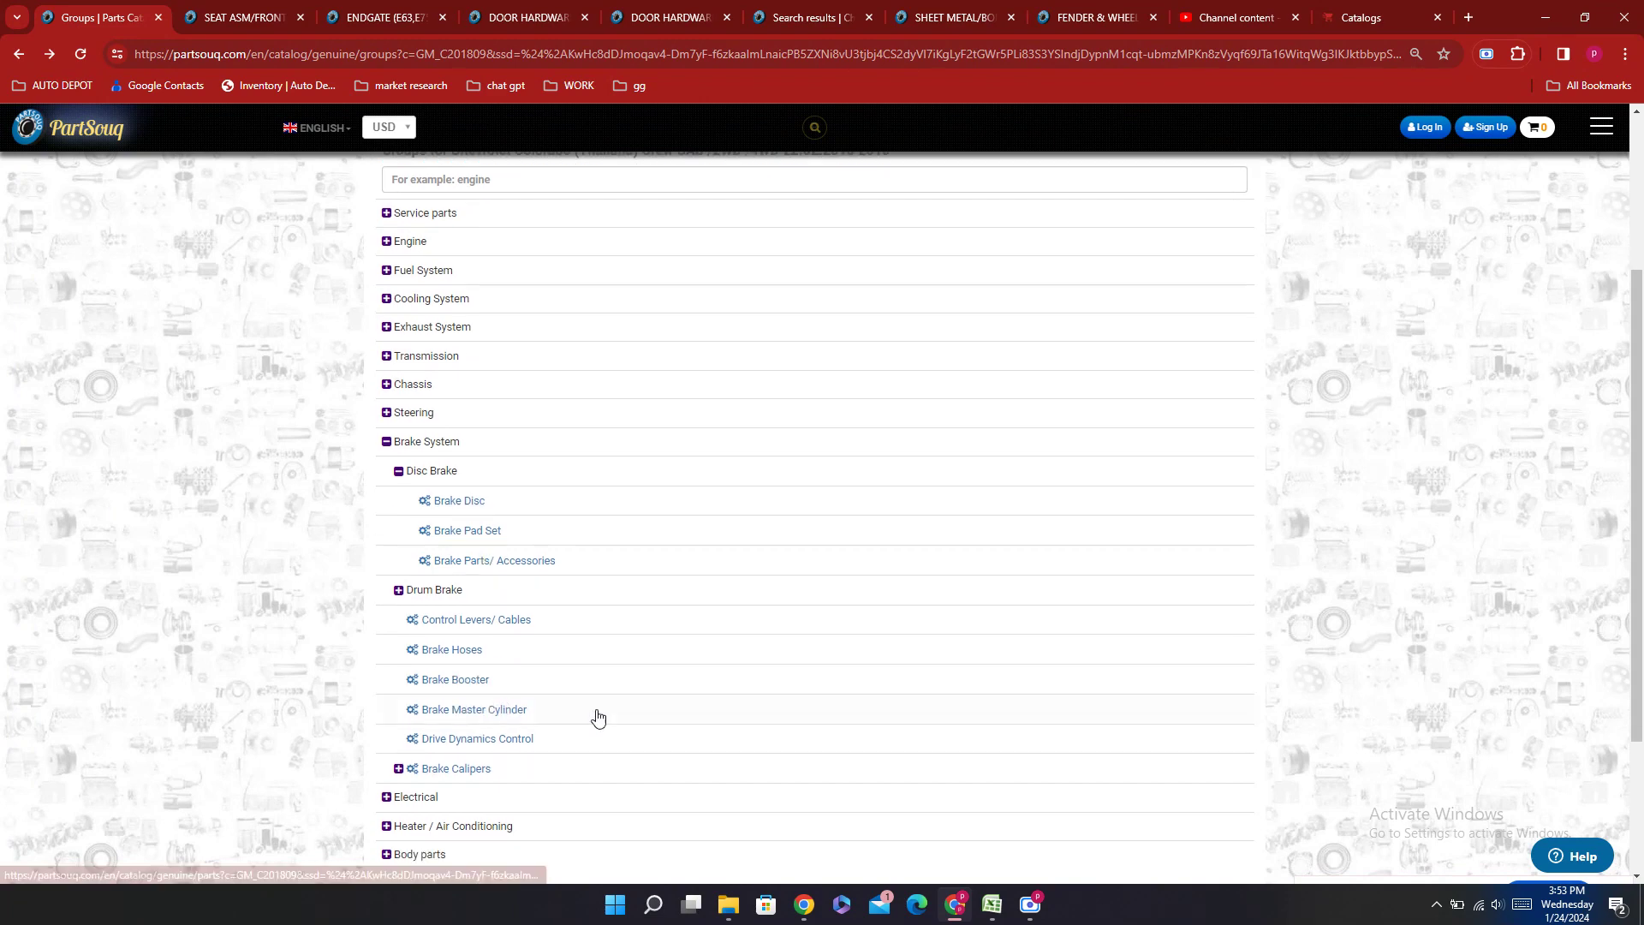
{"action": "scroll", "coordinate": [598, 718], "scroll_direction": "down", "scroll_amount": 1}
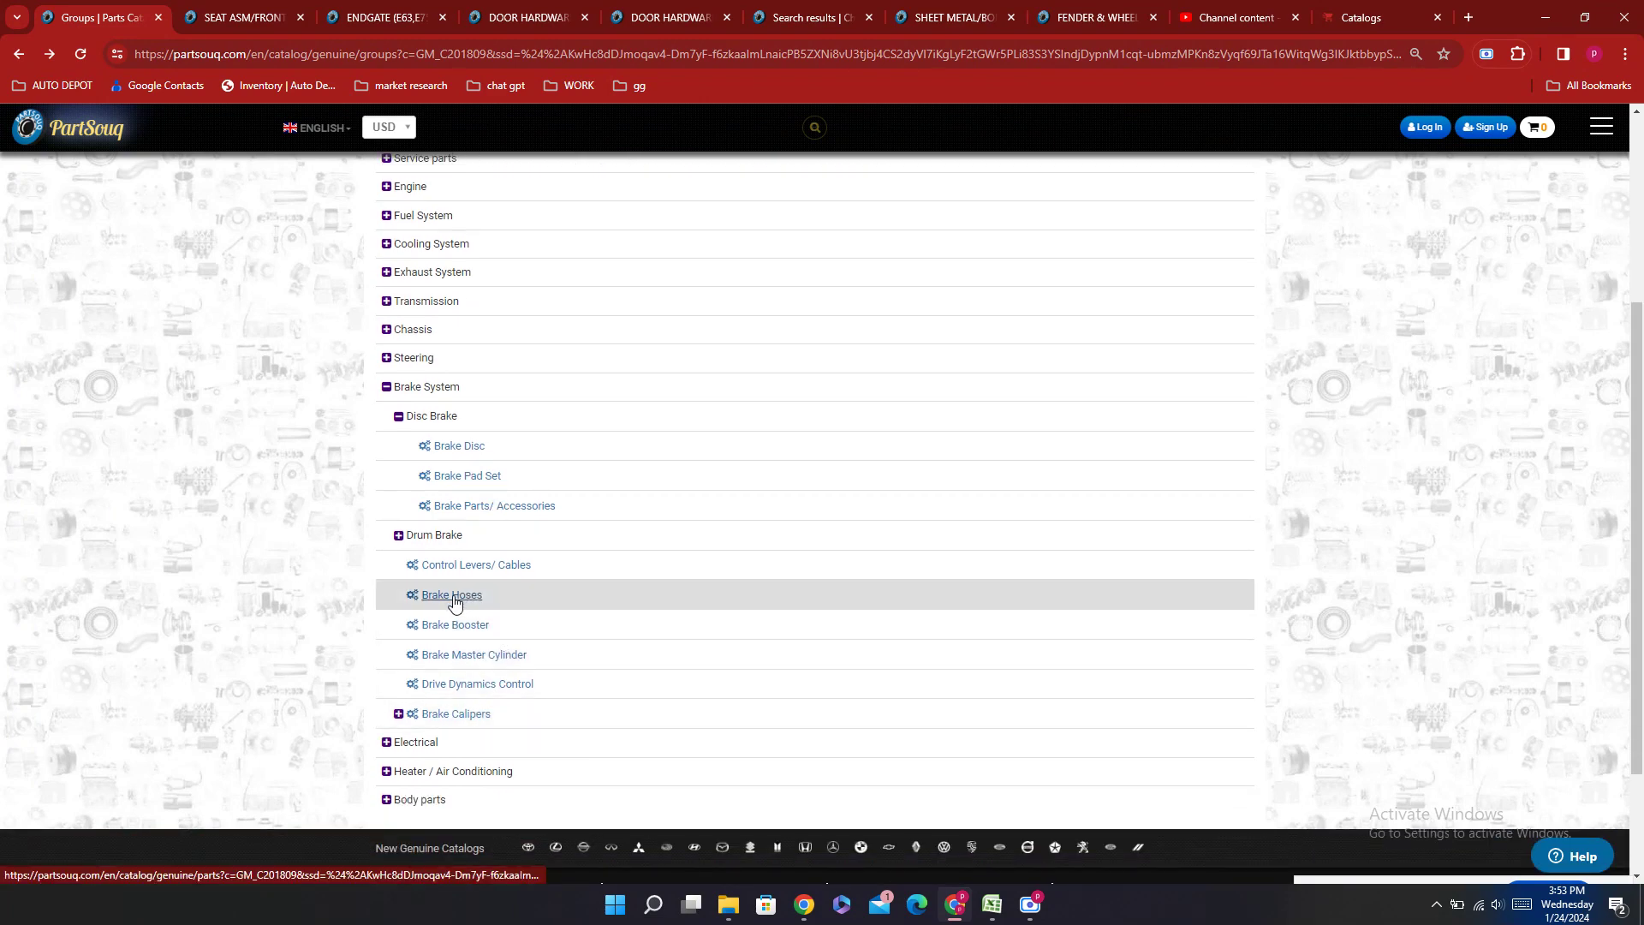
{"action": "left_click", "coordinate": [991, 903]}
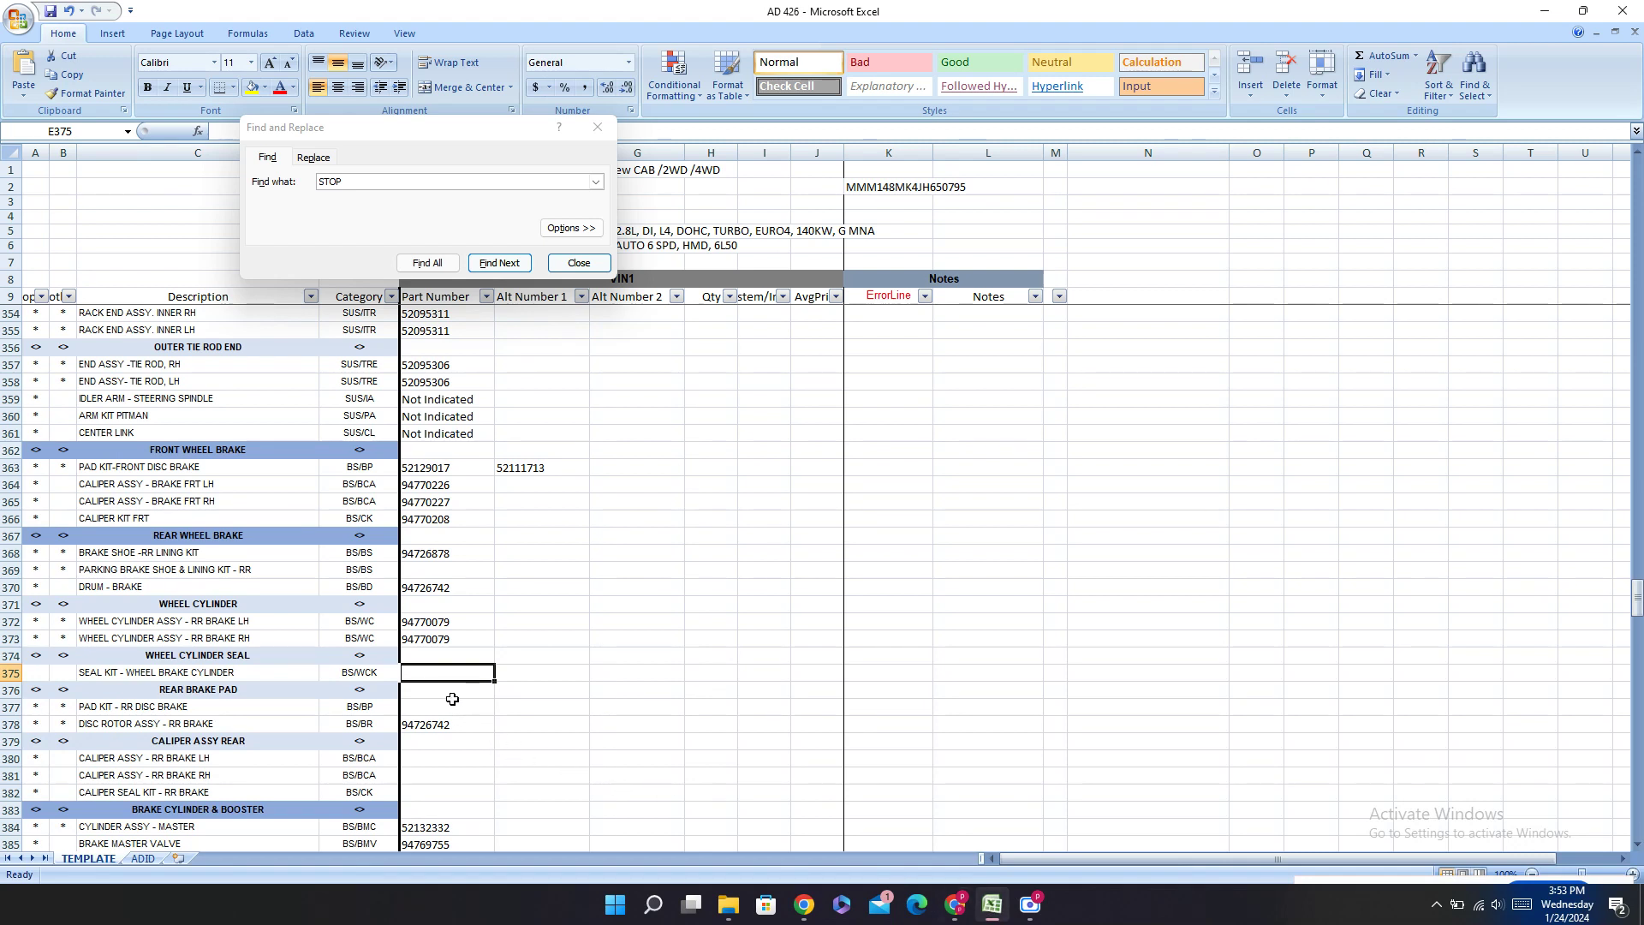
Step: Mark the seal kit and rear brake pad kit part numbers as 'Not Indicated'
{"action": "type", "text": "N"}
{"action": "key", "text": "Return"}
{"action": "key", "text": "Down"}
{"action": "key", "text": "Down"}
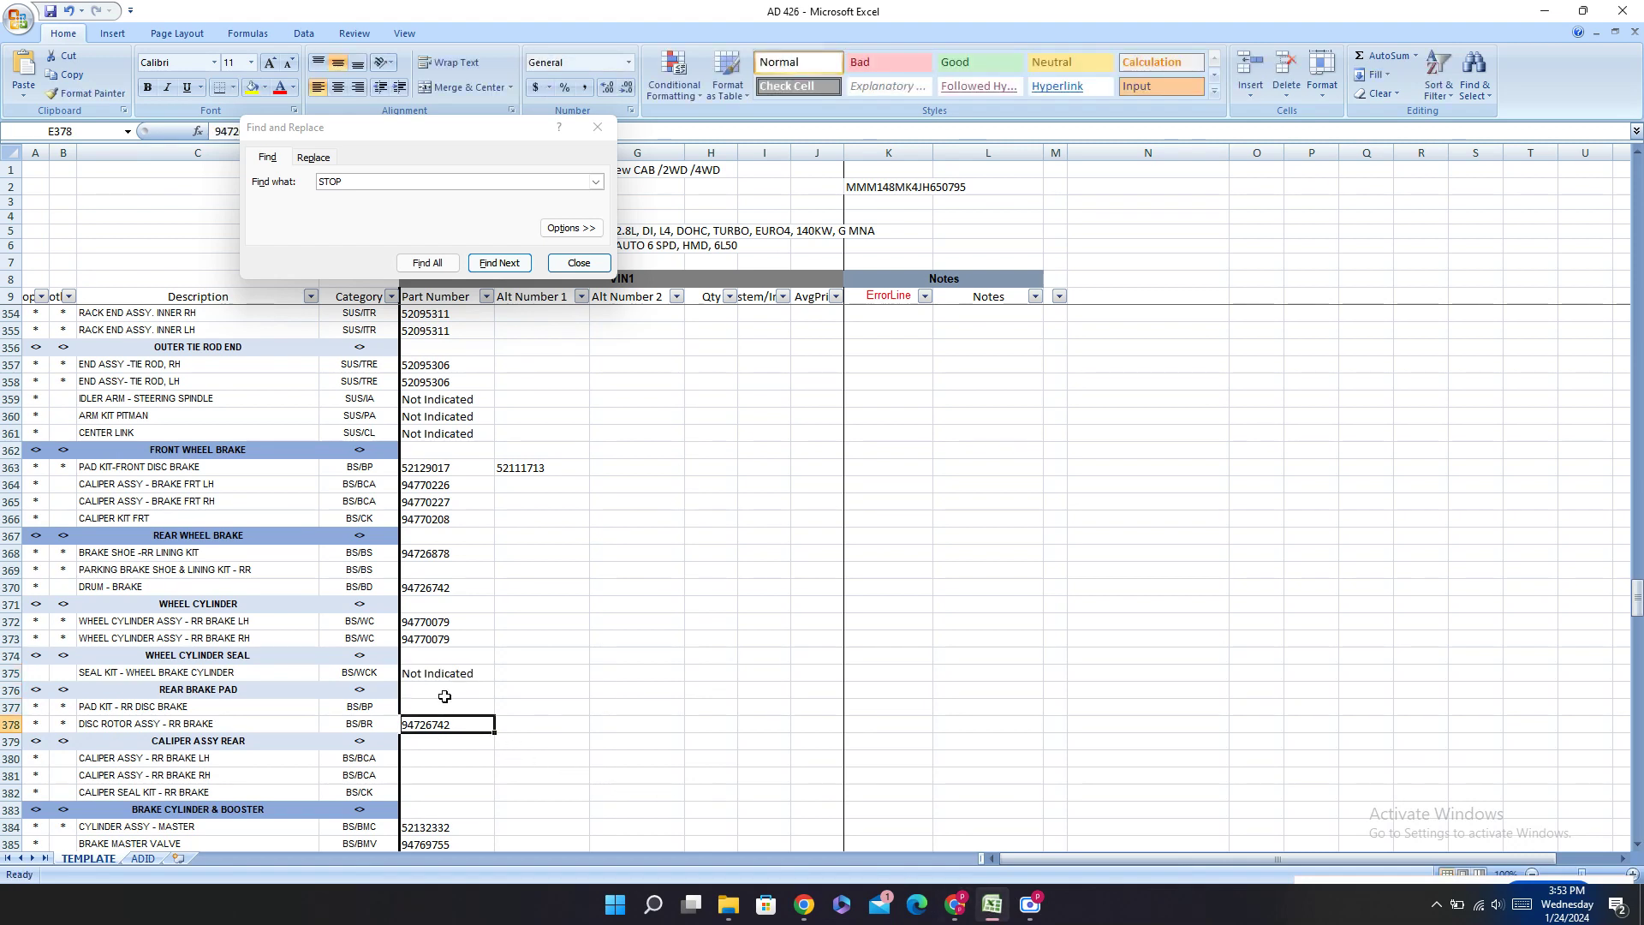
{"action": "key", "text": "Up"}
{"action": "type", "text": "N"}
{"action": "key", "text": "Return"}
Step: Enter 'Not Indicated' for the three rear caliper rows, including E381 and E382
{"action": "key", "text": "Down"}
{"action": "key", "text": "Down"}
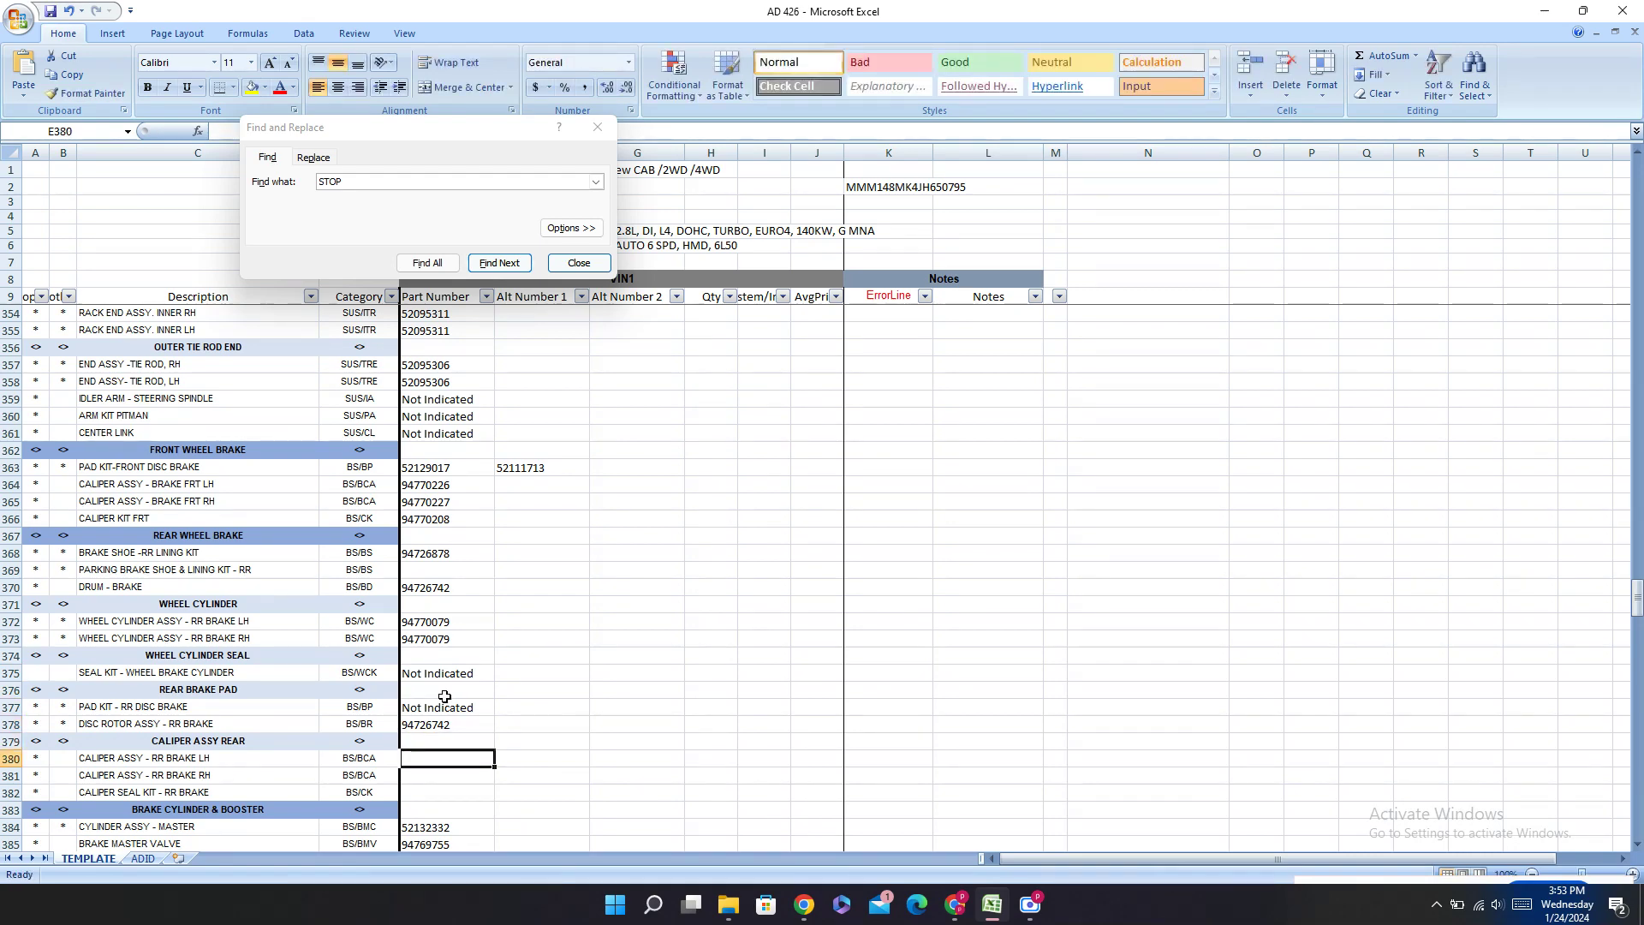
{"action": "type", "text": "N"}
{"action": "key", "text": "Return"}
{"action": "type", "text": "N"}
{"action": "key", "text": "Return"}
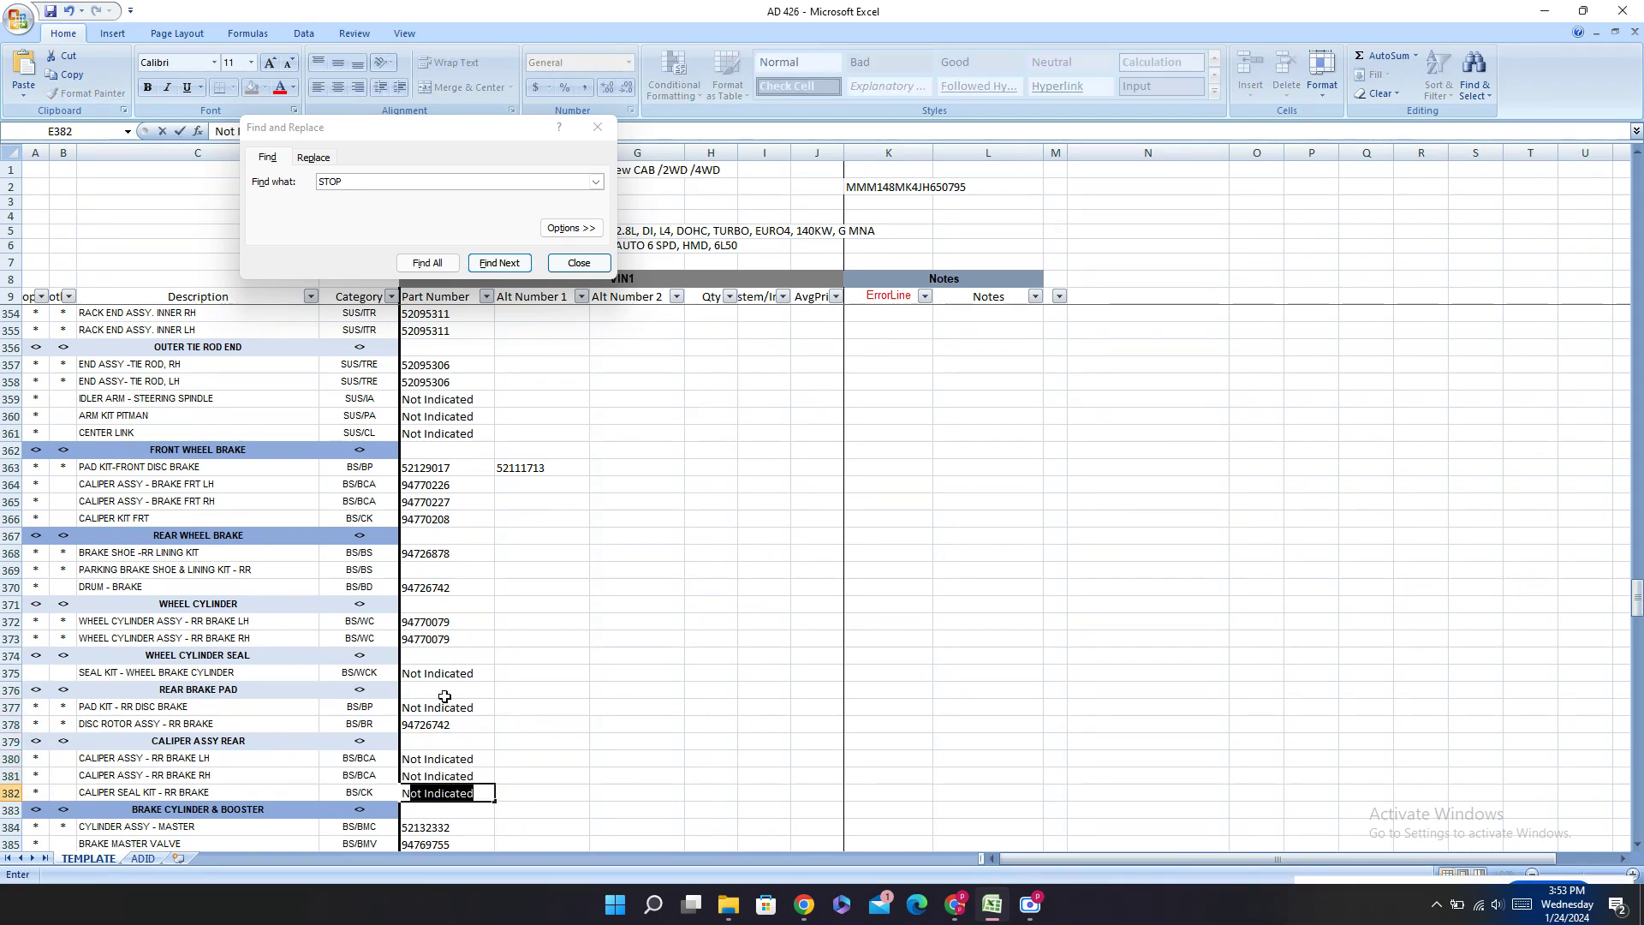
{"action": "type", "text": "N"}
{"action": "key", "text": "Up"}
{"action": "key", "text": "Up"}
{"action": "key", "text": "Up"}
{"action": "key", "text": "Up"}
{"action": "key", "text": "Up"}
{"action": "key", "text": "Up"}
{"action": "key", "text": "Up"}
{"action": "key", "text": "Up"}
{"action": "key", "text": "Up"}
{"action": "key", "text": "Up"}
{"action": "key", "text": "Up"}
{"action": "key", "text": "Up"}
{"action": "key", "text": "Up"}
{"action": "key", "text": "Up"}
{"action": "key", "text": "Up"}
{"action": "key", "text": "Up"}
{"action": "key", "text": "Up"}
{"action": "key", "text": "Up"}
{"action": "key", "text": "Up"}
{"action": "key", "text": "Up"}
{"action": "key", "text": "Up"}
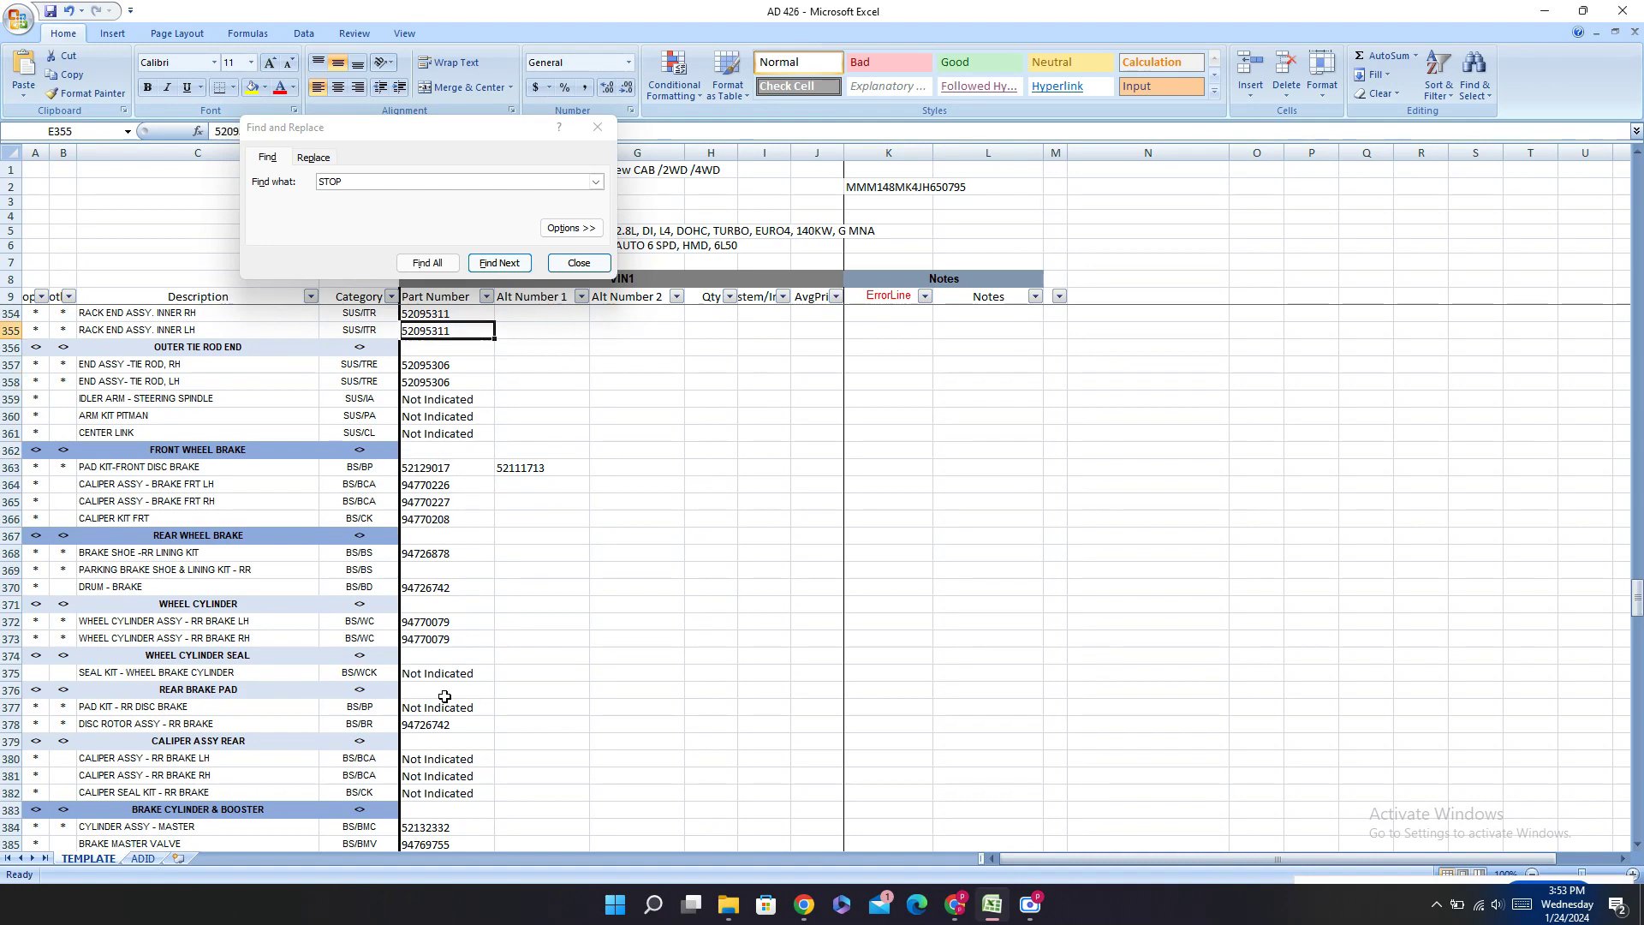
{"action": "key", "text": "Up"}
{"action": "key", "text": "Up"}
{"action": "key", "text": "Up"}
{"action": "key", "text": "Up"}
{"action": "key", "text": "Up"}
{"action": "key", "text": "Up"}
{"action": "key", "text": "Up"}
{"action": "key", "text": "Up"}
{"action": "key", "text": "Up"}
{"action": "key", "text": "Up"}
{"action": "key", "text": "Up"}
{"action": "key", "text": "Up"}
{"action": "key", "text": "Up"}
{"action": "key", "text": "Up"}
{"action": "key", "text": "Up"}
{"action": "key", "text": "Up"}
{"action": "key", "text": "Up"}
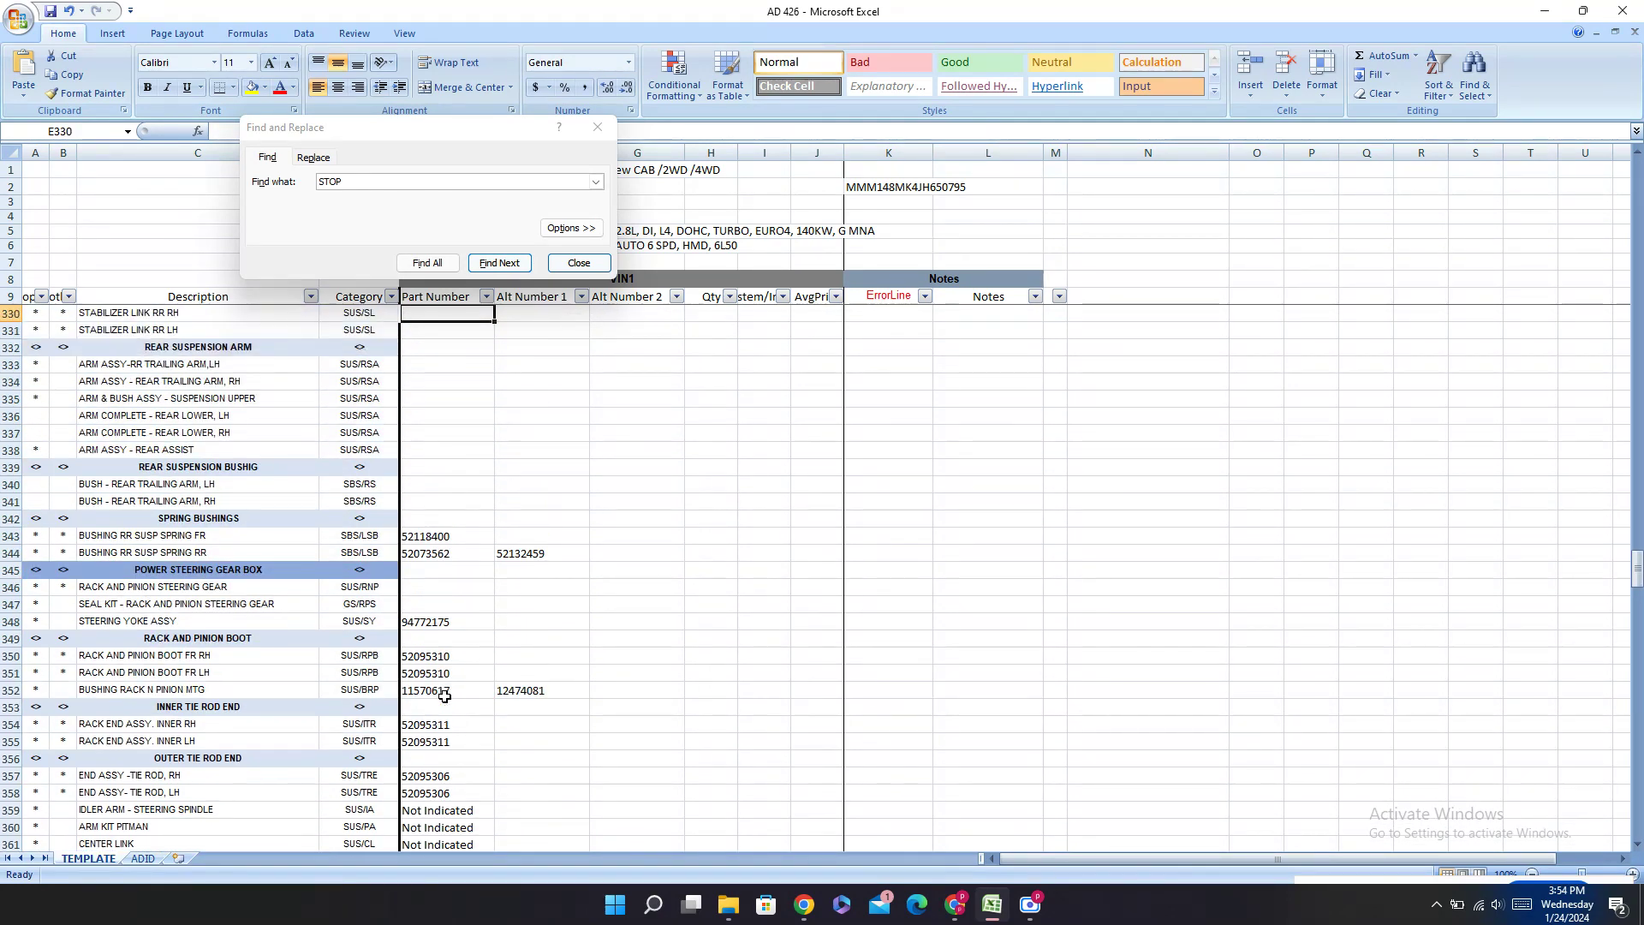
{"action": "key", "text": "Up"}
{"action": "key", "text": "Up"}
{"action": "key", "text": "Up"}
{"action": "key", "text": "Up"}
{"action": "key", "text": "Up"}
{"action": "key", "text": "Up"}
{"action": "key", "text": "Up"}
{"action": "key", "text": "Up"}
{"action": "key", "text": "Up"}
{"action": "key", "text": "Up"}
{"action": "key", "text": "Up"}
{"action": "key", "text": "Up"}
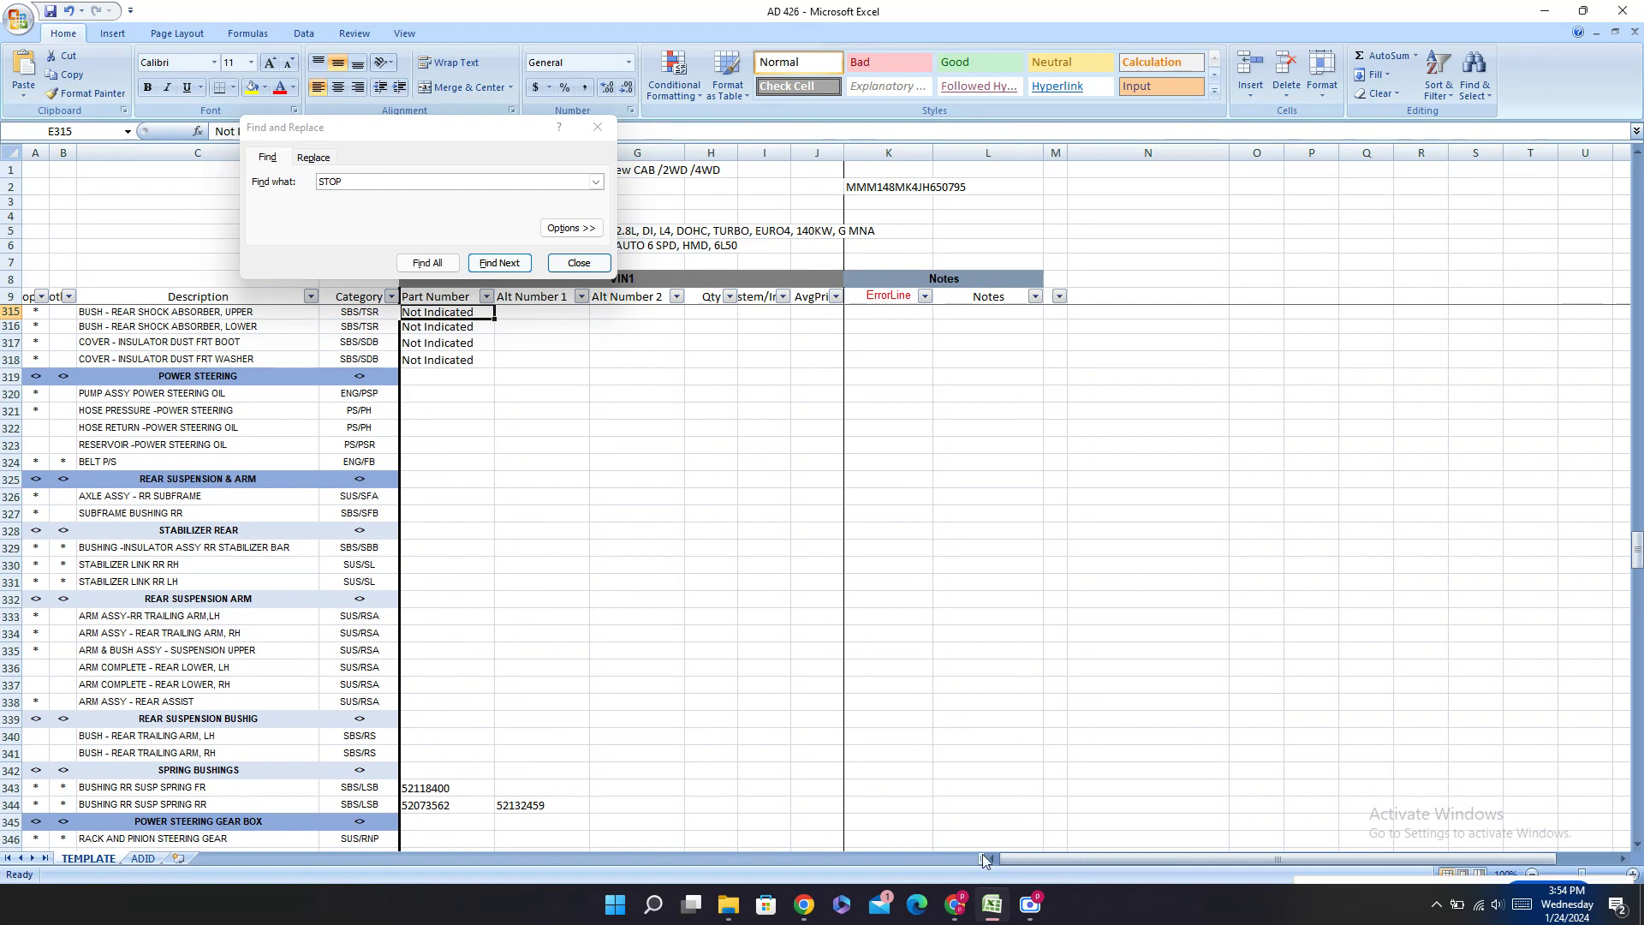
Step: Collapse Brake System, expand Steering in PartSouq, and select the rack and pinion part-number cell
{"action": "left_click", "coordinate": [955, 903]}
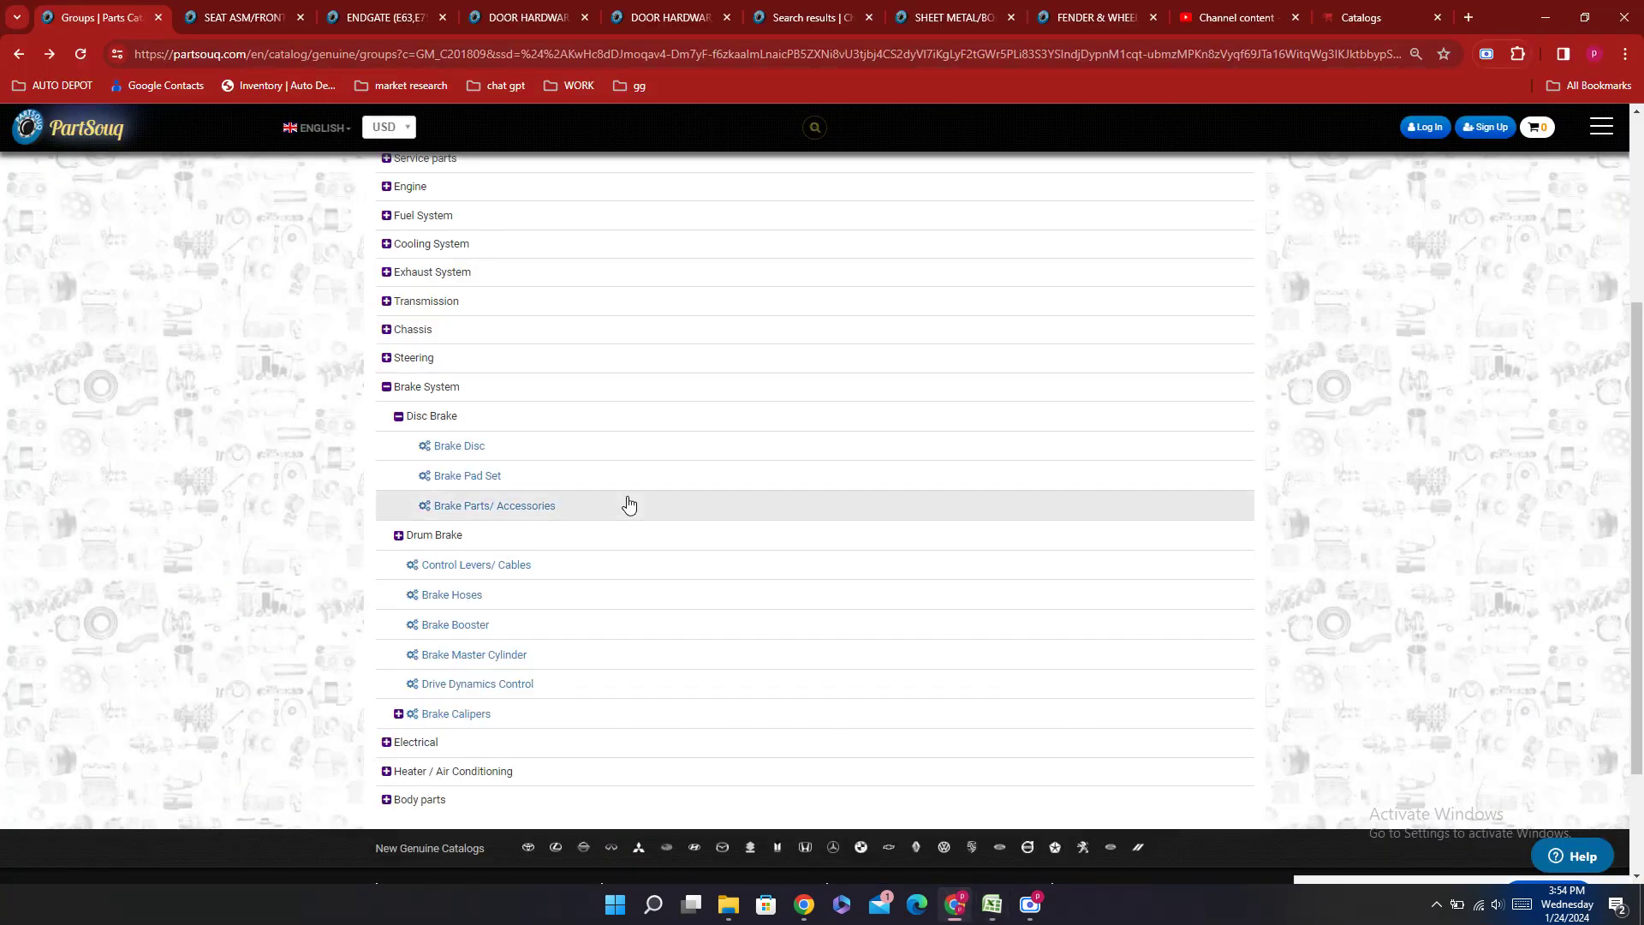
{"action": "scroll", "coordinate": [460, 645], "scroll_direction": "up", "scroll_amount": 2}
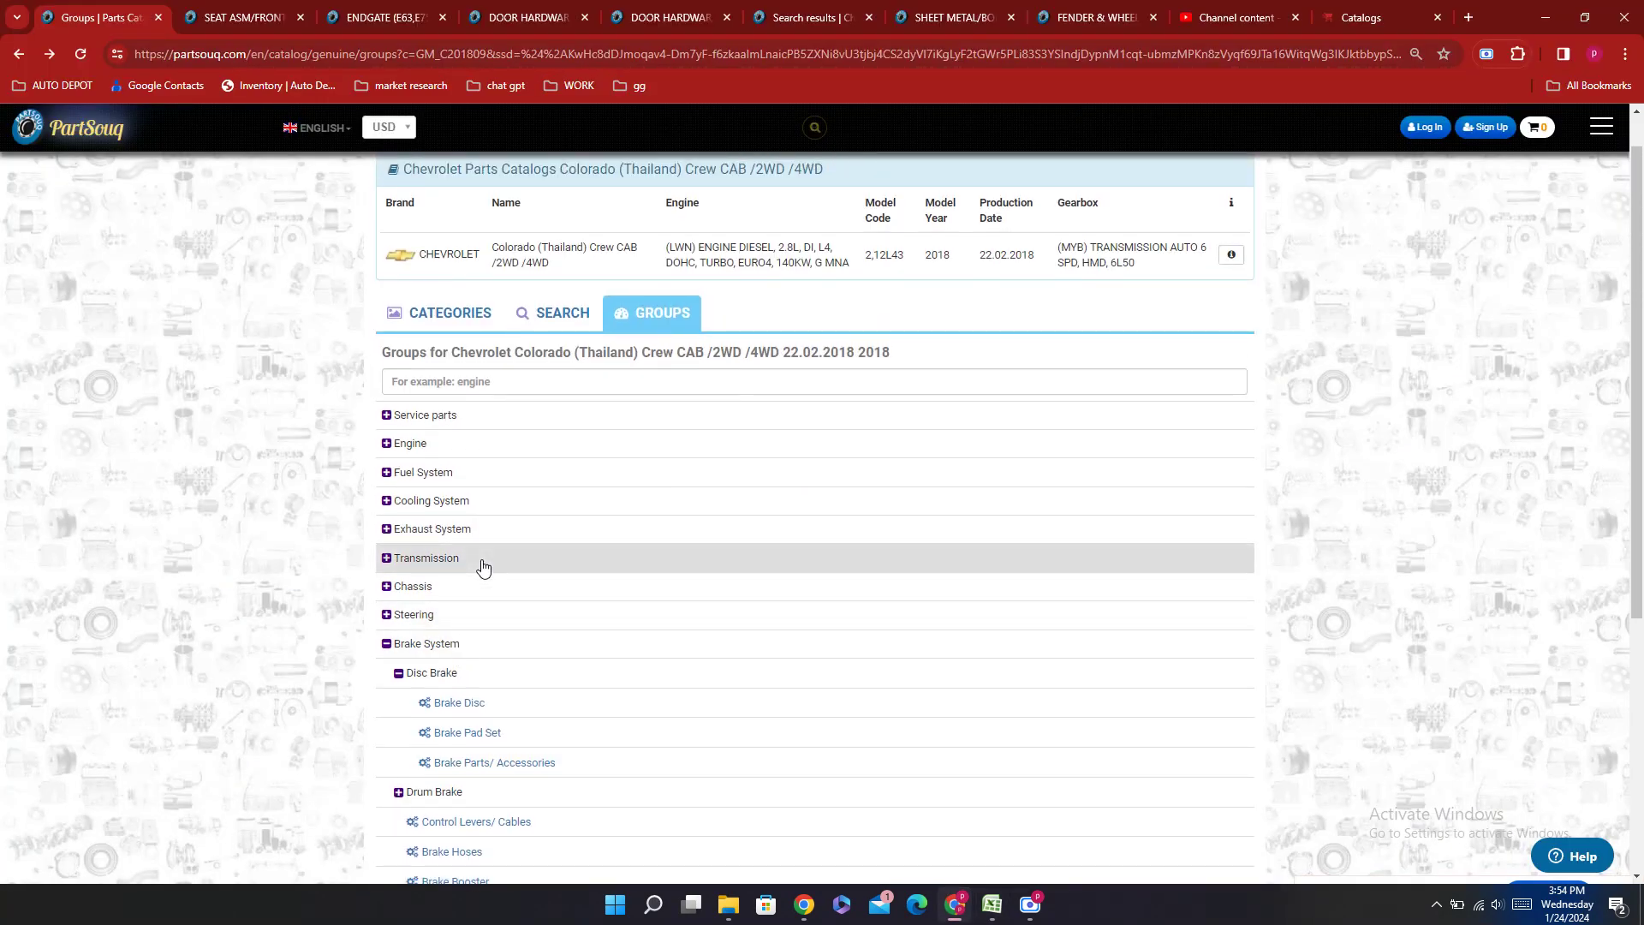
{"action": "scroll", "coordinate": [480, 566], "scroll_direction": "down", "scroll_amount": 3}
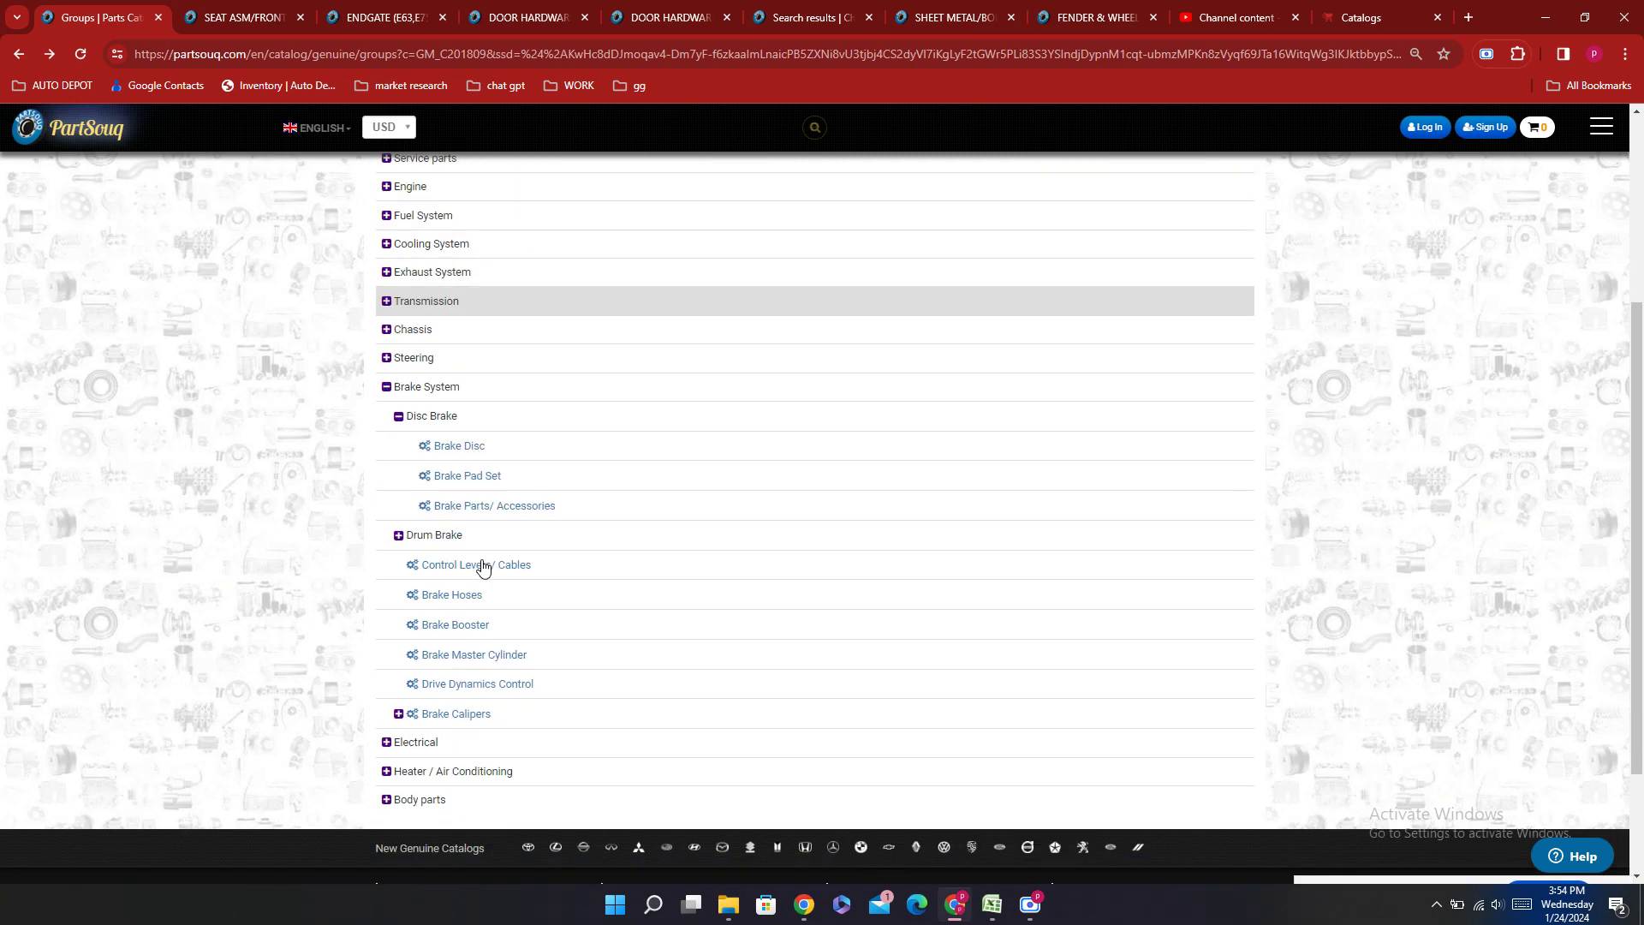
{"action": "left_click", "coordinate": [414, 390]}
{"action": "left_click", "coordinate": [405, 528]}
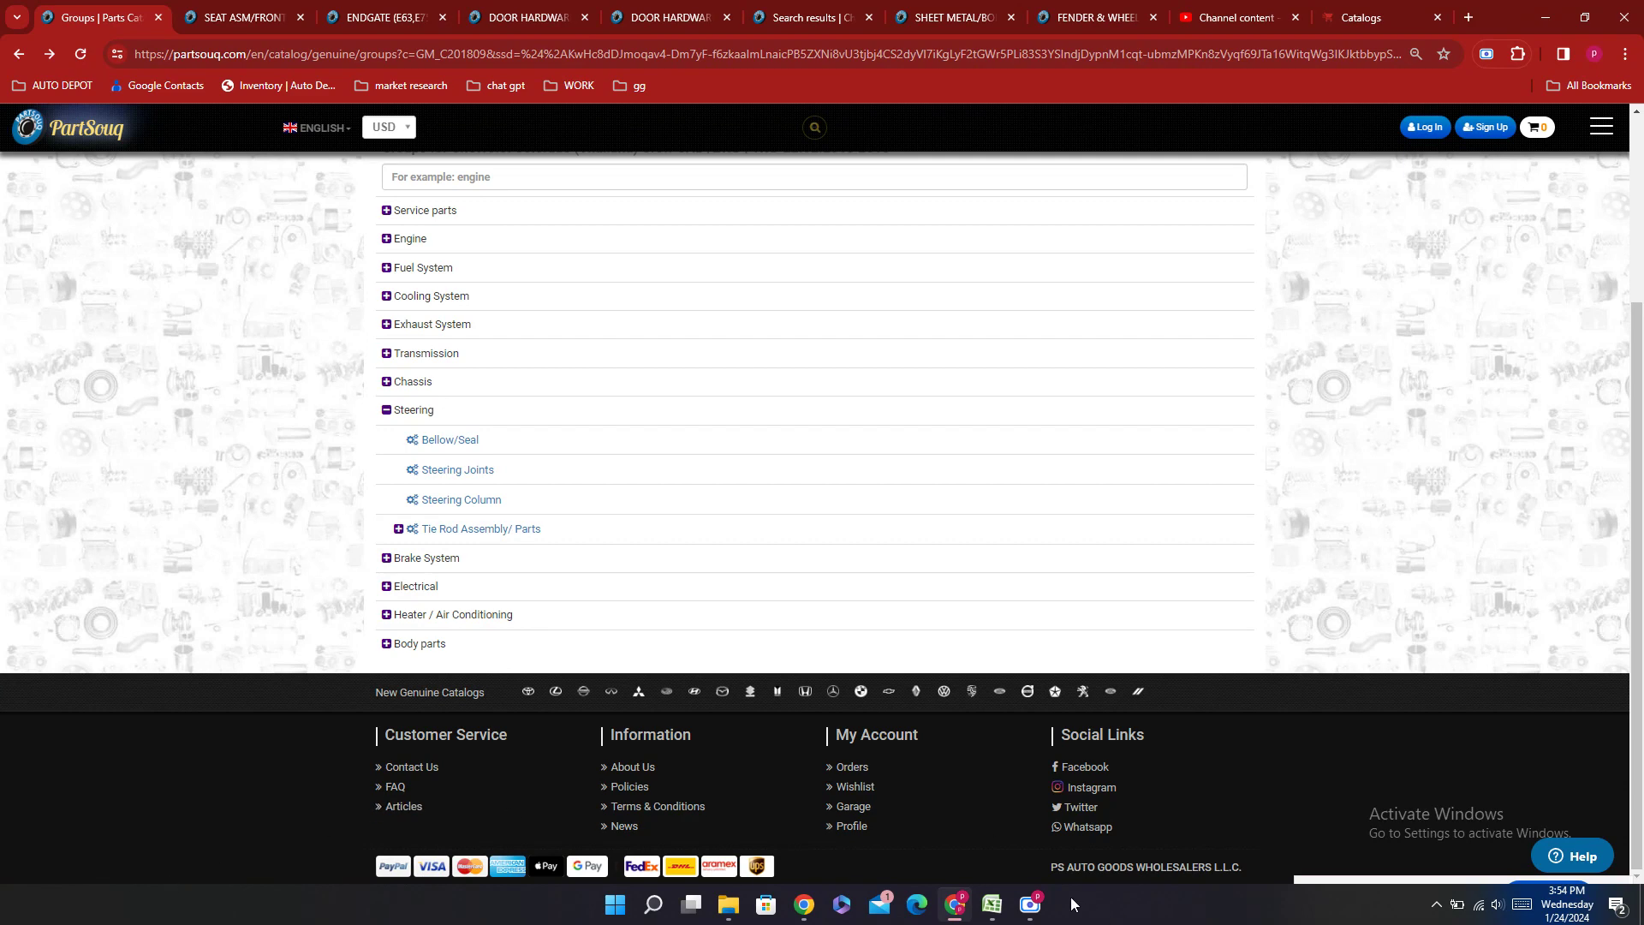
{"action": "left_click", "coordinate": [990, 911]}
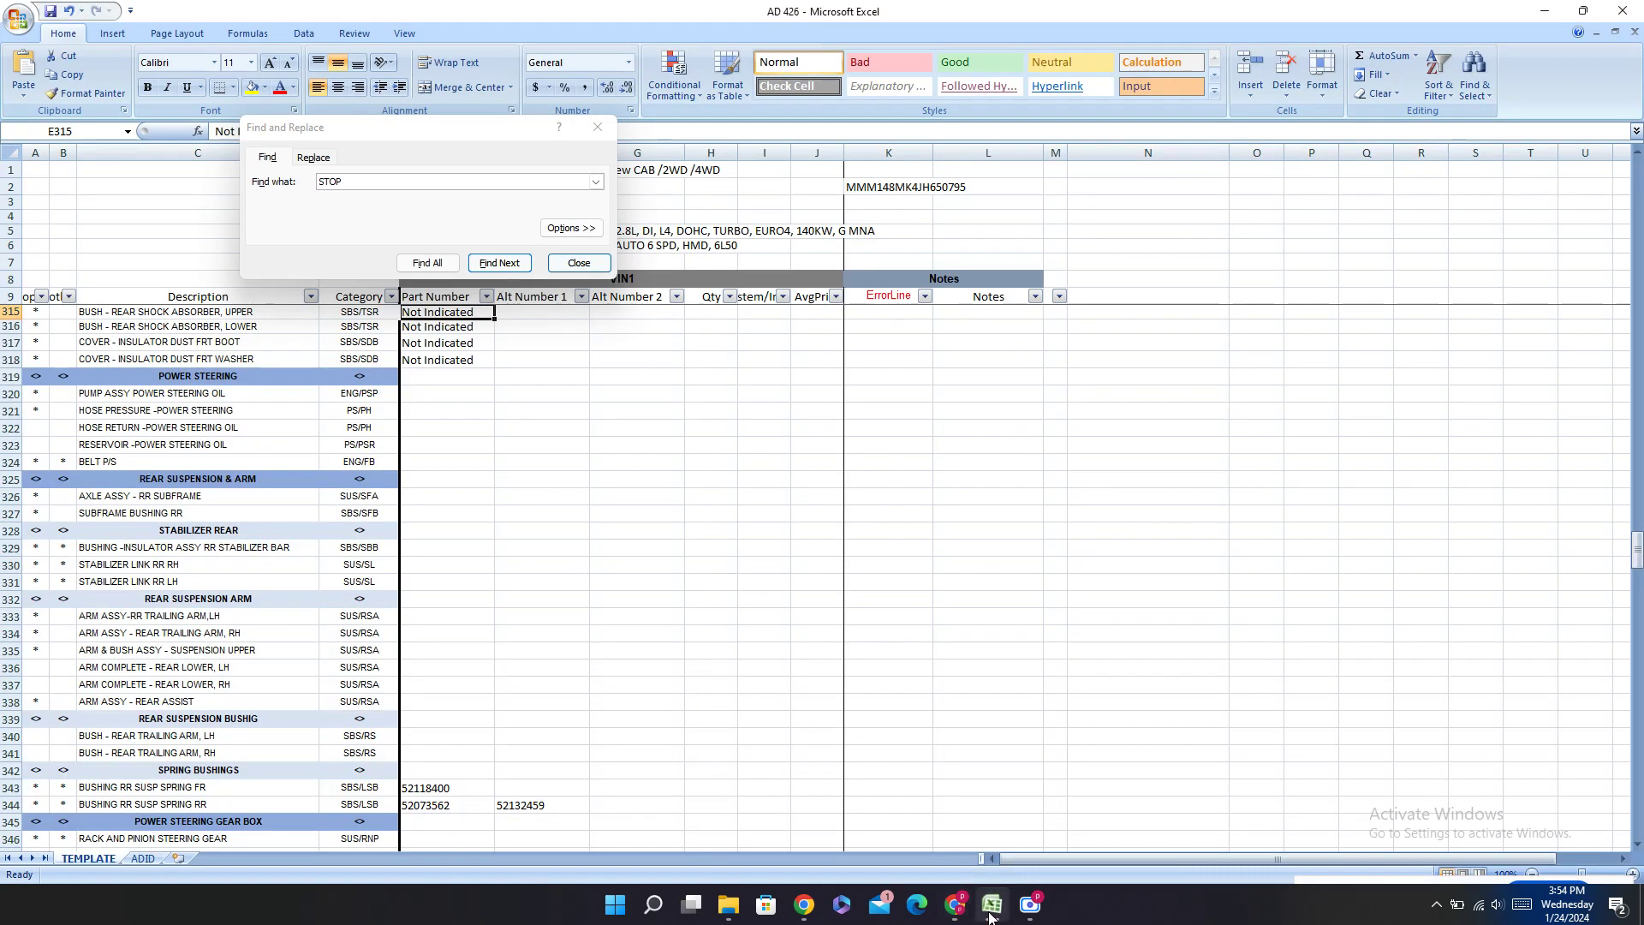
{"action": "scroll", "coordinate": [609, 704], "scroll_direction": "down", "scroll_amount": 3}
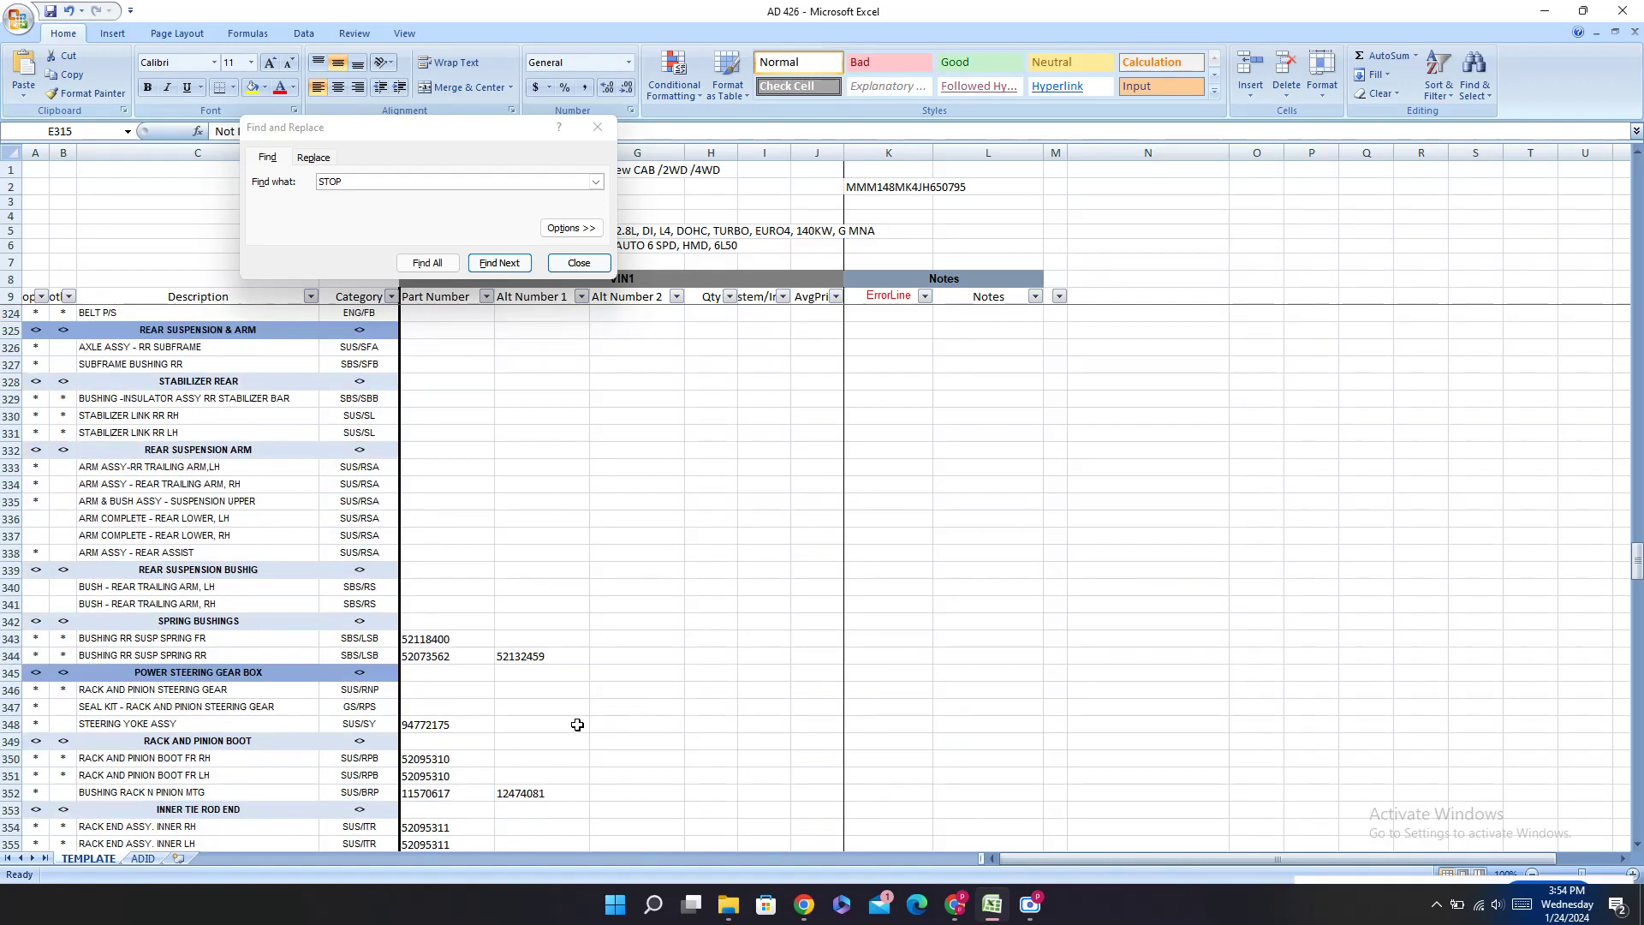
{"action": "left_click", "coordinate": [427, 692]}
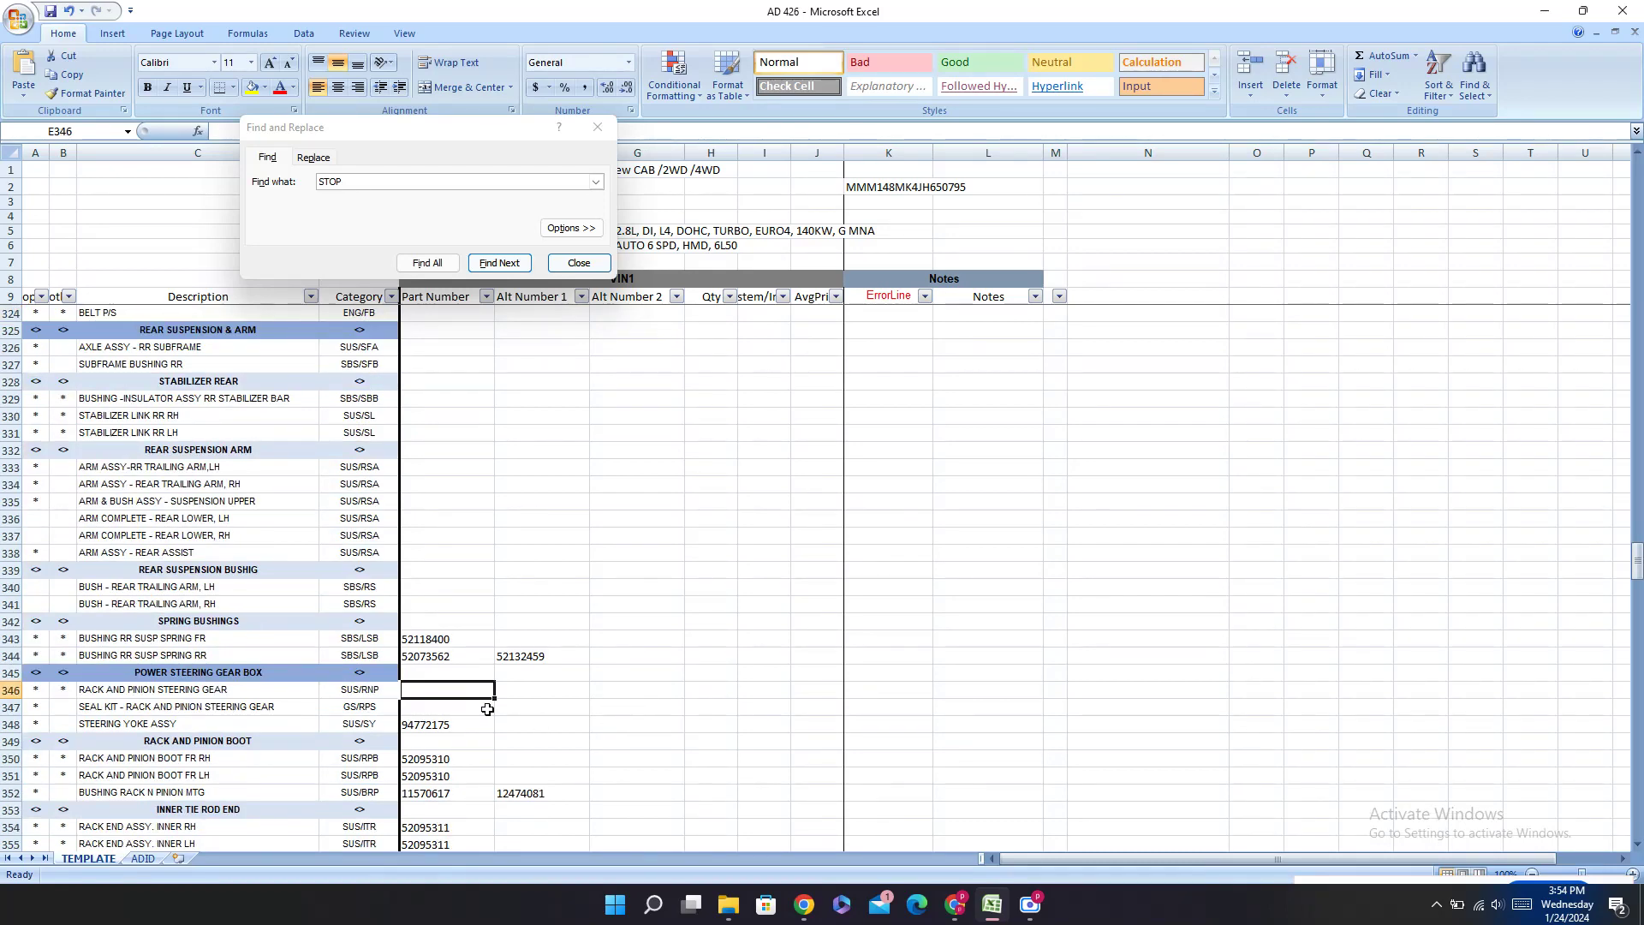
Step: Review the Tie Rod Assembly/Parts steering gear page, then return to the RADIATOR SUPPORT search results
{"action": "left_click", "coordinate": [955, 904]}
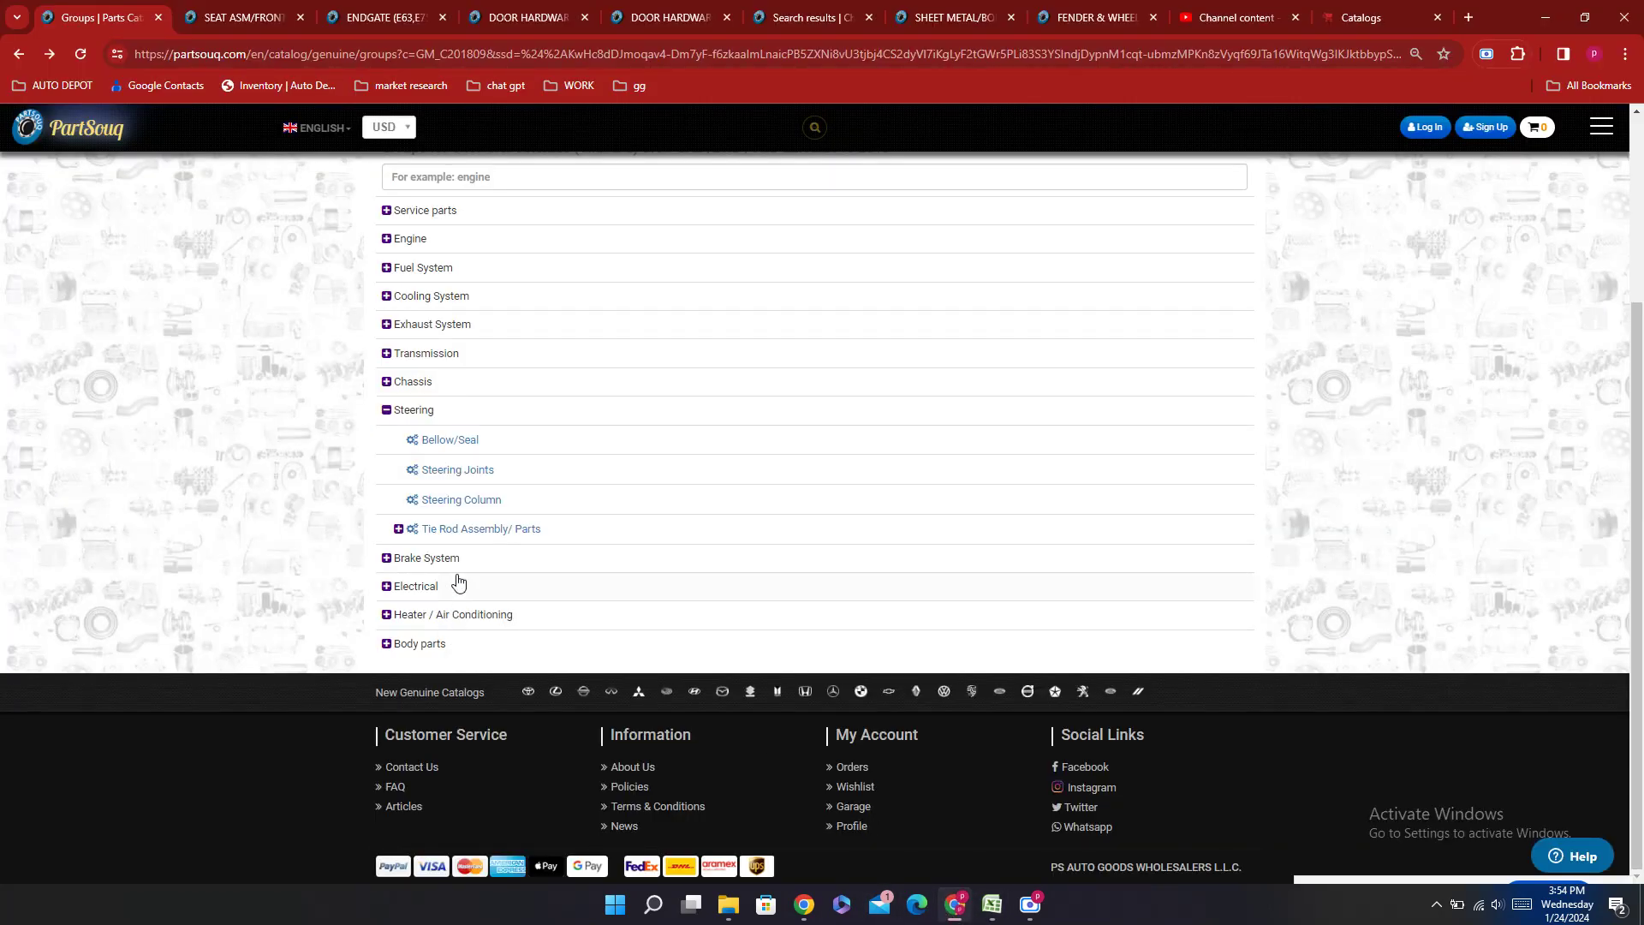
{"action": "left_click", "coordinate": [477, 530]}
{"action": "left_click", "coordinate": [477, 562]}
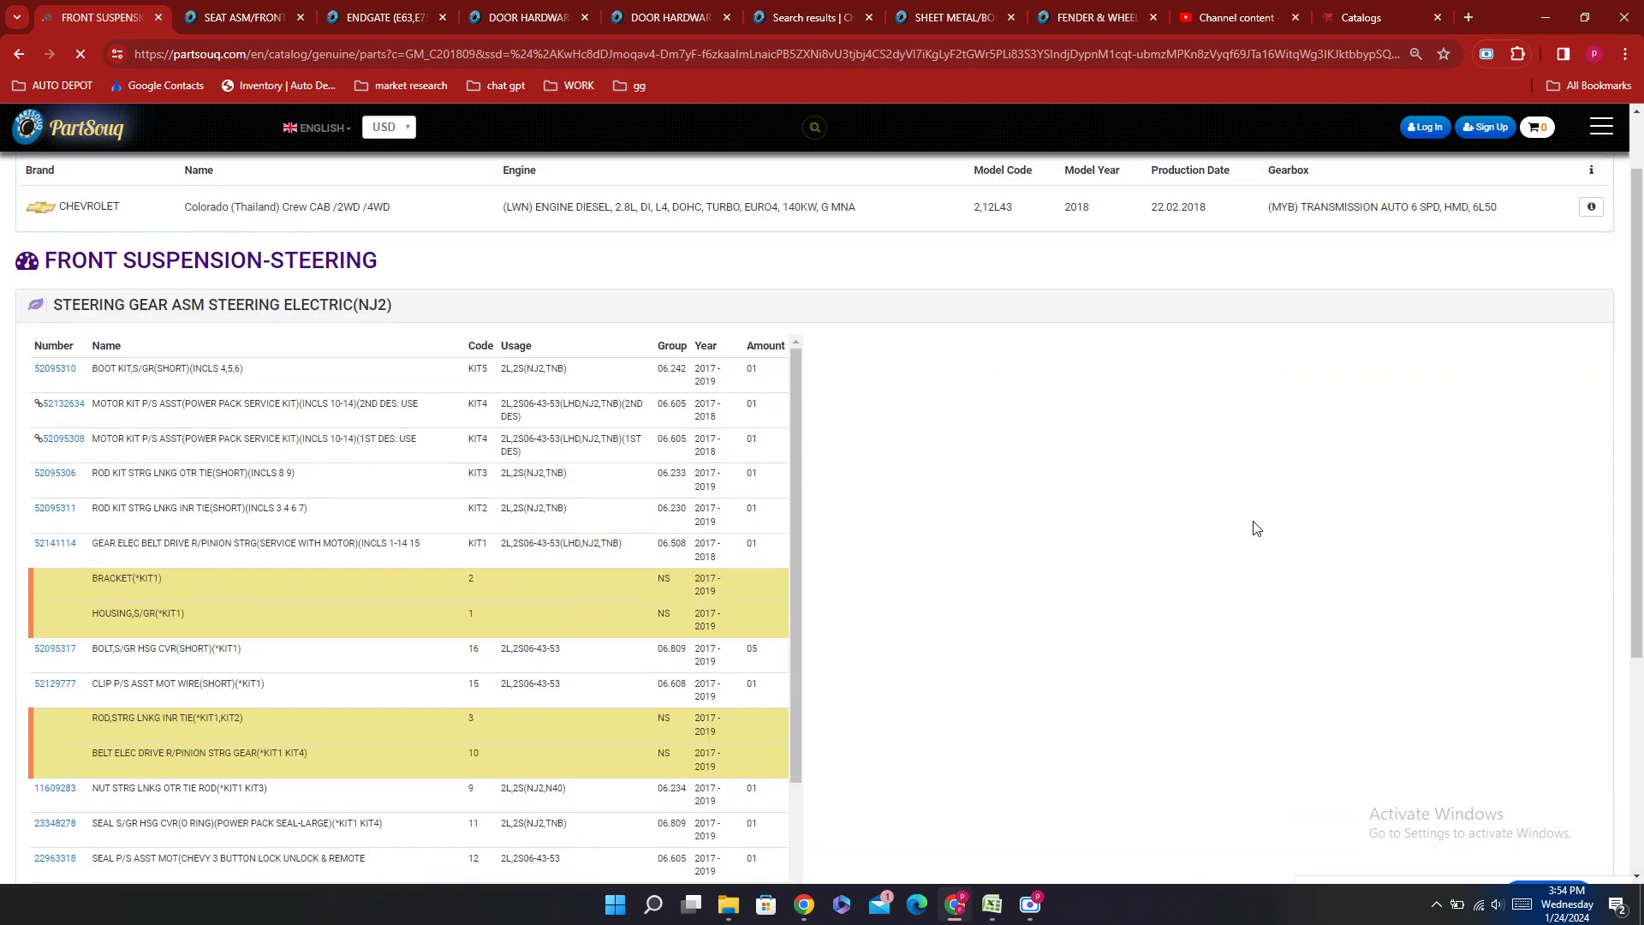
{"action": "scroll", "coordinate": [1353, 565], "scroll_direction": "down", "scroll_amount": 3}
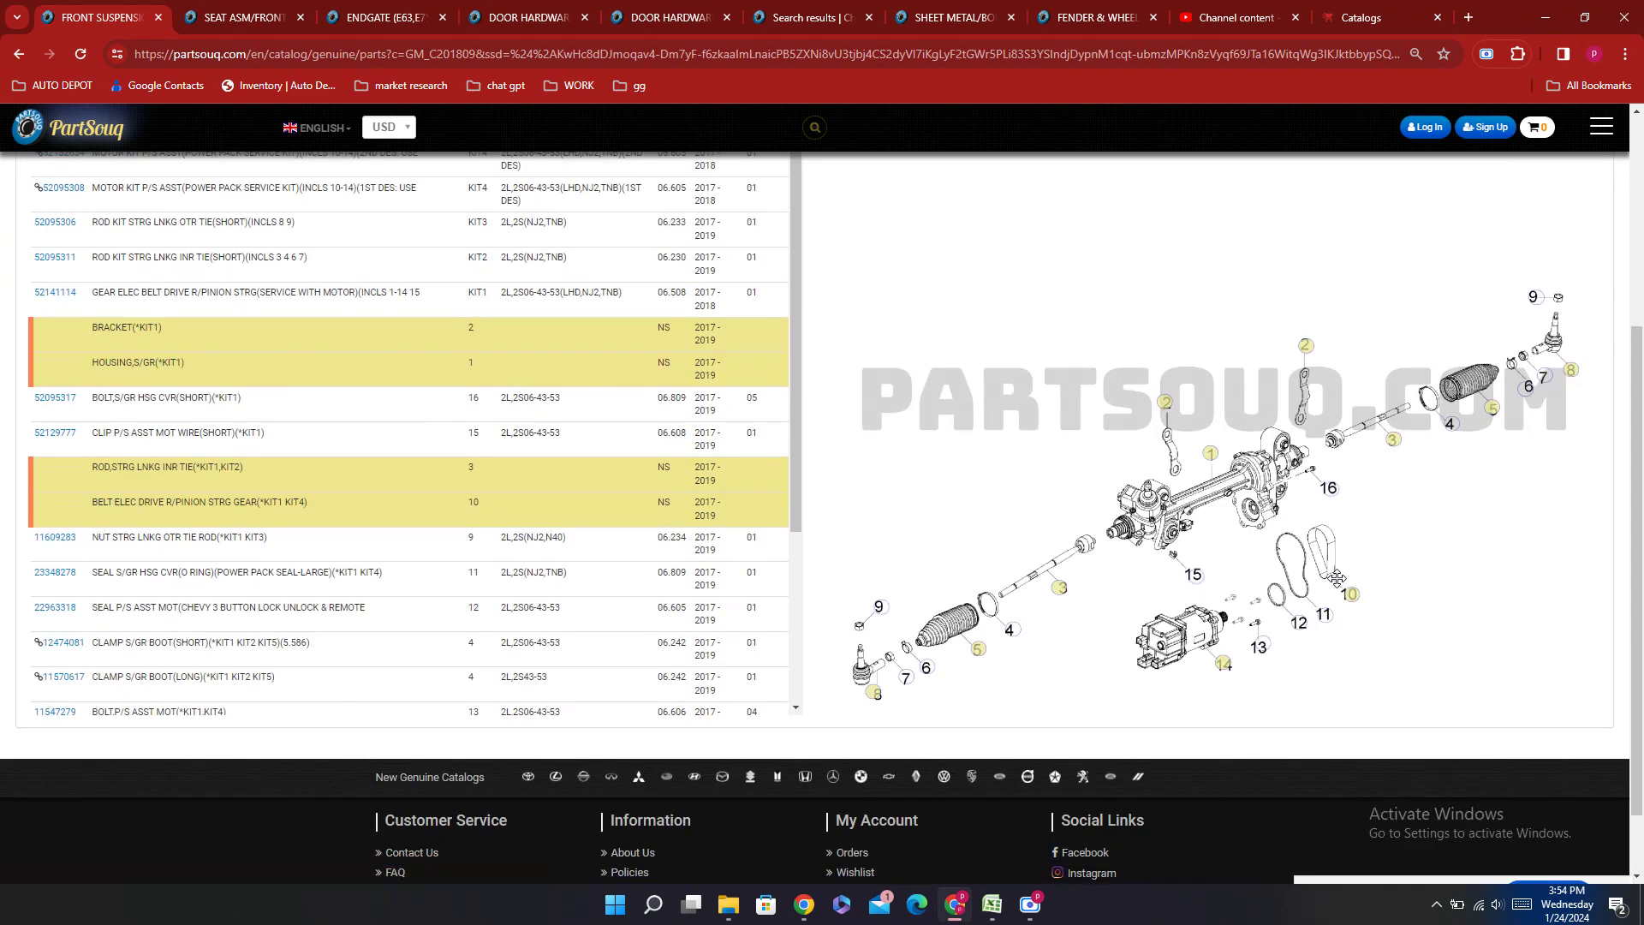
{"action": "left_click", "coordinate": [1210, 471]}
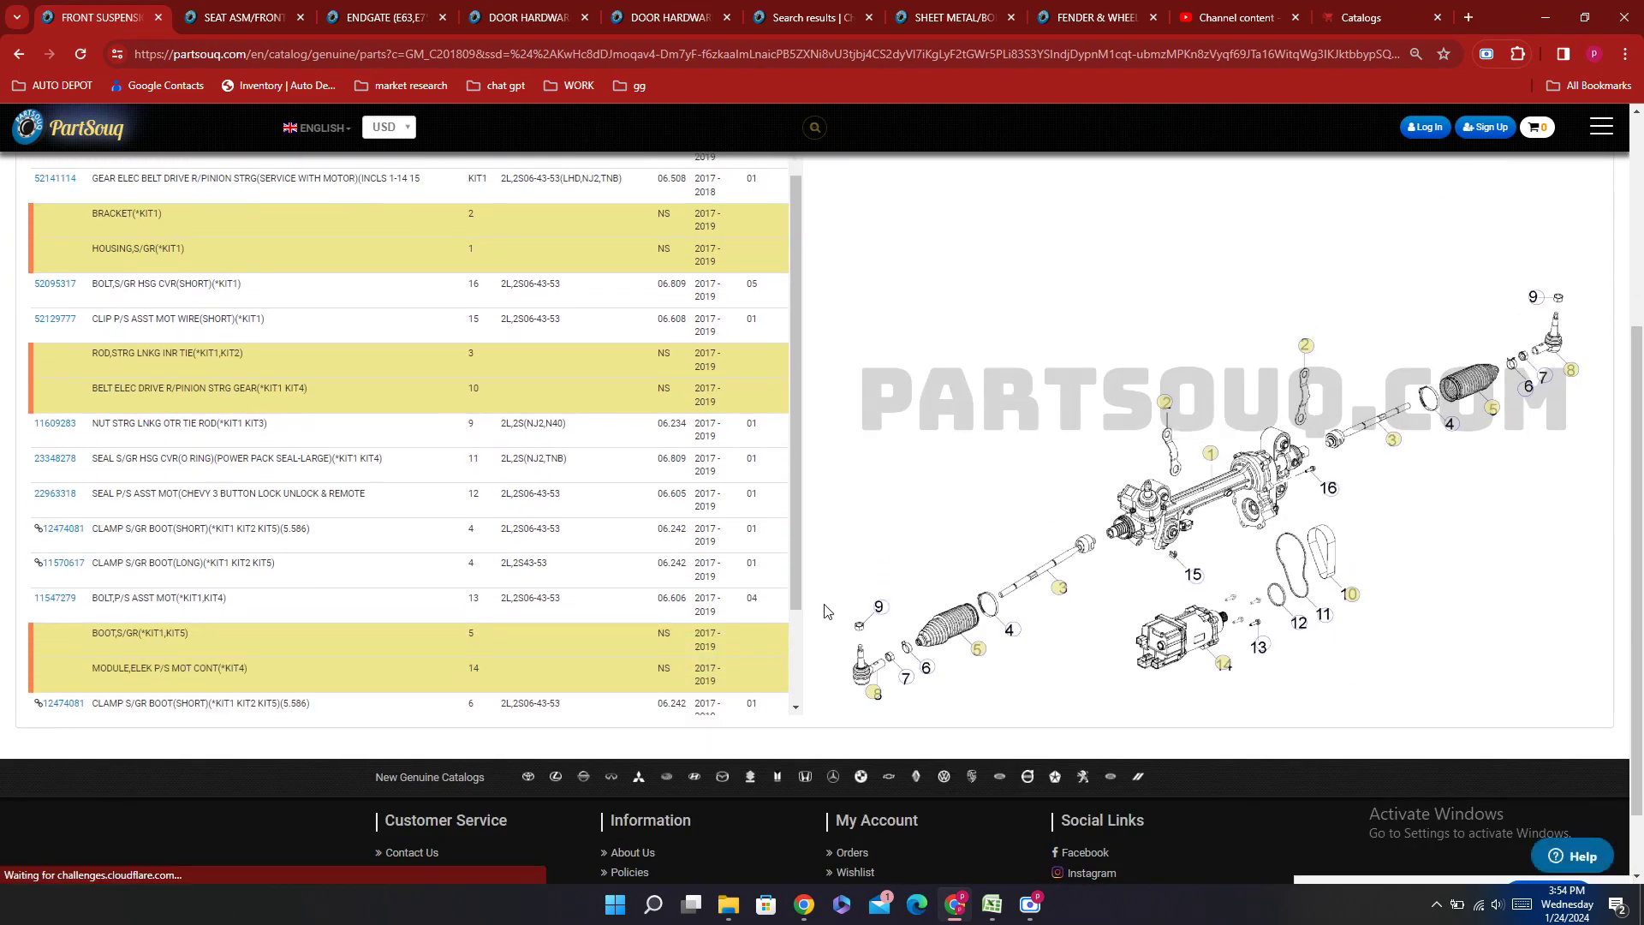
{"action": "scroll", "coordinate": [440, 679], "scroll_direction": "down", "scroll_amount": 2}
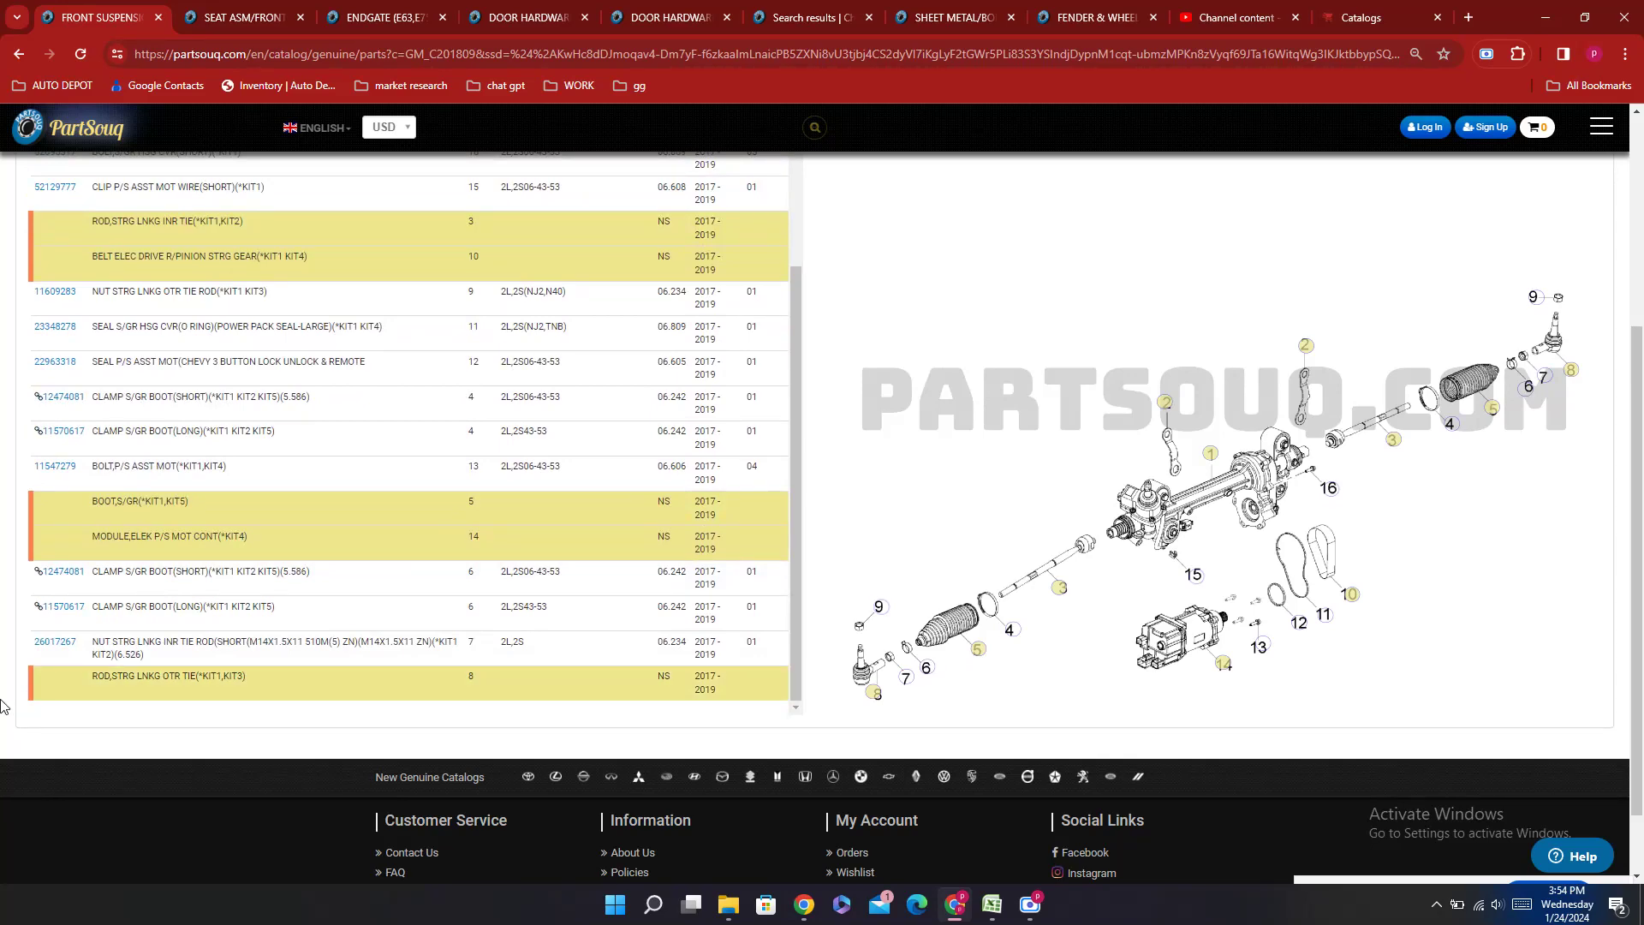
{"action": "scroll", "coordinate": [209, 570], "scroll_direction": "up", "scroll_amount": 5}
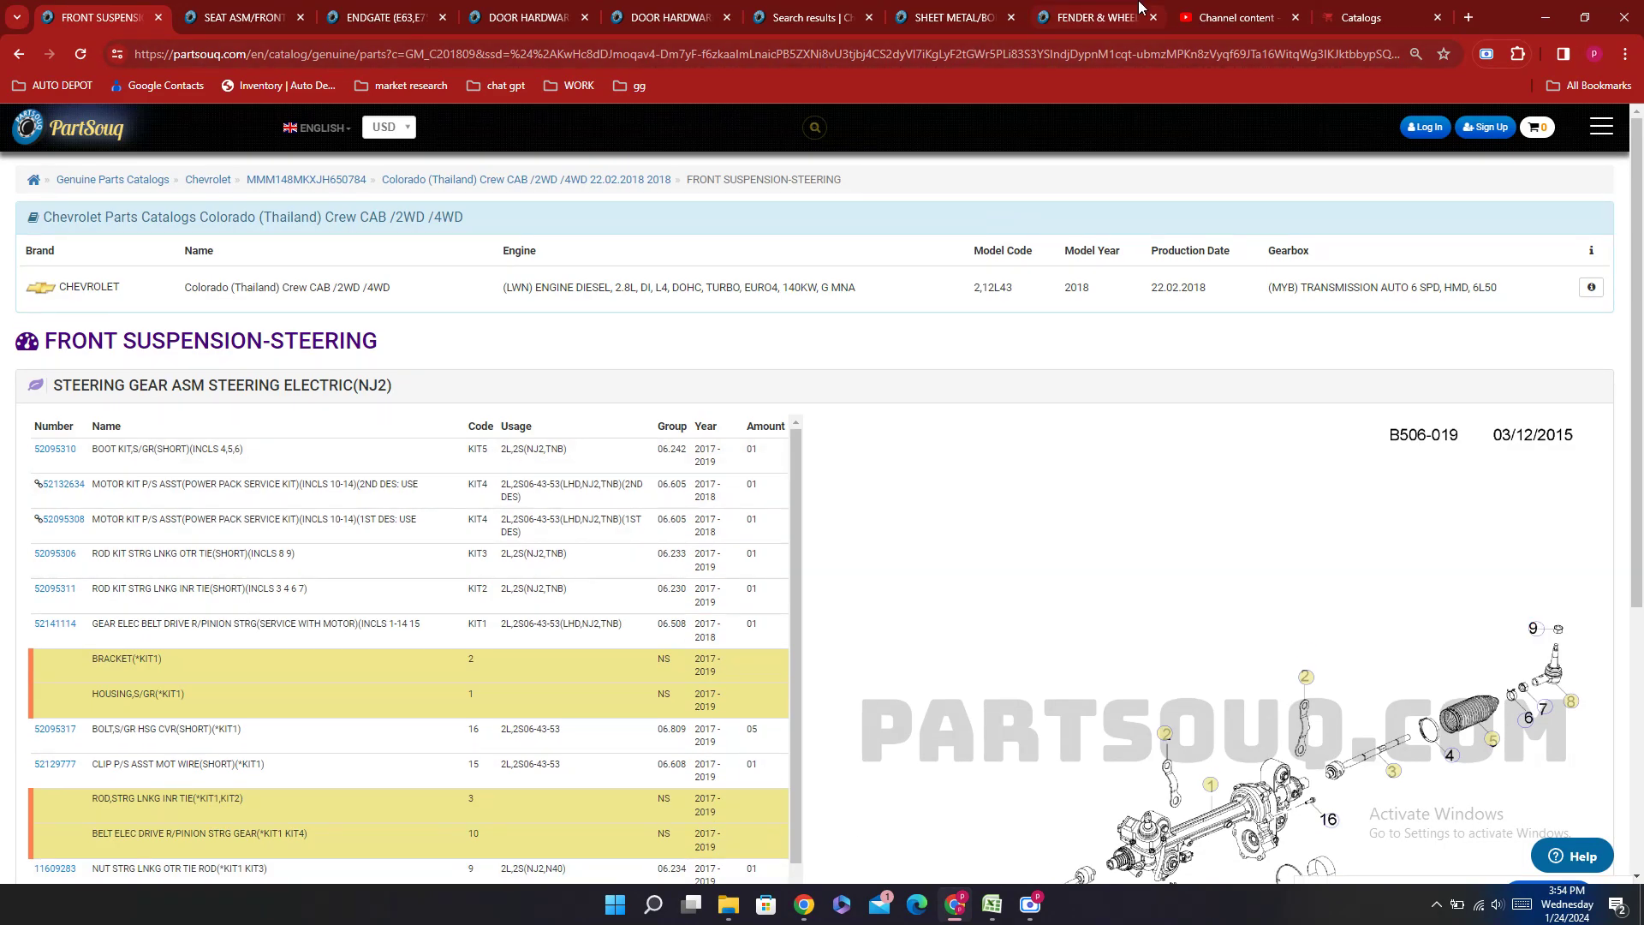
{"action": "left_click", "coordinate": [990, 7]}
{"action": "key", "text": "ctrl+shift+Tab"}
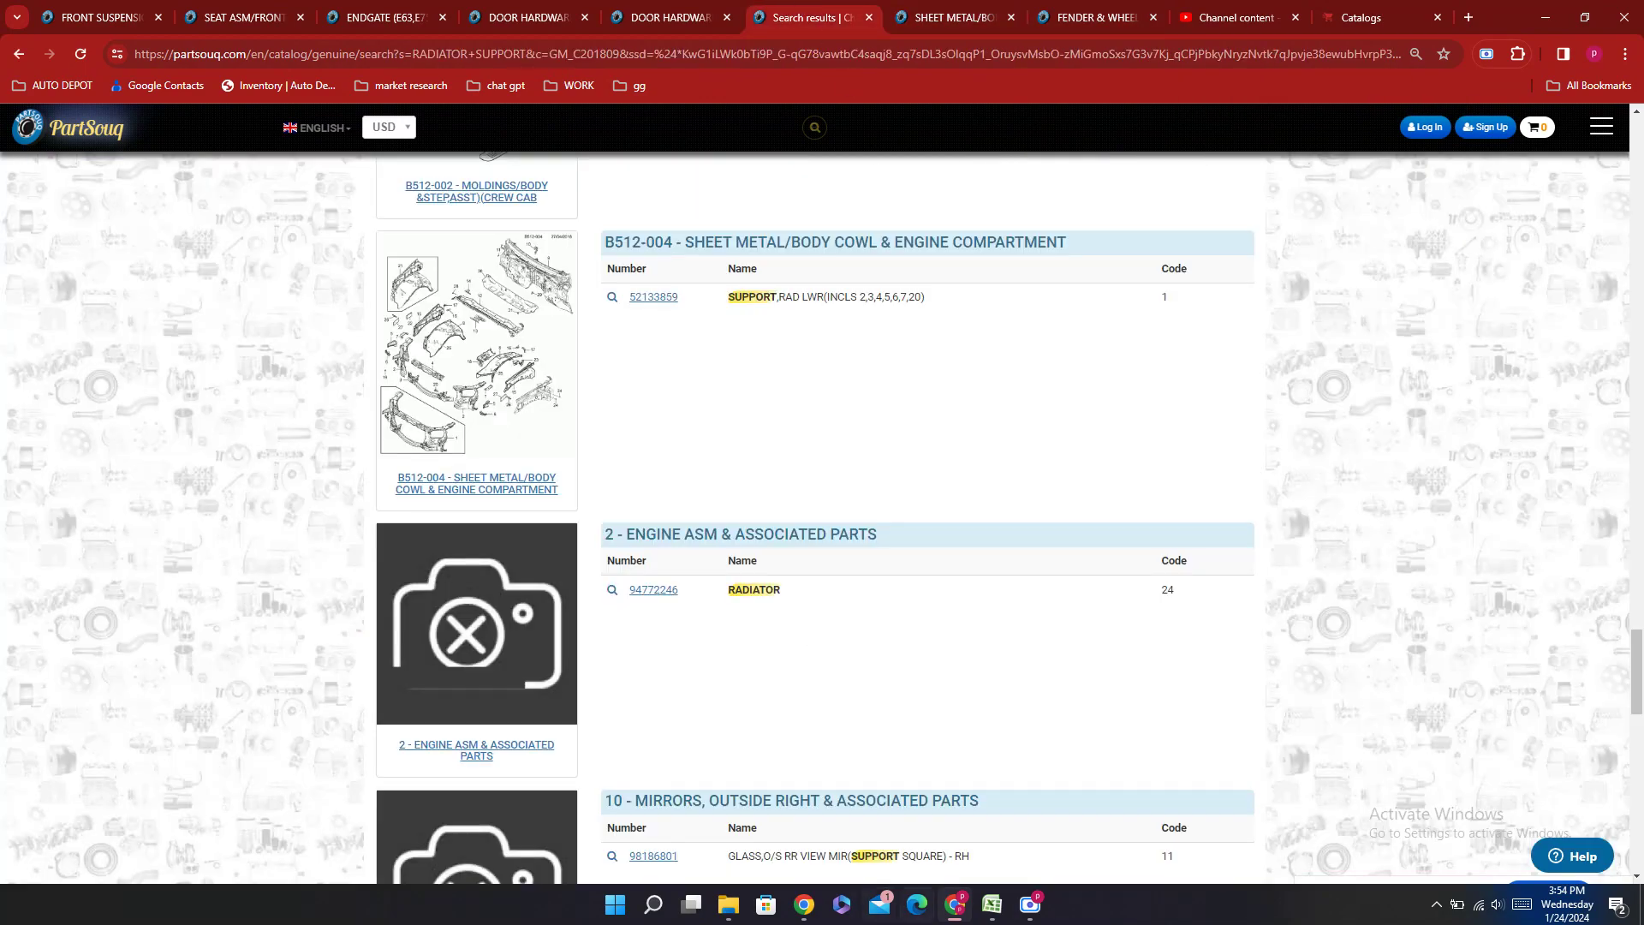
Step: Copy the POWER STEERING GEAR BOX heading from C345 and search PartSouq for it
{"action": "left_click", "coordinate": [992, 904]}
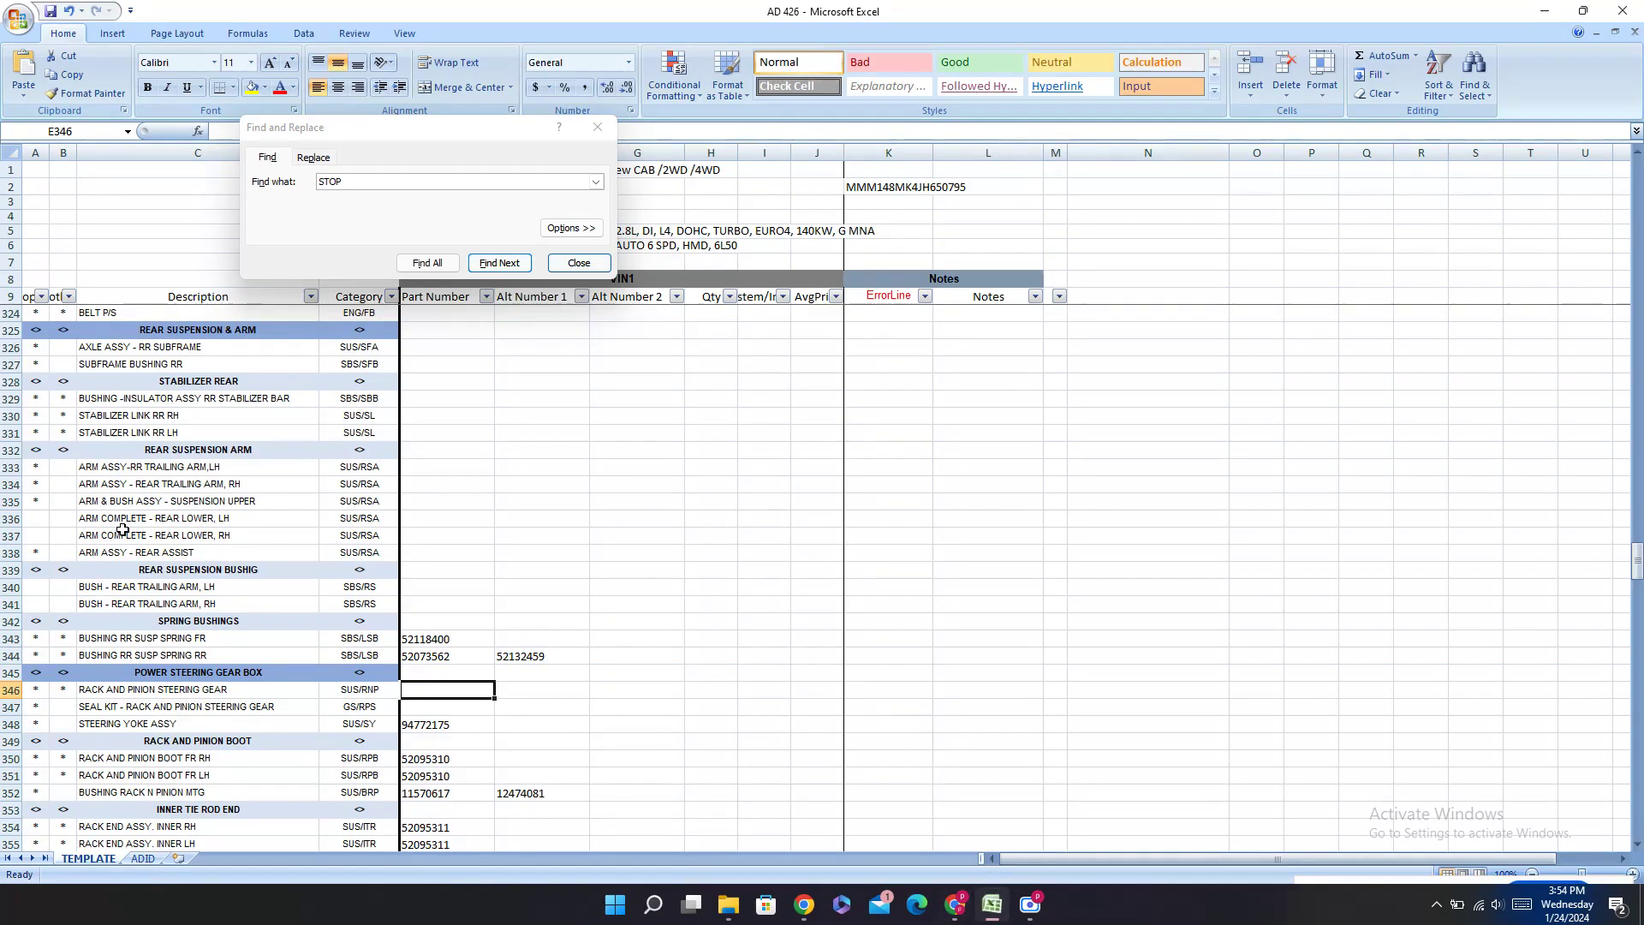
{"action": "right_click", "coordinate": [221, 670]}
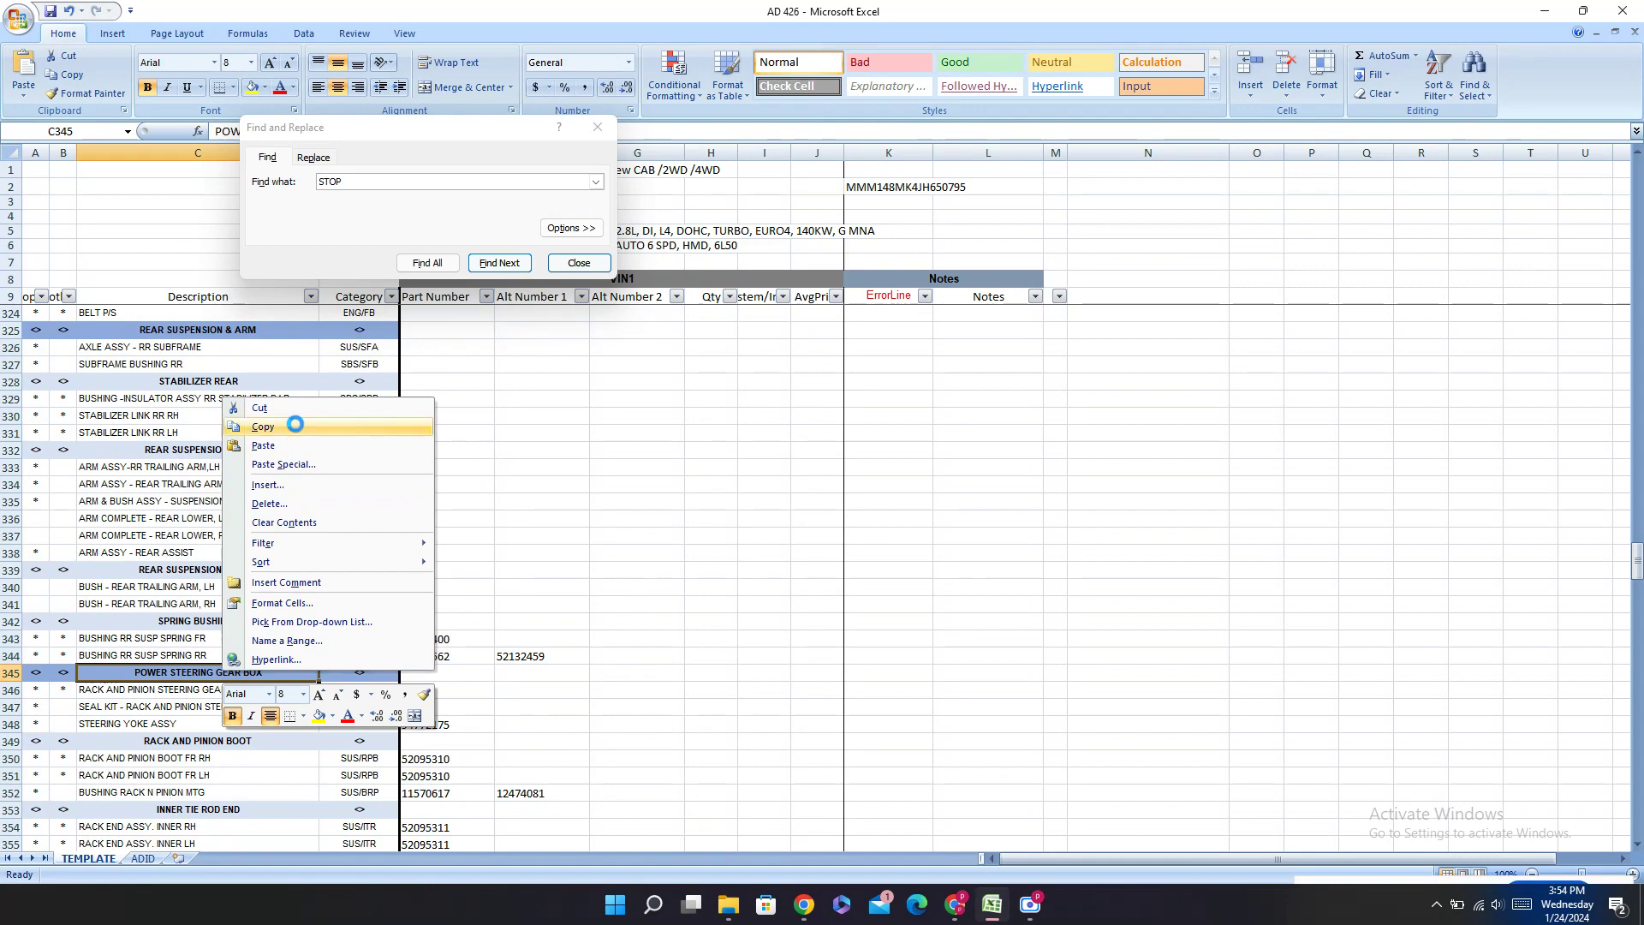
{"action": "left_click", "coordinate": [292, 428]}
{"action": "left_click", "coordinate": [955, 905]}
{"action": "scroll", "coordinate": [792, 534], "scroll_direction": "up", "scroll_amount": 10}
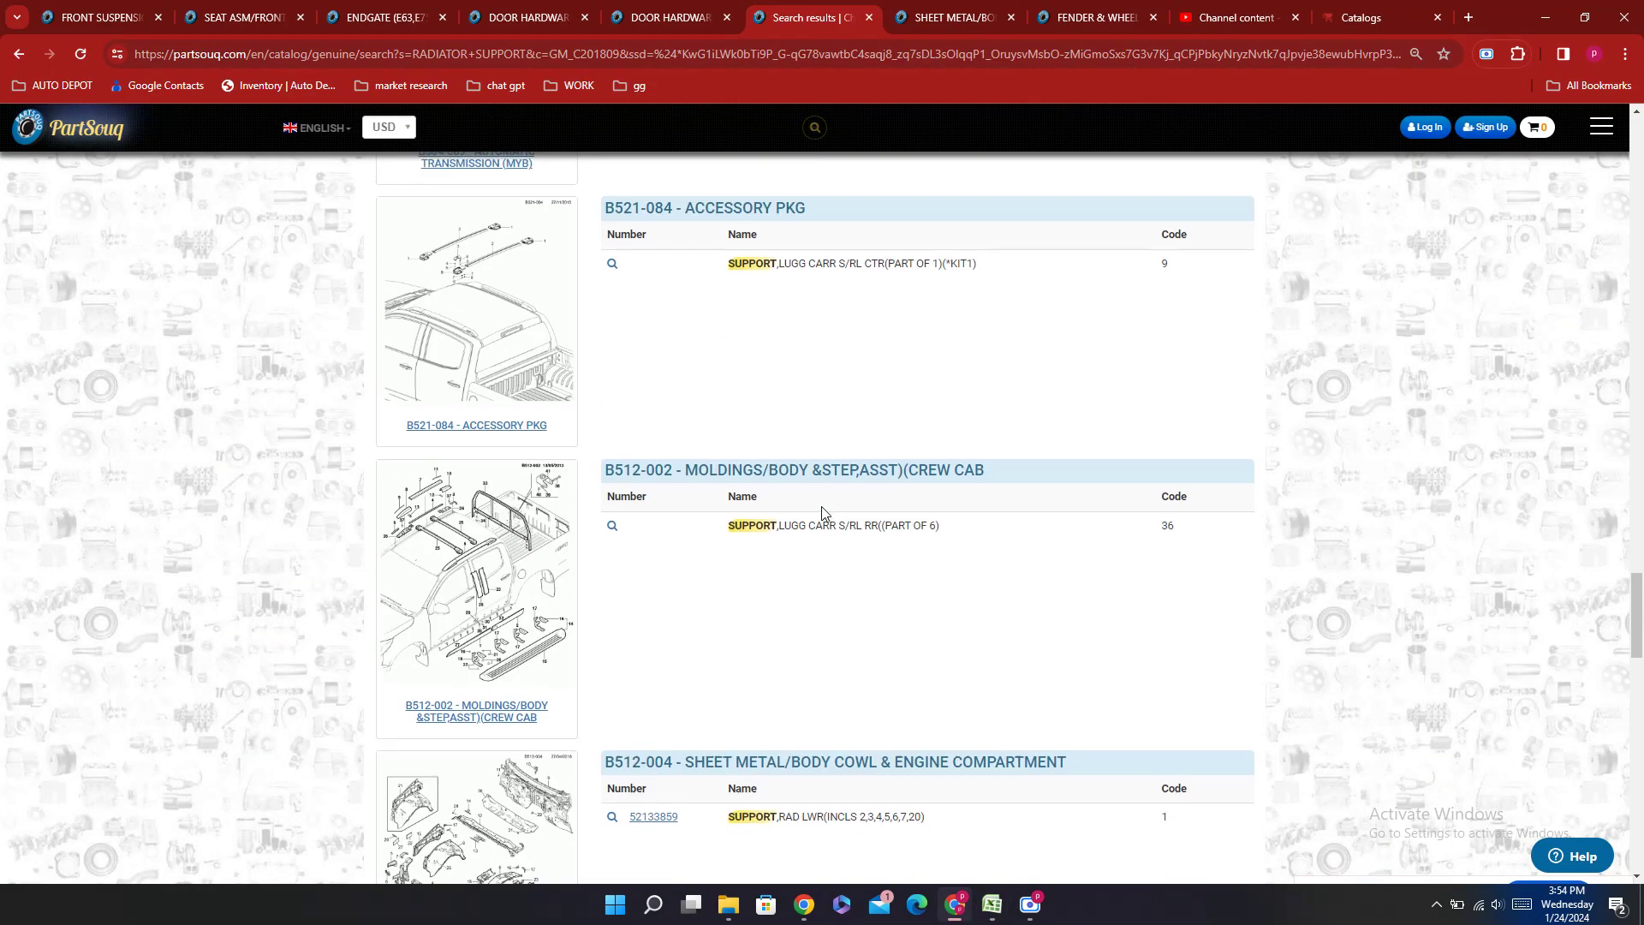
{"action": "scroll", "coordinate": [792, 534], "scroll_direction": "up", "scroll_amount": 20}
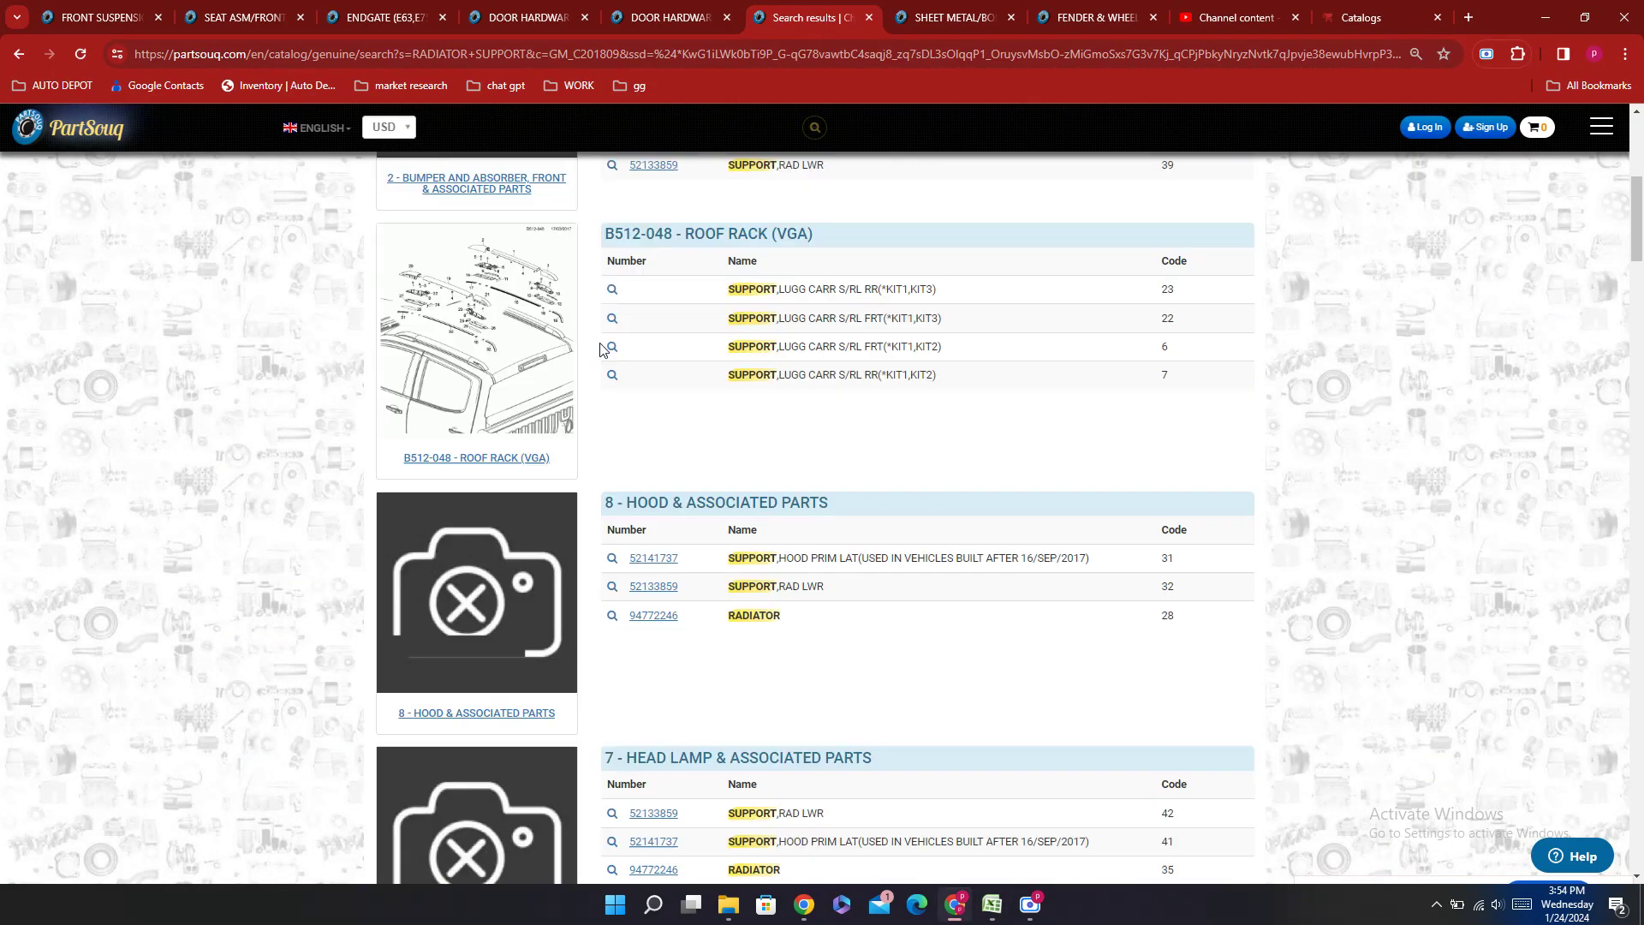
{"action": "triple_click", "coordinate": [495, 456]}
{"action": "key", "text": "ctrl+v"}
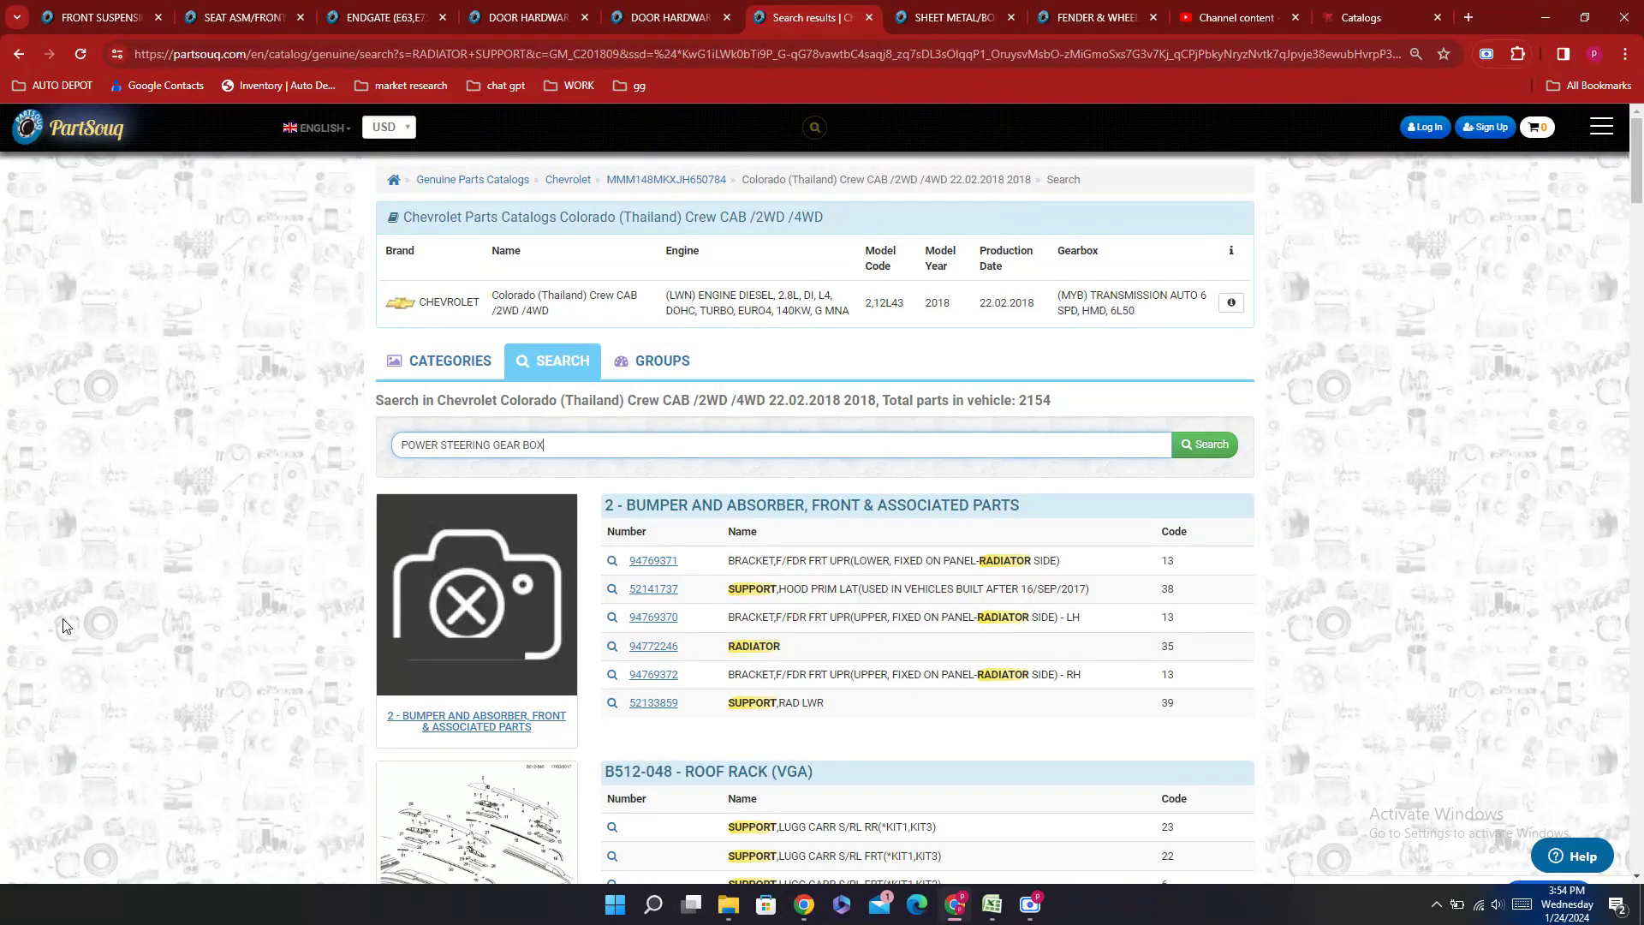
{"action": "key", "text": "Return"}
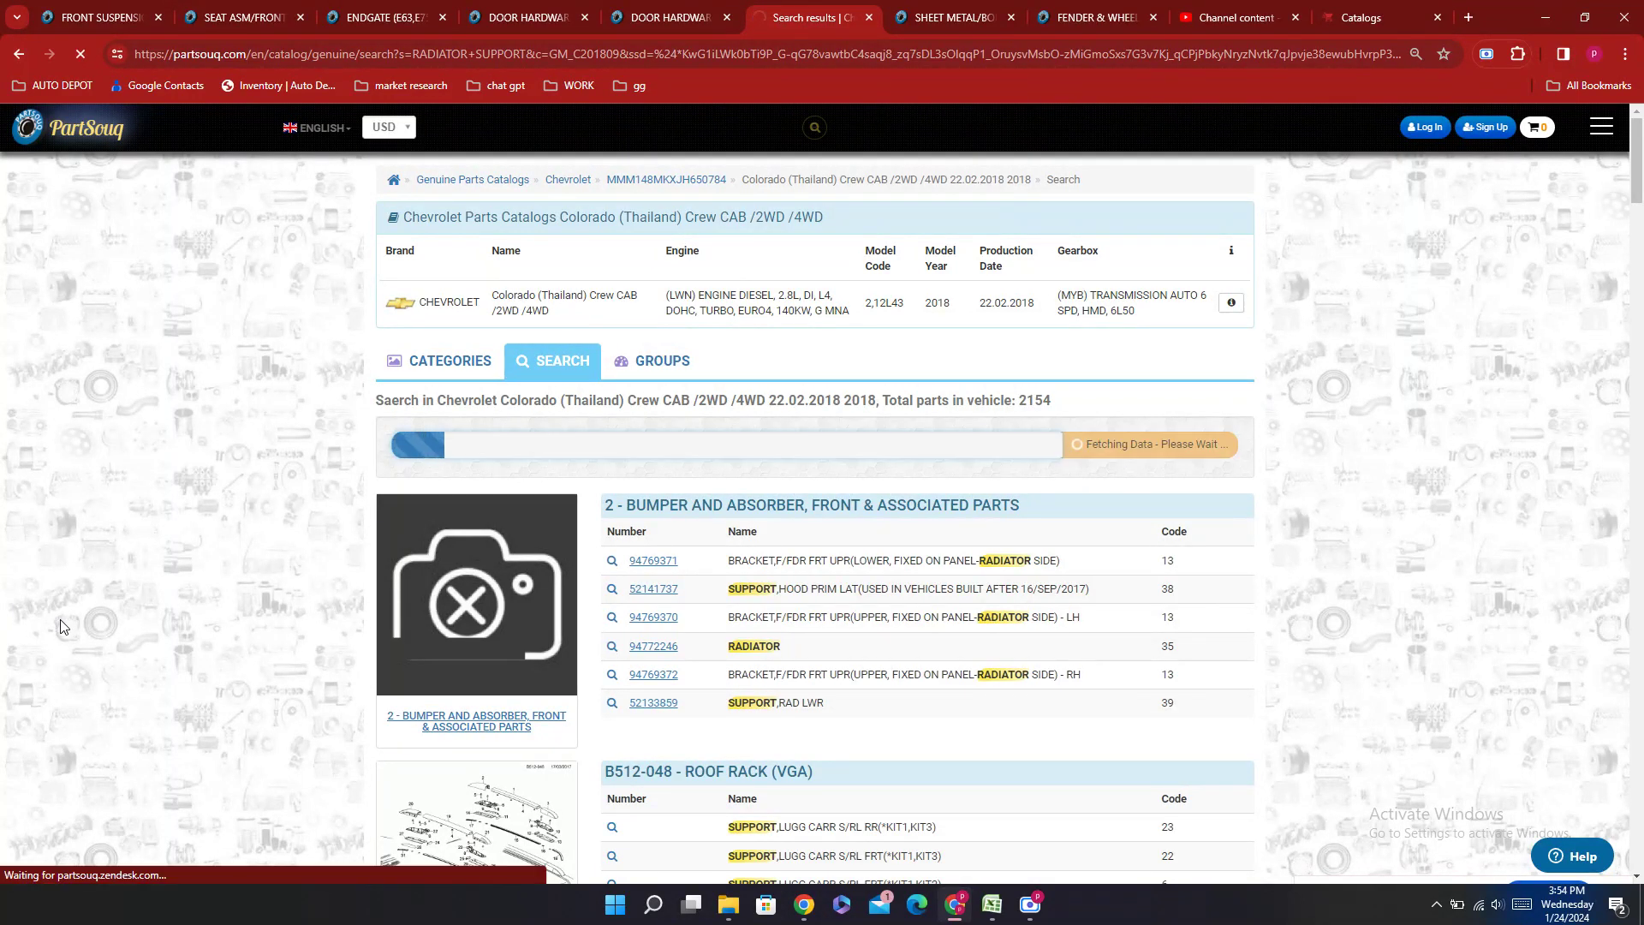
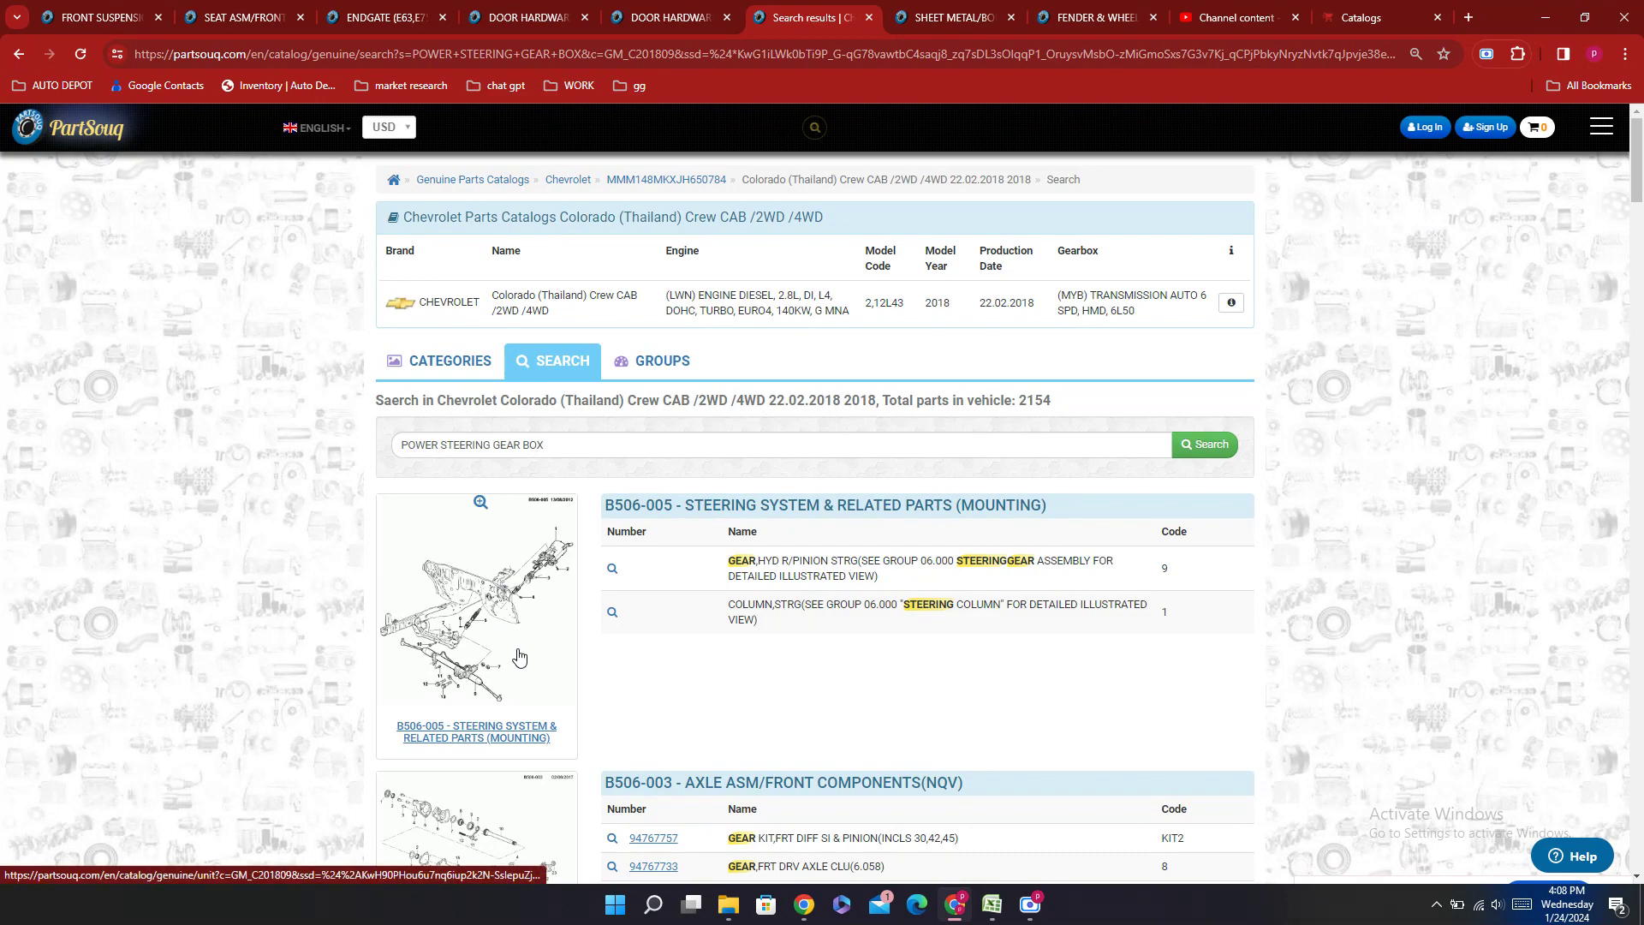
Step: Open the B506-005 Steering System & Related Parts (Mounting) diagram in a new tab
{"action": "scroll", "coordinate": [1064, 599], "scroll_direction": "down", "scroll_amount": 4}
{"action": "scroll", "coordinate": [859, 657], "scroll_direction": "down", "scroll_amount": 7}
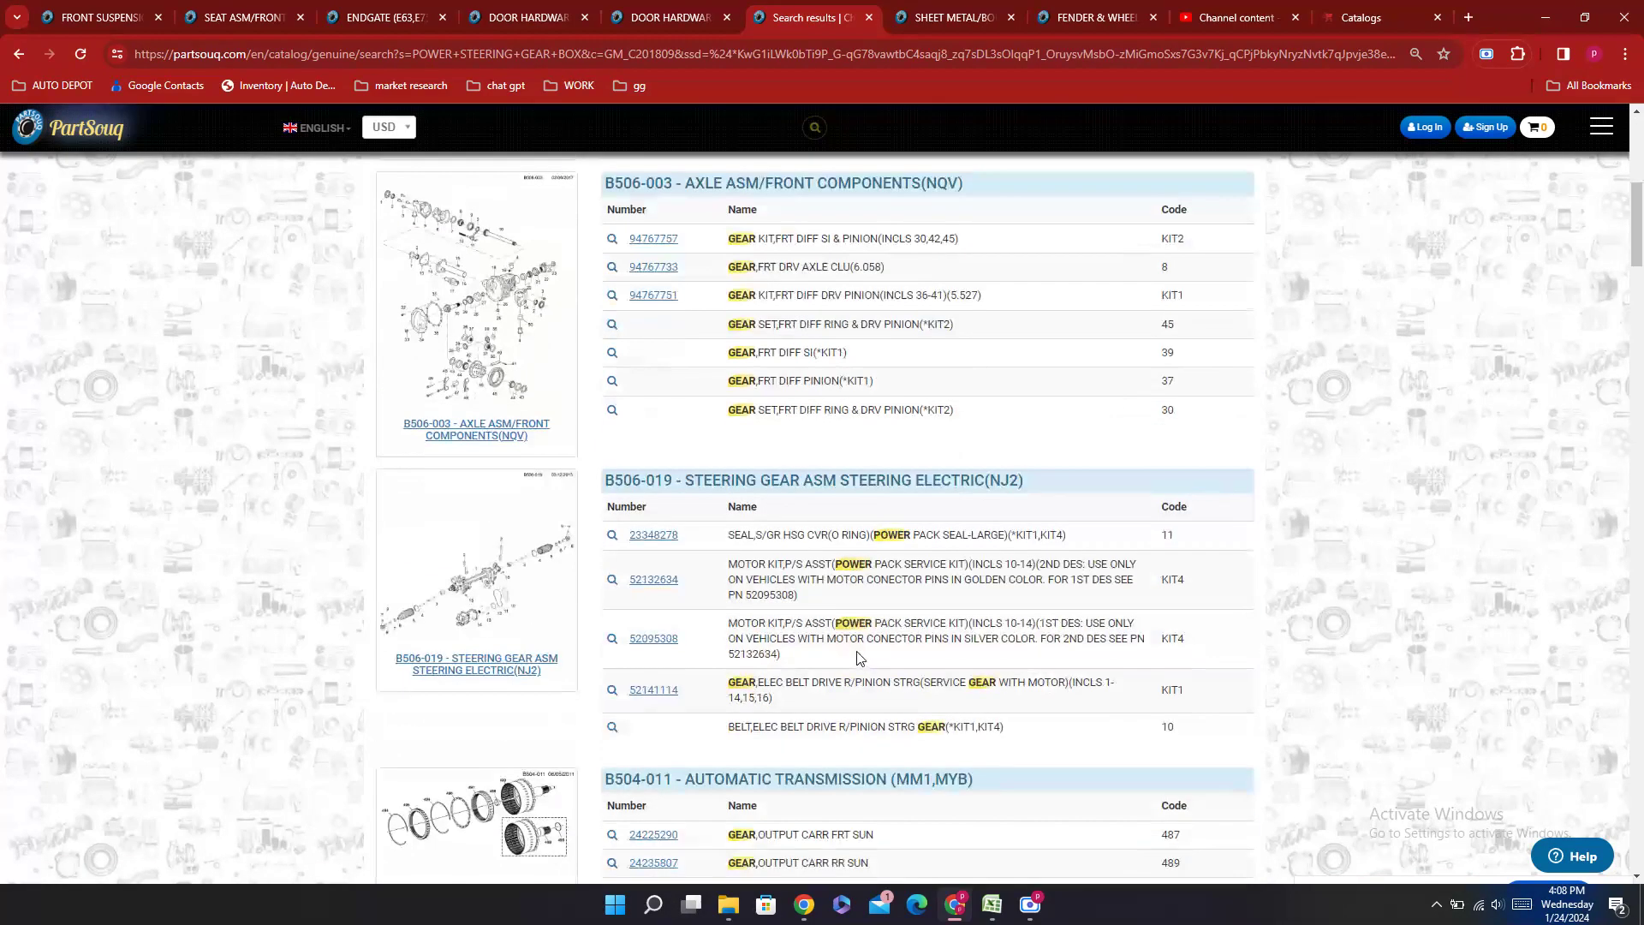
{"action": "scroll", "coordinate": [859, 657], "scroll_direction": "up", "scroll_amount": 4}
{"action": "scroll", "coordinate": [859, 657], "scroll_direction": "up", "scroll_amount": 7}
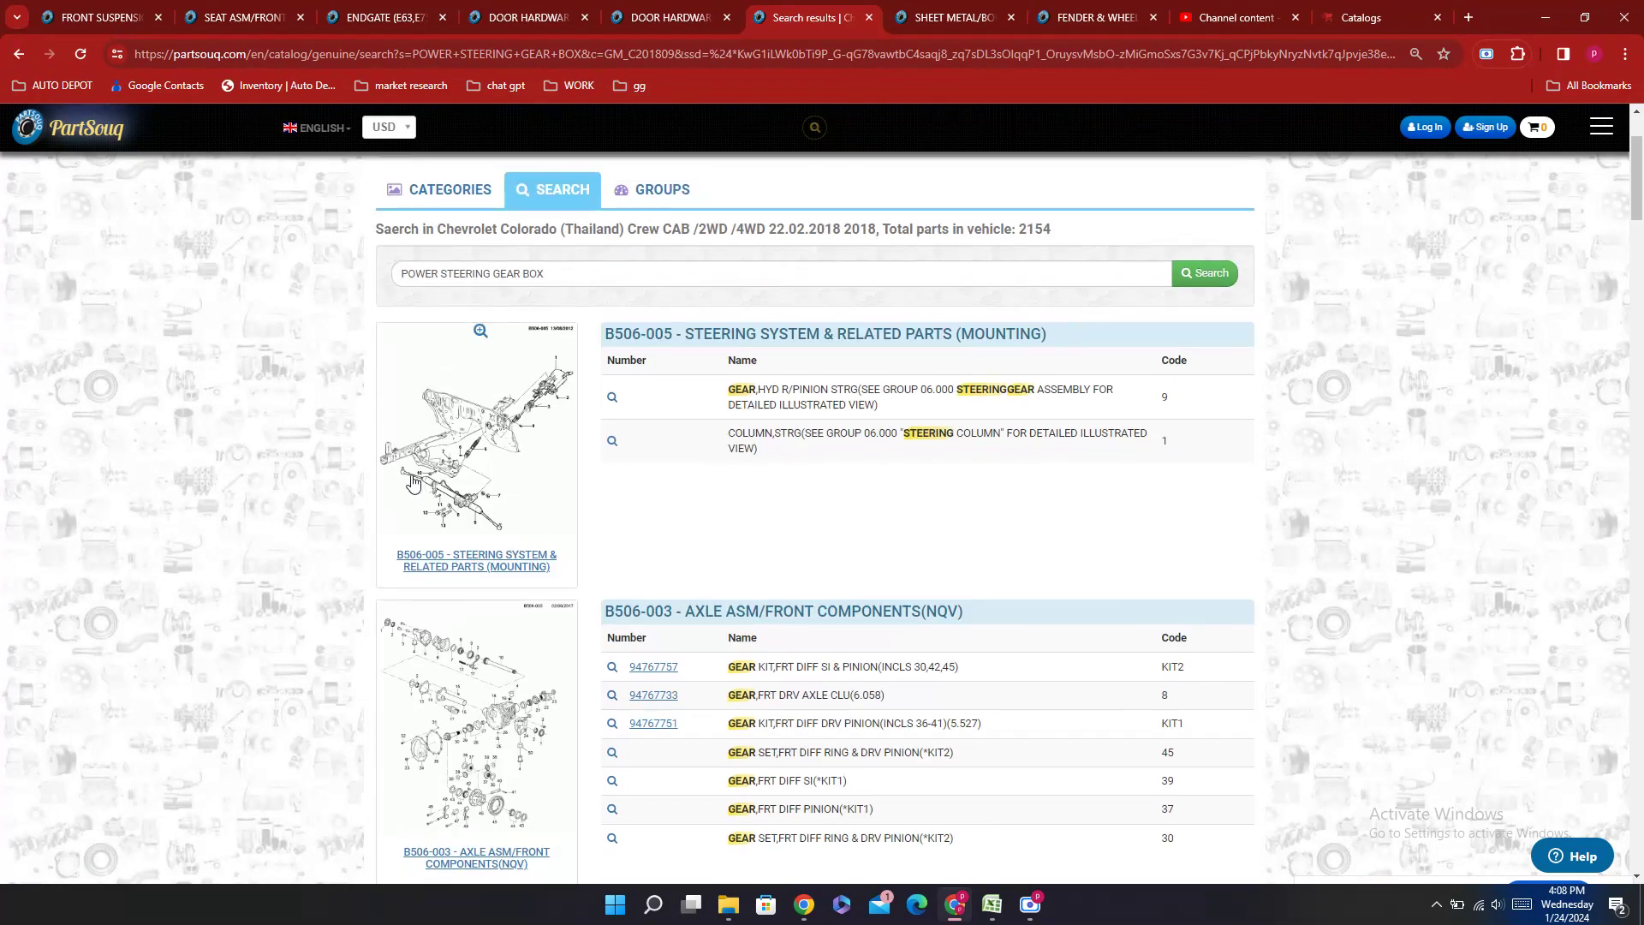
{"action": "left_click", "coordinate": [482, 504]}
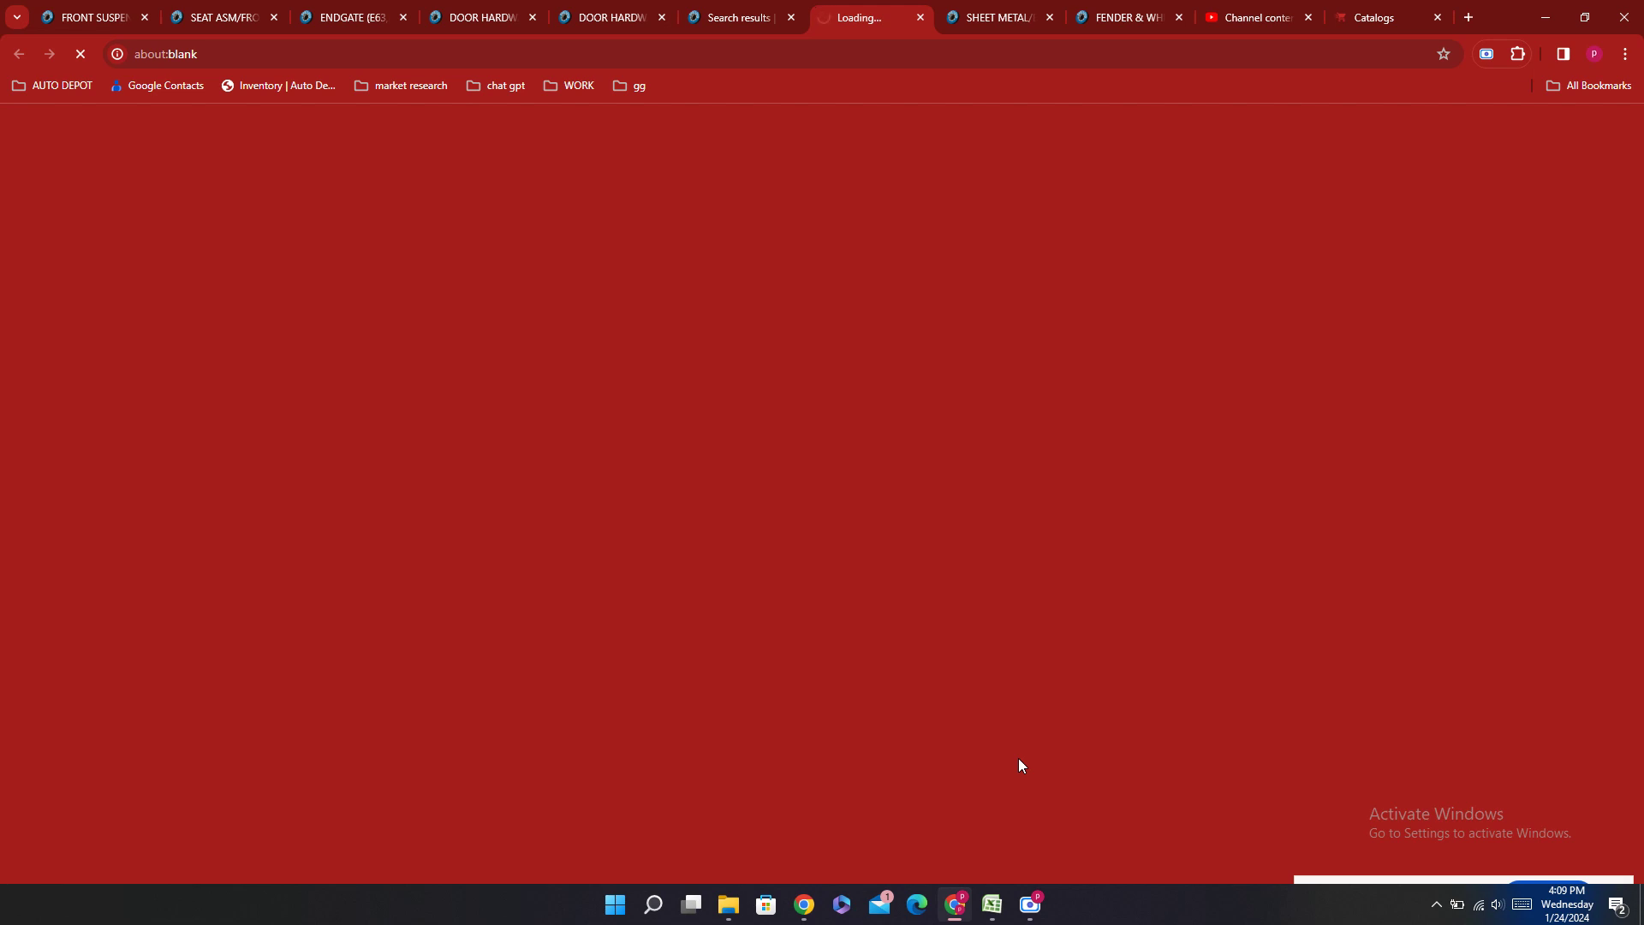
Step: Check which part callout 9 is on the steering diagram, then dismiss the popup
{"action": "scroll", "coordinate": [1246, 617], "scroll_direction": "down", "scroll_amount": 1}
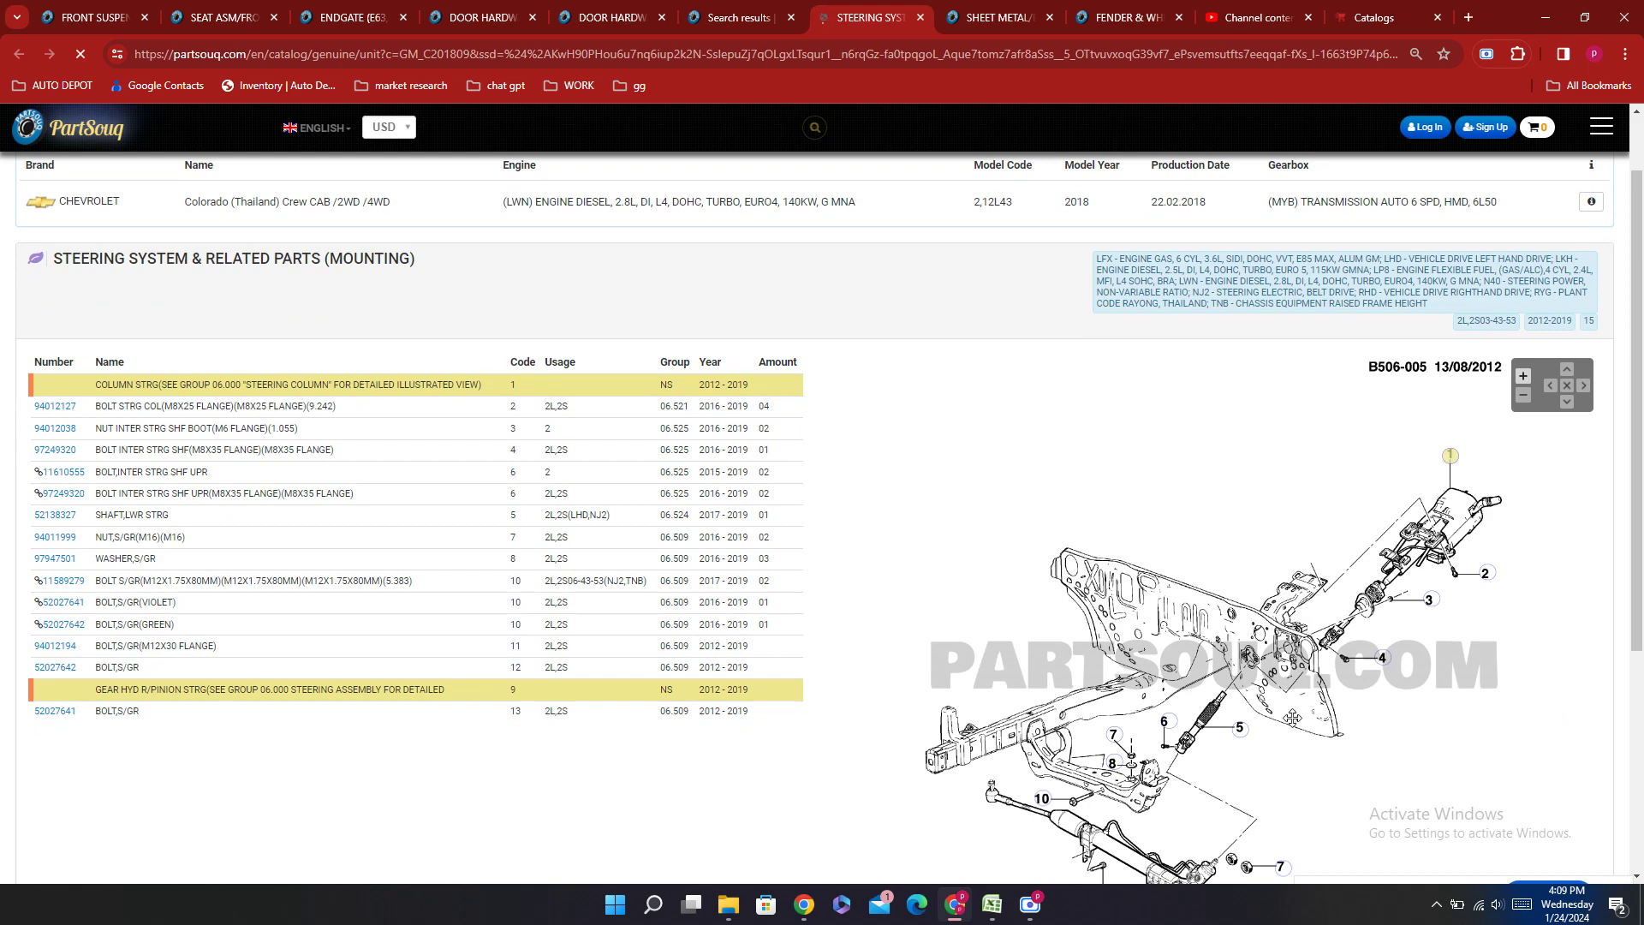
{"action": "scroll", "coordinate": [1276, 703], "scroll_direction": "down", "scroll_amount": 3}
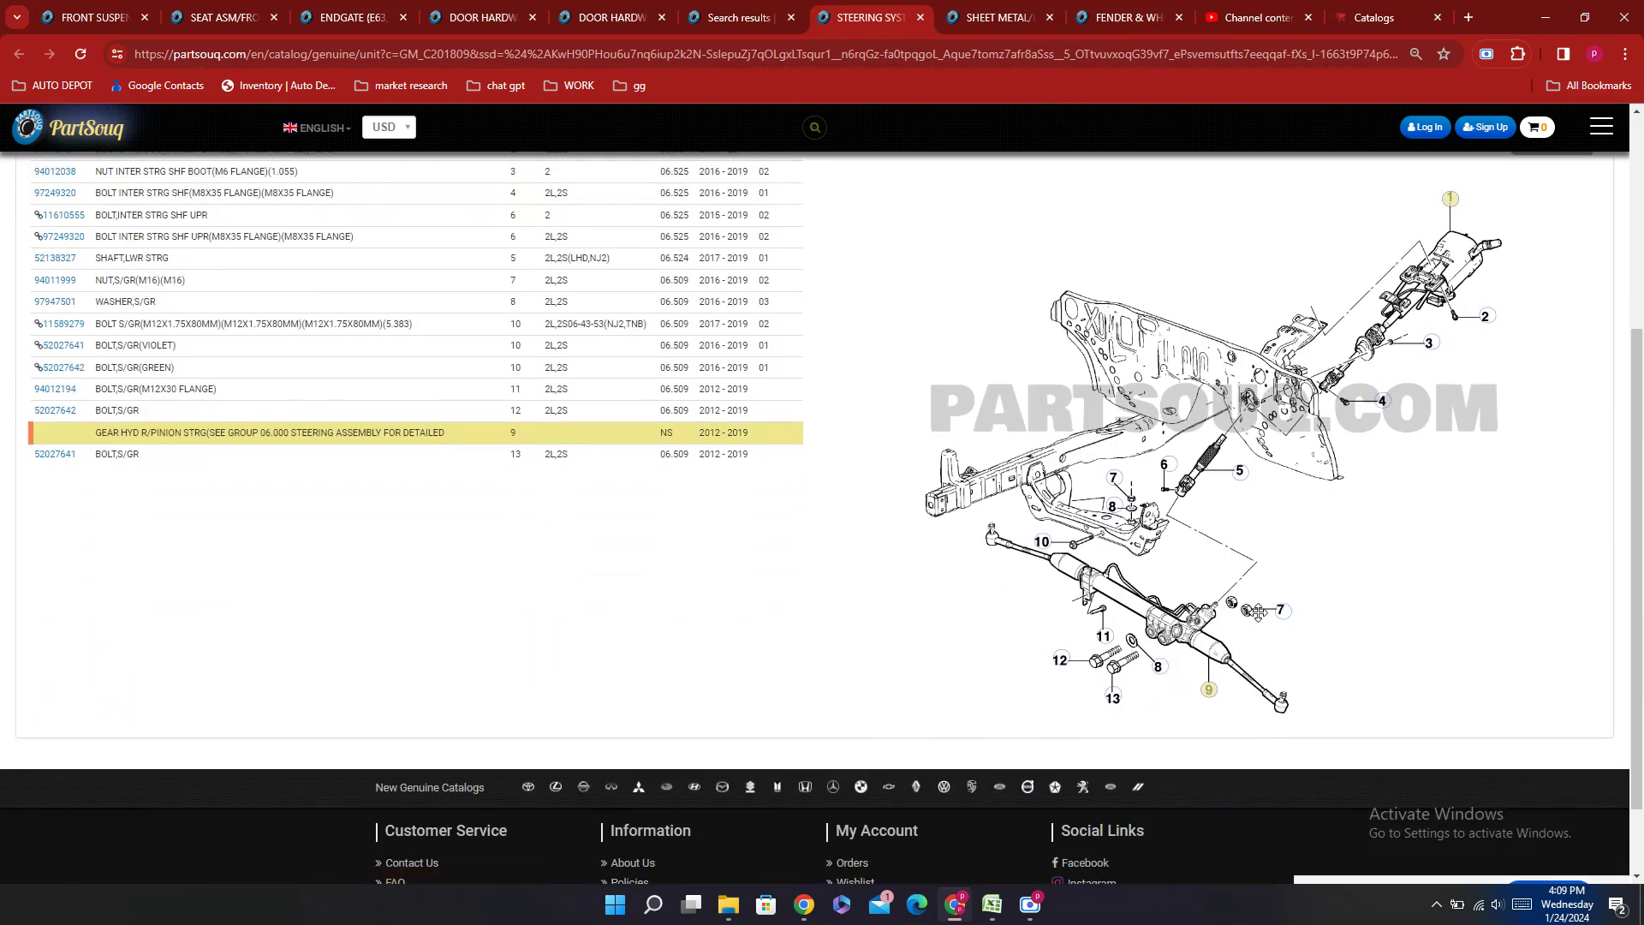
{"action": "left_click", "coordinate": [1207, 696]}
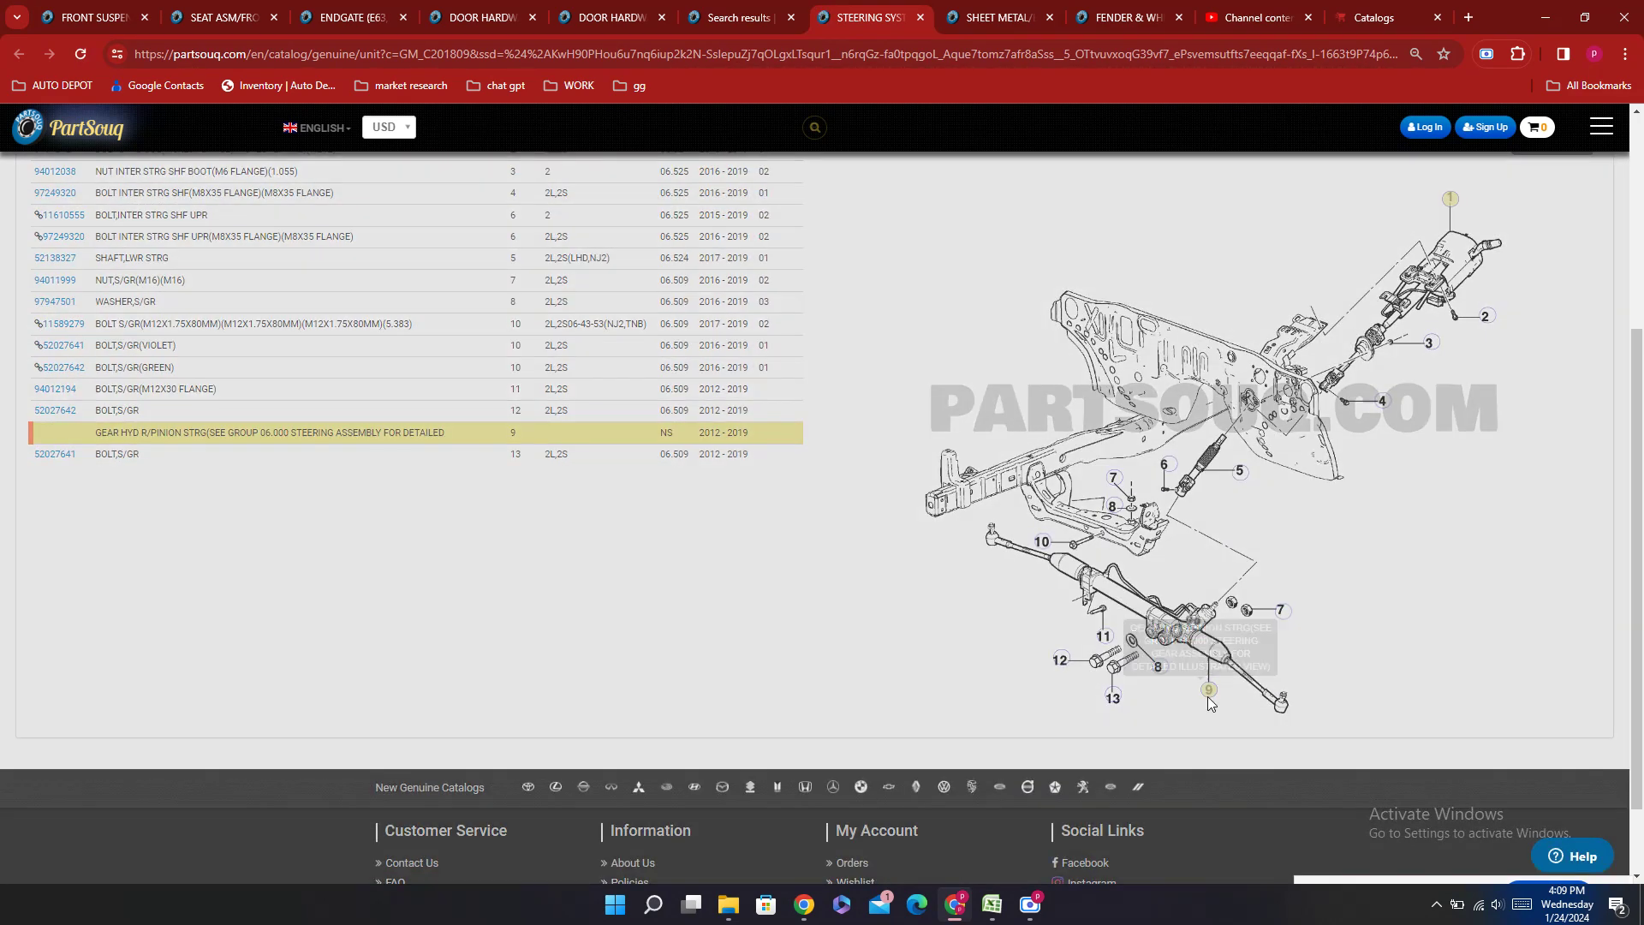
{"action": "left_click", "coordinate": [979, 577]}
{"action": "scroll", "coordinate": [771, 569], "scroll_direction": "up", "scroll_amount": 4}
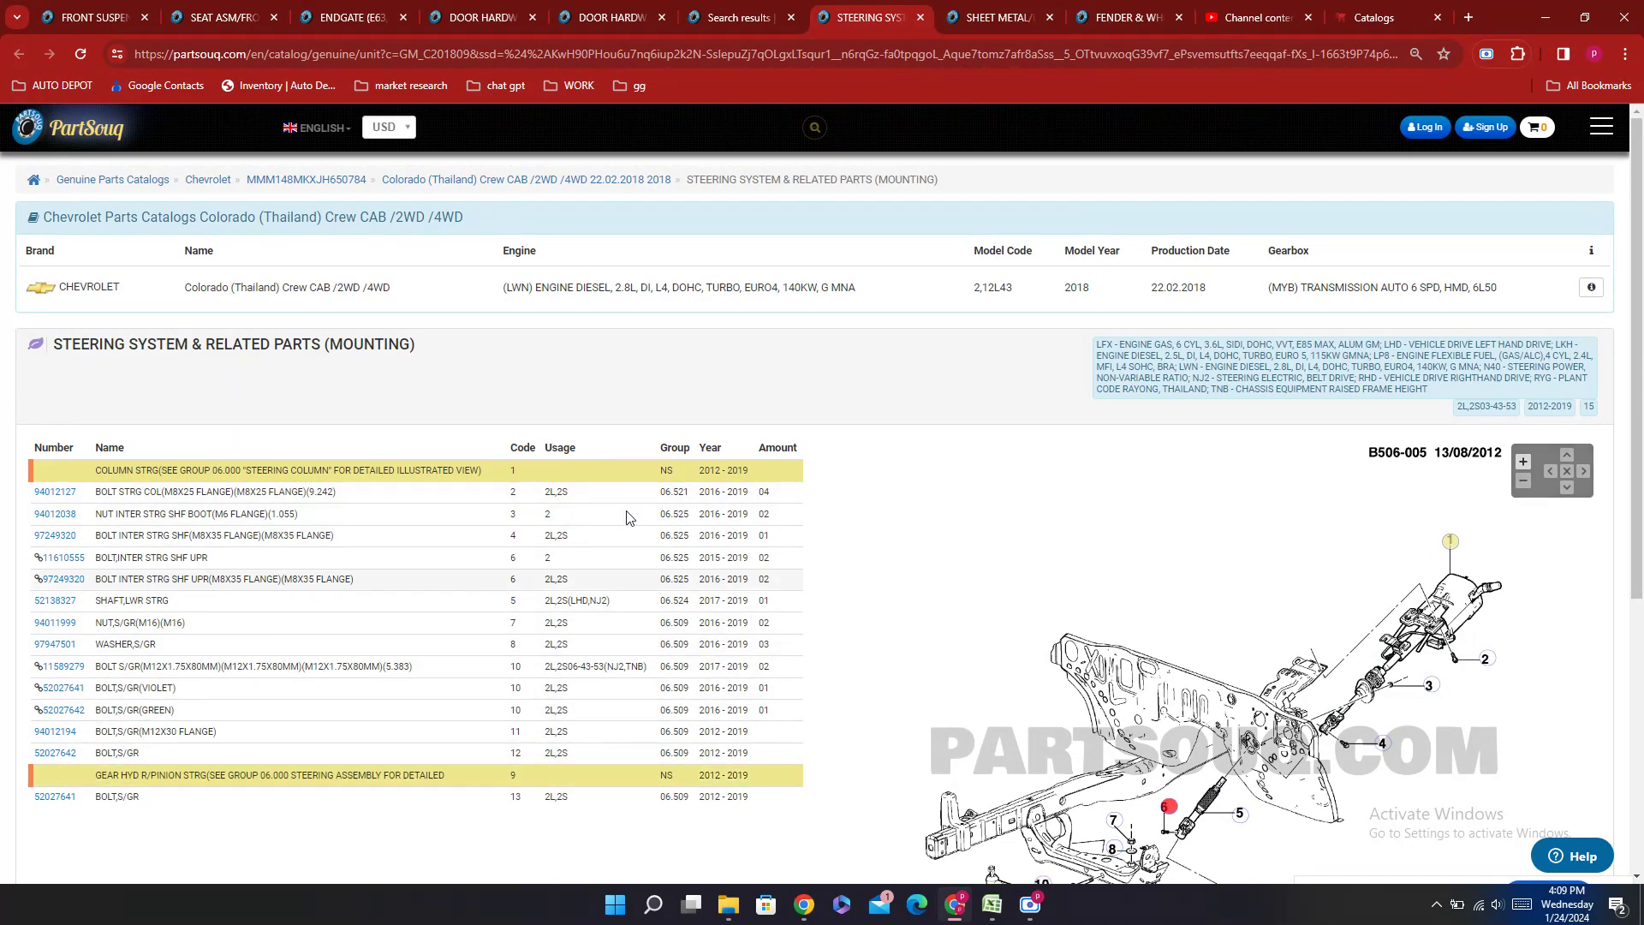
Step: Return to the POWER STEERING GEAR BOX search results and scroll through them
{"action": "left_click", "coordinate": [776, 8]}
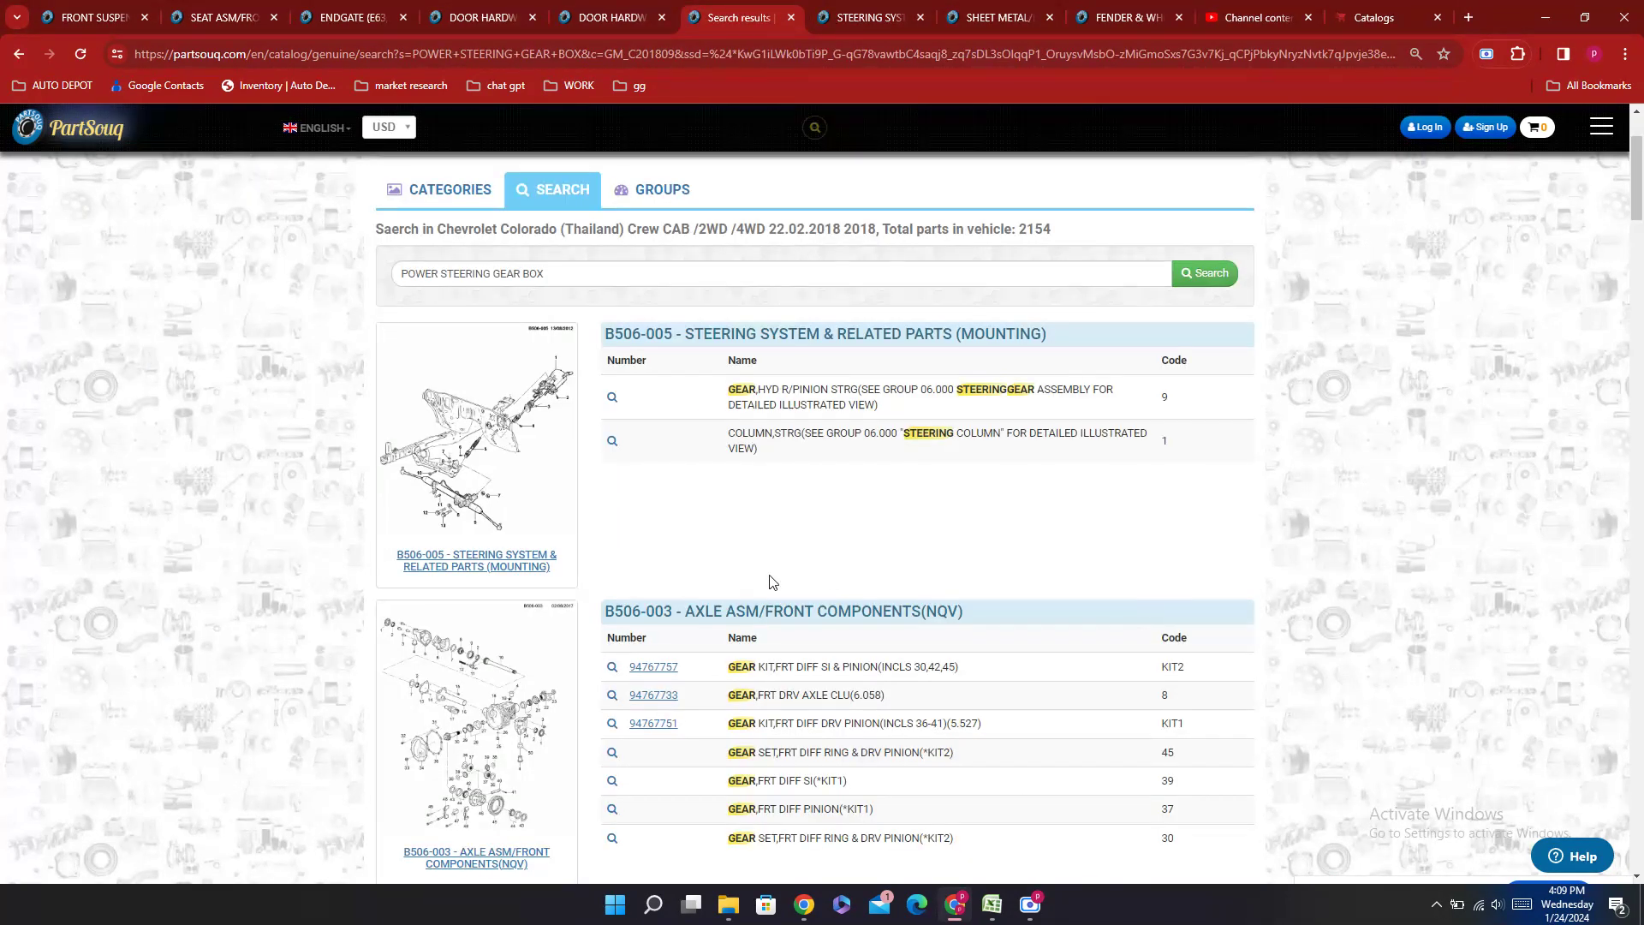
{"action": "scroll", "coordinate": [750, 583], "scroll_direction": "down", "scroll_amount": 5}
{"action": "scroll", "coordinate": [753, 577], "scroll_direction": "up", "scroll_amount": 4}
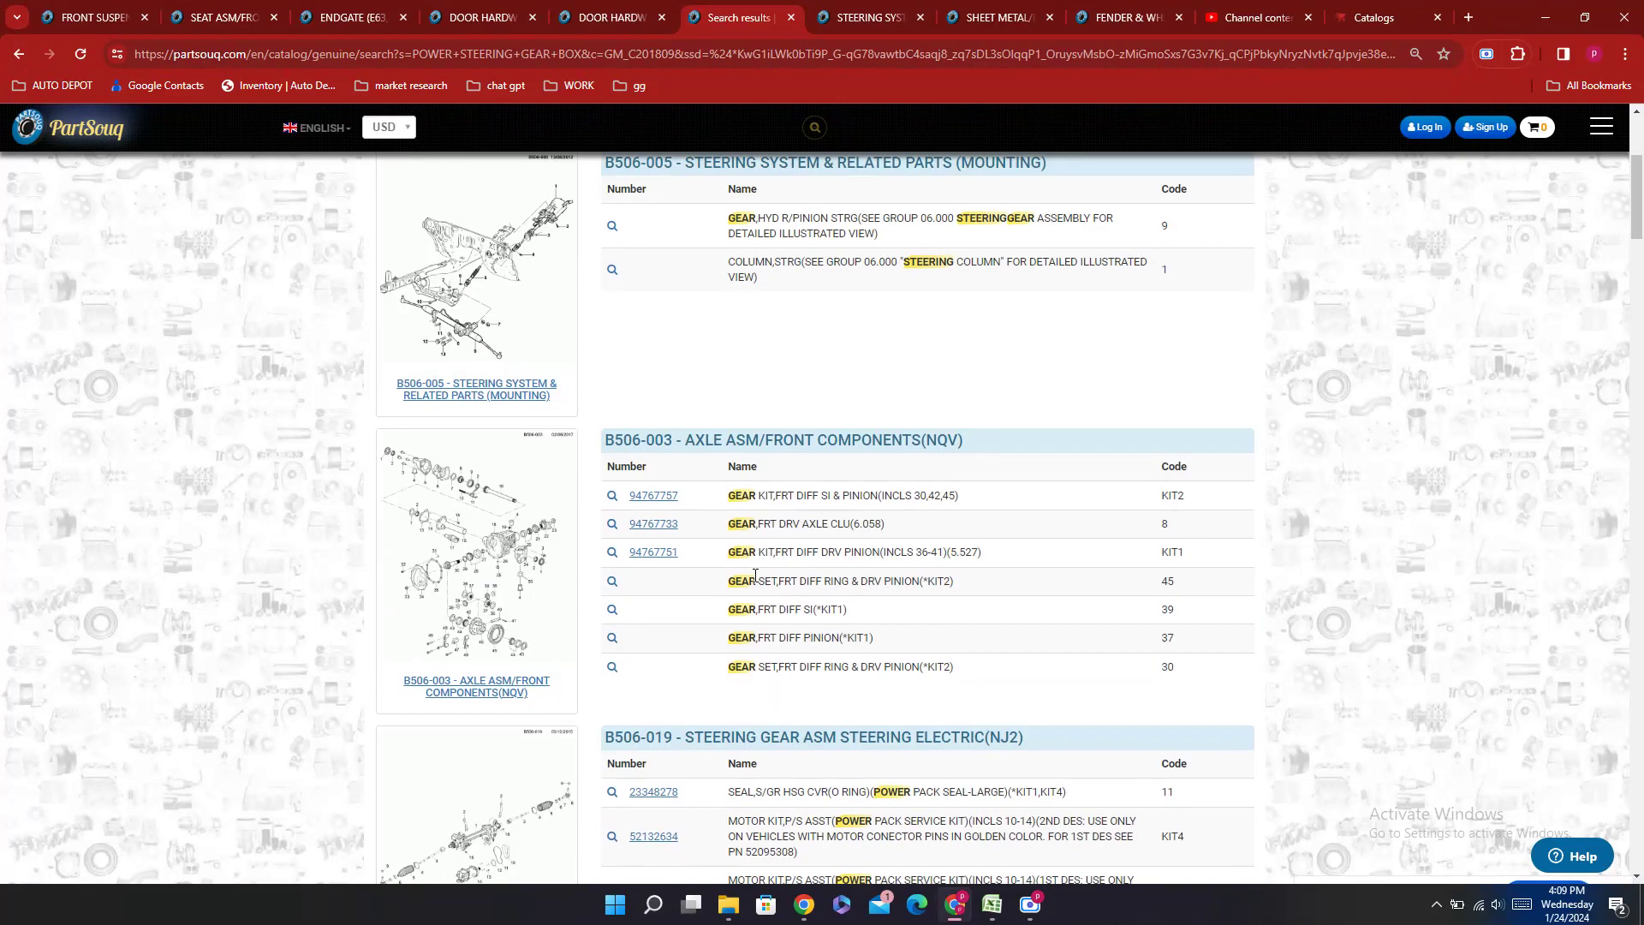
{"action": "scroll", "coordinate": [752, 577], "scroll_direction": "down", "scroll_amount": 4}
{"action": "scroll", "coordinate": [841, 591], "scroll_direction": "down", "scroll_amount": 20}
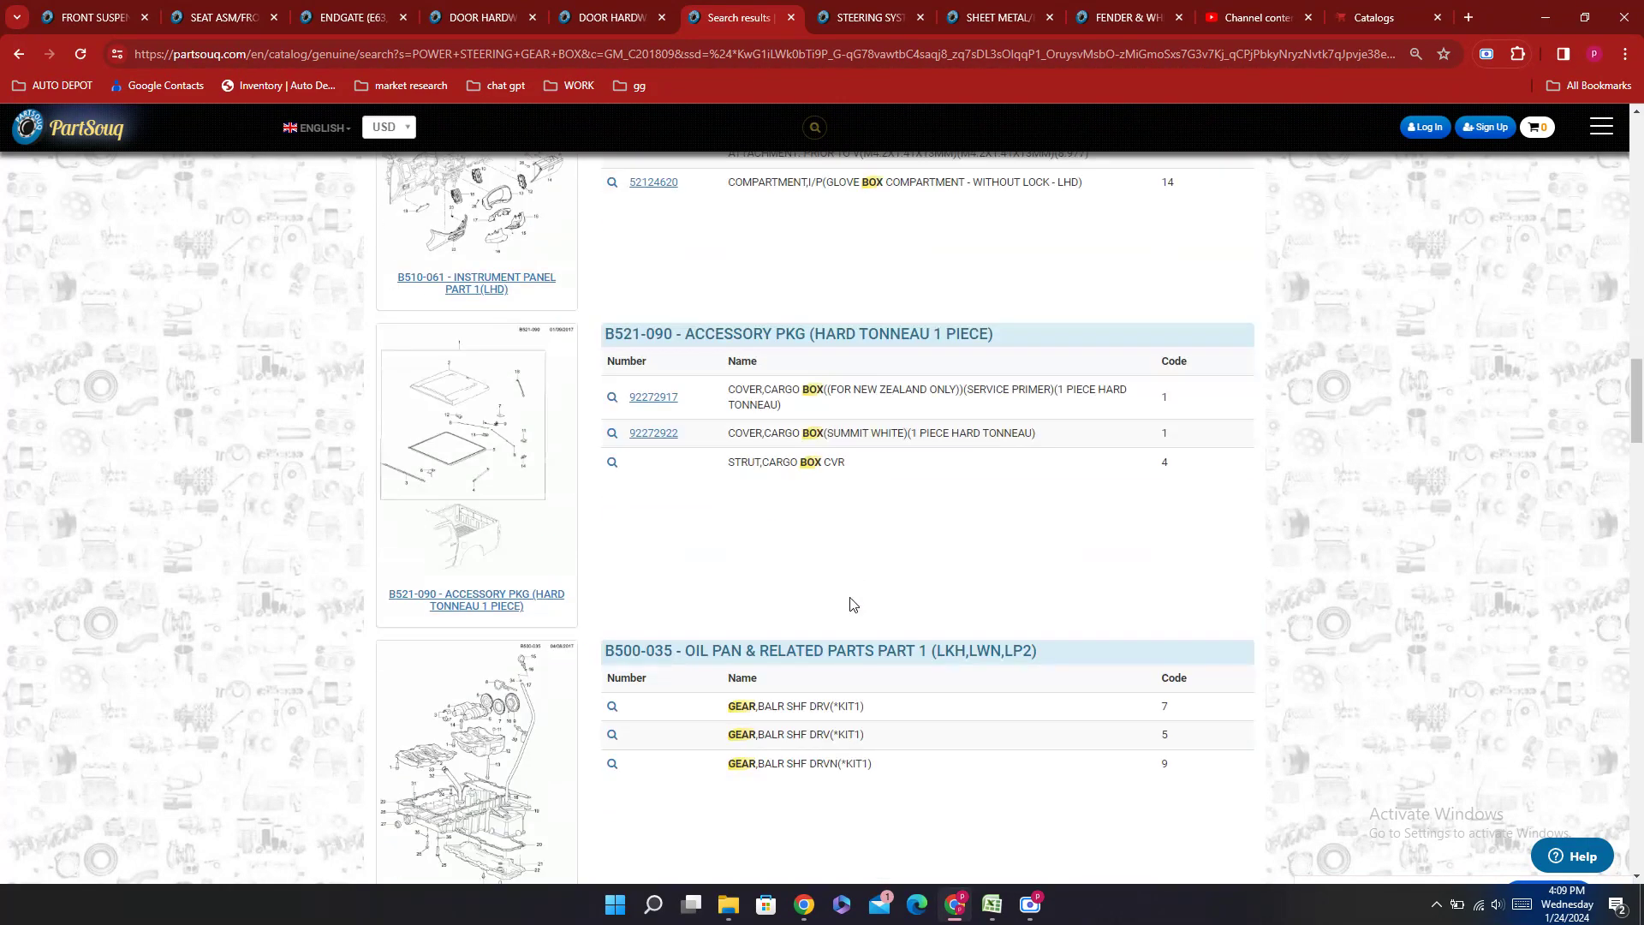
{"action": "scroll", "coordinate": [993, 585], "scroll_direction": "down", "scroll_amount": 20}
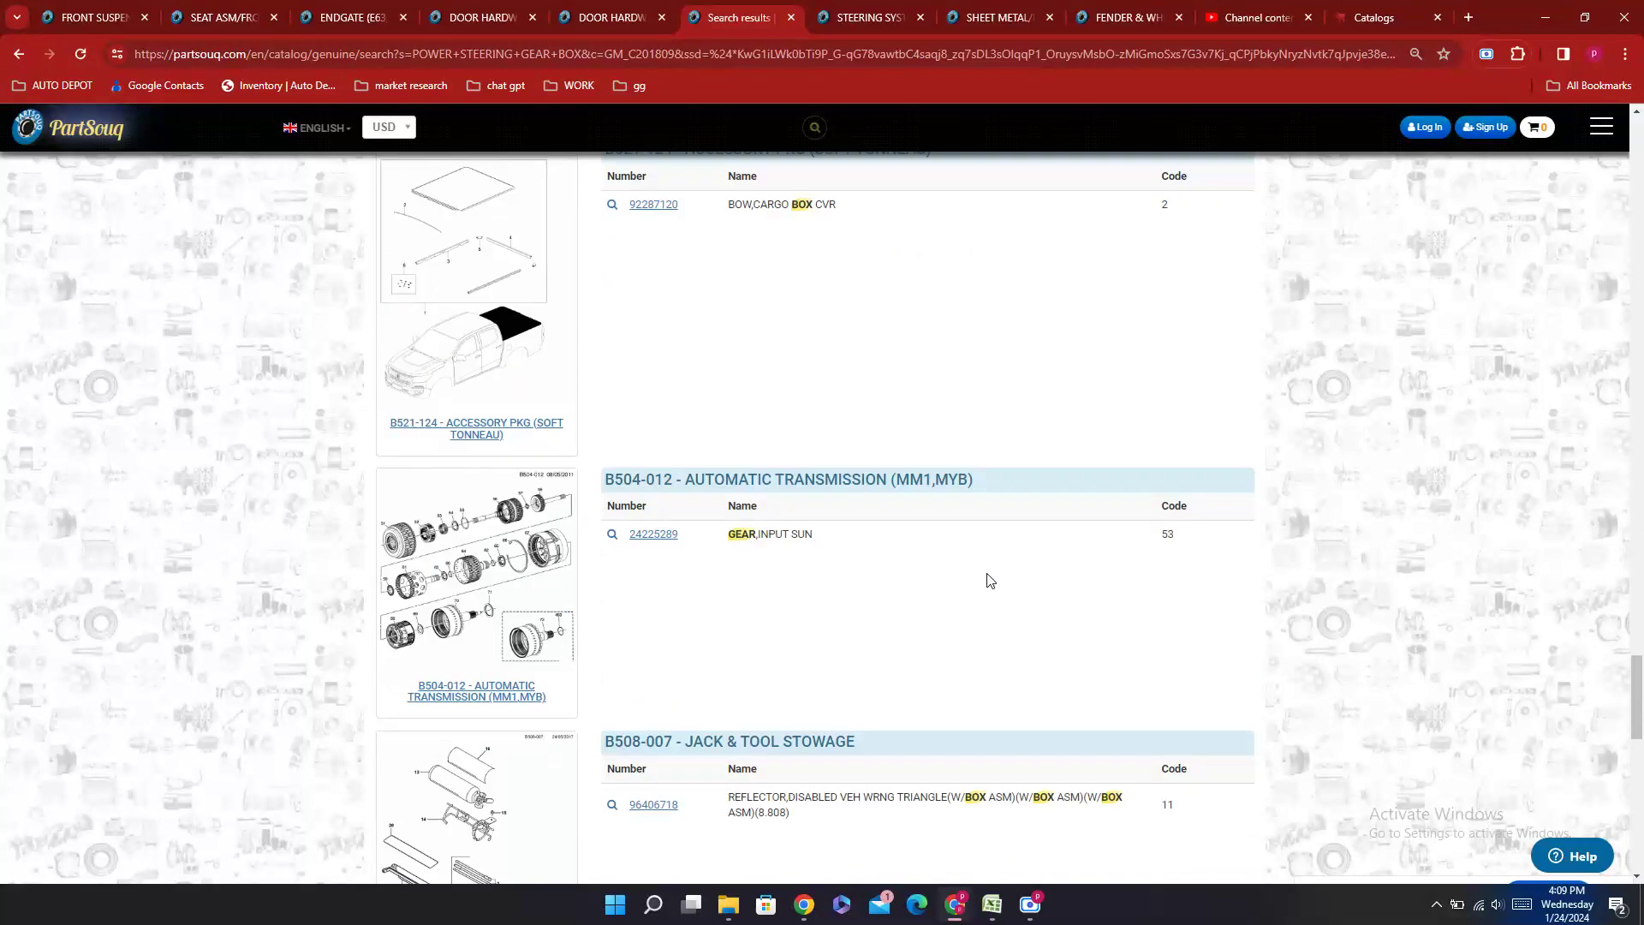
{"action": "scroll", "coordinate": [987, 582], "scroll_direction": "up", "scroll_amount": 5}
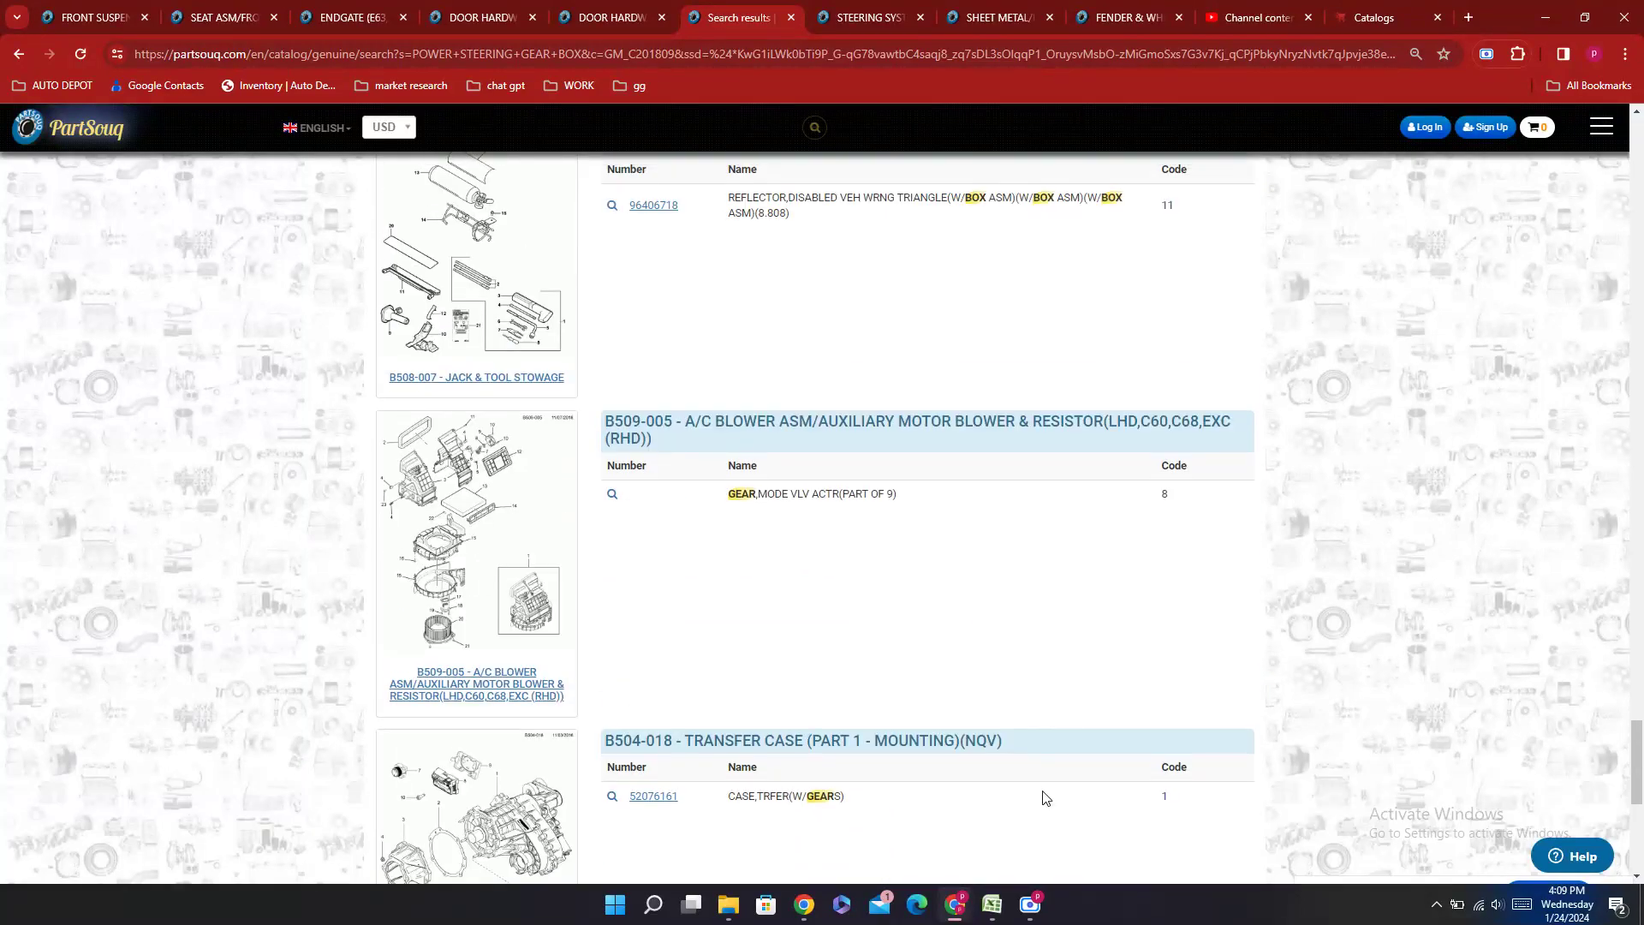
Step: Enter Not Indicated for the rack and pinion gear and seal kit rows E346:E347
{"action": "left_click", "coordinate": [992, 904]}
{"action": "left_click", "coordinate": [441, 690]}
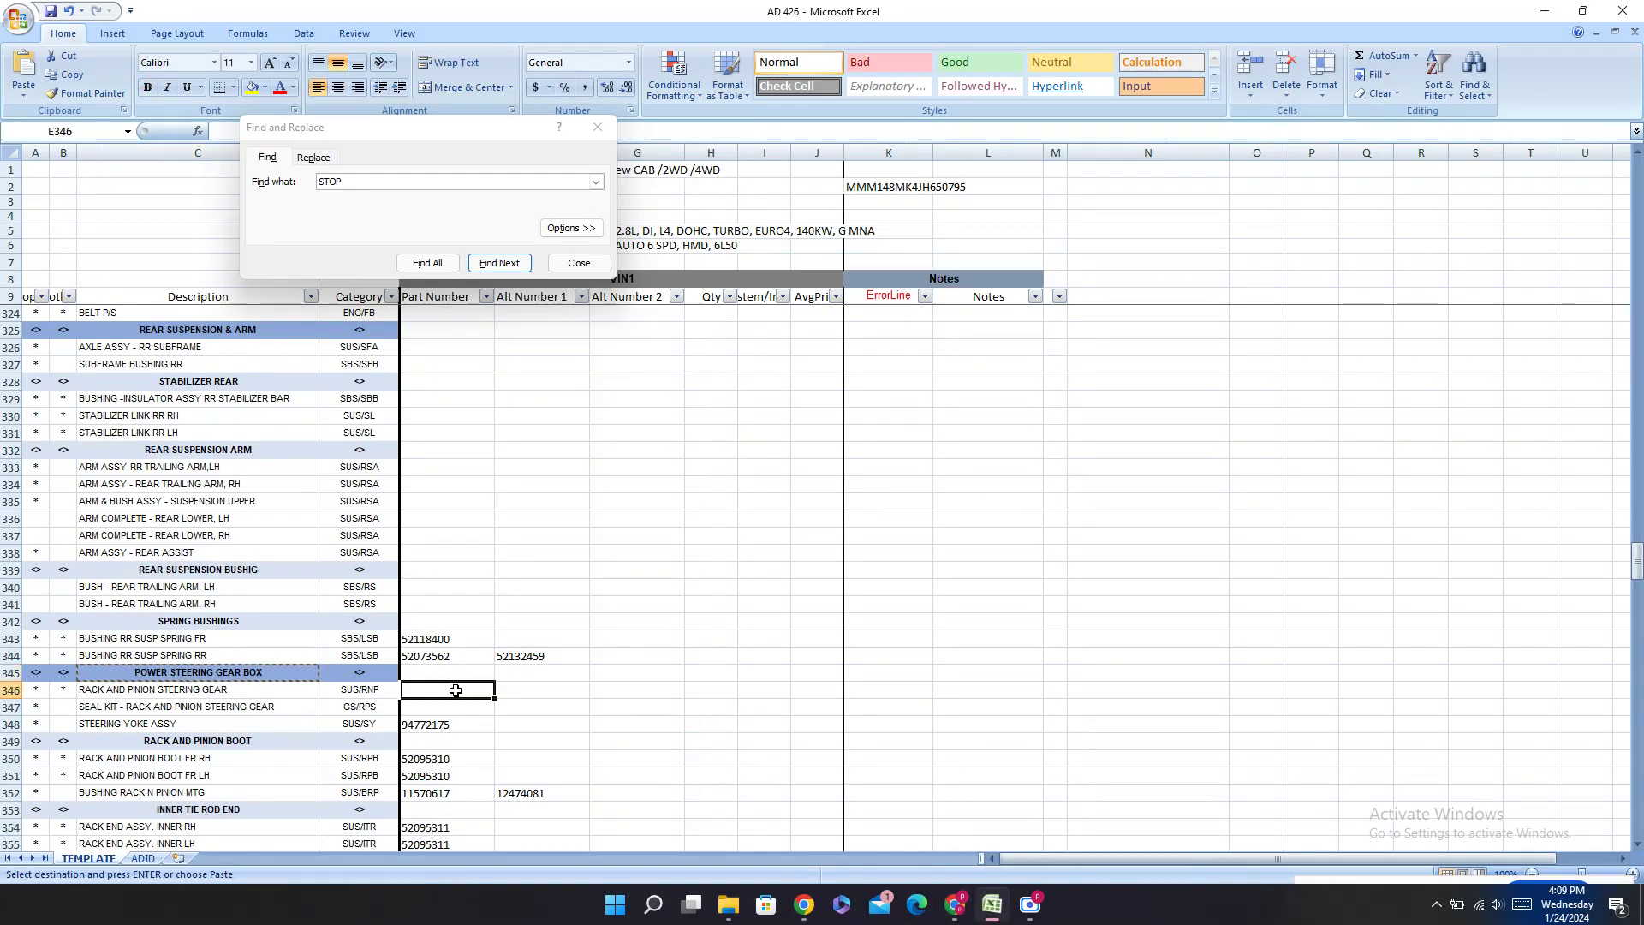
{"action": "type", "text": "N"}
{"action": "key", "text": "Return"}
{"action": "type", "text": "N"}
{"action": "left_click", "coordinate": [501, 620]}
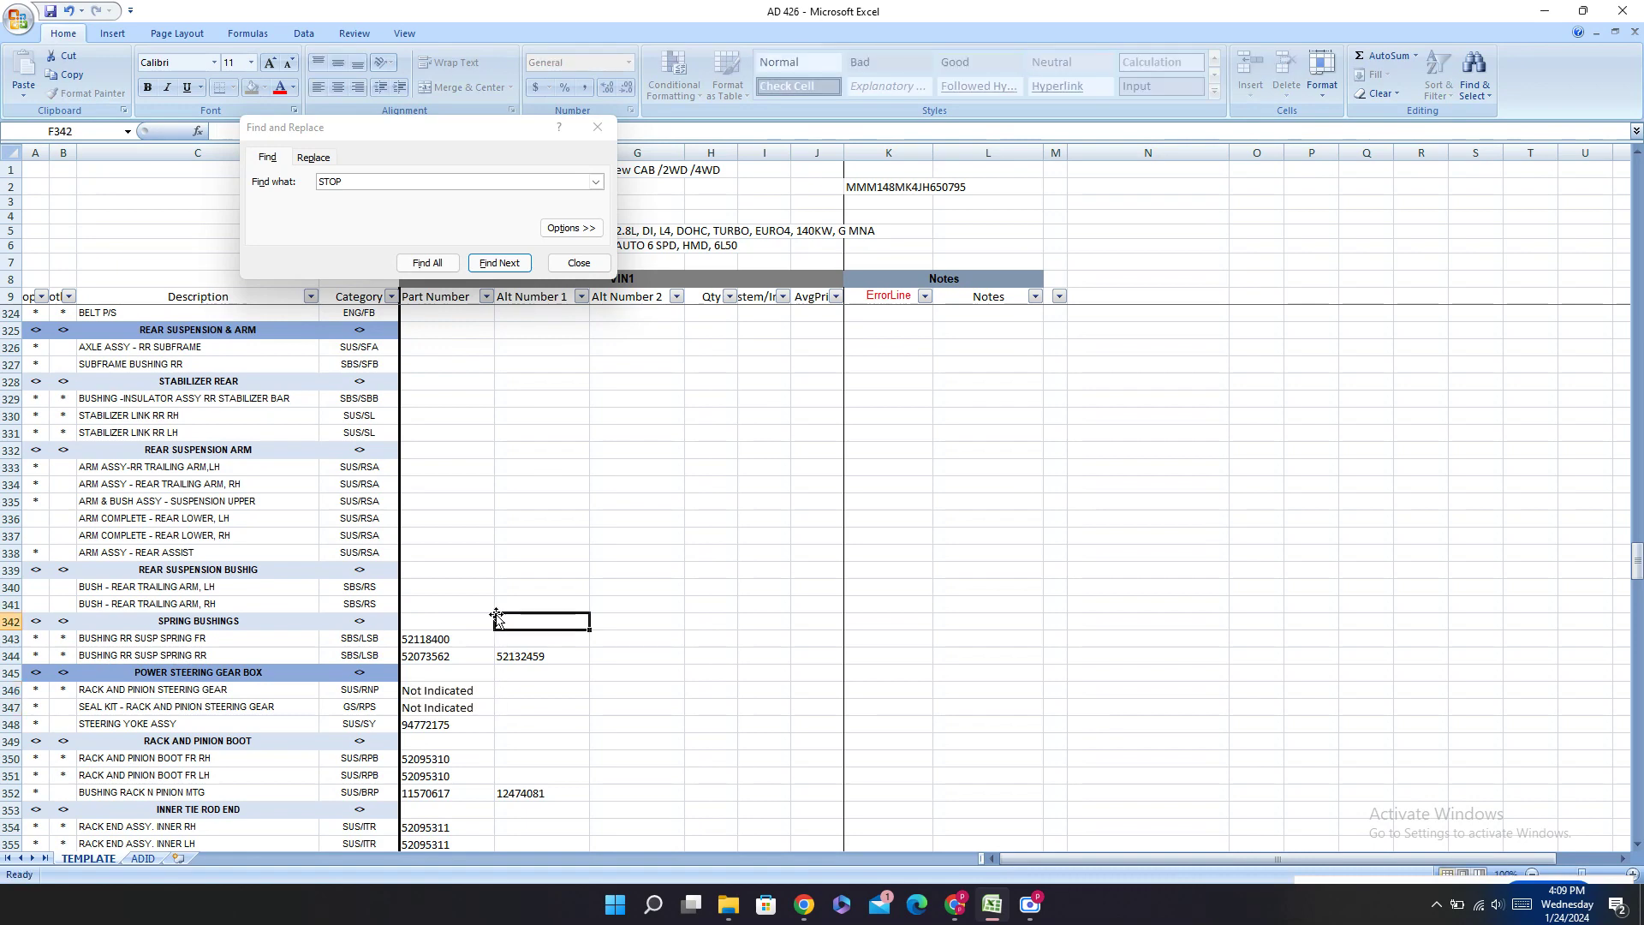
{"action": "left_click", "coordinate": [956, 903]}
{"action": "scroll", "coordinate": [953, 795], "scroll_direction": "up", "scroll_amount": 20}
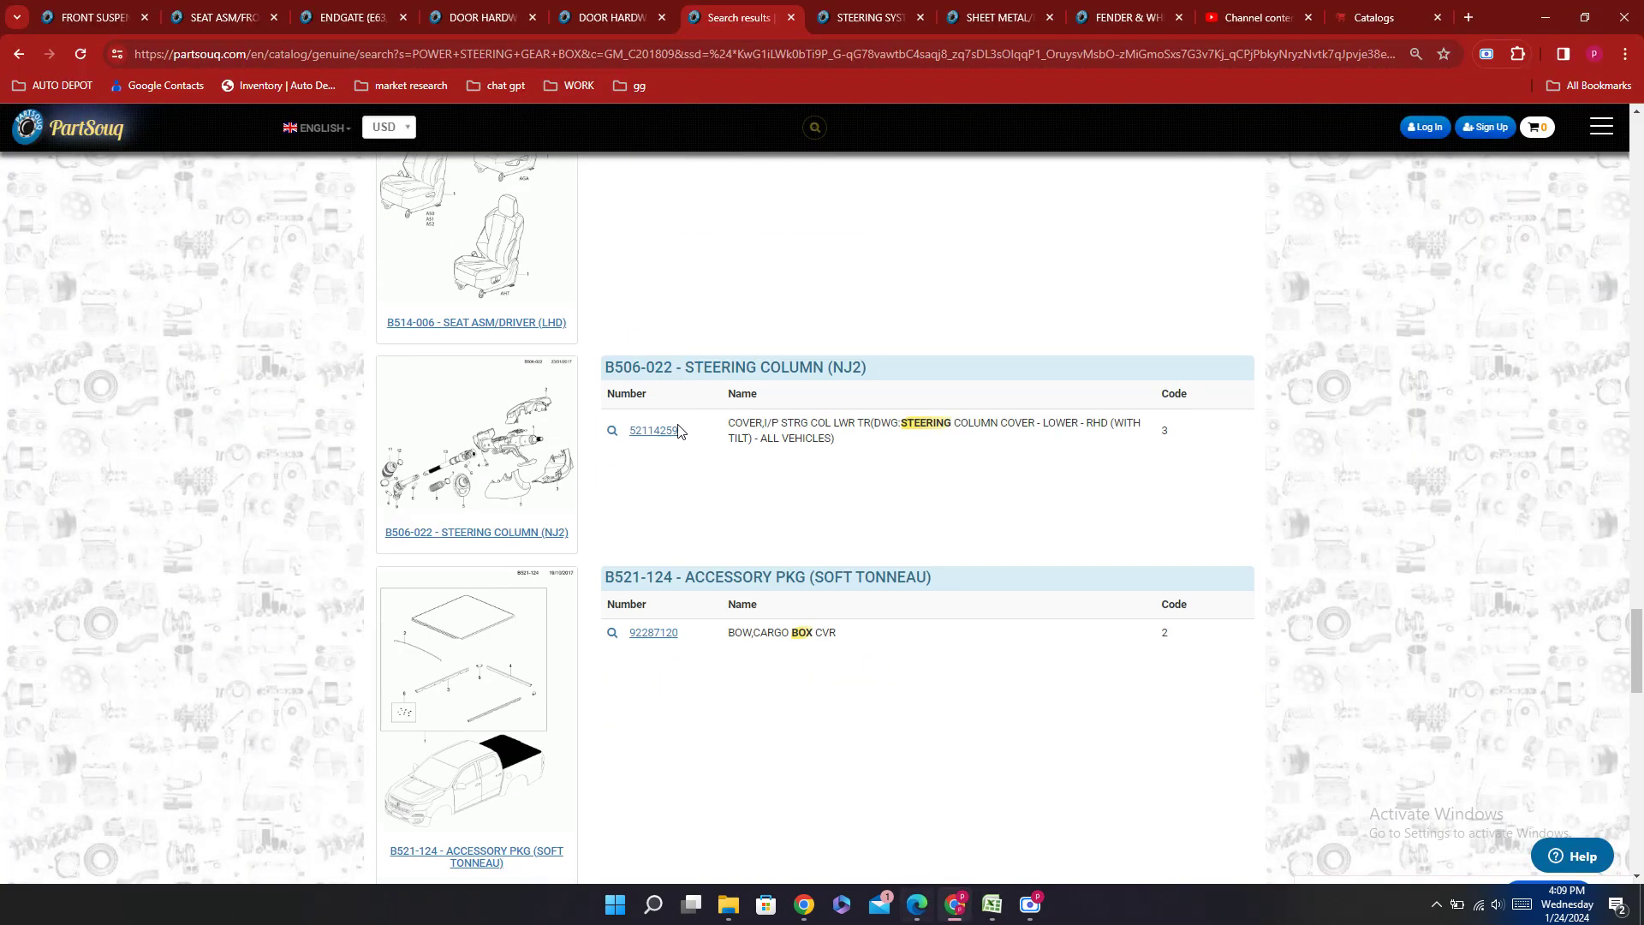
Step: Search the PartSouq catalogue for TRAILING ARM
{"action": "scroll", "coordinate": [555, 465], "scroll_direction": "up", "scroll_amount": 20}
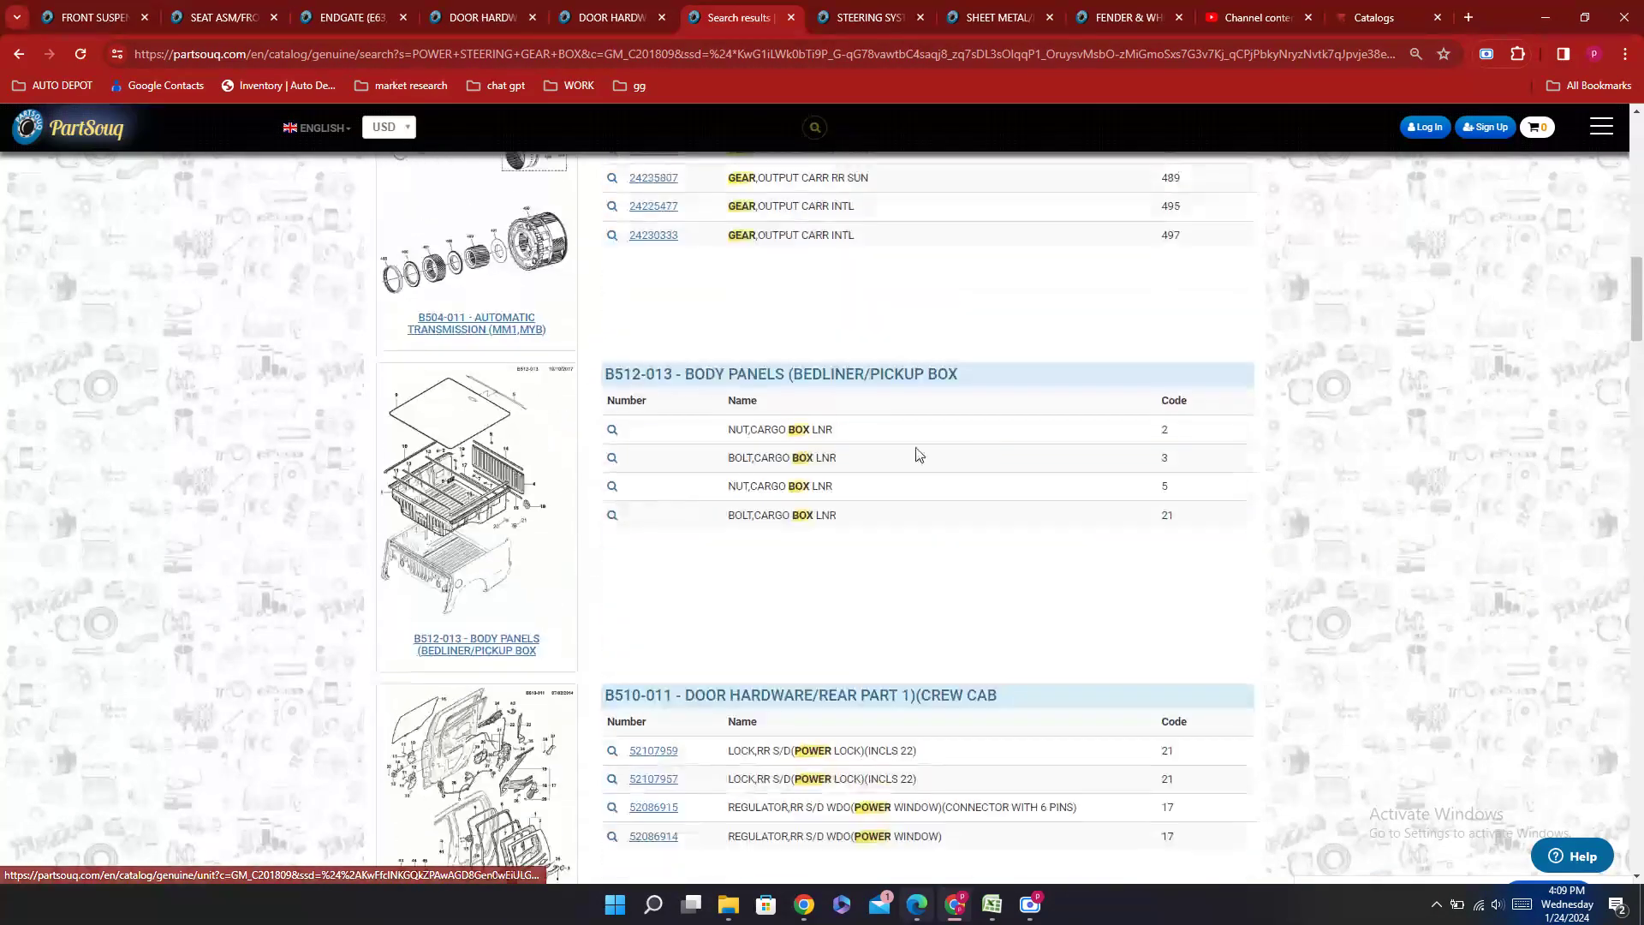
{"action": "left_click", "coordinate": [703, 444]}
{"action": "key", "text": "ctrl+a"}
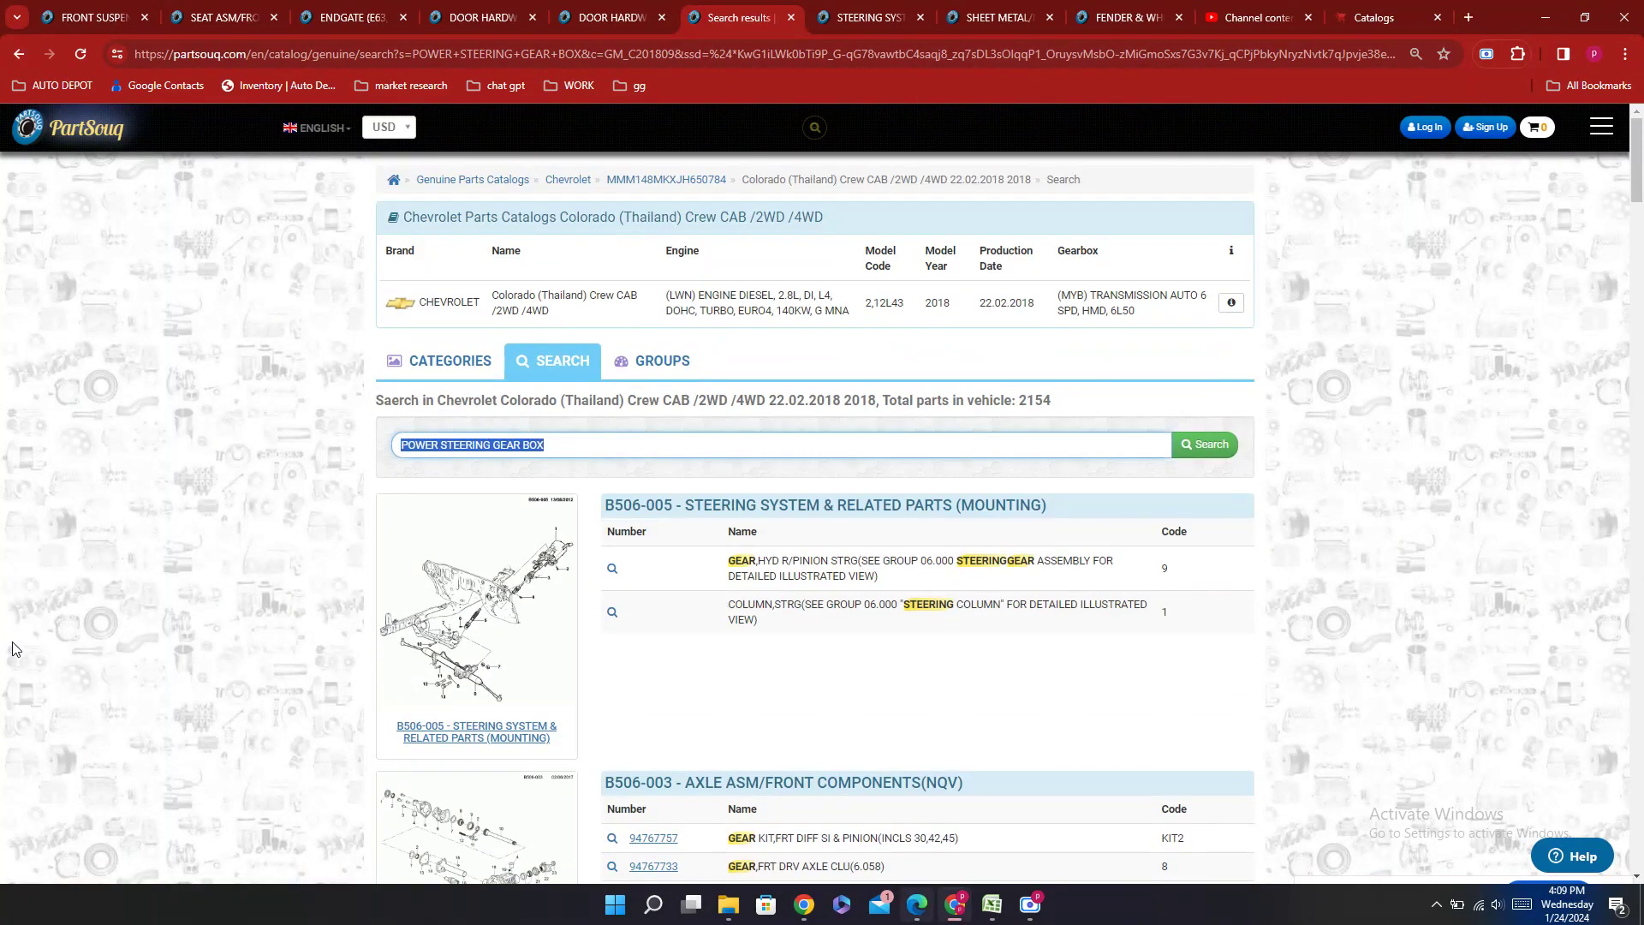
{"action": "type", "text": "TR"}
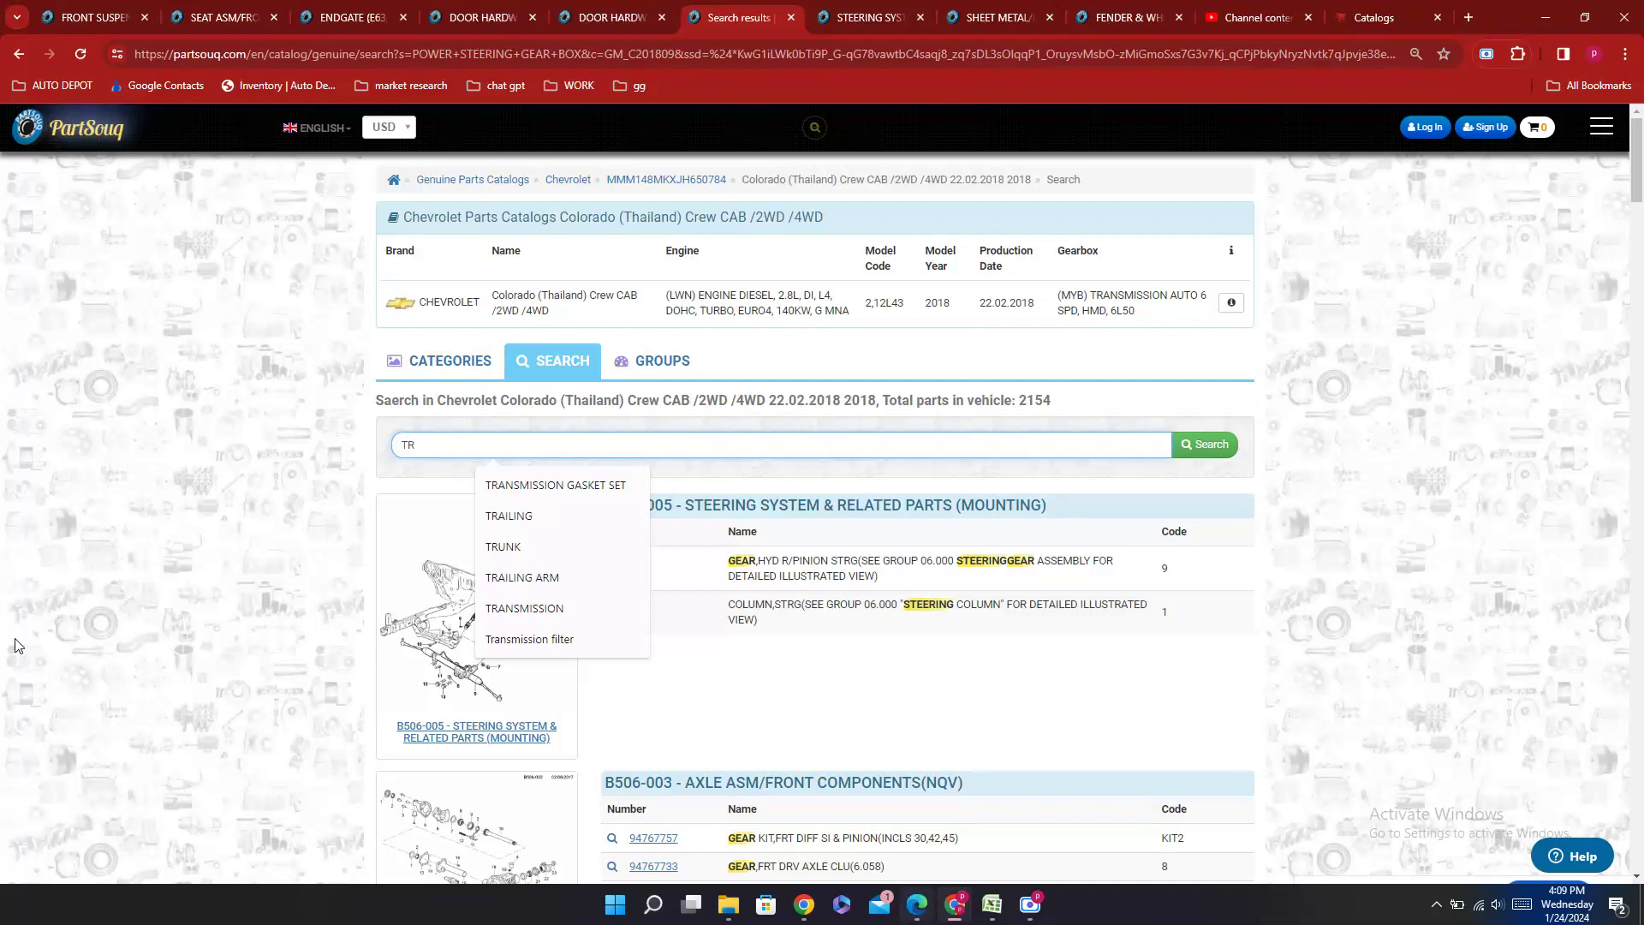
{"action": "type", "text": "AL"}
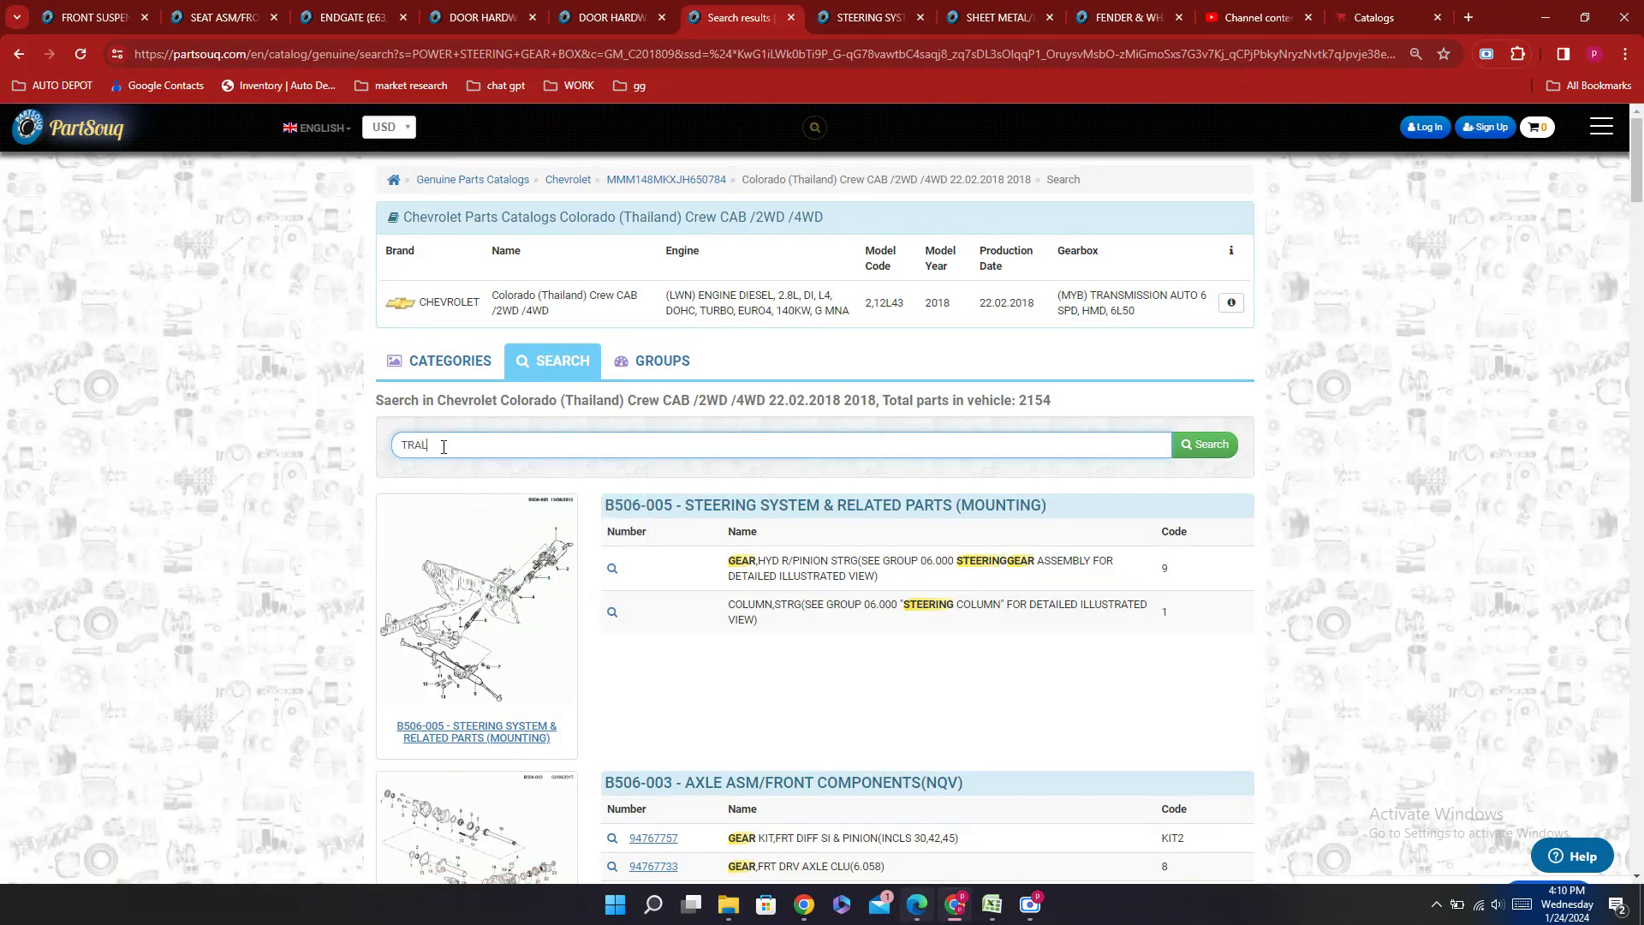
{"action": "key", "text": "BackSpace"}
{"action": "type", "text": "ILING ARM"}
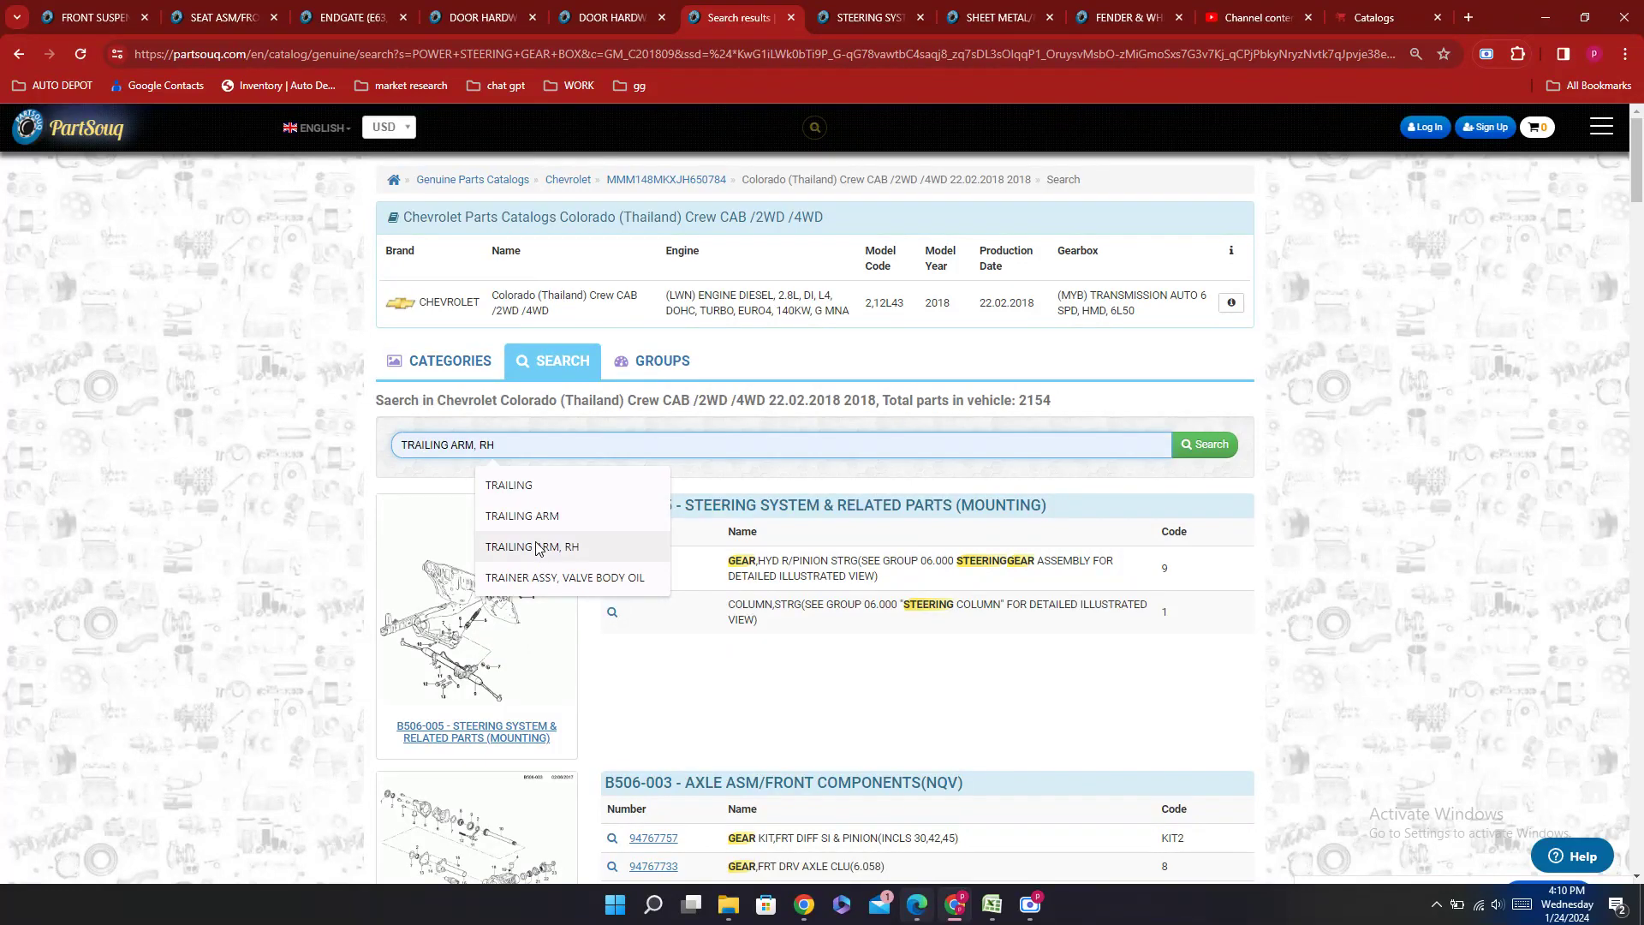
{"action": "left_click", "coordinate": [535, 516]}
{"action": "left_click", "coordinate": [1206, 447]}
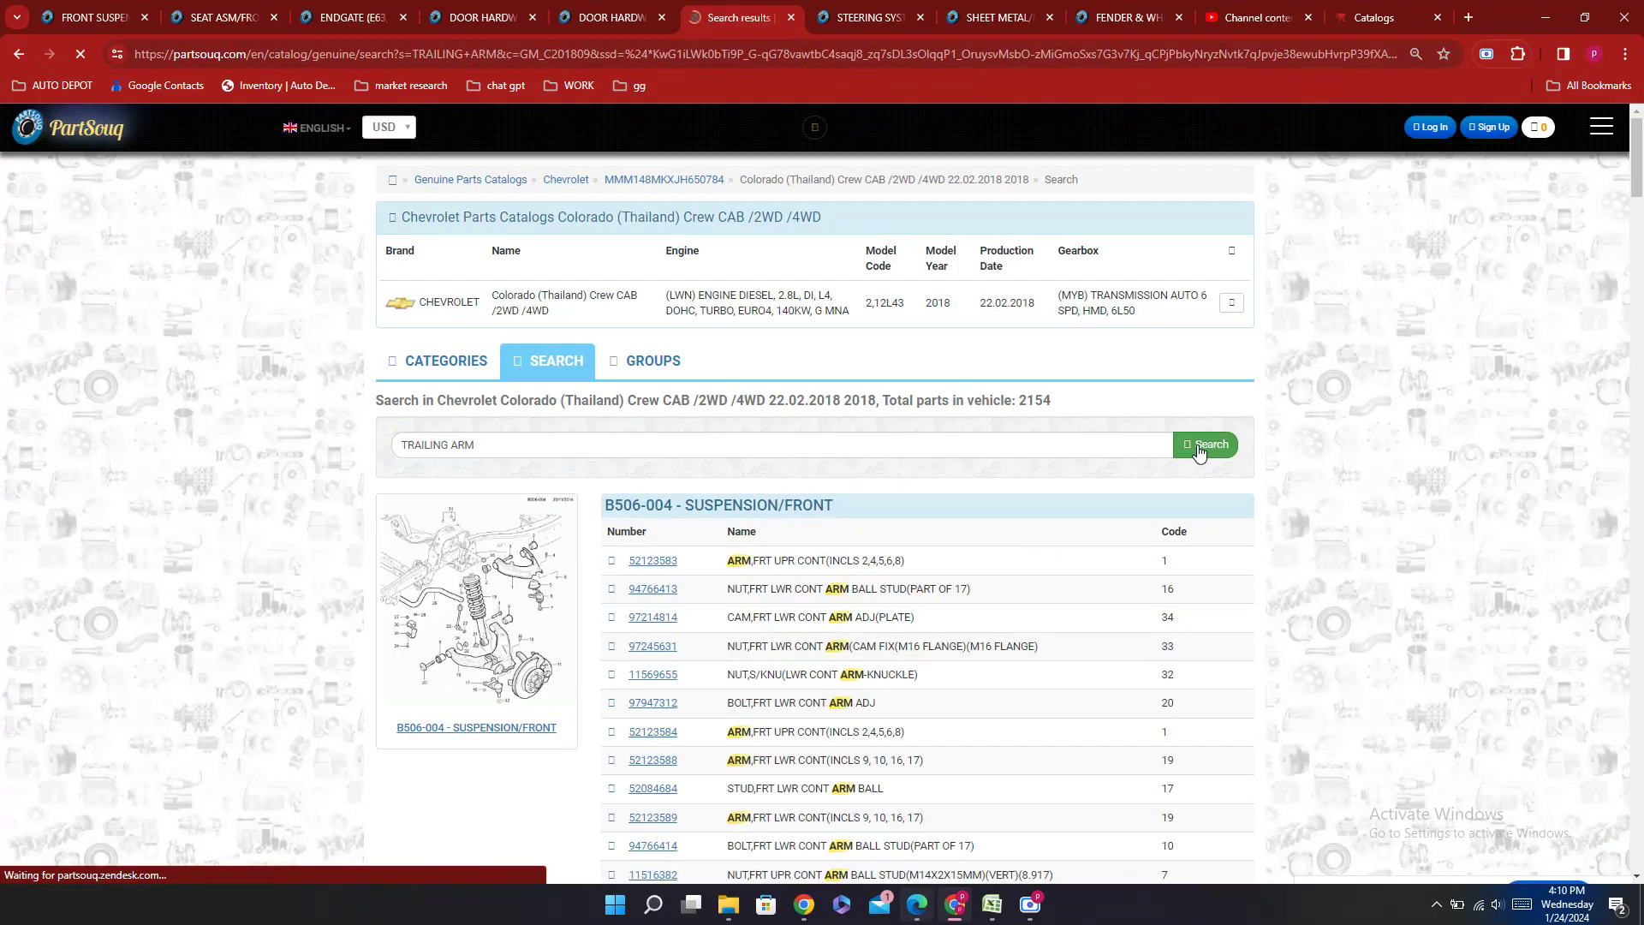
Step: Find TRAILING on the results page and return to the Excel template
{"action": "double_click", "coordinate": [416, 454]}
{"action": "key", "text": "ctrl+f"}
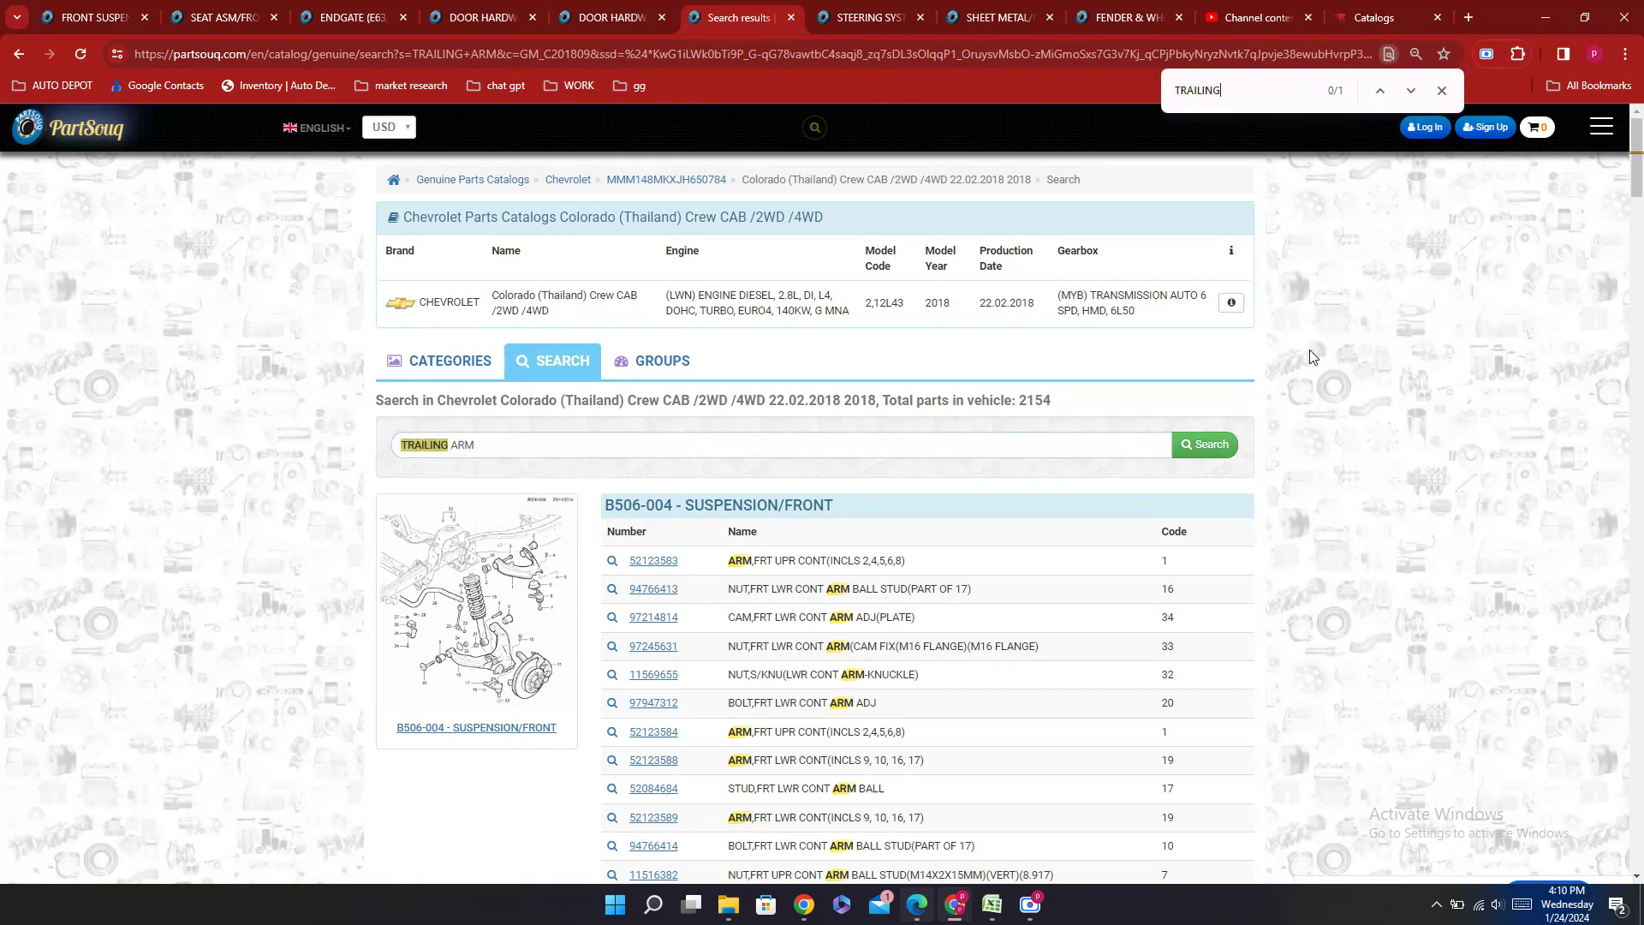
{"action": "left_click", "coordinate": [990, 905]}
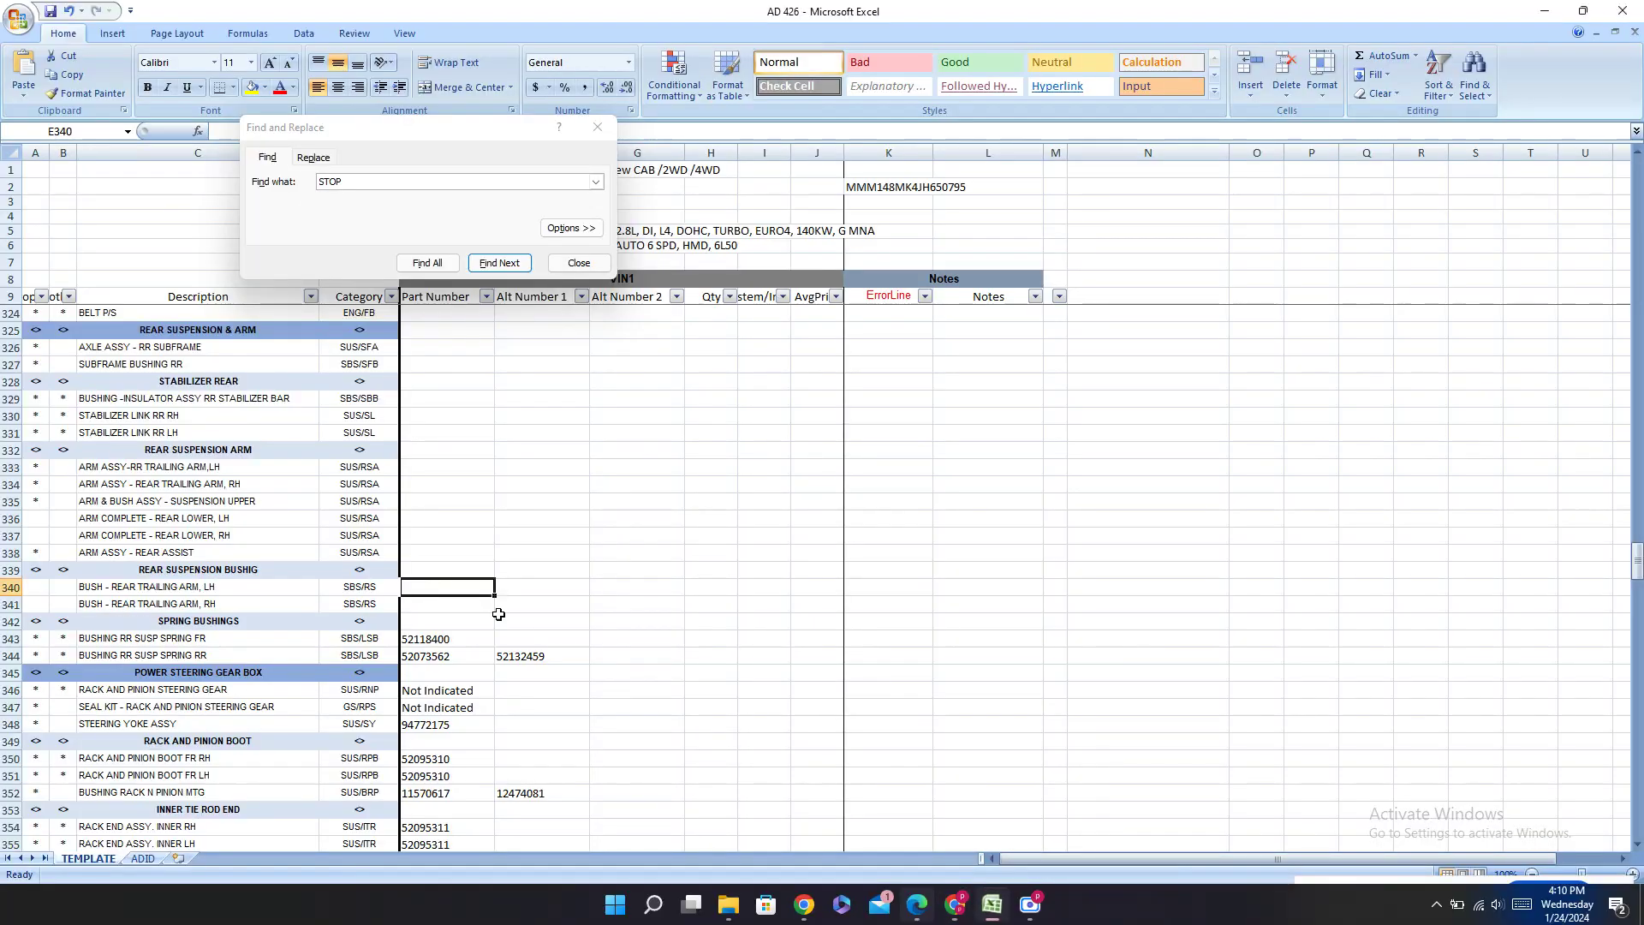
Step: Enter Not Indicated for the power steering oil pump rows, fill it down and copy it
{"action": "scroll", "coordinate": [464, 555], "scroll_direction": "up", "scroll_amount": 2}
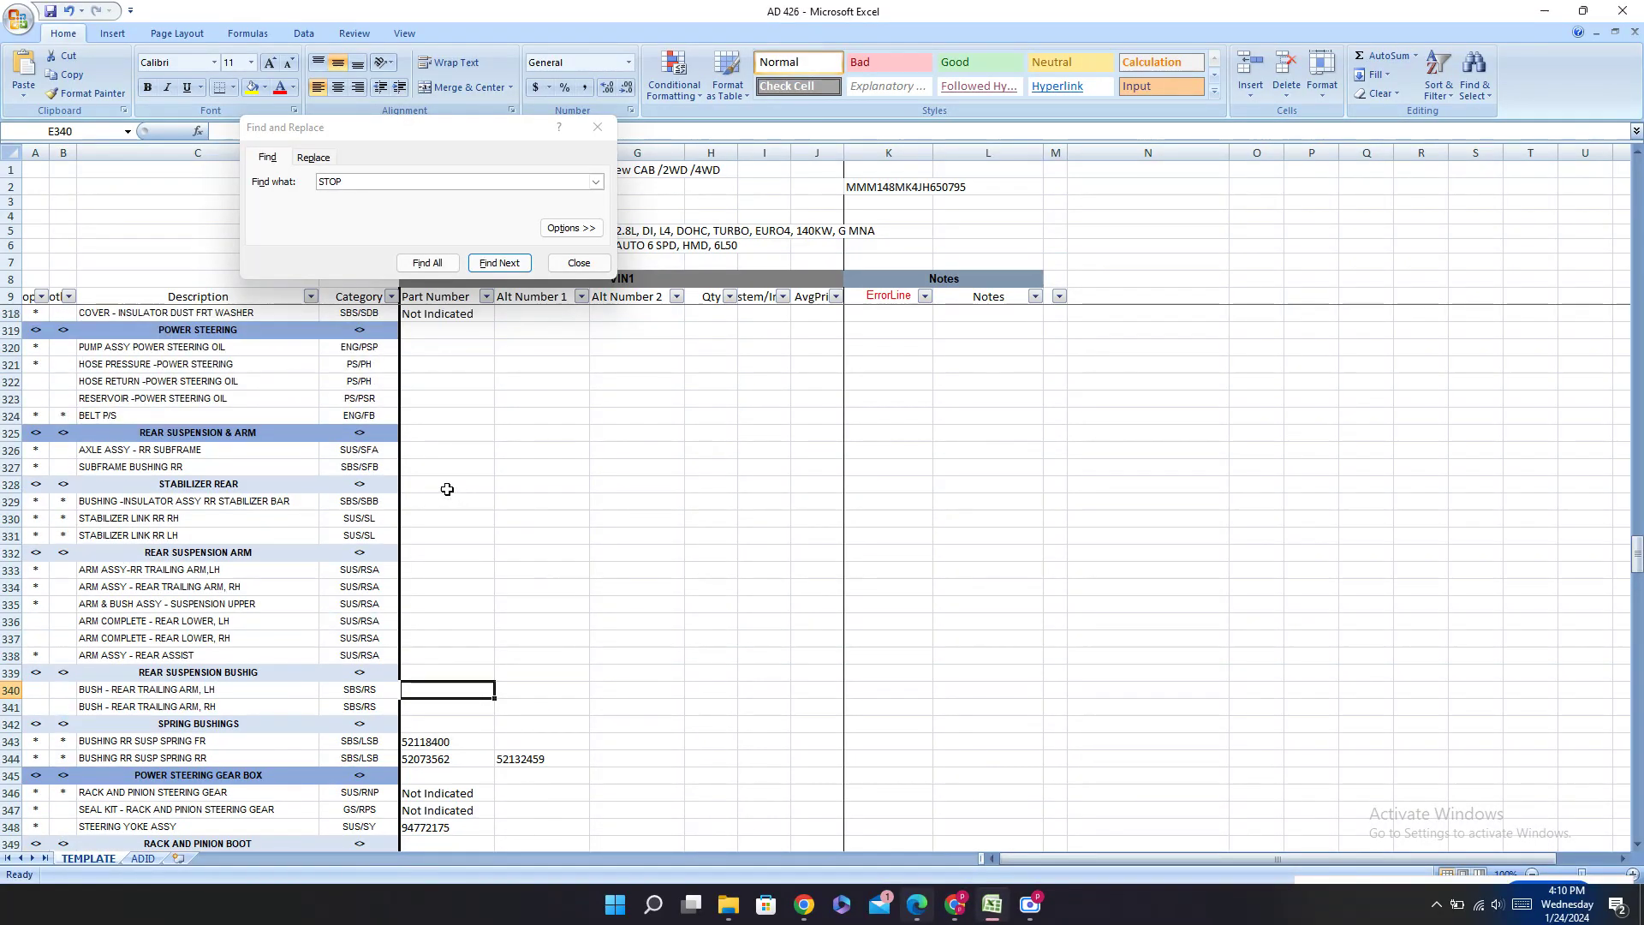
{"action": "left_click", "coordinate": [427, 349]}
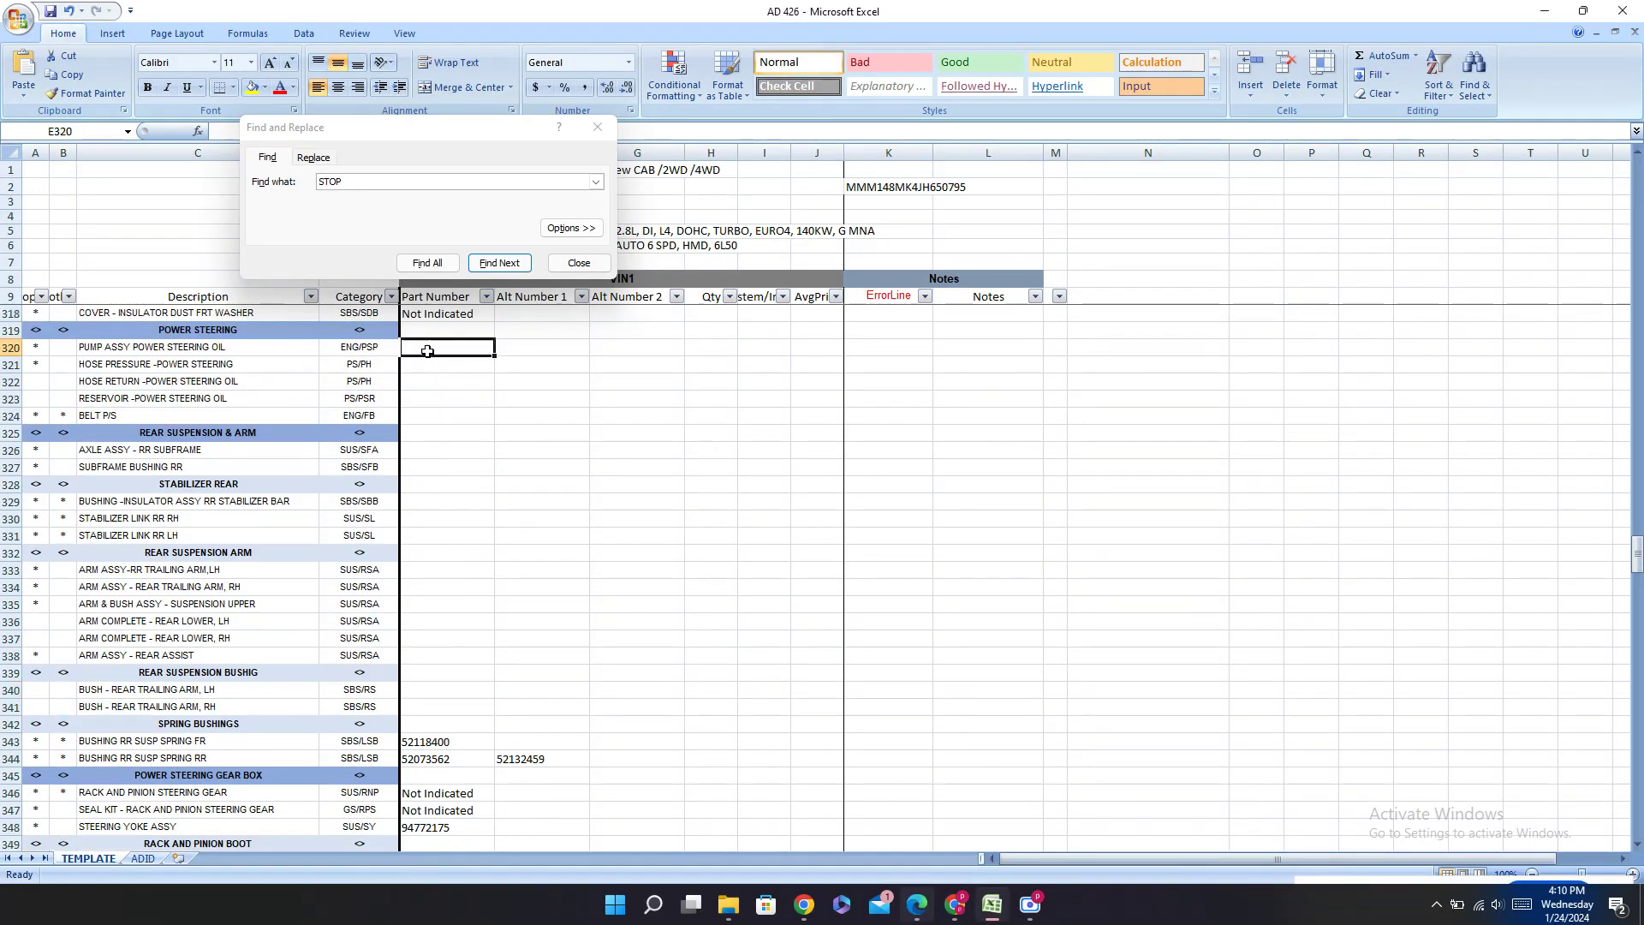
{"action": "type", "text": "Not Indicated"}
{"action": "left_click_drag", "start_coordinate": [495, 355], "coordinate": [497, 433]}
{"action": "key", "text": "ctrl+c"}
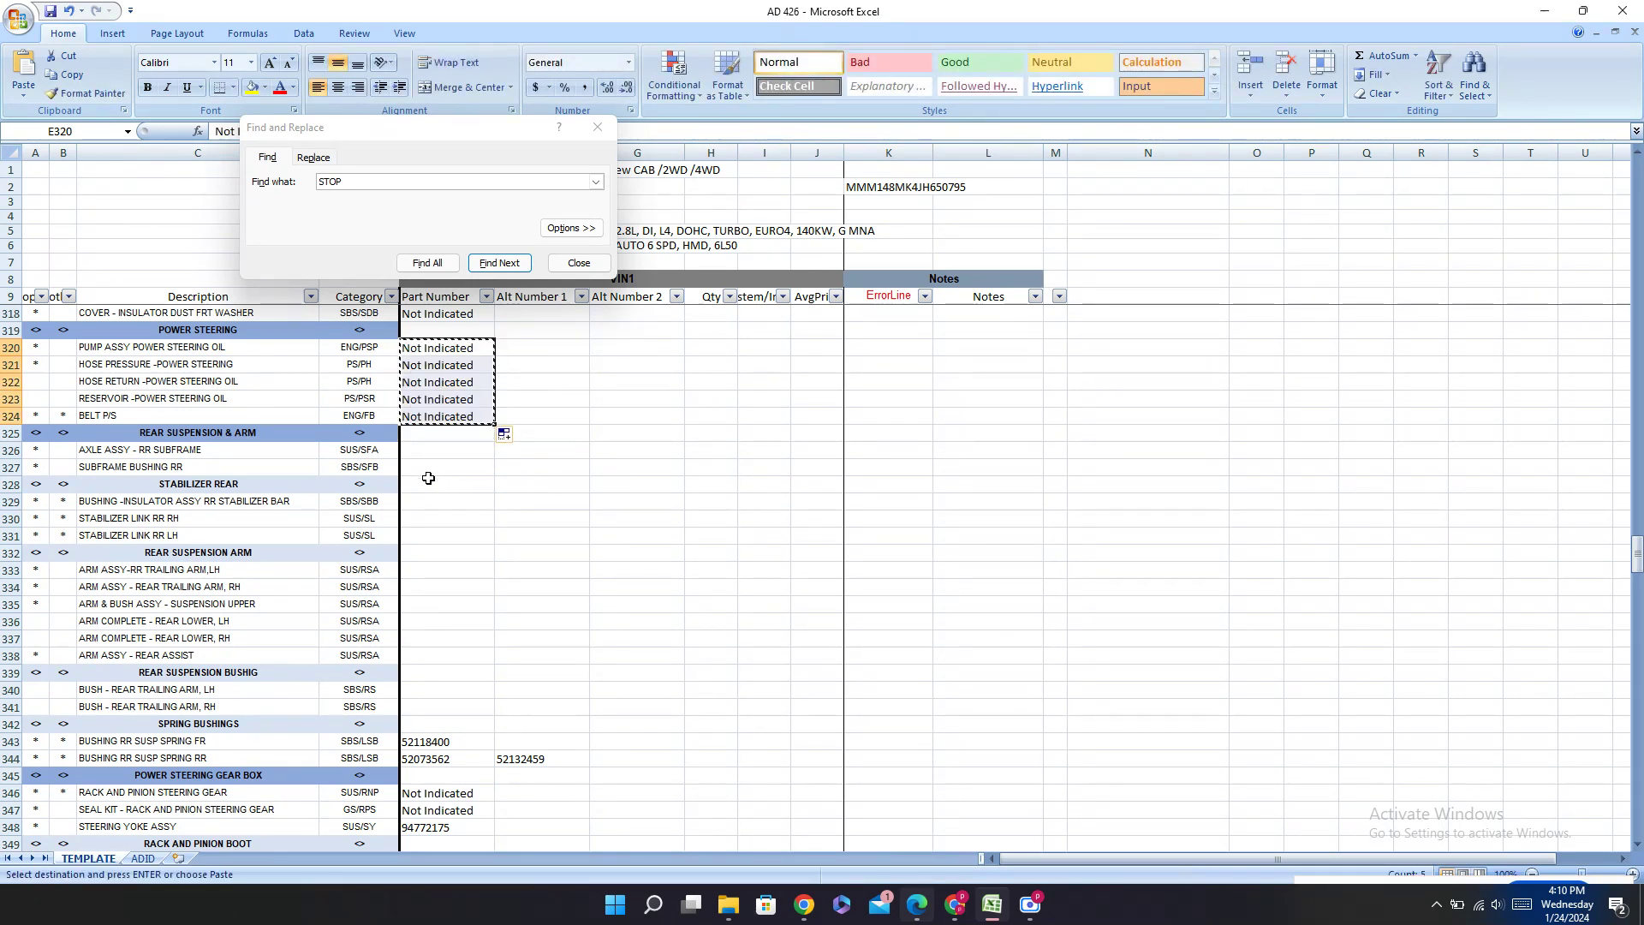
Step: Paste Not Indicated into suspension arm rows E333:E338 and trailing arm bushings E340:E341
{"action": "left_click", "coordinate": [412, 499]}
{"action": "left_click", "coordinate": [430, 574]}
{"action": "key", "text": "ctrl+v"}
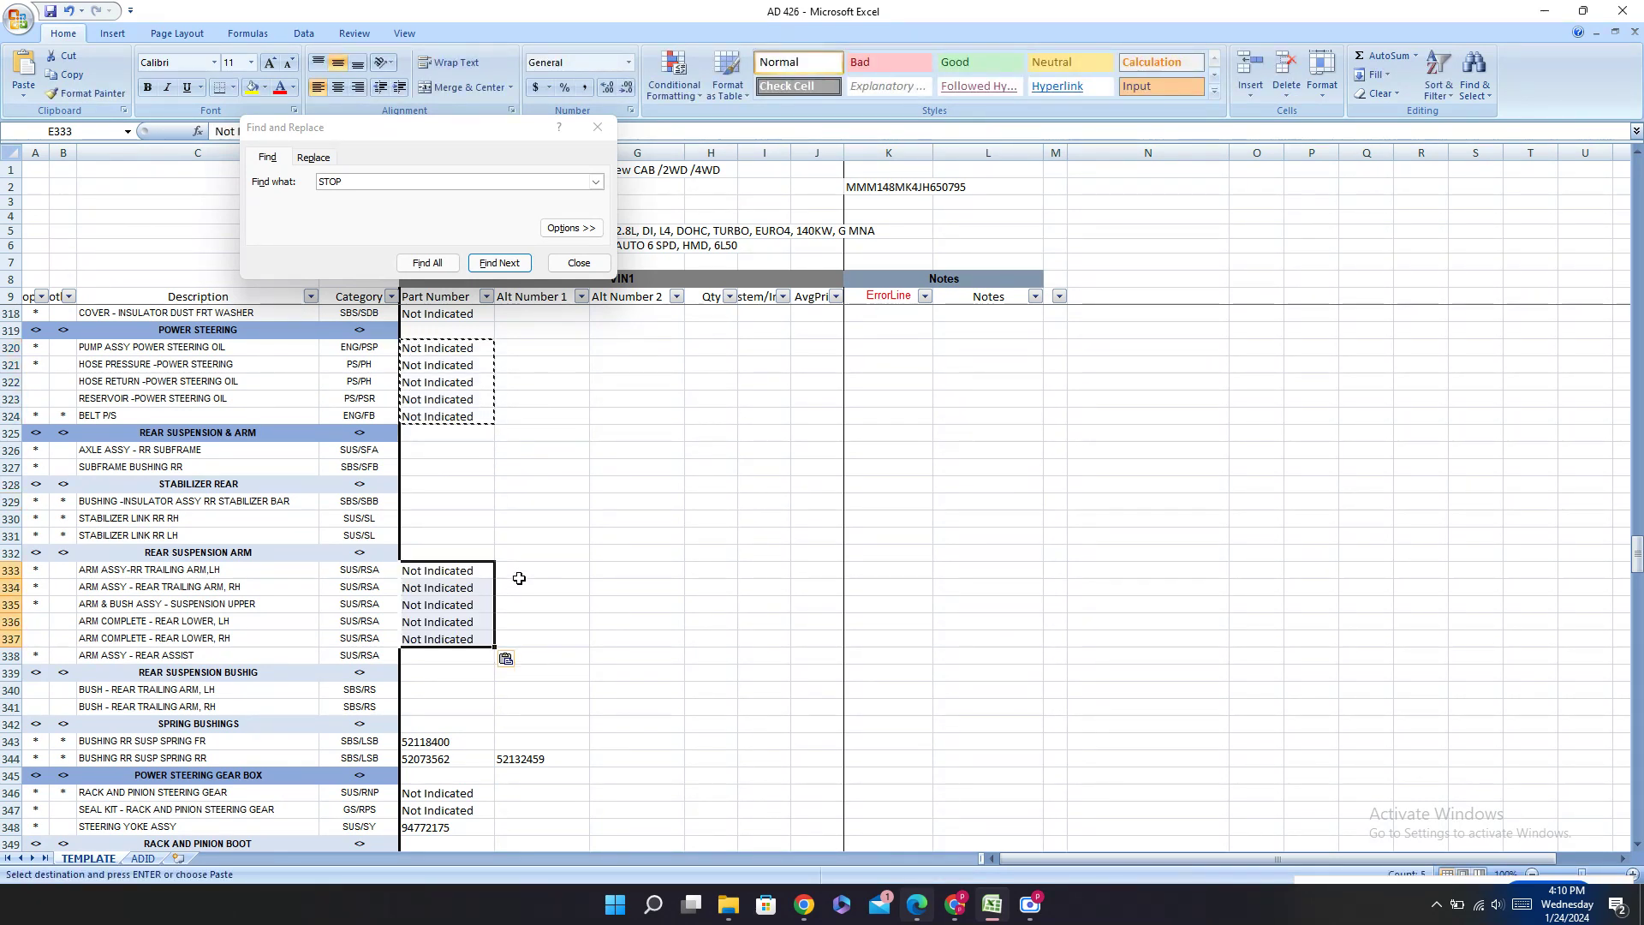
{"action": "left_click_drag", "start_coordinate": [495, 648], "coordinate": [499, 659]}
{"action": "left_click", "coordinate": [437, 690]}
{"action": "key", "text": "ctrl+v"}
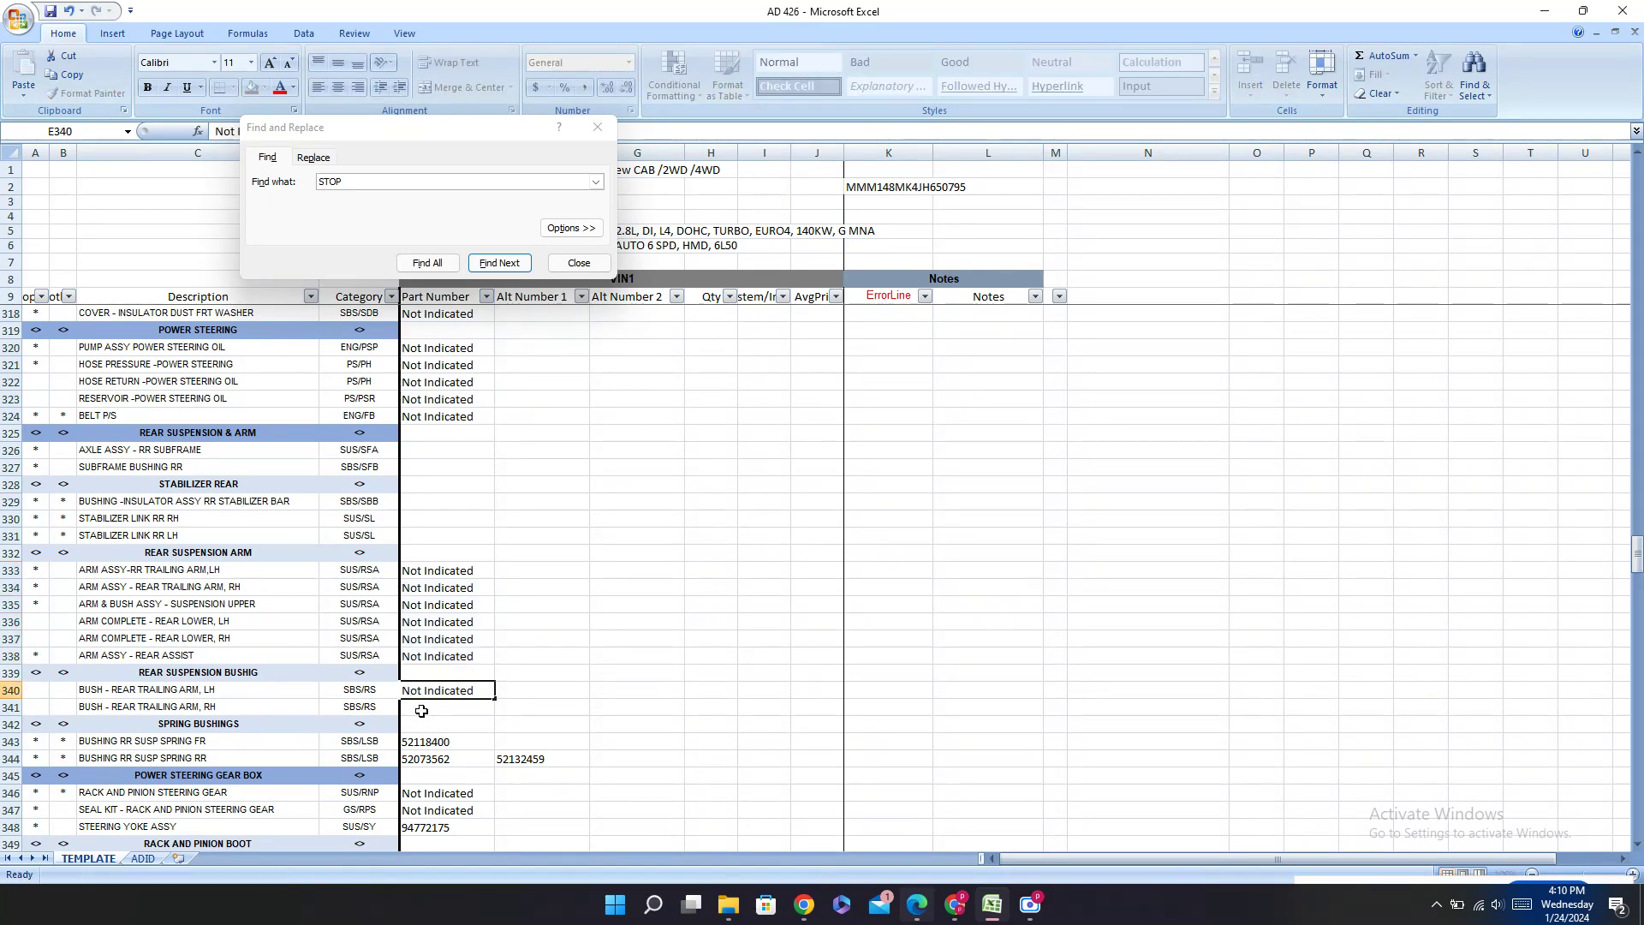
Step: Paste Not Indicated into the Part Number cells E329:E331
{"action": "left_click", "coordinate": [413, 517]}
{"action": "left_click", "coordinate": [445, 501]}
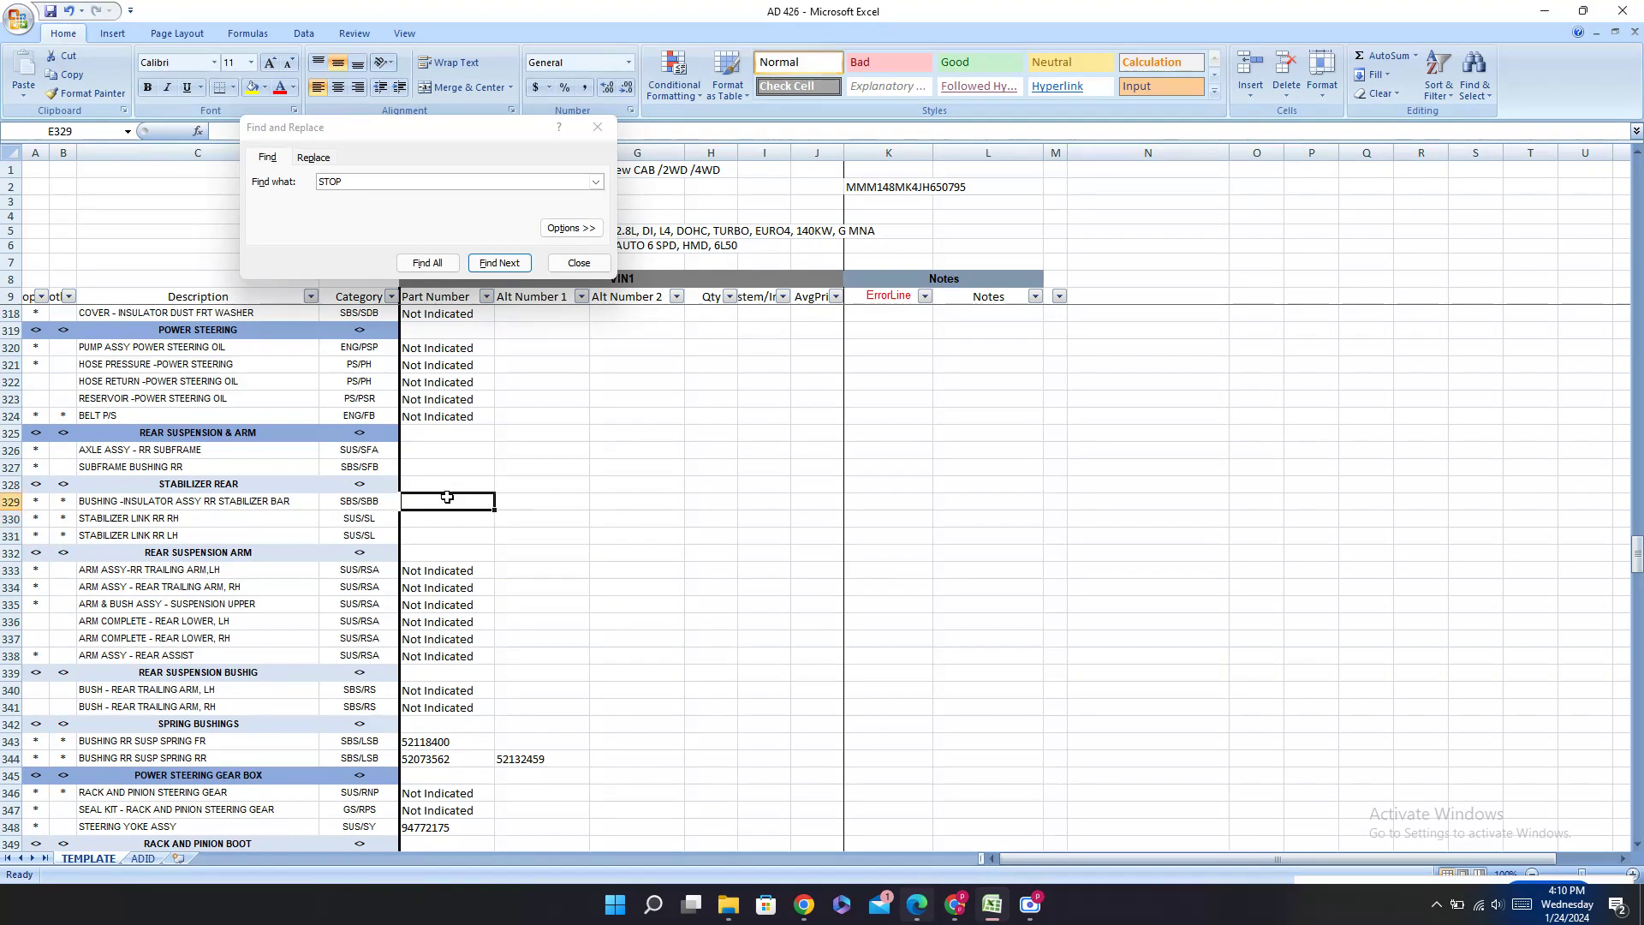
{"action": "key", "text": "ctrl+v"}
{"action": "left_click", "coordinate": [434, 527]}
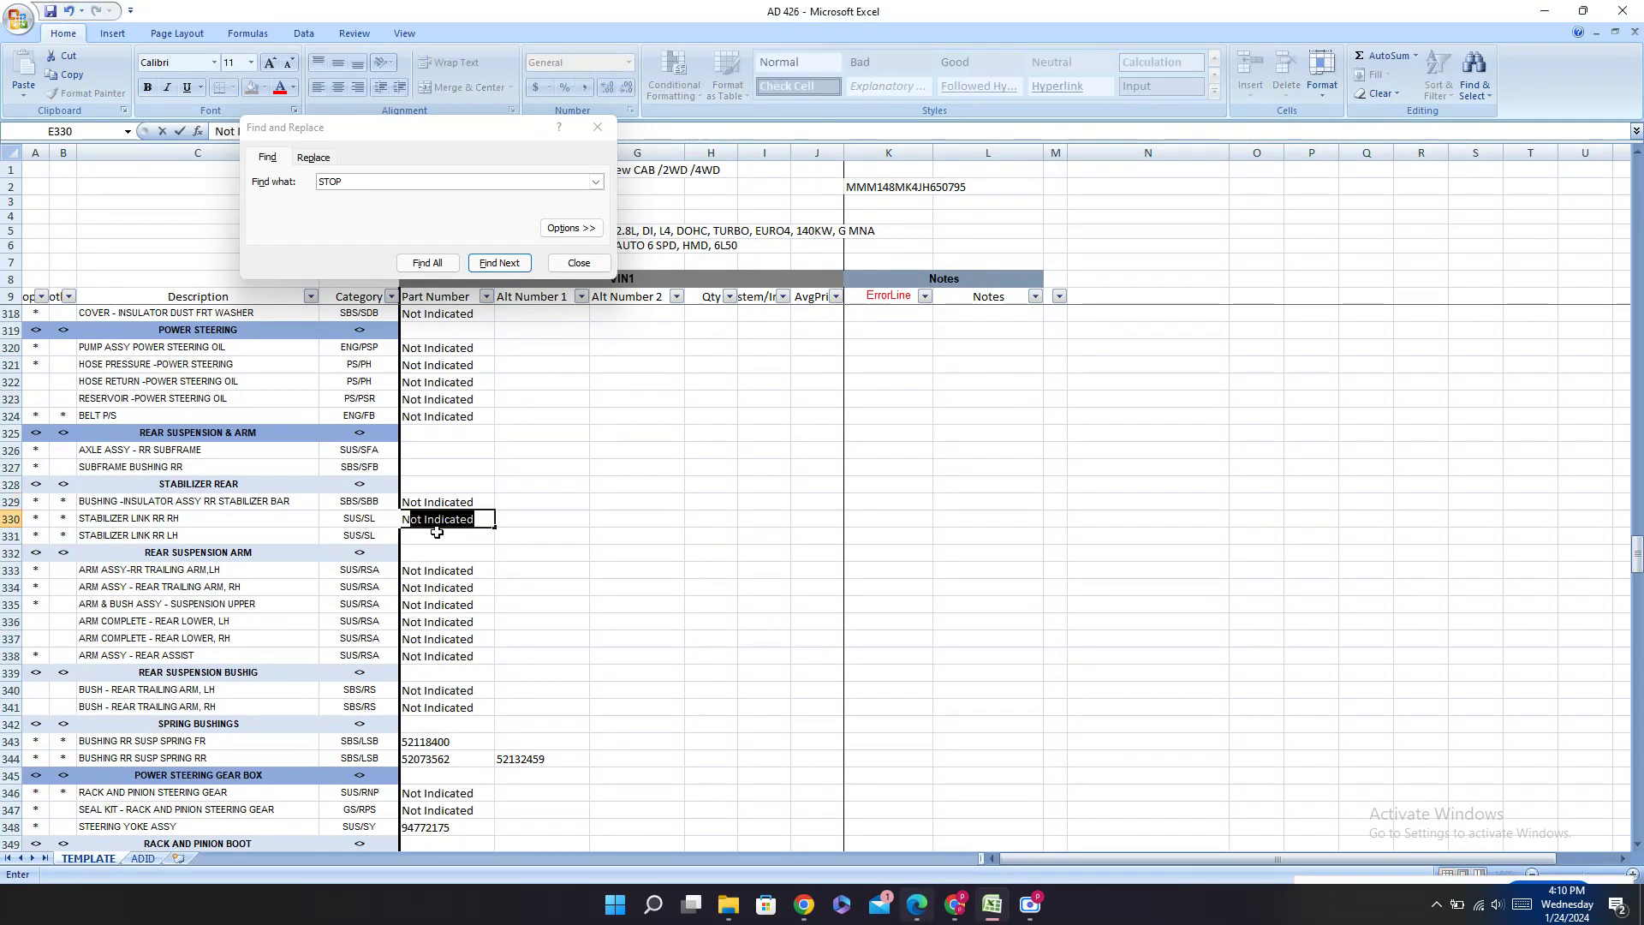
{"action": "left_click_drag", "start_coordinate": [434, 527], "coordinate": [434, 540]}
{"action": "key", "text": "ctrl+v"}
Step: Select E326 for AXLE ASSY - RR SUBFRAME and open a new Edge window
{"action": "left_click", "coordinate": [454, 439]}
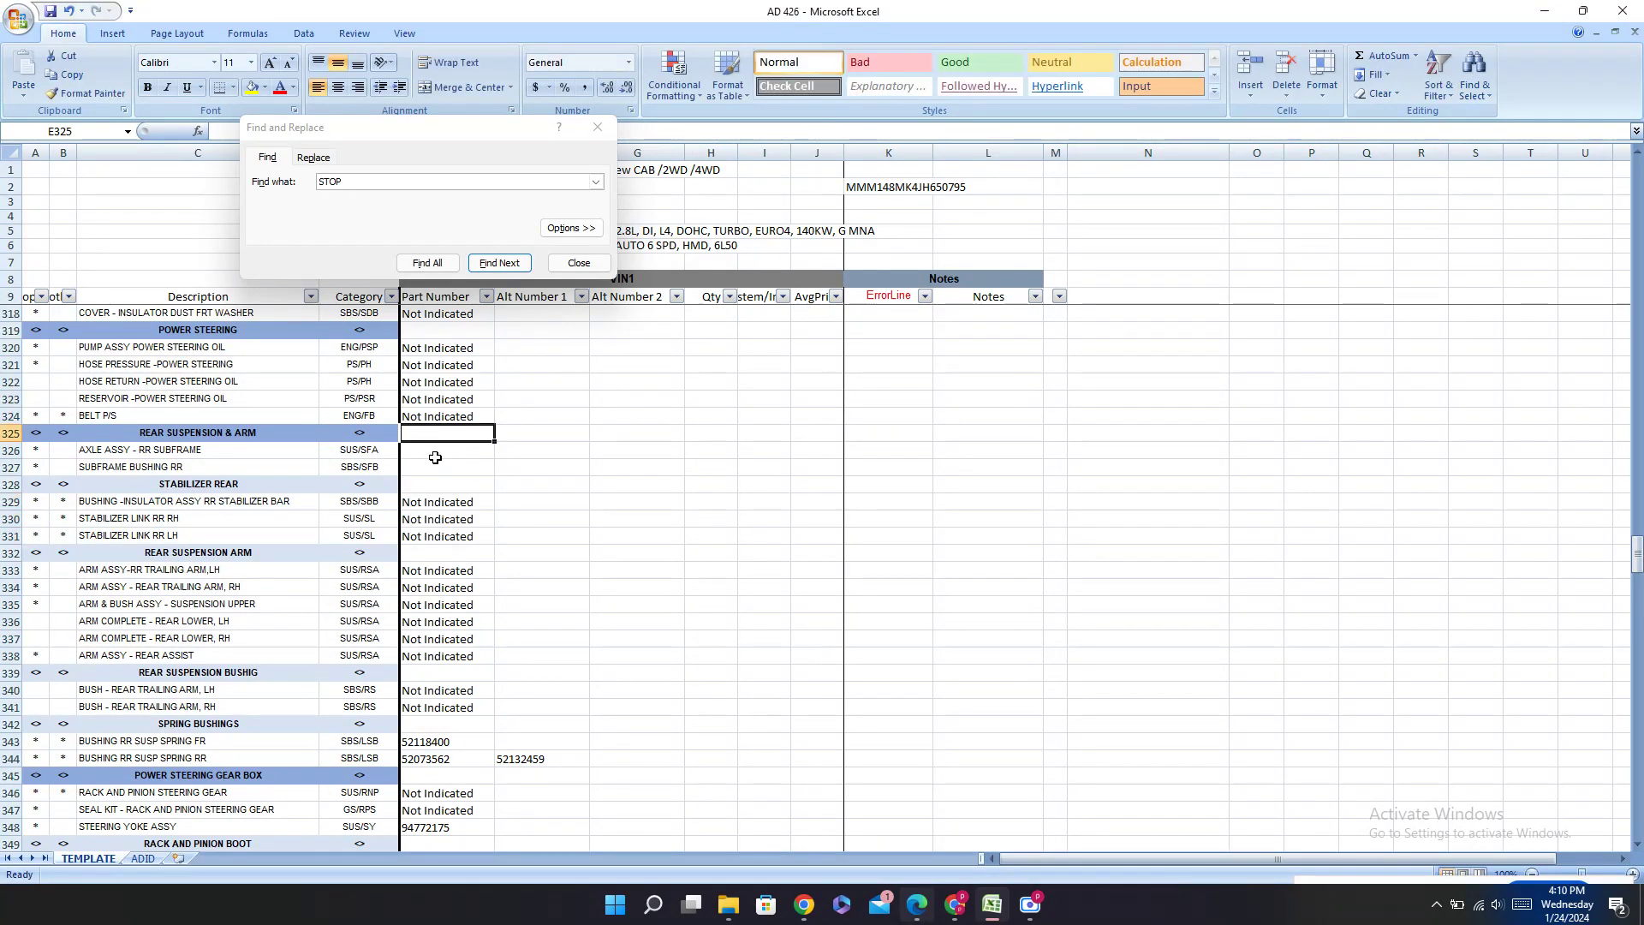
{"action": "left_click", "coordinate": [445, 452]}
{"action": "left_click", "coordinate": [929, 904]}
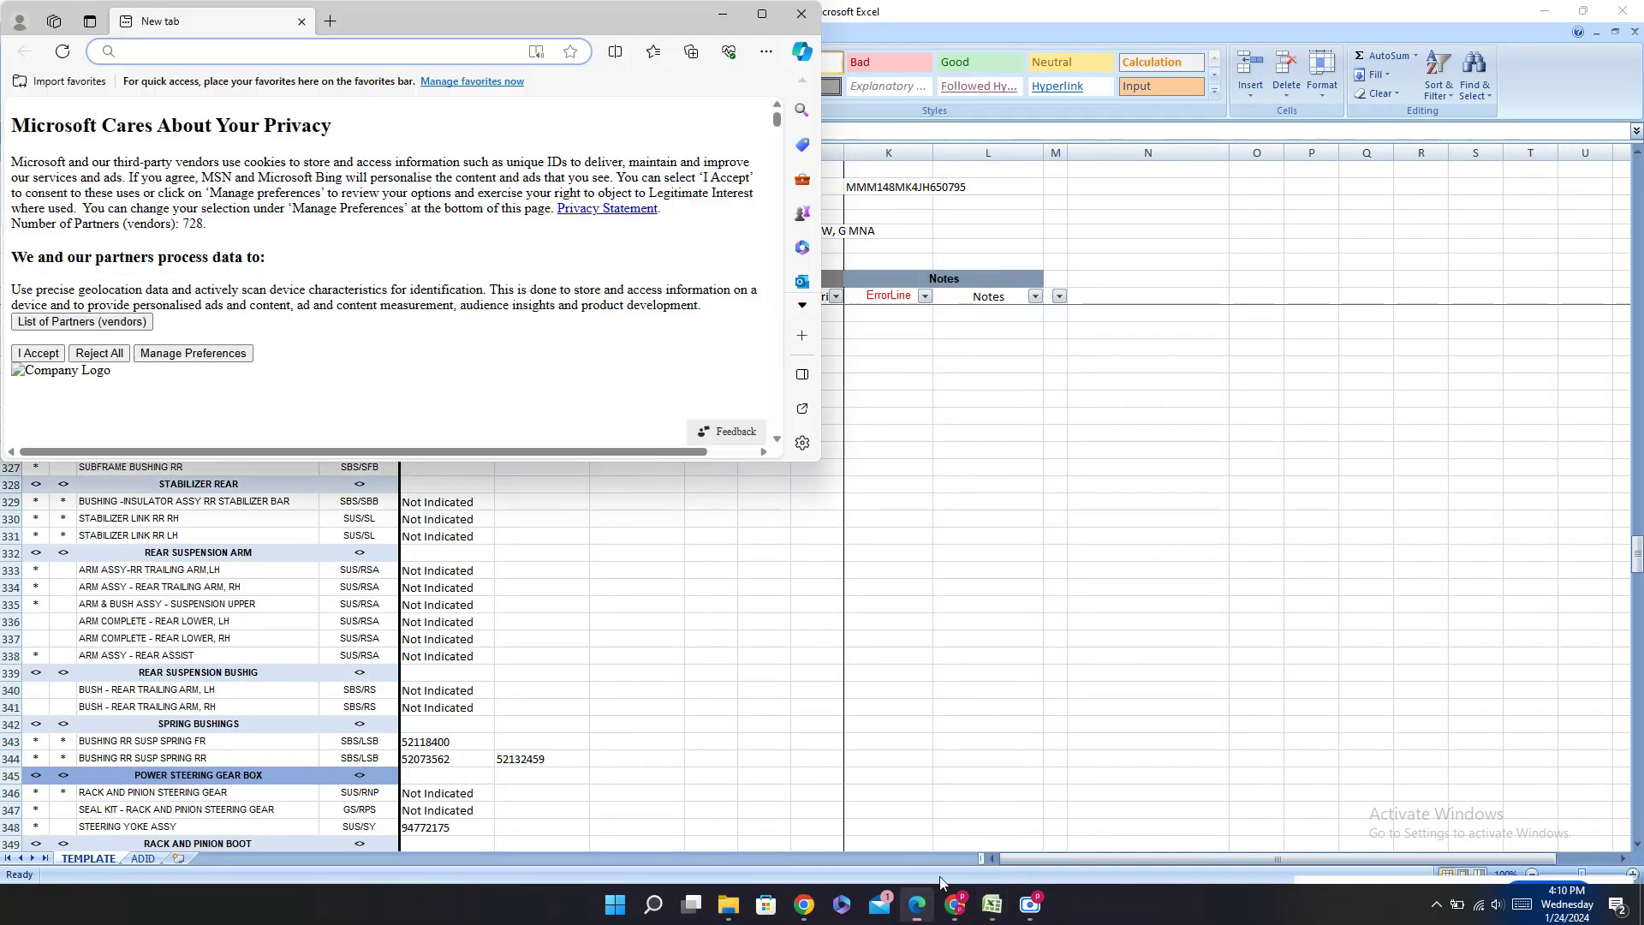
Step: Close the unwanted Edge new-tab window
{"action": "left_click", "coordinate": [797, 10]}
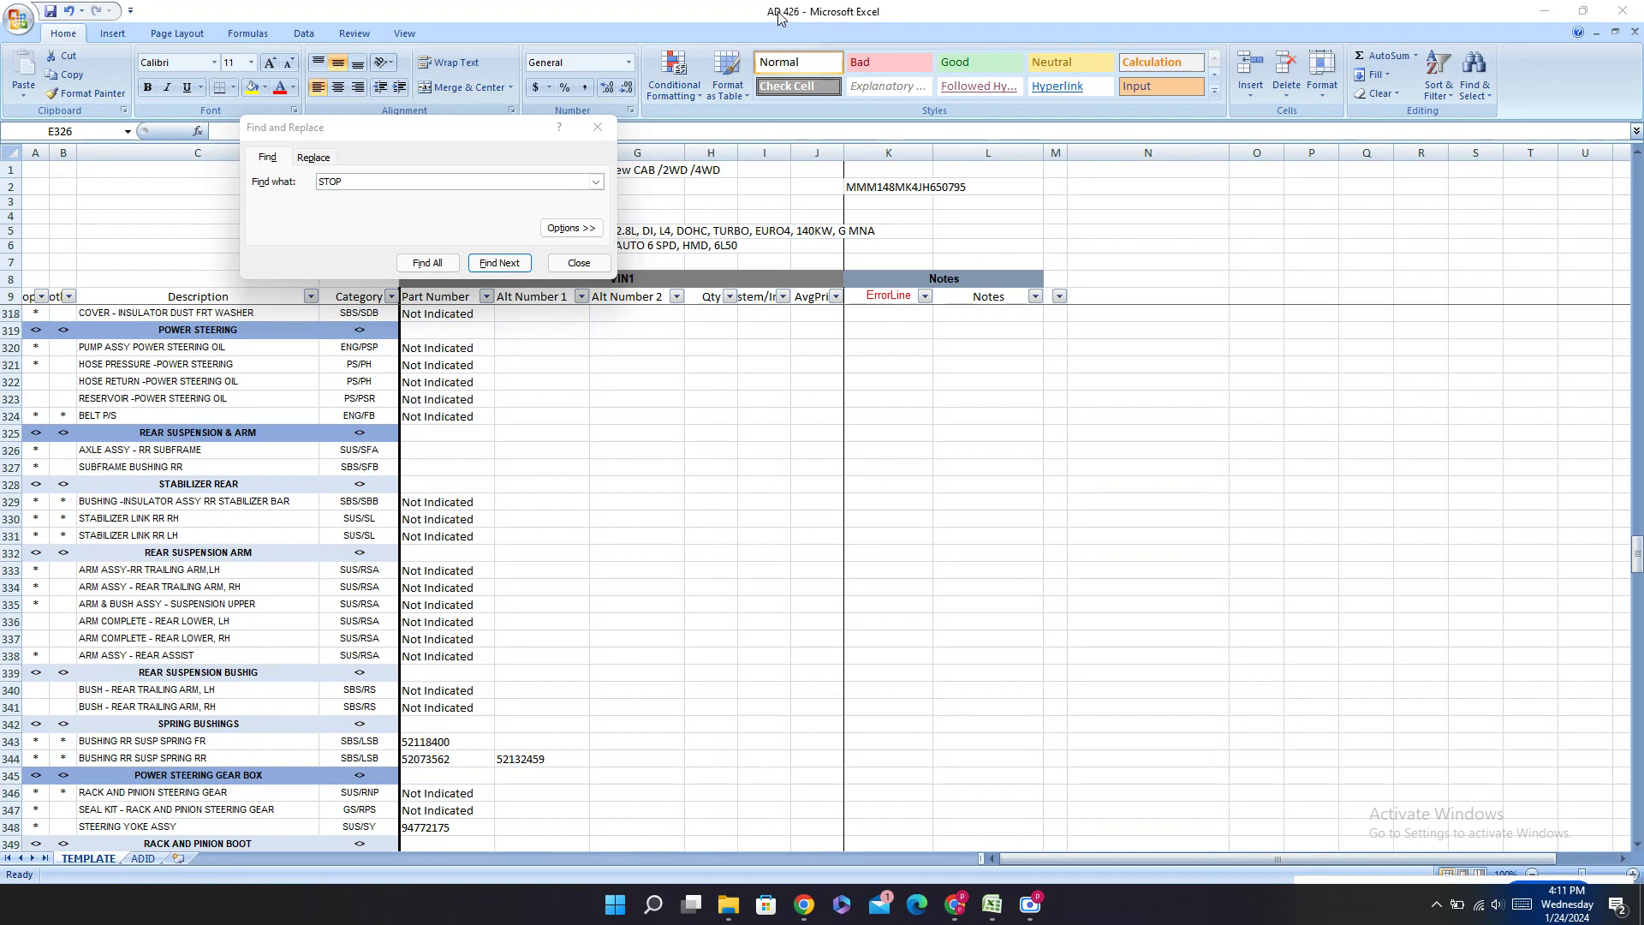
Step: Fill E327 for SUBFRAME BUSHING RR with Not Indicated via AutoComplete from 'No'
{"action": "left_click", "coordinate": [420, 475]}
{"action": "type", "text": "Not Indicated"}
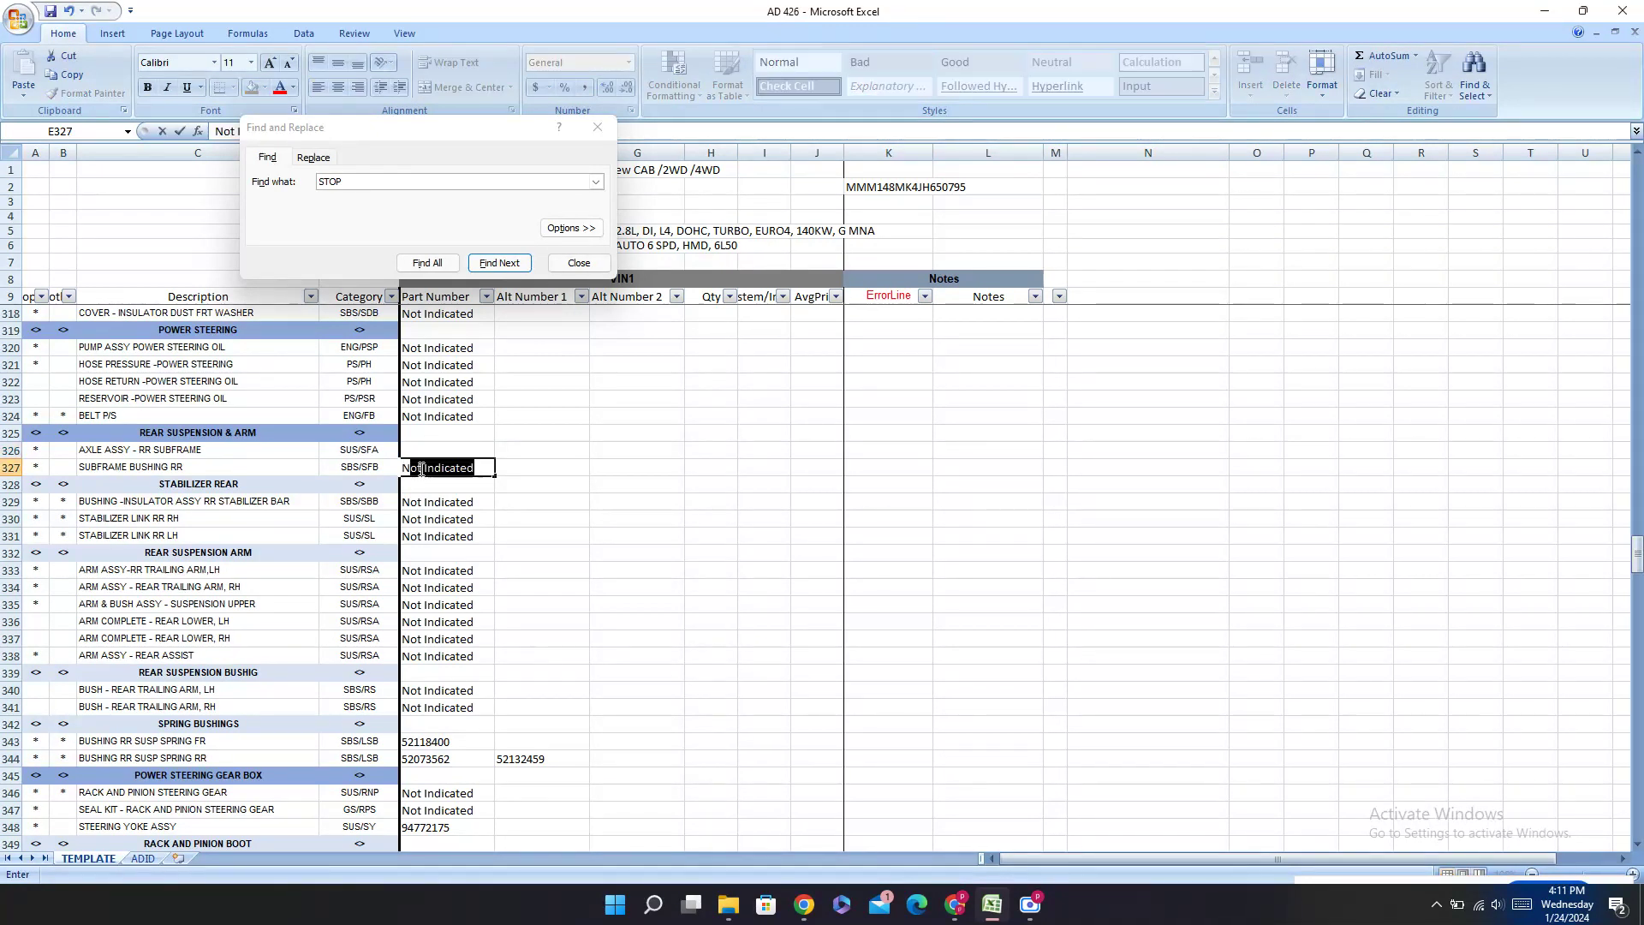
{"action": "key", "text": "Up"}
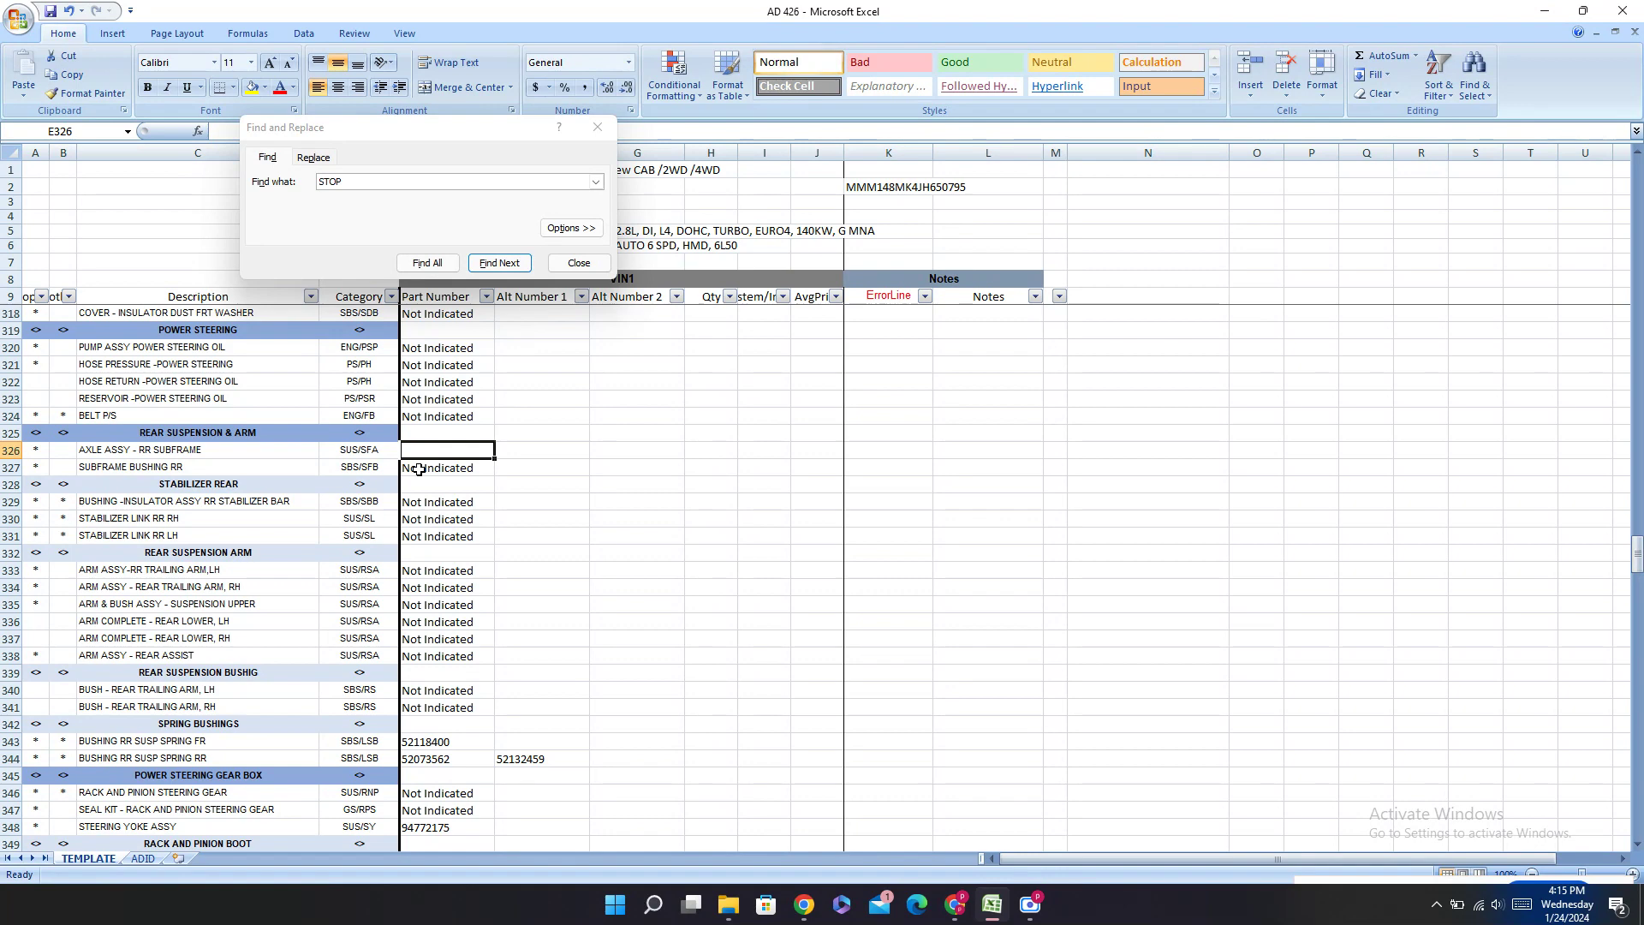
Step: Go back to the PartSouq TRAILING ARM search results tab
{"action": "left_click", "coordinate": [954, 903]}
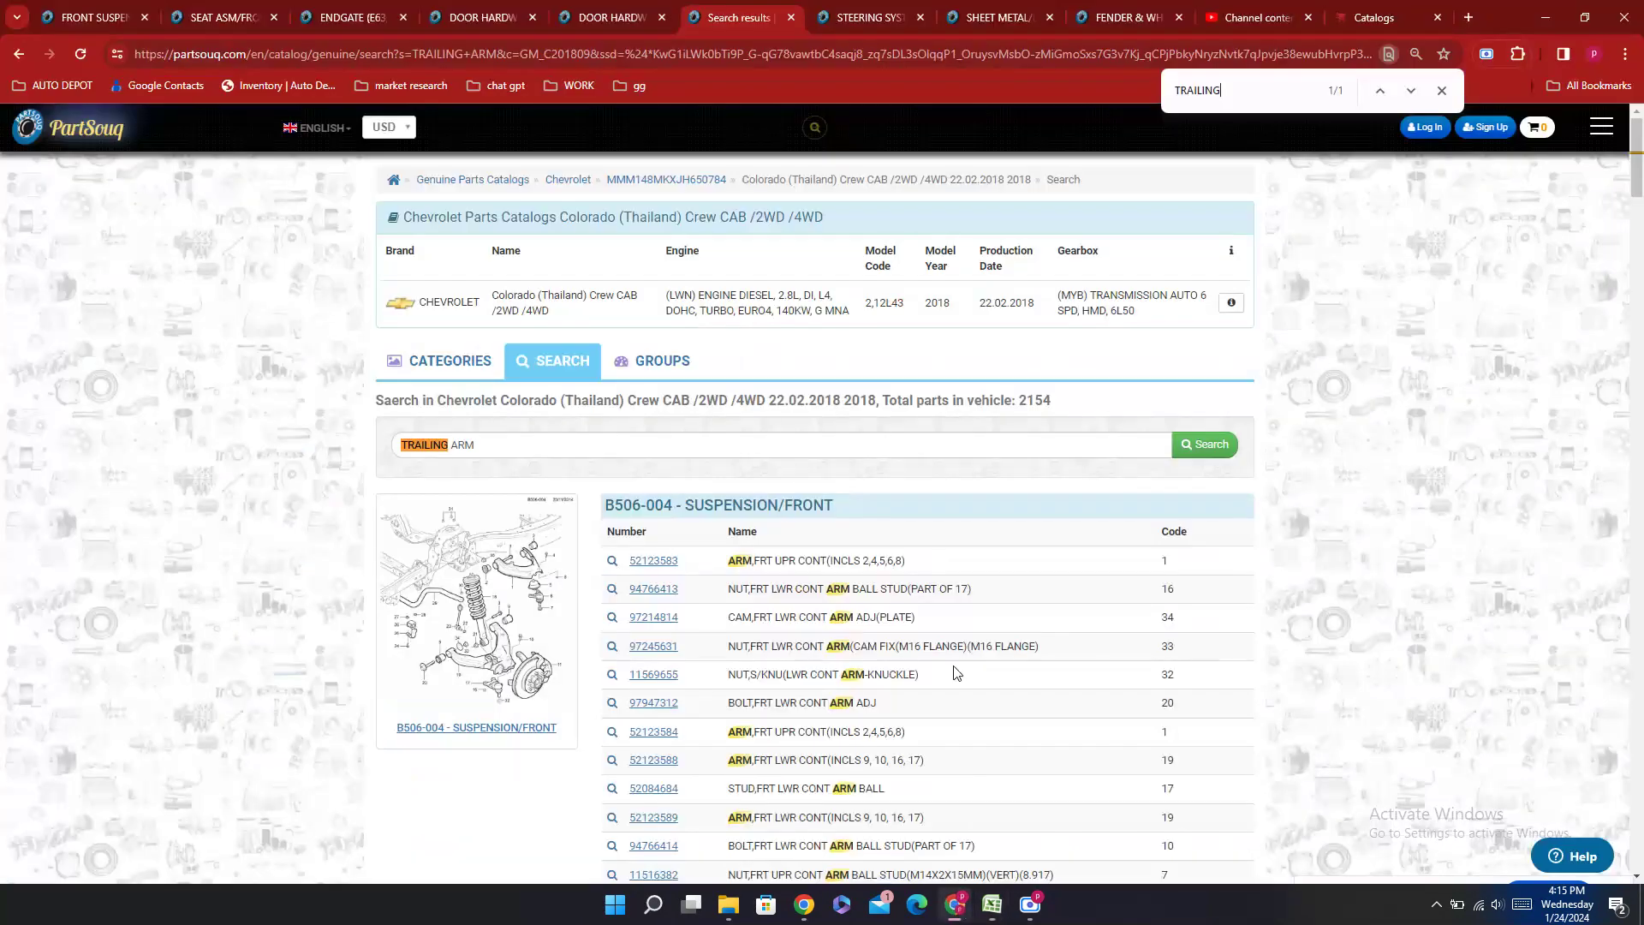
{"action": "left_click", "coordinate": [55, 10]}
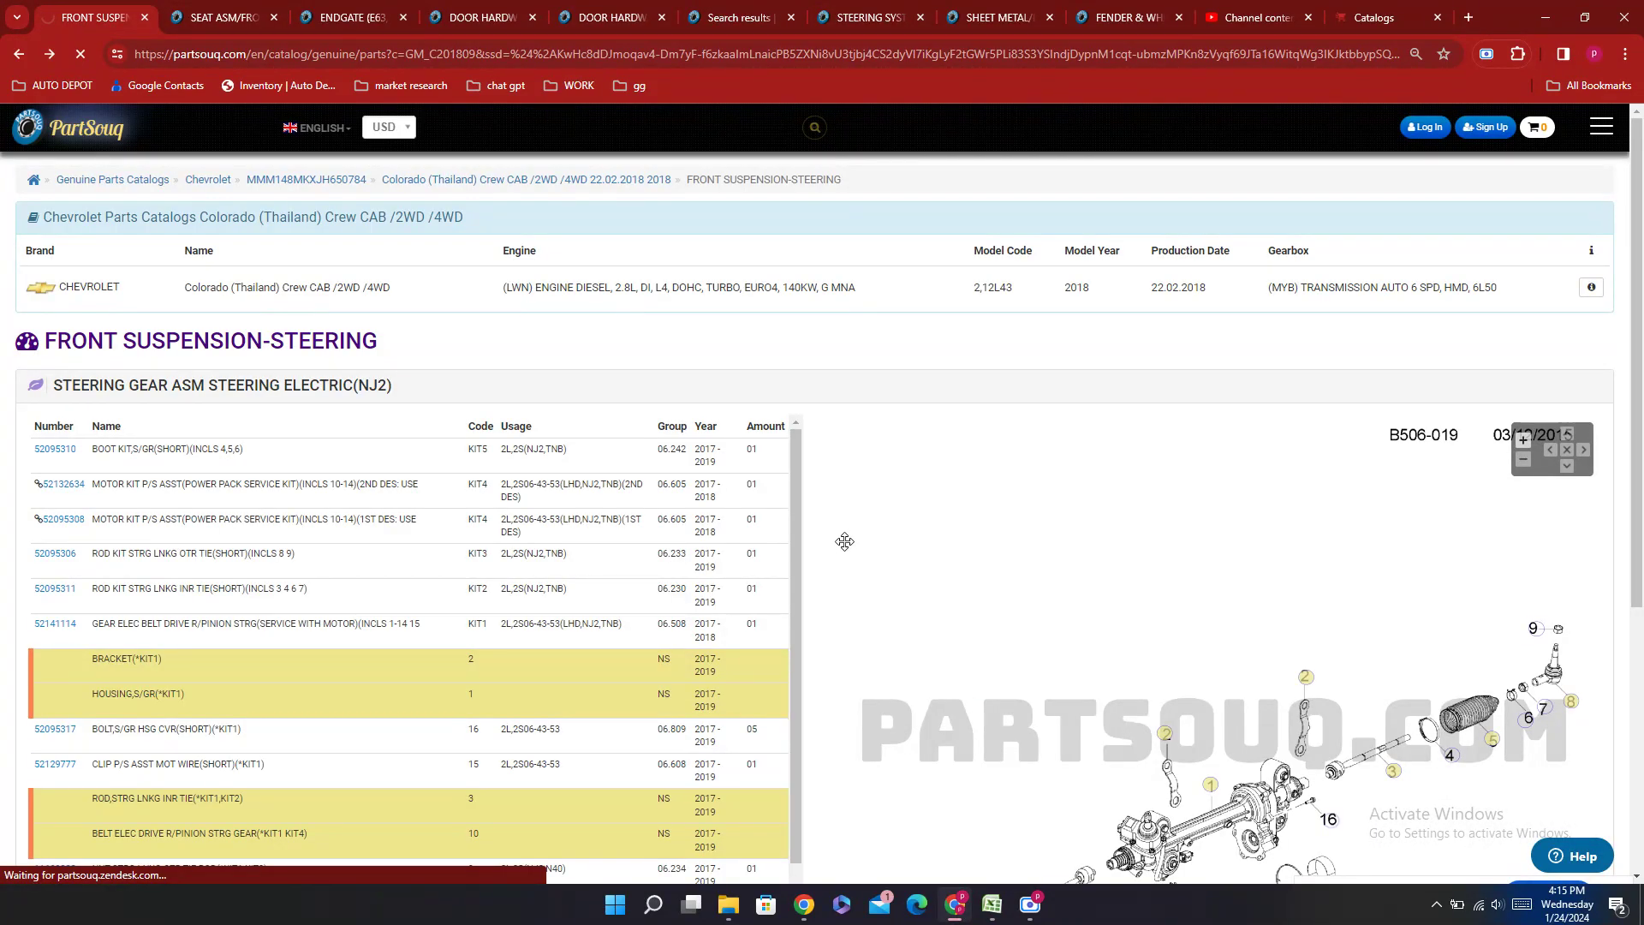
{"action": "key", "text": "alt+Left"}
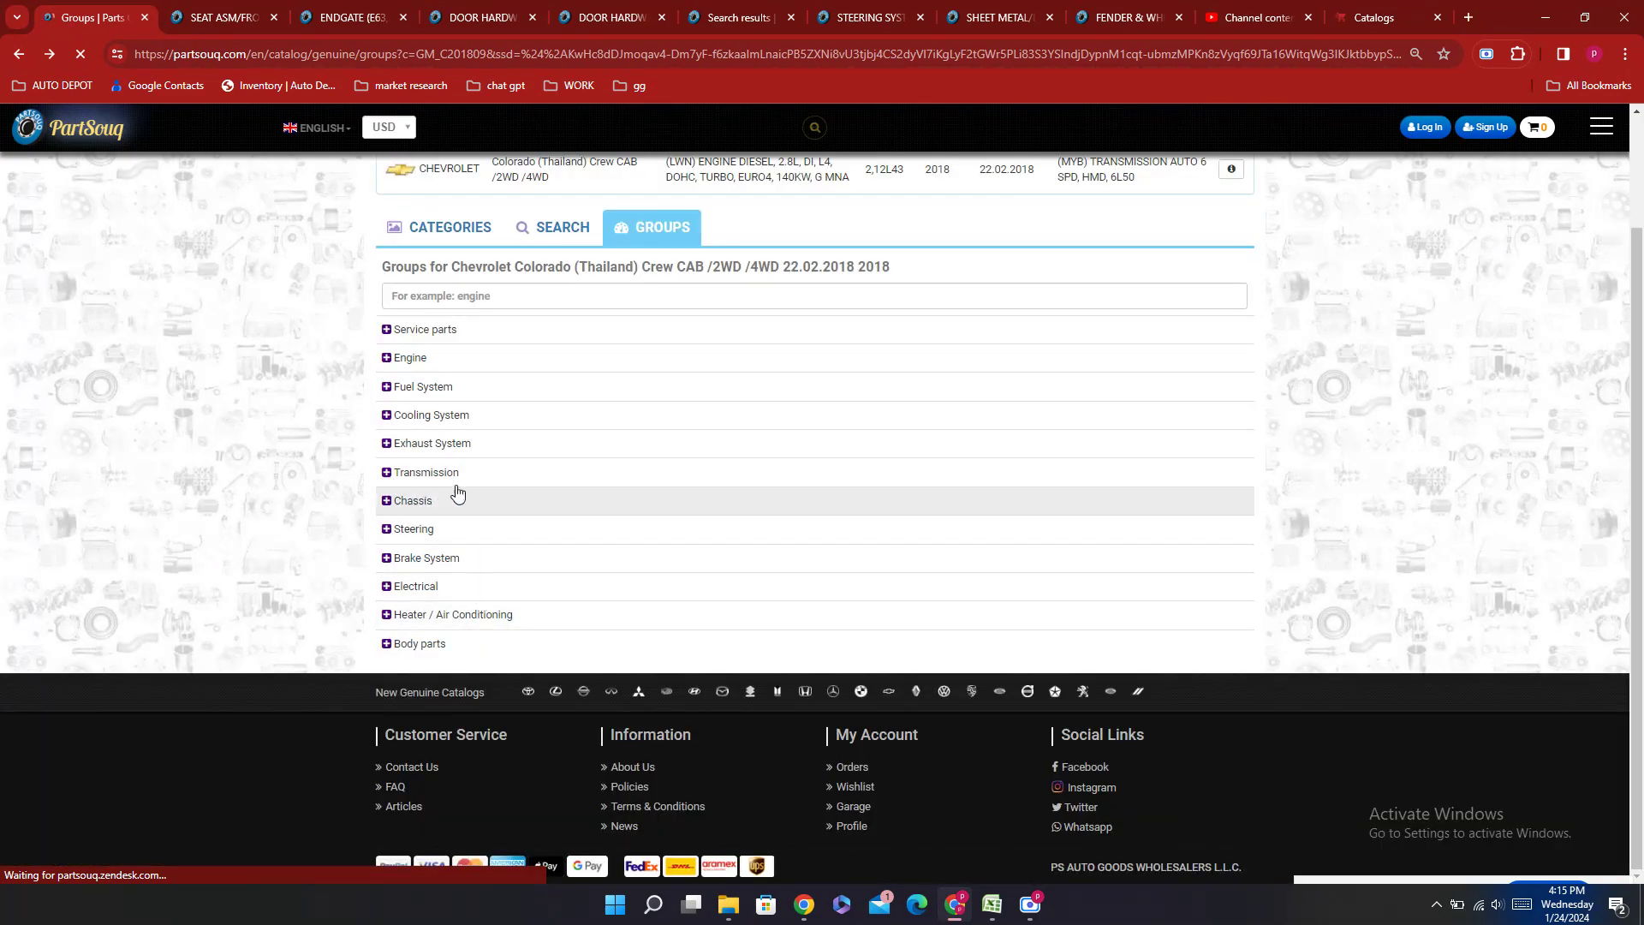
{"action": "left_click", "coordinate": [738, 18]}
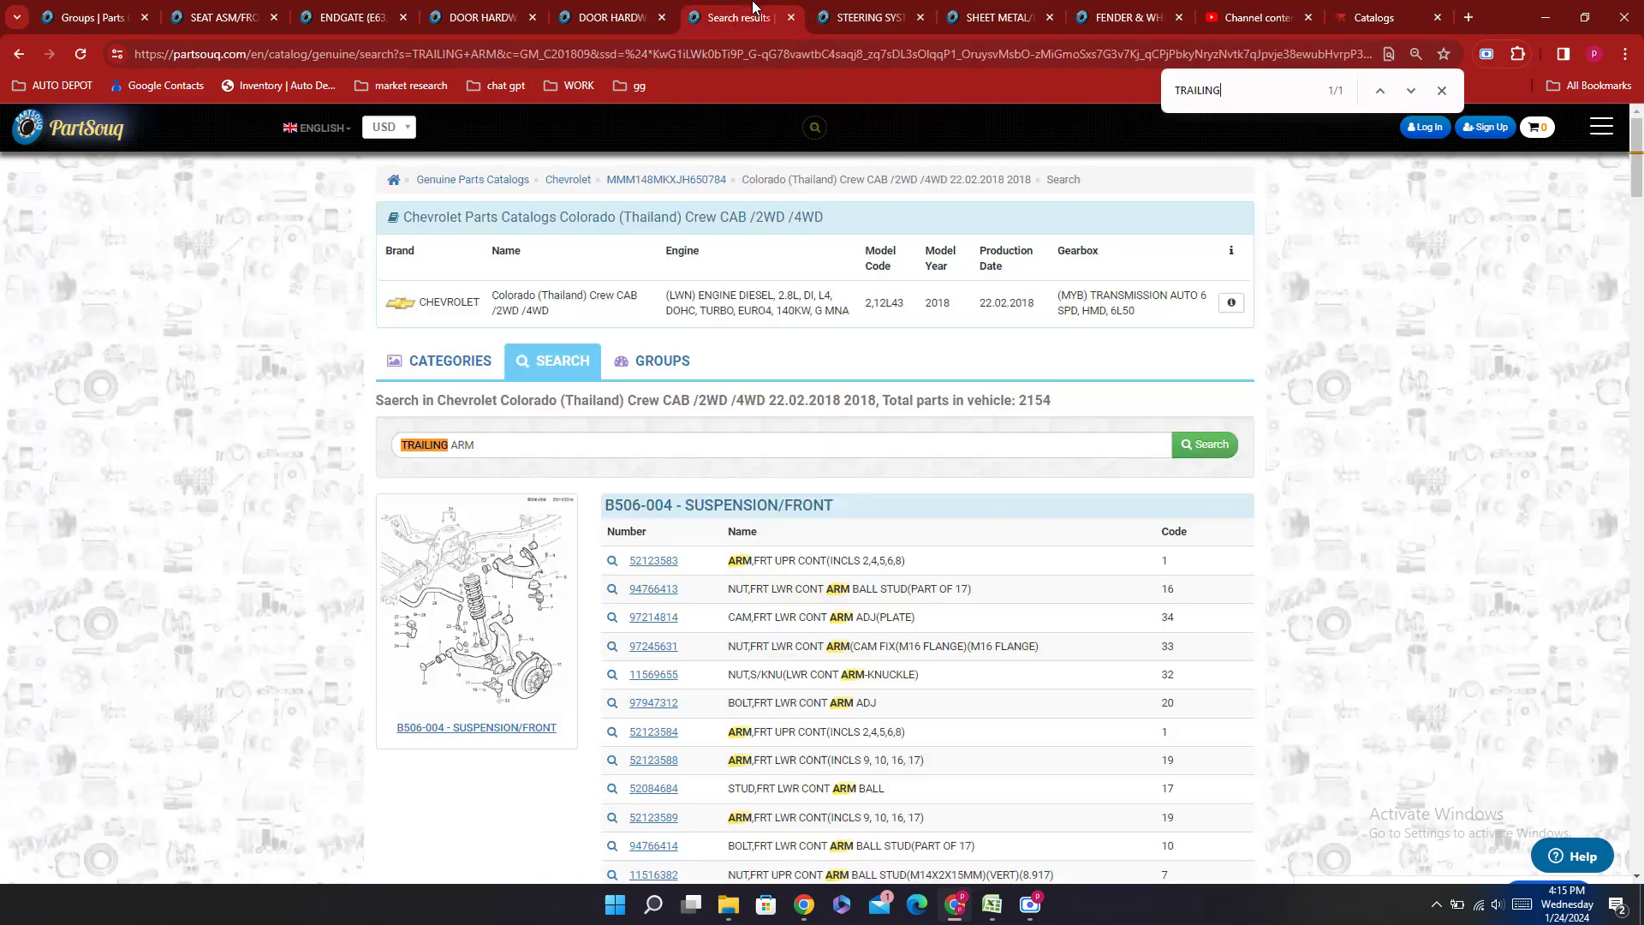
Step: Search the catalogue for AXLE ASSY - REAR SUBFRAME, checking the part name in Excel
{"action": "left_click", "coordinate": [499, 447]}
{"action": "key", "text": "ctrl+a"}
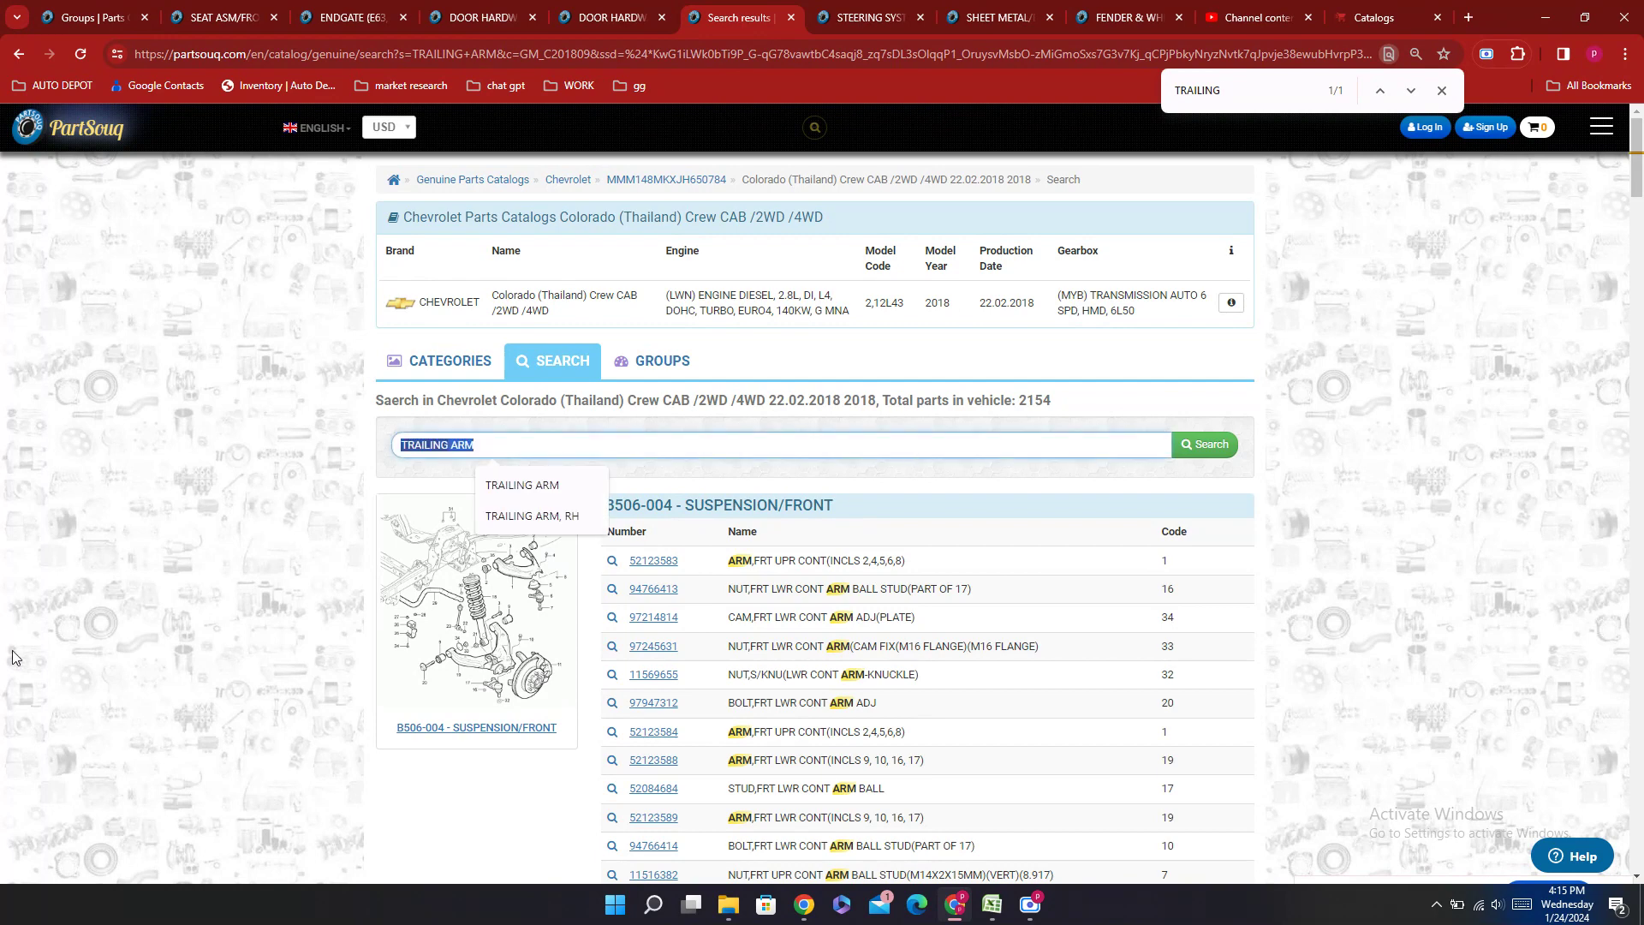
{"action": "type", "text": "AXL"}
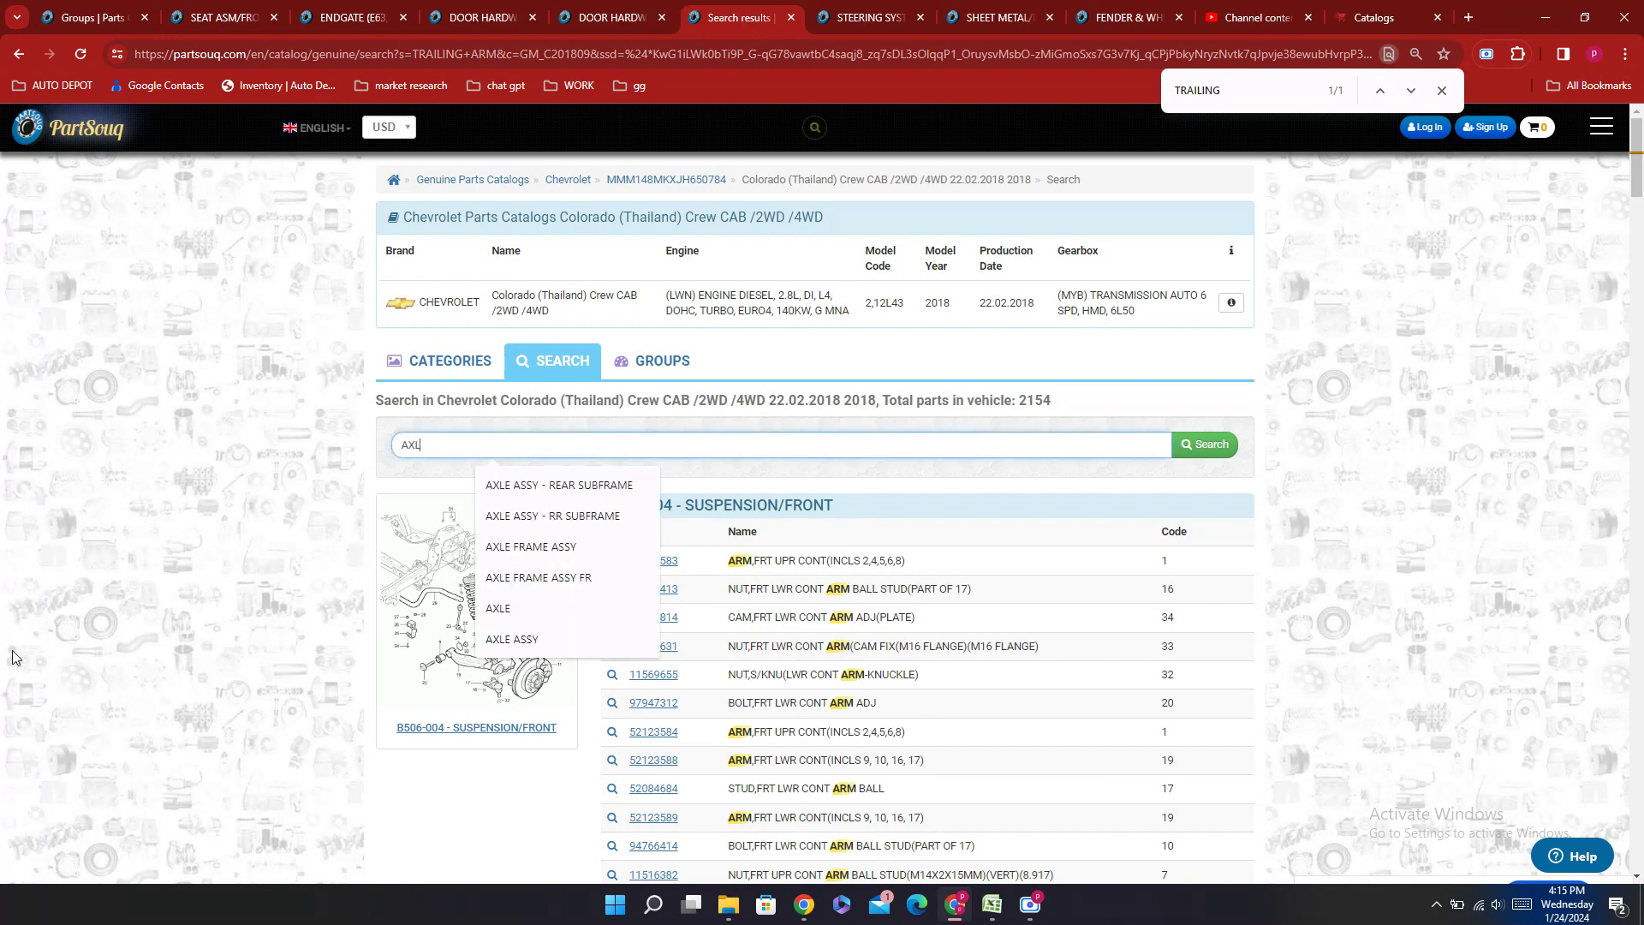
{"action": "type", "text": "E"}
{"action": "left_click", "coordinate": [993, 910]}
{"action": "left_click", "coordinate": [993, 911]}
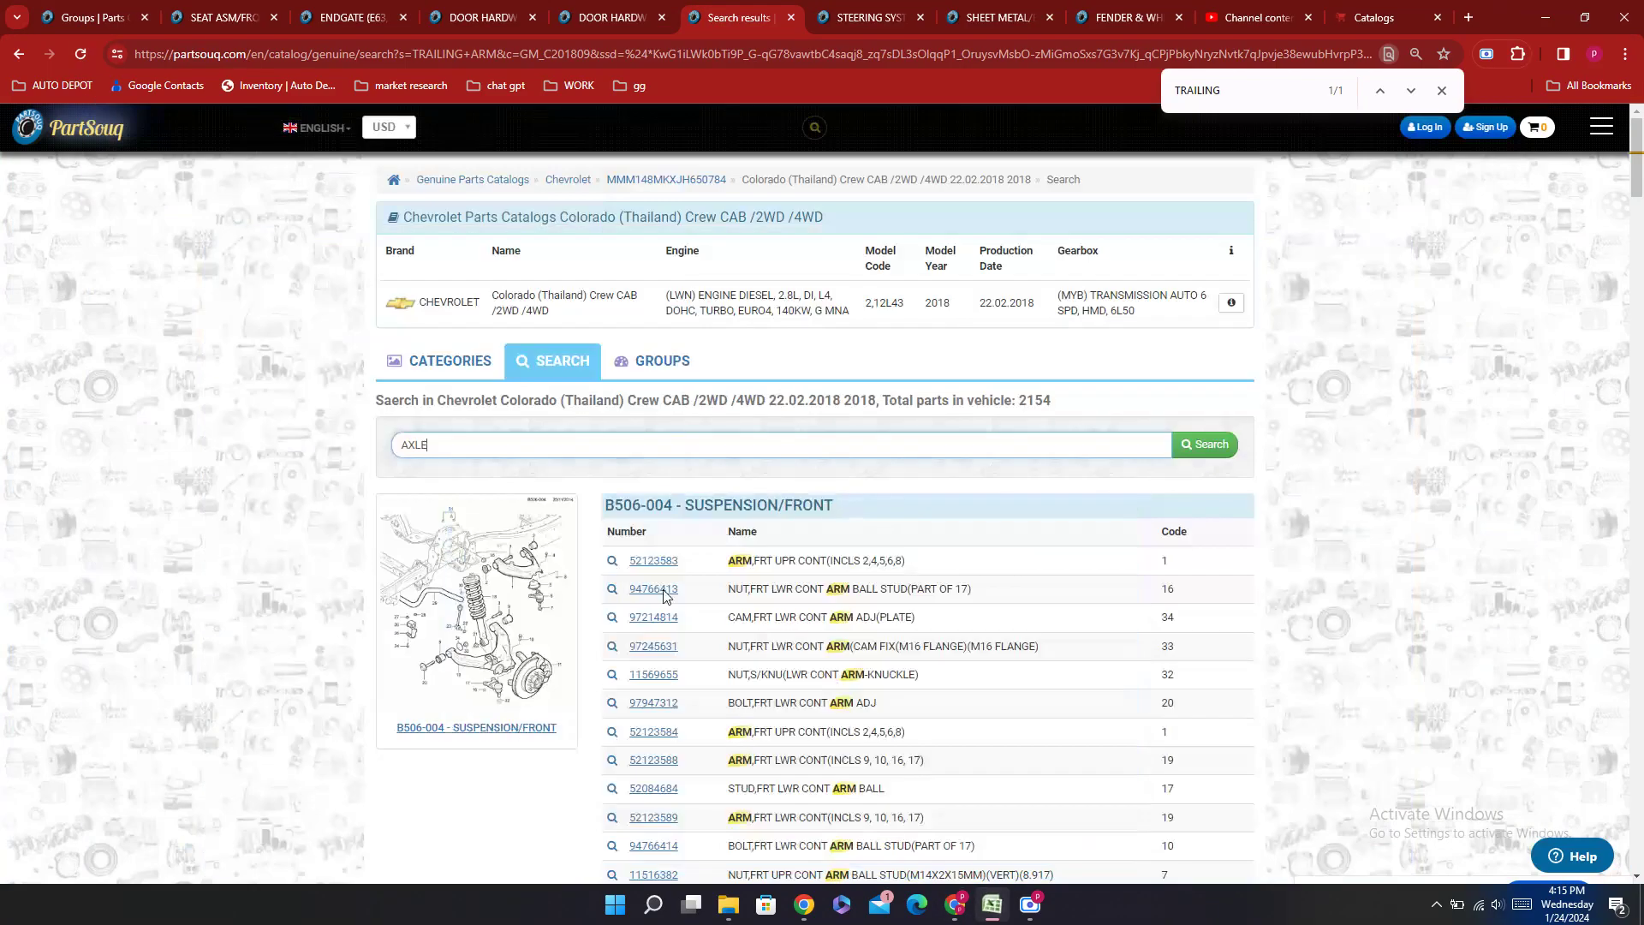
{"action": "left_click", "coordinate": [444, 444]}
{"action": "left_click", "coordinate": [552, 486]}
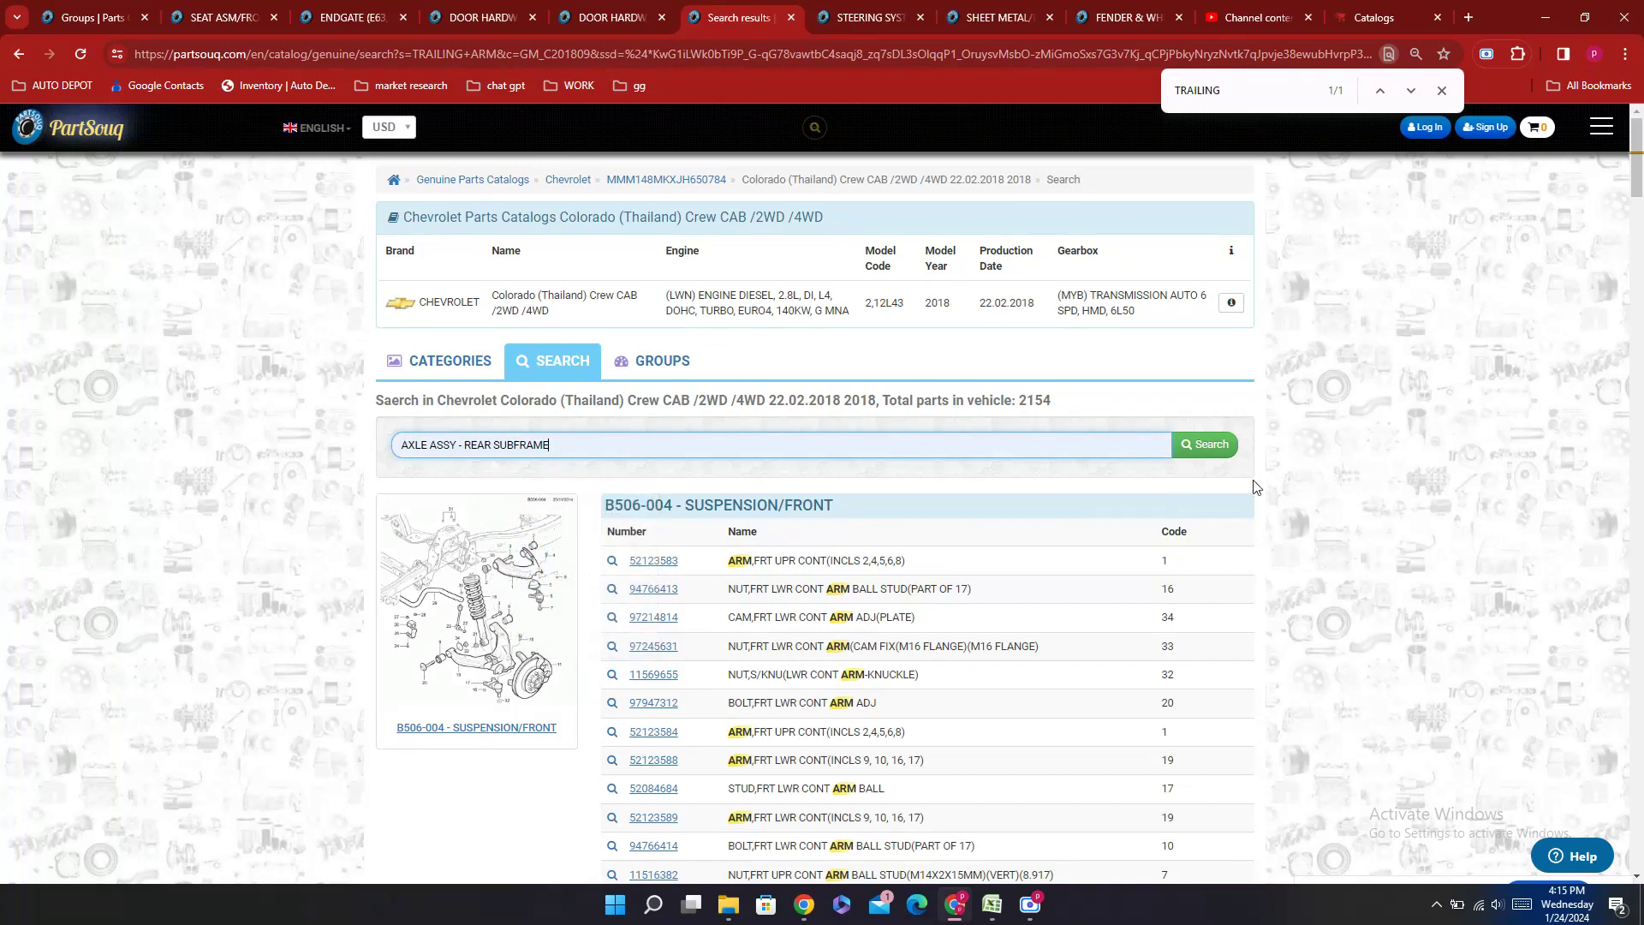
{"action": "left_click", "coordinate": [1211, 446]}
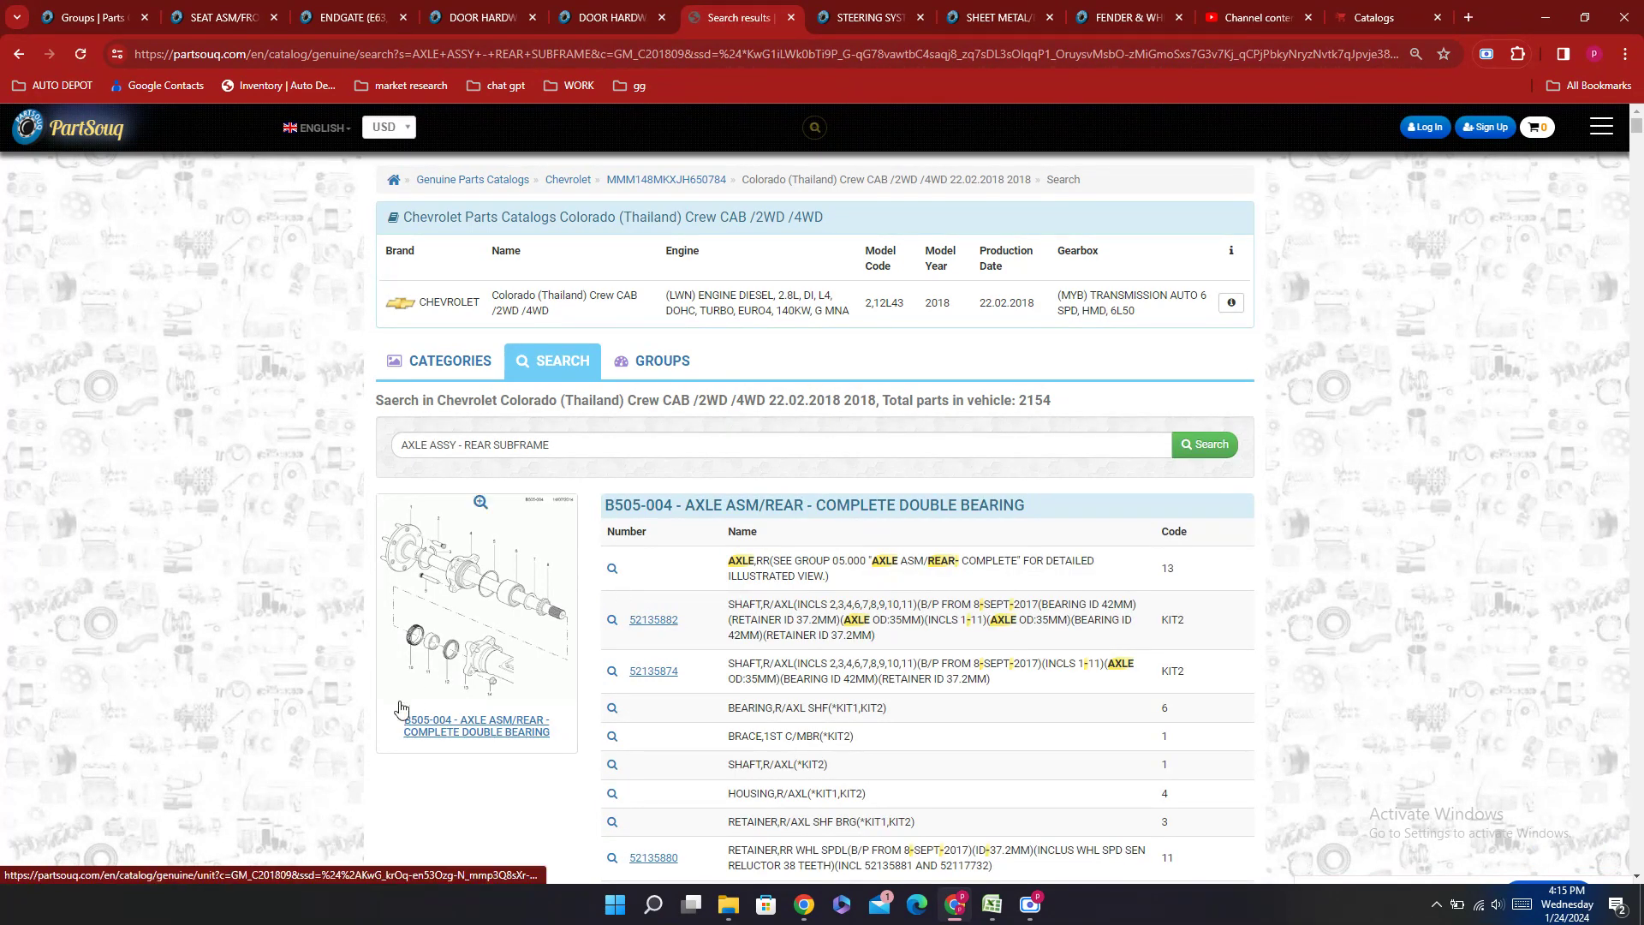
Step: Open the B505-004 AXLE ASM/REAR diagram in a new tab and switch to it
{"action": "scroll", "coordinate": [1237, 461], "scroll_direction": "down", "scroll_amount": 4}
{"action": "scroll", "coordinate": [1236, 462], "scroll_direction": "down", "scroll_amount": 4}
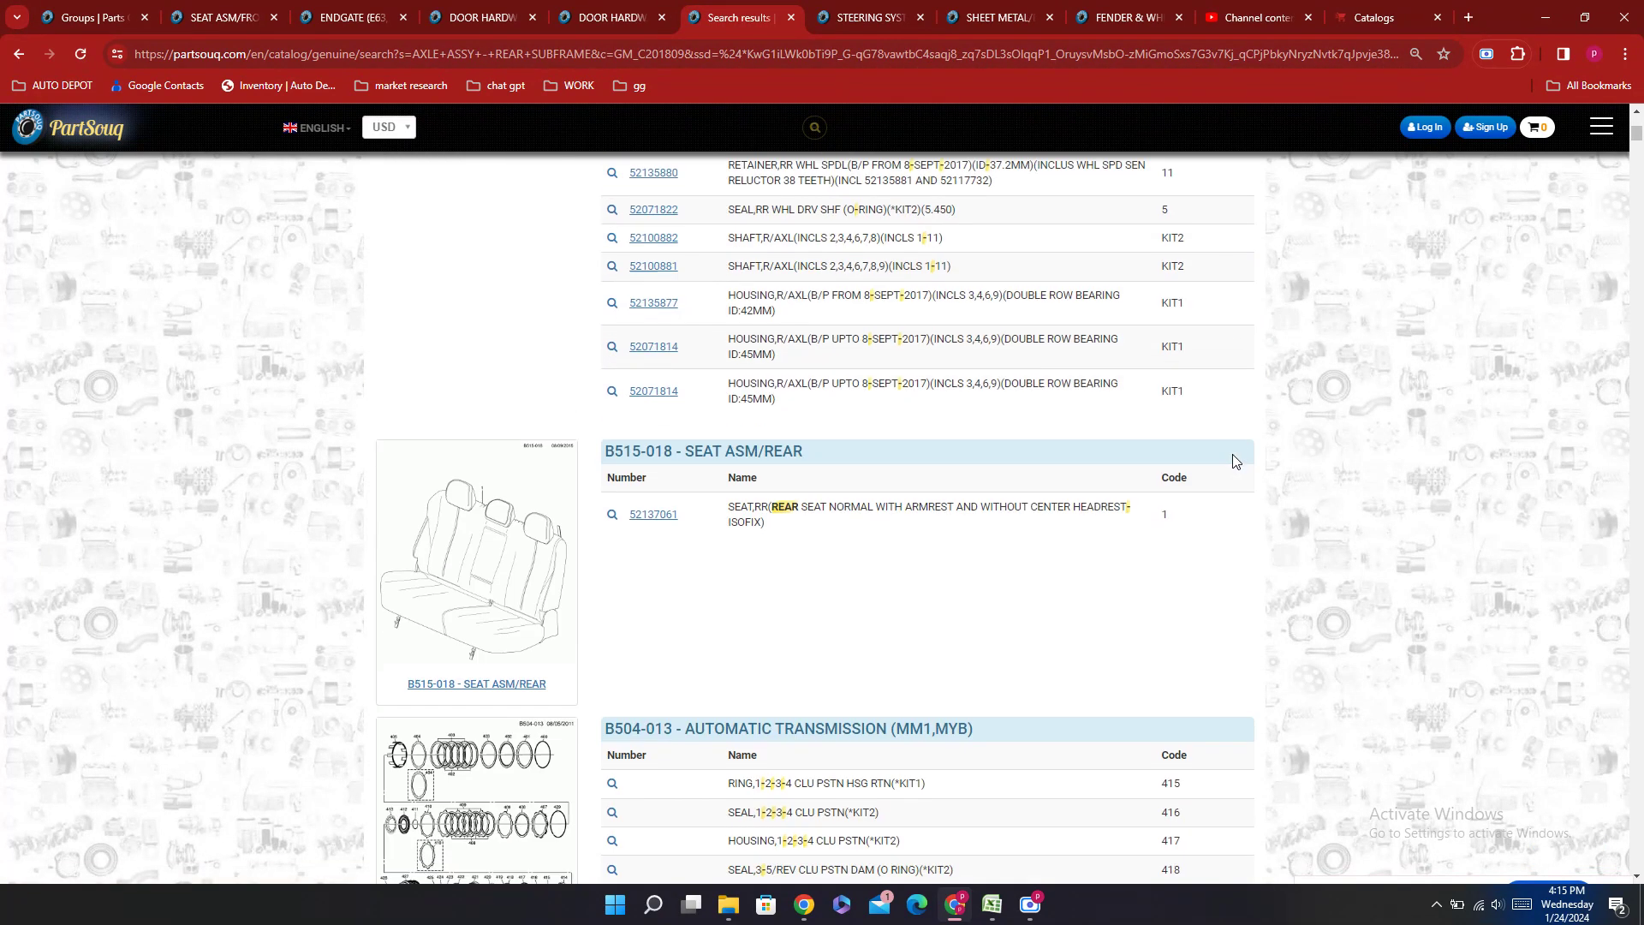
{"action": "scroll", "coordinate": [1234, 461], "scroll_direction": "down", "scroll_amount": 20}
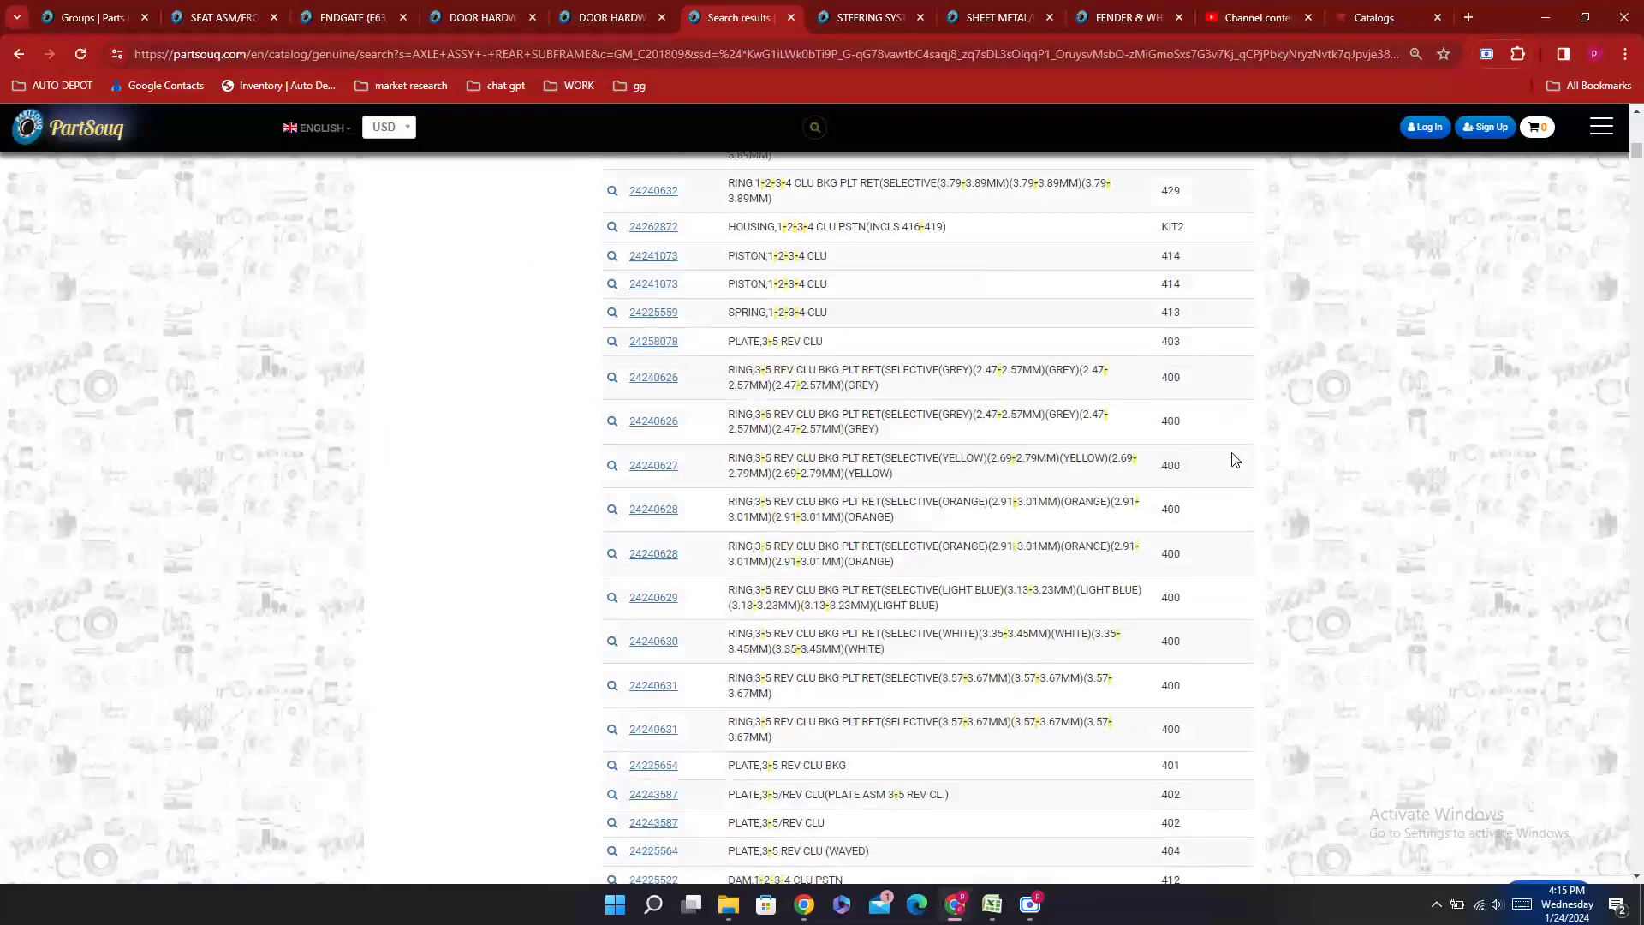
{"action": "scroll", "coordinate": [1233, 460], "scroll_direction": "down", "scroll_amount": 20}
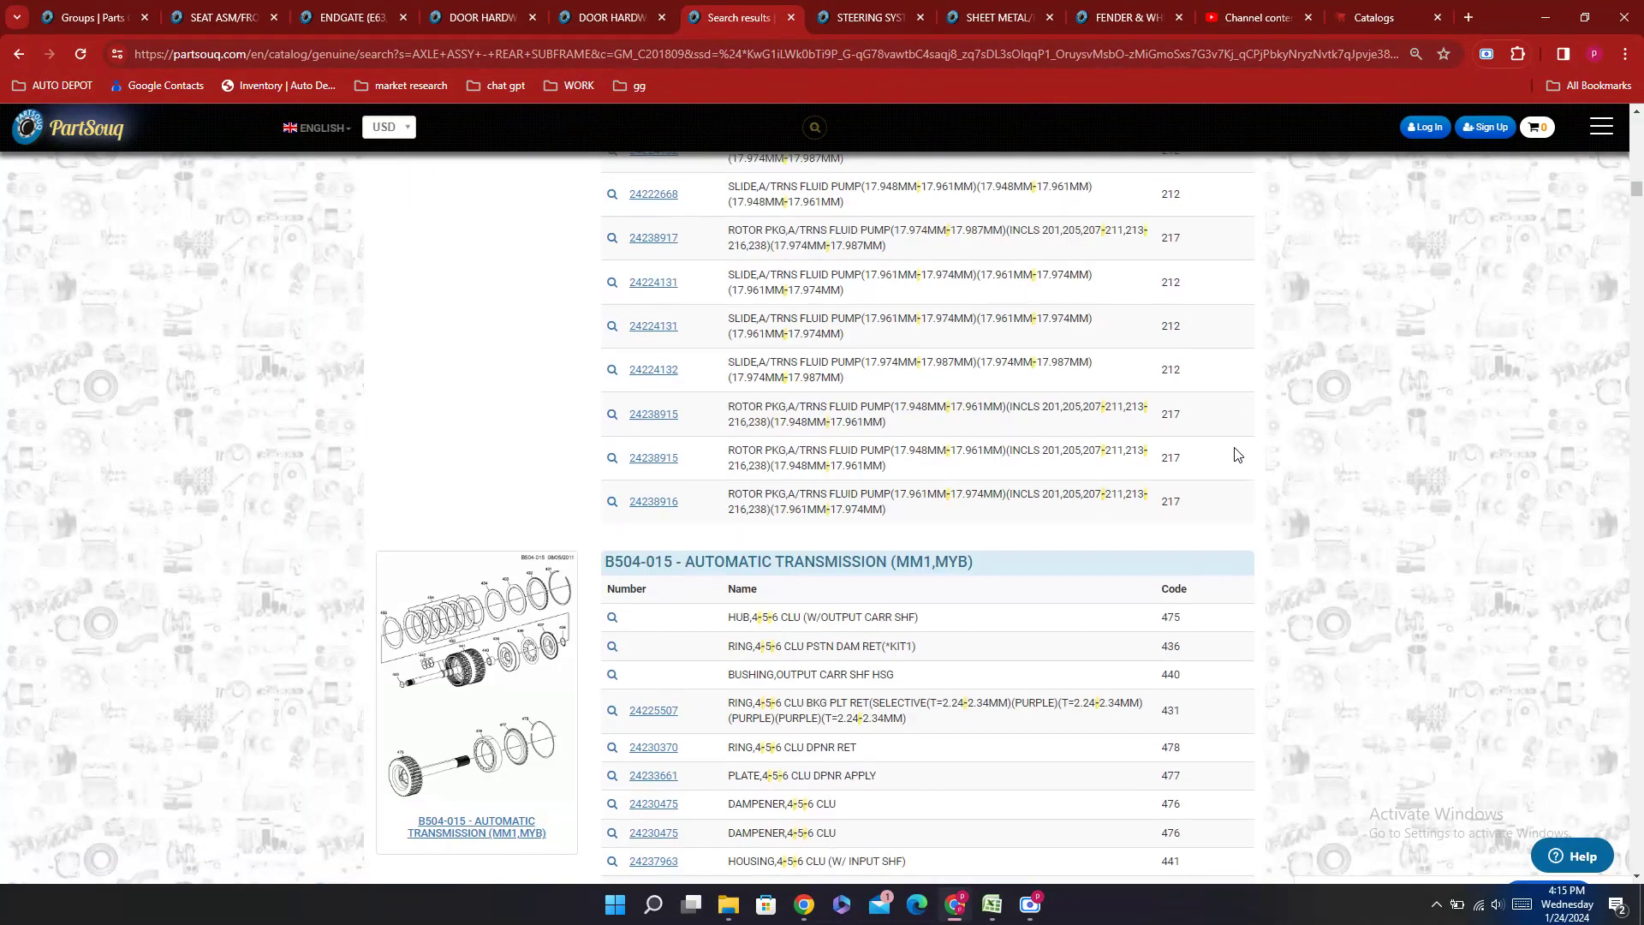
{"action": "scroll", "coordinate": [1236, 454], "scroll_direction": "down", "scroll_amount": 20}
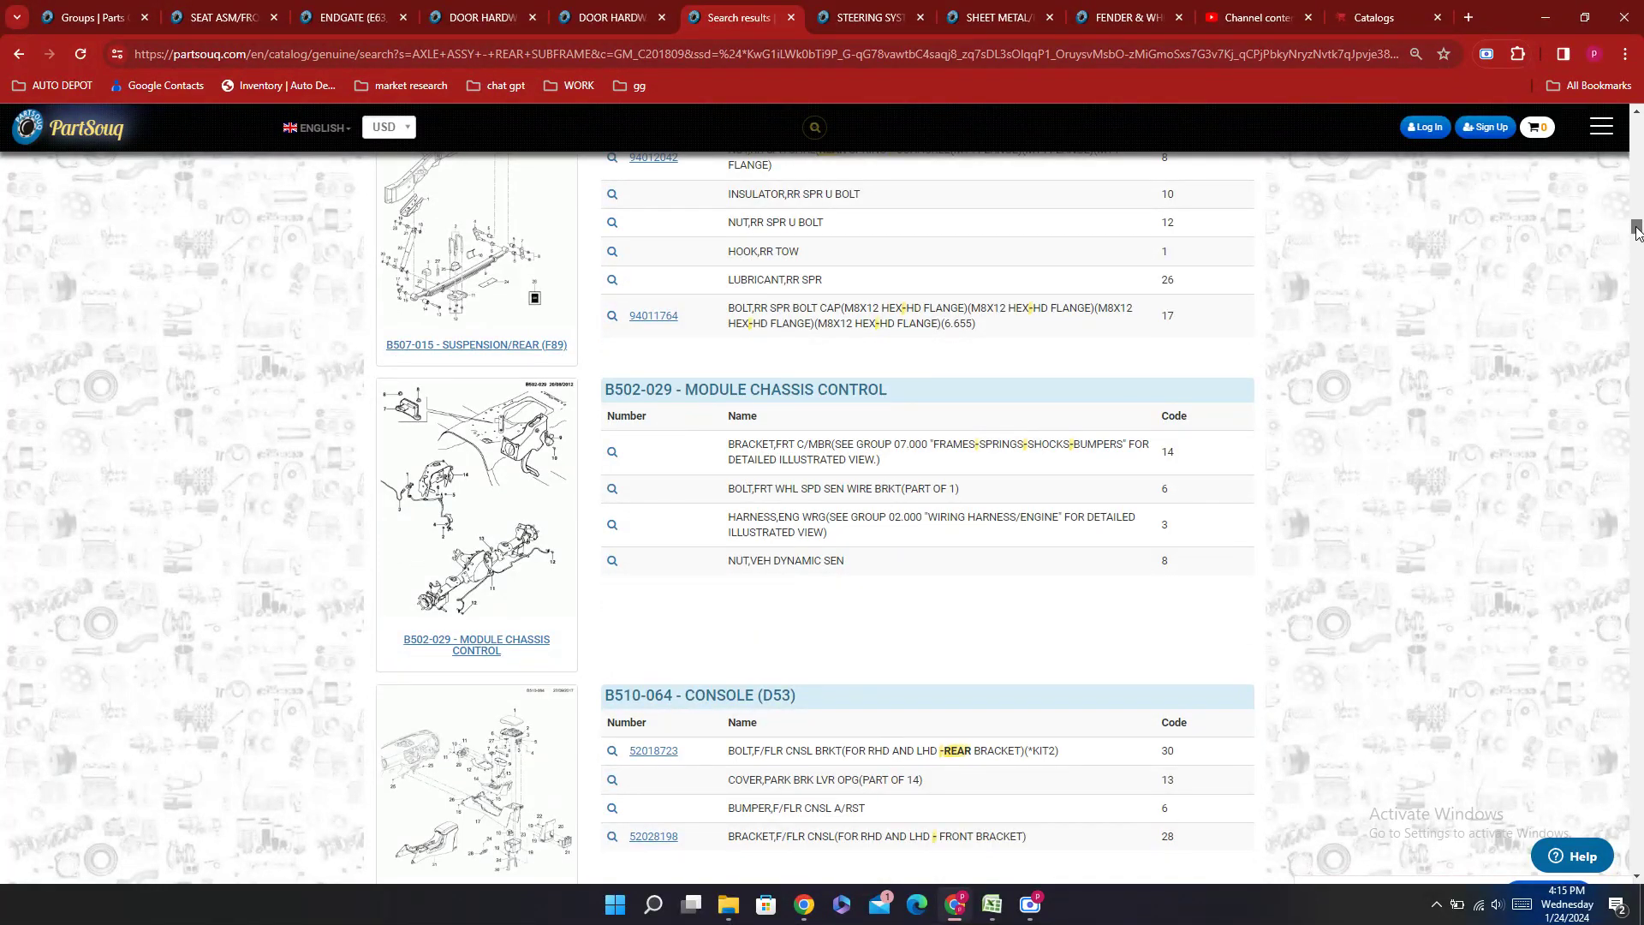
{"action": "left_click_drag", "start_coordinate": [1637, 227], "coordinate": [1637, 120]}
{"action": "left_click", "coordinate": [548, 512]}
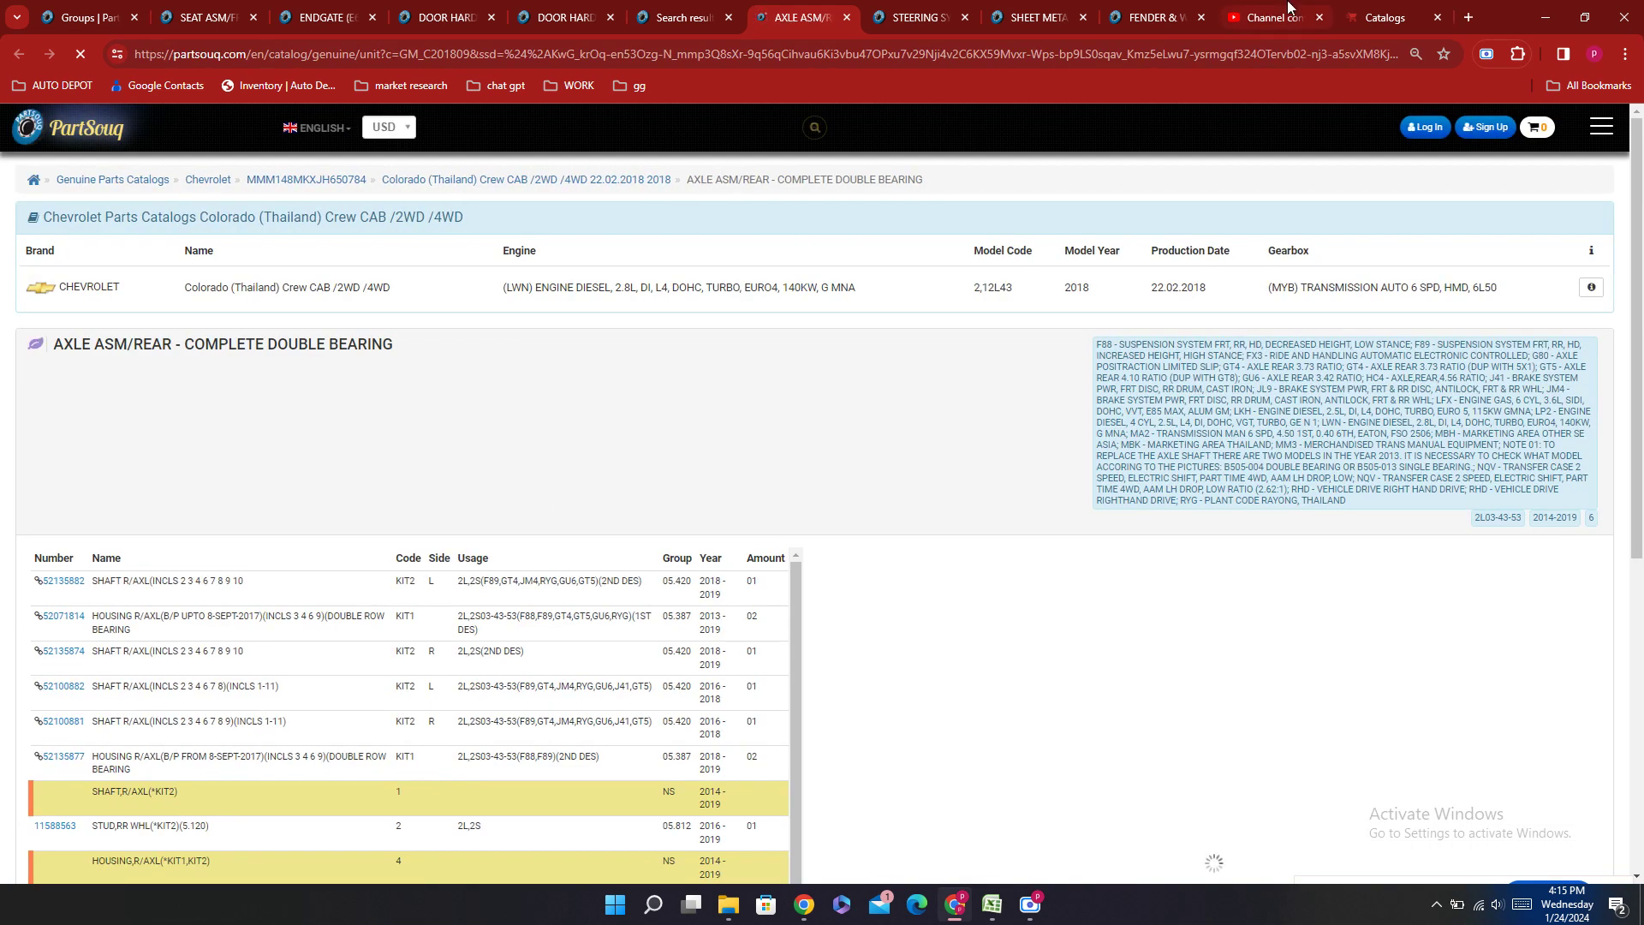
{"action": "left_click", "coordinate": [1276, 17]}
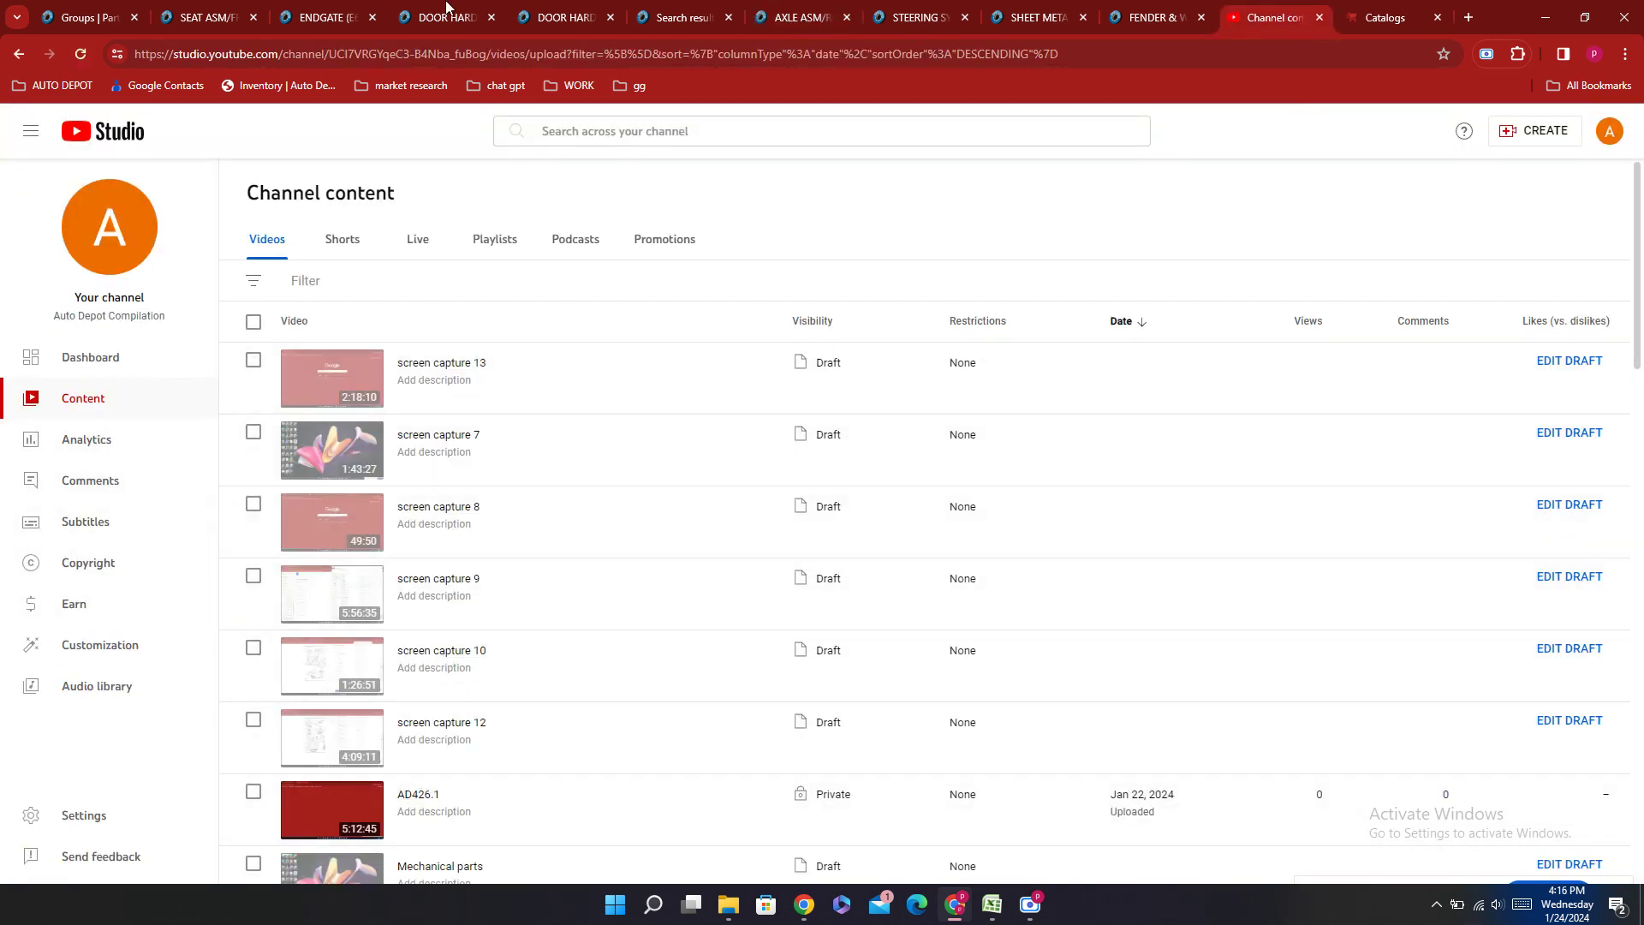
{"action": "left_click", "coordinate": [72, 17]}
{"action": "scroll", "coordinate": [615, 377], "scroll_direction": "up", "scroll_amount": 3}
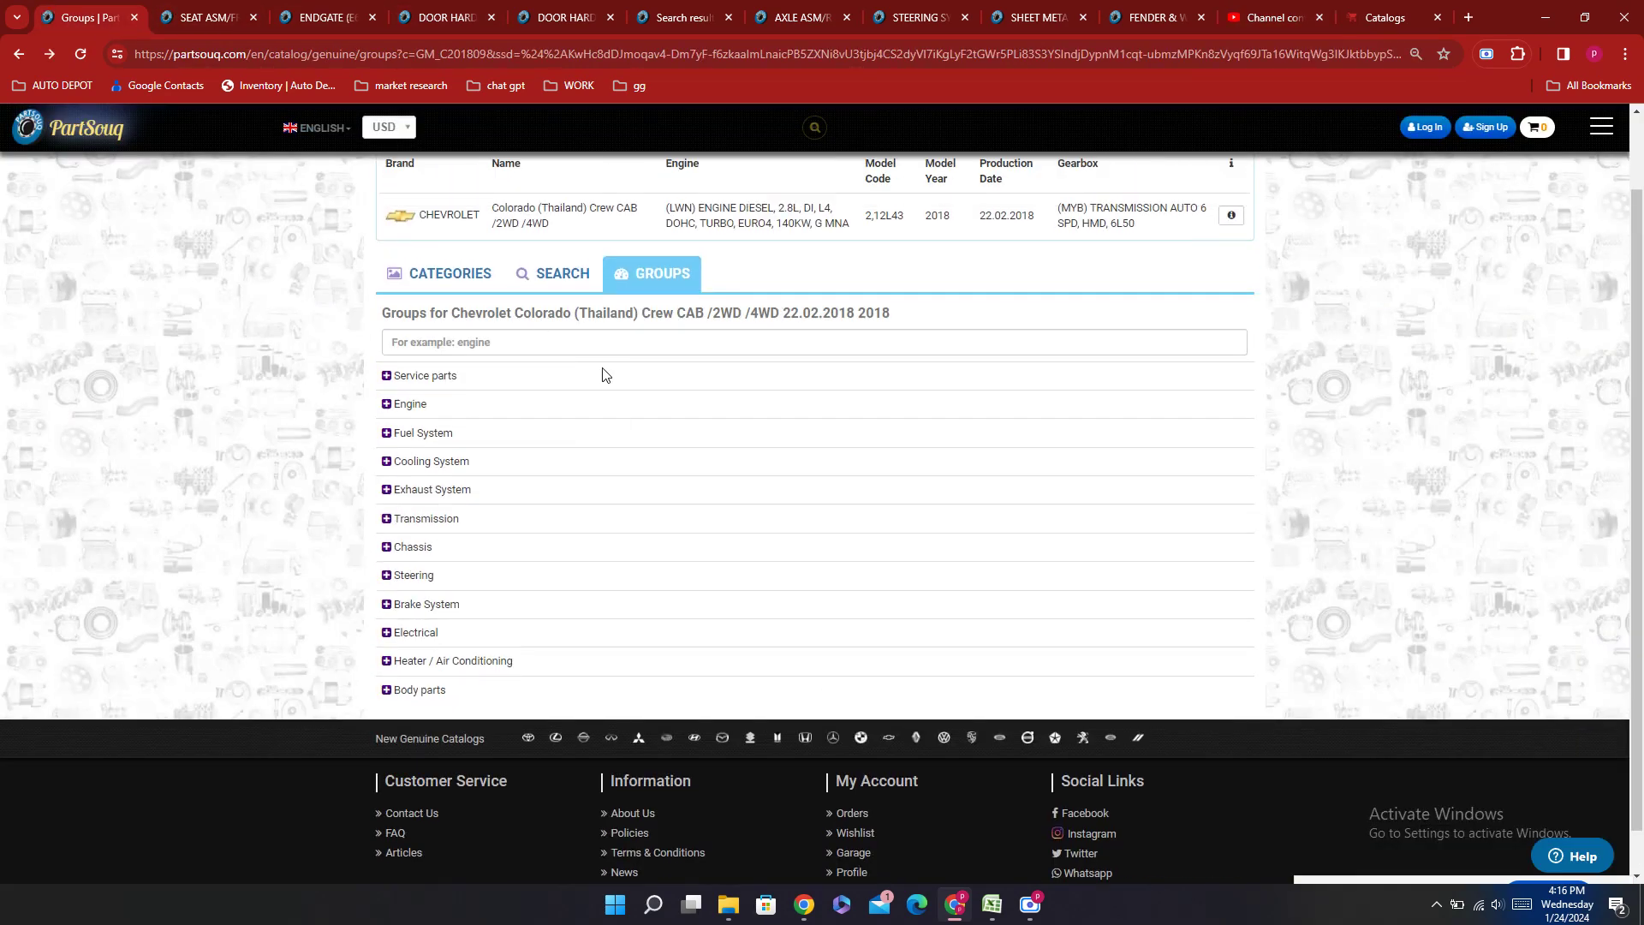
{"action": "left_click", "coordinate": [796, 17]}
{"action": "scroll", "coordinate": [918, 557], "scroll_direction": "down", "scroll_amount": 4}
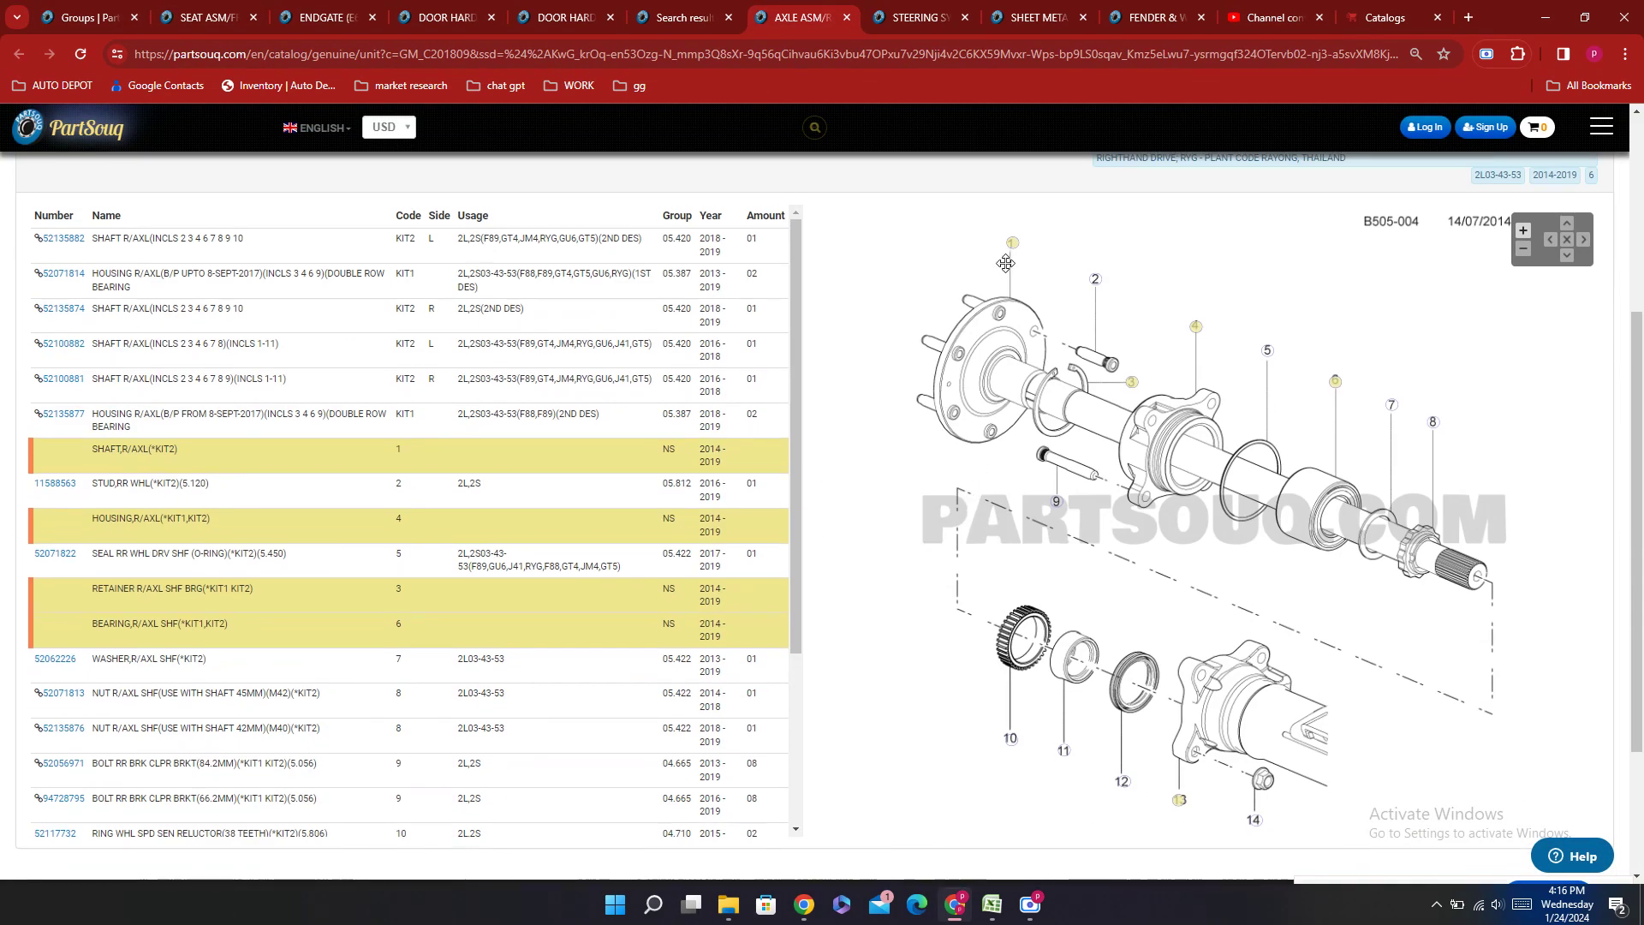
Step: Copy rear axle shaft part number 52135882, then go back to the search results tab
{"action": "scroll", "coordinate": [960, 411], "scroll_direction": "down", "scroll_amount": 1}
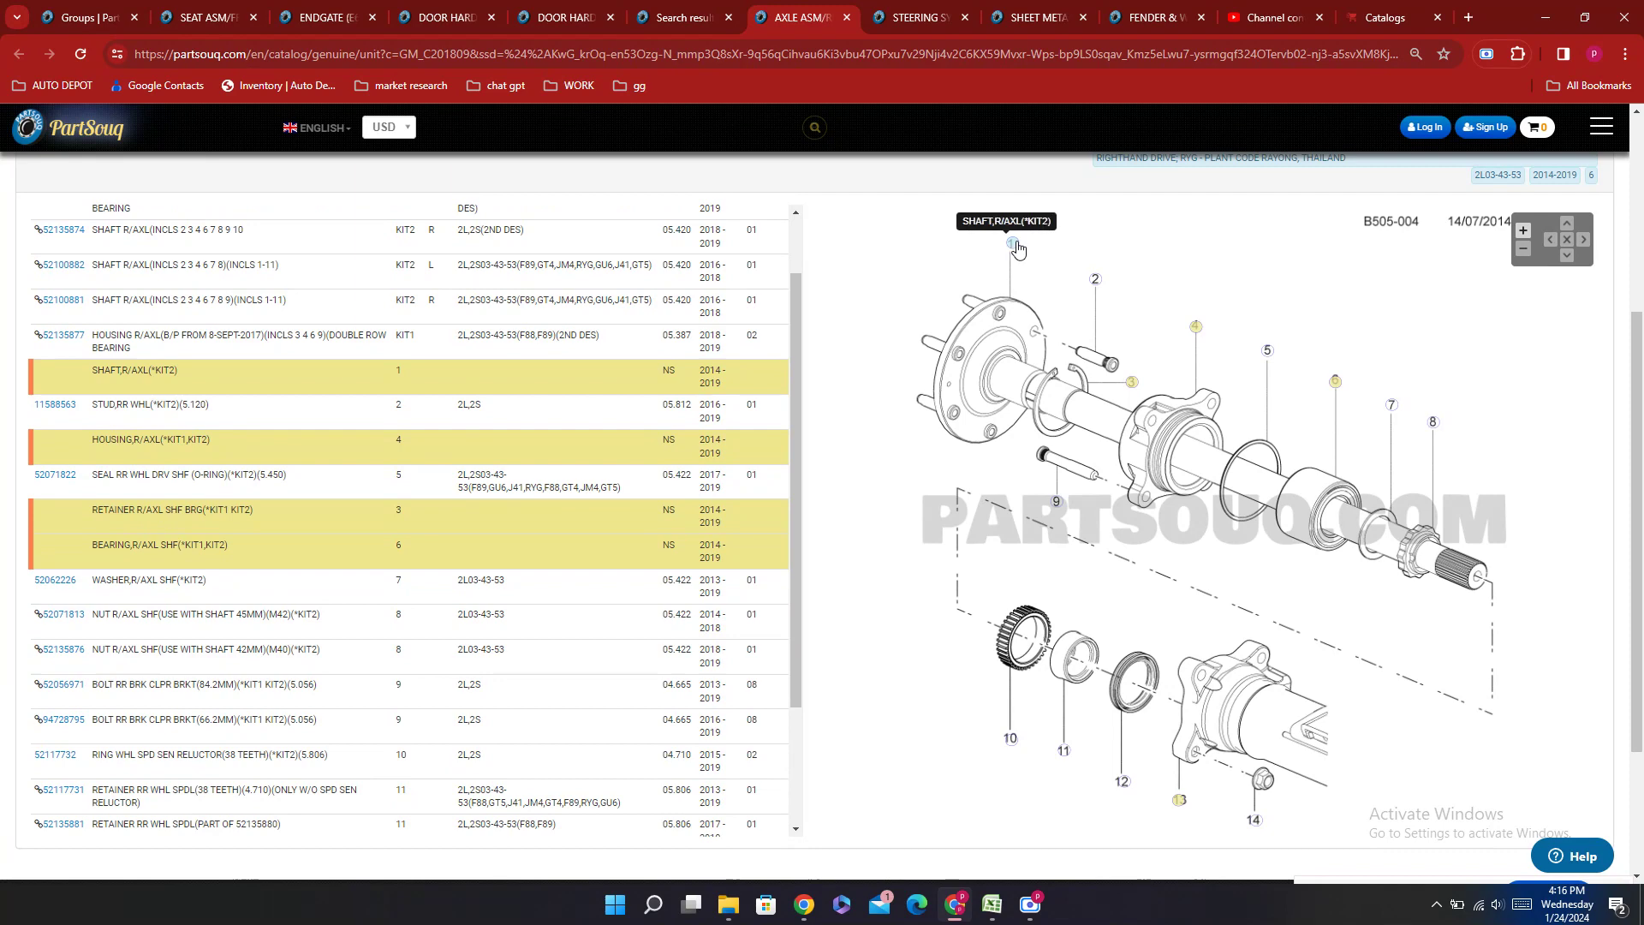
{"action": "scroll", "coordinate": [257, 549], "scroll_direction": "up", "scroll_amount": 3}
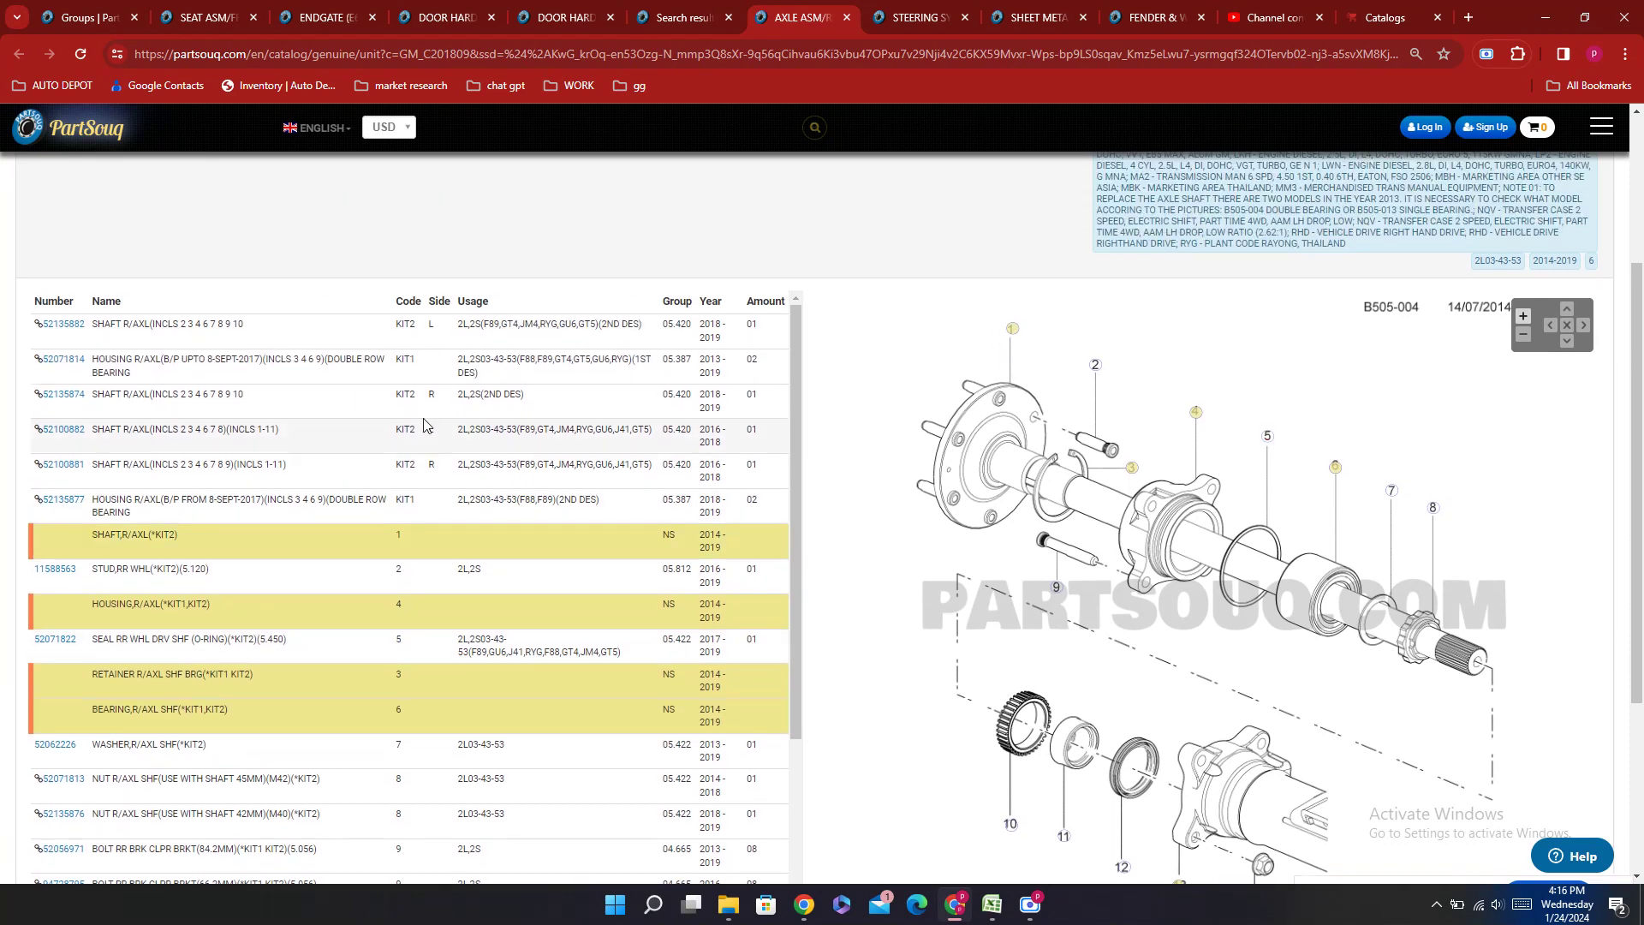
{"action": "double_click", "coordinate": [63, 323]}
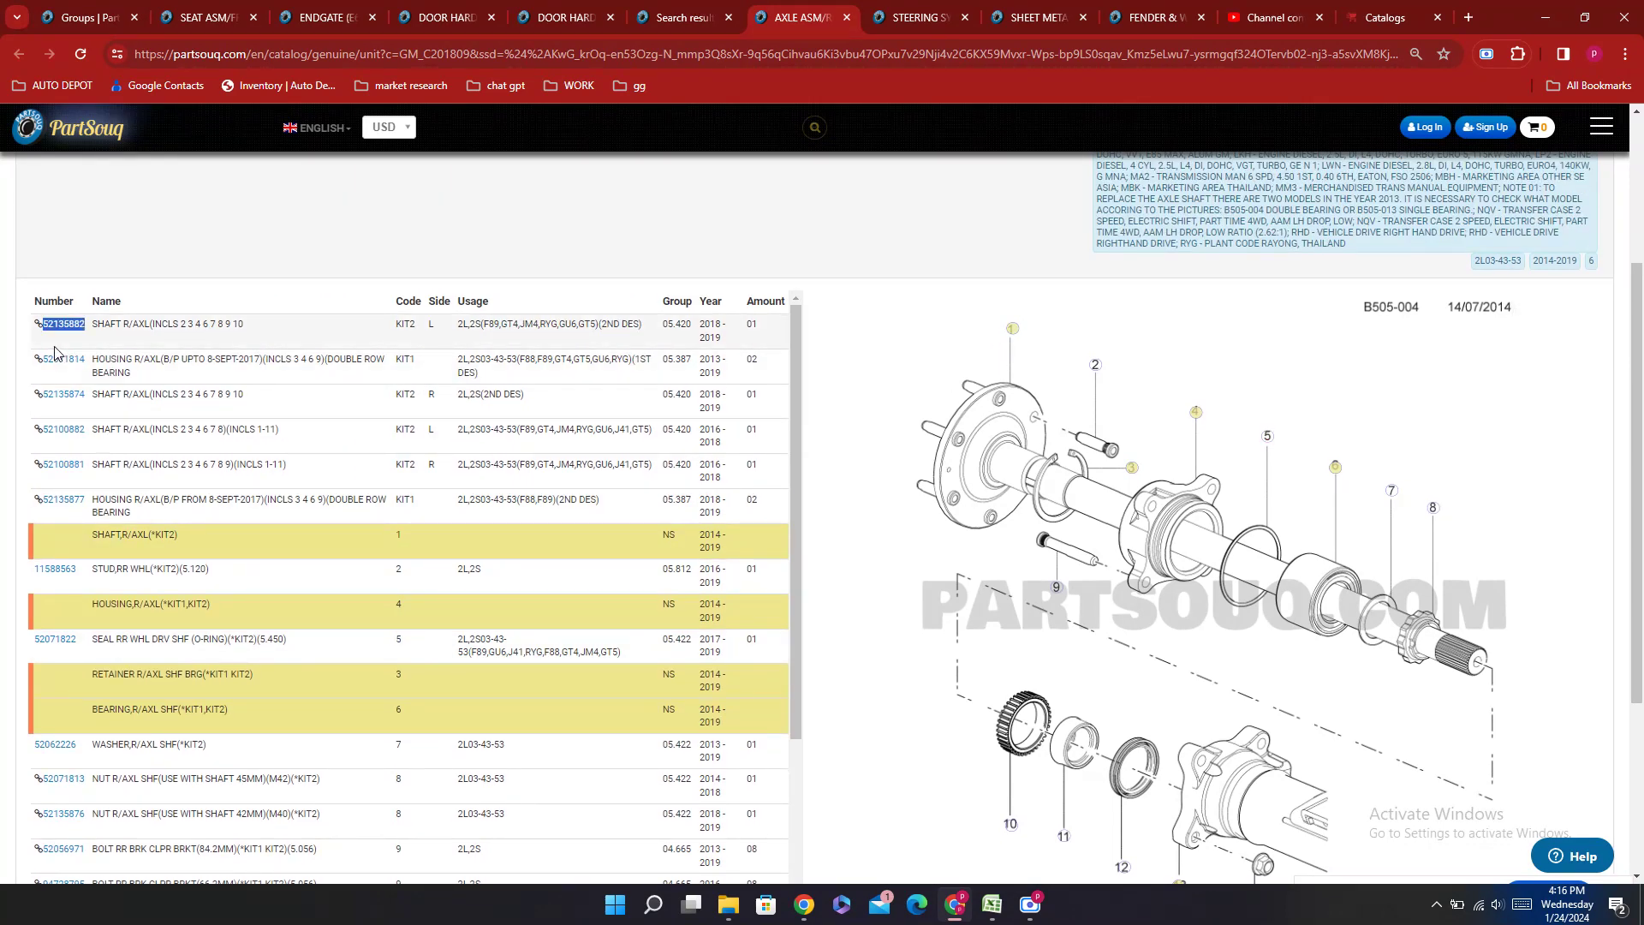
{"action": "right_click", "coordinate": [53, 351]}
{"action": "left_click", "coordinate": [77, 363]}
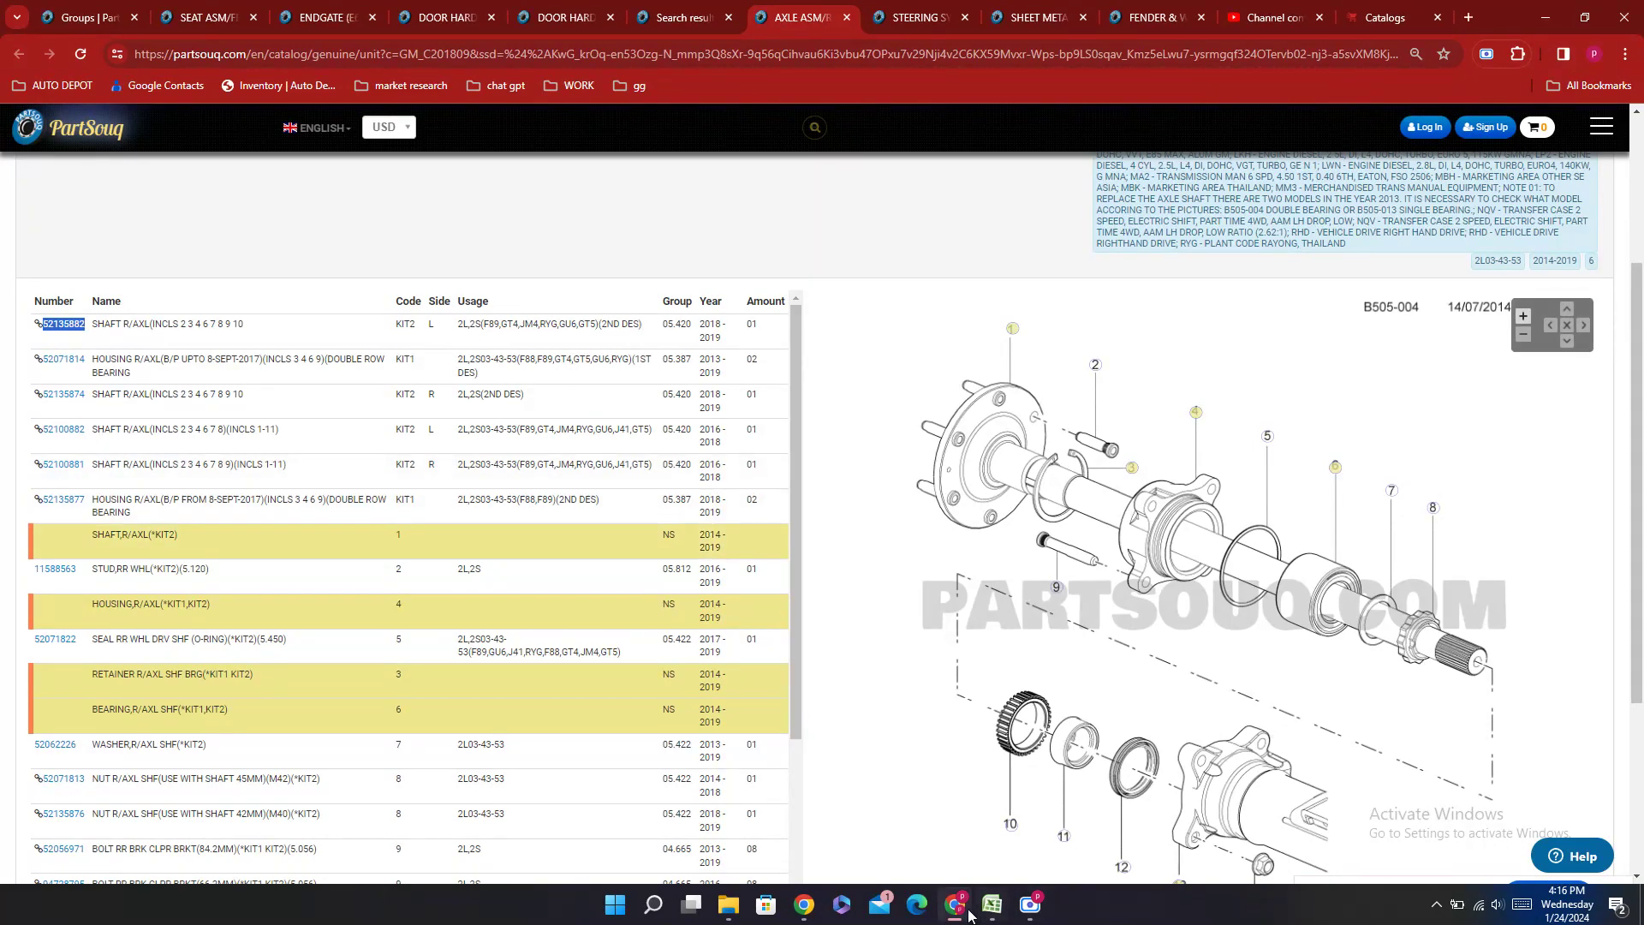
{"action": "left_click", "coordinate": [689, 15]}
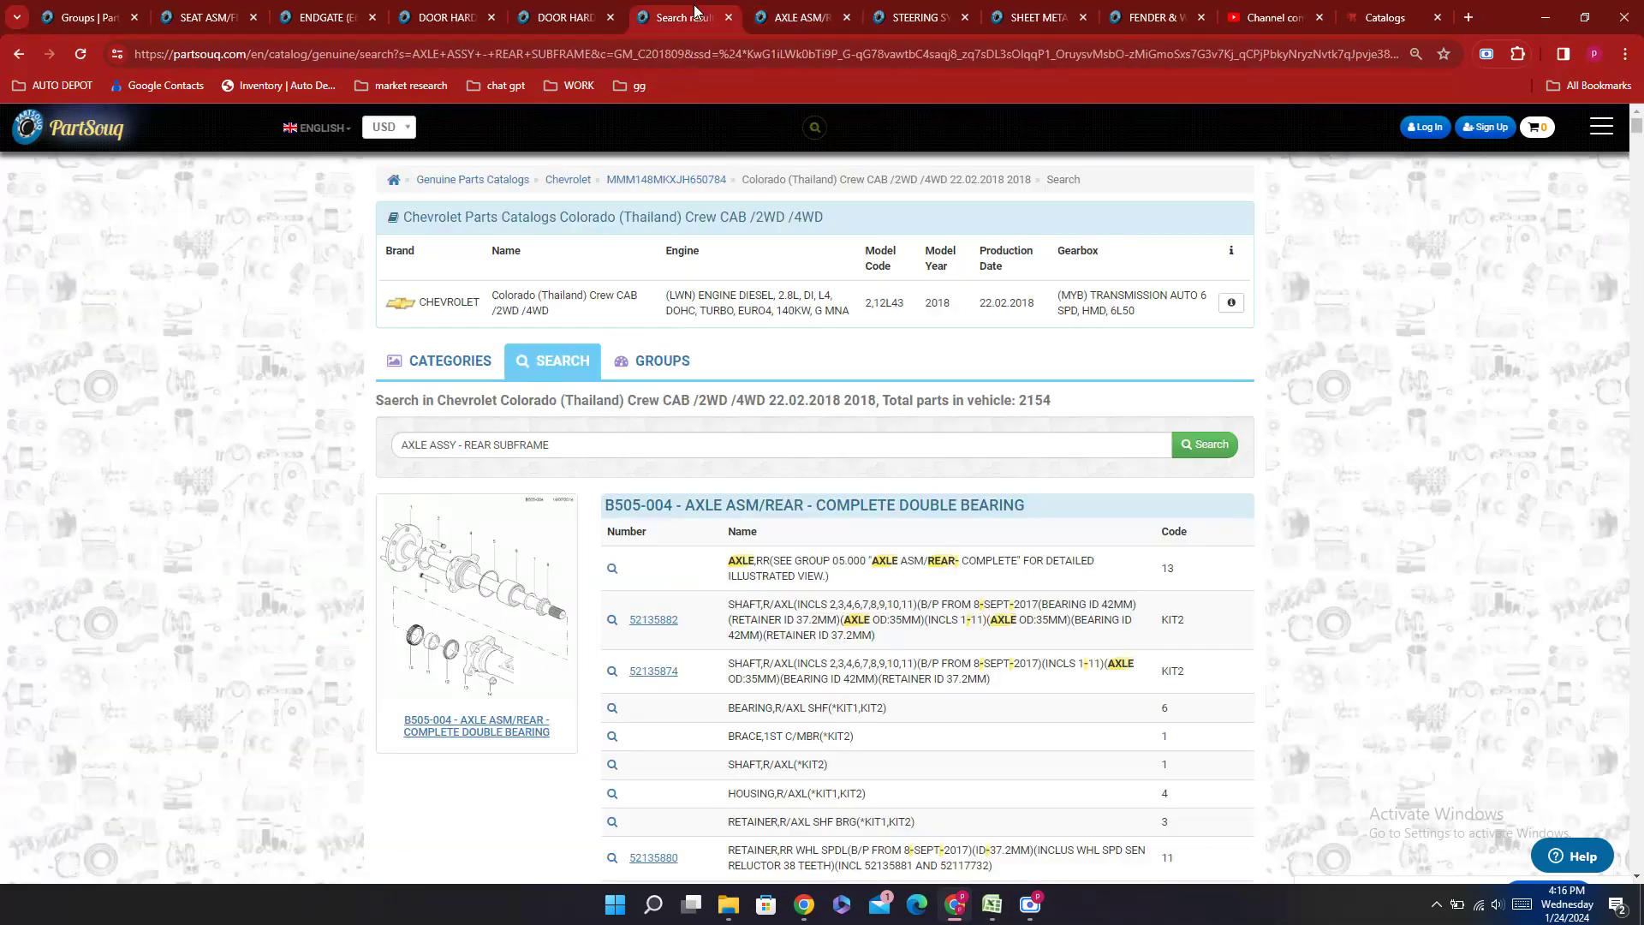
Step: Scroll further down the search results, then bring the AD 426 workbook forward
{"action": "scroll", "coordinate": [1087, 676], "scroll_direction": "down", "scroll_amount": 15}
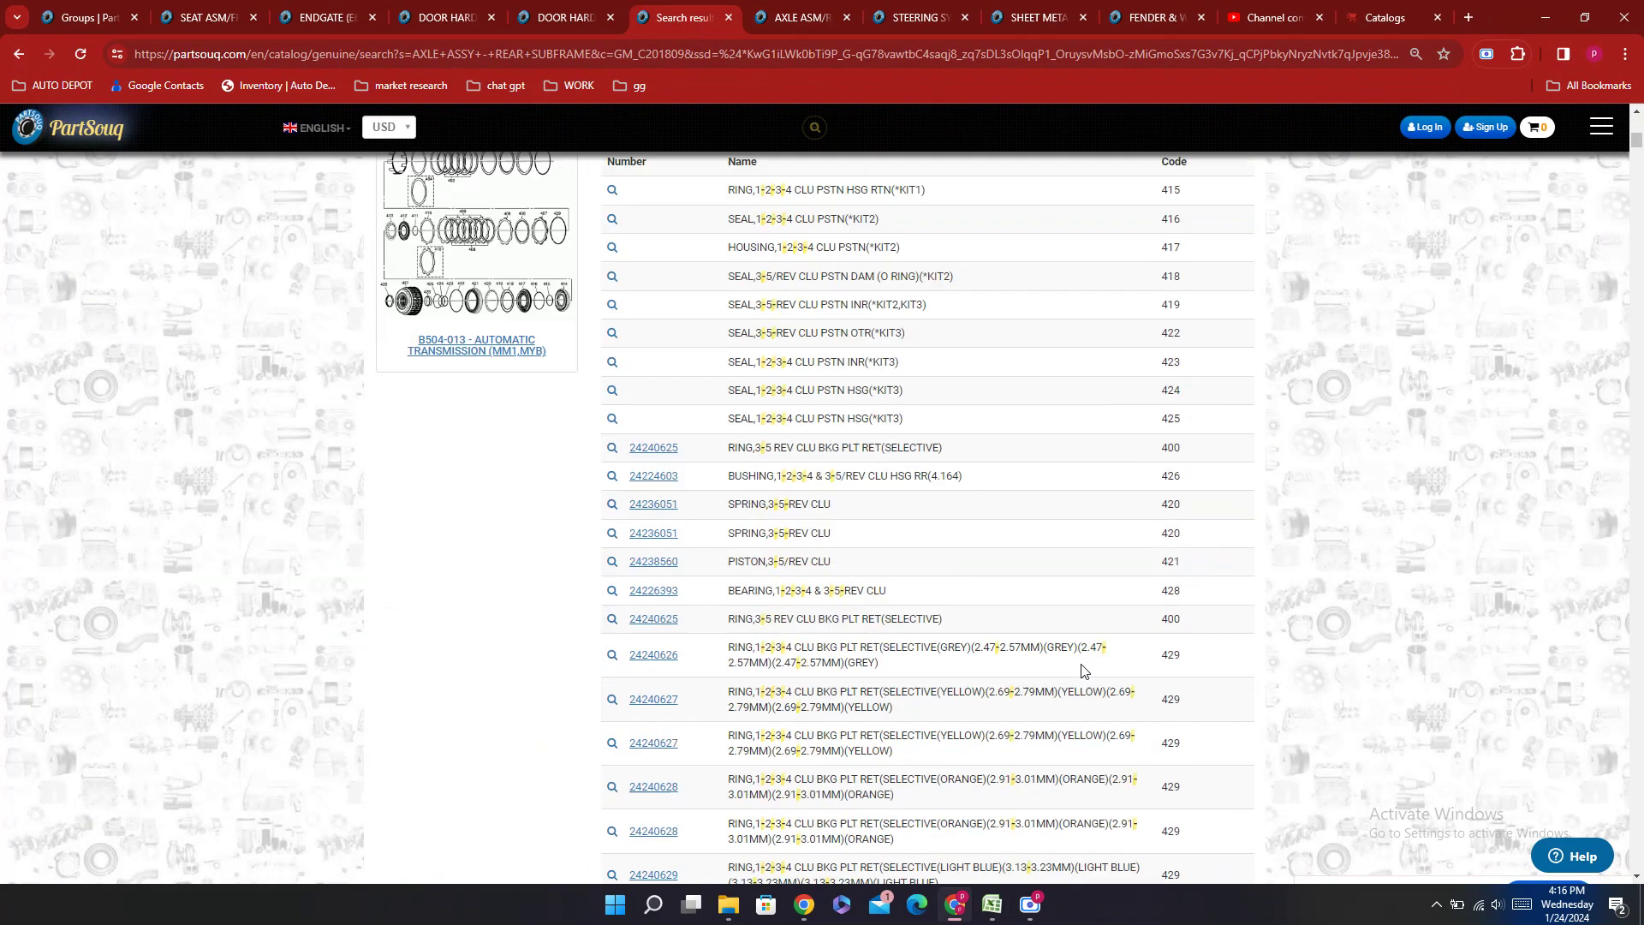
{"action": "scroll", "coordinate": [1082, 670], "scroll_direction": "down", "scroll_amount": 1}
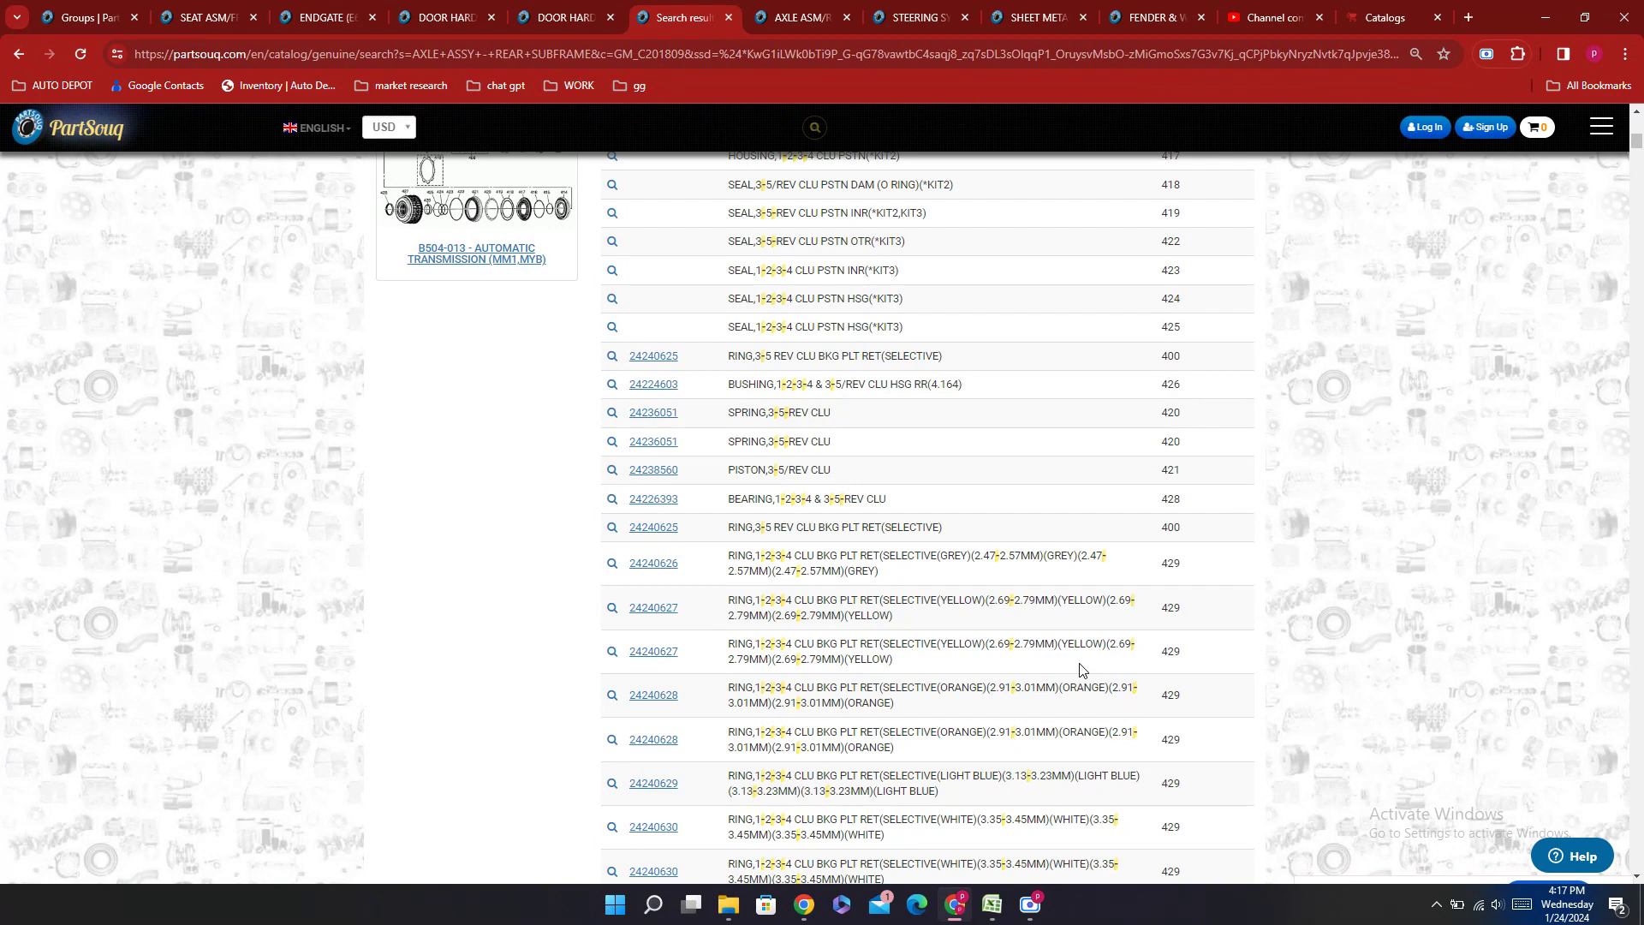
{"action": "scroll", "coordinate": [1045, 719], "scroll_direction": "down", "scroll_amount": 8}
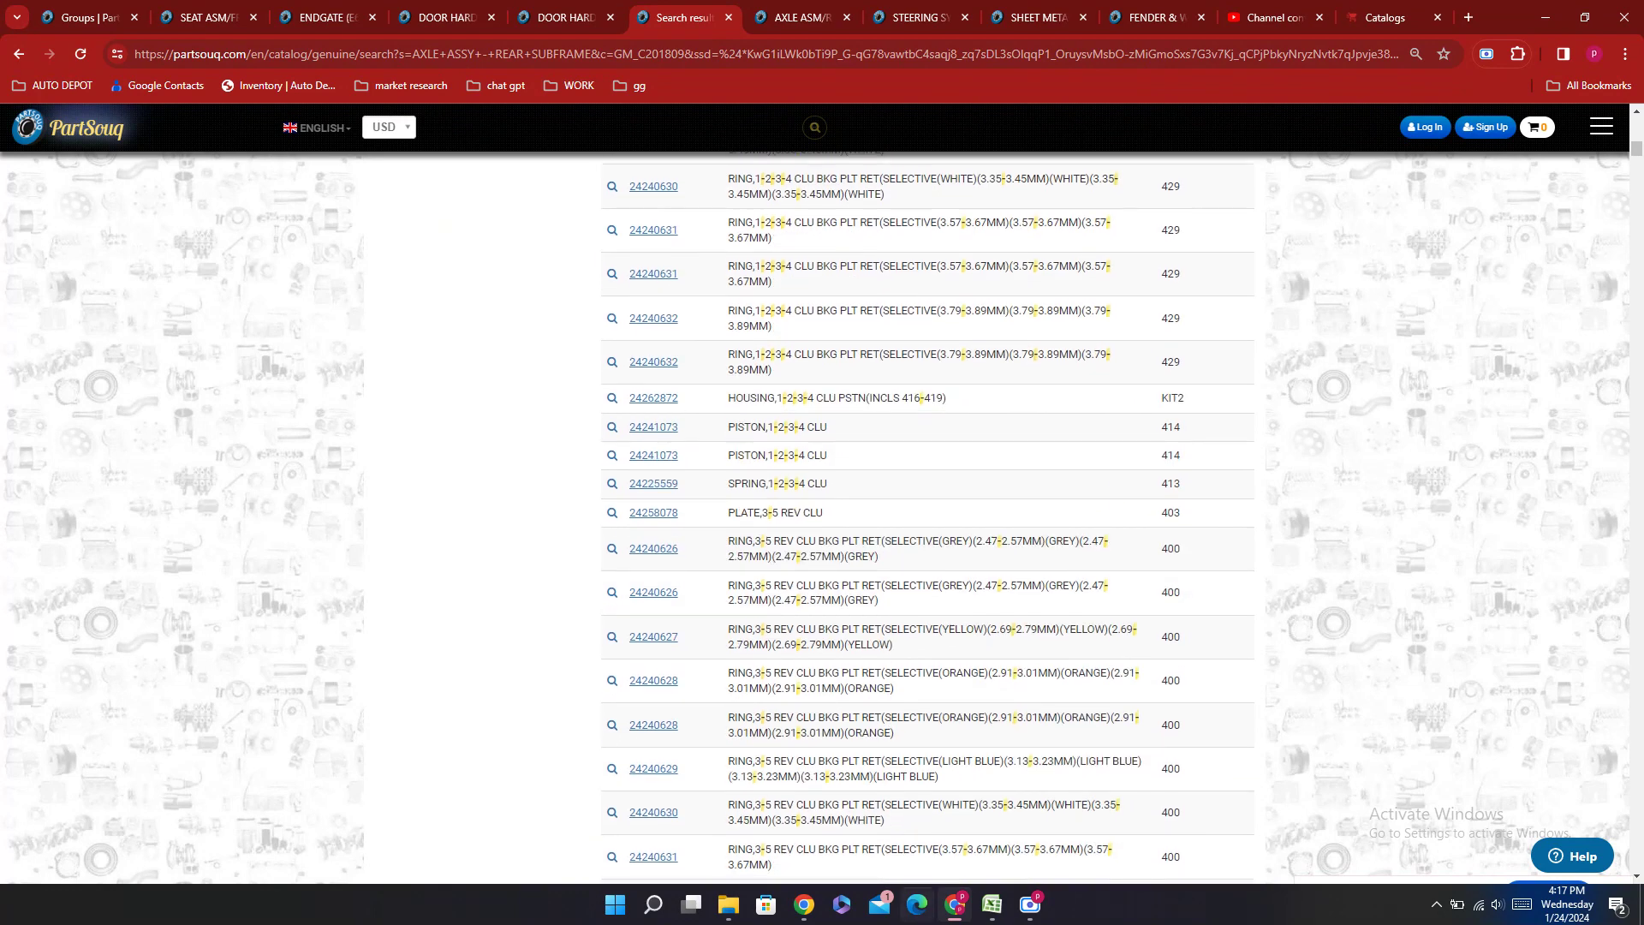
{"action": "left_click", "coordinate": [992, 903]}
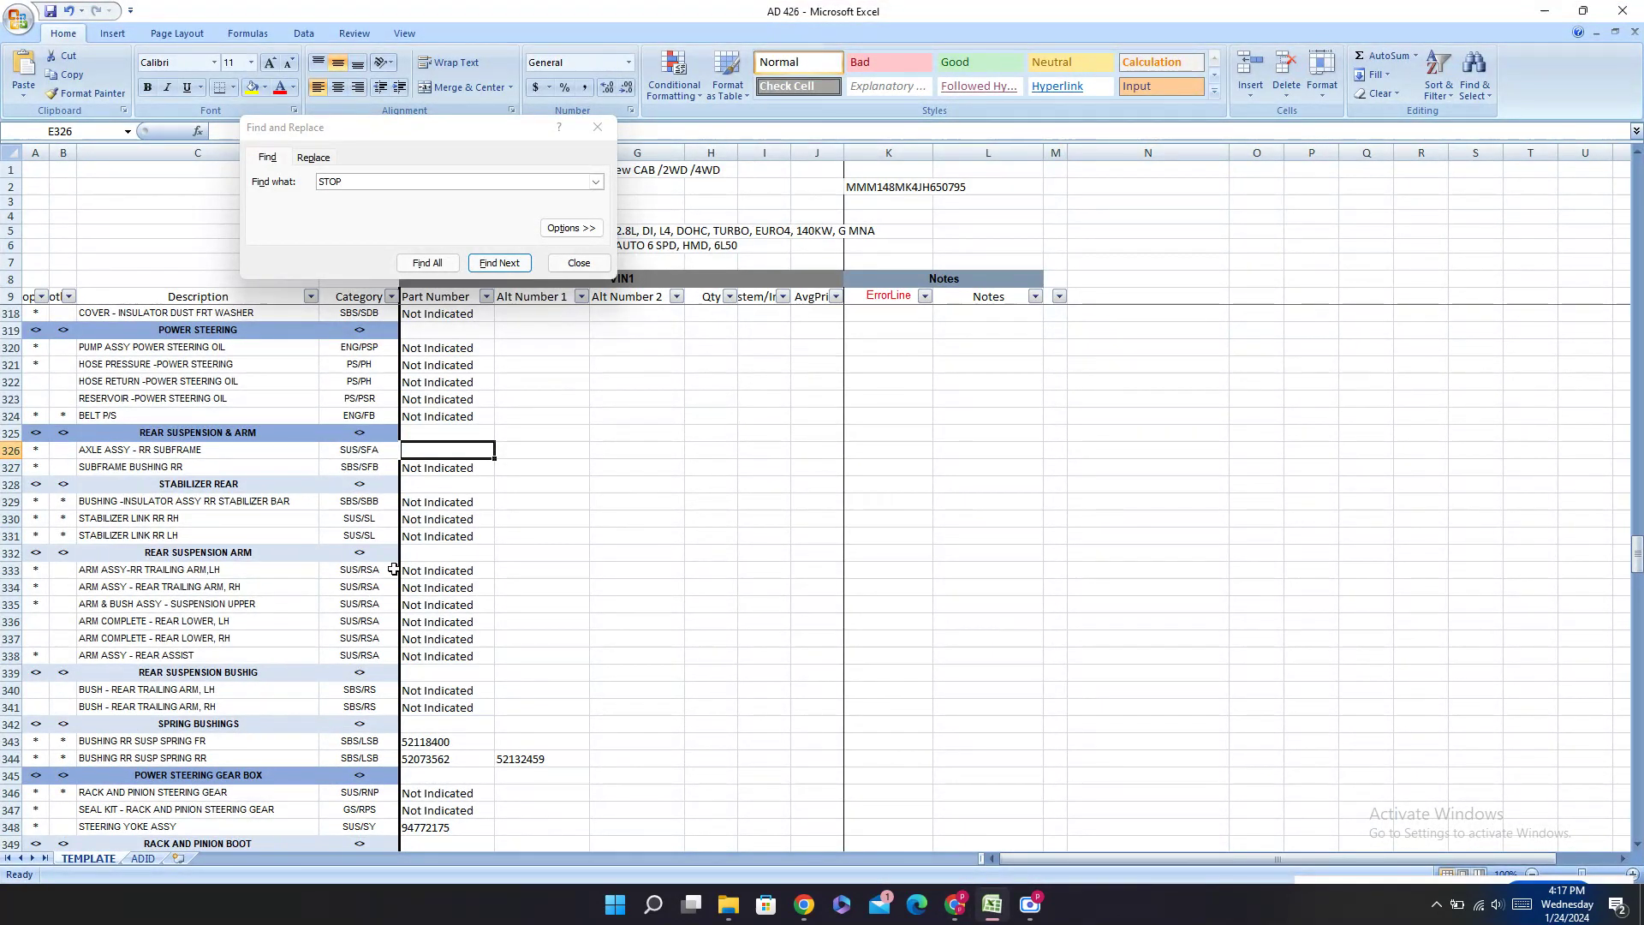
Step: Move back up the Part Number column to the top of the sheet
{"action": "key", "text": "Up"}
{"action": "key", "text": "Up"}
{"action": "key", "text": "Up"}
{"action": "key", "text": "Up"}
{"action": "key", "text": "Up"}
{"action": "key", "text": "Up"}
{"action": "key", "text": "Up"}
{"action": "key", "text": "Up"}
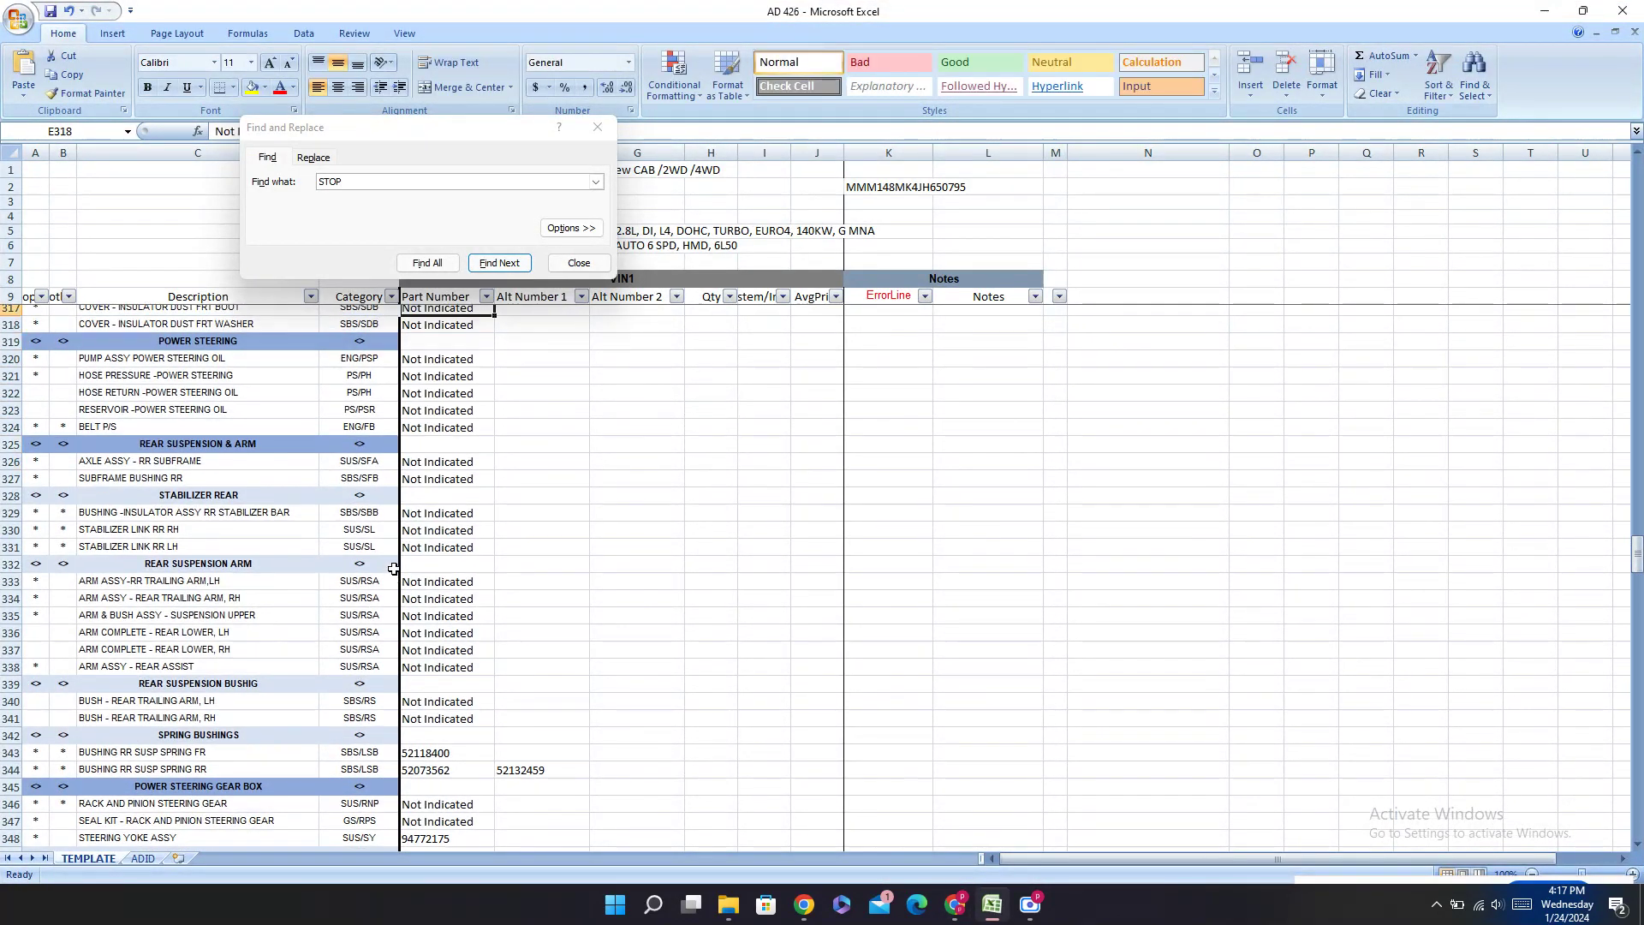
{"action": "key", "text": "Up"}
{"action": "key", "text": "Up"}
{"action": "key", "text": "Up"}
{"action": "key", "text": "Up"}
{"action": "key", "text": "Up"}
{"action": "key", "text": "Up"}
{"action": "key", "text": "Up"}
{"action": "key", "text": "Up"}
{"action": "key", "text": "Up"}
{"action": "key", "text": "Up"}
{"action": "key", "text": "Up"}
{"action": "key", "text": "Up"}
{"action": "key", "text": "Up"}
{"action": "key", "text": "Up"}
{"action": "key", "text": "Up"}
{"action": "key", "text": "Up"}
{"action": "key", "text": "Up"}
{"action": "key", "text": "Up"}
{"action": "key", "text": "Up"}
{"action": "key", "text": "Up"}
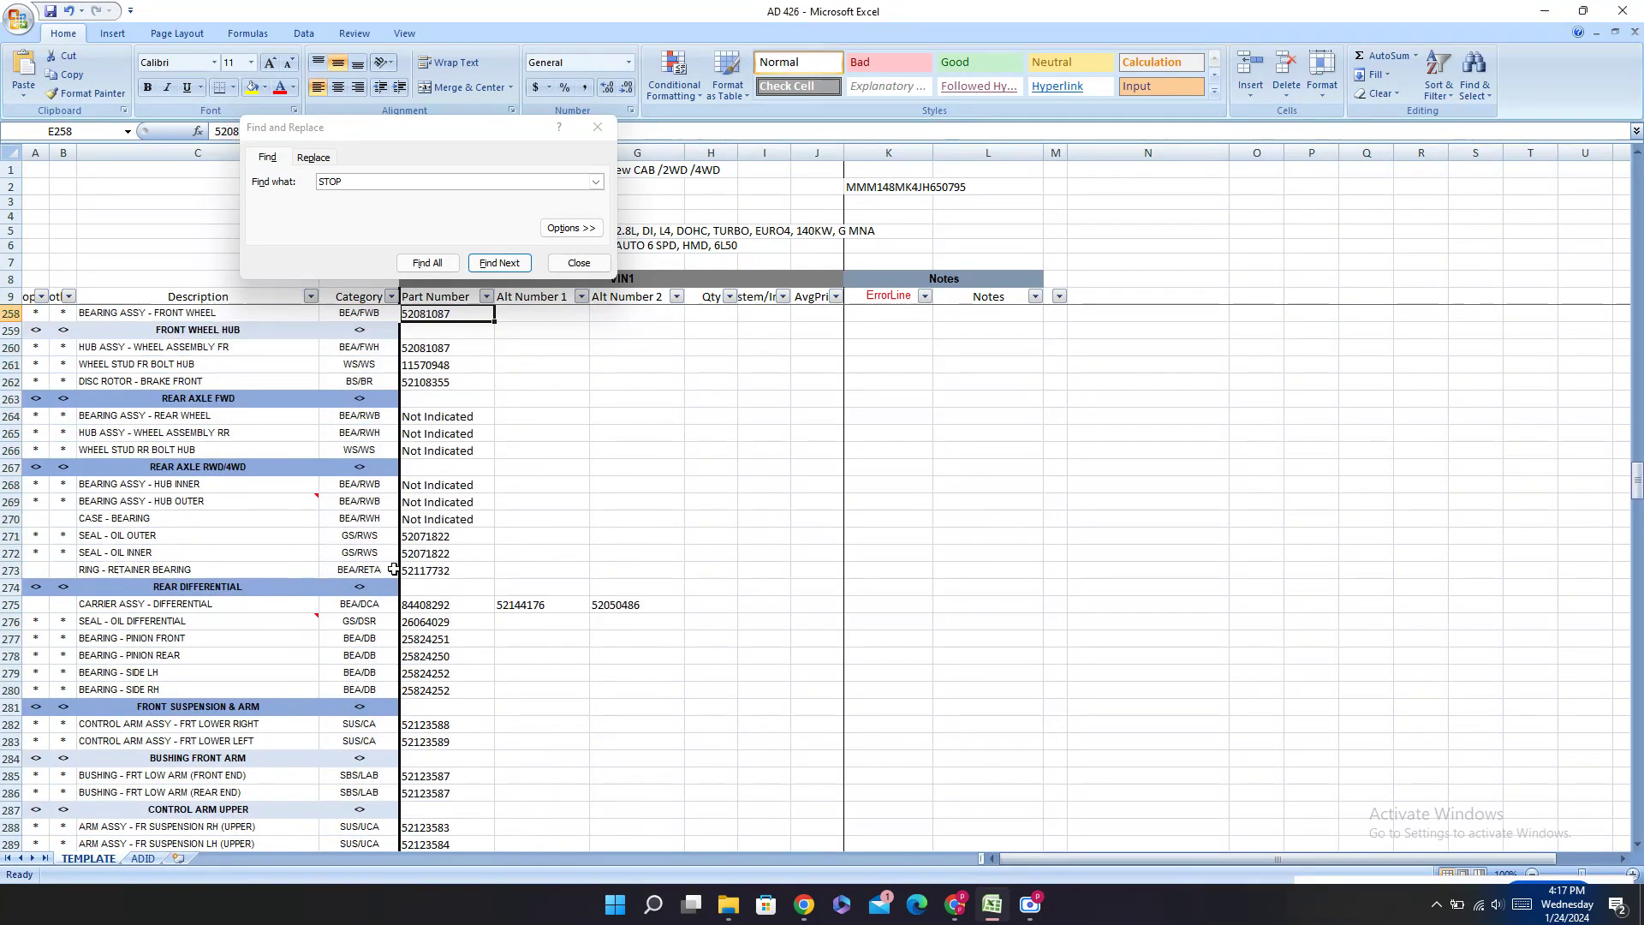
{"action": "key", "text": "Up"}
{"action": "key", "text": "Up"}
{"action": "key", "text": "Up"}
{"action": "key", "text": "Up"}
{"action": "key", "text": "Up"}
{"action": "key", "text": "Up"}
{"action": "key", "text": "Up"}
{"action": "key", "text": "Up"}
{"action": "key", "text": "Up"}
{"action": "key", "text": "Up"}
{"action": "key", "text": "Up"}
{"action": "key", "text": "Up"}
{"action": "key", "text": "Up"}
{"action": "key", "text": "Up"}
{"action": "key", "text": "Up"}
{"action": "key", "text": "Up"}
{"action": "key", "text": "Up"}
{"action": "key", "text": "Up"}
{"action": "key", "text": "Up"}
{"action": "key", "text": "Up"}
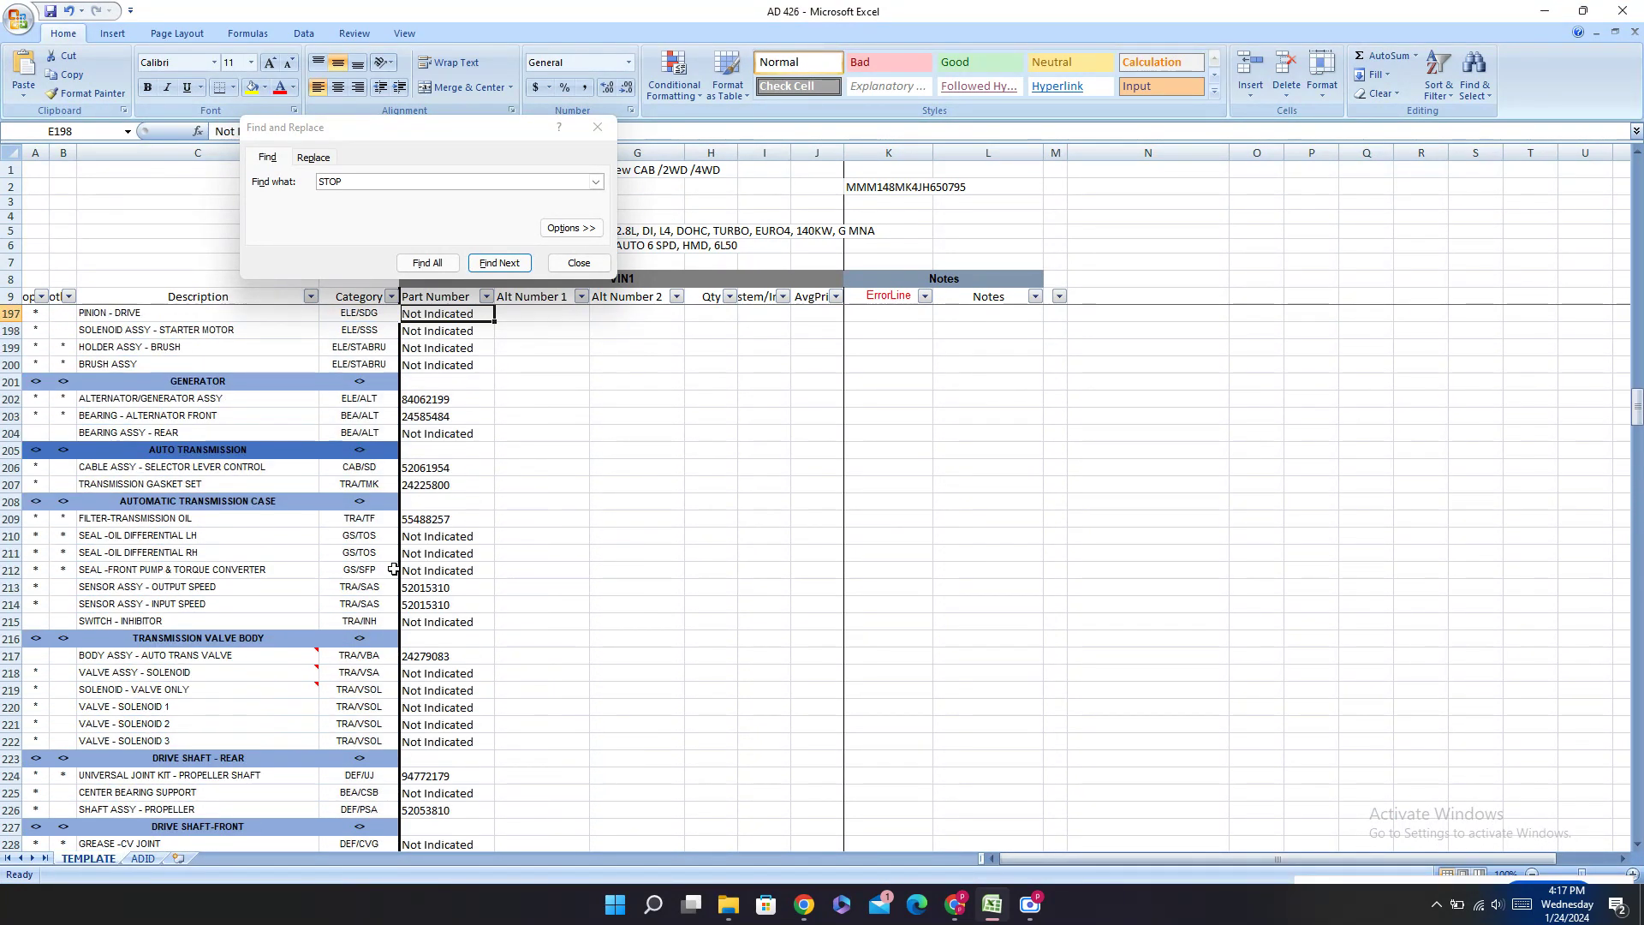
{"action": "key", "text": "Up"}
{"action": "key", "text": "Up"}
{"action": "key", "text": "Up"}
{"action": "key", "text": "Up"}
{"action": "key", "text": "Up"}
{"action": "key", "text": "Up"}
{"action": "key", "text": "Up"}
{"action": "key", "text": "Up"}
{"action": "key", "text": "Up"}
{"action": "key", "text": "Up"}
{"action": "key", "text": "Up"}
{"action": "key", "text": "Up"}
{"action": "key", "text": "Up"}
{"action": "key", "text": "Up"}
{"action": "key", "text": "Up"}
{"action": "key", "text": "Up"}
{"action": "key", "text": "Up"}
{"action": "key", "text": "Up"}
{"action": "key", "text": "Up"}
{"action": "key", "text": "Up"}
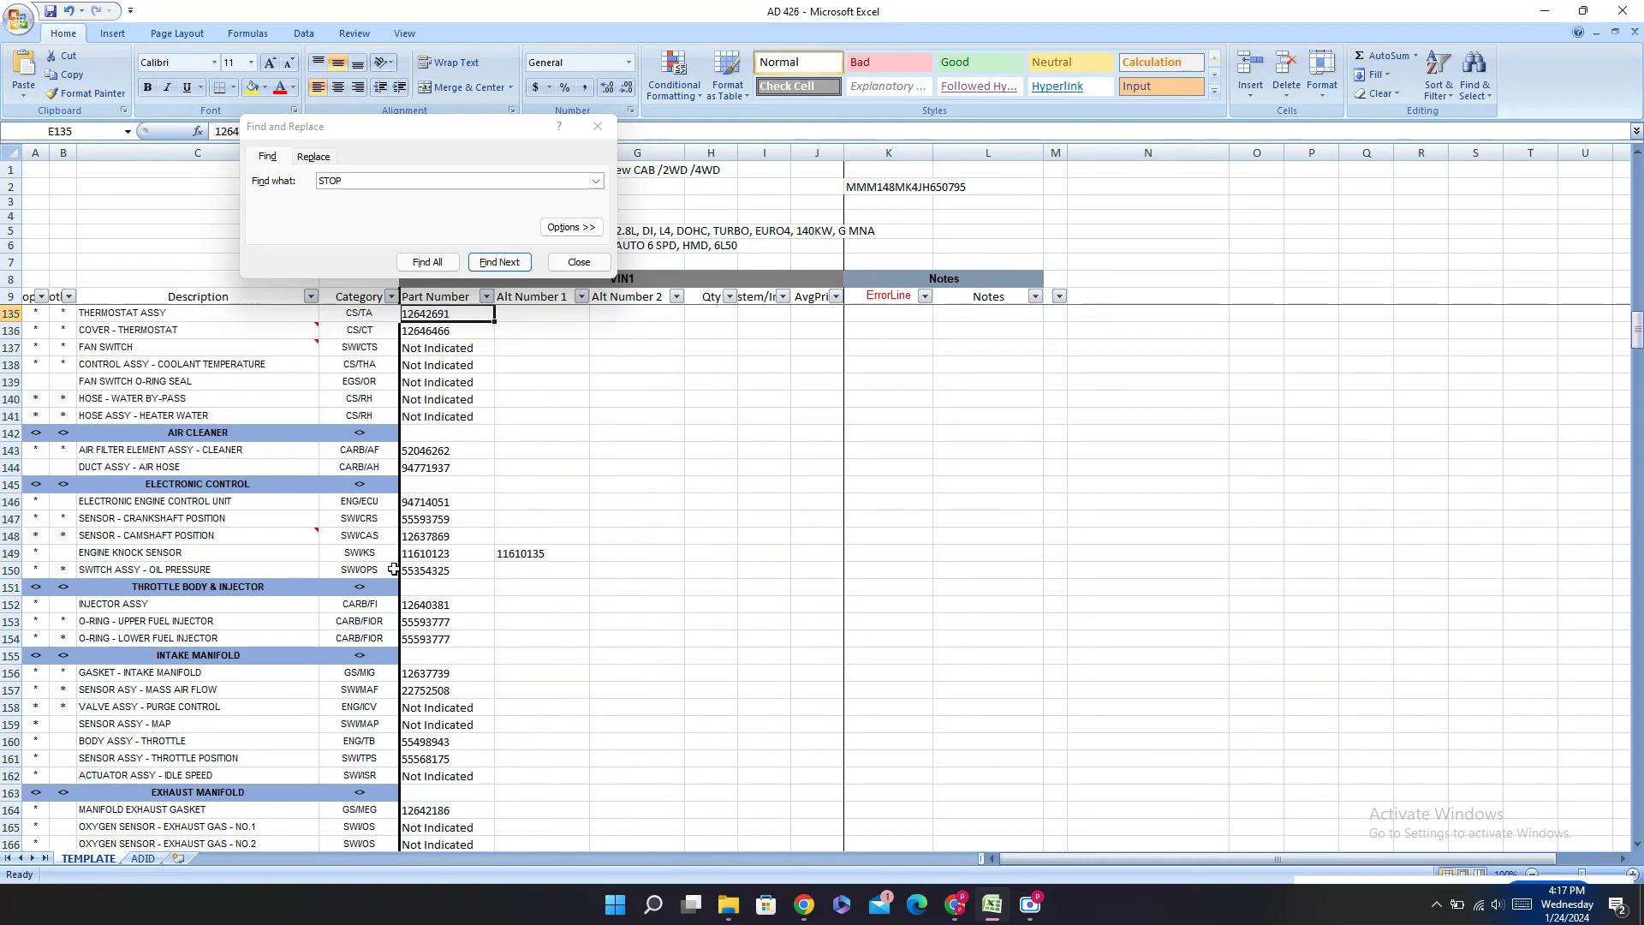
{"action": "key", "text": "Up"}
{"action": "key", "text": "Up"}
{"action": "key", "text": "Up"}
{"action": "key", "text": "Up"}
{"action": "key", "text": "Up"}
{"action": "key", "text": "Up"}
{"action": "key", "text": "Up"}
{"action": "key", "text": "Up"}
{"action": "key", "text": "Up"}
{"action": "key", "text": "Up"}
{"action": "key", "text": "Up"}
{"action": "key", "text": "Up"}
{"action": "key", "text": "Up"}
{"action": "key", "text": "Up"}
{"action": "key", "text": "Up"}
{"action": "key", "text": "Up"}
{"action": "key", "text": "Up"}
{"action": "key", "text": "Up"}
{"action": "key", "text": "Up"}
{"action": "key", "text": "Up"}
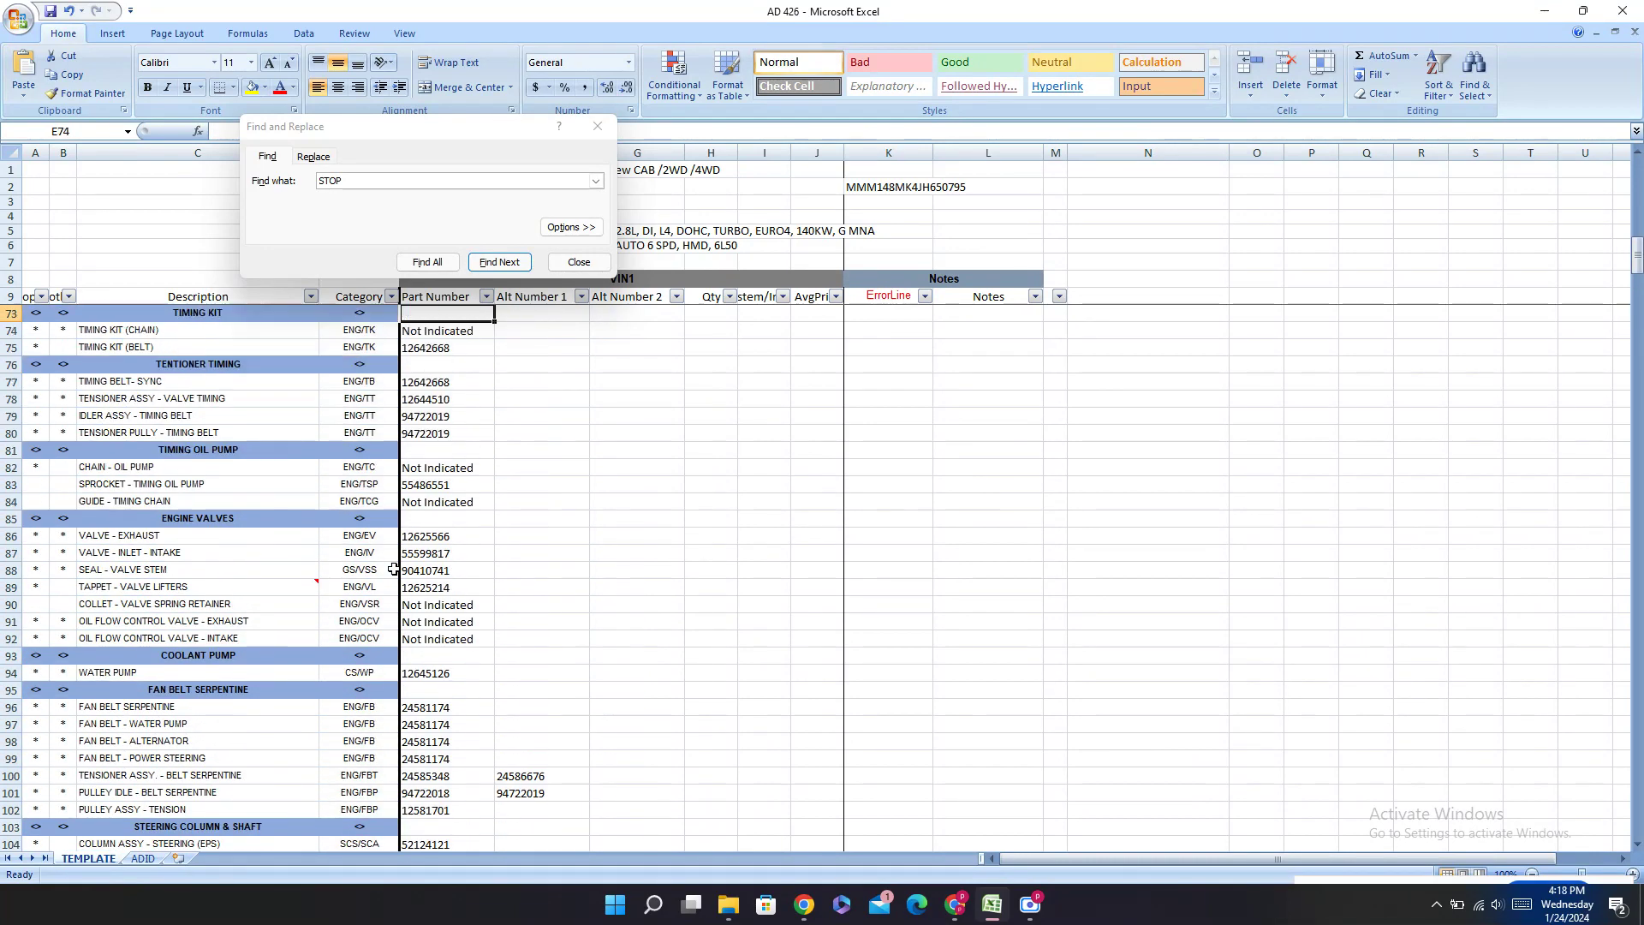
{"action": "key", "text": "Up"}
{"action": "key", "text": "Up"}
{"action": "key", "text": "Up"}
{"action": "key", "text": "Up"}
{"action": "key", "text": "Up"}
{"action": "key", "text": "Up"}
{"action": "key", "text": "Up"}
{"action": "key", "text": "Up"}
{"action": "key", "text": "Up"}
{"action": "key", "text": "Up"}
{"action": "key", "text": "Up"}
{"action": "key", "text": "Up"}
{"action": "key", "text": "Up"}
{"action": "key", "text": "Up"}
{"action": "key", "text": "Up"}
{"action": "key", "text": "Up"}
{"action": "key", "text": "Up"}
{"action": "key", "text": "Up"}
{"action": "key", "text": "Up"}
{"action": "key", "text": "Up"}
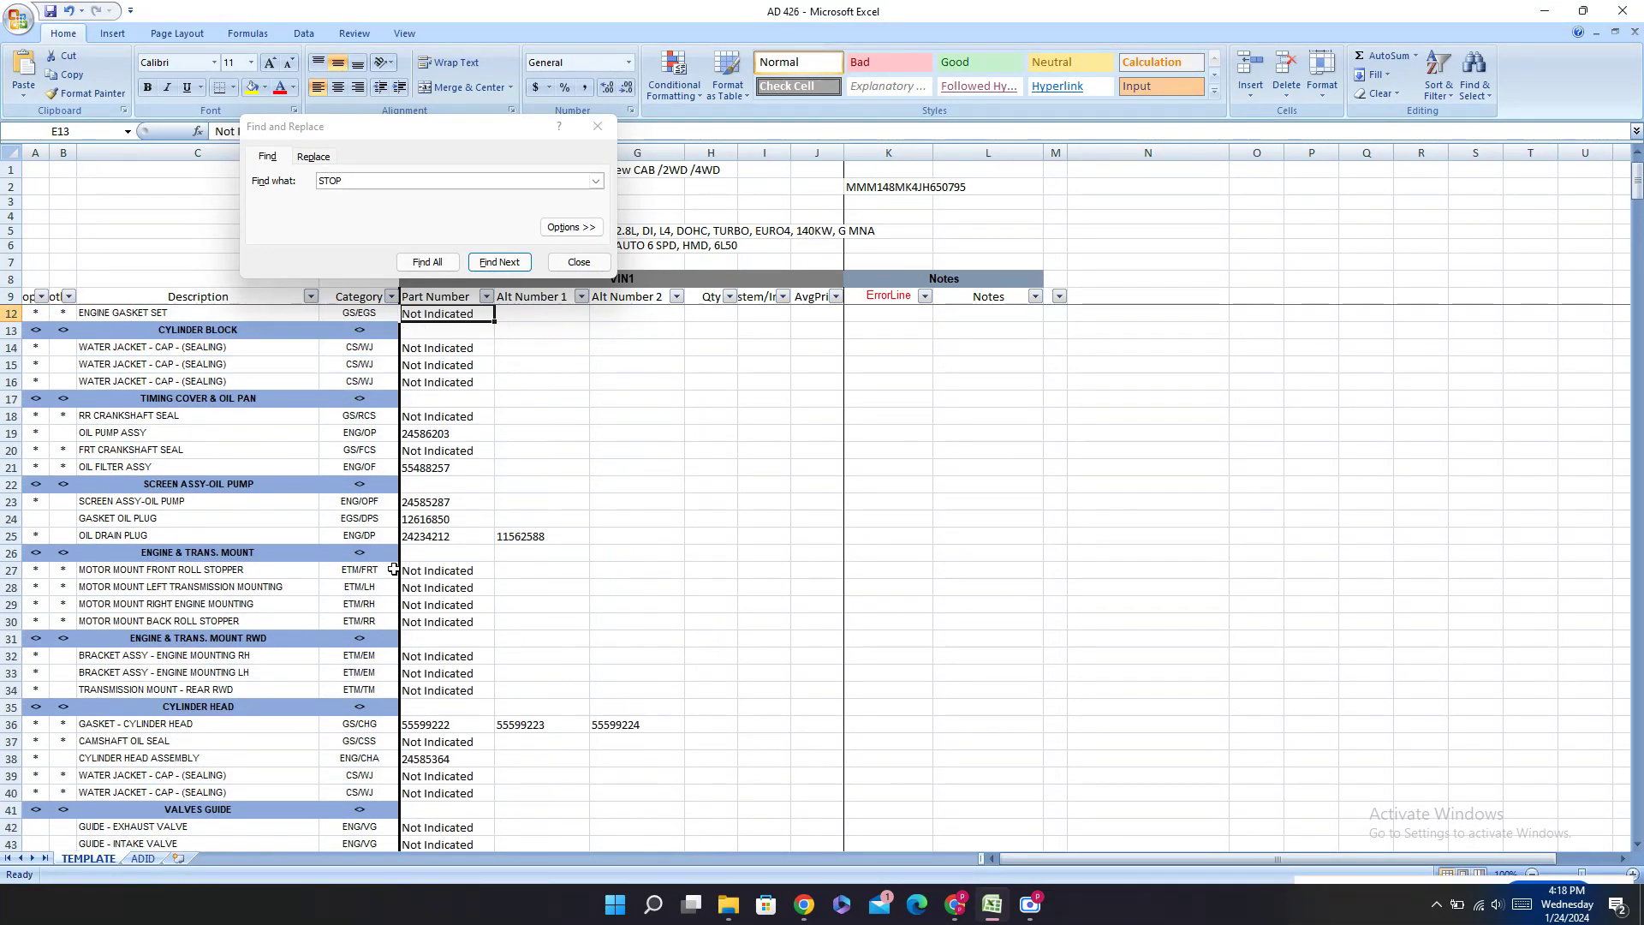
{"action": "key", "text": "Up"}
{"action": "key", "text": "Up"}
{"action": "key", "text": "Up"}
{"action": "key", "text": "Up"}
{"action": "key", "text": "Up"}
{"action": "key", "text": "Up"}
{"action": "key", "text": "Up"}
{"action": "key", "text": "Up"}
{"action": "key", "text": "Up"}
{"action": "key", "text": "Up"}
{"action": "key", "text": "Up"}
{"action": "key", "text": "Up"}
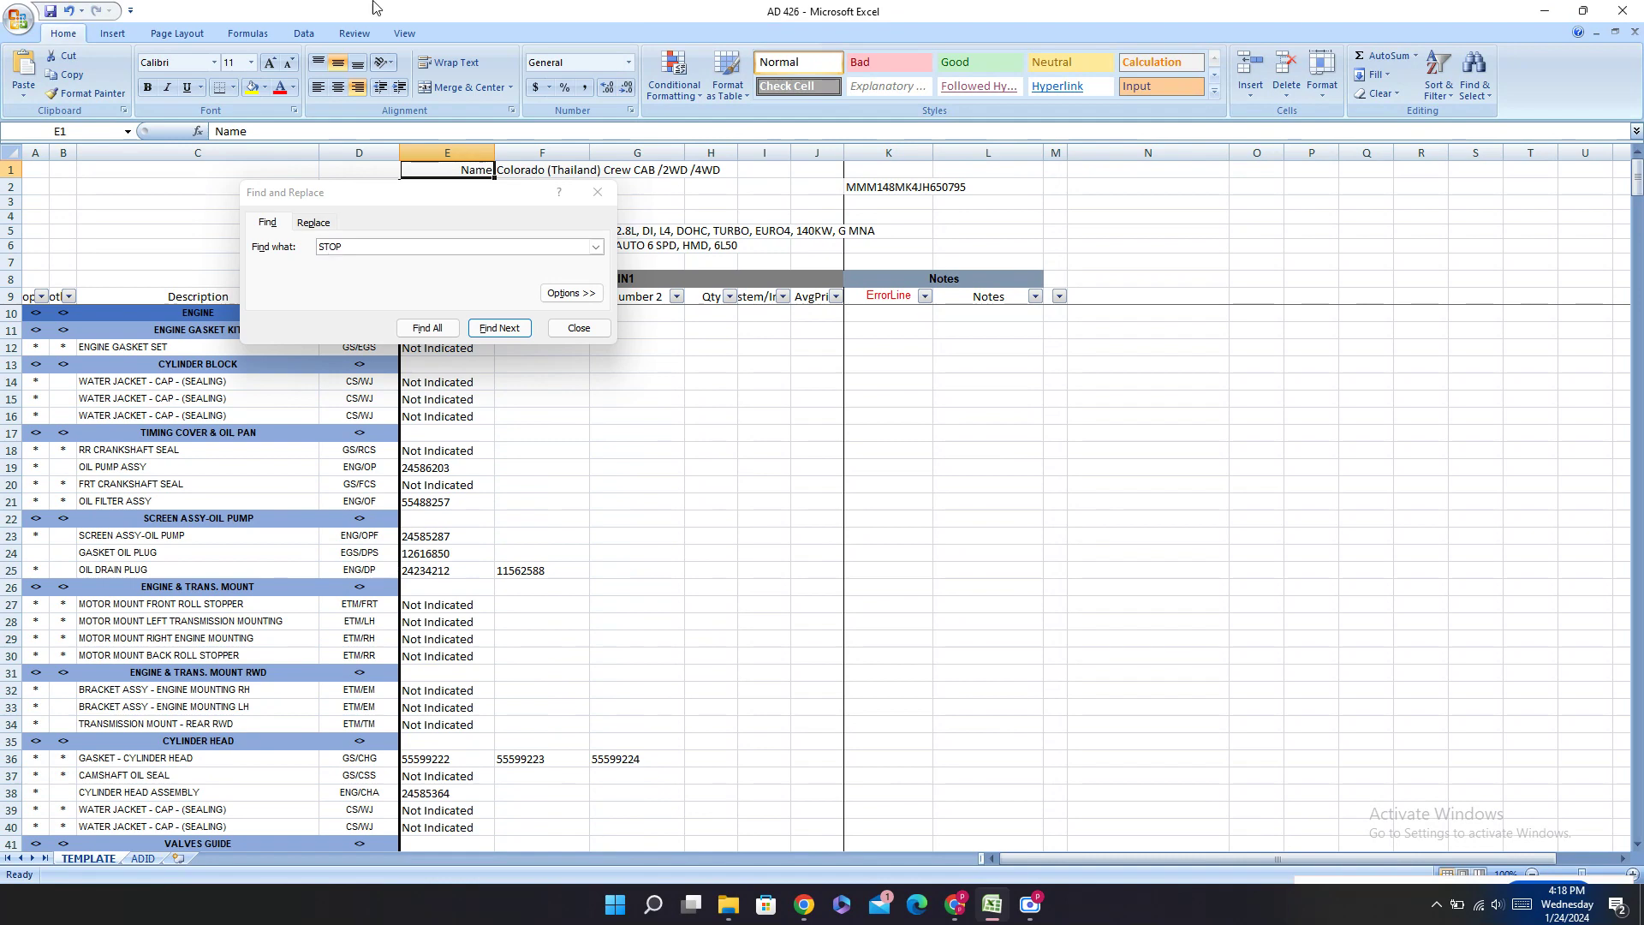
Step: Close the Find dialog, then close AD 426 and save the changes
{"action": "left_click", "coordinate": [598, 192]}
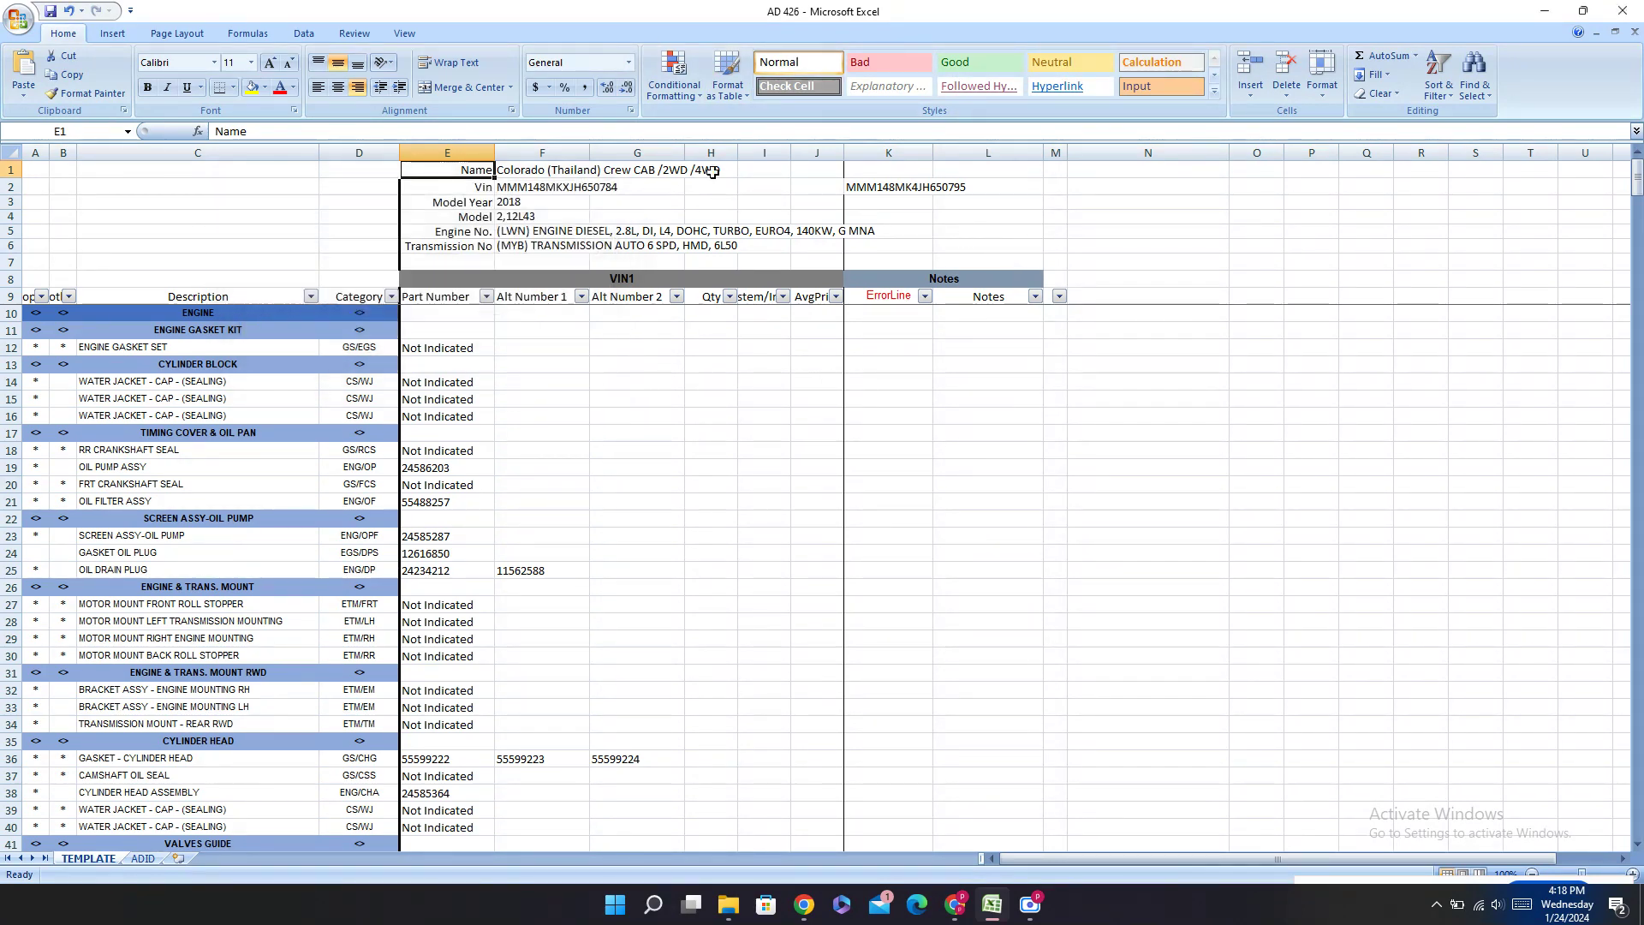
{"action": "left_click", "coordinate": [1624, 8]}
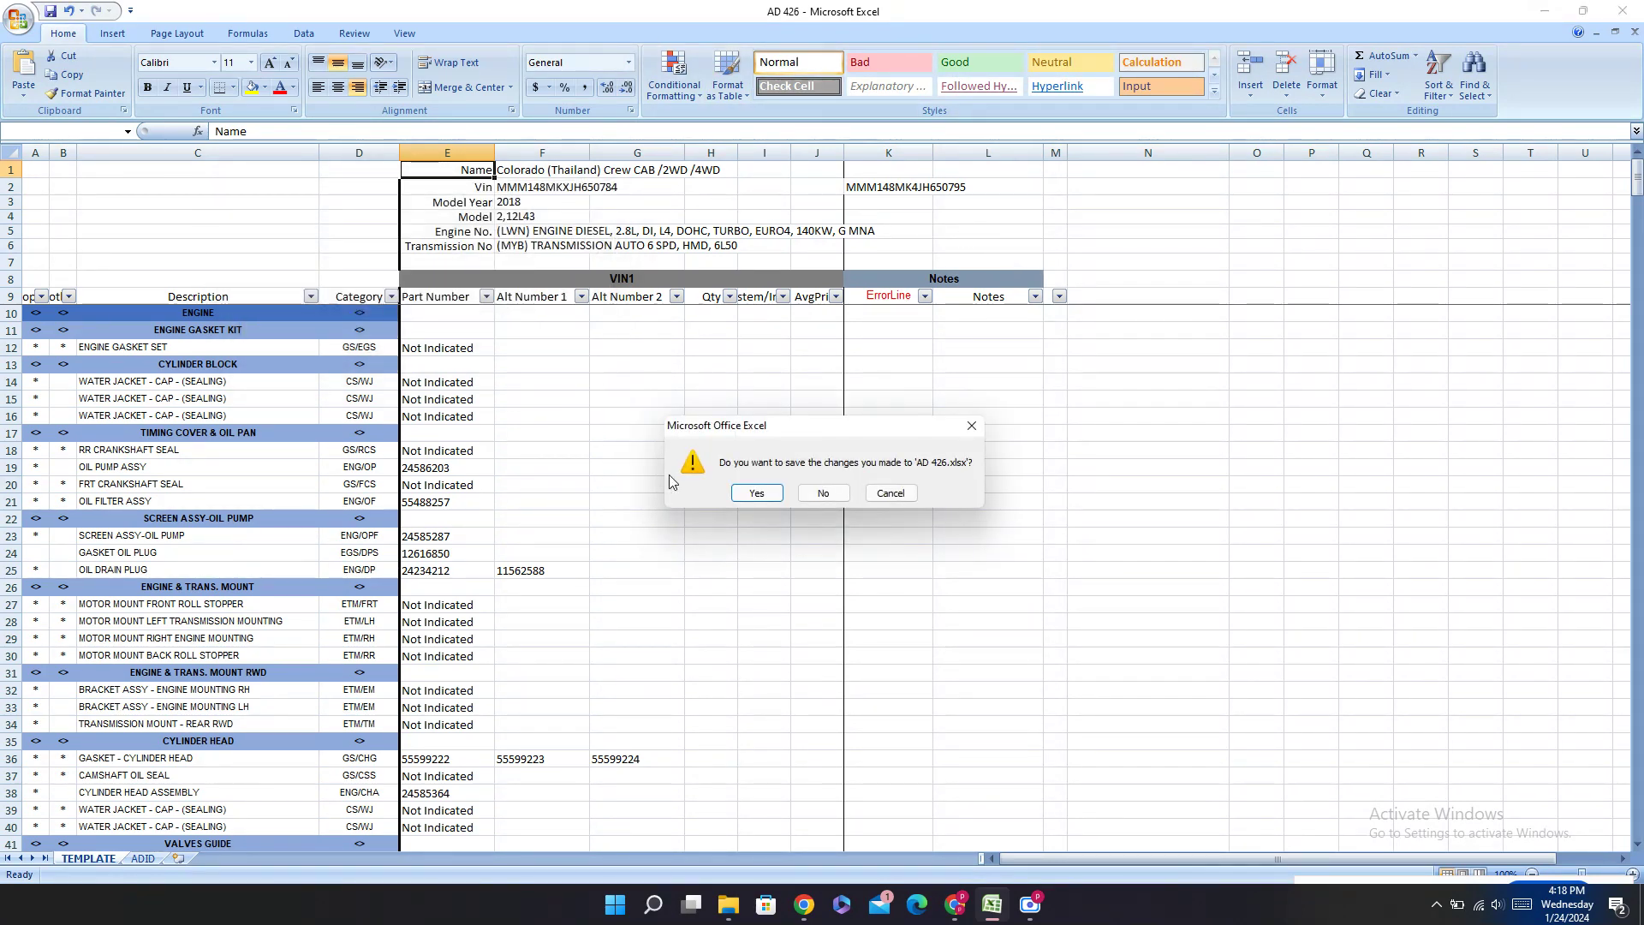
{"action": "left_click", "coordinate": [744, 493]}
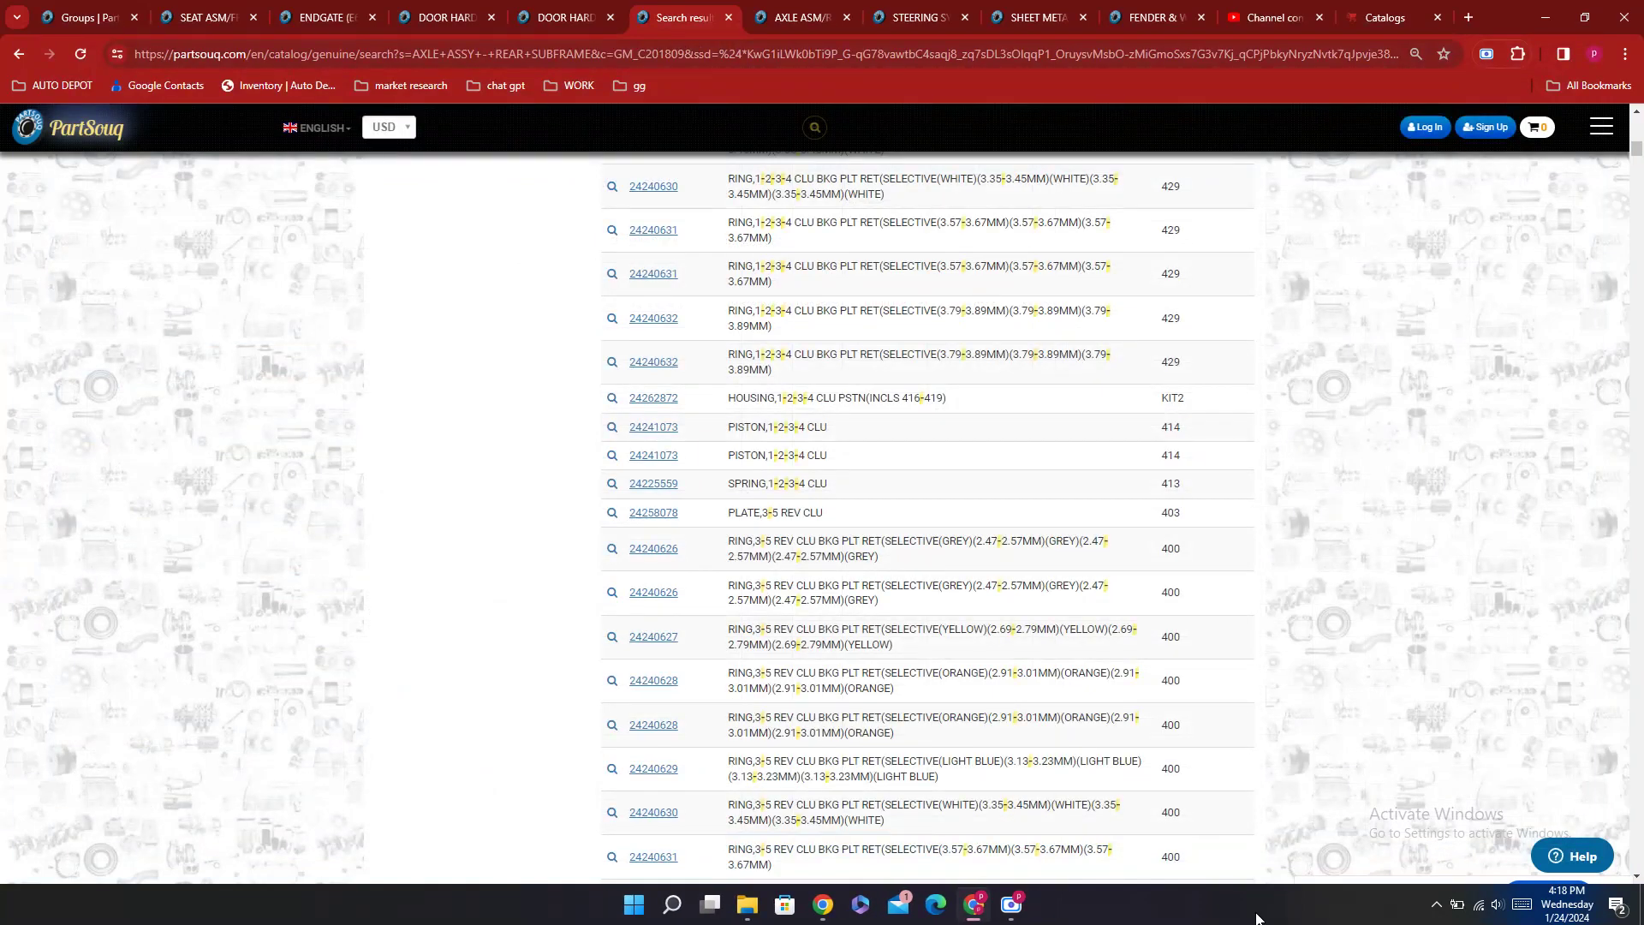
Step: Open the AD 421 workbook from File Explorer's Quick access recent files
{"action": "left_click", "coordinate": [744, 910]}
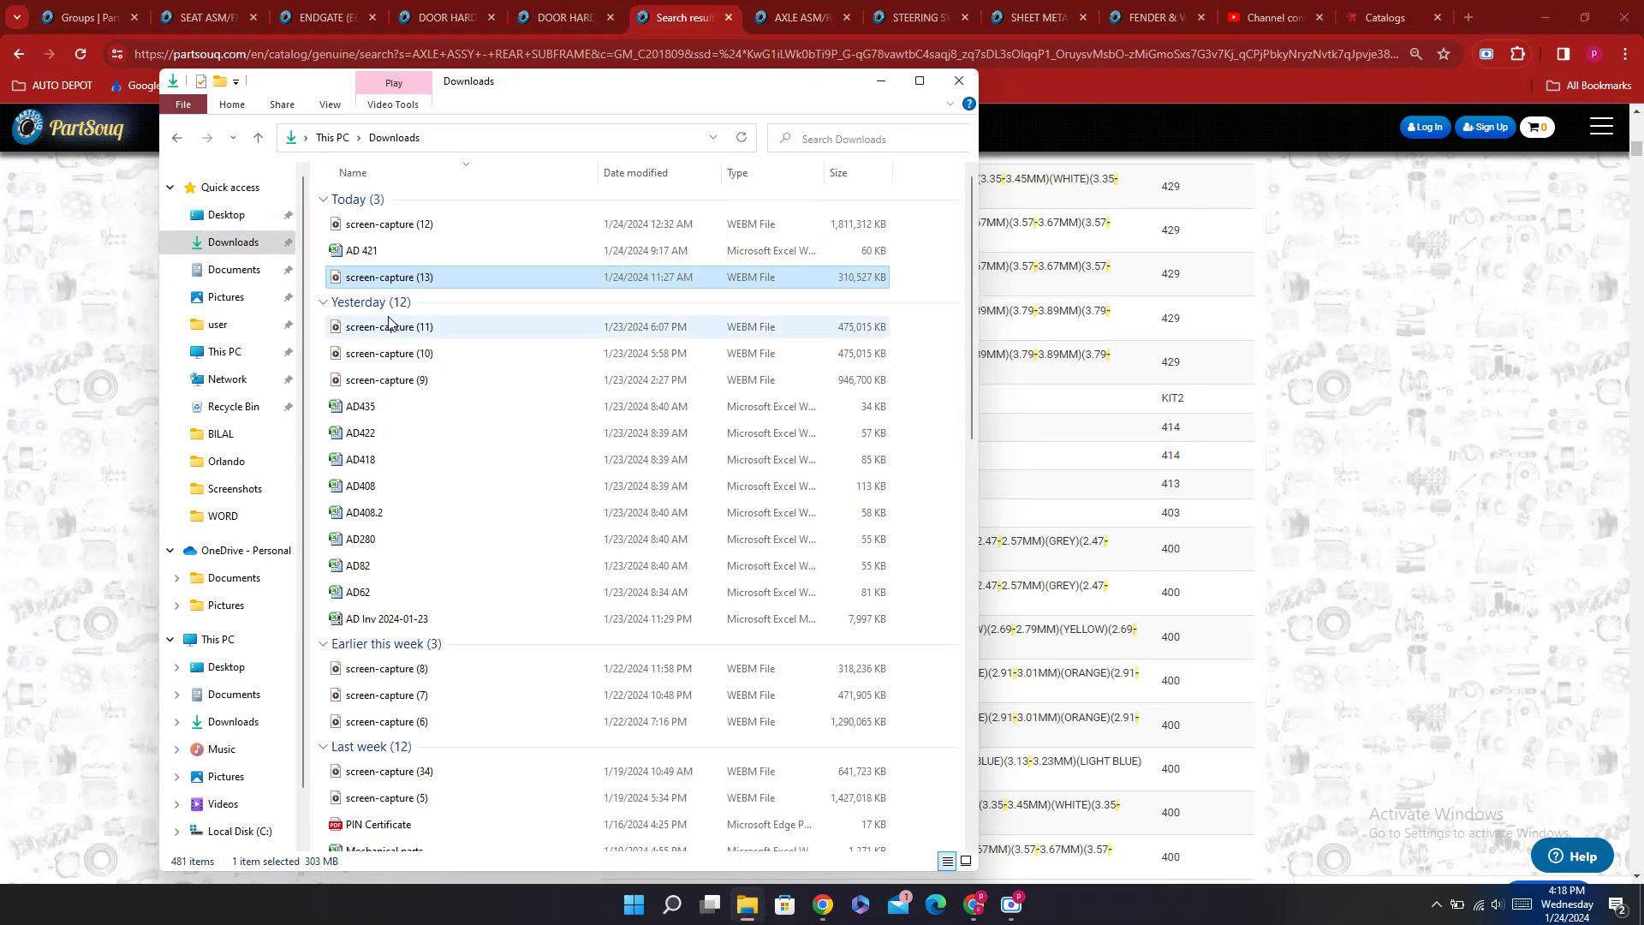
{"action": "left_click", "coordinate": [224, 188]}
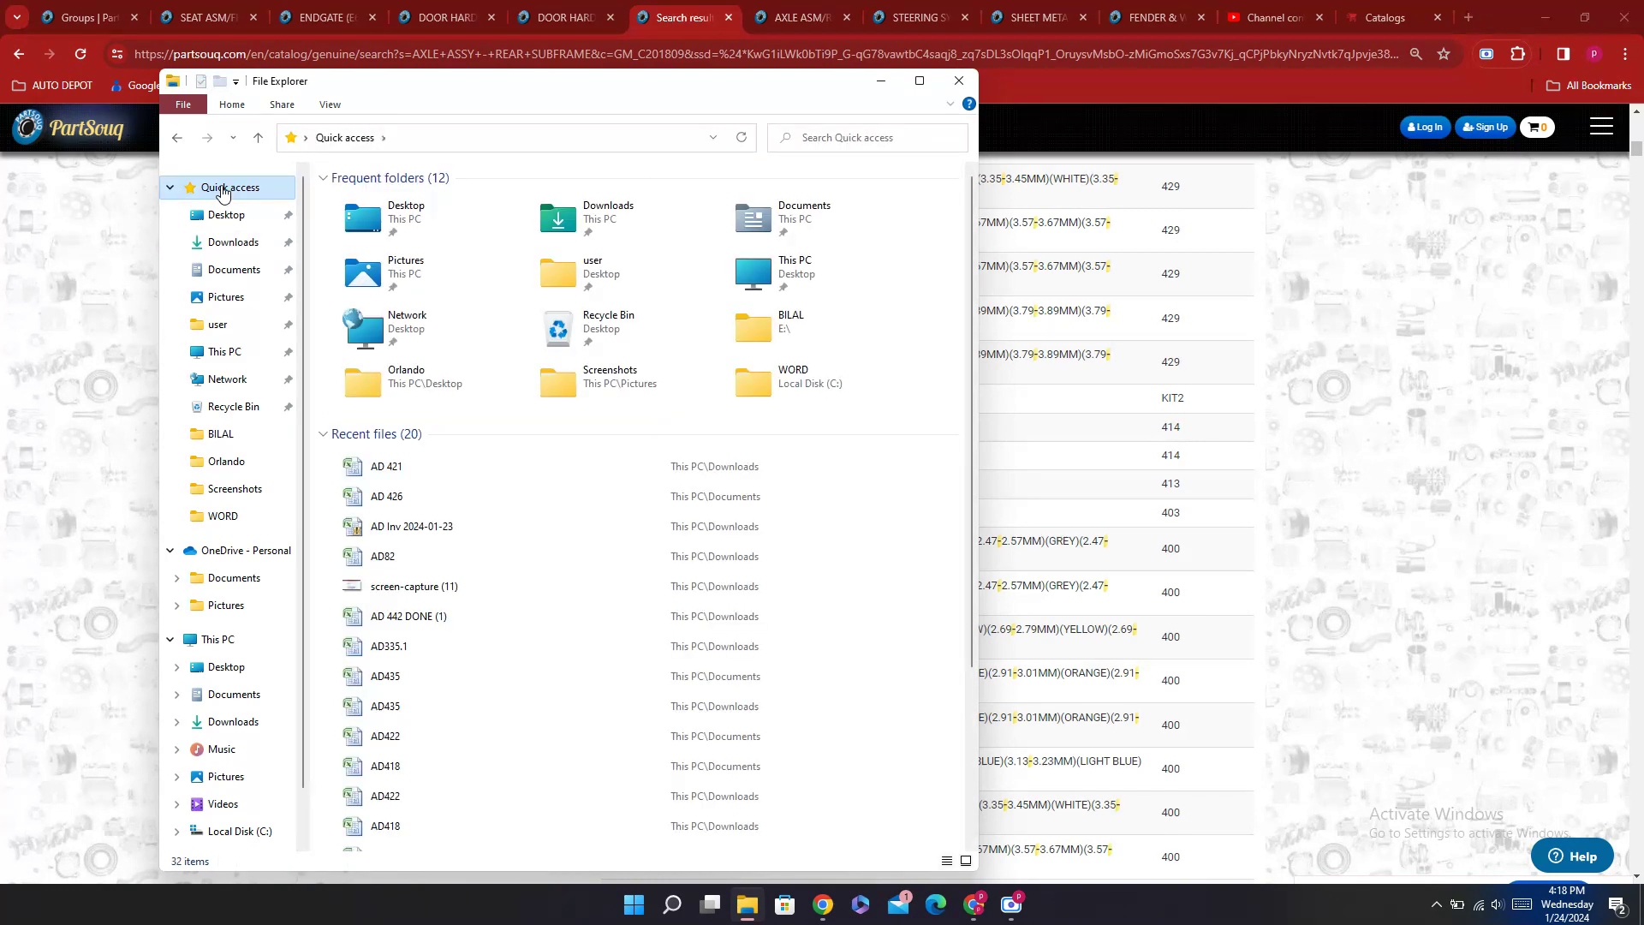
{"action": "left_click", "coordinate": [608, 467]}
{"action": "double_click", "coordinate": [608, 466]}
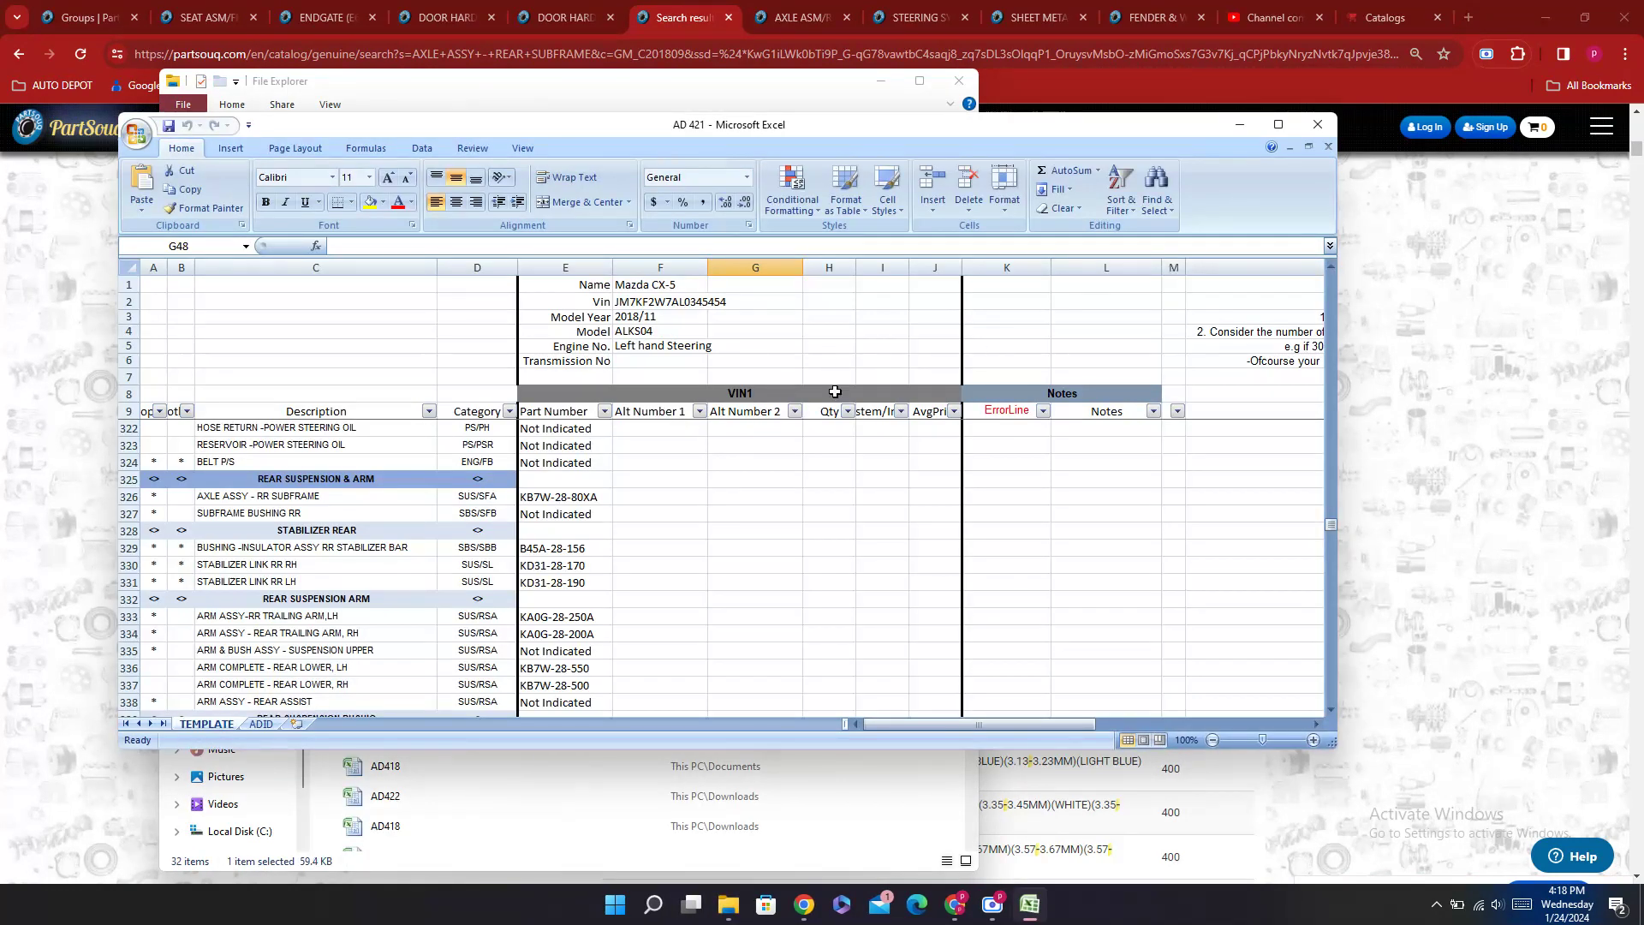
Step: Close AD 421, minimize the browser on the PartSouq groups page, and open AD 426
{"action": "left_click", "coordinate": [1309, 126]}
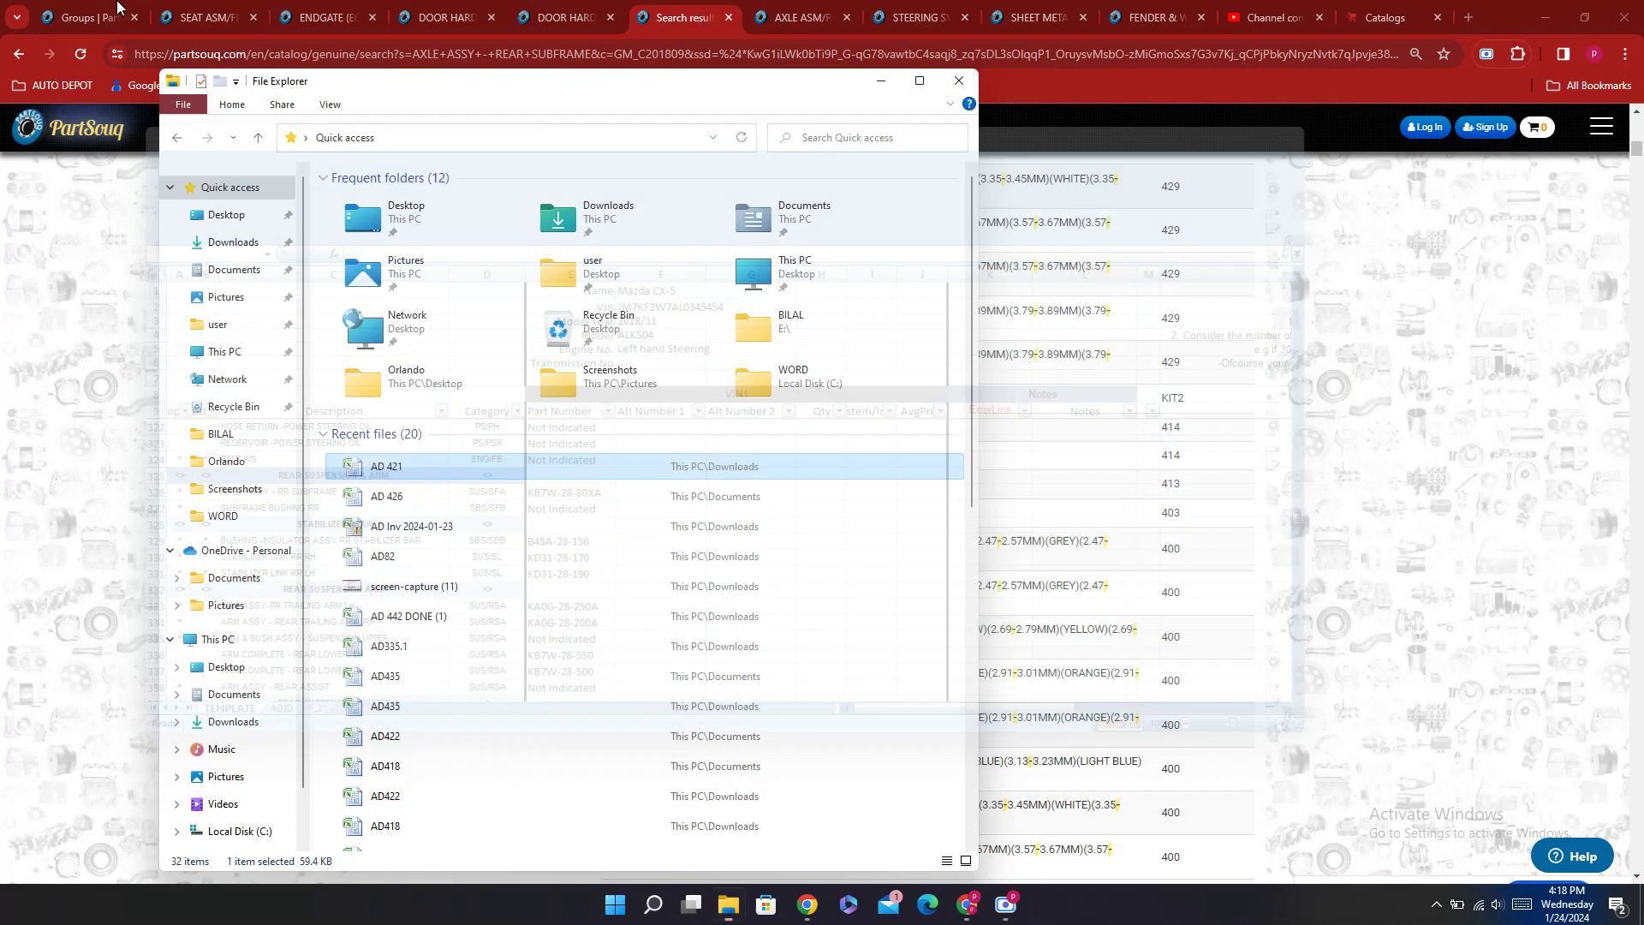
{"action": "left_click", "coordinate": [81, 18]}
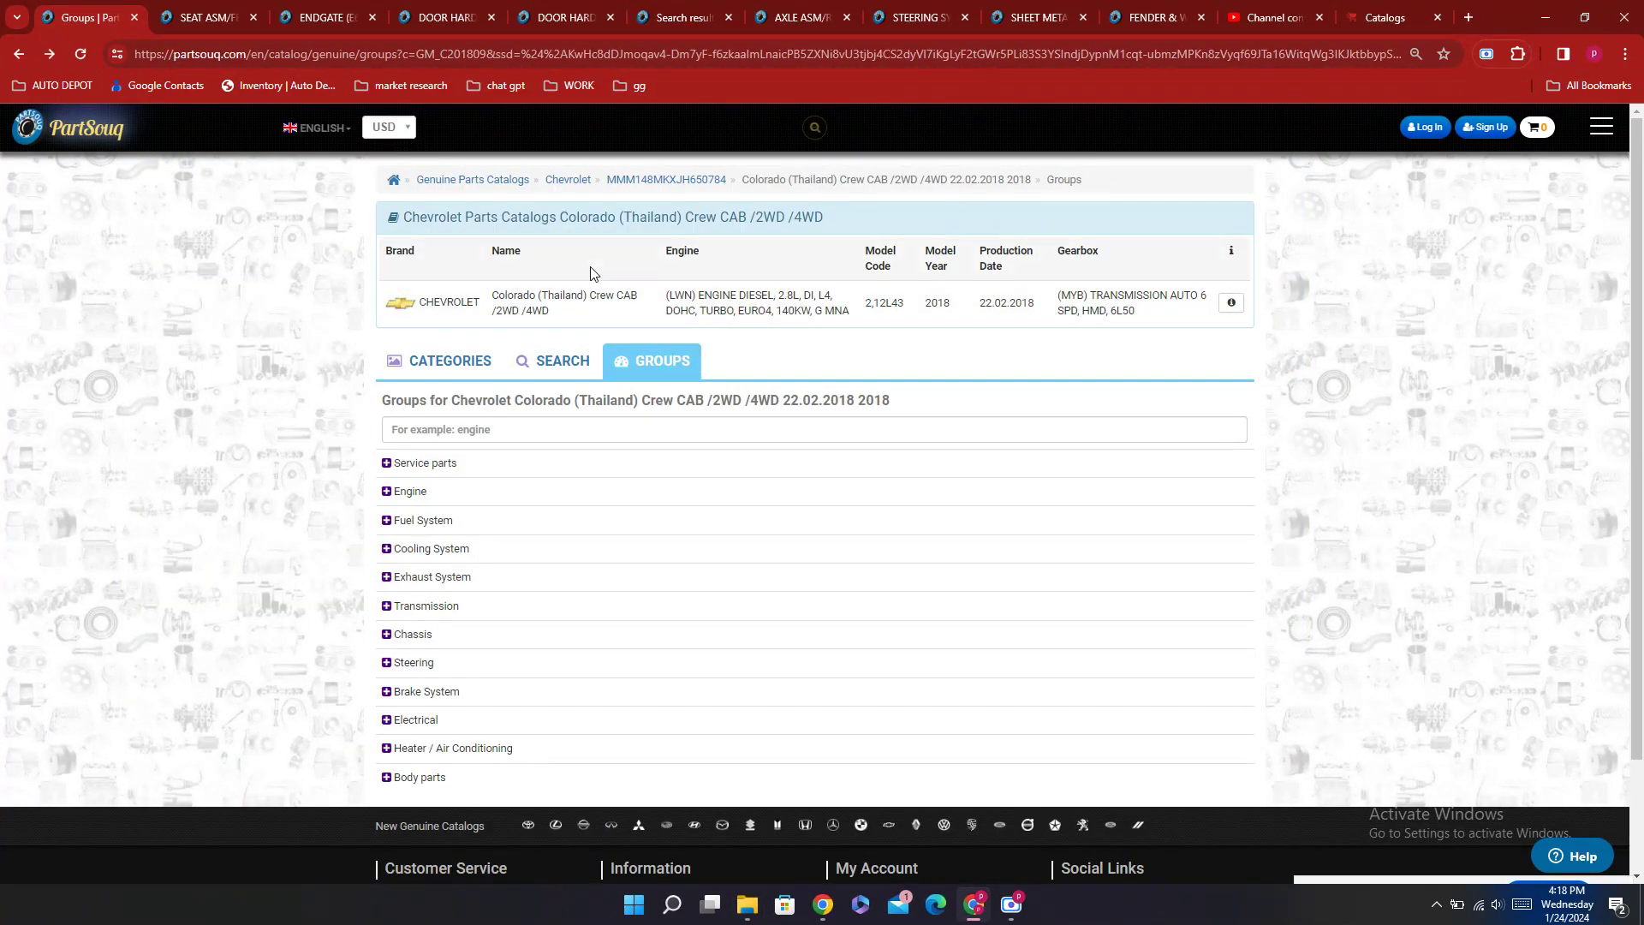
{"action": "left_click", "coordinate": [1545, 15]}
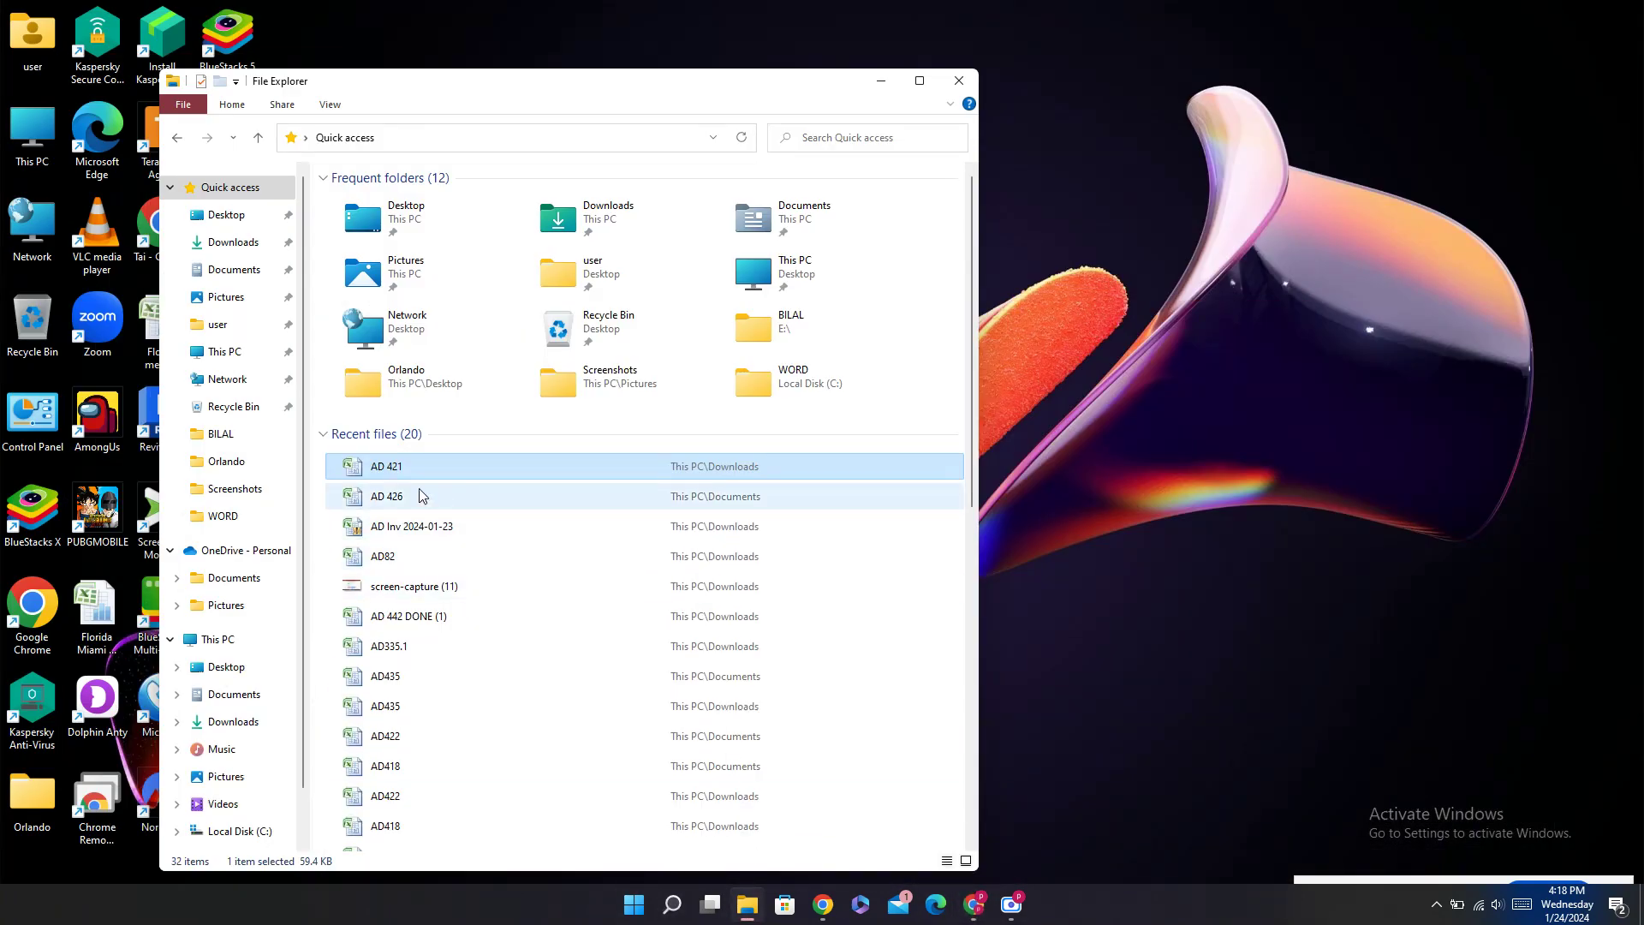
{"action": "double_click", "coordinate": [359, 498]}
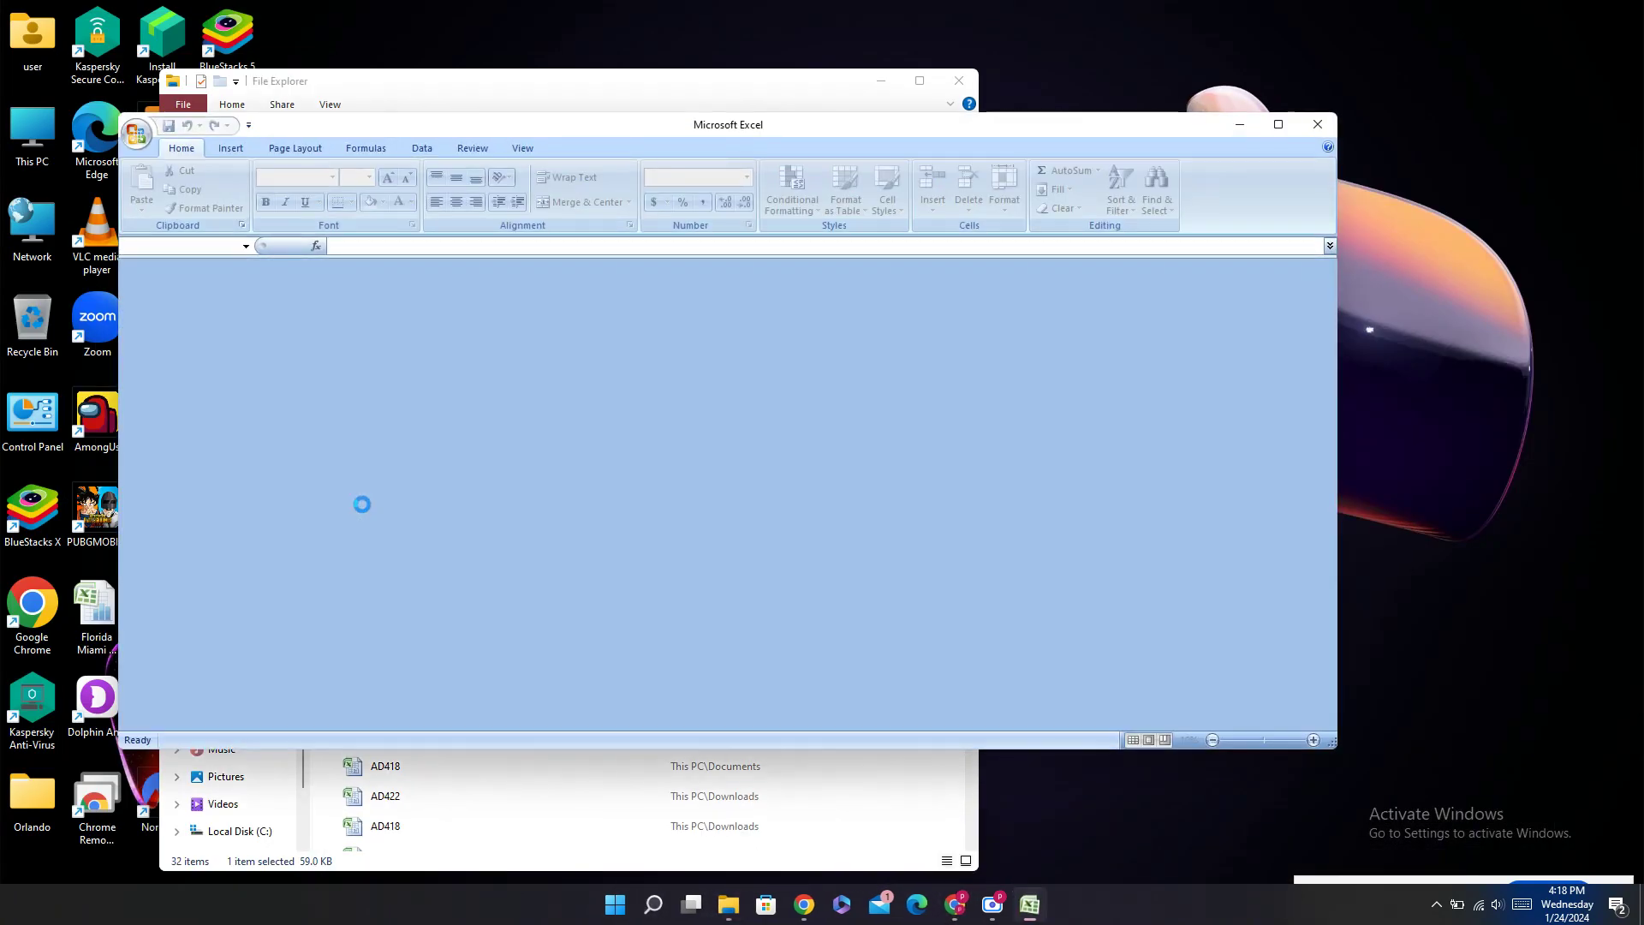
Step: Scroll through AD 426's filled part numbers down to the brake rows, then close Excel
{"action": "scroll", "coordinate": [681, 461], "scroll_direction": "down", "scroll_amount": 20}
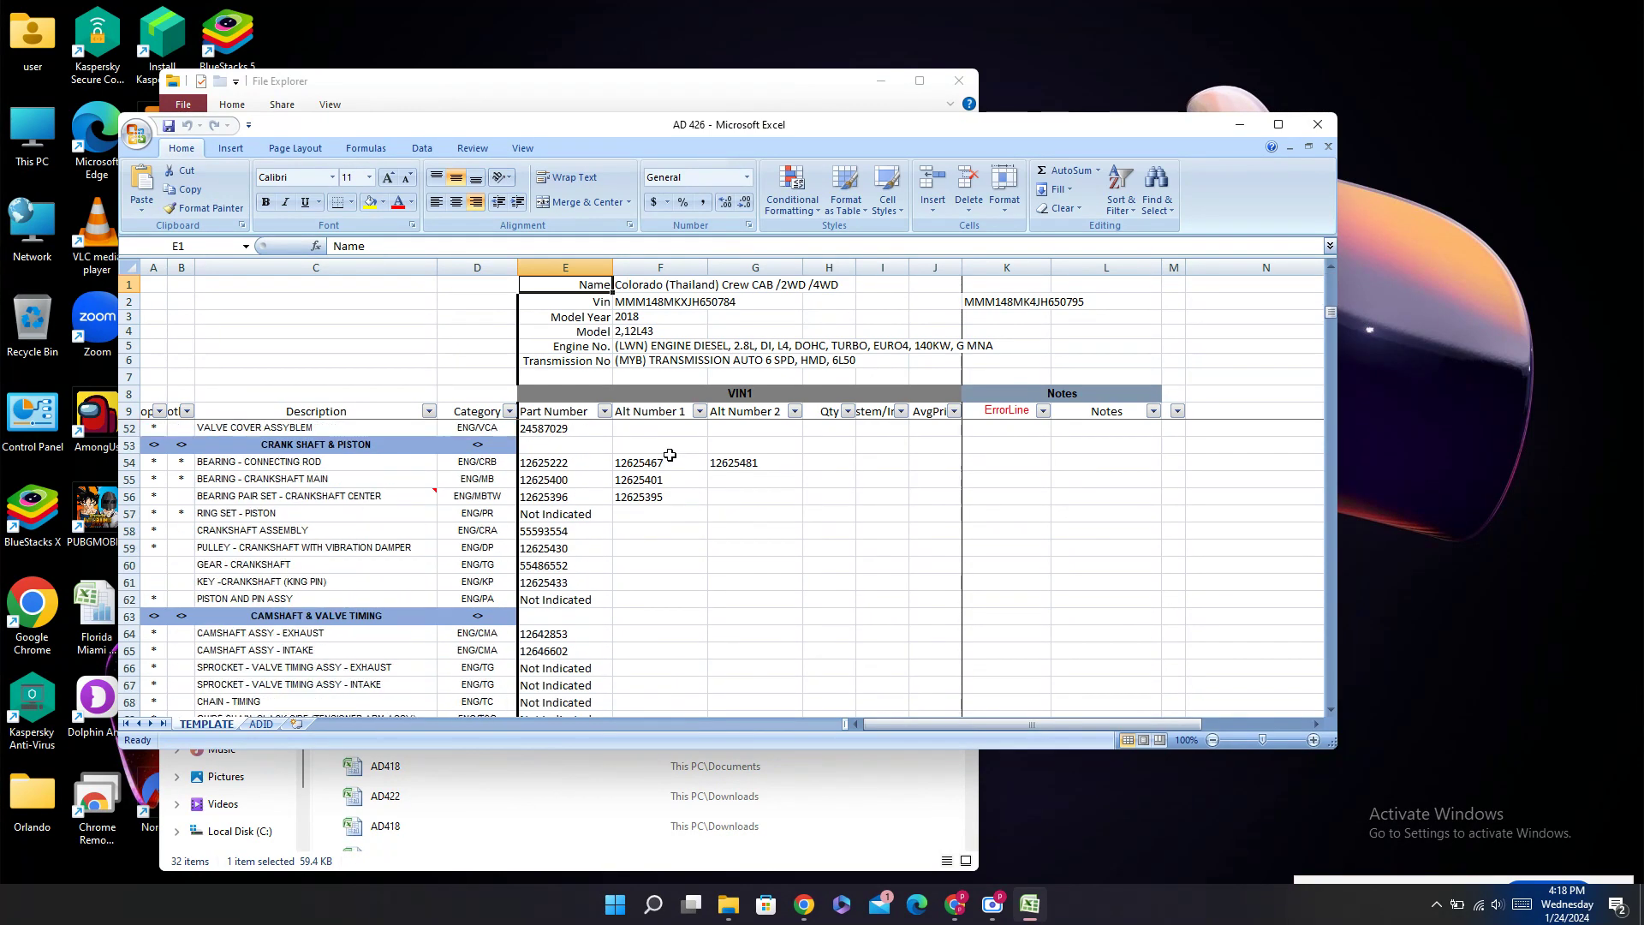
{"action": "left_click_drag", "start_coordinate": [1330, 389], "coordinate": [1345, 589]}
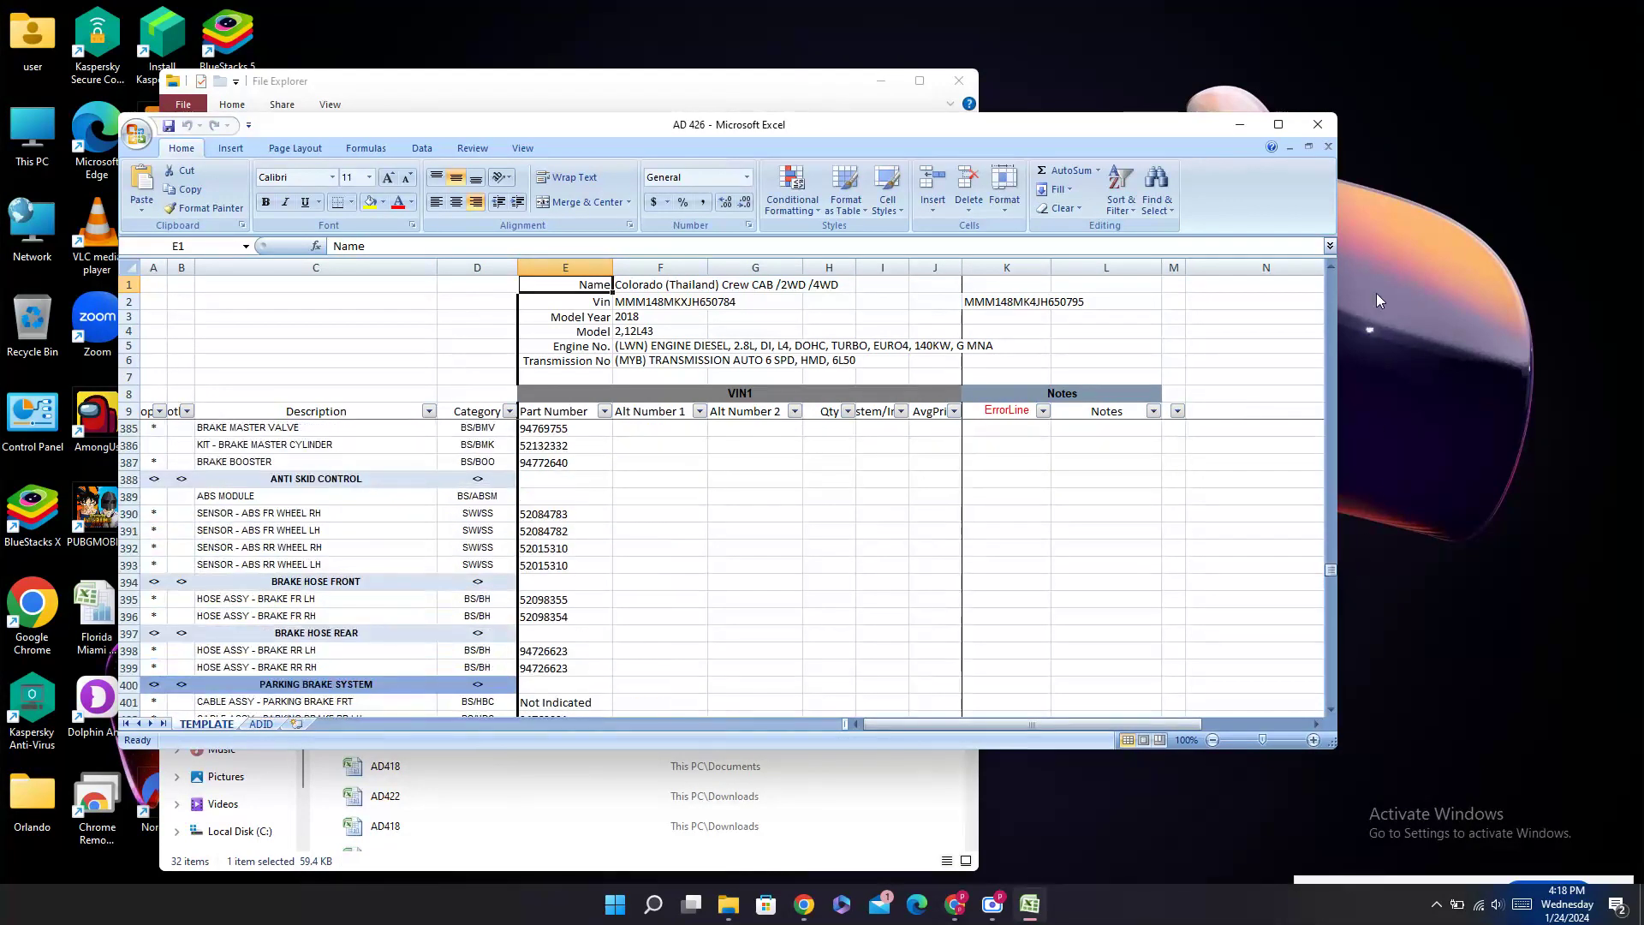
{"action": "left_click", "coordinate": [1318, 125]}
{"action": "left_click", "coordinate": [1271, 501]}
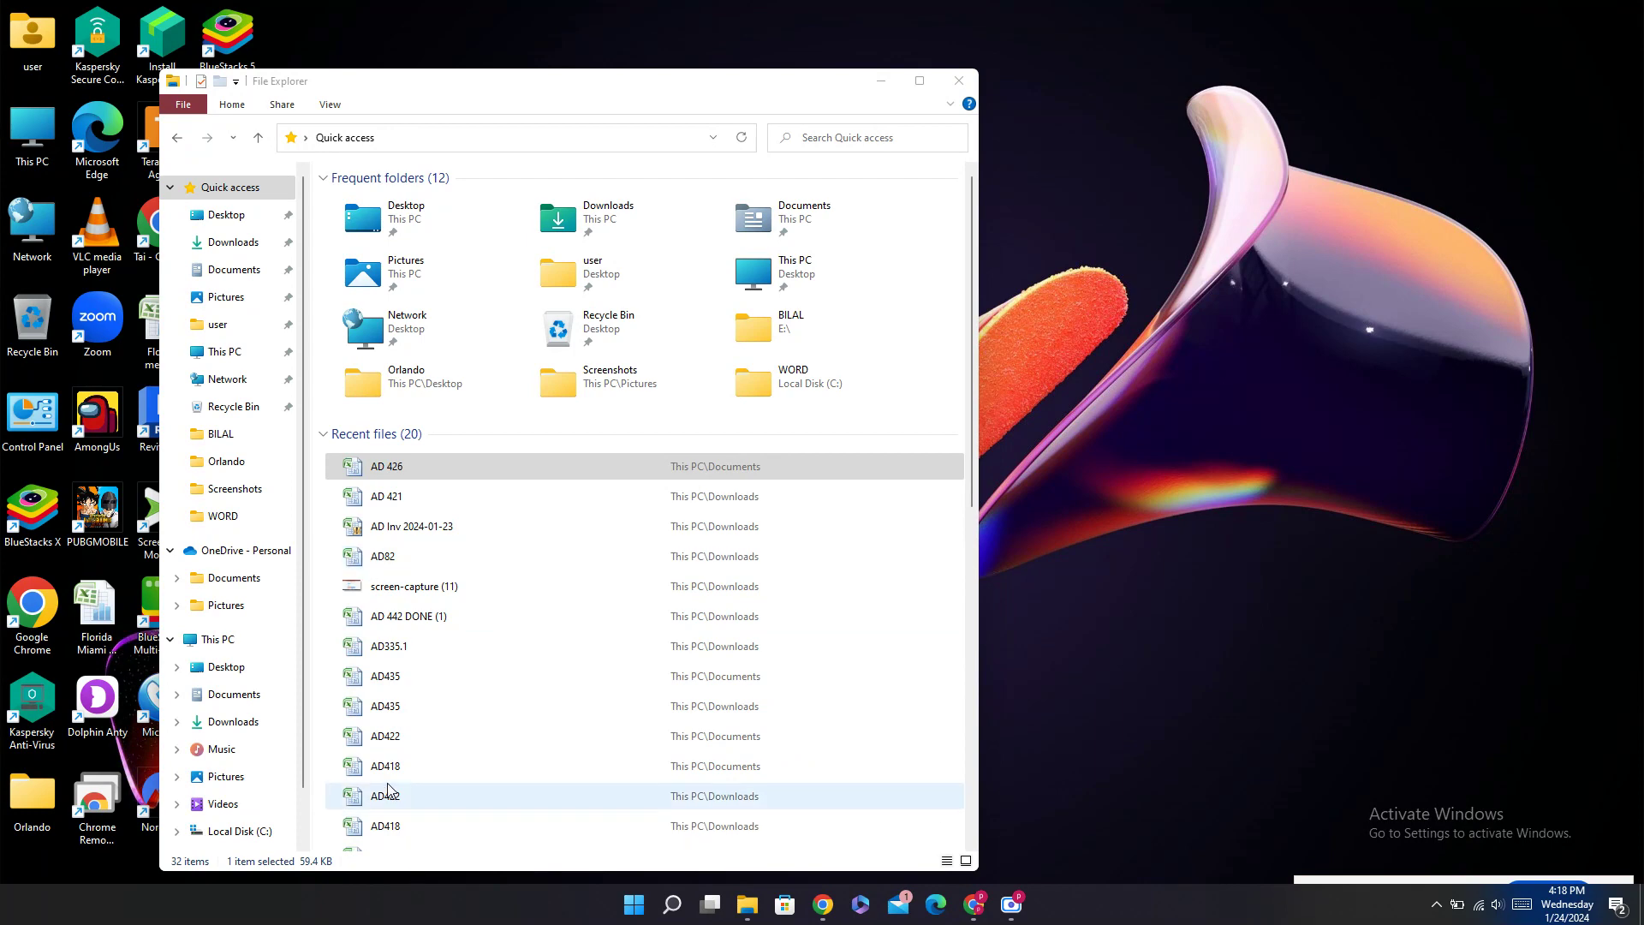
Step: Open the AD441 Sportage workbook from the Documents folder
{"action": "left_click", "coordinate": [229, 244]}
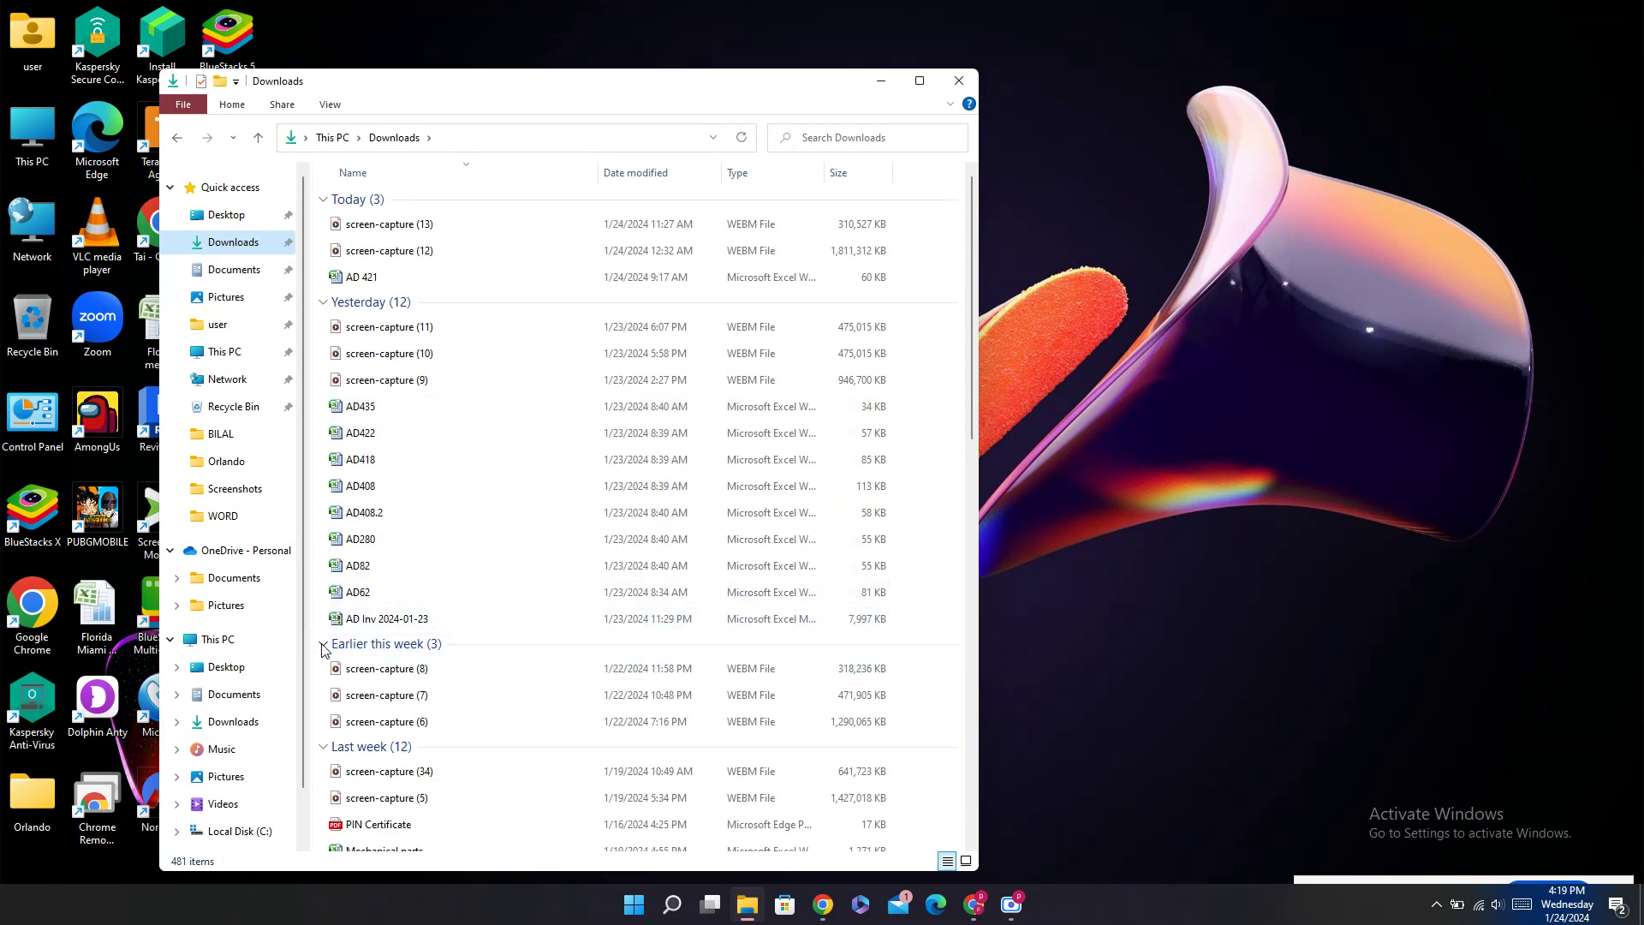
{"action": "left_click", "coordinate": [230, 269]}
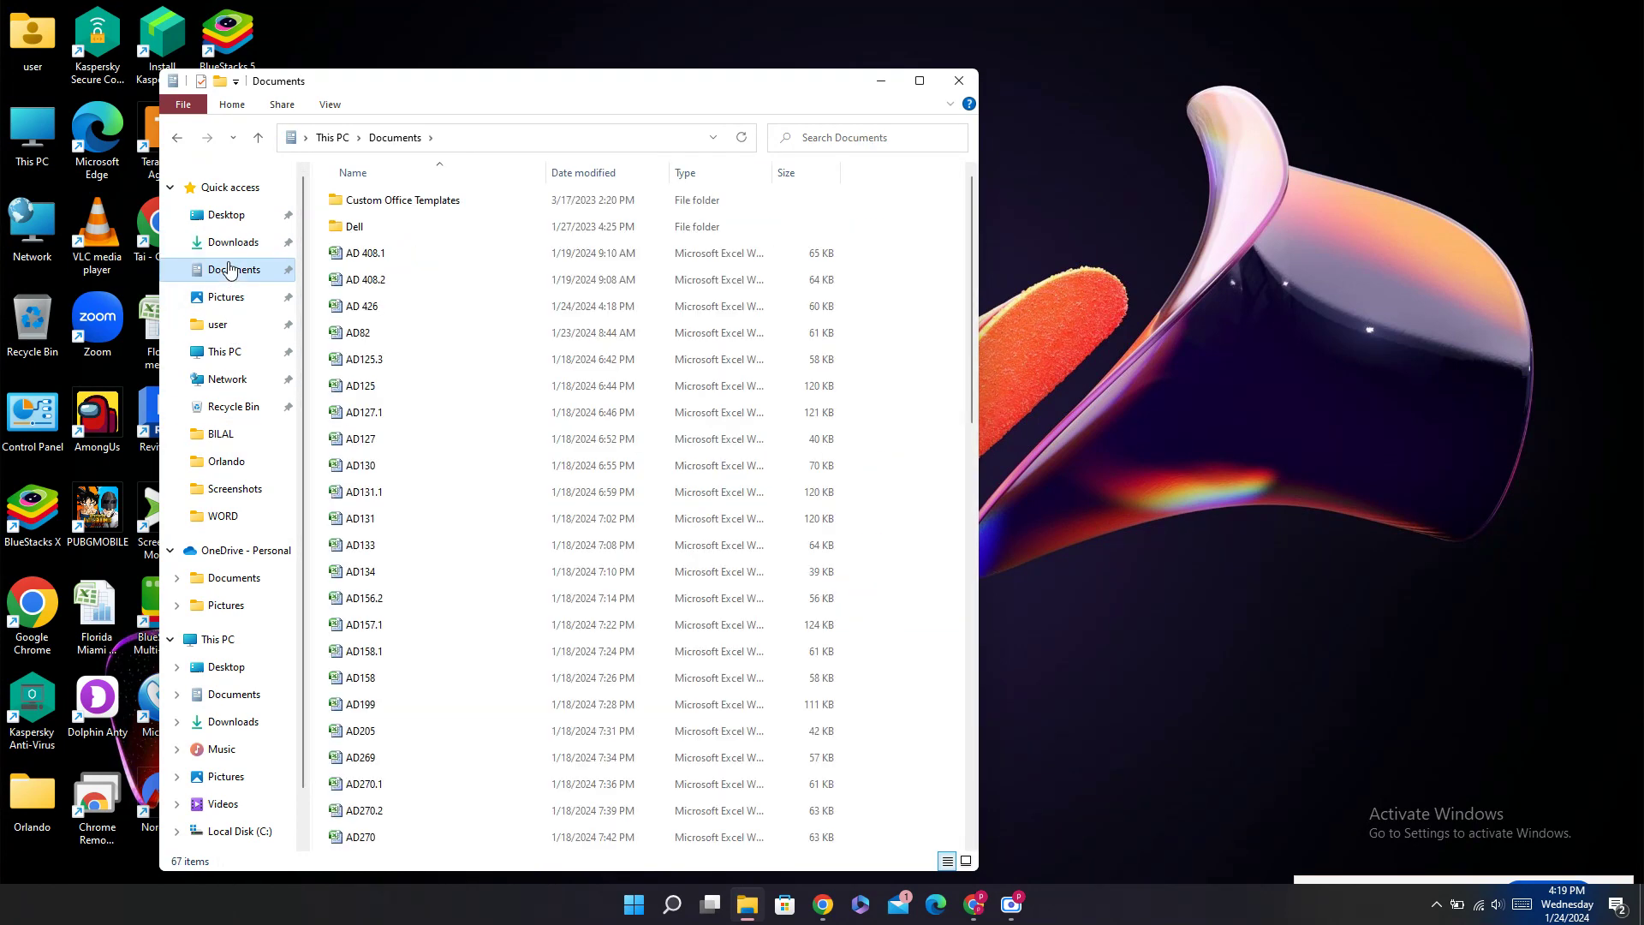
{"action": "scroll", "coordinate": [562, 556], "scroll_direction": "down", "scroll_amount": 14}
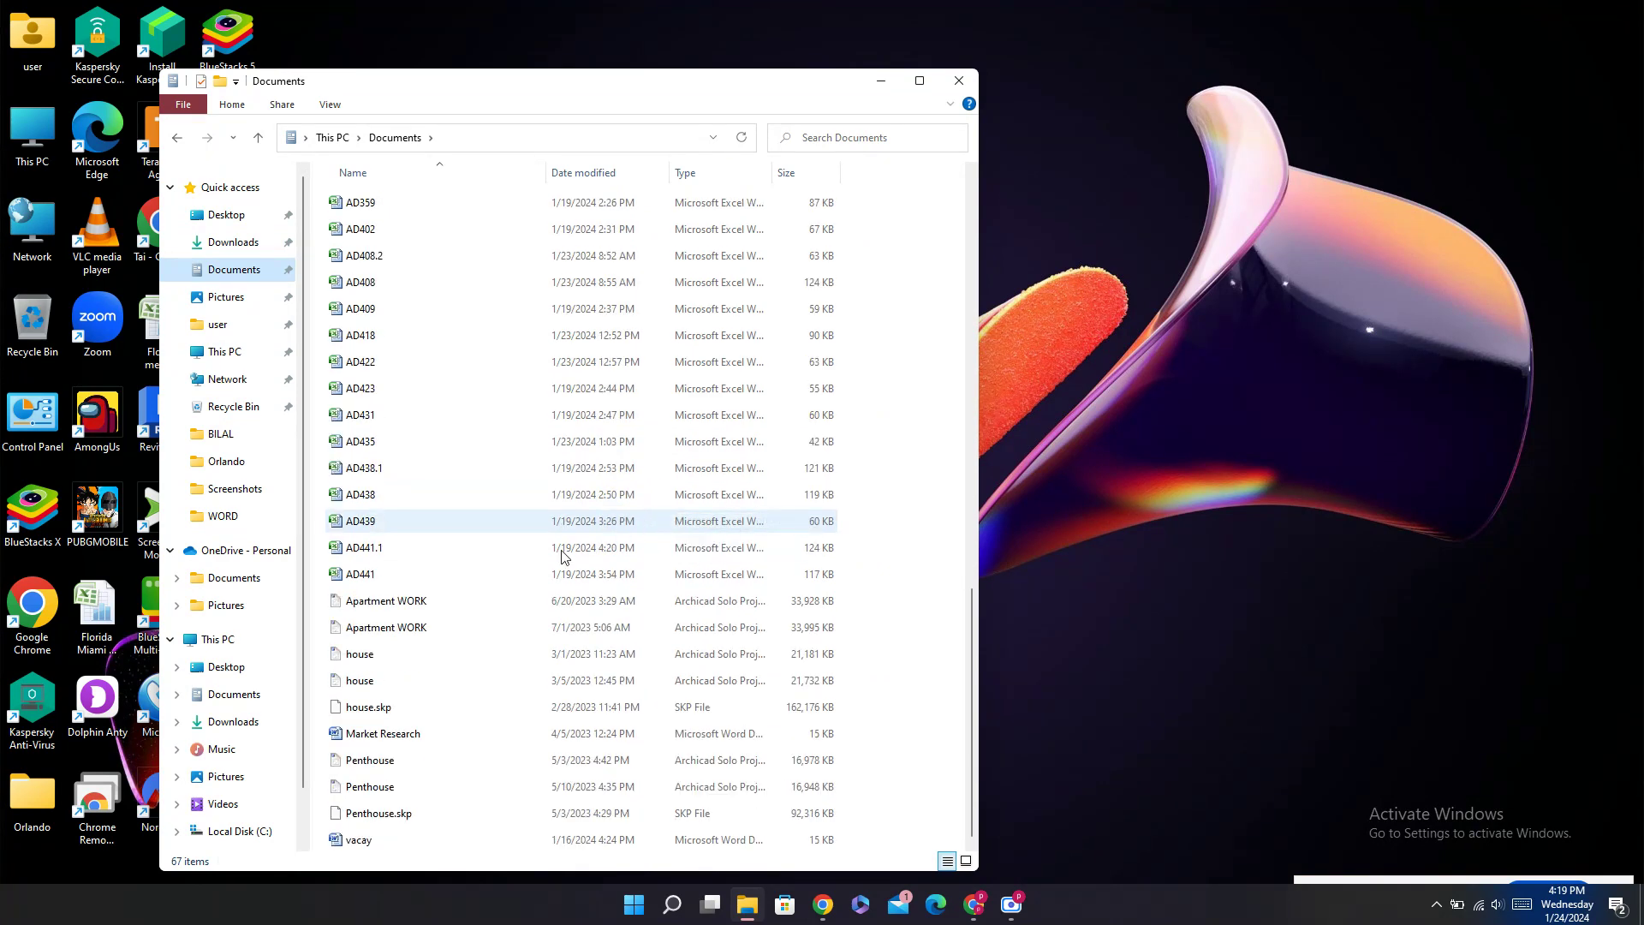
{"action": "double_click", "coordinate": [378, 572]}
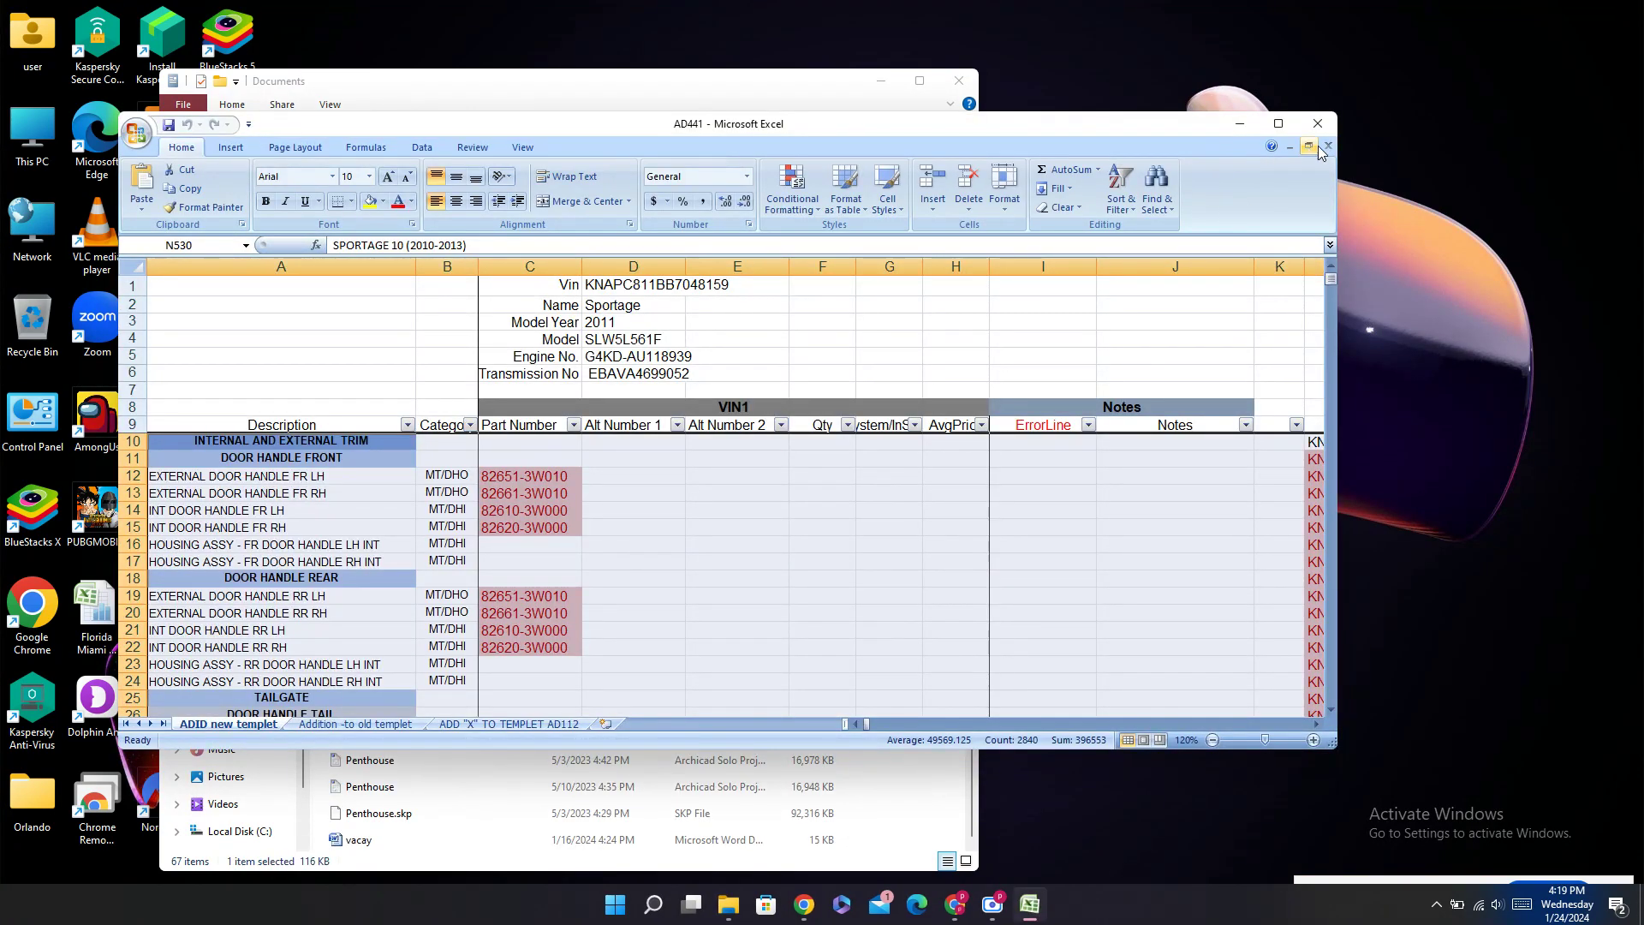
Step: Close the AD441 workbook and the Documents folder window
{"action": "left_click", "coordinate": [1329, 115]}
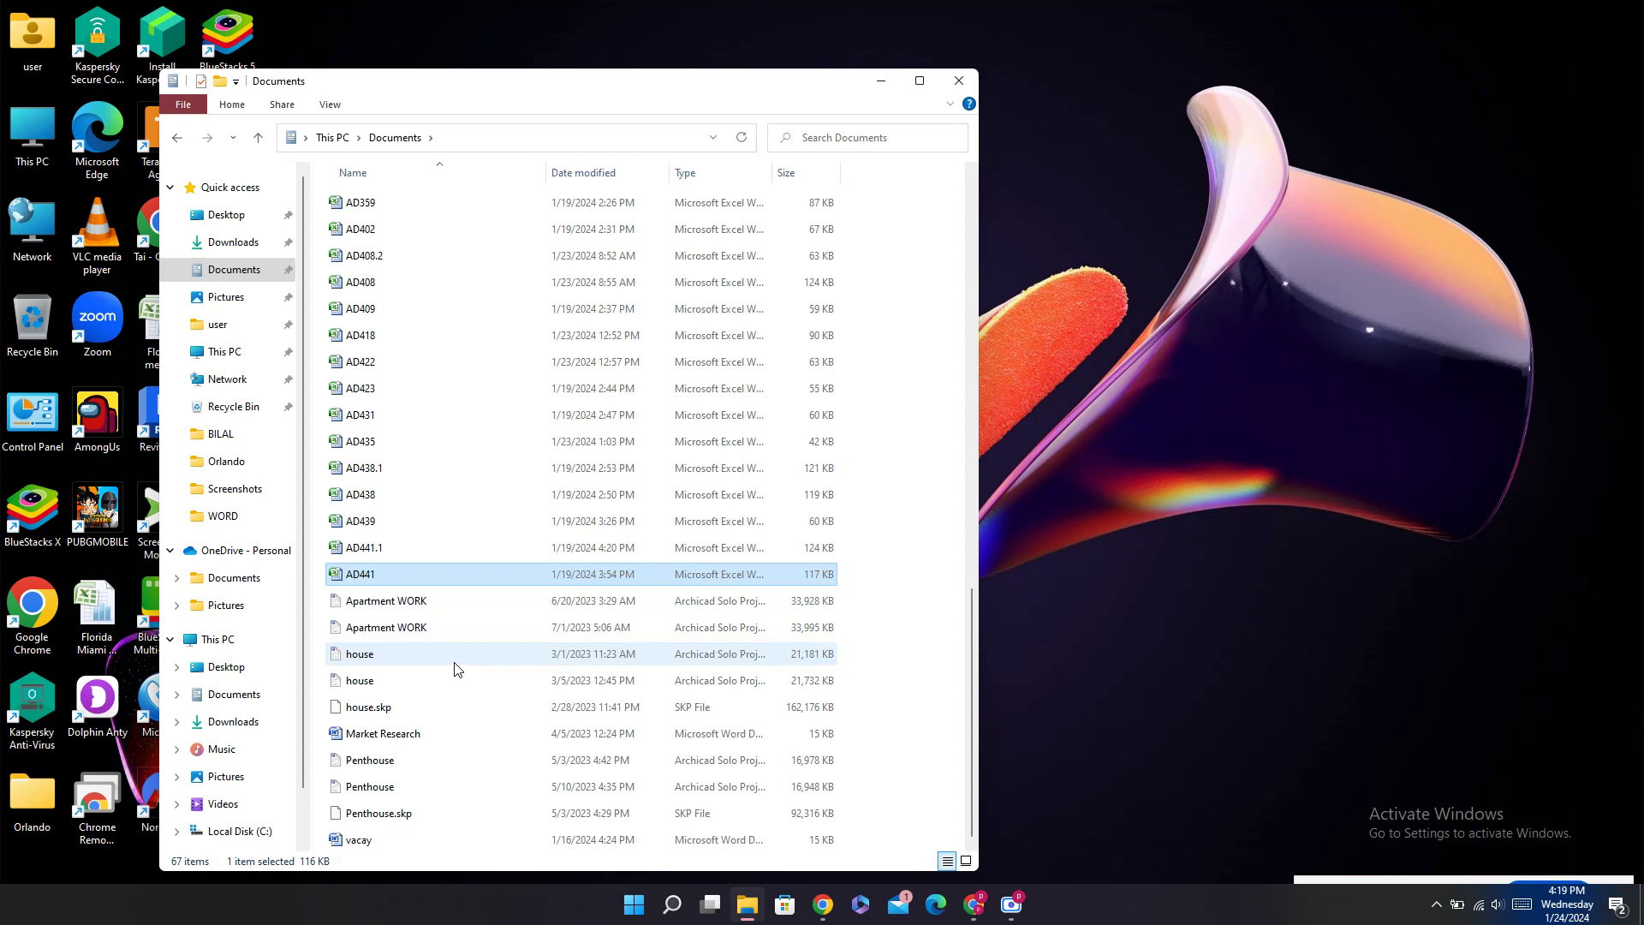
{"action": "scroll", "coordinate": [424, 569], "scroll_direction": "up", "scroll_amount": 9}
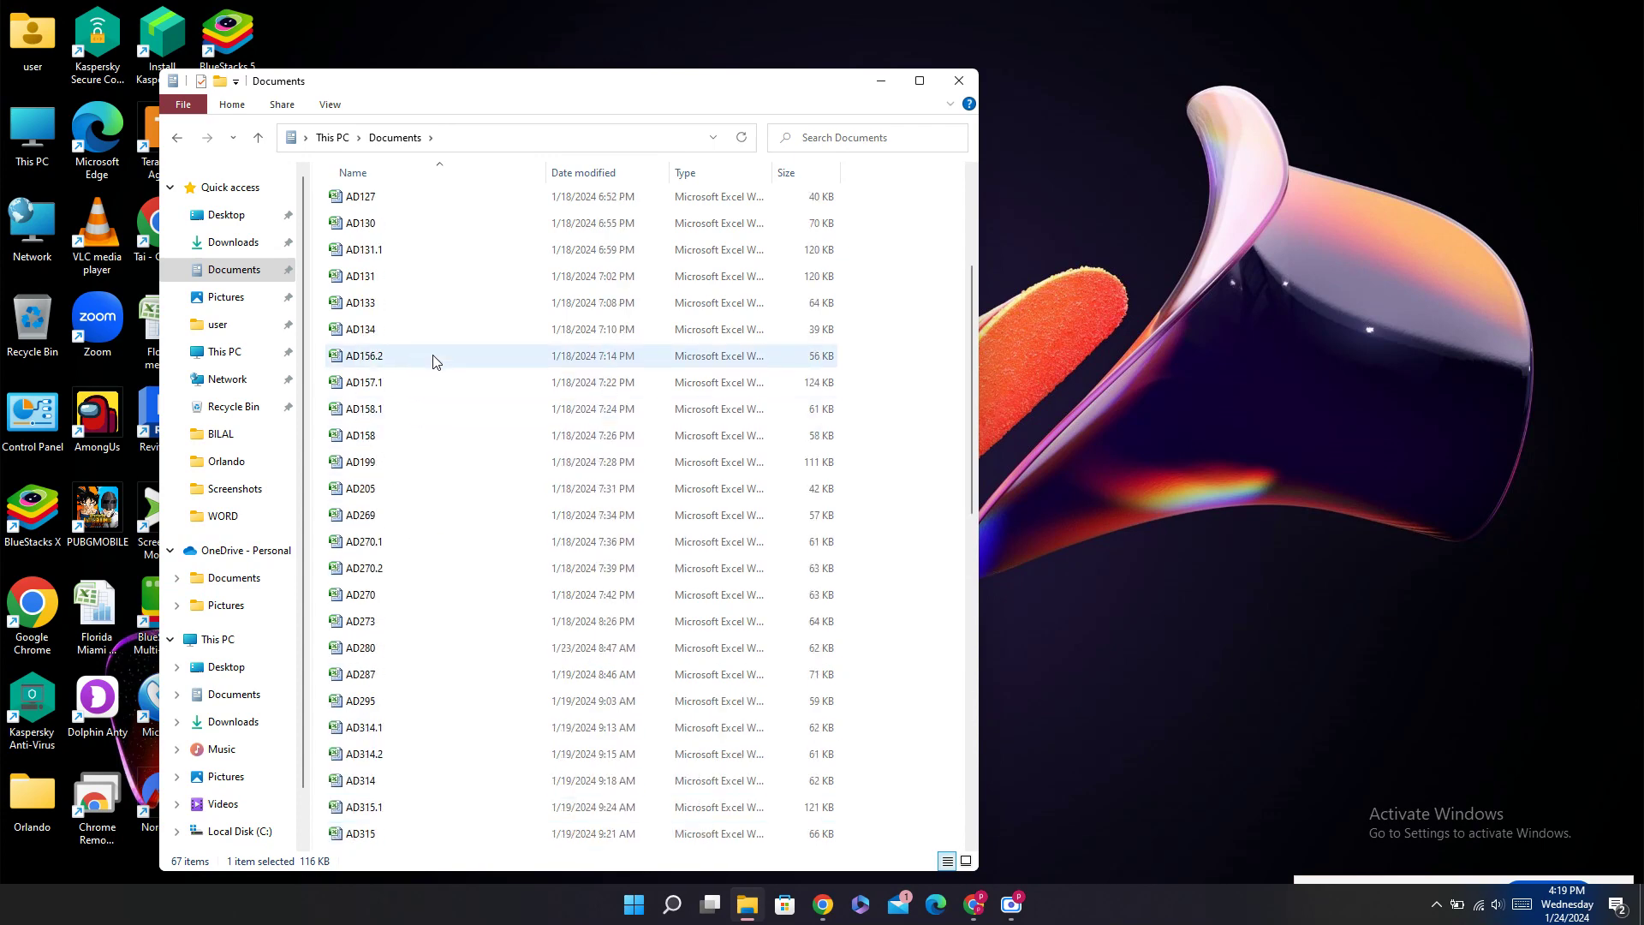
{"action": "scroll", "coordinate": [434, 361], "scroll_direction": "up", "scroll_amount": 3}
{"action": "left_click", "coordinate": [959, 81]}
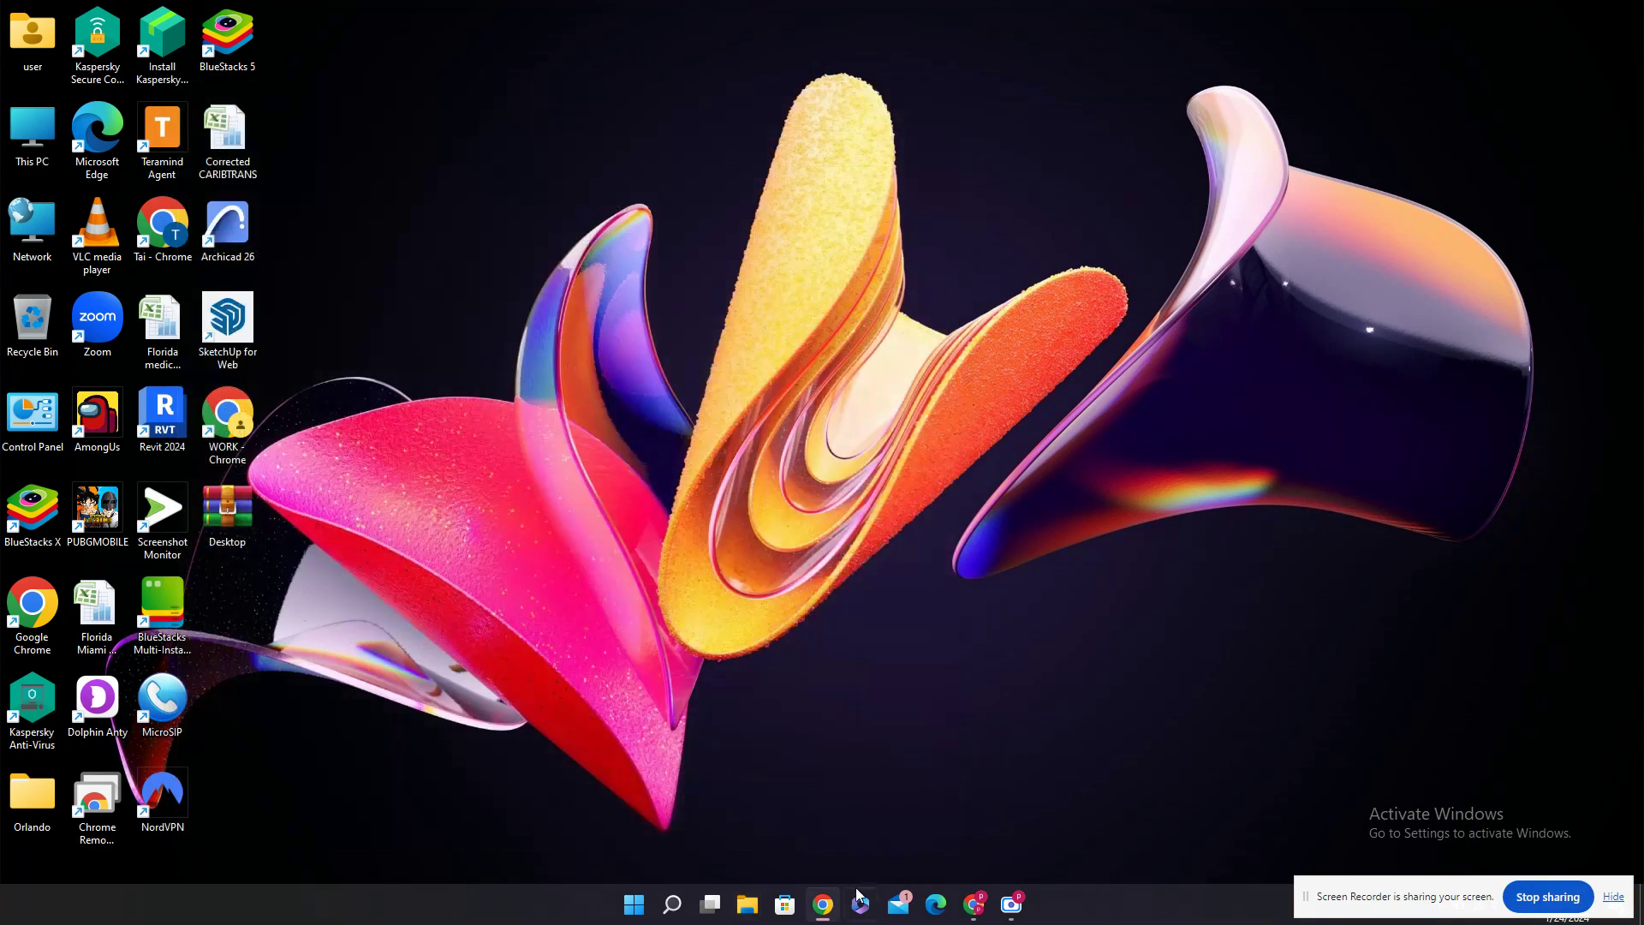
Step: Bring the browser forward and close the Catalogs tab
{"action": "left_click", "coordinate": [974, 905]}
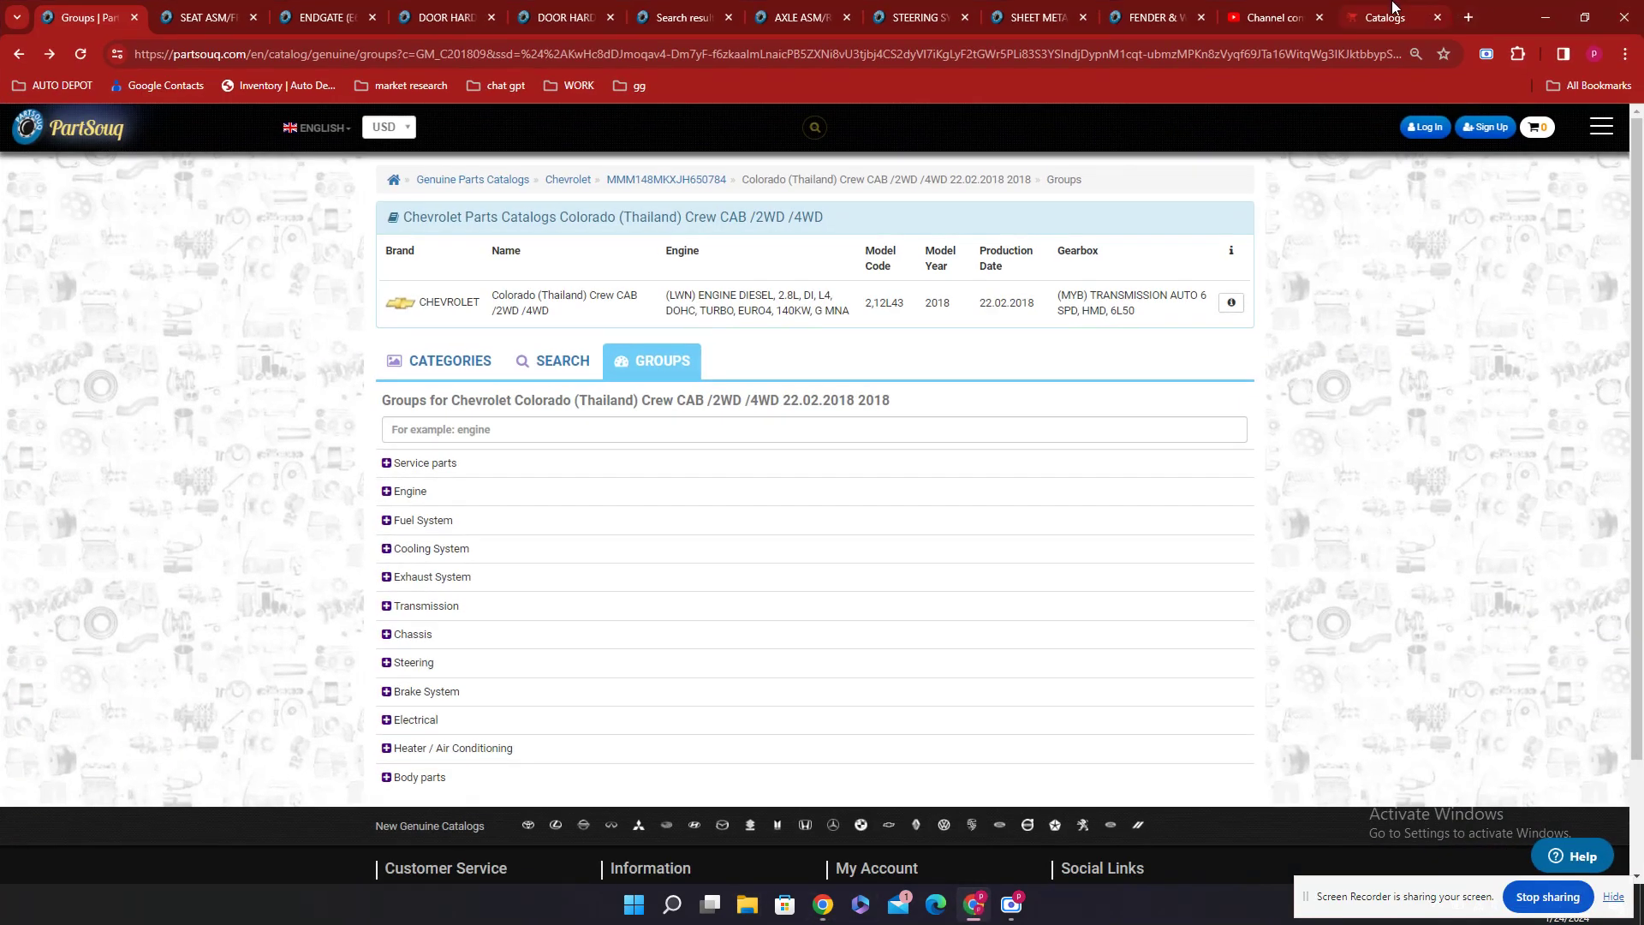
{"action": "left_click", "coordinate": [1437, 17]}
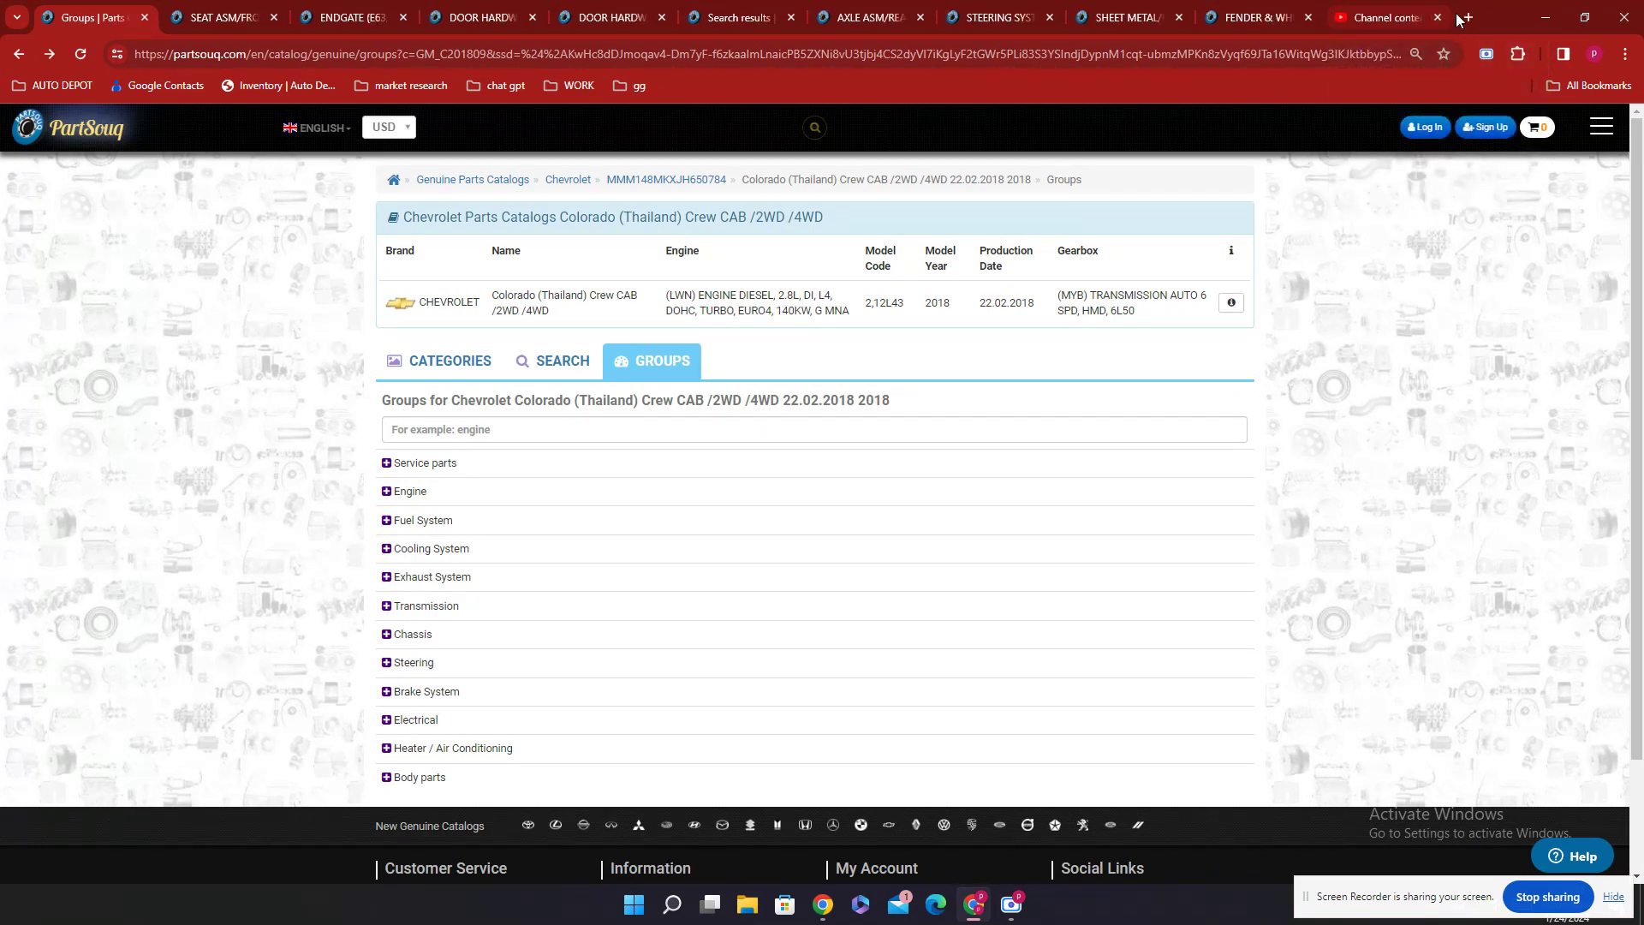
{"action": "left_click", "coordinate": [1413, 18]}
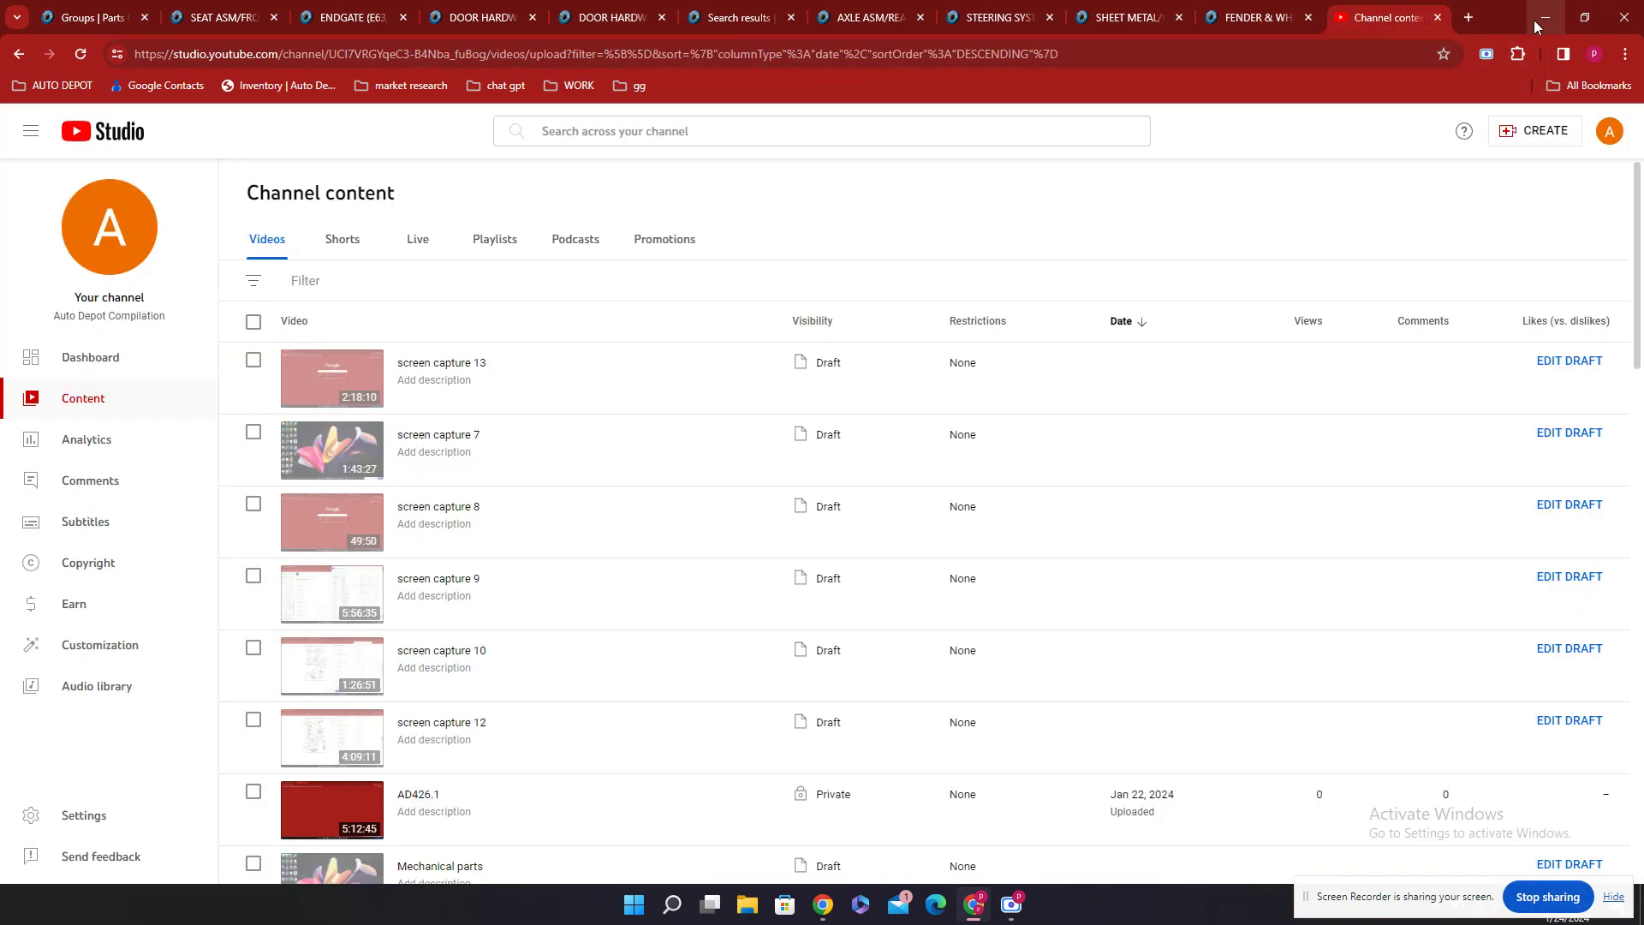
Step: Check Gmail's Sent folder in a new tab, then return to the PartSouq groups page
{"action": "left_click", "coordinate": [1468, 17]}
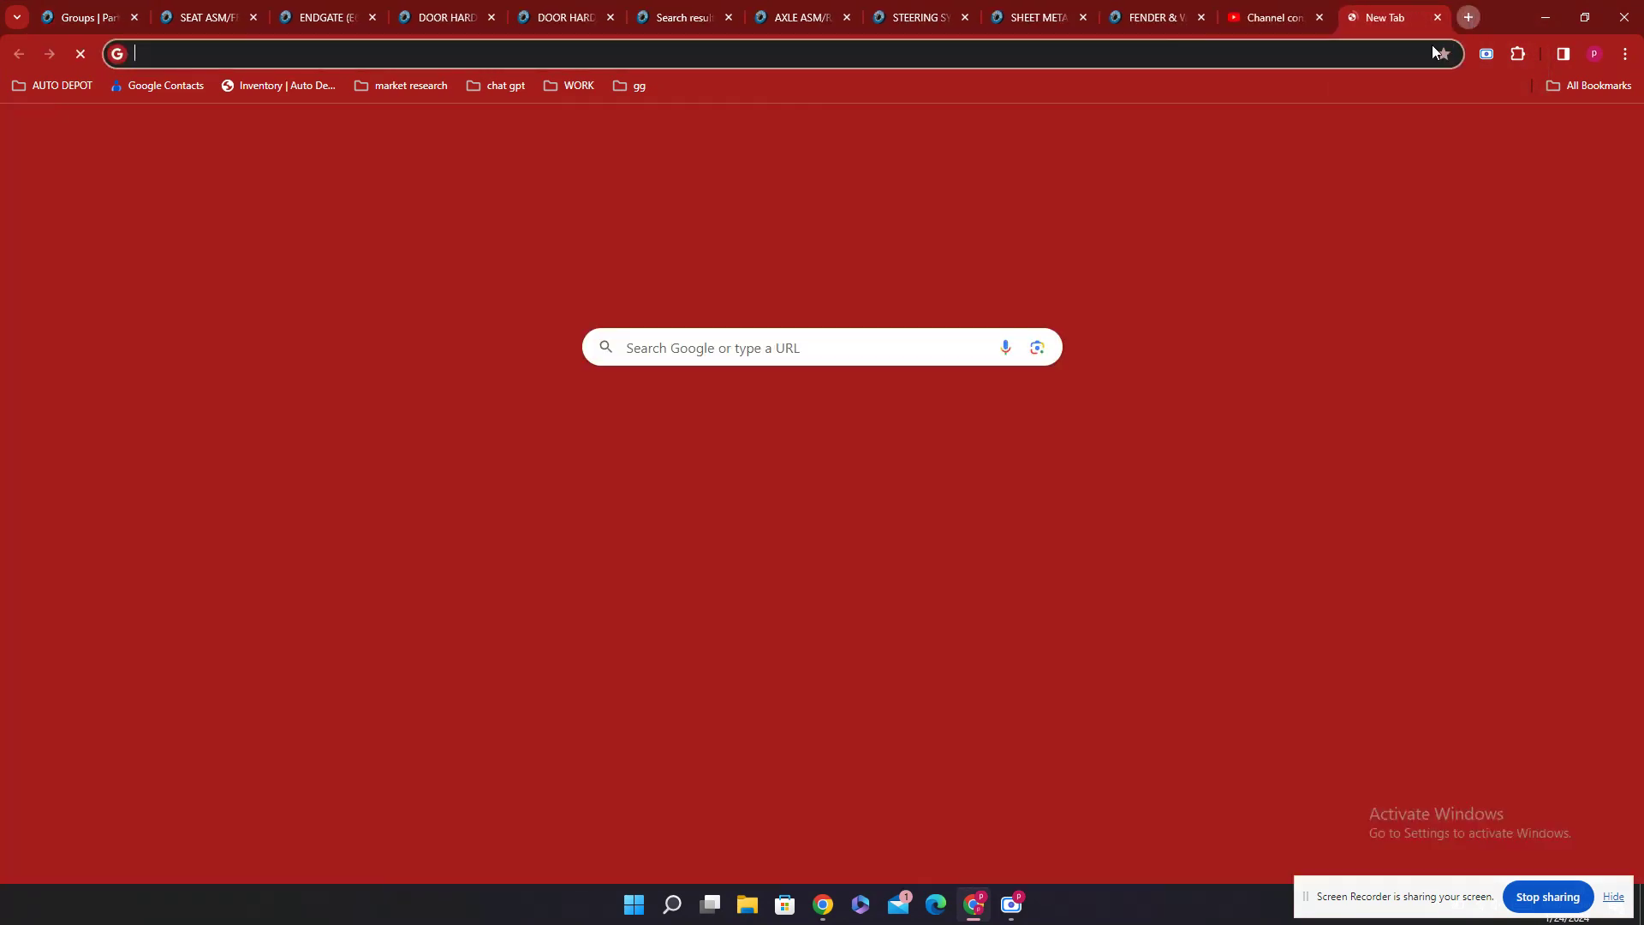
{"action": "left_click", "coordinate": [1440, 131]}
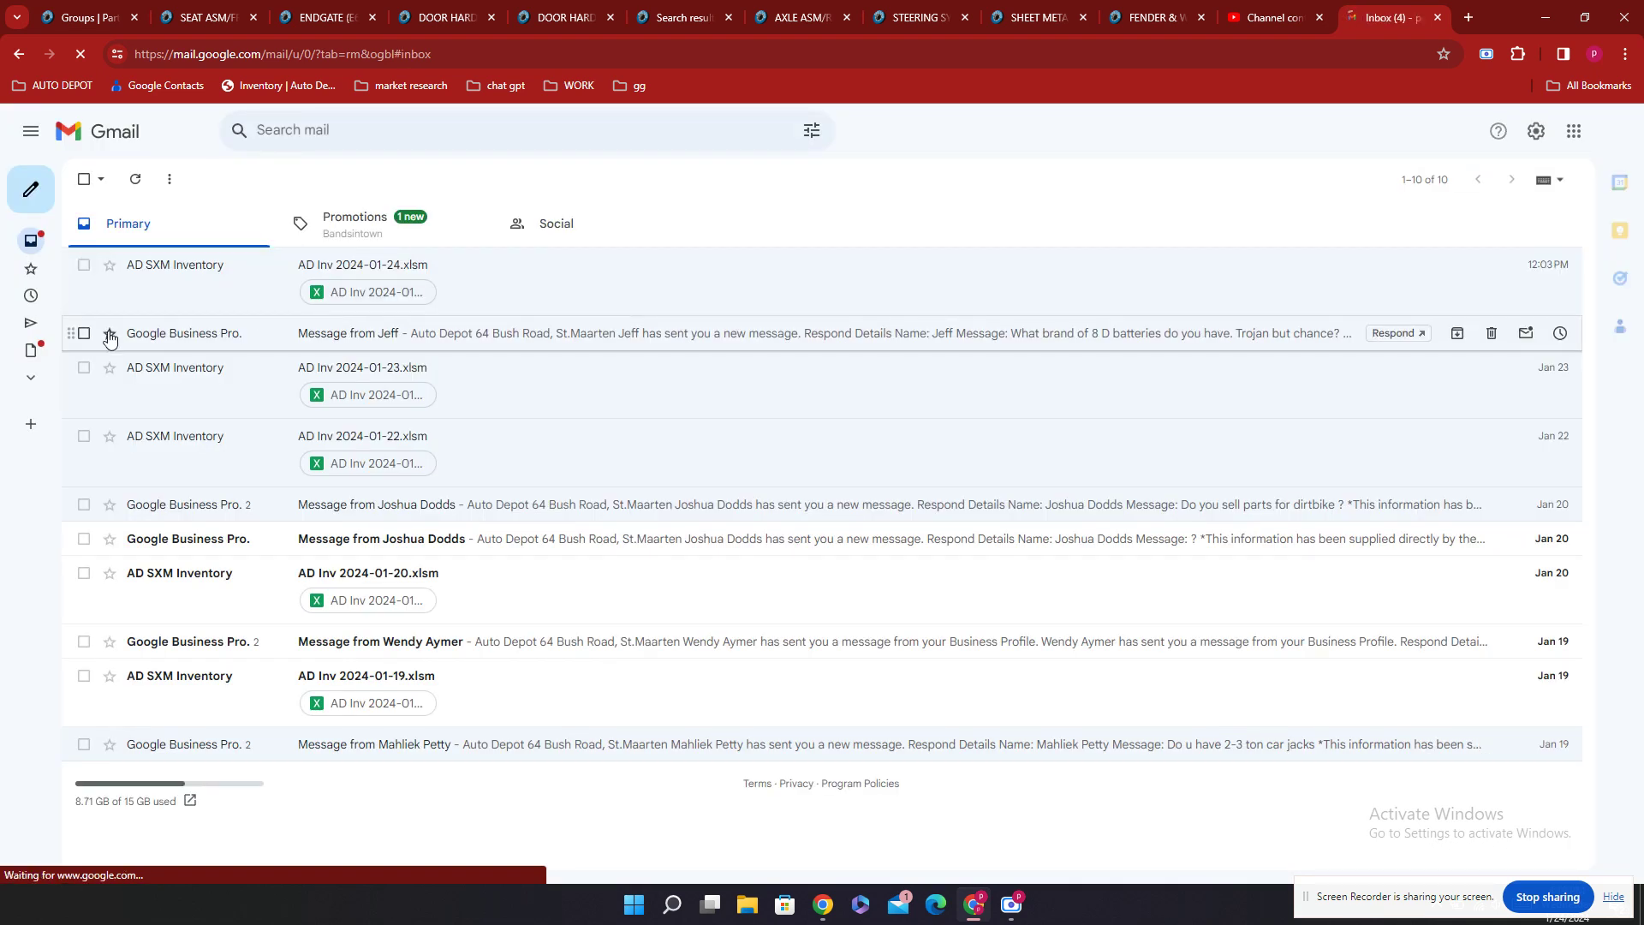
{"action": "mouse_move", "coordinate": [25, 300]}
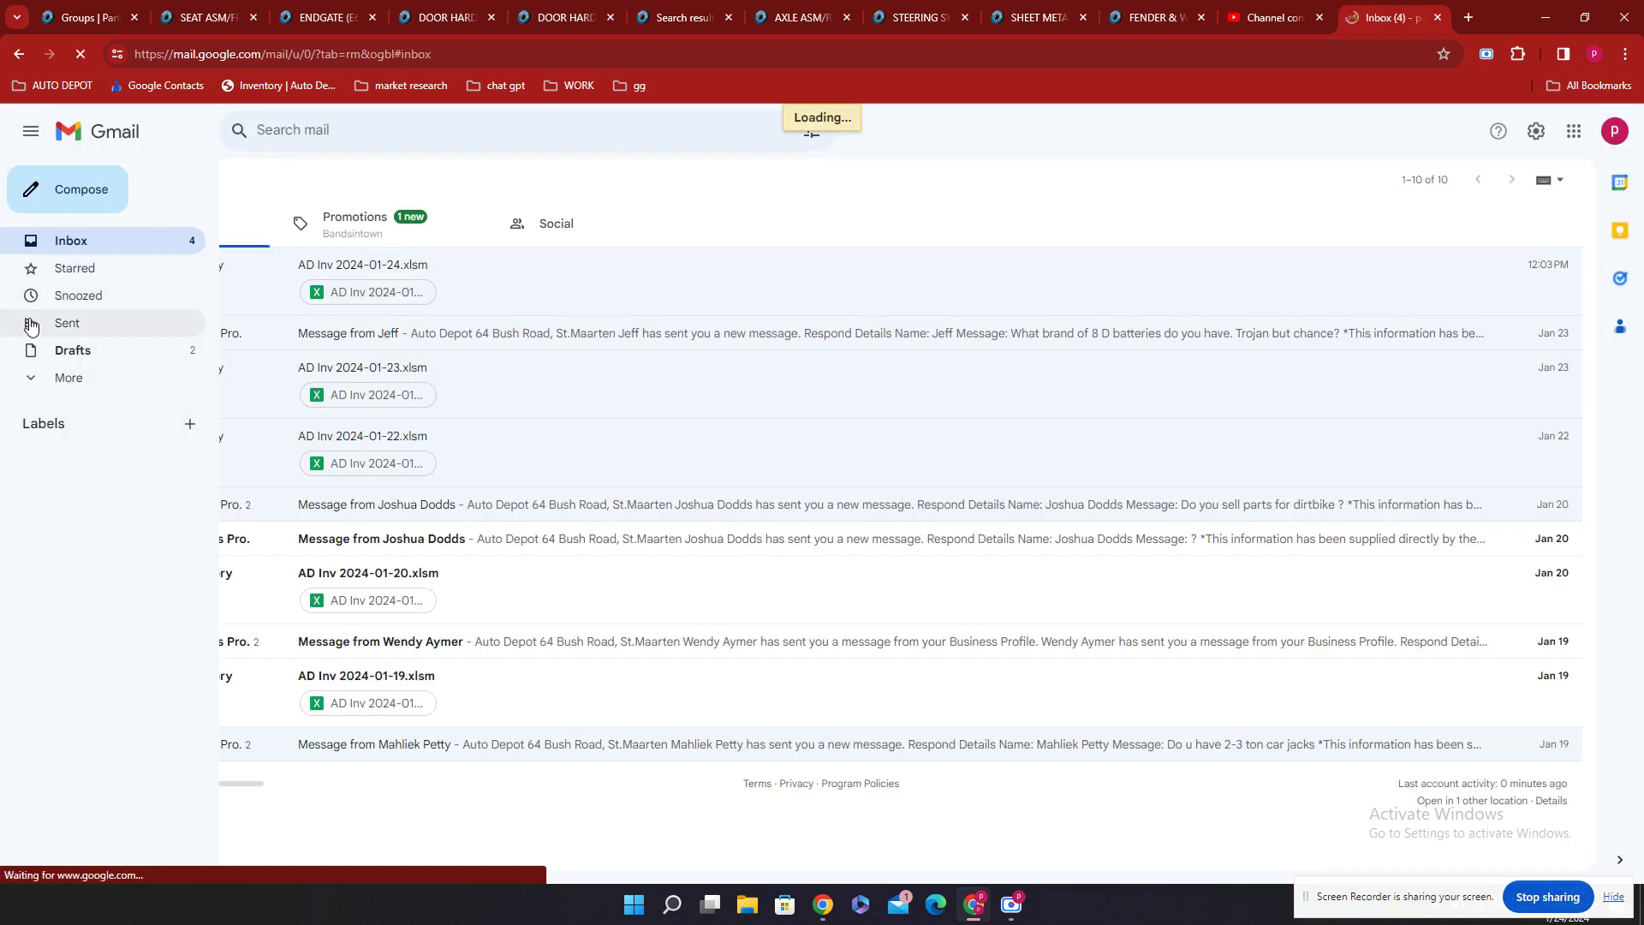
{"action": "left_click", "coordinate": [30, 326]}
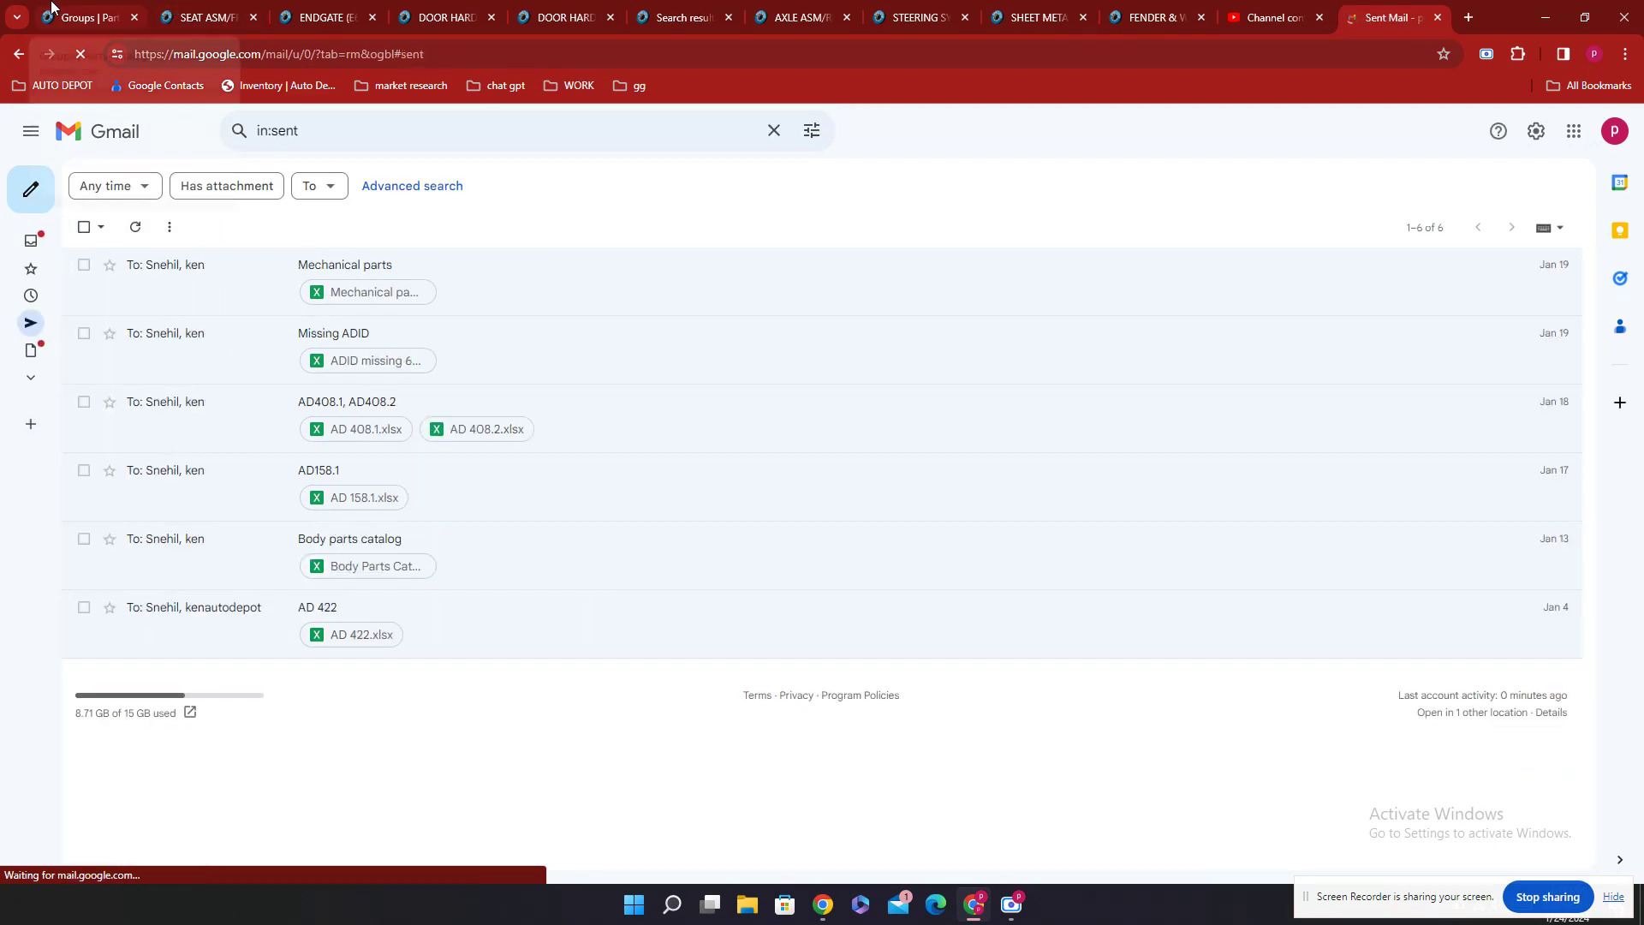
{"action": "left_click", "coordinate": [84, 20]}
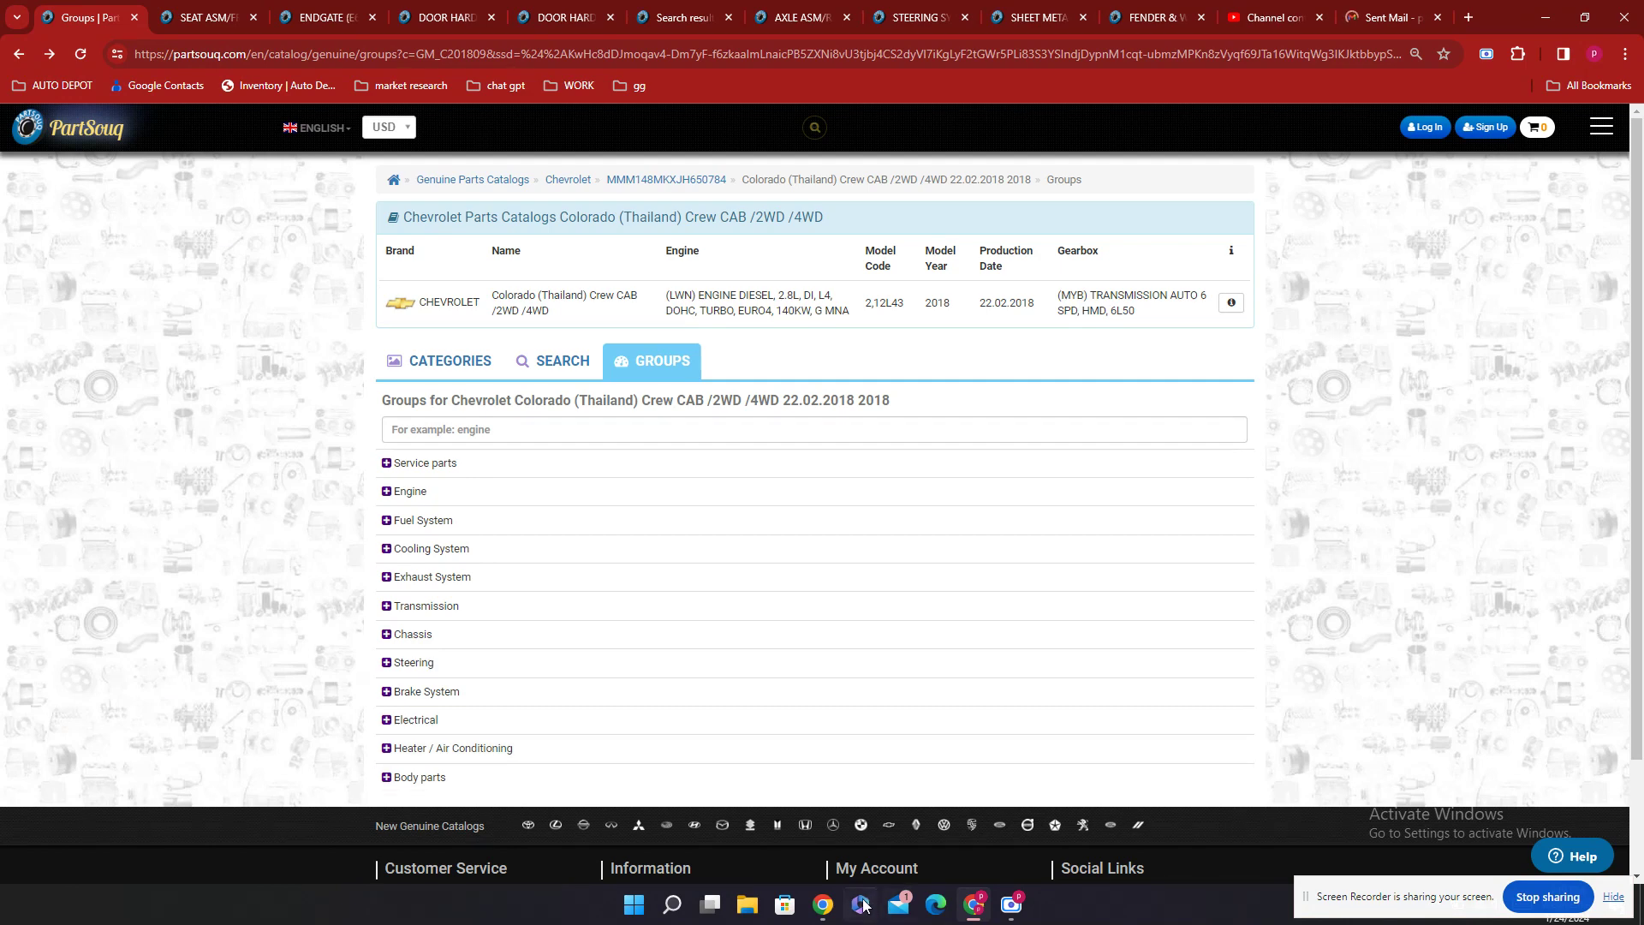
Step: Search Quick access for '408', open AD 408.1.xlsx, and close File Explorer
{"action": "left_click", "coordinate": [750, 910]}
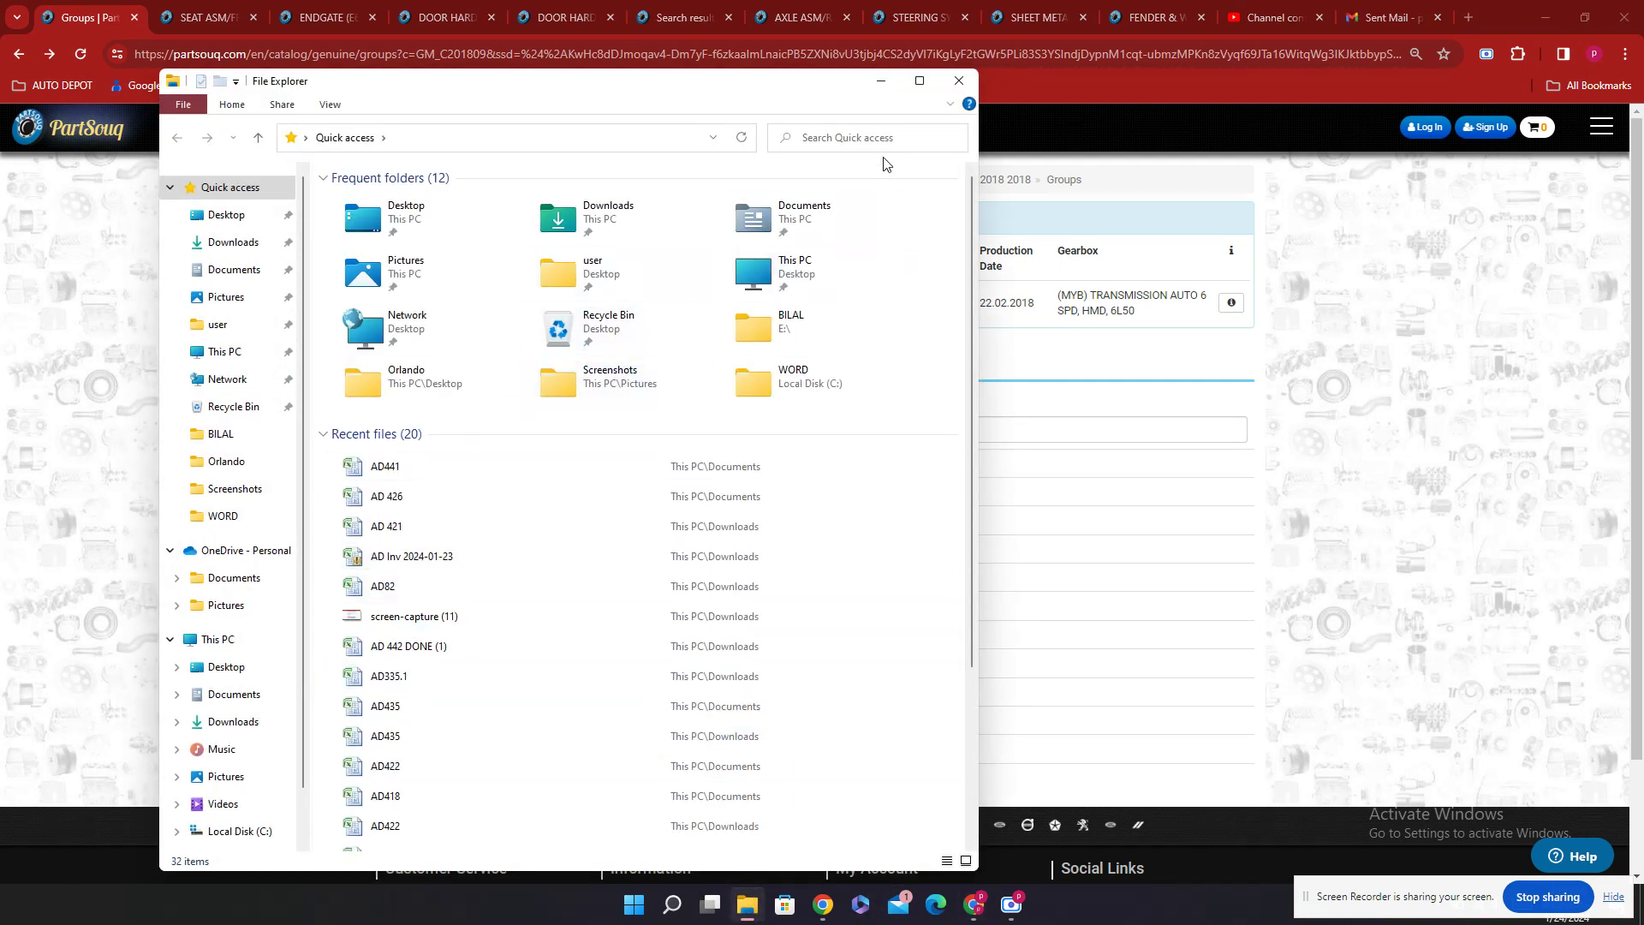
{"action": "left_click", "coordinate": [805, 140]}
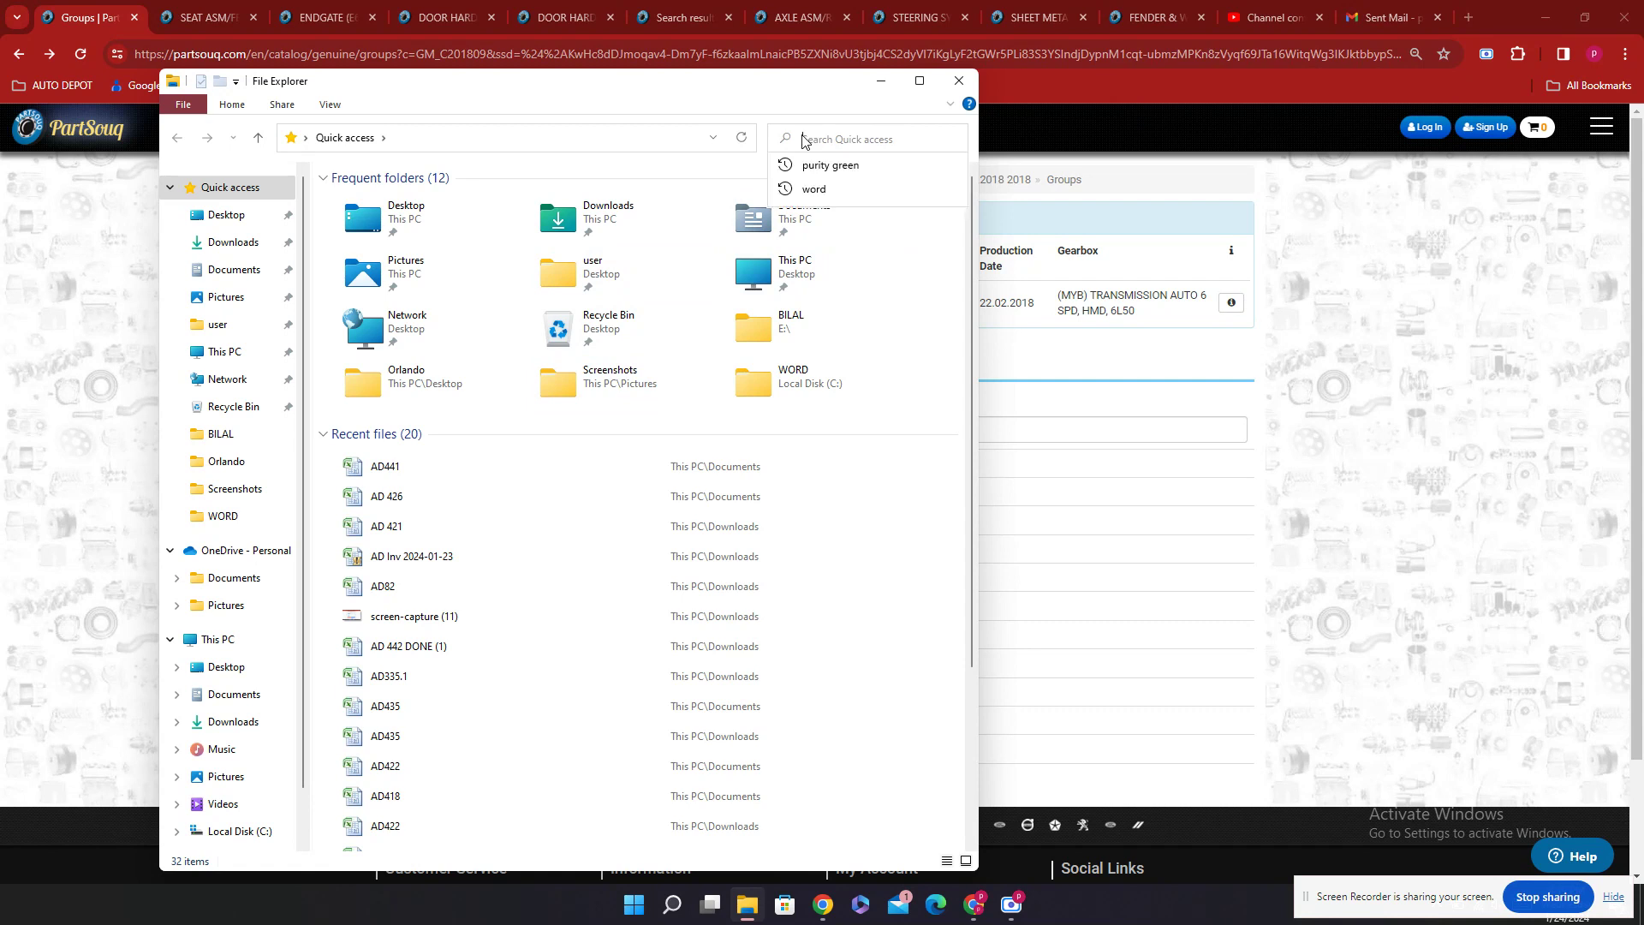
{"action": "type", "text": "408"}
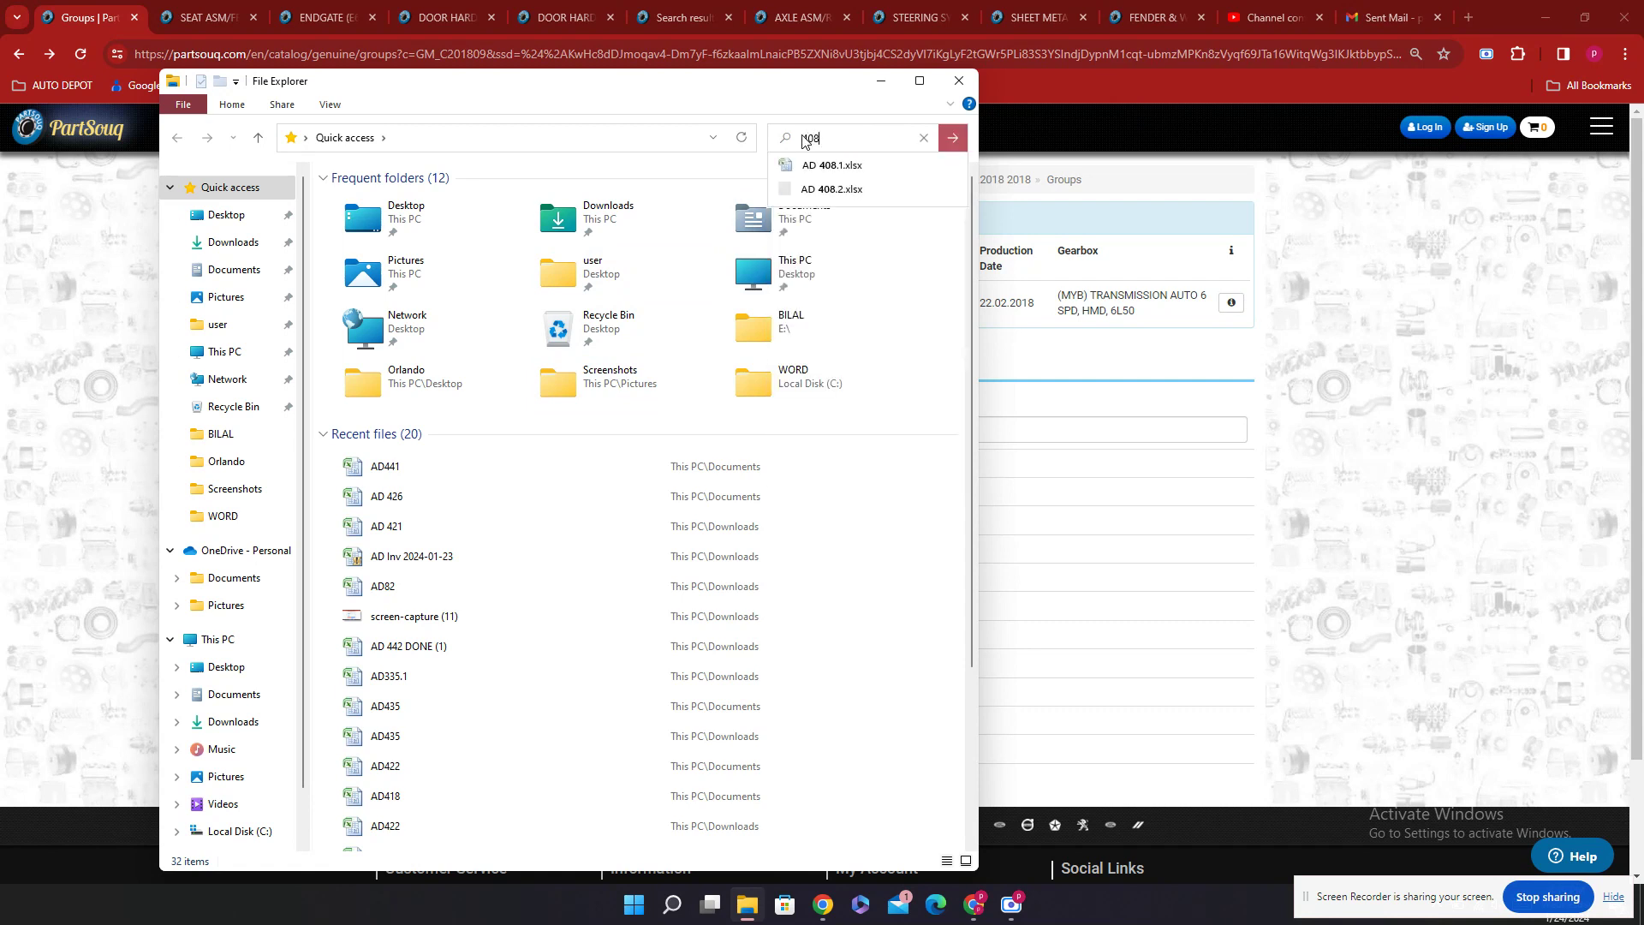
{"action": "left_click", "coordinate": [839, 167]}
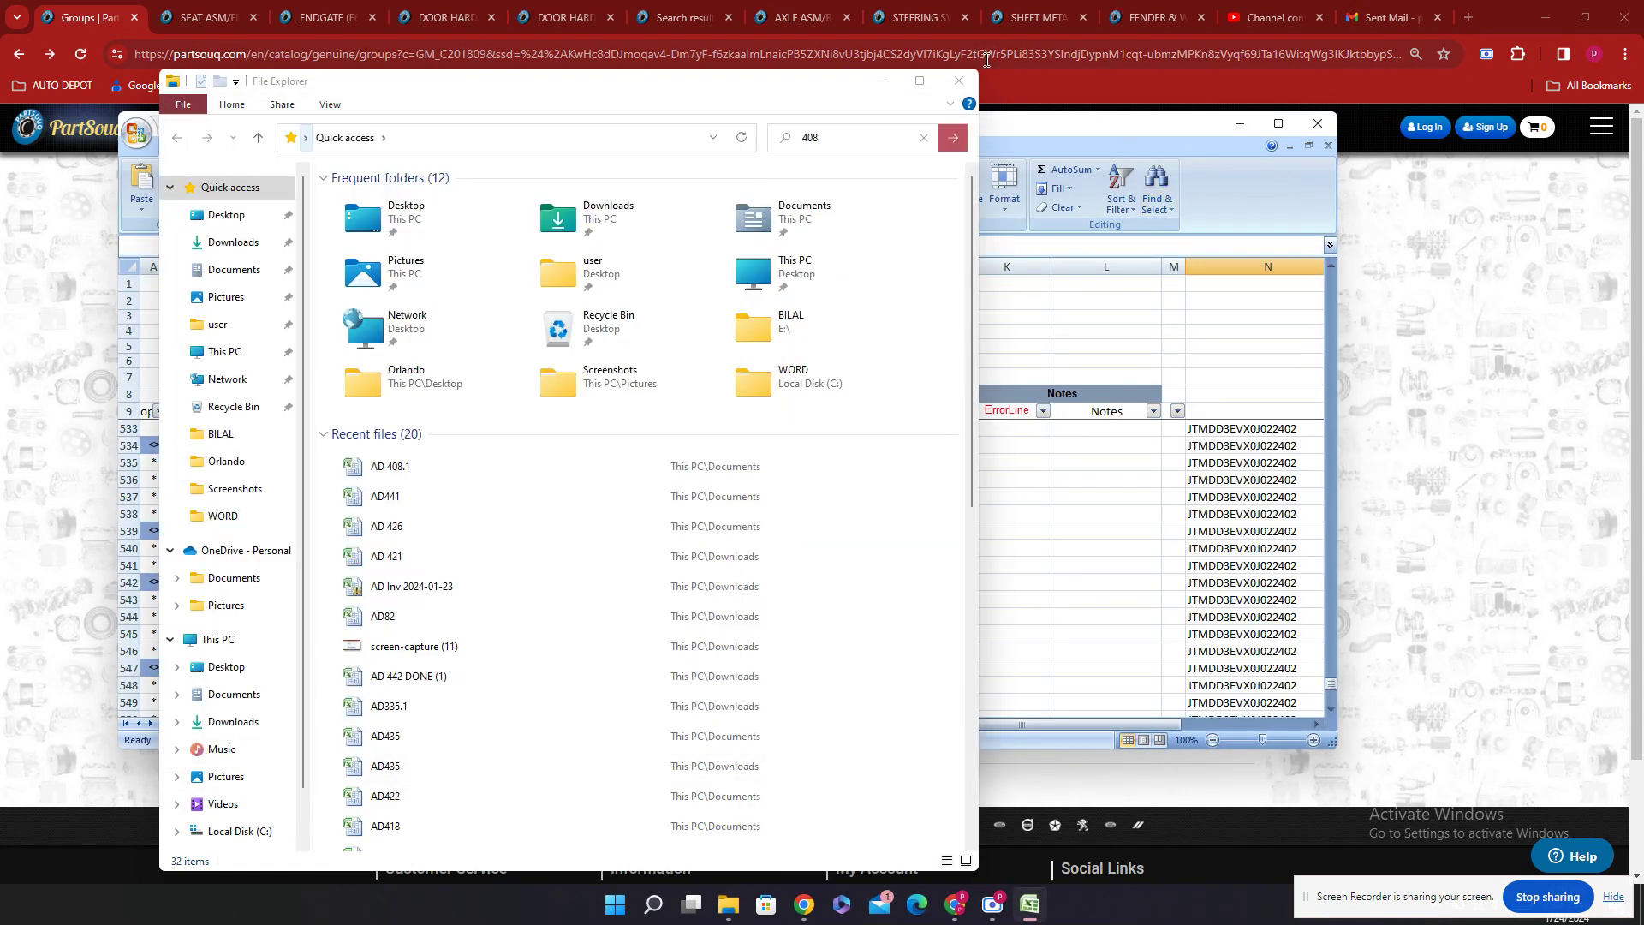
{"action": "left_click", "coordinate": [959, 81]}
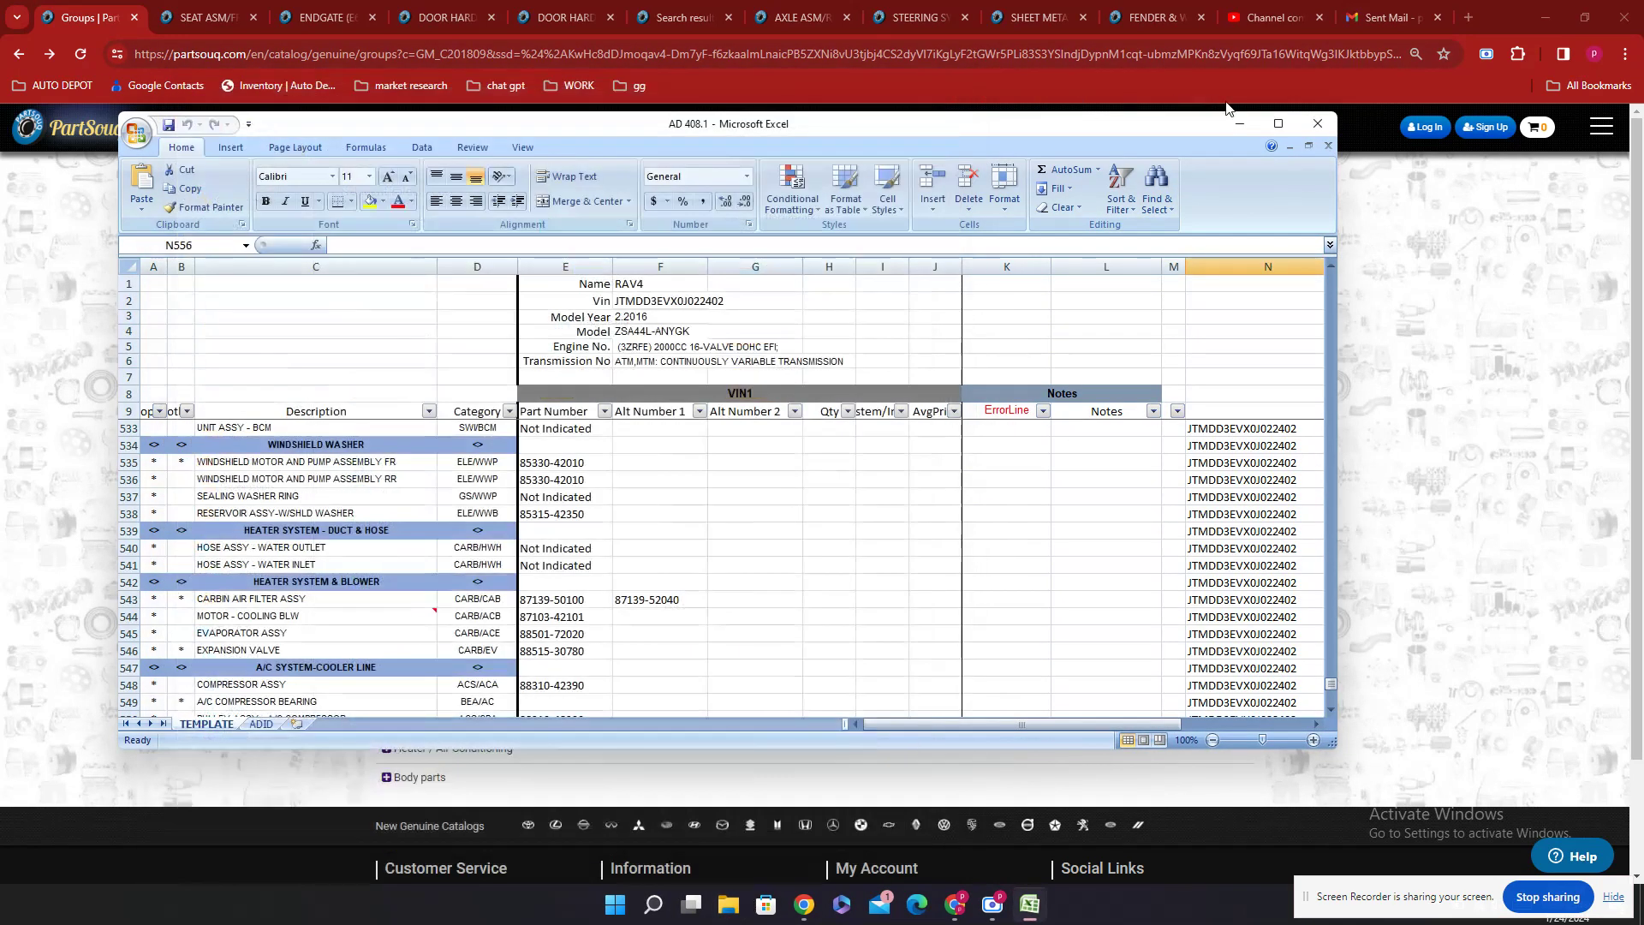
Step: Maximize Excel and delete the old part numbers and notes in columns E–P, rows 11–551
{"action": "left_click", "coordinate": [1278, 127]}
{"action": "left_click", "coordinate": [428, 627]}
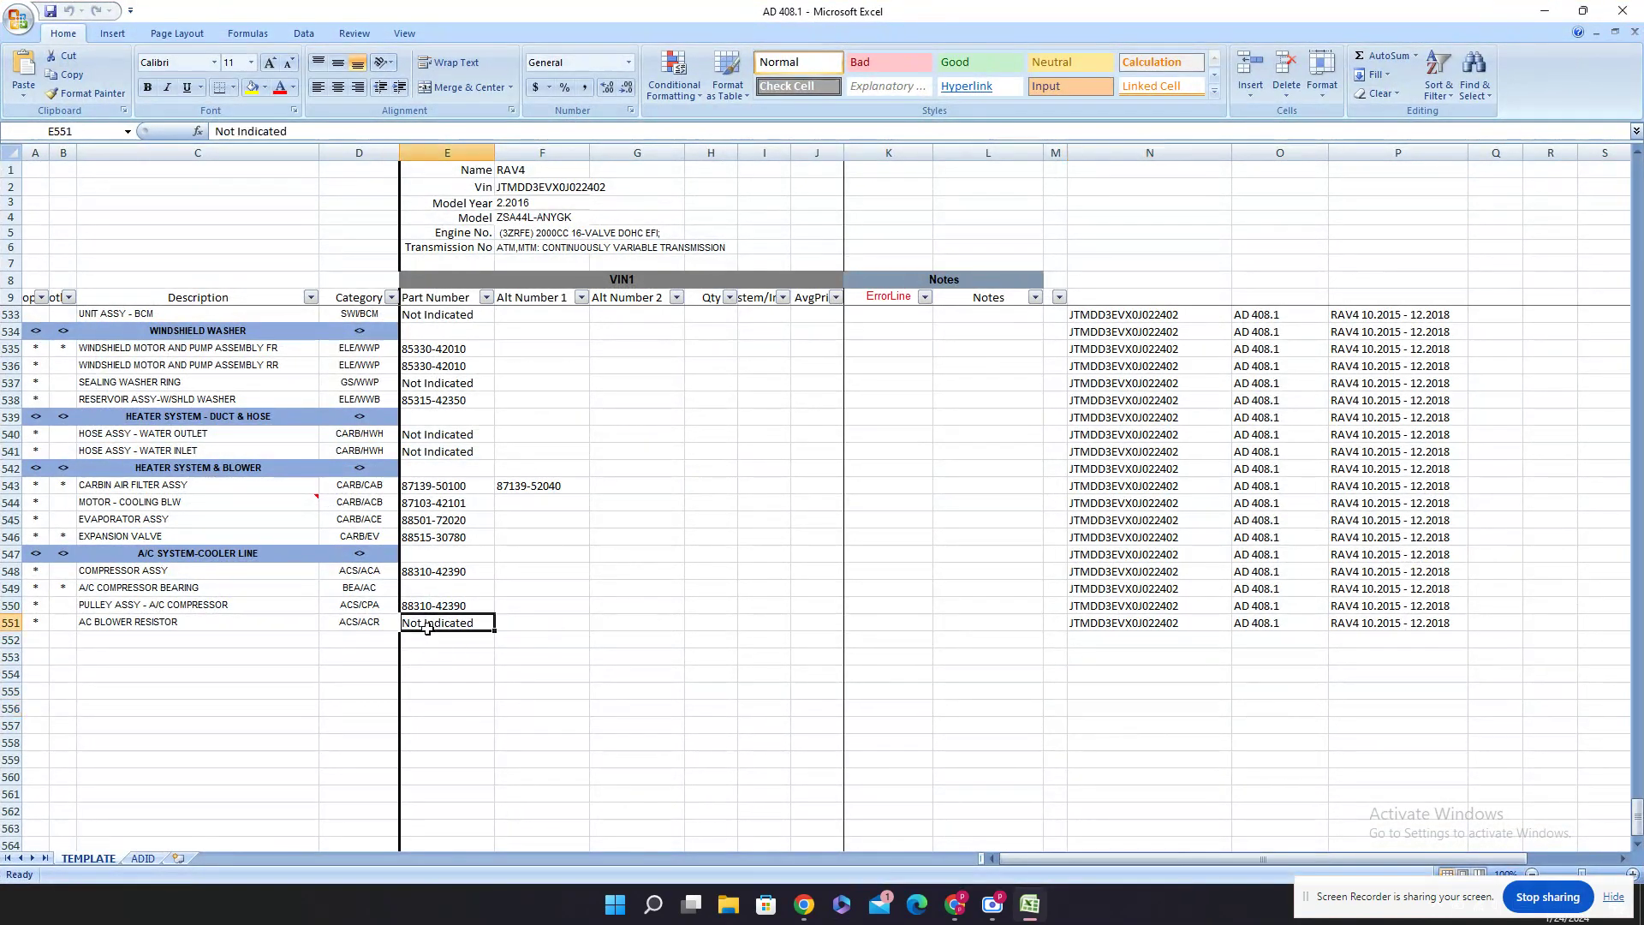
{"action": "left_click_drag", "start_coordinate": [427, 628], "coordinate": [1046, 317]}
{"action": "key", "text": "Delete"}
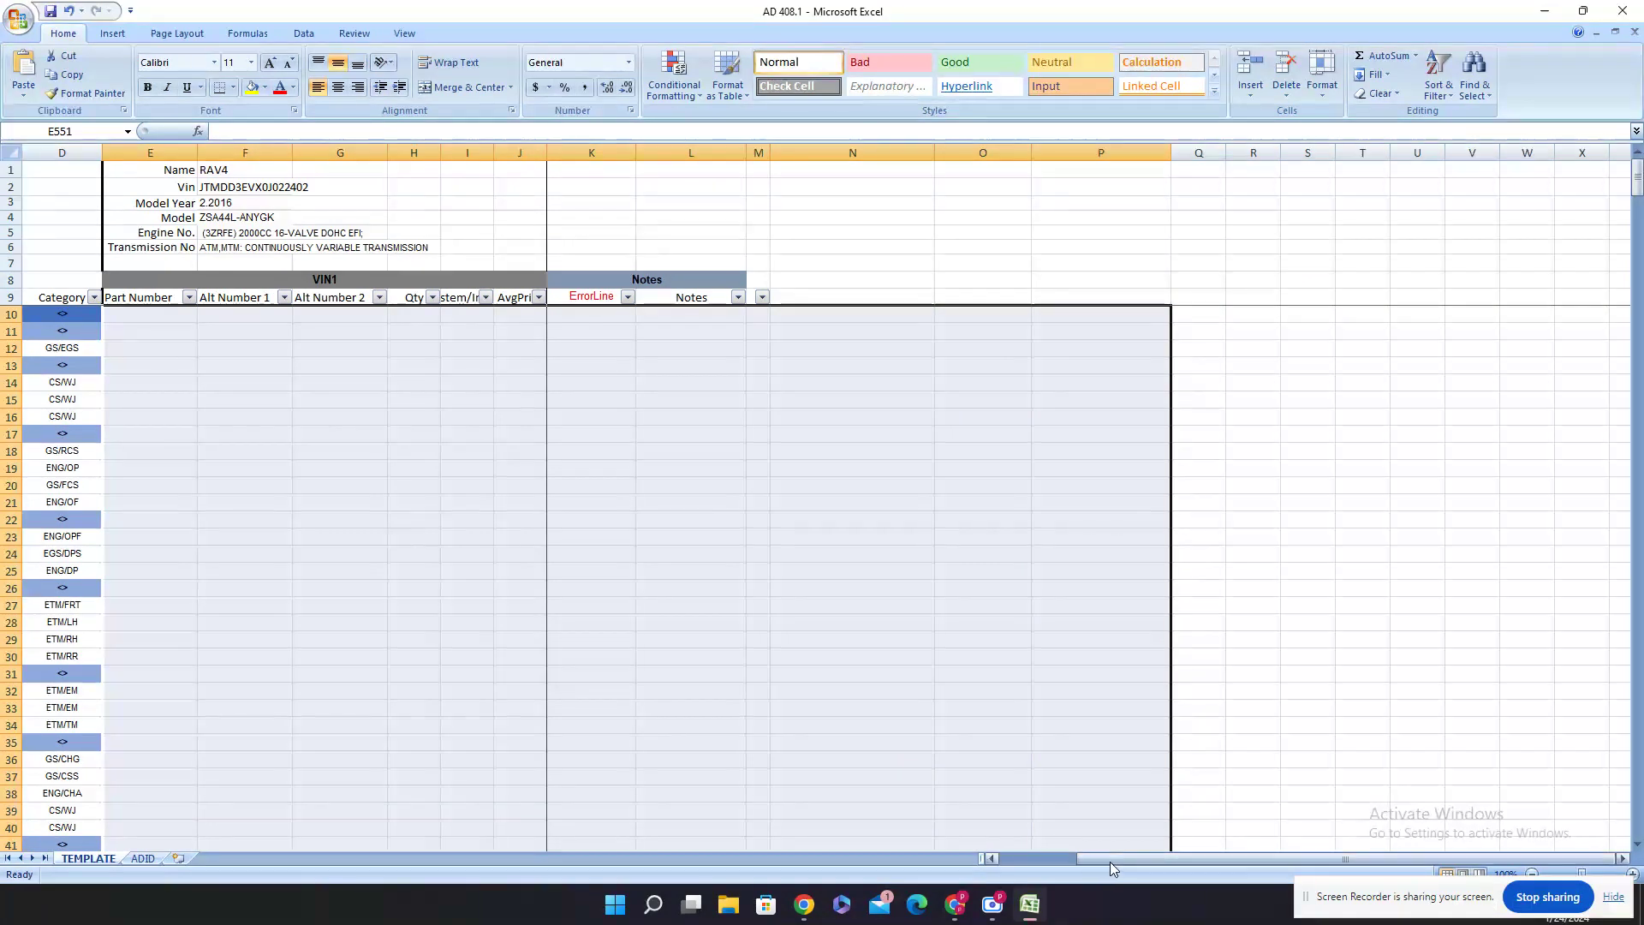
{"action": "scroll", "coordinate": [1111, 860], "scroll_direction": "left", "scroll_amount": 3}
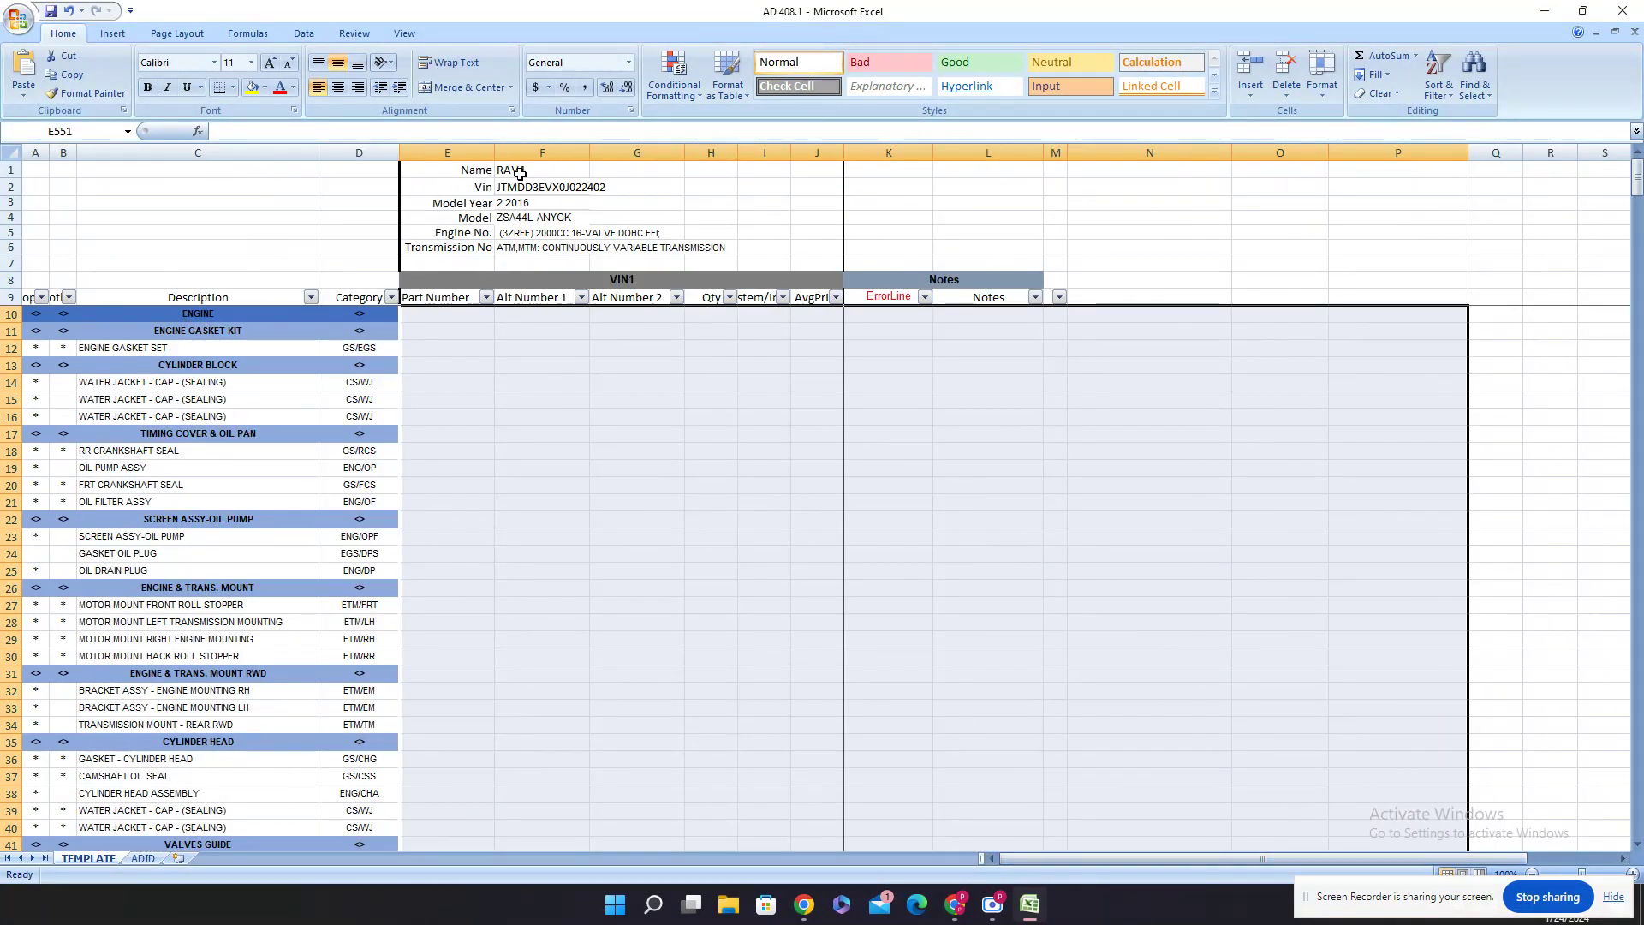
Step: Use Format Painter to copy F1's formatting onto F2:F6
{"action": "left_click_drag", "start_coordinate": [520, 174], "coordinate": [517, 246]}
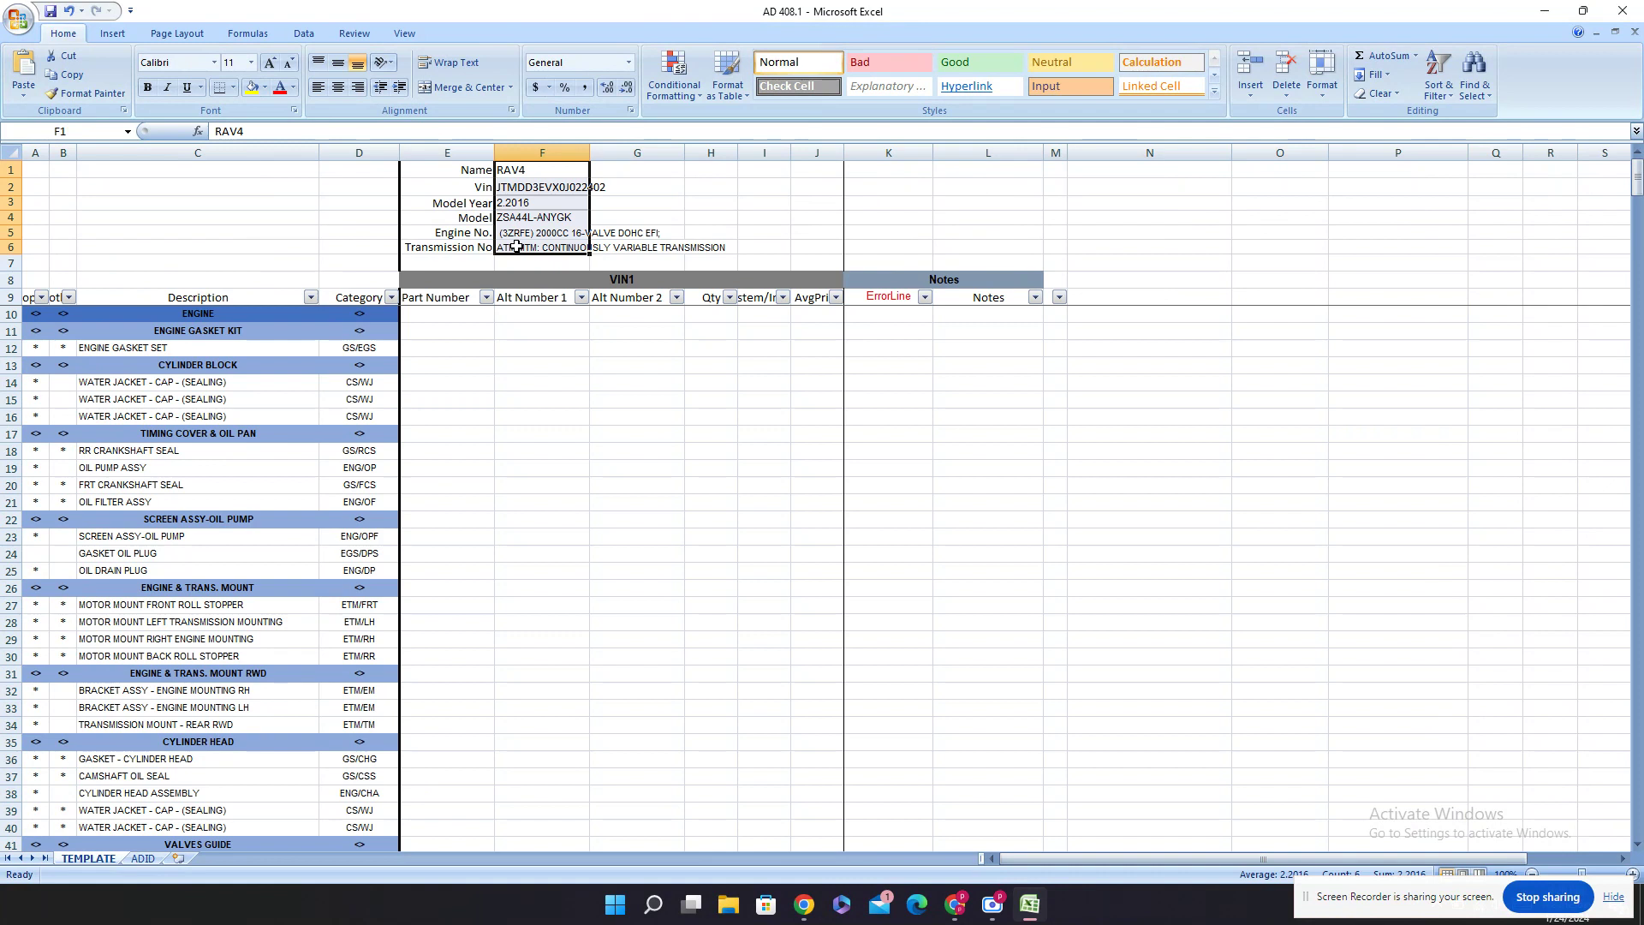
{"action": "left_click", "coordinate": [528, 171]}
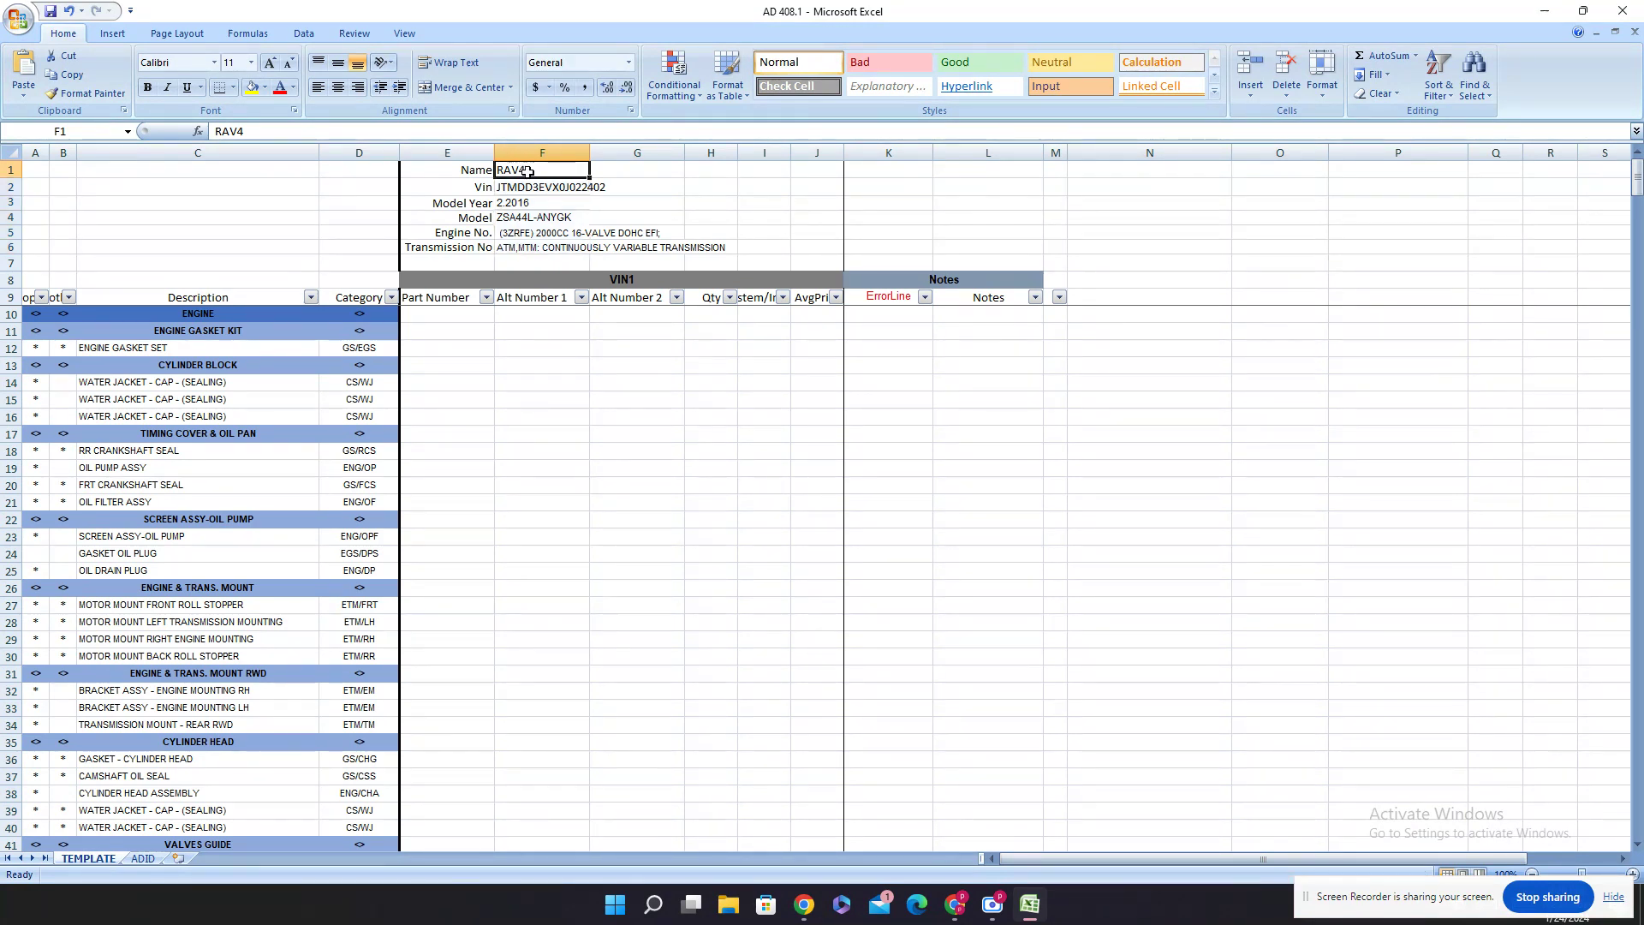
{"action": "left_click", "coordinate": [86, 92]}
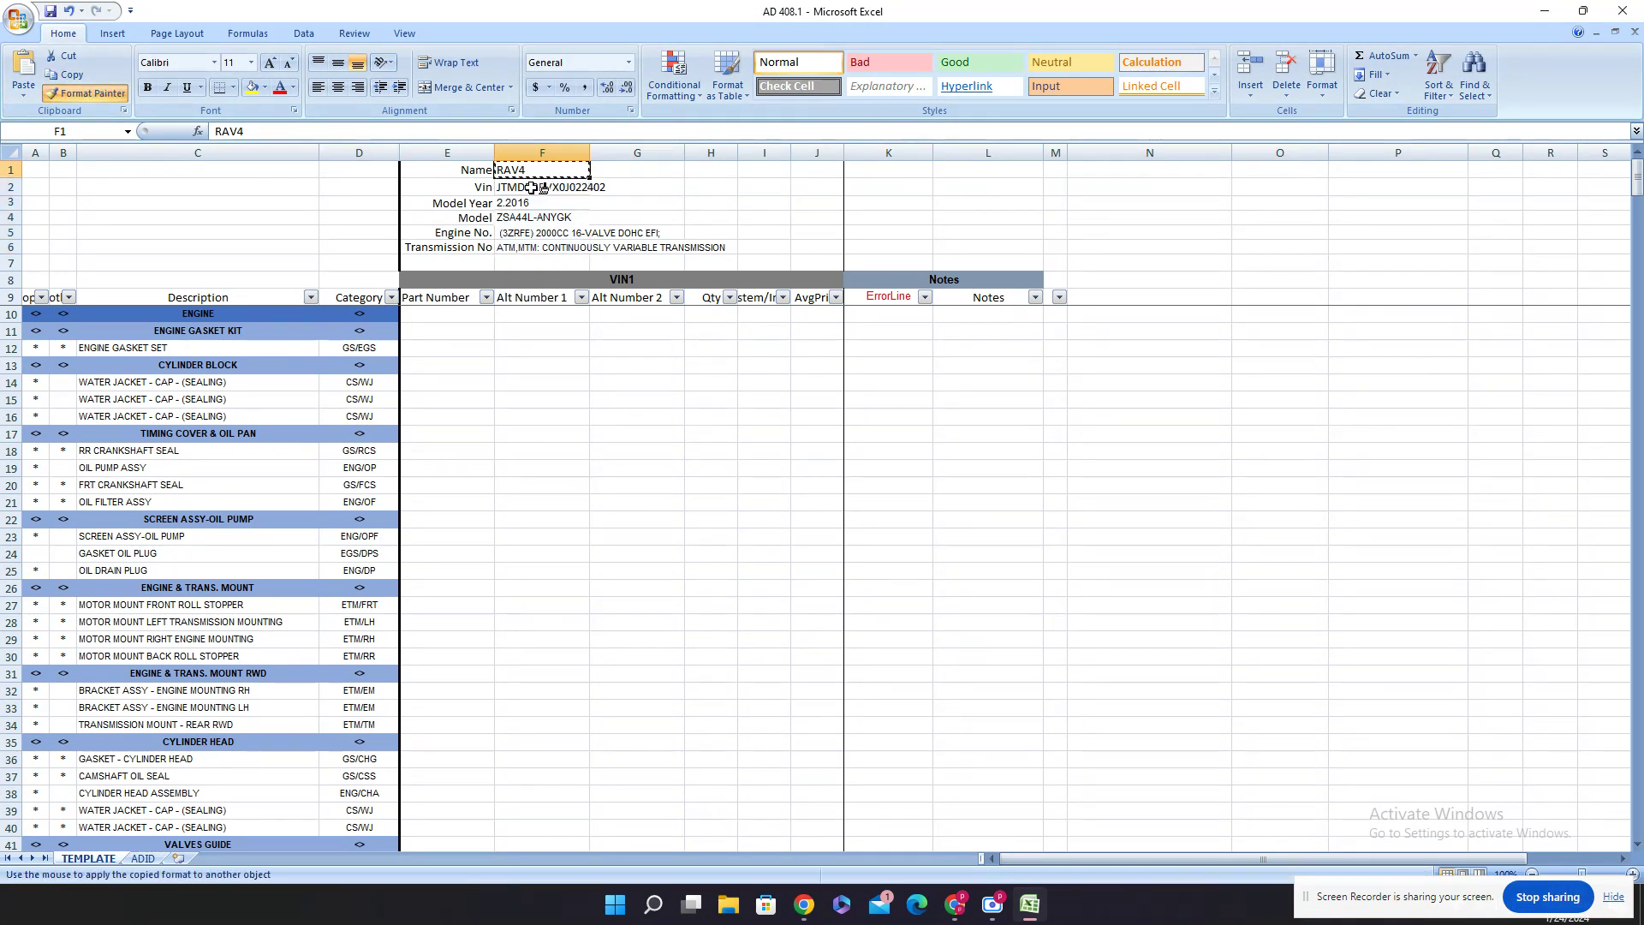
{"action": "left_click_drag", "start_coordinate": [532, 186], "coordinate": [538, 247]}
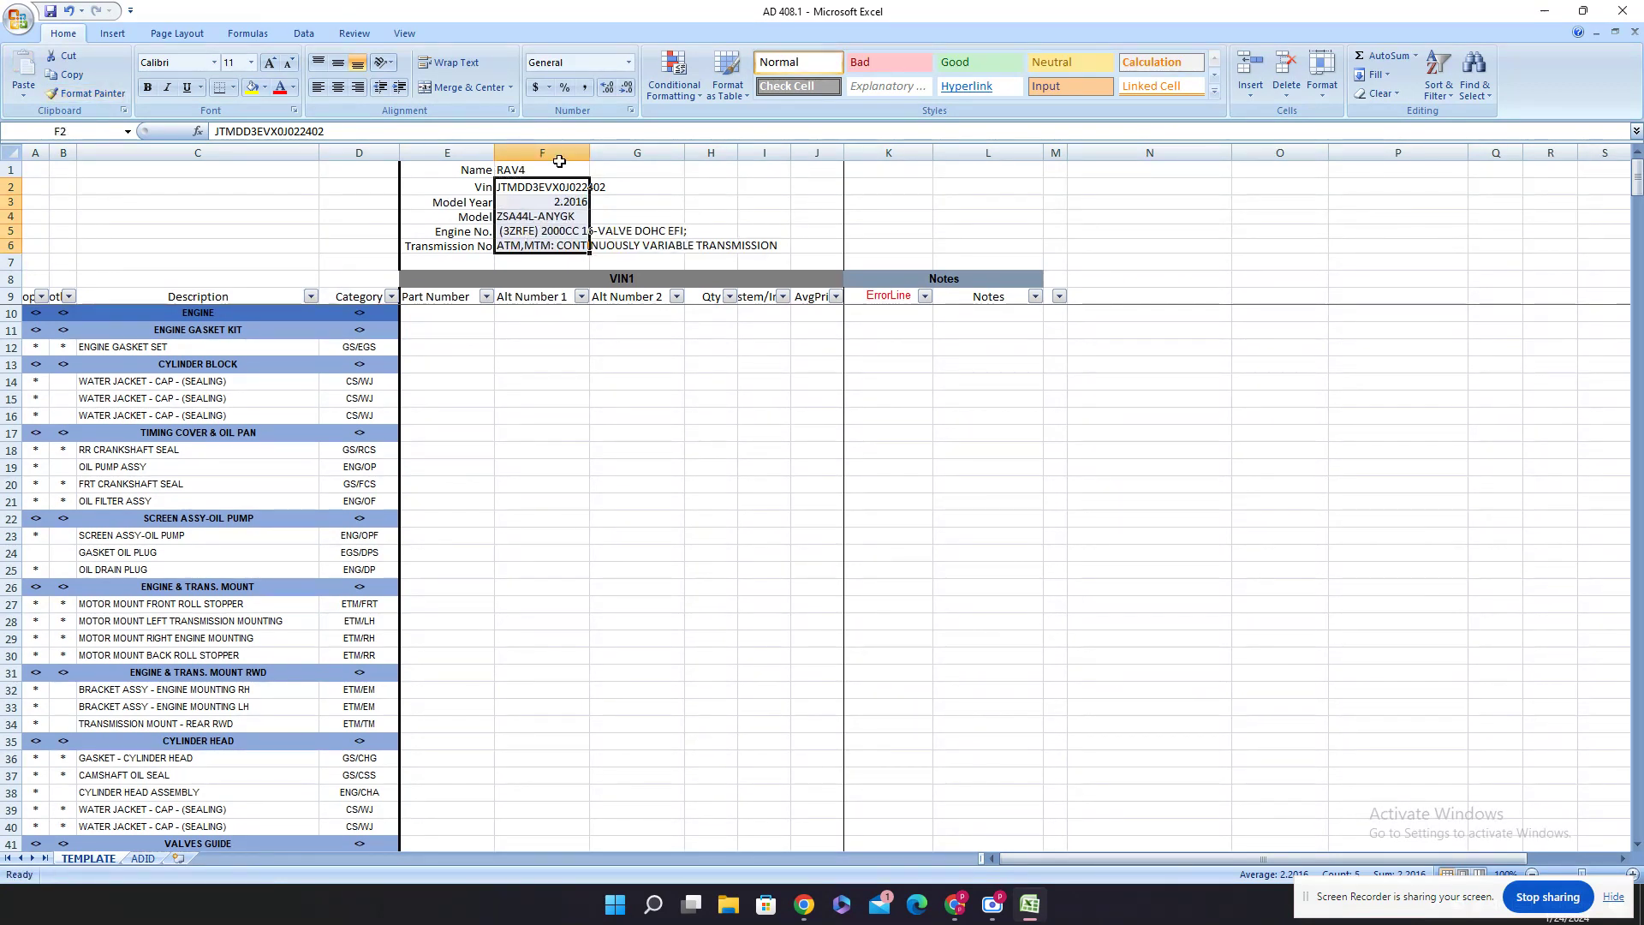
Step: Delete the vehicle details, Name through Transmission No, in F1:F6
{"action": "left_click", "coordinate": [527, 244]}
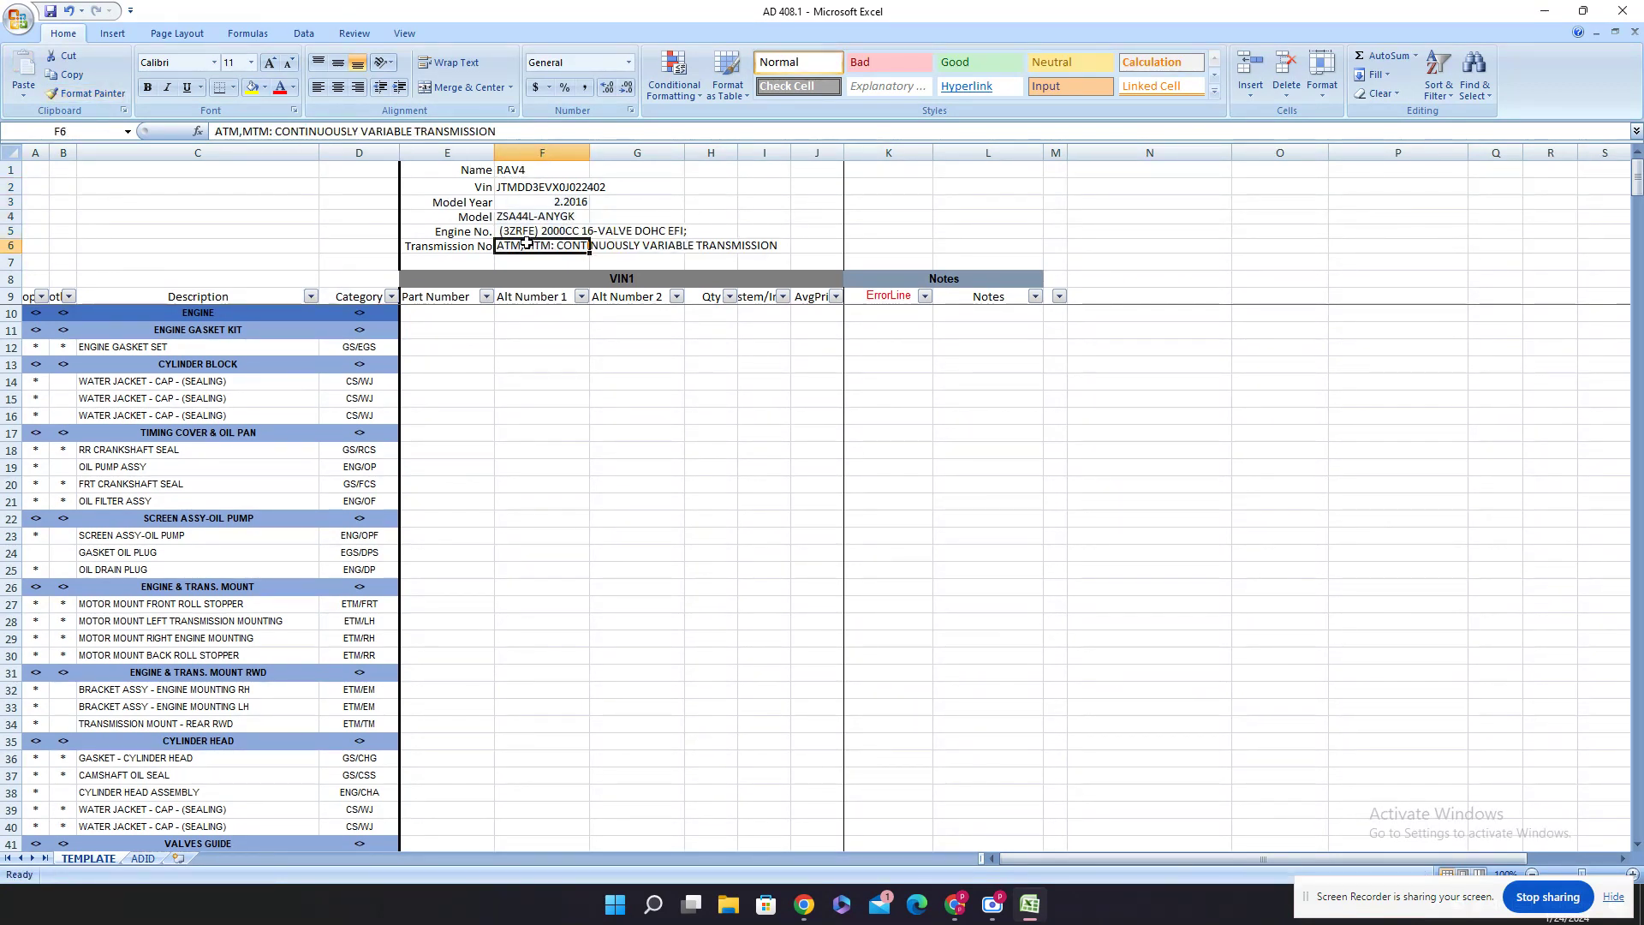
{"action": "left_click_drag", "start_coordinate": [526, 244], "coordinate": [533, 169]}
{"action": "key", "text": "Delete"}
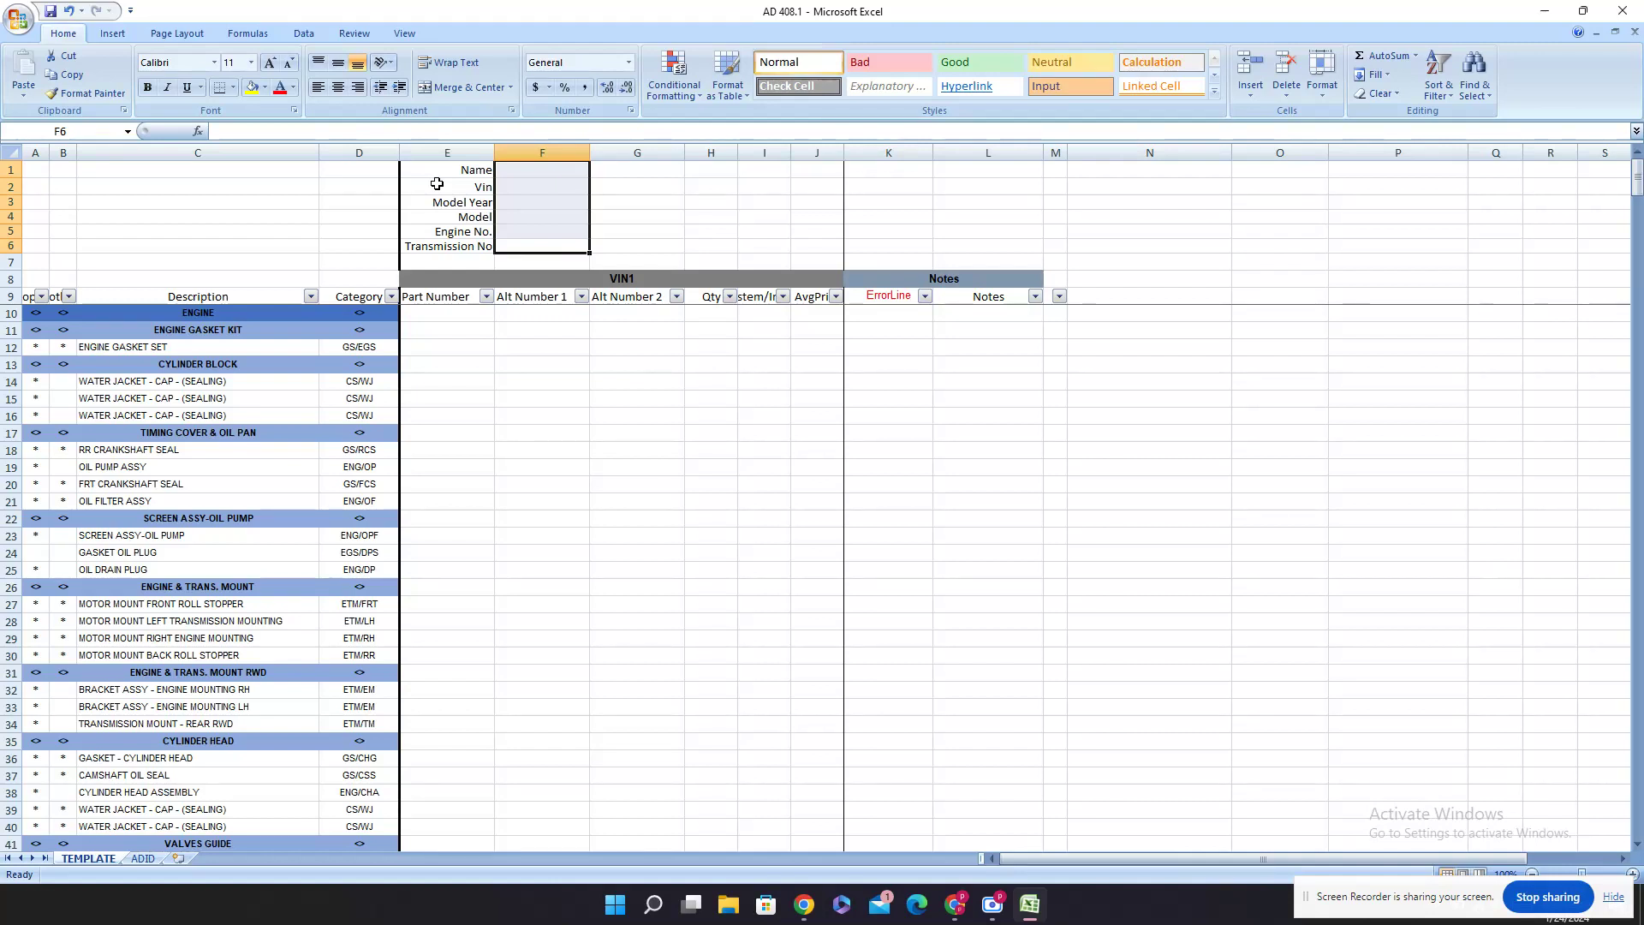
{"action": "left_click", "coordinate": [521, 184]}
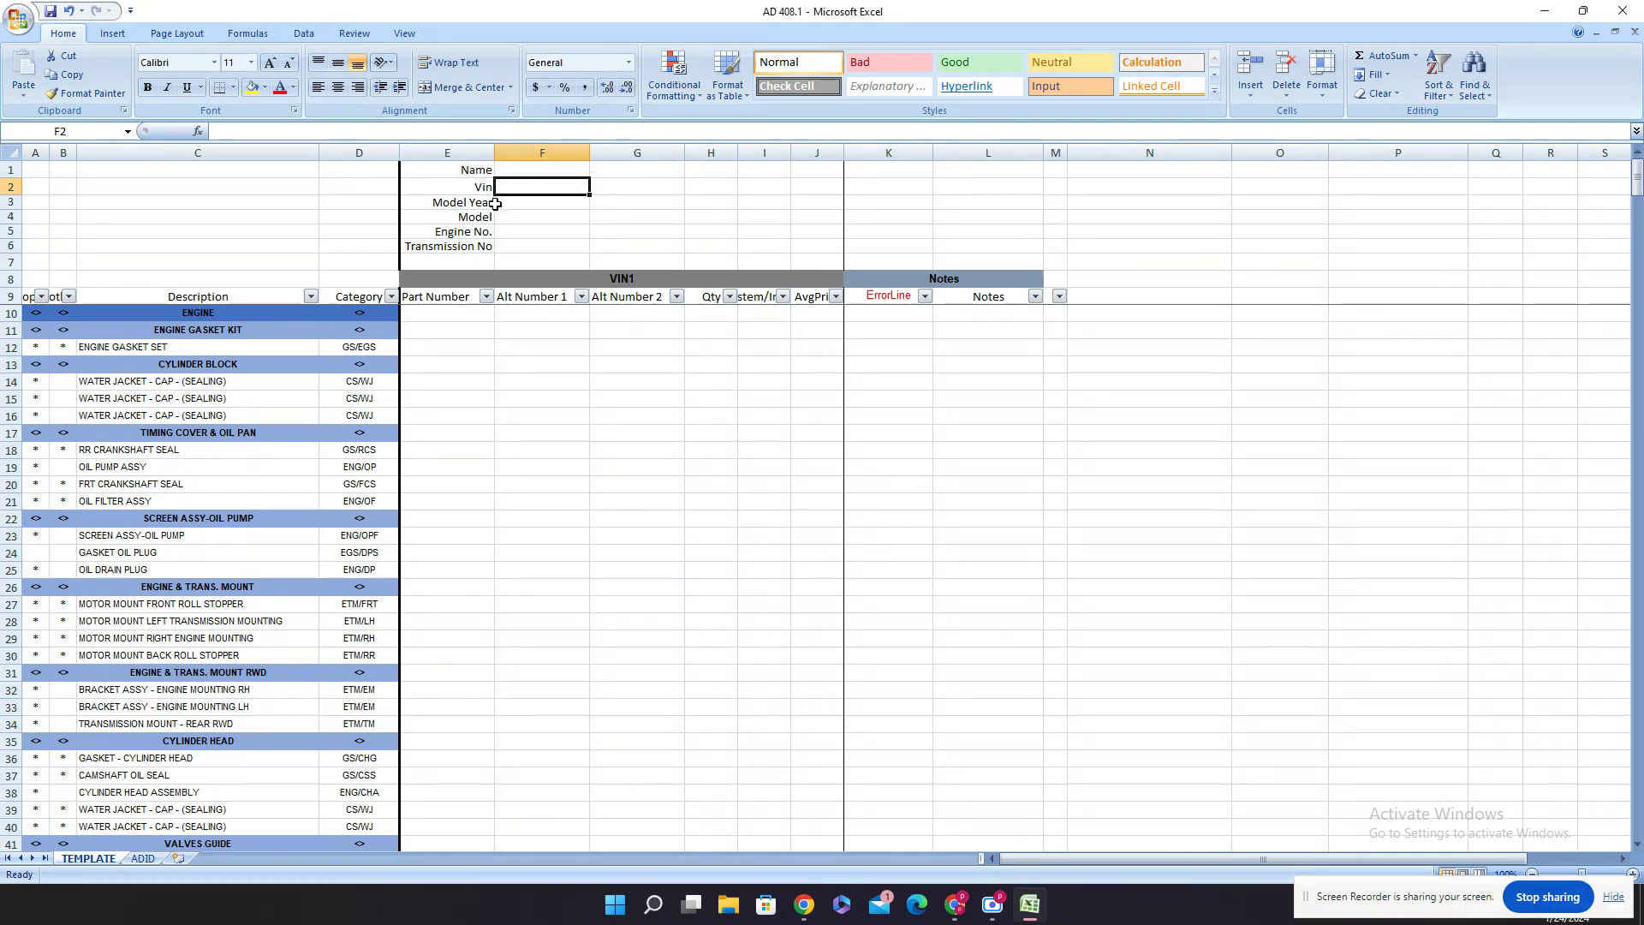
Step: Enter the new vehicle's 17-character VIN in F2 and copy it for the parts search
{"action": "type", "text": "KL1"}
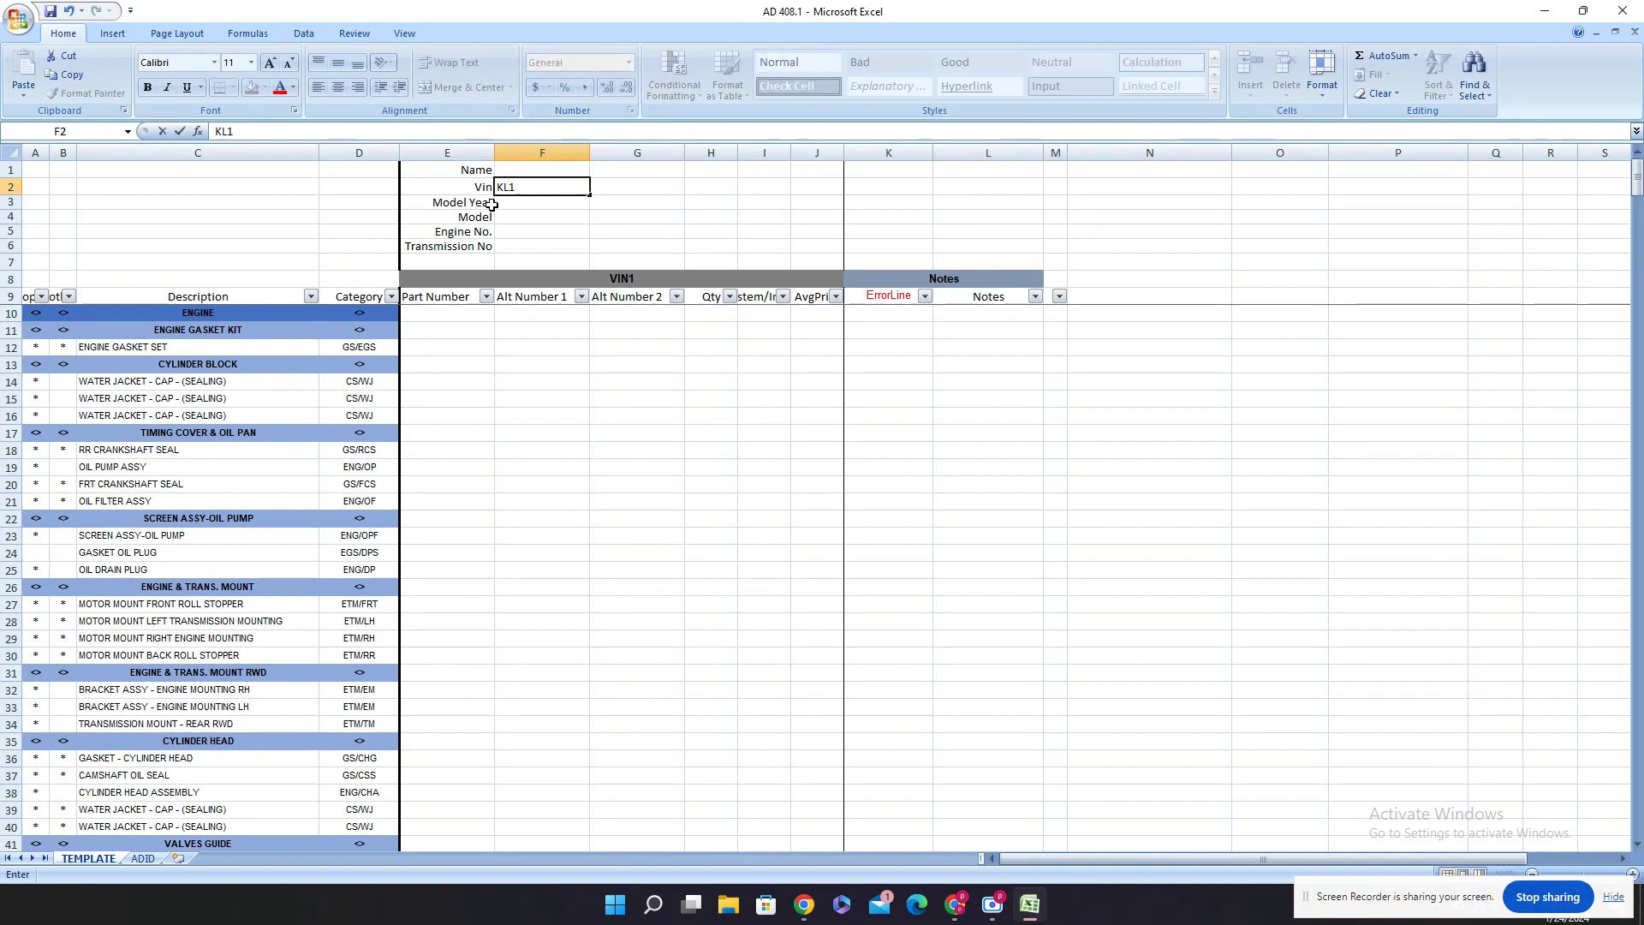
{"action": "type", "text": "CM"}
{"action": "type", "text": "6CA0JC4"}
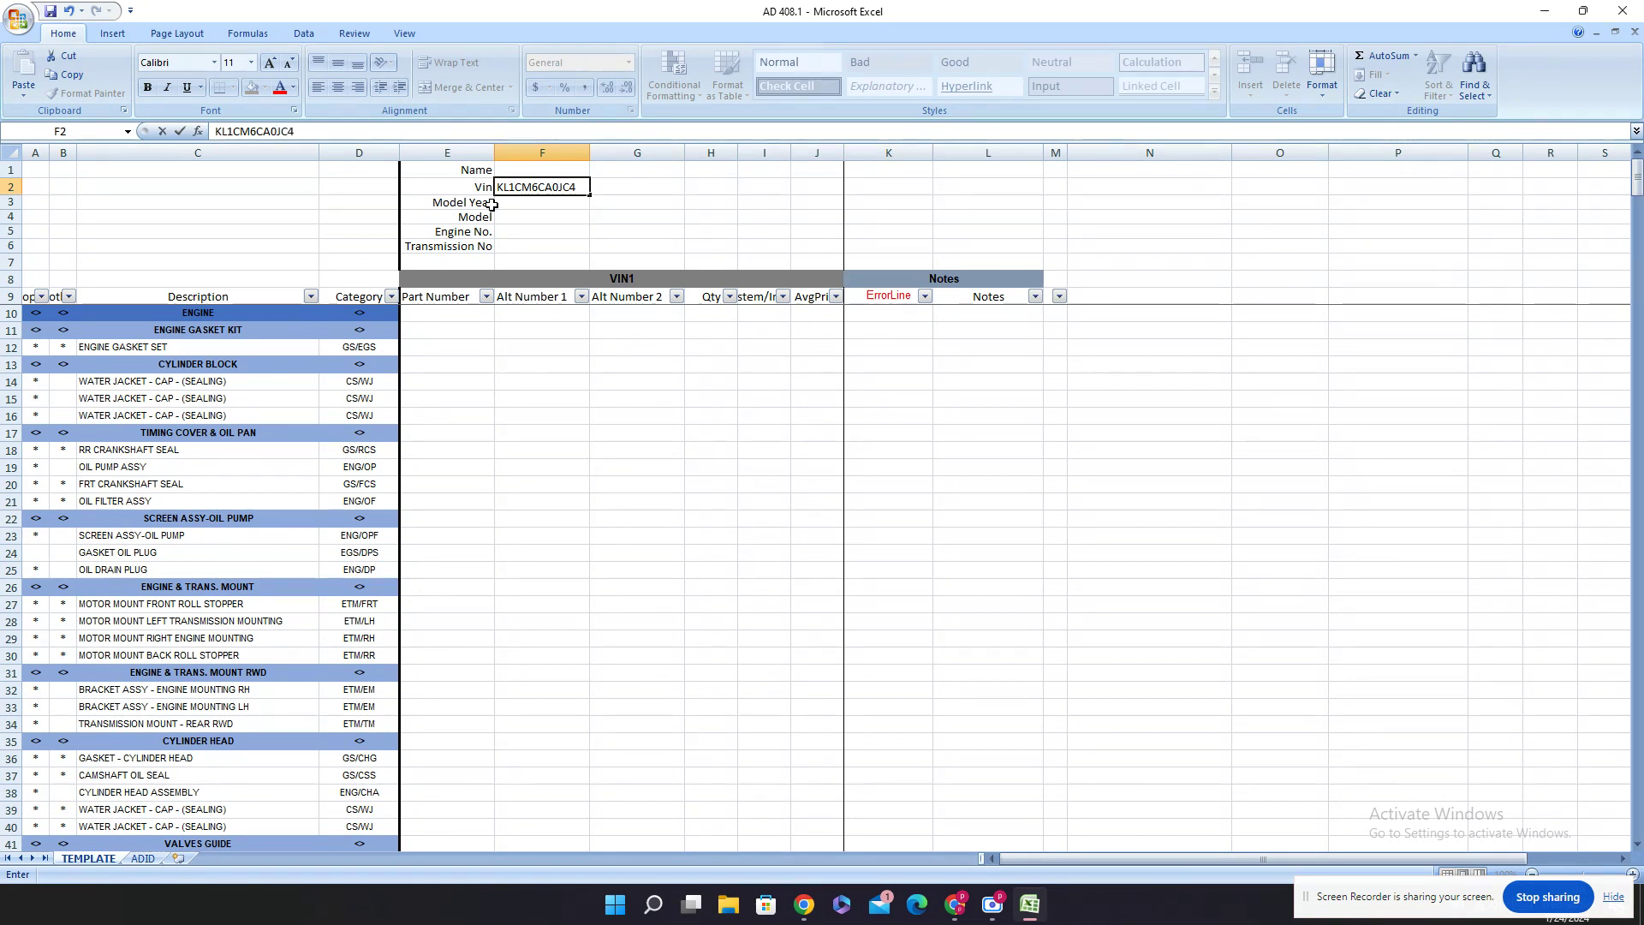
{"action": "type", "text": "18090"}
{"action": "left_click", "coordinate": [637, 204]}
{"action": "left_click", "coordinate": [567, 171]}
{"action": "left_click", "coordinate": [558, 188]}
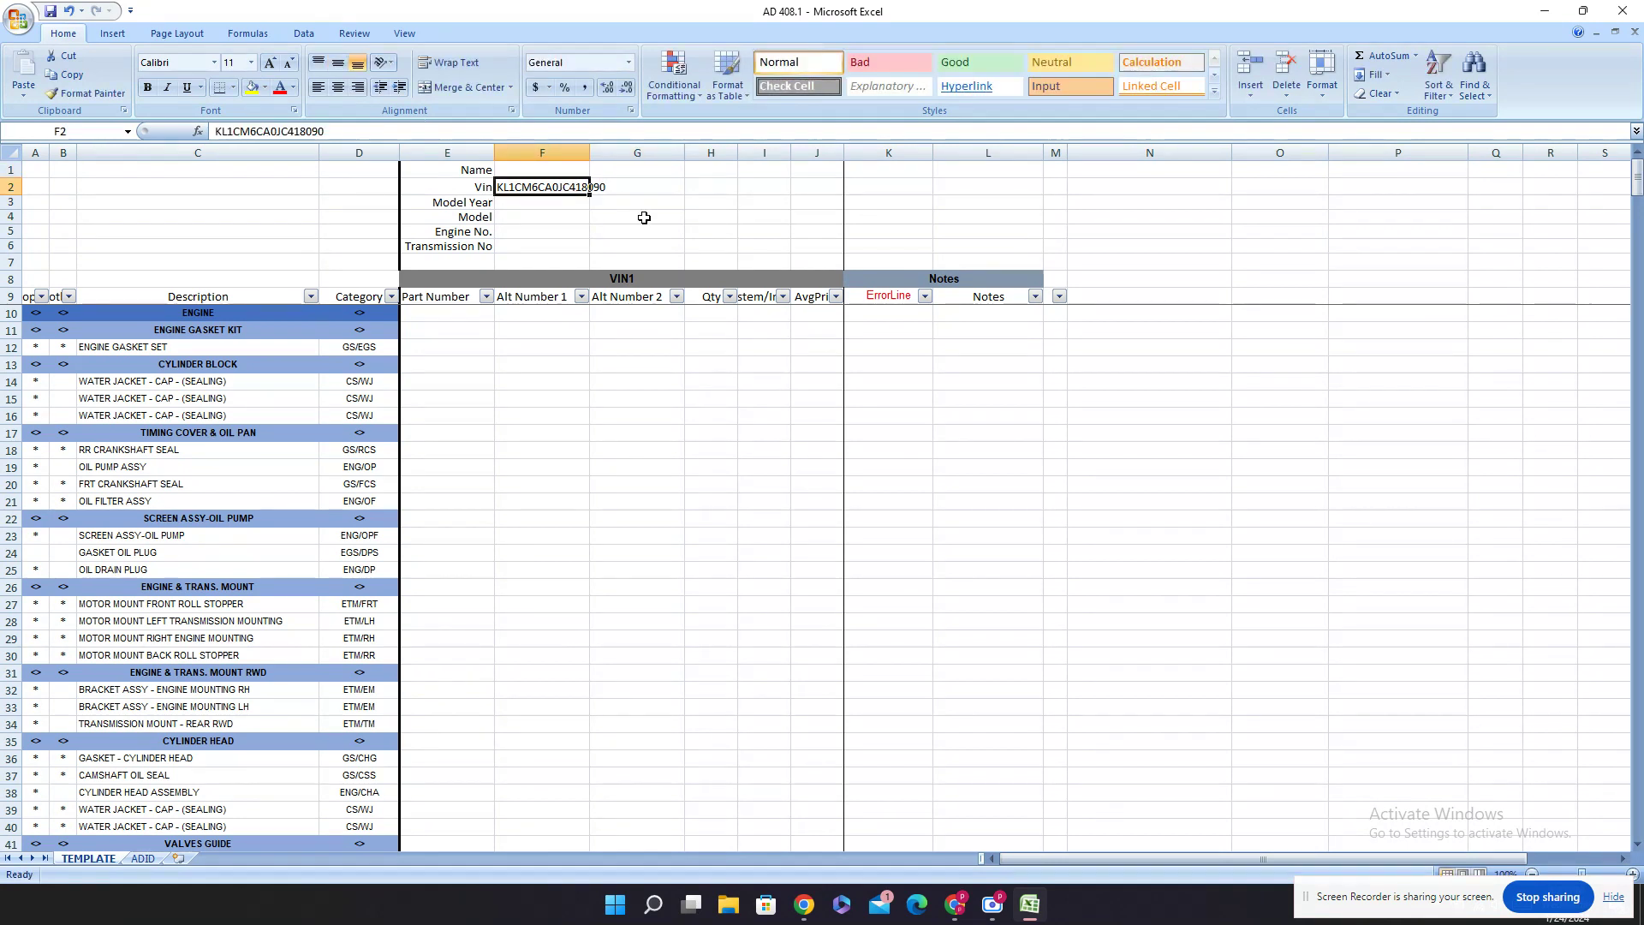
{"action": "key", "text": "ctrl+c"}
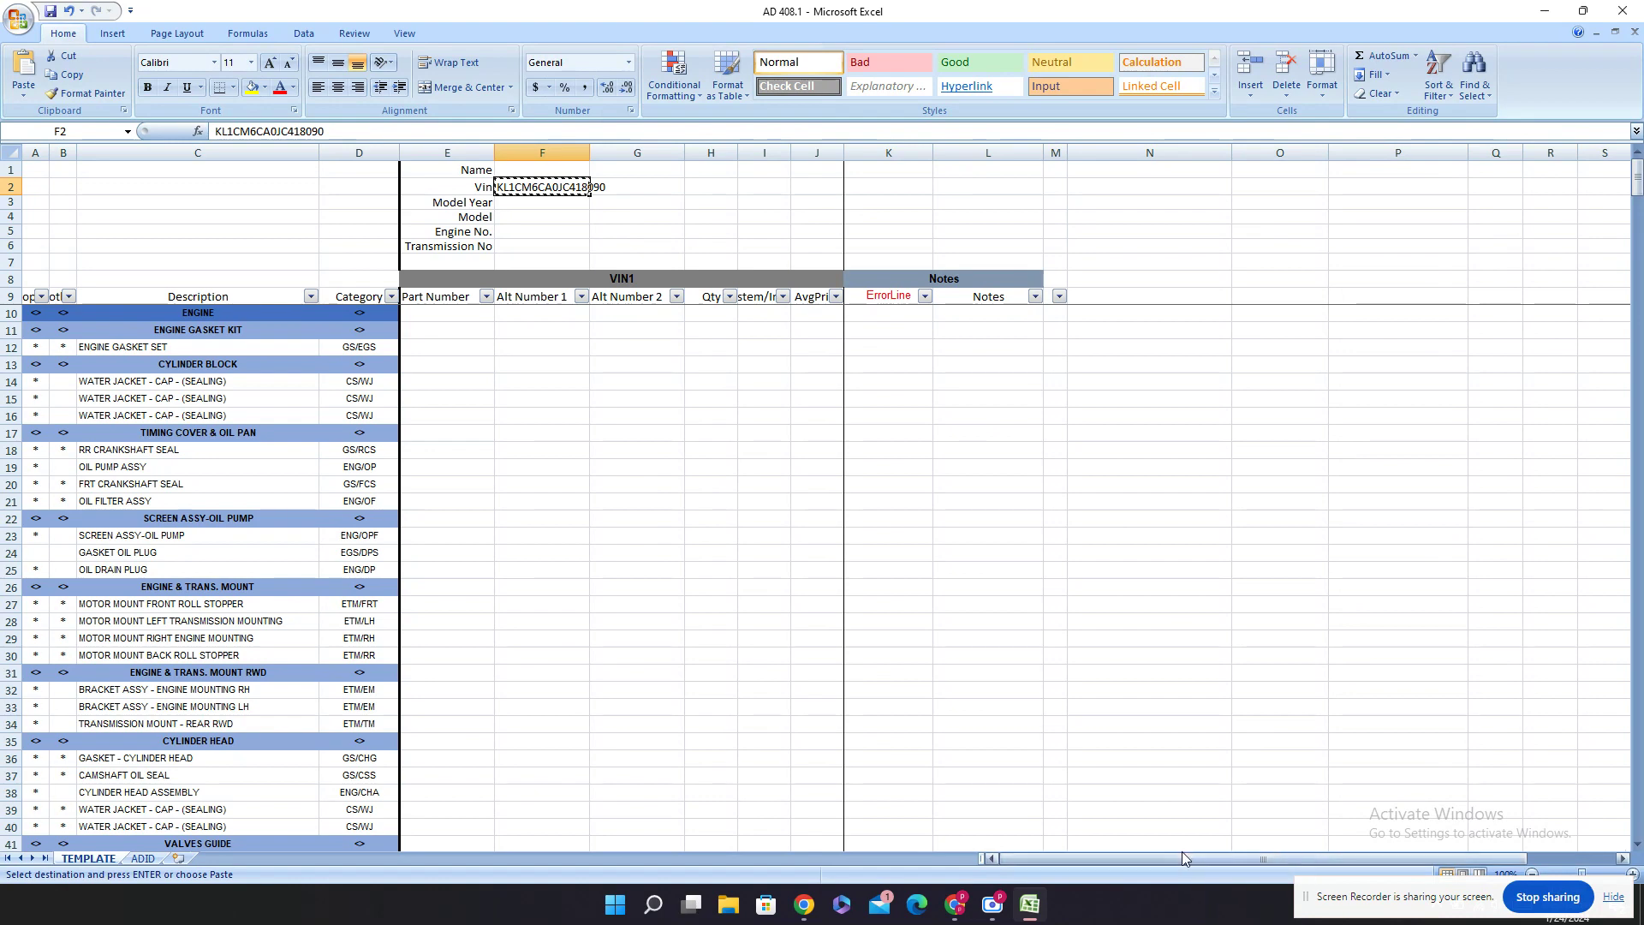
{"action": "left_click", "coordinate": [956, 906]}
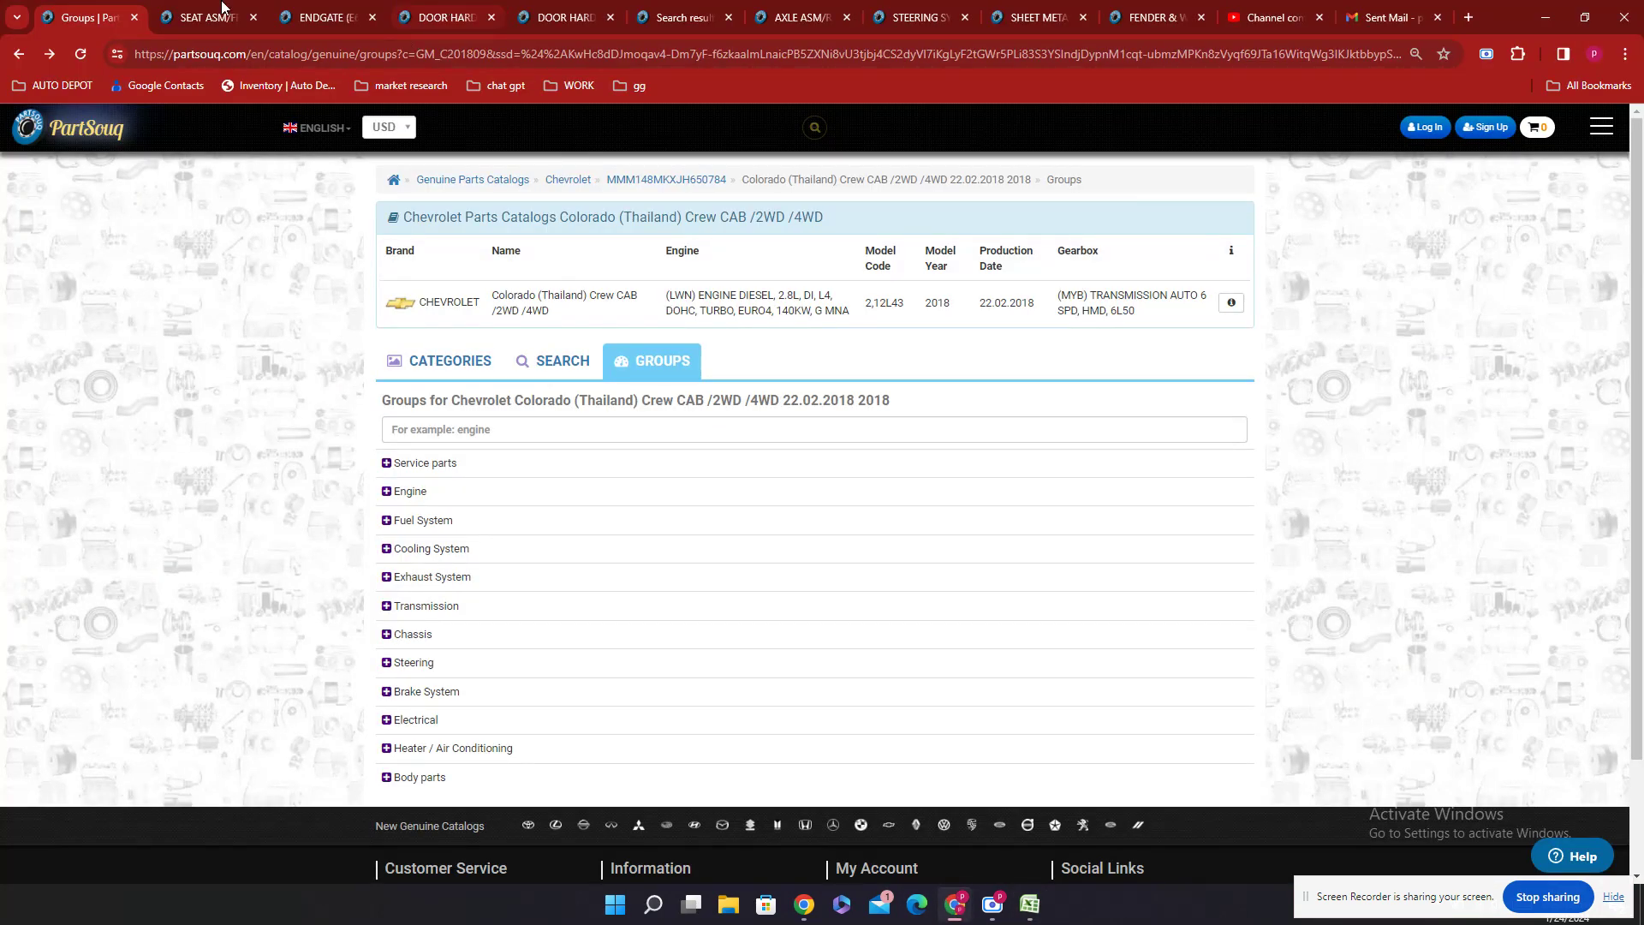
{"action": "left_click", "coordinate": [510, 180]}
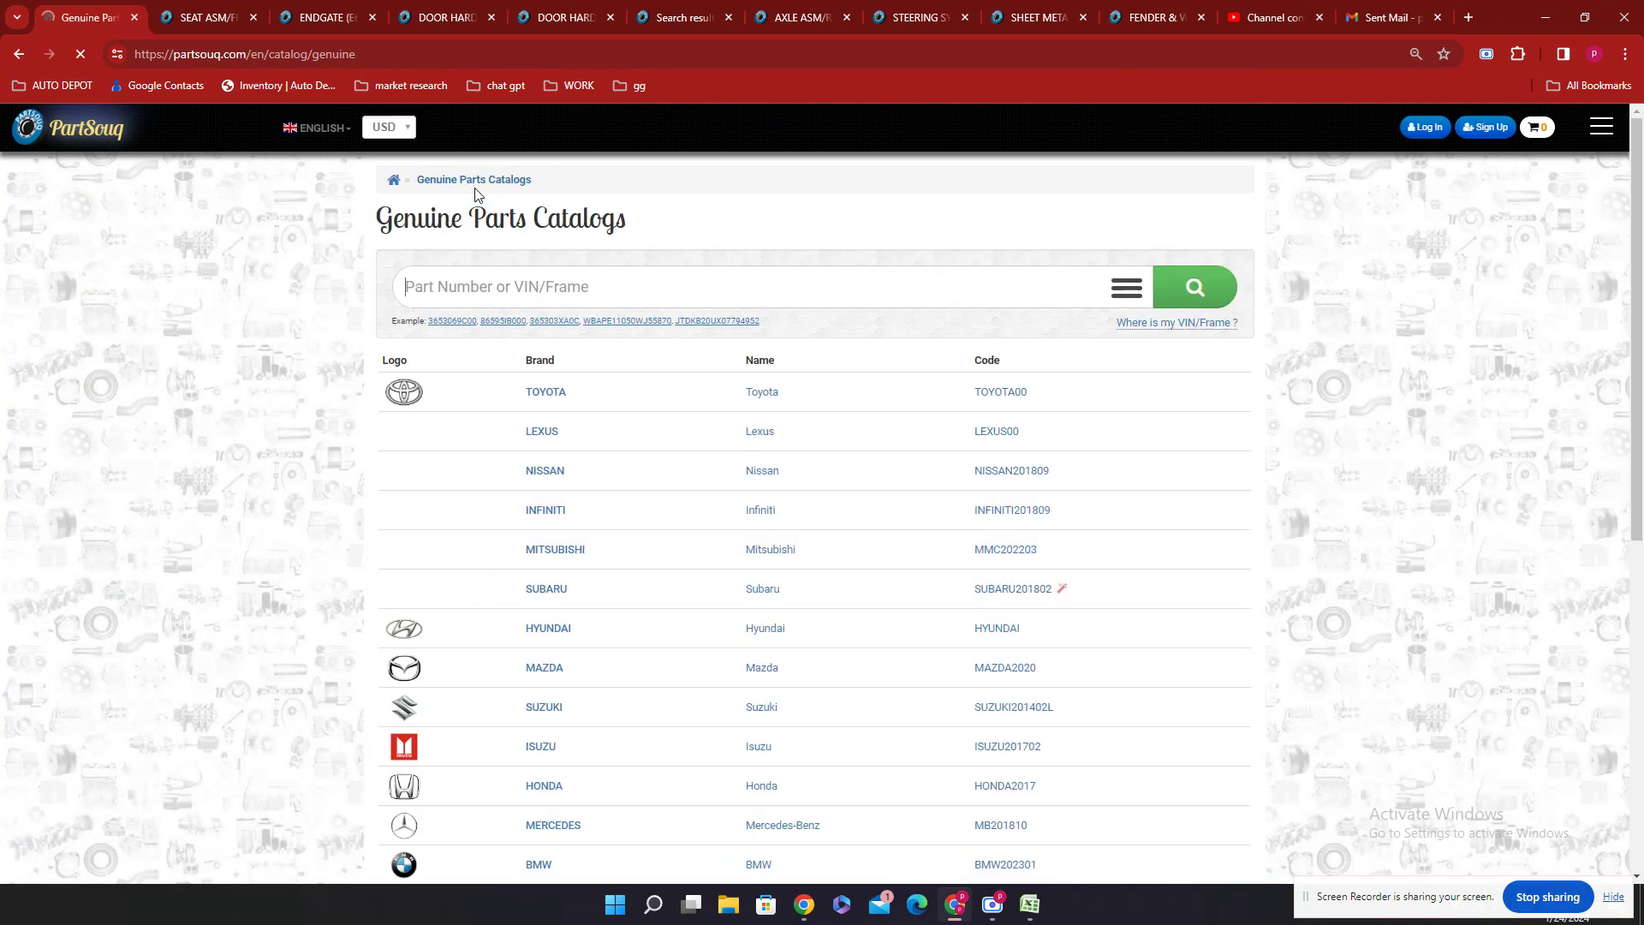
{"action": "key", "text": "ctrl+v"}
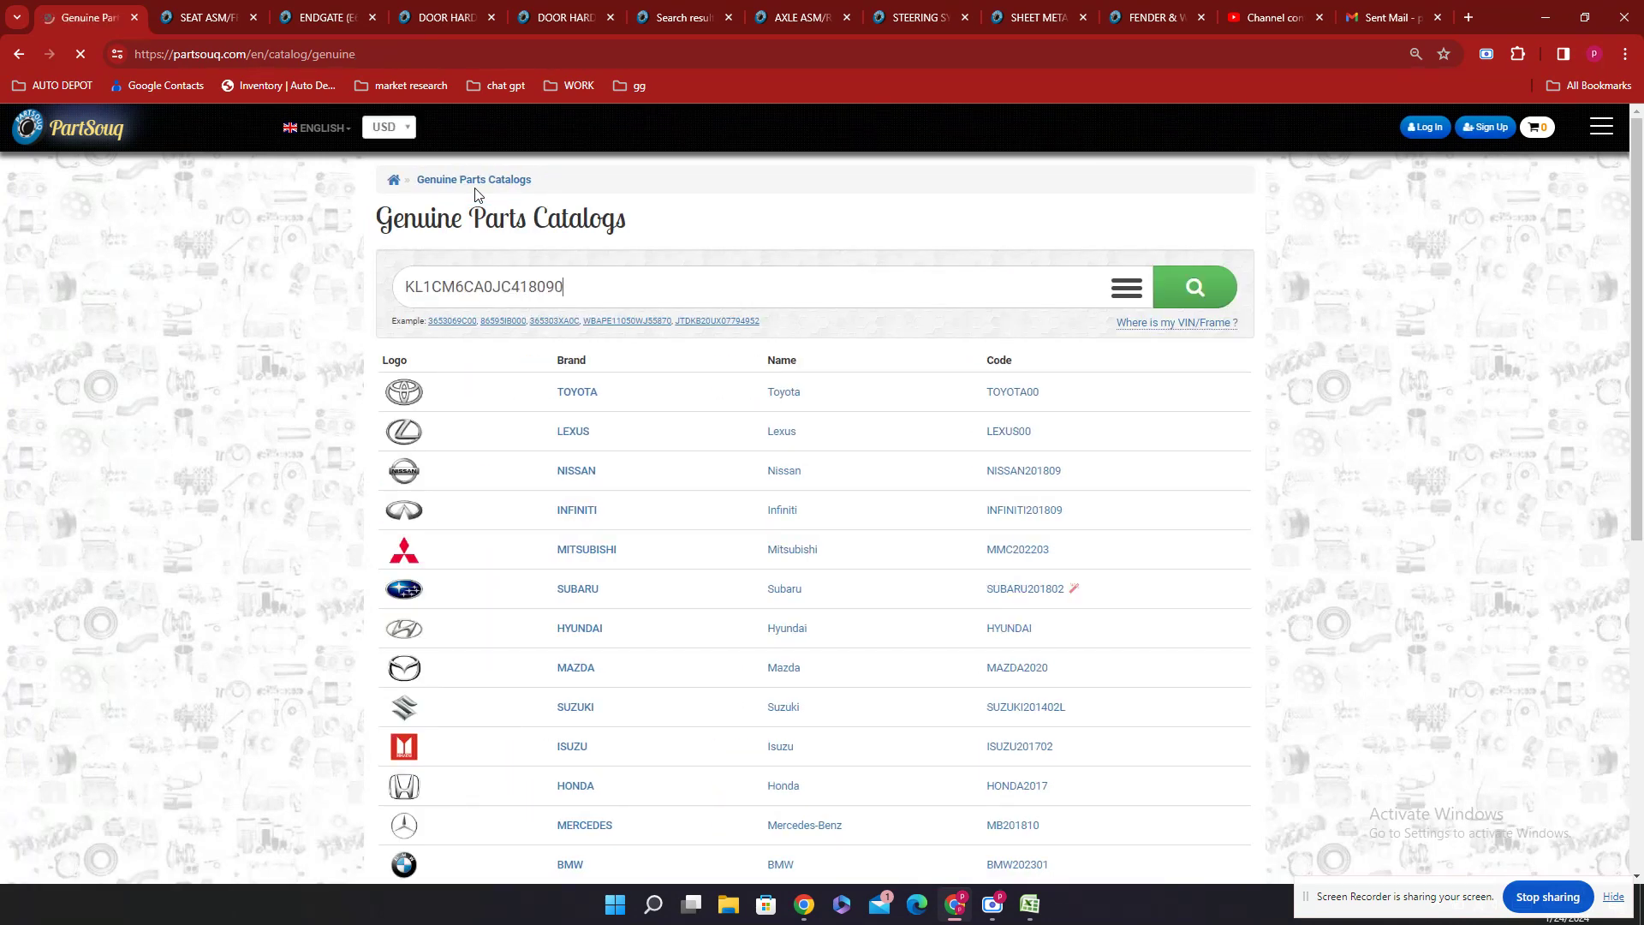
{"action": "key", "text": "Return"}
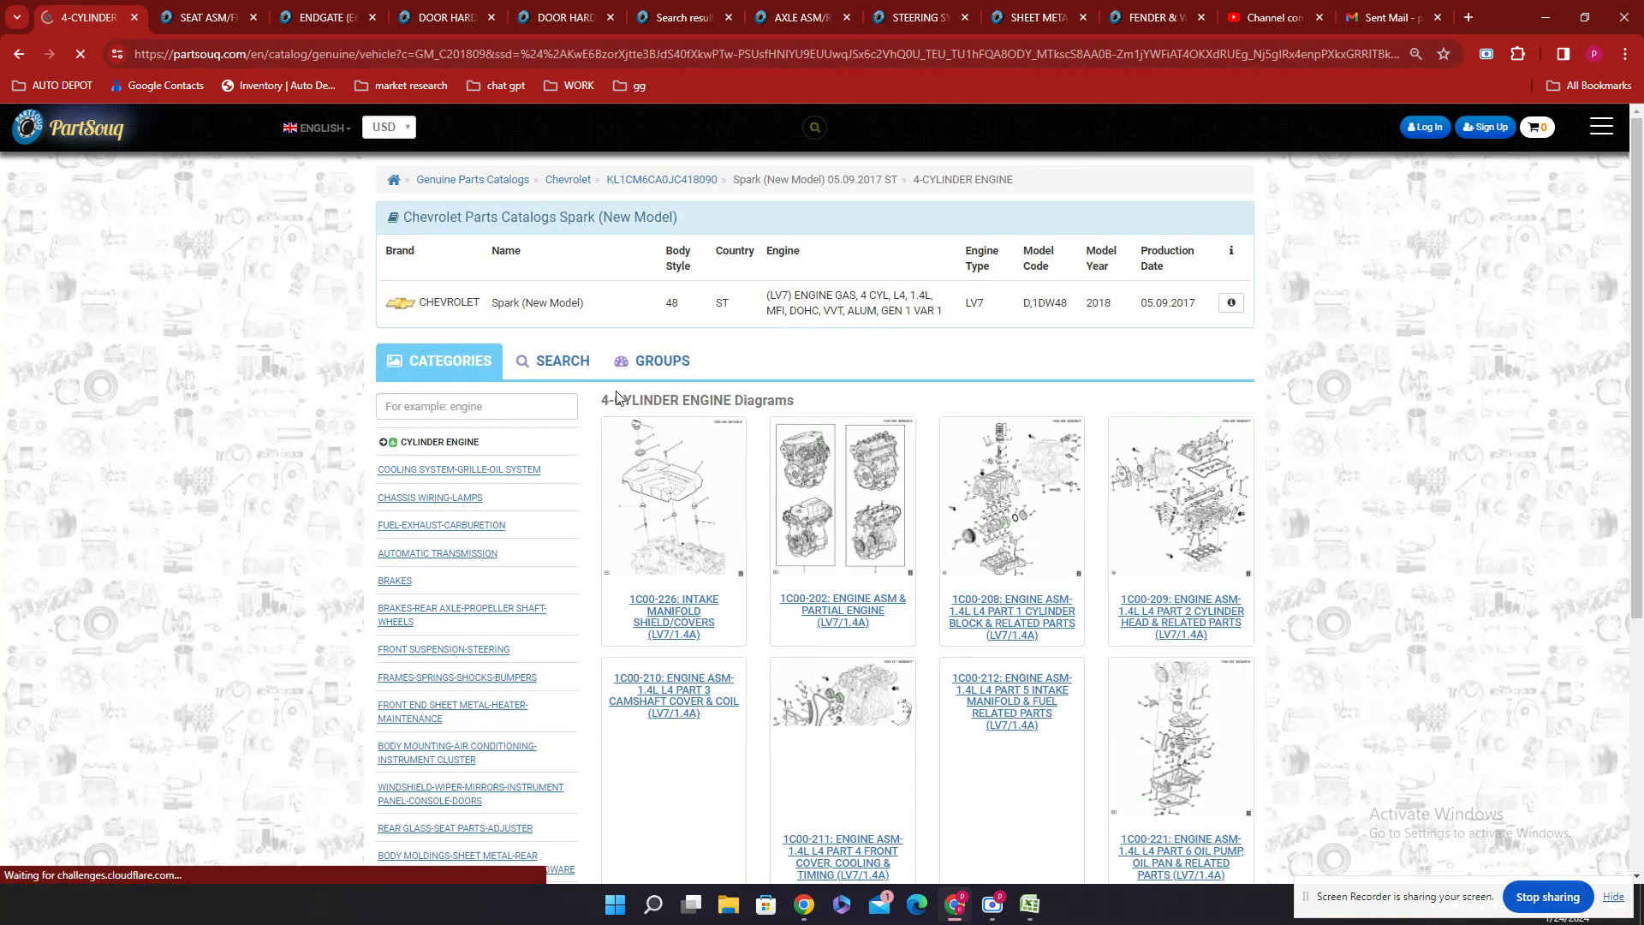
{"action": "left_click", "coordinate": [561, 364]}
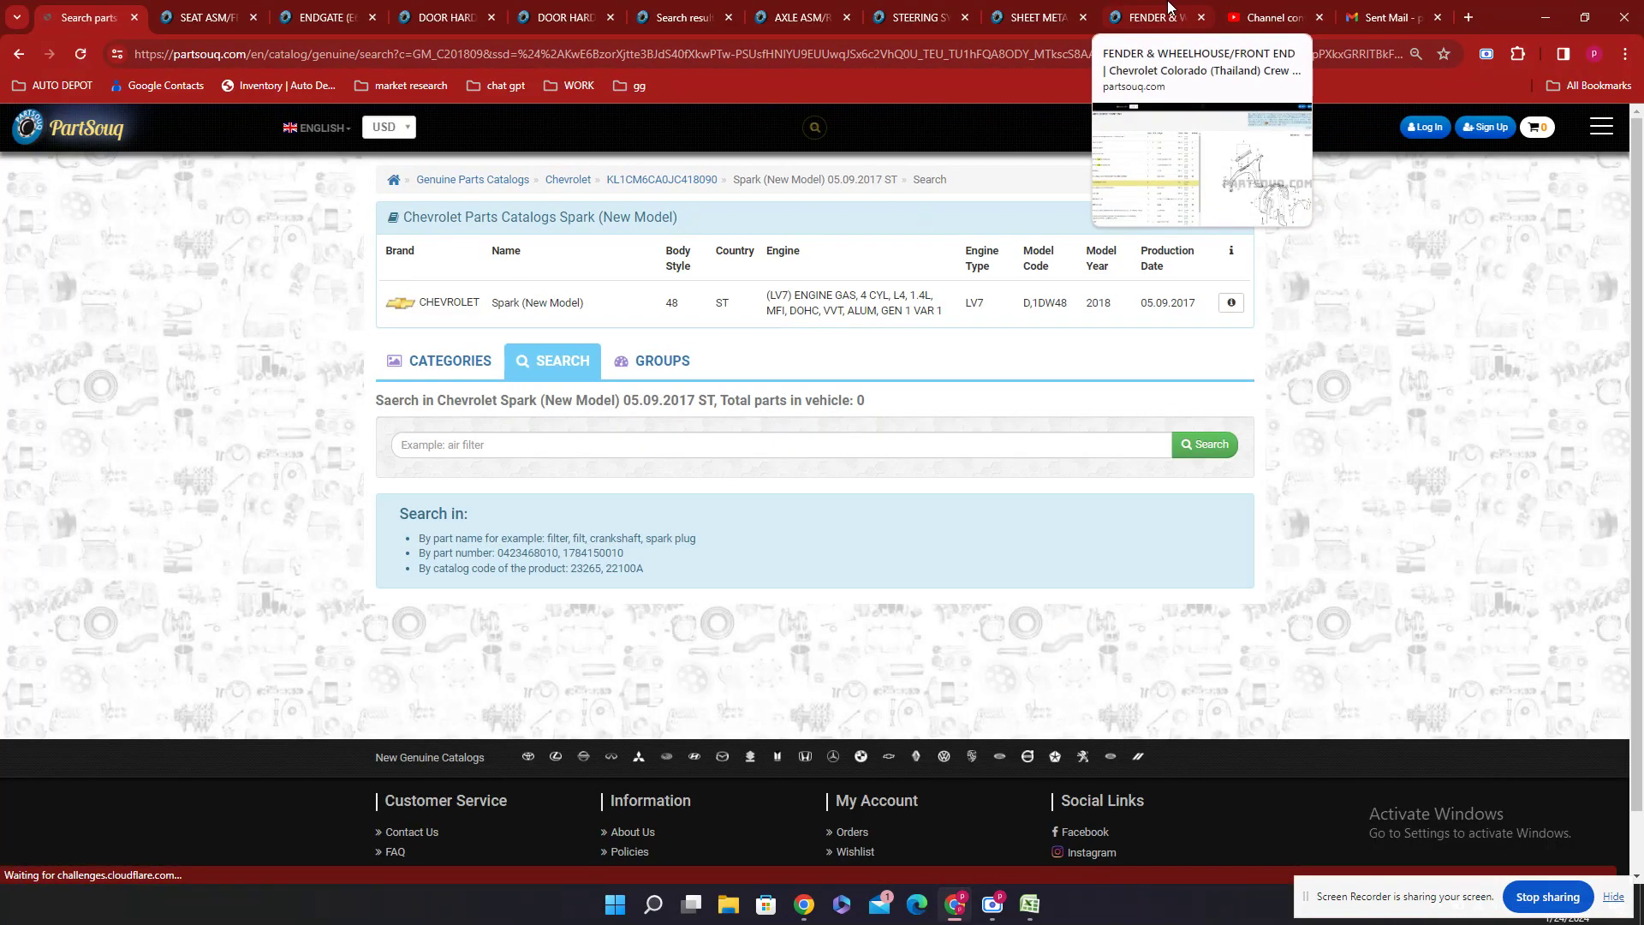
Step: Open a new browser tab showing the recent web search suggestions
{"action": "left_click", "coordinate": [1152, 17]}
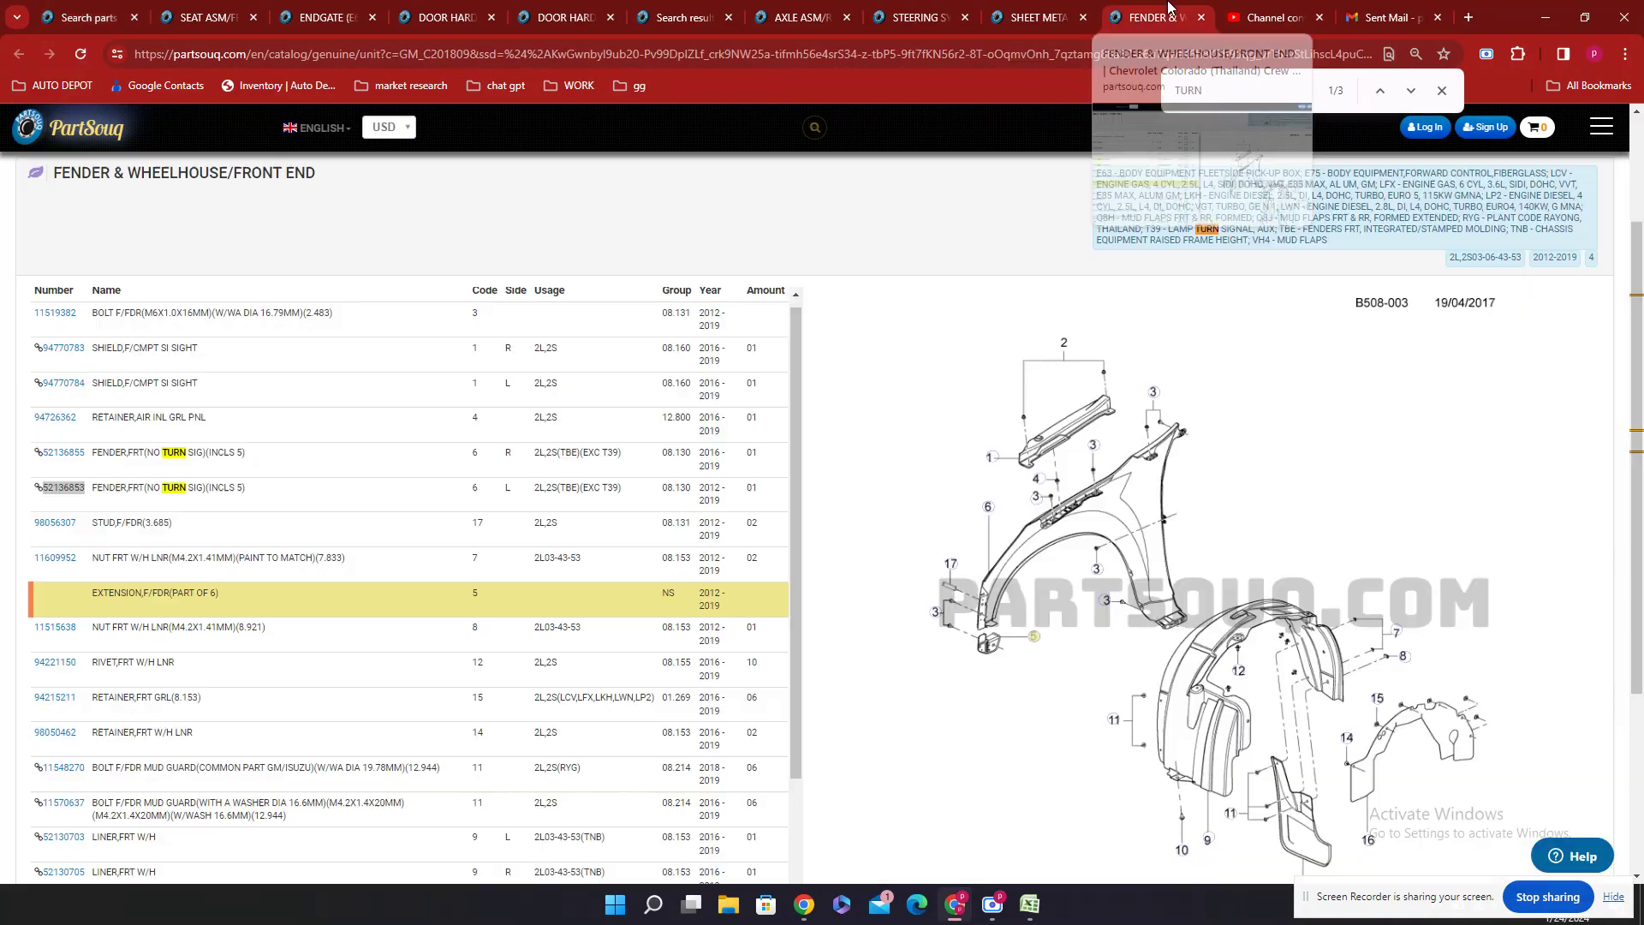
{"action": "left_click", "coordinate": [1470, 16]}
{"action": "left_click", "coordinate": [656, 349]}
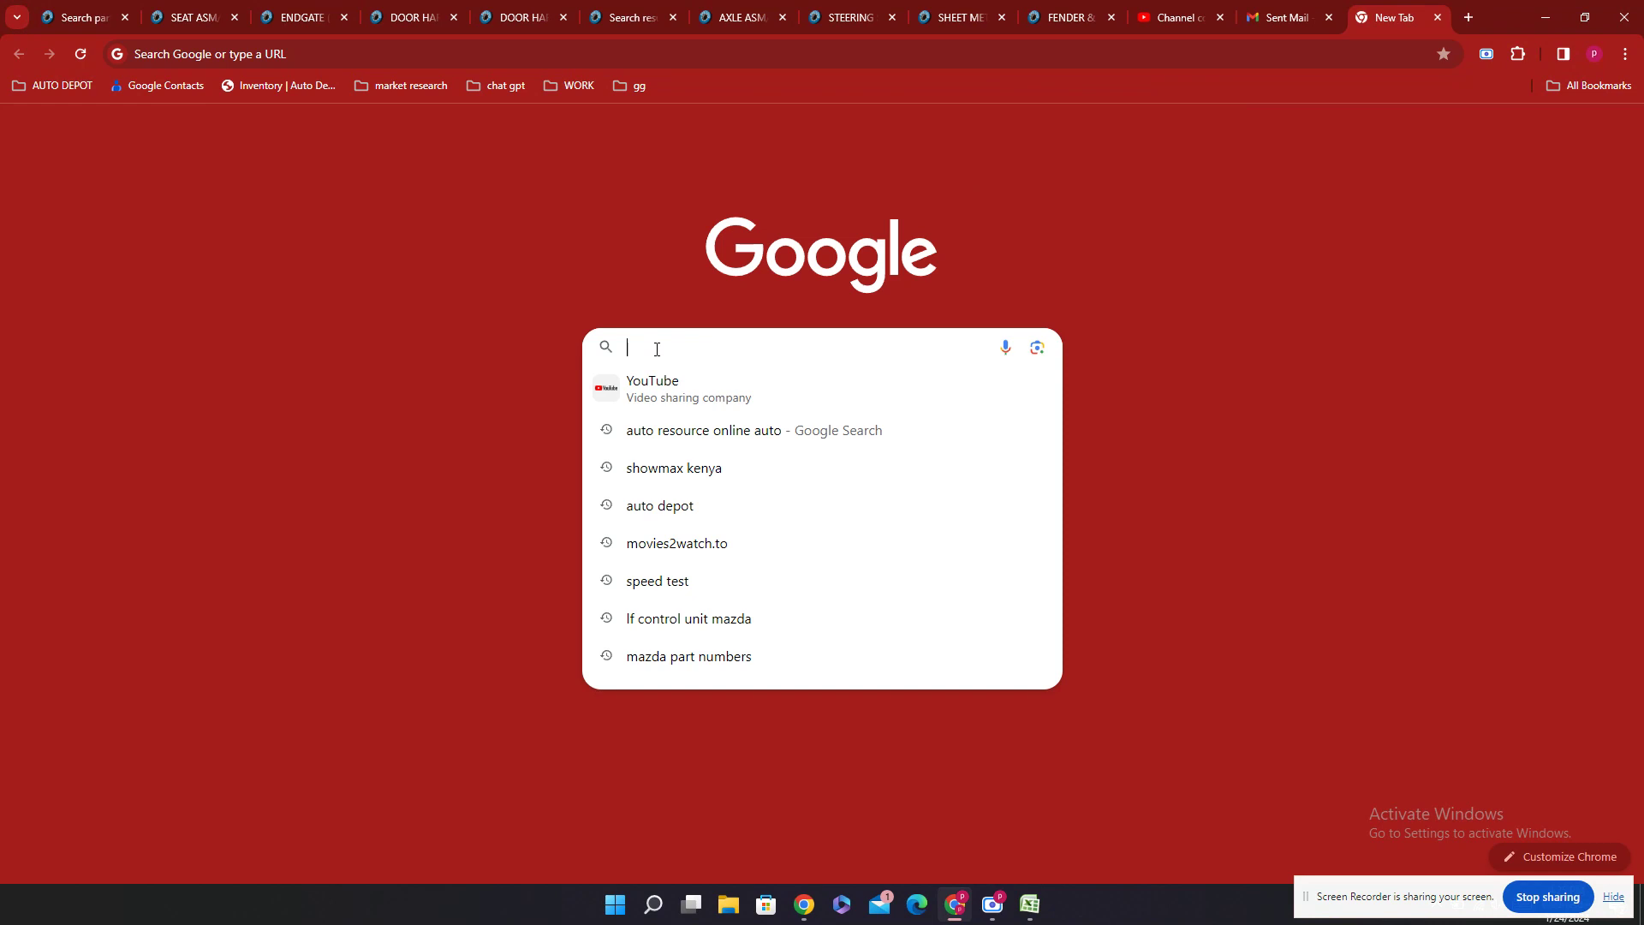
Step: Confirm the VIN in the AutoResource demo catalog, then select 'Spark (New Model)' on PartSouq
{"action": "left_click", "coordinate": [684, 439]}
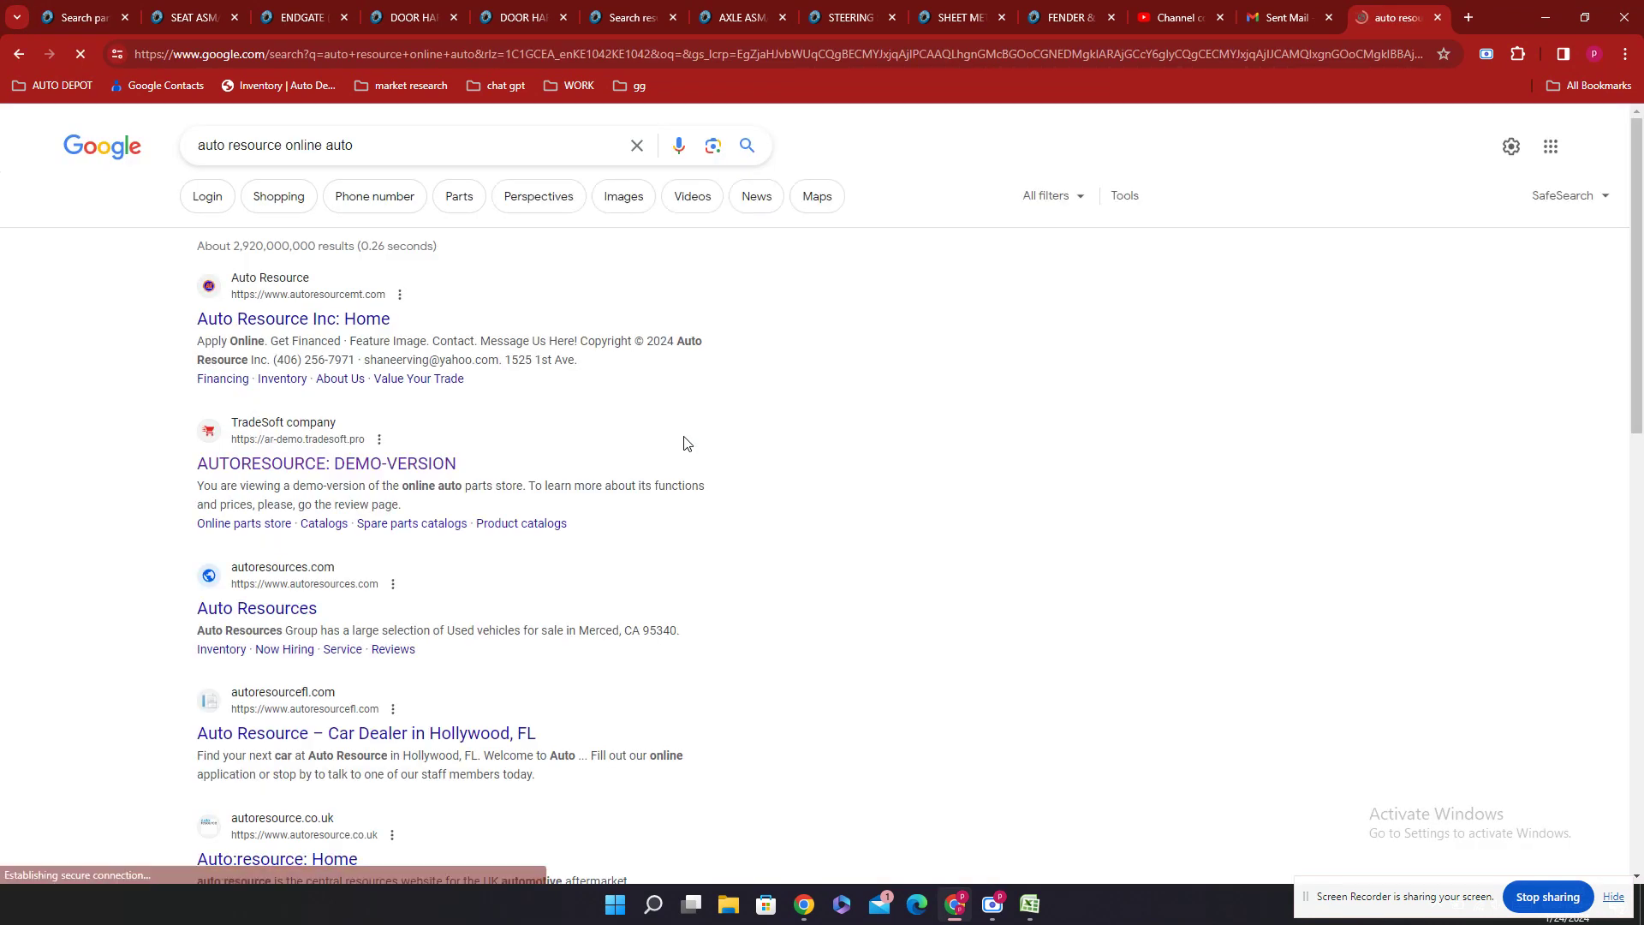
{"action": "left_click", "coordinate": [277, 431]}
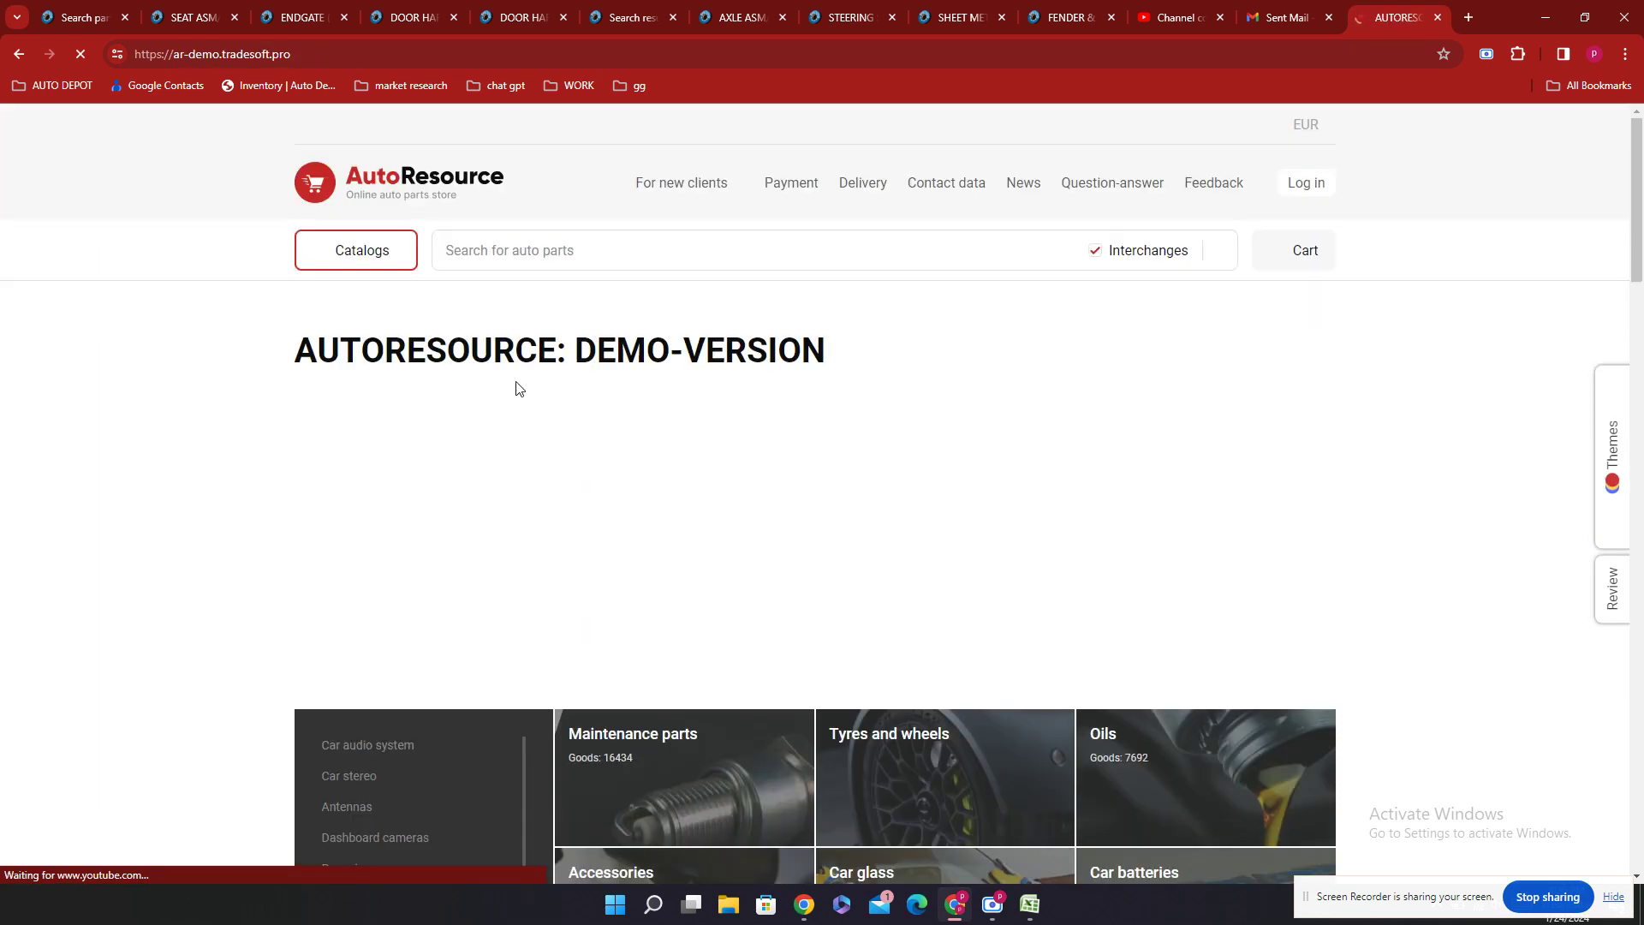
{"action": "right_click", "coordinate": [544, 242]}
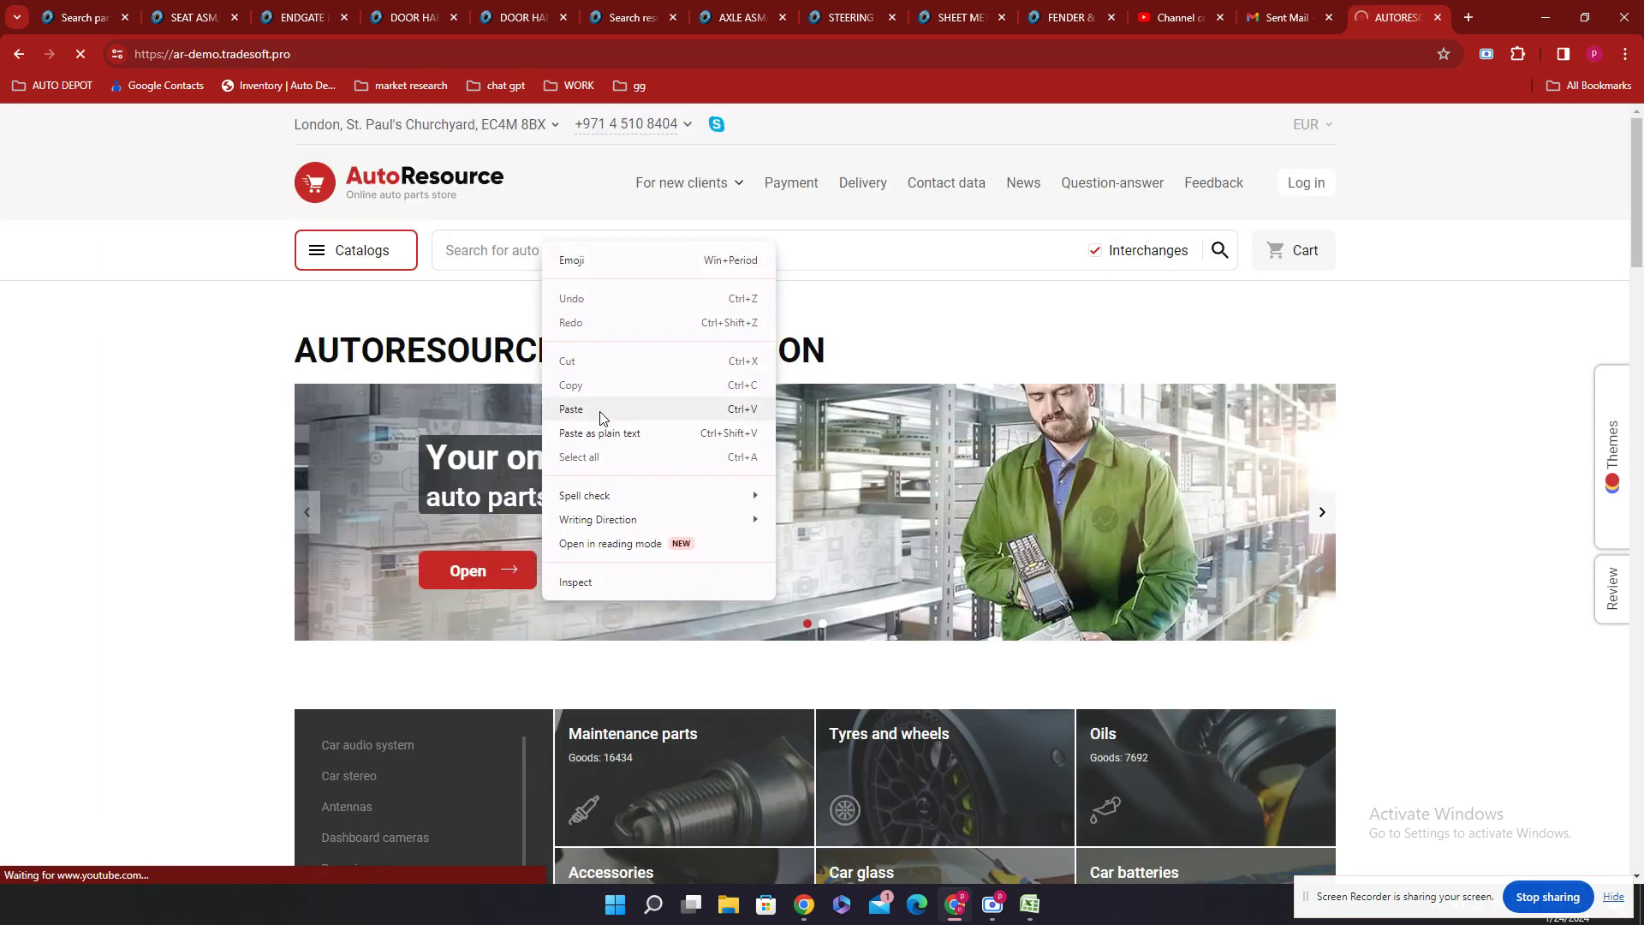
{"action": "left_click", "coordinate": [599, 409]}
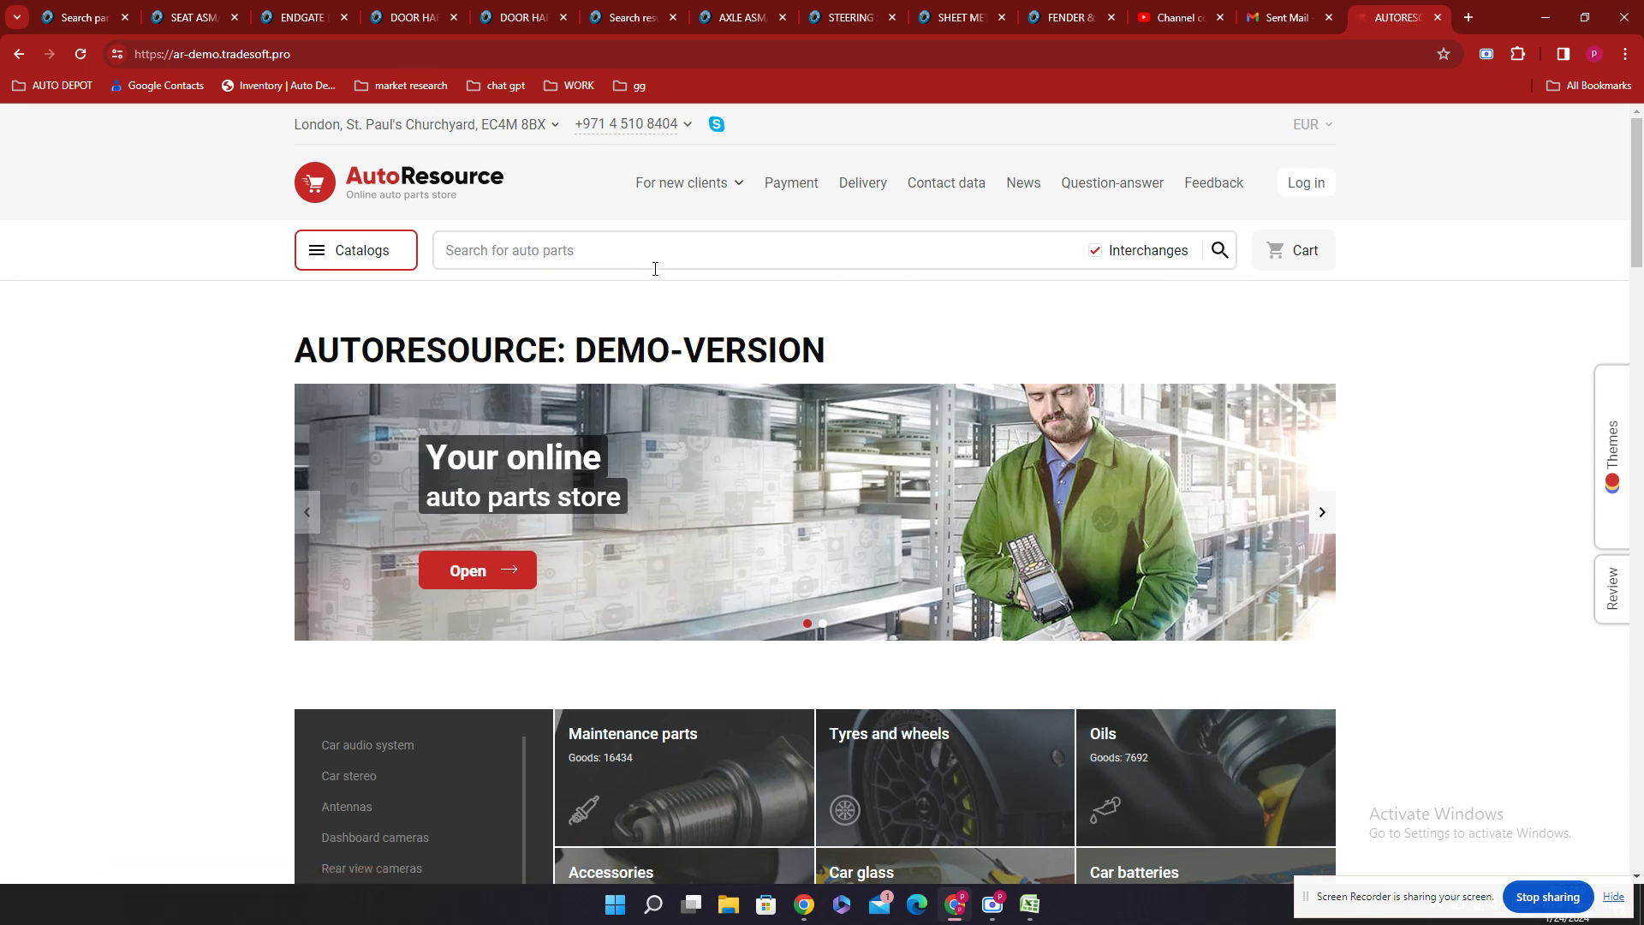
{"action": "key", "text": "ctrl+v"}
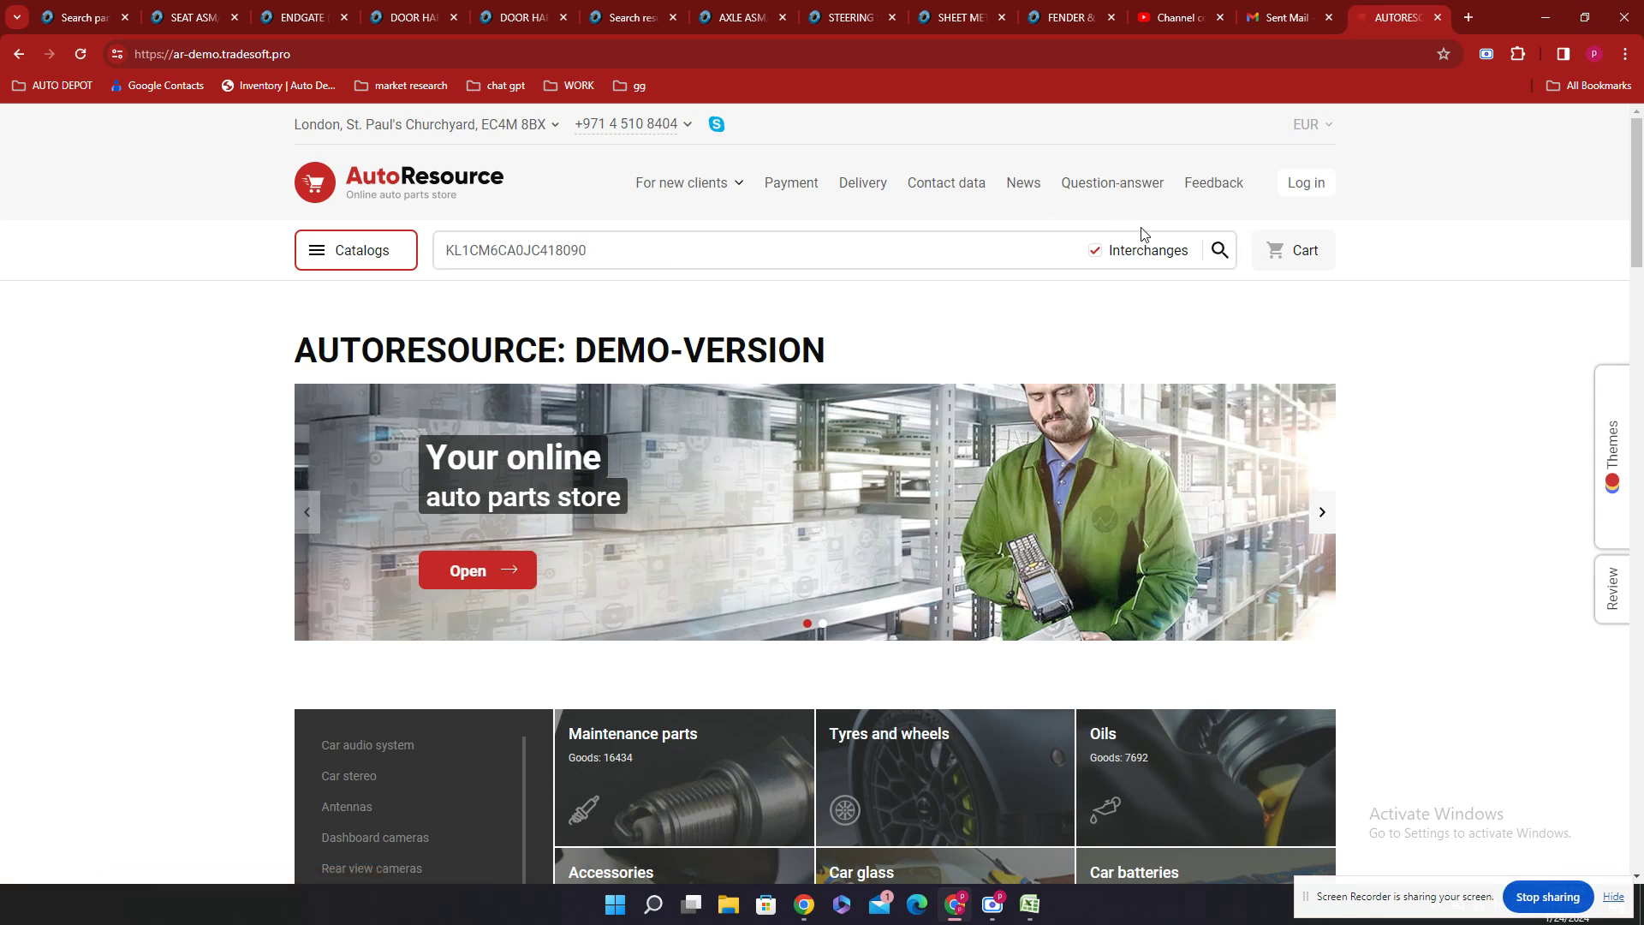
{"action": "left_click", "coordinate": [1220, 251]}
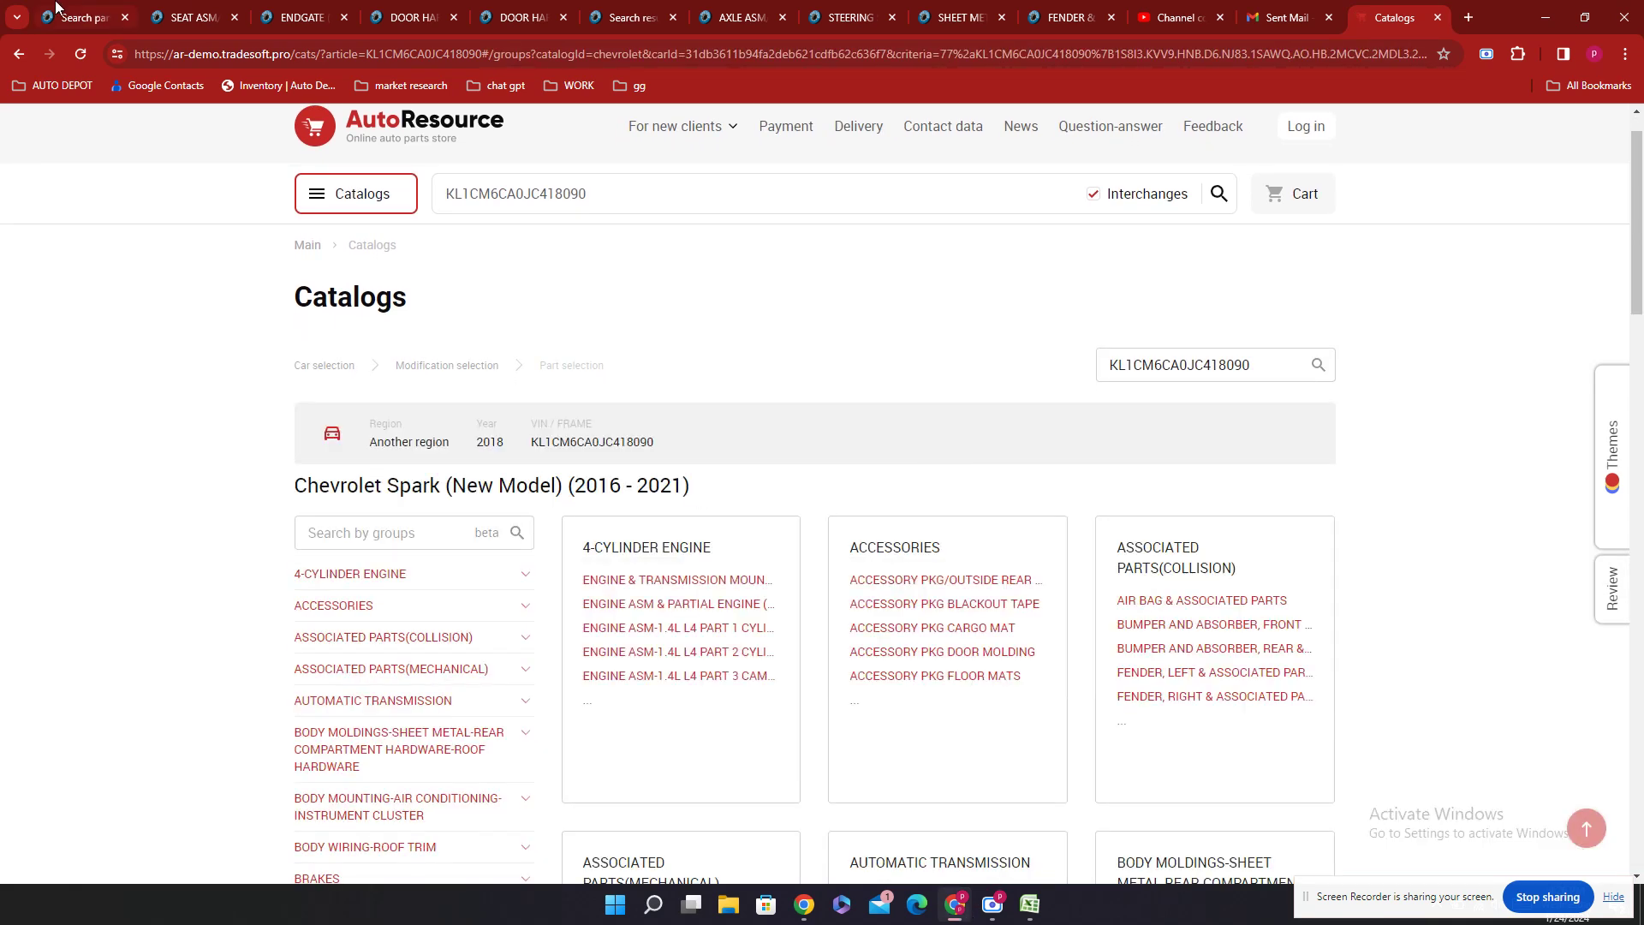
{"action": "left_click", "coordinate": [55, 9]}
{"action": "triple_click", "coordinate": [498, 304]}
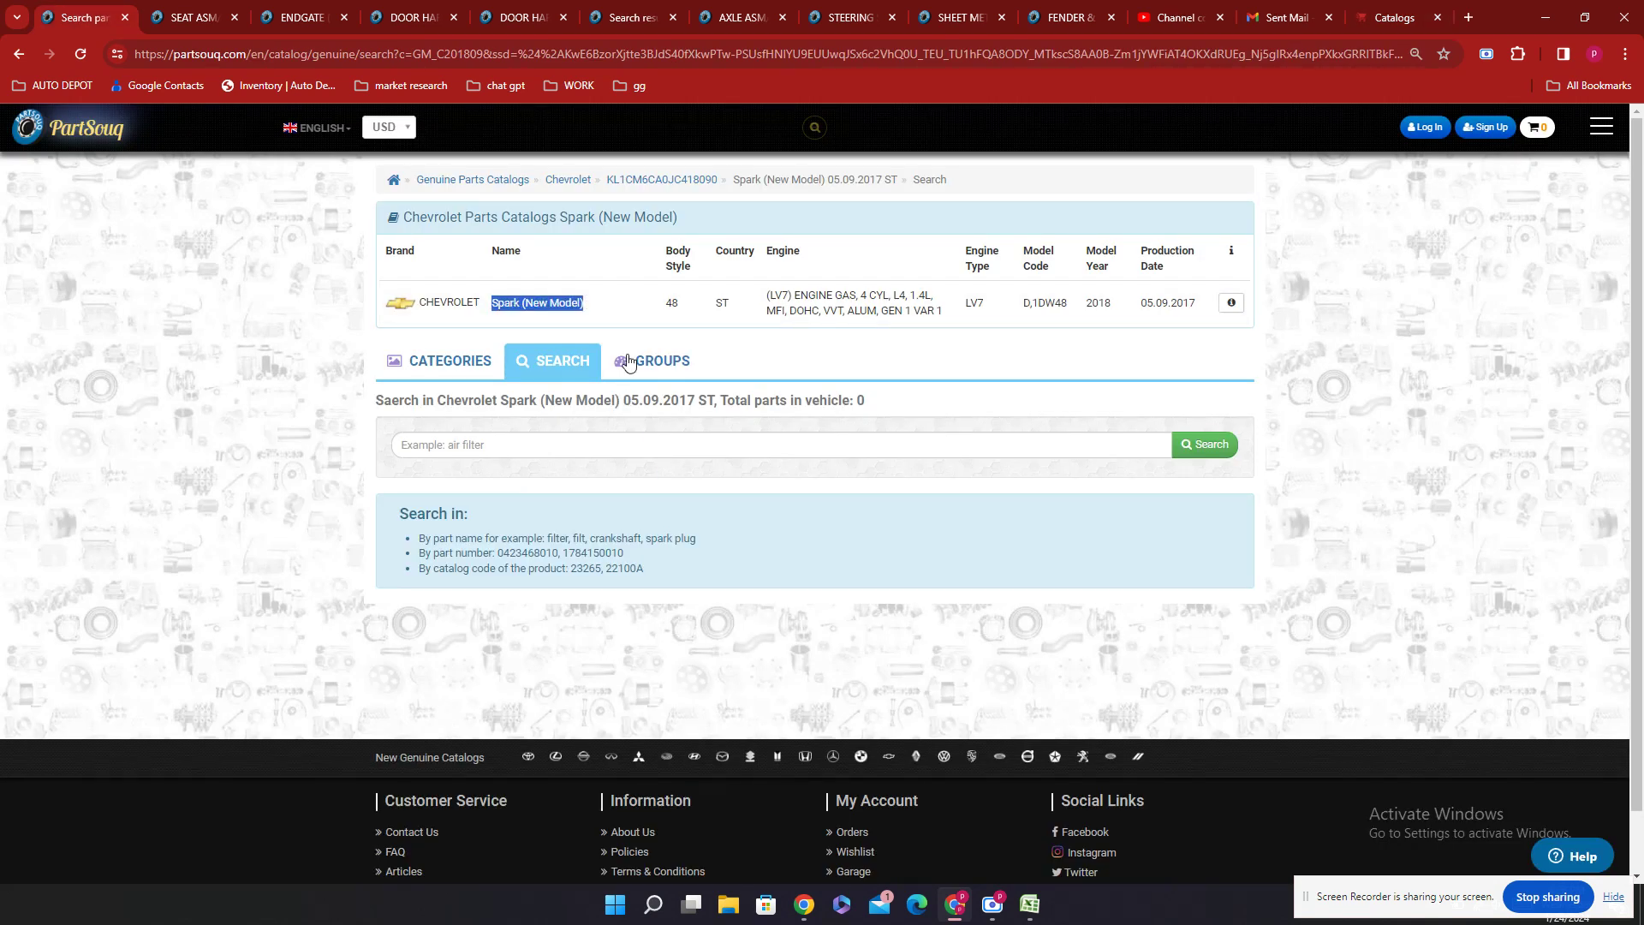
Step: Paste 'Spark (New Model)' into the Name cell F1 of the AD 408.1 template
{"action": "left_click", "coordinate": [1029, 903]}
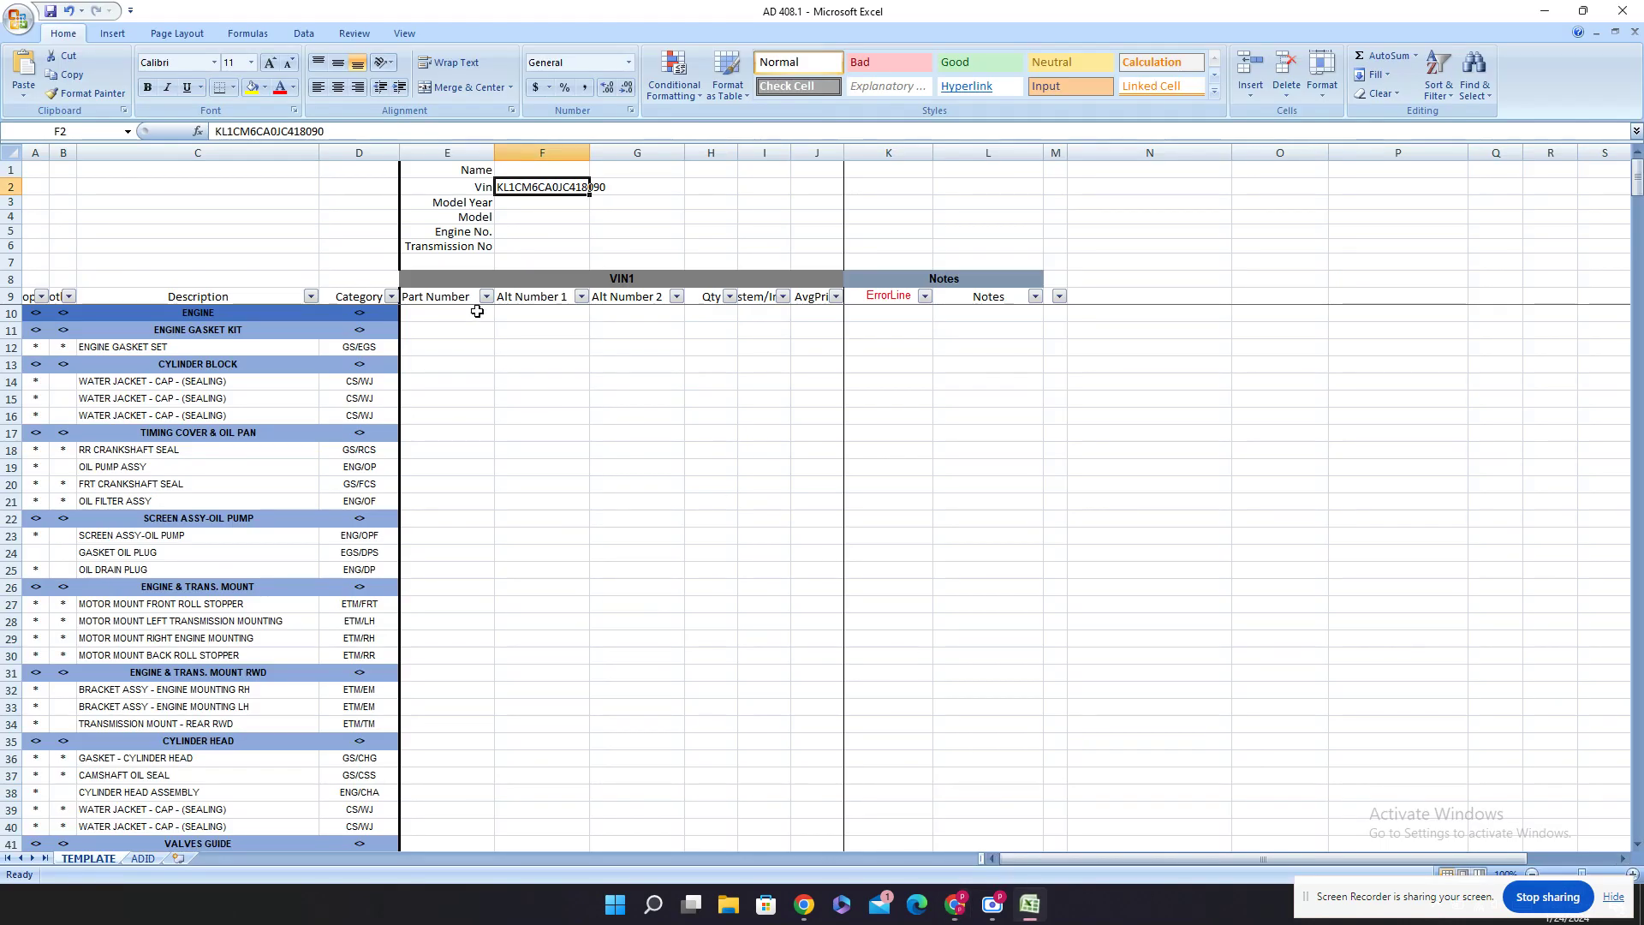
{"action": "left_click", "coordinate": [517, 171]}
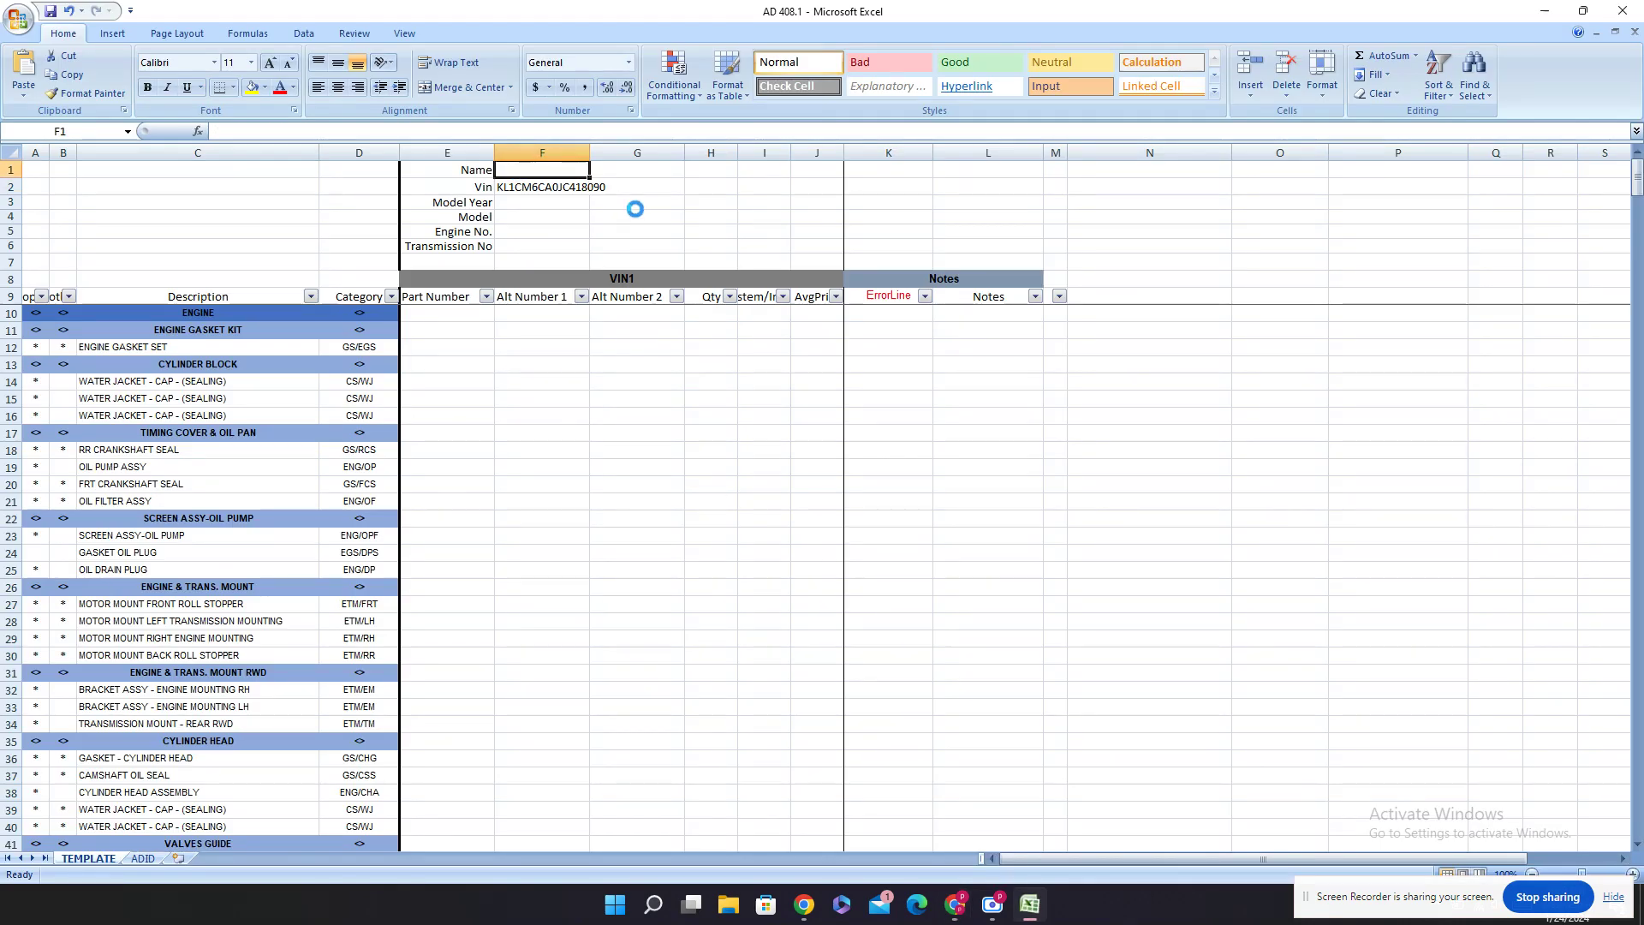
{"action": "key", "text": "ctrl+v"}
{"action": "key", "text": "Return"}
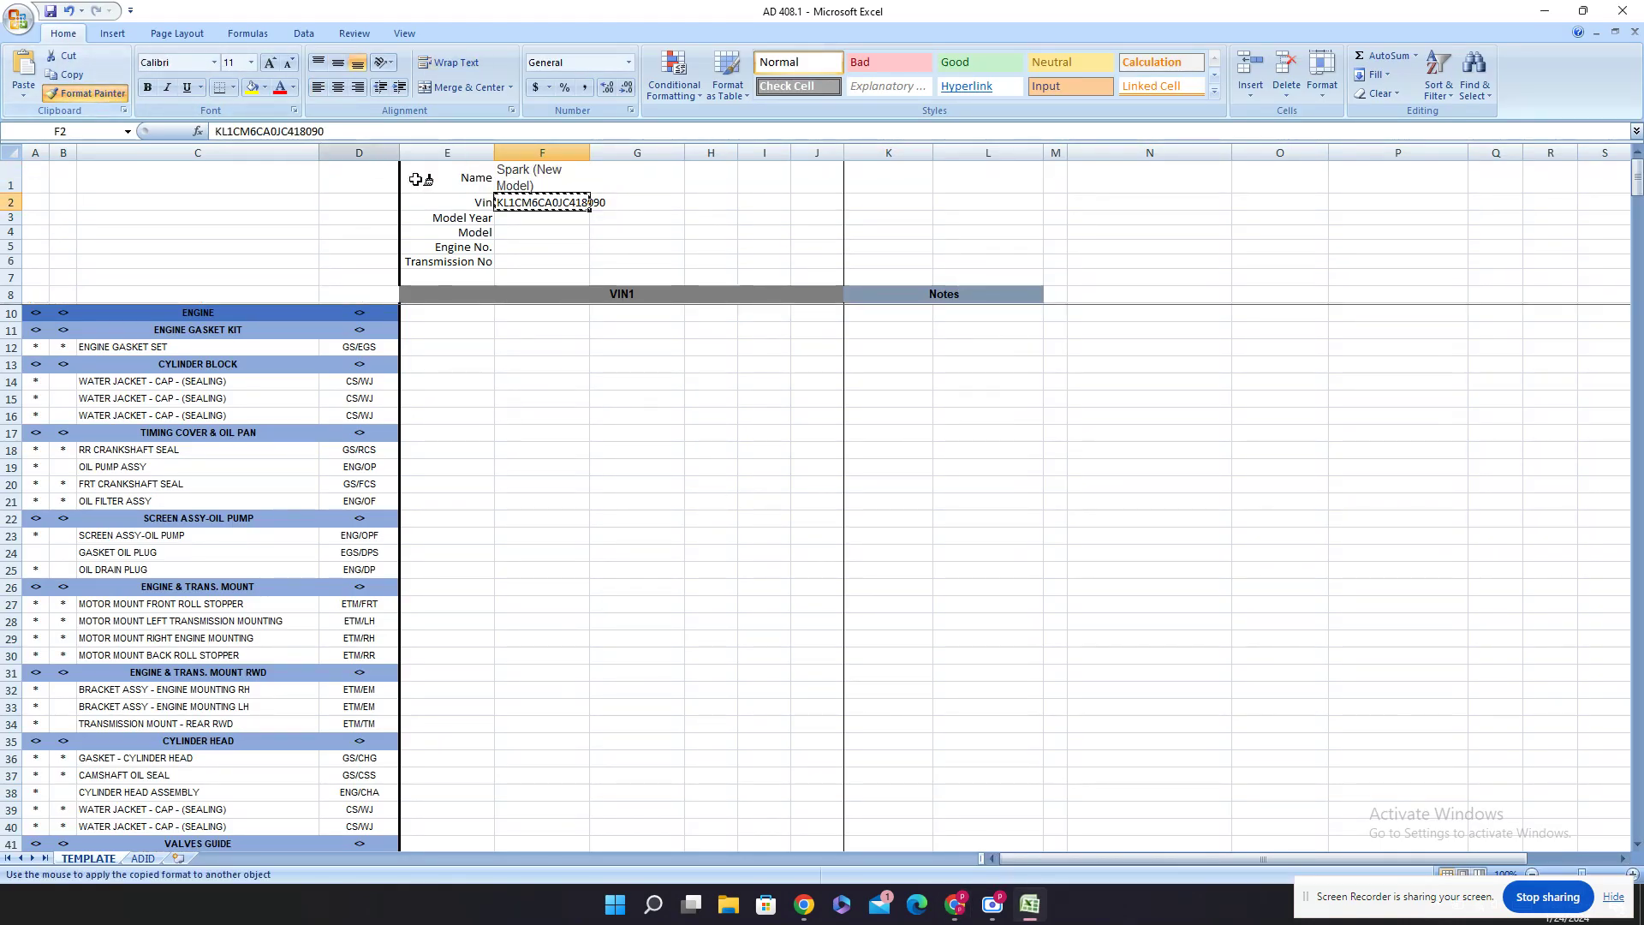
{"action": "left_click", "coordinate": [568, 172]}
{"action": "key", "text": "Return"}
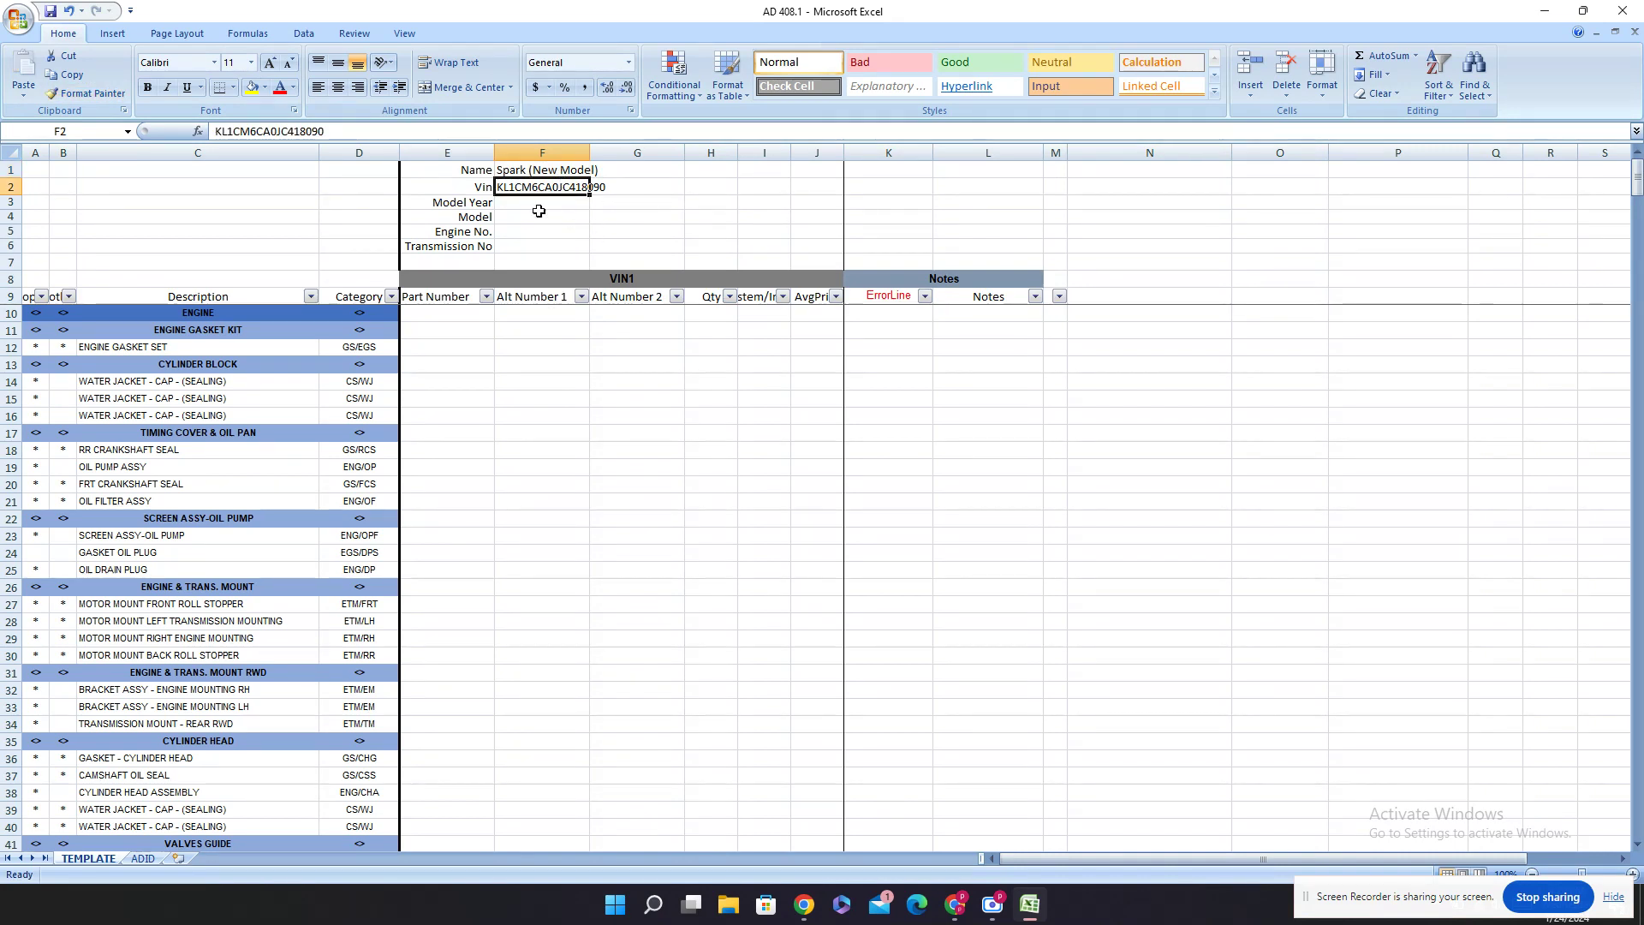
Step: Enter 2018 as the Model Year in cell F3
{"action": "left_click", "coordinate": [536, 207]}
{"action": "type", "text": "2018"}
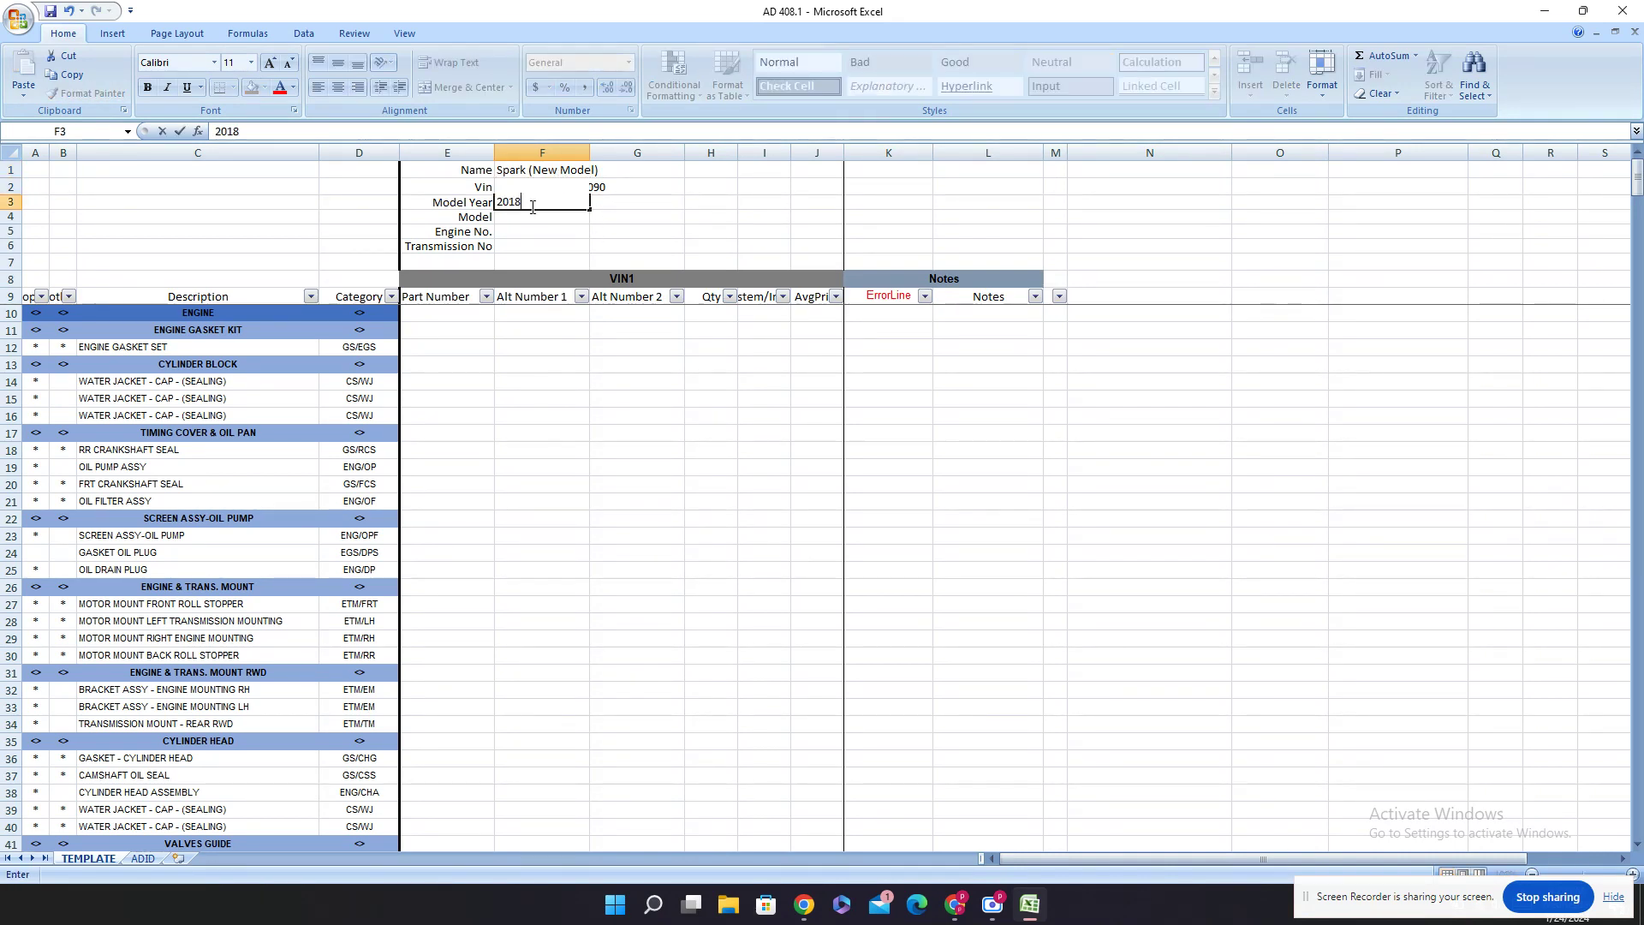
{"action": "key", "text": "Return"}
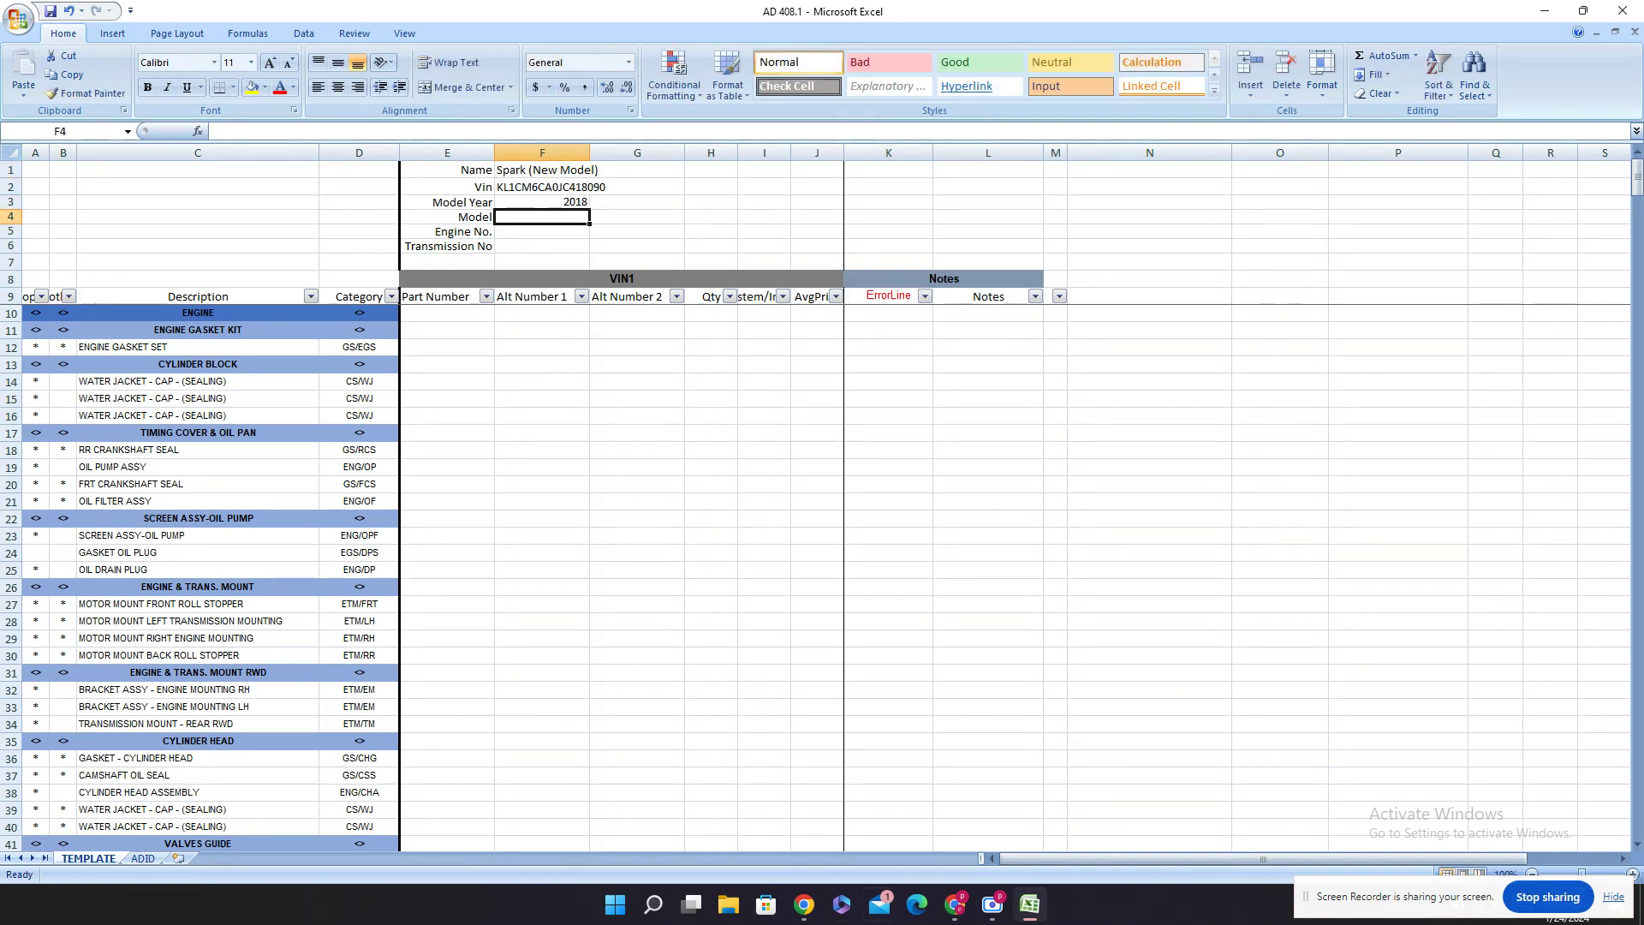
{"action": "left_click", "coordinate": [952, 906]}
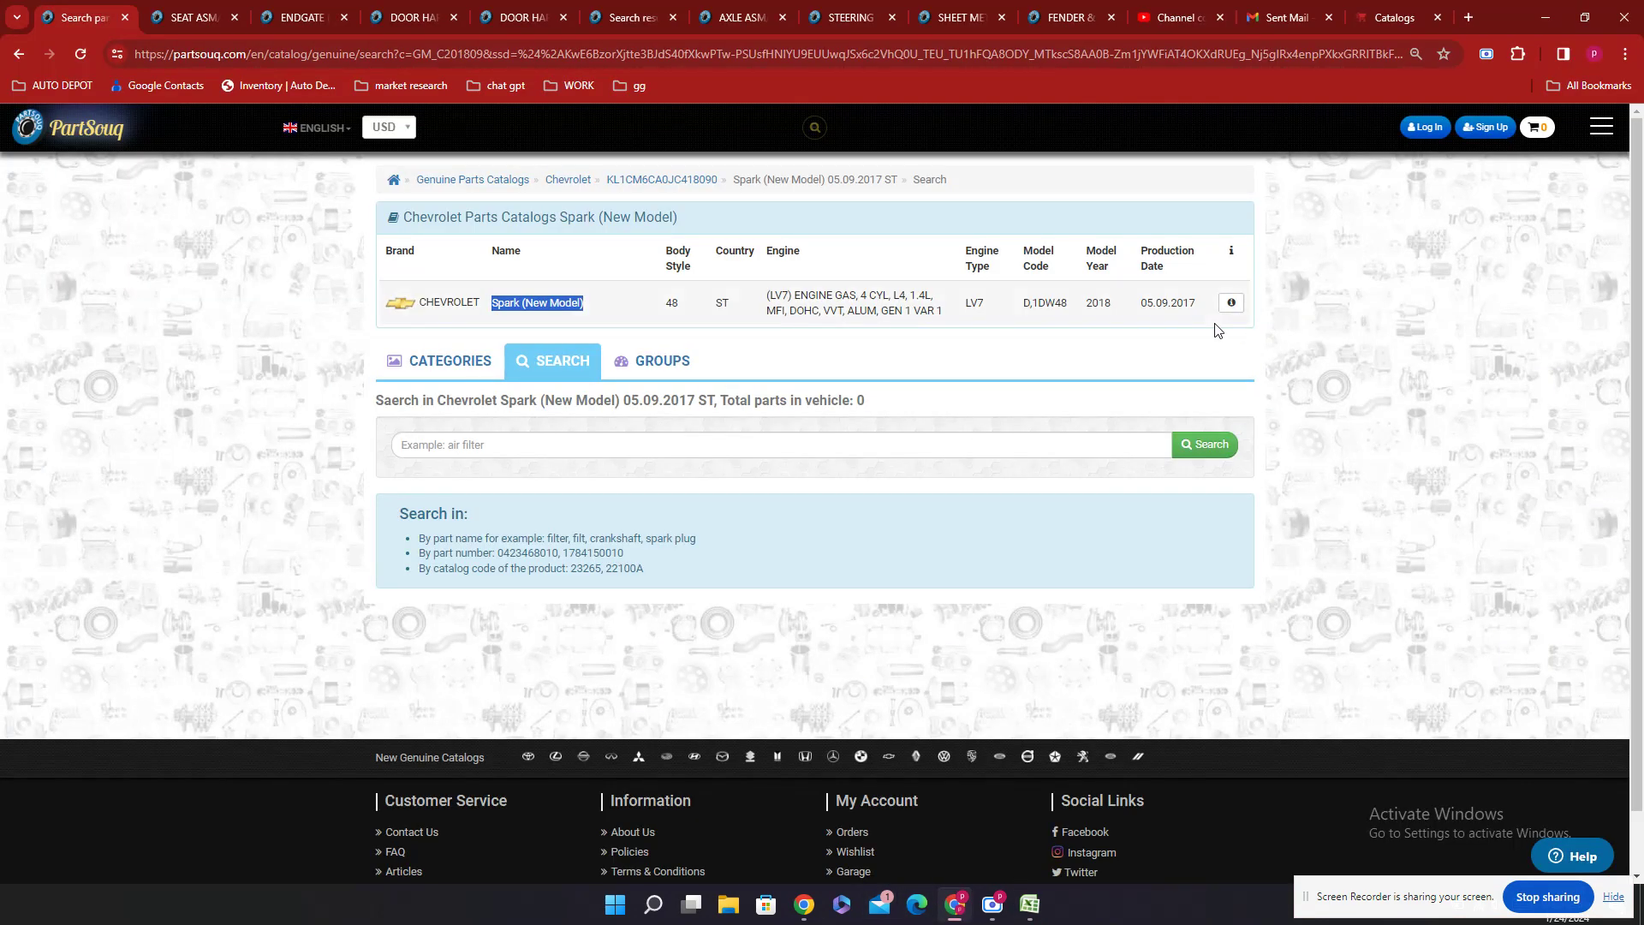
Step: Show the Spark's full vehicle details in PartSouq and copy the LV7 engine description
{"action": "left_click", "coordinate": [1231, 308]}
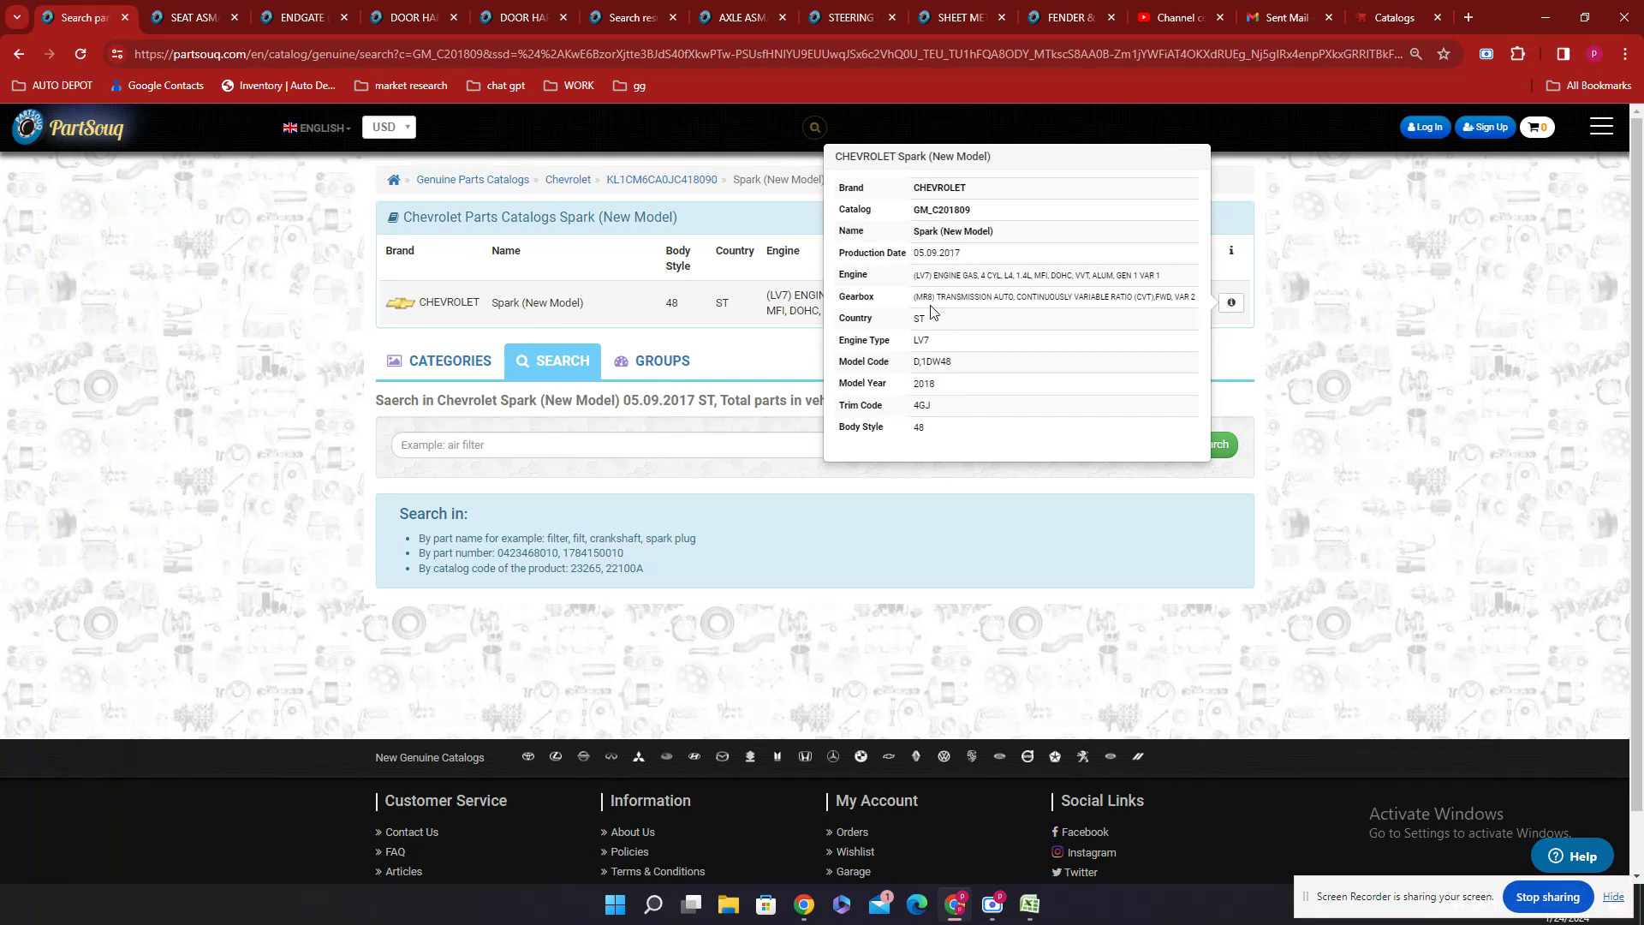
{"action": "triple_click", "coordinate": [1005, 273]}
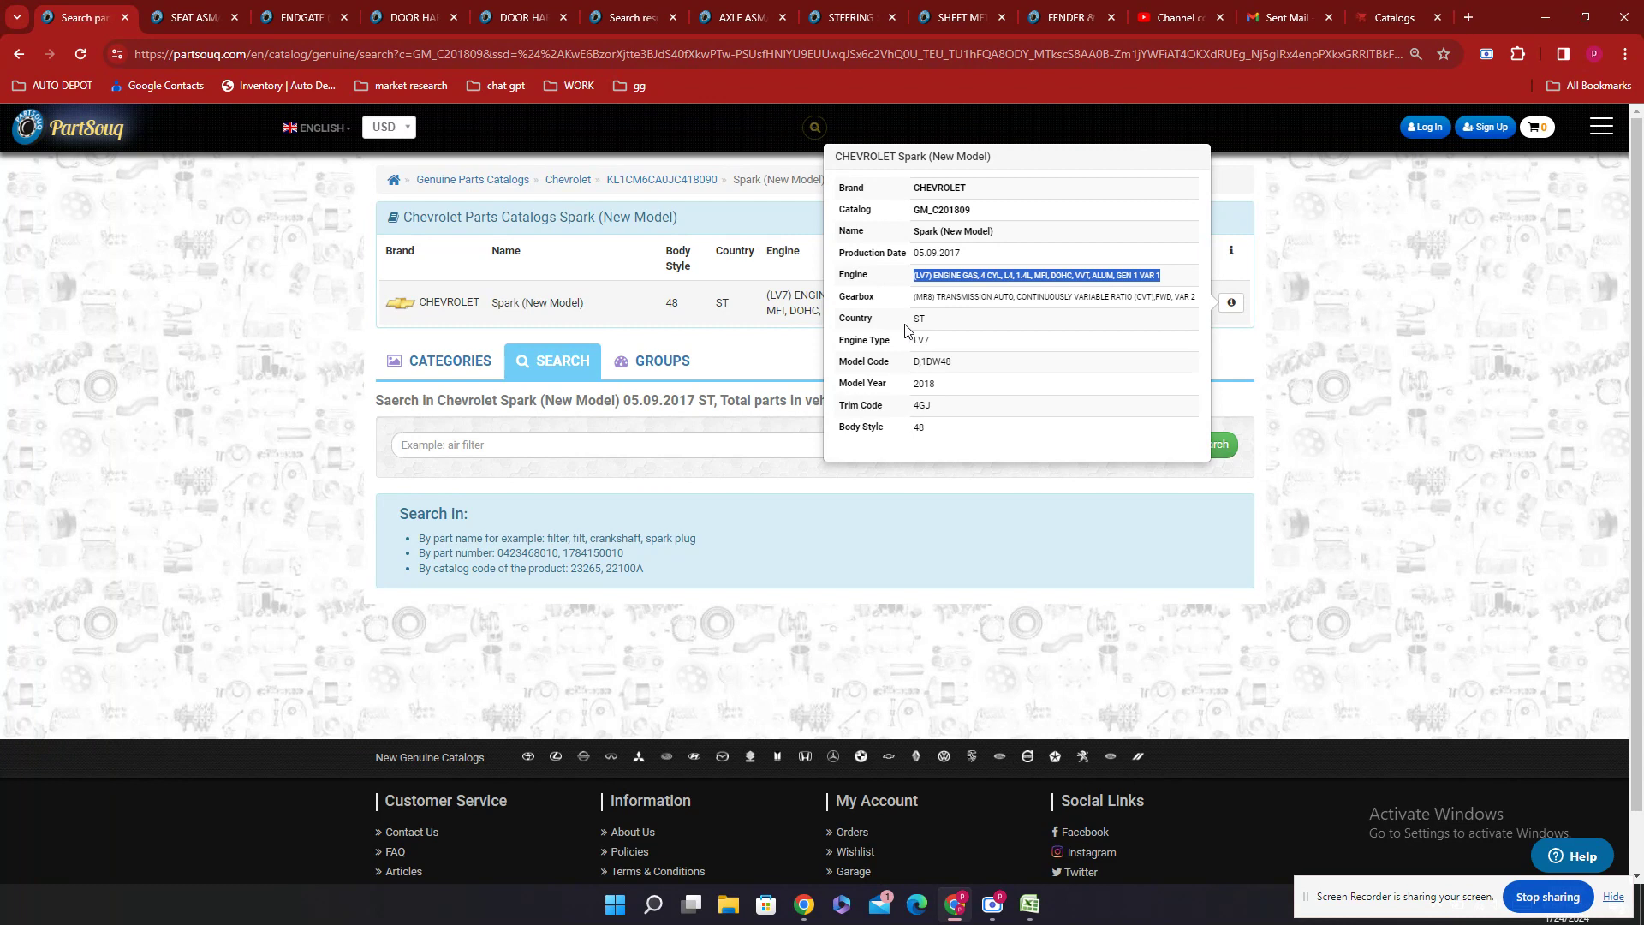
{"action": "left_click", "coordinate": [1036, 905]}
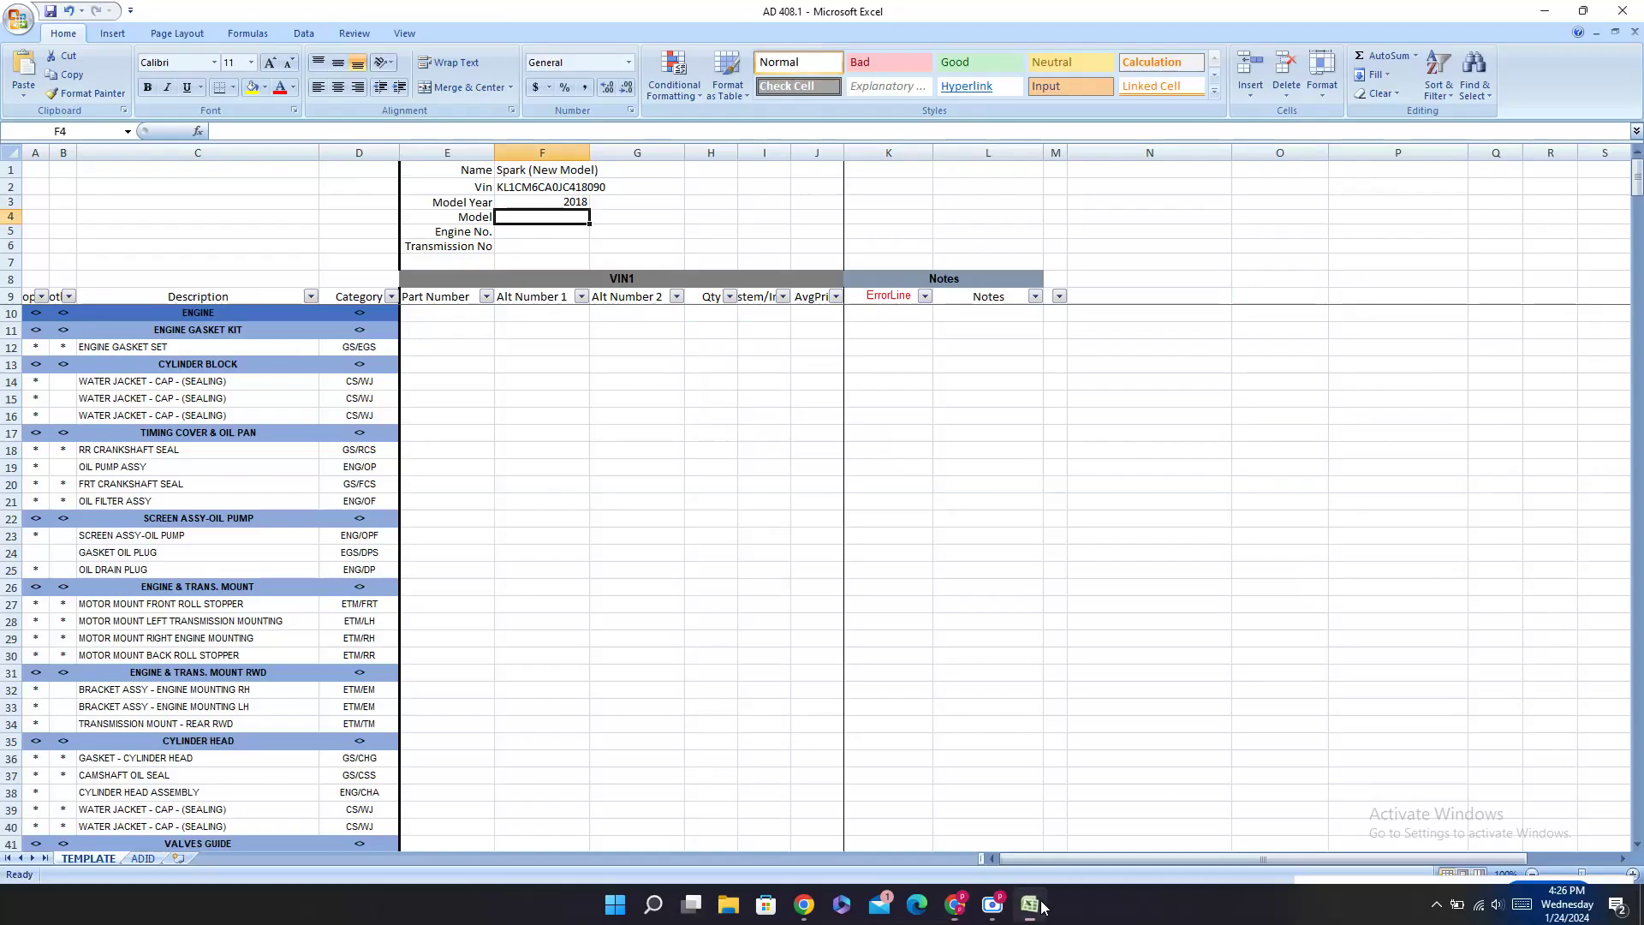
Step: Paste the LV7 engine description into the Engine No. cell F5
{"action": "double_click", "coordinate": [514, 231]}
{"action": "type", "text": "(LV7) ENGINE GAS, 4 CYL, L4, 1.4L, MFI, DOHC, VVT, ALUM, GEN 1 VAR 1"}
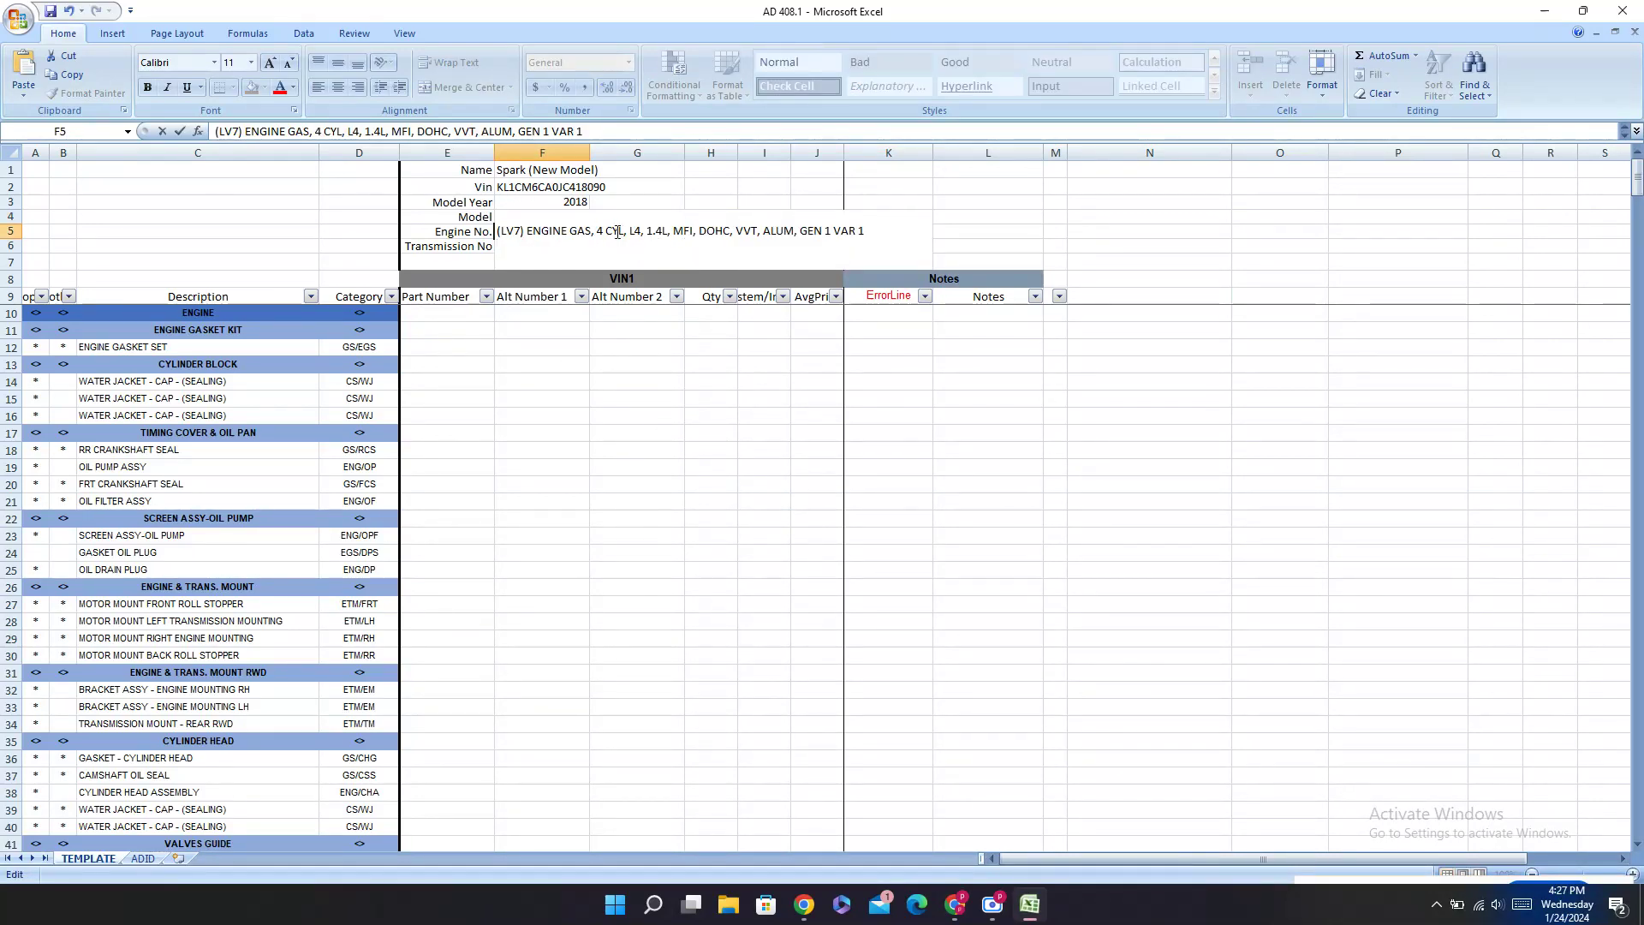
{"action": "left_click", "coordinate": [568, 187]}
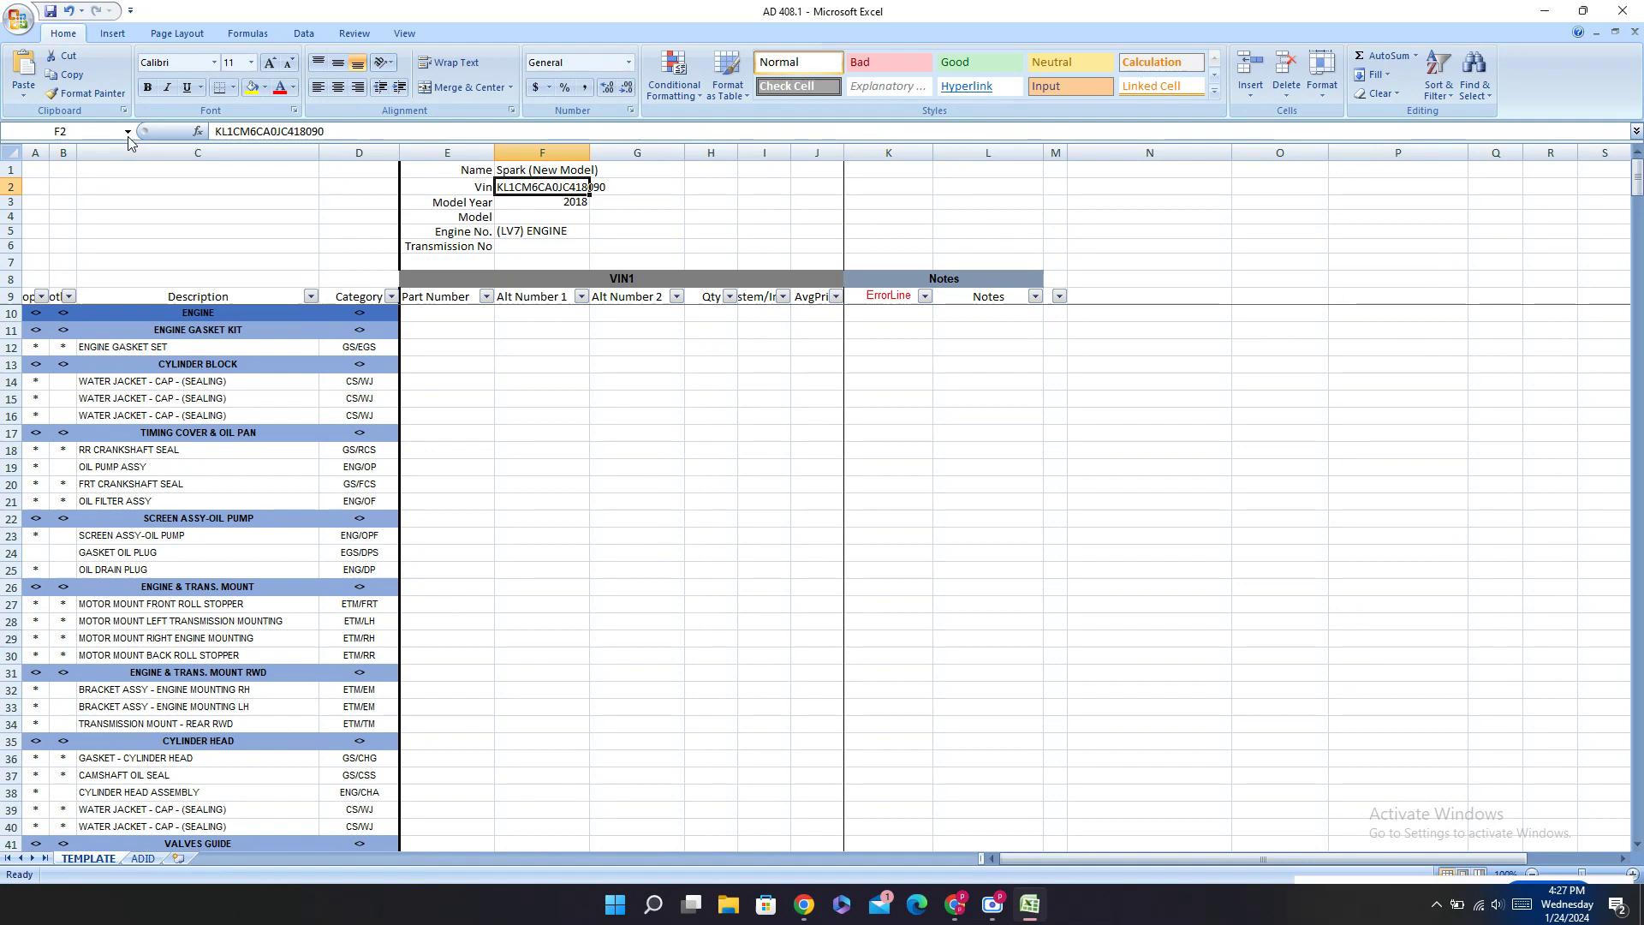
{"action": "left_click", "coordinate": [73, 75]}
{"action": "left_click", "coordinate": [553, 232]}
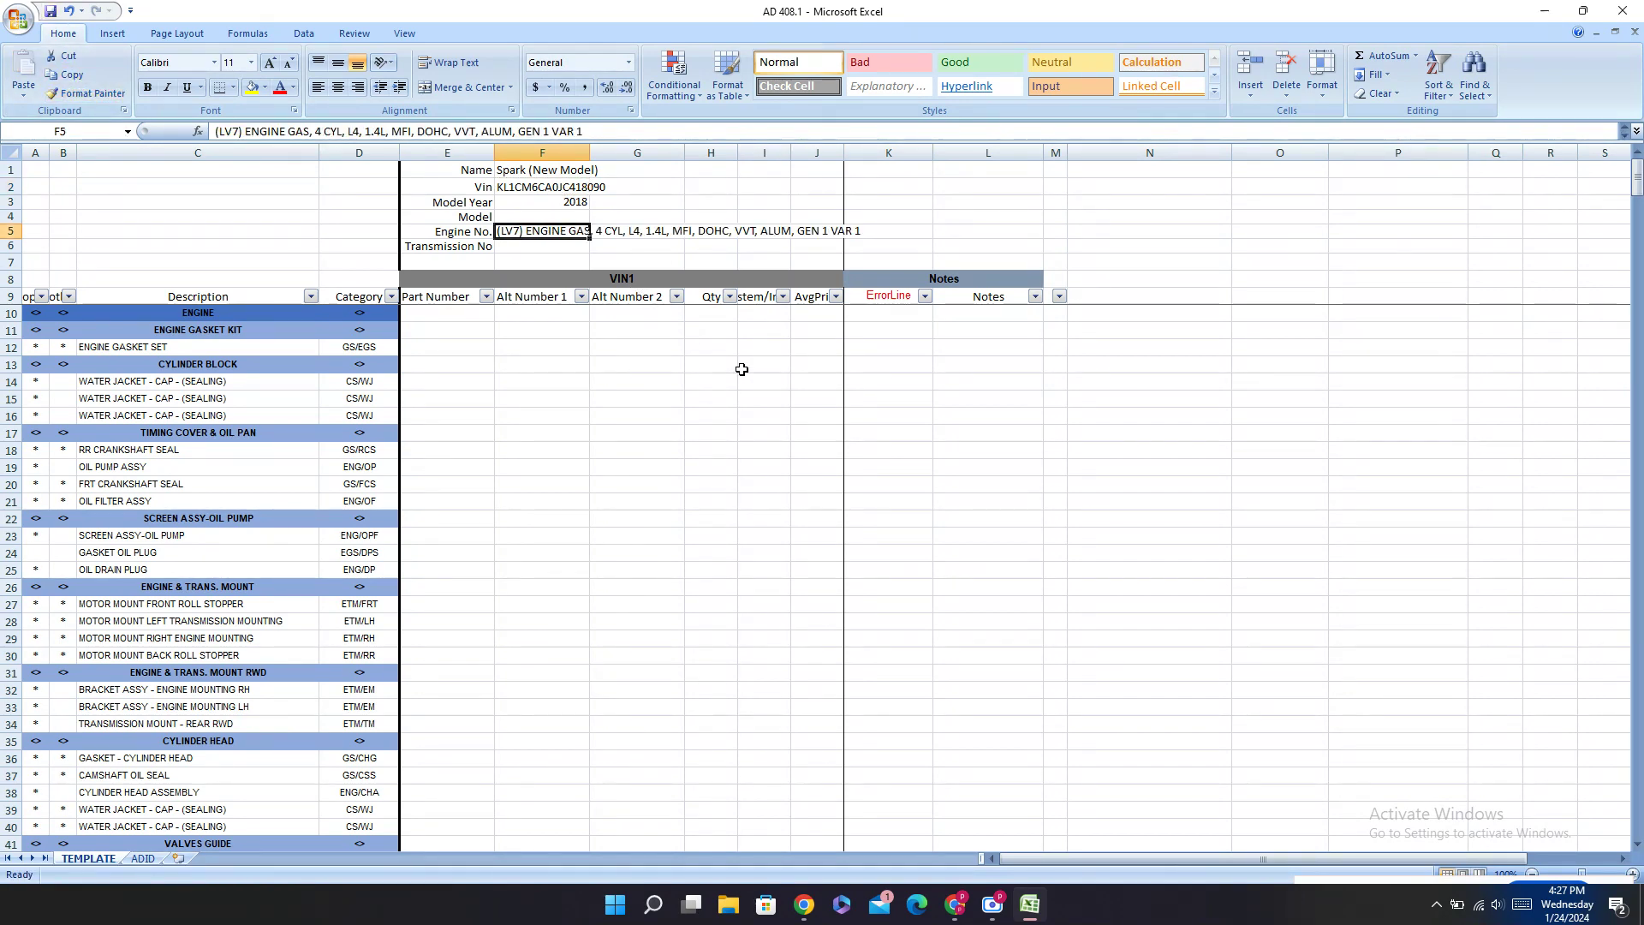
Step: Copy the MR8 CVT, FWD gearbox description from PartSouq into Transmission No cell F6
{"action": "left_click", "coordinate": [955, 904]}
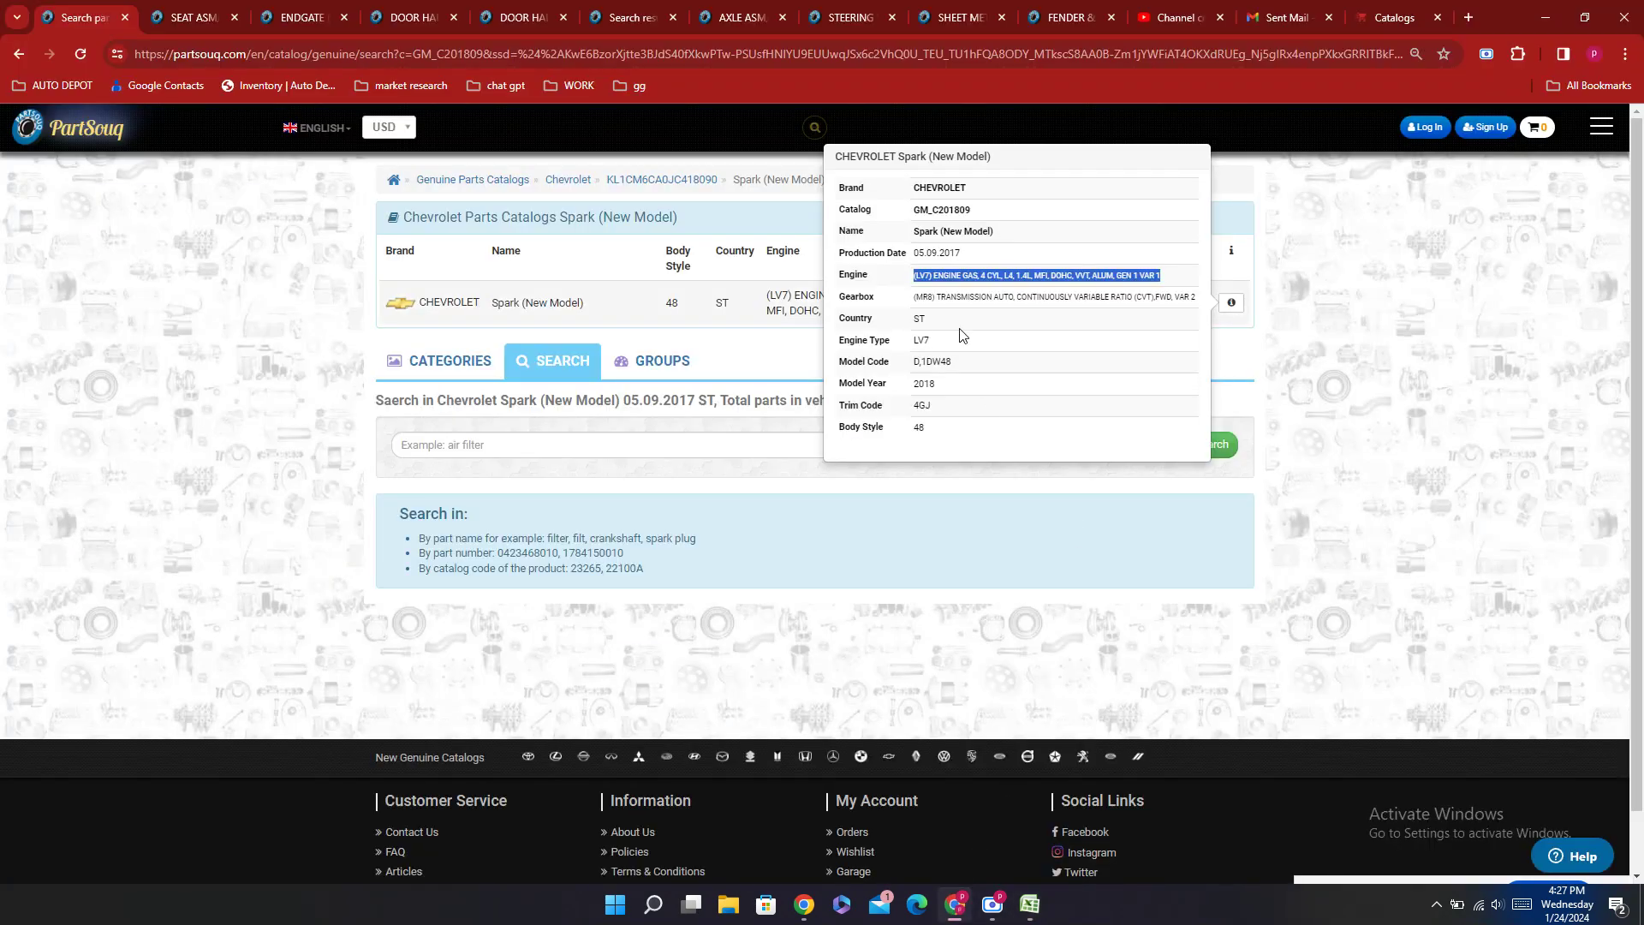
{"action": "triple_click", "coordinate": [959, 298]}
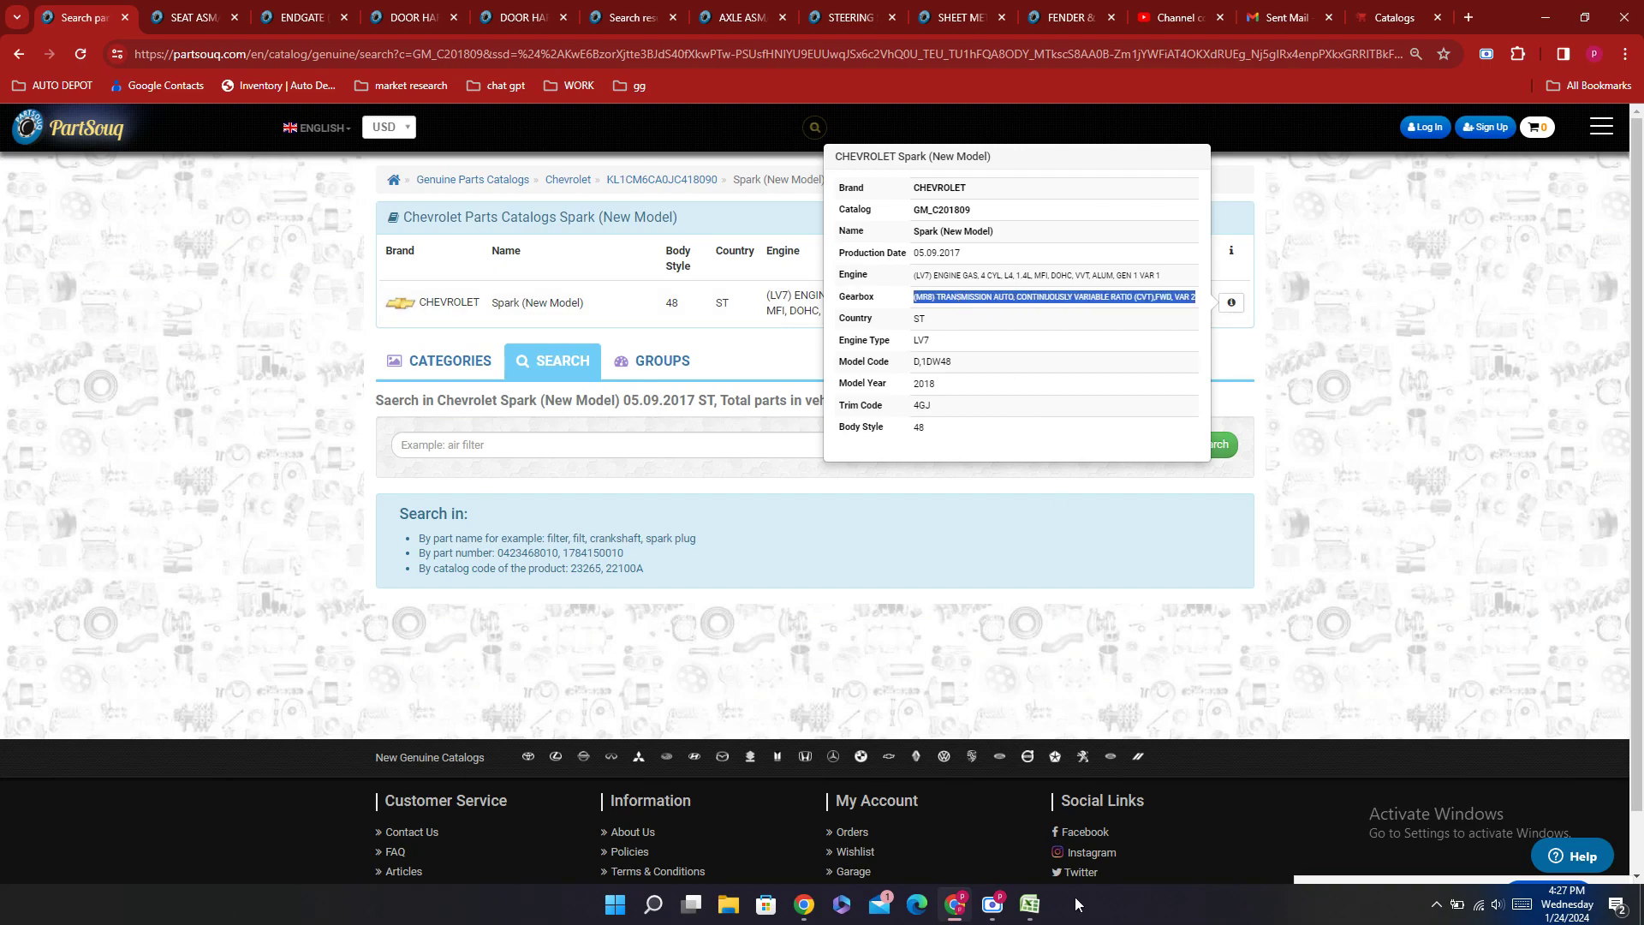
{"action": "left_click", "coordinate": [1030, 904]}
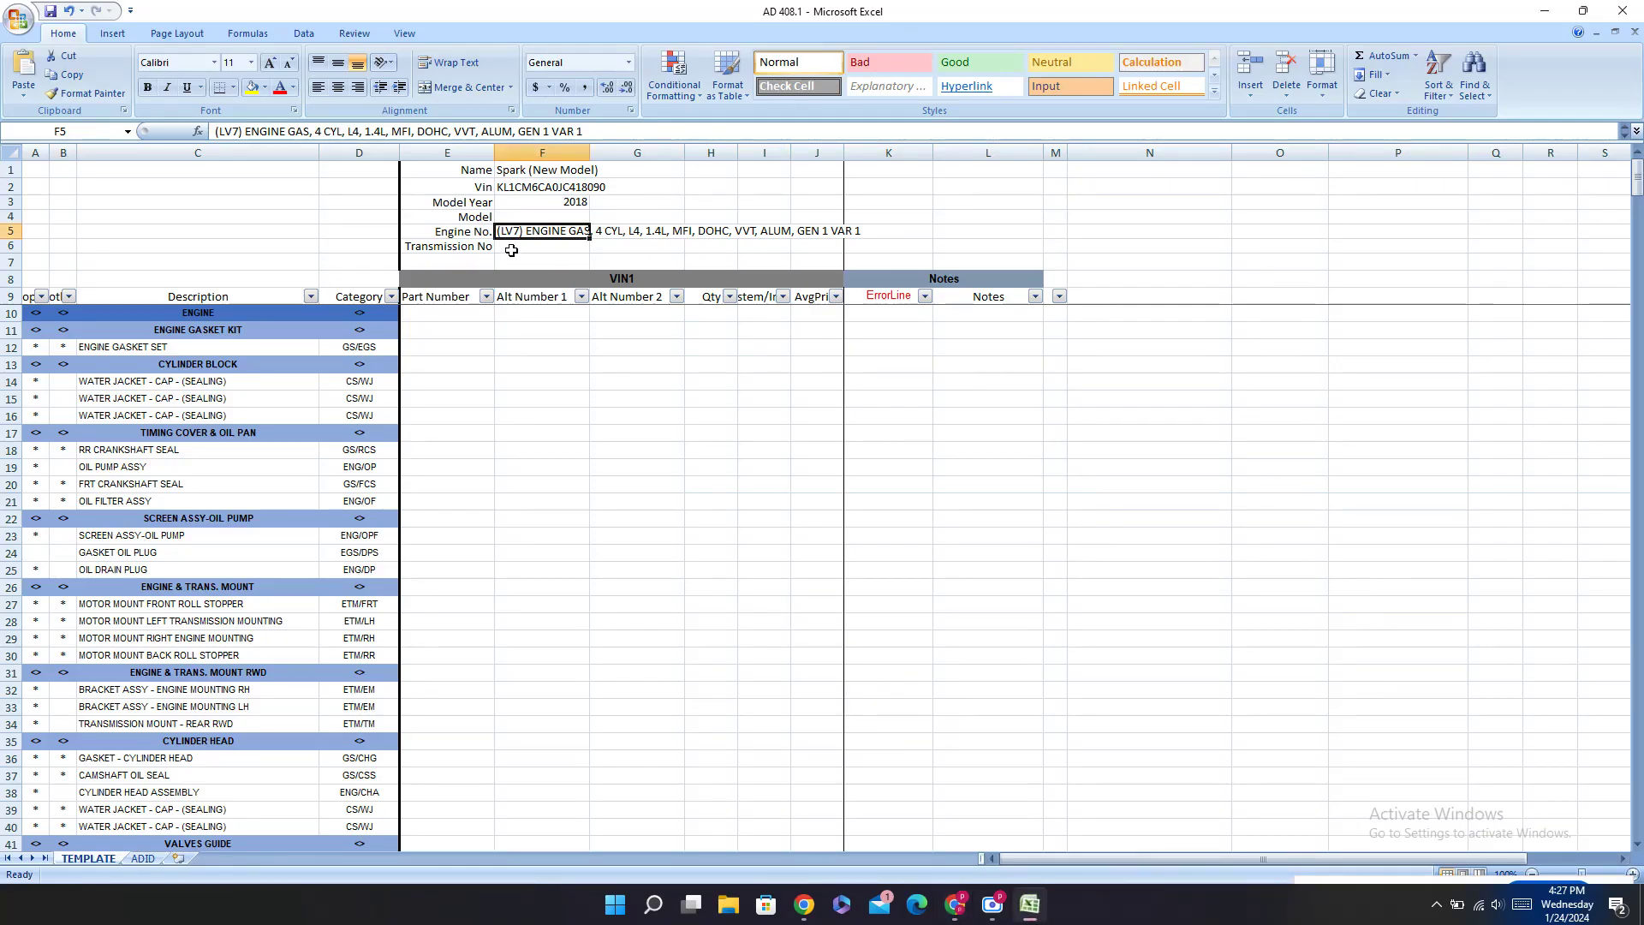
{"action": "double_click", "coordinate": [542, 246]}
{"action": "key", "text": "ctrl+v"}
{"action": "key", "text": "Escape"}
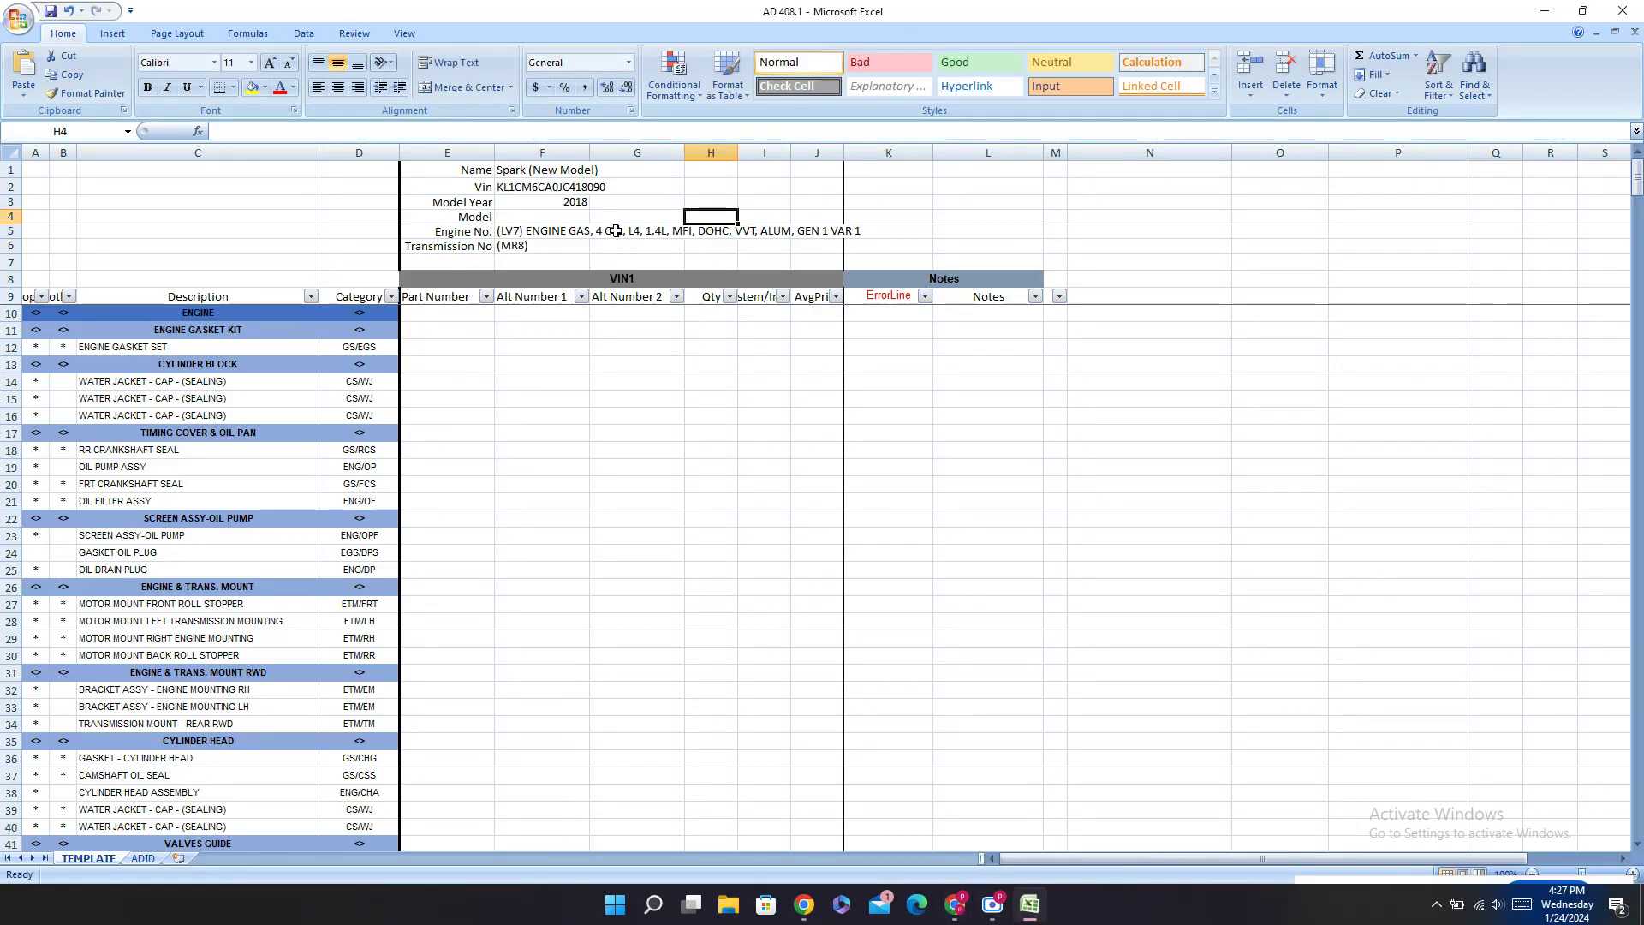
Step: Apply the VIN cell F2's formatting to Transmission No cell F6
{"action": "left_click", "coordinate": [638, 231]}
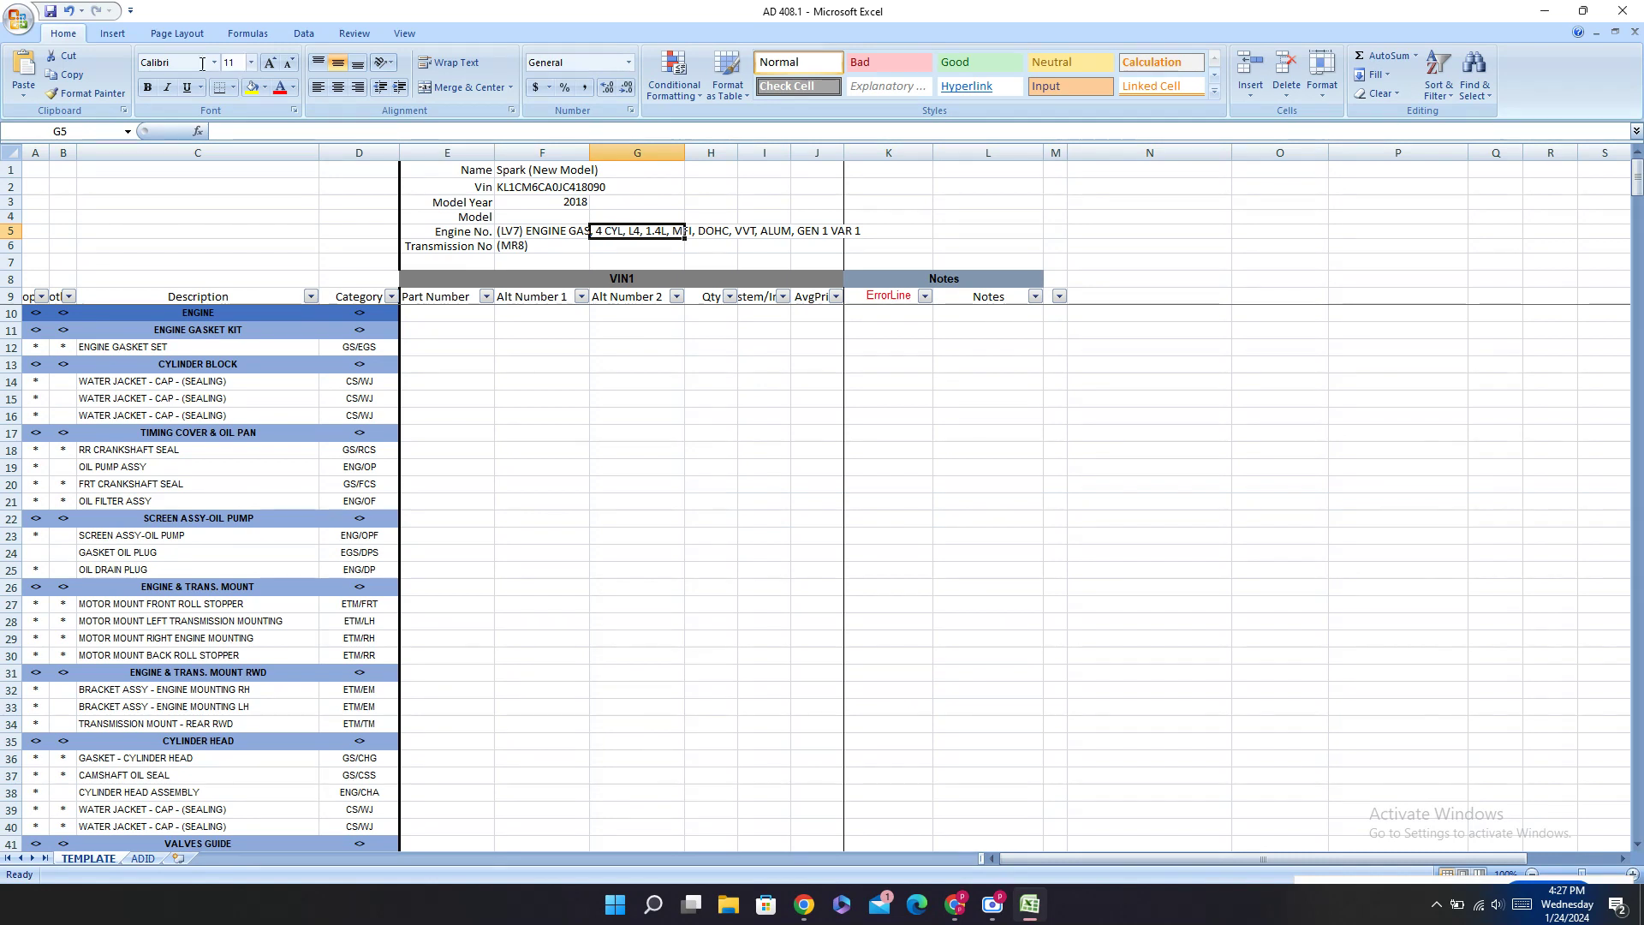
{"action": "left_click", "coordinate": [542, 187]}
{"action": "left_click", "coordinate": [85, 93]}
{"action": "left_click", "coordinate": [558, 242]}
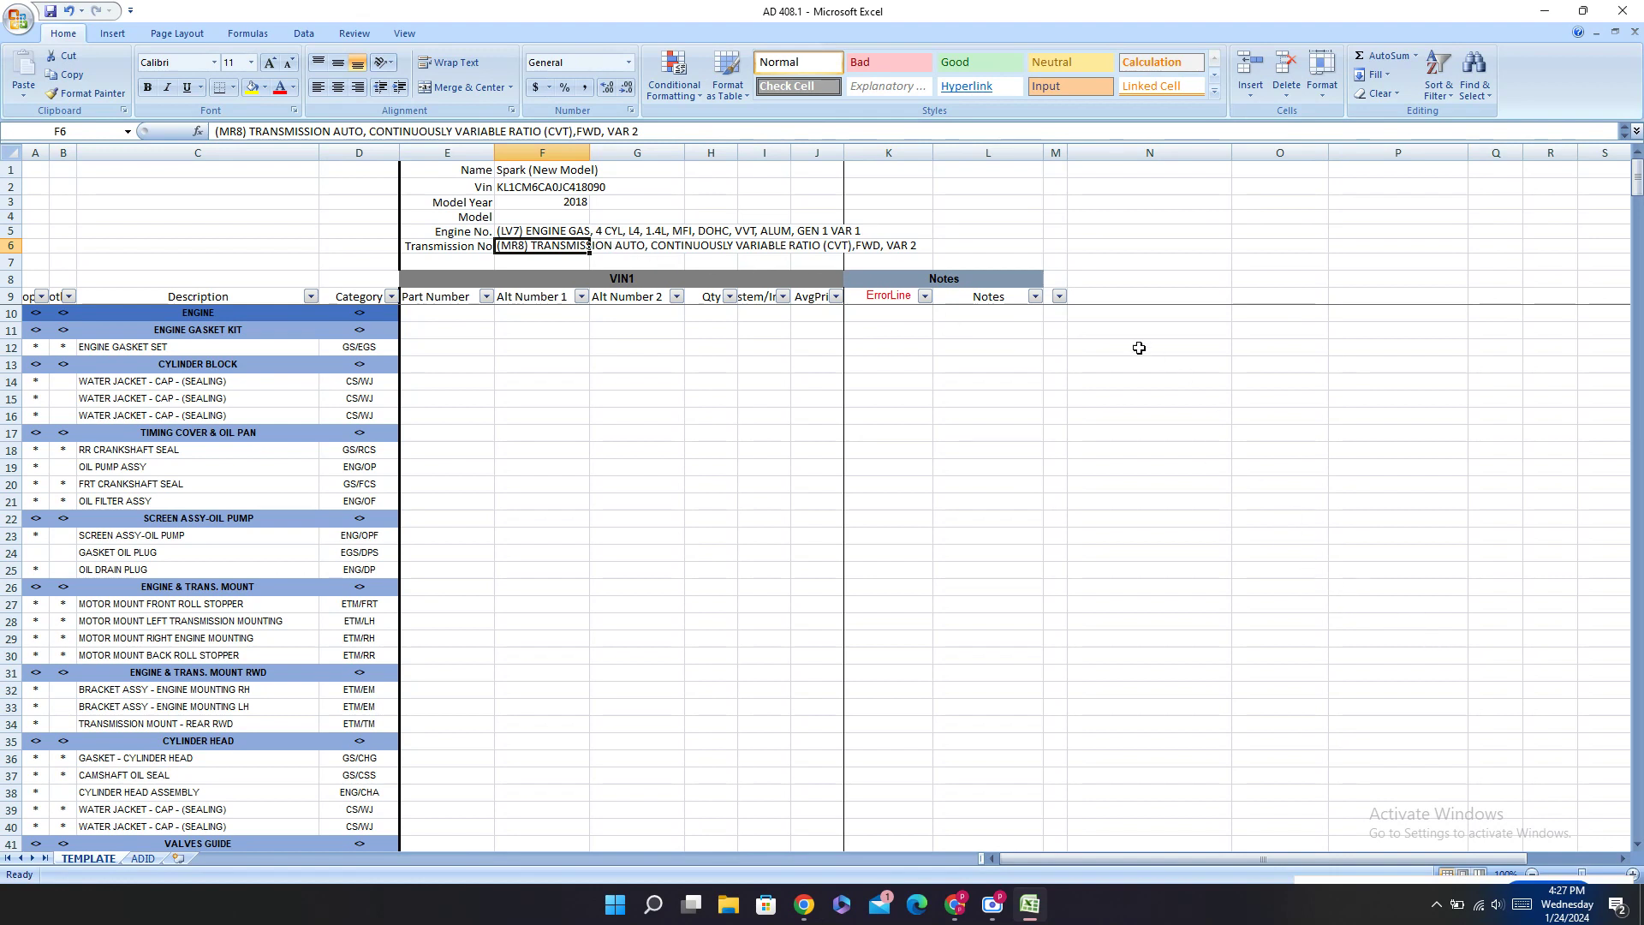
Step: Copy the catalog code GM_C201809 from the PartSouq page
{"action": "left_click", "coordinate": [519, 206]}
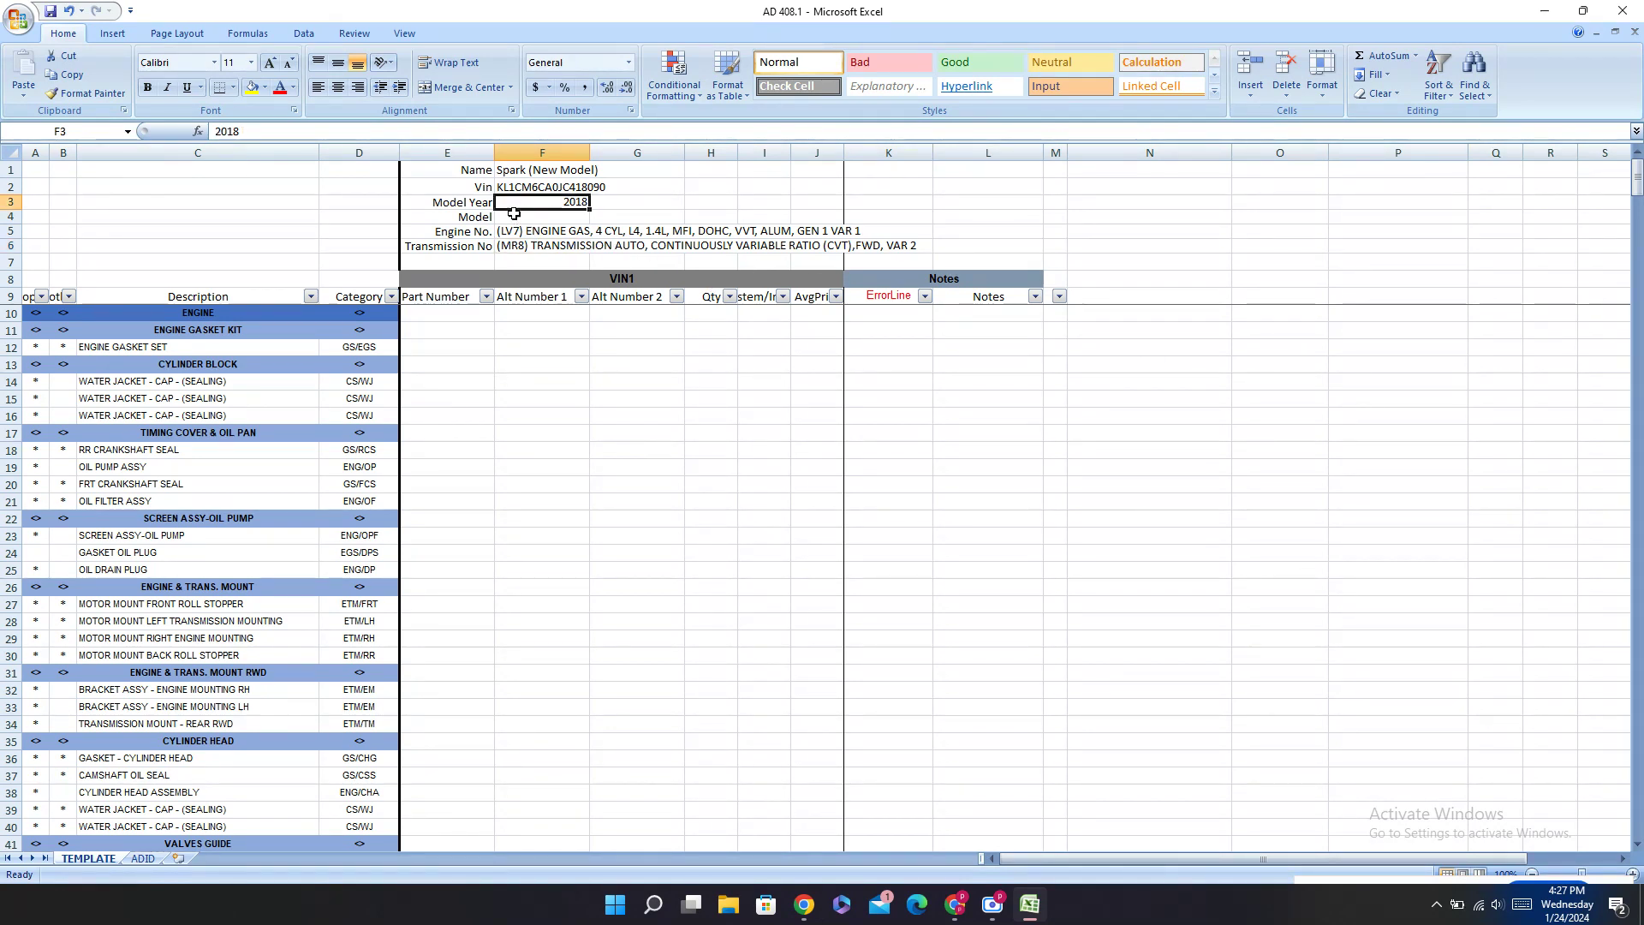
{"action": "left_click", "coordinate": [514, 215]}
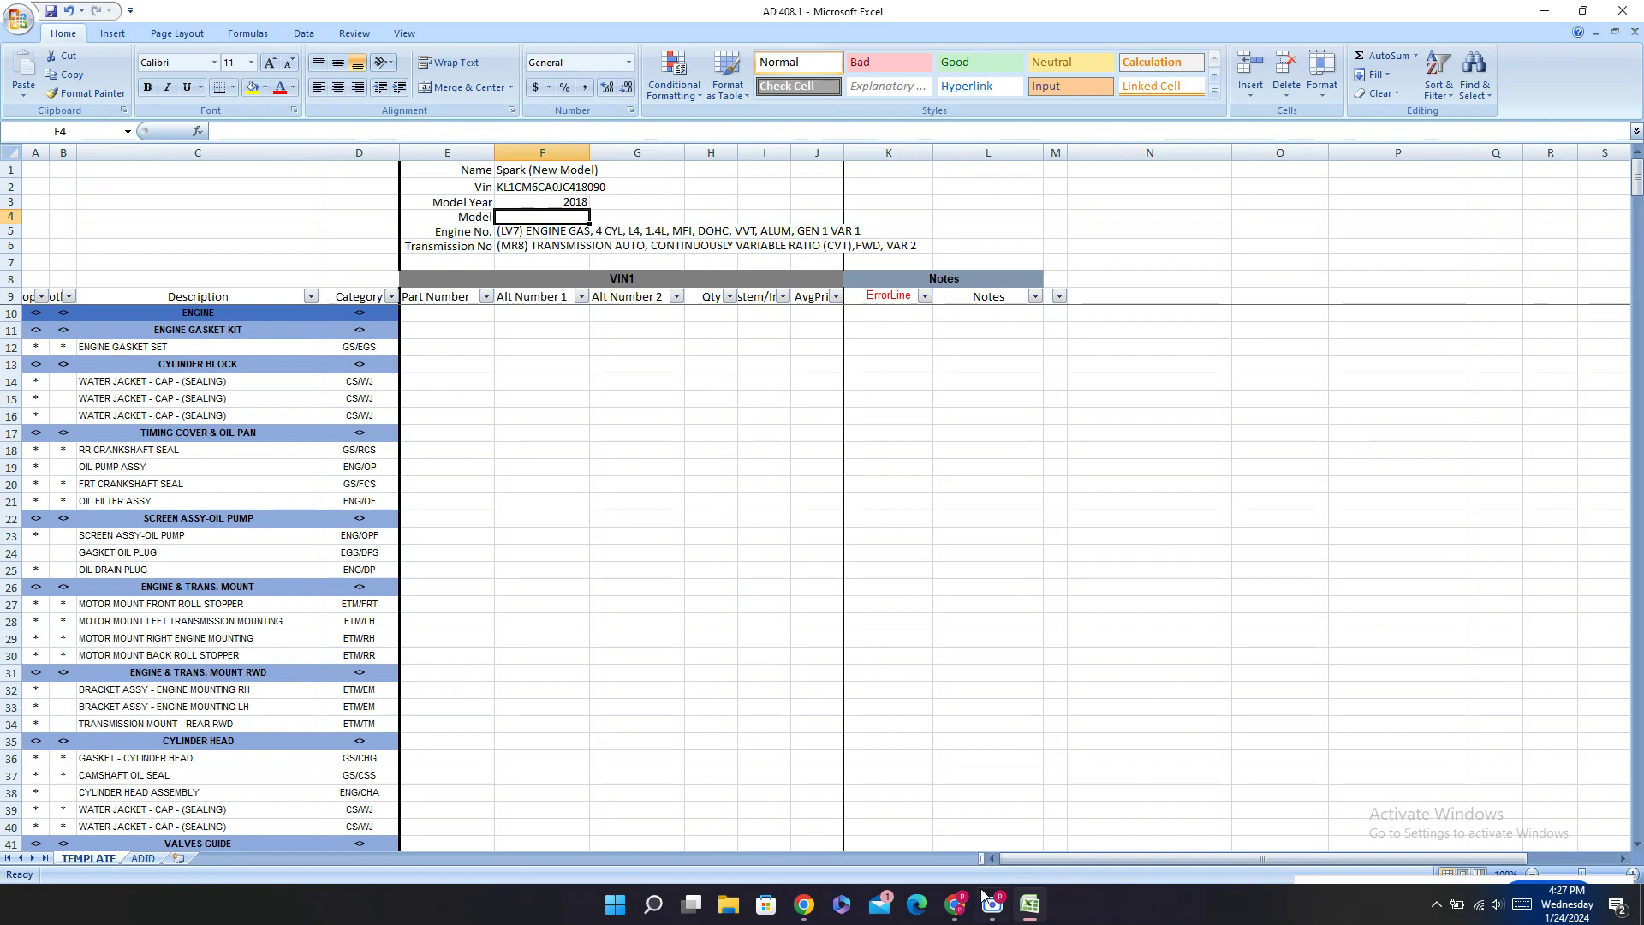
{"action": "left_click", "coordinate": [956, 904]}
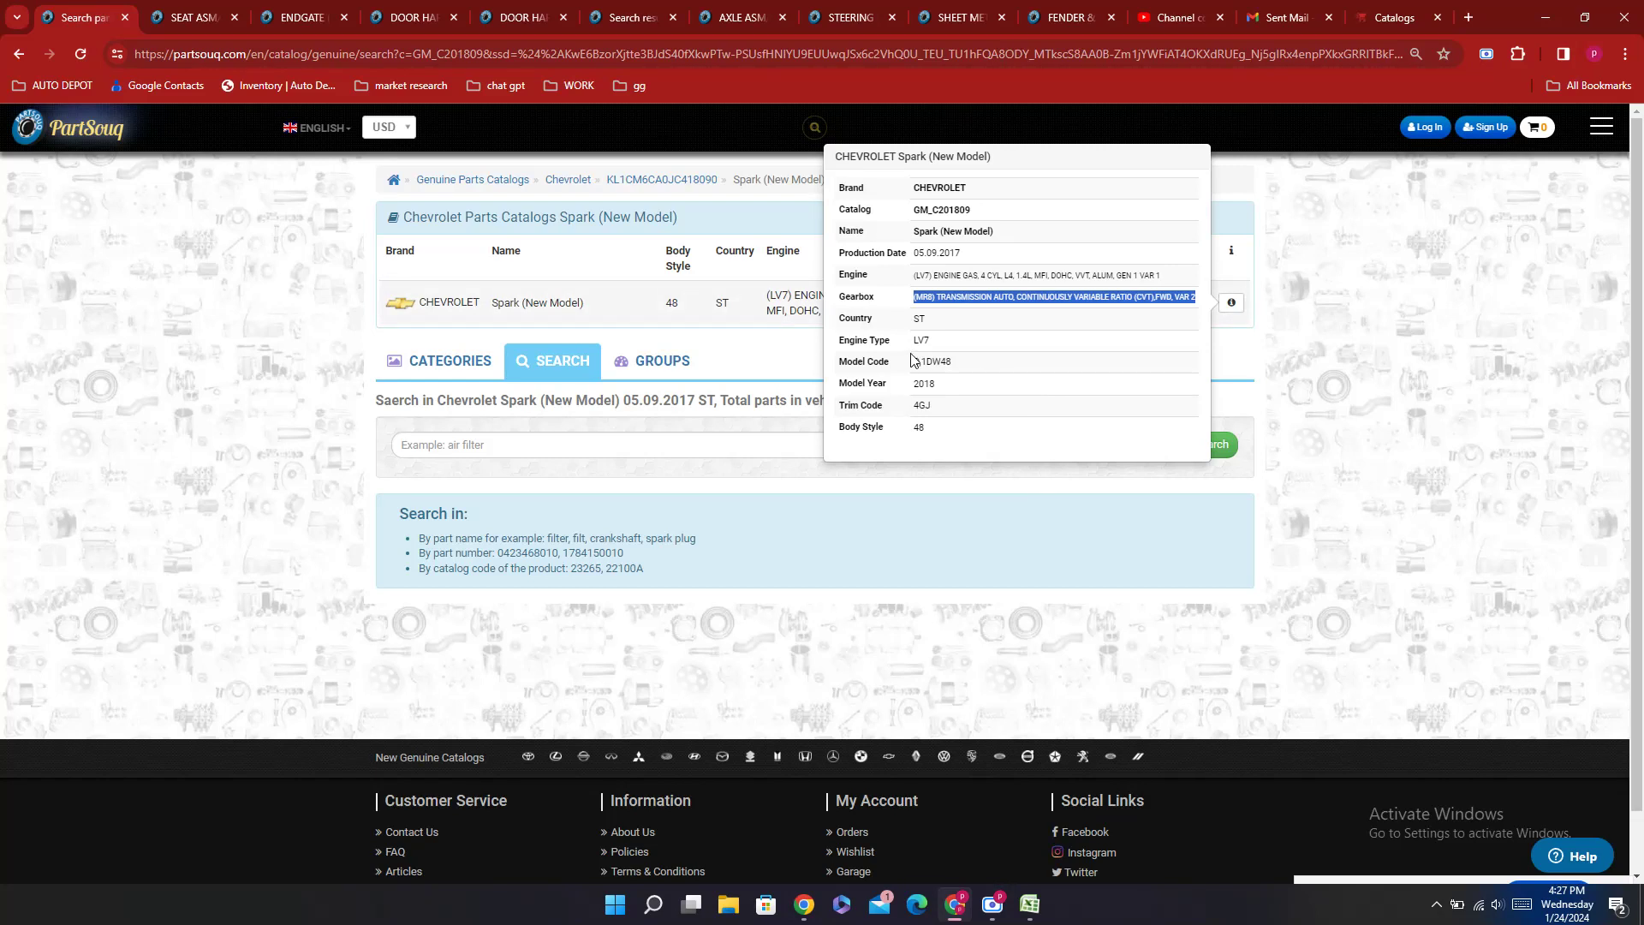
{"action": "double_click", "coordinate": [945, 210]}
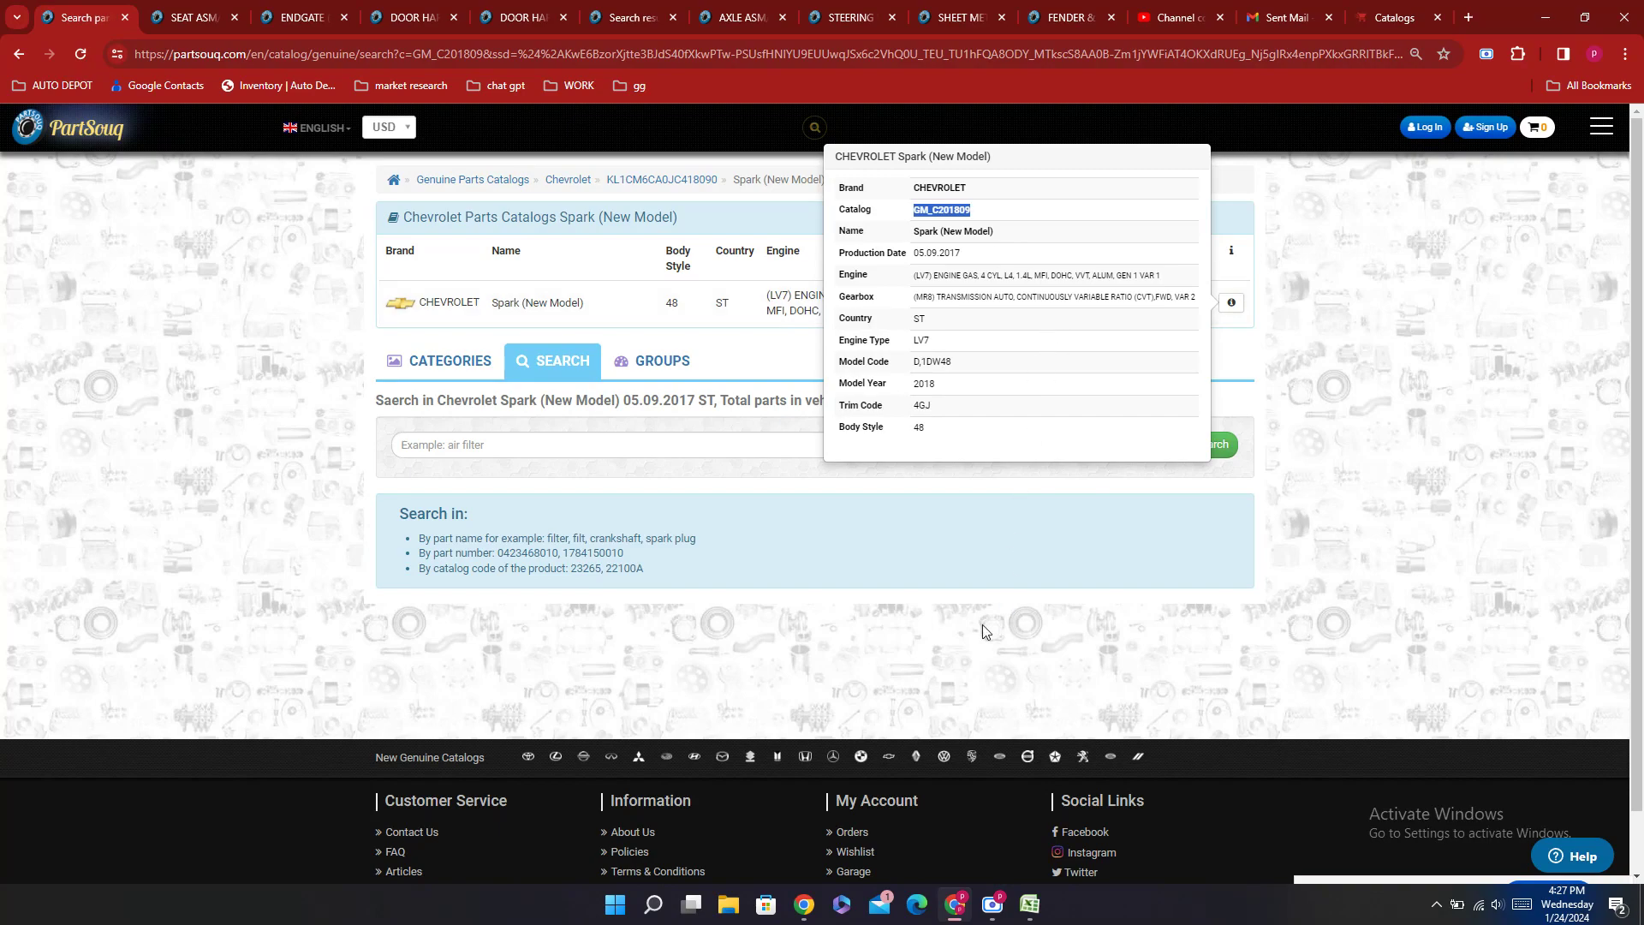
{"action": "left_click", "coordinate": [1030, 904]}
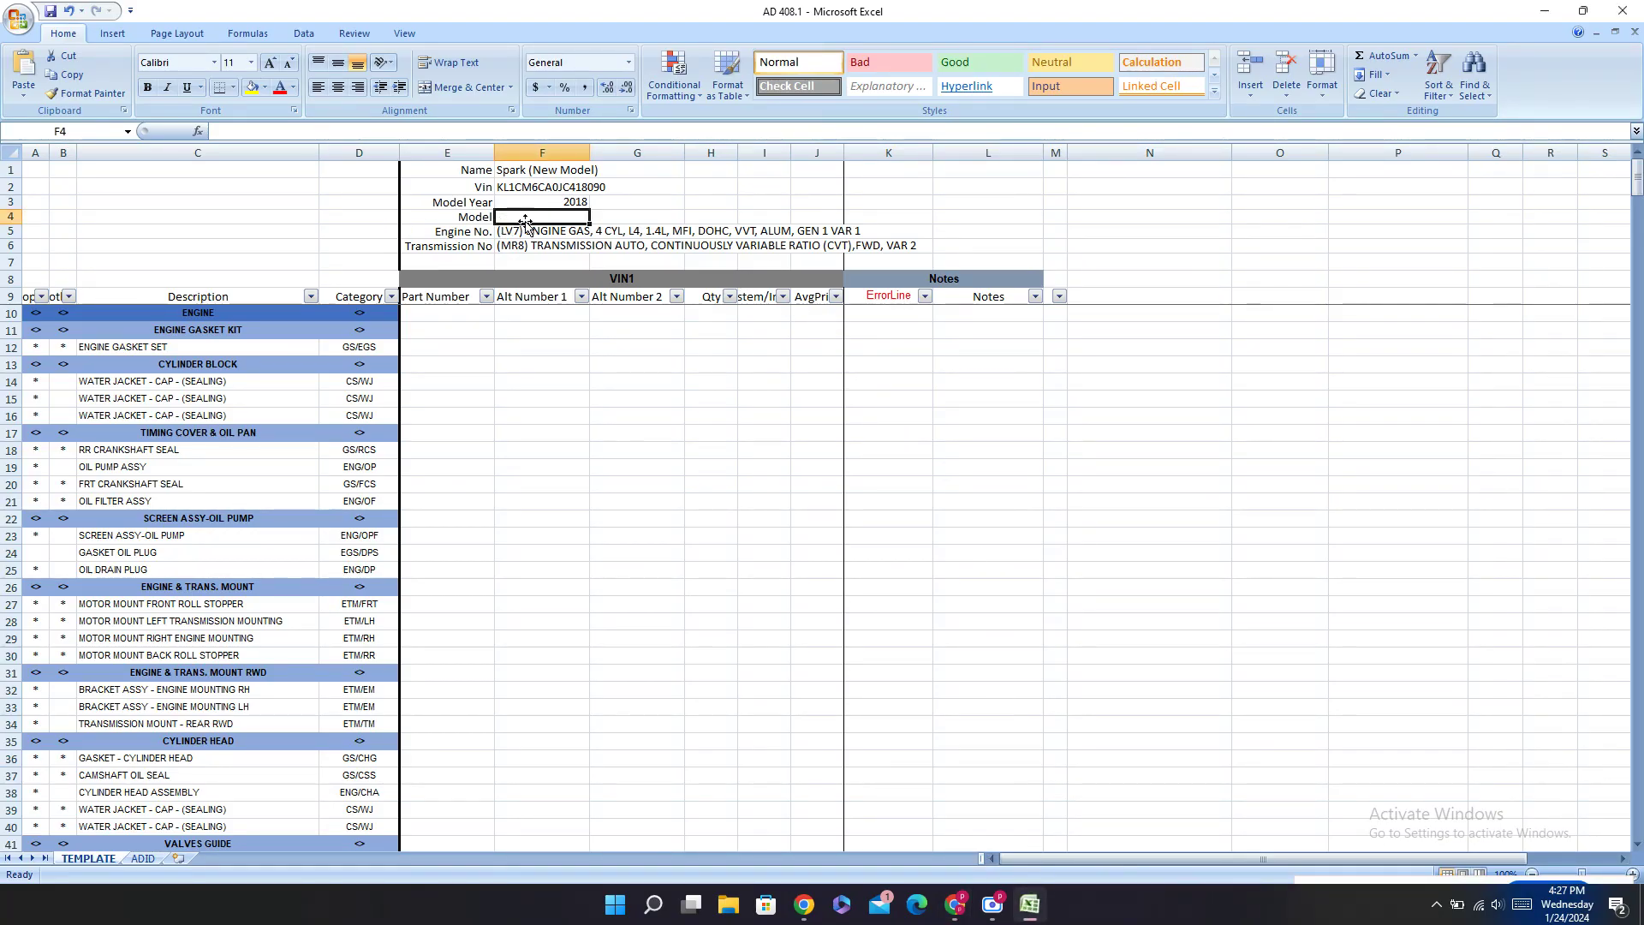
Step: Paste GM_C201809 into Model cell F4 and give it the VIN cell's formatting
{"action": "key", "text": "ctrl+v"}
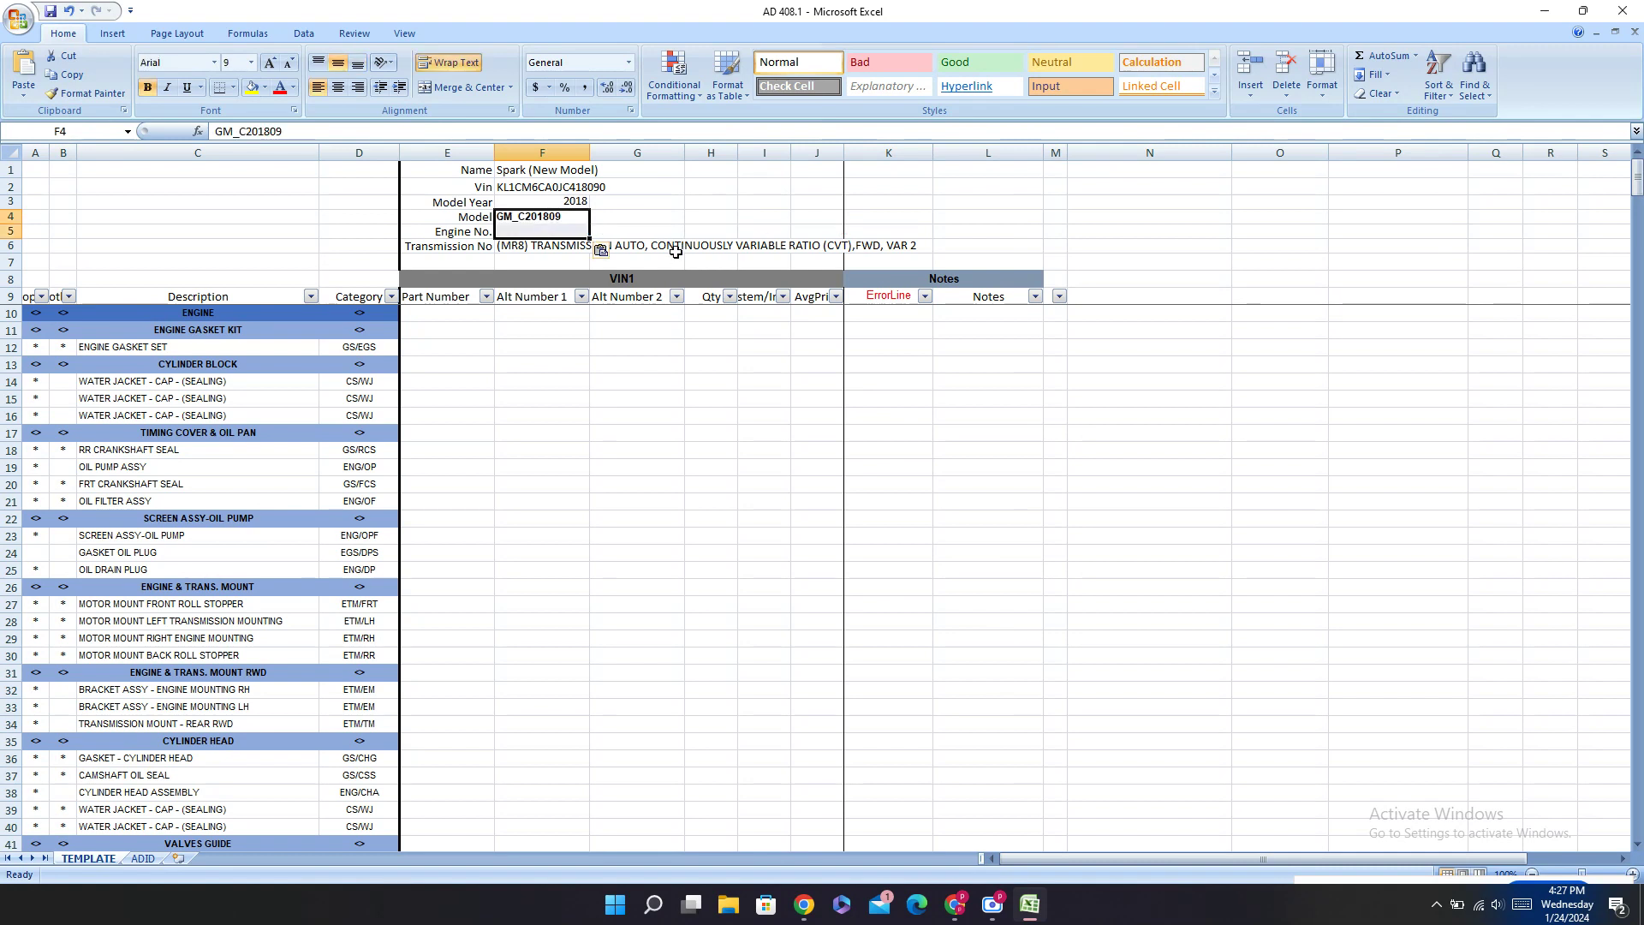
{"action": "left_click", "coordinate": [675, 253]}
{"action": "key", "text": "ctrl+z"}
{"action": "key", "text": "BackSpace"}
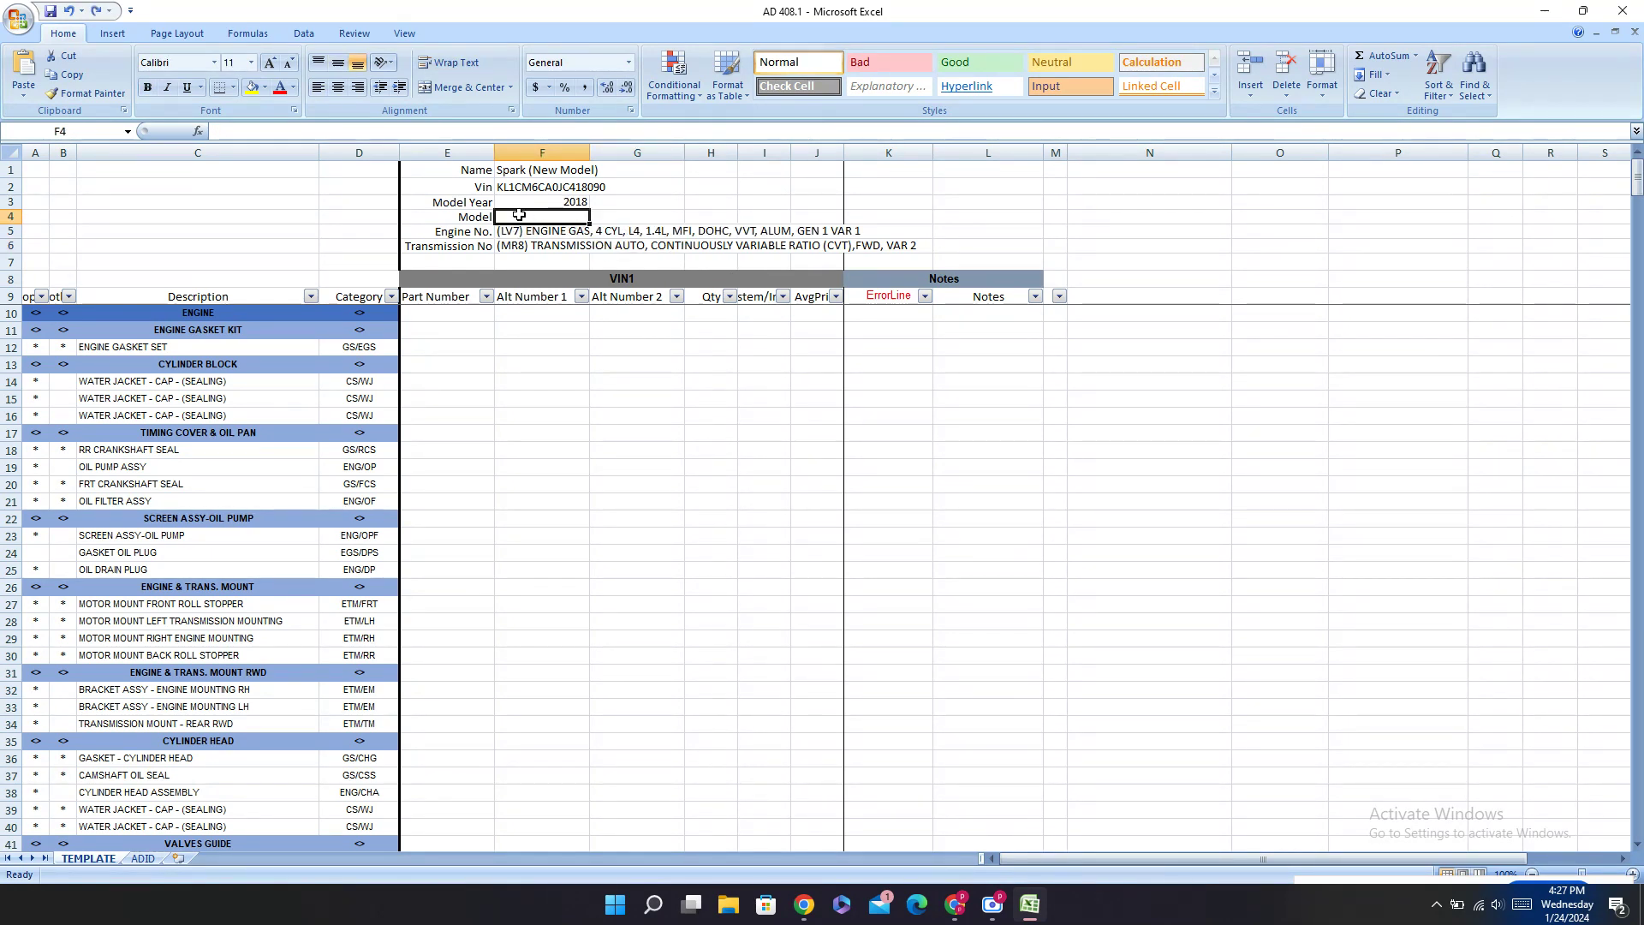
{"action": "key", "text": "ctrl+v"}
{"action": "key", "text": "Escape"}
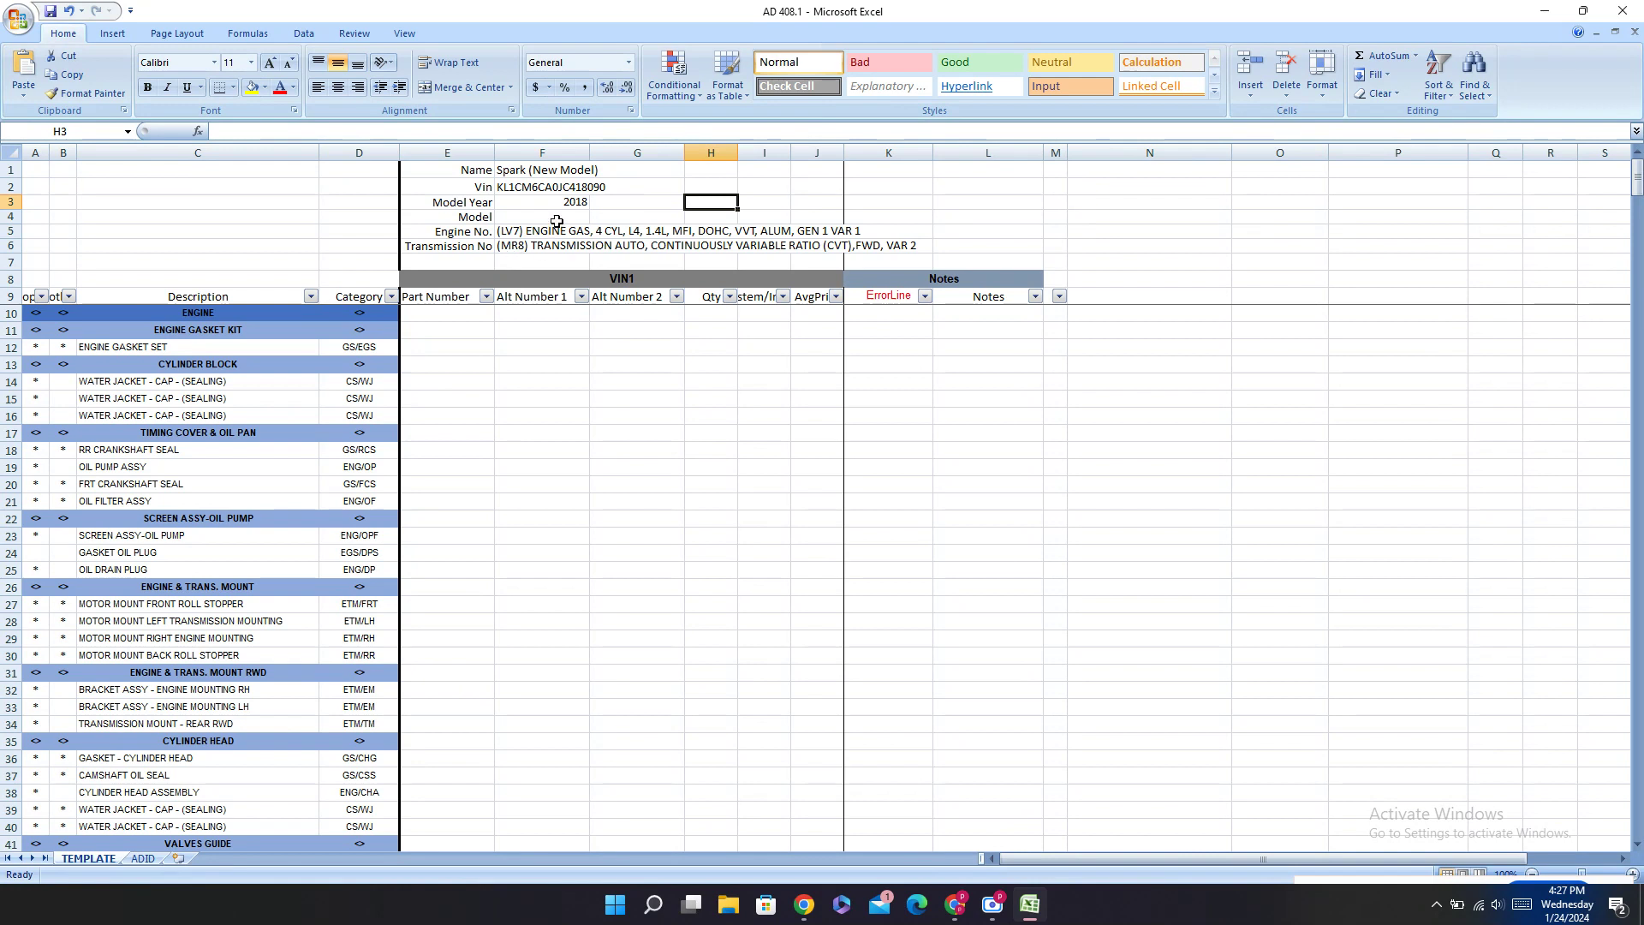
{"action": "left_click", "coordinate": [557, 187]}
{"action": "left_click", "coordinate": [100, 91]}
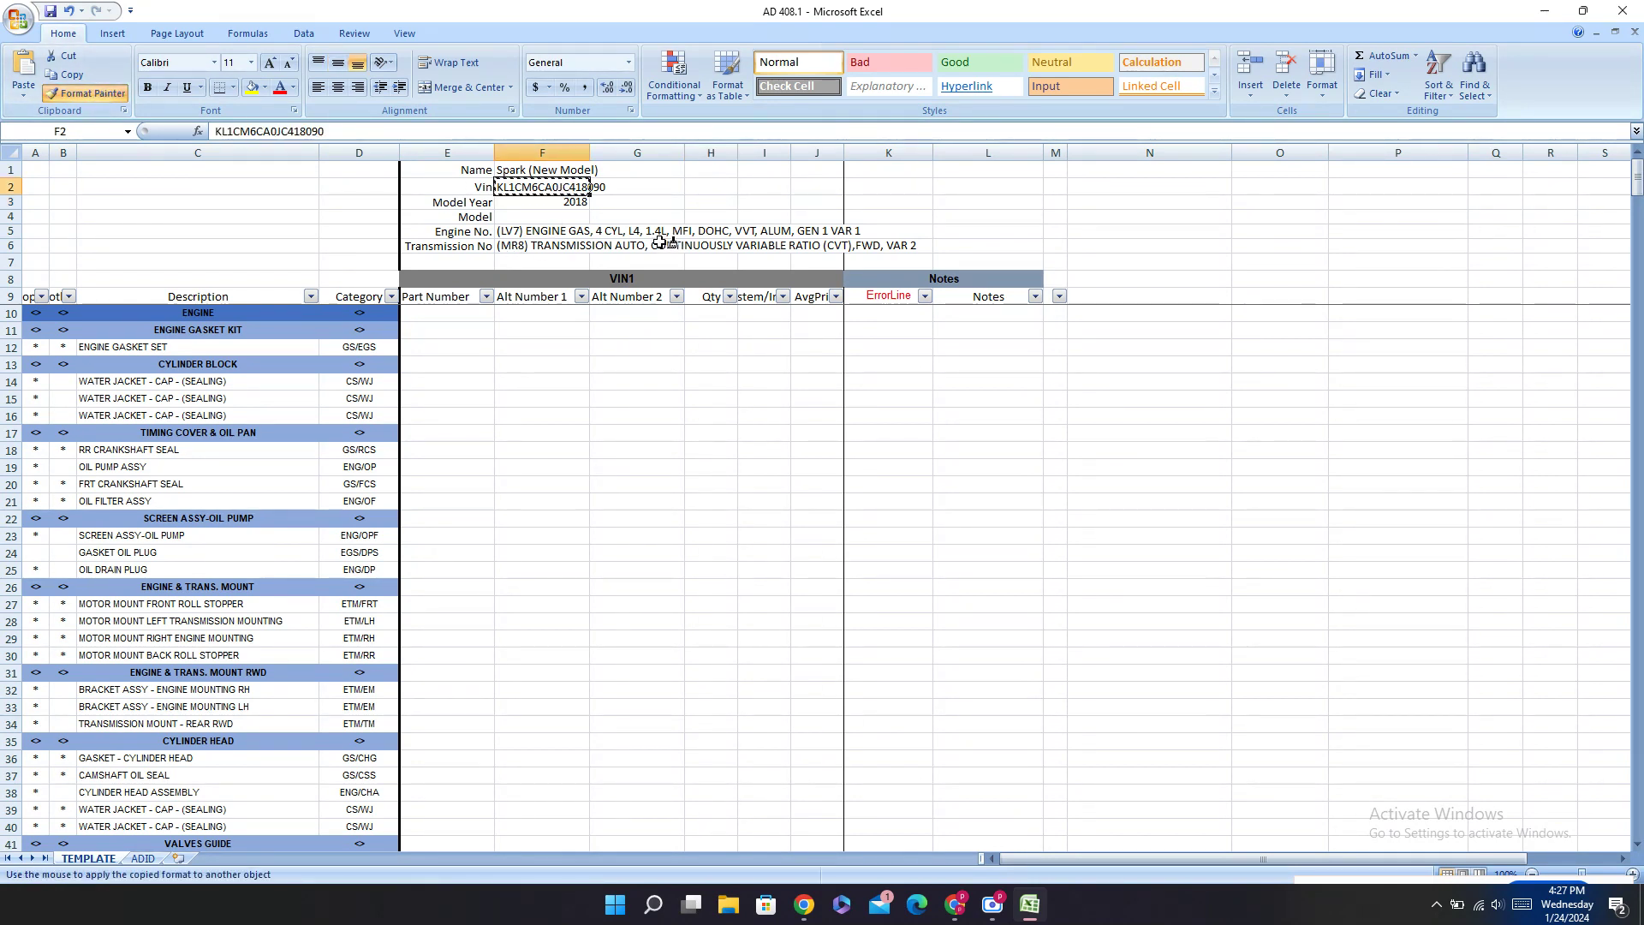
{"action": "left_click", "coordinate": [541, 216]}
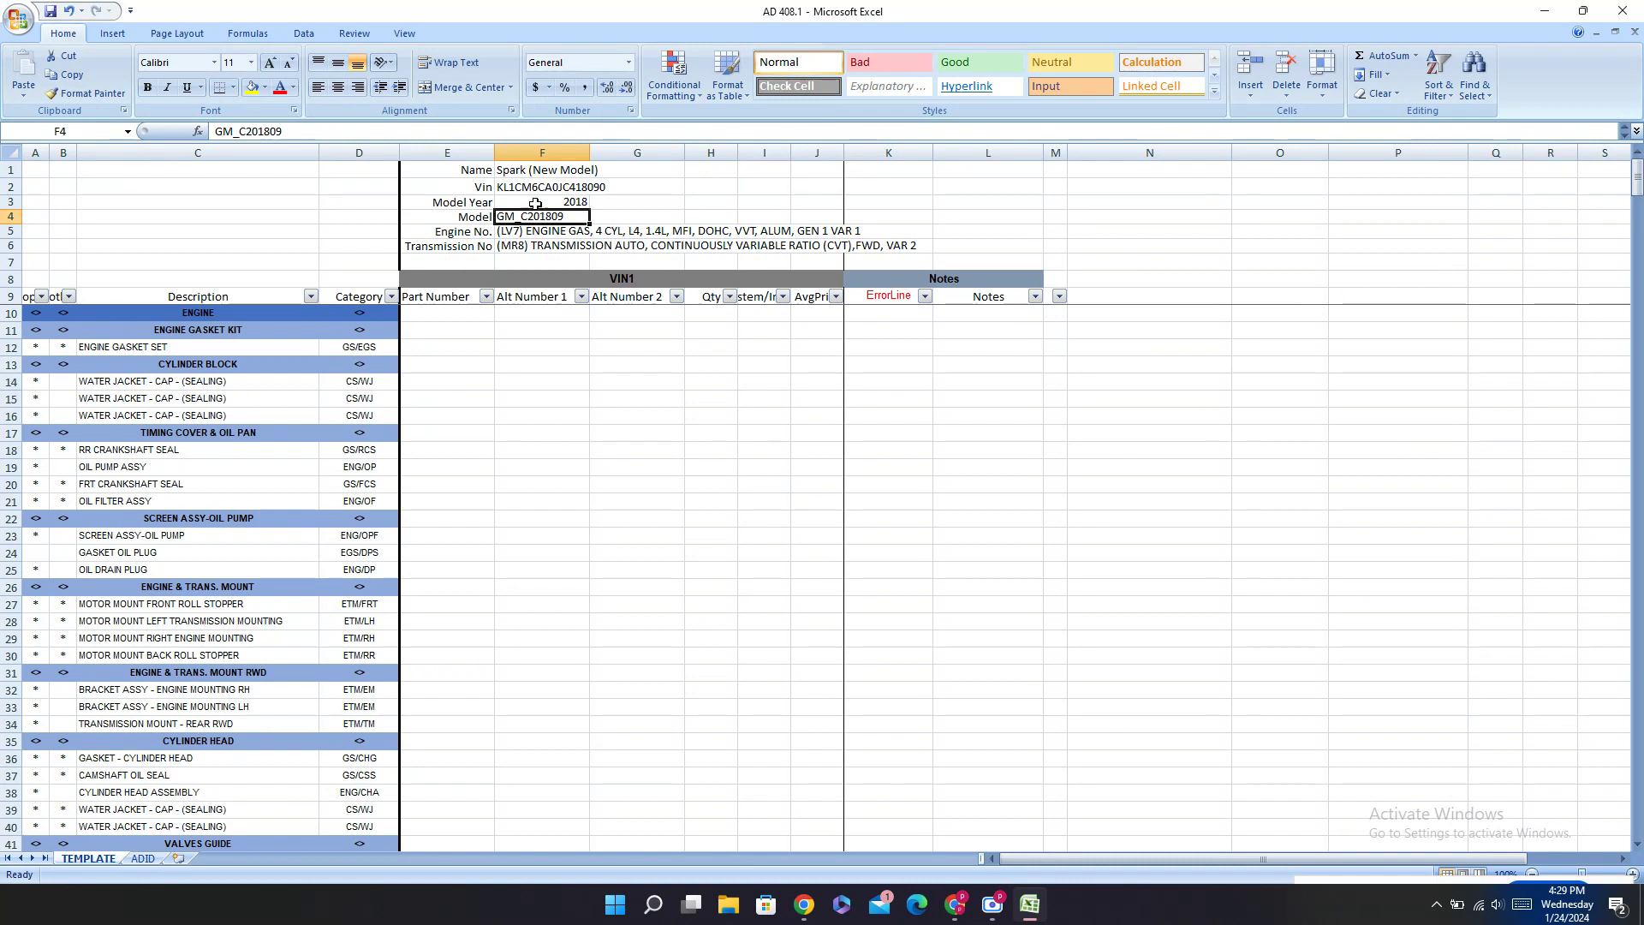
Step: Apply the VIN formatting to Model Year F3 and left-align 2018
{"action": "left_click", "coordinate": [557, 186]}
{"action": "left_click", "coordinate": [86, 92]}
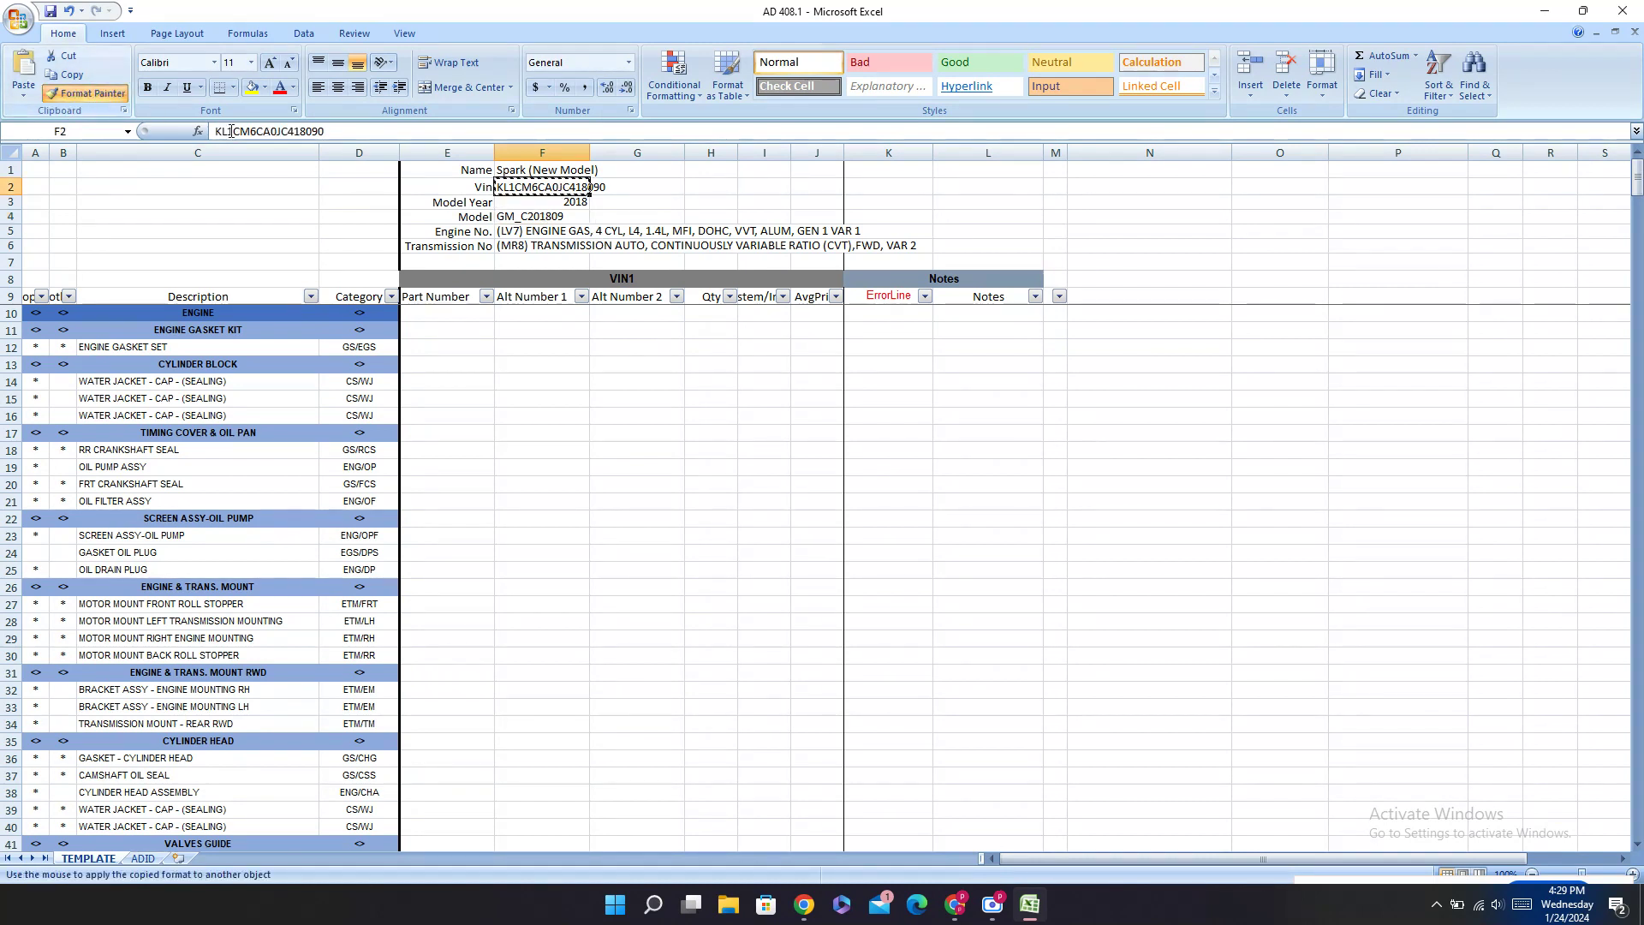
{"action": "left_click", "coordinate": [548, 202]}
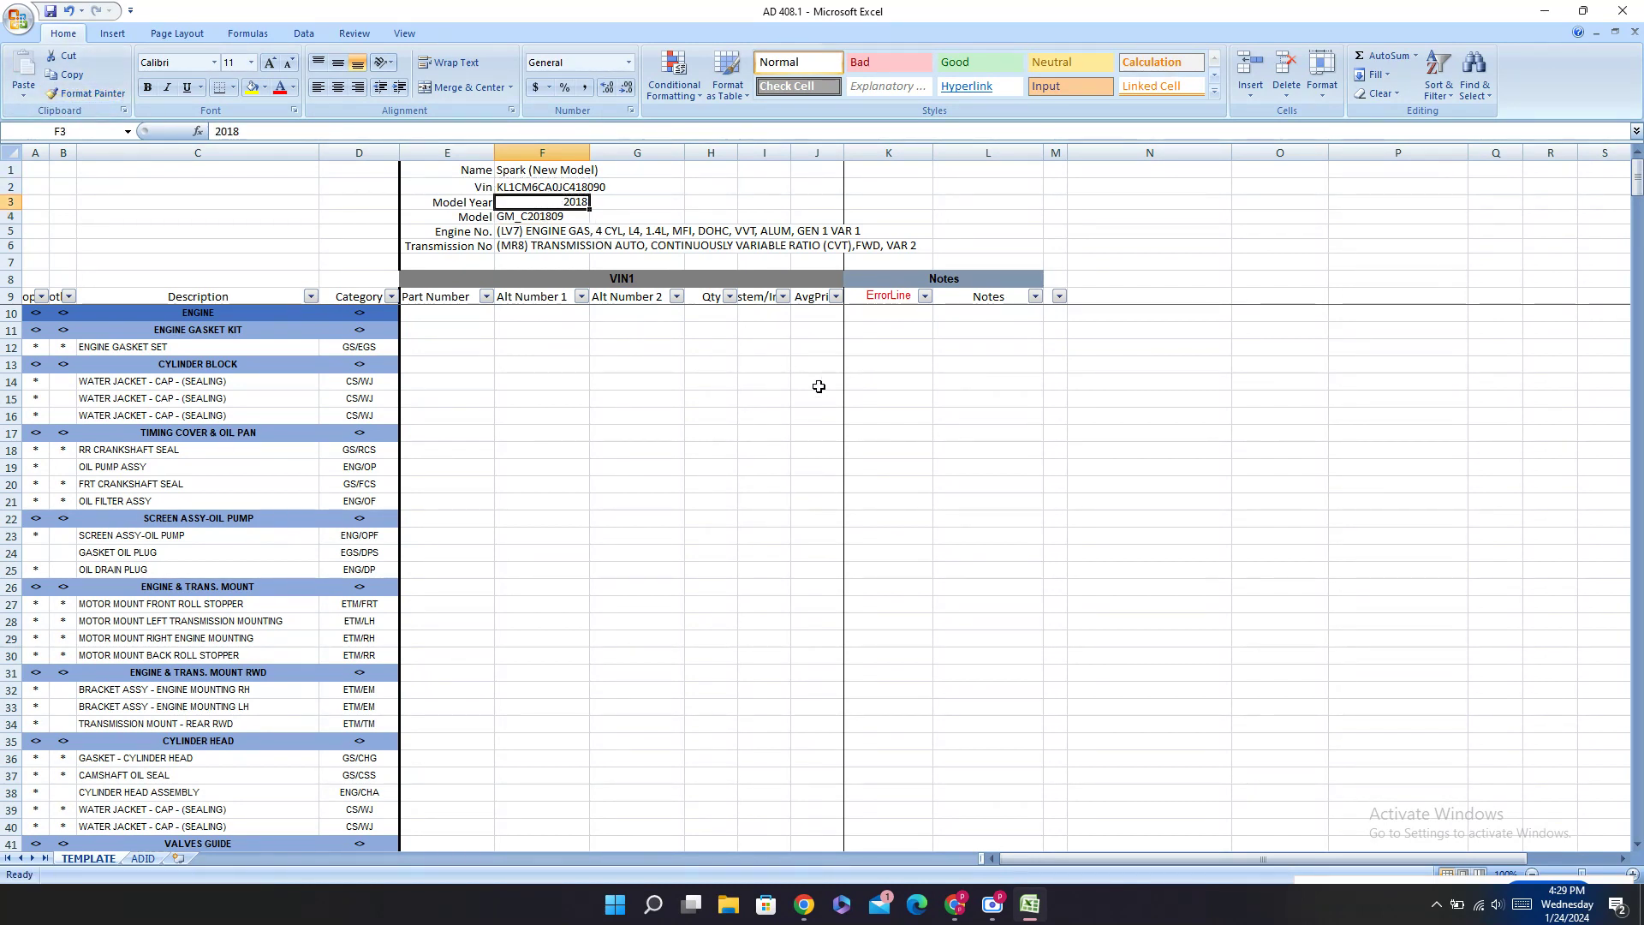
{"action": "left_click", "coordinate": [318, 86]}
{"action": "left_click", "coordinate": [452, 349]}
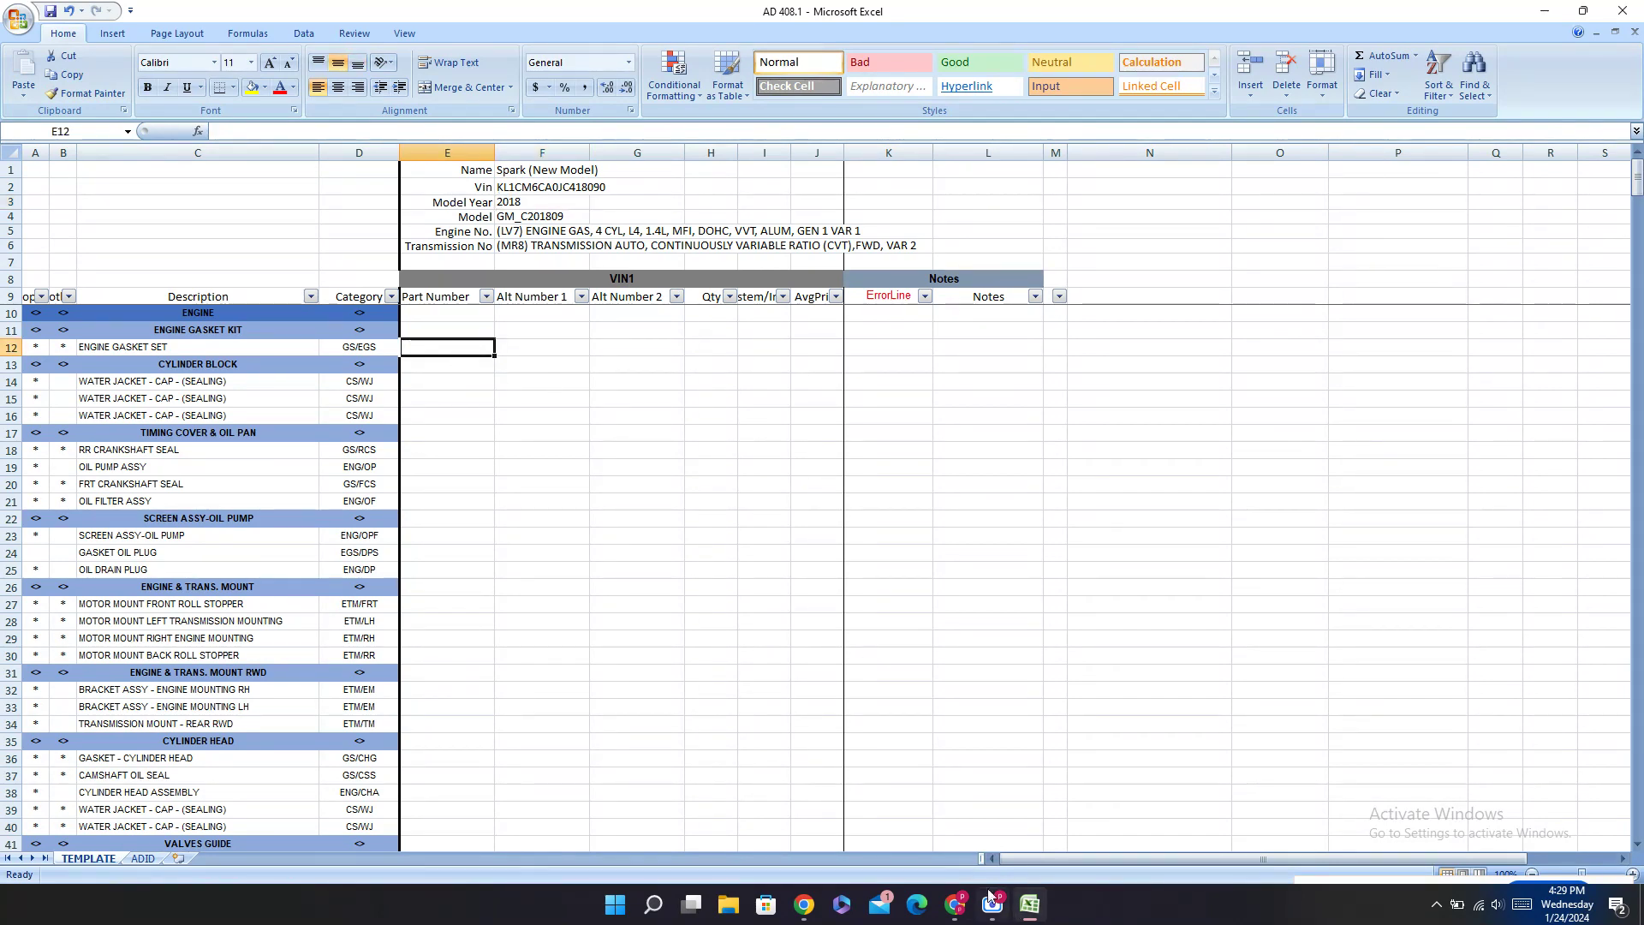
Step: Search PartSouq's Spark catalog for ENGINE GASKET SET parts
{"action": "key", "text": "alt+Tab"}
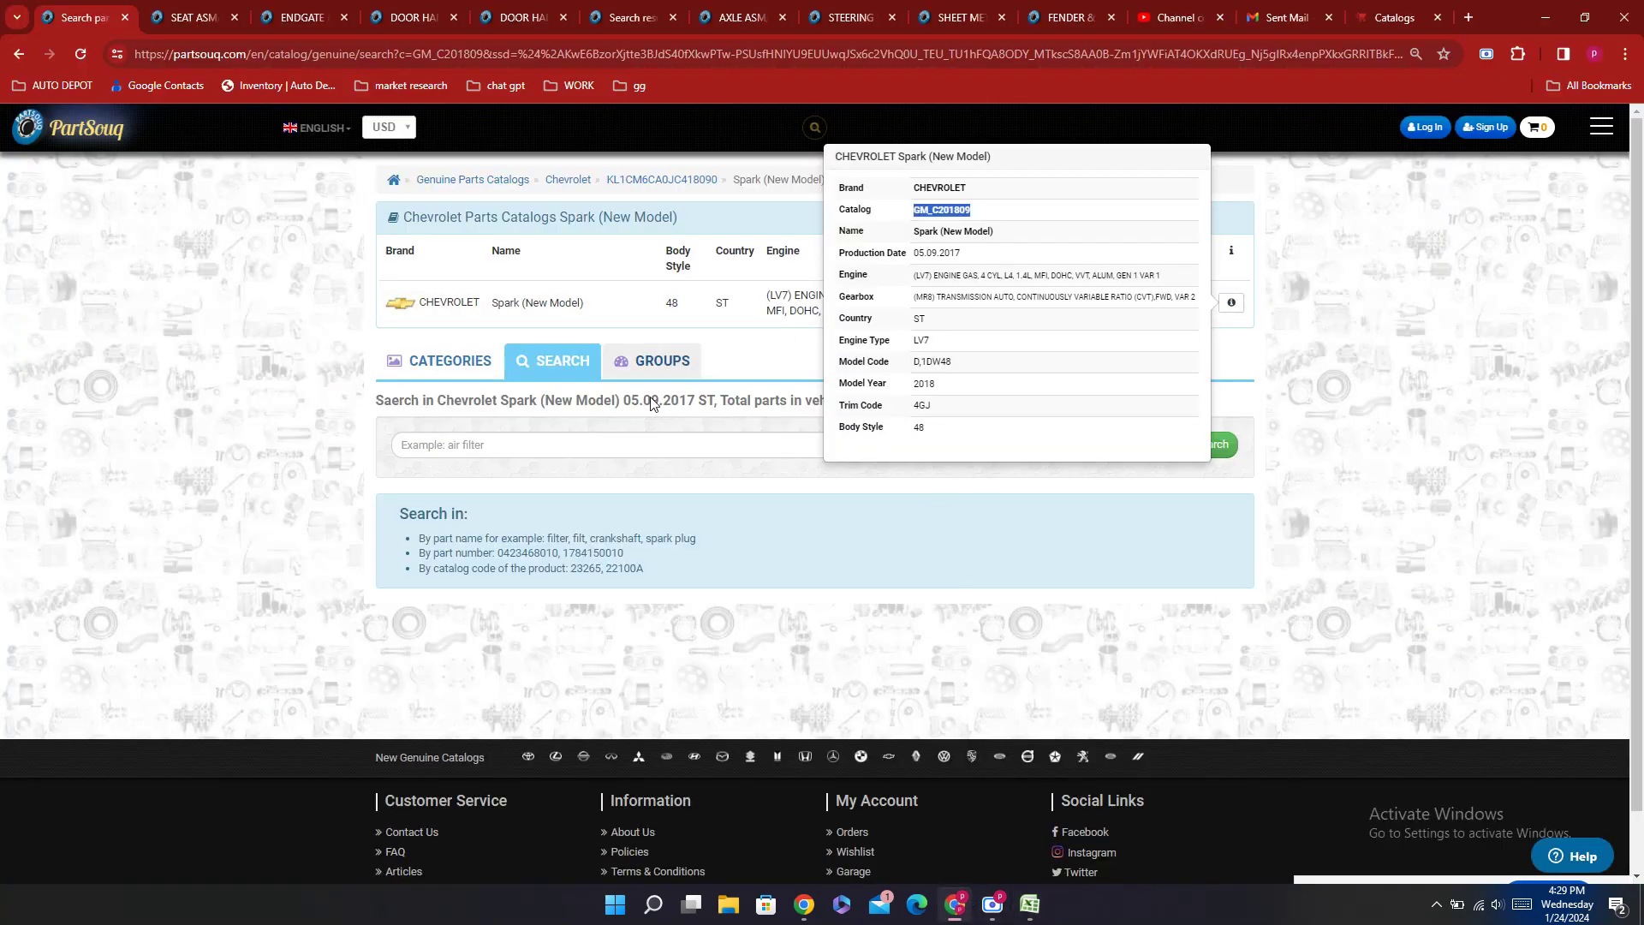
{"action": "left_click", "coordinate": [467, 441]}
{"action": "type", "text": "EN"}
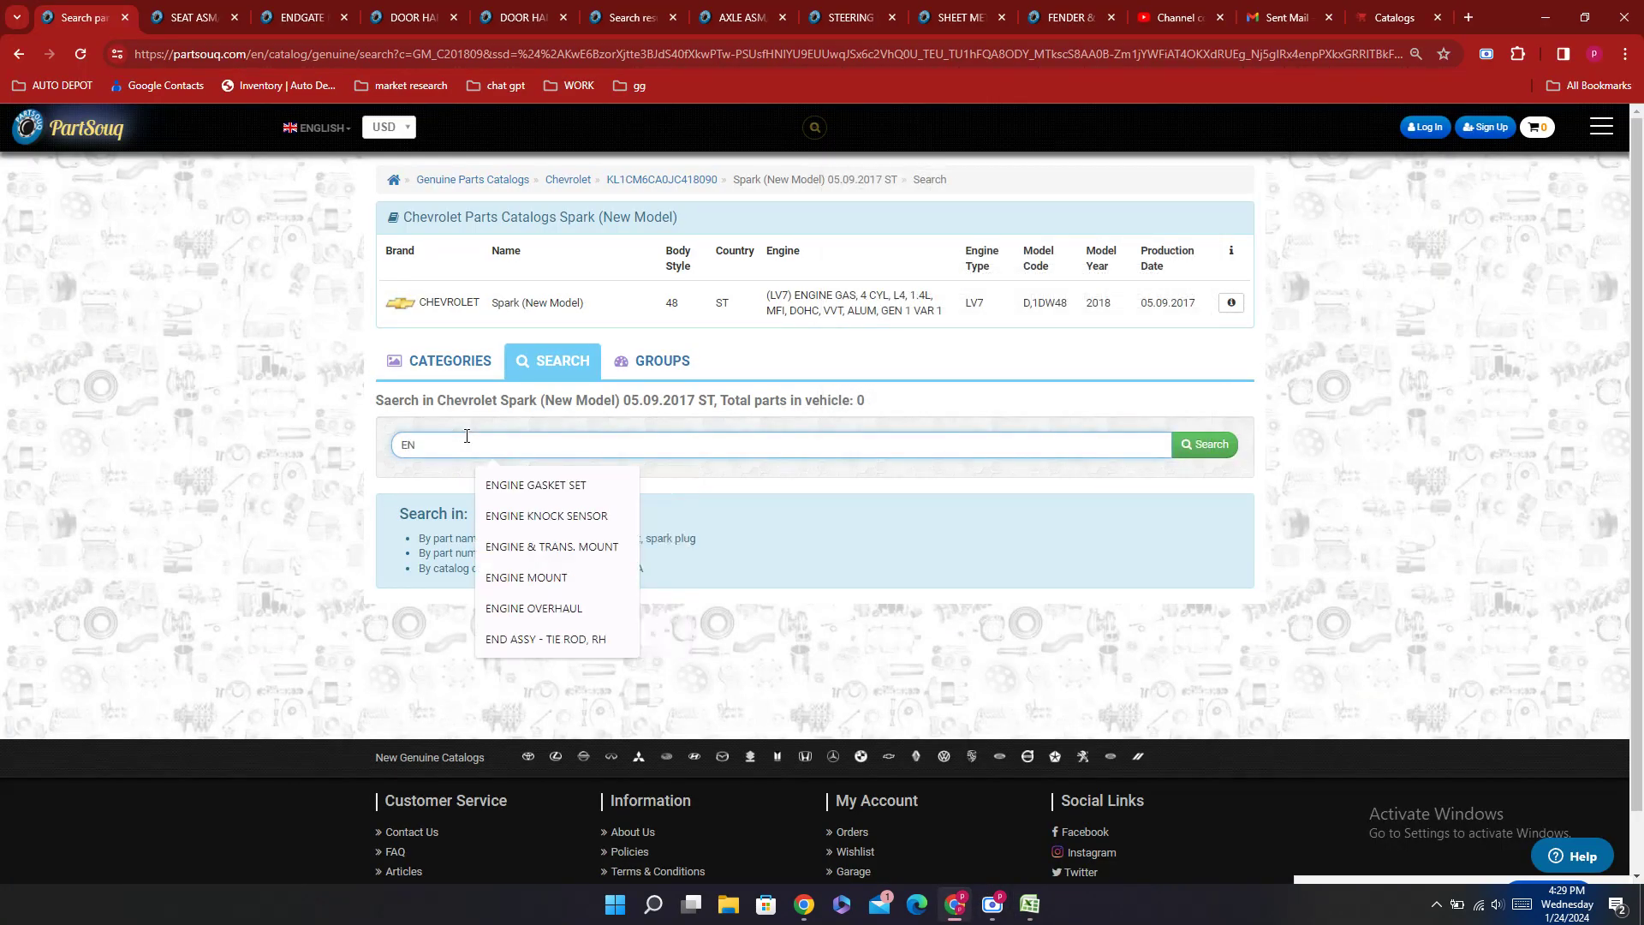
{"action": "type", "text": "GINE GASKET SET"}
{"action": "left_click", "coordinate": [570, 485]}
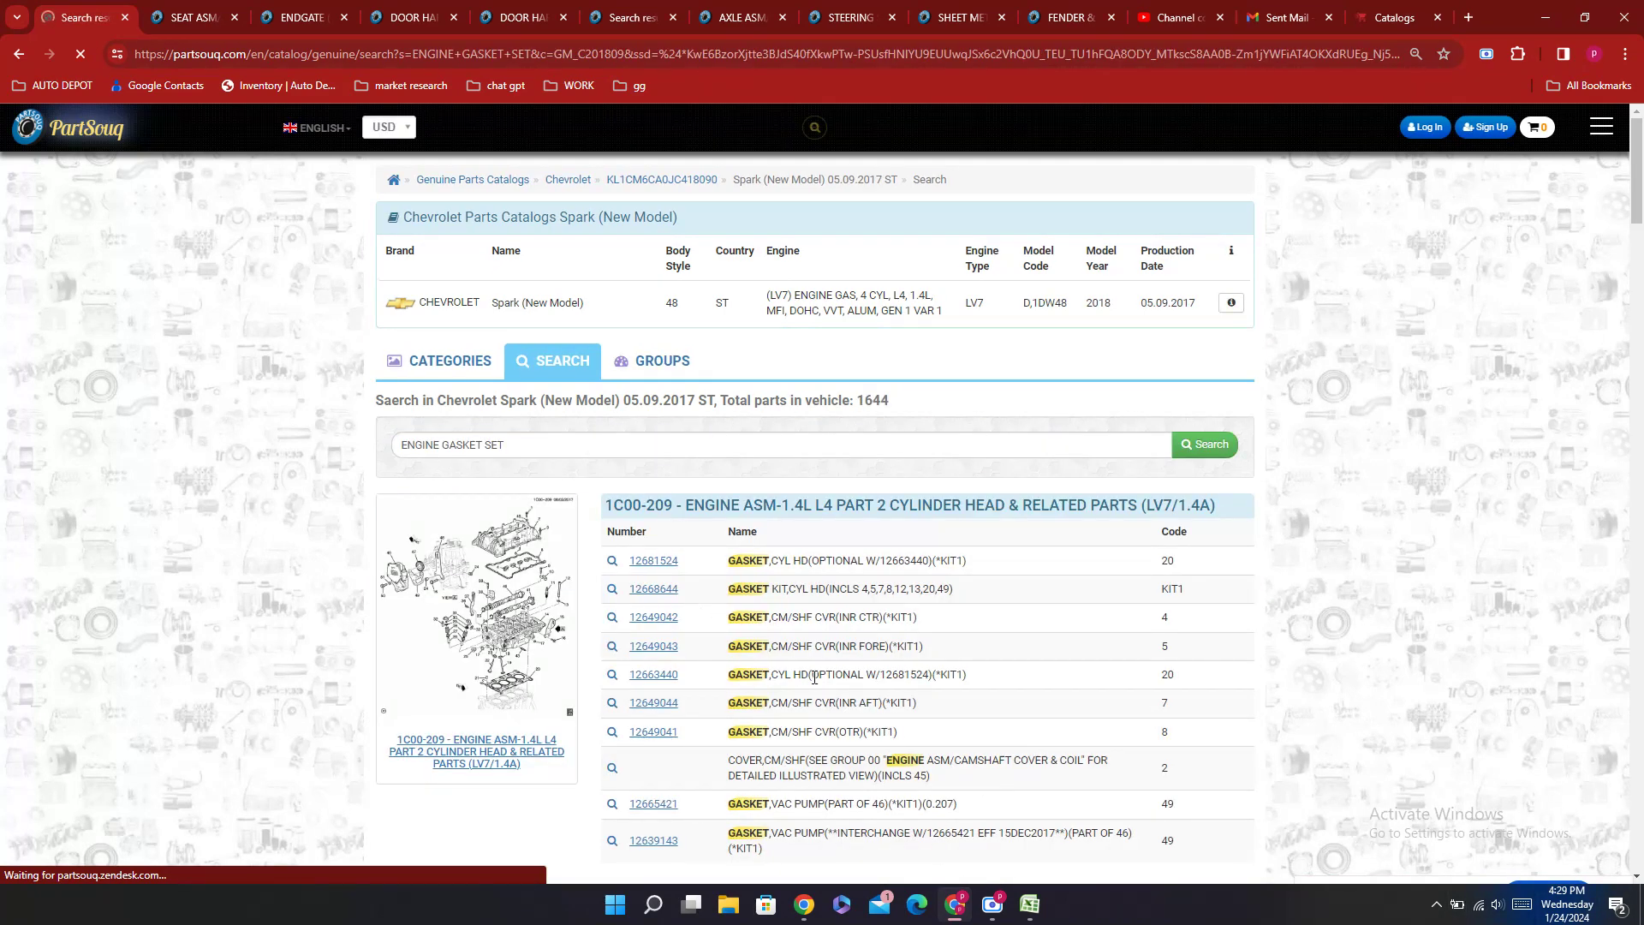
{"action": "scroll", "coordinate": [815, 676], "scroll_direction": "down", "scroll_amount": 10}
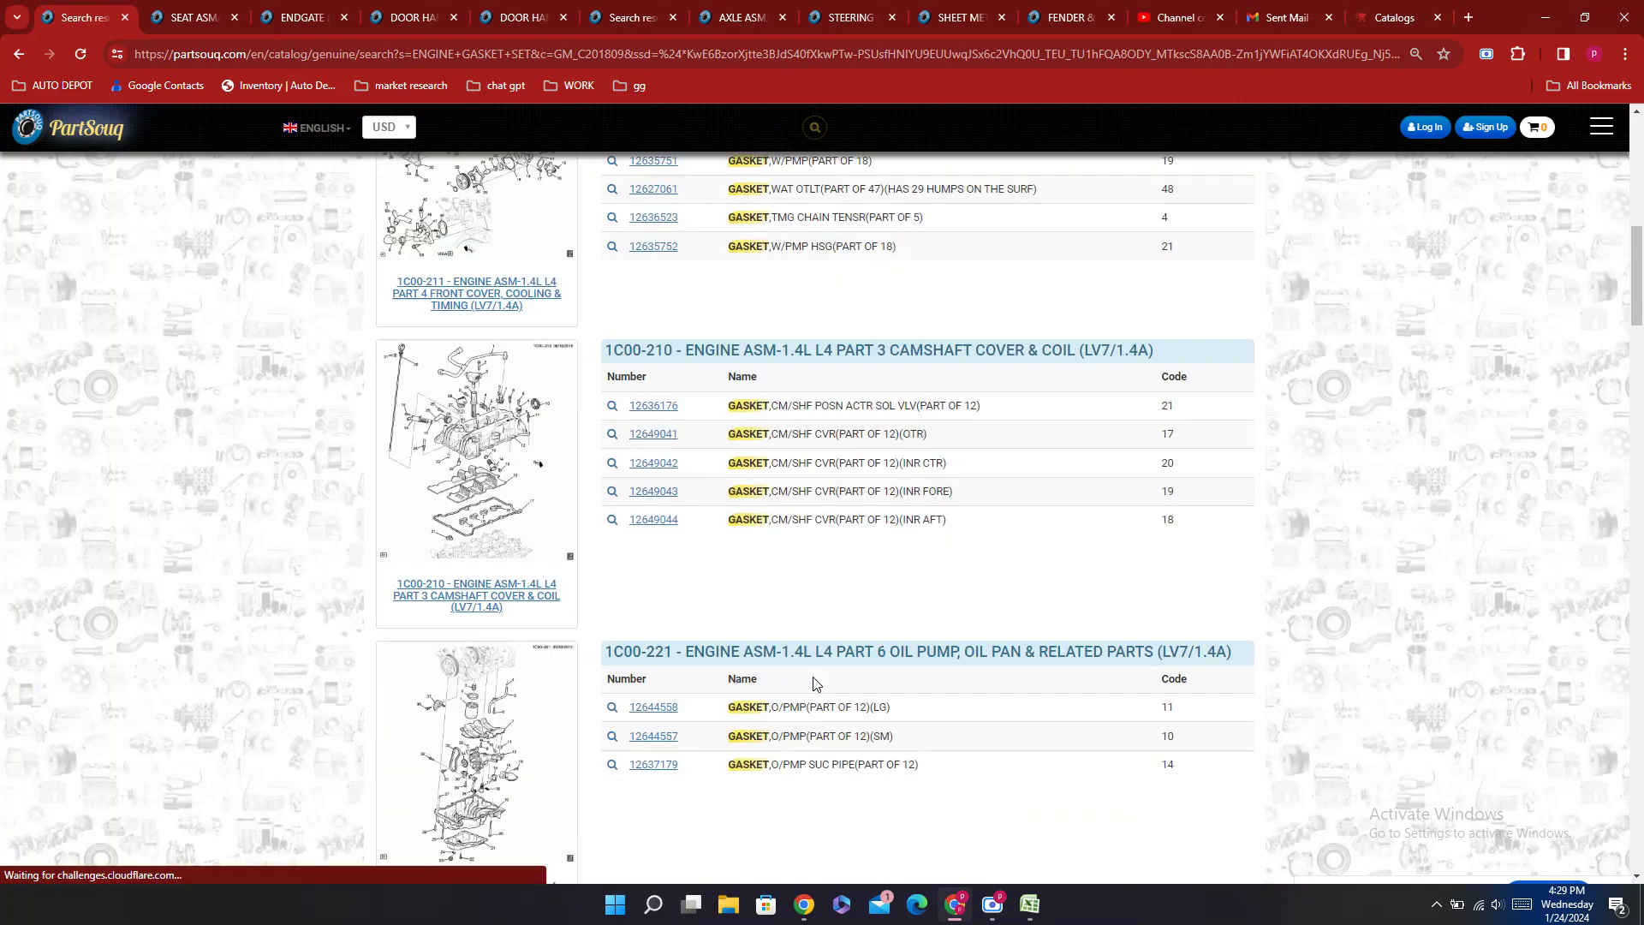
{"action": "scroll", "coordinate": [814, 682], "scroll_direction": "down", "scroll_amount": 8}
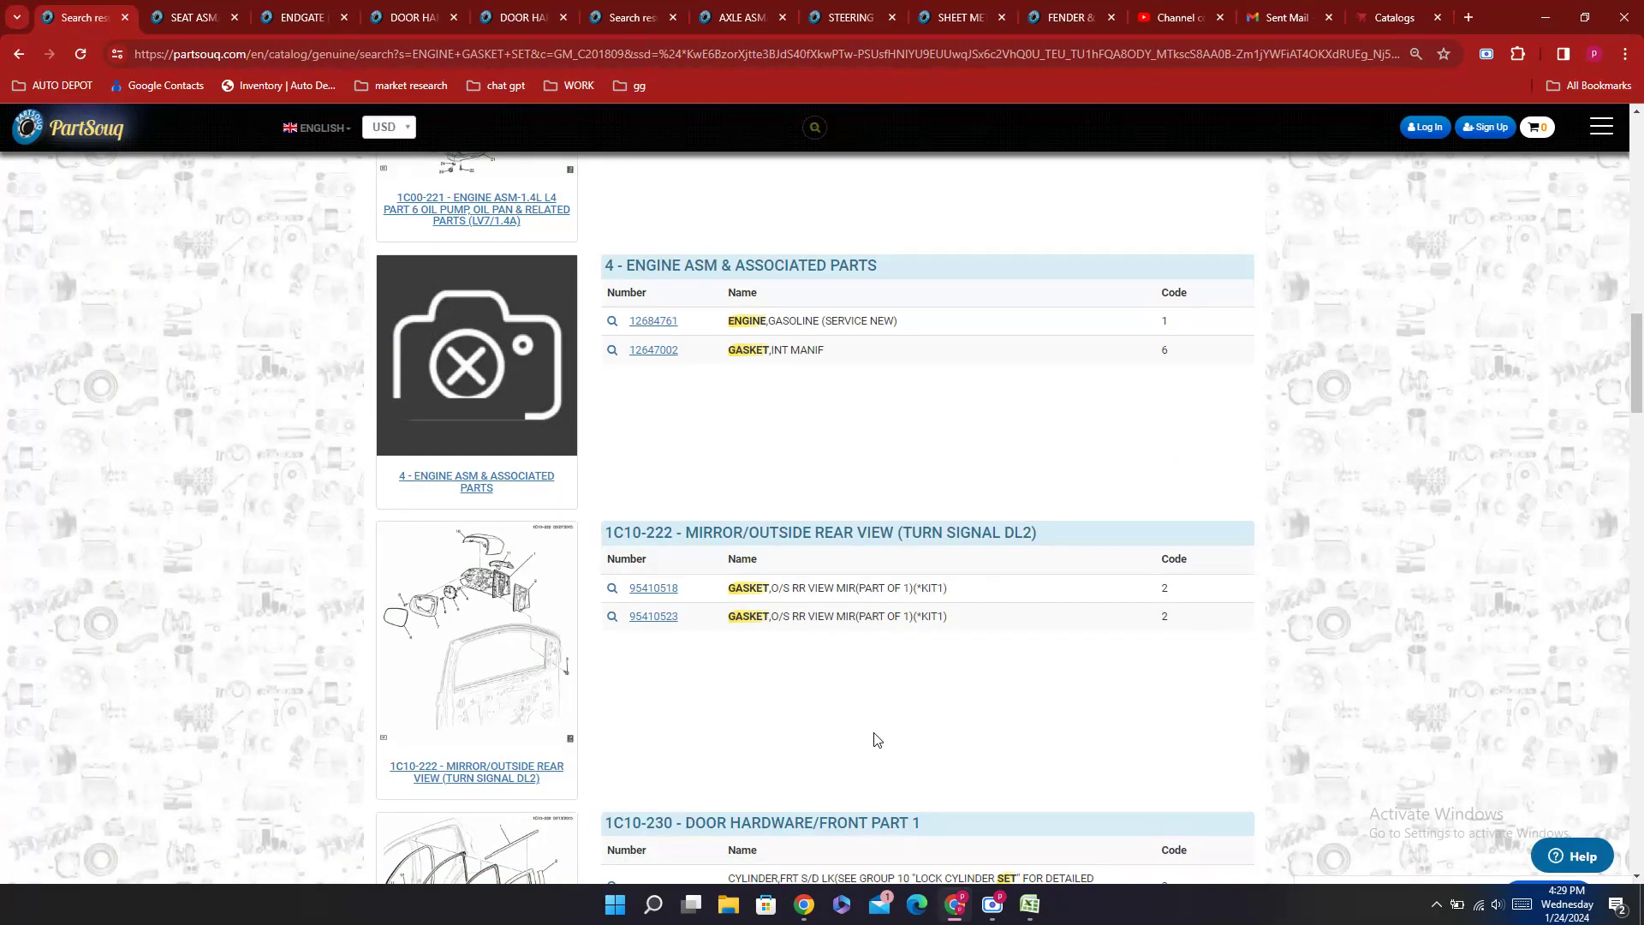
{"action": "scroll", "coordinate": [863, 727], "scroll_direction": "up", "scroll_amount": 18}
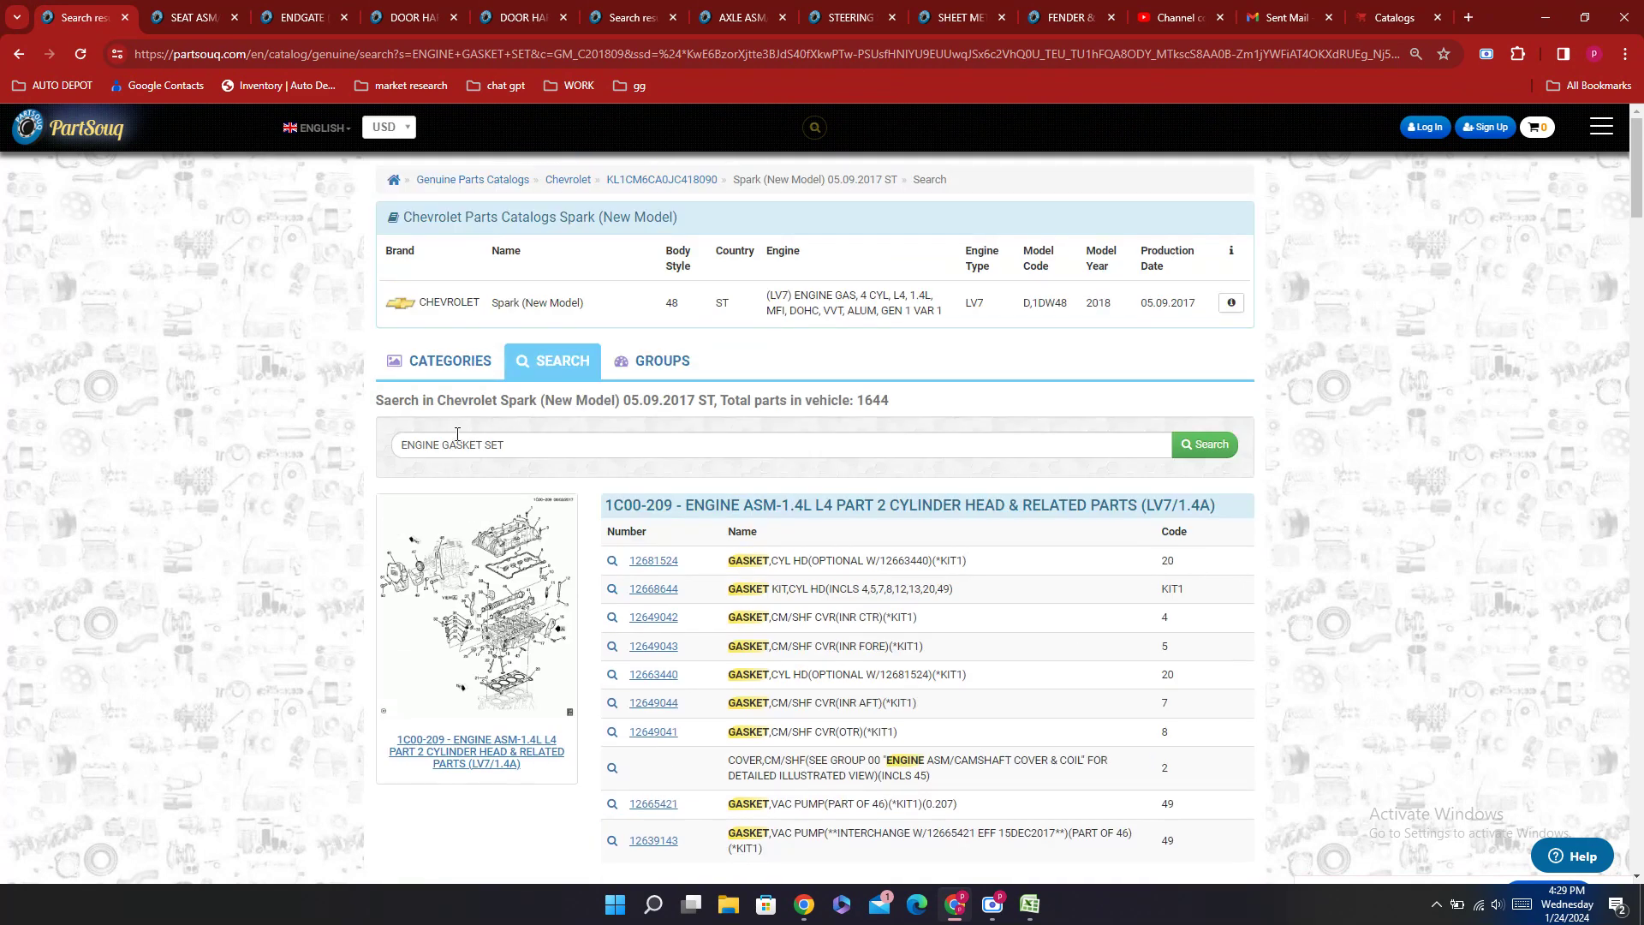
Step: Search for ENGINE OVERHAUL instead and select engine part number 12684761
{"action": "left_click_drag", "start_coordinate": [446, 439], "coordinate": [528, 449]}
{"action": "type", "text": "OVERHAUL"}
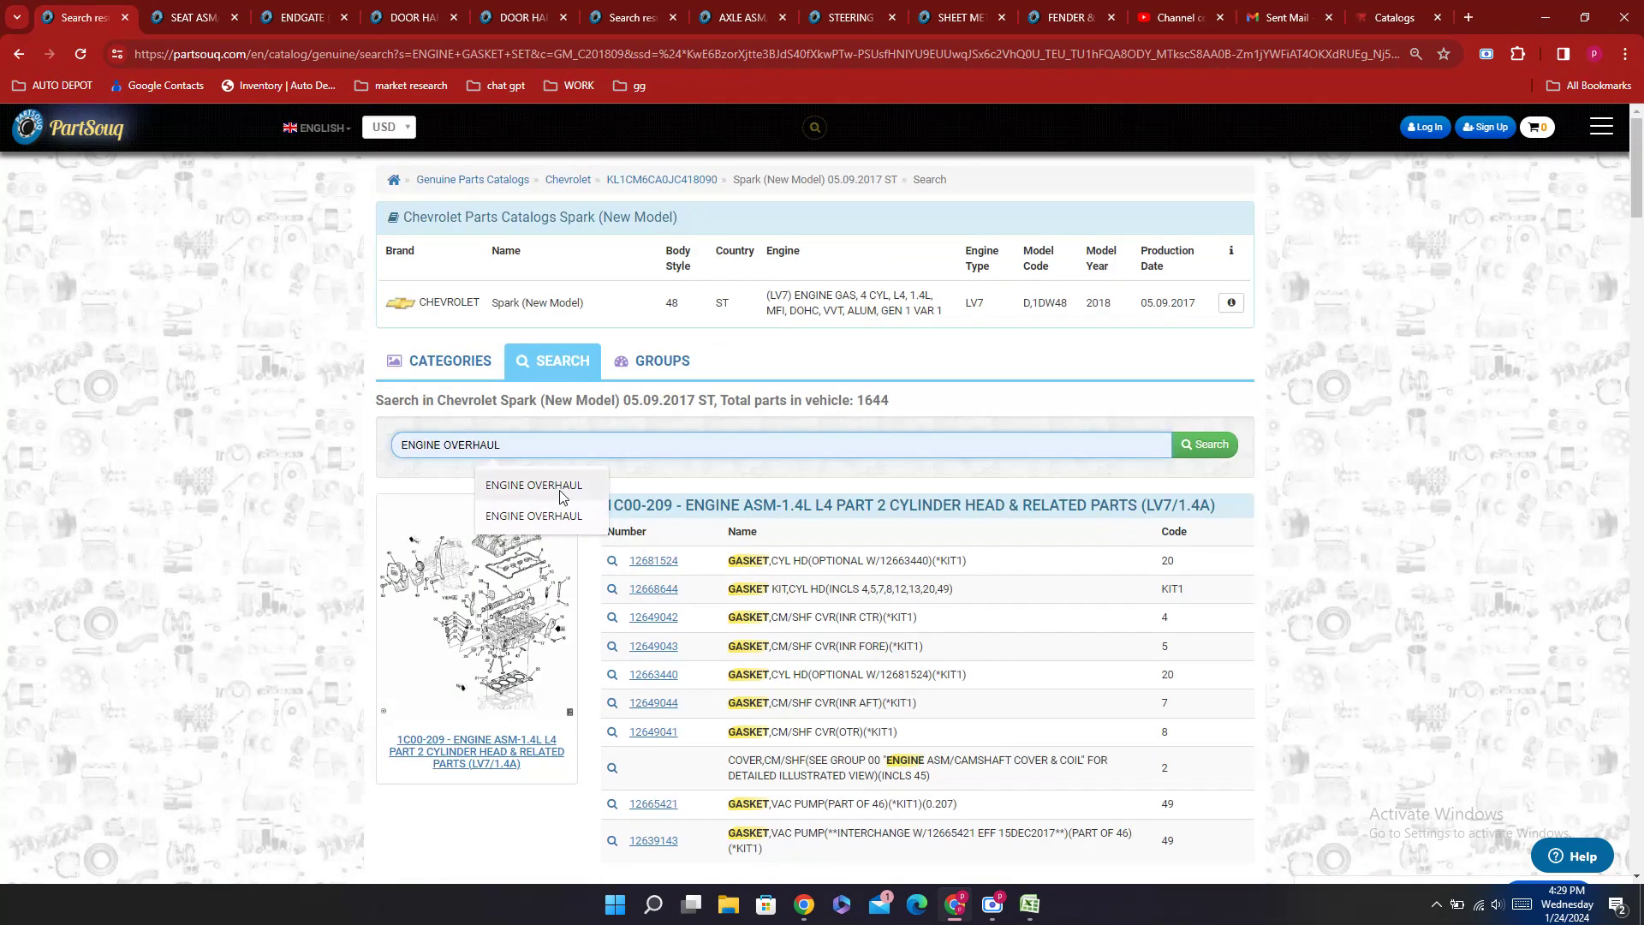
{"action": "left_click", "coordinate": [540, 485]}
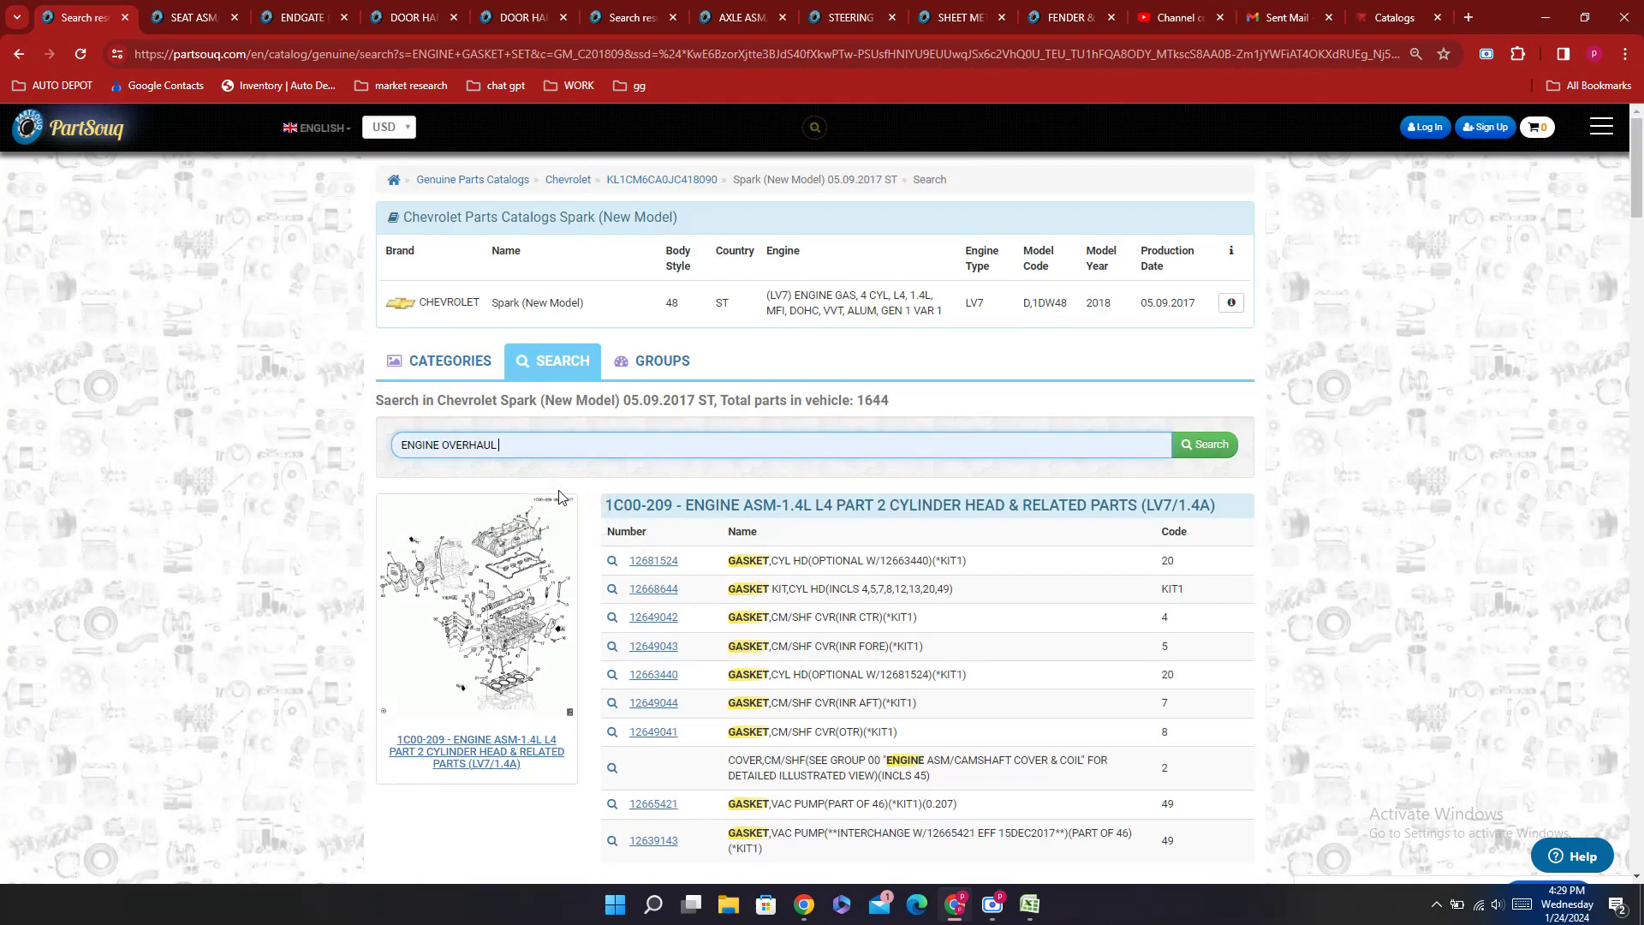
{"action": "key", "text": "Return"}
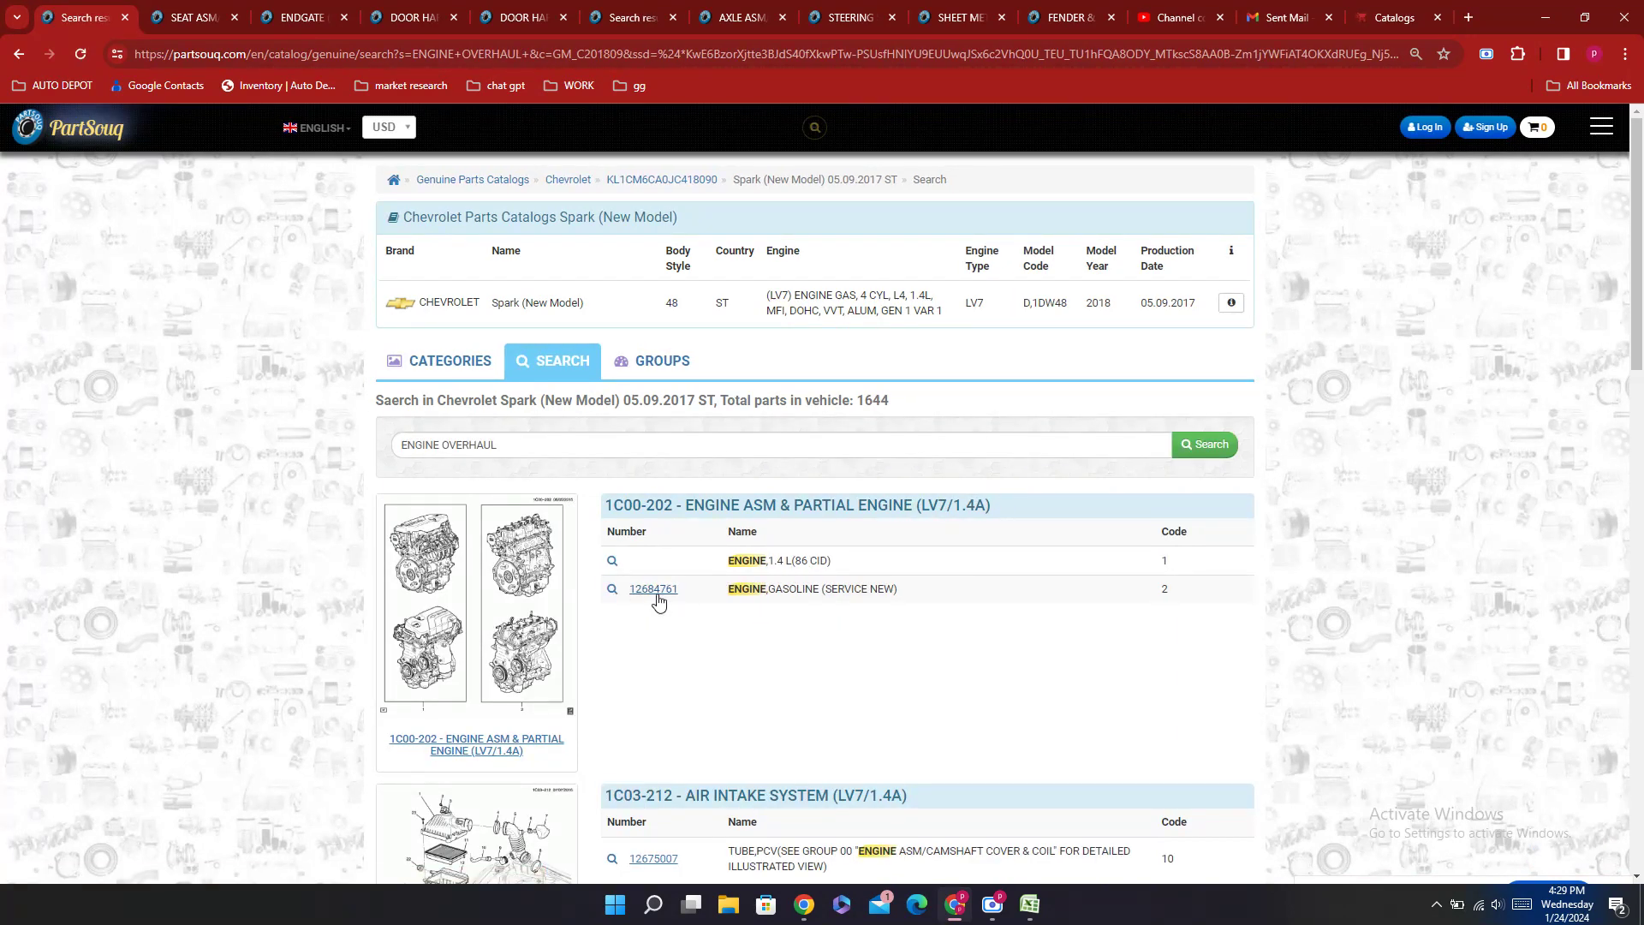
{"action": "double_click", "coordinate": [664, 603]}
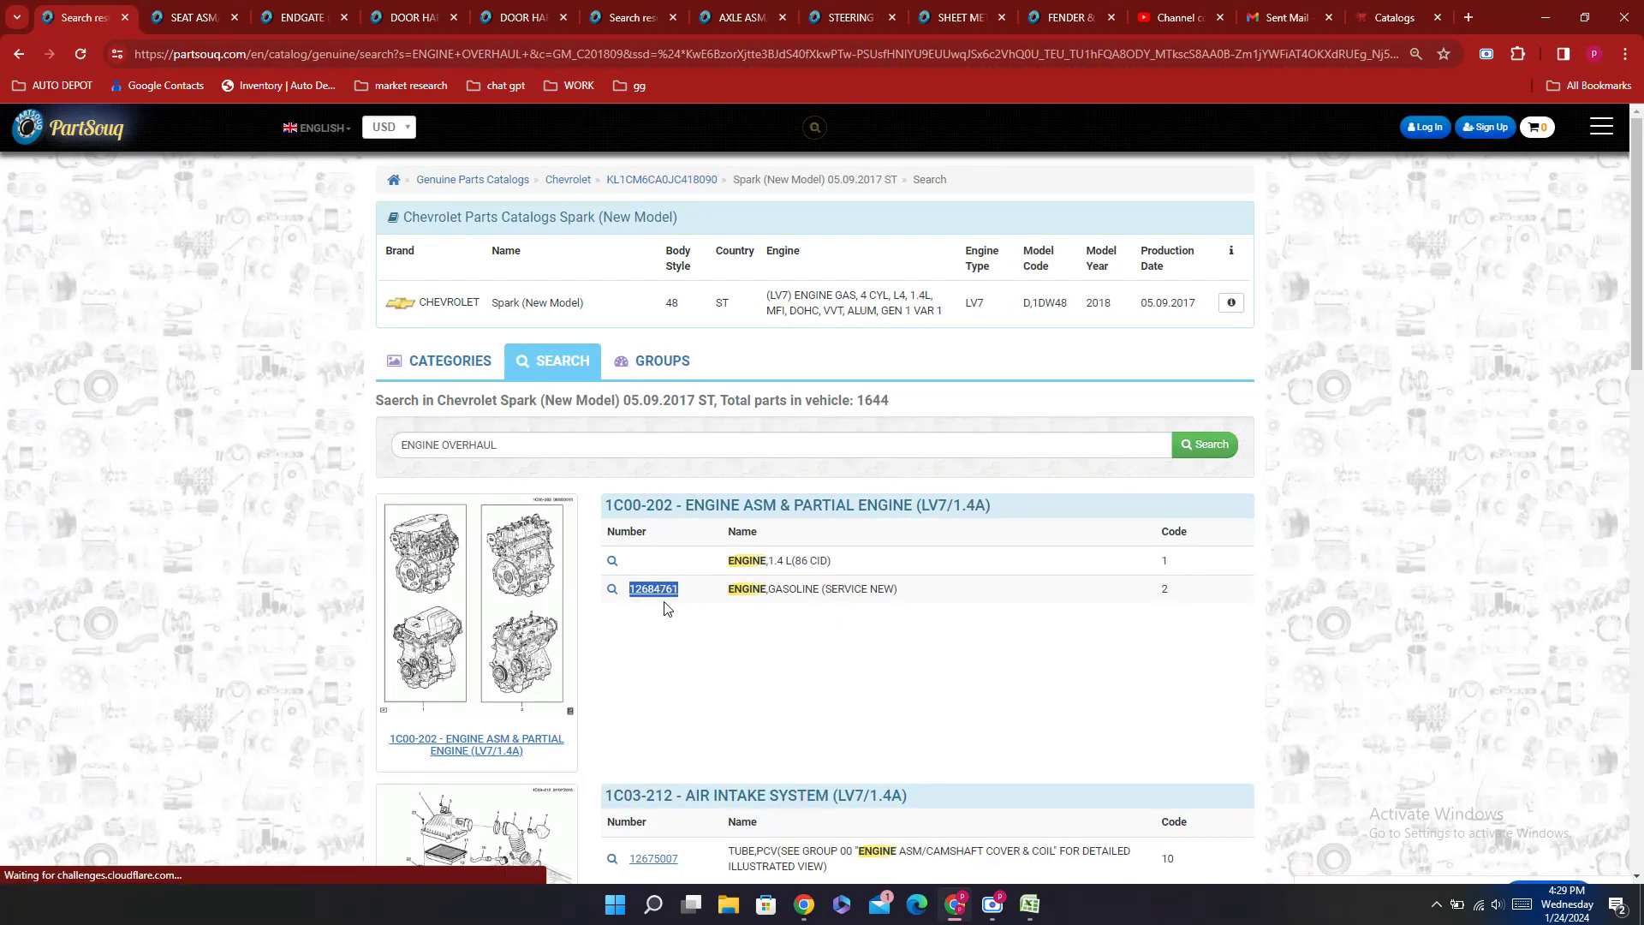
Step: Paste 12684761 into the engine gasket row's Part Number cell E12
{"action": "left_click", "coordinate": [1030, 908]}
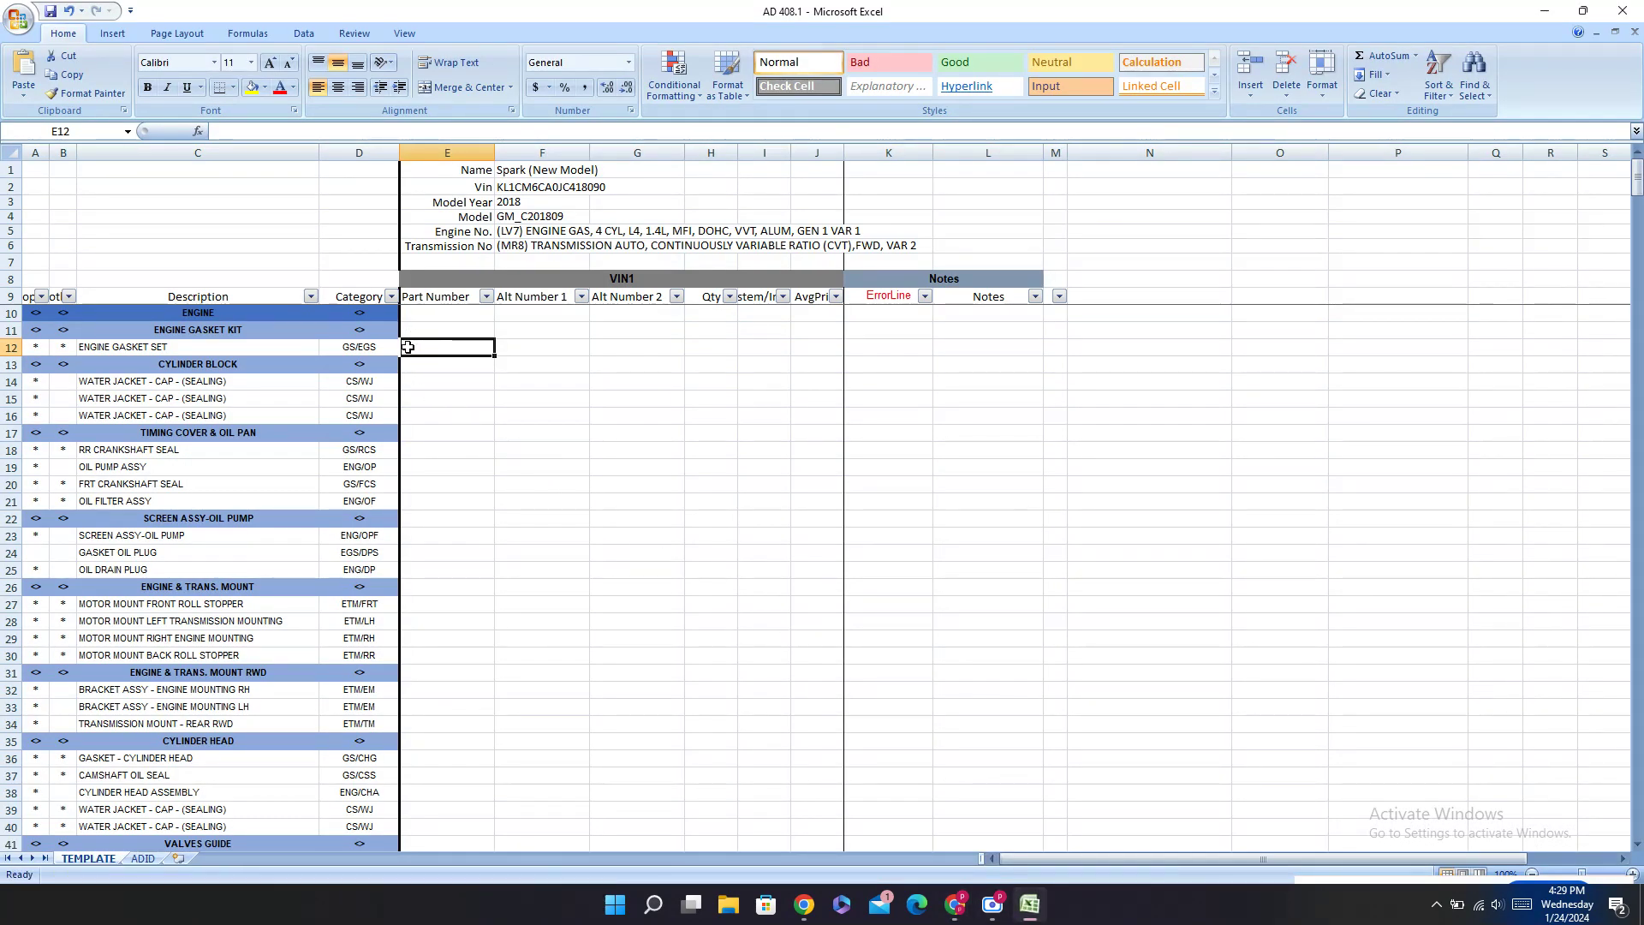
{"action": "key", "text": "ctrl+v"}
{"action": "left_click", "coordinate": [435, 433]}
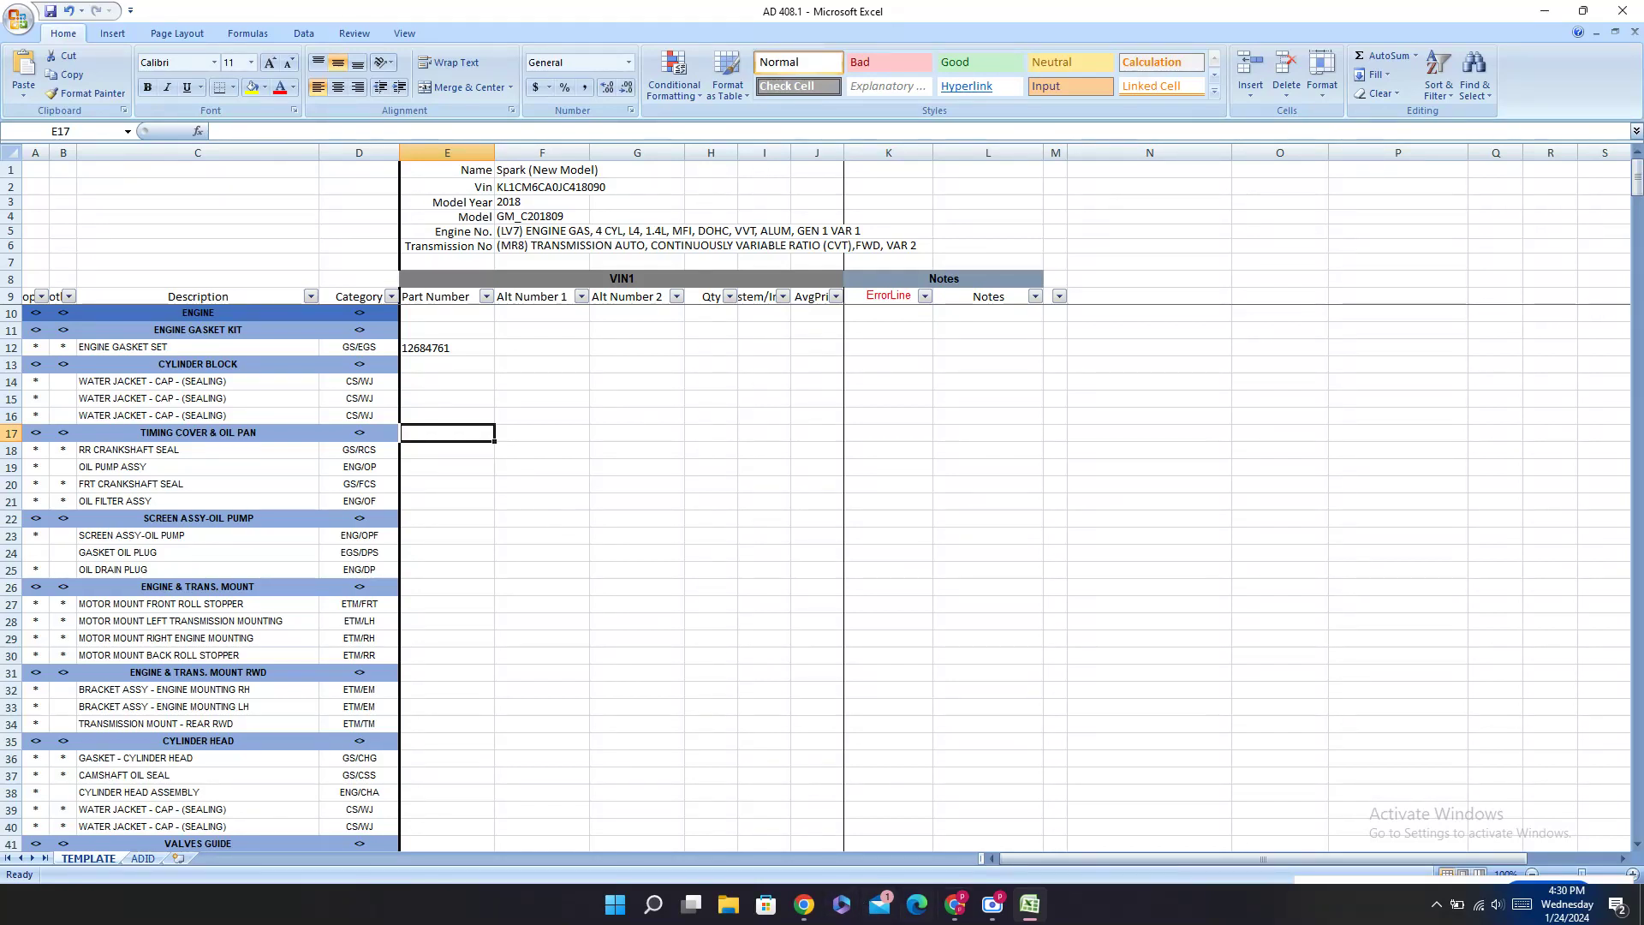
{"action": "left_click", "coordinate": [18, 18]}
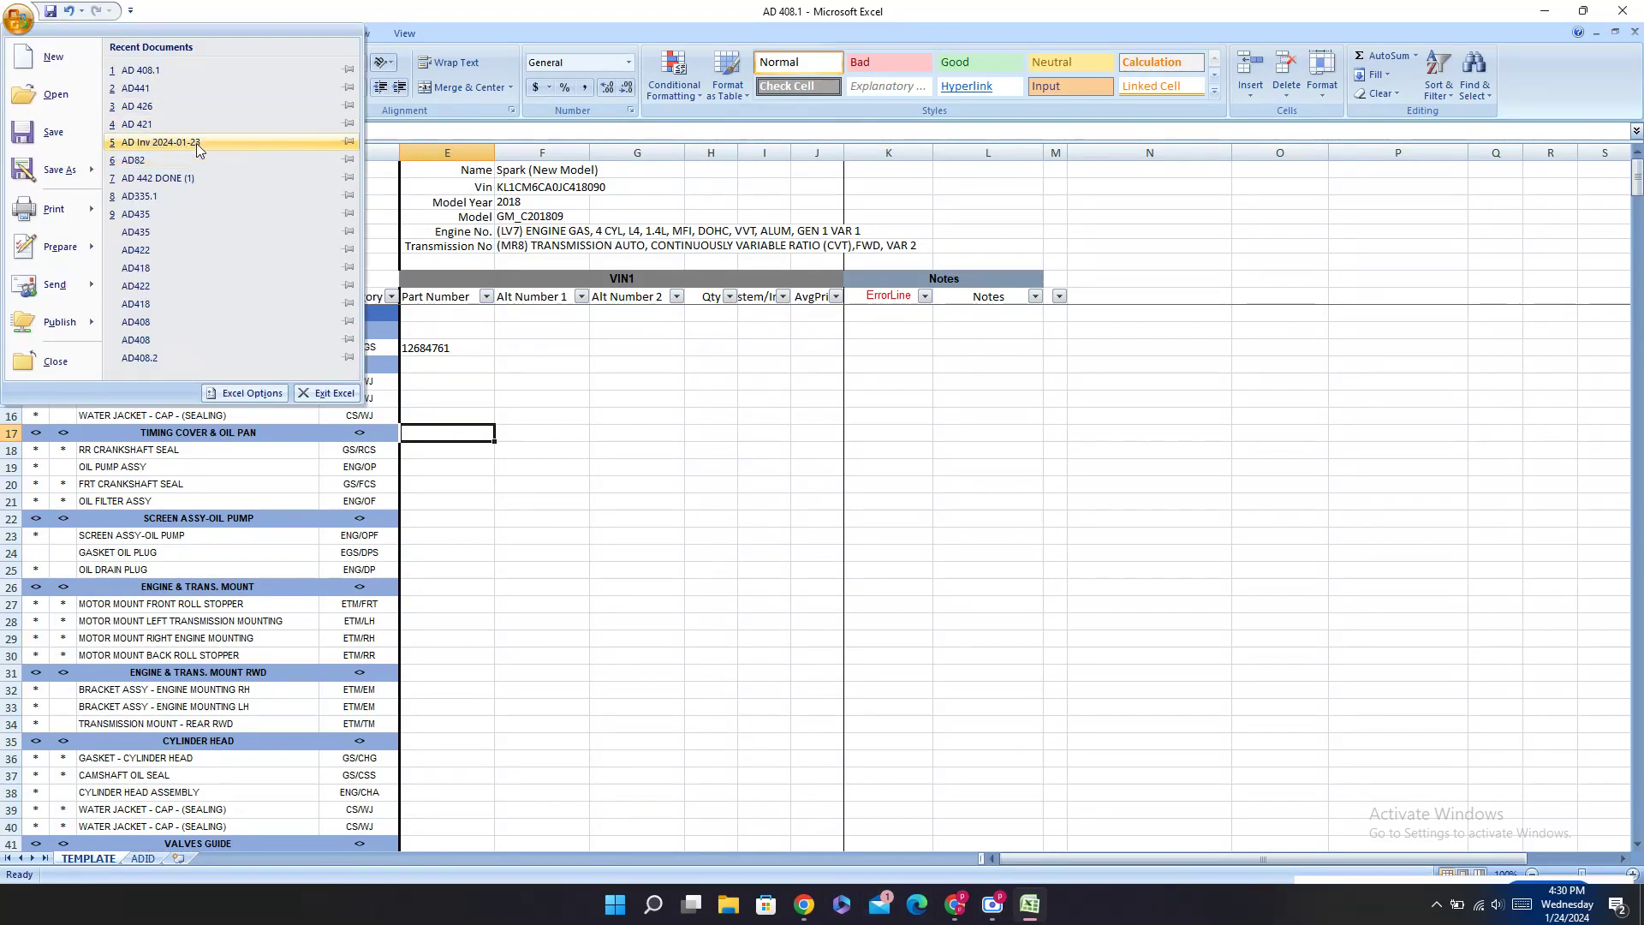
Step: Open the AD Inv 2024-01-23 inventory workbook with its macros enabled
{"action": "left_click", "coordinate": [169, 142]}
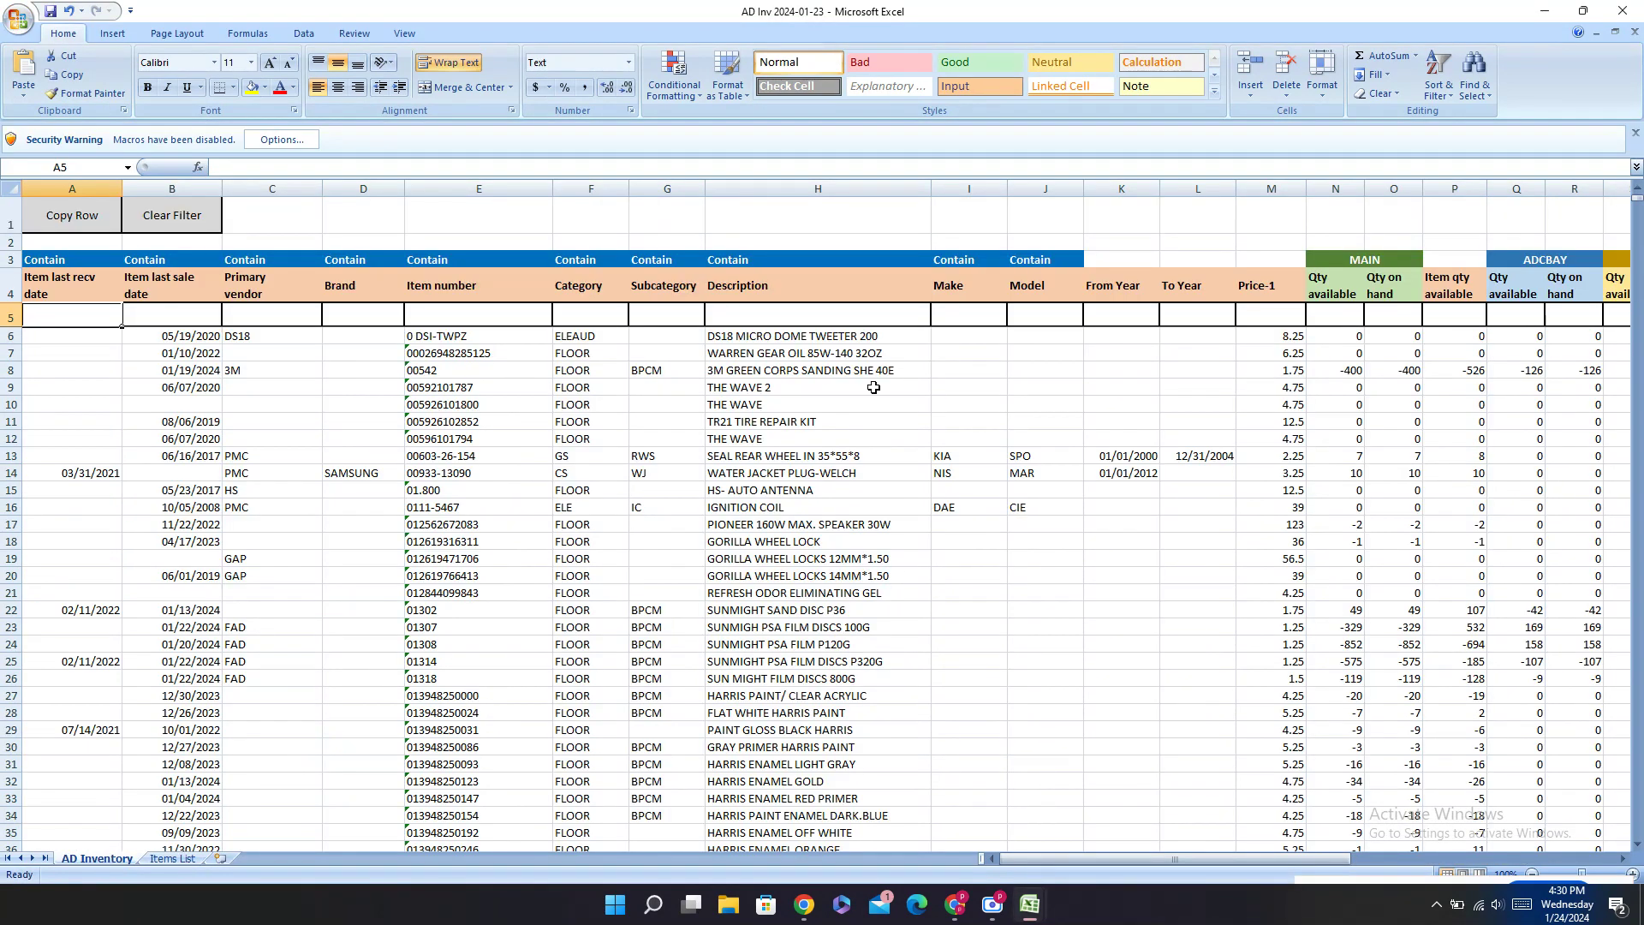
{"action": "left_click", "coordinate": [283, 141]}
{"action": "left_click", "coordinate": [657, 477]}
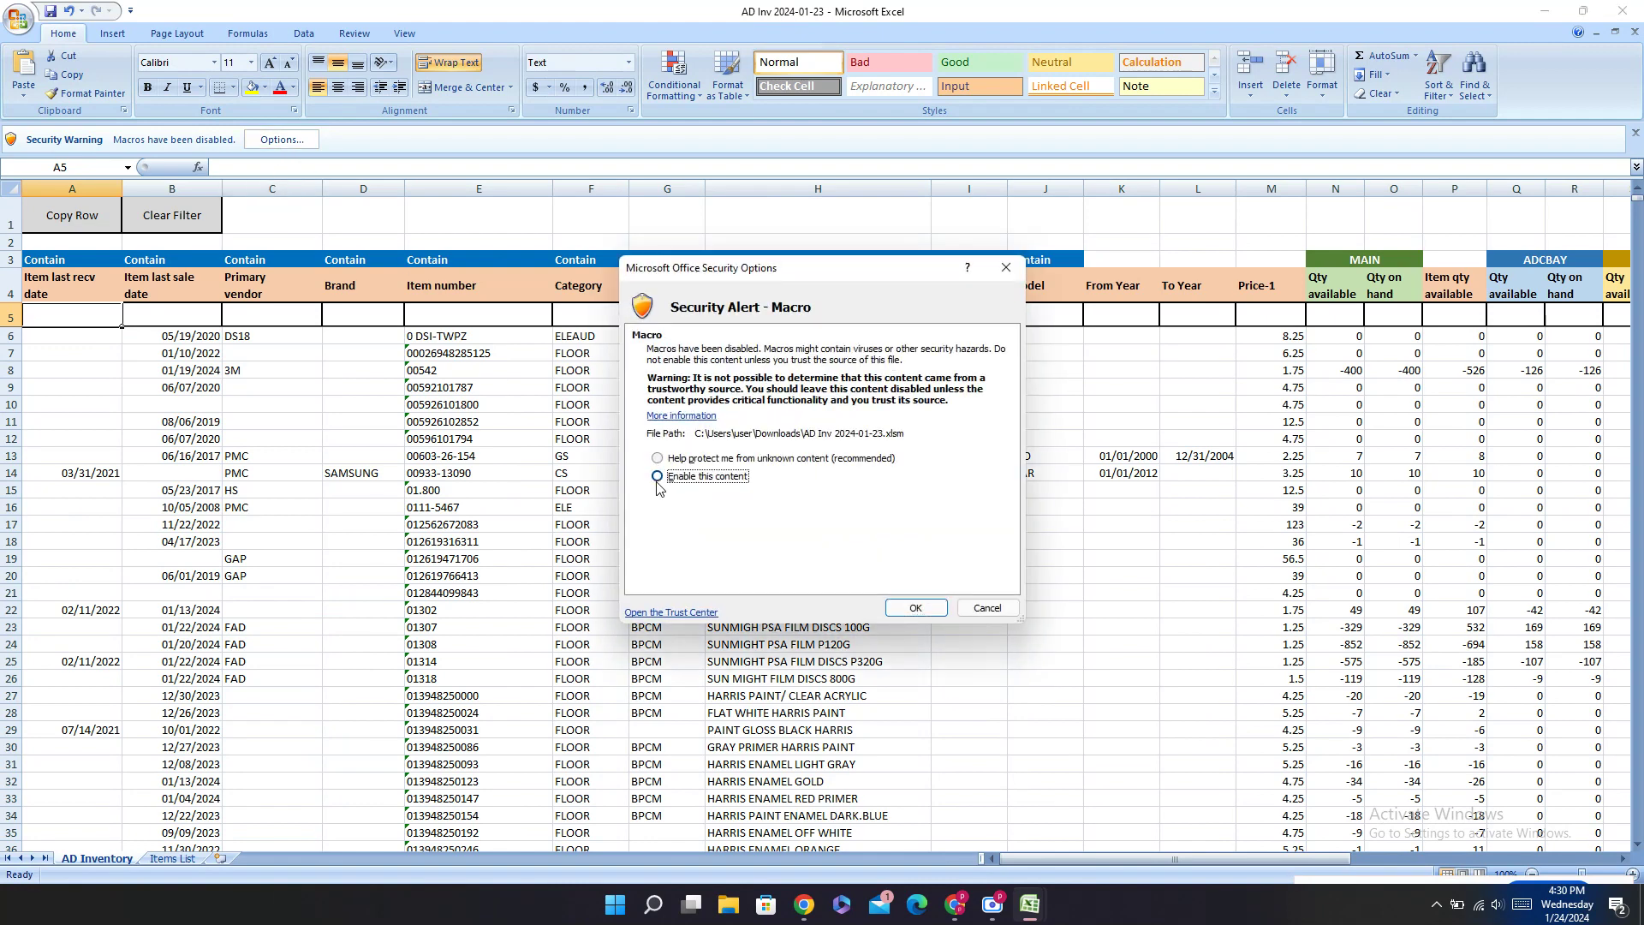
{"action": "left_click", "coordinate": [908, 612]}
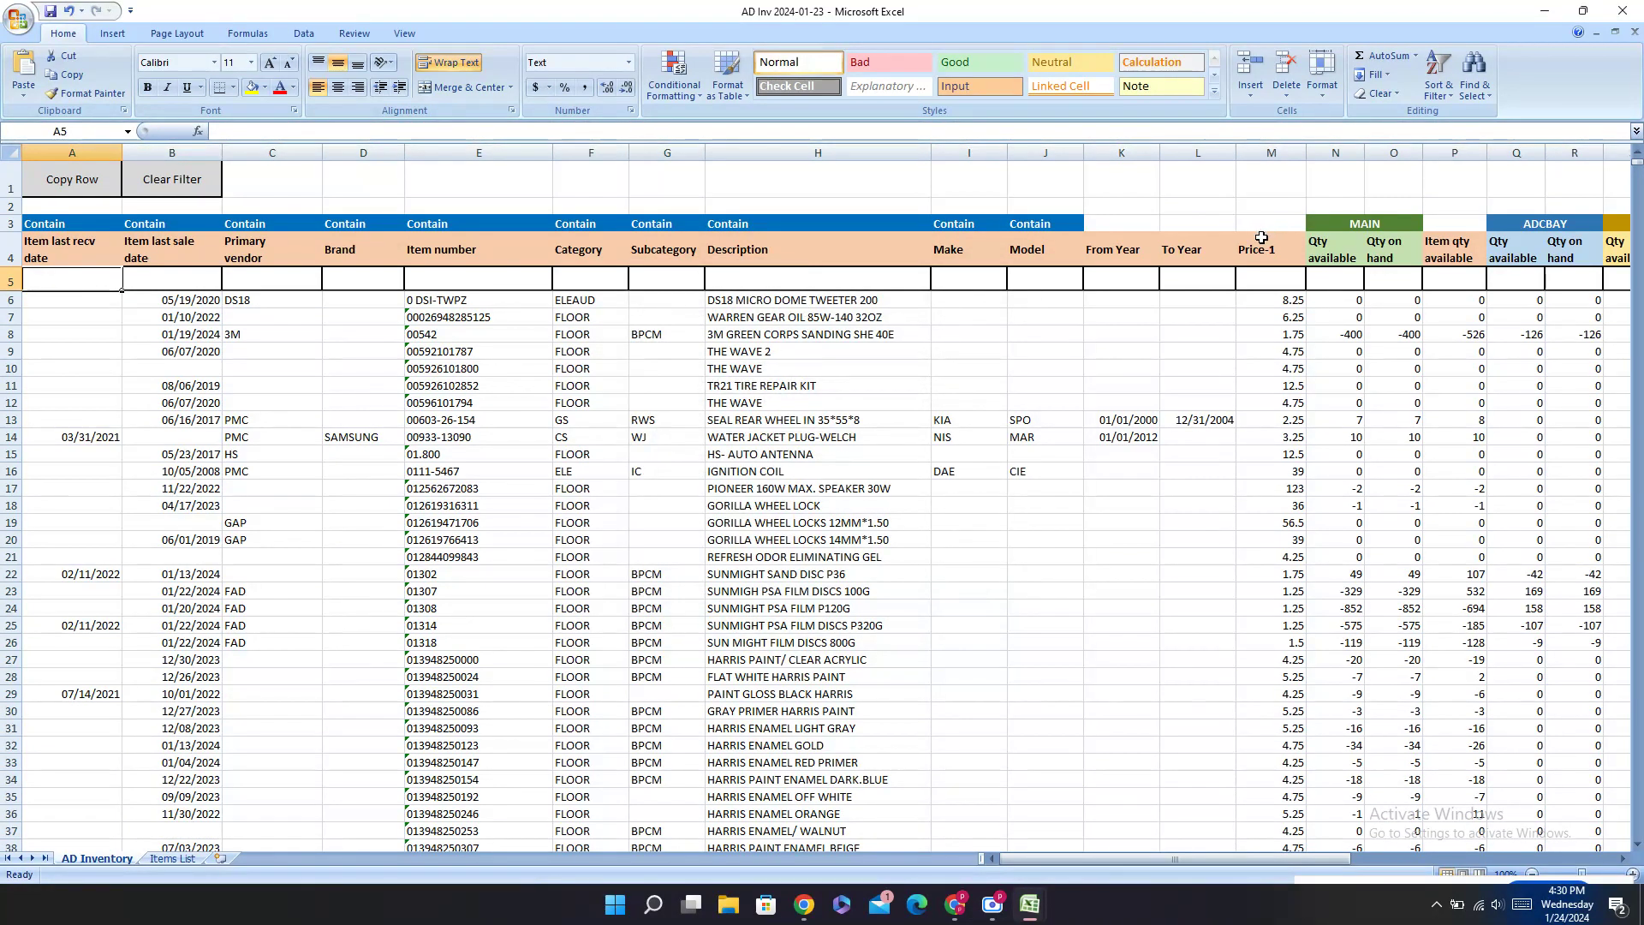
Step: Filter the inventory to model SPA and make CHE
{"action": "left_click", "coordinate": [1019, 280]}
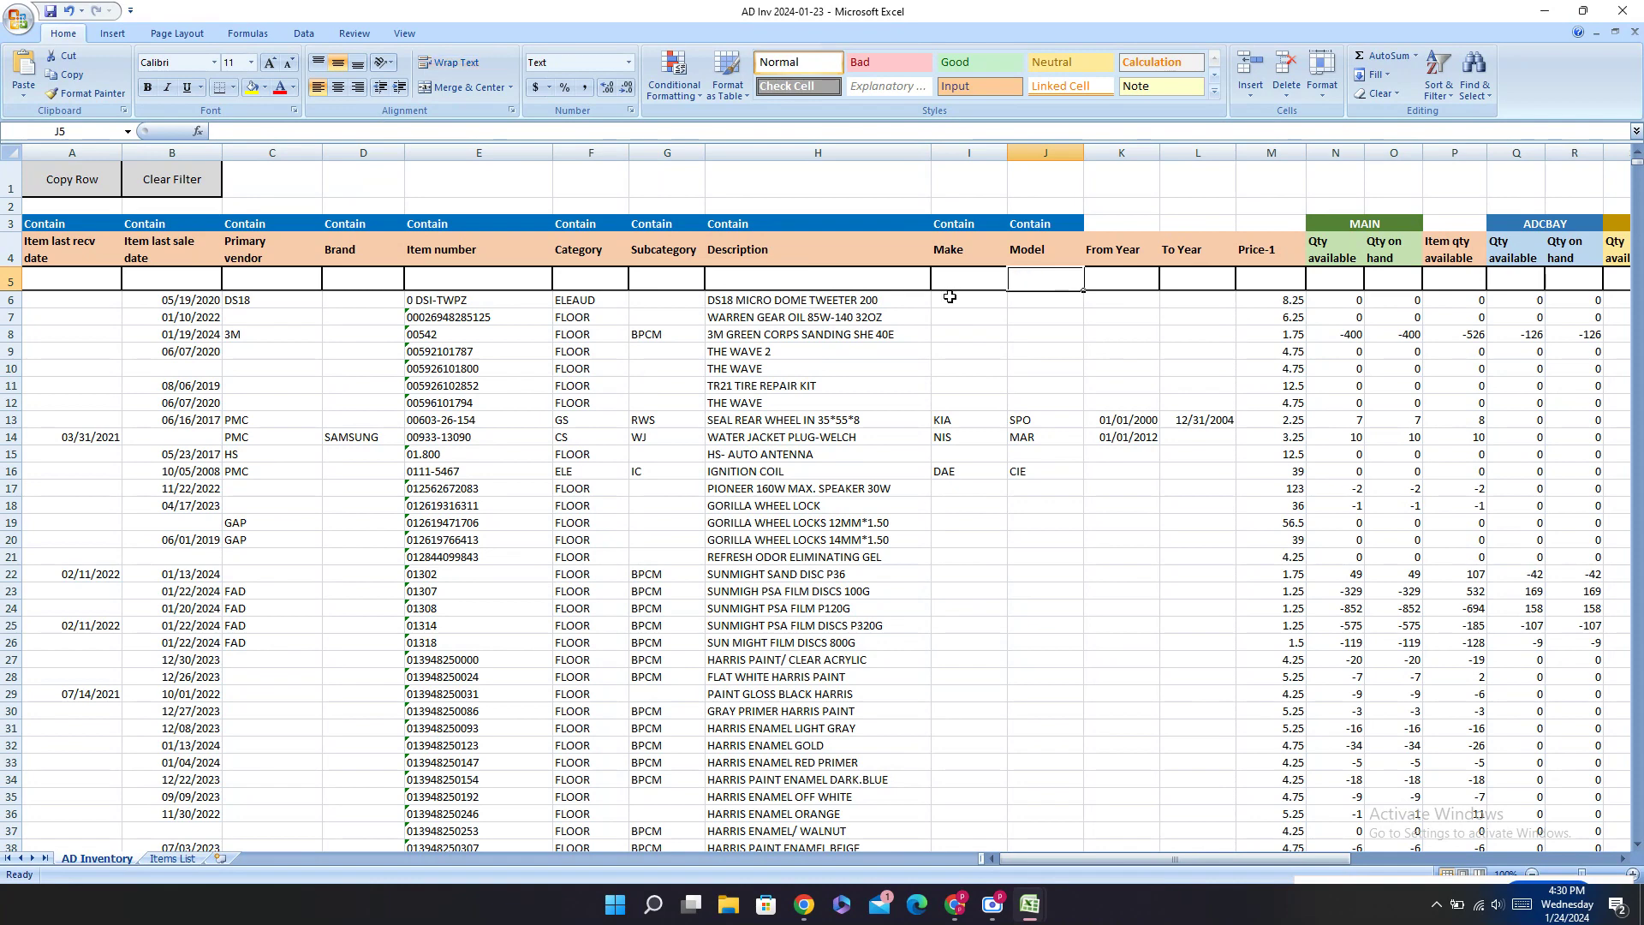
{"action": "type", "text": "SPA"}
{"action": "key", "text": "Return"}
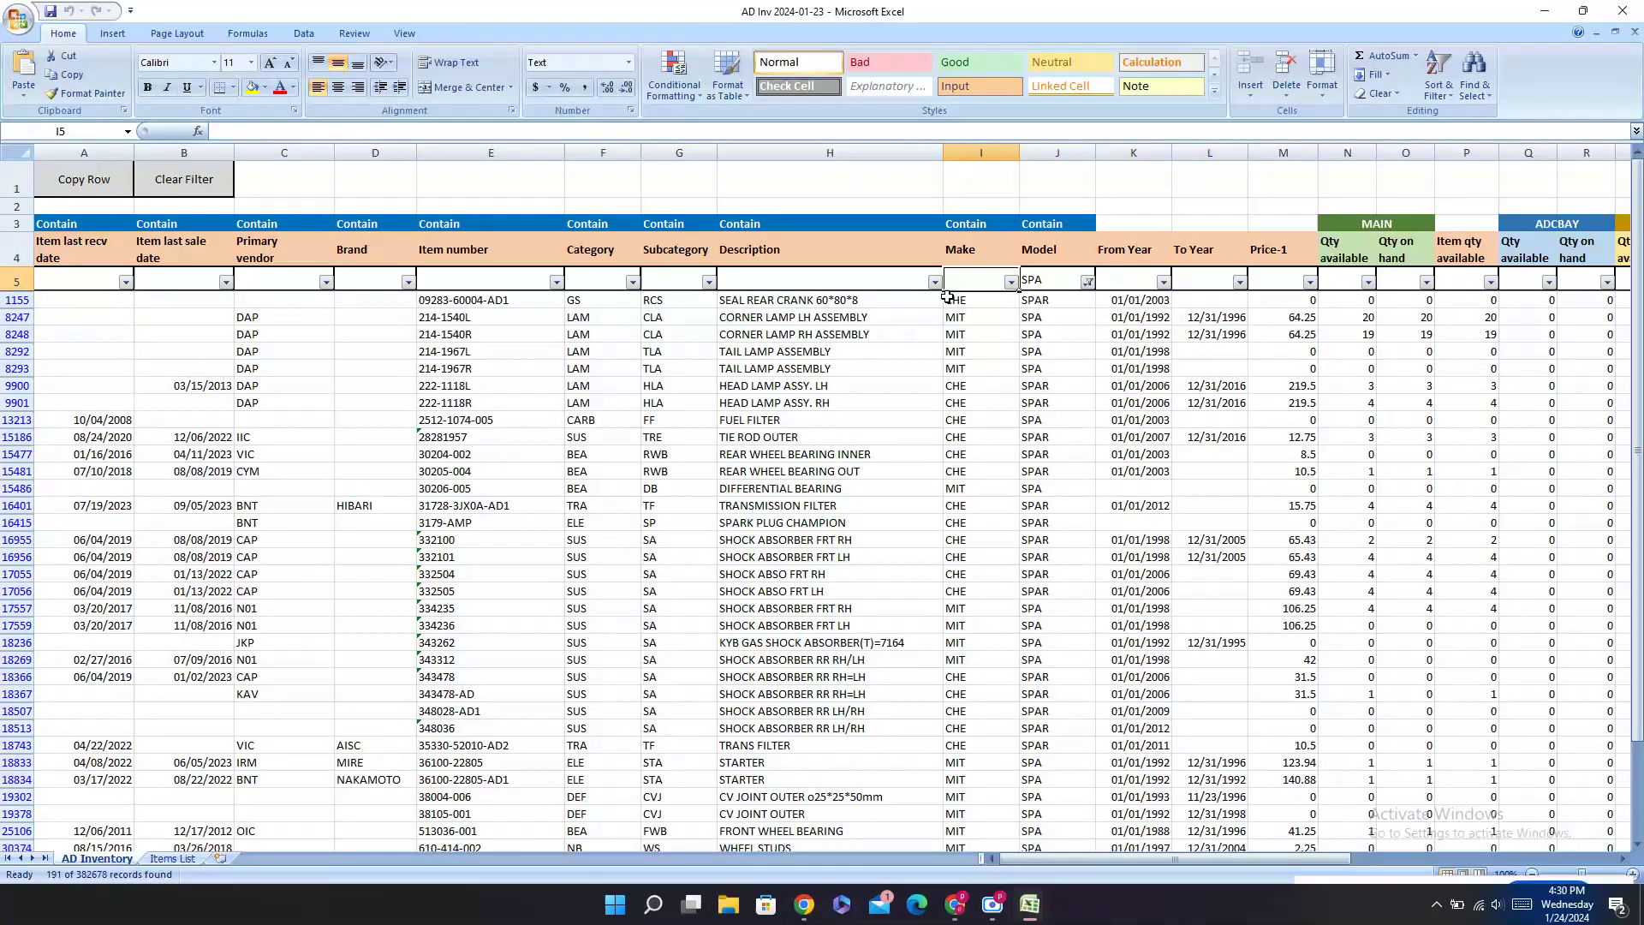
{"action": "type", "text": "CHE"}
{"action": "key", "text": "Return"}
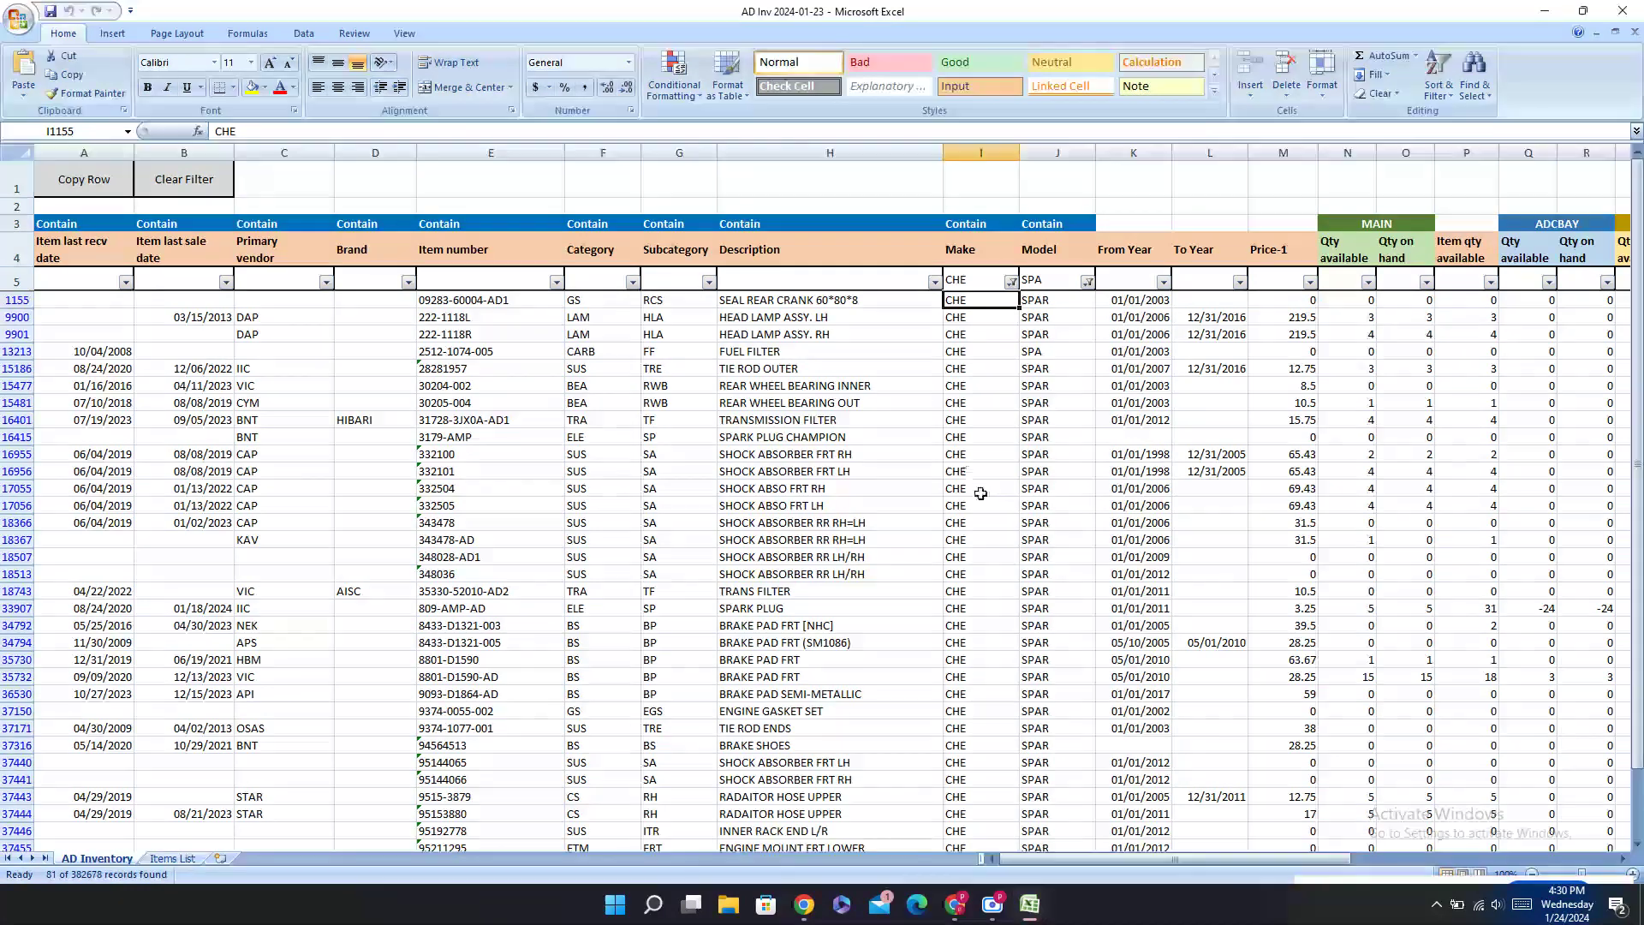
Step: Review the filtered brake pad, alternator, air filter and oil filter rows
{"action": "left_click_drag", "start_coordinate": [1028, 661], "coordinate": [506, 686]}
{"action": "scroll", "coordinate": [998, 540], "scroll_direction": "down", "scroll_amount": 2}
{"action": "scroll", "coordinate": [997, 540], "scroll_direction": "down", "scroll_amount": 4}
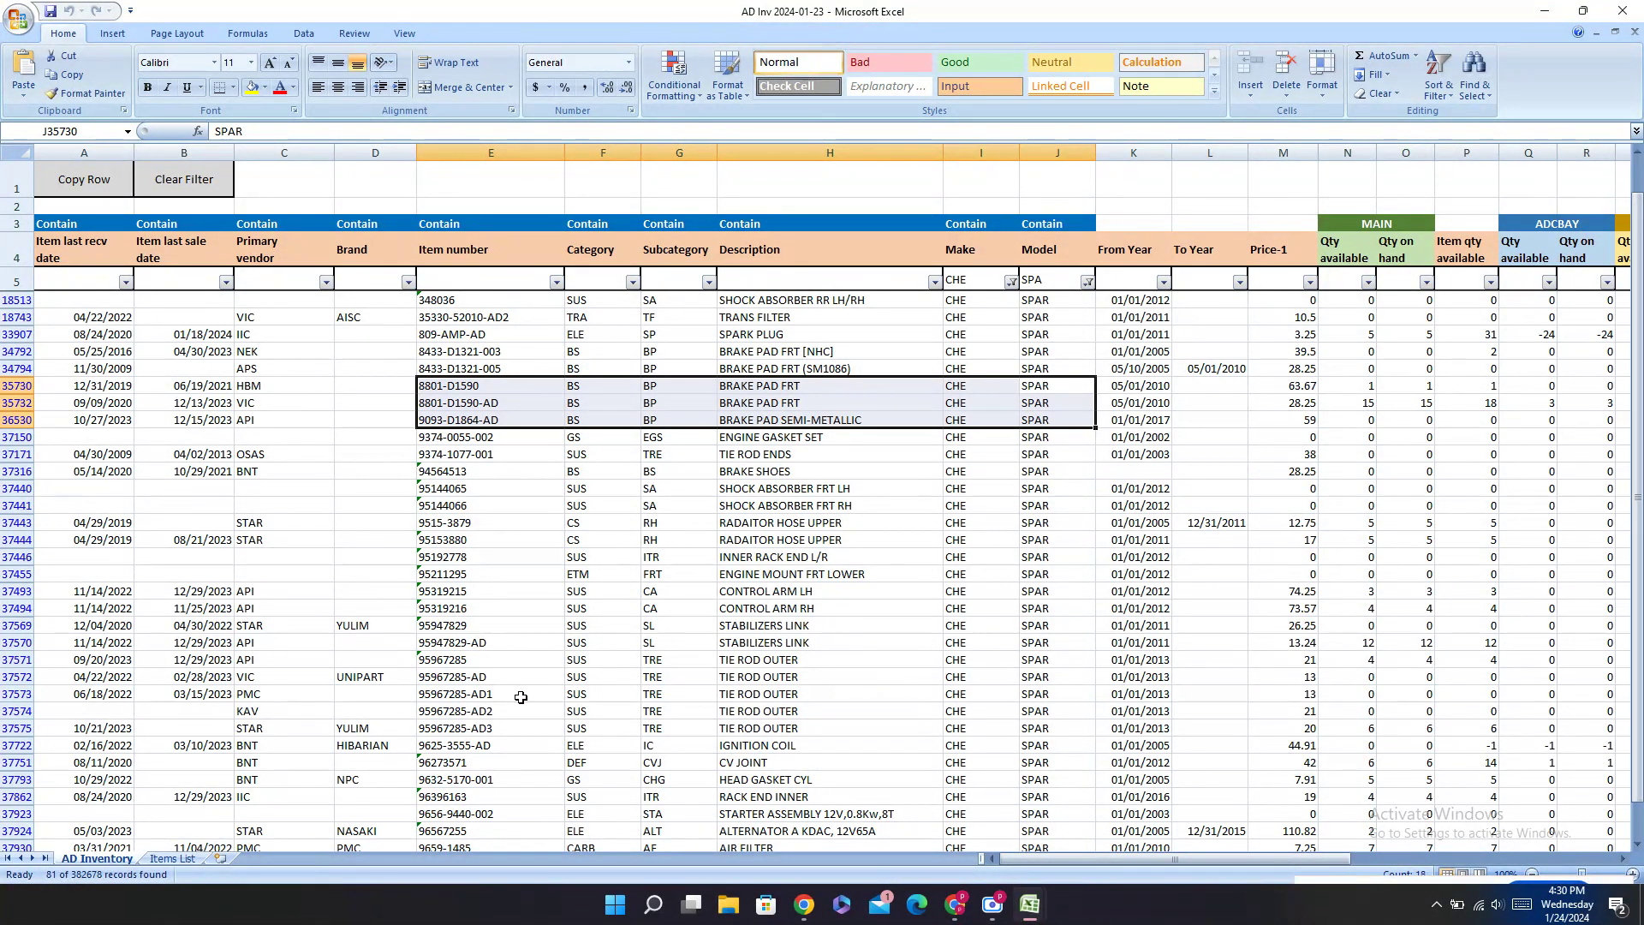
{"action": "mouse_move", "coordinate": [1021, 917]}
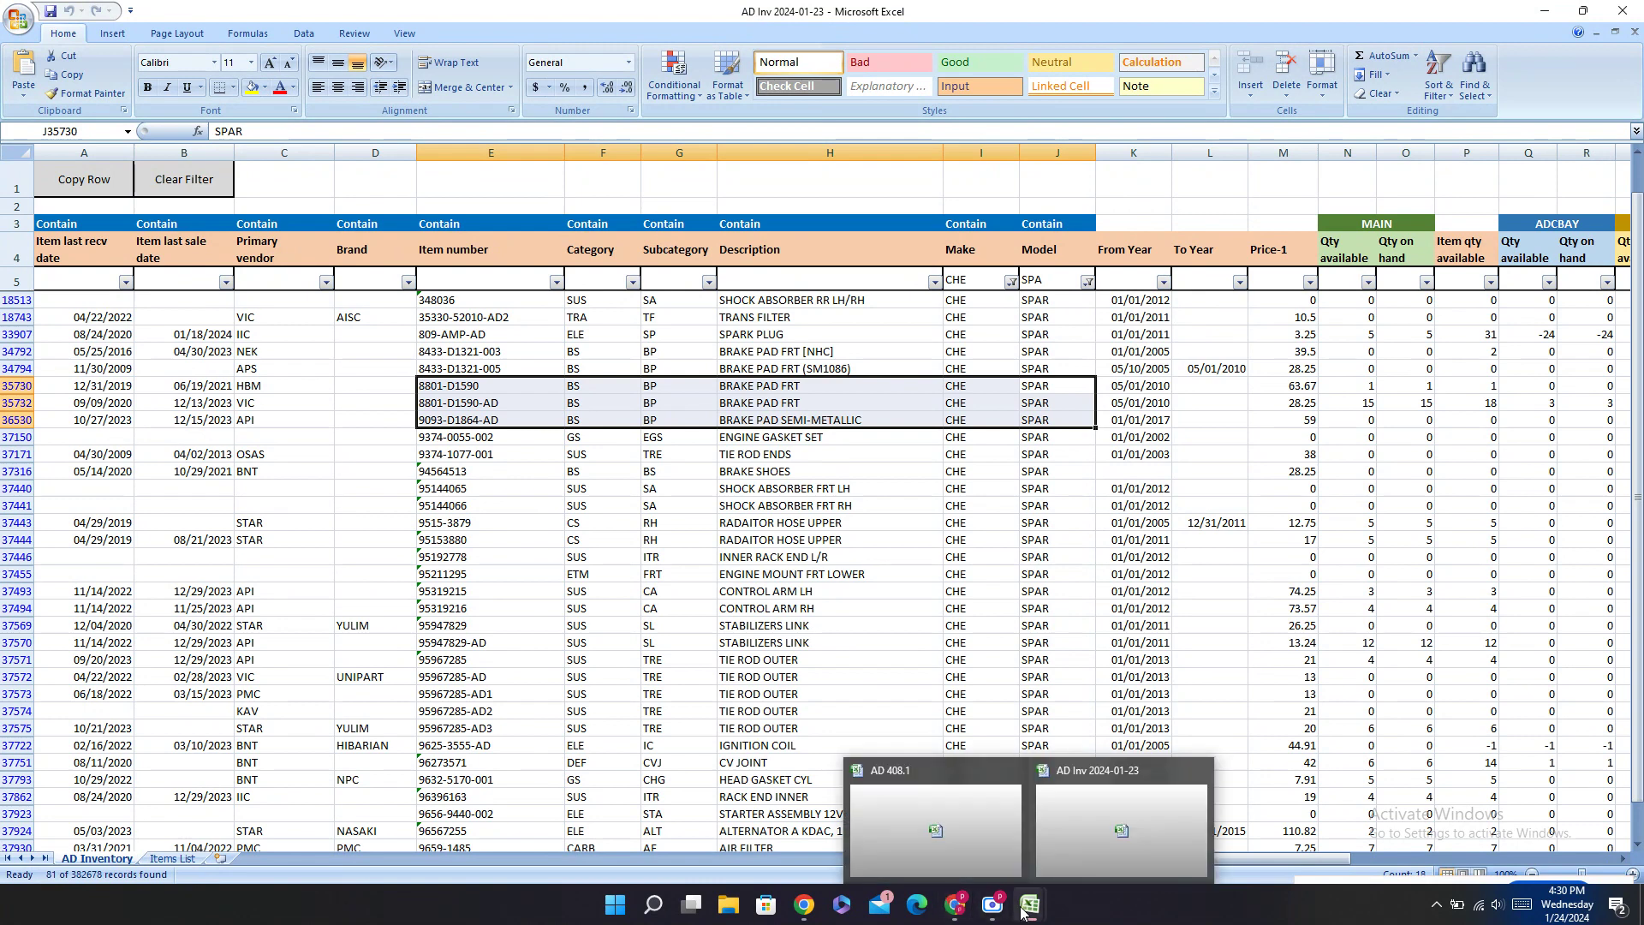
{"action": "left_click", "coordinate": [606, 798]}
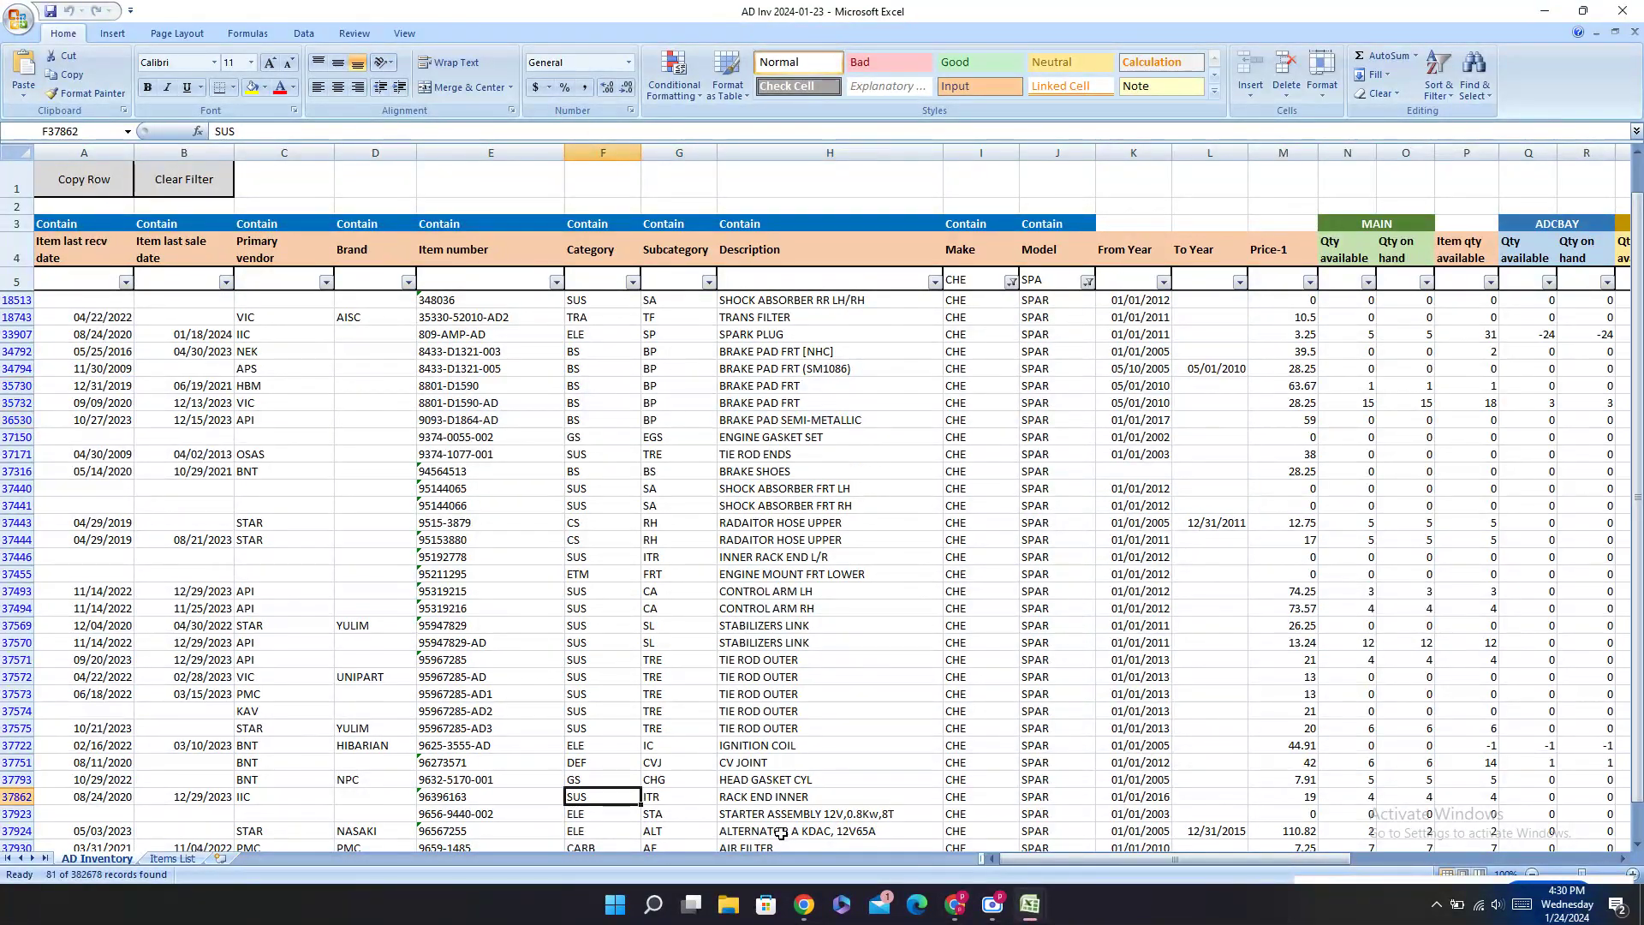
{"action": "left_click_drag", "start_coordinate": [781, 833], "coordinate": [439, 831]}
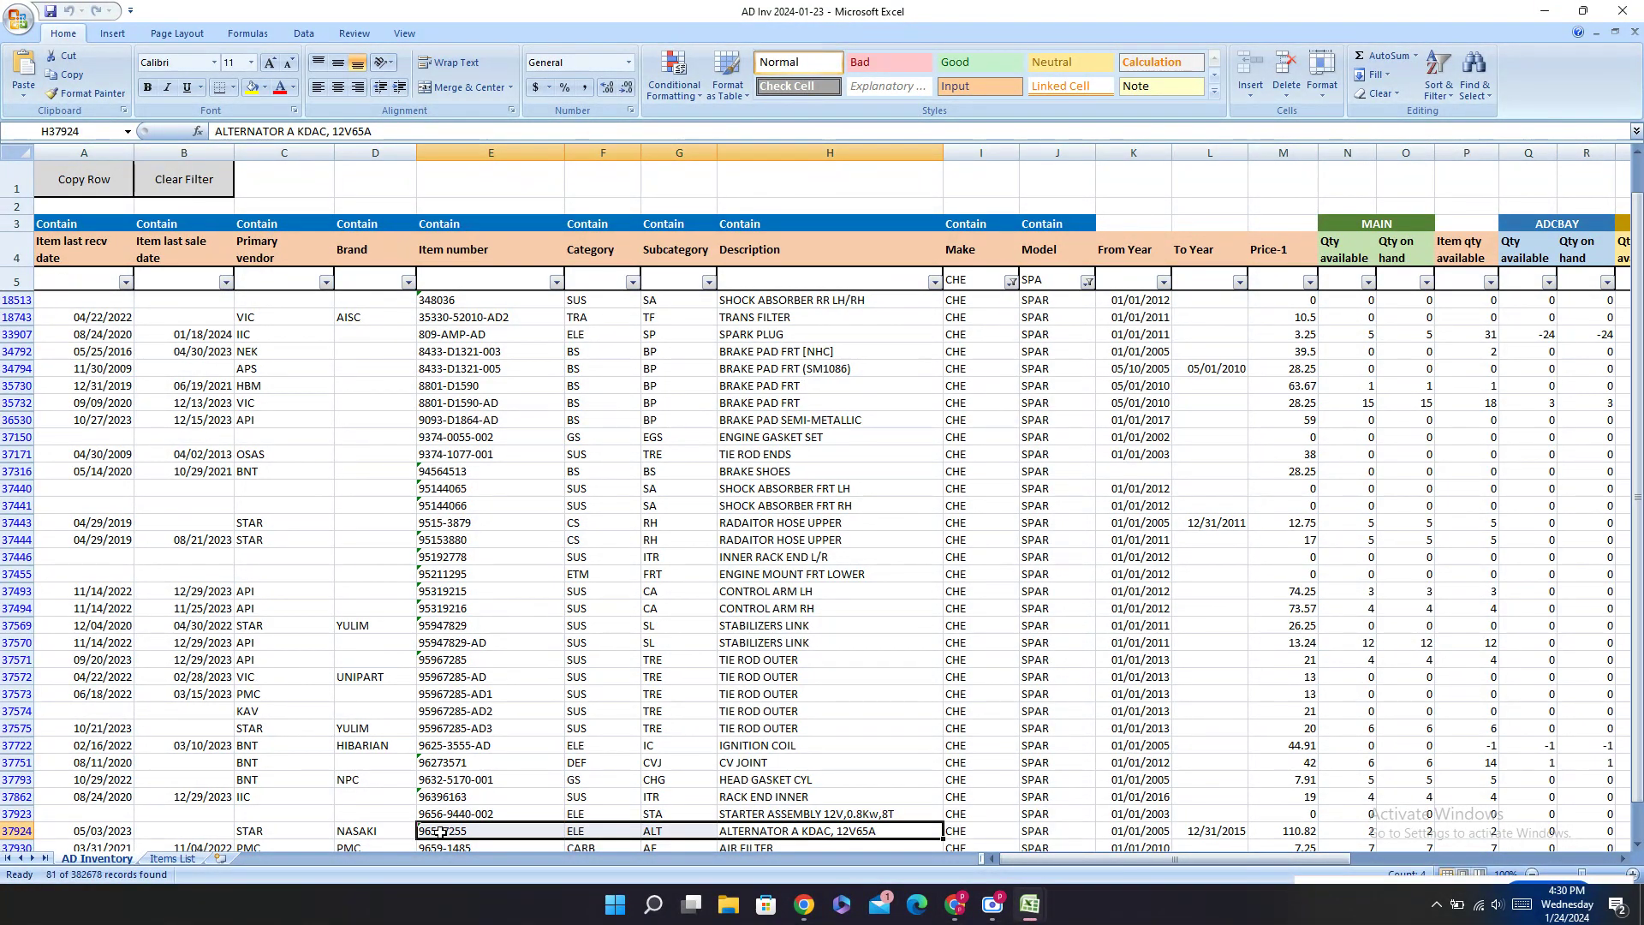
{"action": "scroll", "coordinate": [1182, 555], "scroll_direction": "down", "scroll_amount": 4}
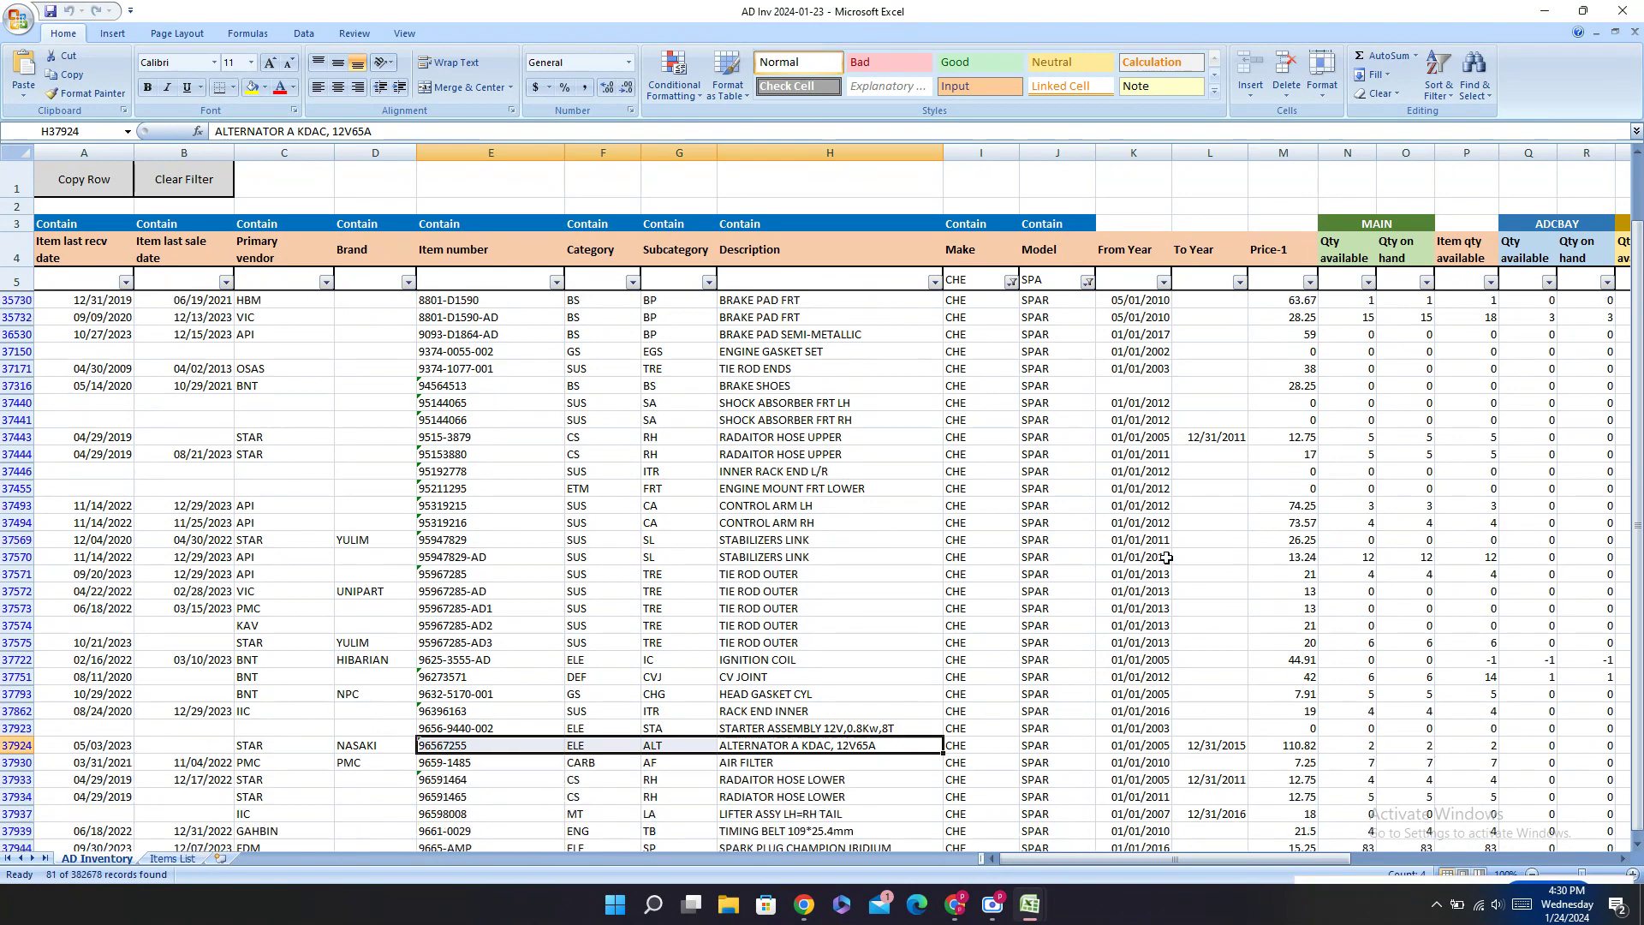
{"action": "scroll", "coordinate": [1163, 559], "scroll_direction": "down", "scroll_amount": 6}
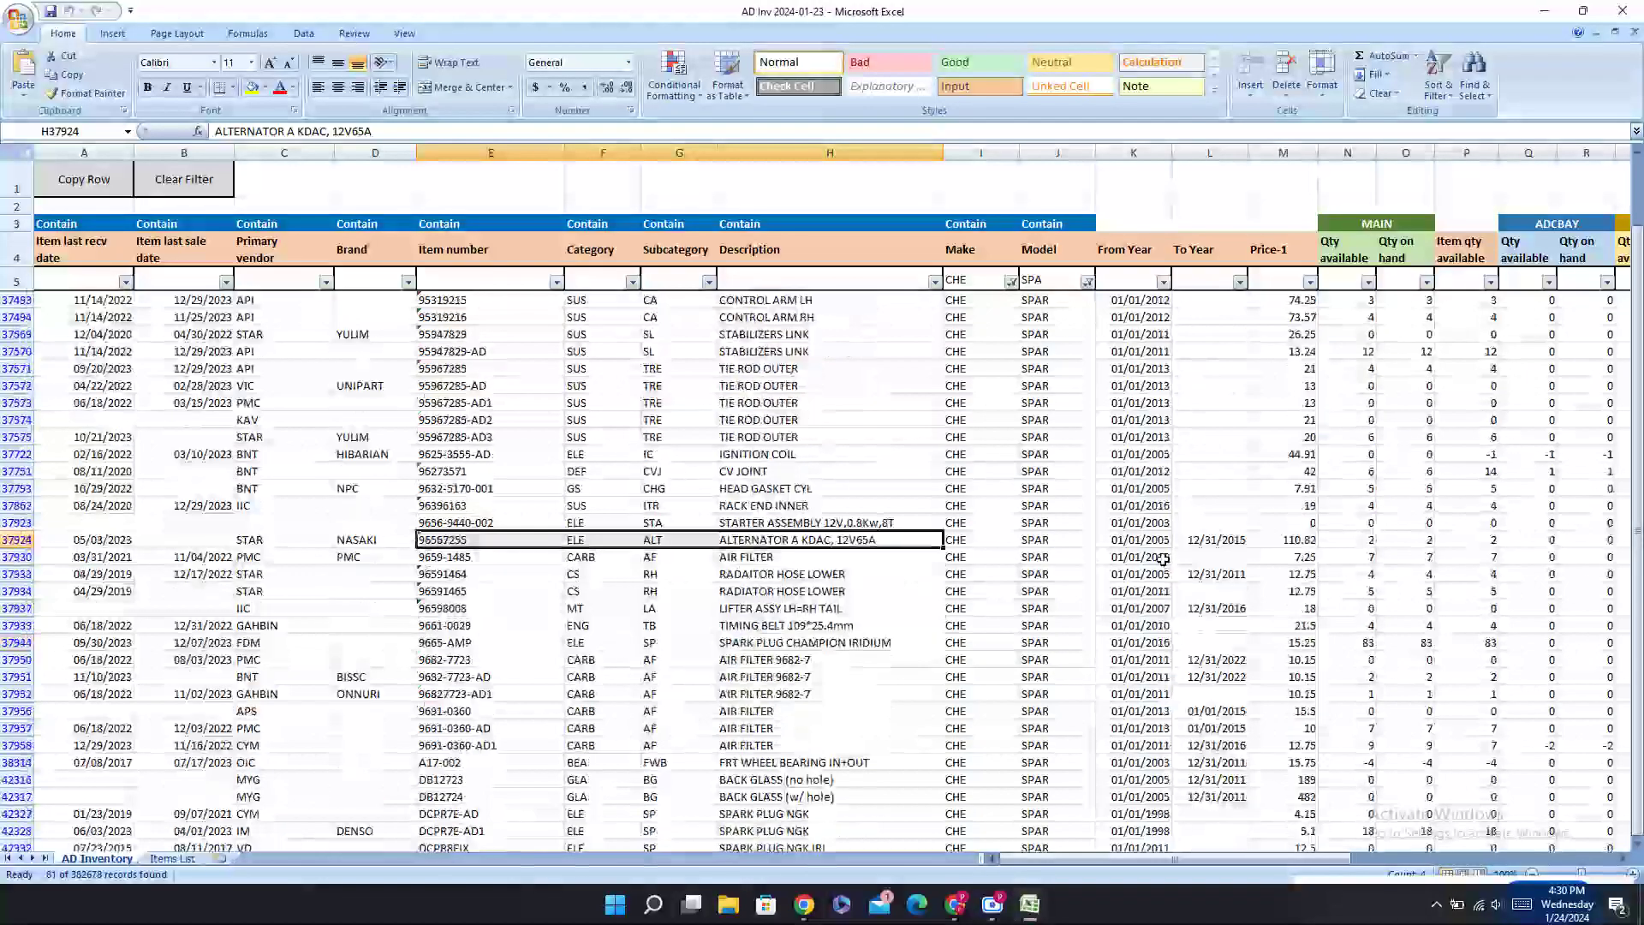
{"action": "scroll", "coordinate": [1163, 558], "scroll_direction": "down", "scroll_amount": 2}
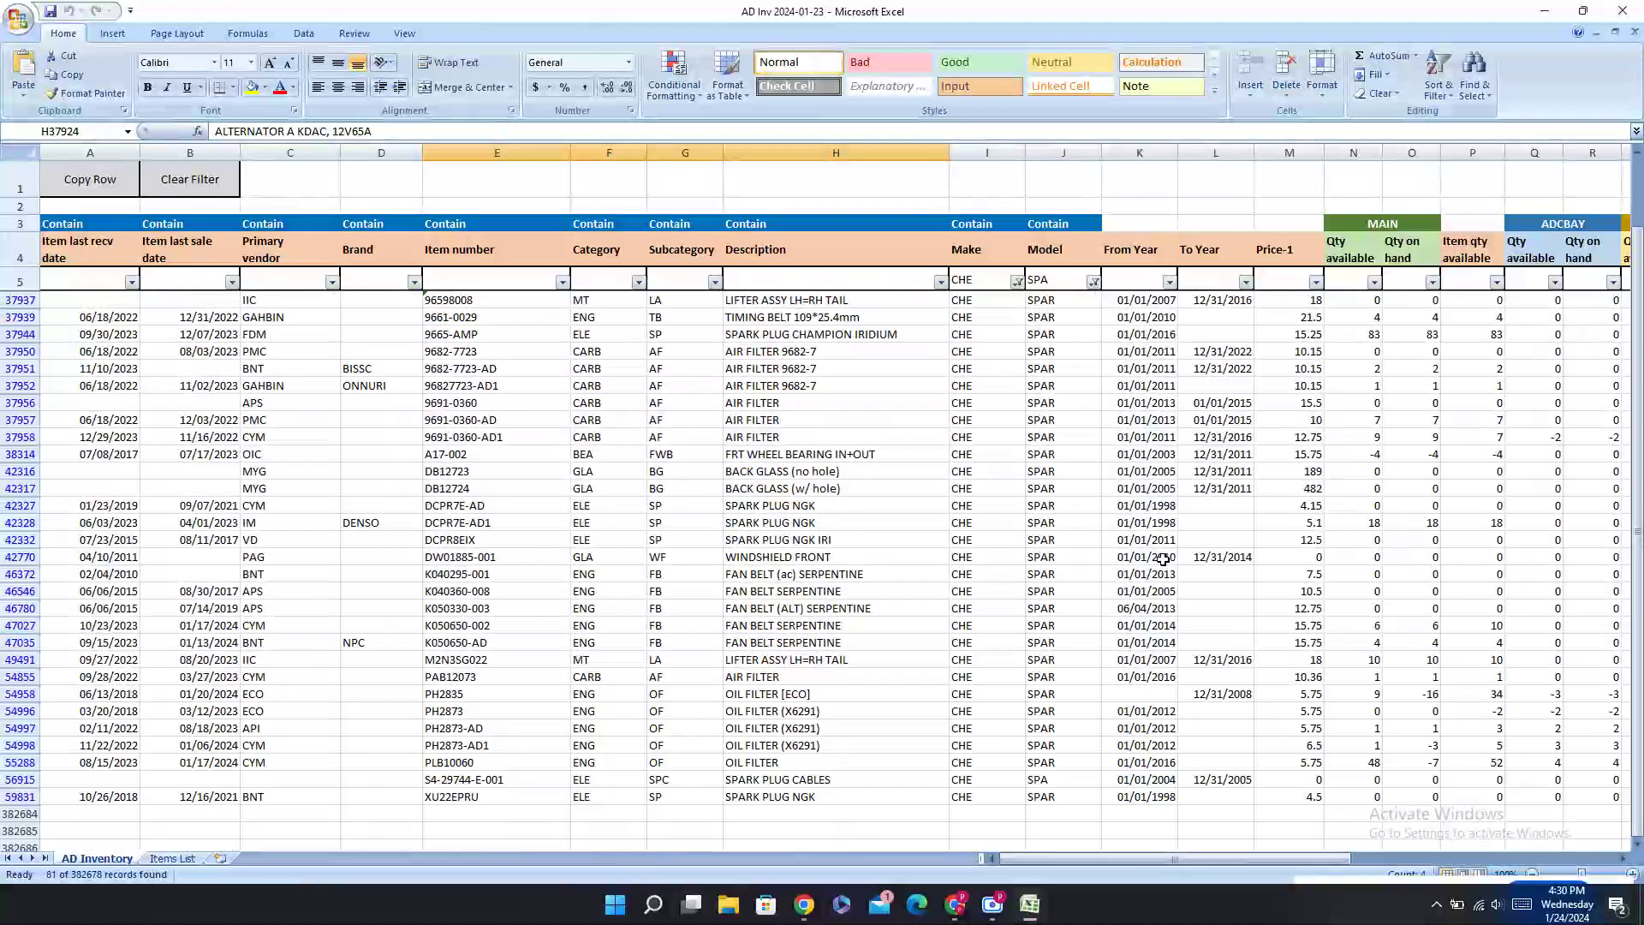
{"action": "left_click_drag", "start_coordinate": [1160, 677], "coordinate": [493, 688]}
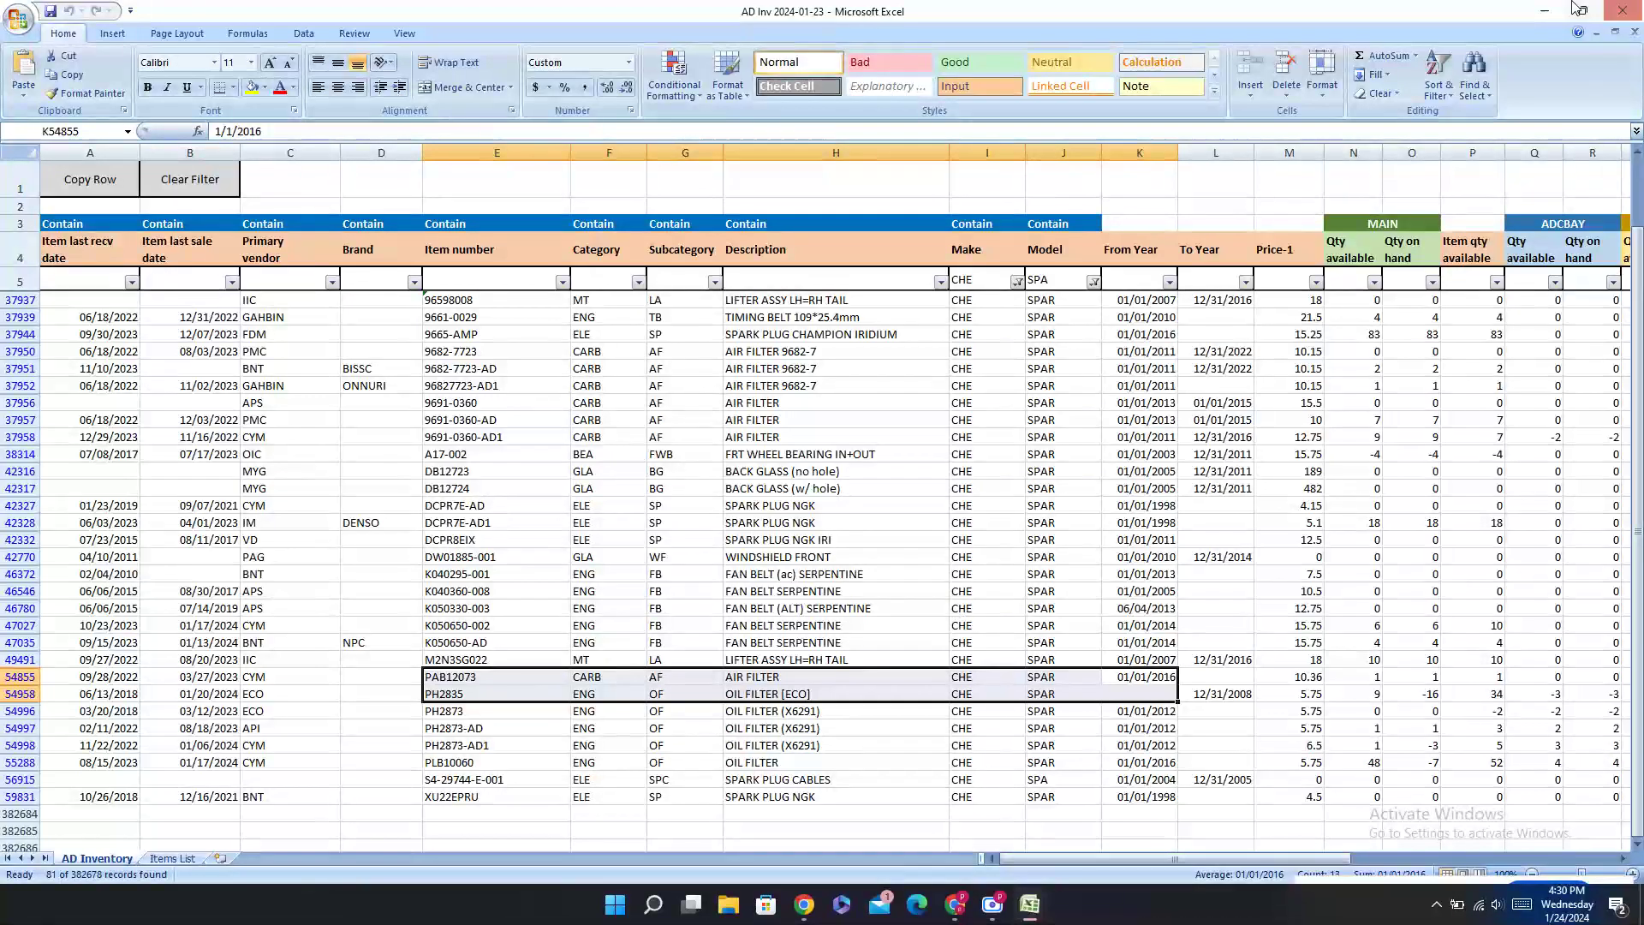
Step: Close the inventory workbook, saving its changes
{"action": "mouse_move", "coordinate": [1585, 8]}
{"action": "left_click", "coordinate": [1621, 10]}
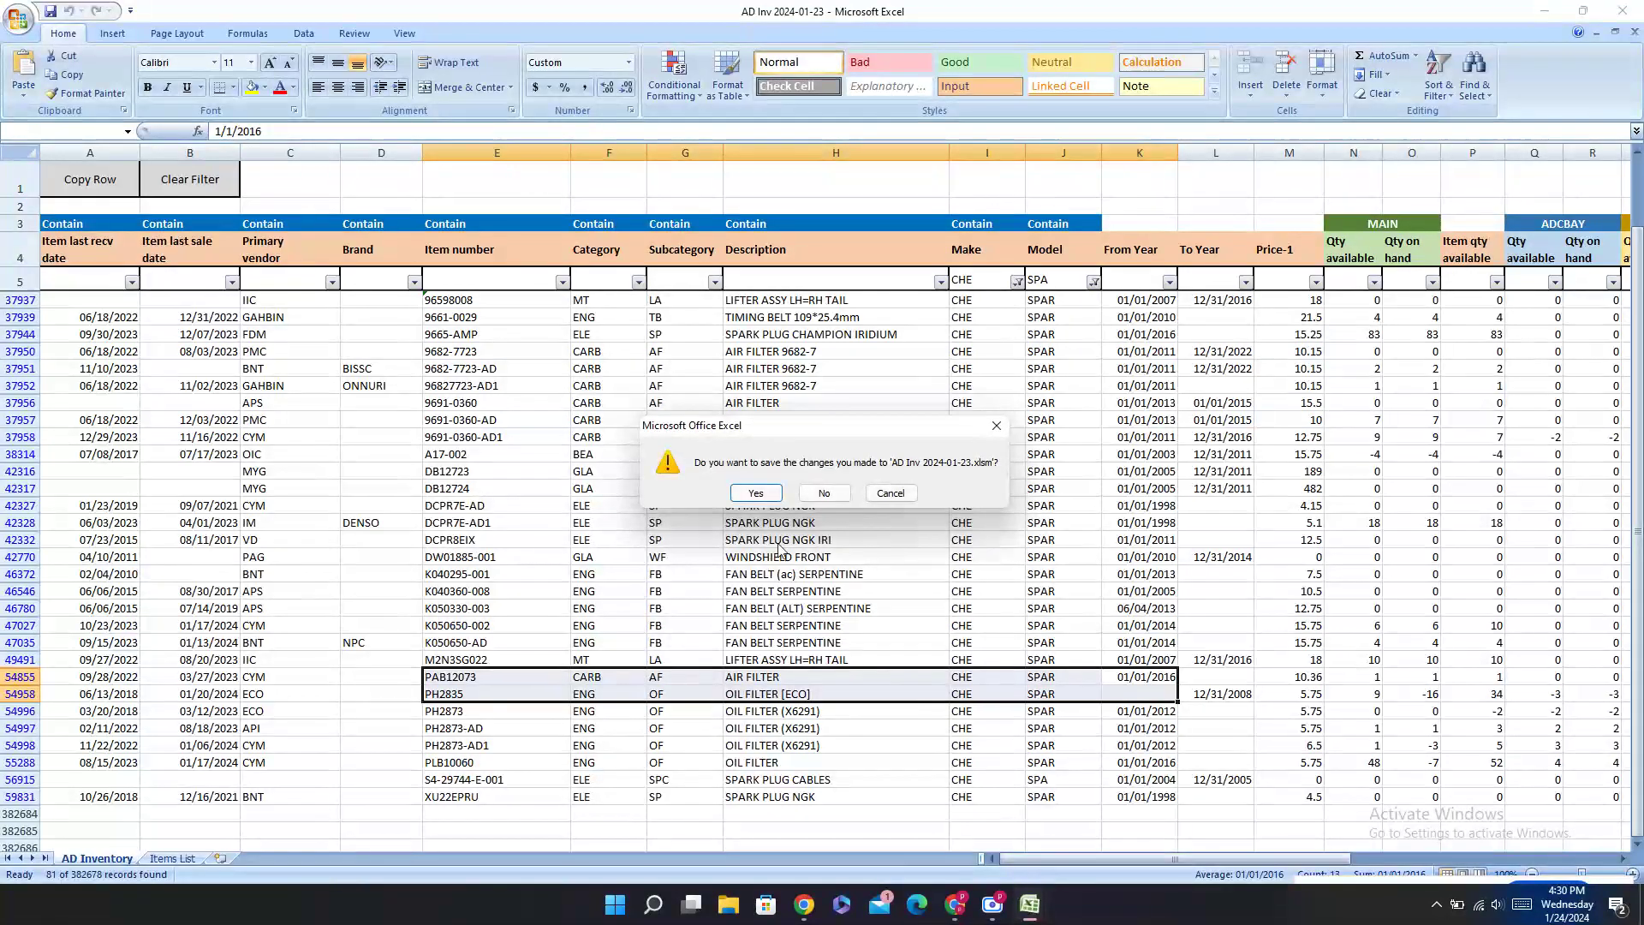
{"action": "left_click", "coordinate": [755, 494]}
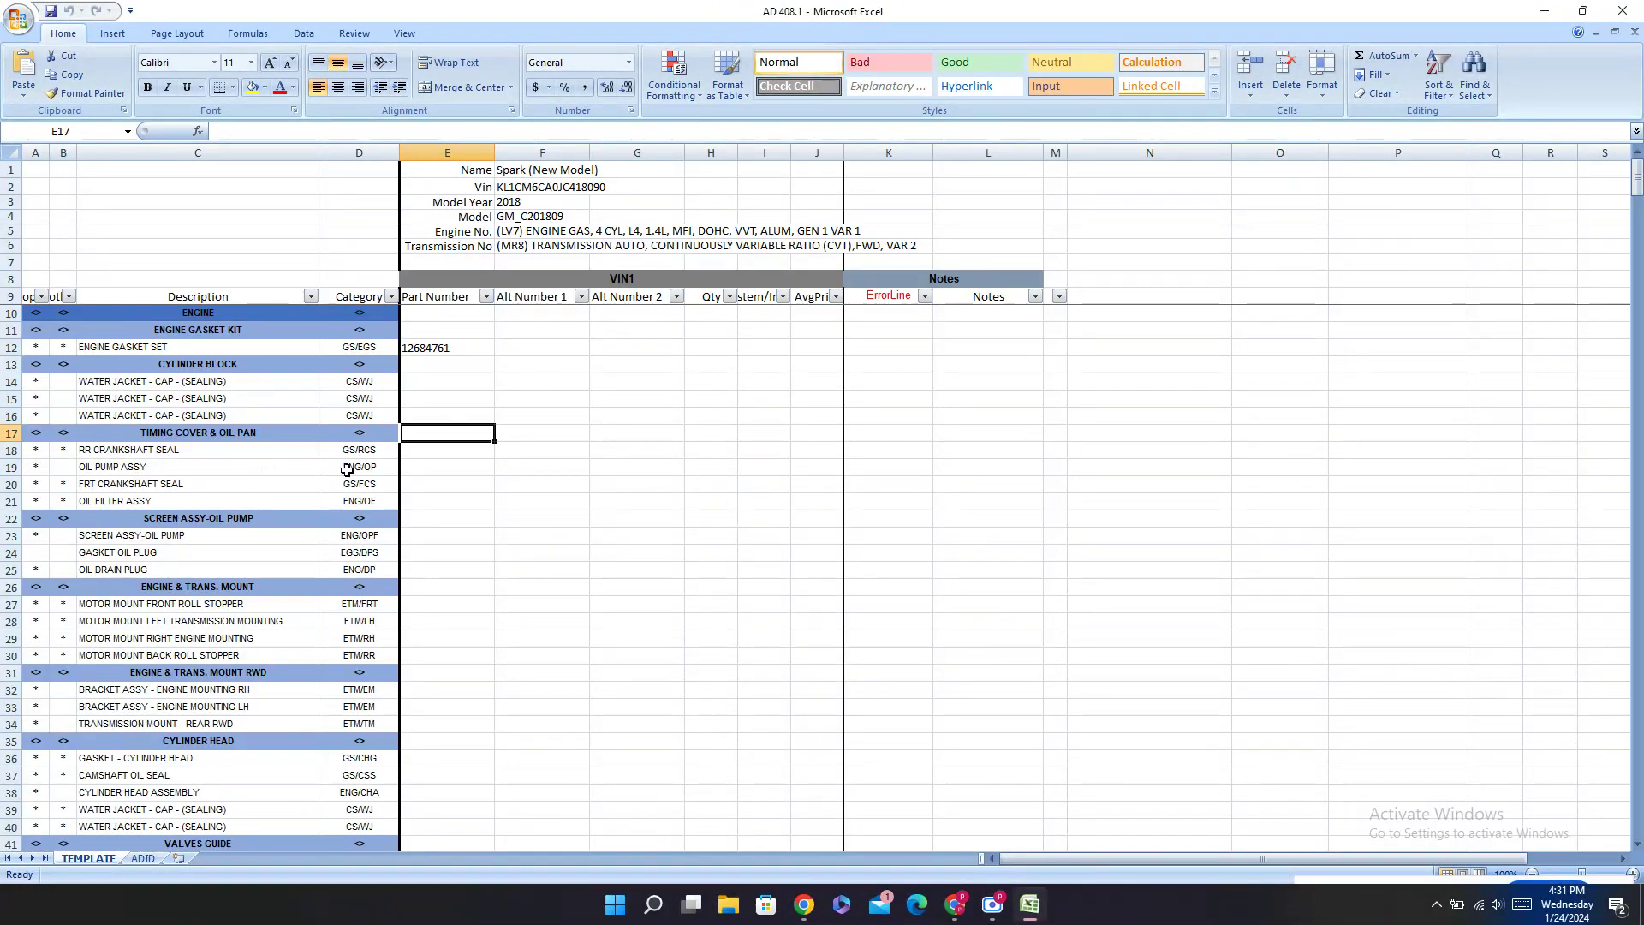
Step: Search PartSouq for the OIL PUMP ASSY description copied from the template
{"action": "left_click", "coordinate": [242, 471]}
{"action": "key", "text": "ctrl+c"}
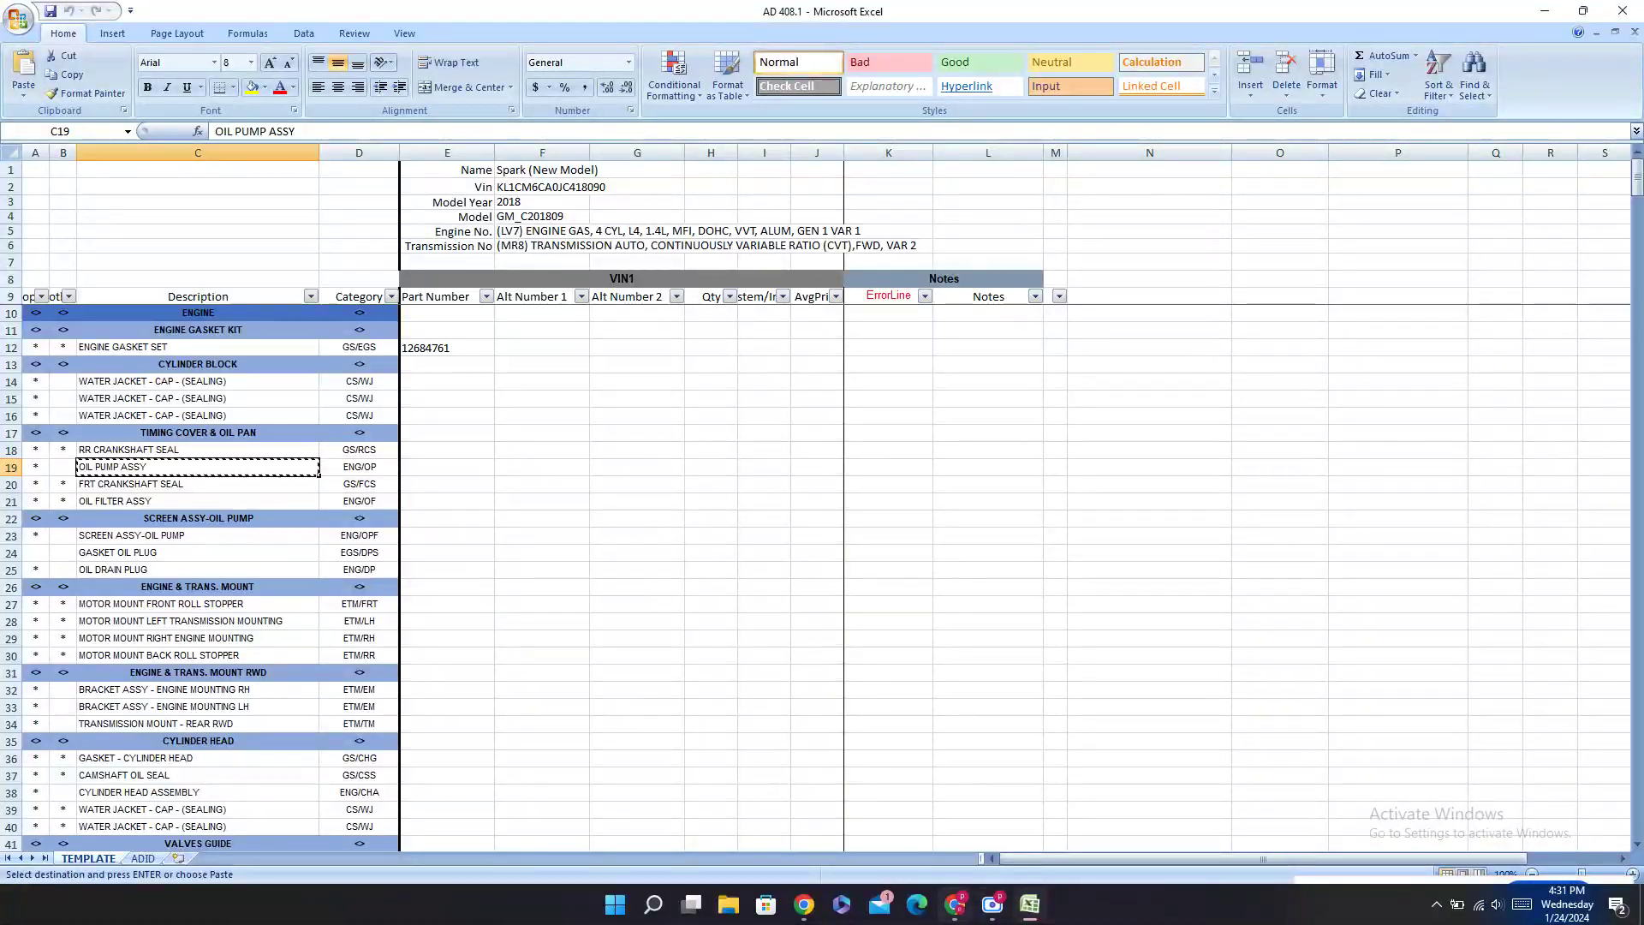
{"action": "key", "text": "alt+Tab"}
{"action": "key", "text": "ctrl+a"}
{"action": "key", "text": "ctrl+v"}
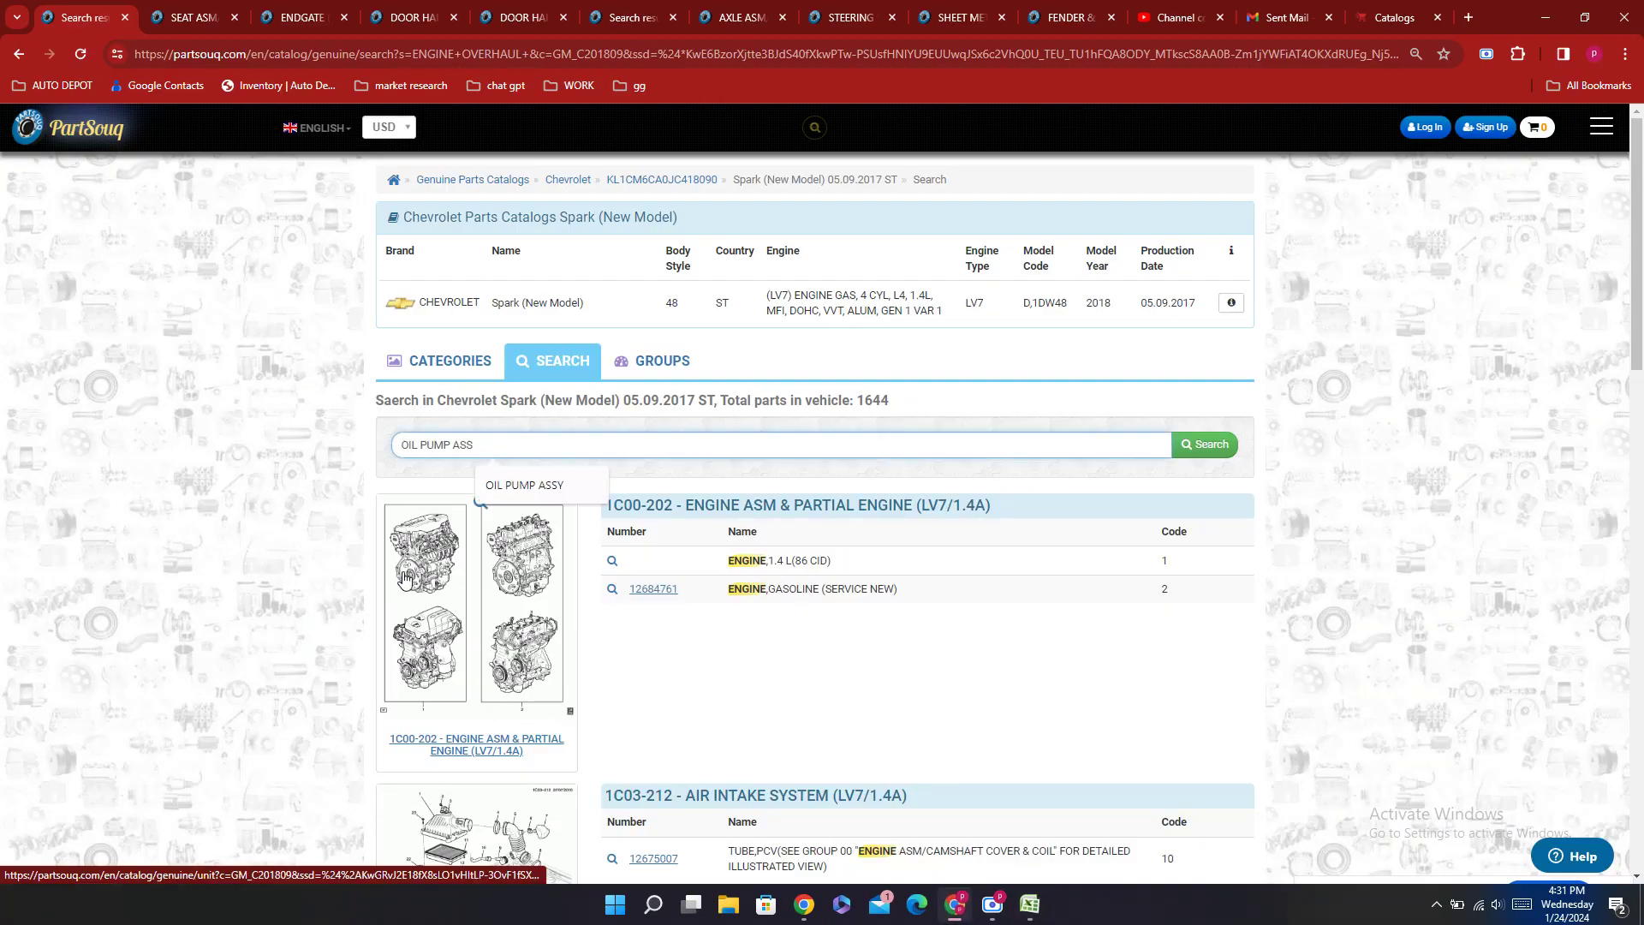
{"action": "left_click", "coordinate": [1207, 443]}
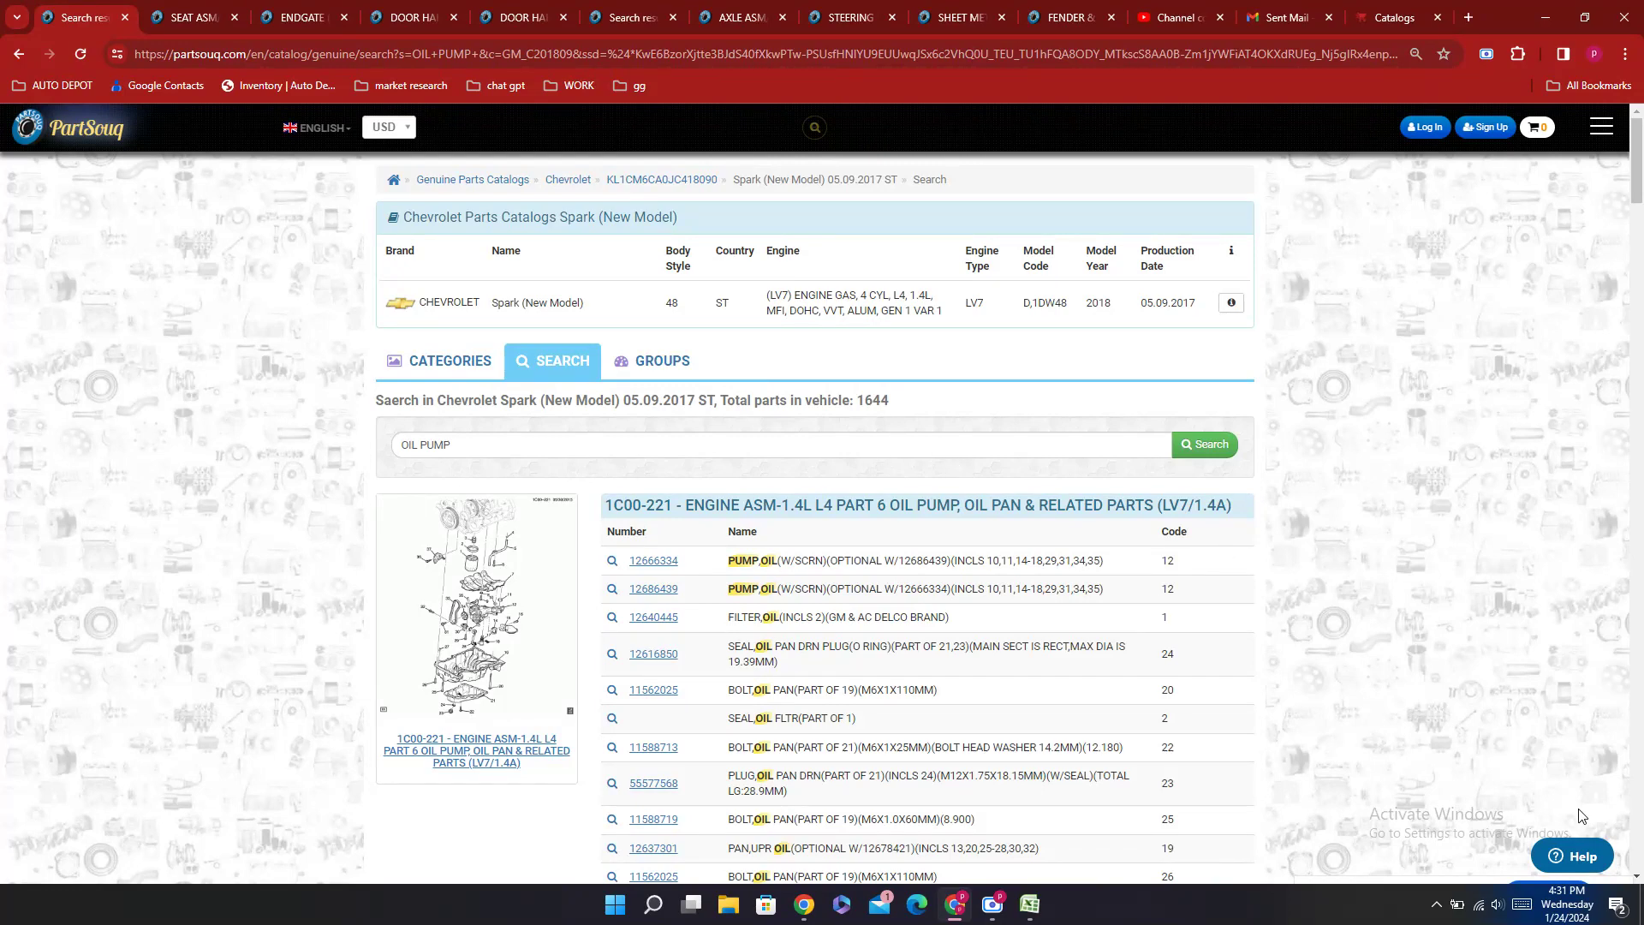
Step: Enter oil pump part number 12666334 in the oil pump row's Part Number cell
{"action": "double_click", "coordinate": [694, 573]}
{"action": "left_click", "coordinate": [1029, 905]}
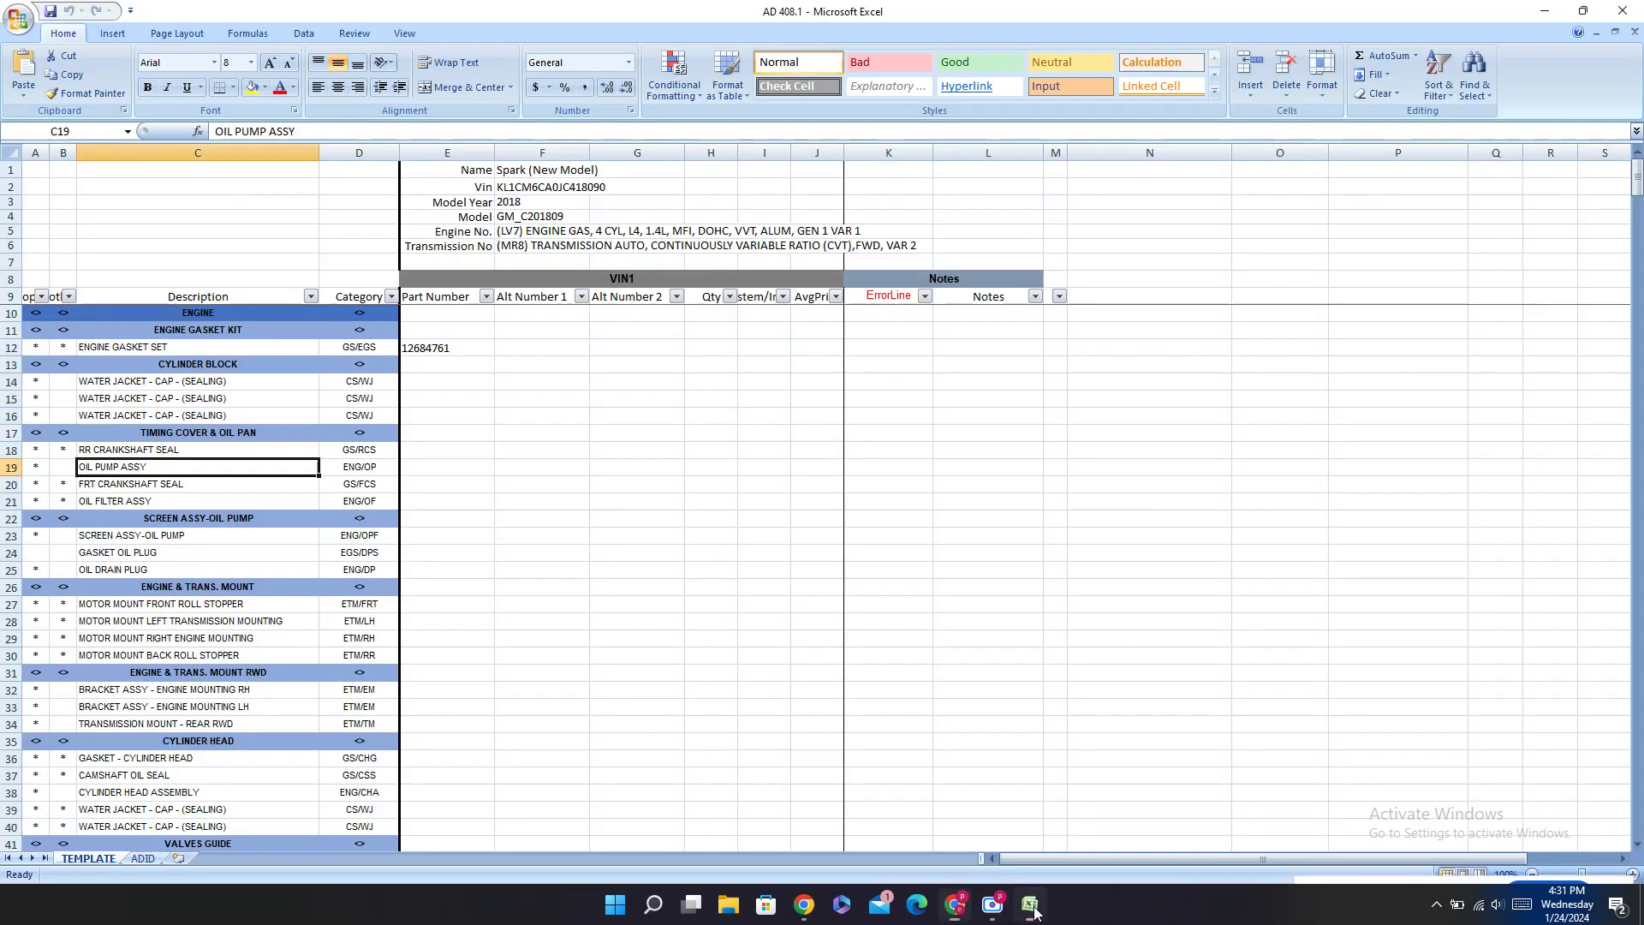
{"action": "left_click", "coordinate": [409, 467]}
{"action": "key", "text": "ctrl+v"}
Step: Add alternate number 12686439 in the oil pump's Alt Number 1 cell
{"action": "left_click", "coordinate": [540, 472]}
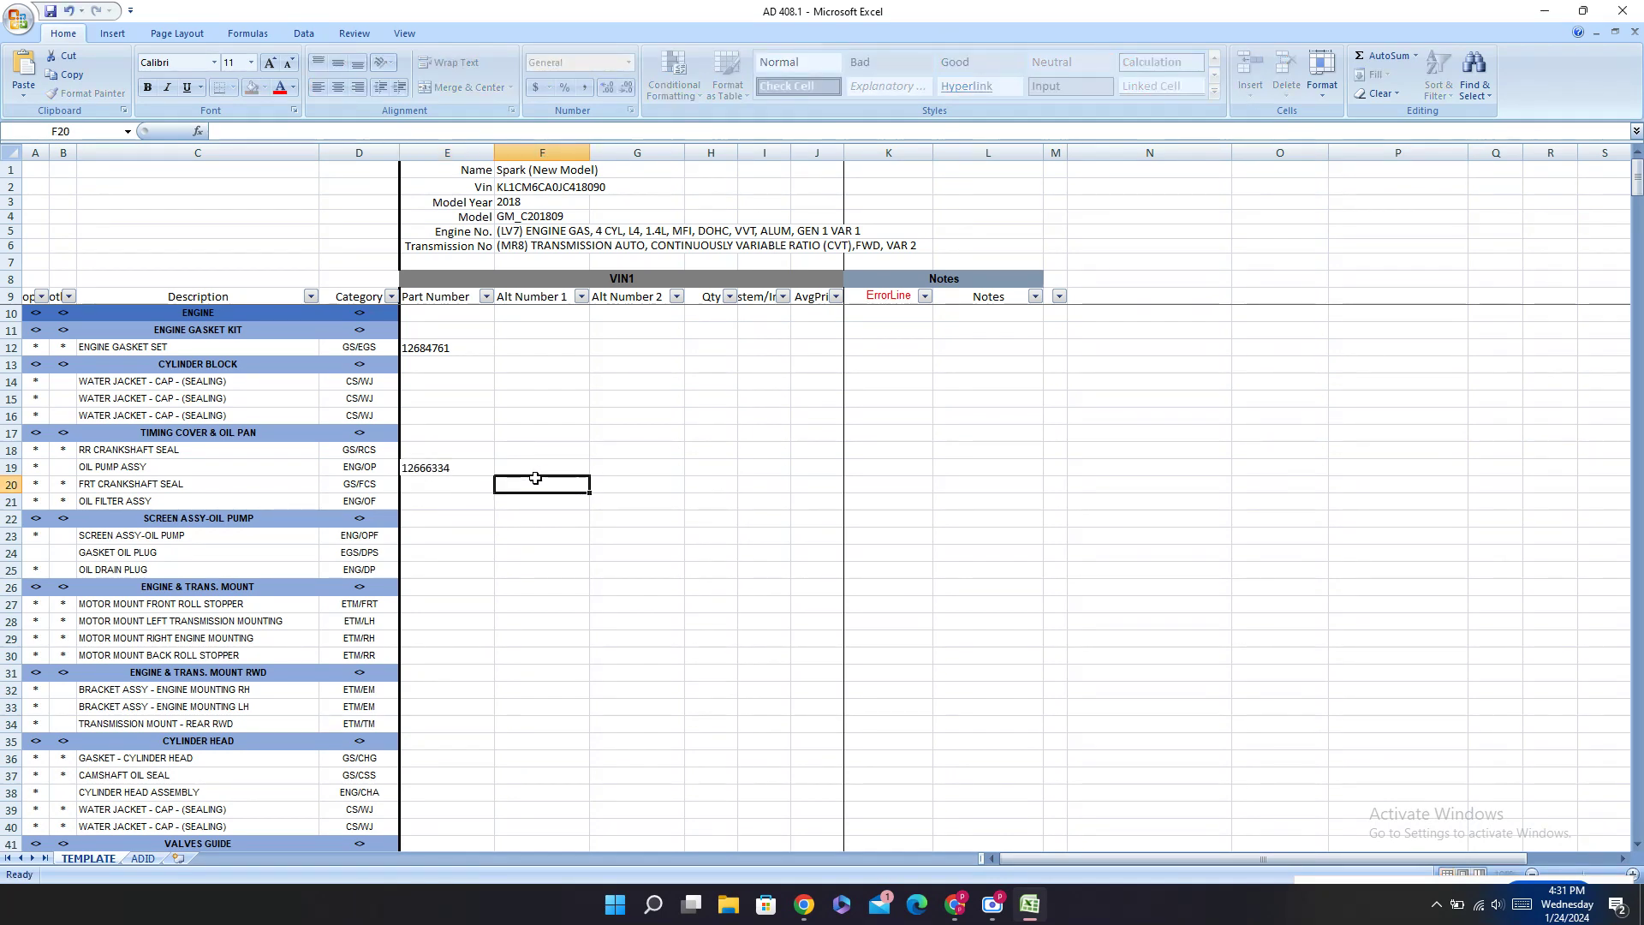
{"action": "left_click", "coordinate": [955, 905]}
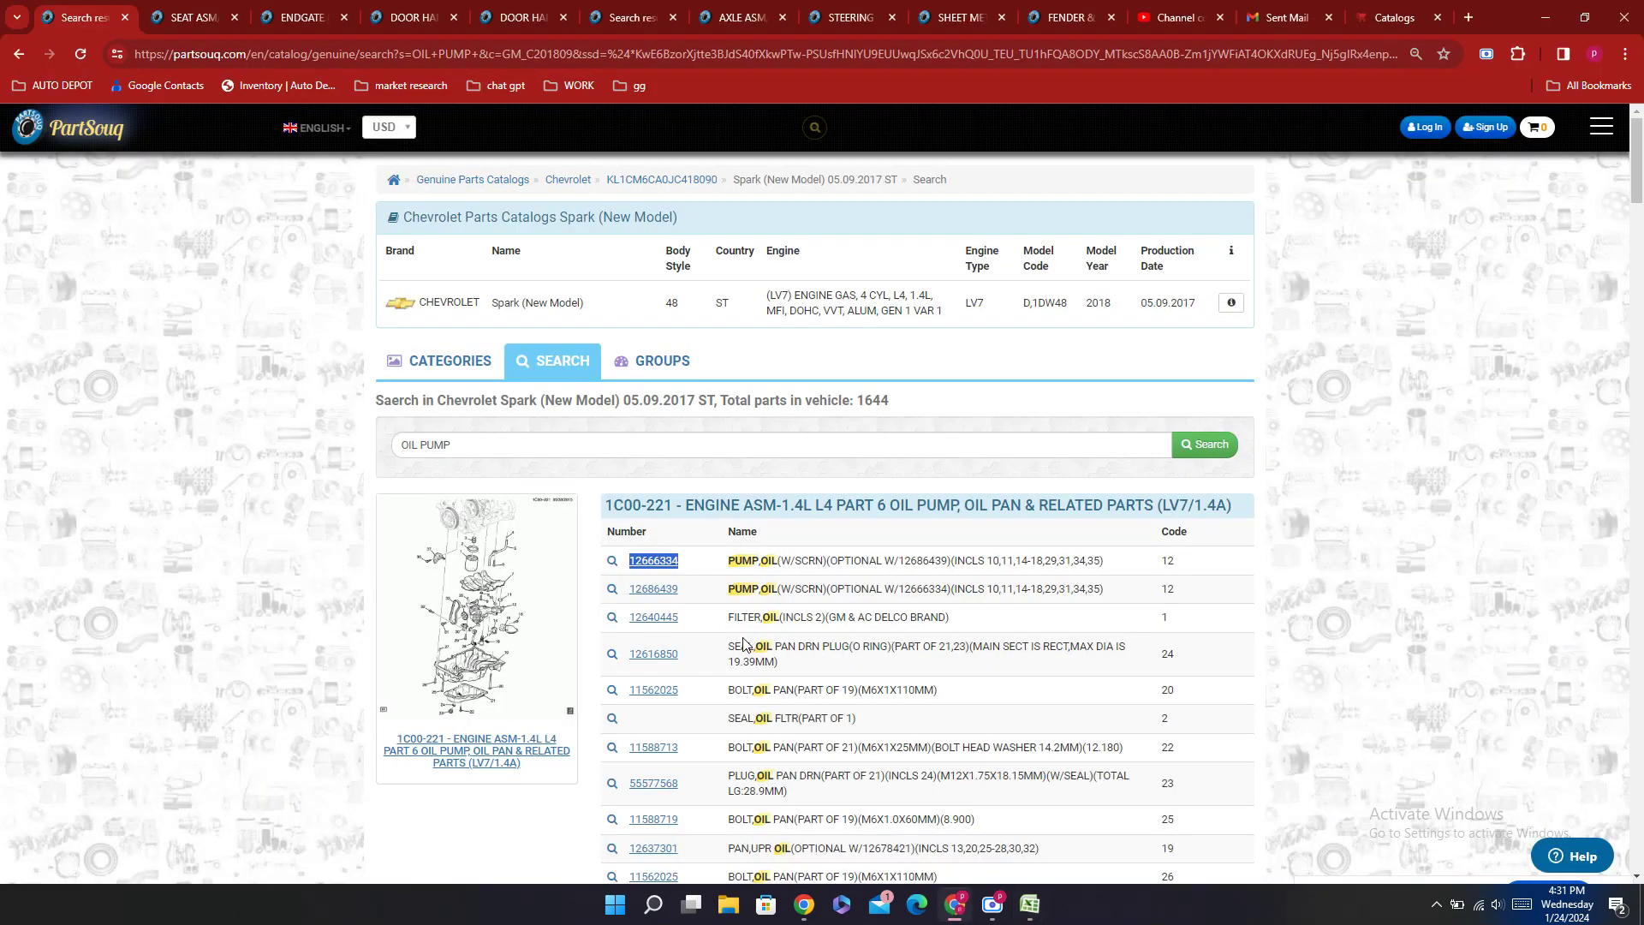
{"action": "double_click", "coordinate": [675, 590]}
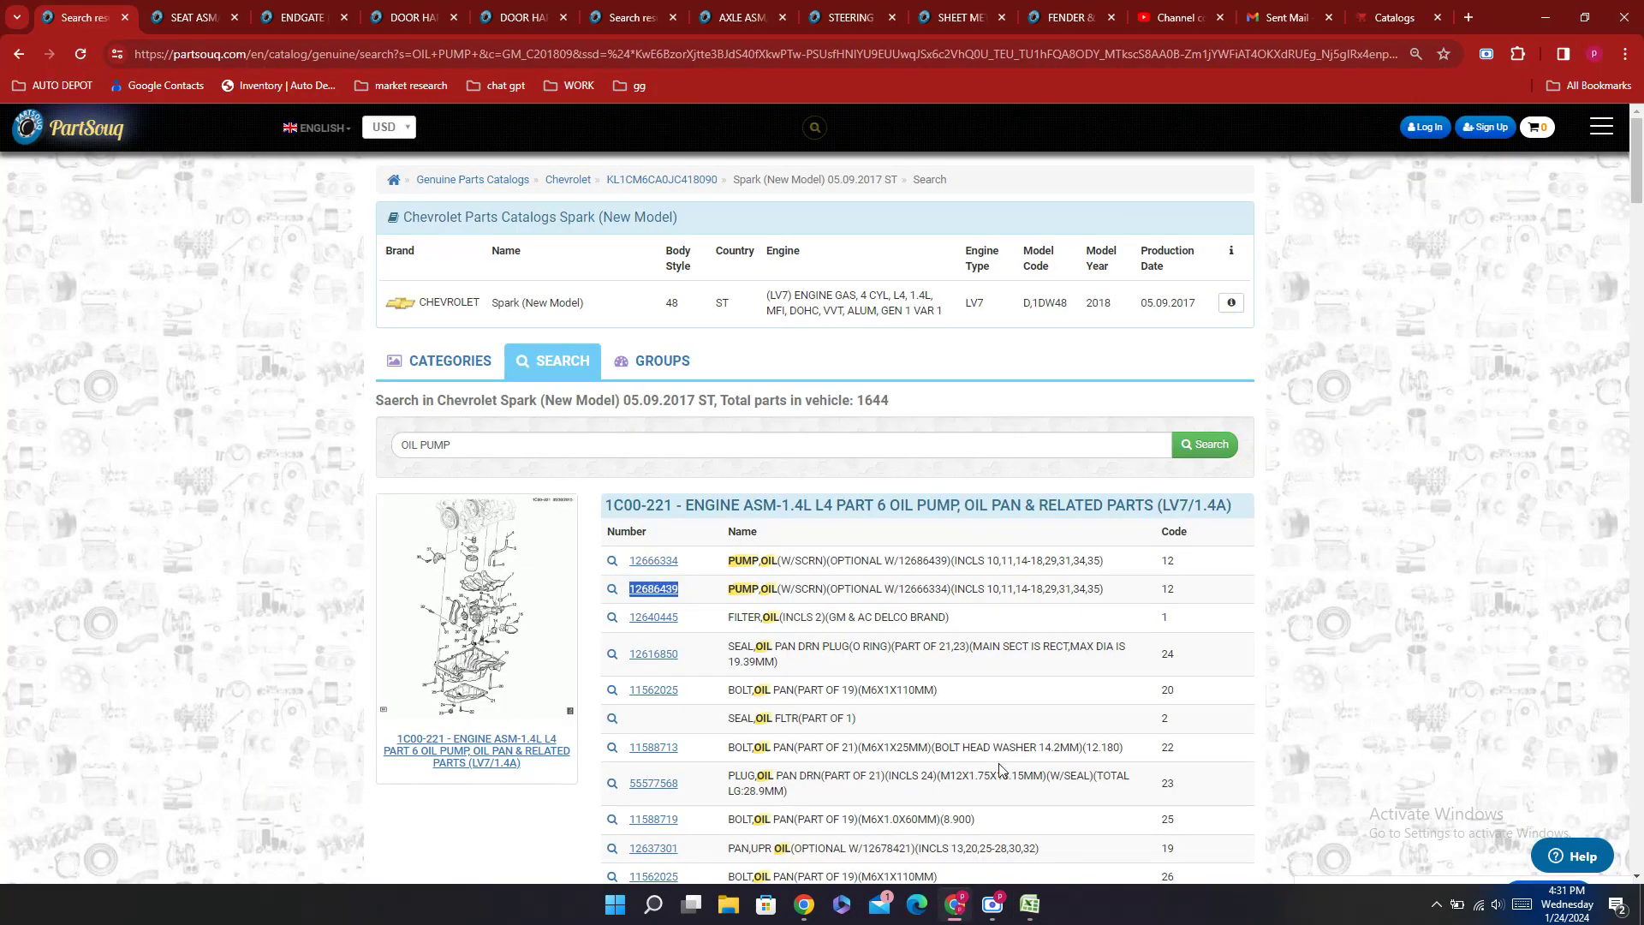
{"action": "left_click", "coordinate": [1029, 905]}
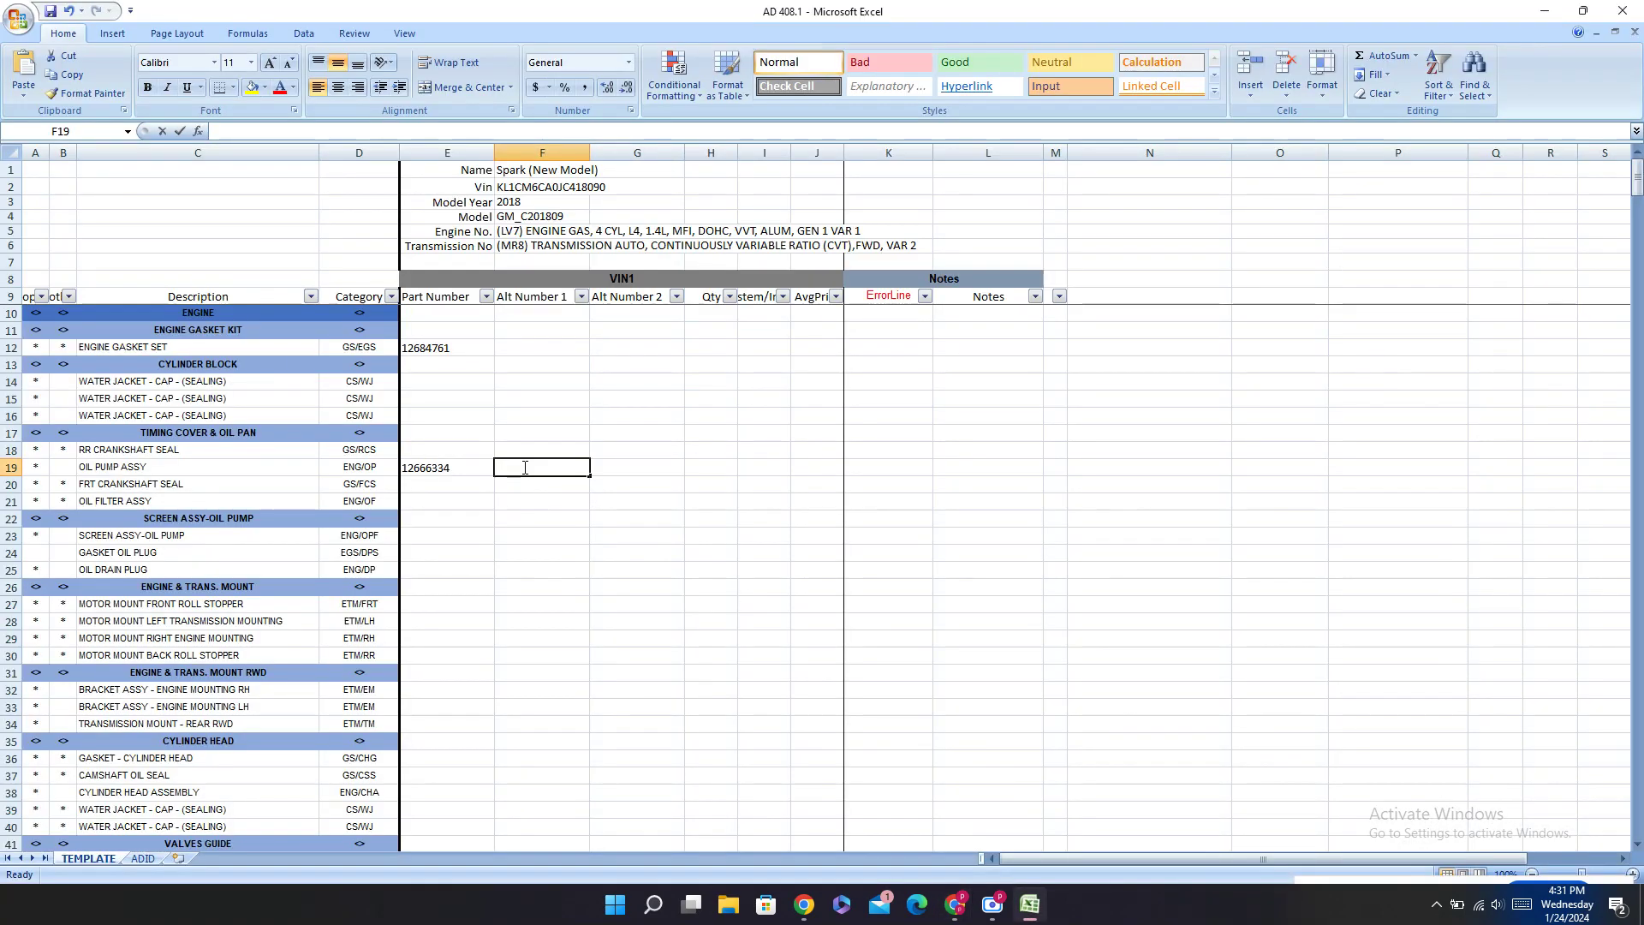
{"action": "key", "text": "F2"}
{"action": "key", "text": "ctrl+v"}
{"action": "left_click", "coordinate": [422, 495]}
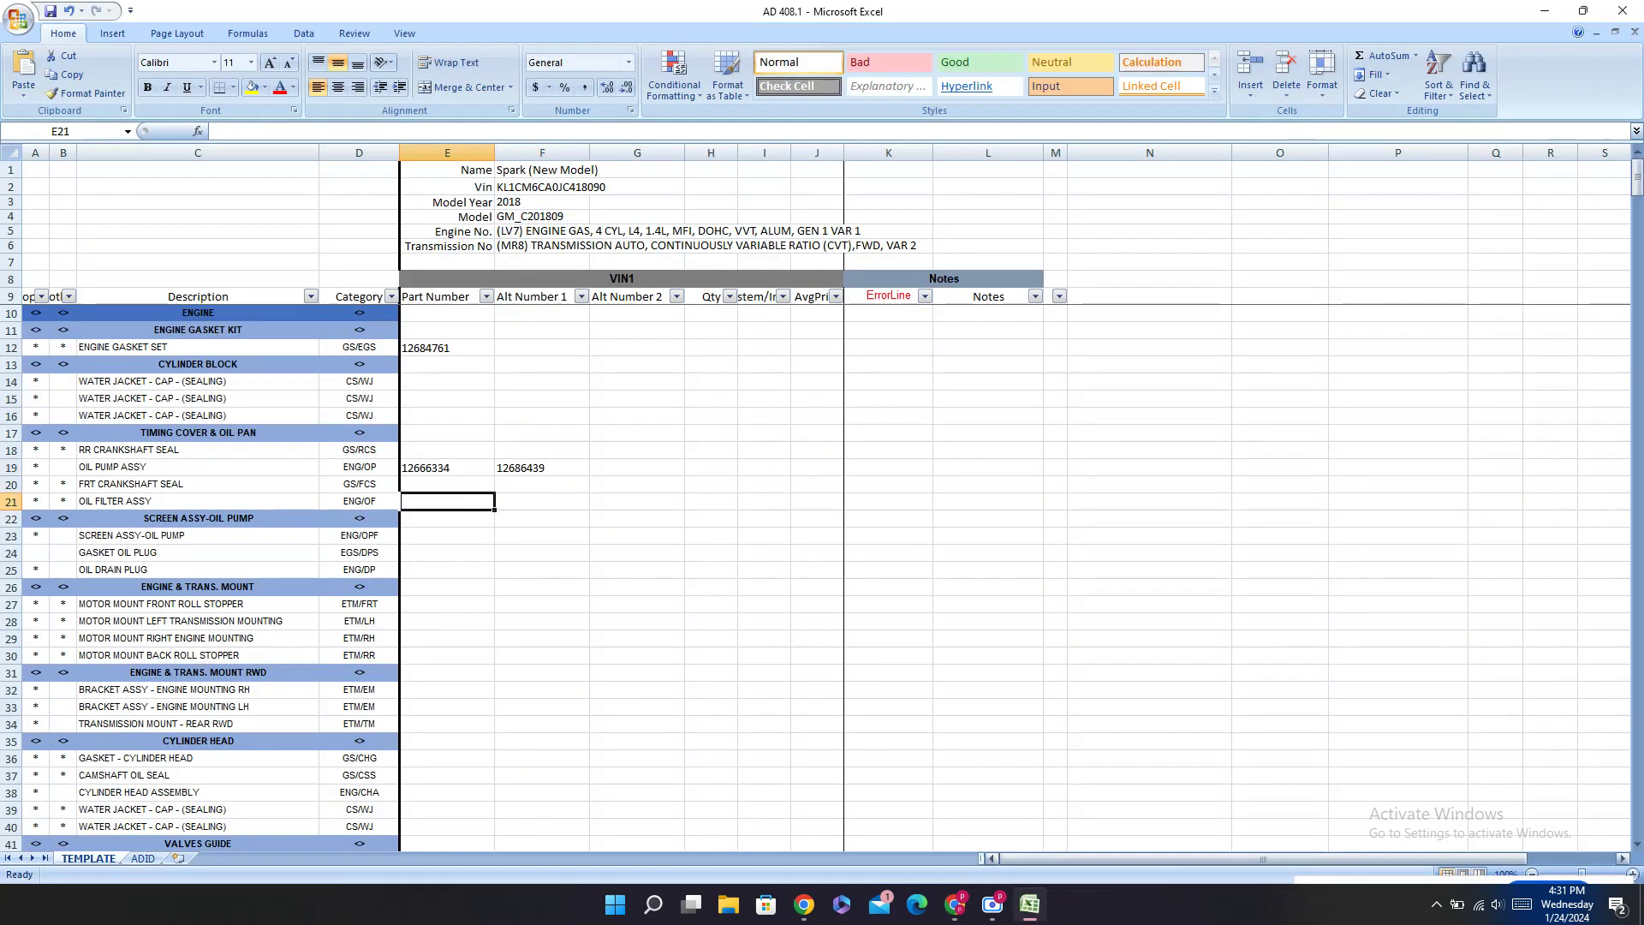
Step: Enter oil filter part number 12640445 in E21 and return to the oil pump results
{"action": "left_click", "coordinate": [955, 905]}
{"action": "left_click", "coordinate": [696, 629]}
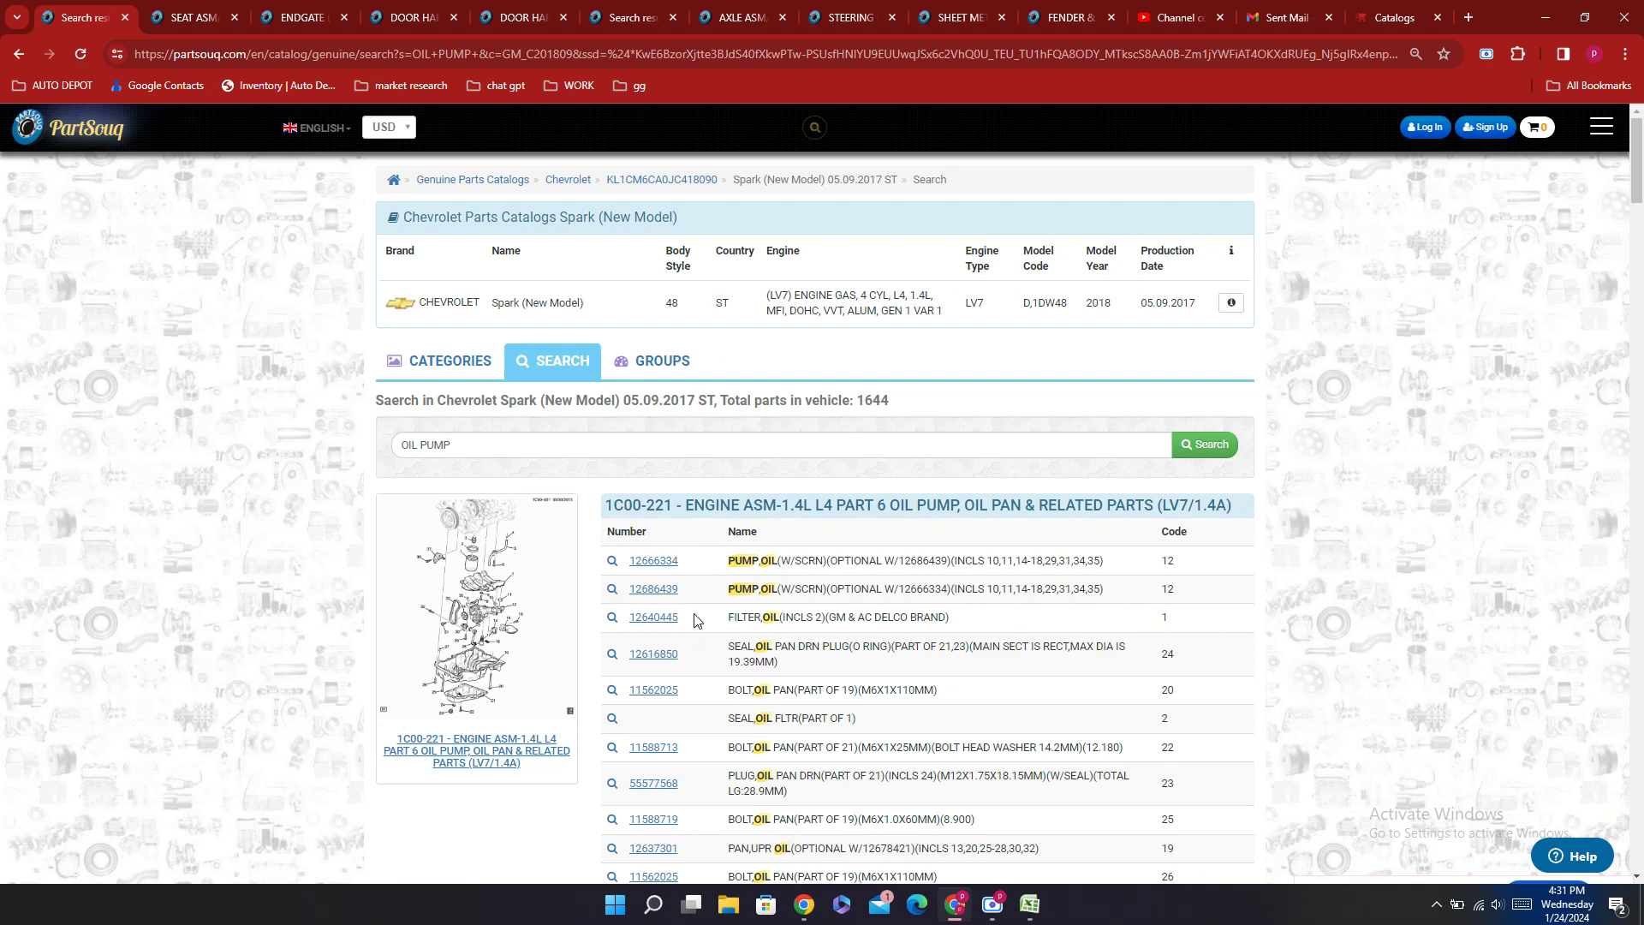
{"action": "double_click", "coordinate": [696, 620]}
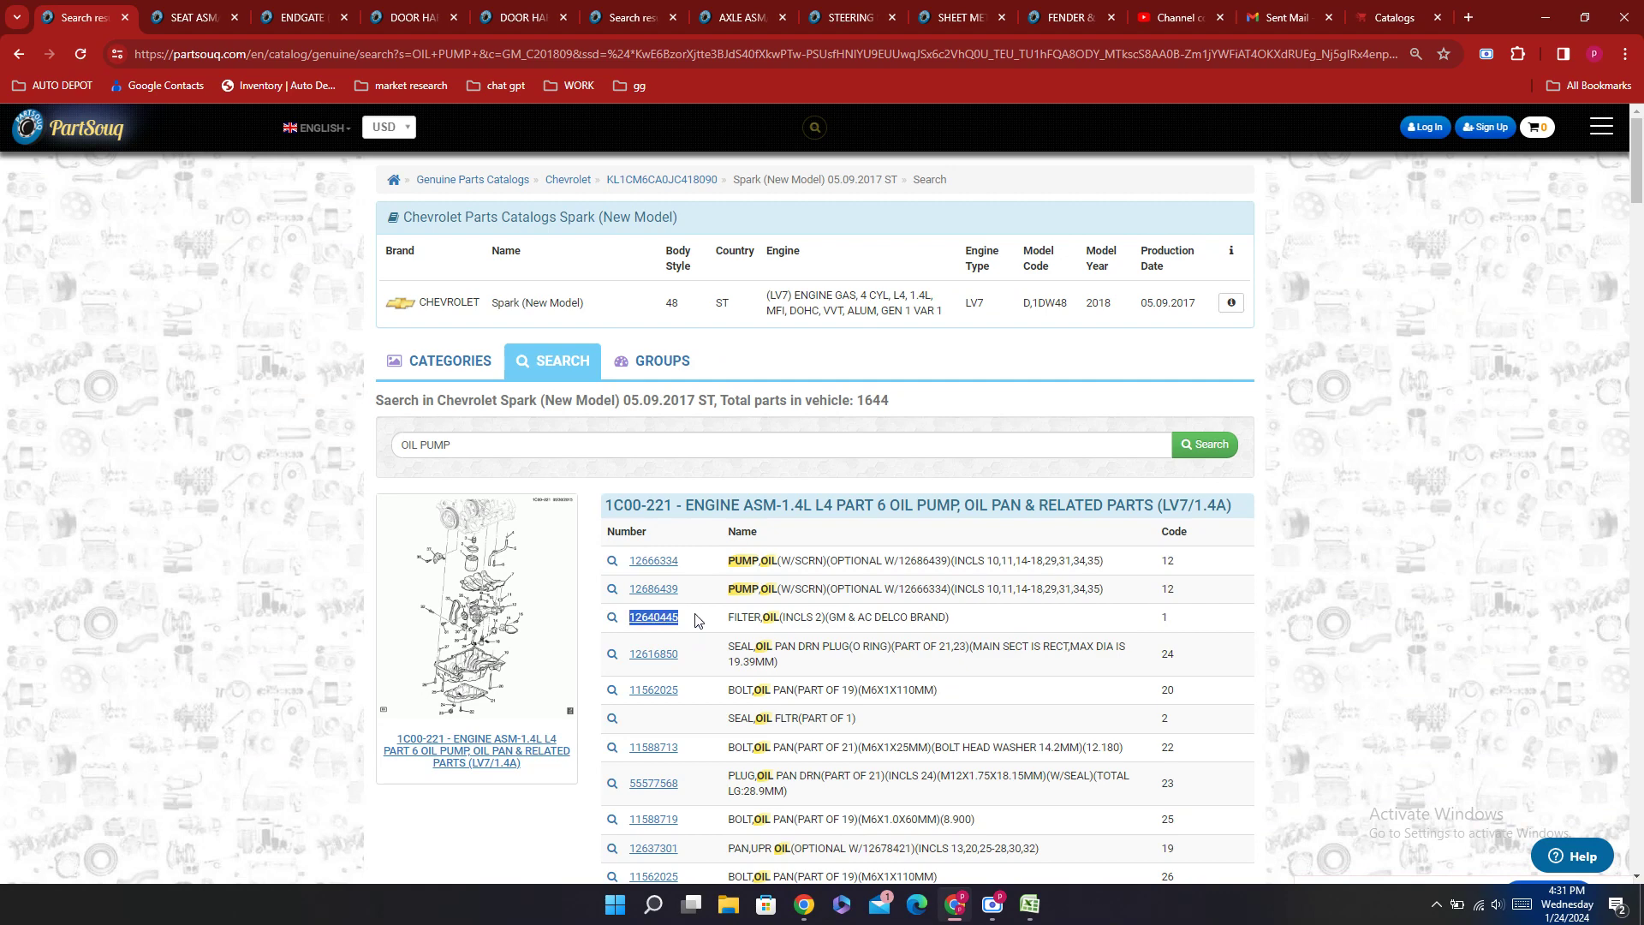
{"action": "left_click", "coordinate": [1029, 905]}
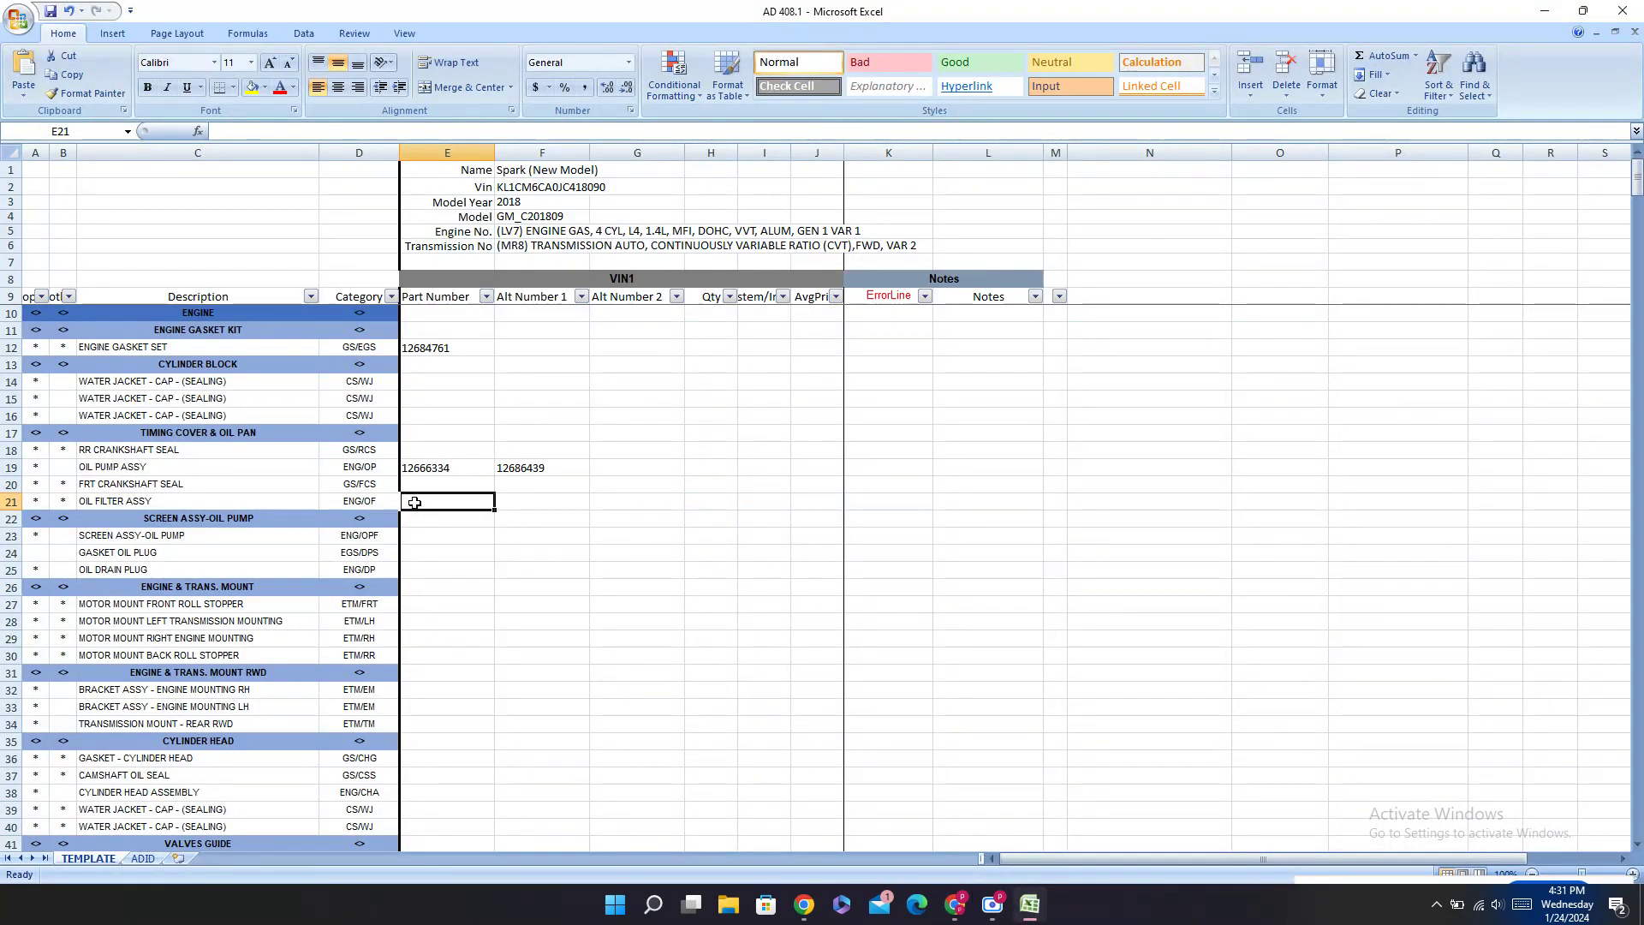
{"action": "key", "text": "ctrl+v"}
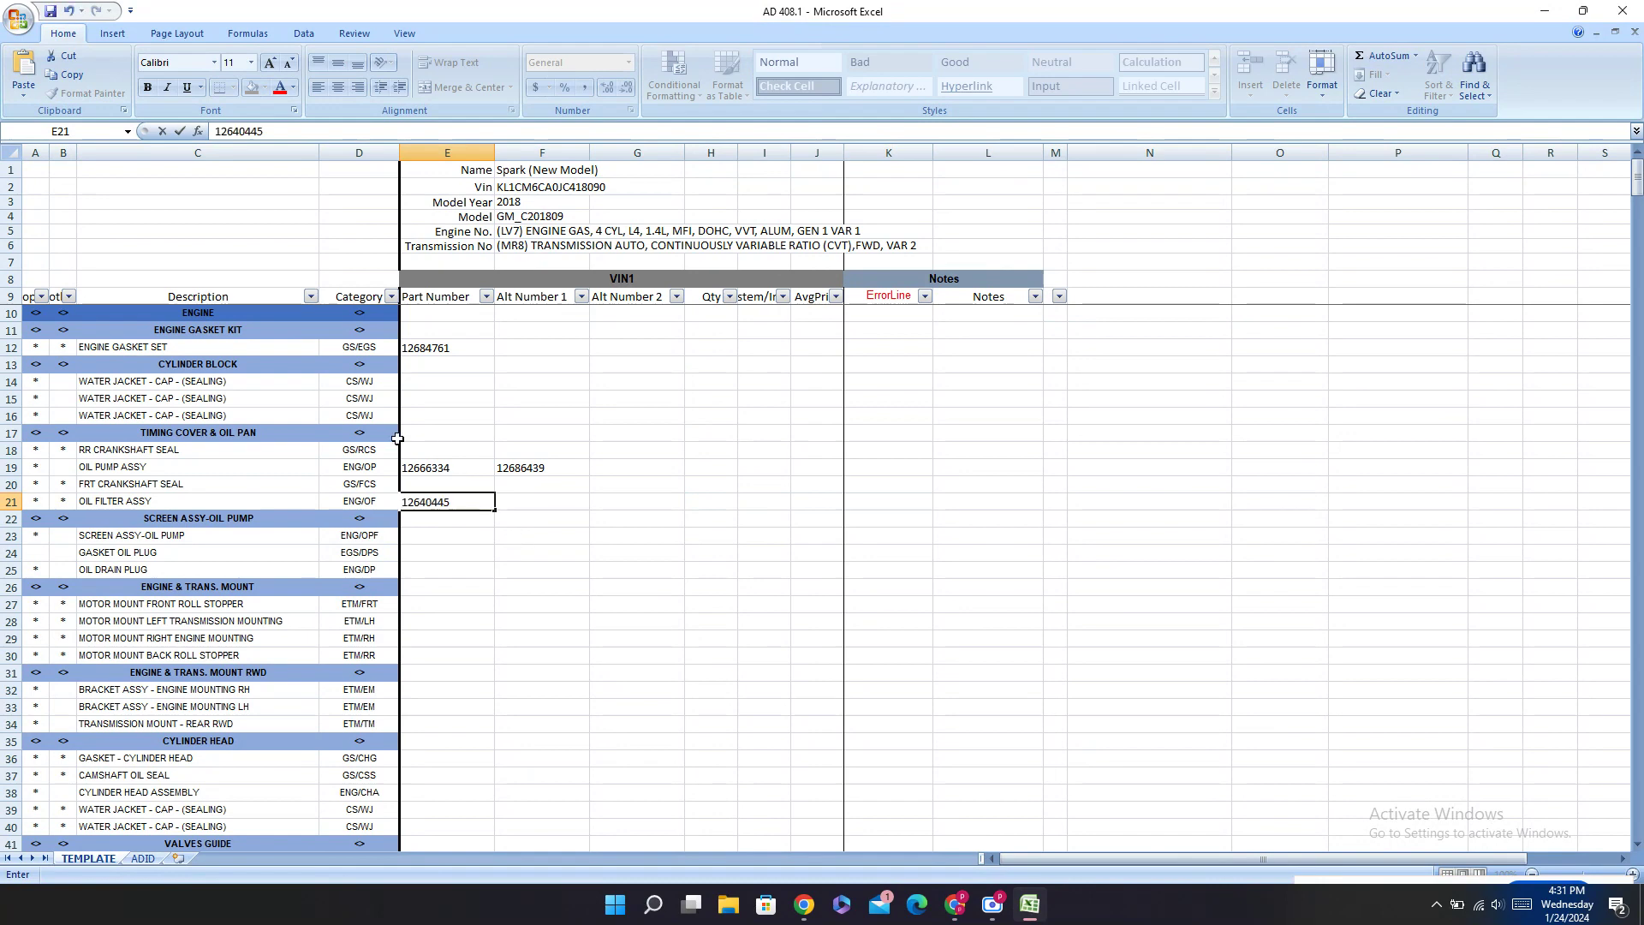
{"action": "key", "text": "Return"}
{"action": "left_click", "coordinate": [955, 905]}
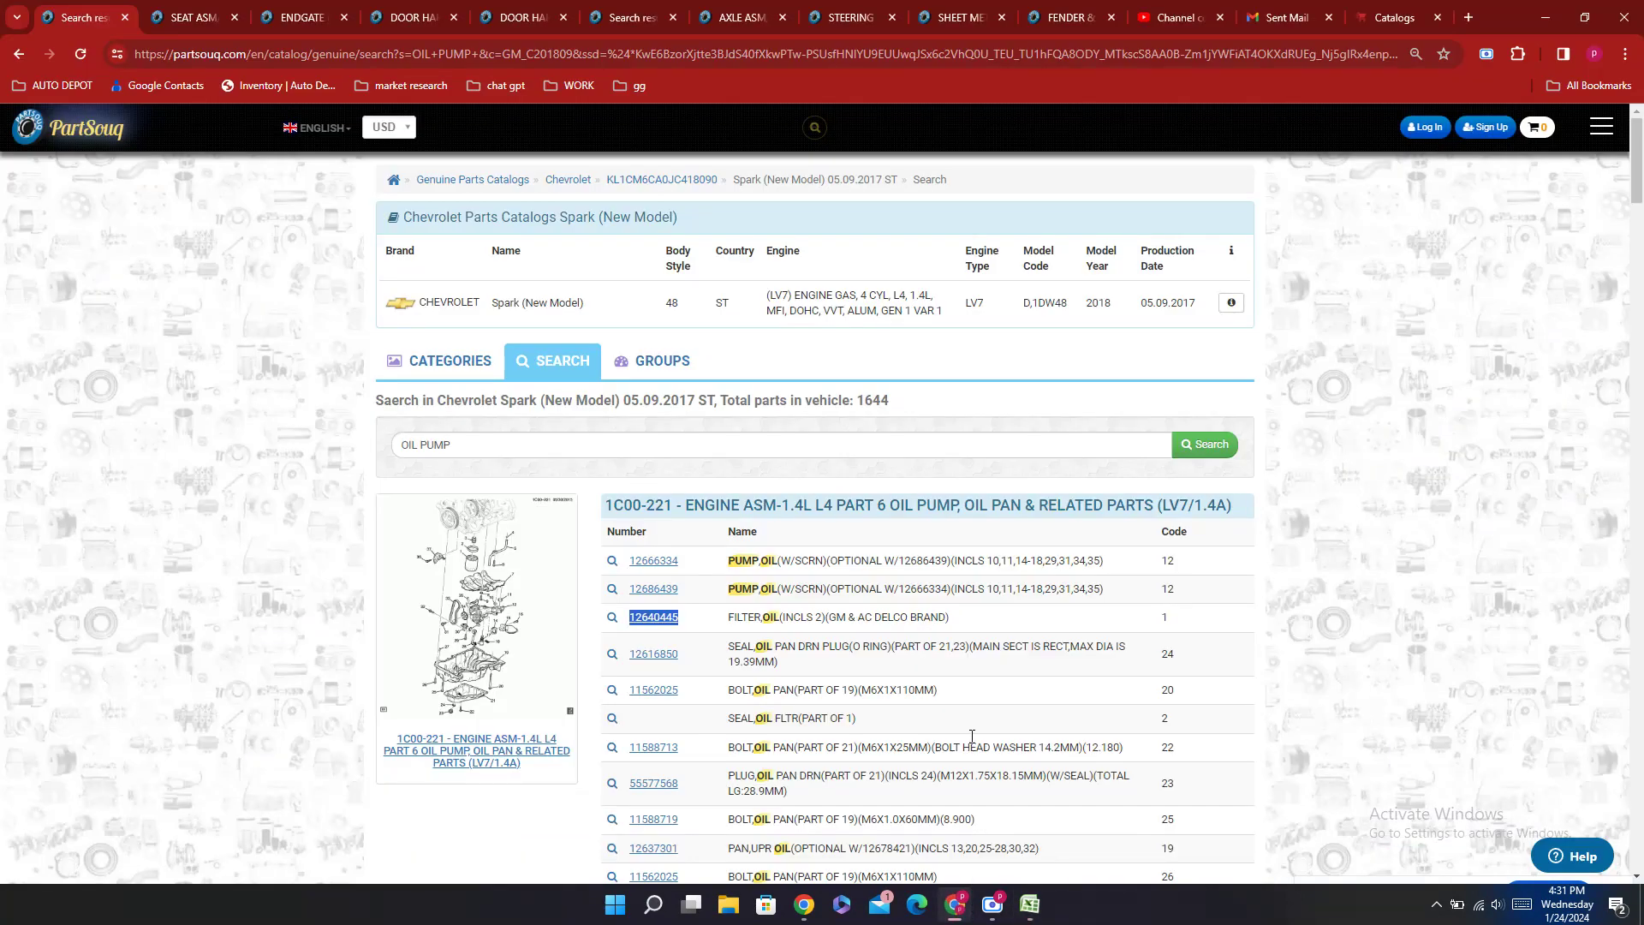
{"action": "scroll", "coordinate": [985, 640], "scroll_direction": "down", "scroll_amount": 2}
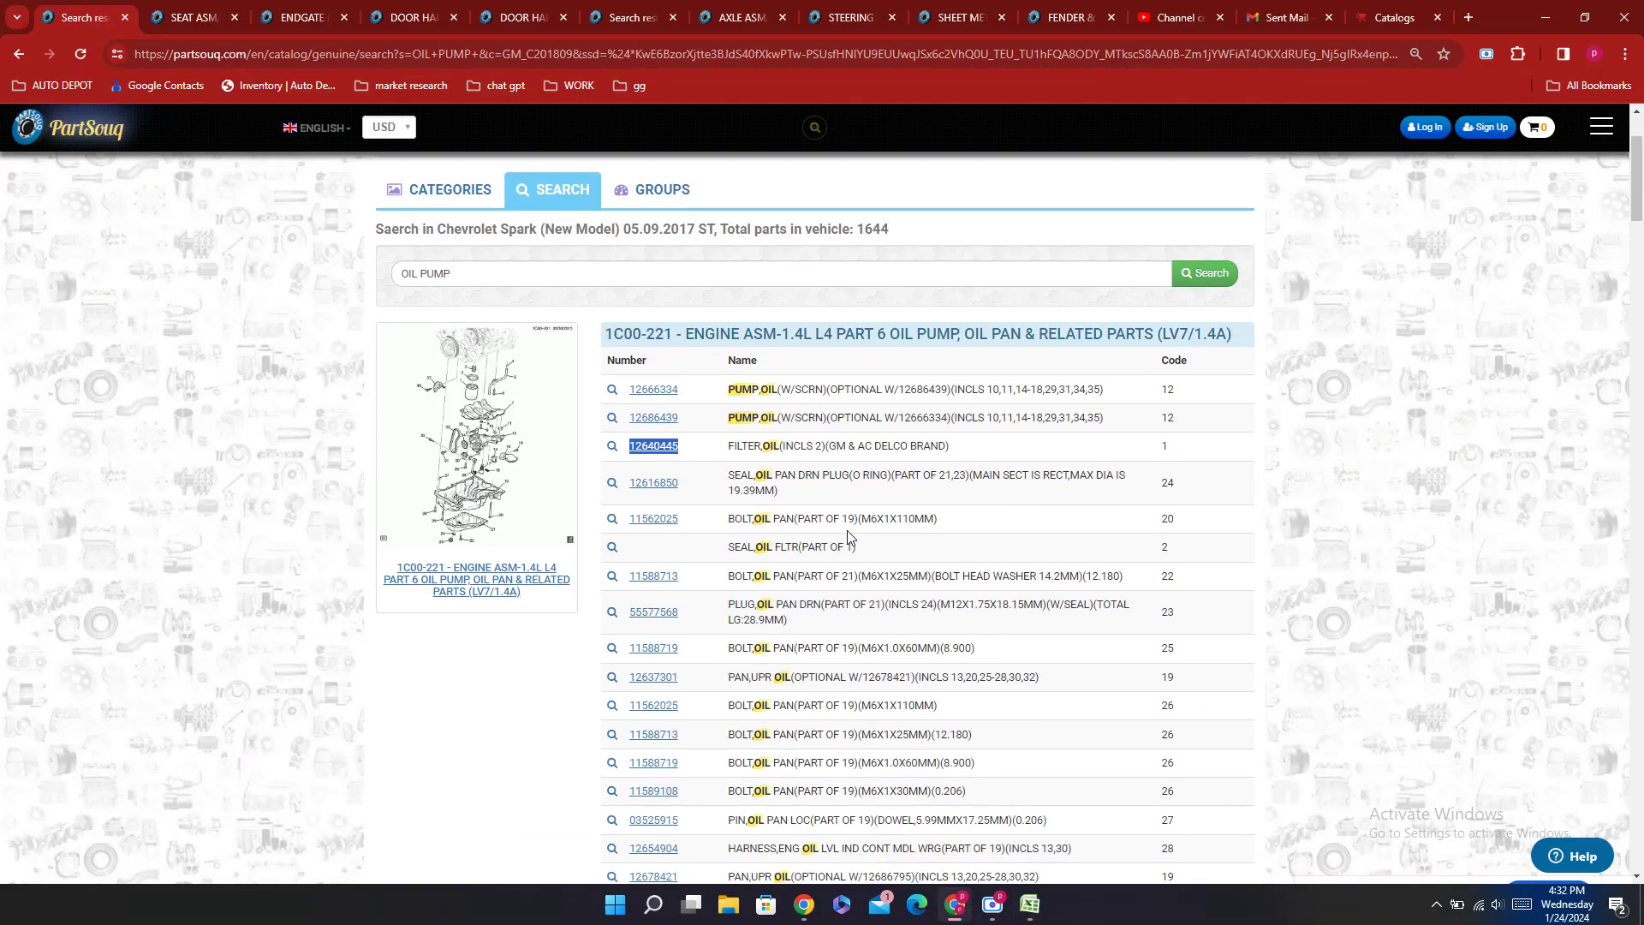
Step: Open the oil pump diagram in a new tab and close eight leftover PartSouq tabs
{"action": "left_click", "coordinate": [461, 482]}
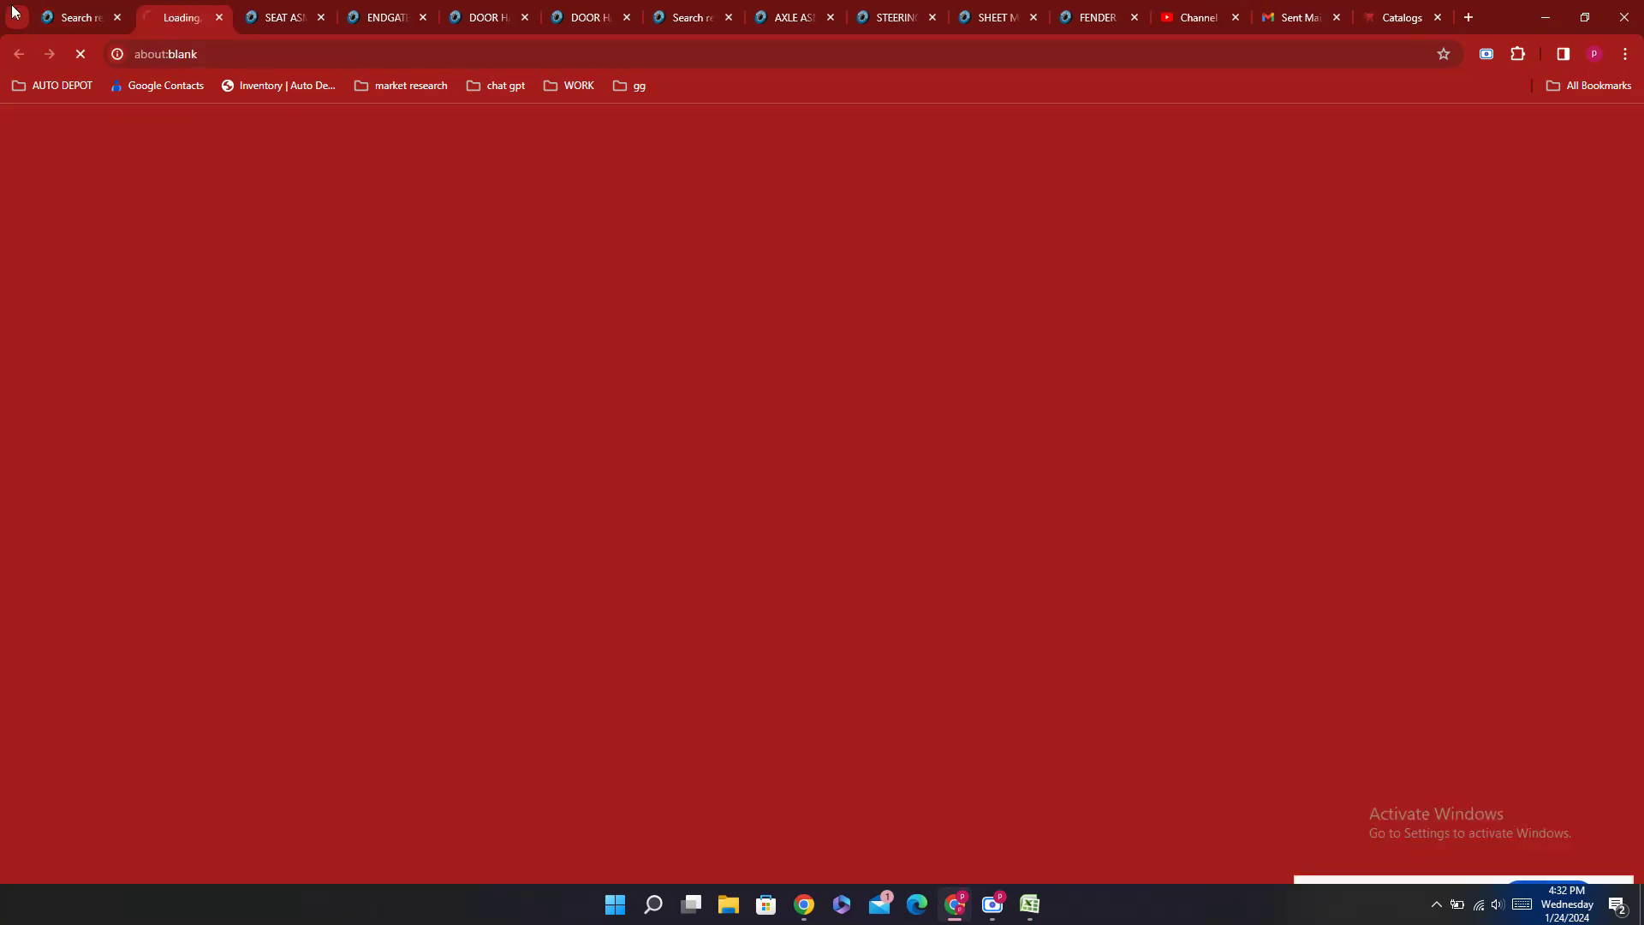
{"action": "left_click", "coordinate": [322, 18]}
{"action": "left_click", "coordinate": [322, 18]}
{"action": "left_click", "coordinate": [322, 18]}
{"action": "left_click", "coordinate": [322, 18]}
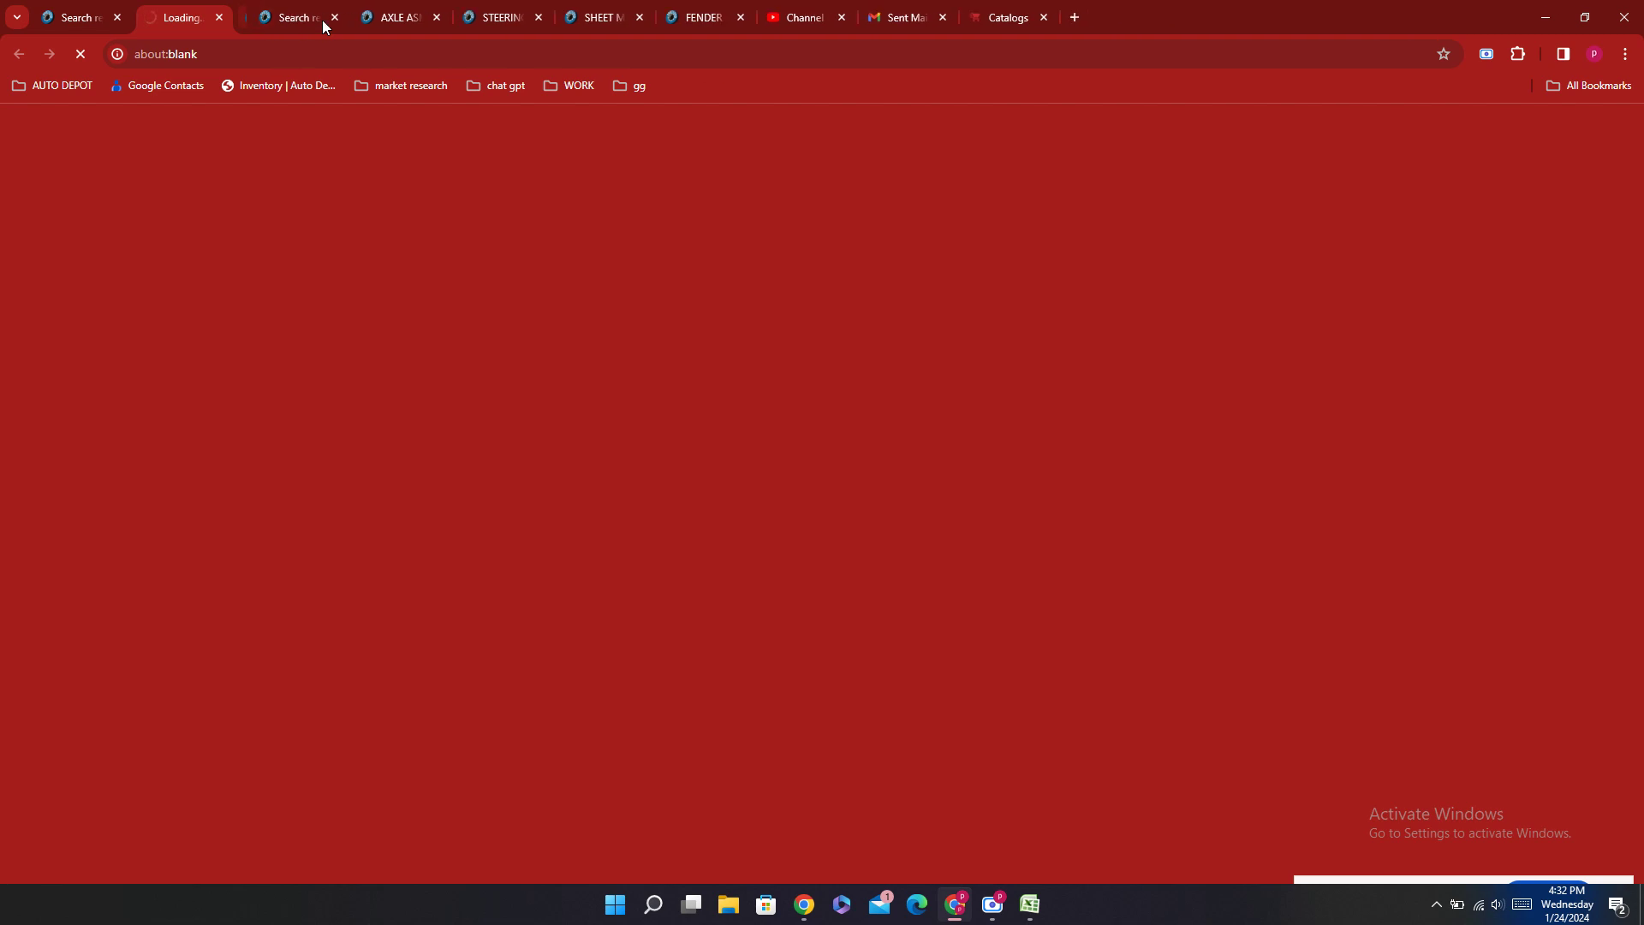
{"action": "left_click", "coordinate": [323, 20]}
{"action": "left_click", "coordinate": [323, 21]}
{"action": "left_click", "coordinate": [322, 21]}
{"action": "left_click", "coordinate": [323, 21]}
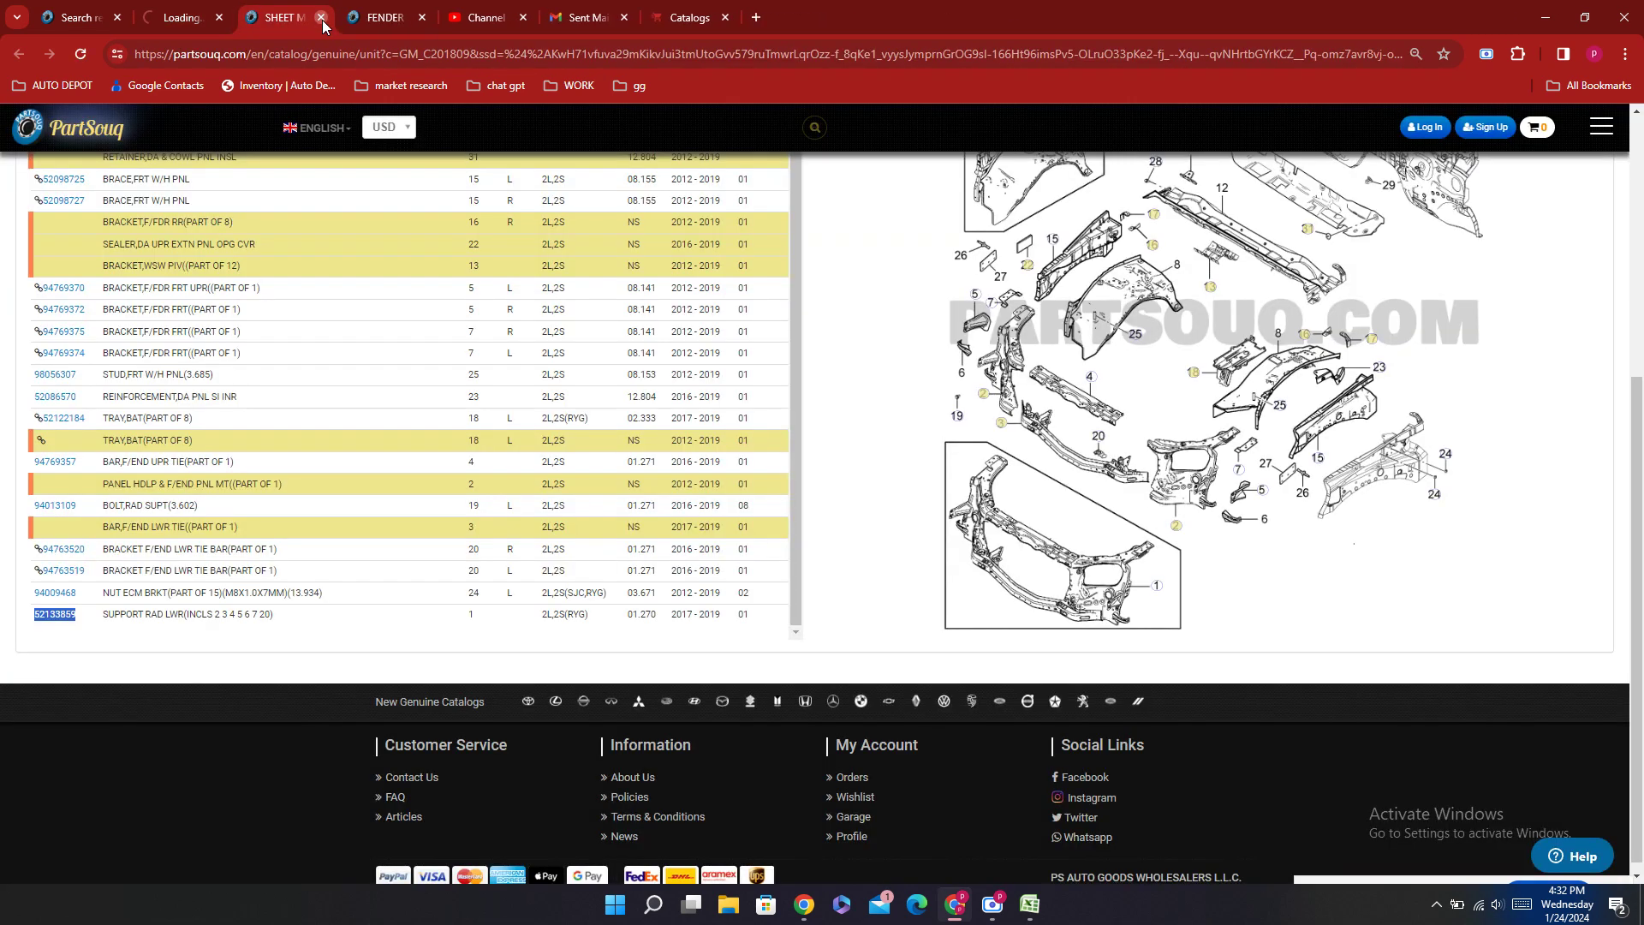
{"action": "left_click", "coordinate": [322, 18]}
{"action": "left_click", "coordinate": [322, 18]}
Step: From the OIL PUMP results, open the 1C00-221 oil pump and oil pan diagram, then return to Excel
{"action": "left_click", "coordinate": [77, 16]}
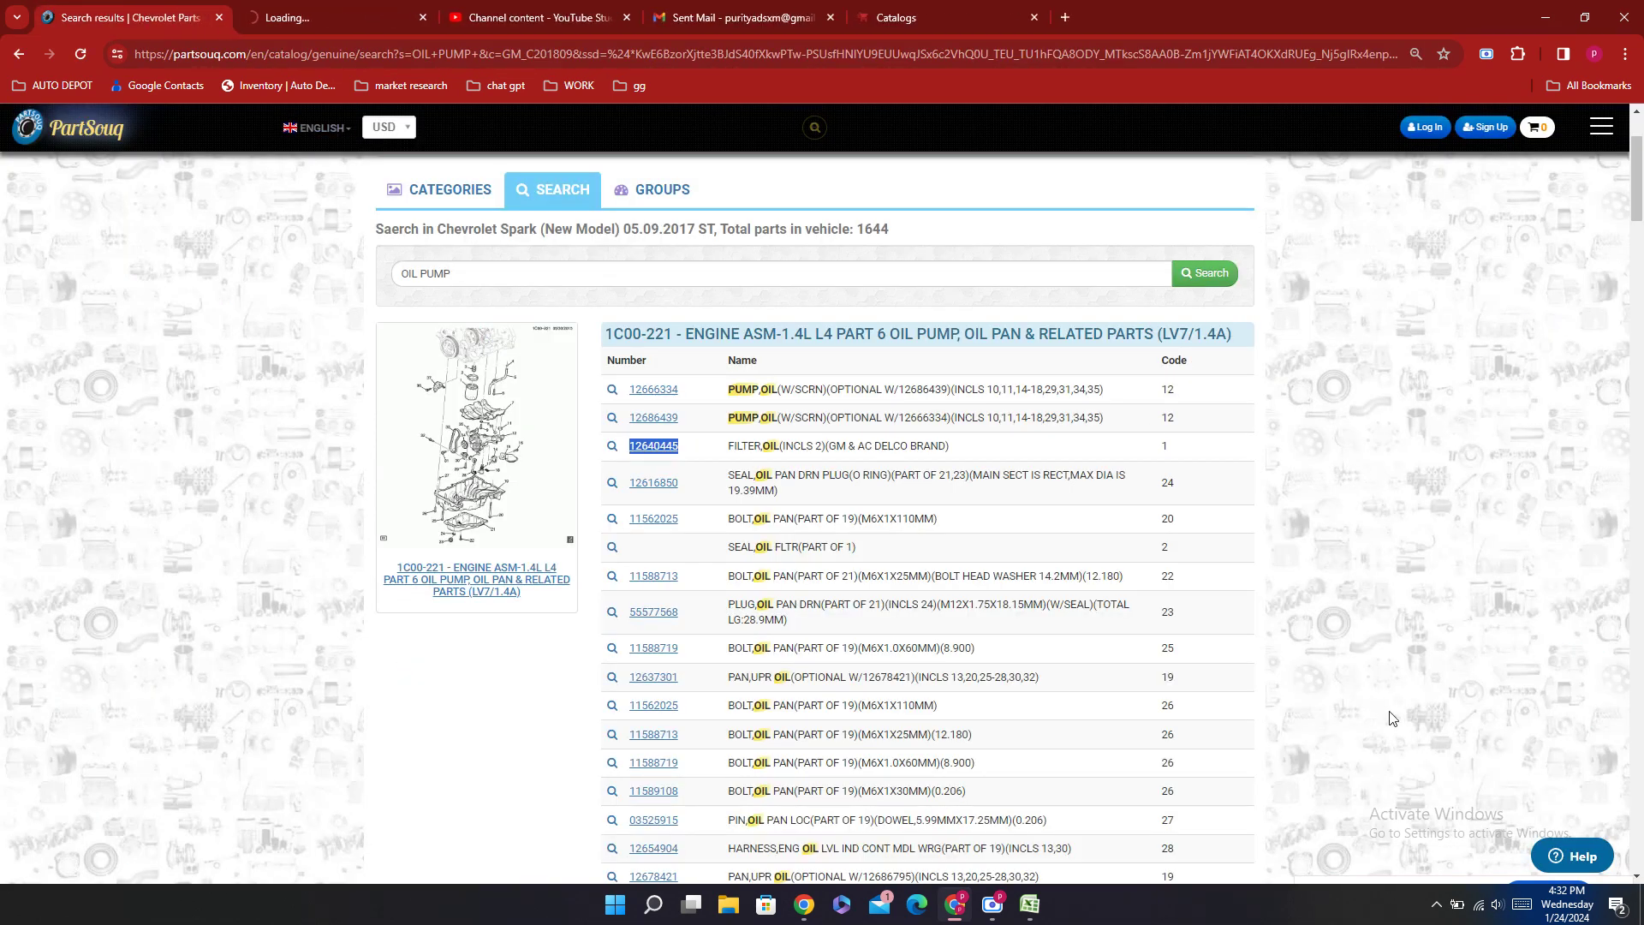
{"action": "scroll", "coordinate": [1390, 718], "scroll_direction": "down", "scroll_amount": 6}
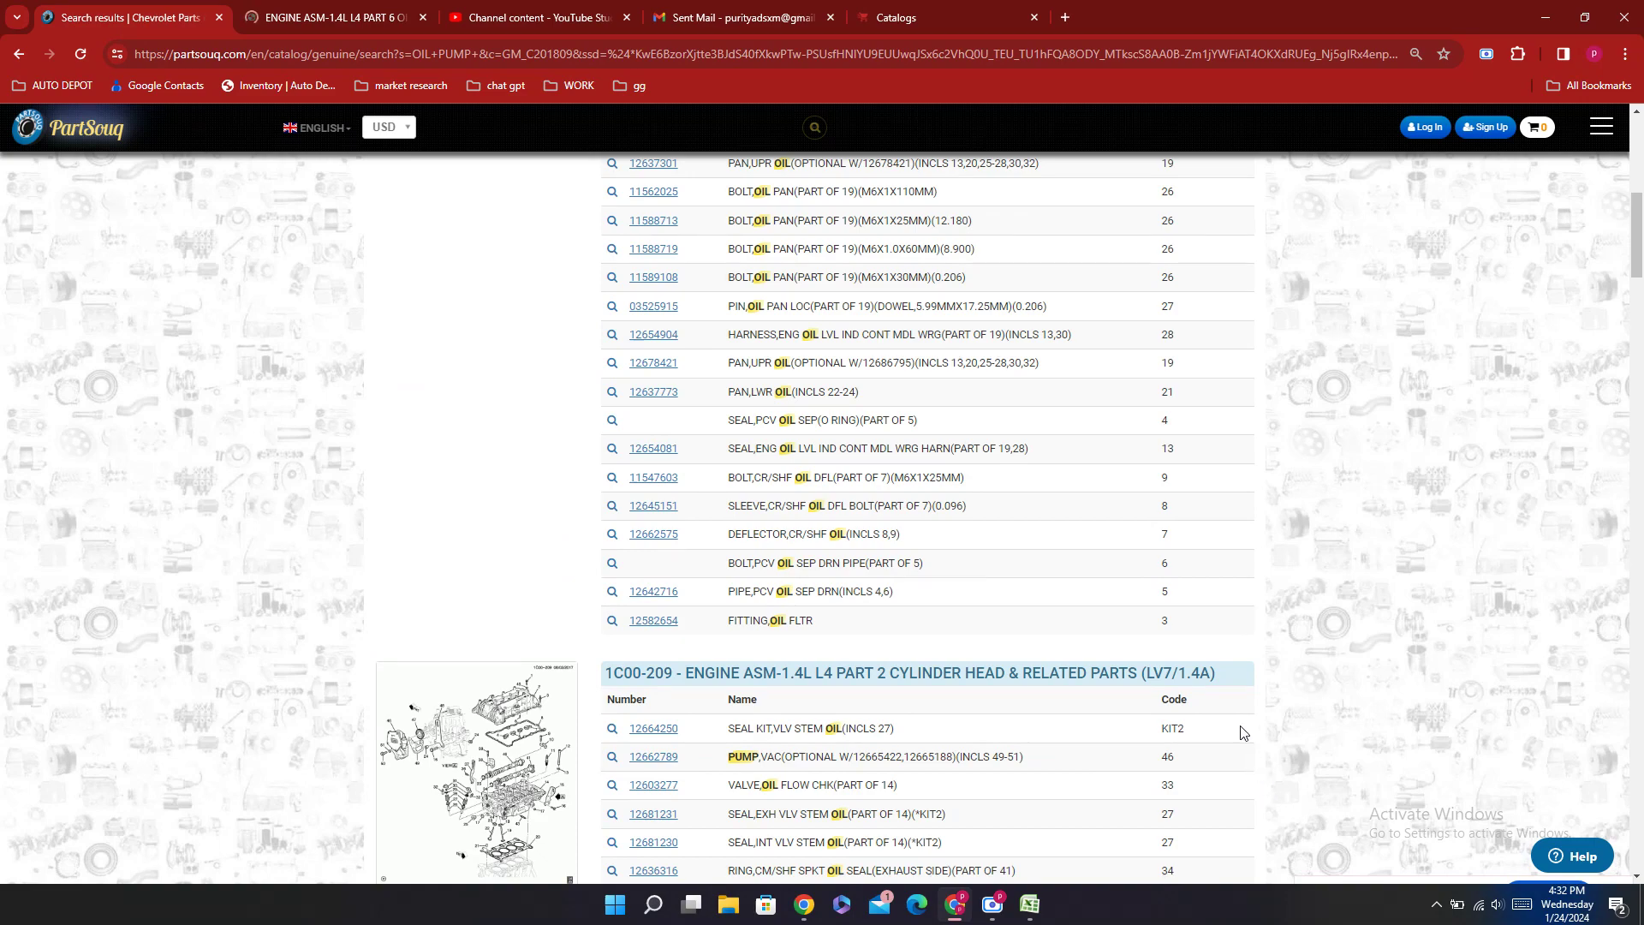
{"action": "scroll", "coordinate": [1236, 701], "scroll_direction": "down", "scroll_amount": 4}
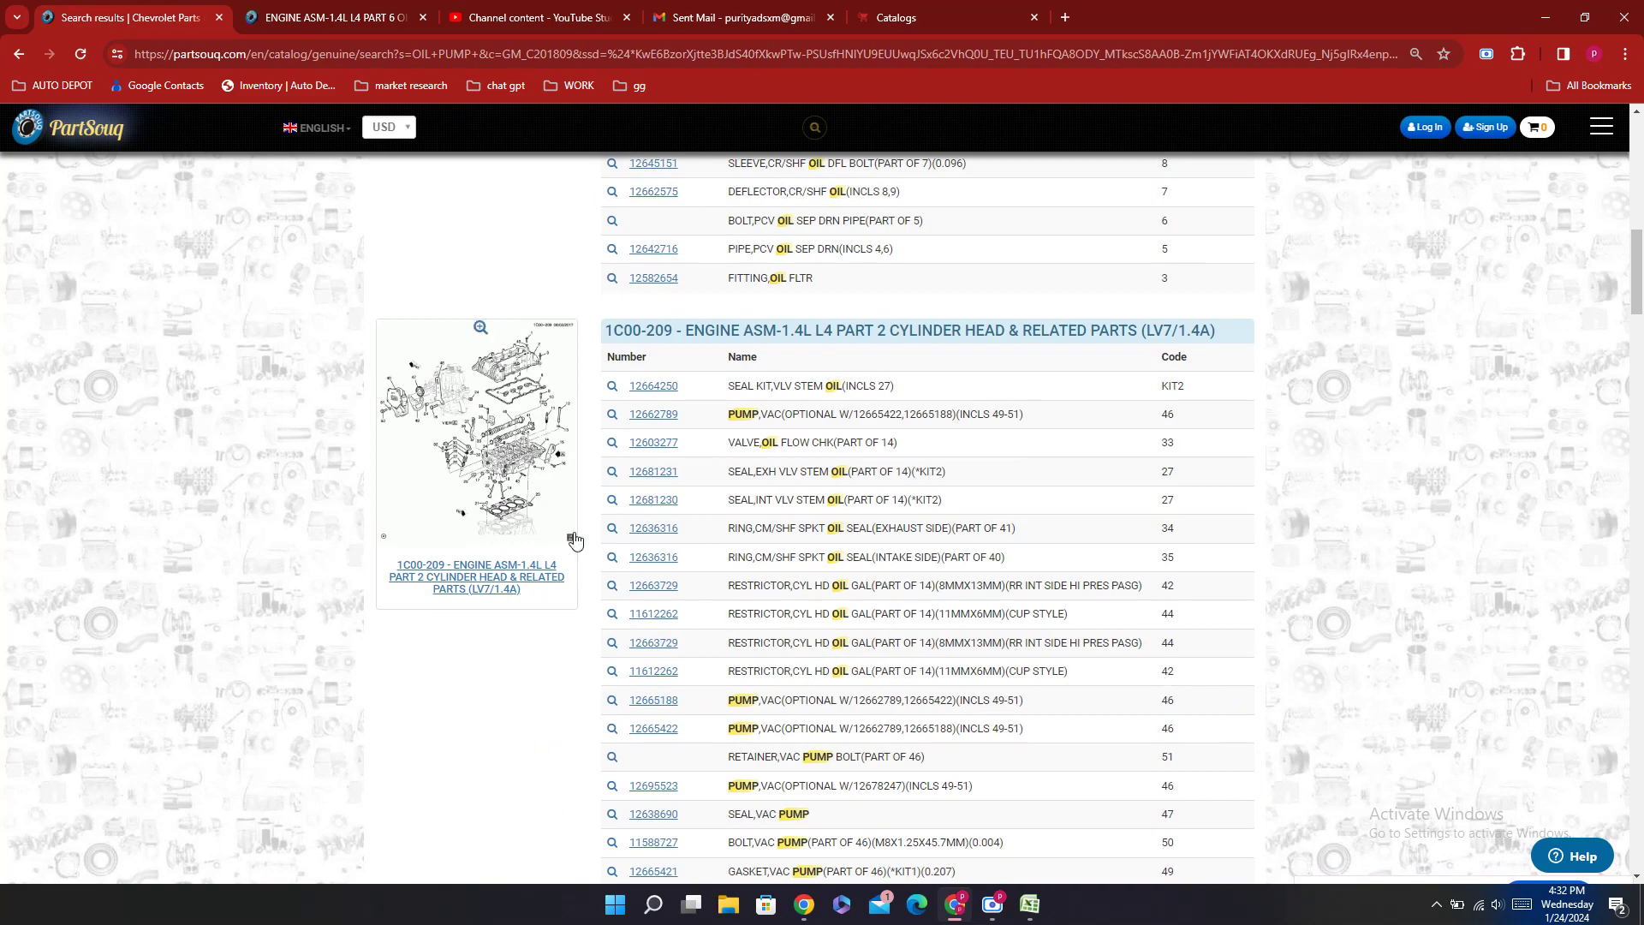
{"action": "scroll", "coordinate": [1090, 561], "scroll_direction": "down", "scroll_amount": 4}
{"action": "scroll", "coordinate": [1090, 561], "scroll_direction": "down", "scroll_amount": 5}
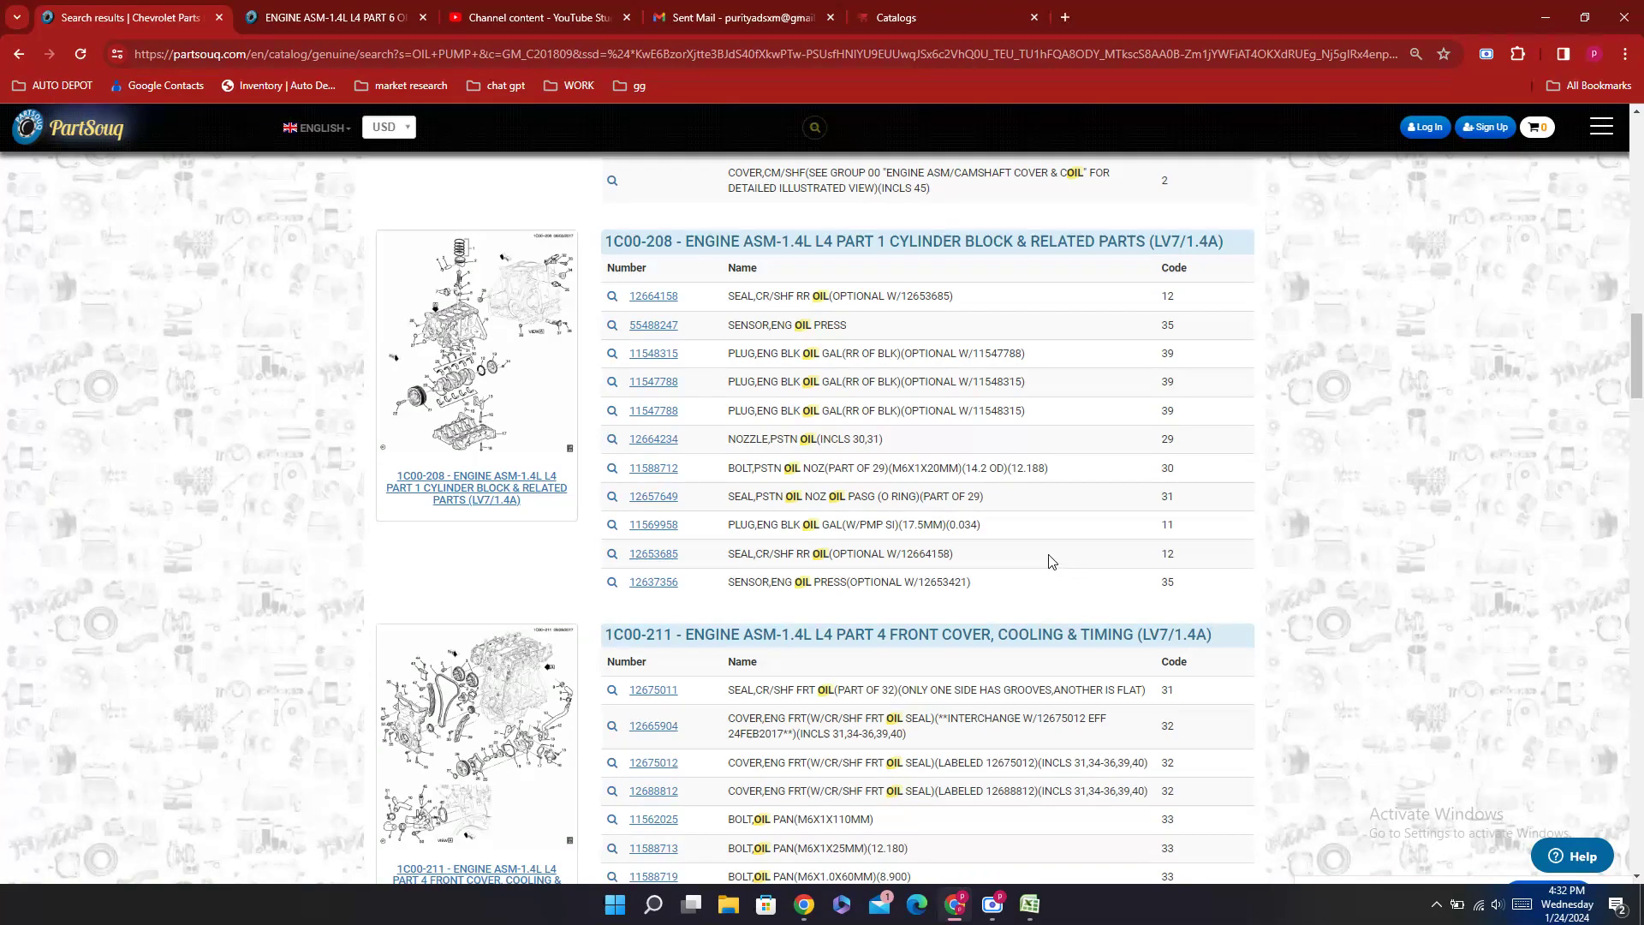
{"action": "scroll", "coordinate": [1052, 560], "scroll_direction": "up", "scroll_amount": 20}
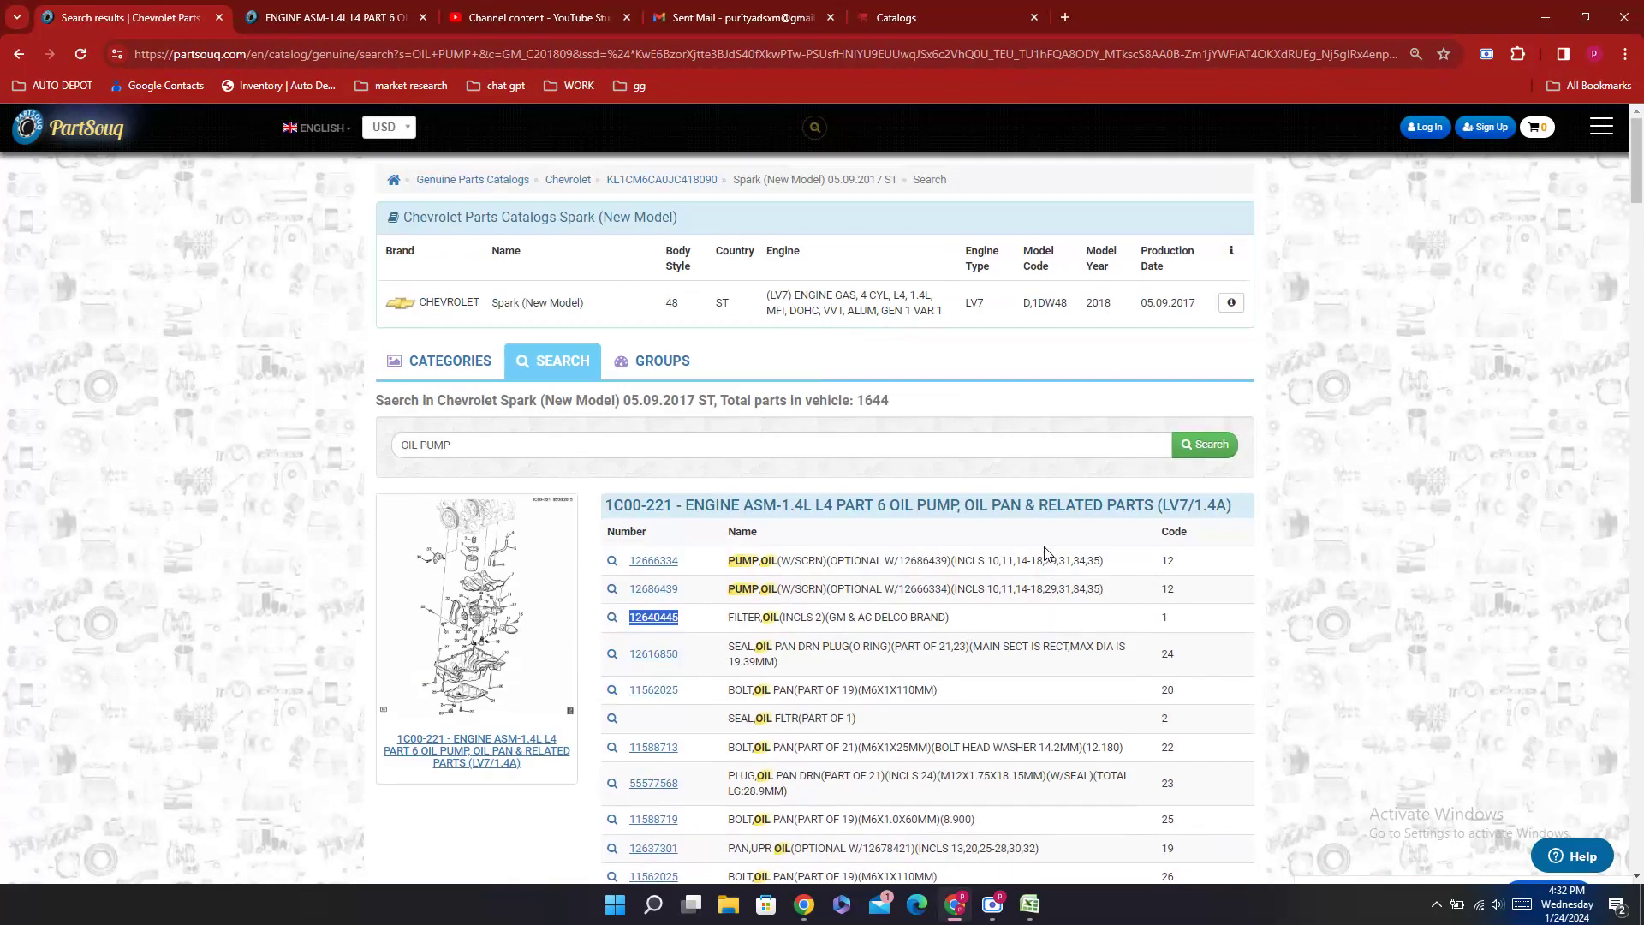
{"action": "left_click", "coordinate": [460, 589]}
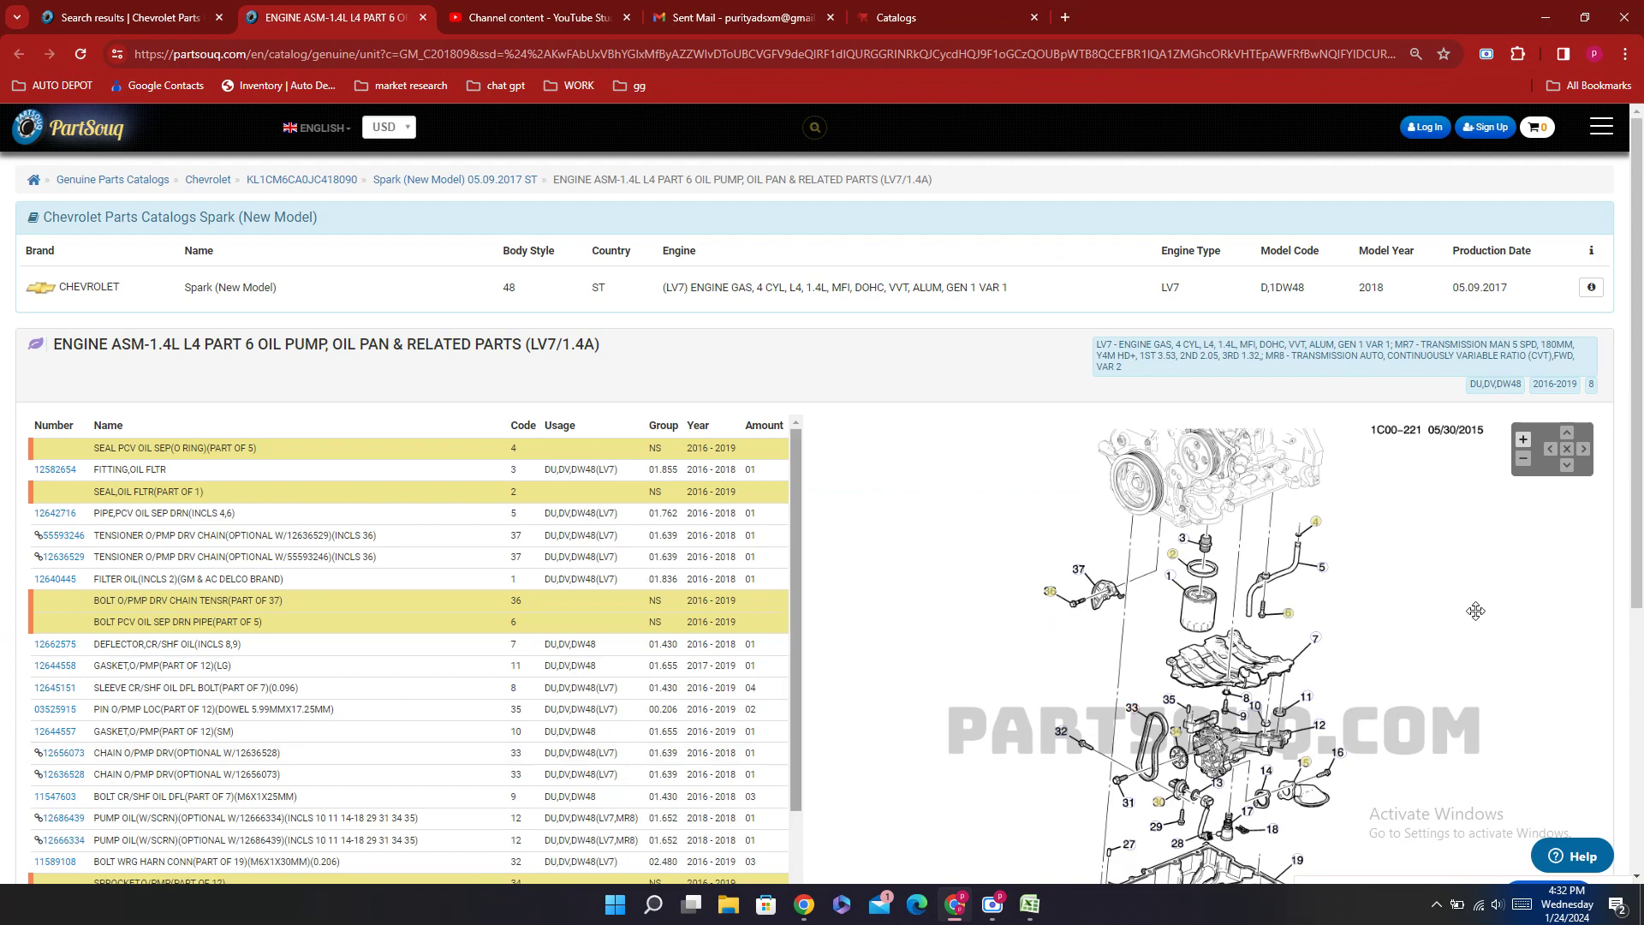
{"action": "scroll", "coordinate": [1360, 558], "scroll_direction": "down", "scroll_amount": 5}
{"action": "scroll", "coordinate": [1360, 558], "scroll_direction": "up", "scroll_amount": 3}
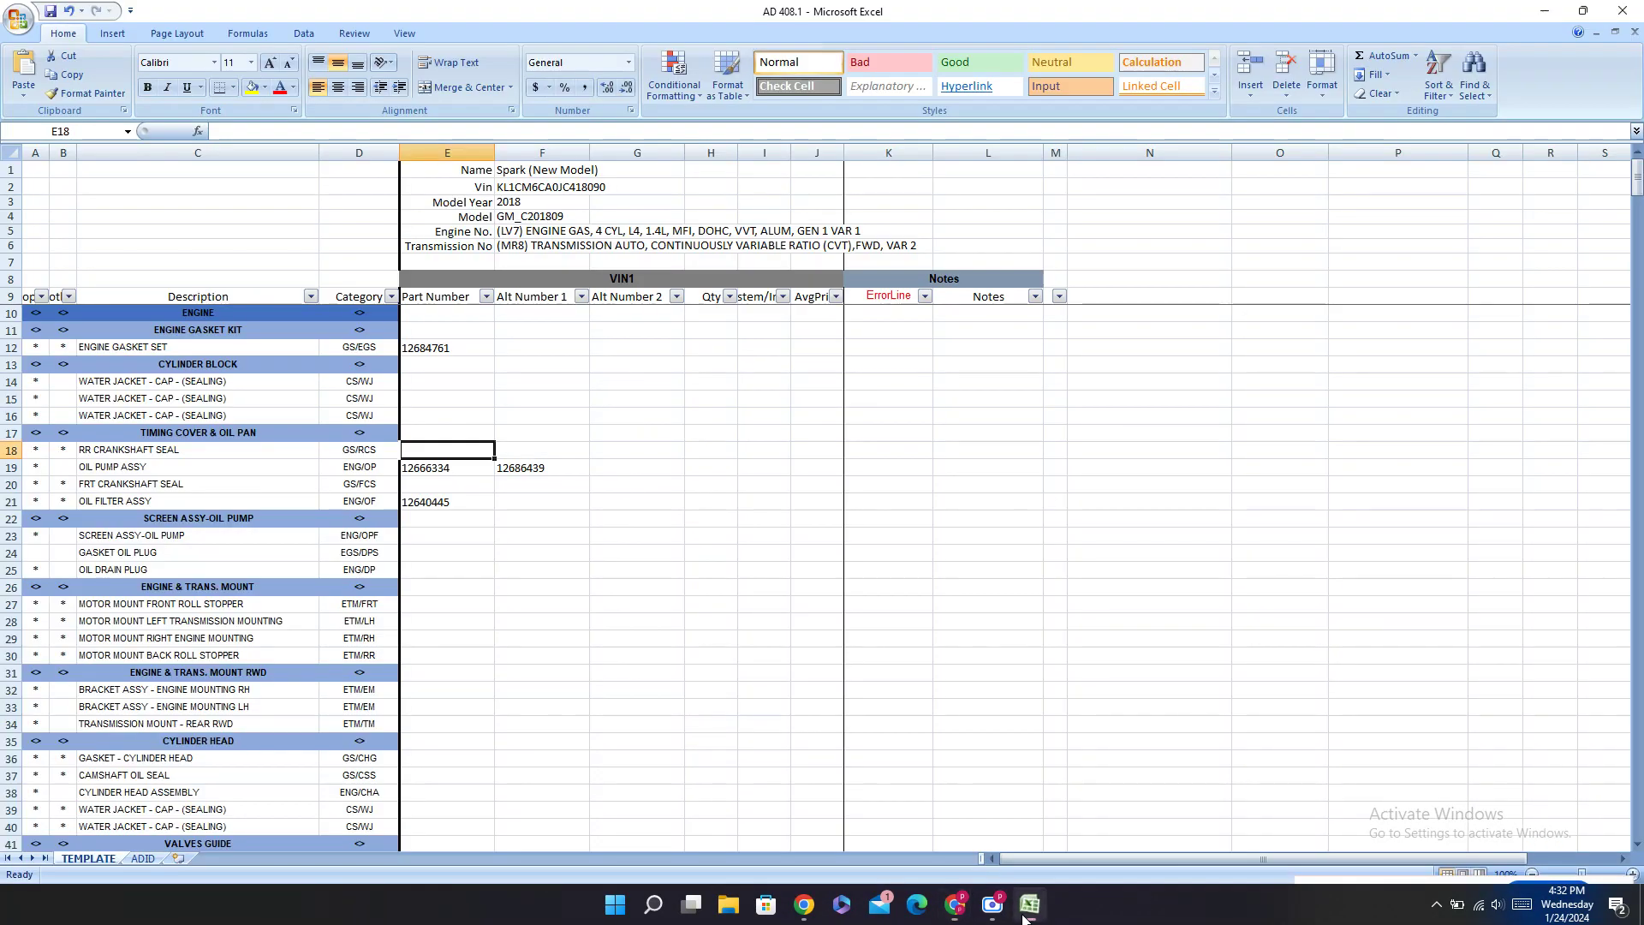
{"action": "left_click", "coordinate": [1026, 915]}
Step: On PartSouq's oil pump and oil pan parts page, search for SEAL and step to match 3 of 5
{"action": "left_click", "coordinate": [1026, 914]}
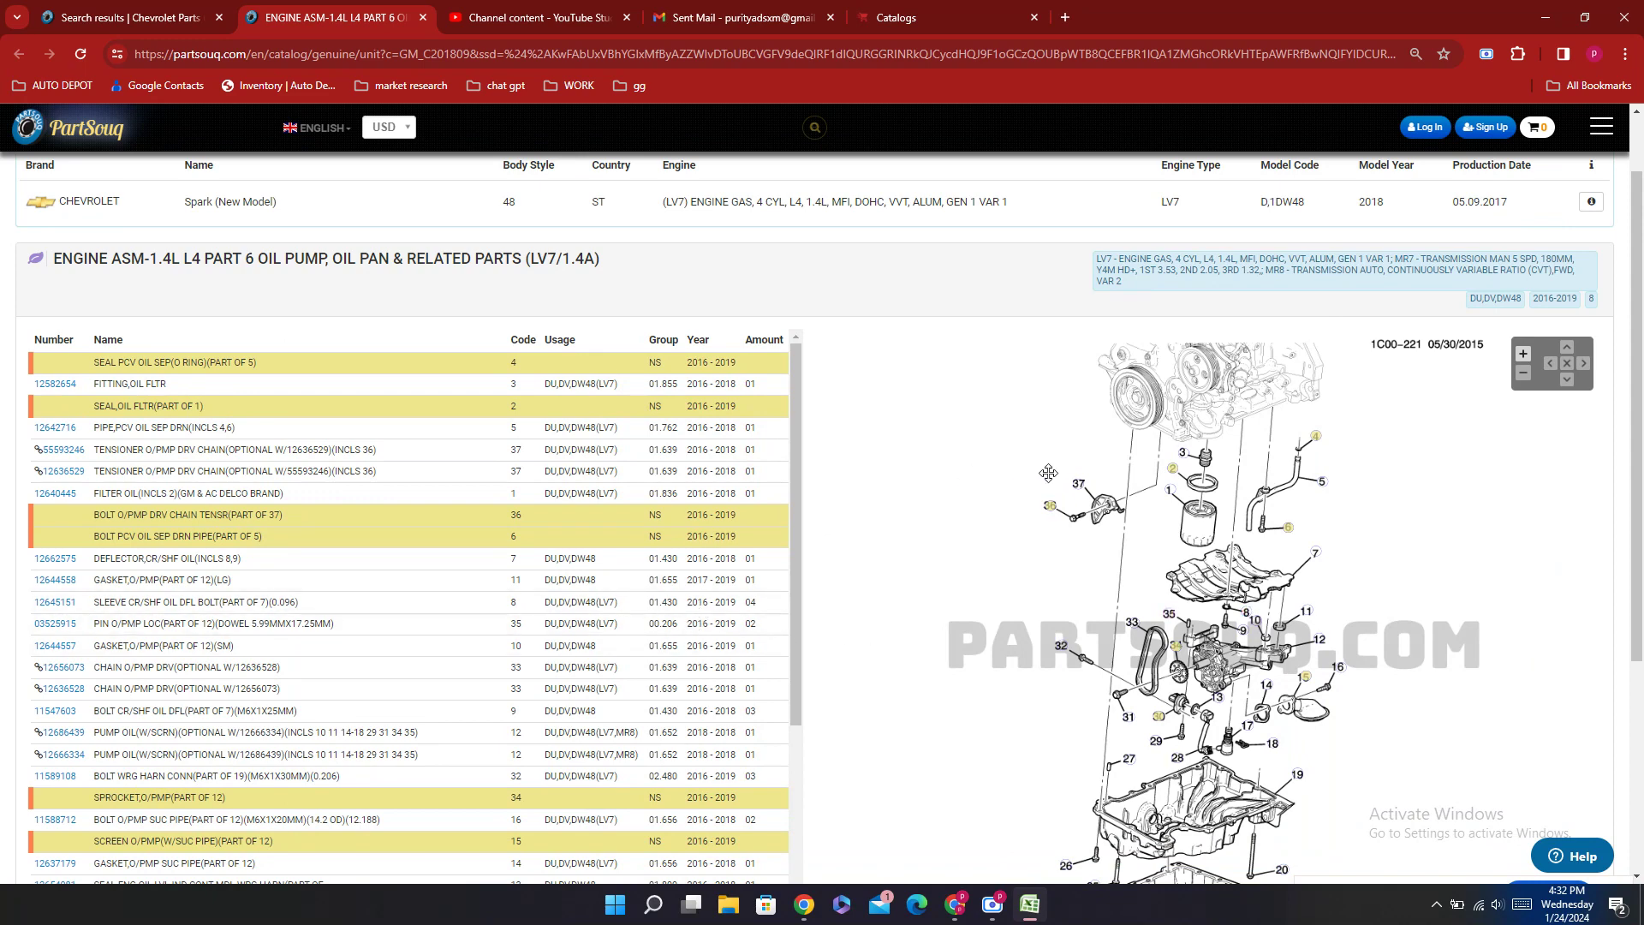
{"action": "left_click", "coordinate": [820, 428]}
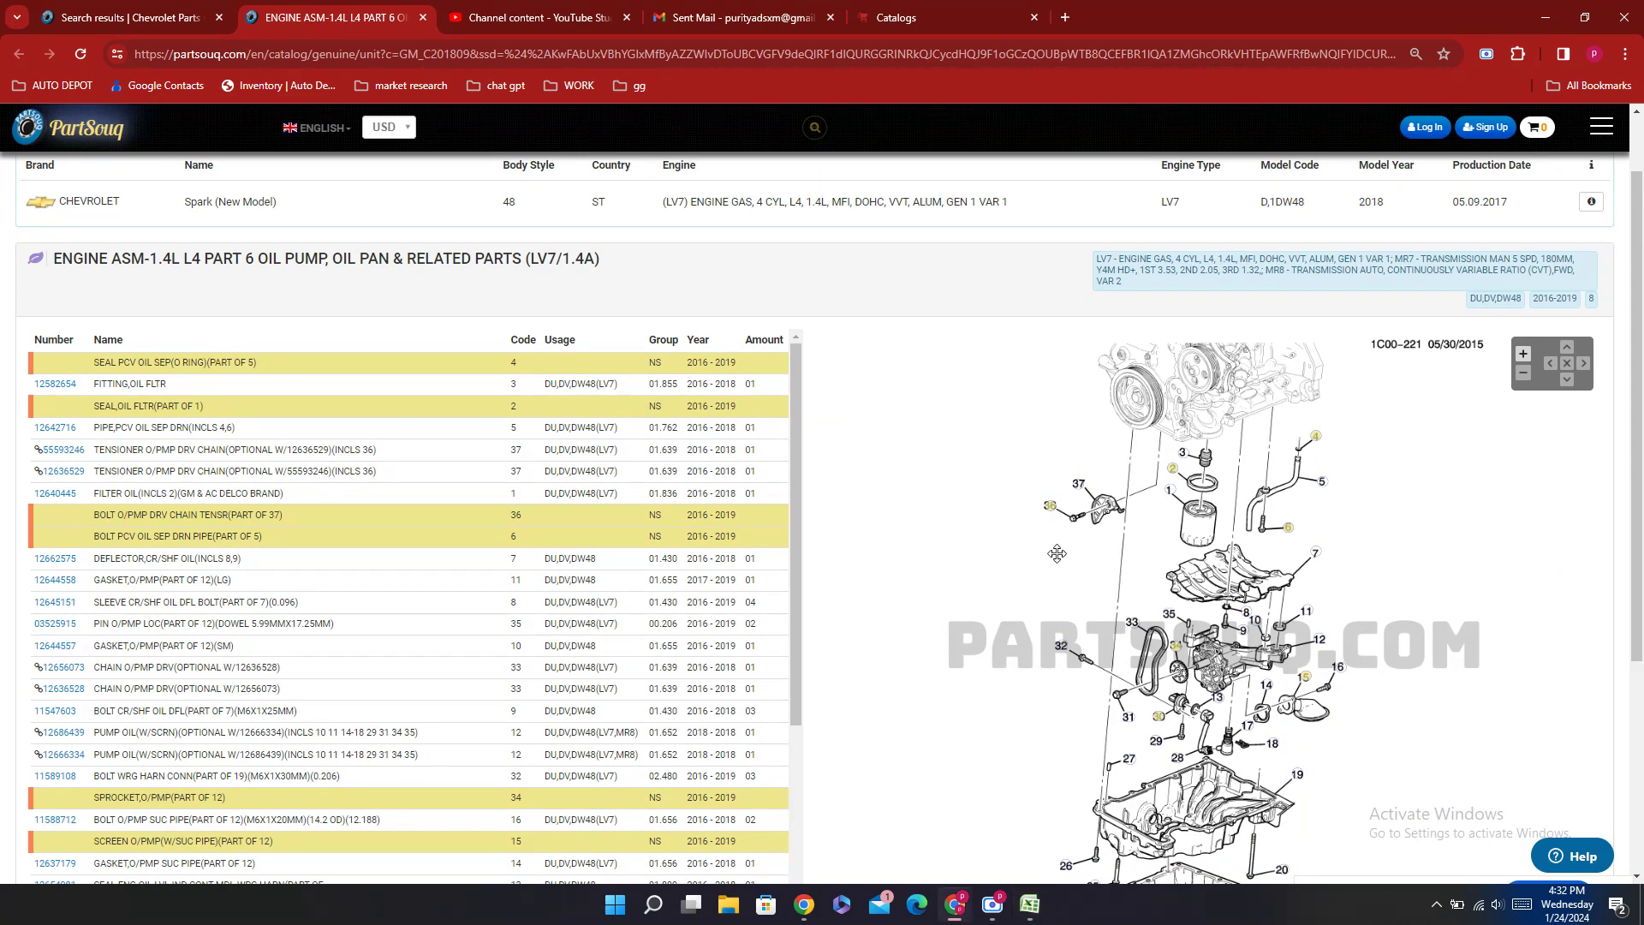
{"action": "scroll", "coordinate": [1088, 558], "scroll_direction": "up", "scroll_amount": 1}
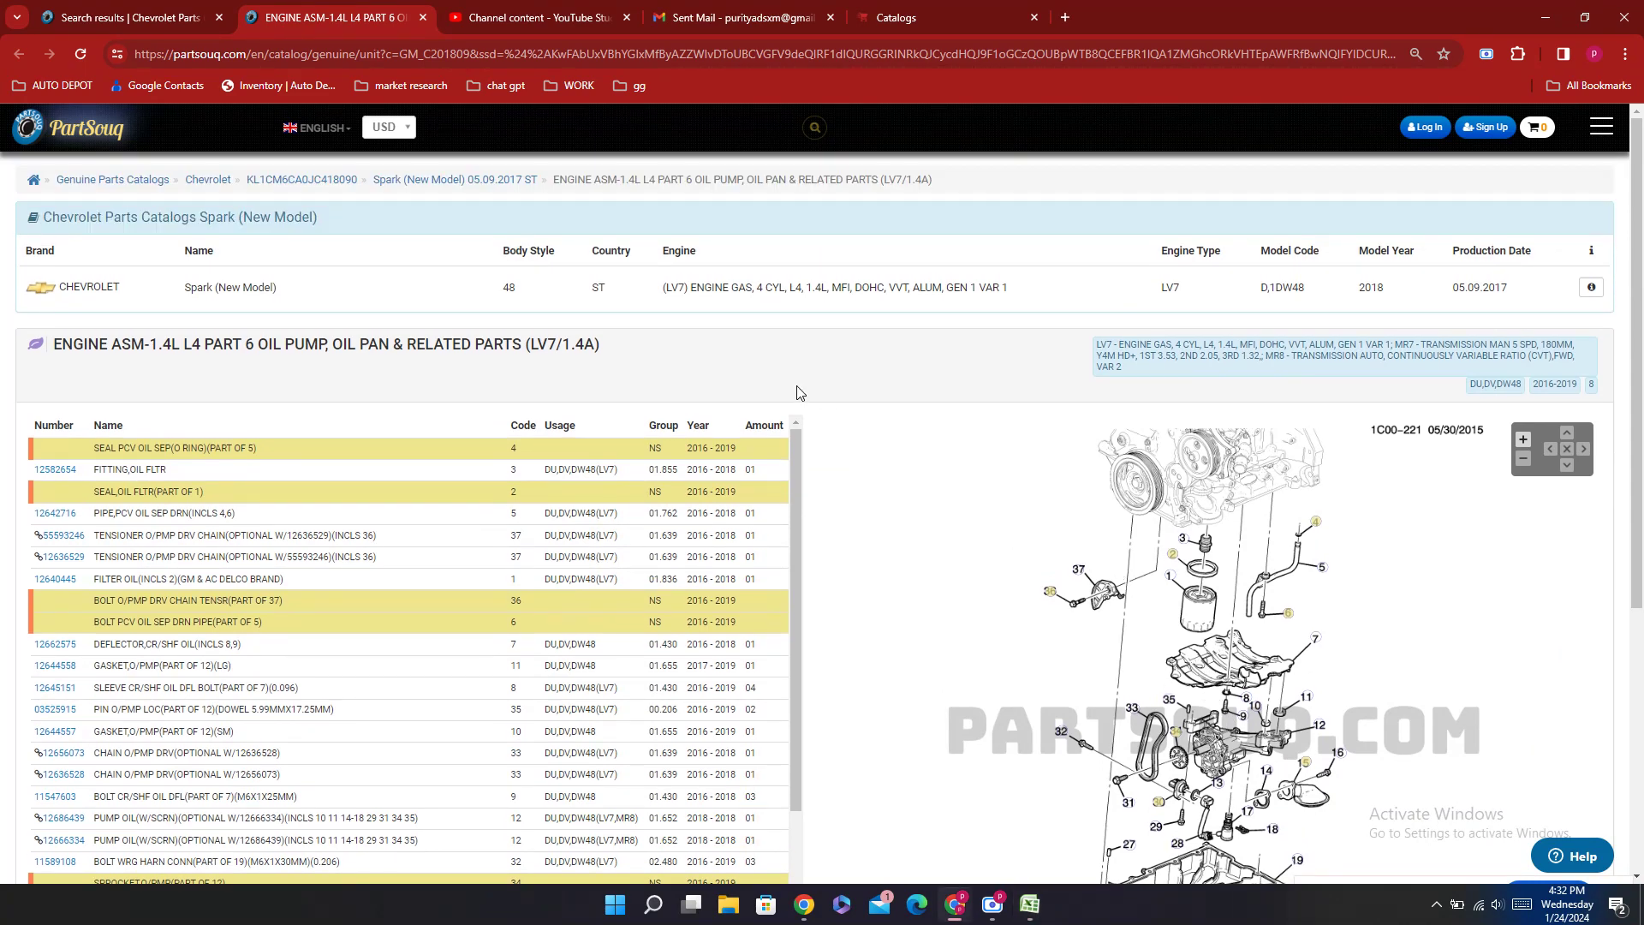
{"action": "key", "text": "ctrl+f"}
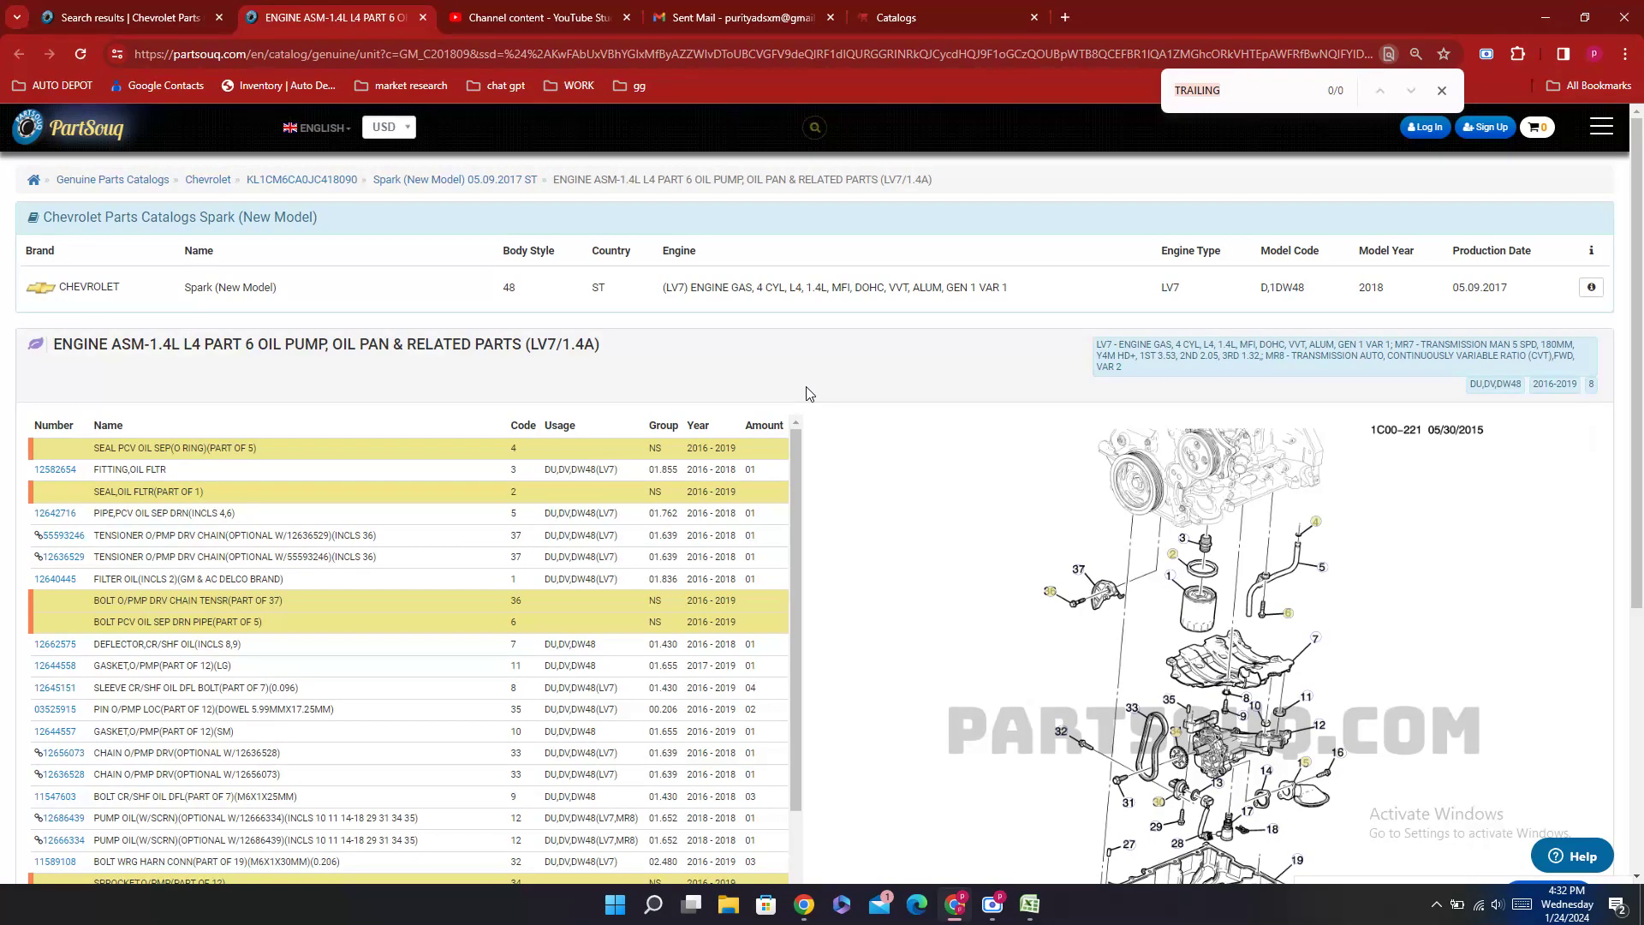
{"action": "type", "text": "SEAL"}
{"action": "left_click", "coordinate": [1411, 90]}
{"action": "left_click", "coordinate": [1411, 90]}
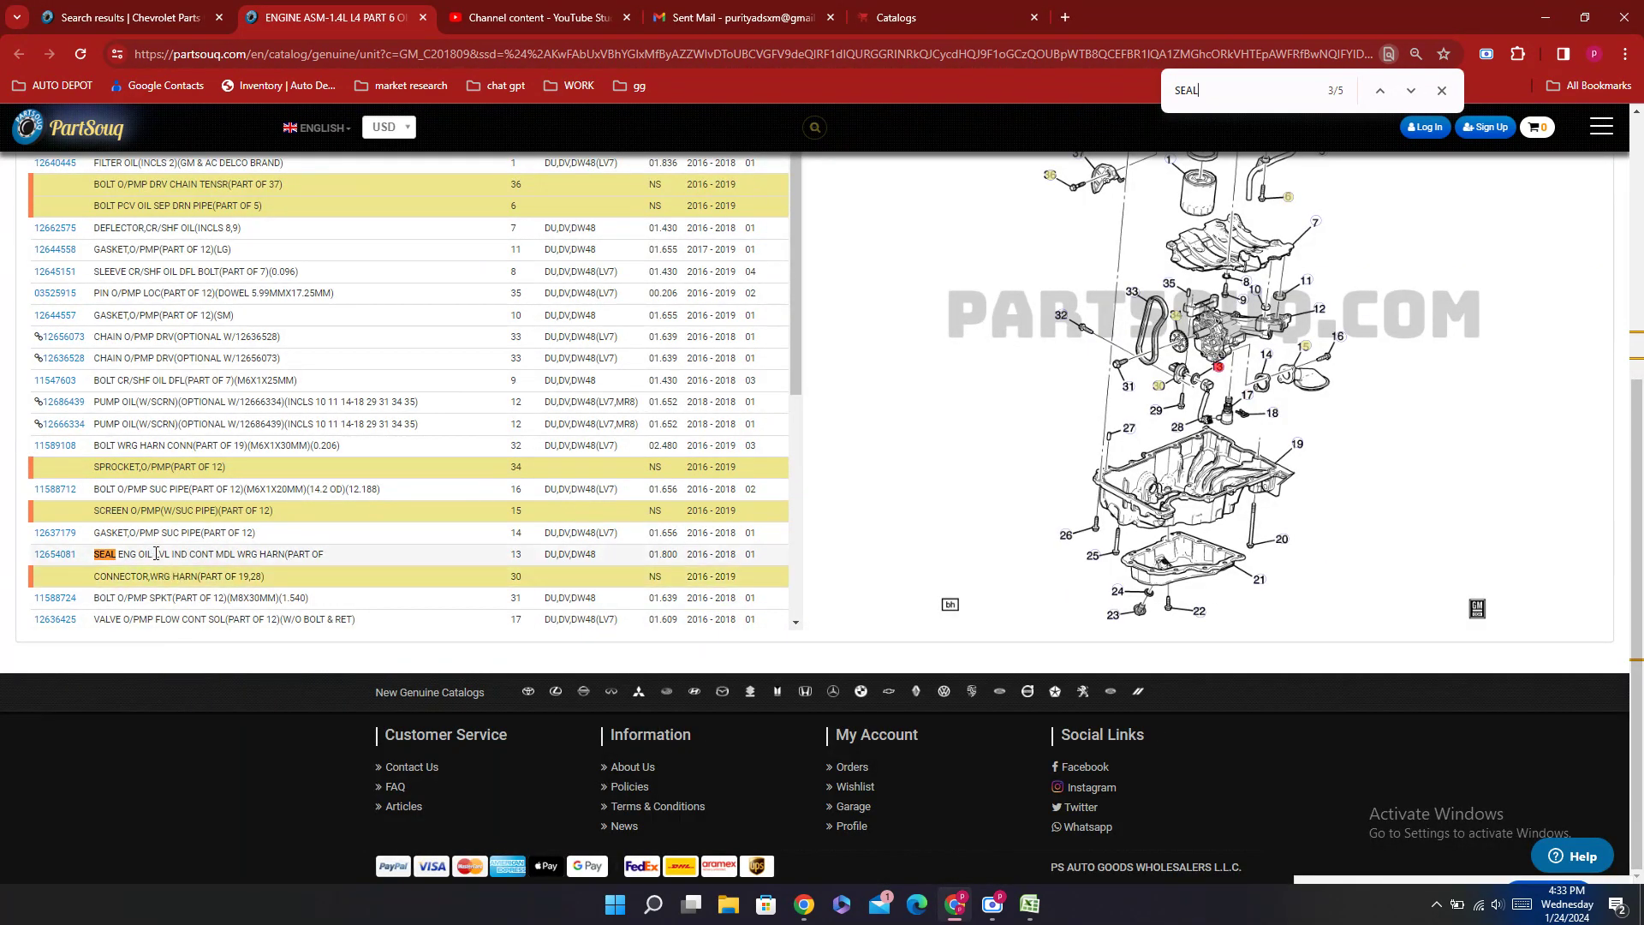
Step: Enter the oil pan drain plug number 55577568 in E25 for the OIL DRAIN PLUG row
{"action": "left_click", "coordinate": [1400, 94]}
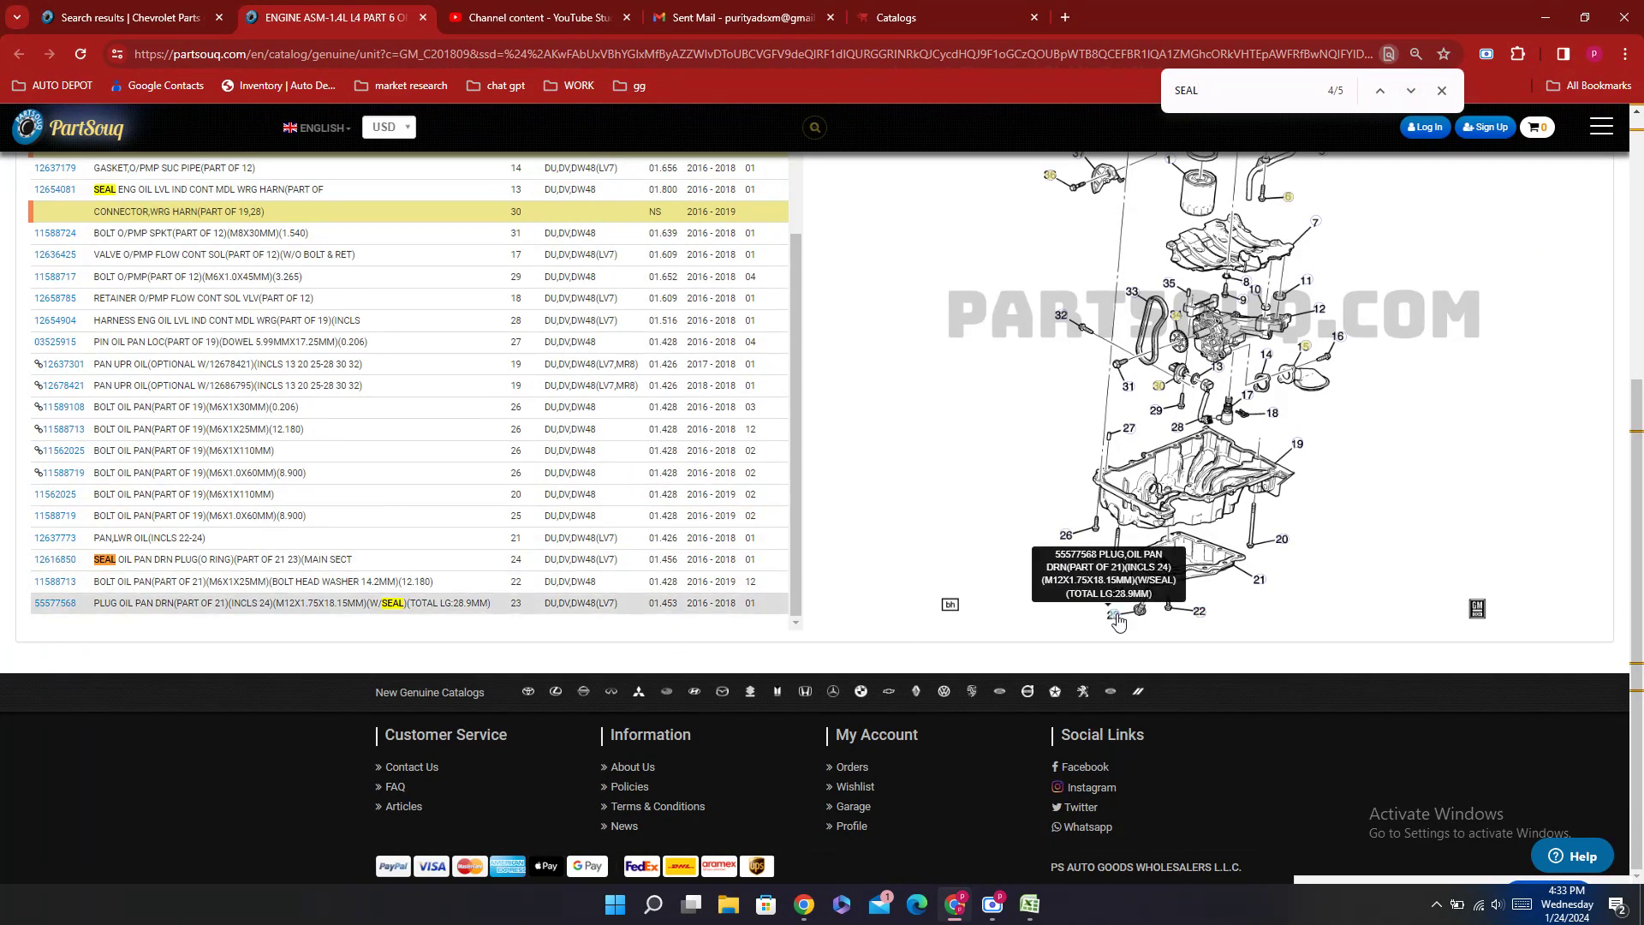
{"action": "double_click", "coordinate": [77, 613]}
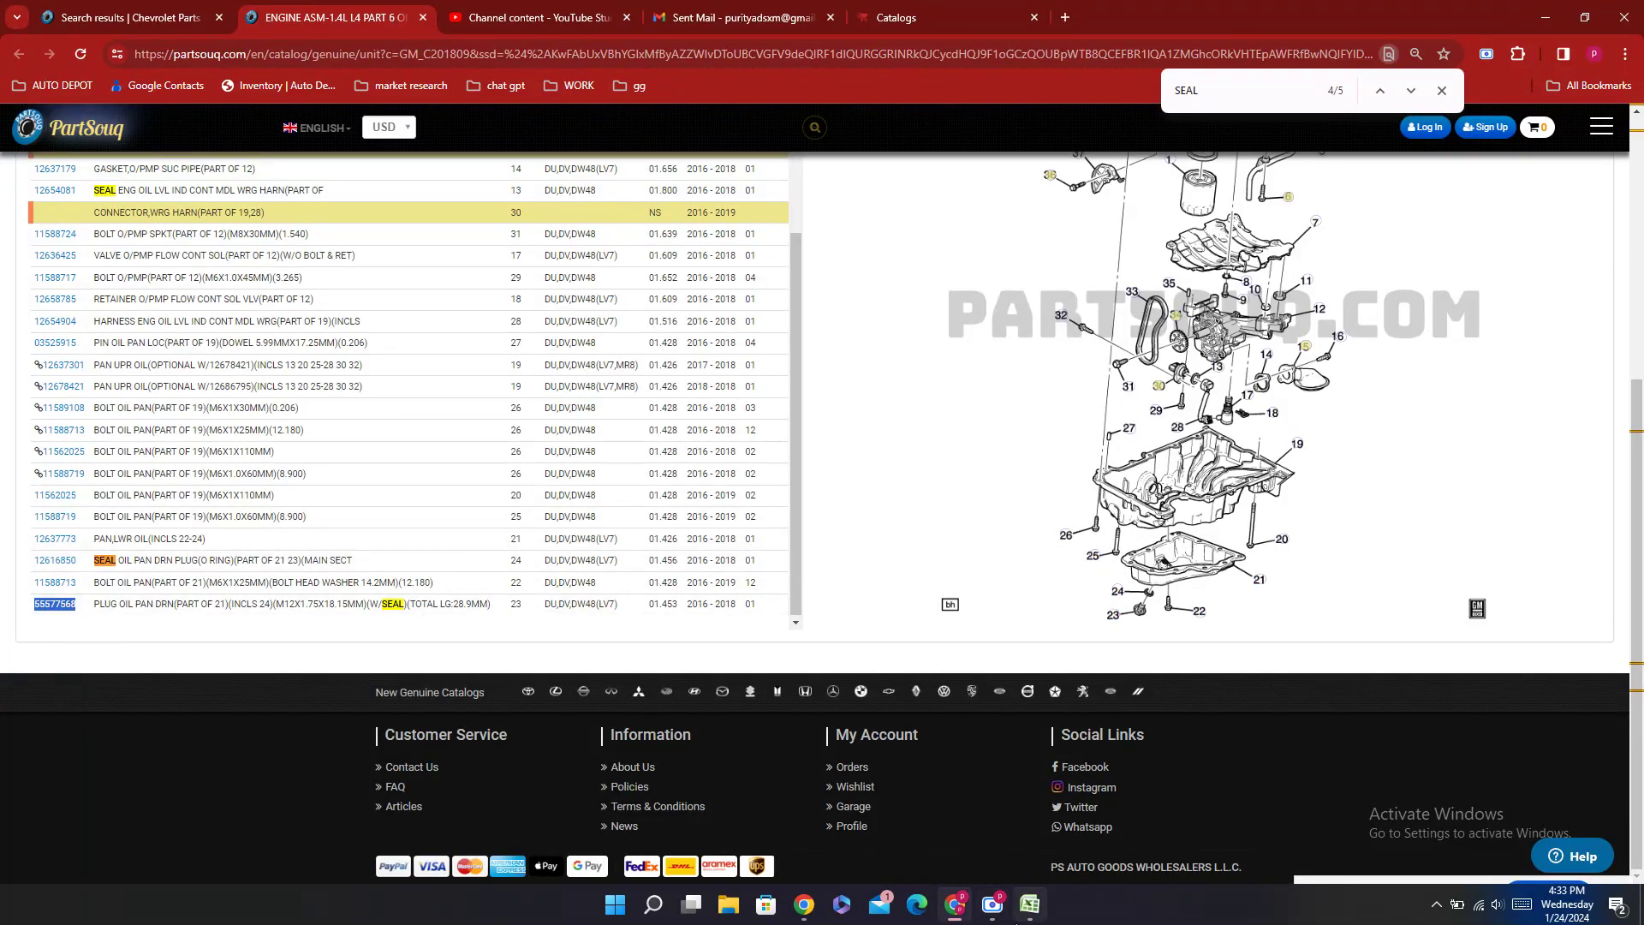
{"action": "left_click", "coordinate": [1026, 909]}
{"action": "left_click", "coordinate": [425, 564]}
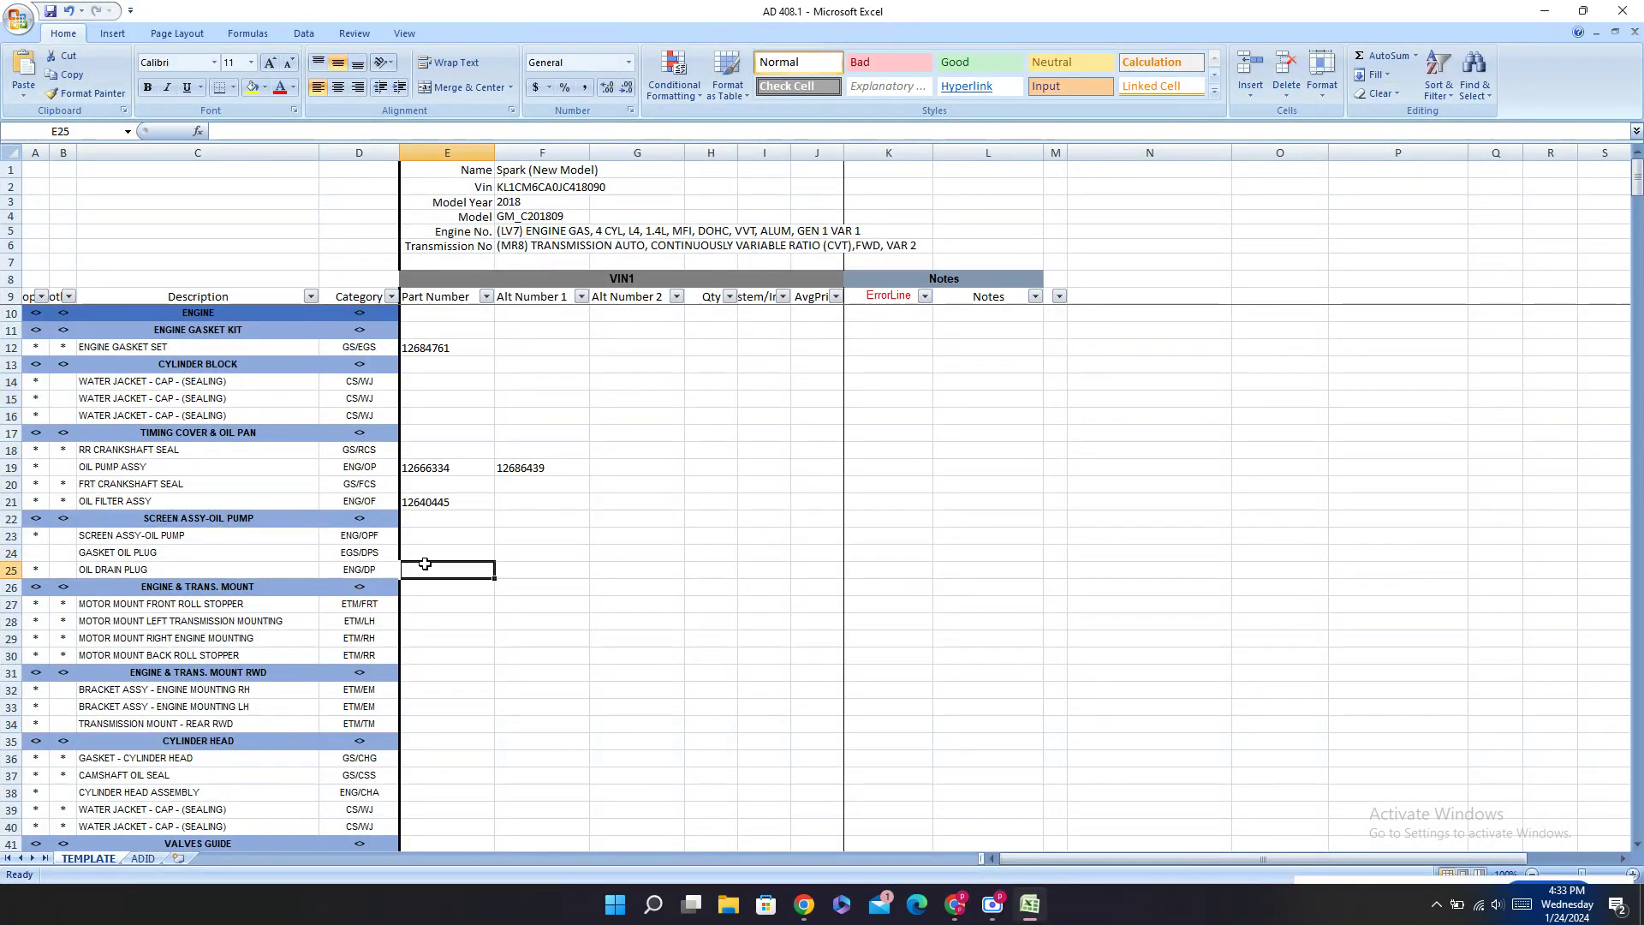
{"action": "type", "text": "55577568"}
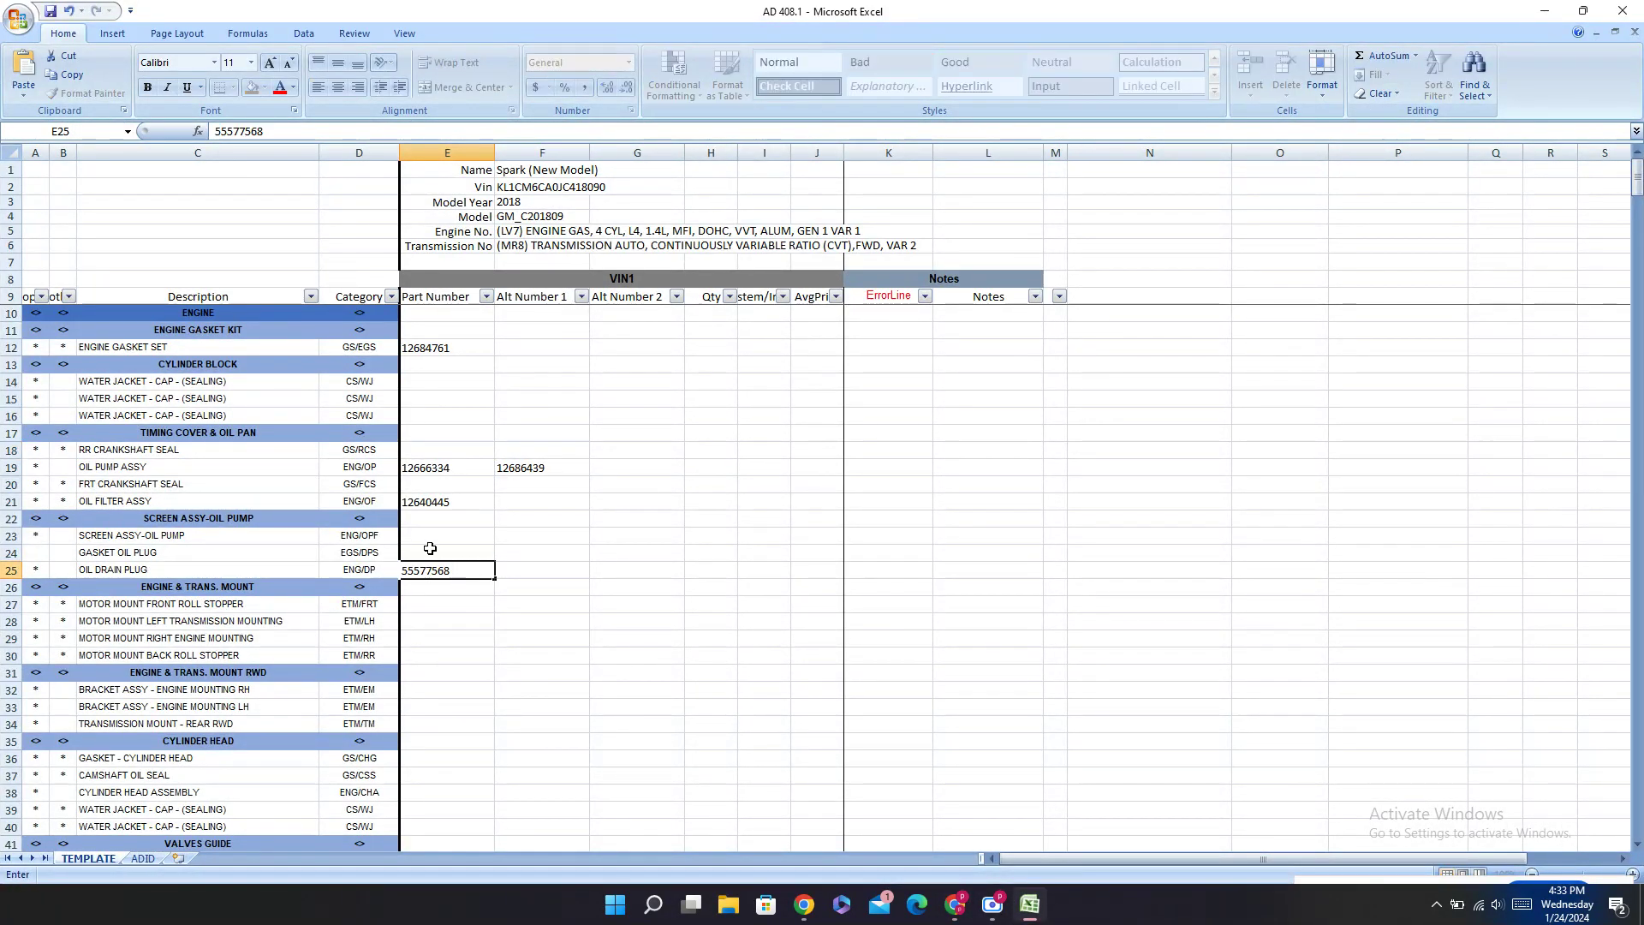
{"action": "key", "text": "Return"}
Step: Copy the drain plug seal number 12616850 and paste it into E24 for GASKET OIL PLUG
{"action": "left_click", "coordinate": [956, 904]}
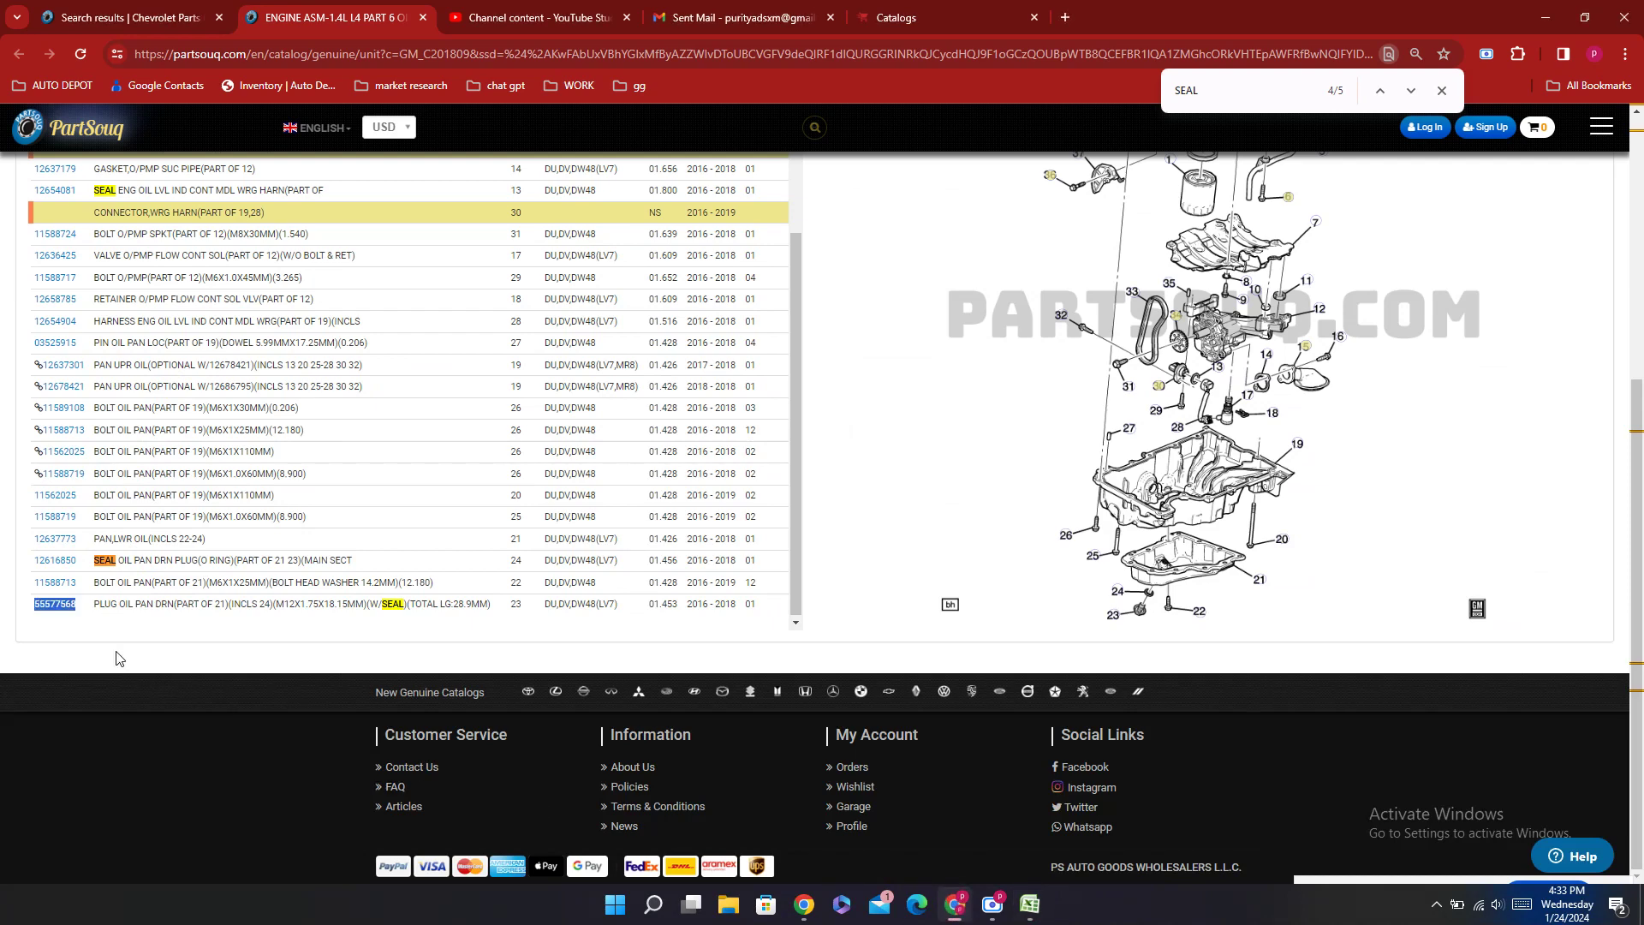
{"action": "double_click", "coordinate": [73, 564]}
{"action": "key", "text": "ctrl+c"}
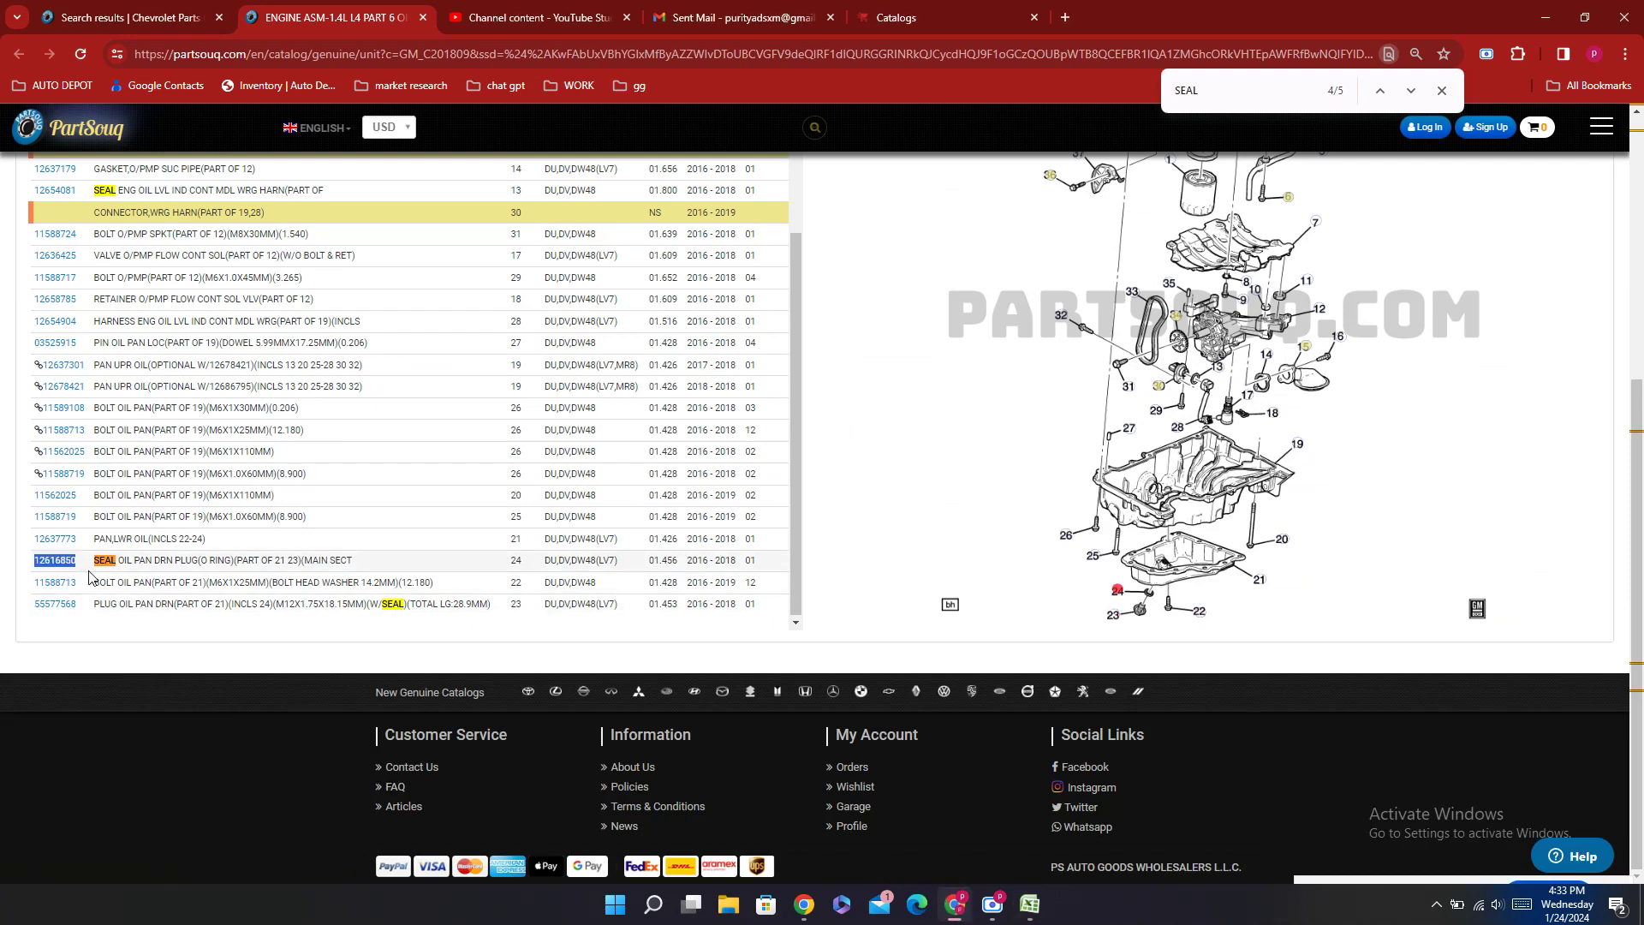
{"action": "left_click", "coordinate": [1030, 904]}
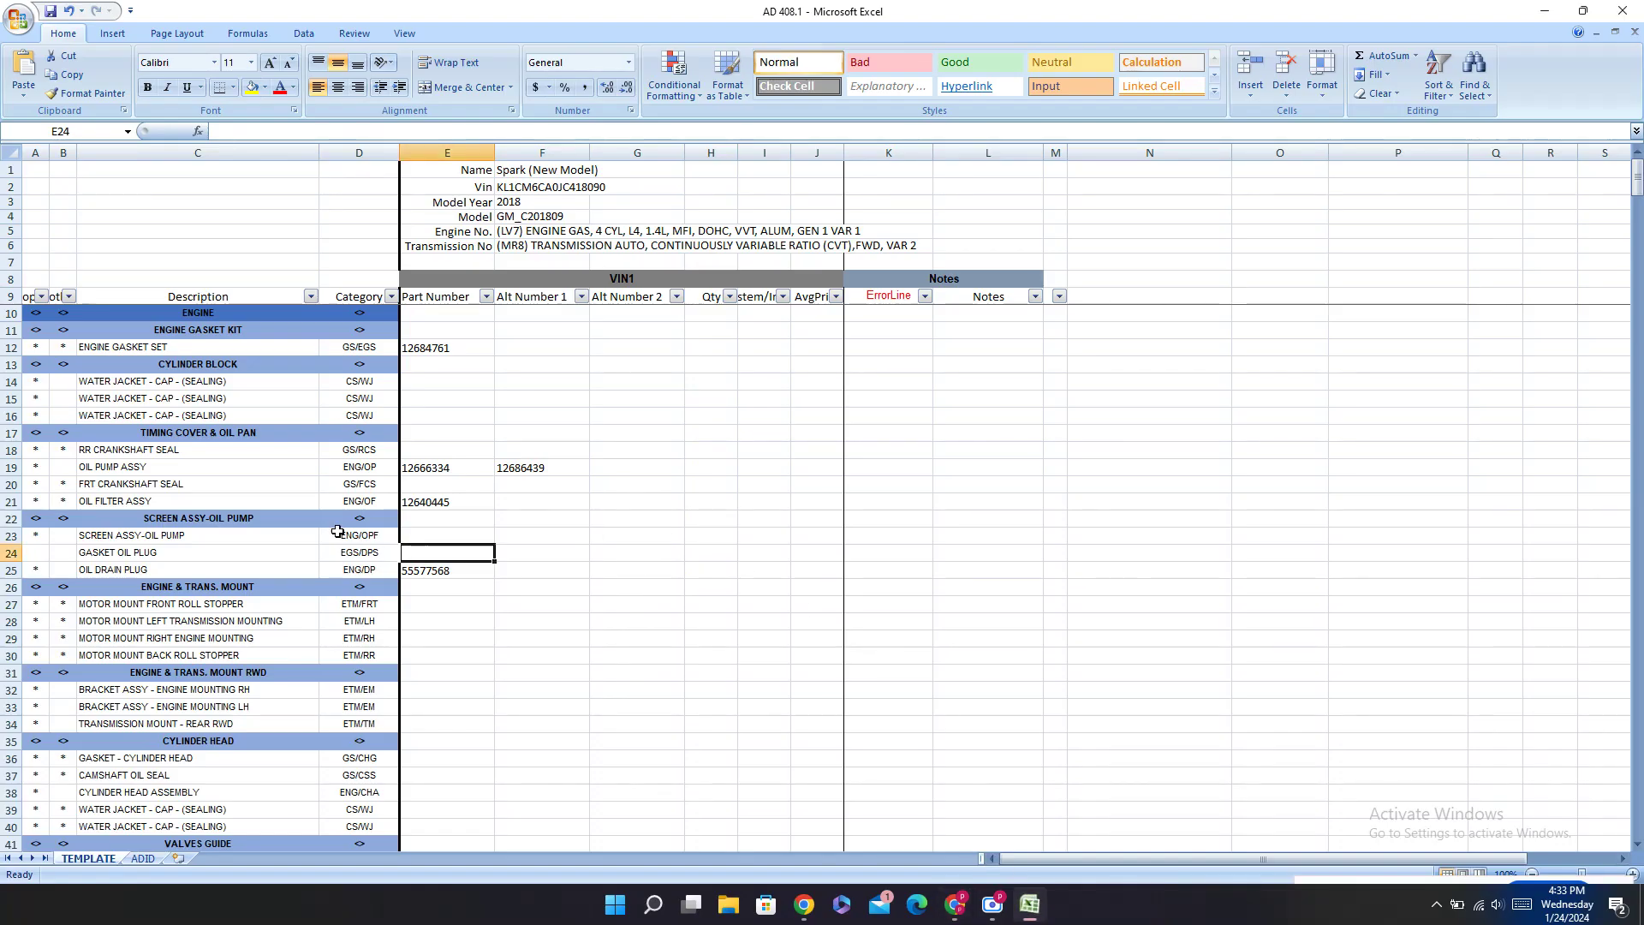
{"action": "double_click", "coordinate": [422, 552]}
{"action": "key", "text": "ctrl+v"}
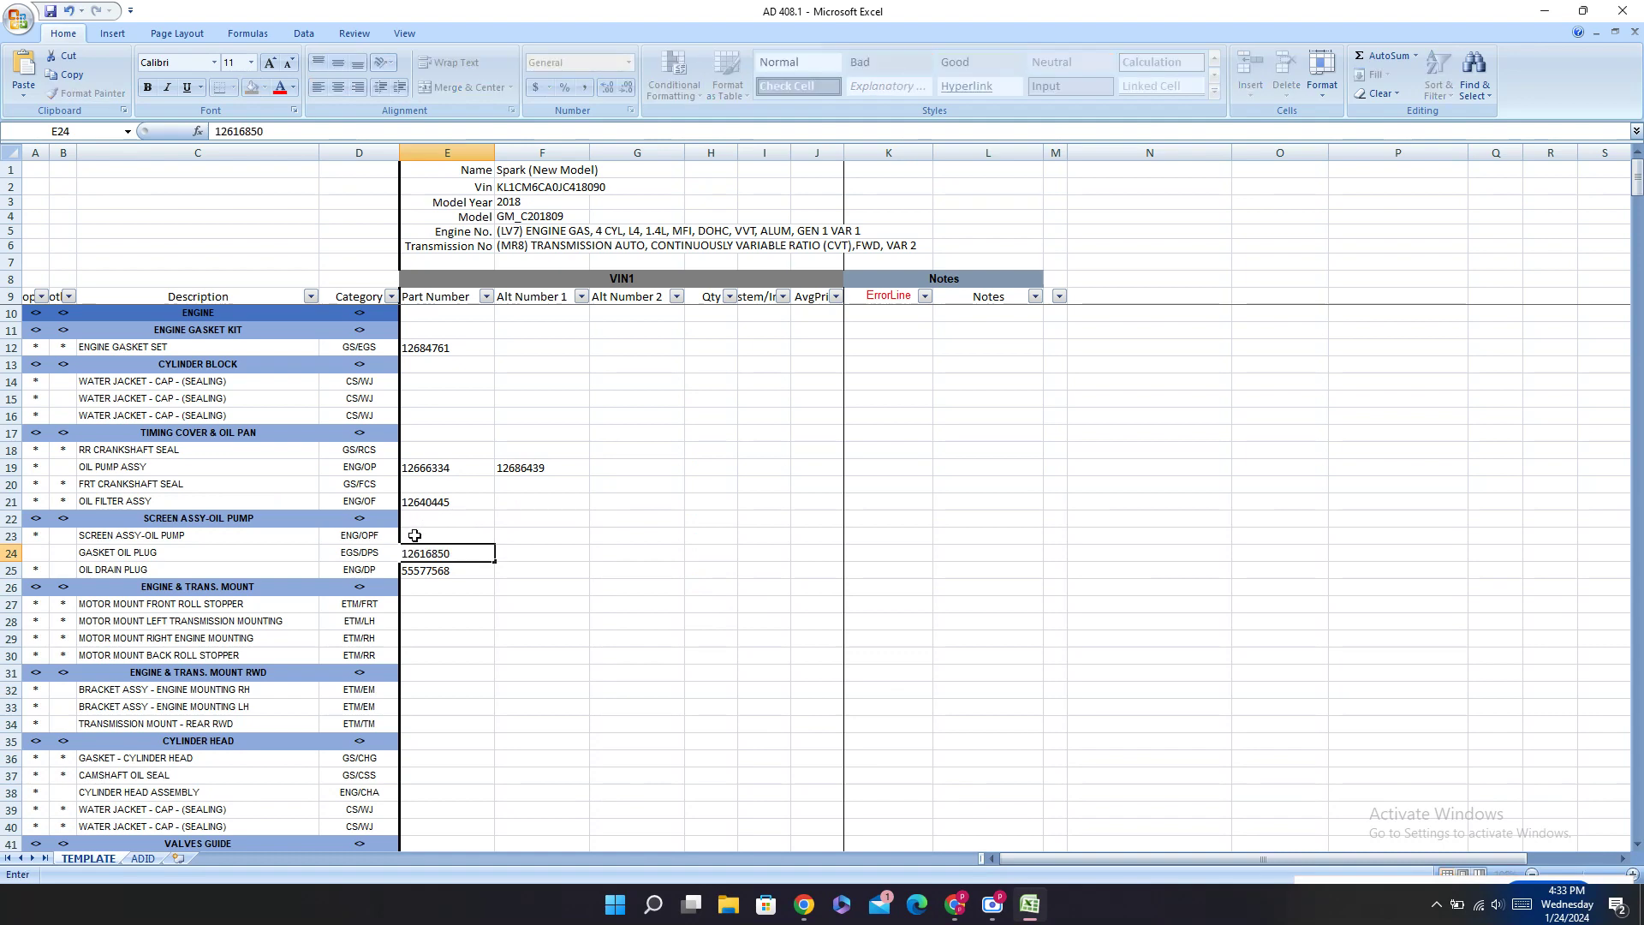
{"action": "key", "text": "Return"}
{"action": "left_click", "coordinate": [954, 904]}
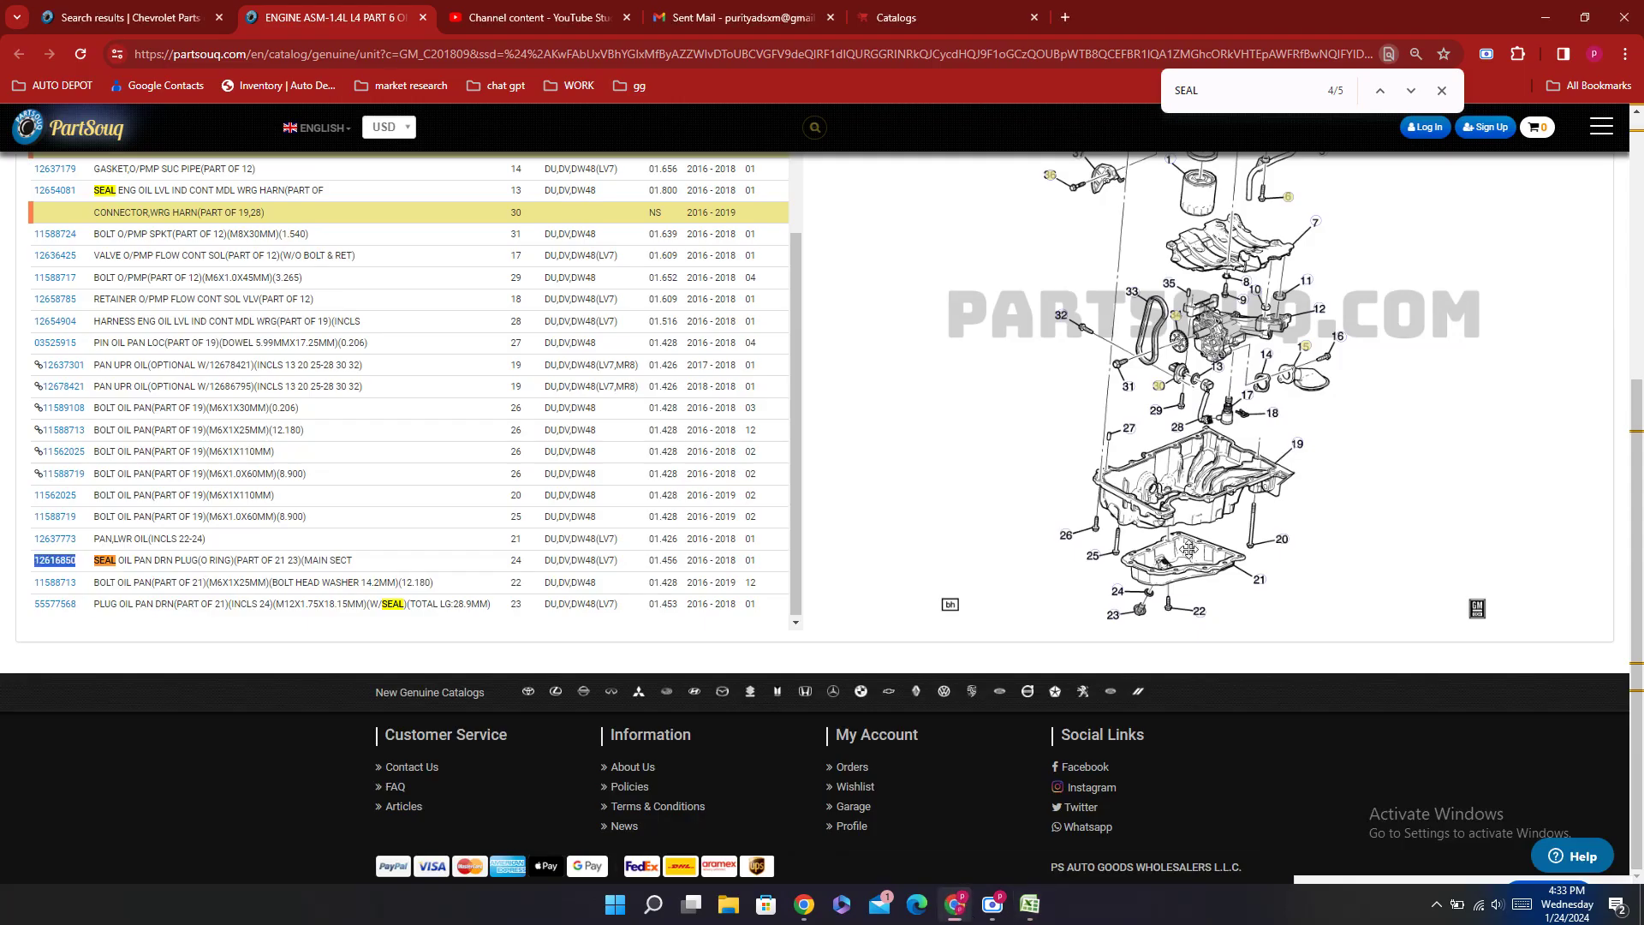
{"action": "mouse_move", "coordinate": [1182, 321]}
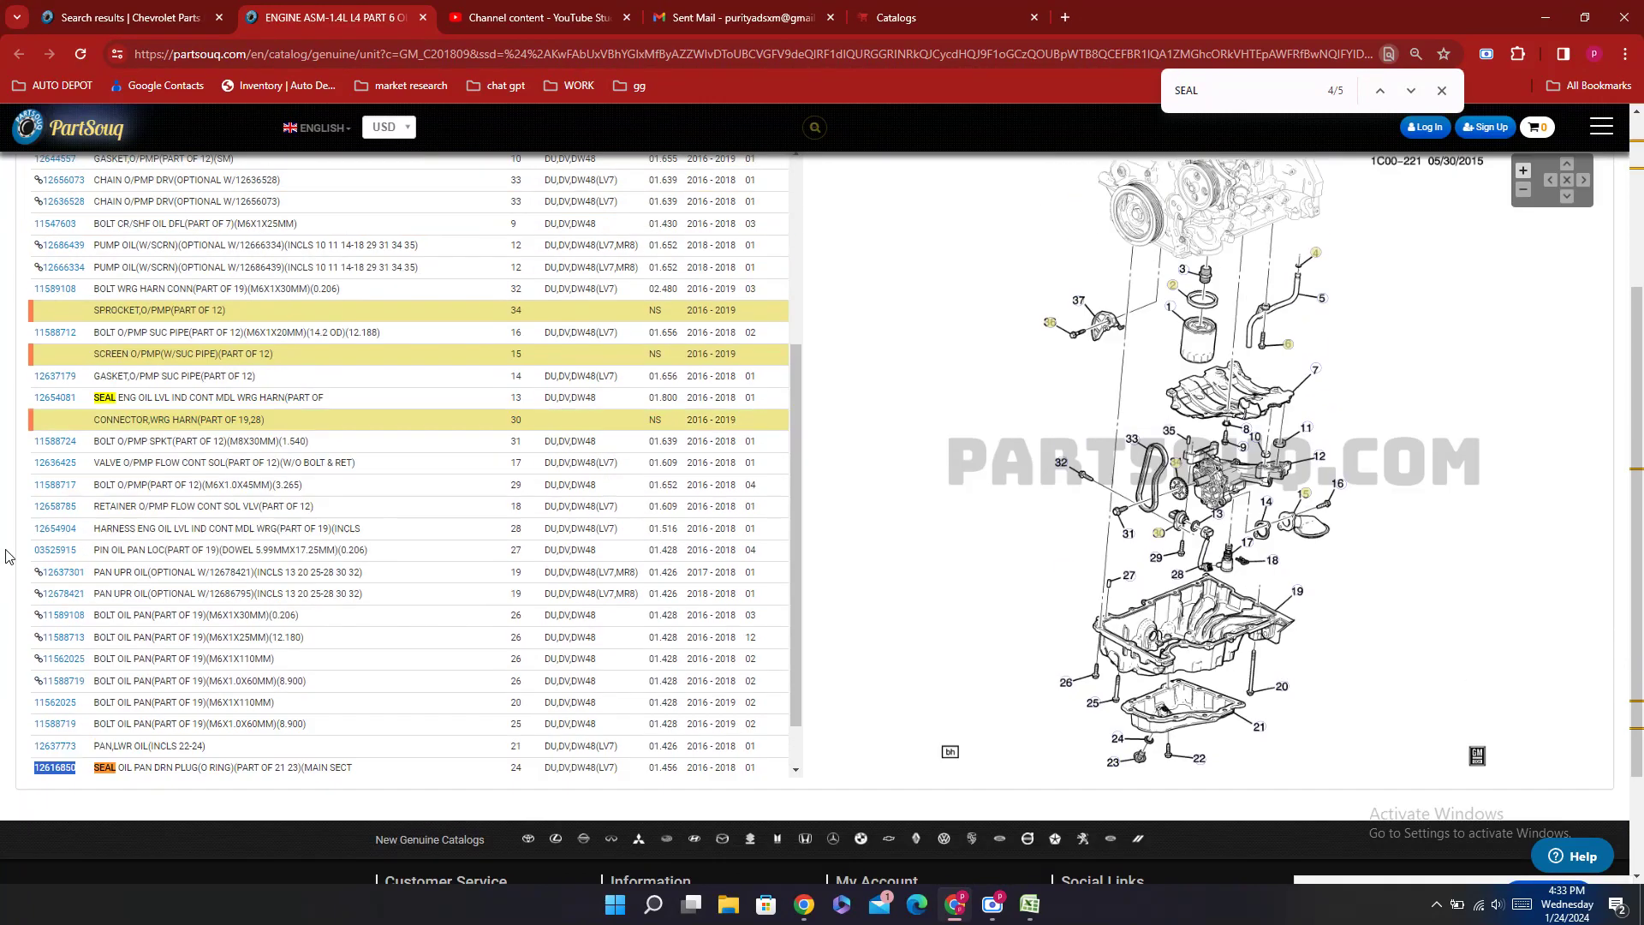
Step: Enter the oil pump chain number 12656073 from PartSouq in E82 for the CHAIN - OIL PUMP row
{"action": "scroll", "coordinate": [685, 445], "scroll_direction": "up", "scroll_amount": 3}
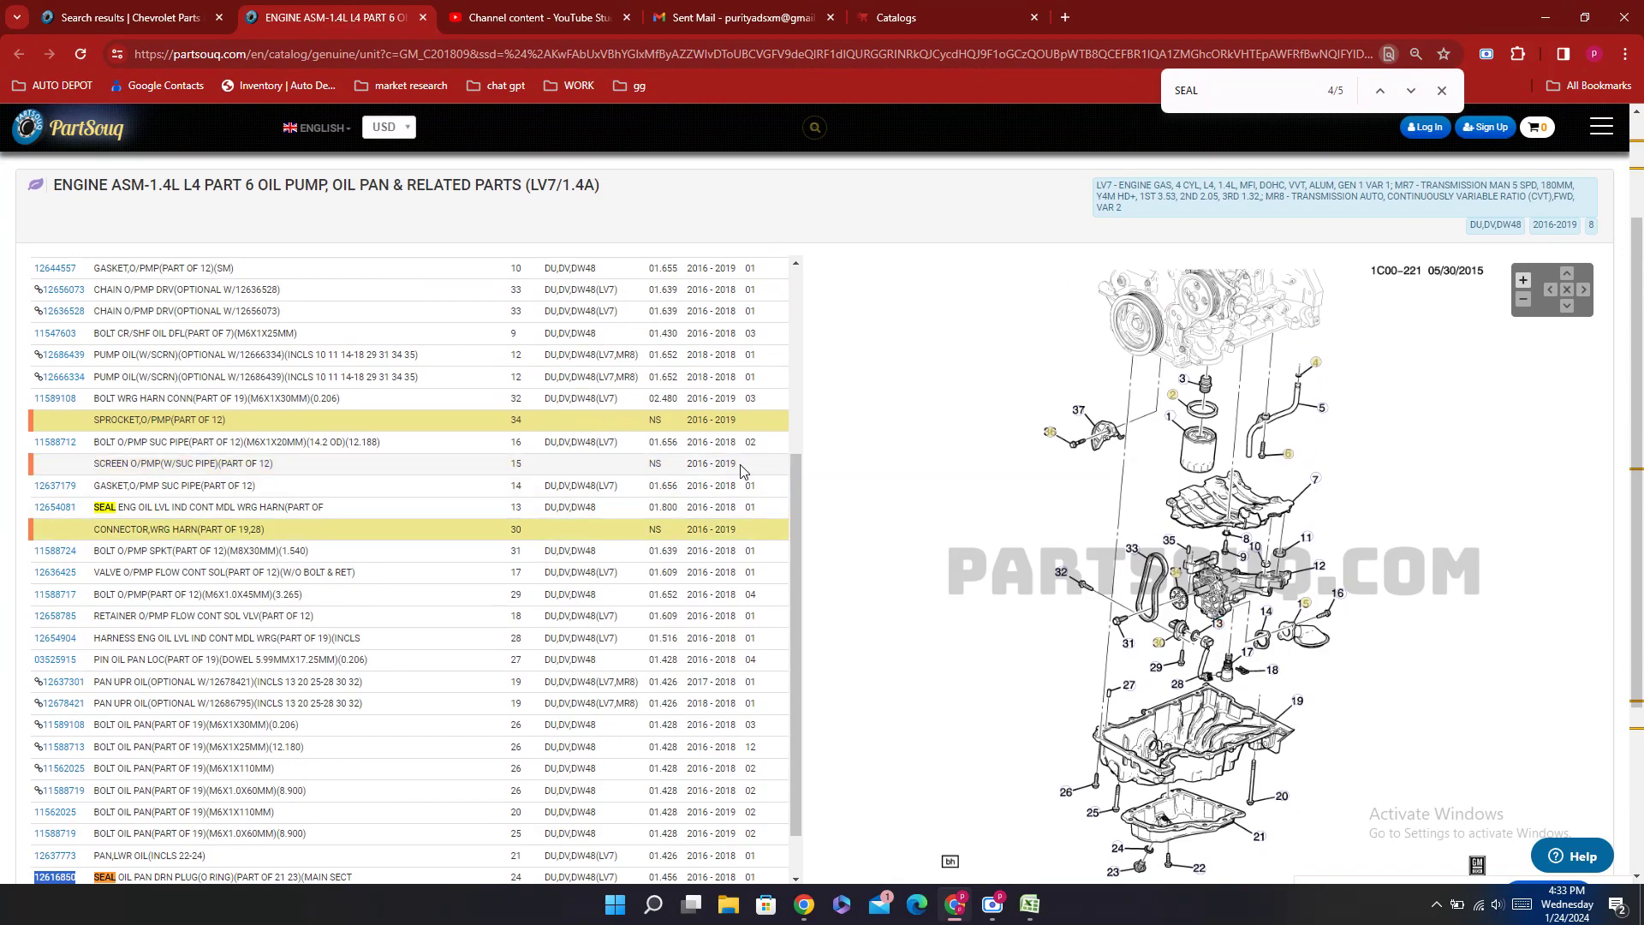
{"action": "left_click", "coordinate": [1132, 550]}
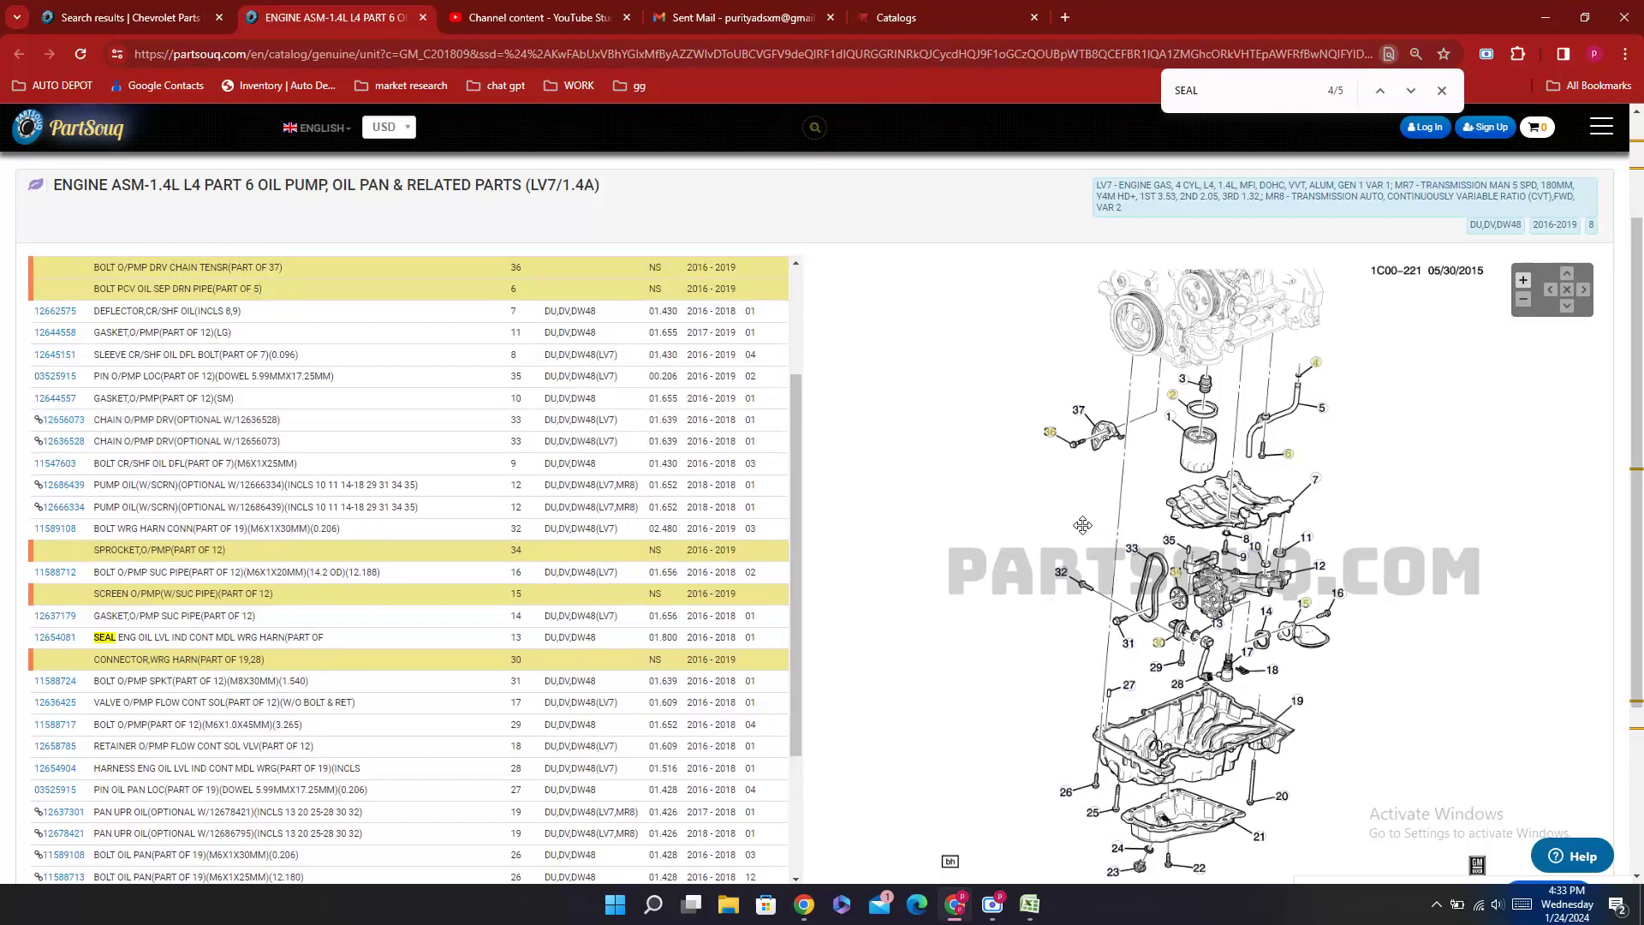
{"action": "double_click", "coordinate": [89, 425]}
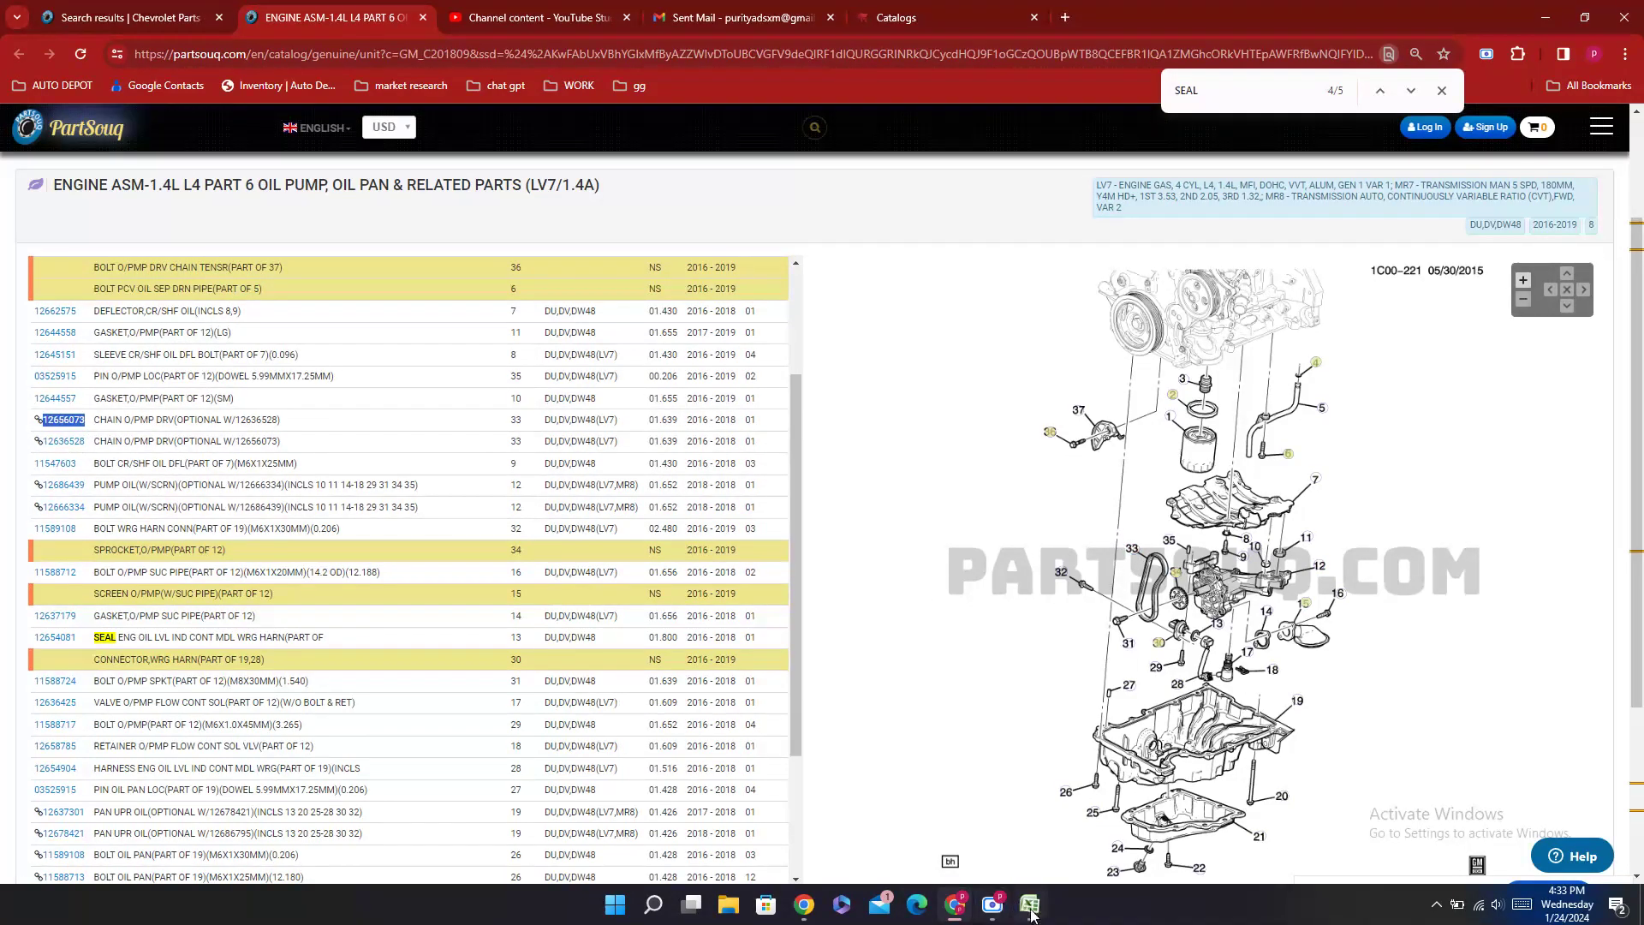
{"action": "left_click", "coordinate": [1031, 910]}
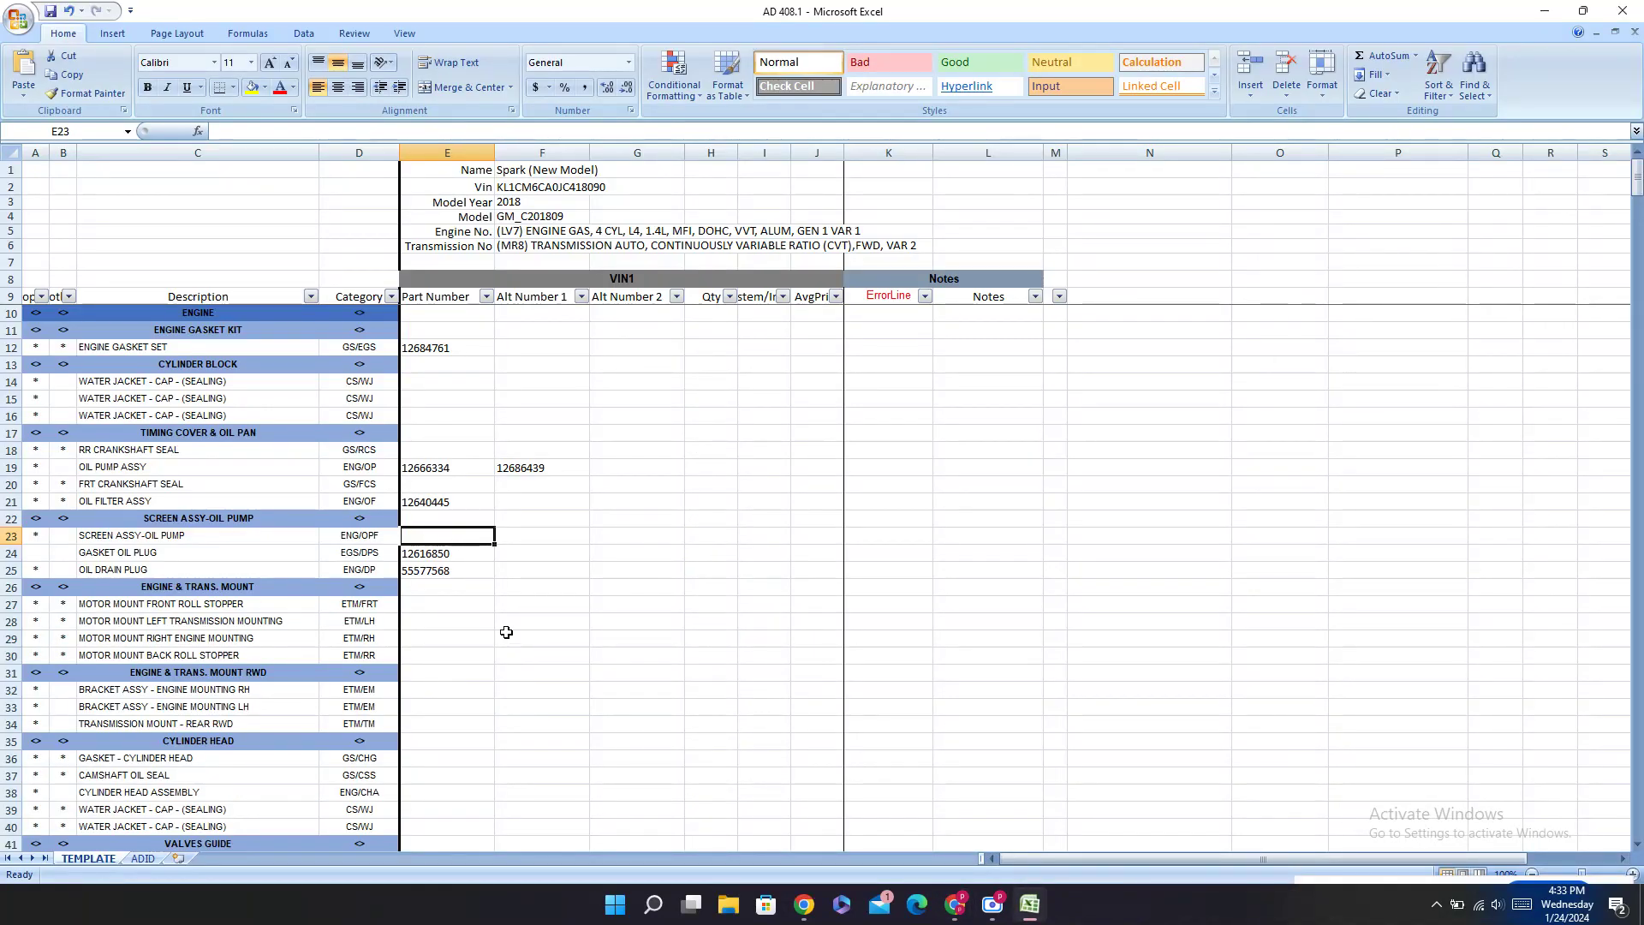
{"action": "scroll", "coordinate": [506, 632], "scroll_direction": "down", "scroll_amount": 4}
{"action": "scroll", "coordinate": [623, 625], "scroll_direction": "down", "scroll_amount": 9}
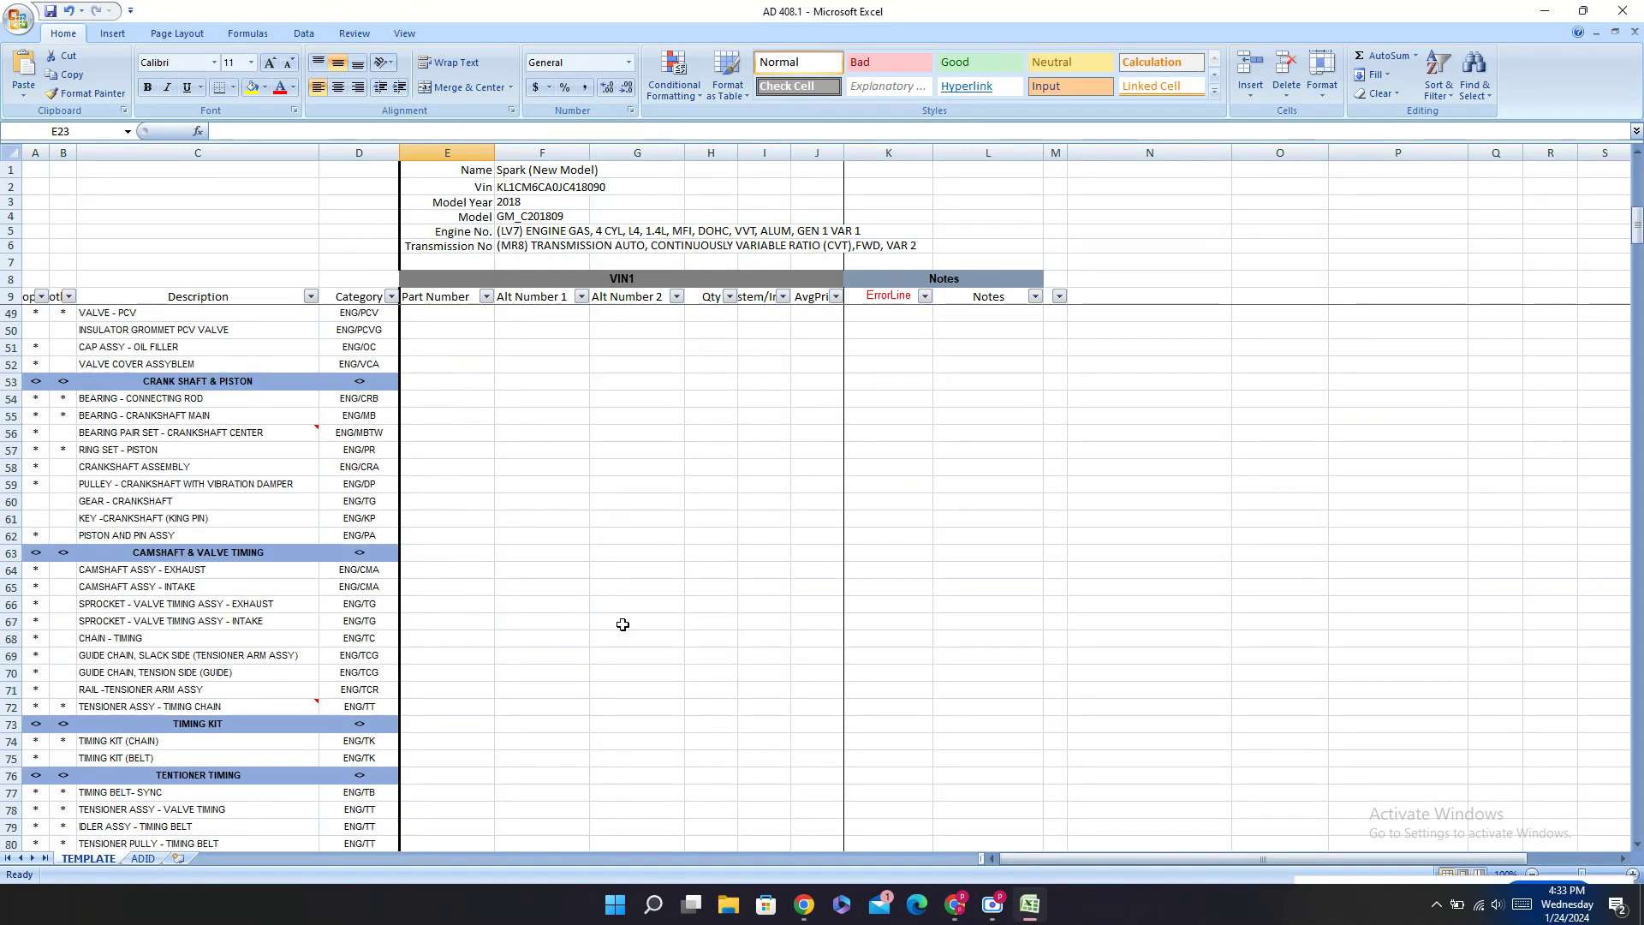
{"action": "scroll", "coordinate": [623, 625], "scroll_direction": "down", "scroll_amount": 4}
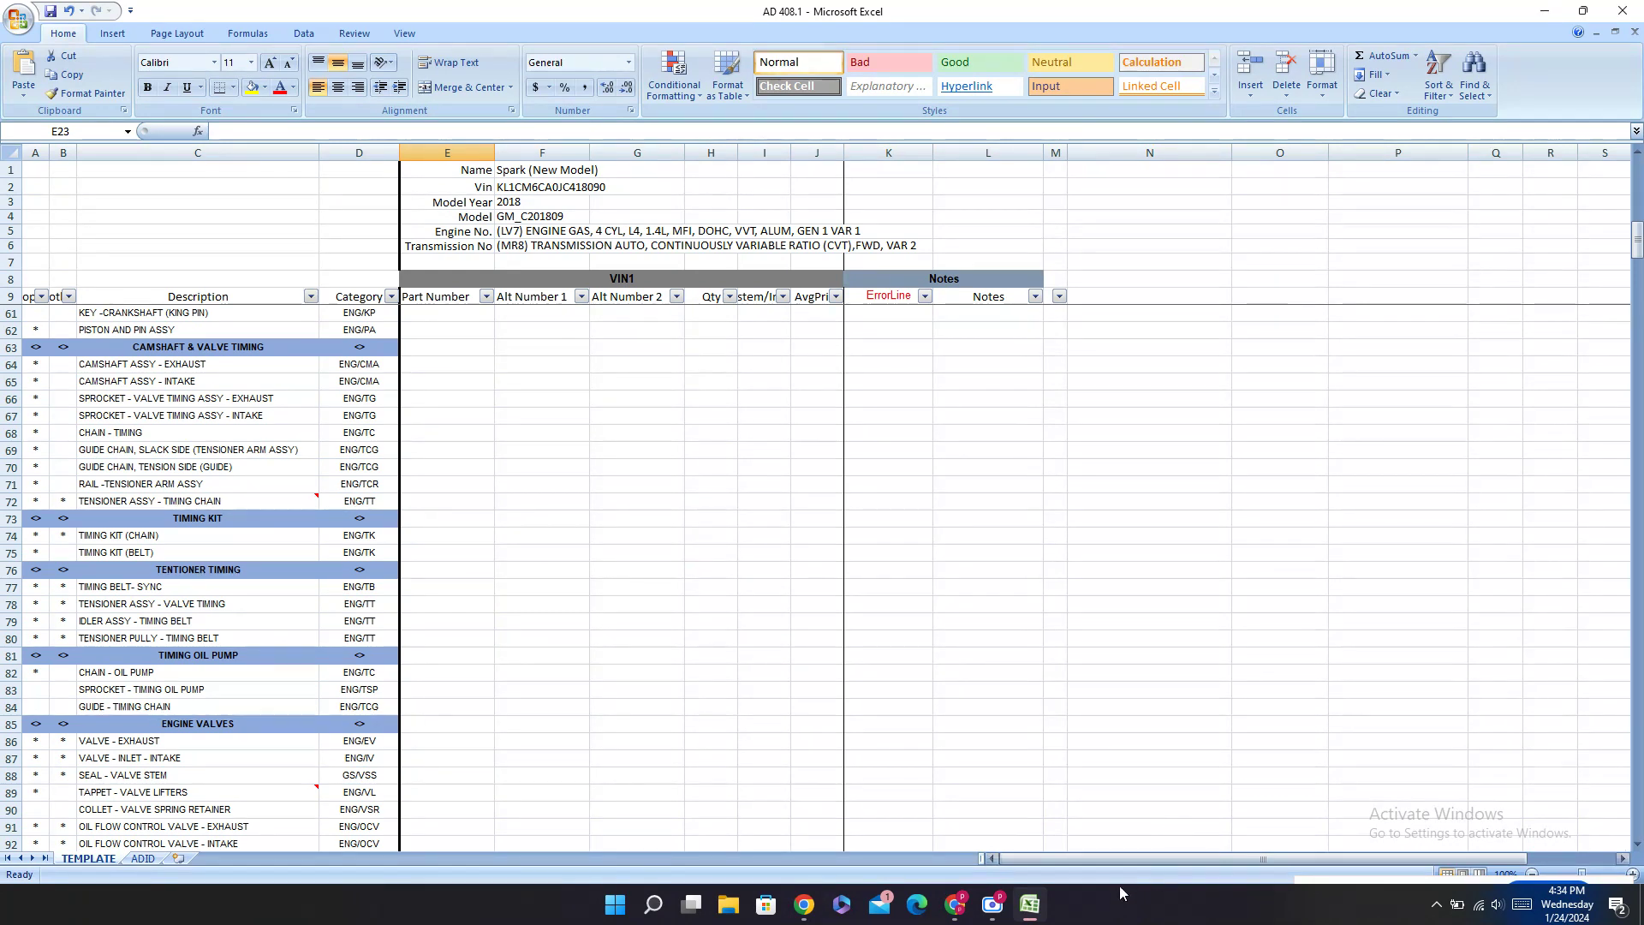
{"action": "left_click", "coordinate": [376, 673]}
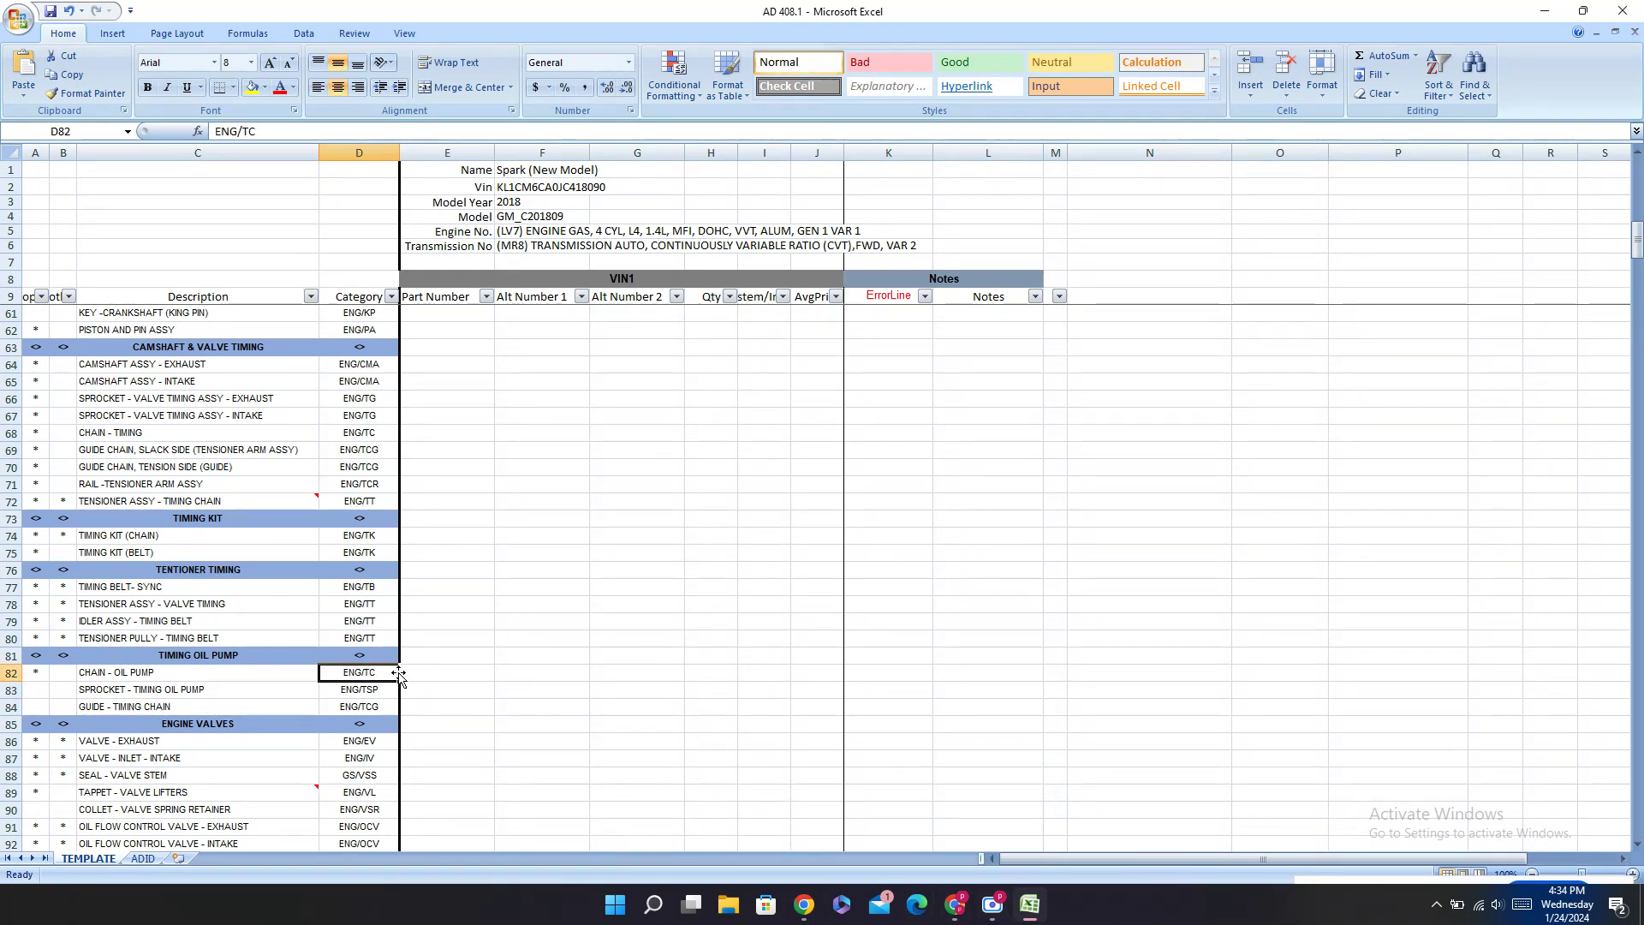
{"action": "left_click", "coordinate": [411, 677]}
{"action": "type", "text": "12656073"}
{"action": "key", "text": "Return"}
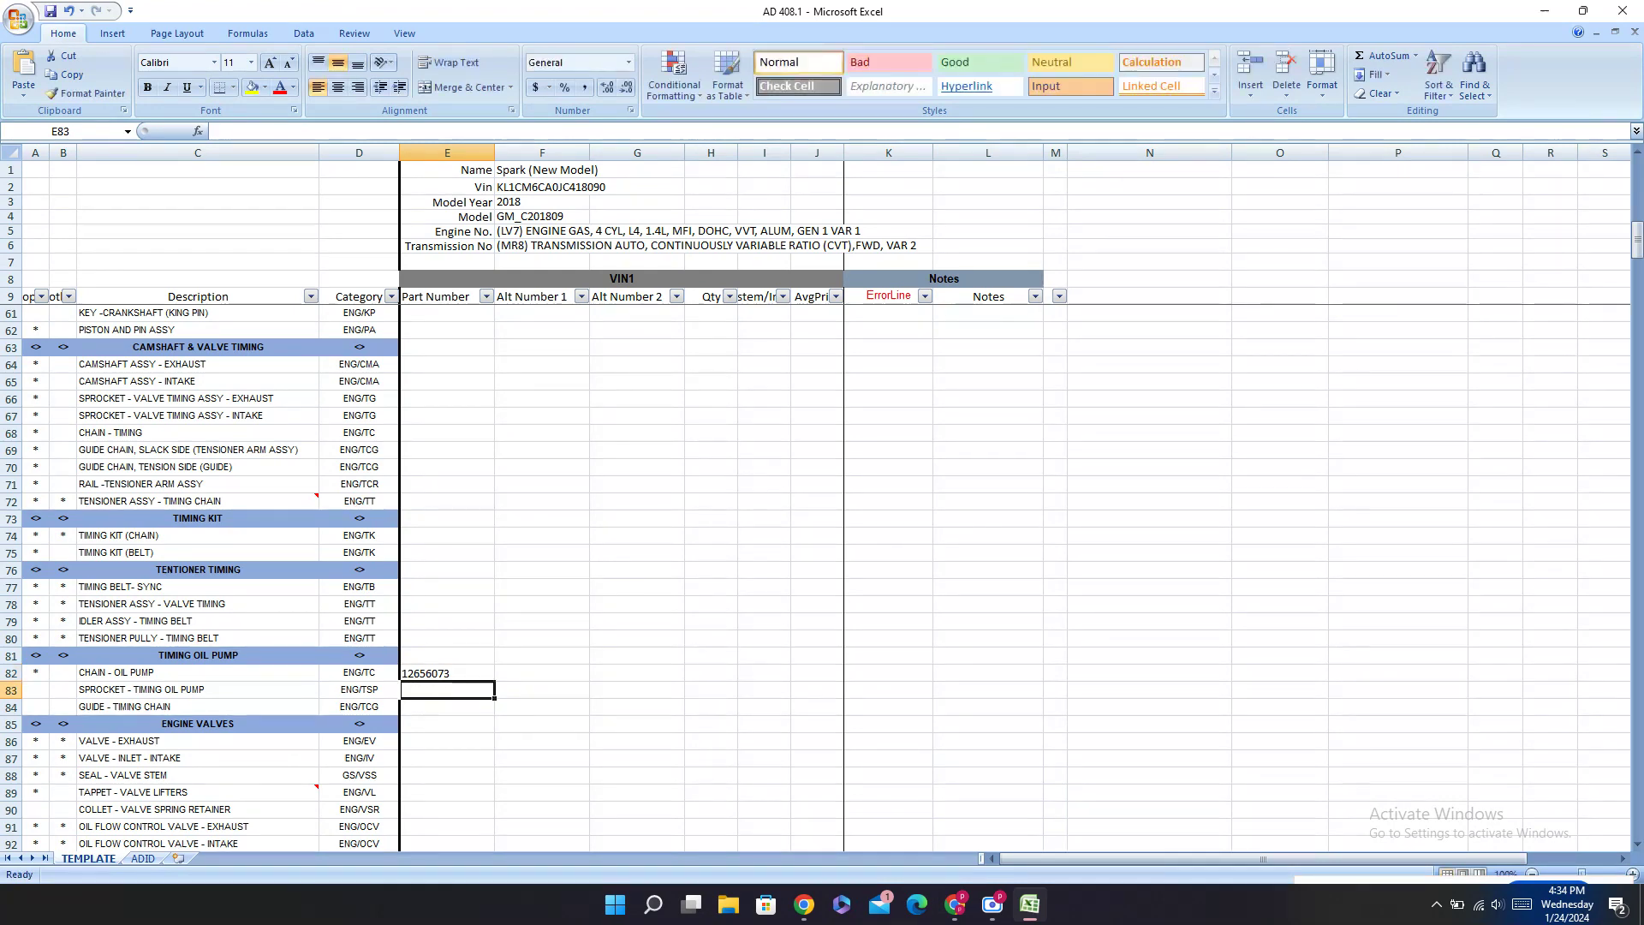
{"action": "left_click", "coordinate": [955, 904]}
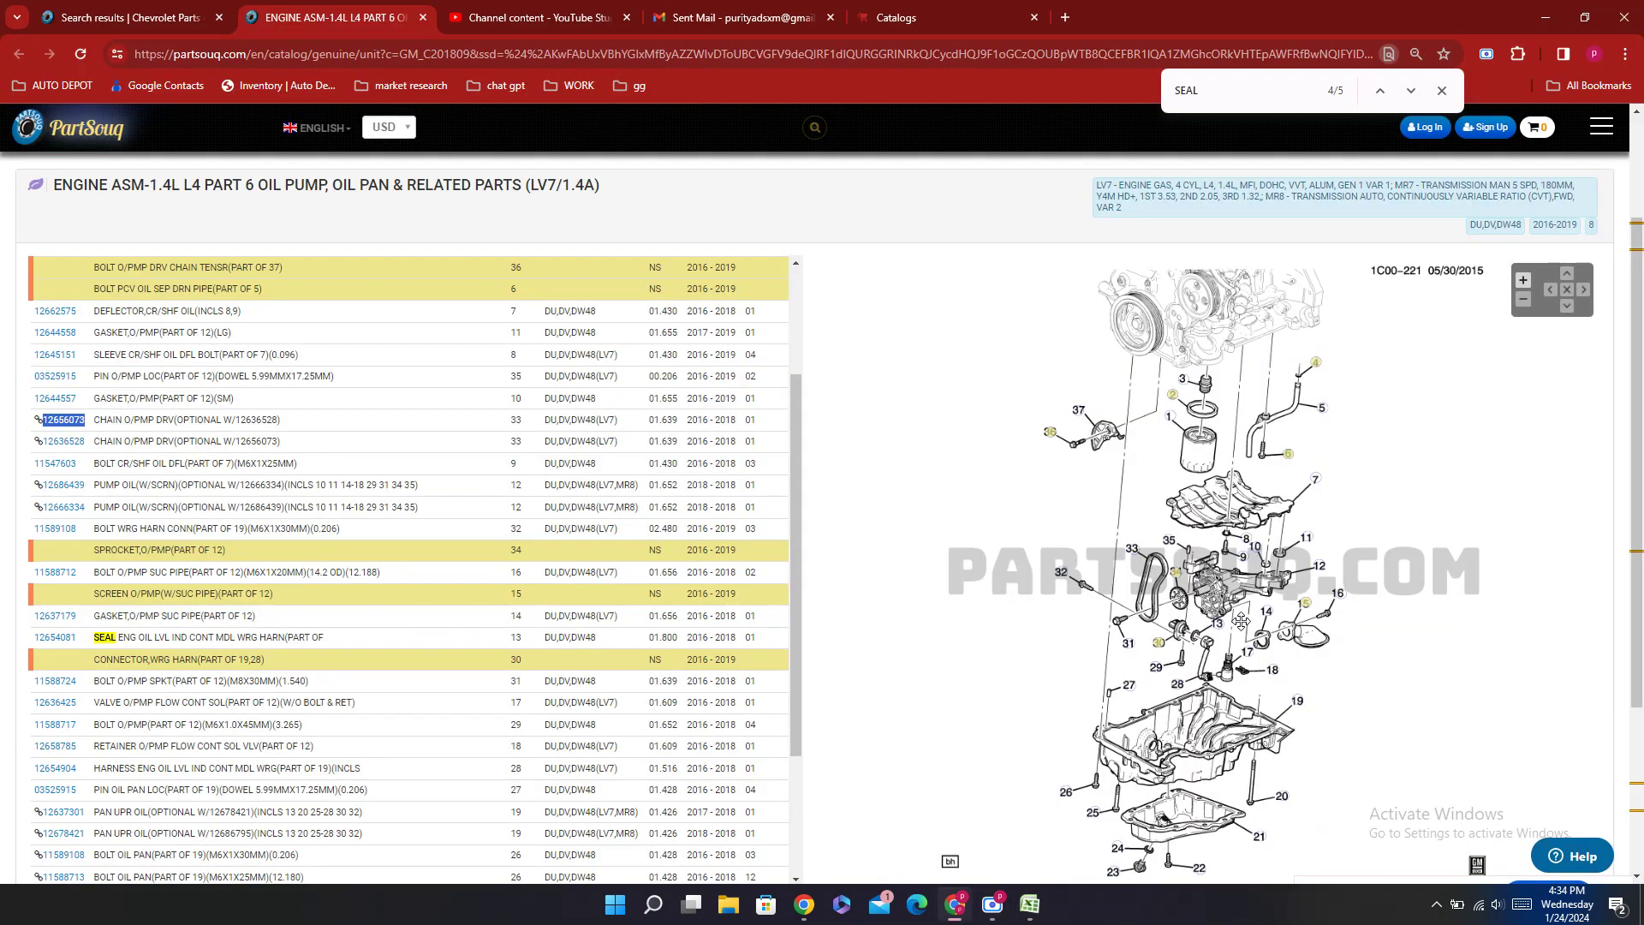
Step: Copy the PCV oil separator pipe number 12642716 and paste it into E49 for VALVE - PCV
{"action": "mouse_move", "coordinate": [1130, 651]}
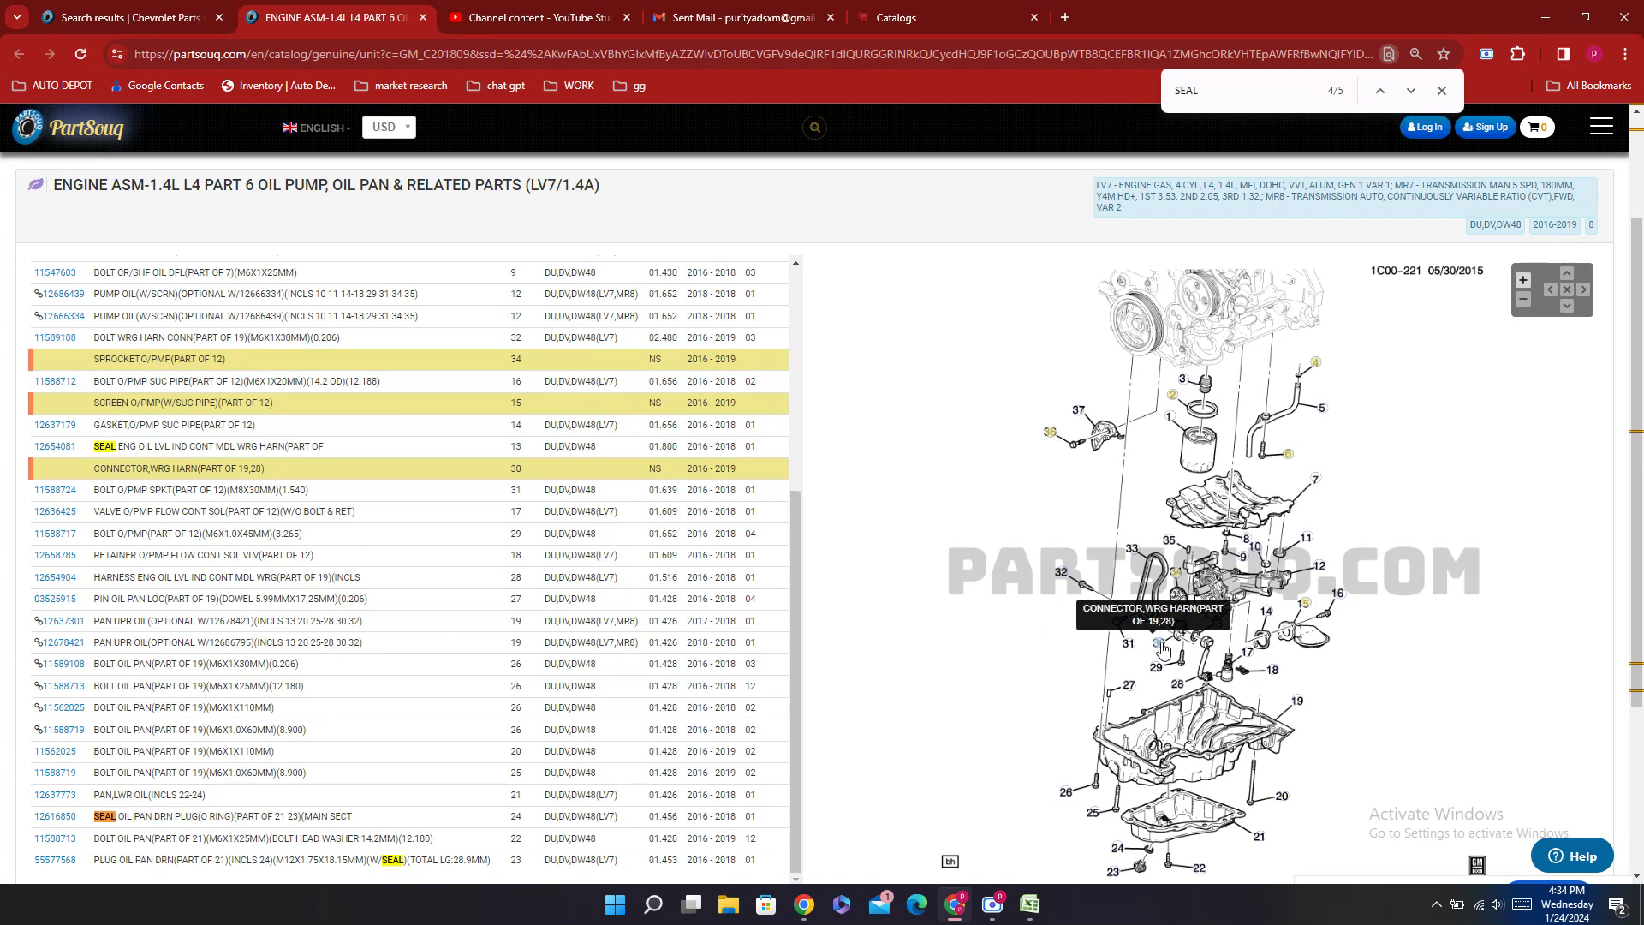
{"action": "mouse_move", "coordinate": [1081, 415]}
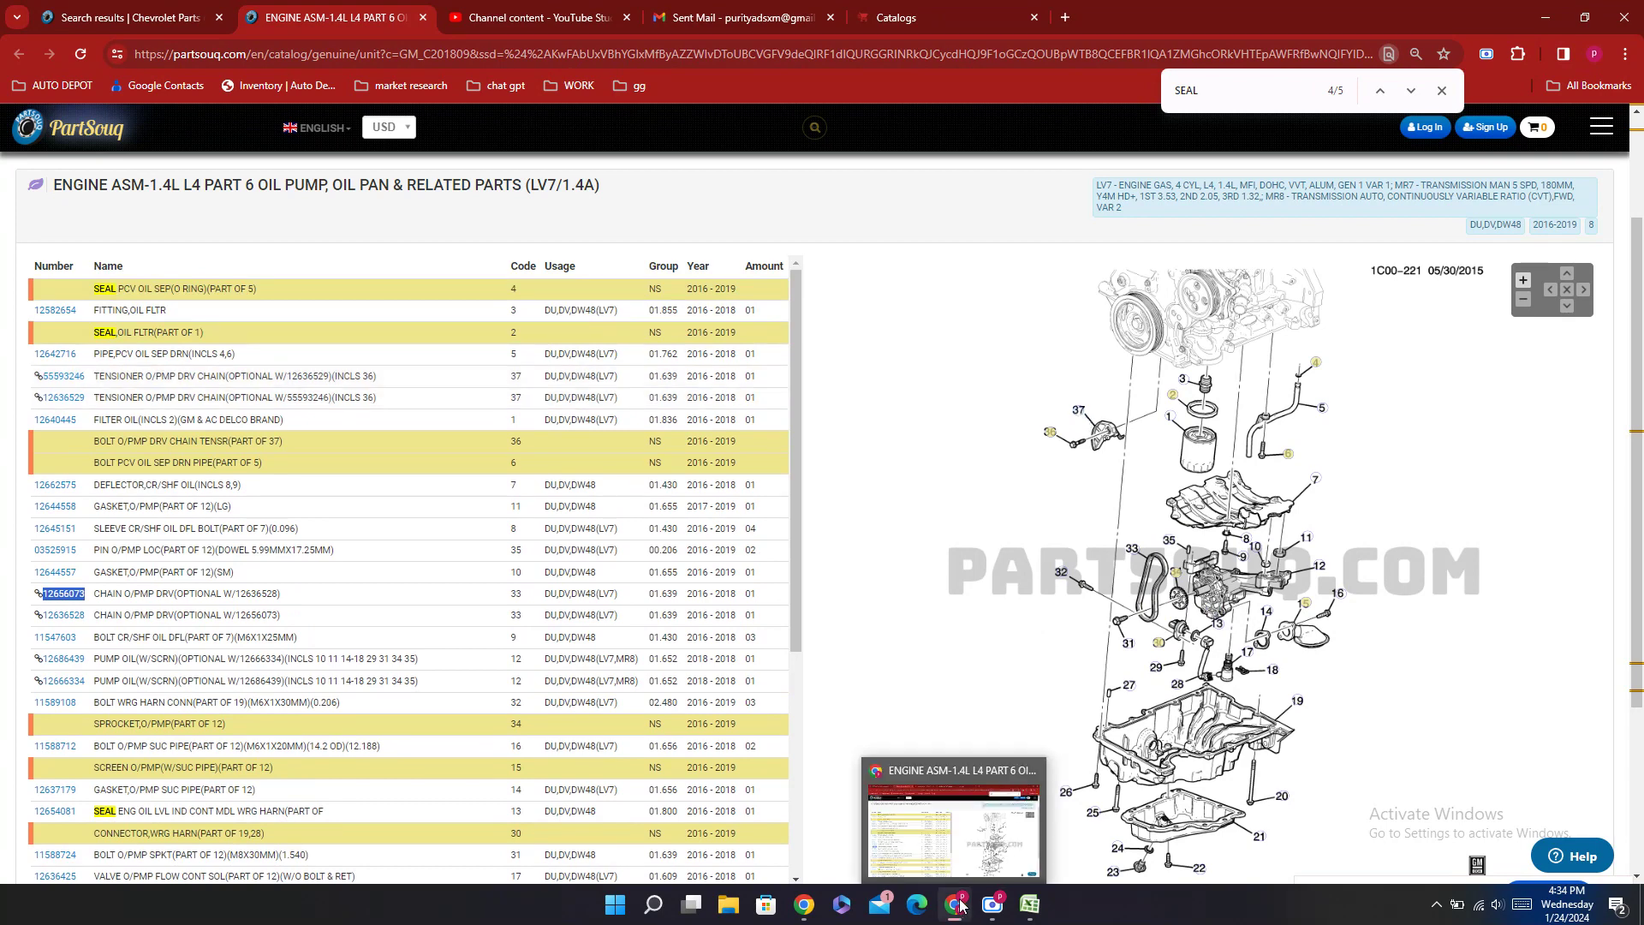
{"action": "left_click", "coordinate": [1028, 920]}
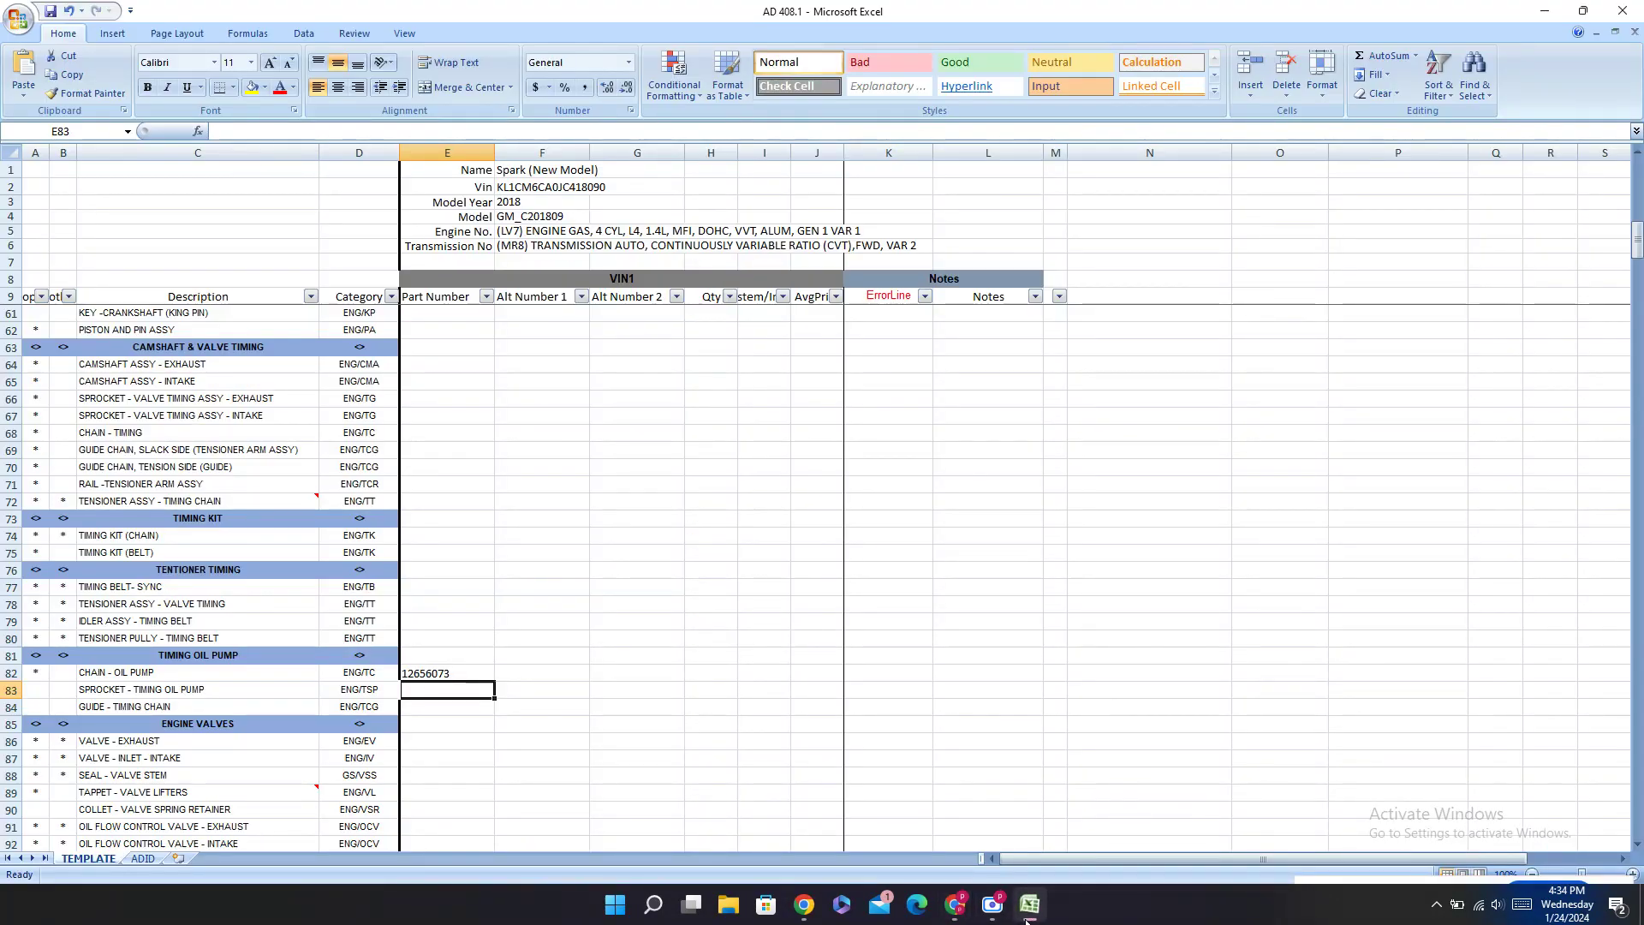
{"action": "left_click", "coordinate": [1028, 921]}
{"action": "left_click", "coordinate": [1028, 920]}
{"action": "left_click", "coordinate": [1027, 921]}
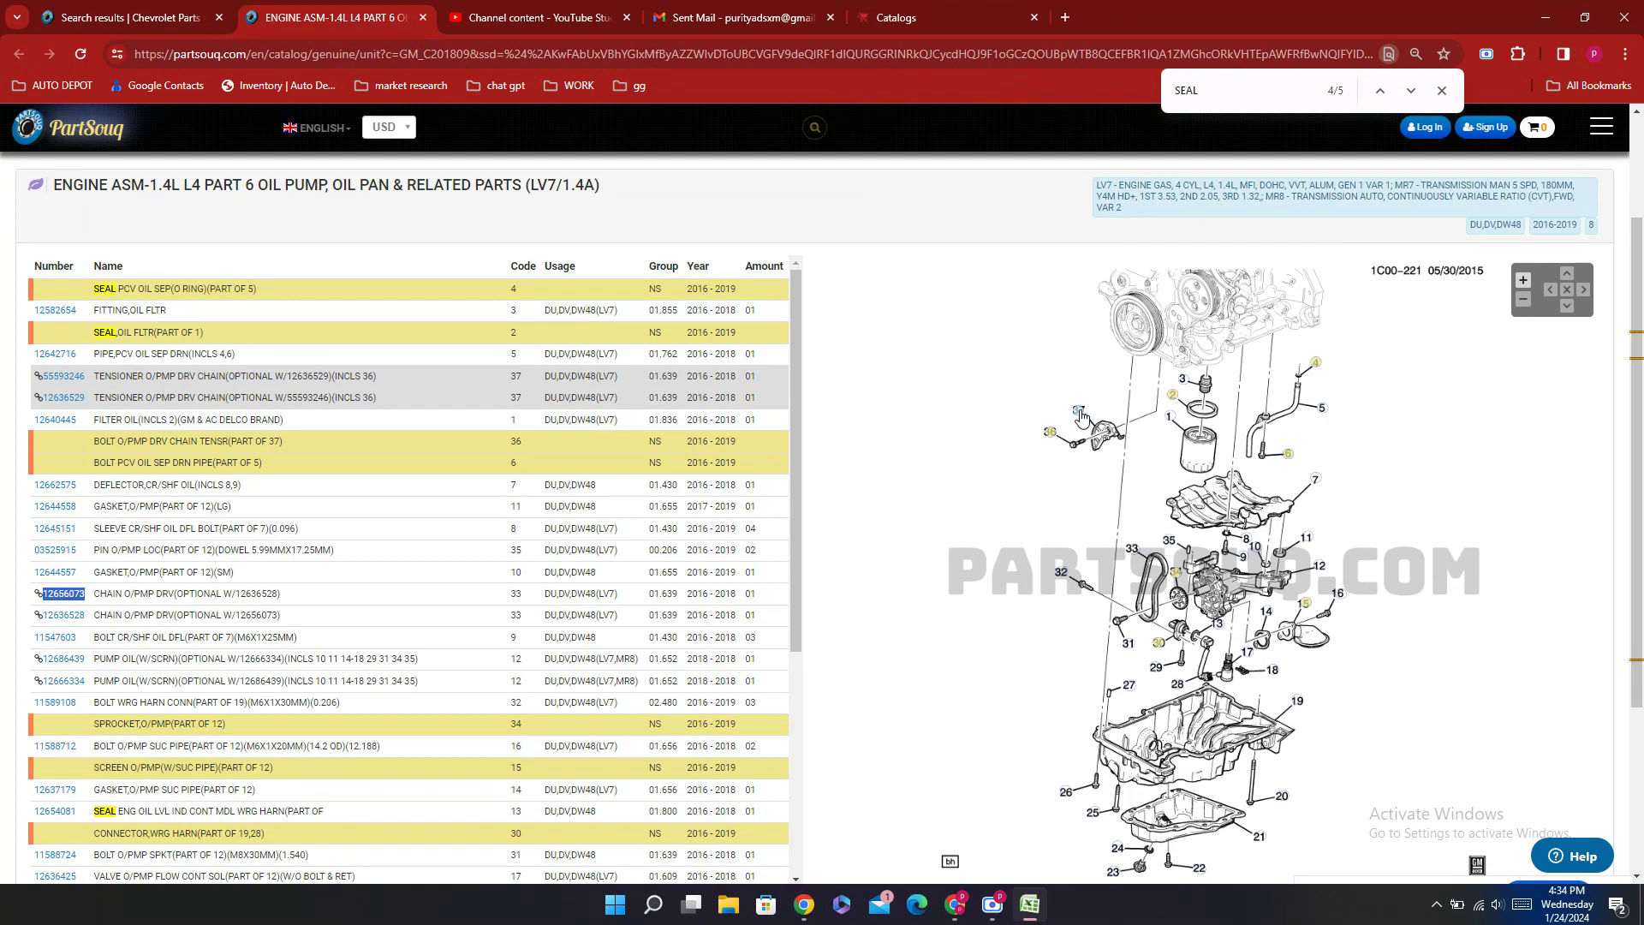
{"action": "double_click", "coordinate": [75, 356]}
{"action": "key", "text": "ctrl+c"}
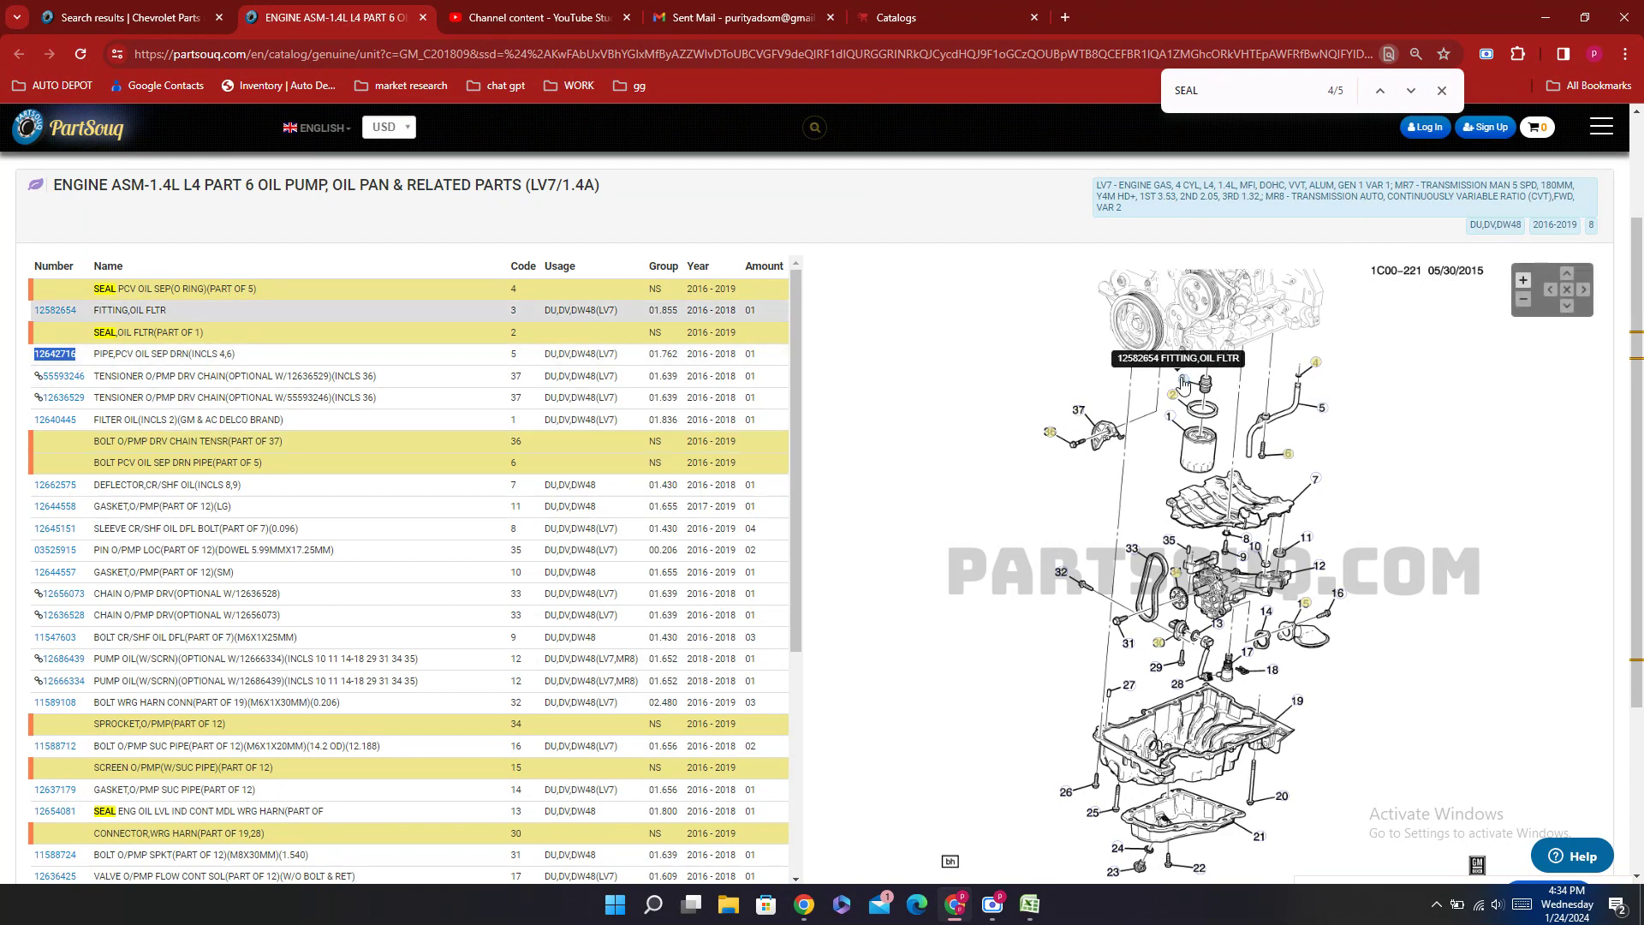
{"action": "scroll", "coordinate": [411, 557], "scroll_direction": "down", "scroll_amount": 5}
{"action": "left_click", "coordinate": [1029, 903]}
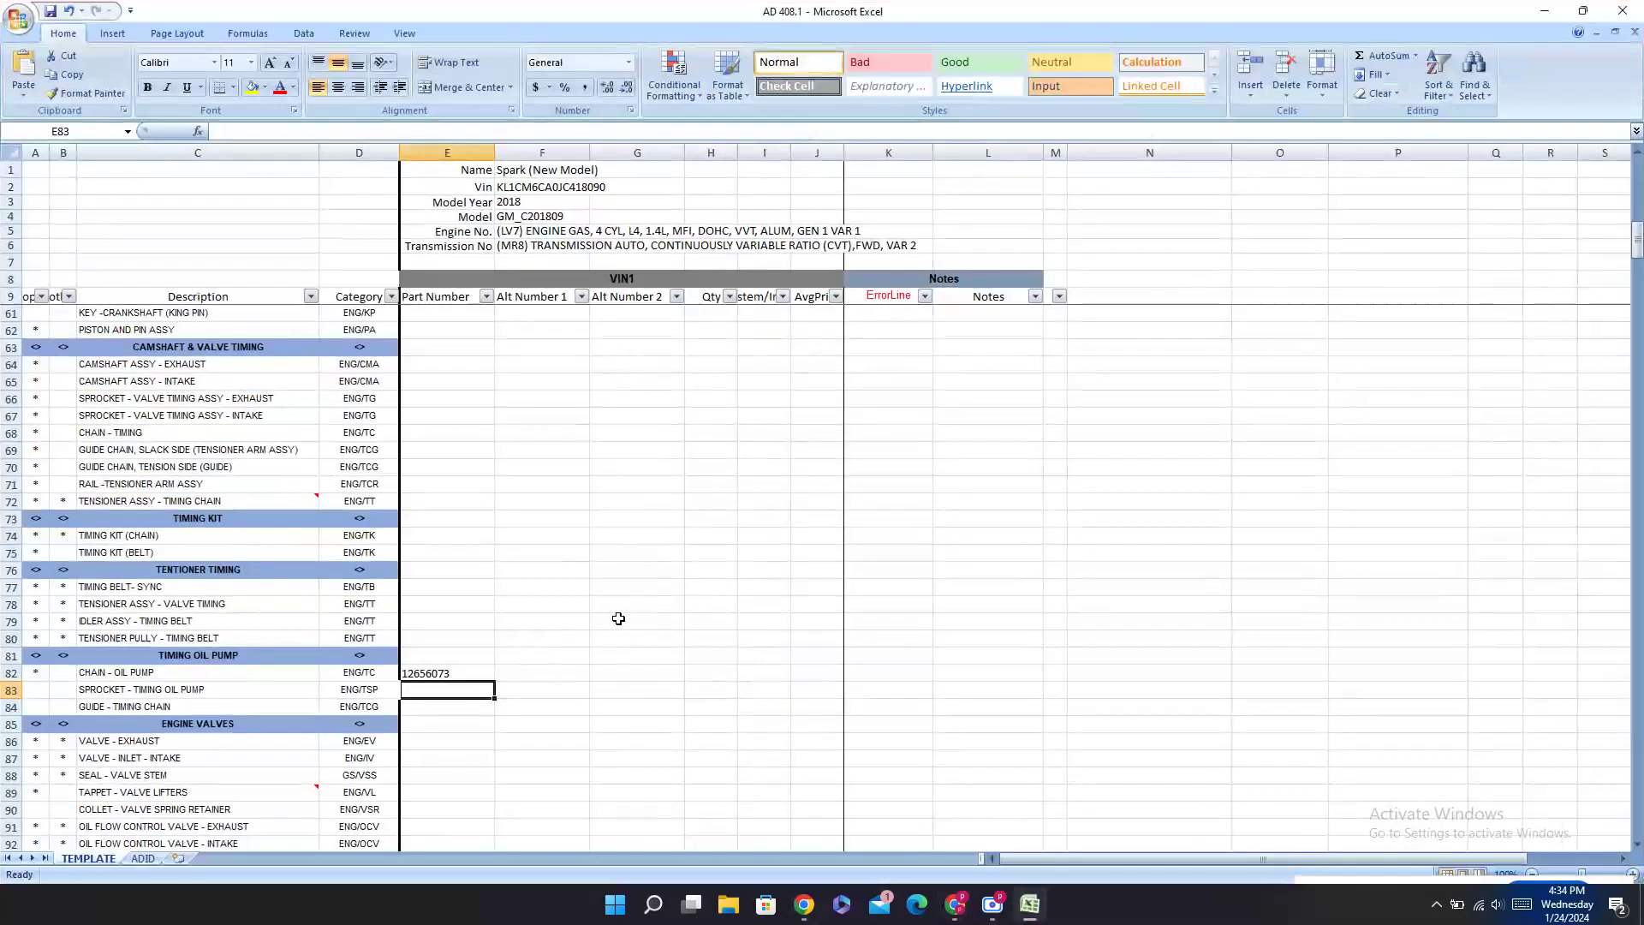
{"action": "scroll", "coordinate": [514, 635], "scroll_direction": "up", "scroll_amount": 6}
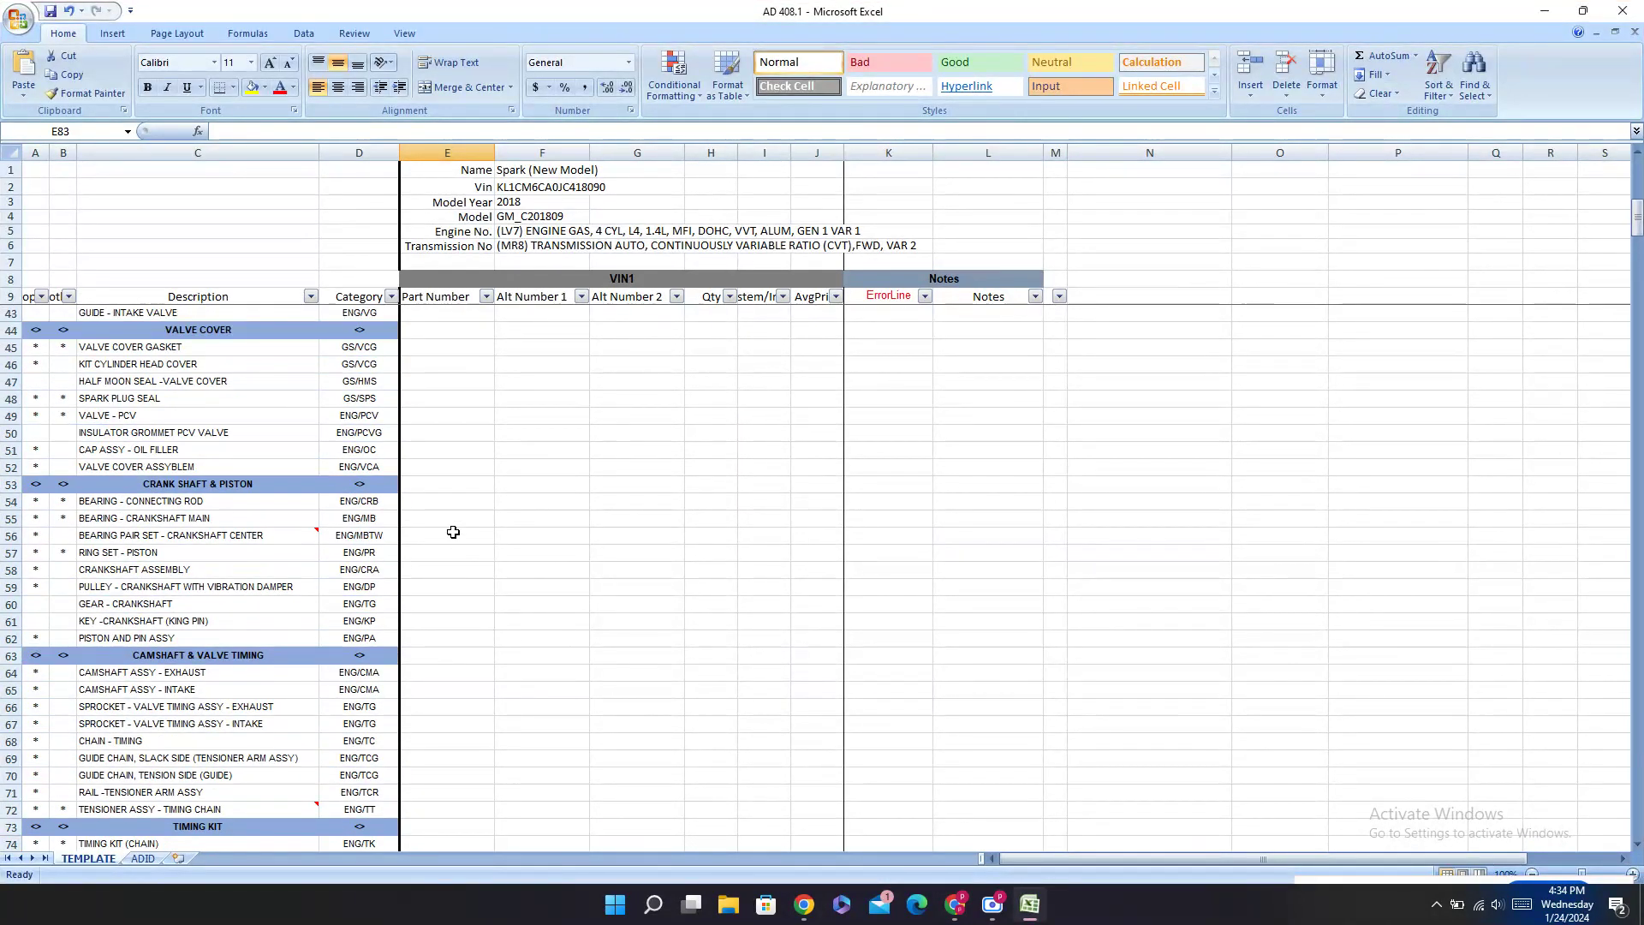
{"action": "left_click", "coordinate": [438, 424]}
{"action": "key", "text": "ctrl+v"}
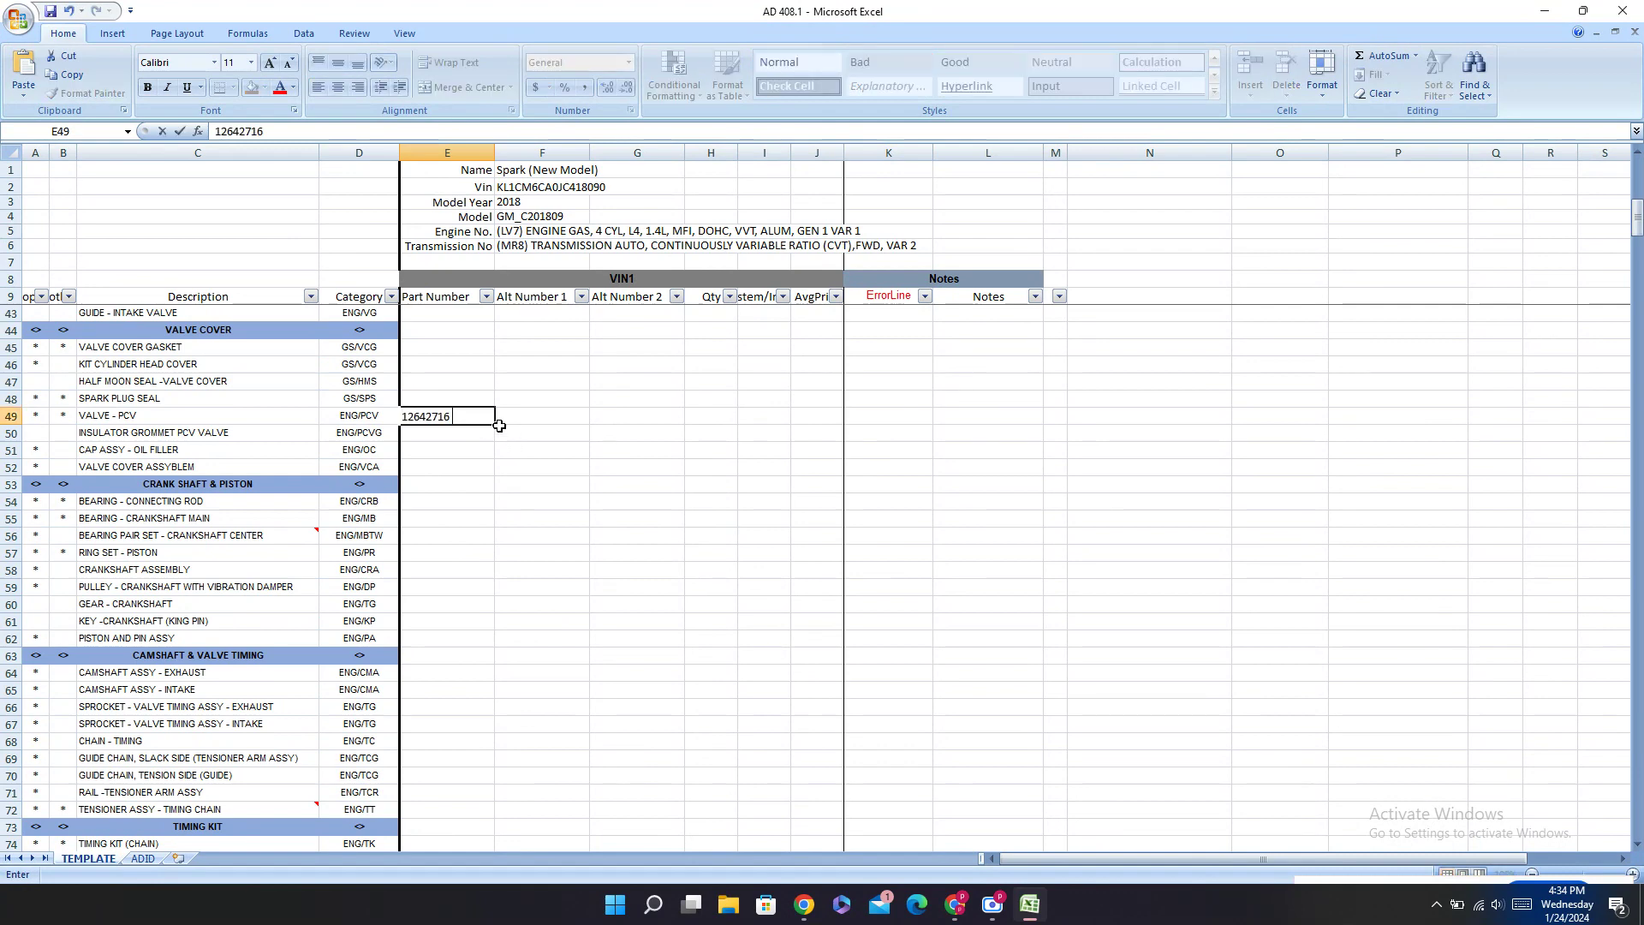
{"action": "left_click", "coordinate": [440, 396]}
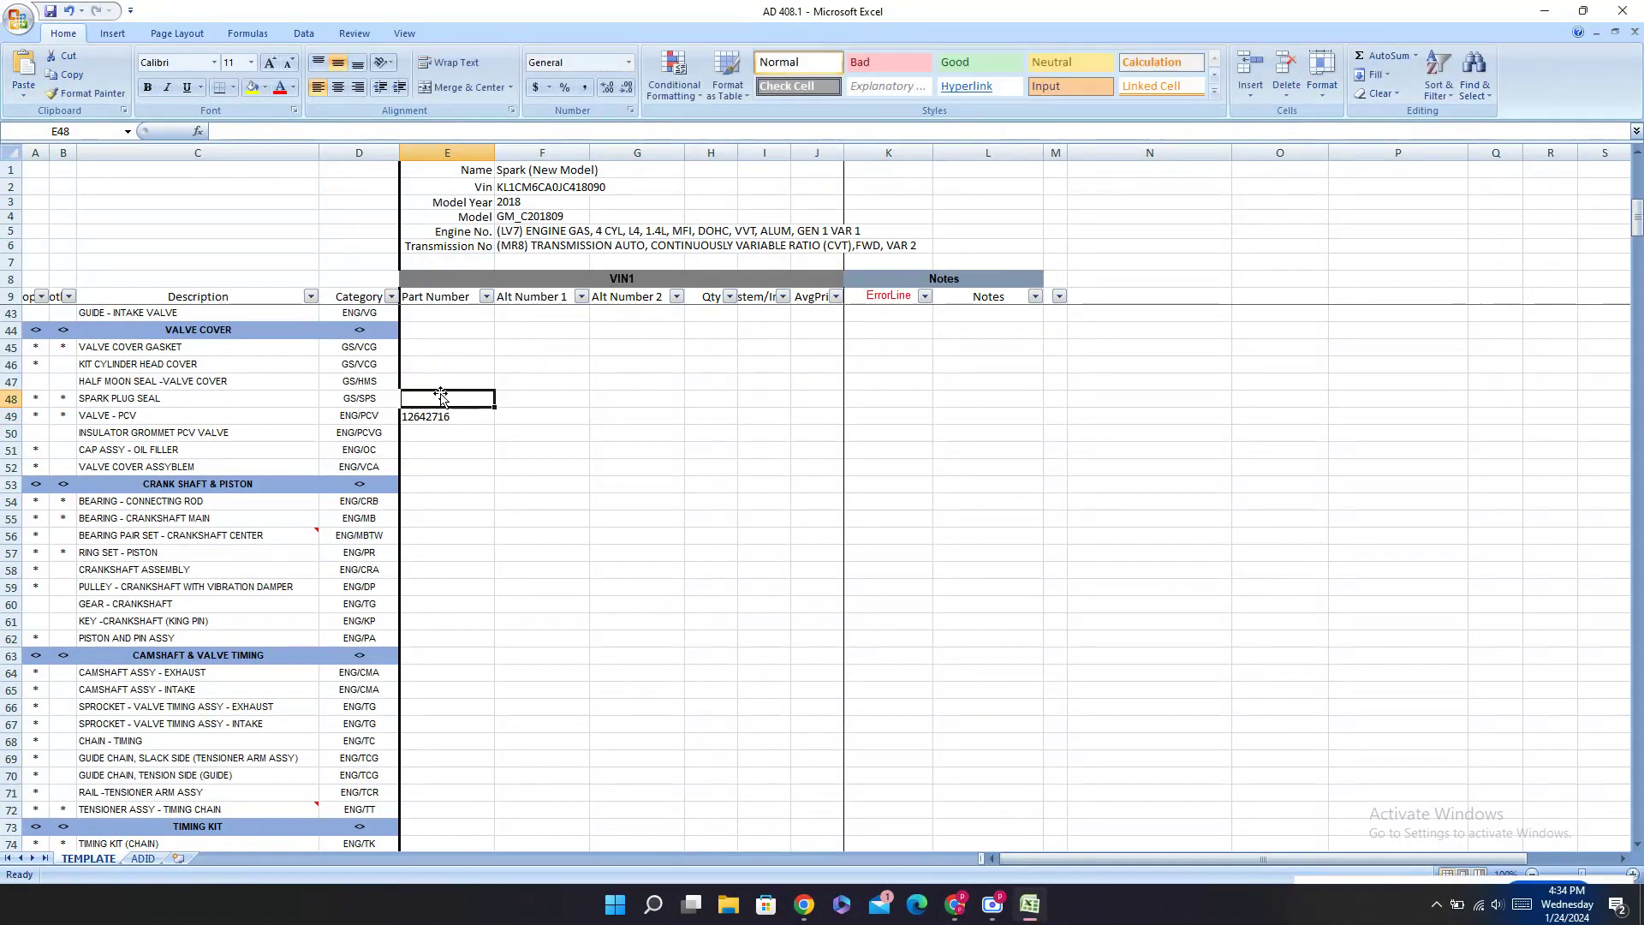
{"action": "left_click", "coordinate": [957, 906]}
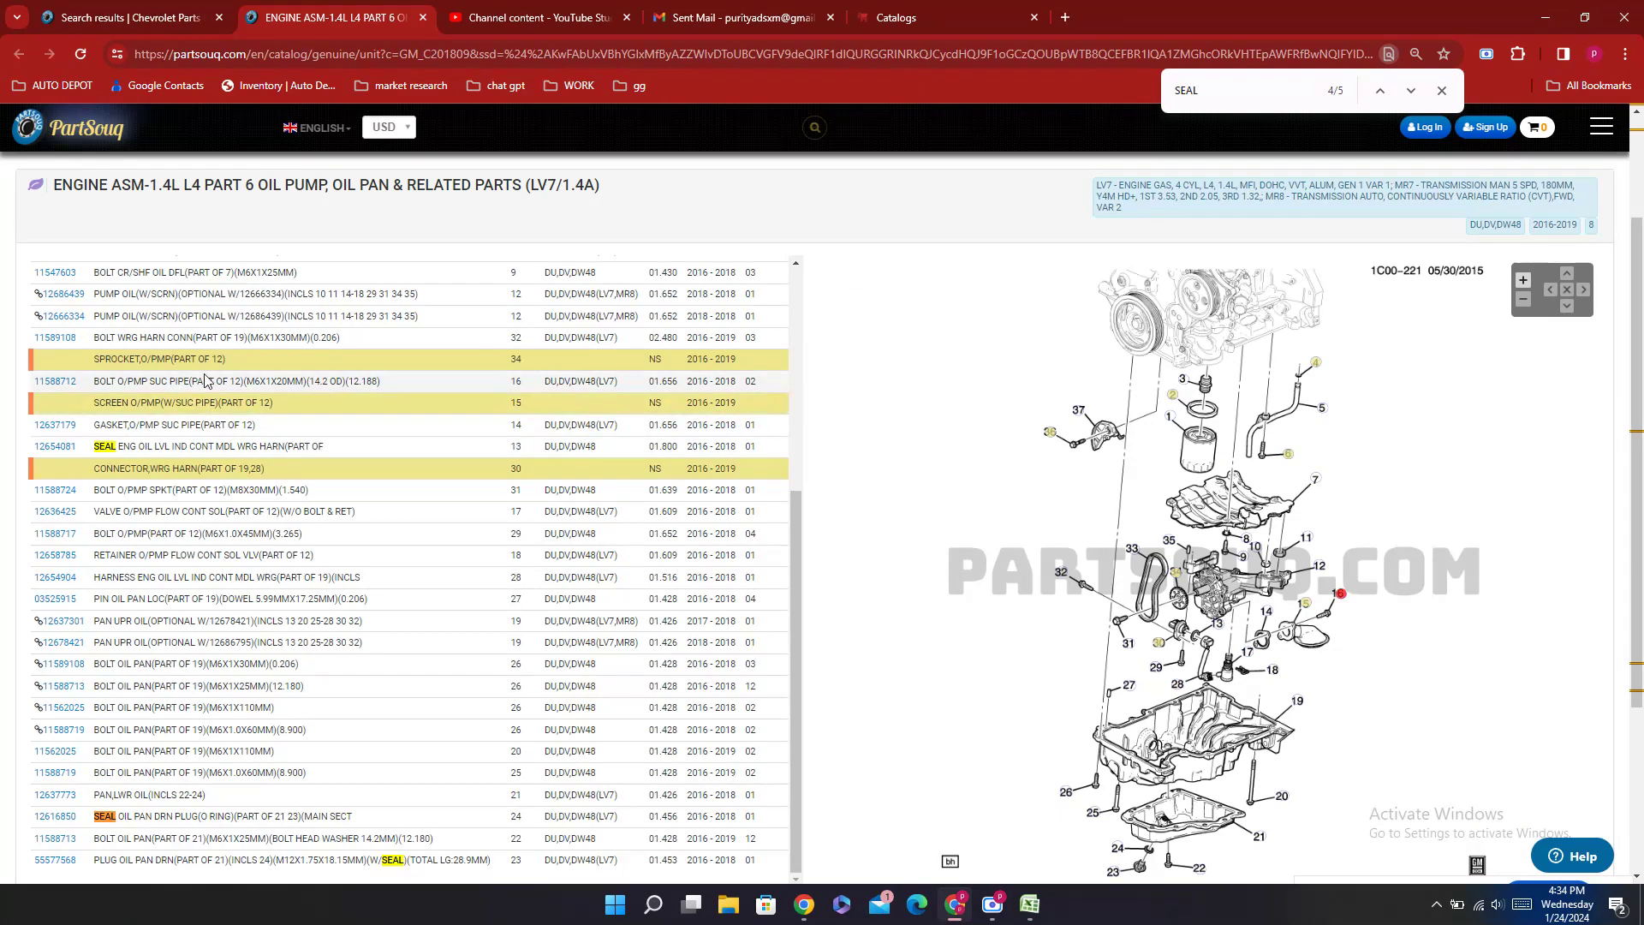
Step: Return to PartSouq's OIL PUMP search results and select the existing search box text
{"action": "left_click", "coordinate": [239, 365]}
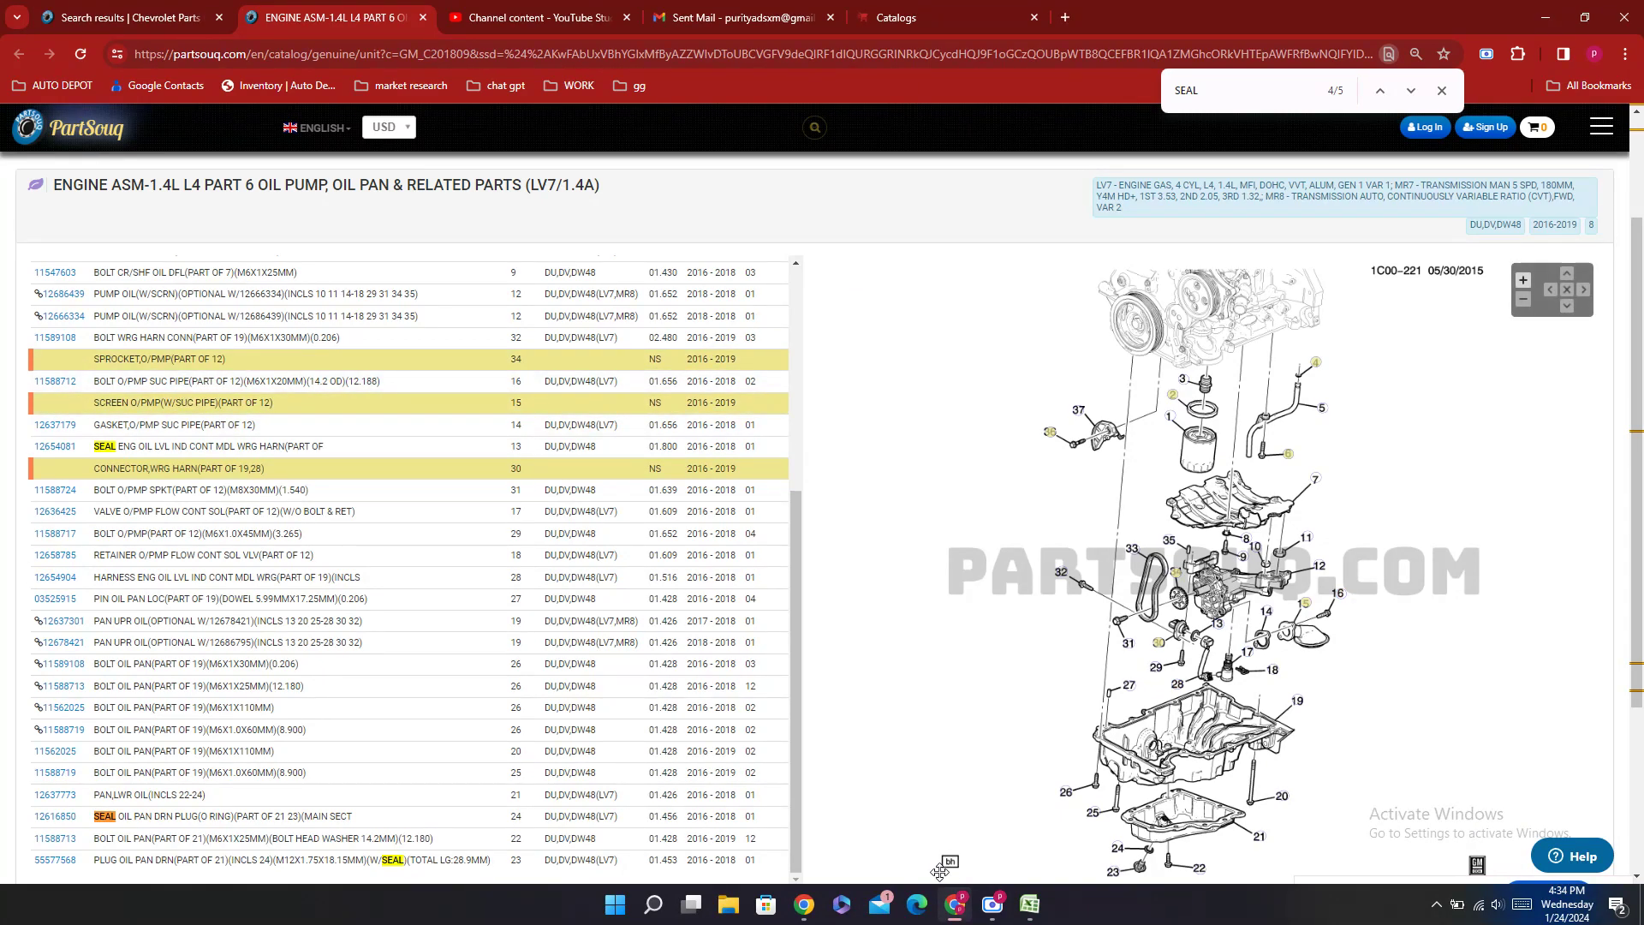
{"action": "left_click", "coordinate": [1027, 913]}
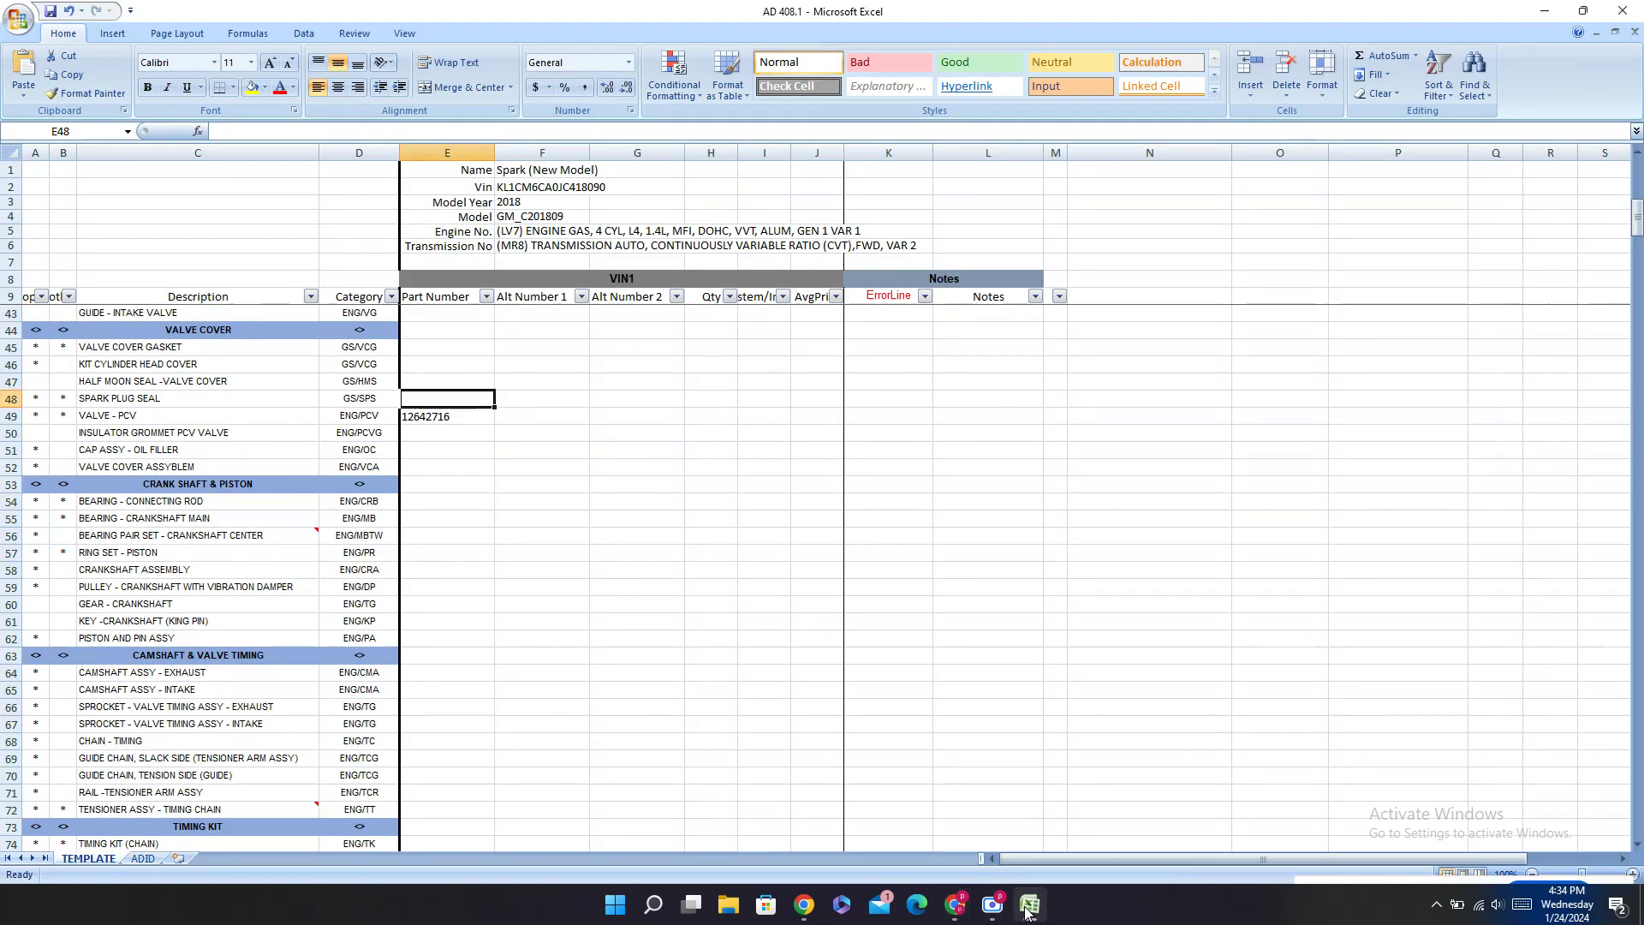
{"action": "left_click", "coordinate": [1027, 913]}
{"action": "scroll", "coordinate": [210, 460], "scroll_direction": "up", "scroll_amount": 4}
{"action": "scroll", "coordinate": [210, 460], "scroll_direction": "up", "scroll_amount": 1}
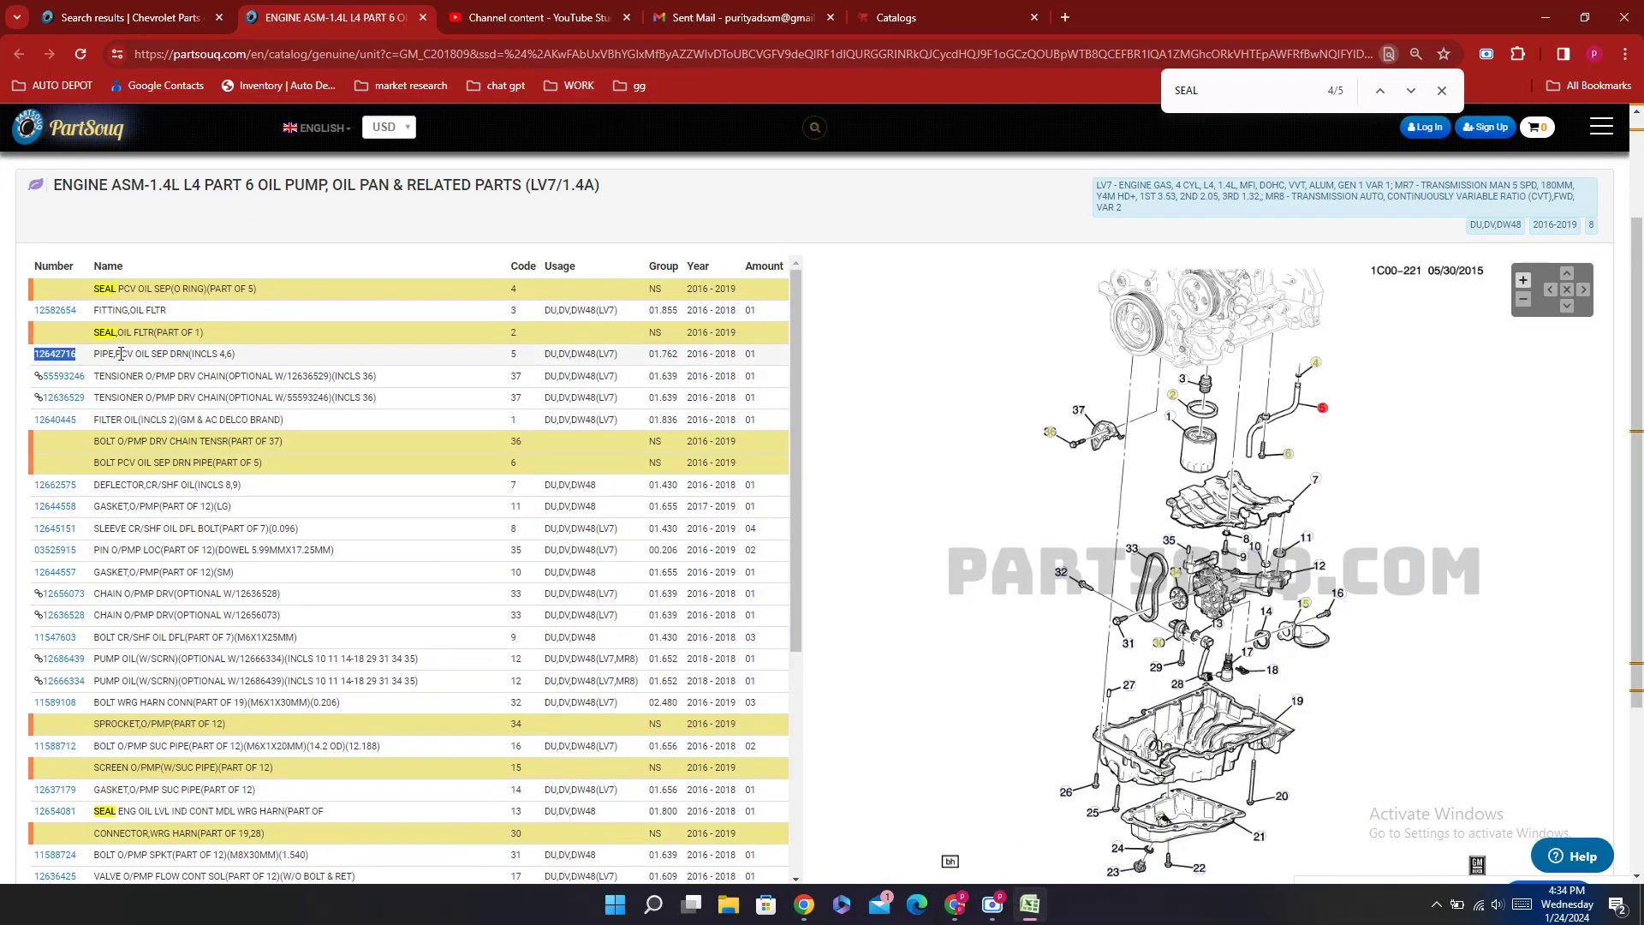
{"action": "left_click", "coordinate": [120, 17]}
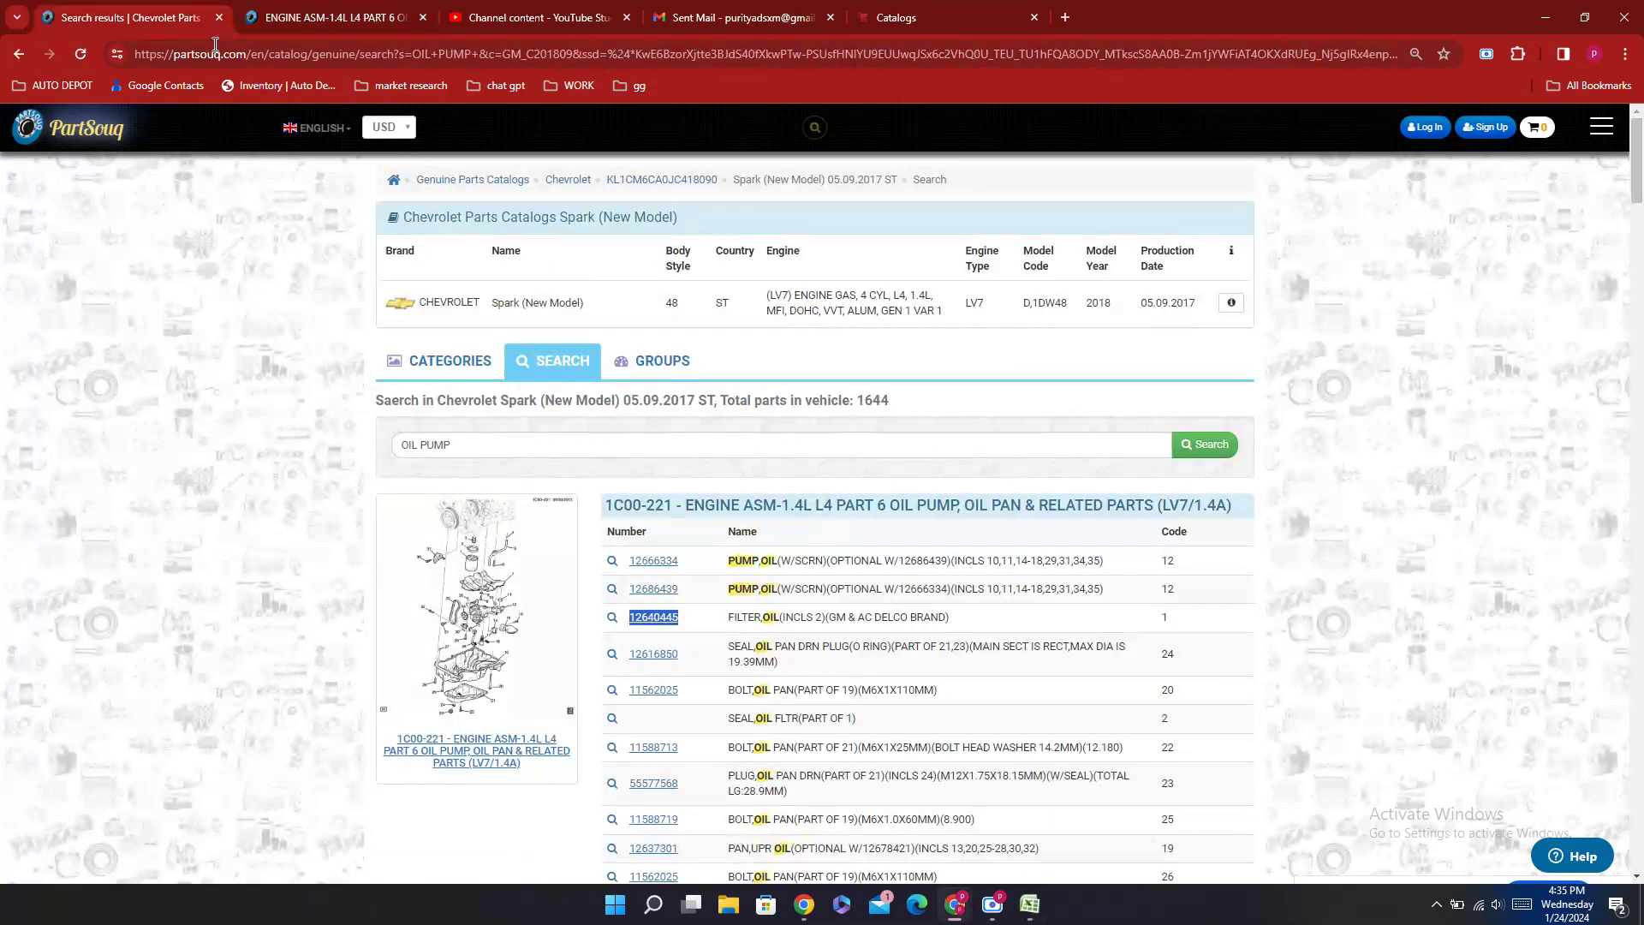
{"action": "left_click", "coordinate": [473, 441]}
{"action": "key", "text": "ctrl+a"}
{"action": "right_click", "coordinate": [4, 5]}
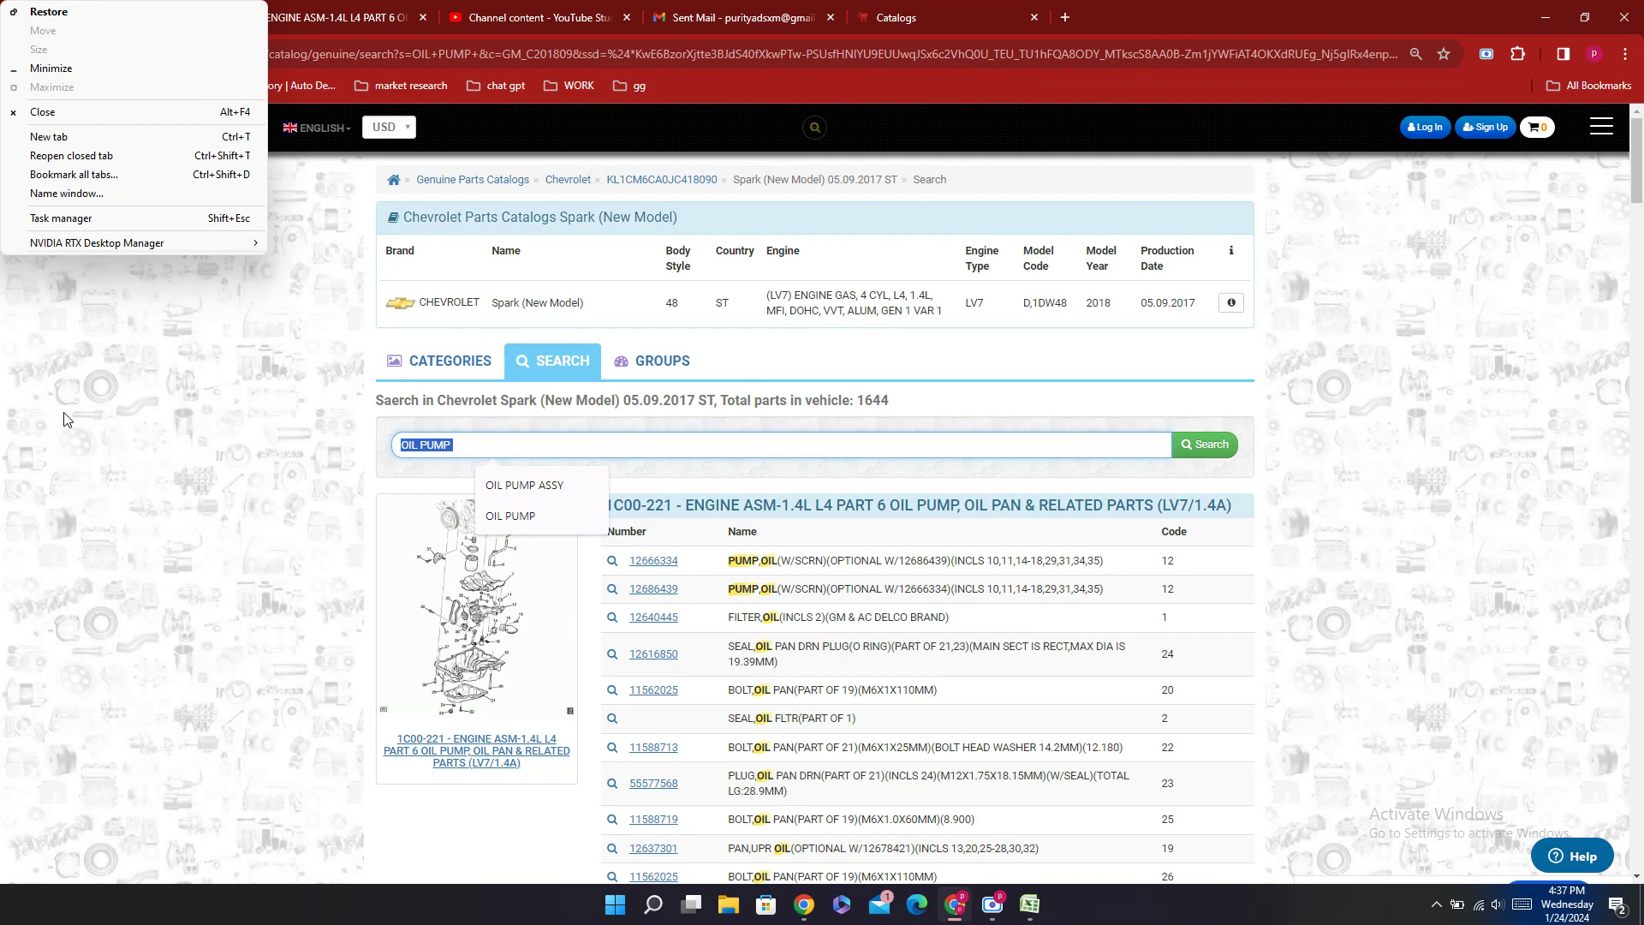
Step: Search the part 6 tab's page for 'SCREE'
{"action": "left_click", "coordinate": [334, 31]}
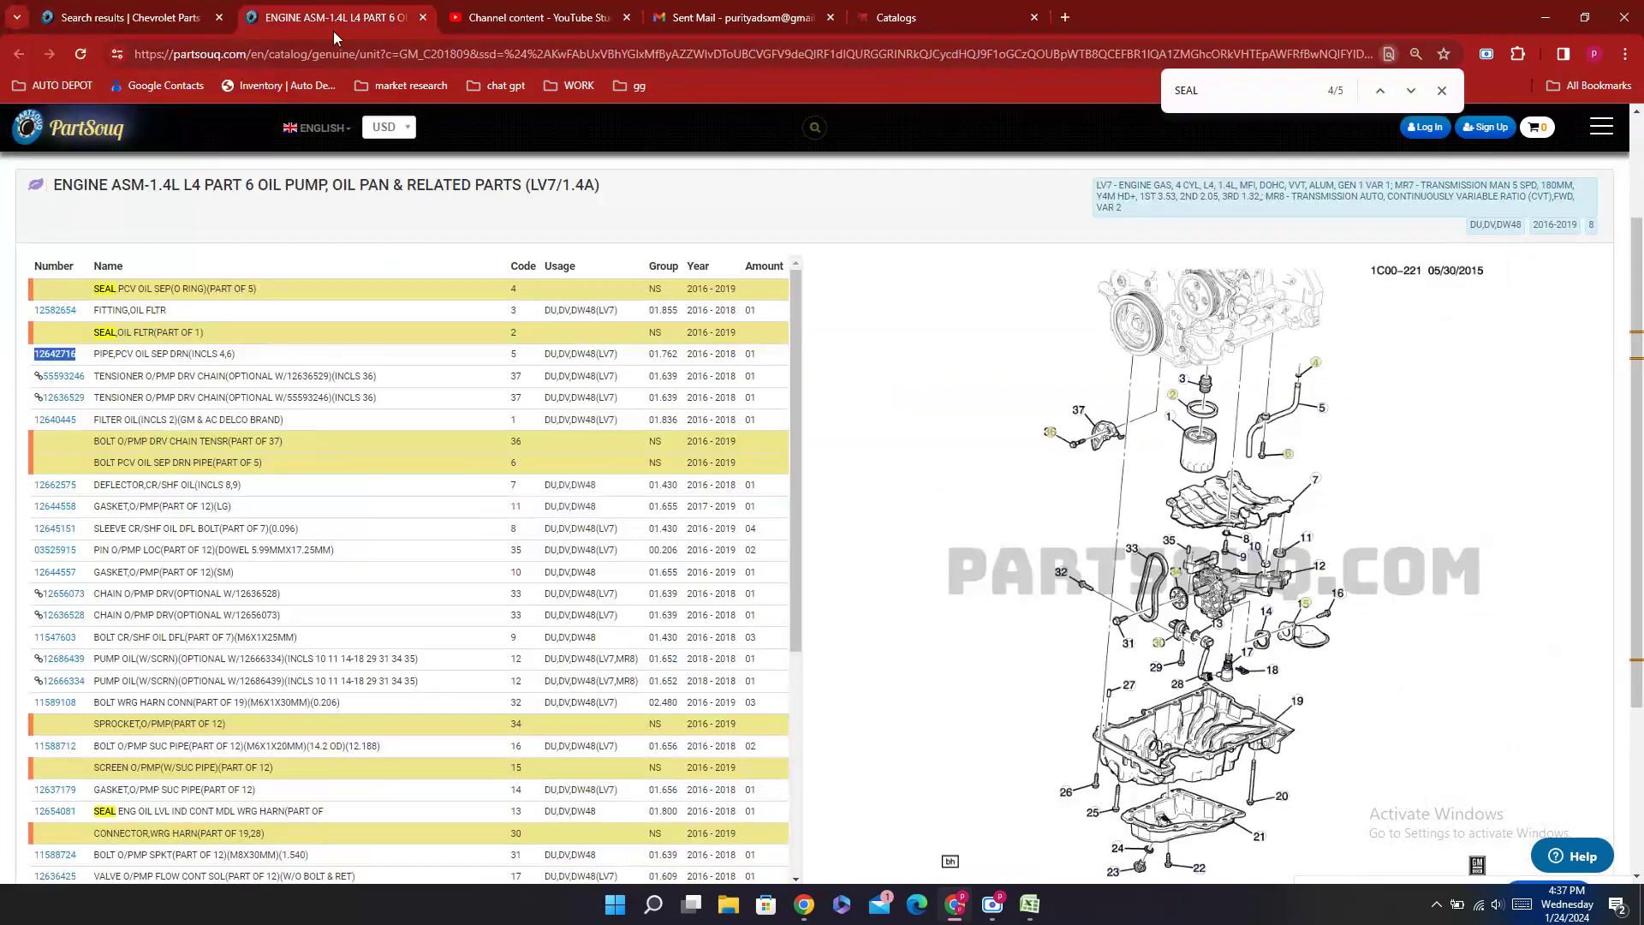
{"action": "left_click", "coordinate": [1199, 91]}
{"action": "type", "text": "SCREE"}
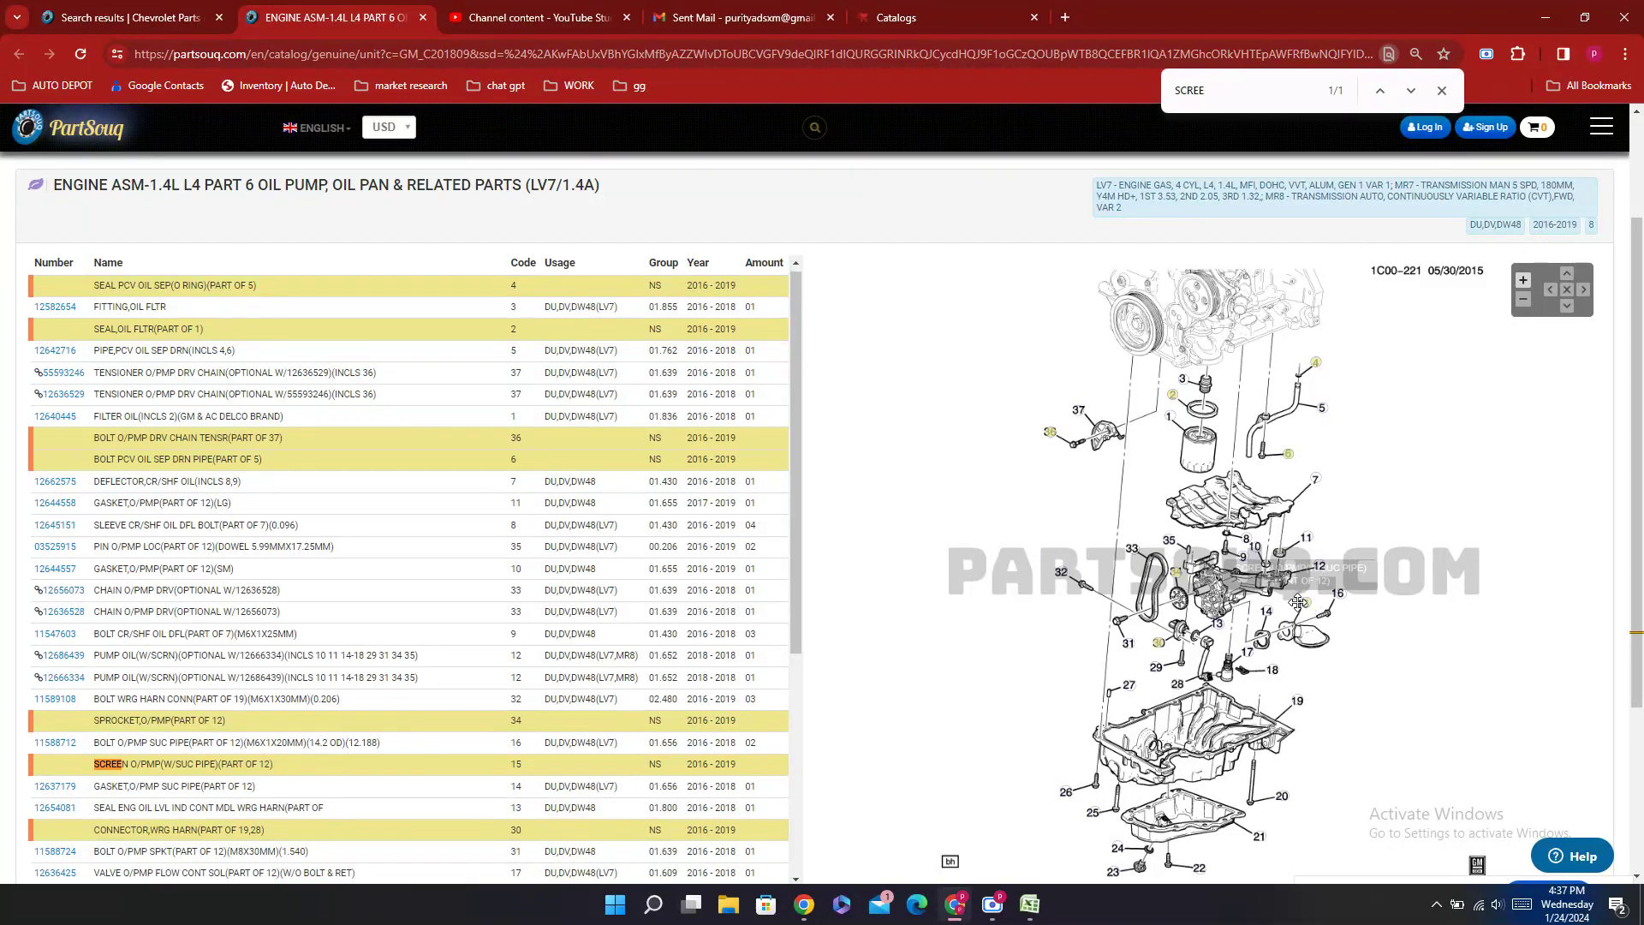
{"action": "mouse_move", "coordinate": [1272, 617]}
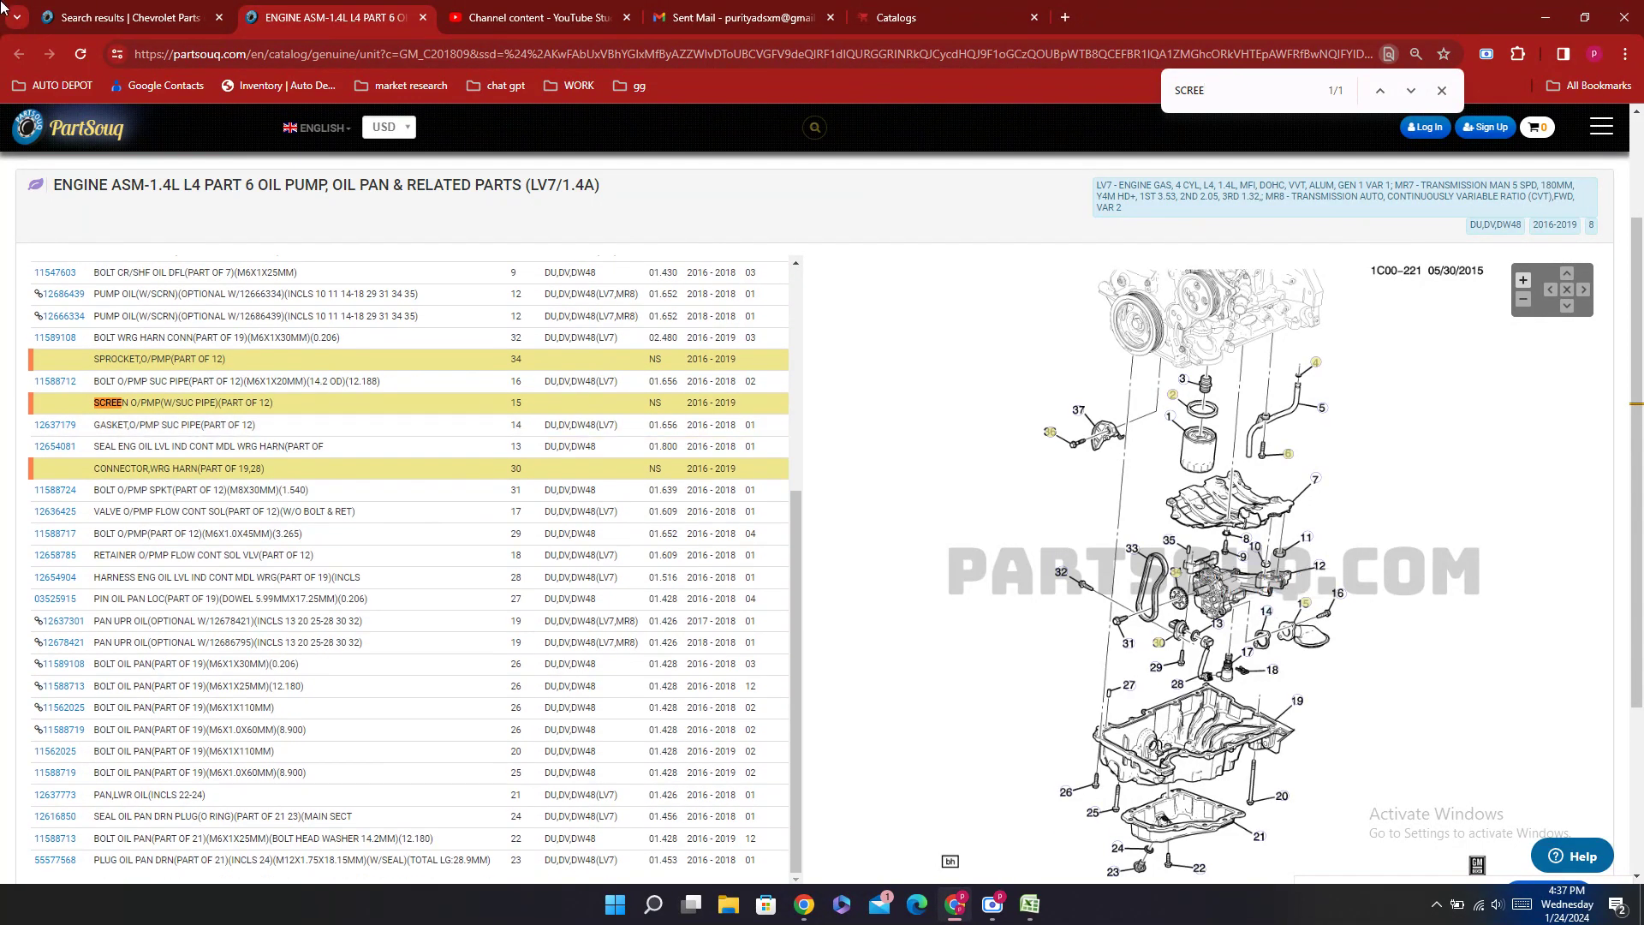
{"action": "mouse_move", "coordinate": [139, 7]}
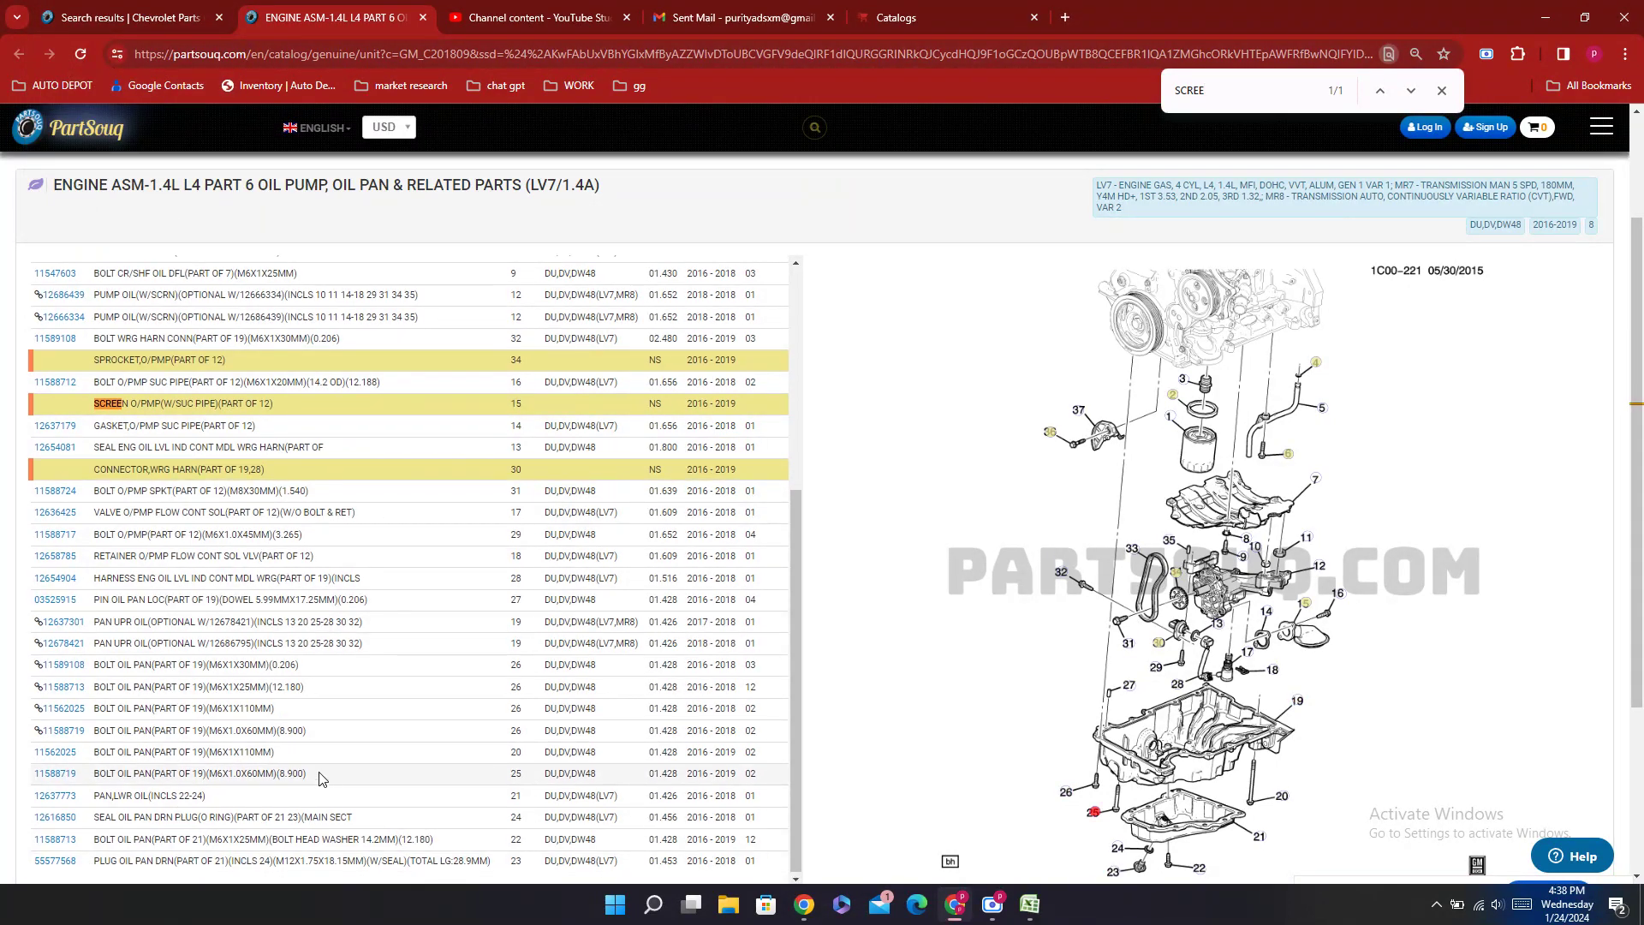
{"action": "scroll", "coordinate": [342, 775], "scroll_direction": "down", "scroll_amount": 3}
{"action": "scroll", "coordinate": [257, 385], "scroll_direction": "up", "scroll_amount": 2}
Step: On the OIL PUMP results, select water pump part number 12667386 and bring up the workbook
{"action": "left_click", "coordinate": [39, 12]}
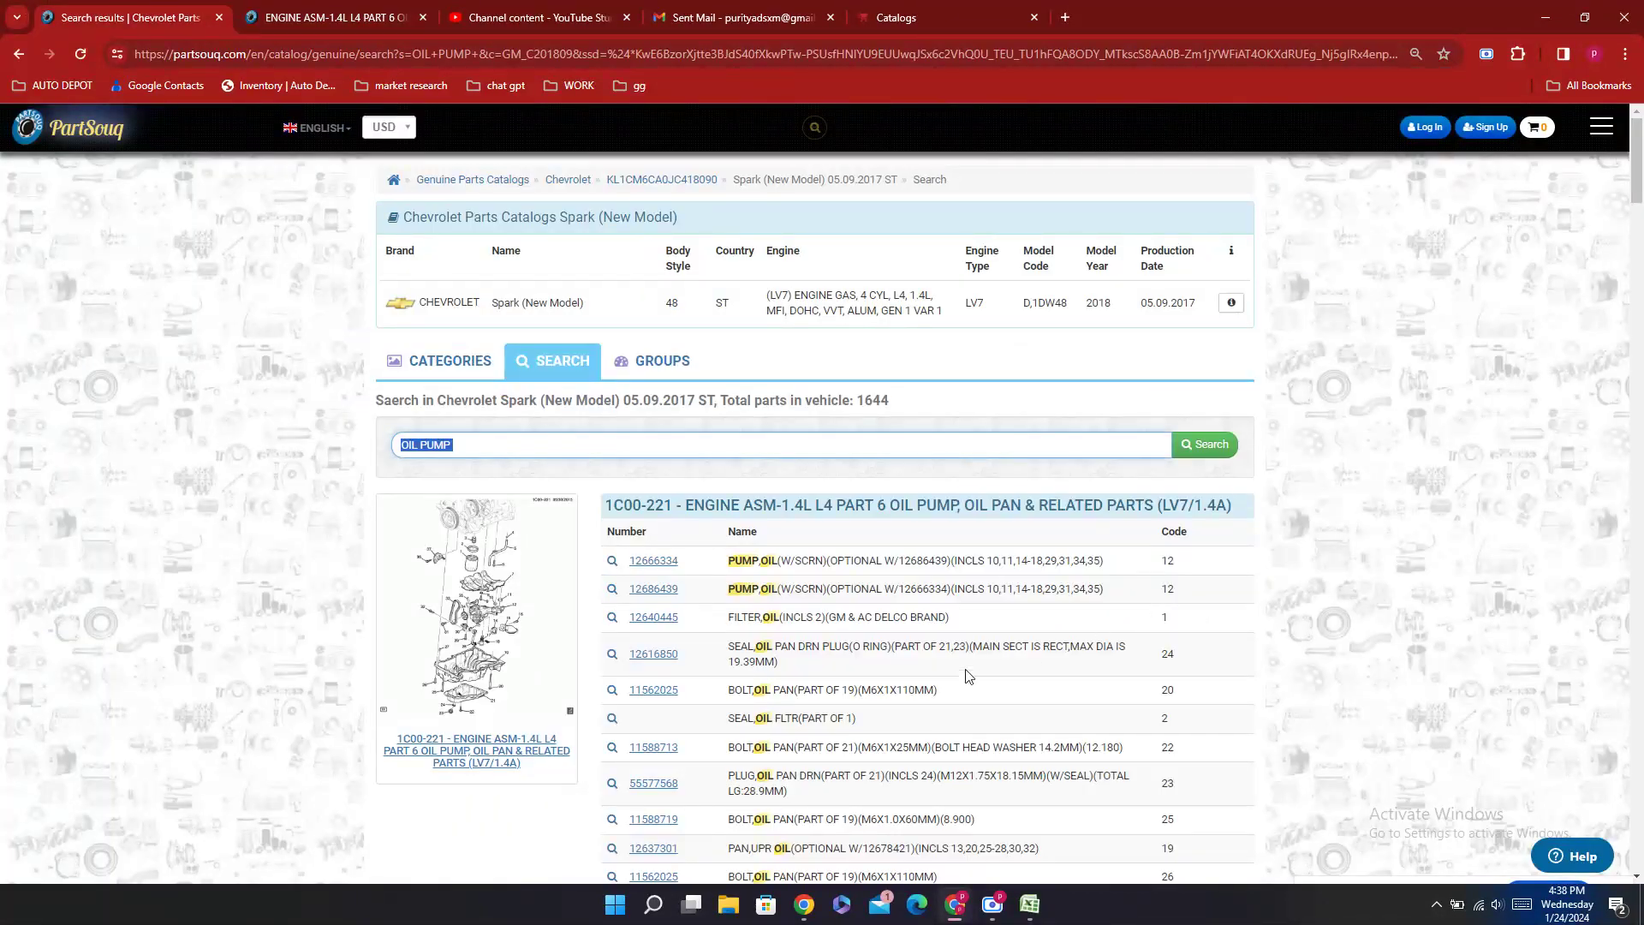
{"action": "scroll", "coordinate": [969, 599], "scroll_direction": "down", "scroll_amount": 10}
{"action": "scroll", "coordinate": [966, 616], "scroll_direction": "down", "scroll_amount": 20}
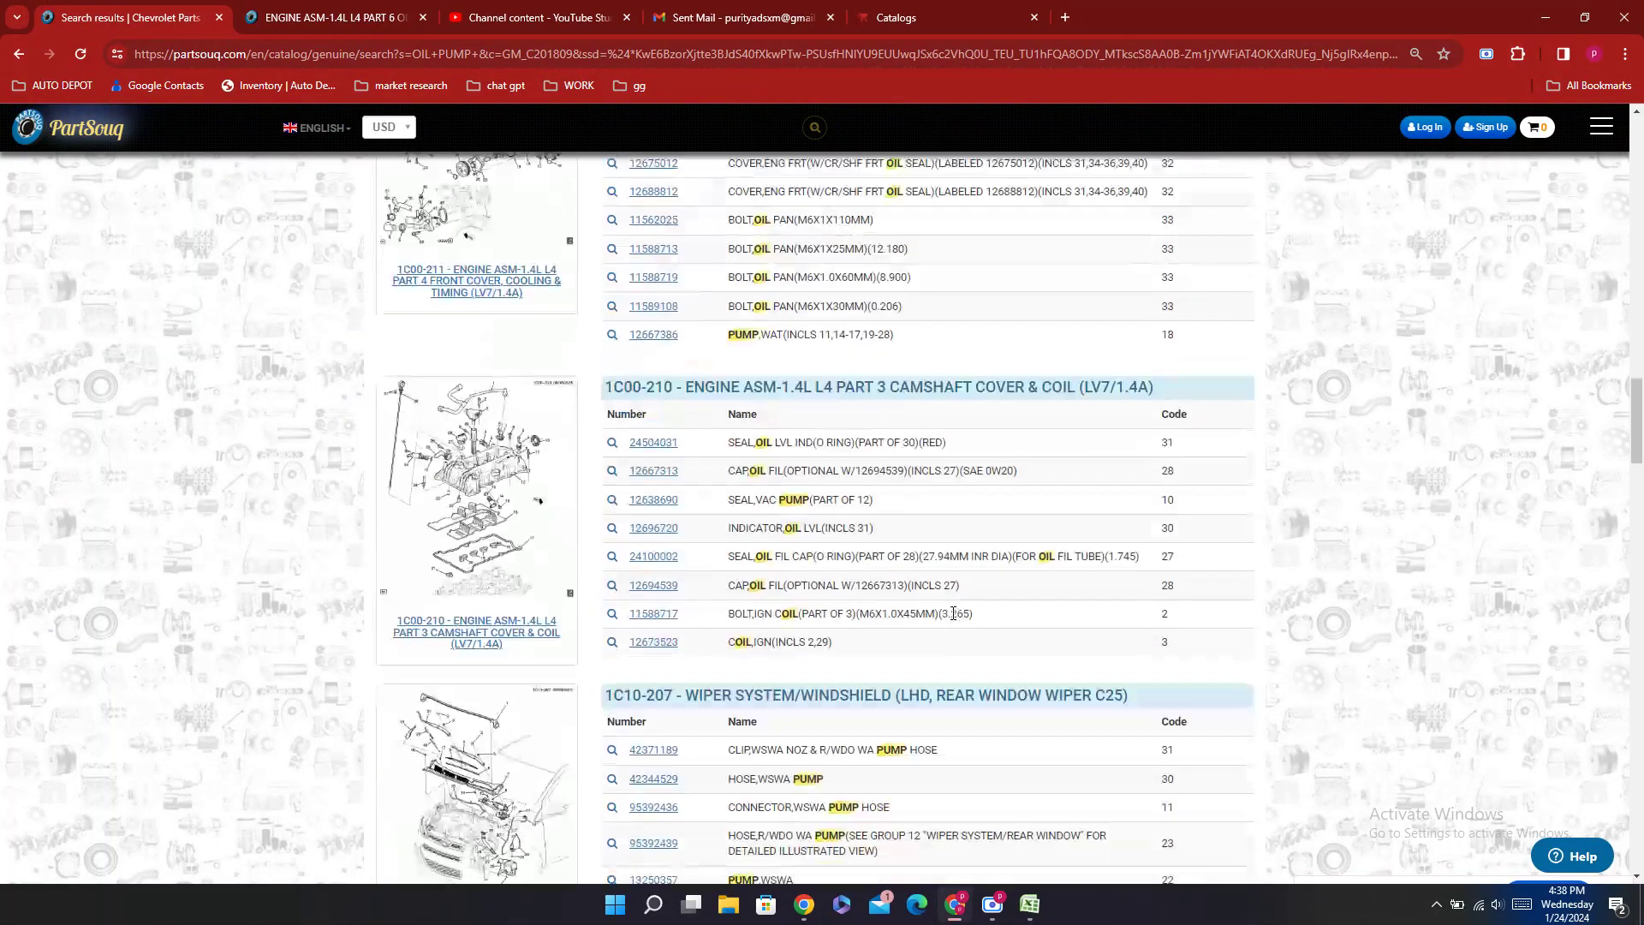
{"action": "double_click", "coordinate": [673, 346]}
{"action": "key", "text": "ctrl+c"}
{"action": "left_click", "coordinate": [1030, 905]}
Step: Paste water pump number 12667386 into cell E94, then return to PartSouq
{"action": "scroll", "coordinate": [531, 566], "scroll_direction": "down", "scroll_amount": 7}
{"action": "scroll", "coordinate": [531, 565], "scroll_direction": "down", "scroll_amount": 20}
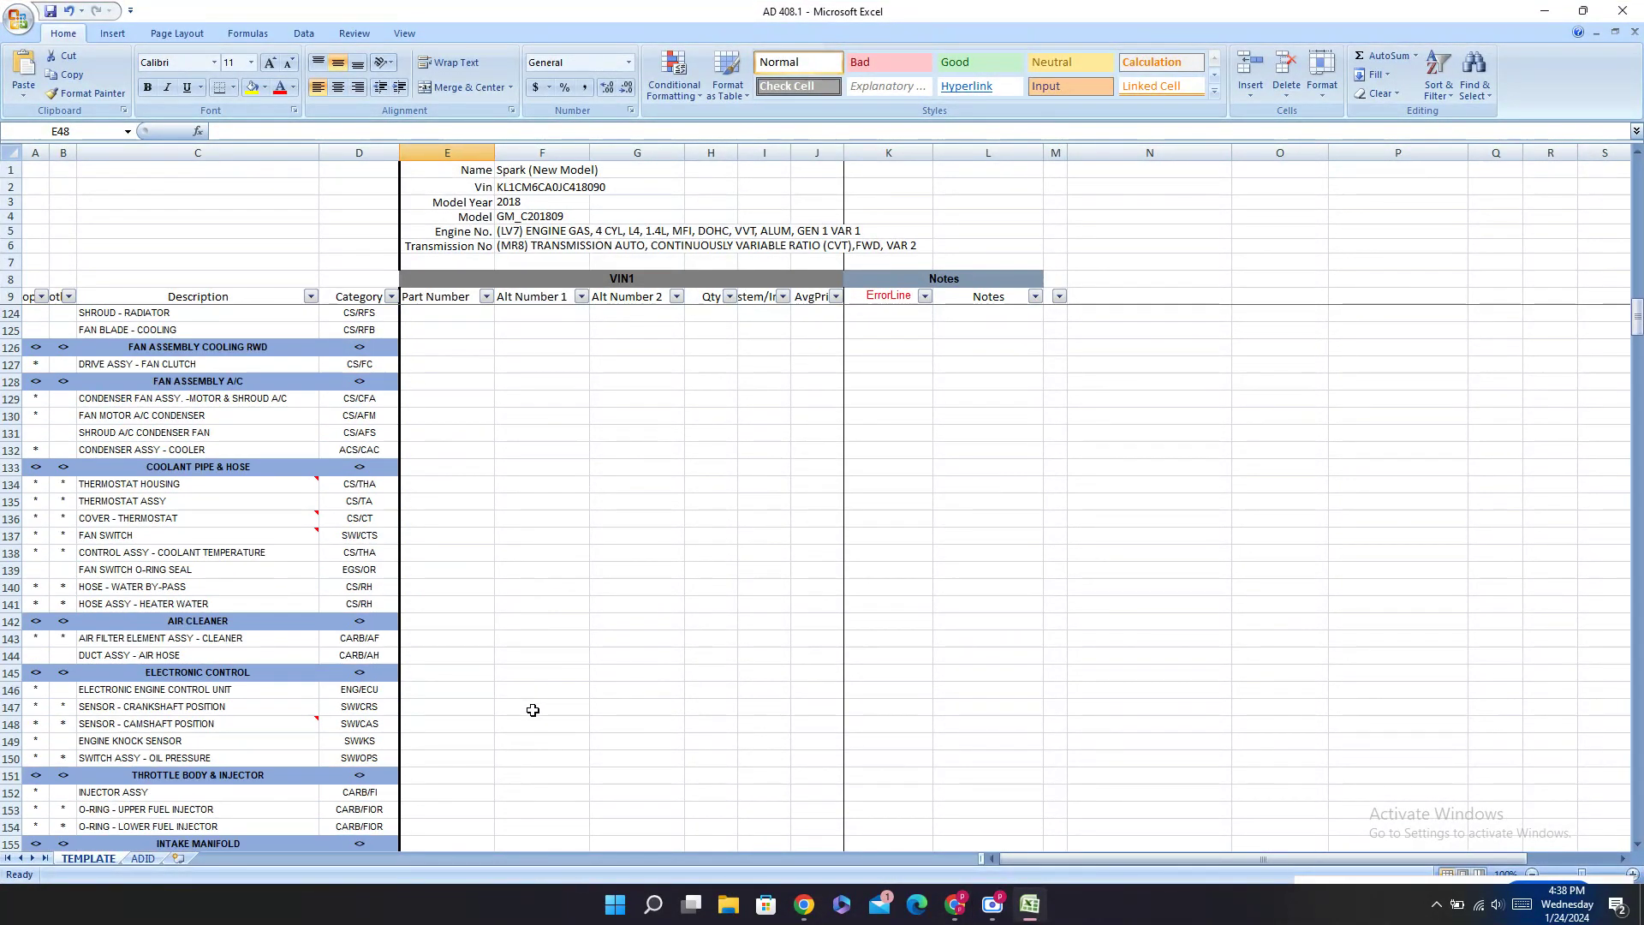
{"action": "scroll", "coordinate": [533, 710], "scroll_direction": "down", "scroll_amount": 3}
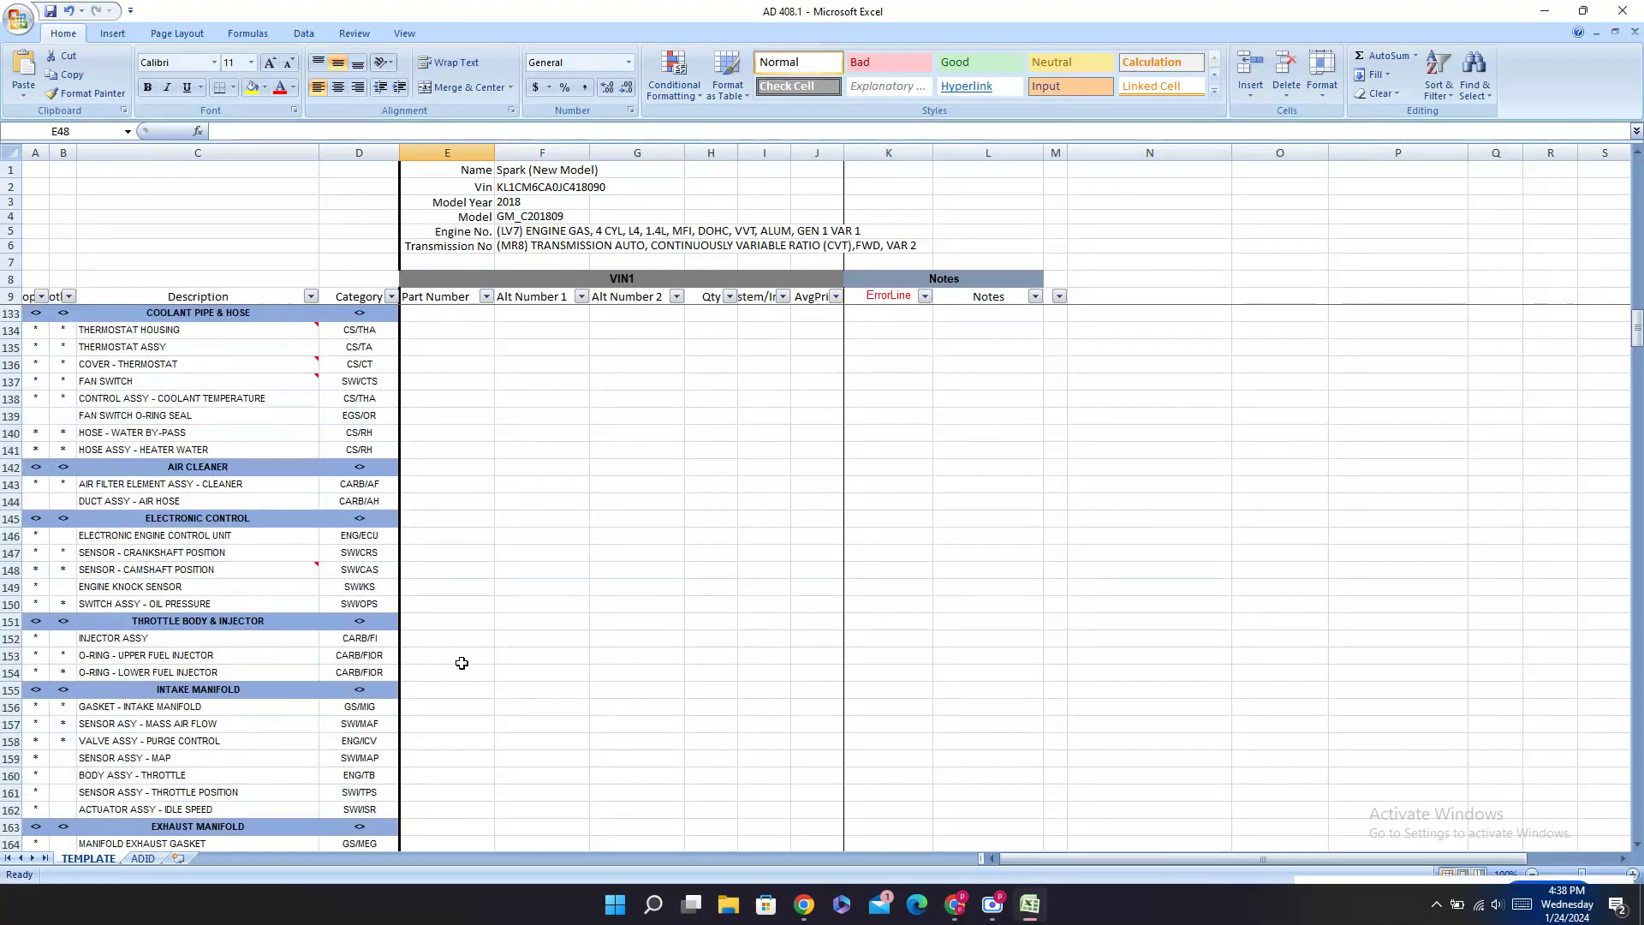
{"action": "scroll", "coordinate": [531, 677], "scroll_direction": "down", "scroll_amount": 16}
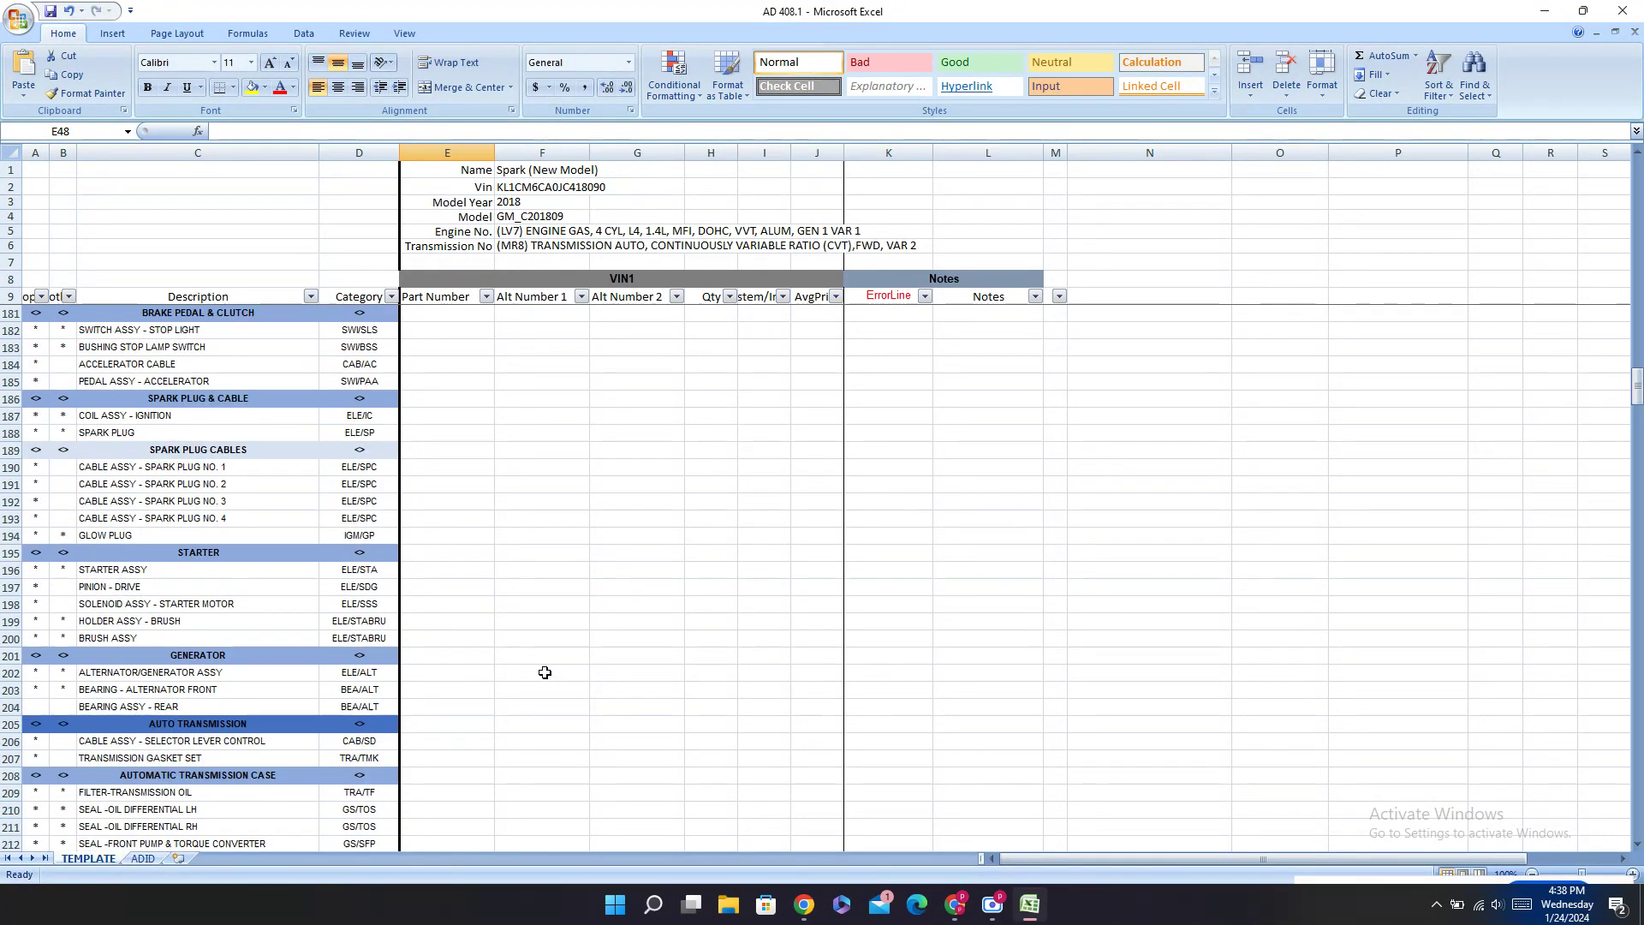
{"action": "scroll", "coordinate": [545, 672], "scroll_direction": "down", "scroll_amount": 1}
{"action": "scroll", "coordinate": [531, 668], "scroll_direction": "up", "scroll_amount": 5}
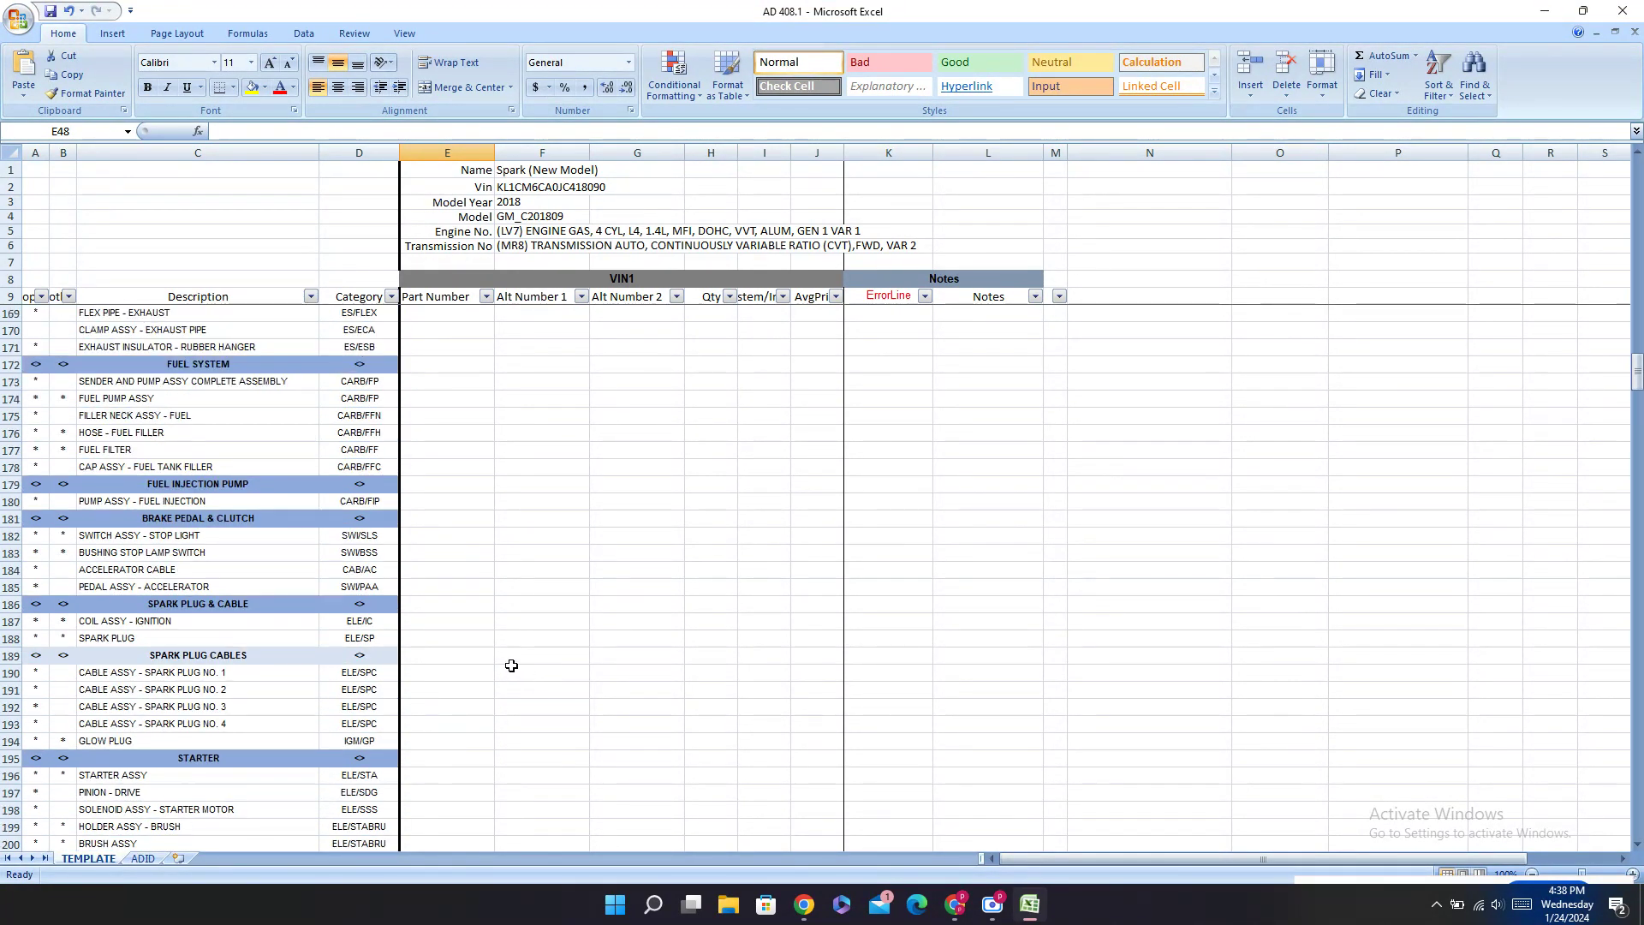
{"action": "scroll", "coordinate": [511, 665], "scroll_direction": "up", "scroll_amount": 6}
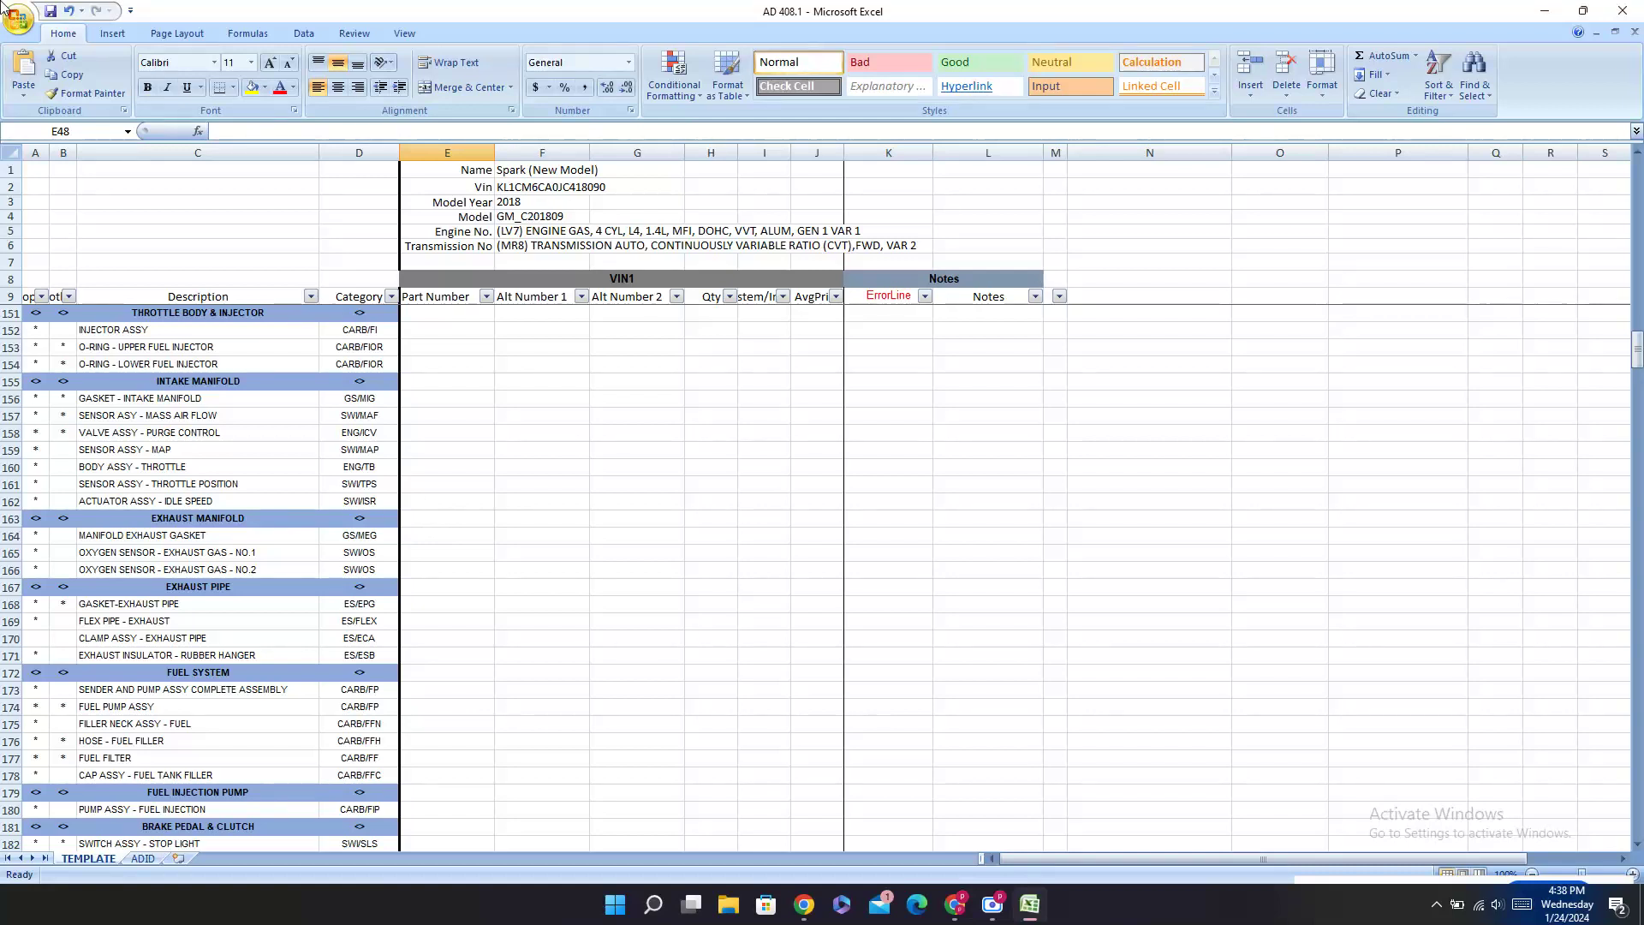
{"action": "scroll", "coordinate": [514, 497], "scroll_direction": "up", "scroll_amount": 5}
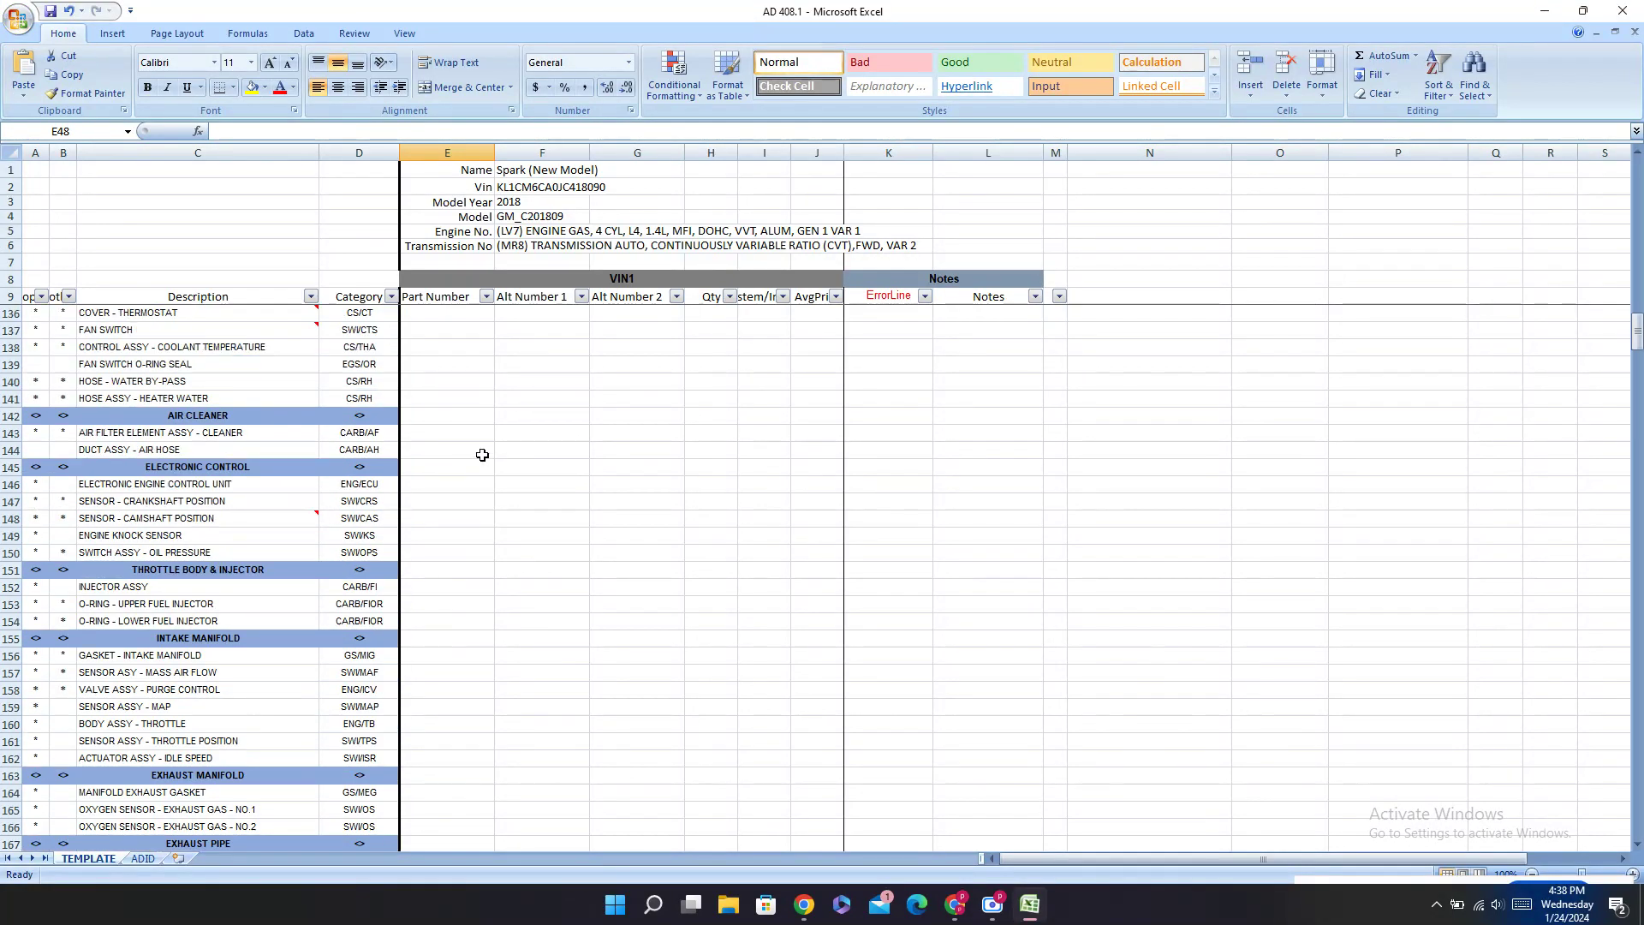
{"action": "scroll", "coordinate": [480, 452], "scroll_direction": "up", "scroll_amount": 11}
{"action": "scroll", "coordinate": [450, 482], "scroll_direction": "up", "scroll_amount": 4}
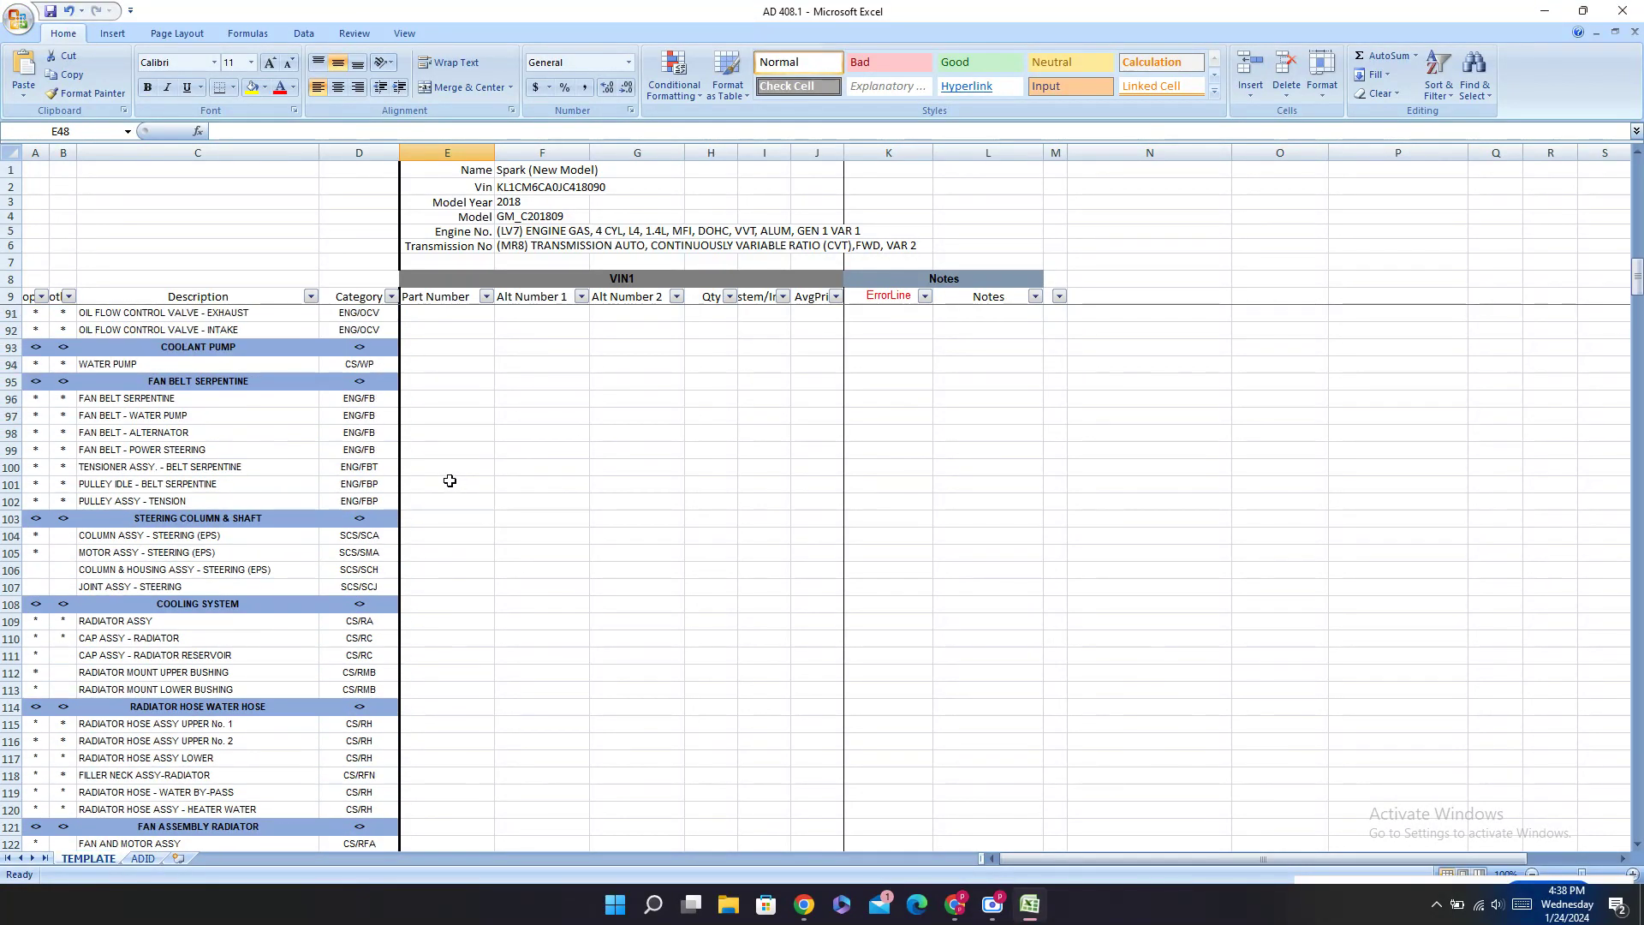
{"action": "left_click", "coordinate": [430, 367]}
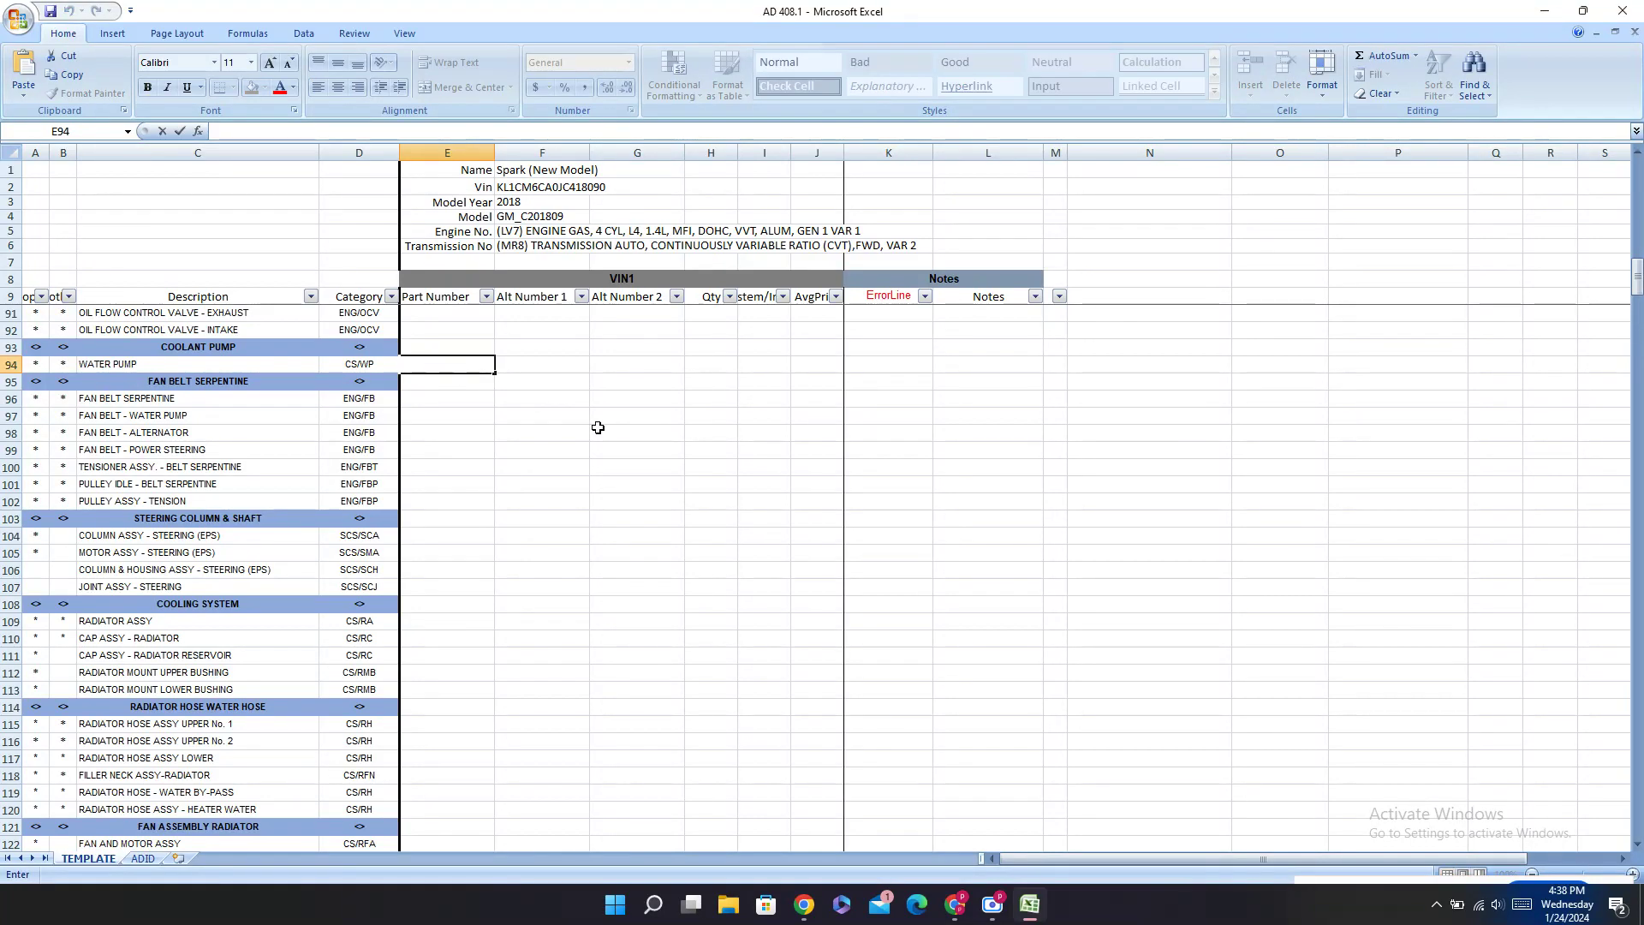
{"action": "key", "text": "ctrl+v"}
{"action": "left_click", "coordinate": [525, 432]}
{"action": "left_click", "coordinate": [953, 909]}
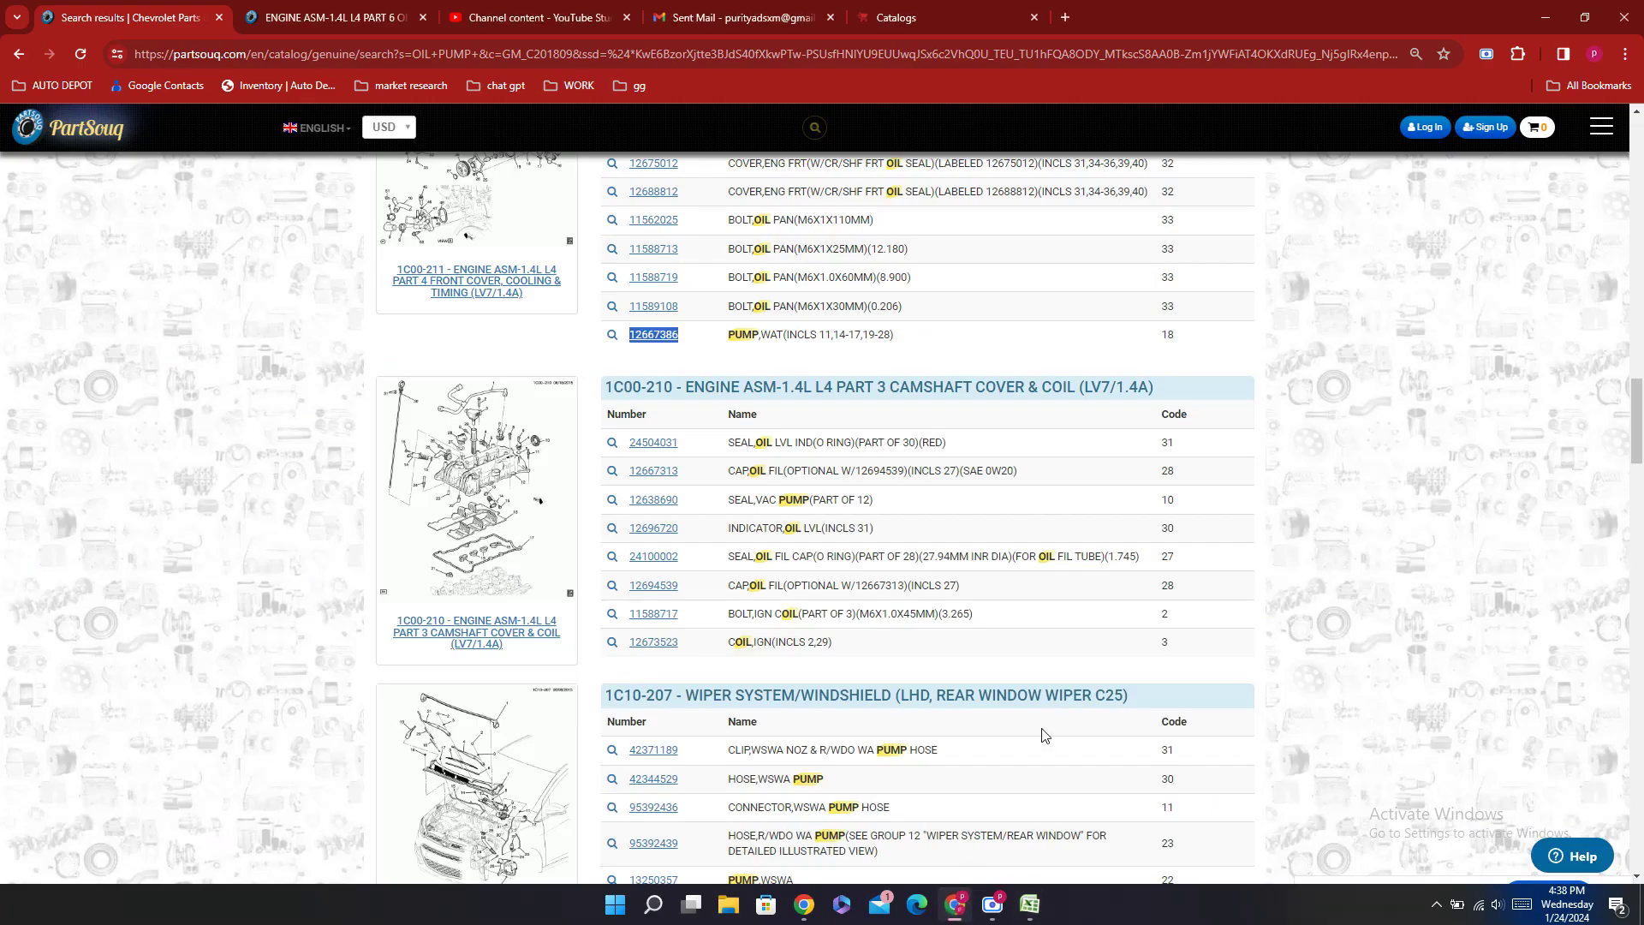
Step: Take ignition coil number 12673523 from the COIL,IGN row and enter it in cell E187
{"action": "left_click_drag", "start_coordinate": [628, 643], "coordinate": [695, 652]}
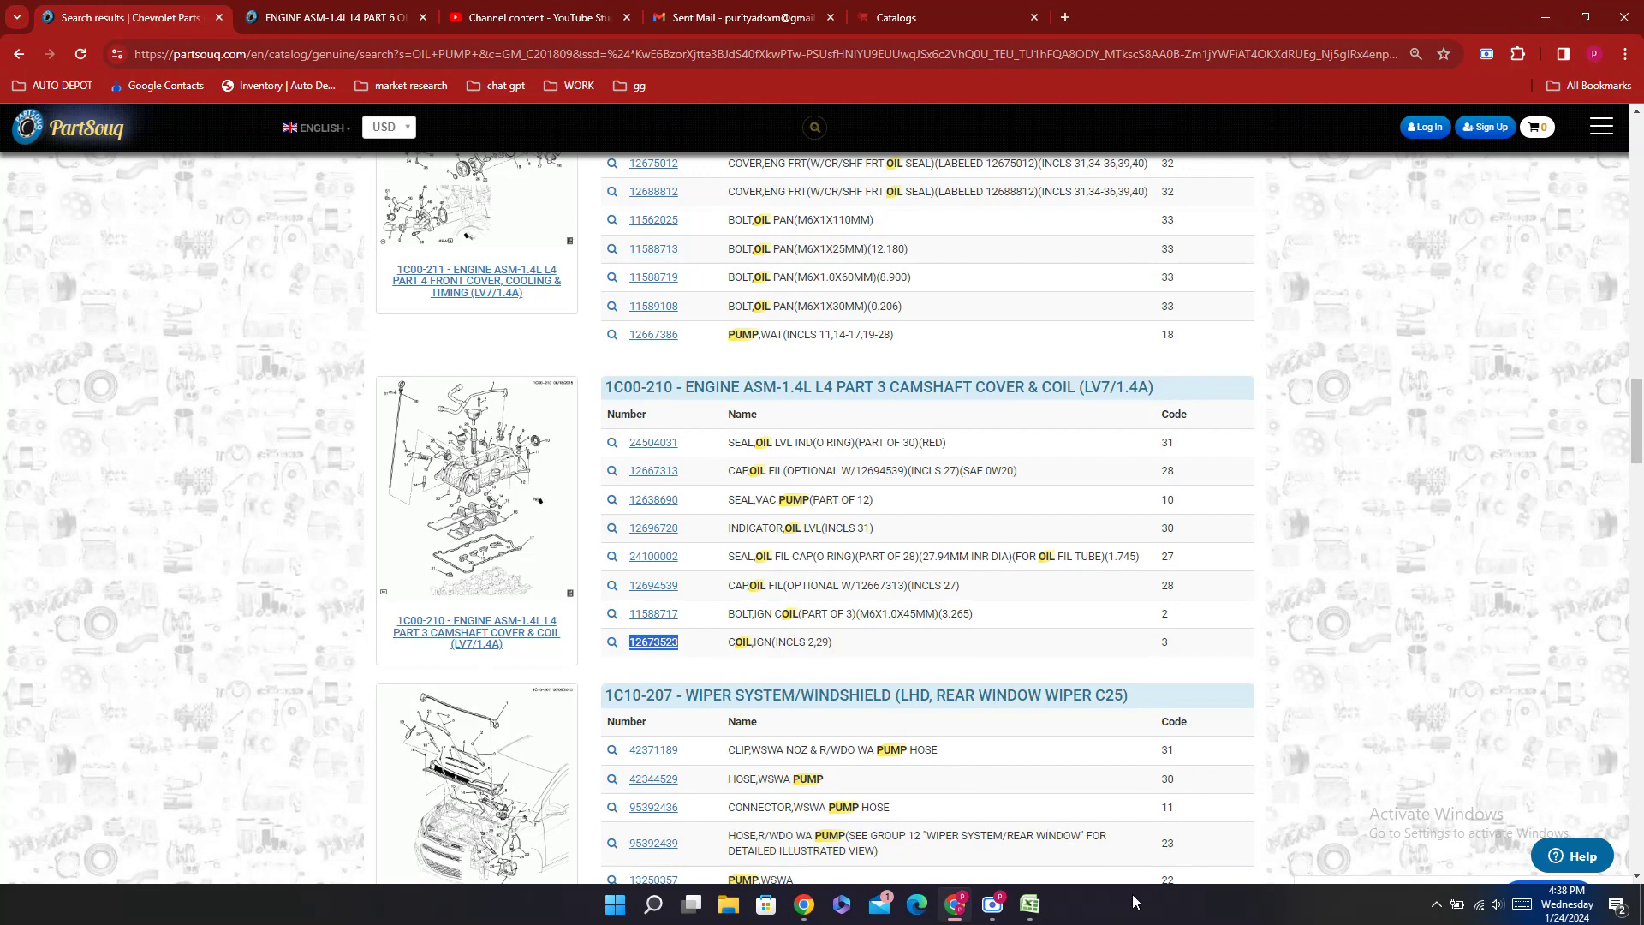
{"action": "mouse_move", "coordinate": [1040, 916]}
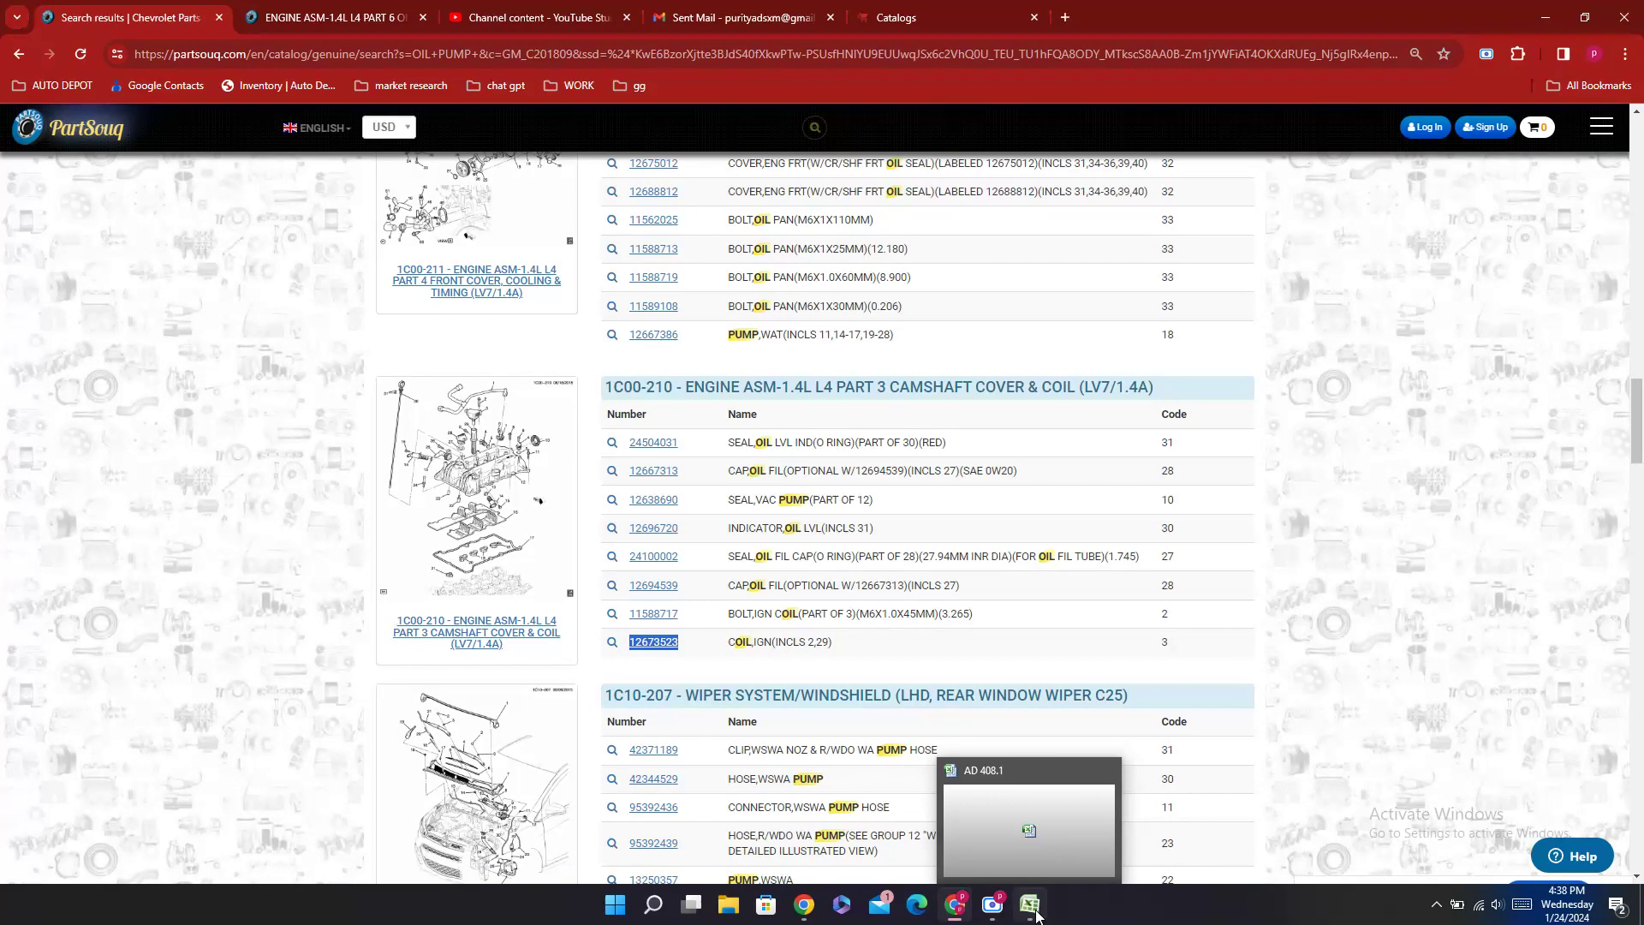
{"action": "left_click", "coordinate": [1036, 915]}
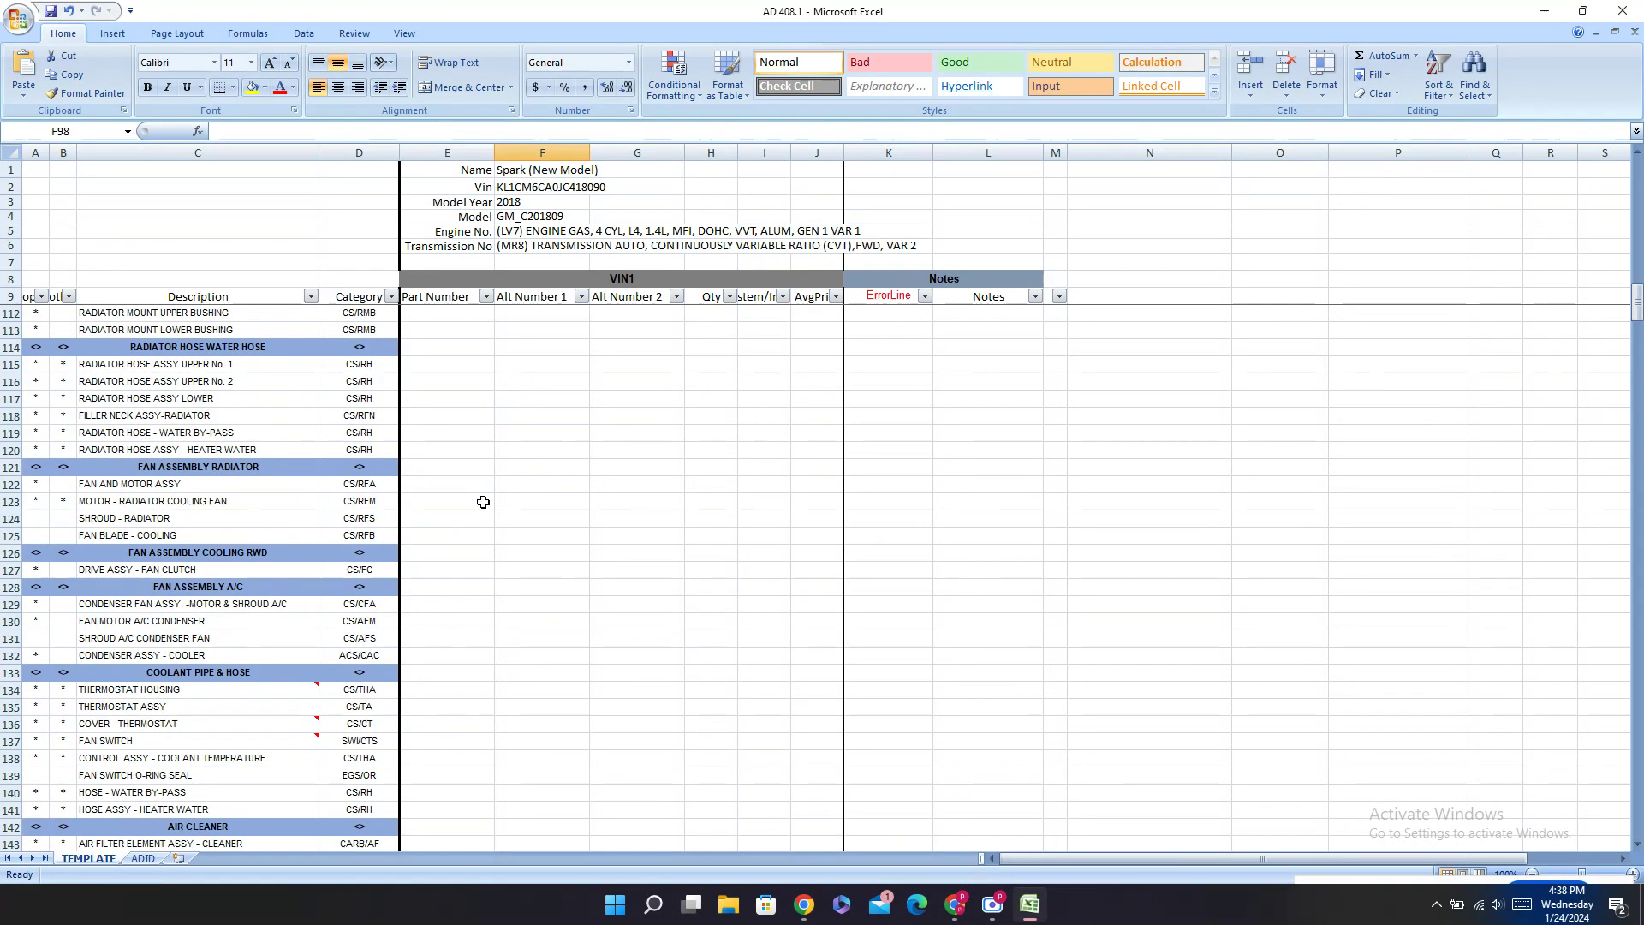
{"action": "scroll", "coordinate": [483, 501], "scroll_direction": "down", "scroll_amount": 20}
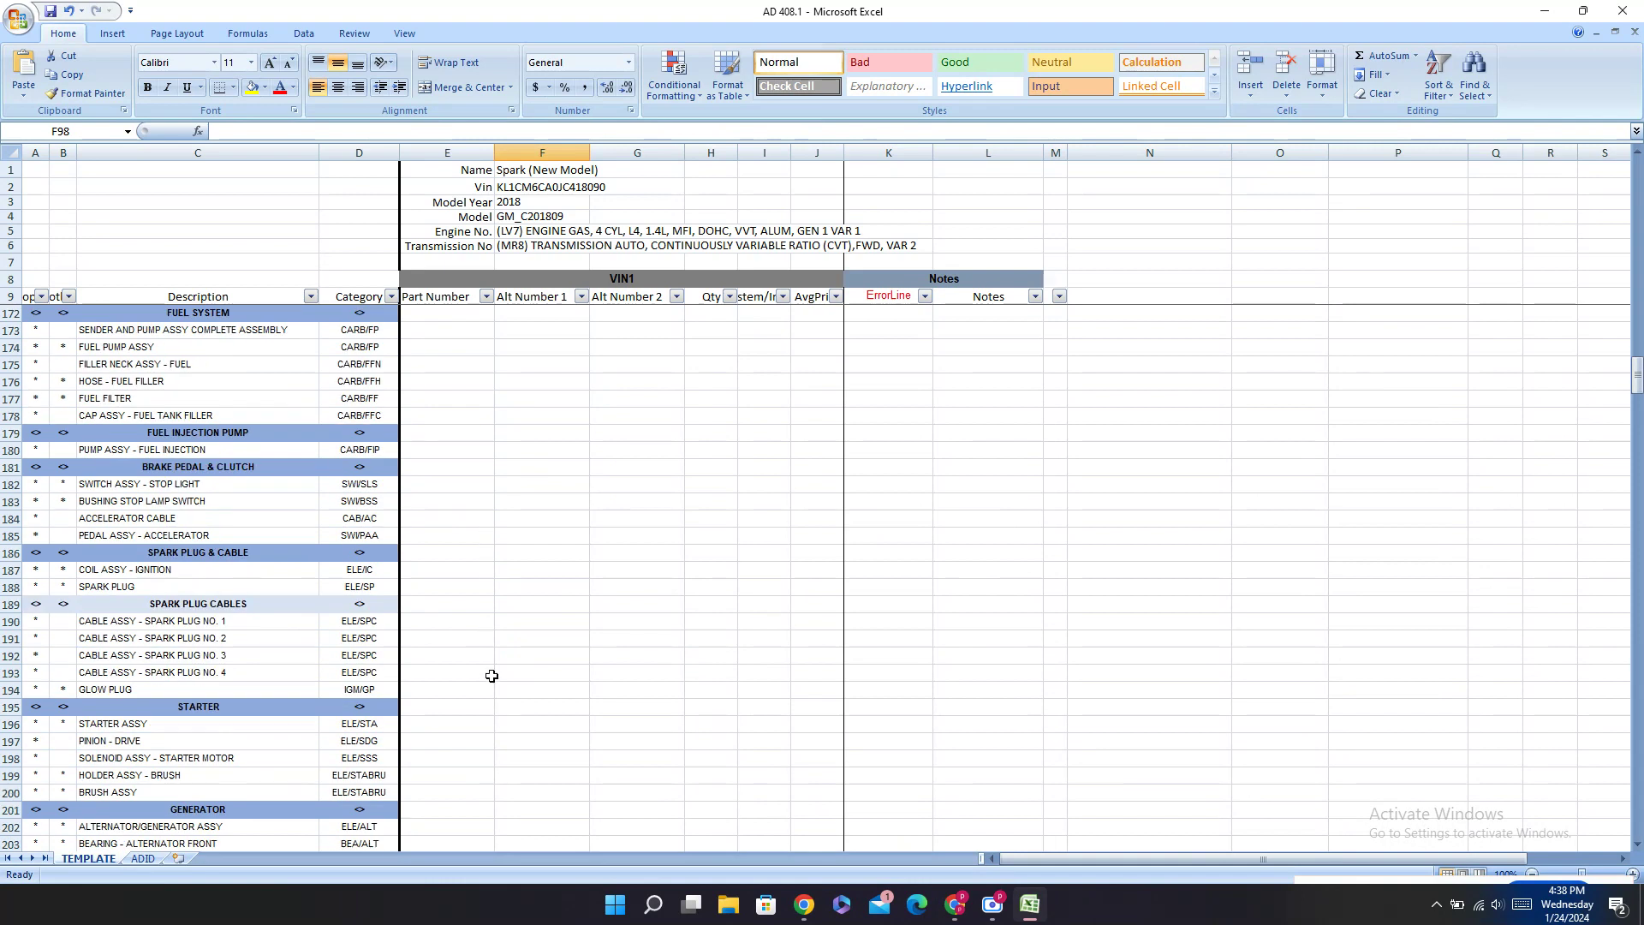
{"action": "left_click", "coordinate": [434, 570]}
{"action": "type", "text": "12673523"}
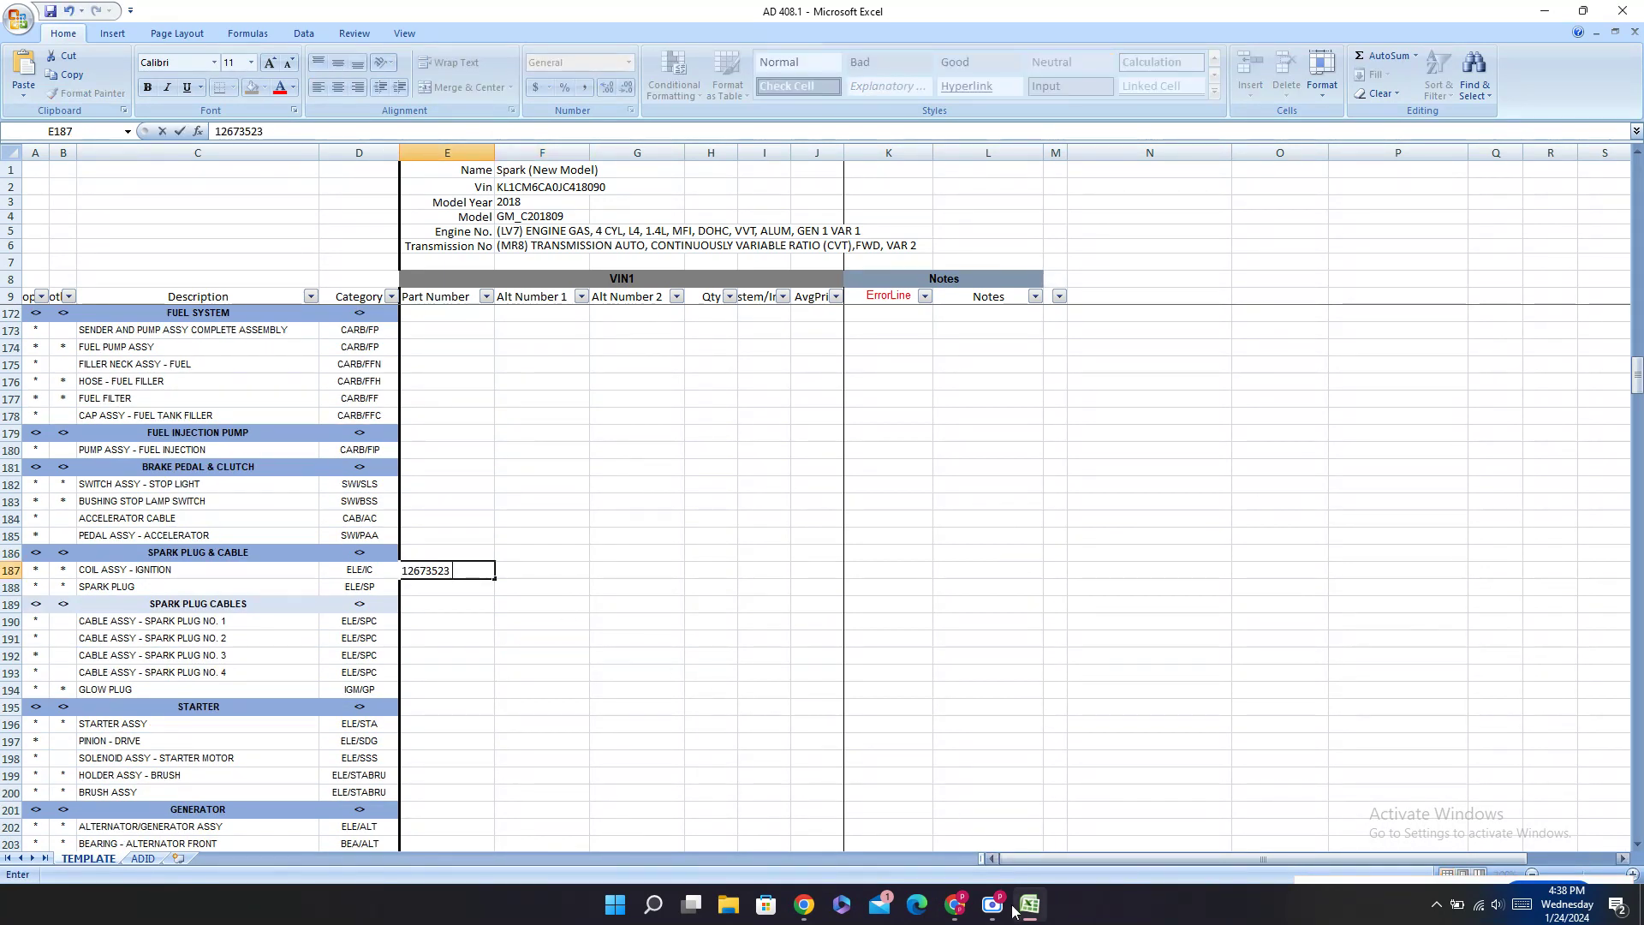
{"action": "left_click", "coordinate": [955, 906]}
Step: Scroll back to the top of the OIL PUMP results after glancing at YouTube Studio
{"action": "scroll", "coordinate": [952, 571], "scroll_direction": "down", "scroll_amount": 5}
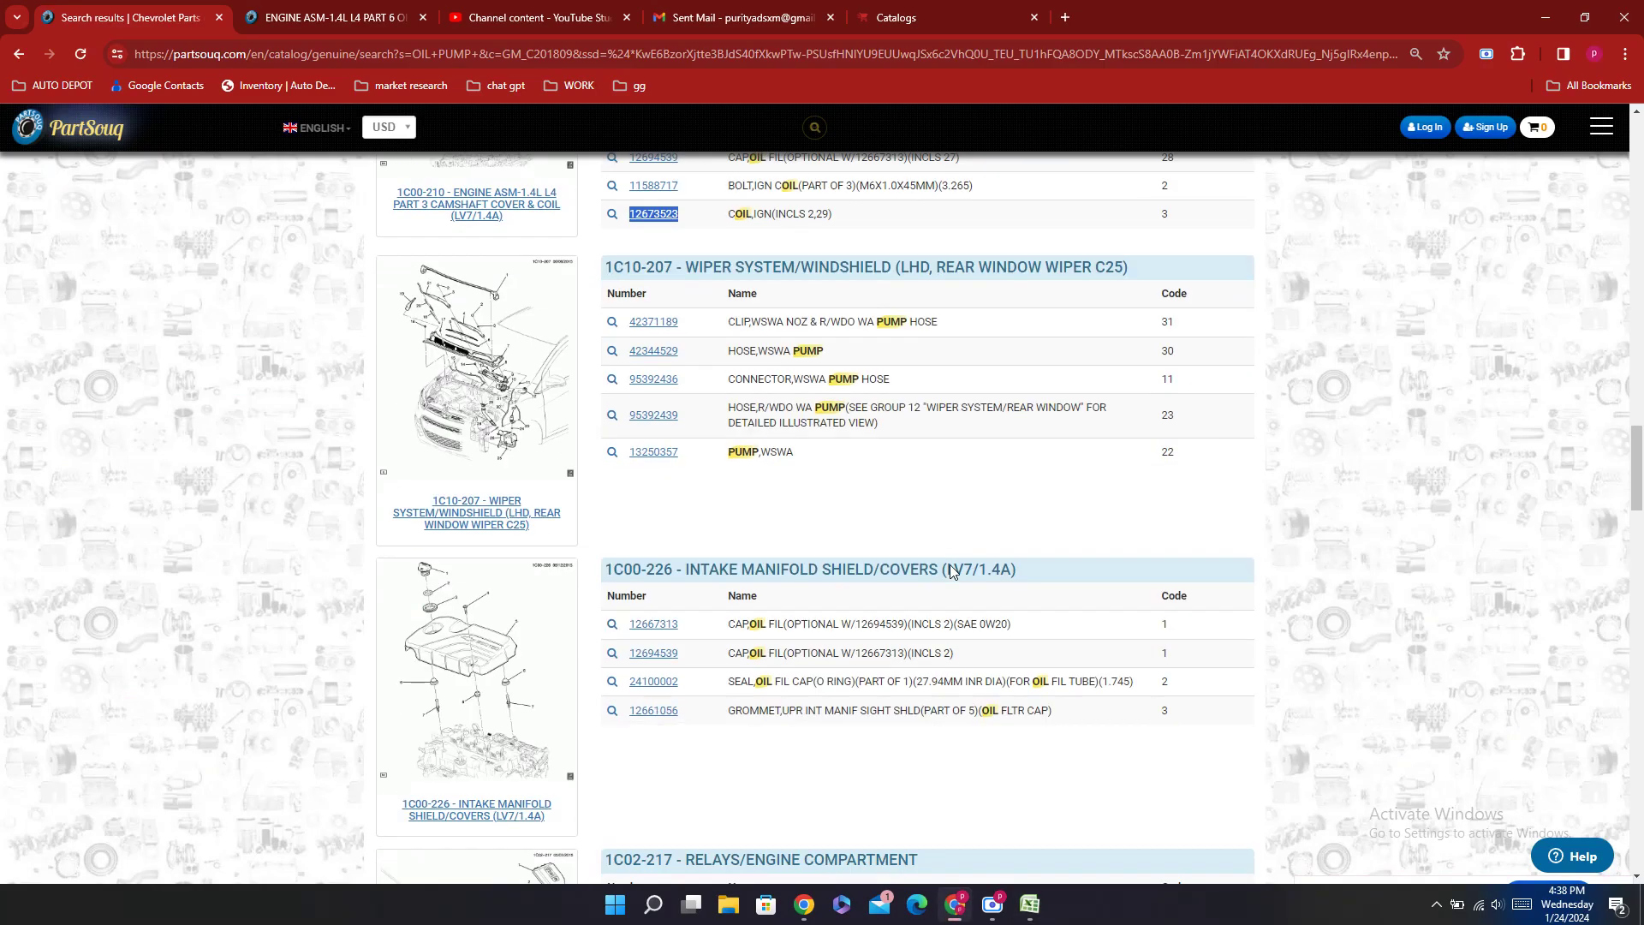
{"action": "scroll", "coordinate": [950, 571], "scroll_direction": "down", "scroll_amount": 10}
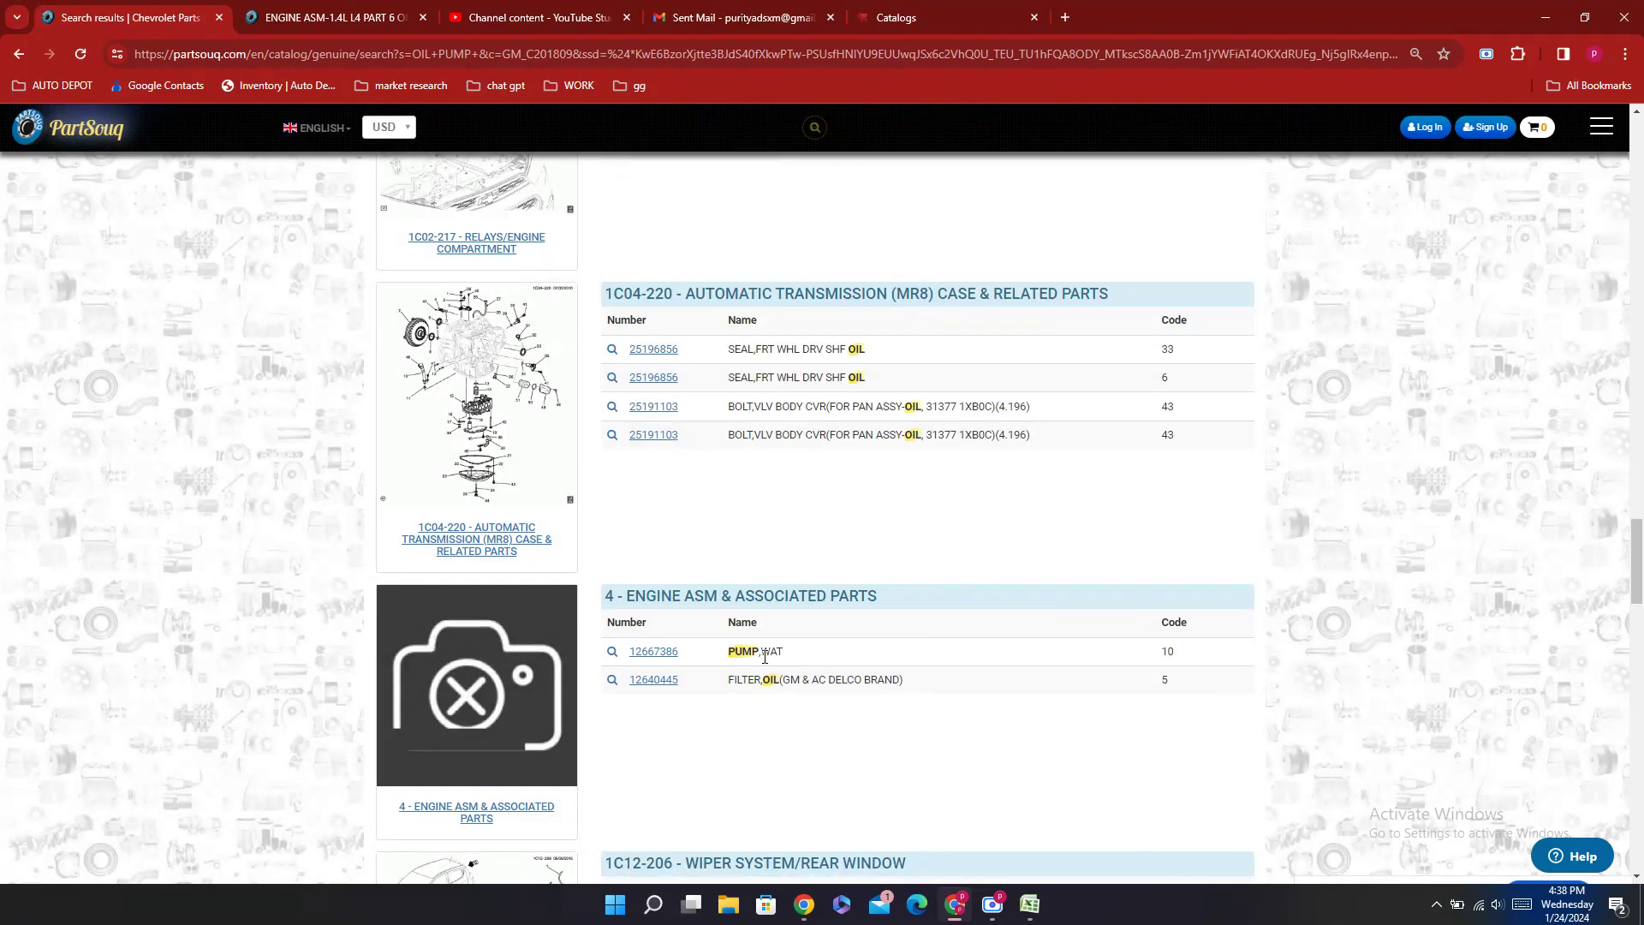
{"action": "scroll", "coordinate": [834, 572], "scroll_direction": "up", "scroll_amount": 10}
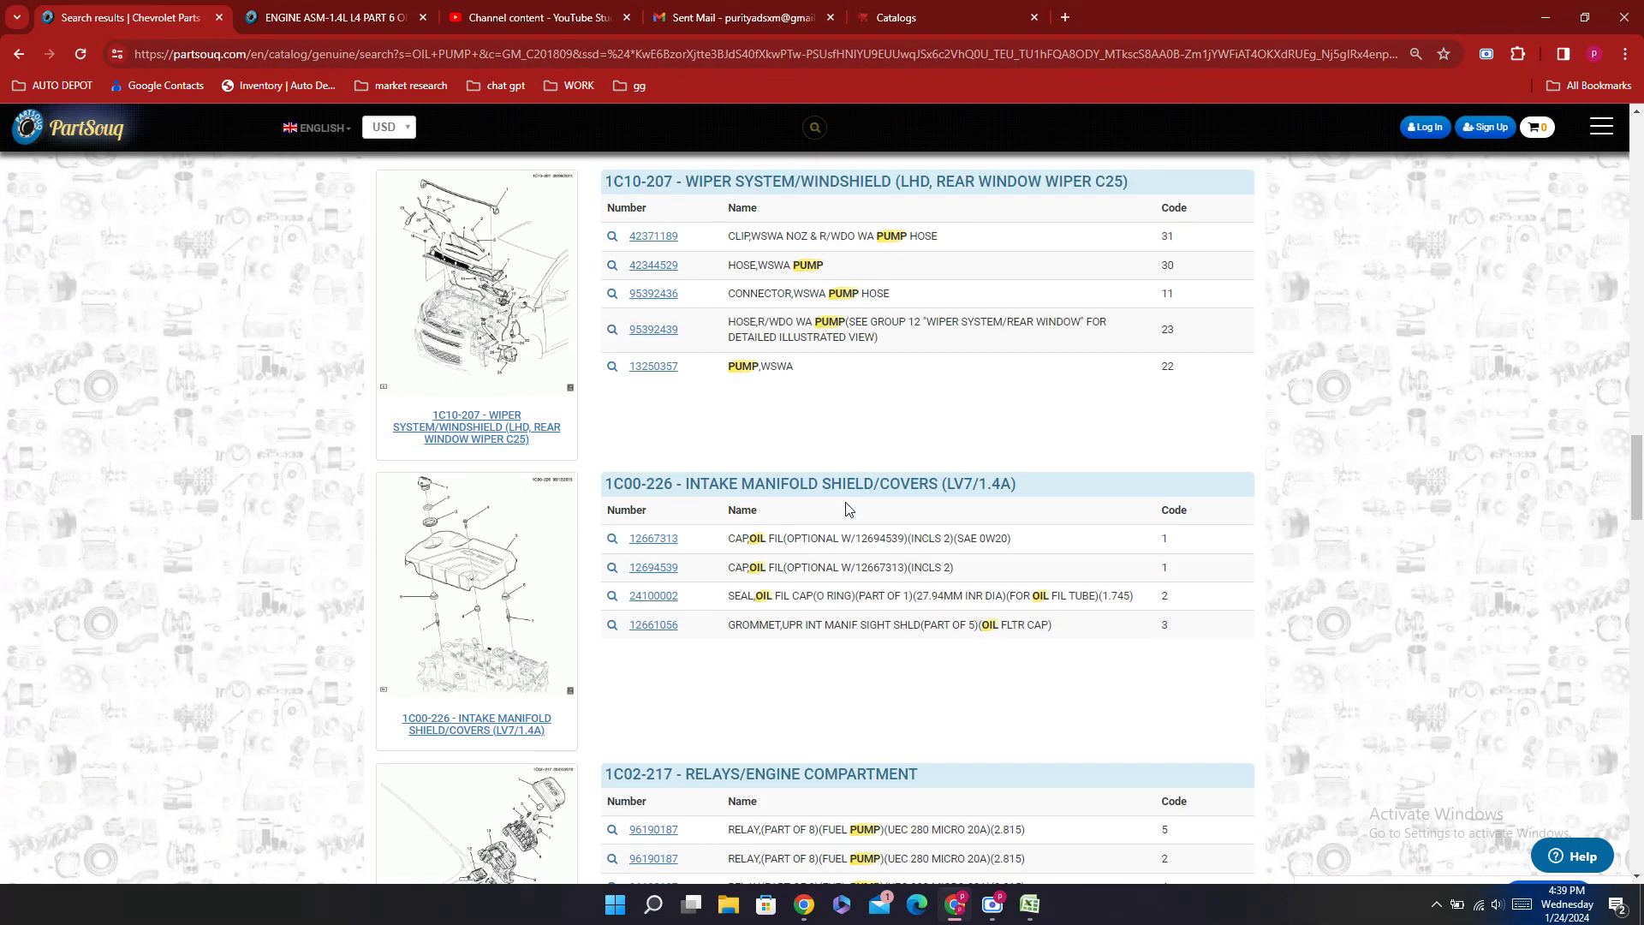
{"action": "scroll", "coordinate": [846, 510], "scroll_direction": "up", "scroll_amount": 2}
{"action": "scroll", "coordinate": [846, 509], "scroll_direction": "up", "scroll_amount": 6}
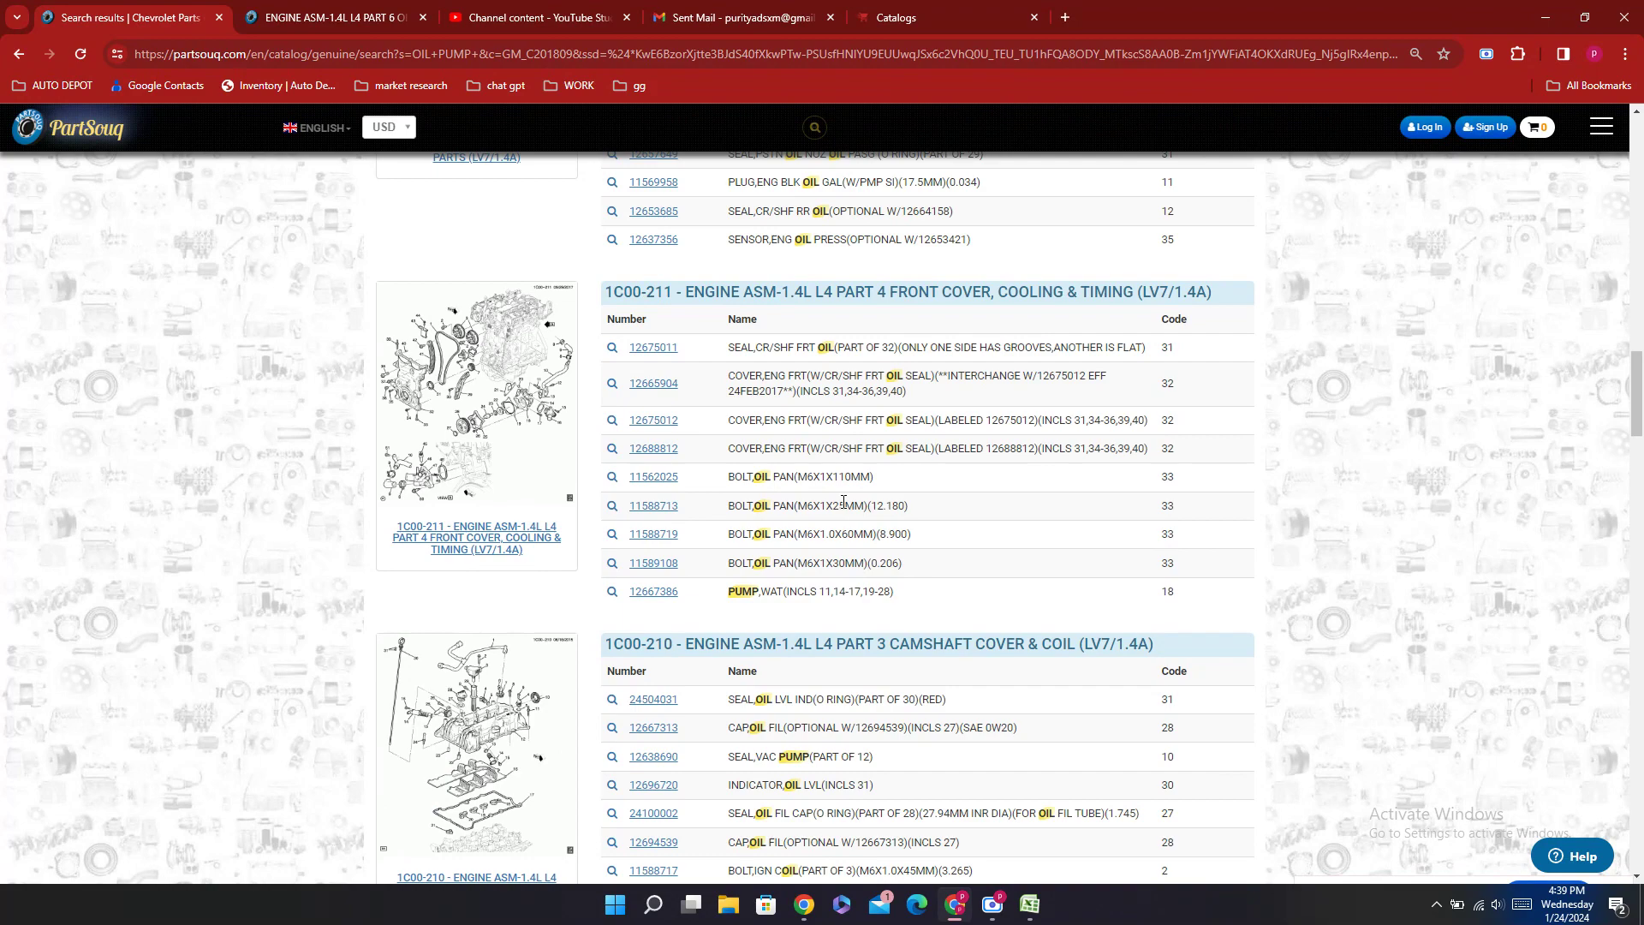
{"action": "left_click", "coordinate": [568, 10]}
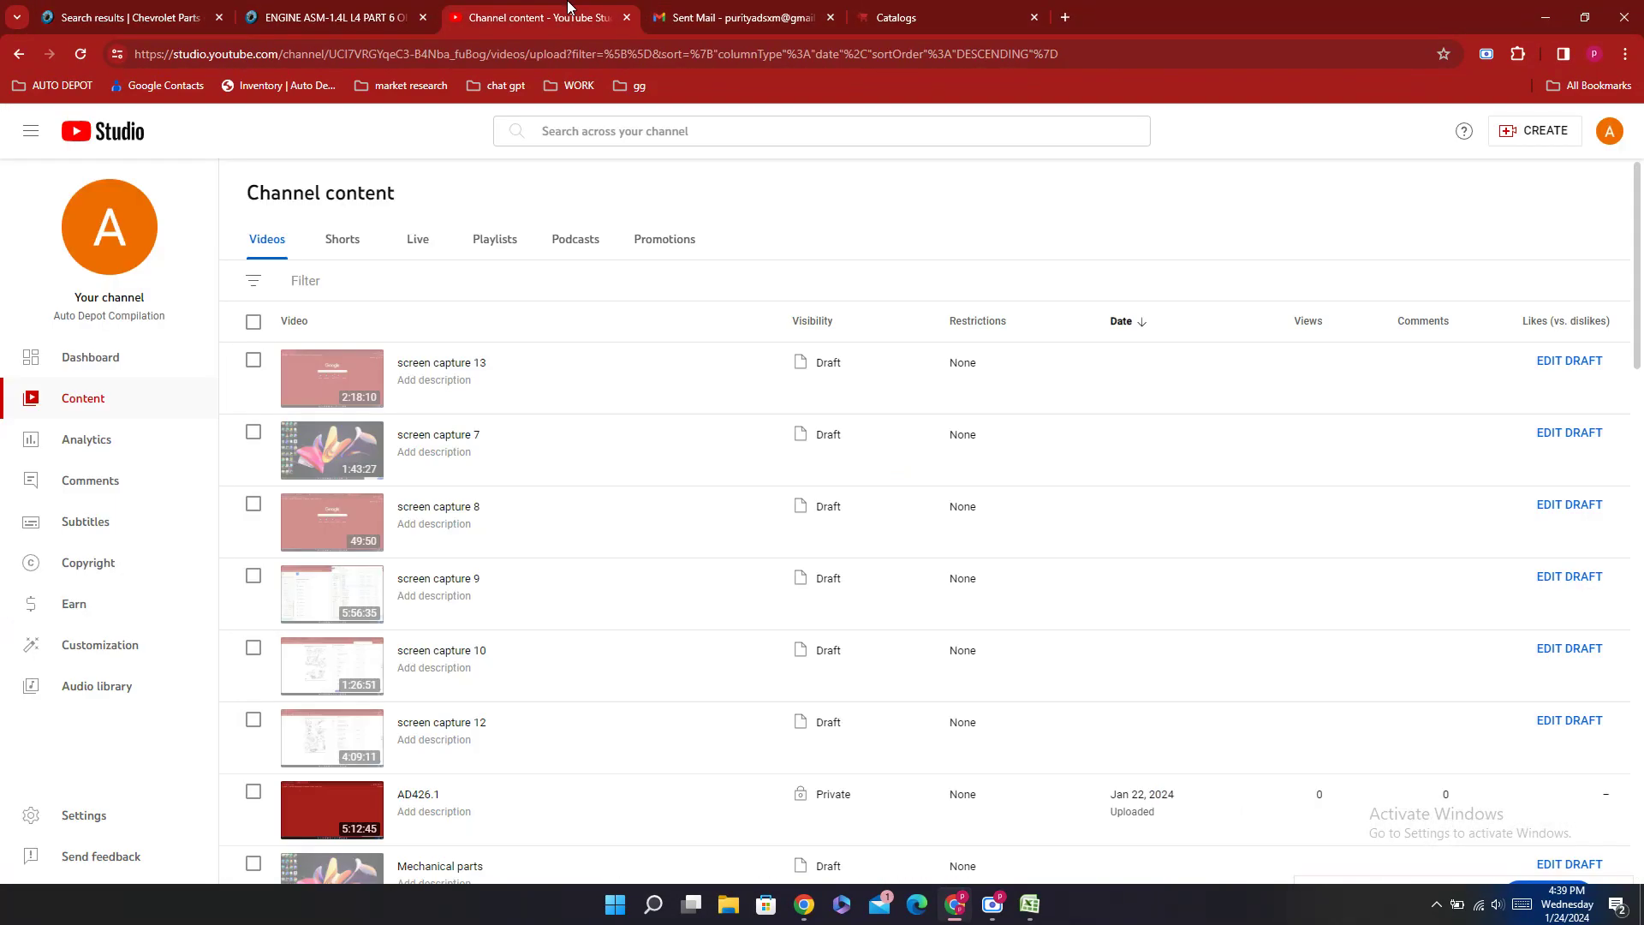
{"action": "left_click", "coordinate": [129, 17]}
{"action": "scroll", "coordinate": [600, 334], "scroll_direction": "up", "scroll_amount": 10}
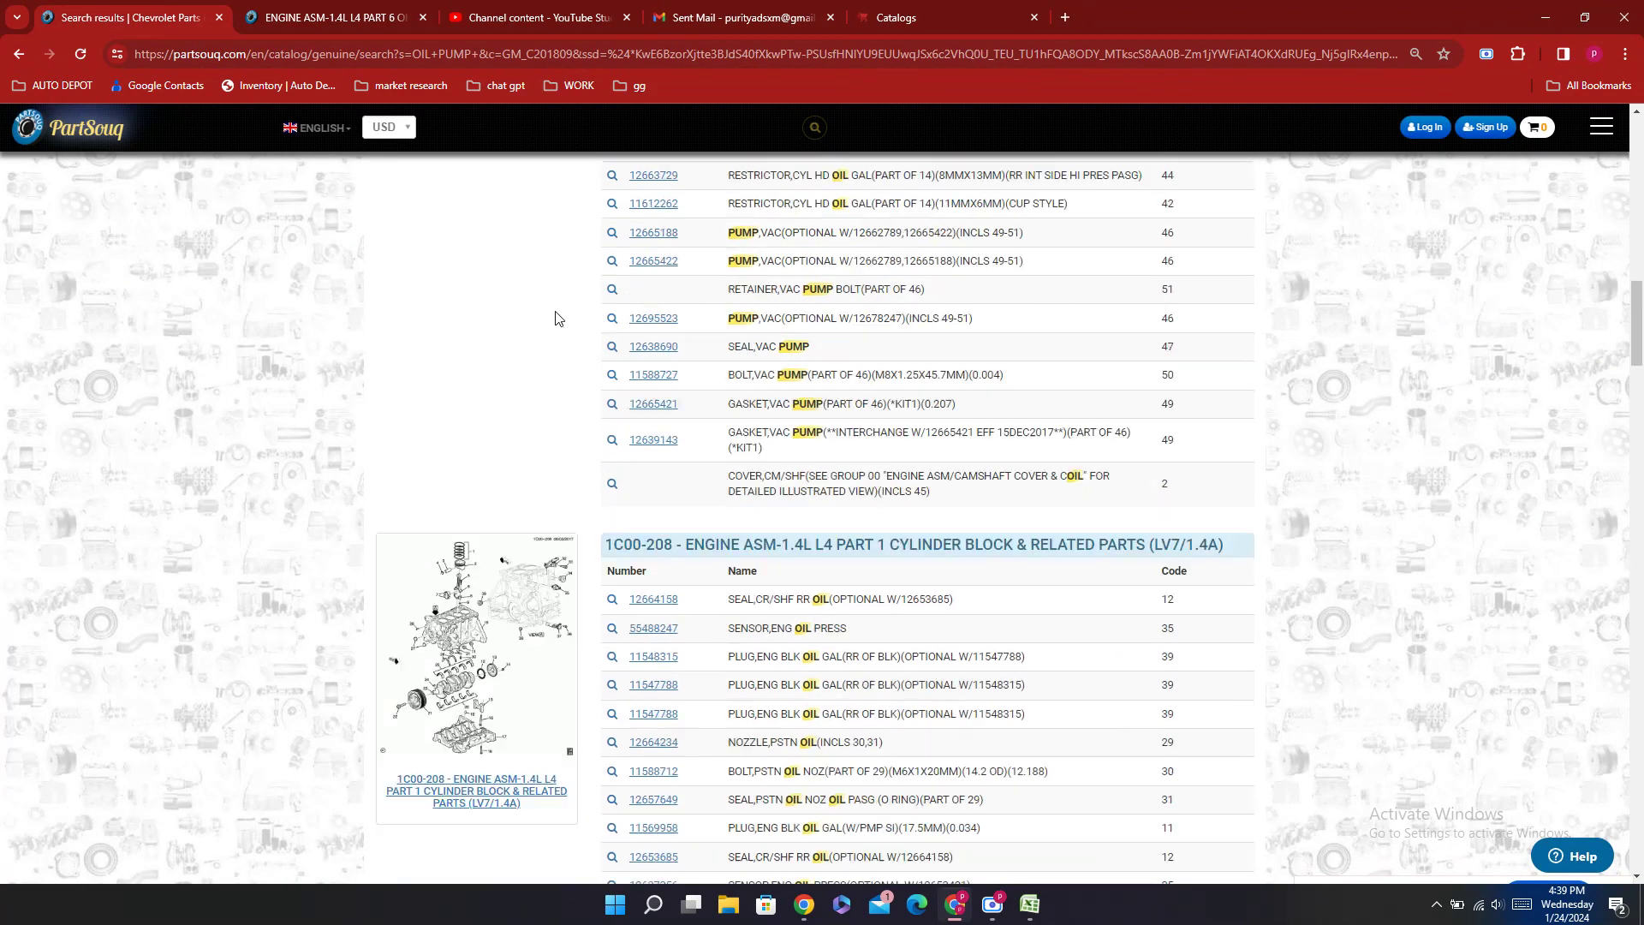
{"action": "scroll", "coordinate": [636, 352], "scroll_direction": "up", "scroll_amount": 5}
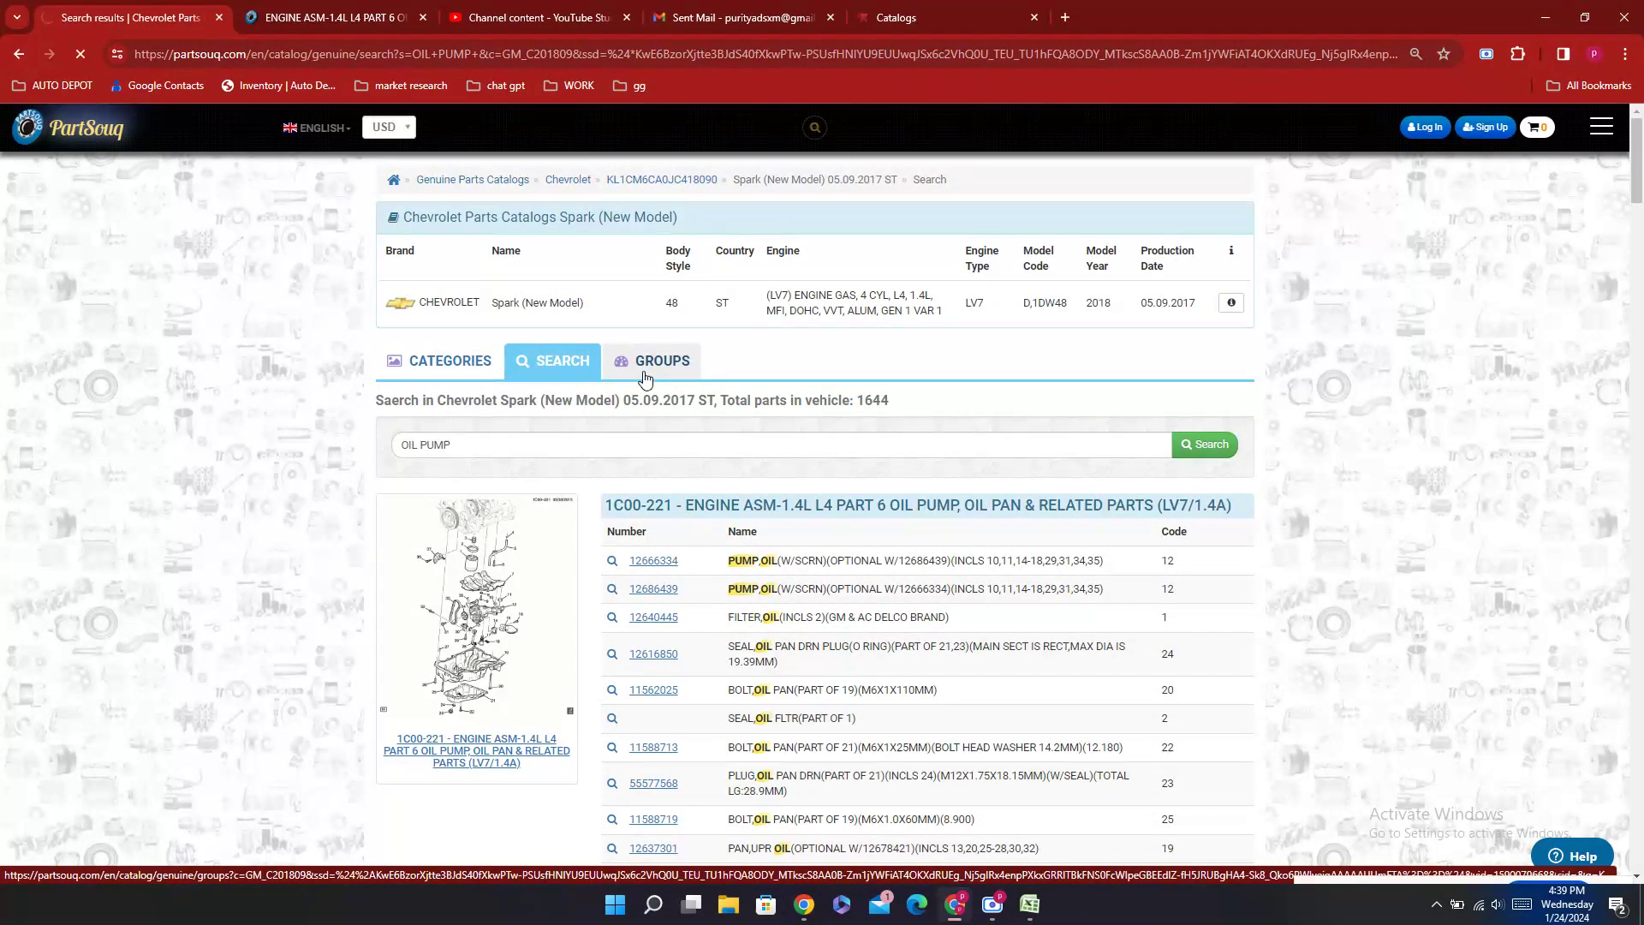
Step: In the Groups catalog, expand Engine › Gaskets and open 'Gasket, cylinder head'
{"action": "left_click", "coordinate": [645, 379]}
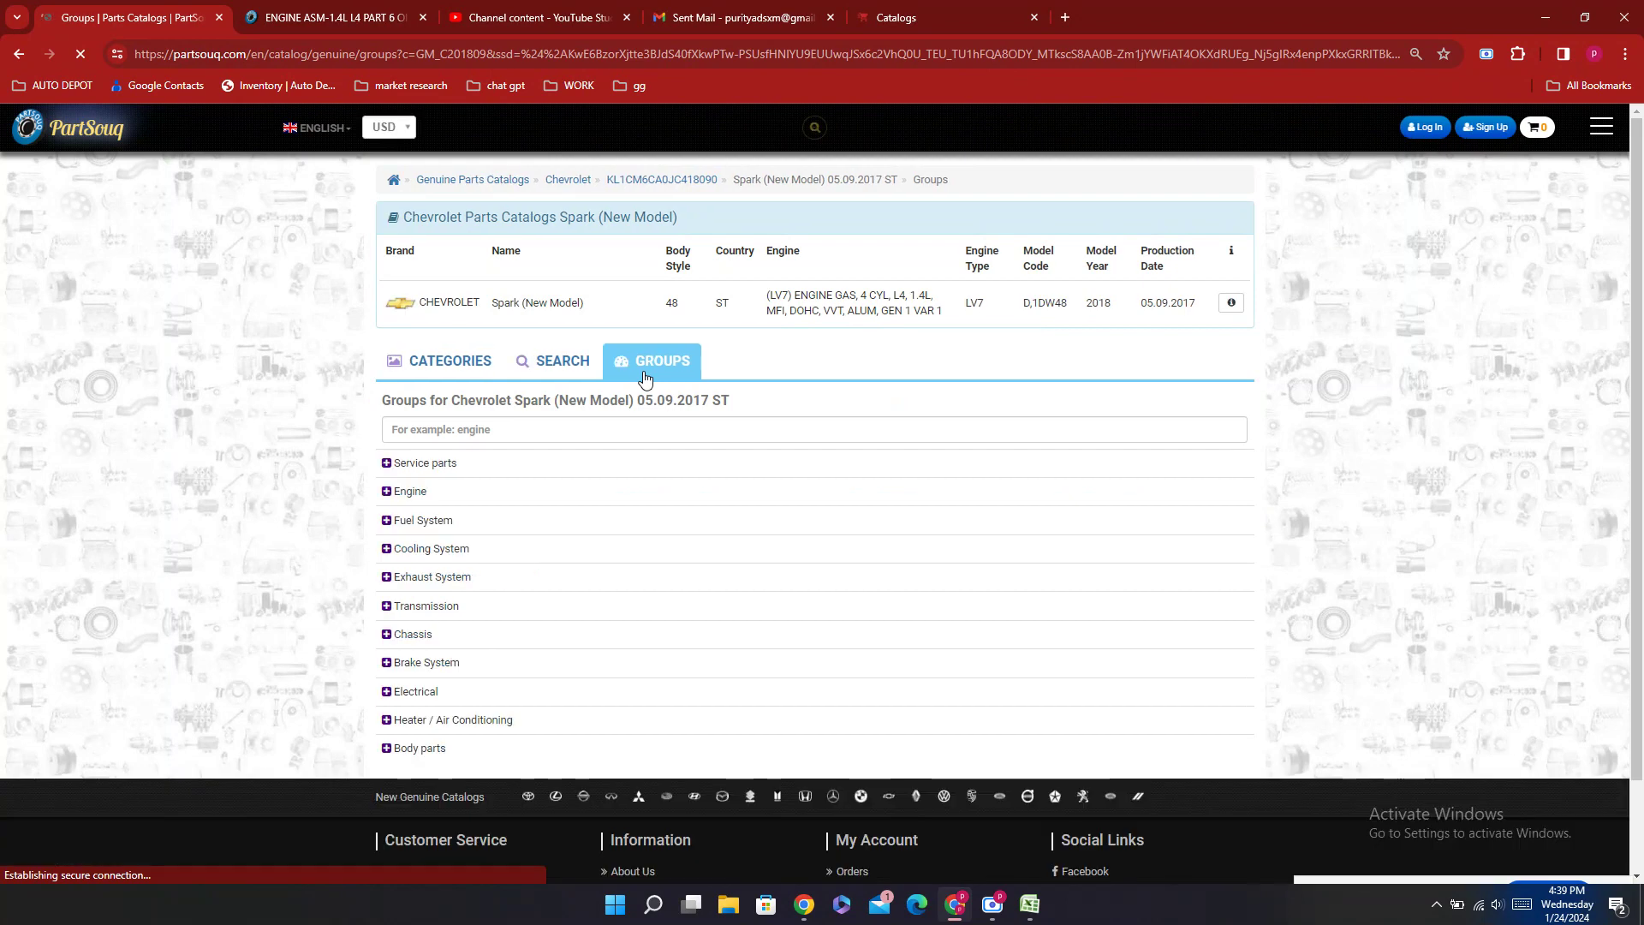
{"action": "left_click", "coordinate": [430, 468]}
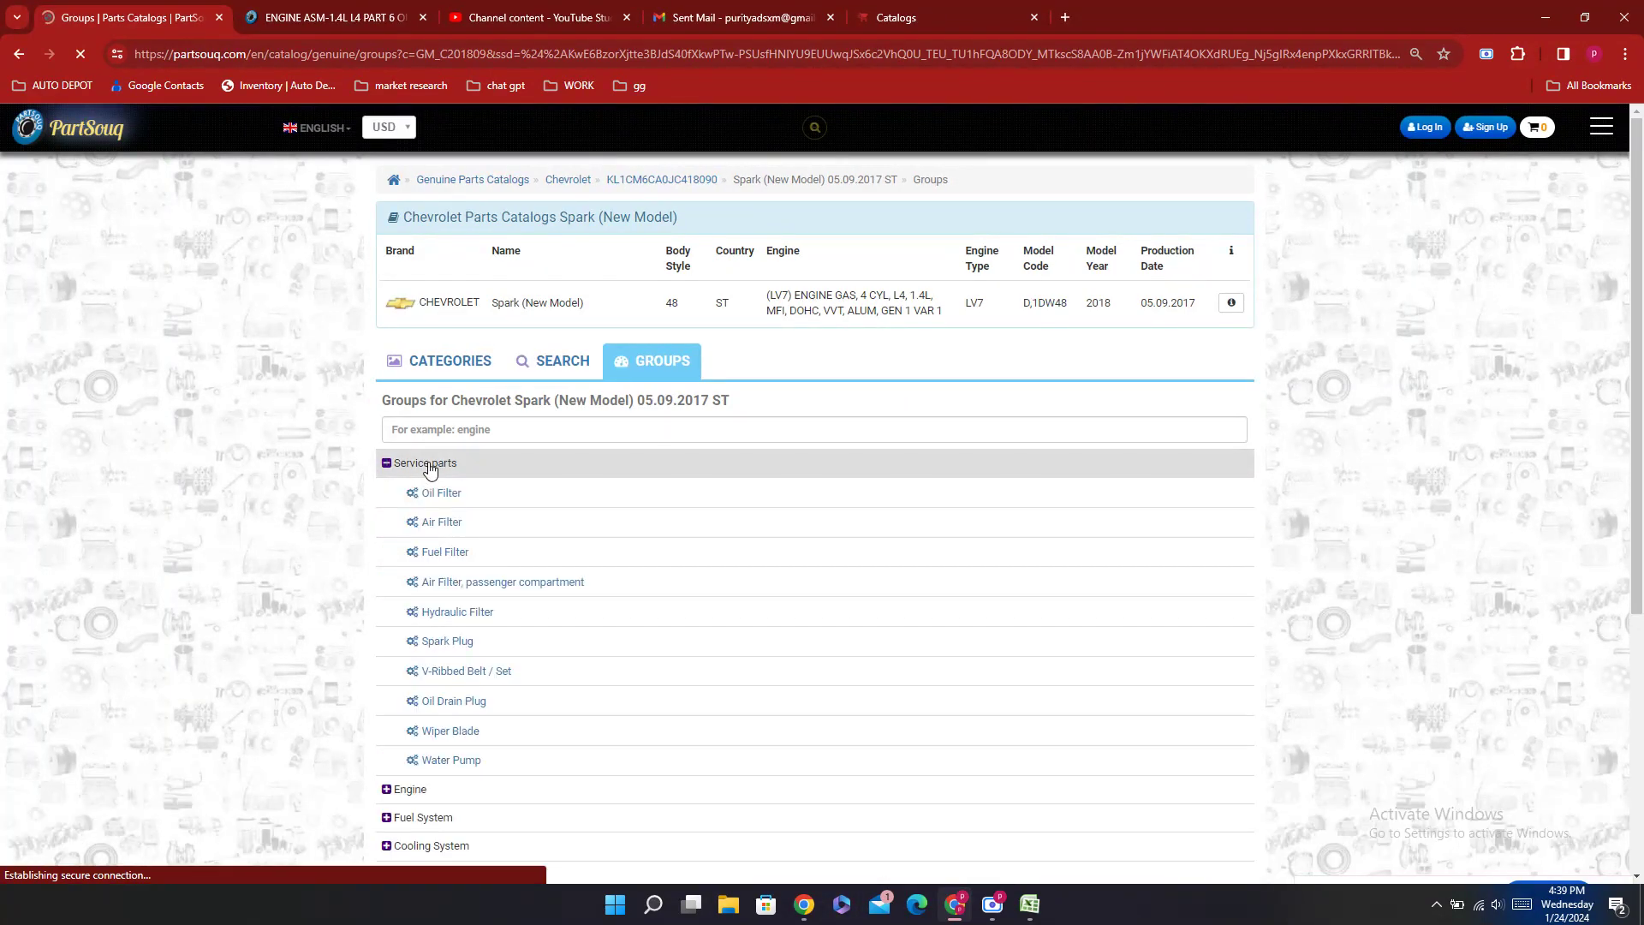
{"action": "left_click", "coordinate": [430, 468]}
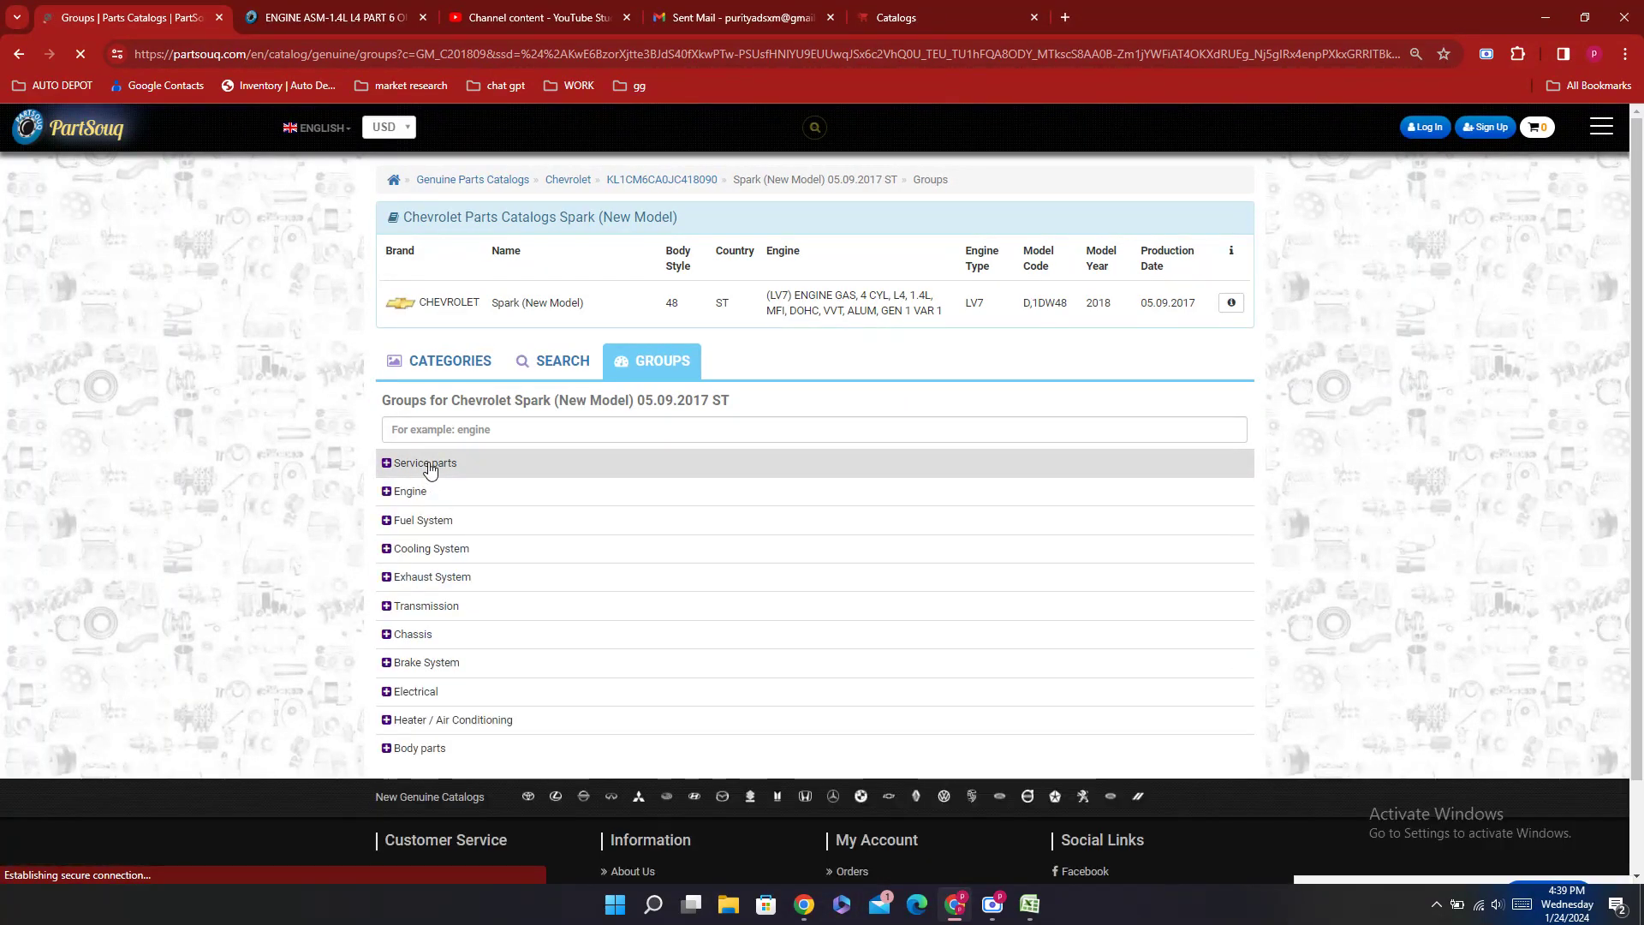
{"action": "left_click", "coordinate": [425, 494]}
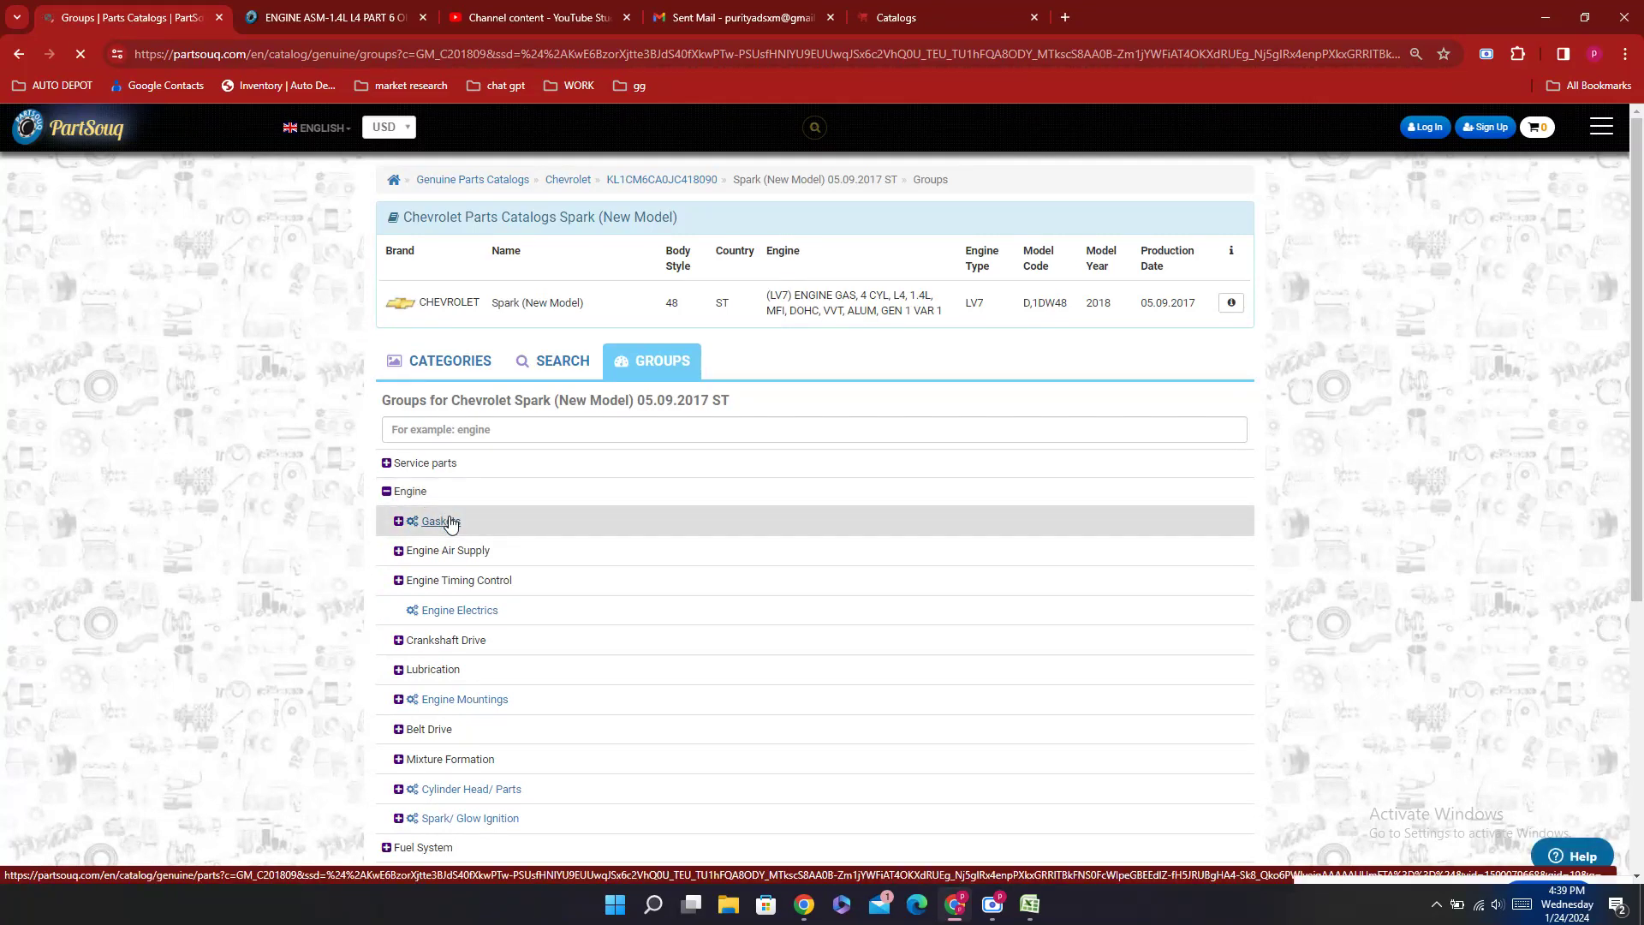
{"action": "left_click", "coordinate": [451, 524]}
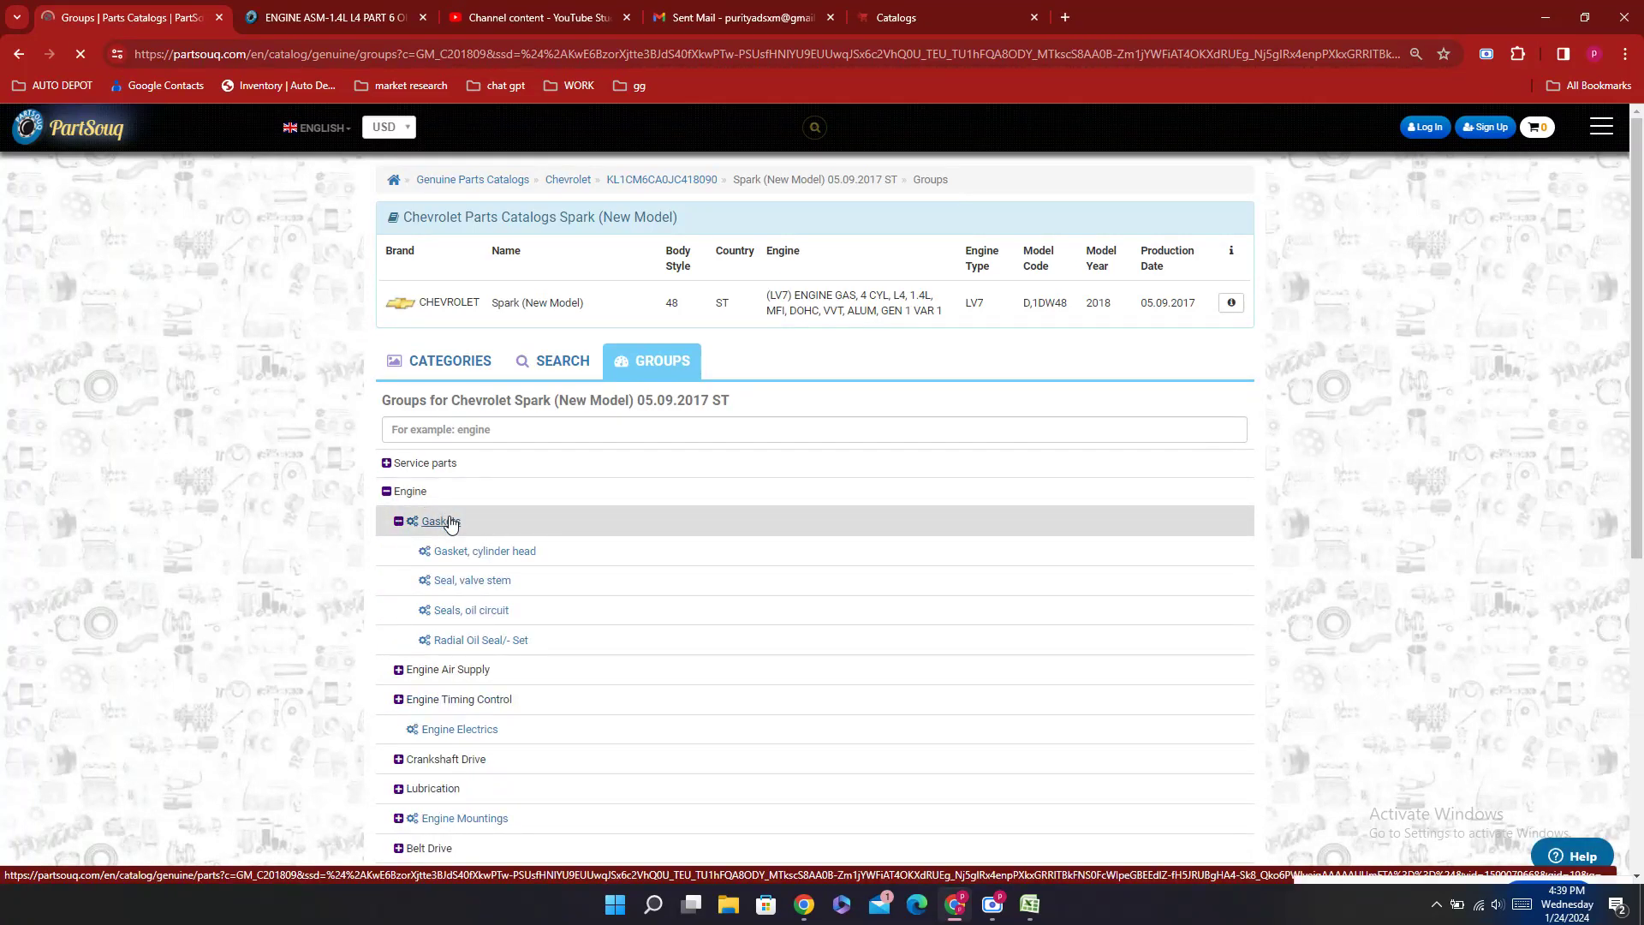
{"action": "left_click", "coordinate": [475, 568]}
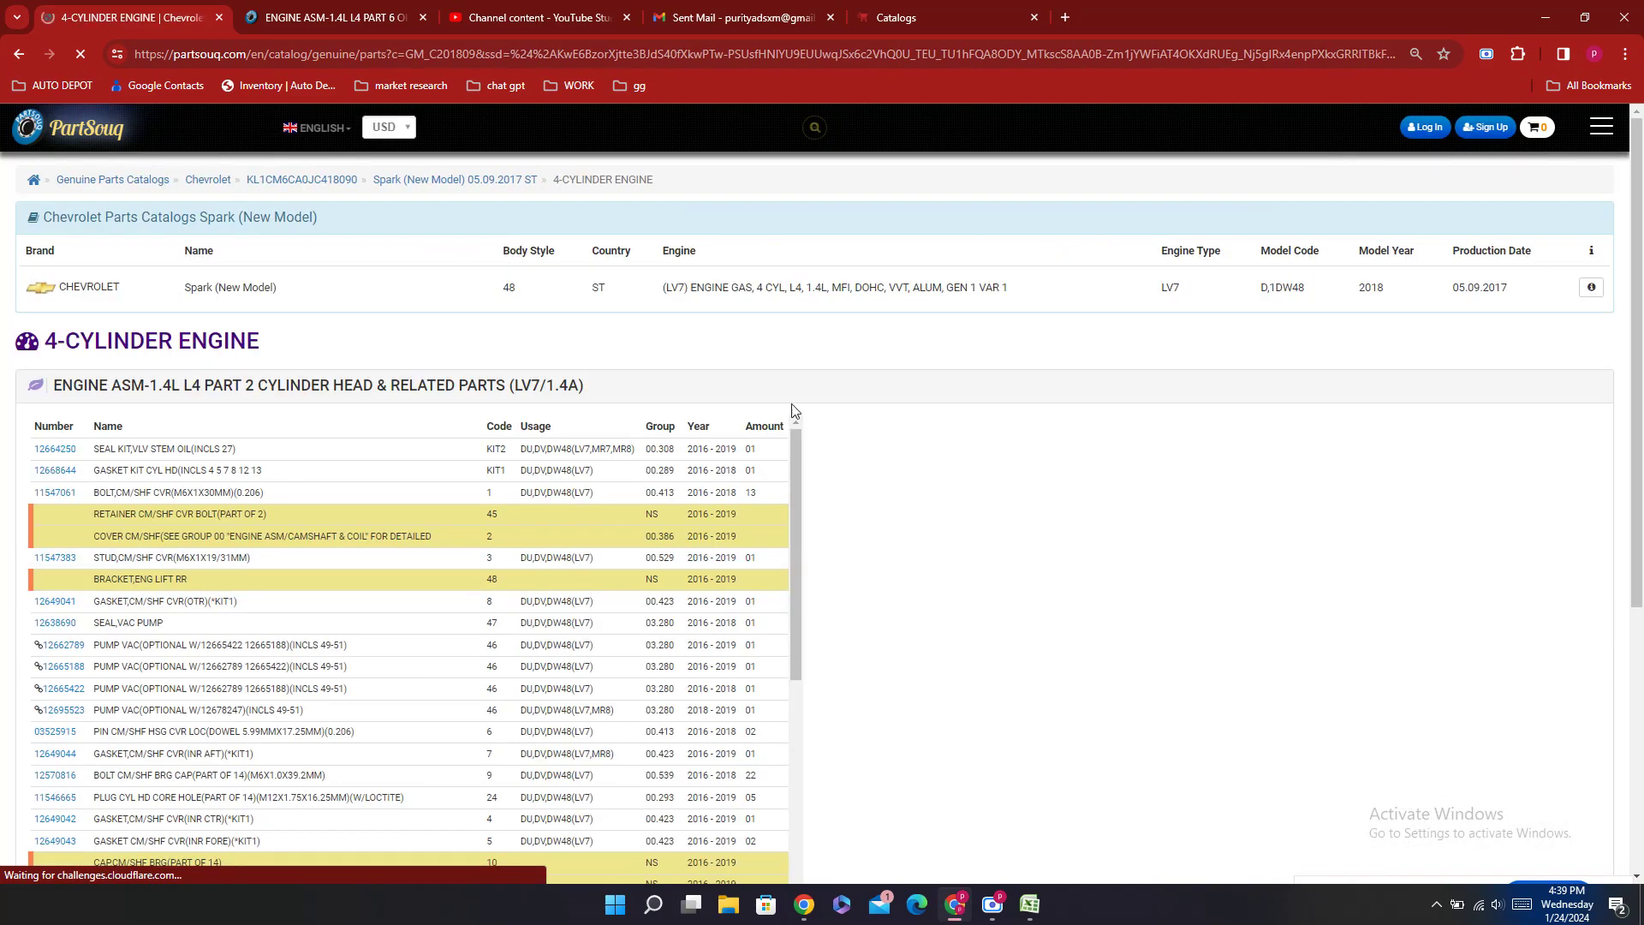
{"action": "scroll", "coordinate": [732, 450], "scroll_direction": "down", "scroll_amount": 10}
{"action": "scroll", "coordinate": [957, 716], "scroll_direction": "up", "scroll_amount": 5}
{"action": "scroll", "coordinate": [213, 649], "scroll_direction": "up", "scroll_amount": 2}
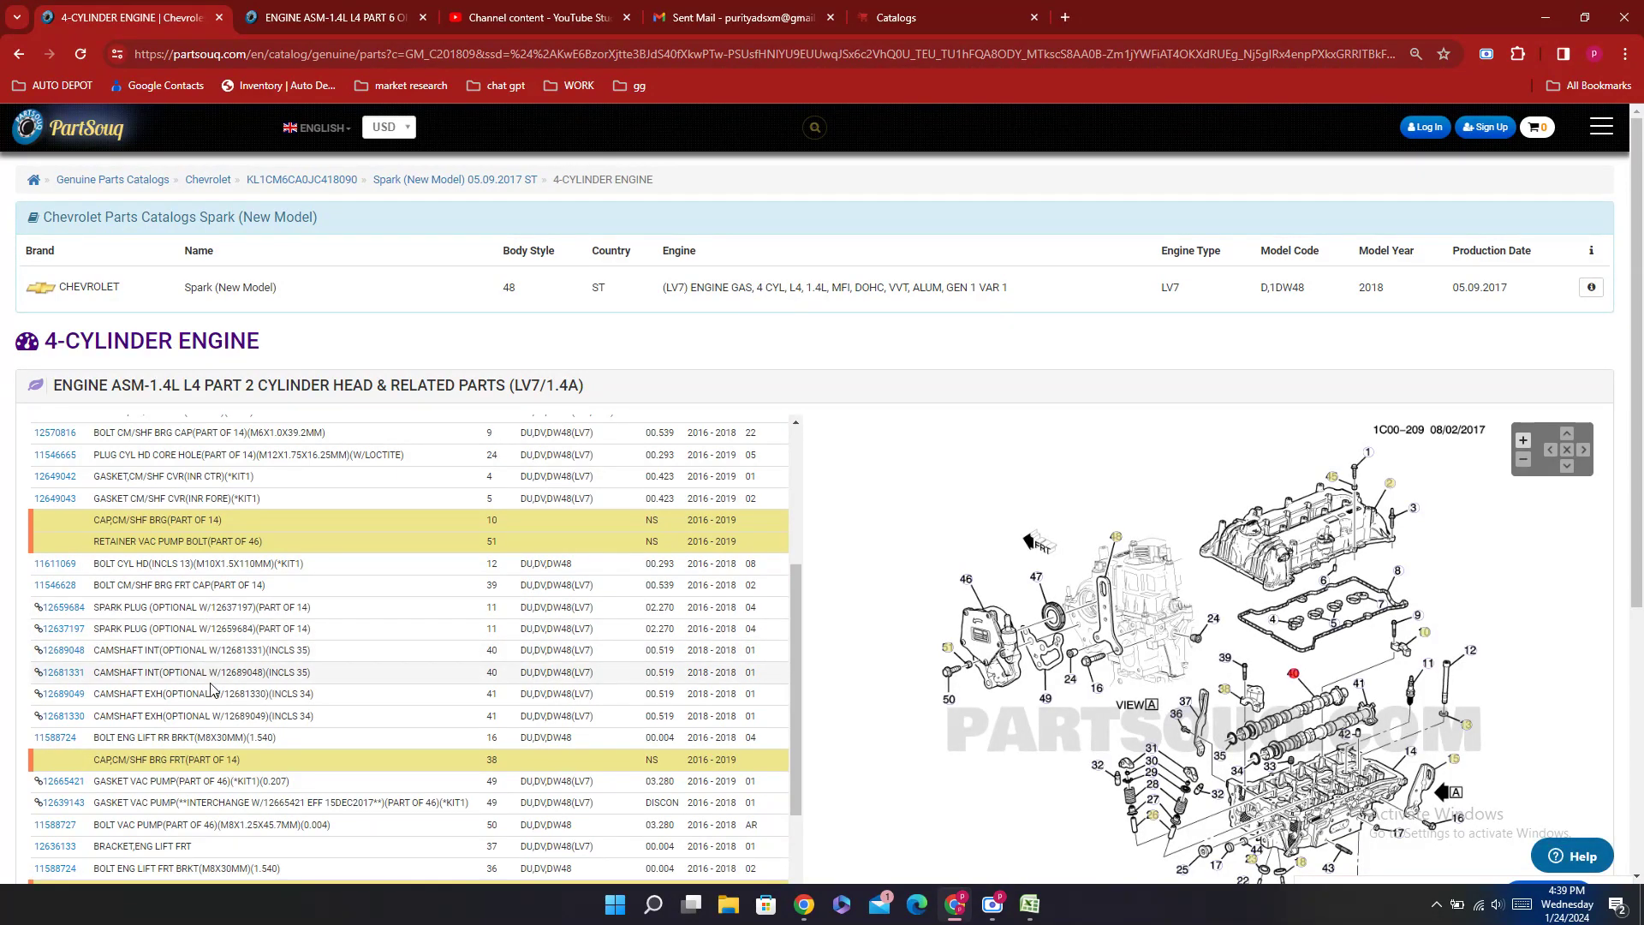
{"action": "scroll", "coordinate": [331, 564], "scroll_direction": "up", "scroll_amount": 1}
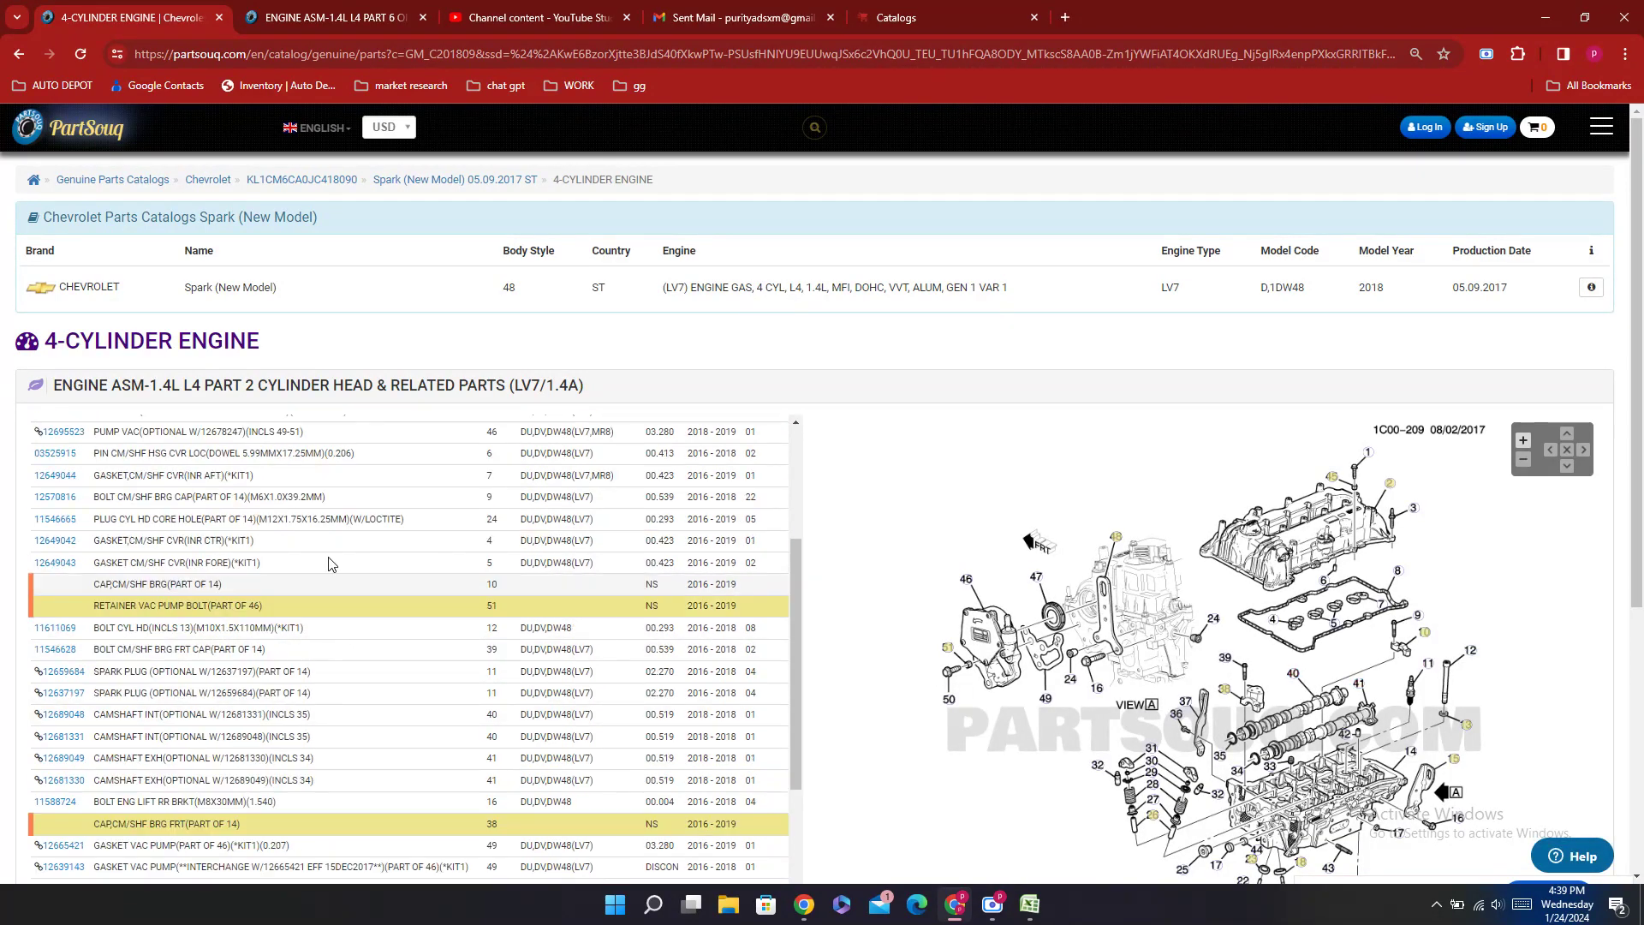
{"action": "scroll", "coordinate": [332, 564], "scroll_direction": "up", "scroll_amount": 3}
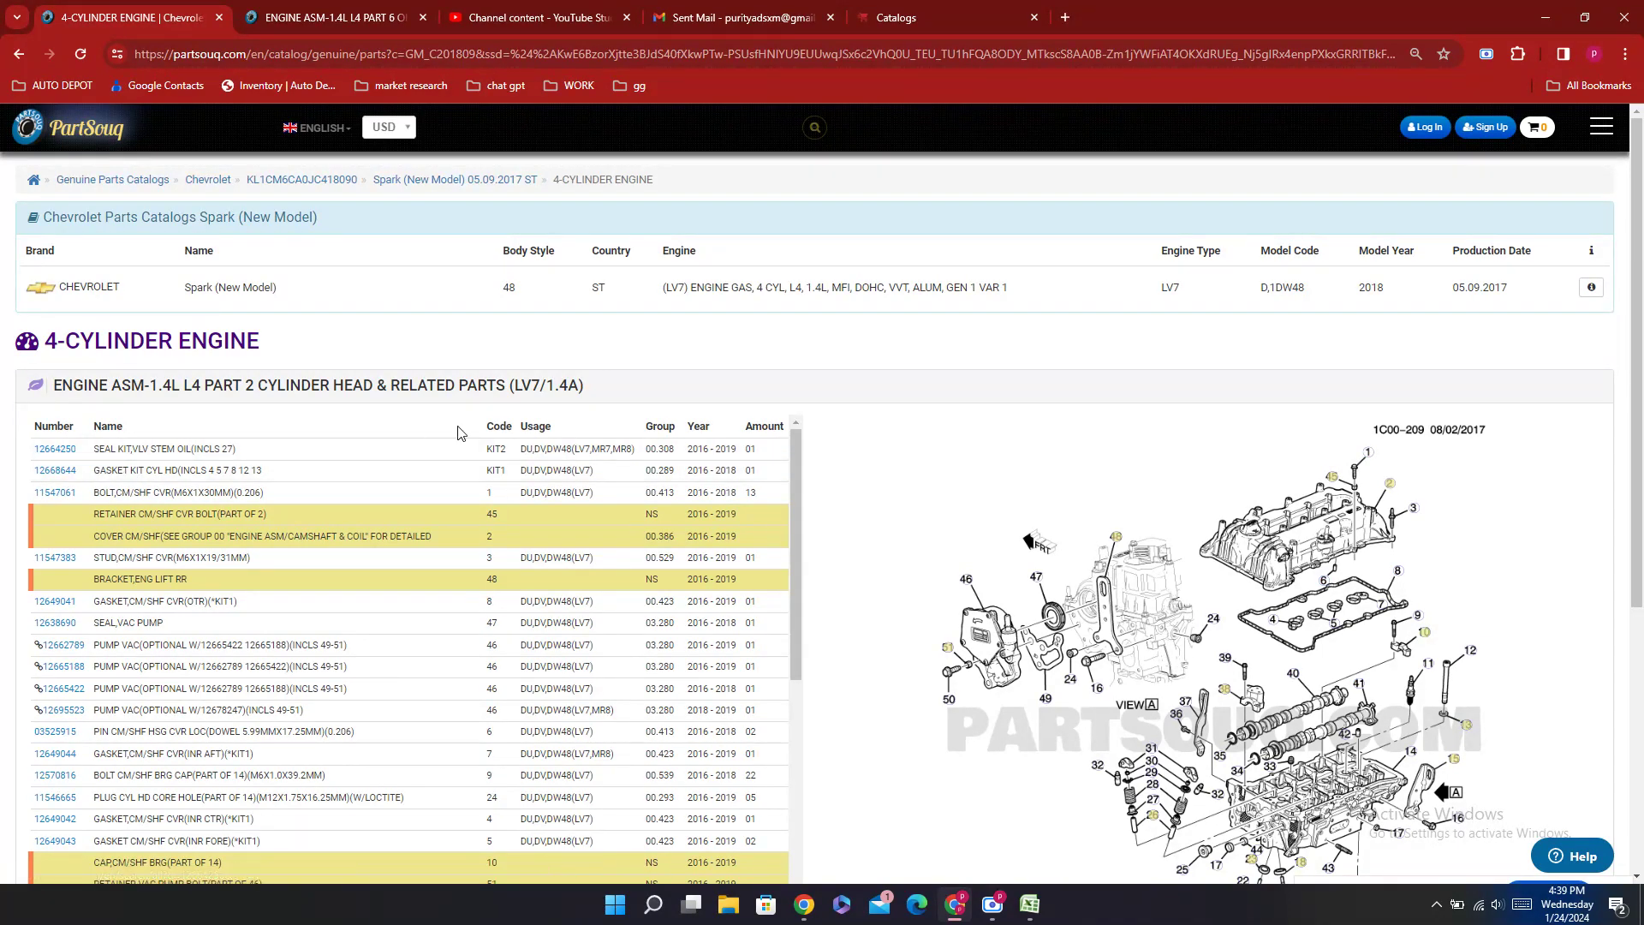
{"action": "scroll", "coordinate": [867, 126], "scroll_direction": "down", "scroll_amount": 1}
{"action": "scroll", "coordinate": [867, 126], "scroll_direction": "down", "scroll_amount": 6}
{"action": "scroll", "coordinate": [829, 168], "scroll_direction": "up", "scroll_amount": 5}
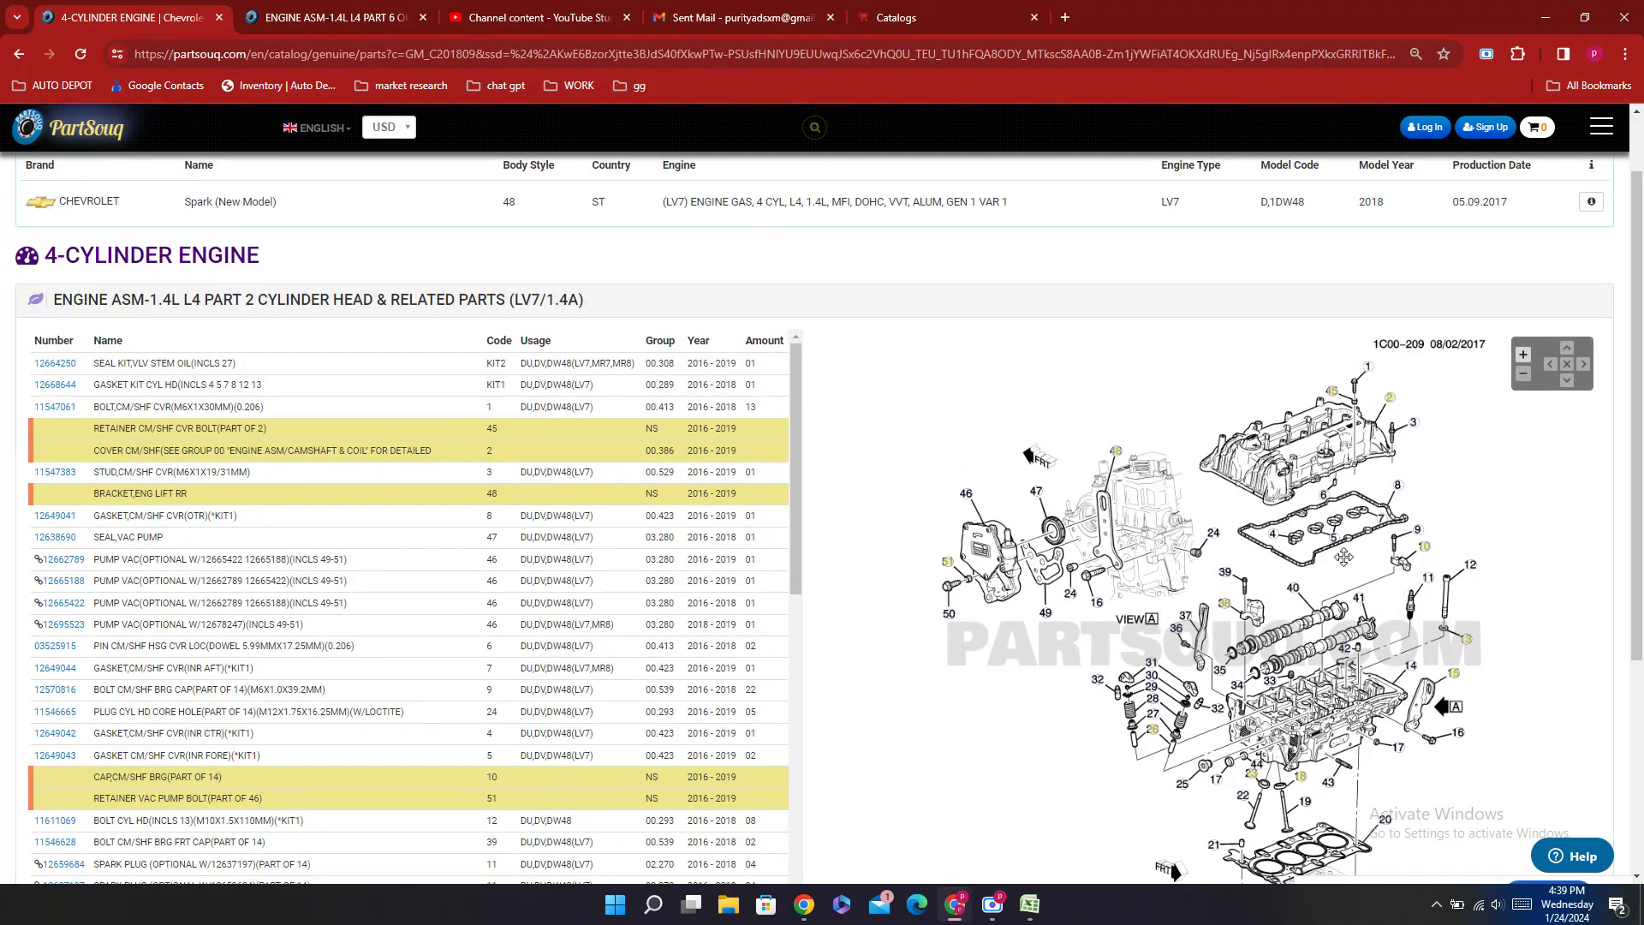
{"action": "mouse_move", "coordinate": [1154, 717]}
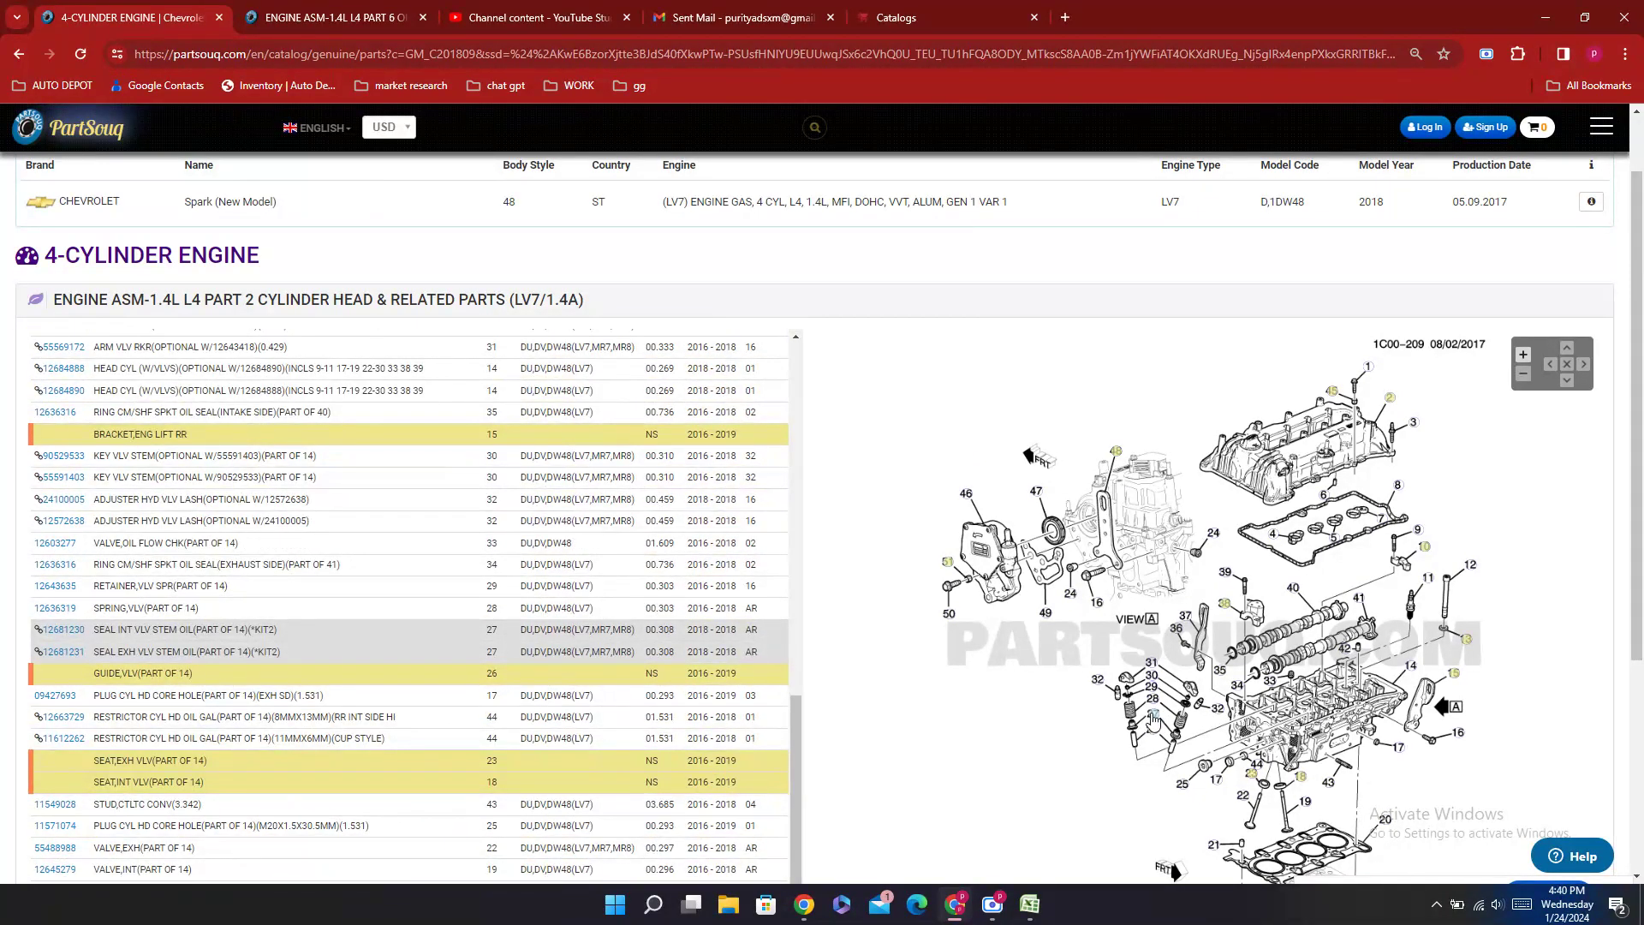
{"action": "left_click", "coordinate": [82, 633]}
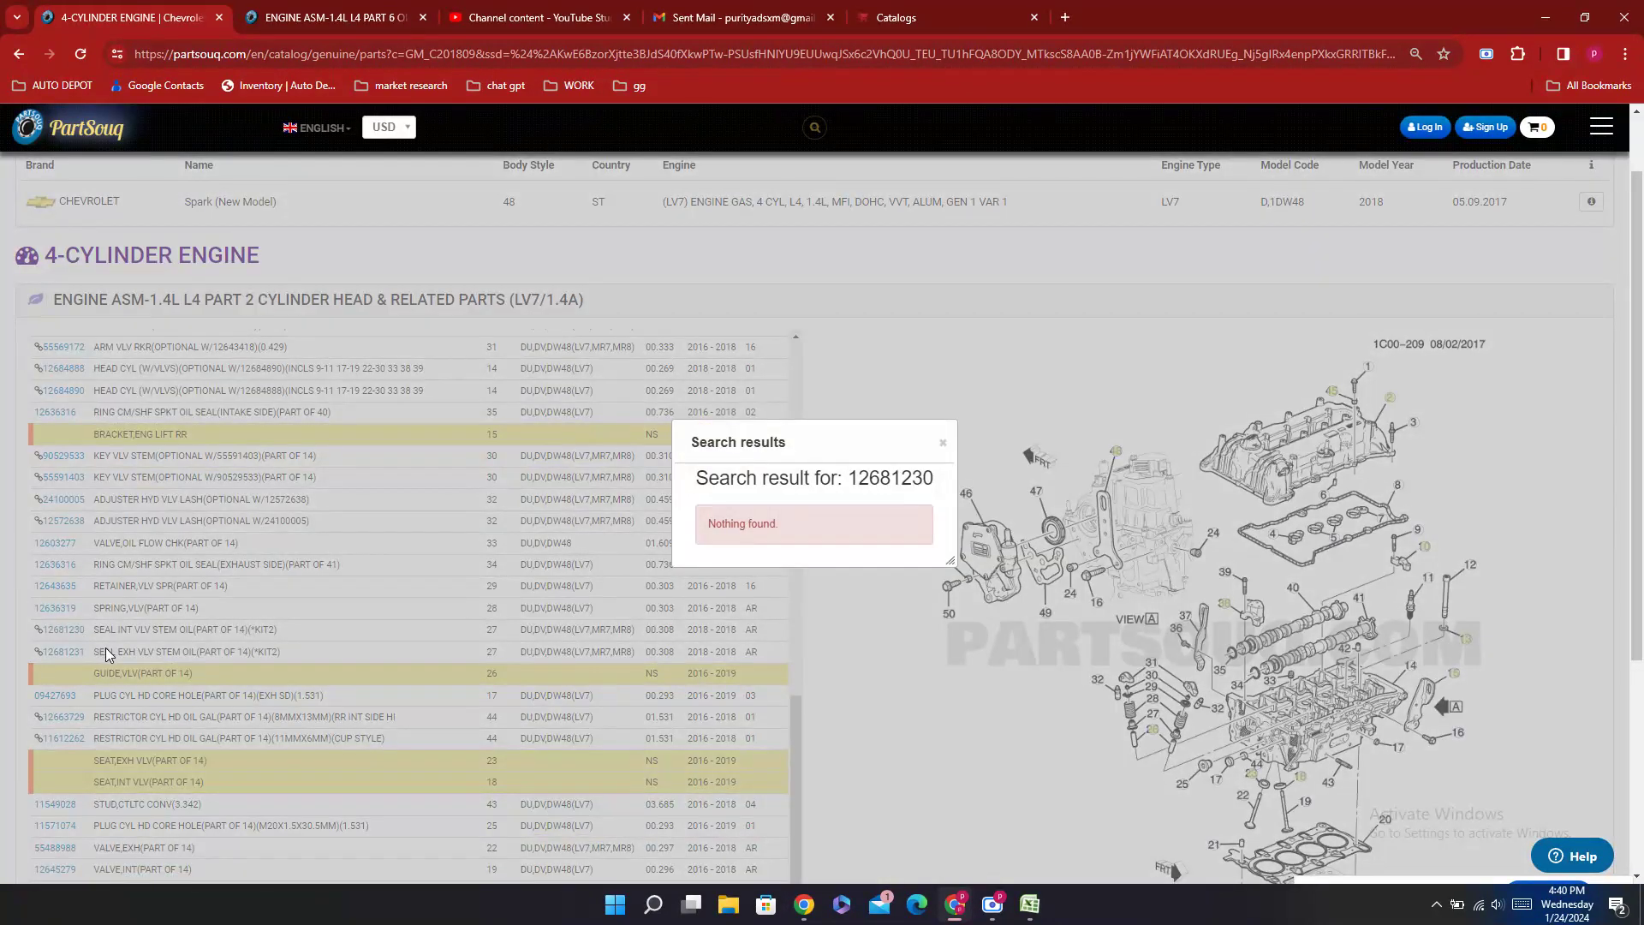
{"action": "left_click", "coordinate": [105, 647]}
Step: Select part number 12681230 in the PartSouq cylinder head list
{"action": "double_click", "coordinate": [67, 631]}
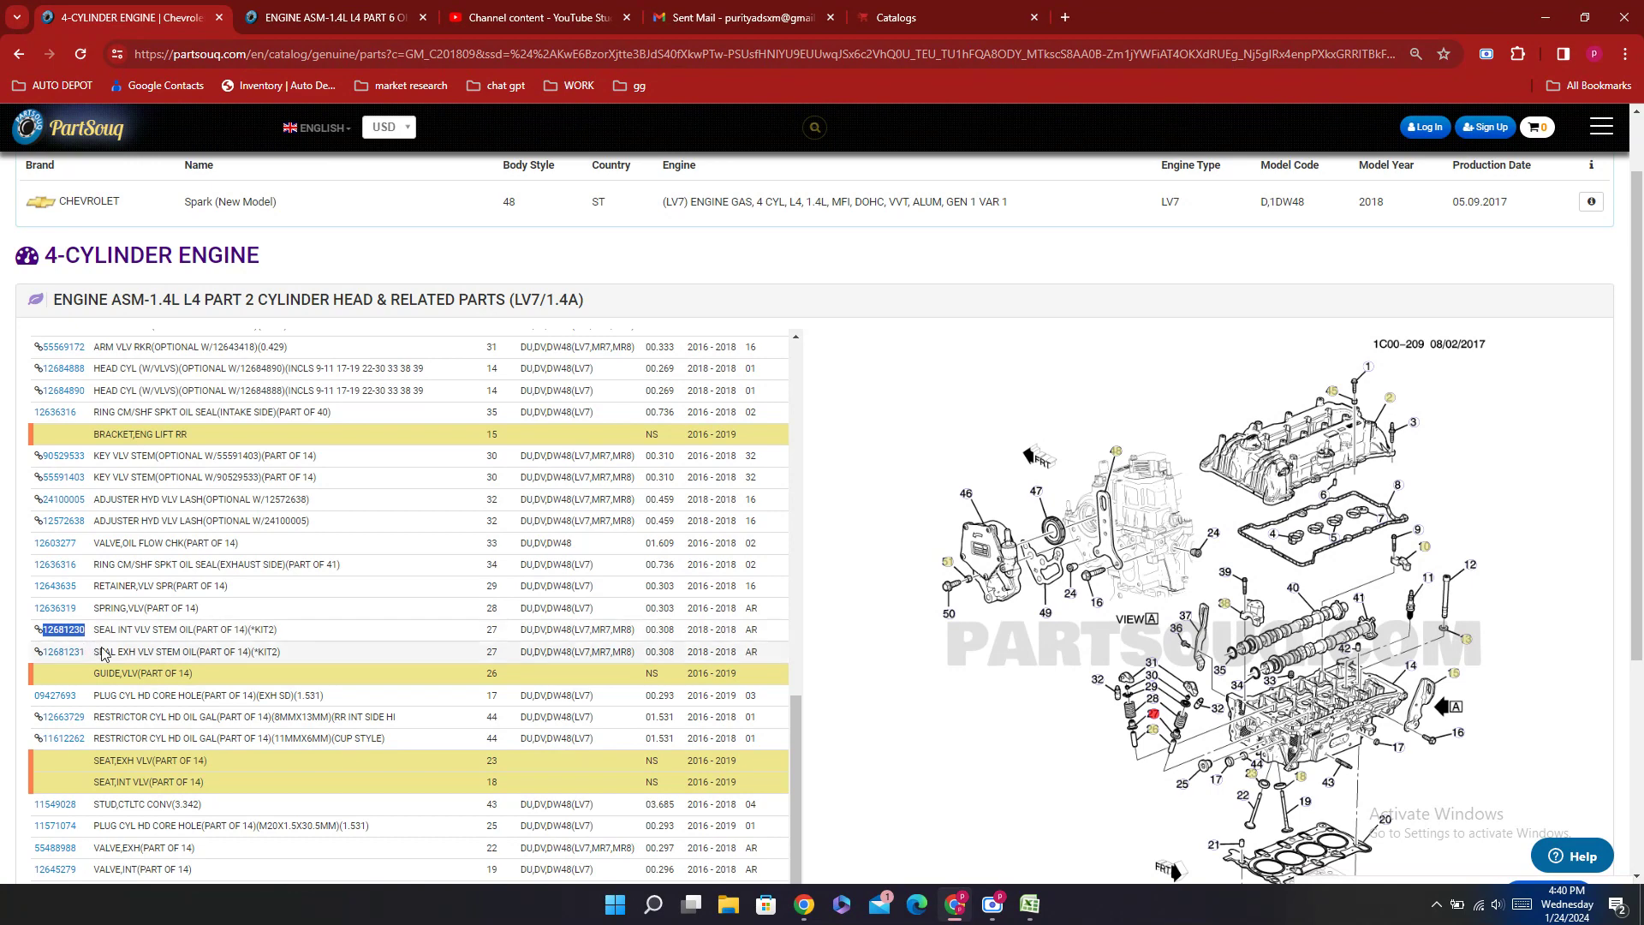
{"action": "left_click", "coordinate": [1030, 905]}
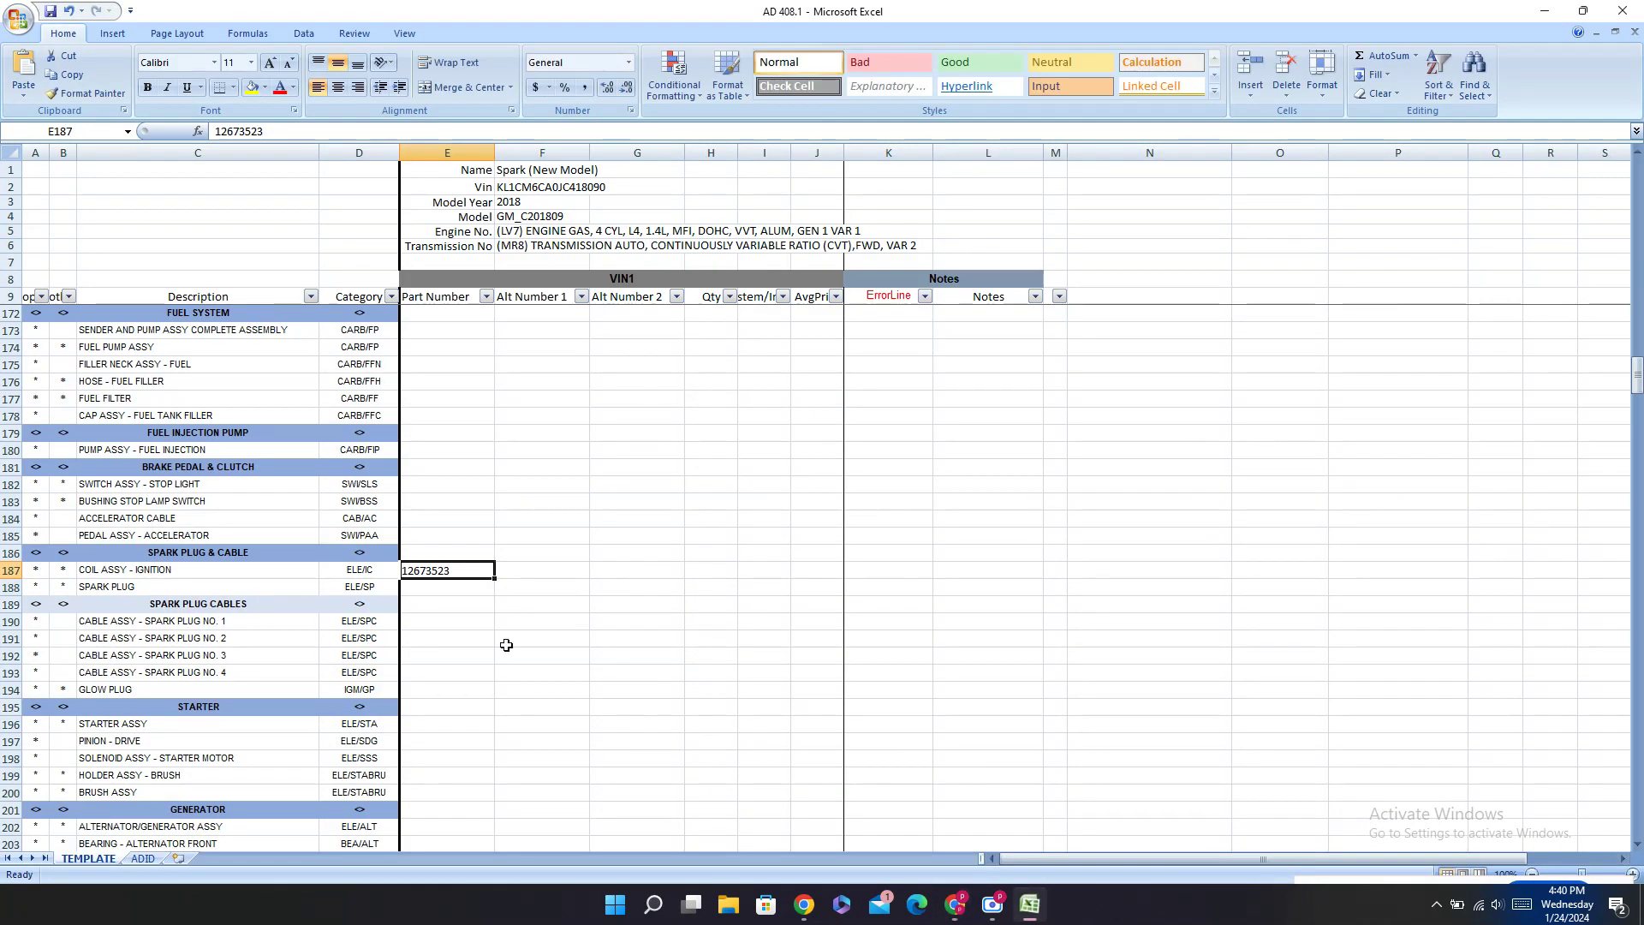
{"action": "key", "text": "alt+Tab"}
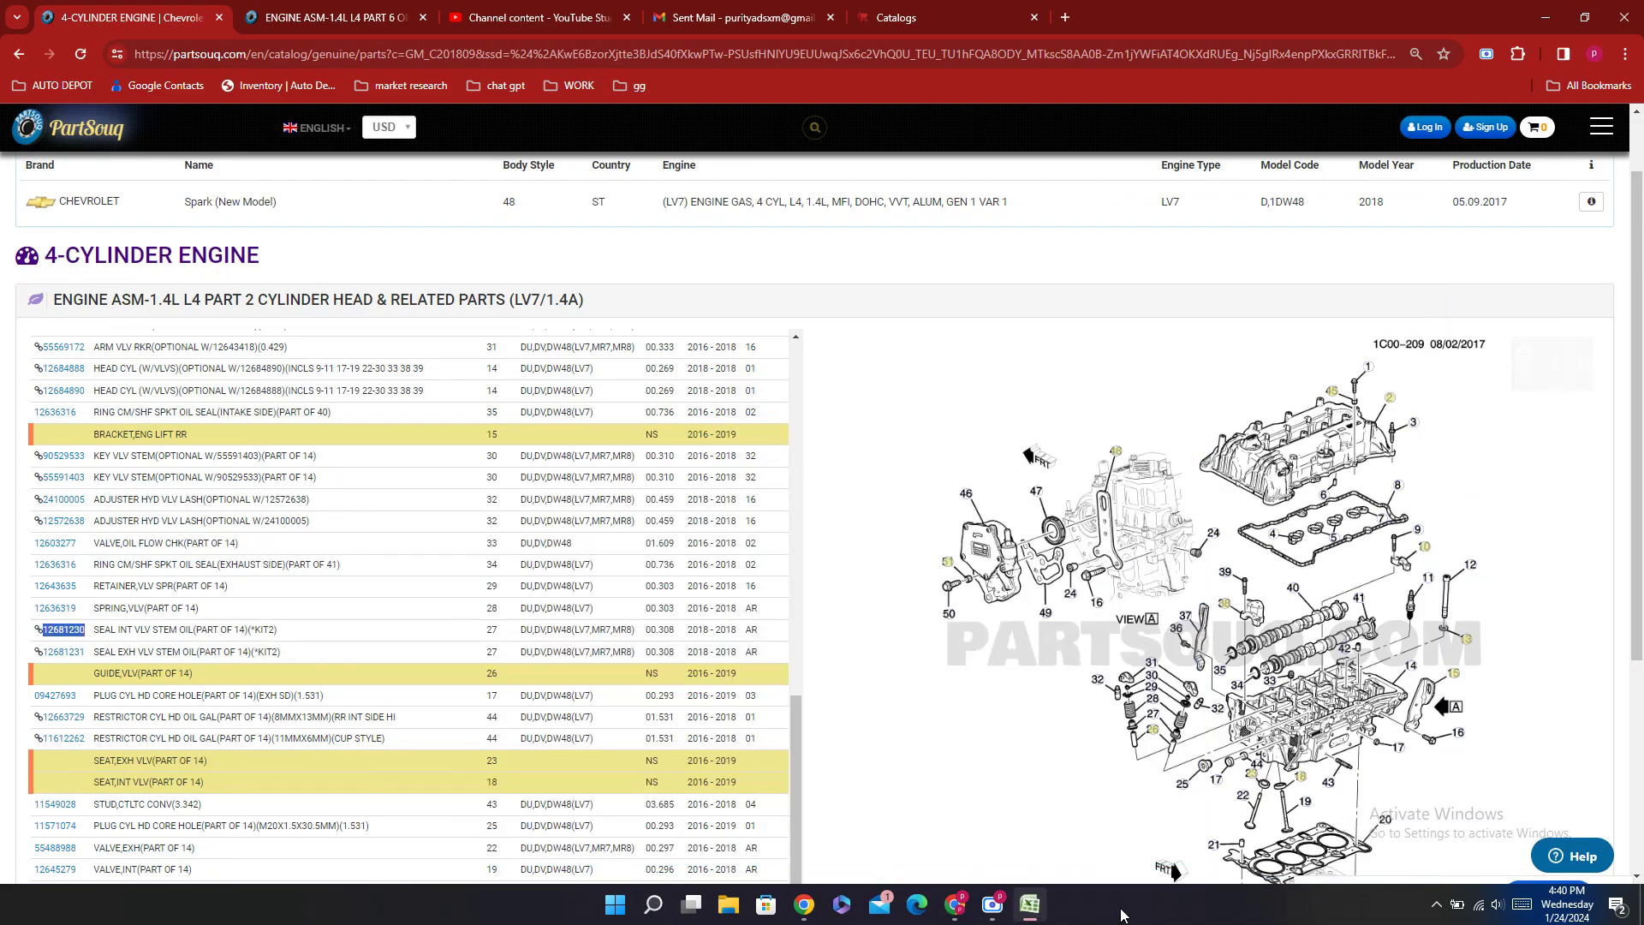
{"action": "mouse_move", "coordinate": [1082, 816]}
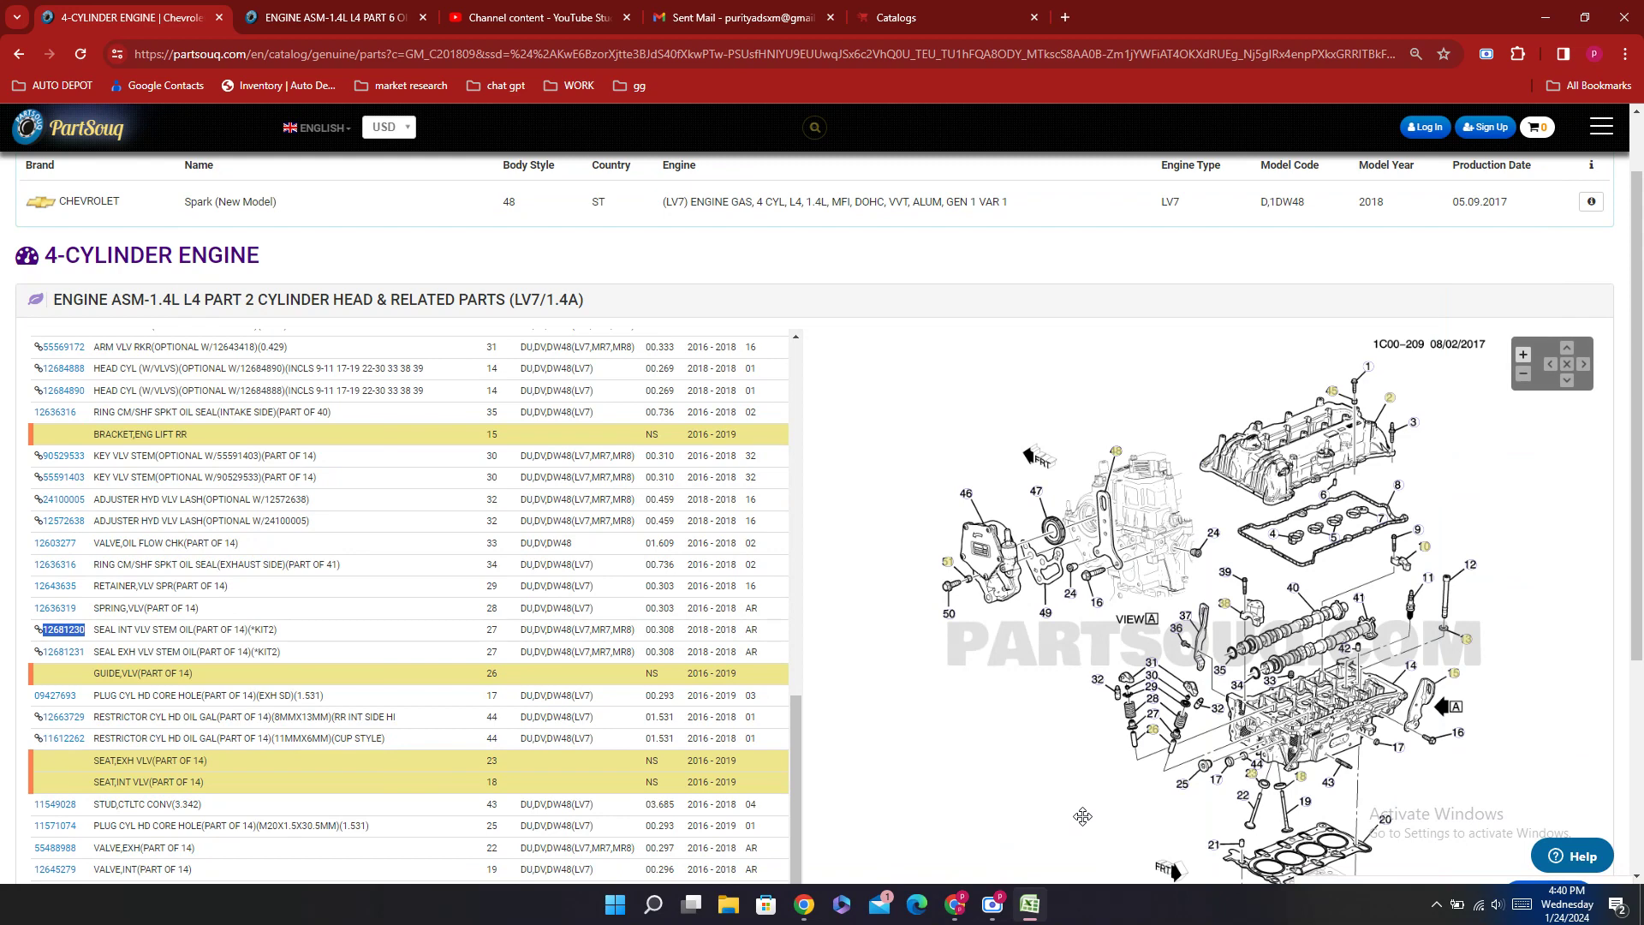
{"action": "scroll", "coordinate": [78, 557], "scroll_direction": "up", "scroll_amount": 15}
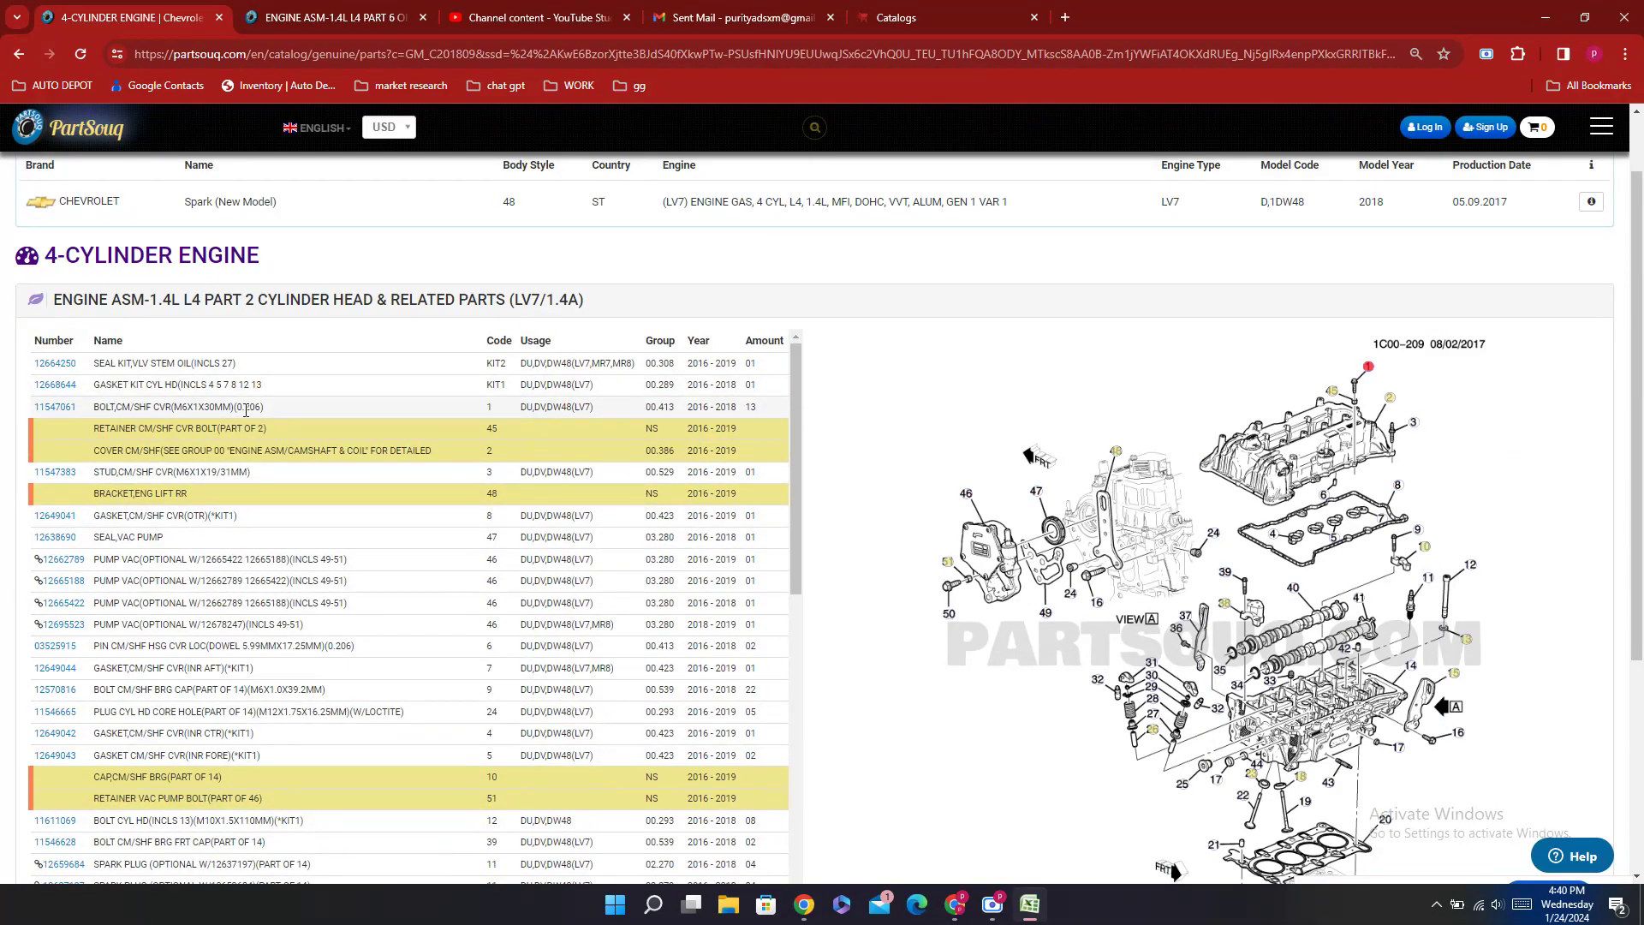
Step: Select cylinder head gasket number 12668644 and bring up the spreadsheet
{"action": "double_click", "coordinate": [79, 395]}
{"action": "key", "text": "ctrl+c"}
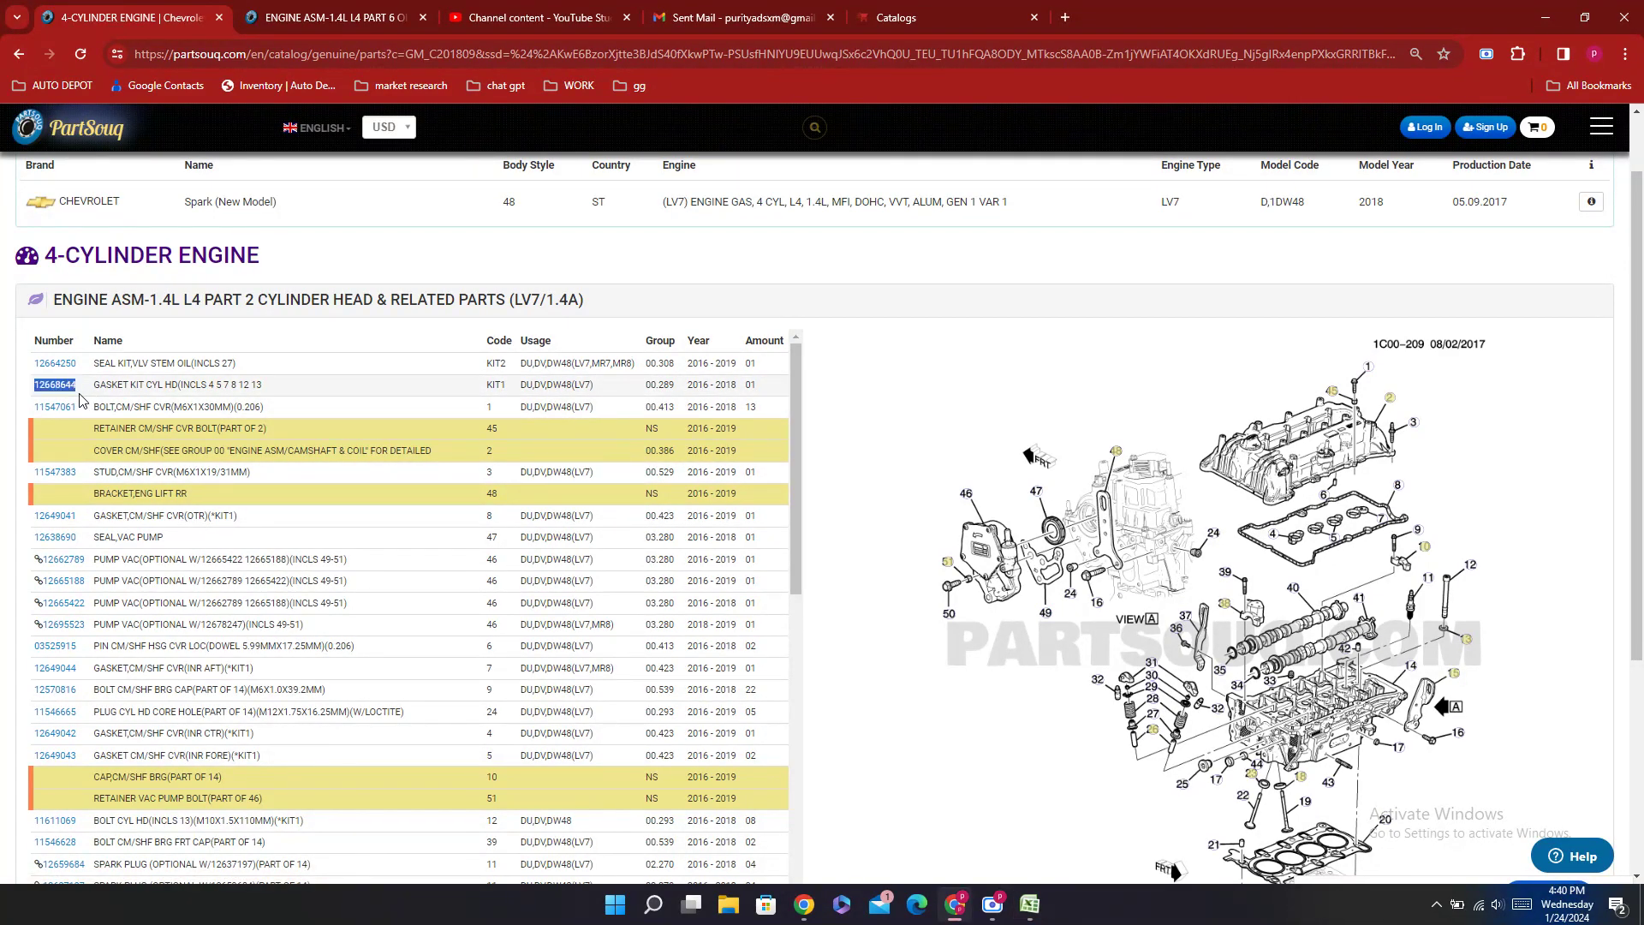
{"action": "left_click", "coordinate": [1030, 904]}
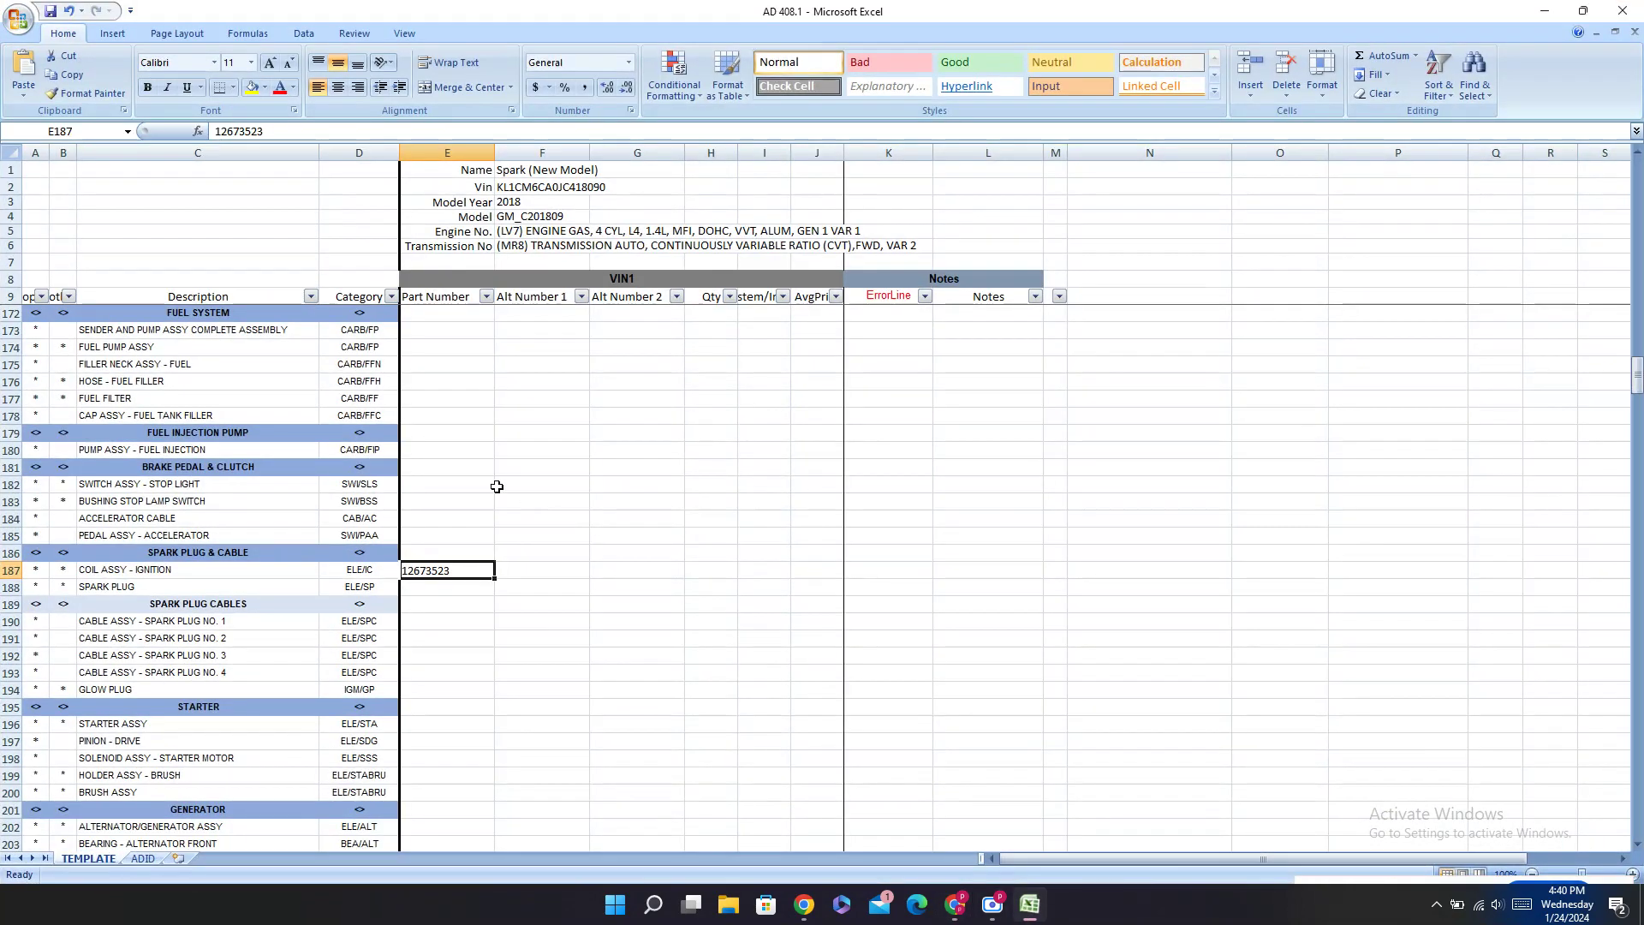
{"action": "scroll", "coordinate": [274, 544], "scroll_direction": "up", "scroll_amount": 20}
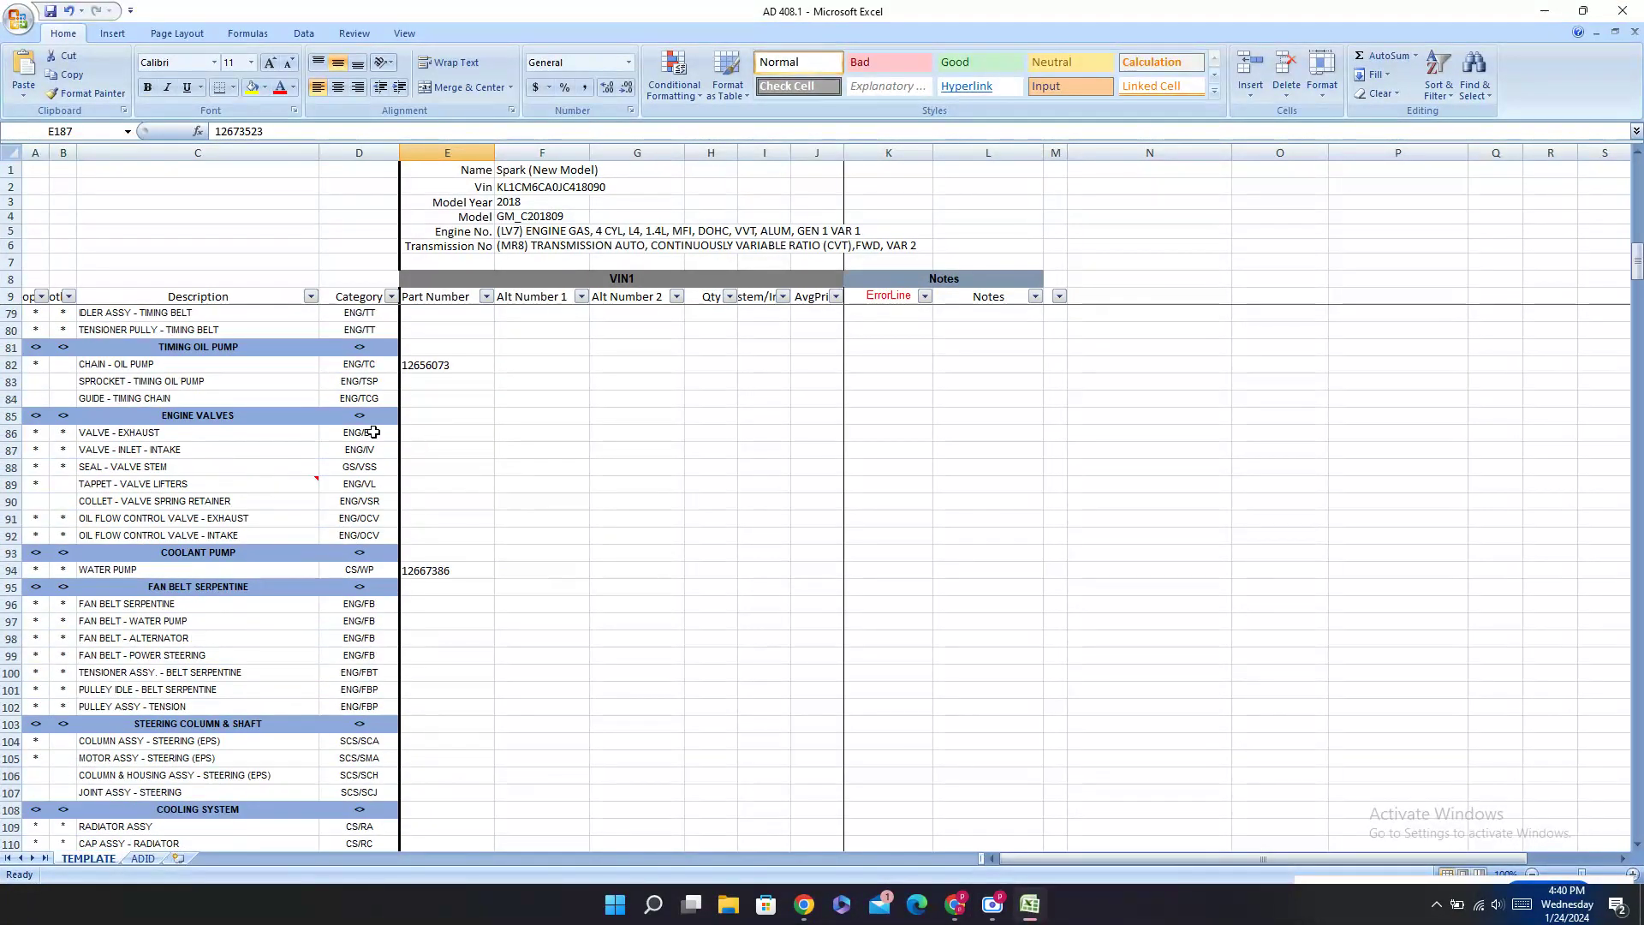
{"action": "scroll", "coordinate": [376, 428], "scroll_direction": "up", "scroll_amount": 8}
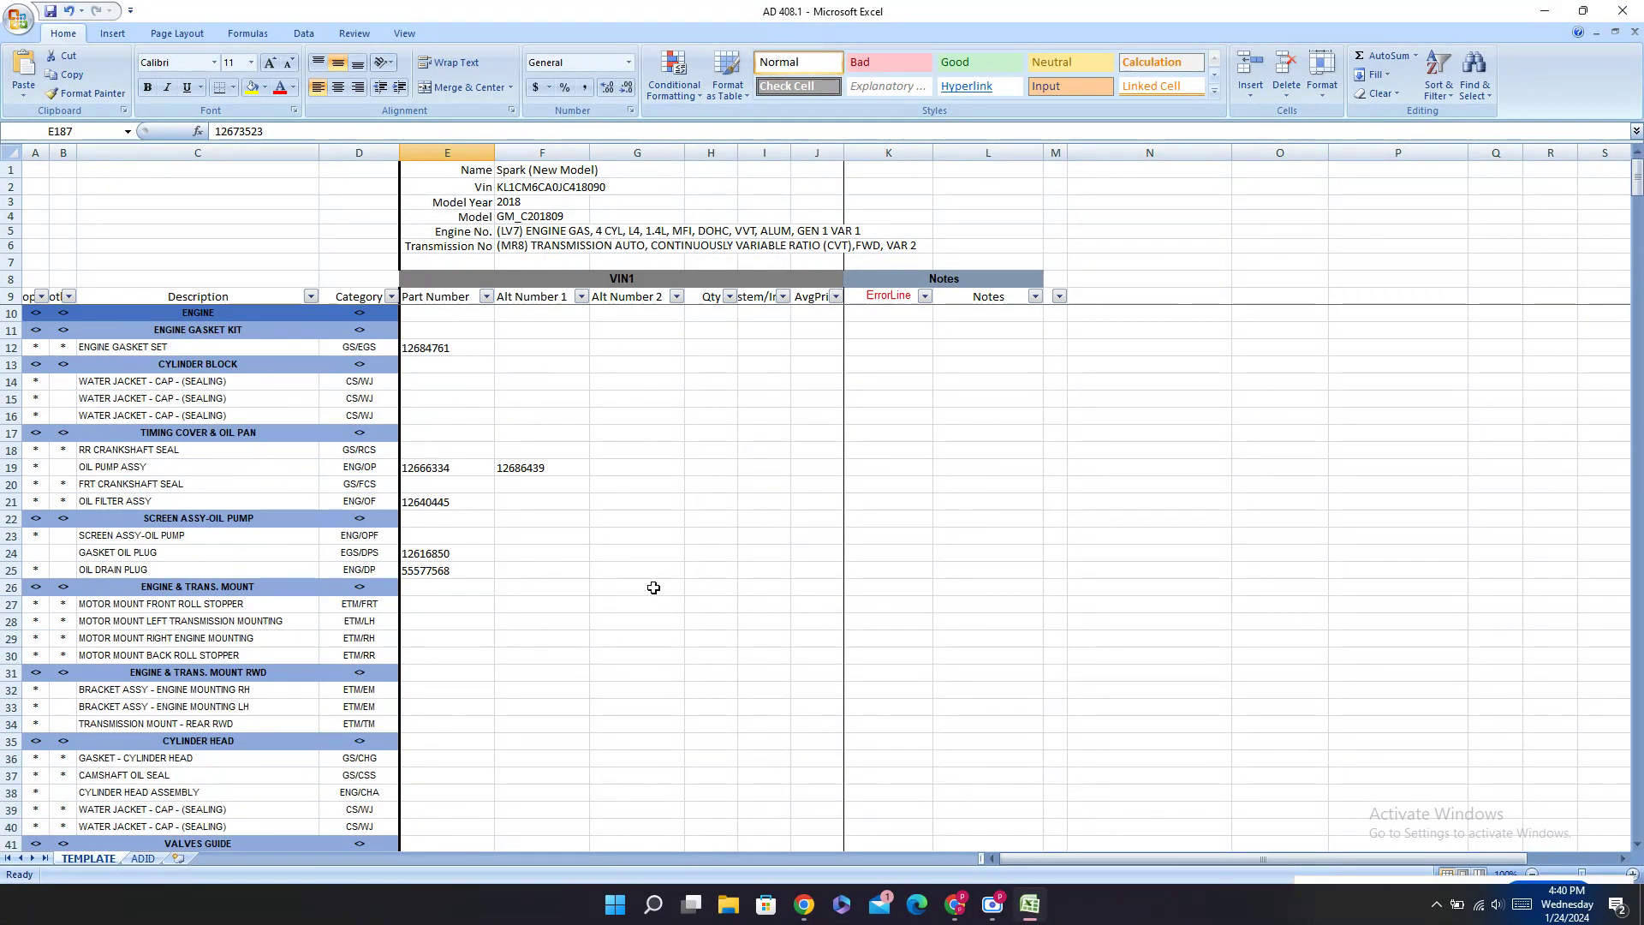
{"action": "scroll", "coordinate": [640, 586], "scroll_direction": "down", "scroll_amount": 2}
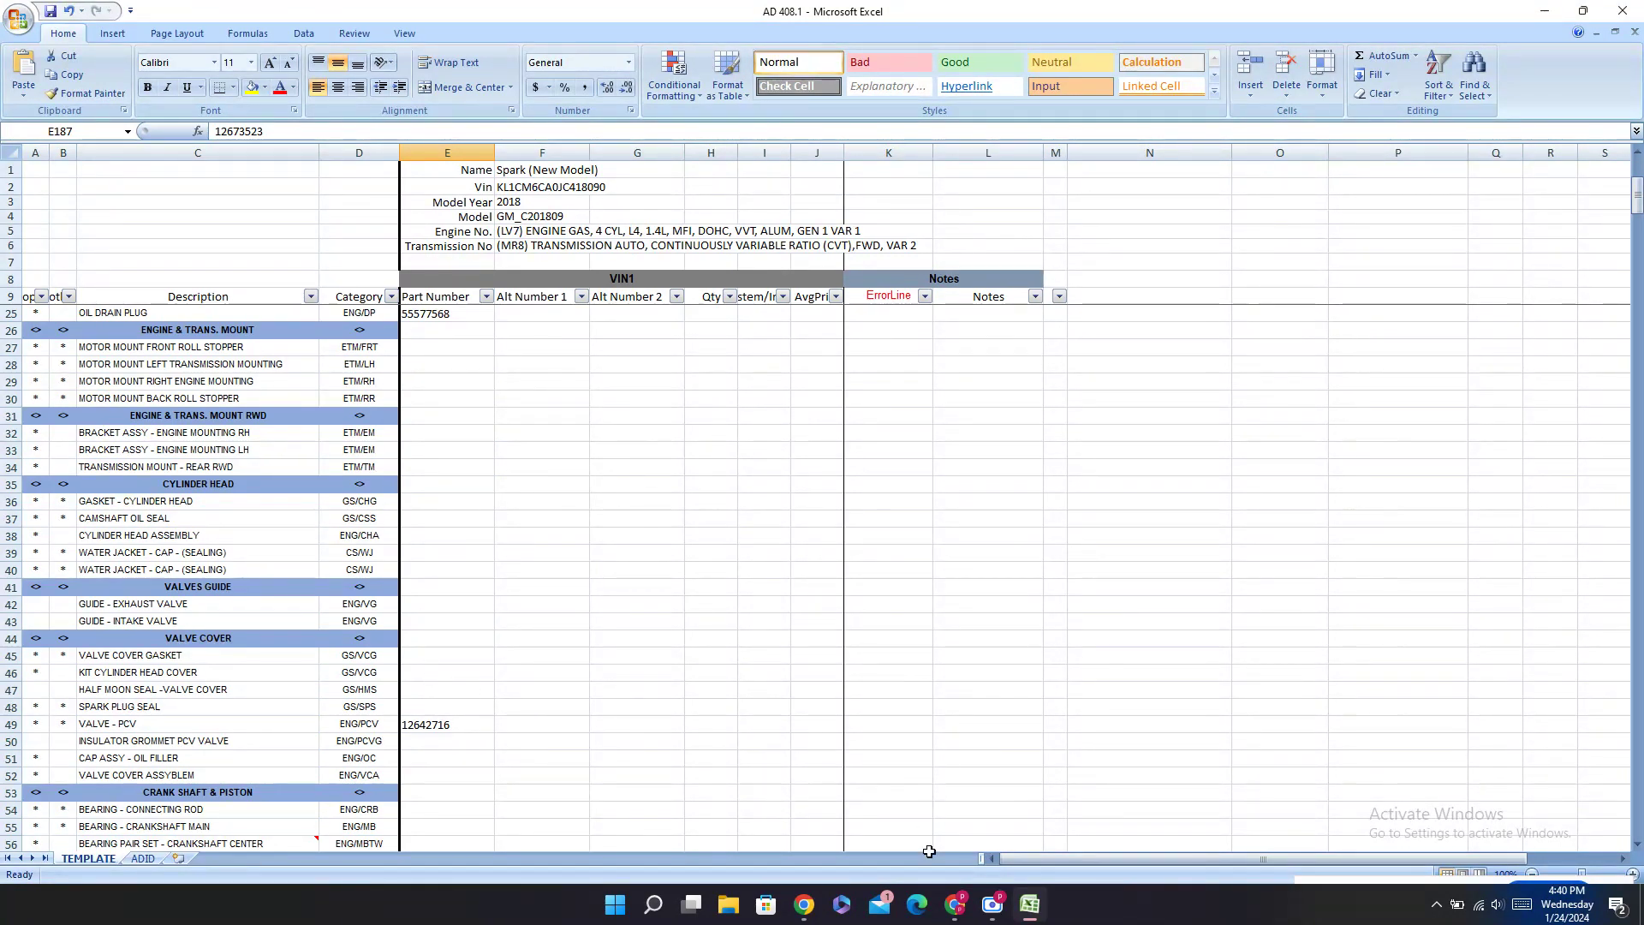
{"action": "left_click", "coordinate": [952, 906]}
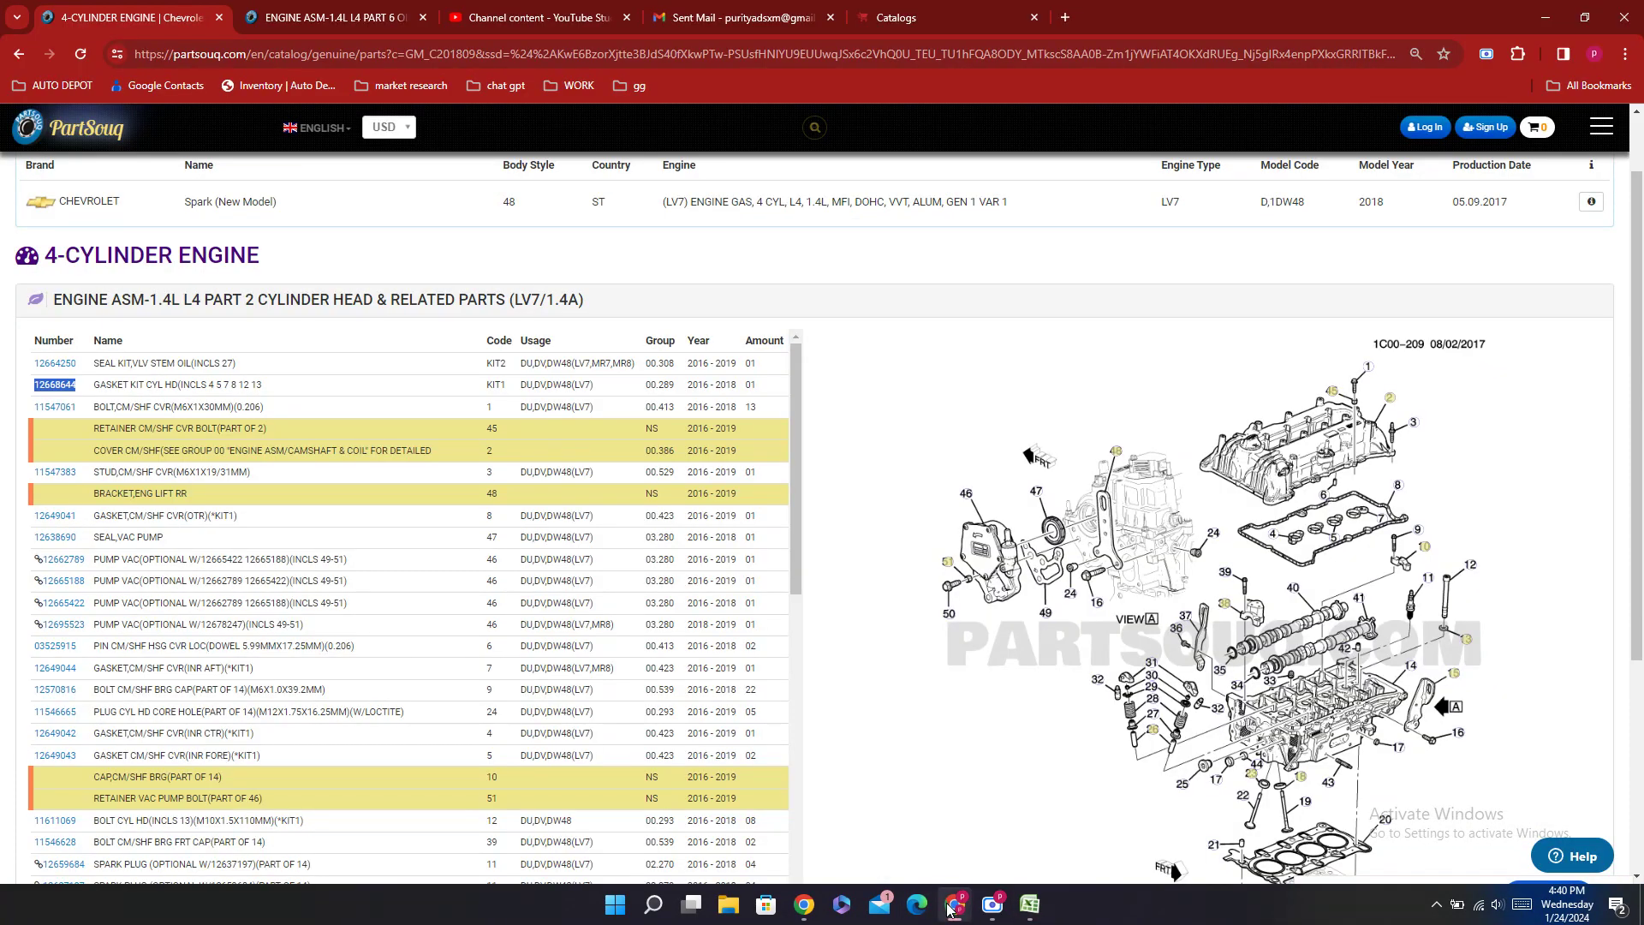
{"action": "left_click", "coordinate": [952, 908]}
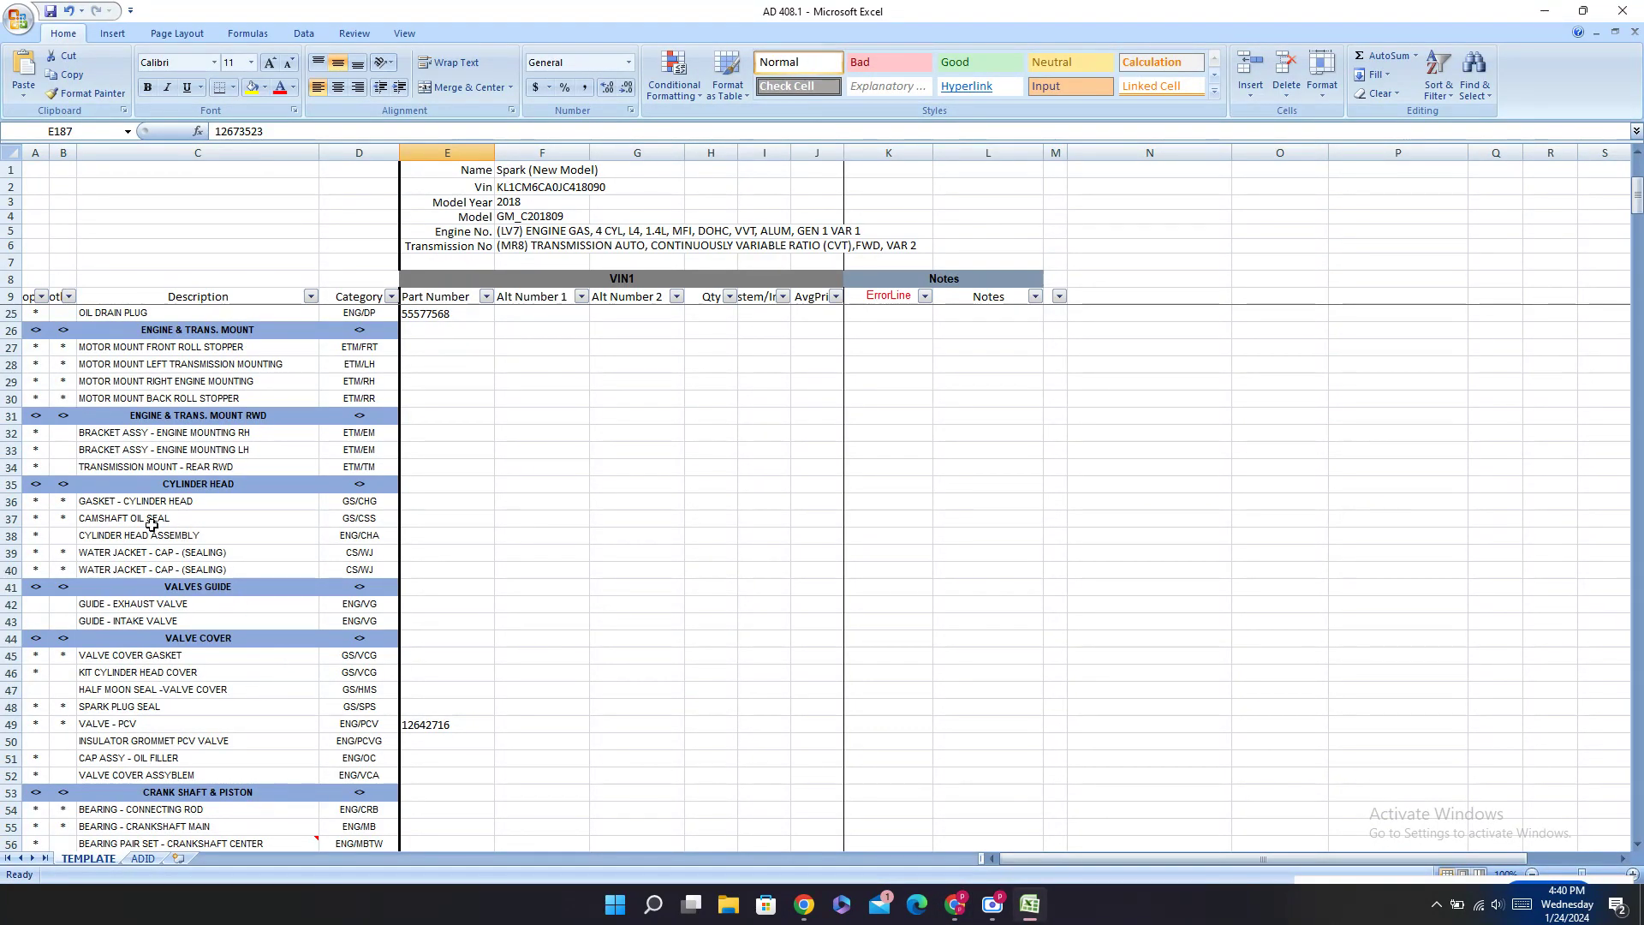
Step: Paste 12668644 into the GASKET - CYLINDER HEAD part number cell E36
{"action": "left_click_drag", "start_coordinate": [163, 531], "coordinate": [433, 500]}
{"action": "left_click", "coordinate": [436, 501]}
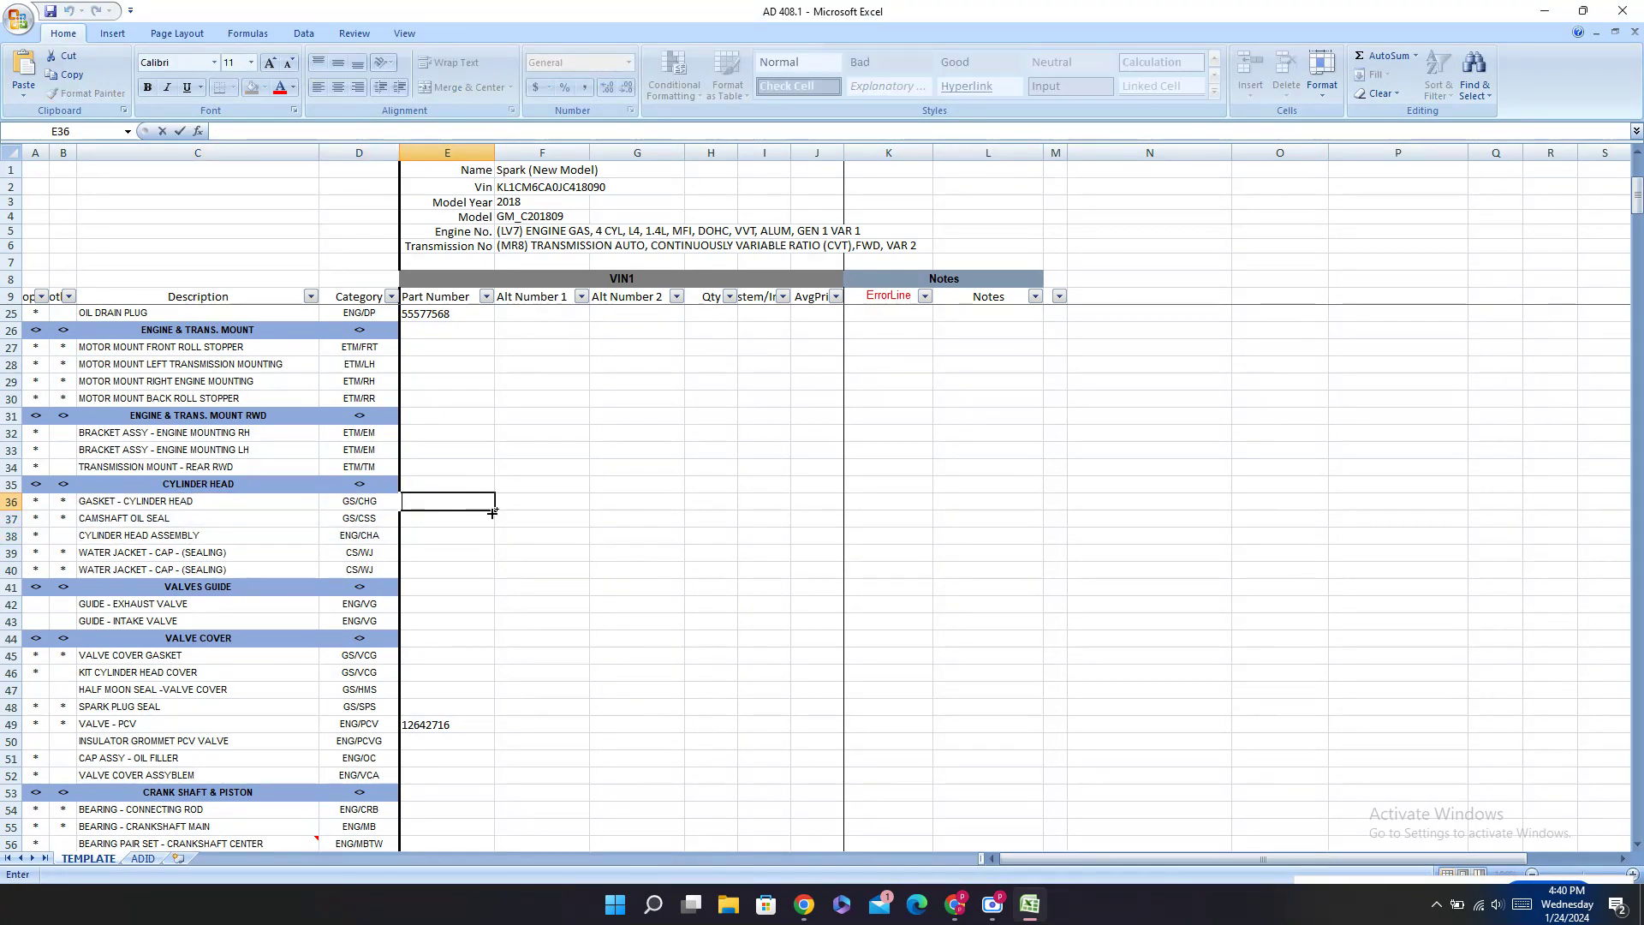
{"action": "key", "text": "ctrl+v"}
{"action": "left_click", "coordinate": [426, 688]}
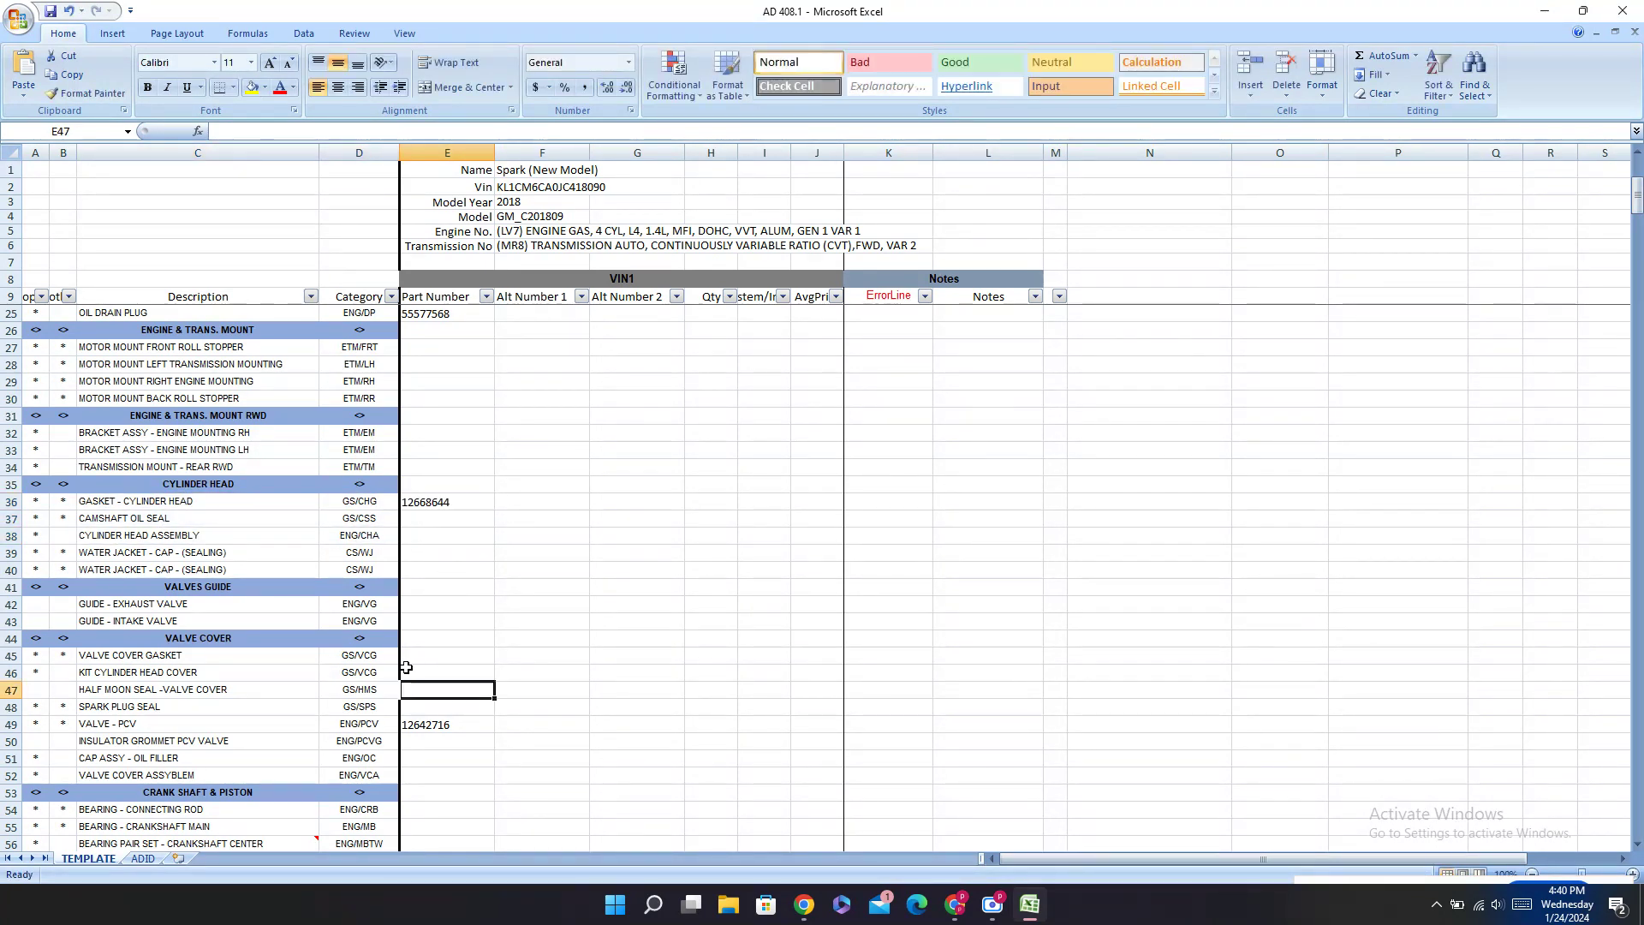
{"action": "scroll", "coordinate": [389, 642], "scroll_direction": "up", "scroll_amount": 1}
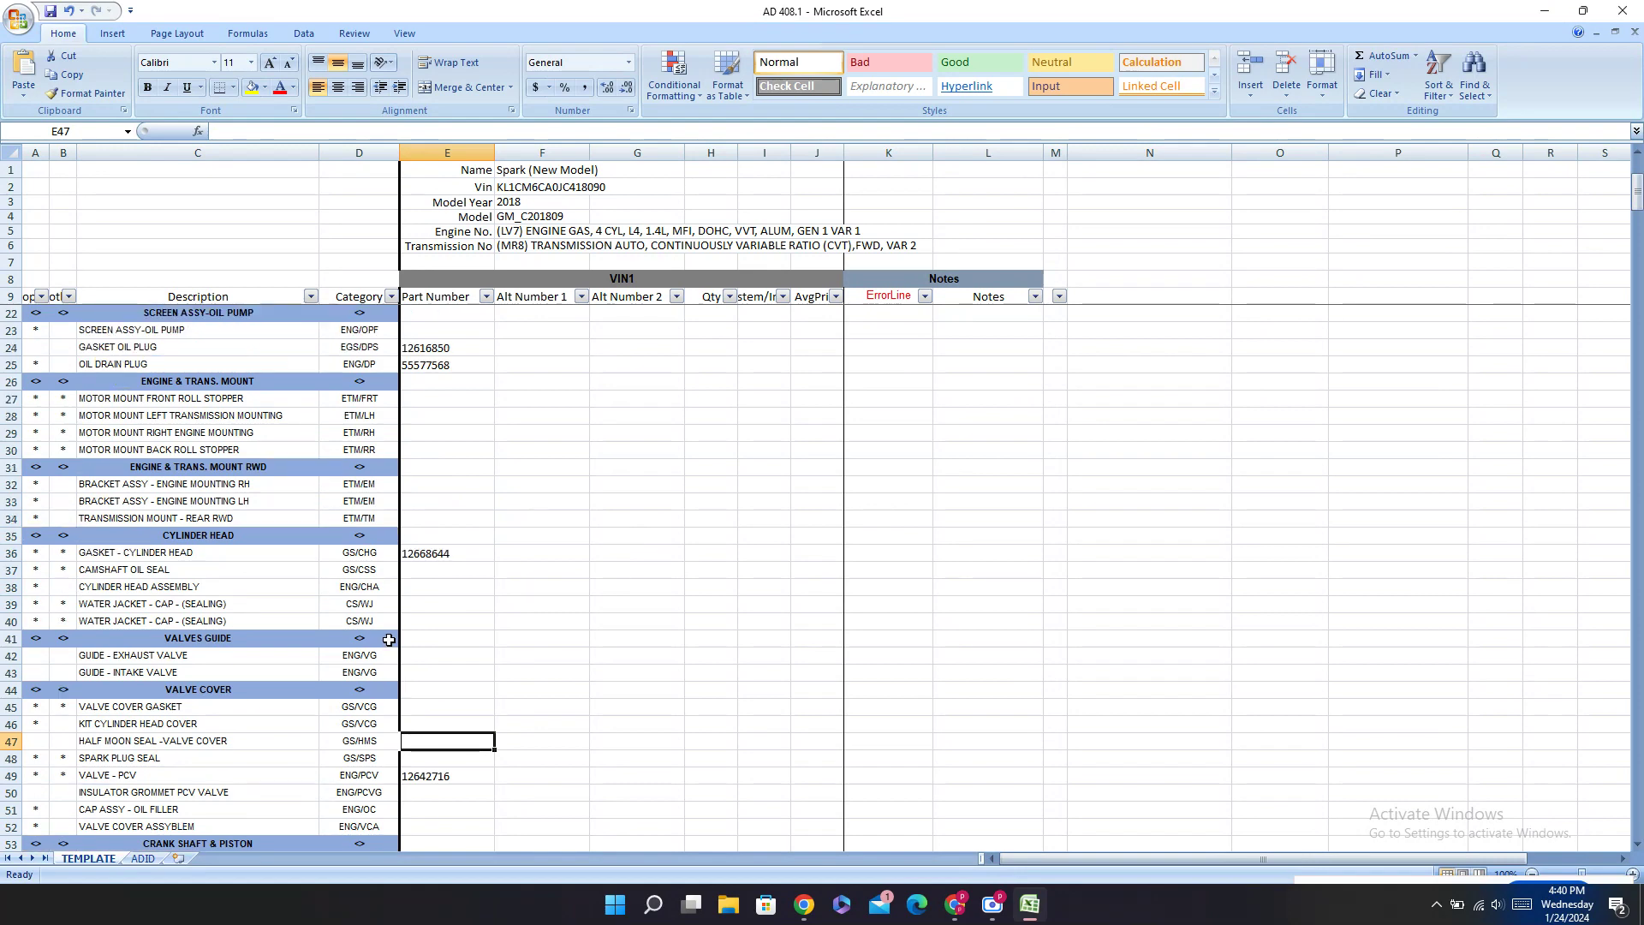
{"action": "left_click", "coordinate": [955, 904]}
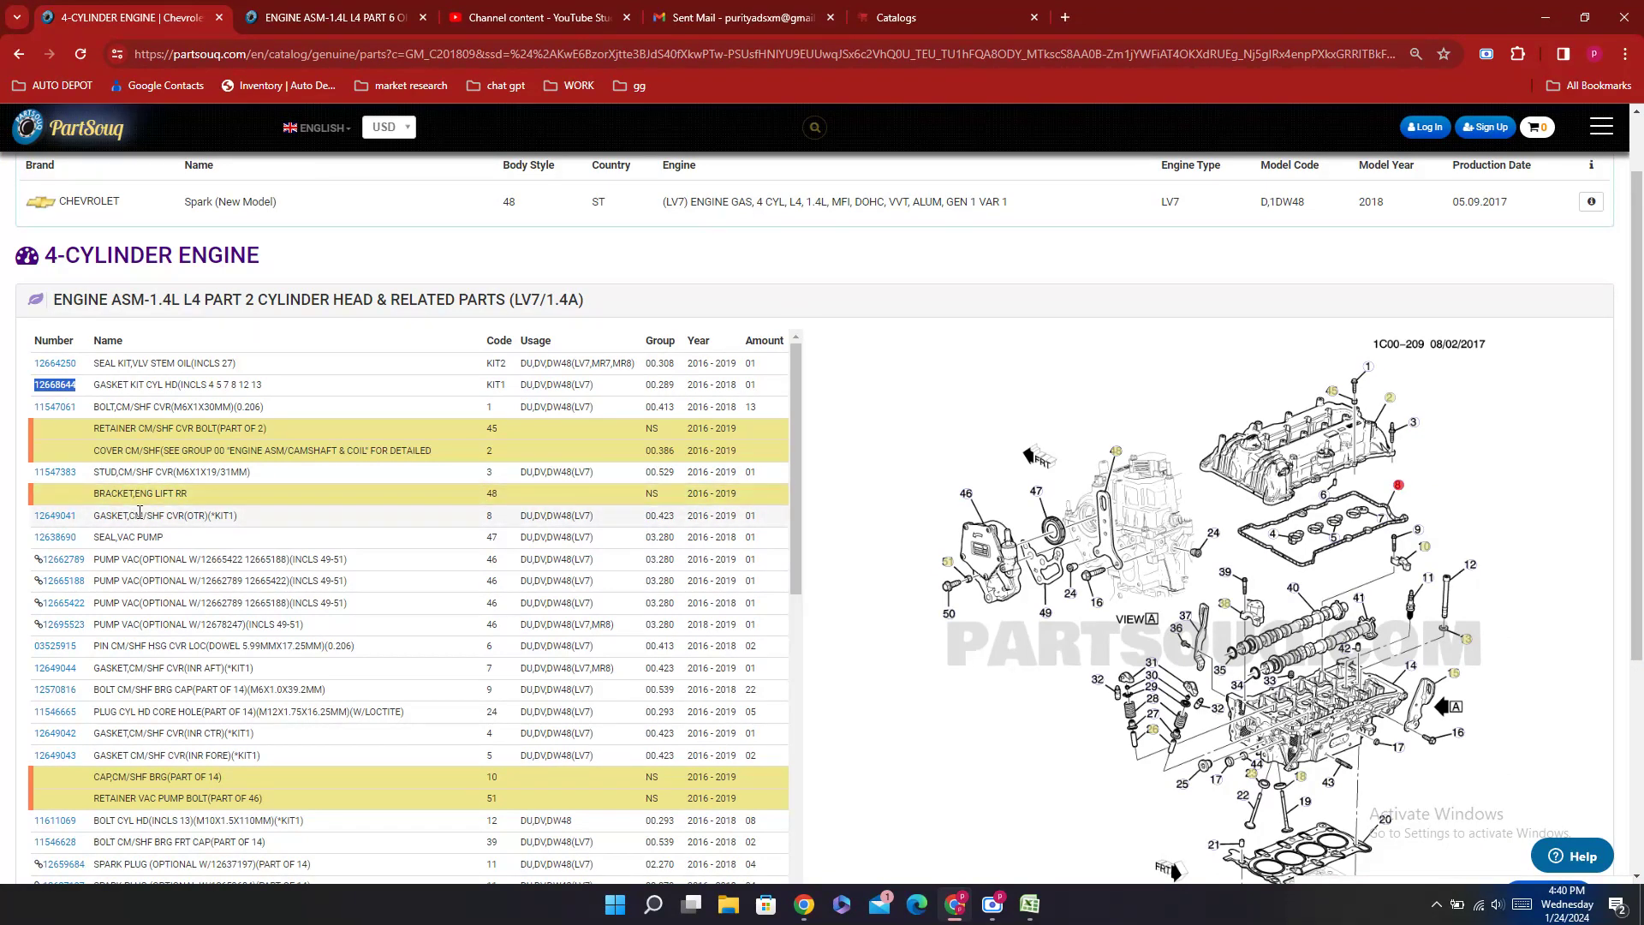
Step: Paste valve cover gasket number 12649041 into cell E45
{"action": "double_click", "coordinate": [84, 524]}
{"action": "key", "text": "ctrl+c"}
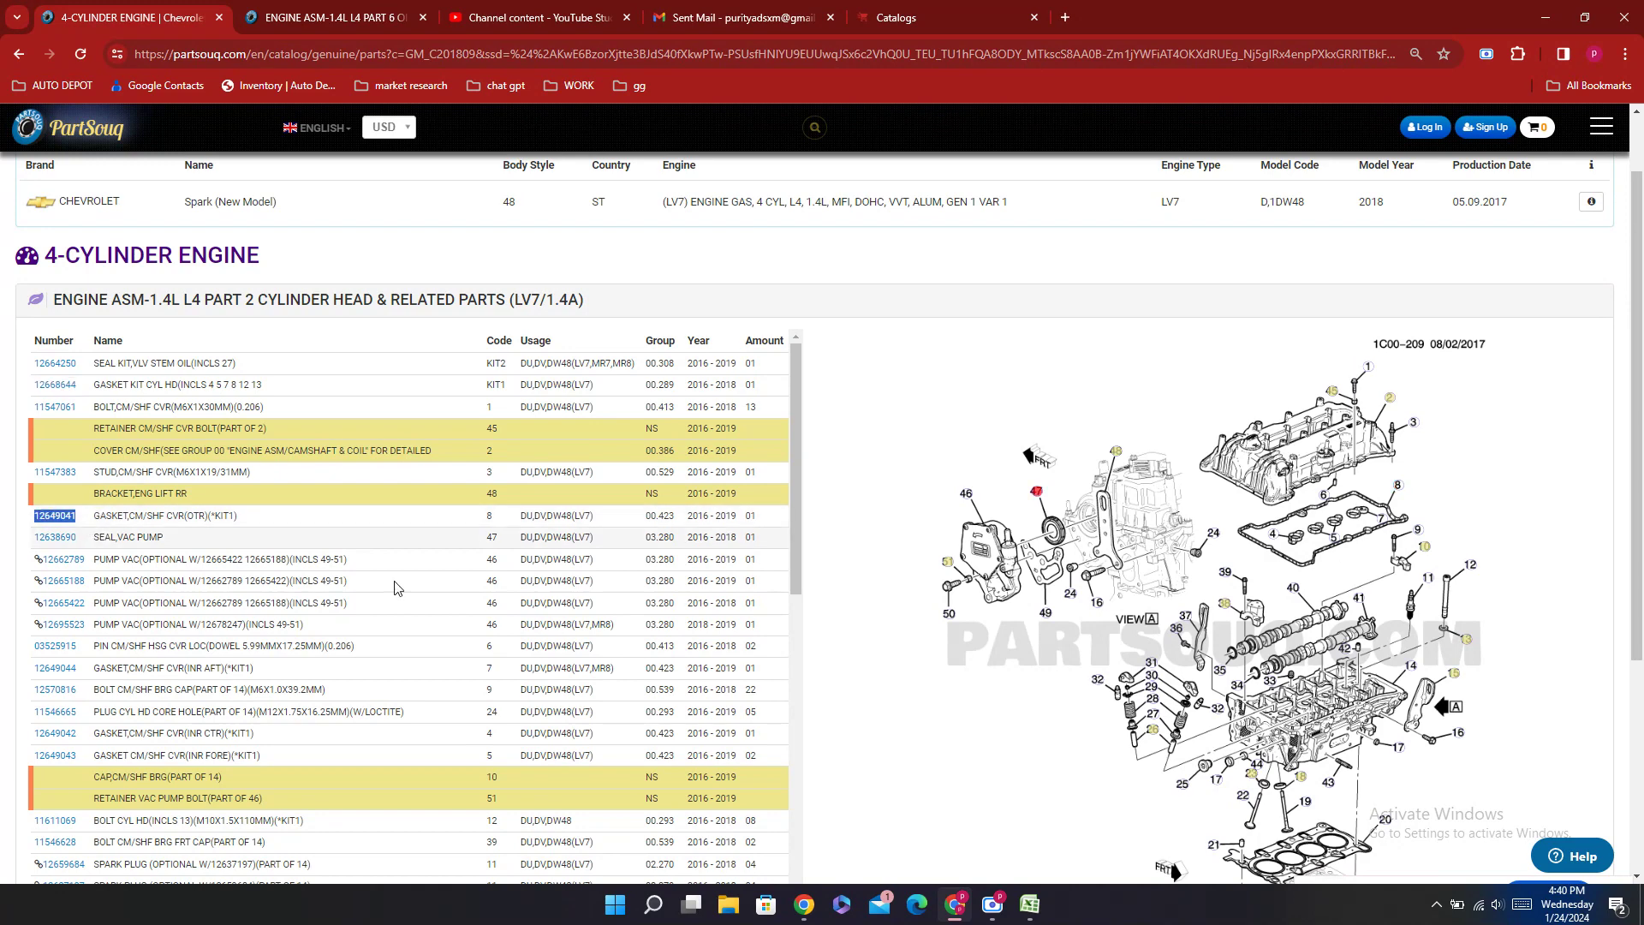
{"action": "scroll", "coordinate": [396, 588], "scroll_direction": "down", "scroll_amount": 7}
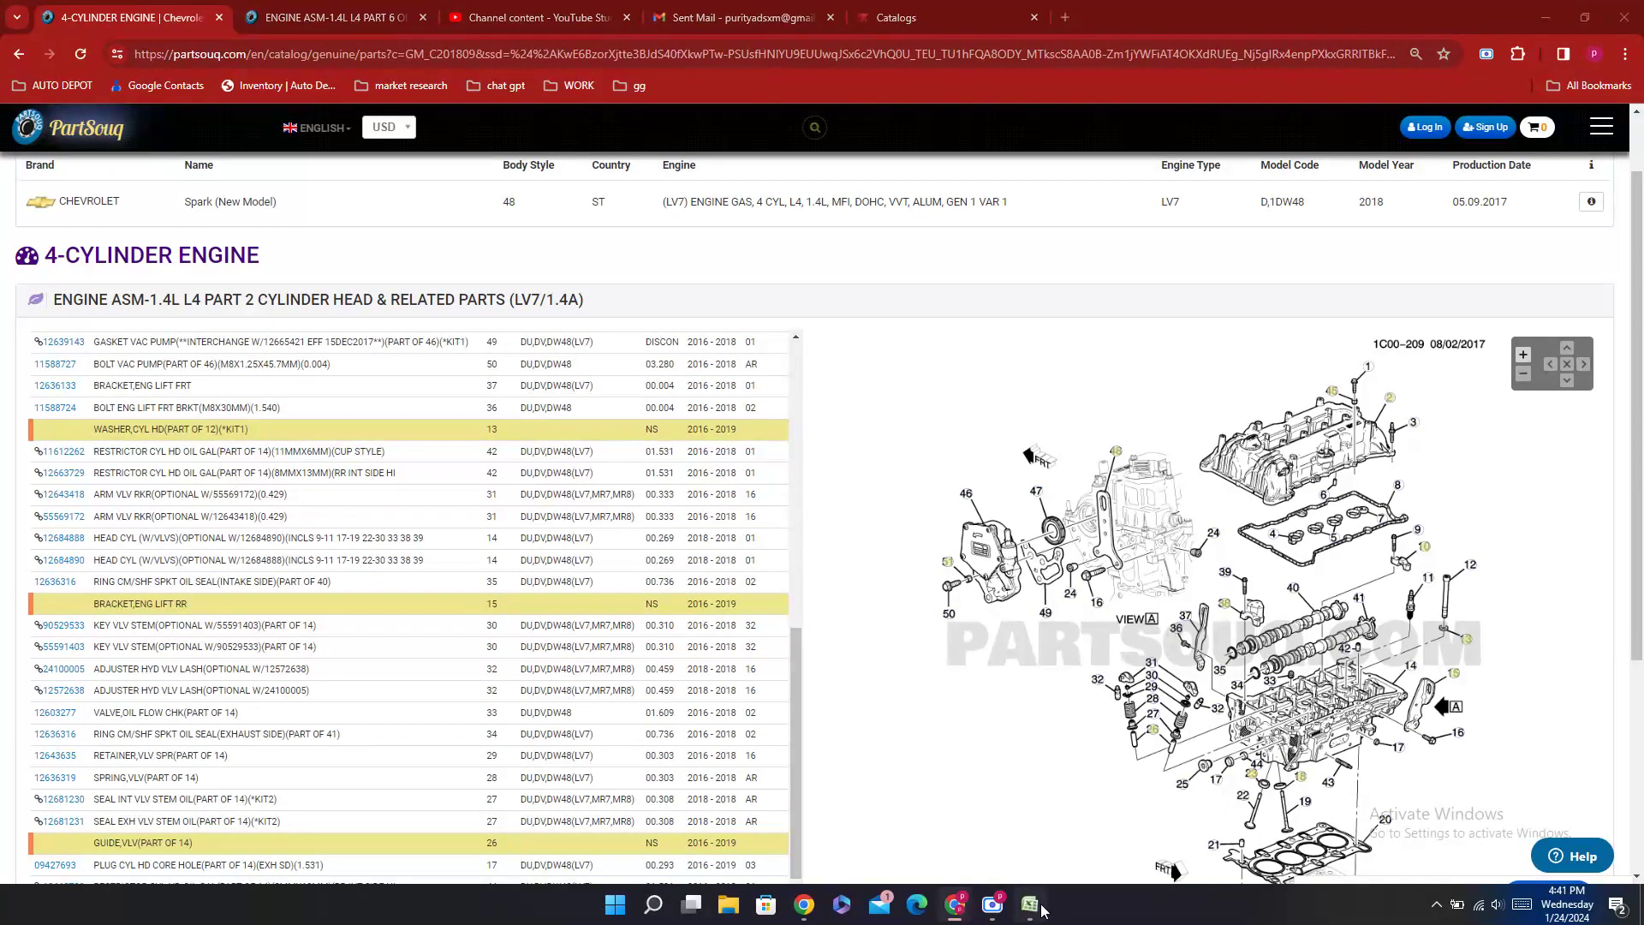
{"action": "left_click", "coordinate": [1030, 904]}
{"action": "scroll", "coordinate": [418, 610], "scroll_direction": "up", "scroll_amount": 4}
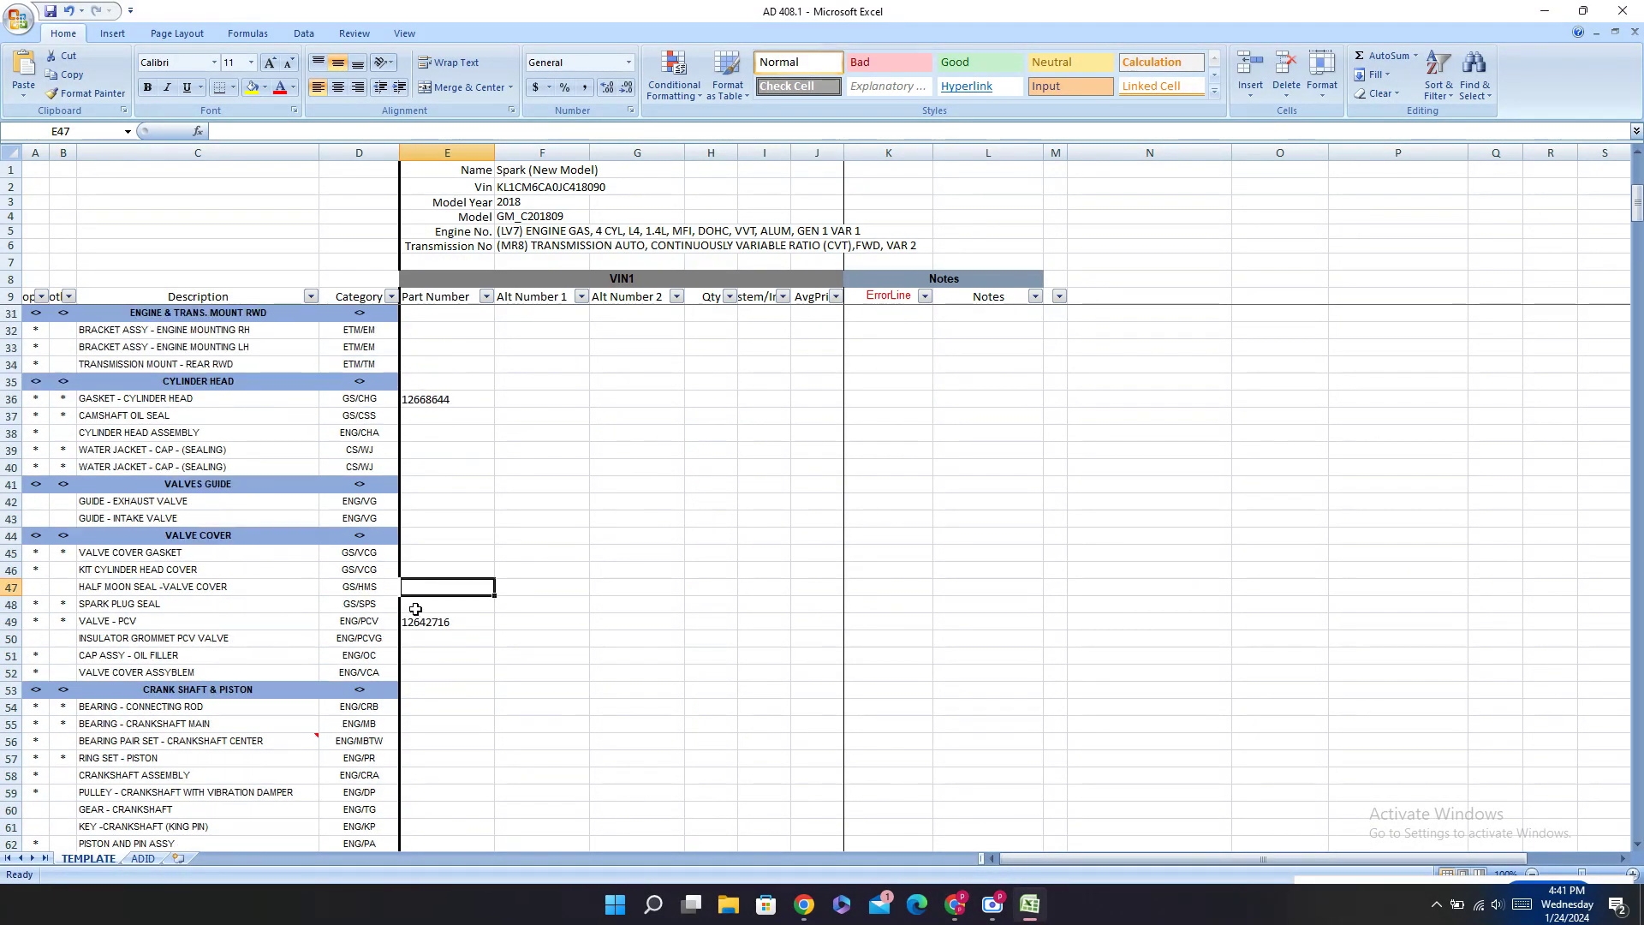
{"action": "left_click", "coordinate": [428, 555]}
{"action": "double_click", "coordinate": [416, 548]}
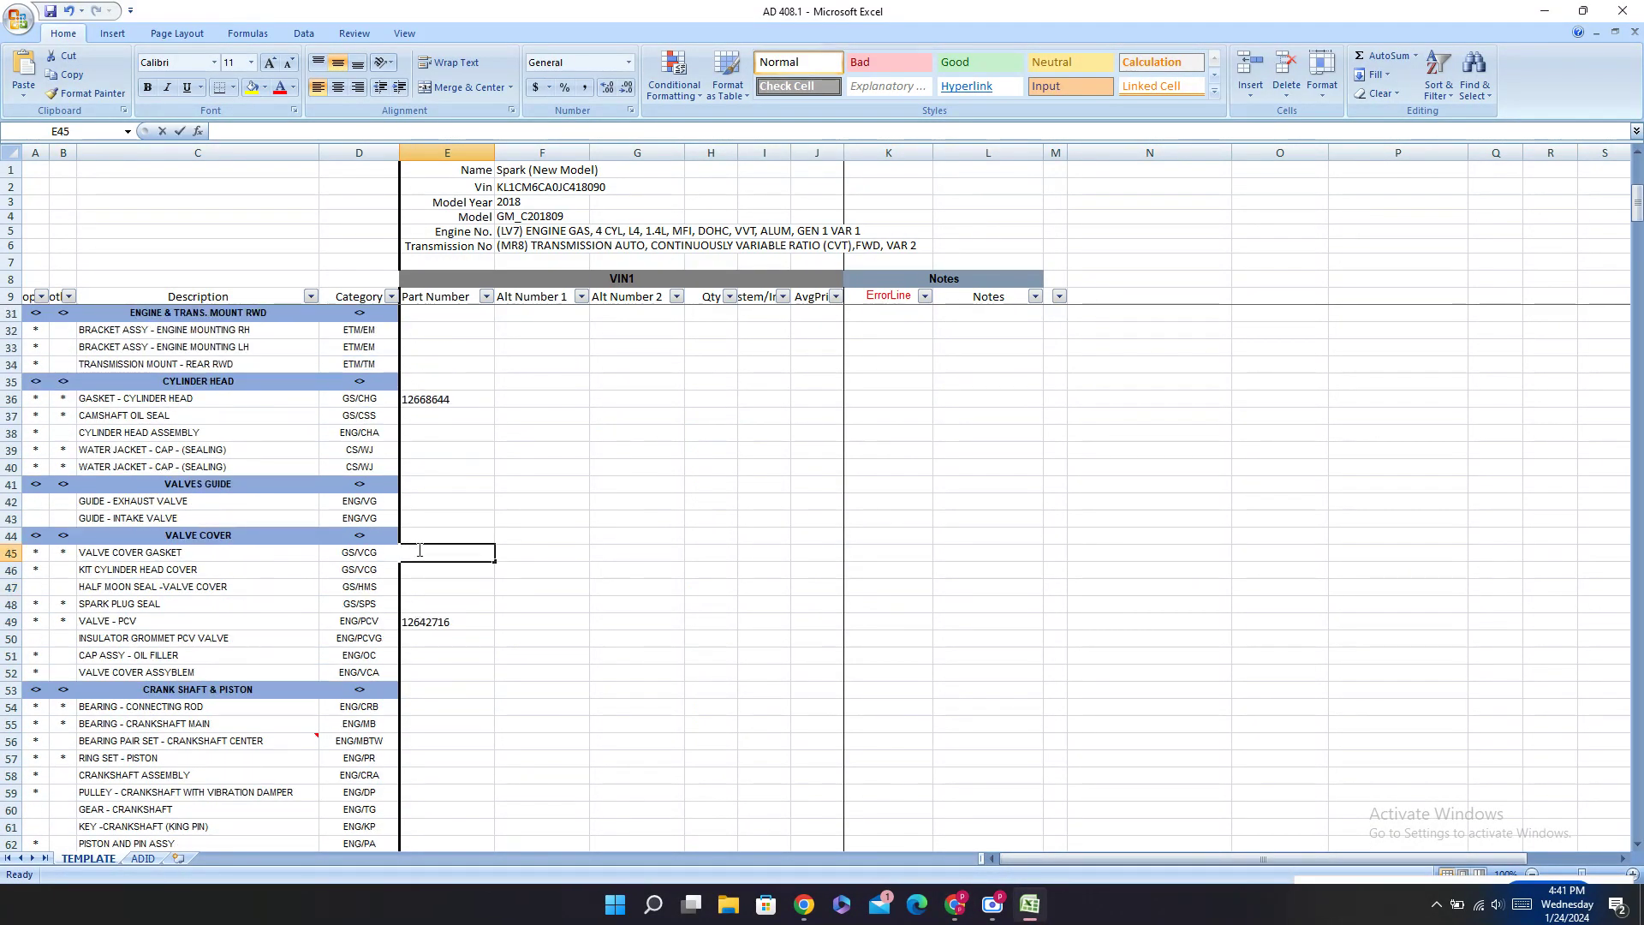
{"action": "key", "text": "ctrl+v"}
{"action": "left_click", "coordinate": [432, 417]}
Step: Browse the PartSouq cylinder head parts list down to the spark plugs
{"action": "left_click", "coordinate": [955, 904]}
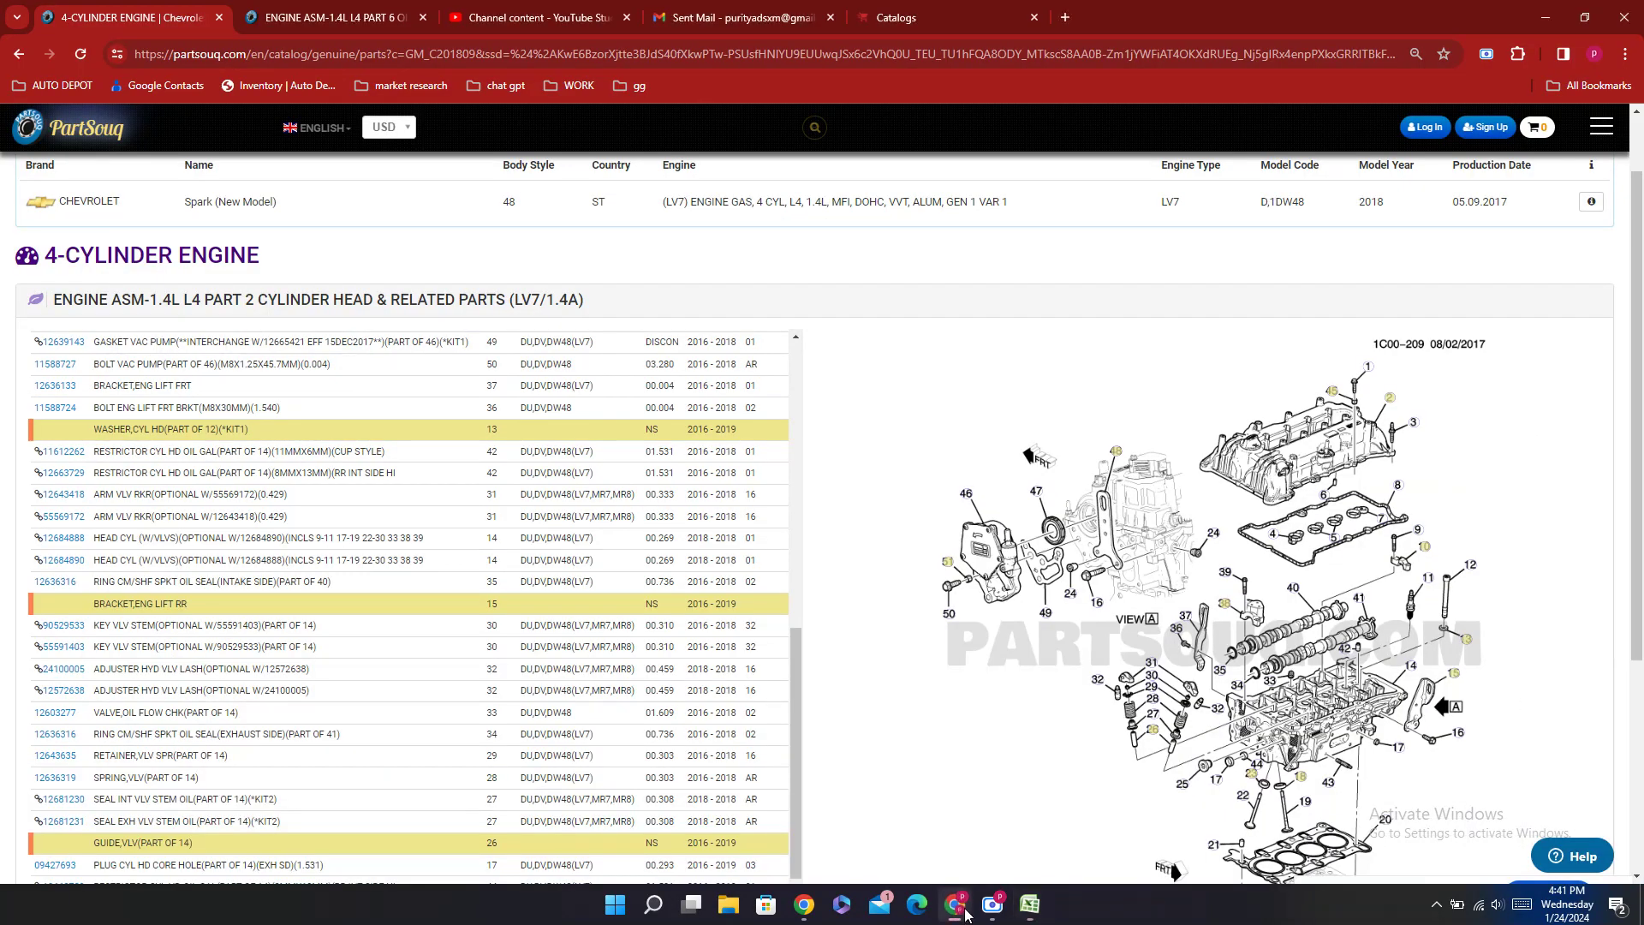
{"action": "scroll", "coordinate": [158, 510], "scroll_direction": "down", "scroll_amount": 5}
{"action": "scroll", "coordinate": [159, 509], "scroll_direction": "up", "scroll_amount": 3}
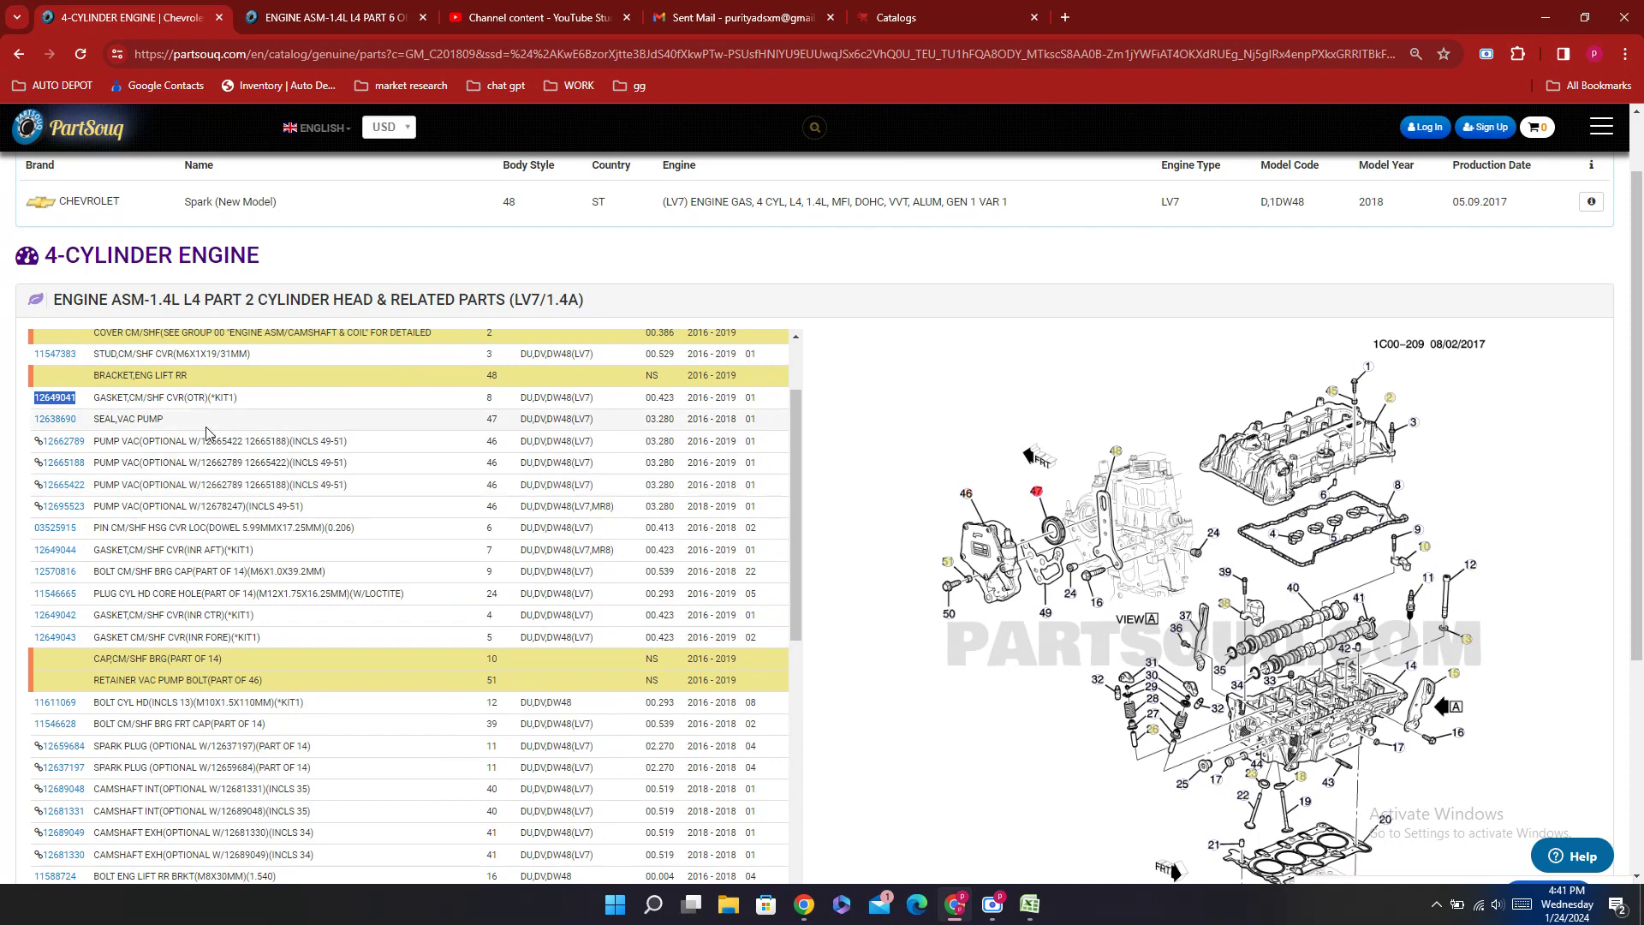
{"action": "left_click", "coordinate": [967, 497]}
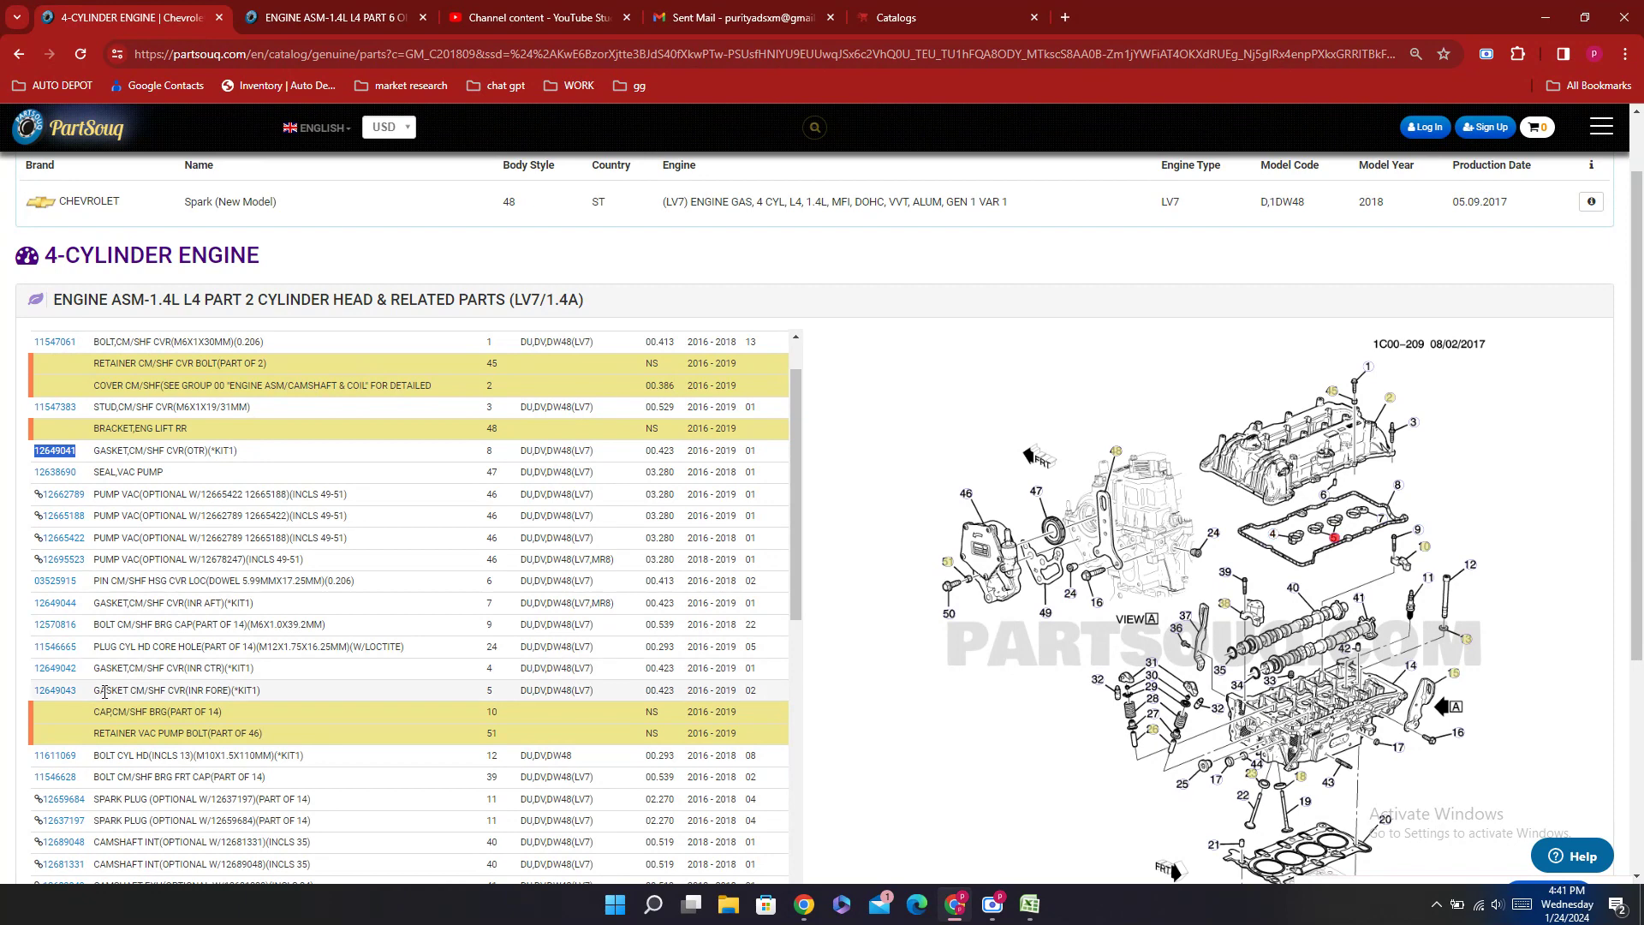
{"action": "scroll", "coordinate": [104, 692], "scroll_direction": "down", "scroll_amount": 3}
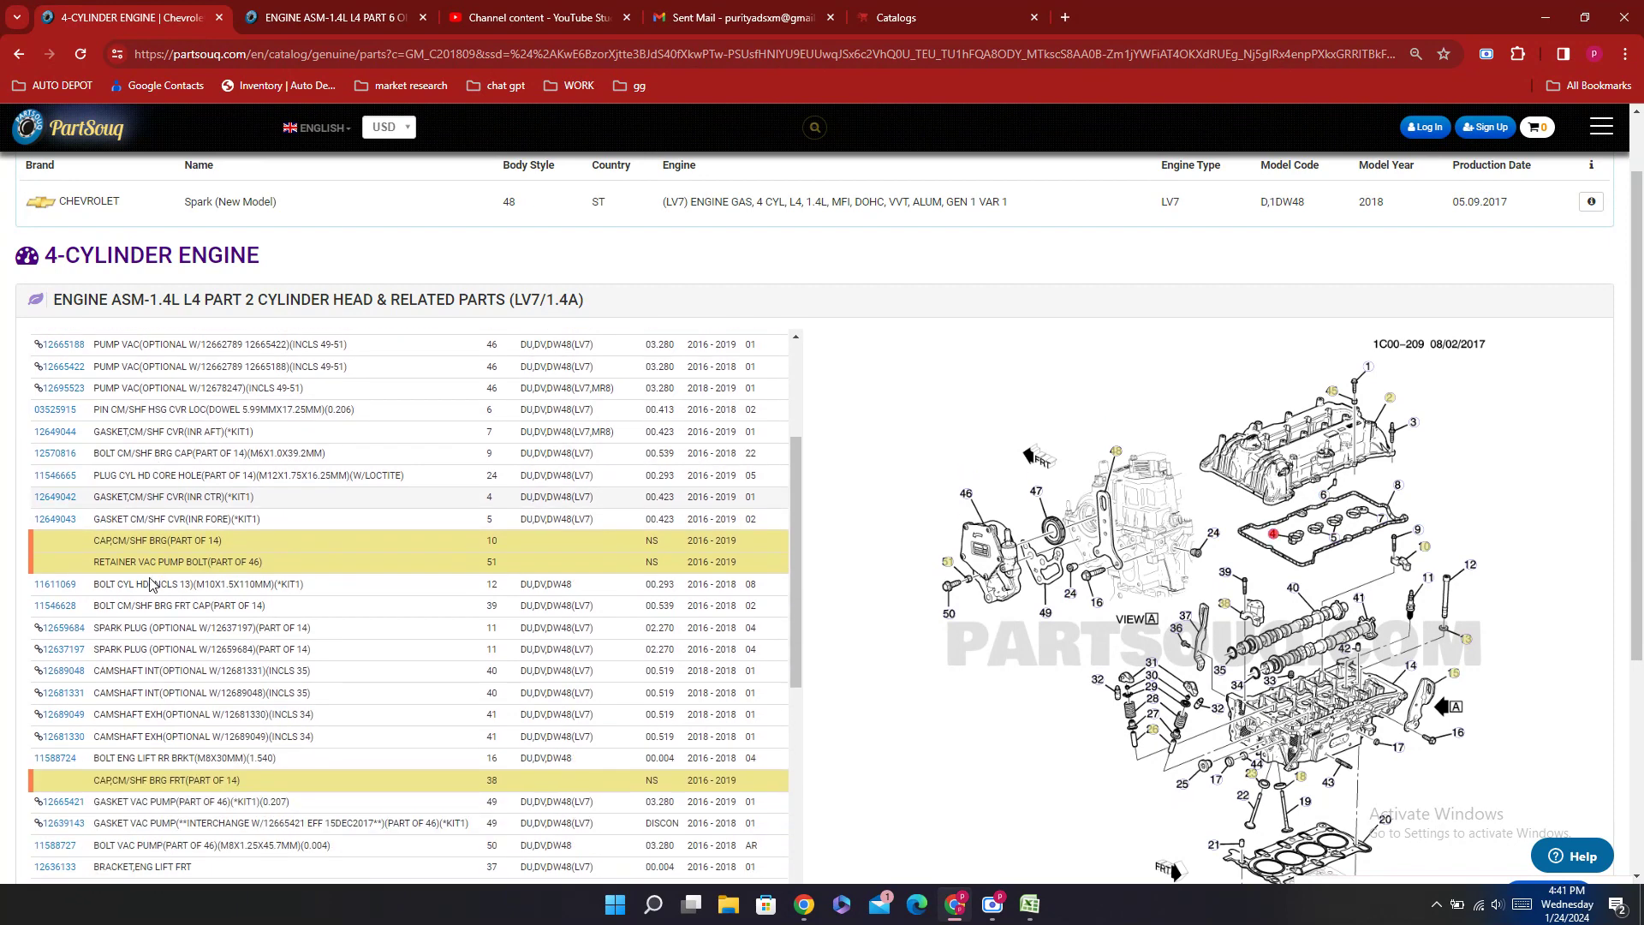
Step: Enter spark plug alternate number 12637197 in cell F188
{"action": "double_click", "coordinate": [84, 648]}
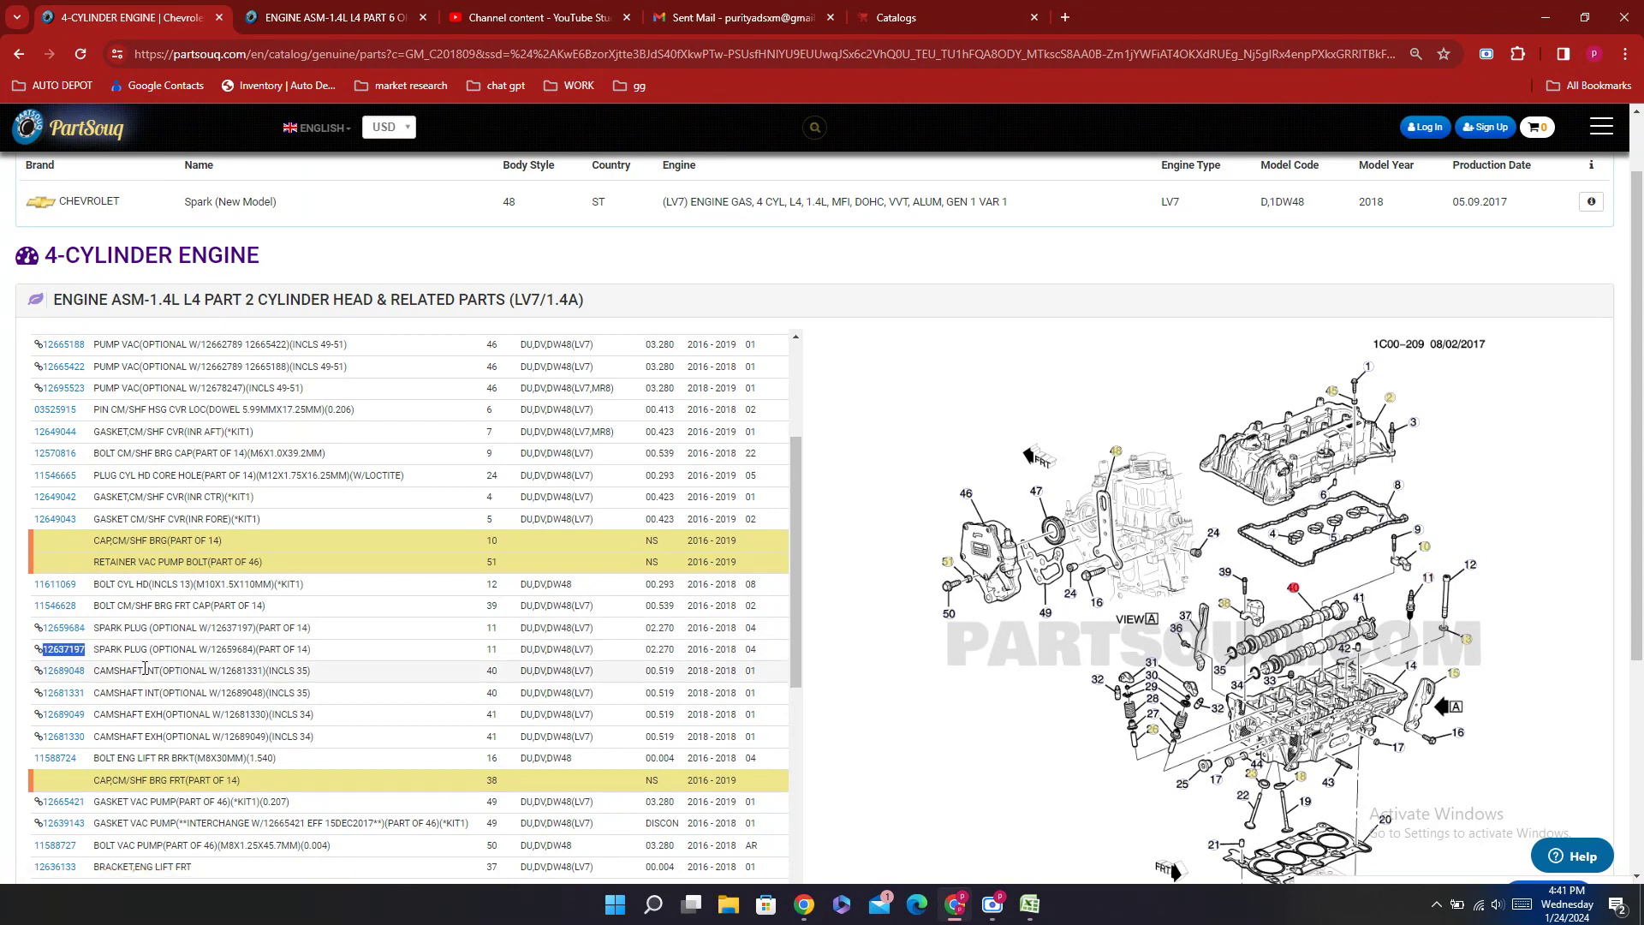
{"action": "left_click", "coordinate": [1029, 910]}
{"action": "scroll", "coordinate": [531, 545], "scroll_direction": "up", "scroll_amount": 2}
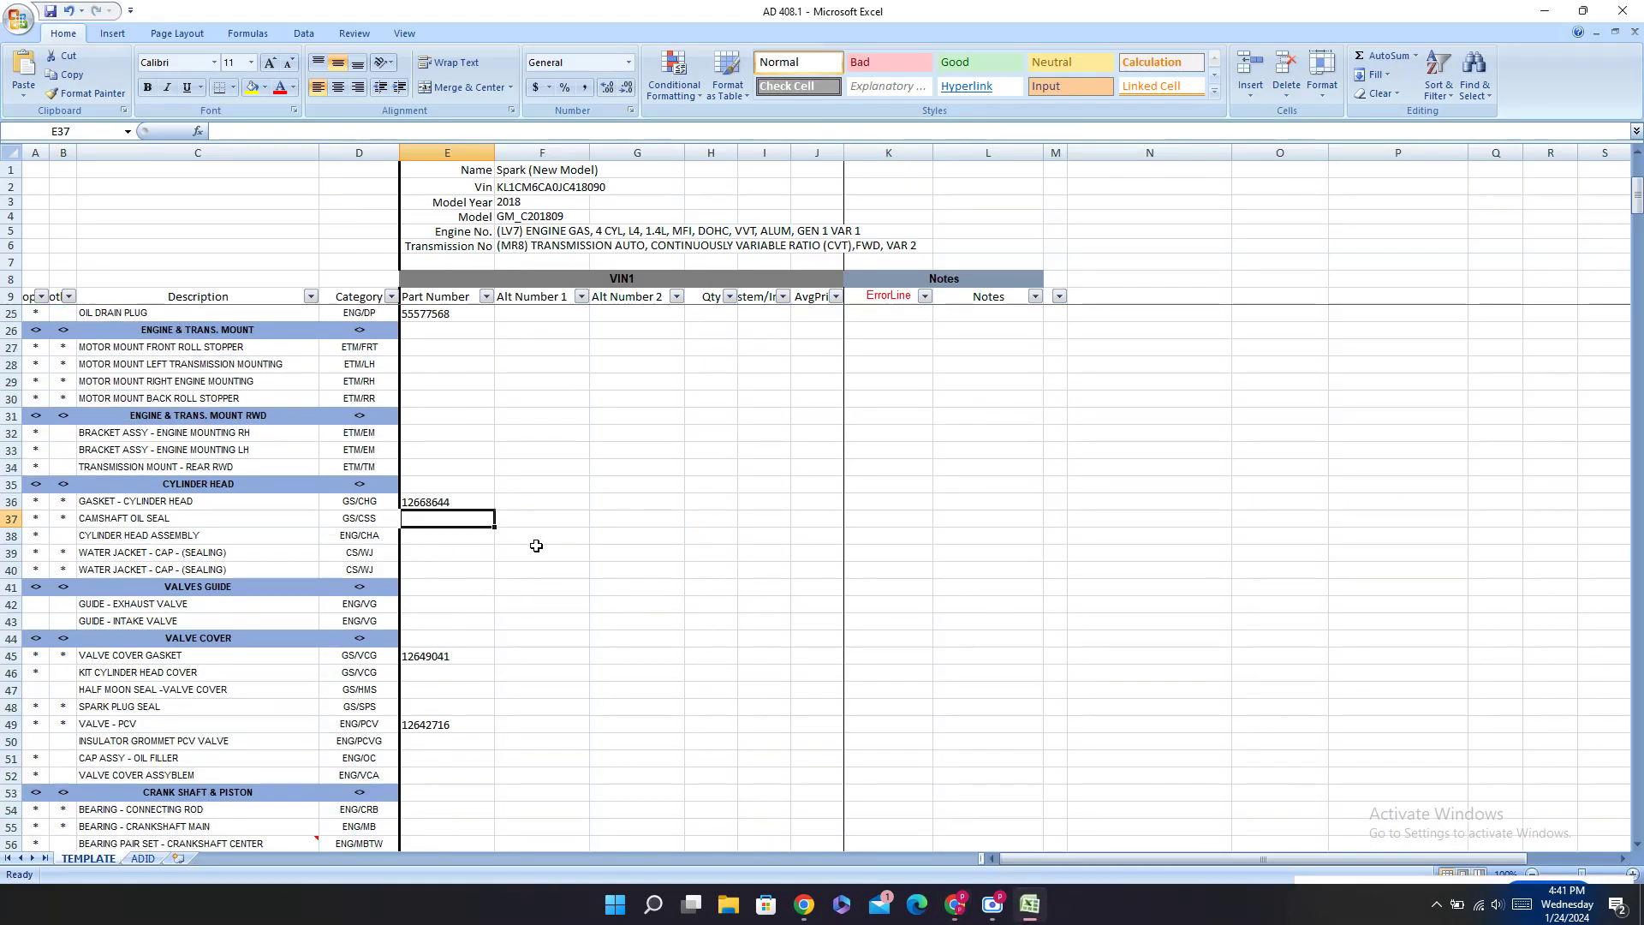
{"action": "scroll", "coordinate": [536, 546], "scroll_direction": "down", "scroll_amount": 20}
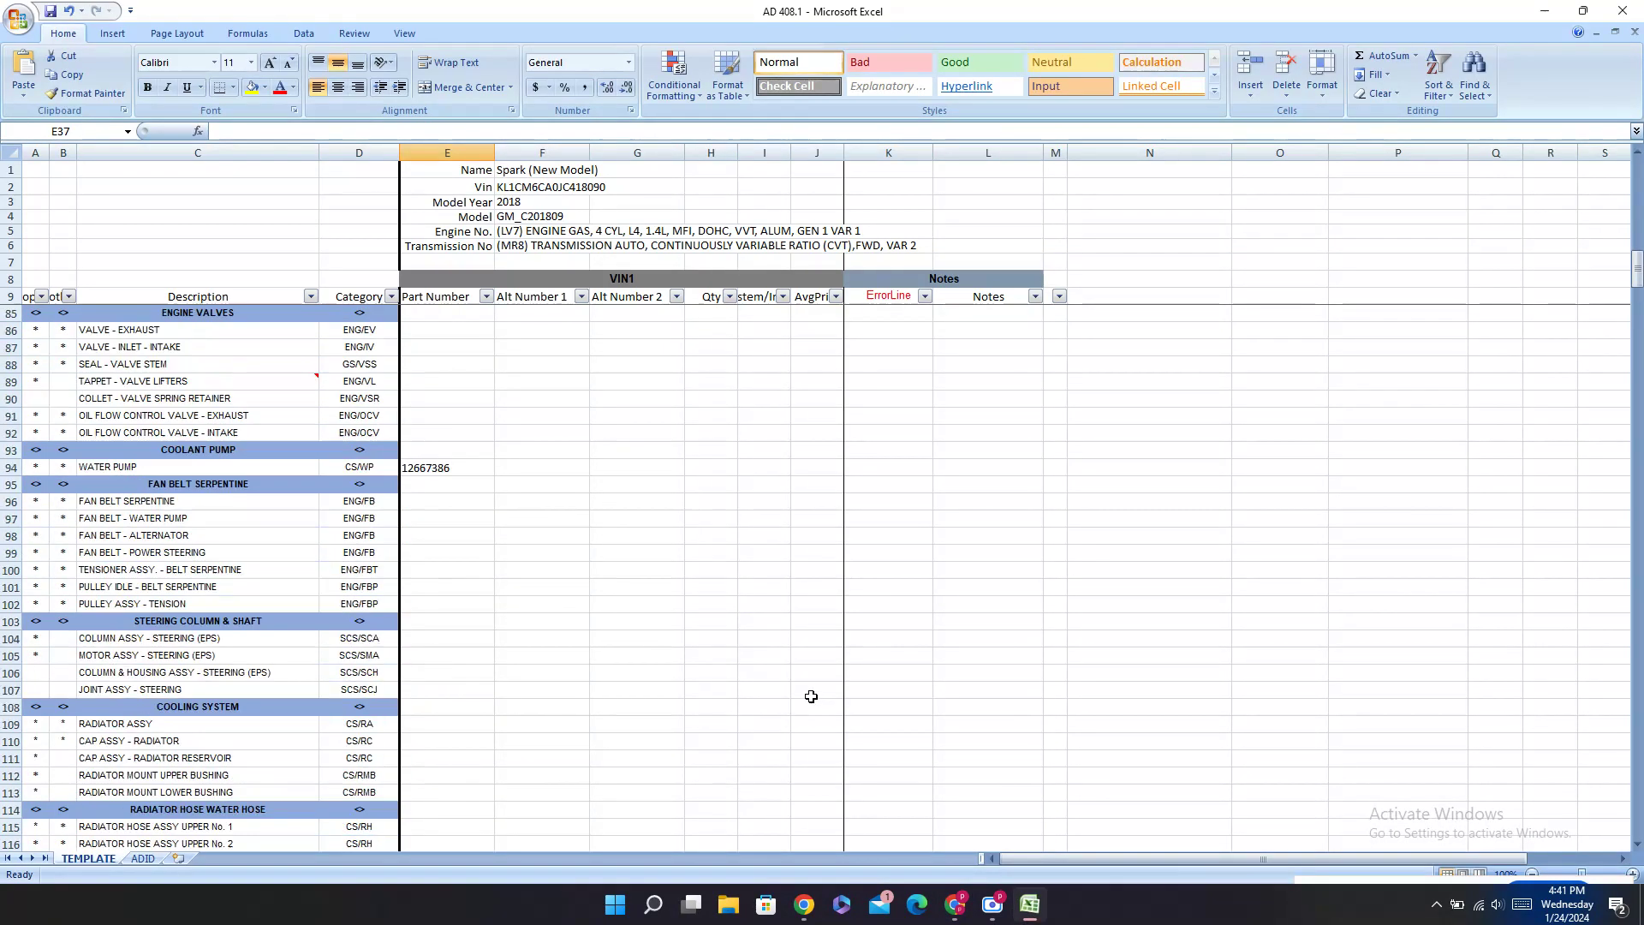
{"action": "scroll", "coordinate": [477, 655], "scroll_direction": "down", "scroll_amount": 20}
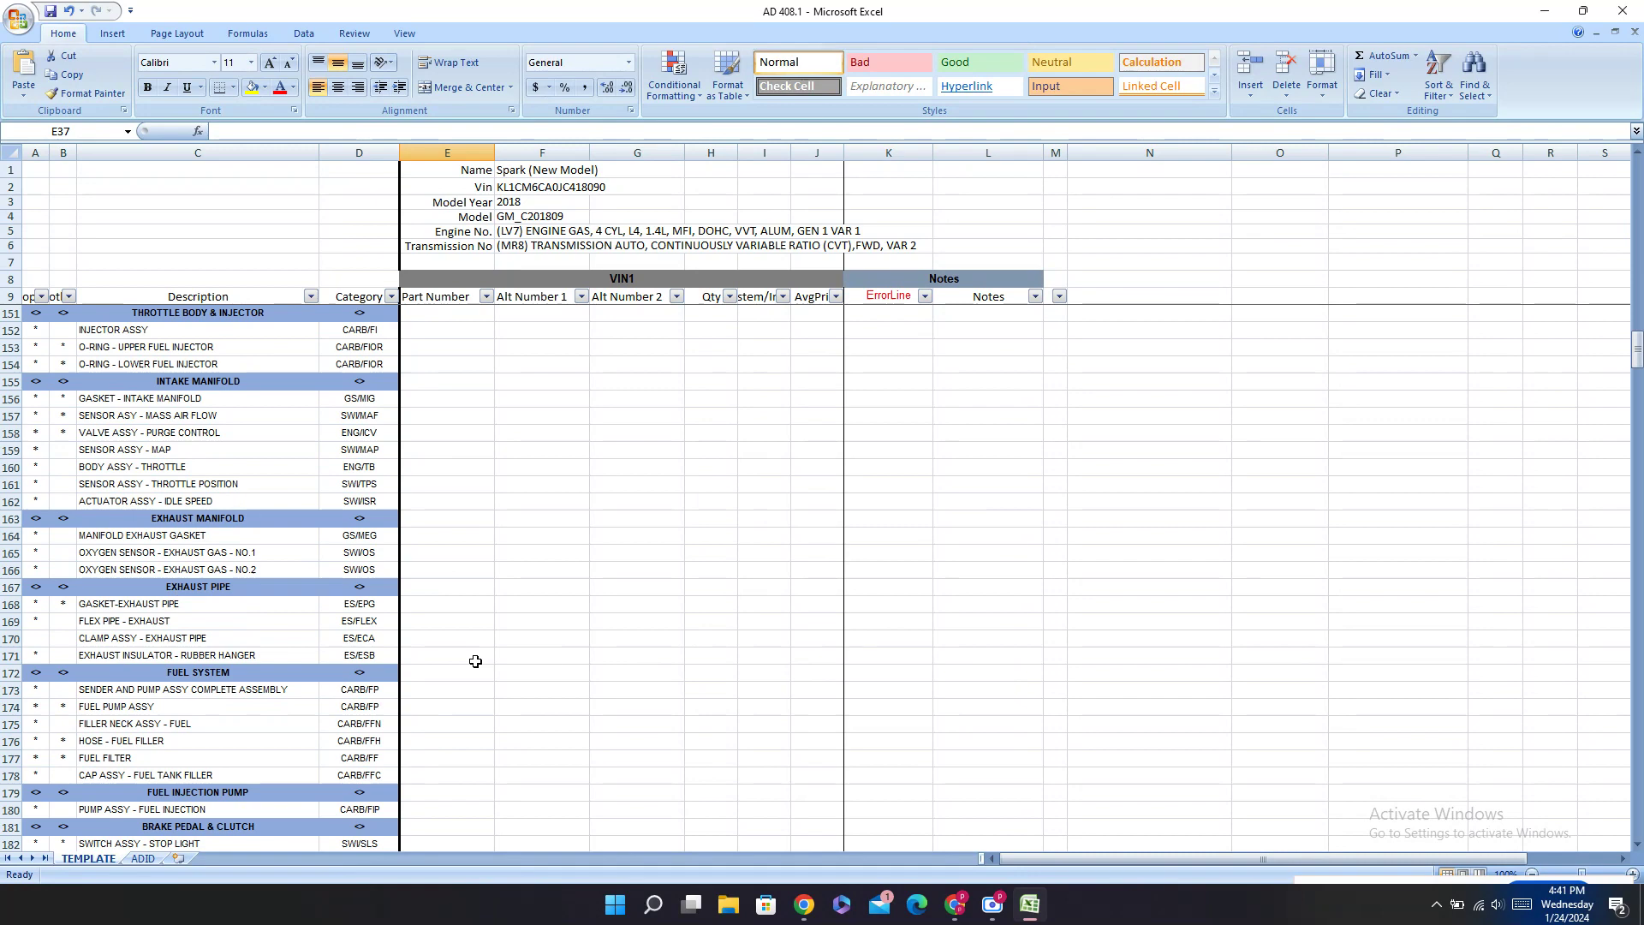
{"action": "scroll", "coordinate": [475, 661], "scroll_direction": "up", "scroll_amount": 12}
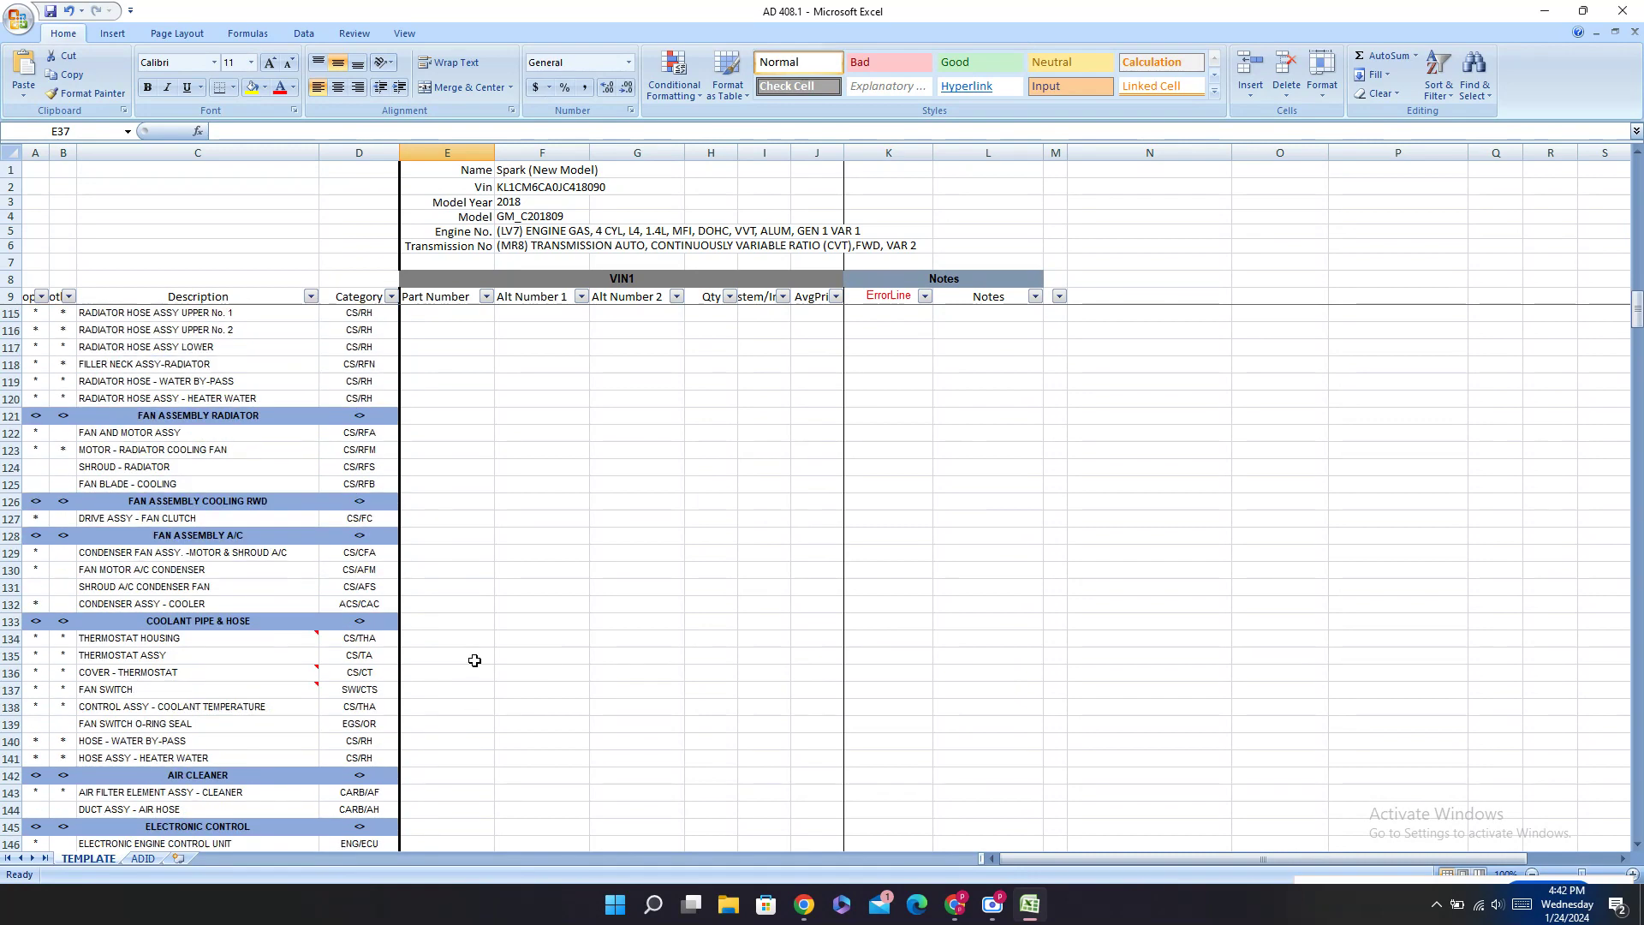
{"action": "scroll", "coordinate": [474, 661], "scroll_direction": "up", "scroll_amount": 10}
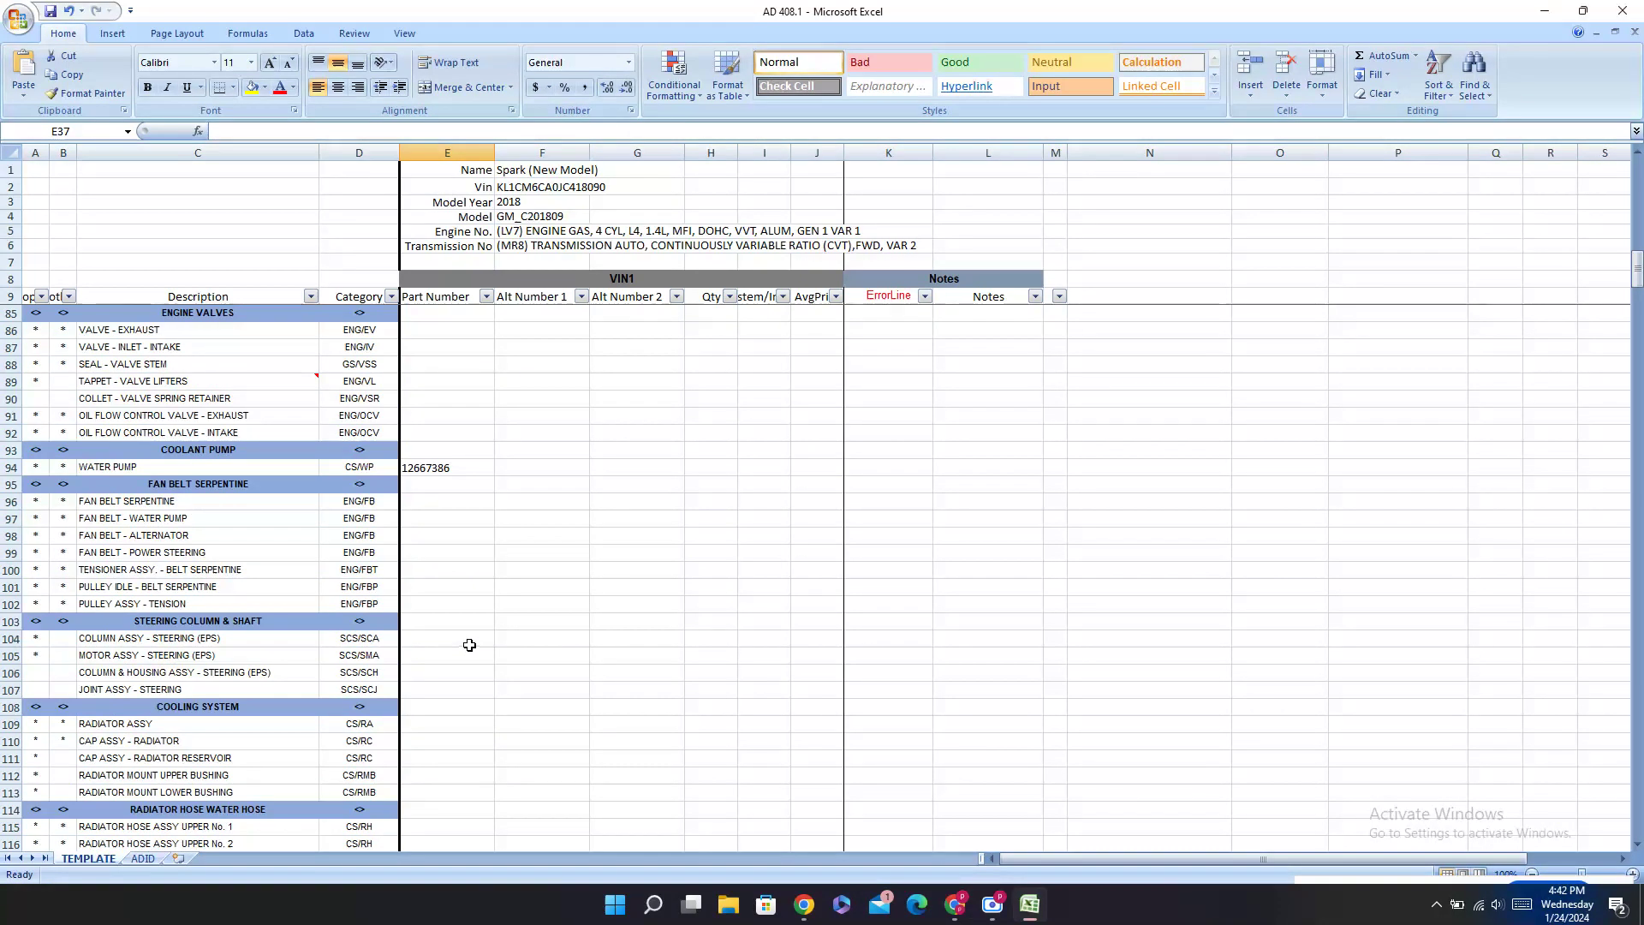
{"action": "scroll", "coordinate": [473, 600], "scroll_direction": "down", "scroll_amount": 17}
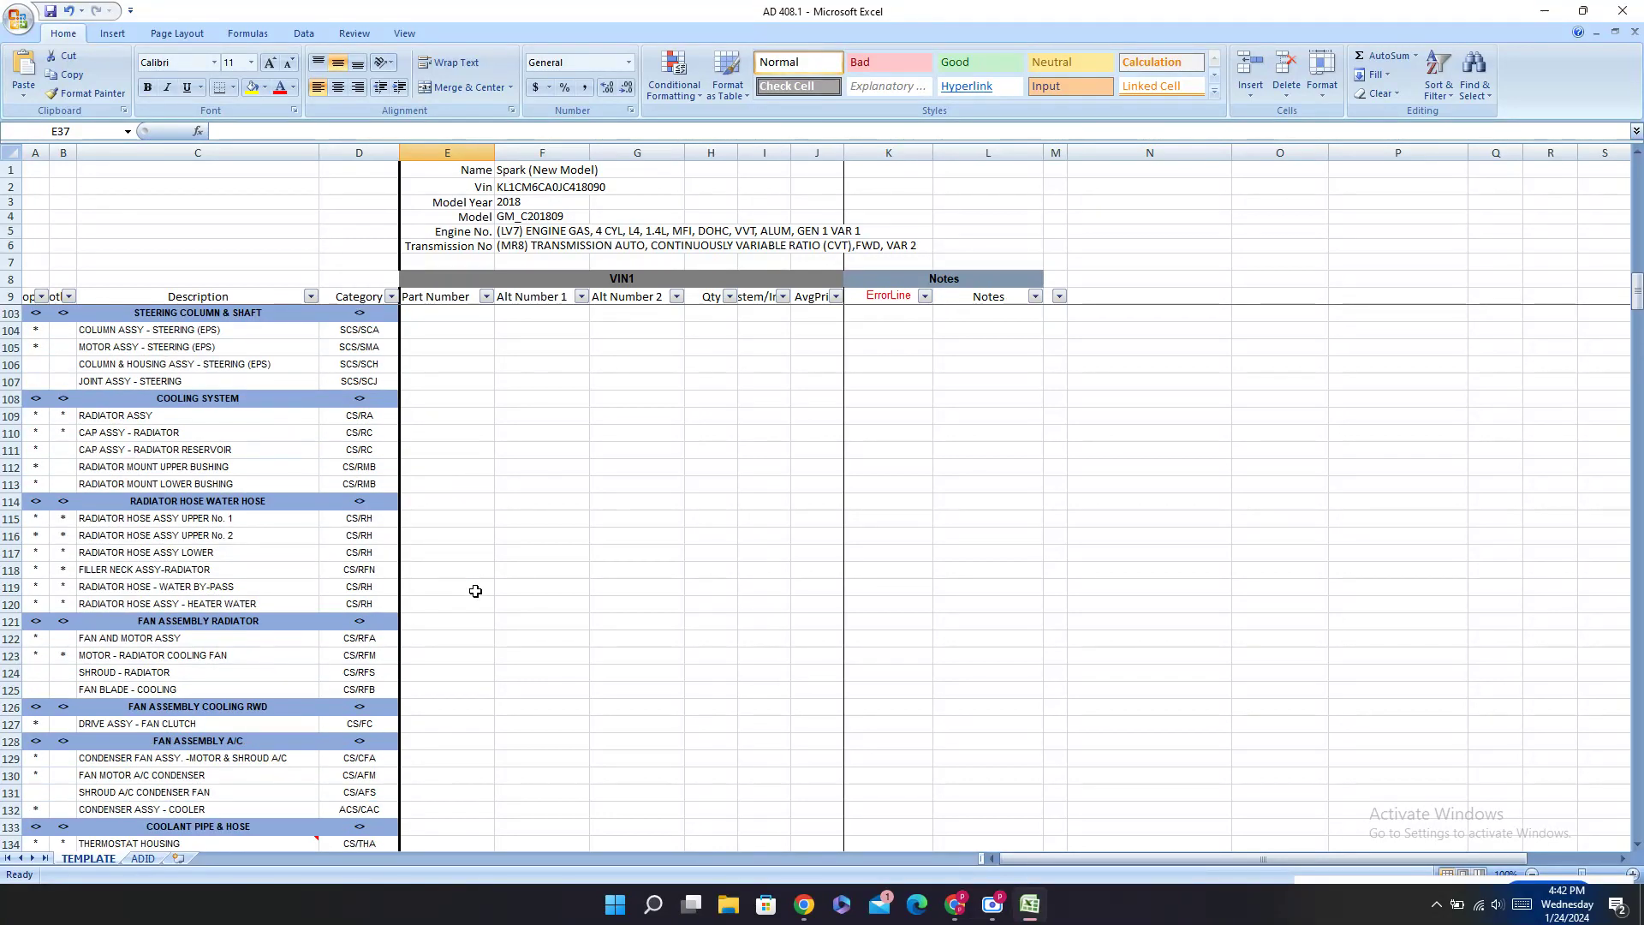
{"action": "scroll", "coordinate": [475, 591], "scroll_direction": "down", "scroll_amount": 11}
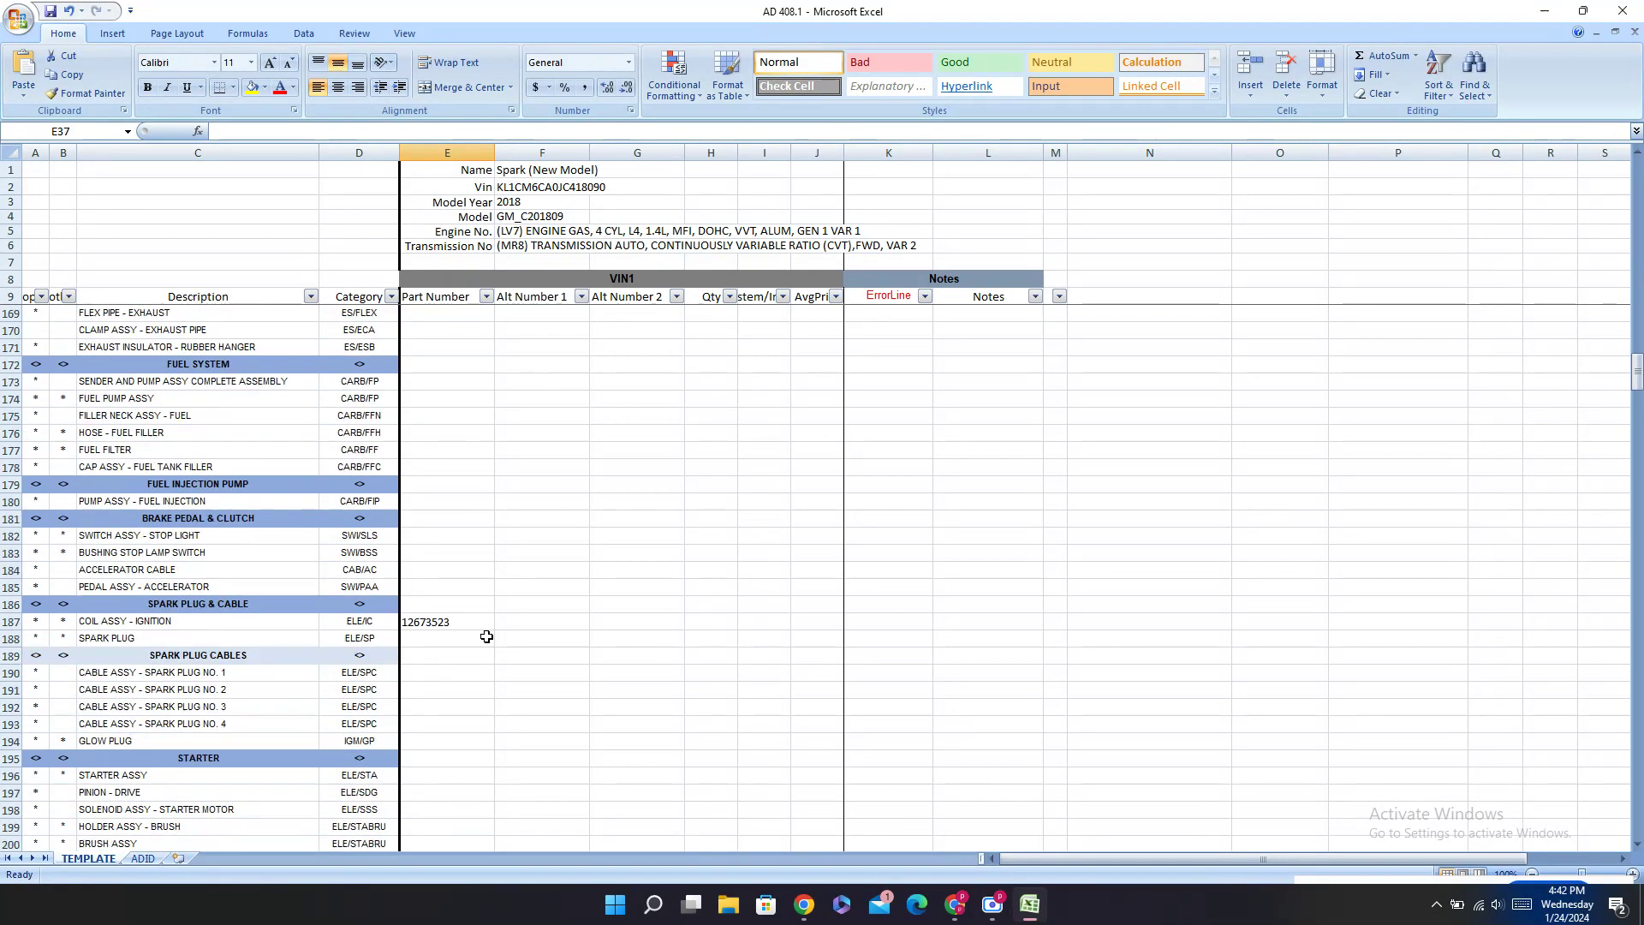
{"action": "left_click", "coordinate": [444, 638]}
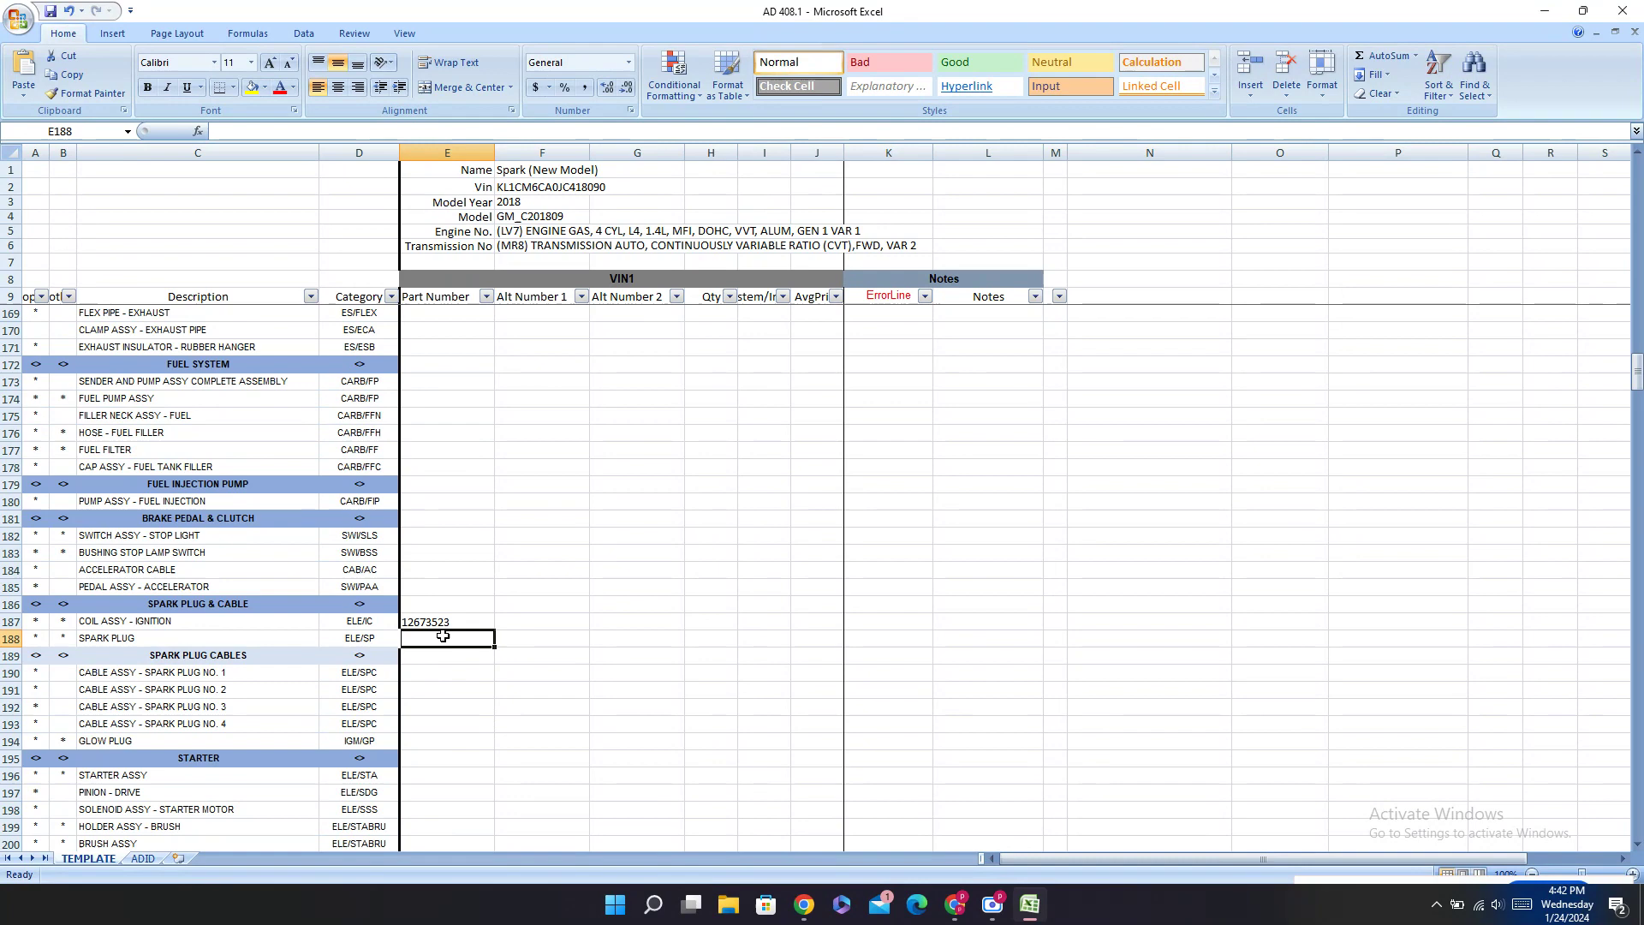
{"action": "left_click", "coordinate": [523, 643]}
{"action": "type", "text": "12637197"}
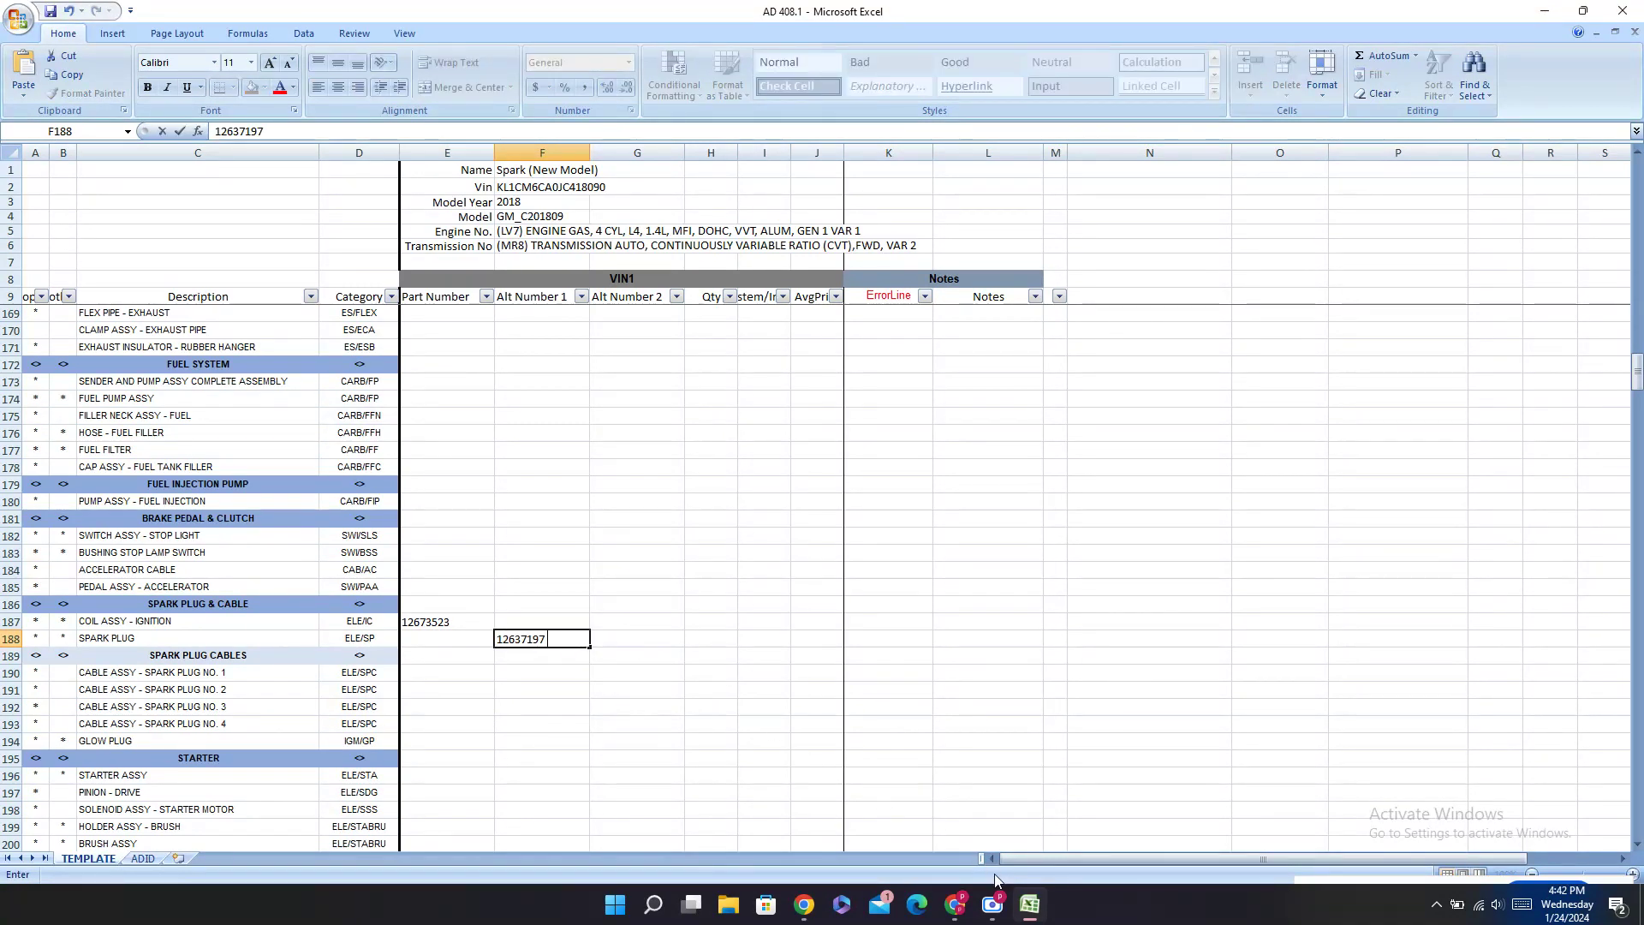
Step: Copy spark plug number 12659684 from PartSouq and paste it into E188
{"action": "left_click", "coordinate": [954, 904]}
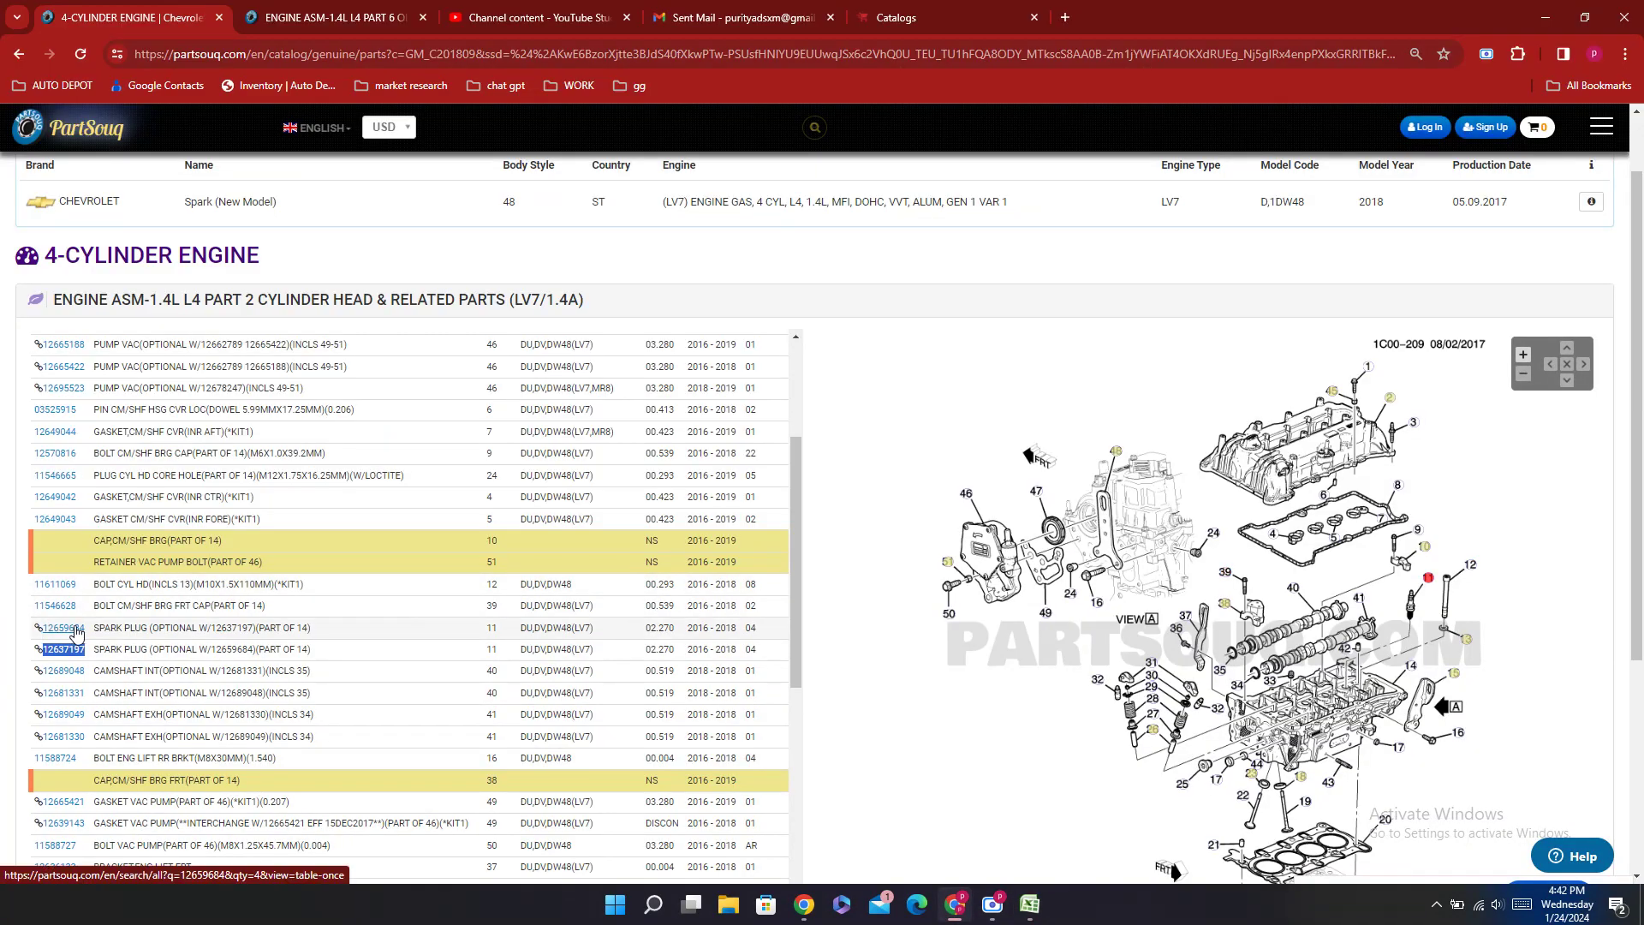
{"action": "left_click_drag", "start_coordinate": [86, 630], "coordinate": [42, 628]}
{"action": "key", "text": "ctrl+c"}
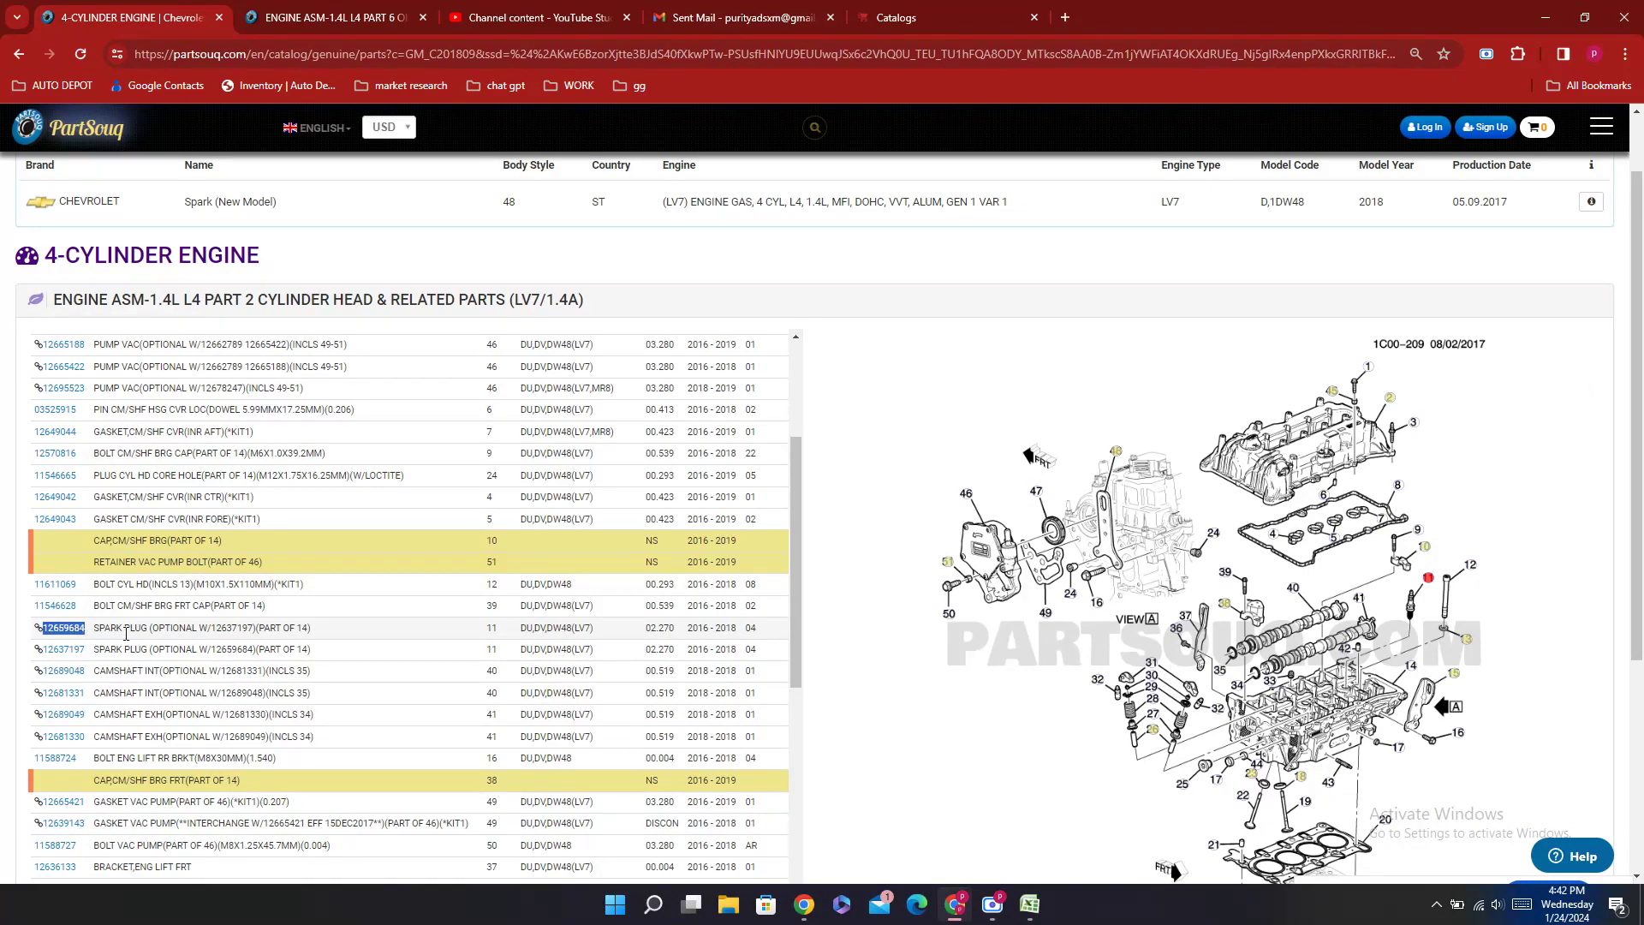
{"action": "left_click", "coordinate": [1029, 903]}
{"action": "left_click", "coordinate": [431, 644]}
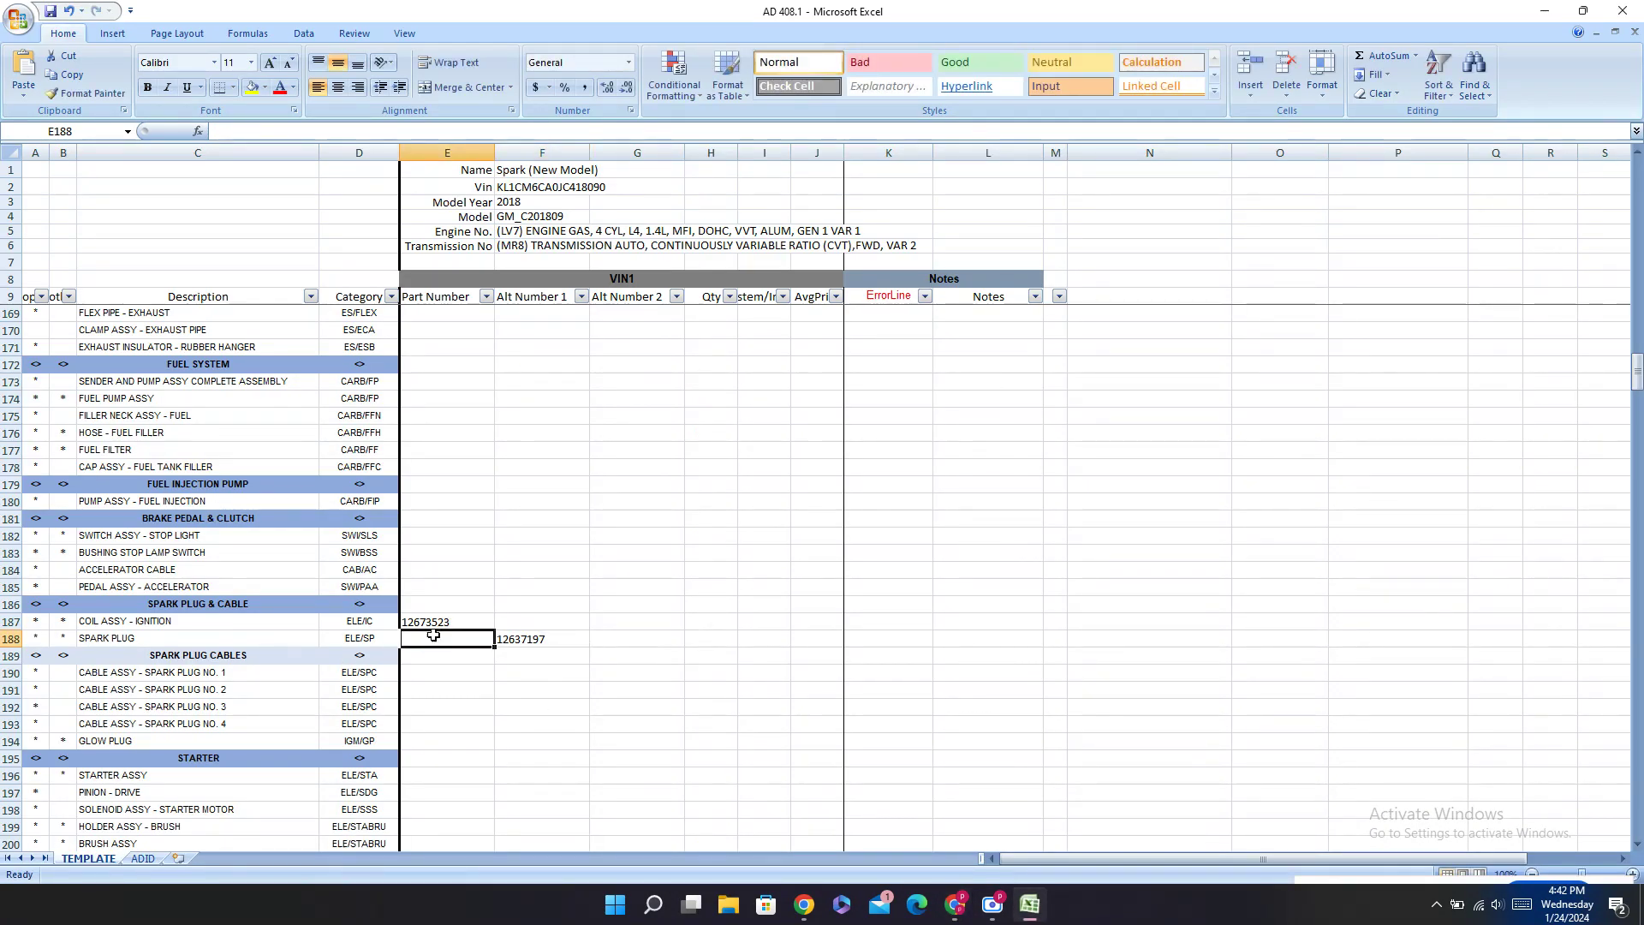
{"action": "double_click", "coordinate": [431, 641]}
{"action": "key", "text": "ctrl+v"}
{"action": "left_click", "coordinate": [474, 556]}
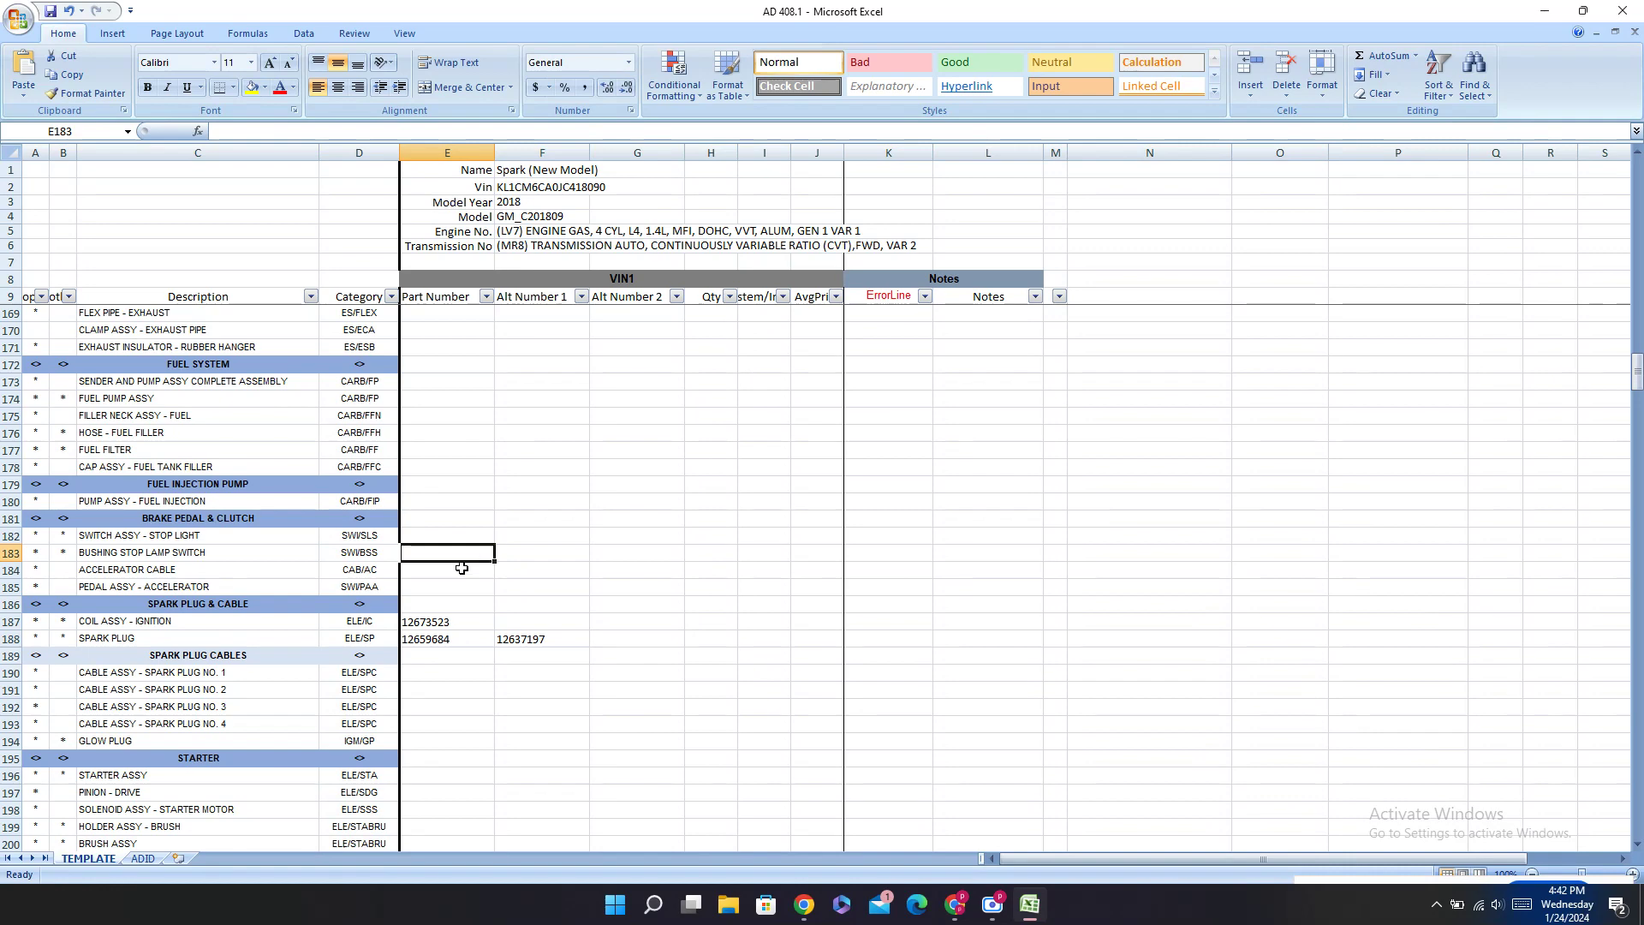
Step: Select camshaft intake part number 12689048 in PartSouq
{"action": "left_click", "coordinate": [966, 913]}
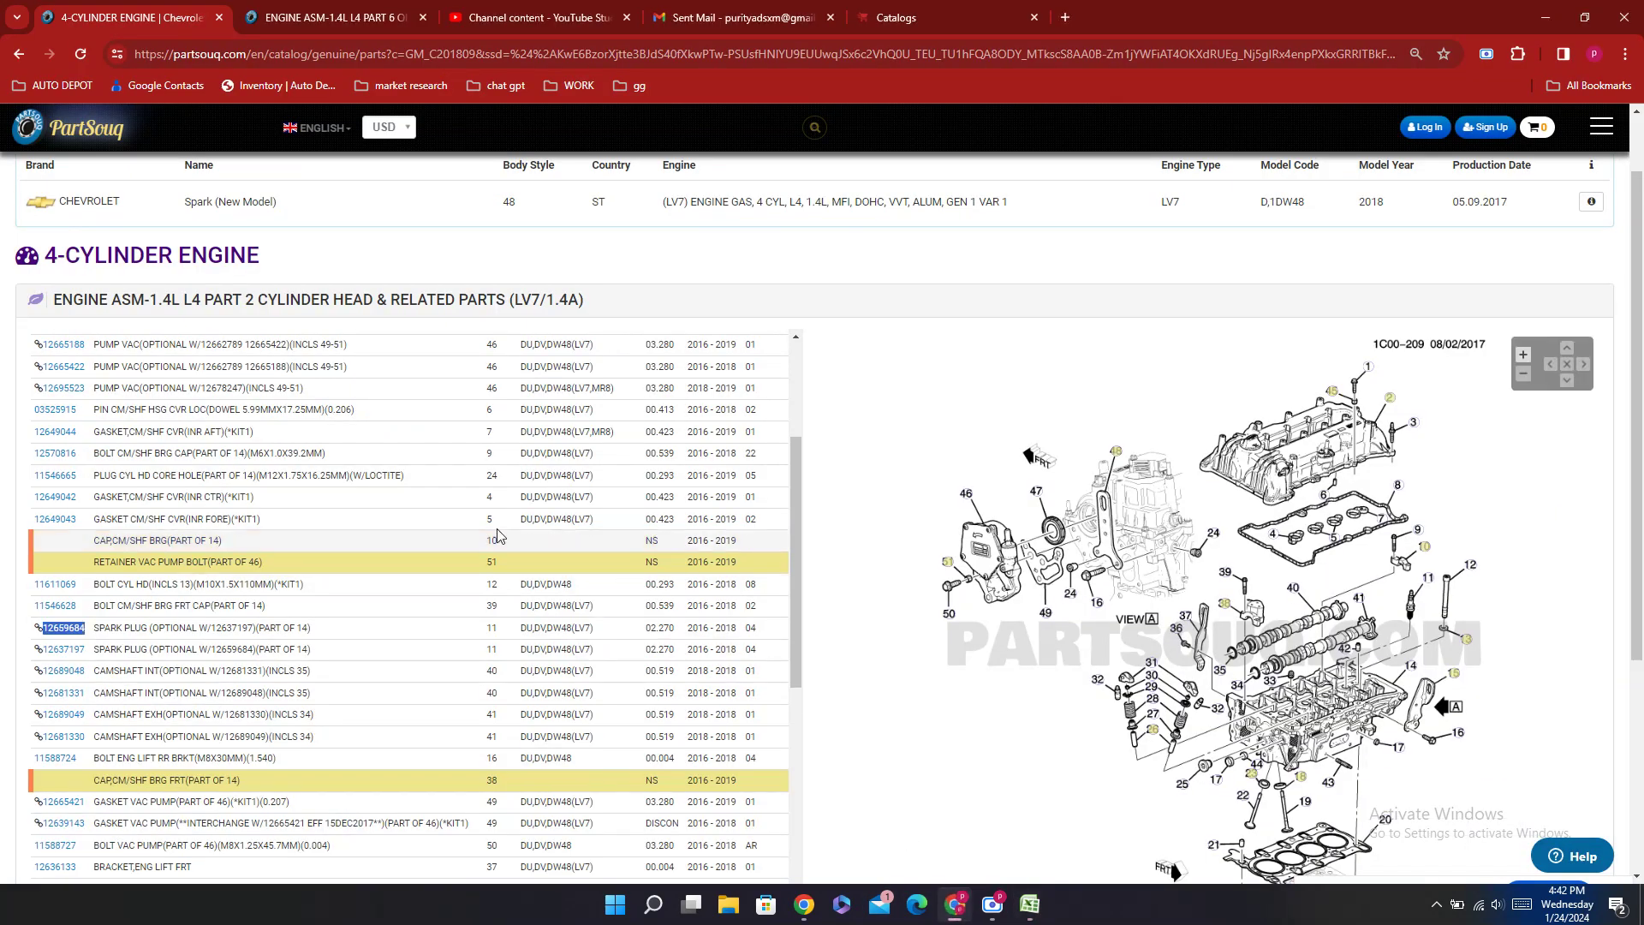
{"action": "left_click", "coordinate": [84, 684]}
{"action": "double_click", "coordinate": [84, 677]}
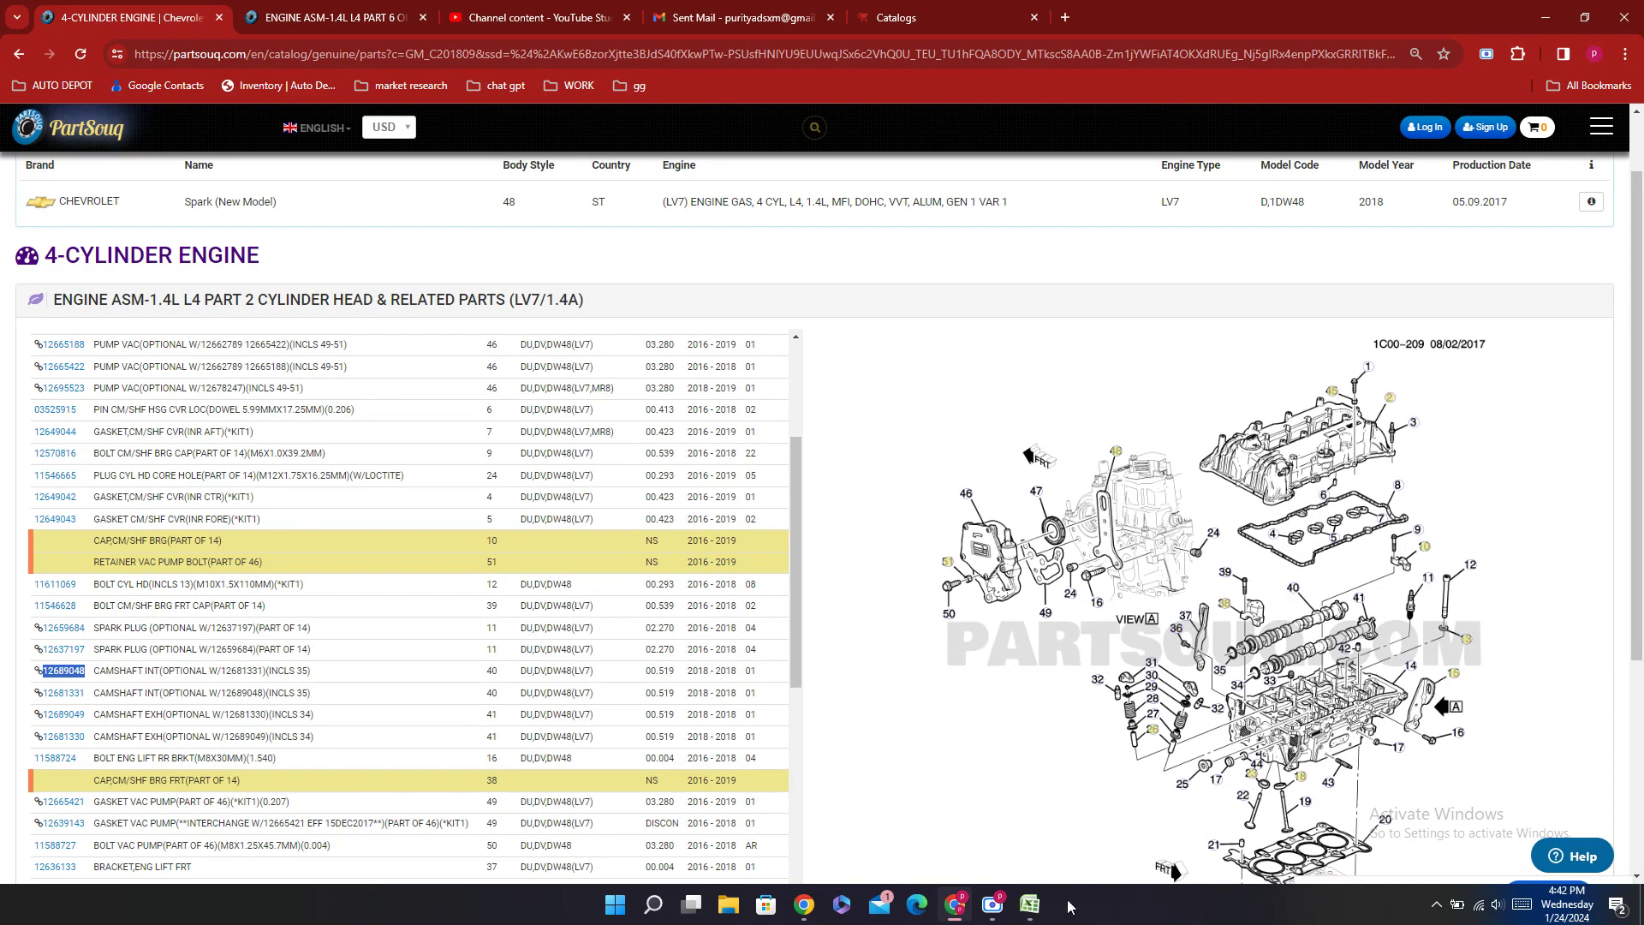
{"action": "left_click", "coordinate": [992, 905]}
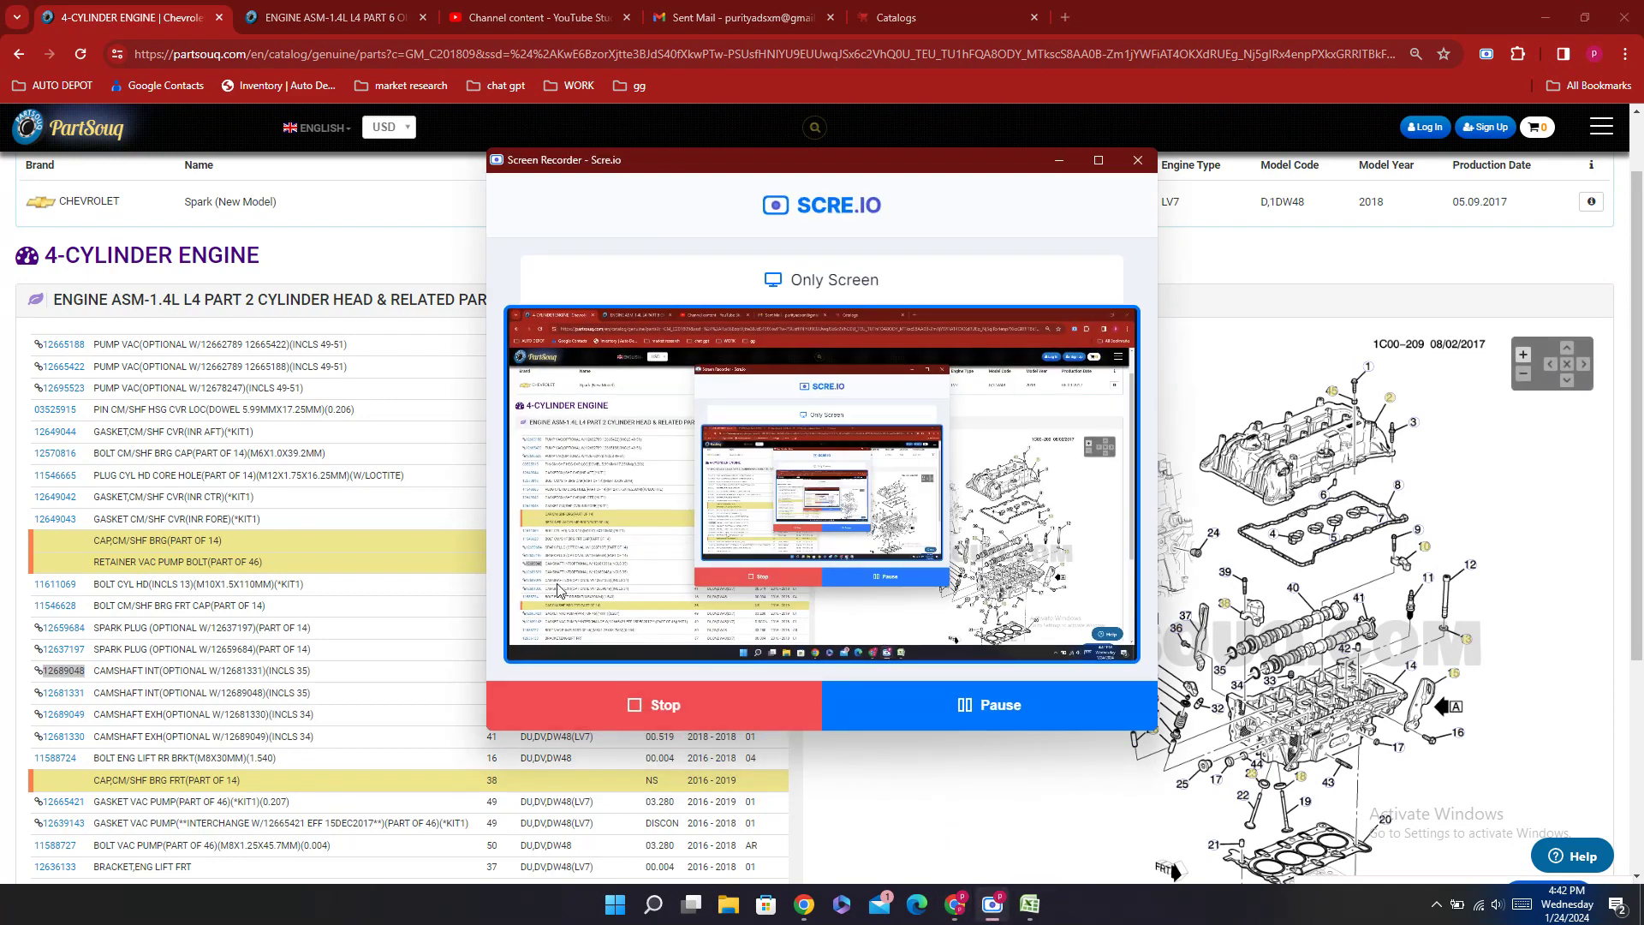
Step: Enter intake camshaft number 12689048 in cell E65
{"action": "left_click", "coordinate": [1059, 160]}
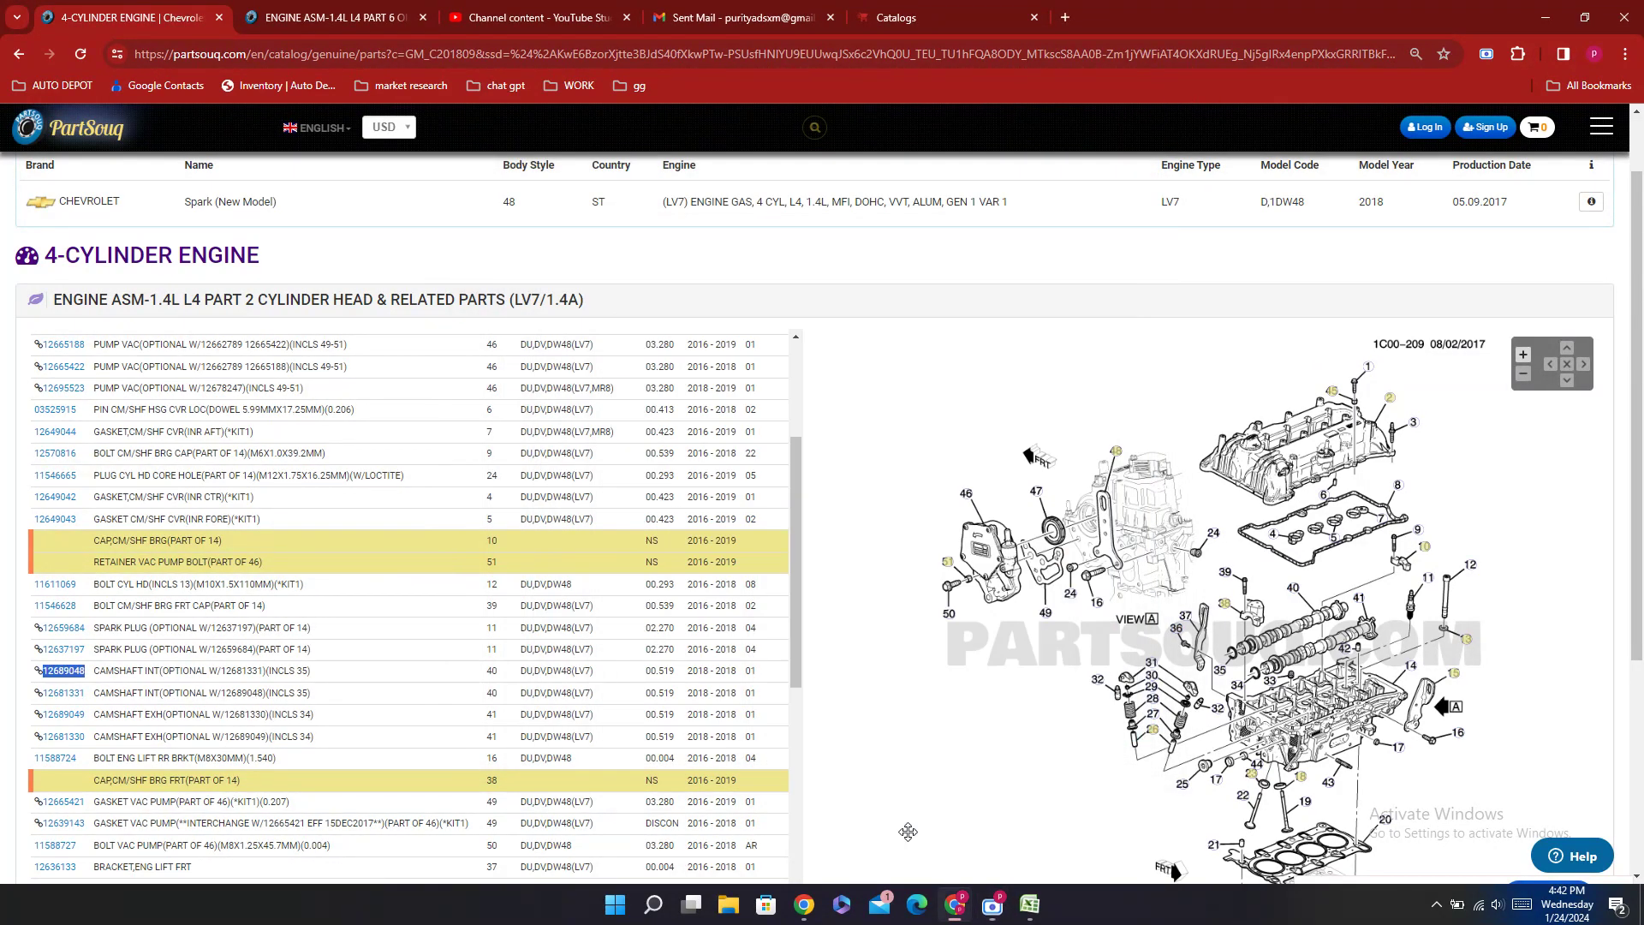
{"action": "left_click", "coordinate": [1030, 904]}
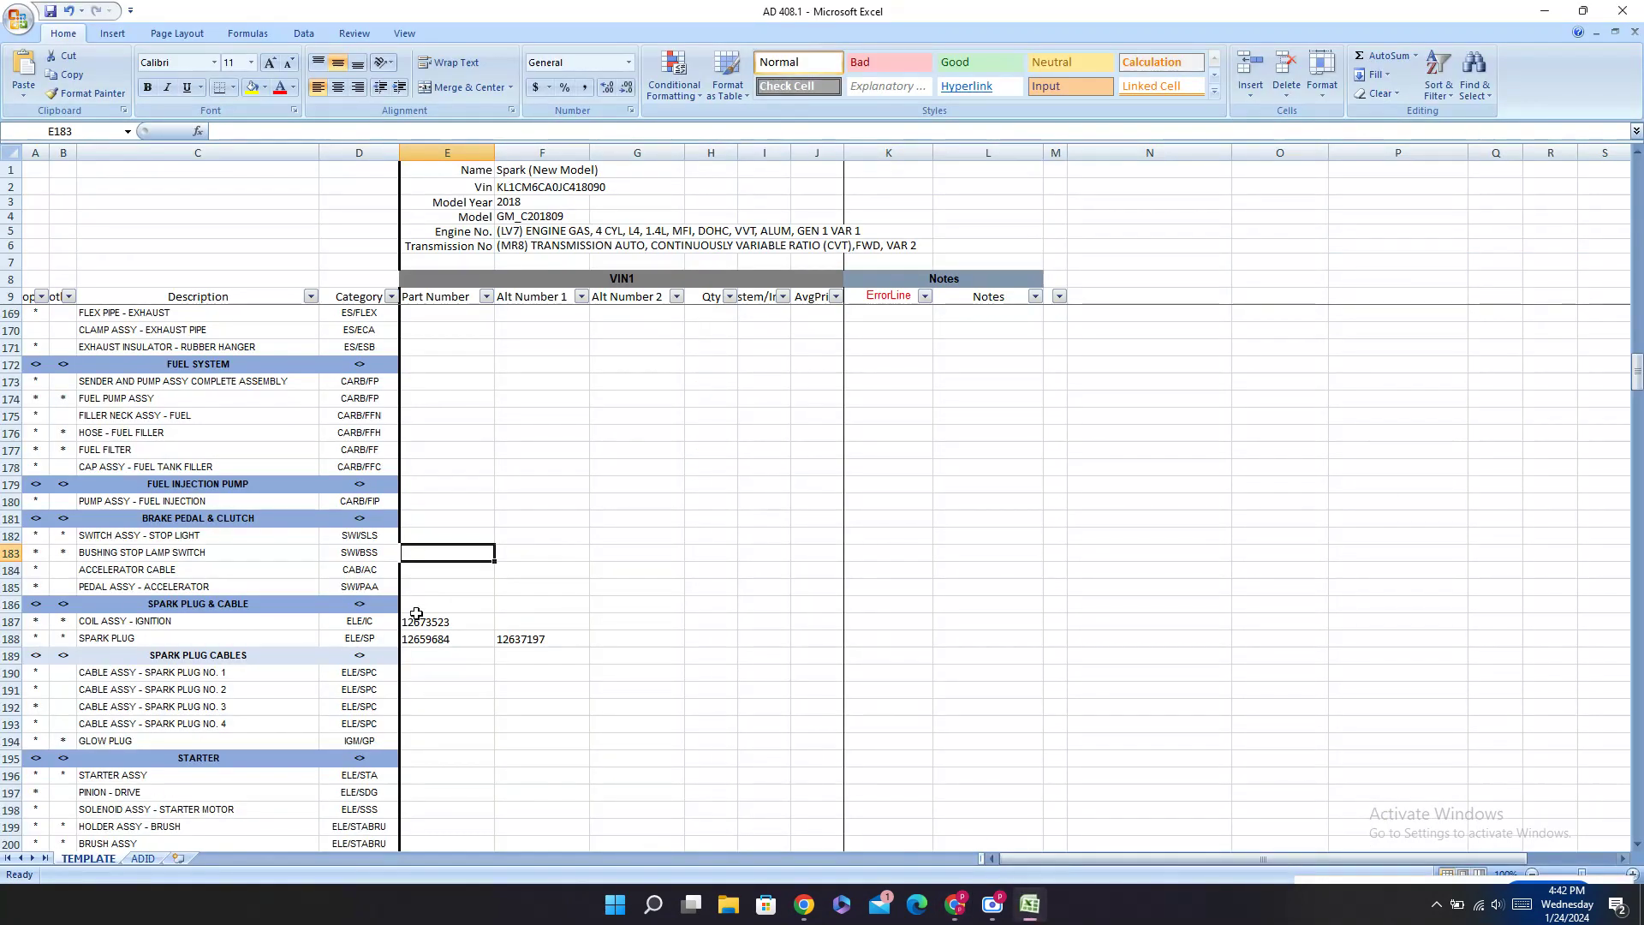
{"action": "scroll", "coordinate": [418, 441], "scroll_direction": "up", "scroll_amount": 19}
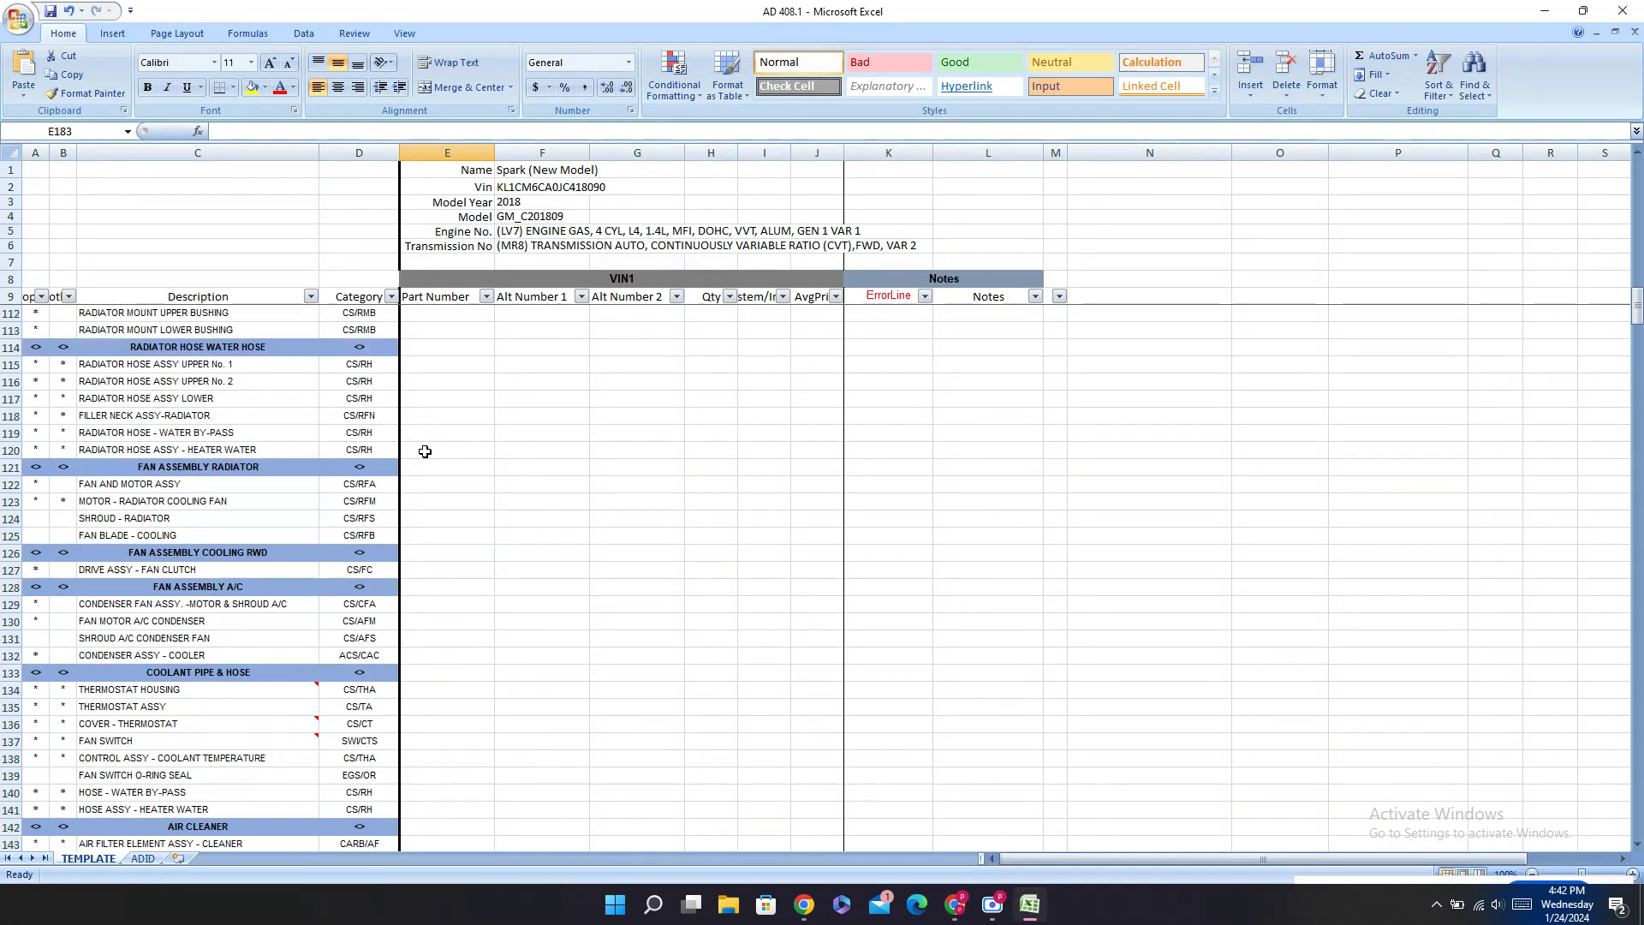
{"action": "scroll", "coordinate": [424, 451], "scroll_direction": "up", "scroll_amount": 20}
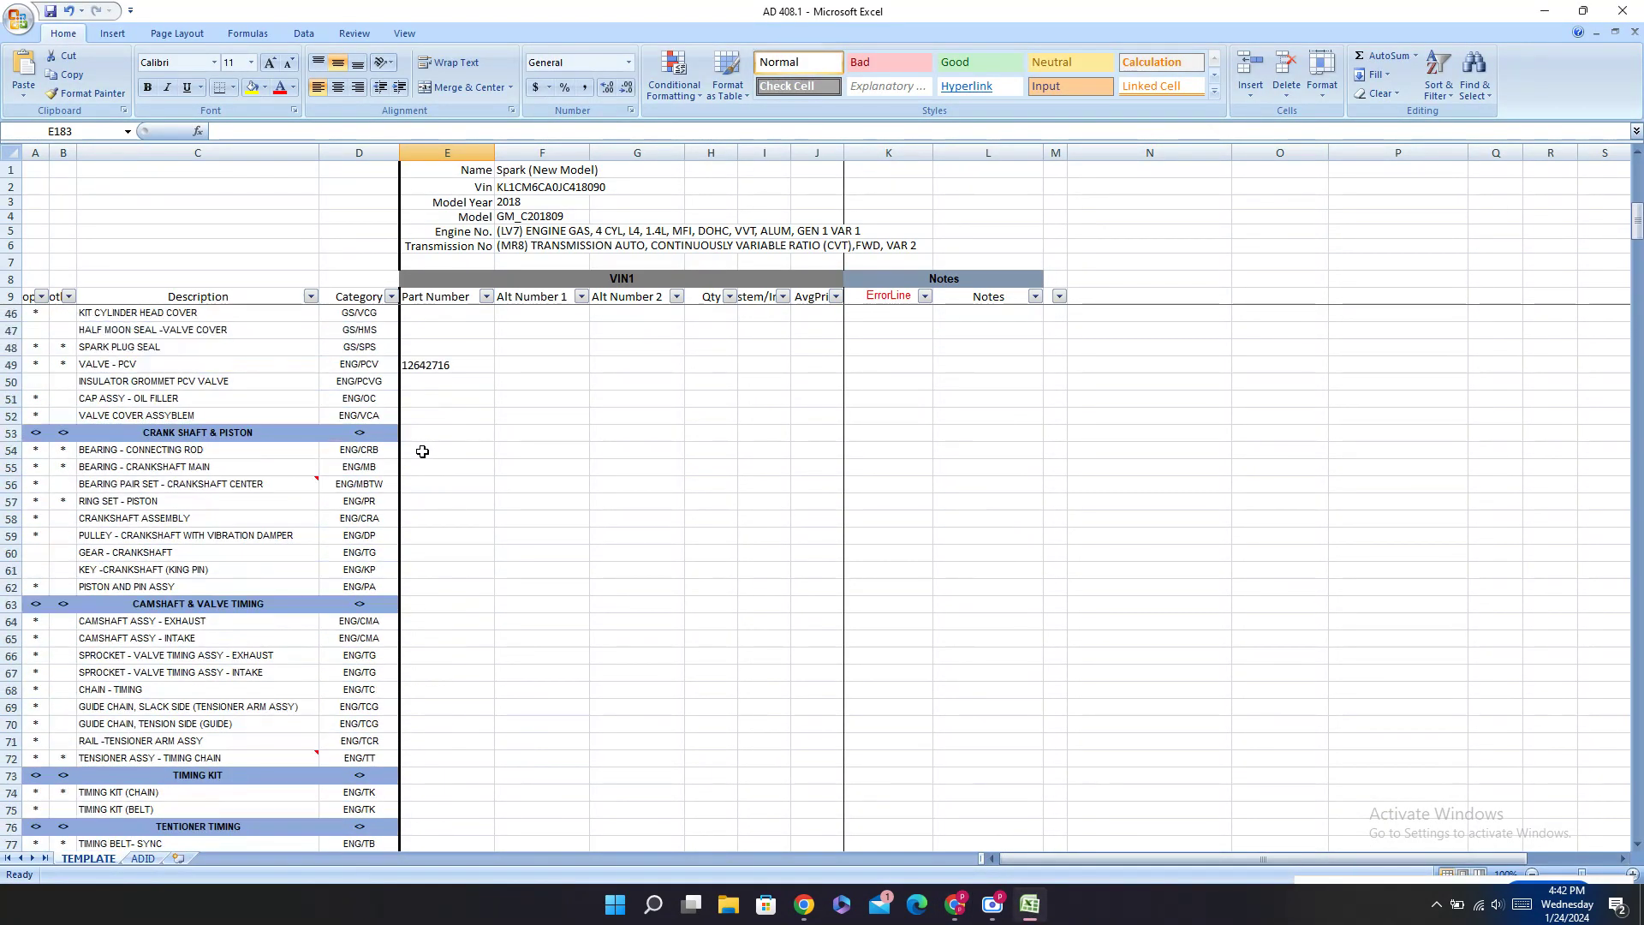
{"action": "left_click", "coordinate": [441, 639]}
{"action": "type", "text": "12689048"}
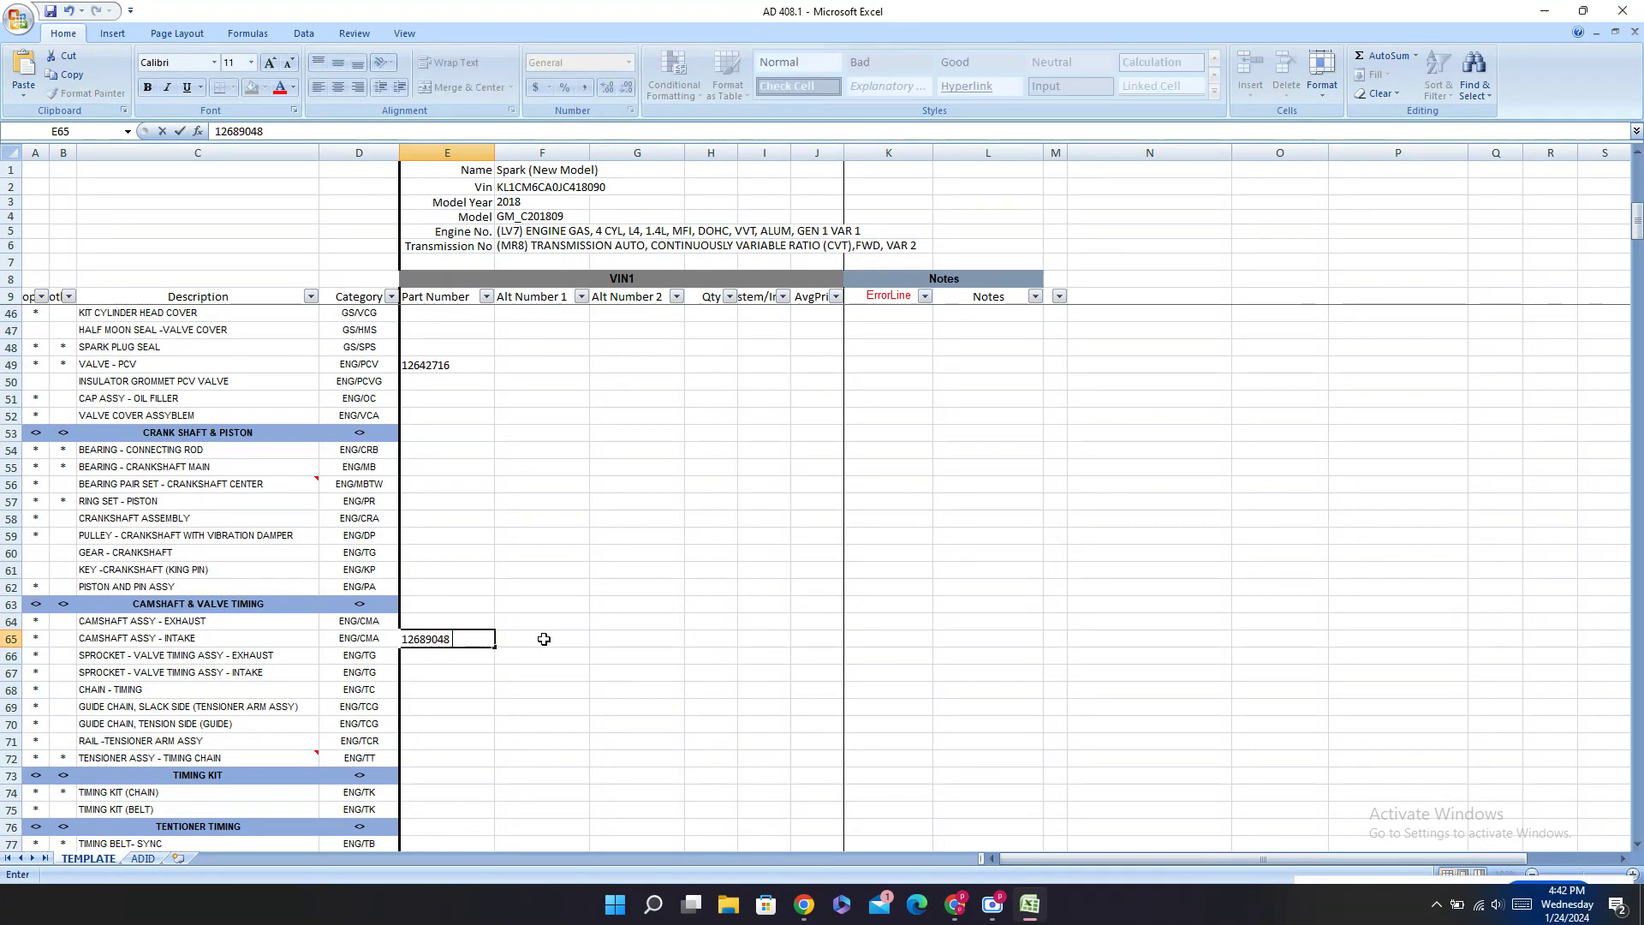
{"action": "left_click", "coordinate": [544, 640]}
Step: Copy intake camshaft alternate 12681331 from PartSouq and paste it into F65
{"action": "left_click", "coordinate": [954, 905]}
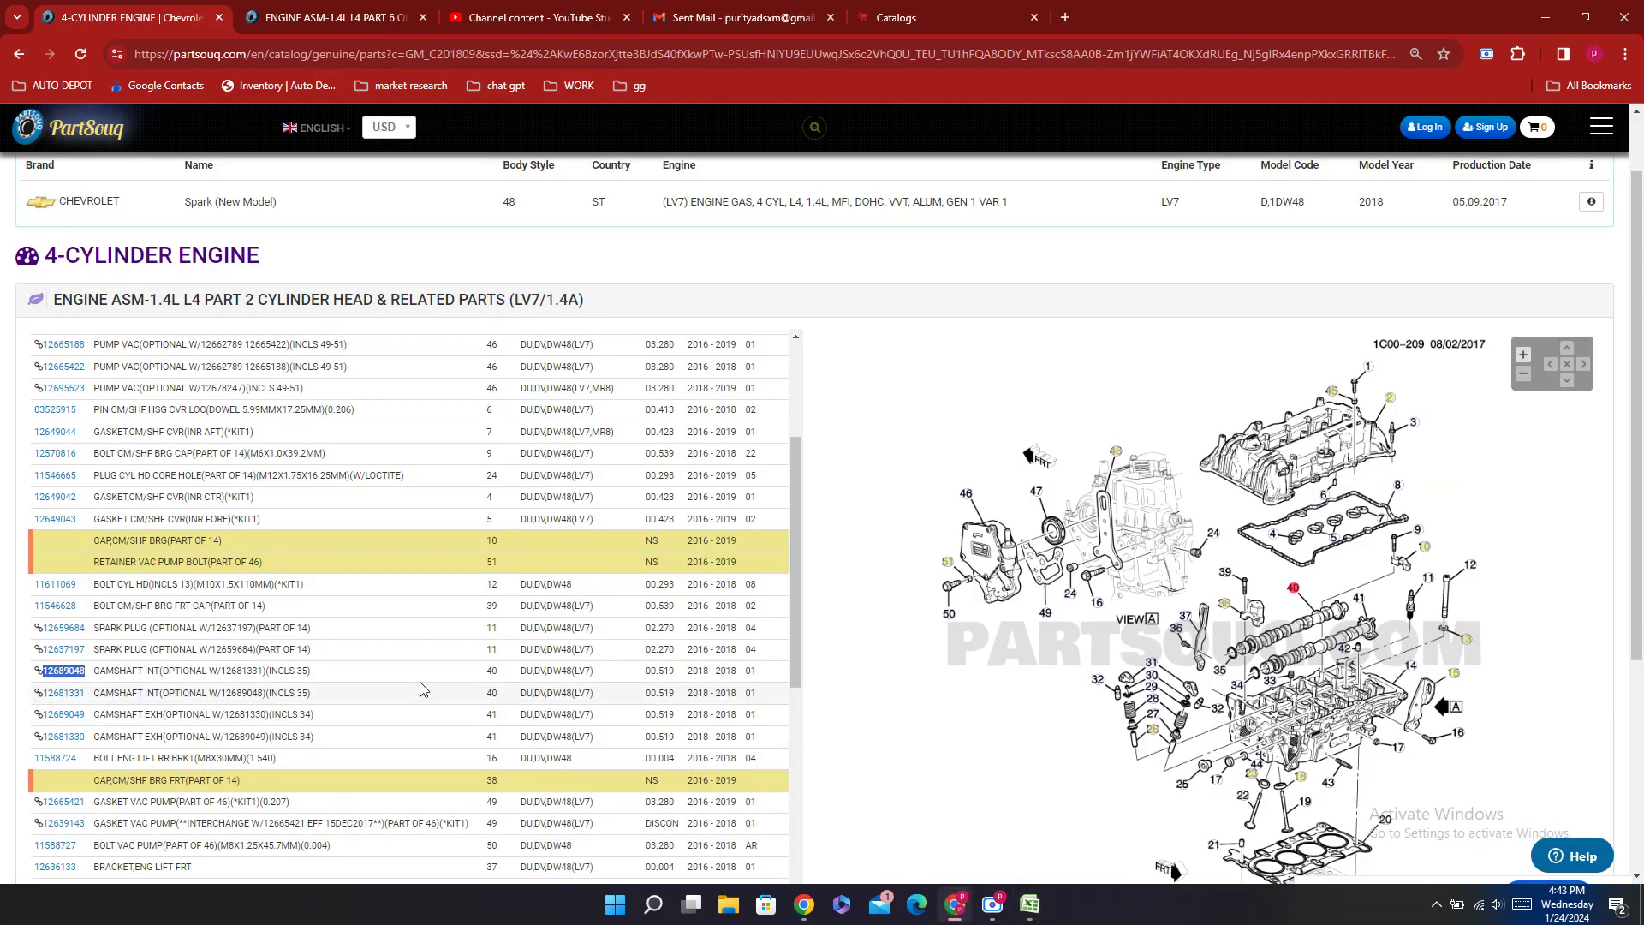
{"action": "left_click", "coordinate": [82, 694]}
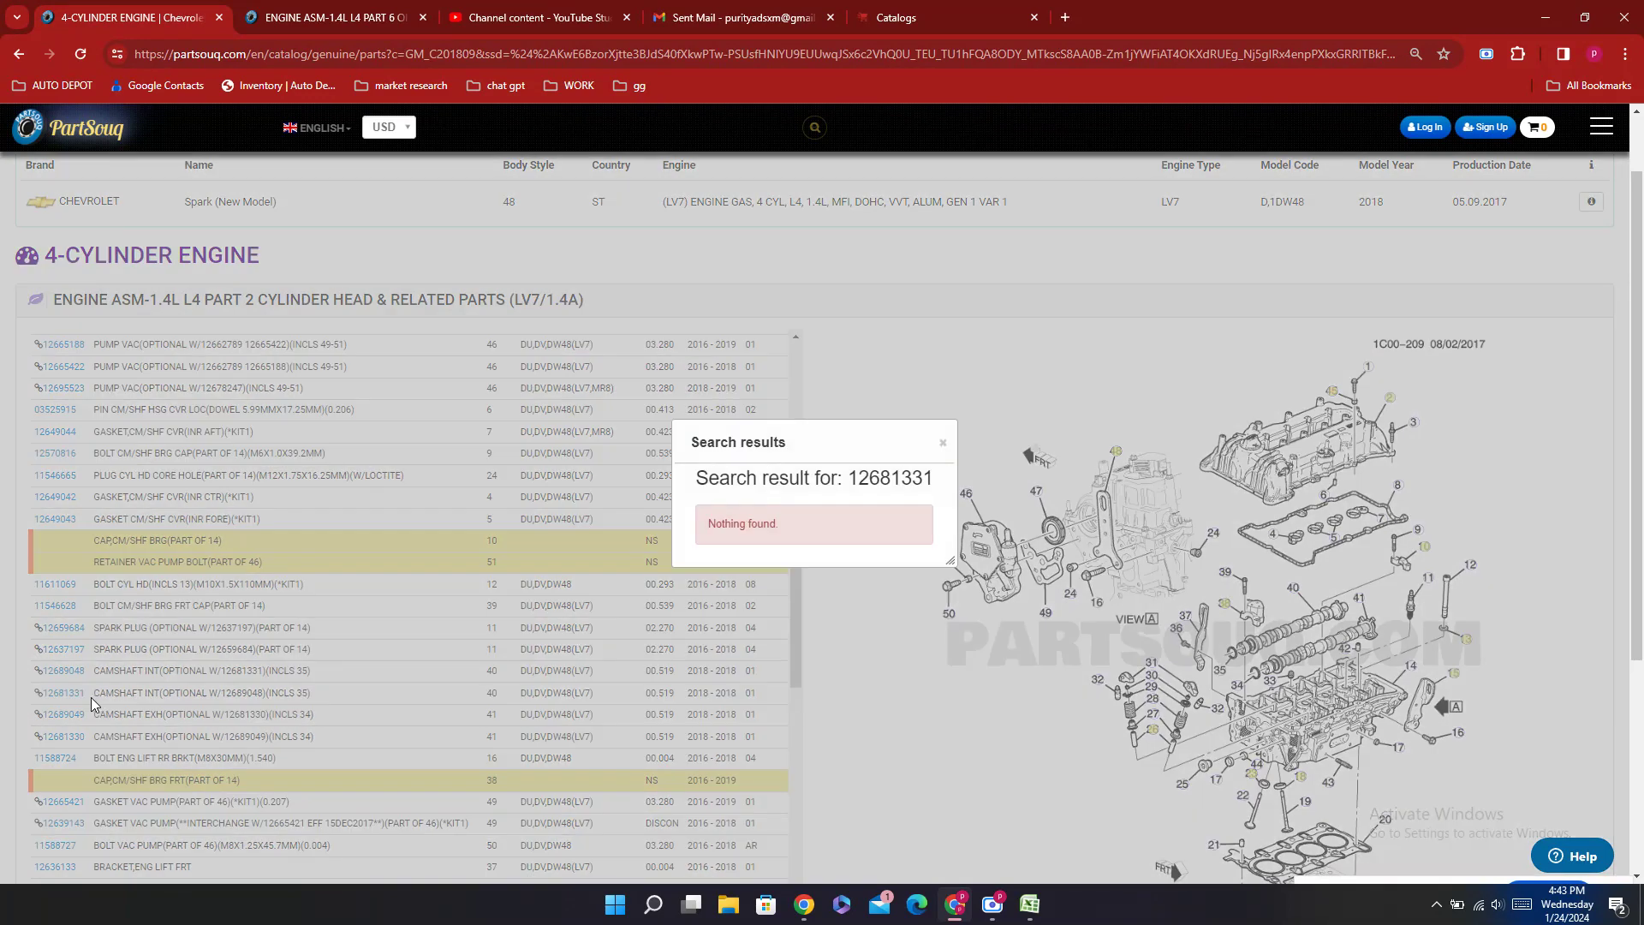
{"action": "left_click", "coordinate": [91, 697]}
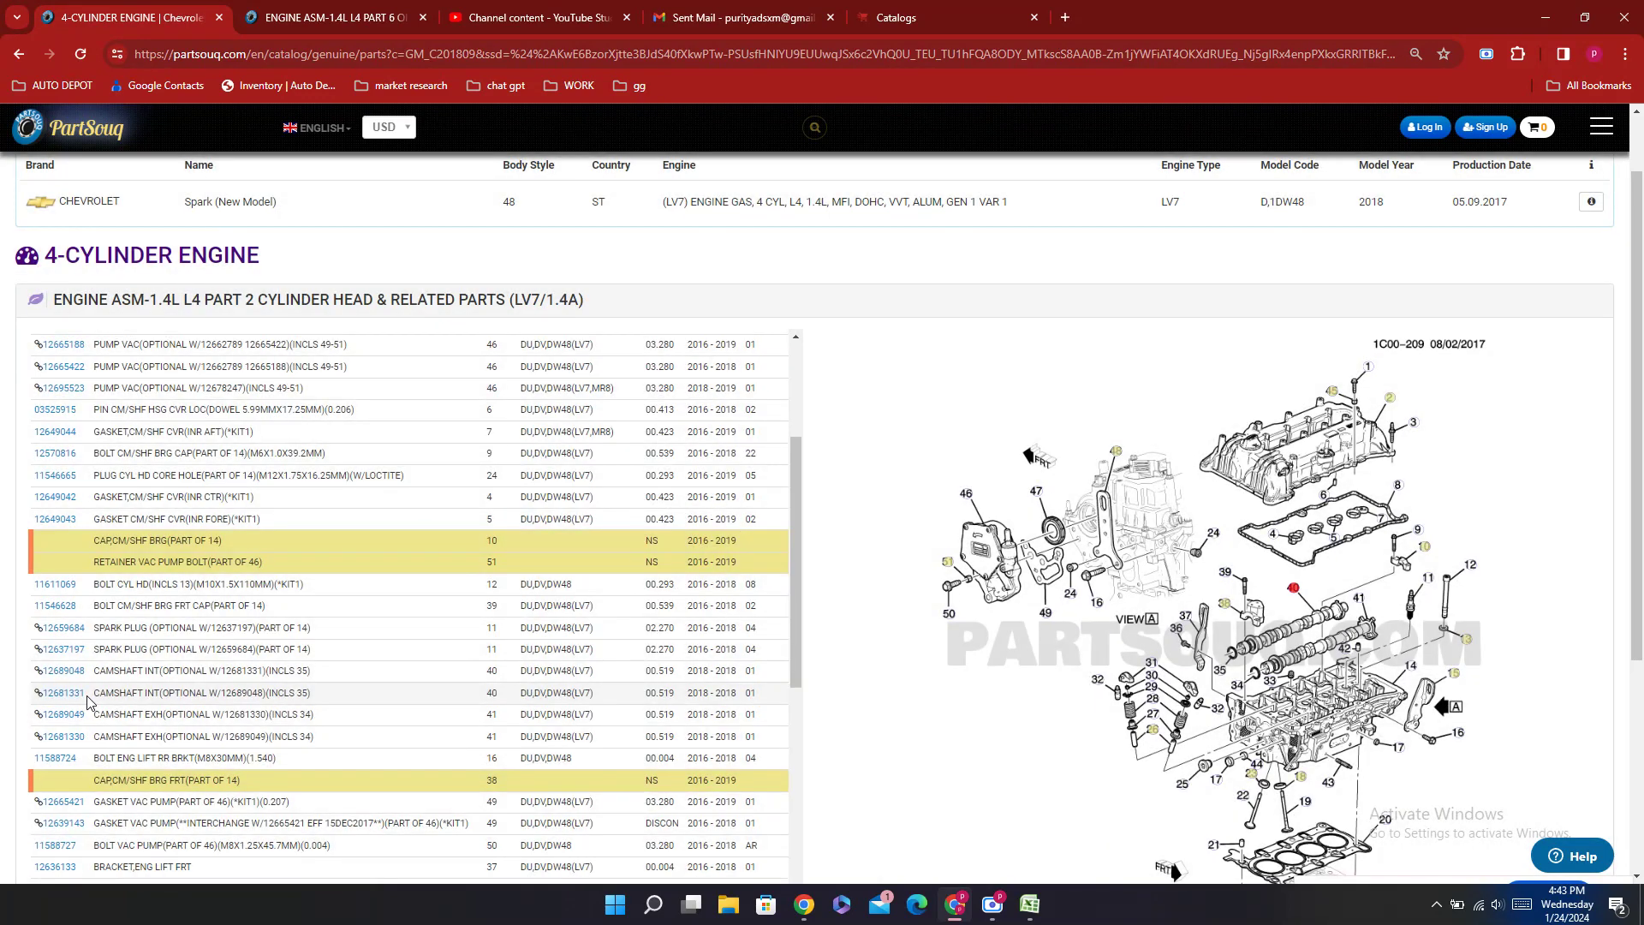
{"action": "double_click", "coordinate": [84, 694]}
{"action": "key", "text": "ctrl+c"}
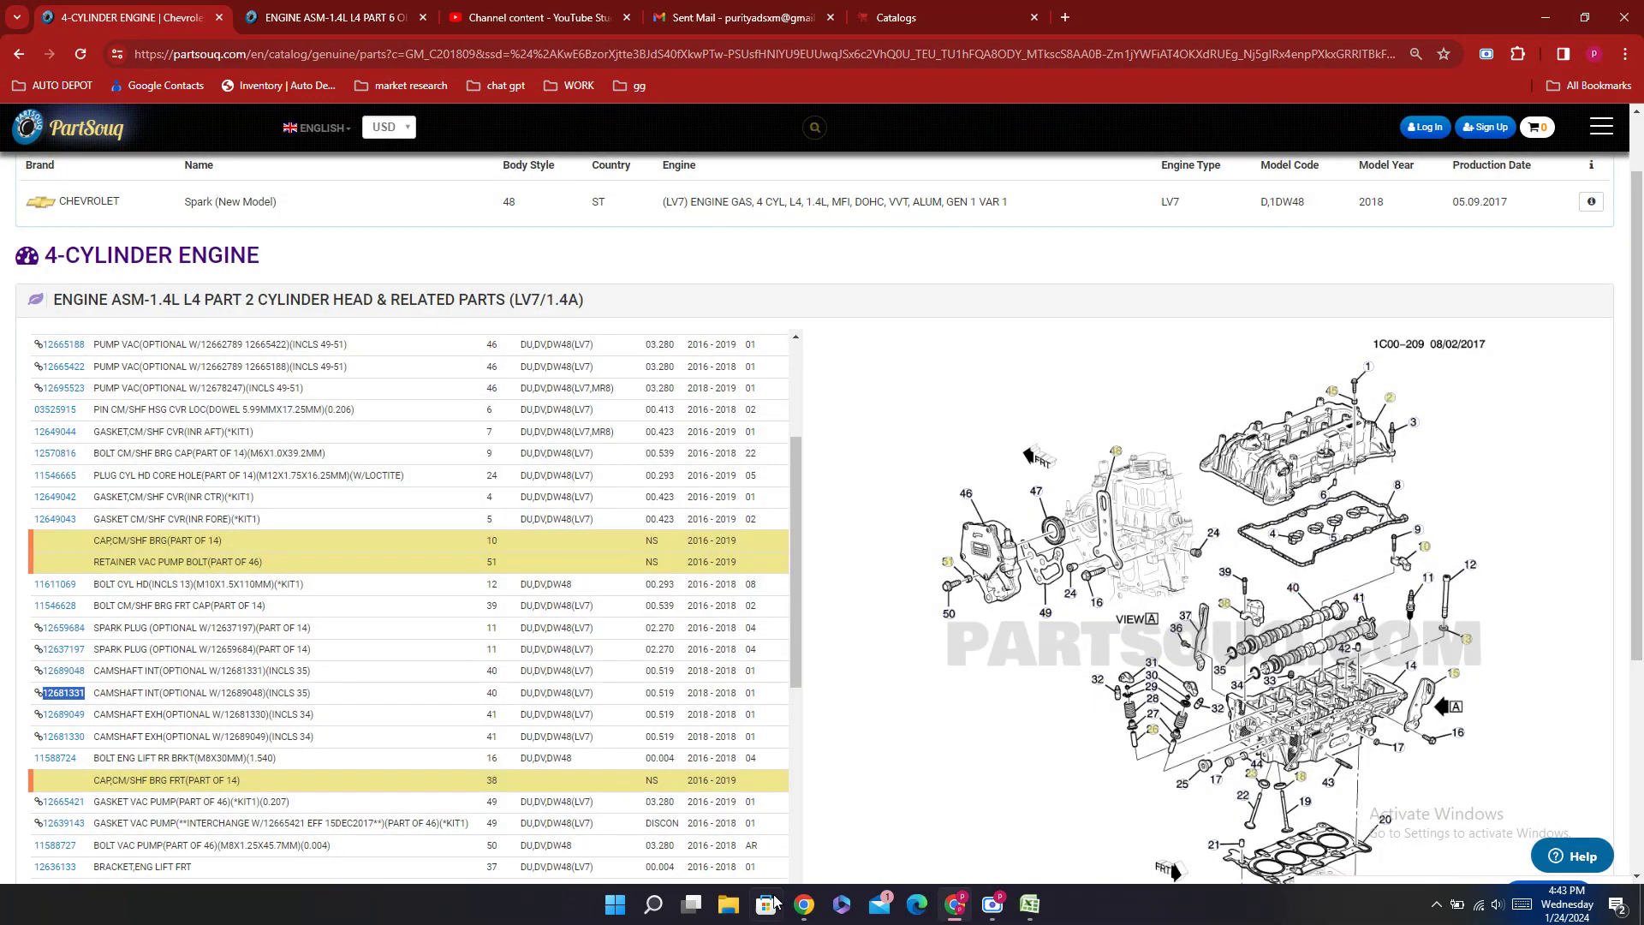
{"action": "left_click", "coordinate": [1031, 904]}
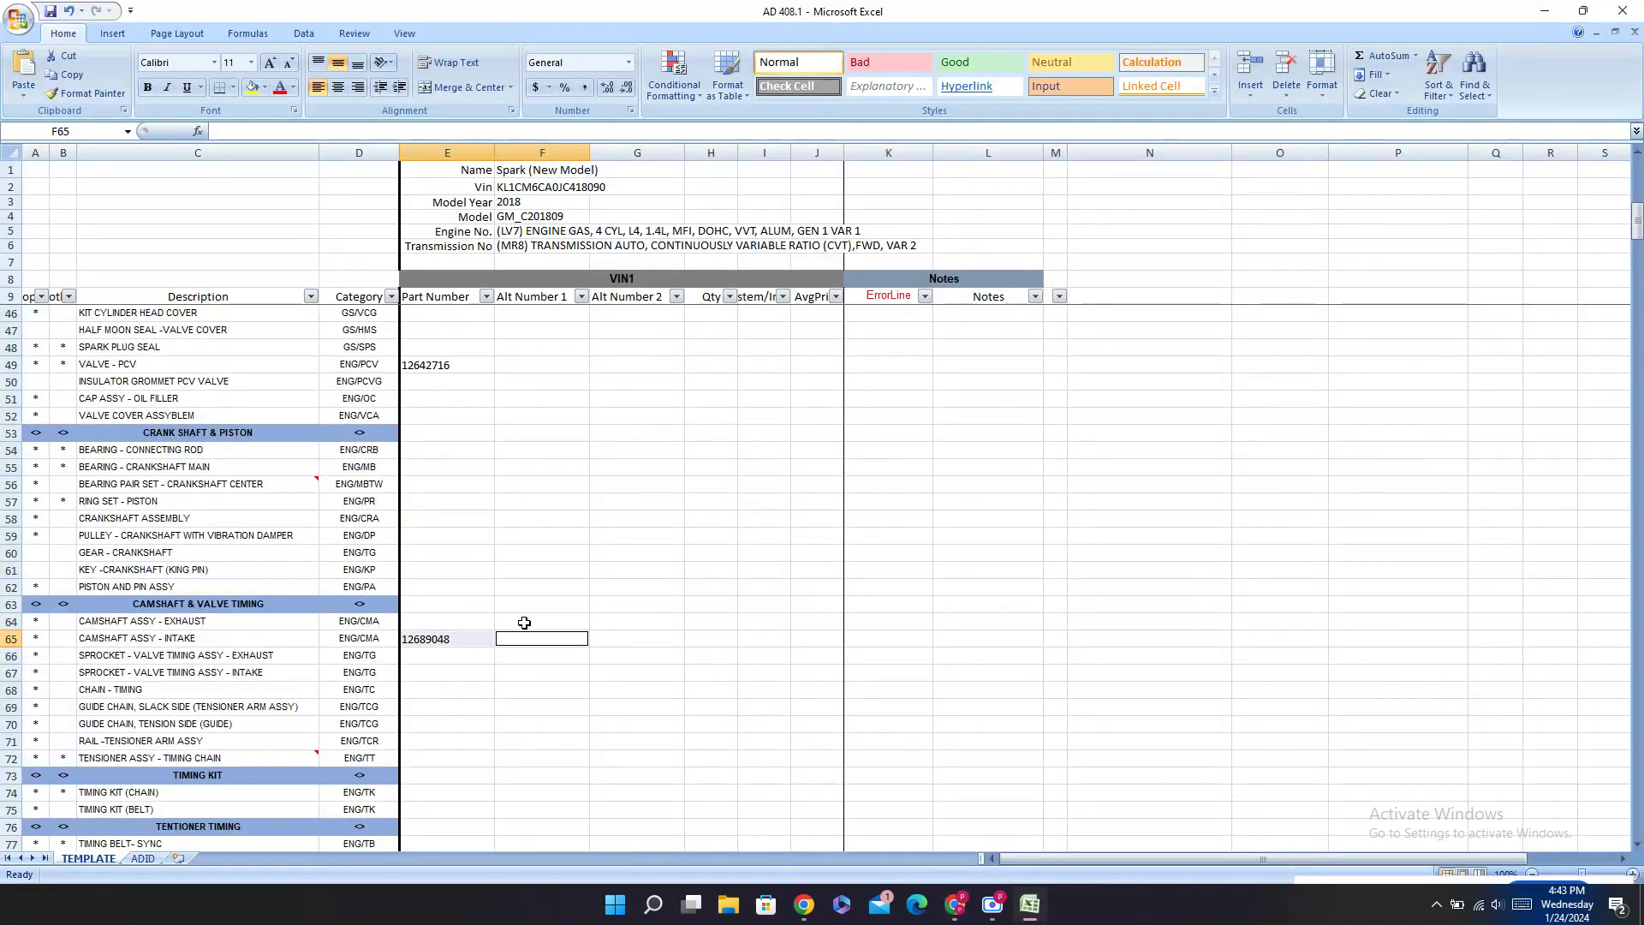
{"action": "left_click", "coordinate": [503, 638]}
{"action": "key", "text": "ctrl+v"}
{"action": "left_click", "coordinate": [422, 619]}
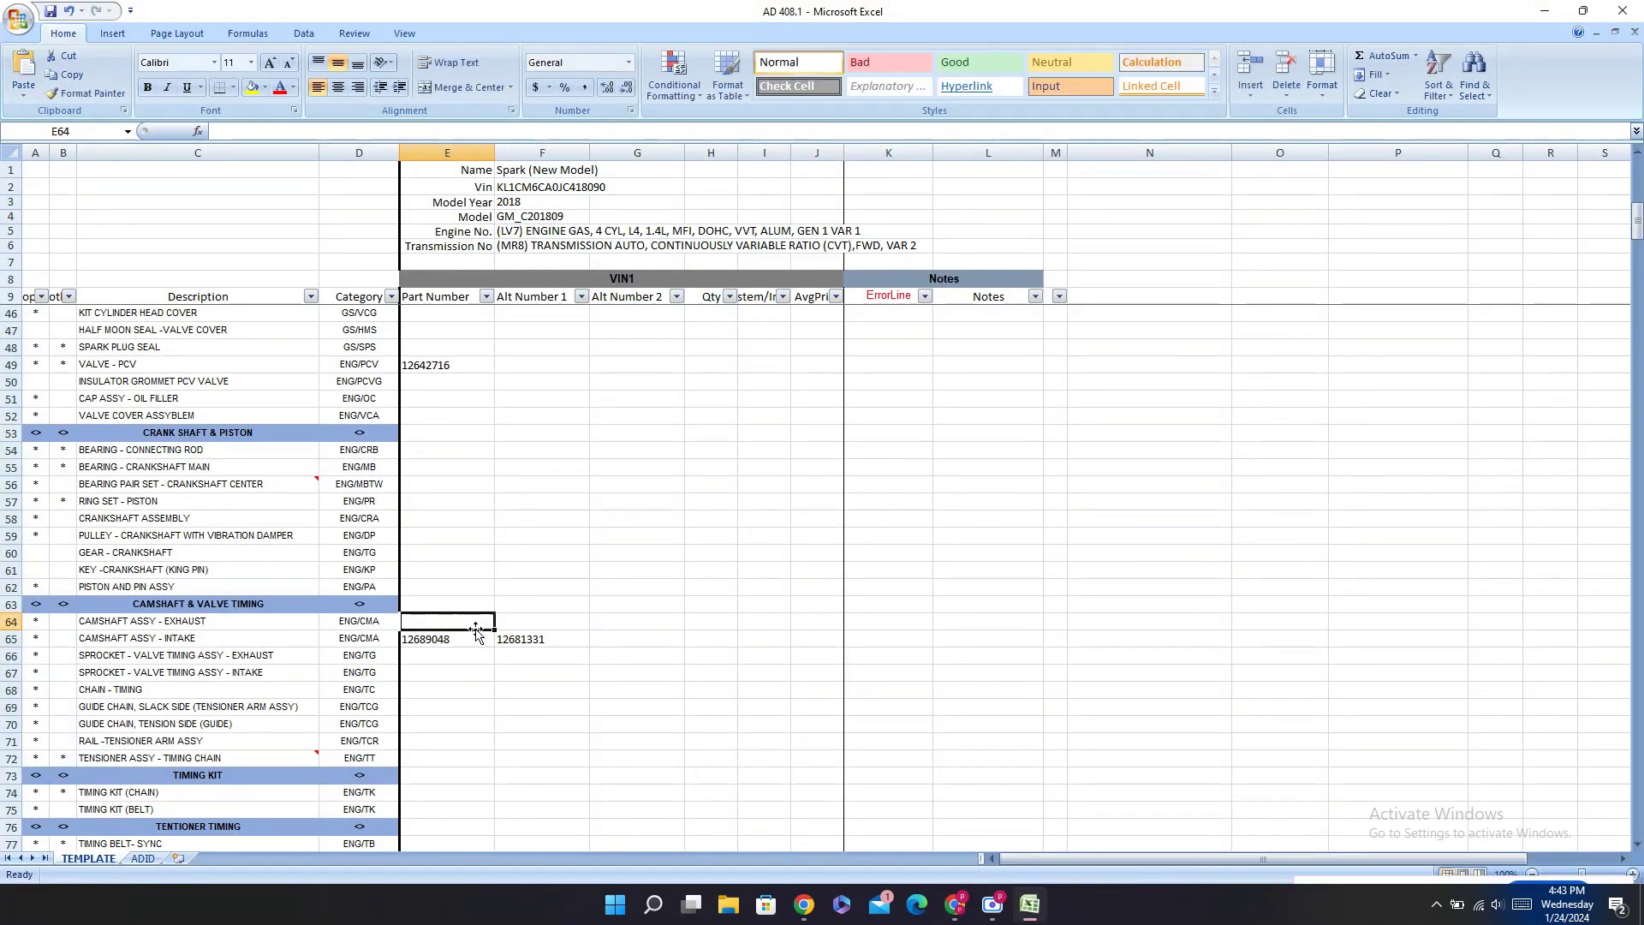
Step: Copy exhaust camshaft alternate 12681330 and paste it into F64
{"action": "left_click", "coordinate": [955, 904]}
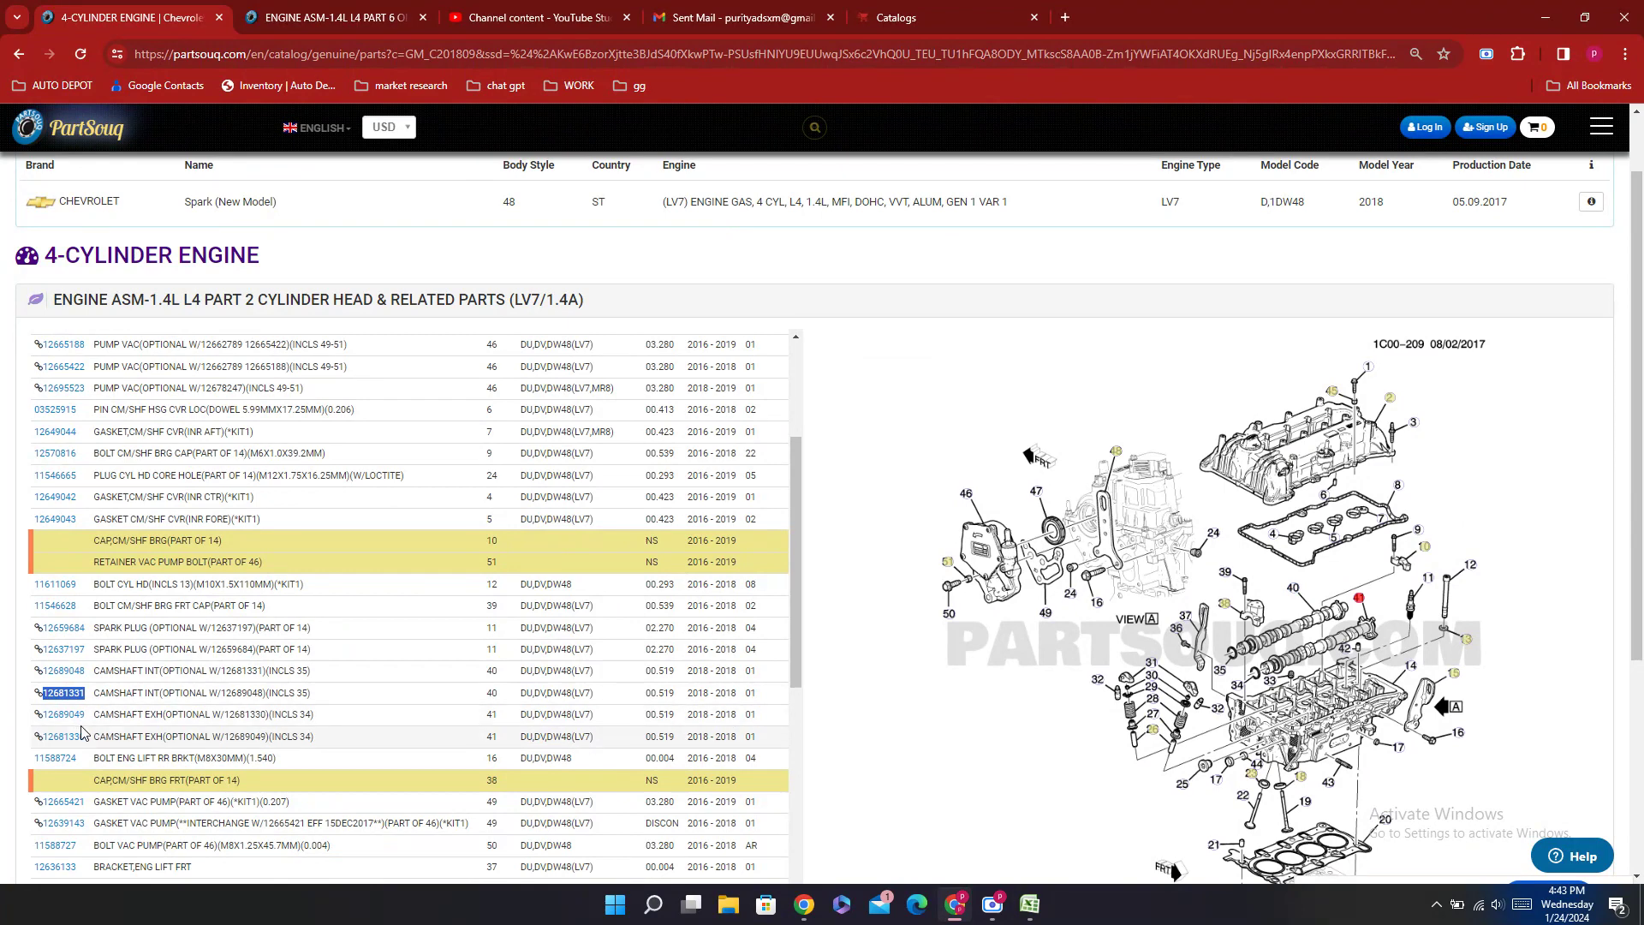
{"action": "double_click", "coordinate": [82, 735]}
{"action": "key", "text": "ctrl+c"}
{"action": "left_click", "coordinate": [1032, 919]}
{"action": "double_click", "coordinate": [507, 620]}
{"action": "key", "text": "ctrl+v"}
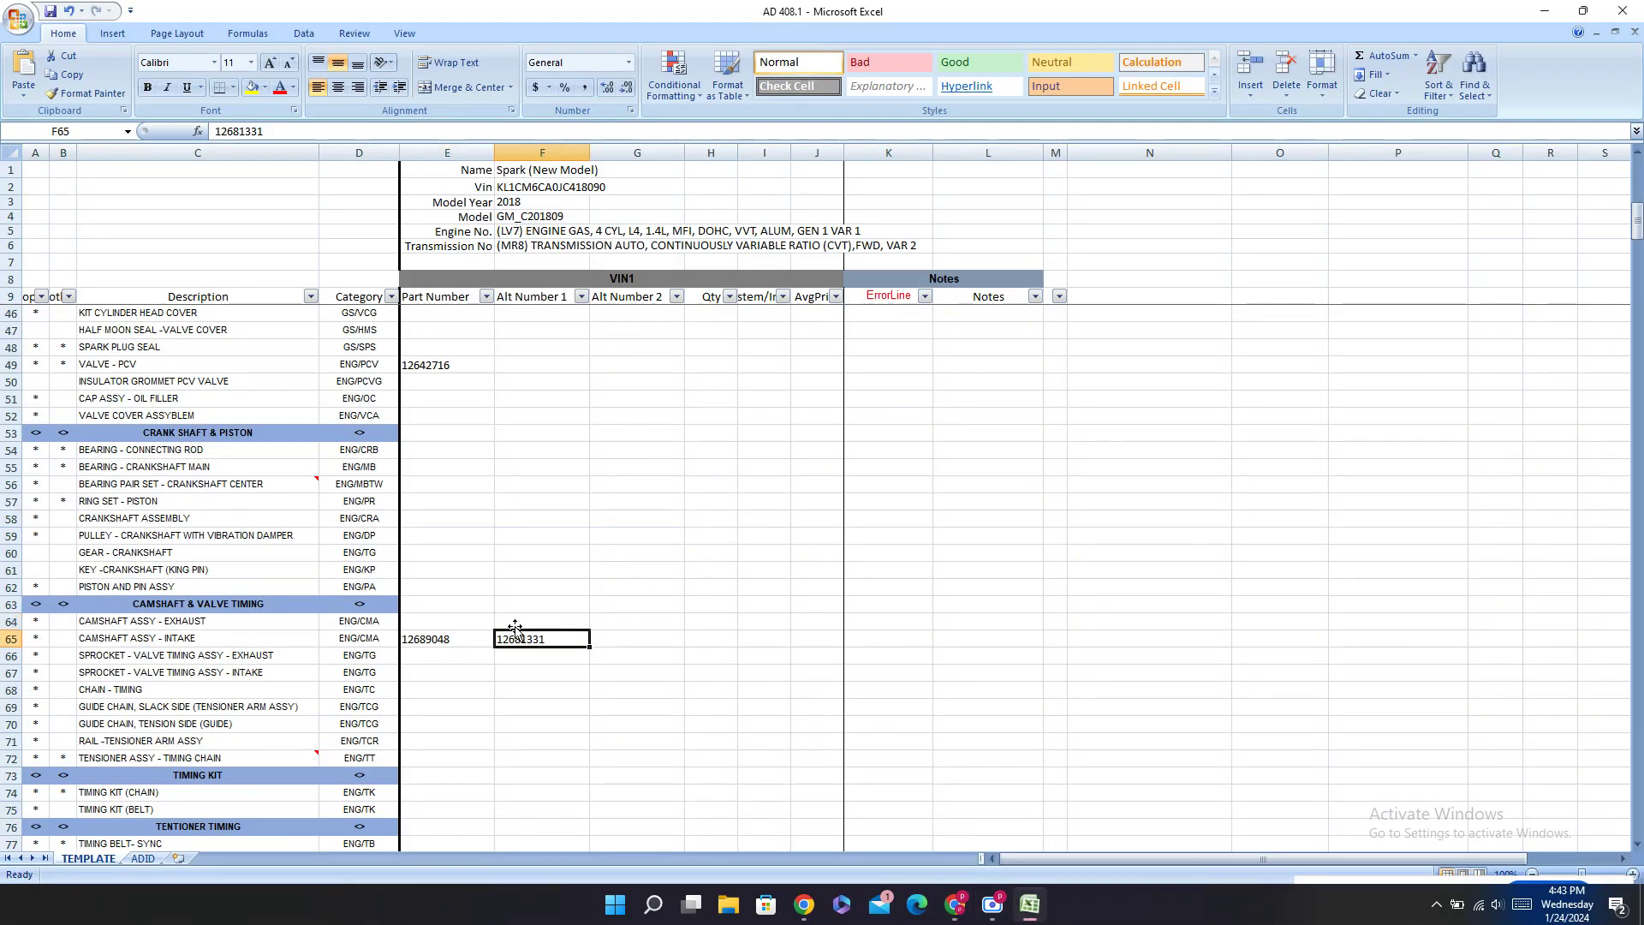
{"action": "key", "text": "Escape"}
{"action": "scroll", "coordinate": [507, 620], "scroll_direction": "down", "scroll_amount": 2}
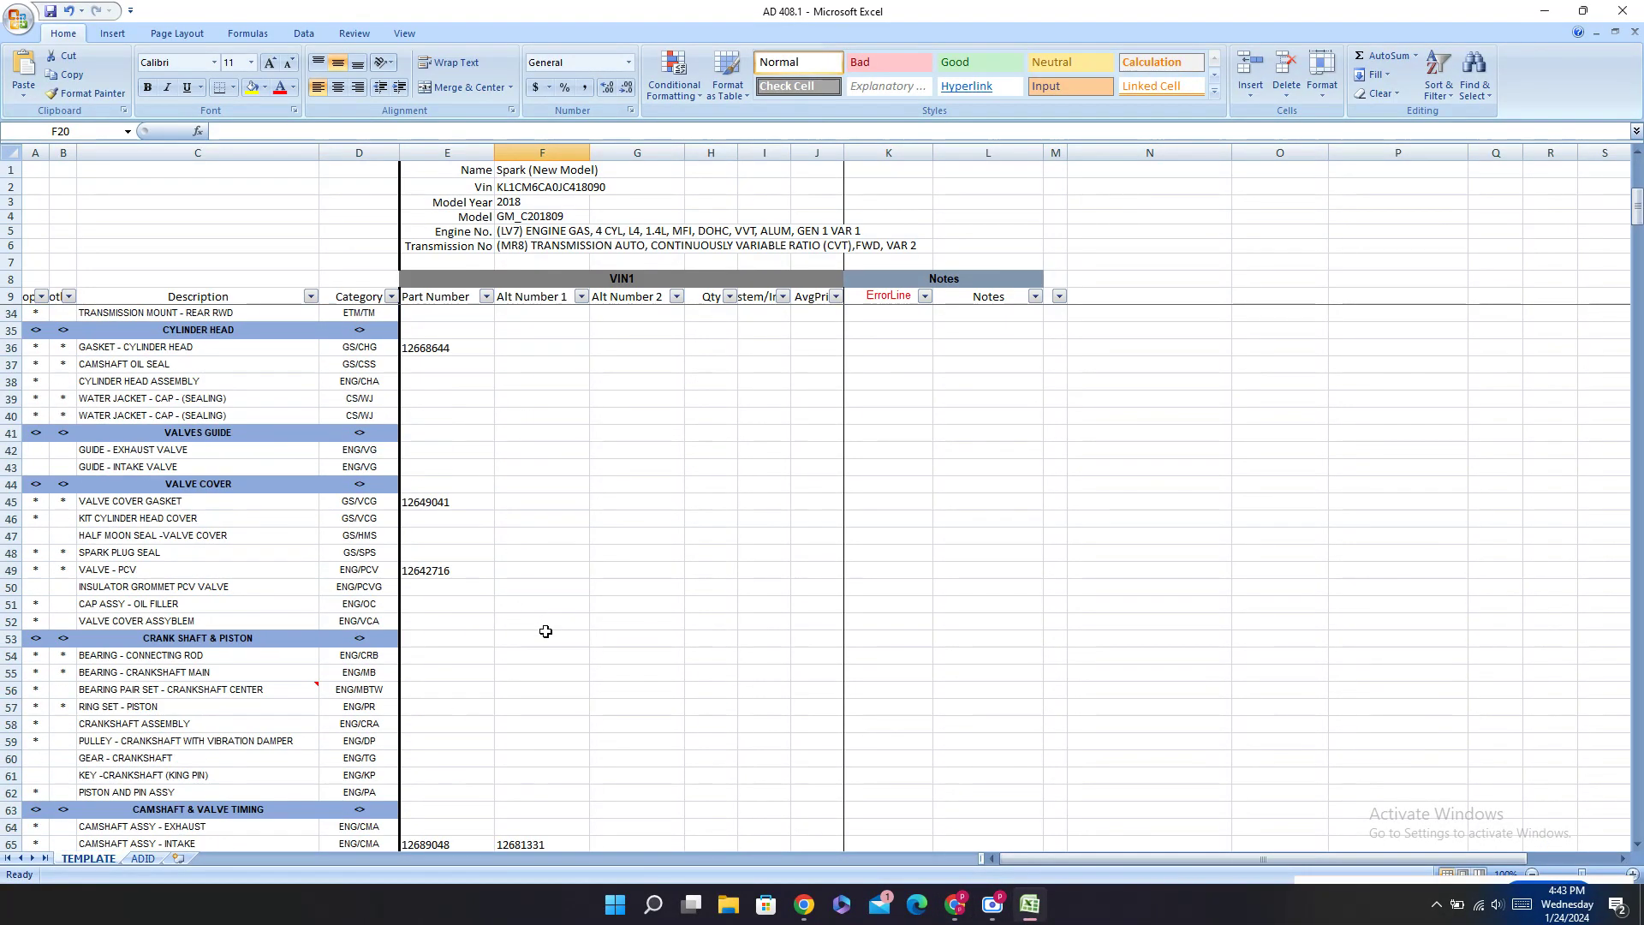
{"action": "double_click", "coordinate": [517, 519]}
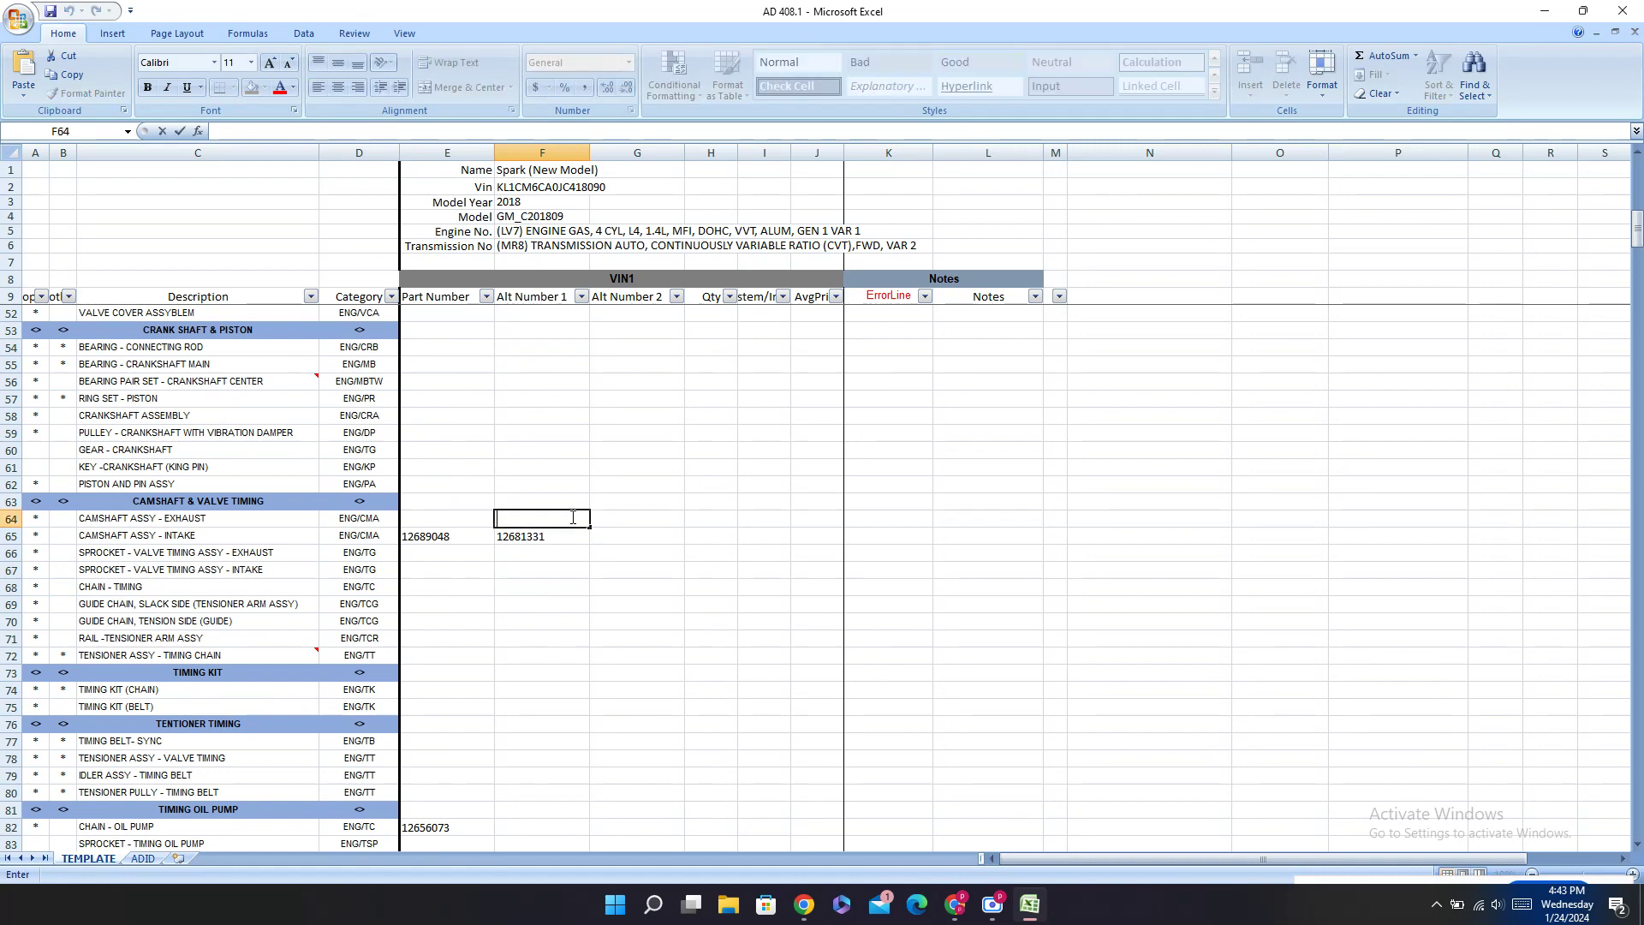
{"action": "key", "text": "ctrl+v"}
{"action": "left_click", "coordinate": [426, 518]}
Step: Copy exhaust camshaft number 12689049 and paste it into E64
{"action": "left_click", "coordinate": [955, 904]}
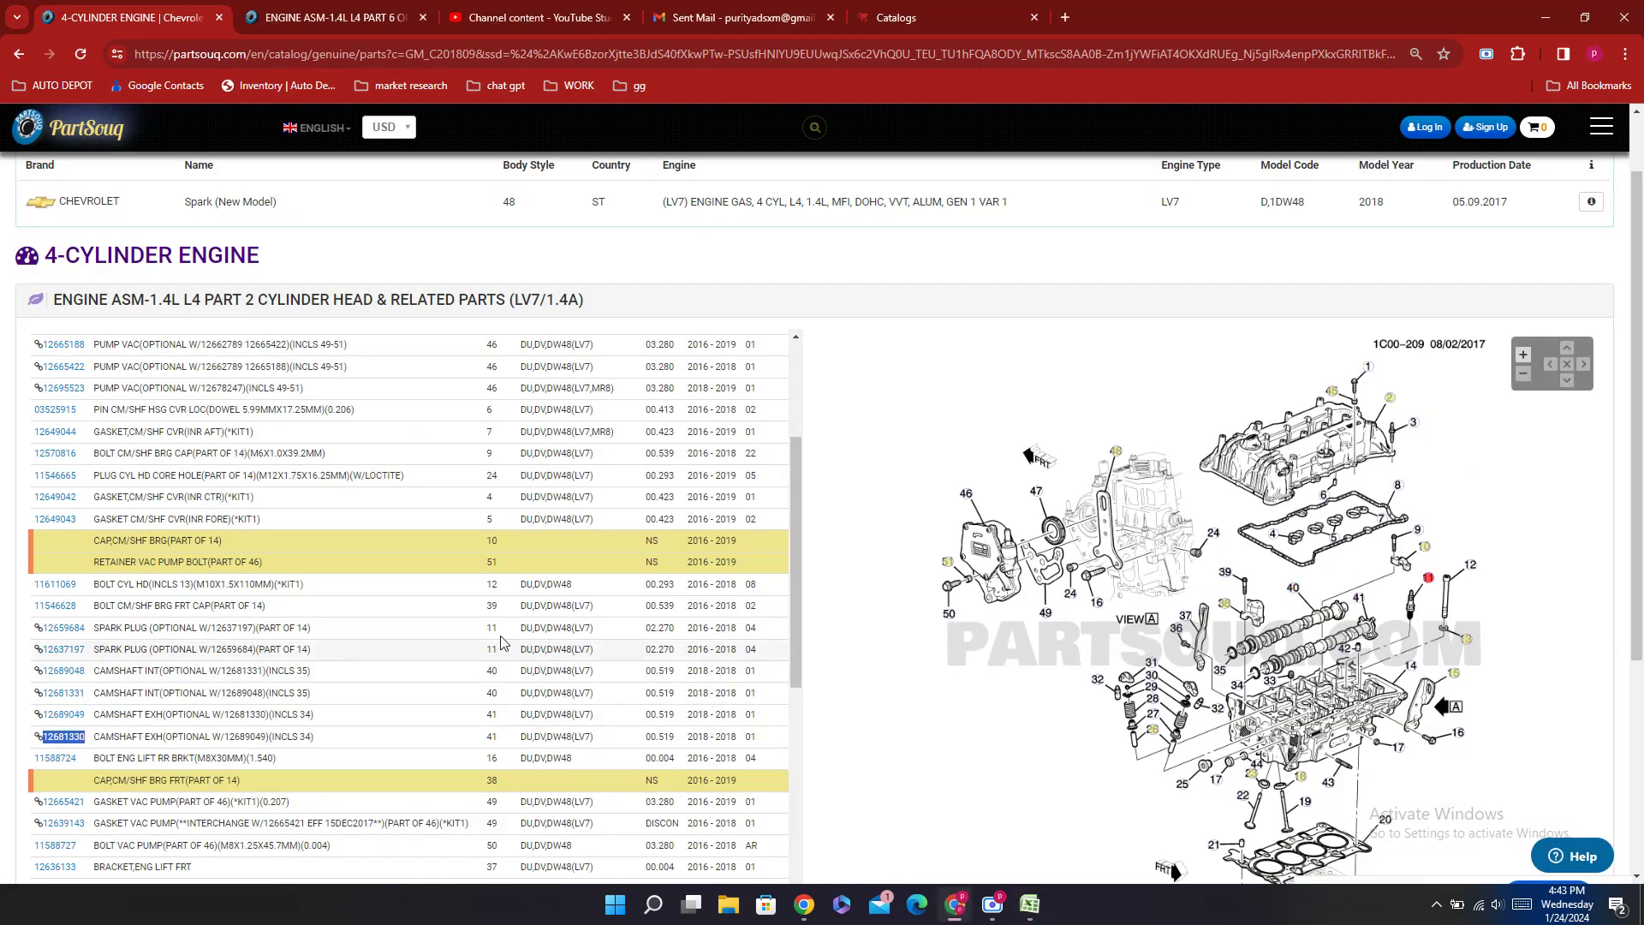
{"action": "double_click", "coordinate": [82, 722]}
{"action": "key", "text": "ctrl+c"}
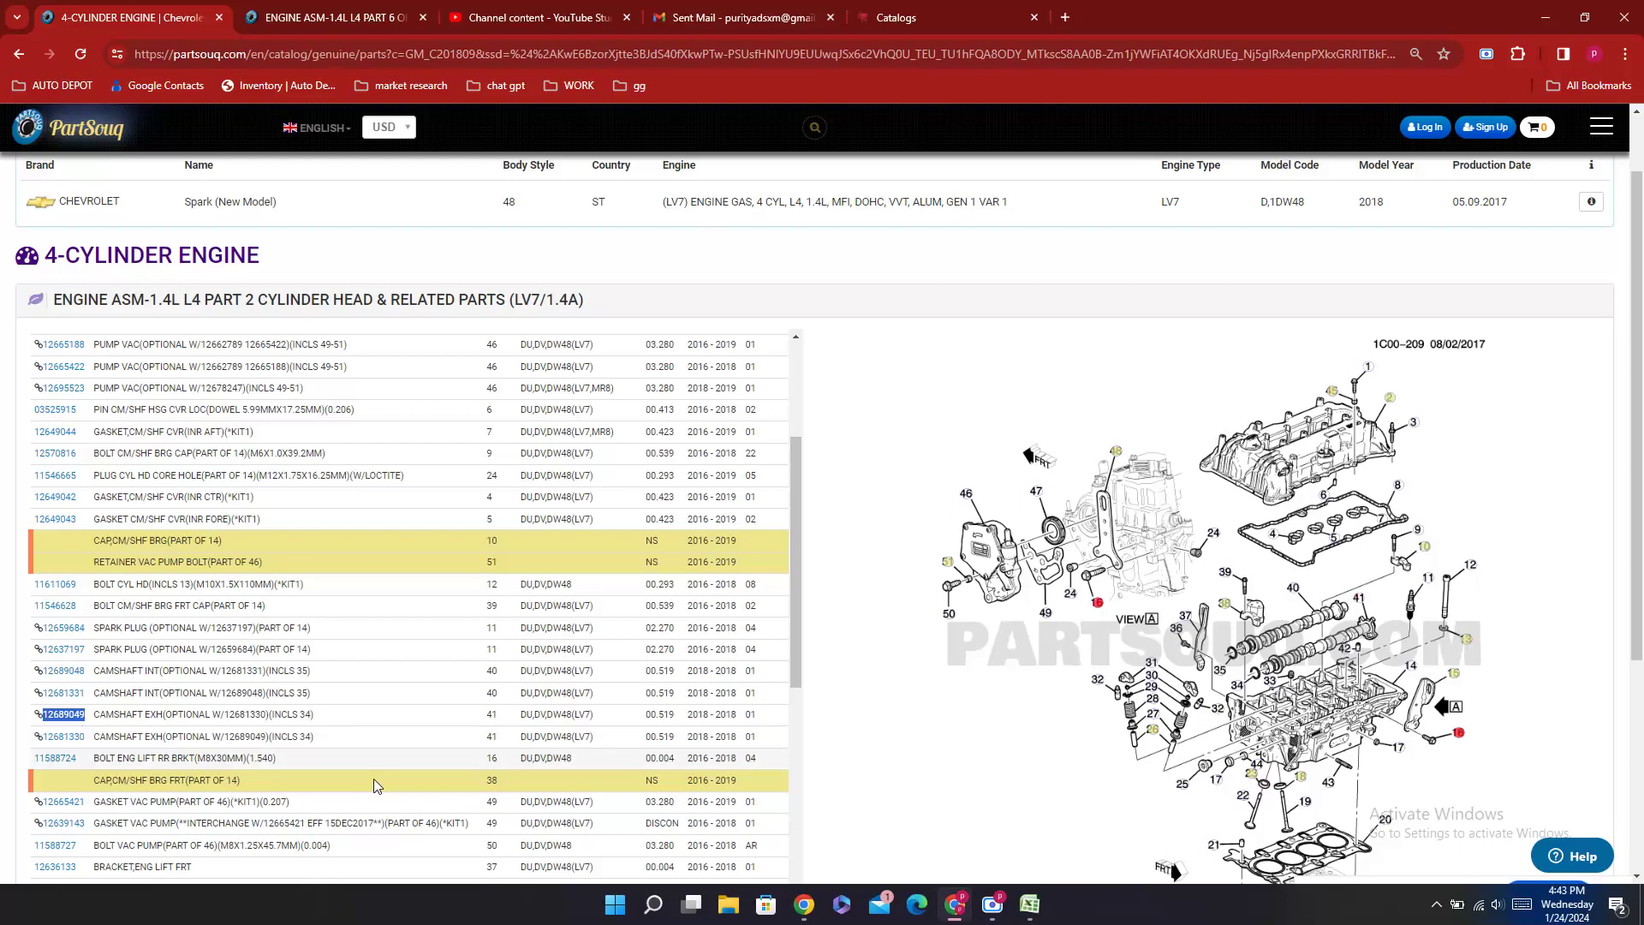
{"action": "left_click", "coordinate": [1029, 904]}
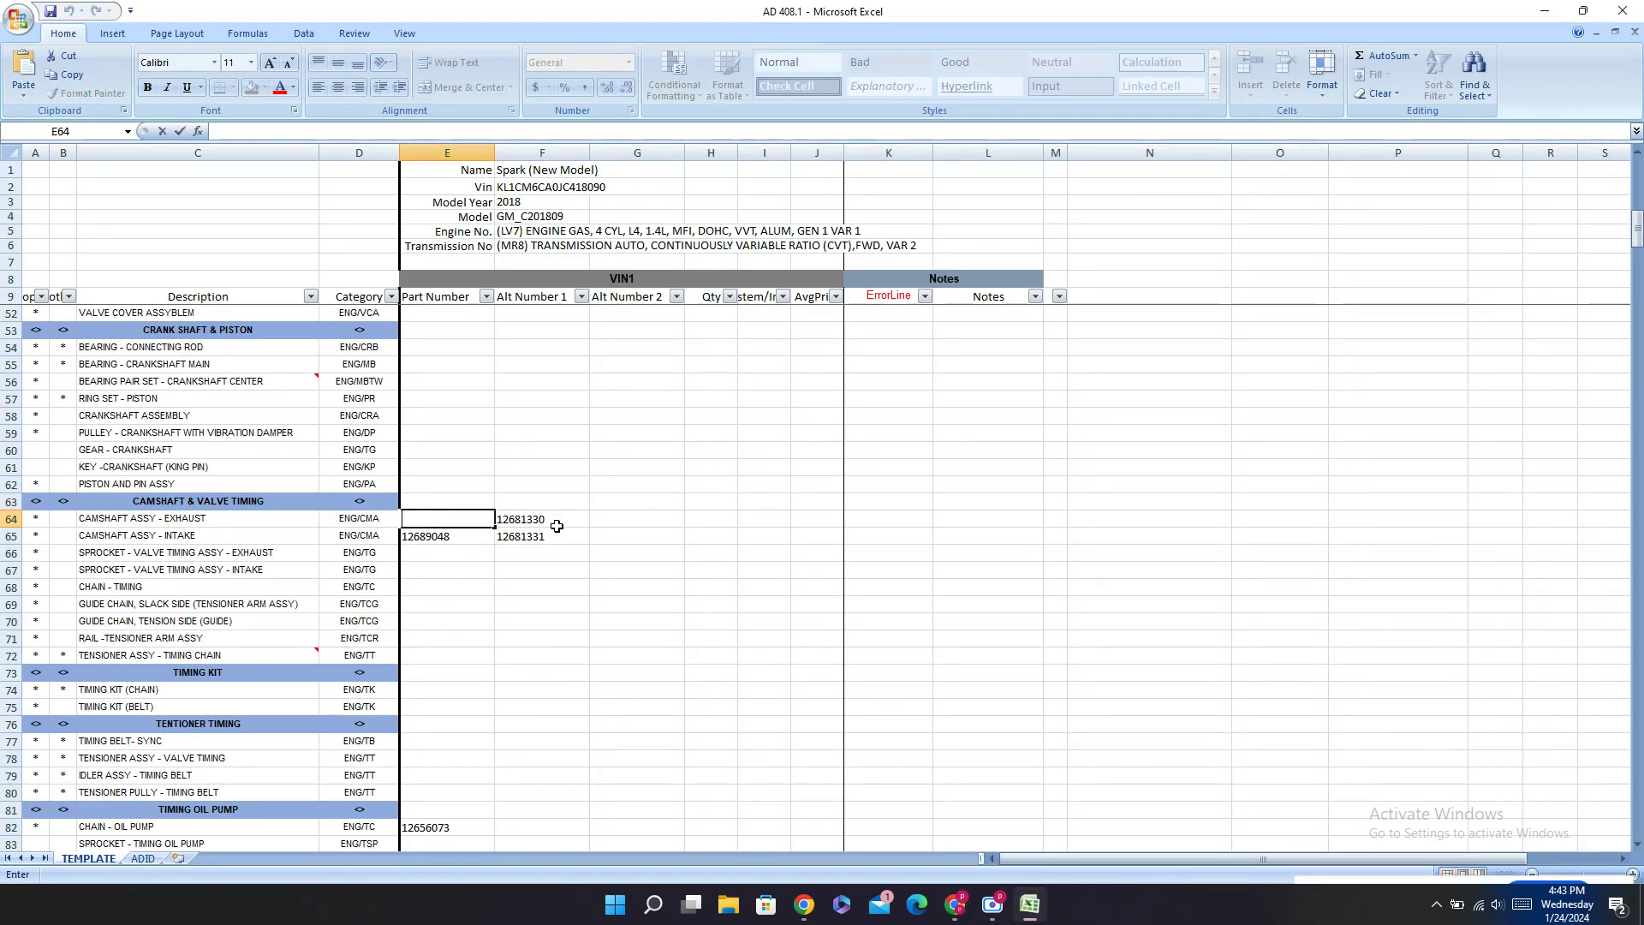
{"action": "key", "text": "ctrl+v"}
{"action": "left_click", "coordinate": [426, 569]}
{"action": "left_click", "coordinate": [955, 905]}
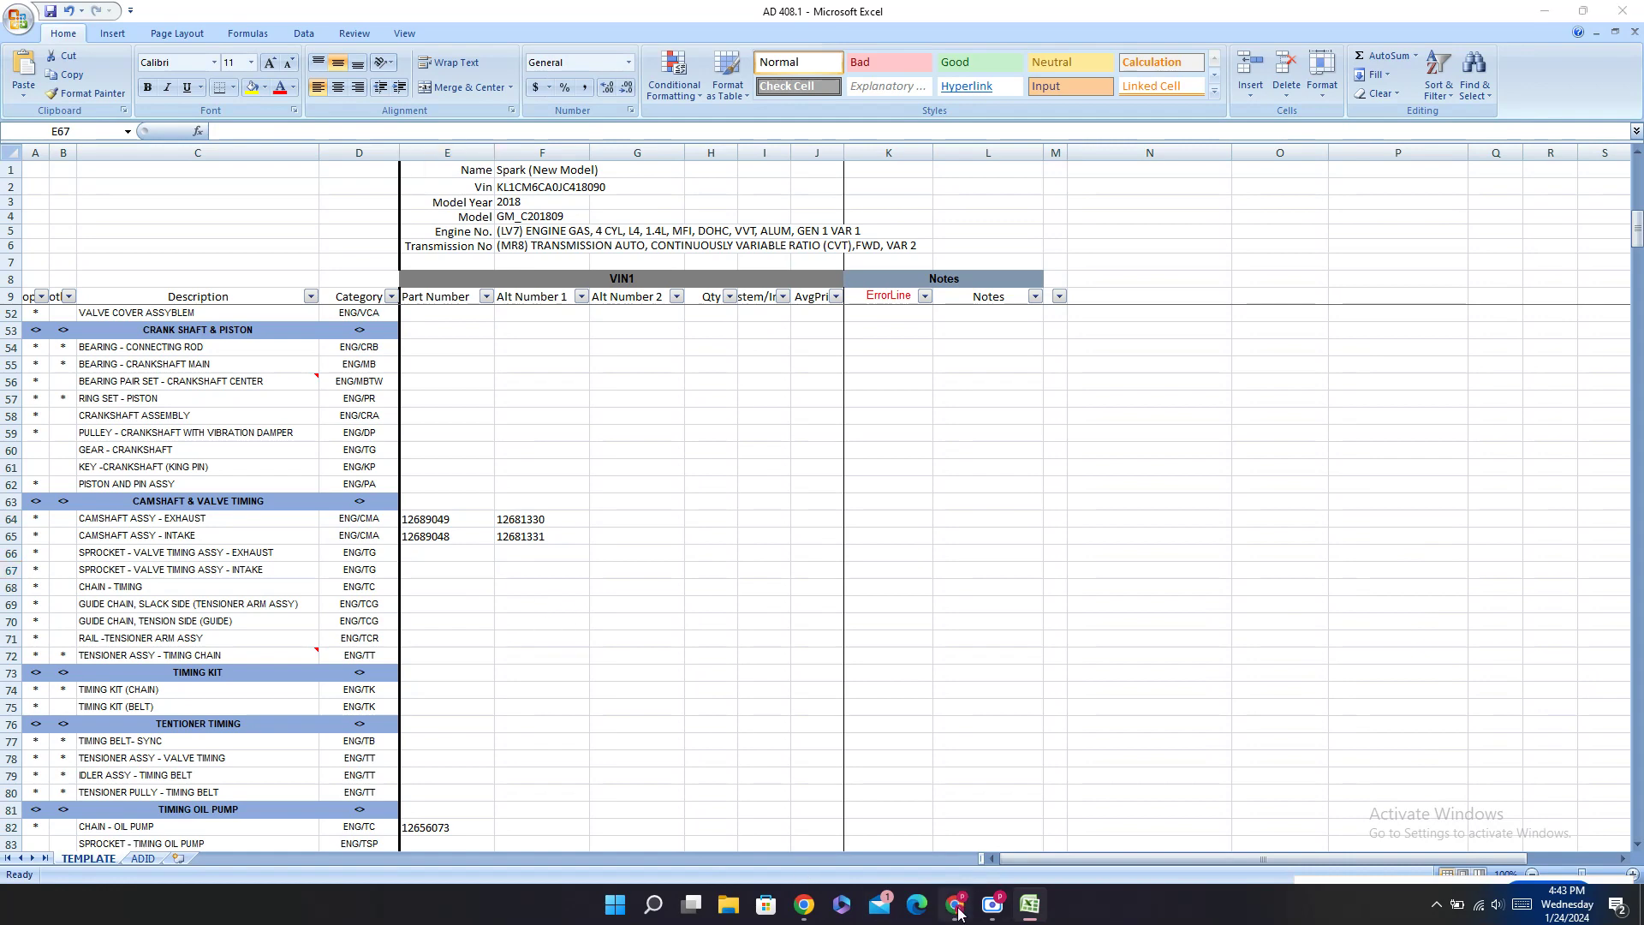
{"action": "left_click", "coordinate": [1151, 662]}
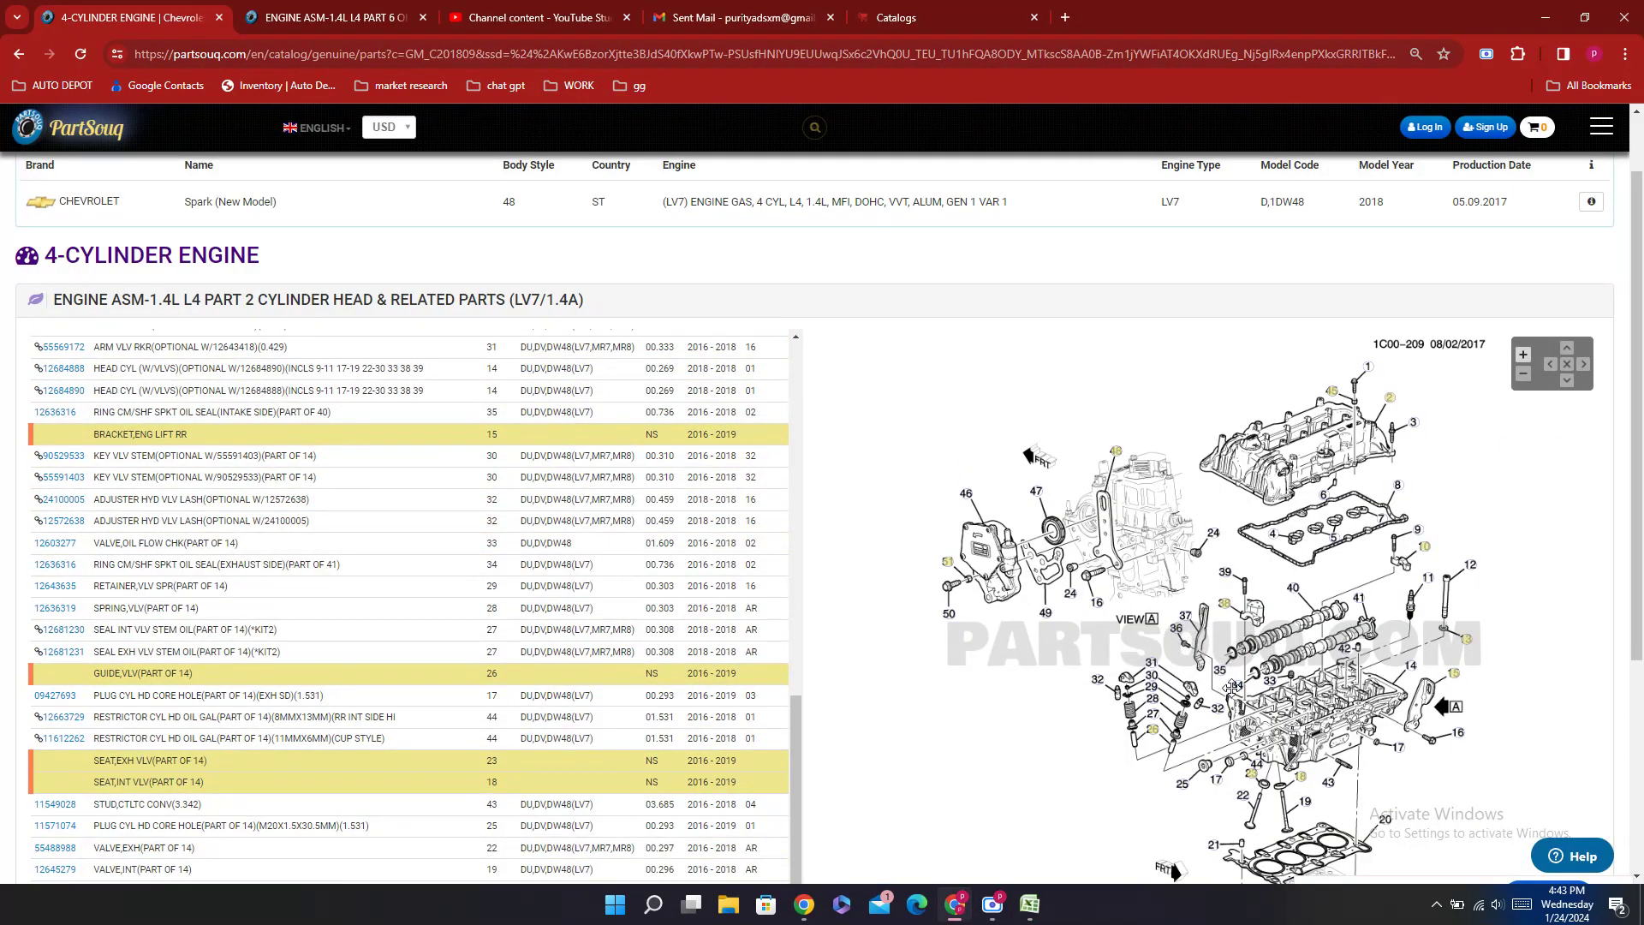
{"action": "mouse_move", "coordinate": [1239, 690]}
{"action": "scroll", "coordinate": [319, 513], "scroll_direction": "up", "scroll_amount": 6}
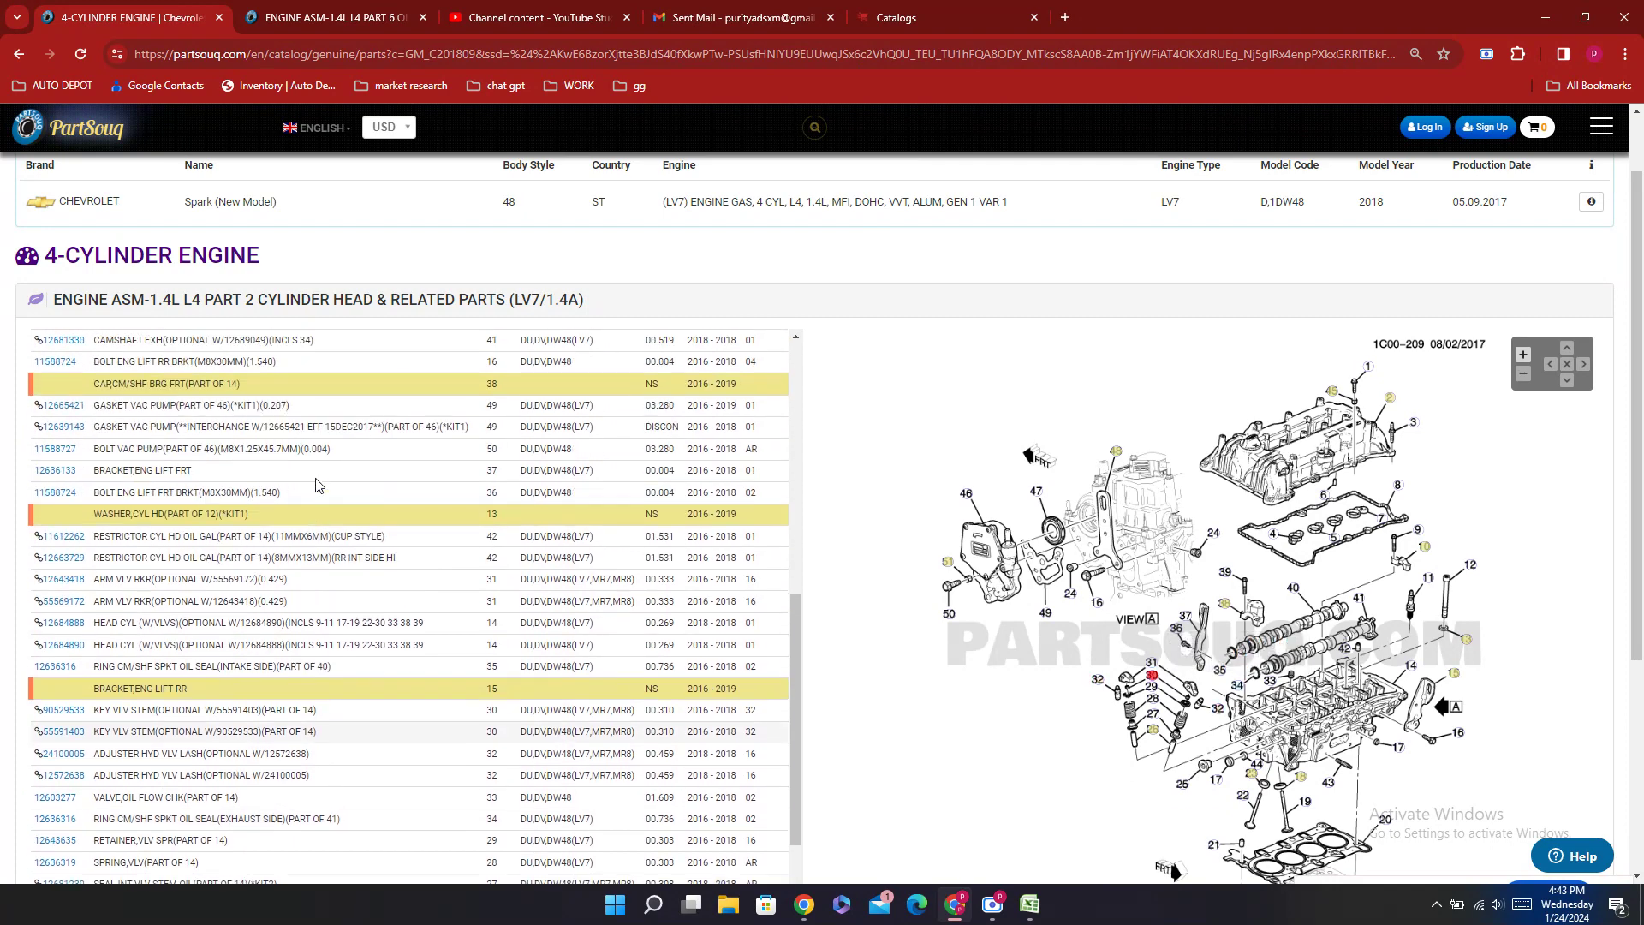
{"action": "double_click", "coordinate": [64, 577]}
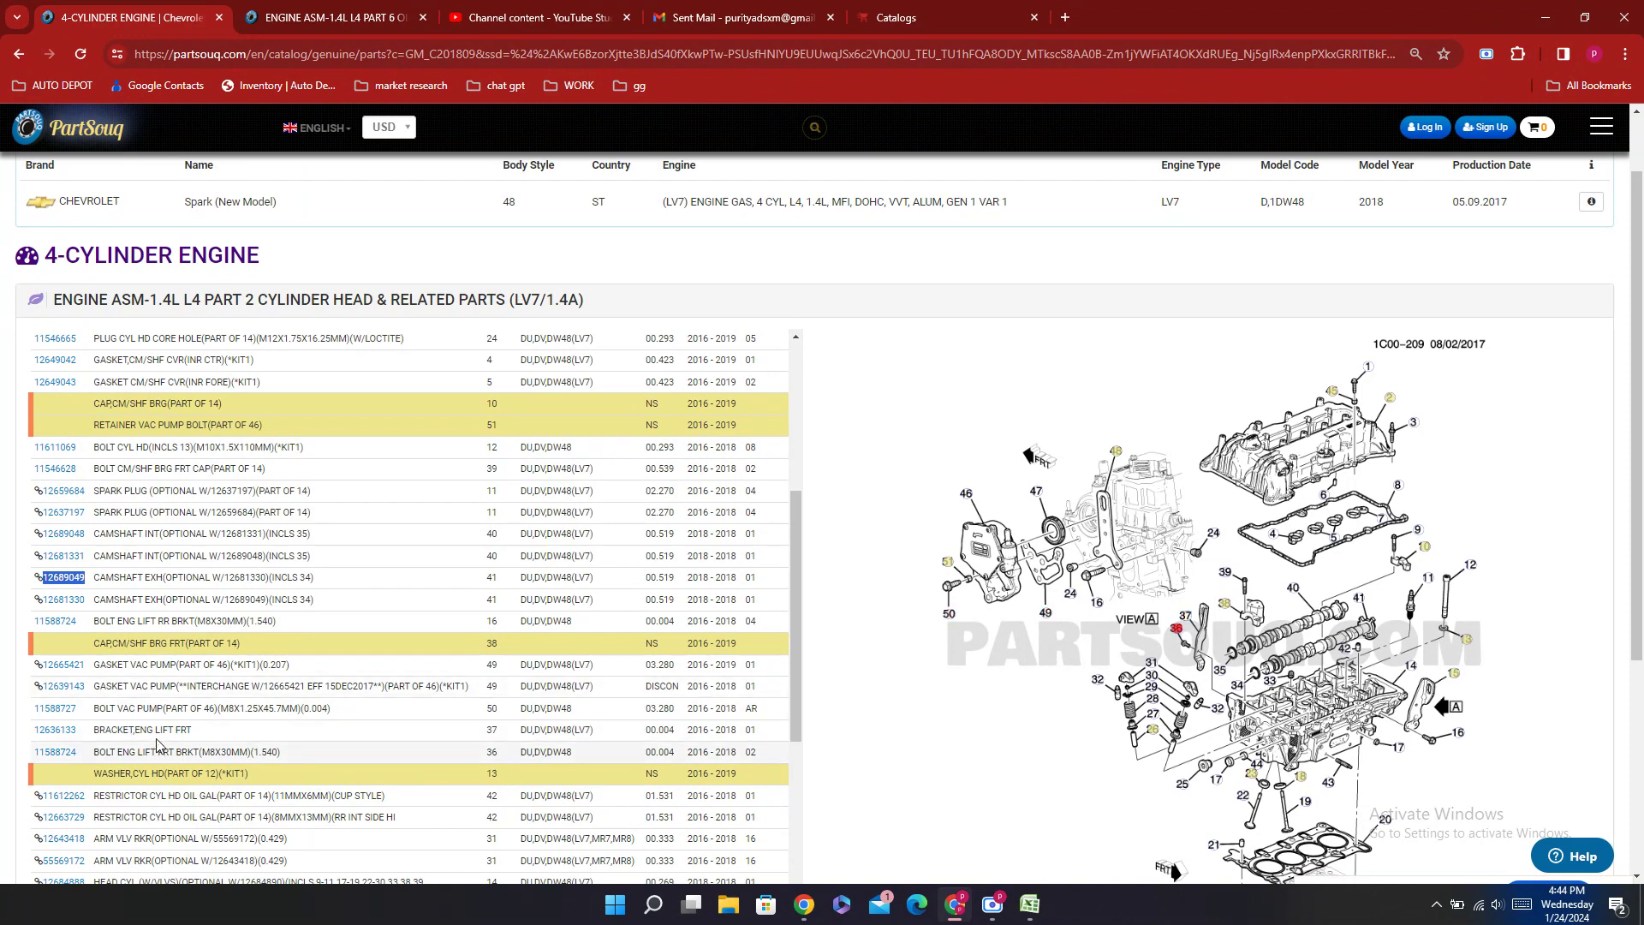
{"action": "scroll", "coordinate": [169, 704], "scroll_direction": "down", "scroll_amount": 1}
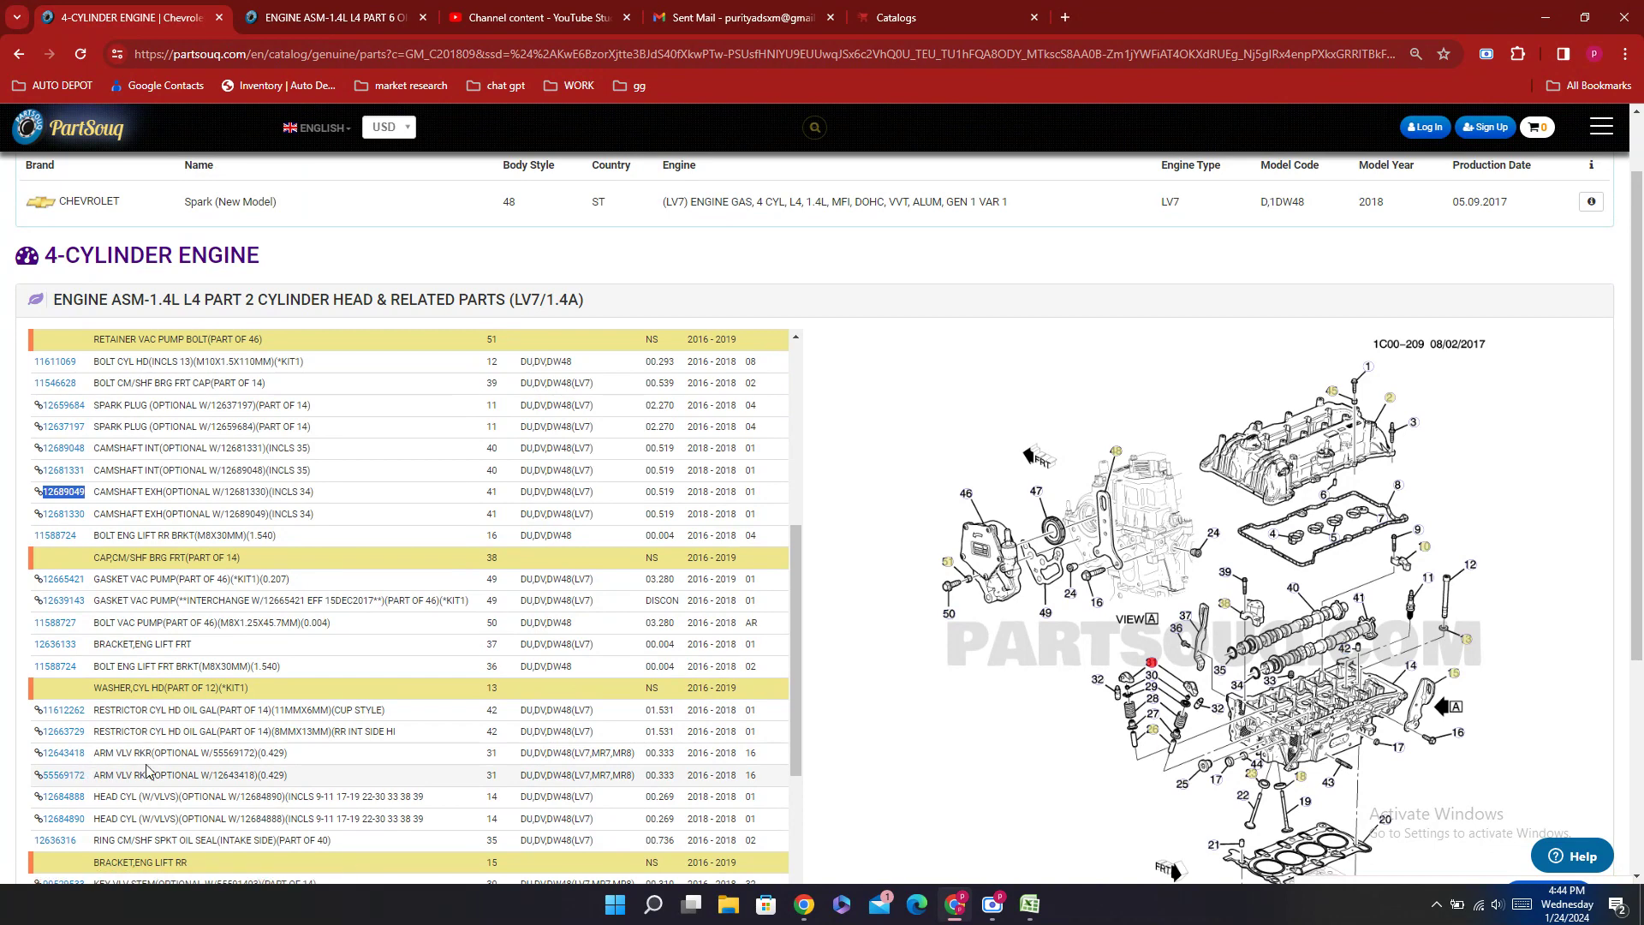
{"action": "mouse_move", "coordinate": [1211, 707]}
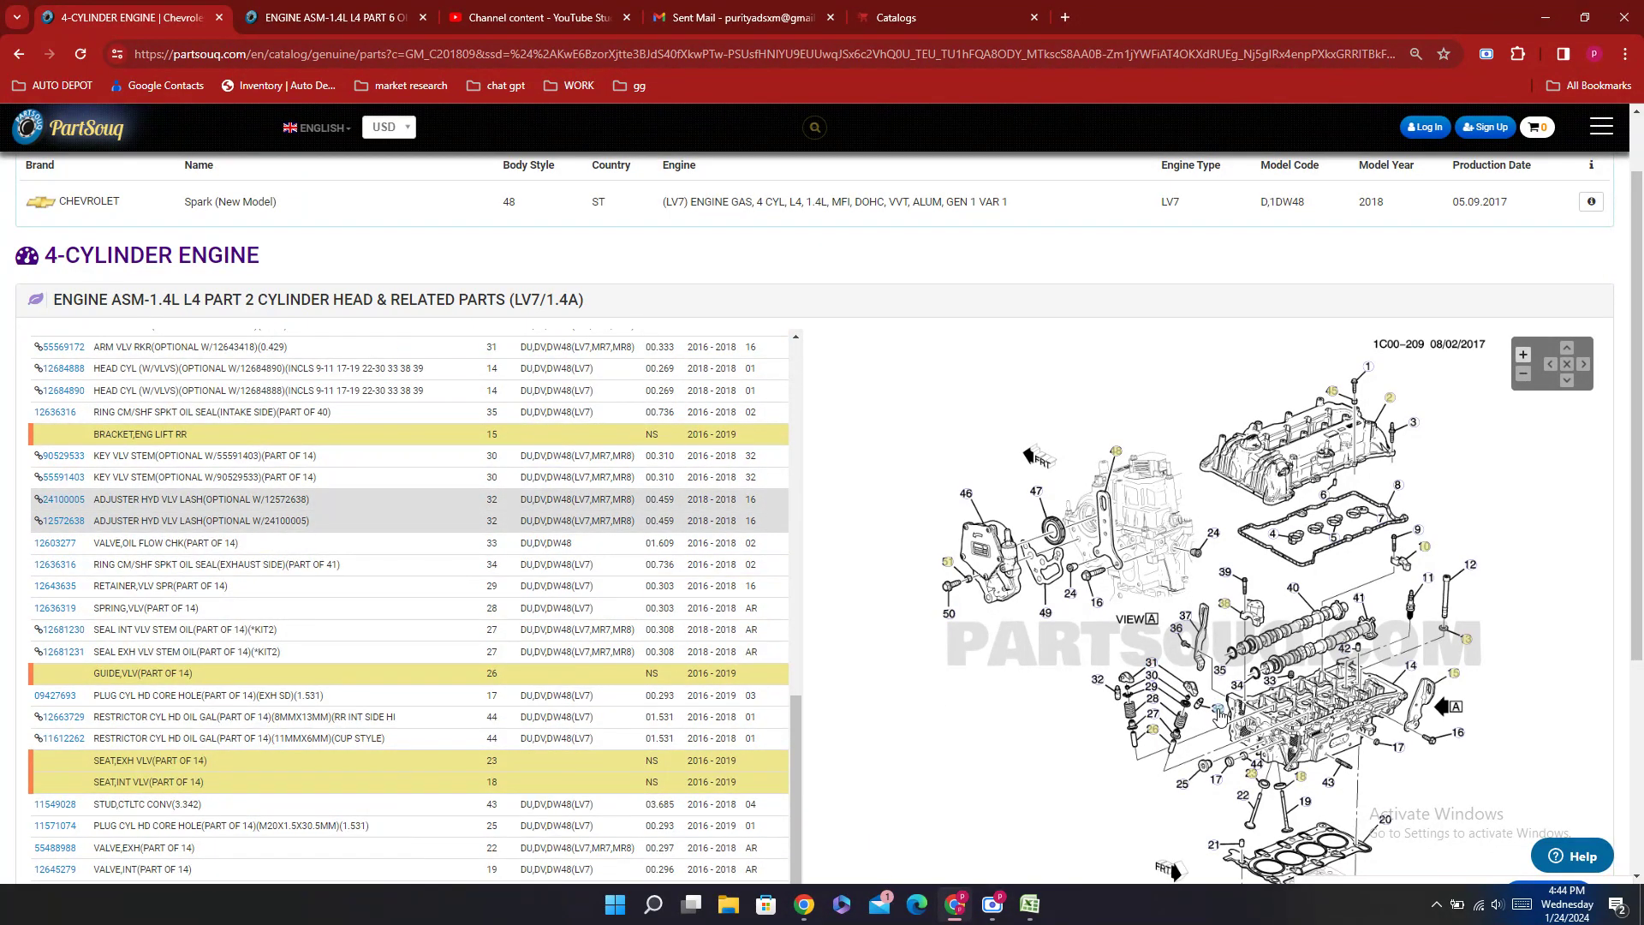
{"action": "mouse_move", "coordinate": [1153, 670]}
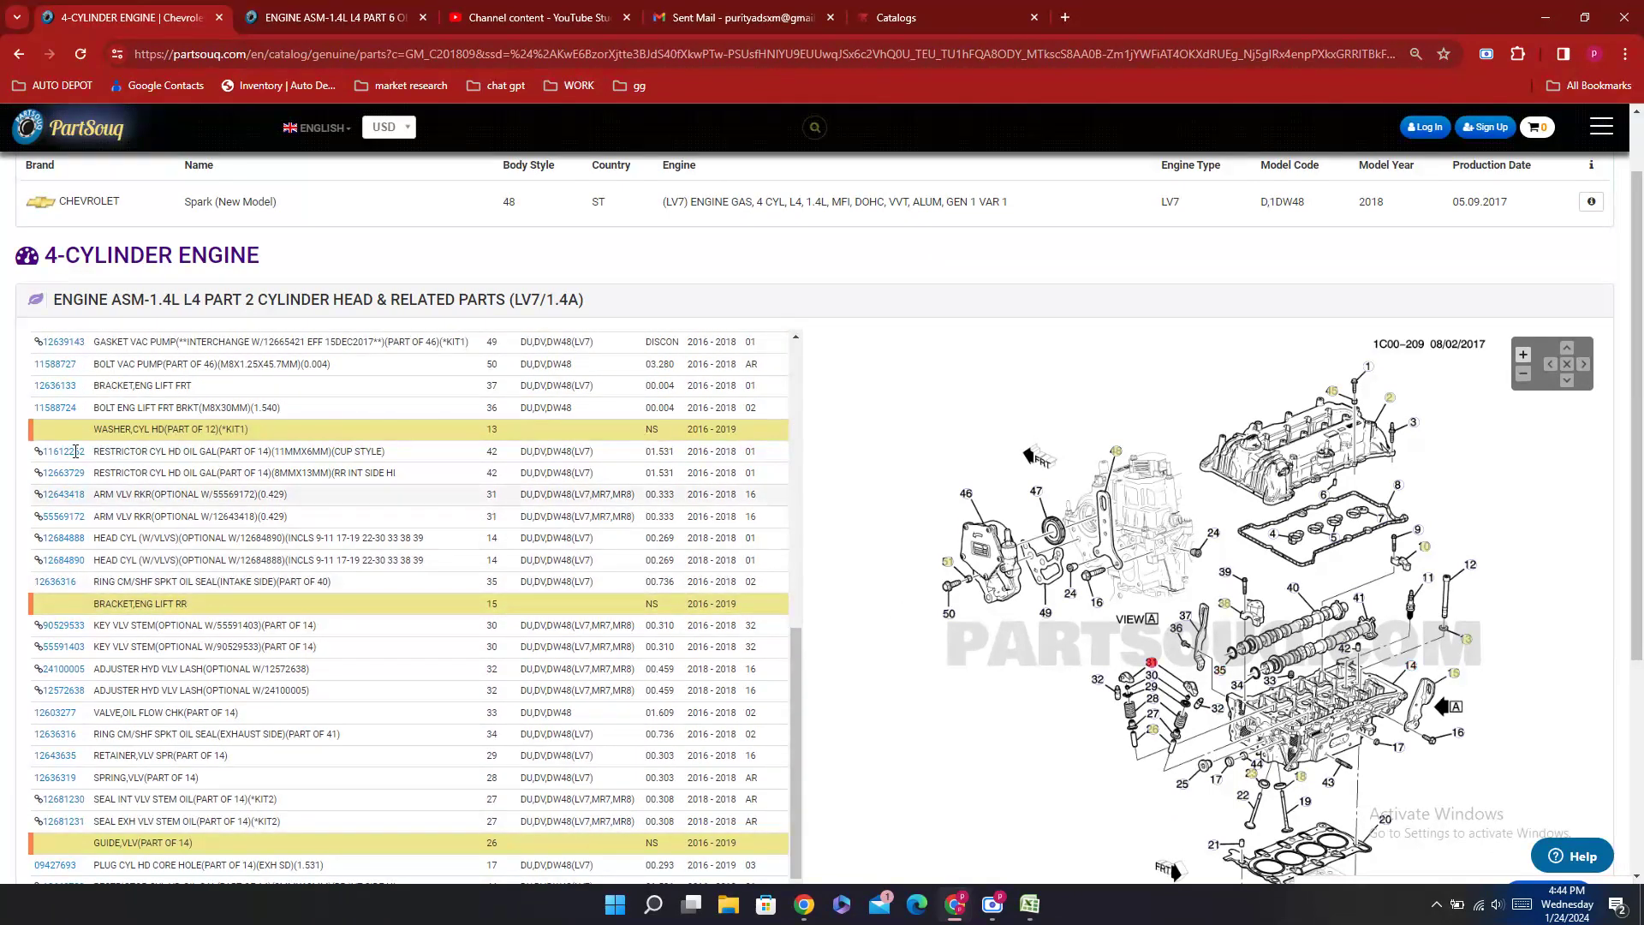
Step: Copy cylinder head part number 12684888 from PartSouq into cell E38
{"action": "double_click", "coordinate": [82, 504]}
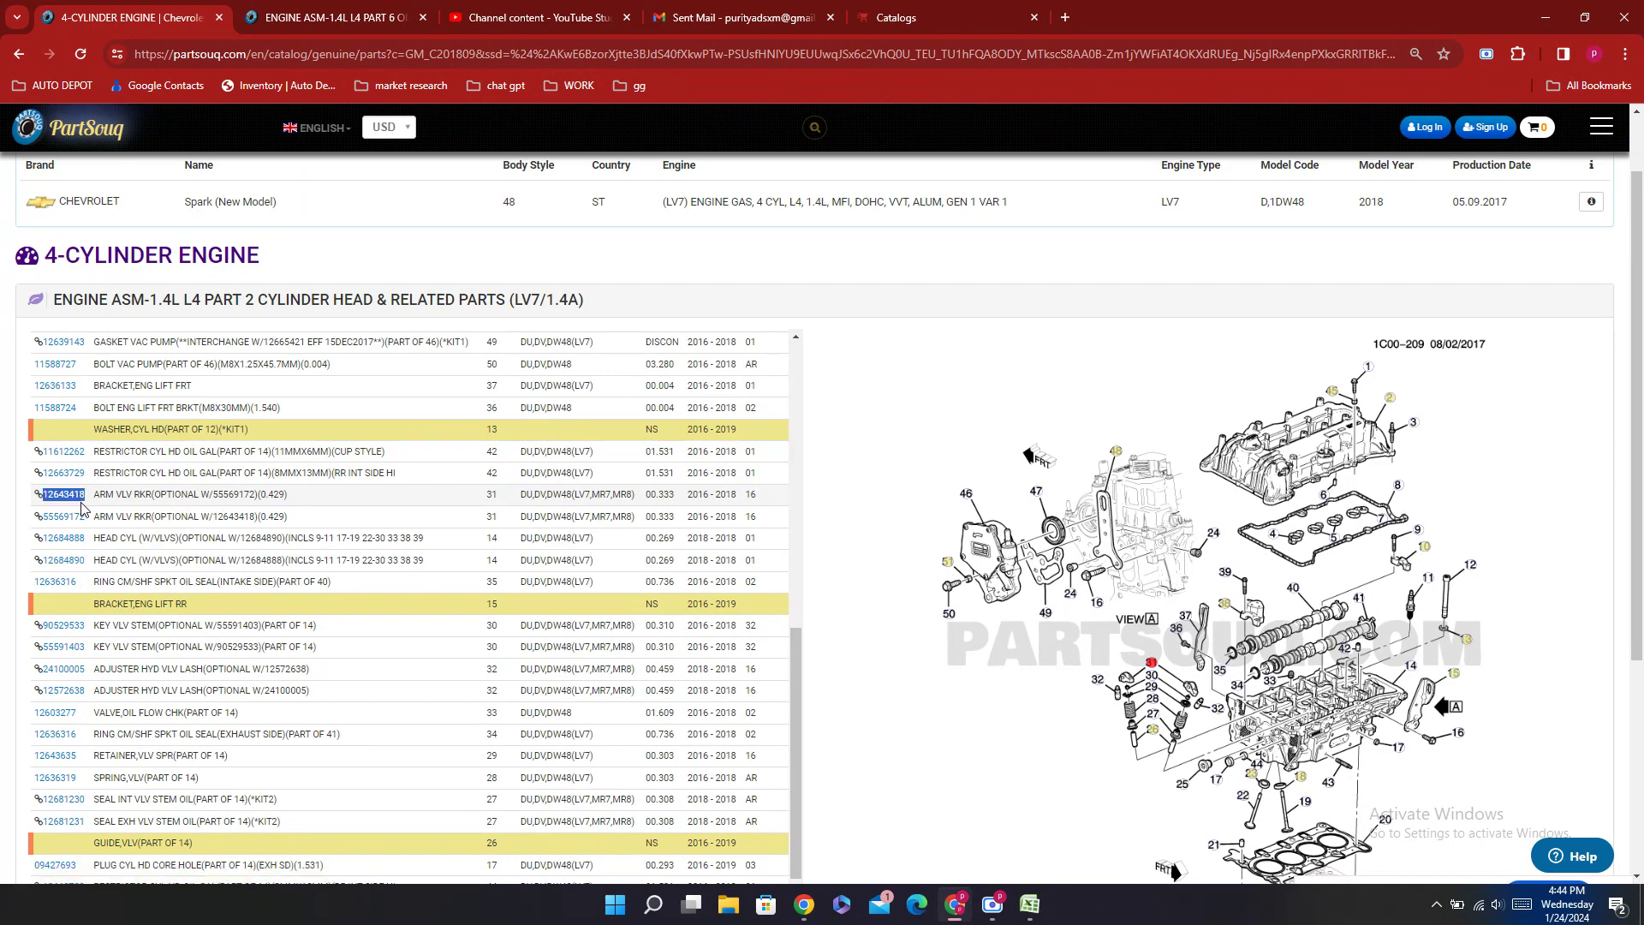
{"action": "double_click", "coordinate": [70, 546]}
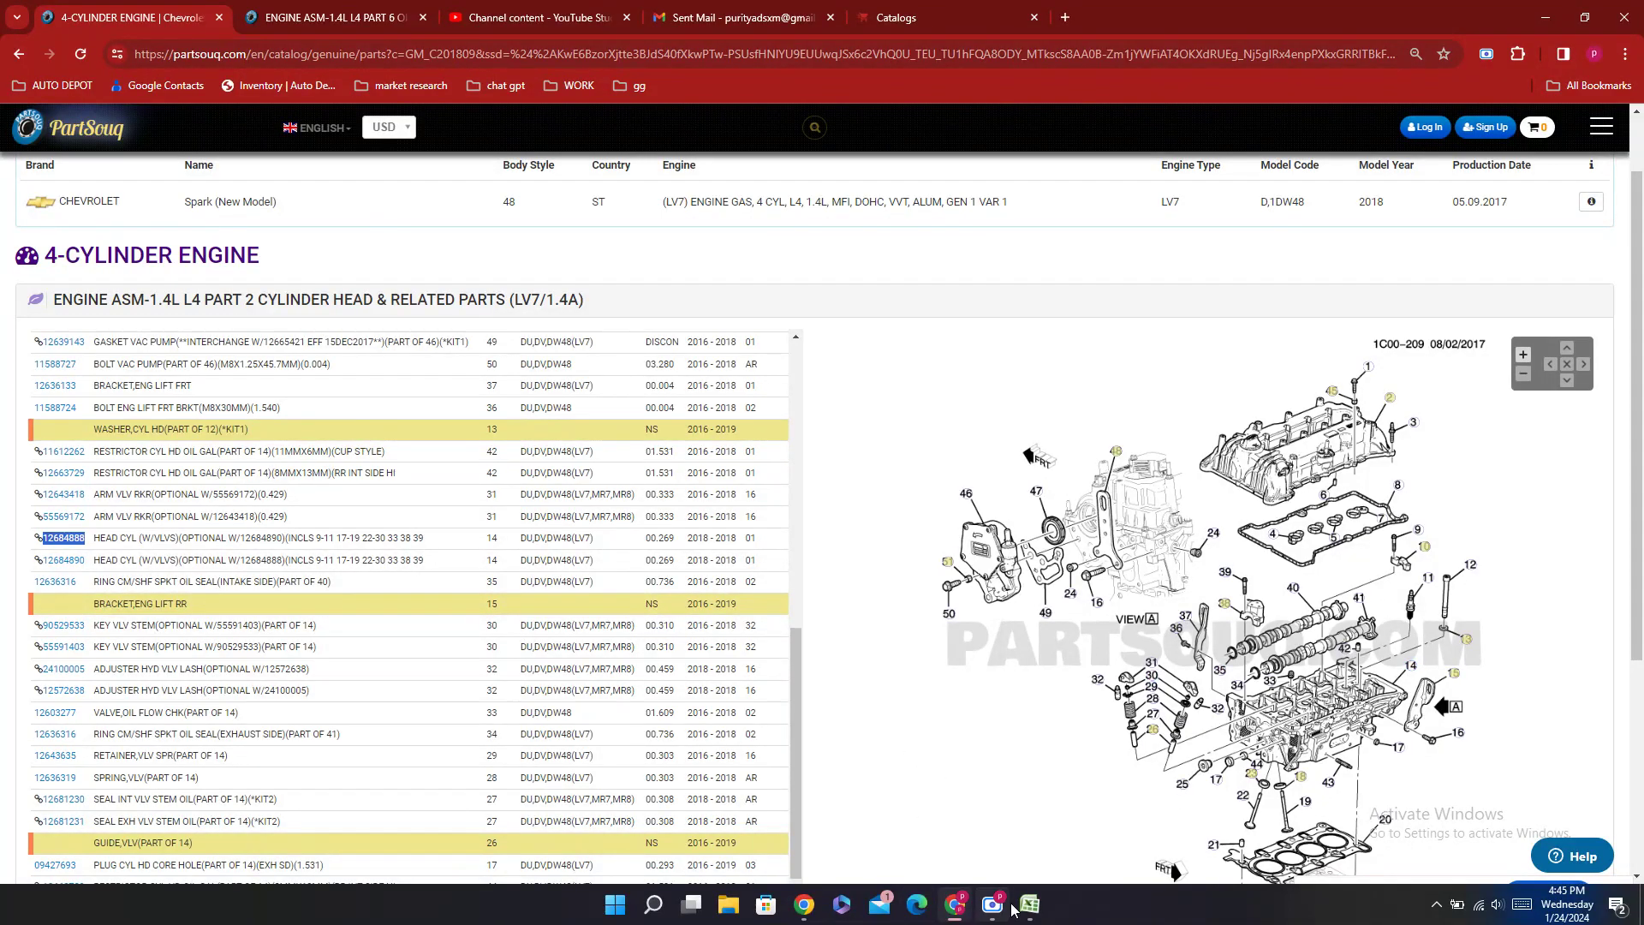
{"action": "left_click", "coordinate": [993, 905]}
{"action": "left_click", "coordinate": [1029, 904]}
{"action": "scroll", "coordinate": [429, 505], "scroll_direction": "up", "scroll_amount": 10}
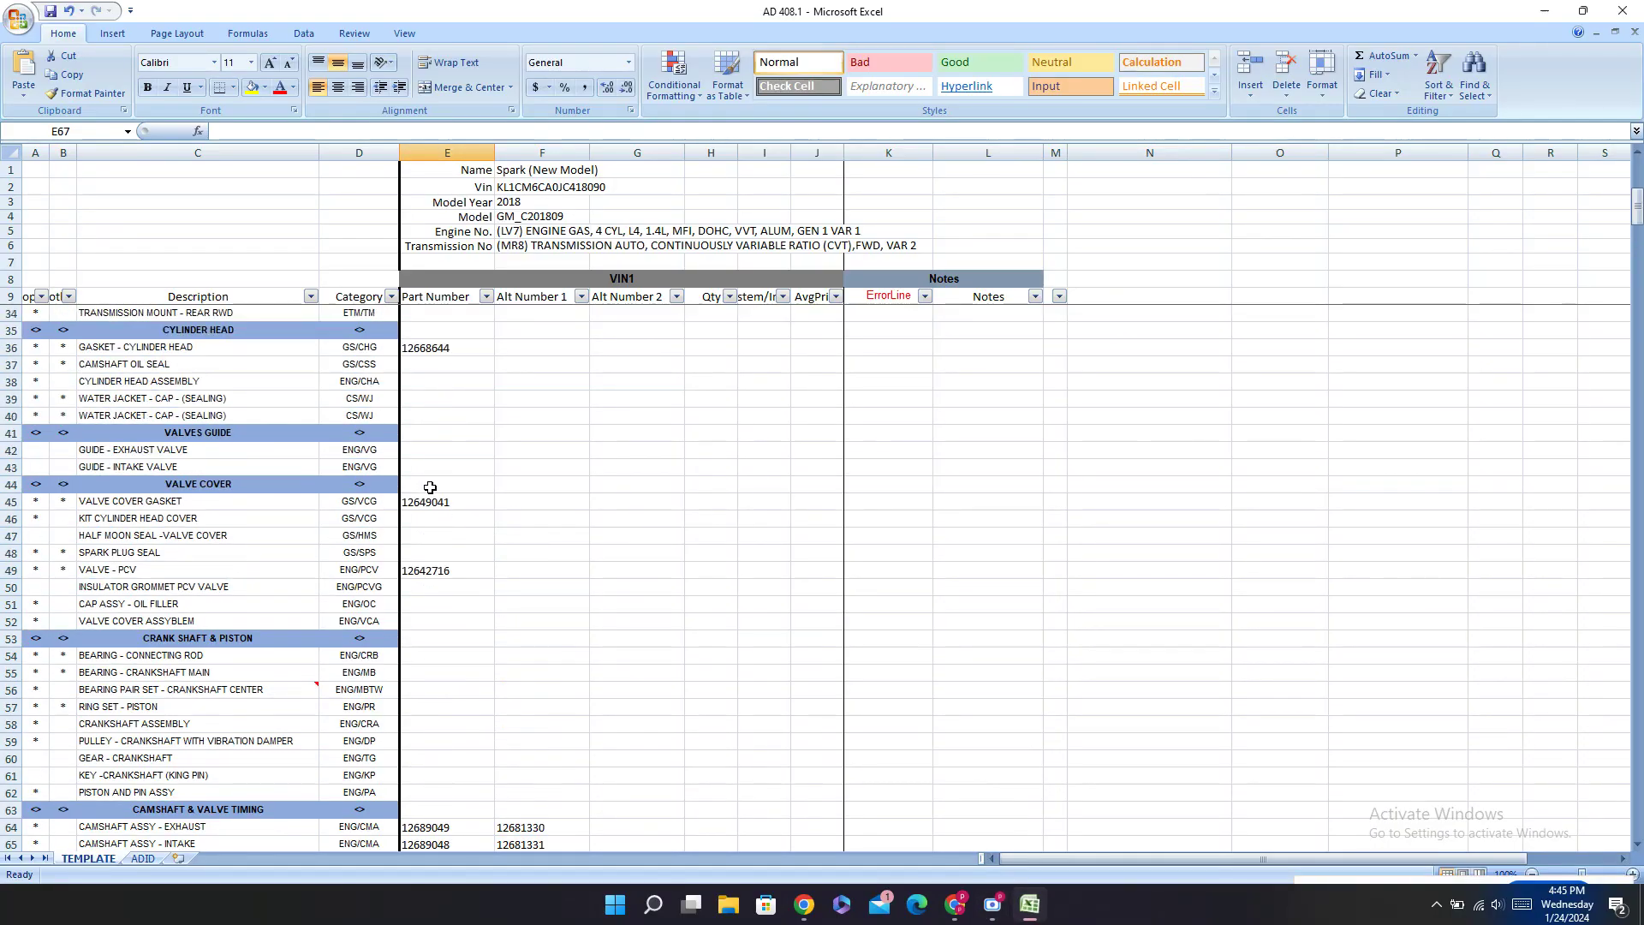
{"action": "scroll", "coordinate": [430, 487], "scroll_direction": "up", "scroll_amount": 4}
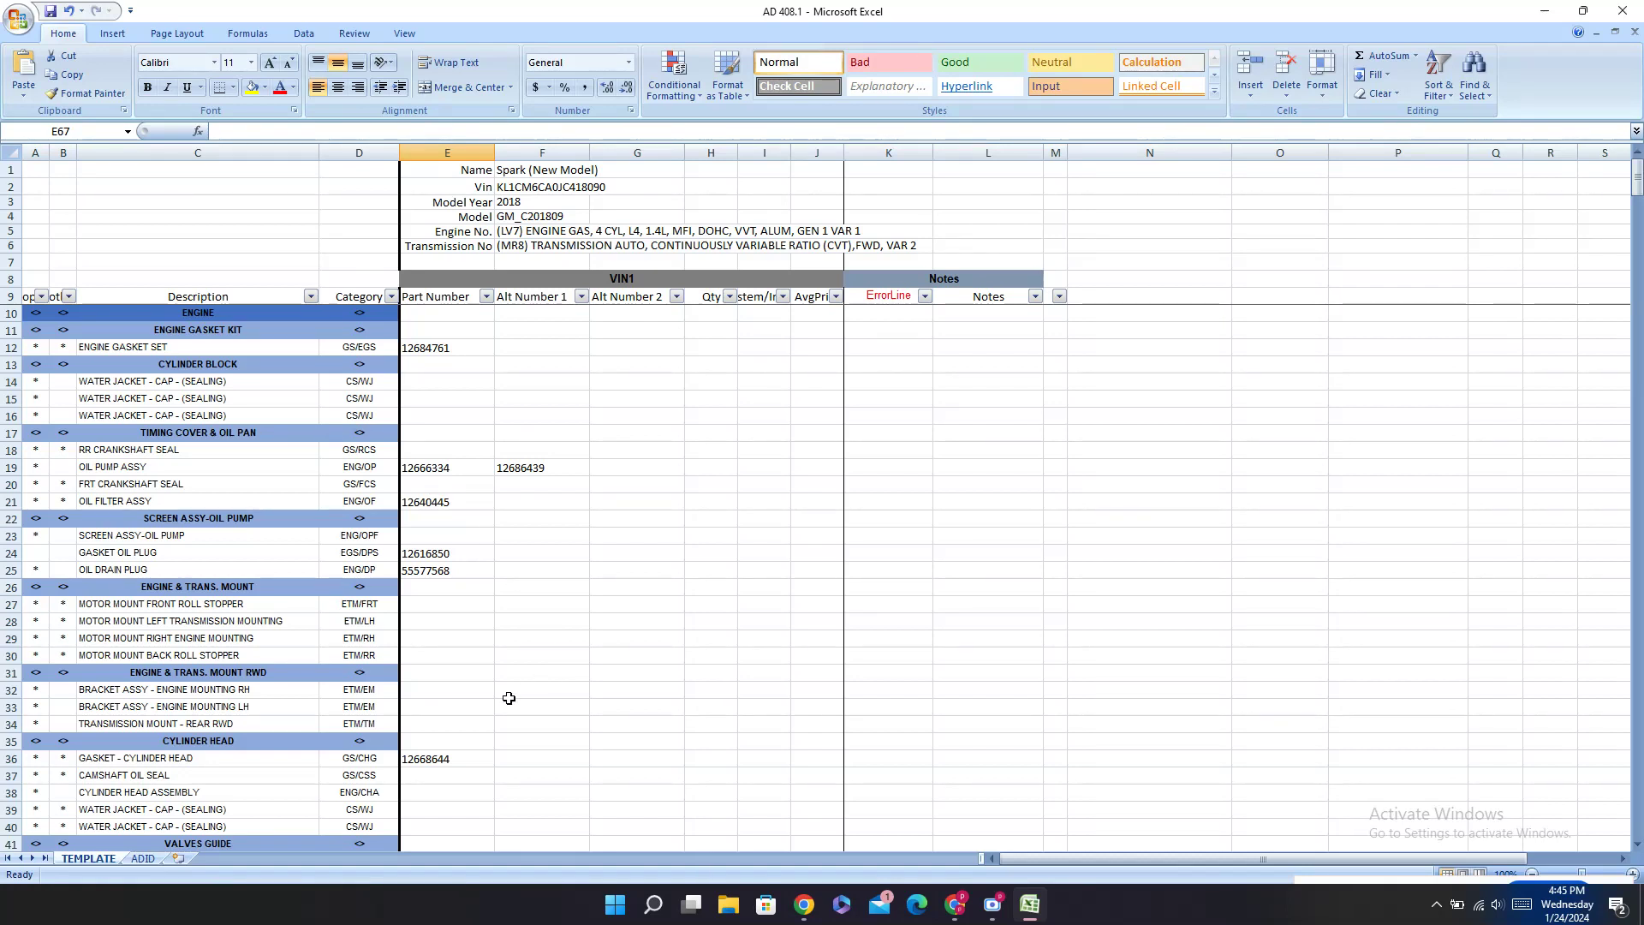
{"action": "left_click", "coordinate": [425, 790]}
{"action": "type", "text": "12684888"}
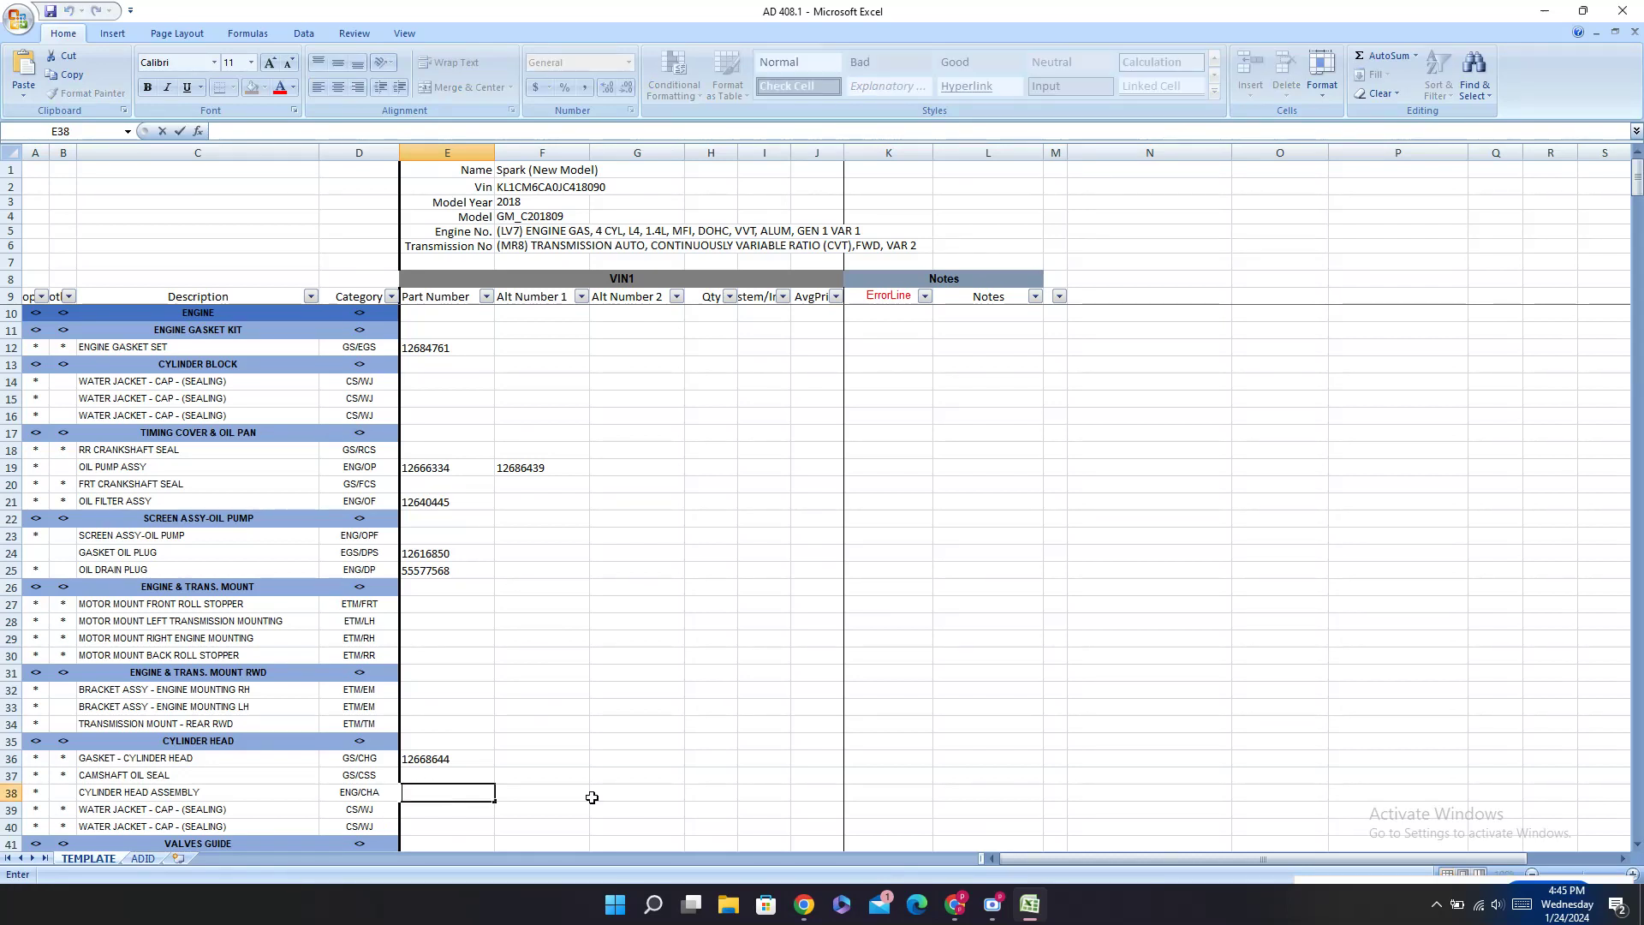
{"action": "key", "text": "Tab"}
Step: Enter the alternate cylinder head number 12684890 in F38
{"action": "left_click", "coordinate": [951, 909]}
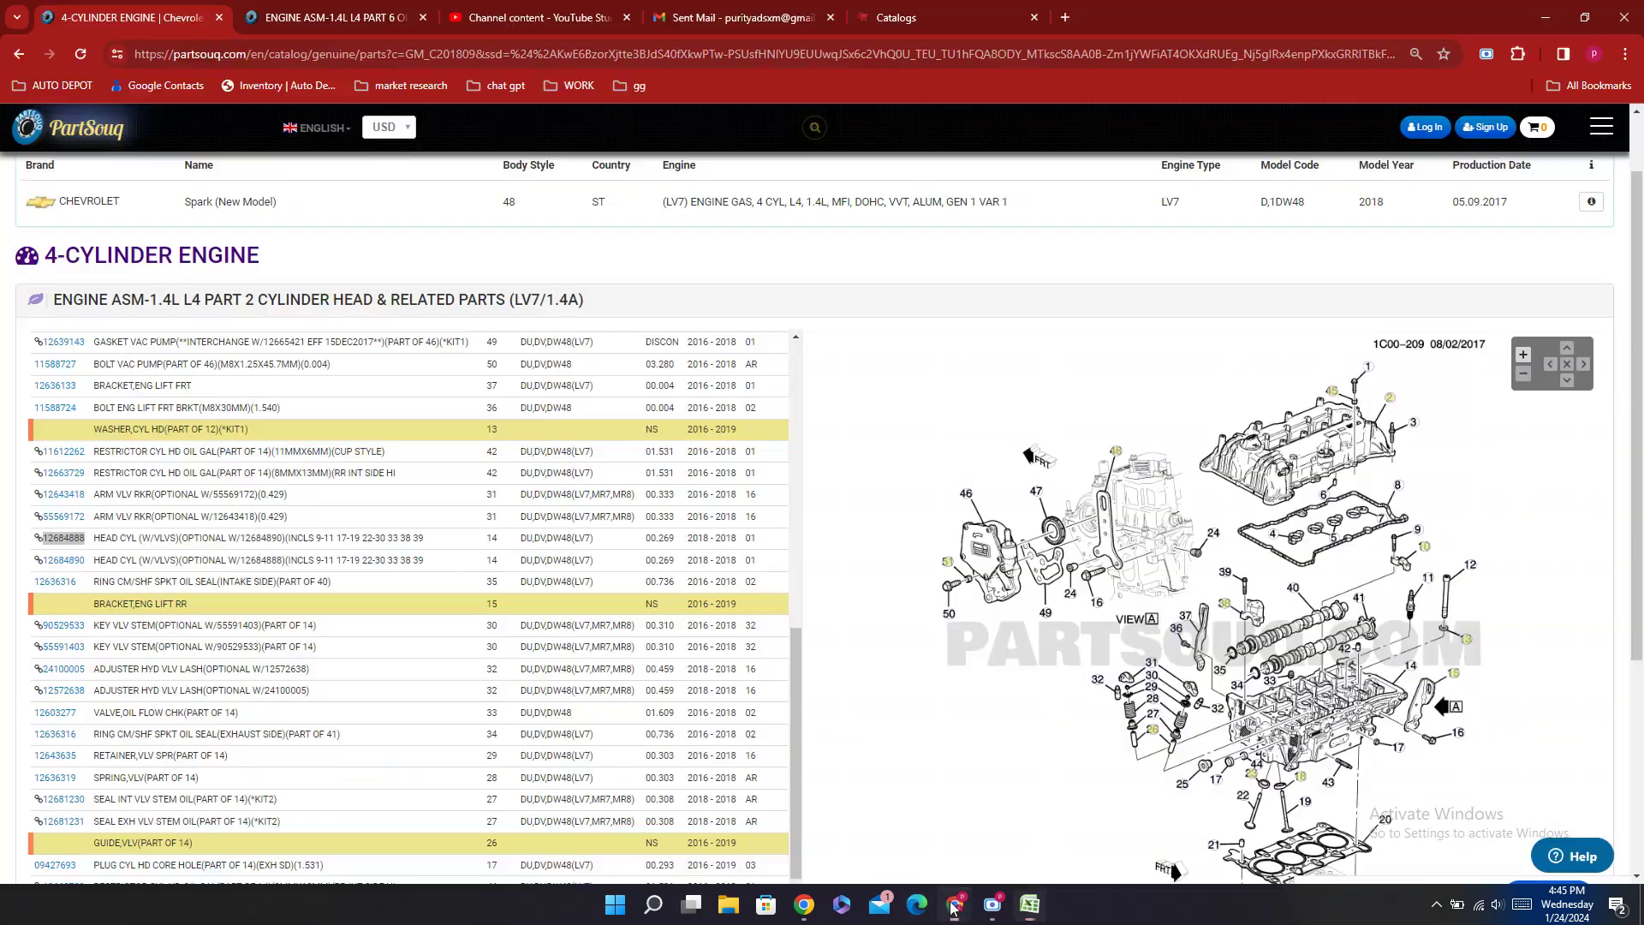
{"action": "double_click", "coordinate": [79, 570]}
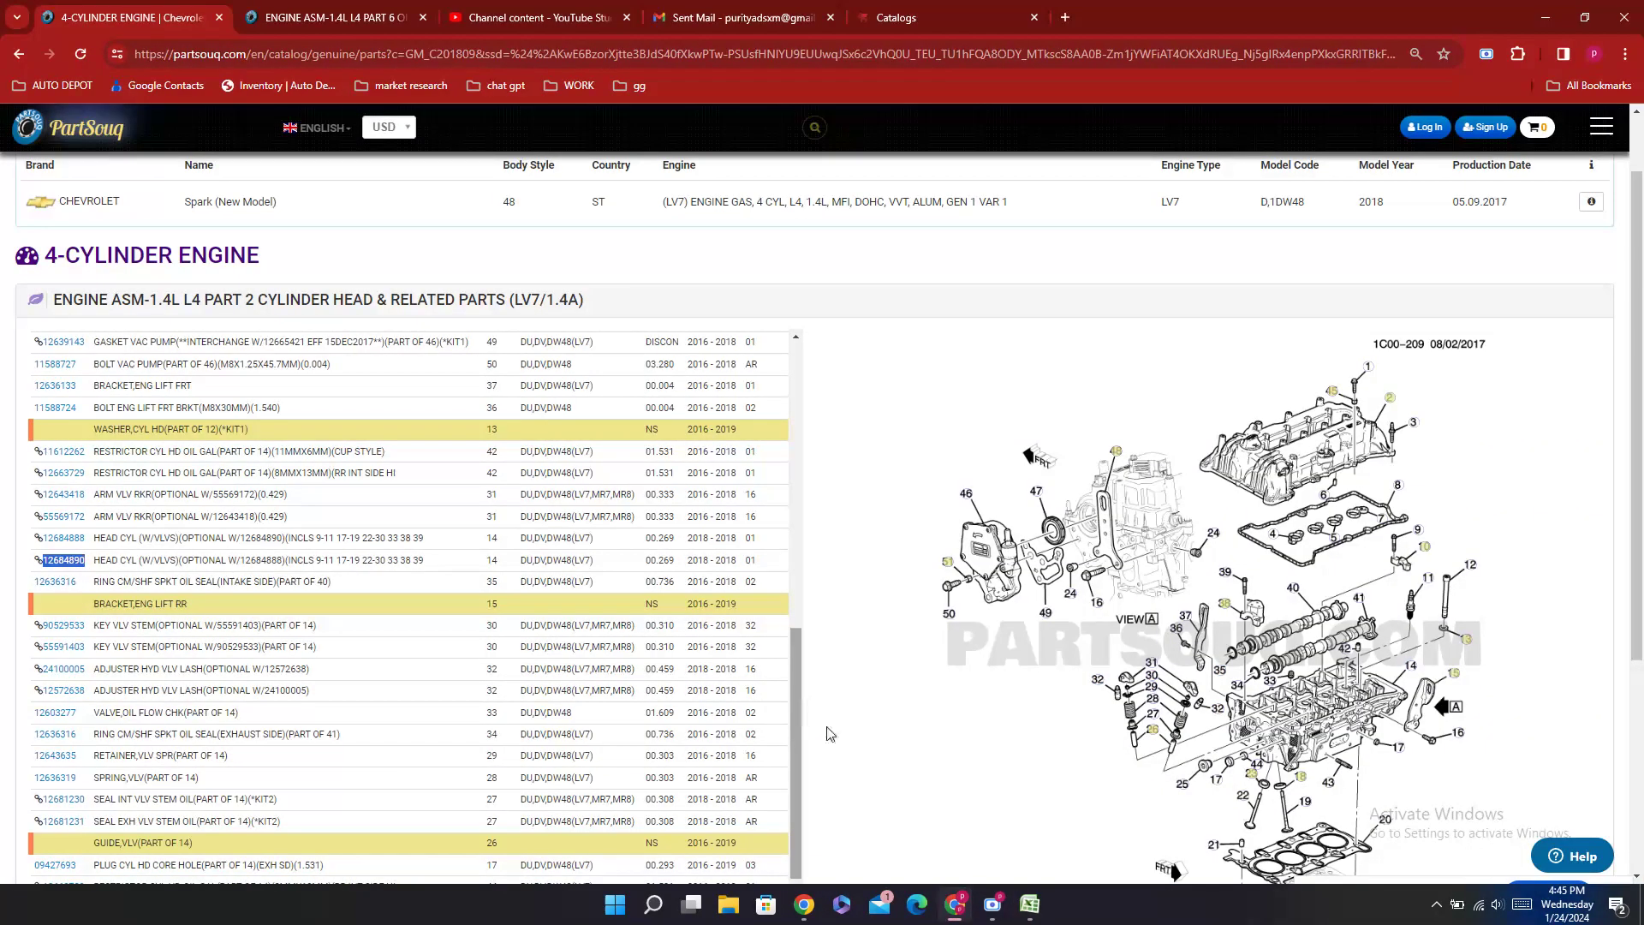
{"action": "left_click", "coordinate": [955, 905]}
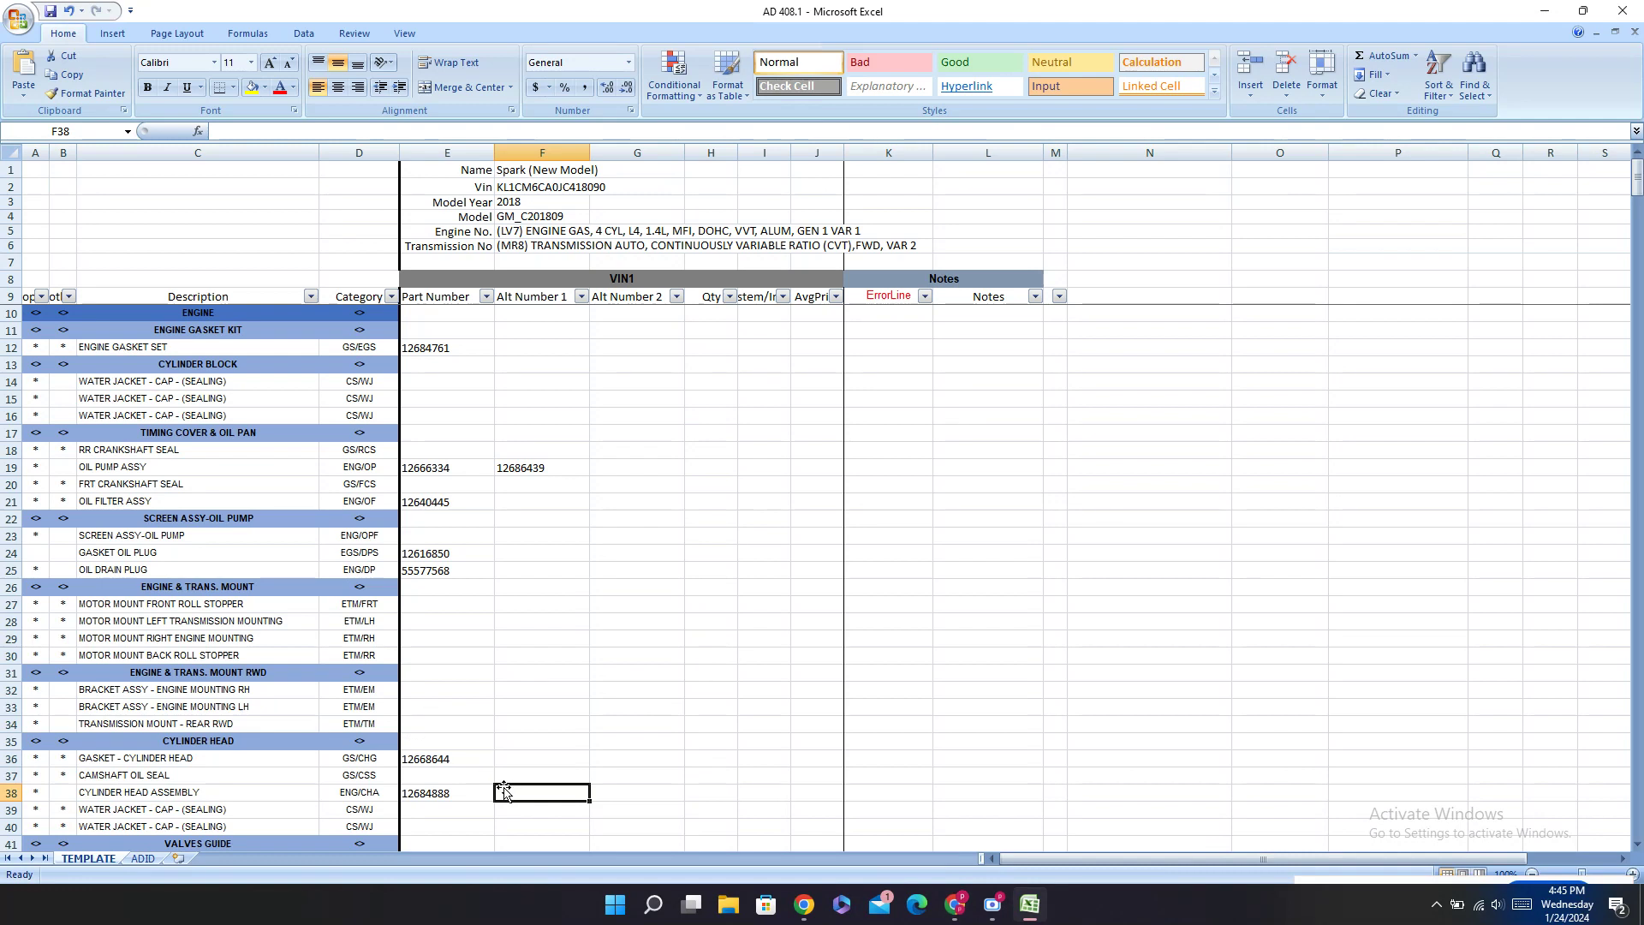
{"action": "type", "text": "12684890"}
{"action": "left_click", "coordinate": [647, 759]}
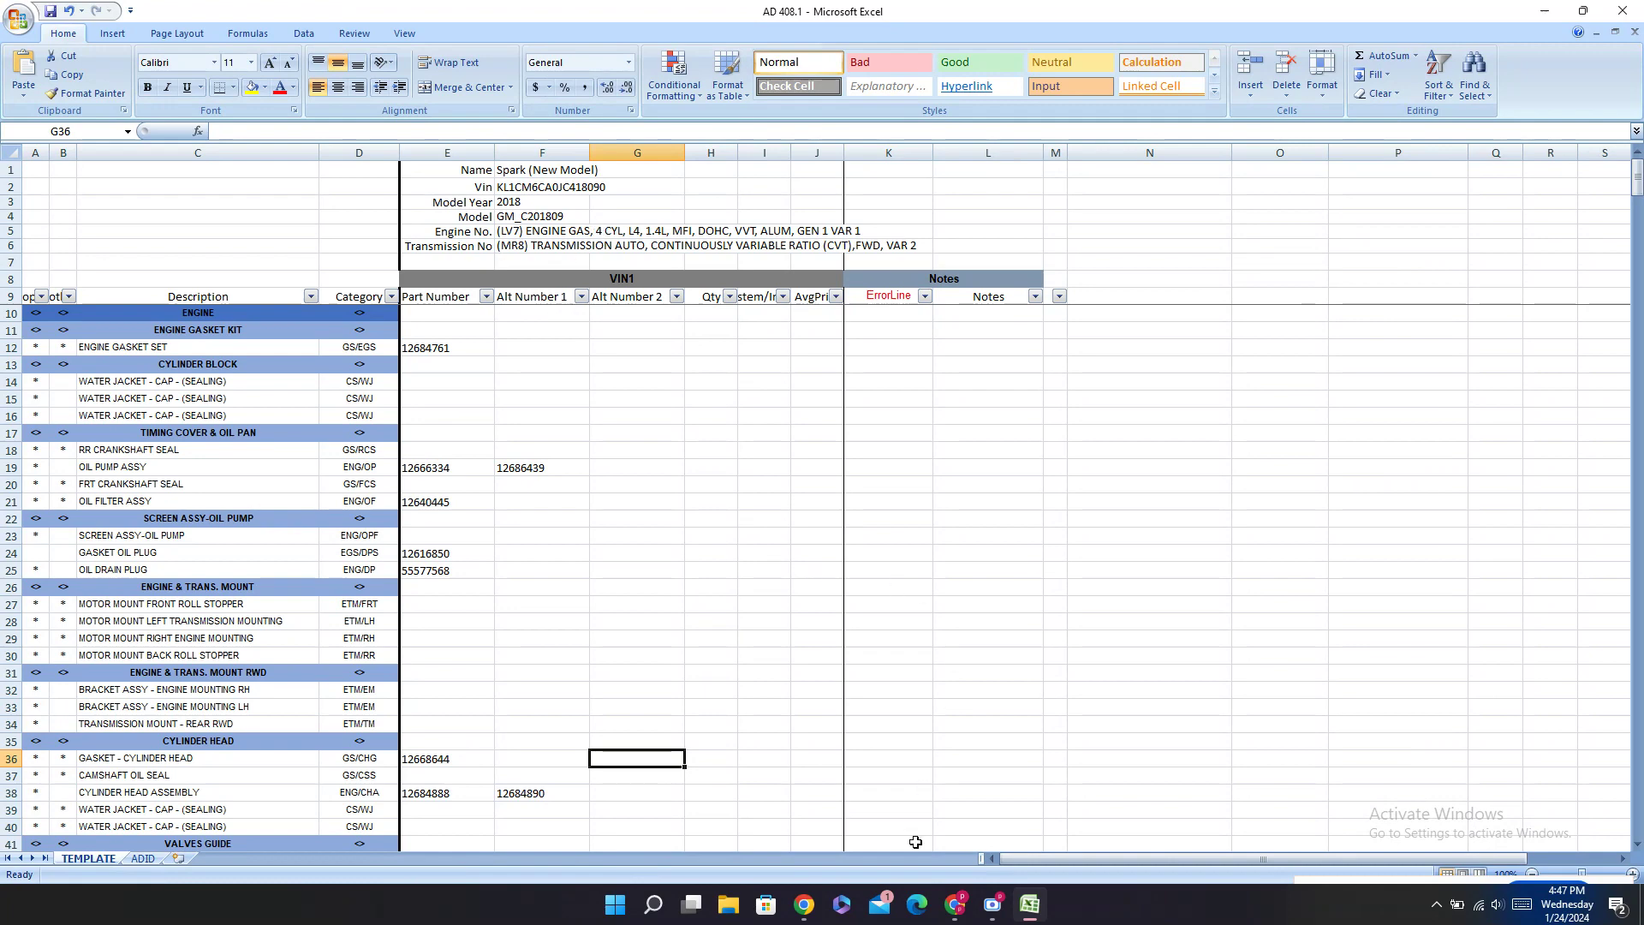
Step: Copy 24100005 from PartSouq into E89 on the TAPPET - VALVE LIFTERS row
{"action": "left_click", "coordinate": [955, 903]}
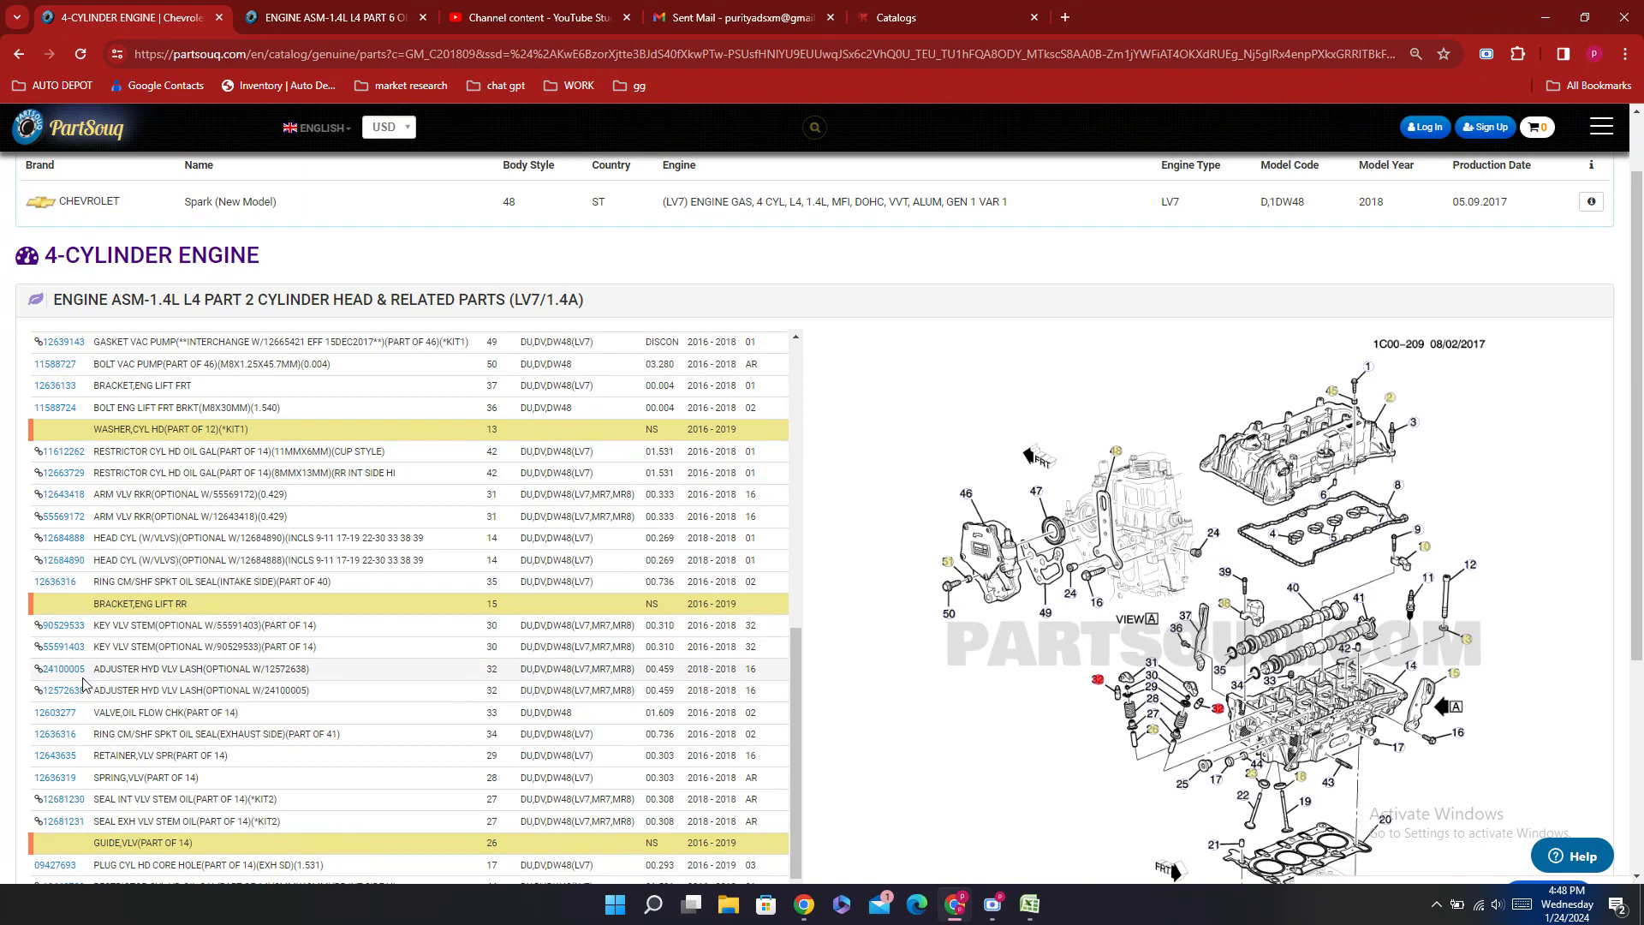
{"action": "double_click", "coordinate": [64, 669]}
{"action": "left_click", "coordinate": [1030, 908]}
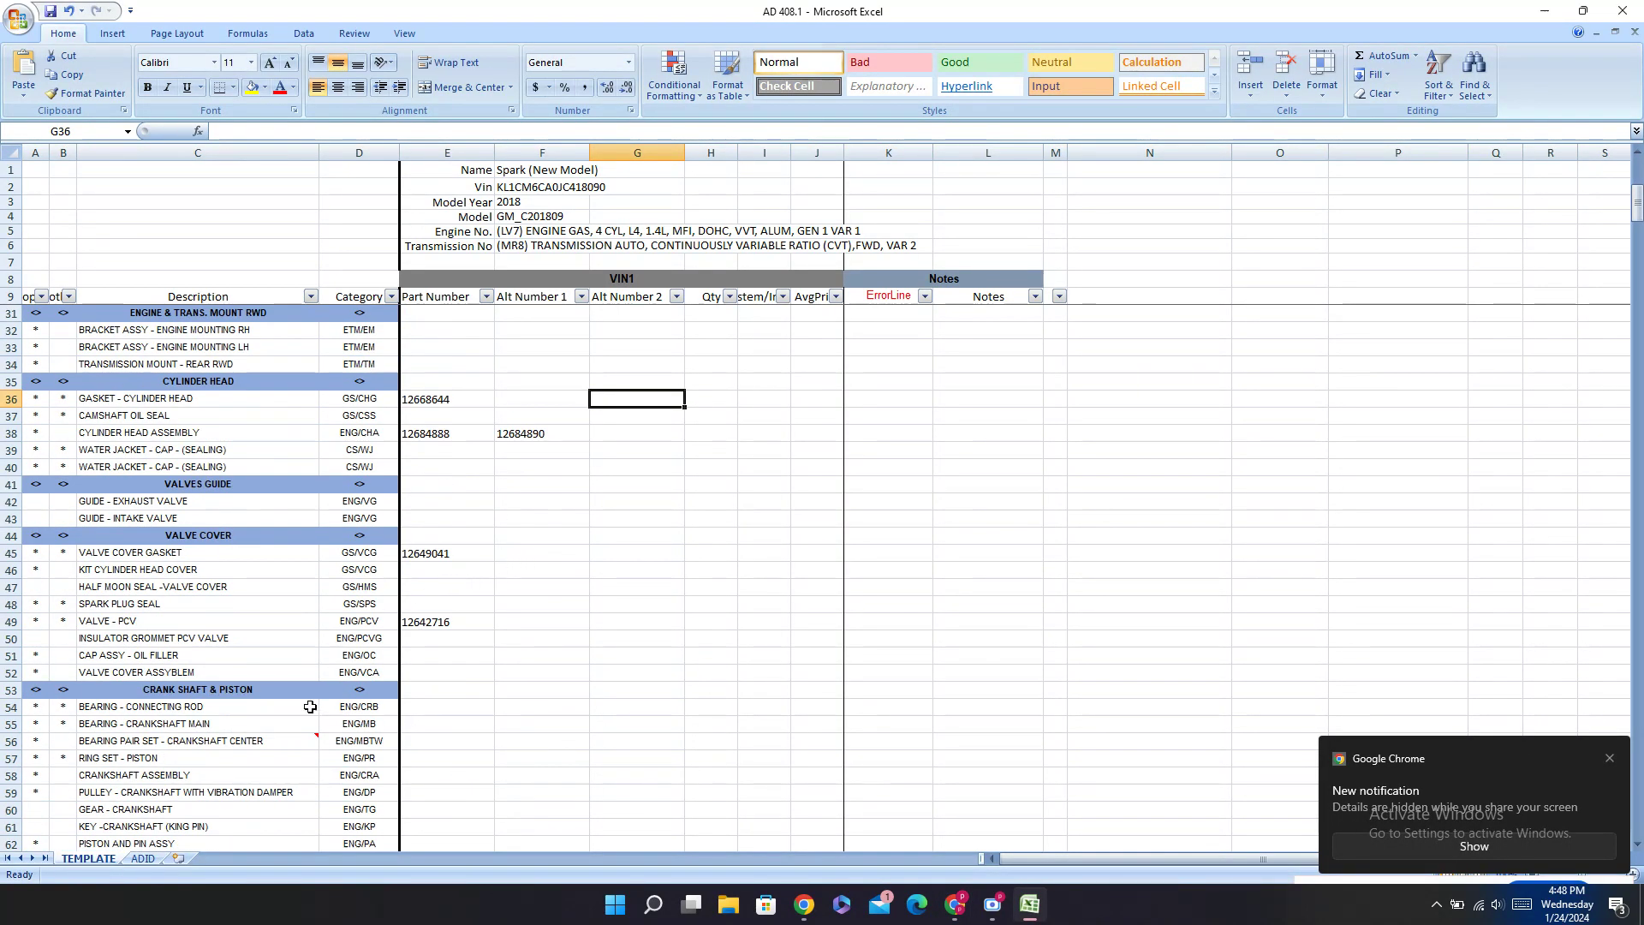
{"action": "scroll", "coordinate": [355, 704], "scroll_direction": "down", "scroll_amount": 1}
{"action": "scroll", "coordinate": [332, 698], "scroll_direction": "up", "scroll_amount": 4}
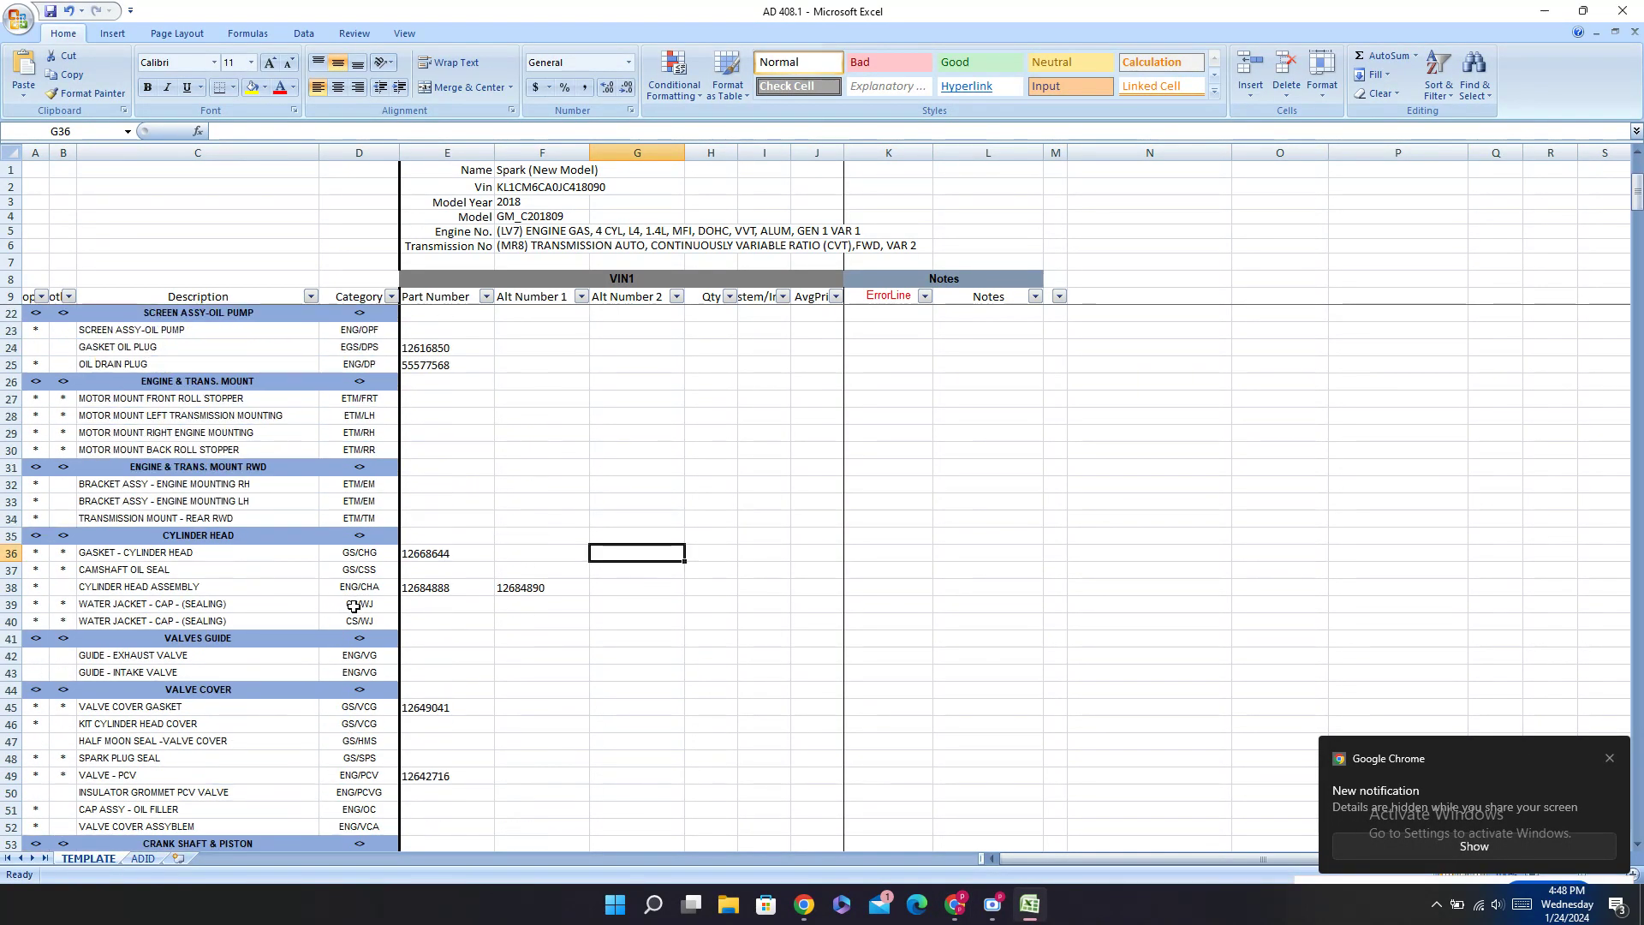
{"action": "scroll", "coordinate": [514, 544], "scroll_direction": "down", "scroll_amount": 15}
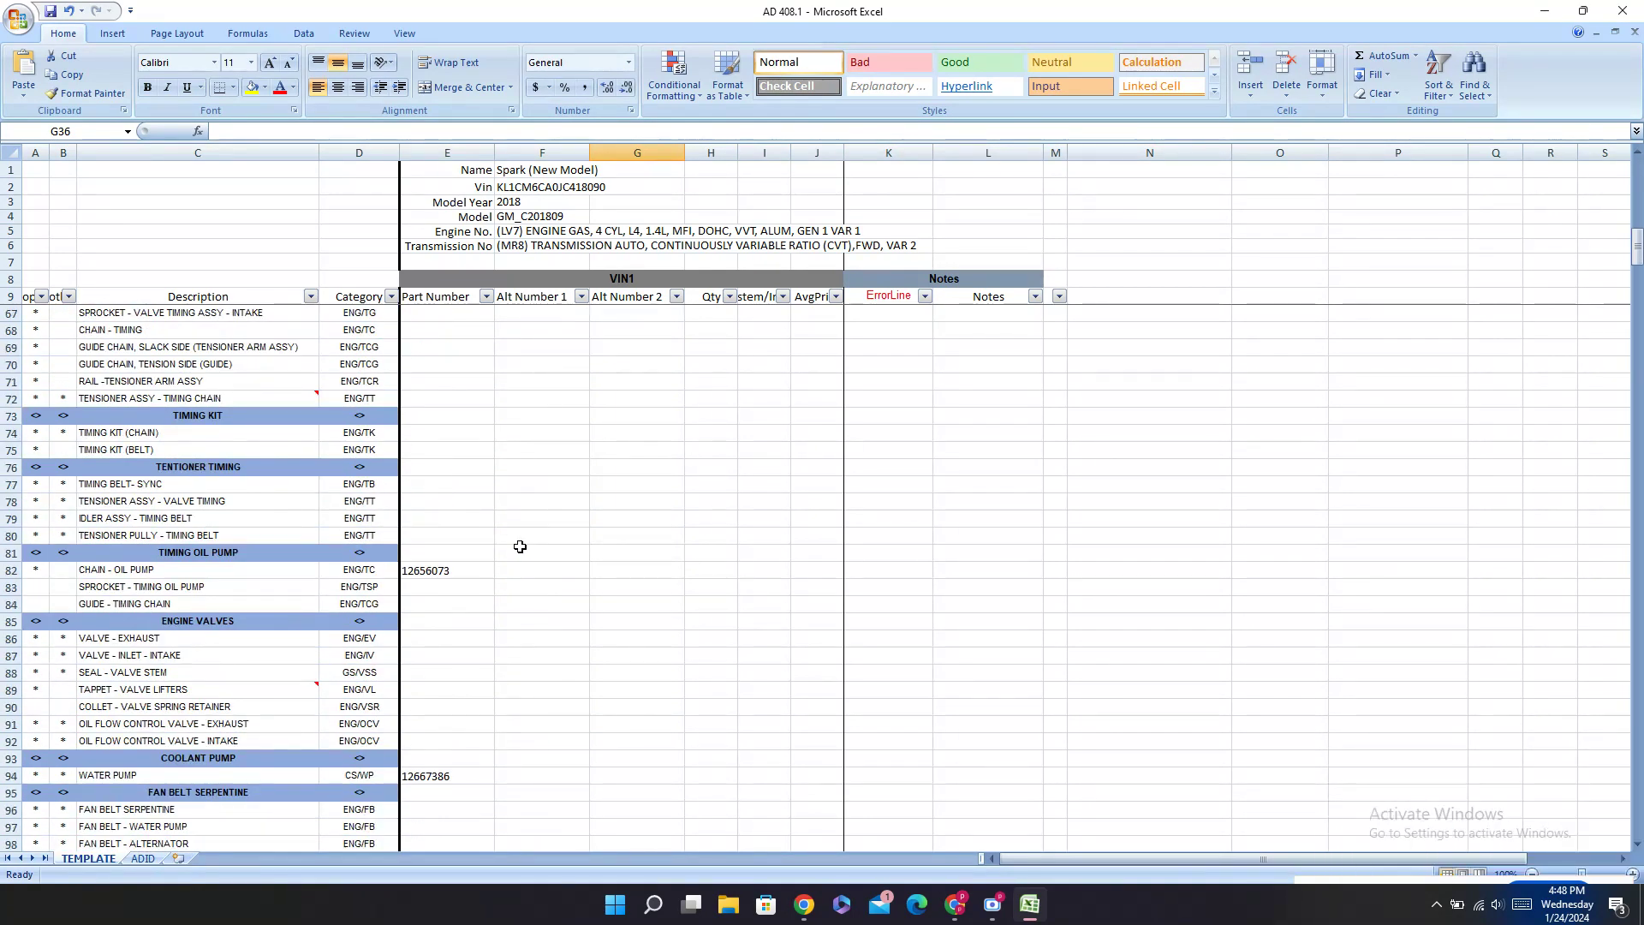
{"action": "scroll", "coordinate": [518, 548], "scroll_direction": "down", "scroll_amount": 1}
{"action": "left_click", "coordinate": [308, 637]}
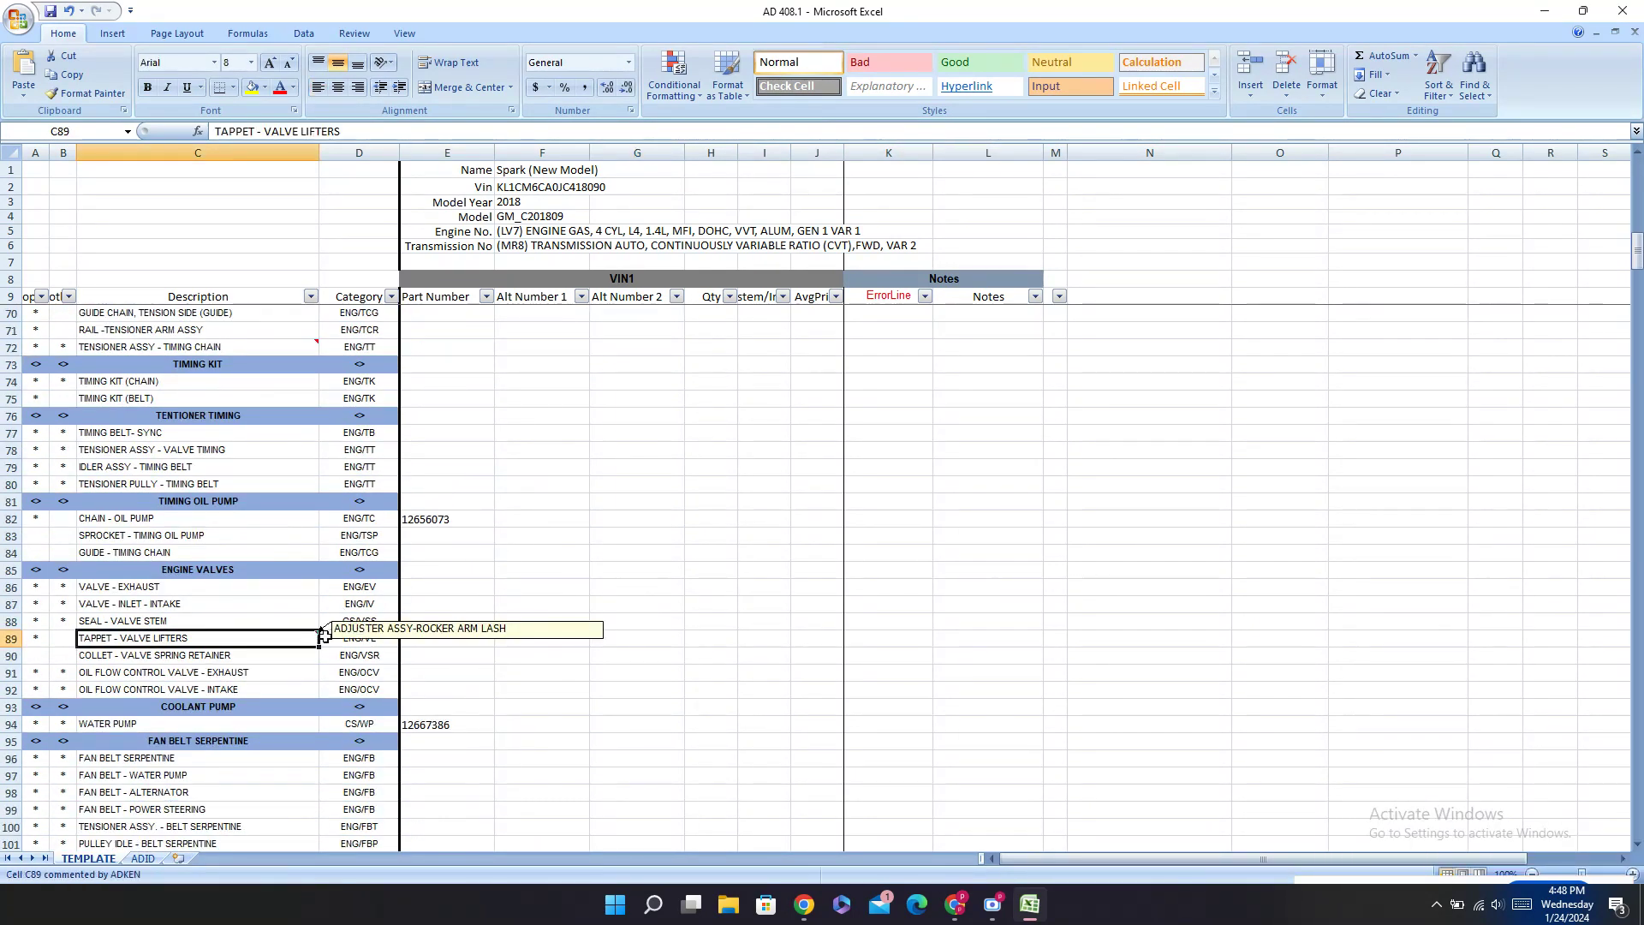
{"action": "left_click", "coordinate": [429, 640]}
{"action": "type", "text": "24100005"}
{"action": "key", "text": "Return"}
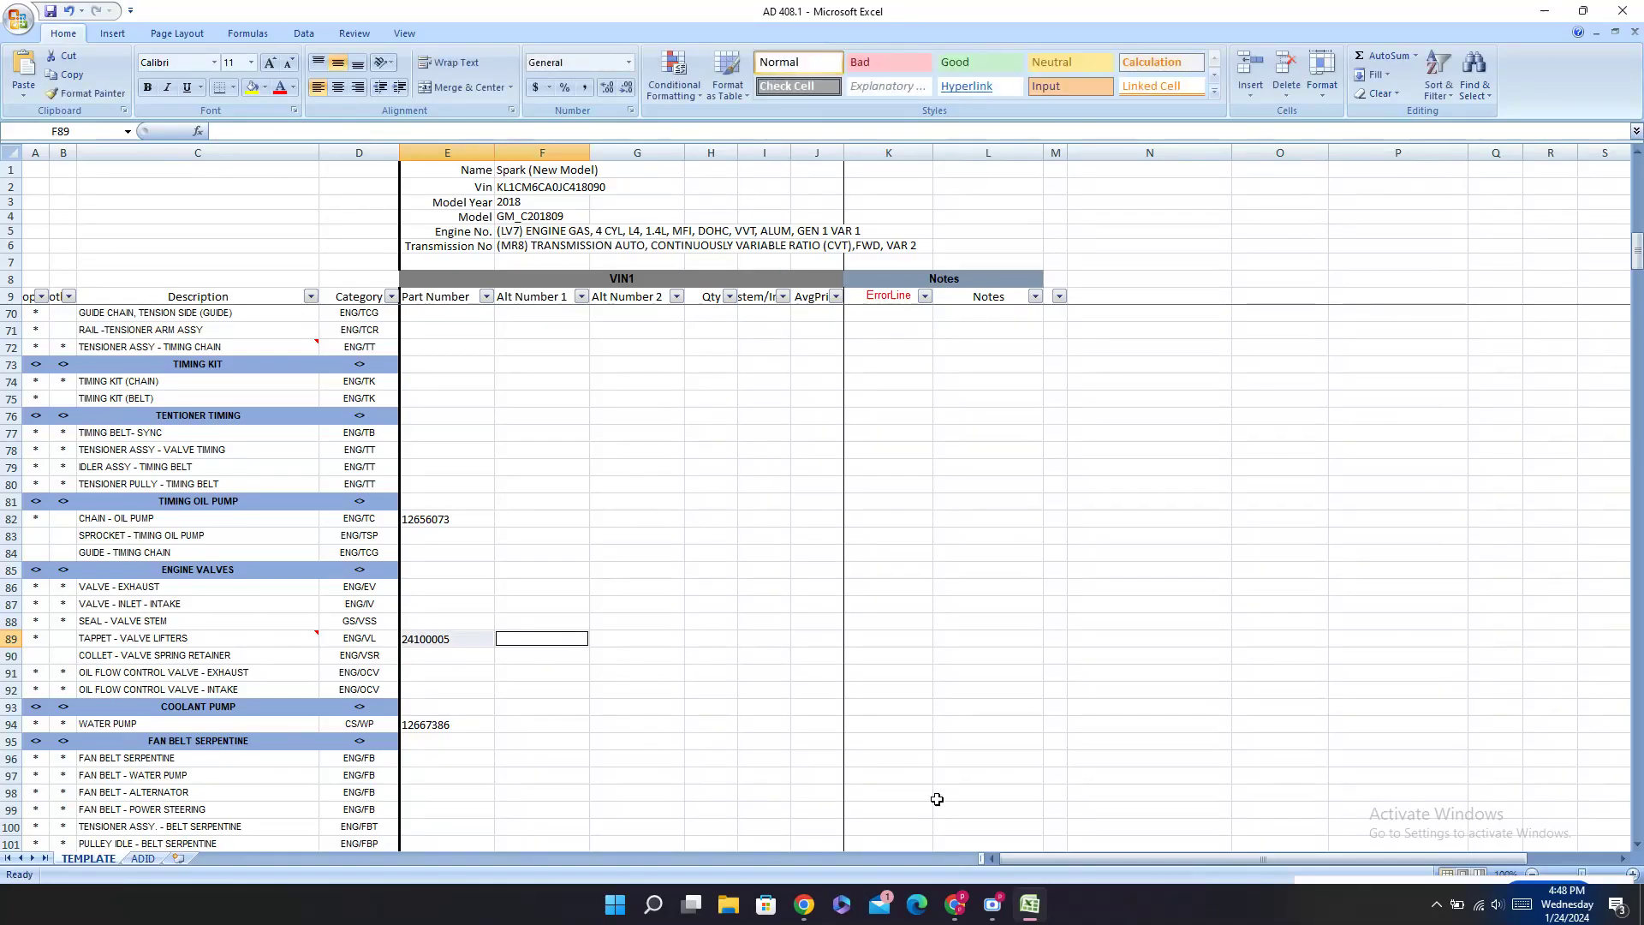
{"action": "key", "text": "alt+Tab"}
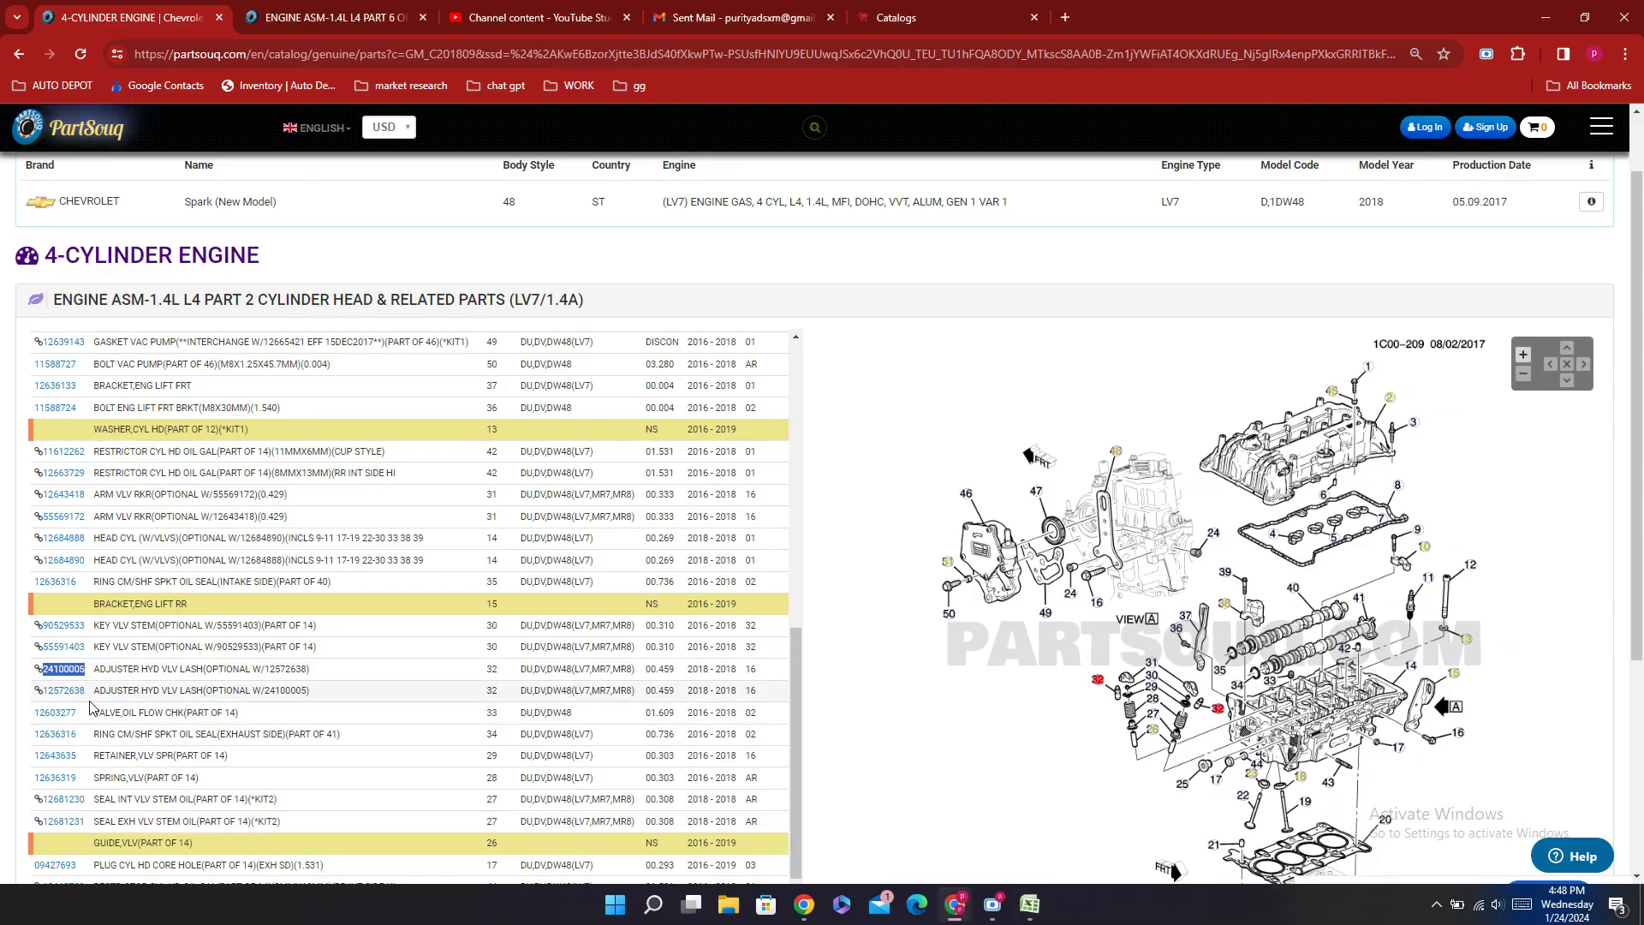
Step: Paste alternate valve lifter number 12572638 into F89
{"action": "double_click", "coordinate": [63, 690]}
{"action": "key", "text": "ctrl+c"}
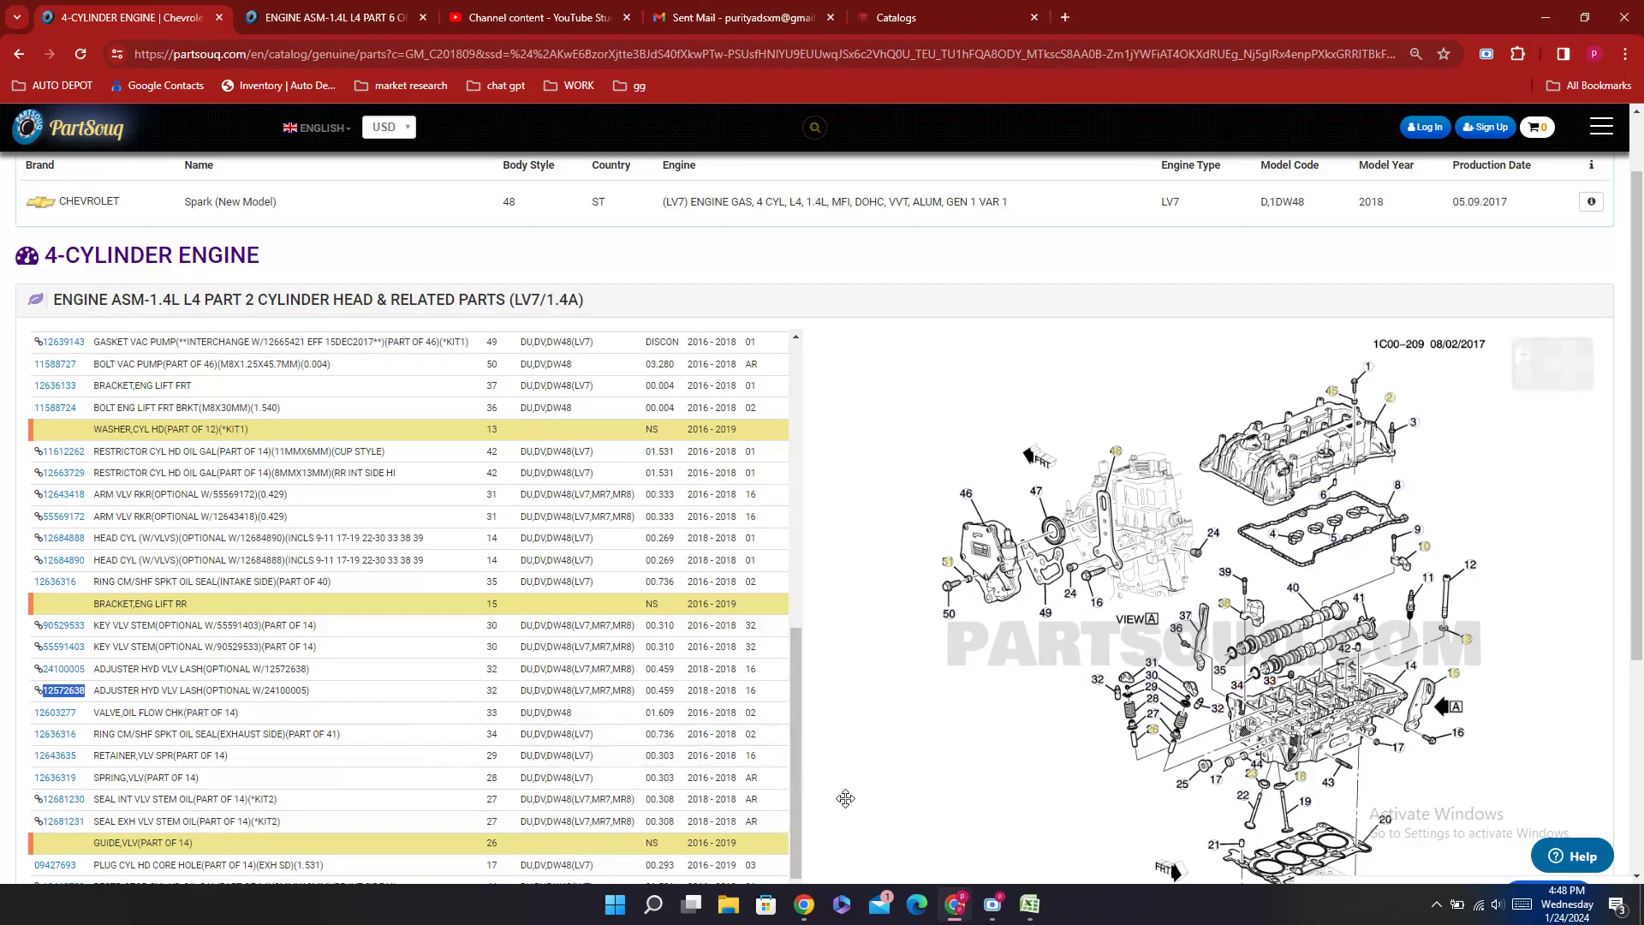
{"action": "left_click", "coordinate": [1030, 904]}
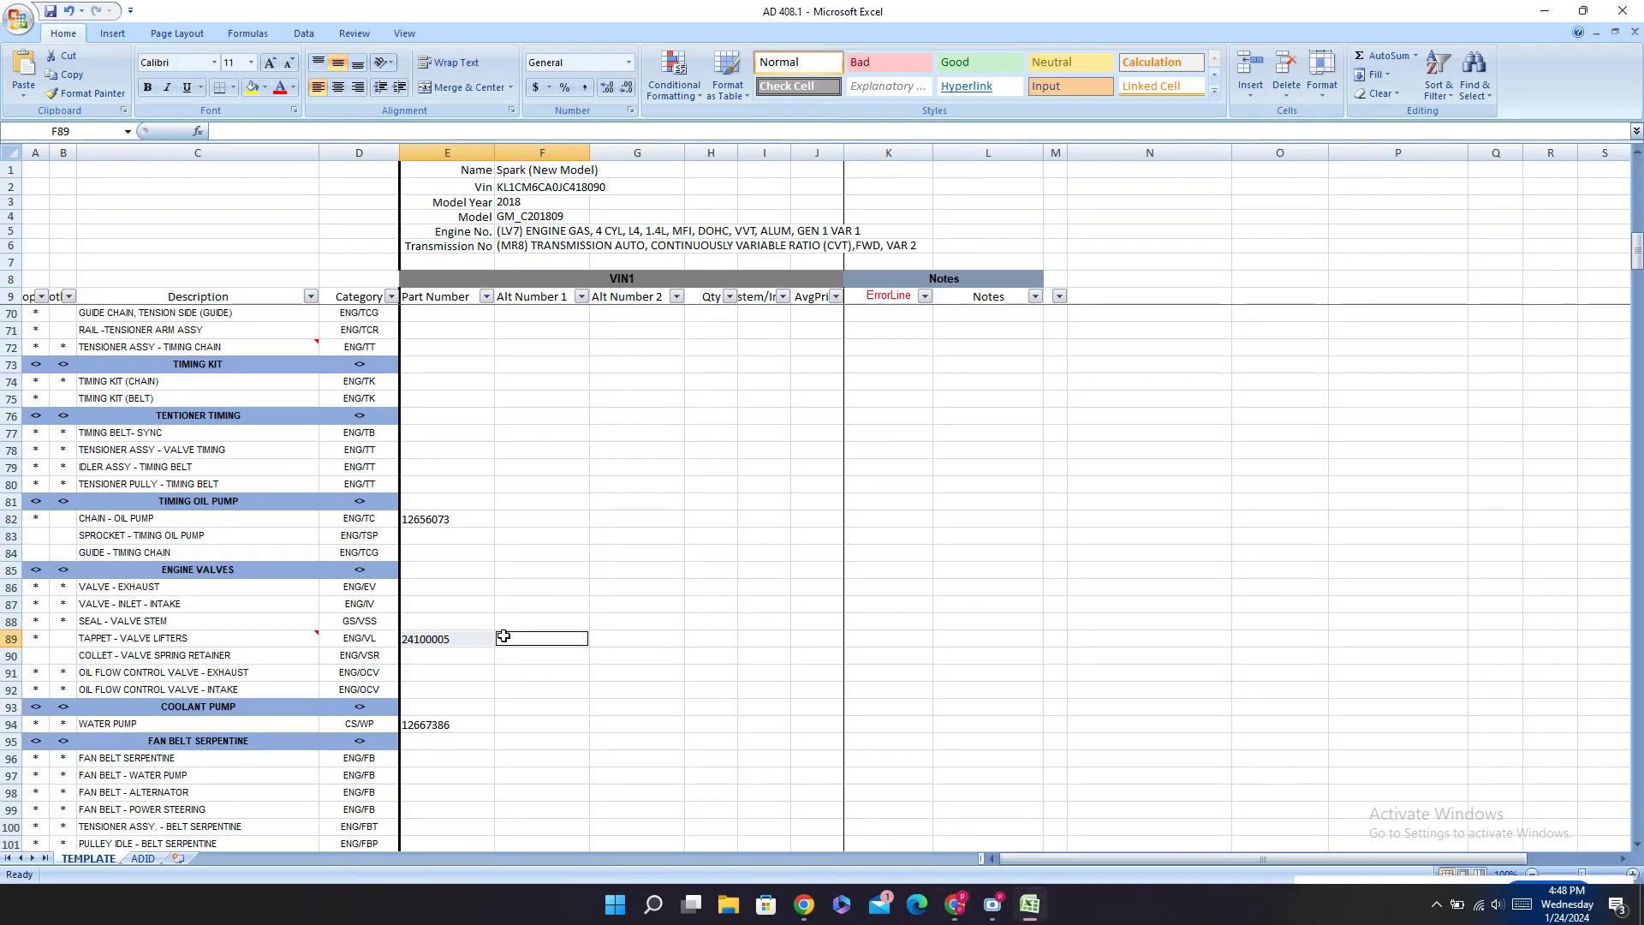
{"action": "key", "text": "ctrl+v"}
{"action": "left_click", "coordinate": [410, 670]}
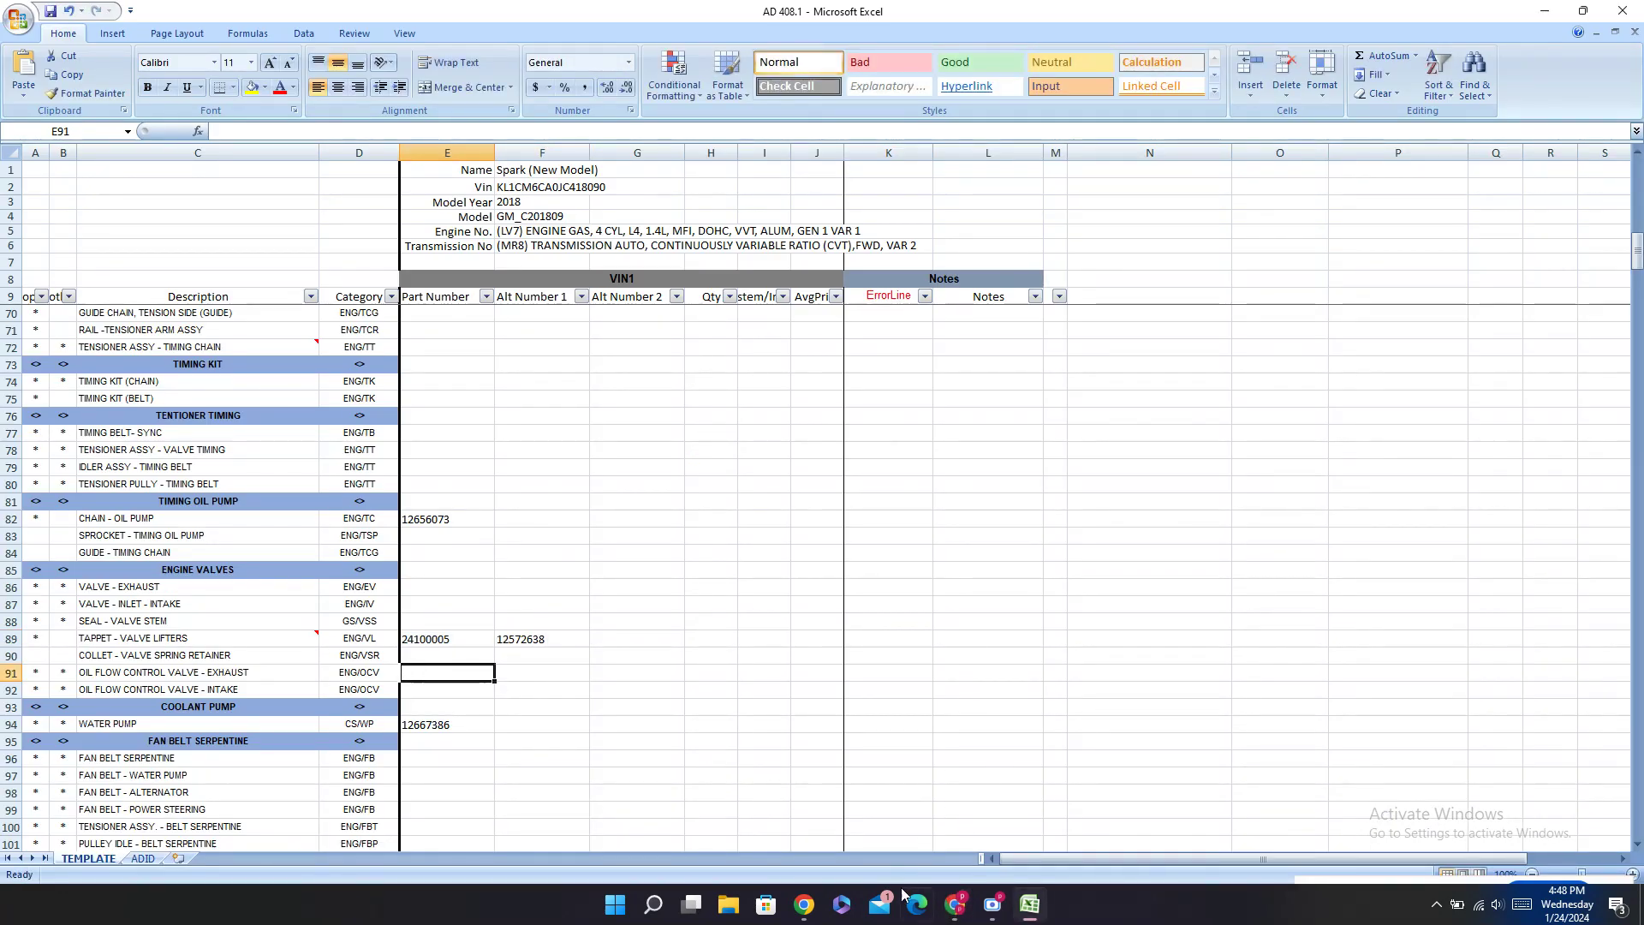
Step: Paste oil flow control valve number 12603277 into both E91 and E92
{"action": "left_click", "coordinate": [955, 905]}
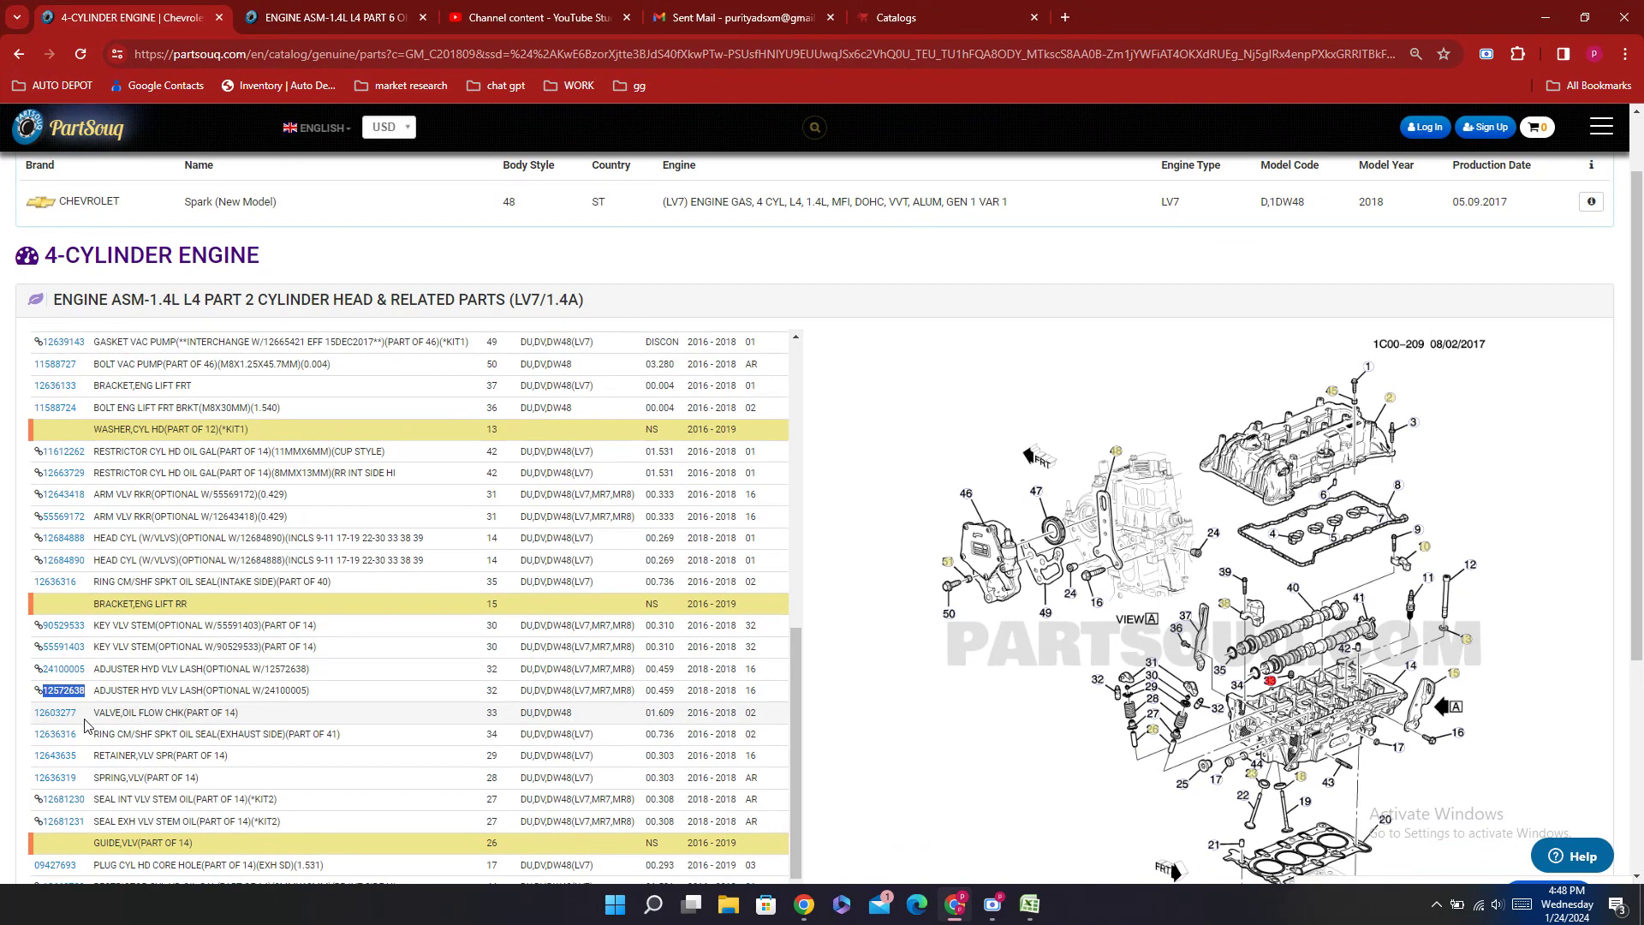
{"action": "double_click", "coordinate": [60, 713]}
{"action": "key", "text": "ctrl+c"}
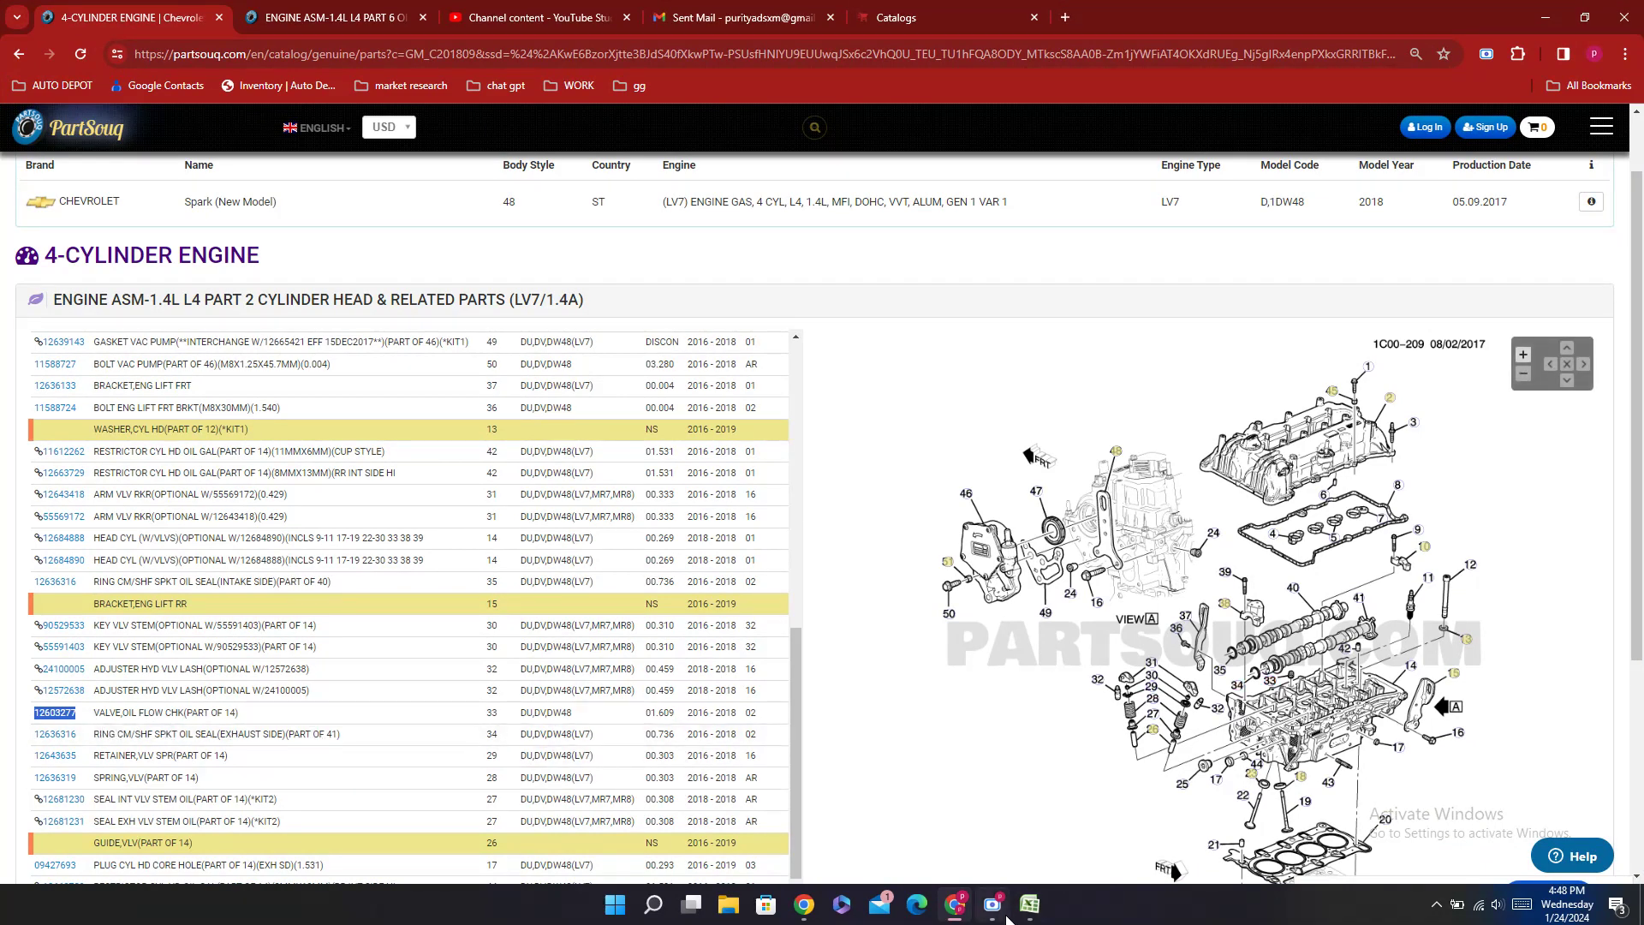
{"action": "left_click", "coordinate": [1027, 906]}
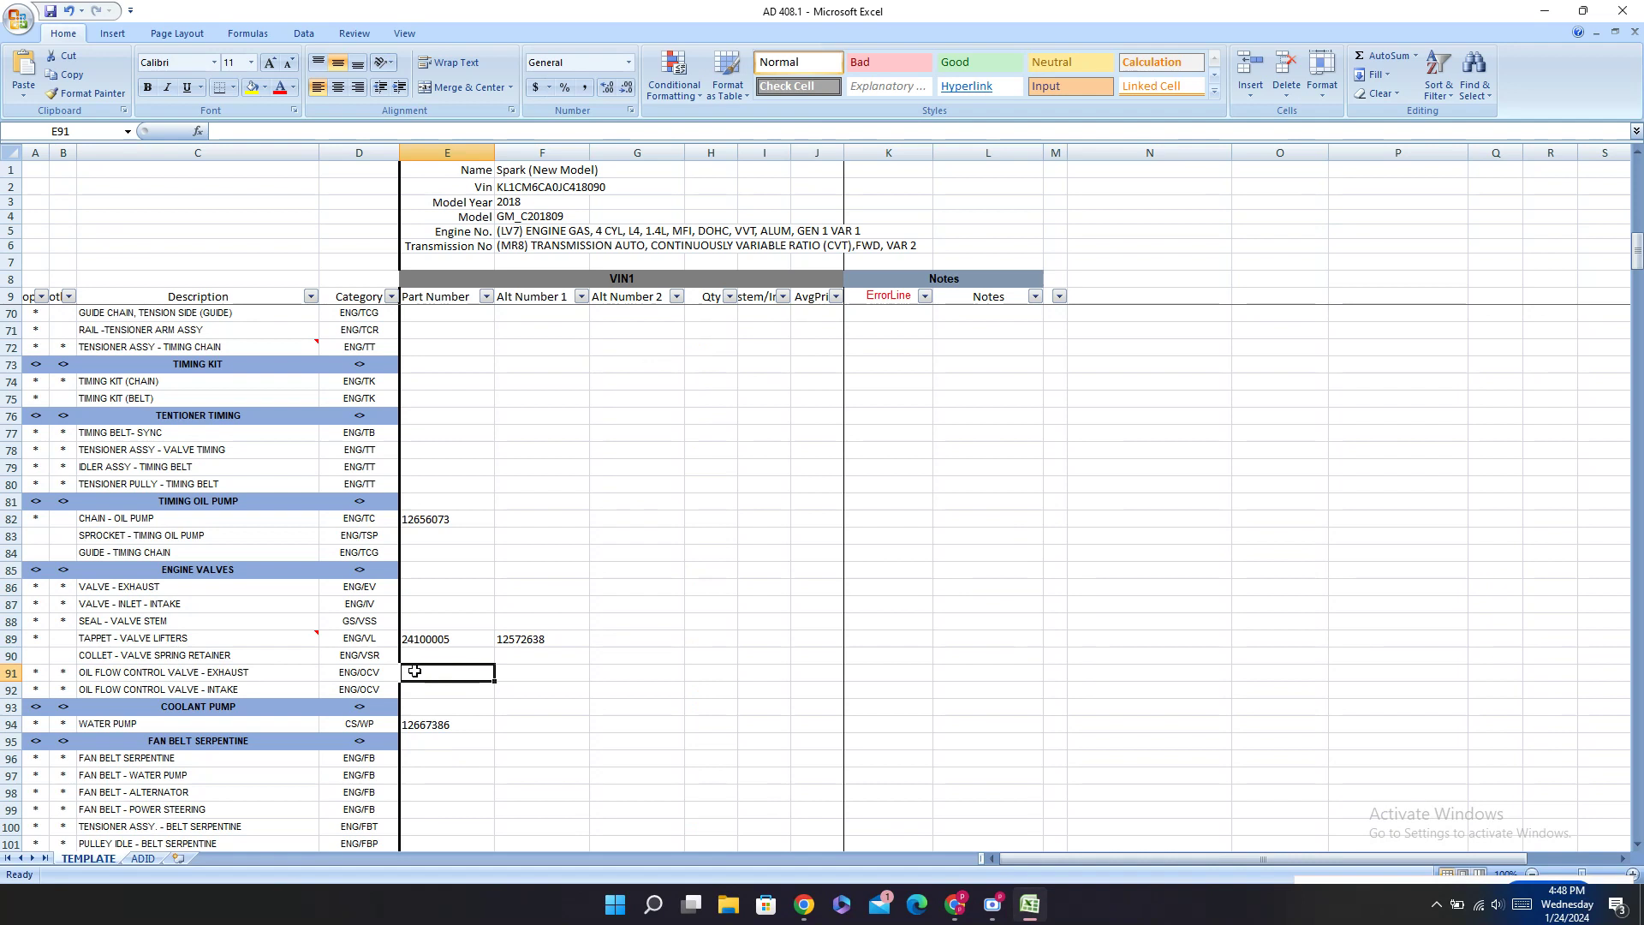
{"action": "key", "text": "ctrl+v"}
{"action": "key", "text": "Return"}
{"action": "key", "text": "ctrl+v"}
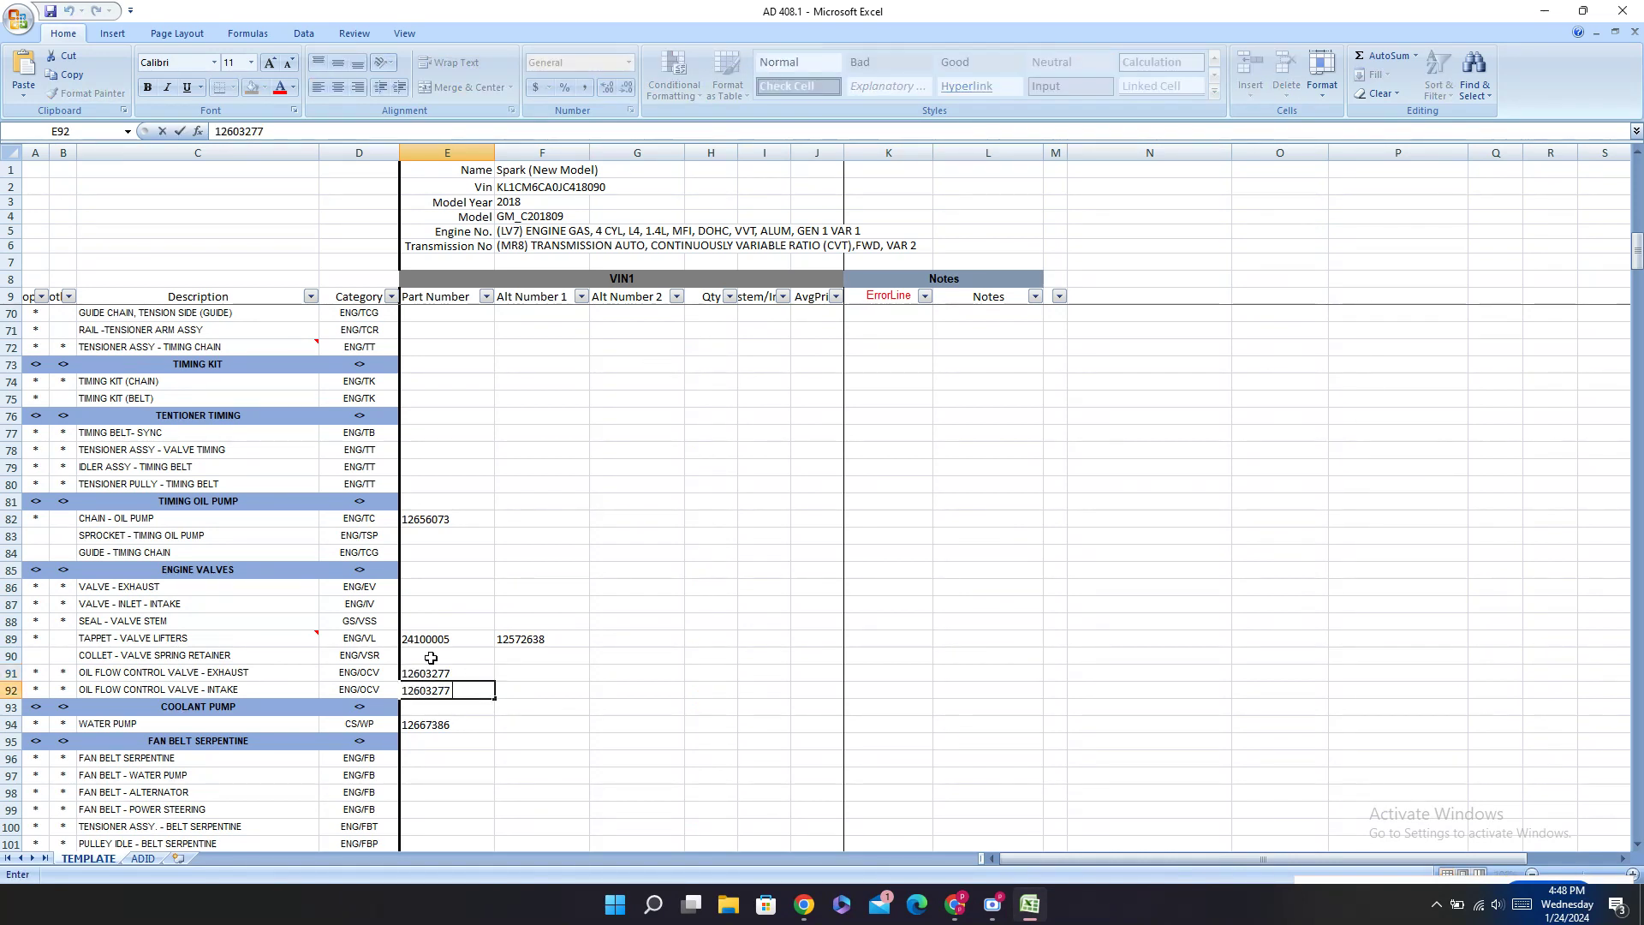
{"action": "left_click", "coordinate": [431, 658]}
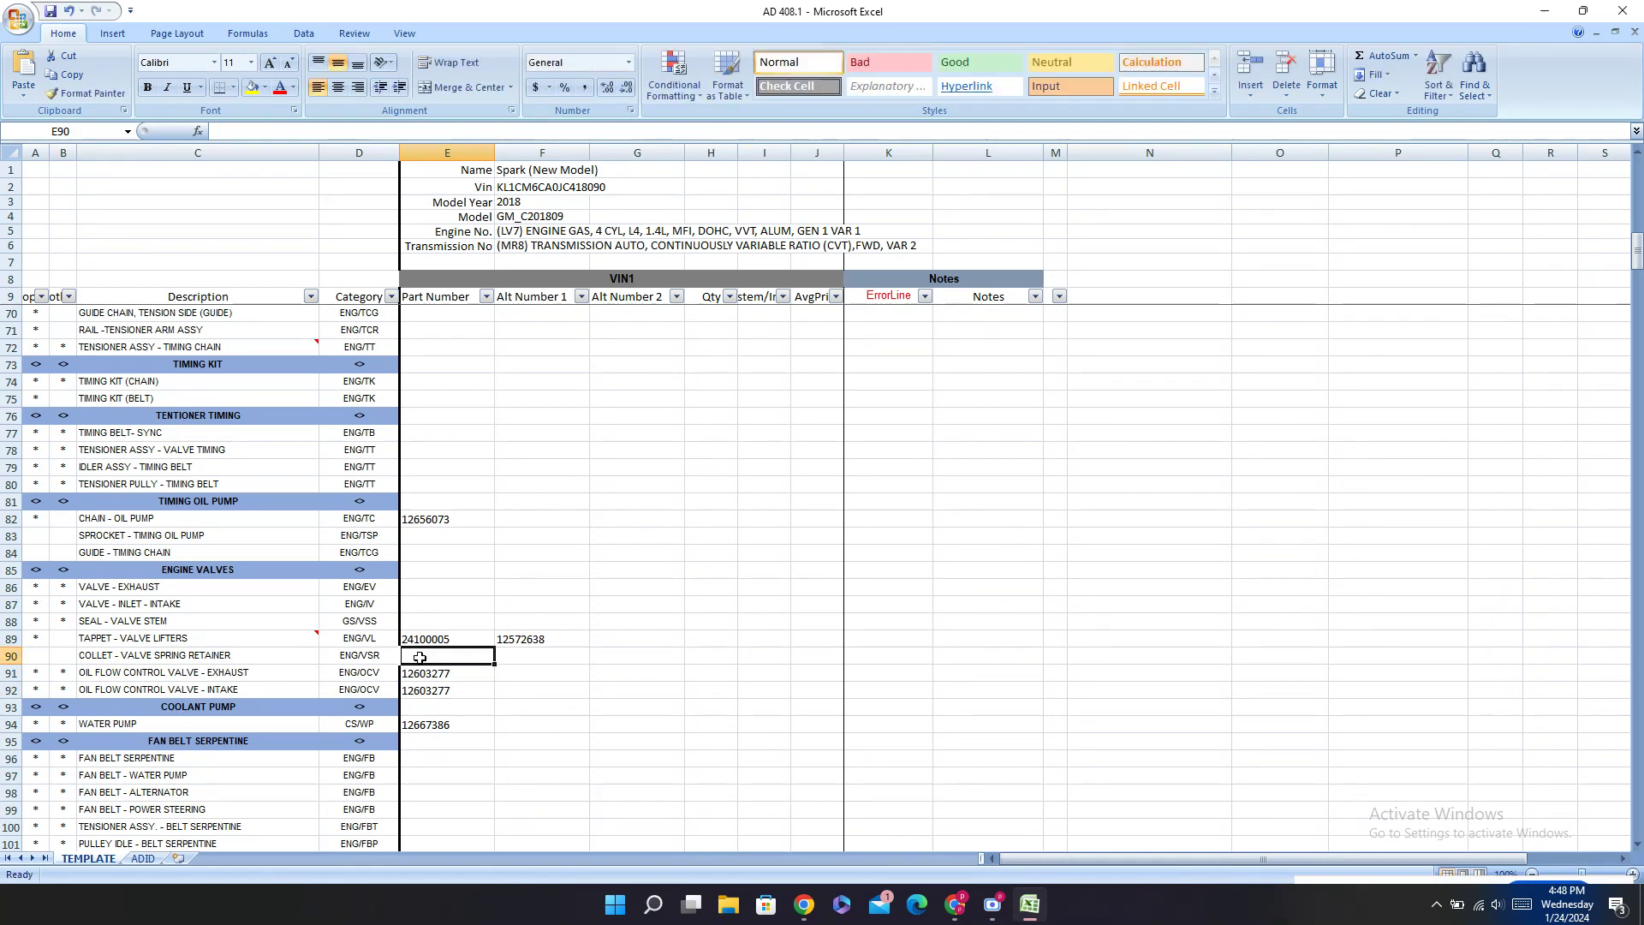
{"action": "left_click", "coordinate": [942, 904]}
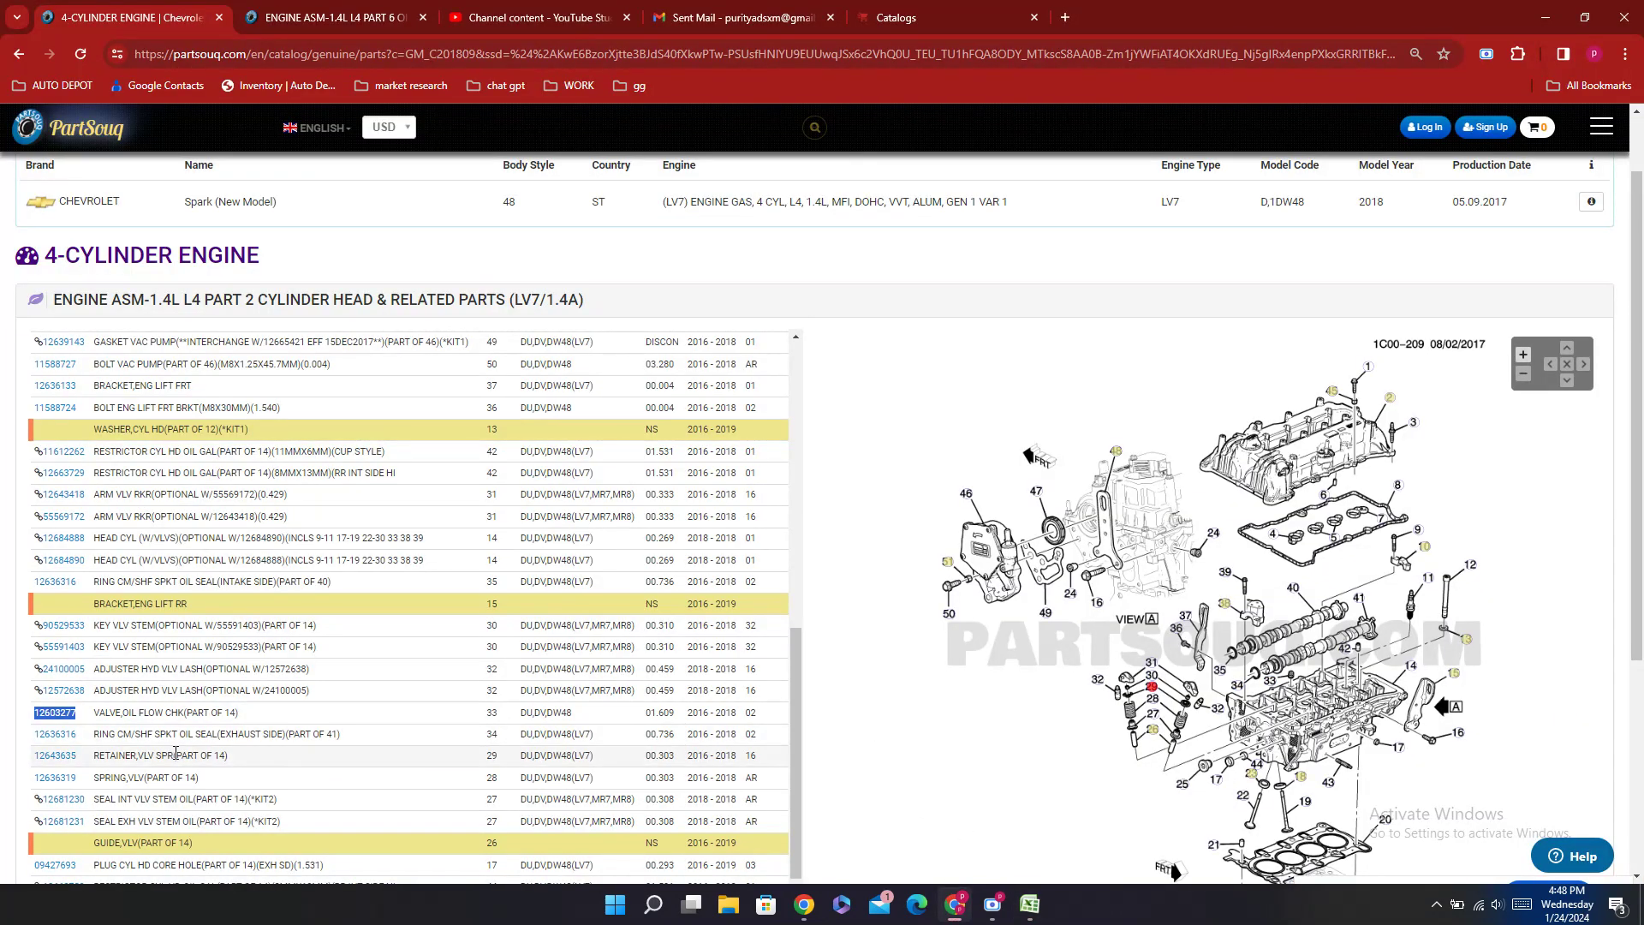
Step: Enter collet part number 12643635 from PartSouq into E90
{"action": "double_click", "coordinate": [76, 762]}
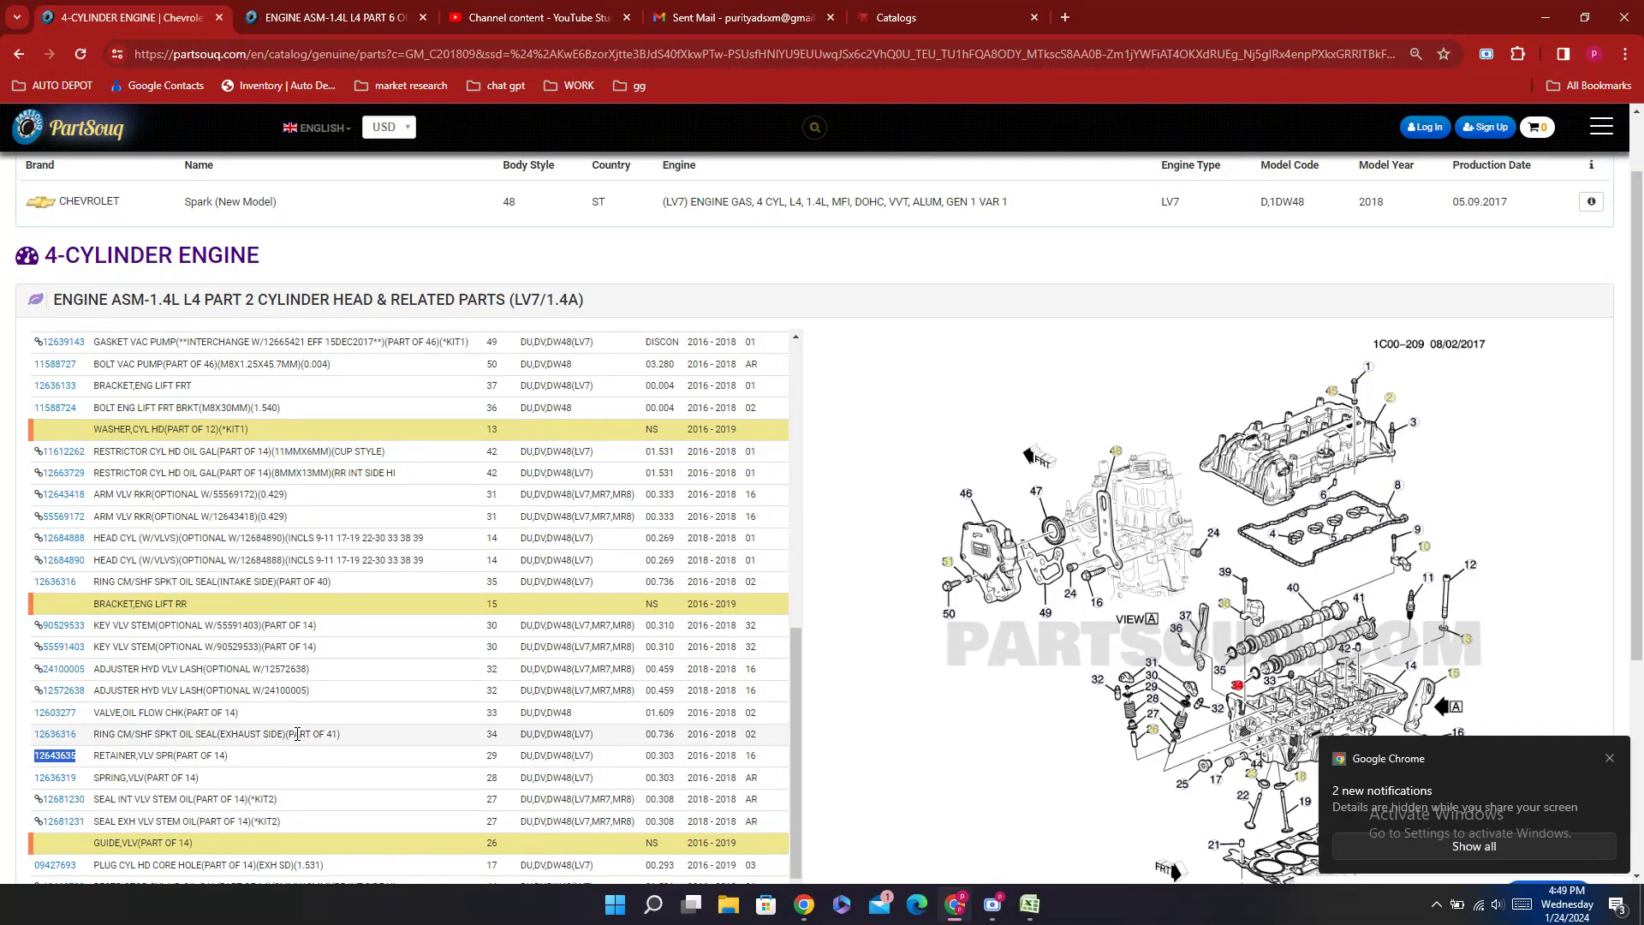
{"action": "left_click", "coordinate": [1029, 904]}
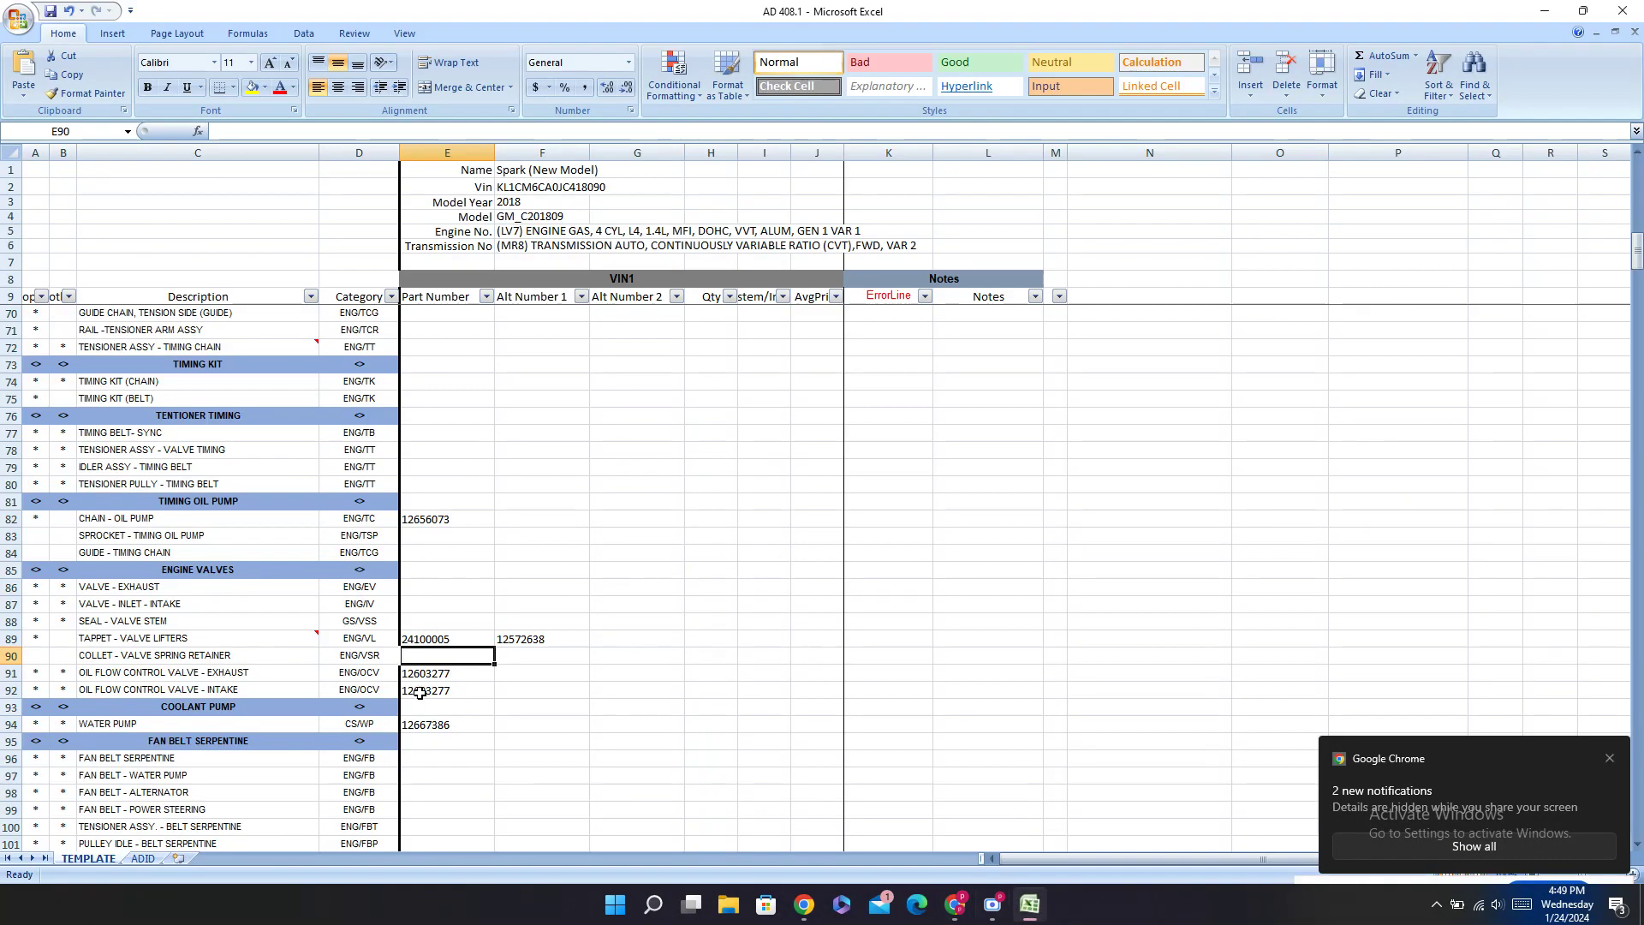
{"action": "type", "text": "12643635"}
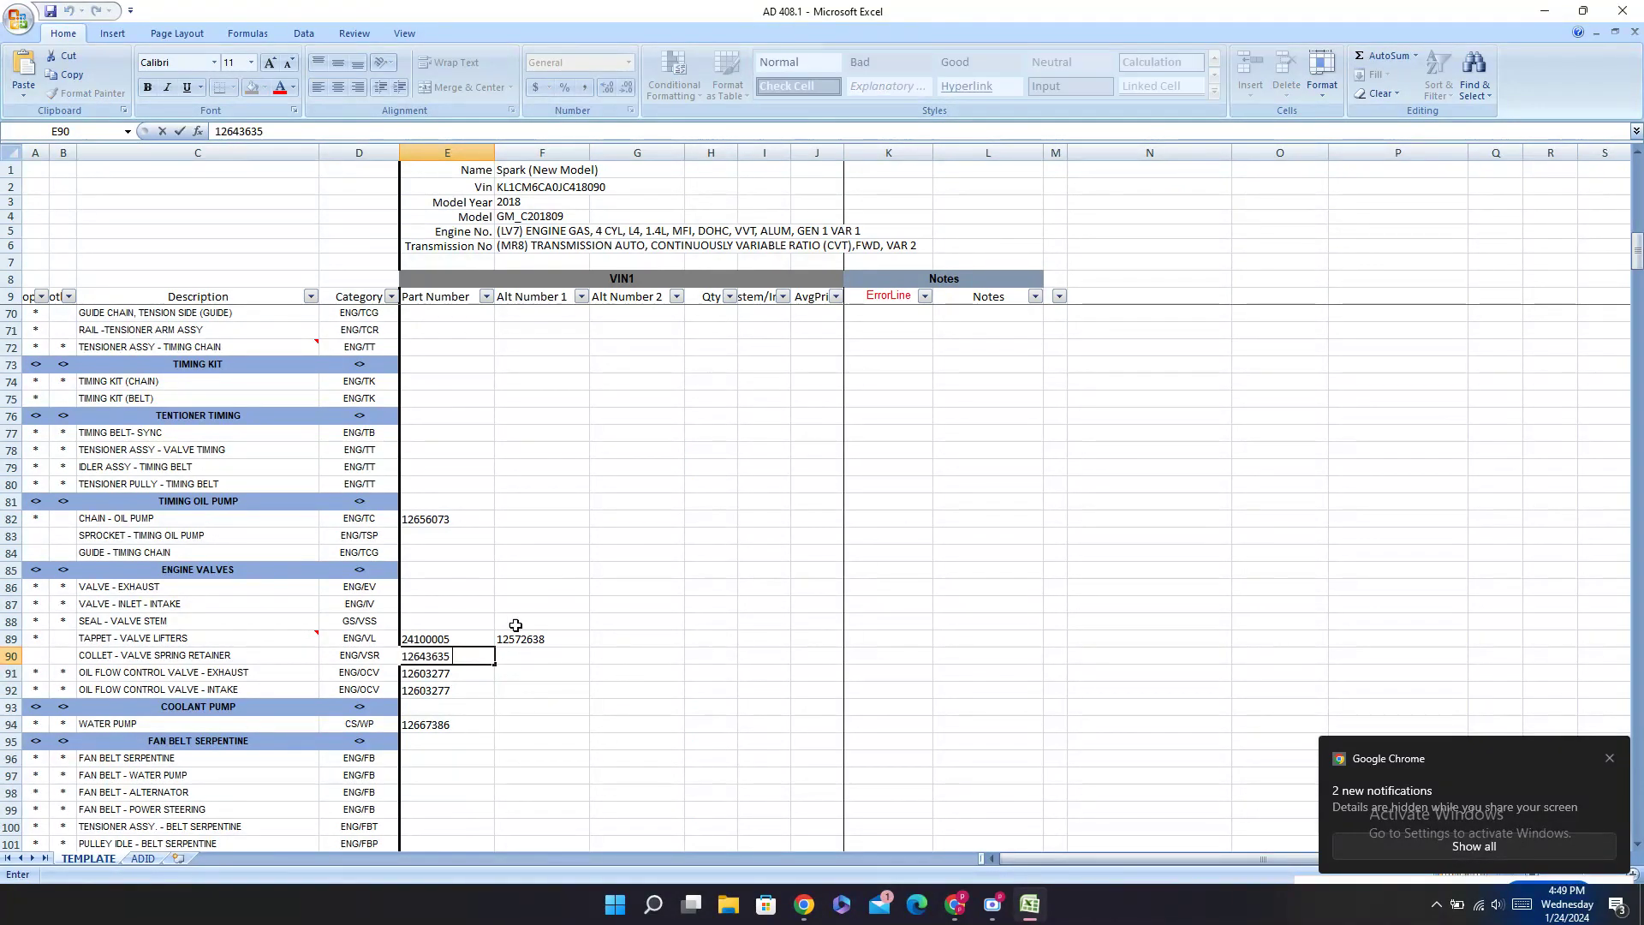
{"action": "left_click", "coordinate": [429, 603]}
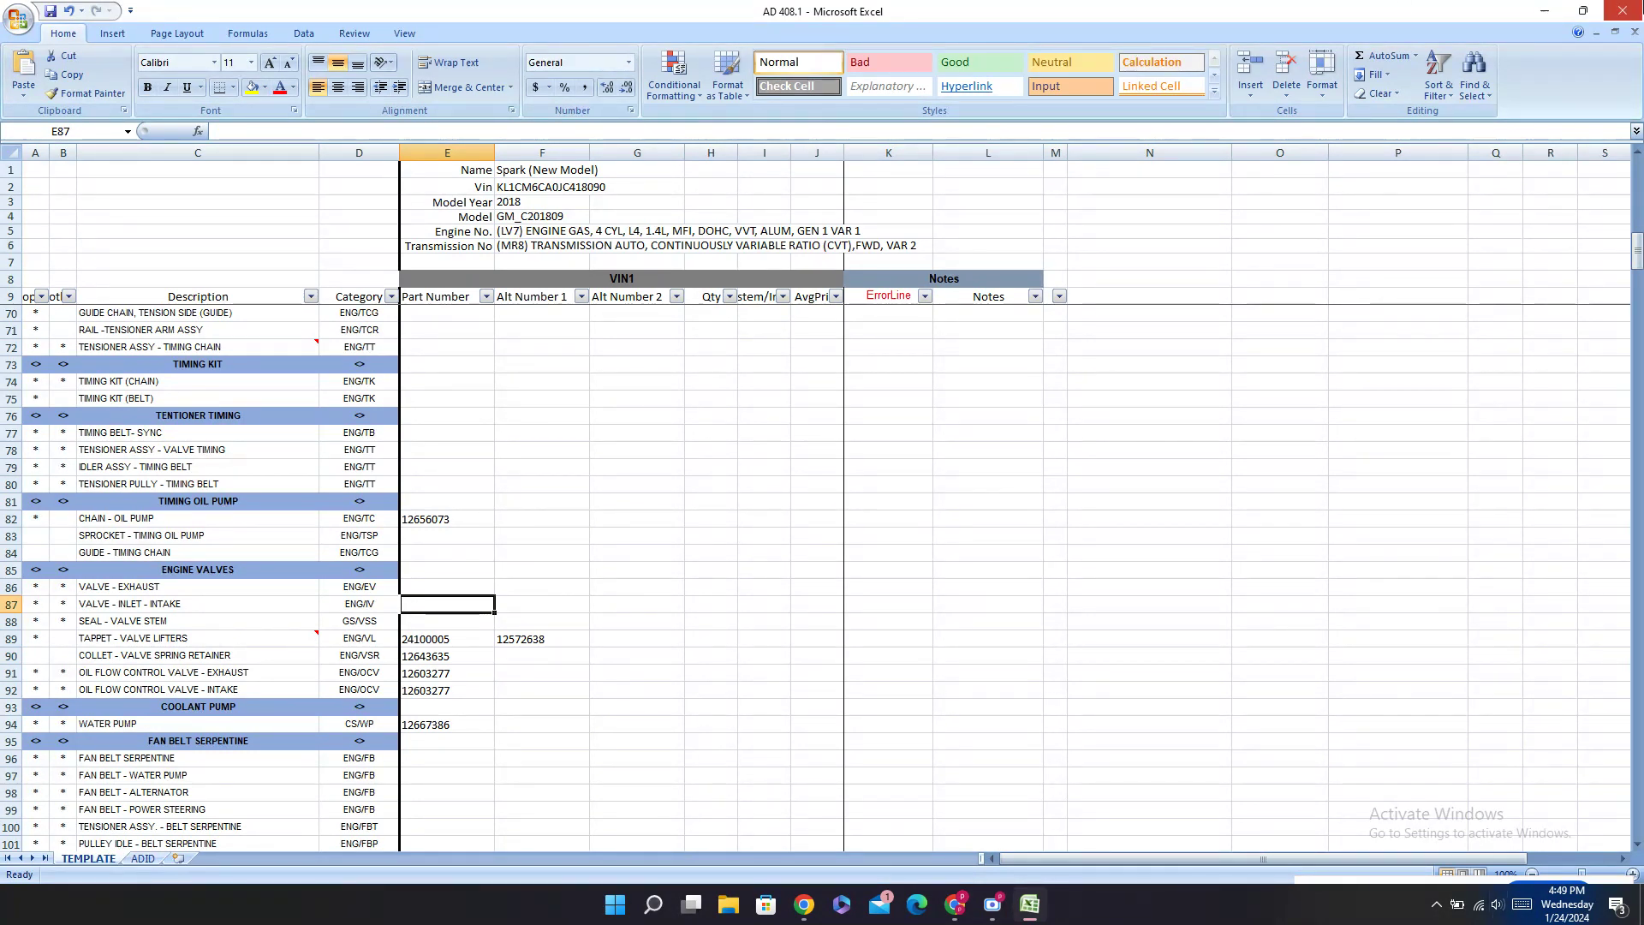
{"action": "left_click", "coordinate": [955, 904]}
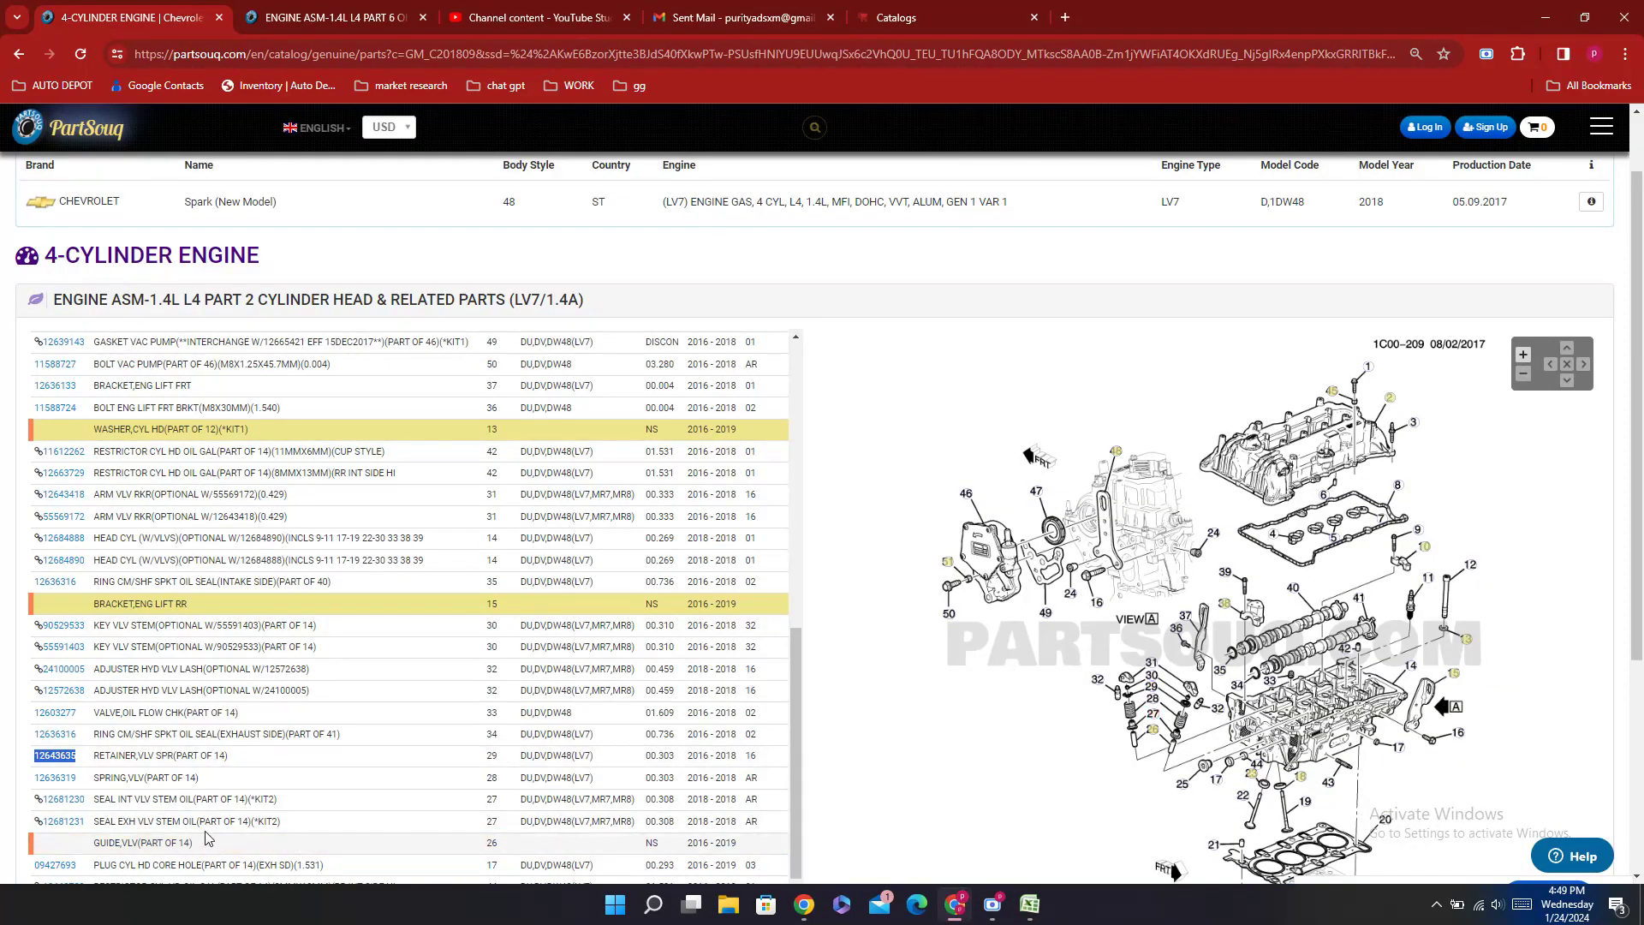
Step: Paste valve stem seal number 12636319 from PartSouq into E88
{"action": "double_click", "coordinate": [76, 779]}
{"action": "key", "text": "ctrl+c"}
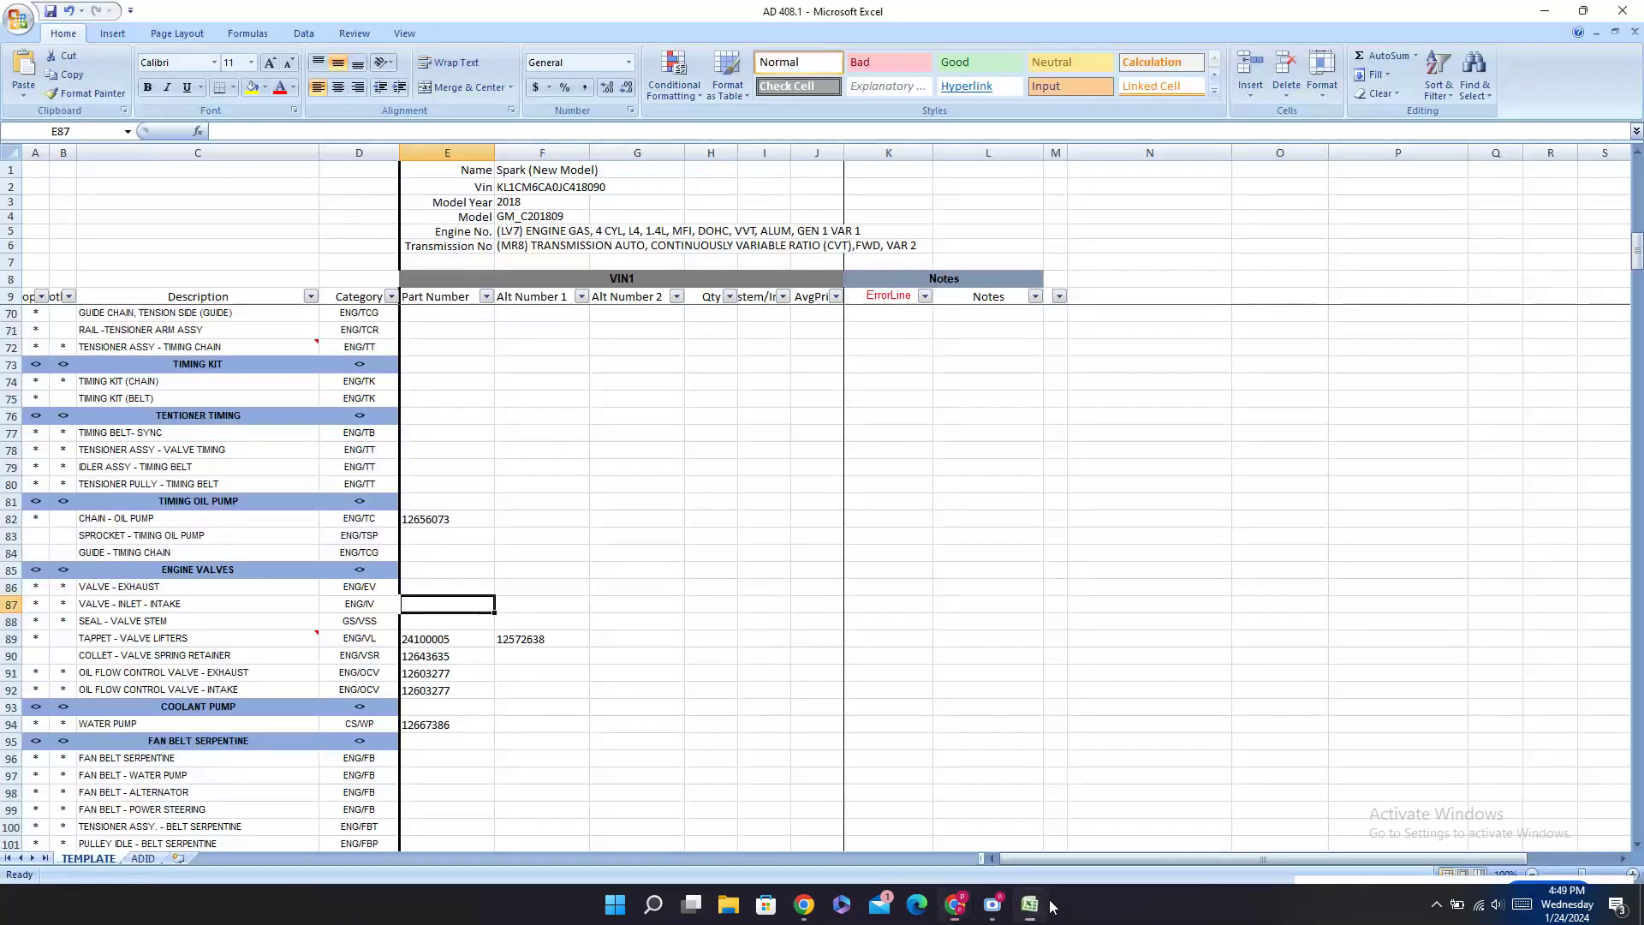
{"action": "left_click", "coordinate": [1047, 906]}
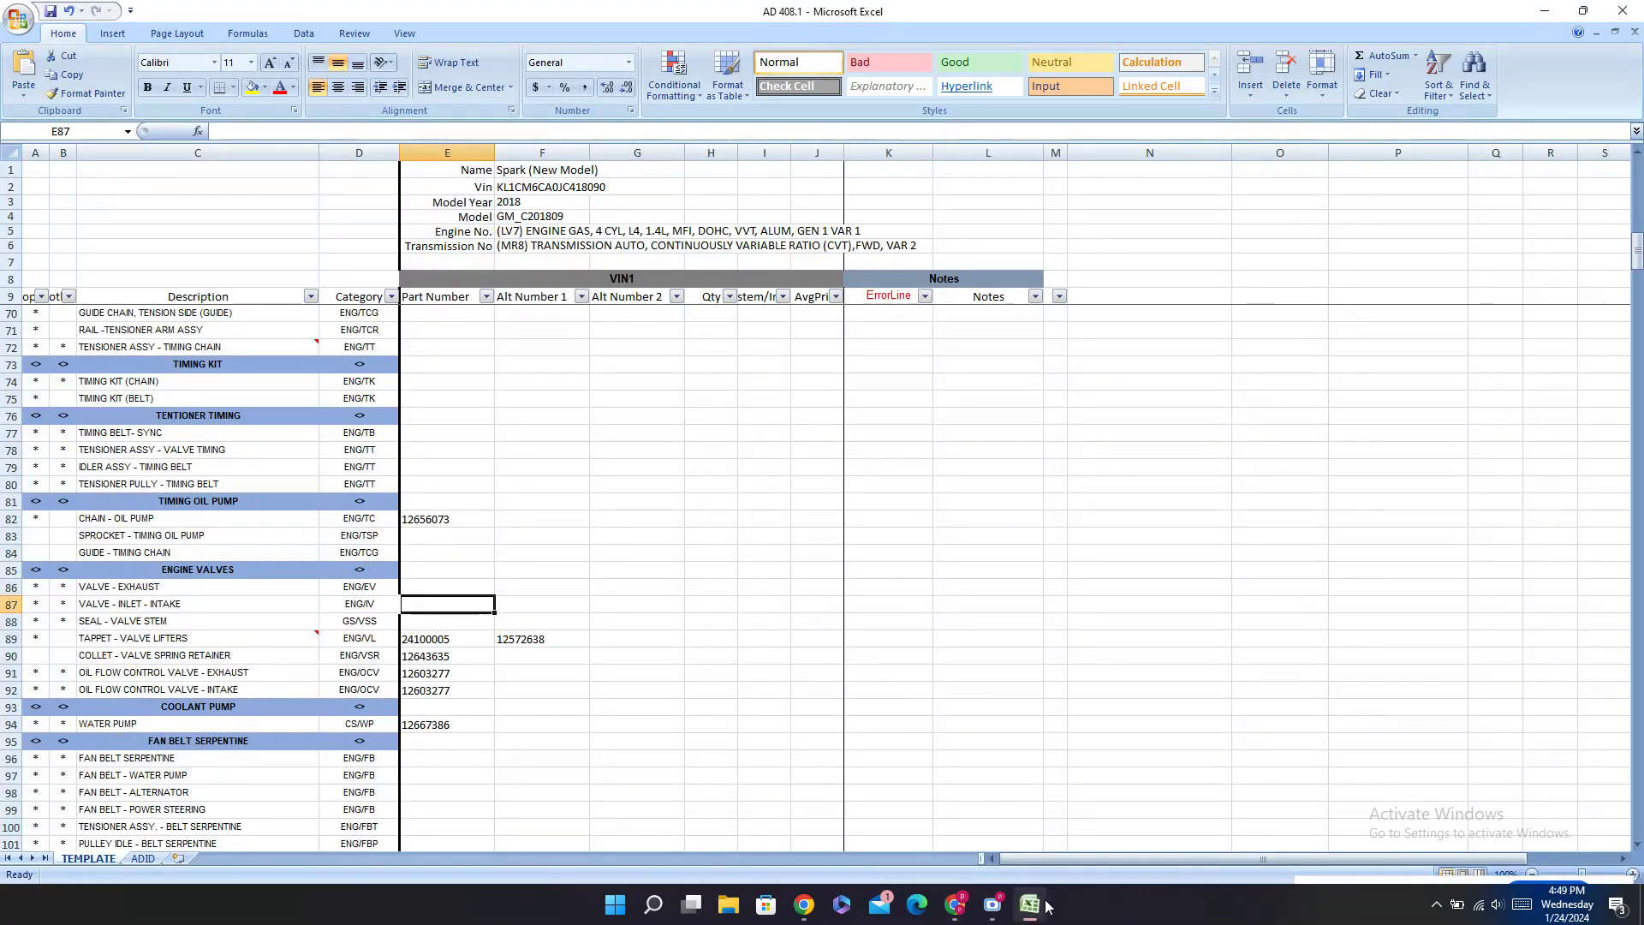
{"action": "double_click", "coordinate": [438, 623]}
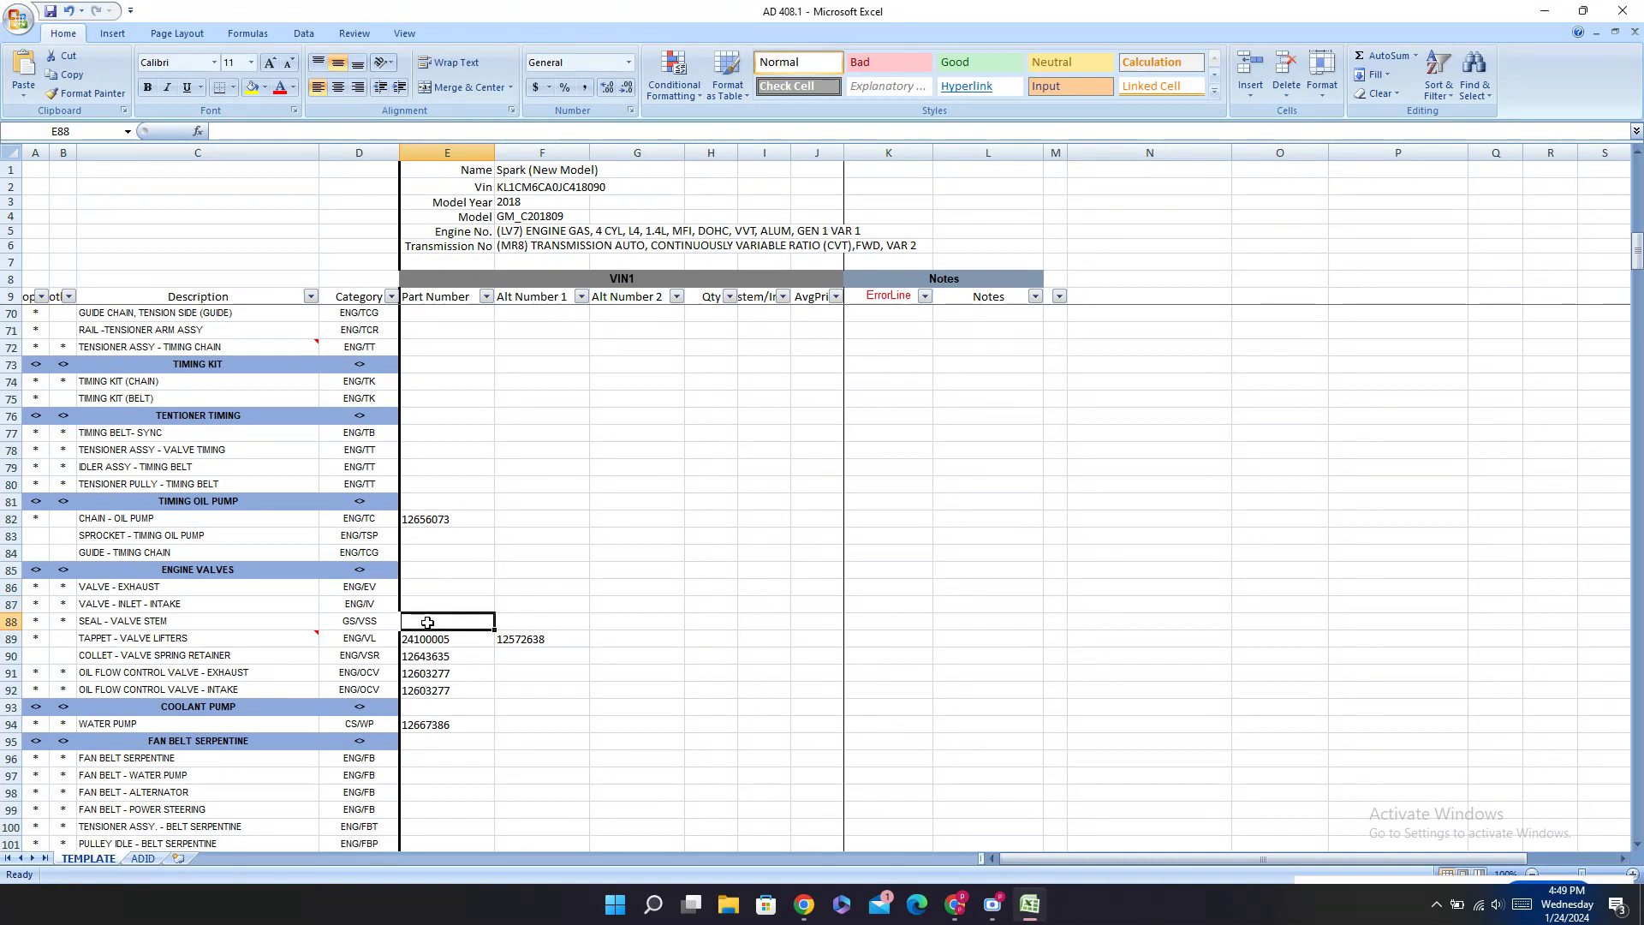
{"action": "key", "text": "ctrl+v"}
{"action": "left_click", "coordinate": [420, 610]}
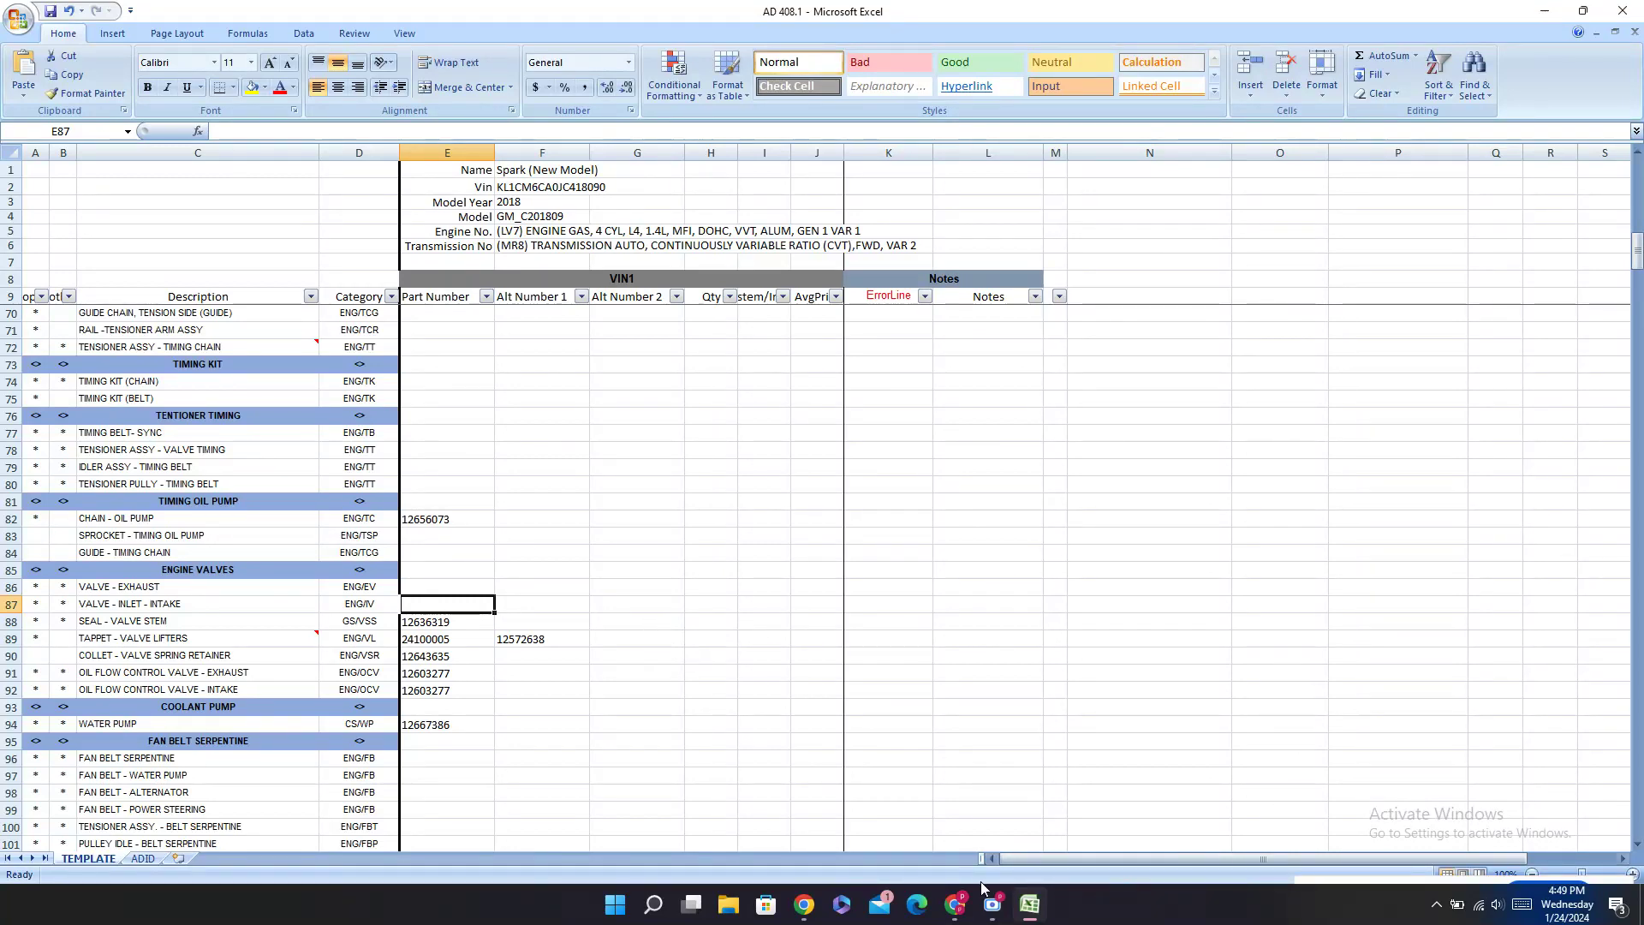
Step: Replace E88's 12636319 with intake valve stem seal number 12681230
{"action": "left_click", "coordinate": [955, 904]}
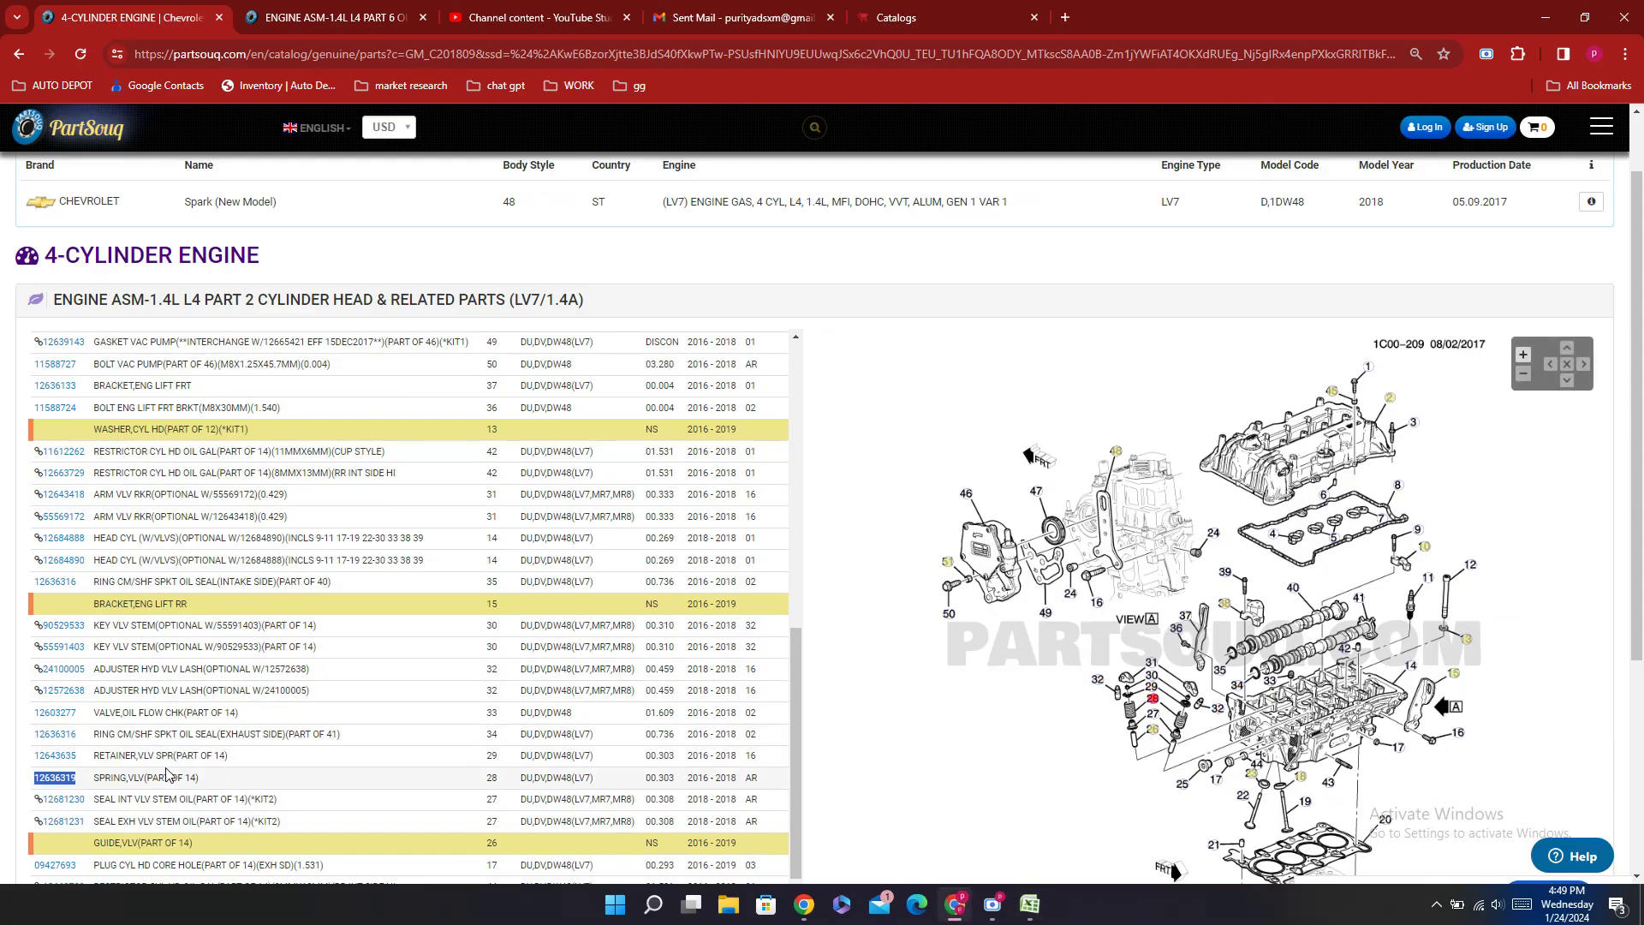
{"action": "double_click", "coordinate": [89, 806]}
{"action": "left_click", "coordinate": [89, 806]}
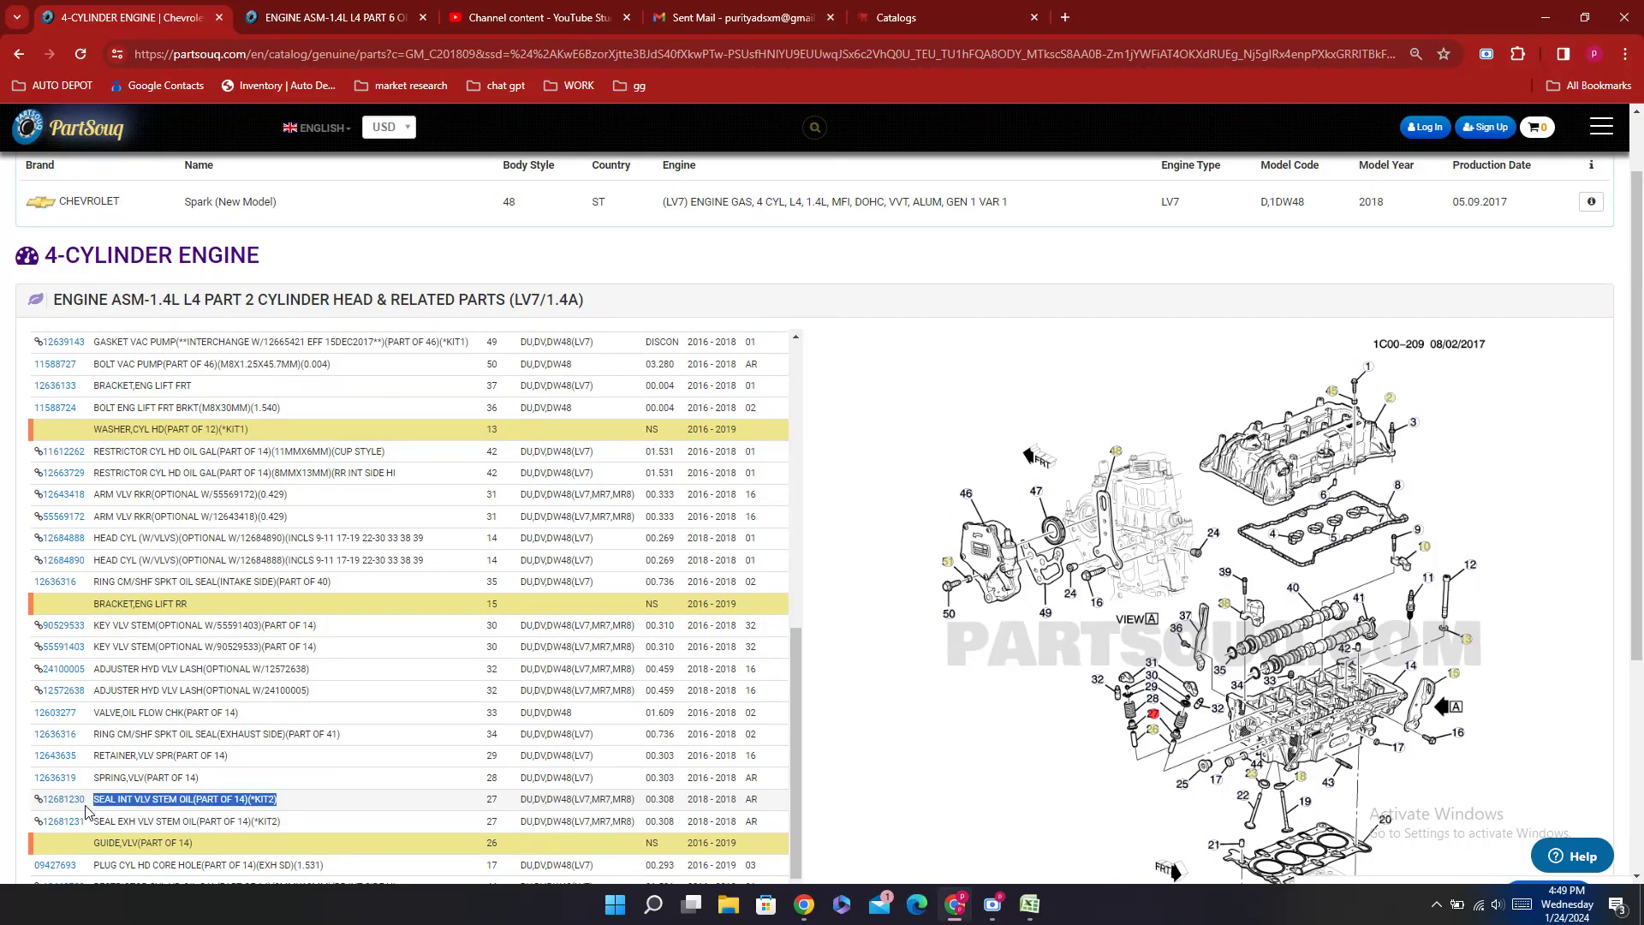
{"action": "double_click", "coordinate": [85, 807]}
{"action": "key", "text": "ctrl+c"}
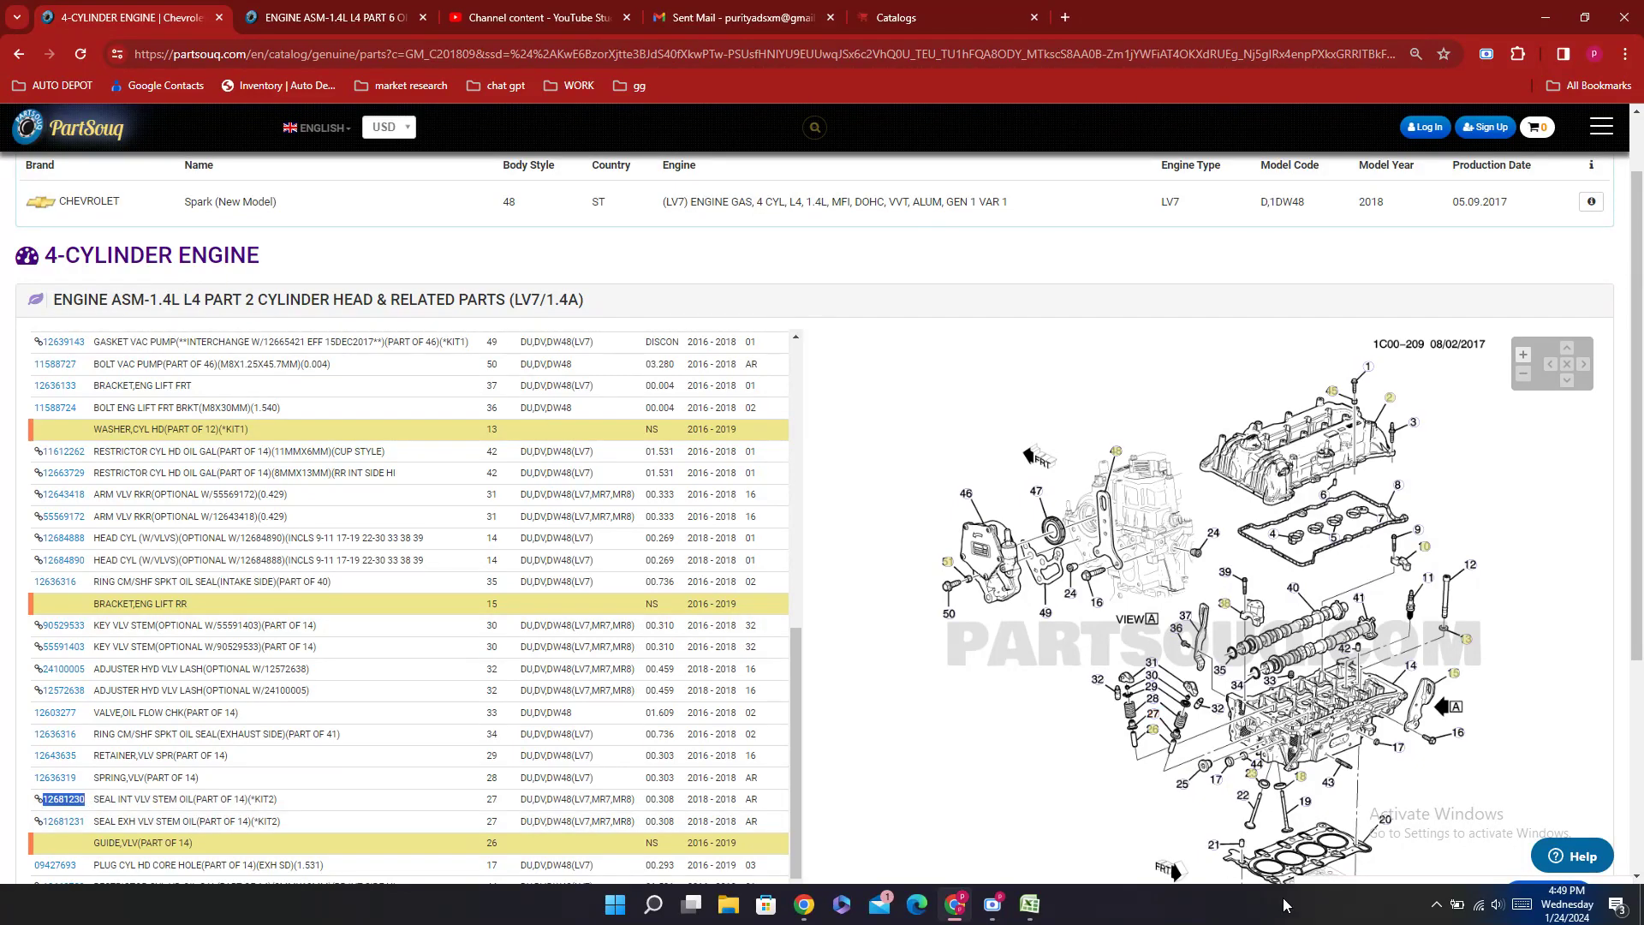
{"action": "left_click", "coordinate": [1029, 904]}
{"action": "left_click", "coordinate": [434, 623]}
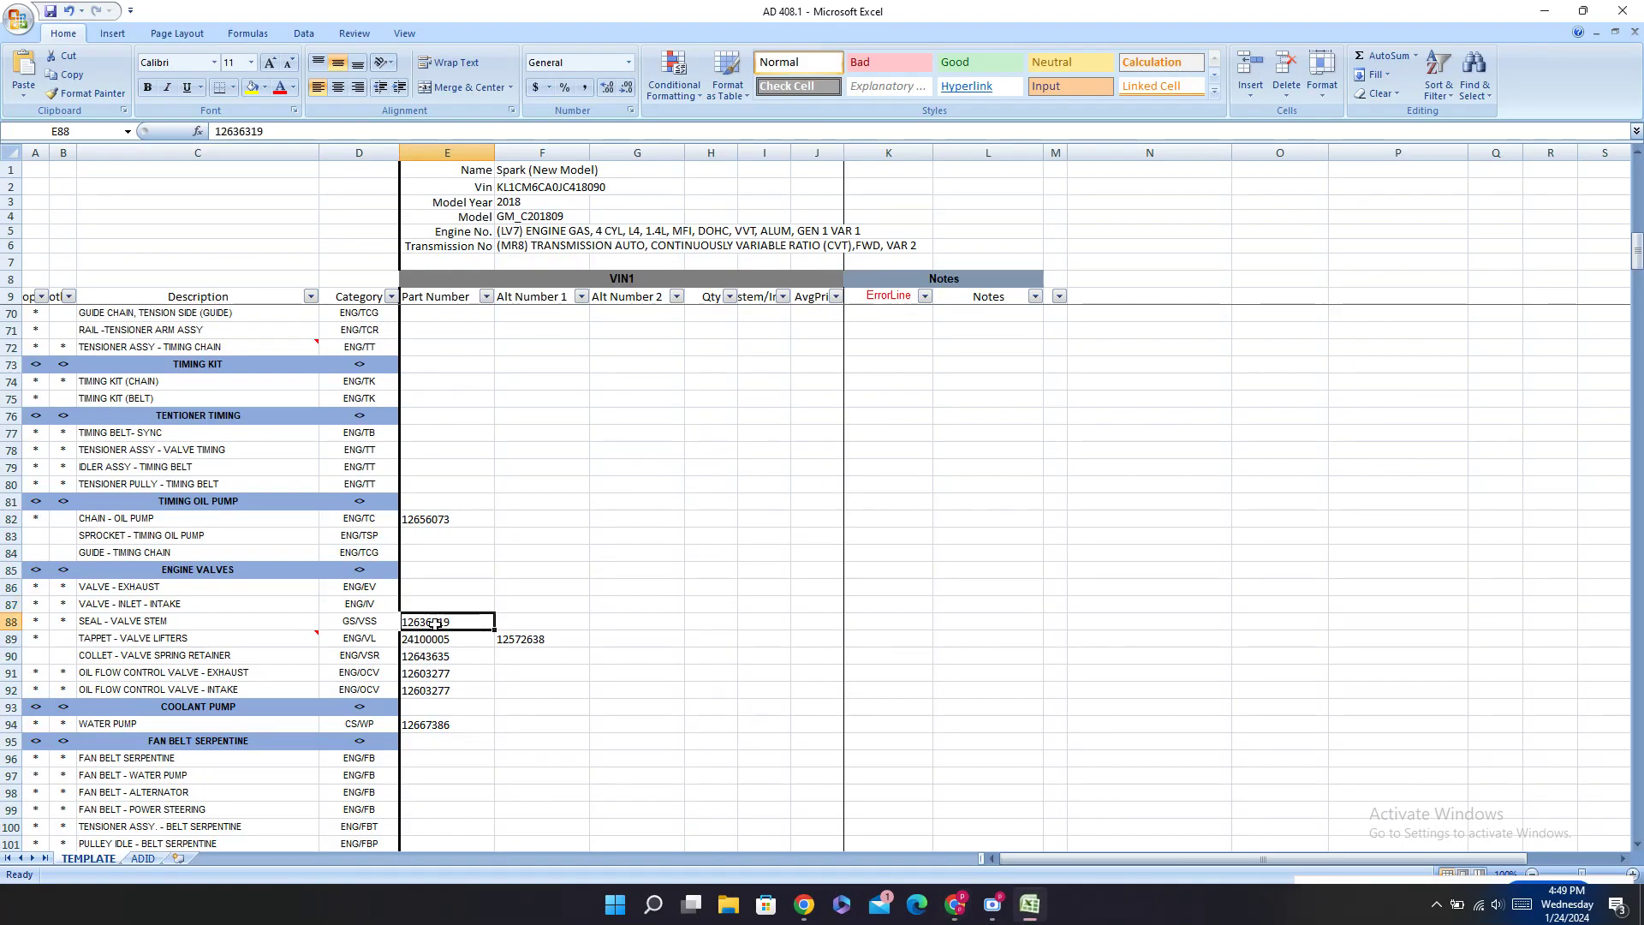
{"action": "key", "text": "BackSpace"}
{"action": "key", "text": "ctrl+v"}
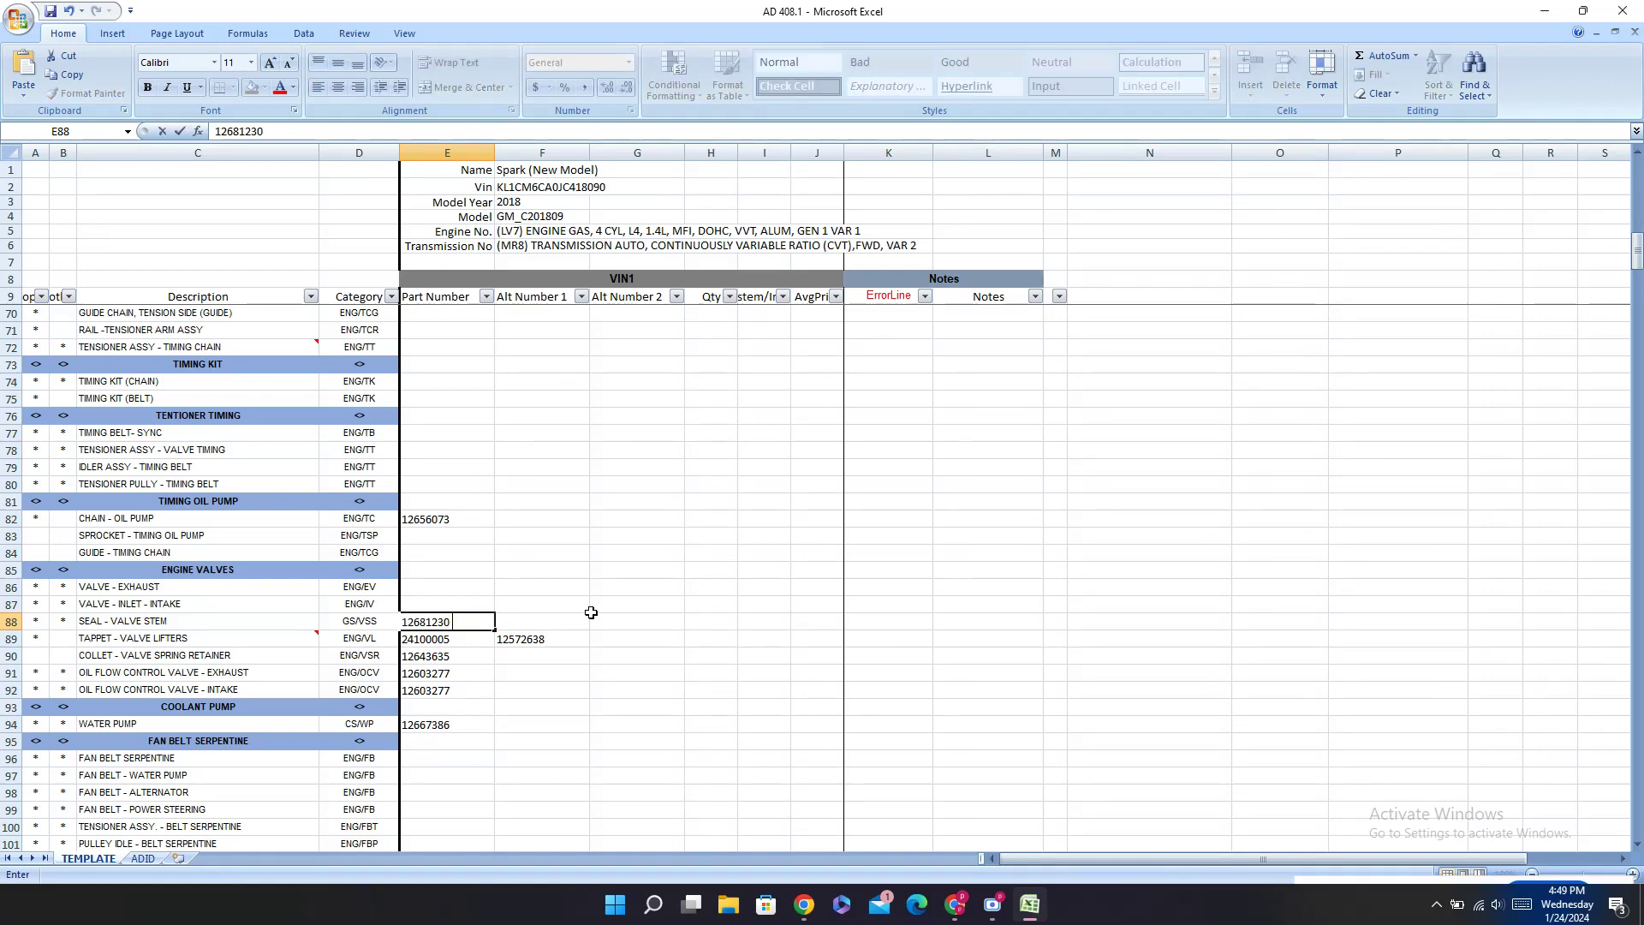
{"action": "left_click", "coordinate": [536, 622]}
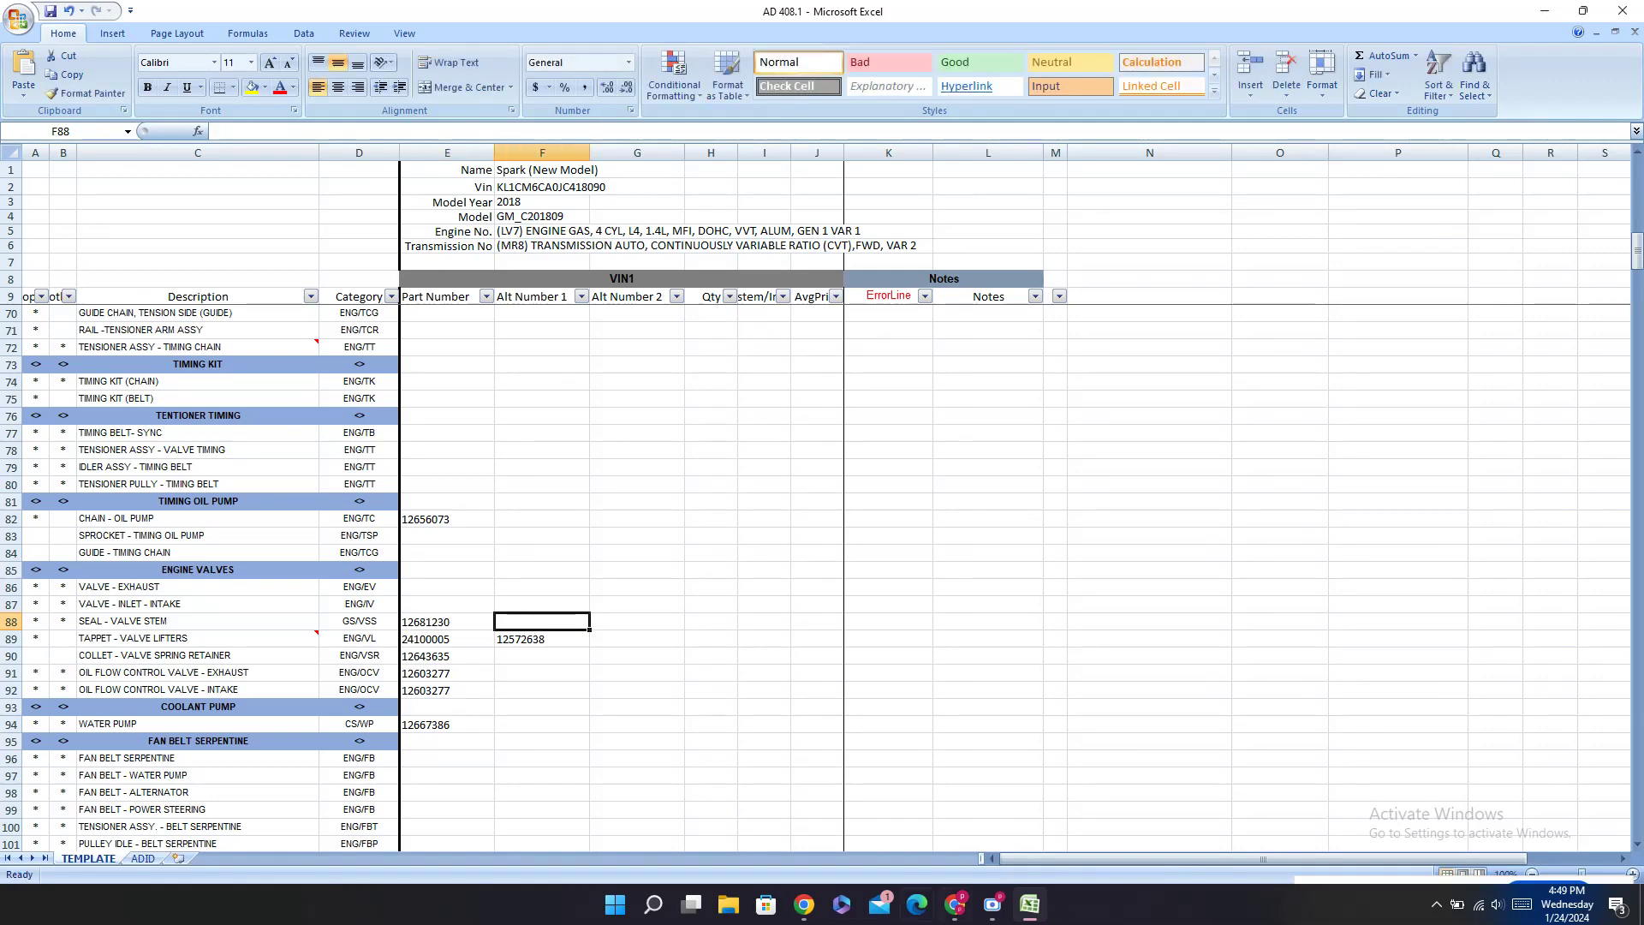
{"action": "left_click", "coordinate": [955, 905]}
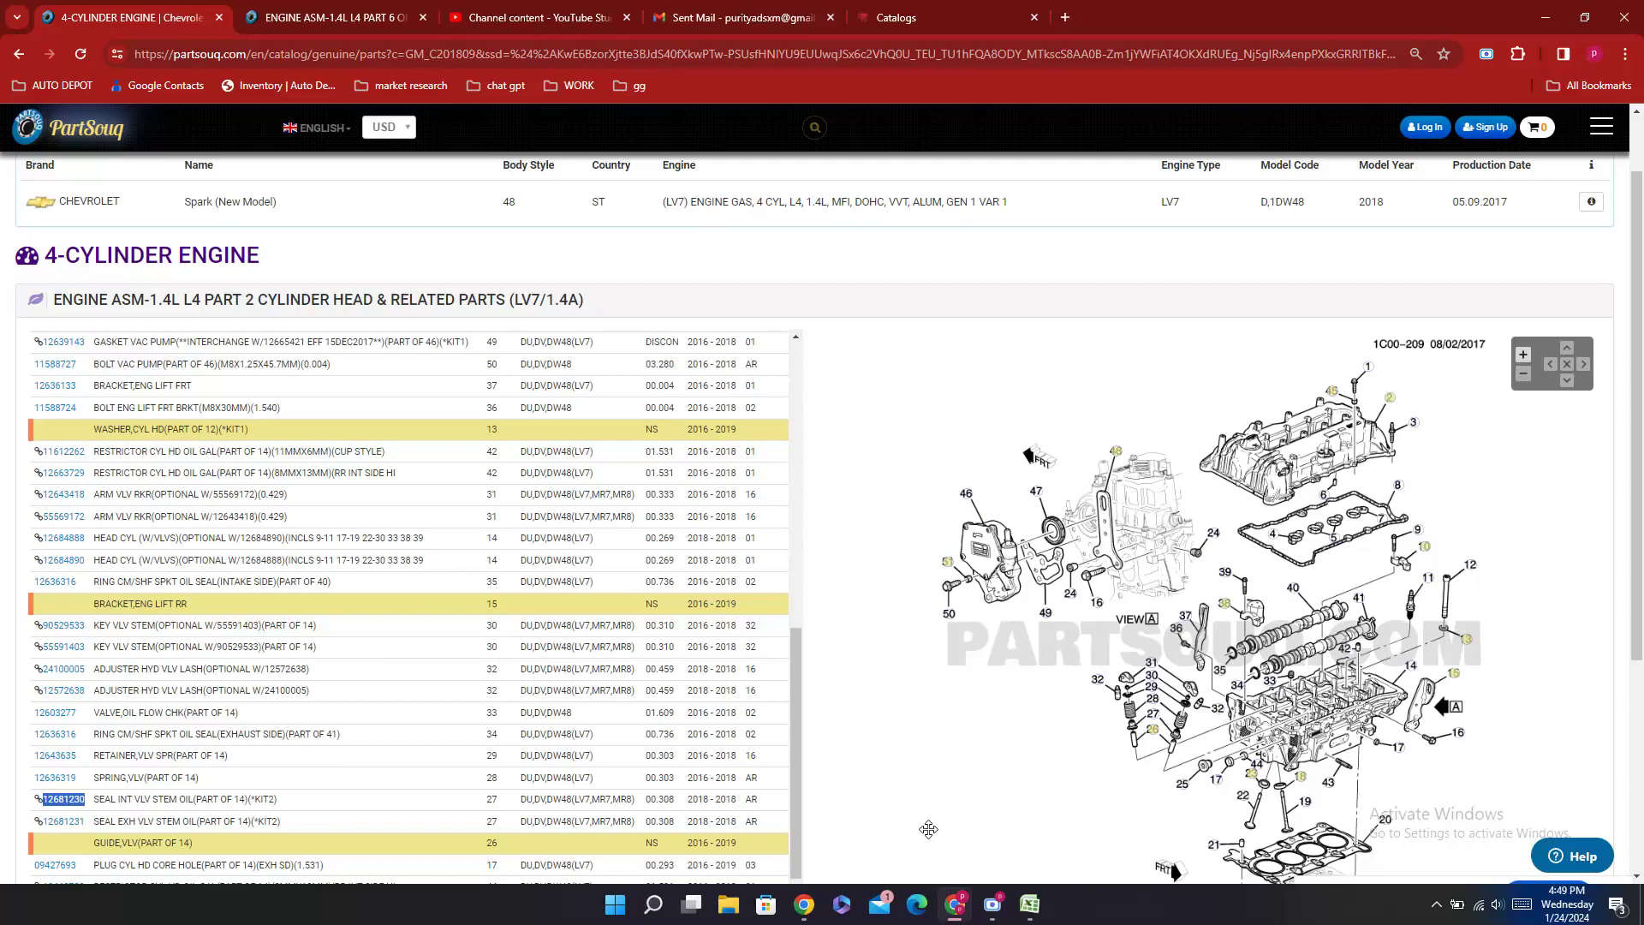
Step: Paste alternate valve stem seal number 12681231 into F88, leaving E87 unchanged
{"action": "double_click", "coordinate": [85, 822]}
{"action": "key", "text": "ctrl+c"}
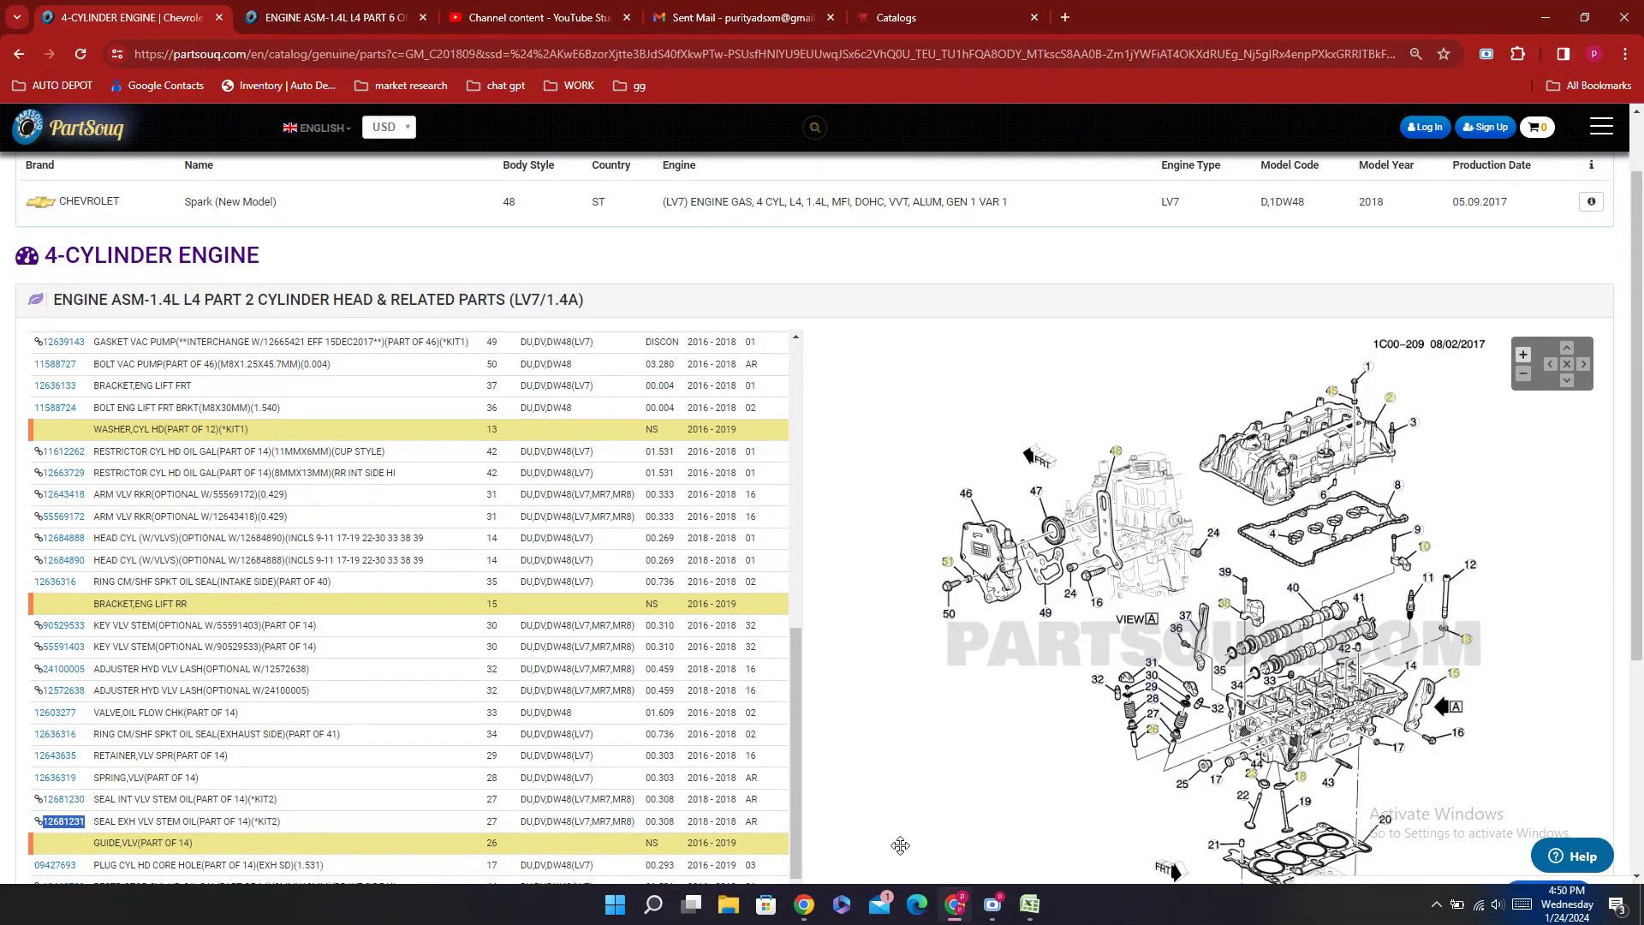
{"action": "left_click", "coordinate": [1030, 904]}
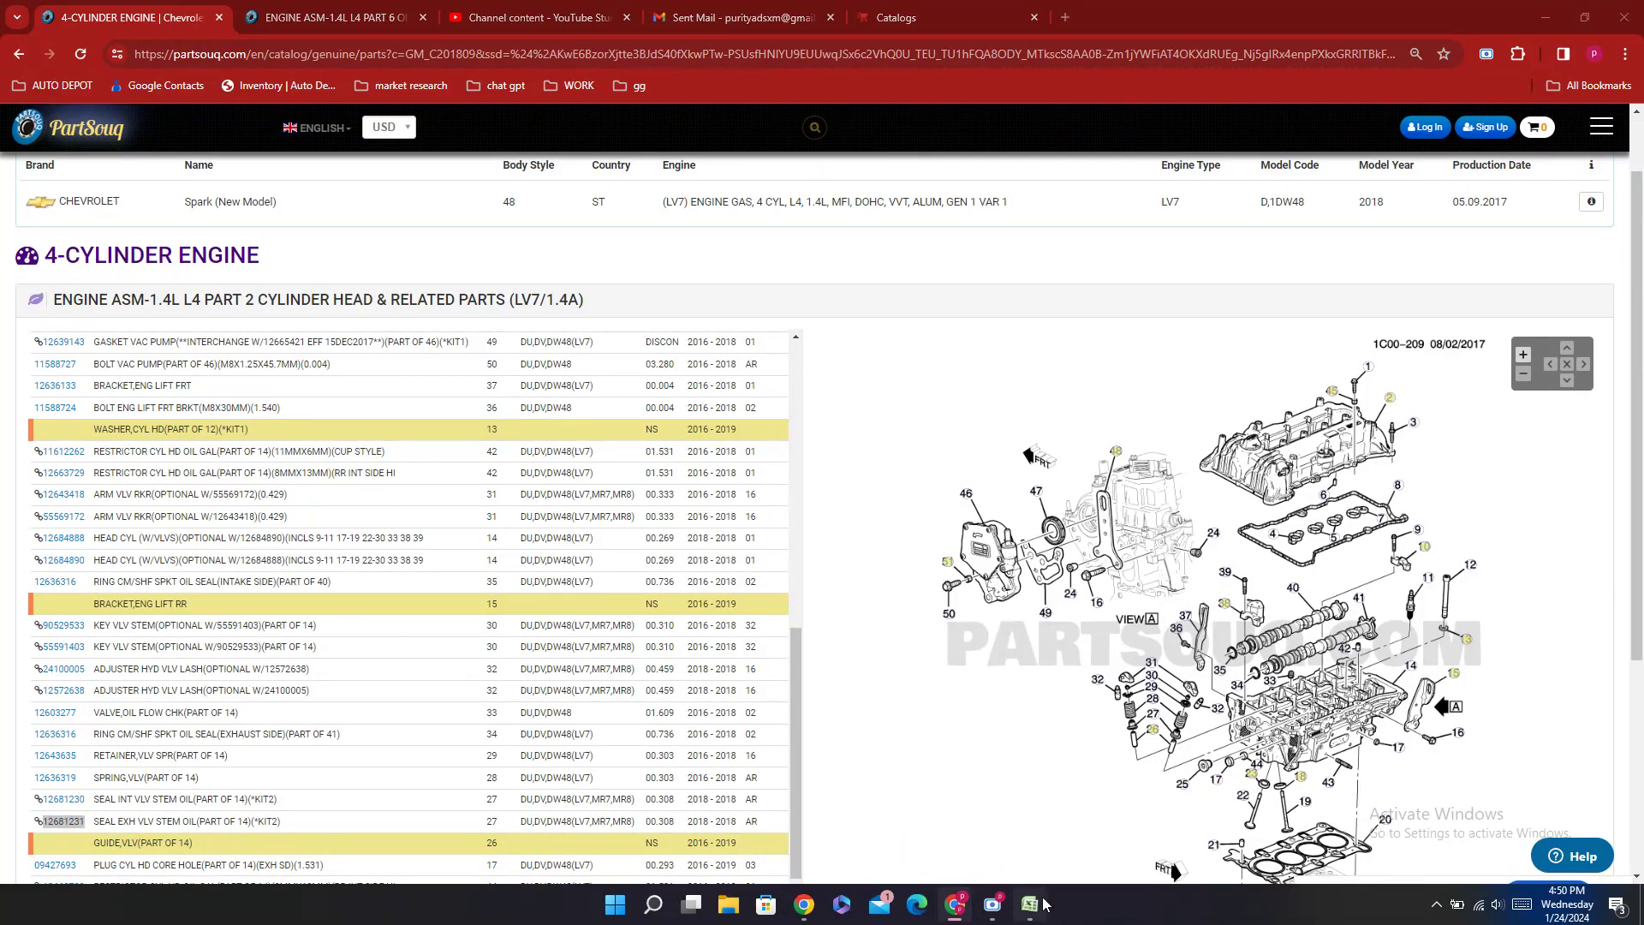
{"action": "double_click", "coordinate": [514, 621]}
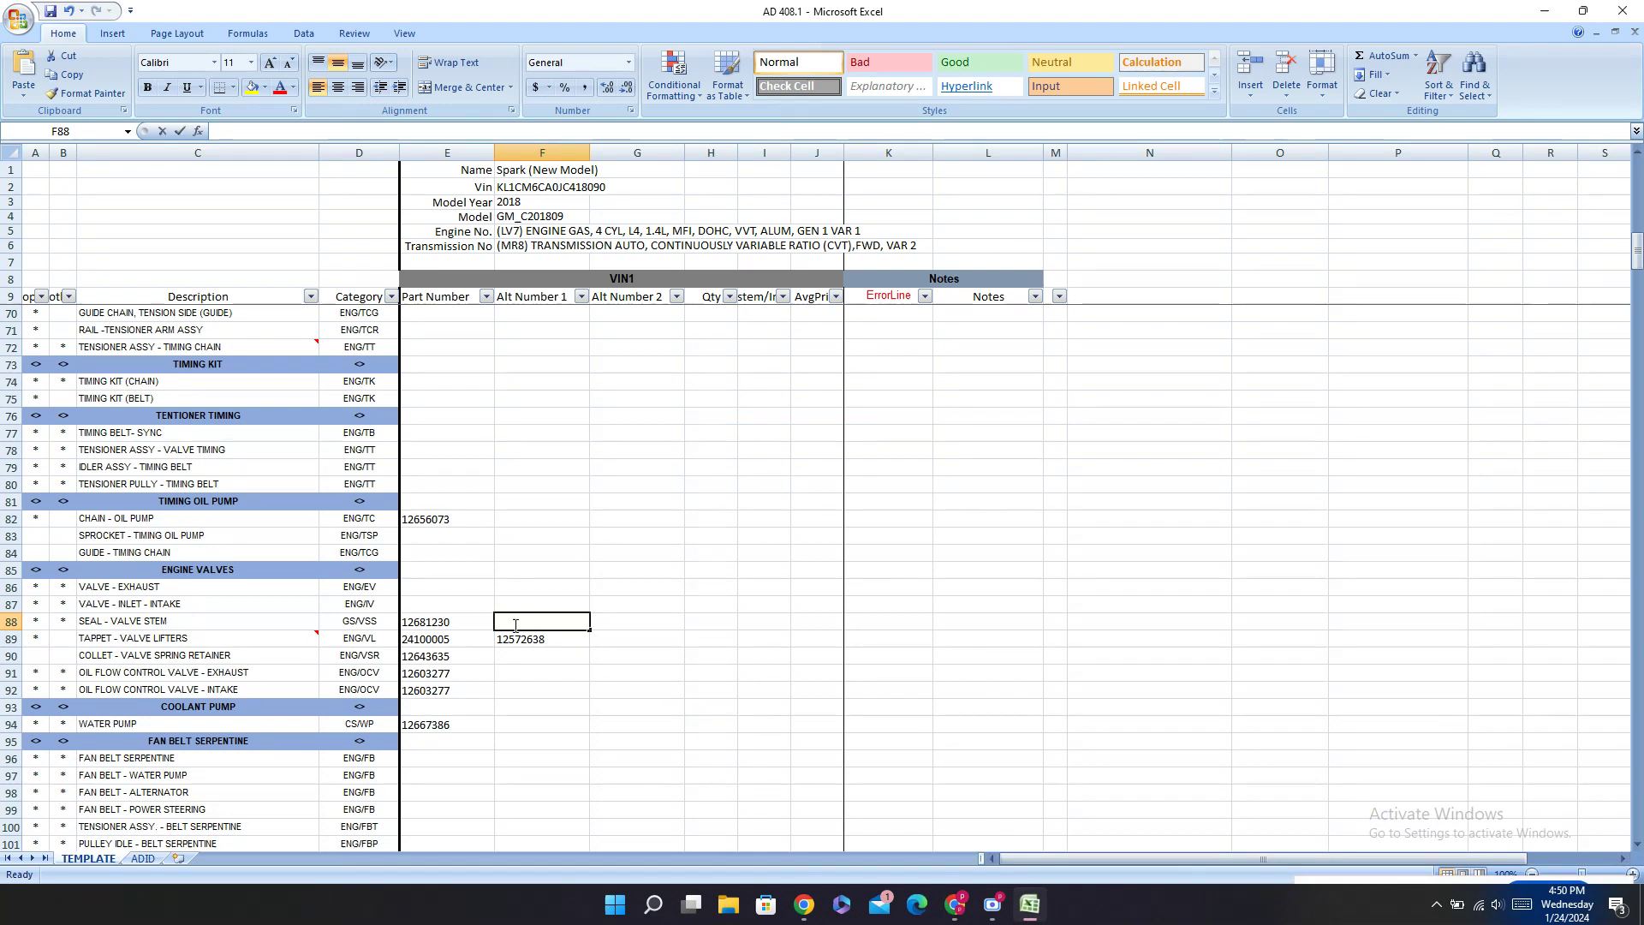
{"action": "key", "text": "ctrl+v"}
{"action": "double_click", "coordinate": [448, 603]}
{"action": "key", "text": "Escape"}
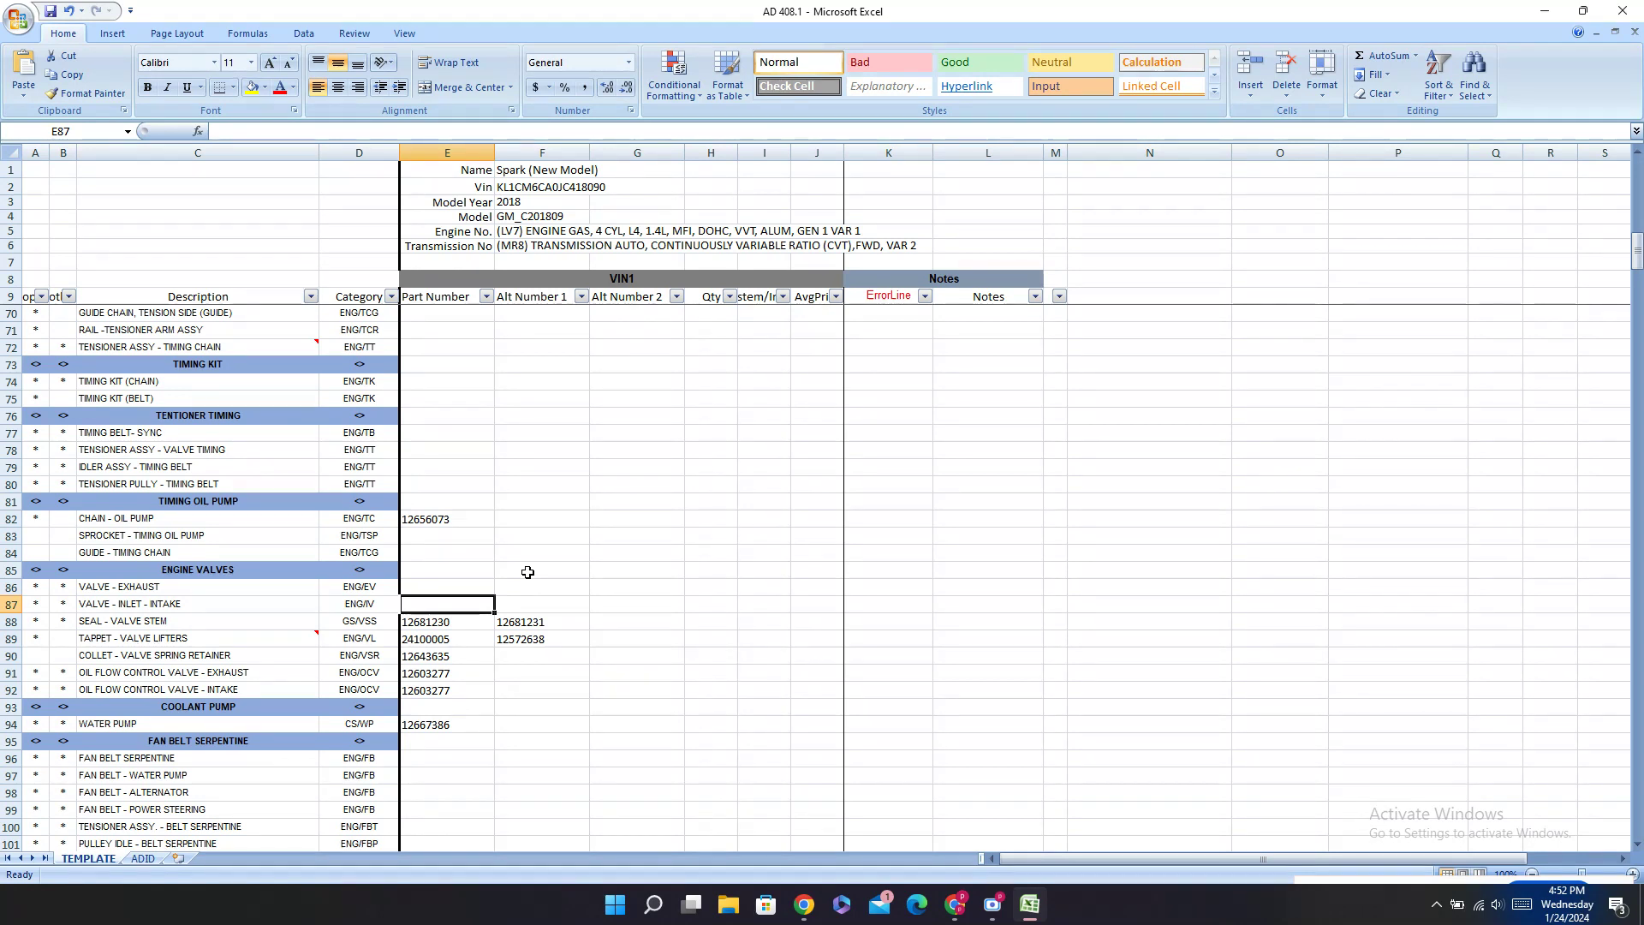
{"action": "left_click", "coordinate": [955, 904]}
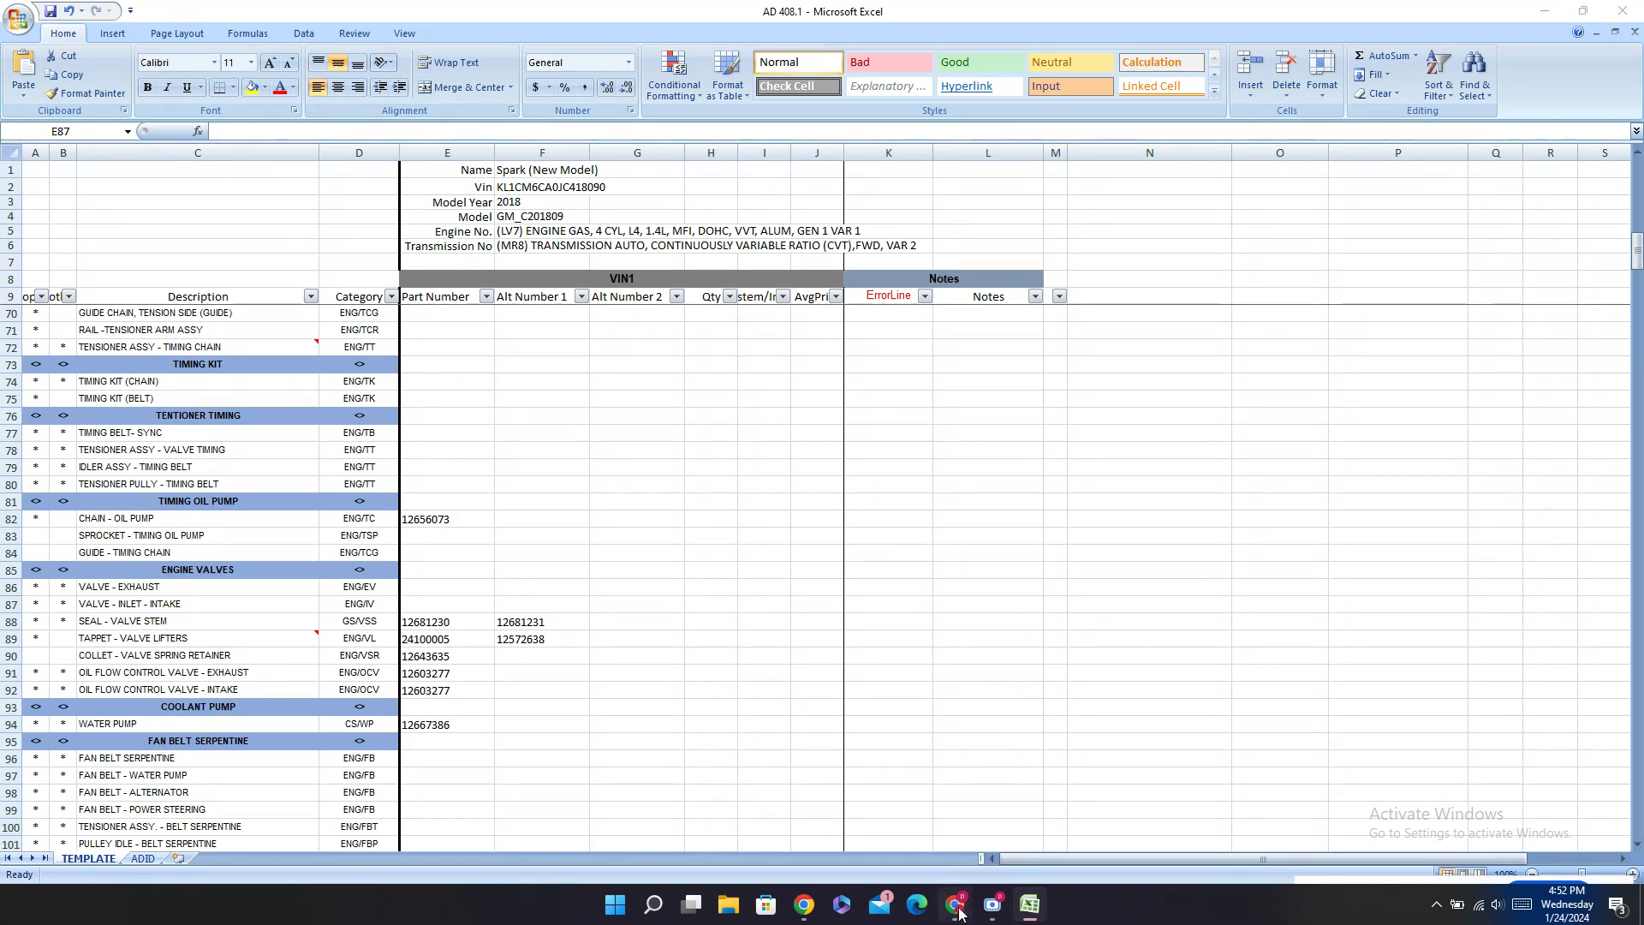
Step: Copy exhaust valve number 55488988 from the PartSouq list into E86
{"action": "scroll", "coordinate": [228, 679], "scroll_direction": "down", "scroll_amount": 2}
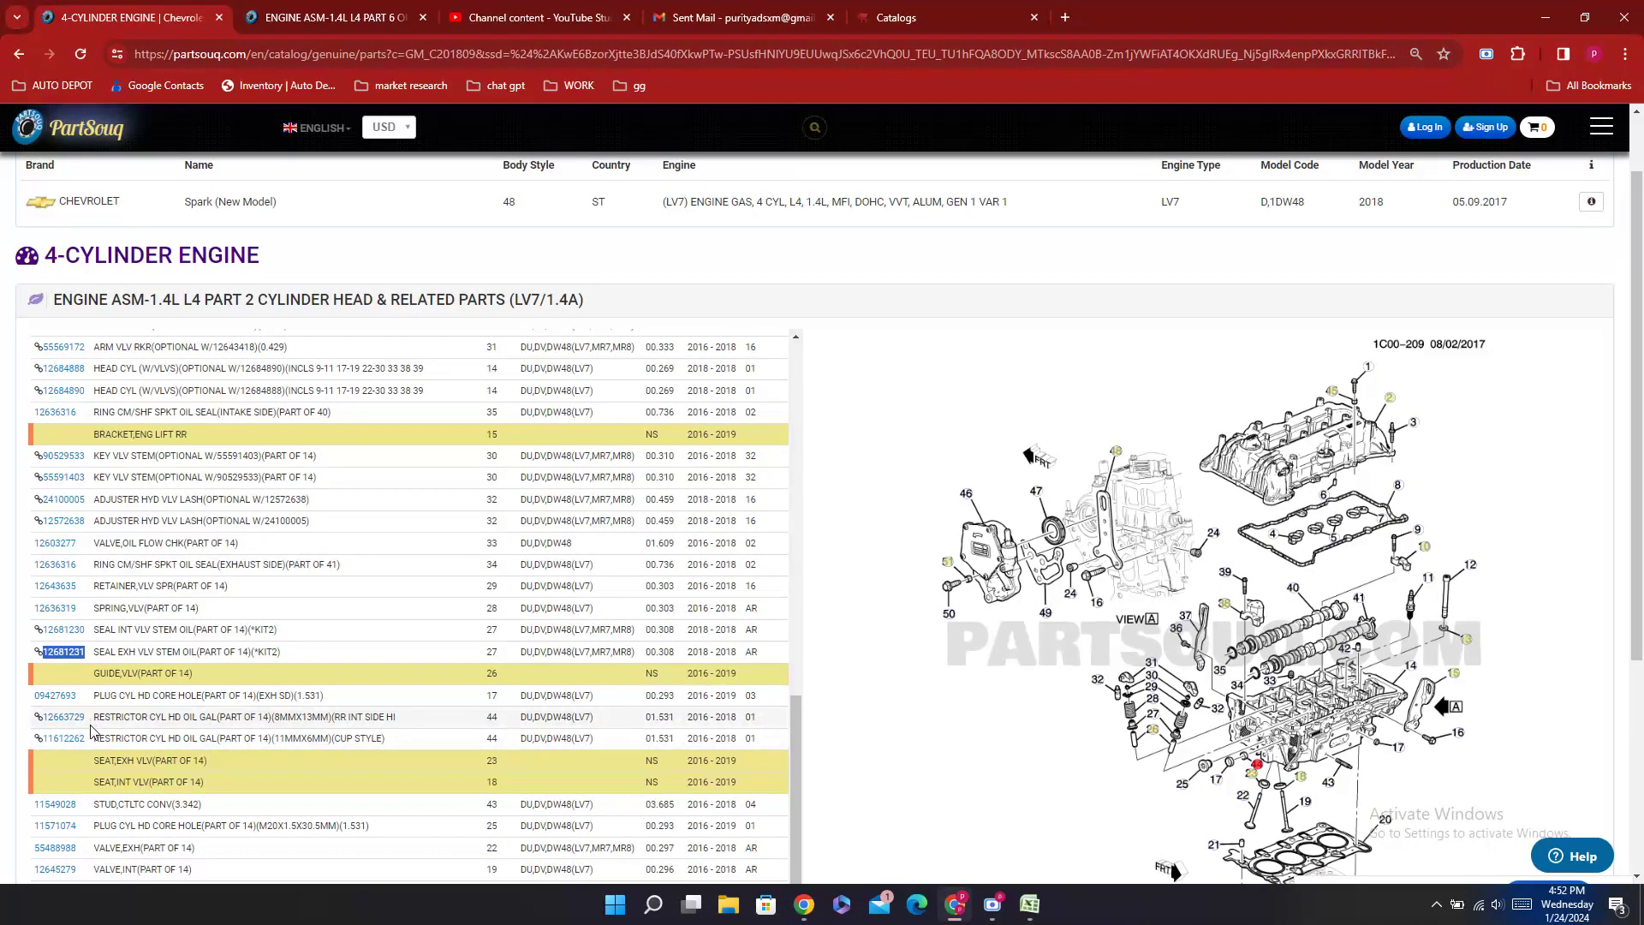
{"action": "scroll", "coordinate": [94, 730], "scroll_direction": "down", "scroll_amount": 2}
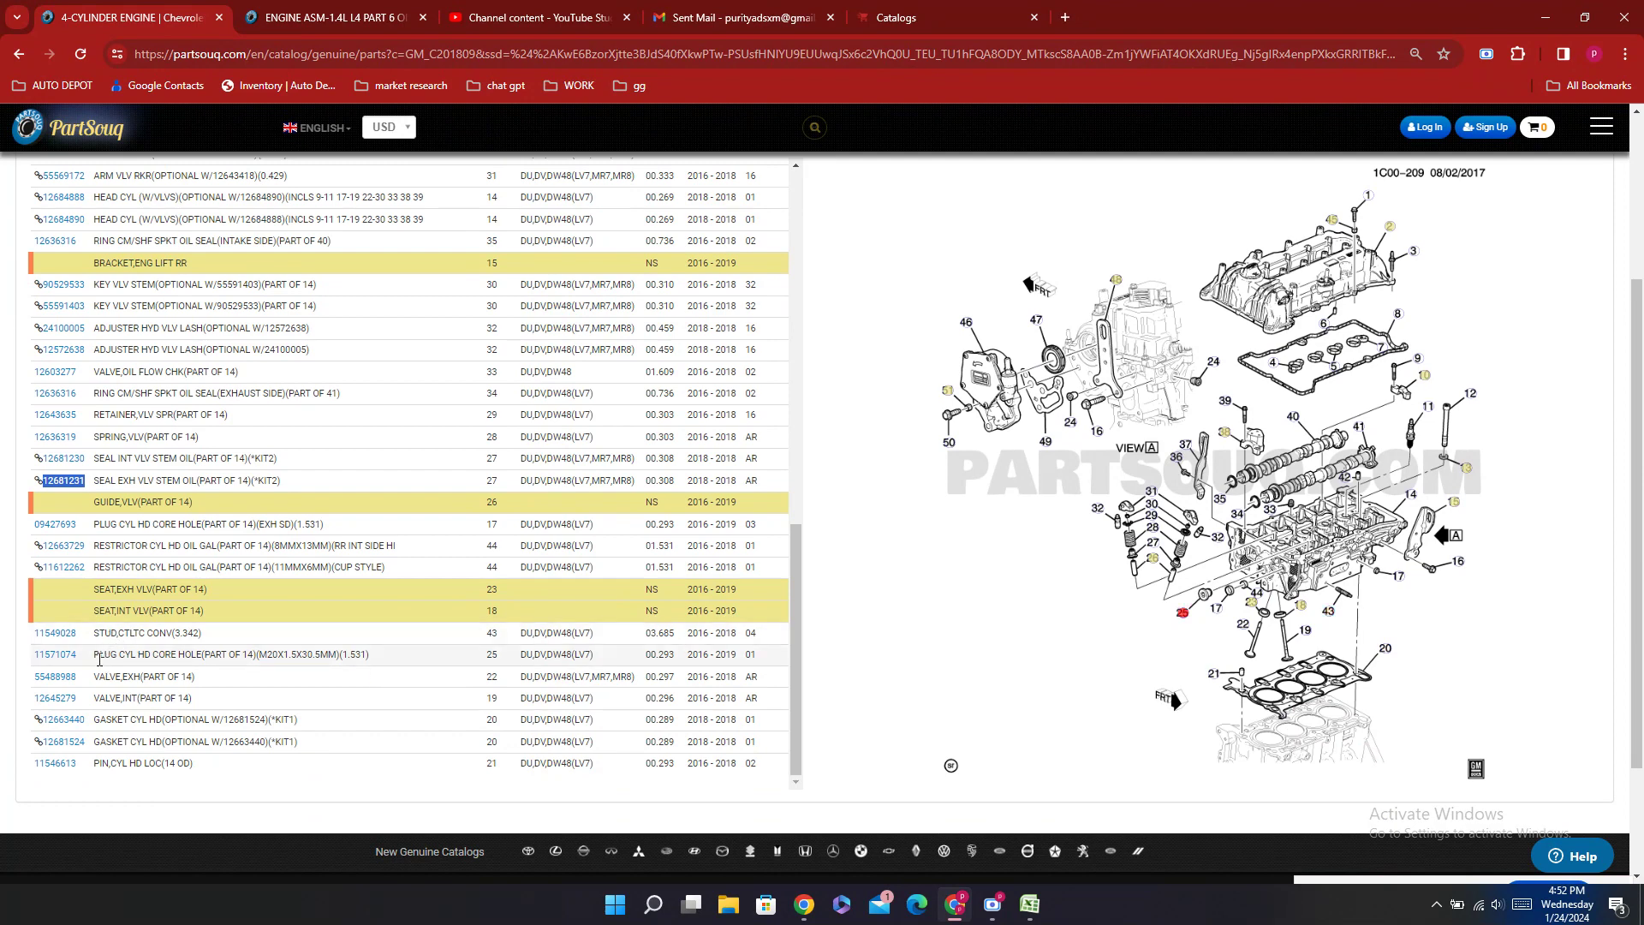
{"action": "double_click", "coordinate": [82, 740]}
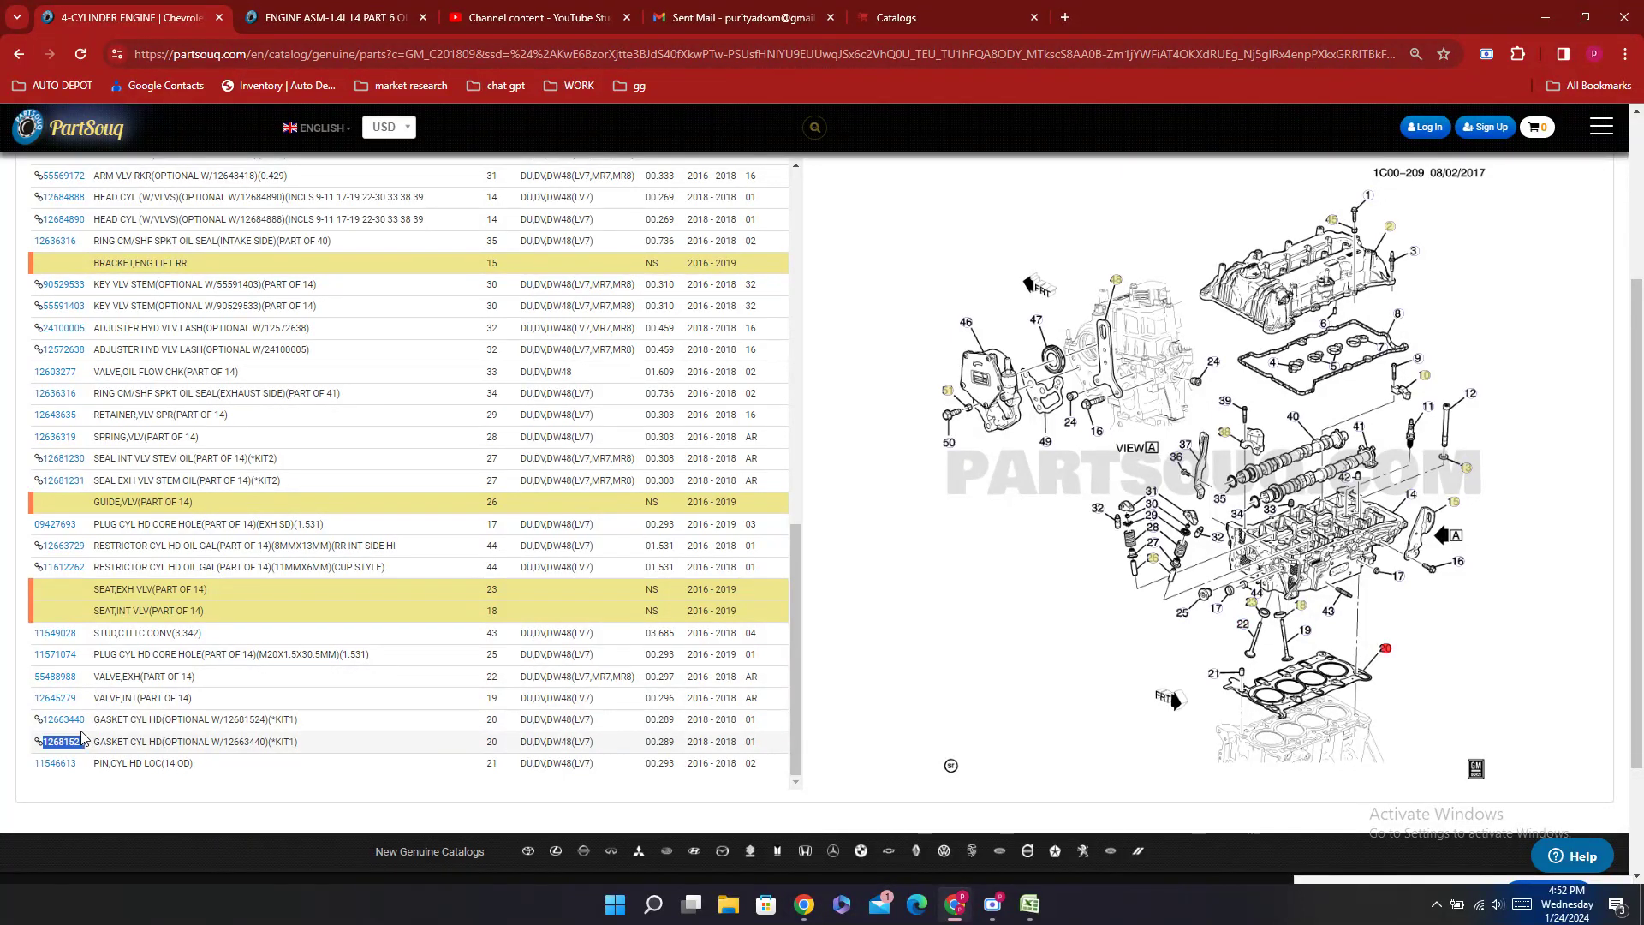
{"action": "double_click", "coordinate": [75, 682]}
{"action": "key", "text": "ctrl+c"}
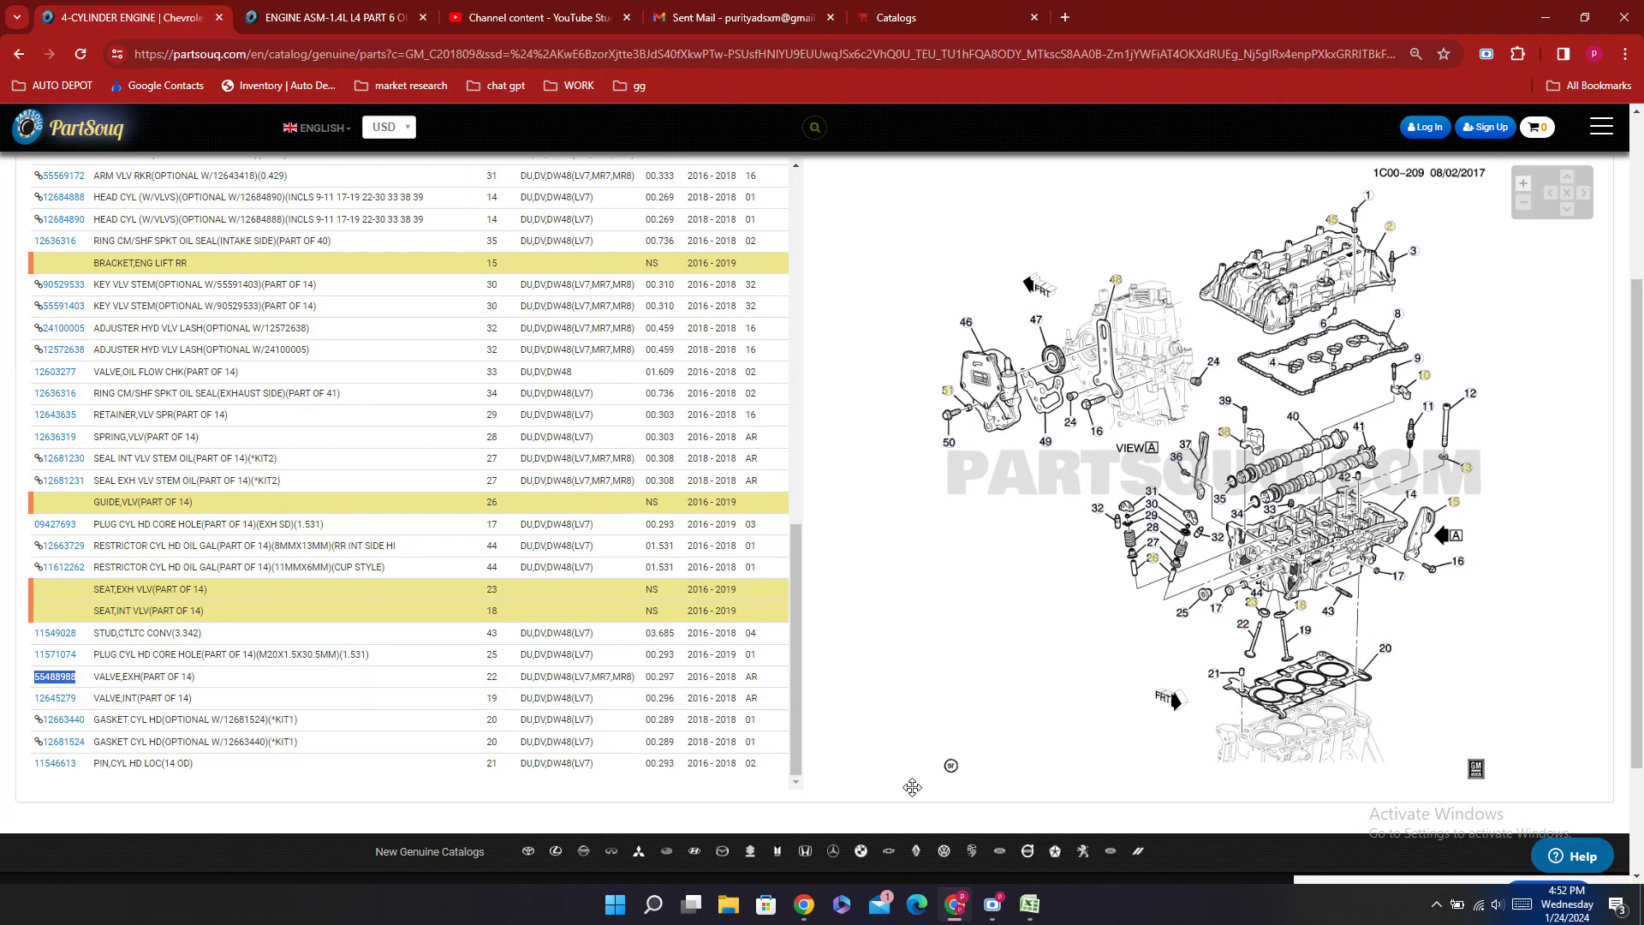
{"action": "left_click", "coordinate": [1031, 904]}
{"action": "left_click", "coordinate": [418, 580]}
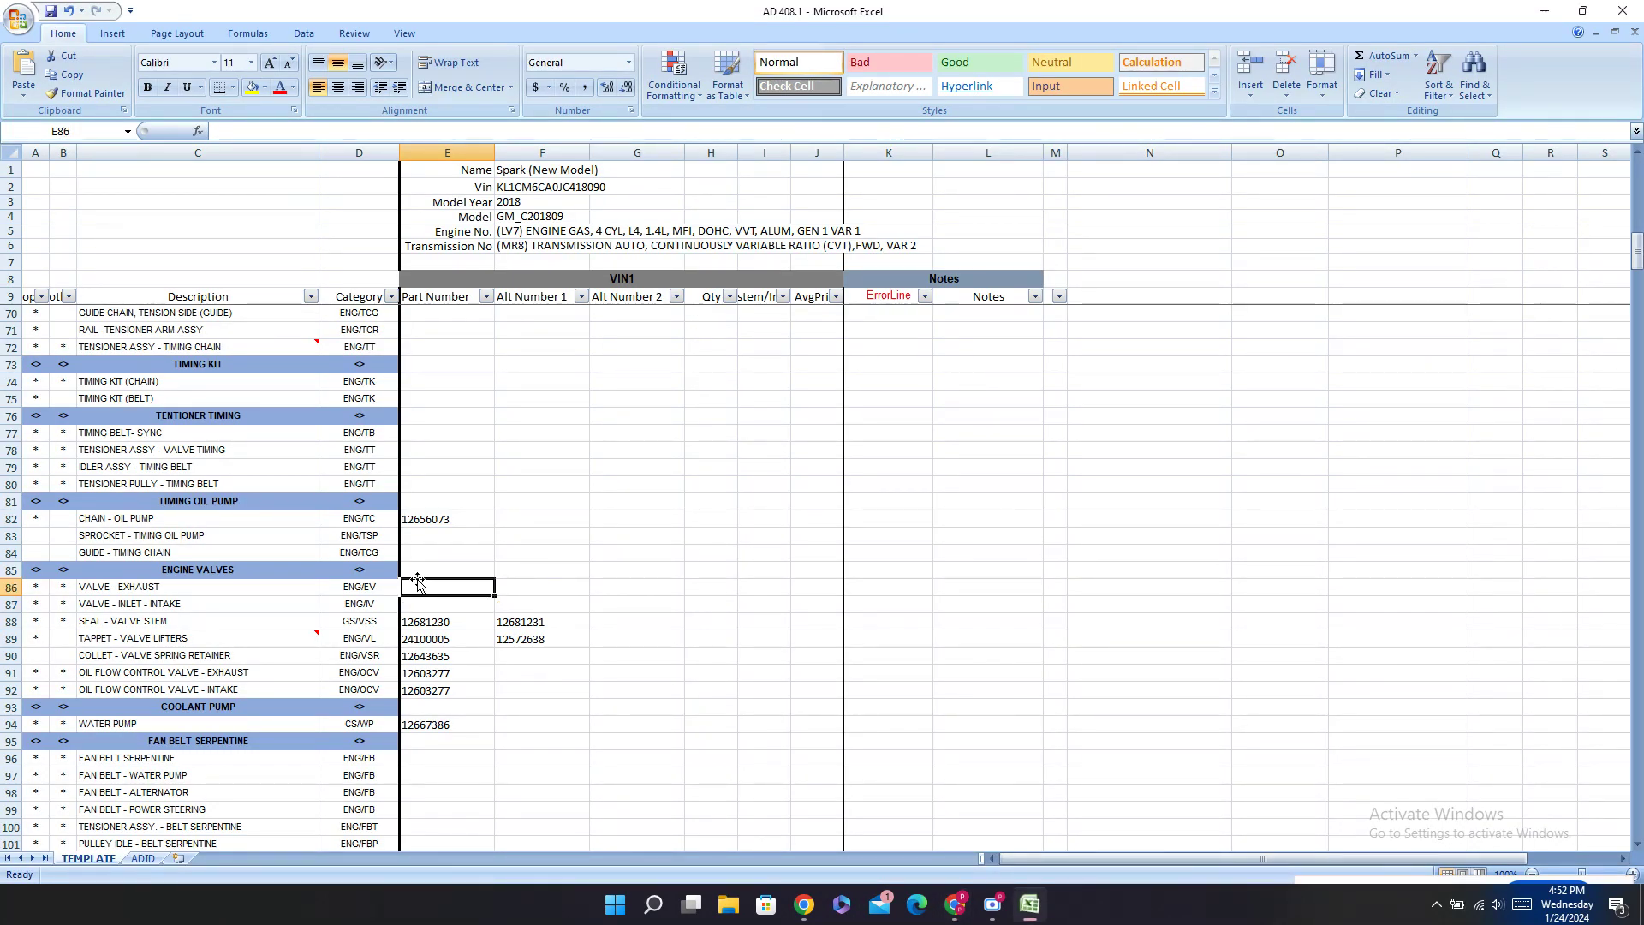
{"action": "double_click", "coordinate": [430, 579]}
{"action": "key", "text": "ctrl+v"}
{"action": "key", "text": "Return"}
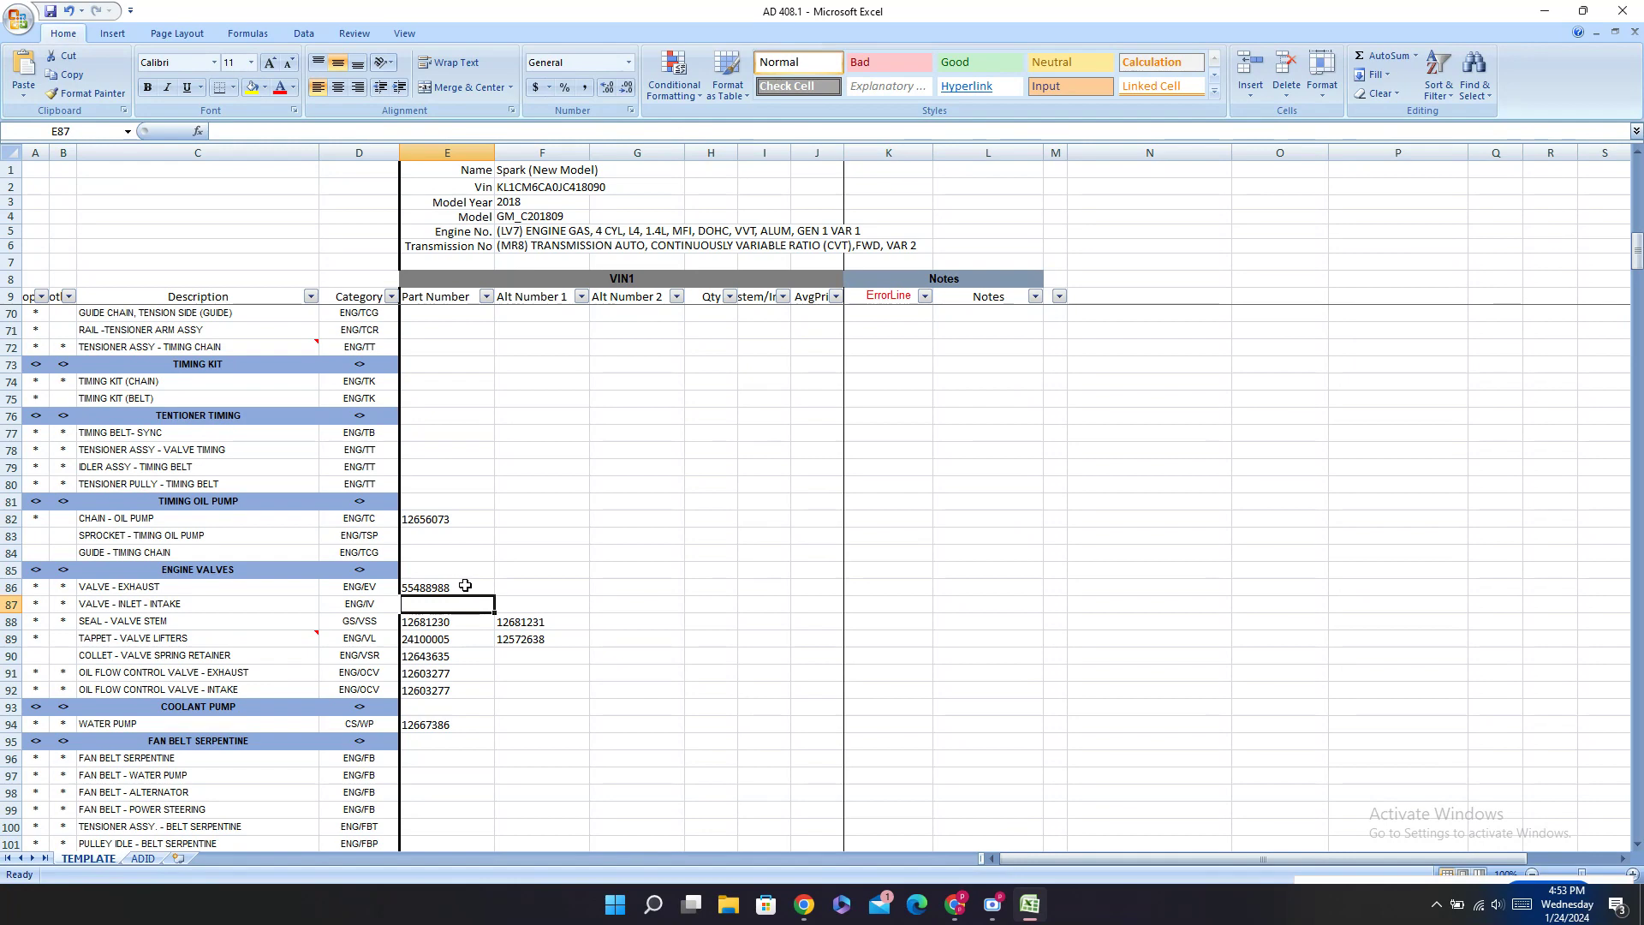
Step: Enter intake valve part number 12645279 into E87 on the VALVE - INLET - INTAKE row
{"action": "left_click", "coordinate": [973, 903]}
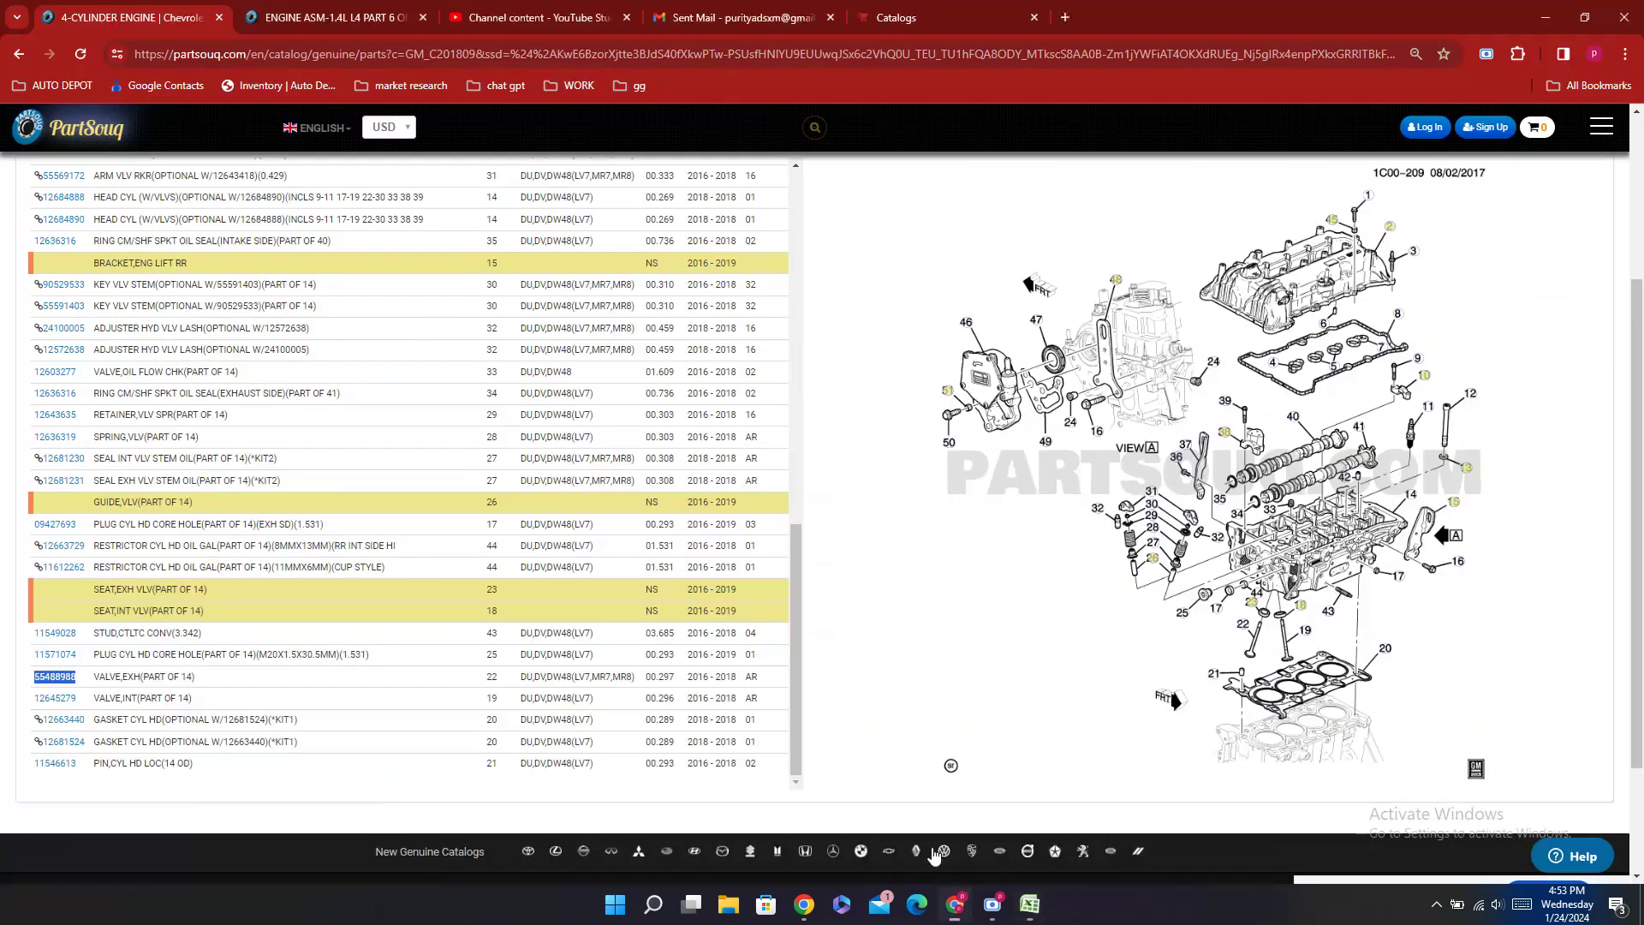
{"action": "double_click", "coordinate": [79, 706]}
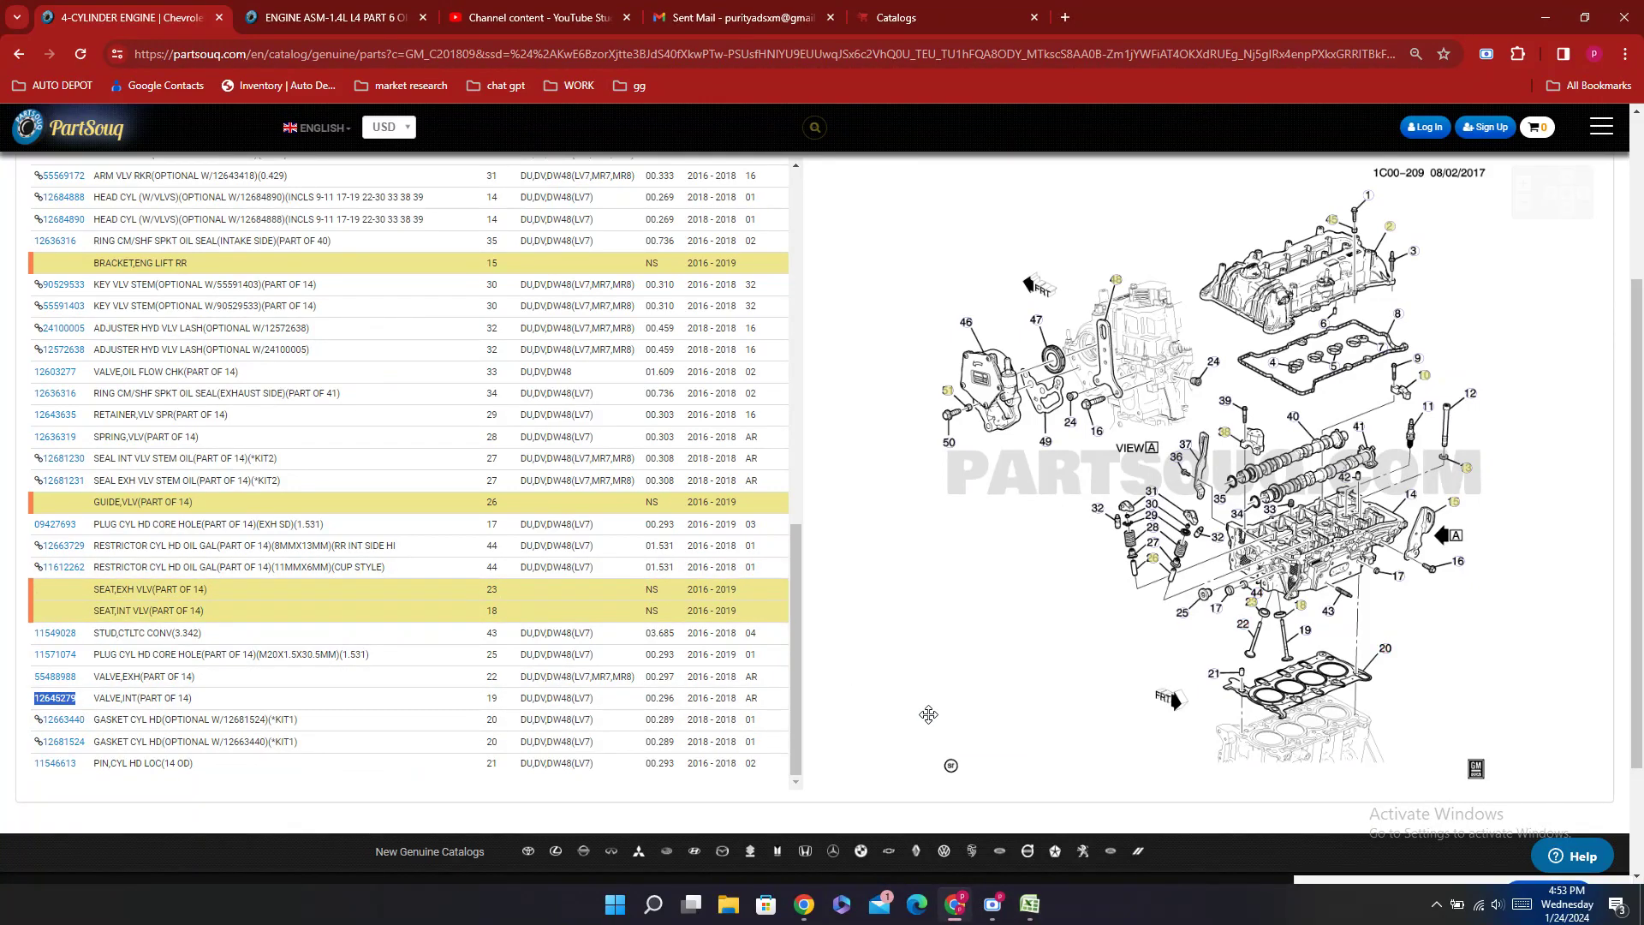
{"action": "left_click", "coordinate": [1029, 904]}
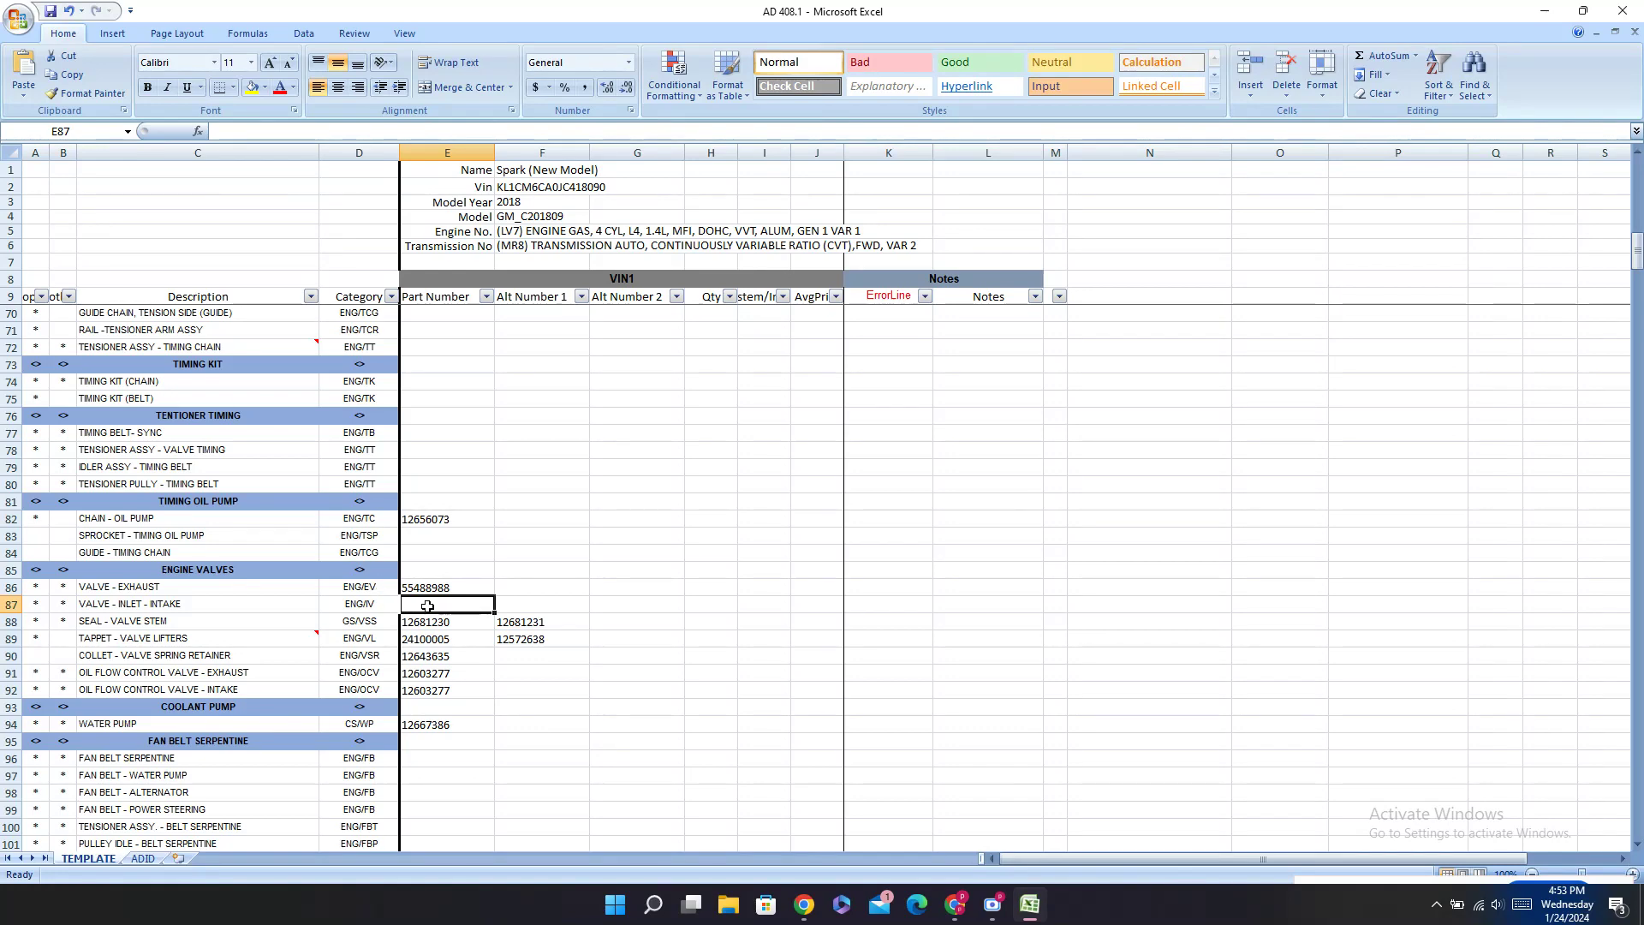
{"action": "type", "text": "12645279"}
{"action": "left_click", "coordinate": [486, 557]}
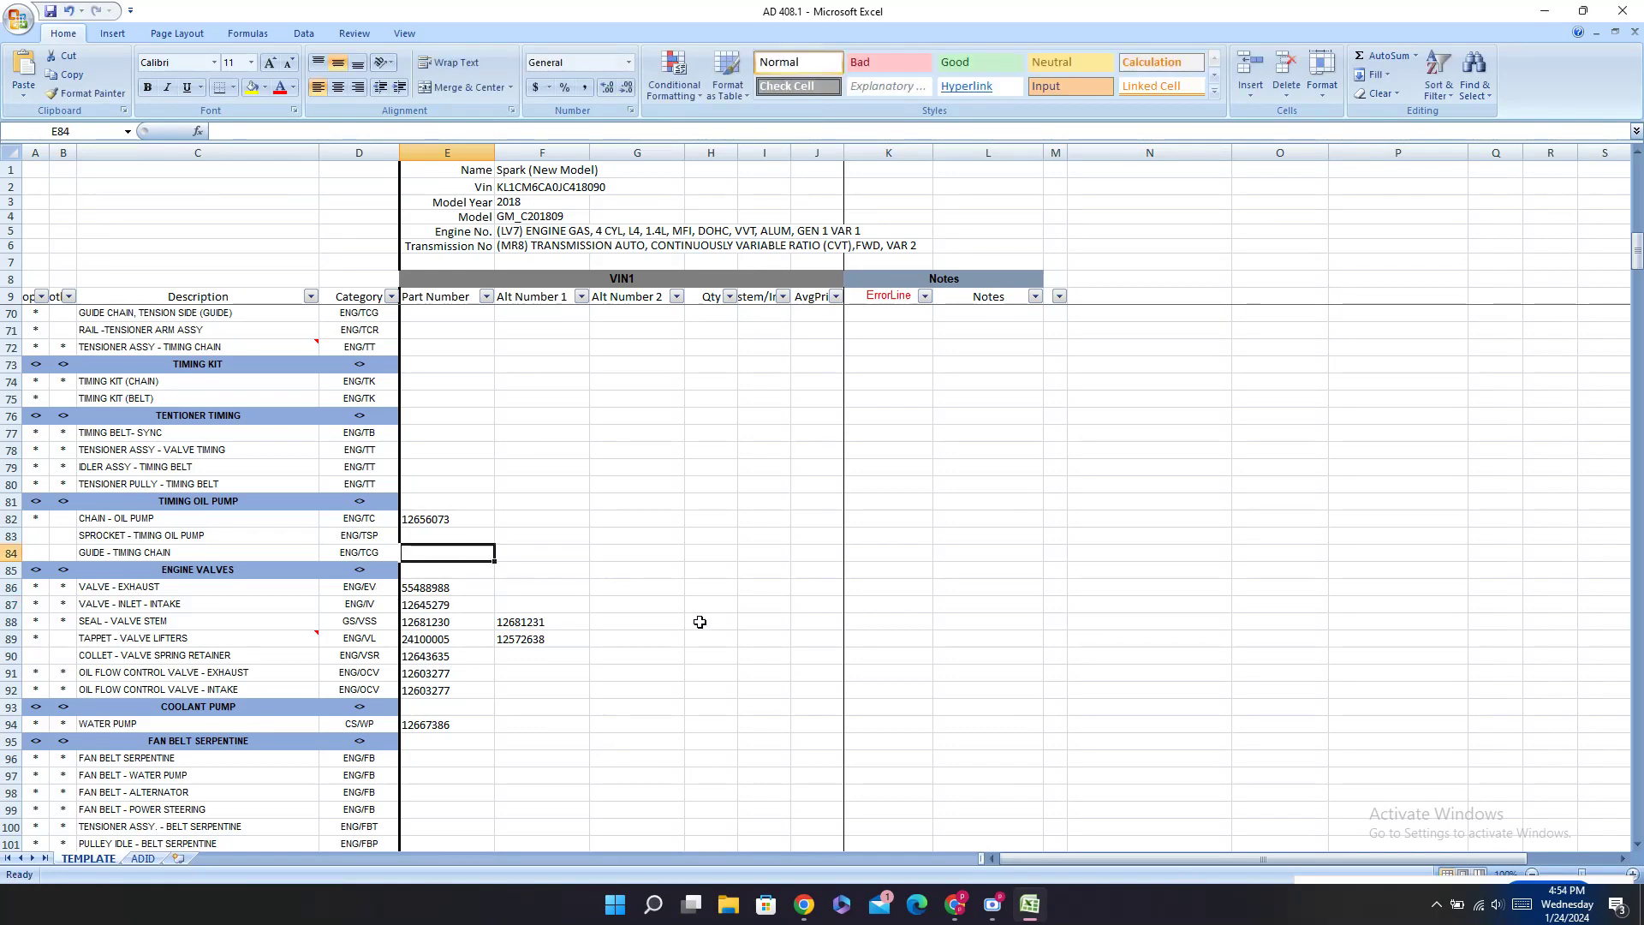
{"action": "left_click", "coordinate": [955, 904]}
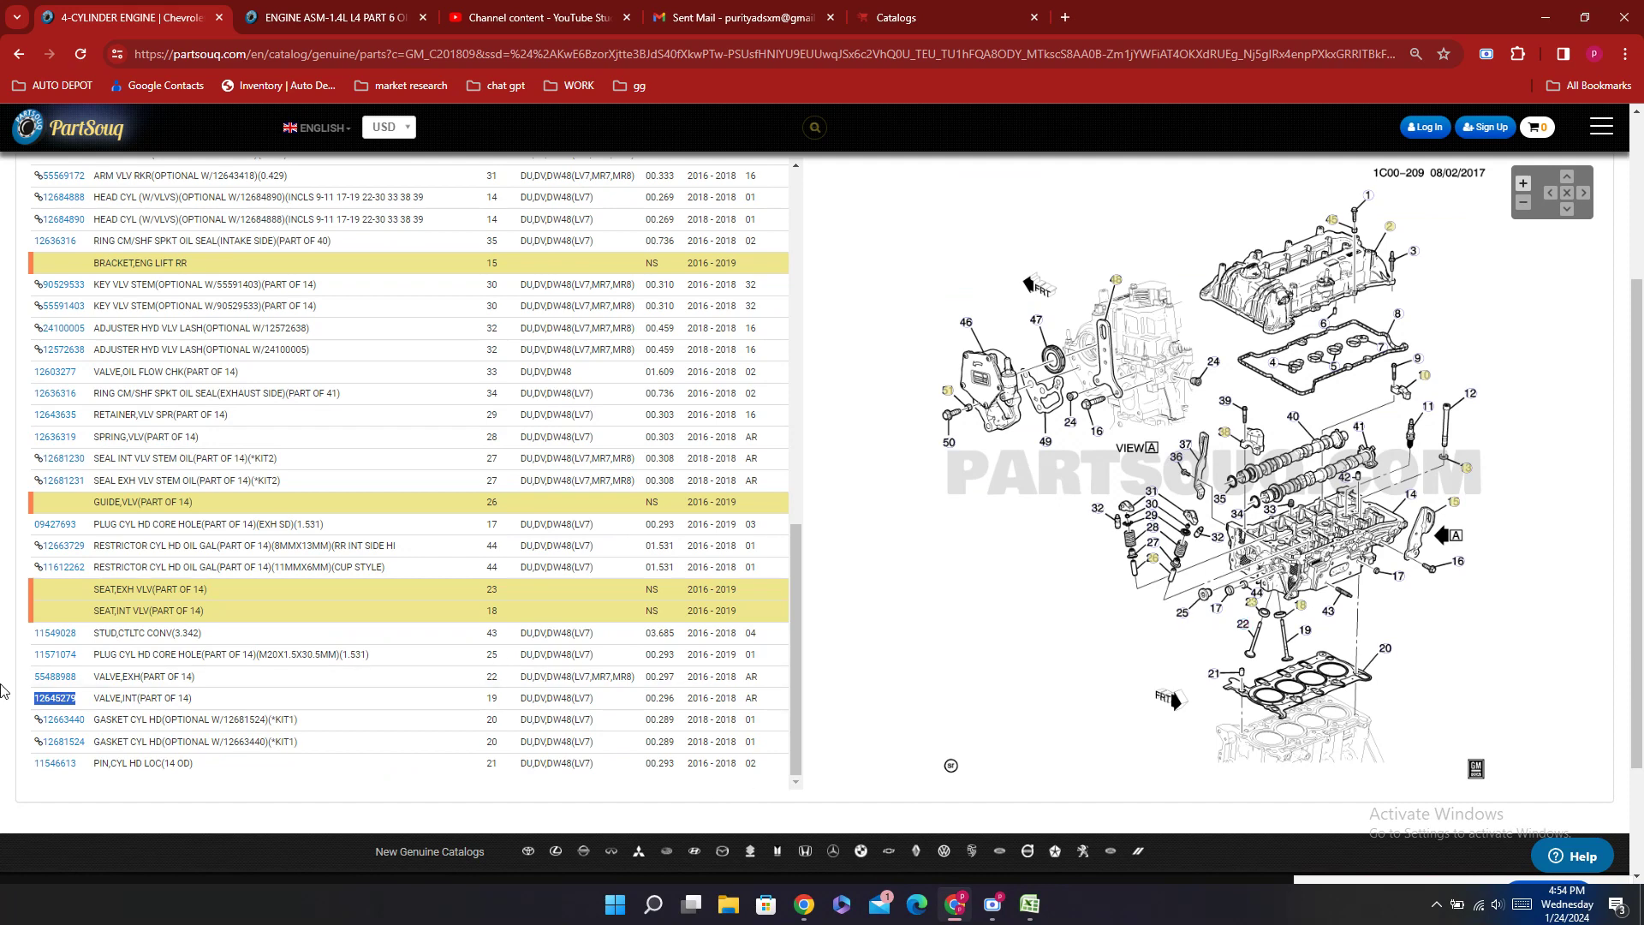
Step: Paste cylinder head gasket alternate 12663440 into F36
{"action": "double_click", "coordinate": [84, 729]}
{"action": "key", "text": "ctrl+c"}
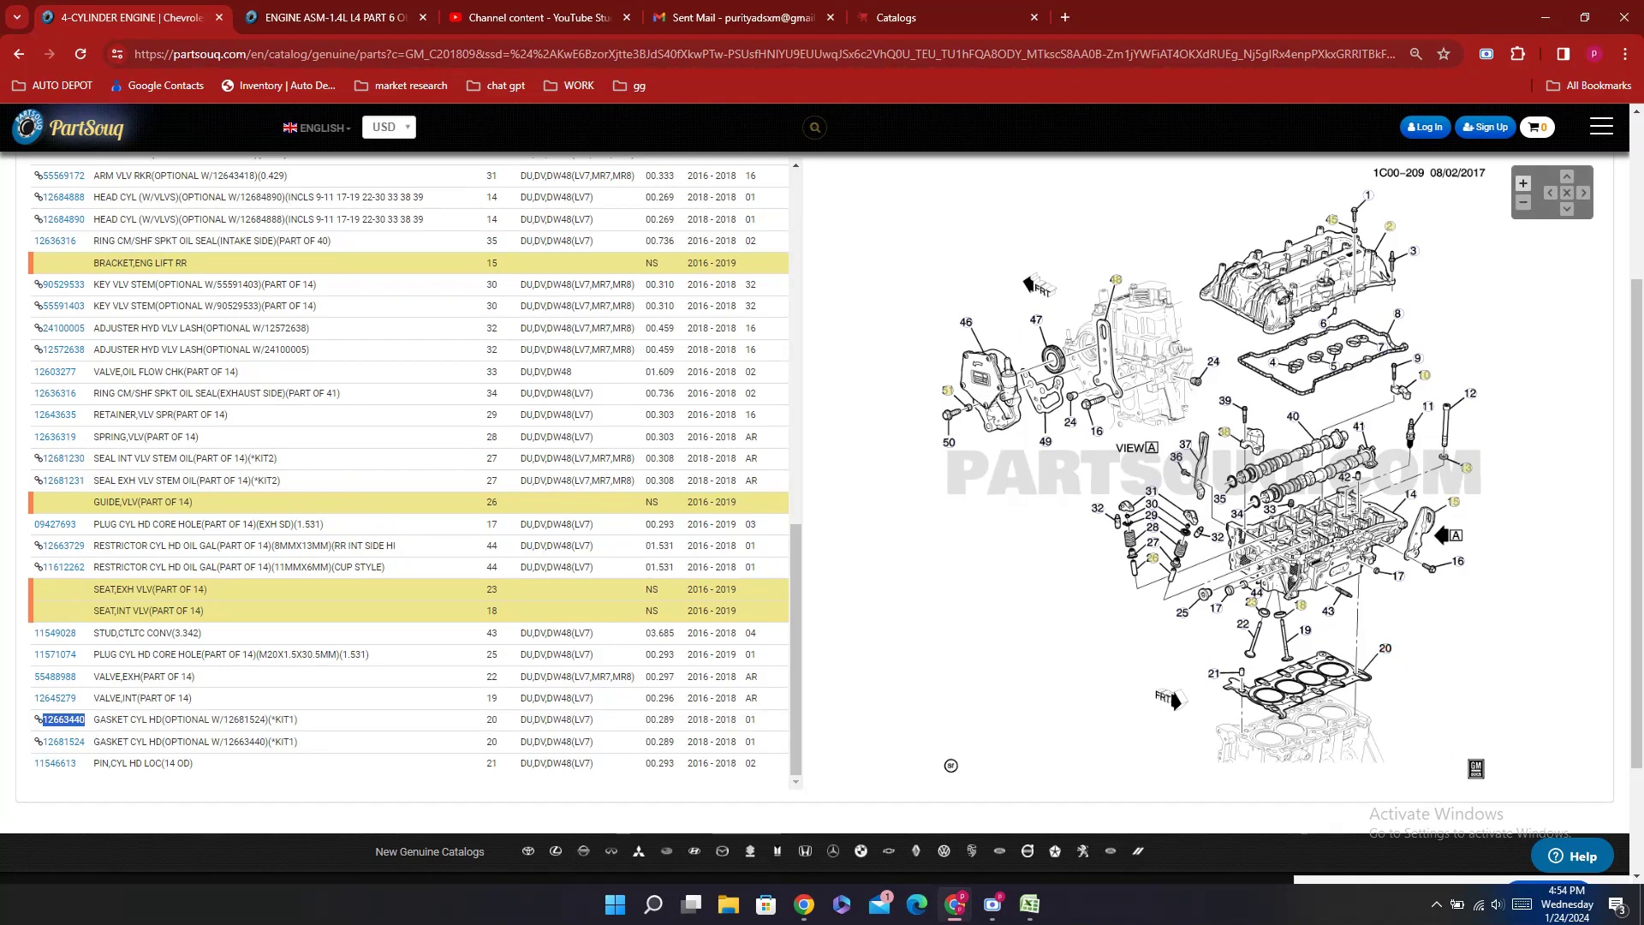
{"action": "left_click", "coordinate": [1029, 903]}
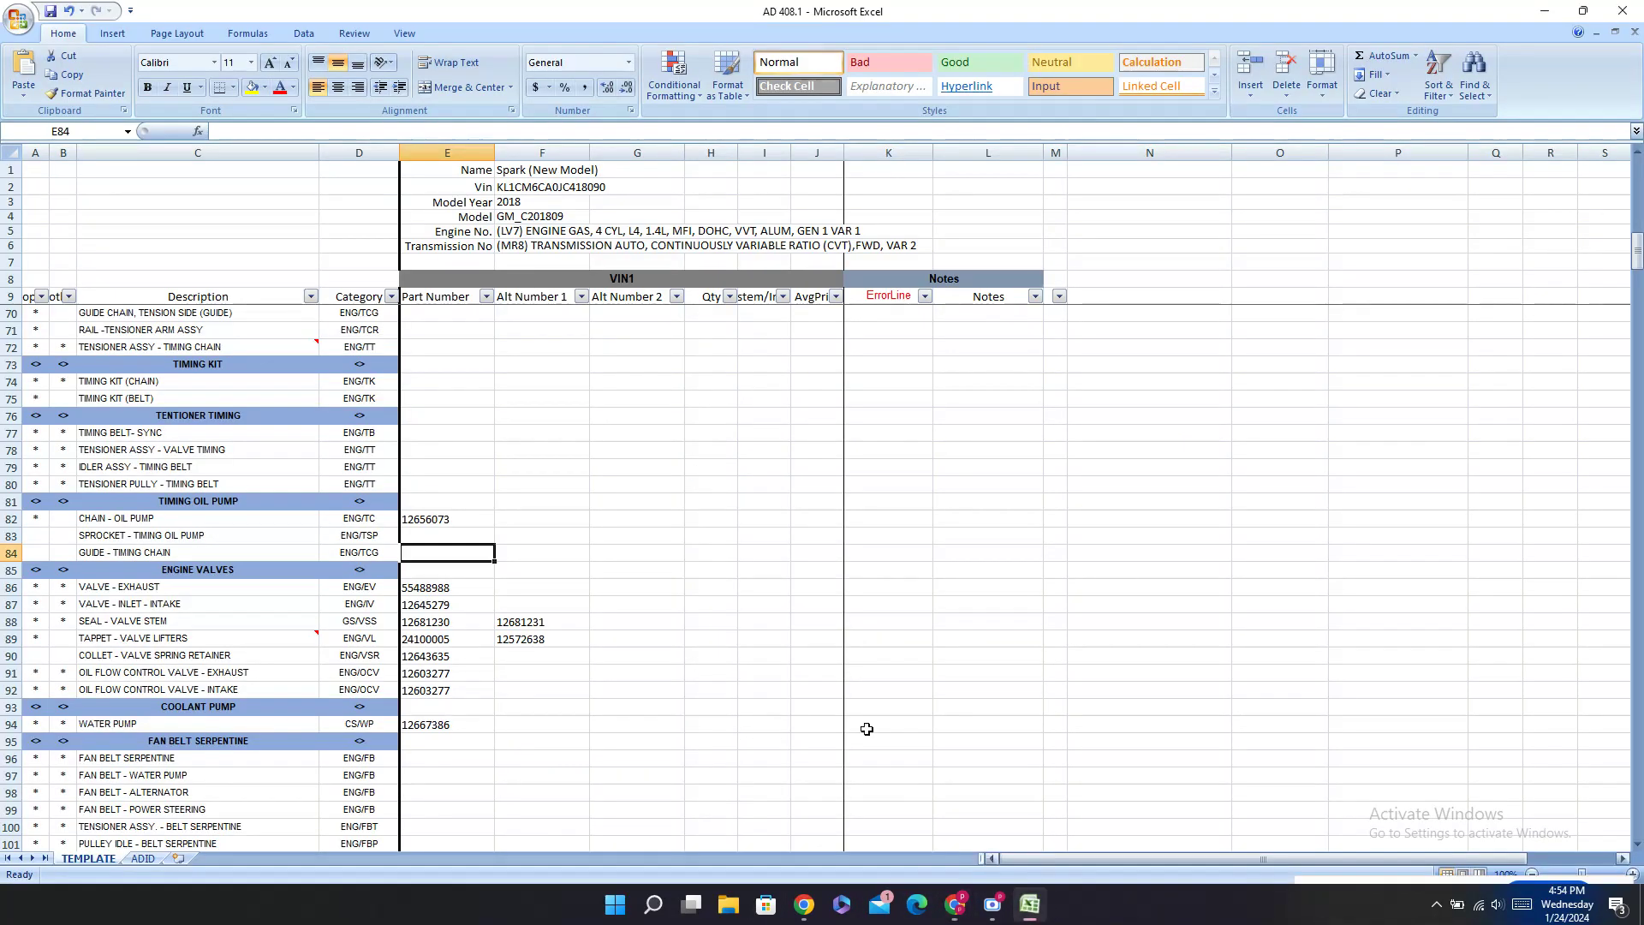
{"action": "scroll", "coordinate": [531, 504], "scroll_direction": "up", "scroll_amount": 8}
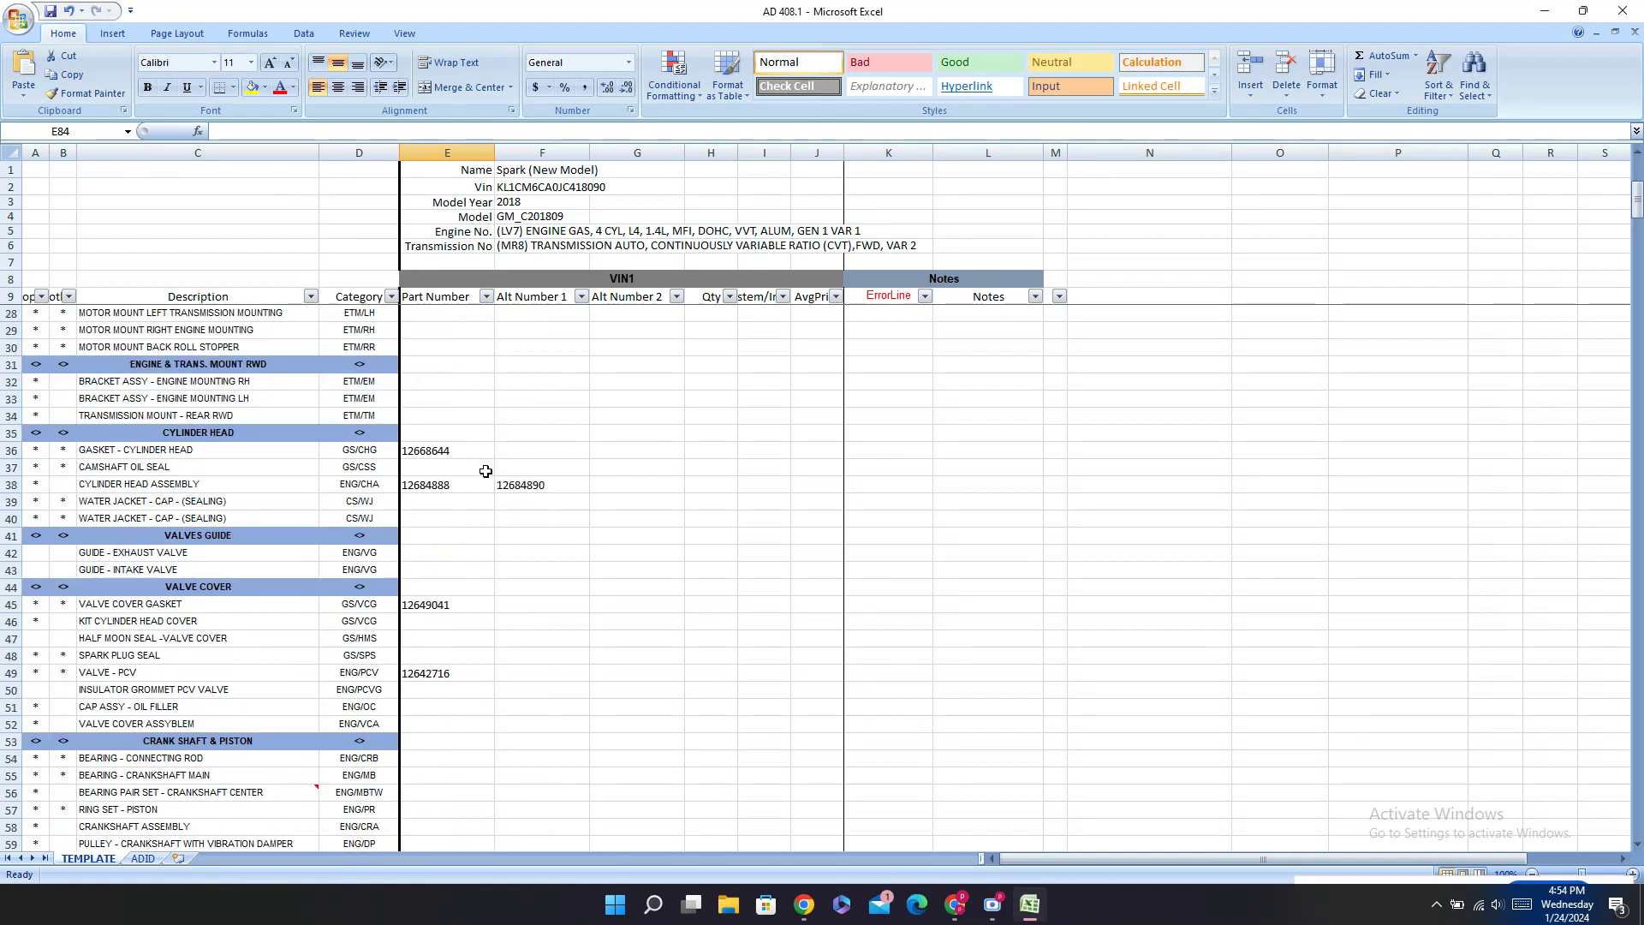
{"action": "left_click", "coordinate": [962, 911]}
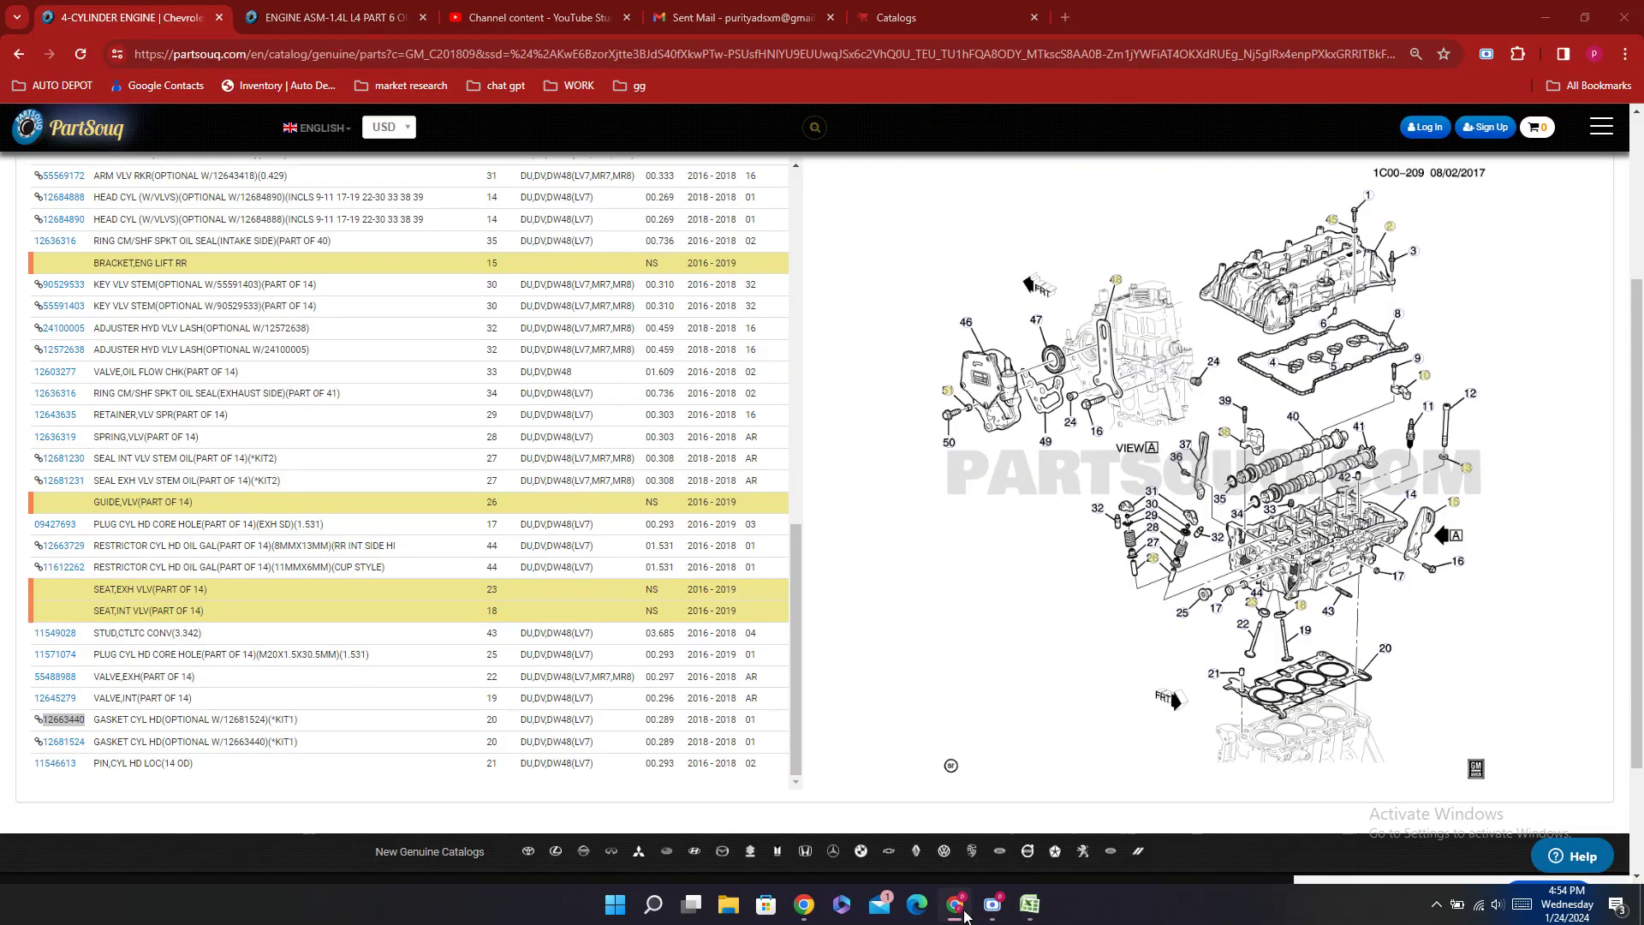
{"action": "left_click", "coordinate": [963, 911]}
{"action": "left_click", "coordinate": [531, 451]}
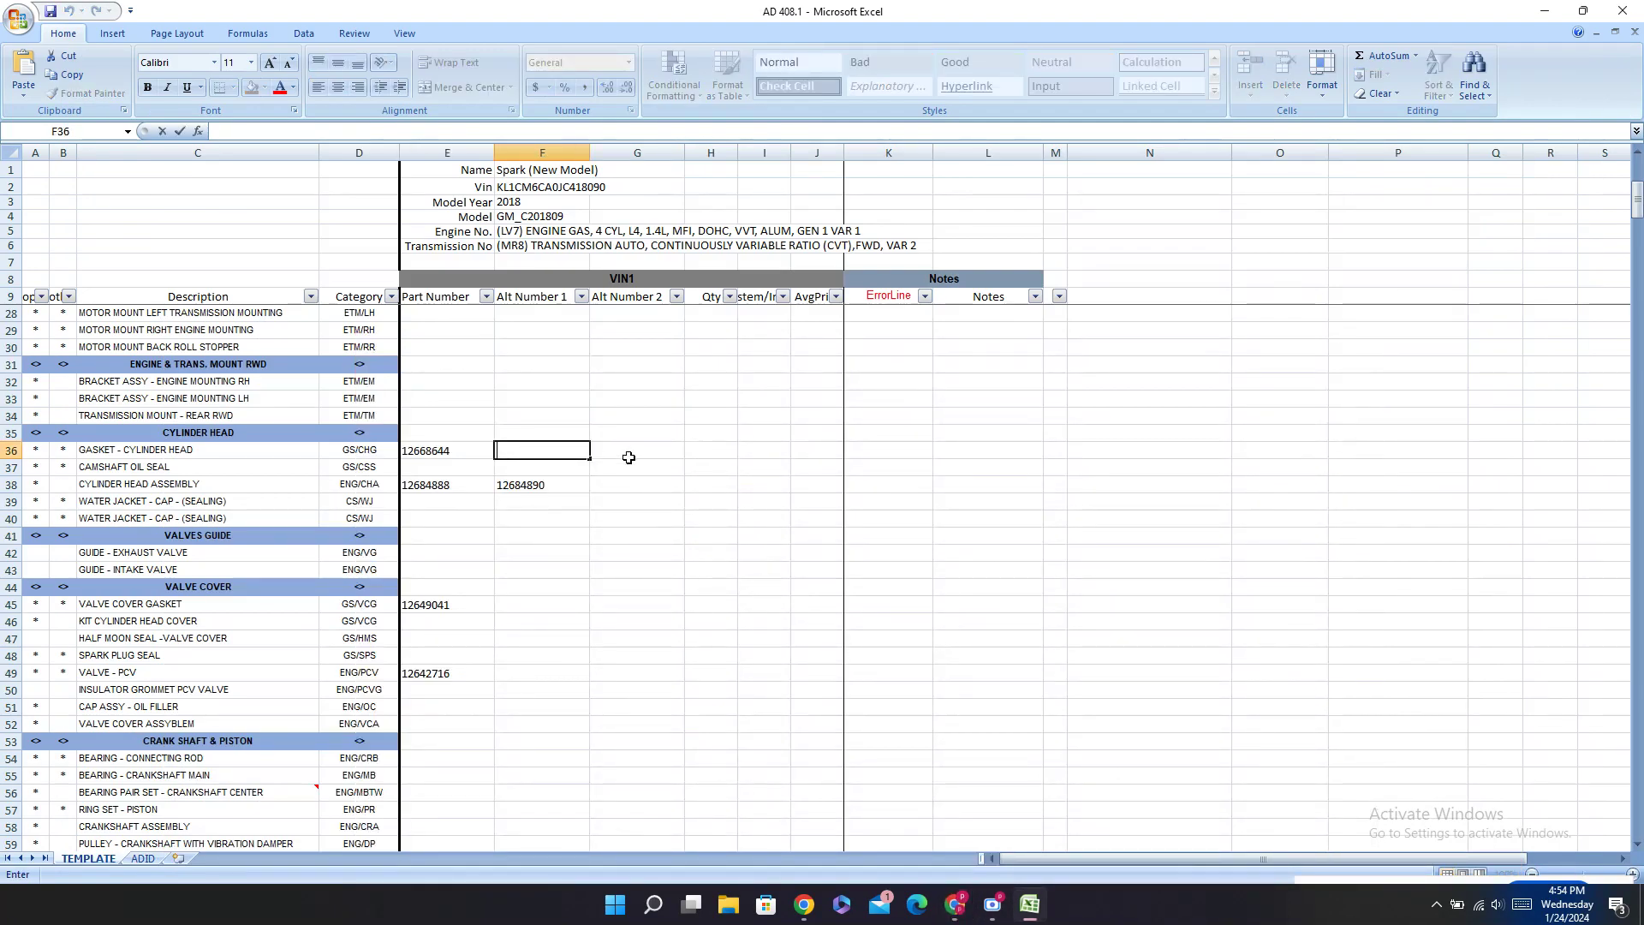
{"action": "key", "text": "ctrl+v"}
{"action": "left_click", "coordinate": [675, 521]}
Step: Copy gasket part number 12668644 from E36
{"action": "left_click", "coordinate": [489, 452]}
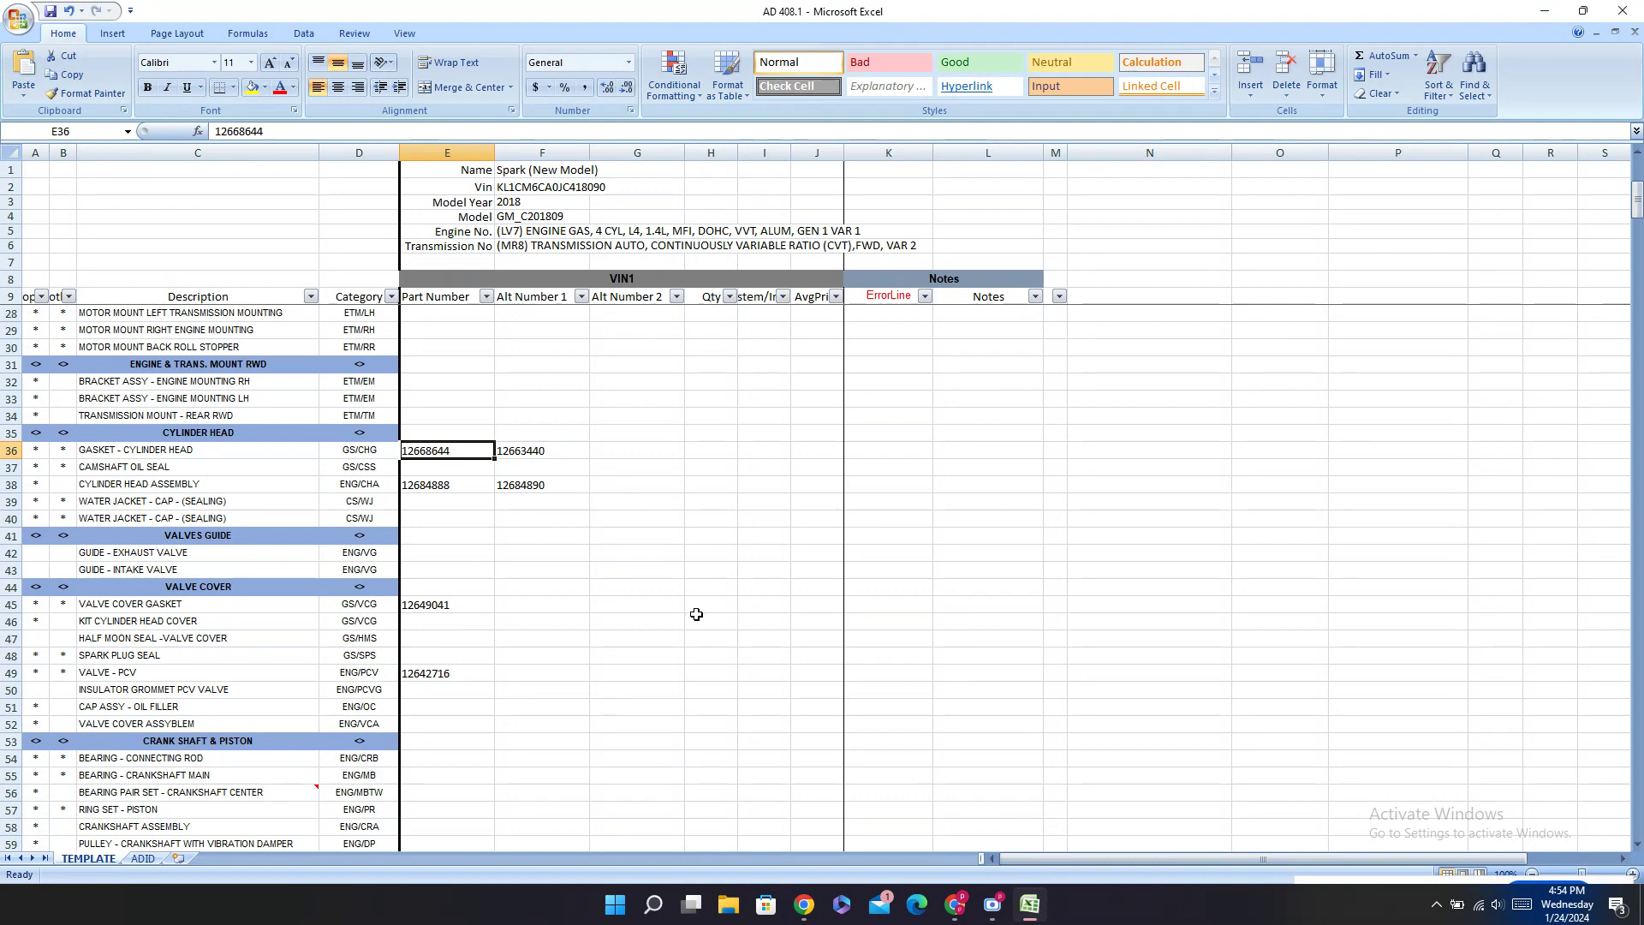
{"action": "key", "text": "ctrl+c"}
{"action": "left_click", "coordinate": [955, 907]}
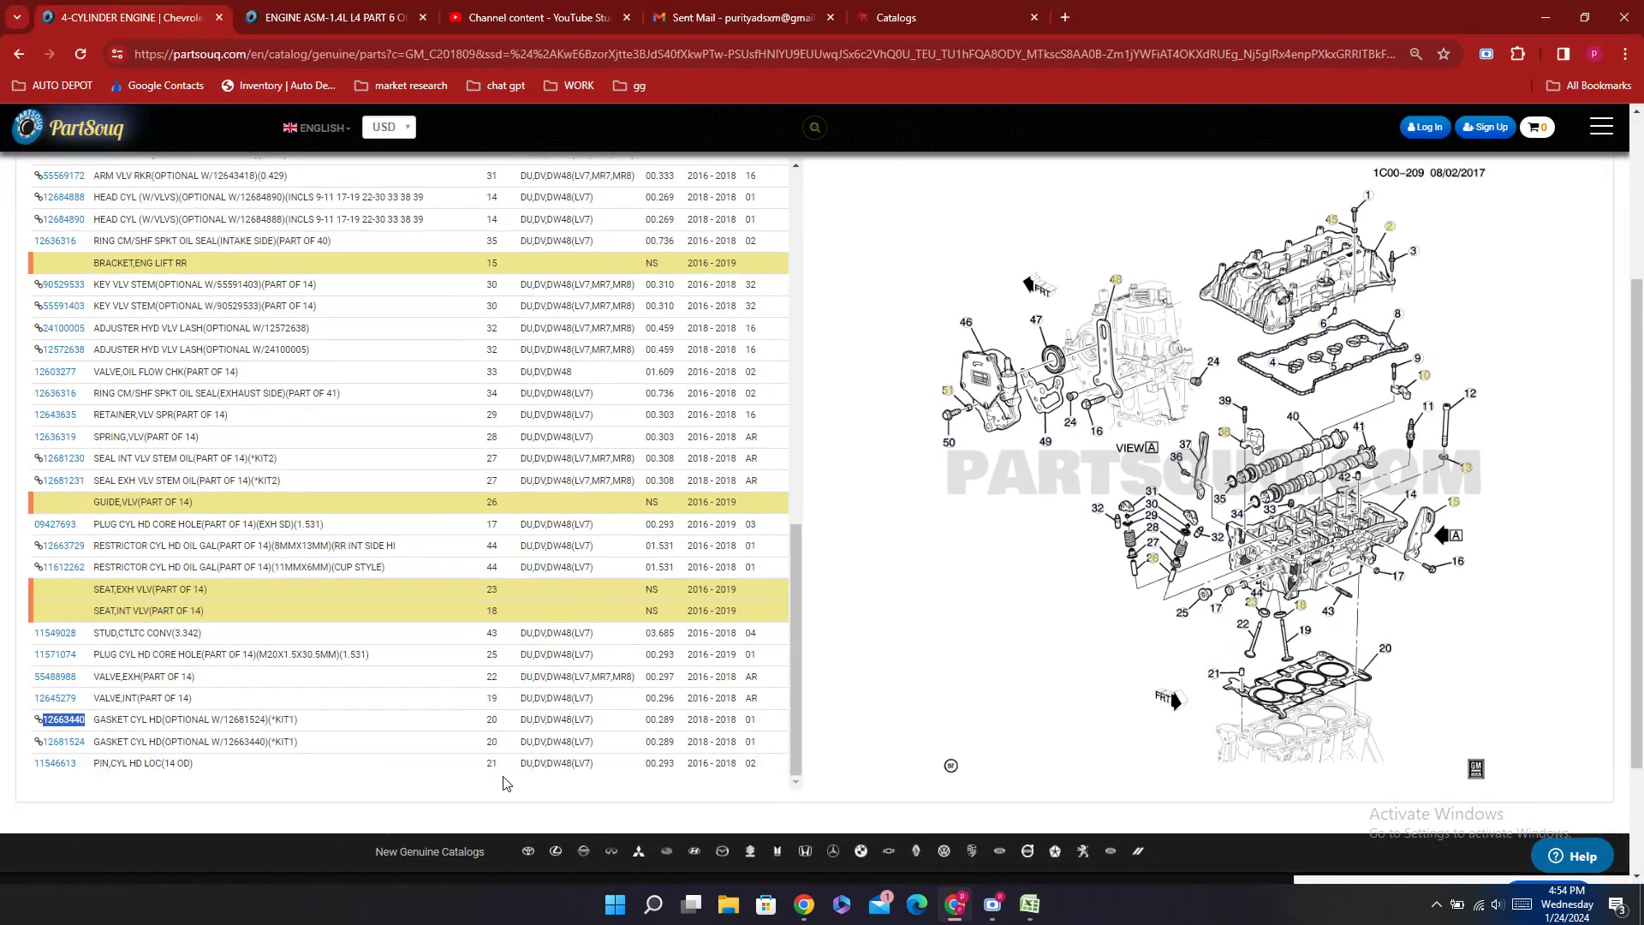
Step: Search the PartSouq page for 12668644, then delete alternate 12663440 from F36
{"action": "key", "text": "ctrl+f"}
{"action": "key", "text": "ctrl+v"}
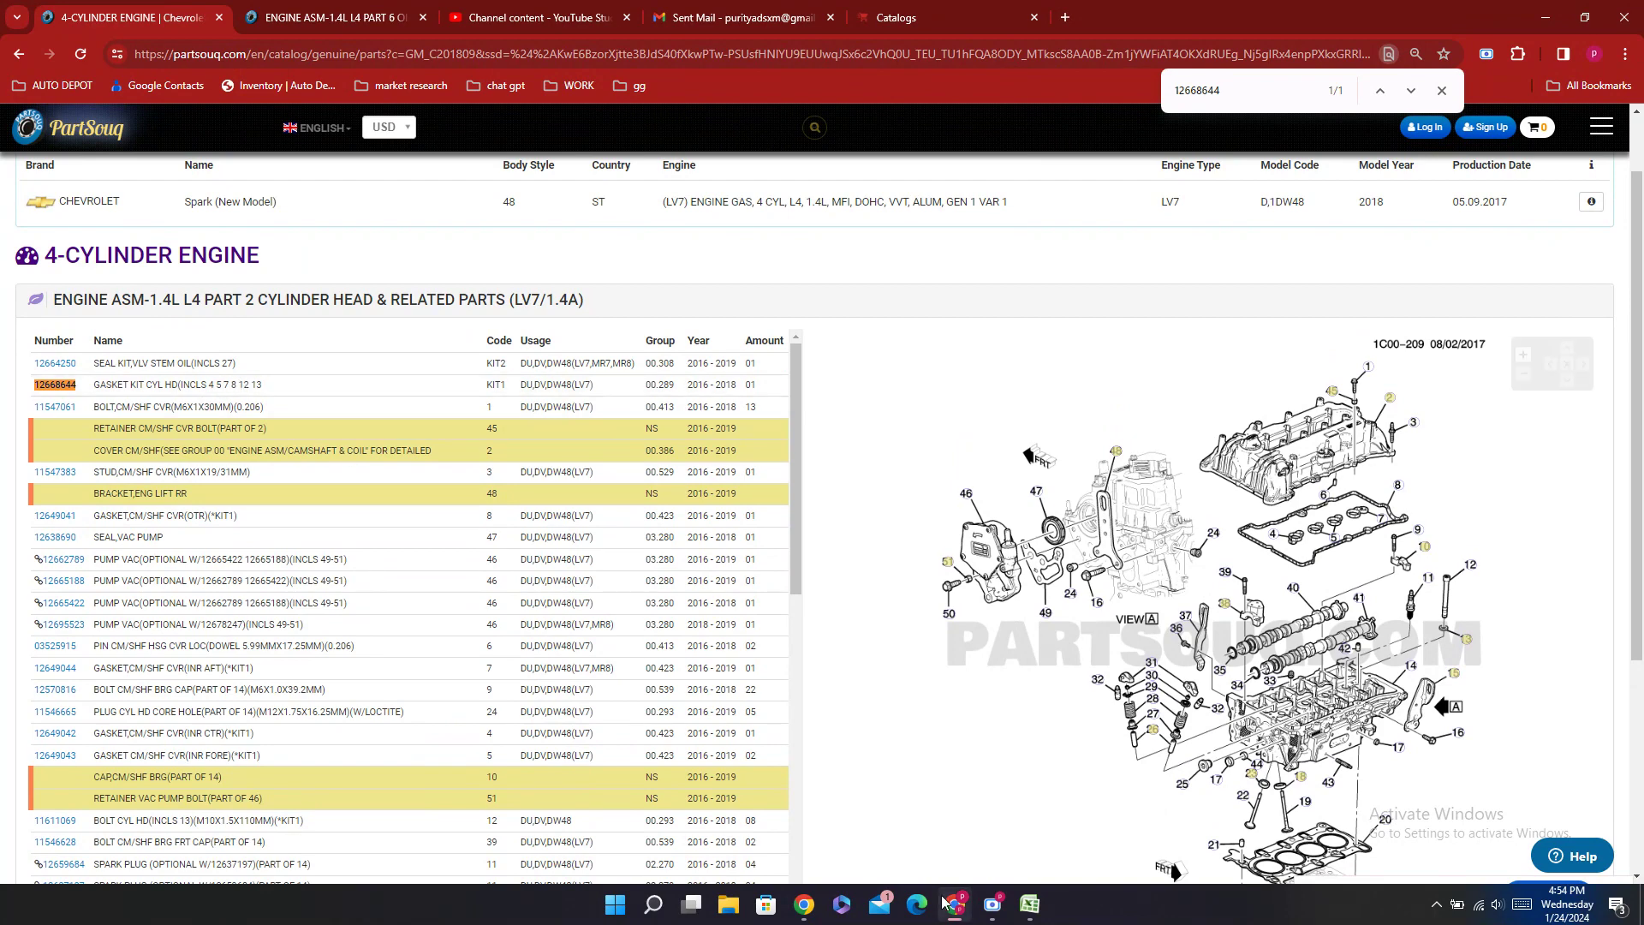
{"action": "left_click", "coordinate": [960, 909]}
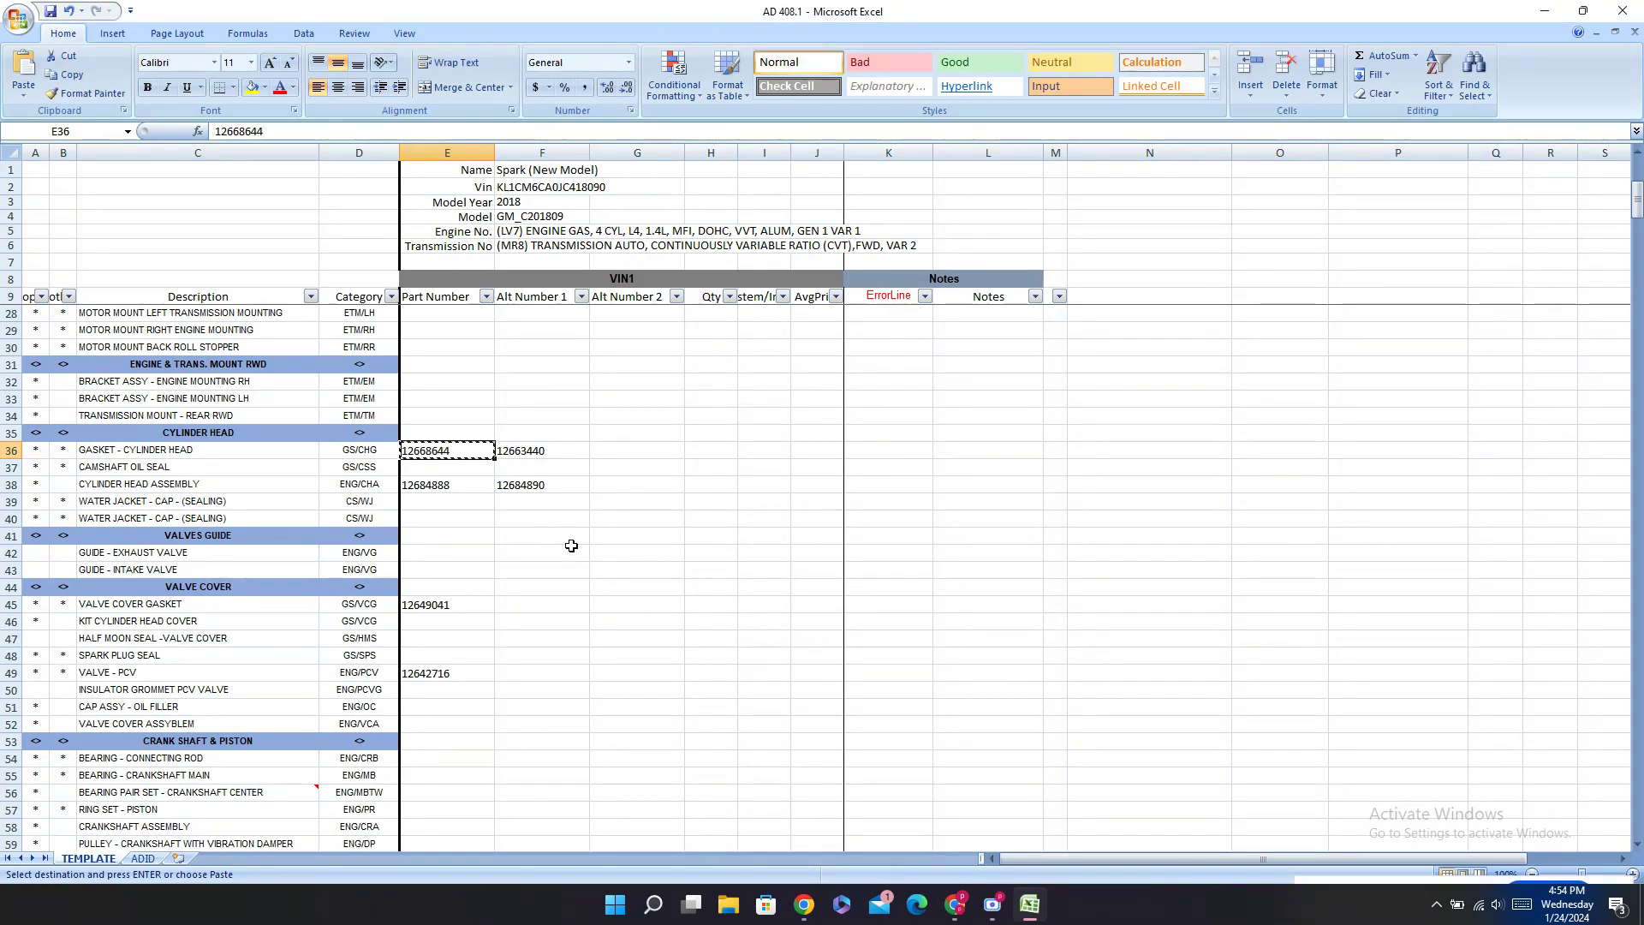
{"action": "scroll", "coordinate": [587, 576], "scroll_direction": "up", "scroll_amount": 4}
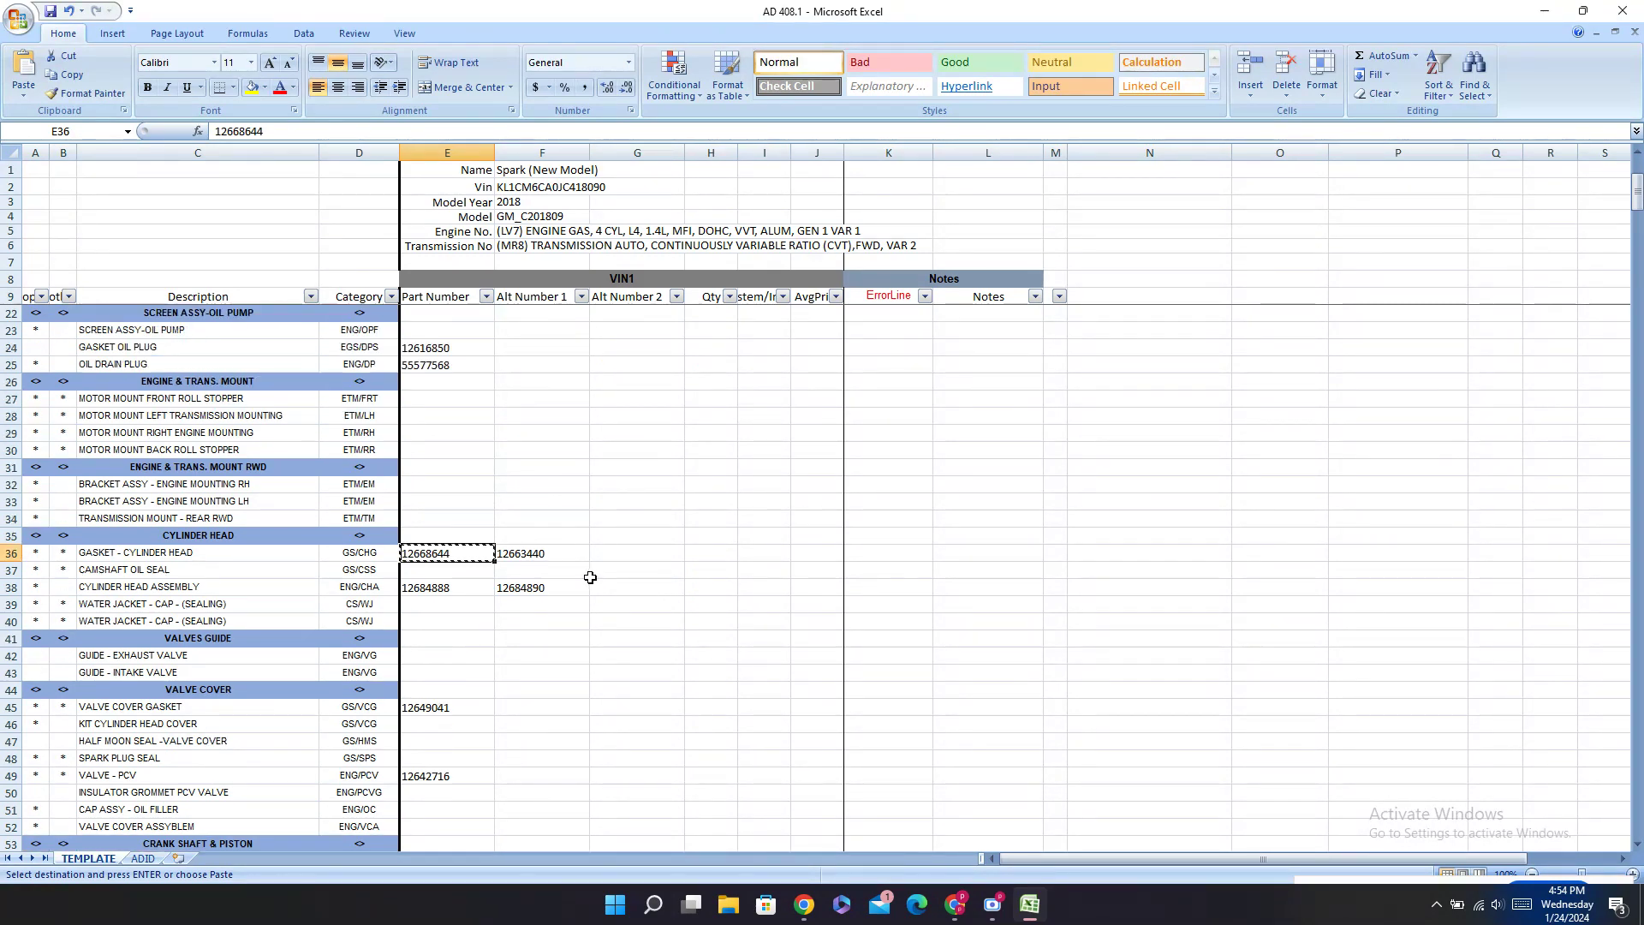
{"action": "scroll", "coordinate": [590, 577], "scroll_direction": "down", "scroll_amount": 4}
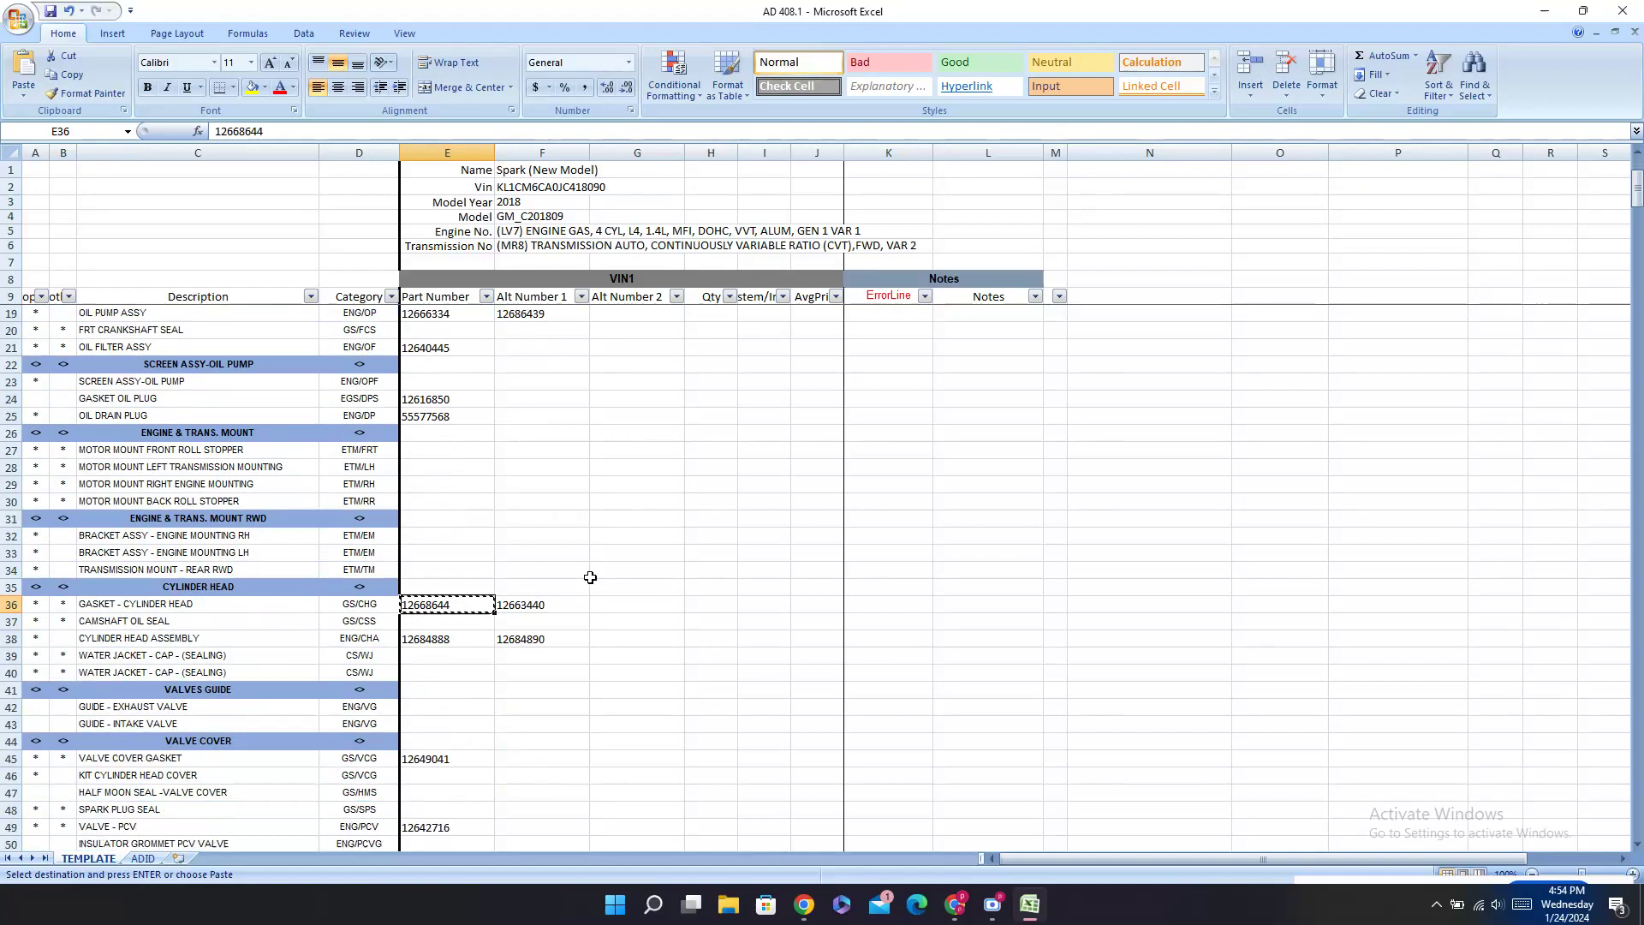
{"action": "scroll", "coordinate": [590, 578], "scroll_direction": "down", "scroll_amount": 3}
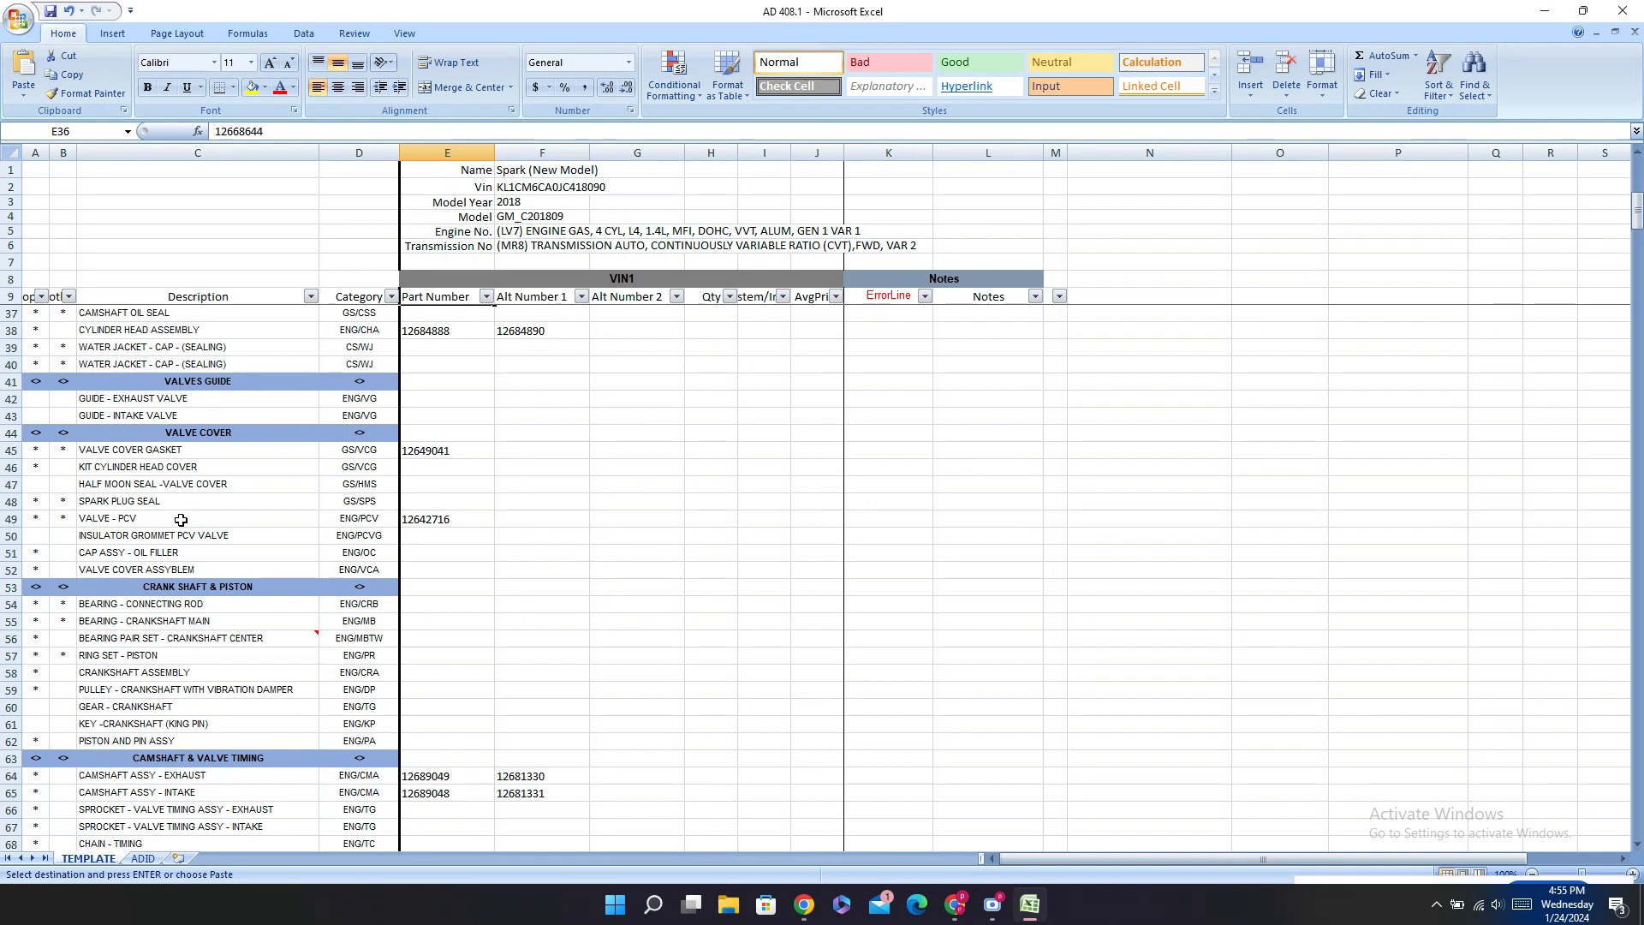
{"action": "left_click", "coordinate": [433, 467]}
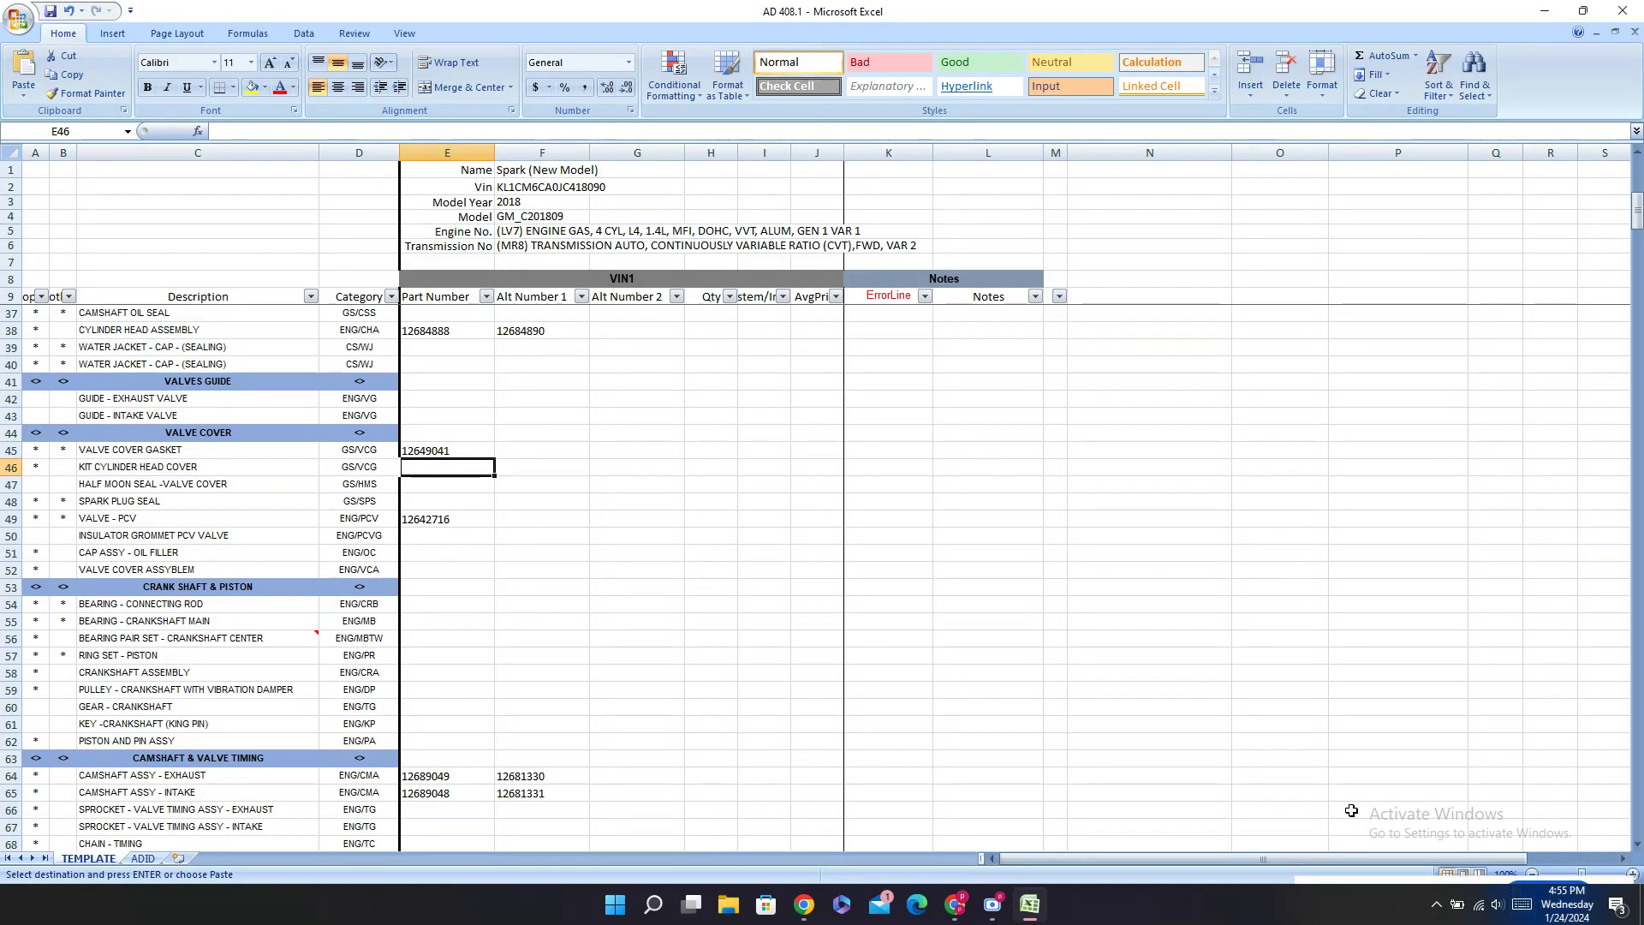
{"action": "scroll", "coordinate": [576, 517], "scroll_direction": "up", "scroll_amount": 5}
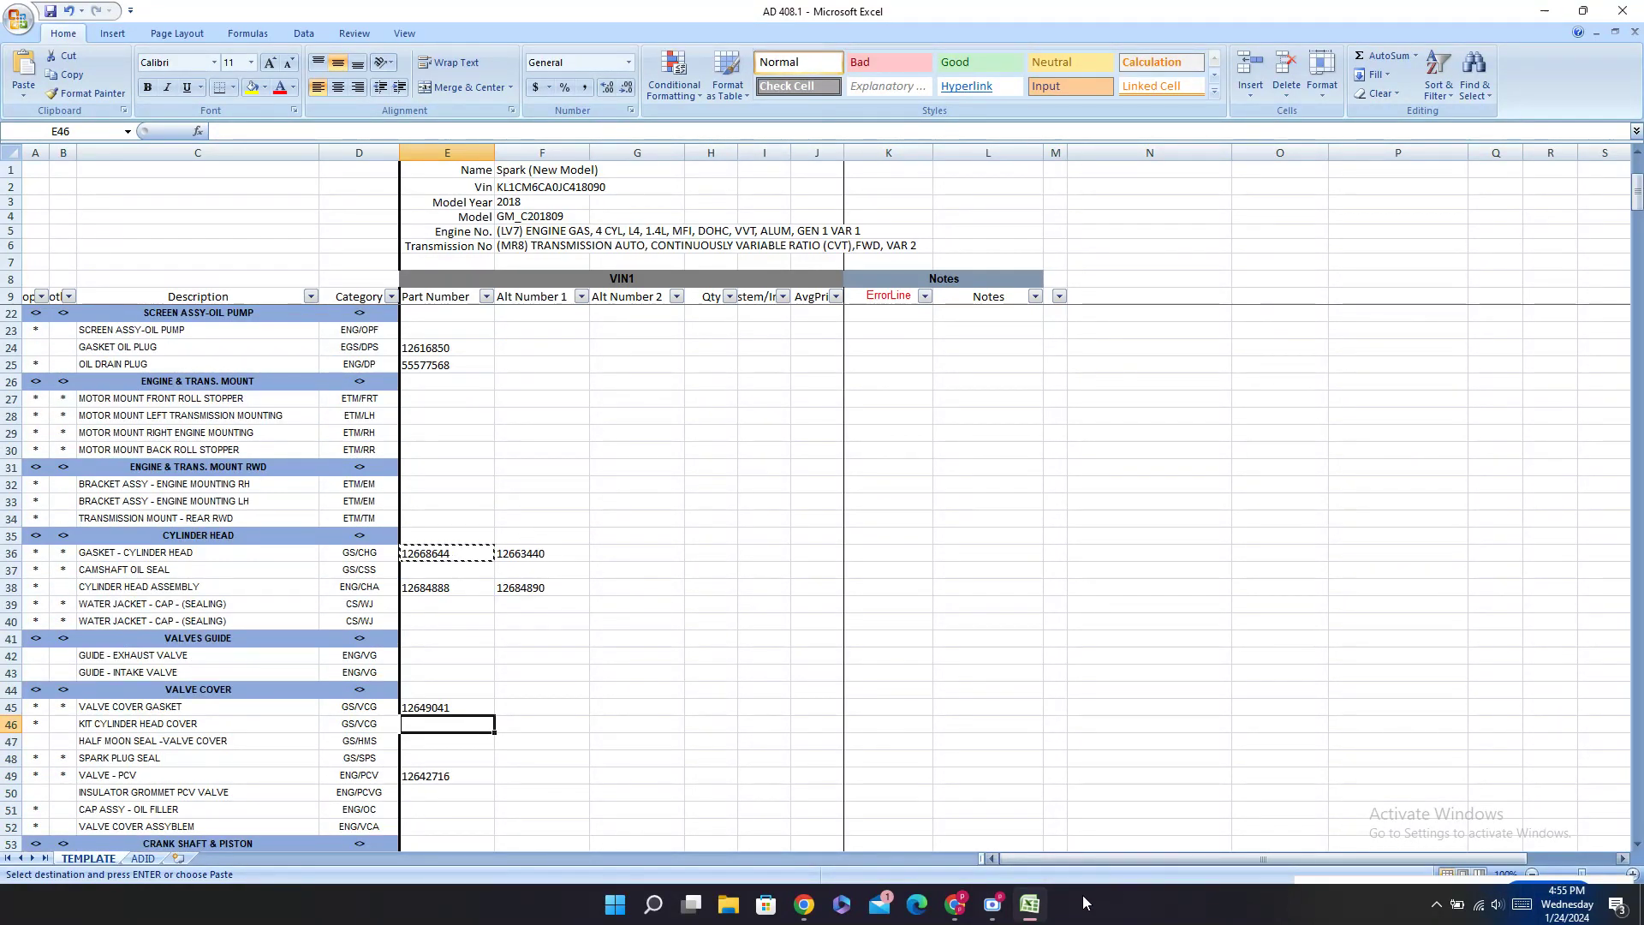
{"action": "left_click", "coordinate": [541, 552]}
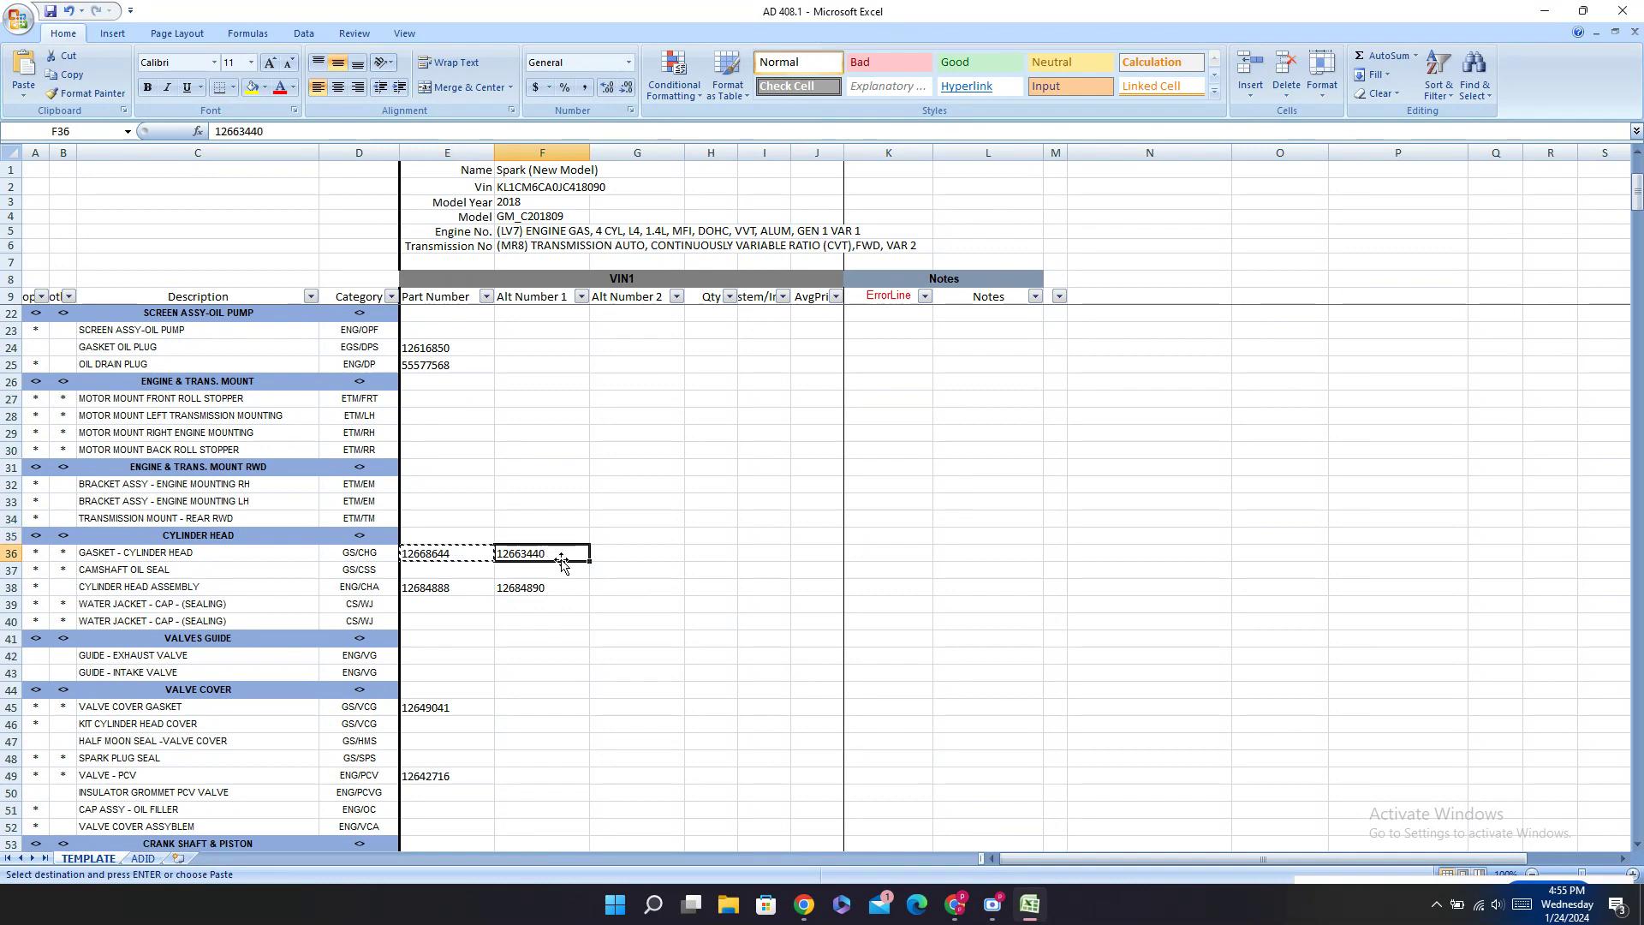
{"action": "key", "text": "Delete"}
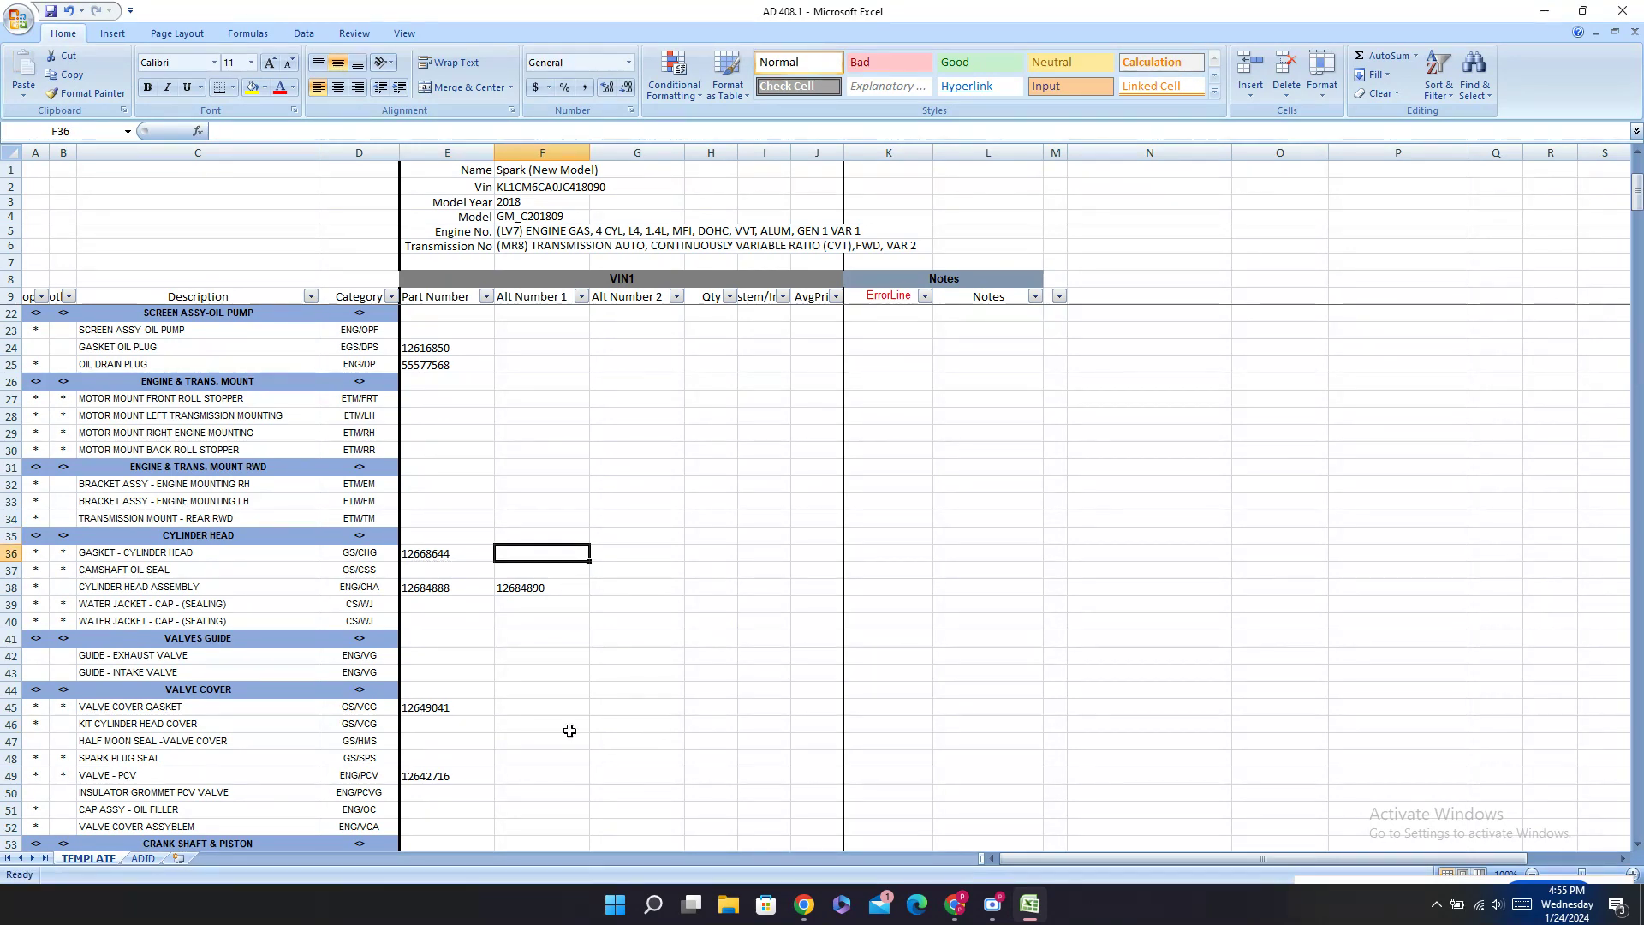
{"action": "left_click", "coordinate": [954, 908]}
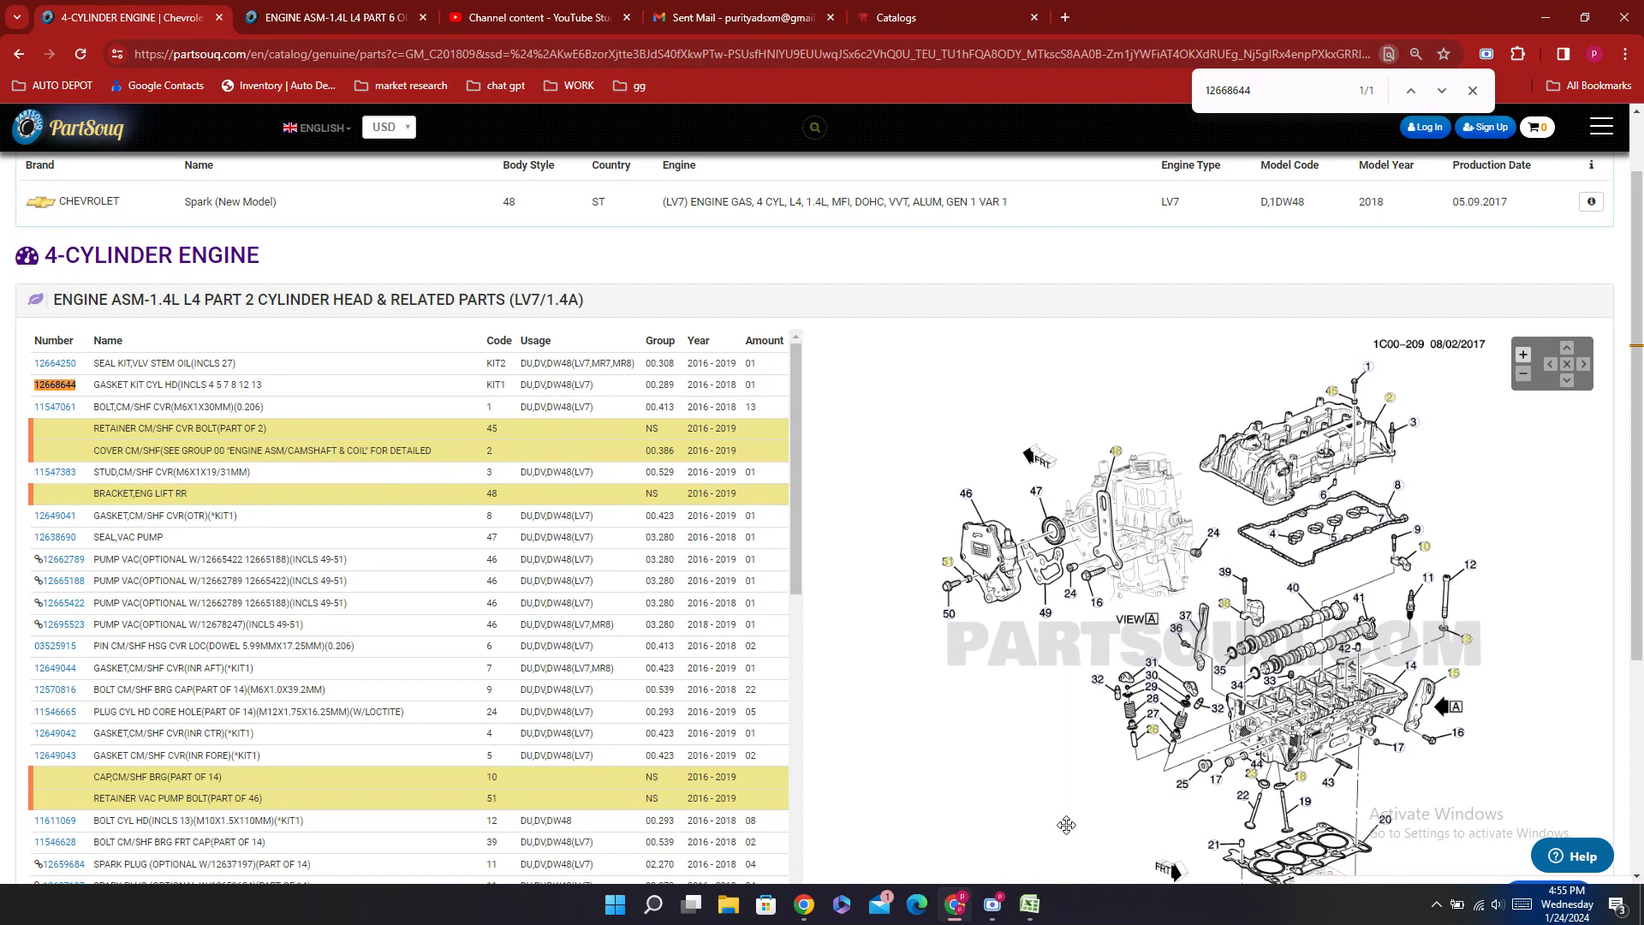
Step: Return to the catalog's parts groups and open the Engine Gaskets listing
{"action": "scroll", "coordinate": [425, 591], "scroll_direction": "down", "scroll_amount": 10}
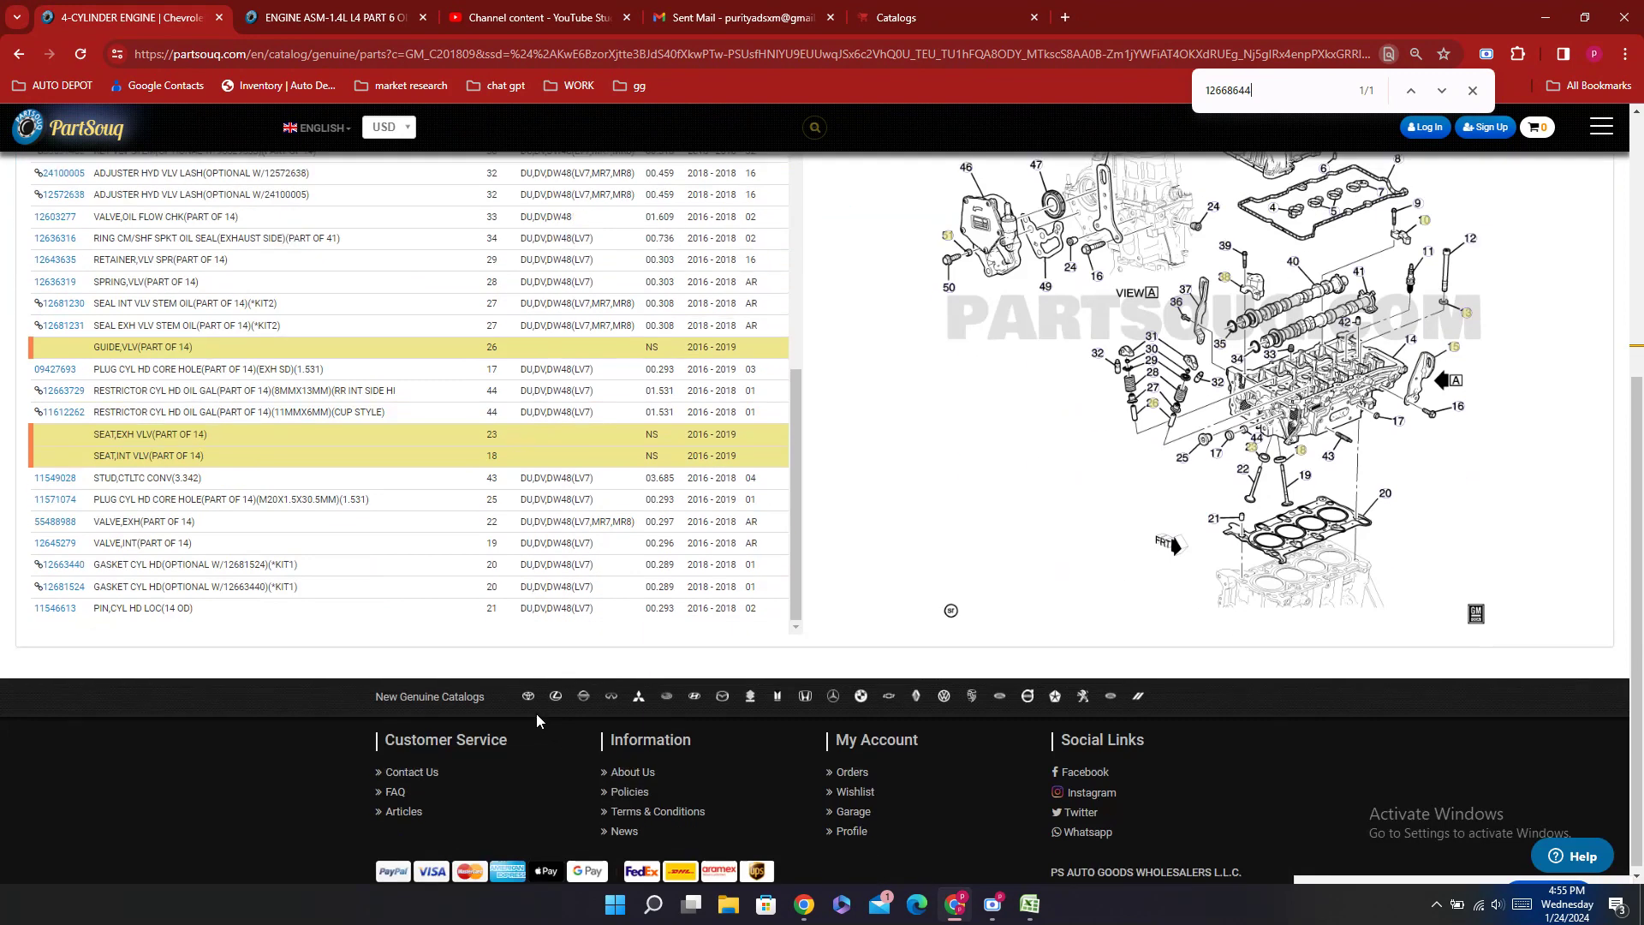
{"action": "key", "text": "Return"}
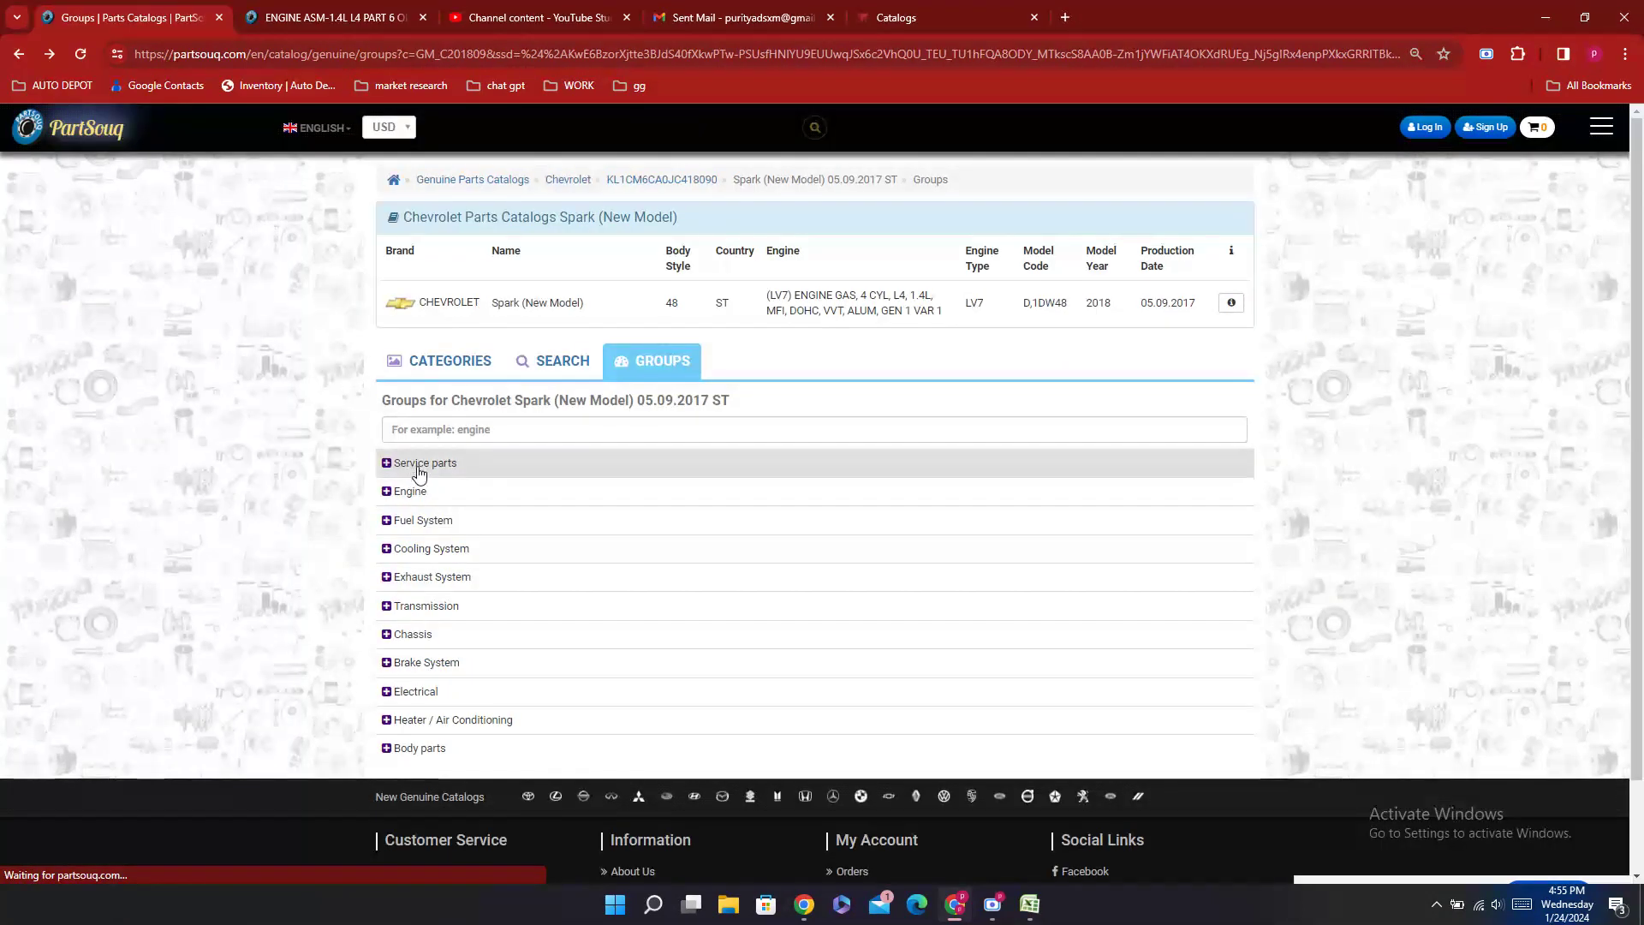
{"action": "left_click", "coordinate": [410, 491]}
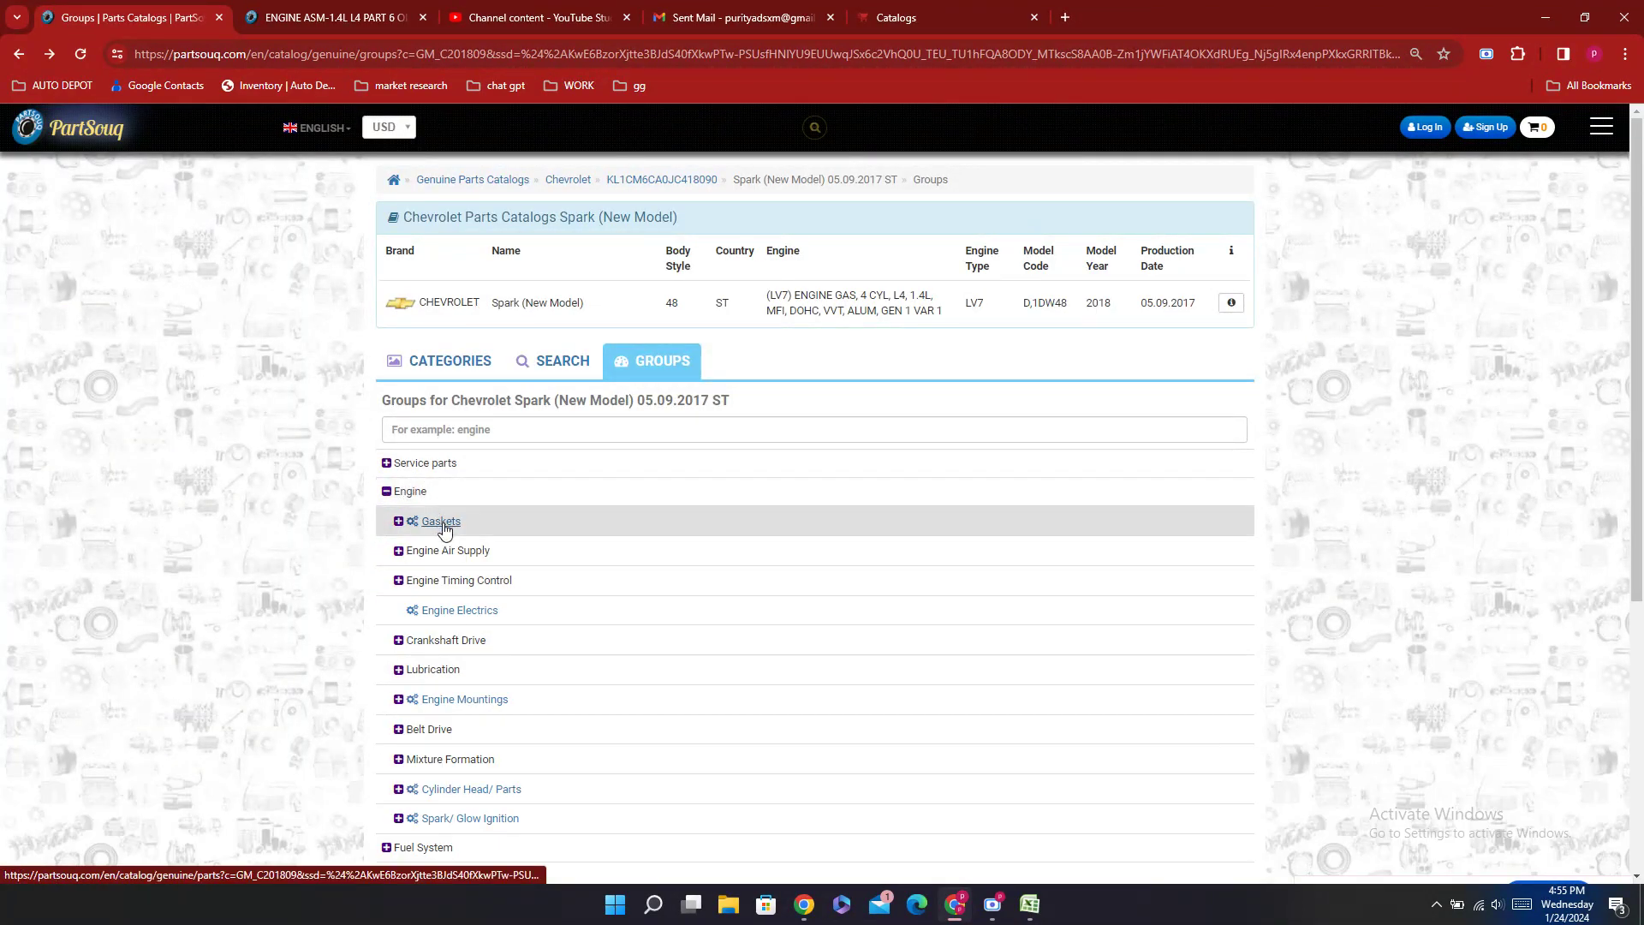
{"action": "left_click", "coordinate": [440, 525]}
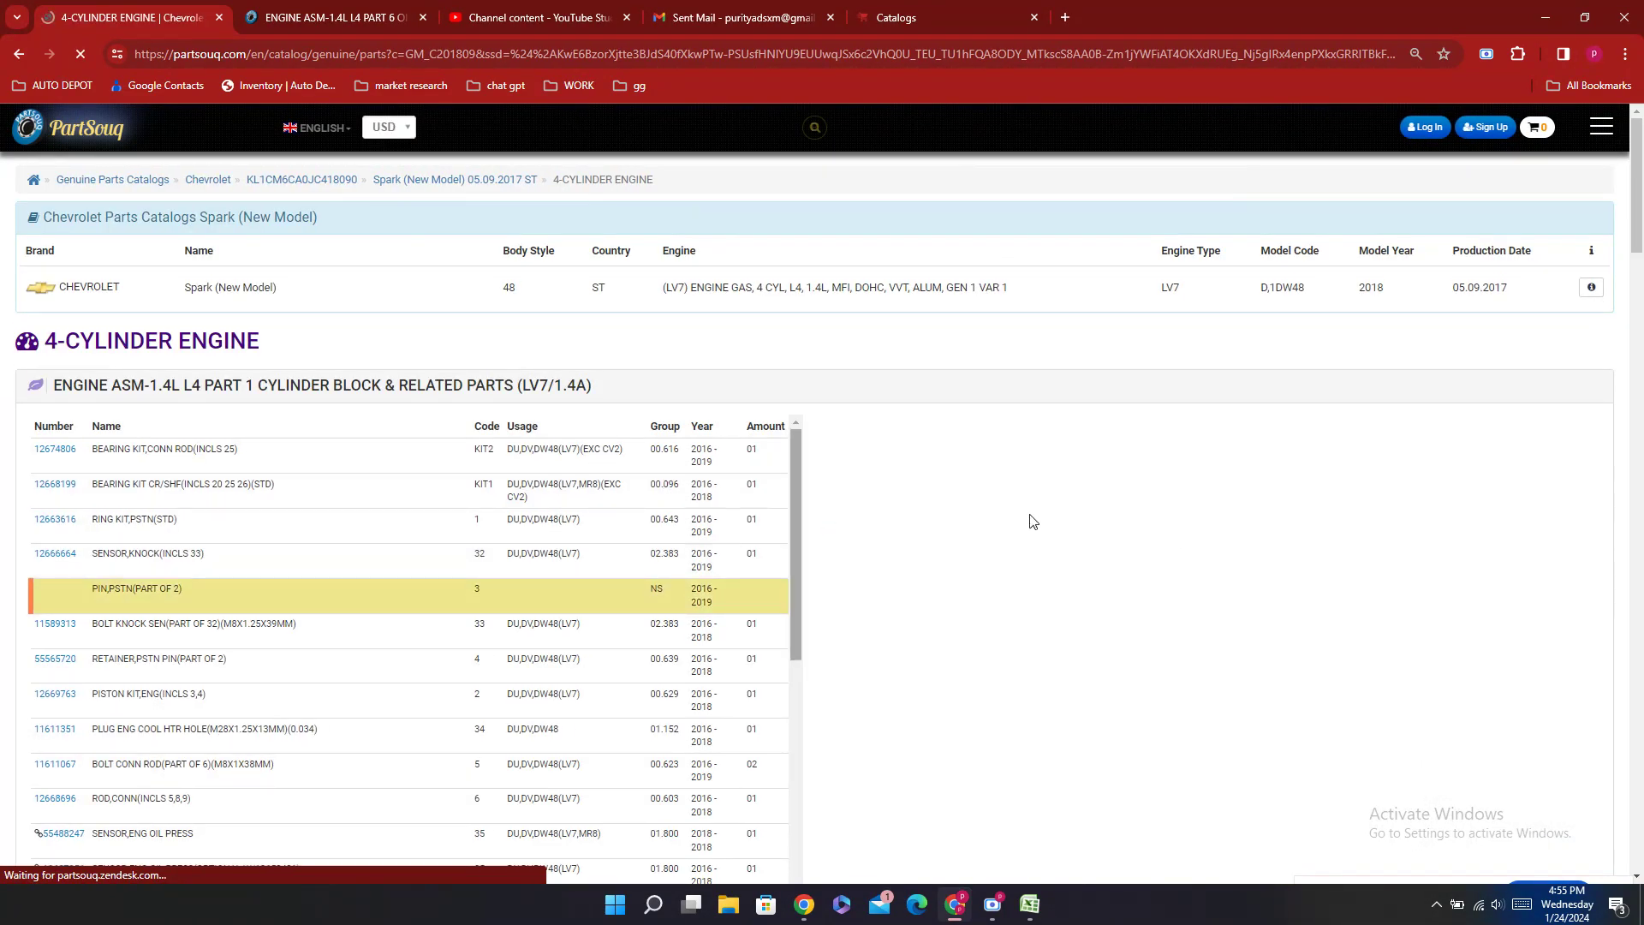
Step: Select the PCV tube part number 12675007 in the parts list
{"action": "scroll", "coordinate": [1028, 522], "scroll_direction": "down", "scroll_amount": 10}
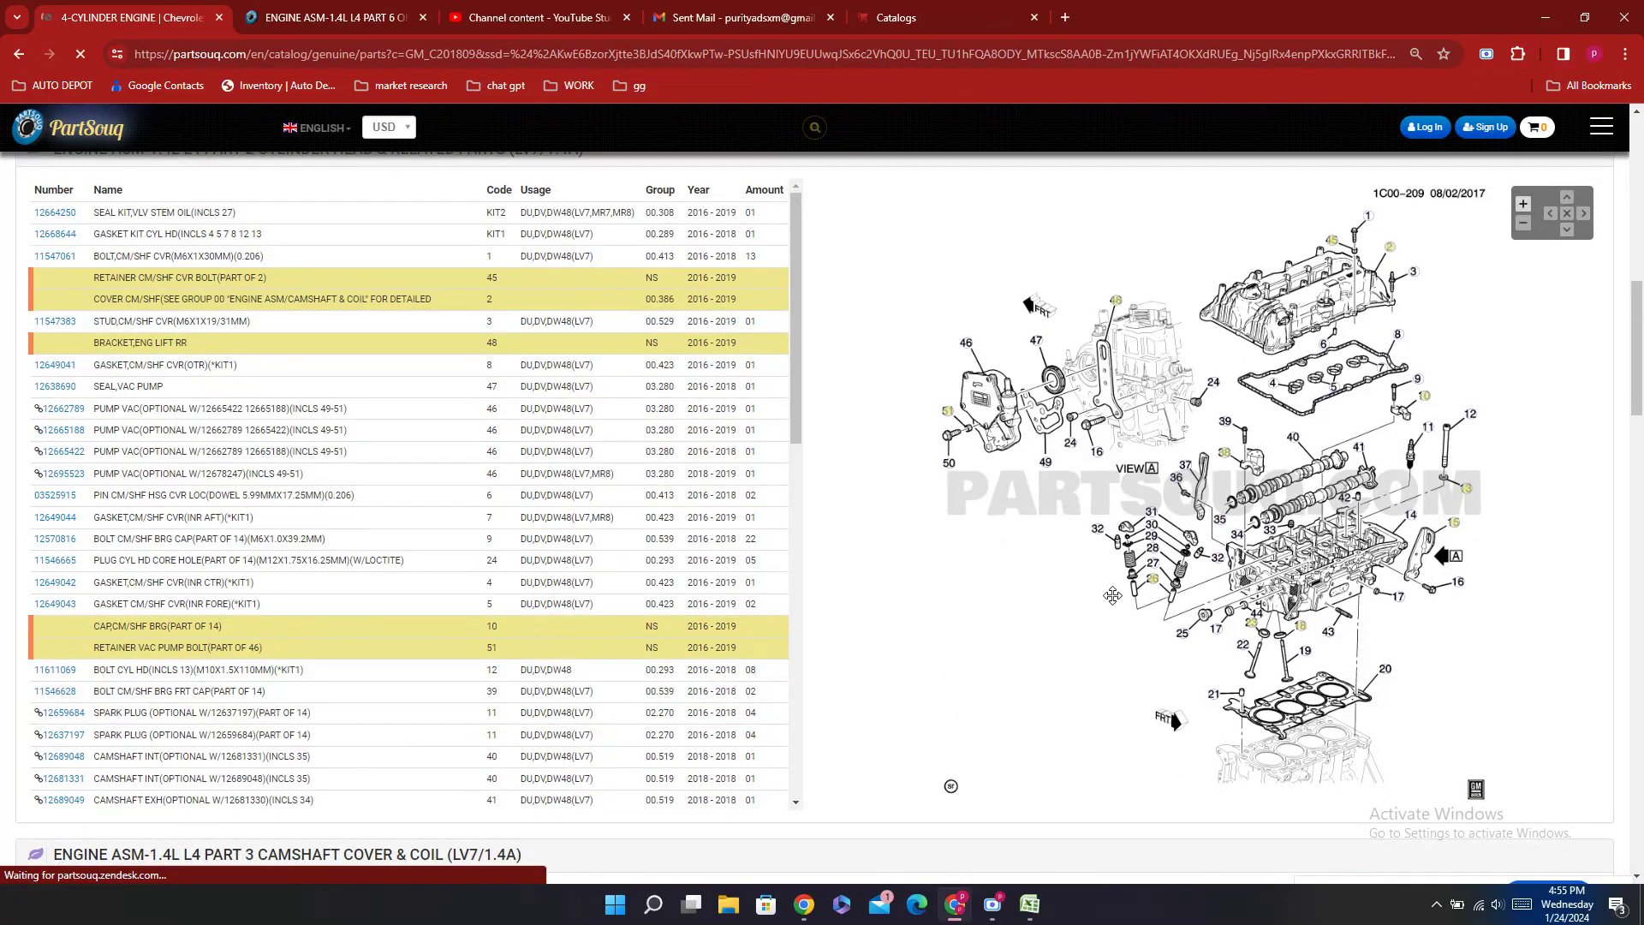
{"action": "scroll", "coordinate": [1089, 574], "scroll_direction": "down", "scroll_amount": 5}
{"action": "scroll", "coordinate": [1093, 572], "scroll_direction": "down", "scroll_amount": 2}
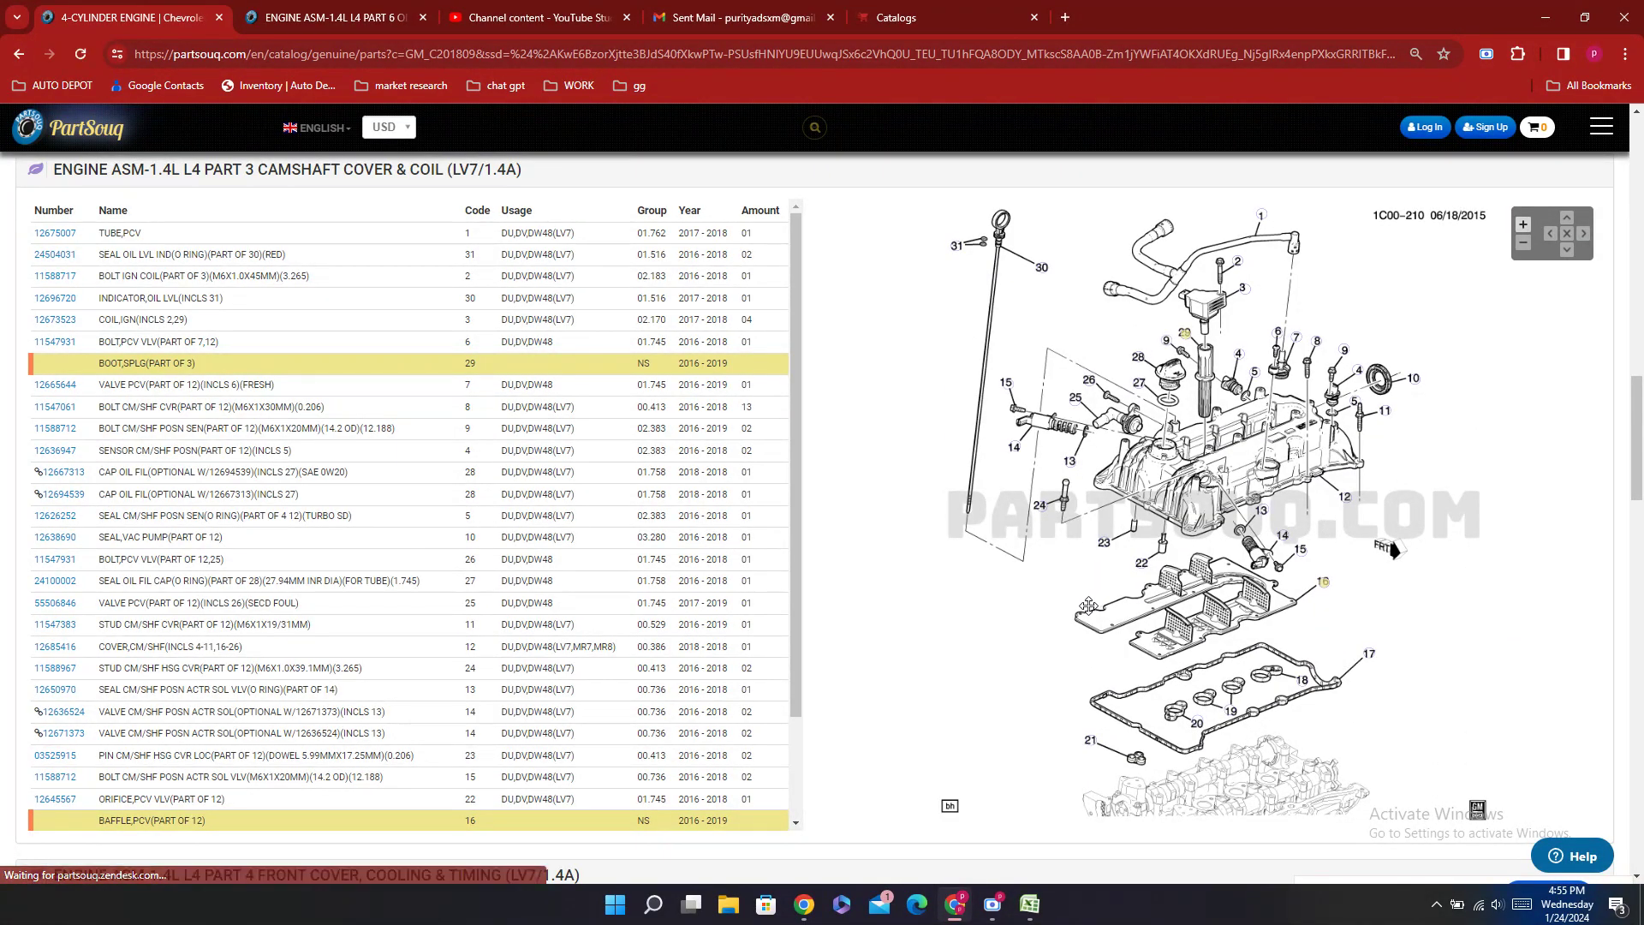
{"action": "double_click", "coordinate": [86, 238]}
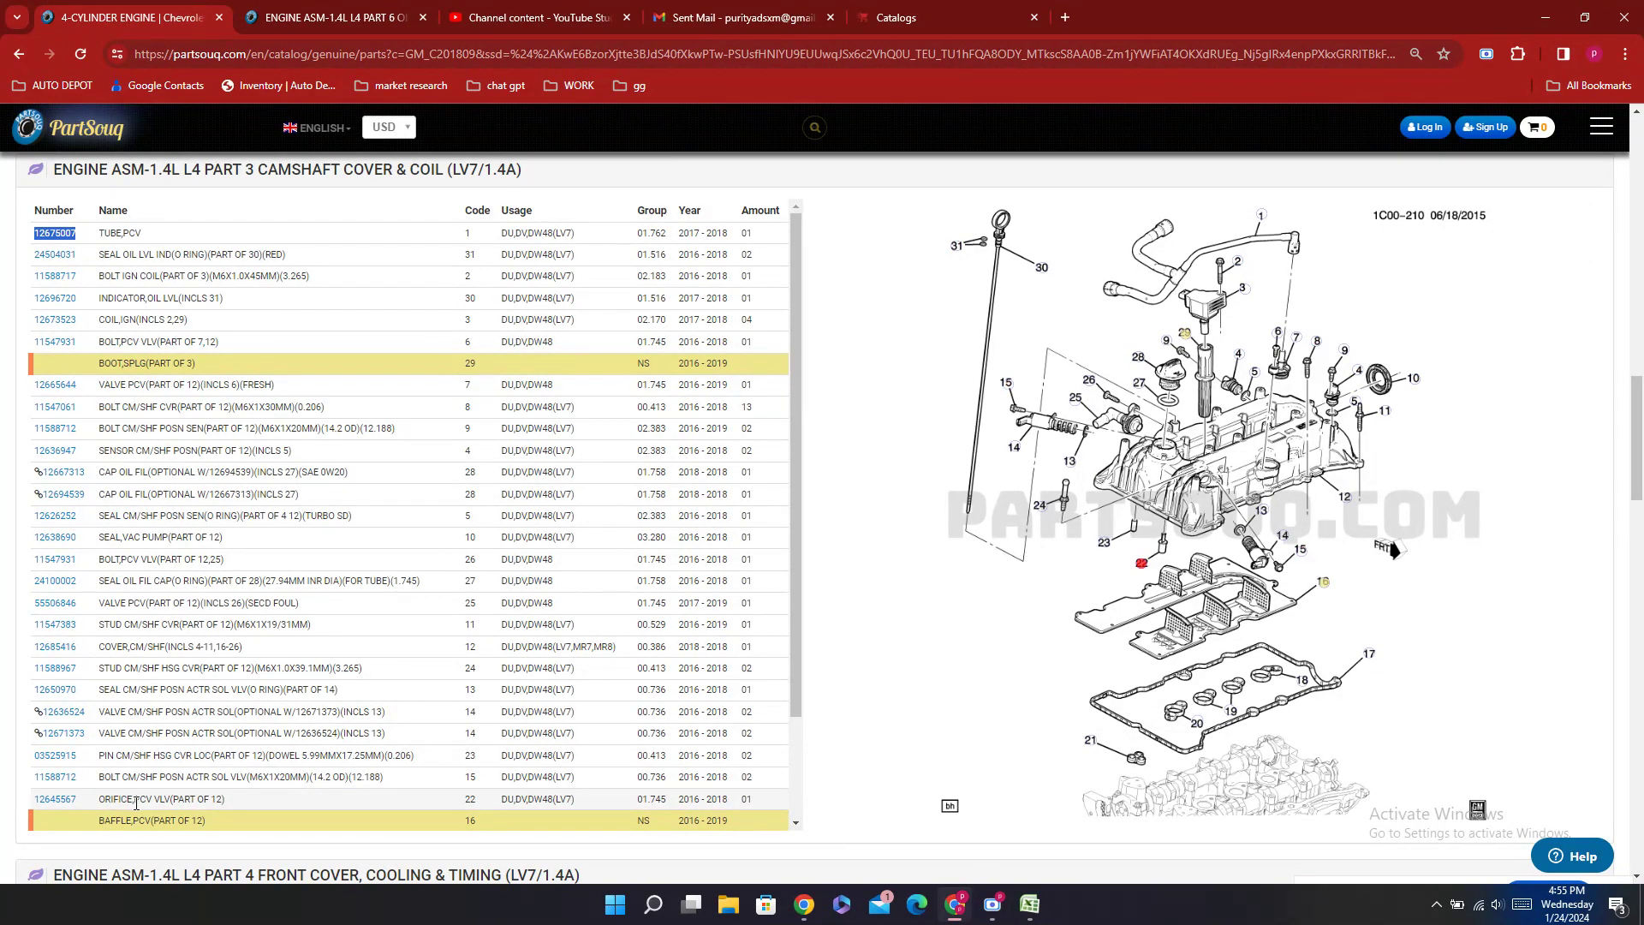
{"action": "left_click", "coordinate": [1030, 905]}
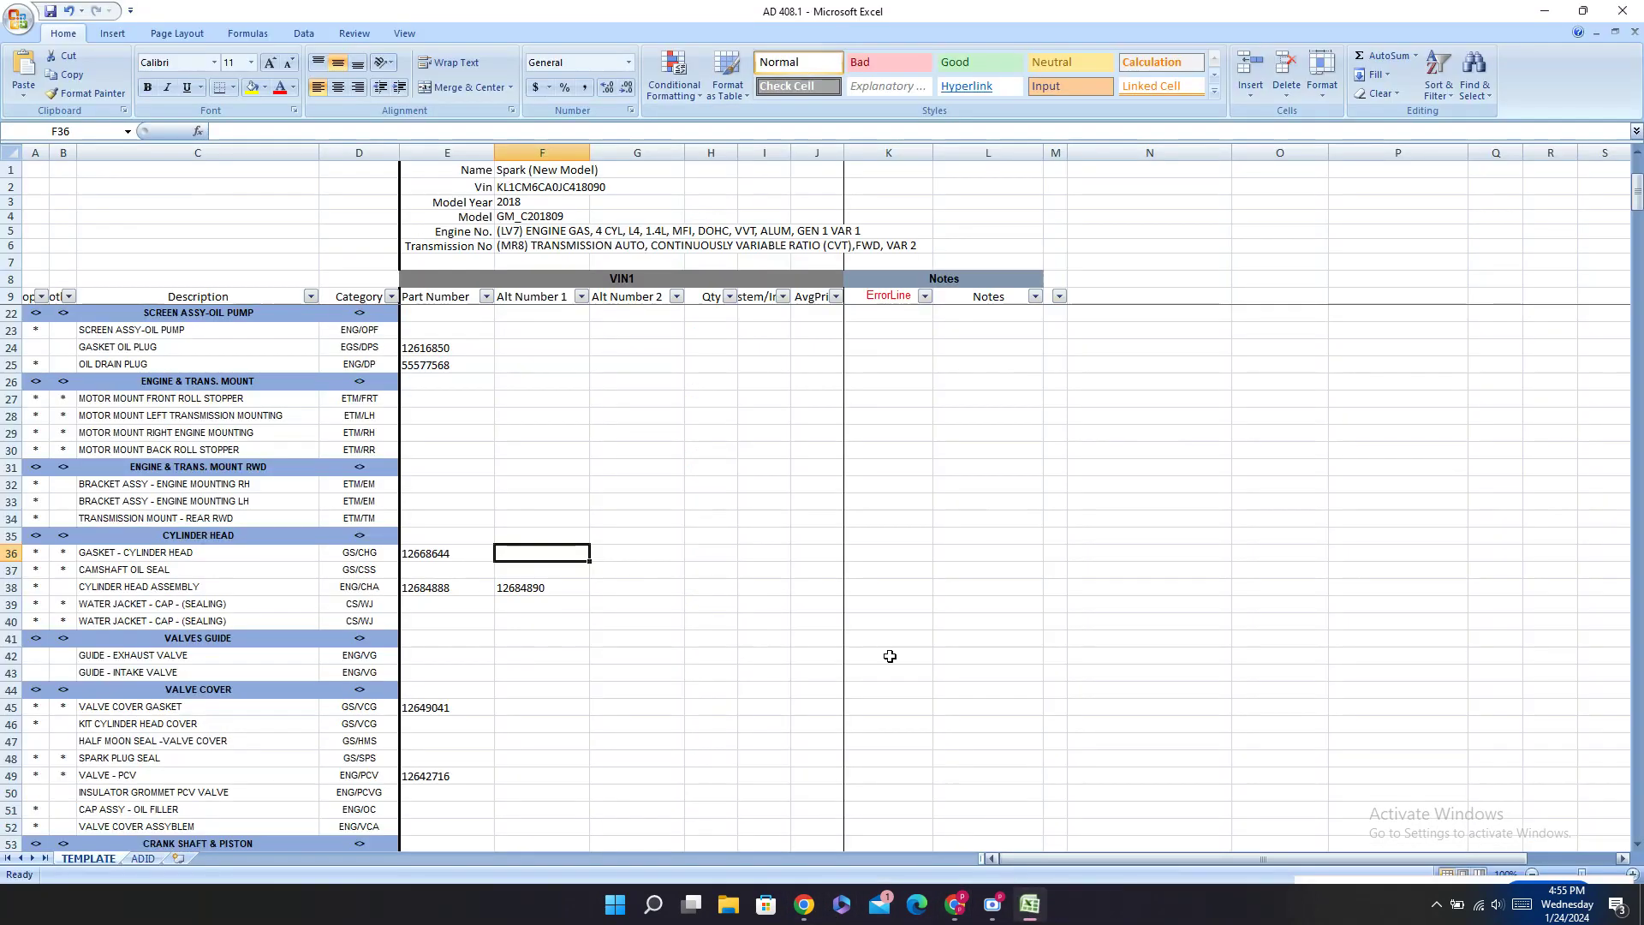
Step: Enter 12675007 in cell E50 for the insulator grommet PCV valve row
{"action": "scroll", "coordinate": [488, 334], "scroll_direction": "up", "scroll_amount": 4}
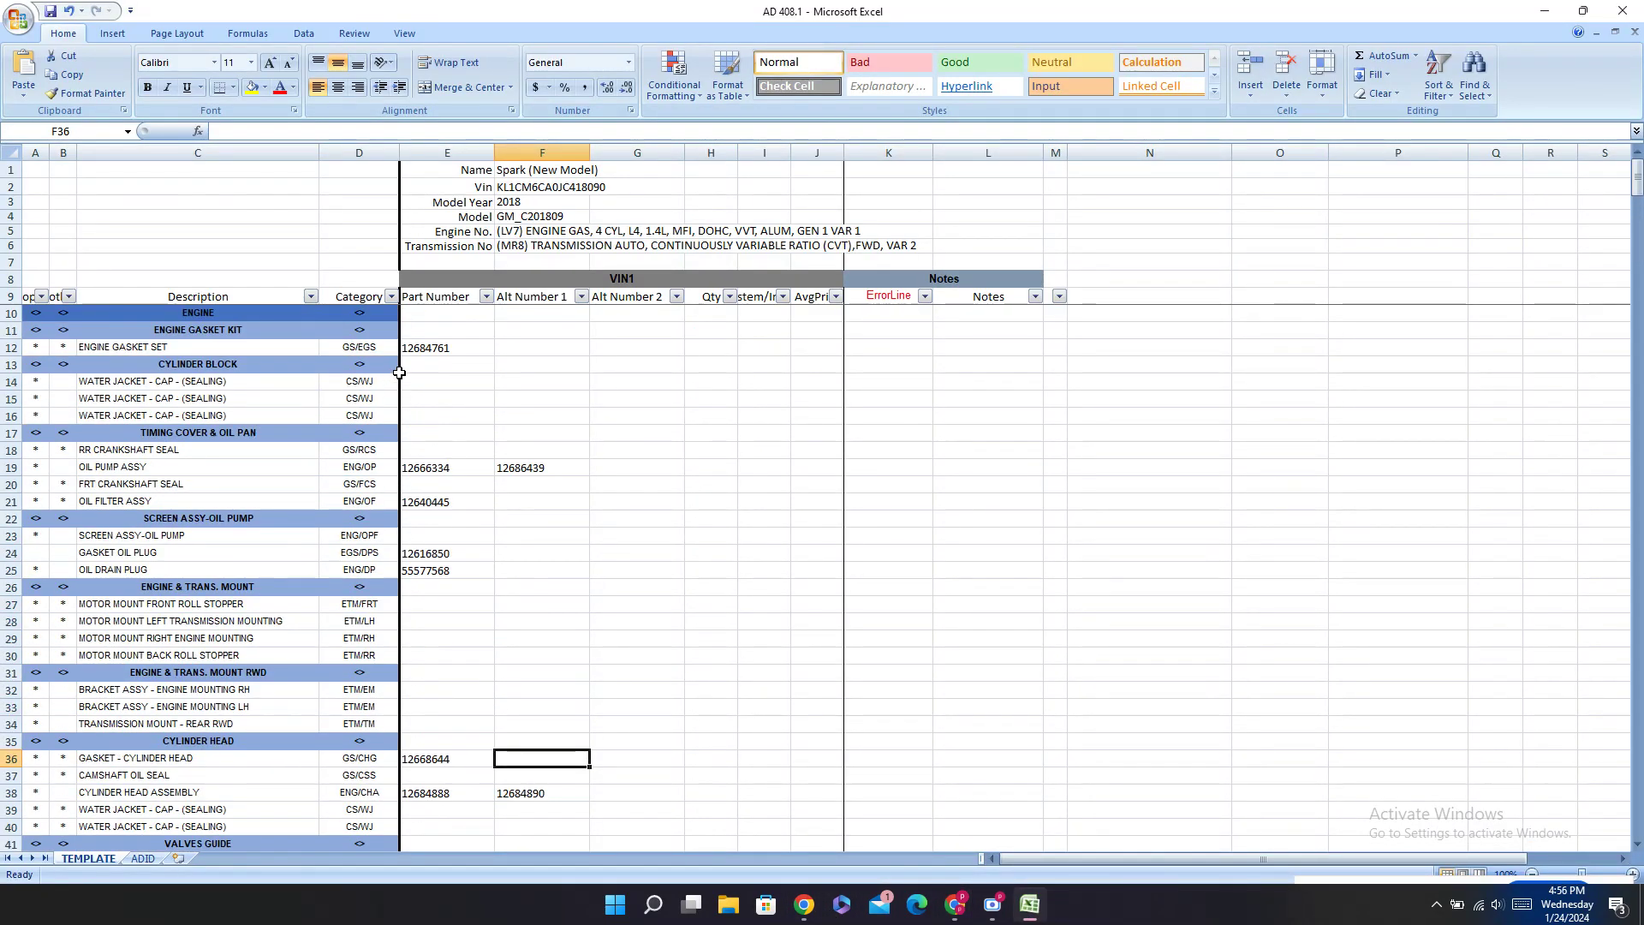
{"action": "scroll", "coordinate": [555, 499], "scroll_direction": "down", "scroll_amount": 3}
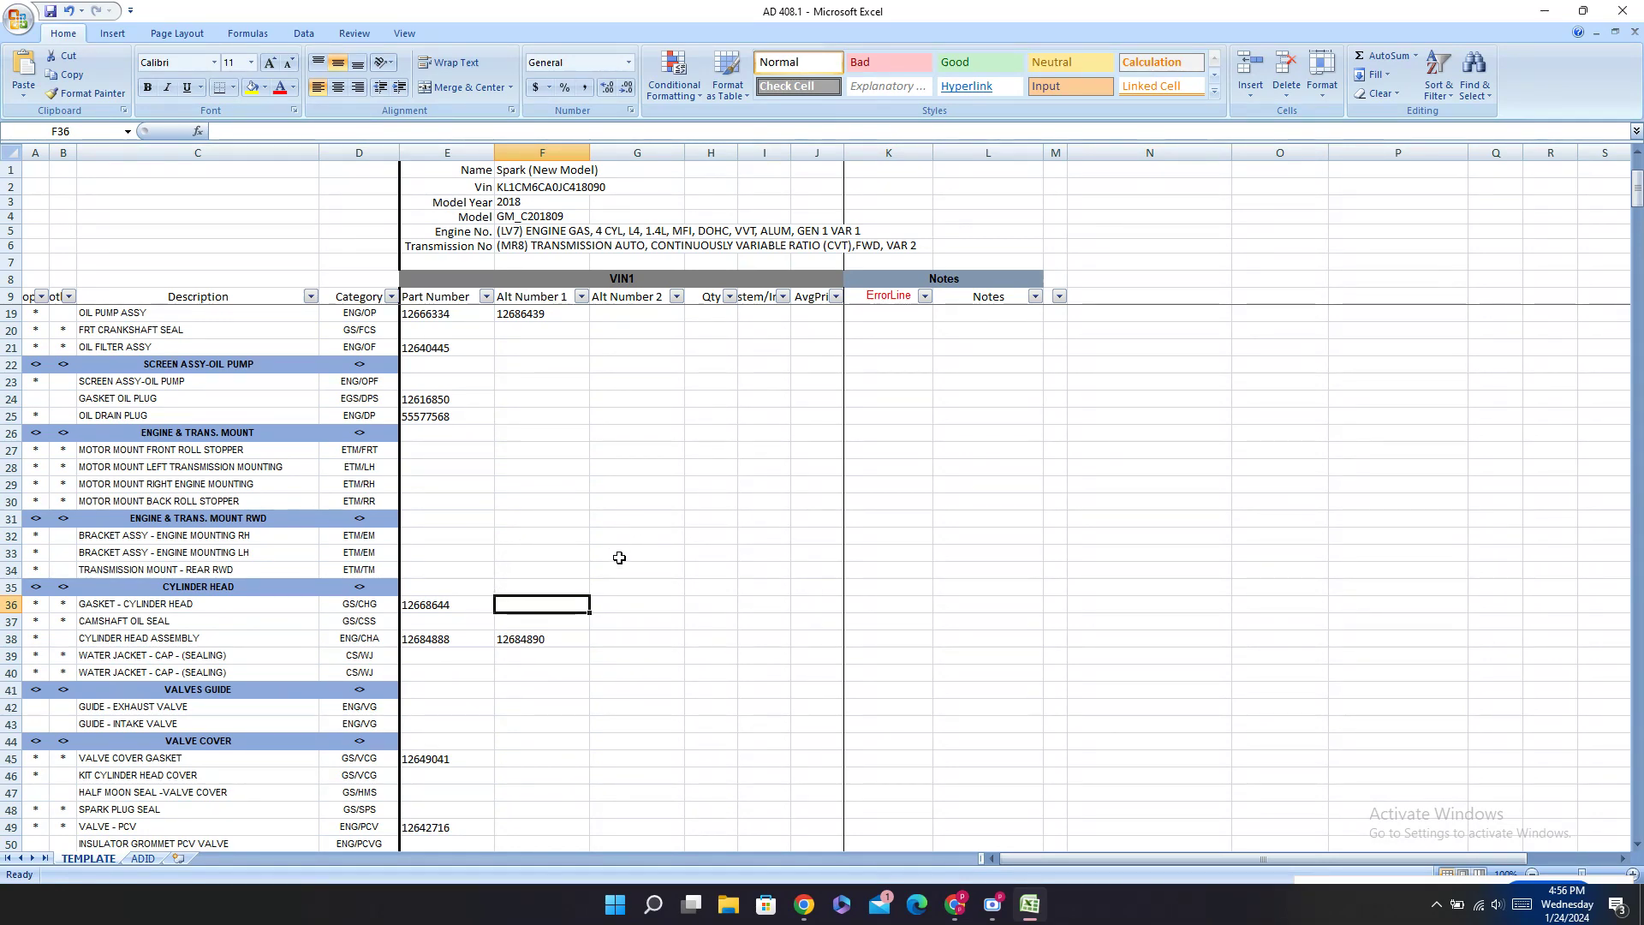
{"action": "scroll", "coordinate": [619, 557], "scroll_direction": "down", "scroll_amount": 5}
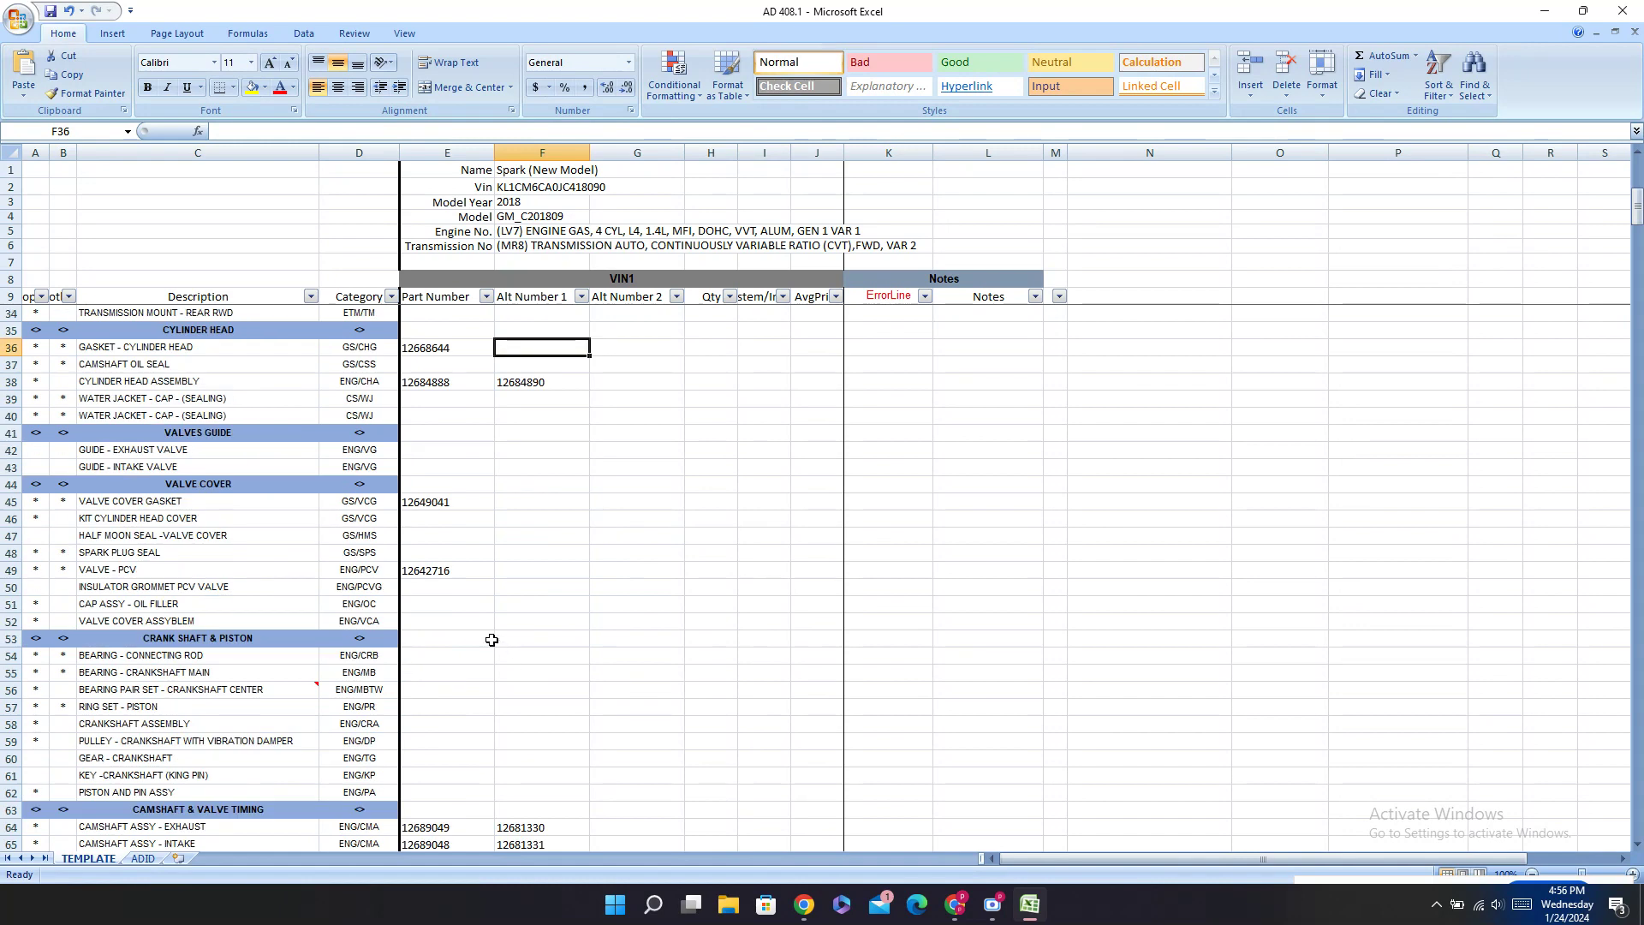
{"action": "left_click", "coordinate": [425, 591]}
{"action": "type", "text": "12675007"}
{"action": "left_click", "coordinate": [555, 570]}
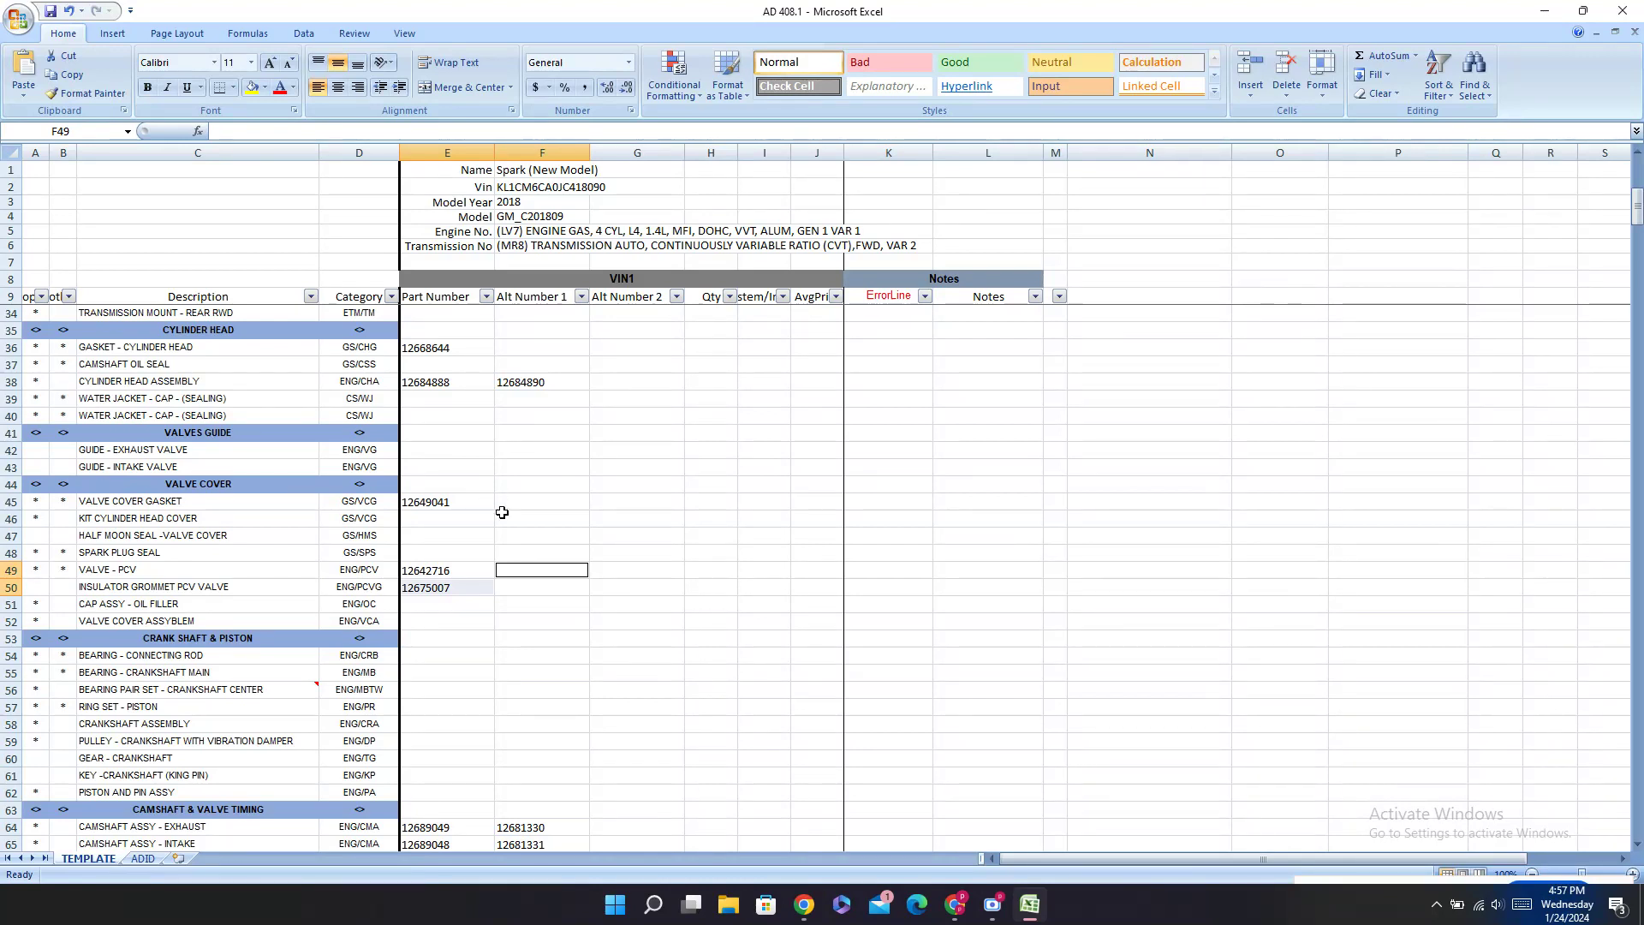
Step: Save the workbook as AD 430 and return to the PartSouq catalog
{"action": "left_click", "coordinate": [516, 532]}
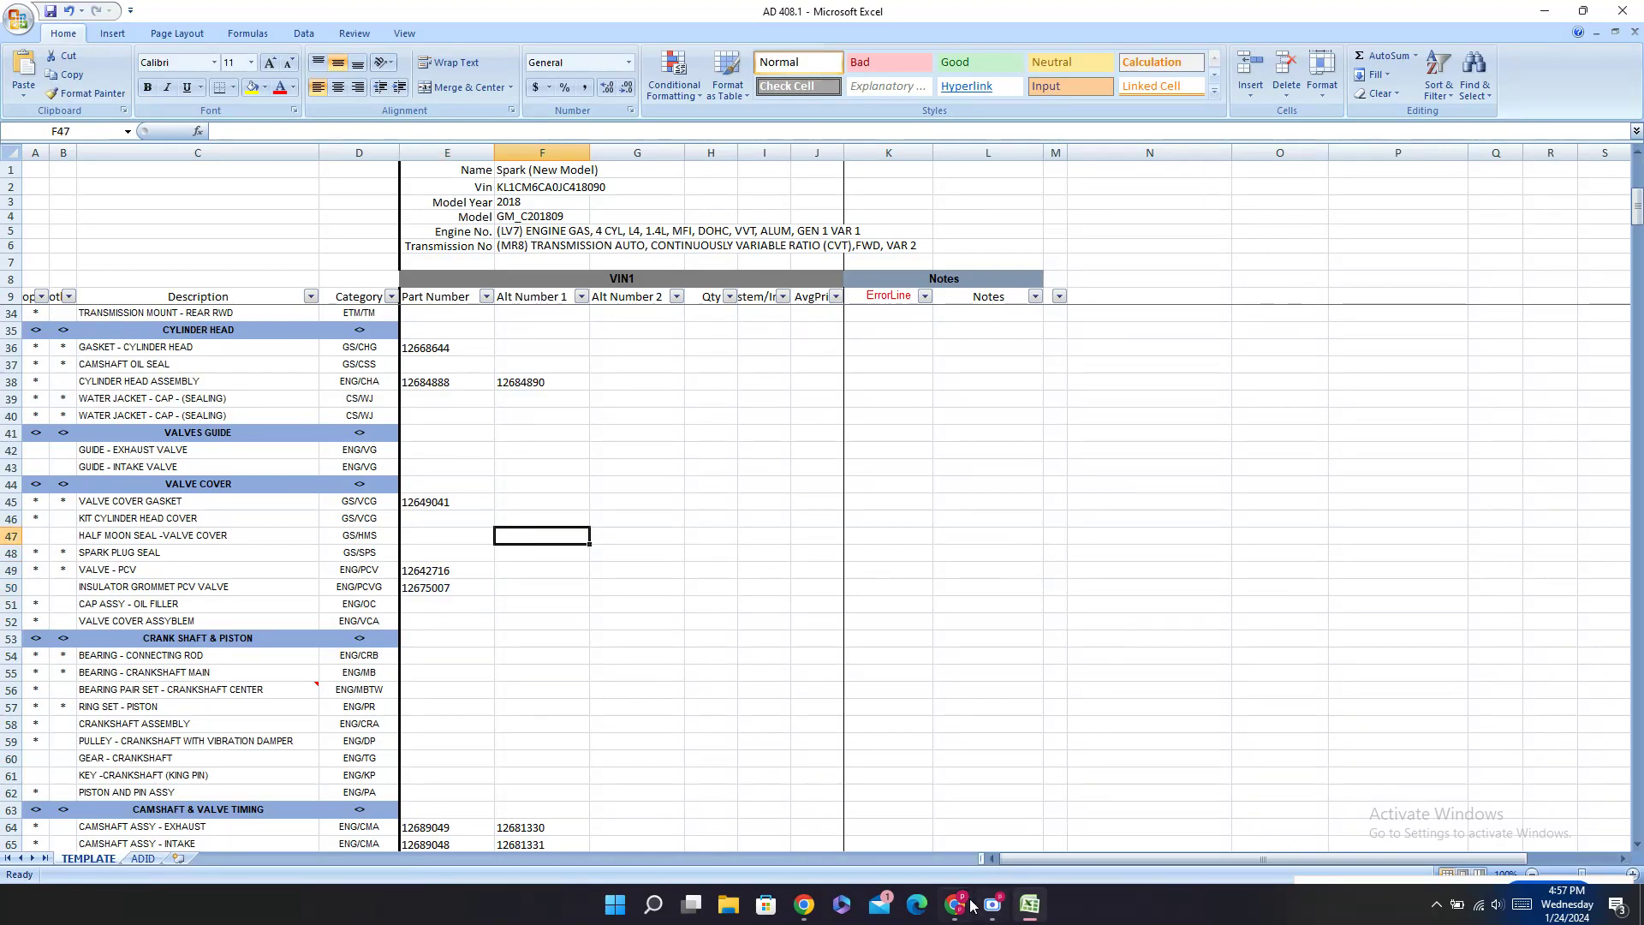
{"action": "mouse_move", "coordinate": [1028, 911]}
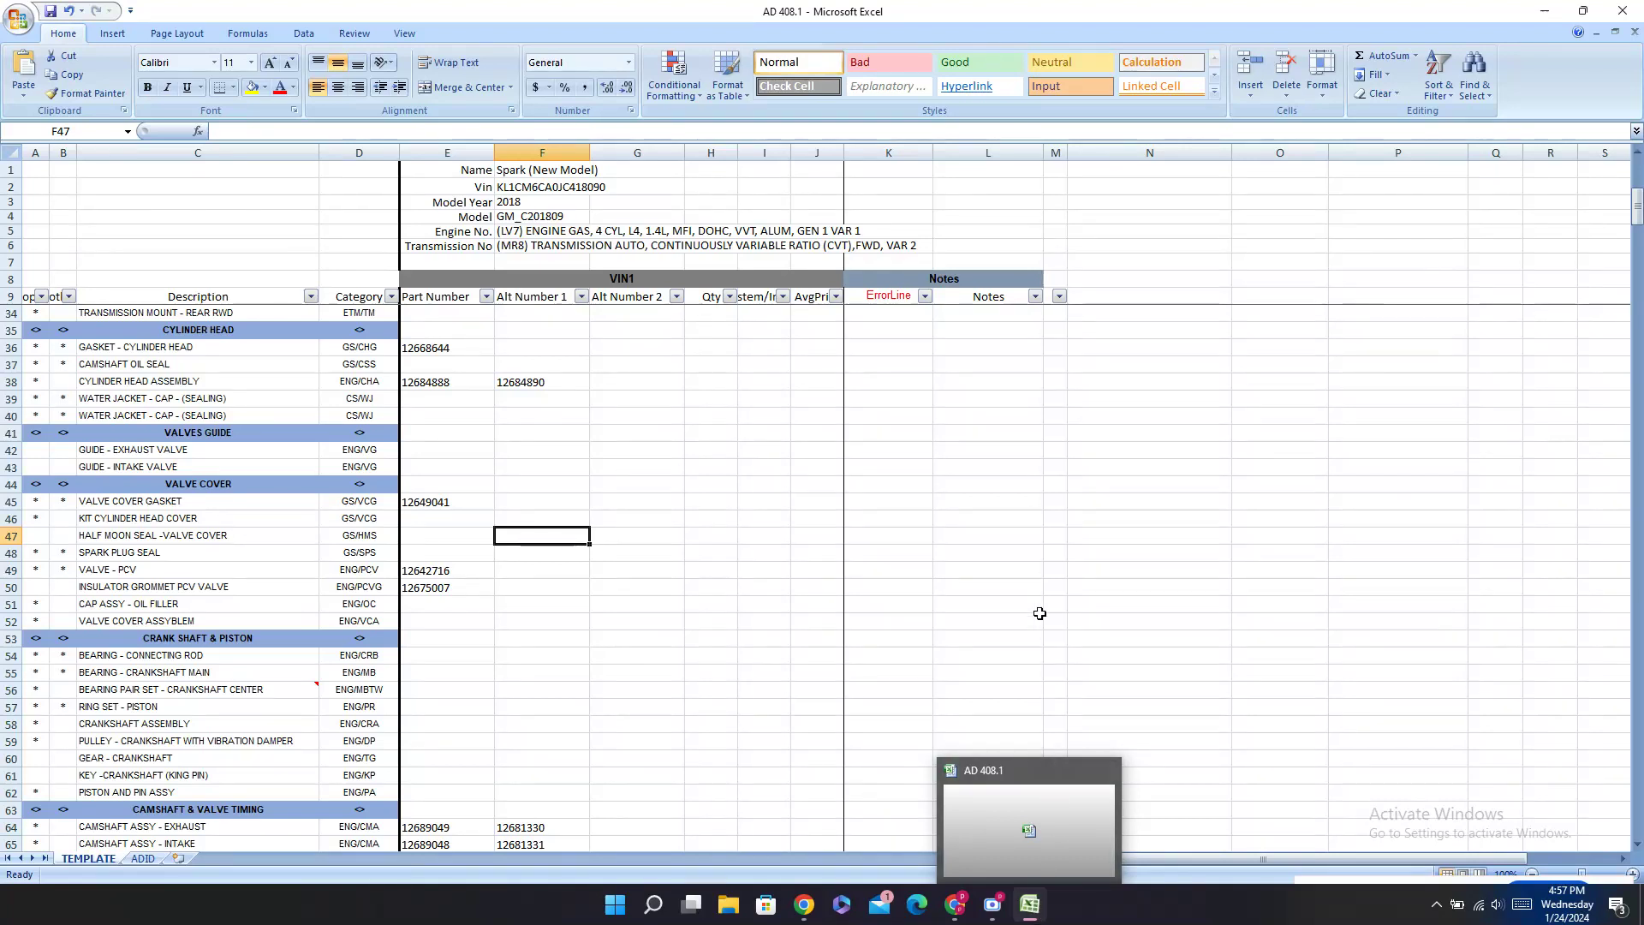
{"action": "mouse_move", "coordinate": [946, 918]}
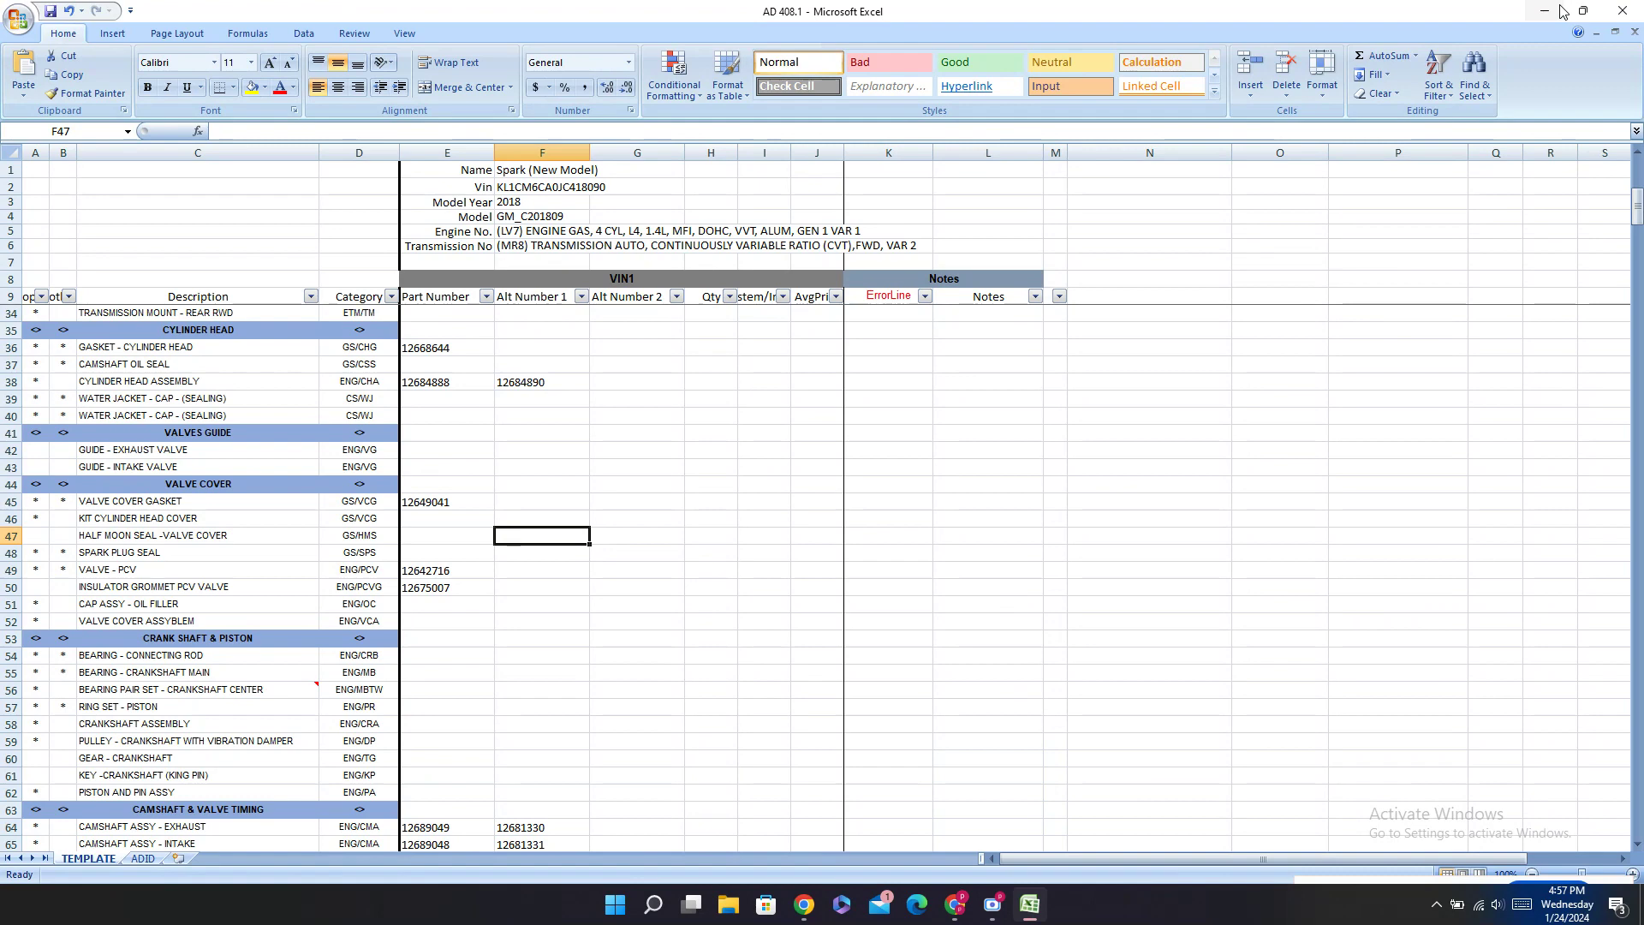
{"action": "left_click", "coordinate": [18, 19]}
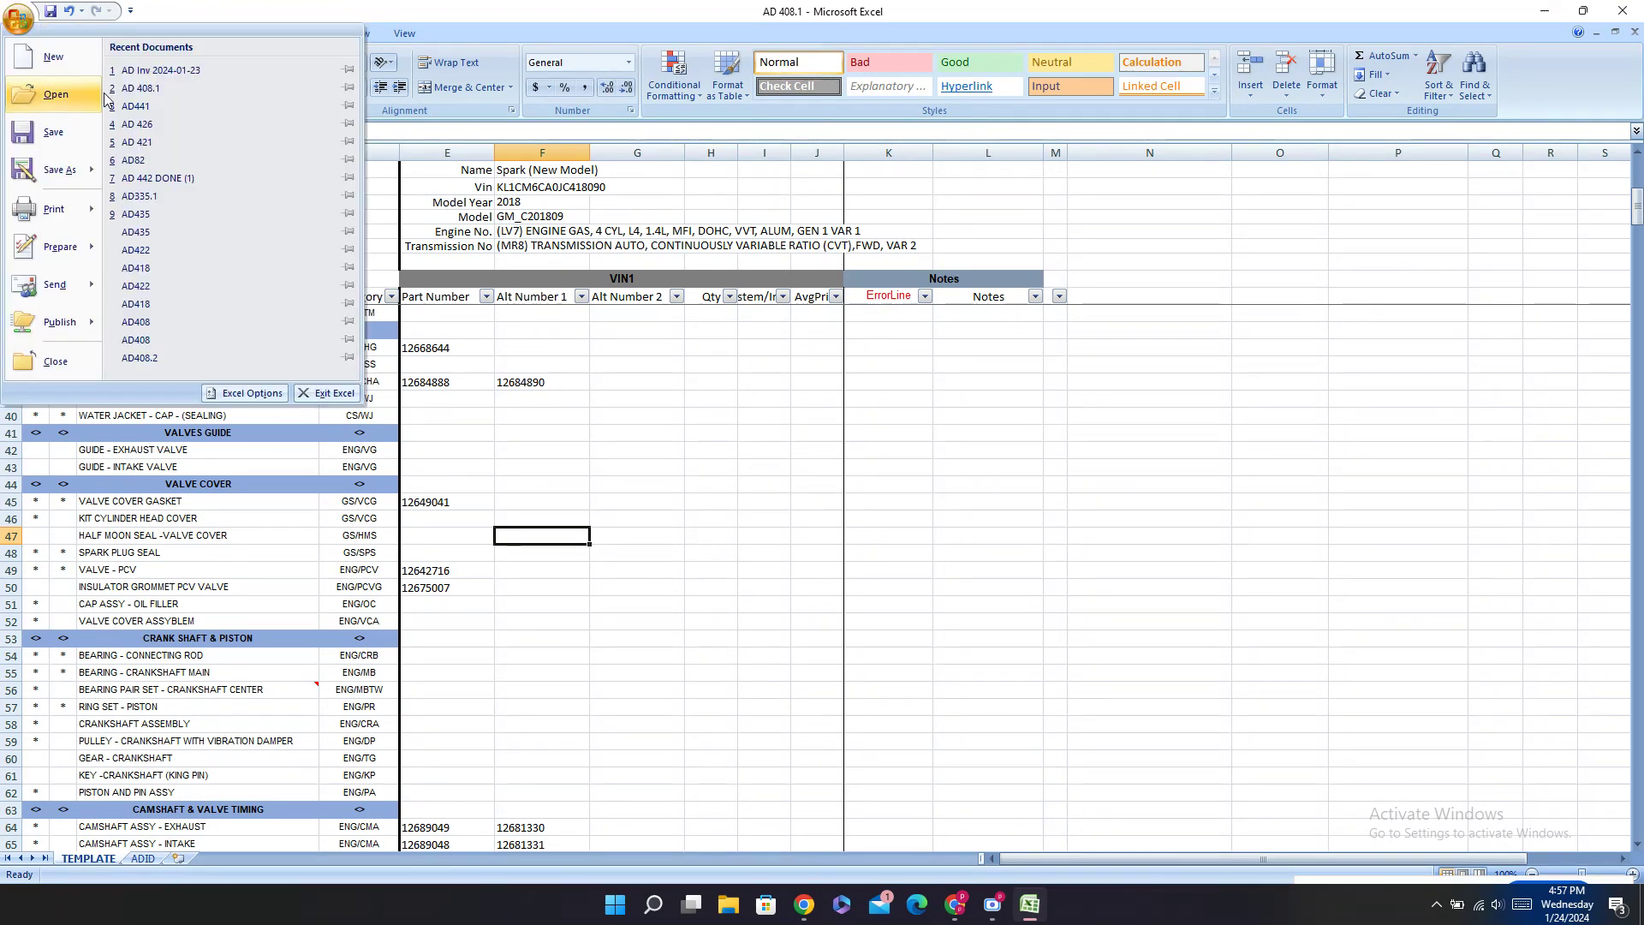
{"action": "left_click", "coordinate": [589, 392]}
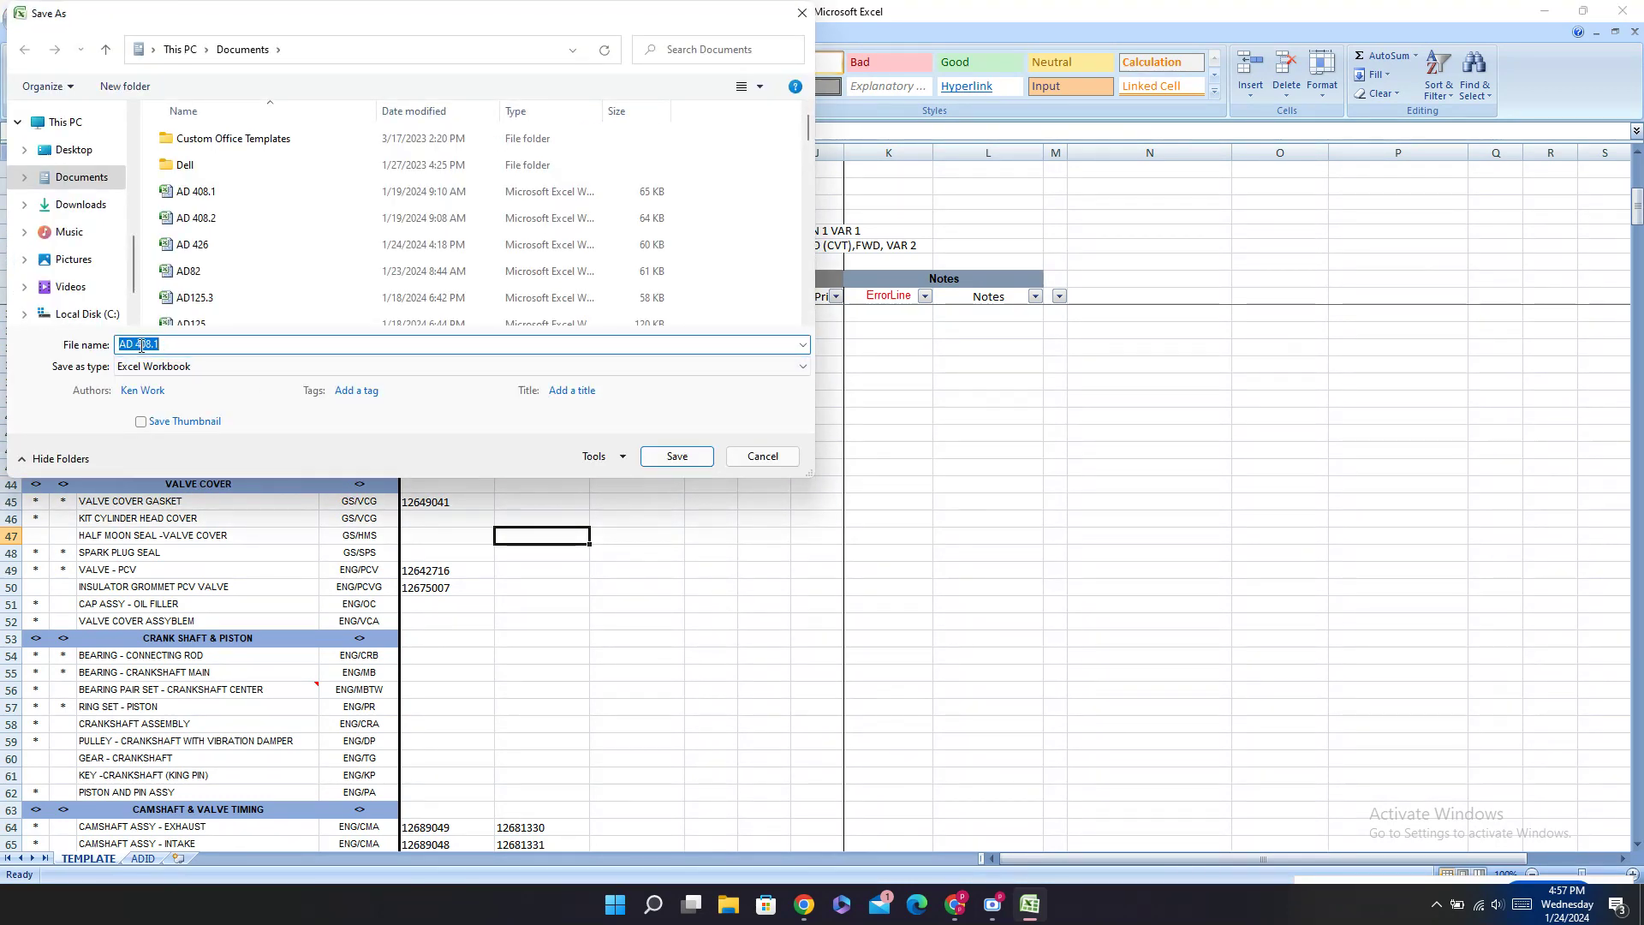
{"action": "type", "text": "AD 430"}
{"action": "left_click", "coordinate": [676, 458]}
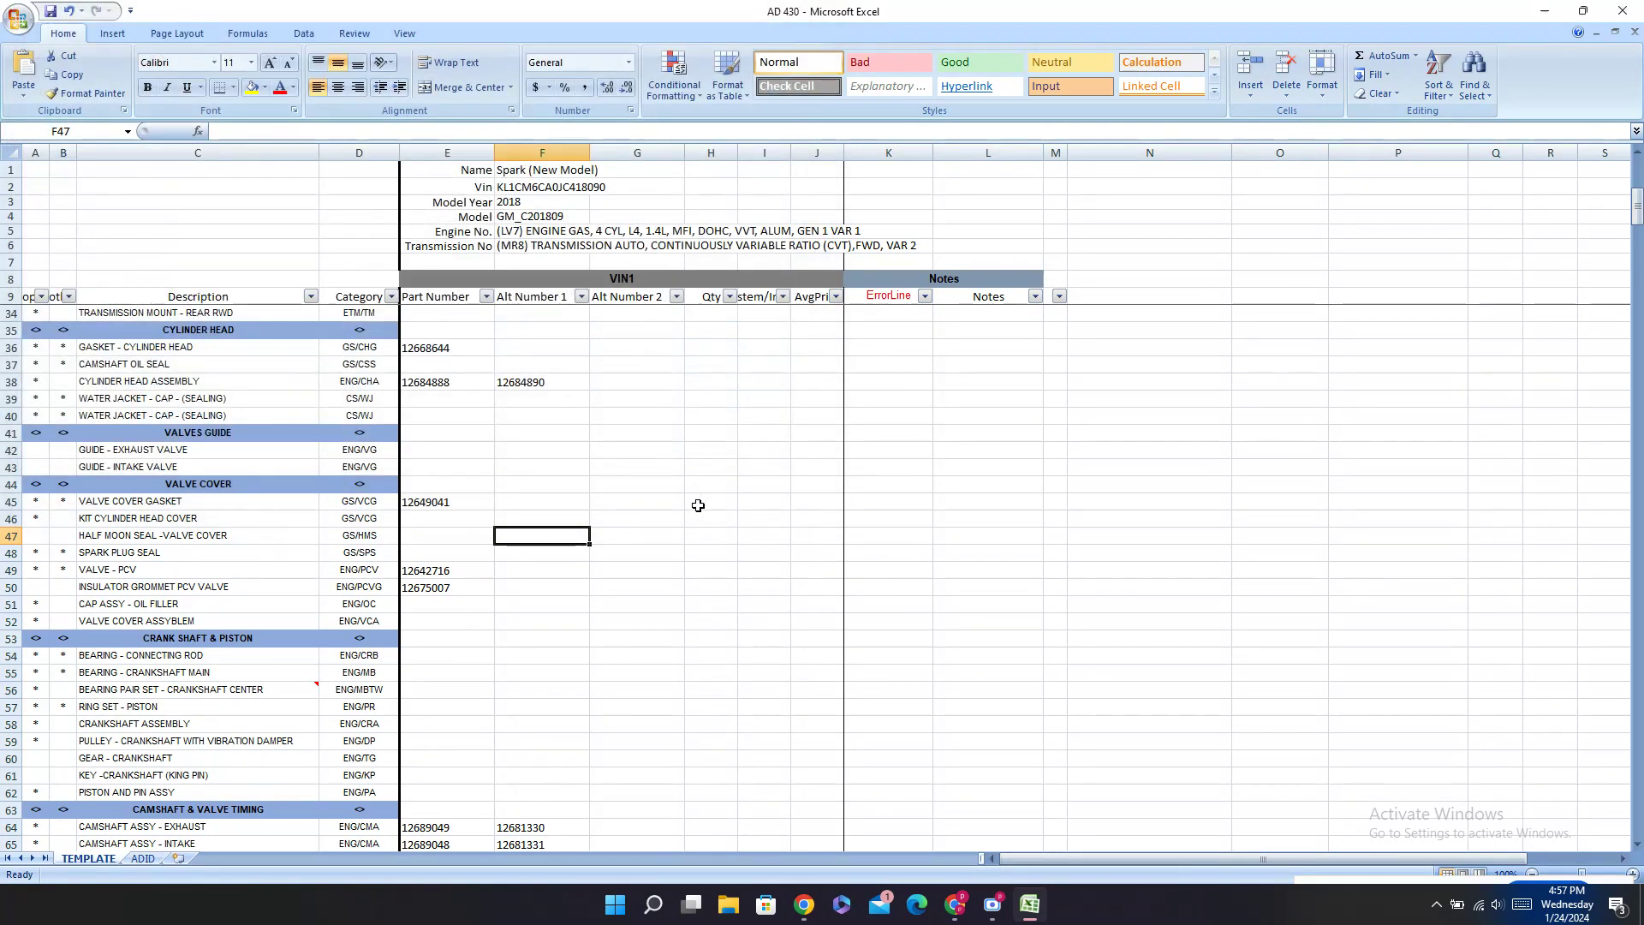
{"action": "key", "text": "alt+Tab"}
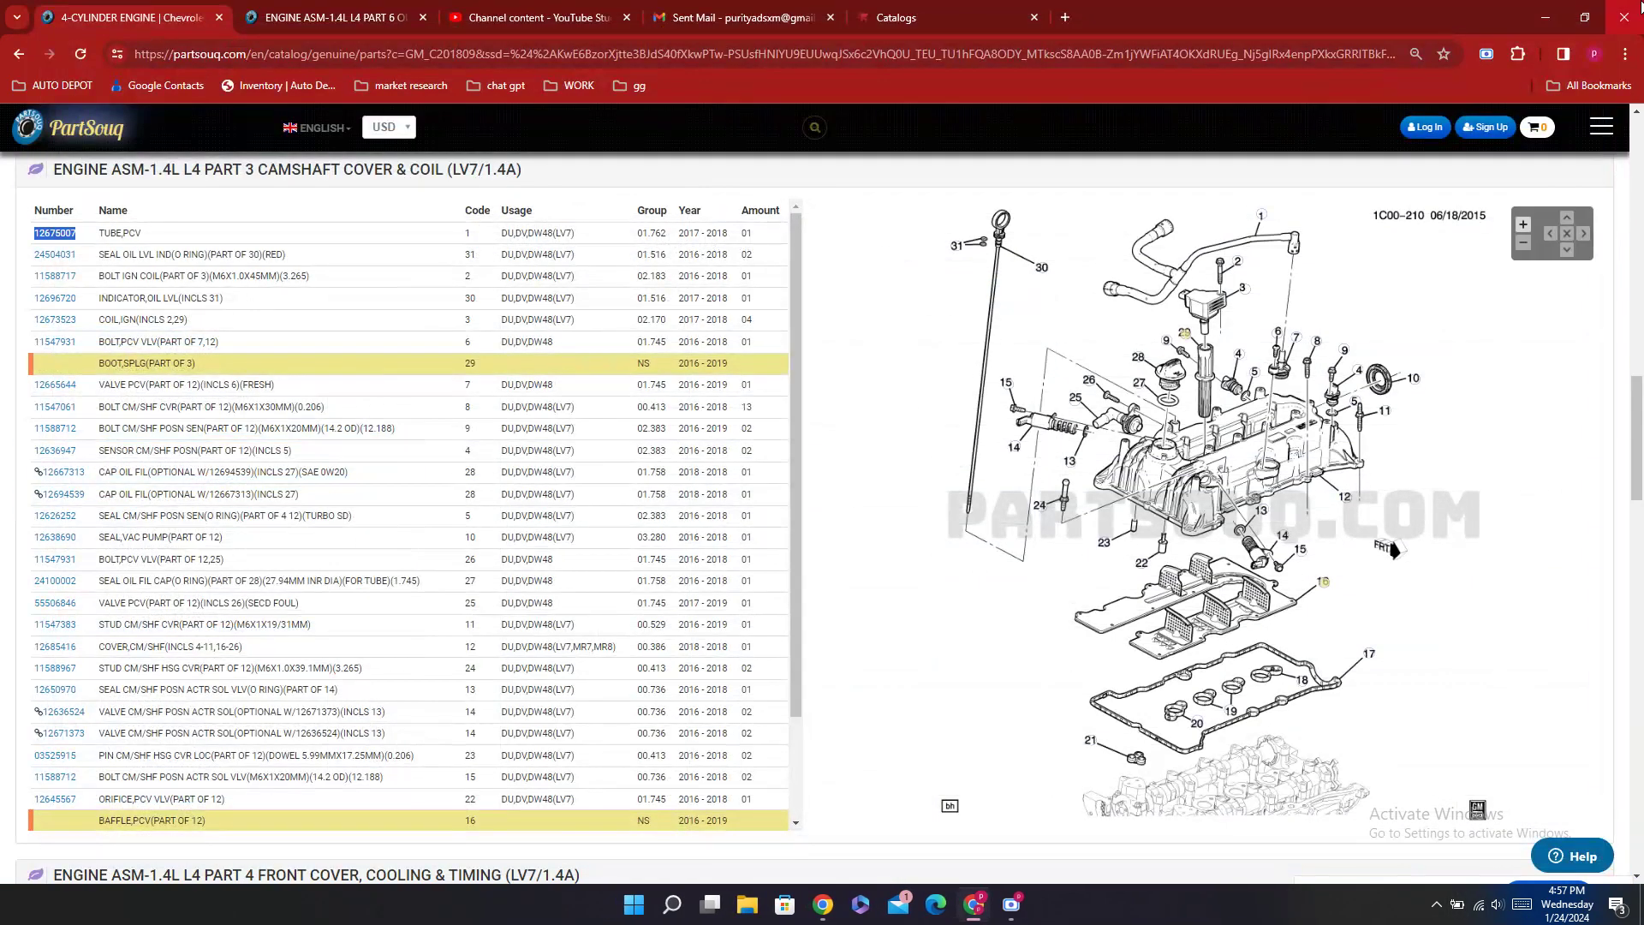
Step: Close the PartSouq browser window, bringing the Scre.io recorder to the front
{"action": "left_click", "coordinate": [1624, 17]}
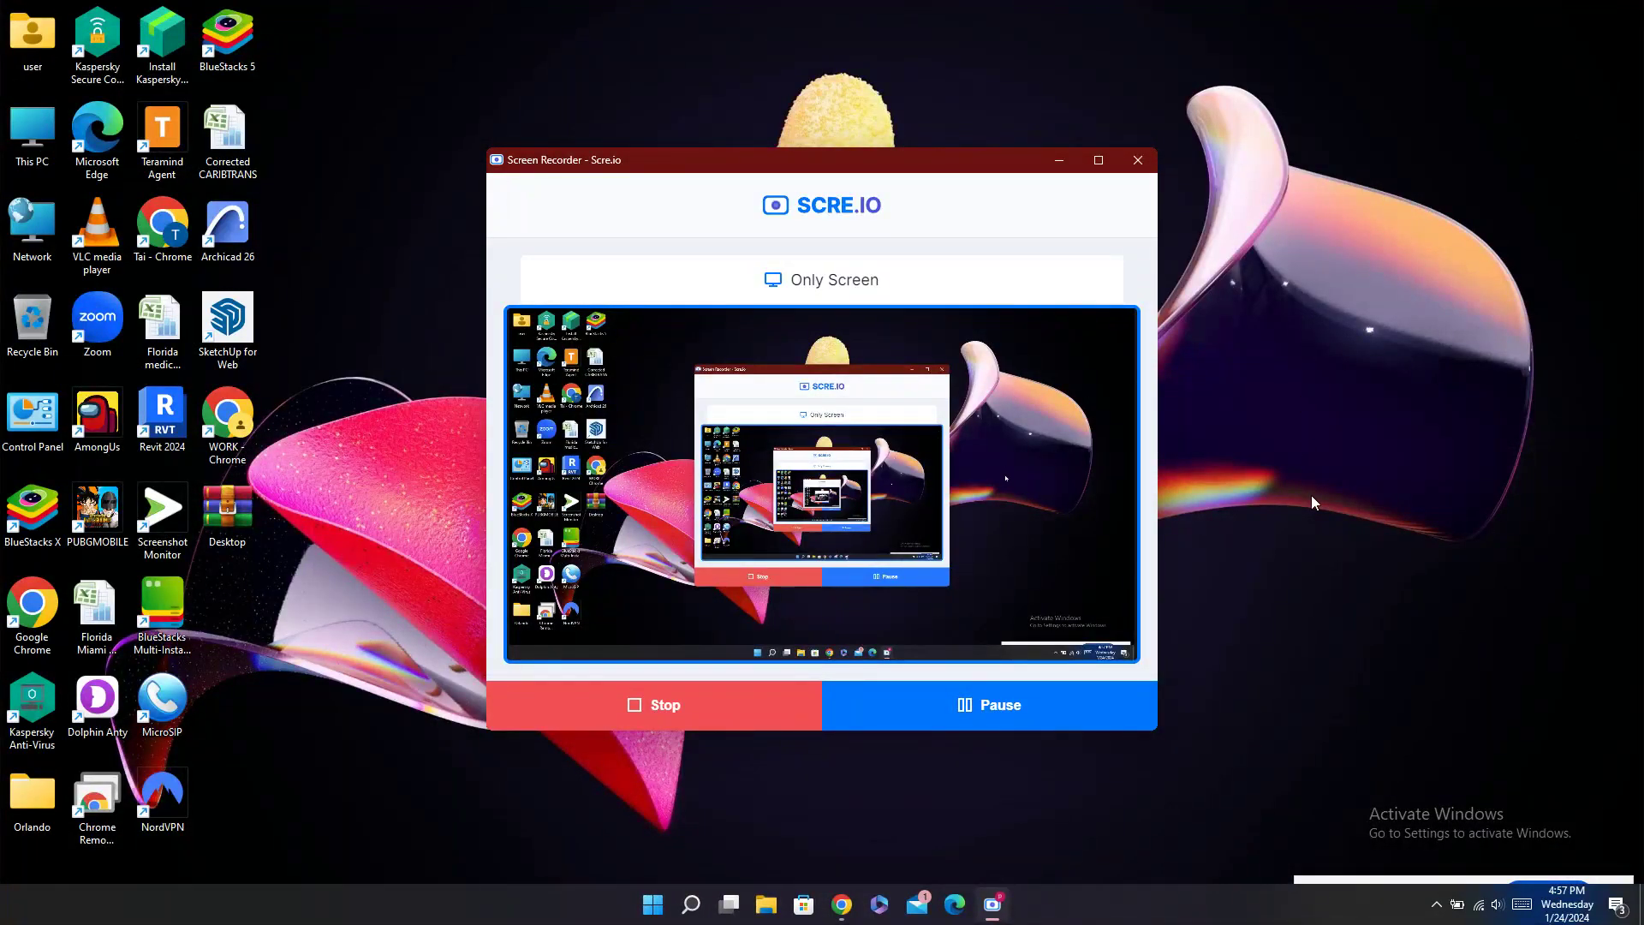
{"action": "left_click", "coordinate": [843, 906]}
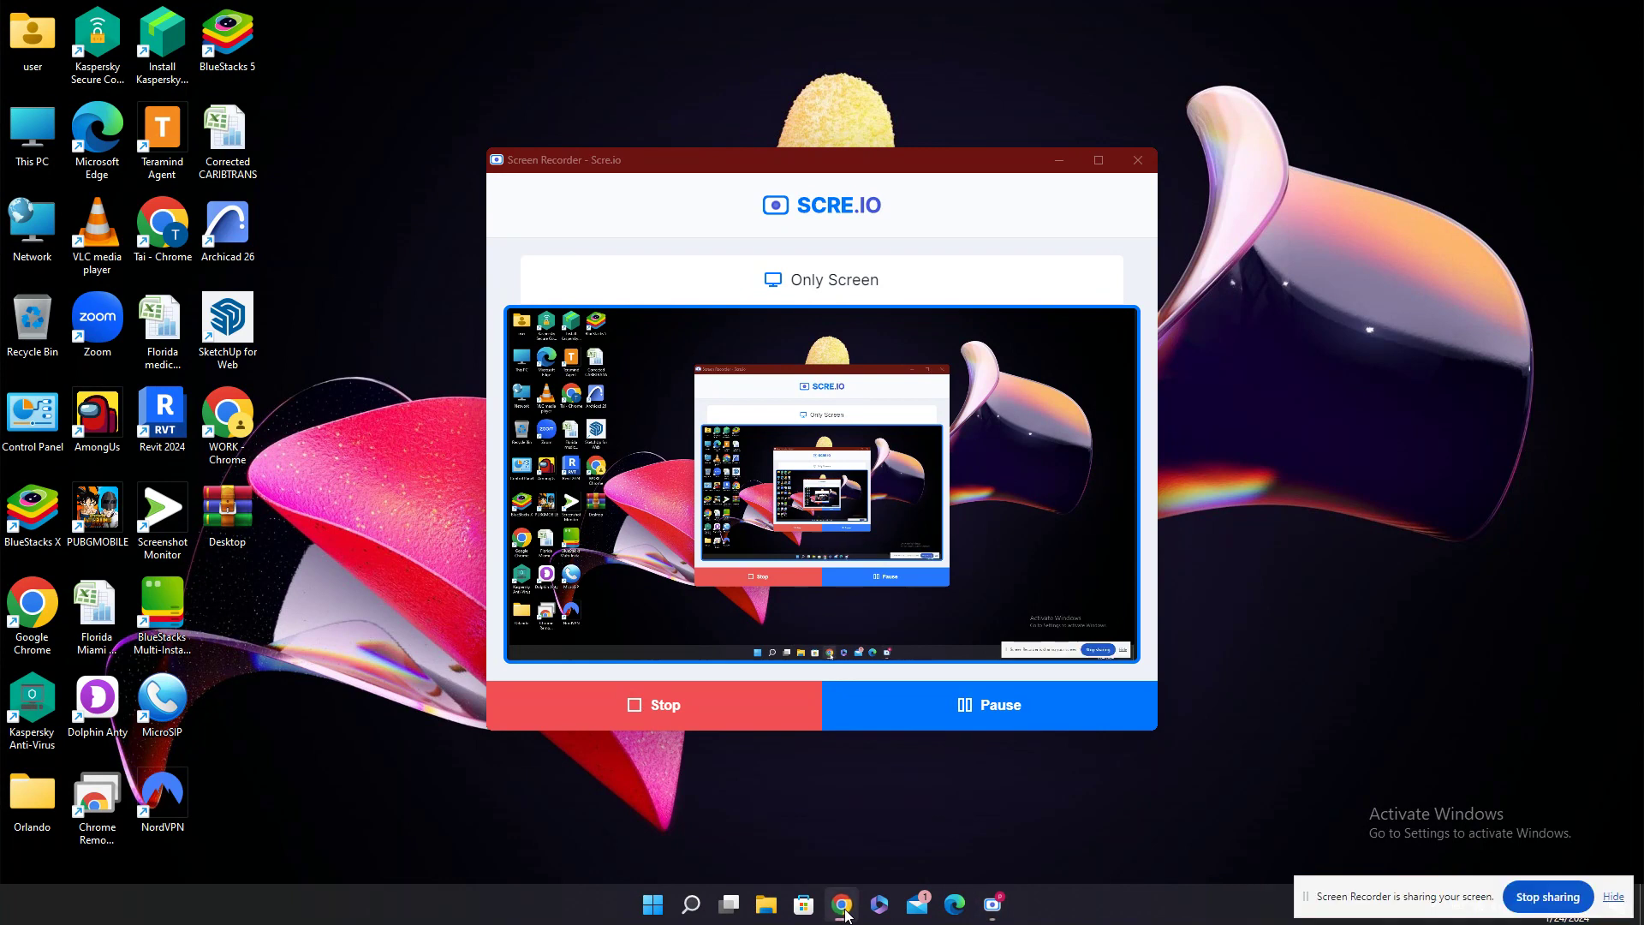